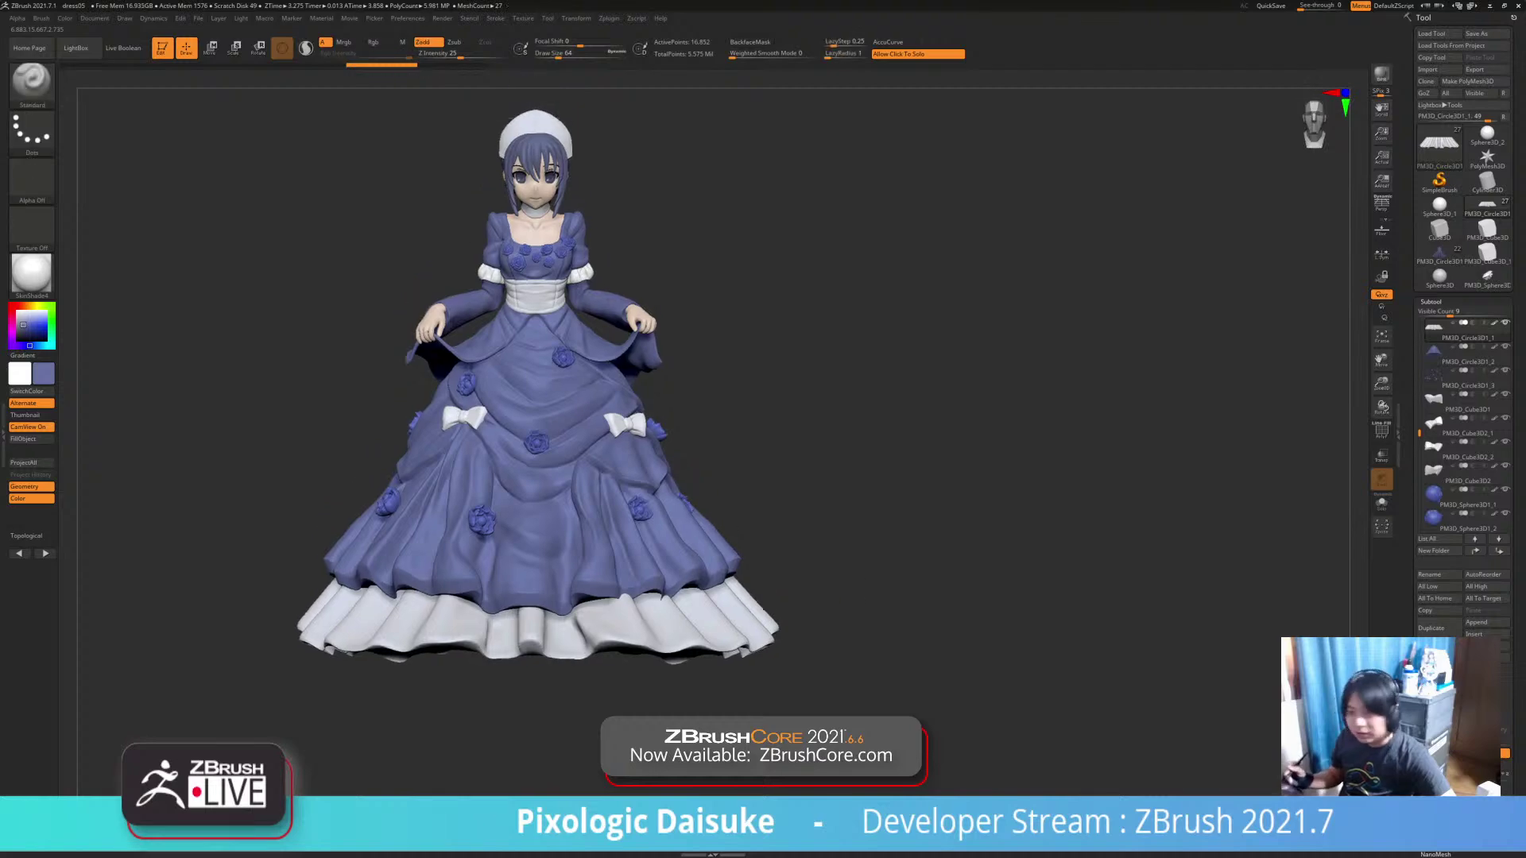
# Try moving the white underskirt ruffle along its vertical axis with the gizmo
pyautogui.moveTo(858, 509)
pyautogui.mouseDown()
pyautogui.moveTo(930, 501)
pyautogui.moveTo(918, 480)
pyautogui.moveTo(798, 499)
pyautogui.moveTo(739, 452)
pyautogui.moveTo(811, 398)
pyautogui.moveTo(870, 573)
pyautogui.moveTo(932, 592)
pyautogui.moveTo(852, 445)
pyautogui.moveTo(879, 508)
pyautogui.moveTo(867, 576)
pyautogui.moveTo(917, 579)
pyautogui.moveTo(783, 547)
pyautogui.moveTo(925, 574)
pyautogui.moveTo(810, 526)
pyautogui.moveTo(832, 448)
pyautogui.moveTo(844, 578)
pyautogui.moveTo(832, 529)
pyautogui.mouseUp()
pyautogui.click(210, 48)
pyautogui.click(594, 633)
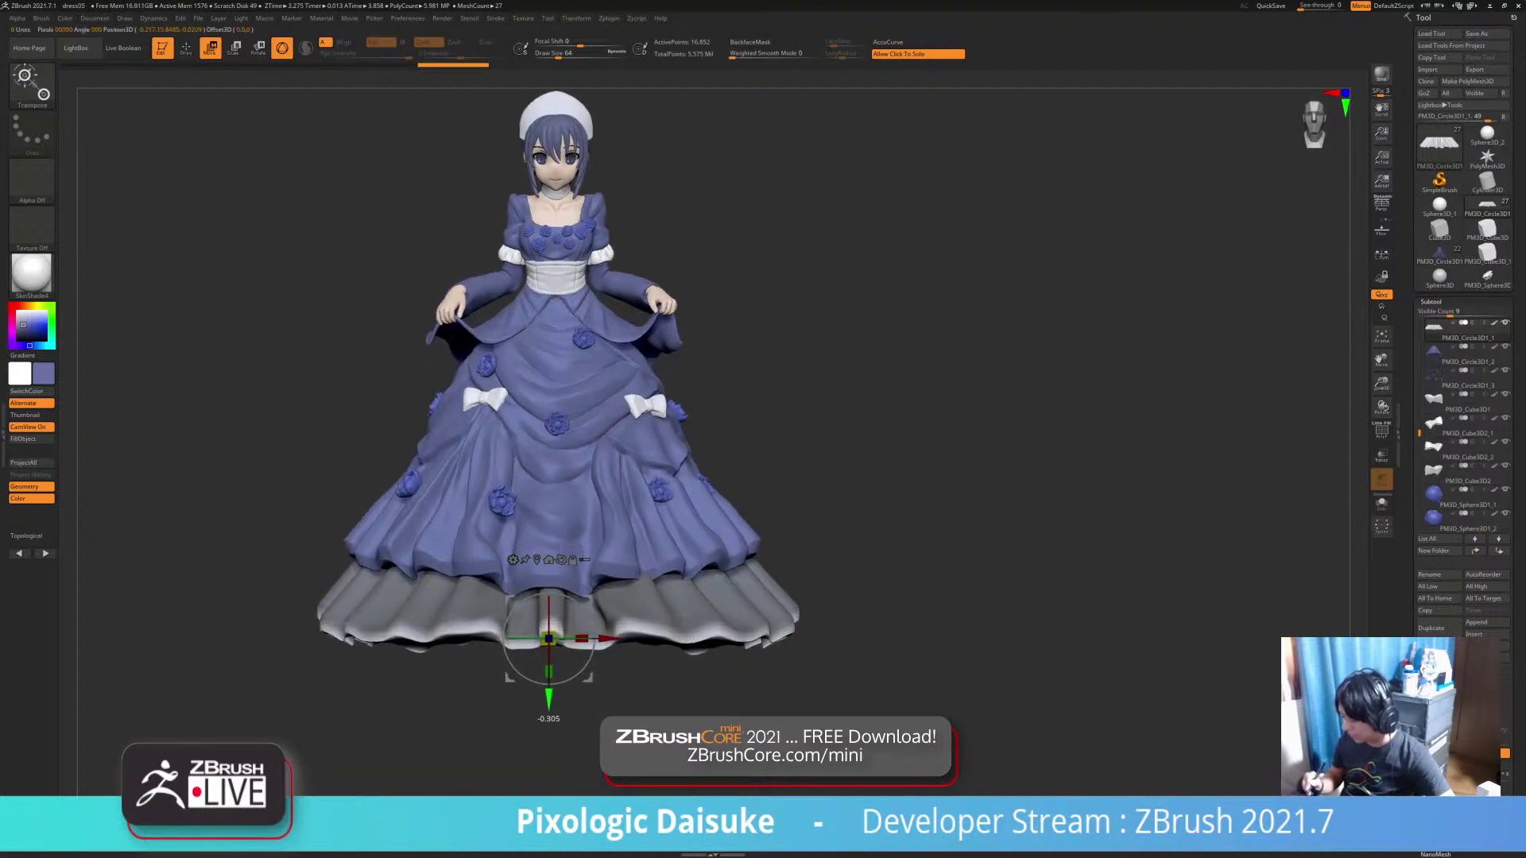
pyautogui.moveTo(549, 699); pyautogui.dragTo(549, 703)
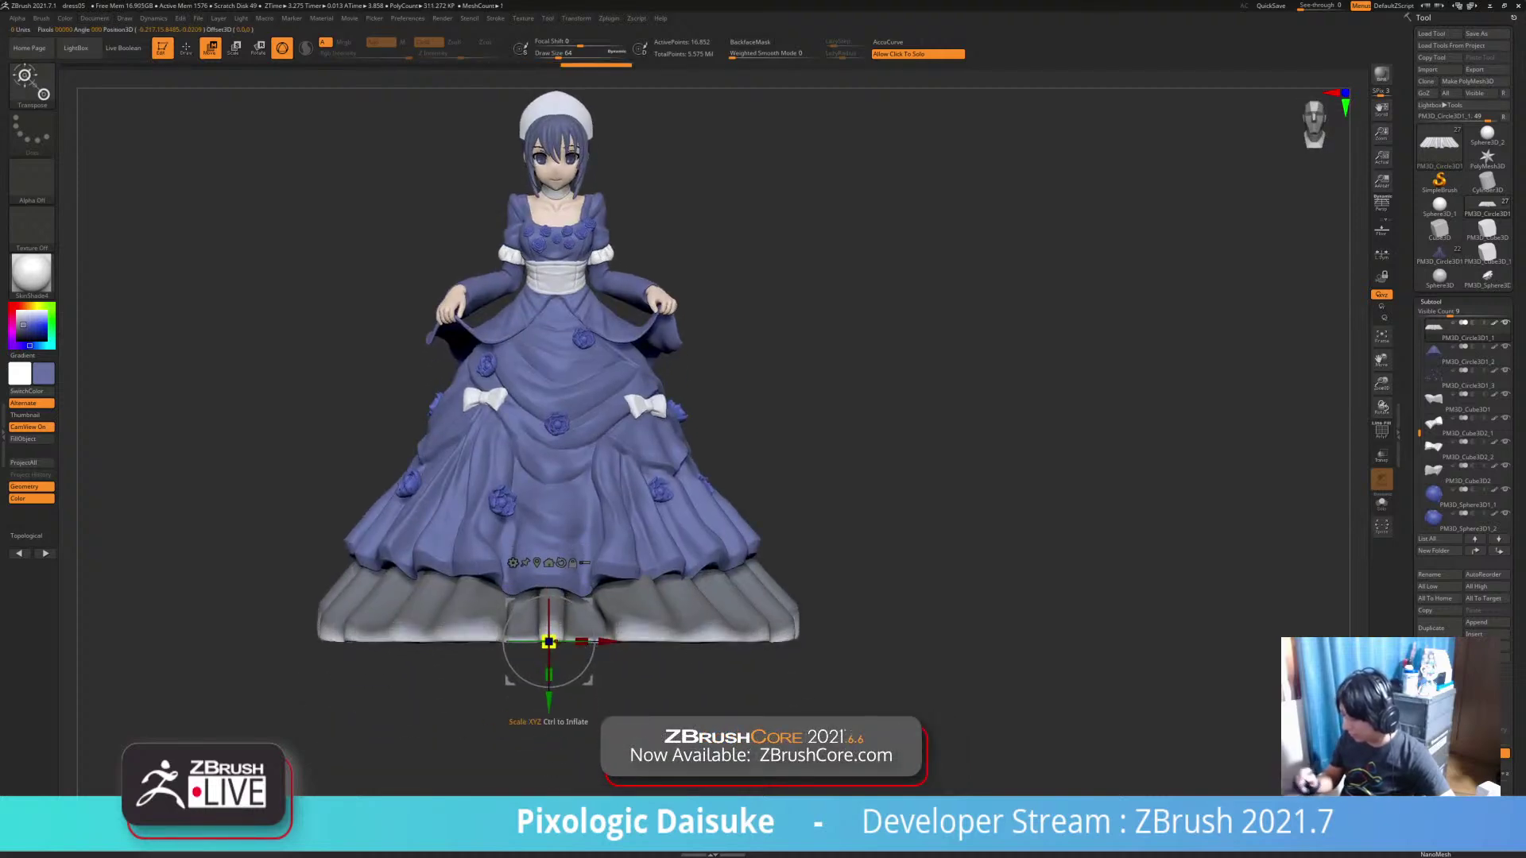
pyautogui.hotkey('ctrl', 'z')
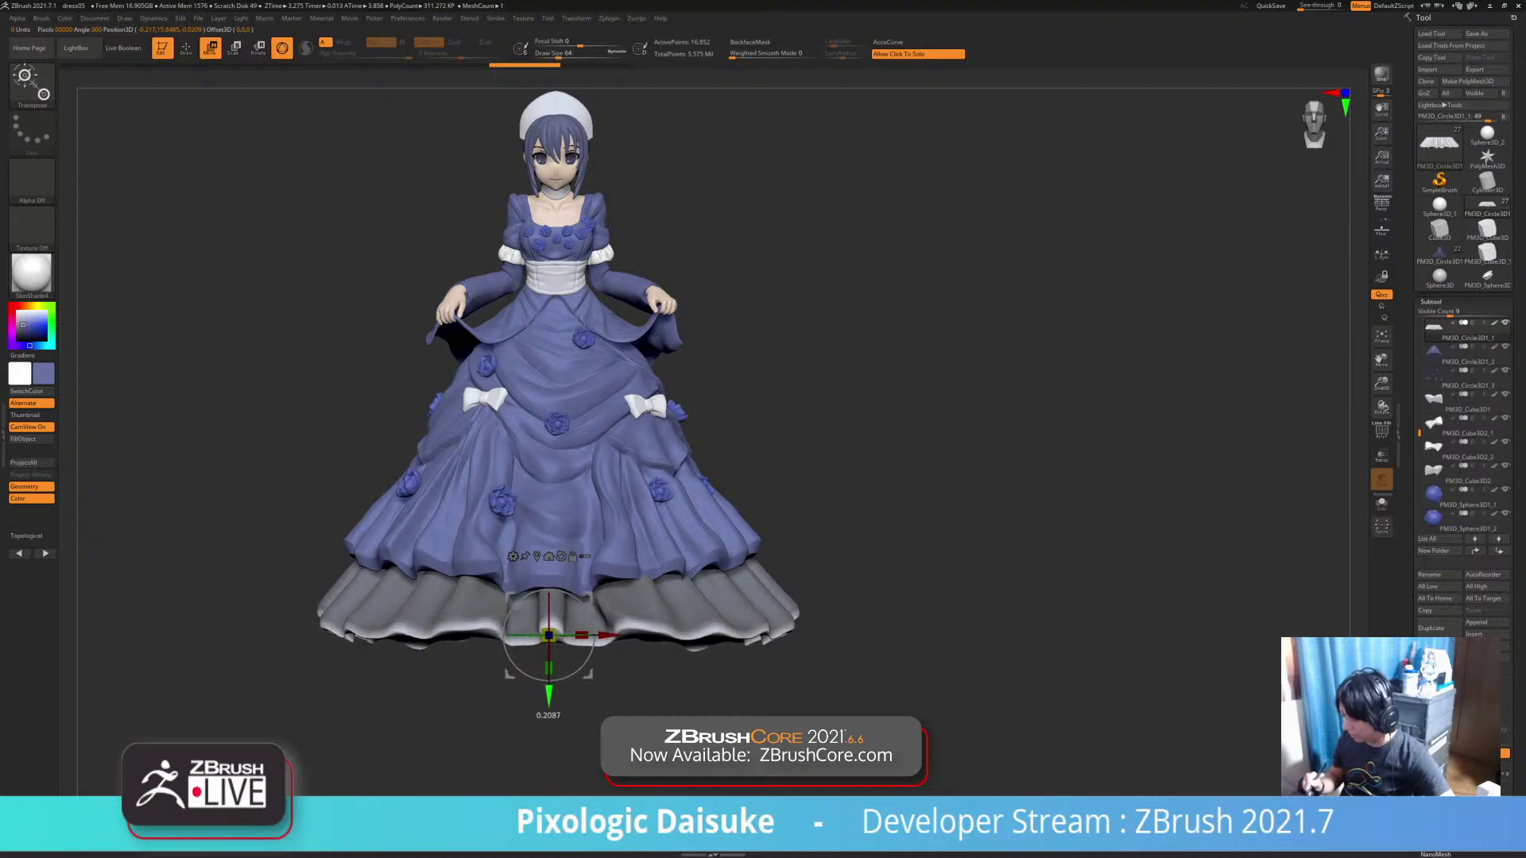
pyautogui.moveTo(548, 700); pyautogui.dragTo(548, 701)
pyautogui.press('q')
pyautogui.moveTo(890, 509)
pyautogui.keyDown('alt'); pyautogui.mouseDown()
pyautogui.moveTo(907, 576)
pyautogui.moveTo(844, 584)
pyautogui.moveTo(860, 602)
pyautogui.moveTo(933, 604)
pyautogui.moveTo(841, 613)
pyautogui.moveTo(839, 591)
pyautogui.moveTo(755, 619)
pyautogui.moveTo(795, 621)
pyautogui.moveTo(866, 592)
pyautogui.moveTo(832, 566)
pyautogui.mouseUp(); pyautogui.keyUp('alt')
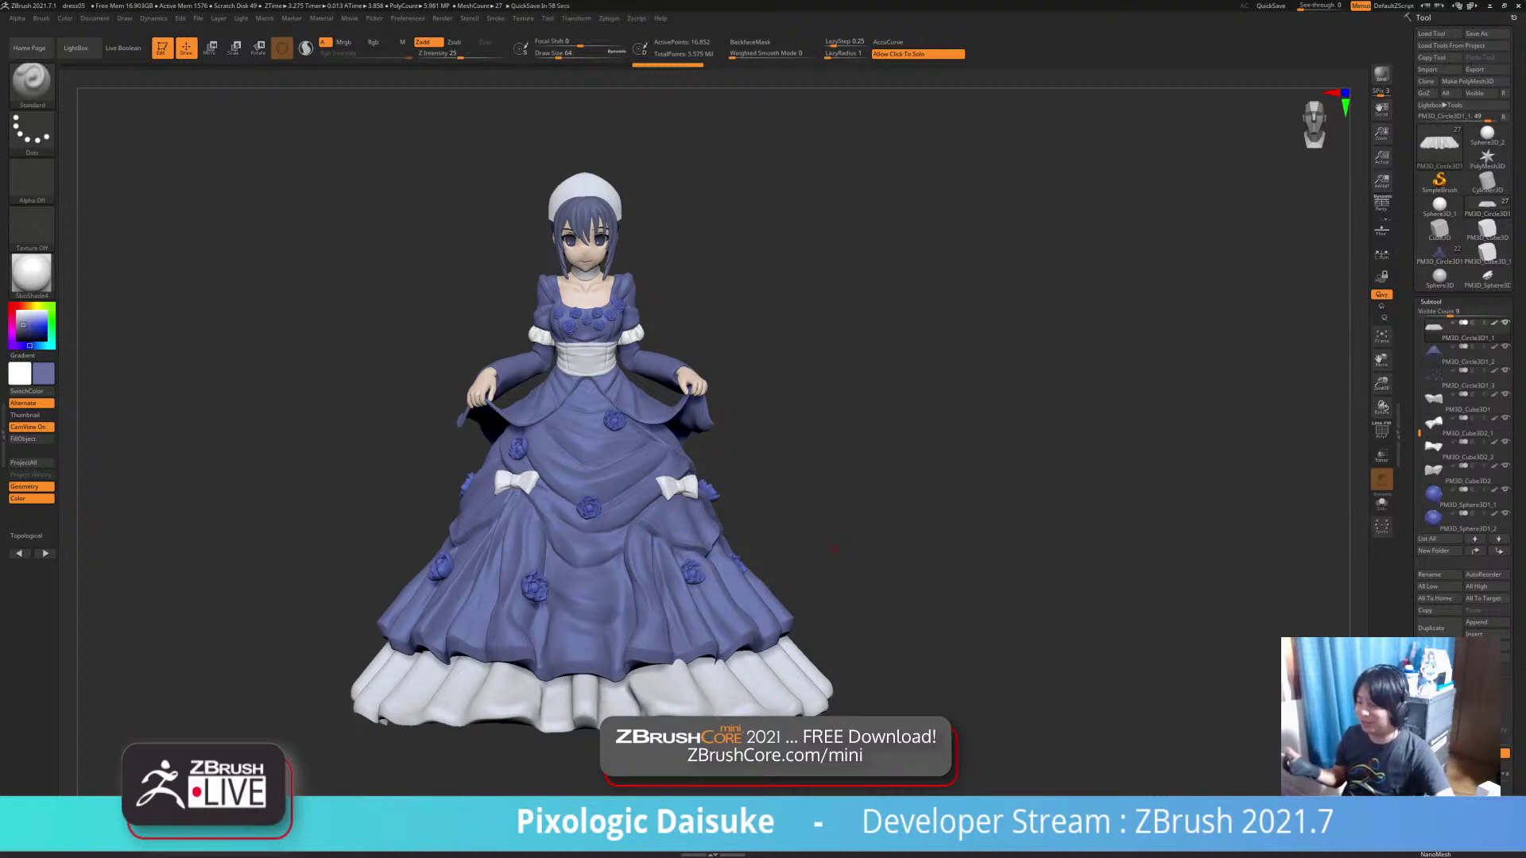
pyautogui.click(32, 85)
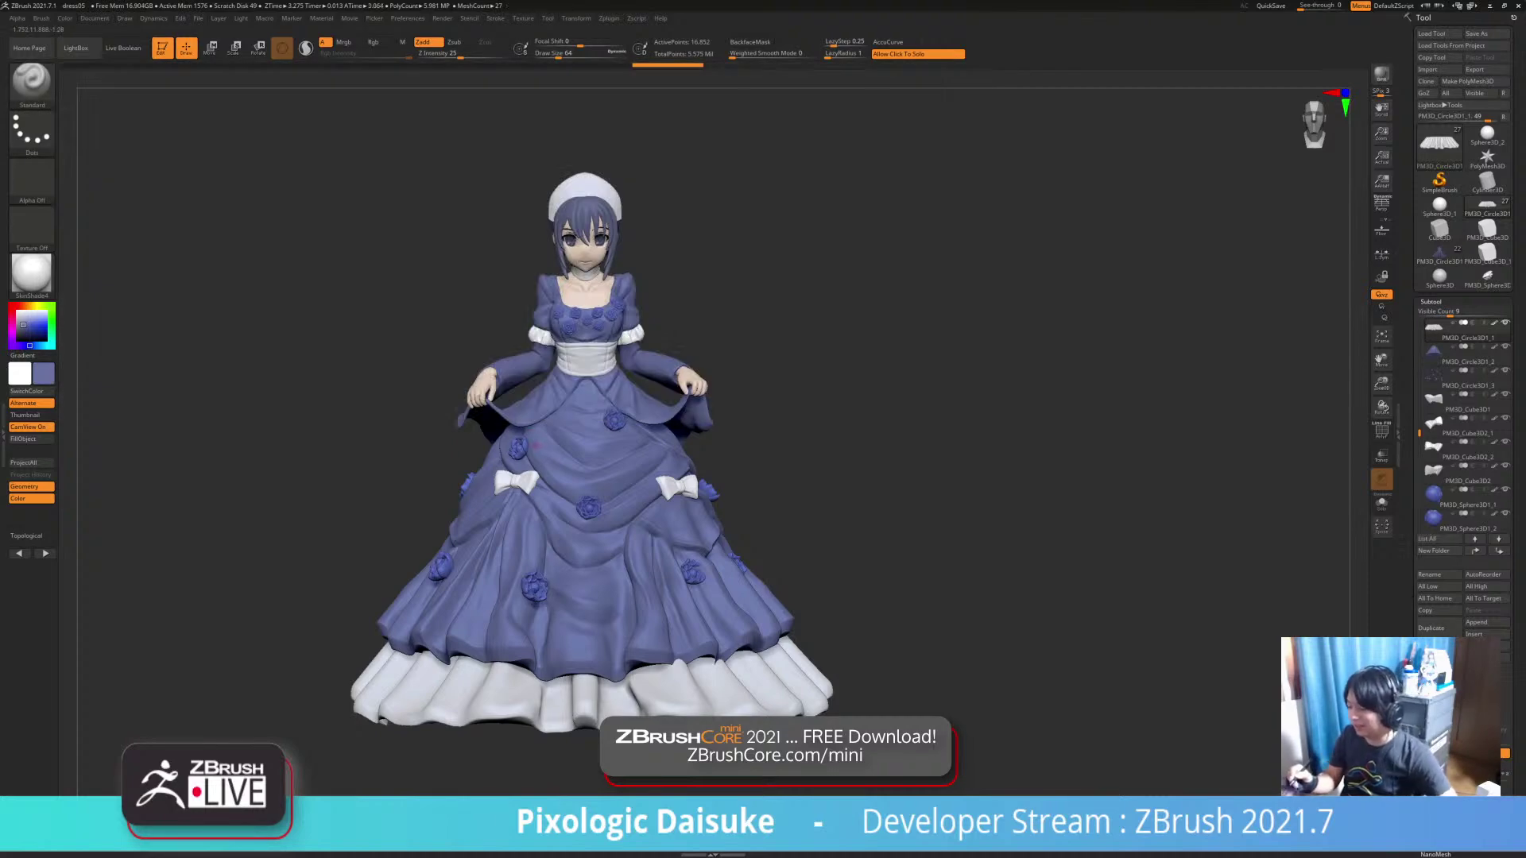
pyautogui.click(32, 80)
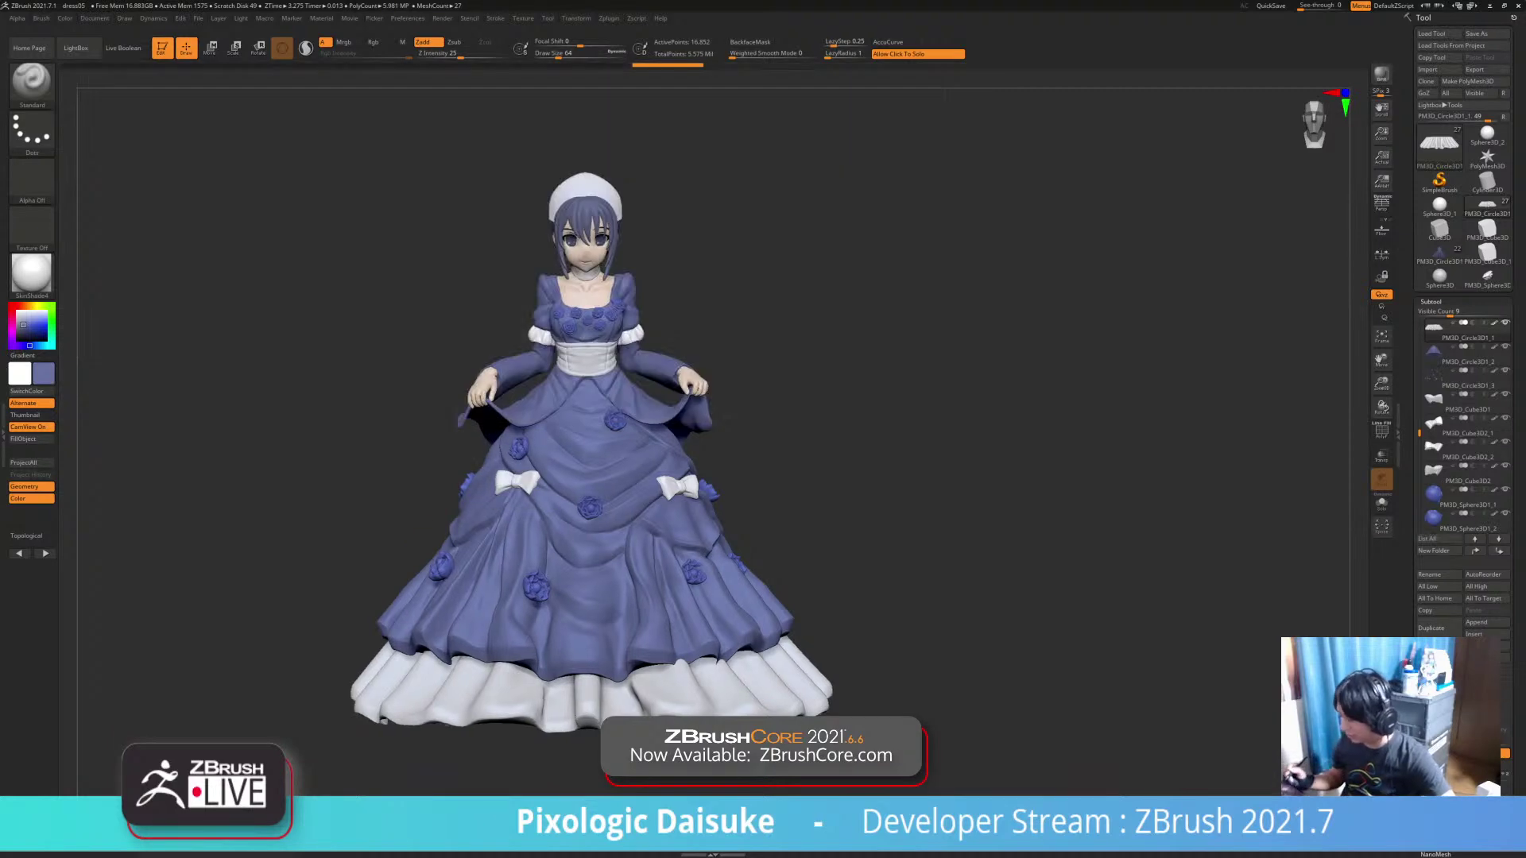
pyautogui.moveTo(869, 608)
pyautogui.mouseDown()
pyautogui.moveTo(1041, 608)
pyautogui.moveTo(831, 606)
pyautogui.moveTo(844, 621)
pyautogui.moveTo(825, 623)
pyautogui.moveTo(703, 611)
pyautogui.moveTo(834, 632)
pyautogui.moveTo(867, 655)
pyautogui.mouseUp()
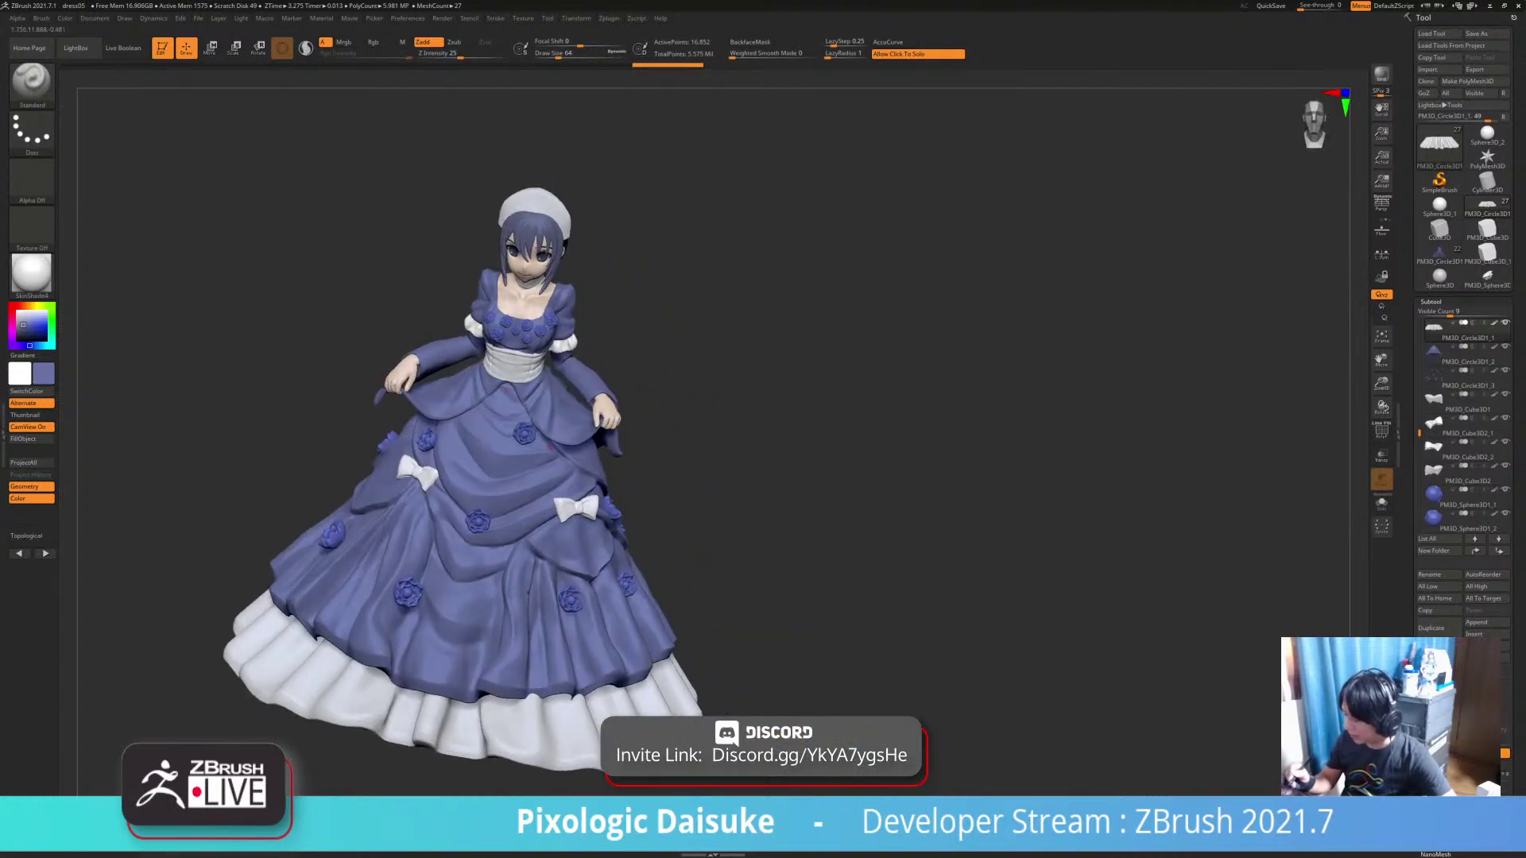
pyautogui.moveTo(574, 513); pyautogui.dragTo(600, 472)
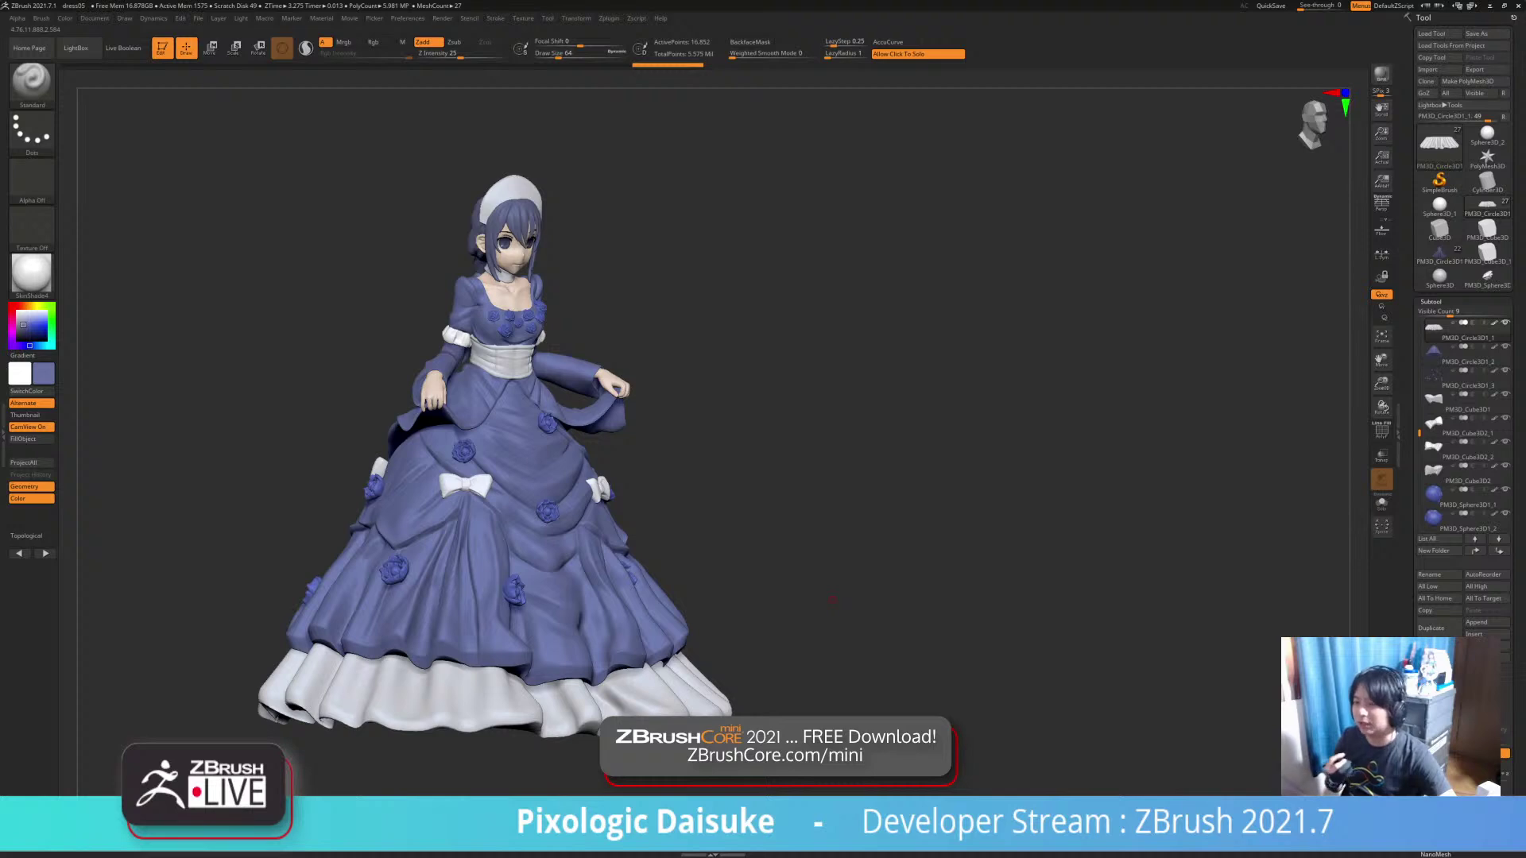
pyautogui.moveTo(795, 477); pyautogui.dragTo(751, 477)
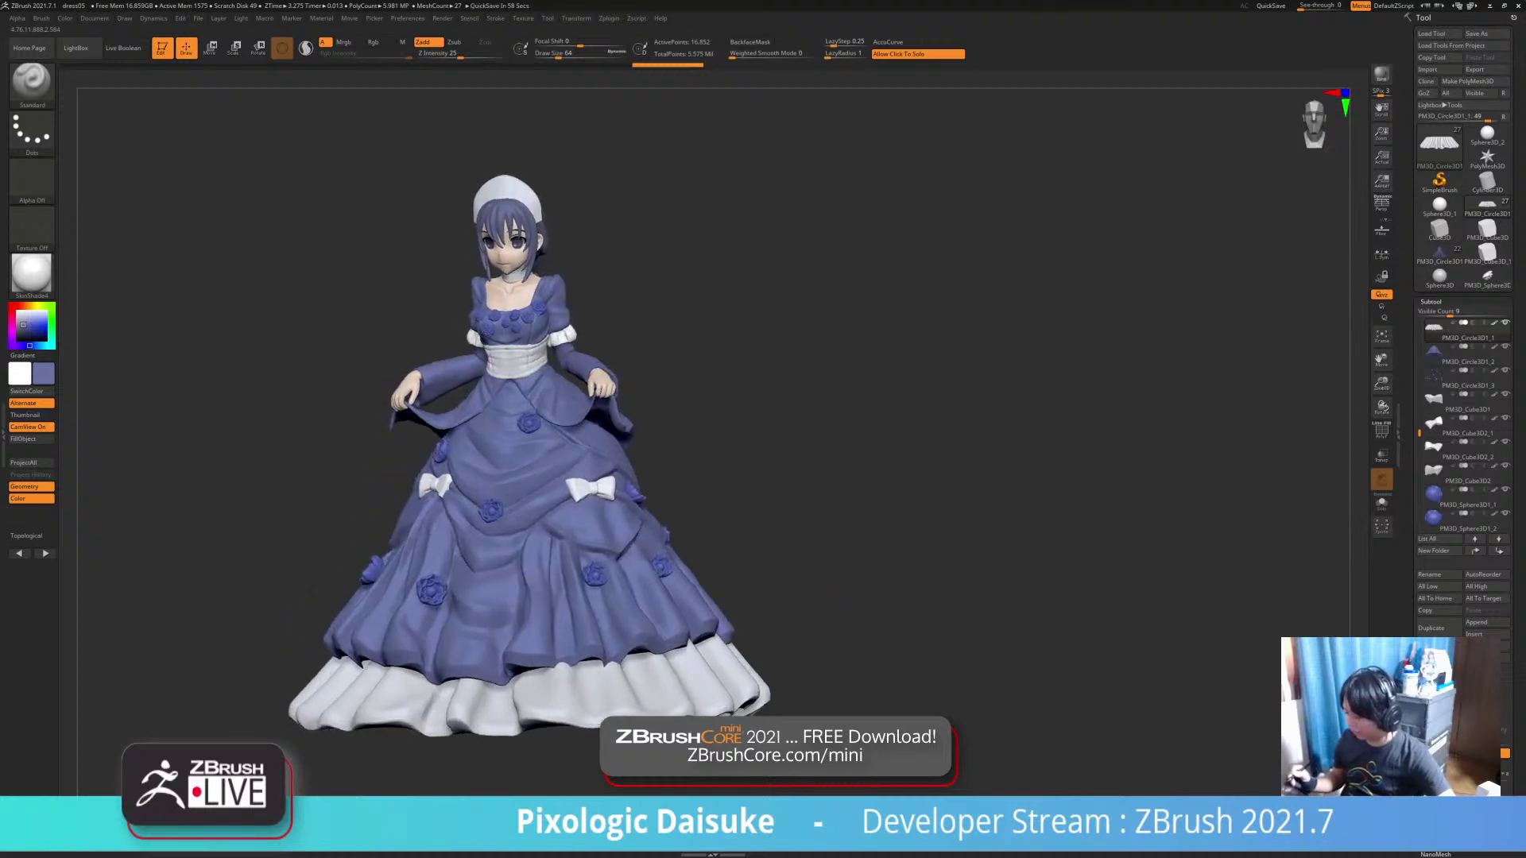
pyautogui.moveTo(683, 653); pyautogui.dragTo(612, 645)
# Select the blue dress subtool just below the white waistband and examine the bodice and waist up close
pyautogui.keyDown('alt'); pyautogui.click(516, 382); pyautogui.keyUp('alt')
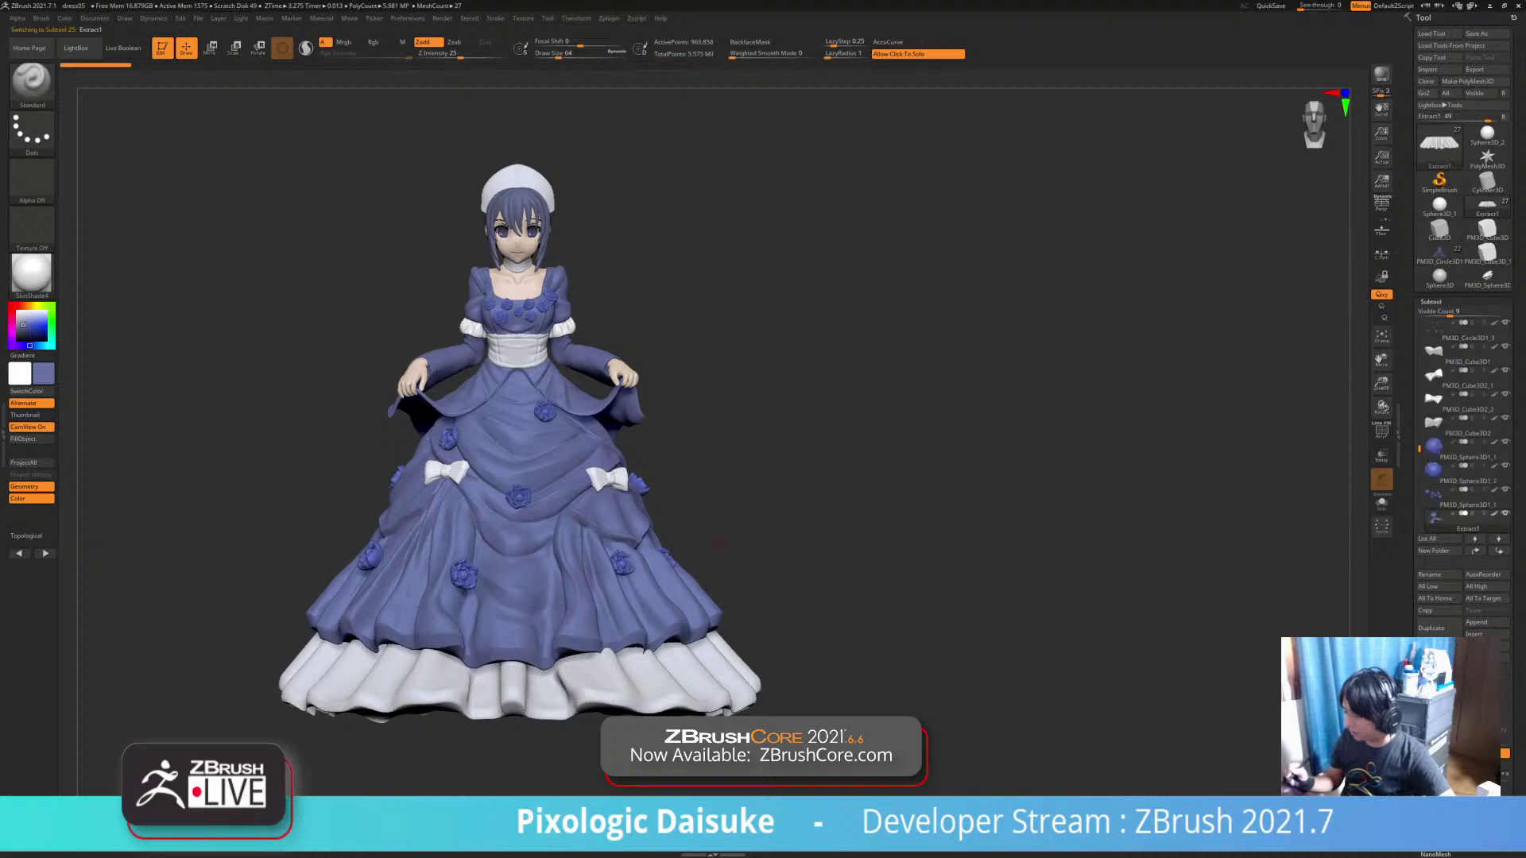
pyautogui.moveTo(794, 493); pyautogui.dragTo(953, 494)
pyautogui.moveTo(715, 382)
pyautogui.mouseDown(button='right')
pyautogui.moveTo(592, 376)
pyautogui.moveTo(576, 318)
pyautogui.mouseUp(button='right')
pyautogui.keyDown('ctrl'); pyautogui.moveTo(576, 318); pyautogui.dragTo(598, 551, button='right'); pyautogui.keyUp('ctrl')
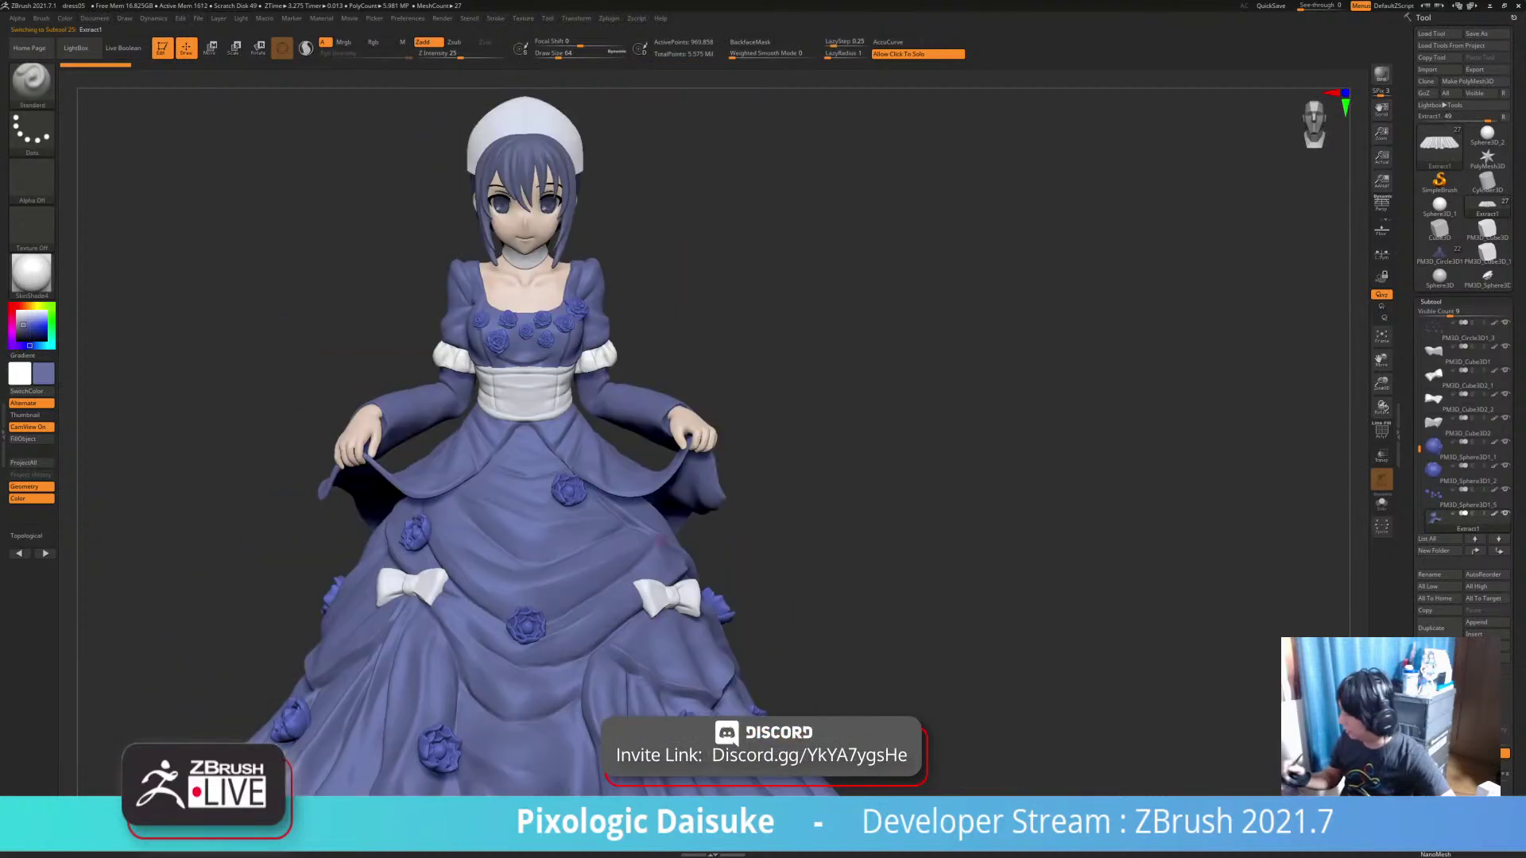
pyautogui.keyDown('ctrl'); pyautogui.moveTo(596, 477); pyautogui.dragTo(592, 547, button='right'); pyautogui.keyUp('ctrl')
pyautogui.moveTo(518, 420); pyautogui.dragTo(512, 421, button='right')
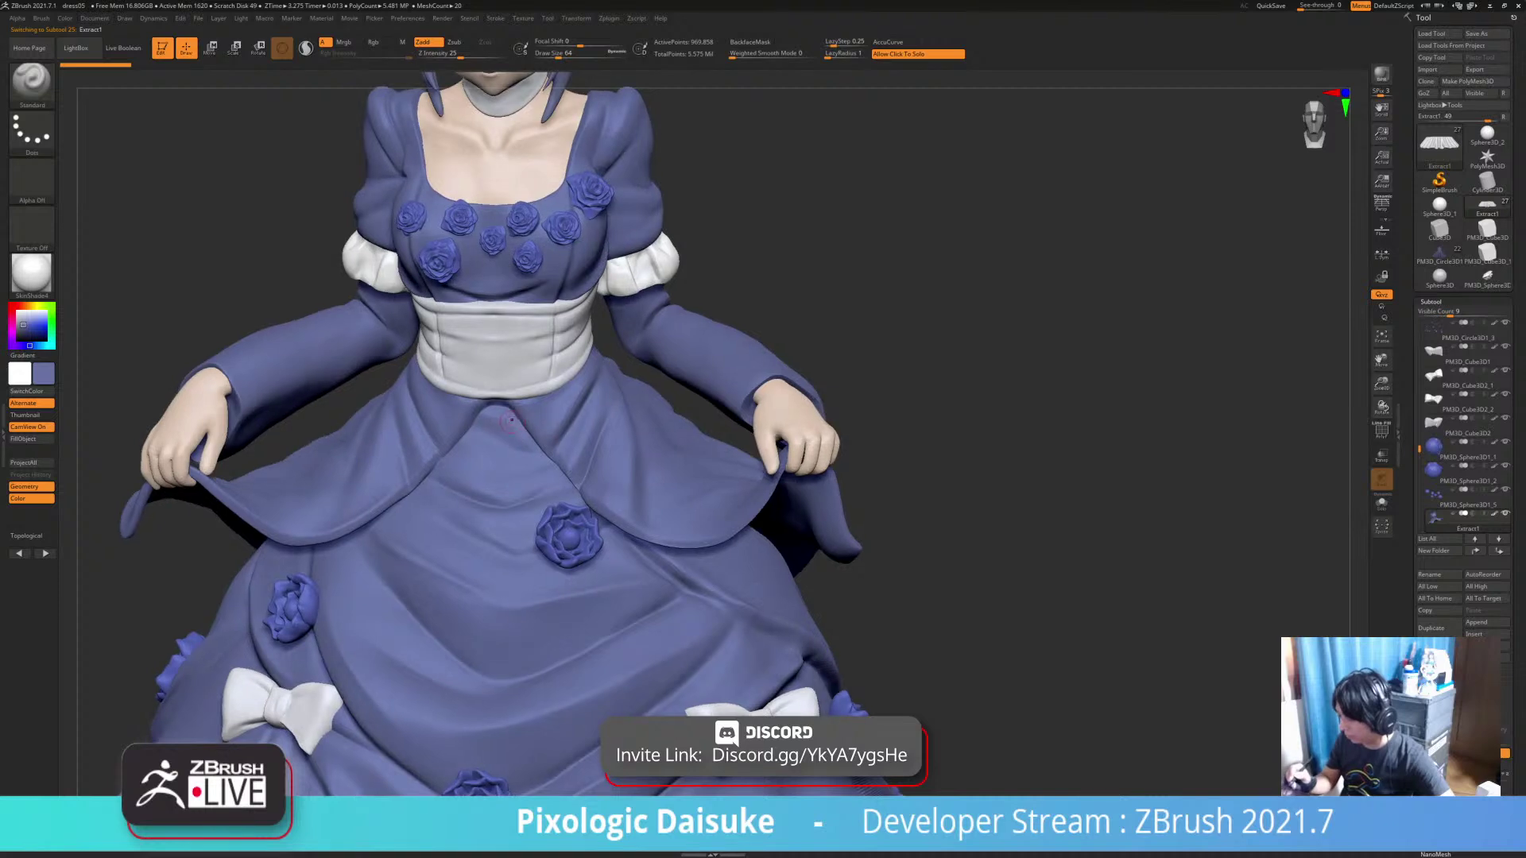
pyautogui.keyDown('ctrl'); pyautogui.moveTo(682, 576); pyautogui.dragTo(639, 536, button='right'); pyautogui.keyUp('ctrl')
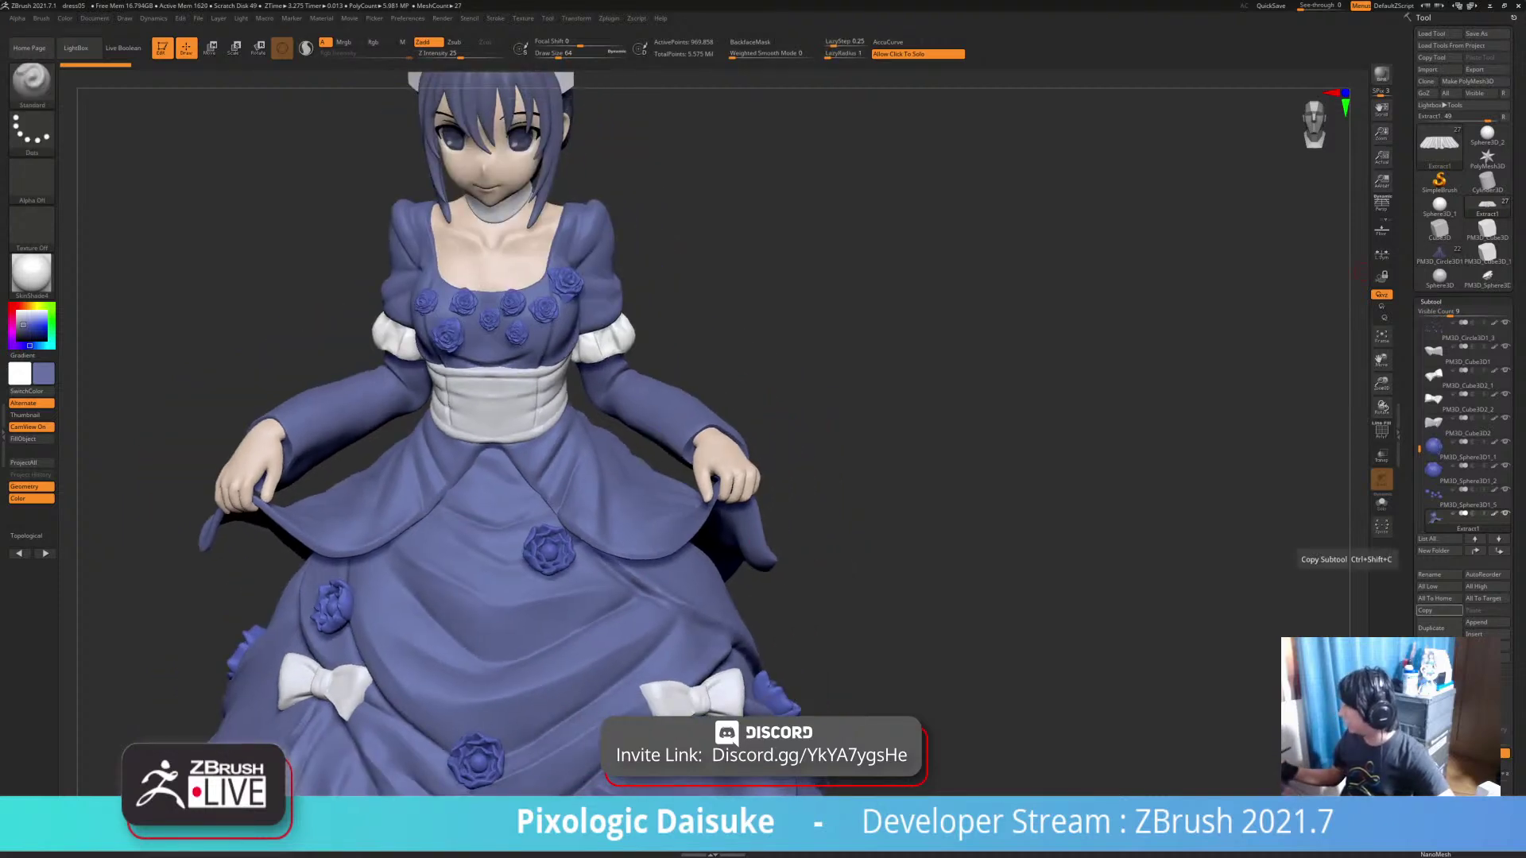
# Look through the sphere, cube and circle meshes loaded as tools, and return to the dressed figure
pyautogui.moveTo(1433, 421)
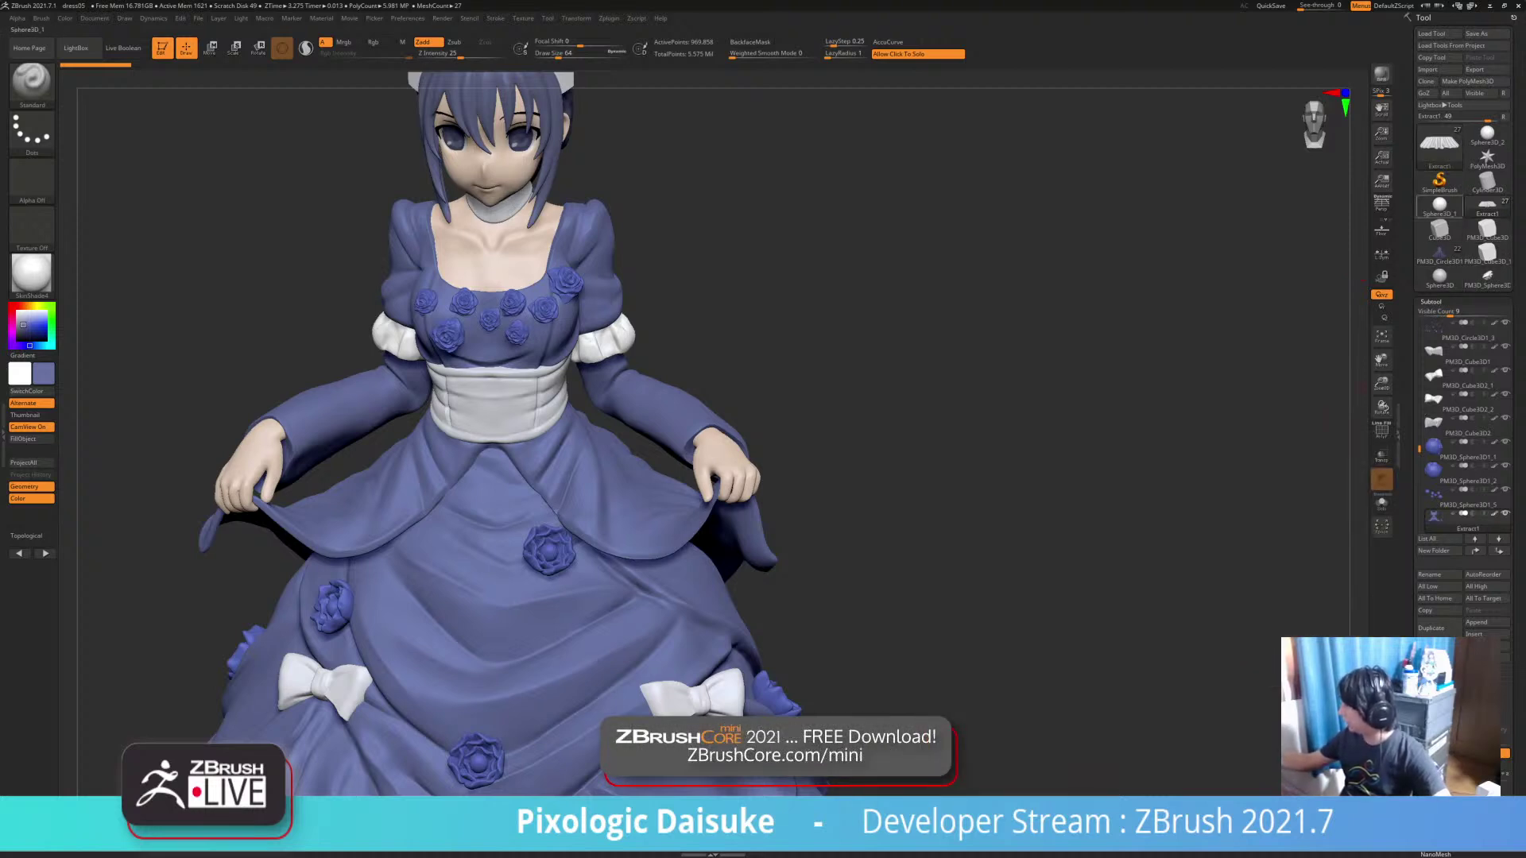
pyautogui.click(1439, 252)
pyautogui.click(1486, 253)
pyautogui.click(1439, 276)
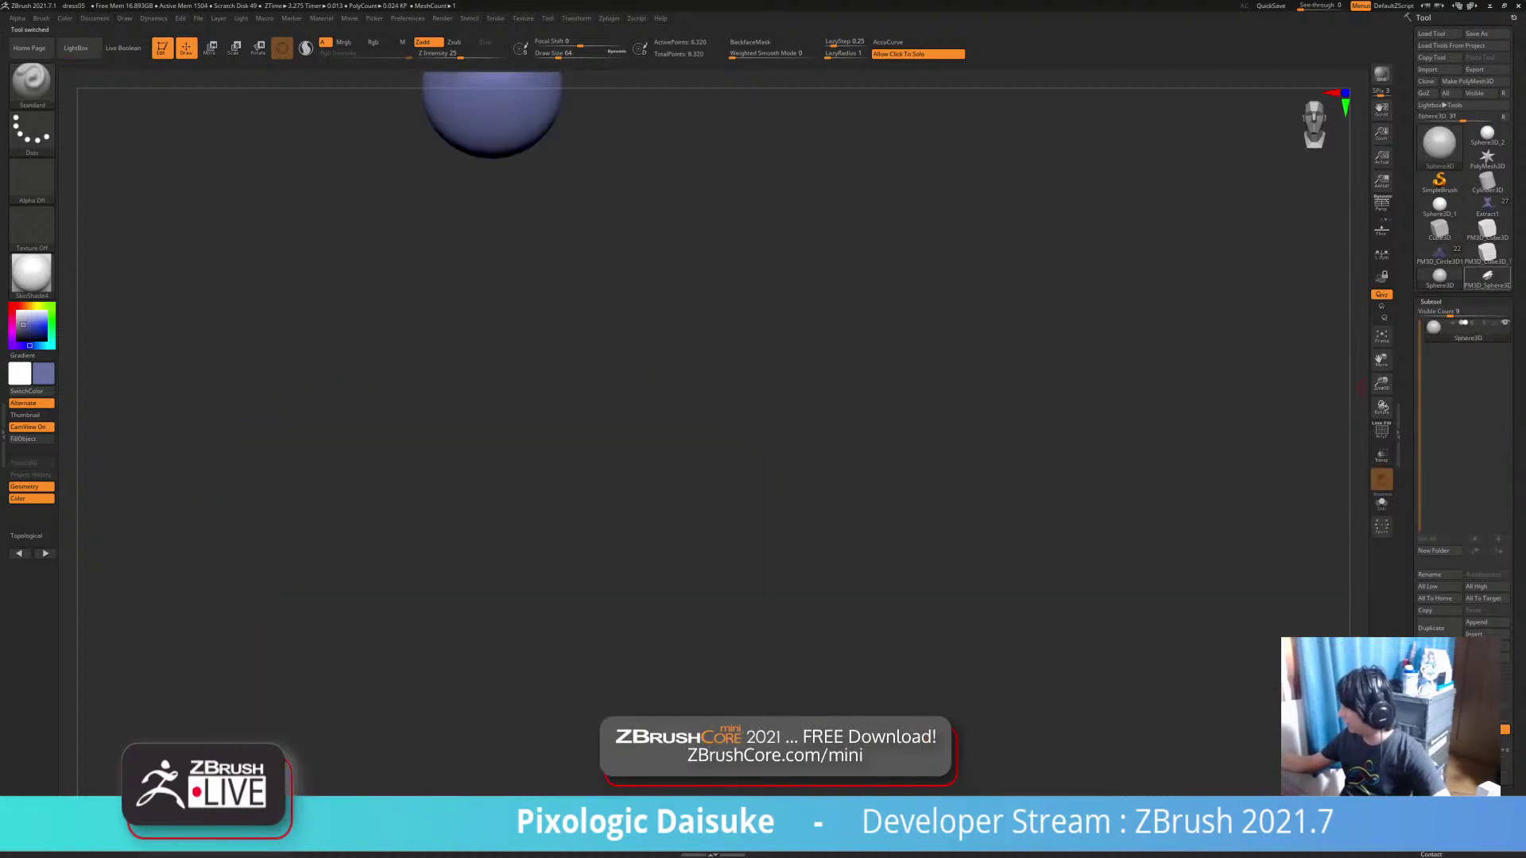
pyautogui.click(1487, 277)
pyautogui.click(1439, 253)
pyautogui.click(1439, 276)
pyautogui.click(1487, 277)
pyautogui.click(1487, 252)
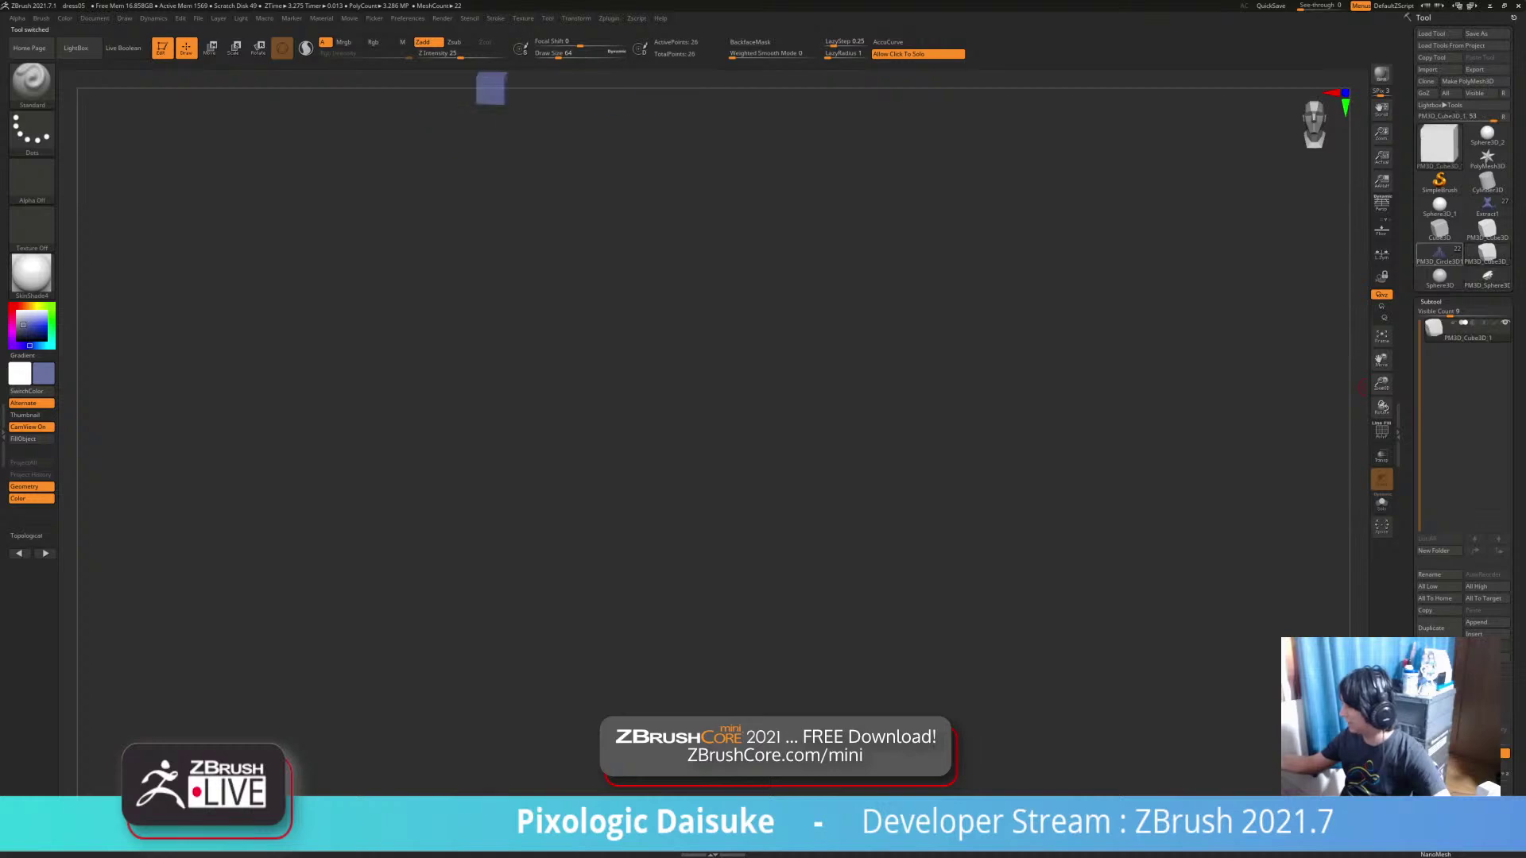
pyautogui.click(1439, 253)
pyautogui.click(1439, 276)
pyautogui.click(1487, 276)
pyautogui.click(1487, 205)
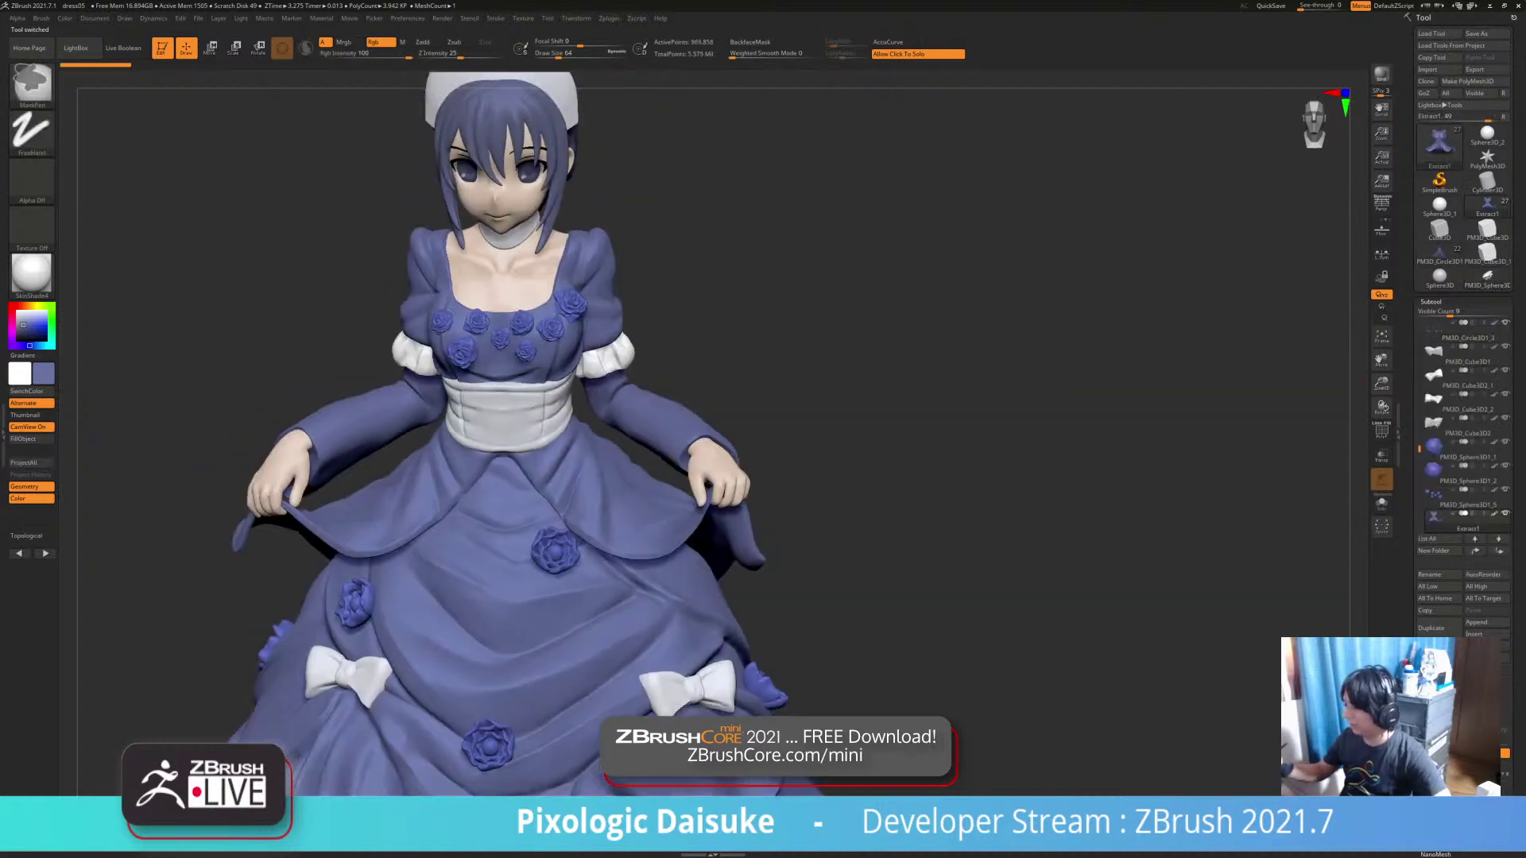
# Run the Delete Unselected Tools macro to remove every tool except the dressed figure
pyautogui.moveTo(993, 445)
pyautogui.keyDown('ctrl'); pyautogui.mouseDown(button='right')
pyautogui.moveTo(993, 381)
pyautogui.moveTo(984, 405)
pyautogui.mouseUp(button='right'); pyautogui.keyUp('ctrl')
pyautogui.click(264, 17)
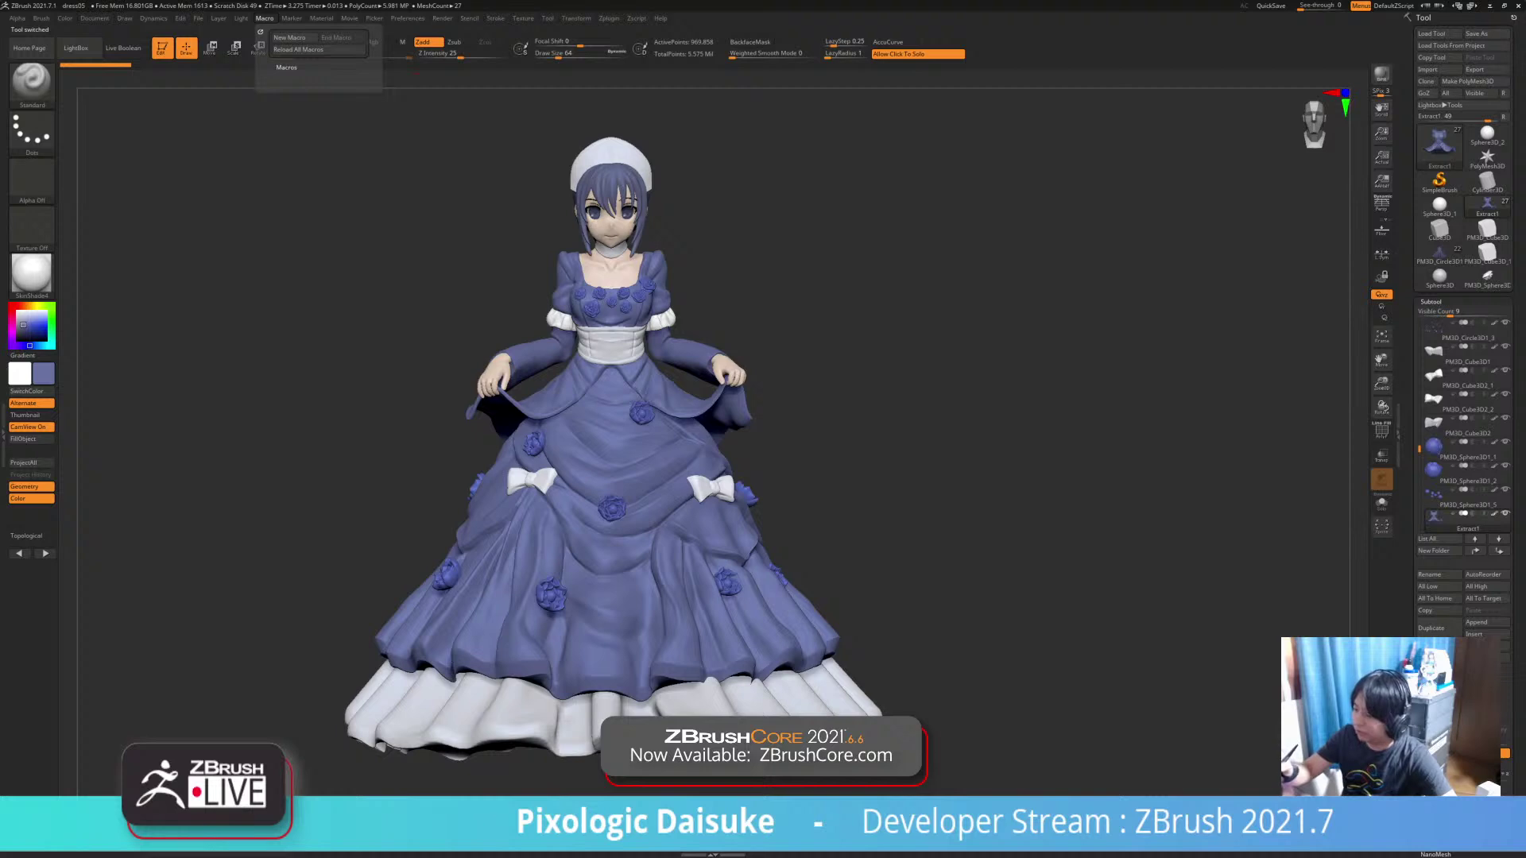
pyautogui.click(286, 67)
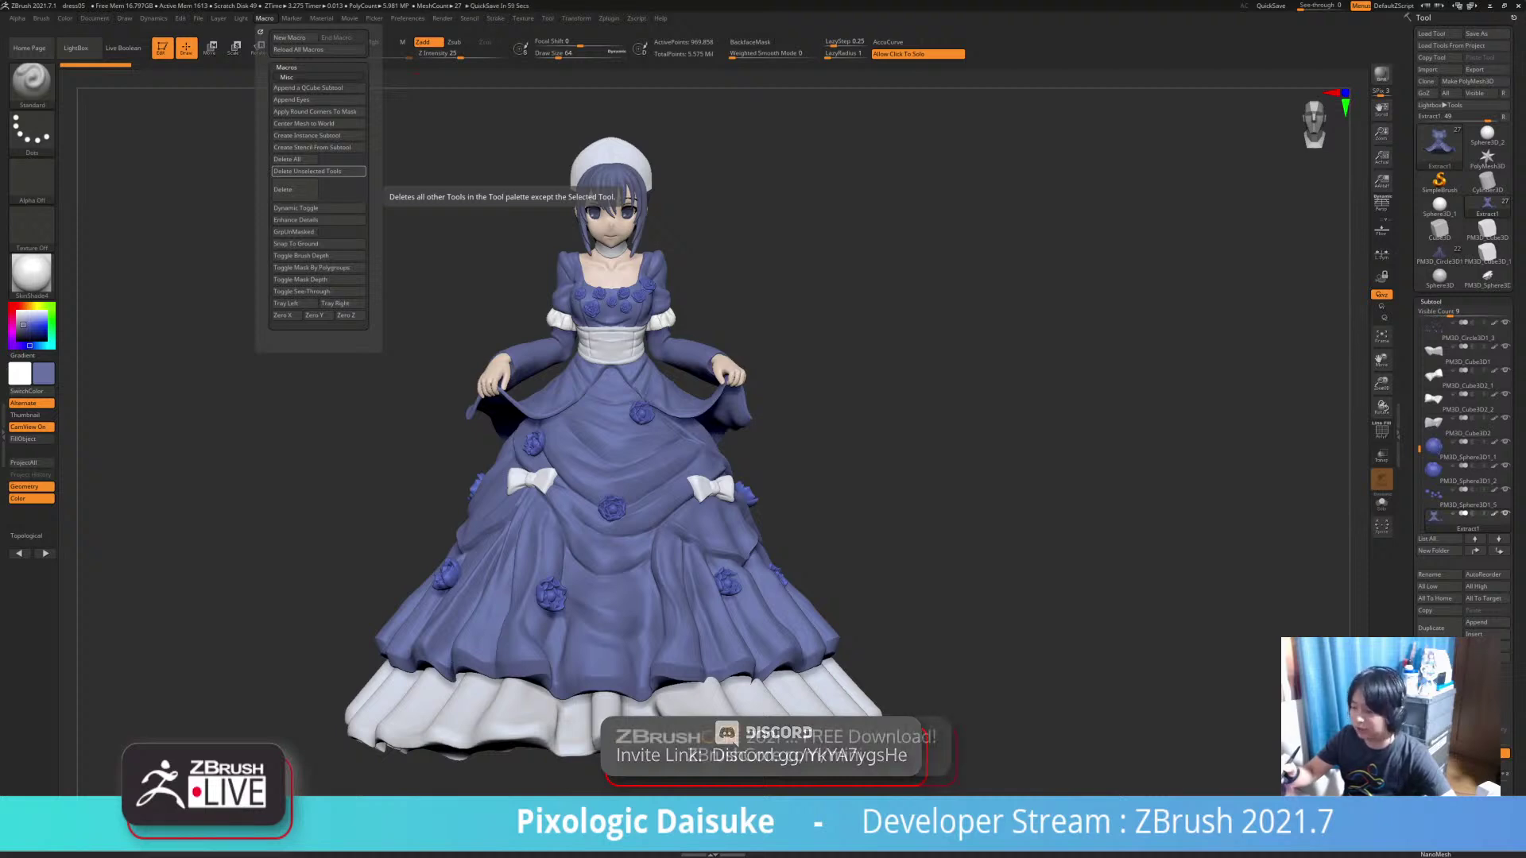
pyautogui.click(318, 171)
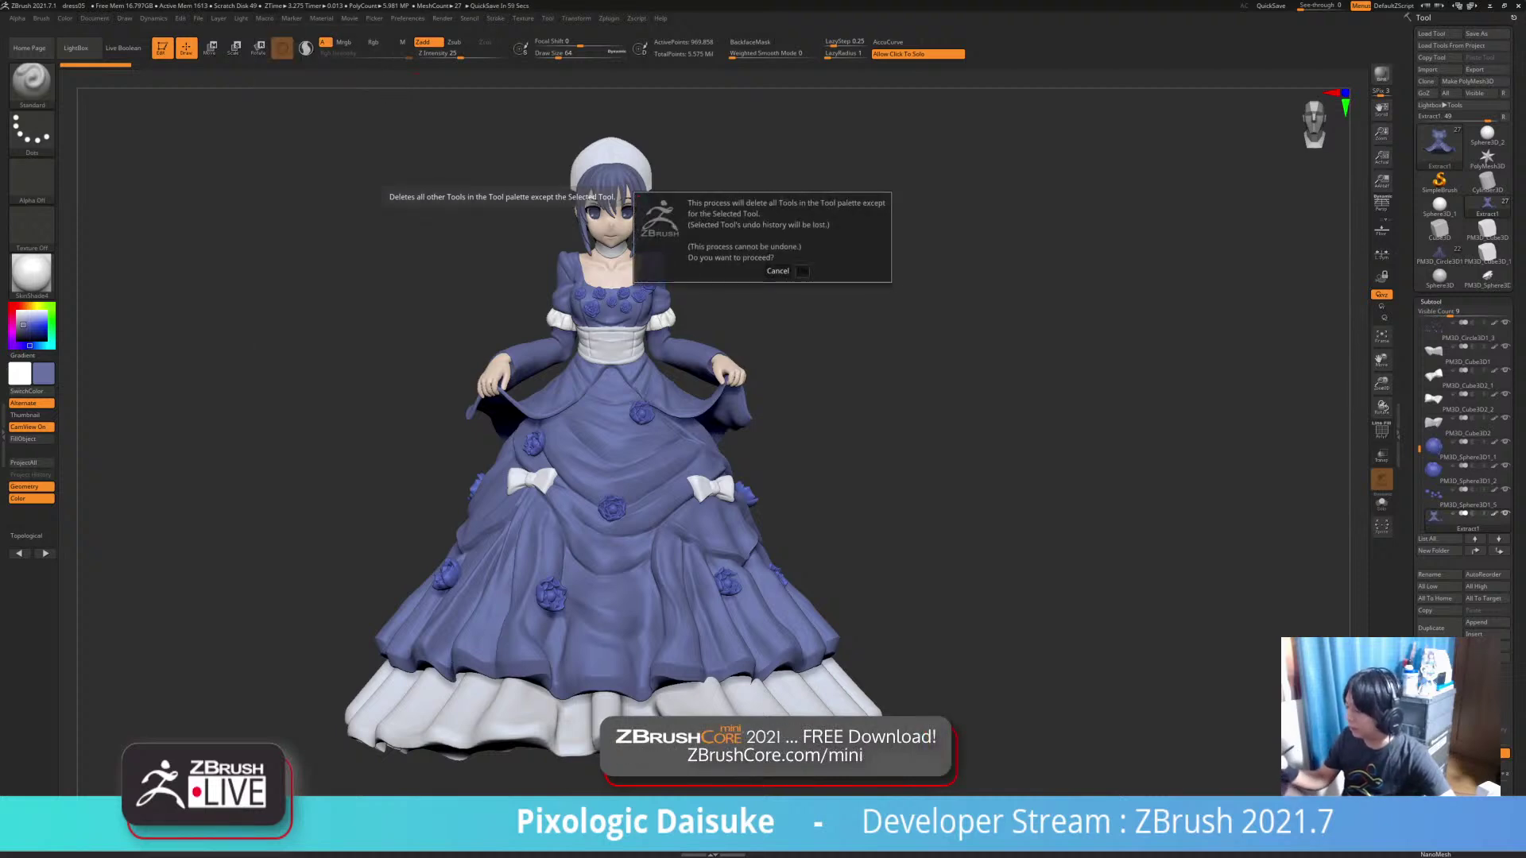
pyautogui.click(801, 271)
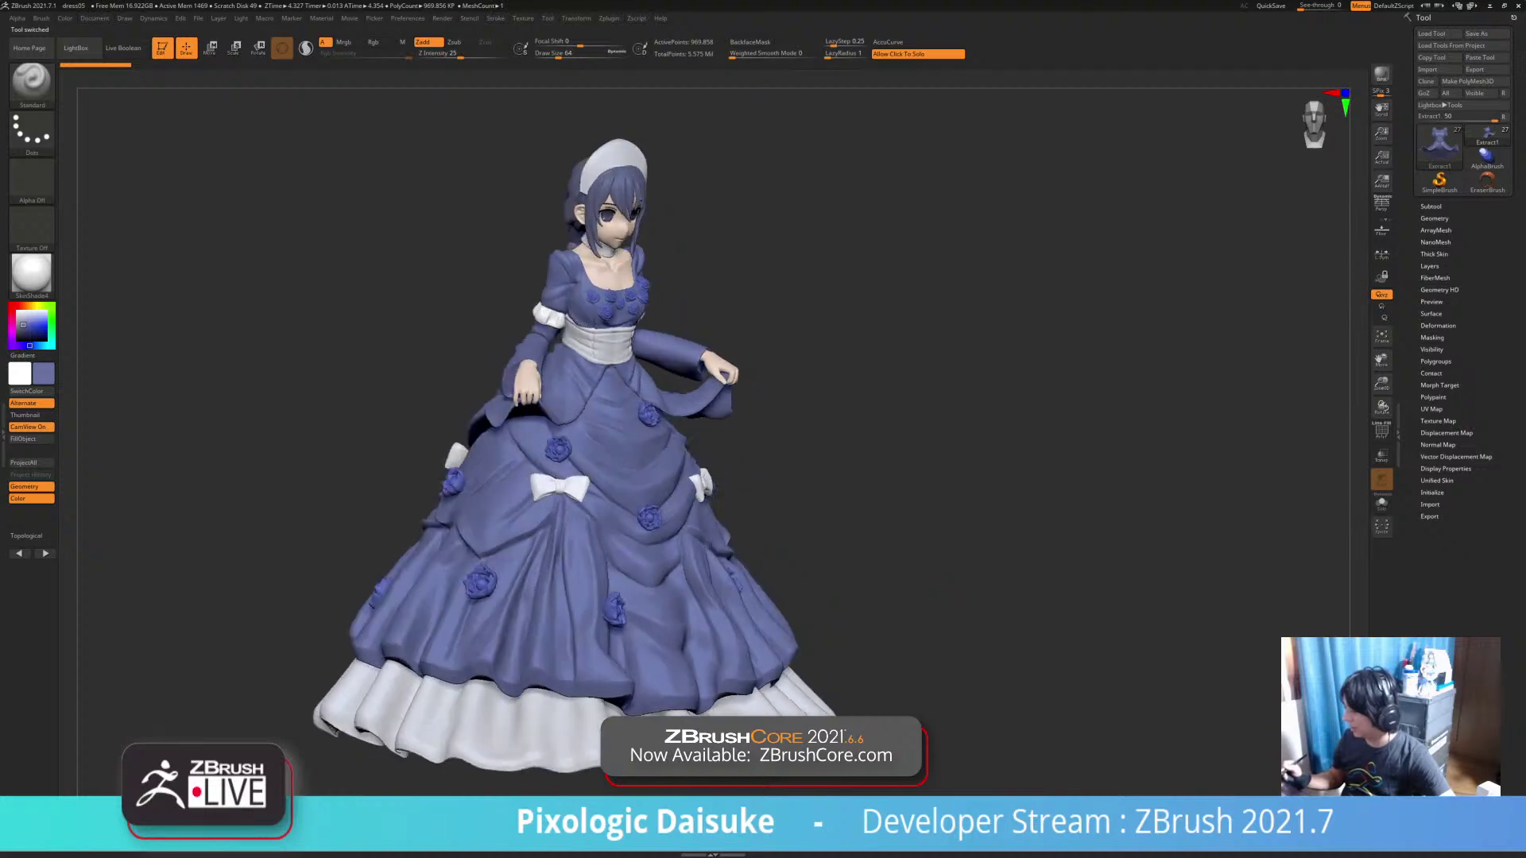
# Check which tools remain loaded and review the list of available macros
pyautogui.moveTo(1192, 433); pyautogui.dragTo(1100, 424)
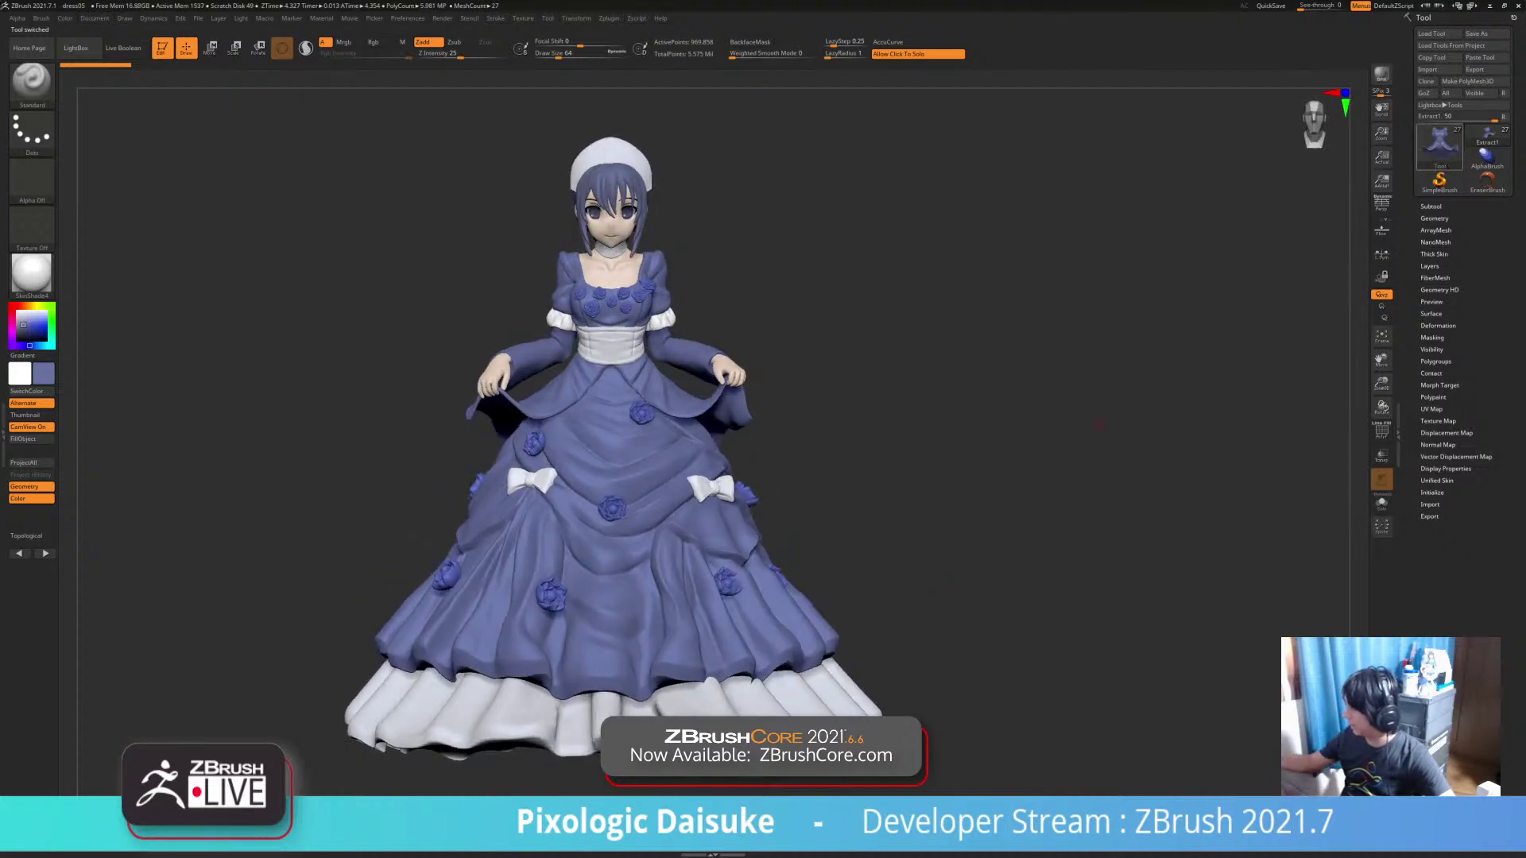
pyautogui.click(1439, 146)
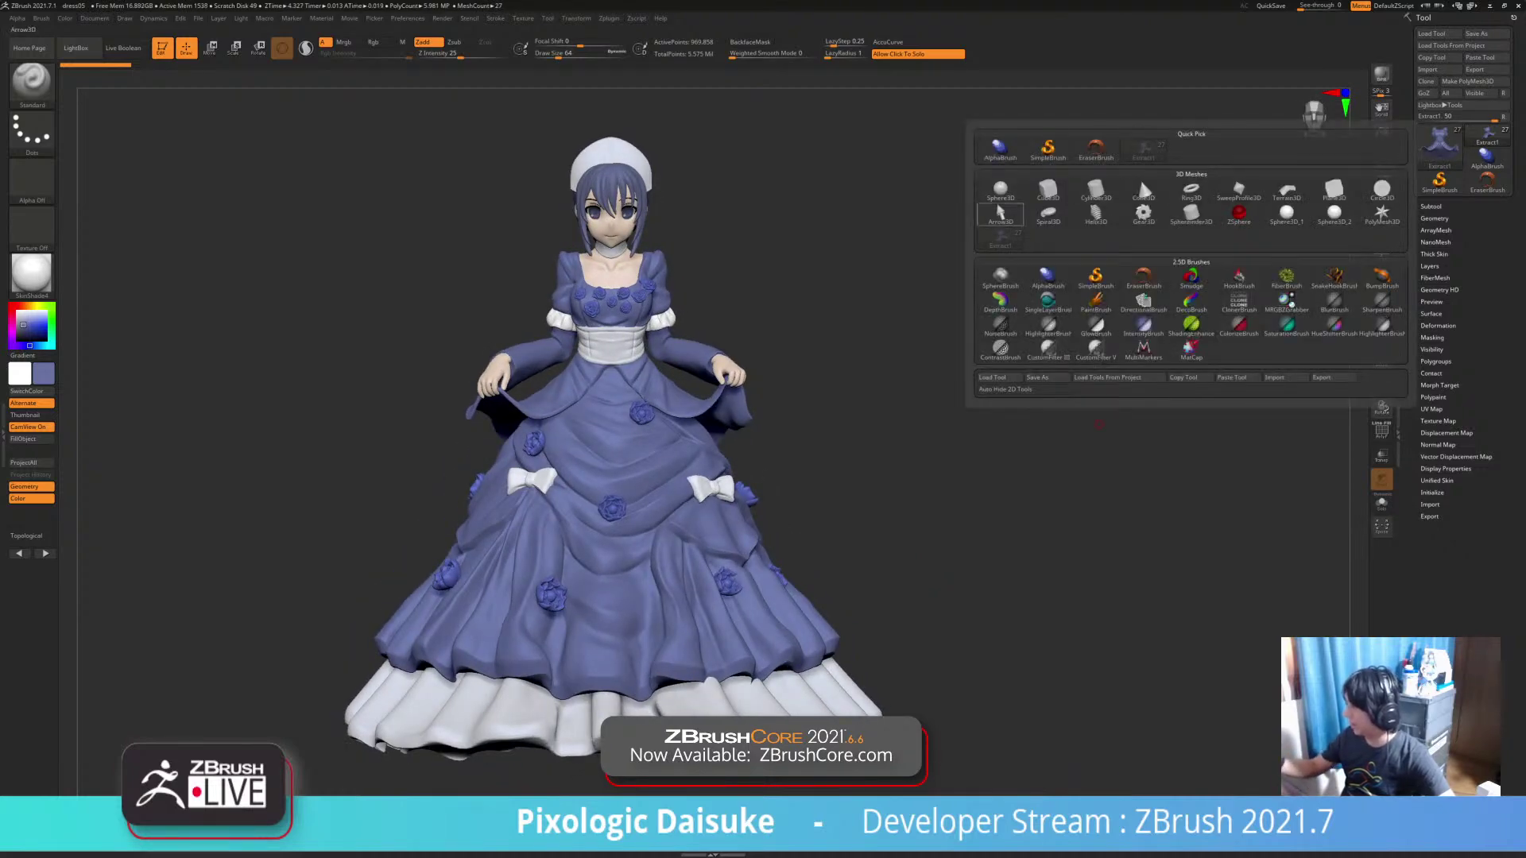
pyautogui.moveTo(1025, 445)
pyautogui.mouseDown()
pyautogui.moveTo(1164, 446)
pyautogui.moveTo(870, 444)
pyautogui.mouseUp()
pyautogui.keyDown('alt'); pyautogui.moveTo(827, 570); pyautogui.dragTo(940, 556); pyautogui.keyUp('alt')
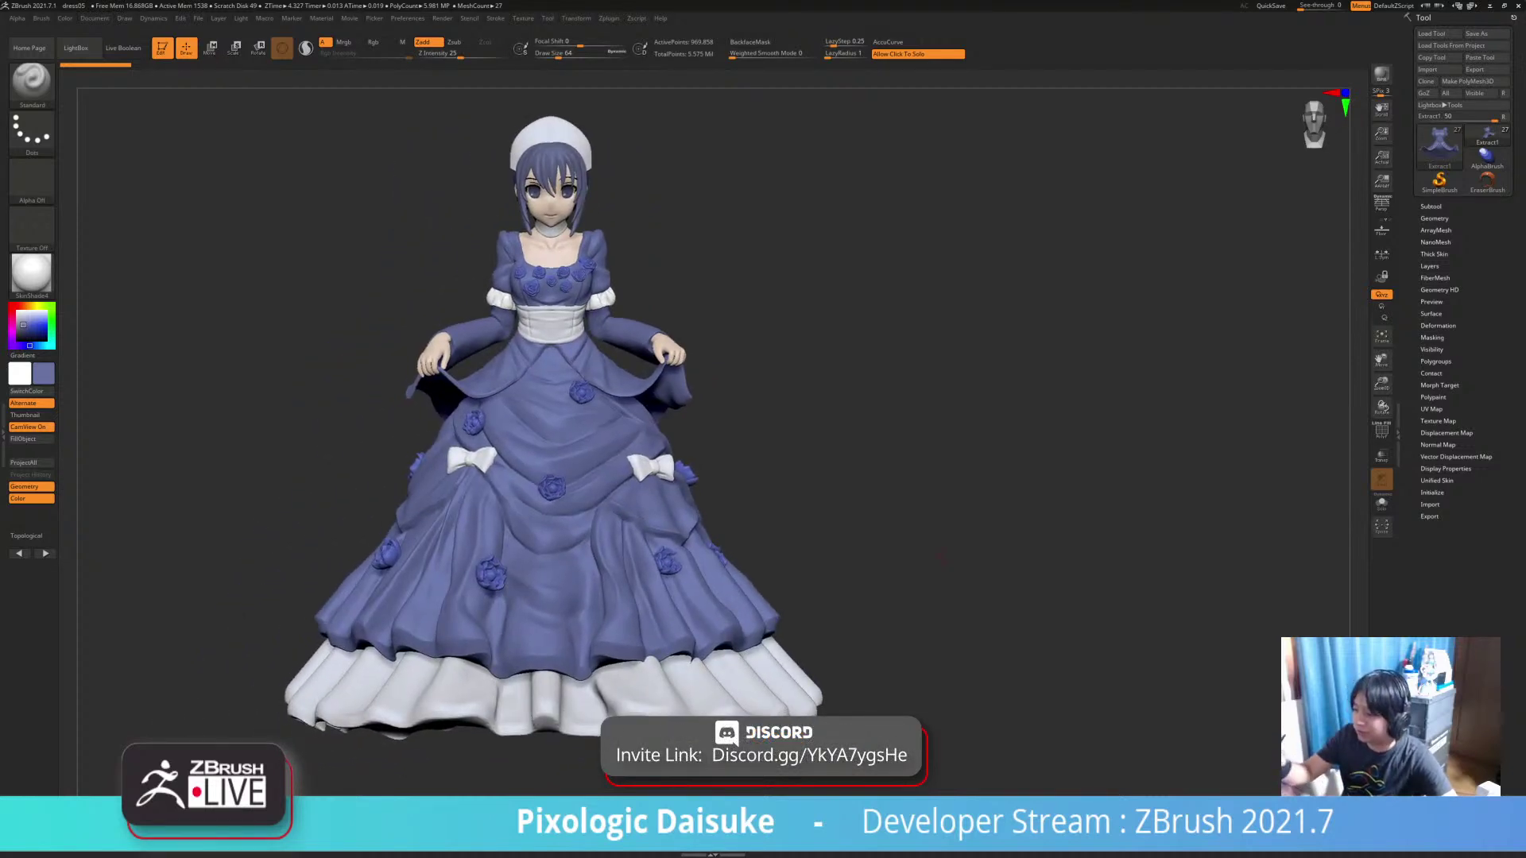
pyautogui.click(265, 17)
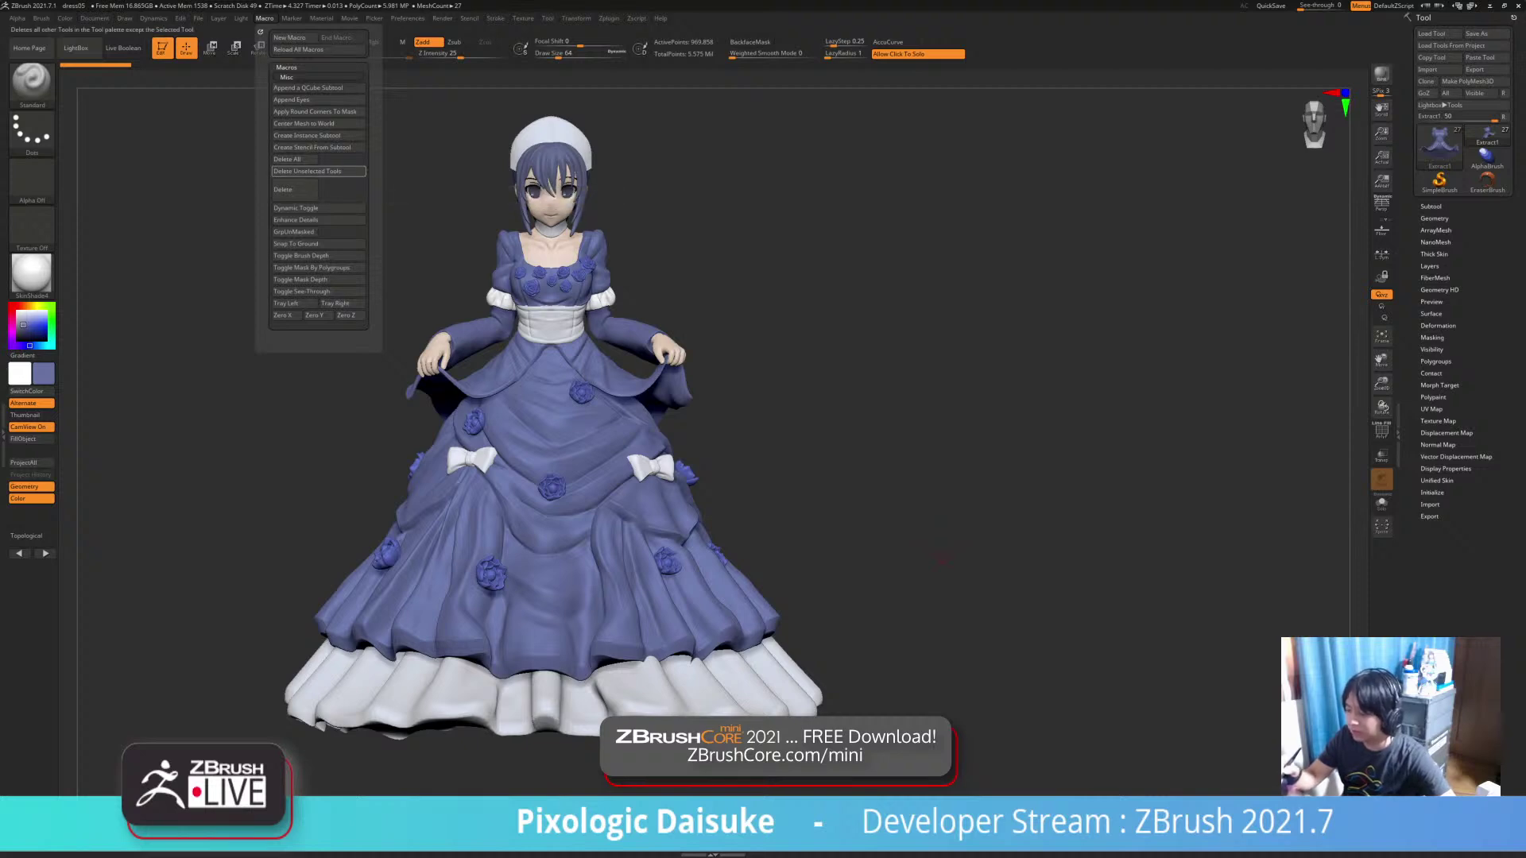
pyautogui.moveTo(318, 317); pyautogui.dragTo(349, 330)
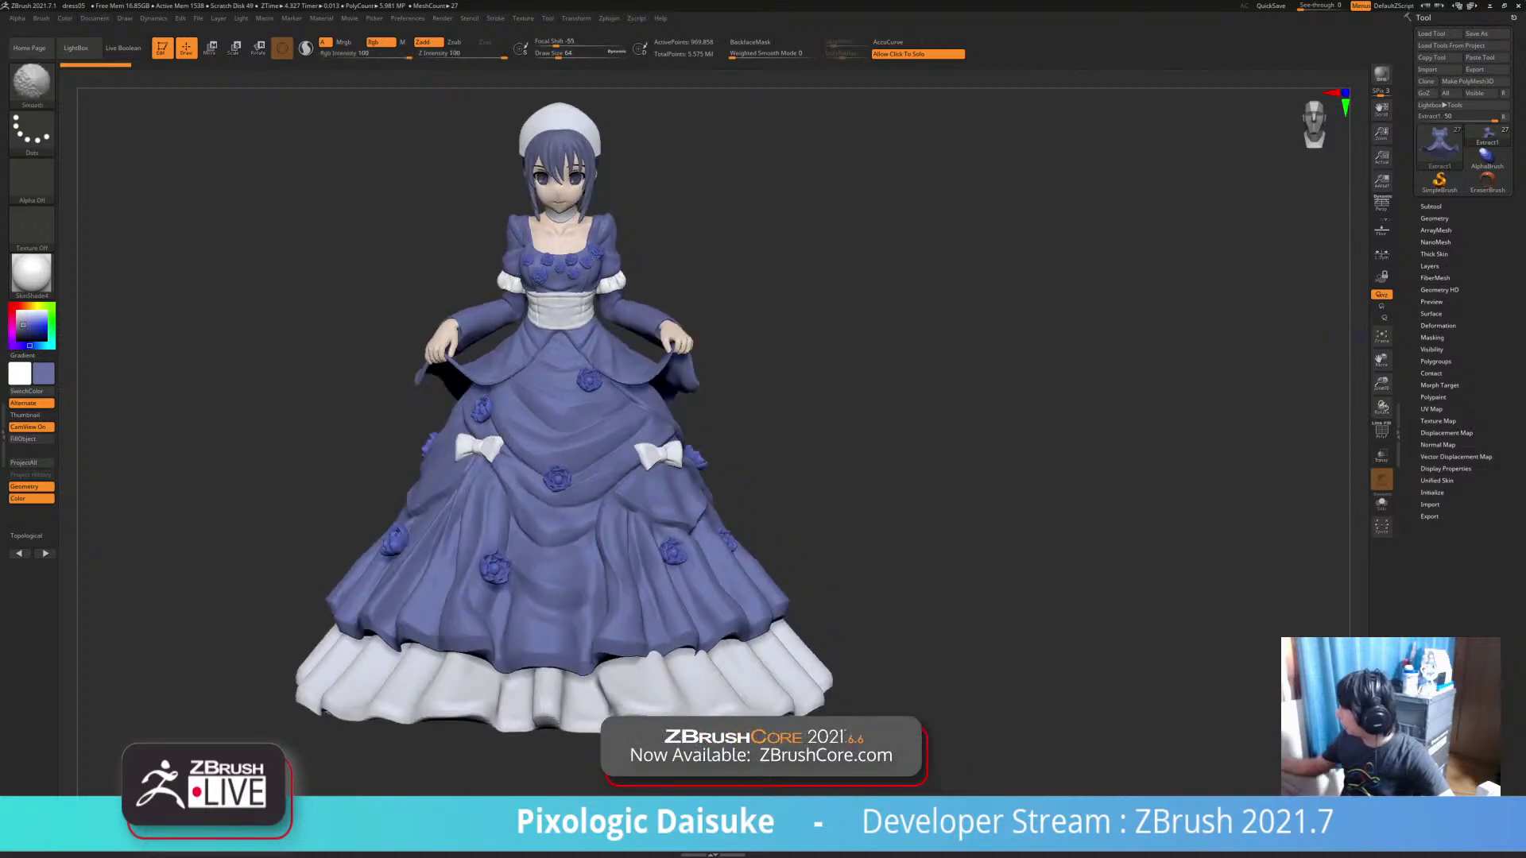
# Expand the figure's subtool list and switch the active tool to the Plane3D primitive
pyautogui.click(1430, 206)
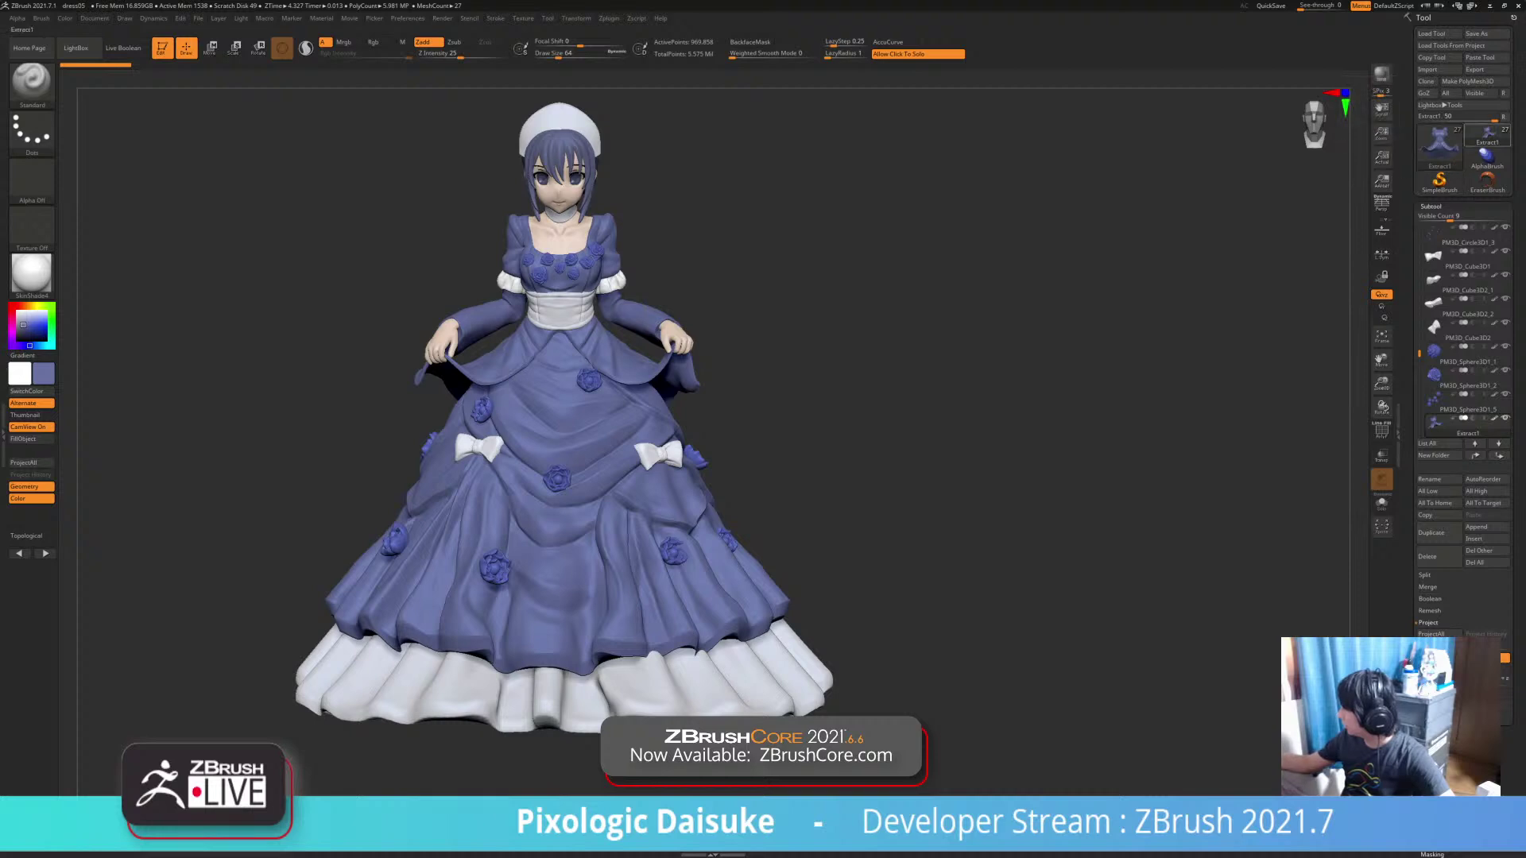
pyautogui.click(1439, 143)
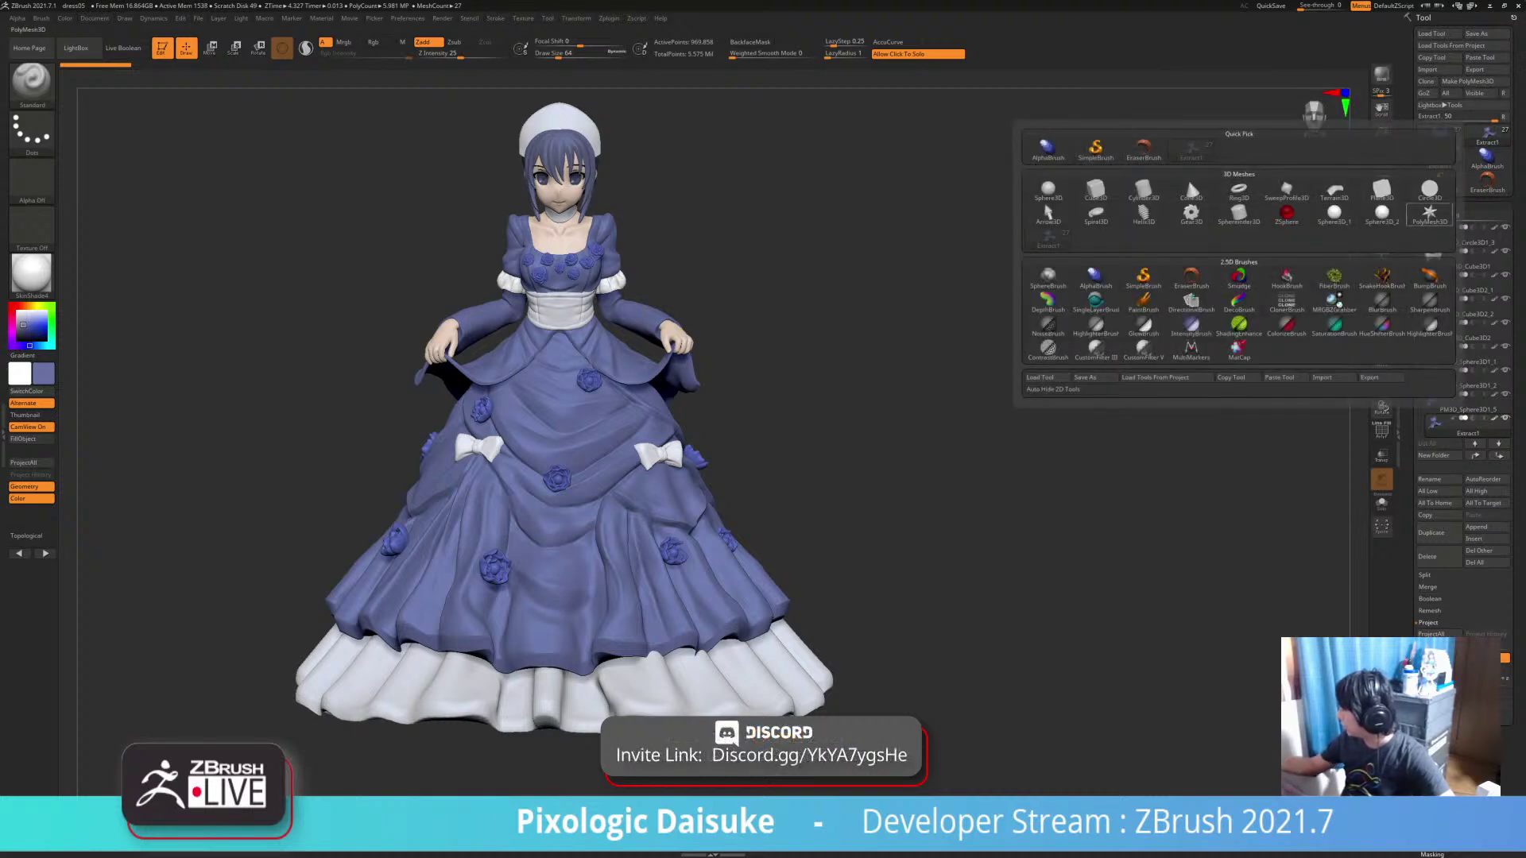
pyautogui.moveTo(1429, 215)
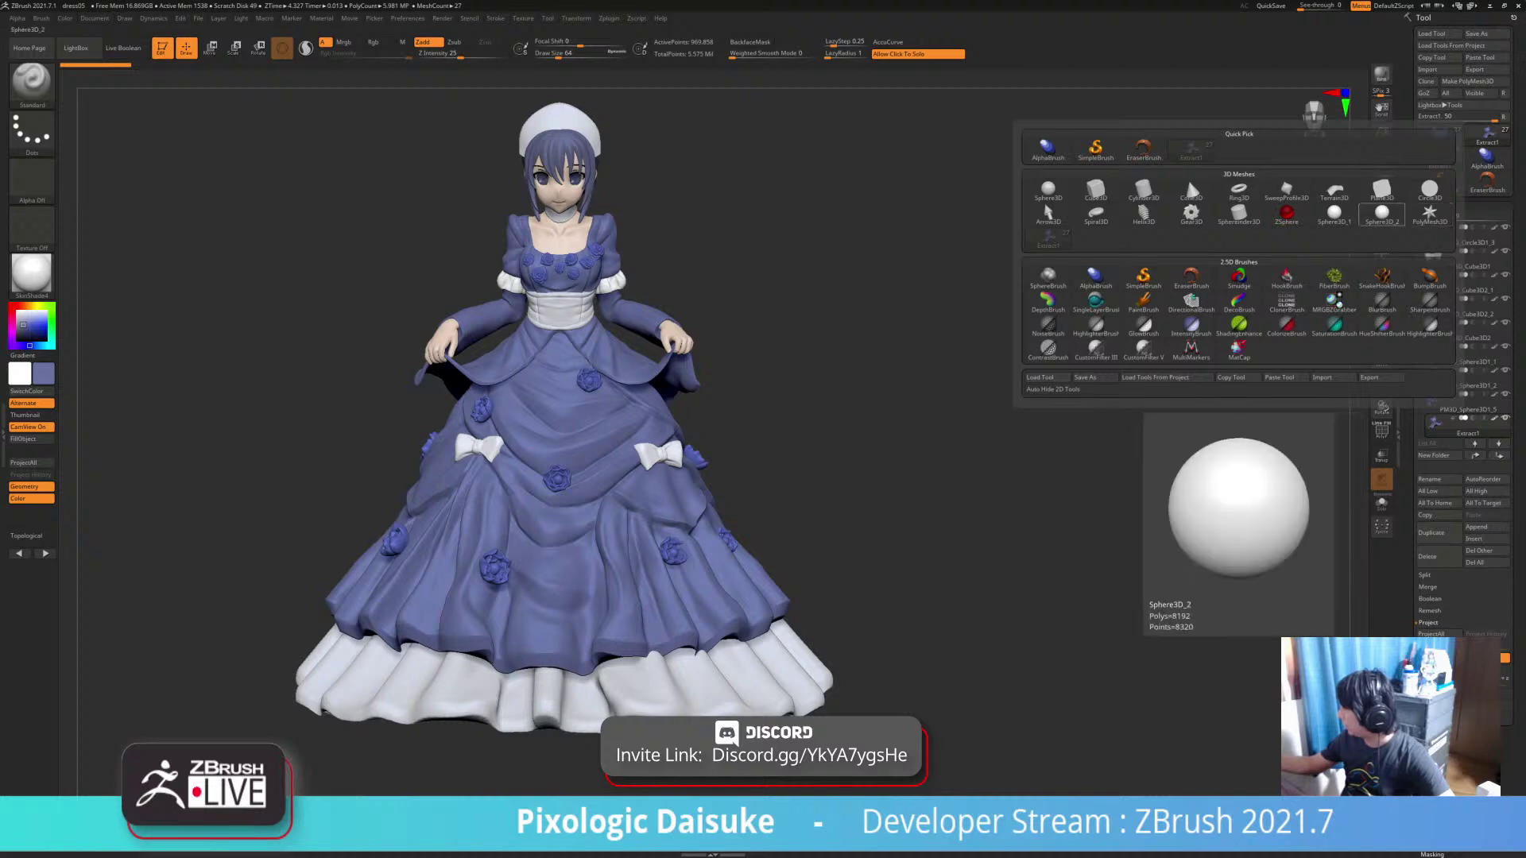
pyautogui.click(1382, 191)
pyautogui.keyDown('shift'); pyautogui.moveTo(898, 477); pyautogui.dragTo(914, 477, button='right'); pyautogui.keyUp('shift')
pyautogui.keyDown('ctrl'); pyautogui.moveTo(914, 477); pyautogui.dragTo(926, 644, button='right'); pyautogui.keyUp('ctrl')
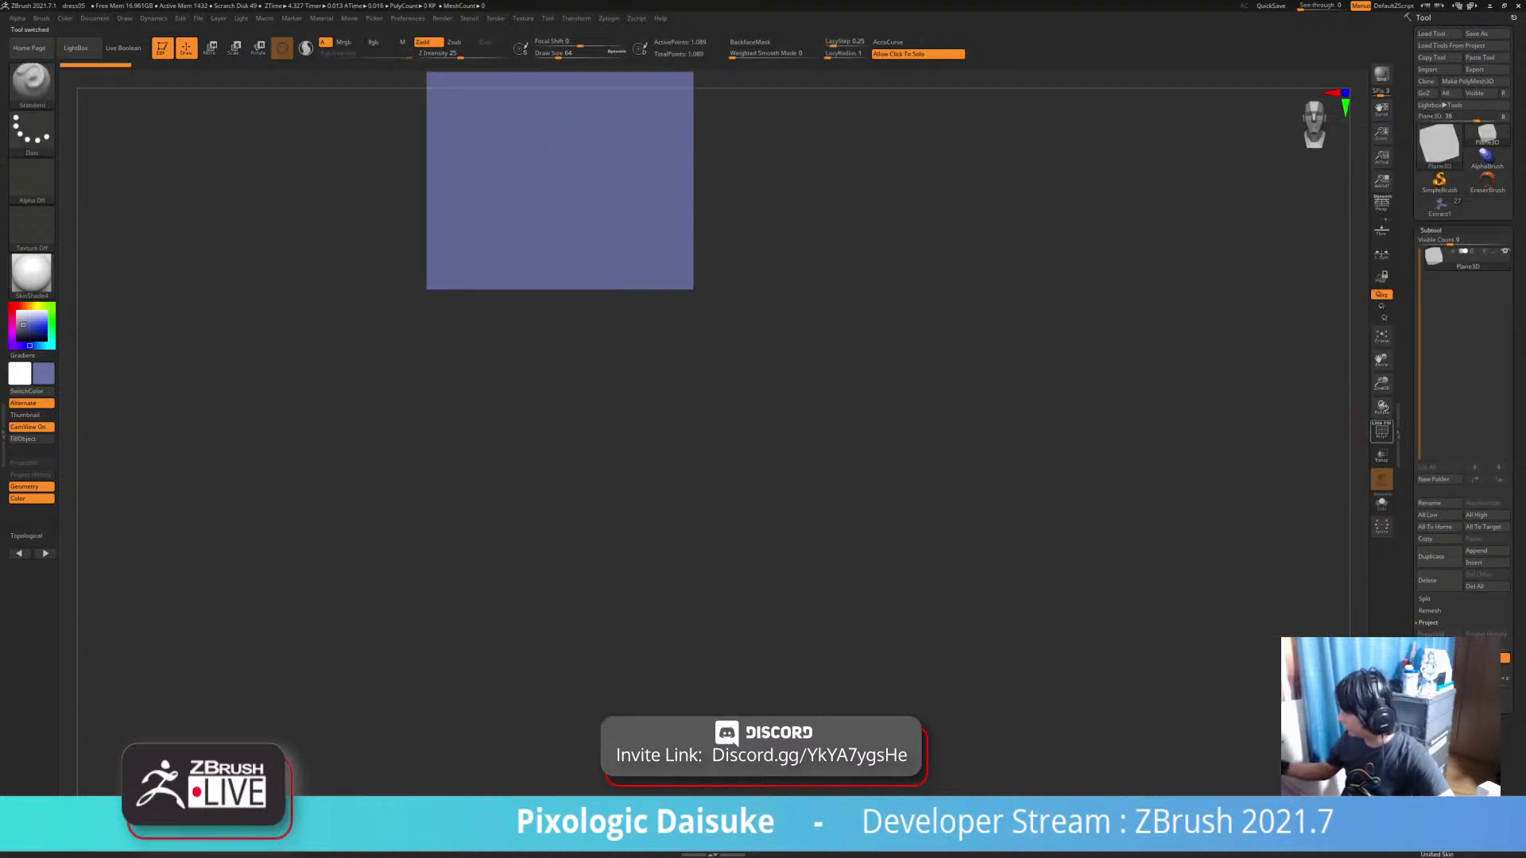
# Show the plane's polygon wireframe and convert the primitive to a PolyMesh3D
pyautogui.click(1381, 432)
pyautogui.keyDown('alt'); pyautogui.moveTo(1343, 421); pyautogui.dragTo(1350, 641, button='right'); pyautogui.keyUp('alt')
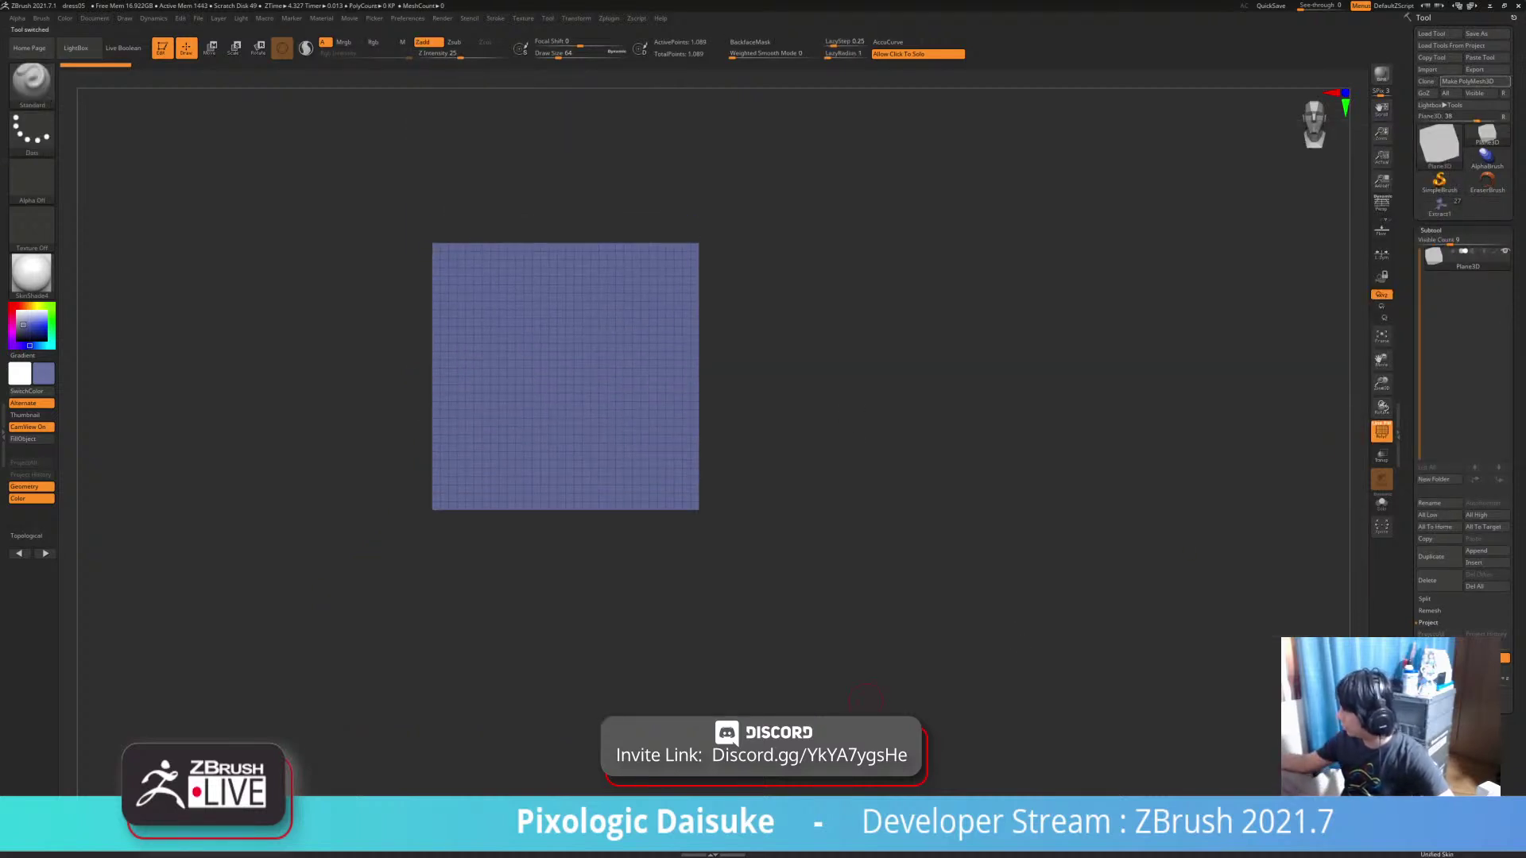
pyautogui.click(1475, 81)
pyautogui.keyDown('ctrl'); pyautogui.moveTo(755, 453); pyautogui.dragTo(770, 594, button='right'); pyautogui.keyUp('ctrl')
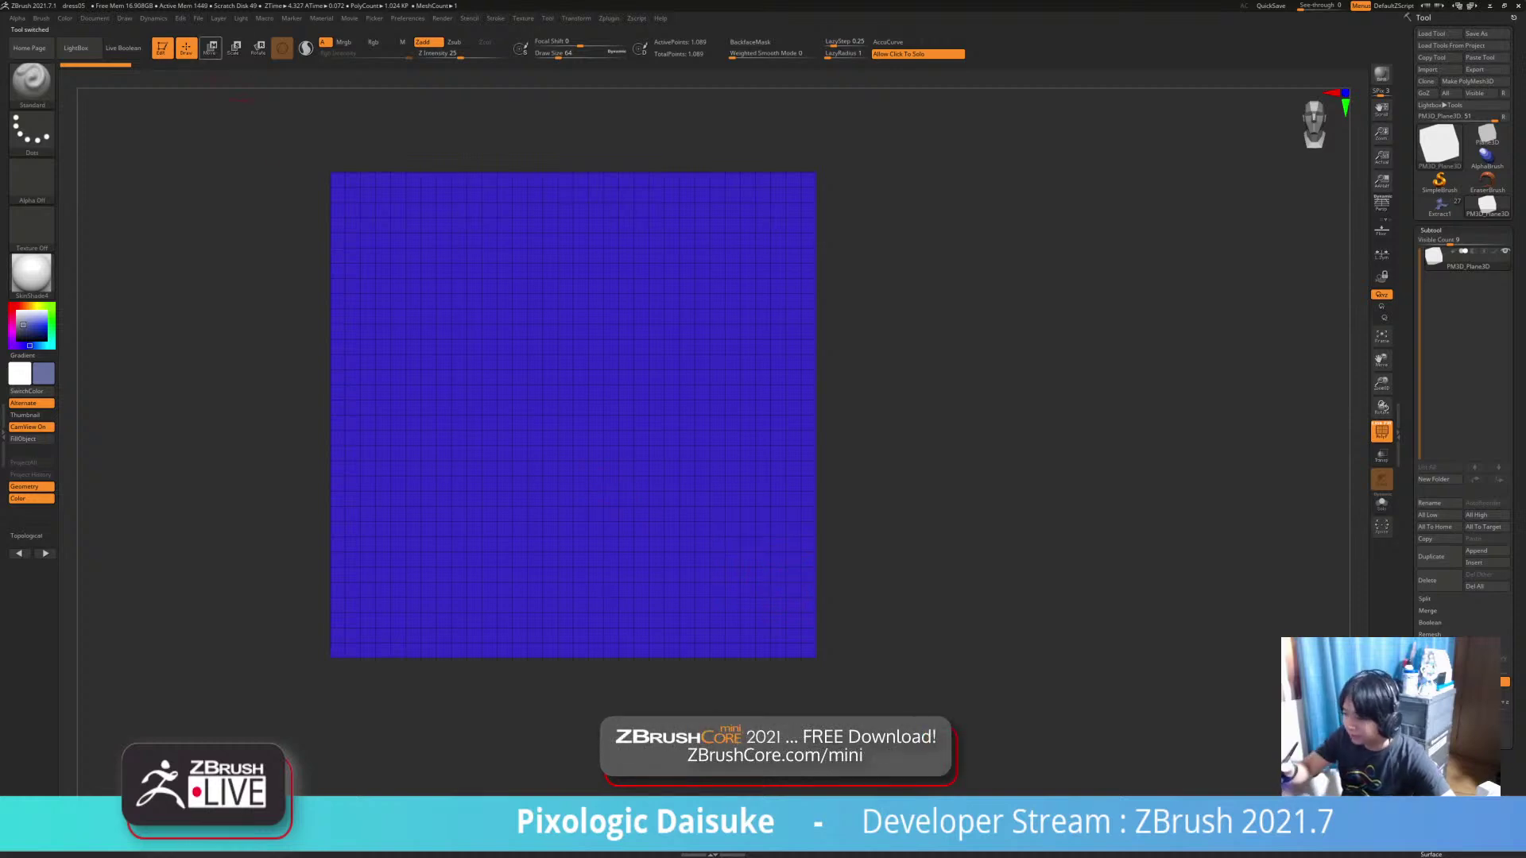
# Replace the plane with a gizmo PolyPlane and reduce its divisions to four columns in a single row
pyautogui.click(210, 48)
pyautogui.click(539, 337)
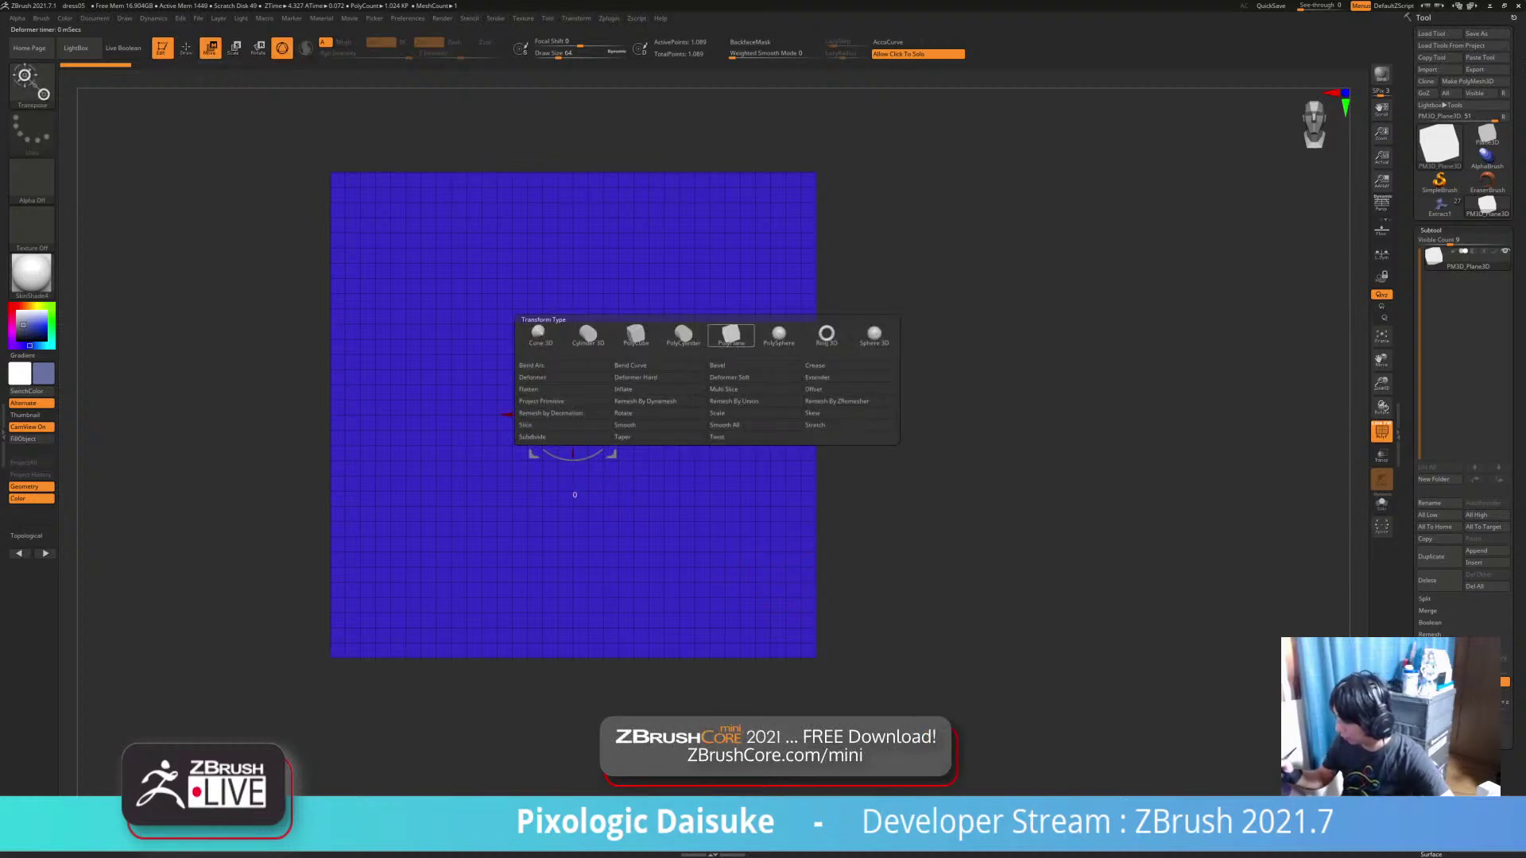
pyautogui.click(730, 334)
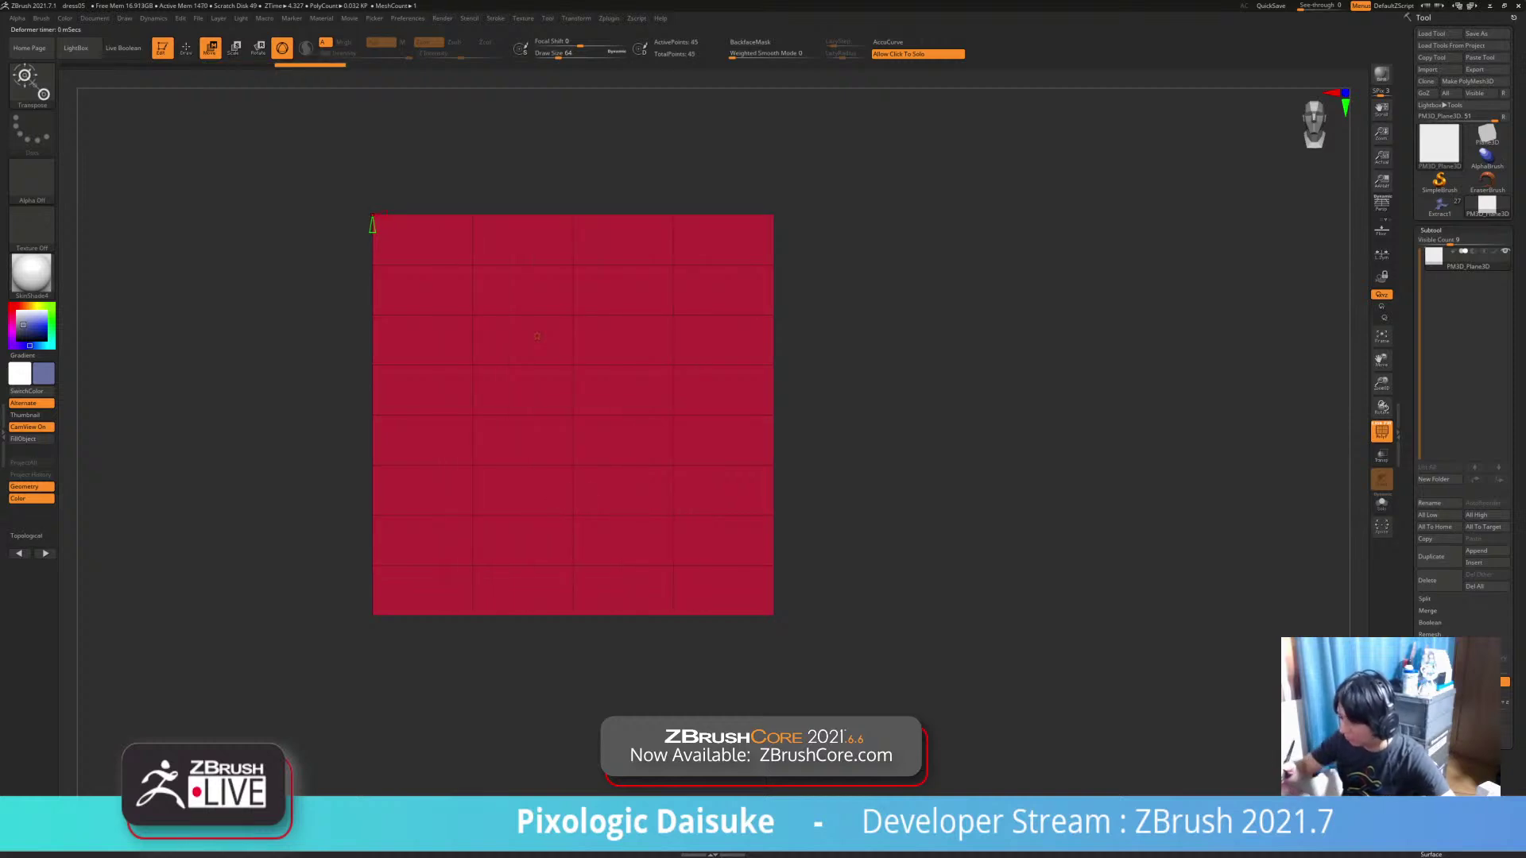
pyautogui.moveTo(373, 247); pyautogui.dragTo(372, 219)
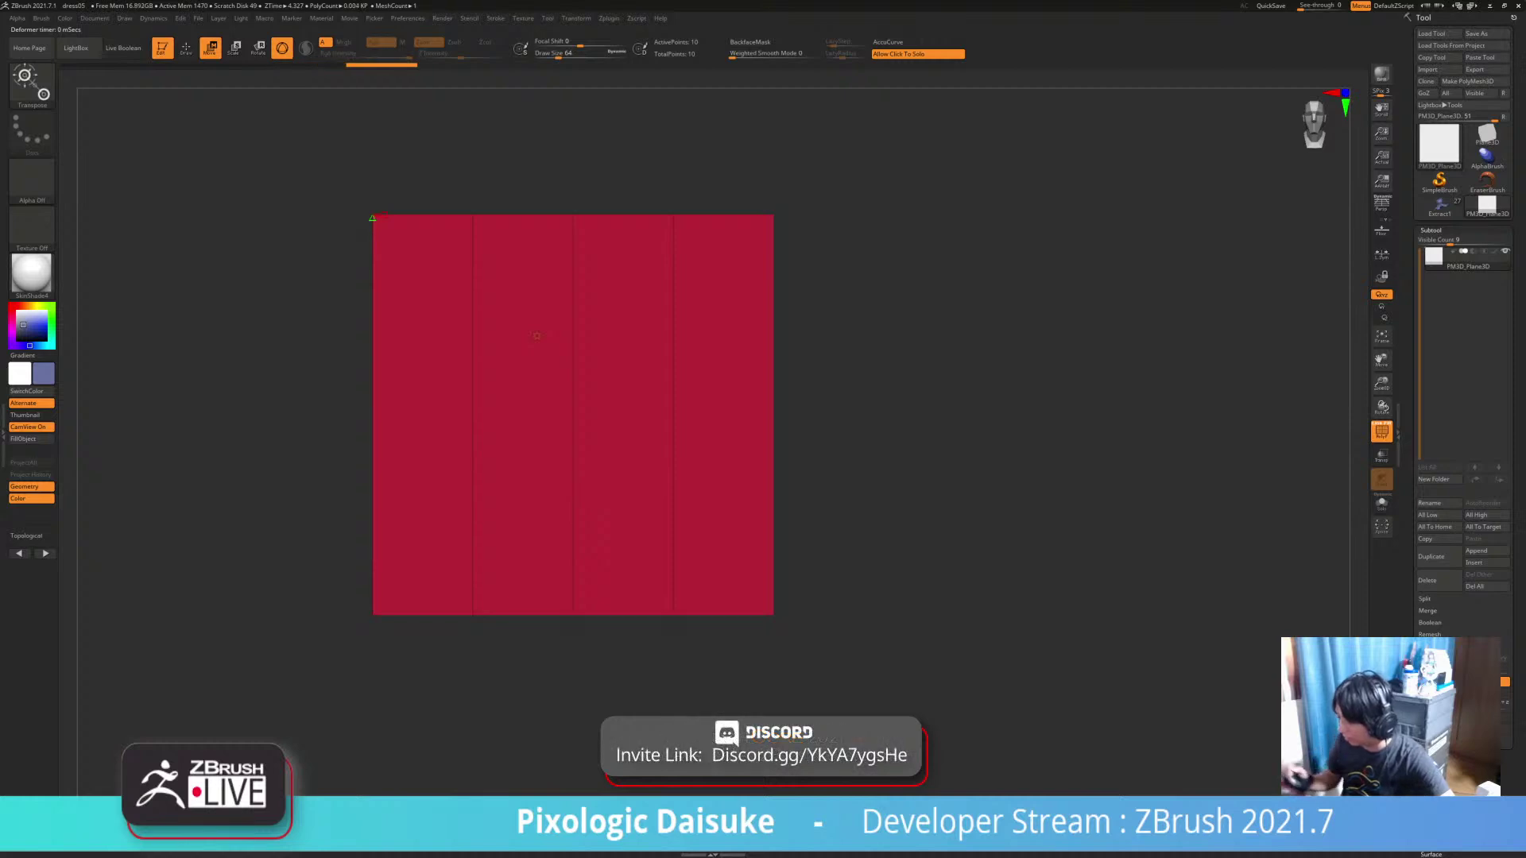
# Scale the plane down vertically with the gizmo so it becomes a wide, low strip
pyautogui.moveTo(914, 414); pyautogui.dragTo(897, 441)
pyautogui.moveTo(536, 335)
pyautogui.mouseDown(button='right')
pyautogui.moveTo(541, 322)
pyautogui.moveTo(636, 350)
pyautogui.moveTo(540, 324)
pyautogui.moveTo(628, 342)
pyautogui.moveTo(540, 339)
pyautogui.mouseUp(button='right')
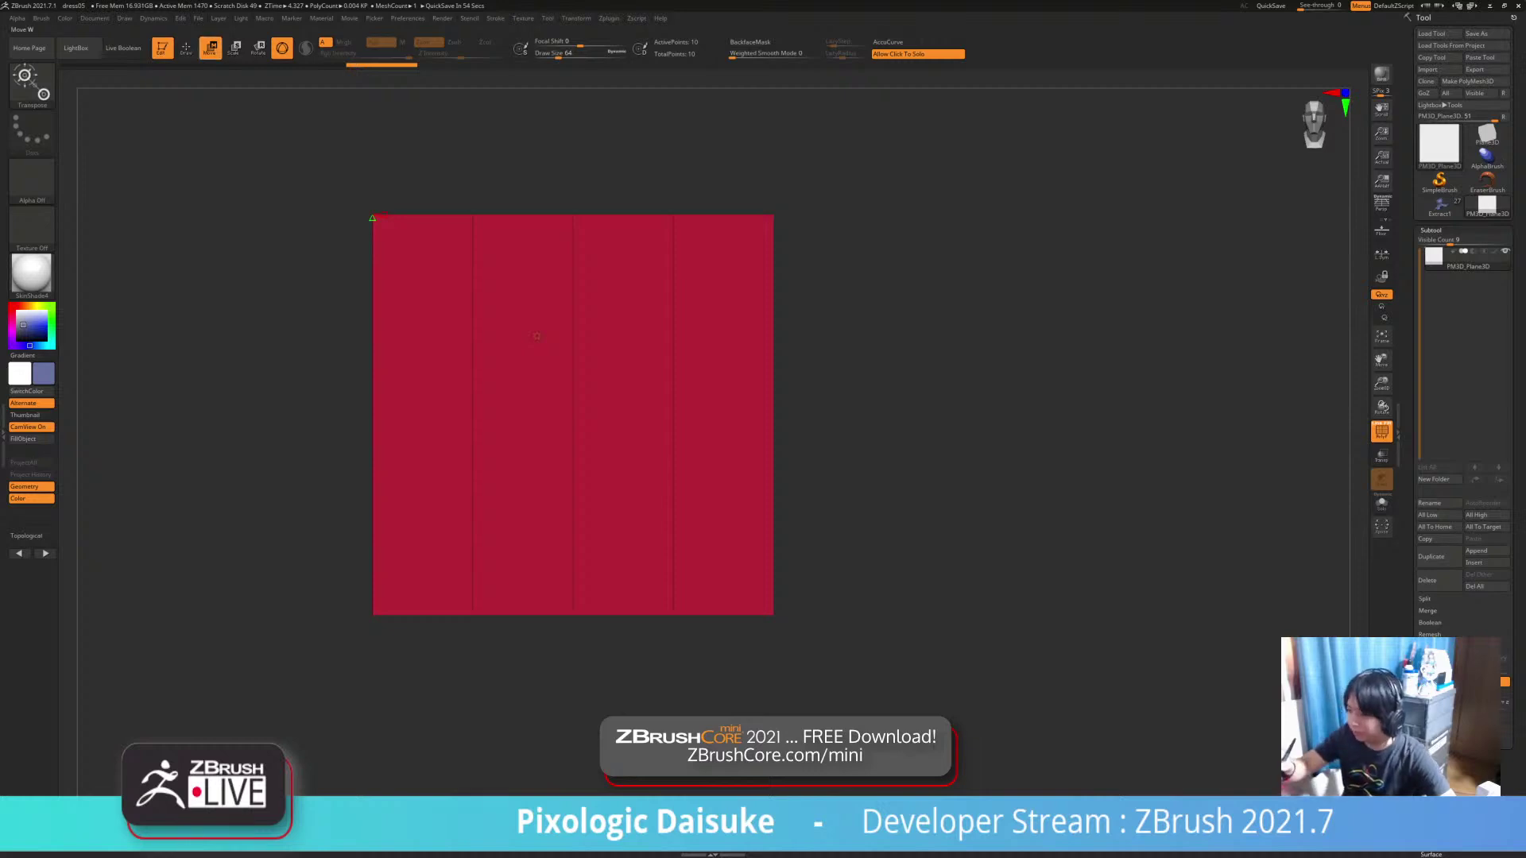
pyautogui.keyDown('alt'); pyautogui.moveTo(536, 335); pyautogui.dragTo(558, 370, button='right'); pyautogui.keyUp('alt')
pyautogui.click(552, 368)
pyautogui.moveTo(560, 371); pyautogui.dragTo(560, 397)
pyautogui.keyDown('ctrl'); pyautogui.moveTo(559, 405); pyautogui.dragTo(560, 456, button='right'); pyautogui.keyUp('ctrl')
pyautogui.moveTo(561, 397); pyautogui.dragTo(592, 417, button='right')
pyautogui.keyDown('alt'); pyautogui.moveTo(592, 398); pyautogui.dragTo(564, 457, button='right'); pyautogui.keyUp('alt')
pyautogui.keyDown('alt'); pyautogui.moveTo(566, 509); pyautogui.dragTo(572, 548, button='right'); pyautogui.keyUp('alt')
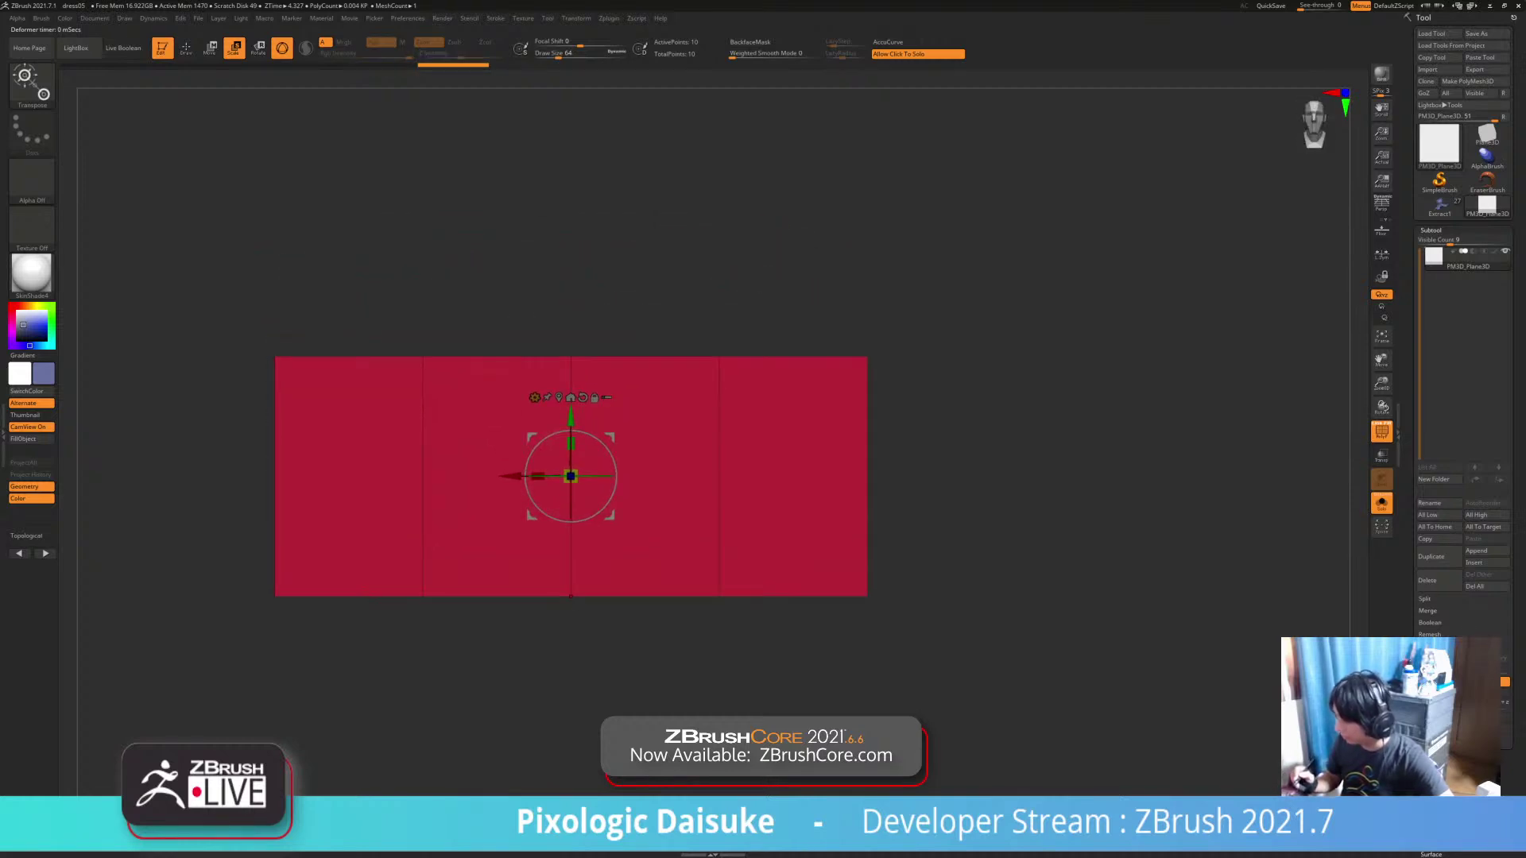
# Mask off the outer points and move the two middle columns out in depth as a raised section
pyautogui.keyDown('ctrl'); pyautogui.moveTo(375, 248); pyautogui.dragTo(756, 638); pyautogui.keyUp('ctrl')
pyautogui.keyDown('ctrl'); pyautogui.click(756, 639); pyautogui.keyUp('ctrl')
pyautogui.moveTo(756, 620); pyautogui.dragTo(795, 461, button='right')
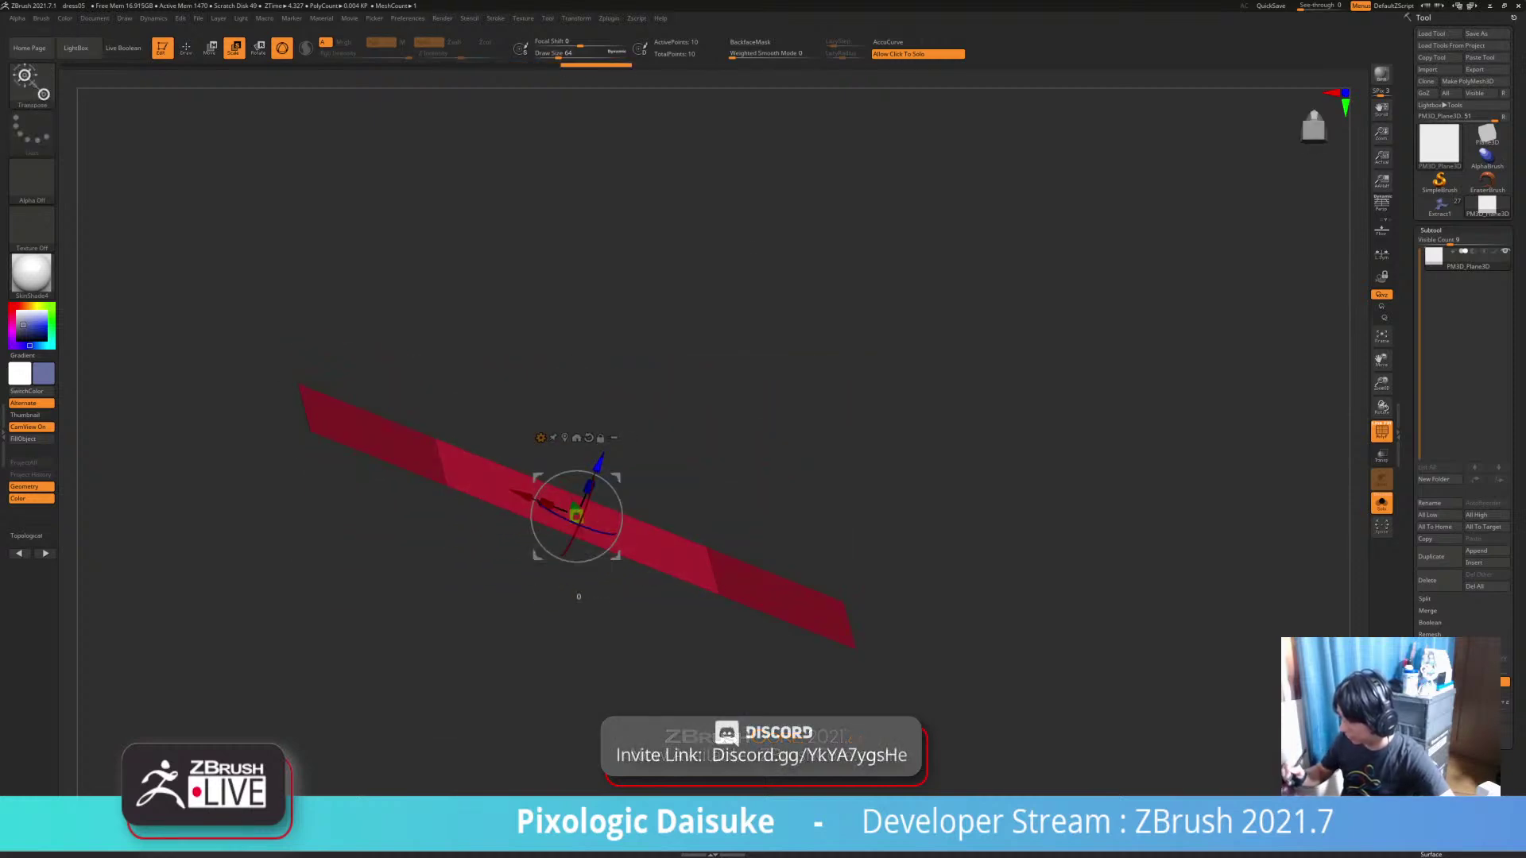
pyautogui.moveTo(600, 460); pyautogui.dragTo(638, 369)
pyautogui.hotkey('ctrl', 'z')
pyautogui.moveTo(600, 459); pyautogui.dragTo(648, 345)
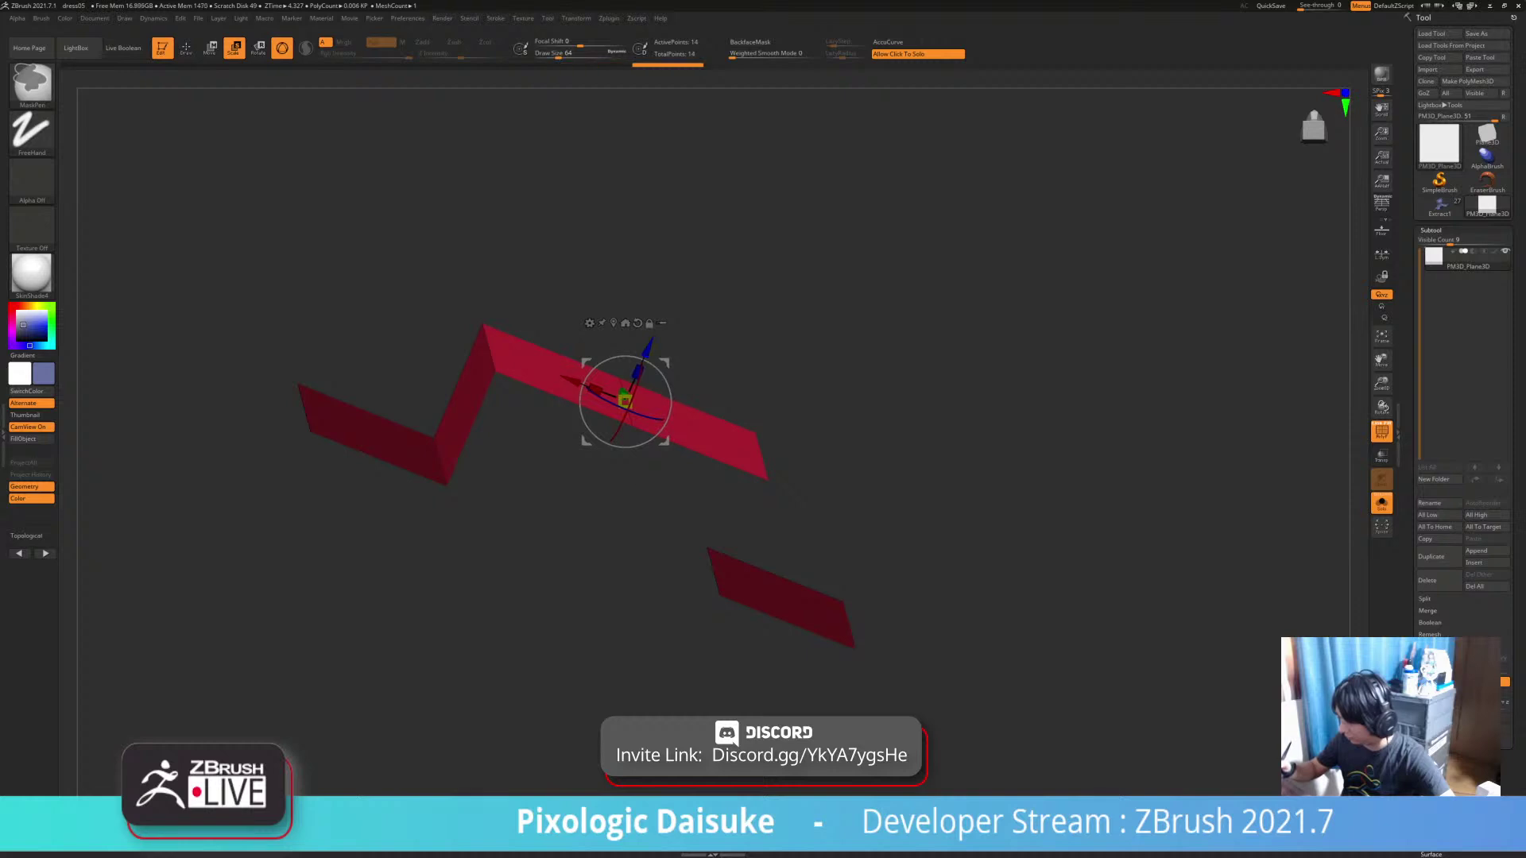
# Isolate the centre edge of the raised section and move it further out in depth to form a ridge
pyautogui.moveTo(803, 497)
pyautogui.keyDown('shift'); pyautogui.mouseDown(button='right')
pyautogui.moveTo(795, 477)
pyautogui.moveTo(783, 548)
pyautogui.mouseUp(button='right'); pyautogui.keyUp('shift')
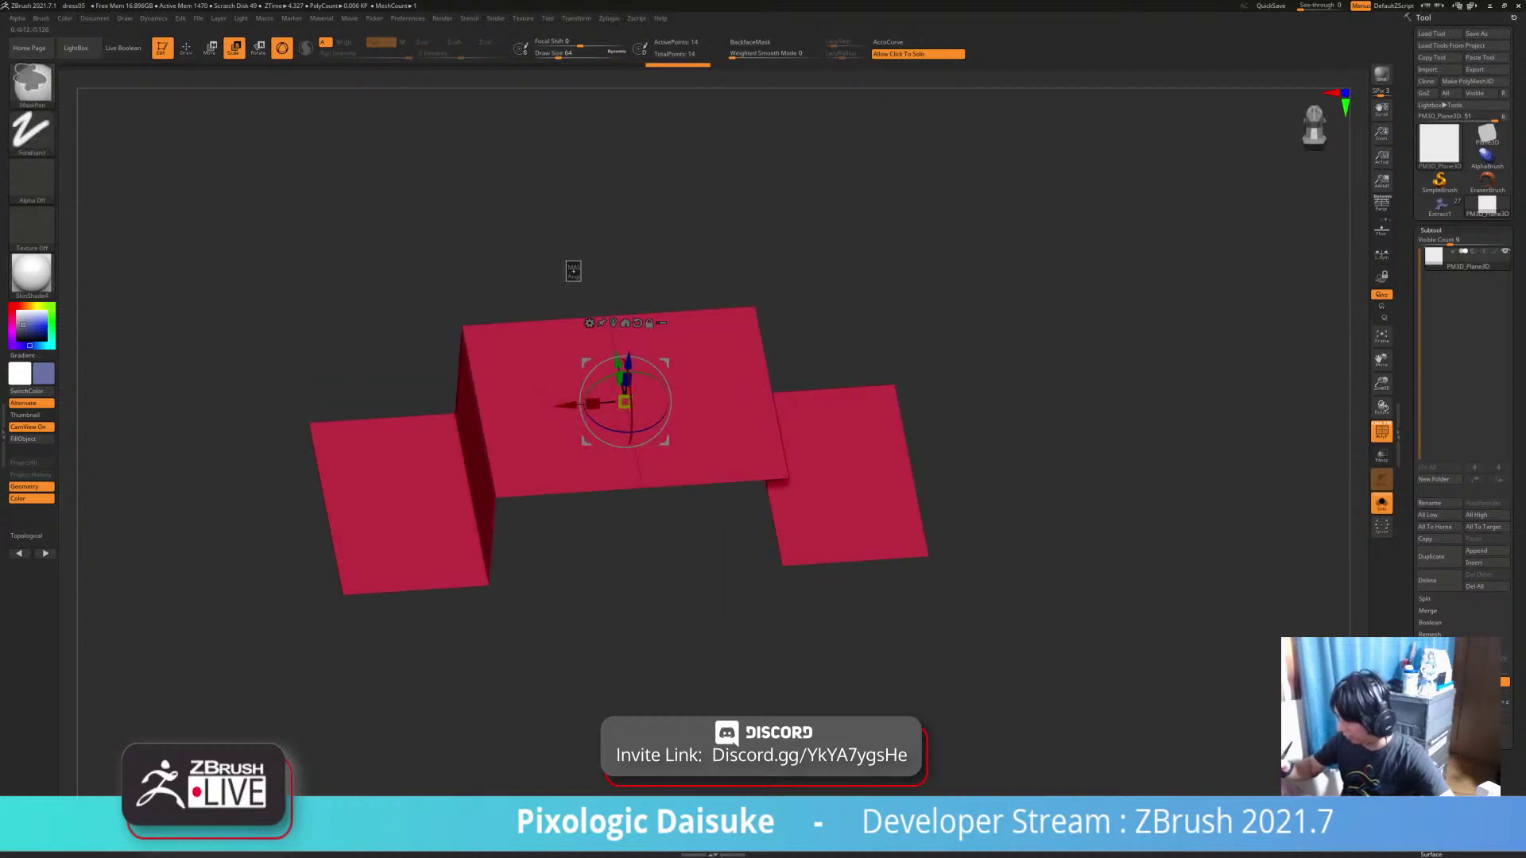
pyautogui.keyDown('ctrl'); pyautogui.moveTo(572, 271); pyautogui.dragTo(678, 567); pyautogui.keyUp('ctrl')
pyautogui.keyDown('ctrl'); pyautogui.click(680, 568); pyautogui.keyUp('ctrl')
pyautogui.moveTo(691, 572); pyautogui.dragTo(712, 532, button='right')
pyautogui.moveTo(636, 342); pyautogui.dragTo(649, 287)
pyautogui.keyDown('shift'); pyautogui.moveTo(900, 311); pyautogui.dragTo(902, 349); pyautogui.keyUp('shift')
pyautogui.keyDown('shift'); pyautogui.moveTo(914, 588); pyautogui.dragTo(854, 592); pyautogui.keyUp('shift')
pyautogui.moveTo(858, 573)
pyautogui.mouseDown()
pyautogui.moveTo(860, 628)
pyautogui.moveTo(858, 580)
pyautogui.mouseUp()
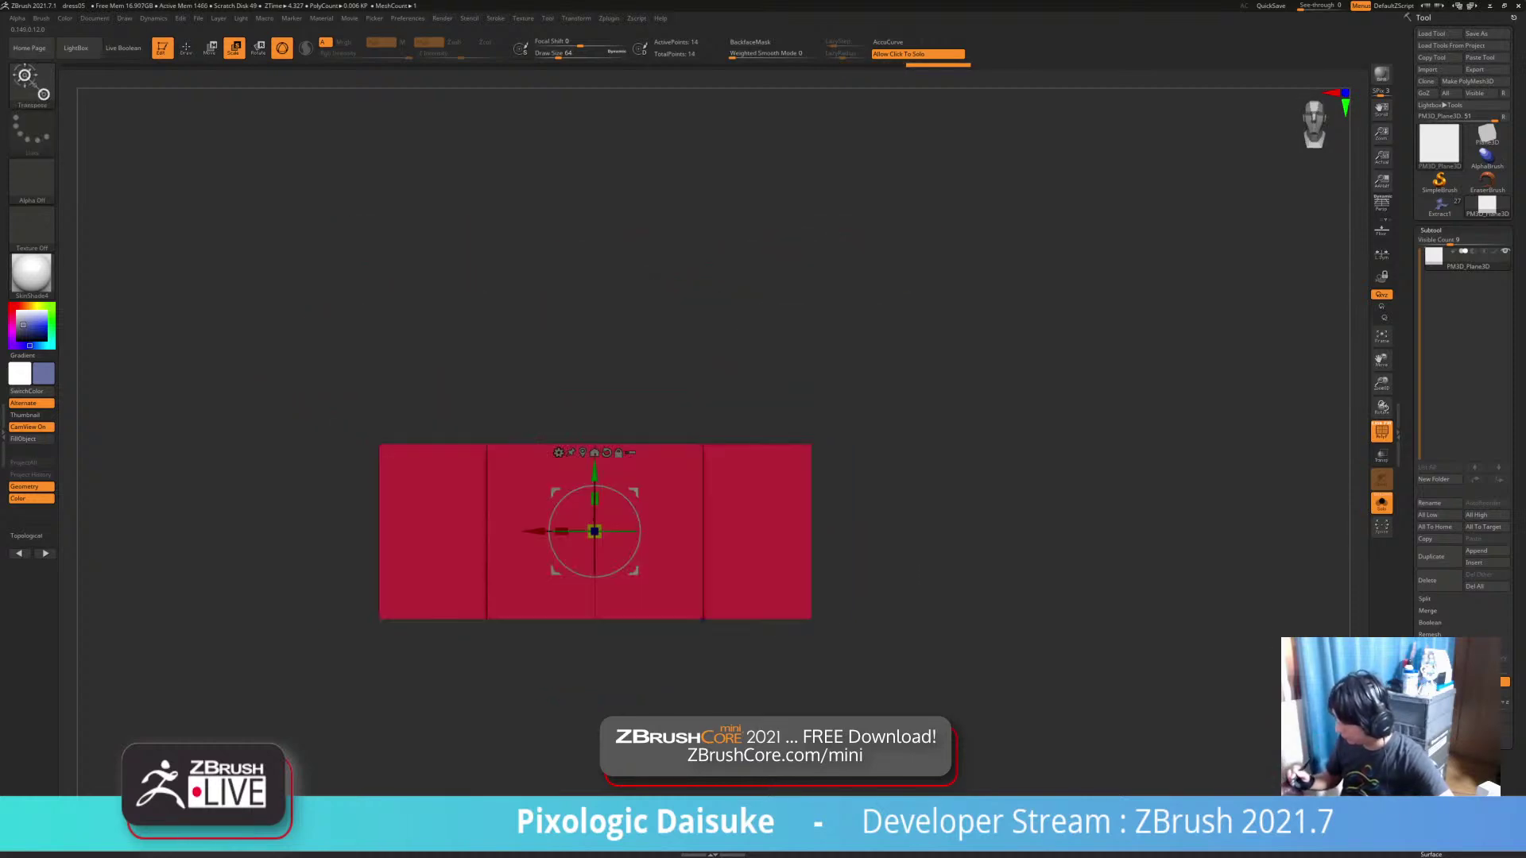
# Isolate the upper points of the raised middle section and move them back in depth to slope the fold
pyautogui.keyDown('ctrl'); pyautogui.moveTo(580, 428); pyautogui.dragTo(729, 471); pyautogui.keyUp('ctrl')
pyautogui.moveTo(850, 548); pyautogui.dragTo(862, 660)
pyautogui.keyDown('ctrl'); pyautogui.click(874, 612); pyautogui.keyUp('ctrl')
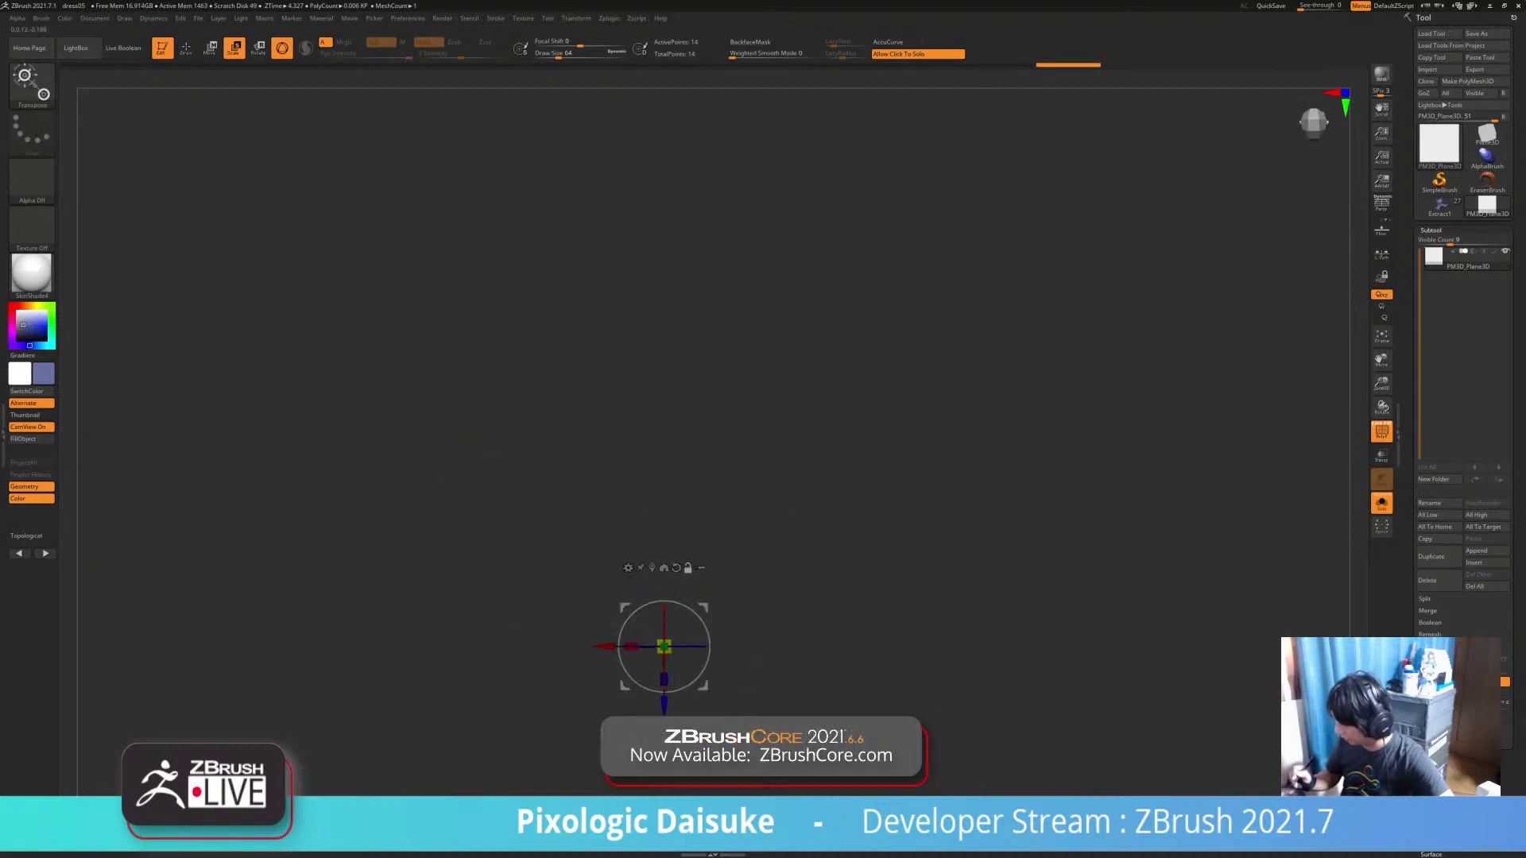
pyautogui.moveTo(663, 645); pyautogui.dragTo(646, 512)
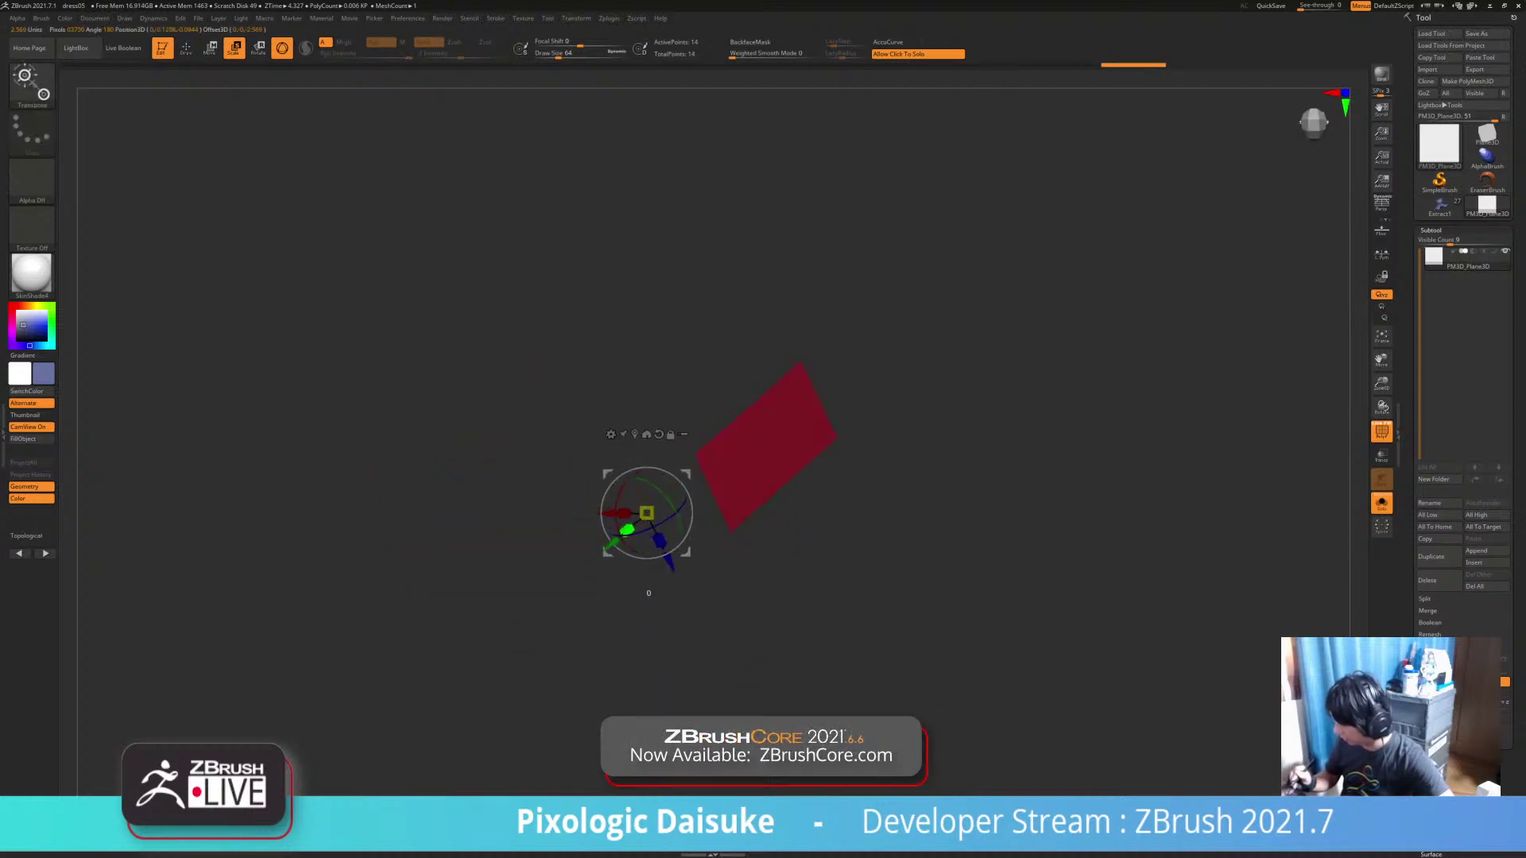
pyautogui.moveTo(794, 604); pyautogui.dragTo(690, 461)
pyautogui.moveTo(556, 509); pyautogui.dragTo(501, 624)
pyautogui.moveTo(651, 321); pyautogui.dragTo(640, 328)
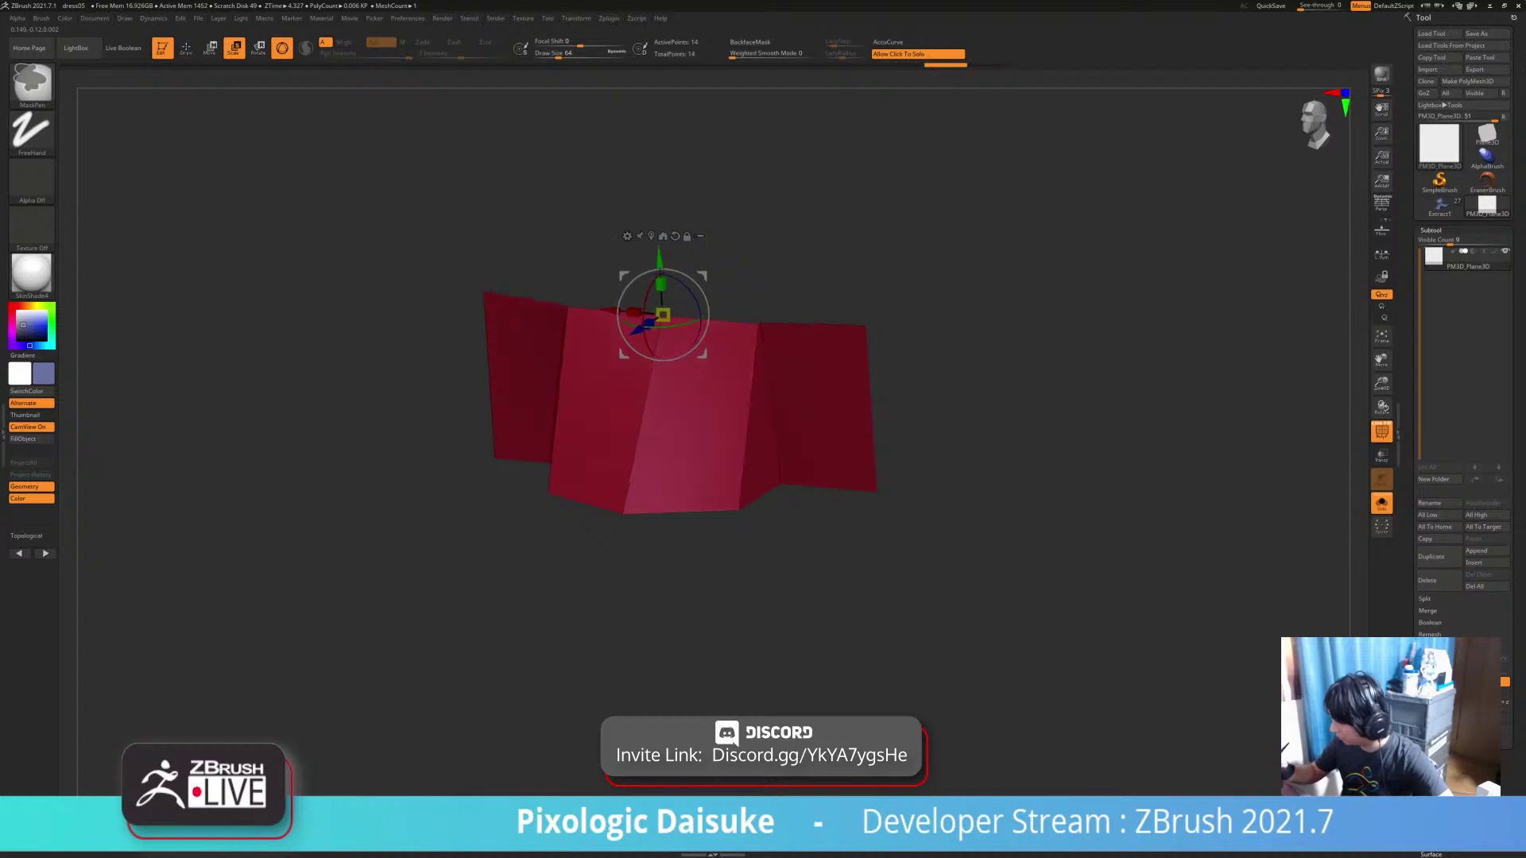
# Step back the latest changes and narrow the upper edge of the middle section to about 0.69 of its width
pyautogui.hotkey('ctrl', 'z')
pyautogui.hotkey('ctrl', 'z')
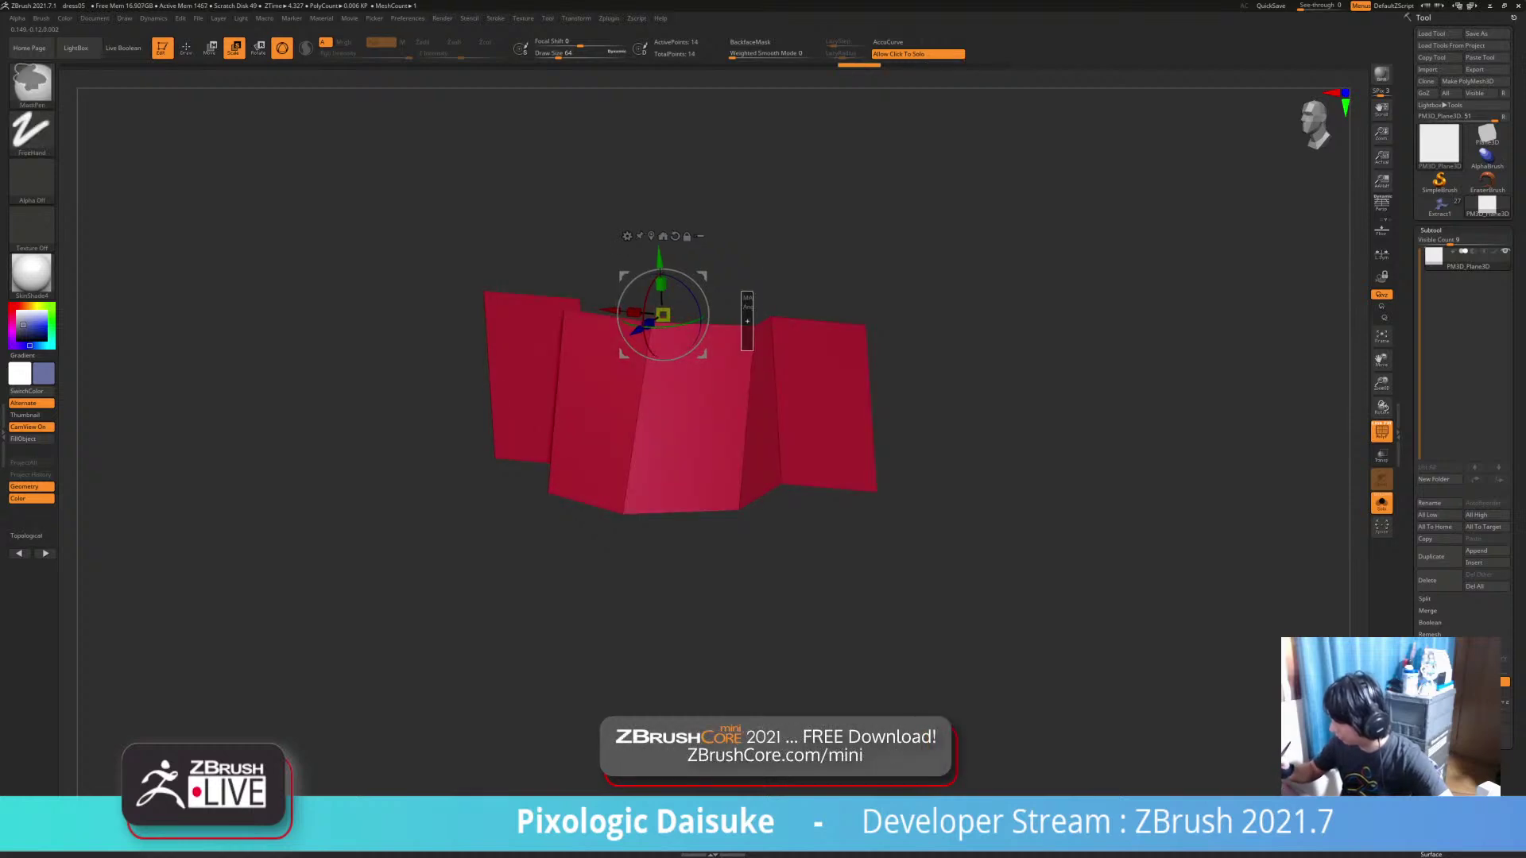
pyautogui.keyDown('ctrl'); pyautogui.moveTo(752, 350); pyautogui.dragTo(764, 541); pyautogui.keyUp('ctrl')
pyautogui.moveTo(751, 318); pyautogui.dragTo(823, 318)
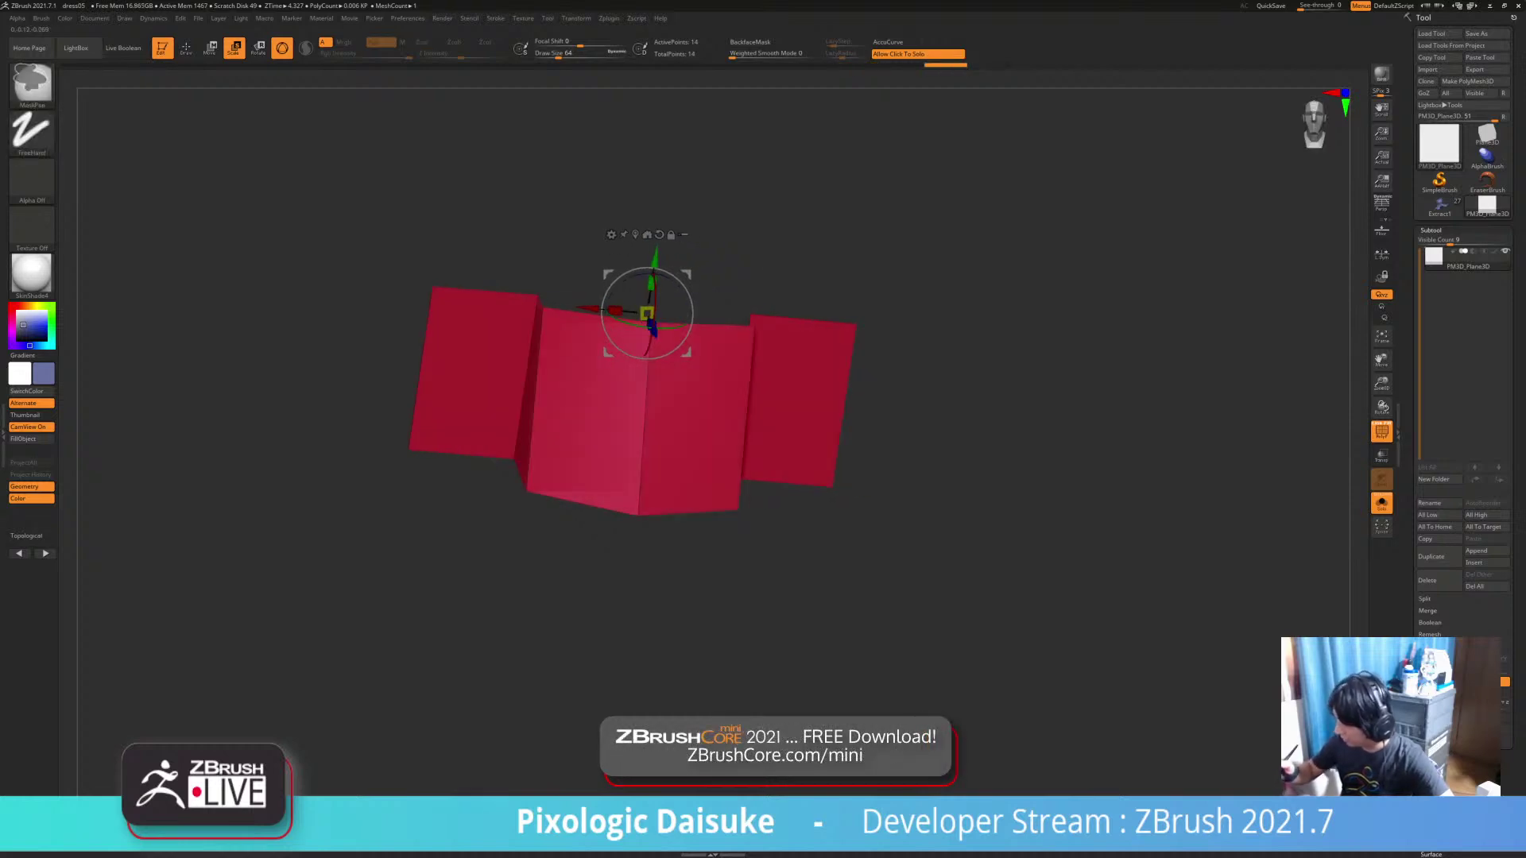
pyautogui.hotkey('ctrl', 'shift', 'z')
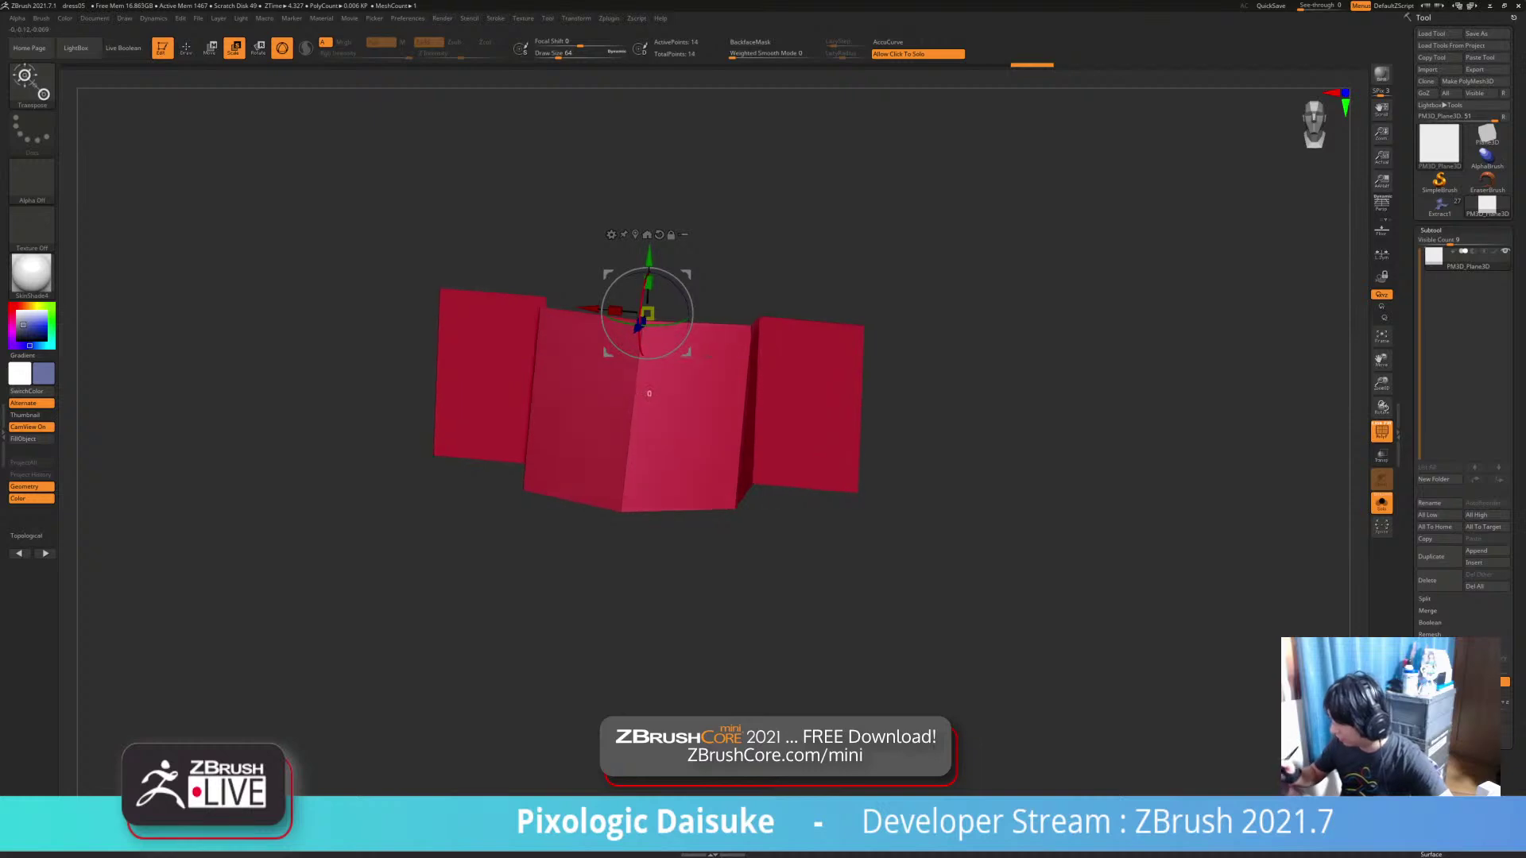
pyautogui.moveTo(822, 306); pyautogui.dragTo(850, 314)
pyautogui.keyDown('ctrl'); pyautogui.moveTo(615, 311); pyautogui.dragTo(612, 311); pyautogui.keyUp('ctrl')
pyautogui.moveTo(747, 290)
pyautogui.mouseDown()
pyautogui.moveTo(726, 279)
pyautogui.moveTo(719, 305)
pyautogui.moveTo(743, 283)
pyautogui.mouseUp()
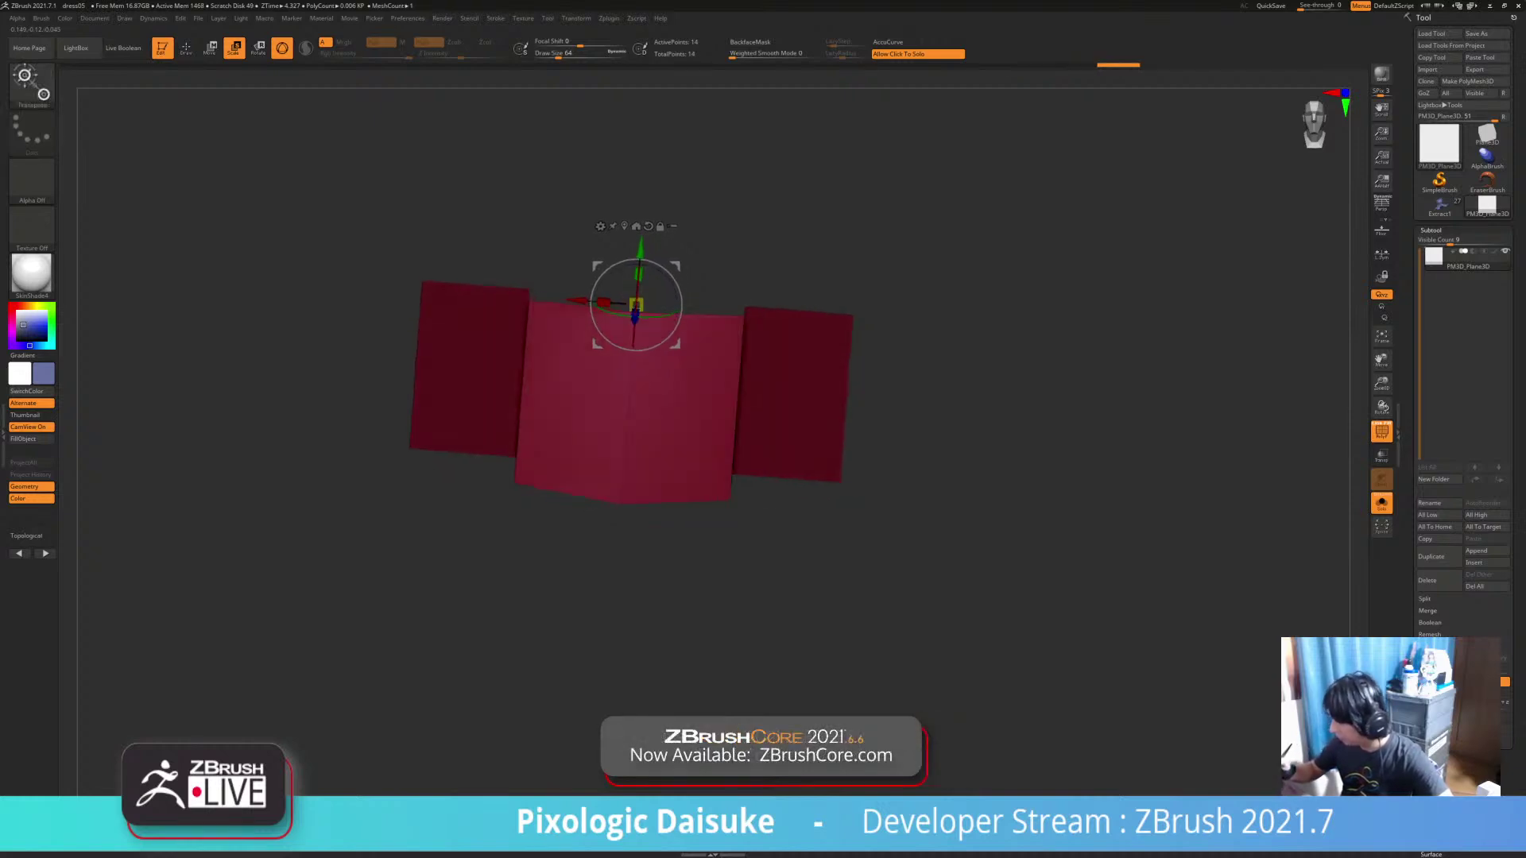
pyautogui.moveTo(604, 302); pyautogui.dragTo(616, 302)
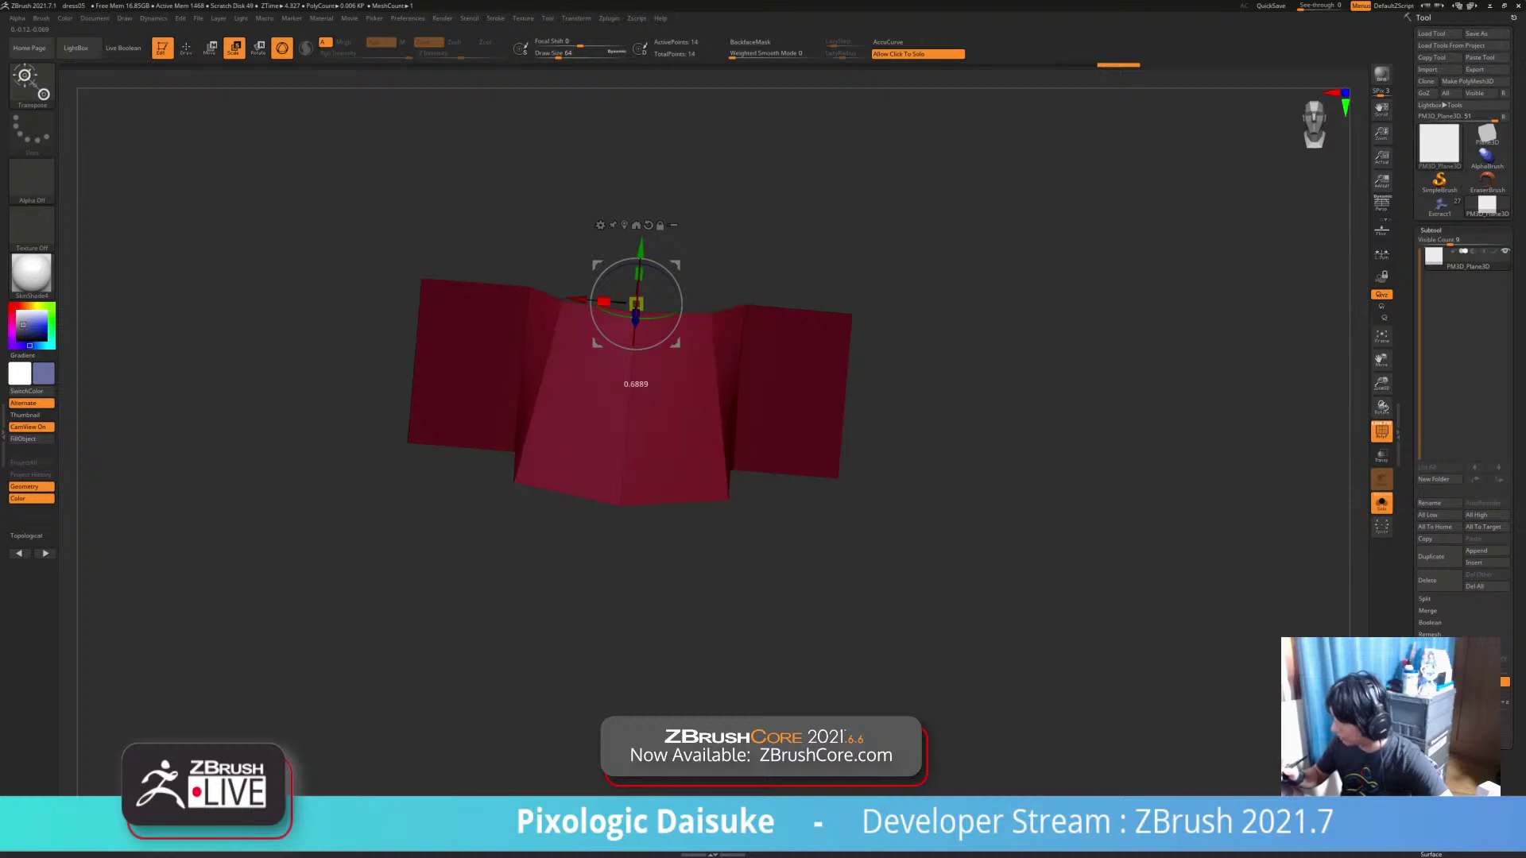
# Mask everything except the mesh's upper row of points and scale that row flat in depth
pyautogui.moveTo(731, 270); pyautogui.dragTo(528, 283)
pyautogui.moveTo(528, 284); pyautogui.dragTo(516, 238)
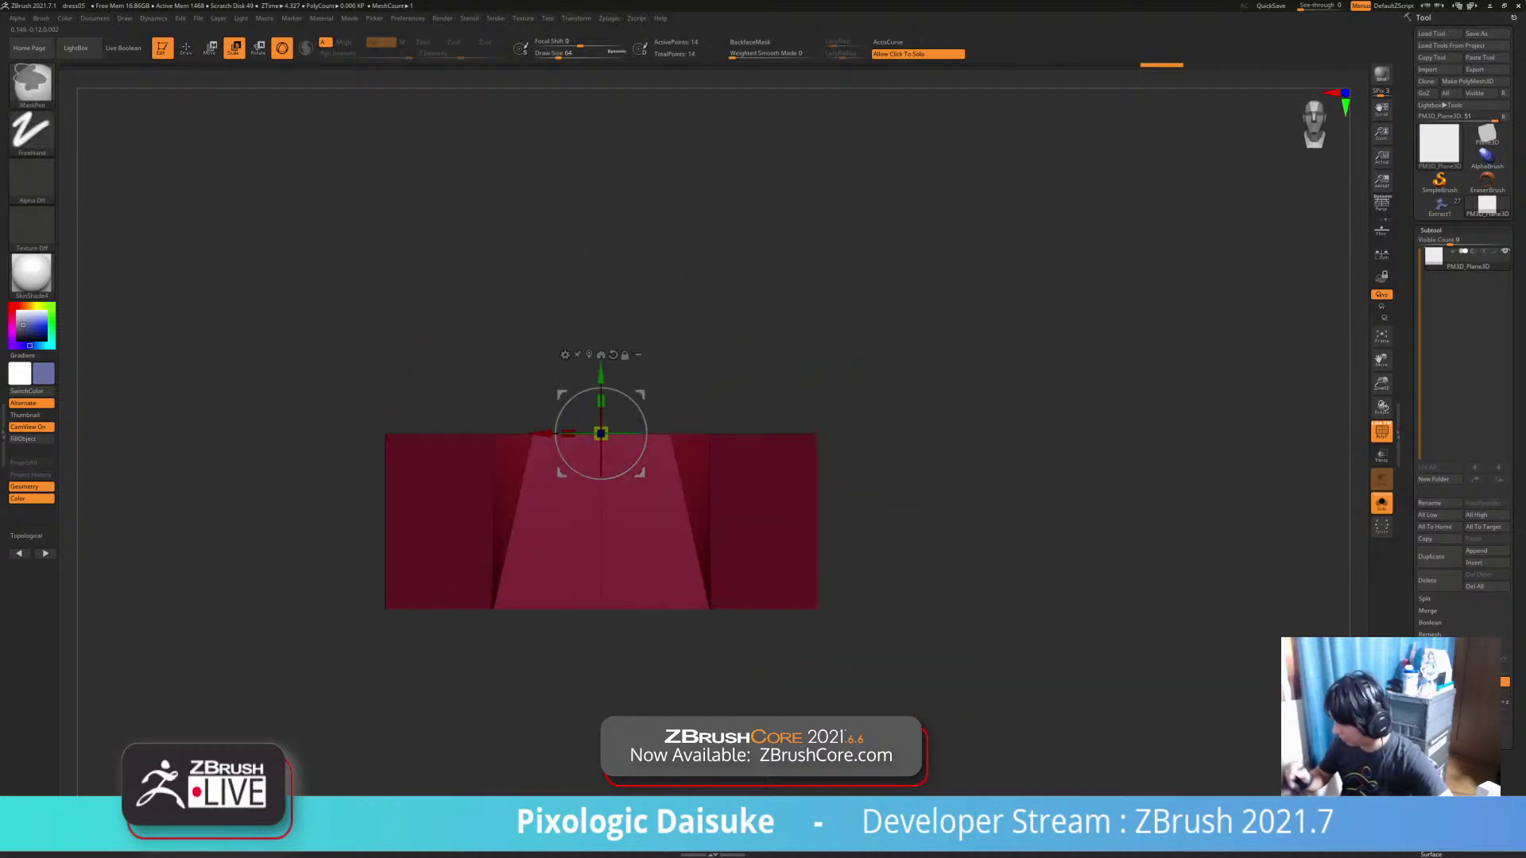
pyautogui.keyDown('ctrl'); pyautogui.moveTo(382, 348); pyautogui.dragTo(885, 475); pyautogui.keyUp('ctrl')
pyautogui.keyDown('ctrl'); pyautogui.click(326, 338); pyautogui.keyUp('ctrl')
pyautogui.keyDown('ctrl'); pyautogui.moveTo(324, 340); pyautogui.dragTo(1072, 453); pyautogui.keyUp('ctrl')
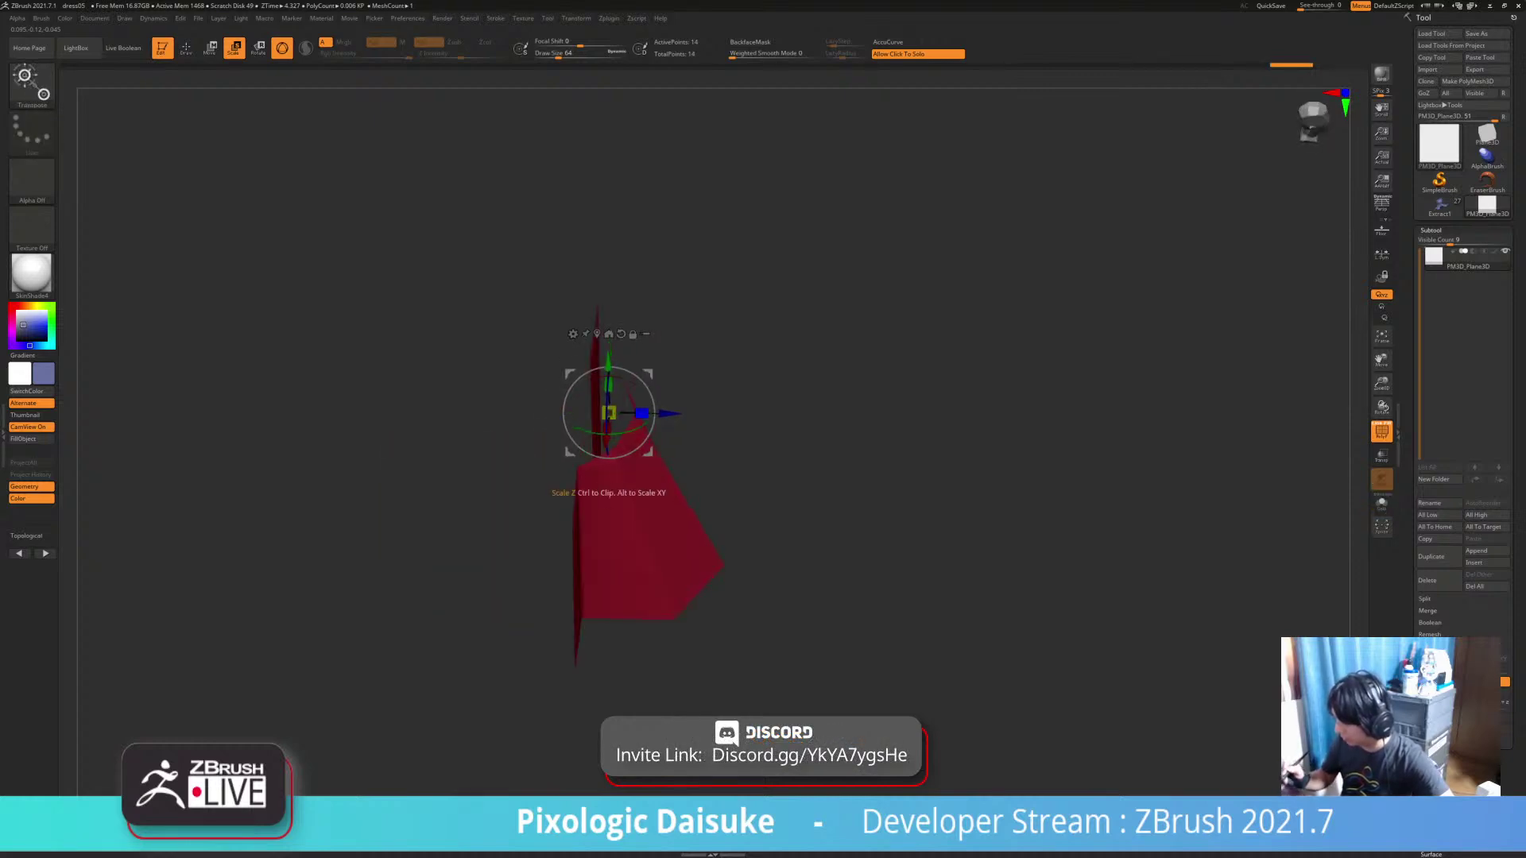
pyautogui.moveTo(642, 413); pyautogui.dragTo(614, 413)
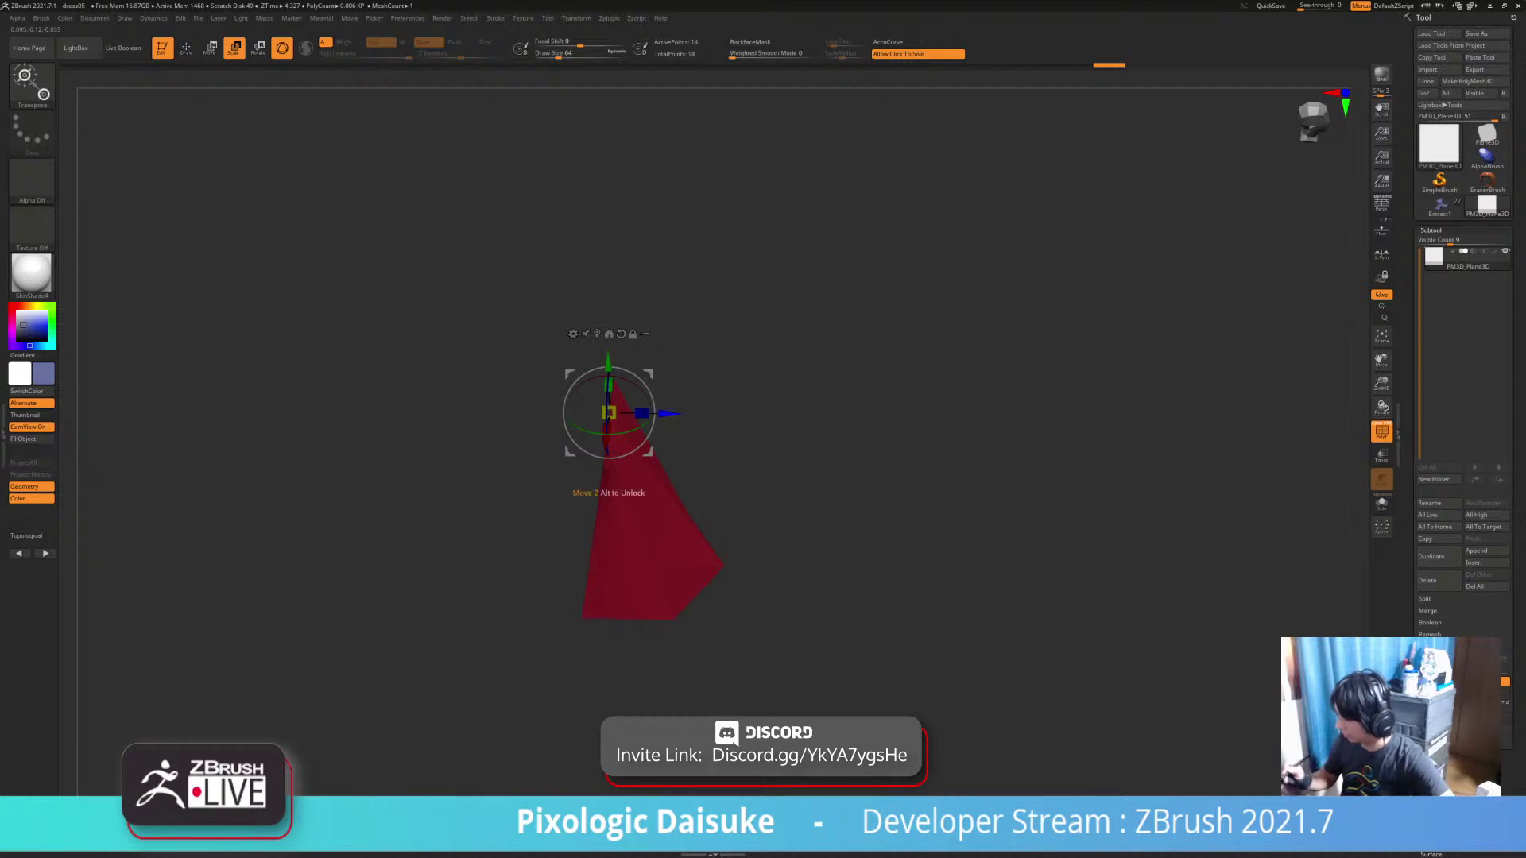
# Try to move the flattened upper row back by about 0.03 in depth, and undo the move
pyautogui.moveTo(669, 412); pyautogui.dragTo(648, 413)
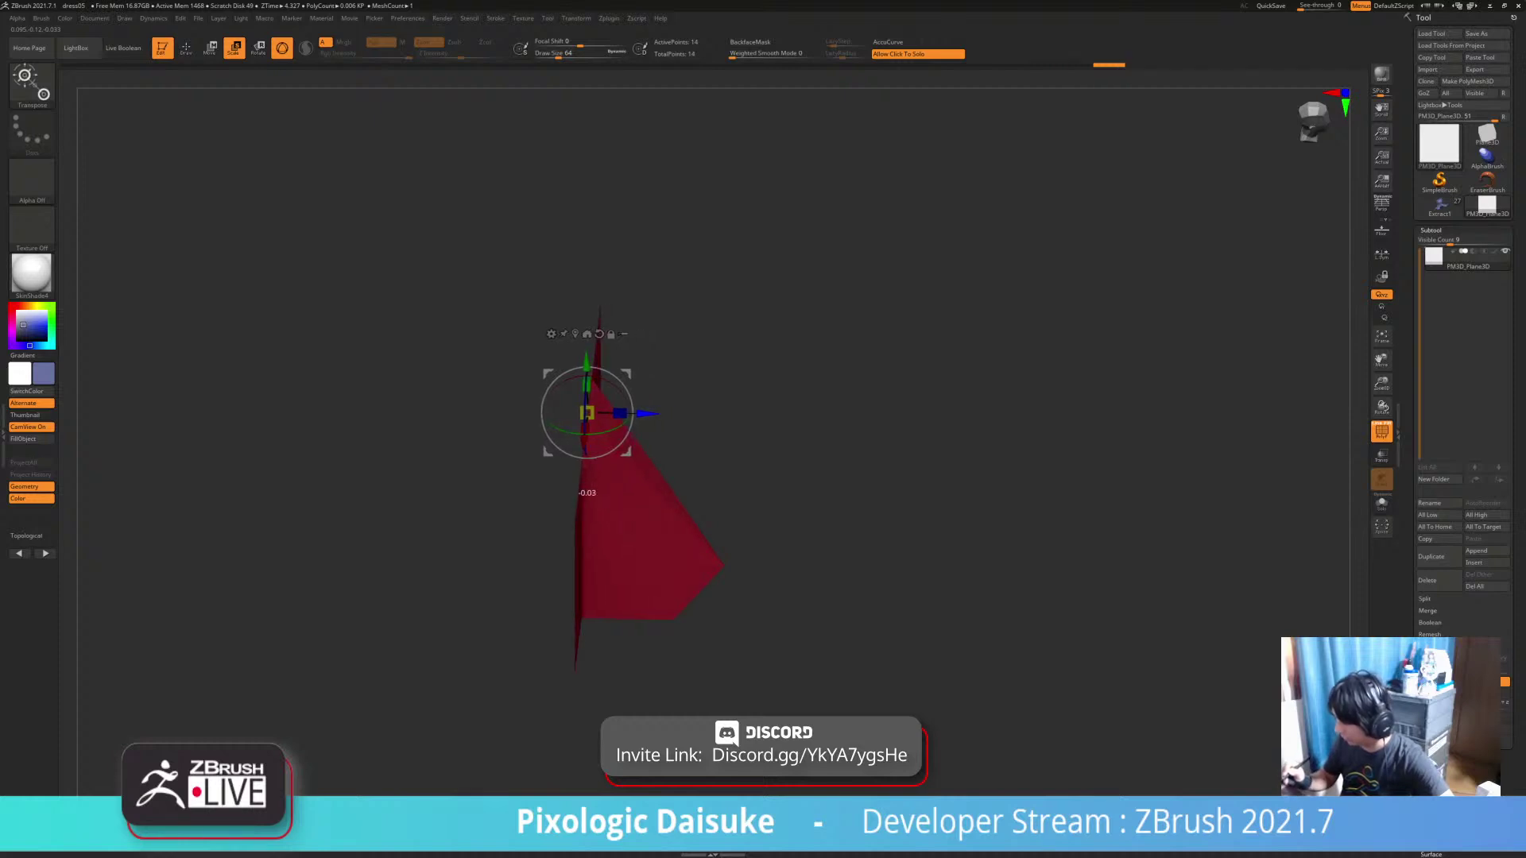
pyautogui.moveTo(985, 476)
pyautogui.mouseDown()
pyautogui.moveTo(906, 509)
pyautogui.moveTo(843, 485)
pyautogui.moveTo(922, 496)
pyautogui.moveTo(994, 476)
pyautogui.mouseUp()
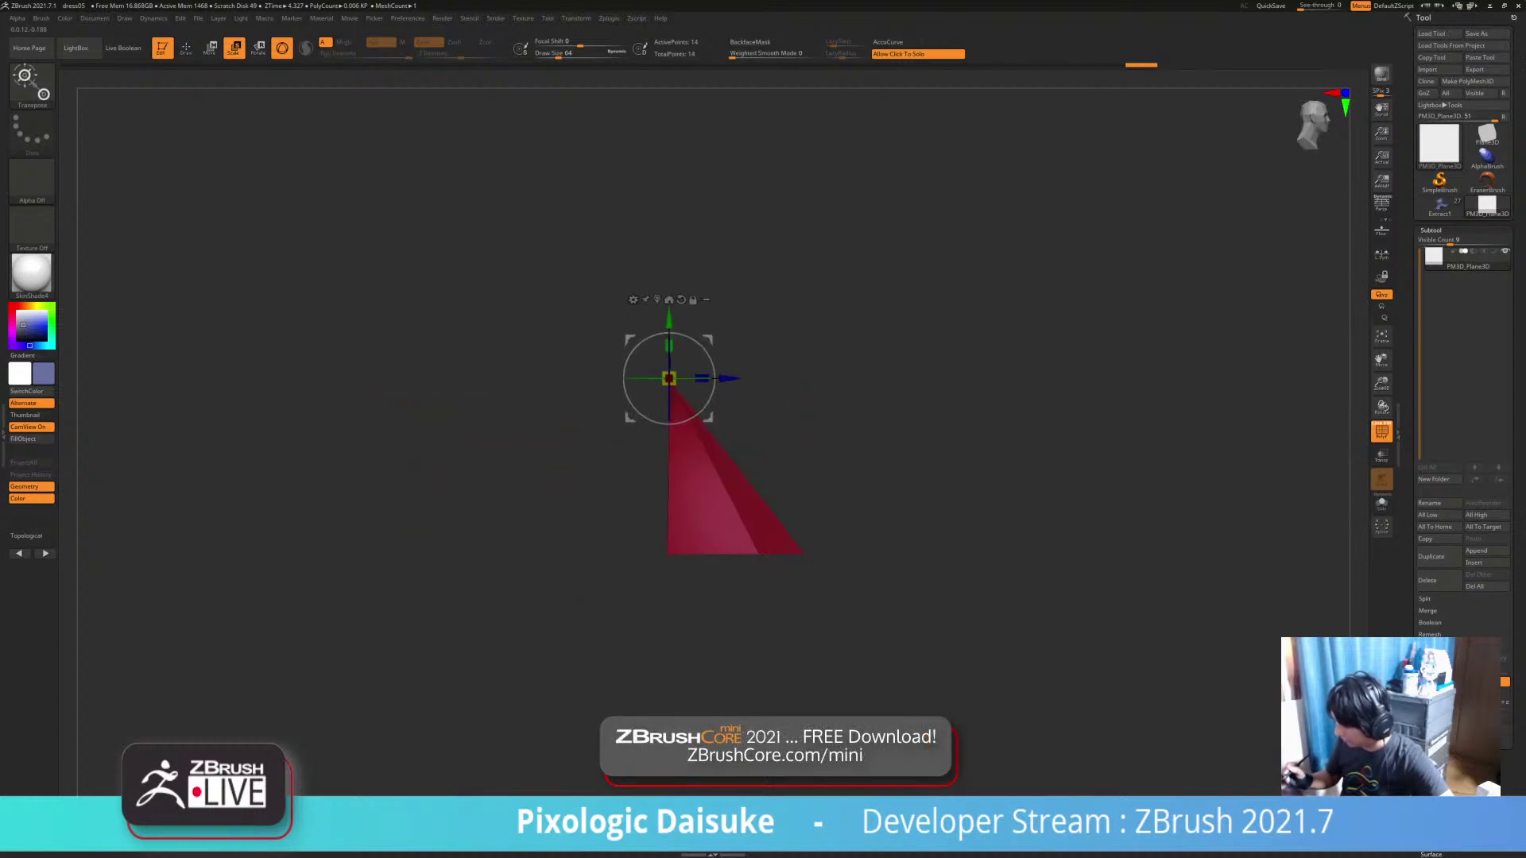
pyautogui.hotkey('ctrl', 'z')
pyautogui.hotkey('ctrl', 'z')
pyautogui.hotkey('ctrl', 'shift', 'z')
# Isolate the rear points in side view and scale them in depth to about 0.76 to align them with the upper row
pyautogui.keyDown('ctrl'); pyautogui.moveTo(857, 530); pyautogui.dragTo(863, 556); pyautogui.keyUp('ctrl')
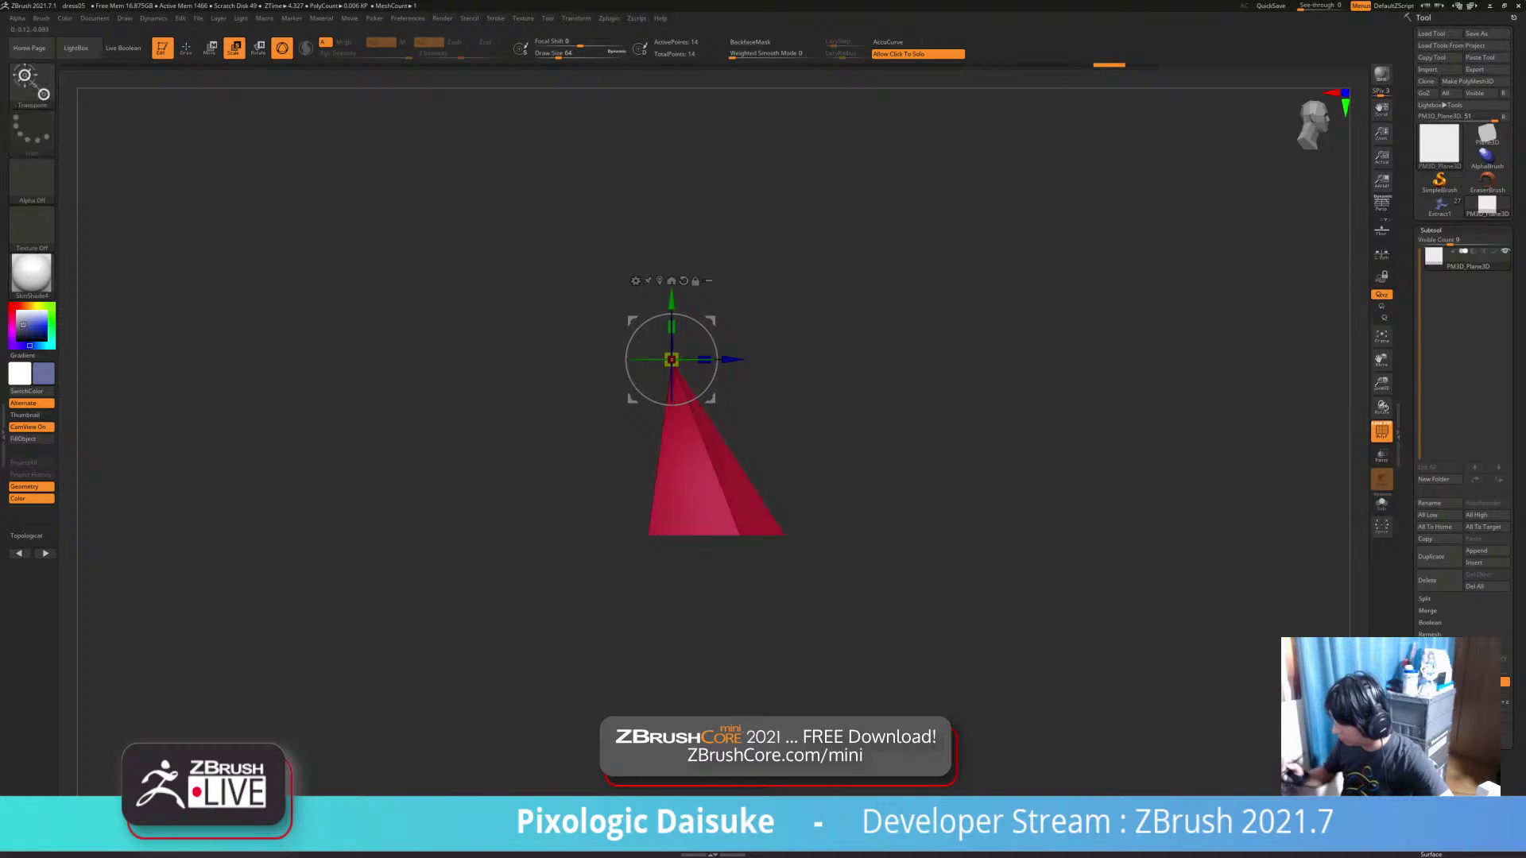
pyautogui.keyDown('ctrl'); pyautogui.moveTo(555, 207); pyautogui.dragTo(688, 675); pyautogui.keyUp('ctrl')
pyautogui.moveTo(858, 588)
pyautogui.mouseDown()
pyautogui.moveTo(787, 608)
pyautogui.moveTo(850, 592)
pyautogui.mouseUp()
pyautogui.hotkey('ctrl', 'z')
pyautogui.moveTo(679, 362); pyautogui.dragTo(672, 362)
pyautogui.keyDown('ctrl'); pyautogui.click(618, 445); pyautogui.keyUp('ctrl')
pyautogui.hotkey('ctrl', 'z')
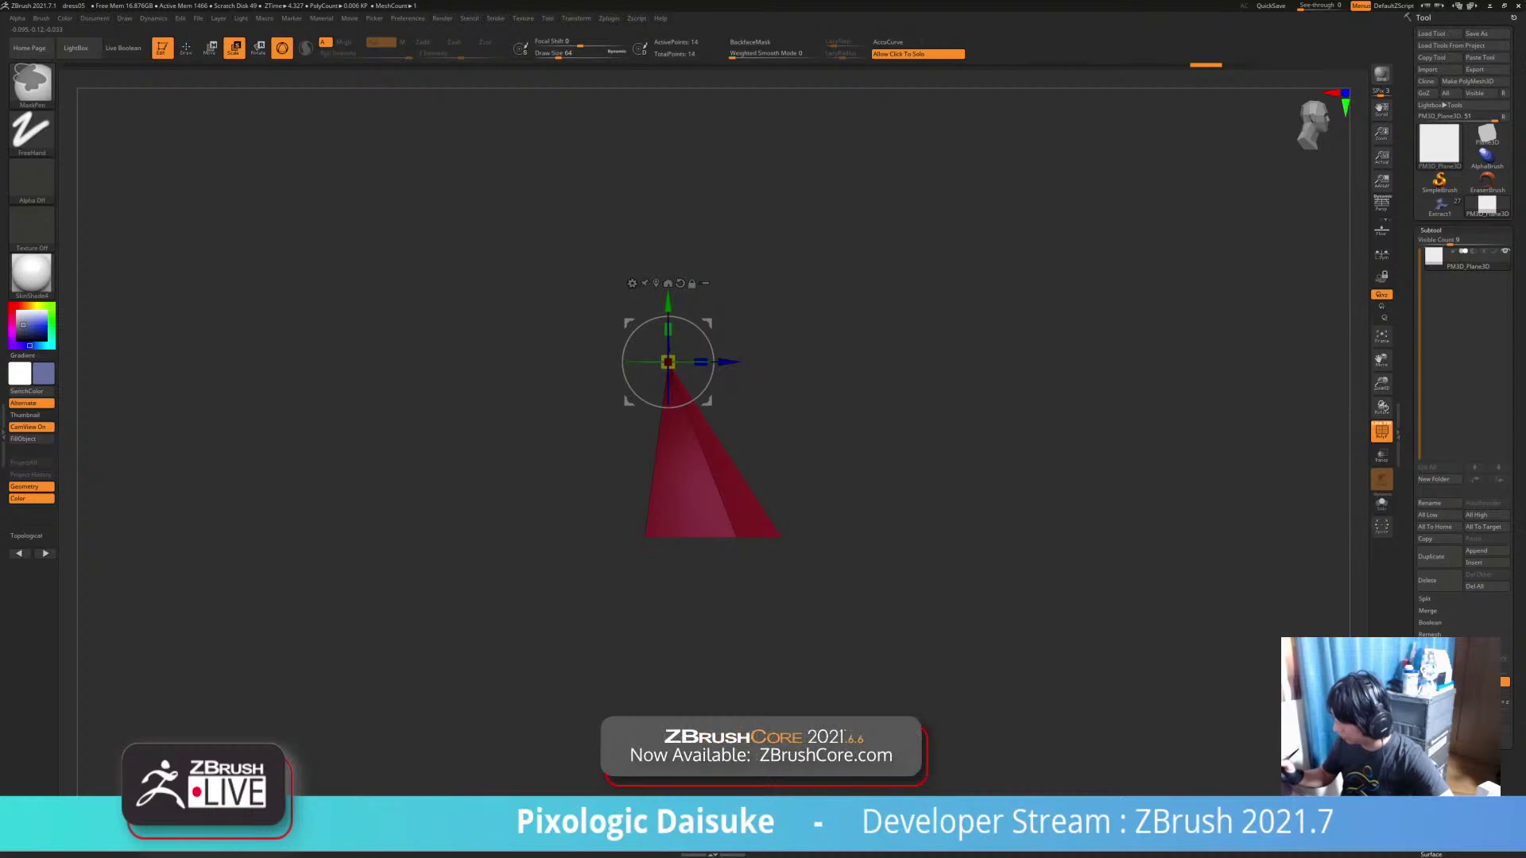
pyautogui.keyDown('ctrl'); pyautogui.moveTo(556, 469); pyautogui.dragTo(588, 508); pyautogui.keyUp('ctrl')
pyautogui.keyDown('ctrl'); pyautogui.moveTo(537, 247); pyautogui.dragTo(697, 635); pyautogui.keyUp('ctrl')
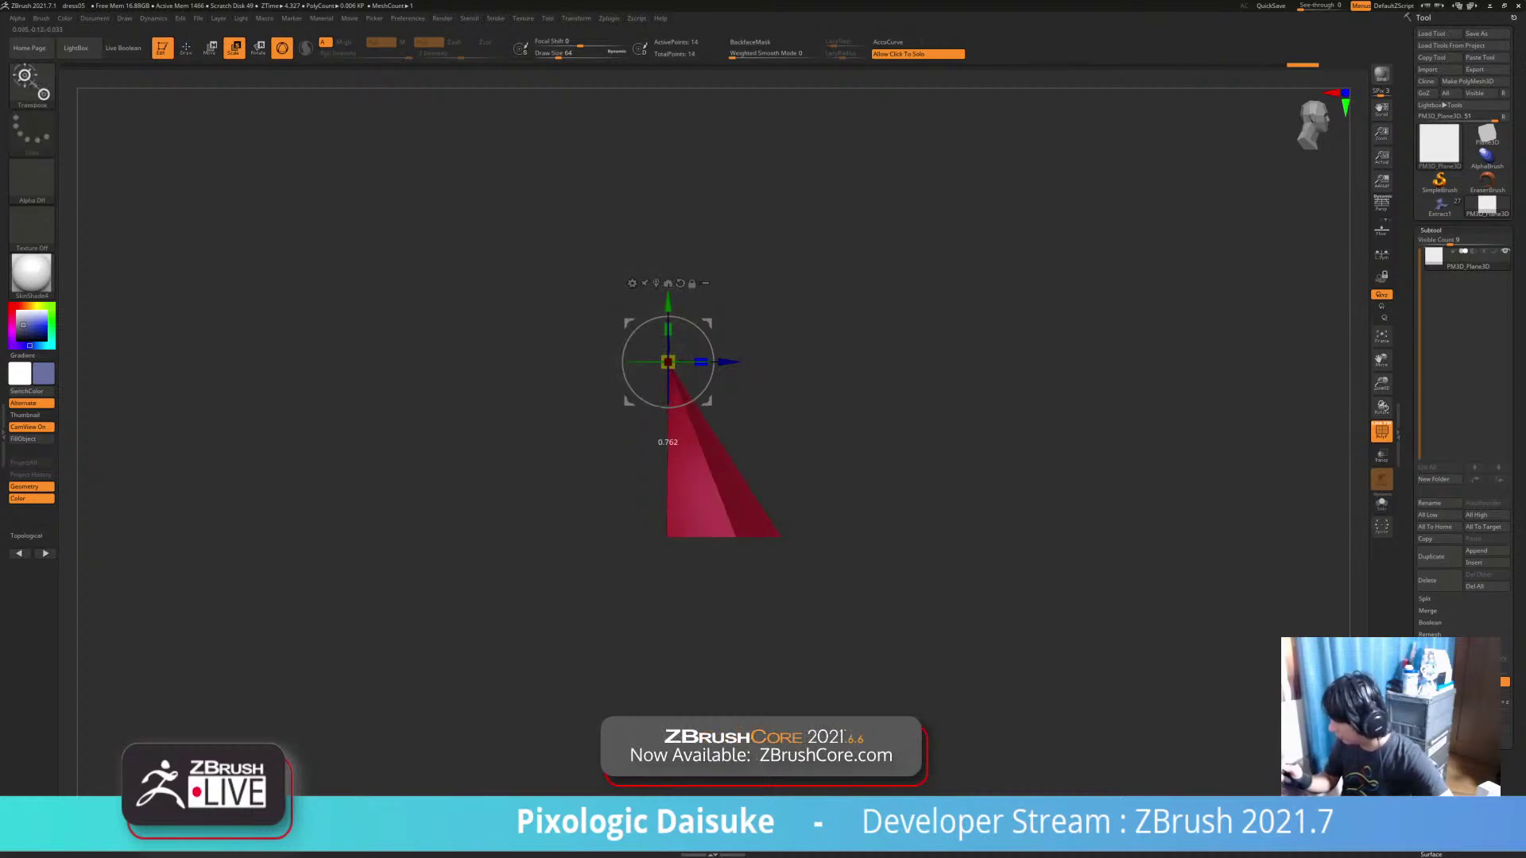
pyautogui.moveTo(970, 509)
pyautogui.mouseDown()
pyautogui.moveTo(842, 509)
pyautogui.moveTo(890, 529)
pyautogui.moveTo(842, 548)
pyautogui.moveTo(882, 628)
pyautogui.moveTo(890, 517)
pyautogui.moveTo(977, 548)
pyautogui.moveTo(866, 516)
pyautogui.moveTo(961, 604)
pyautogui.mouseUp()
# Isolate the right outer edge, centre the gizmo on it, move it inward by about 0.11, and clear the mask
pyautogui.keyDown('ctrl'); pyautogui.moveTo(934, 672); pyautogui.dragTo(798, 250); pyautogui.keyUp('ctrl')
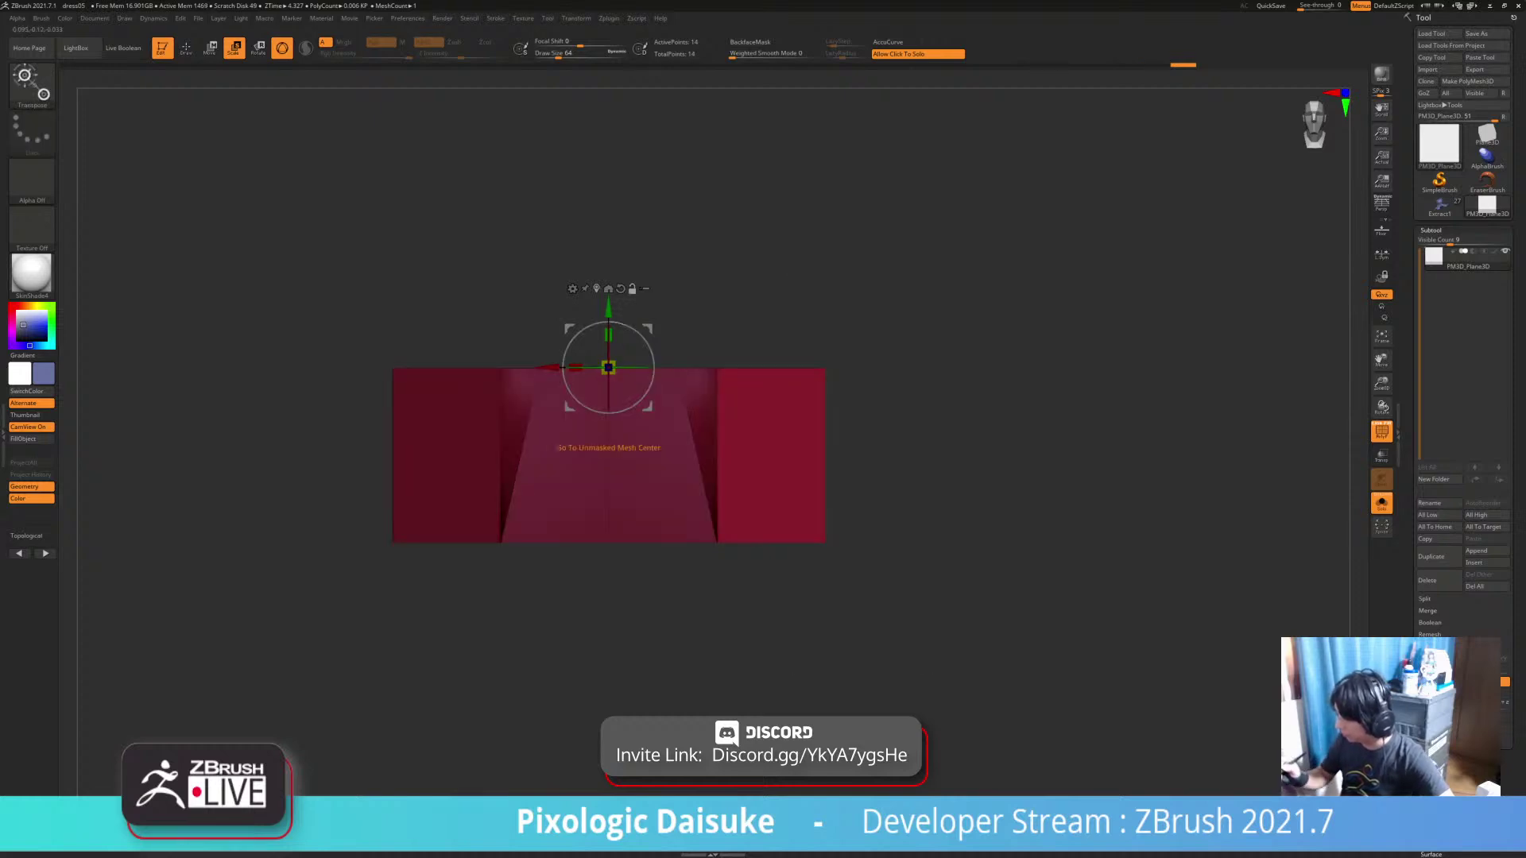
pyautogui.click(607, 288)
pyautogui.moveTo(824, 455); pyautogui.dragTo(743, 455)
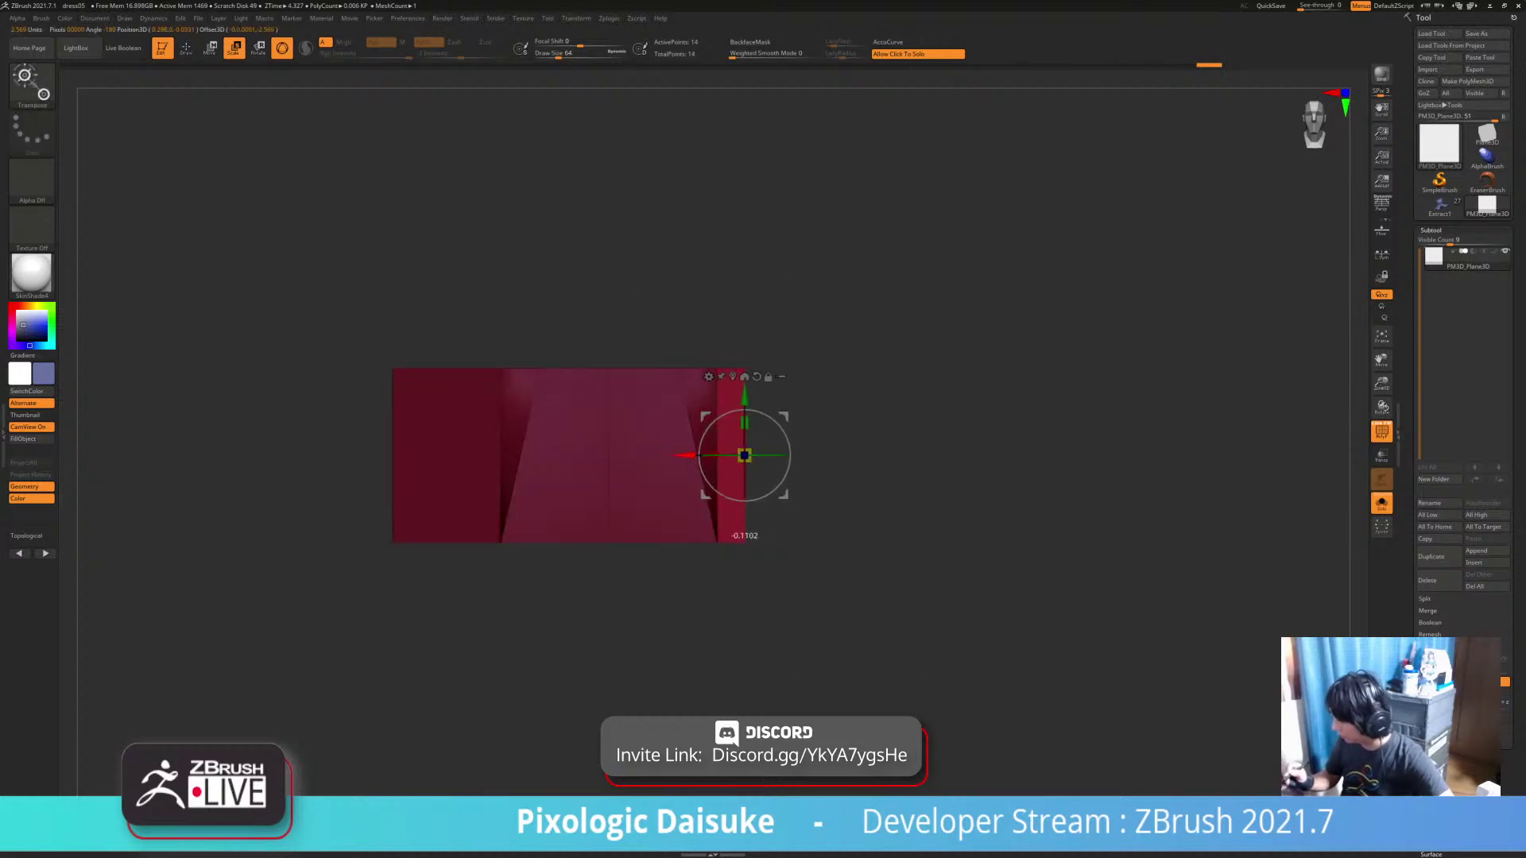
pyautogui.keyDown('ctrl'); pyautogui.moveTo(763, 592); pyautogui.dragTo(795, 624); pyautogui.keyUp('ctrl')
# Isolate the left outer edge, centre the gizmo on it, move it inward to match the right side, and clear the mask
pyautogui.keyDown('ctrl'); pyautogui.keyDown('alt'); pyautogui.moveTo(354, 301); pyautogui.dragTo(446, 627); pyautogui.keyUp('alt'); pyautogui.keyUp('ctrl')
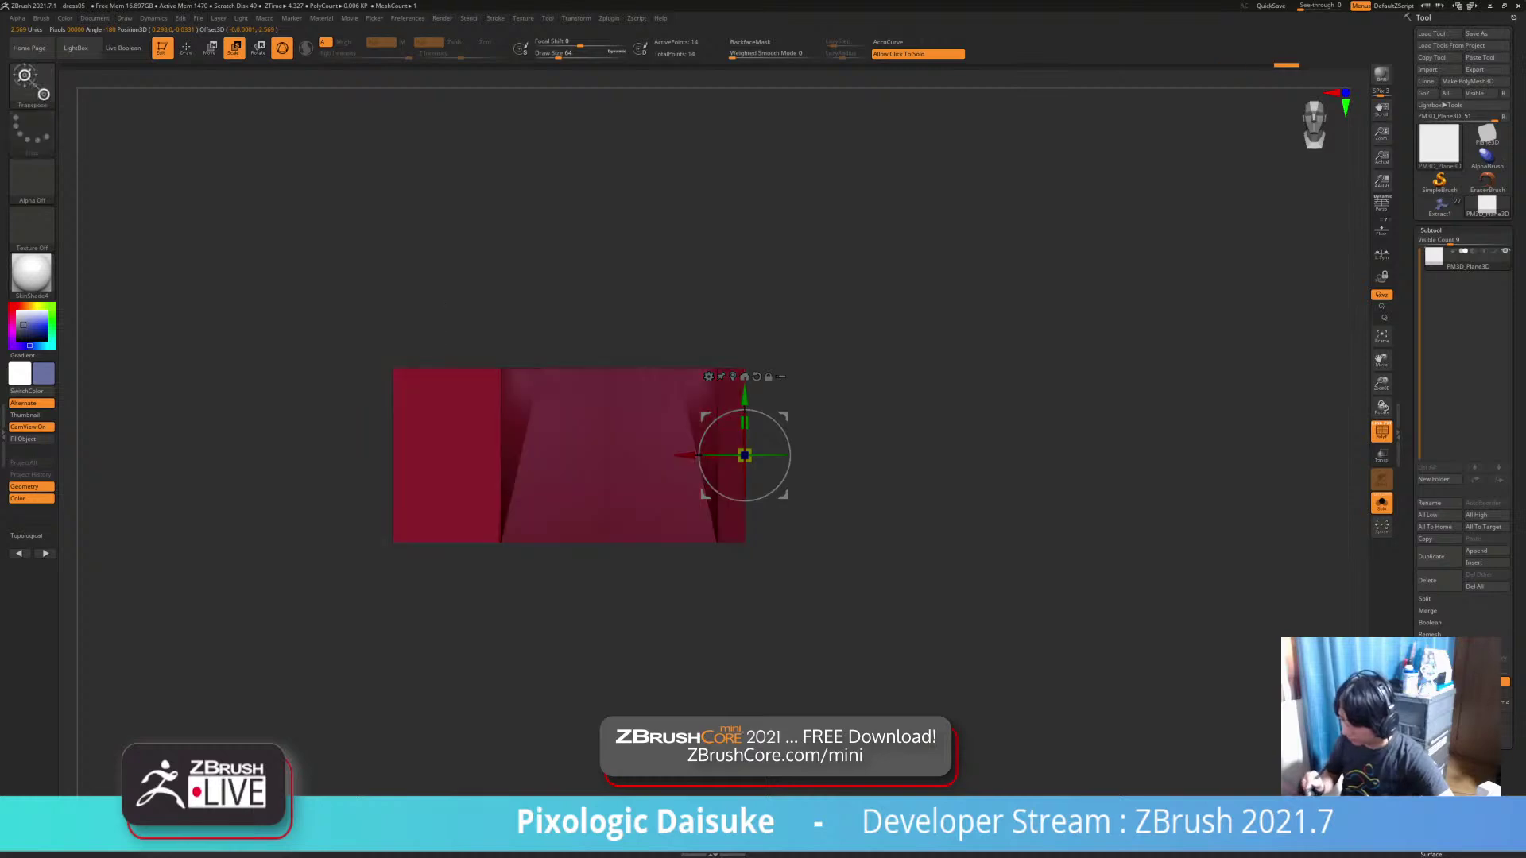
pyautogui.click(732, 377)
pyautogui.moveTo(334, 455); pyautogui.dragTo(403, 456)
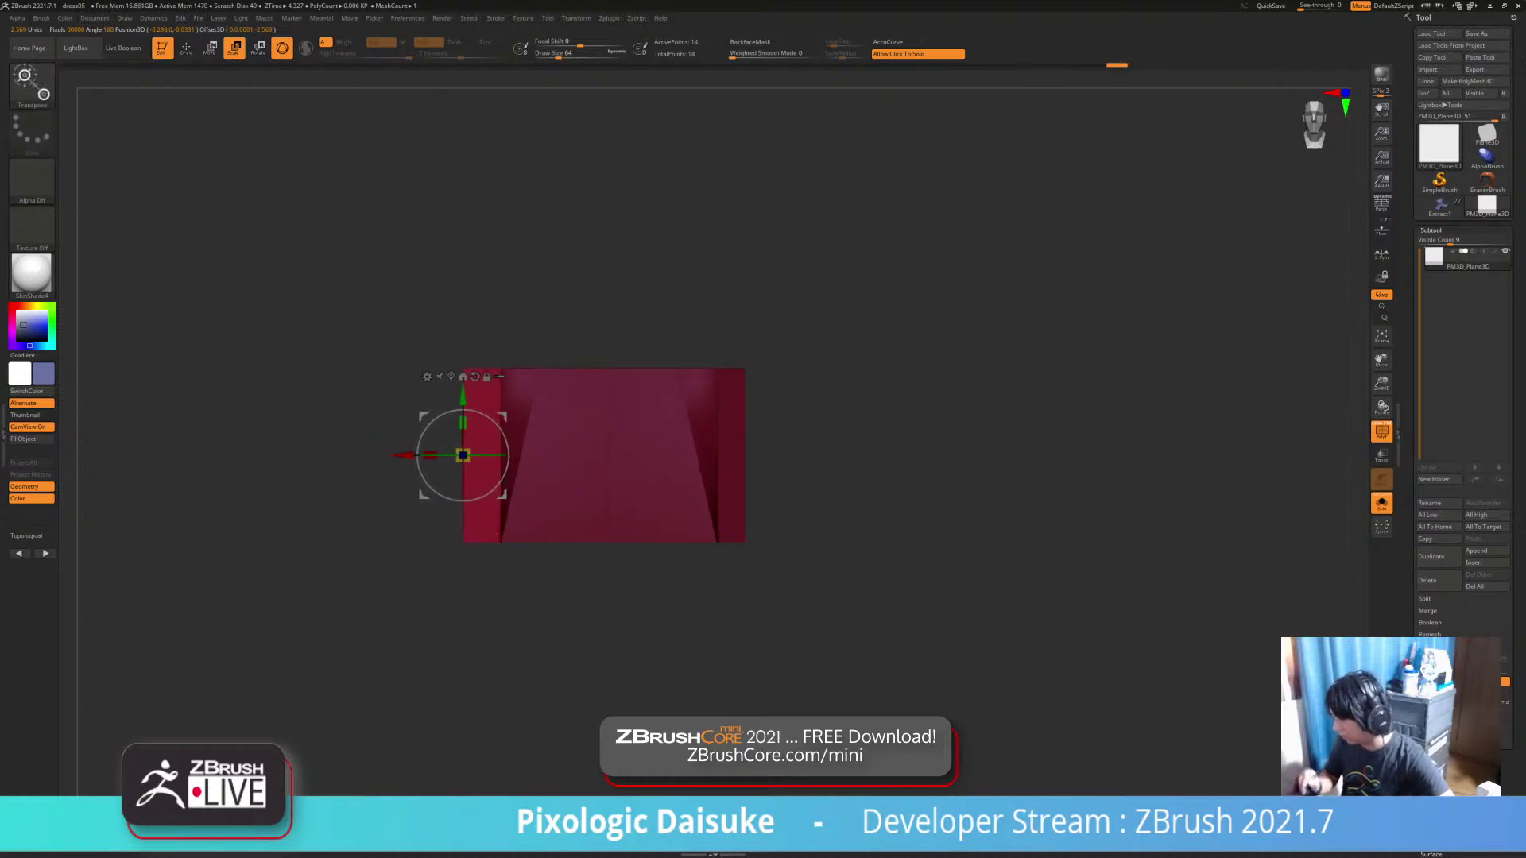
pyautogui.keyDown('ctrl'); pyautogui.moveTo(397, 549); pyautogui.dragTo(429, 572); pyautogui.keyUp('ctrl')
pyautogui.keyDown('alt'); pyautogui.moveTo(646, 634); pyautogui.dragTo(603, 588); pyautogui.keyUp('alt')
pyautogui.moveTo(604, 588)
pyautogui.mouseDown()
pyautogui.moveTo(620, 659)
pyautogui.moveTo(596, 656)
pyautogui.moveTo(604, 588)
pyautogui.moveTo(699, 628)
pyautogui.moveTo(635, 596)
pyautogui.moveTo(640, 670)
pyautogui.moveTo(397, 684)
pyautogui.moveTo(612, 660)
pyautogui.moveTo(628, 580)
pyautogui.moveTo(616, 544)
pyautogui.moveTo(616, 628)
pyautogui.moveTo(715, 660)
pyautogui.moveTo(640, 628)
pyautogui.moveTo(568, 640)
pyautogui.moveTo(612, 632)
pyautogui.moveTo(624, 549)
pyautogui.moveTo(676, 612)
pyautogui.moveTo(628, 628)
pyautogui.mouseUp()
# Mask all but the two outer vertical edges and move them about -0.05 in depth
pyautogui.keyDown('ctrl'); pyautogui.moveTo(777, 661); pyautogui.dragTo(401, 378); pyautogui.keyUp('ctrl')
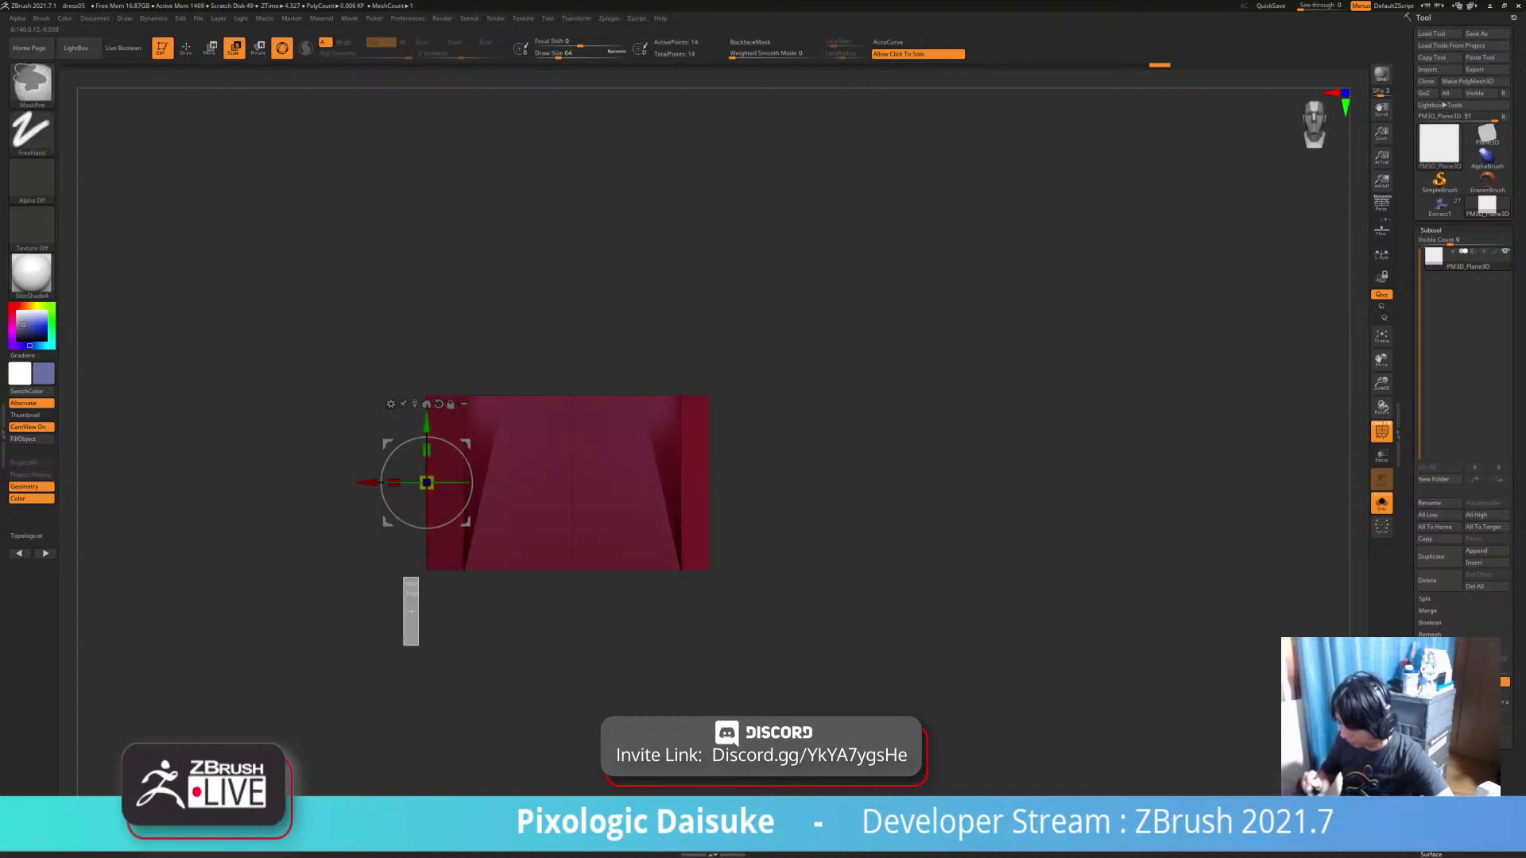
pyautogui.keyDown('ctrl'); pyautogui.keyDown('alt'); pyautogui.moveTo(444, 533); pyautogui.dragTo(445, 533); pyautogui.keyUp('alt'); pyautogui.keyUp('ctrl')
pyautogui.moveTo(636, 620); pyautogui.dragTo(608, 700)
pyautogui.keyDown('alt'); pyautogui.moveTo(608, 699); pyautogui.dragTo(608, 602); pyautogui.keyUp('alt')
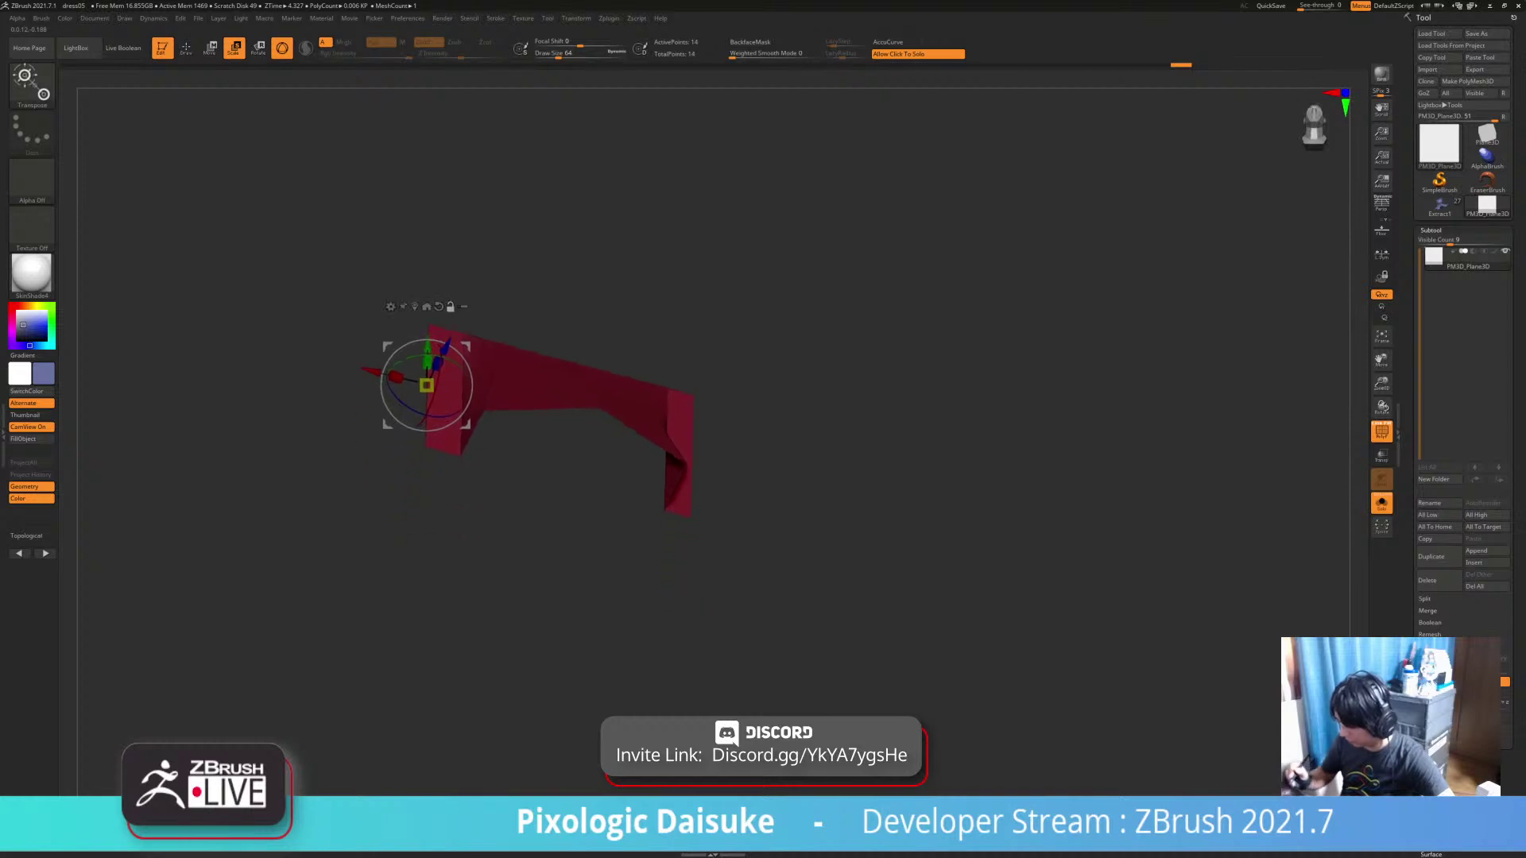
pyautogui.moveTo(446, 346); pyautogui.dragTo(429, 378)
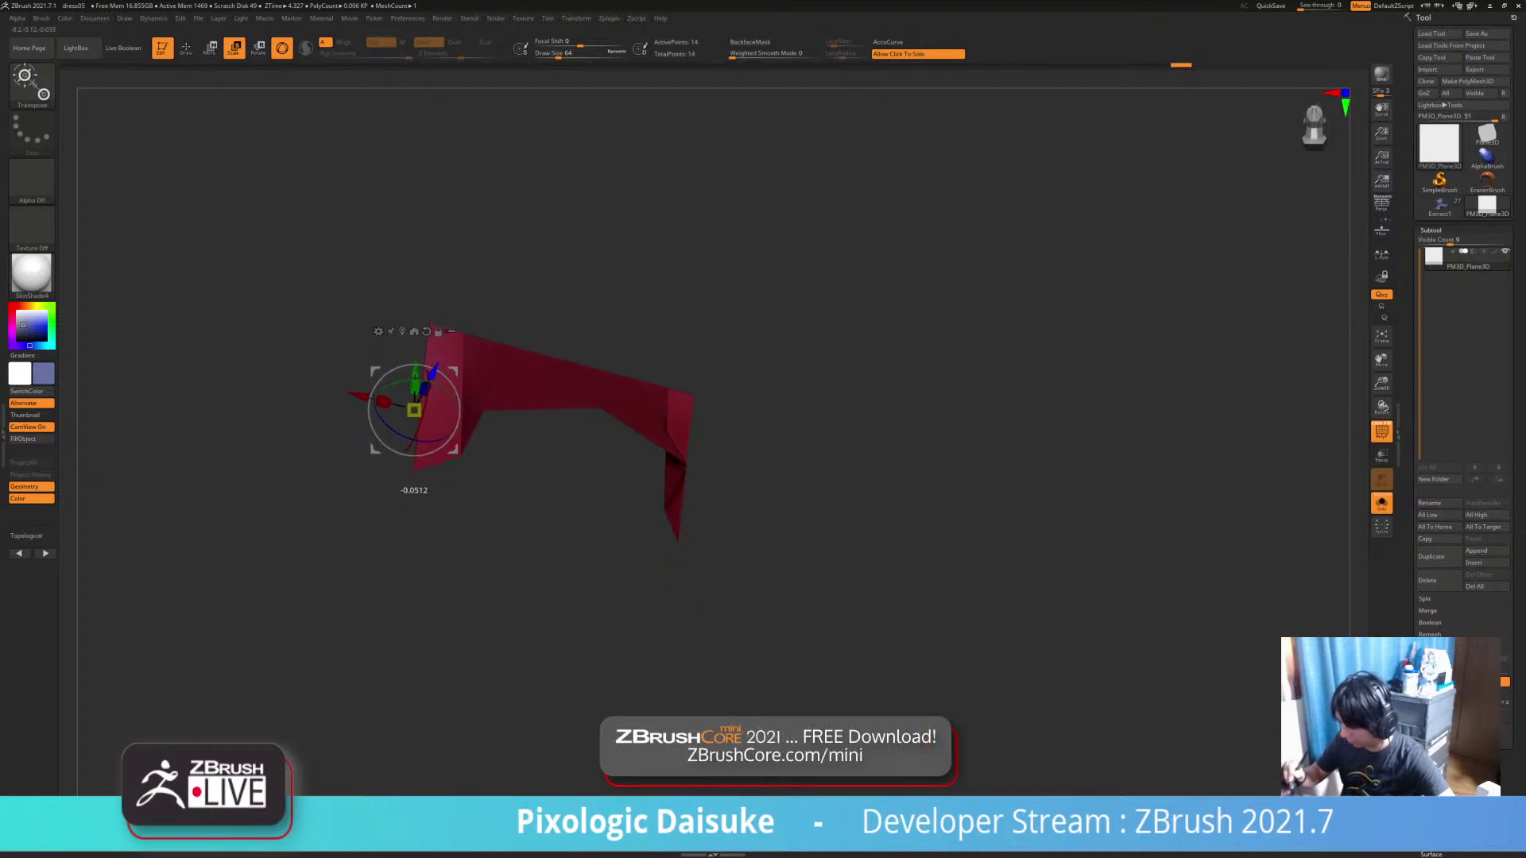
pyautogui.keyDown('shift'); pyautogui.moveTo(636, 620); pyautogui.dragTo(659, 644); pyautogui.keyUp('shift')
pyautogui.moveTo(659, 636)
pyautogui.mouseDown()
pyautogui.moveTo(580, 648)
pyautogui.moveTo(628, 640)
pyautogui.moveTo(624, 751)
pyautogui.moveTo(635, 635)
pyautogui.moveTo(659, 609)
pyautogui.moveTo(741, 644)
pyautogui.mouseUp()
# Switch to the ZModeler brush, set its edge action to Extrude, and undo a trial extrusion of the left outer edge
pyautogui.press('q')
pyautogui.press('b')
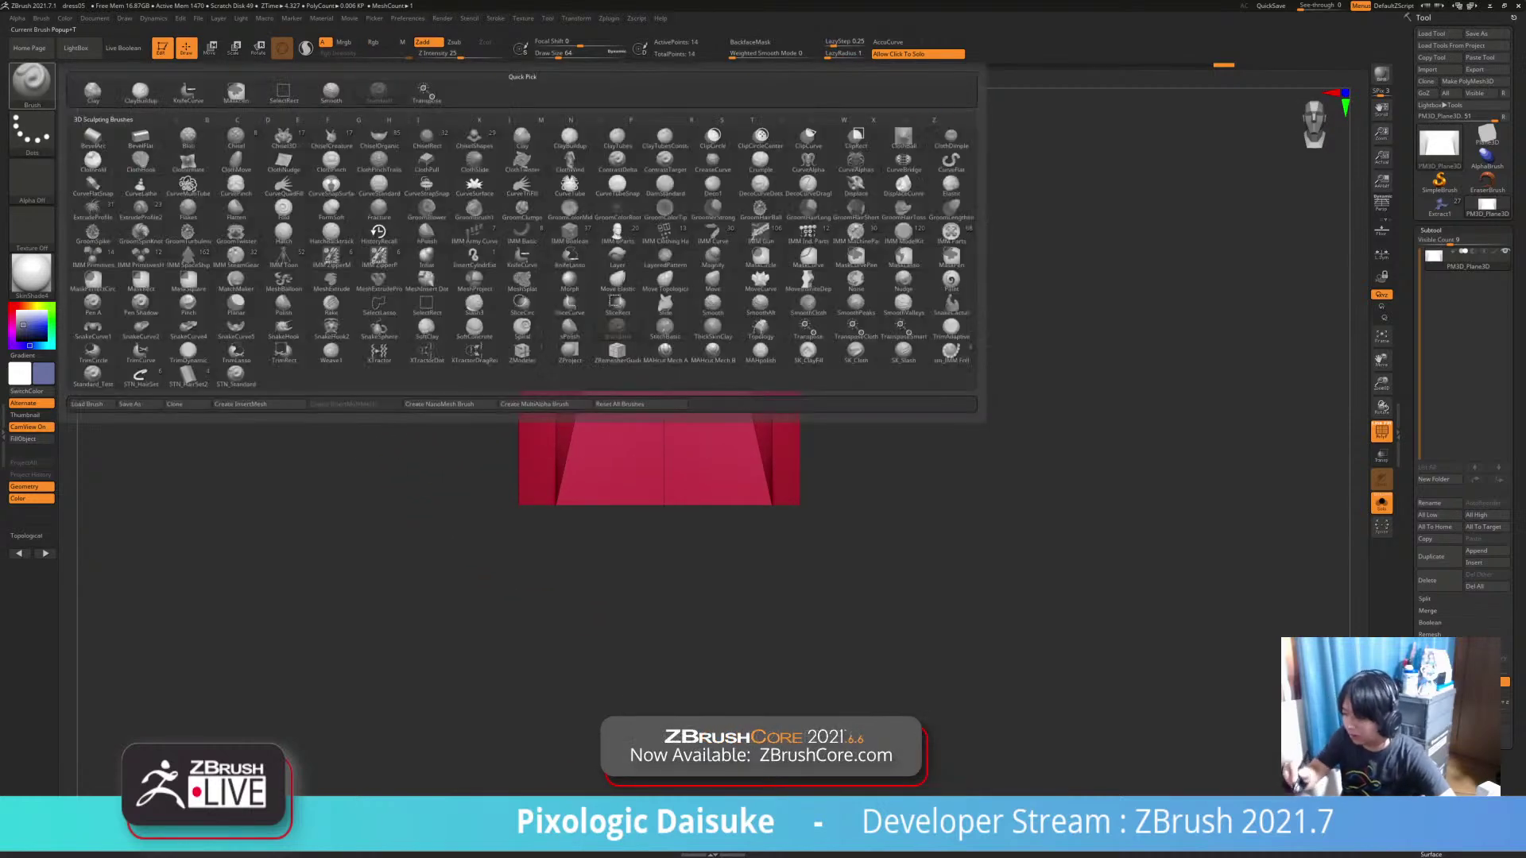
pyautogui.press('z')
pyautogui.press('m')
pyautogui.keyDown('alt'); pyautogui.moveTo(518, 435); pyautogui.dragTo(460, 484); pyautogui.keyUp('alt')
pyautogui.press('space')
pyautogui.click(435, 605)
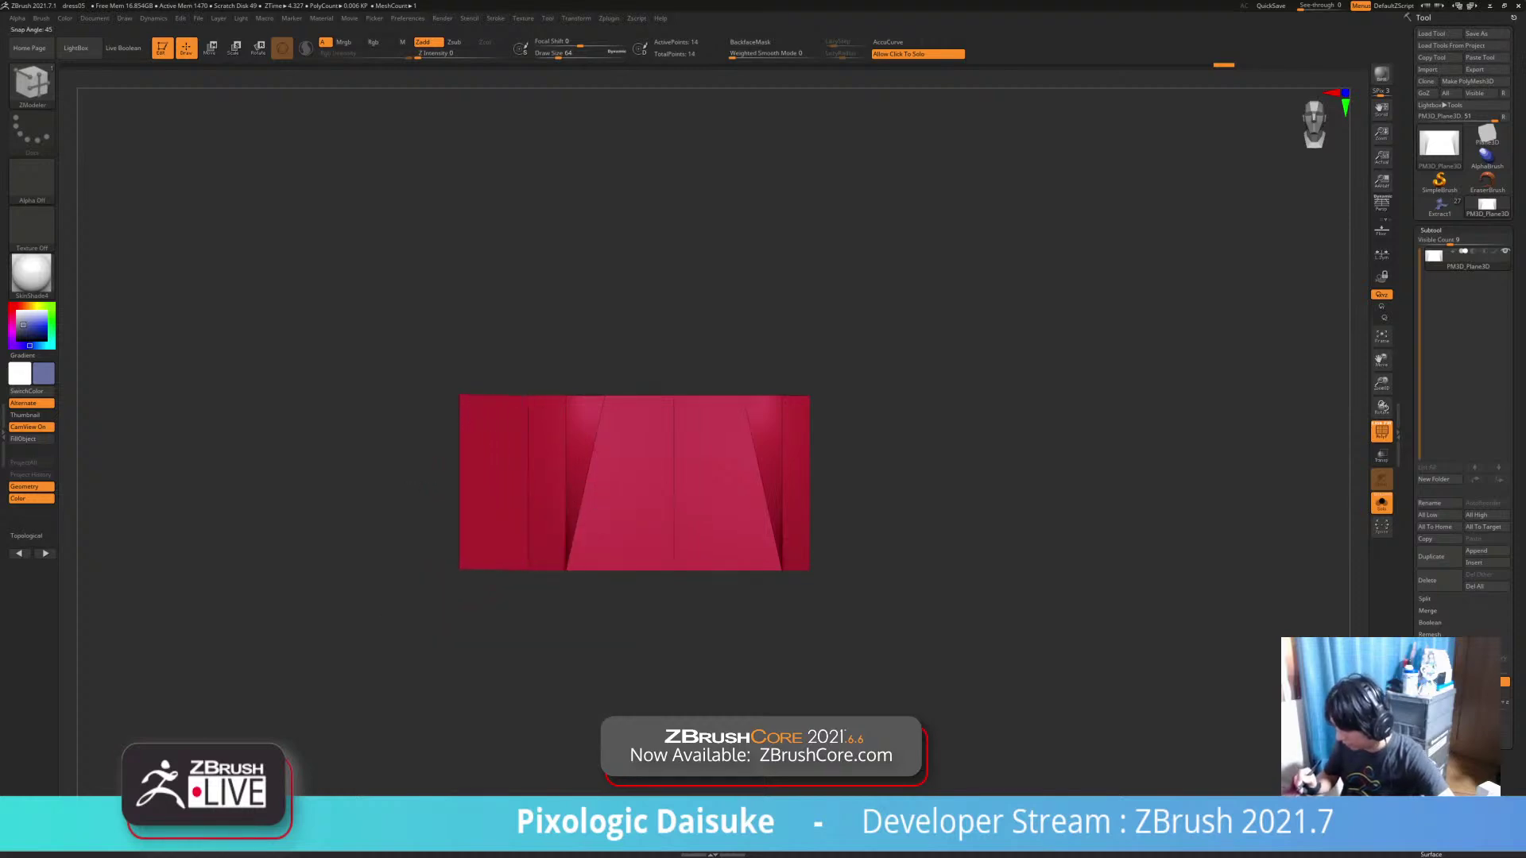
pyautogui.hotkey('ctrl', 'z')
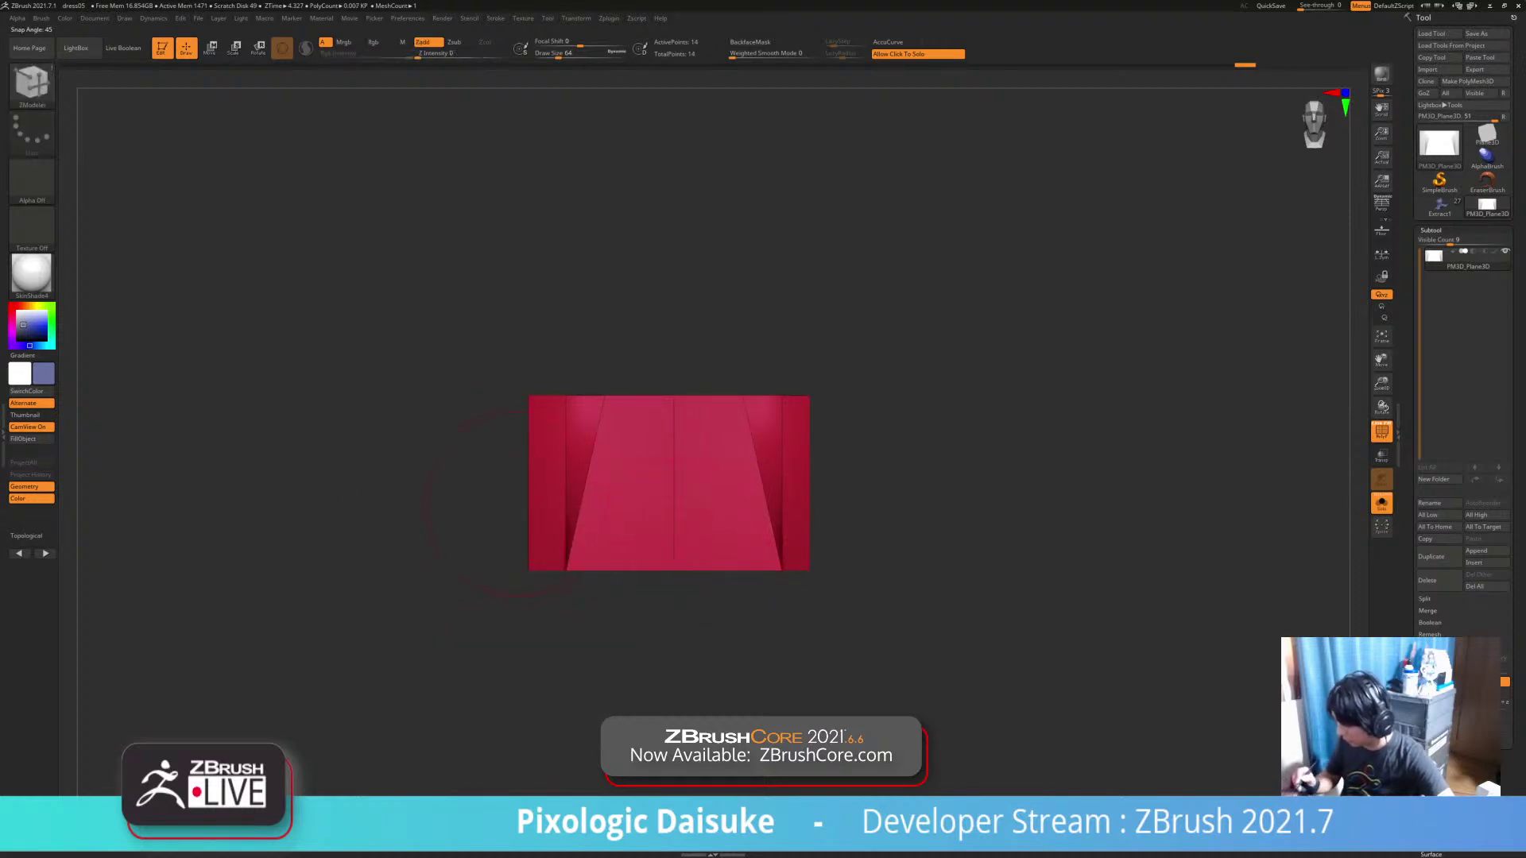
# Try extruding the left outer edge with Planar Angle and with Perpendicular Angle, undoing each trial
pyautogui.press('space')
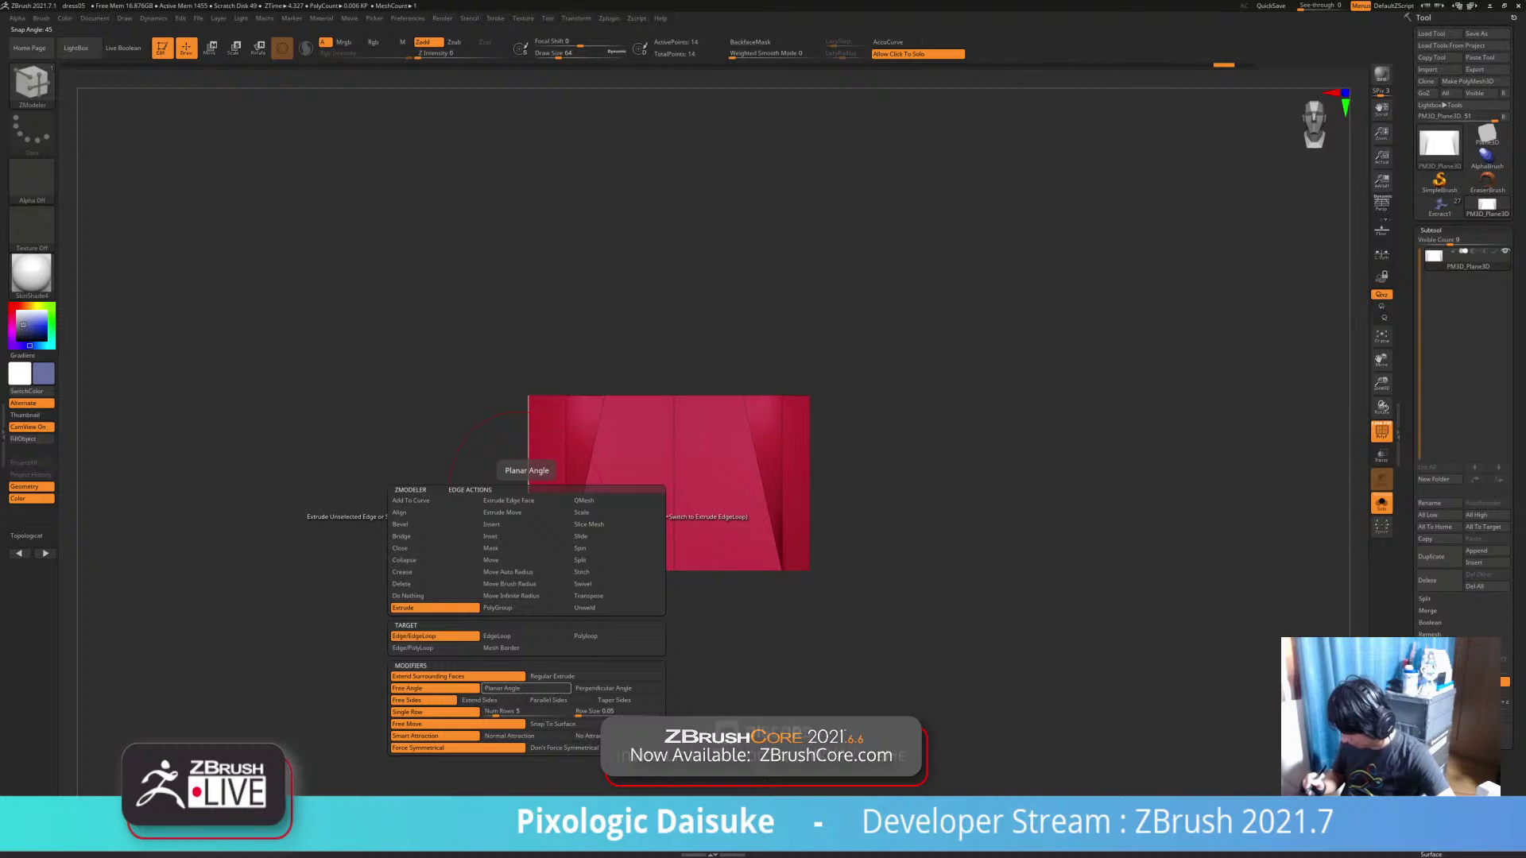
pyautogui.click(526, 688)
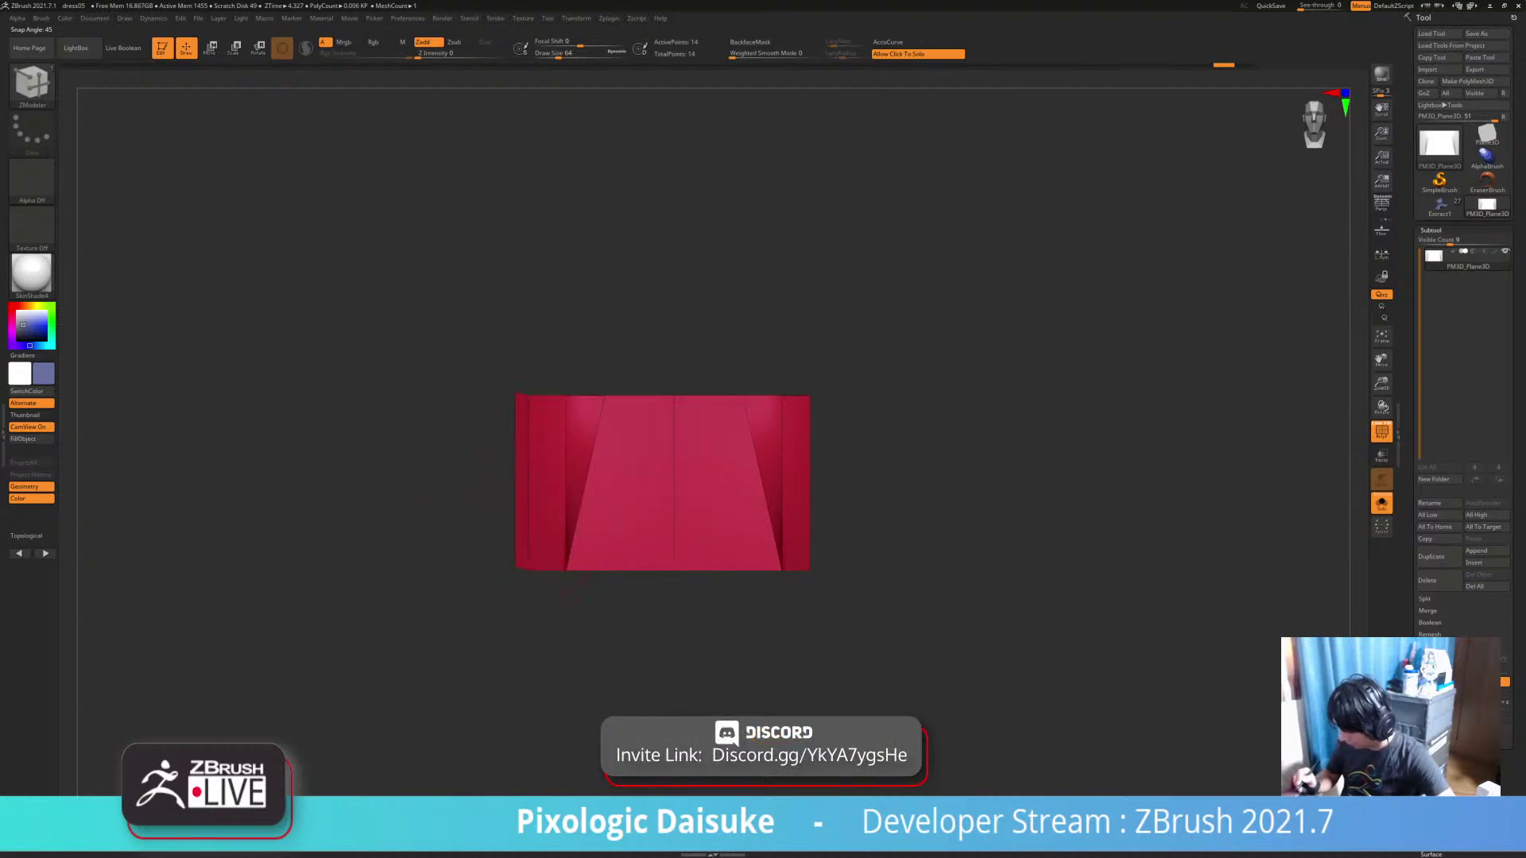
pyautogui.moveTo(515, 477); pyautogui.dragTo(451, 477)
pyautogui.hotkey('ctrl', 'z')
pyautogui.press('space')
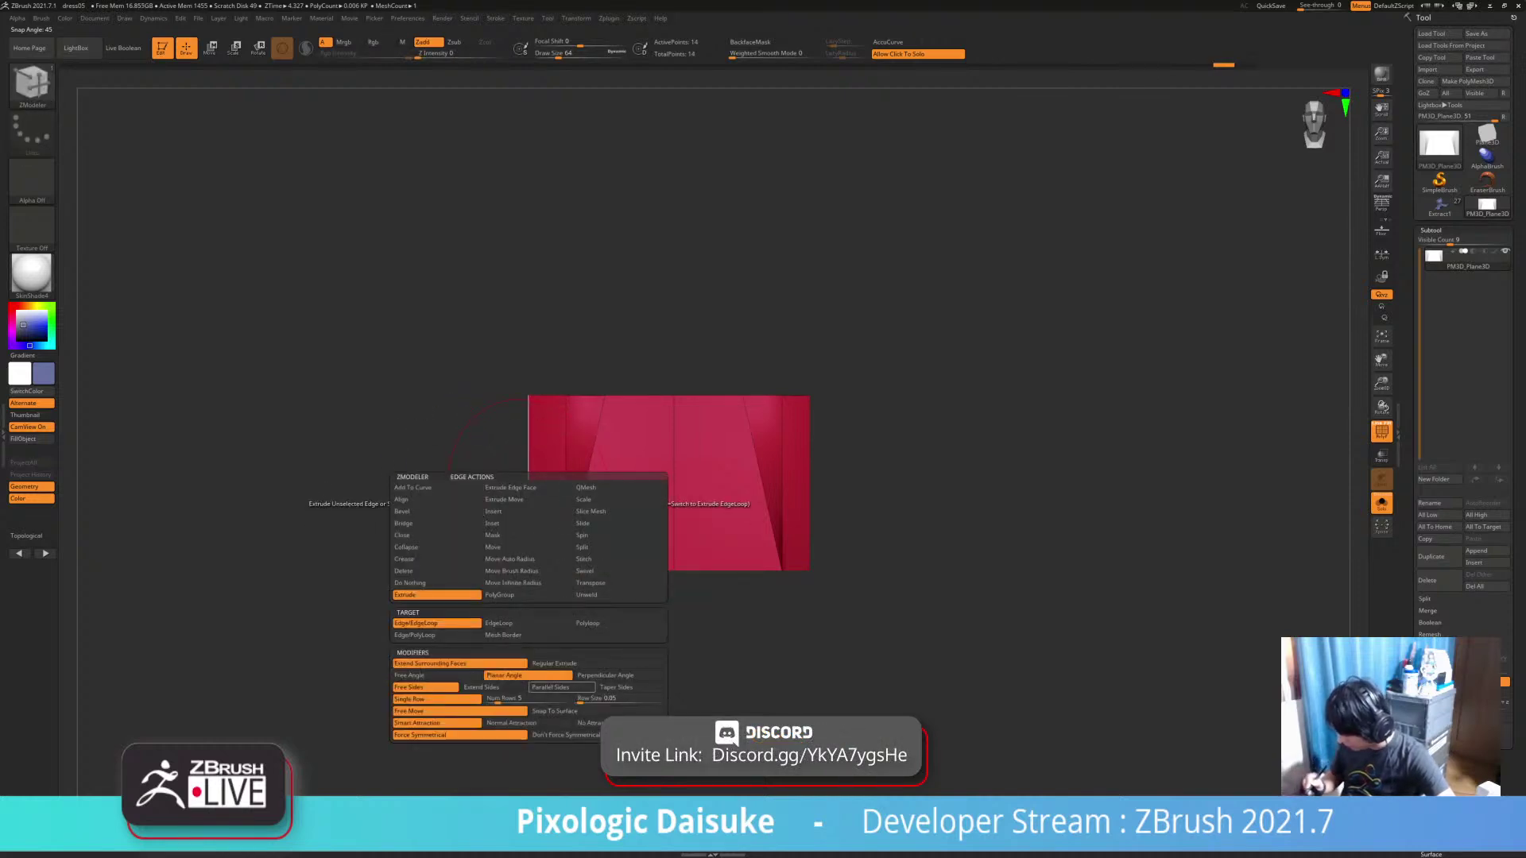
pyautogui.click(618, 676)
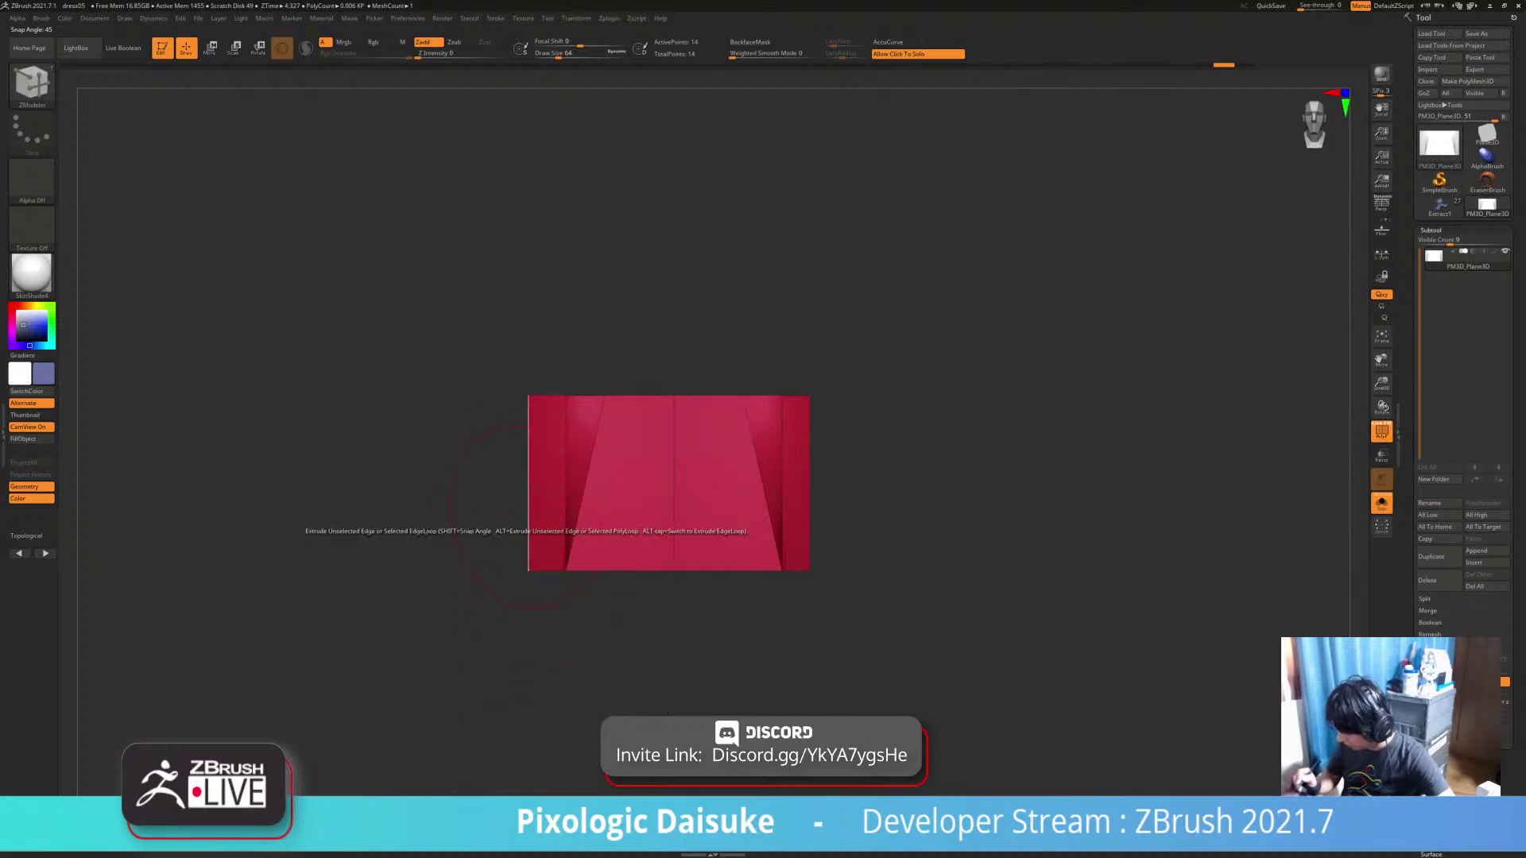
pyautogui.moveTo(527, 507); pyautogui.dragTo(432, 510)
pyautogui.hotkey('ctrl', 'z')
# Test further side settings for the edge extrusion, including Parallel Sides, on the left outer edge and undo the trials
pyautogui.press('space')
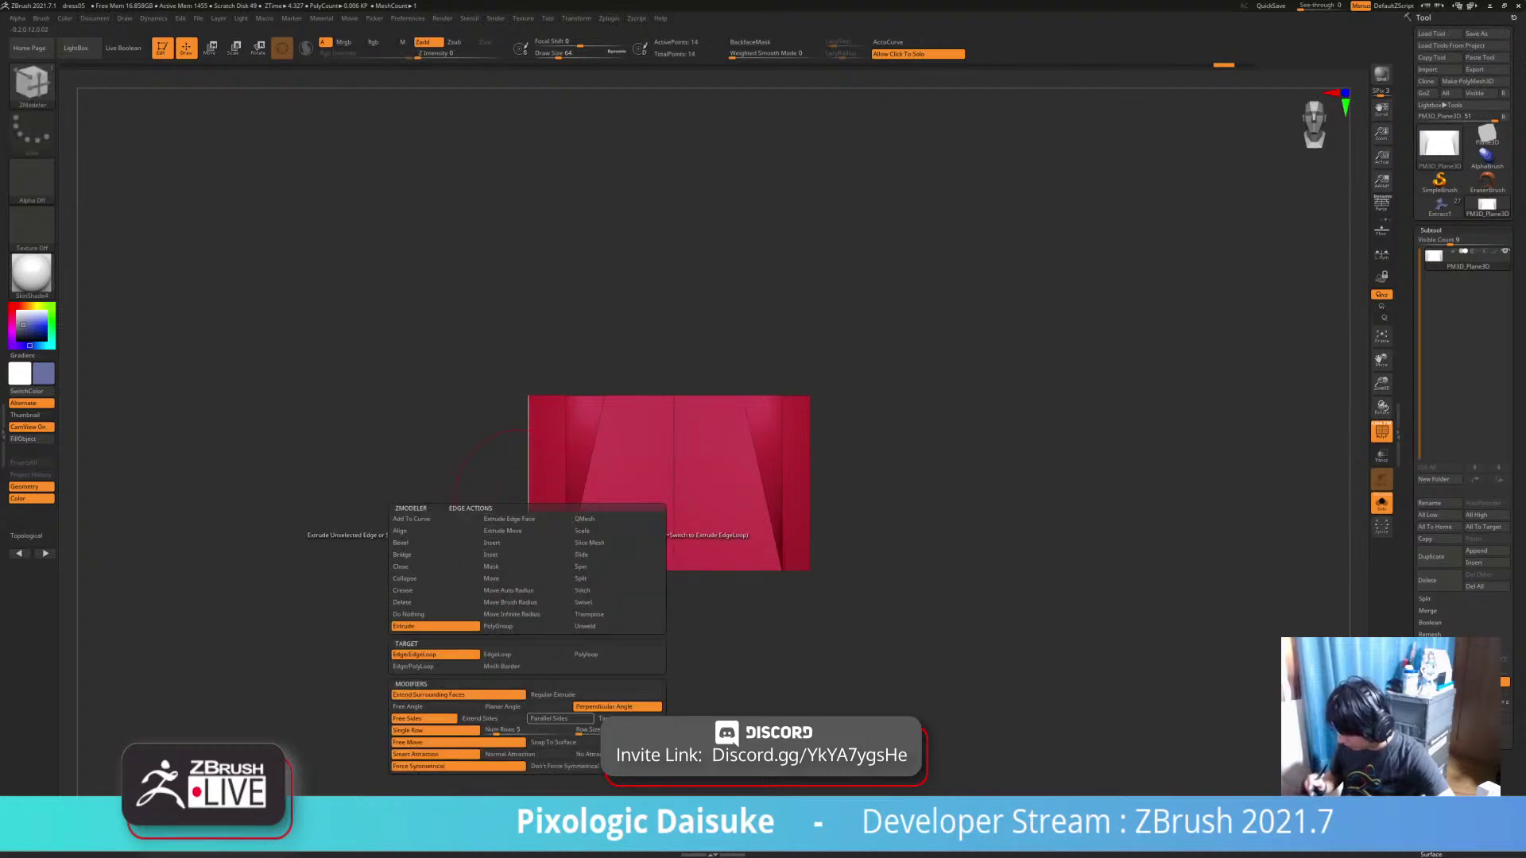
pyautogui.click(560, 718)
pyautogui.moveTo(527, 501); pyautogui.dragTo(435, 498)
pyautogui.hotkey('ctrl', 'z')
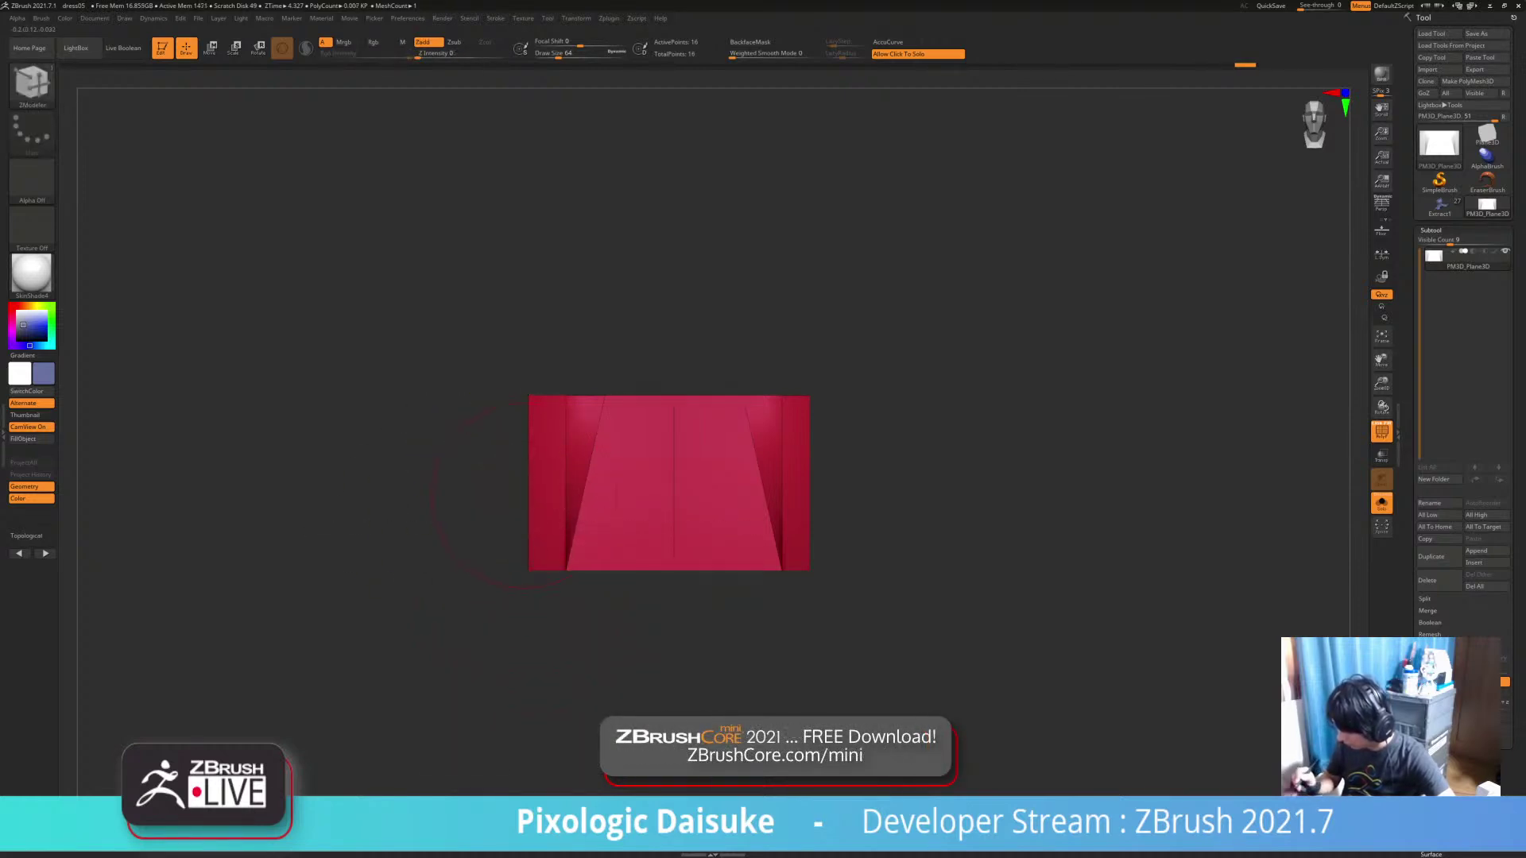
pyautogui.press('space')
pyautogui.click(581, 492)
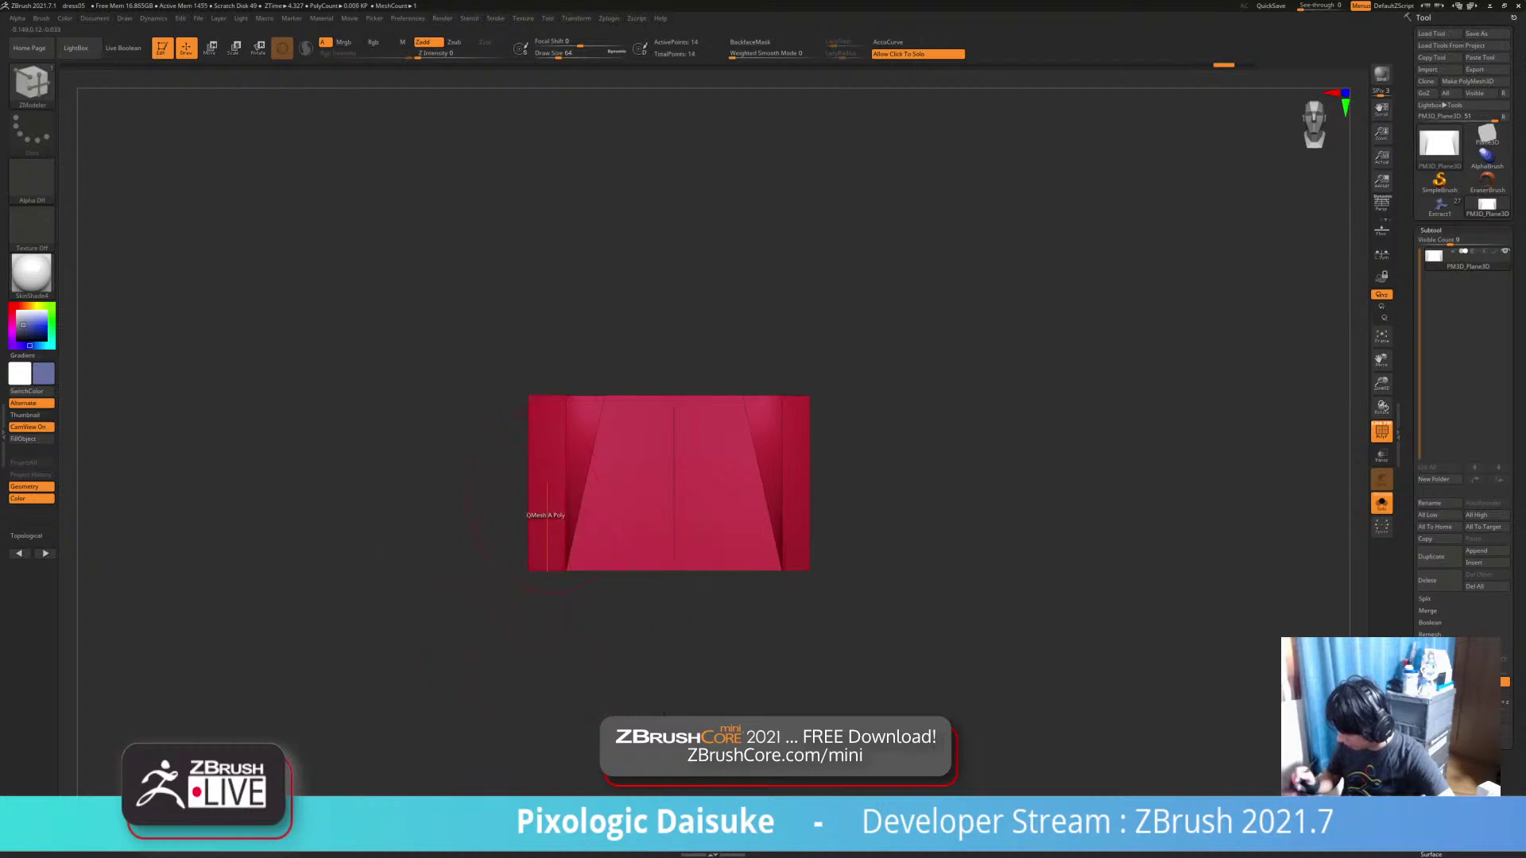
pyautogui.moveTo(521, 500); pyautogui.dragTo(456, 502)
pyautogui.hotkey('ctrl', 'z')
# Extrude the left outer edge outward into a new panel and extrude the right outer edge by a similar width
pyautogui.press('space')
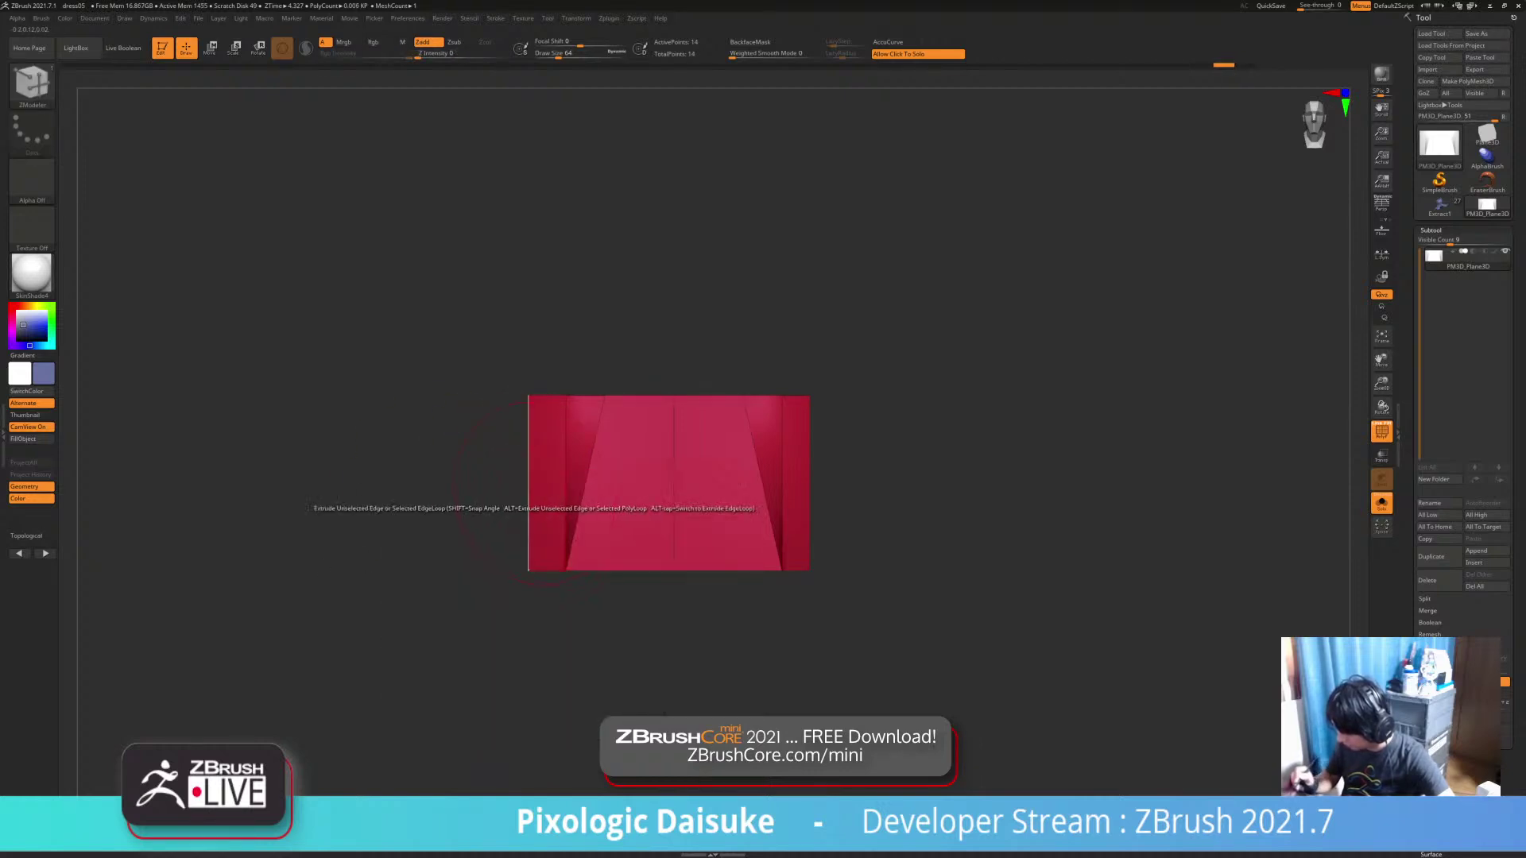
pyautogui.moveTo(528, 482); pyautogui.dragTo(430, 486)
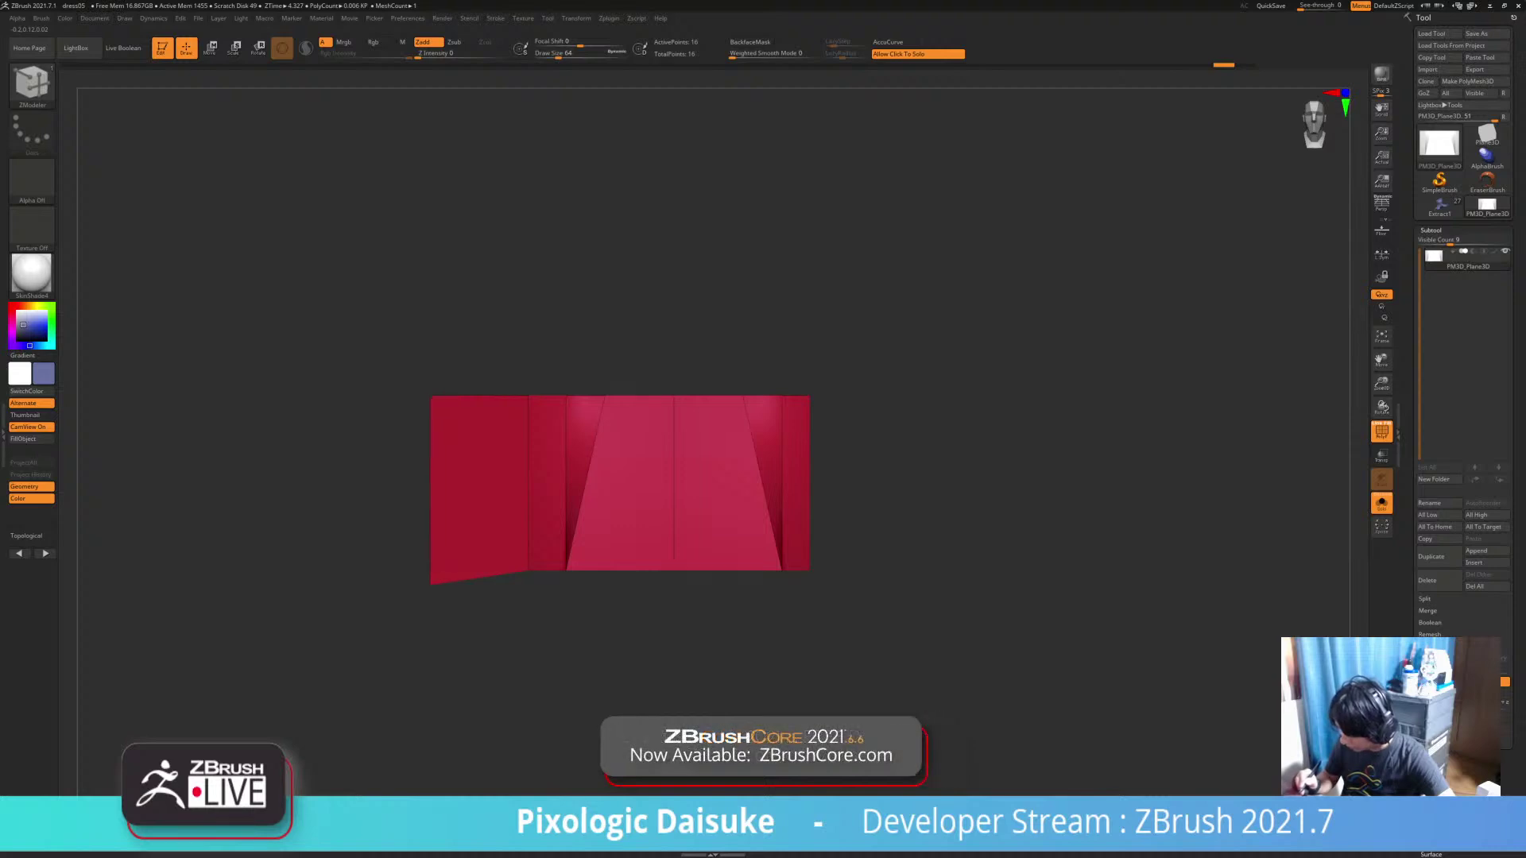
pyautogui.moveTo(814, 477); pyautogui.dragTo(903, 480)
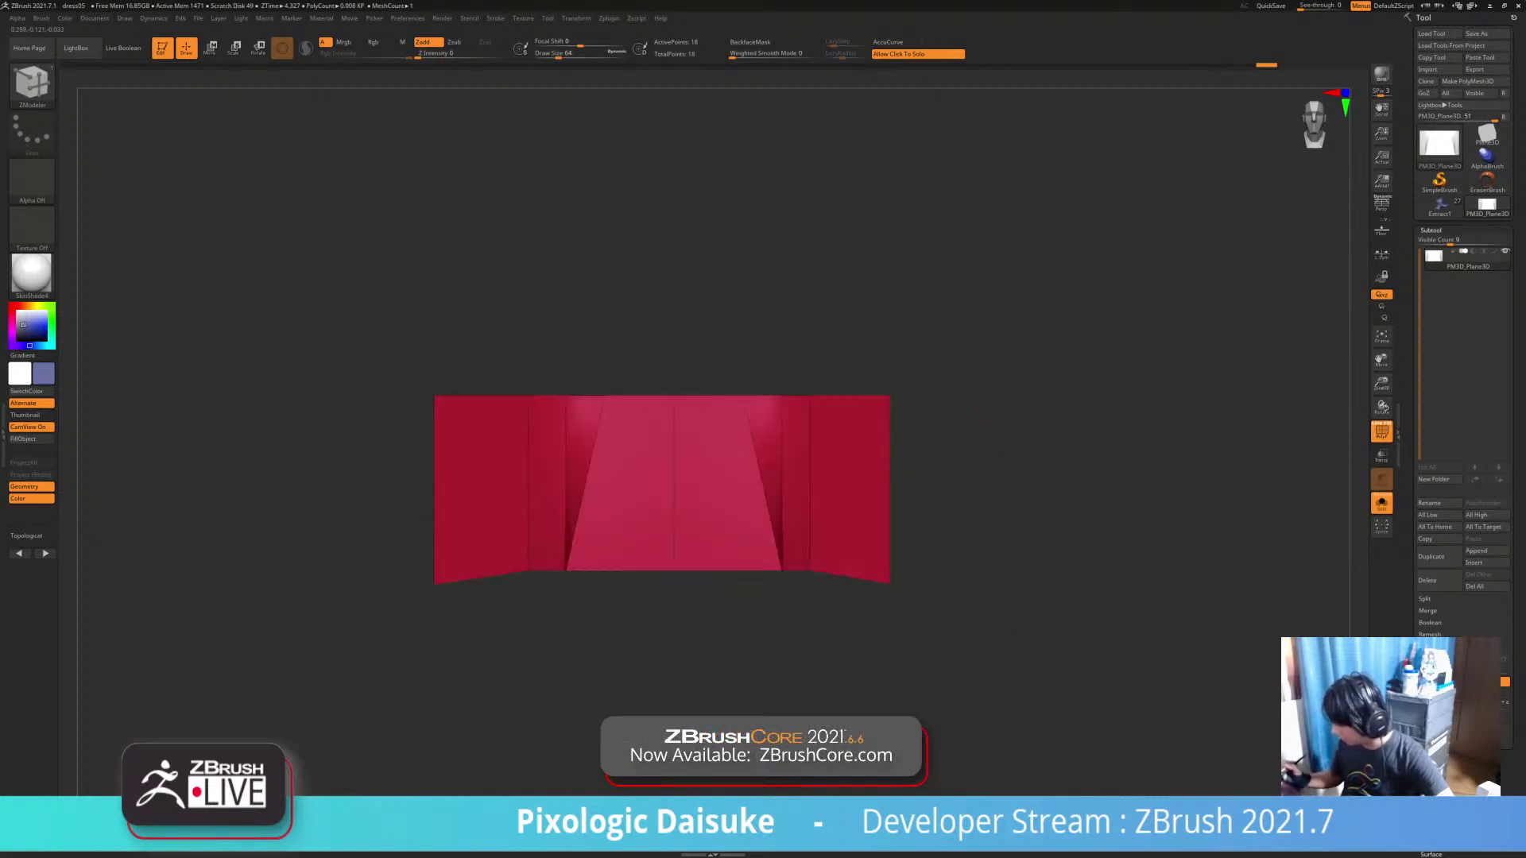
# Mask all but the two new outer edges, centre the gizmo between them, and move them about -0.067 in depth
pyautogui.moveTo(971, 609)
pyautogui.keyDown('alt'); pyautogui.mouseDown()
pyautogui.moveTo(908, 612)
pyautogui.moveTo(867, 661)
pyautogui.mouseUp(); pyautogui.keyUp('alt')
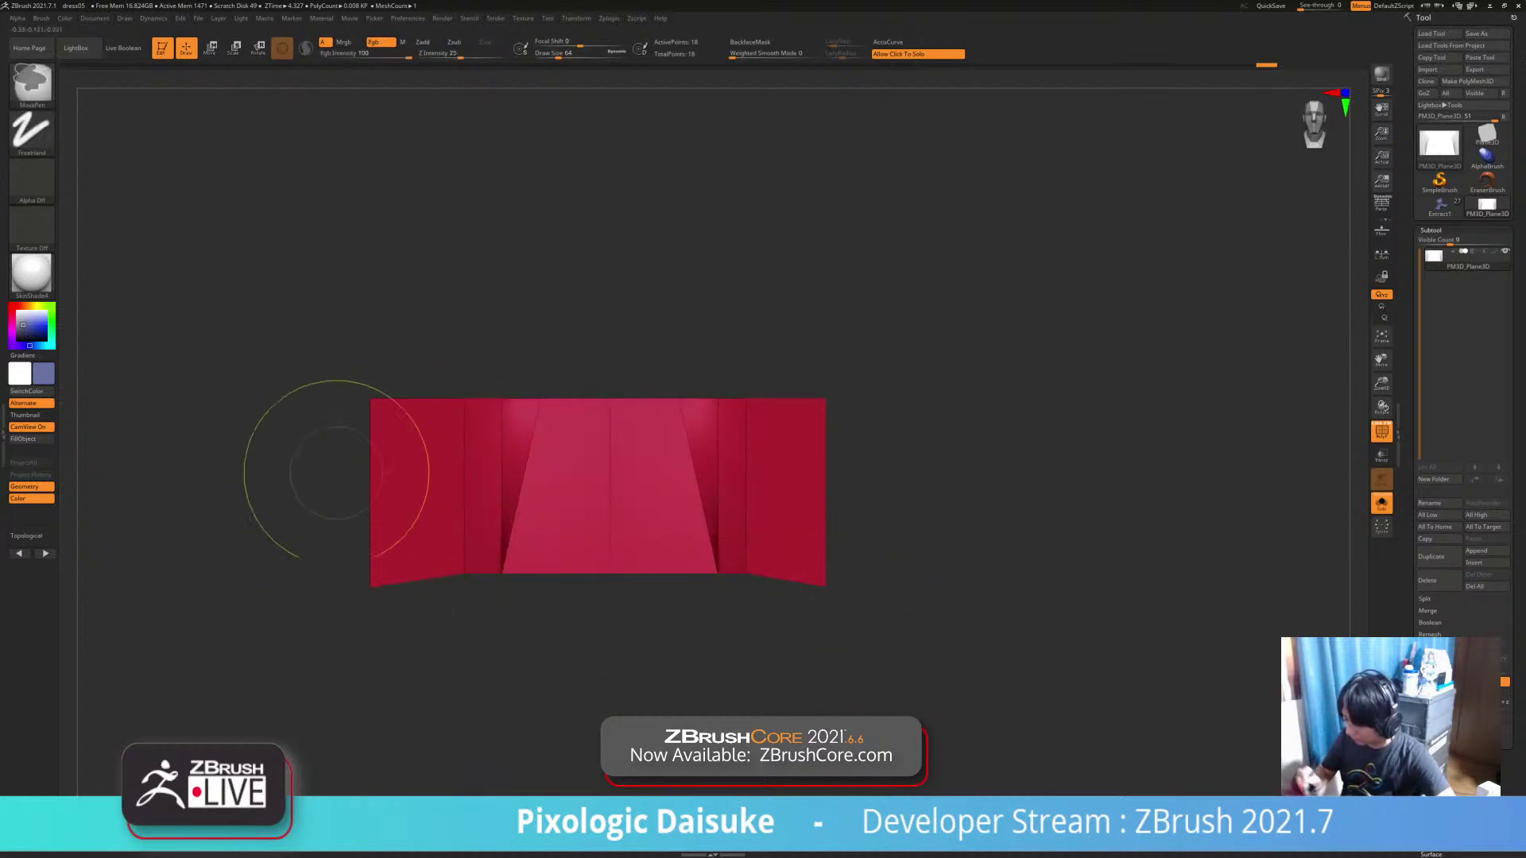
pyautogui.keyDown('ctrl'); pyautogui.keyDown('alt'); pyautogui.moveTo(320, 512); pyautogui.dragTo(415, 662); pyautogui.keyUp('alt'); pyautogui.keyUp('ctrl')
pyautogui.keyDown('ctrl'); pyautogui.keyDown('alt'); pyautogui.moveTo(862, 642); pyautogui.dragTo(808, 523); pyautogui.keyUp('alt'); pyautogui.keyUp('ctrl')
pyautogui.moveTo(844, 532); pyautogui.dragTo(836, 467)
pyautogui.press('w')
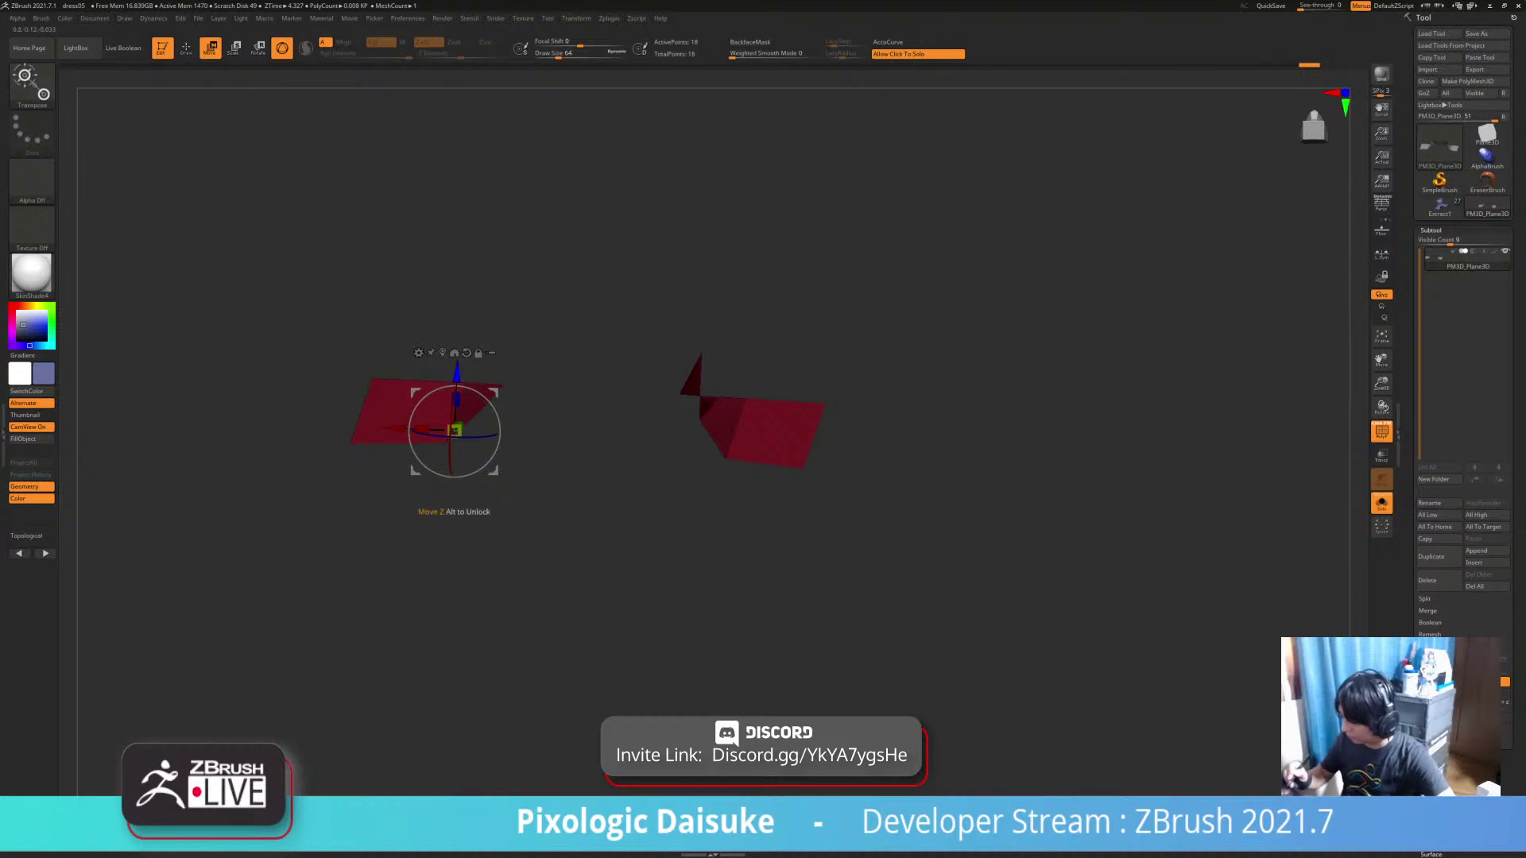
pyautogui.keyDown('alt'); pyautogui.moveTo(454, 430); pyautogui.dragTo(577, 454); pyautogui.keyUp('alt')
pyautogui.moveTo(579, 397); pyautogui.dragTo(576, 445)
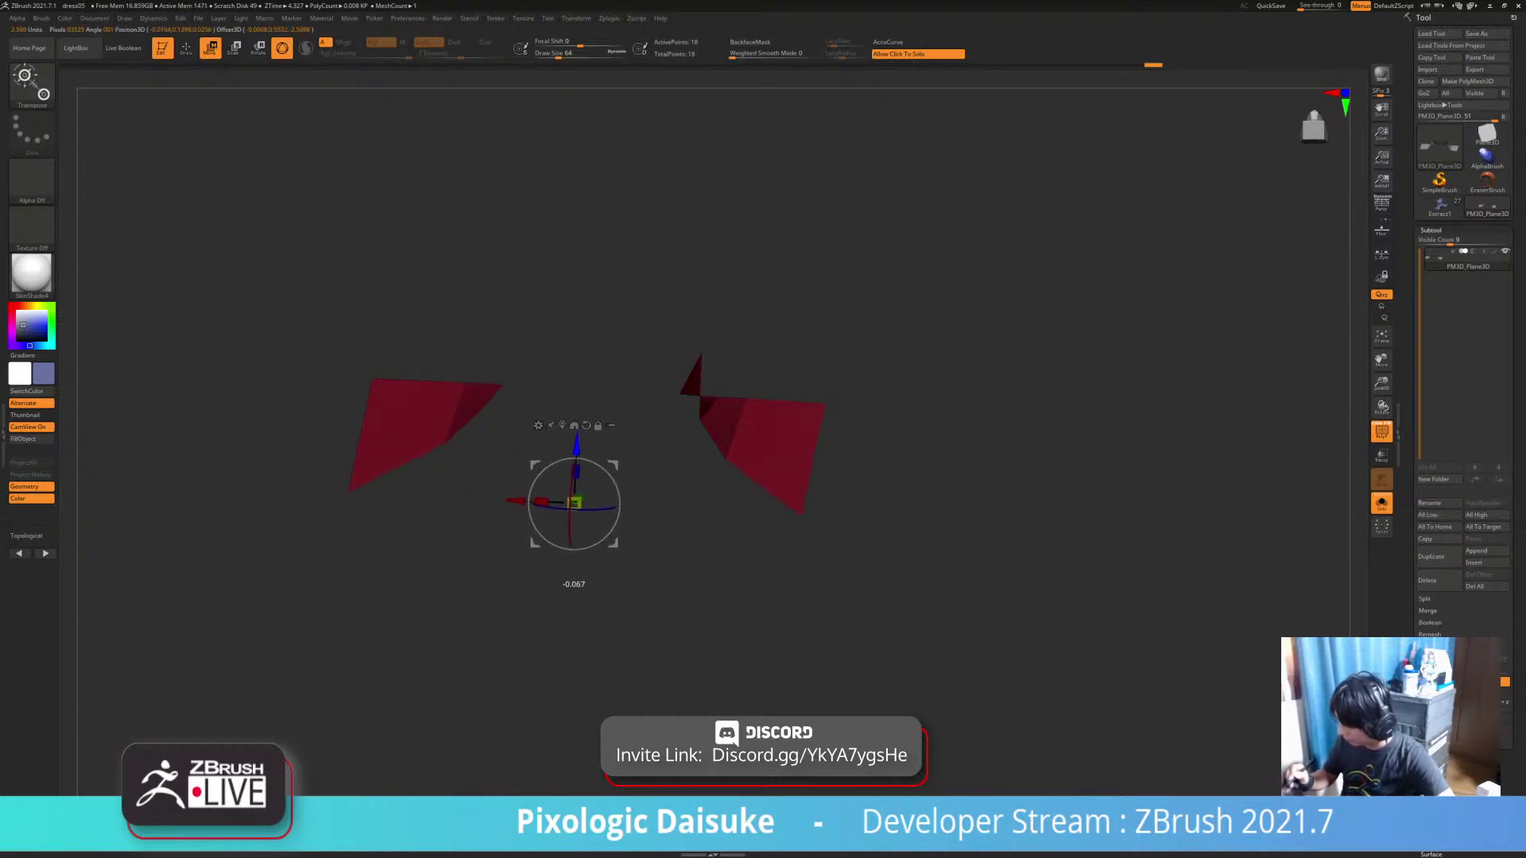
# Isolate the right and left outer edges in turn and move each inward by a matching distance
pyautogui.keyDown('shift'); pyautogui.moveTo(914, 358); pyautogui.dragTo(768, 304); pyautogui.keyUp('shift')
pyautogui.keyDown('ctrl'); pyautogui.click(767, 303); pyautogui.keyUp('ctrl')
pyautogui.moveTo(504, 552); pyautogui.dragTo(459, 552)
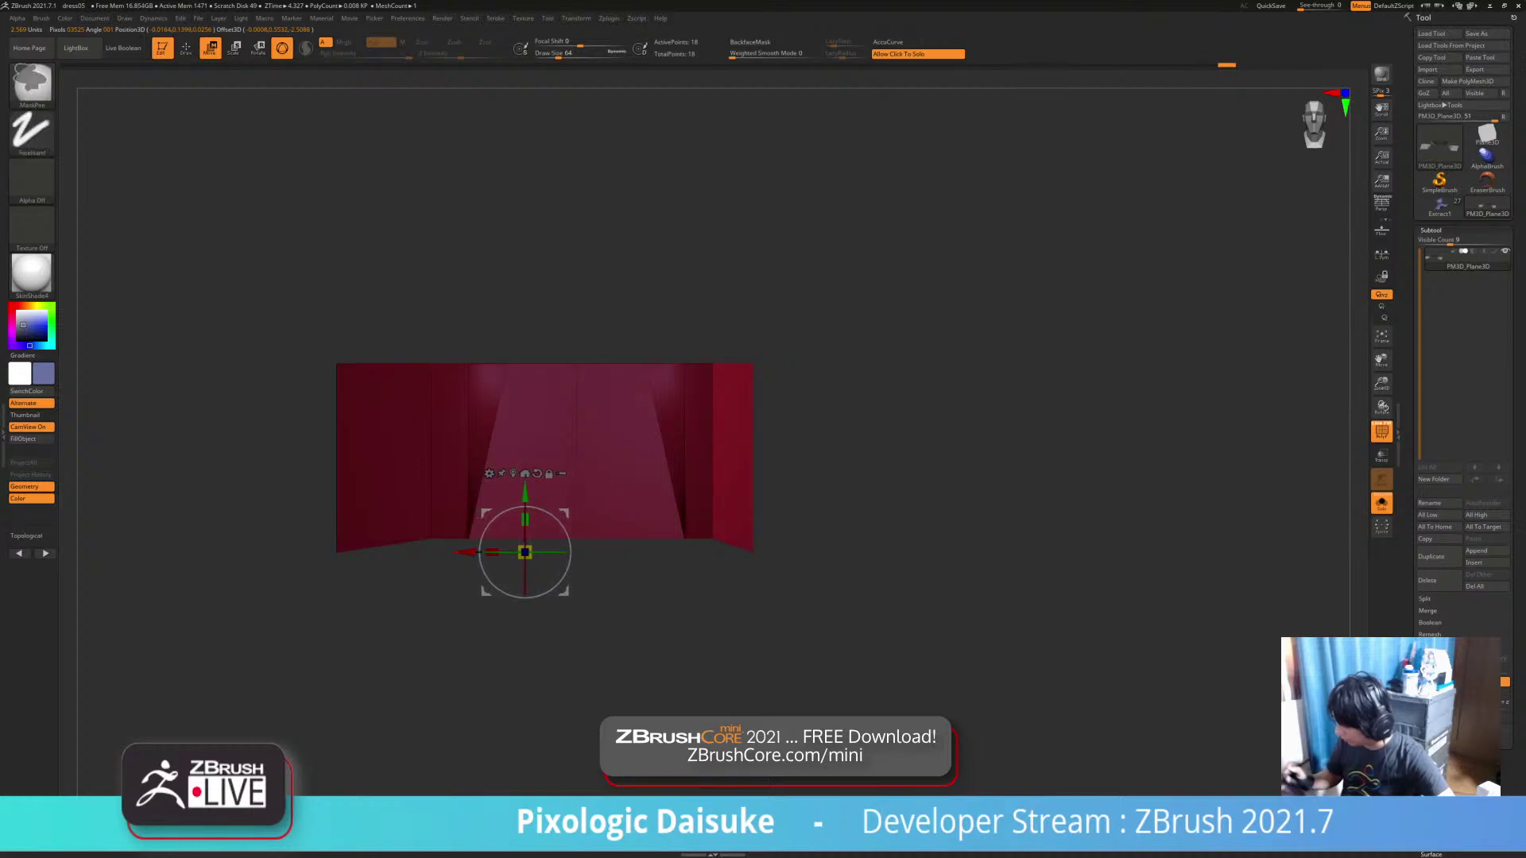
pyautogui.keyDown('ctrl'); pyautogui.moveTo(266, 306); pyautogui.dragTo(367, 678); pyautogui.keyUp('ctrl')
pyautogui.keyDown('ctrl'); pyautogui.click(367, 678); pyautogui.keyUp('ctrl')
pyautogui.moveTo(466, 552); pyautogui.dragTo(528, 552)
# Isolate the two lower outer corners, raise them level with the rest of the bottom edge, and clear the mask
pyautogui.keyDown('ctrl'); pyautogui.moveTo(860, 574); pyautogui.dragTo(733, 318); pyautogui.keyUp('ctrl')
pyautogui.keyDown('ctrl'); pyautogui.click(732, 318); pyautogui.keyUp('ctrl')
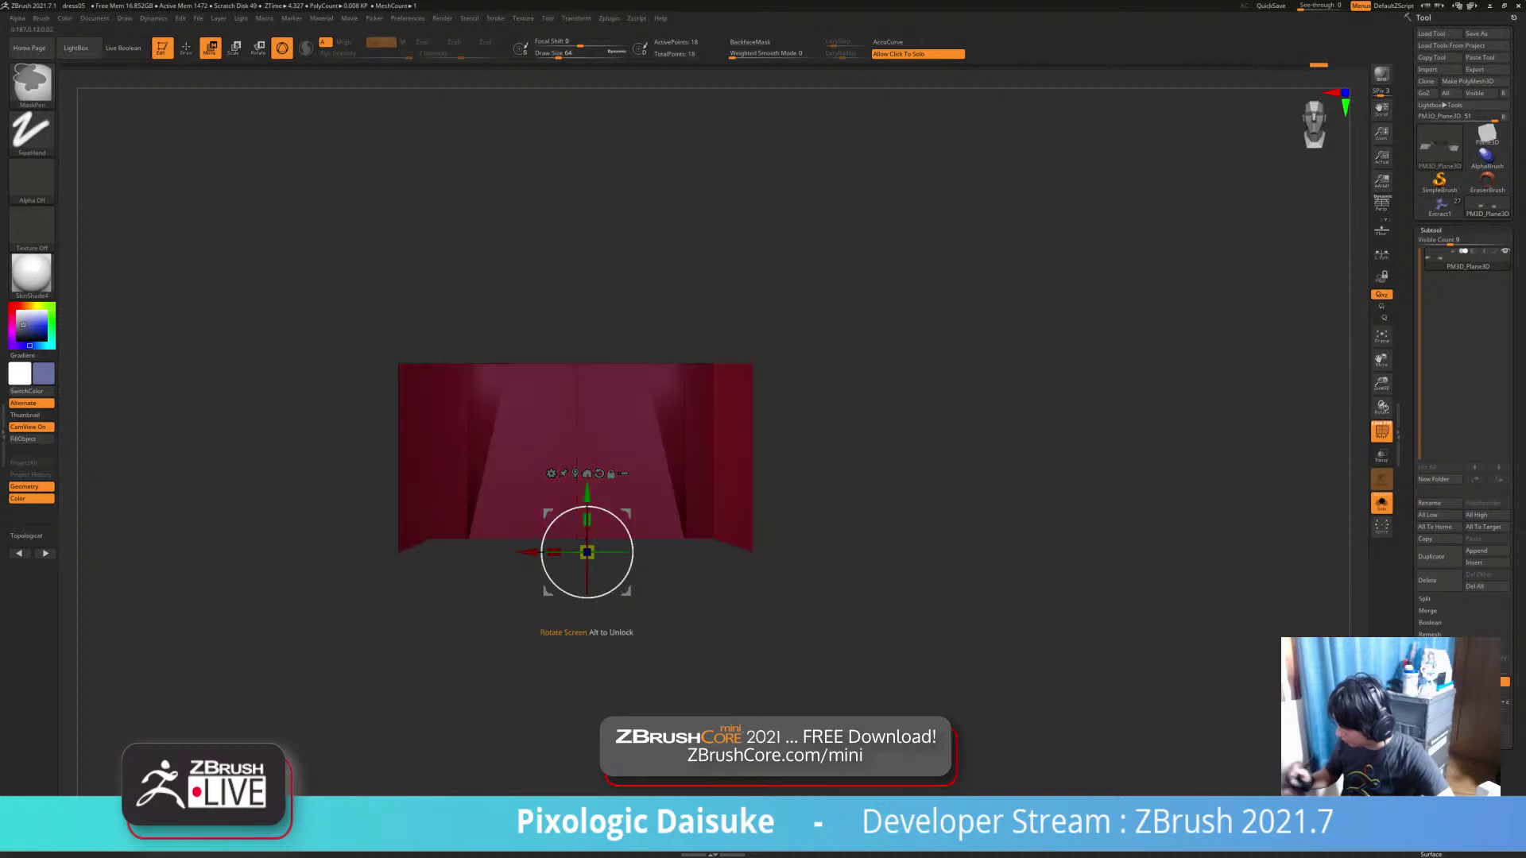
pyautogui.keyDown('ctrl'); pyautogui.keyDown('alt'); pyautogui.moveTo(411, 546); pyautogui.dragTo(412, 535); pyautogui.keyUp('alt'); pyautogui.keyUp('ctrl')
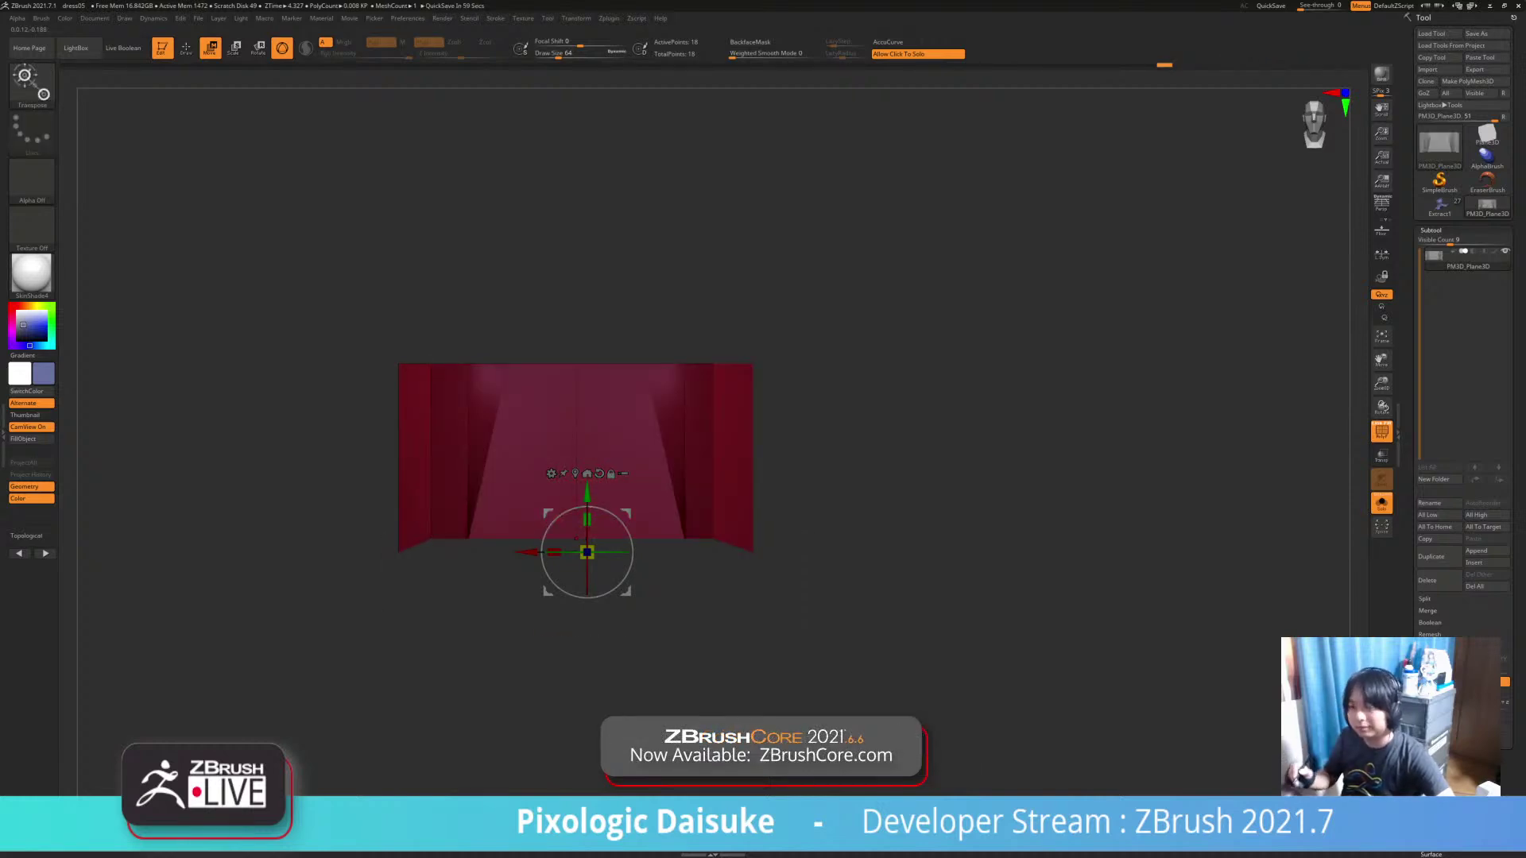
pyautogui.moveTo(524, 507)
pyautogui.mouseDown(button='right')
pyautogui.moveTo(568, 533)
pyautogui.moveTo(508, 494)
pyautogui.moveTo(548, 544)
pyautogui.moveTo(529, 469)
pyautogui.moveTo(548, 509)
pyautogui.mouseUp(button='right')
pyautogui.keyDown('ctrl'); pyautogui.moveTo(811, 444); pyautogui.dragTo(811, 472); pyautogui.keyUp('ctrl')
pyautogui.moveTo(807, 472)
pyautogui.mouseDown(button='right')
pyautogui.moveTo(806, 505)
pyautogui.moveTo(806, 481)
pyautogui.mouseUp(button='right')
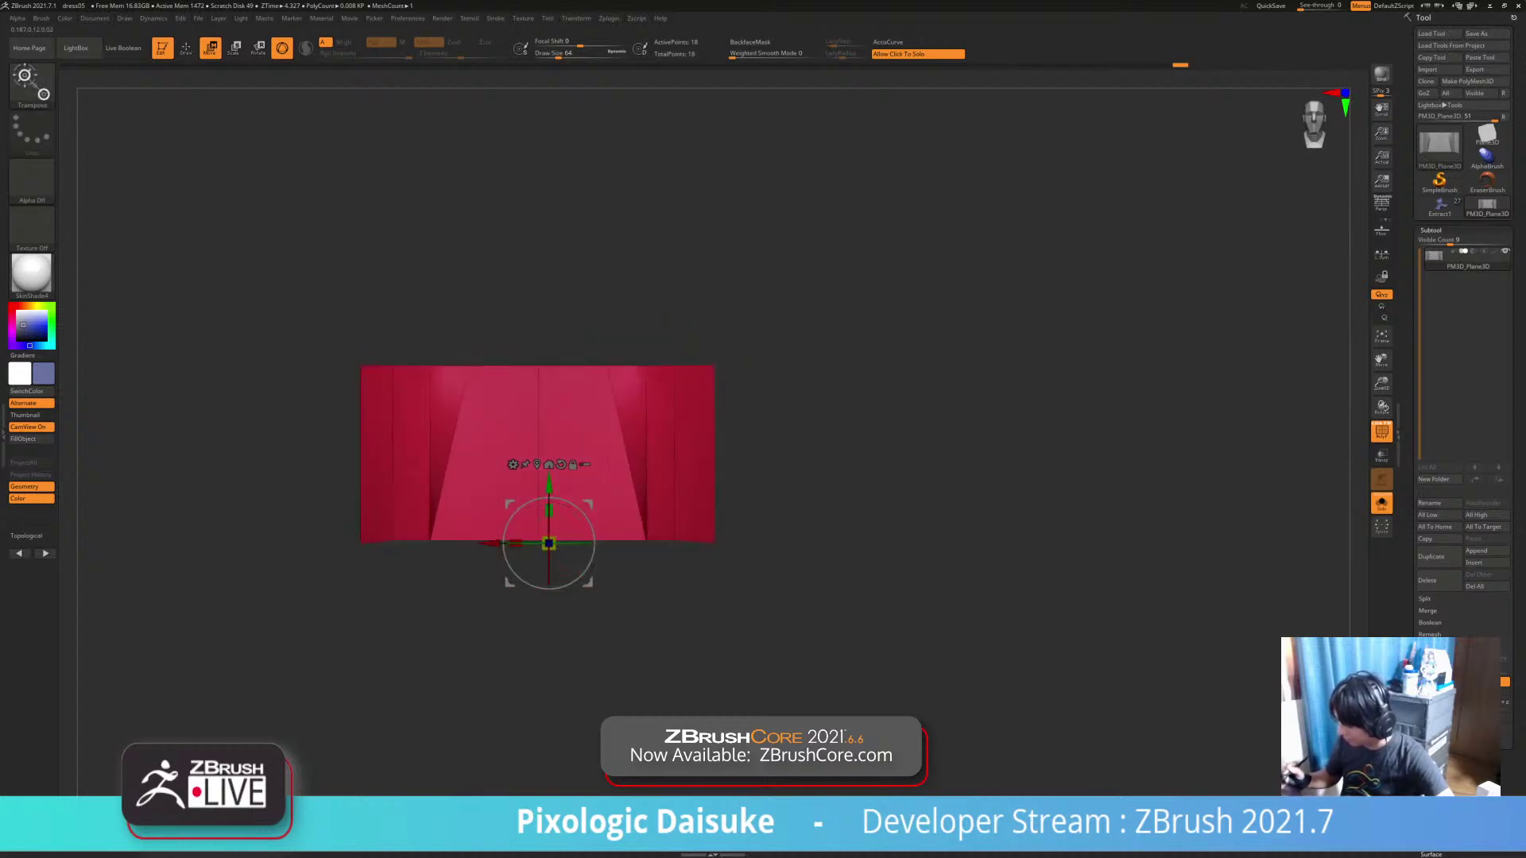
pyautogui.moveTo(549, 485); pyautogui.dragTo(548, 480)
# Mask part of the folded mesh, shift the unmasked part along the depth axis, clear the mask, and return to Draw mode
pyautogui.moveTo(548, 484); pyautogui.dragTo(554, 401, button='right')
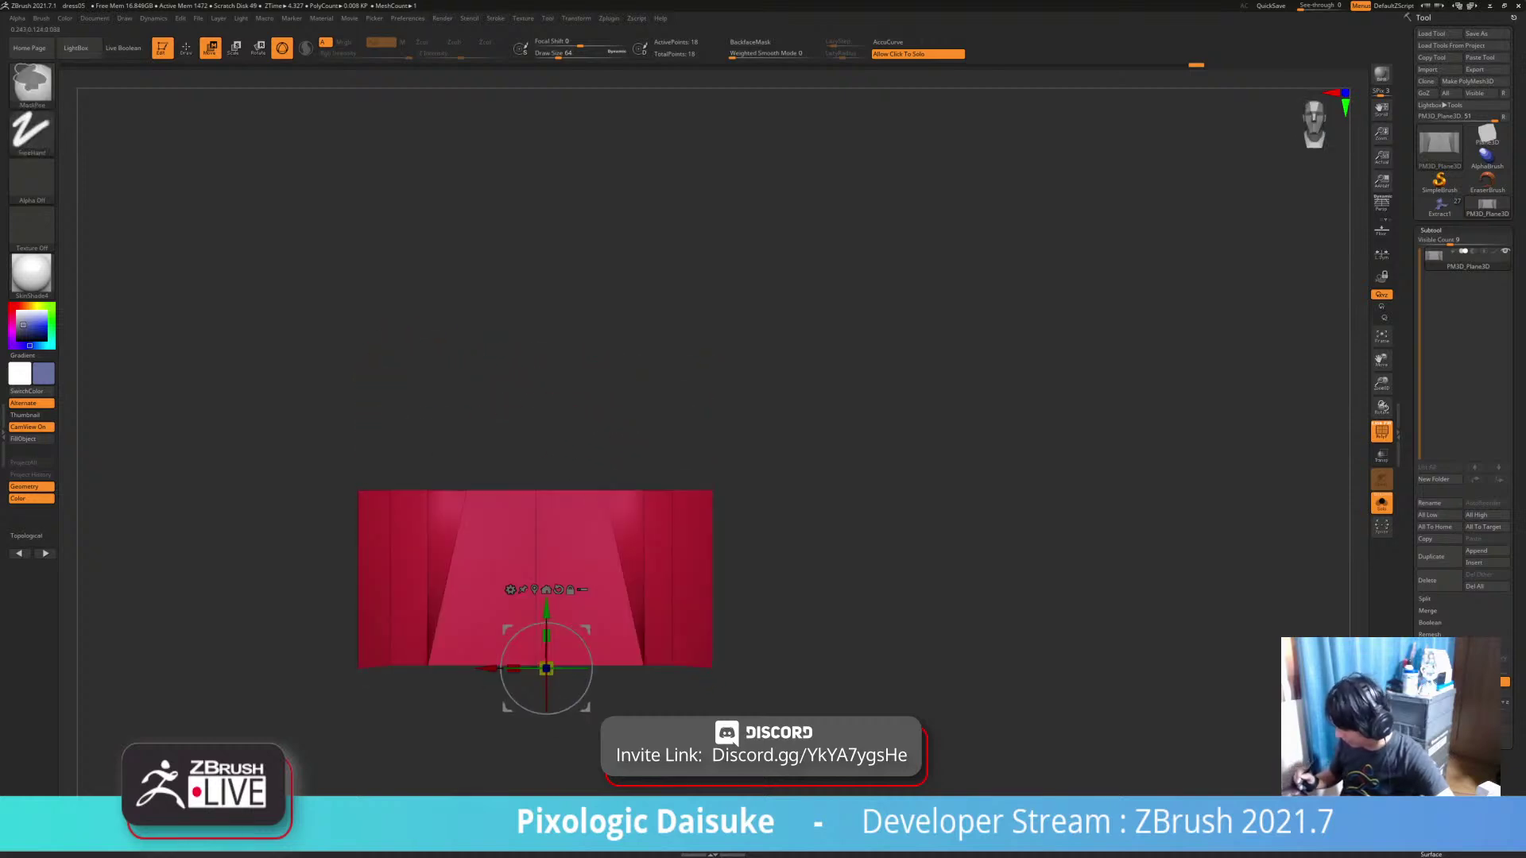
pyautogui.keyDown('ctrl'); pyautogui.moveTo(744, 717); pyautogui.dragTo(338, 469); pyautogui.keyUp('ctrl')
pyautogui.keyDown('alt'); pyautogui.moveTo(341, 723); pyautogui.dragTo(420, 353); pyautogui.keyUp('alt')
pyautogui.moveTo(342, 445); pyautogui.dragTo(437, 517)
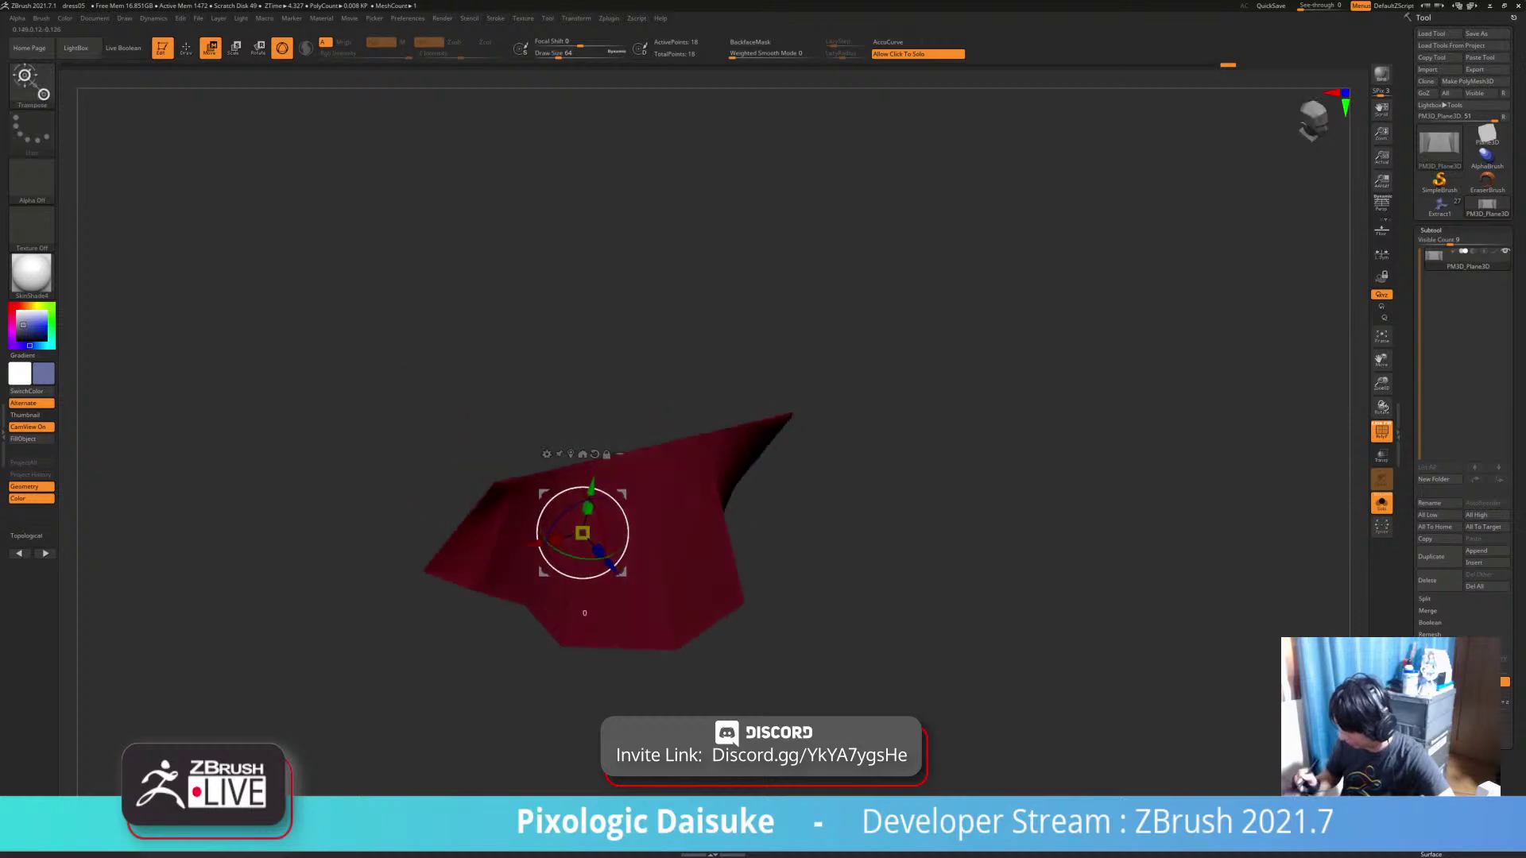
pyautogui.moveTo(616, 569); pyautogui.dragTo(600, 559)
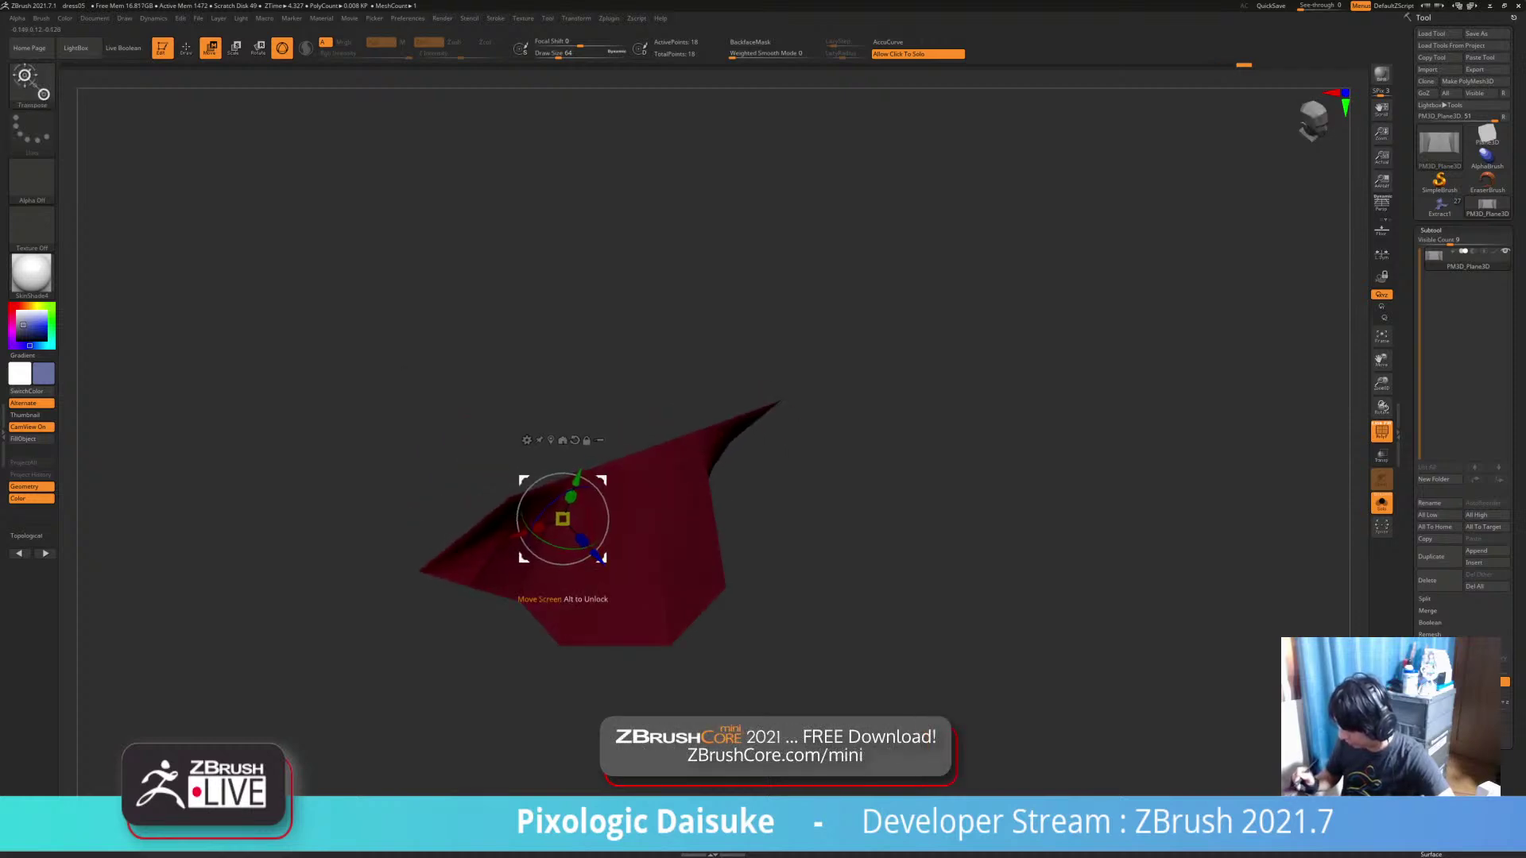
pyautogui.keyDown('ctrl'); pyautogui.moveTo(445, 659); pyautogui.dragTo(481, 691); pyautogui.keyUp('ctrl')
pyautogui.moveTo(445, 660)
pyautogui.keyDown('shift'); pyautogui.mouseDown()
pyautogui.moveTo(381, 612)
pyautogui.moveTo(386, 653)
pyautogui.moveTo(342, 604)
pyautogui.moveTo(389, 648)
pyautogui.mouseUp(); pyautogui.keyUp('shift')
pyautogui.click(186, 48)
pyautogui.moveTo(556, 635)
pyautogui.keyDown('alt'); pyautogui.mouseDown()
pyautogui.moveTo(592, 688)
pyautogui.moveTo(548, 687)
pyautogui.moveTo(532, 652)
pyautogui.moveTo(576, 655)
pyautogui.mouseUp(); pyautogui.keyUp('alt')
pyautogui.keyDown('alt'); pyautogui.moveTo(576, 656); pyautogui.dragTo(735, 524); pyautogui.keyUp('alt')
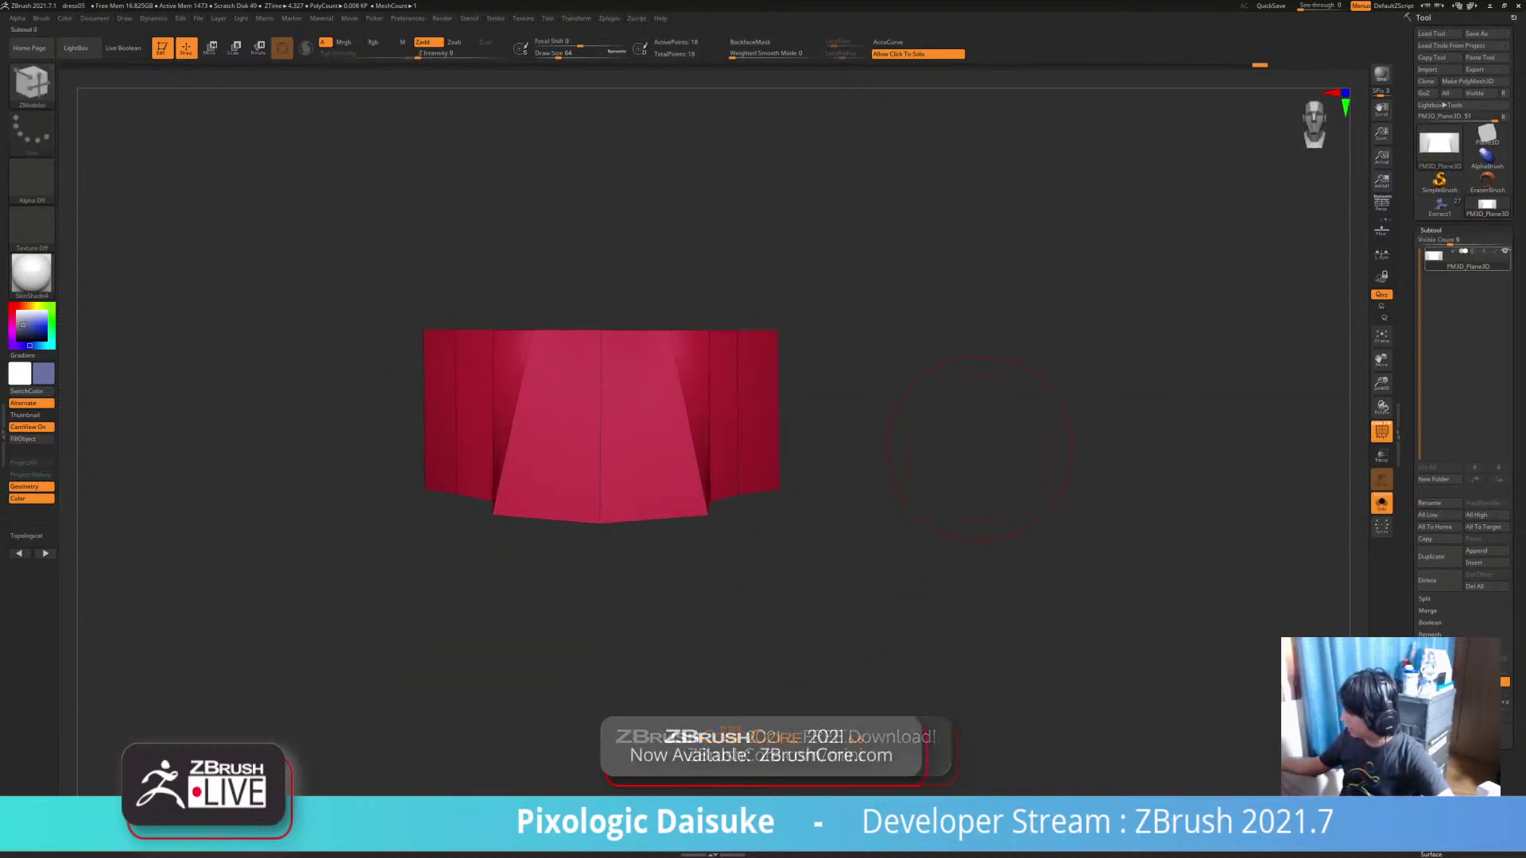
# Switch to the Extract1 figure tool, show all of its subtools, and turn off the polyframe display
pyautogui.moveTo(1123, 621)
pyautogui.mouseDown()
pyautogui.moveTo(1033, 604)
pyautogui.moveTo(1132, 619)
pyautogui.mouseUp()
pyautogui.click(1439, 206)
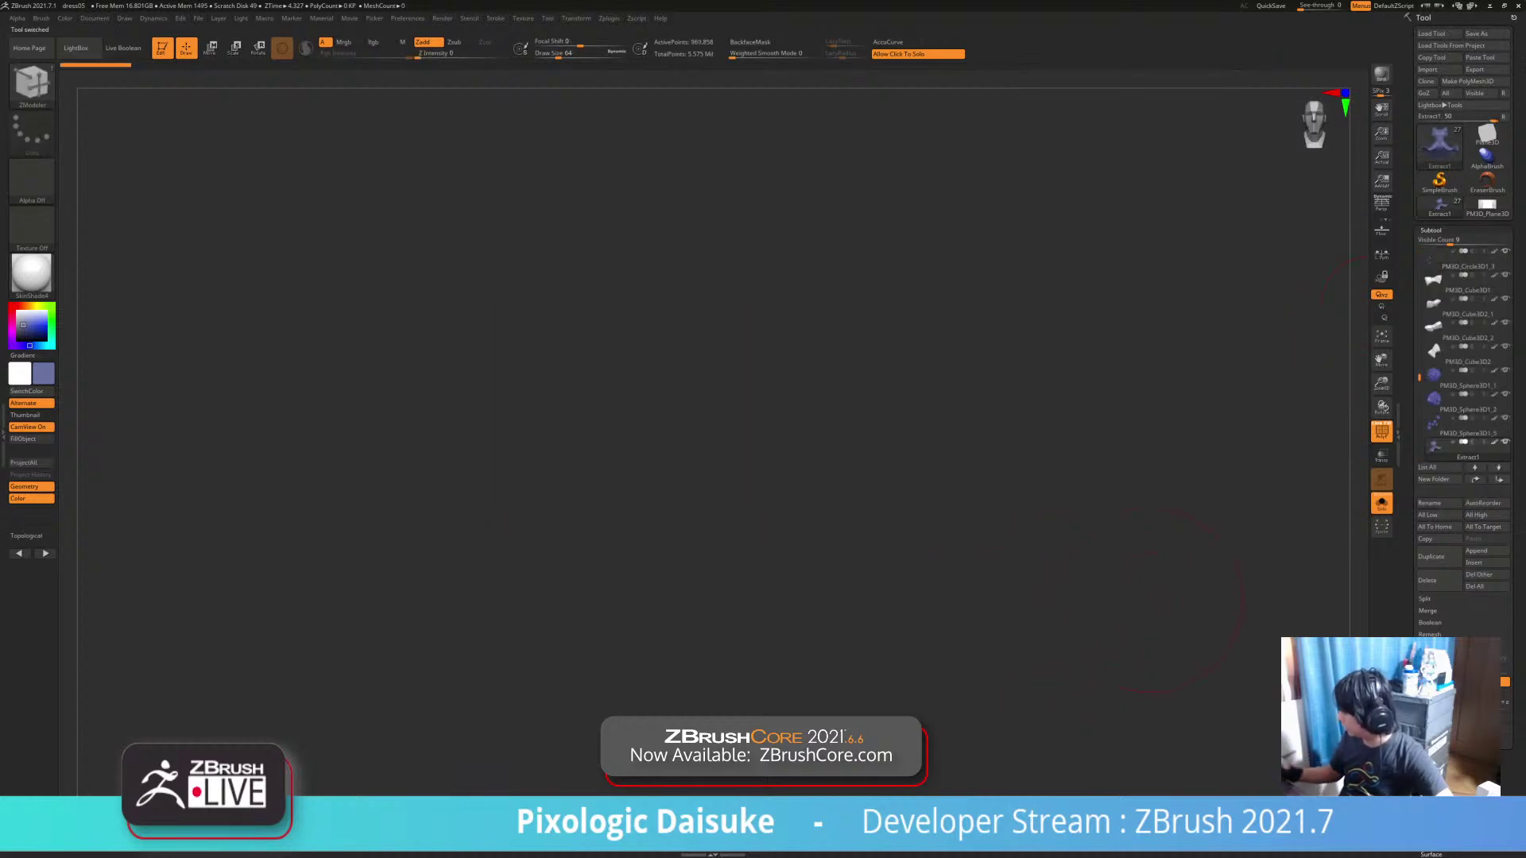
pyautogui.keyDown('alt'); pyautogui.moveTo(967, 531); pyautogui.dragTo(1010, 516); pyautogui.keyUp('alt')
pyautogui.click(1065, 540)
pyautogui.click(1381, 432)
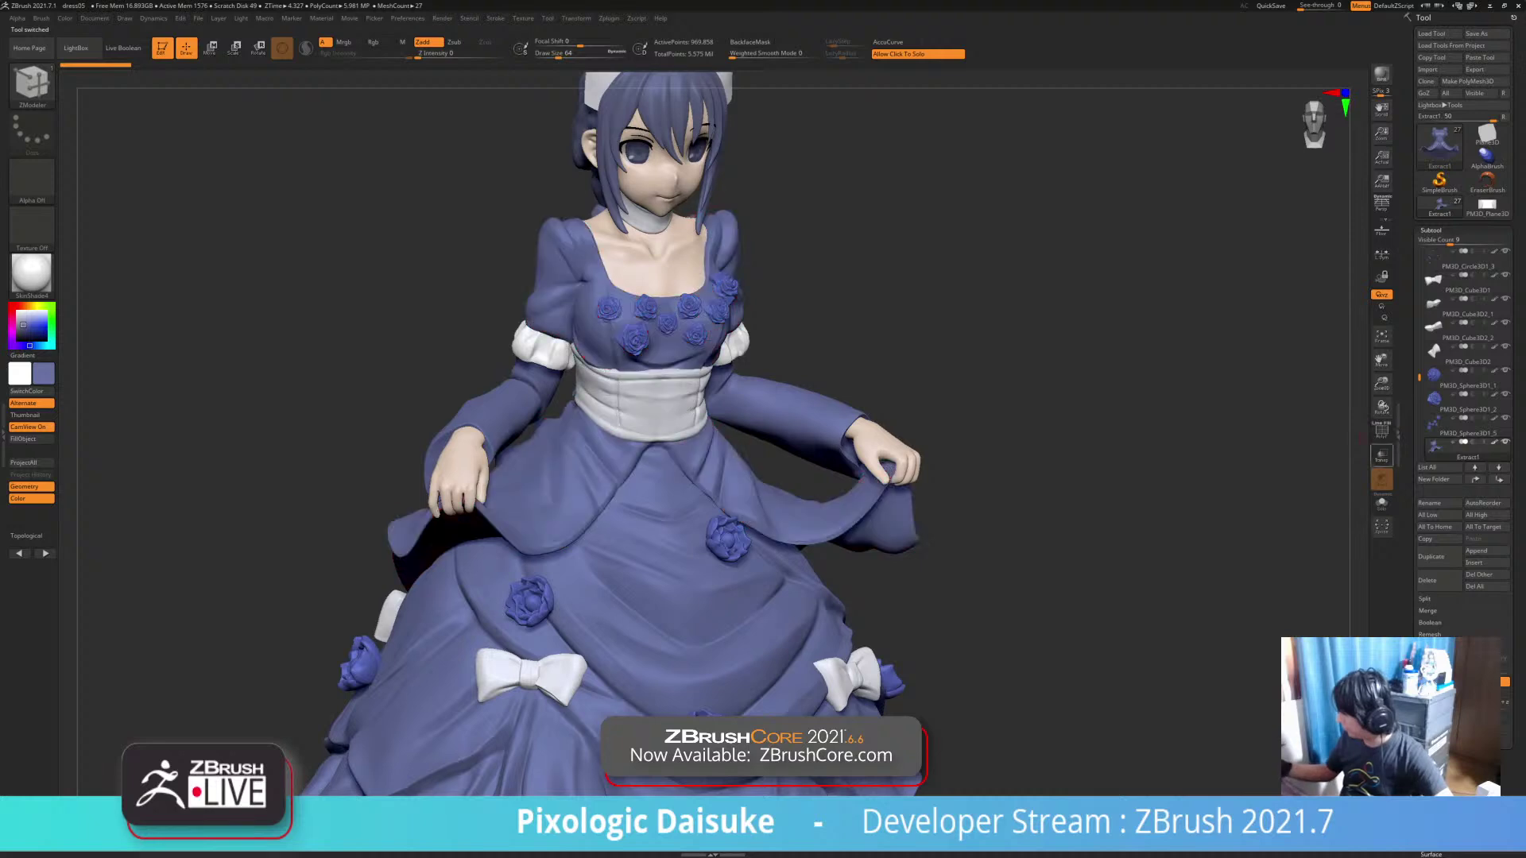
pyautogui.click(1485, 563)
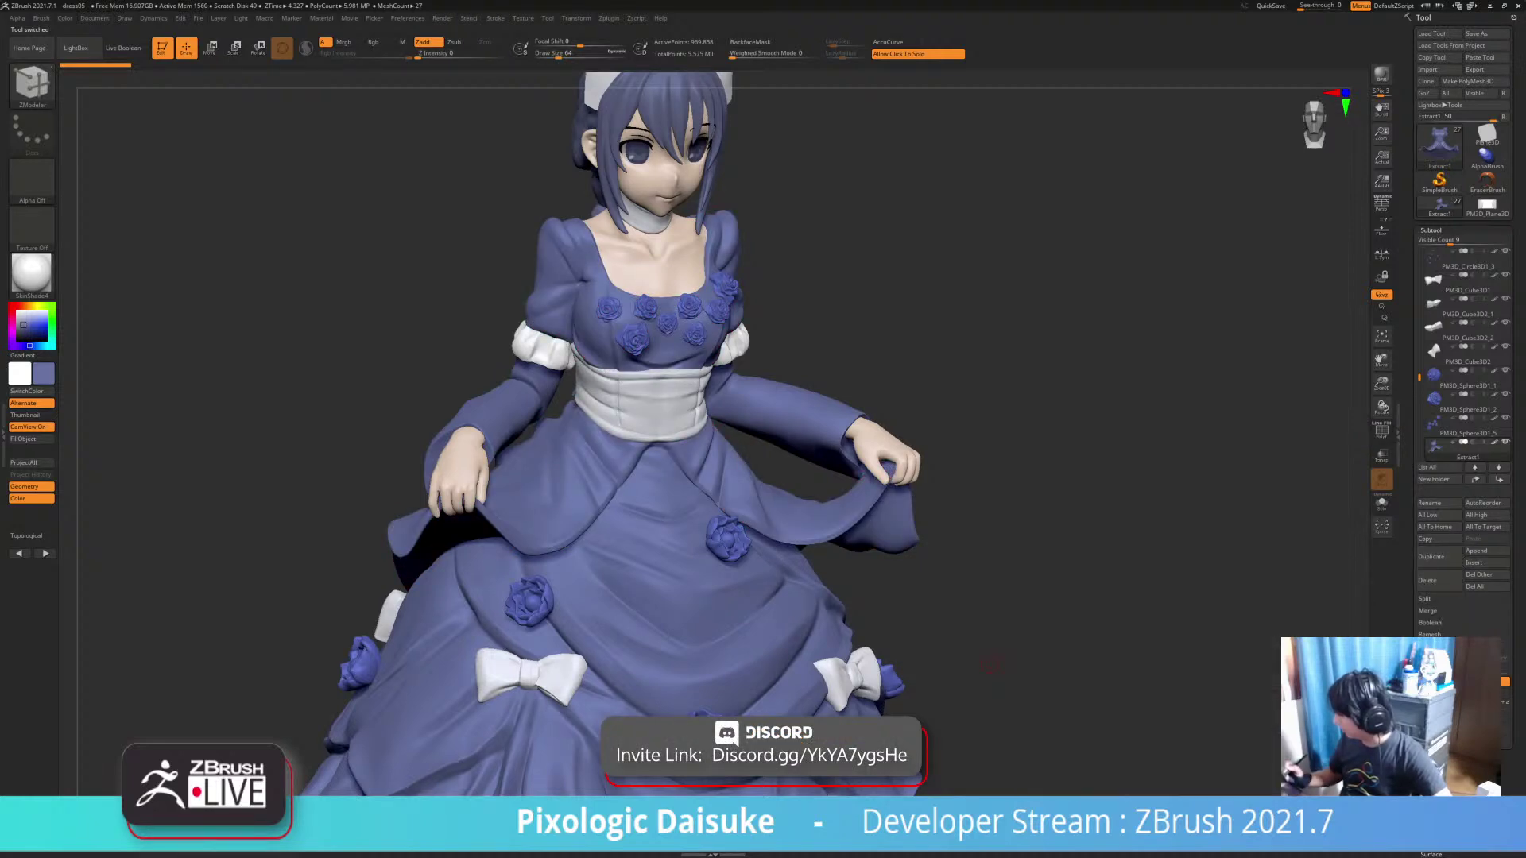
# Select the draped main skirt subtool PM3D_Circle3D1_2, check it in isolation, and duplicate it
pyautogui.keyDown('alt'); pyautogui.click(698, 567); pyautogui.keyUp('alt')
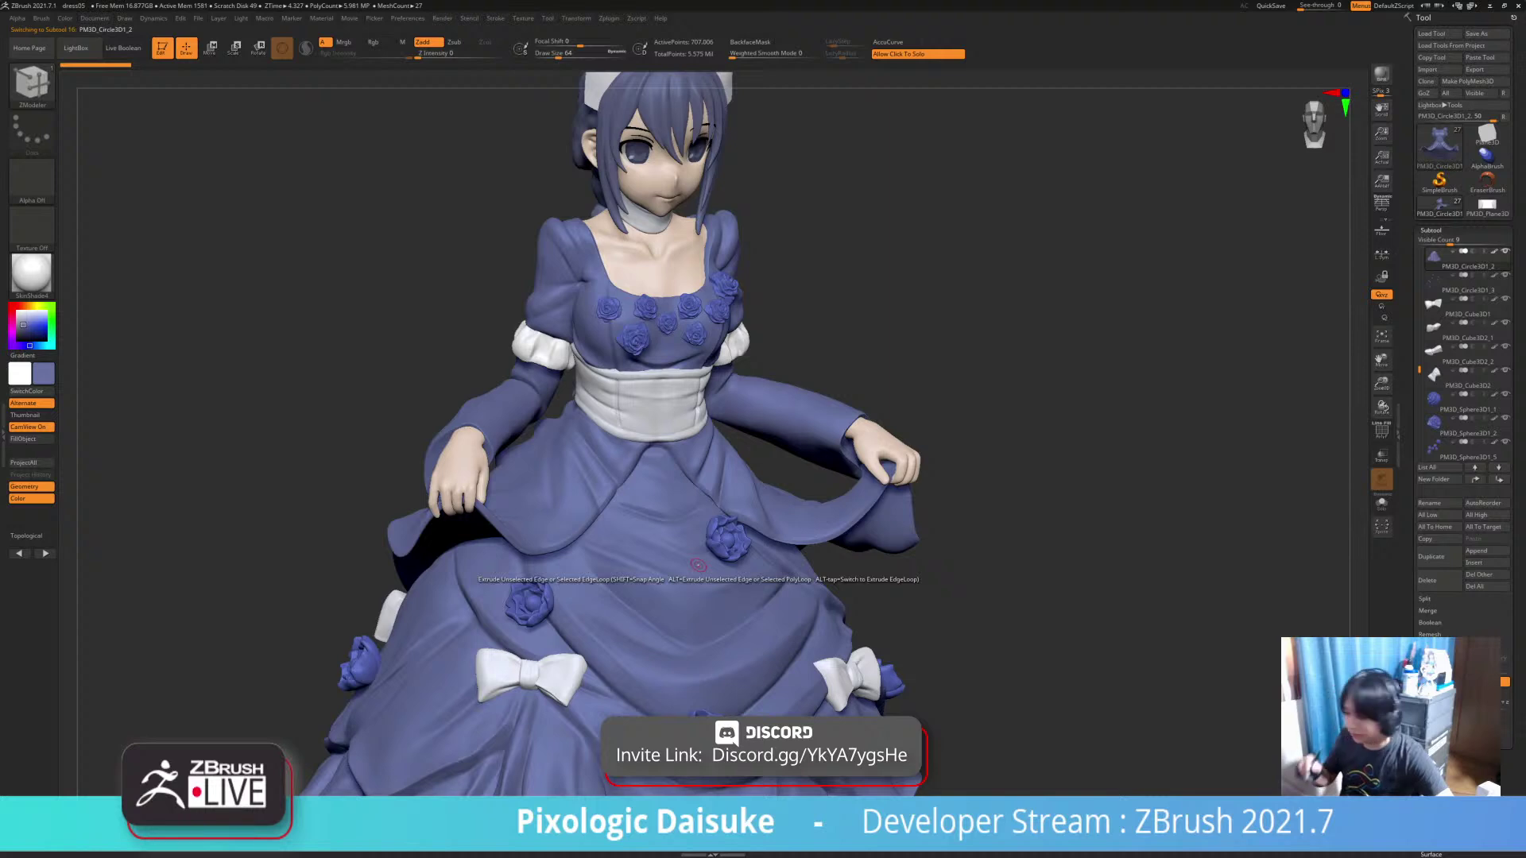
pyautogui.click(31, 83)
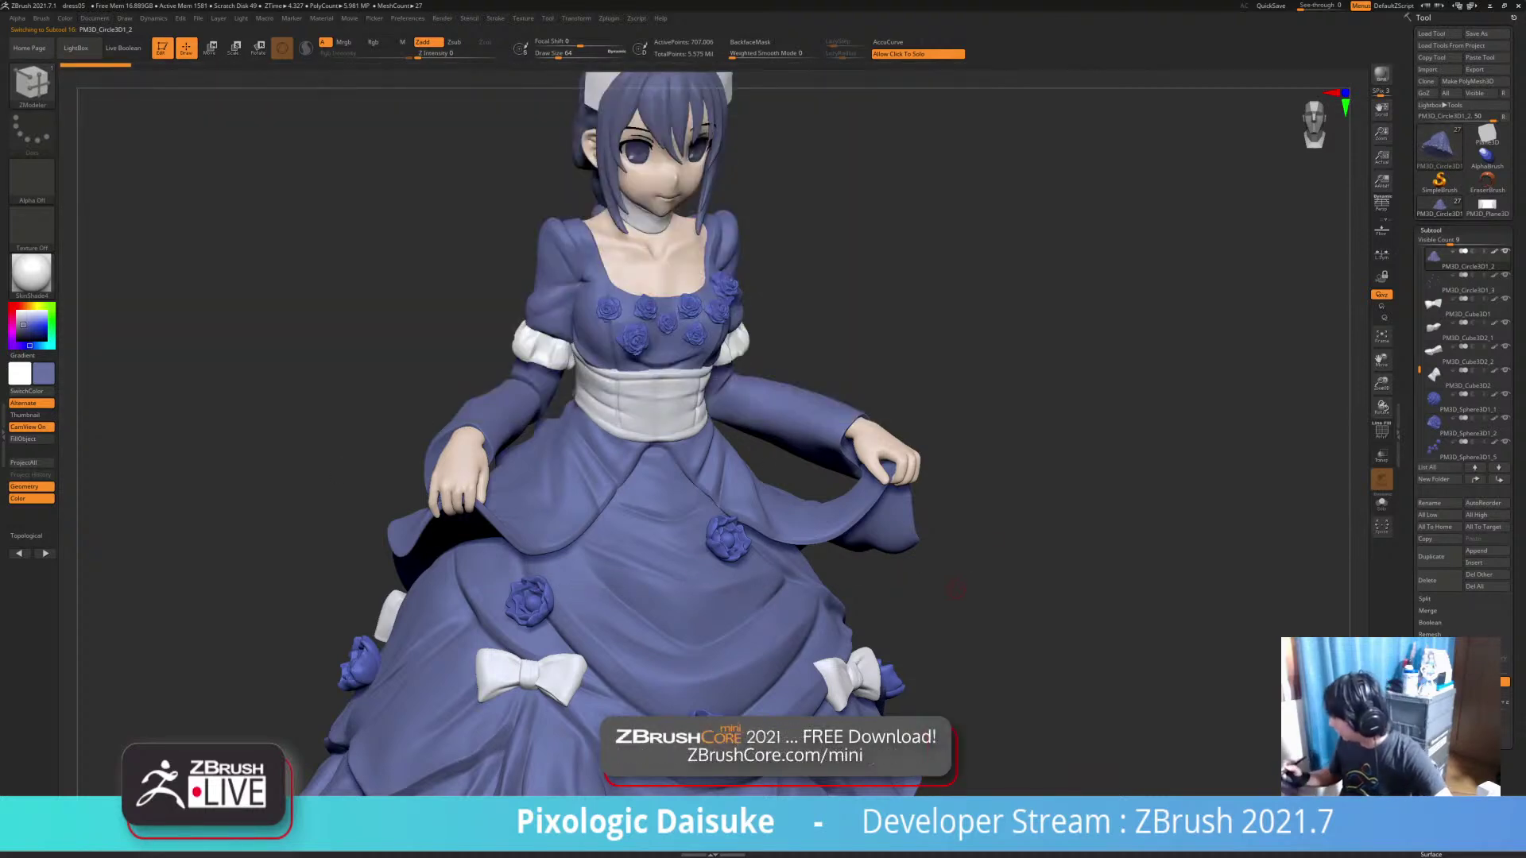
pyautogui.click(1040, 477)
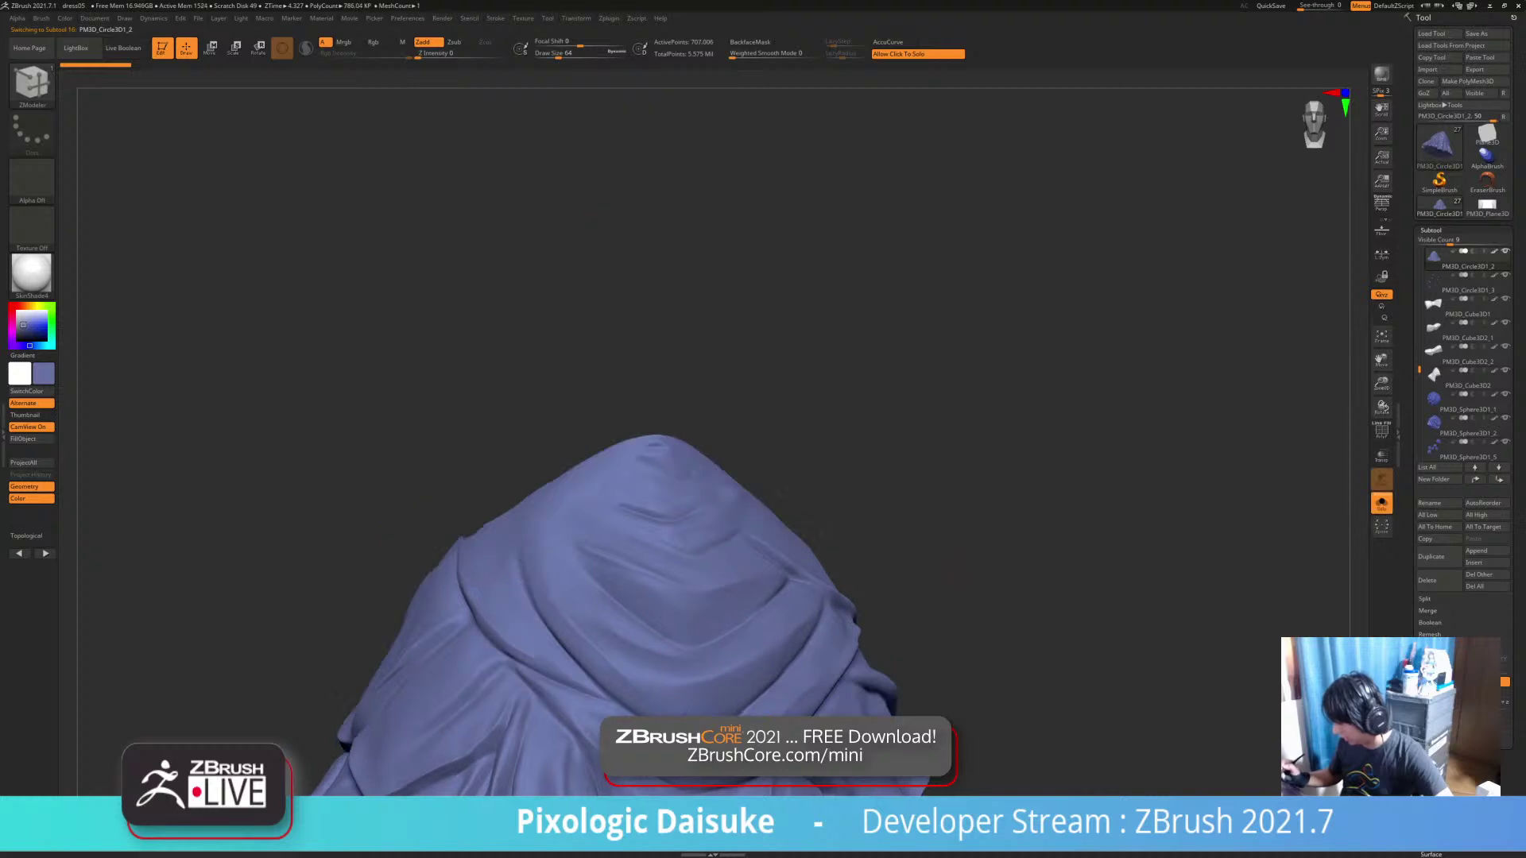
pyautogui.click(1041, 477)
pyautogui.keyDown('alt'); pyautogui.moveTo(1041, 477); pyautogui.dragTo(1029, 365); pyautogui.keyUp('alt')
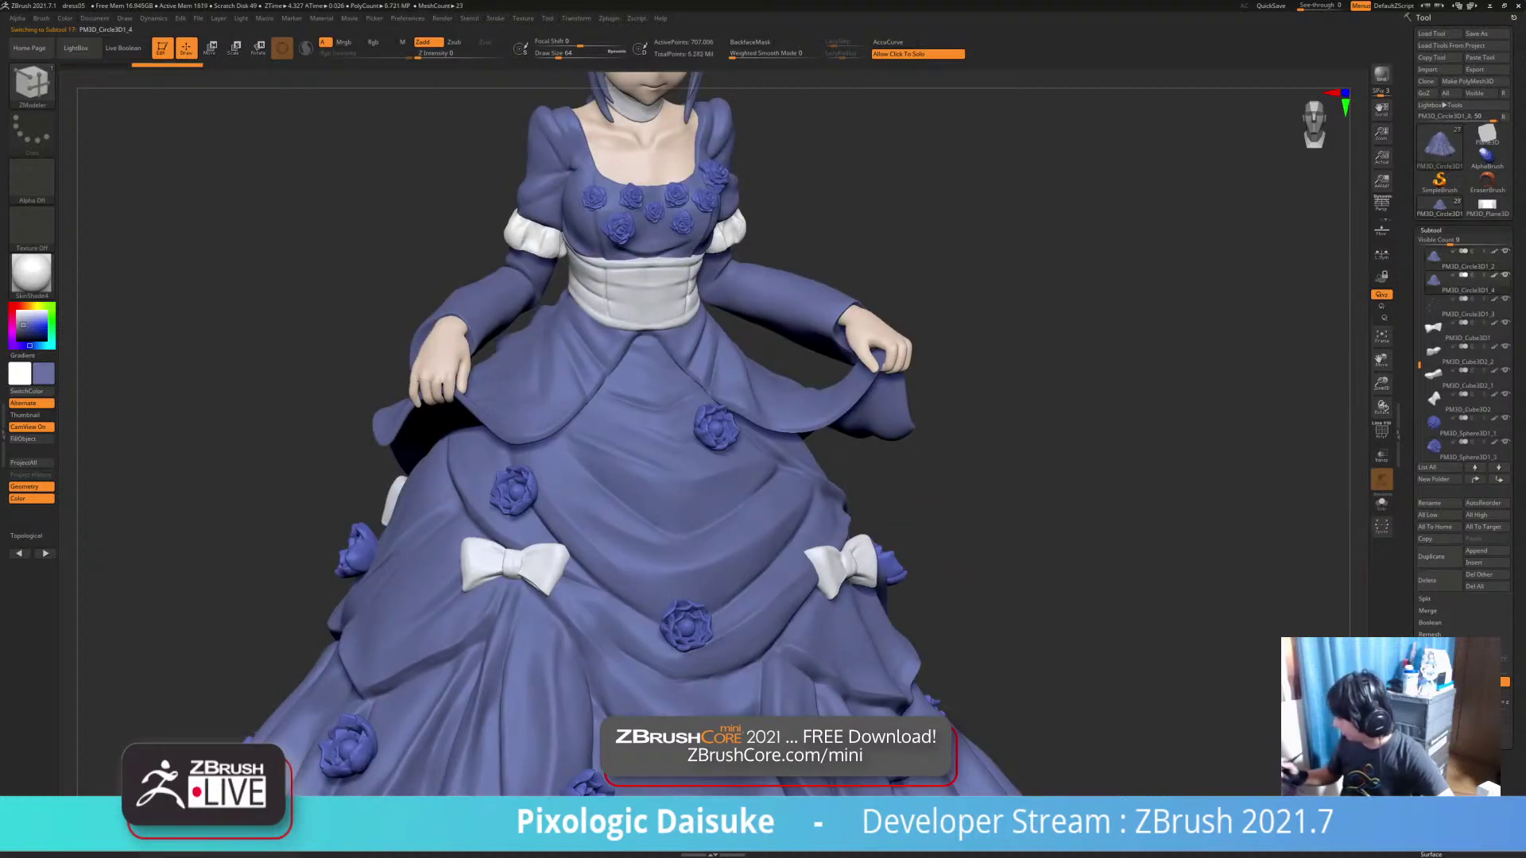
# Switch to the IMM PrimitivesH brush and choose its Single Poly mesh
pyautogui.click(1434, 758)
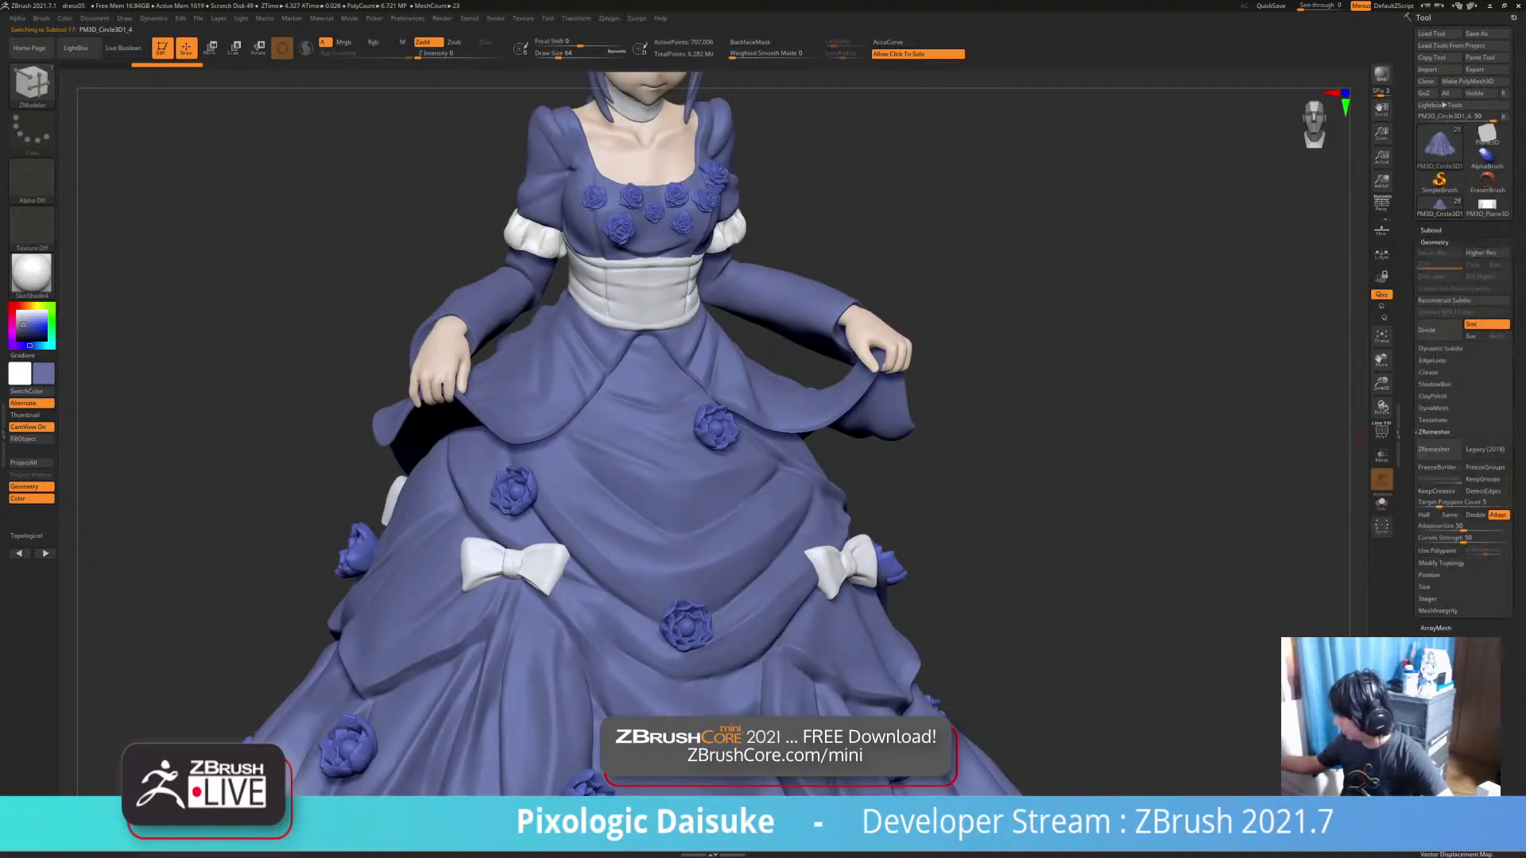
pyautogui.click(1435, 242)
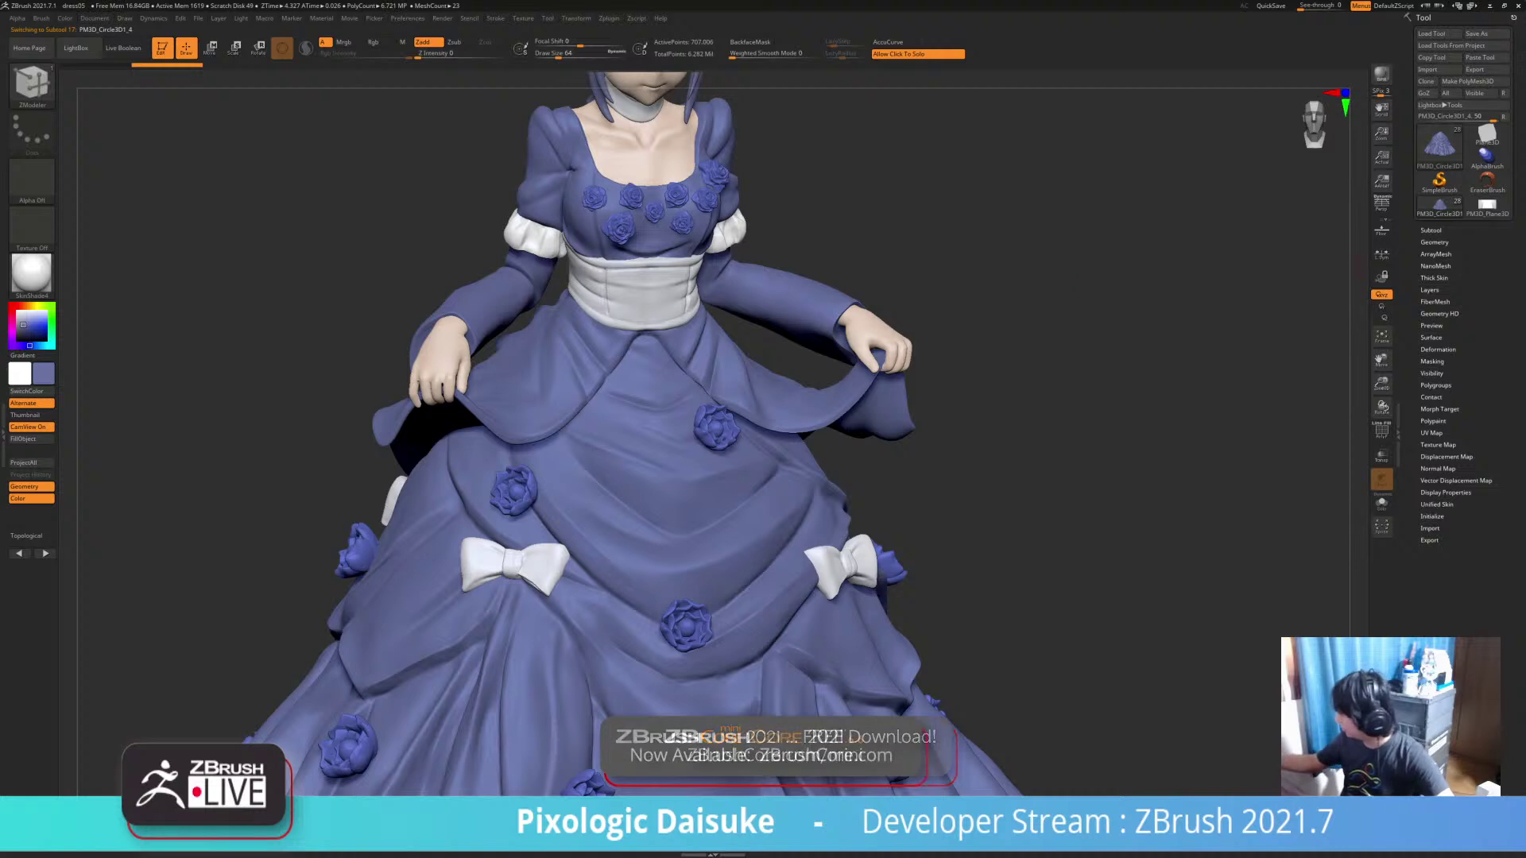
pyautogui.press('b')
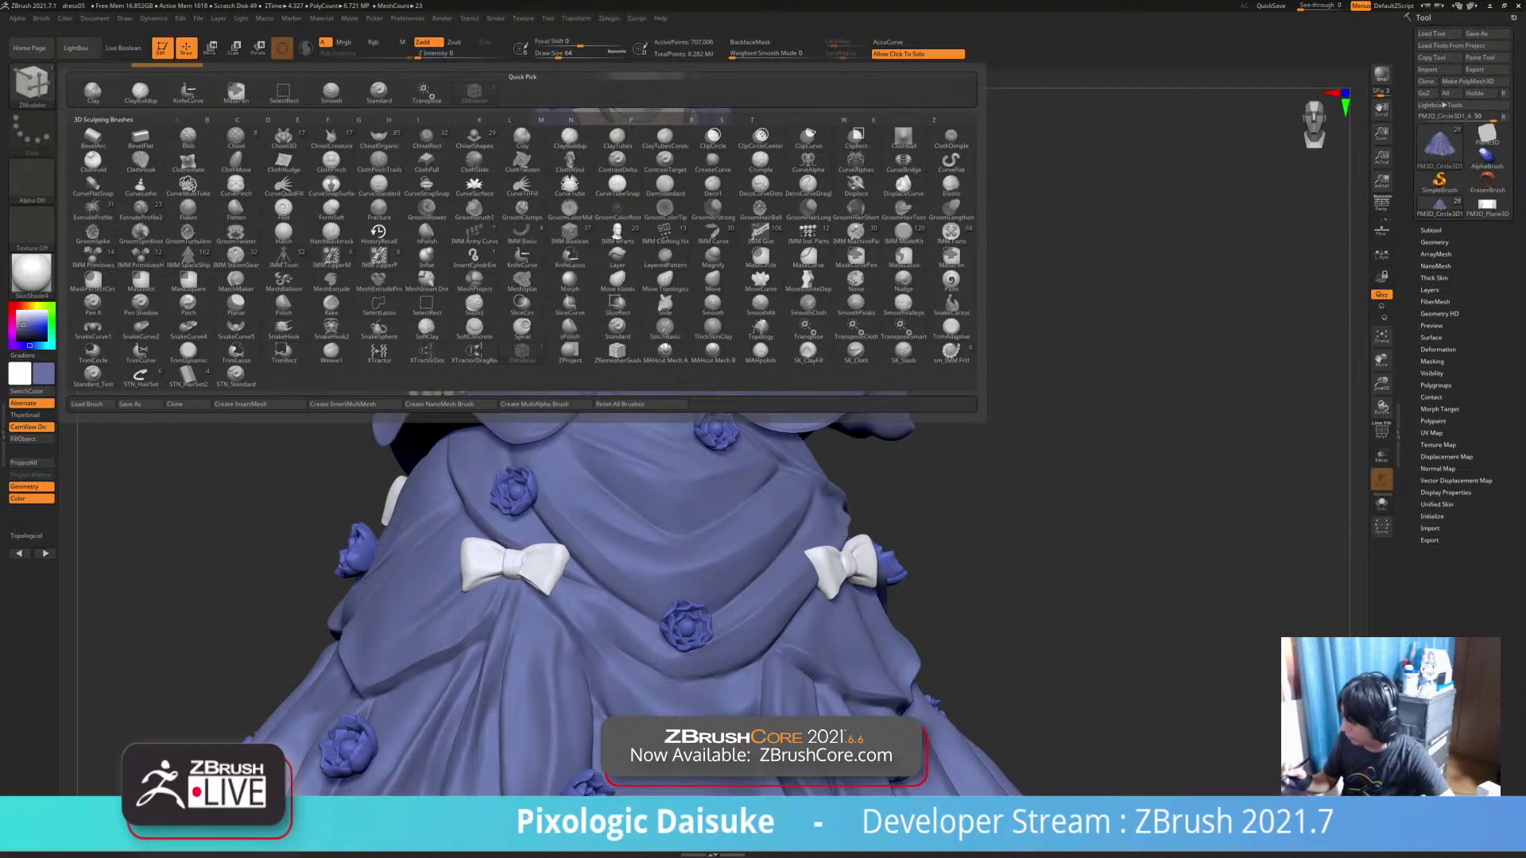
pyautogui.press('i')
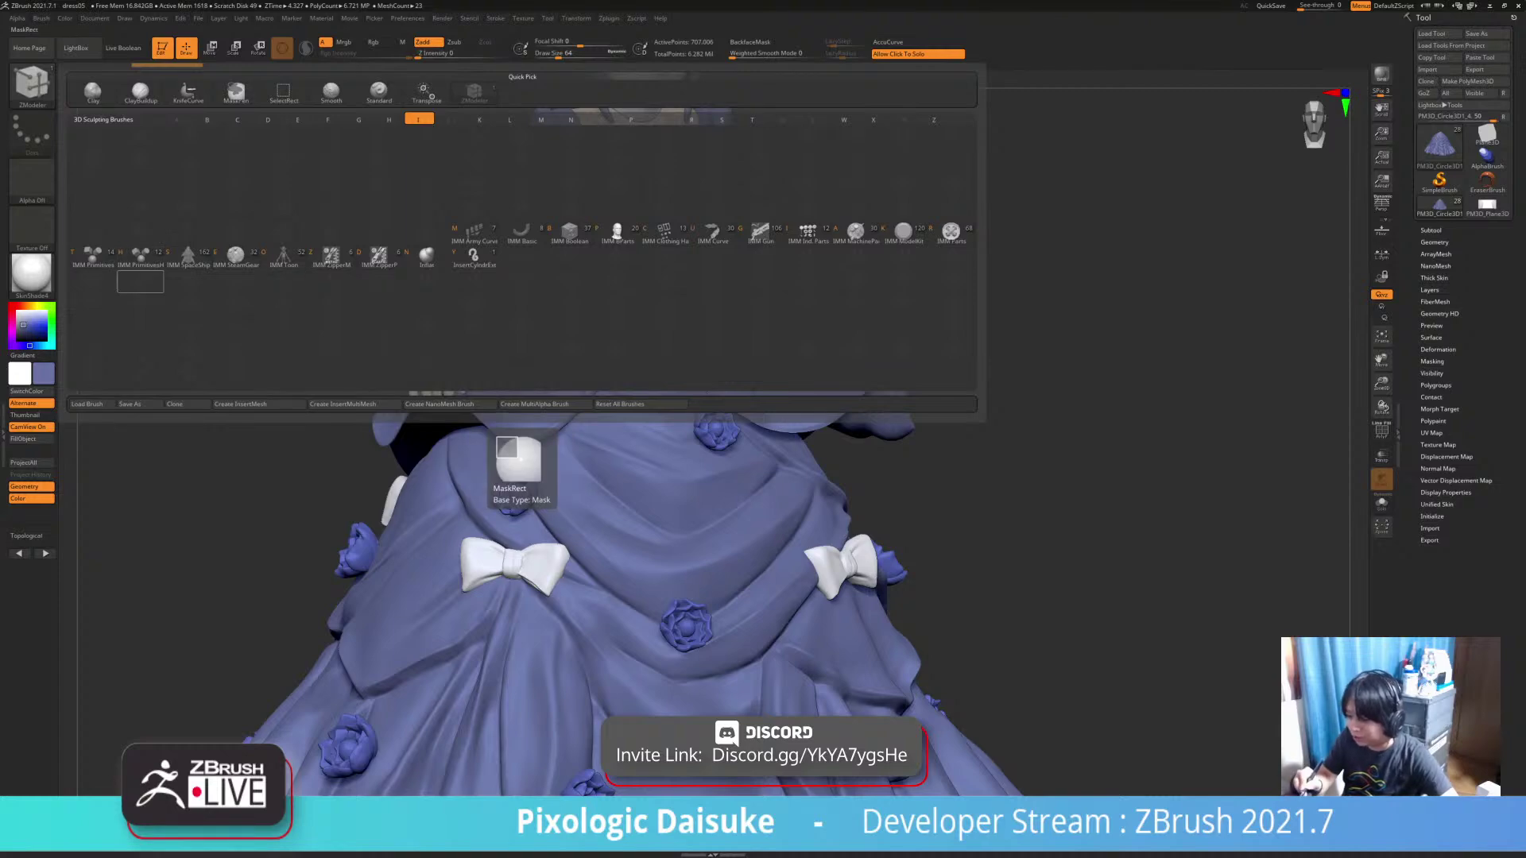
pyautogui.press('h')
pyautogui.click(560, 80)
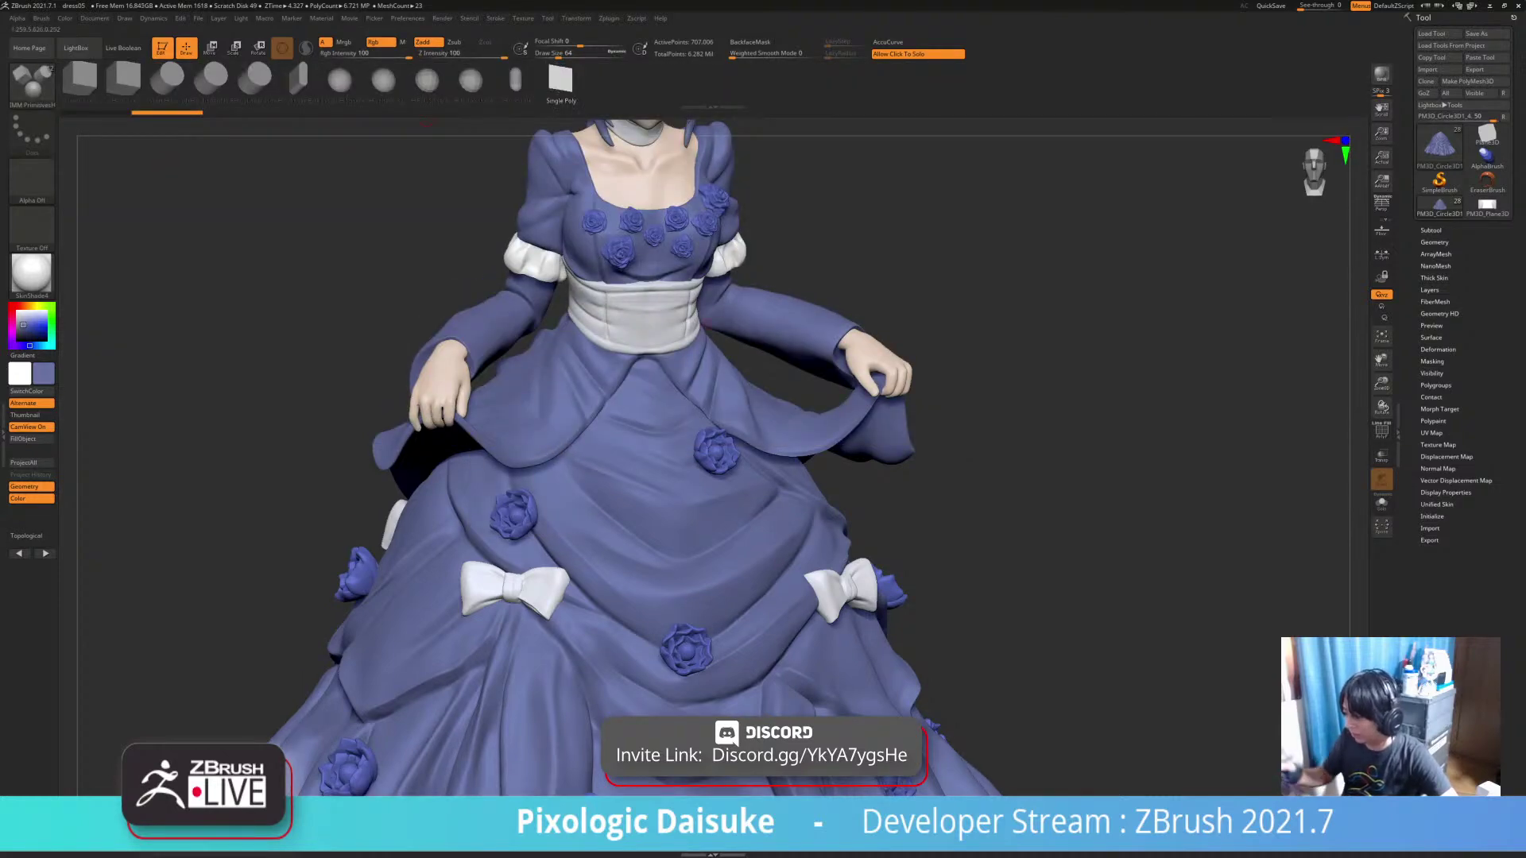
# Set the colour to white and insert a single polygon on the skirt front just below the waistband, replacing the first trial
pyautogui.moveTo(664, 383)
pyautogui.keyDown('ctrl'); pyautogui.mouseDown(button='right')
pyautogui.moveTo(691, 422)
pyautogui.moveTo(633, 443)
pyautogui.moveTo(574, 414)
pyautogui.mouseUp(button='right'); pyautogui.keyUp('ctrl')
pyautogui.moveTo(565, 432); pyautogui.dragTo(556, 428)
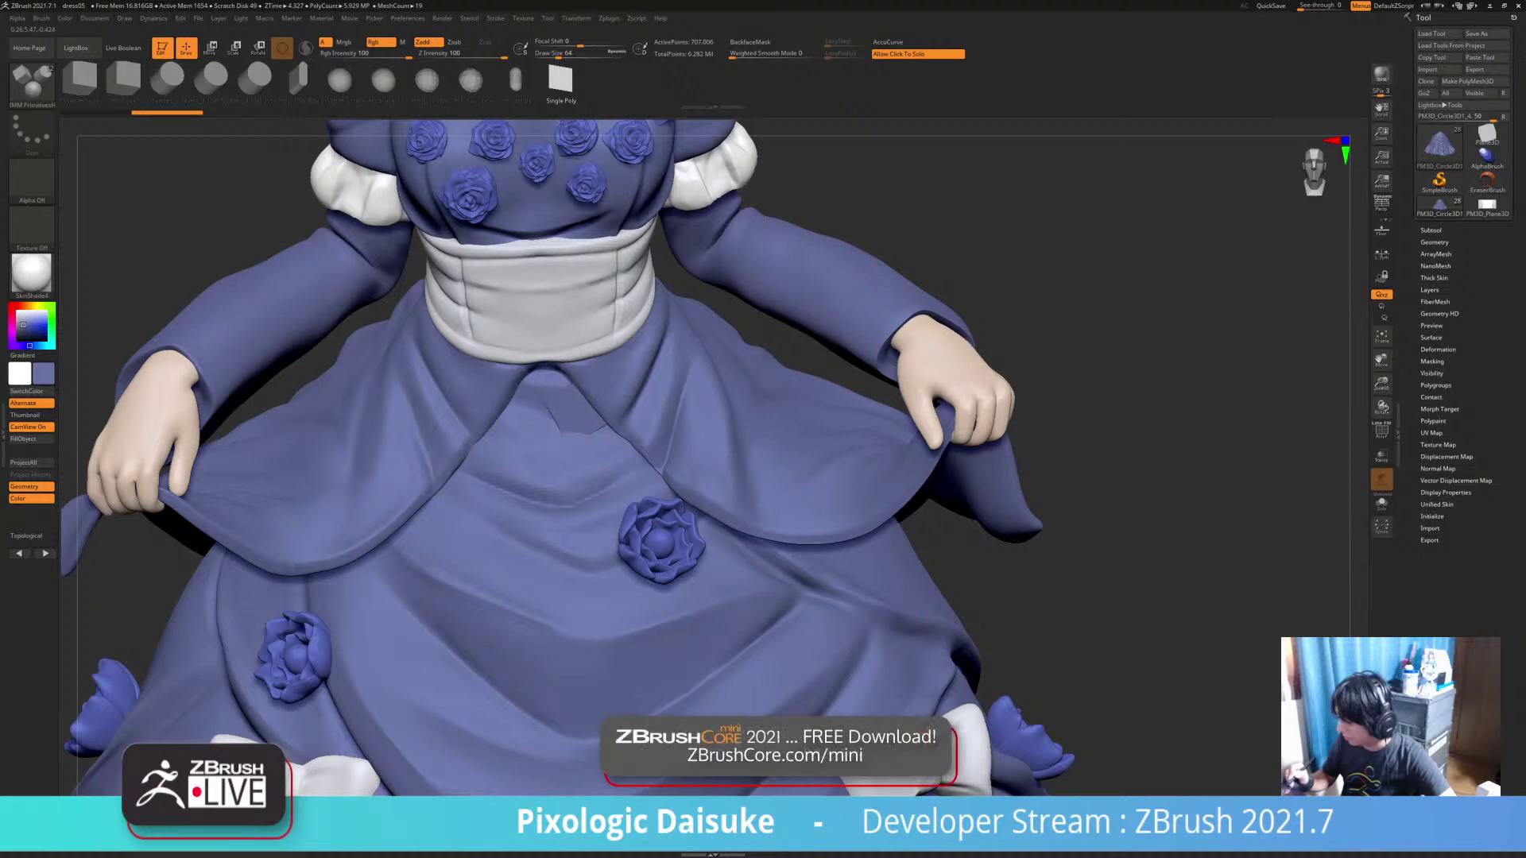
pyautogui.keyDown('ctrl'); pyautogui.moveTo(159, 239); pyautogui.dragTo(131, 266); pyautogui.keyUp('ctrl')
pyautogui.click(17, 311)
pyautogui.hotkey('ctrl', 'z')
pyautogui.moveTo(577, 412); pyautogui.dragTo(585, 430)
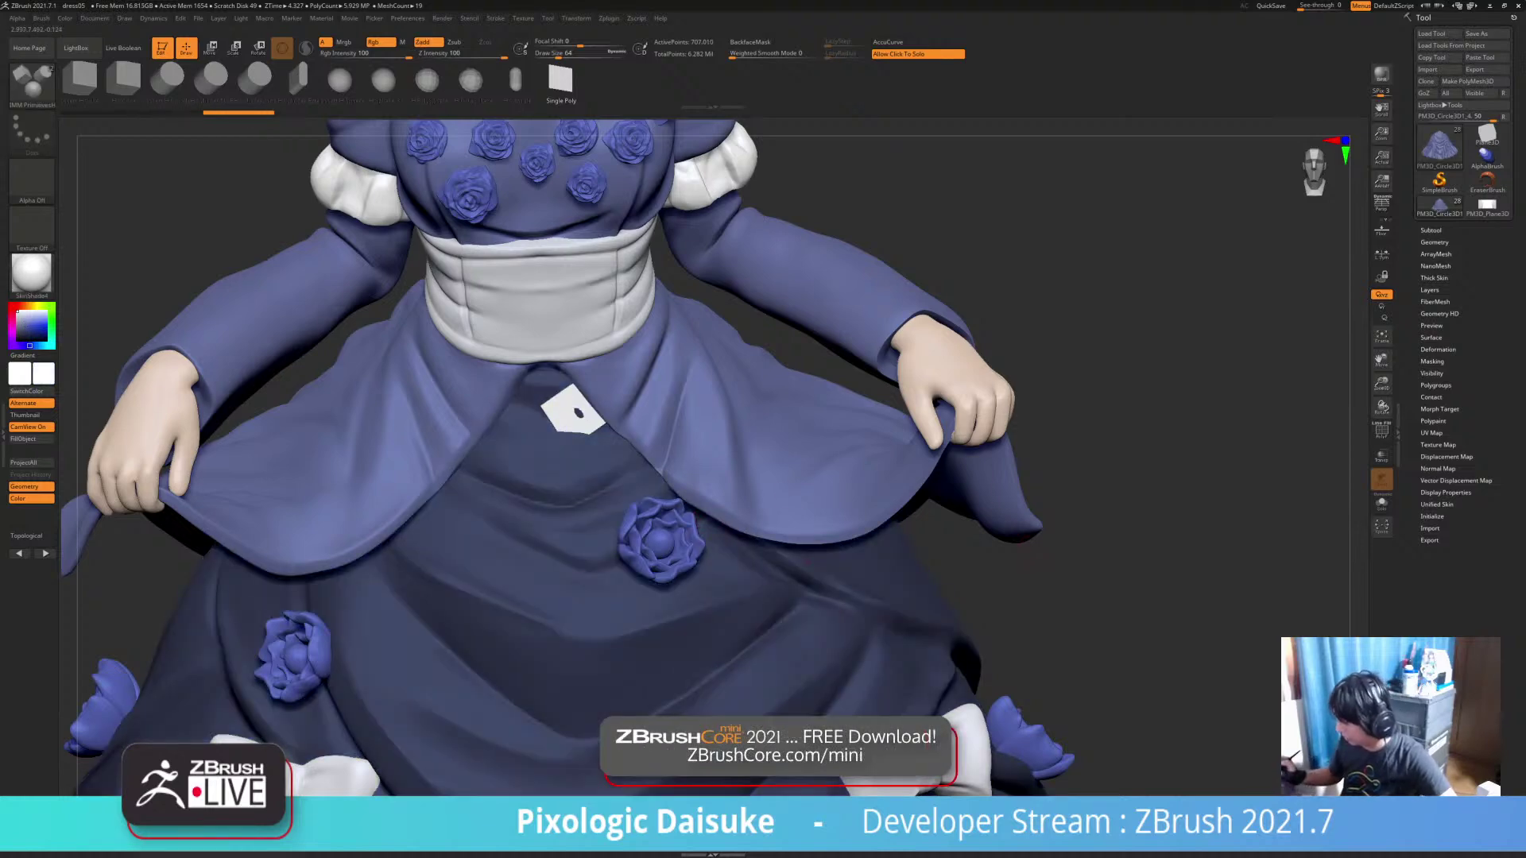
# Split the unmasked white polygon off the duplicated skirt into its own subtool with Split Unmasked Points
pyautogui.moveTo(1065, 397); pyautogui.dragTo(1088, 377)
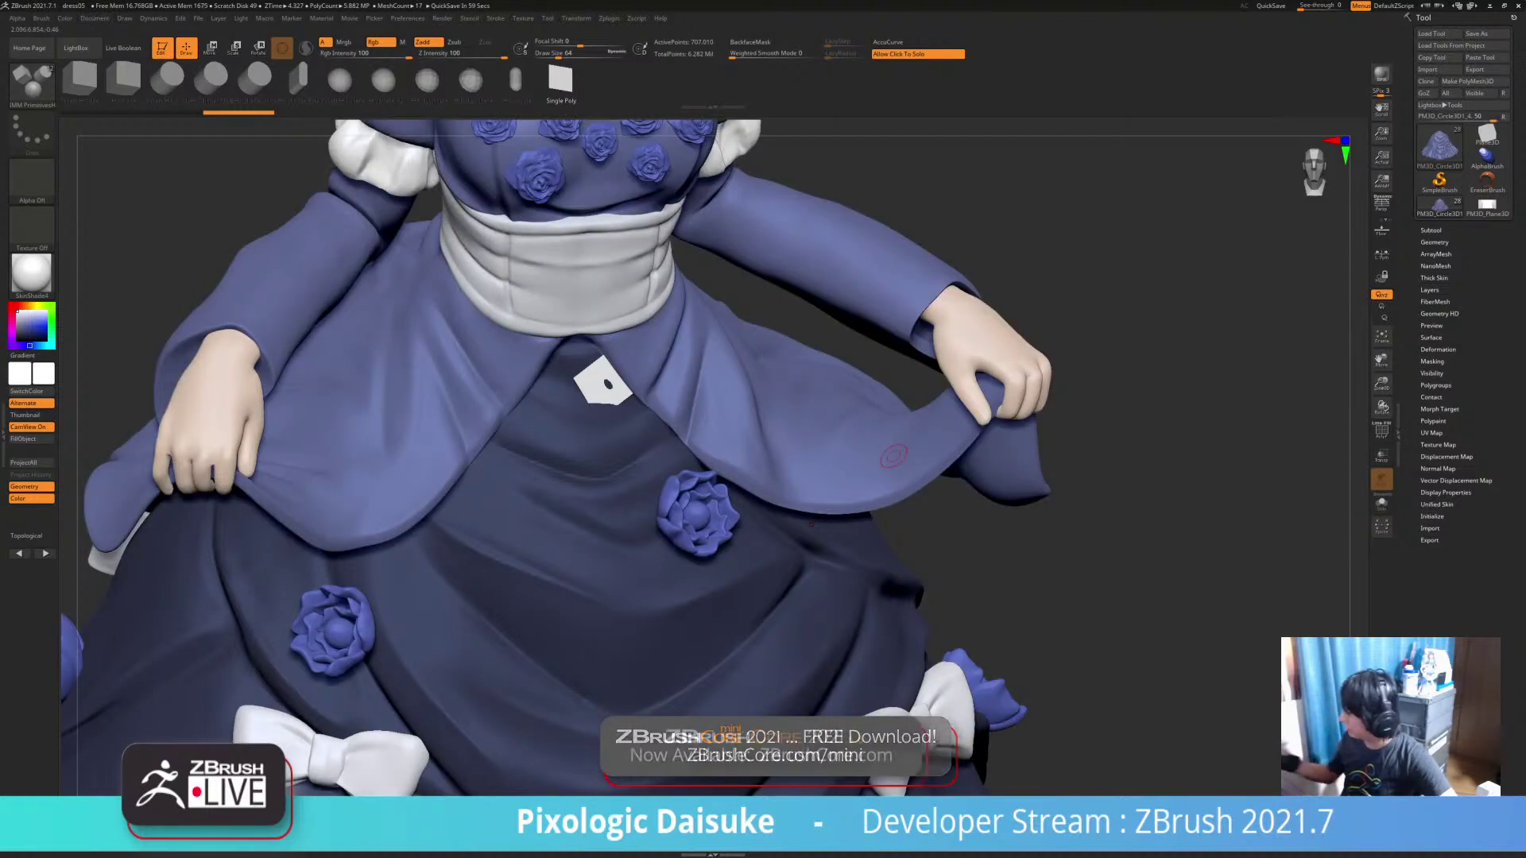
pyautogui.click(1434, 242)
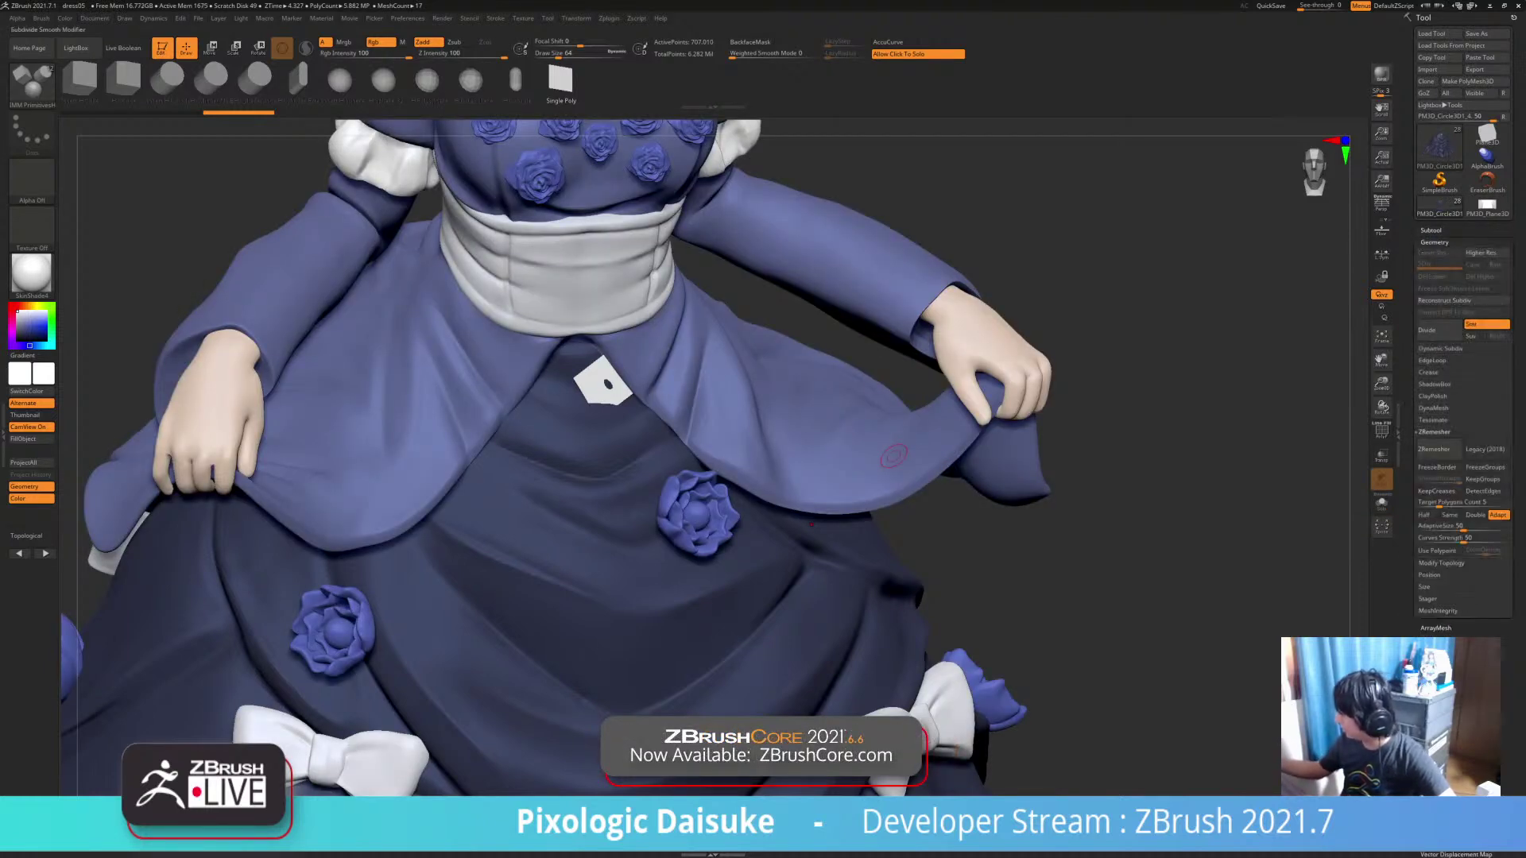
pyautogui.click(1430, 230)
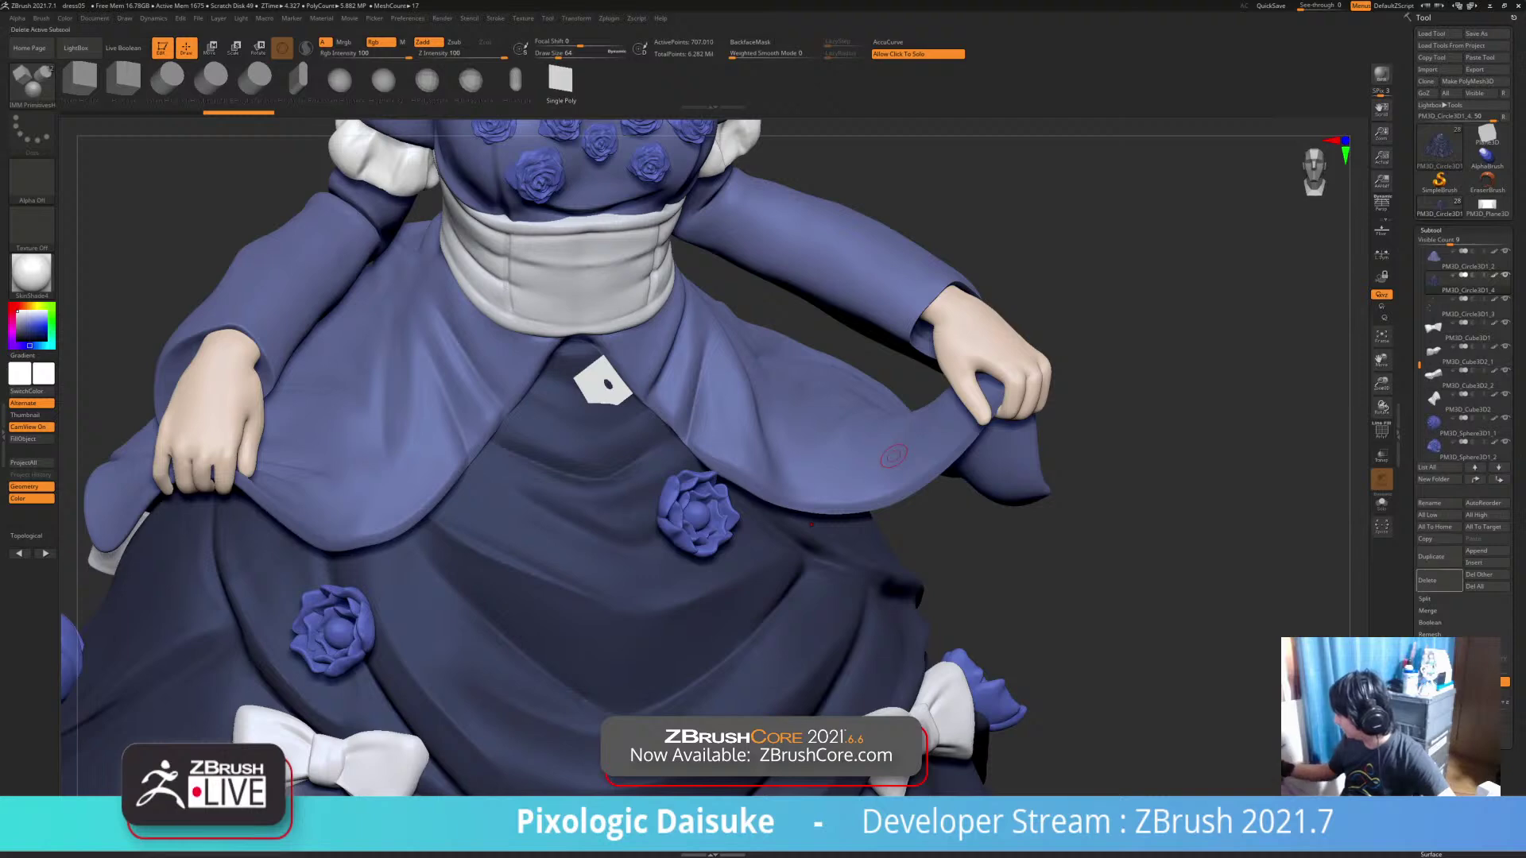
pyautogui.click(1425, 598)
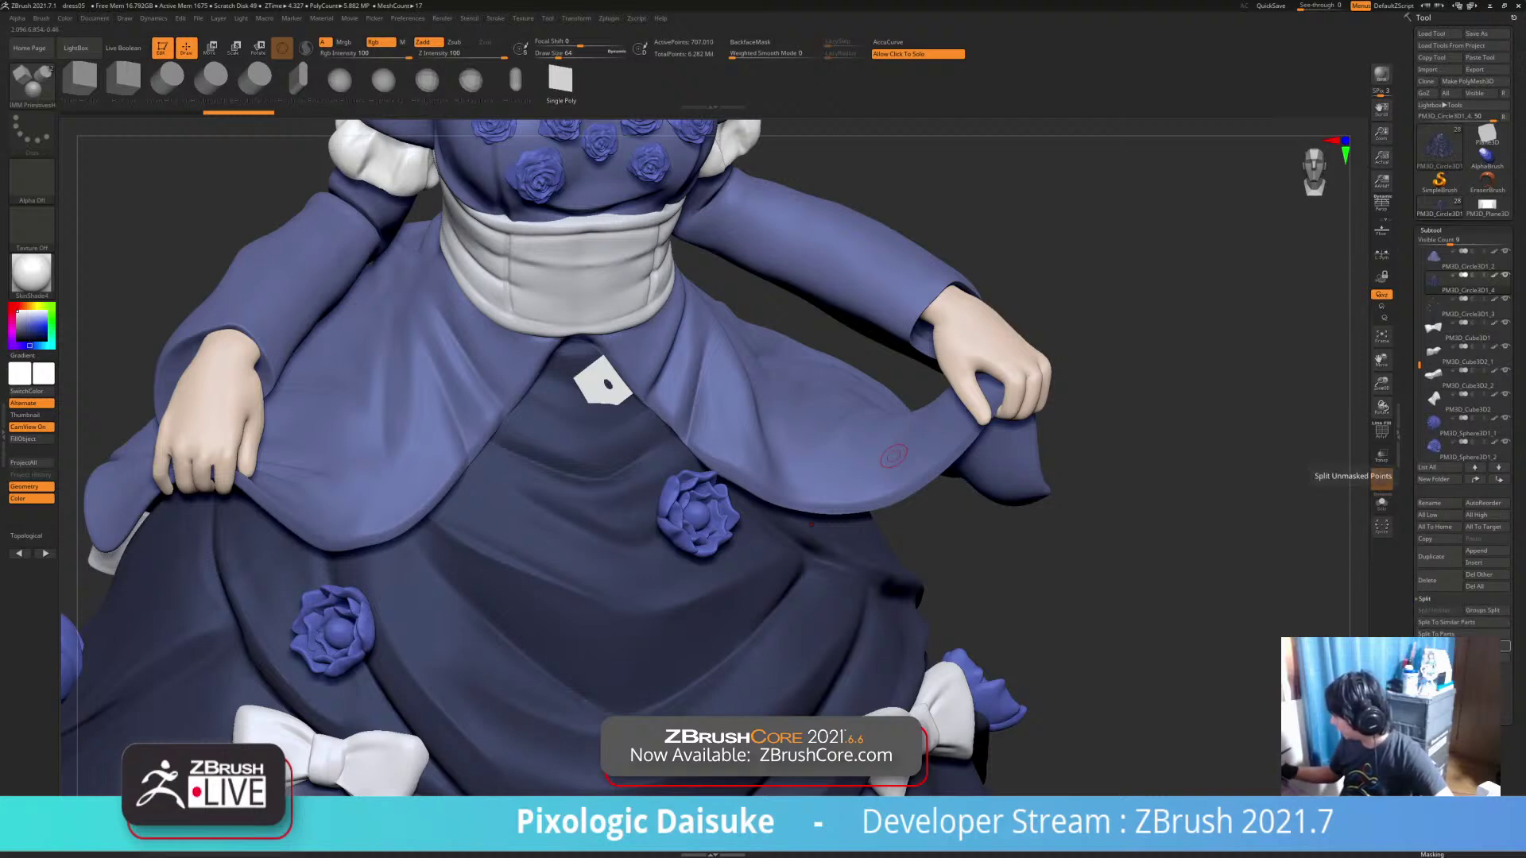
pyautogui.click(1433, 610)
# Select the PM3D_Circle3D1_3 subtool and delete it from the figure
pyautogui.click(1466, 334)
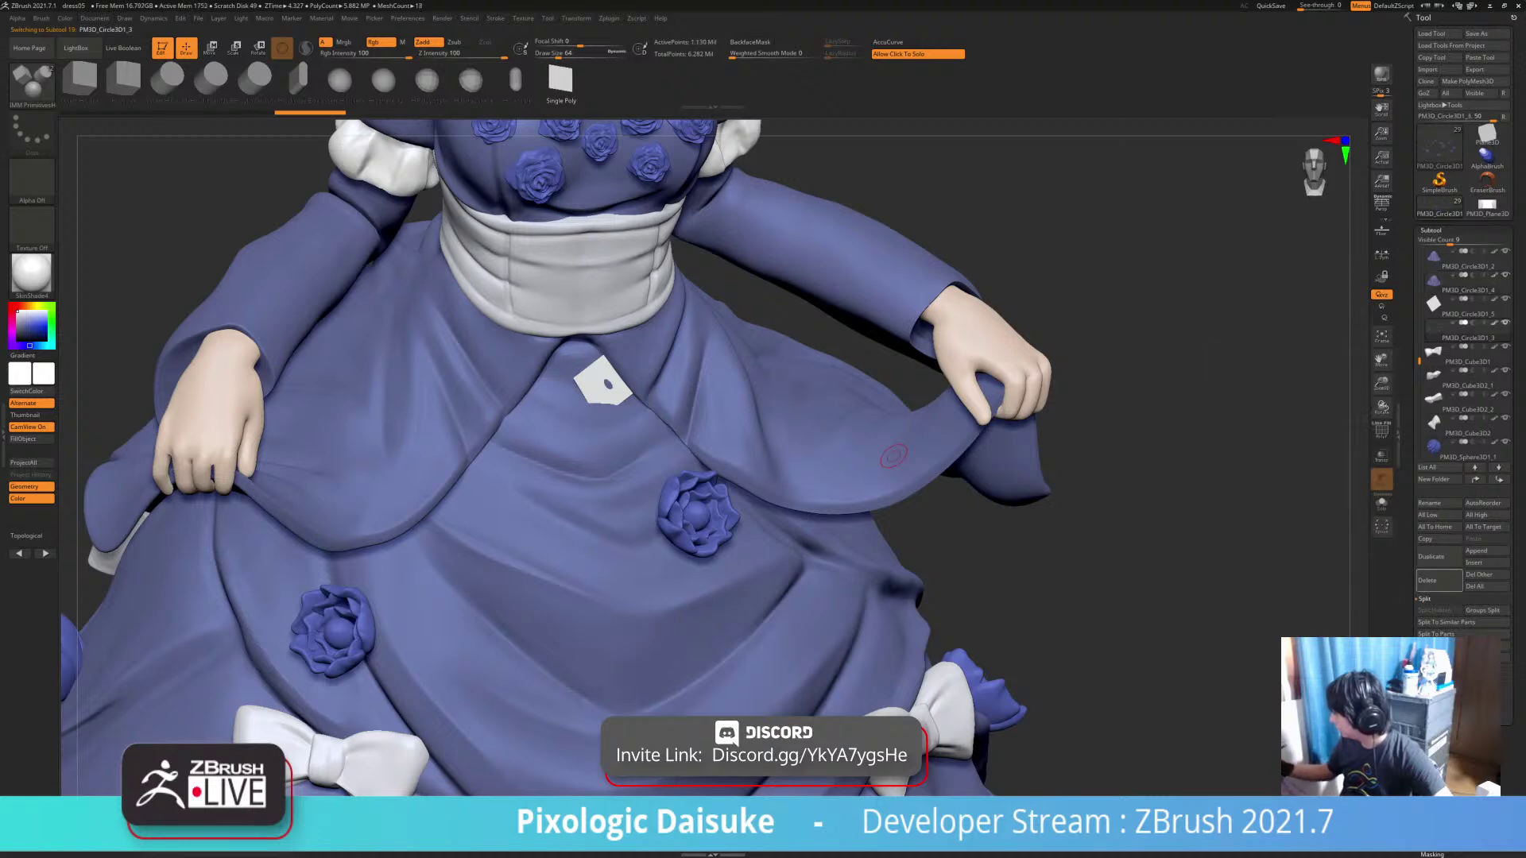
pyautogui.click(1381, 479)
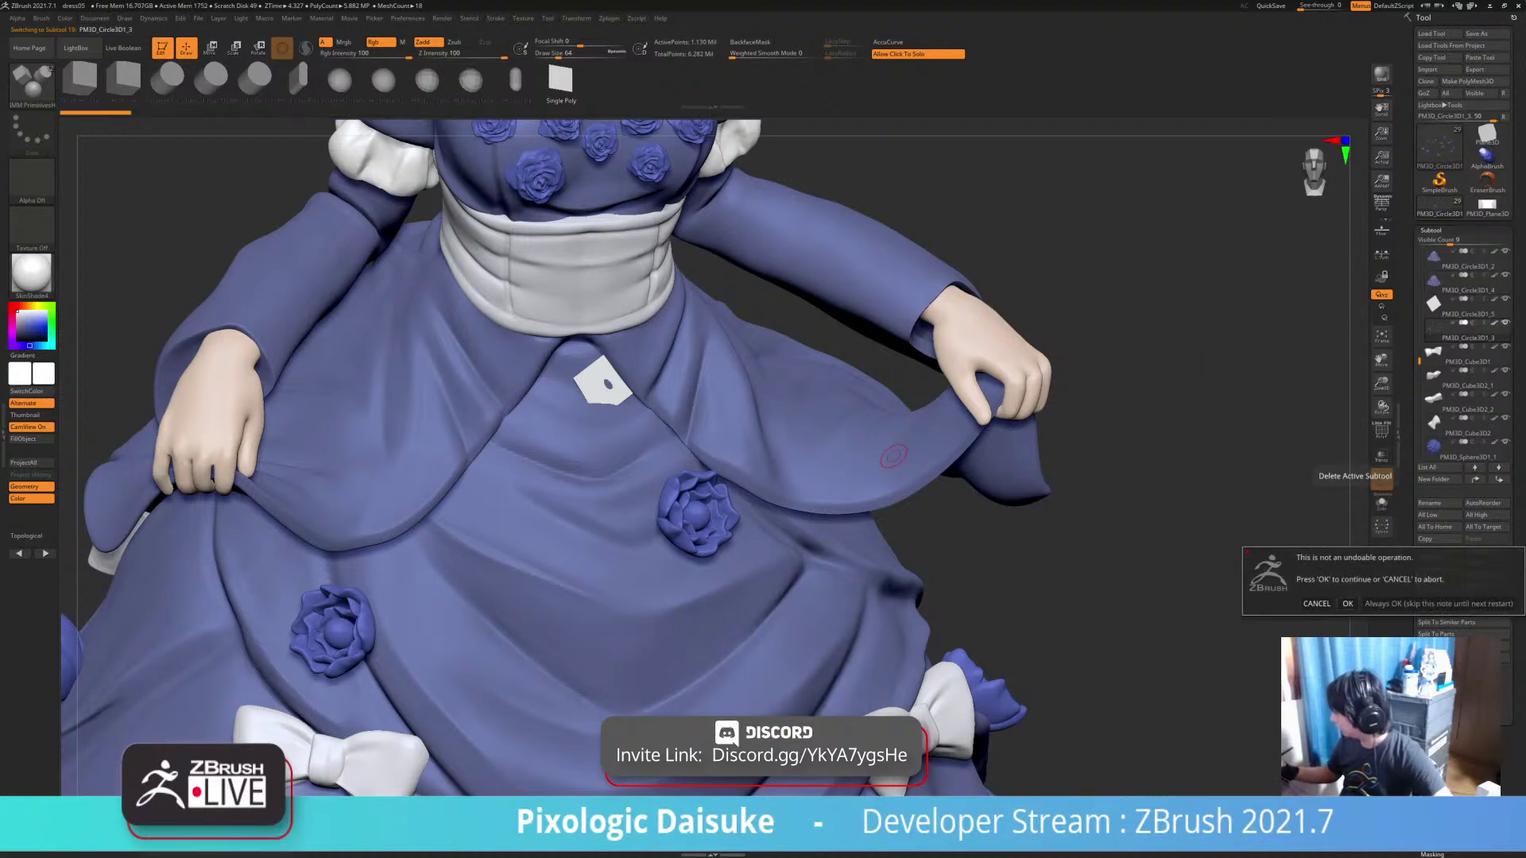
pyautogui.click(1346, 603)
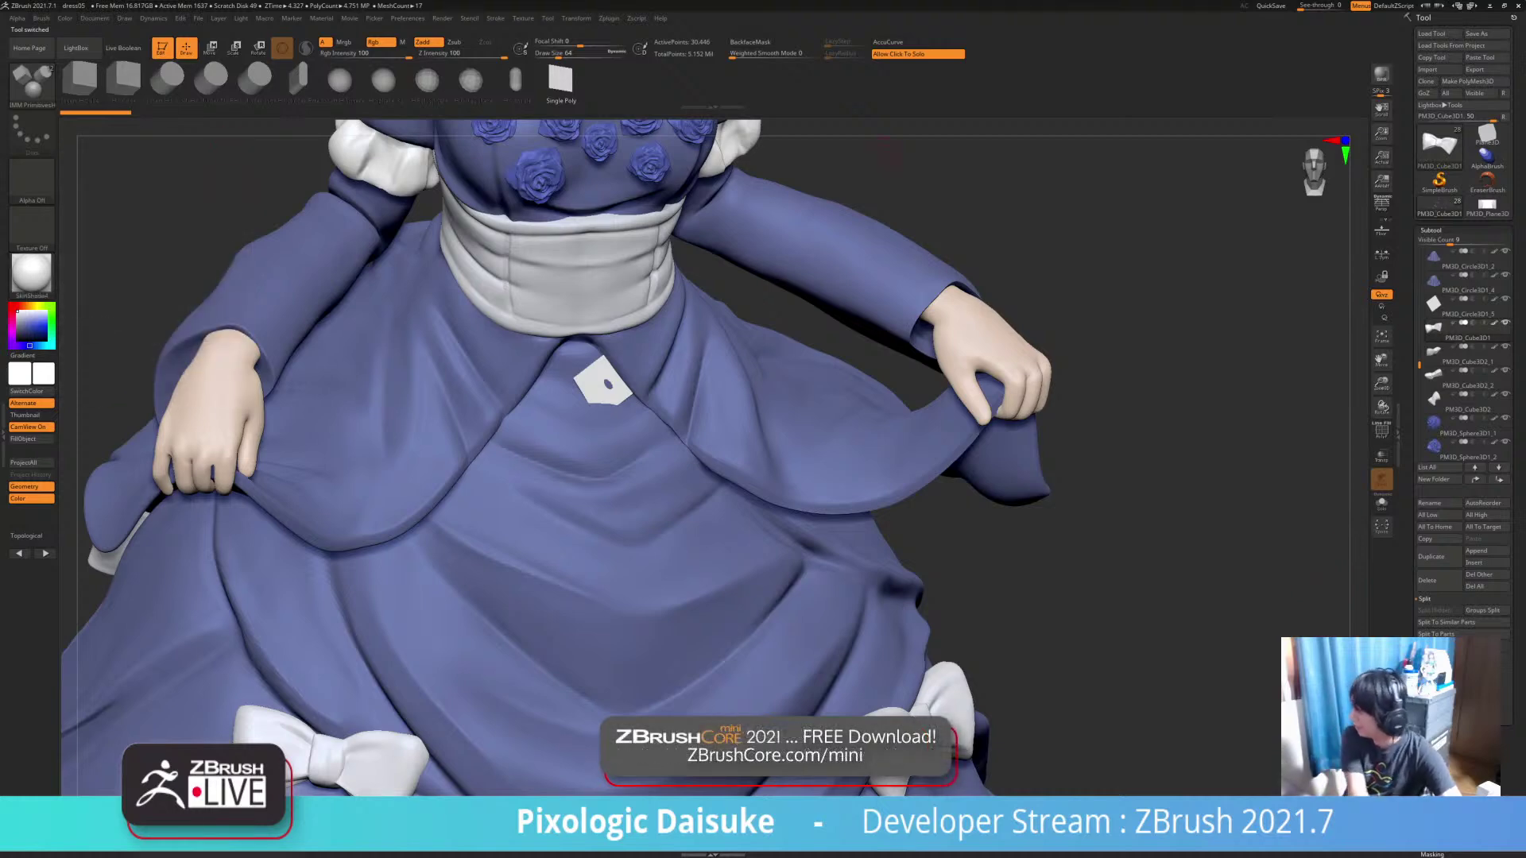
# Switch to the Extract1 figure and the Standard brush, select its skirt flowers subtool, and append it to the figure holding the split polygon
pyautogui.click(1487, 136)
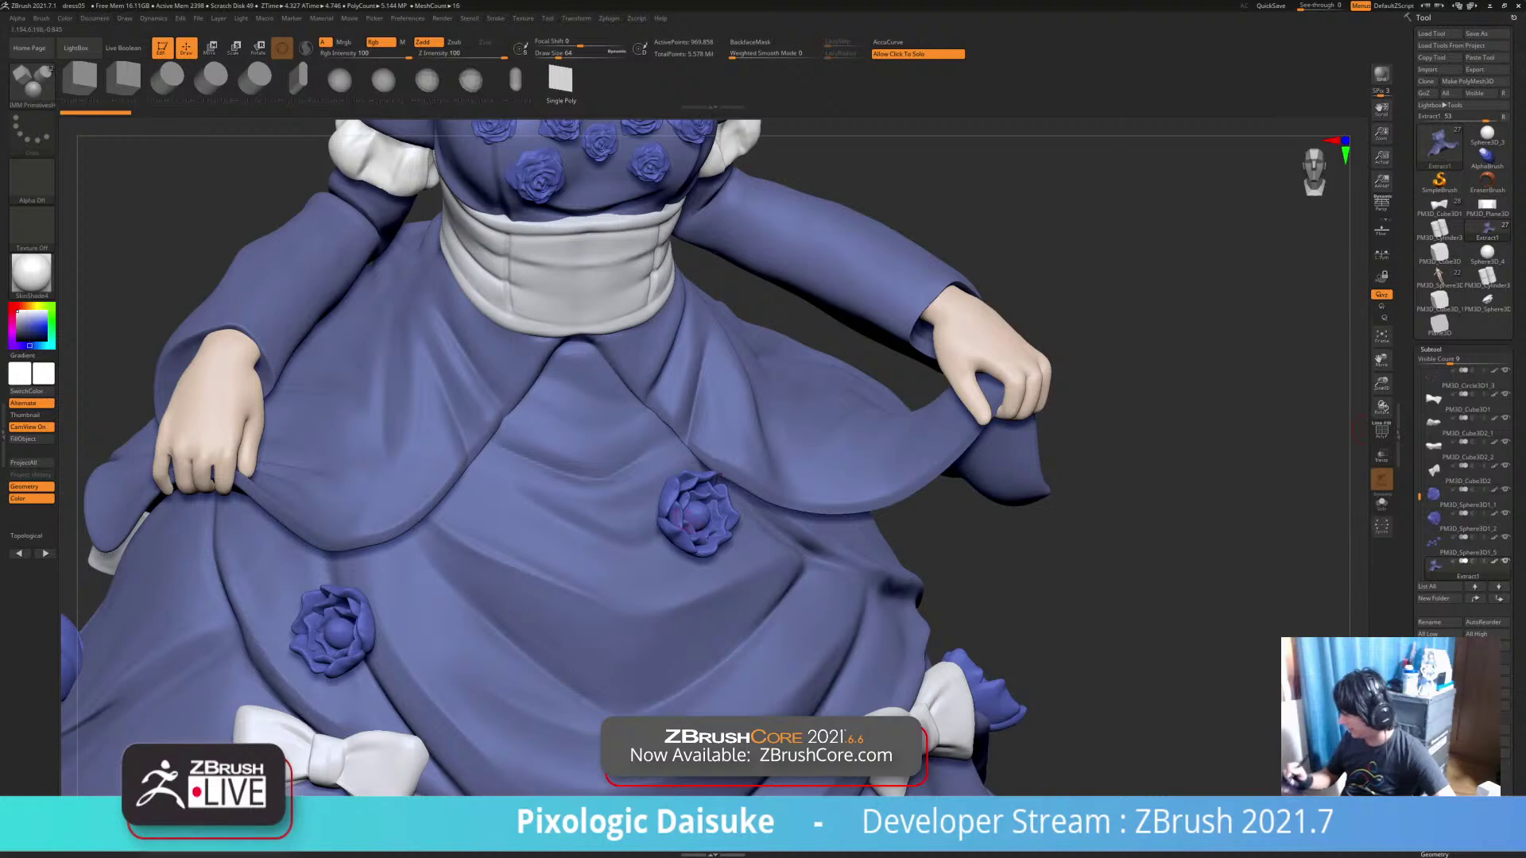
pyautogui.keyDown('alt'); pyautogui.click(722, 478); pyautogui.keyUp('alt')
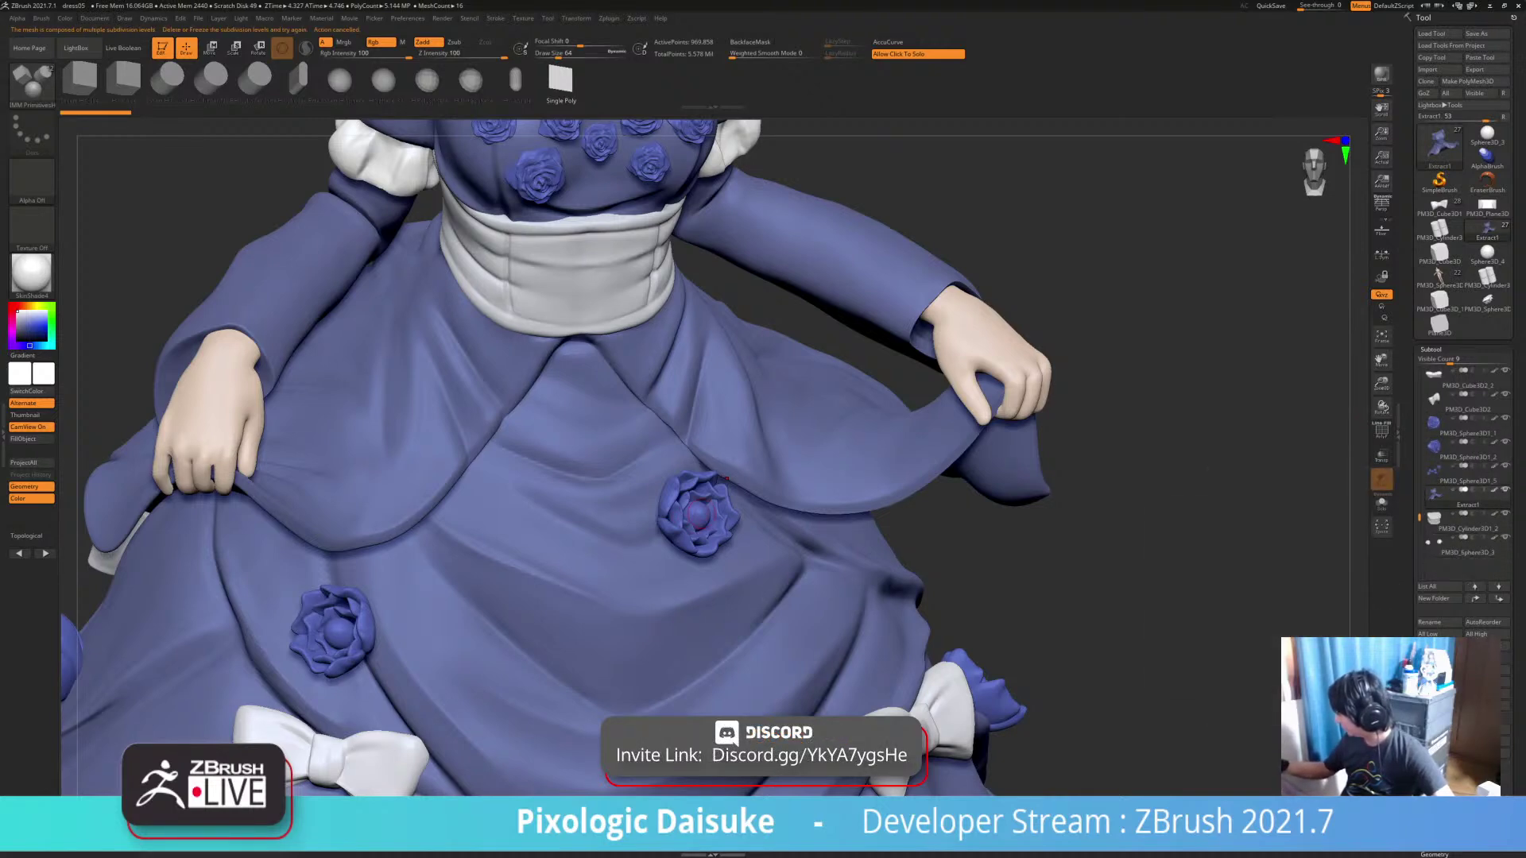
pyautogui.keyDown('alt'); pyautogui.click(723, 479); pyautogui.keyUp('alt')
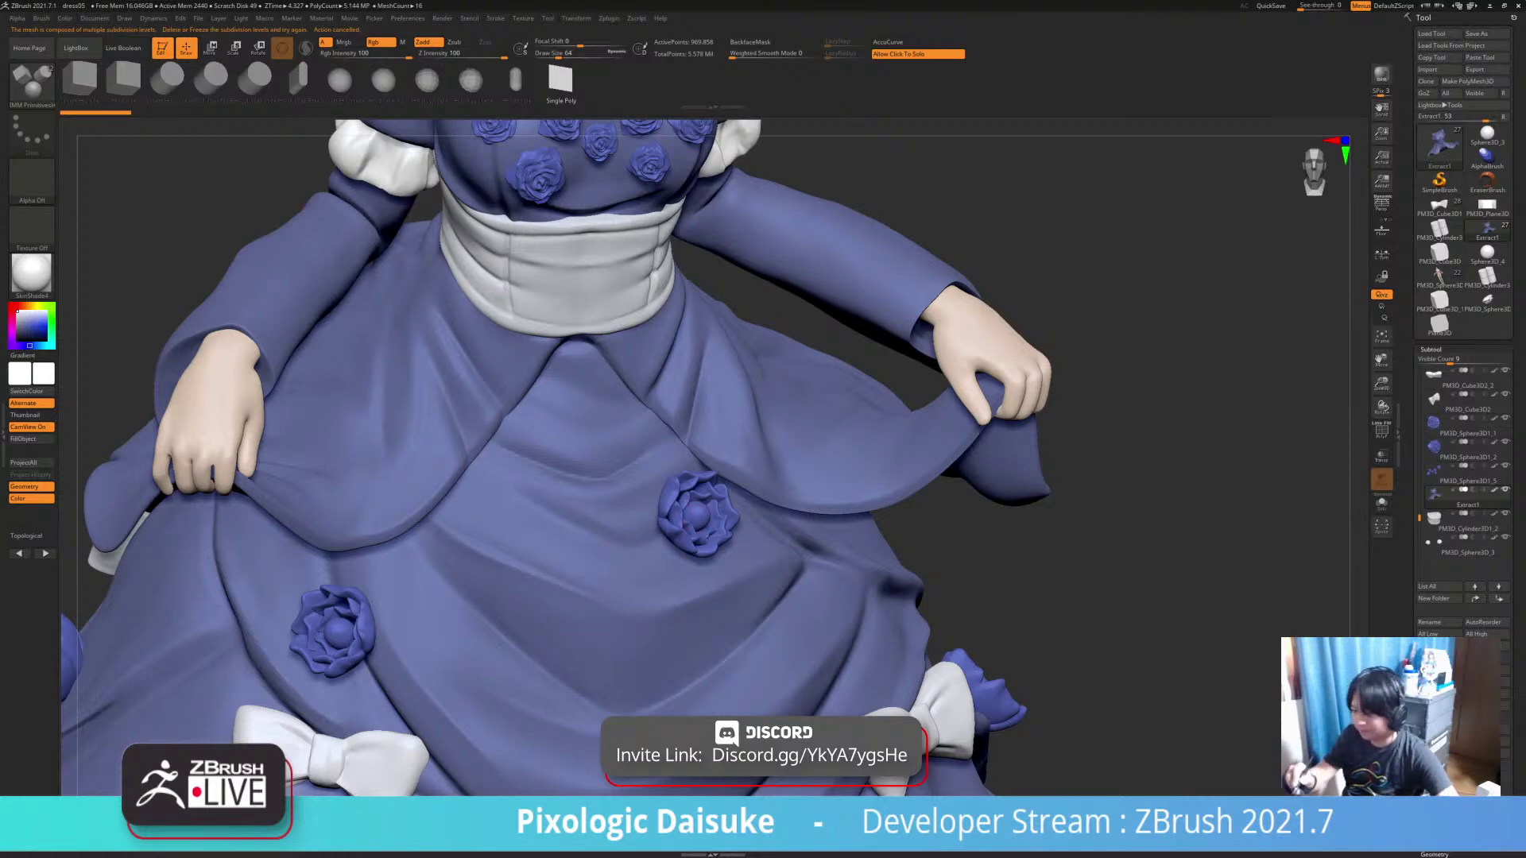
pyautogui.click(32, 80)
pyautogui.click(427, 92)
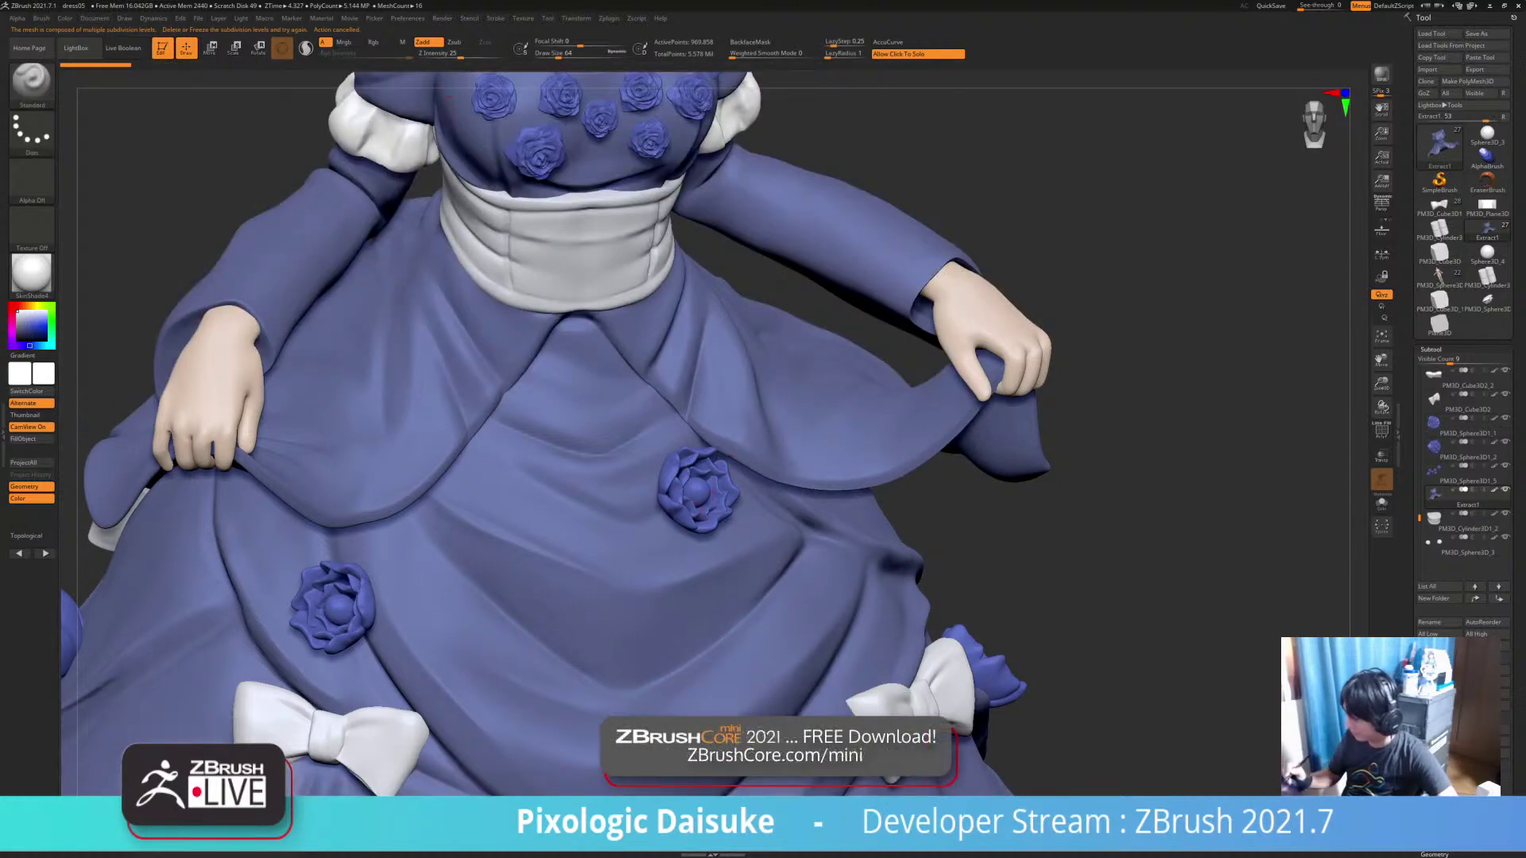
pyautogui.keyDown('alt'); pyautogui.click(703, 508); pyautogui.keyUp('alt')
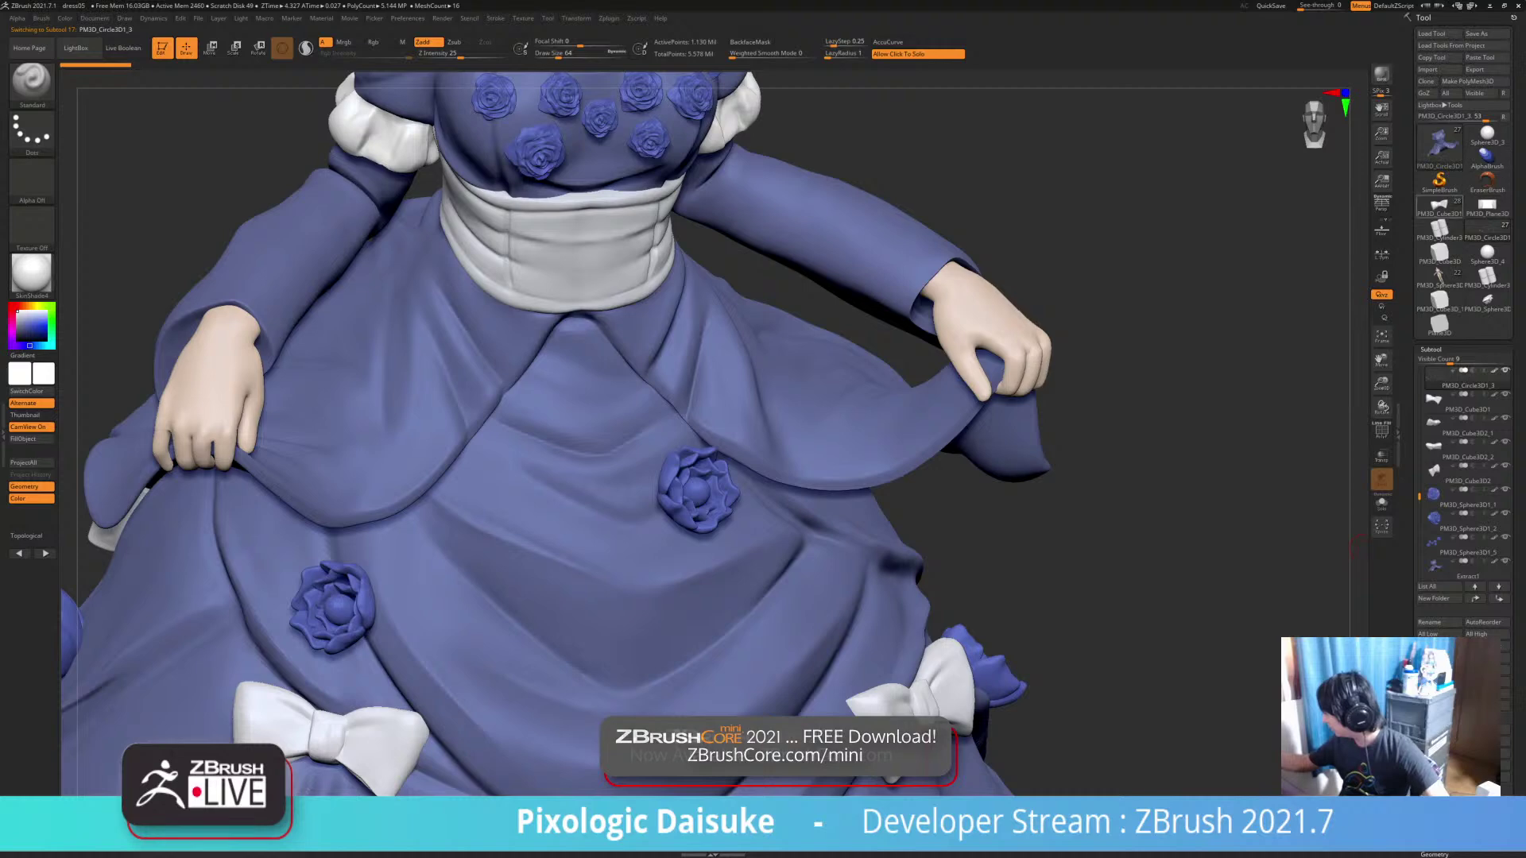
pyautogui.click(1439, 207)
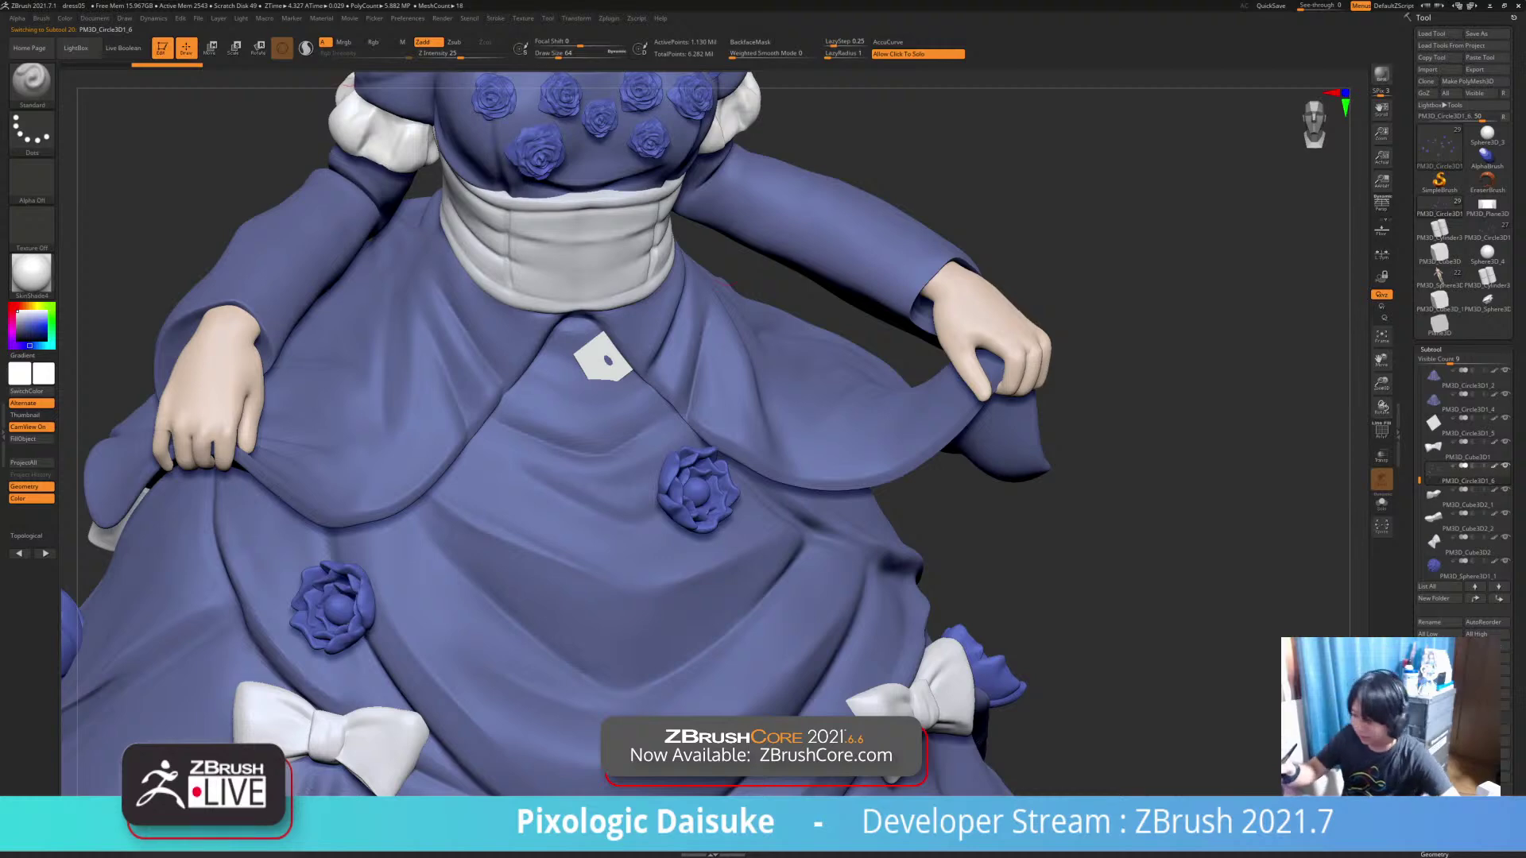
# Remove every other tool from the Tool palette with the Delete Unselected Tools macro, accepting the irreversible deletion
pyautogui.moveTo(264, 18)
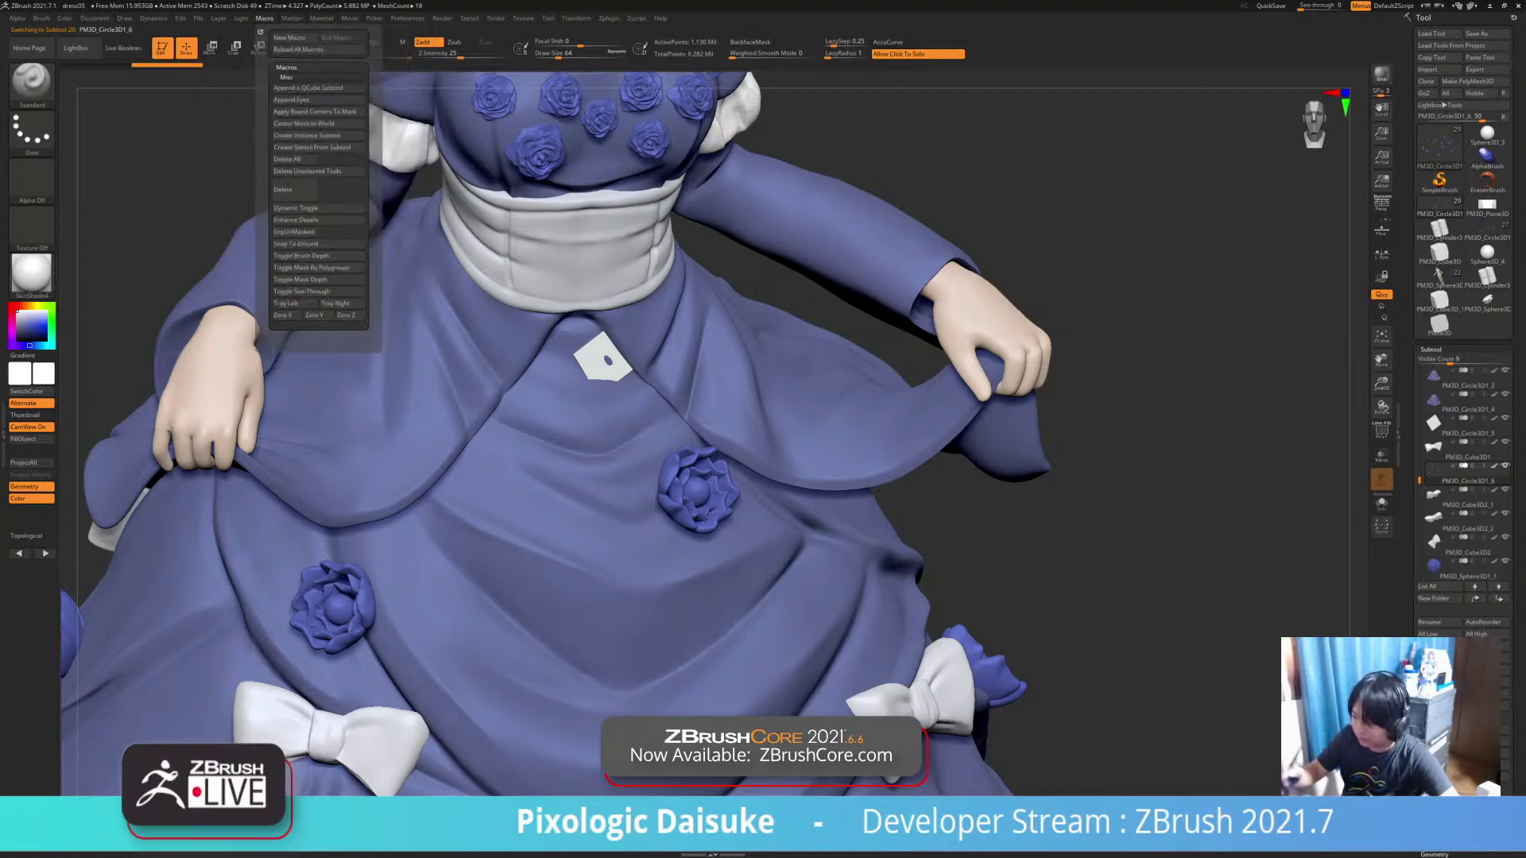
pyautogui.click(307, 171)
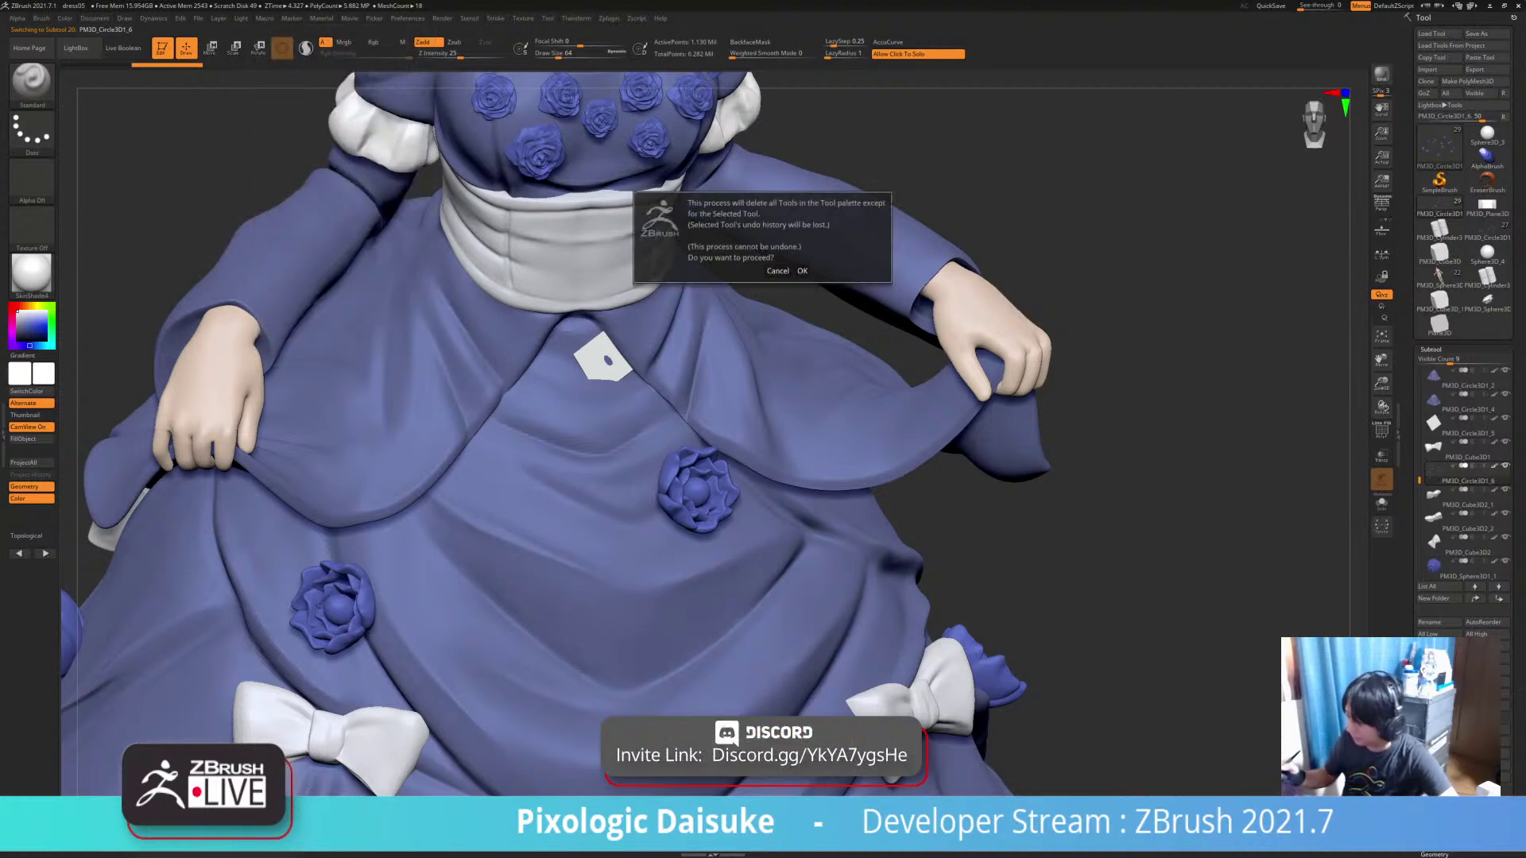
pyautogui.click(802, 271)
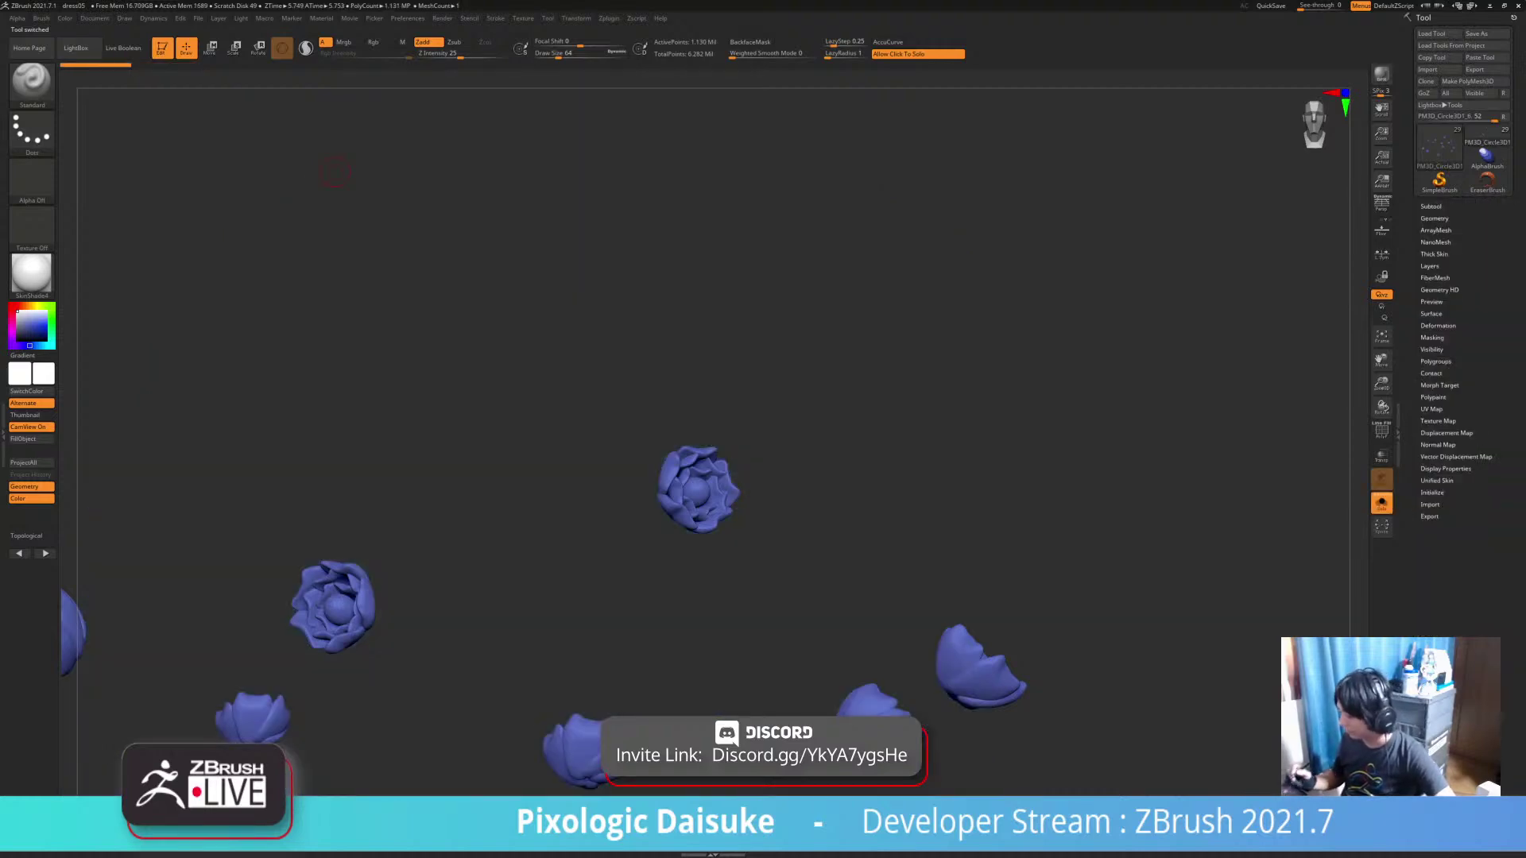
# Show the whole dress figure, select the white polygon subtool PM3D_Circle3D1_5, and frame it closely below the waistband
pyautogui.click(1130, 428)
pyautogui.keyDown('alt'); pyautogui.moveTo(1131, 428); pyautogui.dragTo(919, 660); pyautogui.keyUp('alt')
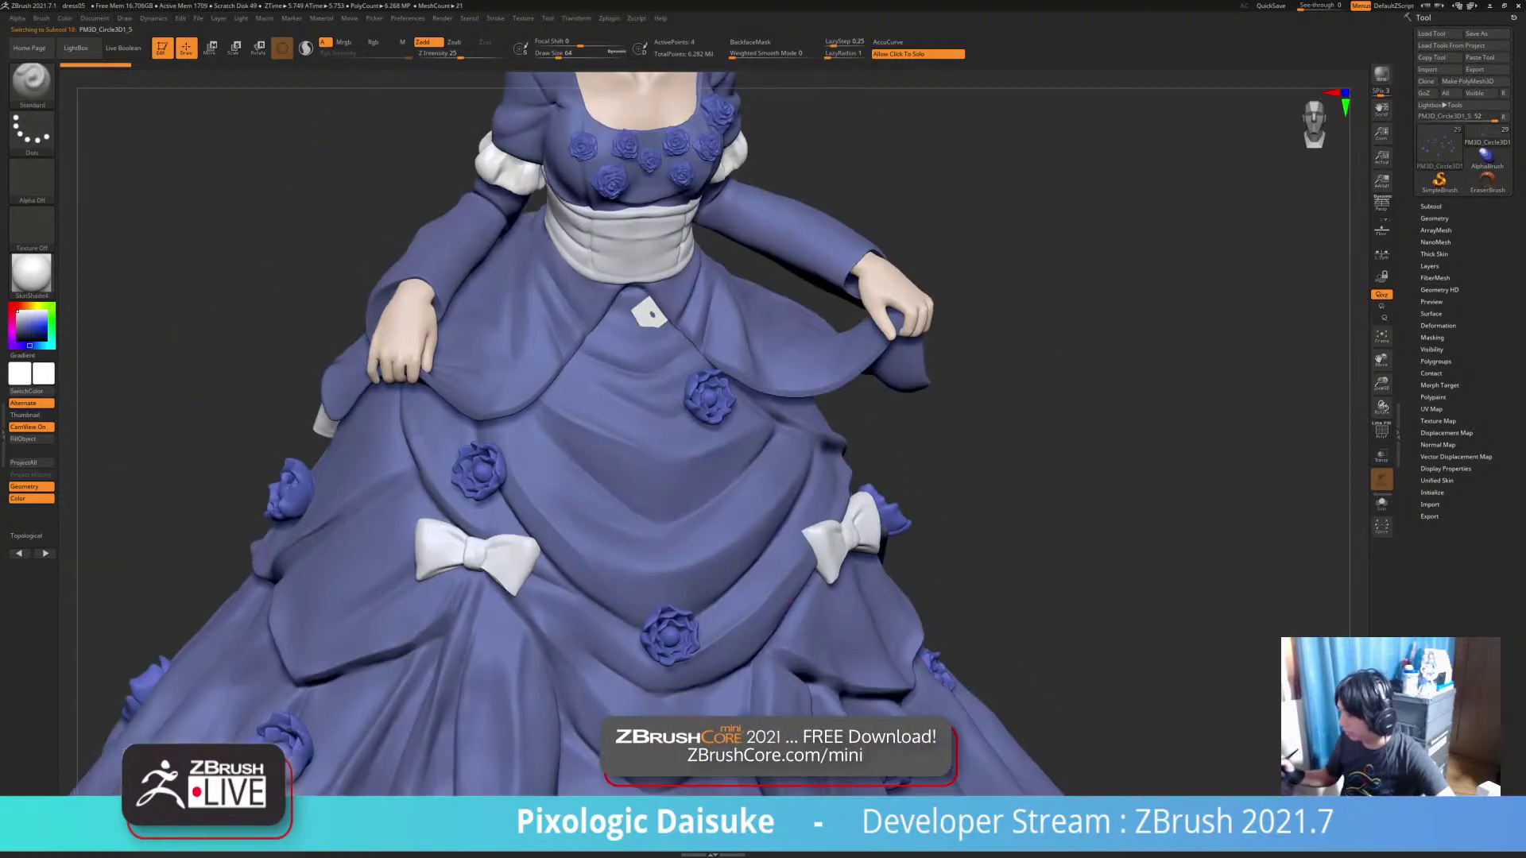
pyautogui.click(953, 493)
pyautogui.press('f')
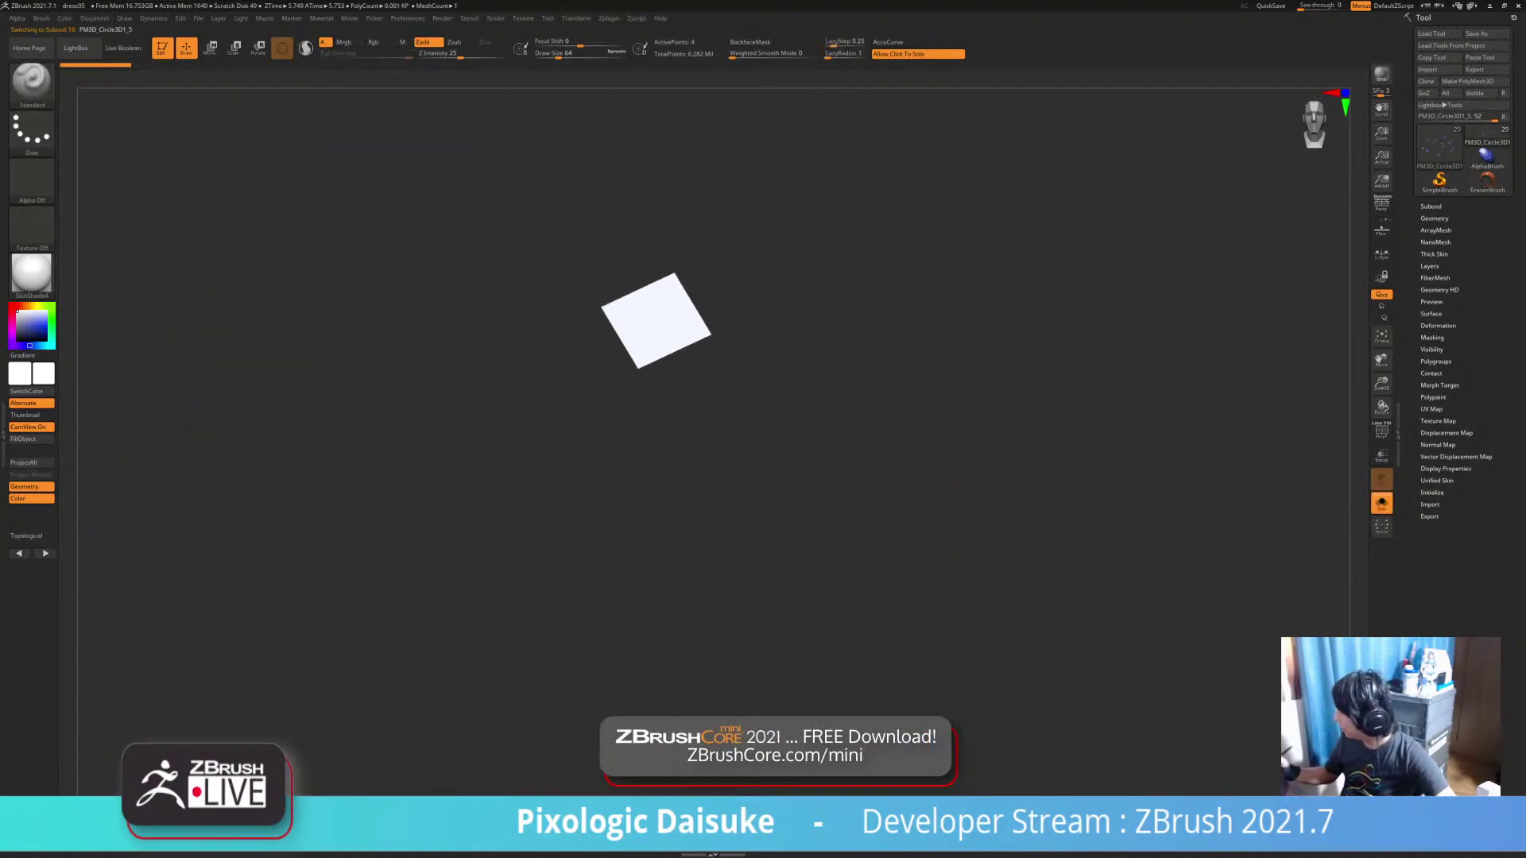
pyautogui.hotkey('shift', 'f')
pyautogui.moveTo(952, 492); pyautogui.dragTo(756, 458)
pyautogui.hotkey('shift', 'f')
pyautogui.keyDown('ctrl'); pyautogui.moveTo(883, 548); pyautogui.dragTo(878, 517, button='right'); pyautogui.keyUp('ctrl')
pyautogui.click(868, 578)
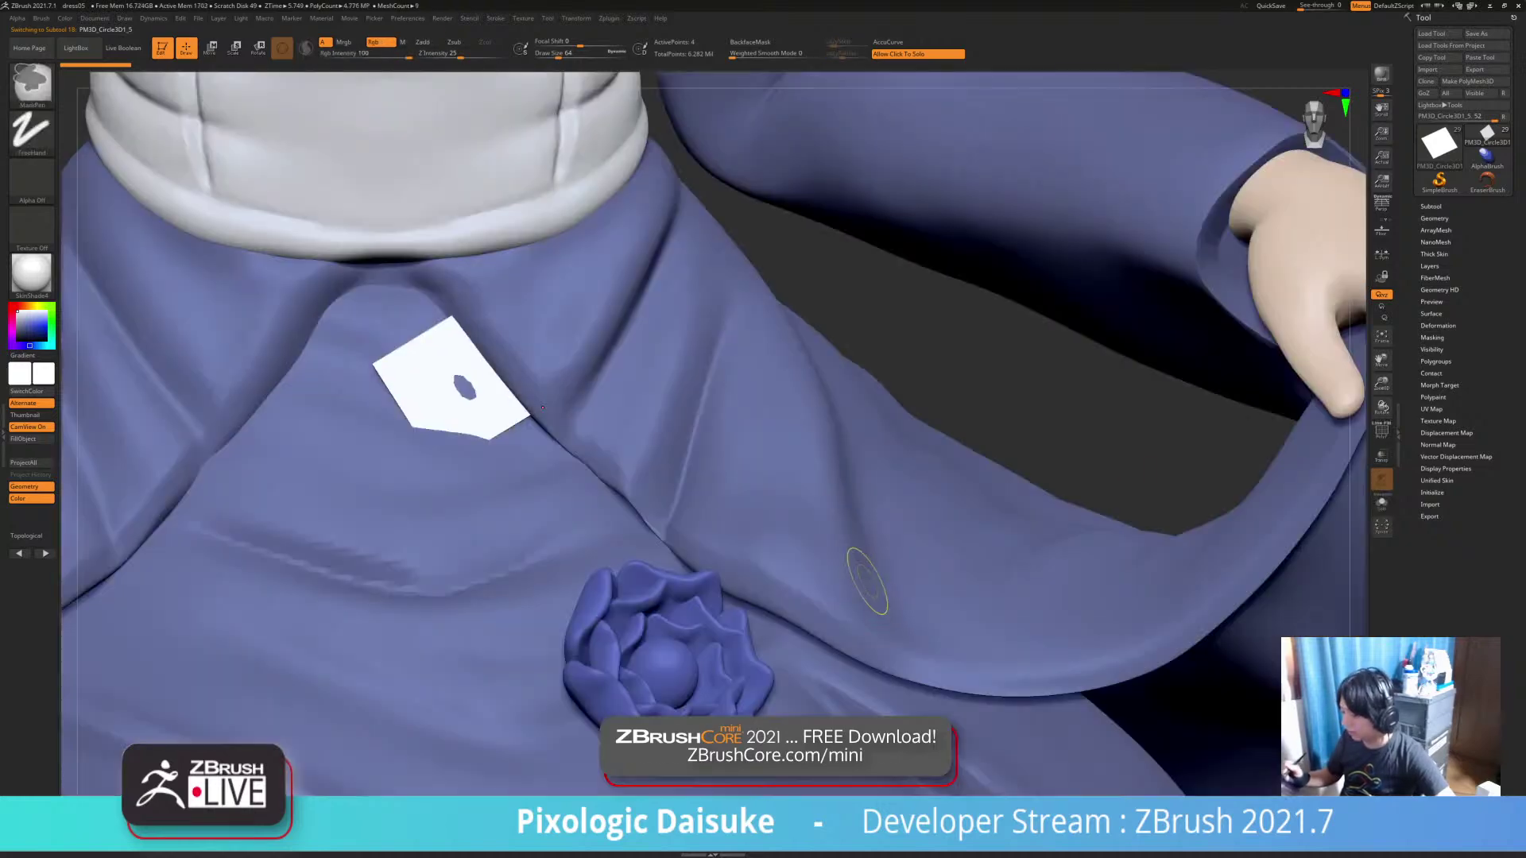
pyautogui.keyDown('ctrl'); pyautogui.moveTo(869, 578); pyautogui.dragTo(862, 509, button='right'); pyautogui.keyUp('ctrl')
# Switch to the ZModeler brush and set its edge Extrude action to Free Sides
pyautogui.press('b')
pyautogui.press('z')
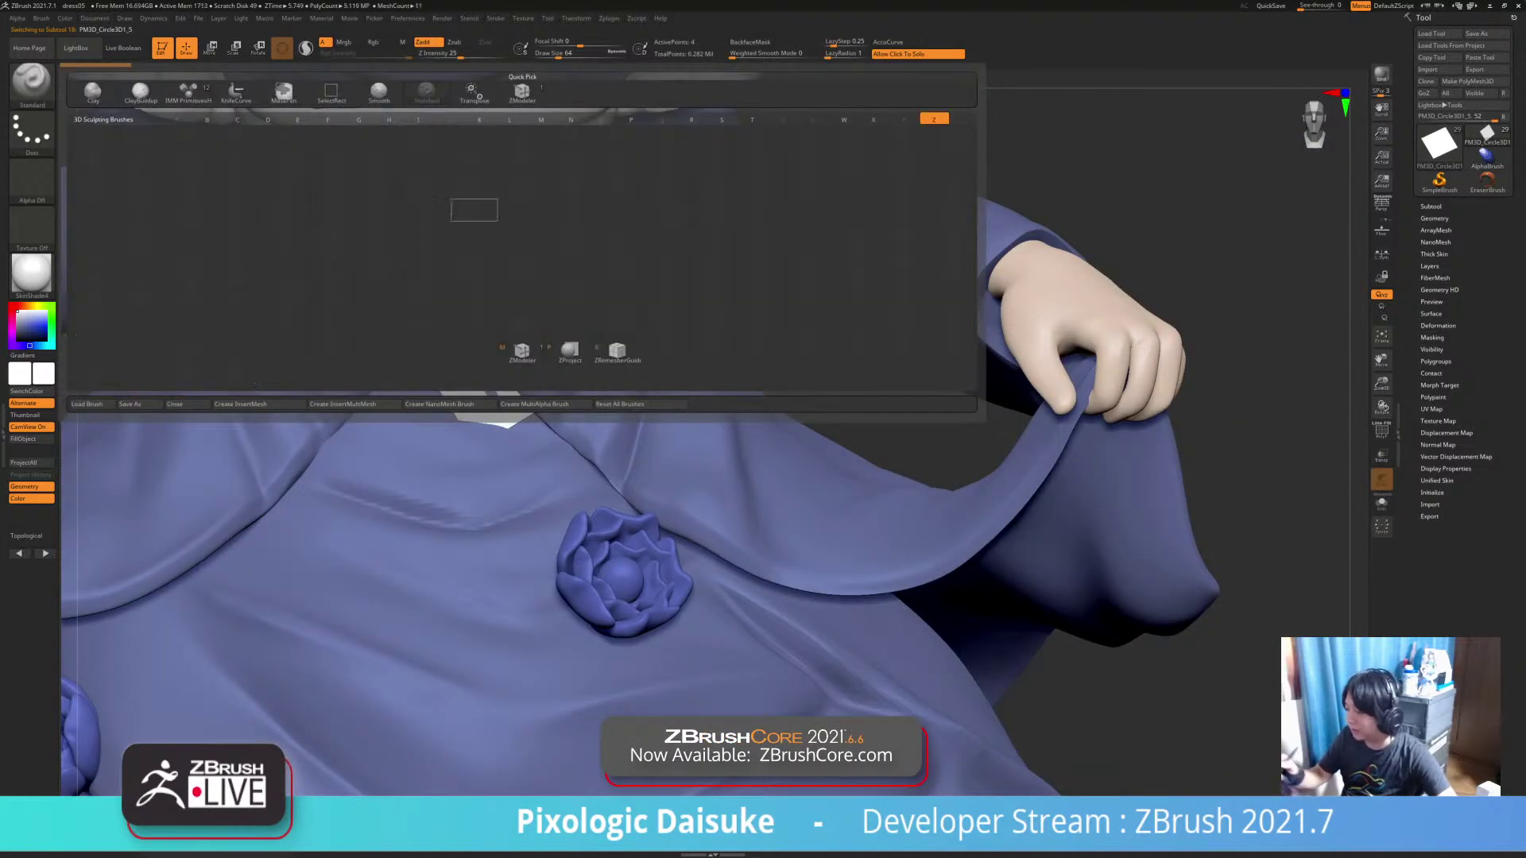
pyautogui.press('m')
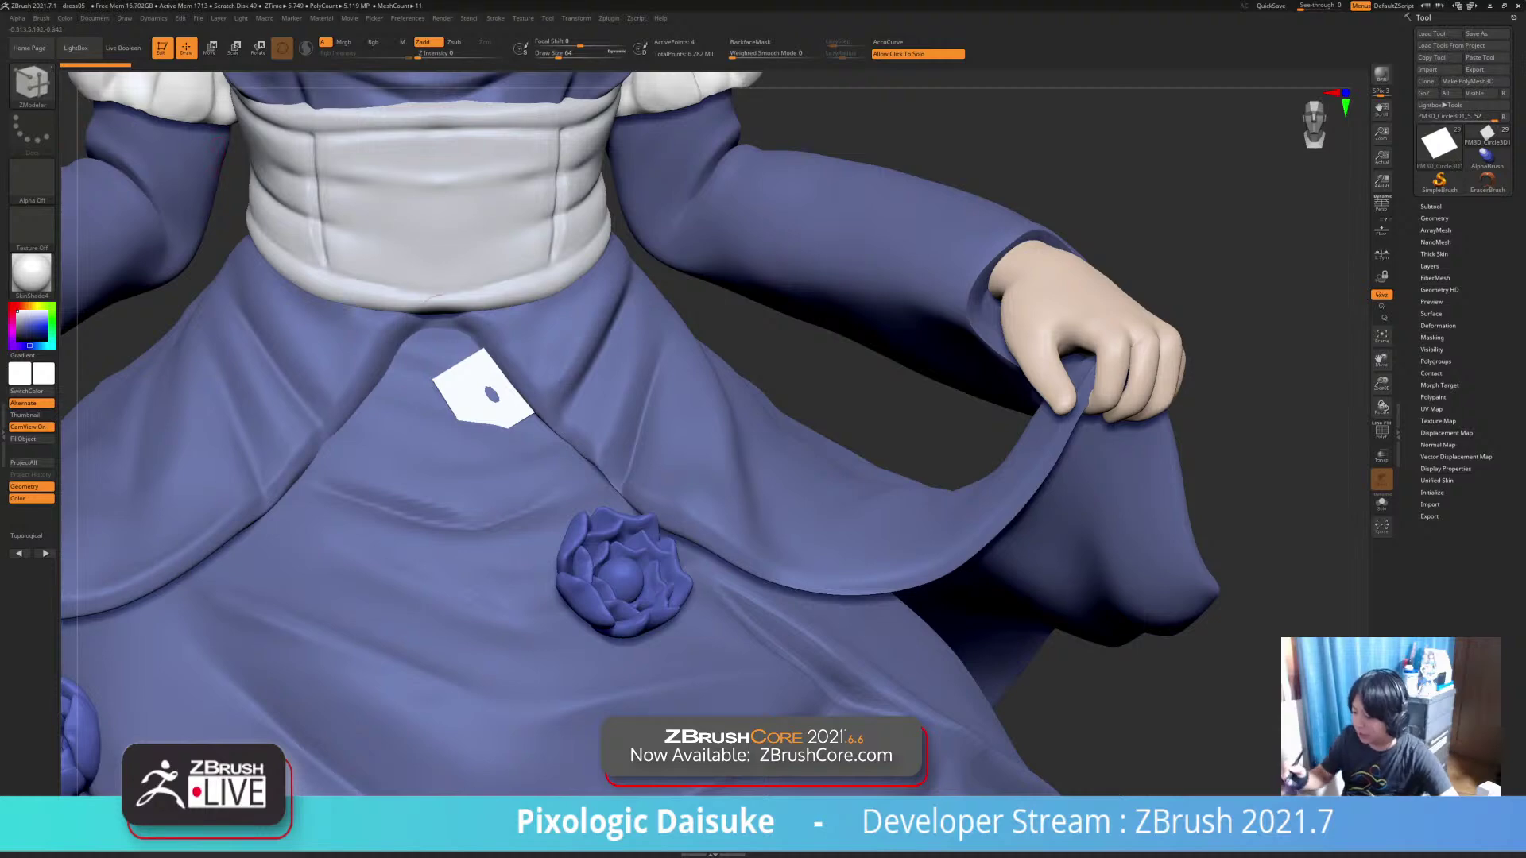
pyautogui.press('space')
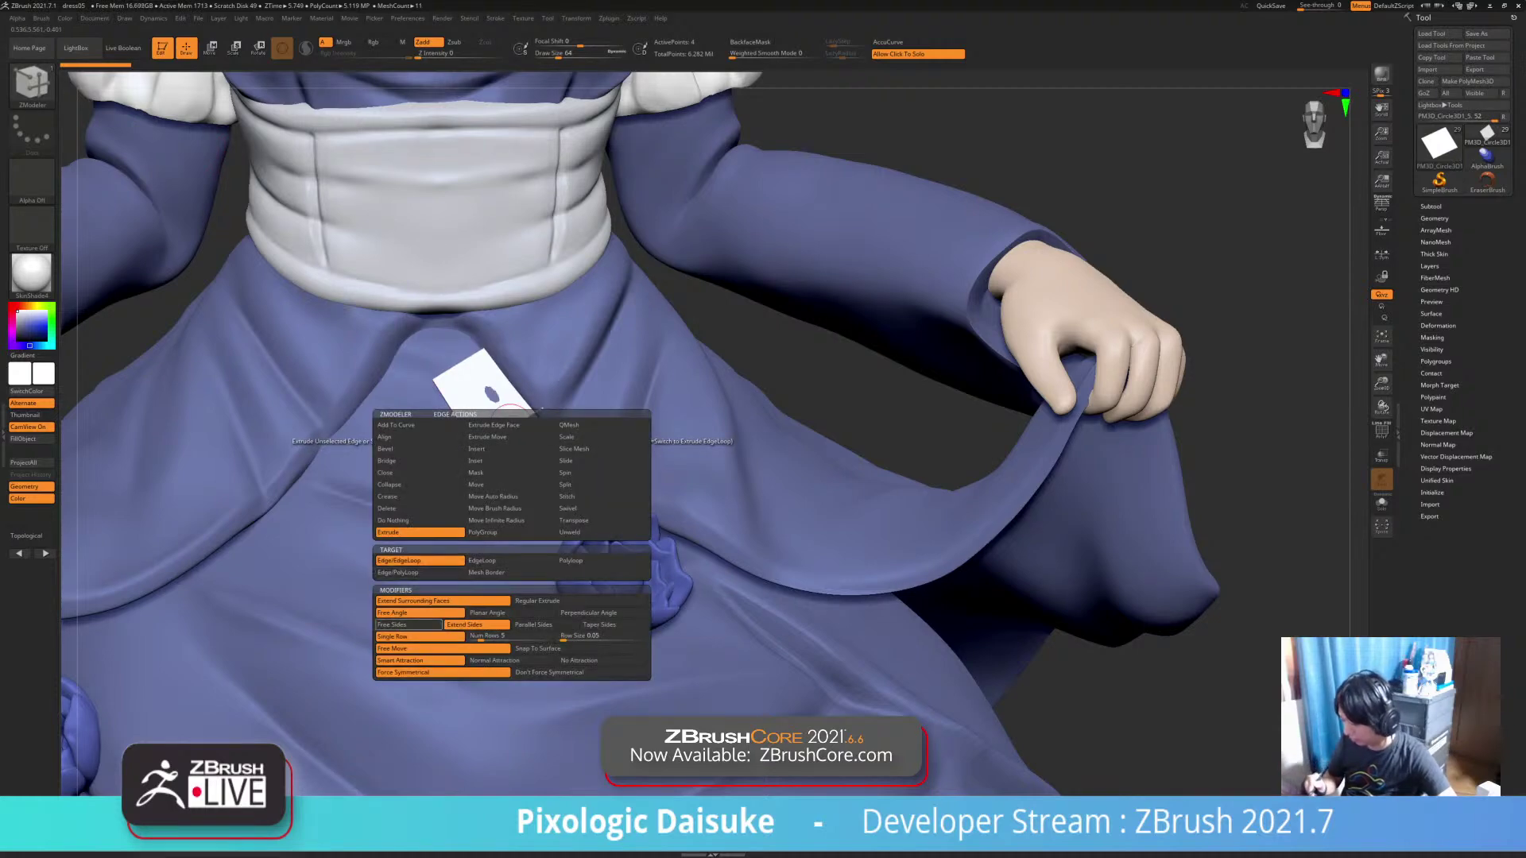
pyautogui.click(410, 625)
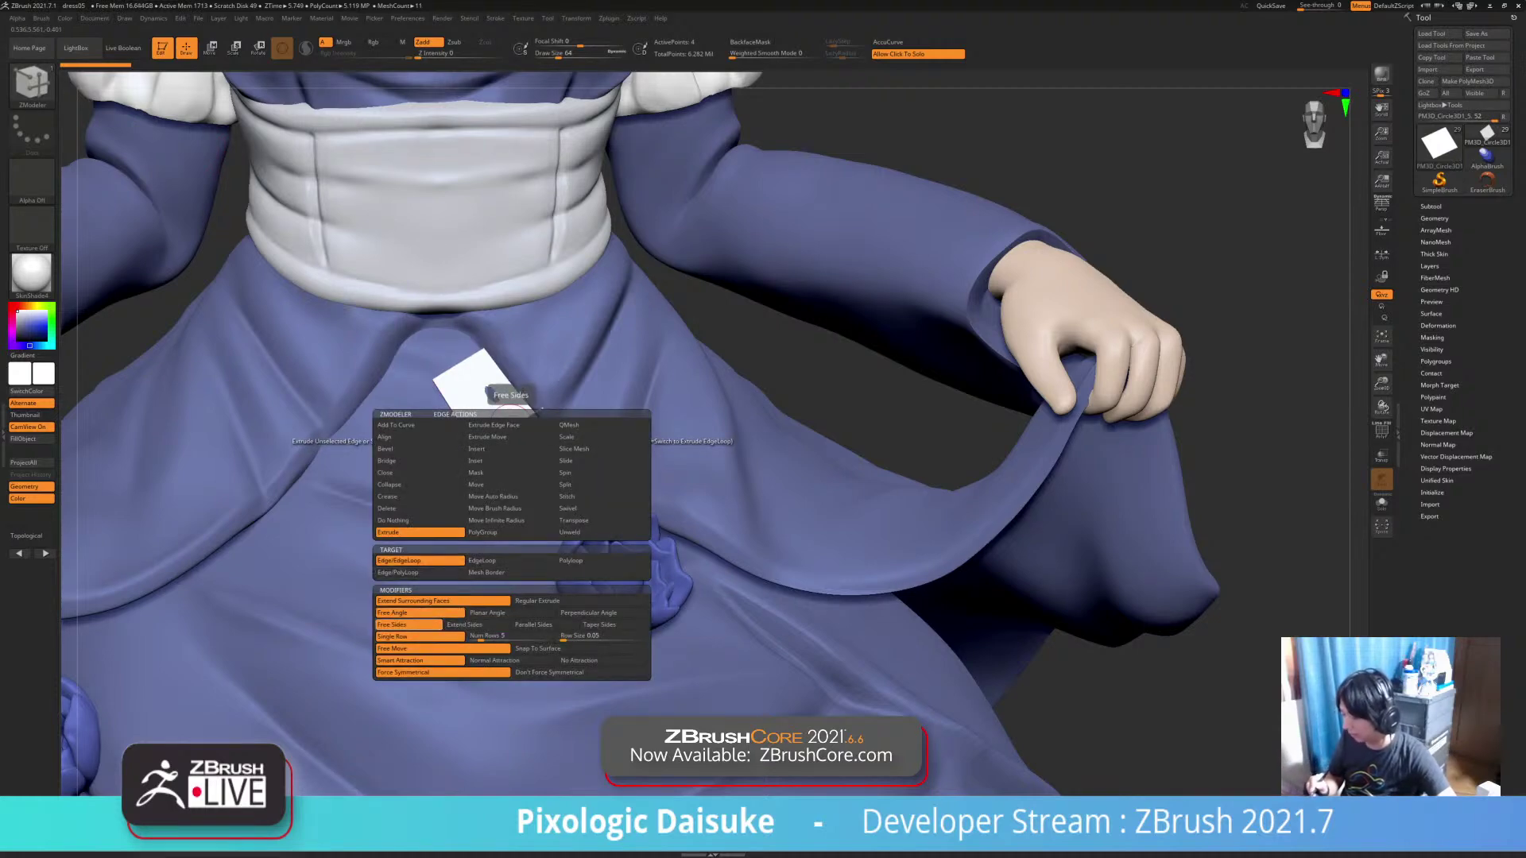
# Undo a free-move trial extrusion, set the edge Extrude to Snap To Surface, and extrude the polygon's lower edge down the skirt
pyautogui.moveTo(516, 422); pyautogui.dragTo(562, 440)
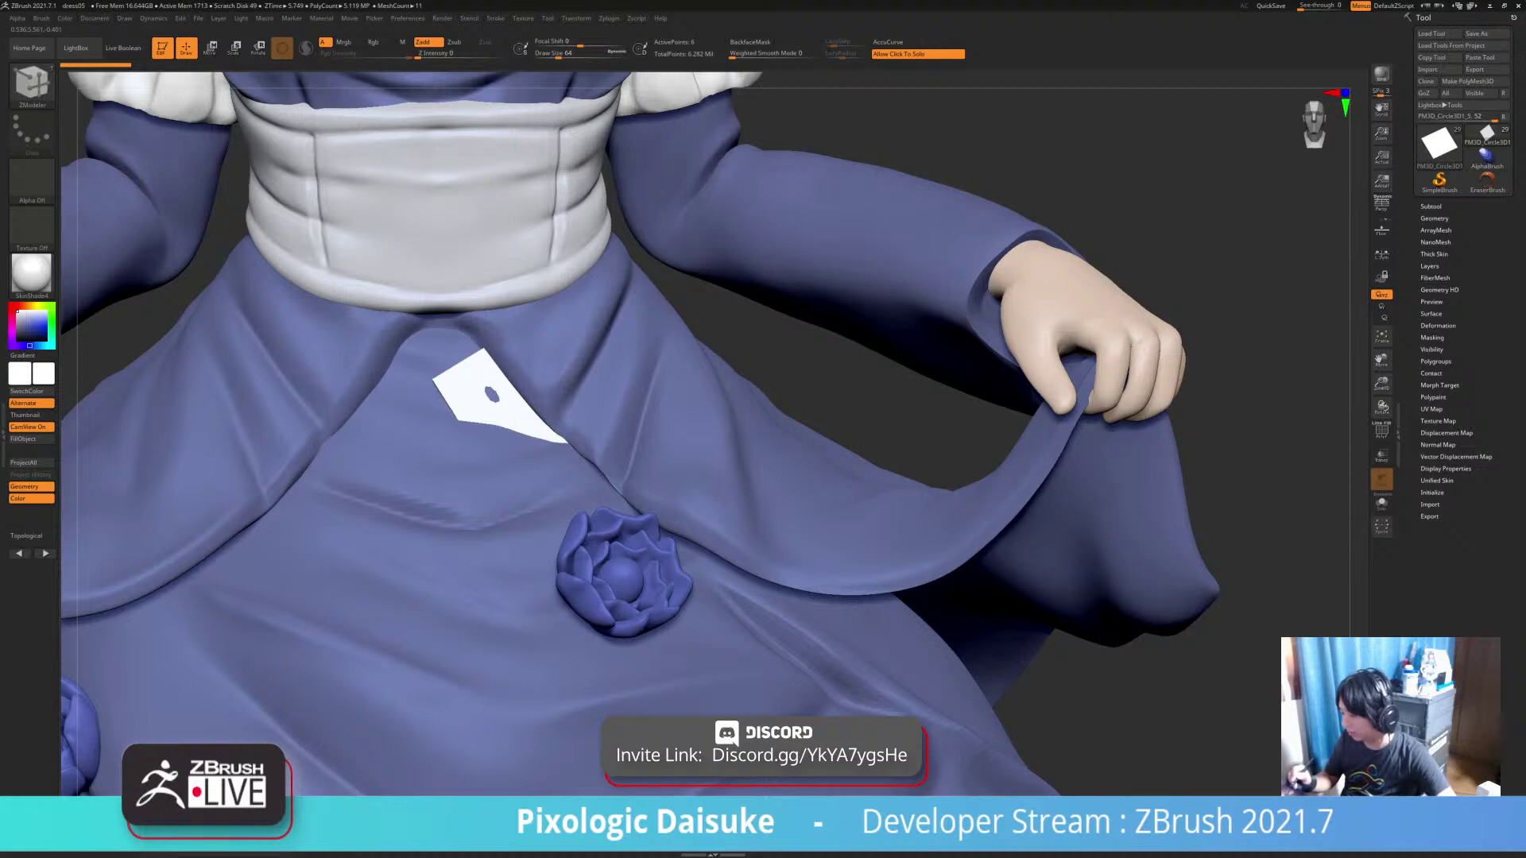
pyautogui.hotkey('ctrl', 'z')
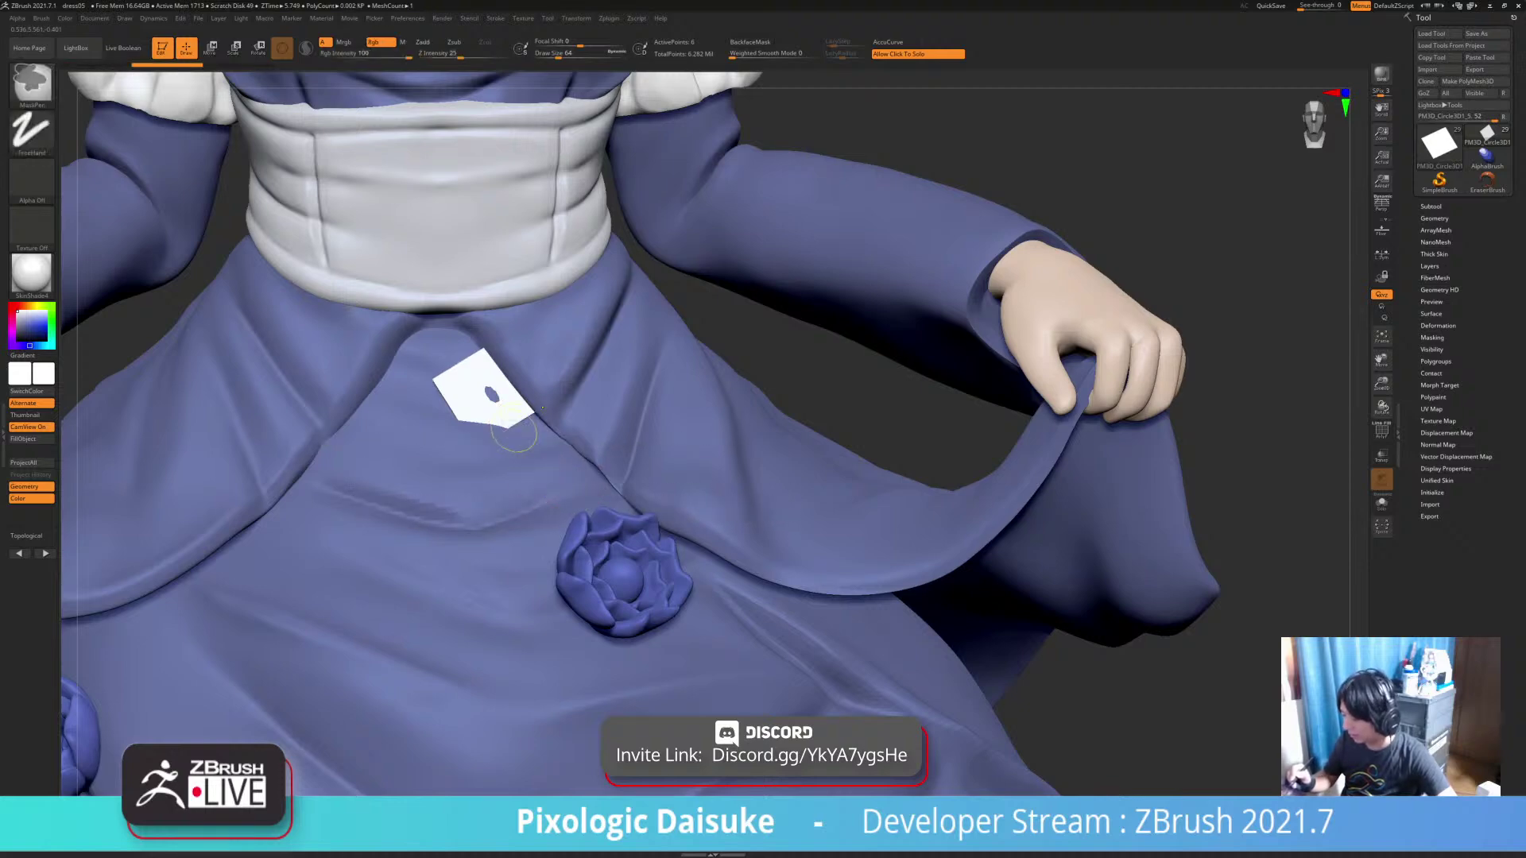
pyautogui.press('space')
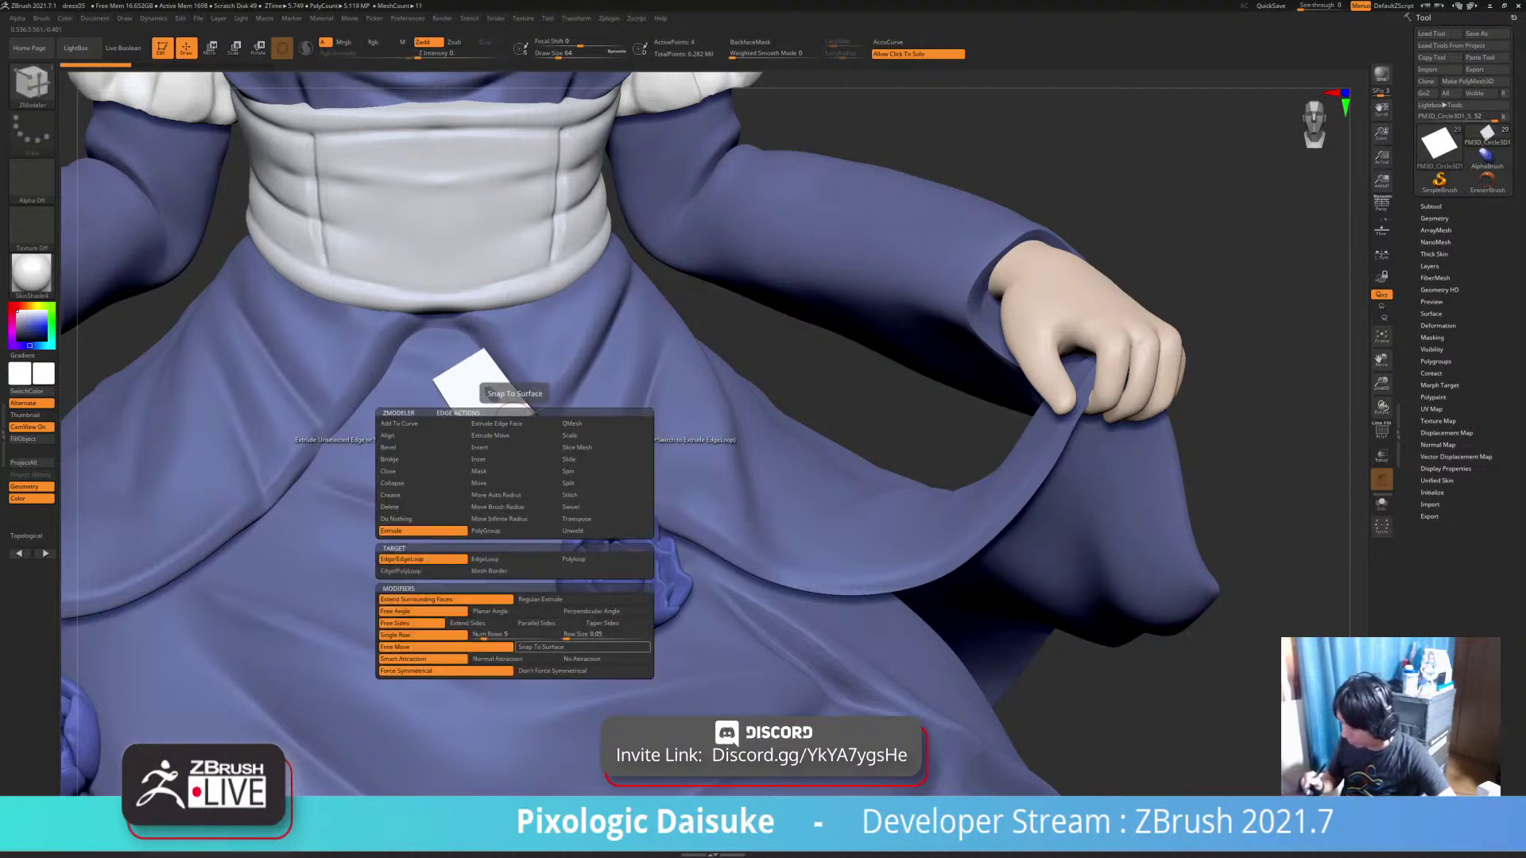
pyautogui.click(543, 647)
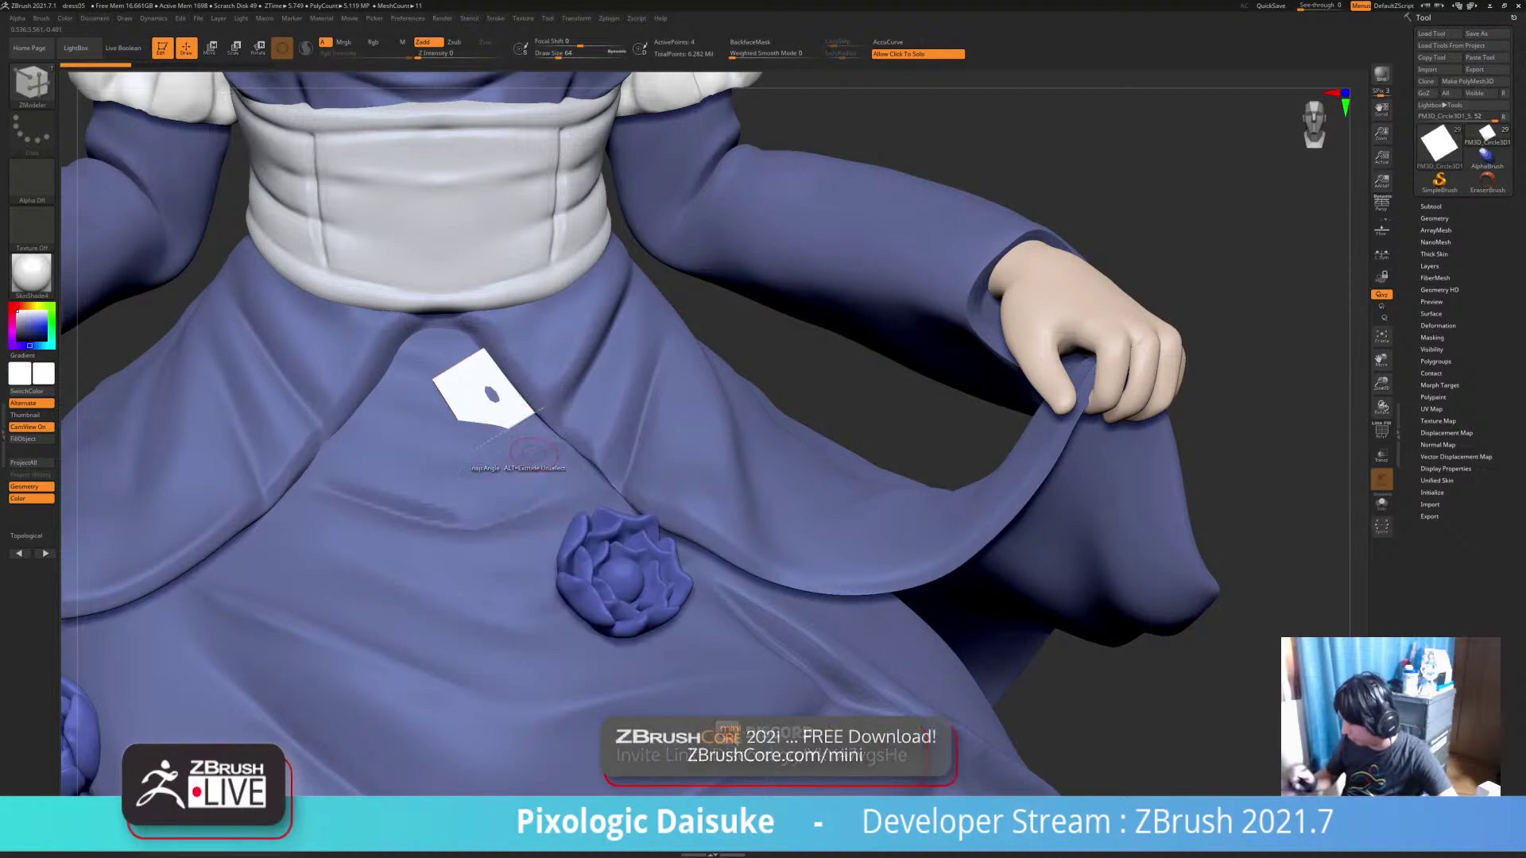
pyautogui.moveTo(511, 430); pyautogui.dragTo(537, 506)
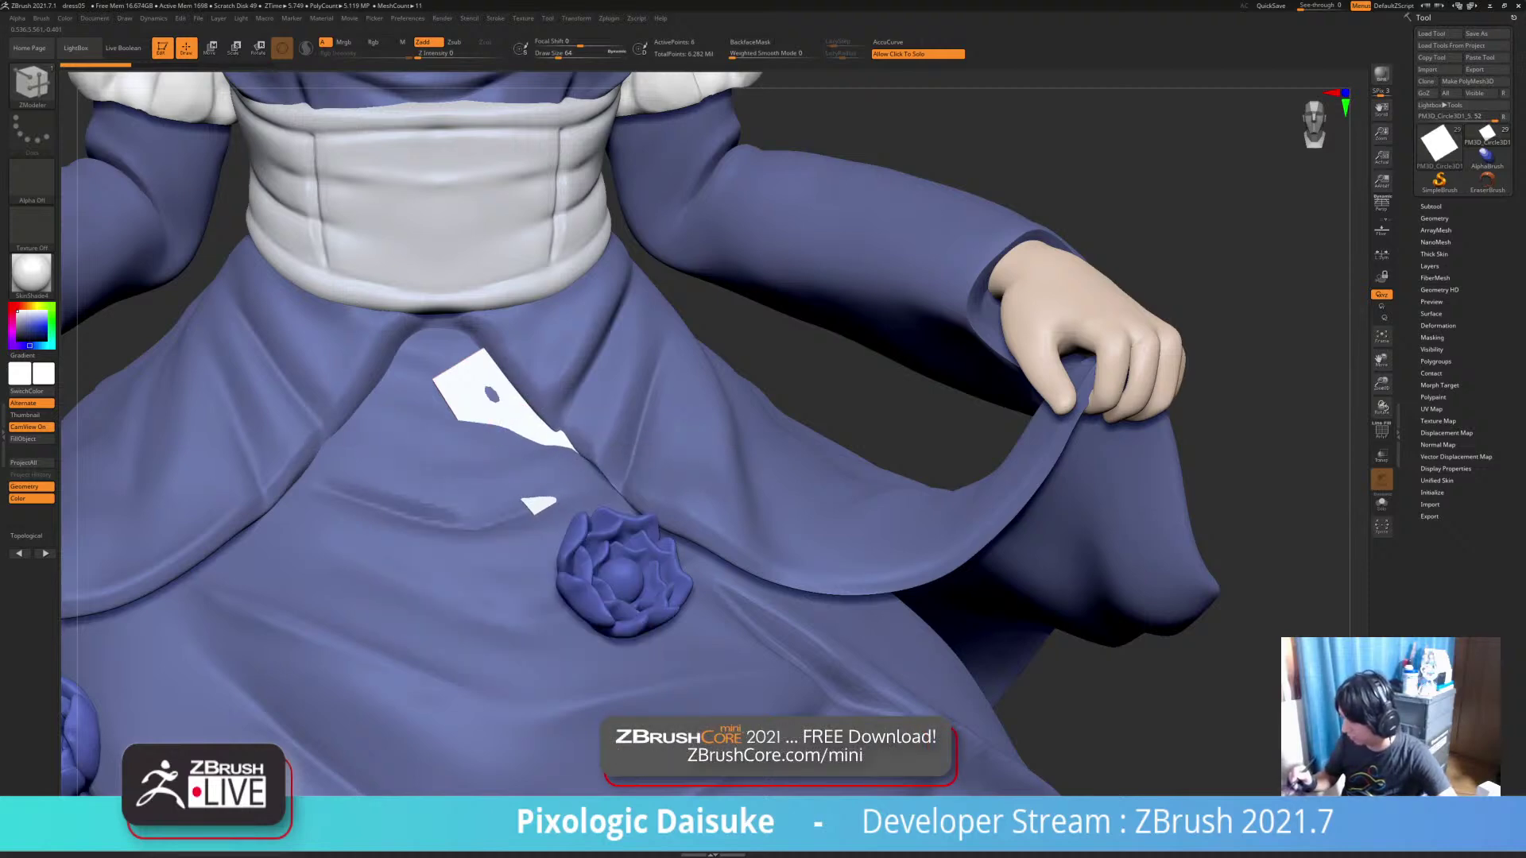
# Extend the strip with further edge extrusions along the overskirt's hem, past the flower
pyautogui.keyDown('alt'); pyautogui.moveTo(1192, 676); pyautogui.dragTo(1159, 626); pyautogui.keyUp('alt')
pyautogui.click(1158, 626)
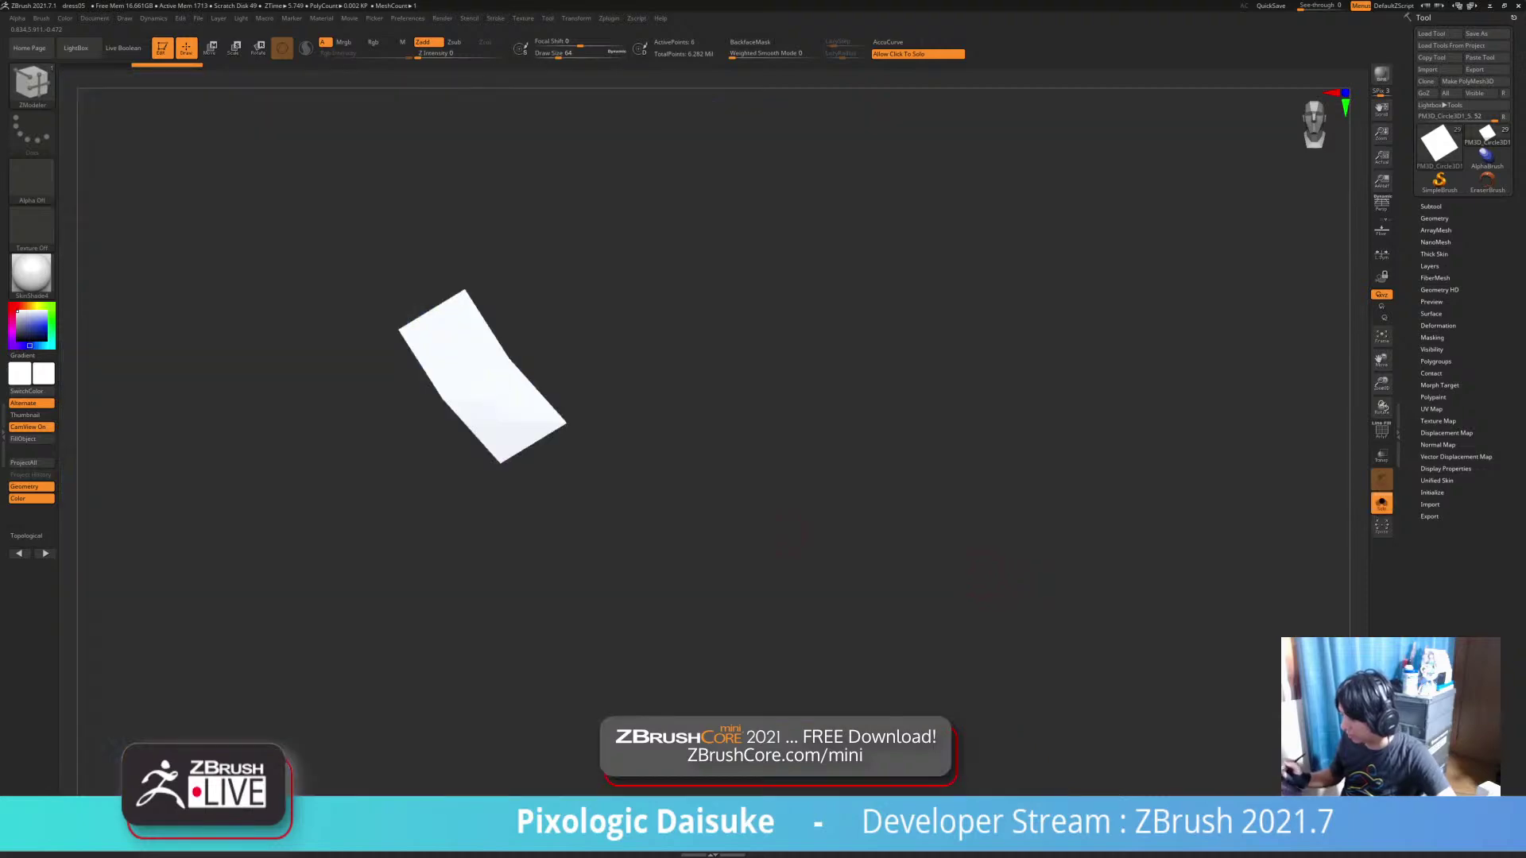
pyautogui.moveTo(985, 574)
pyautogui.mouseDown()
pyautogui.moveTo(979, 594)
pyautogui.moveTo(978, 569)
pyautogui.mouseUp()
pyautogui.click(1025, 572)
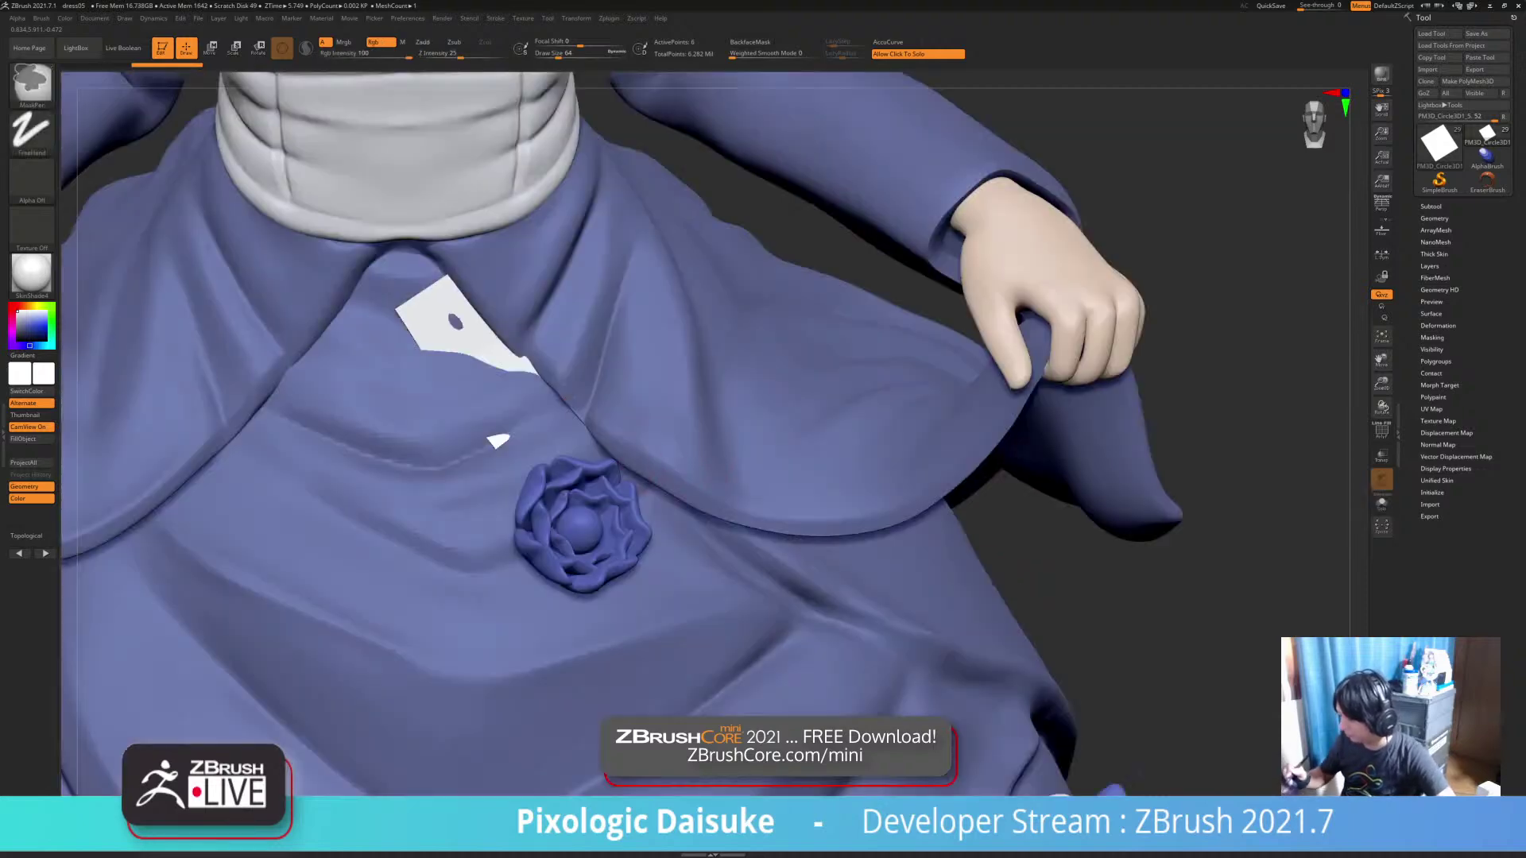
pyautogui.keyDown('ctrl'); pyautogui.moveTo(1025, 572); pyautogui.dragTo(1006, 548, button='right'); pyautogui.keyUp('ctrl')
pyautogui.moveTo(533, 420)
pyautogui.mouseDown()
pyautogui.moveTo(640, 492)
pyautogui.moveTo(655, 480)
pyautogui.moveTo(713, 512)
pyautogui.moveTo(691, 530)
pyautogui.mouseUp()
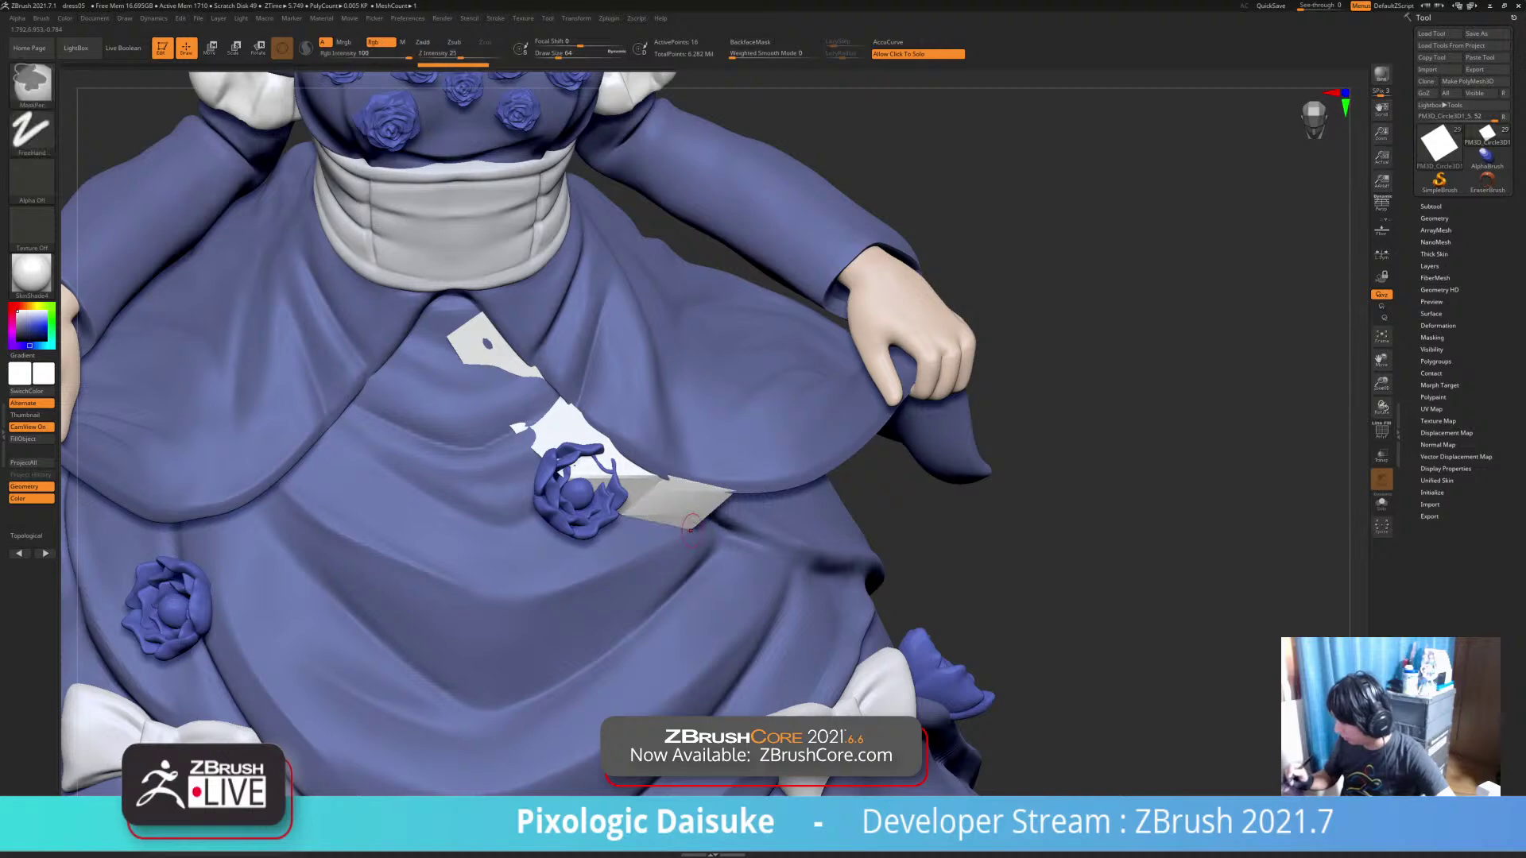
# Adjust the points at the strip's far end on the skirt surface with ZModeler, and check the strip in isolation
pyautogui.press('space')
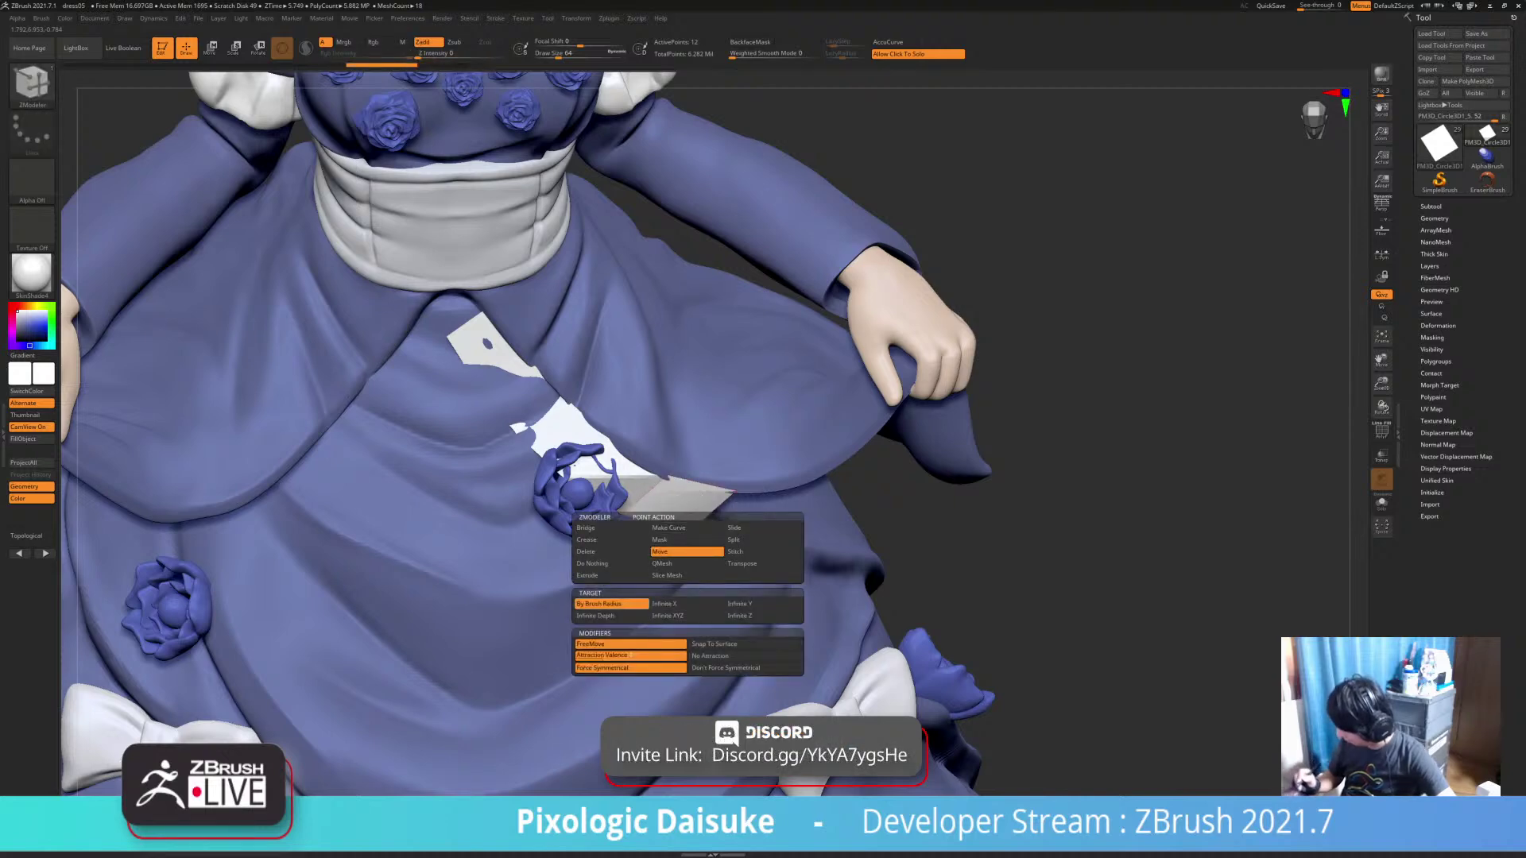
pyautogui.click(721, 539)
pyautogui.moveTo(720, 537); pyautogui.dragTo(700, 503)
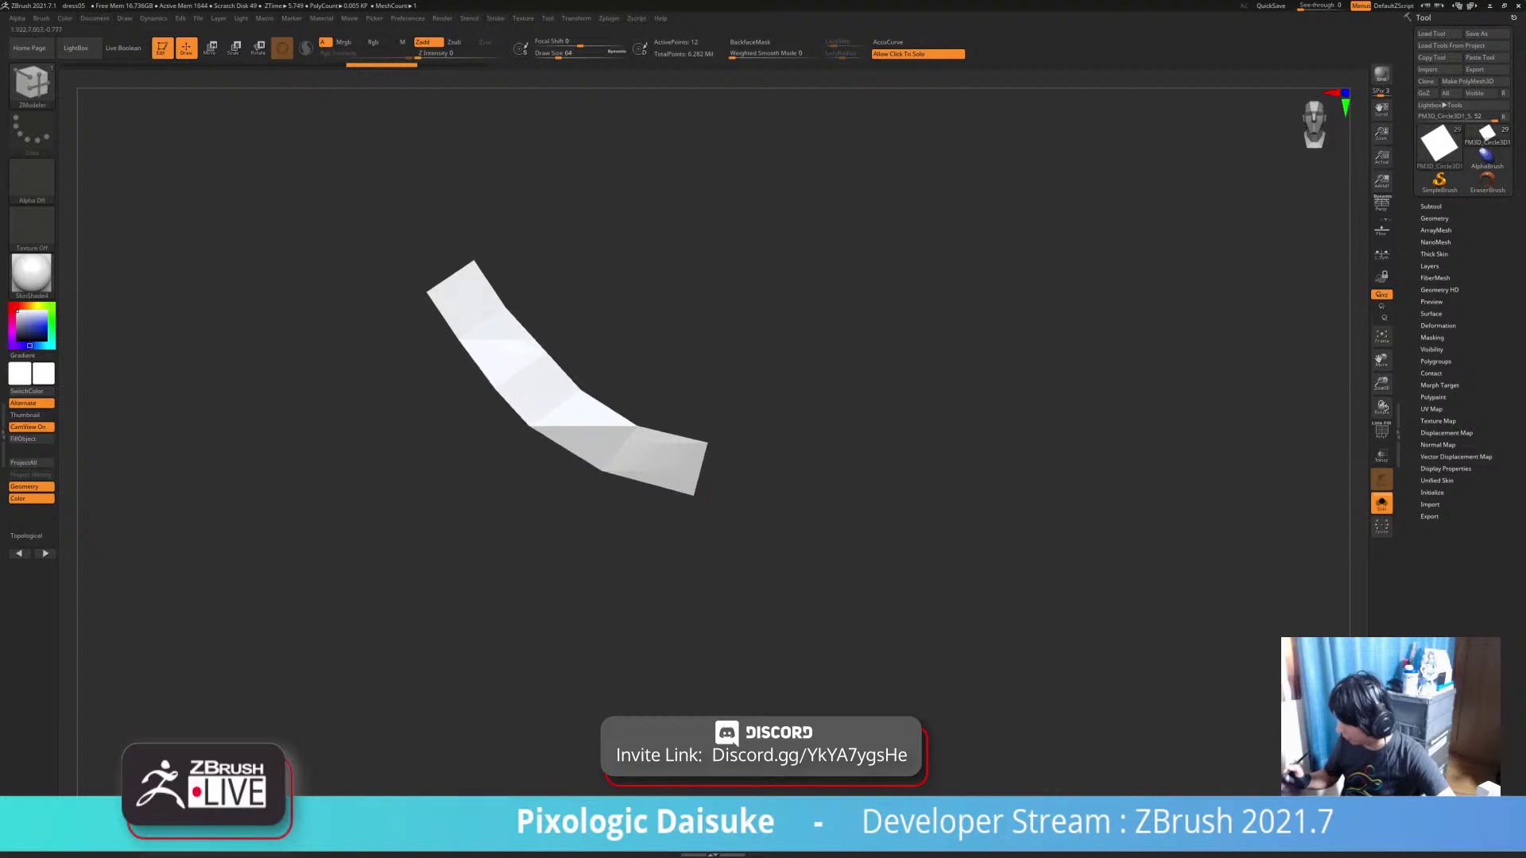
pyautogui.hotkey('ctrl', 'shift', 's')
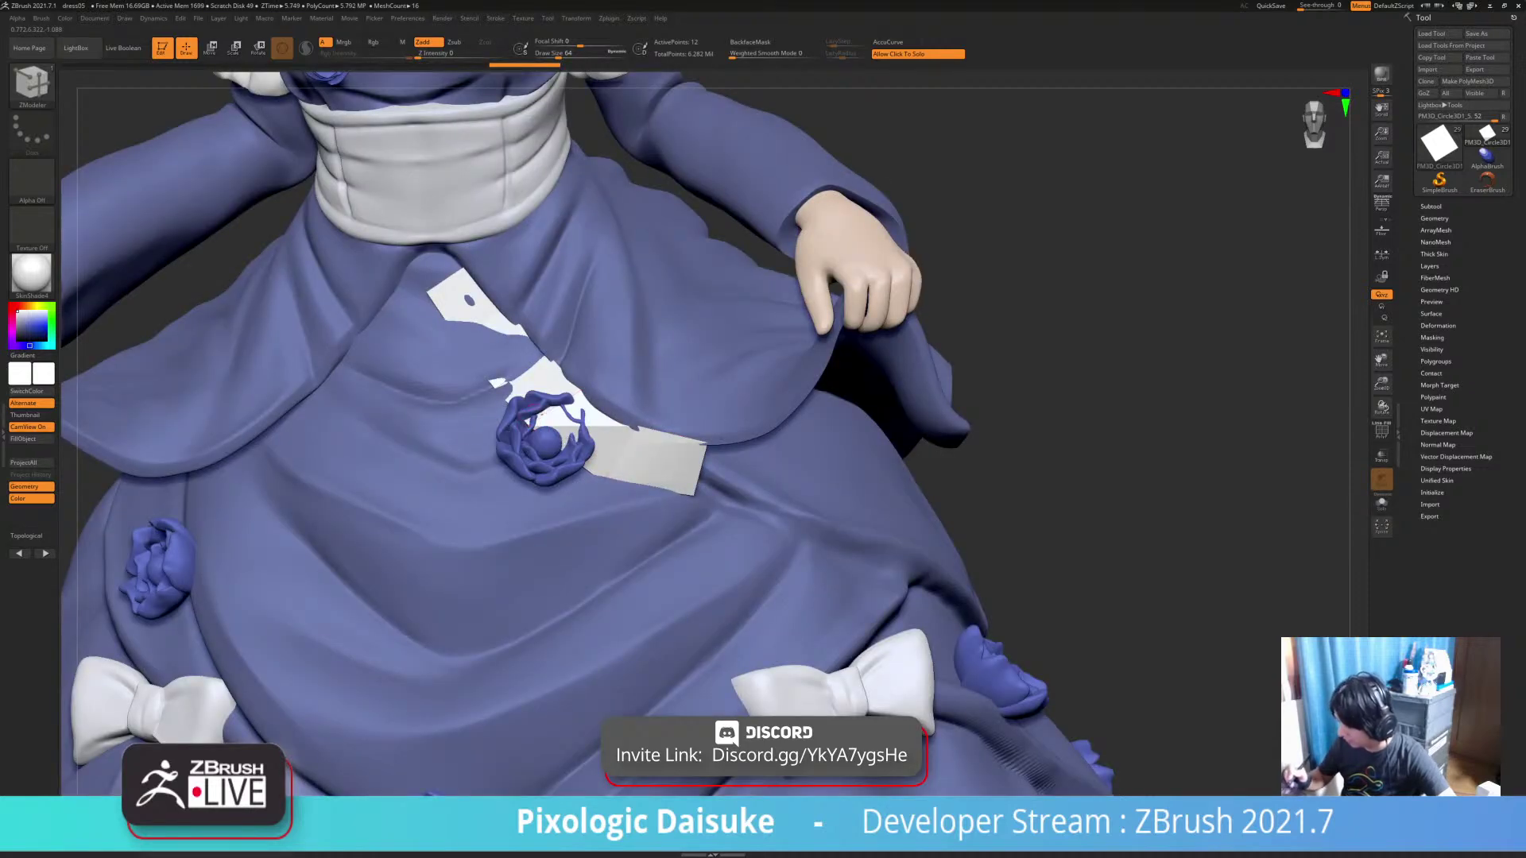
pyautogui.hotkey('ctrl', 'shift', 's')
pyautogui.moveTo(496, 413); pyautogui.dragTo(455, 405, button='right')
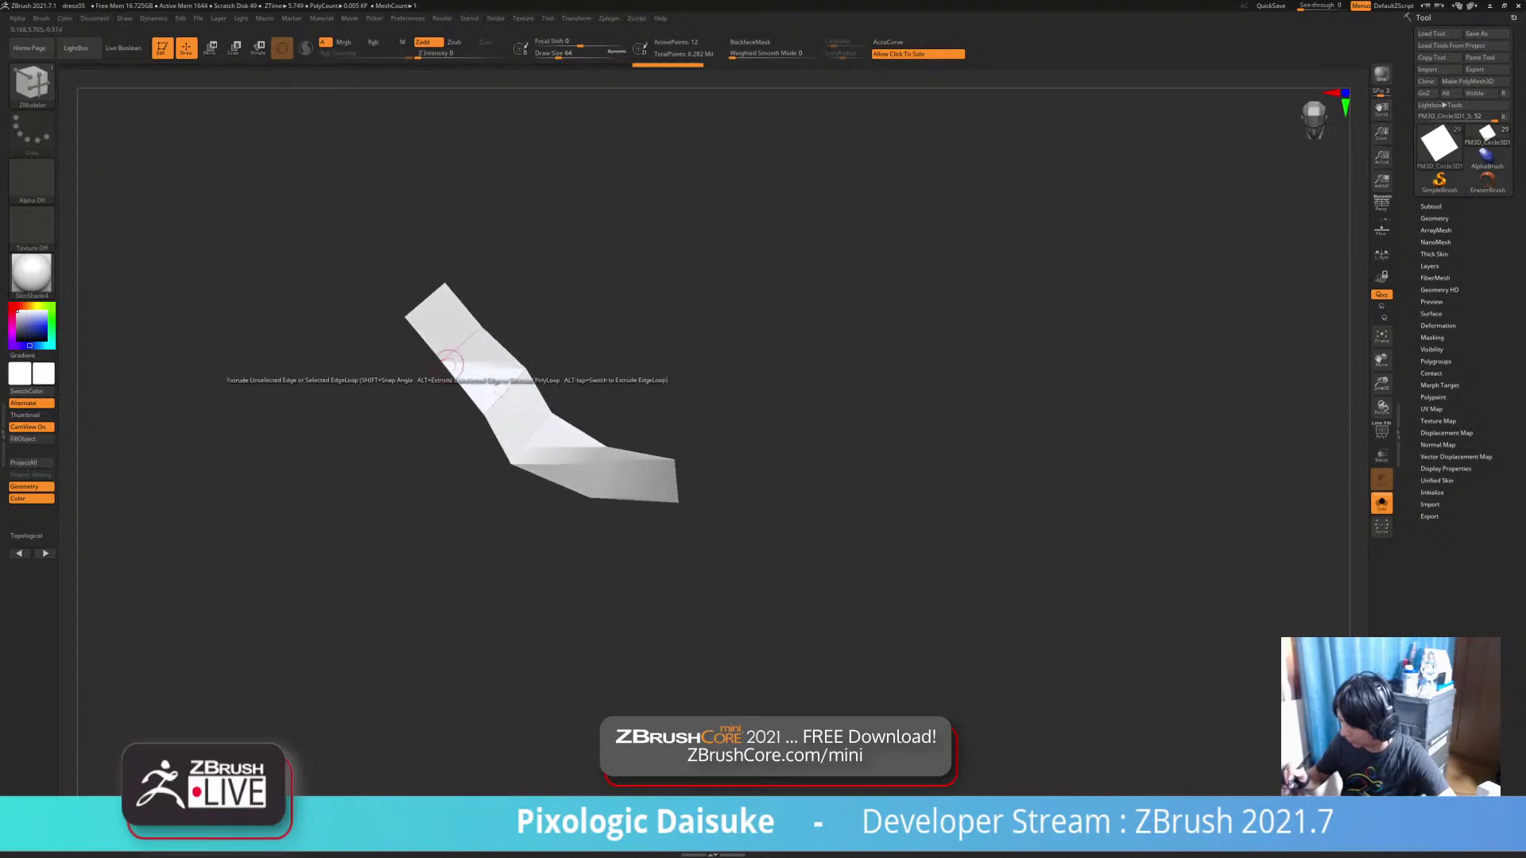
# Bring the whole dress back into view and review the strip's fit along the overskirt
pyautogui.moveTo(454, 370); pyautogui.dragTo(447, 372)
pyautogui.moveTo(446, 397); pyautogui.dragTo(486, 403, button='right')
pyautogui.hotkey('ctrl', 'shift', 's')
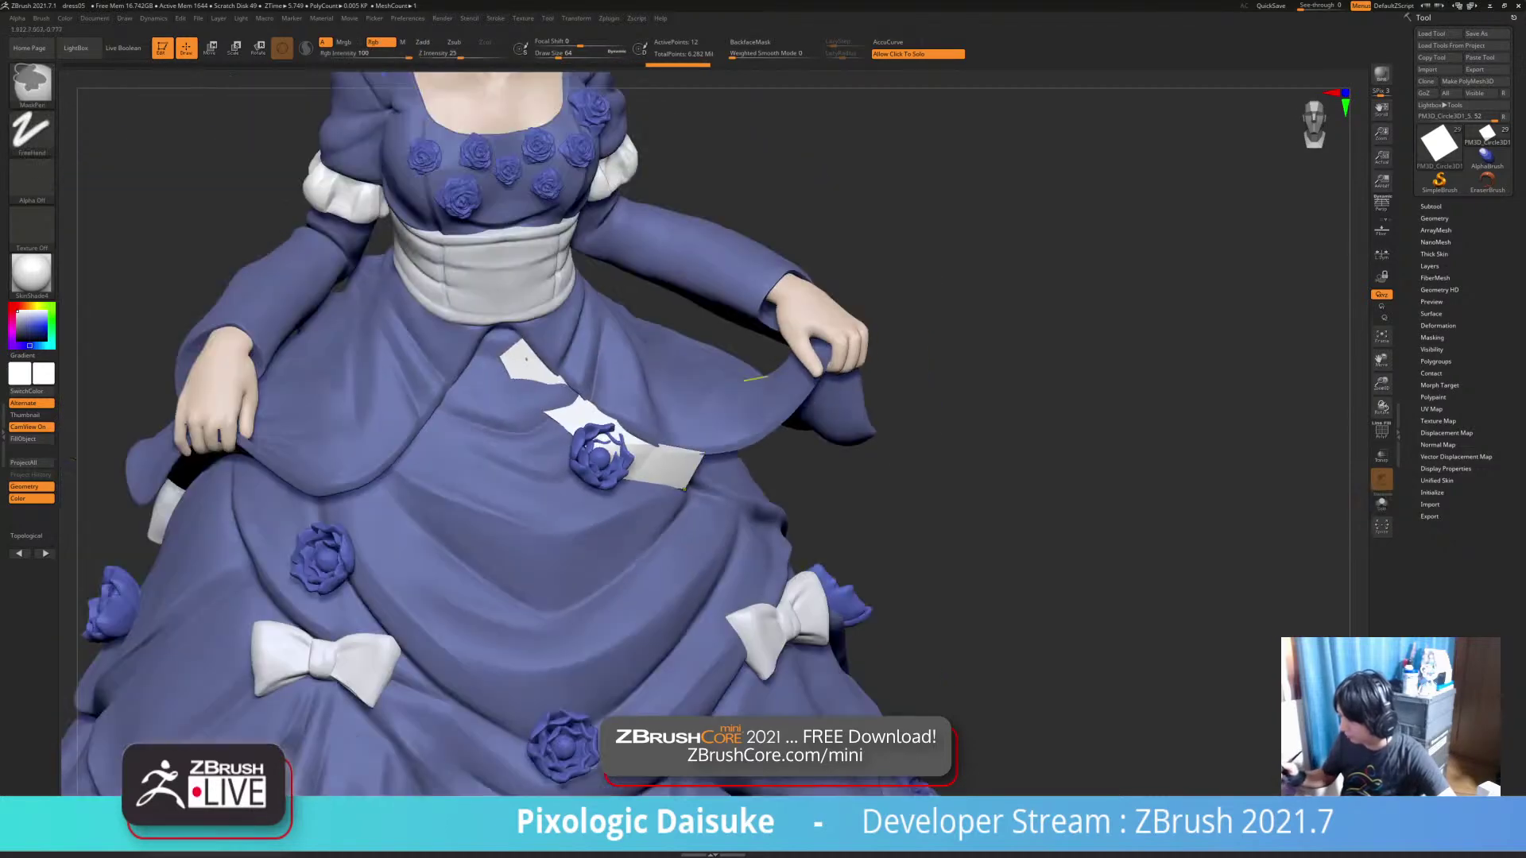
pyautogui.moveTo(754, 379); pyautogui.dragTo(755, 535)
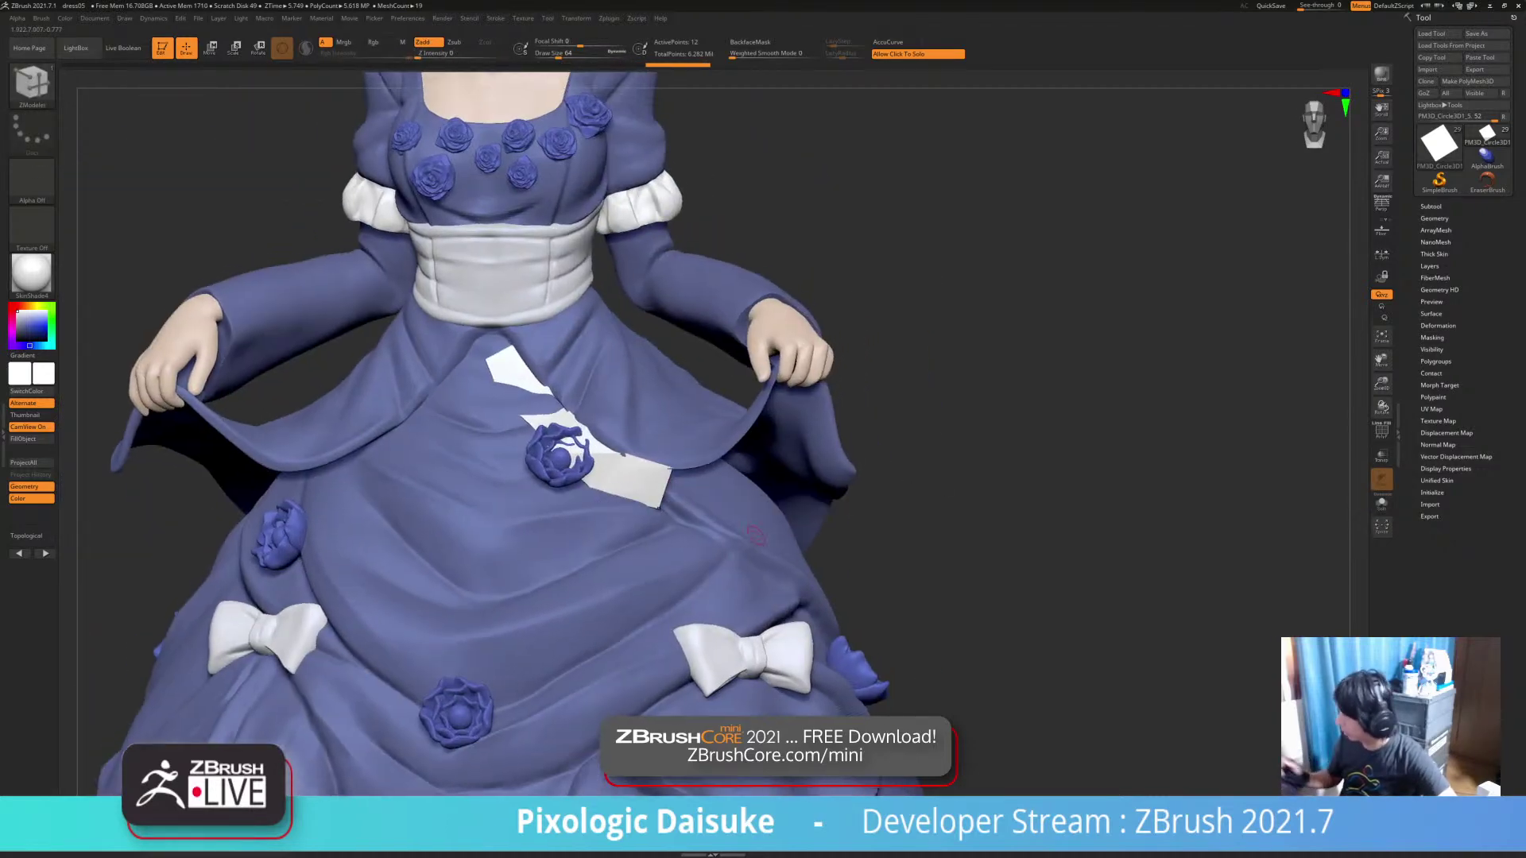
# Turn on Dynamic Subdiv for the strip and enable MicroPoly in its geometry settings
pyautogui.click(1434, 219)
pyautogui.moveTo(993, 413); pyautogui.dragTo(1028, 445)
pyautogui.click(1440, 324)
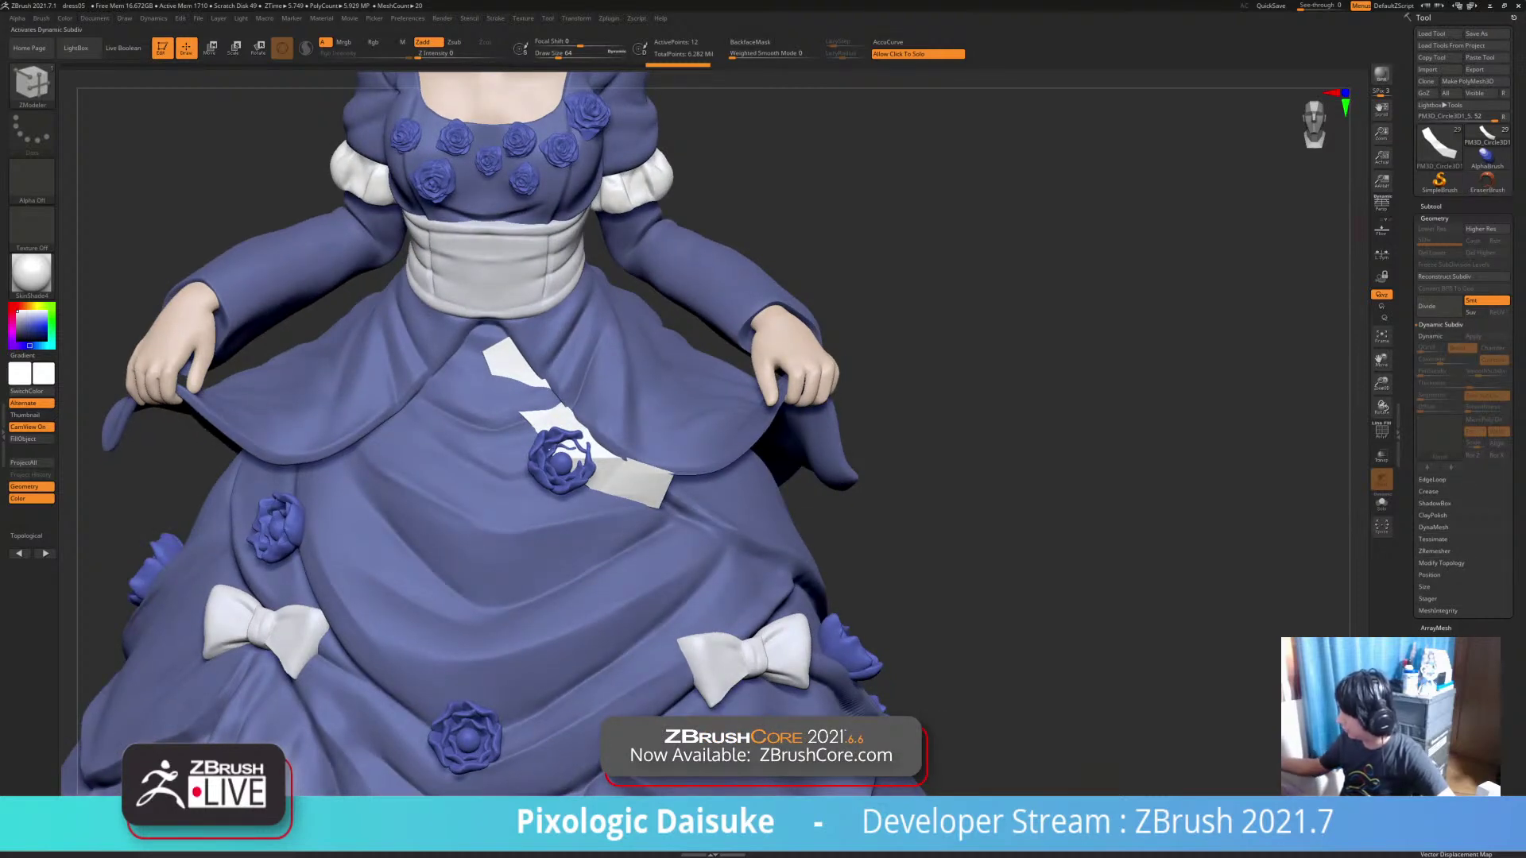
pyautogui.click(1438, 336)
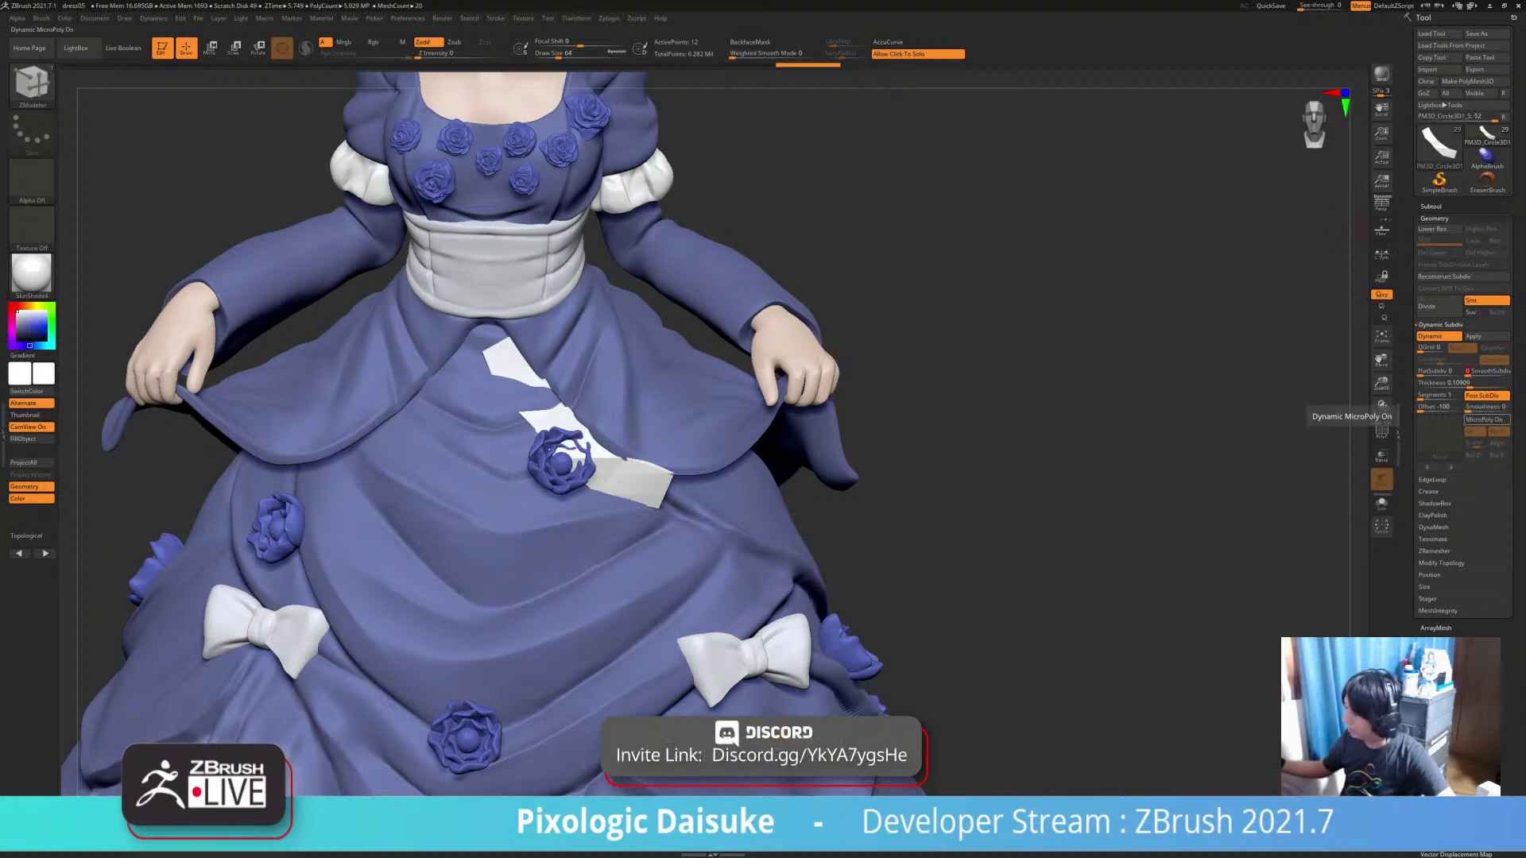
pyautogui.press('ctrl')
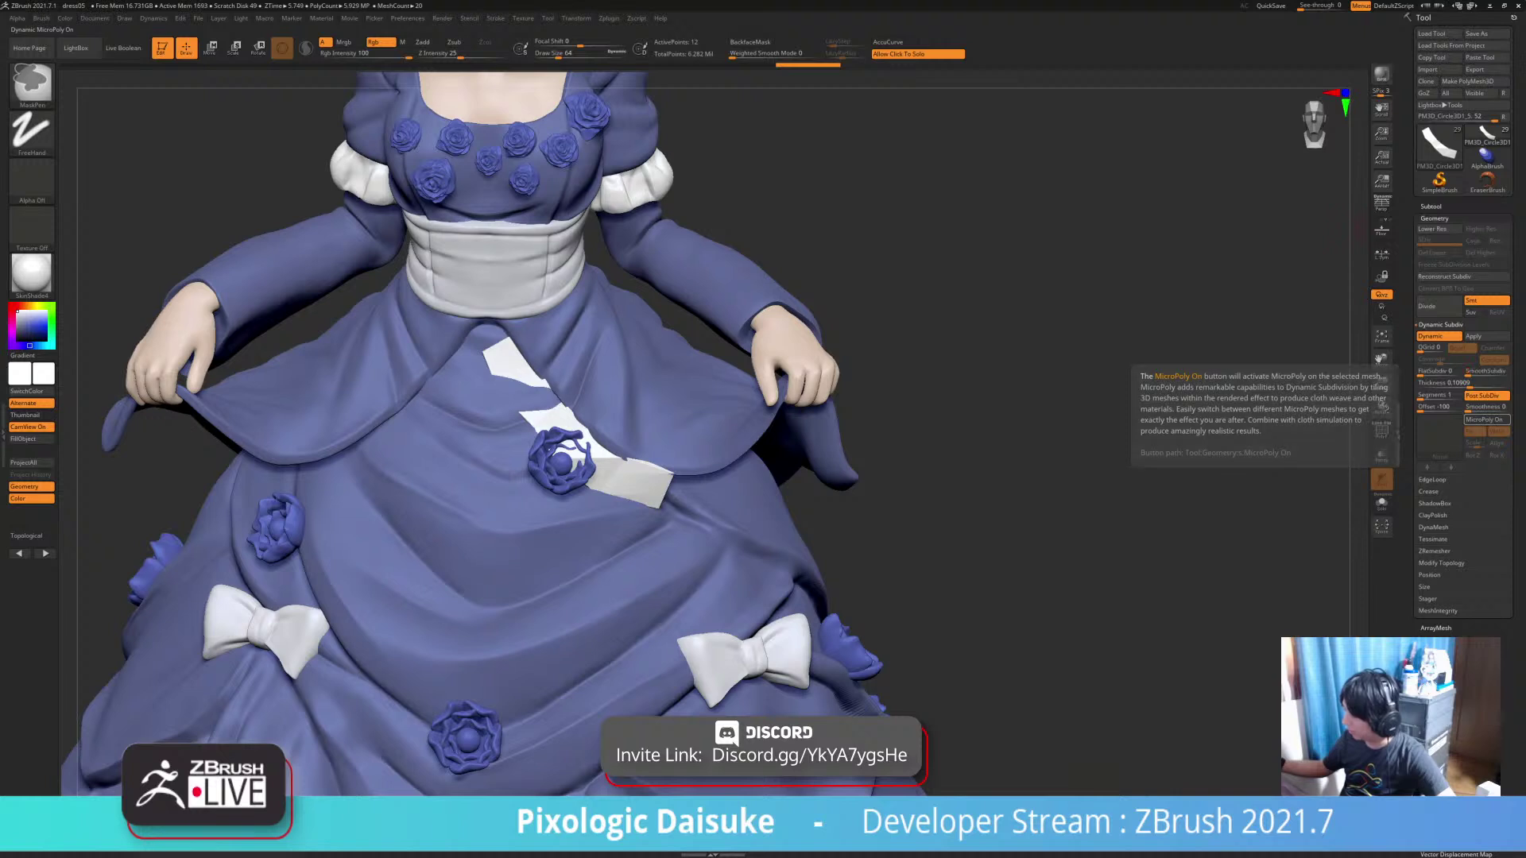
pyautogui.click(1485, 419)
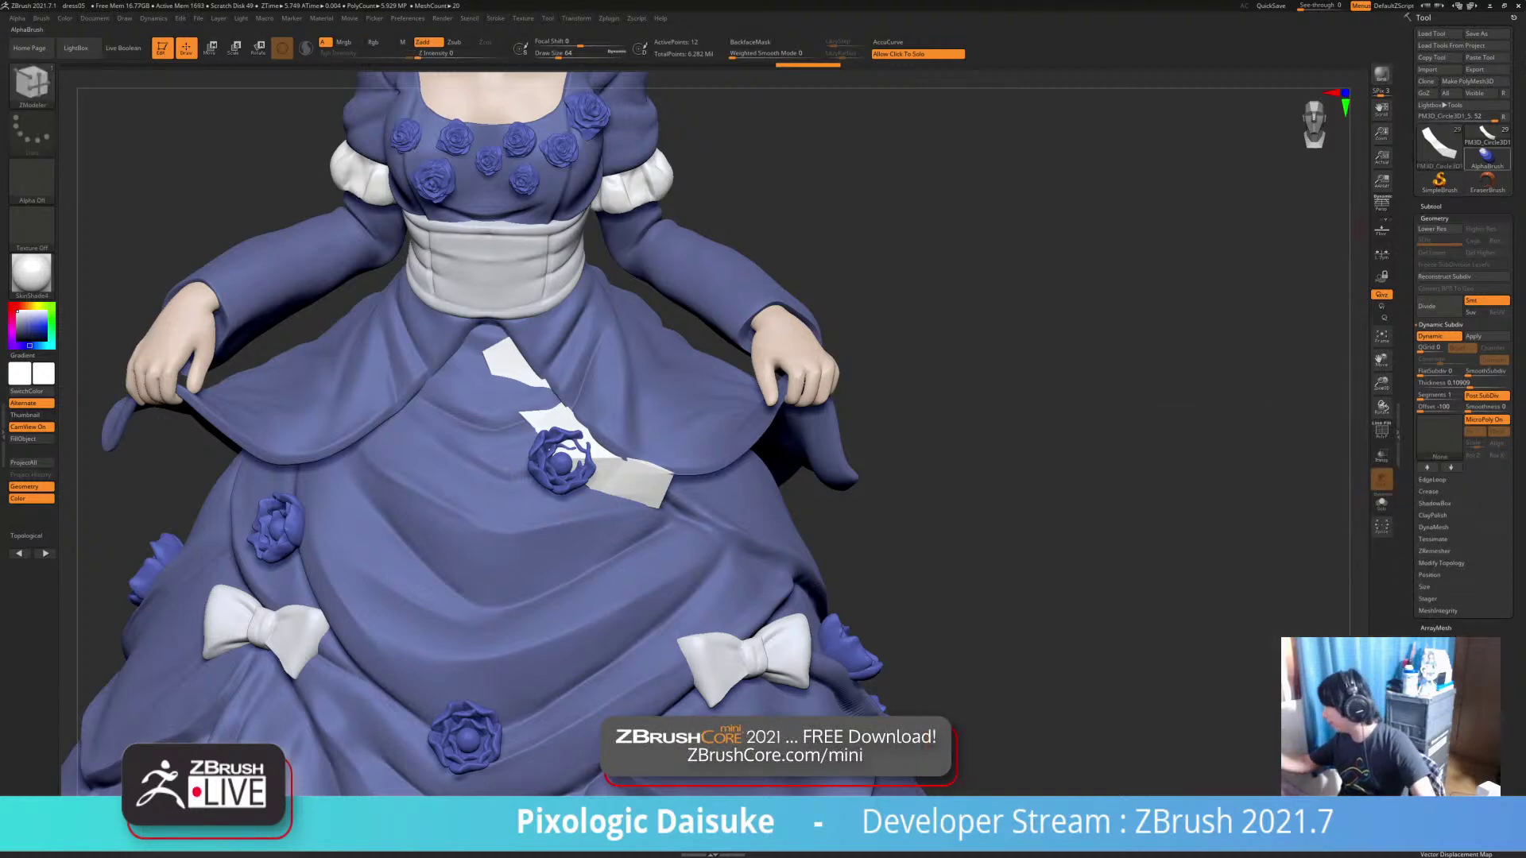
# Switch to the Plane3D tool, place a plane on the empty canvas facing front, and show its polyframe
pyautogui.click(1487, 135)
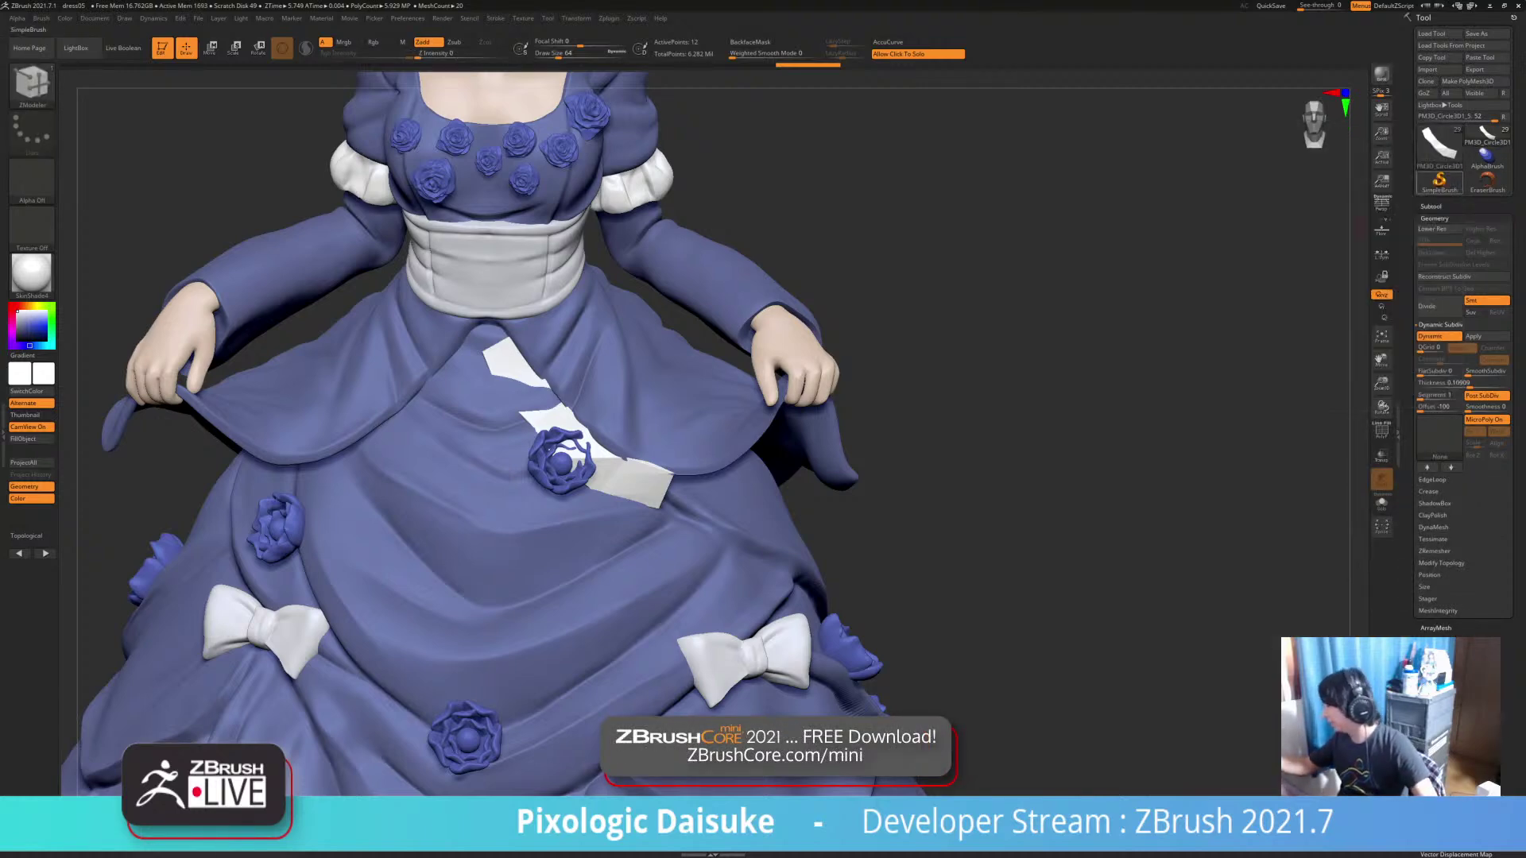
pyautogui.click(1487, 136)
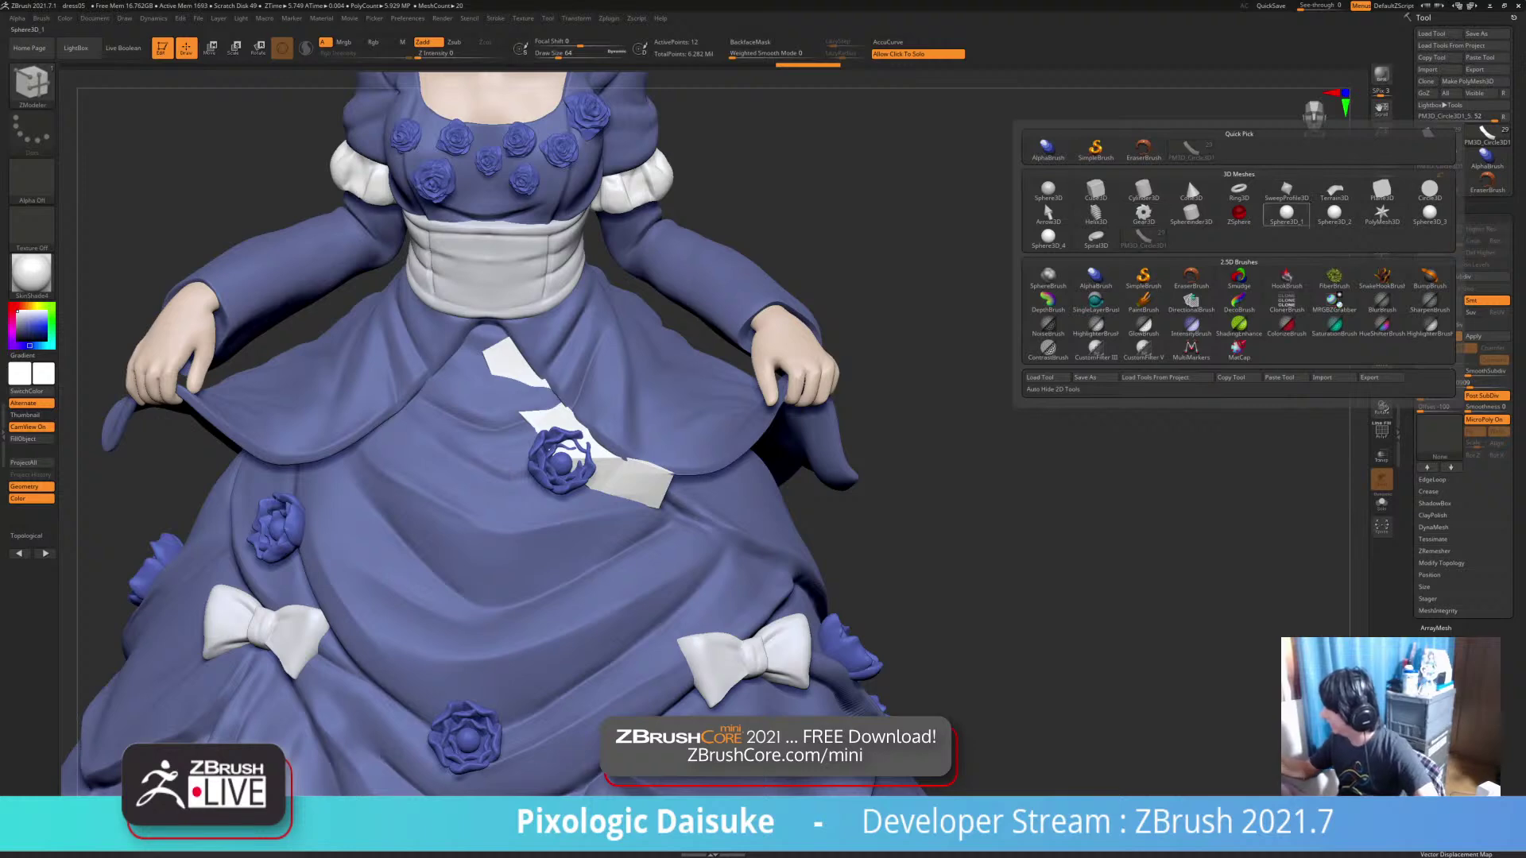
pyautogui.click(1382, 189)
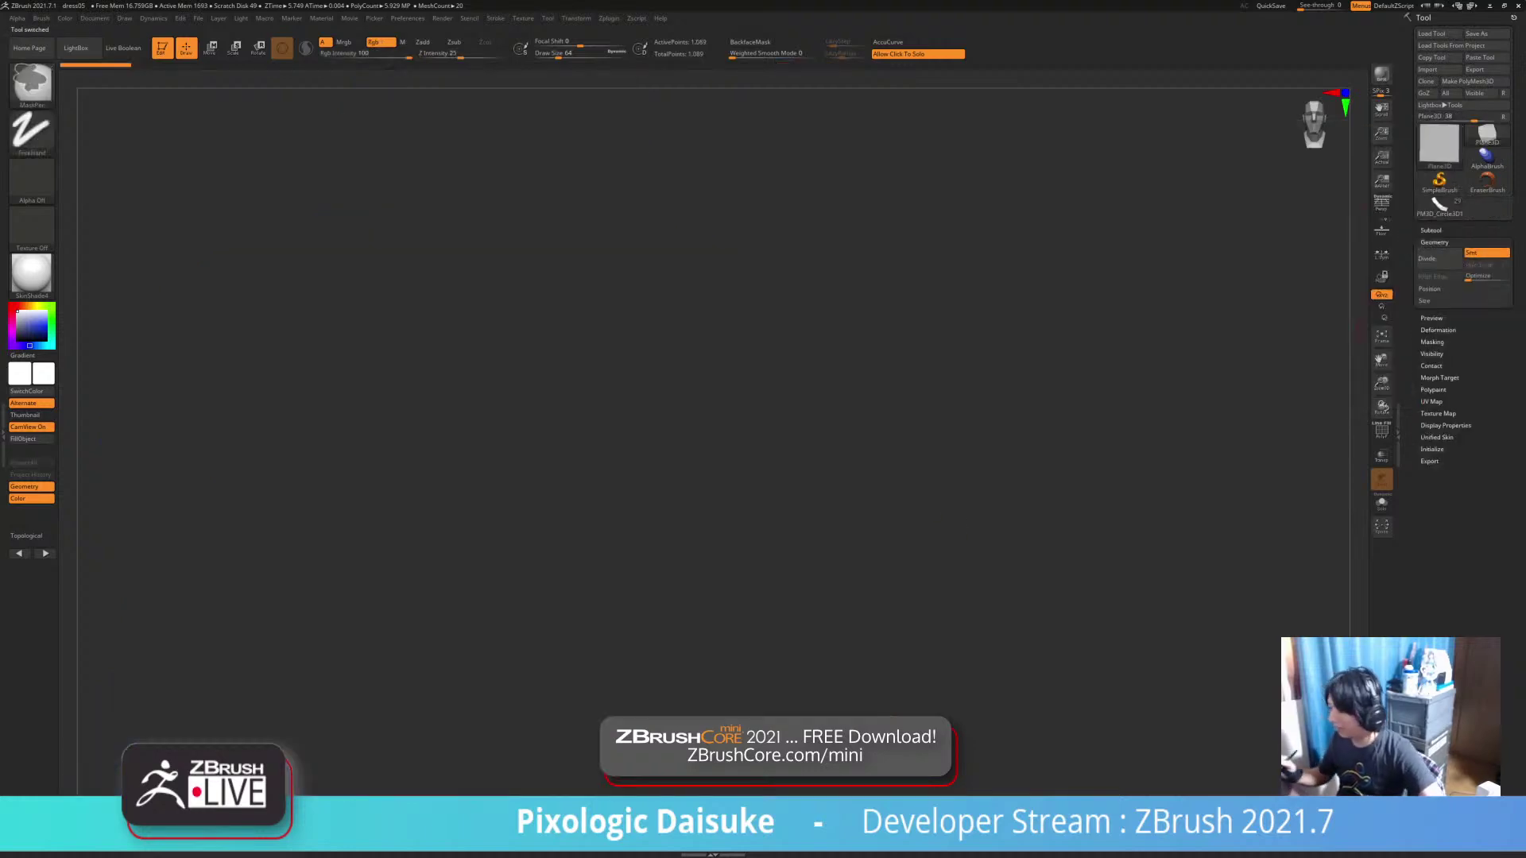
pyautogui.keyDown('alt'); pyautogui.moveTo(1176, 476); pyautogui.dragTo(1192, 374); pyautogui.keyUp('alt')
pyautogui.keyDown('shift'); pyautogui.moveTo(1144, 445); pyautogui.dragTo(854, 475); pyautogui.keyUp('shift')
pyautogui.hotkey('shift', 'f')
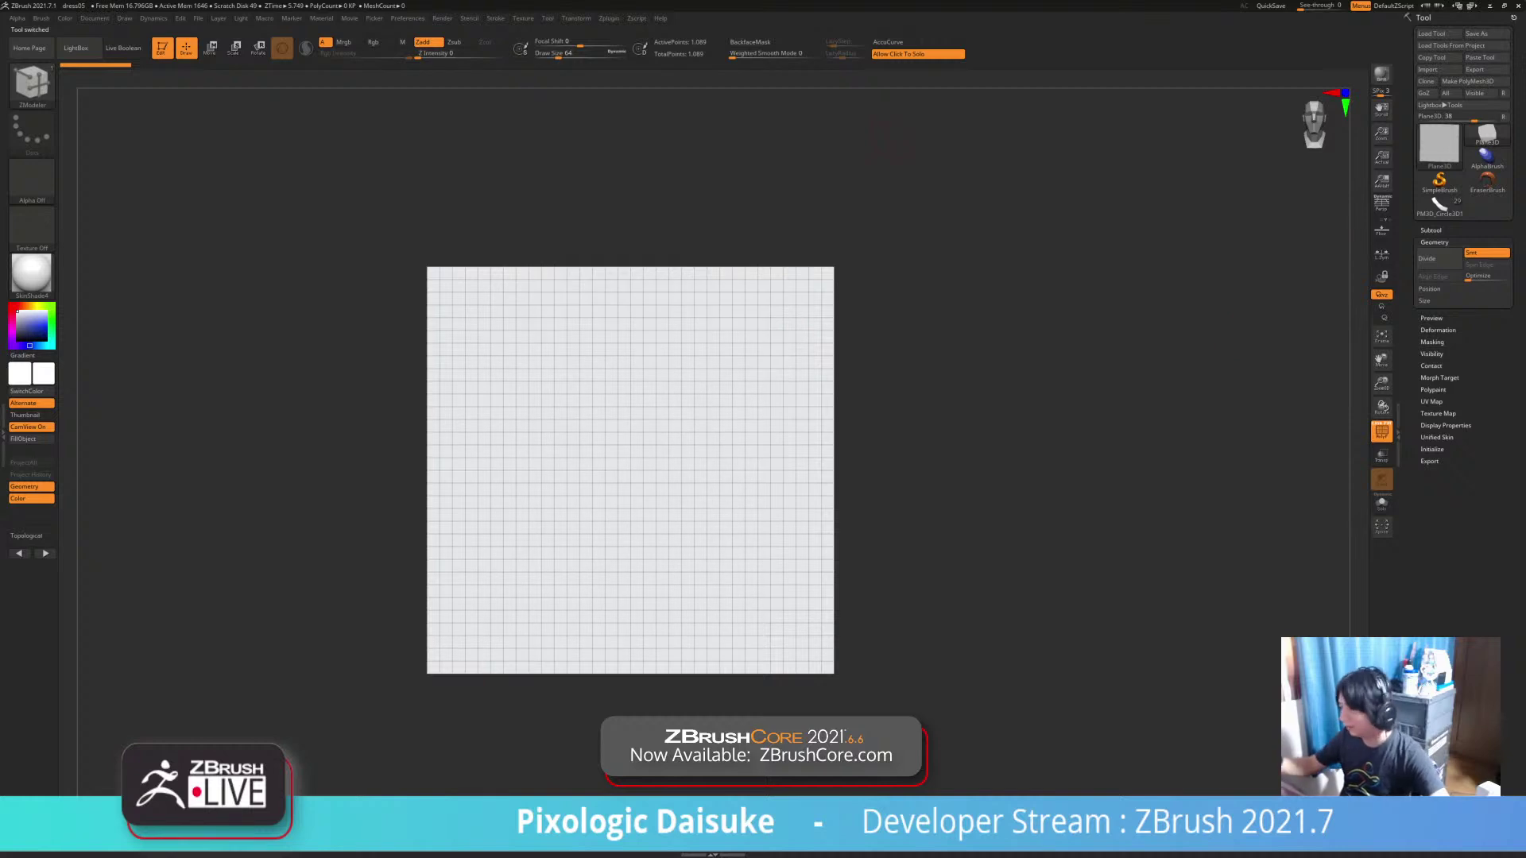
# Convert the plane to a PolyMesh3D and replace it with a PolyPlane of four vertical segments and a single row
pyautogui.click(1474, 81)
pyautogui.press('w')
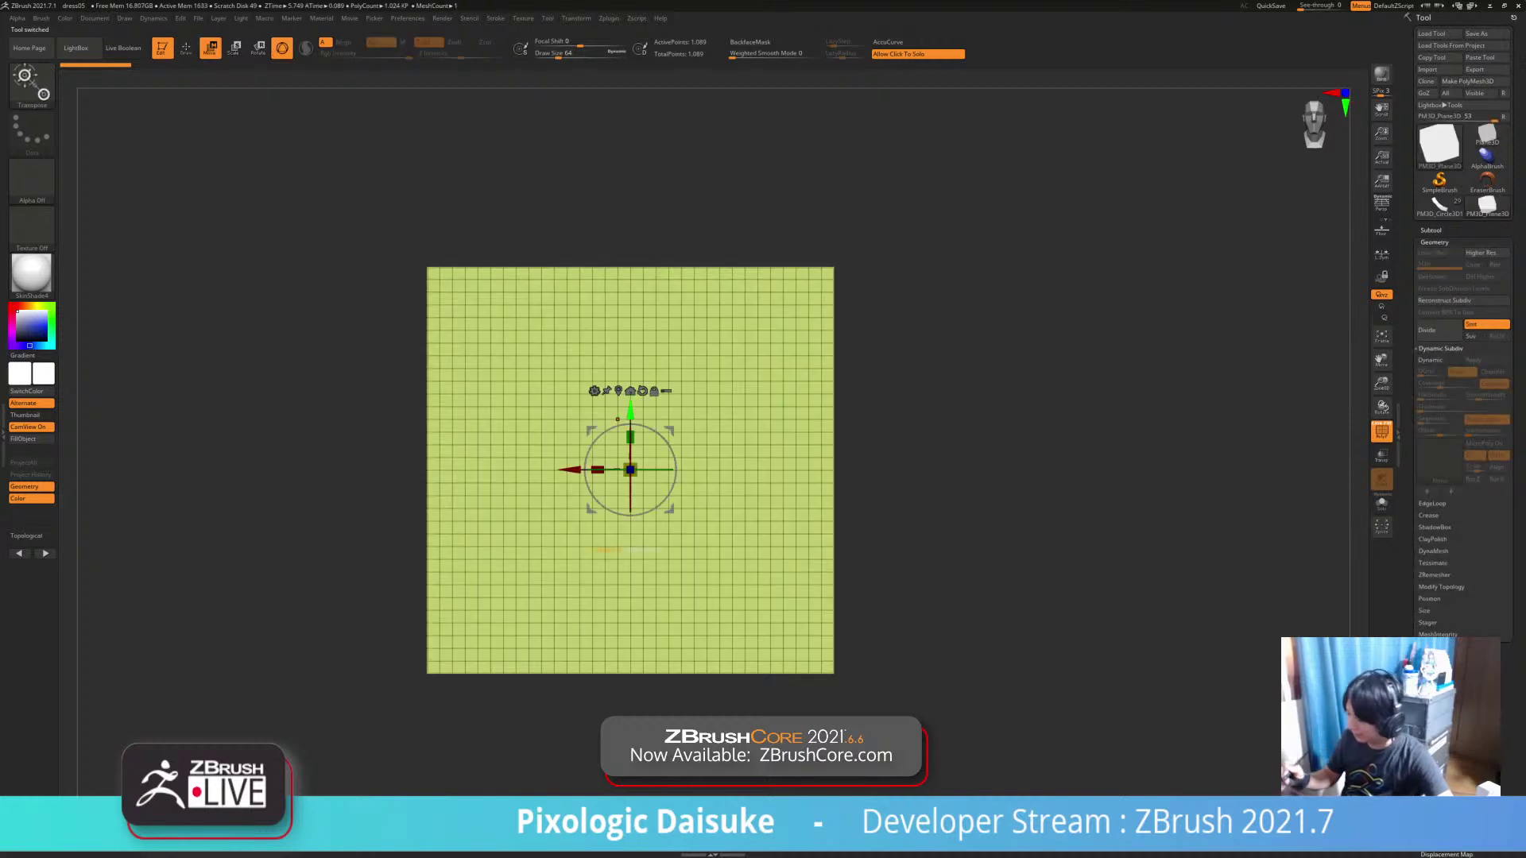
pyautogui.click(594, 391)
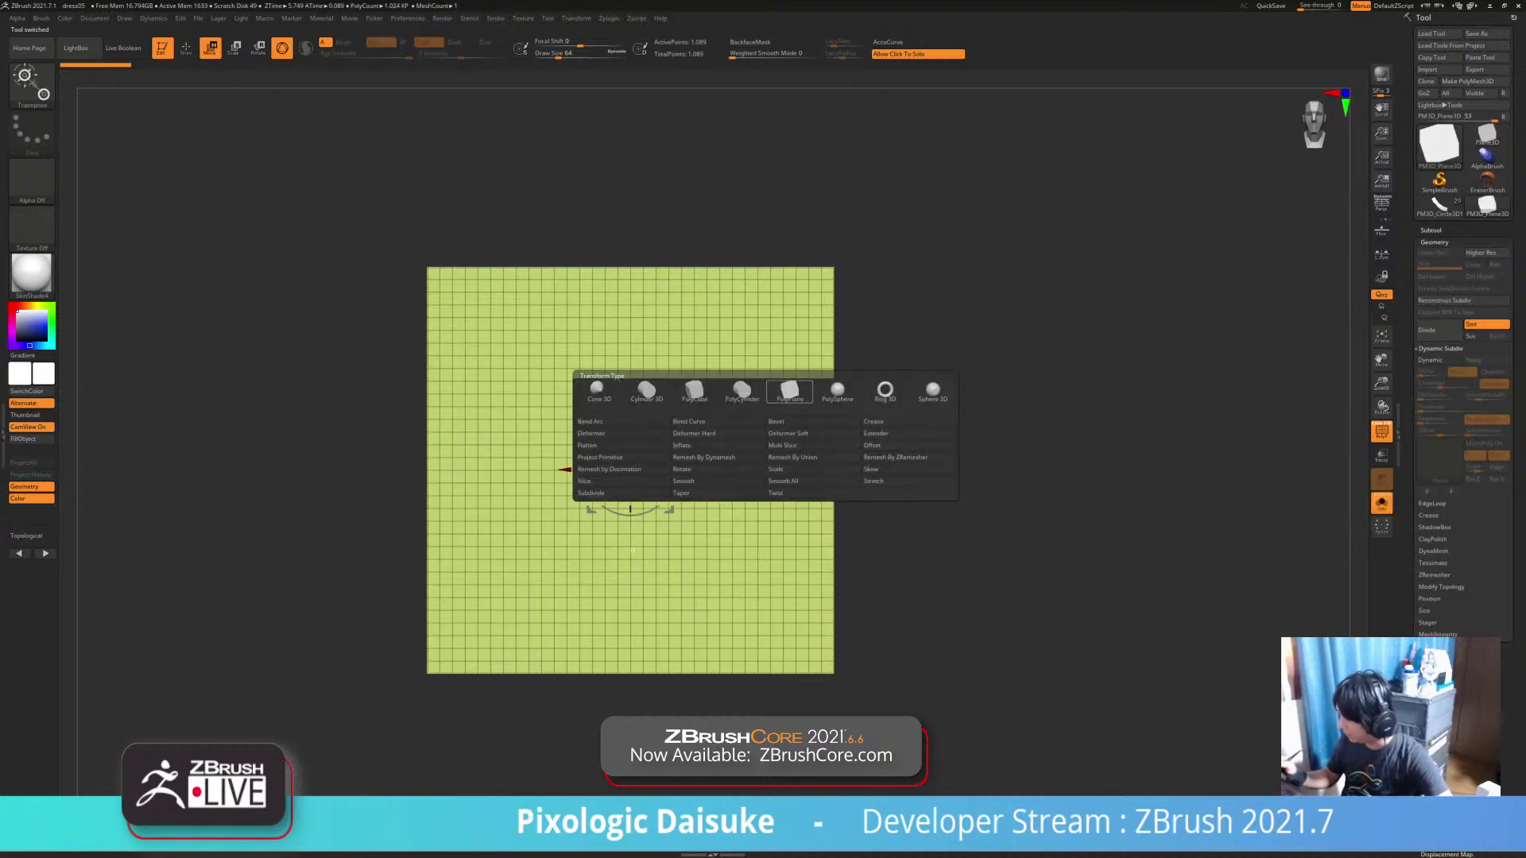
pyautogui.click(789, 391)
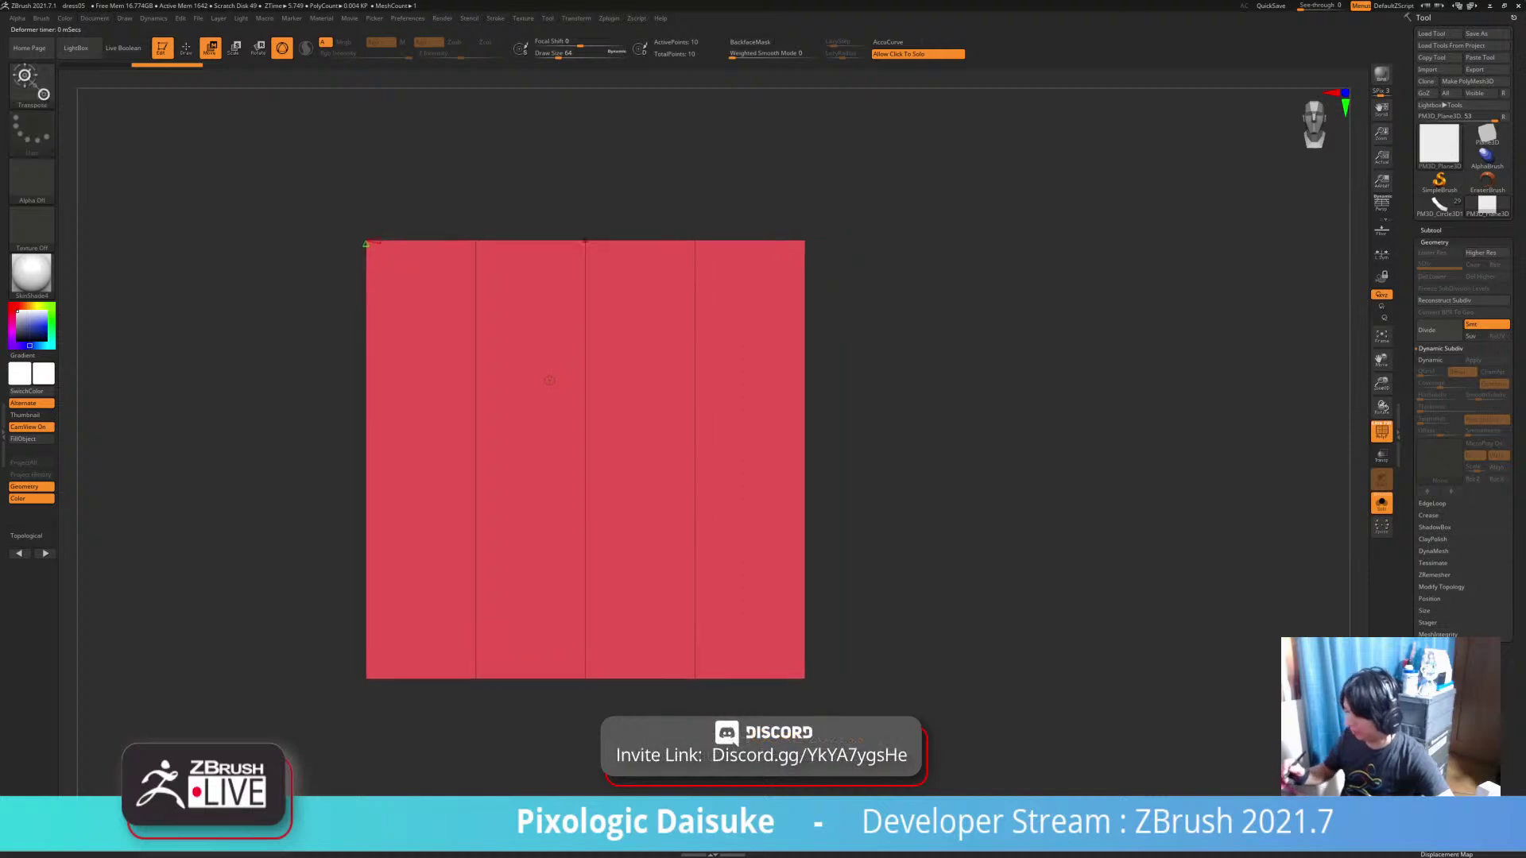
pyautogui.click(549, 379)
pyautogui.click(554, 380)
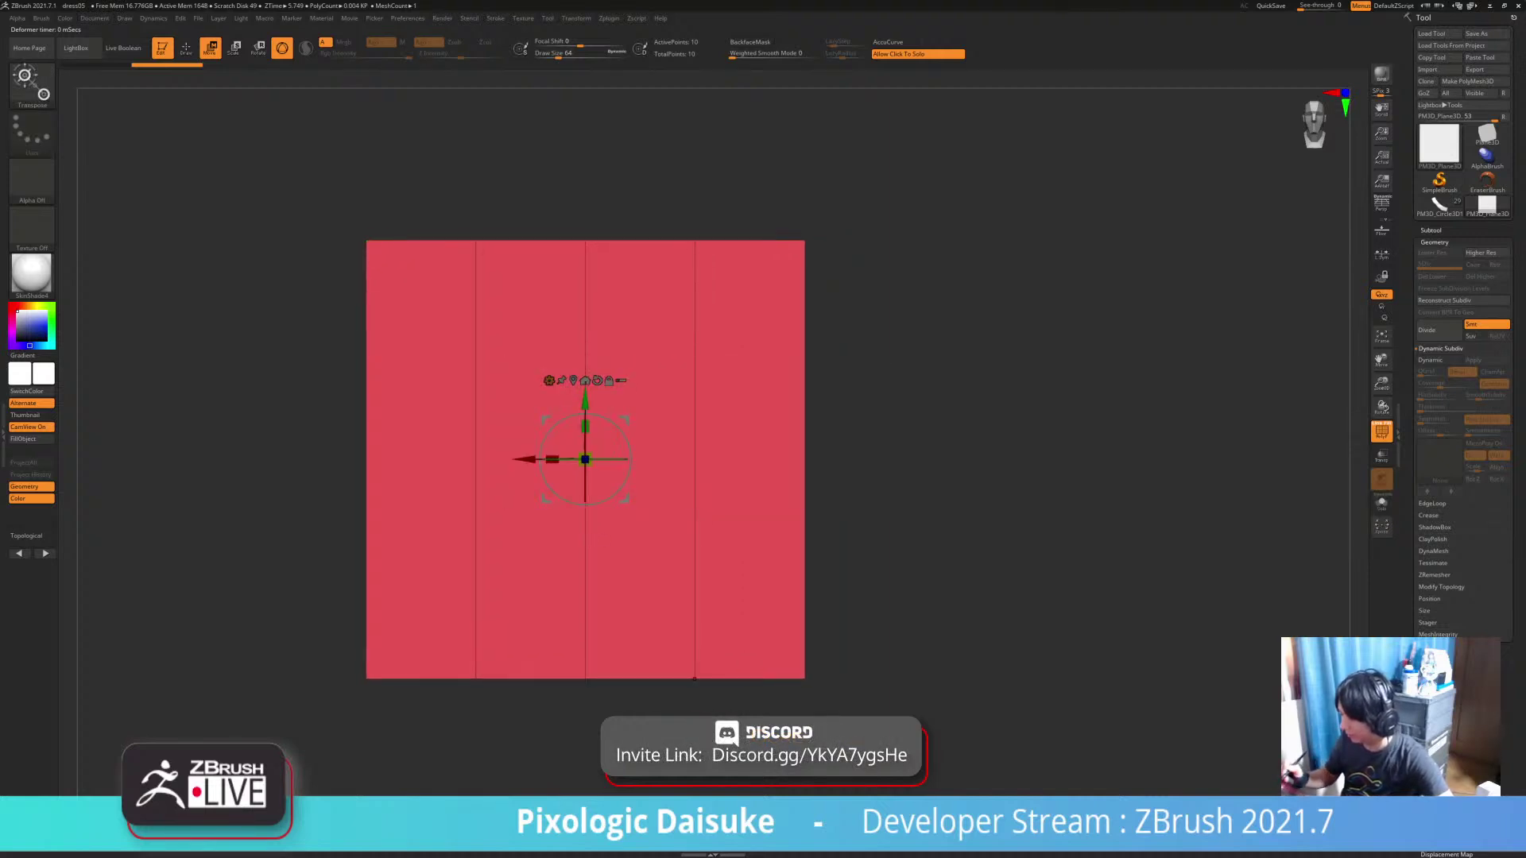
# Mask the plane's upper edge, raise the lower edge to a little over a third of the height, and clear the mask
pyautogui.moveTo(898, 509); pyautogui.dragTo(914, 524)
pyautogui.moveTo(867, 720)
pyautogui.keyDown('ctrl'); pyautogui.mouseDown()
pyautogui.moveTo(362, 553)
pyautogui.moveTo(365, 247)
pyautogui.mouseUp(); pyautogui.keyUp('ctrl')
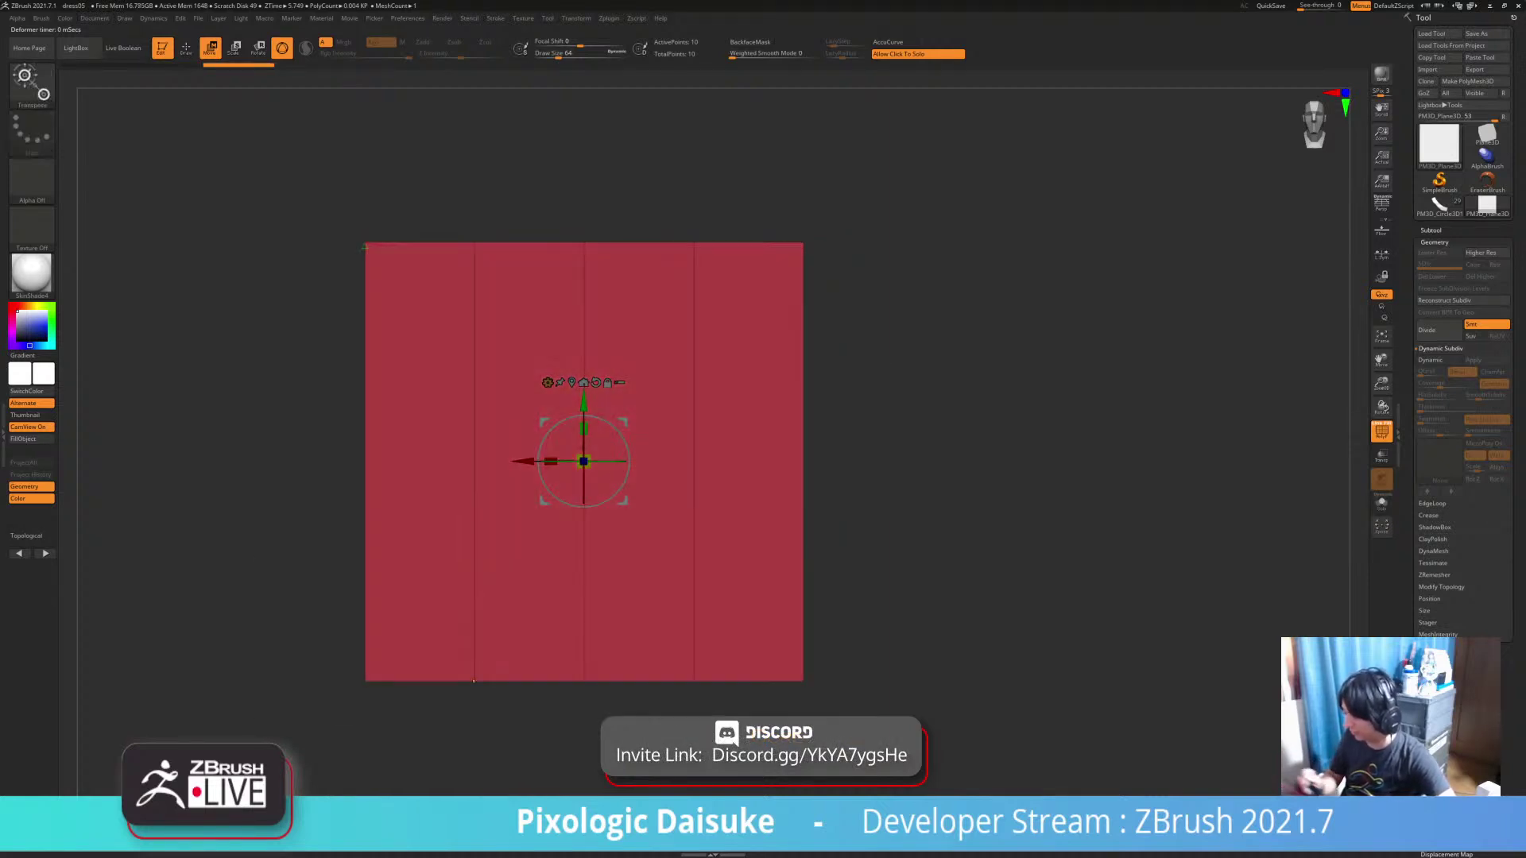
pyautogui.moveTo(583, 399); pyautogui.dragTo(583, 129)
pyautogui.keyDown('ctrl'); pyautogui.moveTo(826, 493); pyautogui.dragTo(850, 517); pyautogui.keyUp('ctrl')
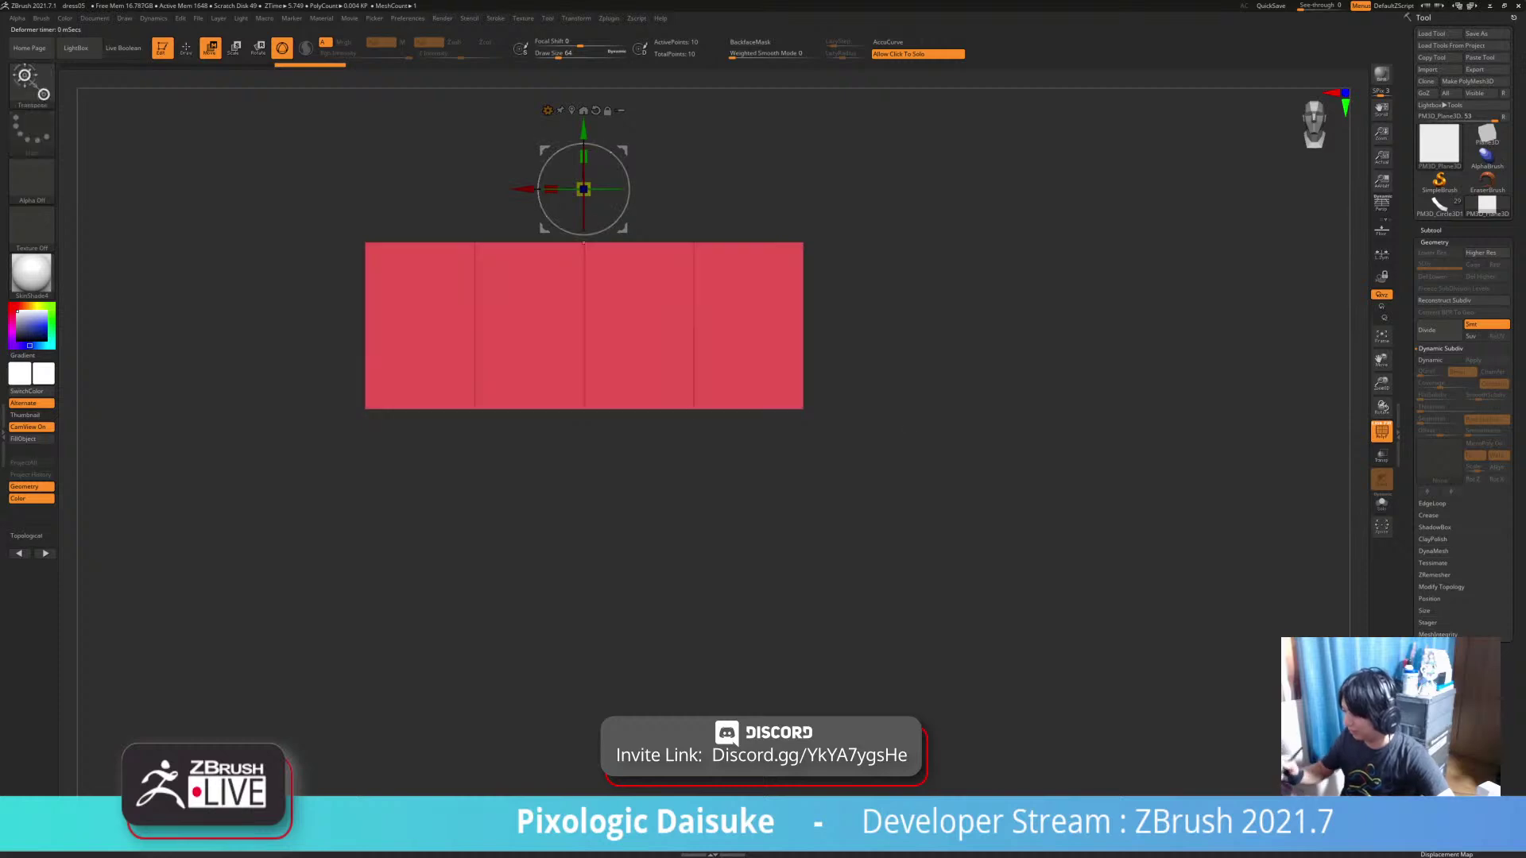
# Mask parts of the plane in turn and move the unmasked points in depth to bend it into a pleat
pyautogui.moveTo(713, 449)
pyautogui.keyDown('ctrl'); pyautogui.mouseDown()
pyautogui.moveTo(420, 192)
pyautogui.moveTo(729, 475)
pyautogui.mouseUp(); pyautogui.keyUp('ctrl')
pyautogui.keyDown('alt'); pyautogui.moveTo(858, 509); pyautogui.dragTo(846, 606); pyautogui.keyUp('alt')
pyautogui.moveTo(846, 606); pyautogui.dragTo(880, 619)
pyautogui.keyDown('ctrl'); pyautogui.moveTo(710, 601); pyautogui.dragTo(414, 475); pyautogui.keyUp('ctrl')
pyautogui.moveTo(843, 573); pyautogui.dragTo(890, 556)
pyautogui.moveTo(584, 280); pyautogui.dragTo(631, 231)
pyautogui.moveTo(858, 541); pyautogui.dragTo(827, 508)
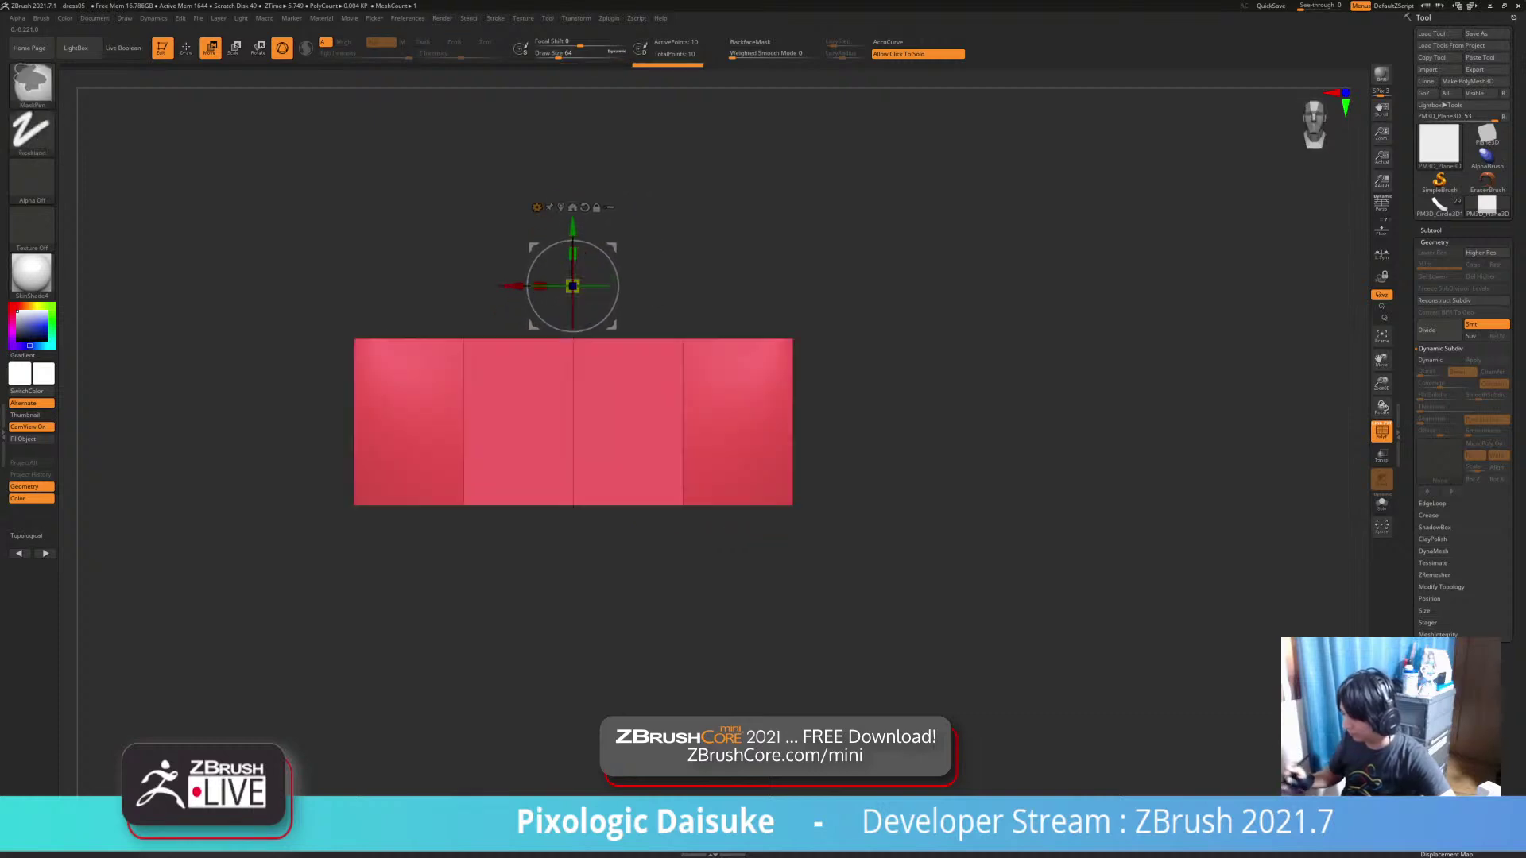
pyautogui.keyDown('ctrl'); pyautogui.moveTo(612, 635); pyautogui.dragTo(547, 473); pyautogui.keyUp('ctrl')
pyautogui.moveTo(858, 509)
pyautogui.mouseDown()
pyautogui.moveTo(860, 592)
pyautogui.moveTo(795, 509)
pyautogui.mouseUp()
pyautogui.keyDown('ctrl'); pyautogui.moveTo(760, 605); pyautogui.dragTo(783, 632); pyautogui.keyUp('ctrl')
pyautogui.moveTo(818, 604); pyautogui.dragTo(830, 647)
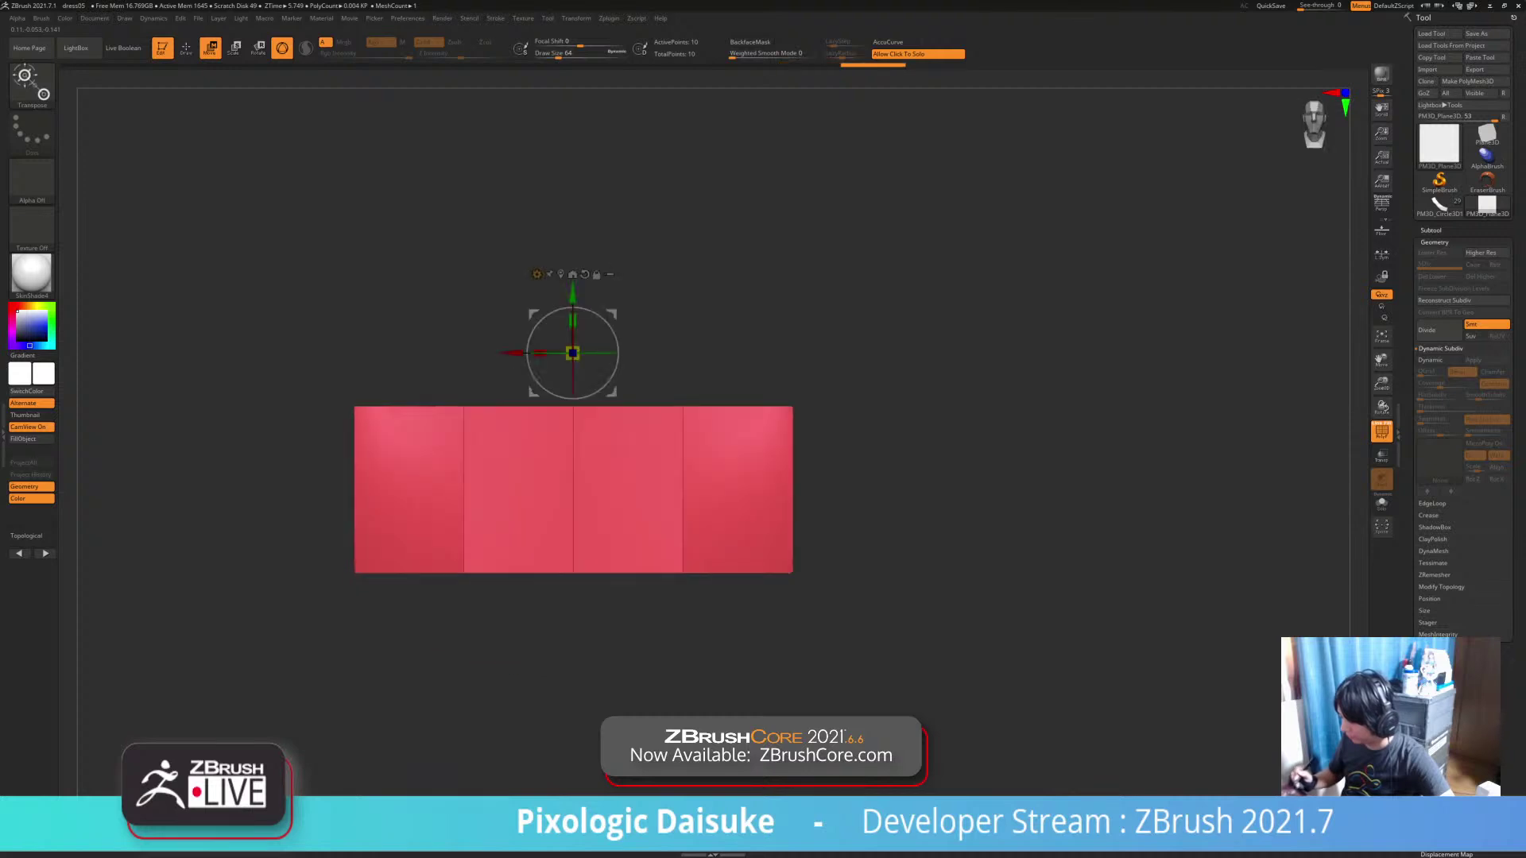
# Scale the pleat's inner upper points closer together, then mask the middle and scale the outer edges inward along X
pyautogui.keyDown('ctrl'); pyautogui.moveTo(398, 329); pyautogui.dragTo(691, 429); pyautogui.keyUp('ctrl')
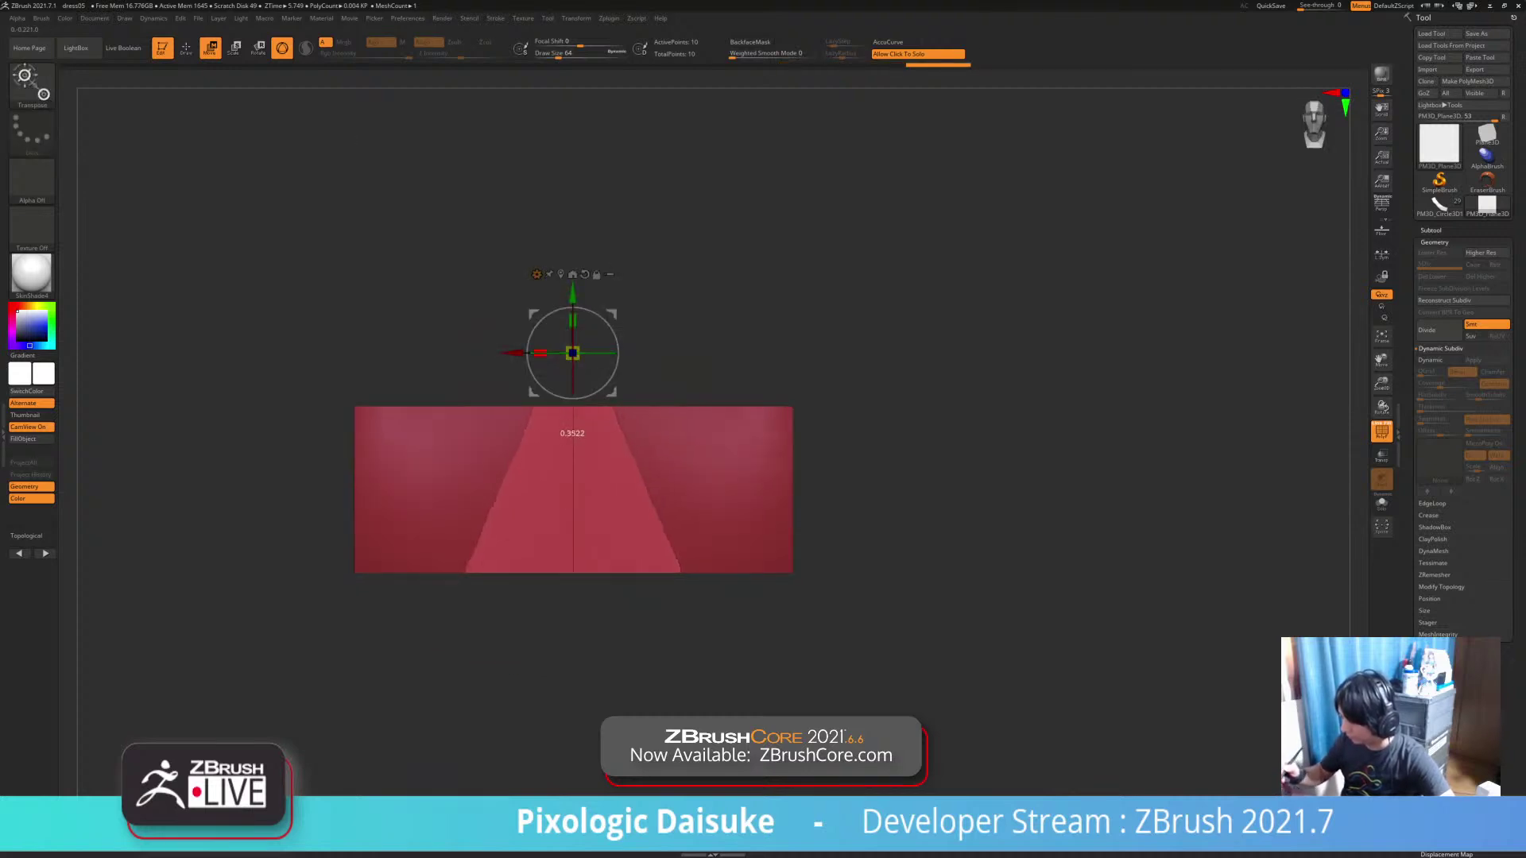
pyautogui.keyDown('ctrl'); pyautogui.moveTo(875, 468); pyautogui.dragTo(890, 518); pyautogui.keyUp('ctrl')
pyautogui.keyDown('ctrl'); pyautogui.keyDown('alt'); pyautogui.moveTo(872, 691); pyautogui.dragTo(745, 300); pyautogui.keyUp('alt'); pyautogui.keyUp('ctrl')
pyautogui.keyDown('ctrl'); pyautogui.keyDown('alt'); pyautogui.moveTo(300, 308); pyautogui.dragTo(415, 608); pyautogui.keyUp('alt'); pyautogui.keyUp('ctrl')
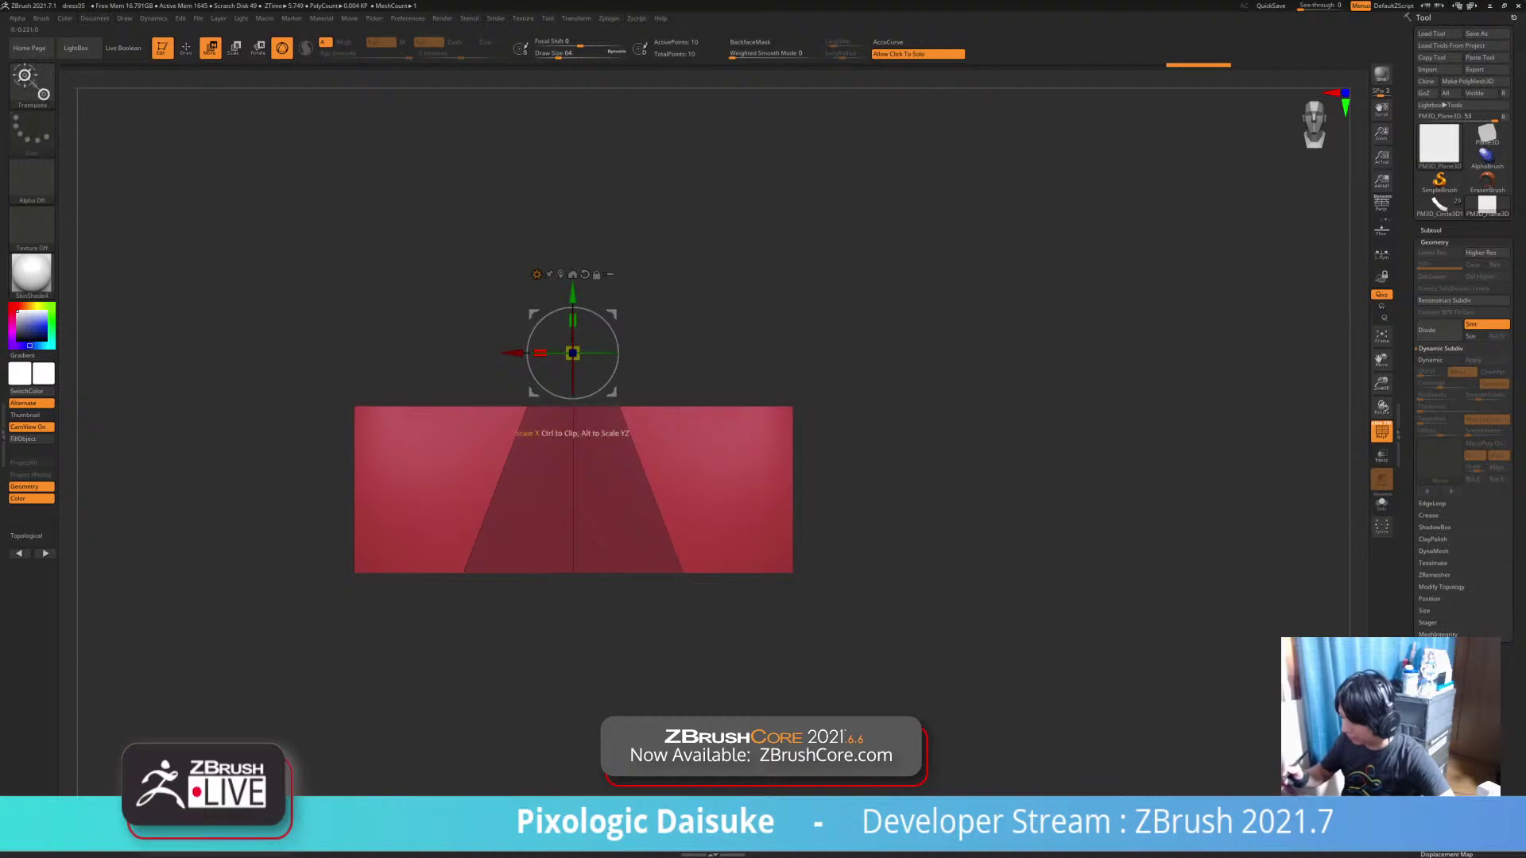
pyautogui.moveTo(540, 353); pyautogui.dragTo(549, 353)
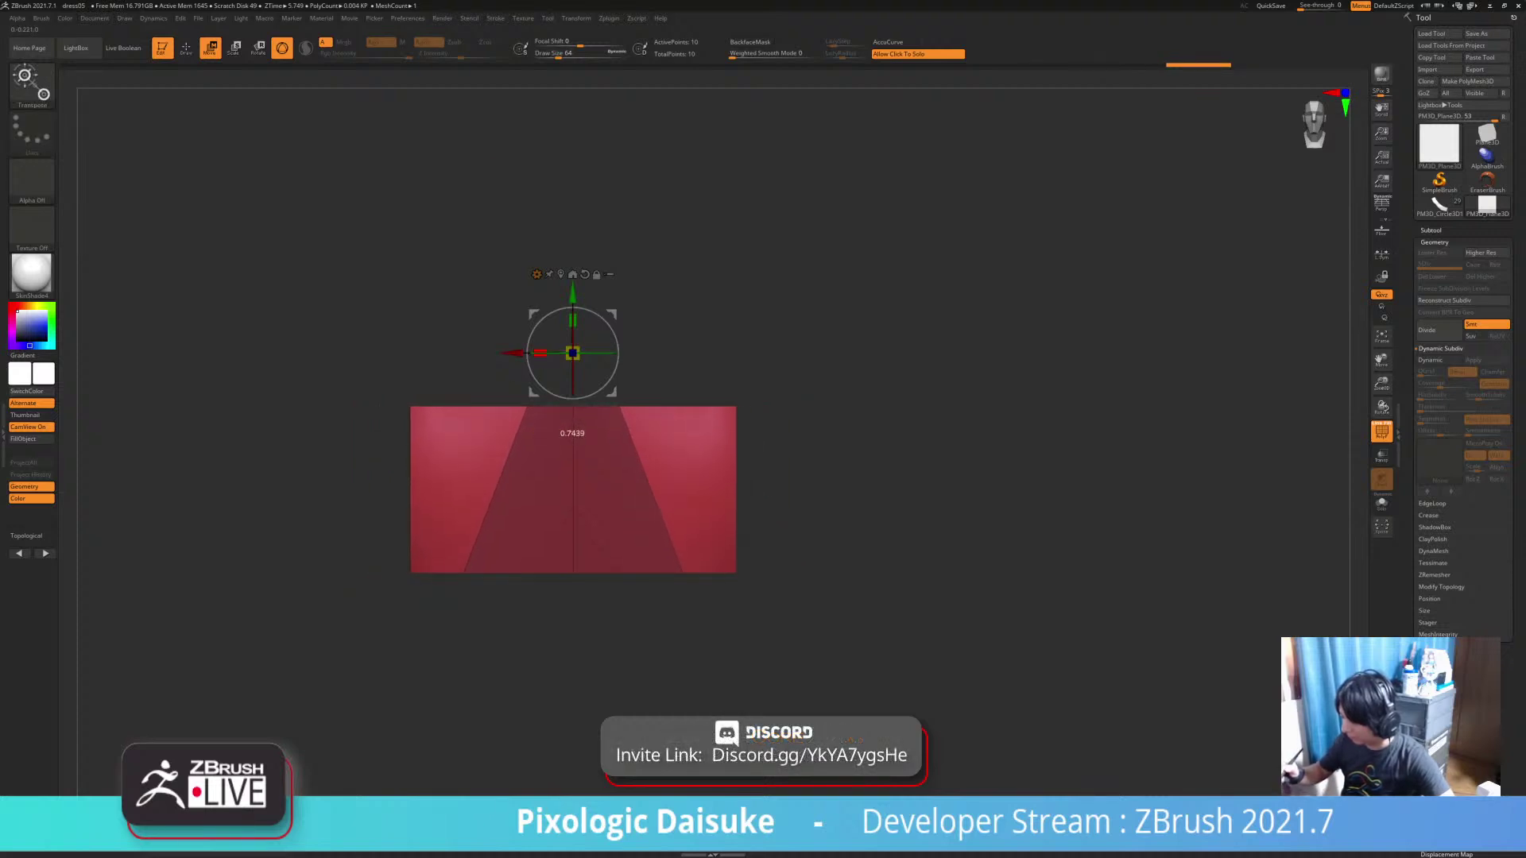
pyautogui.moveTo(803, 445)
pyautogui.mouseDown()
pyautogui.moveTo(809, 604)
pyautogui.moveTo(817, 572)
pyautogui.moveTo(882, 588)
pyautogui.moveTo(811, 445)
pyautogui.moveTo(822, 358)
pyautogui.moveTo(818, 533)
pyautogui.moveTo(811, 492)
pyautogui.mouseUp()
# Mask further areas of the pleat, shift the unmasked points slightly in depth along Z, and clear the mask
pyautogui.moveTo(799, 558)
pyautogui.keyDown('ctrl'); pyautogui.mouseDown()
pyautogui.moveTo(803, 593)
pyautogui.moveTo(674, 443)
pyautogui.mouseUp(); pyautogui.keyUp('ctrl')
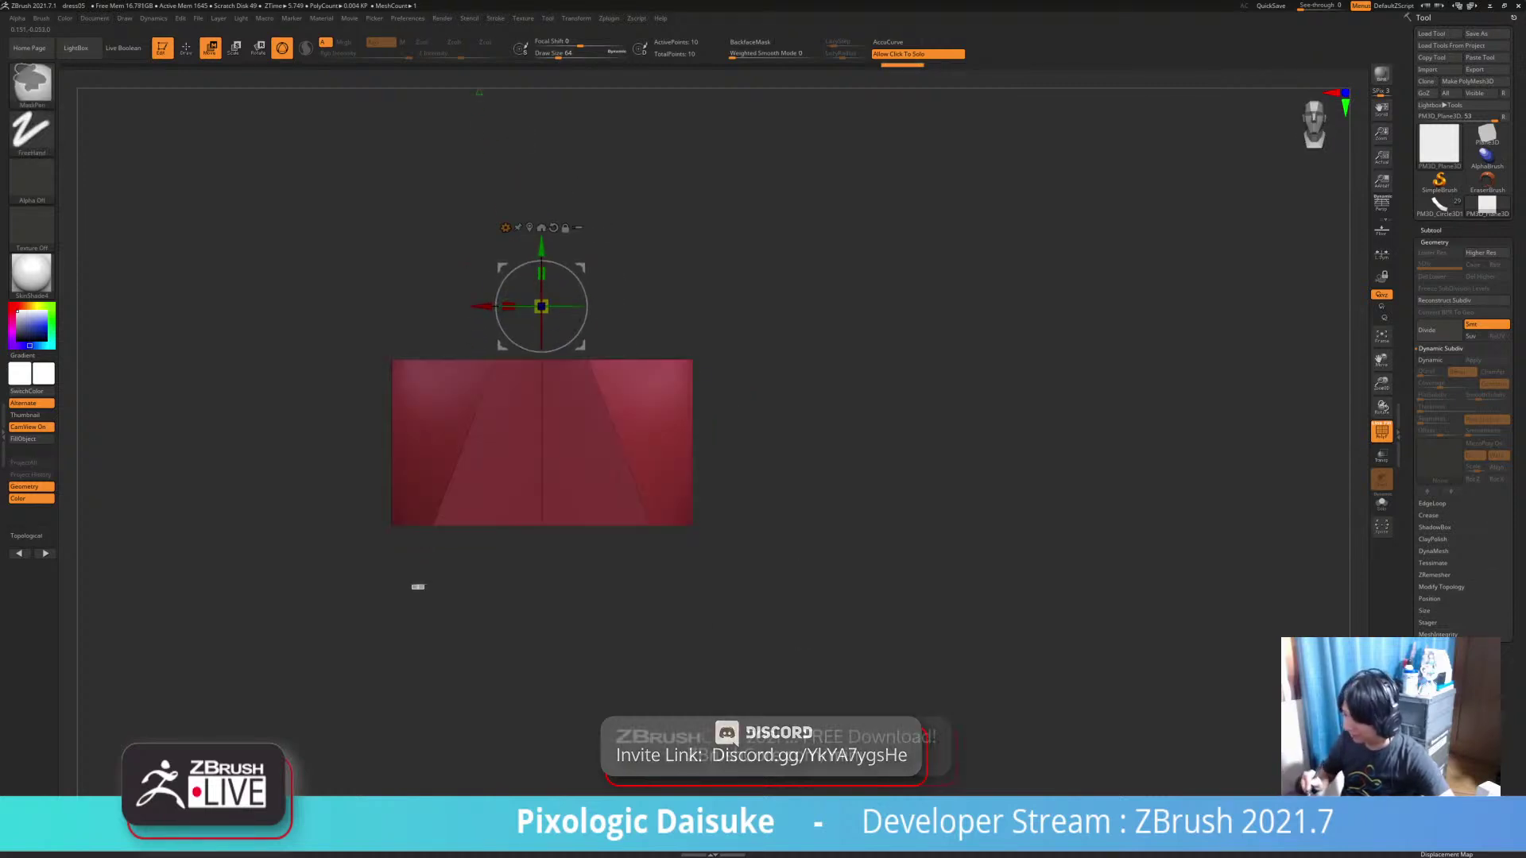
pyautogui.keyDown('ctrl'); pyautogui.moveTo(427, 592); pyautogui.dragTo(372, 480); pyautogui.keyUp('ctrl')
pyautogui.moveTo(357, 564); pyautogui.dragTo(366, 453)
pyautogui.keyDown('shift'); pyautogui.moveTo(716, 381); pyautogui.dragTo(842, 477); pyautogui.keyUp('shift')
pyautogui.moveTo(762, 389); pyautogui.dragTo(735, 384)
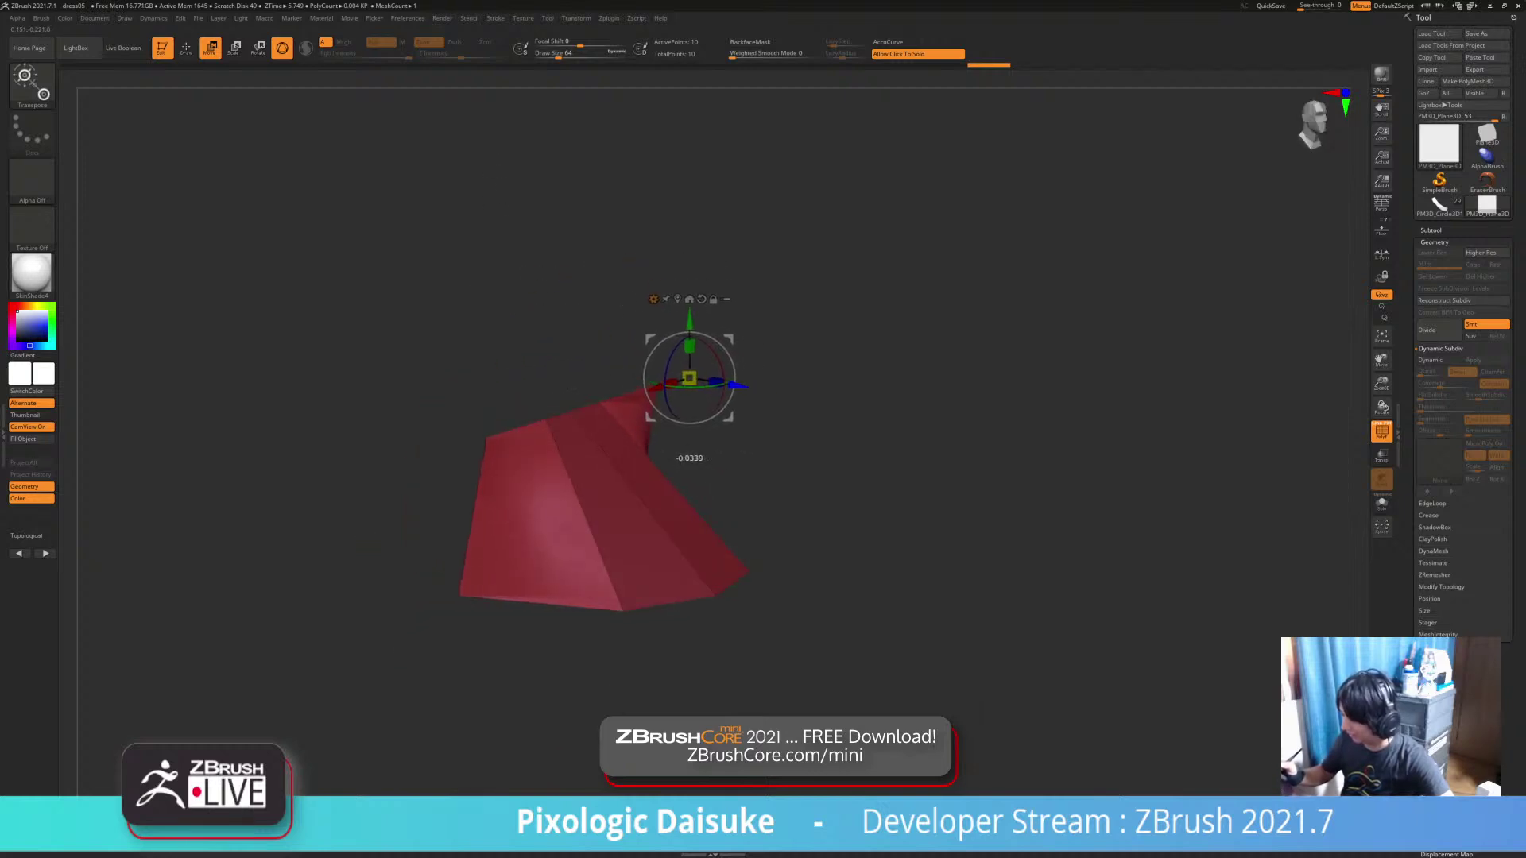
pyautogui.moveTo(802, 508)
pyautogui.keyDown('ctrl'); pyautogui.mouseDown()
pyautogui.moveTo(834, 541)
pyautogui.moveTo(731, 509)
pyautogui.moveTo(797, 478)
pyautogui.moveTo(855, 537)
pyautogui.mouseUp(); pyautogui.keyUp('ctrl')
pyautogui.keyDown('ctrl'); pyautogui.click(802, 477); pyautogui.keyUp('ctrl')
pyautogui.moveTo(846, 524); pyautogui.dragTo(859, 480)
pyautogui.moveTo(854, 485); pyautogui.dragTo(828, 557)
# Rename the pleat's subtool to "frill"
pyautogui.click(1430, 230)
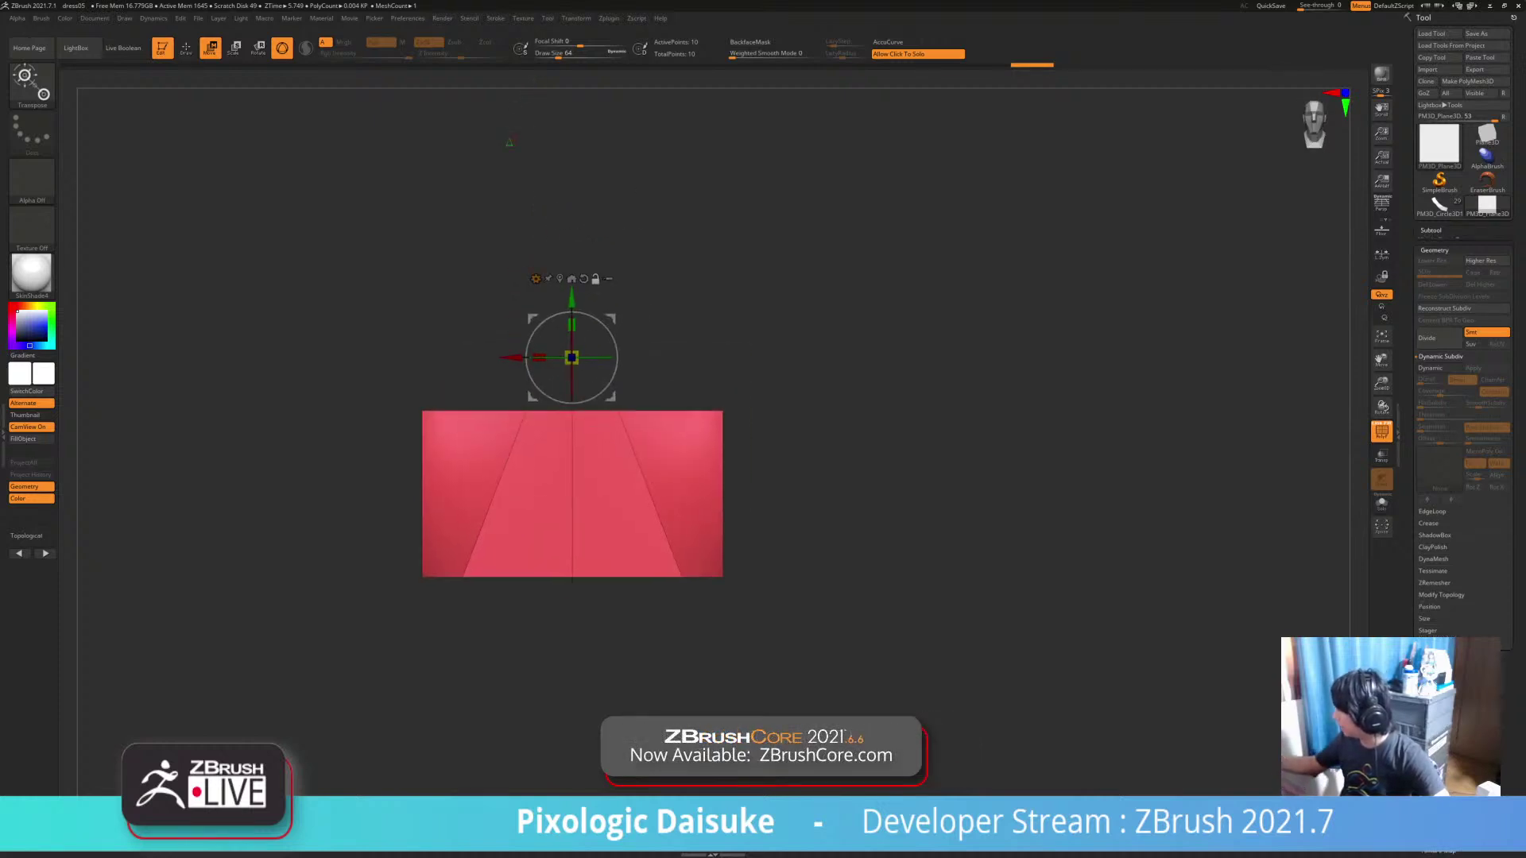
pyautogui.click(1429, 503)
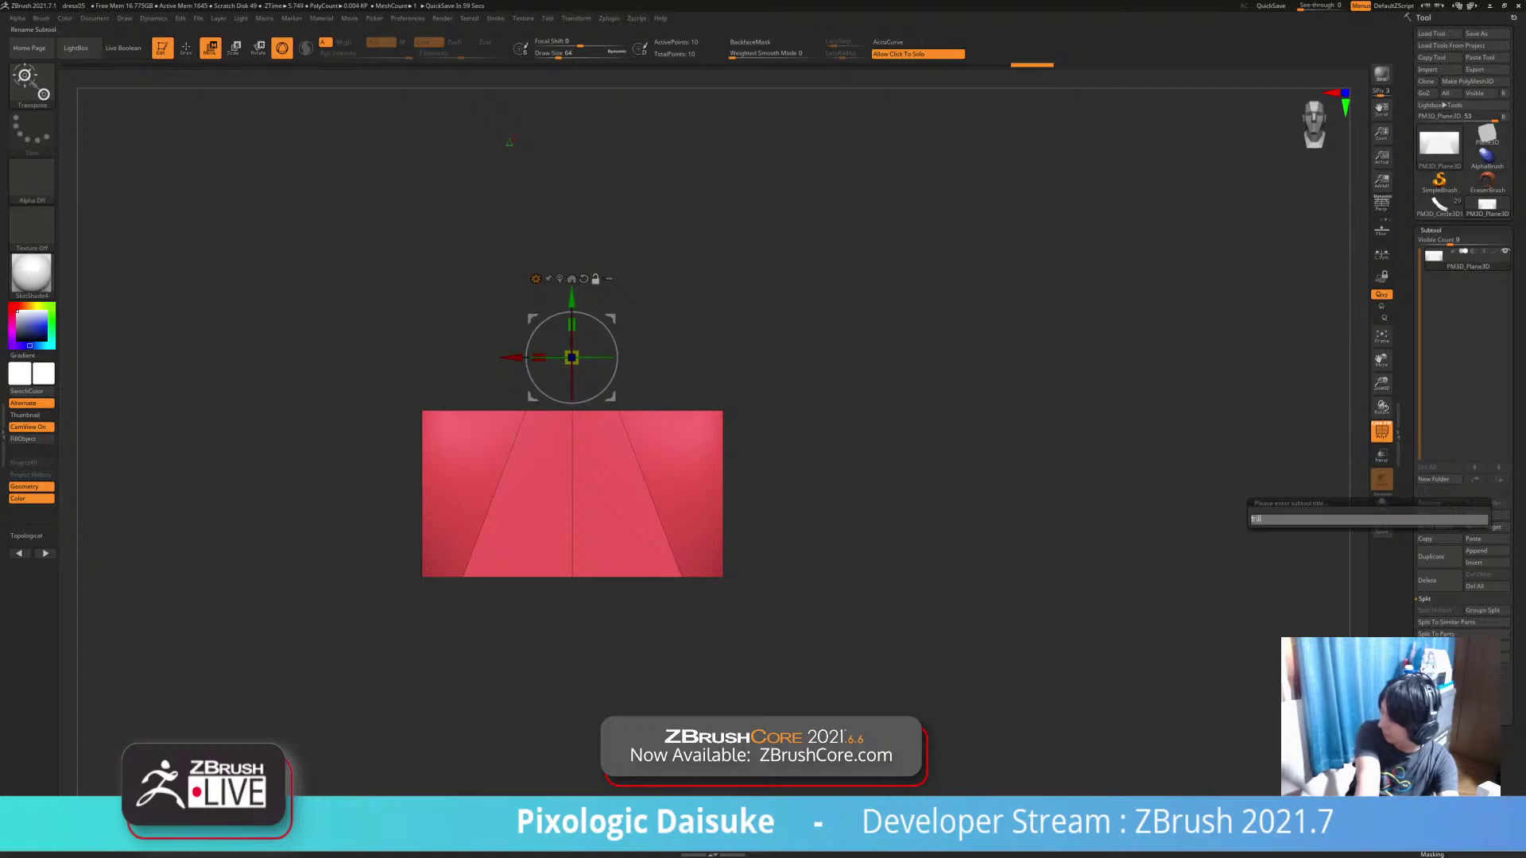
pyautogui.write('frill')
pyautogui.press('Return')
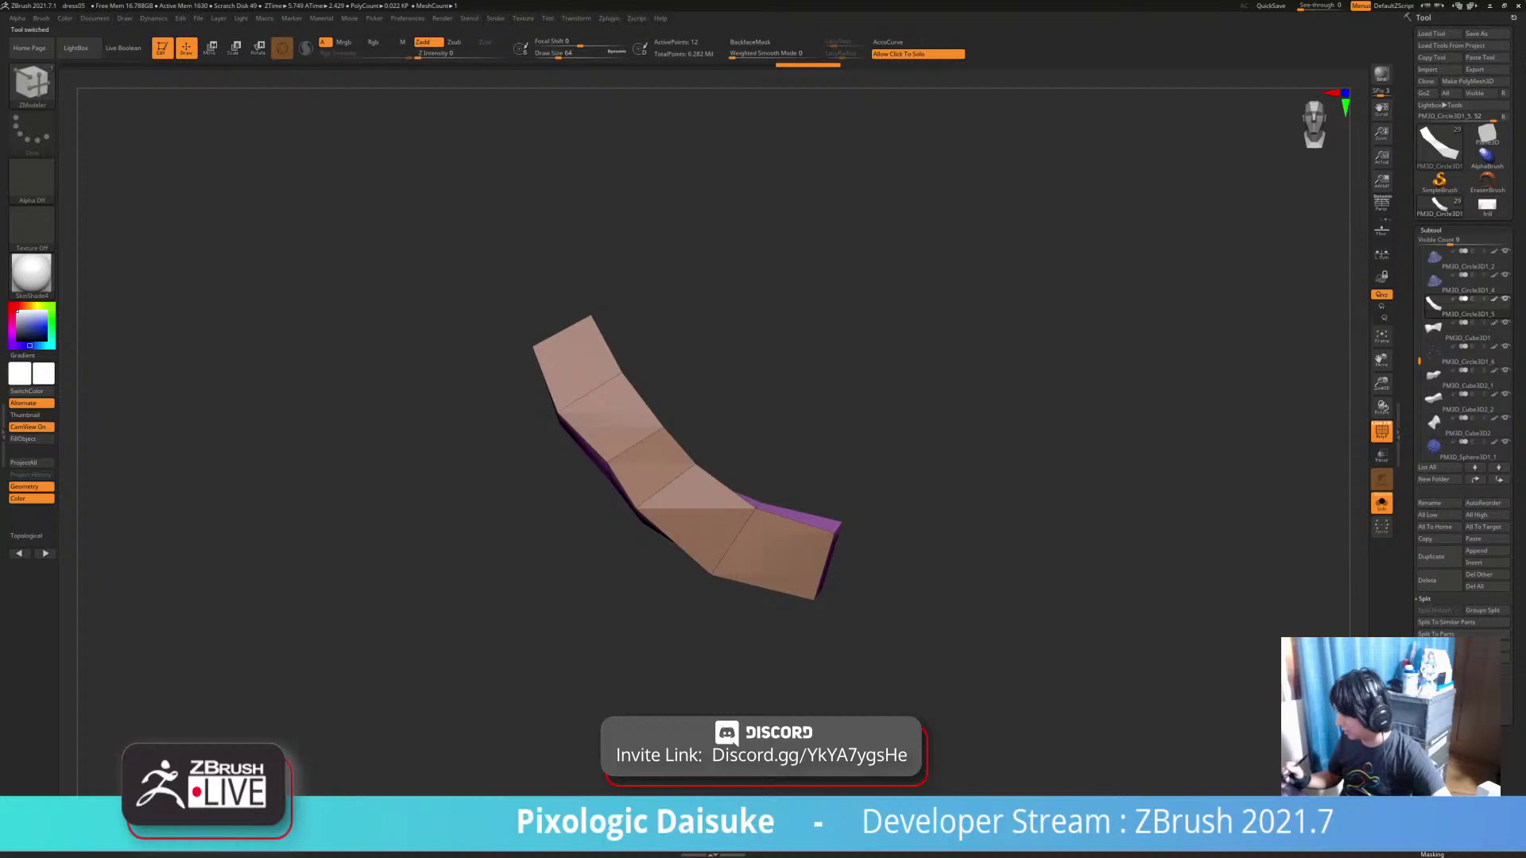
# Return to the strip on the dress tool and set its Dynamic Subdiv thickness to 0
pyautogui.moveTo(1025, 484); pyautogui.dragTo(835, 576)
pyautogui.click(1430, 231)
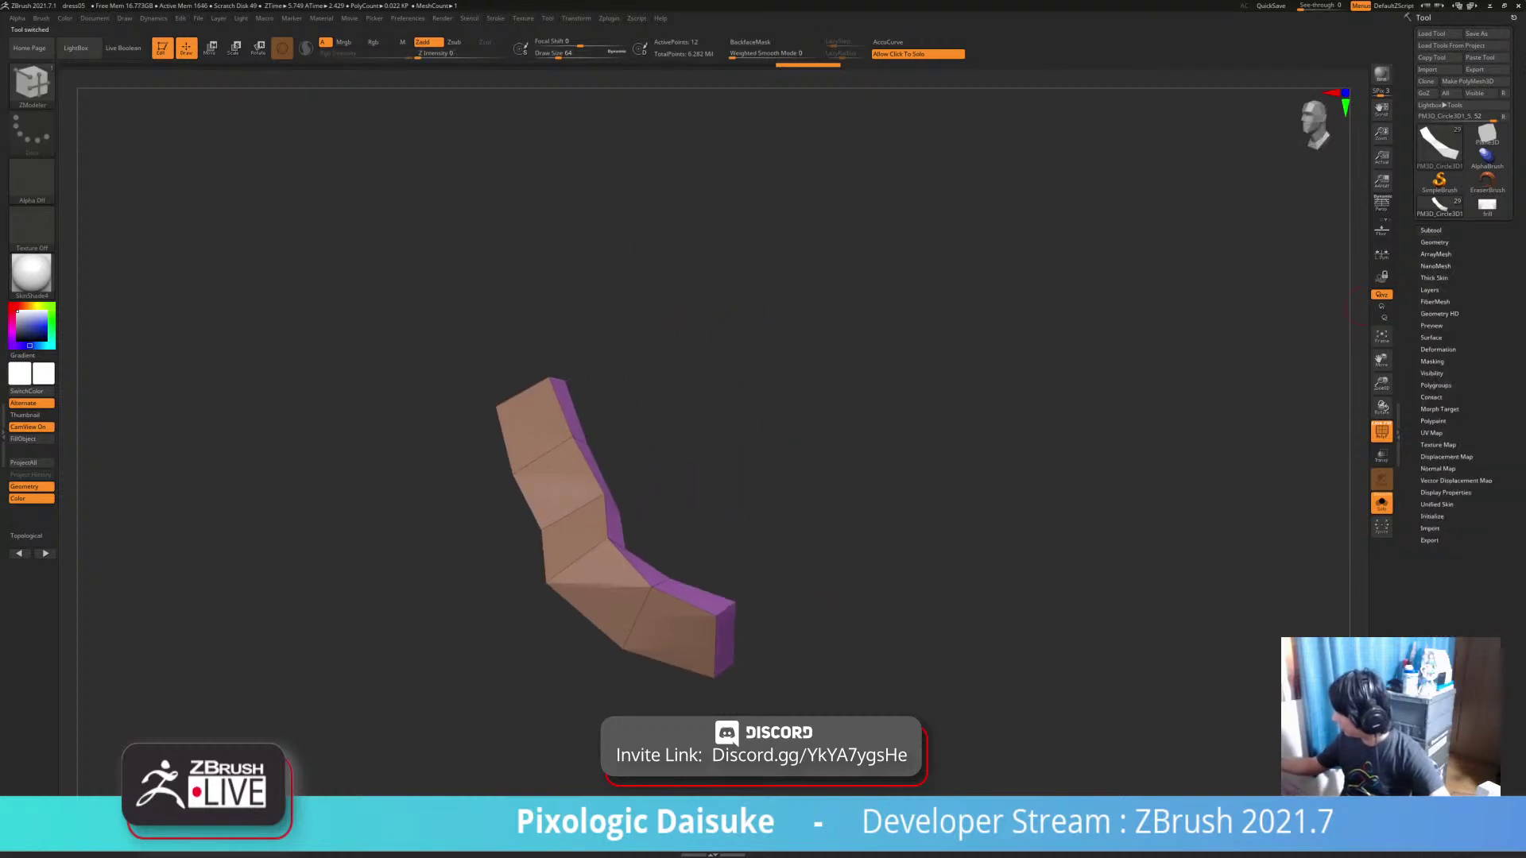
pyautogui.click(1434, 242)
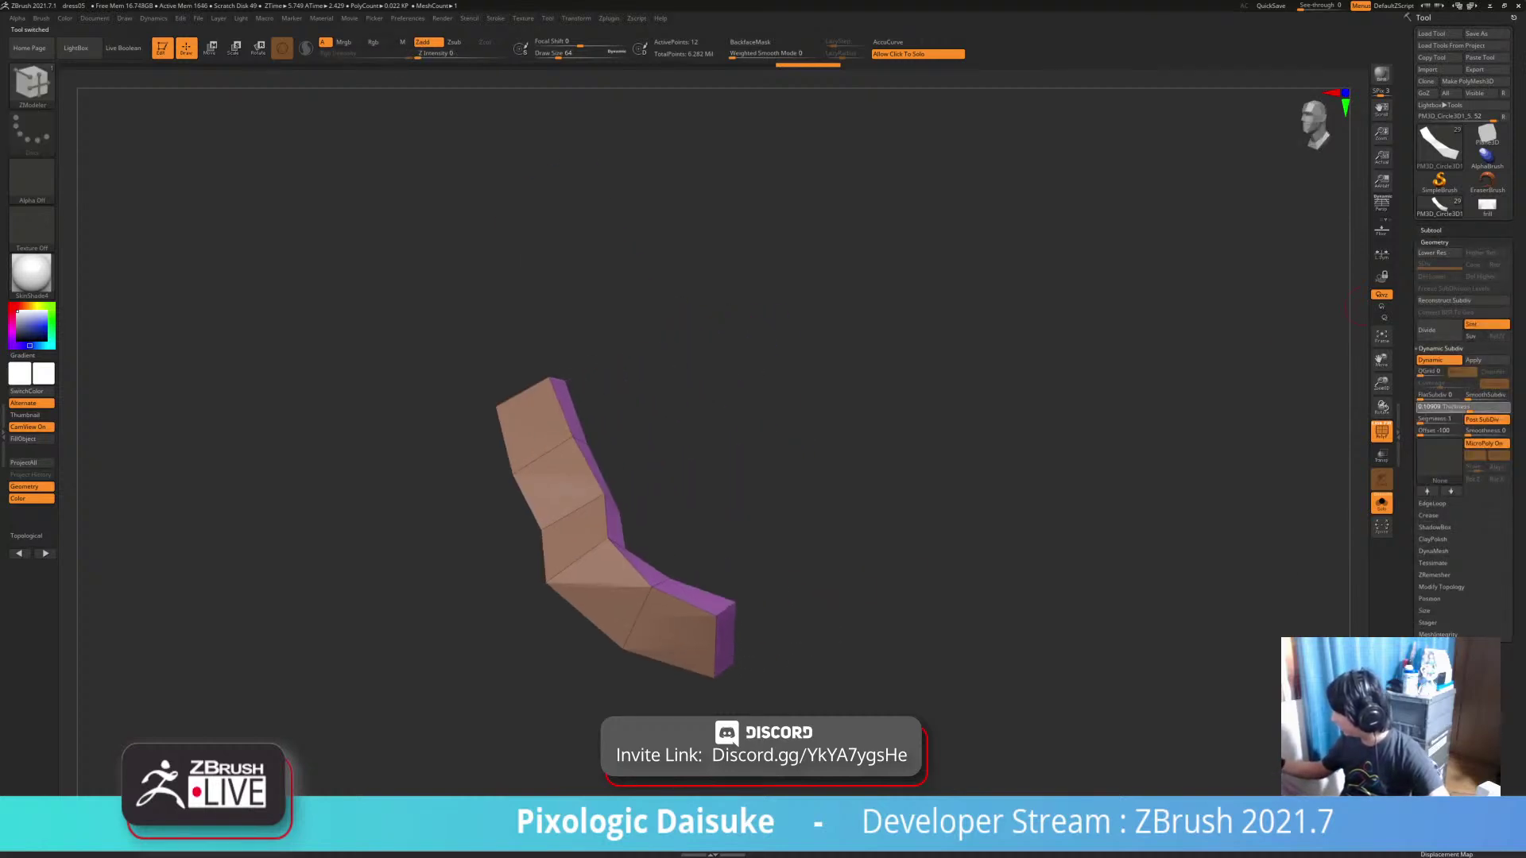
pyautogui.press('Return')
pyautogui.moveTo(882, 557); pyautogui.dragTo(918, 557)
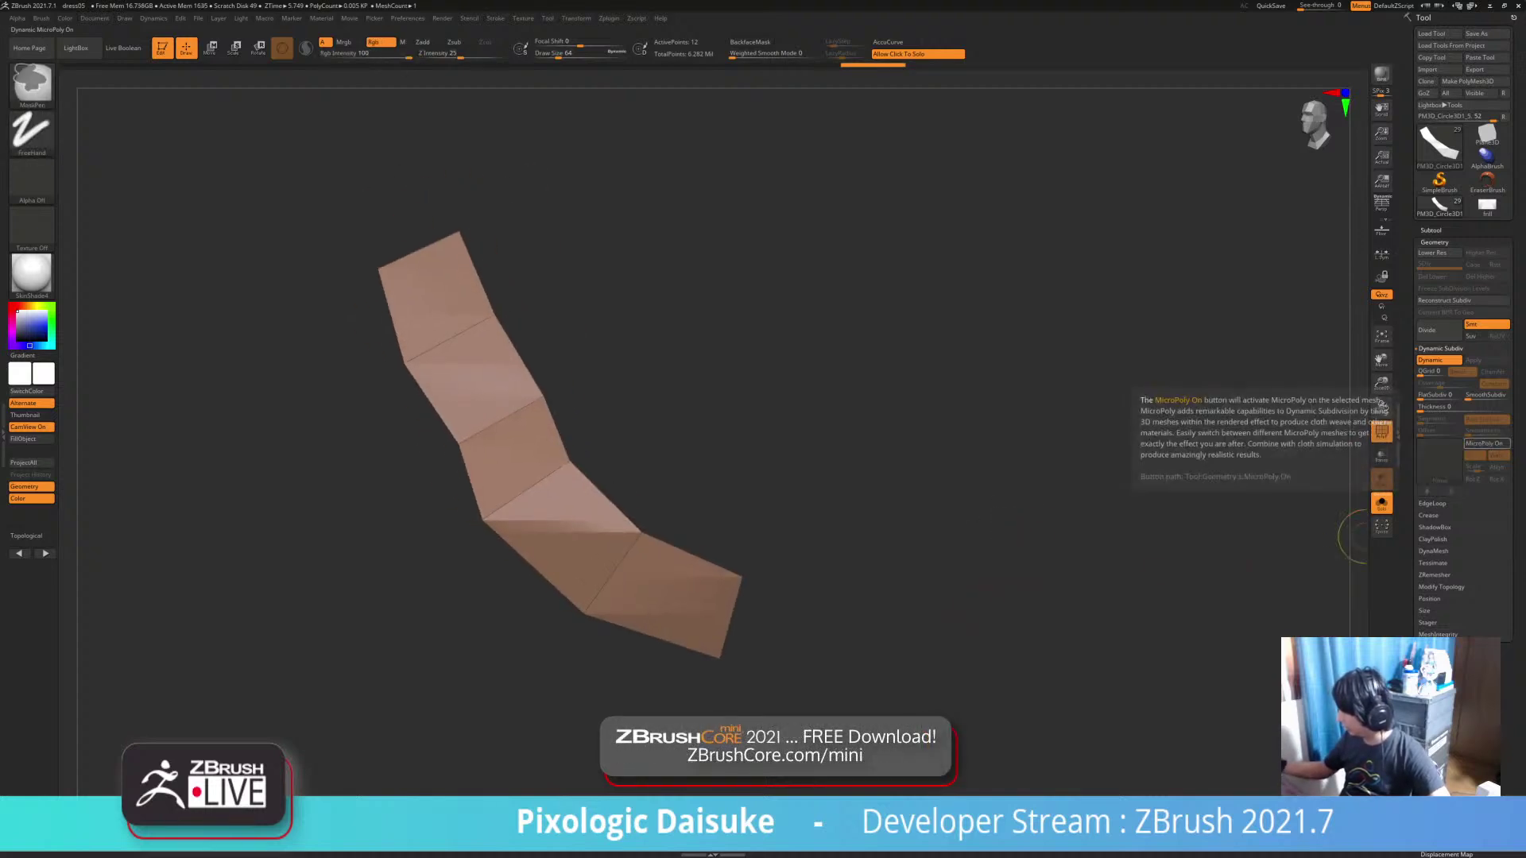
# Turn on MicroPoly for the strip and choose the frill mesh as its MicroPoly shape
pyautogui.keyDown('ctrl'); pyautogui.click(1439, 461); pyautogui.keyUp('ctrl')
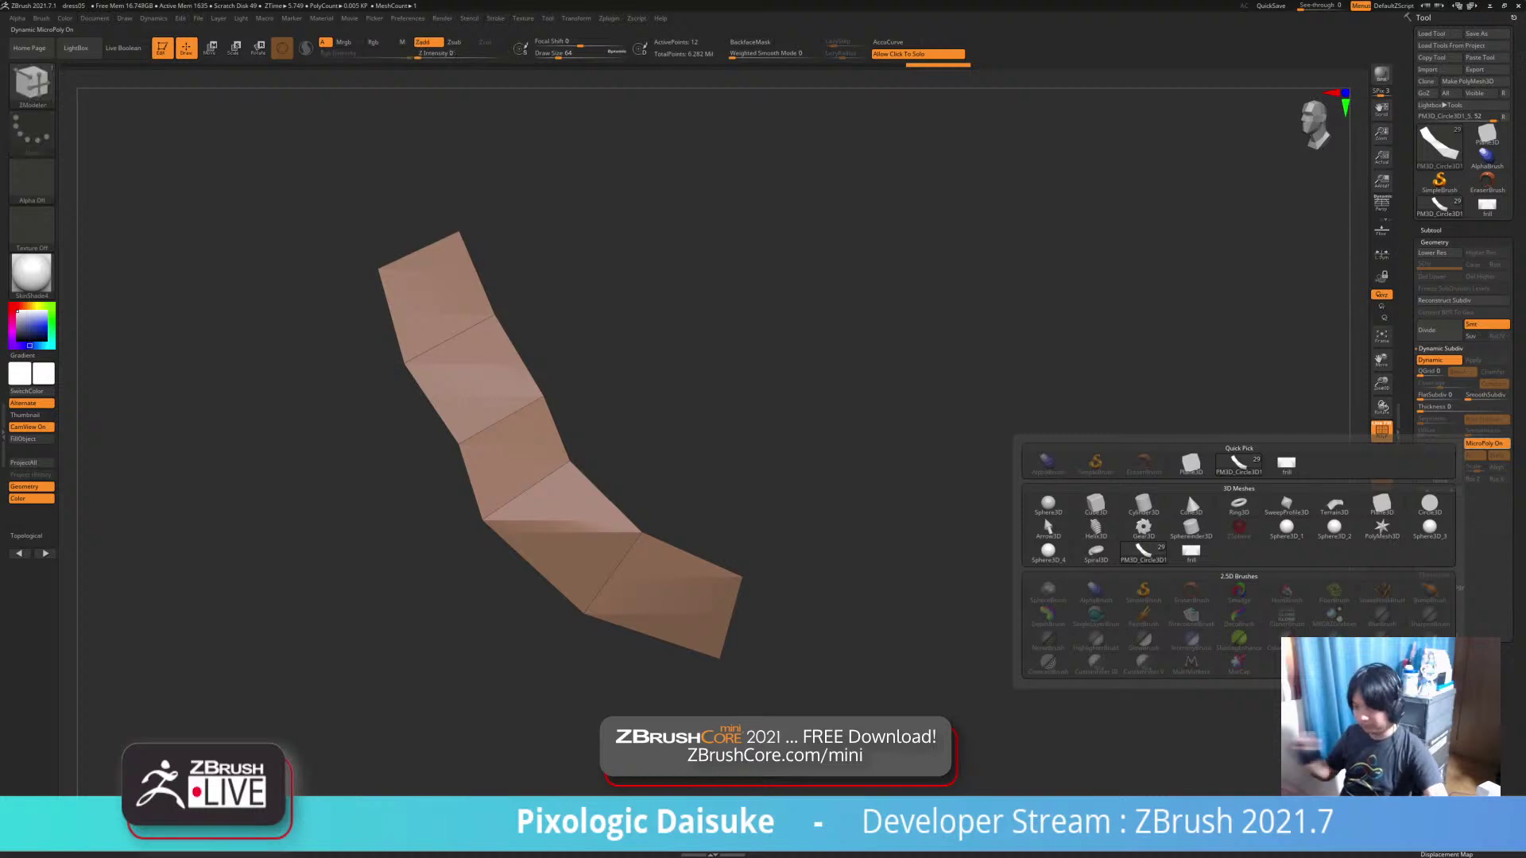
pyautogui.moveTo(1192, 552)
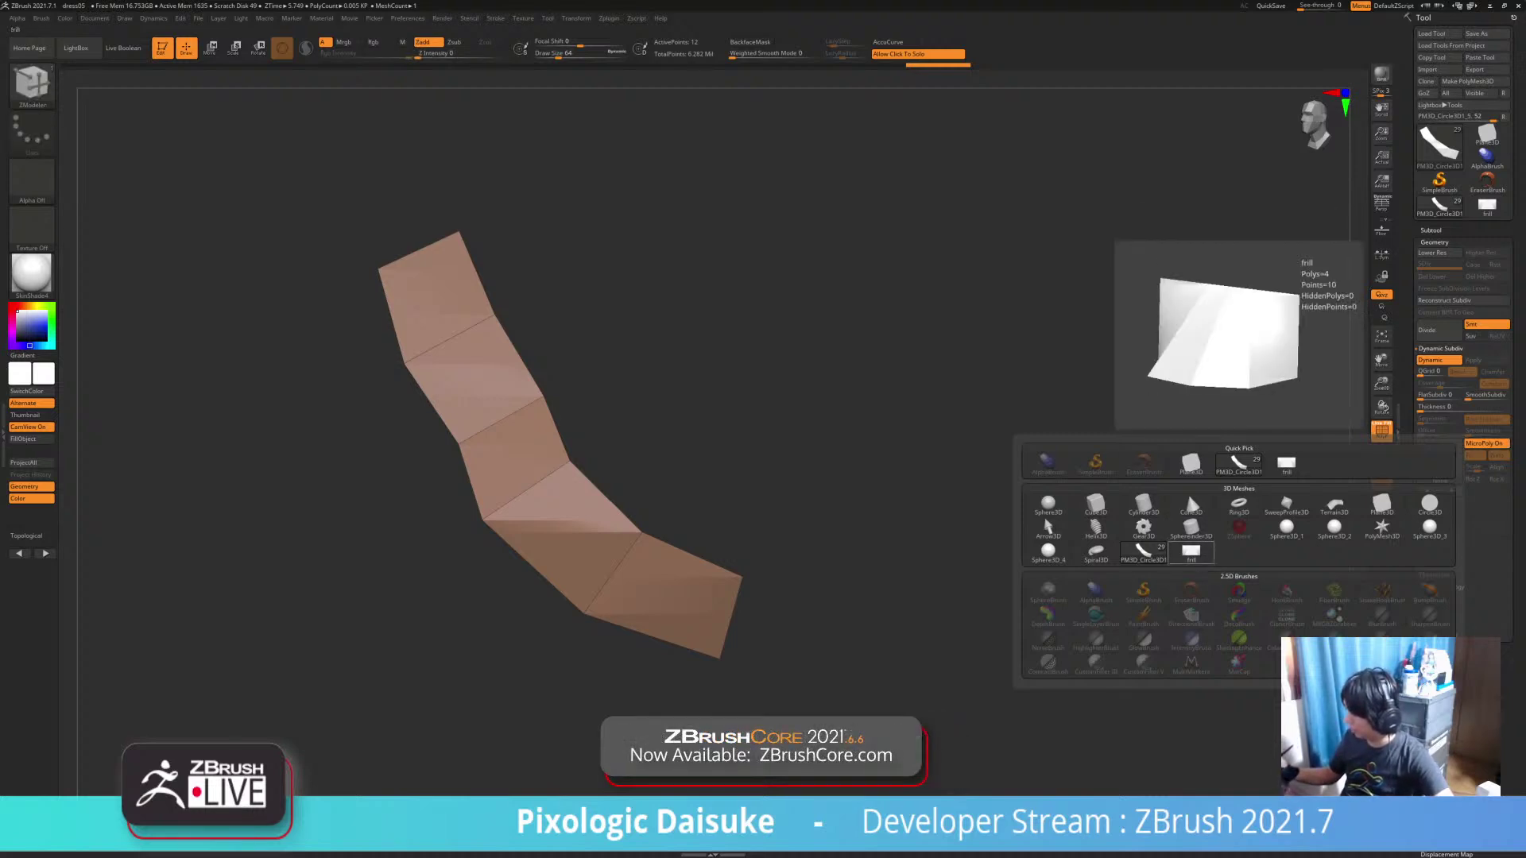
pyautogui.click(1191, 552)
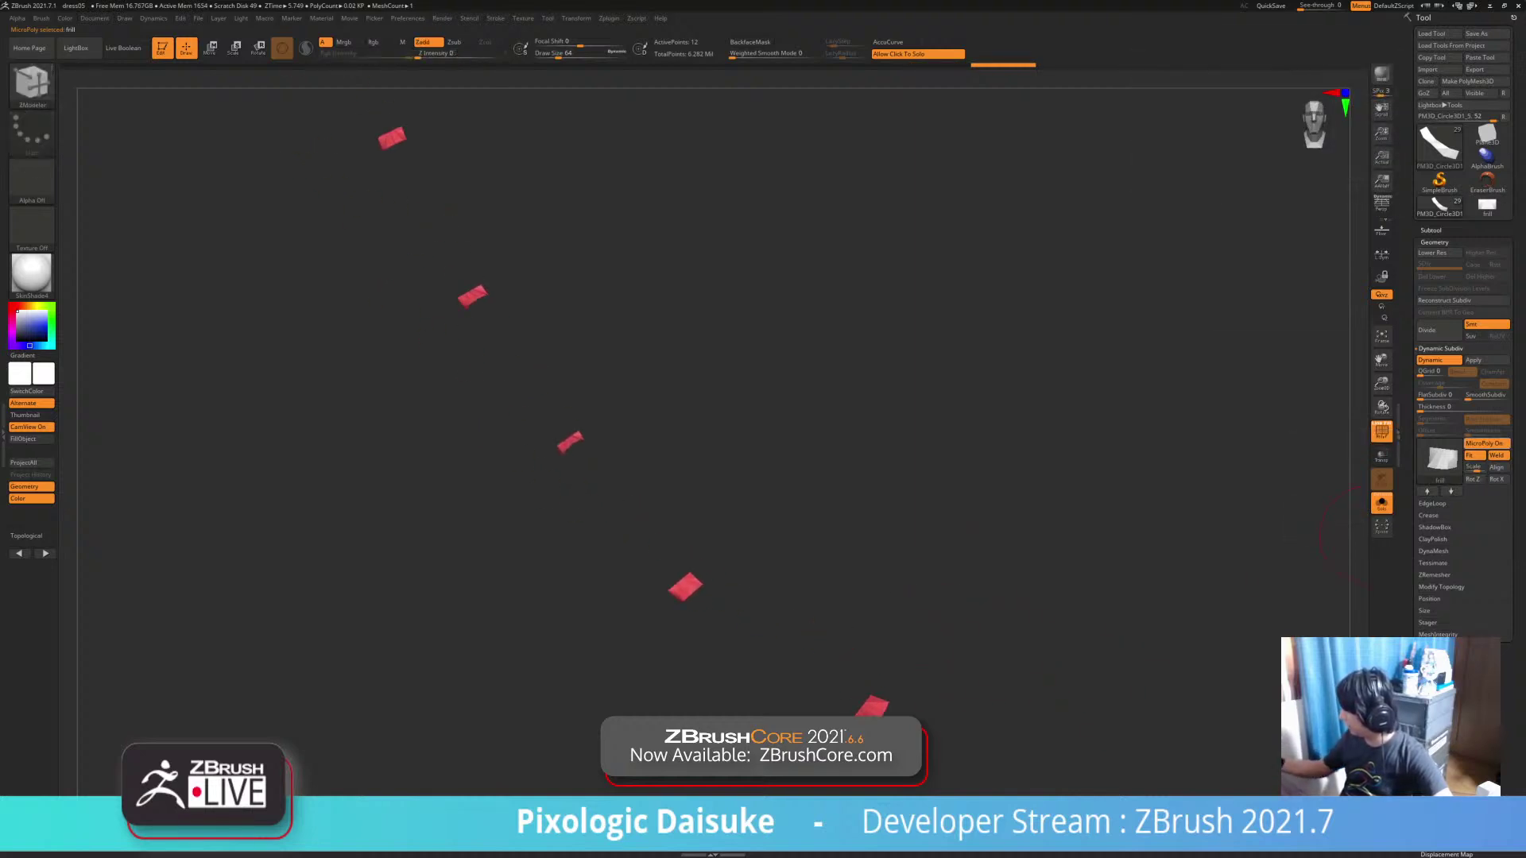
# Turn off MicroPoly on the strip, switch to the frill mesh and set its XYZ Size to 2
pyautogui.click(1484, 443)
pyautogui.click(1487, 205)
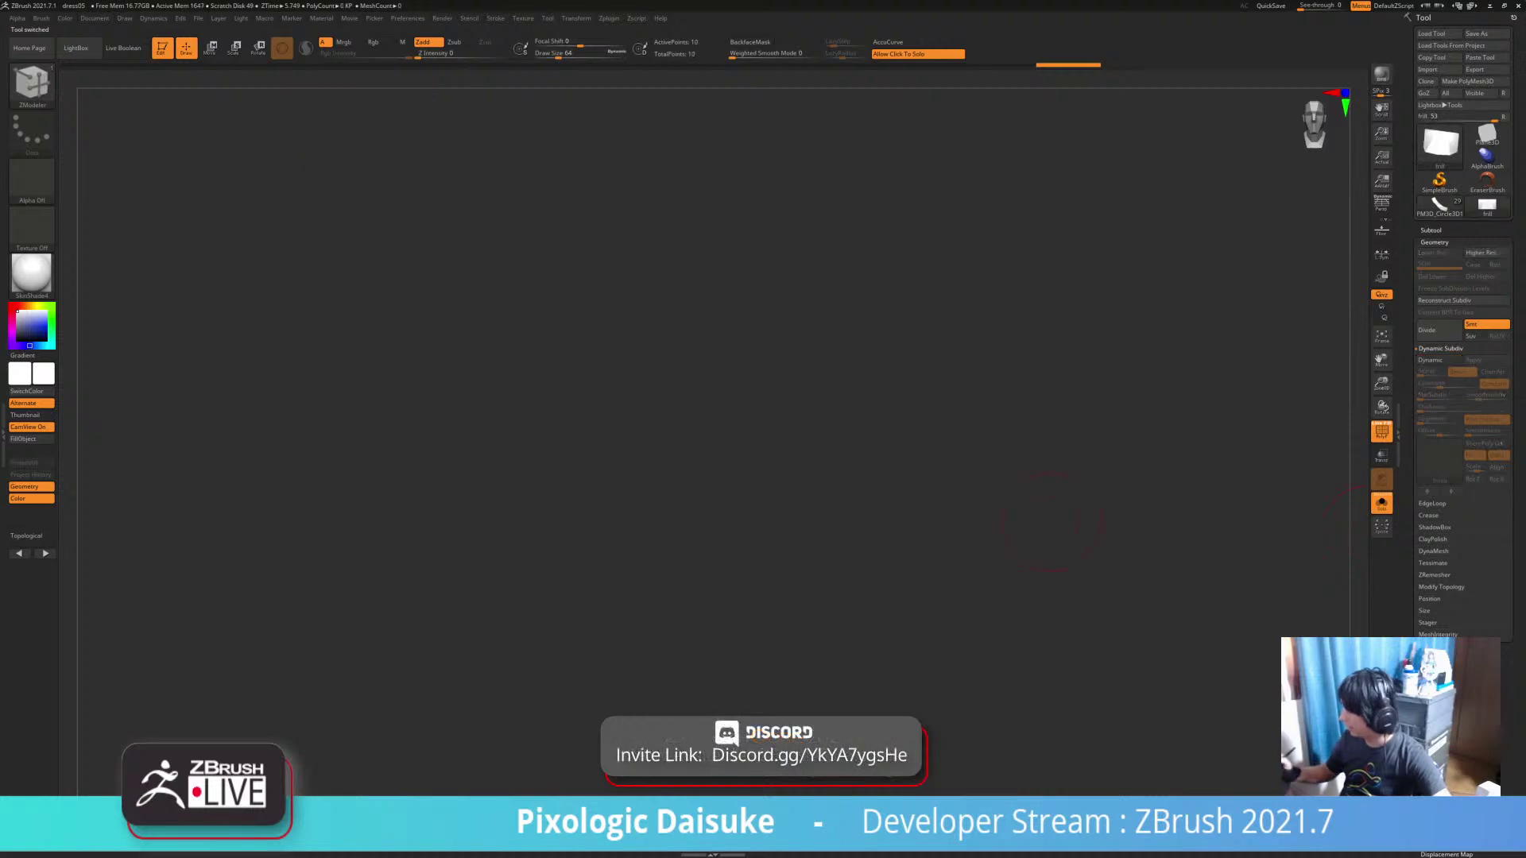
pyautogui.keyDown('alt'); pyautogui.moveTo(1113, 511); pyautogui.dragTo(767, 410, button='right'); pyautogui.keyUp('alt')
pyautogui.keyDown('alt'); pyautogui.moveTo(766, 409); pyautogui.dragTo(804, 415, button='right'); pyautogui.keyUp('alt')
pyautogui.click(1431, 230)
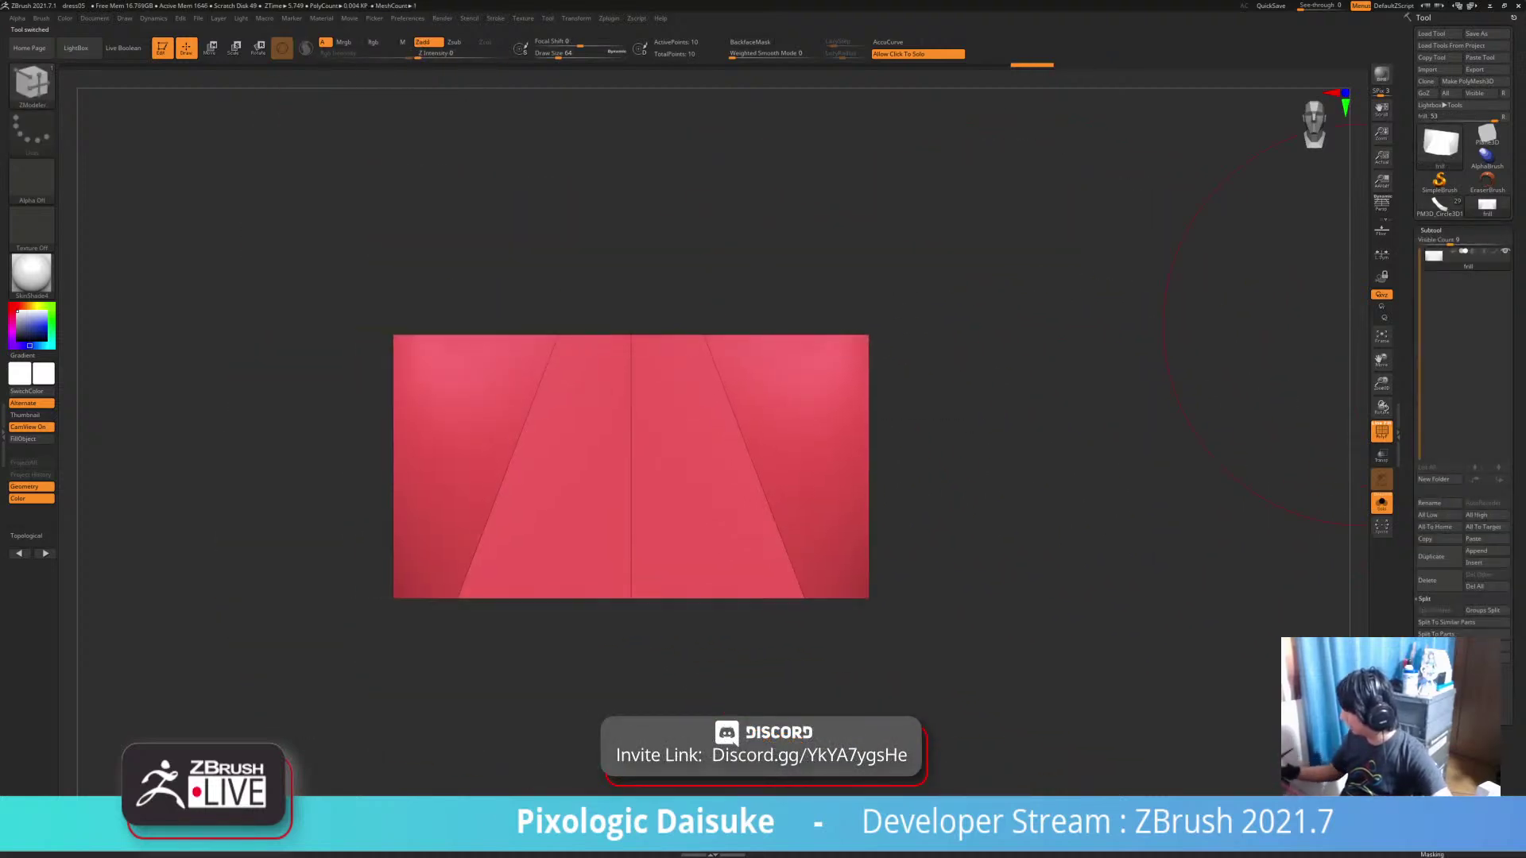
pyautogui.click(1435, 735)
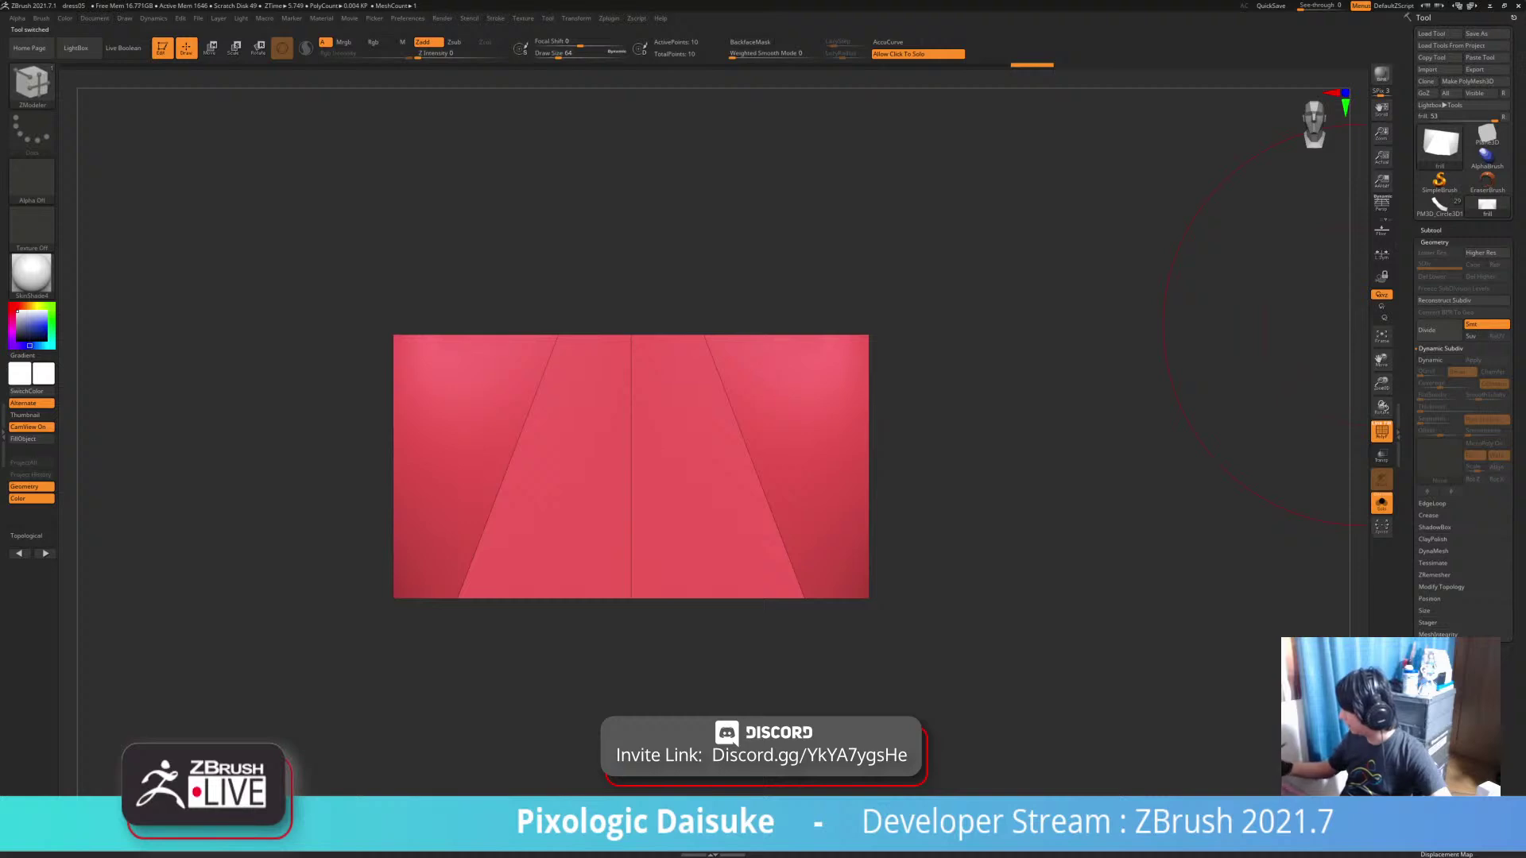
pyautogui.click(1424, 612)
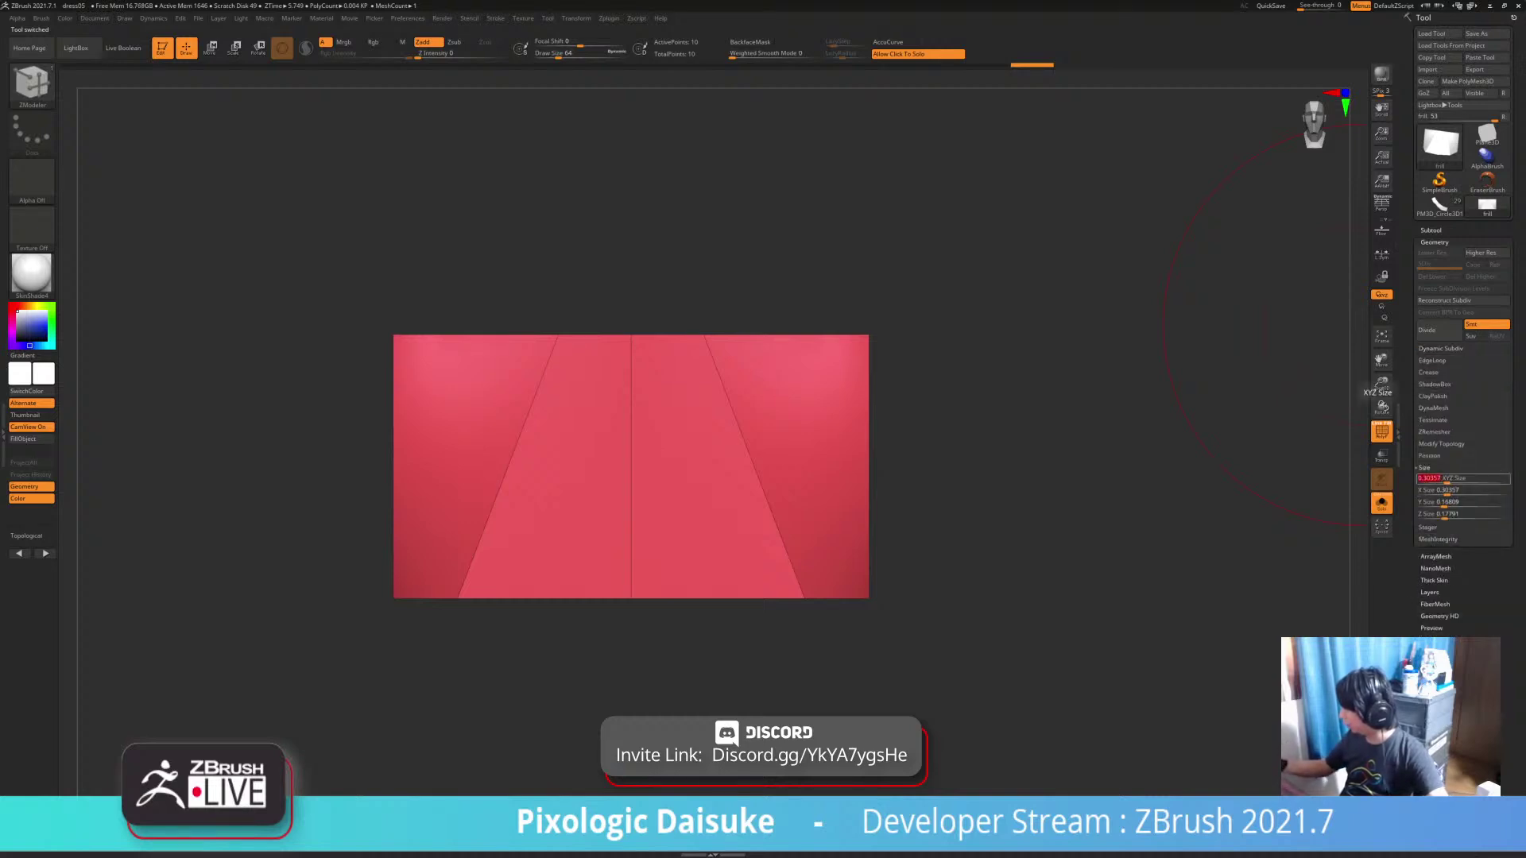
pyautogui.write('2')
pyautogui.press('Return')
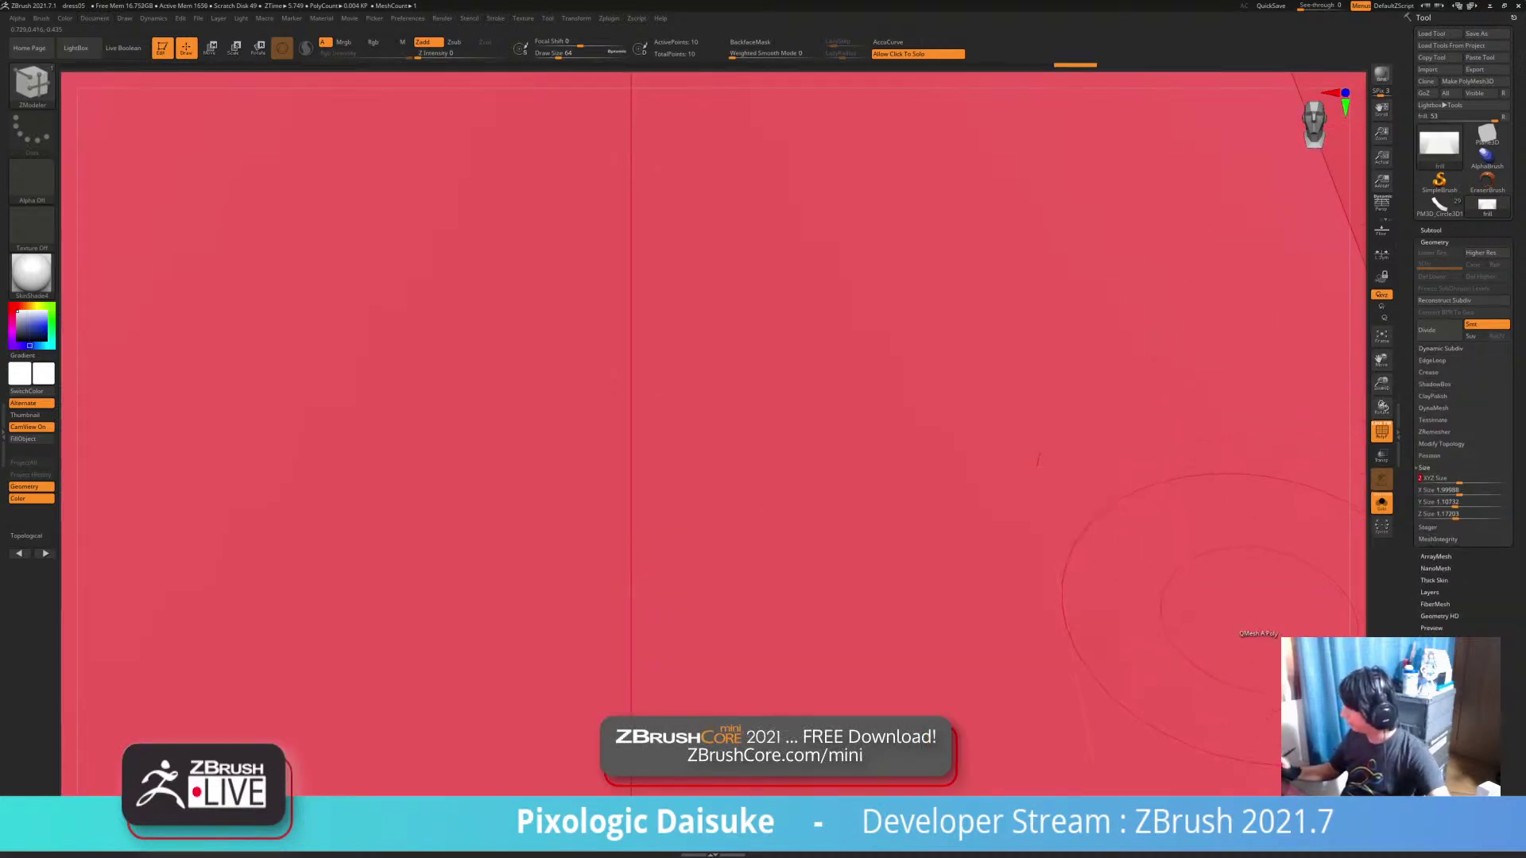
pyautogui.press('f')
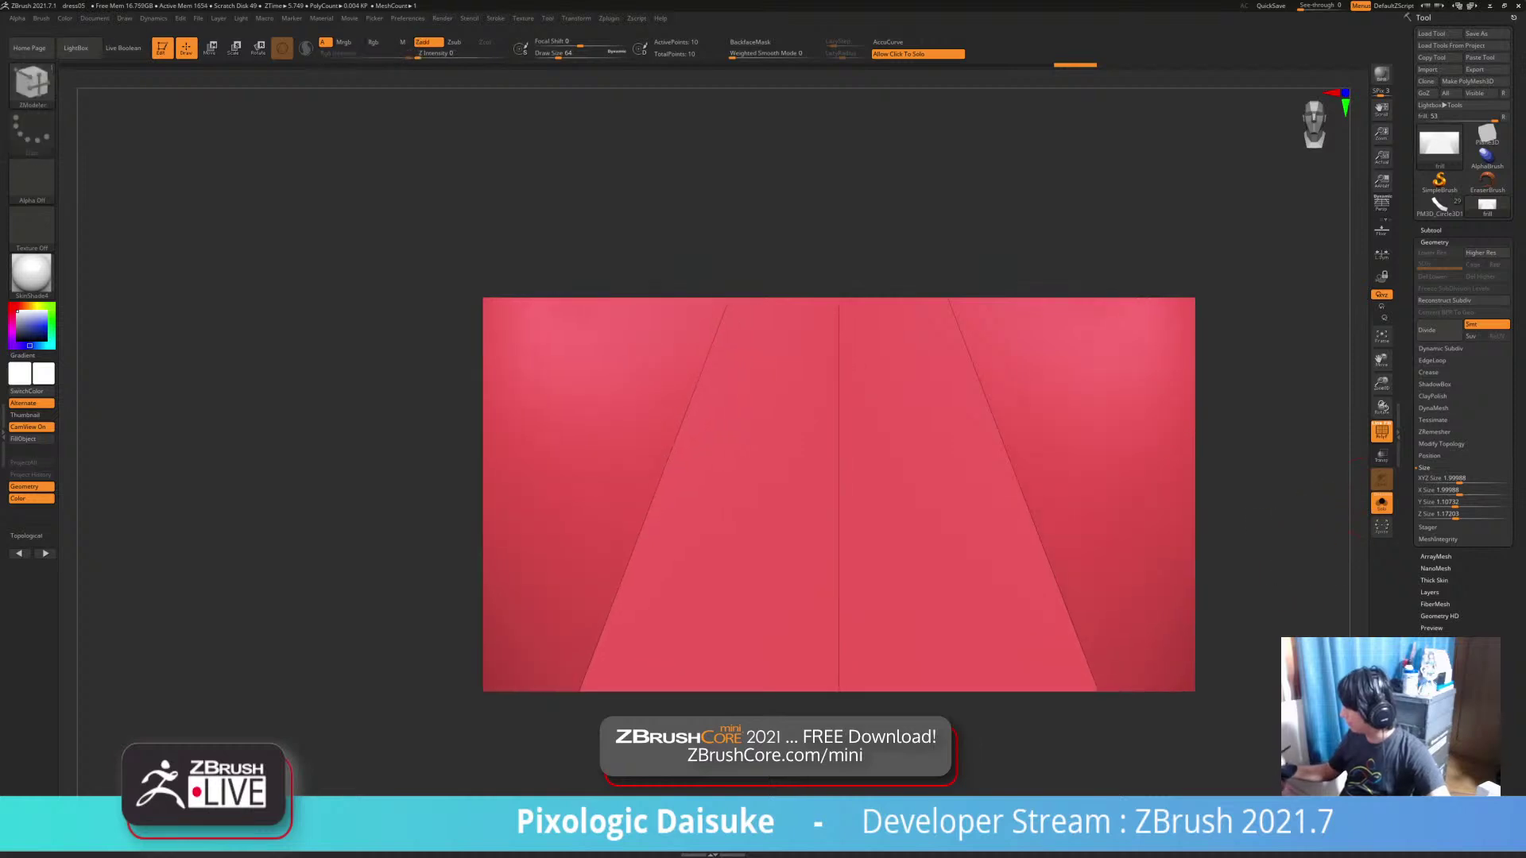
pyautogui.moveTo(1272, 492); pyautogui.dragTo(1108, 574)
# Return to the strip on the dress tool and turn its MicroPoly on in Dynamic Subdiv
pyautogui.click(1439, 207)
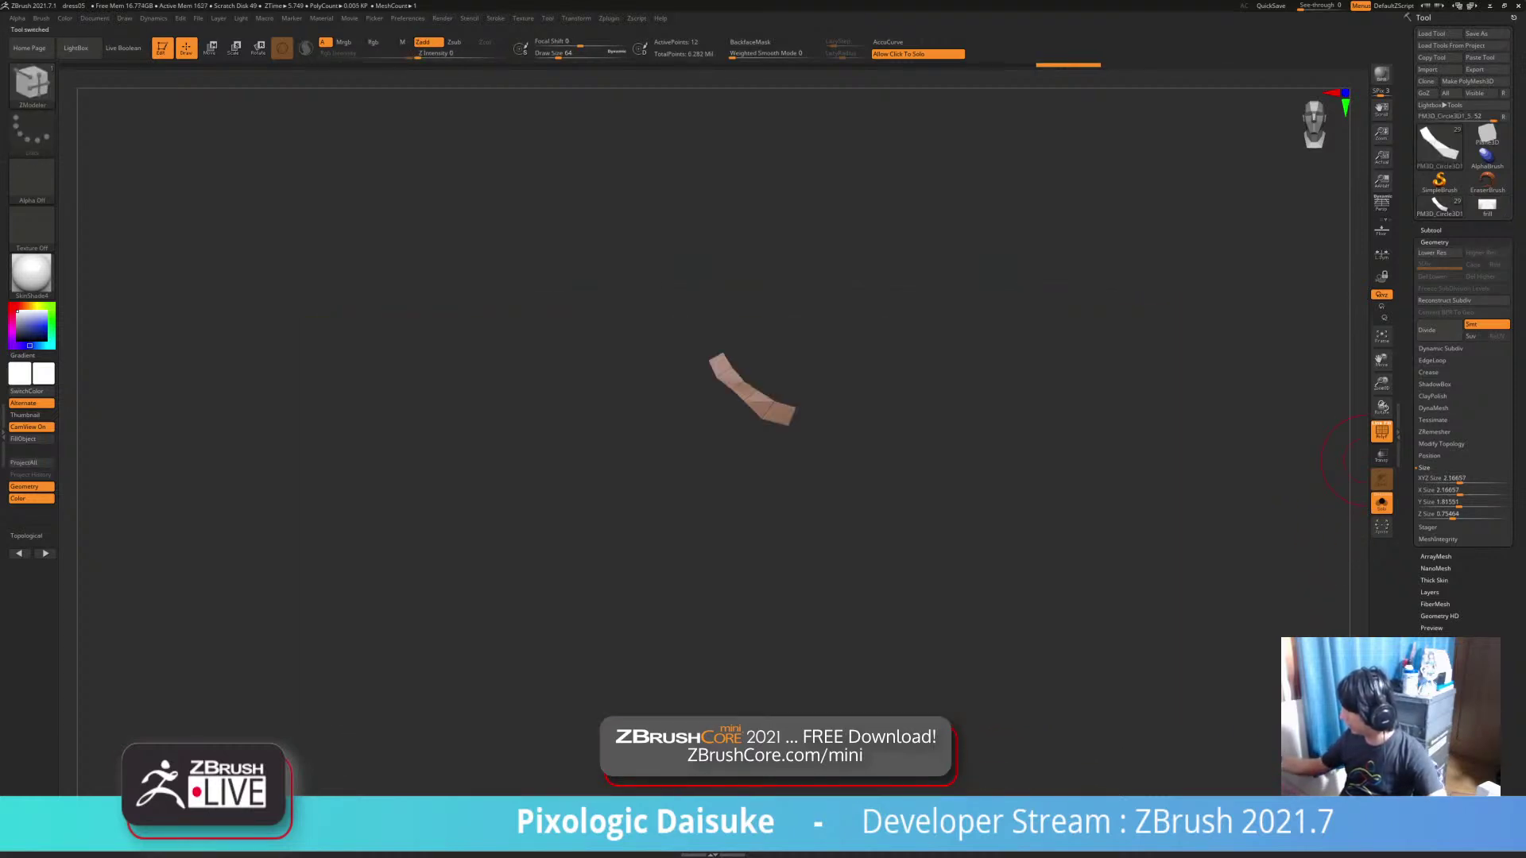
pyautogui.click(1430, 231)
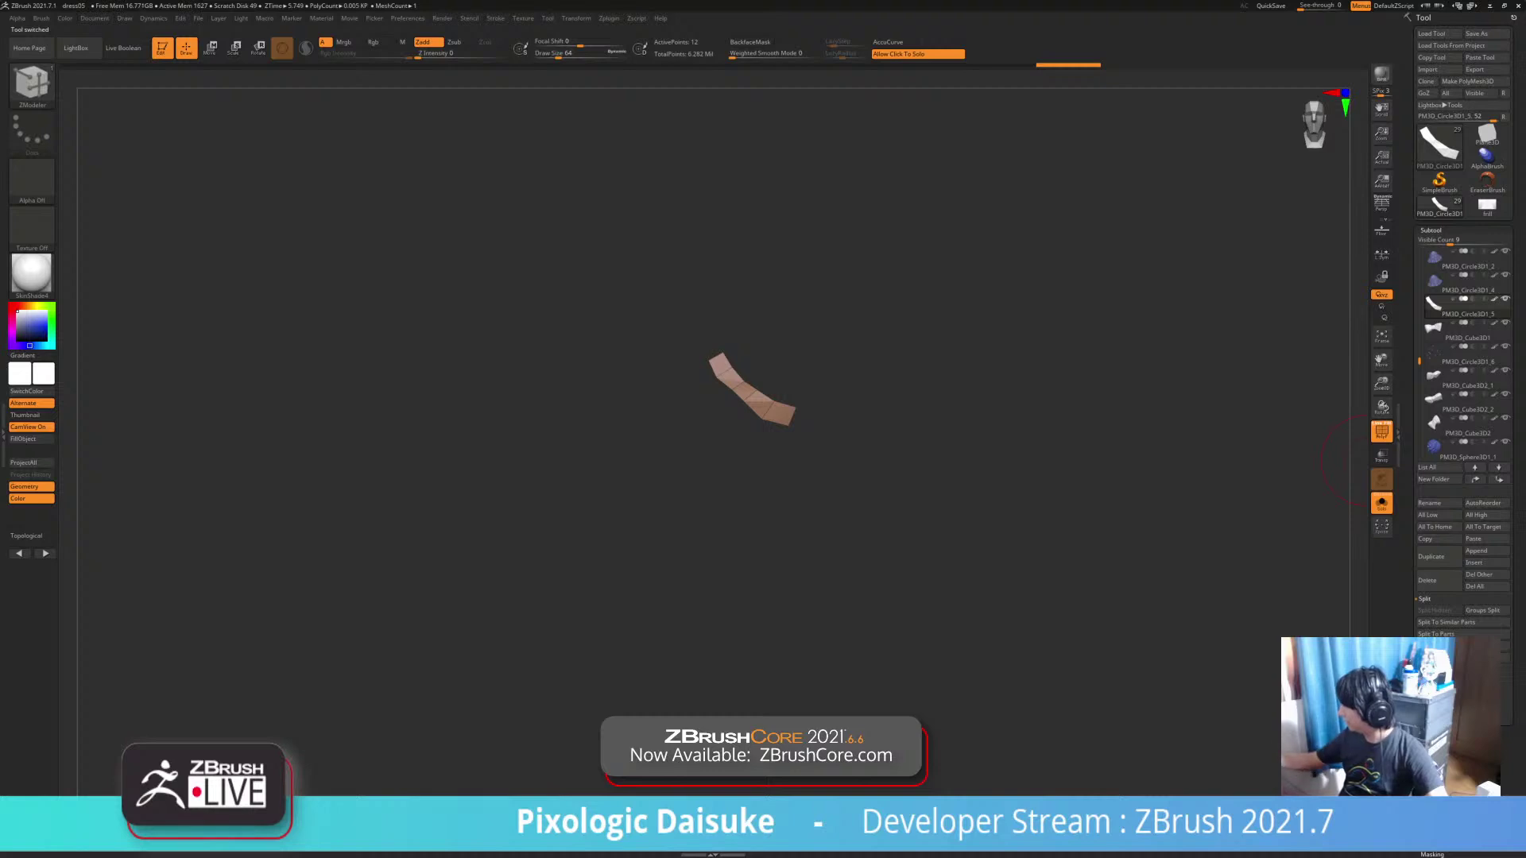
pyautogui.click(1430, 231)
pyautogui.click(1433, 242)
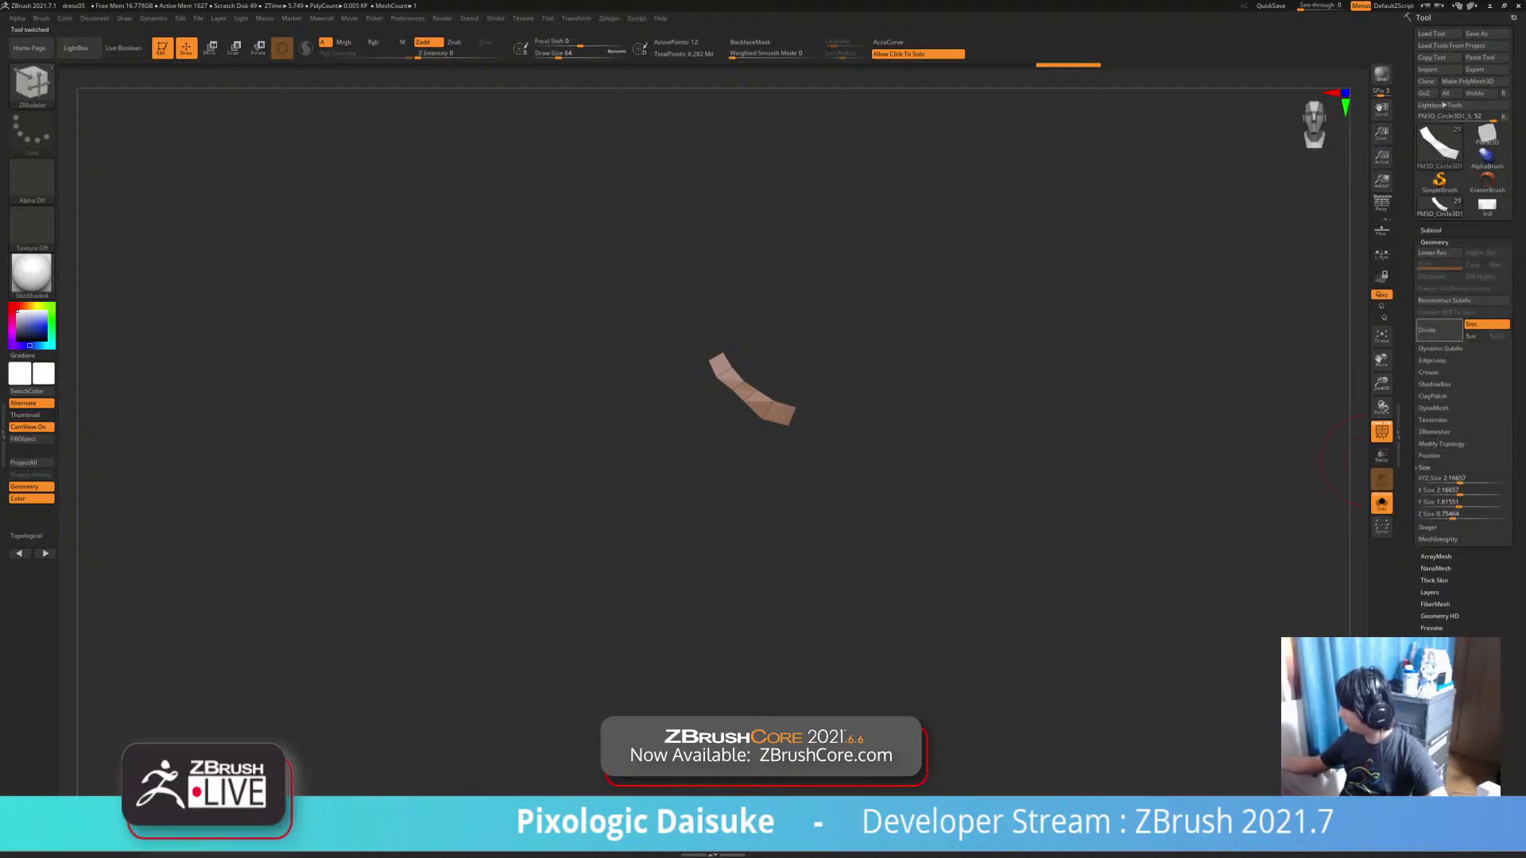
pyautogui.click(1434, 348)
pyautogui.click(1484, 442)
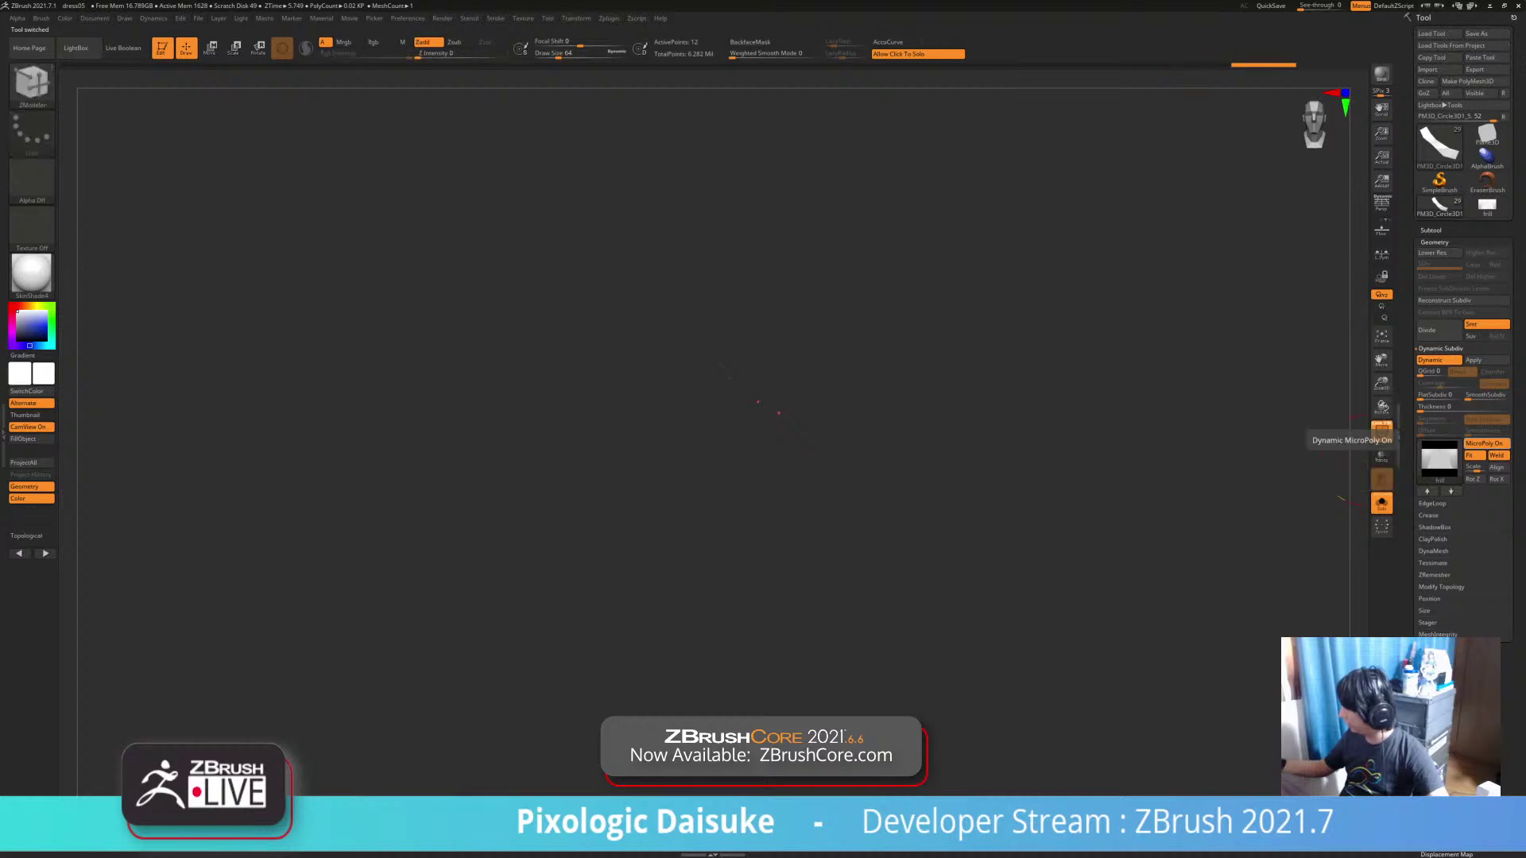
# Toggle the strip's MicroPoly off and on to compare the plain strip with the MicroPoly pieces
pyautogui.click(1484, 443)
pyautogui.click(1484, 443)
pyautogui.keyDown('ctrl'); pyautogui.click(1484, 442); pyautogui.keyUp('ctrl')
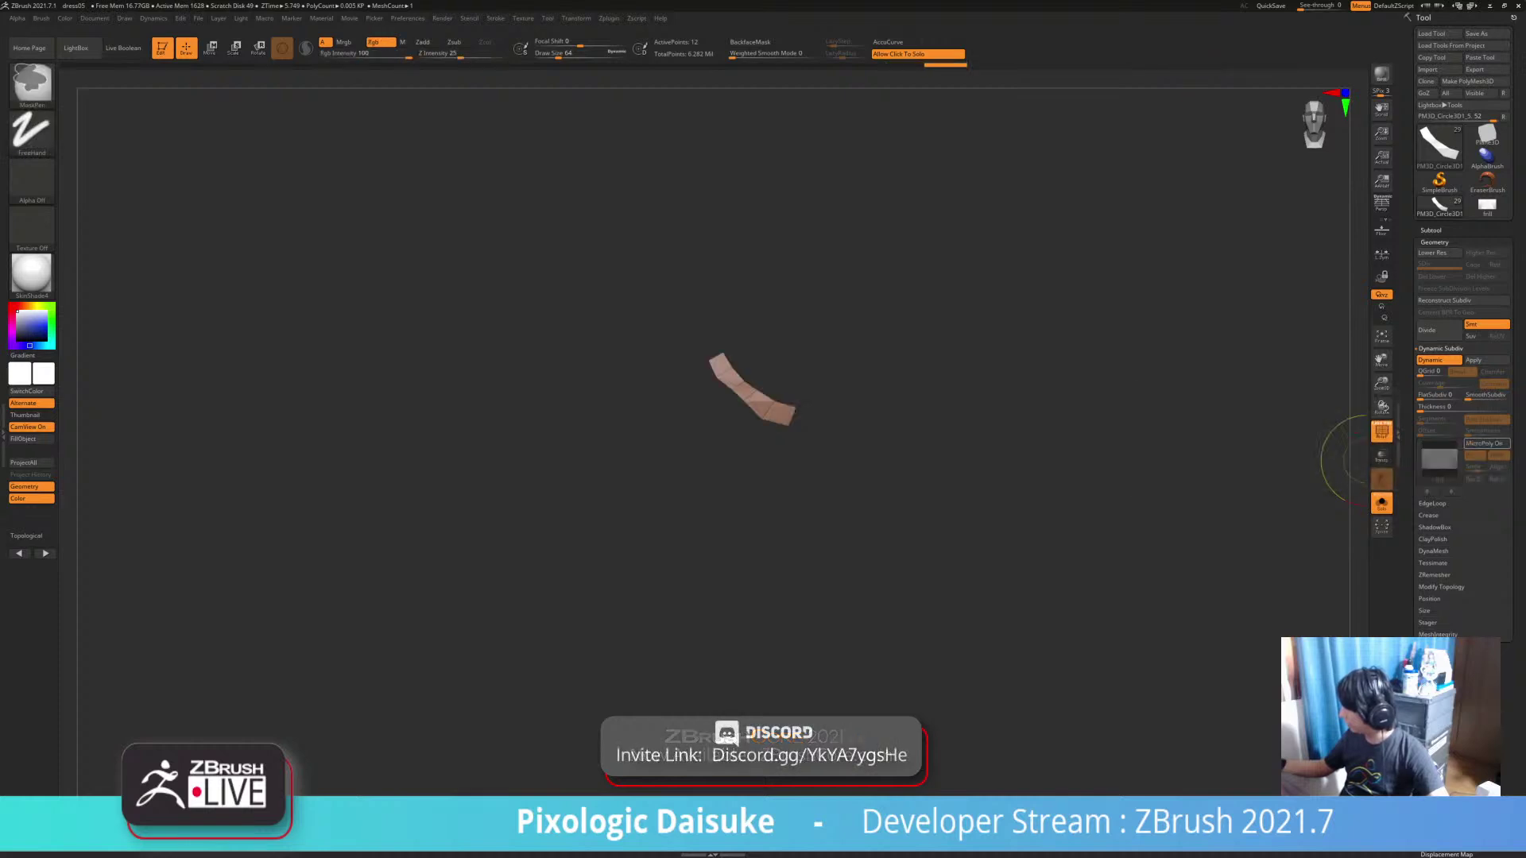
pyautogui.keyDown('ctrl'); pyautogui.click(1484, 442); pyautogui.keyUp('ctrl')
pyautogui.keyDown('ctrl'); pyautogui.click(1485, 442); pyautogui.keyUp('ctrl')
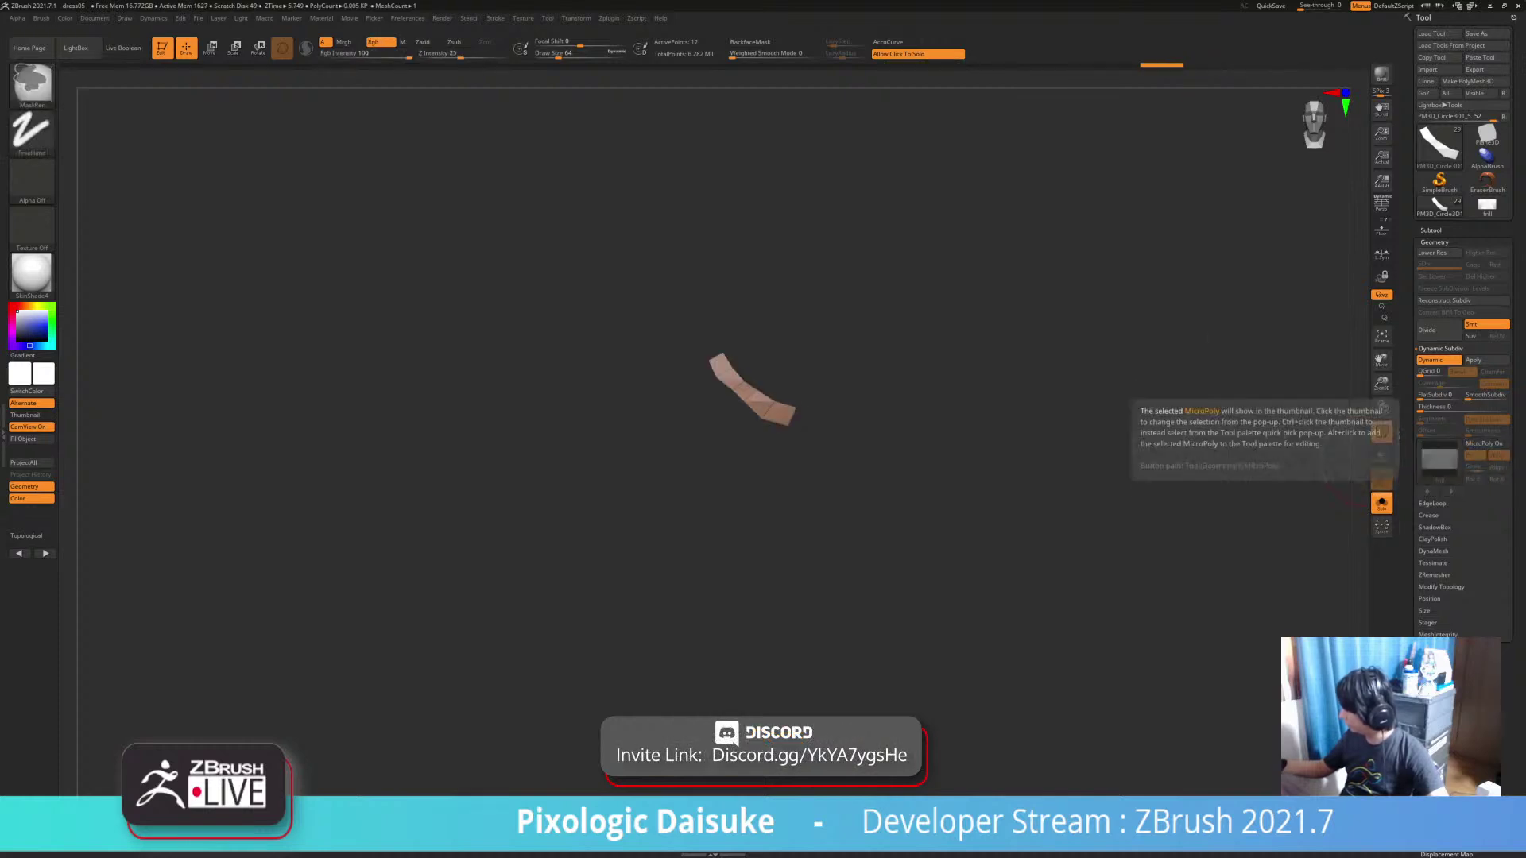
pyautogui.keyDown('ctrl'); pyautogui.moveTo(1271, 484); pyautogui.dragTo(1161, 612, button='right'); pyautogui.keyUp('ctrl')
pyautogui.click(1484, 443)
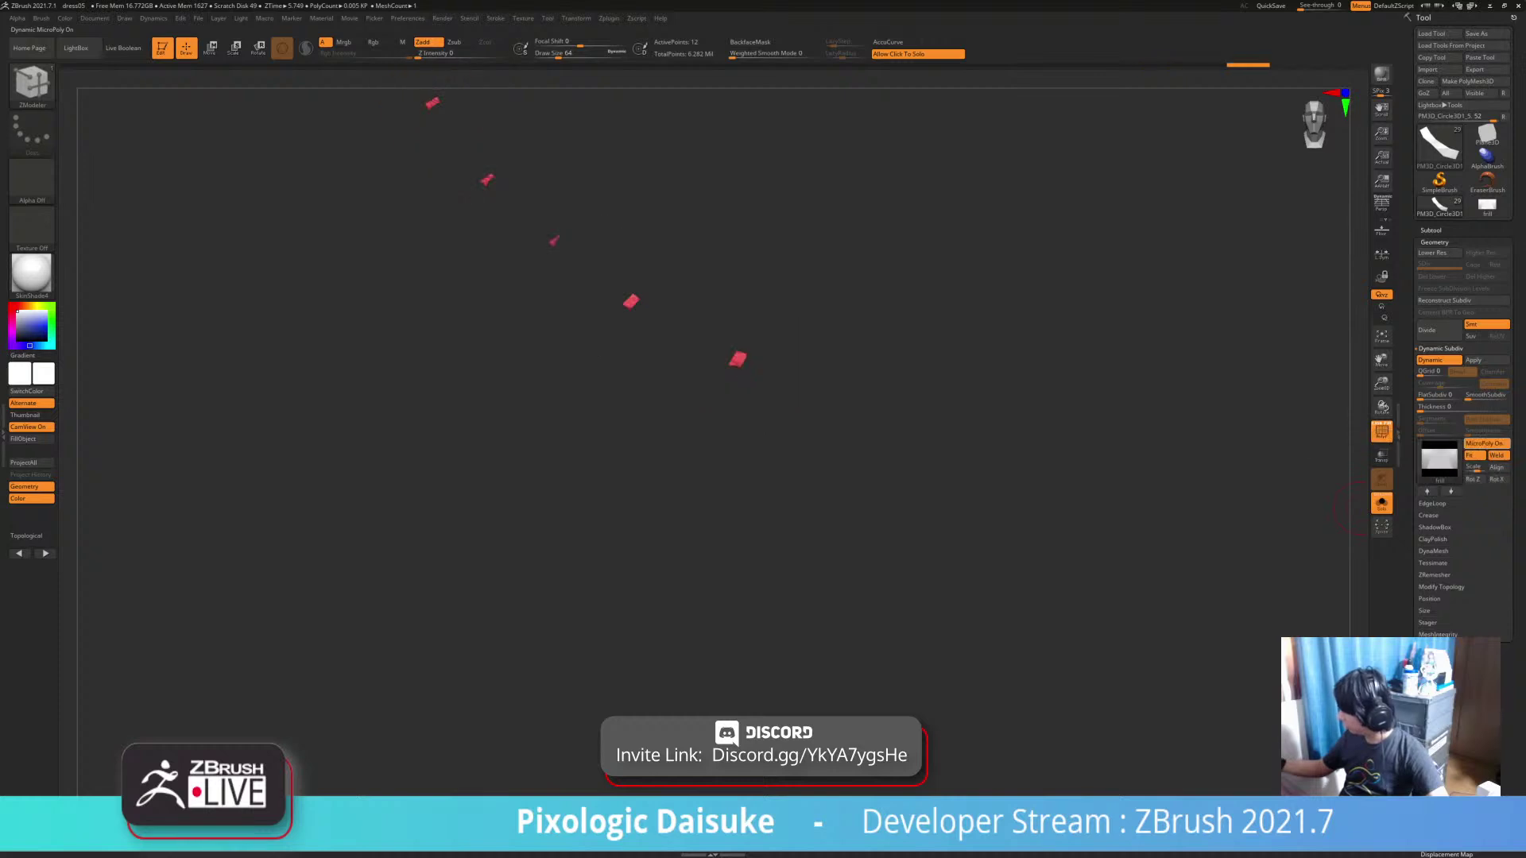
pyautogui.keyDown('ctrl'); pyautogui.click(1484, 443); pyautogui.keyUp('ctrl')
pyautogui.keyDown('ctrl'); pyautogui.click(1485, 443); pyautogui.keyUp('ctrl')
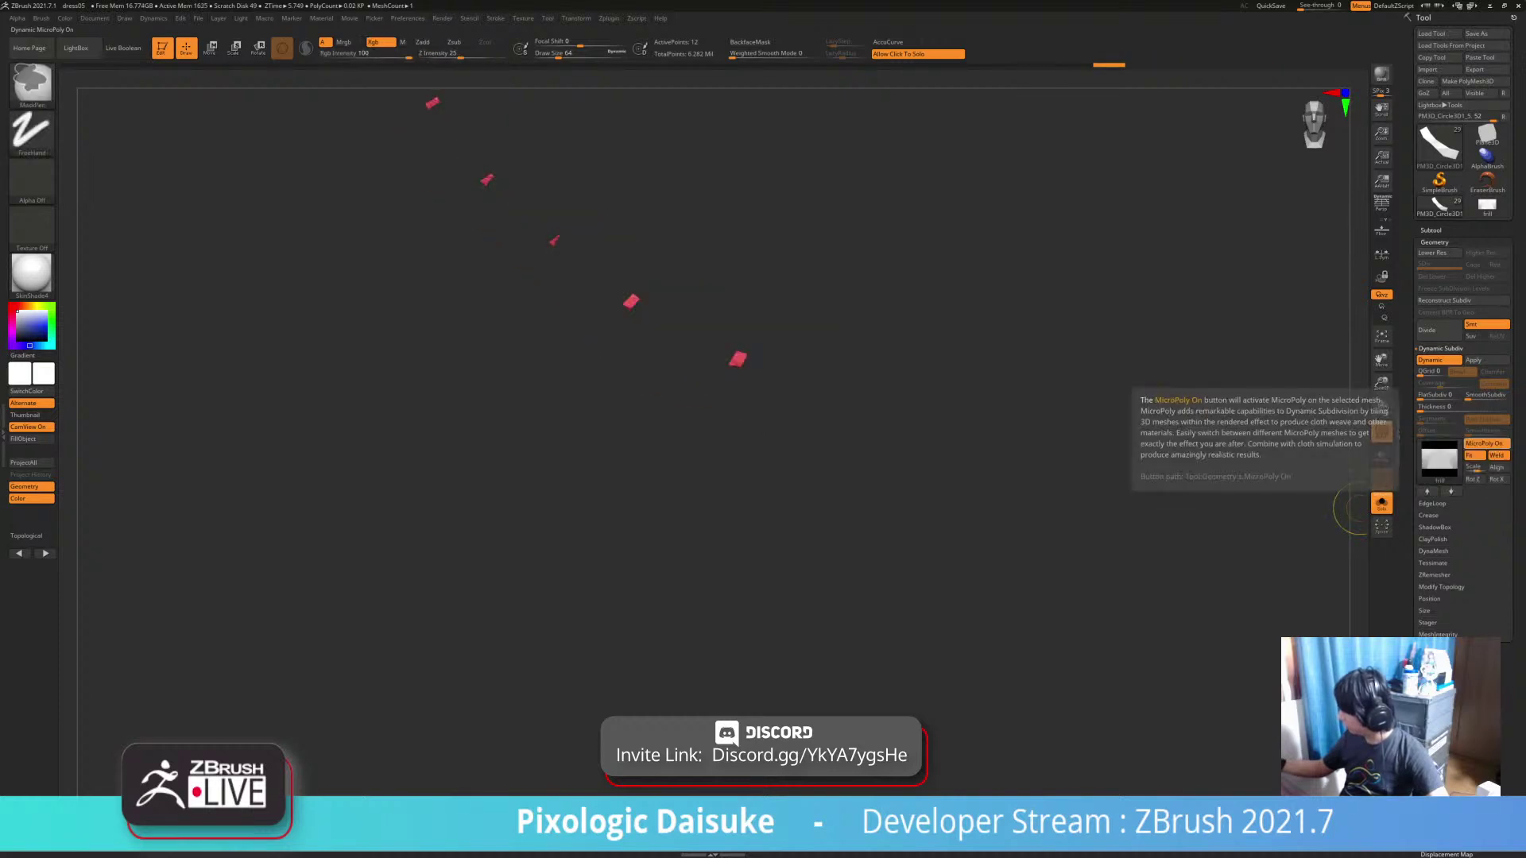
pyautogui.keyDown('ctrl'); pyautogui.click(1484, 444); pyautogui.keyUp('ctrl')
pyautogui.click(1485, 444)
pyautogui.click(1485, 443)
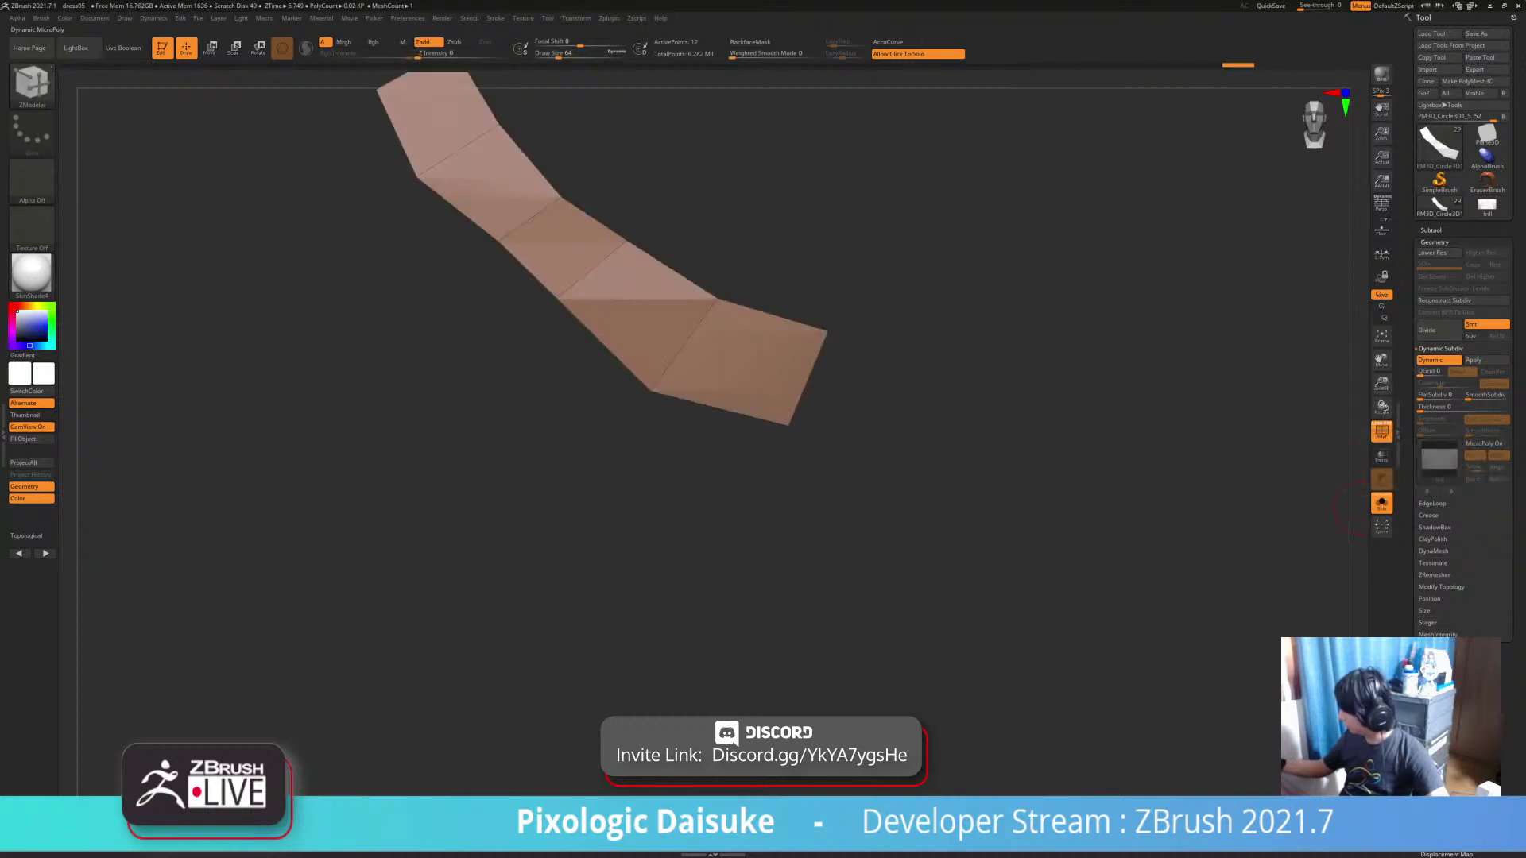
pyautogui.click(1484, 444)
# Choose the resized frill mesh again as the strip's MicroPoly shape
pyautogui.click(1439, 461)
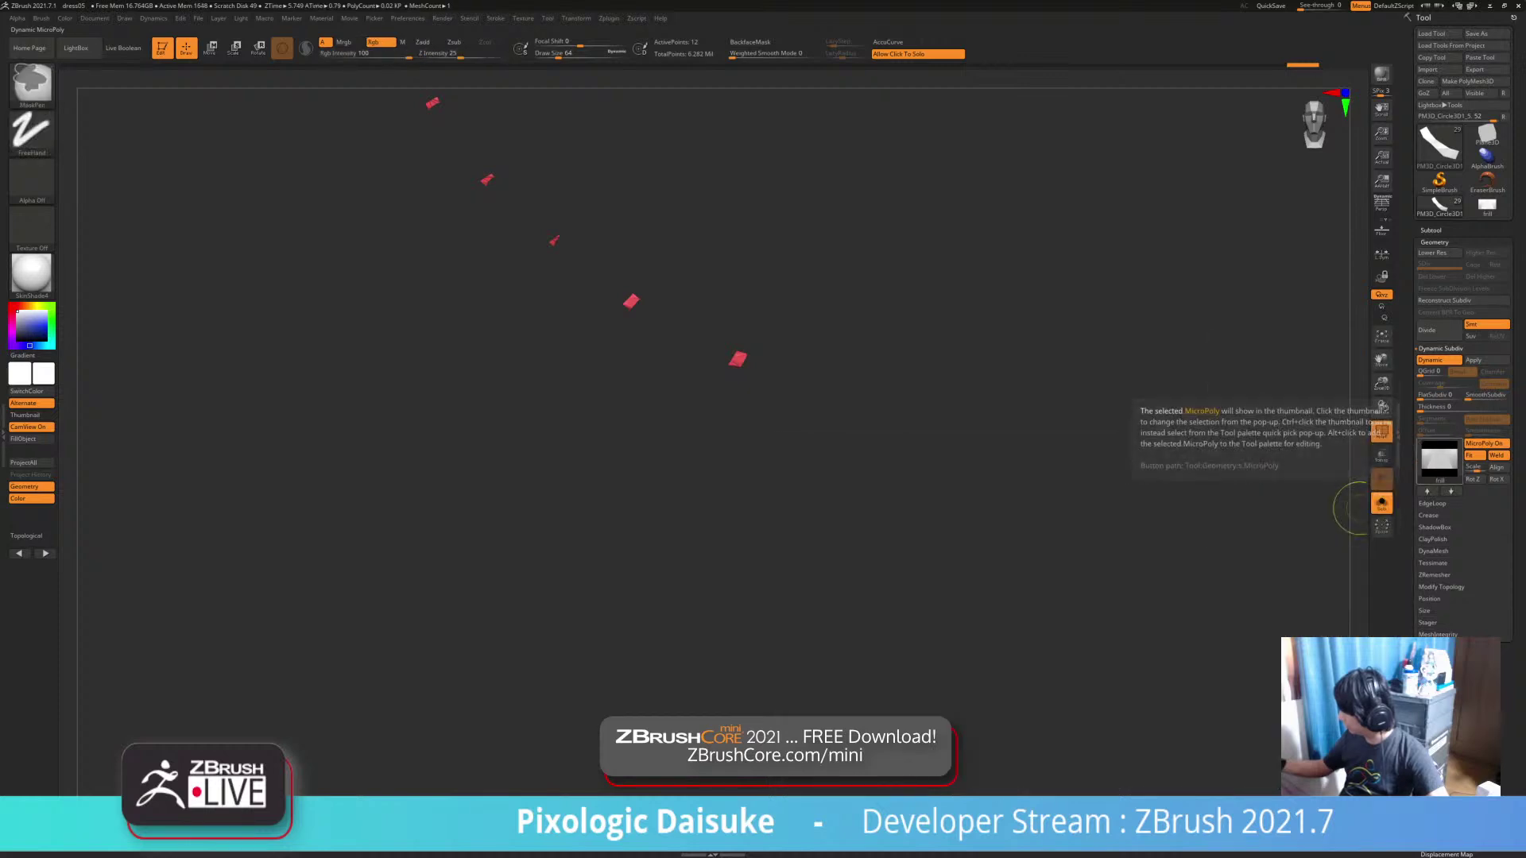
pyautogui.keyDown('ctrl'); pyautogui.click(1439, 461); pyautogui.keyUp('ctrl')
pyautogui.click(1238, 462)
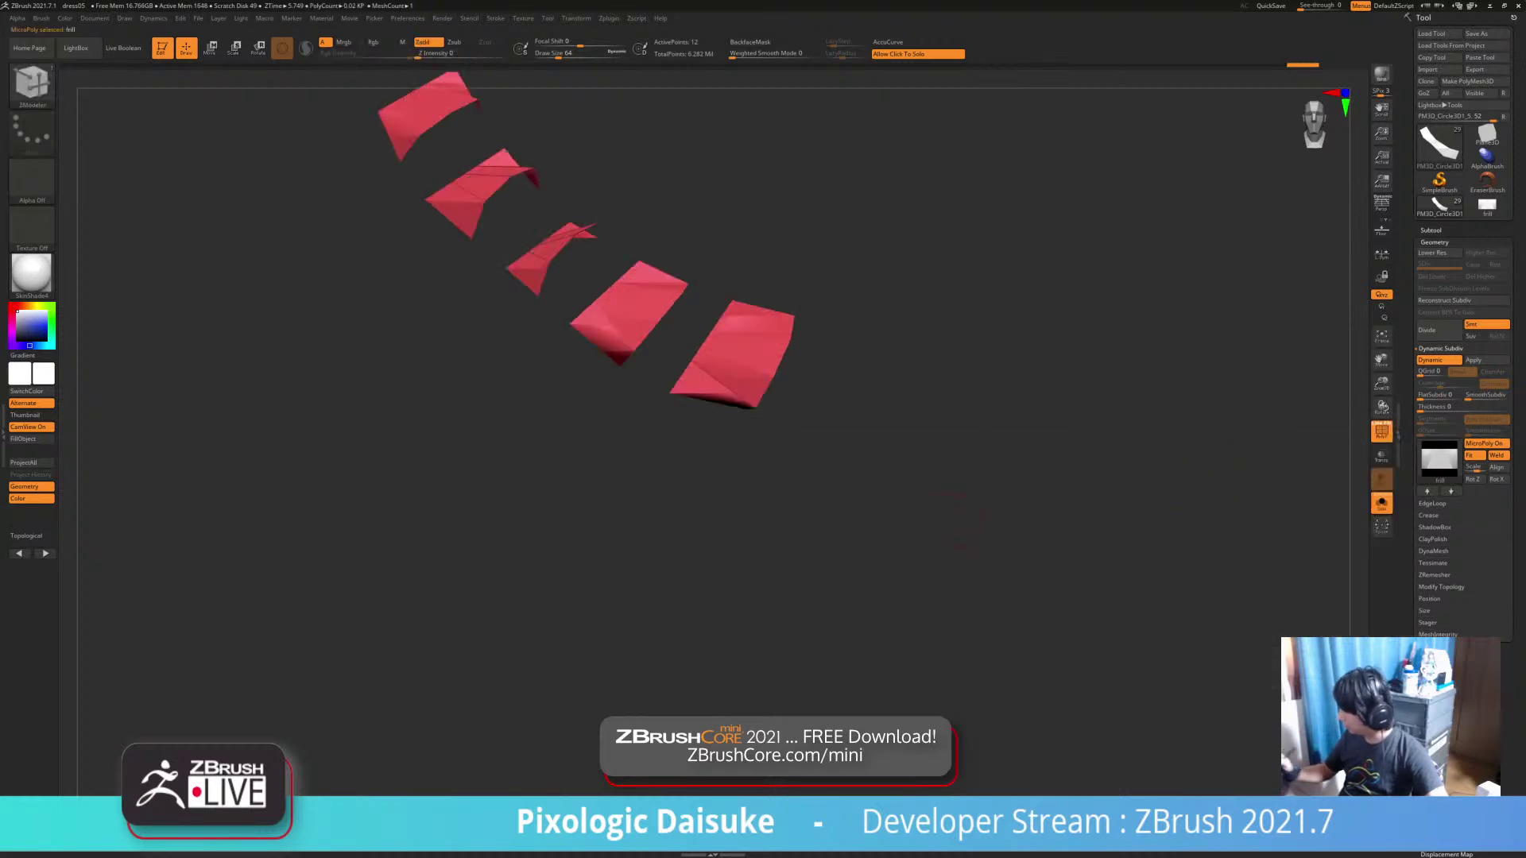
pyautogui.moveTo(973, 667)
pyautogui.mouseDown()
pyautogui.moveTo(1042, 718)
pyautogui.moveTo(1025, 659)
pyautogui.moveTo(954, 676)
pyautogui.moveTo(936, 641)
pyautogui.mouseUp()
pyautogui.moveTo(936, 641)
pyautogui.keyDown('ctrl'); pyautogui.mouseDown(button='right')
pyautogui.moveTo(953, 716)
pyautogui.moveTo(961, 703)
pyautogui.moveTo(890, 674)
pyautogui.mouseUp(button='right'); pyautogui.keyUp('ctrl')
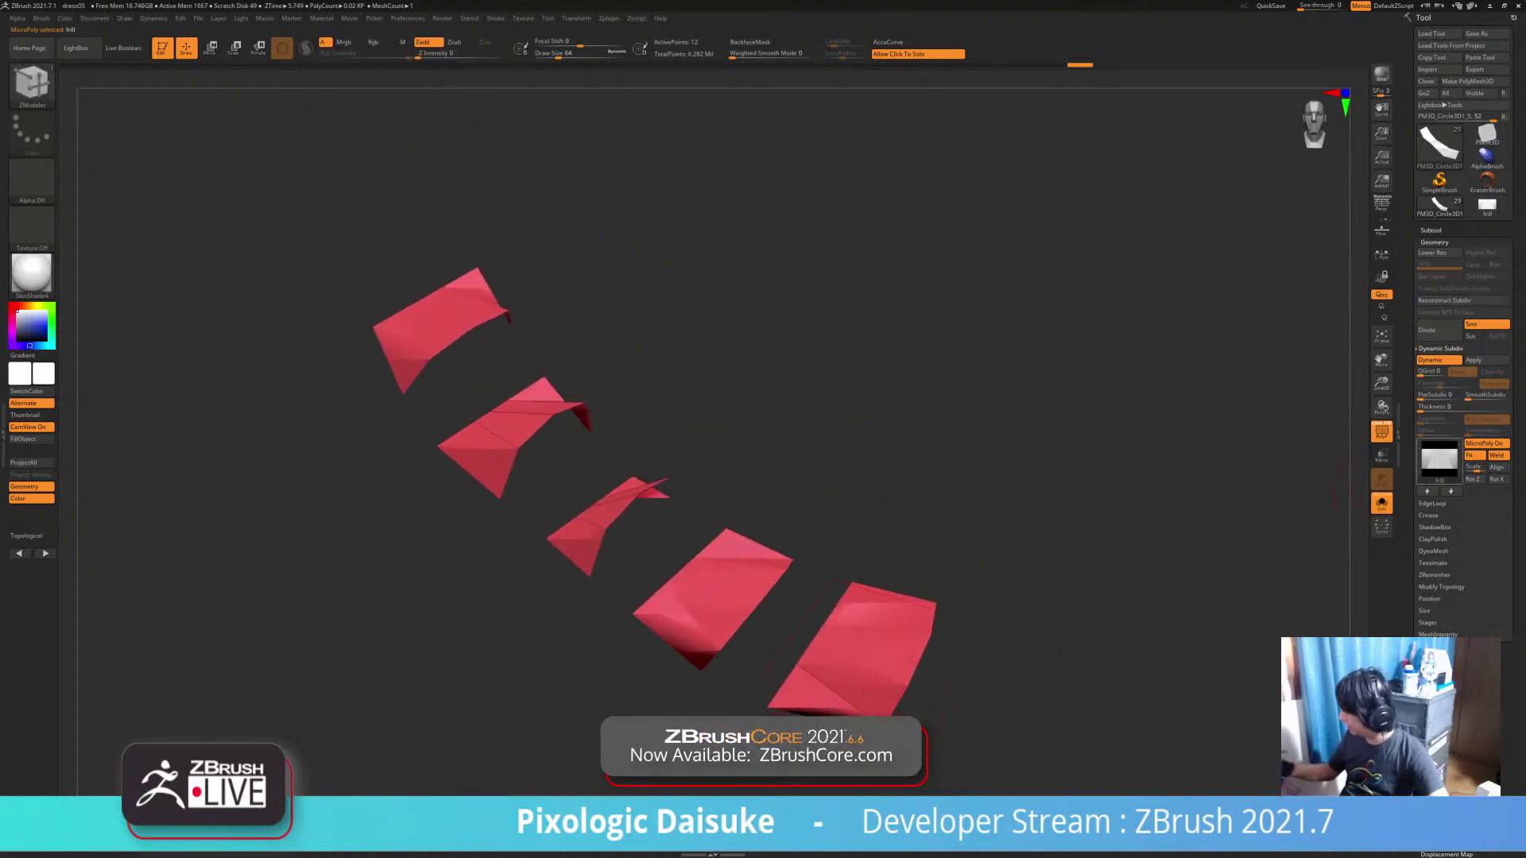
# Rotate the MicroPoly mesh about Z in increments until the frill pieces join end to end along the strip
pyautogui.click(1474, 479)
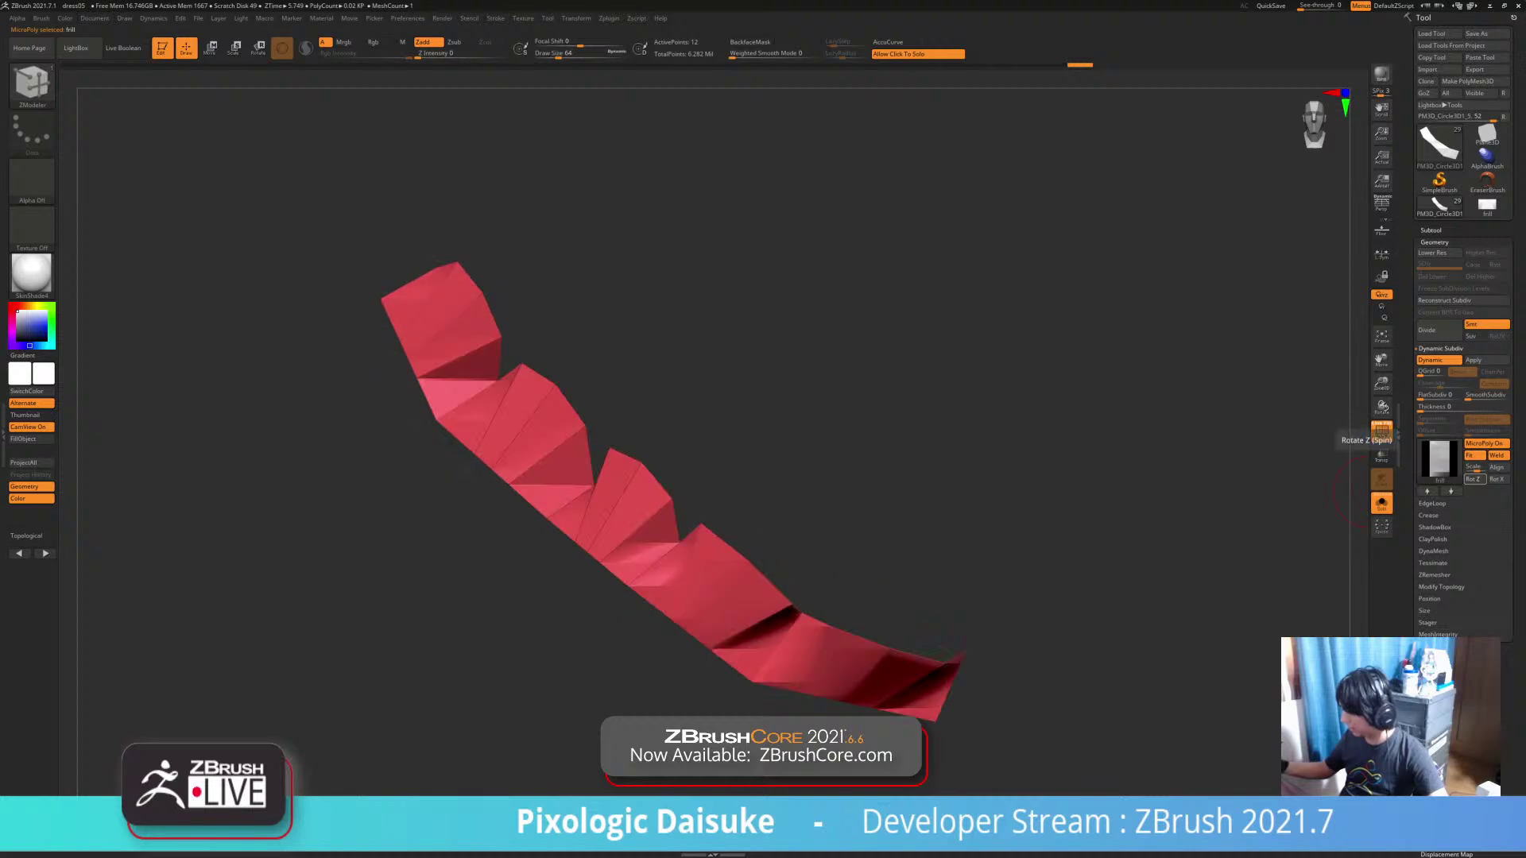
pyautogui.click(1474, 479)
pyautogui.click(1474, 479)
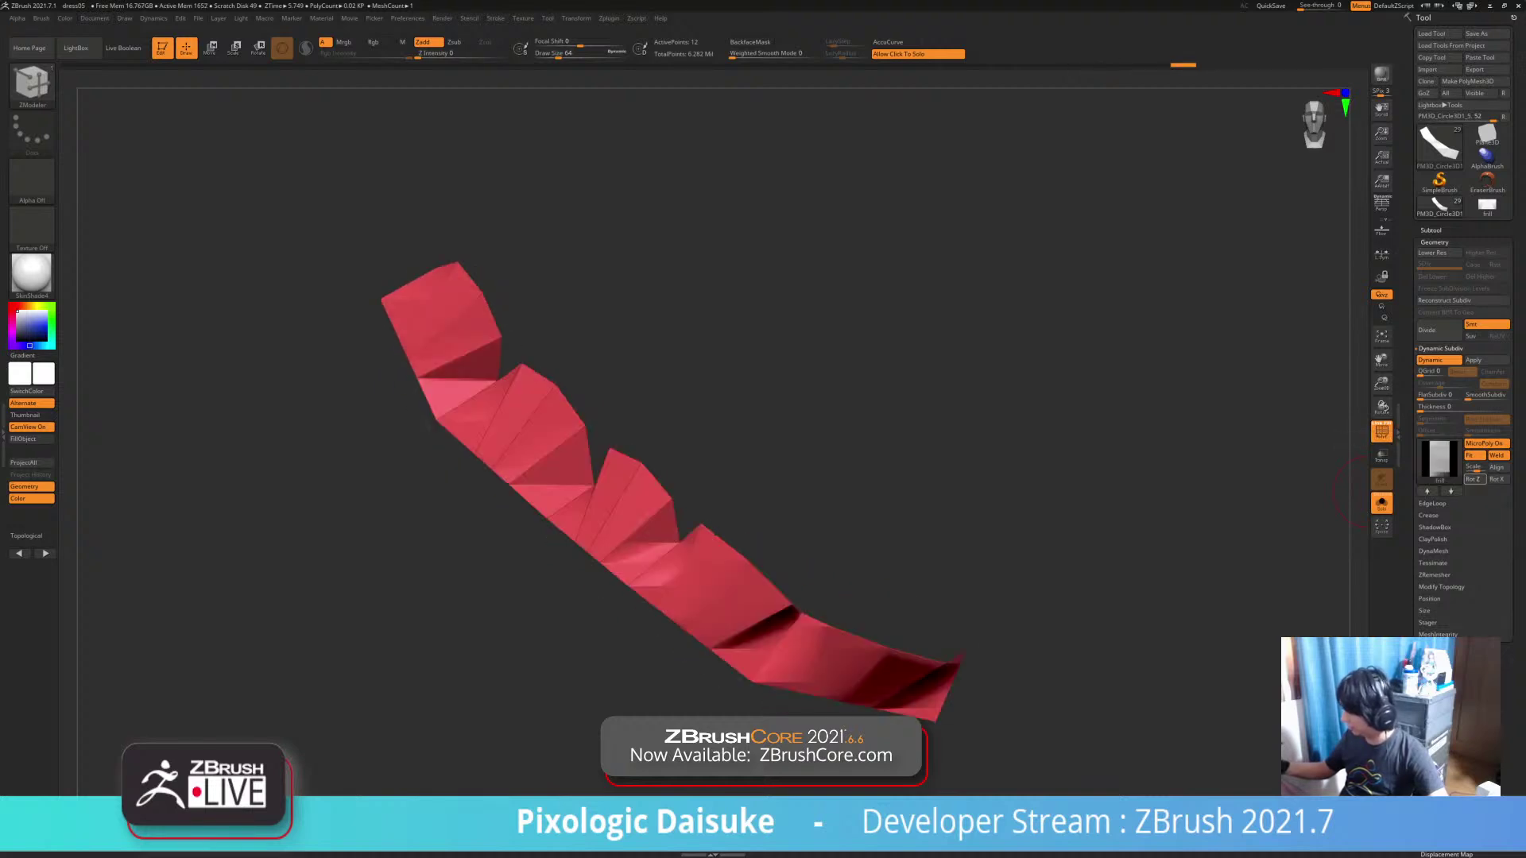
pyautogui.click(1474, 479)
pyautogui.click(1474, 479)
pyautogui.click(1474, 479)
pyautogui.click(1474, 479)
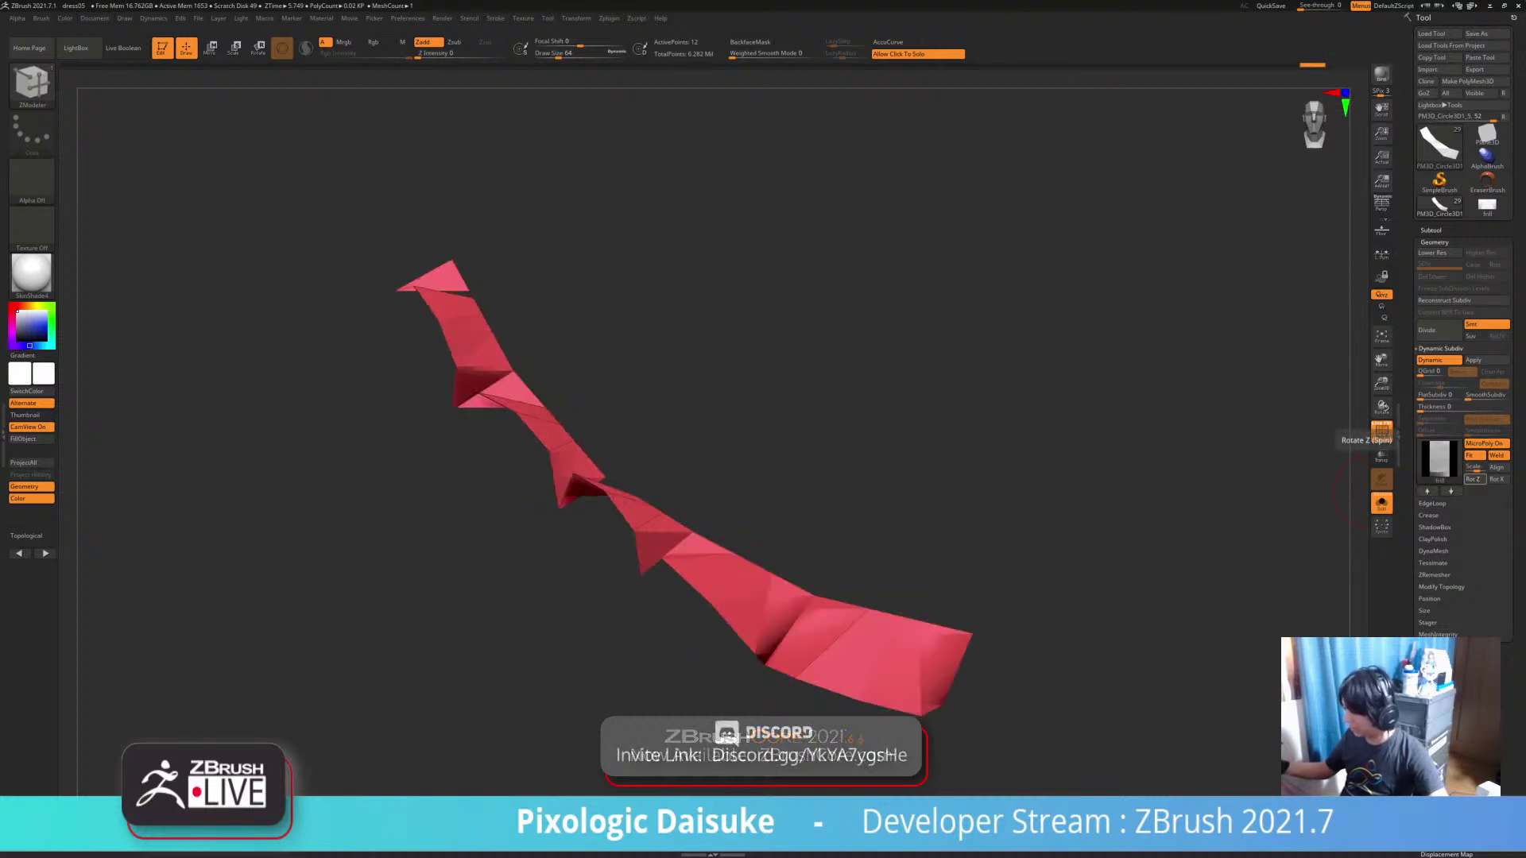
pyautogui.click(1474, 479)
pyautogui.click(1474, 479)
pyautogui.click(1474, 479)
pyautogui.click(1474, 479)
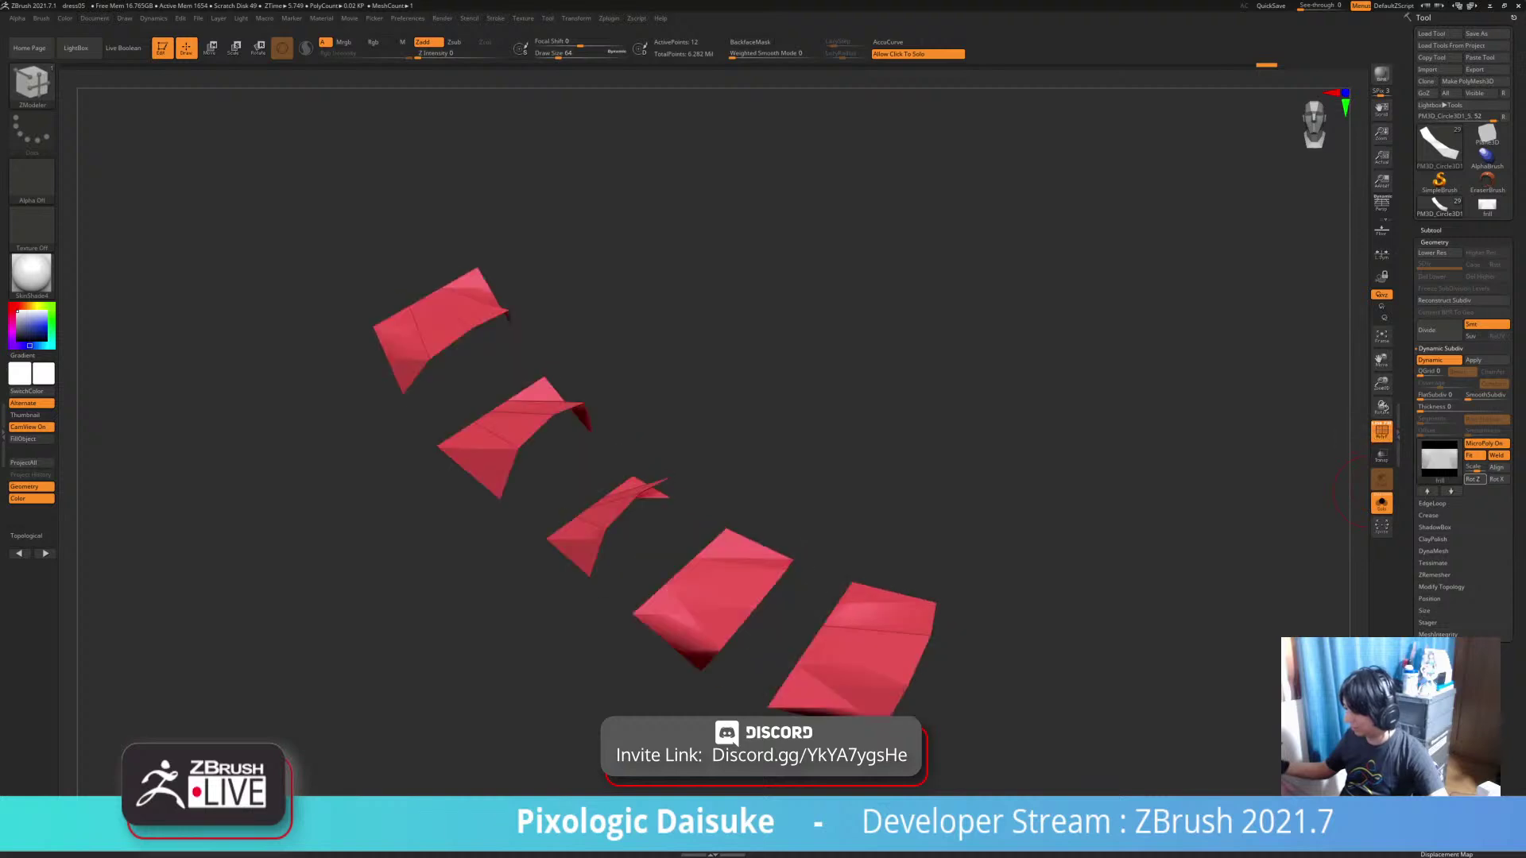
pyautogui.click(1474, 479)
pyautogui.click(1474, 479)
pyautogui.click(1474, 479)
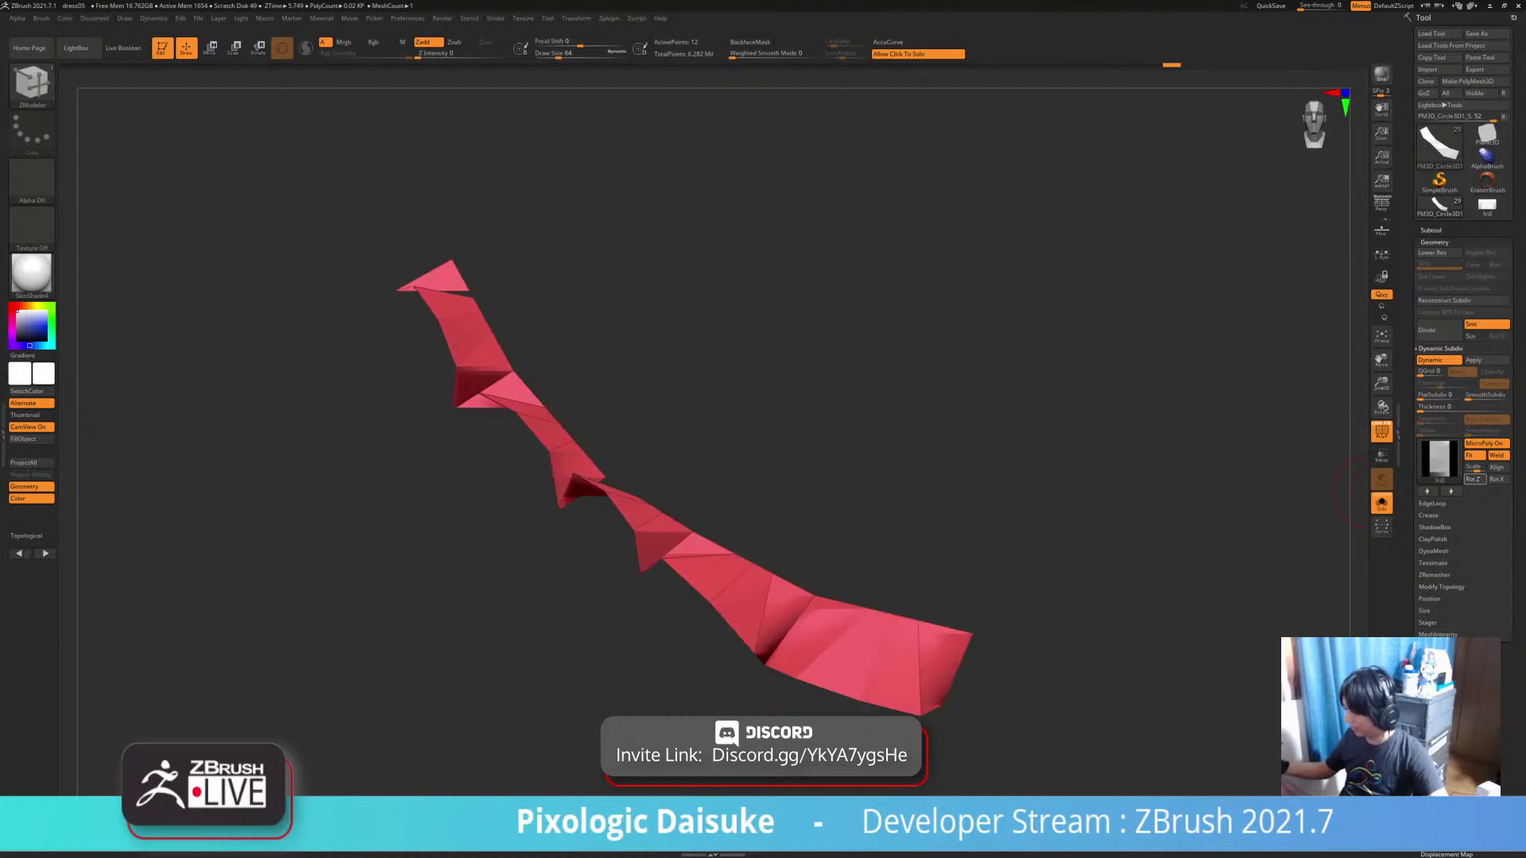
# Show the whole dress to examine how the frill sits along the overskirt hem, and isolate the strip again
pyautogui.moveTo(1108, 632); pyautogui.dragTo(1088, 608)
pyautogui.keyDown('shift'); pyautogui.moveTo(1088, 608); pyautogui.dragTo(1113, 604, button='right'); pyautogui.keyUp('shift')
pyautogui.keyDown('ctrl'); pyautogui.moveTo(1113, 604); pyautogui.dragTo(1144, 556, button='right'); pyautogui.keyUp('ctrl')
pyautogui.moveTo(1328, 525)
pyautogui.keyDown('alt'); pyautogui.mouseDown(button='right')
pyautogui.moveTo(1215, 509)
pyautogui.moveTo(1208, 465)
pyautogui.mouseUp(button='right'); pyautogui.keyUp('alt')
pyautogui.click(1258, 512)
pyautogui.moveTo(1113, 509)
pyautogui.mouseDown(button='right')
pyautogui.moveTo(1033, 485)
pyautogui.moveTo(905, 612)
pyautogui.mouseUp(button='right')
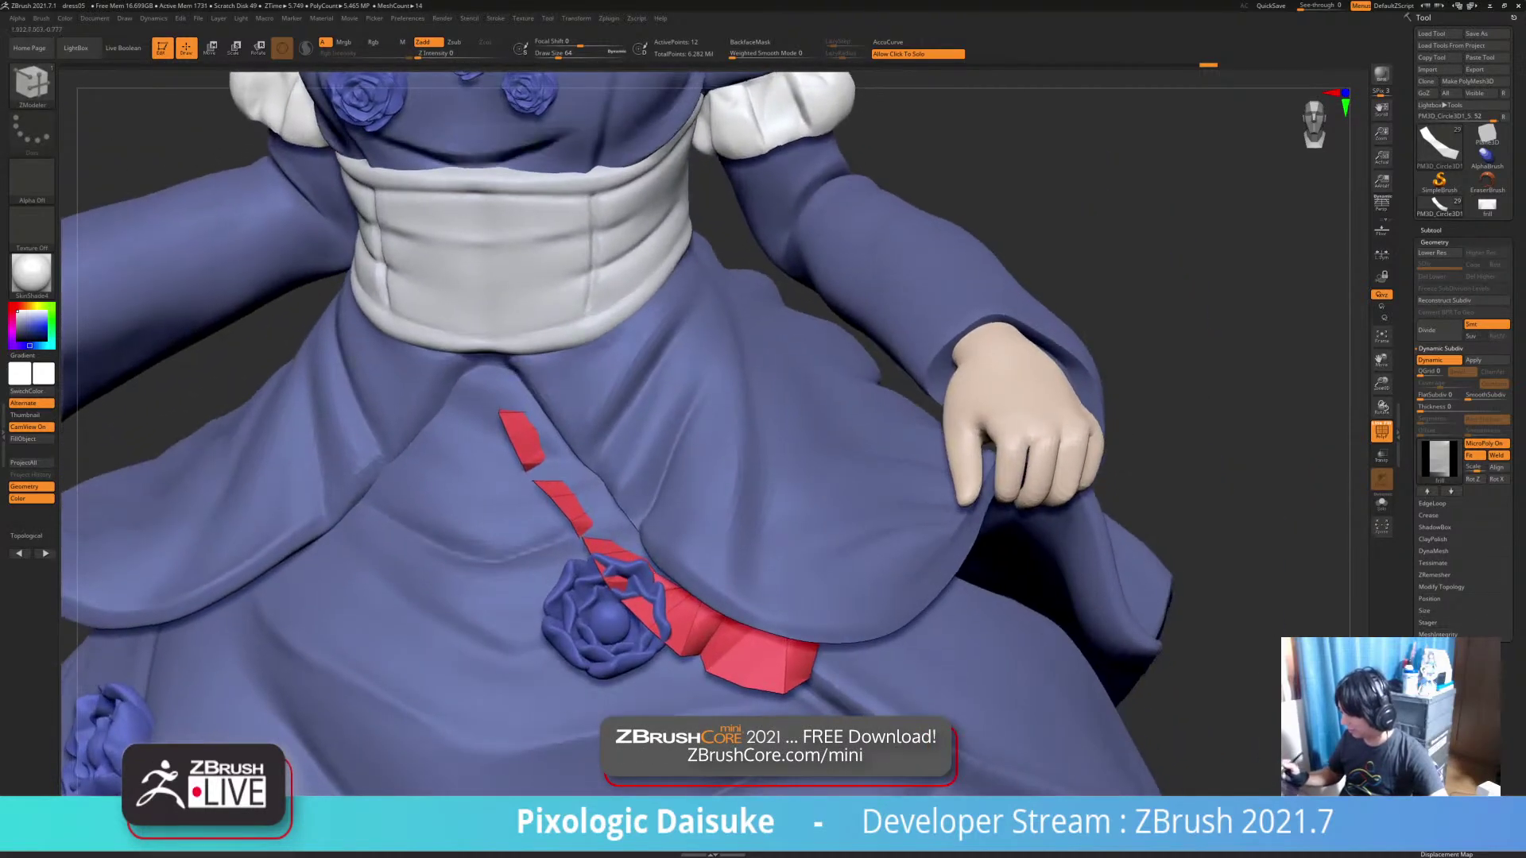
pyautogui.keyDown('alt'); pyautogui.moveTo(1271, 556); pyautogui.dragTo(1144, 505, button='right'); pyautogui.keyUp('alt')
pyautogui.click(1158, 479)
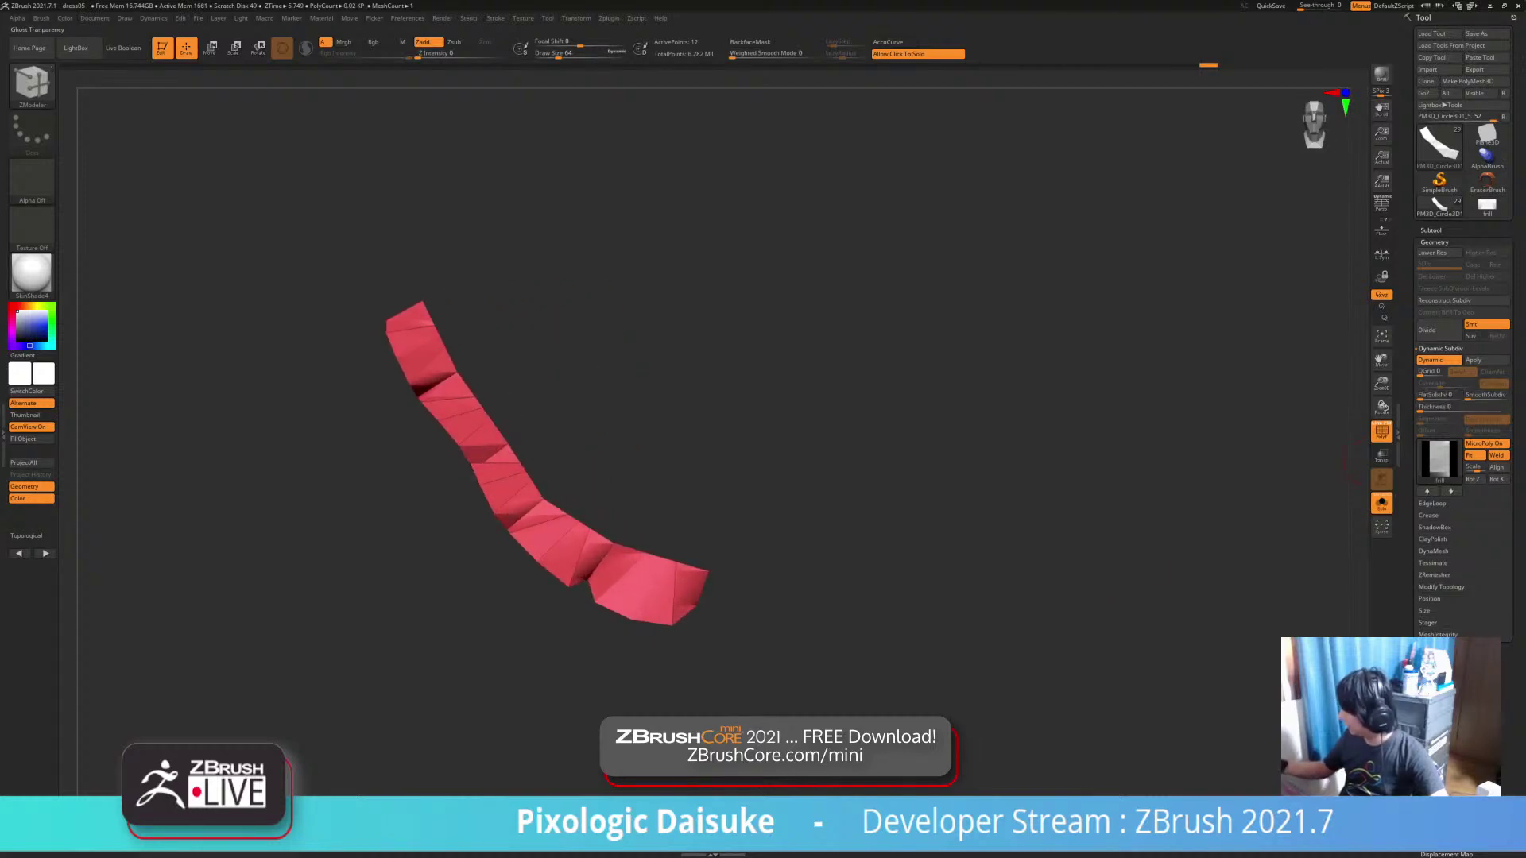
pyautogui.keyDown('alt'); pyautogui.moveTo(1271, 421); pyautogui.dragTo(1336, 495, button='right'); pyautogui.keyUp('alt')
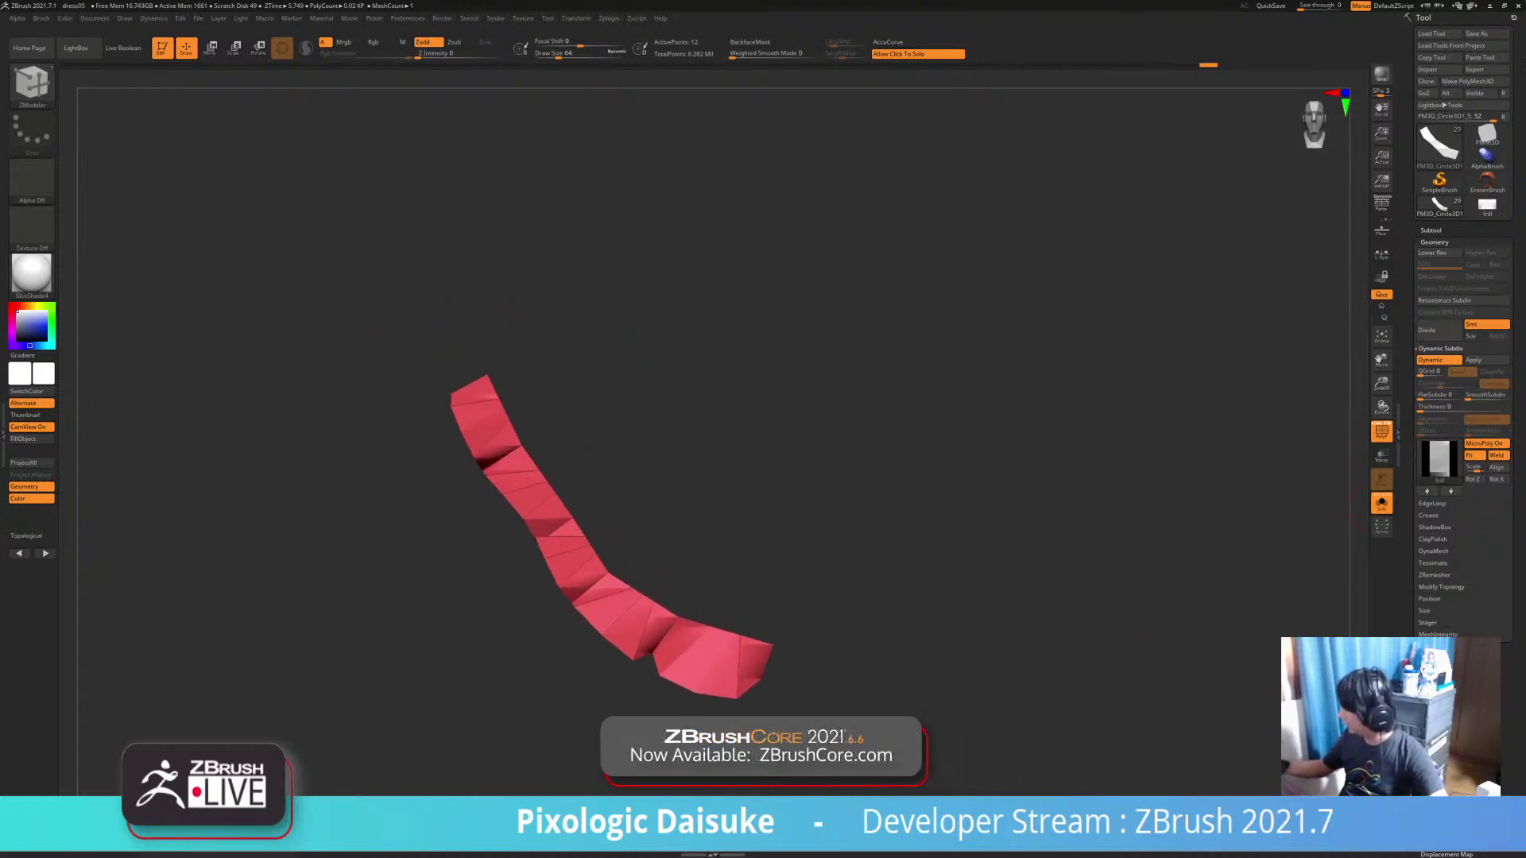
pyautogui.keyDown('alt'); pyautogui.moveTo(1080, 579); pyautogui.dragTo(1115, 519, button='right'); pyautogui.keyUp('alt')
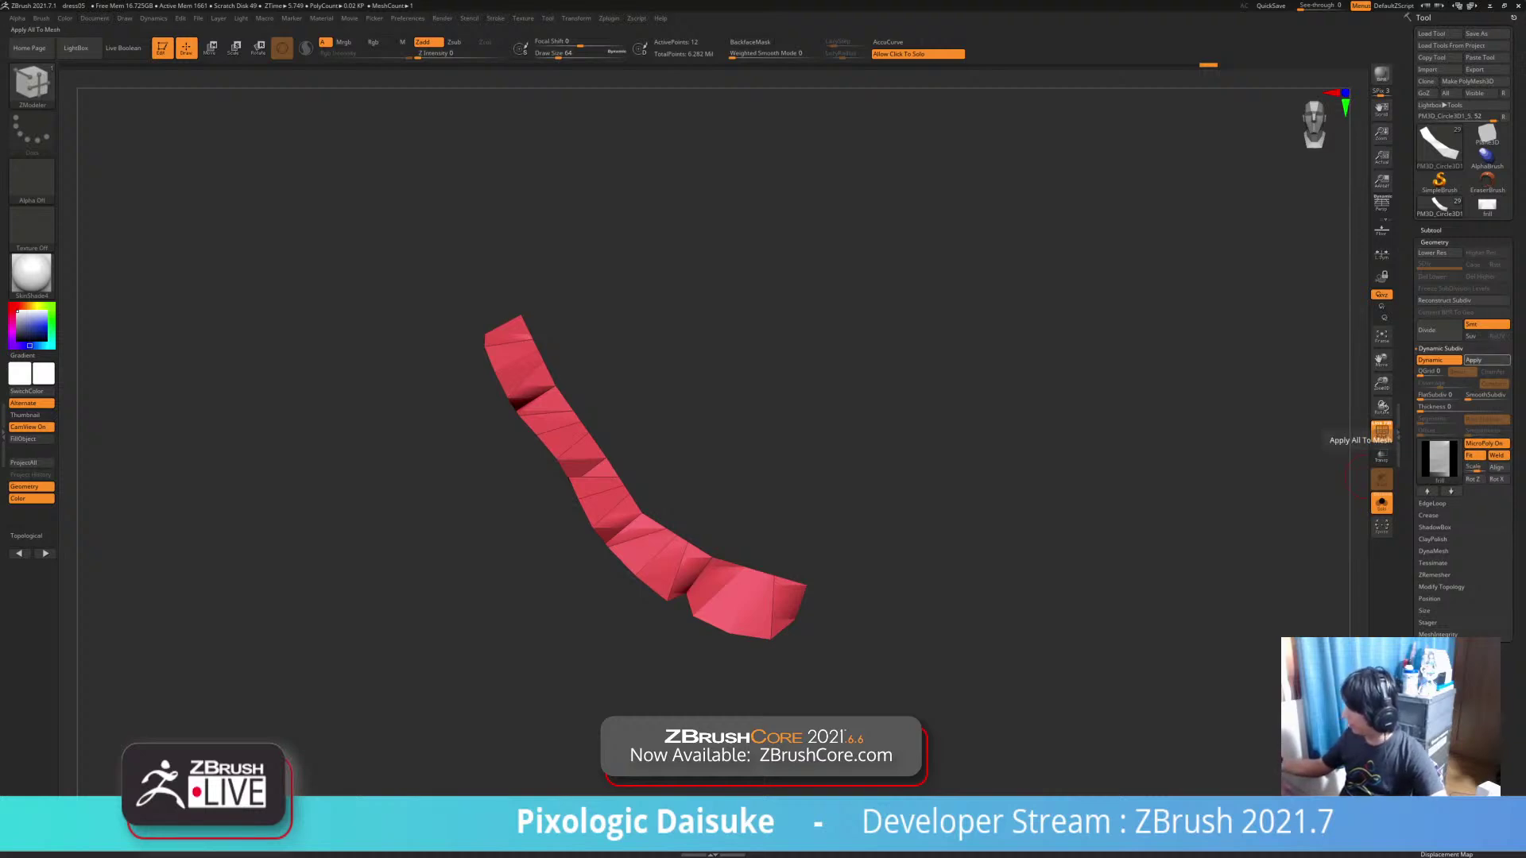
# Apply the Dynamic Subdiv MicroPoly frill to the strip as real geometry and turn MicroPoly off
pyautogui.click(1382, 432)
pyautogui.keyDown('ctrl'); pyautogui.moveTo(1334, 476); pyautogui.dragTo(1370, 508, button='right'); pyautogui.keyUp('ctrl')
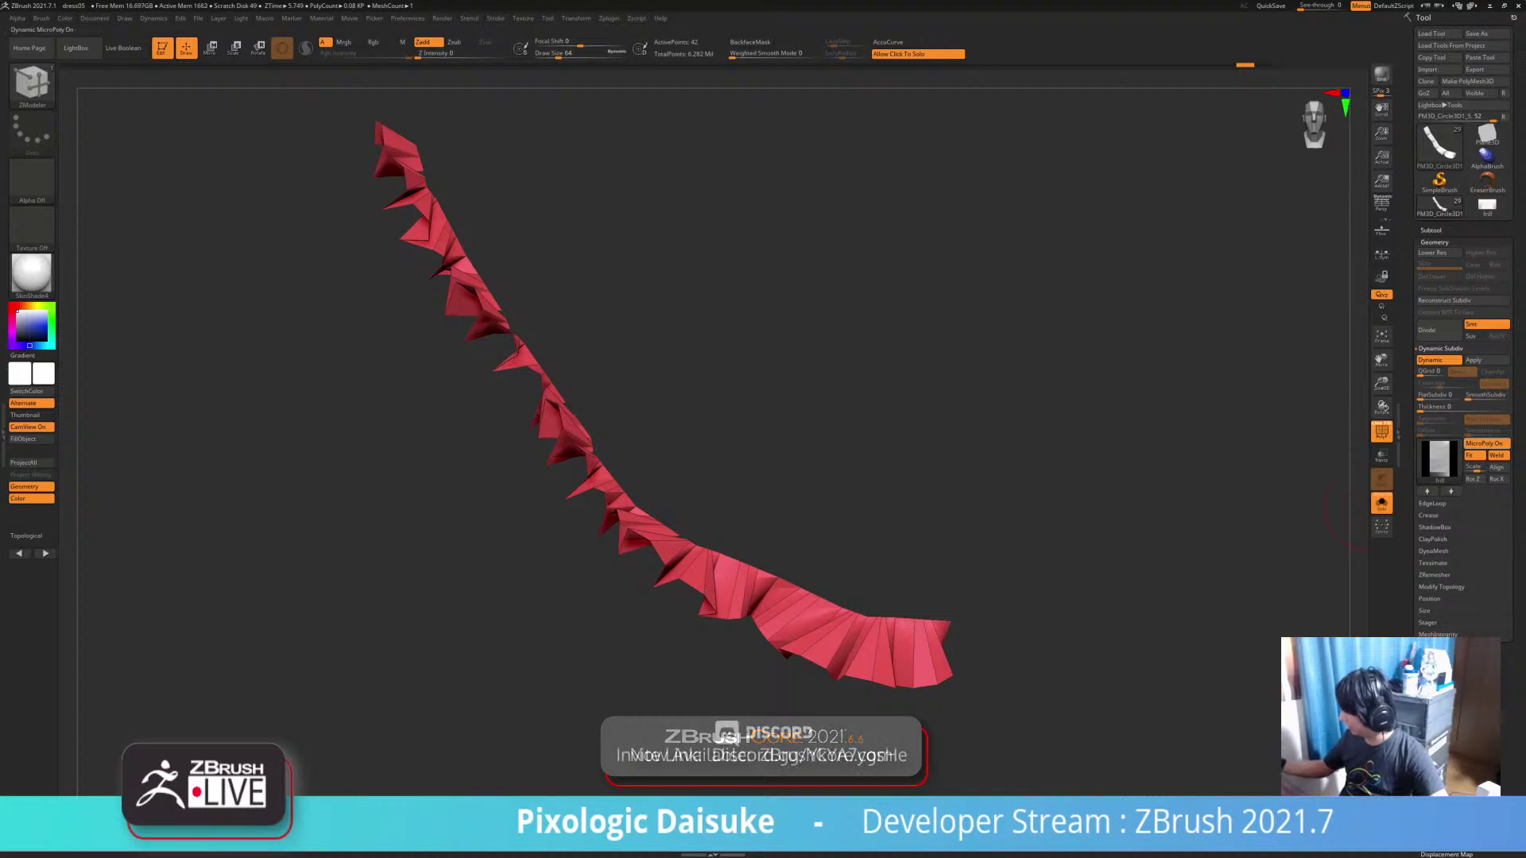
pyautogui.click(1483, 445)
# Try smoothing the applied frill with Dynamic Subdiv's SmoothSubdiv
pyautogui.keyDown('ctrl'); pyautogui.moveTo(1311, 436); pyautogui.dragTo(1381, 397, button='right'); pyautogui.keyUp('ctrl')
pyautogui.press('d')
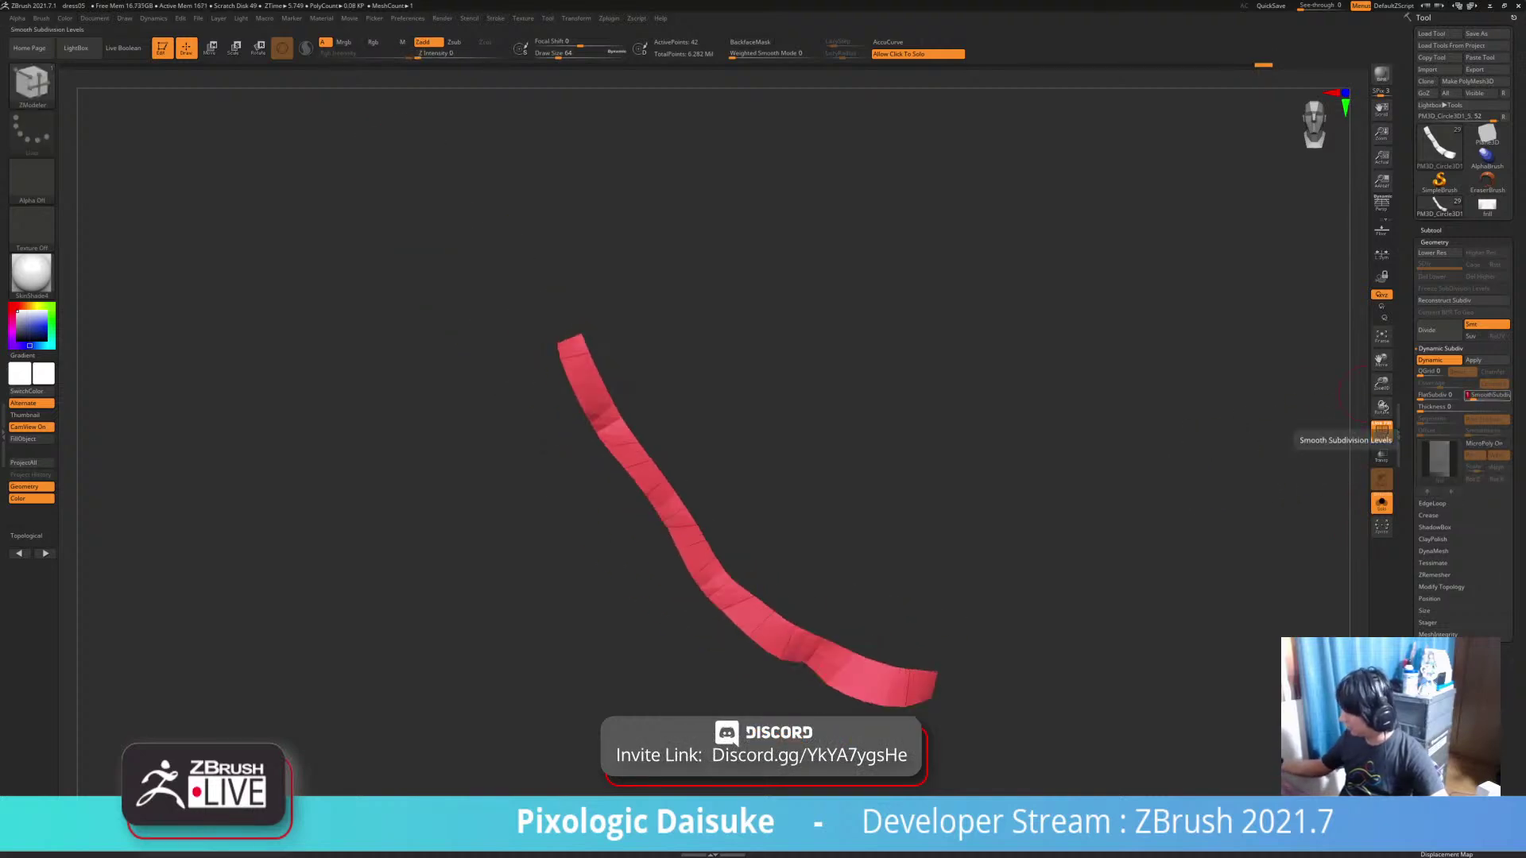
pyautogui.moveTo(1360, 469)
pyautogui.keyDown('alt'); pyautogui.mouseDown(button='right')
pyautogui.moveTo(1285, 433)
pyautogui.moveTo(1378, 466)
pyautogui.mouseUp(button='right'); pyautogui.keyUp('alt')
pyautogui.hotkey('shift', 'd')
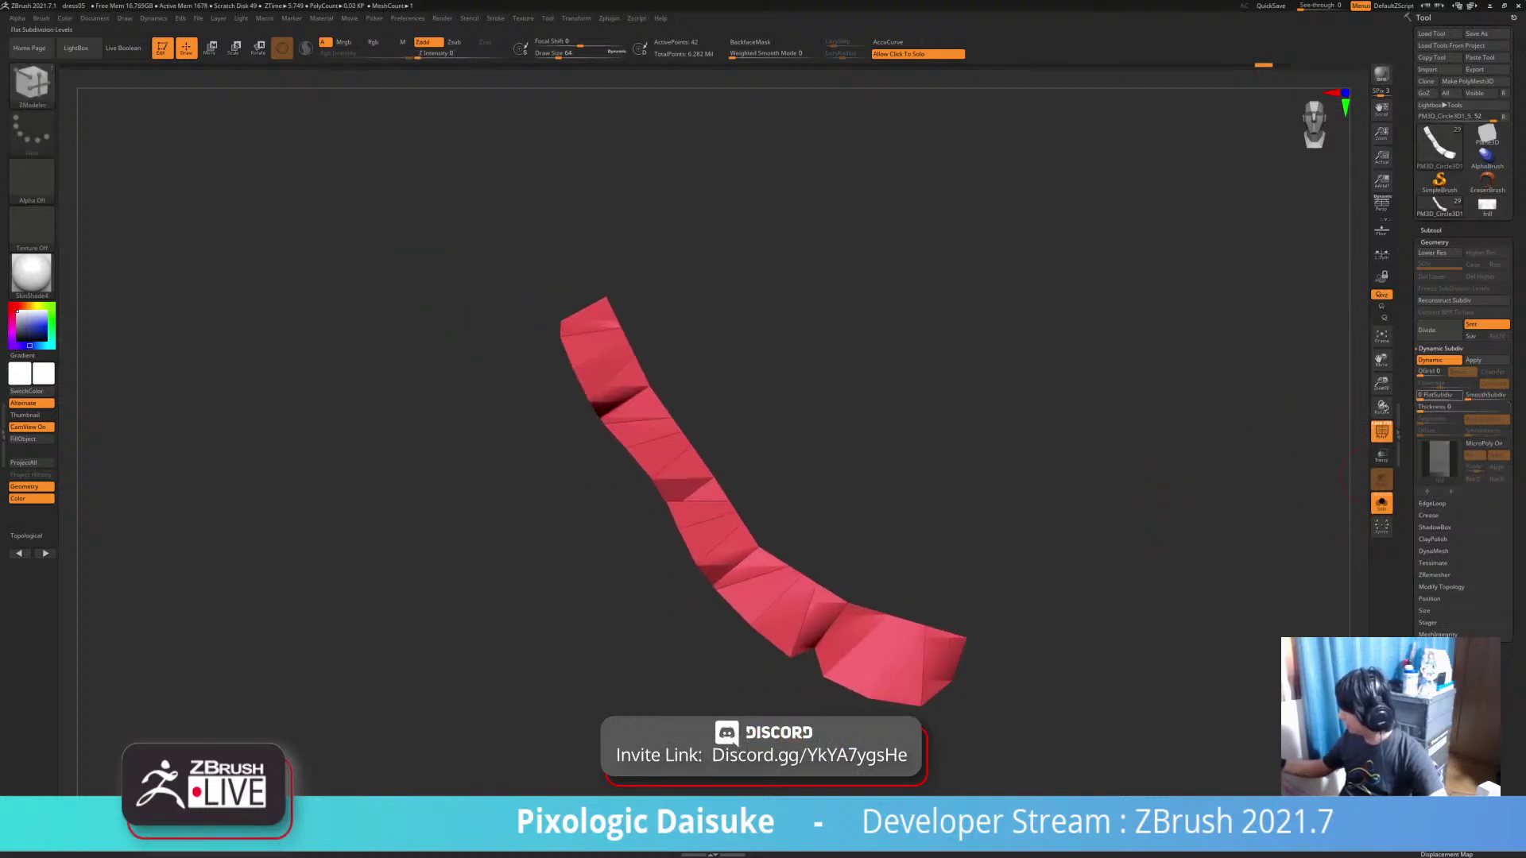
# Insert two lengthwise edge loops along the frill strip with ZModeler's Insert EdgeLoop action
pyautogui.press('b')
pyautogui.press('z')
pyautogui.press('m')
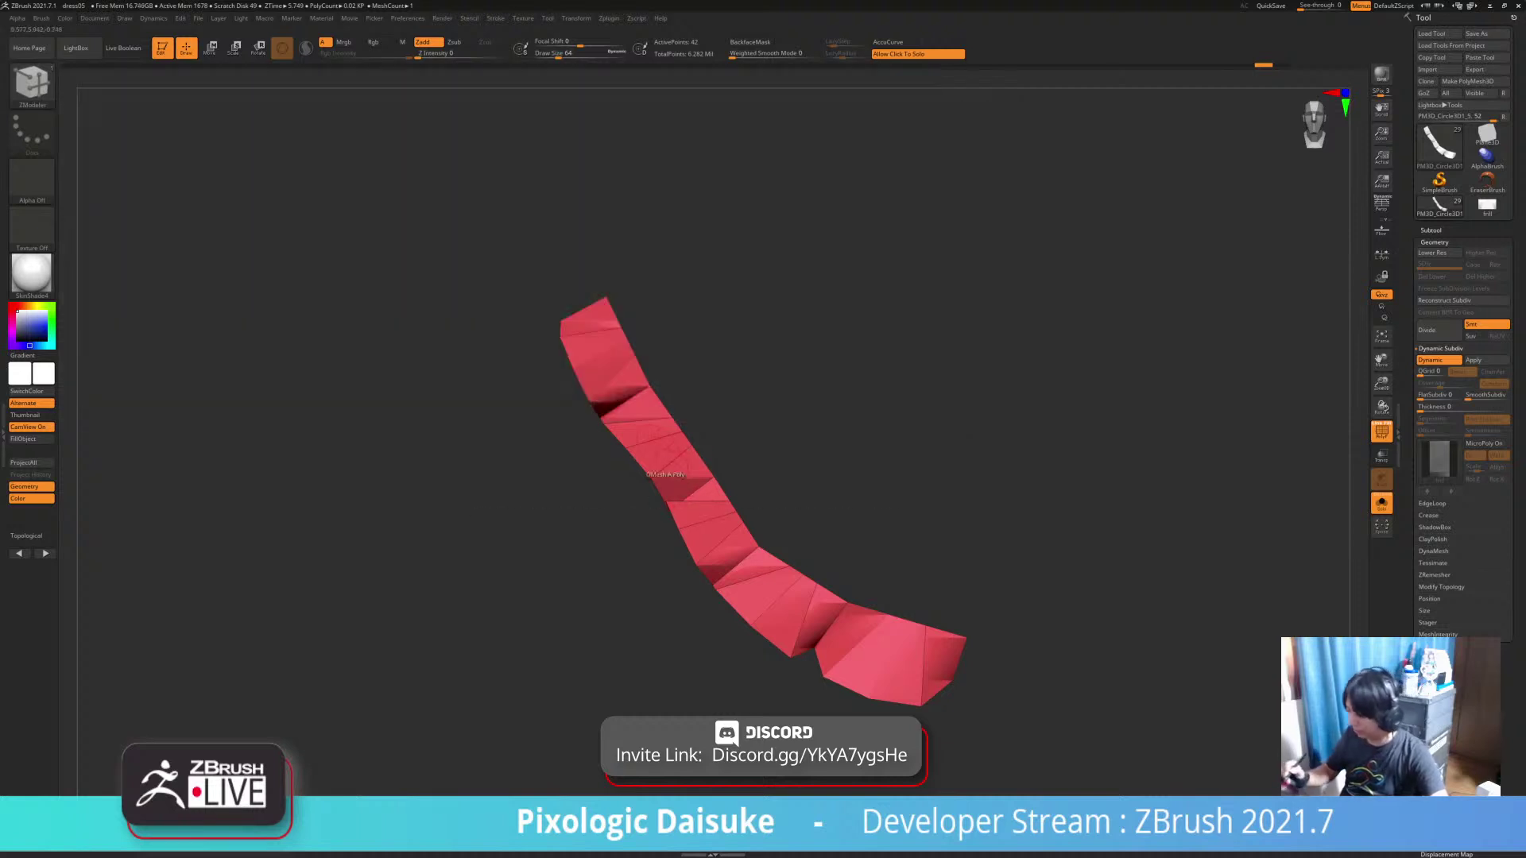
pyautogui.press('space')
pyautogui.click(641, 467)
pyautogui.moveTo(642, 468)
pyautogui.keyDown('ctrl'); pyautogui.mouseDown(button='right')
pyautogui.moveTo(646, 517)
pyautogui.moveTo(646, 493)
pyautogui.mouseUp(button='right'); pyautogui.keyUp('ctrl')
pyautogui.click(646, 437)
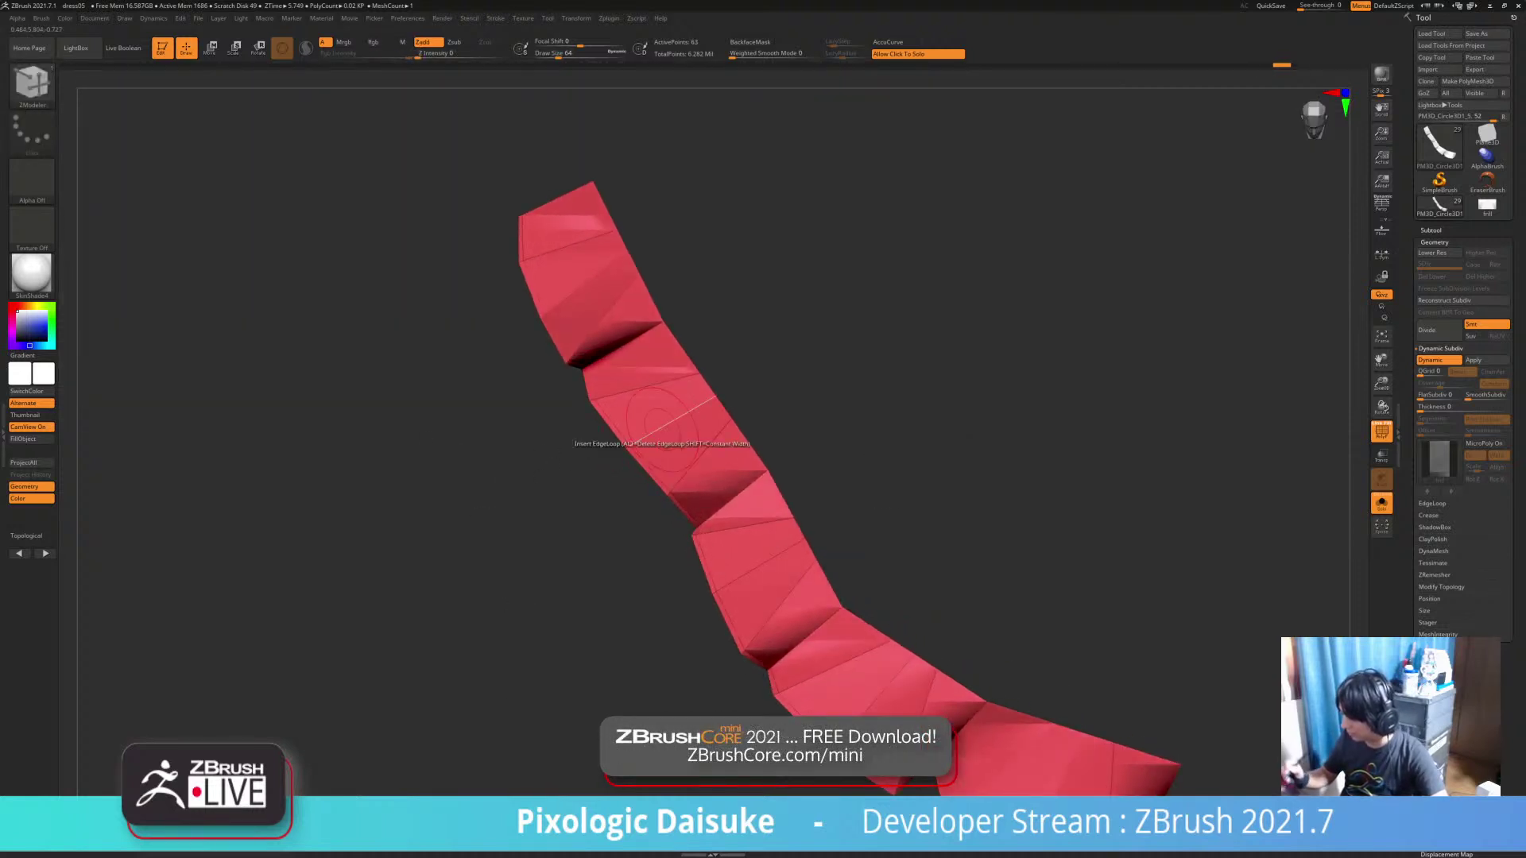
pyautogui.click(658, 419)
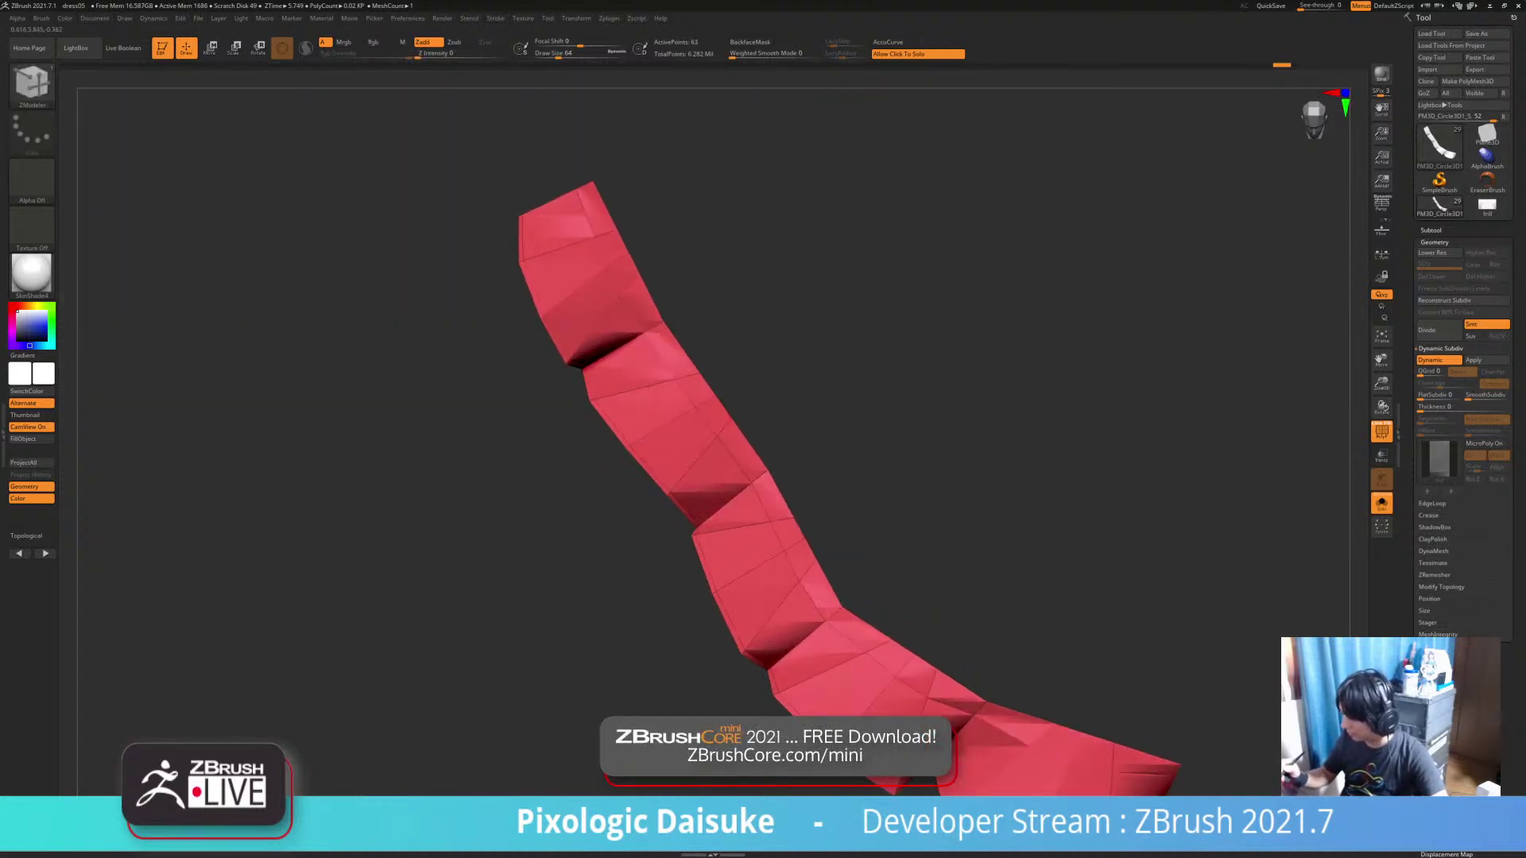
pyautogui.moveTo(700, 403); pyautogui.dragTo(709, 399)
pyautogui.keyDown('alt'); pyautogui.moveTo(832, 373); pyautogui.dragTo(985, 366); pyautogui.keyUp('alt')
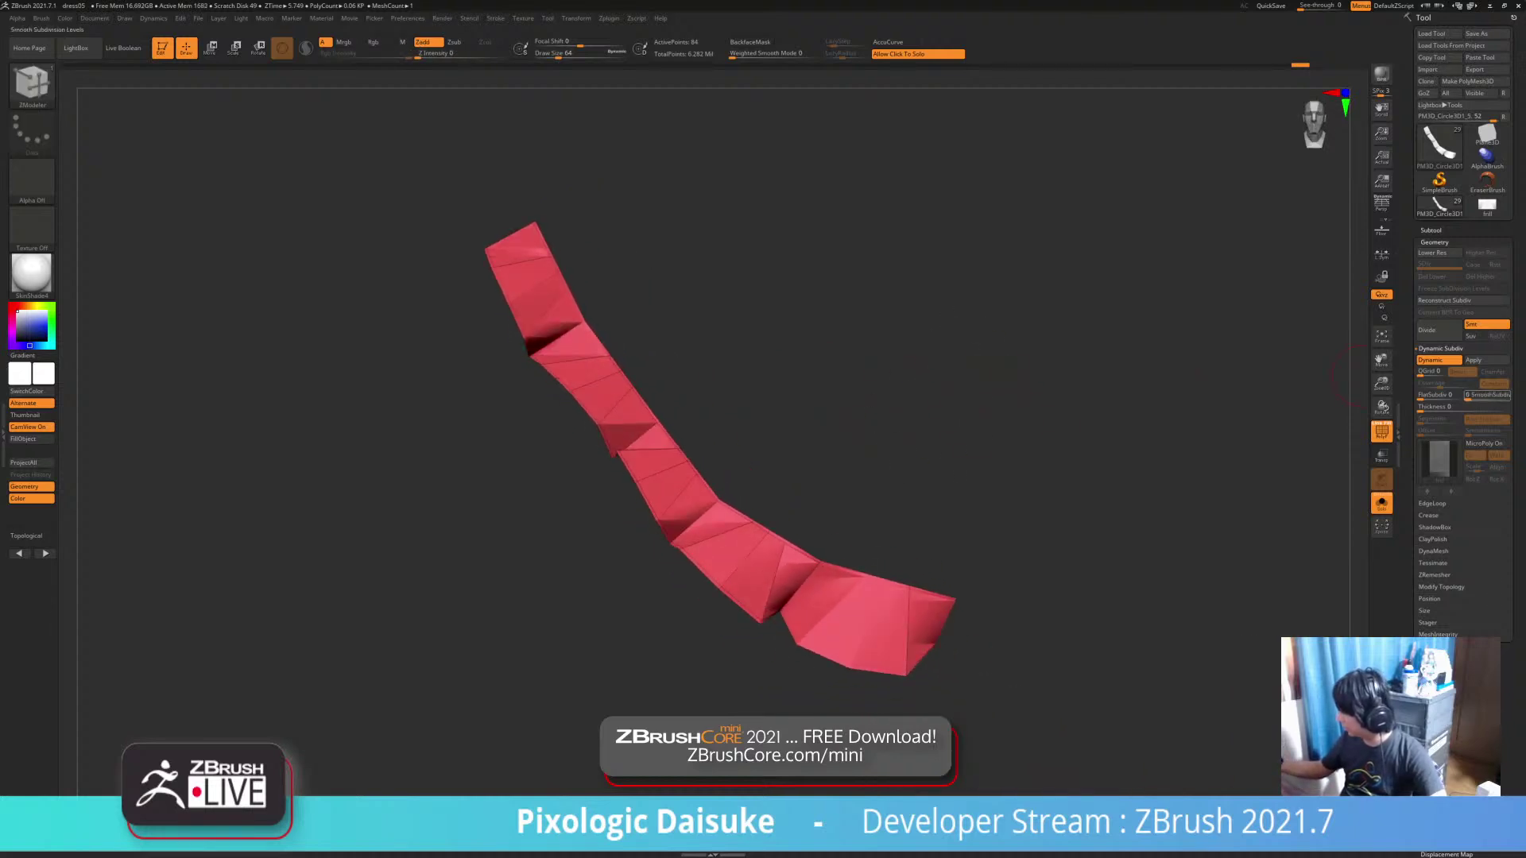
# Raise the frill strip's Dynamic Subdiv SmoothSubdiv level and show it together with the rest of the dress
pyautogui.moveTo(1469, 396); pyautogui.dragTo(1479, 396)
pyautogui.moveTo(1096, 381); pyautogui.dragTo(1072, 445)
pyautogui.click(1072, 445)
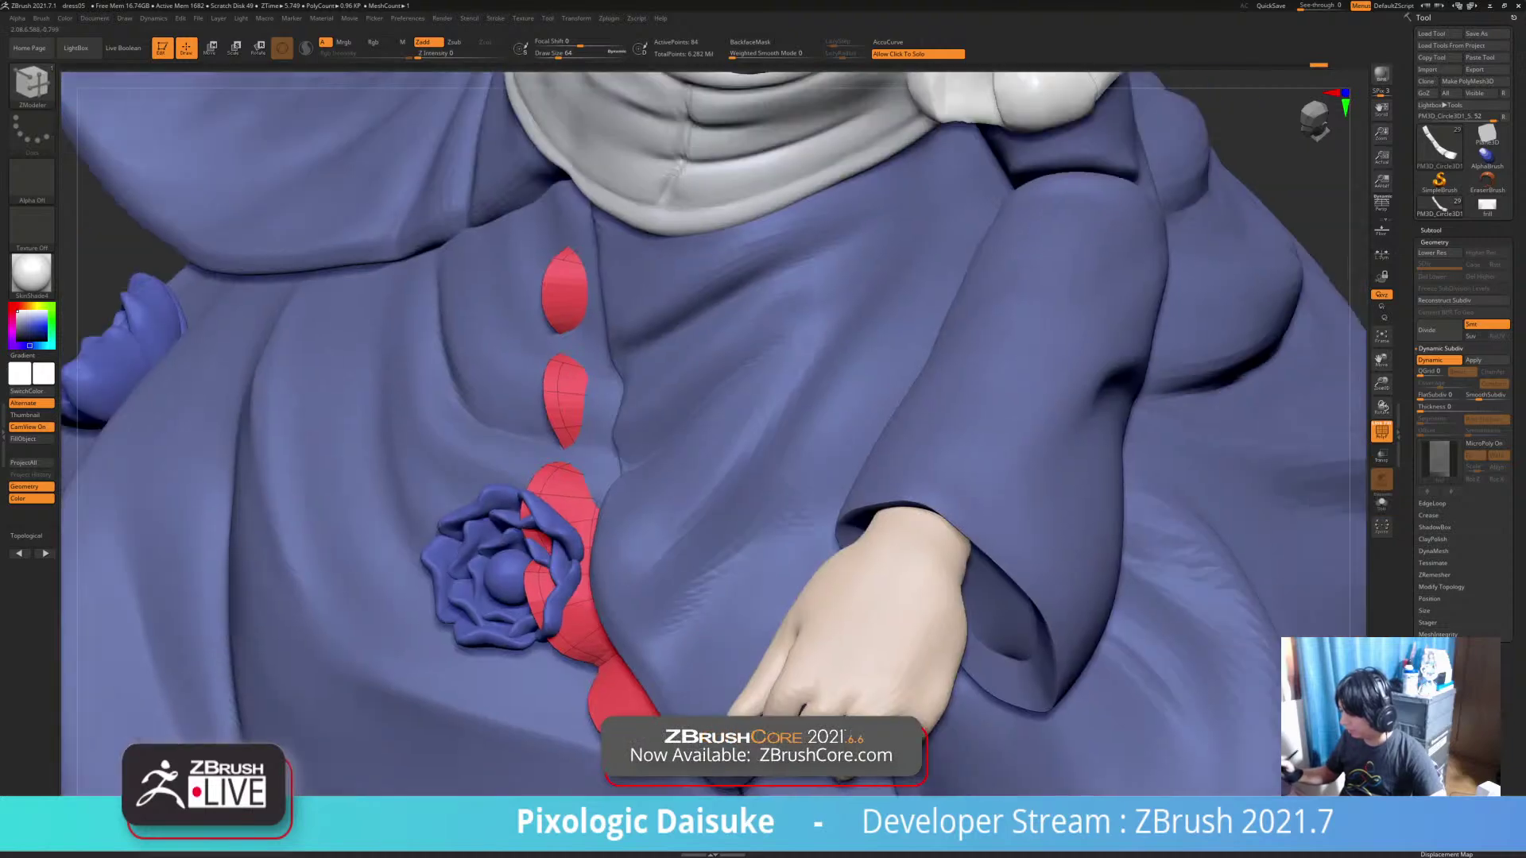
# Undo the last changes to the frill strip, back to its MicroPoly preview, and isolate the strip from the dress
pyautogui.moveTo(1033, 580)
pyautogui.keyDown('ctrl'); pyautogui.mouseDown(button='right')
pyautogui.moveTo(1017, 511)
pyautogui.moveTo(1021, 549)
pyautogui.moveTo(1033, 433)
pyautogui.moveTo(1053, 445)
pyautogui.mouseUp(button='right'); pyautogui.keyUp('ctrl')
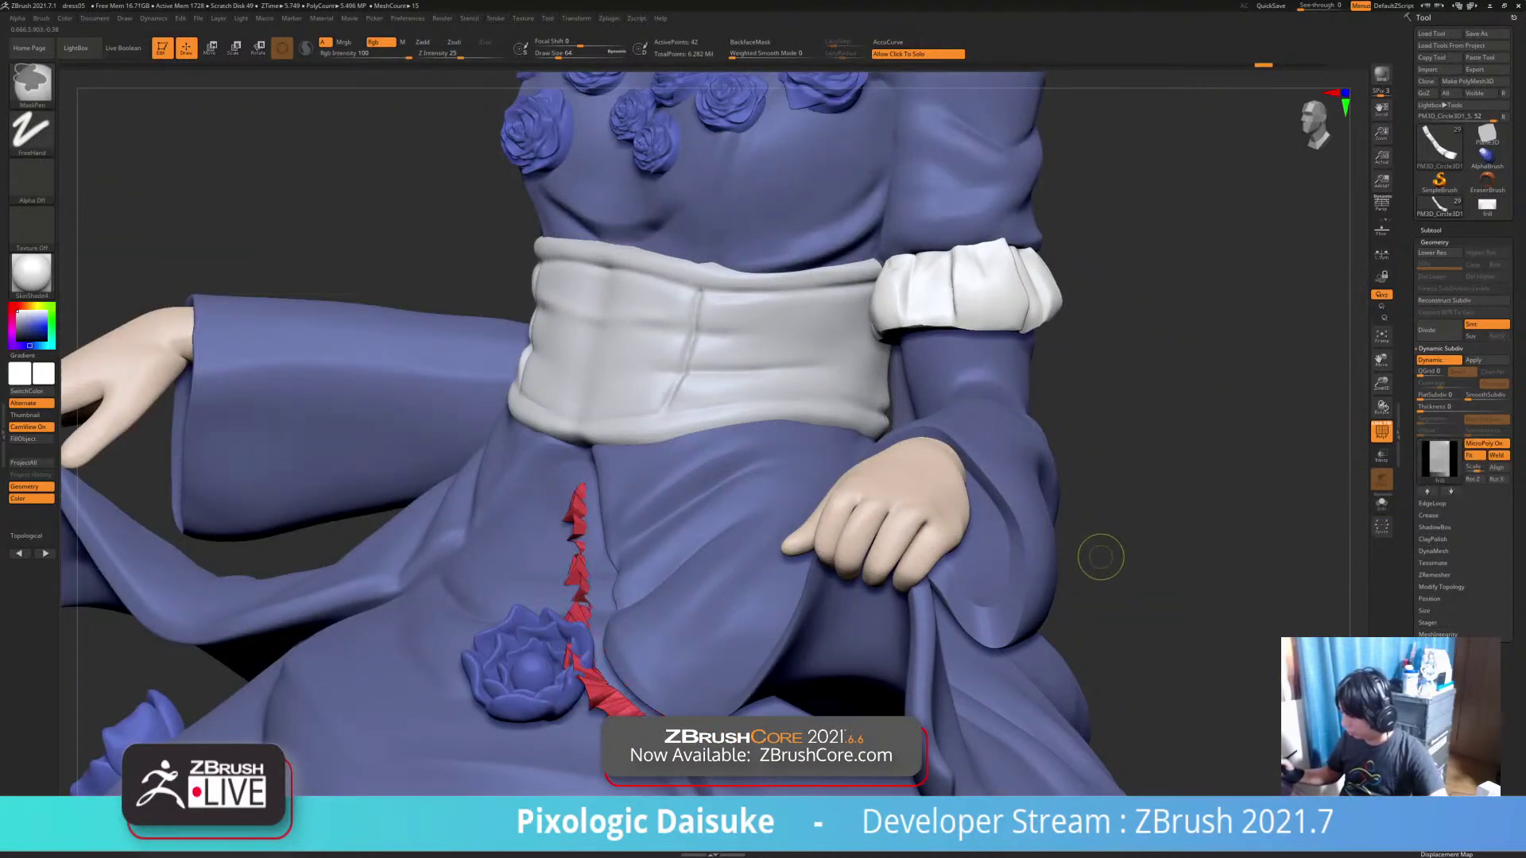
pyautogui.moveTo(1101, 554); pyautogui.dragTo(1101, 628, button='right')
pyautogui.keyDown('alt'); pyautogui.moveTo(1100, 627); pyautogui.dragTo(1058, 552, button='right'); pyautogui.keyUp('alt')
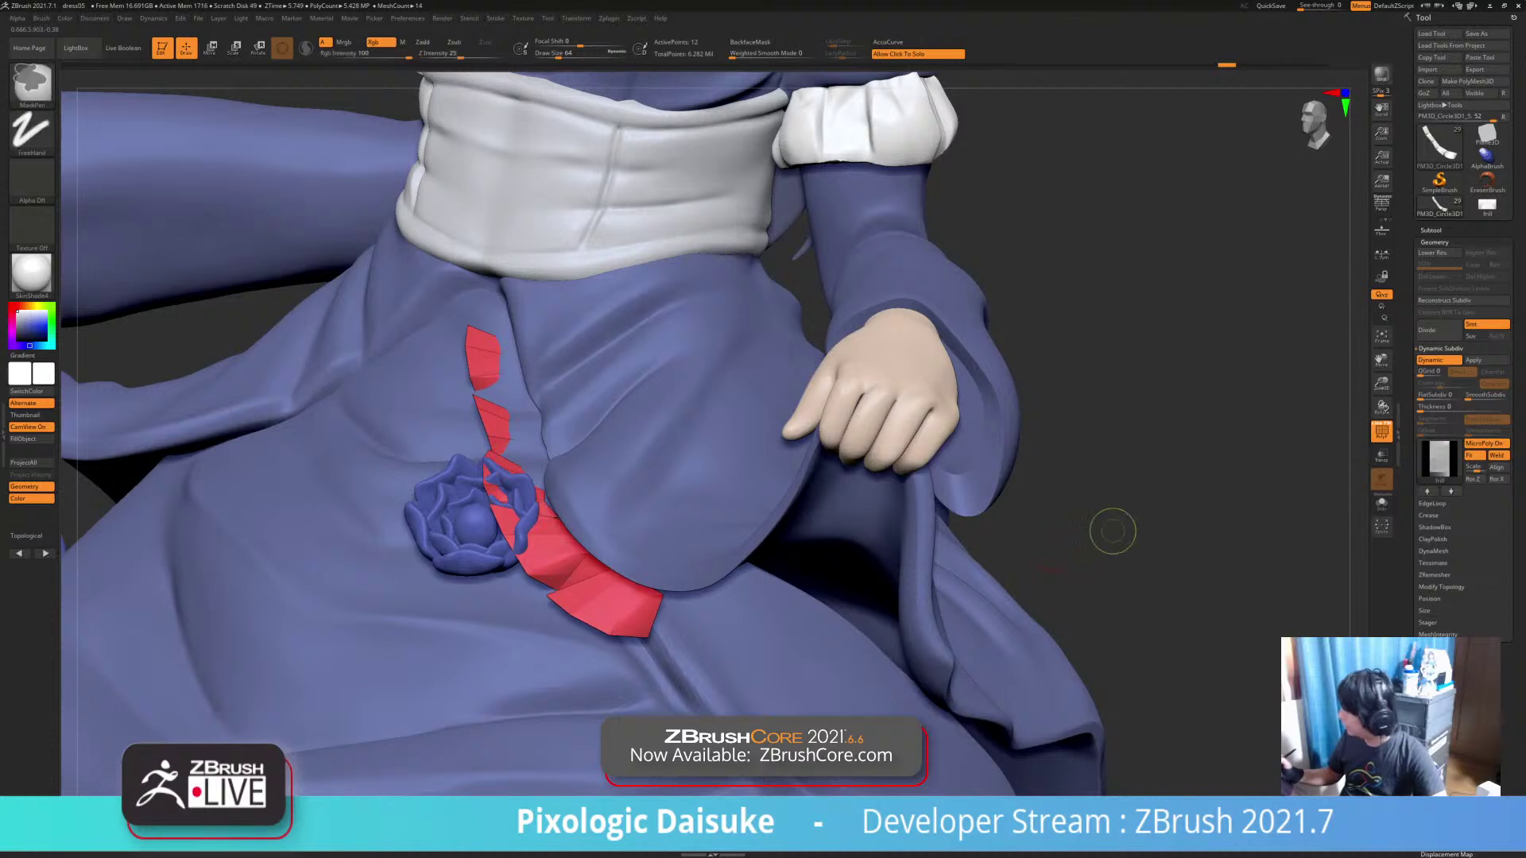
pyautogui.hotkey('ctrl', 'z')
pyautogui.hotkey('ctrl', 'z')
pyautogui.click(1049, 570)
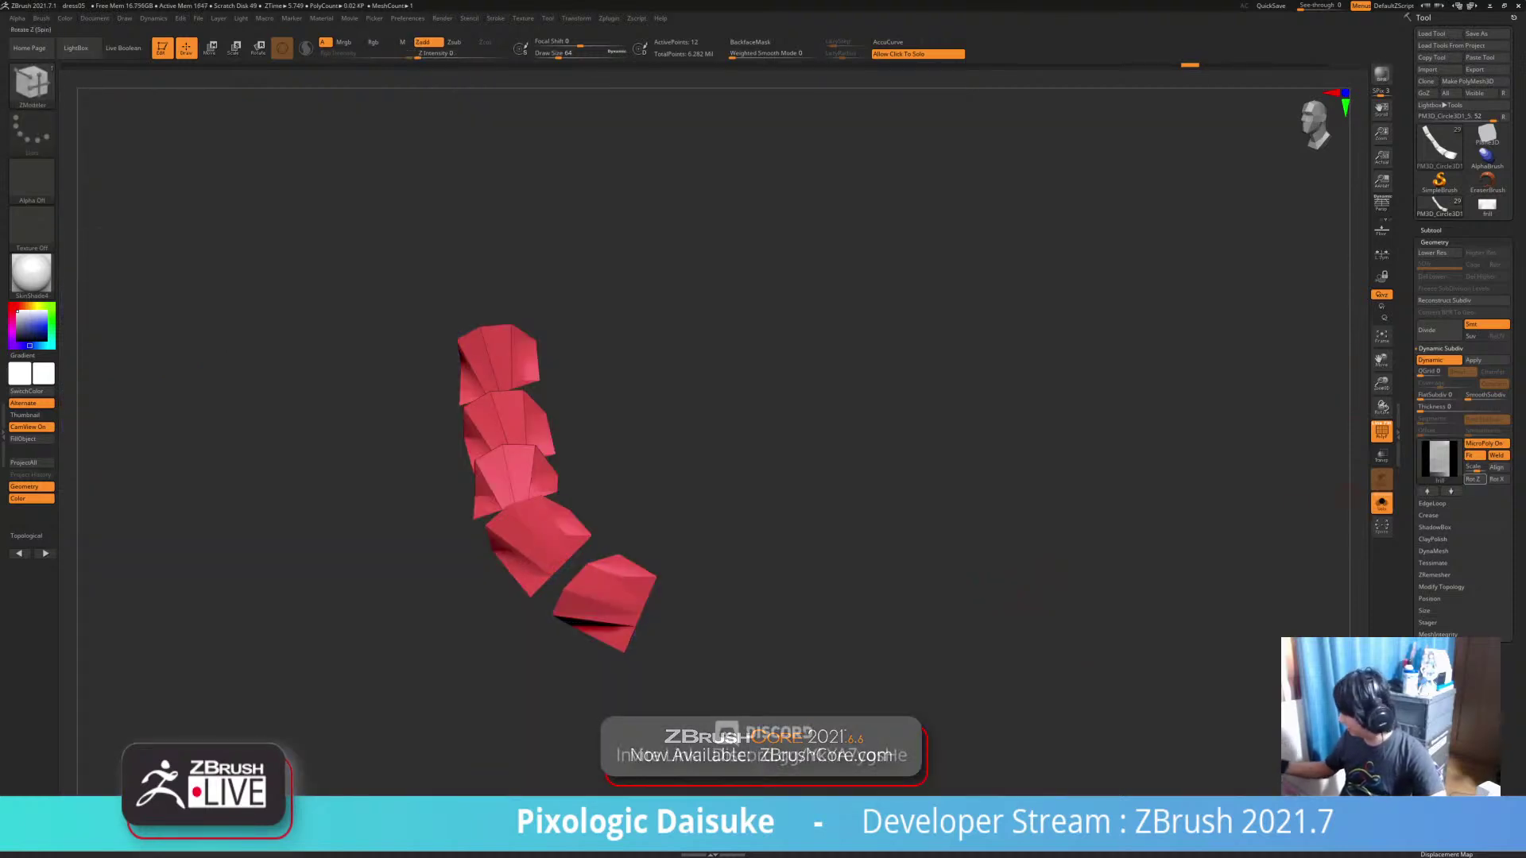
# Rotate the MicroPoly frill mesh about Z in repeated steps on the isolated strip, and show the rest of the dress again
pyautogui.click(1474, 479)
pyautogui.click(1474, 479)
pyautogui.click(1474, 480)
pyautogui.click(1474, 480)
pyautogui.click(1474, 479)
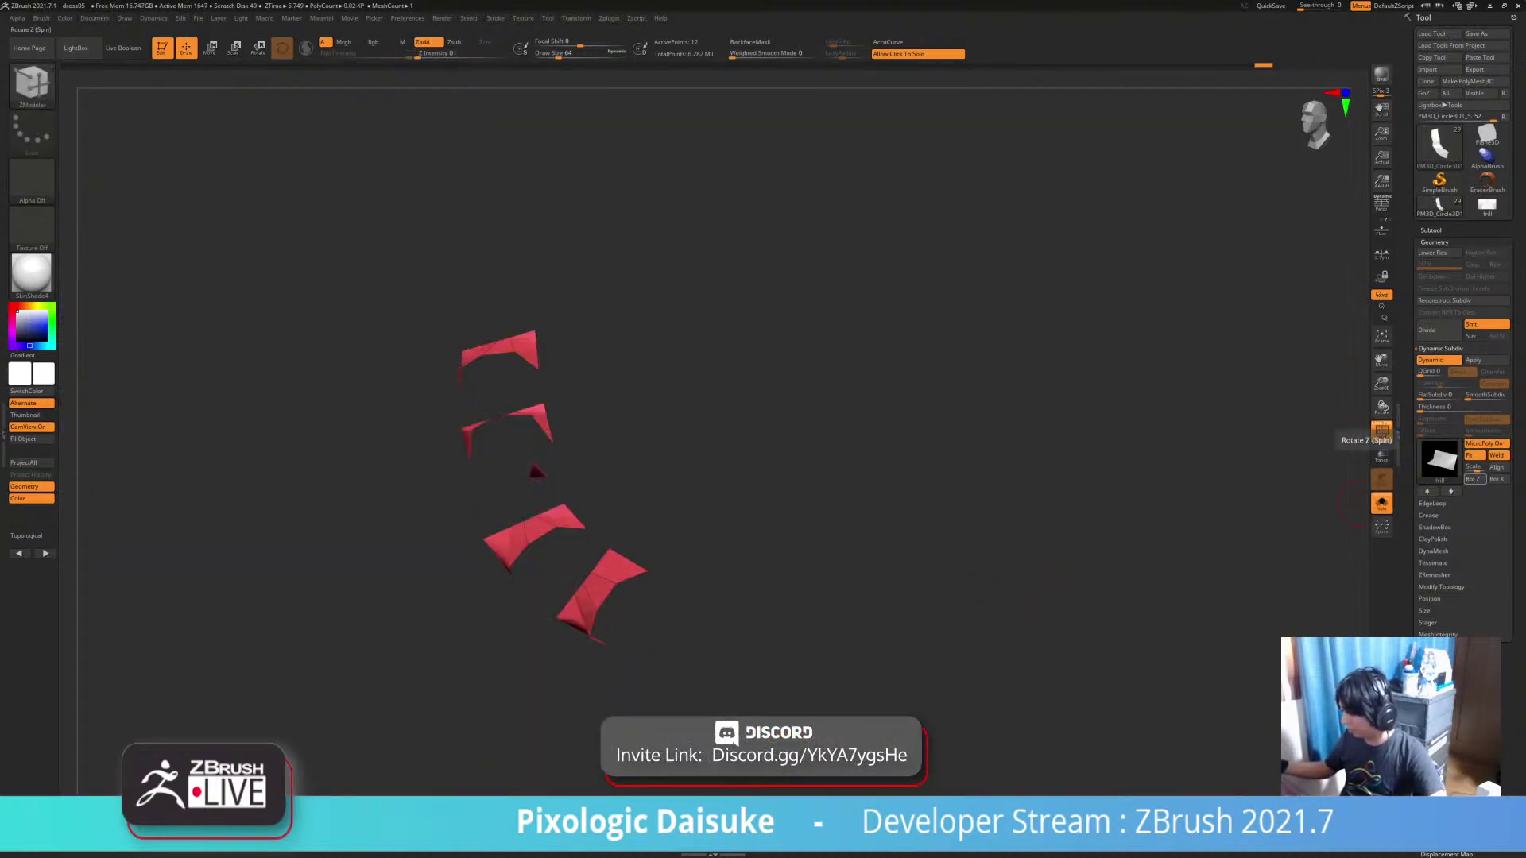
pyautogui.click(1474, 479)
pyautogui.click(1474, 479)
pyautogui.click(1383, 431)
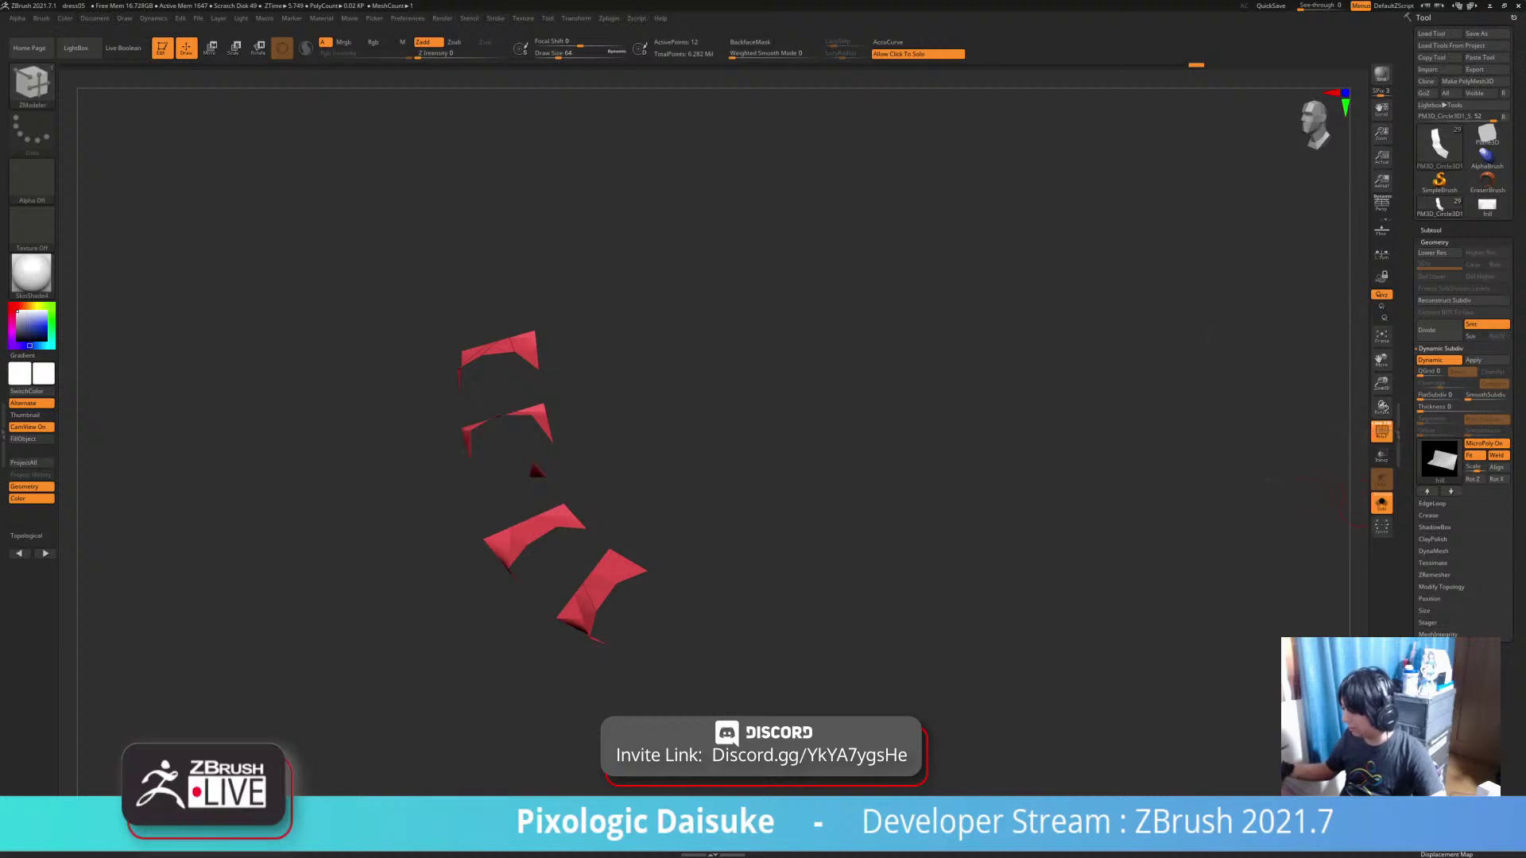
pyautogui.click(1382, 431)
pyautogui.click(1383, 432)
pyautogui.click(1383, 431)
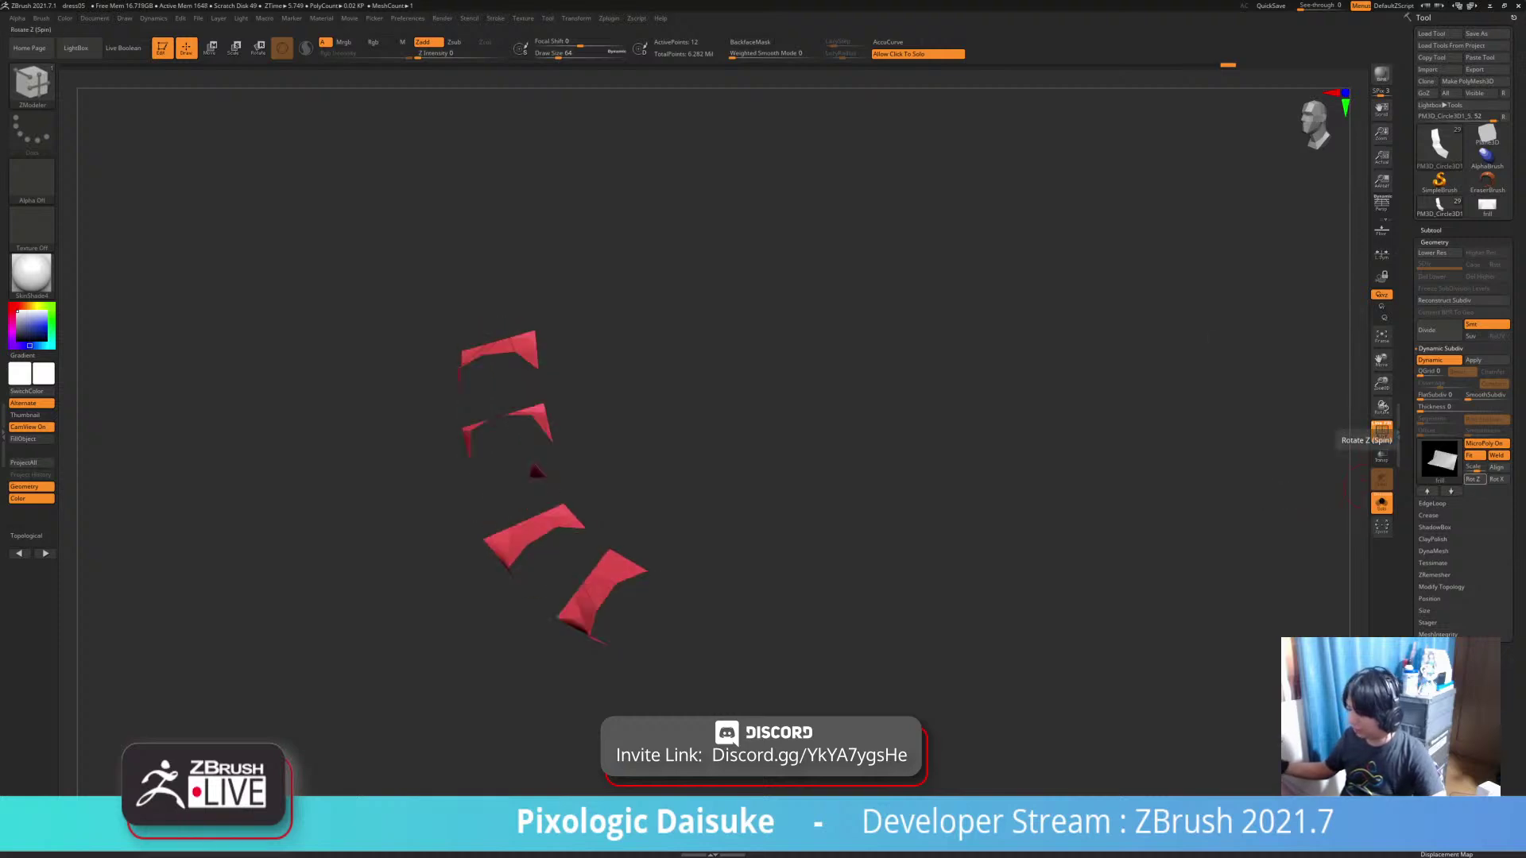
pyautogui.click(1382, 431)
pyautogui.click(1474, 479)
pyautogui.moveTo(901, 509)
pyautogui.mouseDown()
pyautogui.moveTo(930, 635)
pyautogui.moveTo(902, 517)
pyautogui.mouseUp()
pyautogui.click(922, 646)
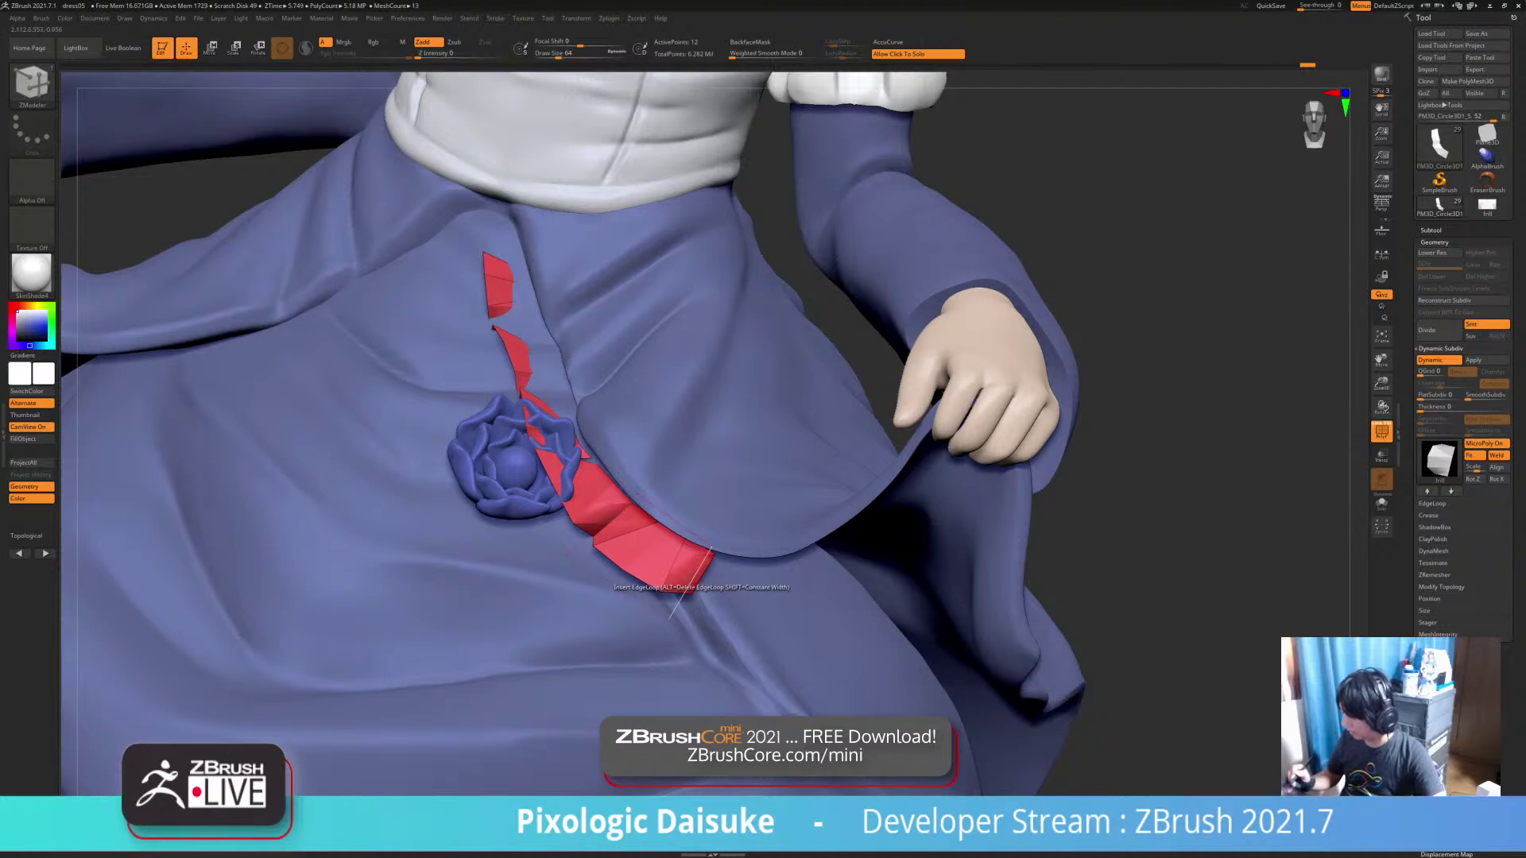
# Turn off Dynamic Subdiv on the frill strip to work on its low-polygon base faces
pyautogui.keyDown('alt'); pyautogui.moveTo(1045, 530); pyautogui.dragTo(999, 482); pyautogui.keyUp('alt')
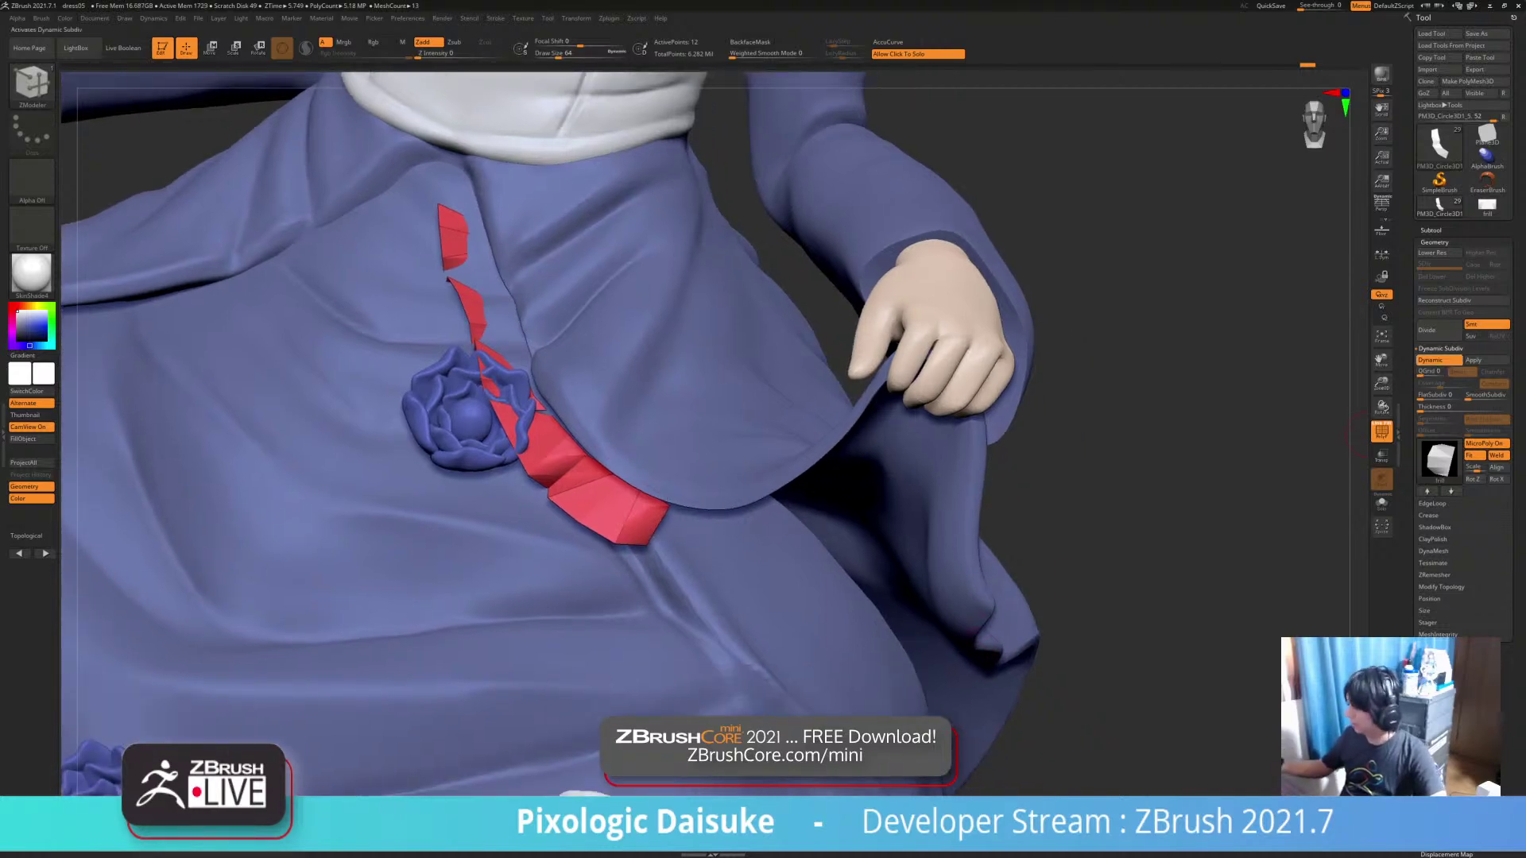
pyautogui.click(1440, 361)
pyautogui.click(1061, 560)
pyautogui.moveTo(994, 556); pyautogui.dragTo(879, 602)
pyautogui.click(879, 603)
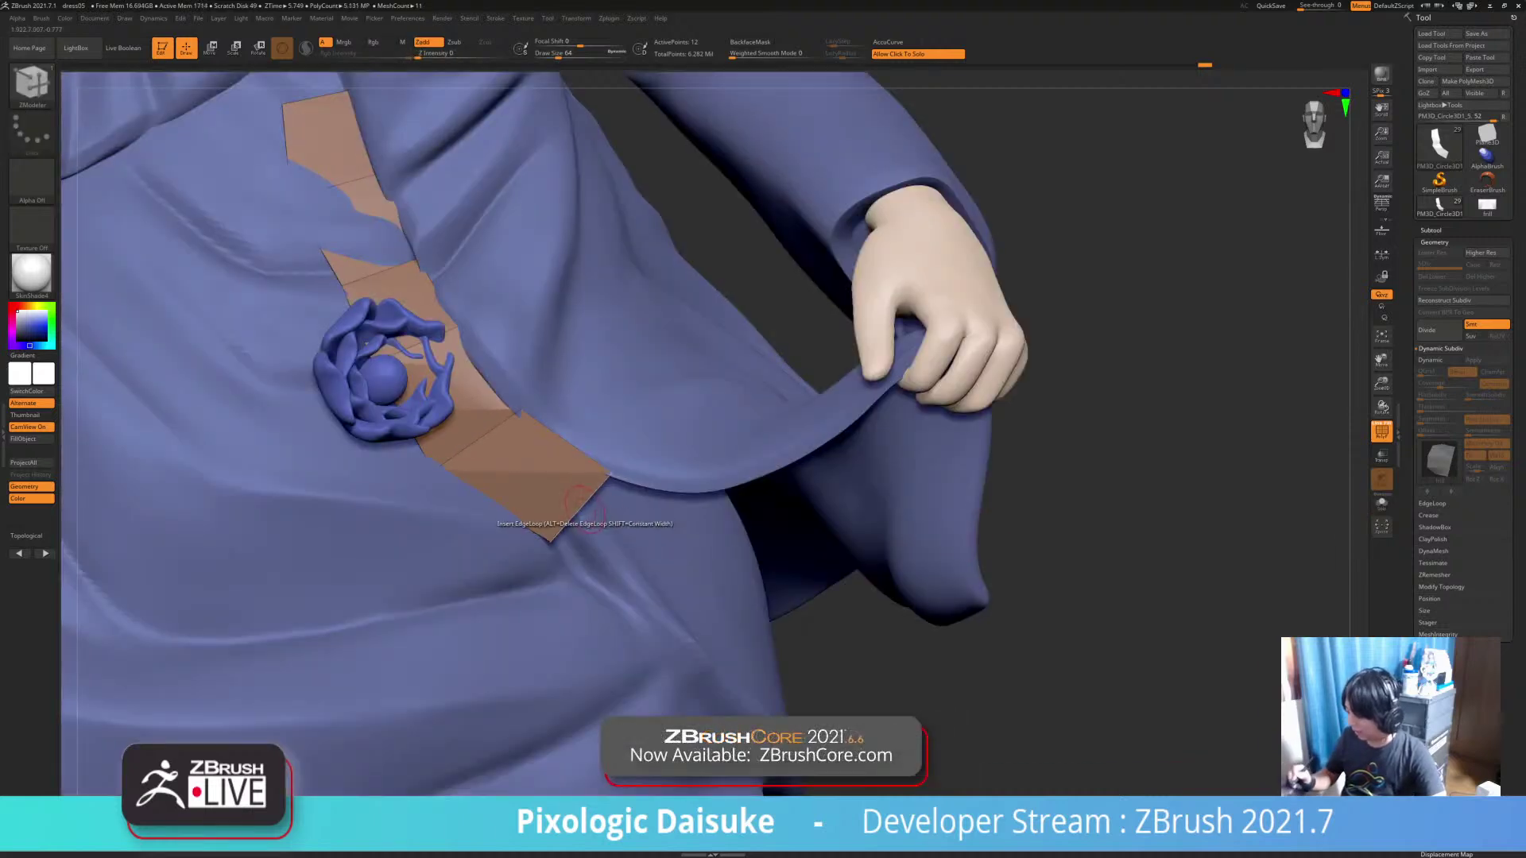
# Set ZModeler's edge action to Extrude and extrude the strip's lower end edge by one segment along the overskirt hem
pyautogui.press('space')
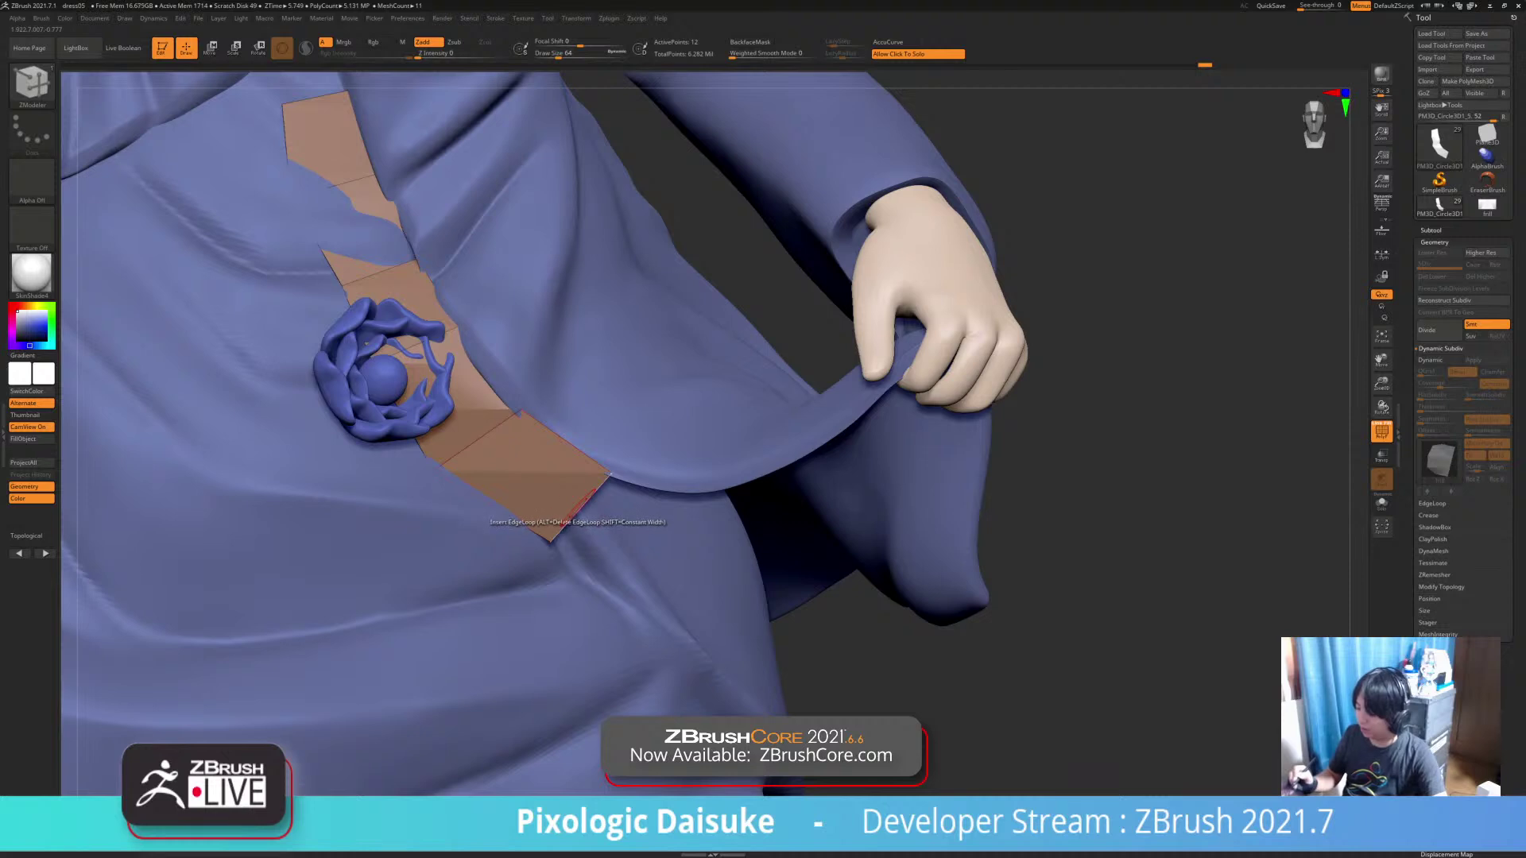
pyautogui.press('space')
pyautogui.click(485, 614)
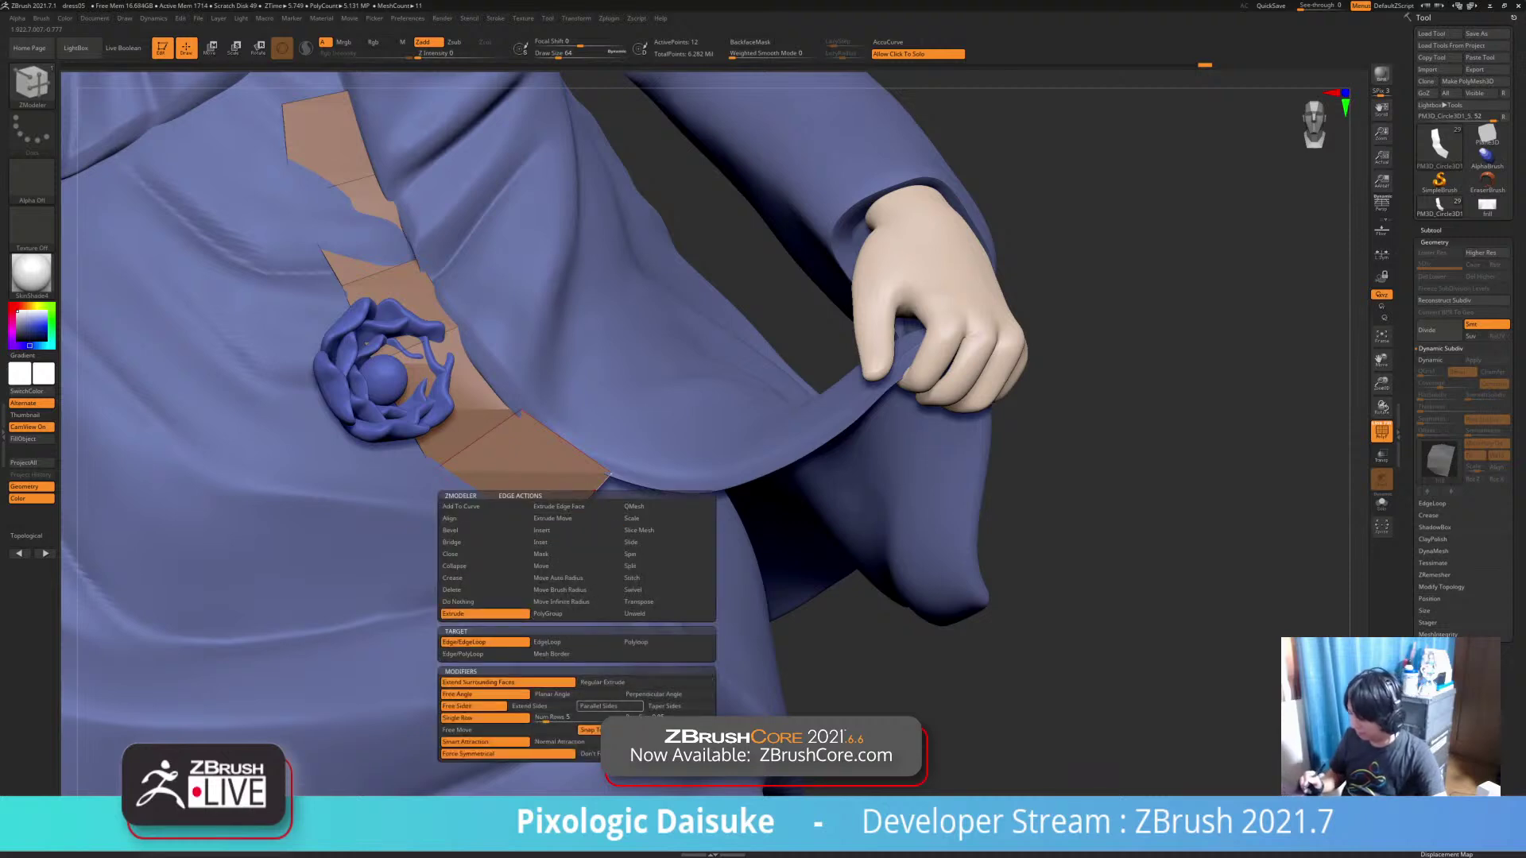
pyautogui.click(524, 729)
pyautogui.moveTo(579, 510); pyautogui.dragTo(592, 545, button='right')
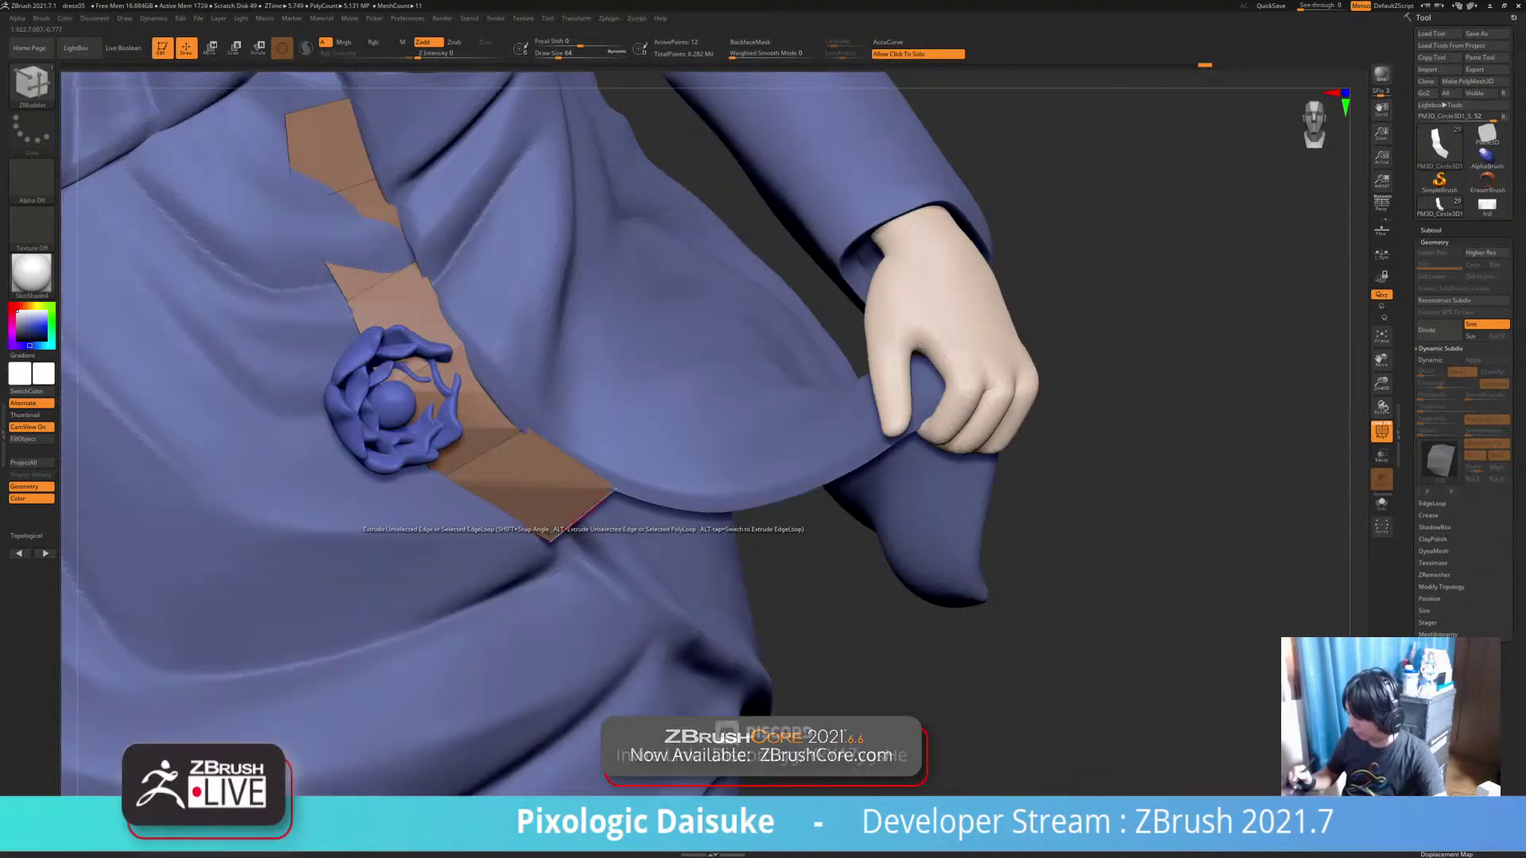
pyautogui.moveTo(584, 521); pyautogui.dragTo(707, 564)
pyautogui.moveTo(720, 608); pyautogui.dragTo(739, 518, button='right')
pyautogui.moveTo(742, 516); pyautogui.dragTo(726, 505)
pyautogui.moveTo(726, 506); pyautogui.dragTo(659, 541, button='right')
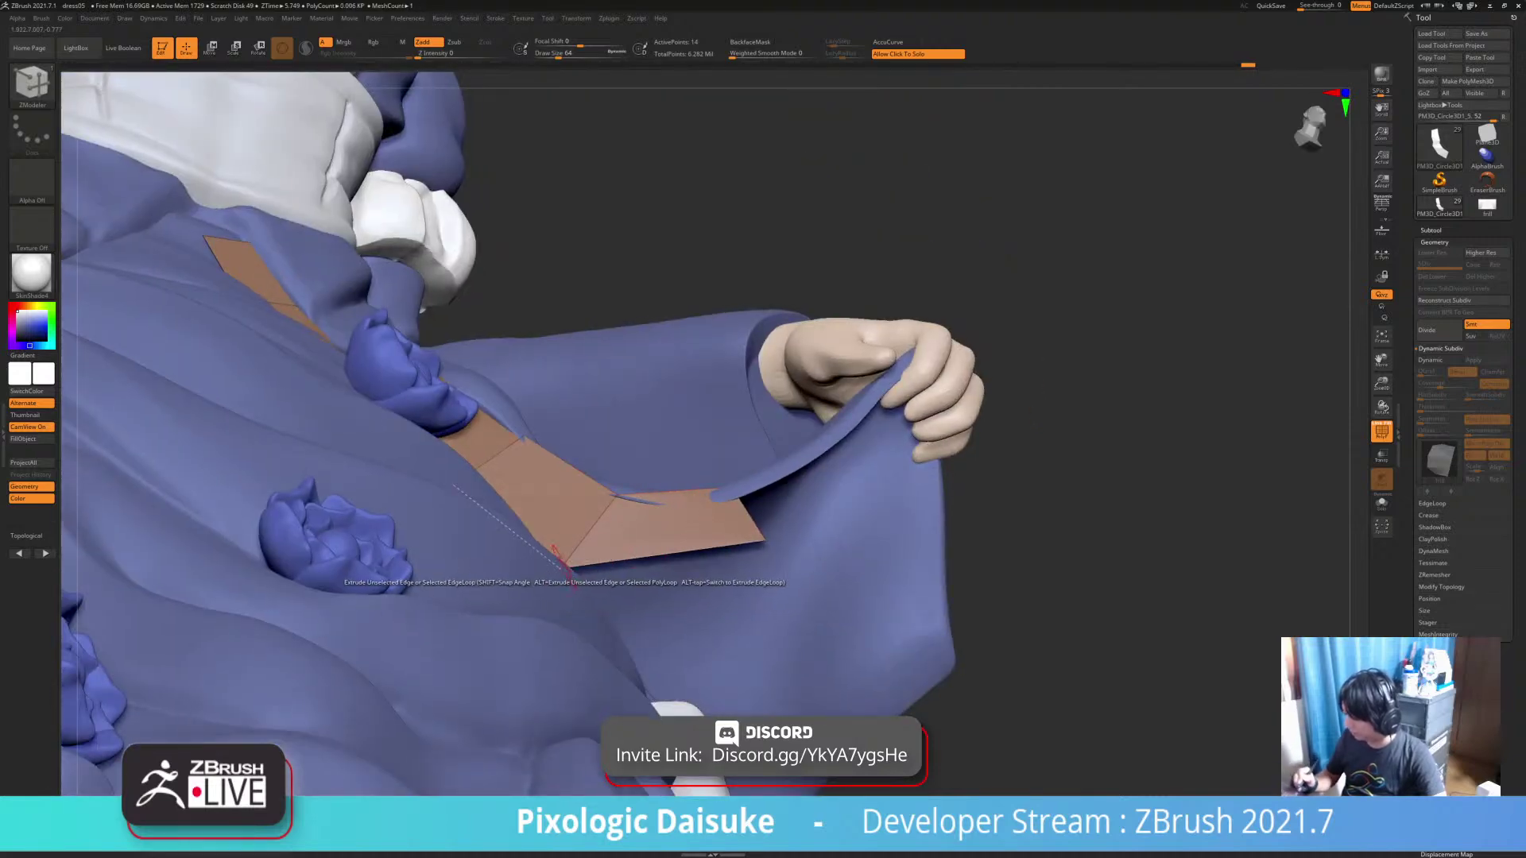
# Move the corner points around the new segment to align the strip with the overskirt hem
pyautogui.moveTo(568, 569); pyautogui.dragTo(562, 567)
pyautogui.moveTo(561, 567)
pyautogui.mouseDown(button='right')
pyautogui.moveTo(445, 560)
pyautogui.moveTo(559, 566)
pyautogui.mouseUp(button='right')
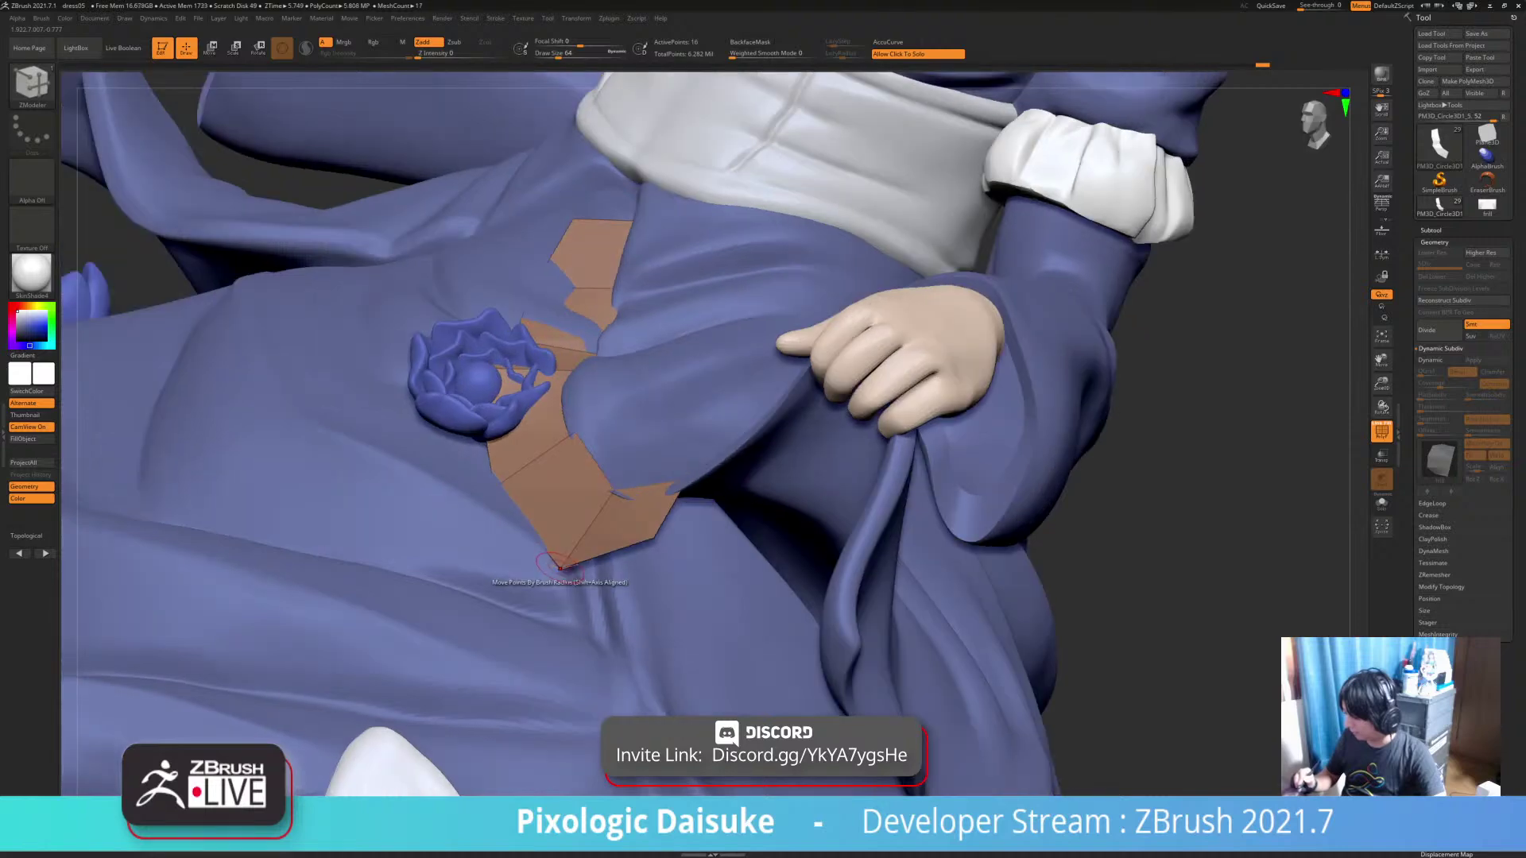
pyautogui.moveTo(538, 532); pyautogui.dragTo(542, 536)
pyautogui.moveTo(544, 537)
pyautogui.mouseDown(button='right')
pyautogui.moveTo(684, 552)
pyautogui.moveTo(558, 549)
pyautogui.mouseUp(button='right')
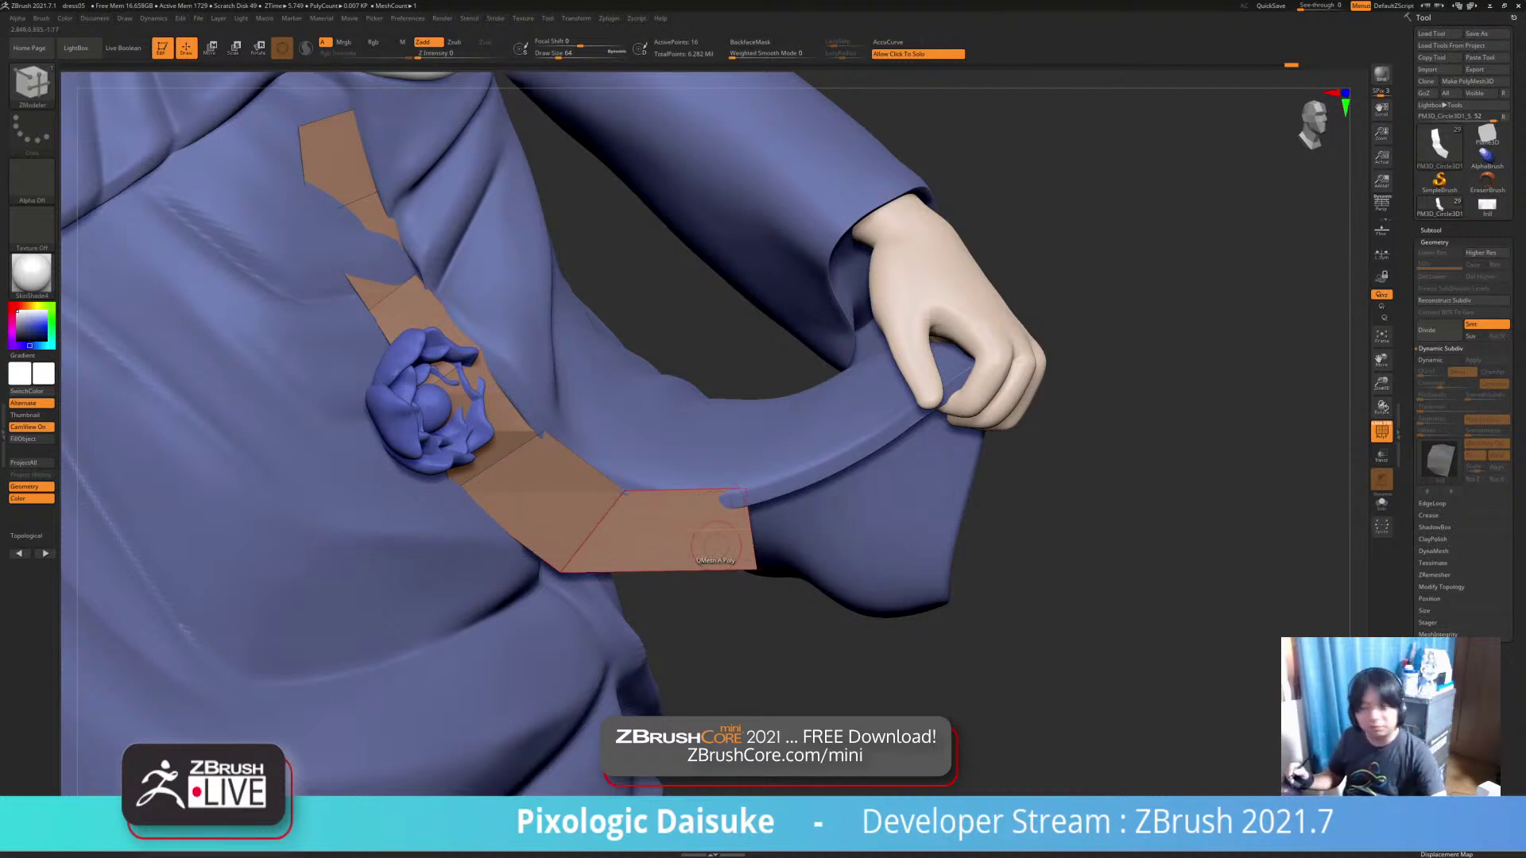
pyautogui.moveTo(724, 501); pyautogui.dragTo(751, 569, button='right')
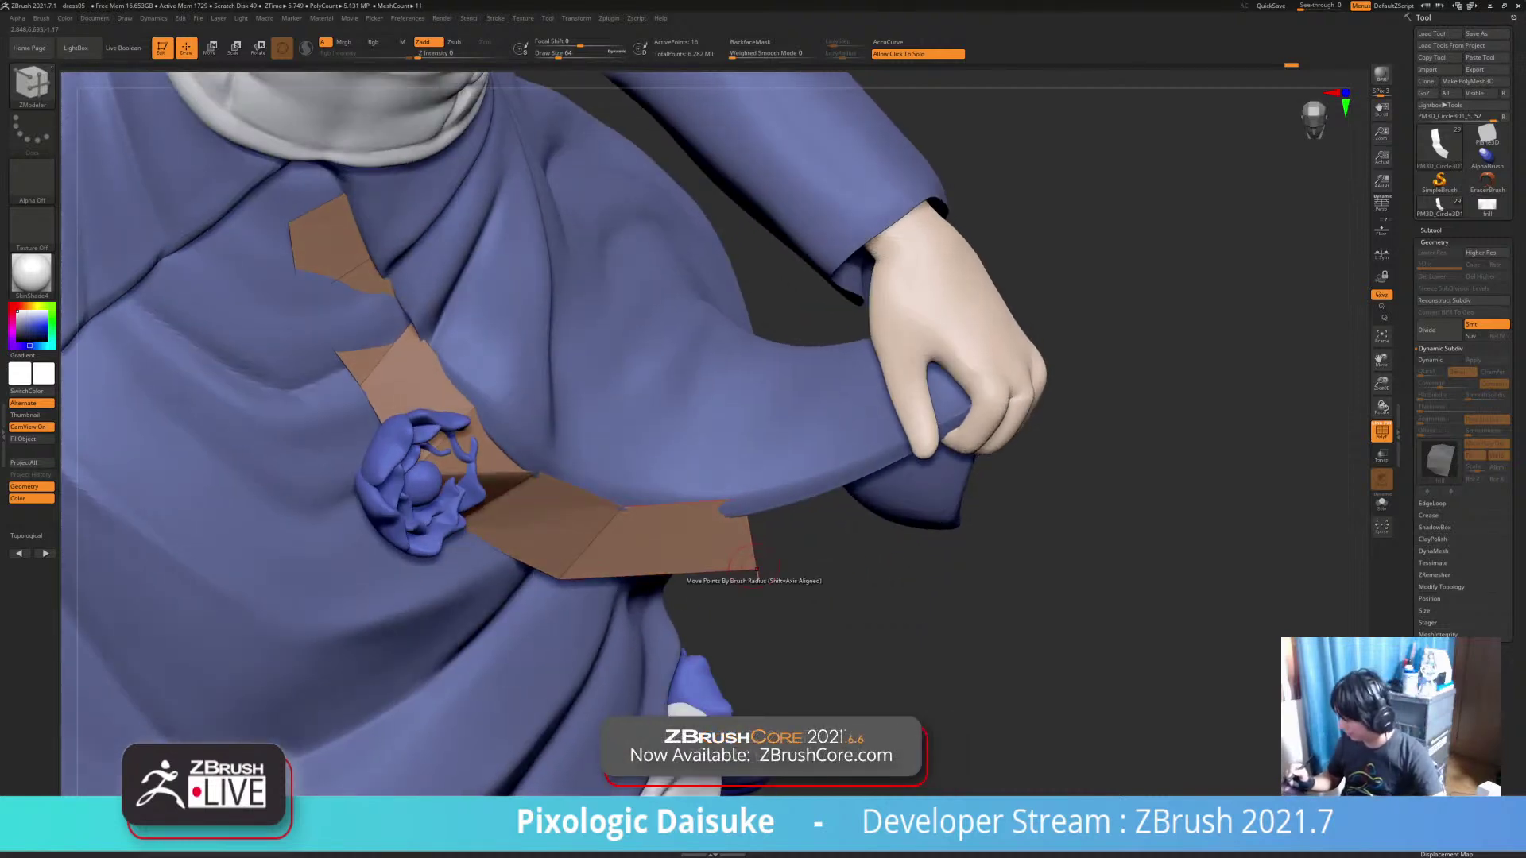
pyautogui.moveTo(746, 581); pyautogui.dragTo(748, 590)
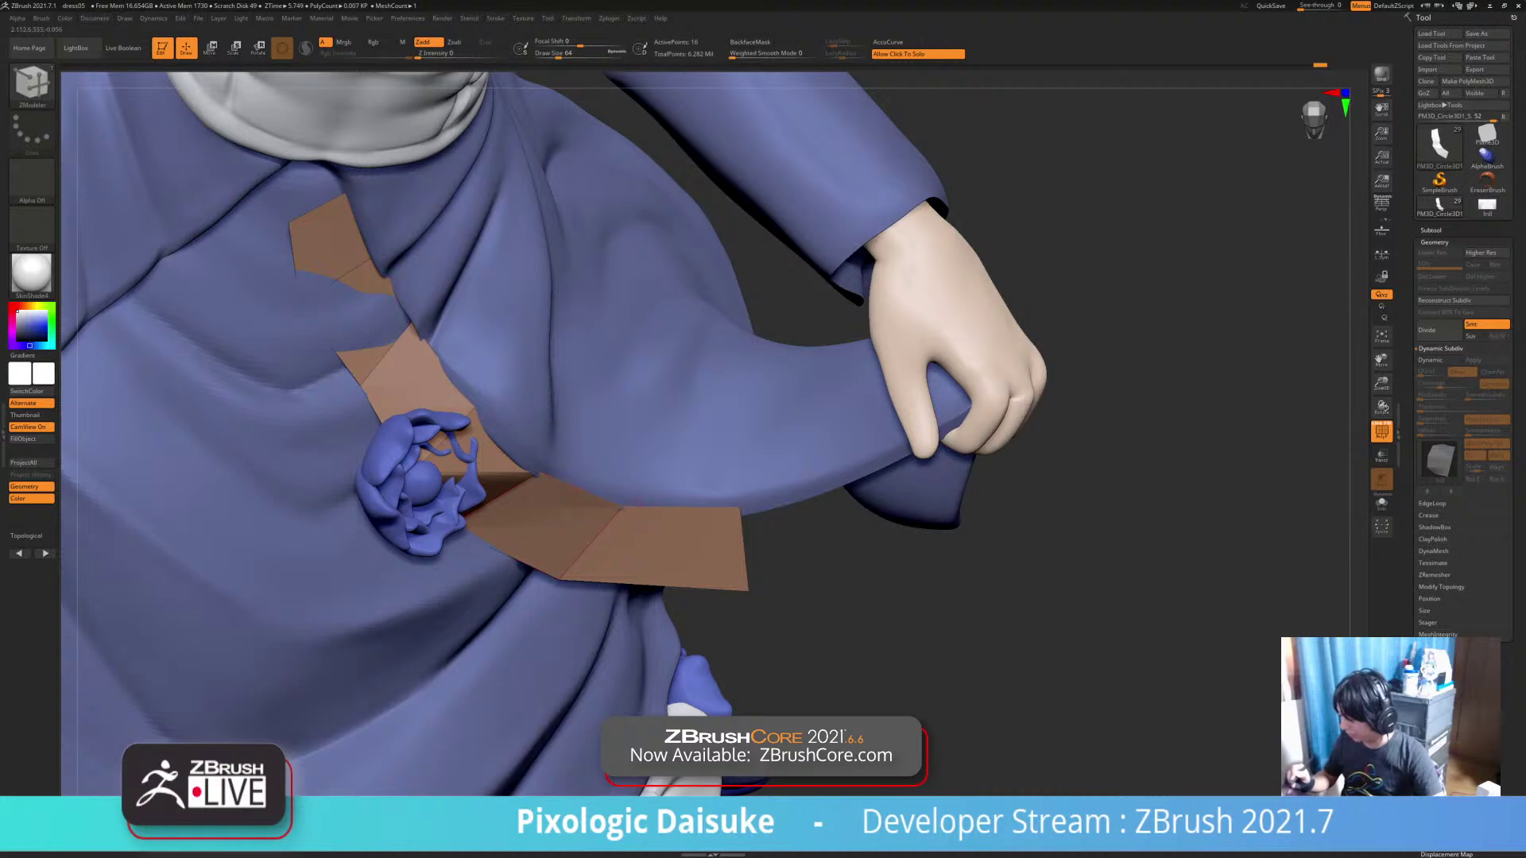
# Extend the strip further along the hem toward the raised hand by extruding its end edge, checking its fit around the skirt
pyautogui.keyDown('ctrl'); pyautogui.moveTo(596, 545); pyautogui.dragTo(557, 557, button='right'); pyautogui.keyUp('ctrl')
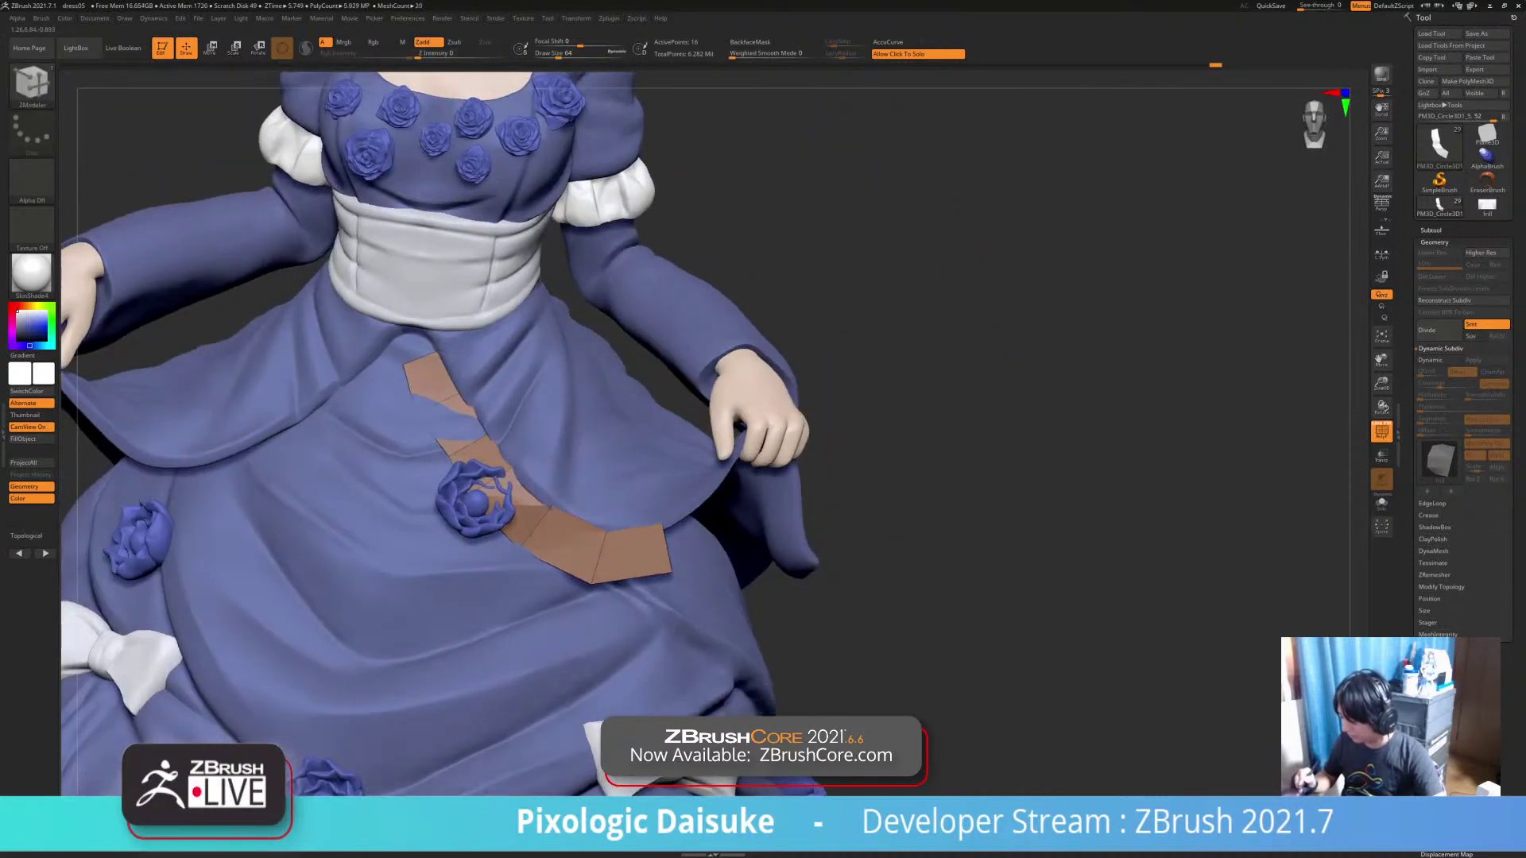
pyautogui.moveTo(461, 535)
pyautogui.mouseDown(button='right')
pyautogui.moveTo(551, 505)
pyautogui.moveTo(465, 497)
pyautogui.moveTo(453, 512)
pyautogui.mouseUp(button='right')
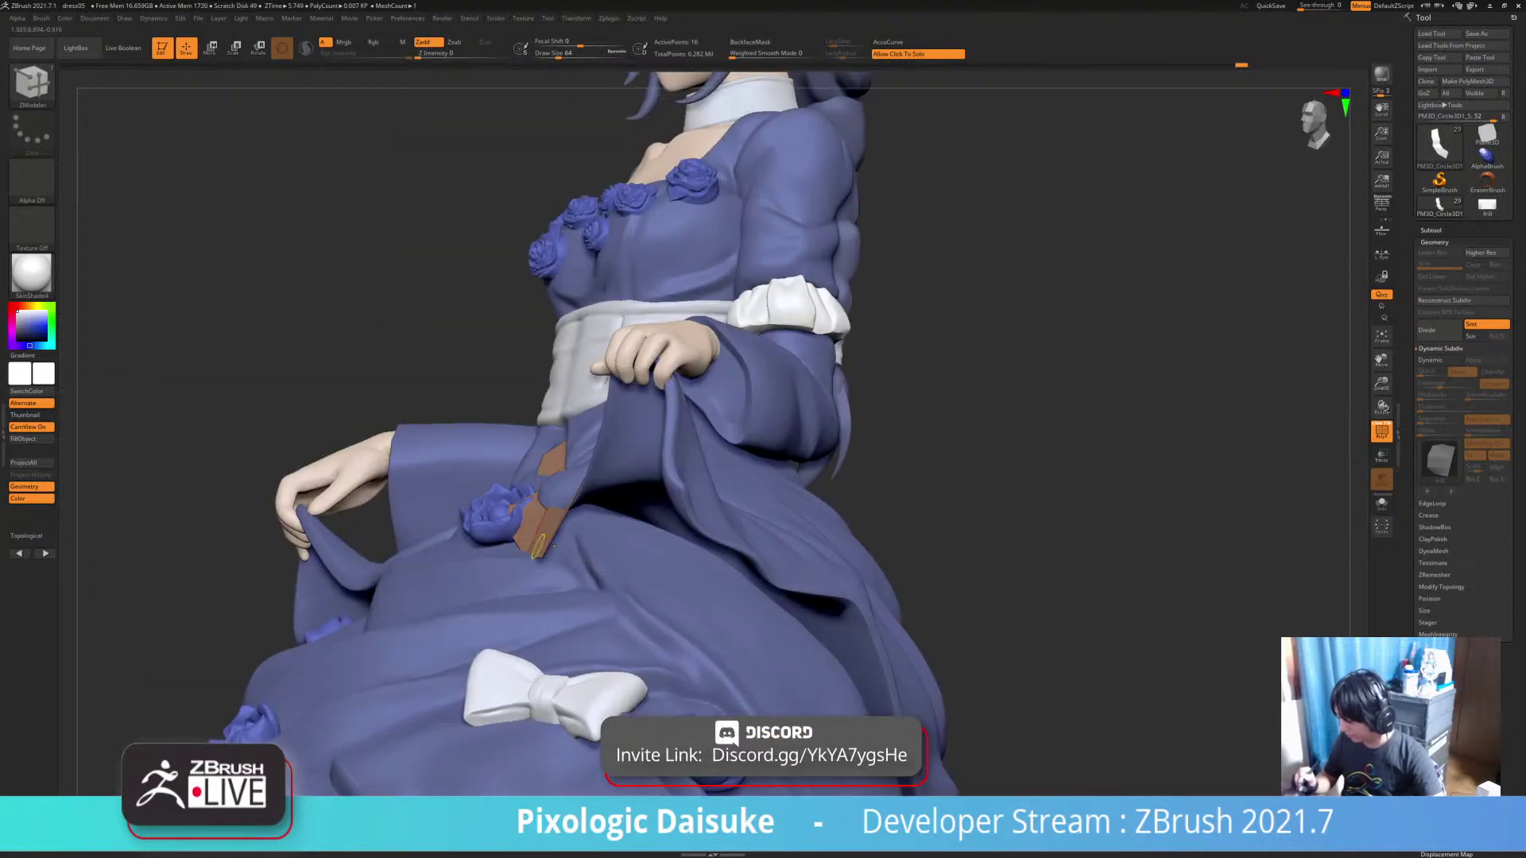
pyautogui.moveTo(509, 548)
pyautogui.mouseDown(button='right')
pyautogui.moveTo(531, 547)
pyautogui.moveTo(449, 532)
pyautogui.moveTo(494, 501)
pyautogui.moveTo(506, 545)
pyautogui.moveTo(611, 595)
pyautogui.moveTo(782, 557)
pyautogui.mouseUp(button='right')
pyautogui.click(854, 608)
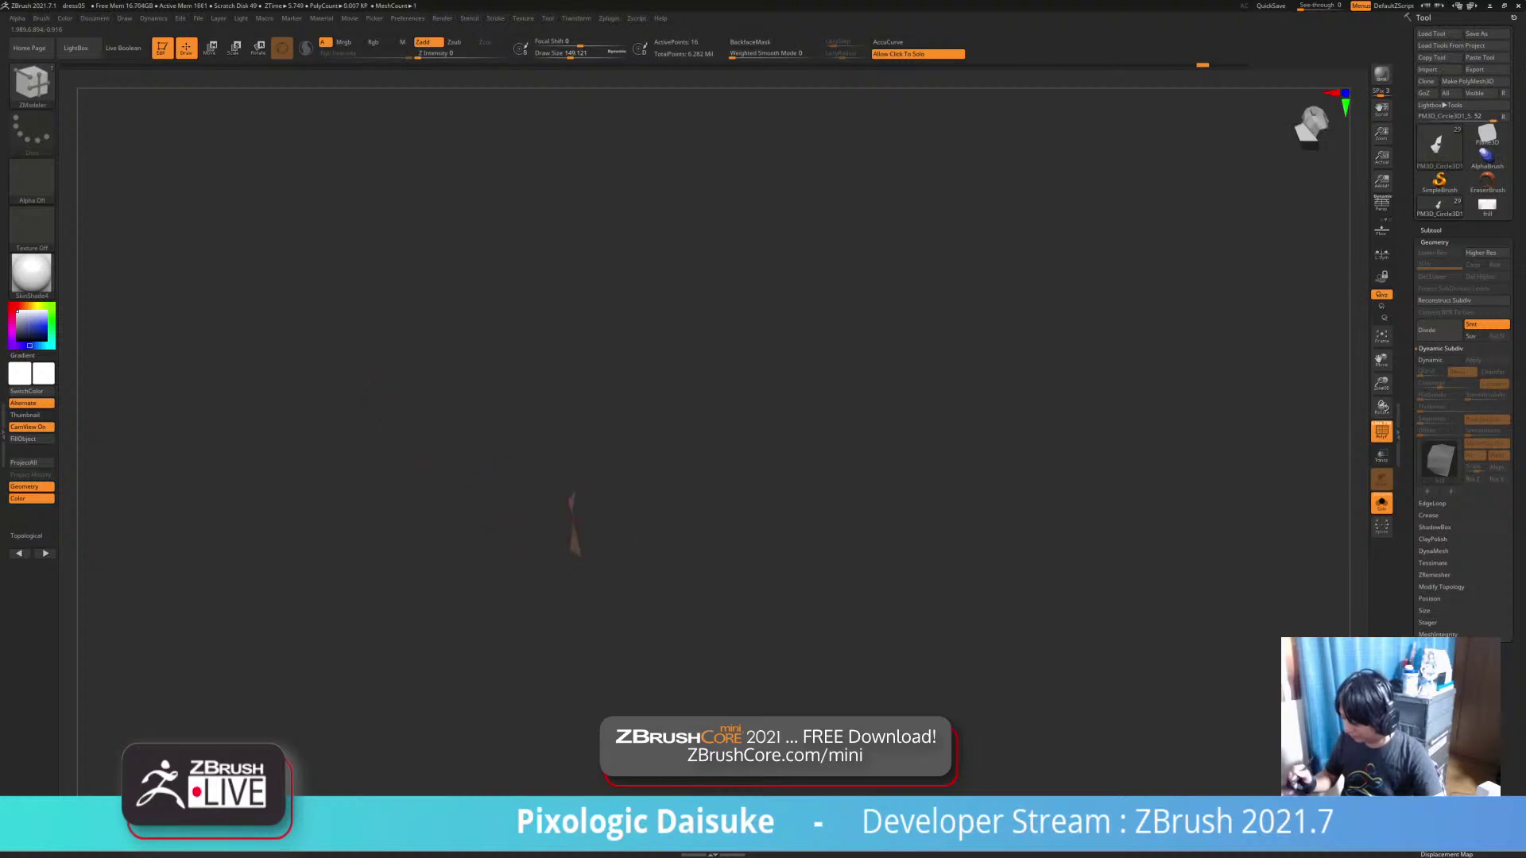
pyautogui.moveTo(660, 556); pyautogui.dragTo(362, 562, button='right')
pyautogui.click(621, 574)
pyautogui.moveTo(628, 574); pyautogui.dragTo(654, 545, button='right')
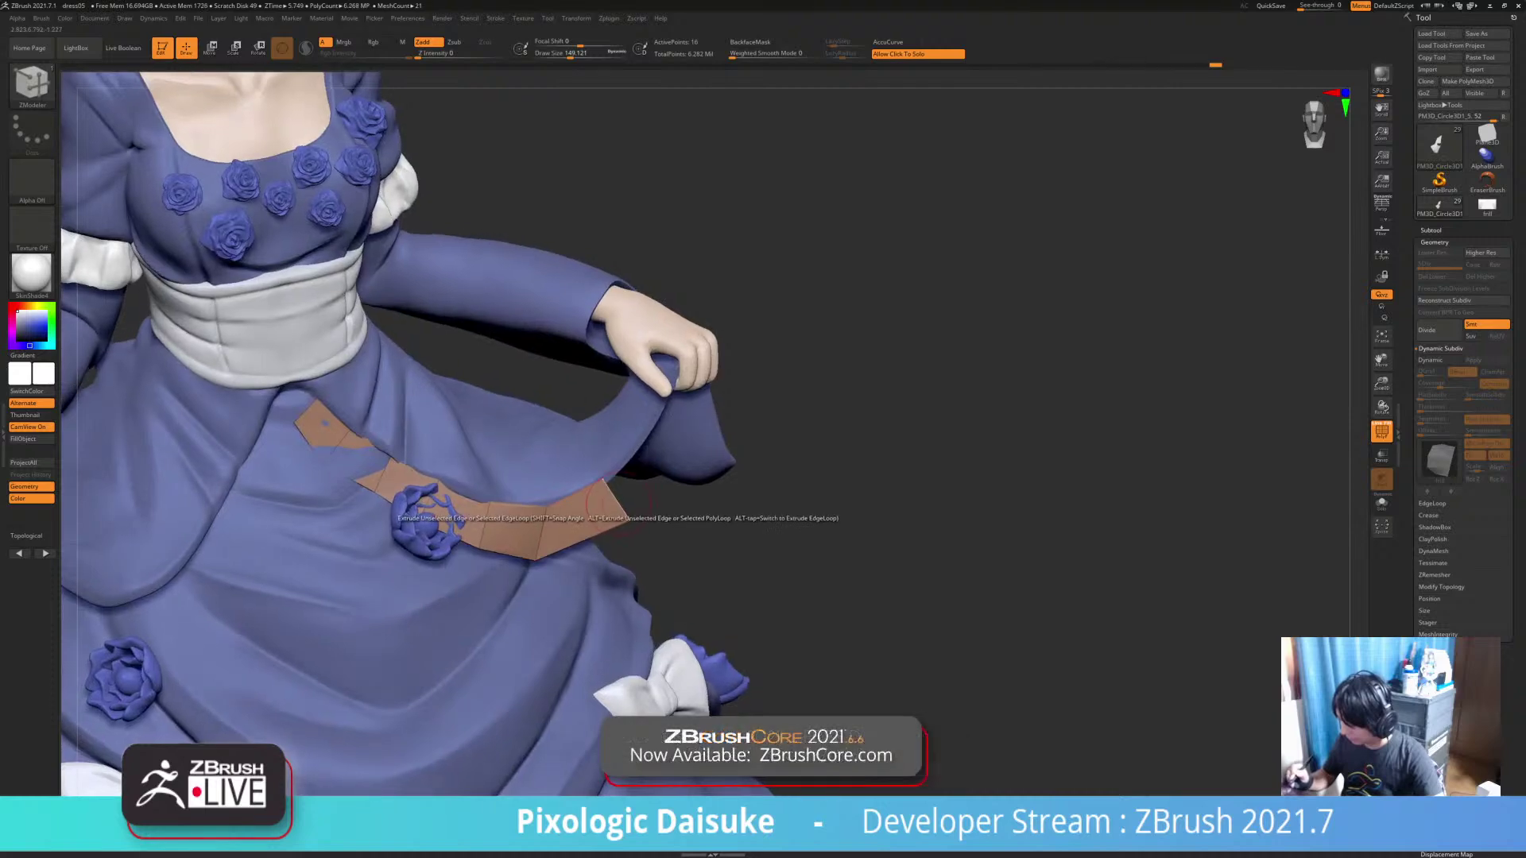
pyautogui.moveTo(666, 453); pyautogui.dragTo(669, 452)
pyautogui.moveTo(669, 452)
pyautogui.mouseDown(button='right')
pyautogui.moveTo(611, 439)
pyautogui.moveTo(653, 434)
pyautogui.moveTo(674, 472)
pyautogui.mouseUp(button='right')
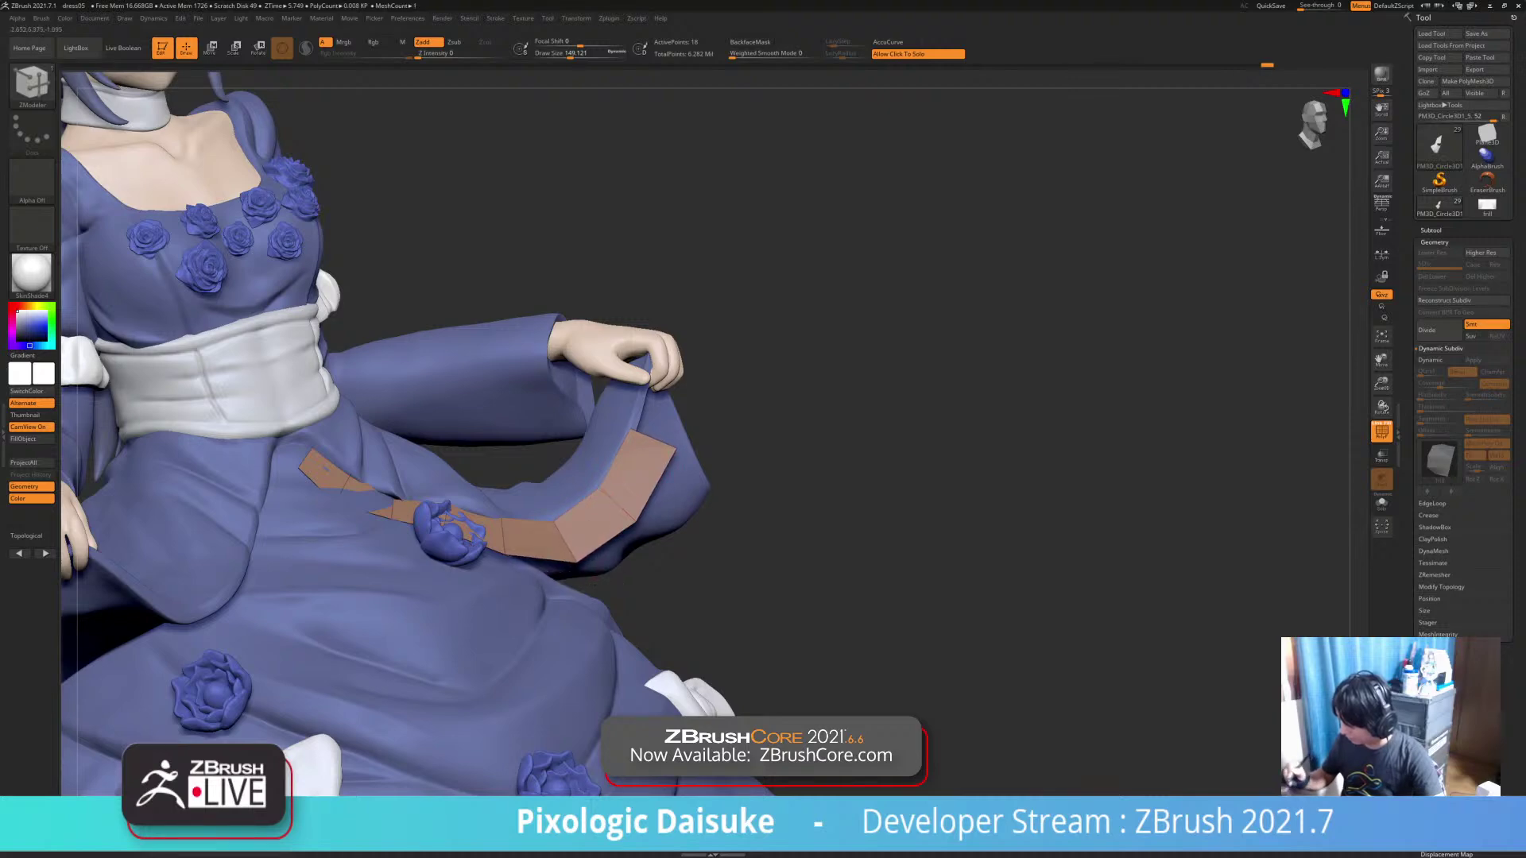
# Continue extruding the strip's end edge up the lifted hem until it reaches the fingers
pyautogui.moveTo(620, 496); pyautogui.dragTo(549, 595, button='right')
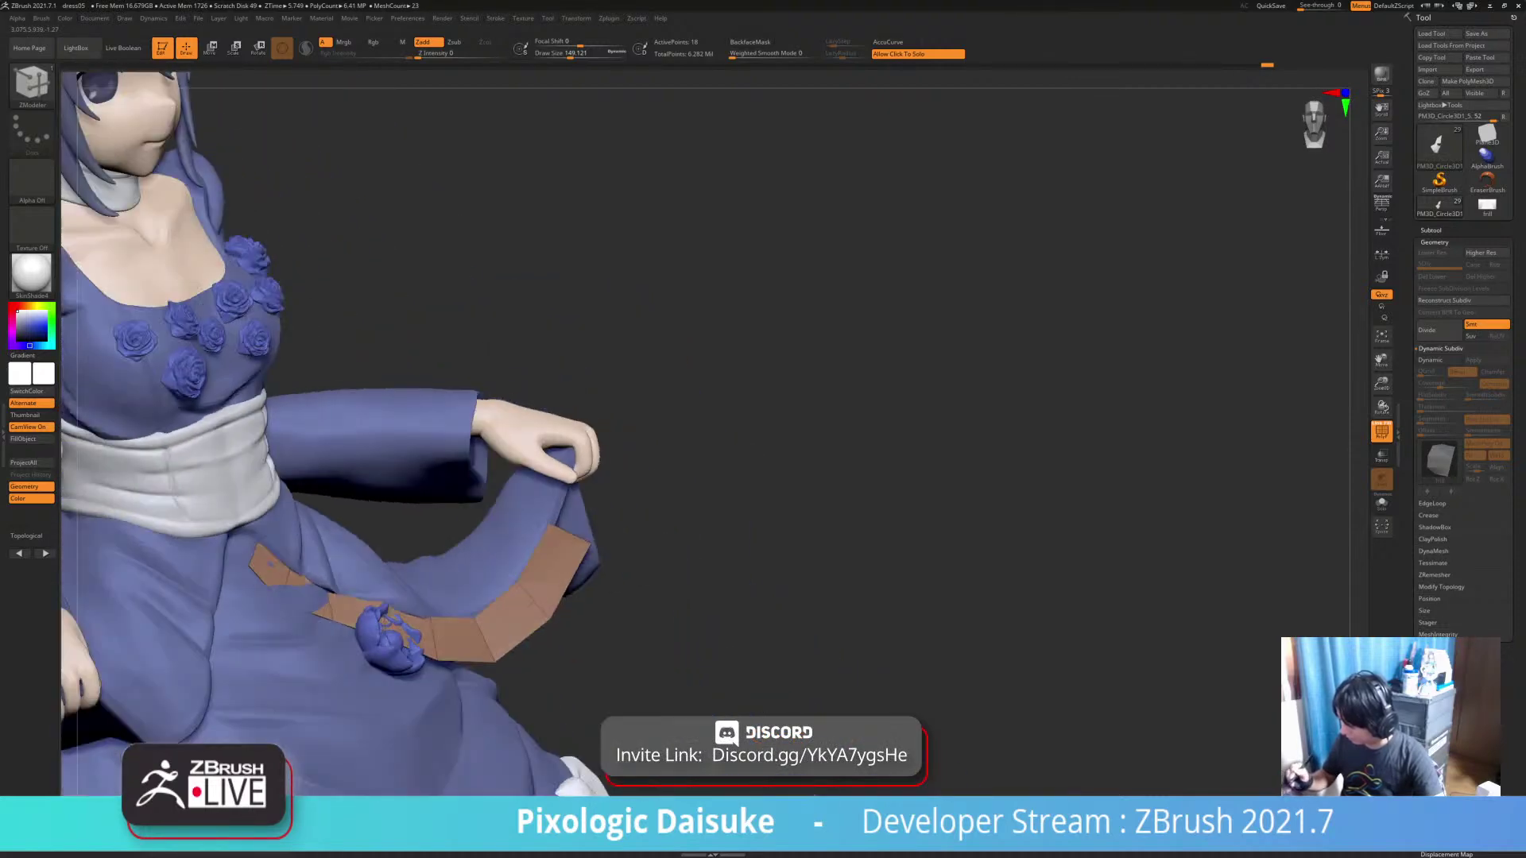
pyautogui.moveTo(706, 516)
pyautogui.mouseDown(button='right')
pyautogui.moveTo(564, 542)
pyautogui.moveTo(438, 502)
pyautogui.moveTo(446, 469)
pyautogui.mouseUp(button='right')
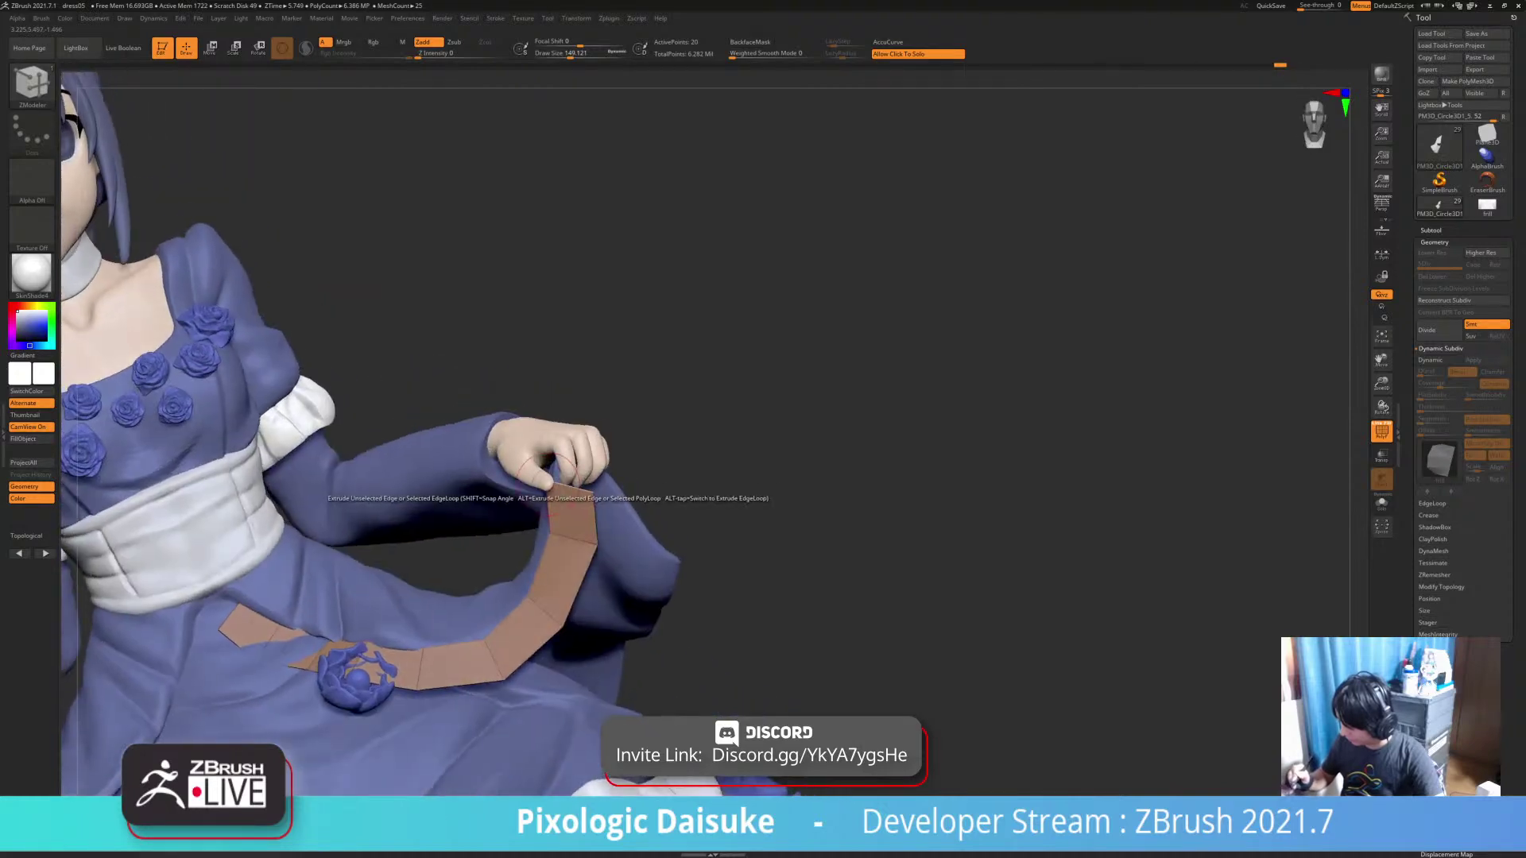
pyautogui.moveTo(548, 512); pyautogui.dragTo(566, 486, button='right')
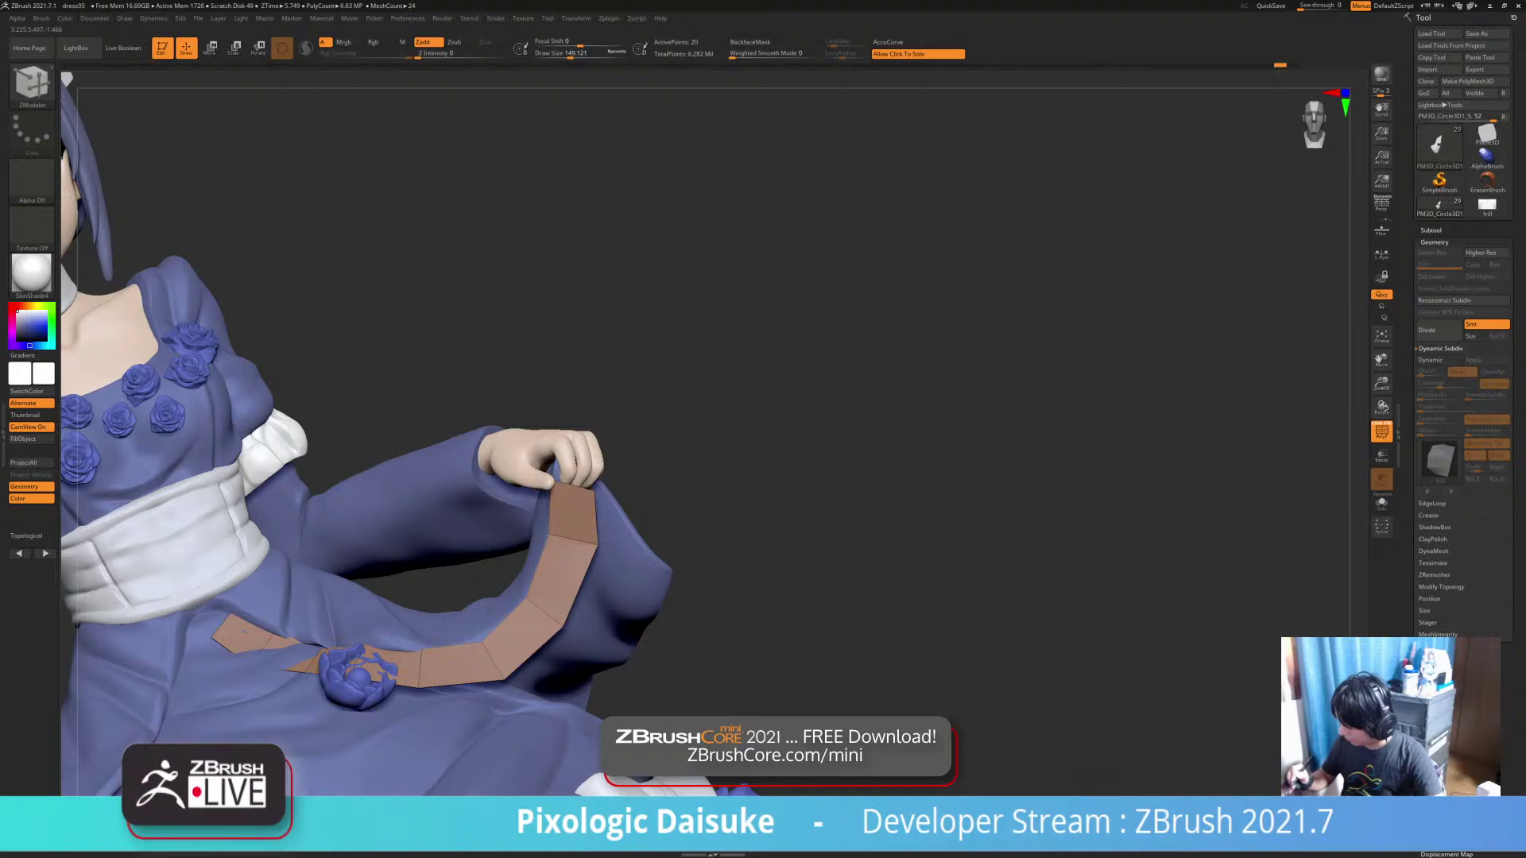
pyautogui.moveTo(591, 481)
pyautogui.mouseDown(button='right')
pyautogui.moveTo(612, 488)
pyautogui.moveTo(538, 509)
pyautogui.moveTo(537, 541)
pyautogui.moveTo(494, 506)
pyautogui.moveTo(597, 480)
pyautogui.moveTo(542, 453)
pyautogui.moveTo(556, 464)
pyautogui.moveTo(612, 450)
pyautogui.moveTo(592, 468)
pyautogui.moveTo(640, 508)
pyautogui.moveTo(531, 475)
pyautogui.mouseUp(button='right')
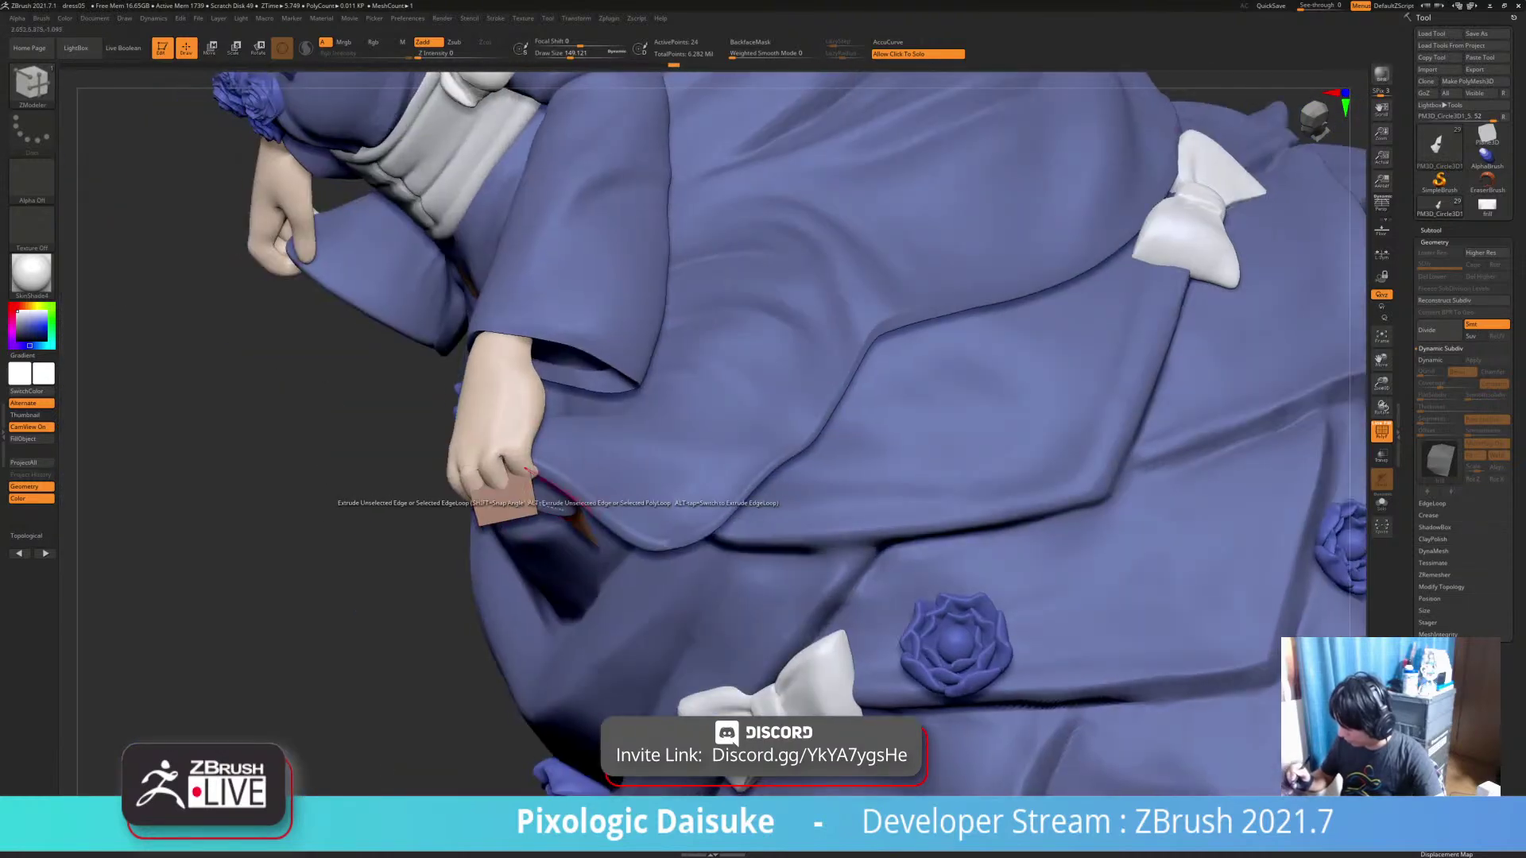
# Extrude the strip's end edge past the hand onto the far side of the hem and adjust its lower corner point
pyautogui.moveTo(537, 495); pyautogui.dragTo(585, 515)
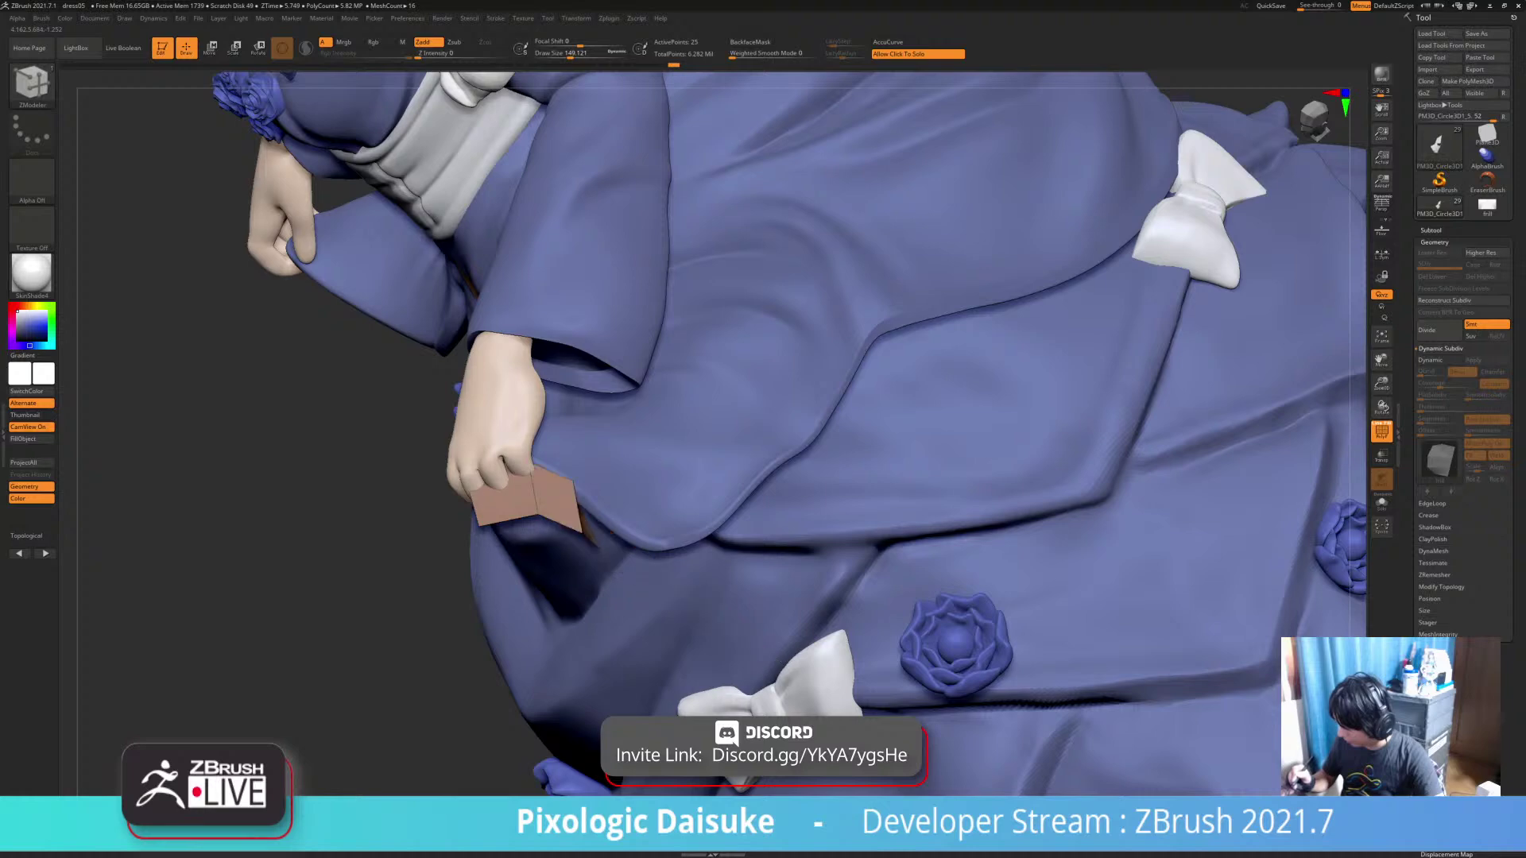
pyautogui.moveTo(590, 513)
pyautogui.mouseDown(button='right')
pyautogui.moveTo(682, 530)
pyautogui.moveTo(688, 509)
pyautogui.moveTo(545, 480)
pyautogui.mouseUp(button='right')
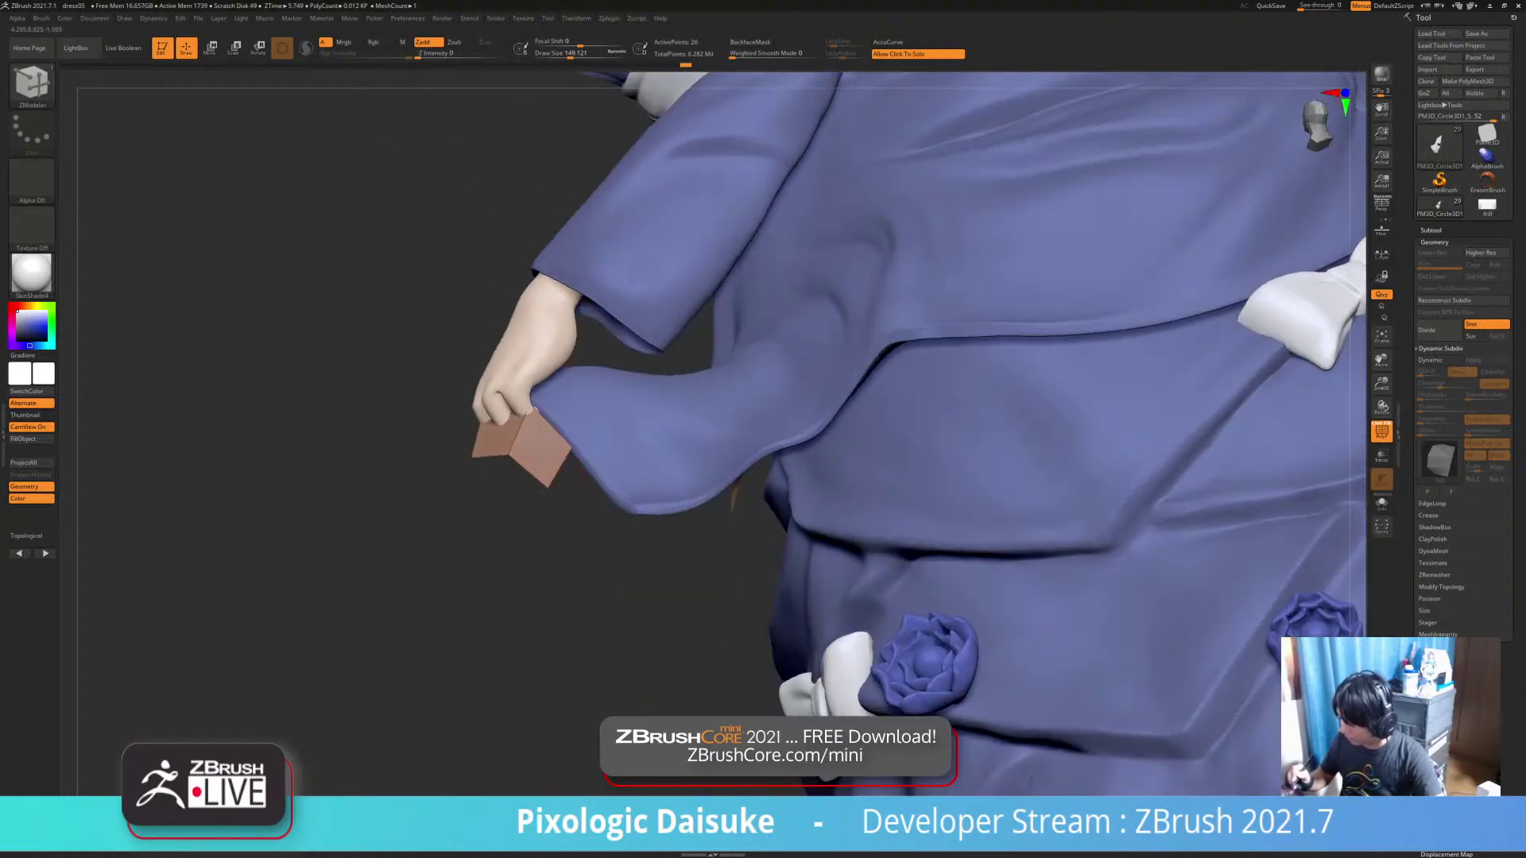
pyautogui.moveTo(548, 483); pyautogui.dragTo(554, 495)
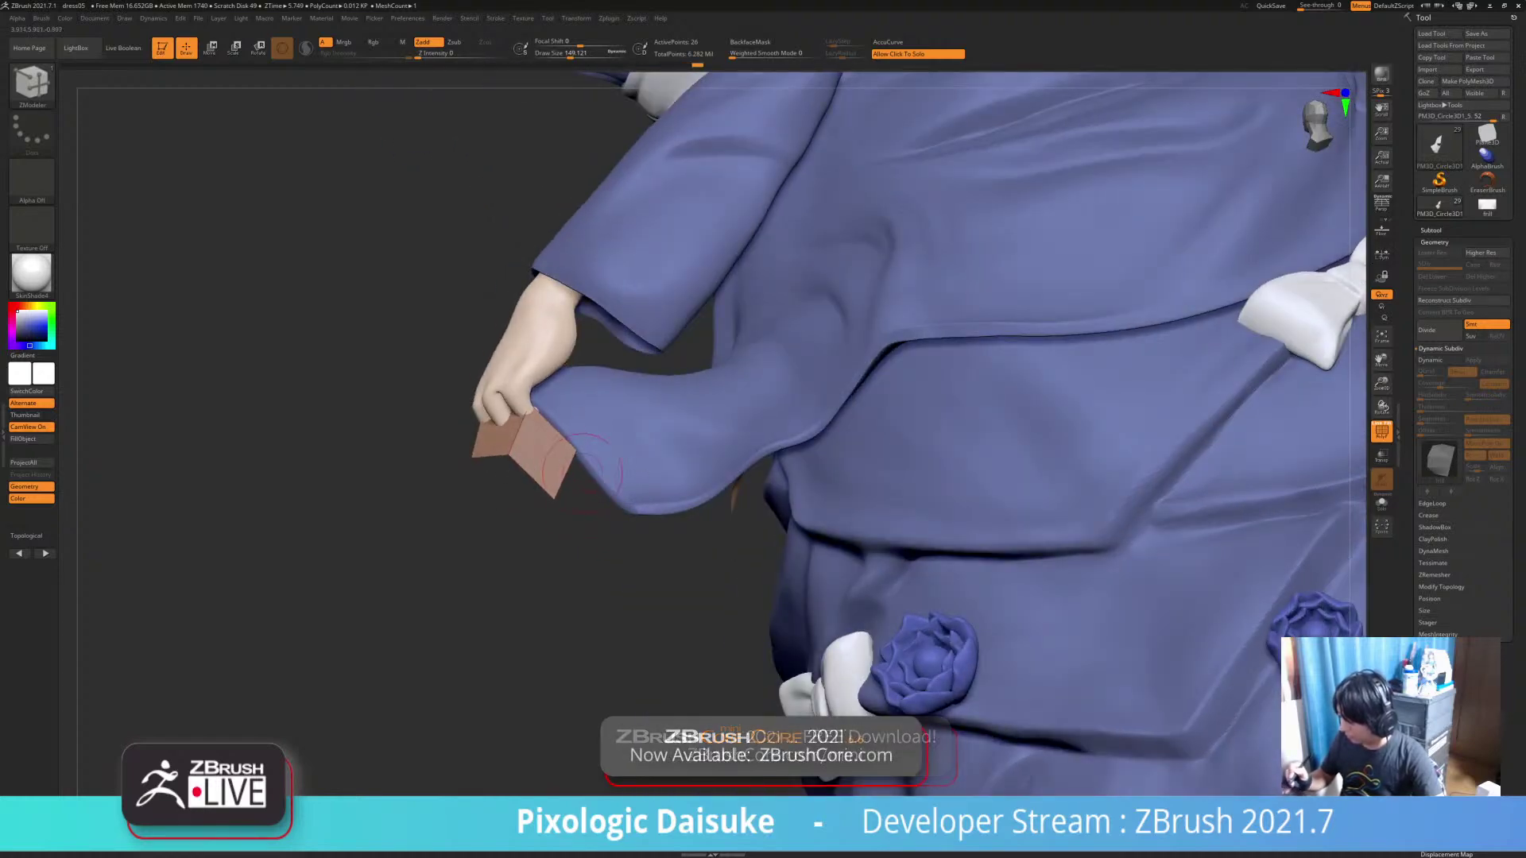
pyautogui.moveTo(572, 493)
pyautogui.mouseDown(button='right')
pyautogui.moveTo(509, 521)
pyautogui.moveTo(560, 507)
pyautogui.moveTo(561, 475)
pyautogui.mouseUp(button='right')
pyautogui.press('space')
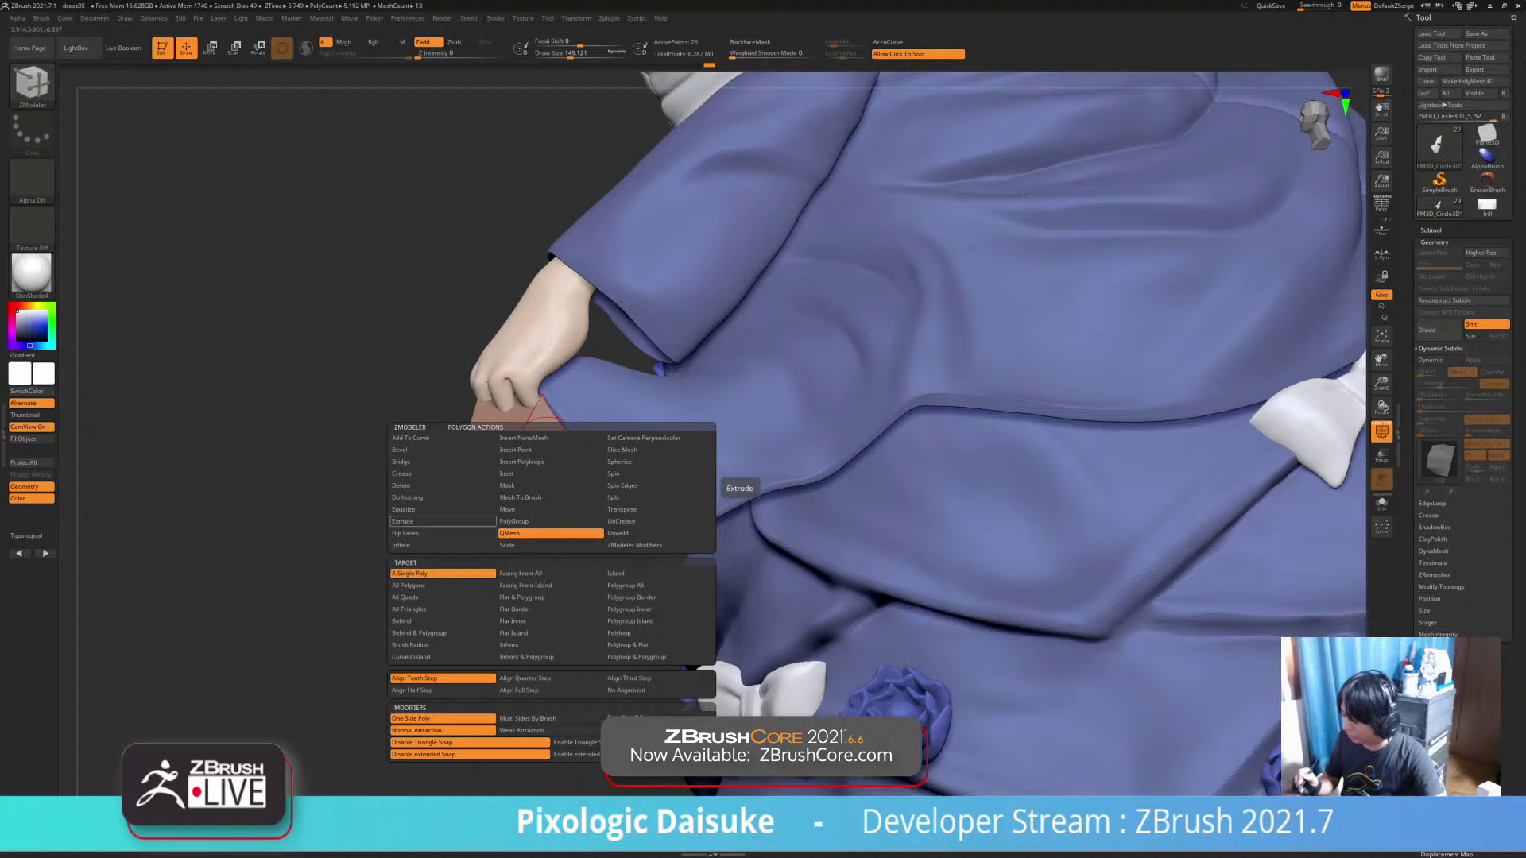
pyautogui.click(442, 521)
pyautogui.moveTo(461, 509); pyautogui.dragTo(552, 469, button='right')
pyautogui.moveTo(554, 457); pyautogui.dragTo(561, 445)
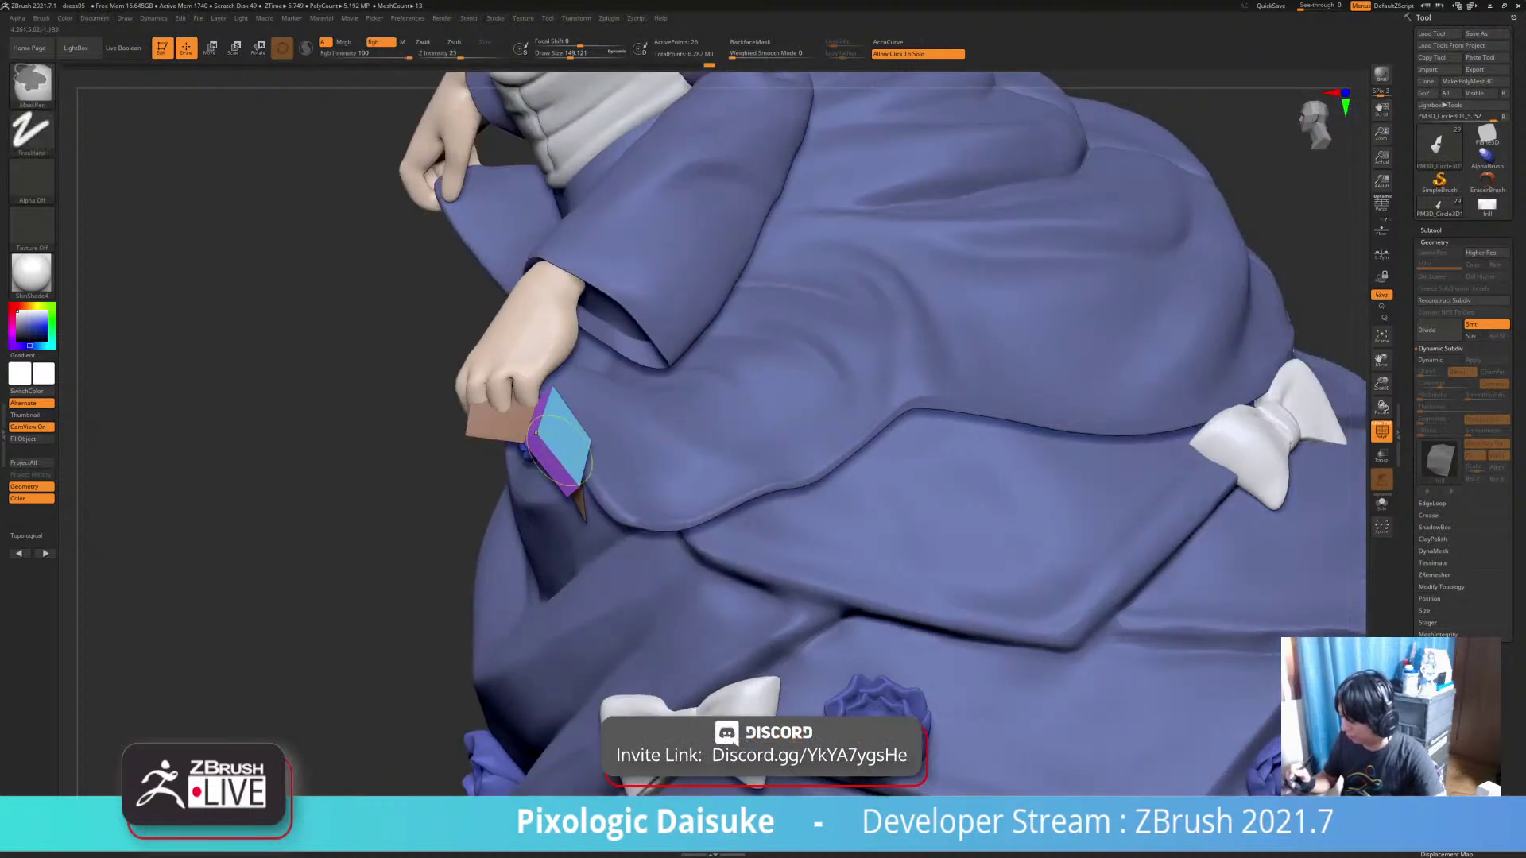
pyautogui.hotkey('ctrl', 'z')
# Set ZModeler's polygon action to Do Nothing and extrude further strip segments along the hem beyond the hand
pyautogui.press('space')
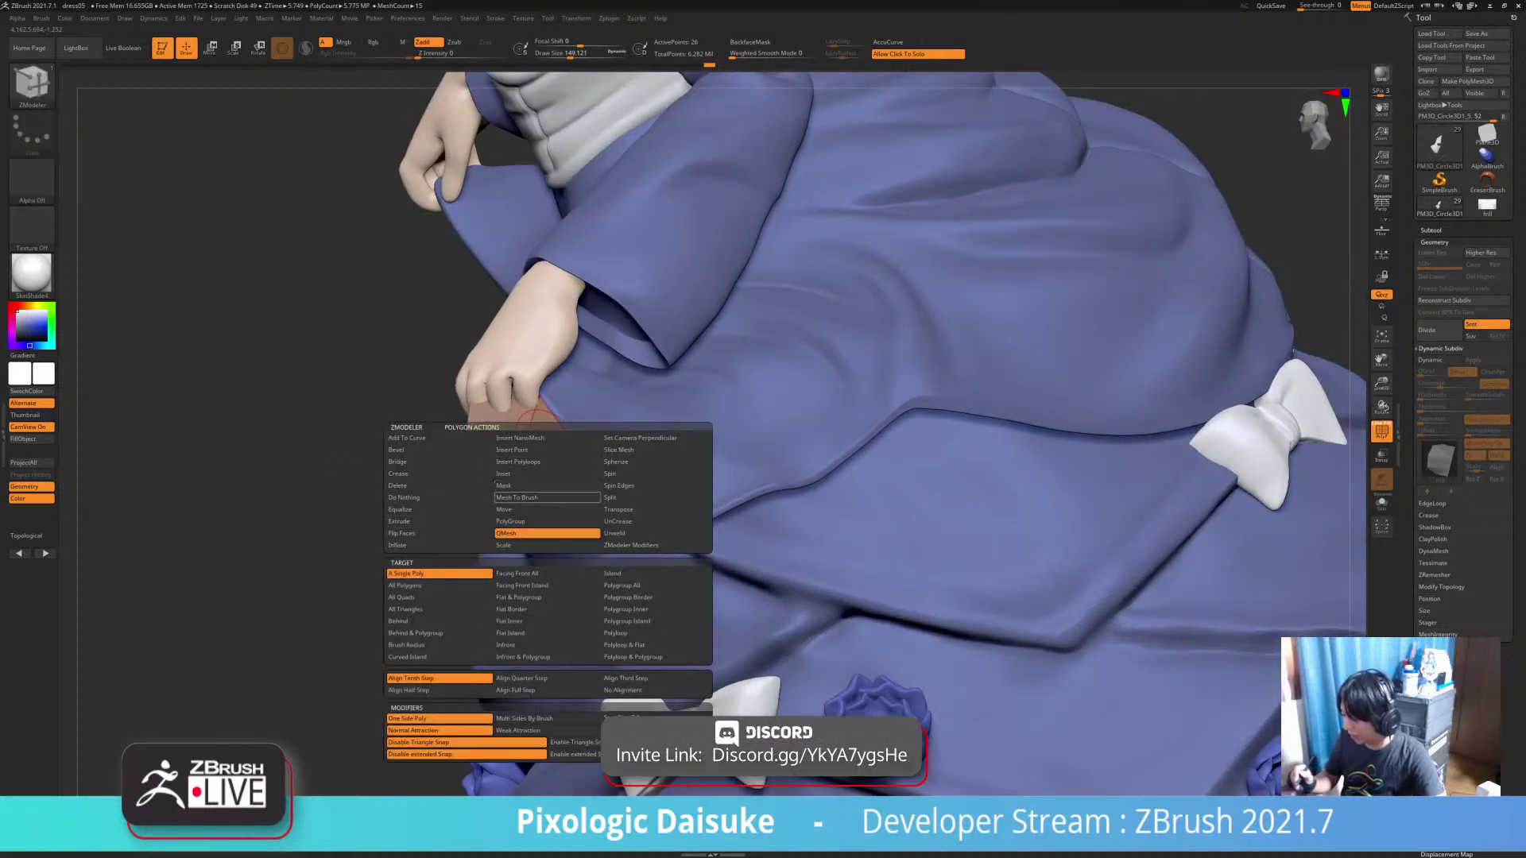
pyautogui.click(413, 497)
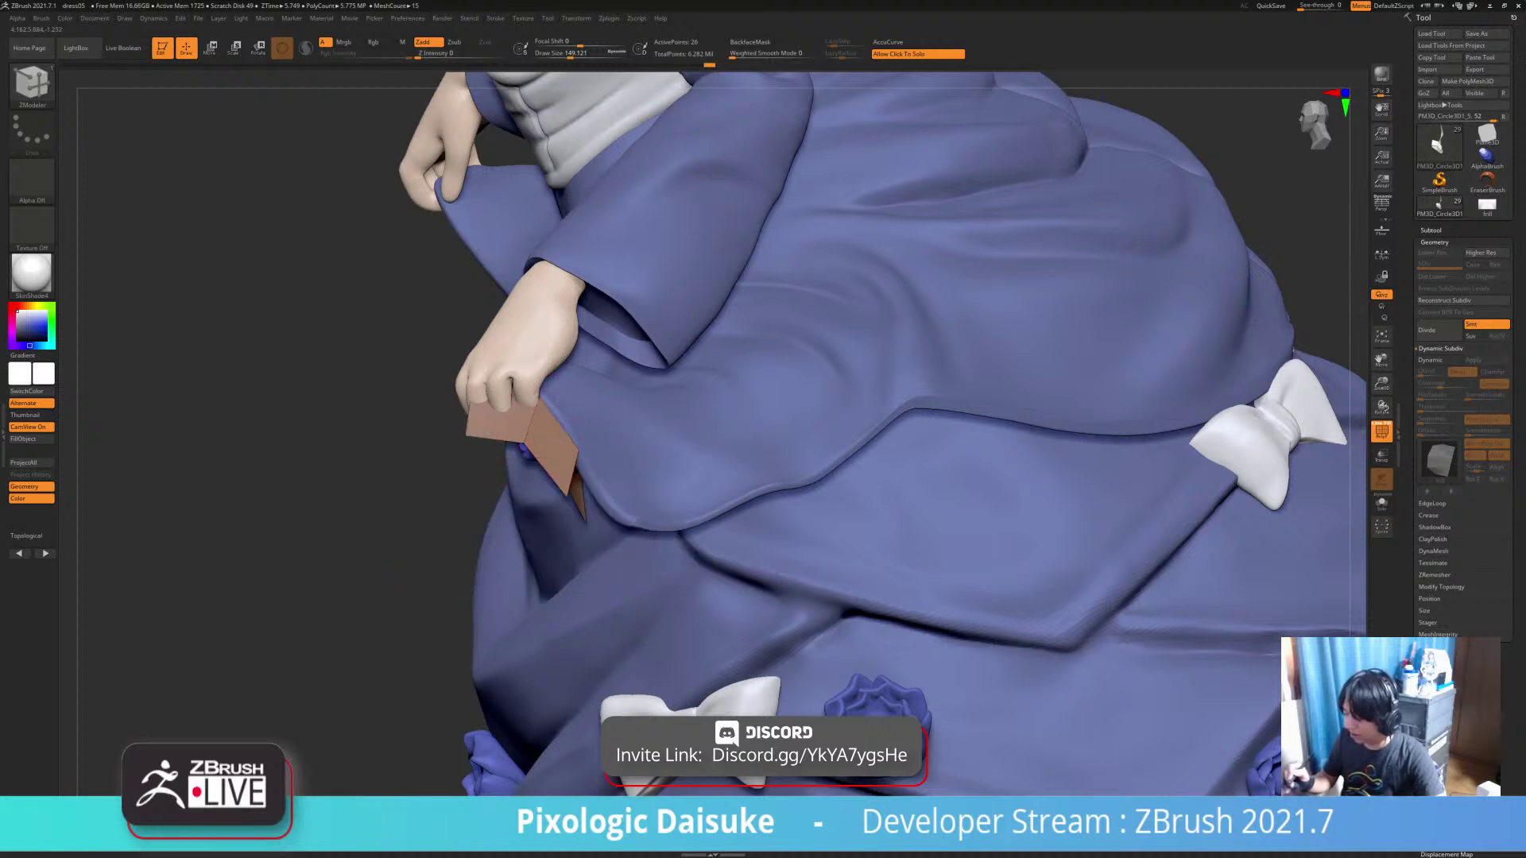
pyautogui.moveTo(610, 464)
pyautogui.mouseDown(button='right')
pyautogui.moveTo(562, 444)
pyautogui.moveTo(477, 442)
pyautogui.moveTo(636, 477)
pyautogui.moveTo(580, 462)
pyautogui.mouseUp(button='right')
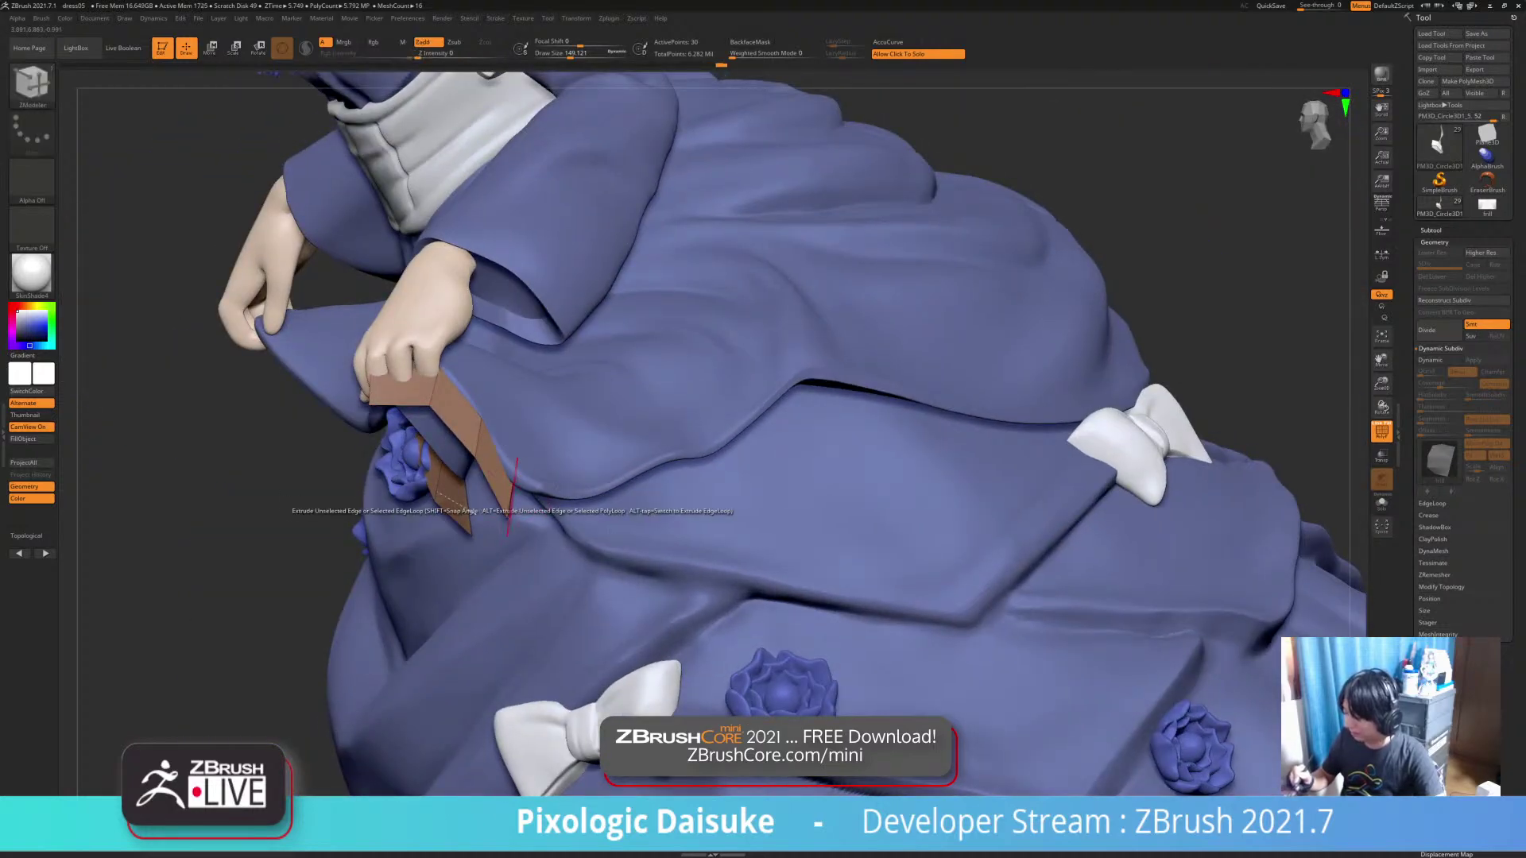
pyautogui.moveTo(512, 503); pyautogui.dragTo(540, 514)
pyautogui.moveTo(576, 497)
pyautogui.mouseDown(button='right')
pyautogui.moveTo(592, 541)
pyautogui.moveTo(583, 492)
pyautogui.mouseUp(button='right')
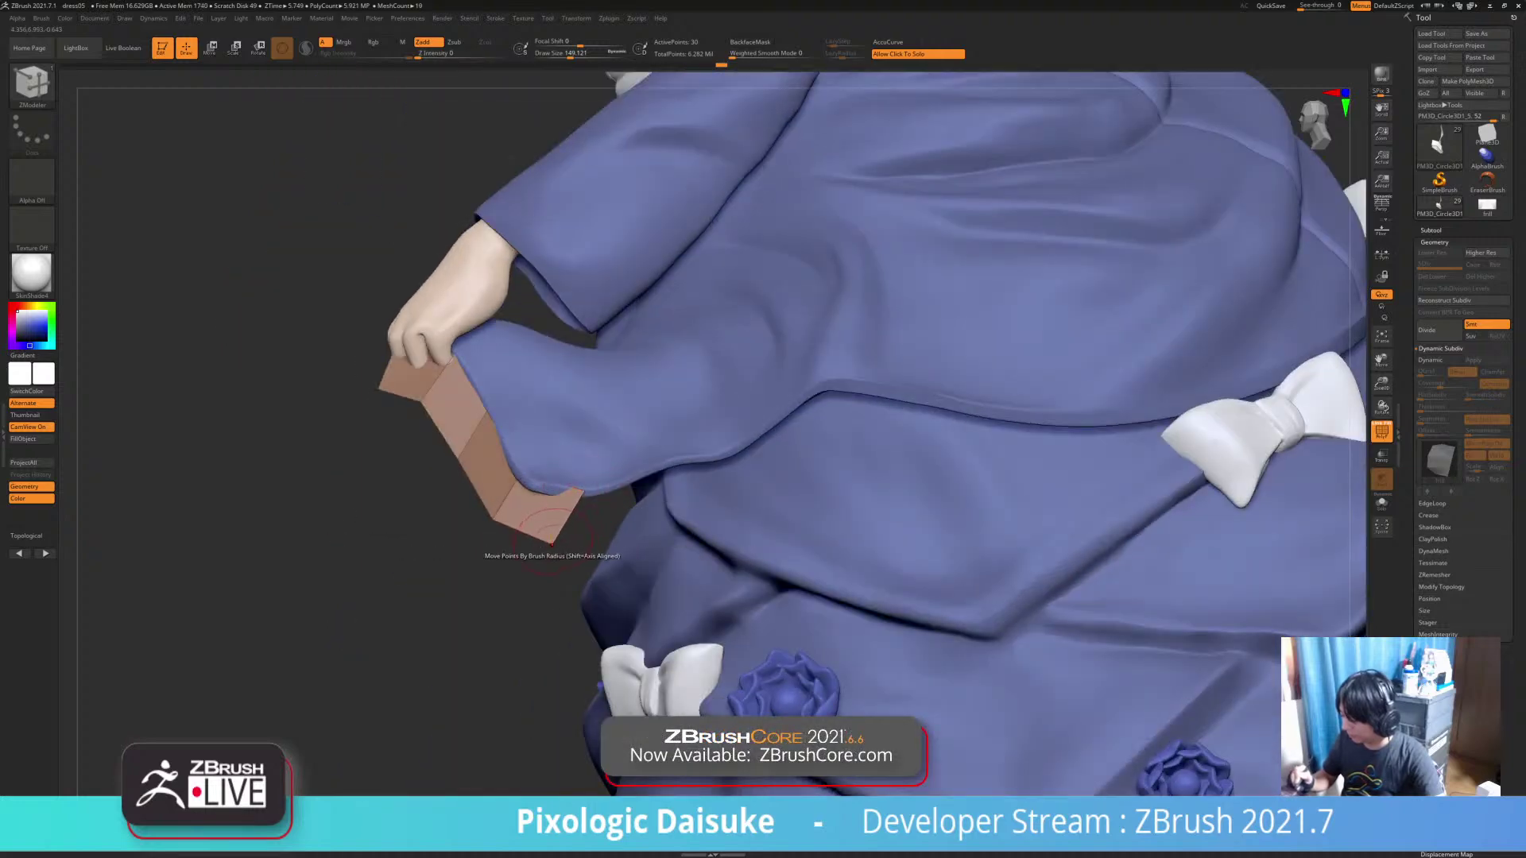
# Extrude the strip's end edge further along the overskirt hem, past the low point of the fold hanging from the raised hand
pyautogui.moveTo(202, 401); pyautogui.dragTo(127, 481)
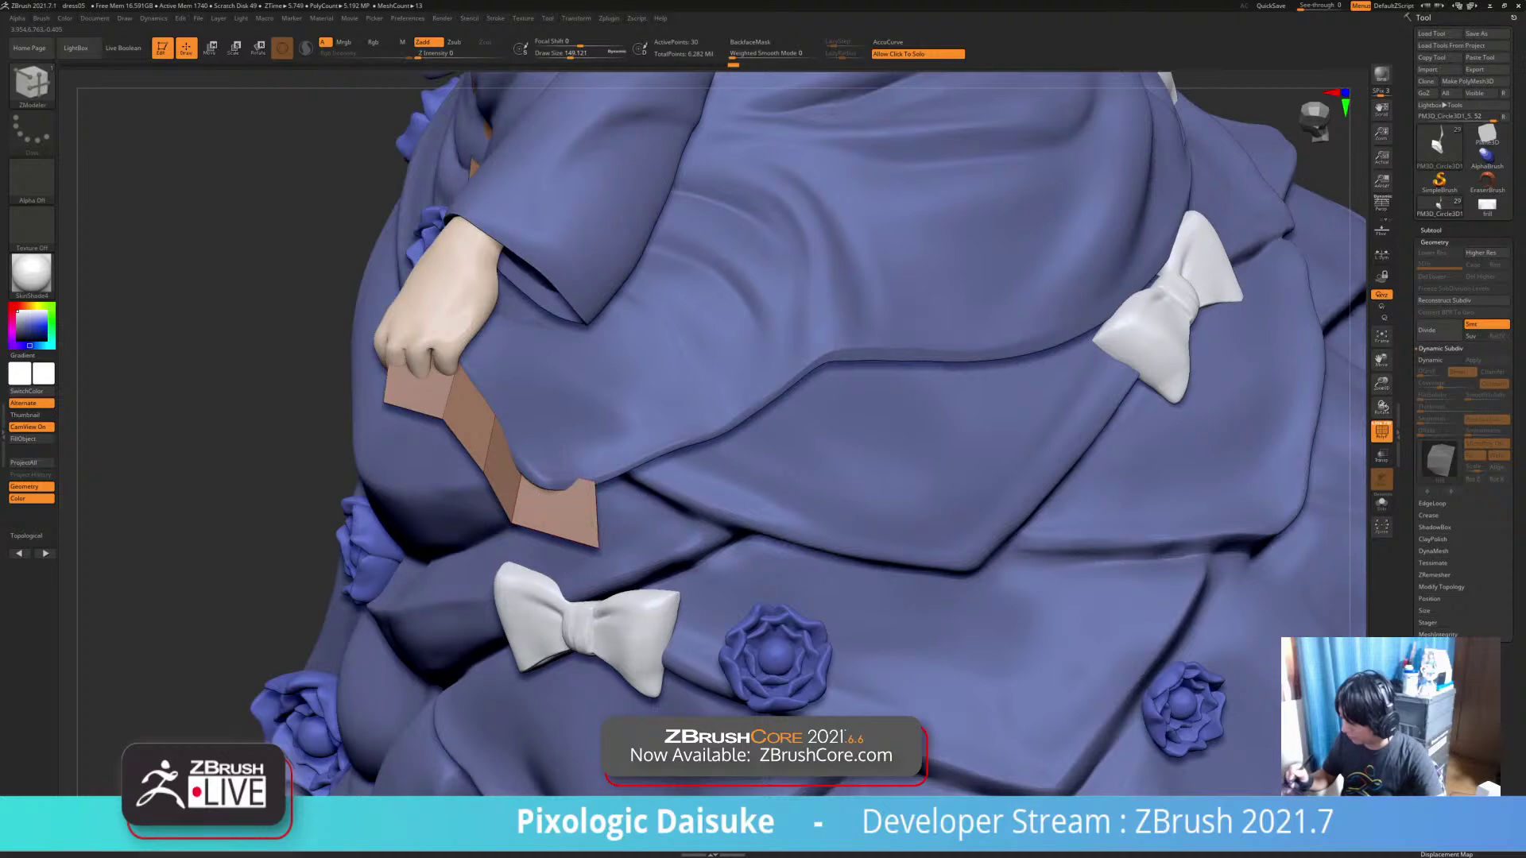
pyautogui.moveTo(596, 512); pyautogui.dragTo(689, 477)
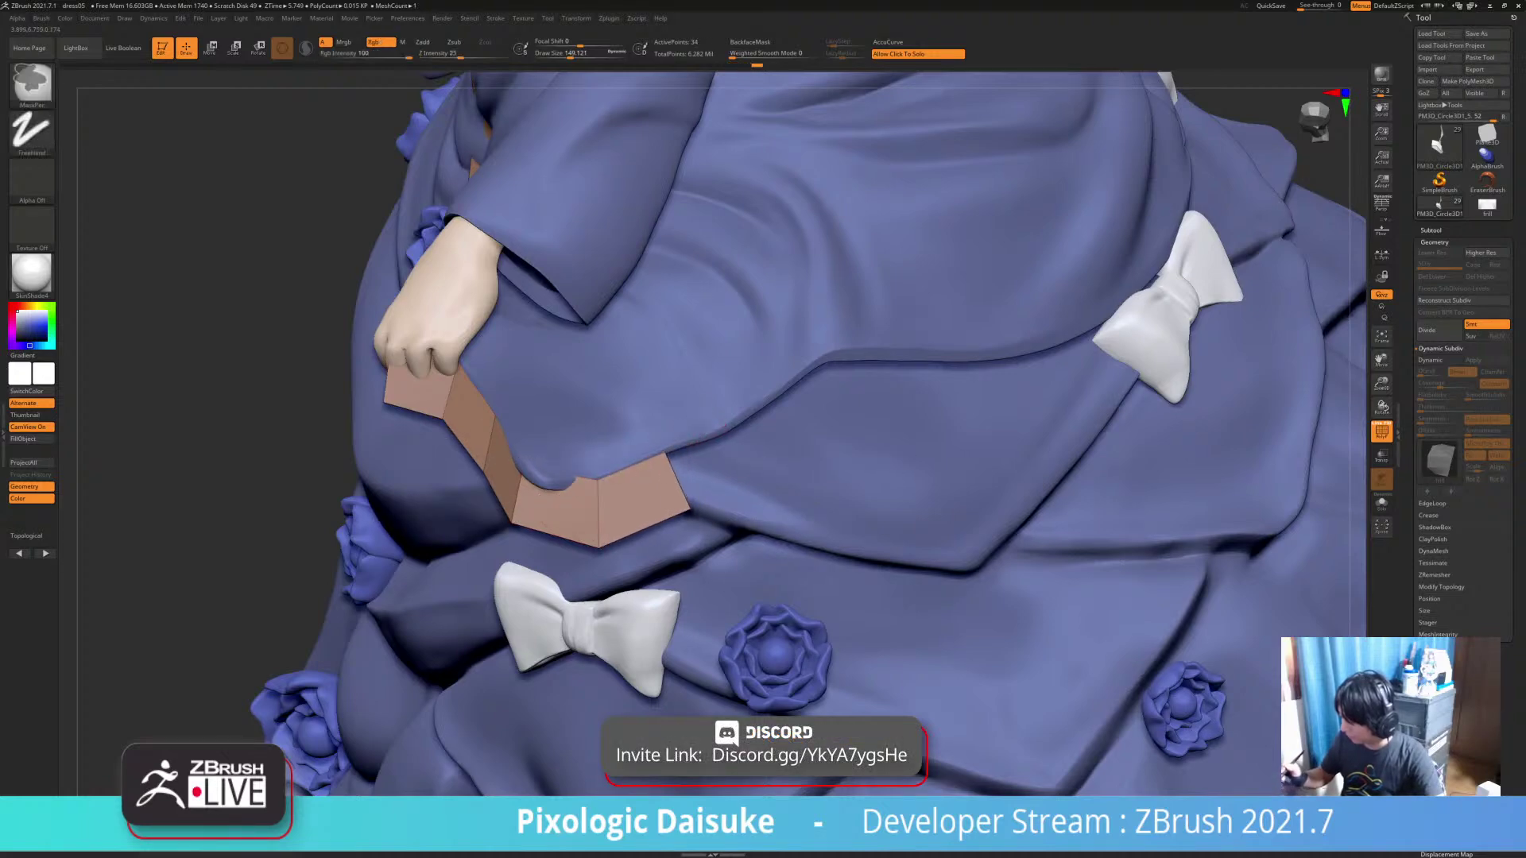
pyautogui.keyDown('ctrl'); pyautogui.moveTo(675, 481); pyautogui.dragTo(683, 421, button='right'); pyautogui.keyUp('ctrl')
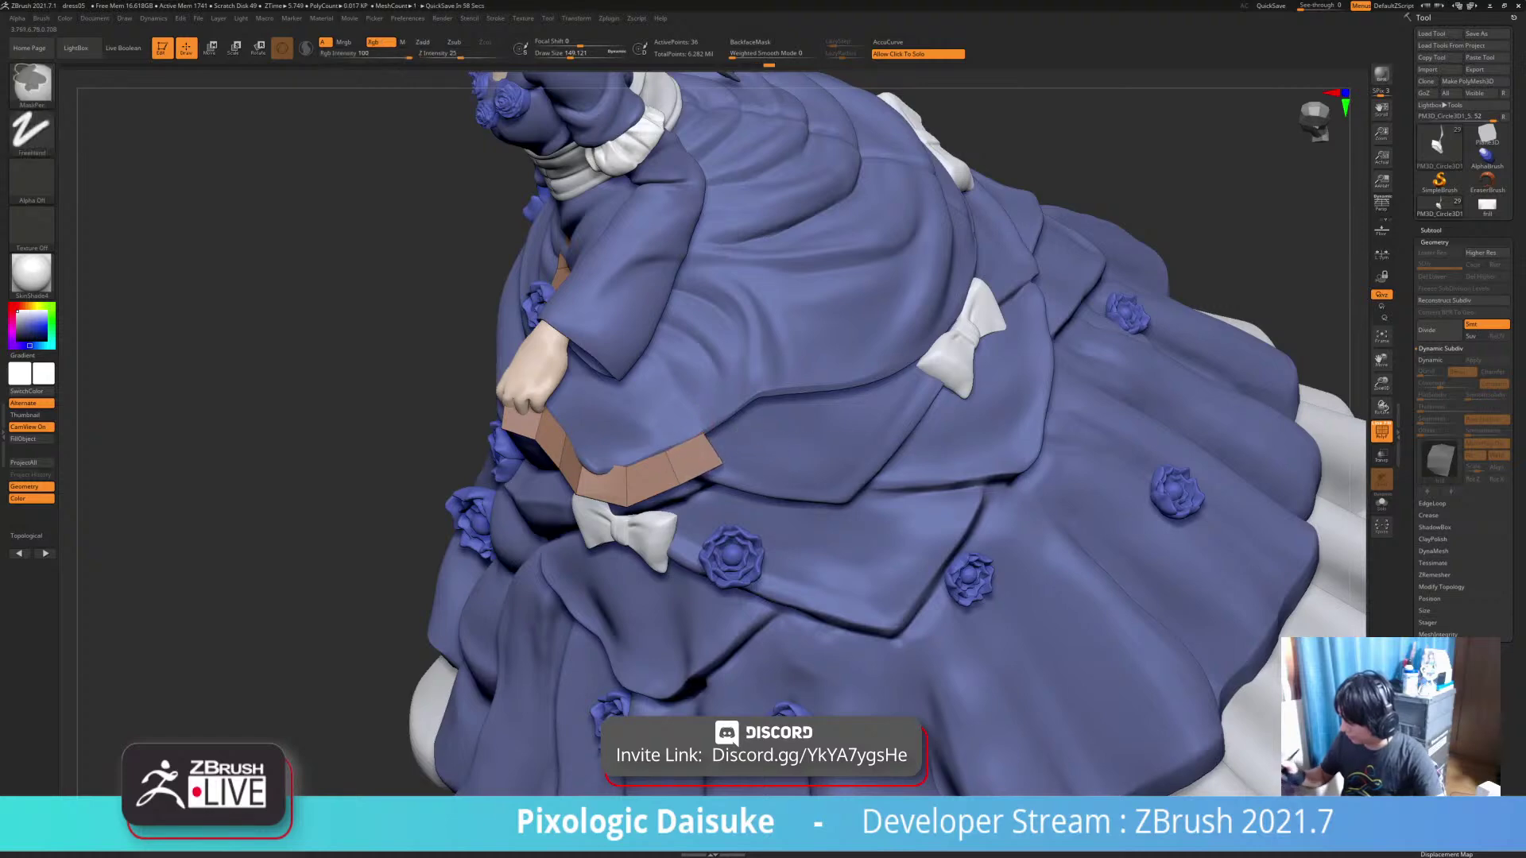
pyautogui.moveTo(685, 475)
pyautogui.keyDown('ctrl'); pyautogui.mouseDown(button='right')
pyautogui.moveTo(682, 415)
pyautogui.moveTo(671, 441)
pyautogui.mouseUp(button='right'); pyautogui.keyUp('ctrl')
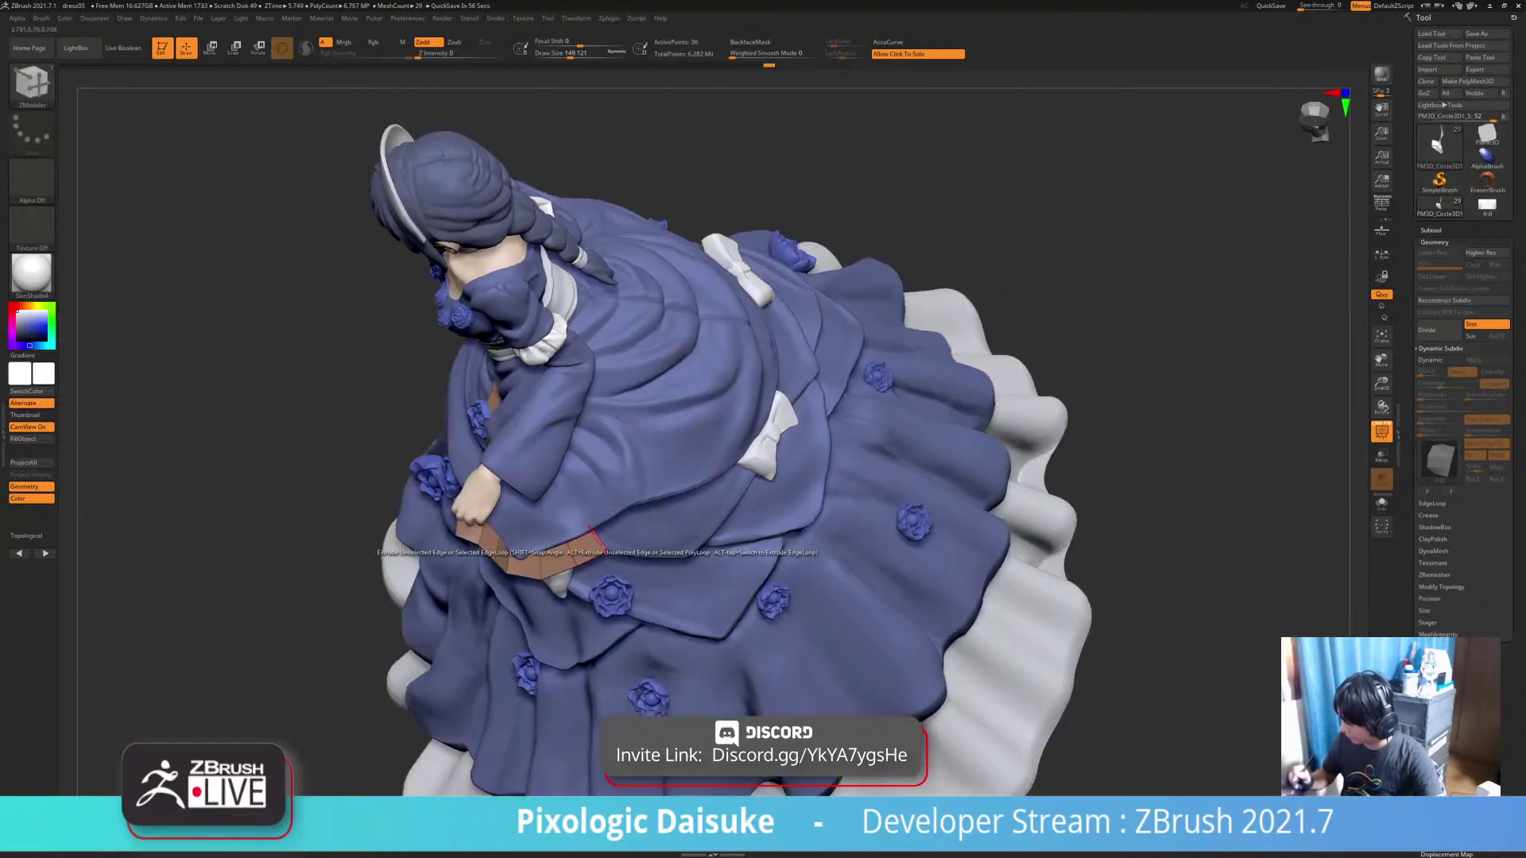
pyautogui.moveTo(626, 522); pyautogui.dragTo(632, 519)
# Check the strip's fit around the skirt and extrude more short segments along the hem toward the back
pyautogui.moveTo(632, 518); pyautogui.dragTo(739, 515, button='right')
pyautogui.moveTo(445, 549)
pyautogui.mouseDown(button='right')
pyautogui.moveTo(628, 528)
pyautogui.moveTo(445, 549)
pyautogui.mouseUp(button='right')
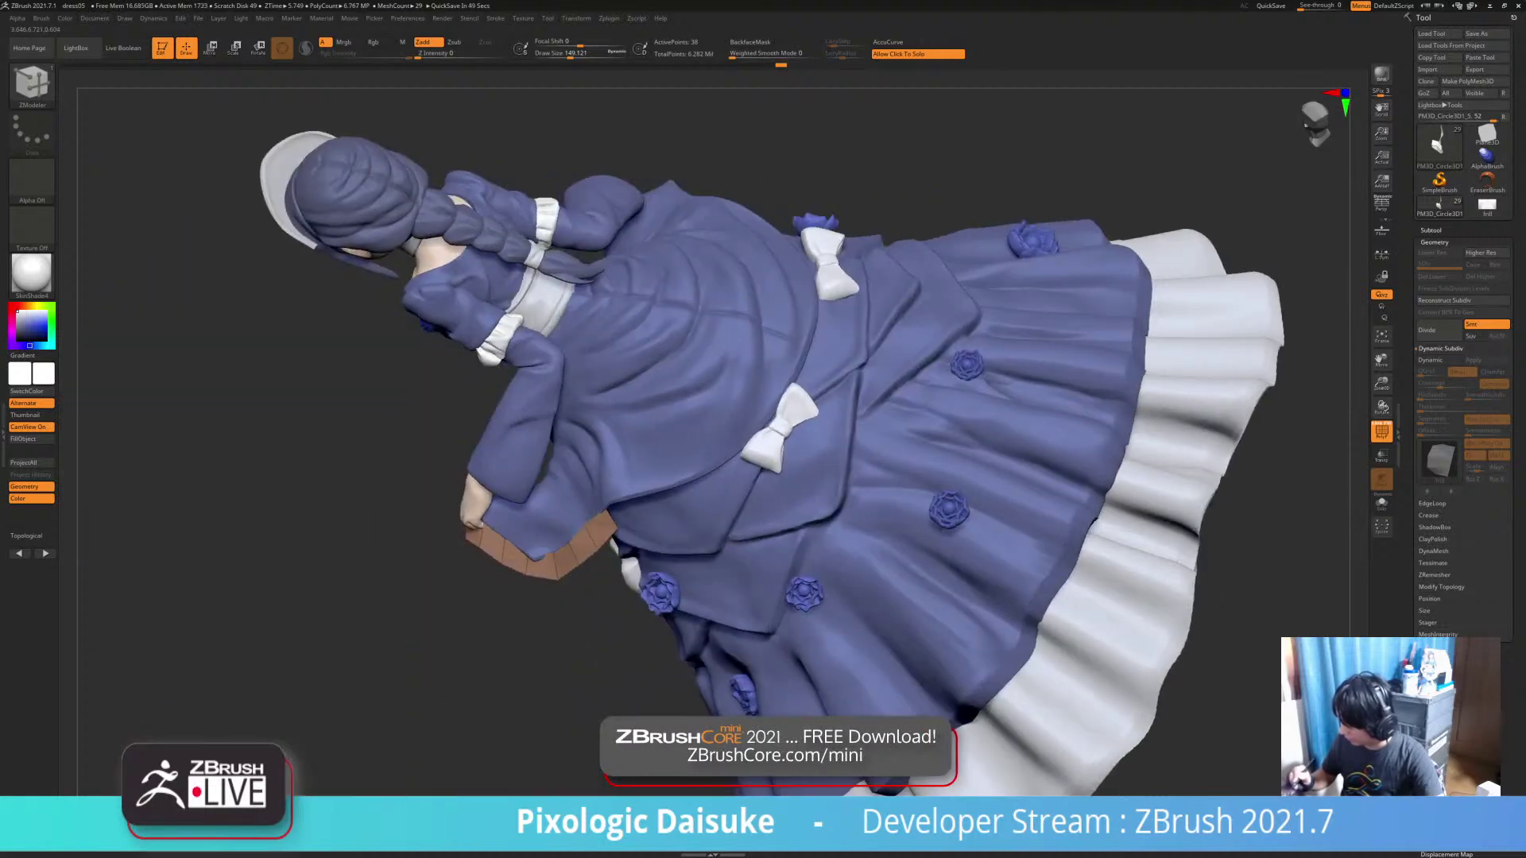
pyautogui.moveTo(568, 544); pyautogui.dragTo(691, 568, button='right')
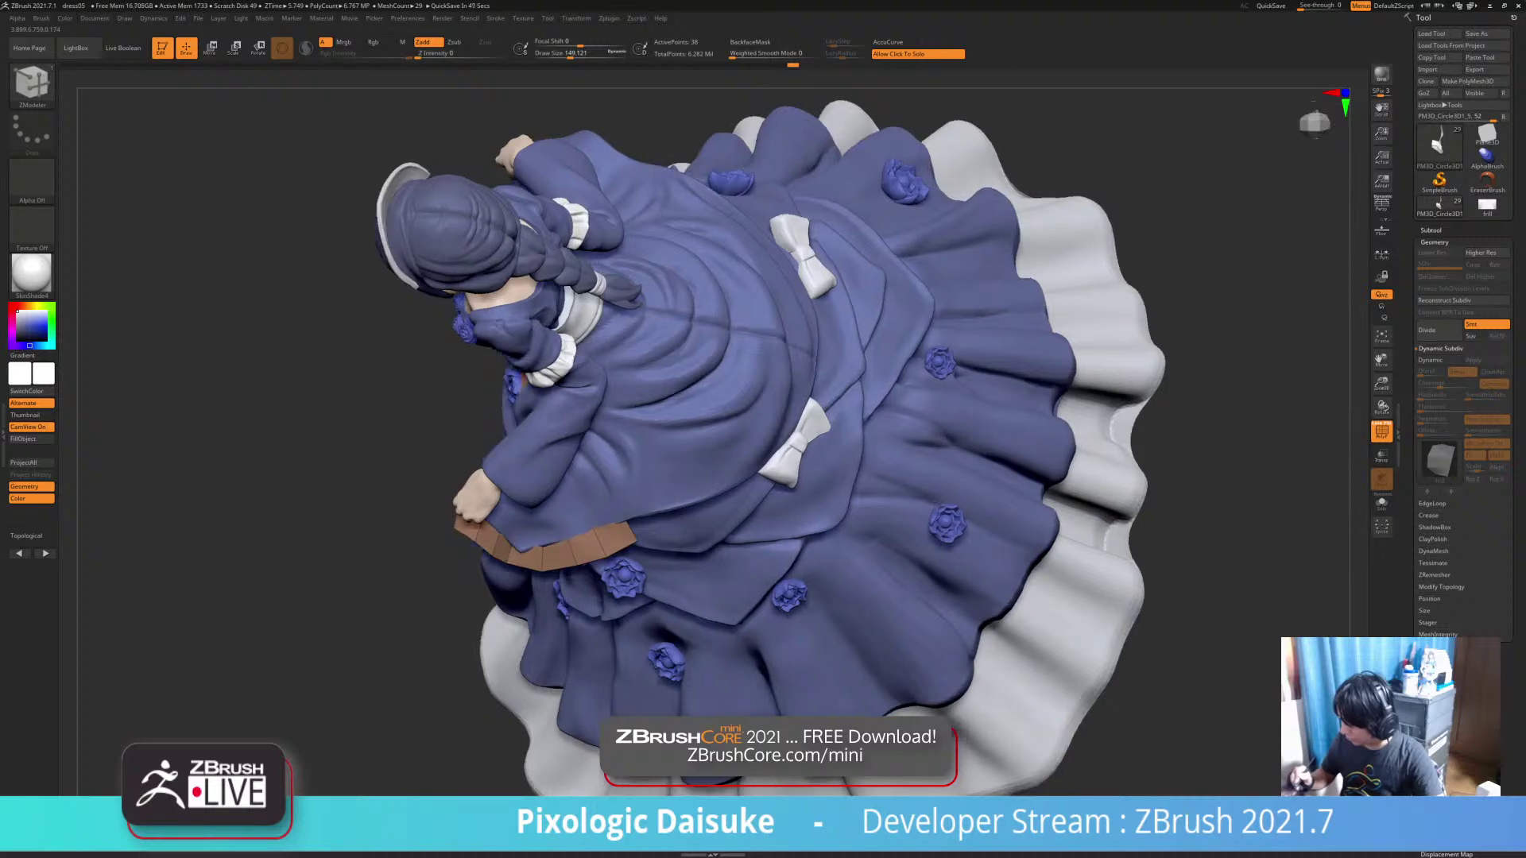
pyautogui.moveTo(565, 547); pyautogui.dragTo(707, 548, button='right')
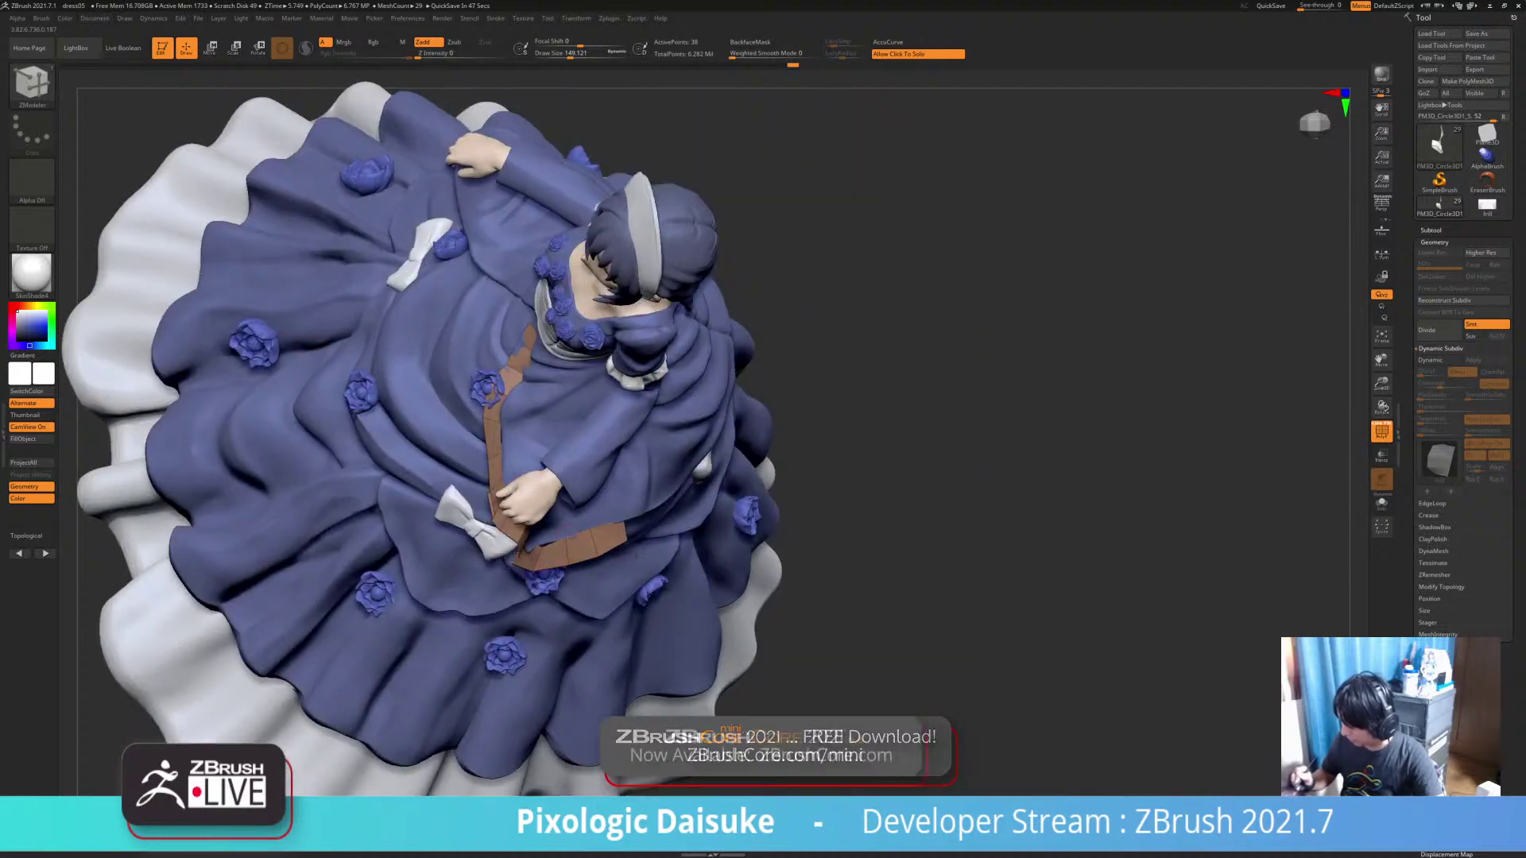
pyautogui.moveTo(570, 544); pyautogui.dragTo(647, 556, button='right')
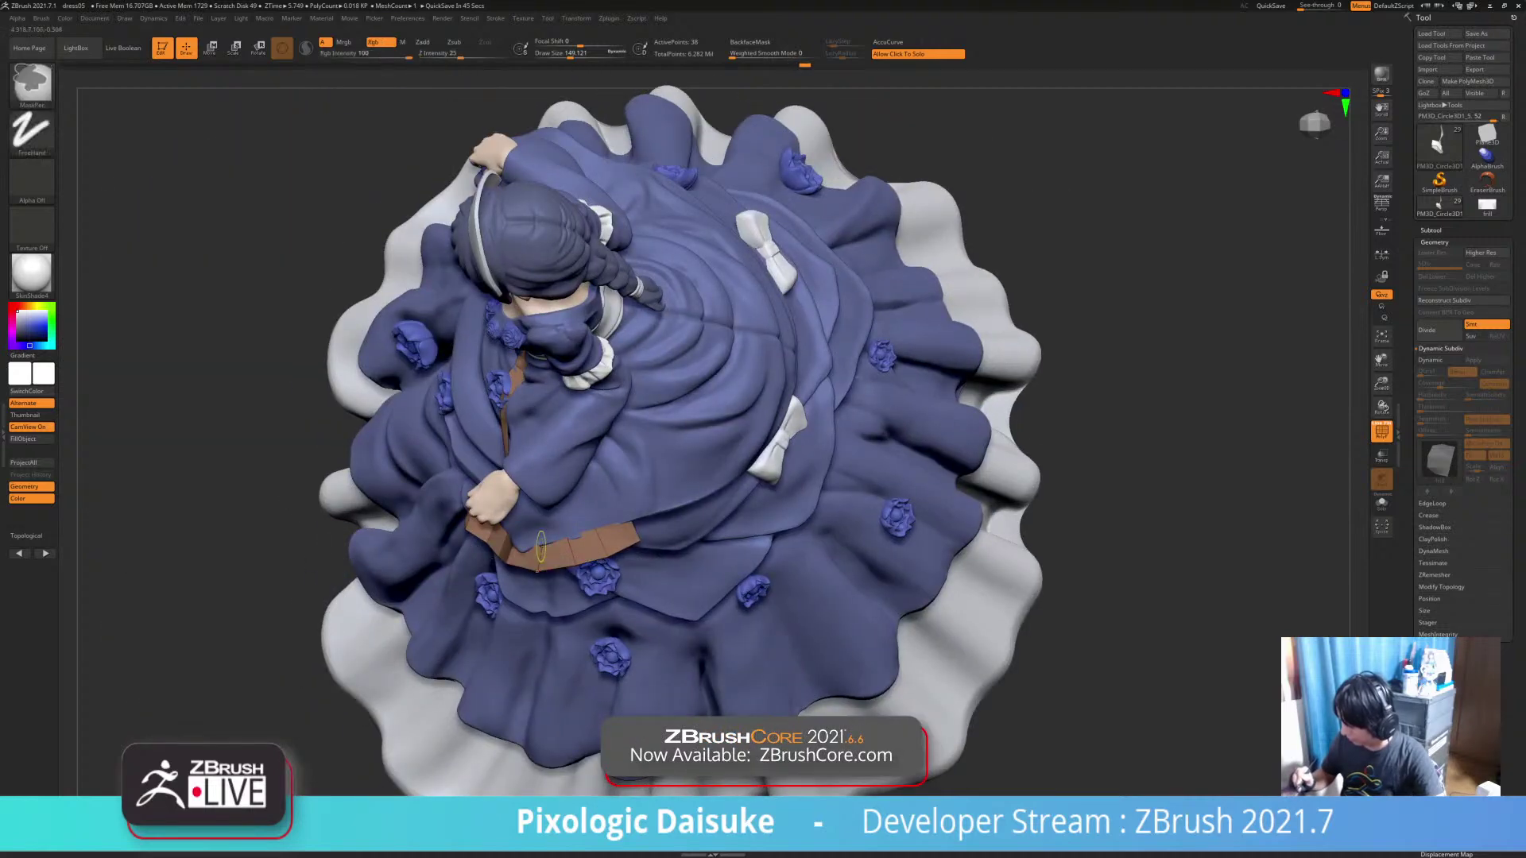
pyautogui.moveTo(566, 547); pyautogui.dragTo(642, 435, button='right')
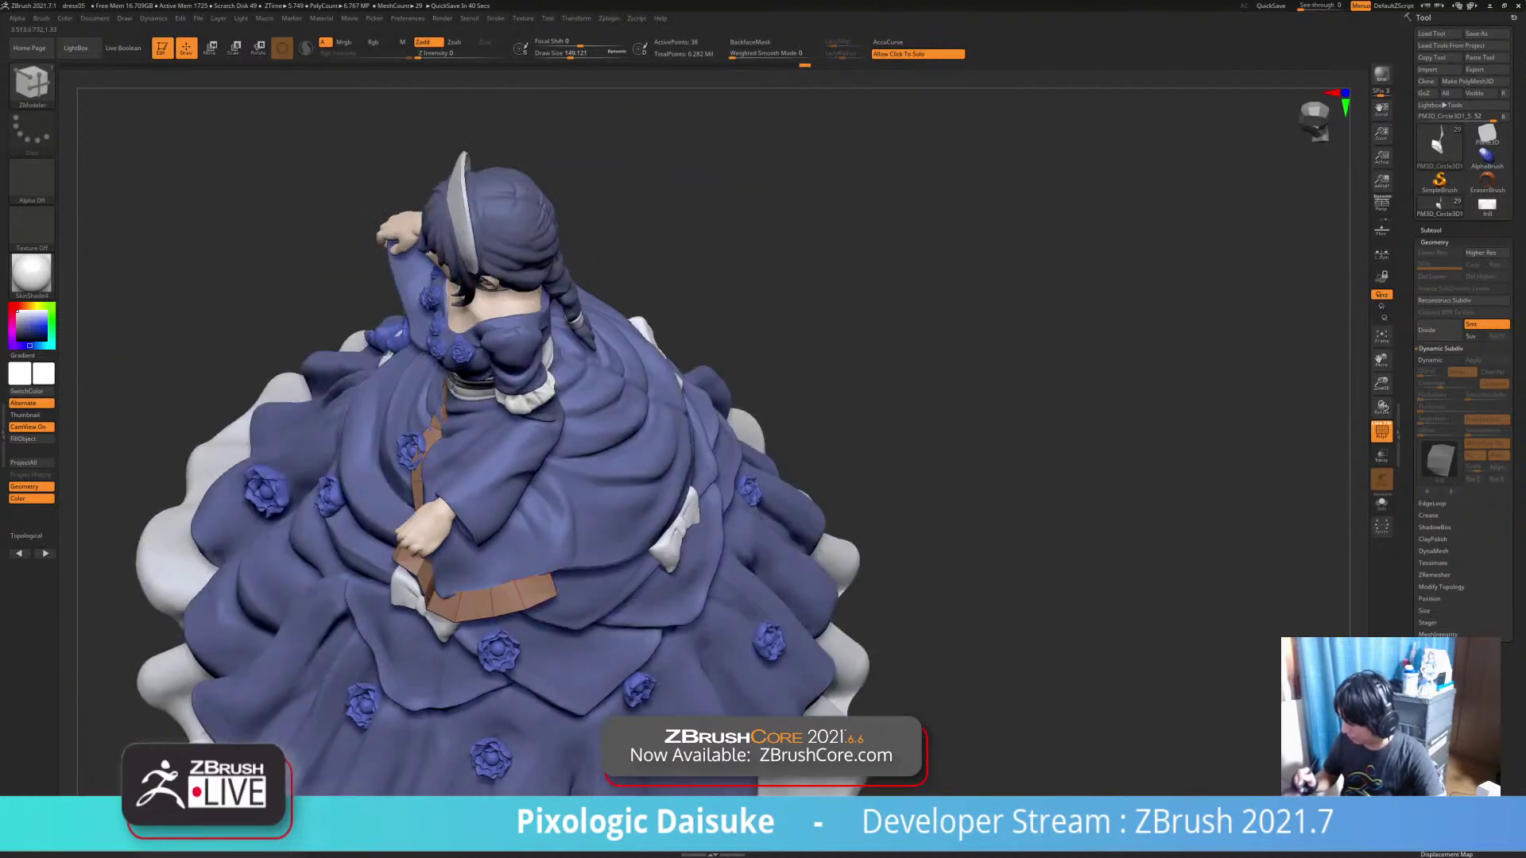
pyautogui.moveTo(593, 588); pyautogui.dragTo(486, 581, button='right')
pyautogui.click(481, 580)
pyautogui.hotkey('alt', 's')
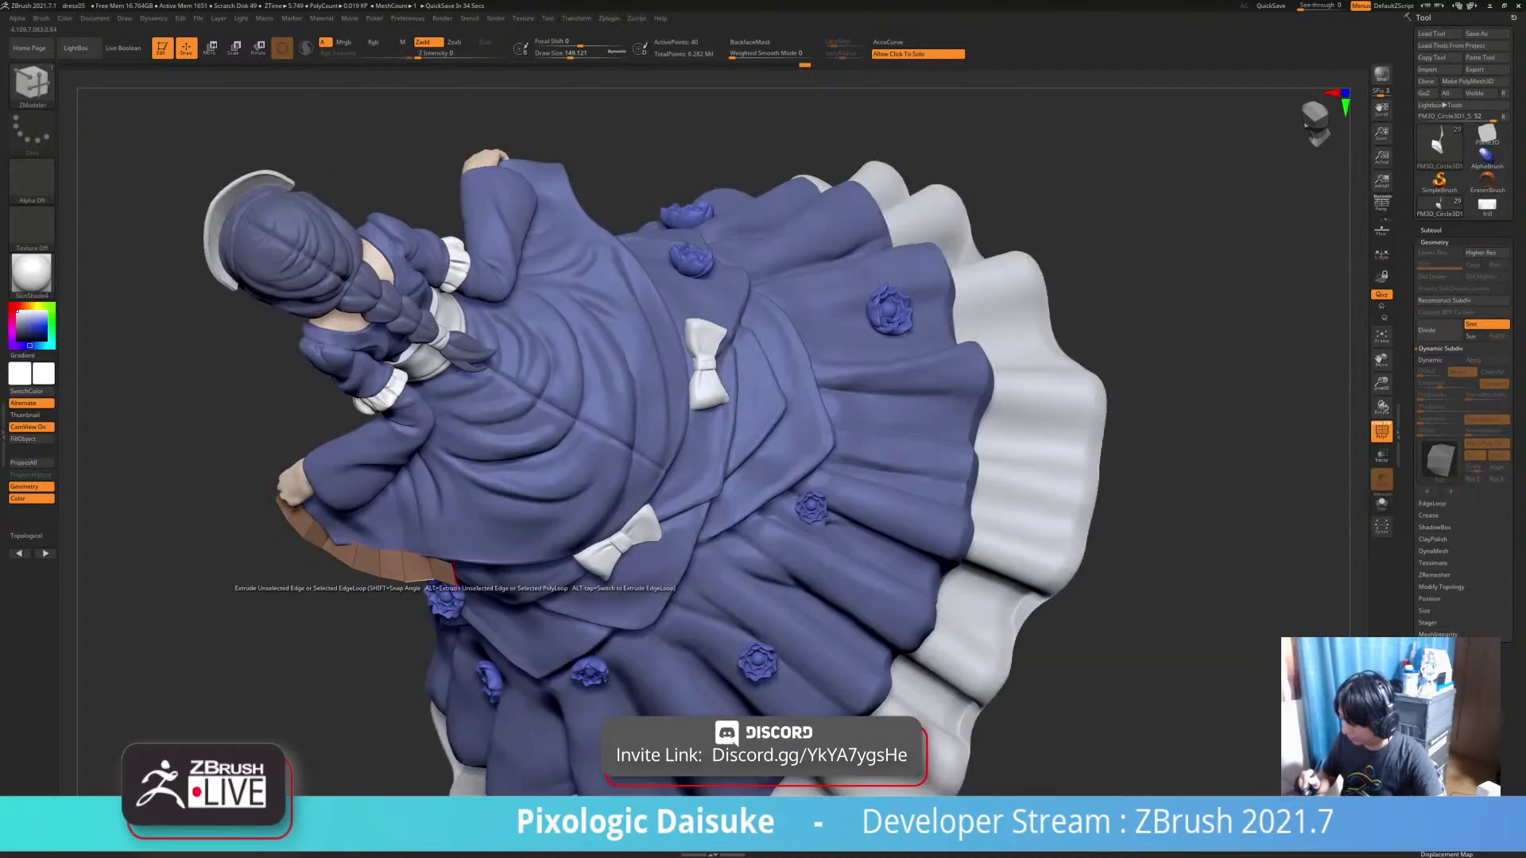
pyautogui.click(430, 581)
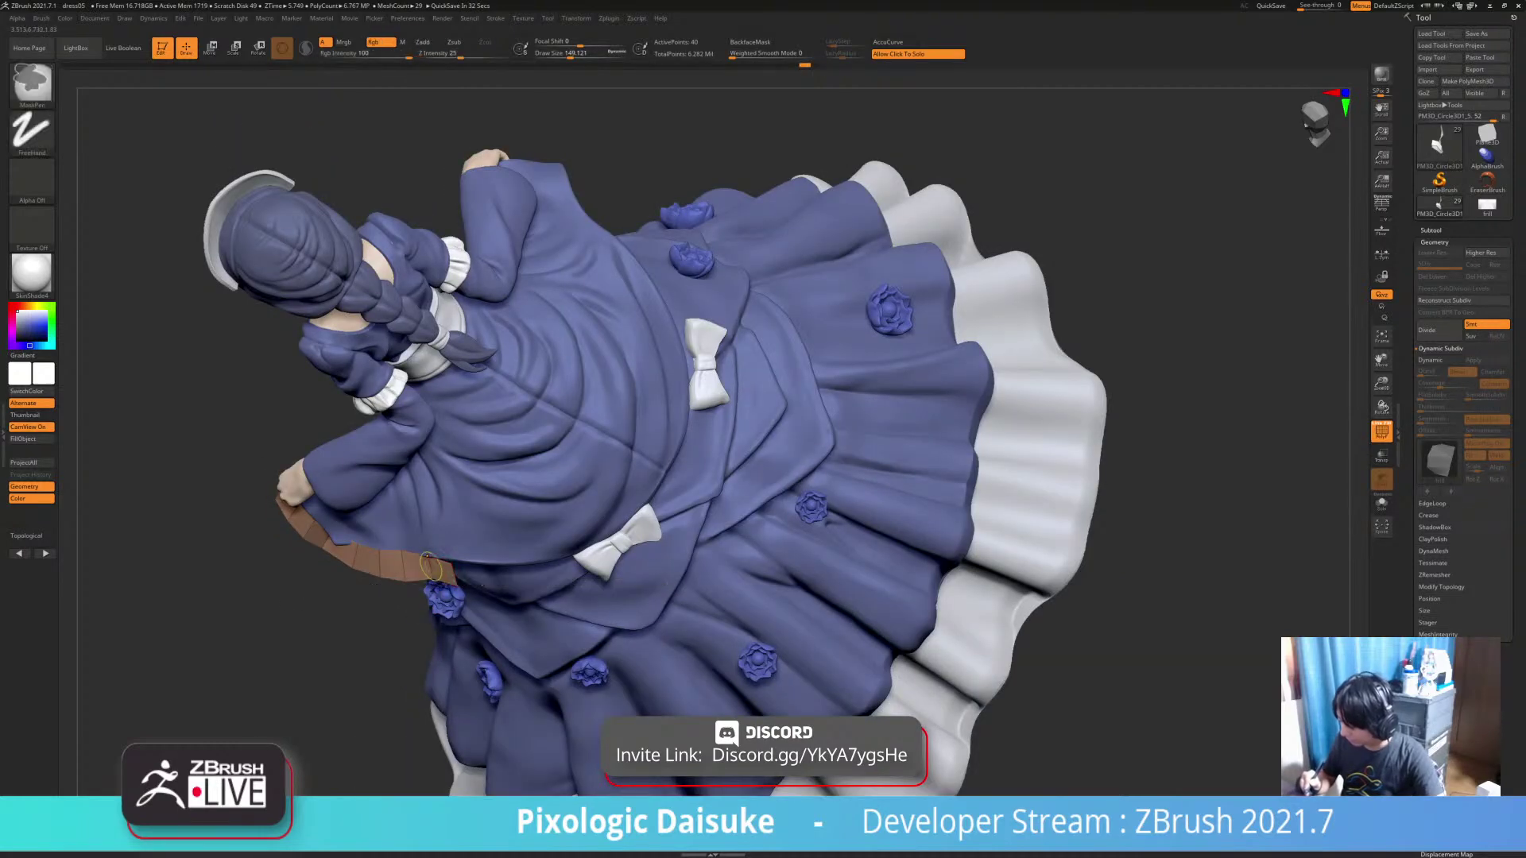
pyautogui.moveTo(342, 635); pyautogui.dragTo(430, 567, button='right')
pyautogui.moveTo(445, 569); pyautogui.dragTo(467, 571)
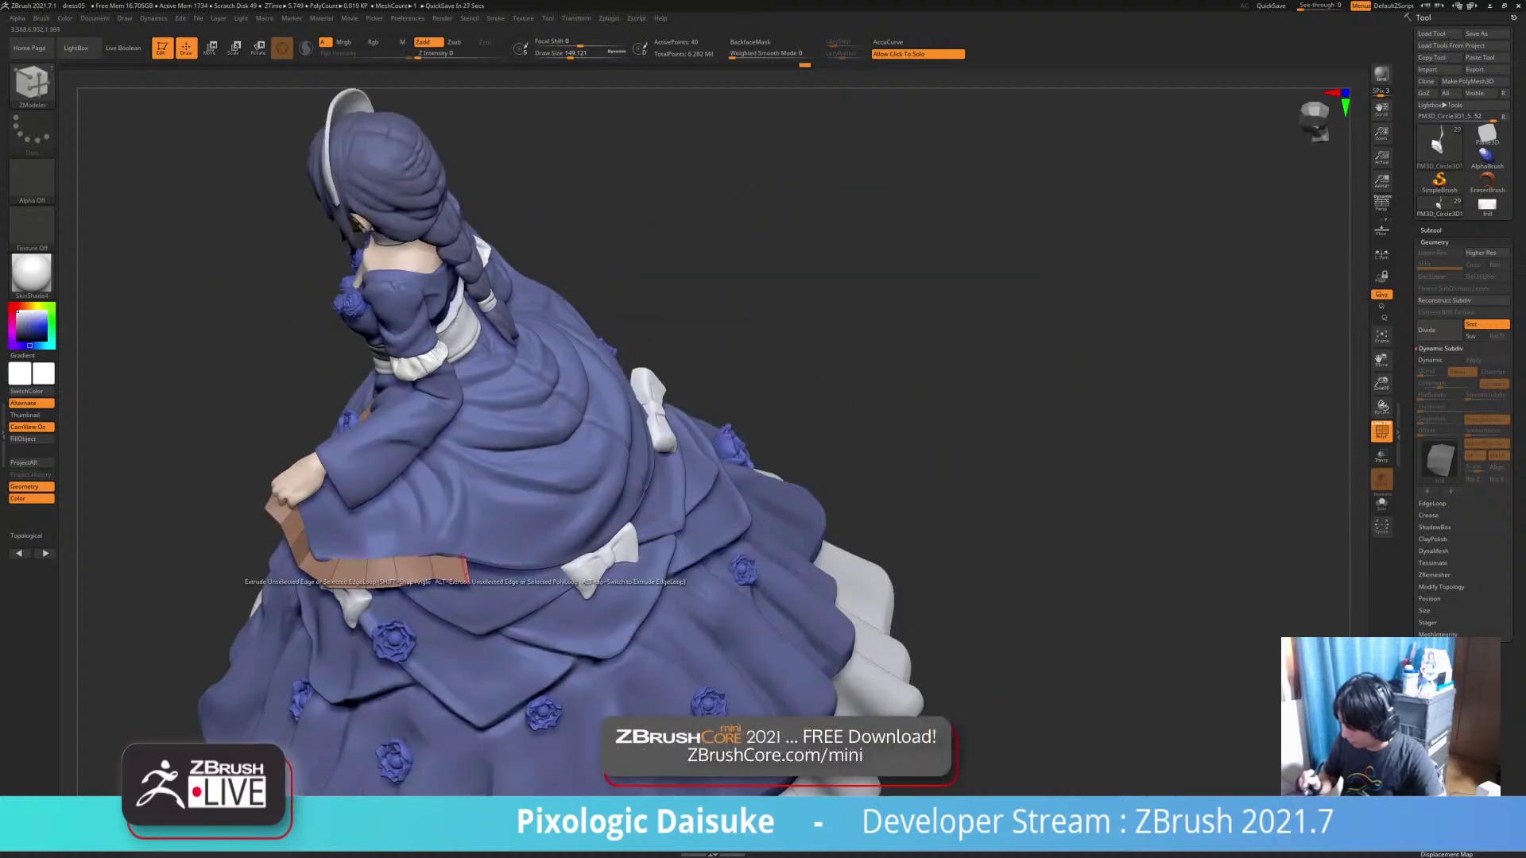
# Continue extruding the strip's end edge along the back hem toward the nearest white bow
pyautogui.moveTo(1033, 493); pyautogui.dragTo(1053, 381)
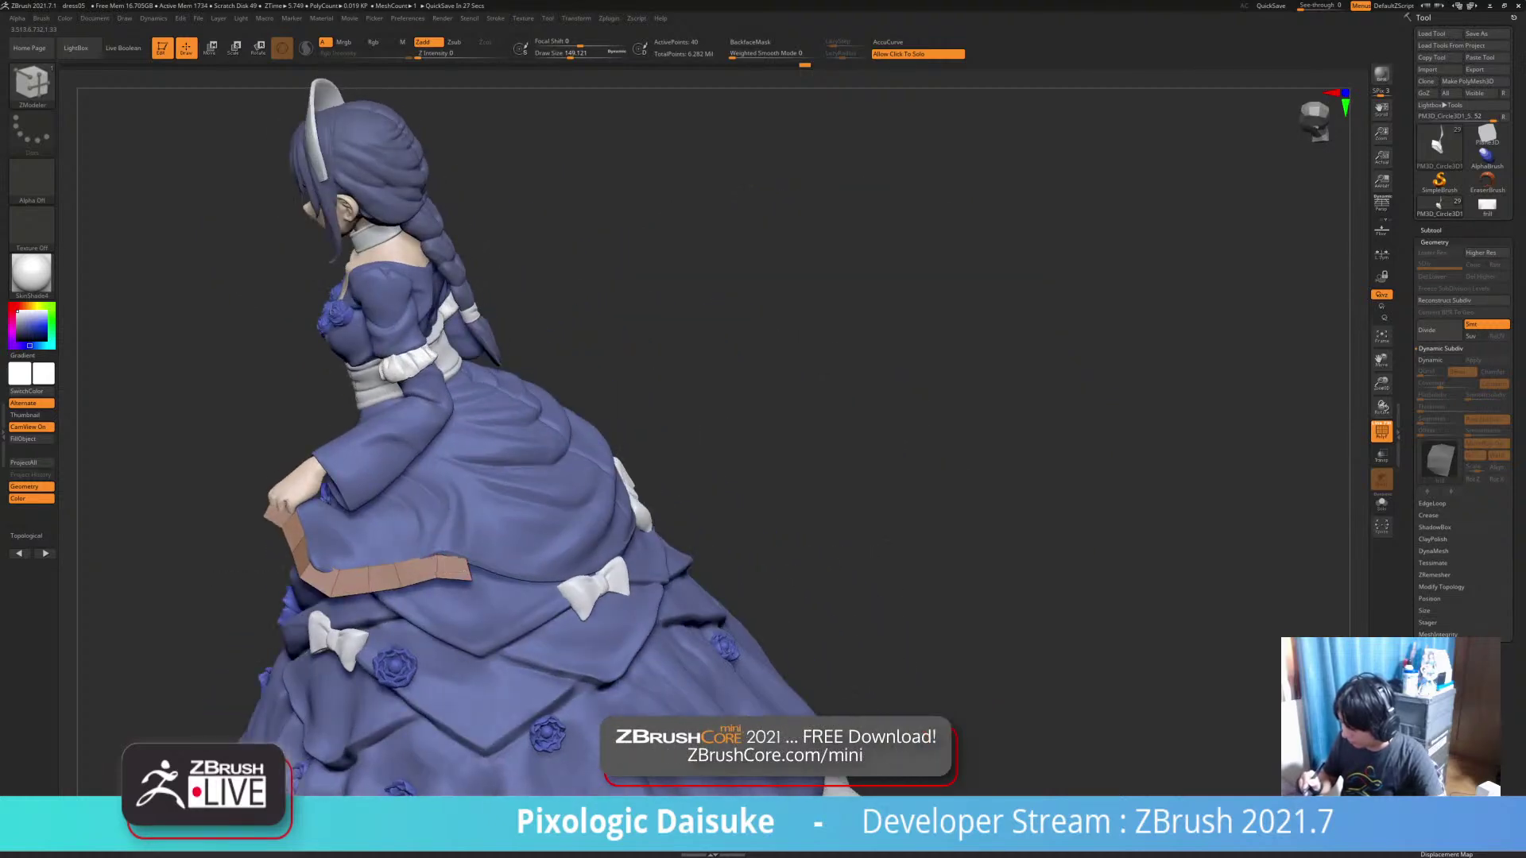
pyautogui.moveTo(477, 500); pyautogui.dragTo(318, 568, button='right')
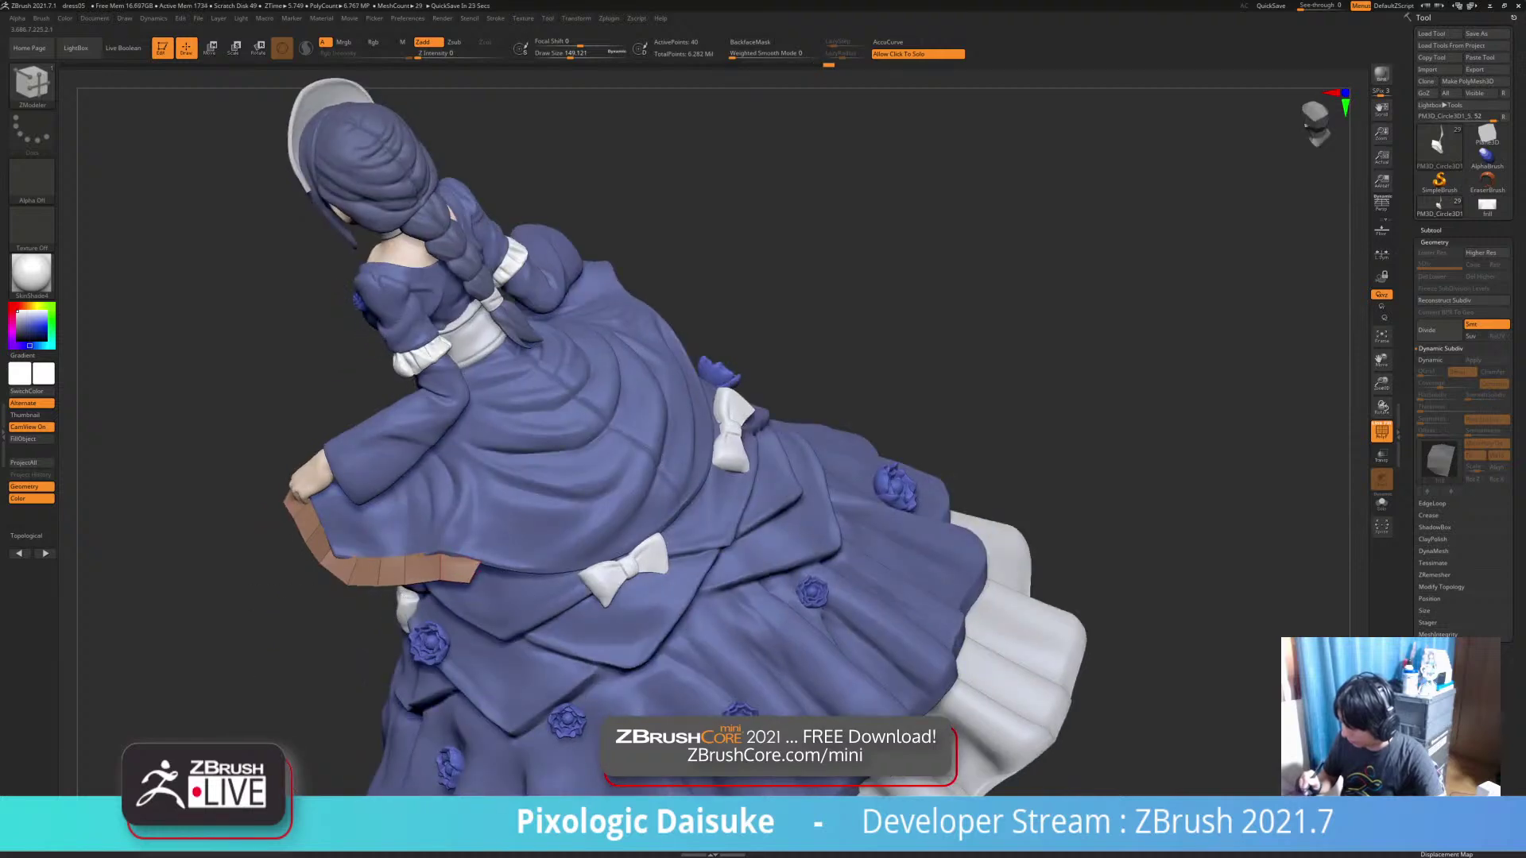
pyautogui.moveTo(480, 576); pyautogui.dragTo(488, 578)
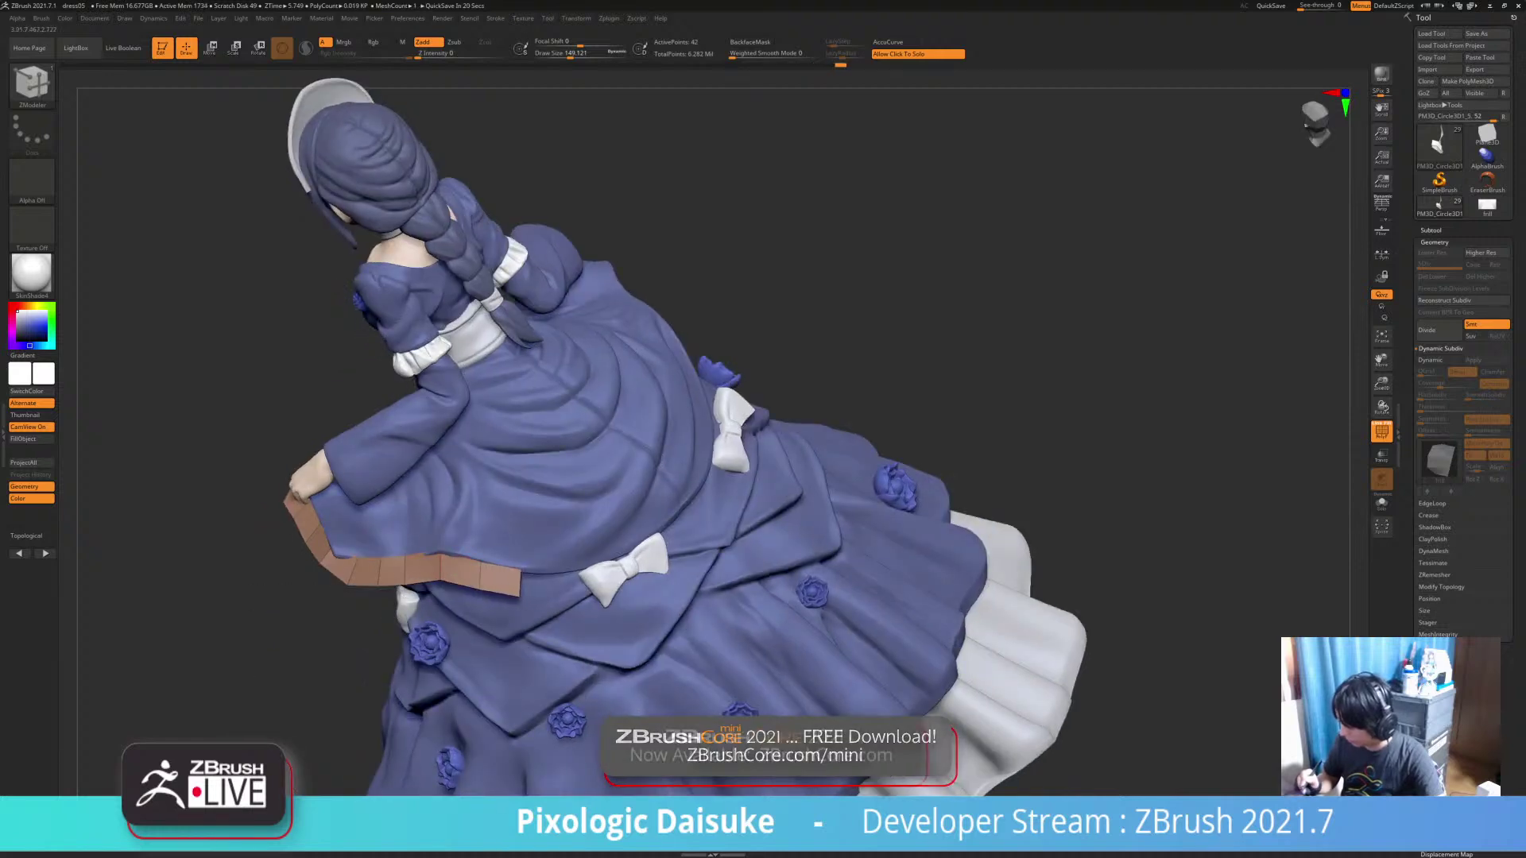
pyautogui.moveTo(520, 580); pyautogui.dragTo(430, 604, button='right')
pyautogui.moveTo(518, 580); pyautogui.dragTo(584, 577, button='right')
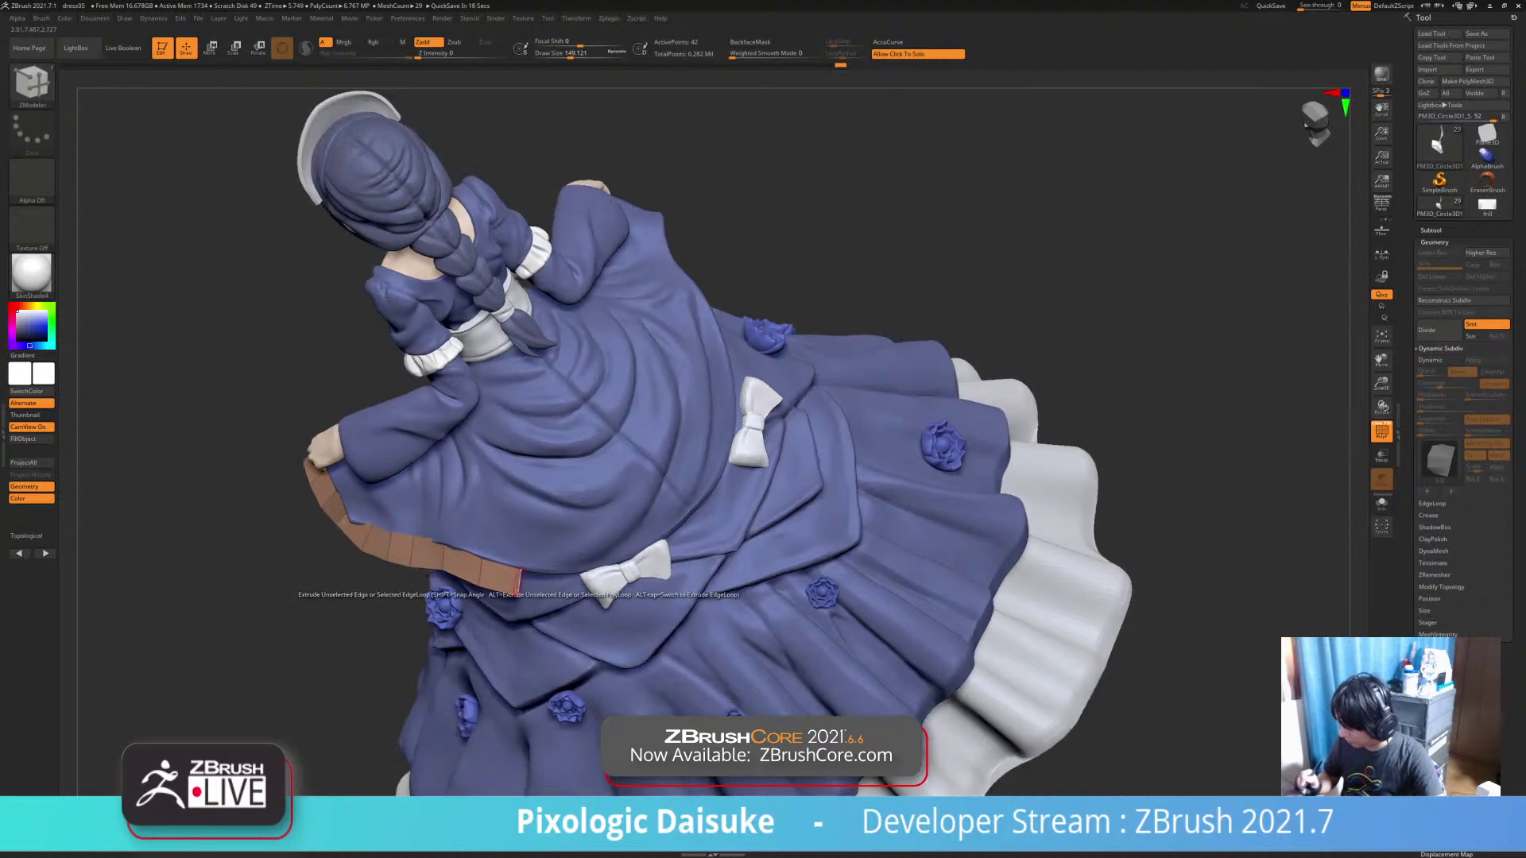
pyautogui.moveTo(519, 584); pyautogui.dragTo(562, 590)
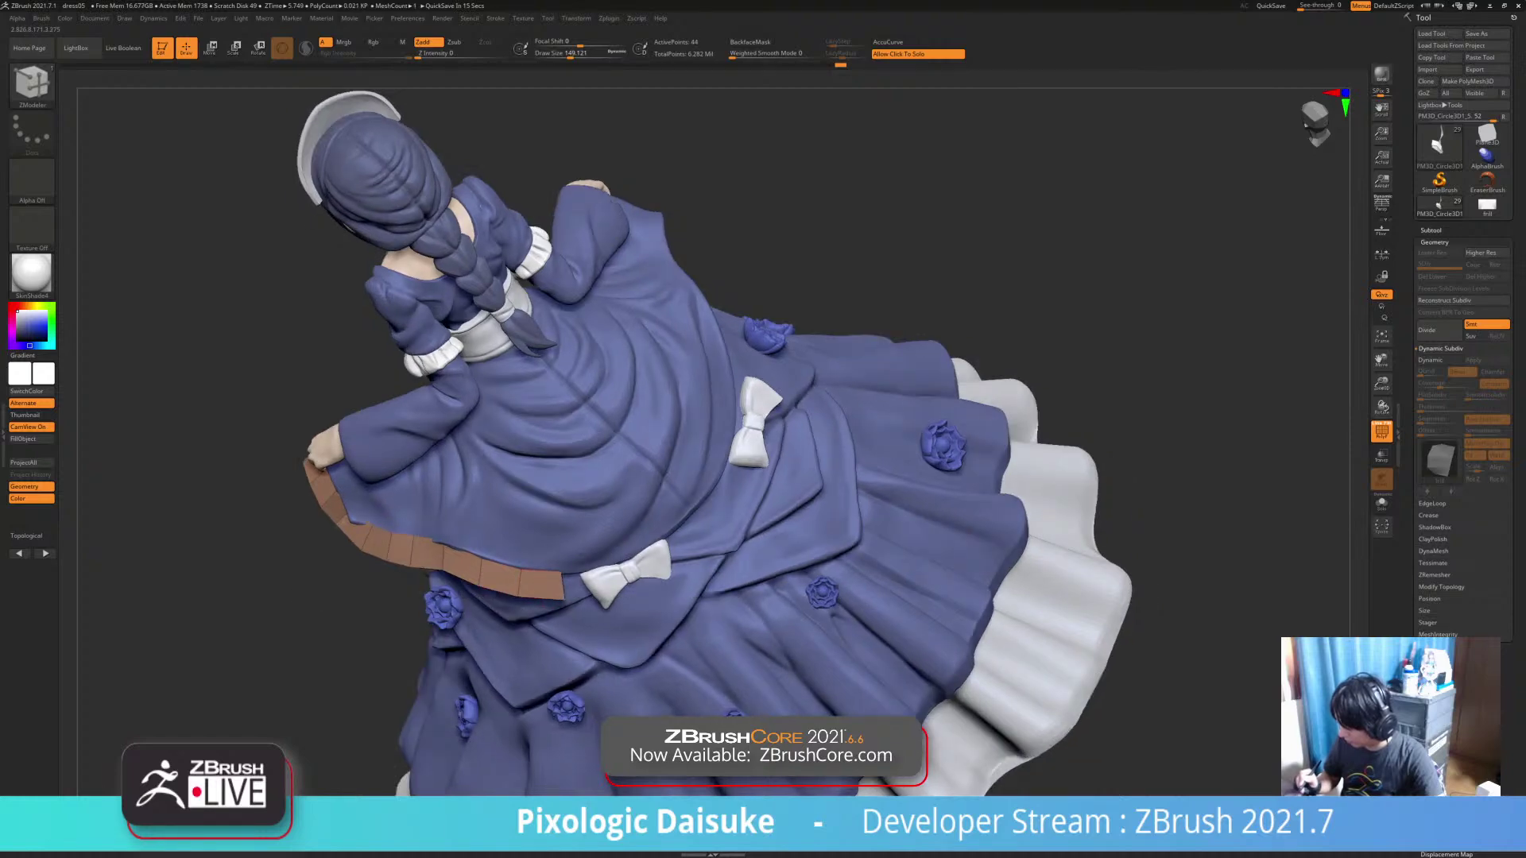
# Extend the strip behind the first white bow, isolating it to place the hidden segments
pyautogui.moveTo(560, 611); pyautogui.dragTo(625, 548, button='right')
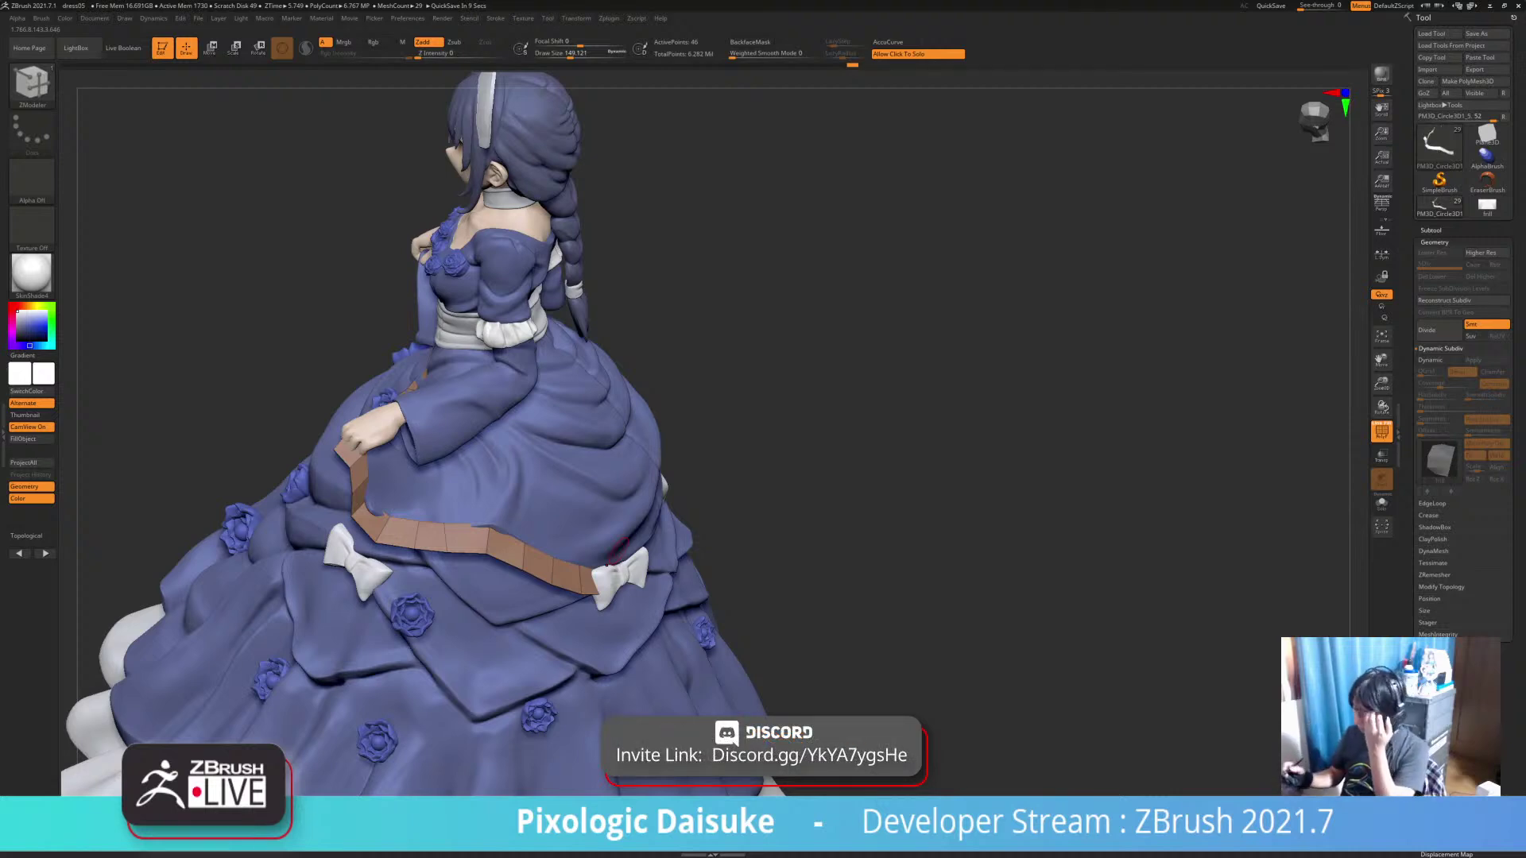
pyautogui.moveTo(826, 584)
pyautogui.mouseDown(button='right')
pyautogui.moveTo(801, 581)
pyautogui.moveTo(819, 568)
pyautogui.mouseUp(button='right')
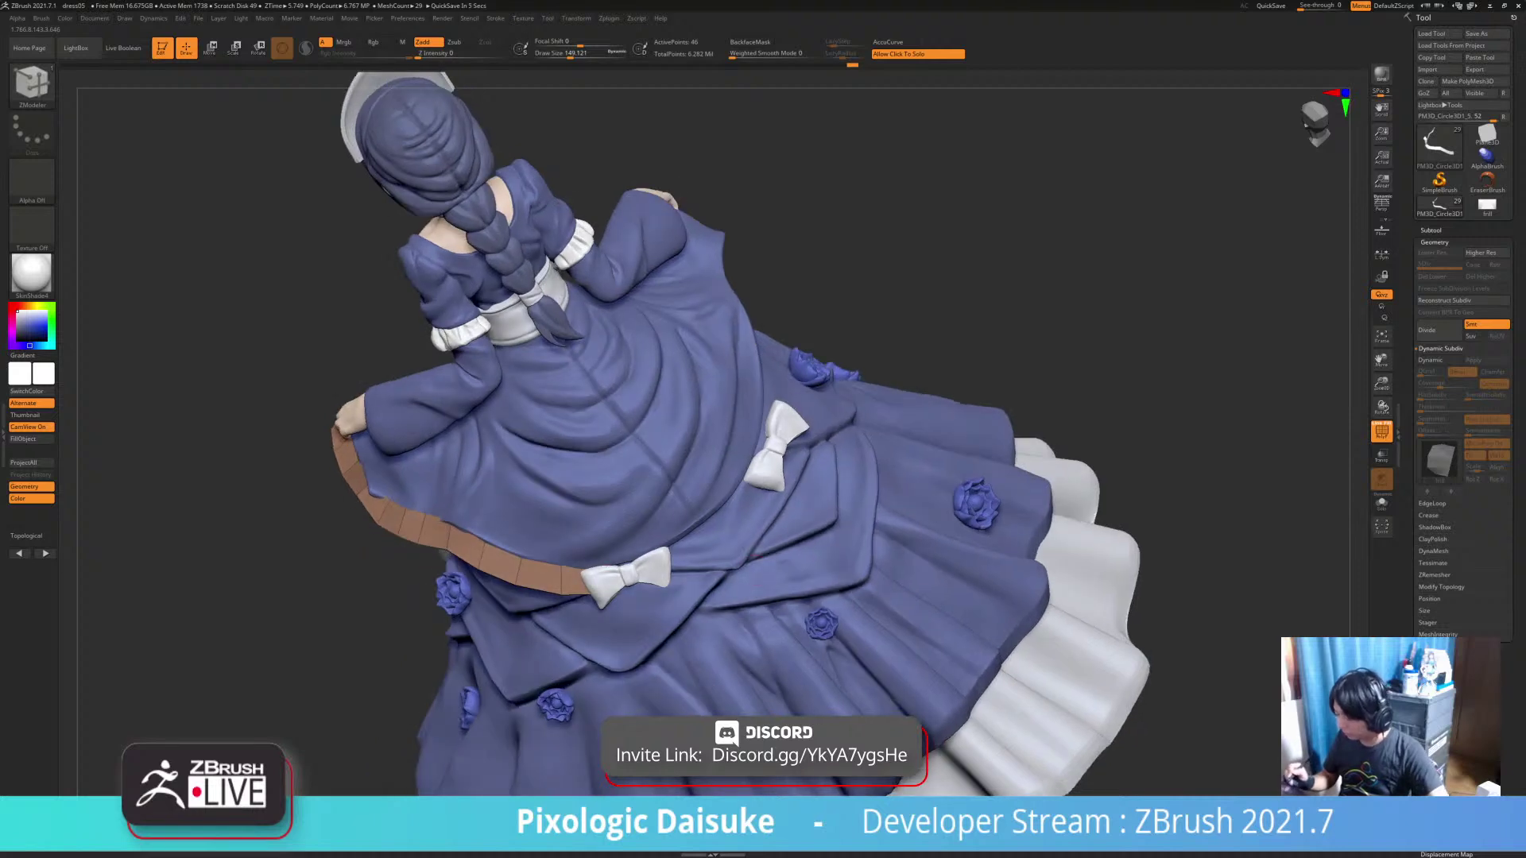
pyautogui.click(953, 358)
pyautogui.moveTo(954, 357); pyautogui.dragTo(936, 364, button='right')
pyautogui.moveTo(534, 574); pyautogui.dragTo(576, 549)
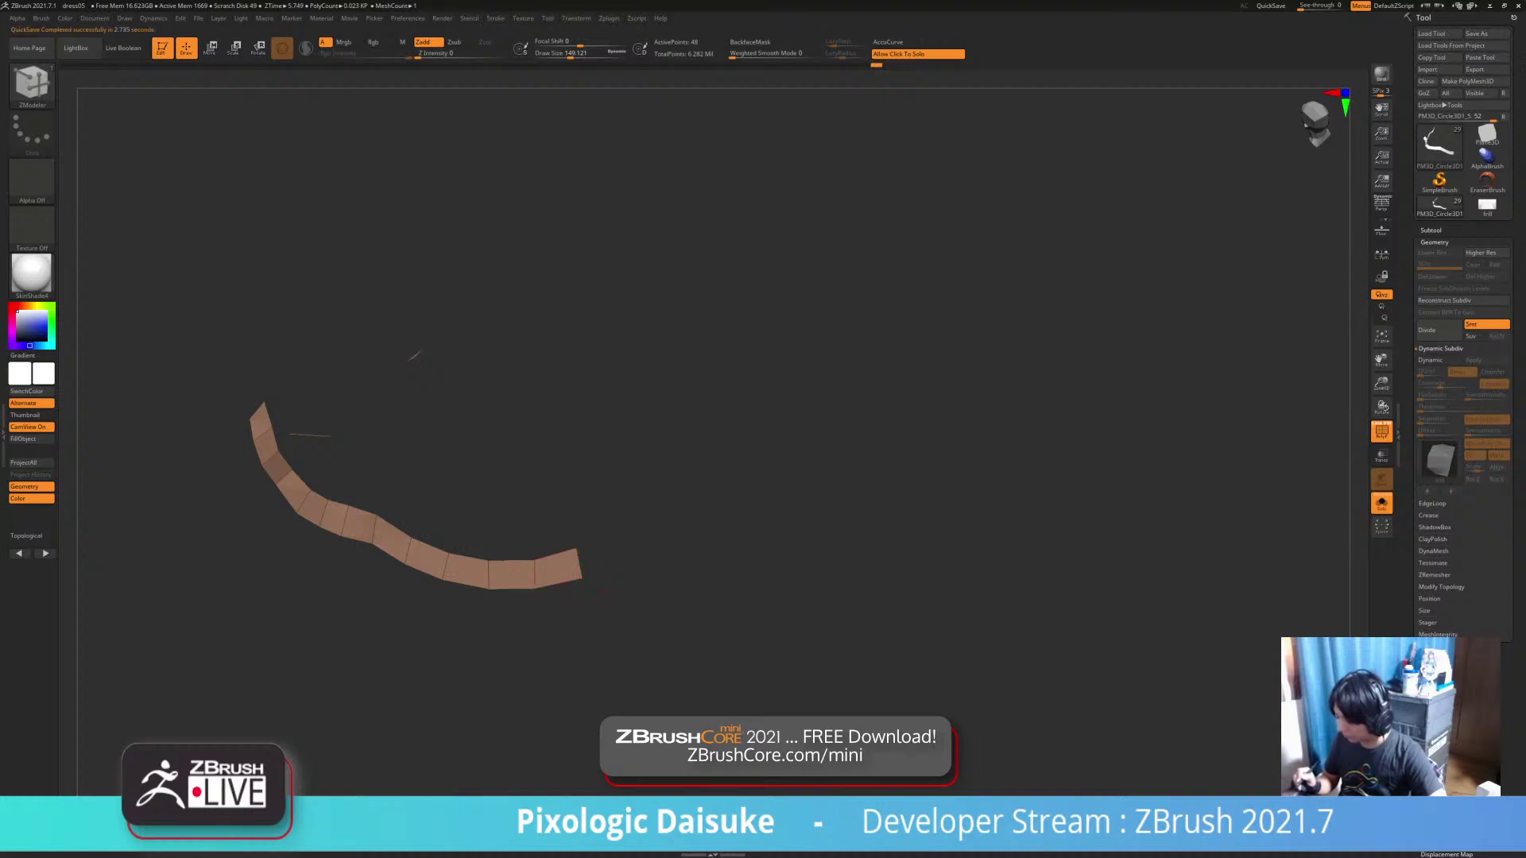
pyautogui.moveTo(579, 564); pyautogui.dragTo(625, 520)
pyautogui.click(625, 520)
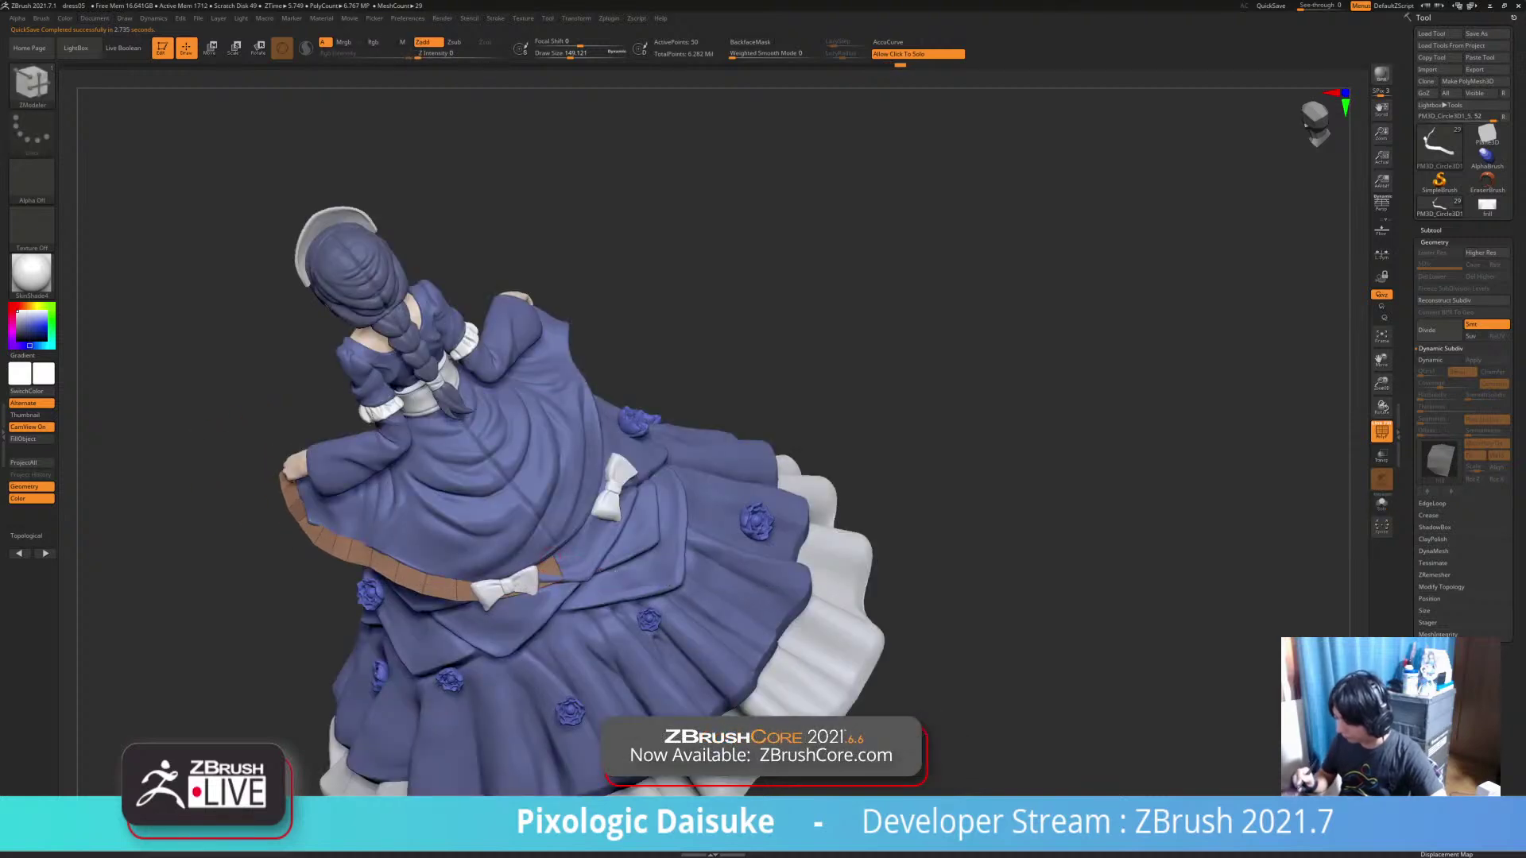
# Extrude the strip's end edge along the back hem from the first white bow to behind the second one
pyautogui.moveTo(560, 566); pyautogui.dragTo(589, 543)
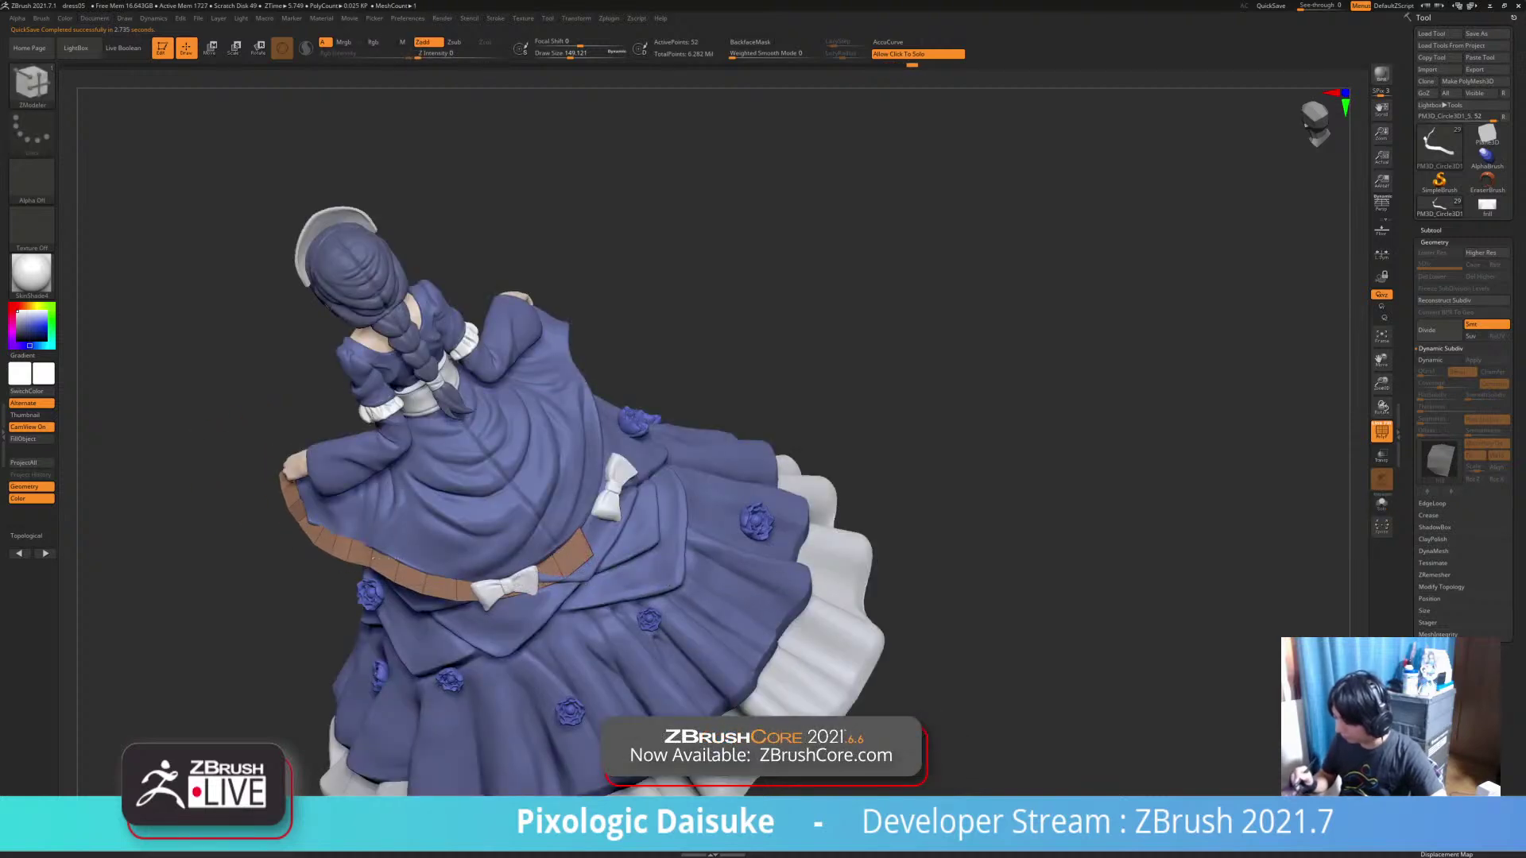
pyautogui.keyDown('alt'); pyautogui.moveTo(591, 545); pyautogui.dragTo(590, 602, button='right'); pyautogui.keyUp('alt')
pyautogui.moveTo(550, 608); pyautogui.dragTo(570, 586)
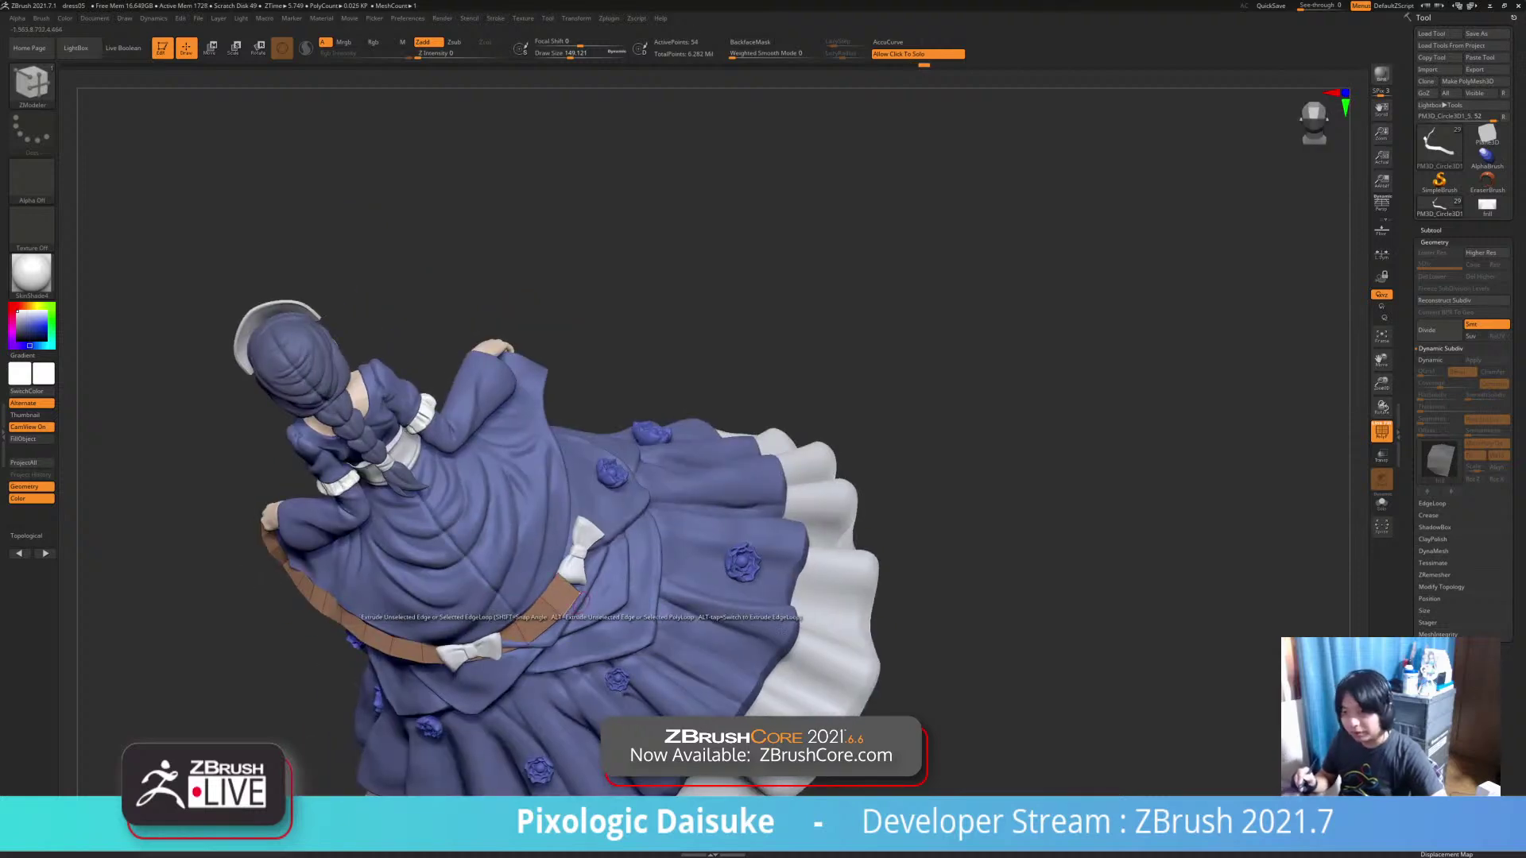
pyautogui.moveTo(570, 586)
pyautogui.mouseDown(button='right')
pyautogui.moveTo(590, 590)
pyautogui.moveTo(593, 558)
pyautogui.moveTo(588, 583)
pyautogui.mouseUp(button='right')
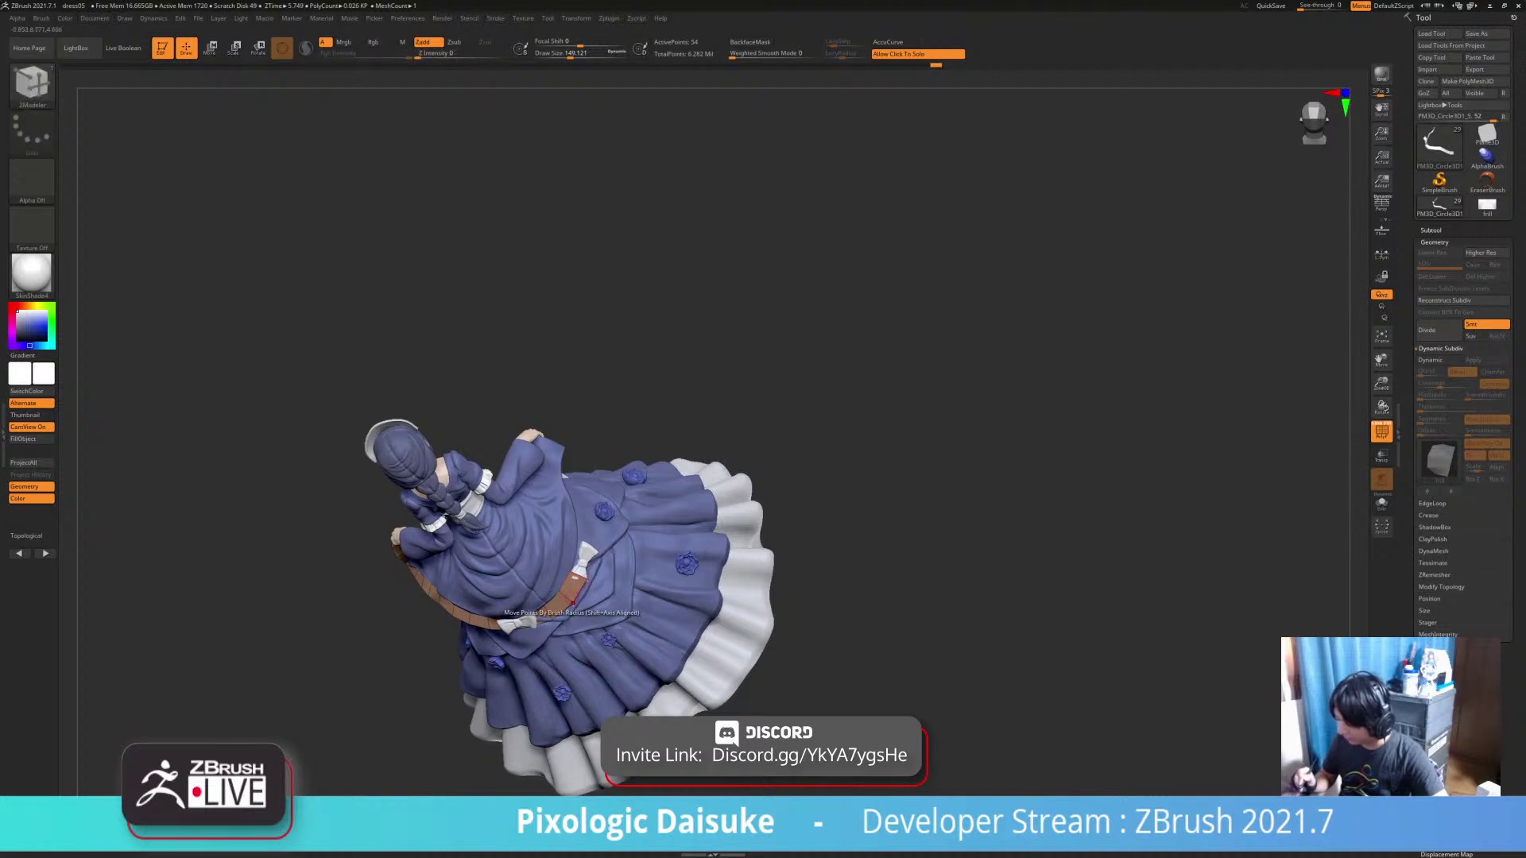
pyautogui.moveTo(585, 575); pyautogui.dragTo(586, 582, button='right')
pyautogui.click(586, 581)
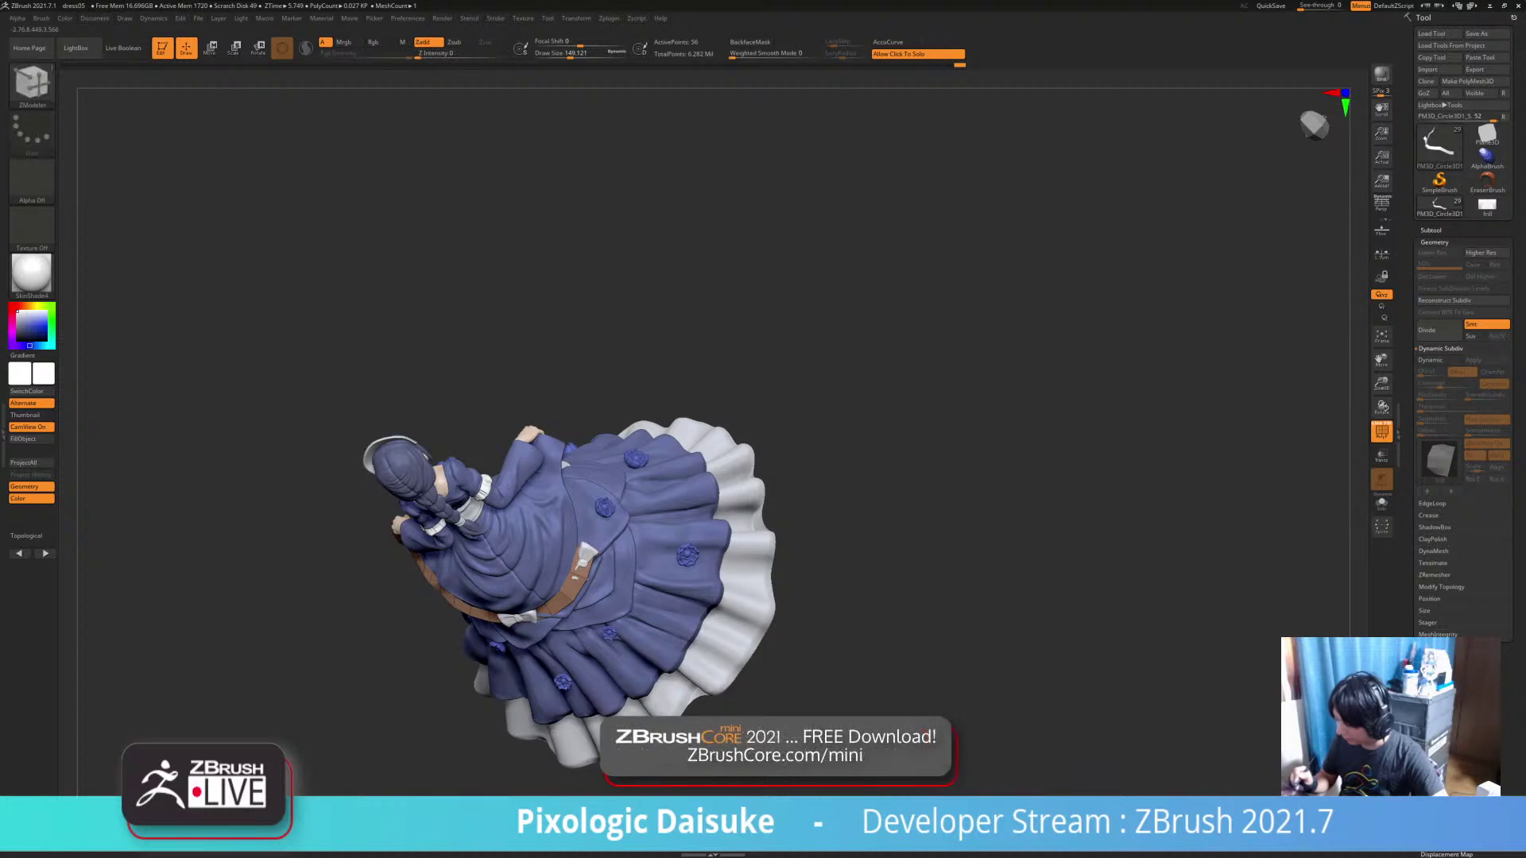
# Extrude the strip beyond the second white bow, up the hem beside the blue rose
pyautogui.moveTo(595, 553)
pyautogui.keyDown('ctrl'); pyautogui.mouseDown(button='right')
pyautogui.moveTo(572, 501)
pyautogui.moveTo(579, 569)
pyautogui.moveTo(565, 601)
pyautogui.moveTo(552, 539)
pyautogui.moveTo(501, 558)
pyautogui.moveTo(569, 518)
pyautogui.moveTo(552, 540)
pyautogui.mouseUp(button='right'); pyautogui.keyUp('ctrl')
pyautogui.click(589, 499)
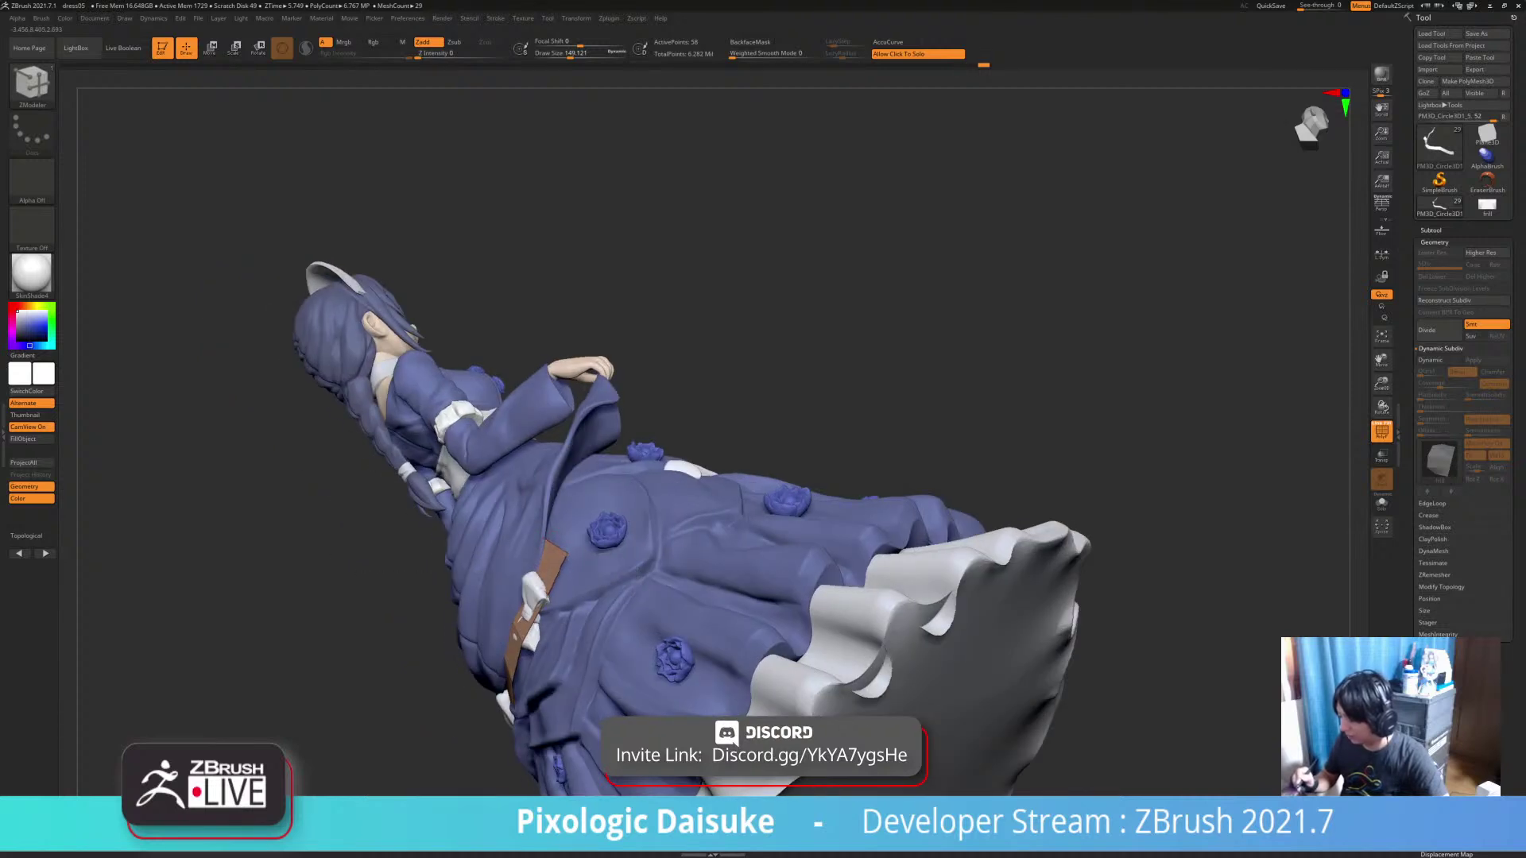
pyautogui.moveTo(554, 550); pyautogui.dragTo(518, 537, button='right')
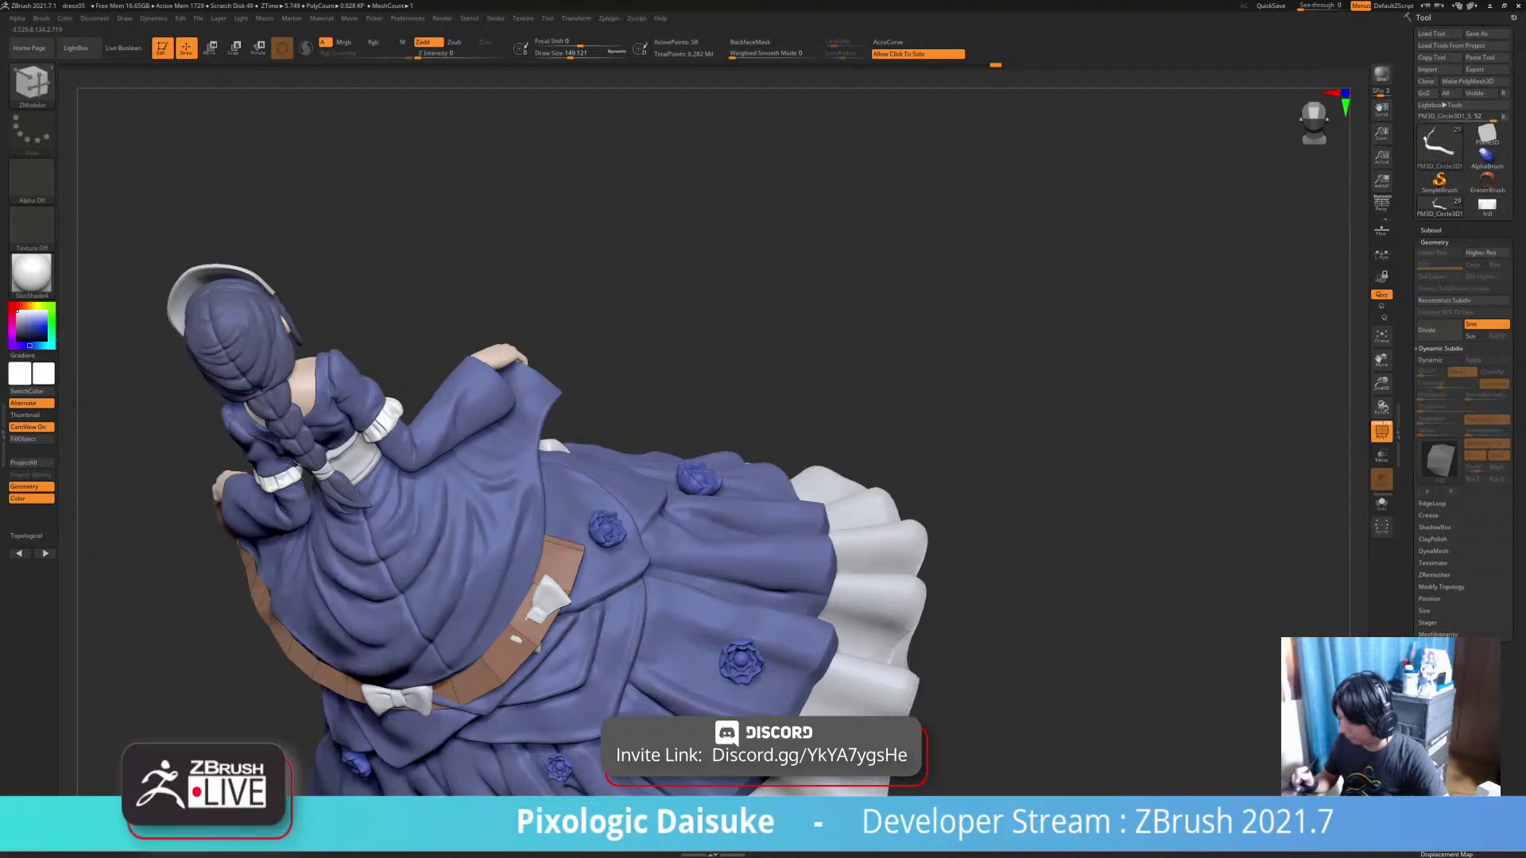
pyautogui.moveTo(564, 505); pyautogui.dragTo(563, 496)
pyautogui.moveTo(563, 496)
pyautogui.mouseDown(button='right')
pyautogui.moveTo(614, 503)
pyautogui.moveTo(583, 502)
pyautogui.mouseUp(button='right')
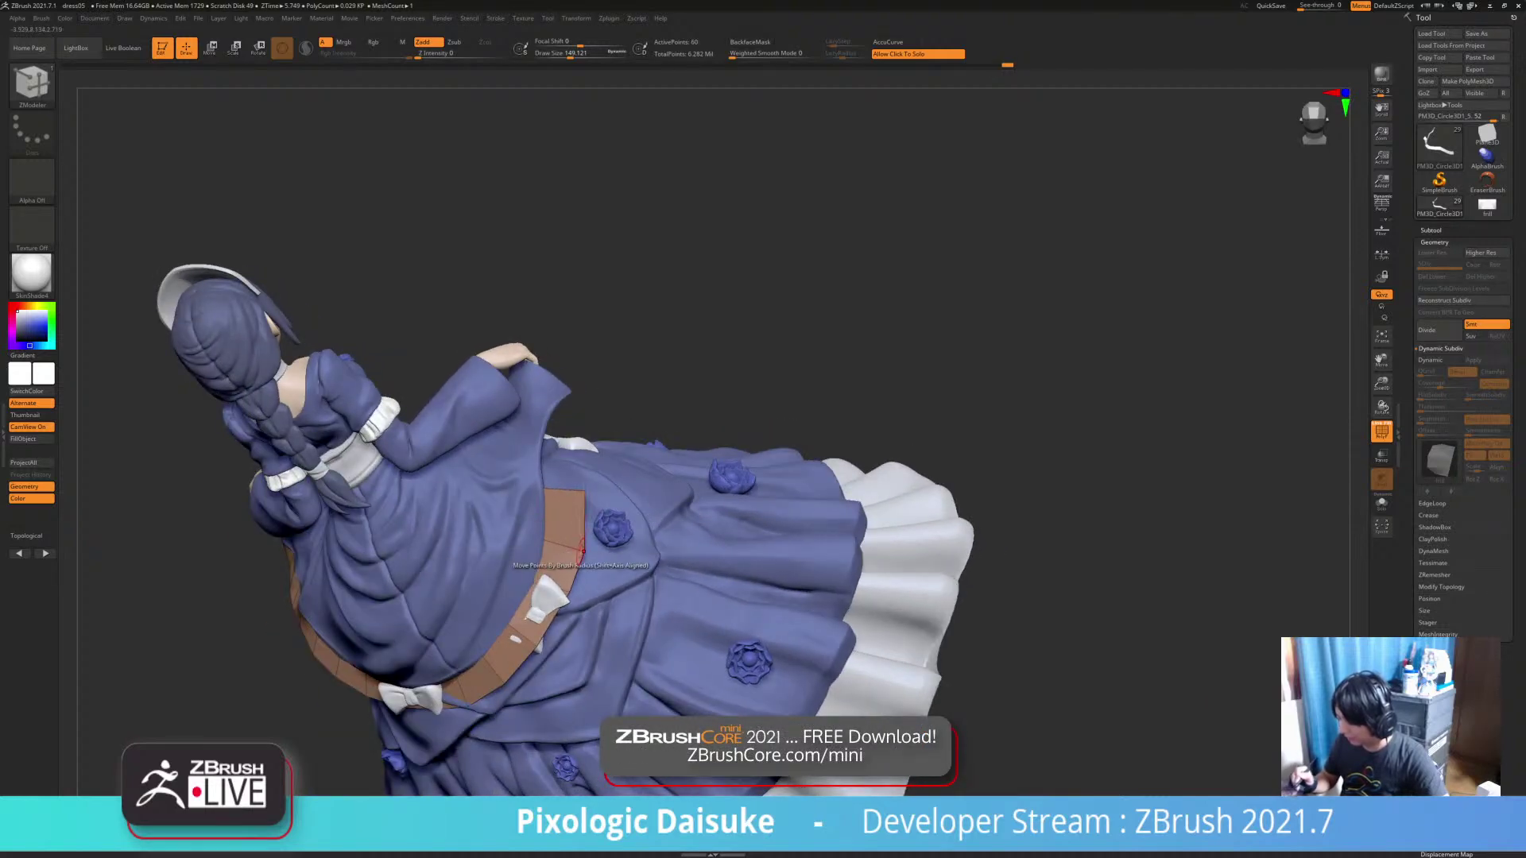
# Undo the last strip change and extrude the end edge again up the hem toward the other hand
pyautogui.moveTo(569, 554); pyautogui.dragTo(531, 540, button='right')
pyautogui.hotkey('ctrl', 'z')
pyautogui.click(542, 510)
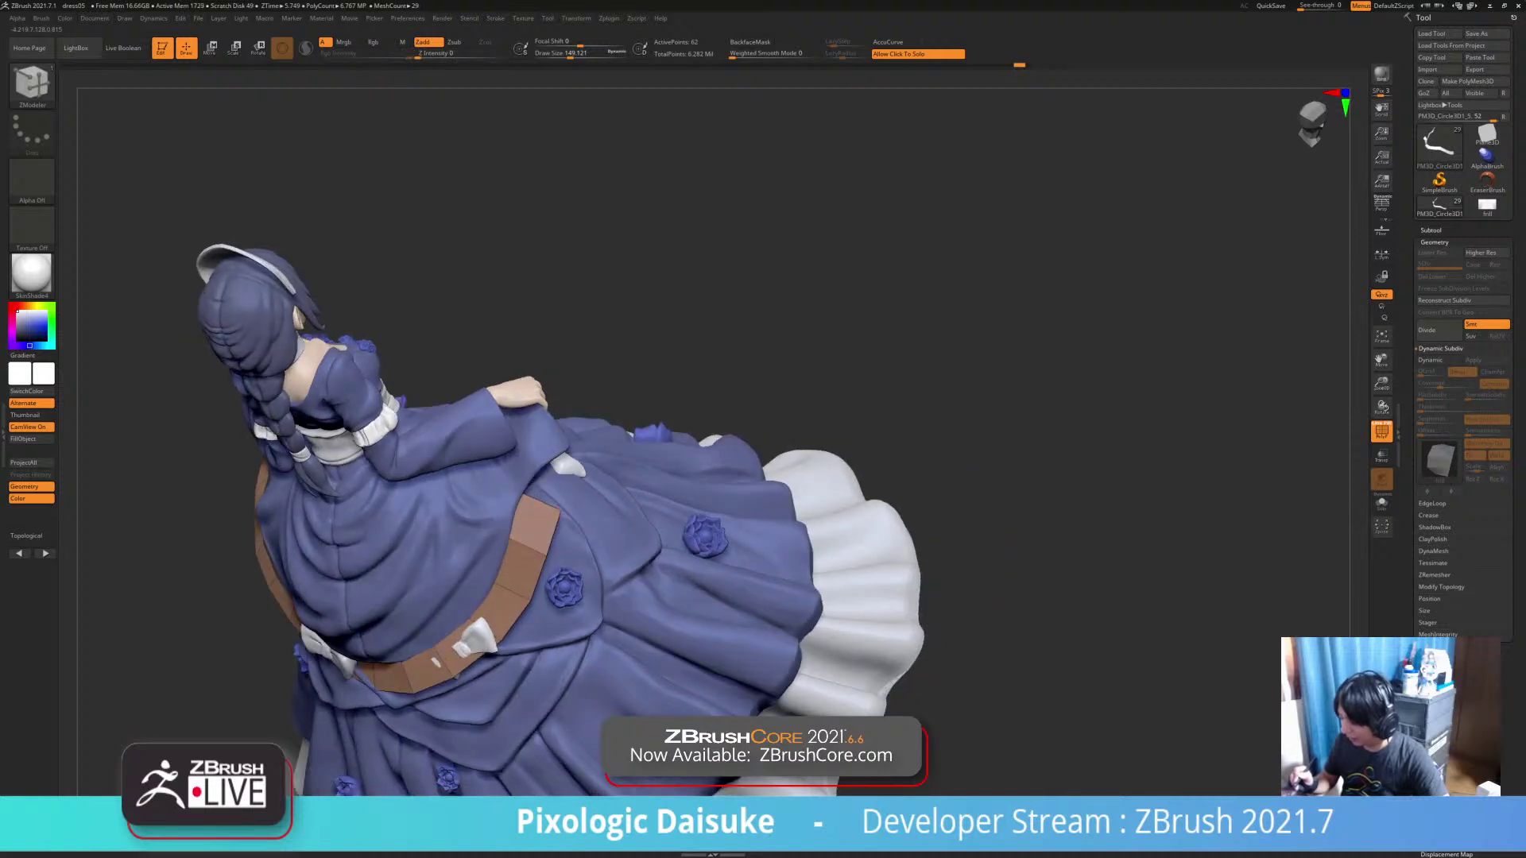
pyautogui.click(543, 504)
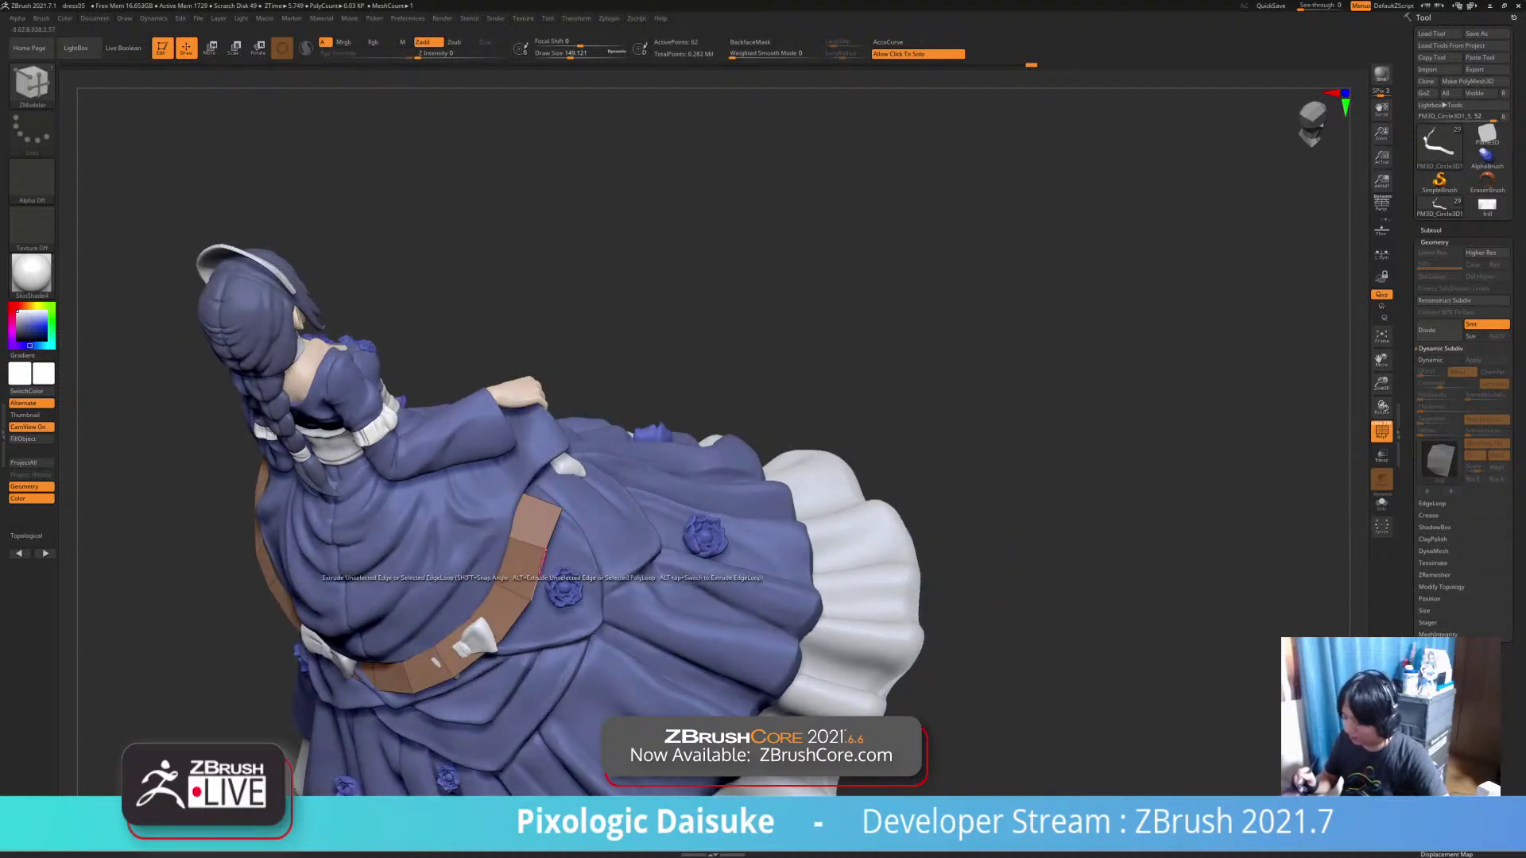
pyautogui.moveTo(548, 507)
pyautogui.mouseDown(button='right')
pyautogui.moveTo(551, 479)
pyautogui.moveTo(485, 563)
pyautogui.moveTo(514, 522)
pyautogui.moveTo(523, 553)
pyautogui.mouseUp(button='right')
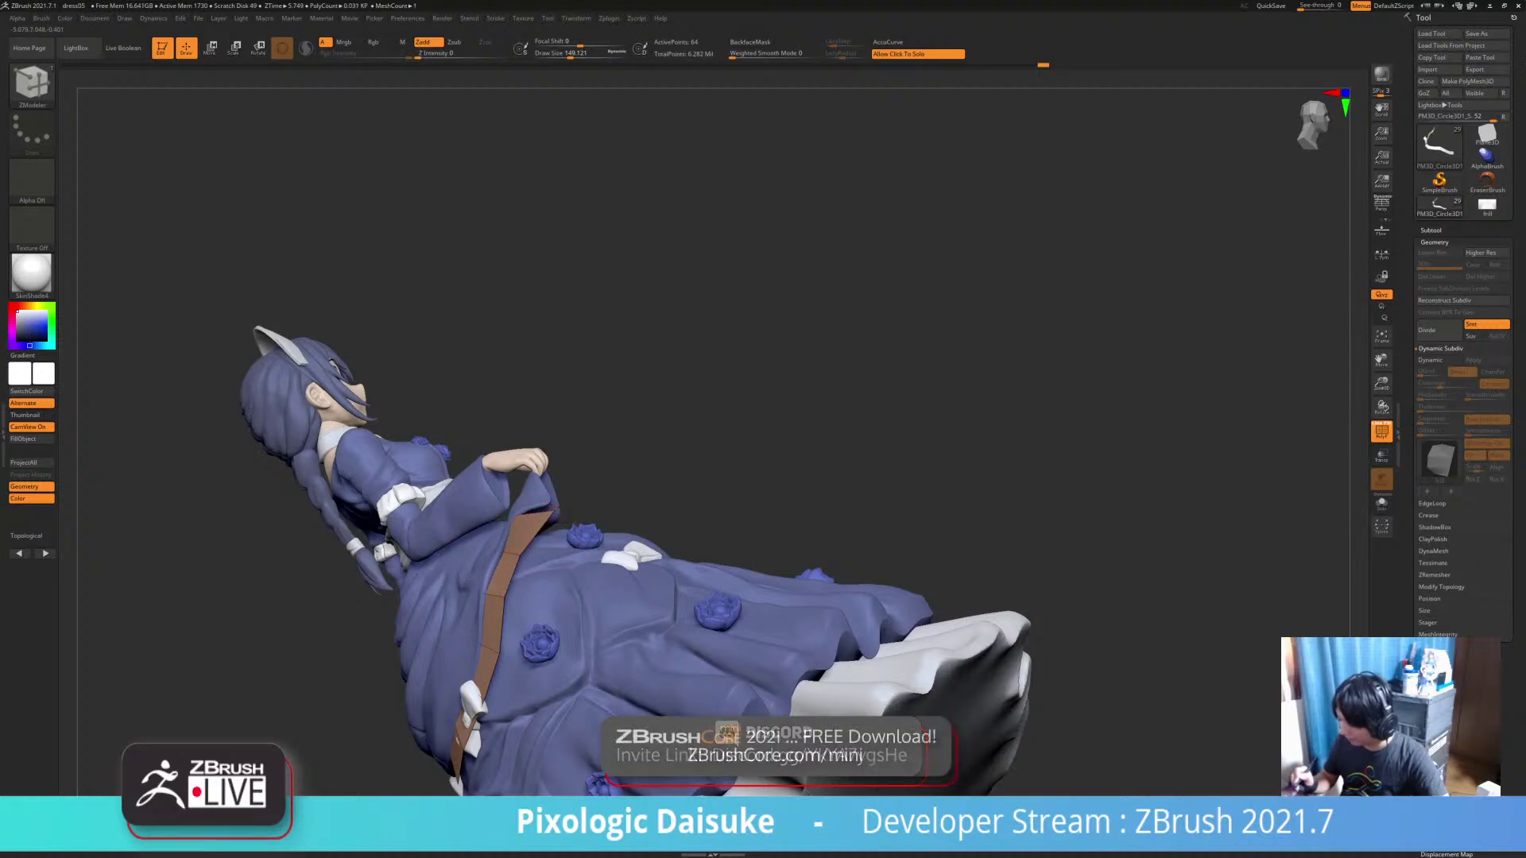
# Extrude the strip's end edge around the front corner of the hem up to the lowered hand
pyautogui.moveTo(518, 525); pyautogui.dragTo(515, 528, button='right')
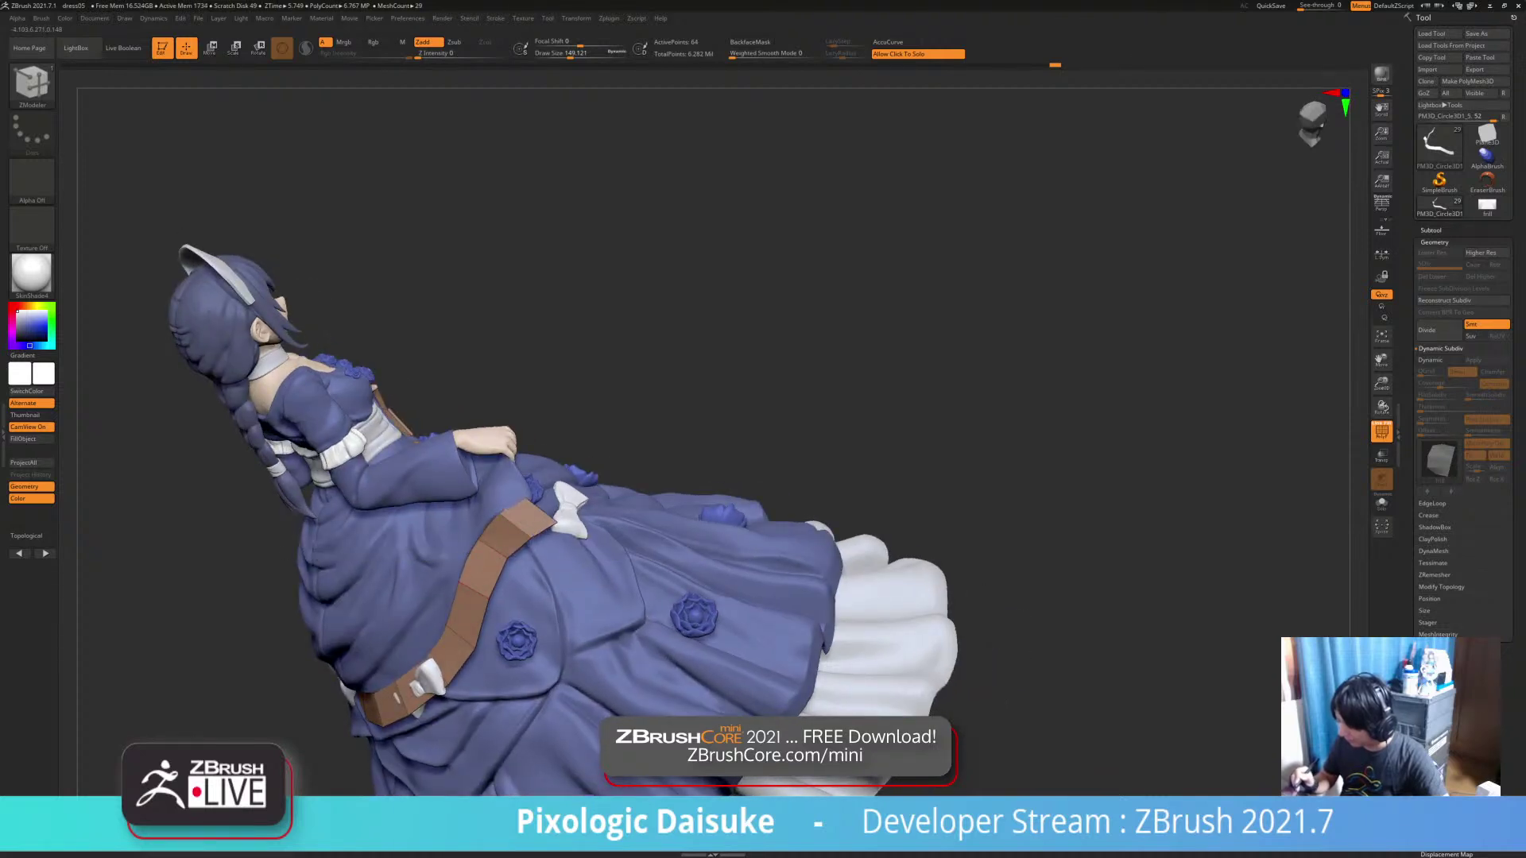
pyautogui.moveTo(515, 529); pyautogui.dragTo(538, 490, button='right')
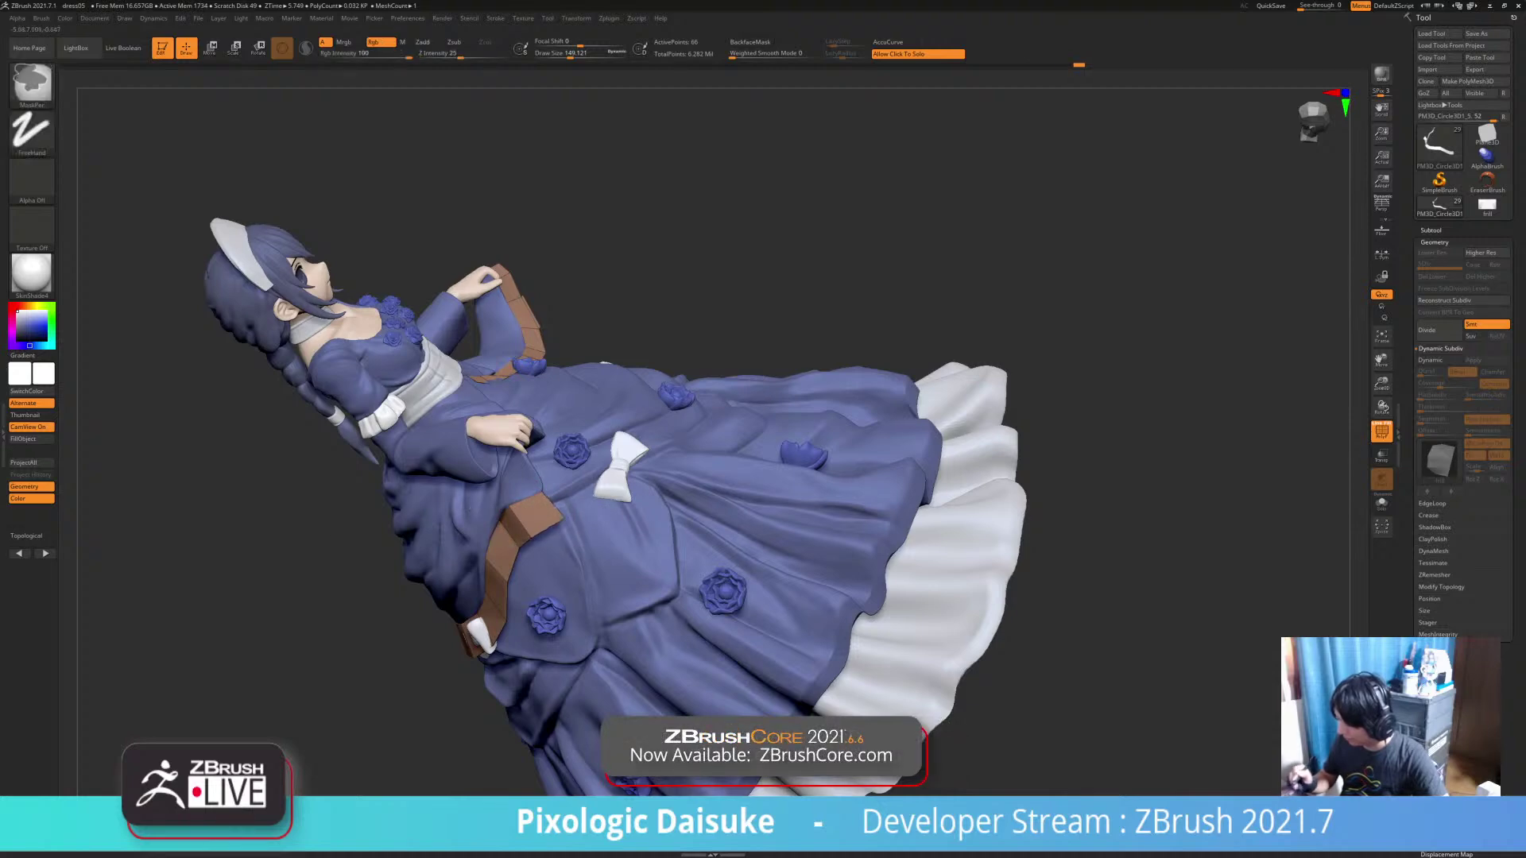
pyautogui.keyDown('ctrl'); pyautogui.moveTo(531, 556); pyautogui.dragTo(588, 664, button='right'); pyautogui.keyUp('ctrl')
pyautogui.moveTo(476, 493)
pyautogui.mouseDown(button='right')
pyautogui.moveTo(512, 497)
pyautogui.moveTo(469, 545)
pyautogui.mouseUp(button='right')
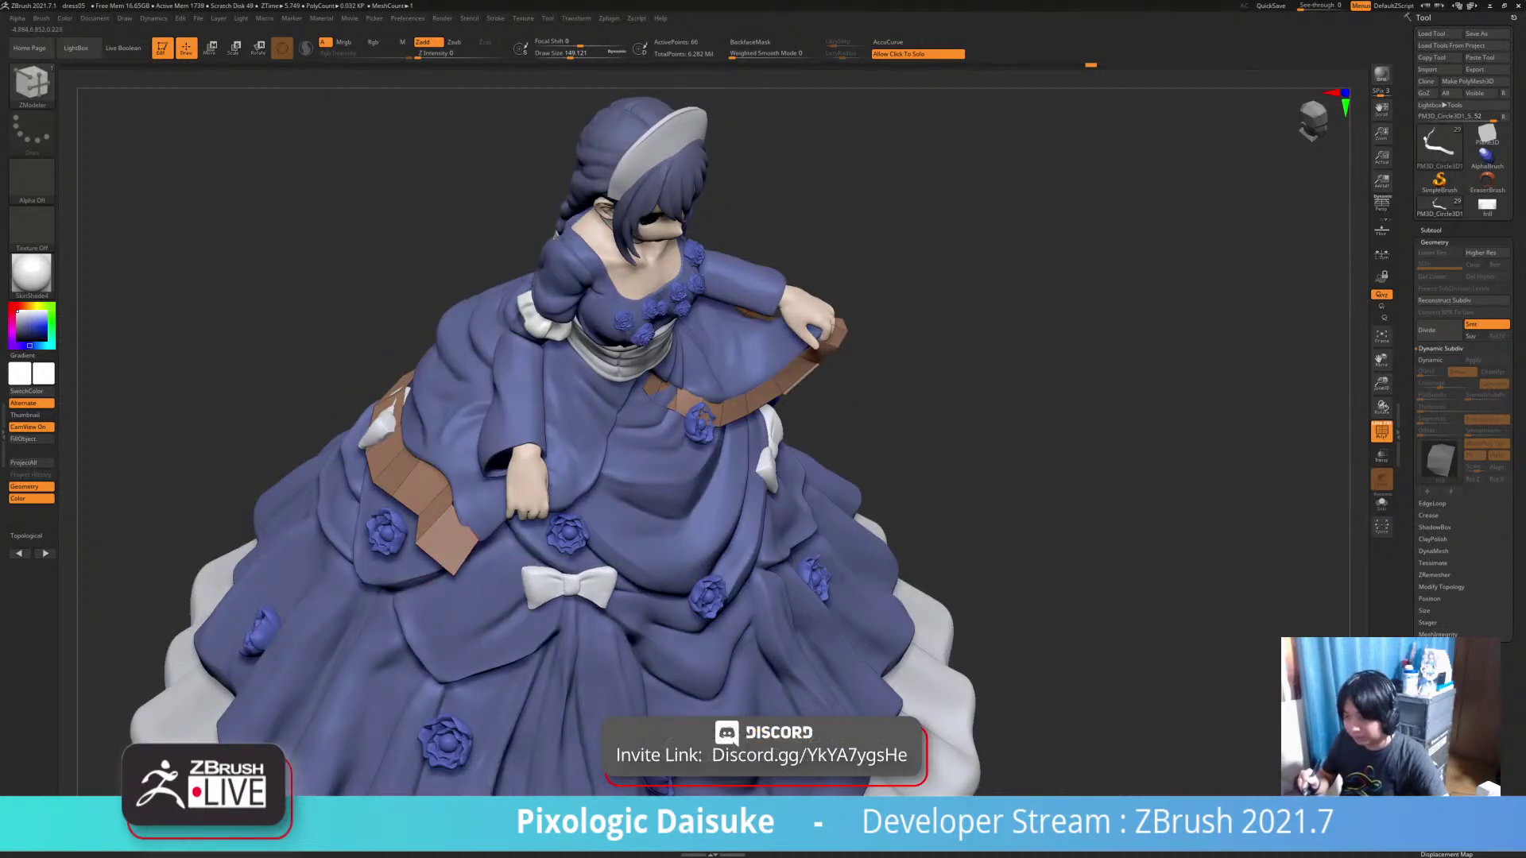
pyautogui.moveTo(471, 531); pyautogui.dragTo(493, 504, button='right')
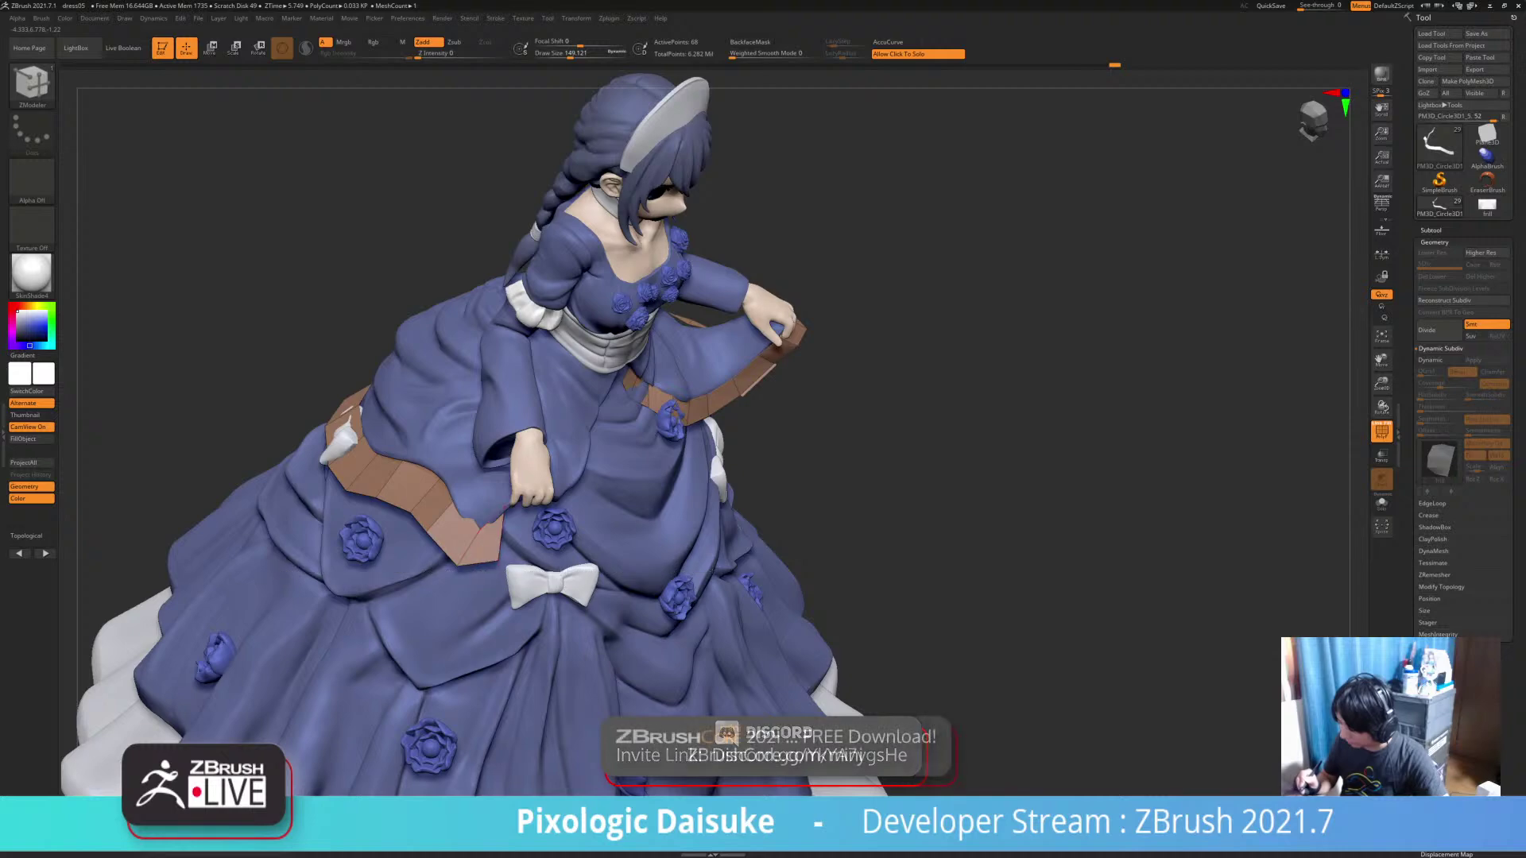
# Extrude the strip's end edge along the hem below the lowered hand, undoing the first attempt and extruding again
pyautogui.moveTo(493, 548)
pyautogui.mouseDown(button='right')
pyautogui.moveTo(499, 491)
pyautogui.moveTo(460, 559)
pyautogui.mouseUp(button='right')
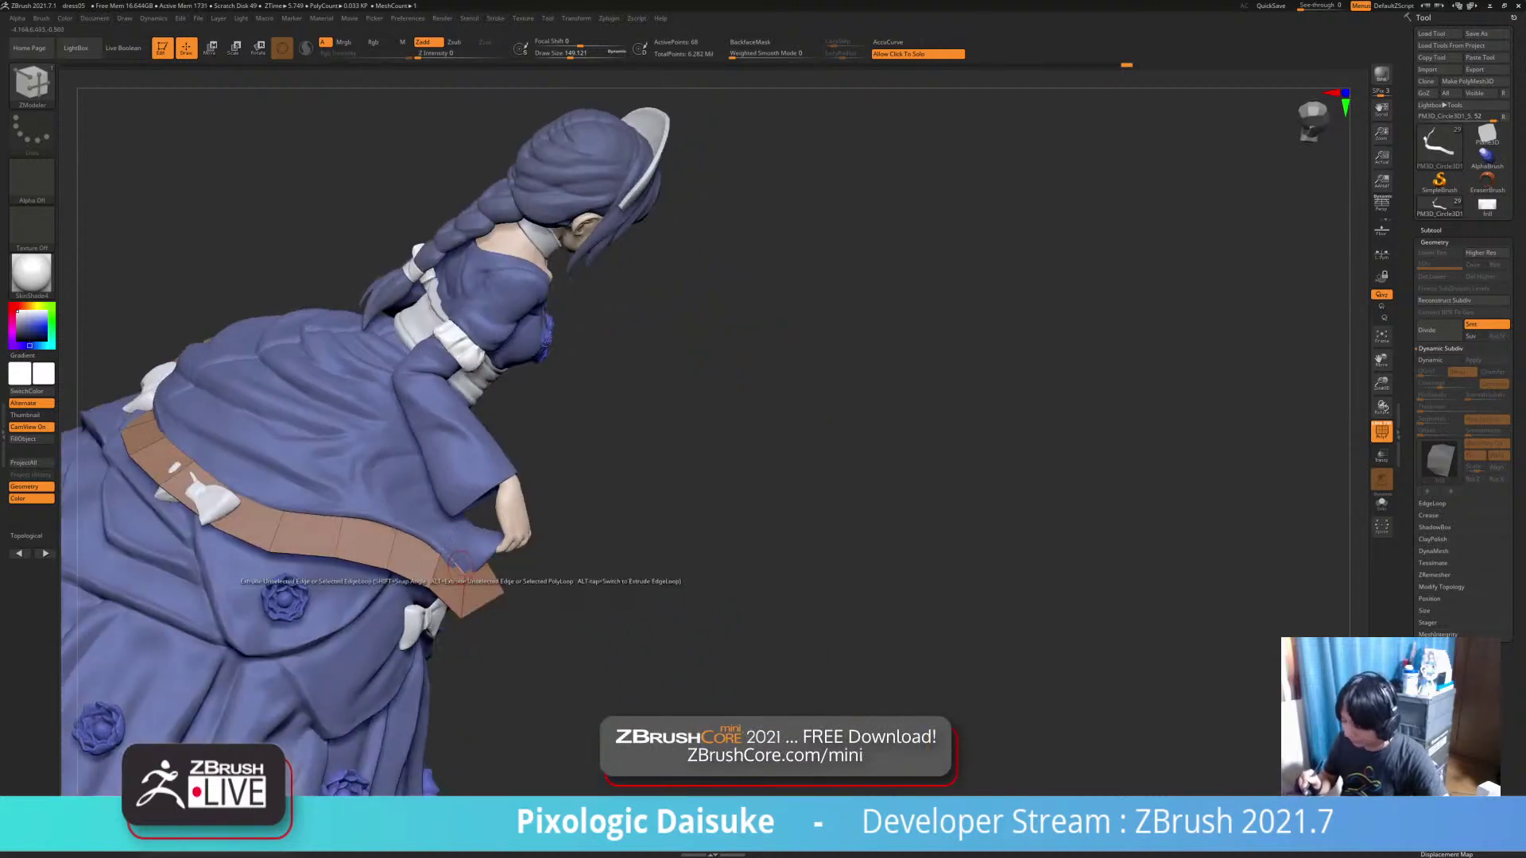
pyautogui.moveTo(569, 569)
pyautogui.mouseDown(button='right')
pyautogui.moveTo(494, 590)
pyautogui.moveTo(485, 561)
pyautogui.mouseUp(button='right')
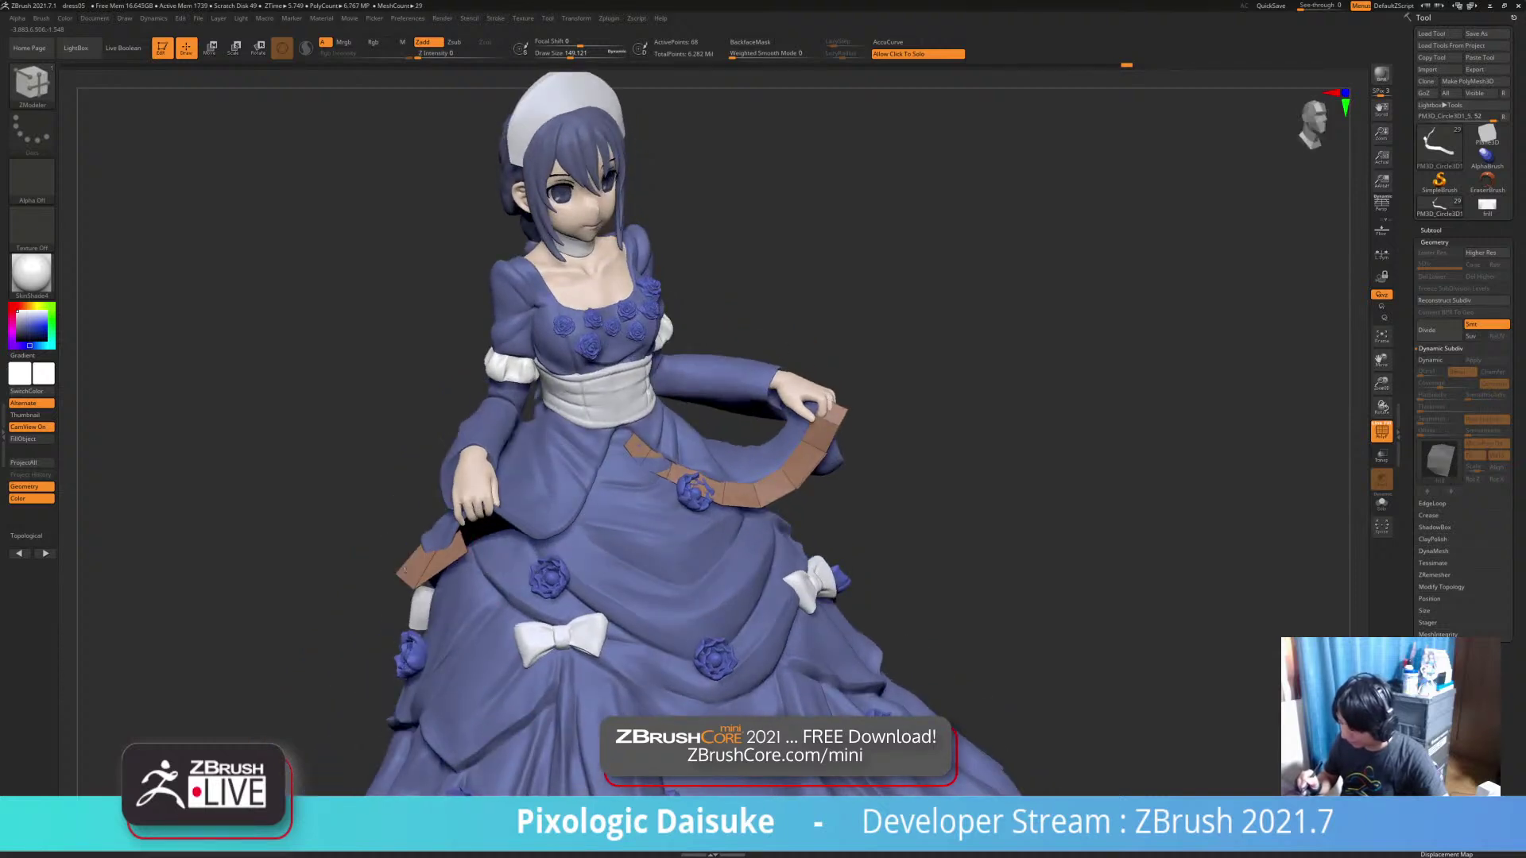
pyautogui.moveTo(486, 556); pyautogui.dragTo(502, 548, button='right')
pyautogui.moveTo(521, 542); pyautogui.dragTo(551, 527)
pyautogui.moveTo(552, 527); pyautogui.dragTo(554, 586, button='right')
pyautogui.hotkey('ctrl', 'z')
pyautogui.moveTo(548, 589); pyautogui.dragTo(709, 518)
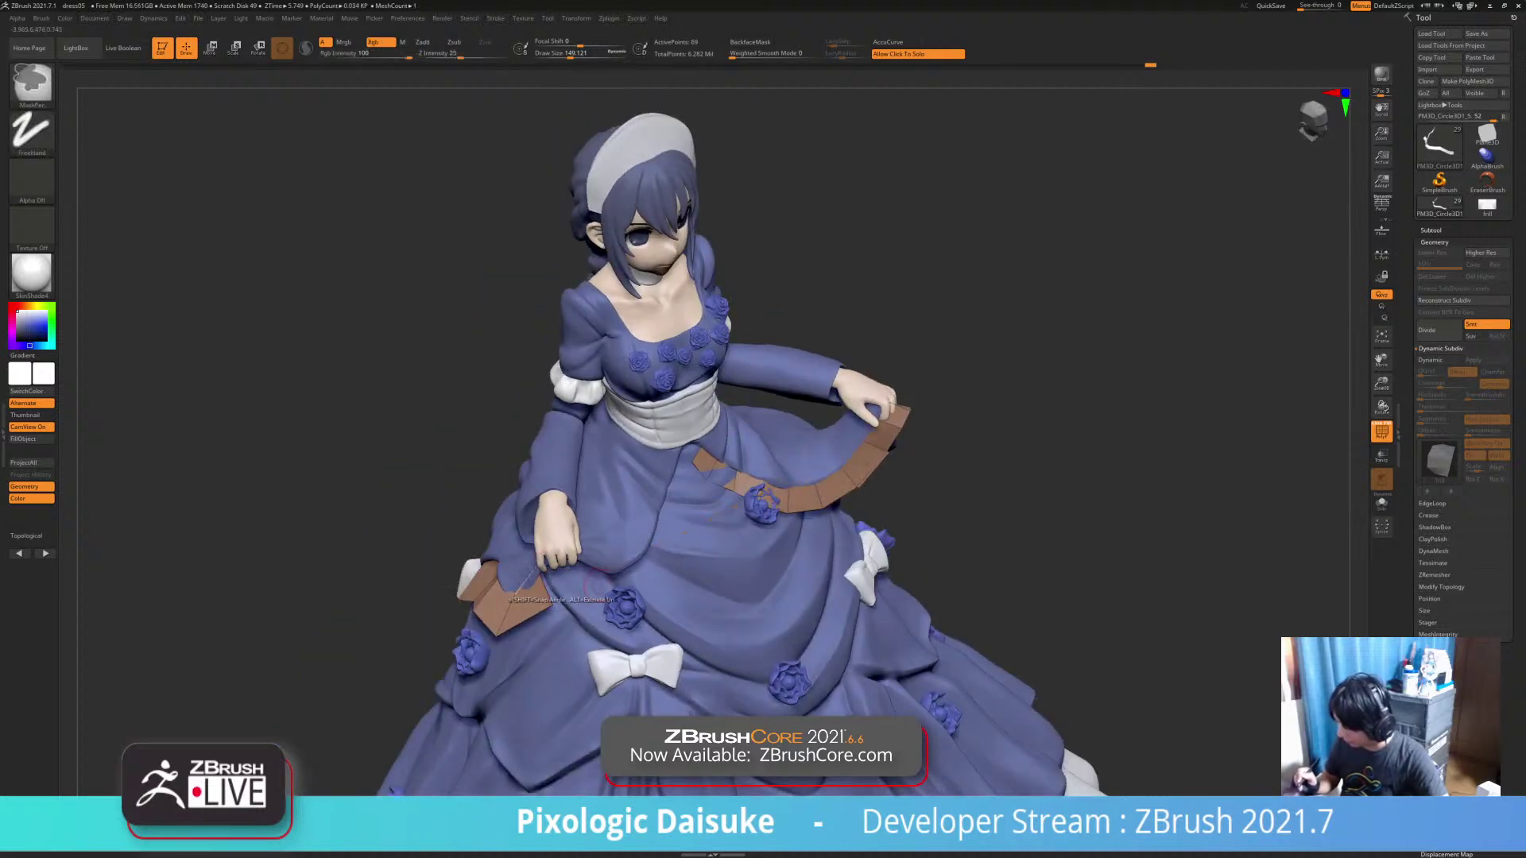
# Extrude the strip's end edge past the lowered hand onto the front hem above the blue rose
pyautogui.moveTo(710, 518)
pyautogui.keyDown('alt'); pyautogui.mouseDown(button='right')
pyautogui.moveTo(665, 528)
pyautogui.moveTo(658, 597)
pyautogui.moveTo(568, 632)
pyautogui.moveTo(405, 606)
pyautogui.mouseUp(button='right'); pyautogui.keyUp('alt')
pyautogui.hotkey('ctrl', 'z')
pyautogui.hotkey('ctrl', 'shift', 'z')
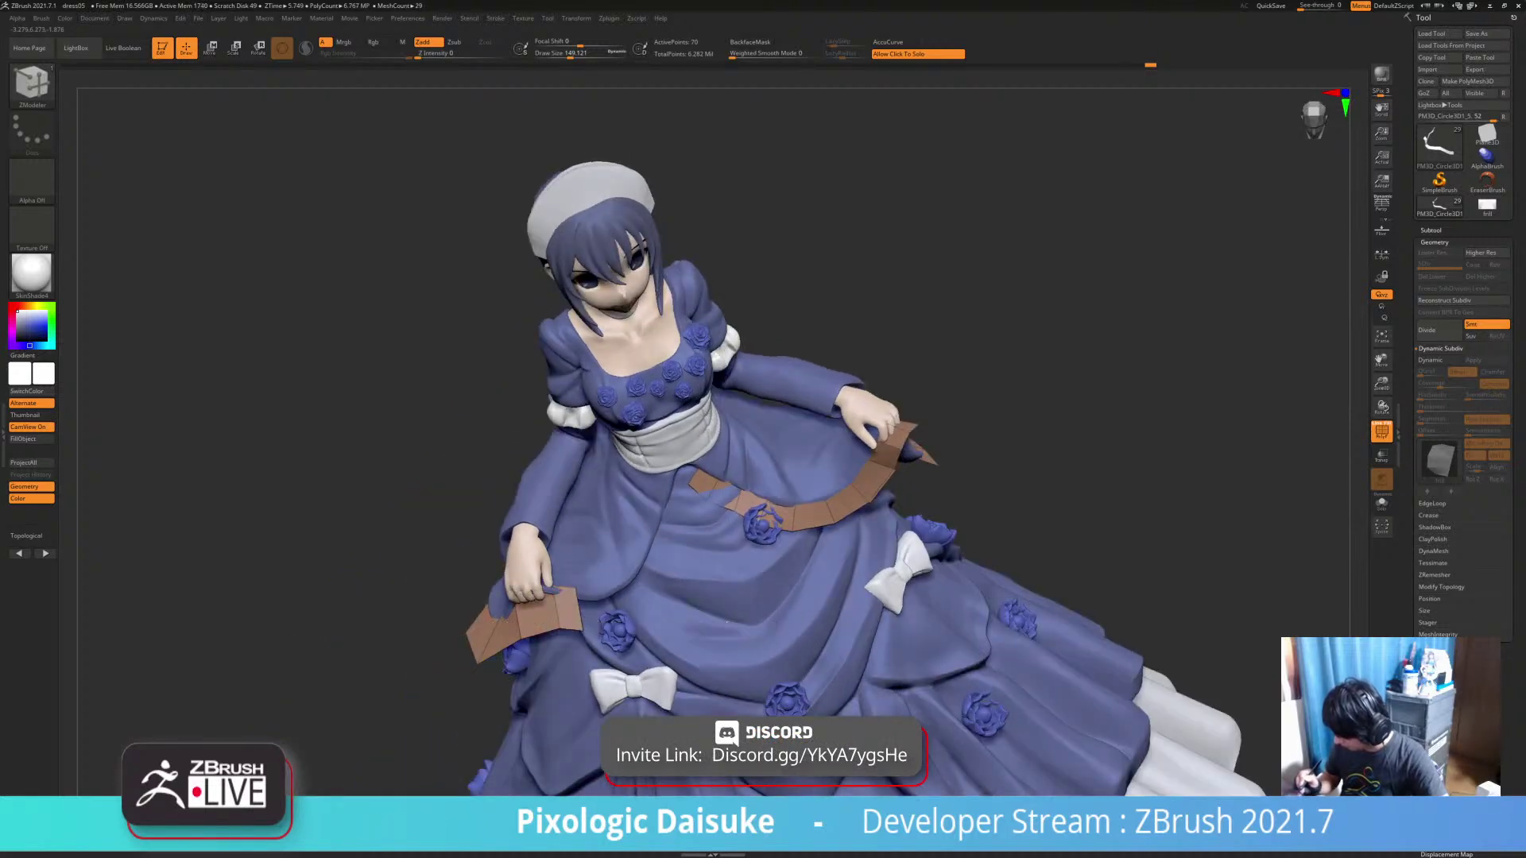
pyautogui.moveTo(597, 613); pyautogui.dragTo(642, 601)
pyautogui.moveTo(642, 548); pyautogui.dragTo(627, 477, button='right')
pyautogui.moveTo(512, 537)
pyautogui.mouseDown(button='right')
pyautogui.moveTo(594, 573)
pyautogui.moveTo(607, 600)
pyautogui.moveTo(593, 626)
pyautogui.moveTo(478, 503)
pyautogui.moveTo(505, 558)
pyautogui.moveTo(421, 586)
pyautogui.moveTo(453, 514)
pyautogui.moveTo(435, 544)
pyautogui.moveTo(515, 545)
pyautogui.mouseUp(button='right')
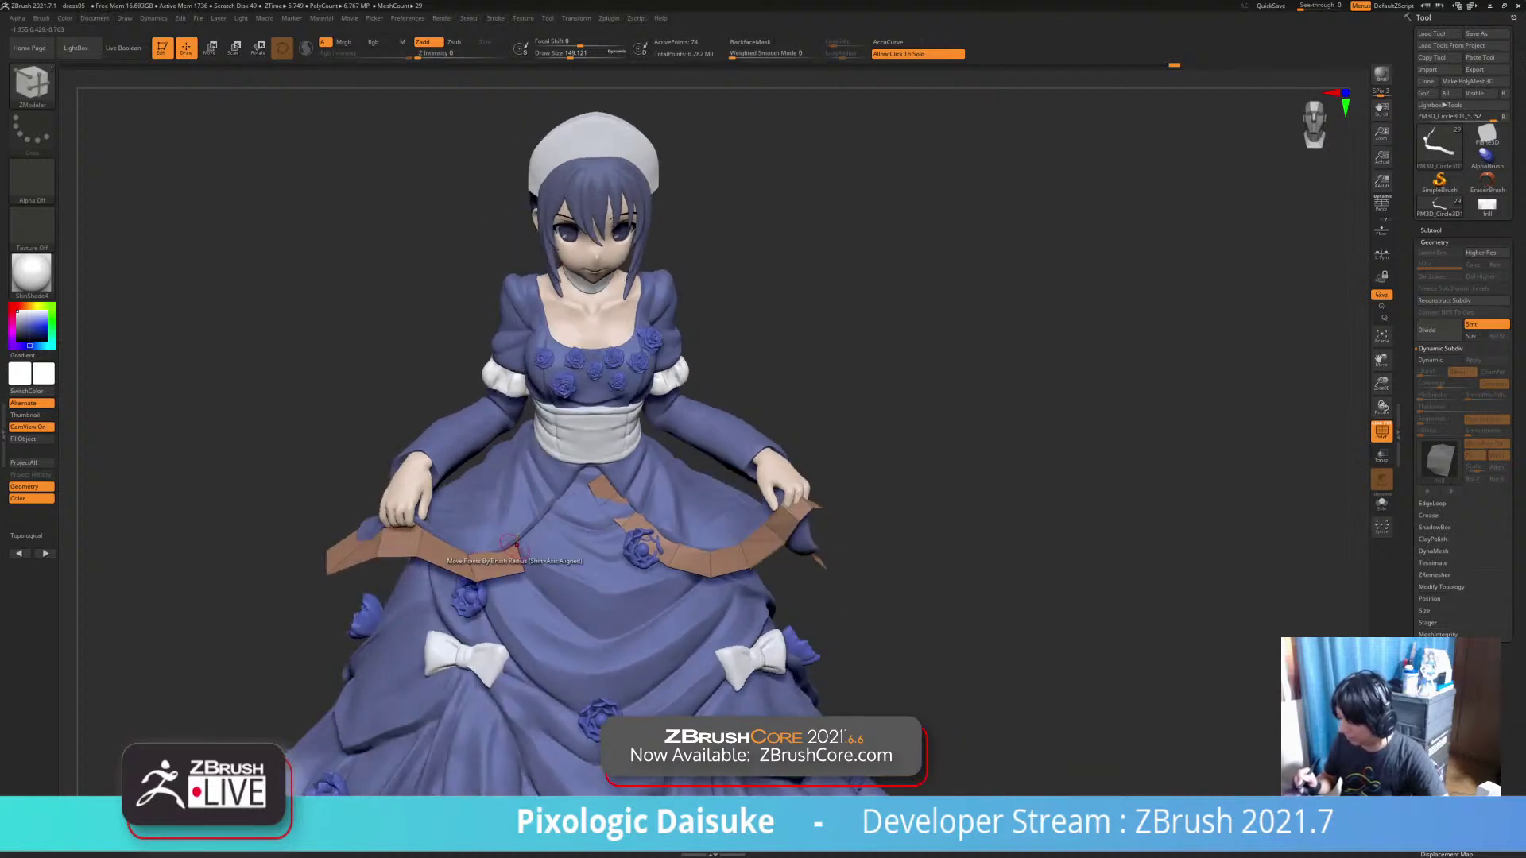
# Extend the strip up the front hem toward the waist centre and adjust its points to follow the cloth
pyautogui.moveTo(521, 565); pyautogui.dragTo(524, 572)
pyautogui.moveTo(499, 563)
pyautogui.mouseDown(button='right')
pyautogui.moveTo(525, 570)
pyautogui.moveTo(459, 558)
pyautogui.moveTo(456, 583)
pyautogui.moveTo(421, 568)
pyautogui.moveTo(434, 586)
pyautogui.moveTo(355, 579)
pyautogui.moveTo(441, 556)
pyautogui.moveTo(521, 580)
pyautogui.mouseUp(button='right')
pyautogui.moveTo(517, 578); pyautogui.dragTo(541, 556)
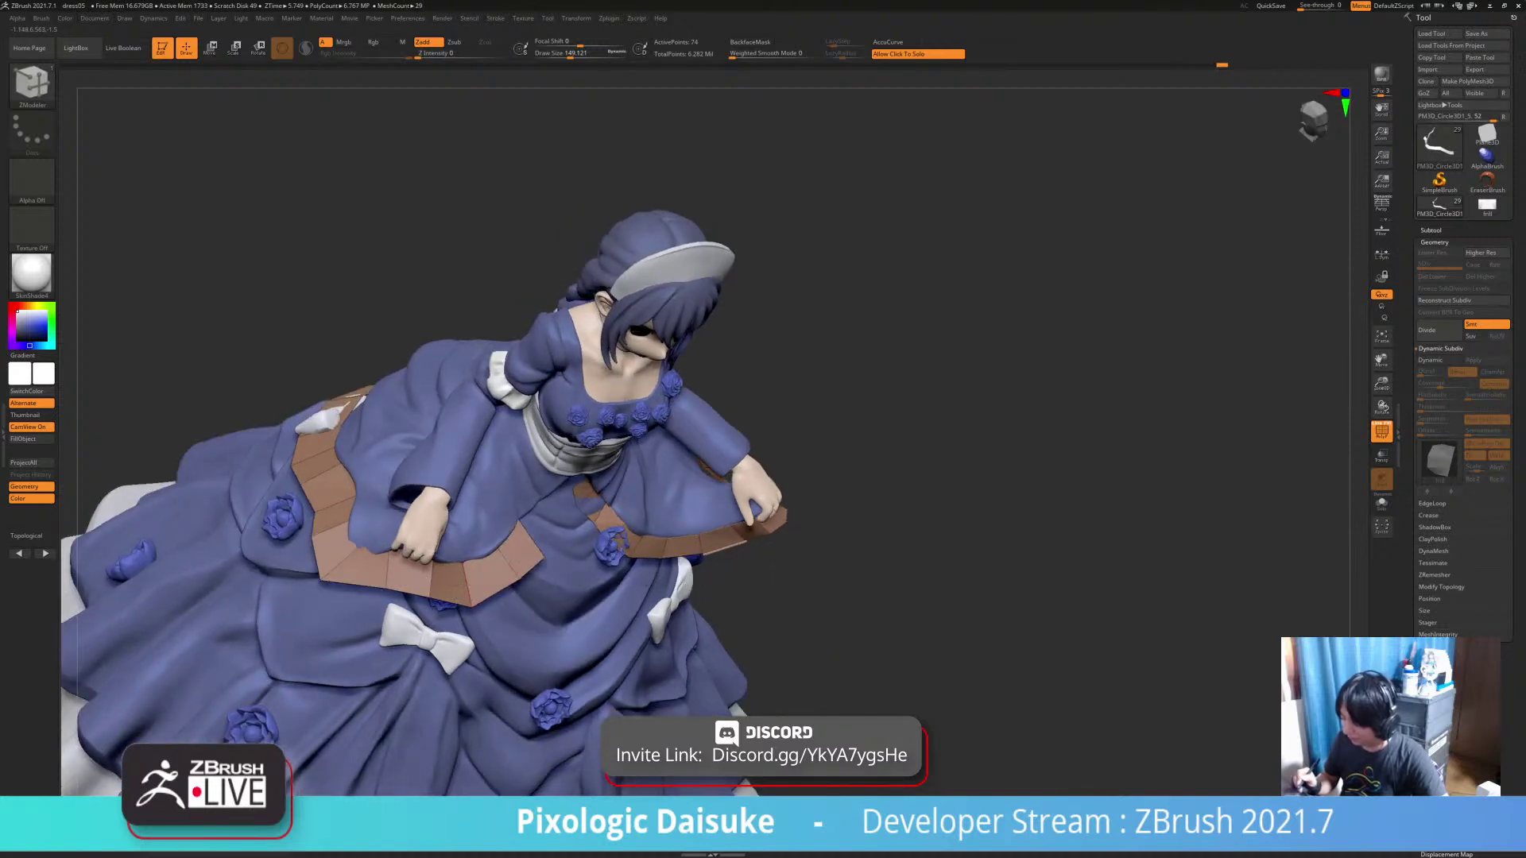
pyautogui.moveTo(548, 552); pyautogui.dragTo(548, 586, button='right')
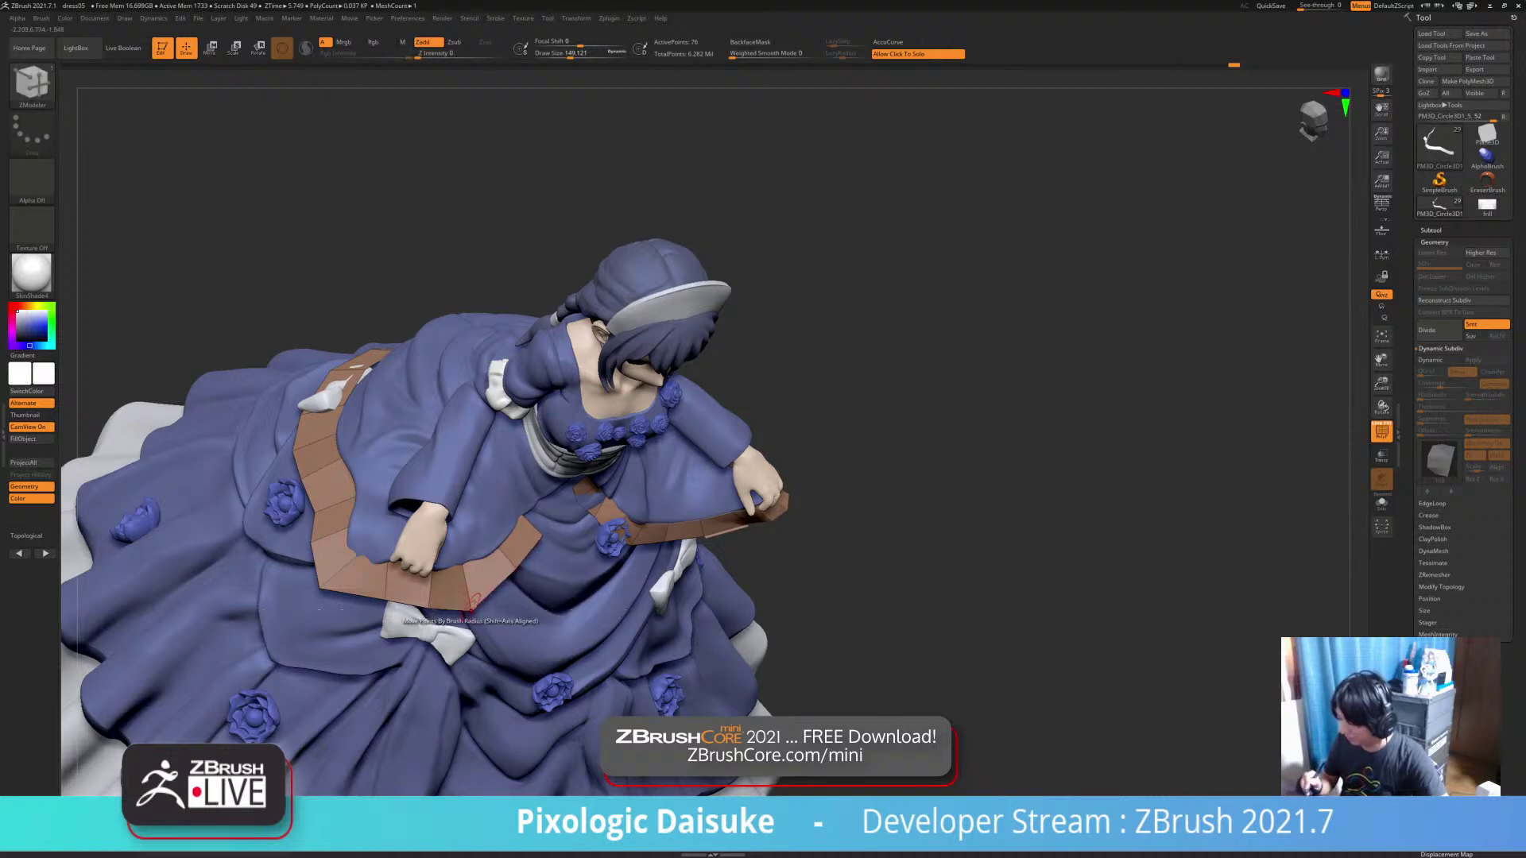
pyautogui.moveTo(478, 604); pyautogui.dragTo(482, 599)
pyautogui.moveTo(533, 545); pyautogui.dragTo(568, 523, button='right')
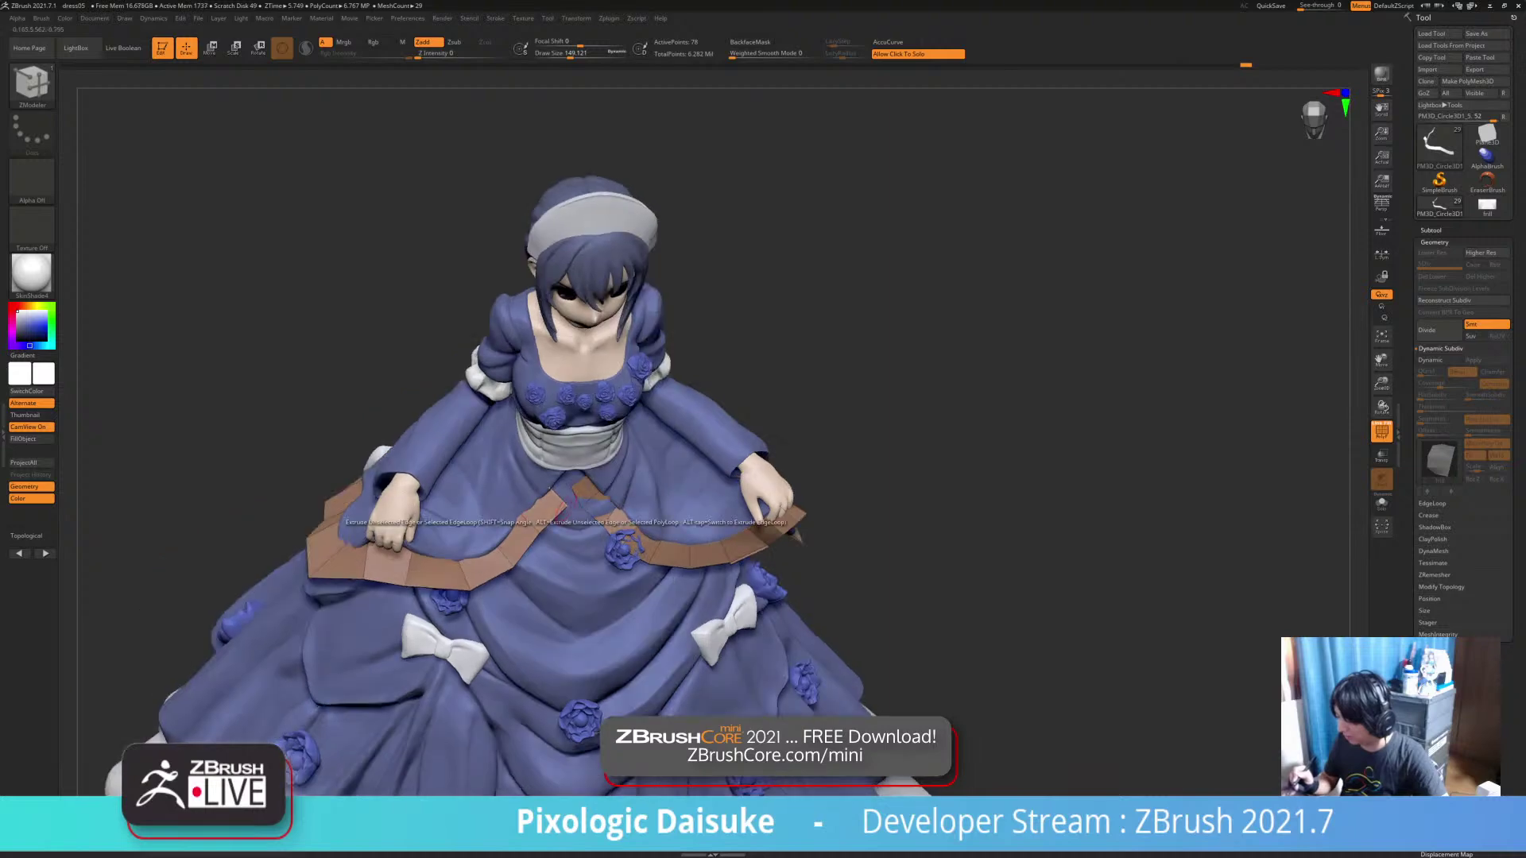
pyautogui.moveTo(566, 522); pyautogui.dragTo(547, 515)
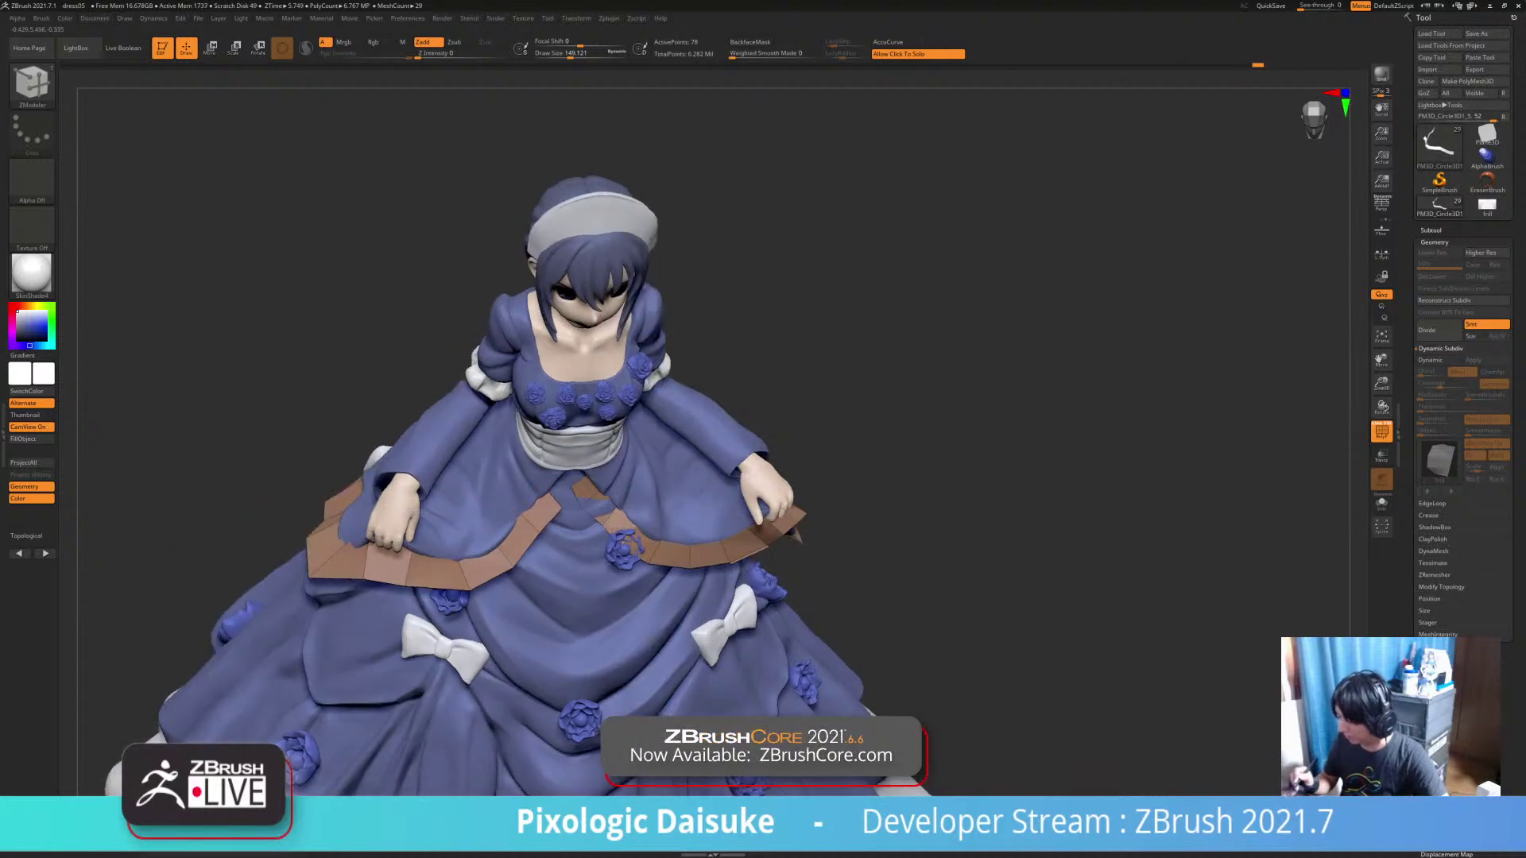
# Try to extrude the strip's end edge across the gap below the waistband
pyautogui.moveTo(565, 493)
pyautogui.keyDown('ctrl'); pyautogui.mouseDown(button='right')
pyautogui.moveTo(533, 516)
pyautogui.moveTo(603, 446)
pyautogui.mouseUp(button='right'); pyautogui.keyUp('ctrl')
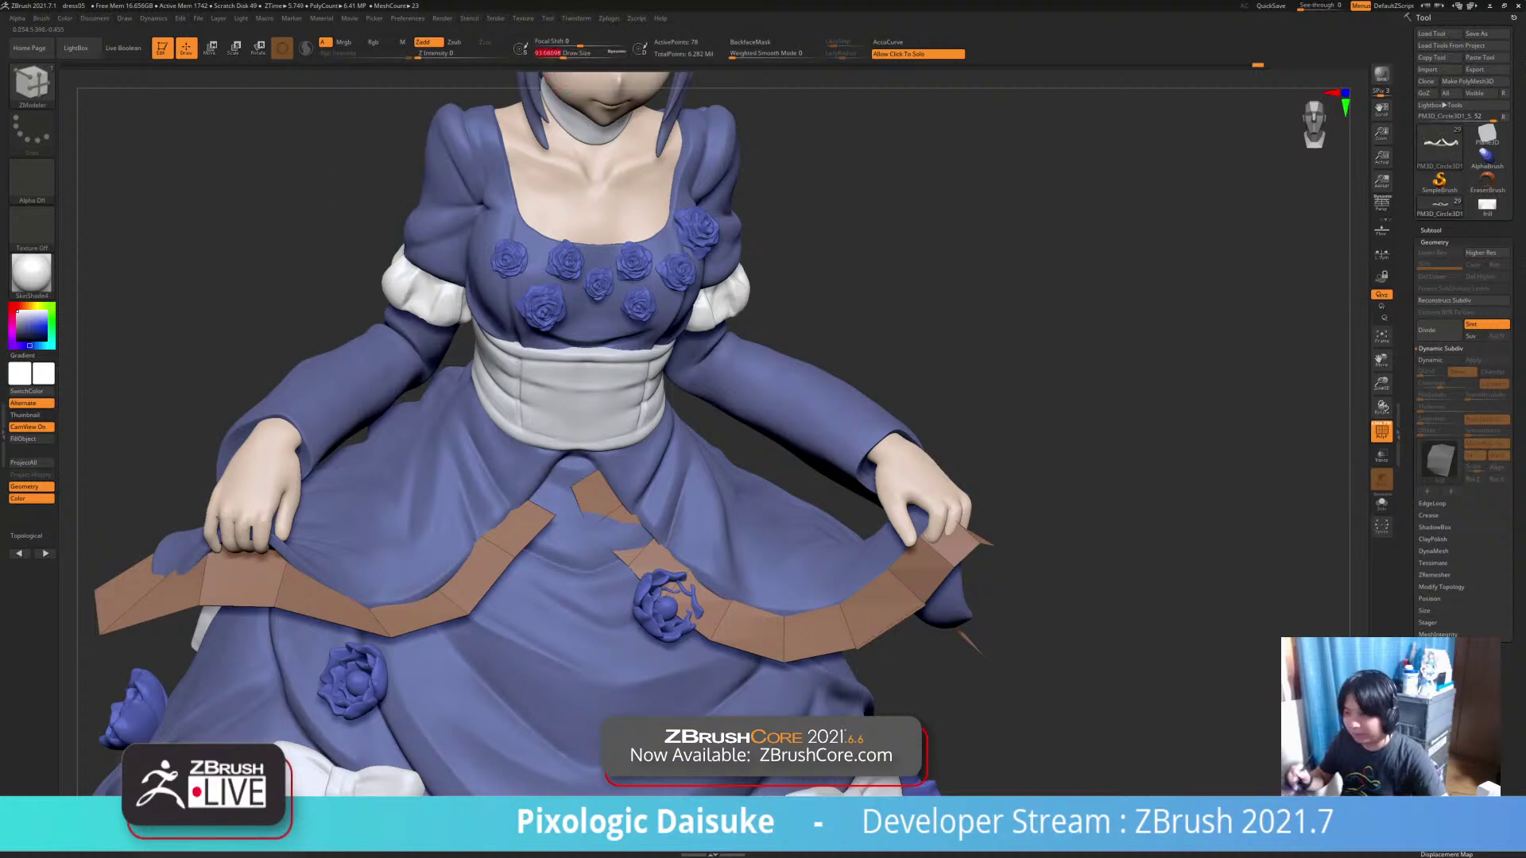
pyautogui.moveTo(588, 508); pyautogui.dragTo(469, 548, button='right')
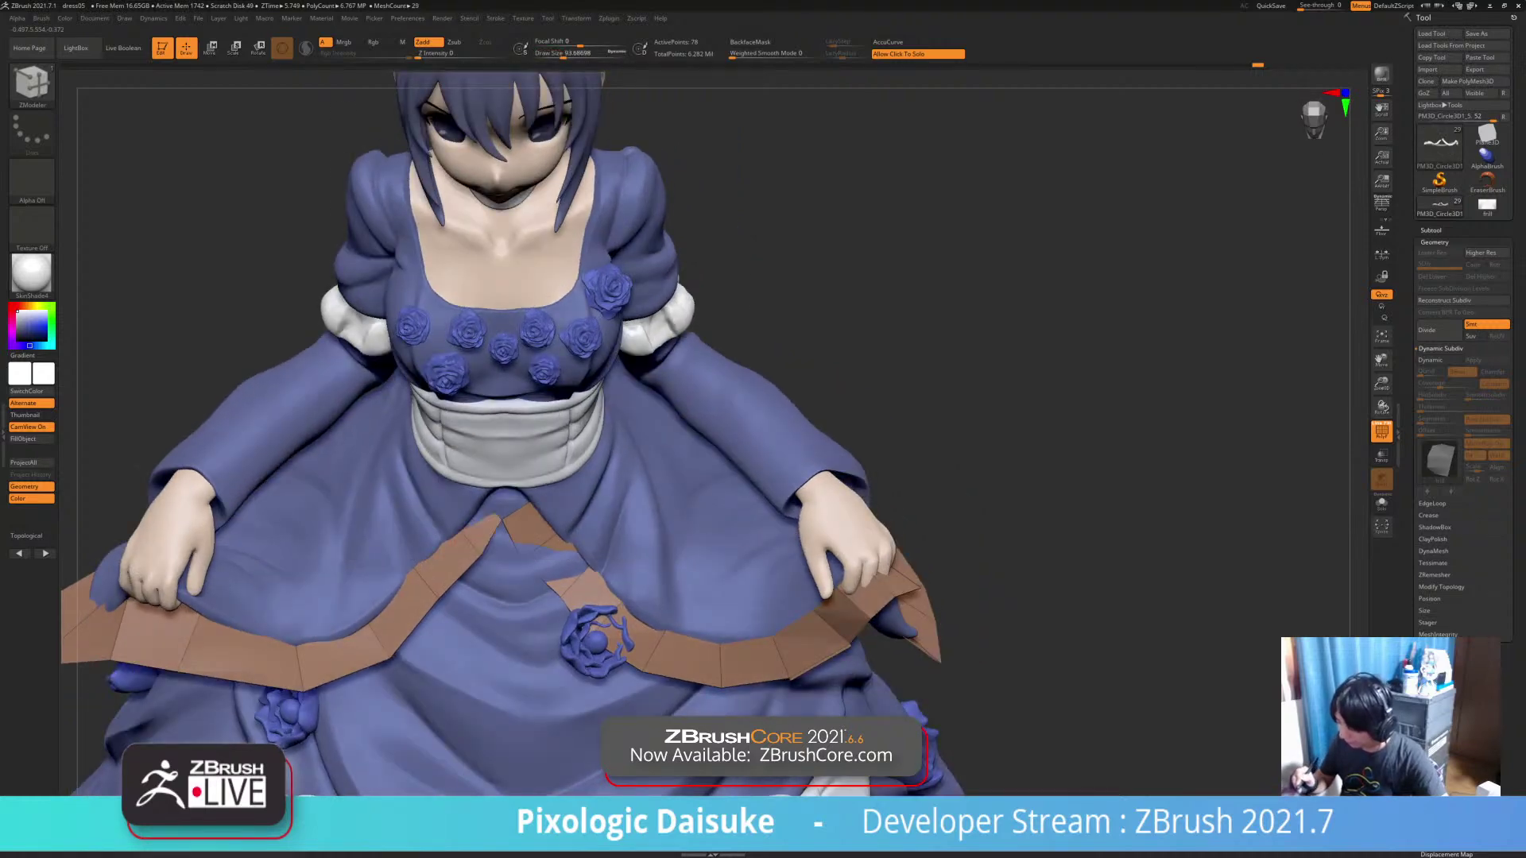
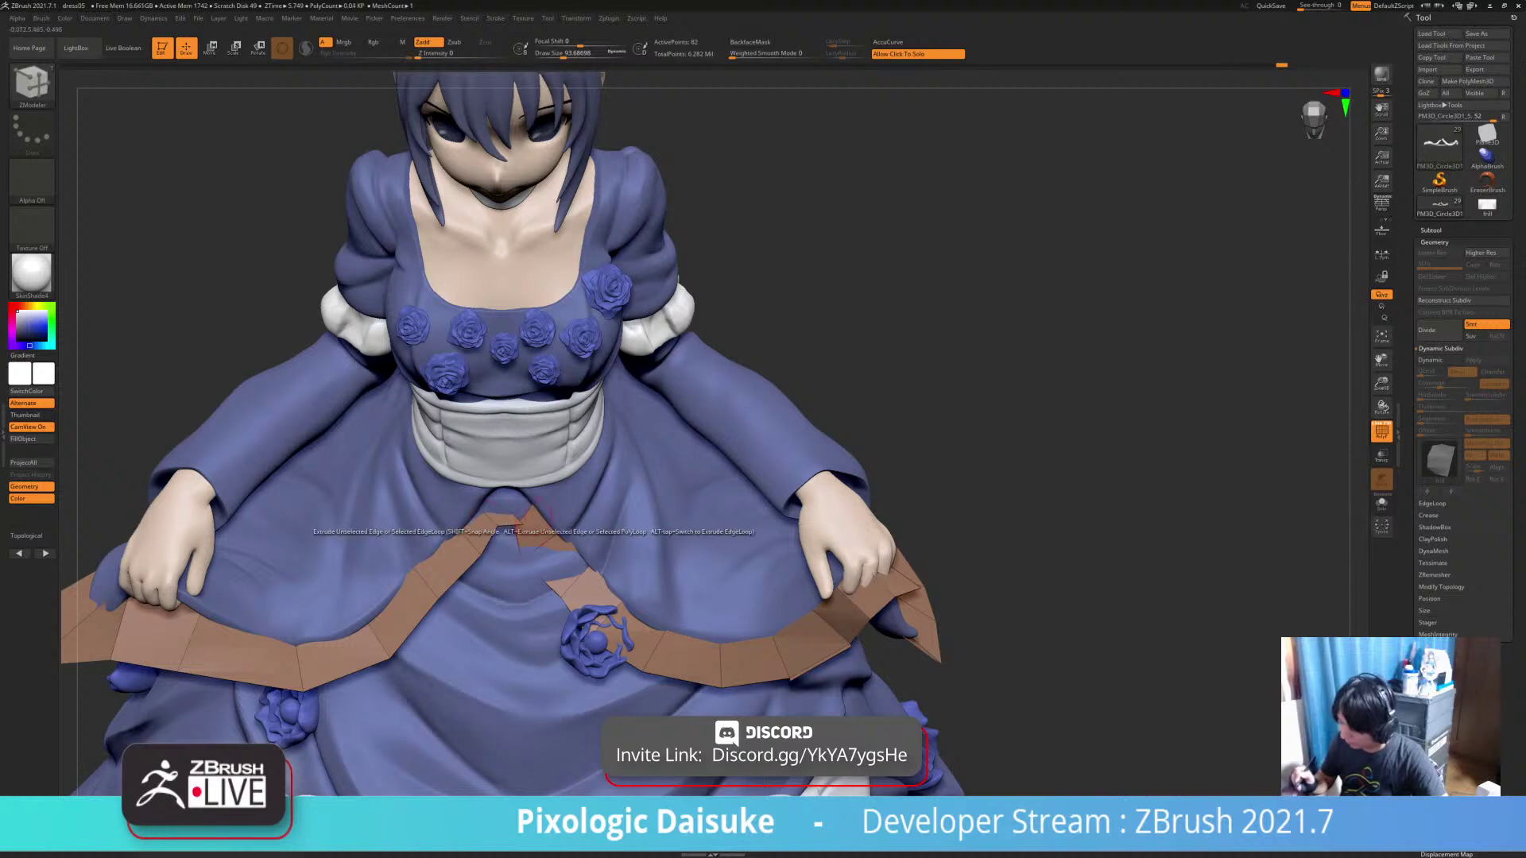
pyautogui.moveTo(534, 509); pyautogui.dragTo(514, 518, button='right')
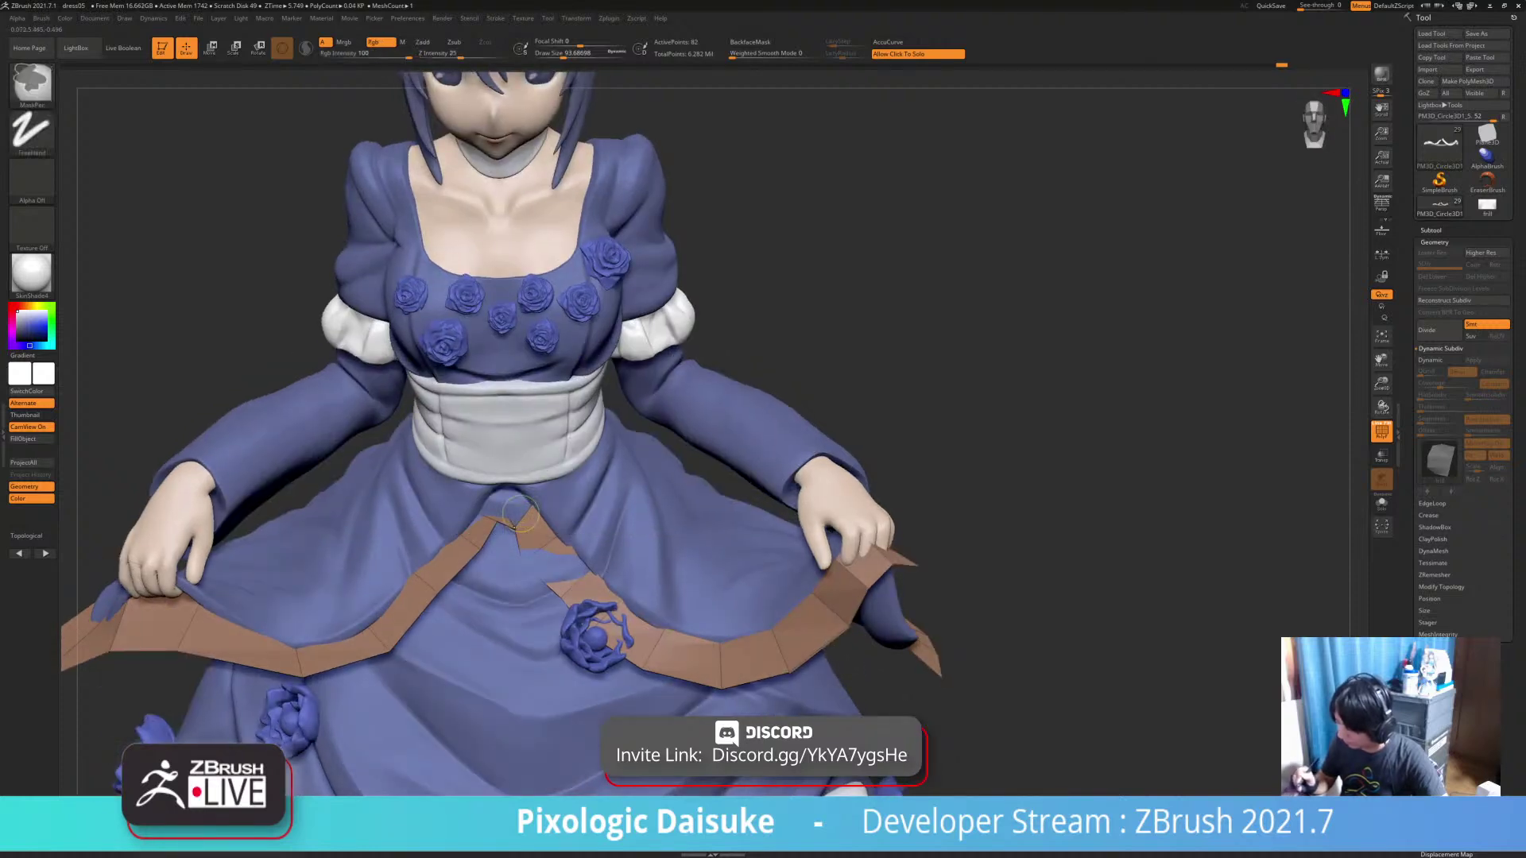
pyautogui.hotkey('ctrl', 'z')
pyautogui.hotkey('ctrl', 'z')
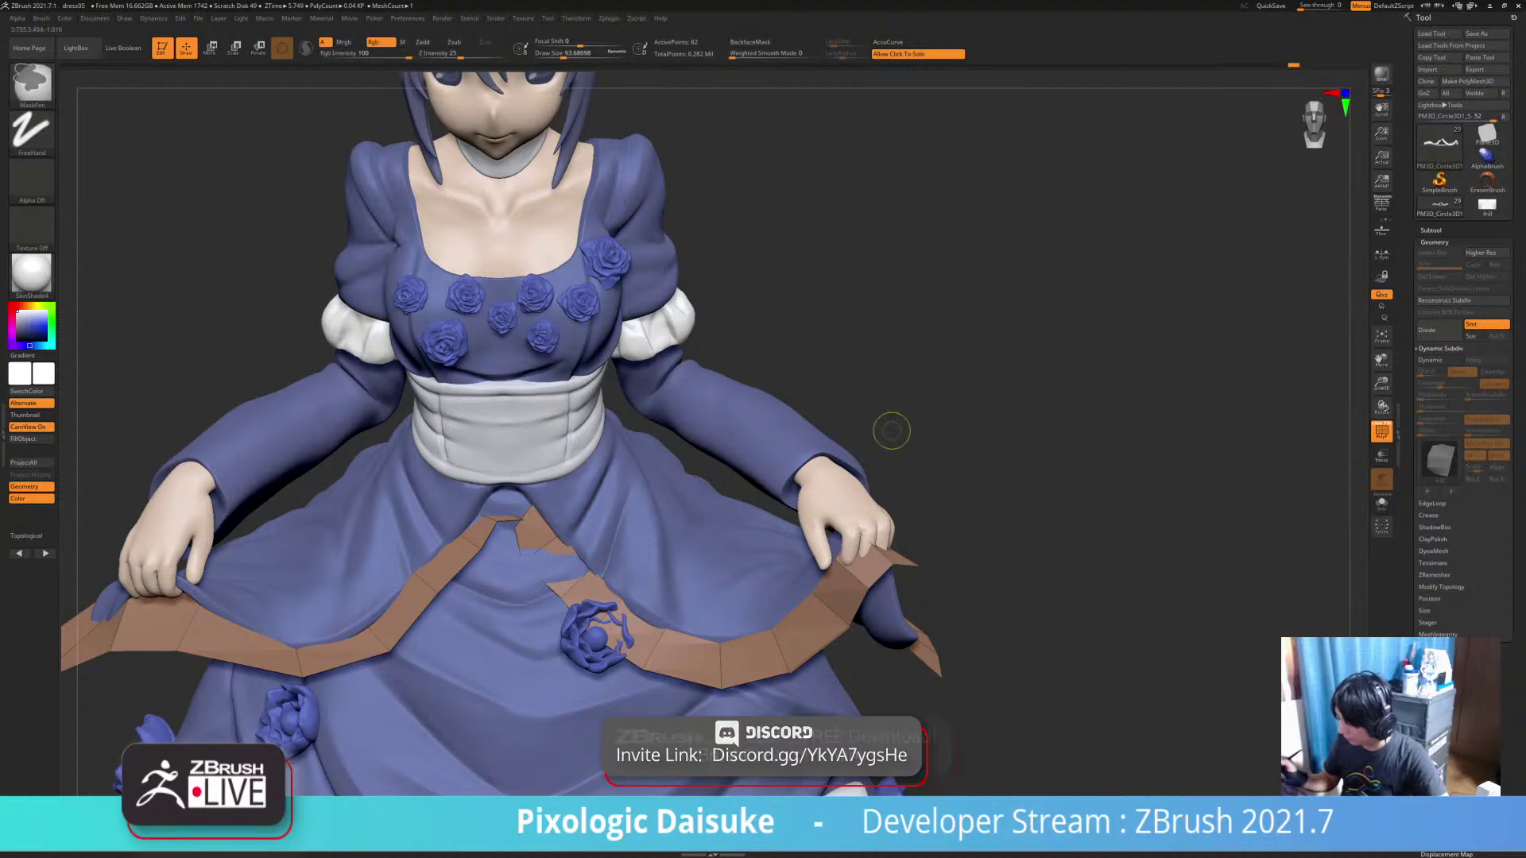
# Isolate the strip and bridge its two open end edges at the waist centre with the Bridge edge action
pyautogui.click(1009, 481)
pyautogui.keyDown('ctrl'); pyautogui.moveTo(1009, 481); pyautogui.dragTo(1064, 591, button='right'); pyautogui.keyUp('ctrl')
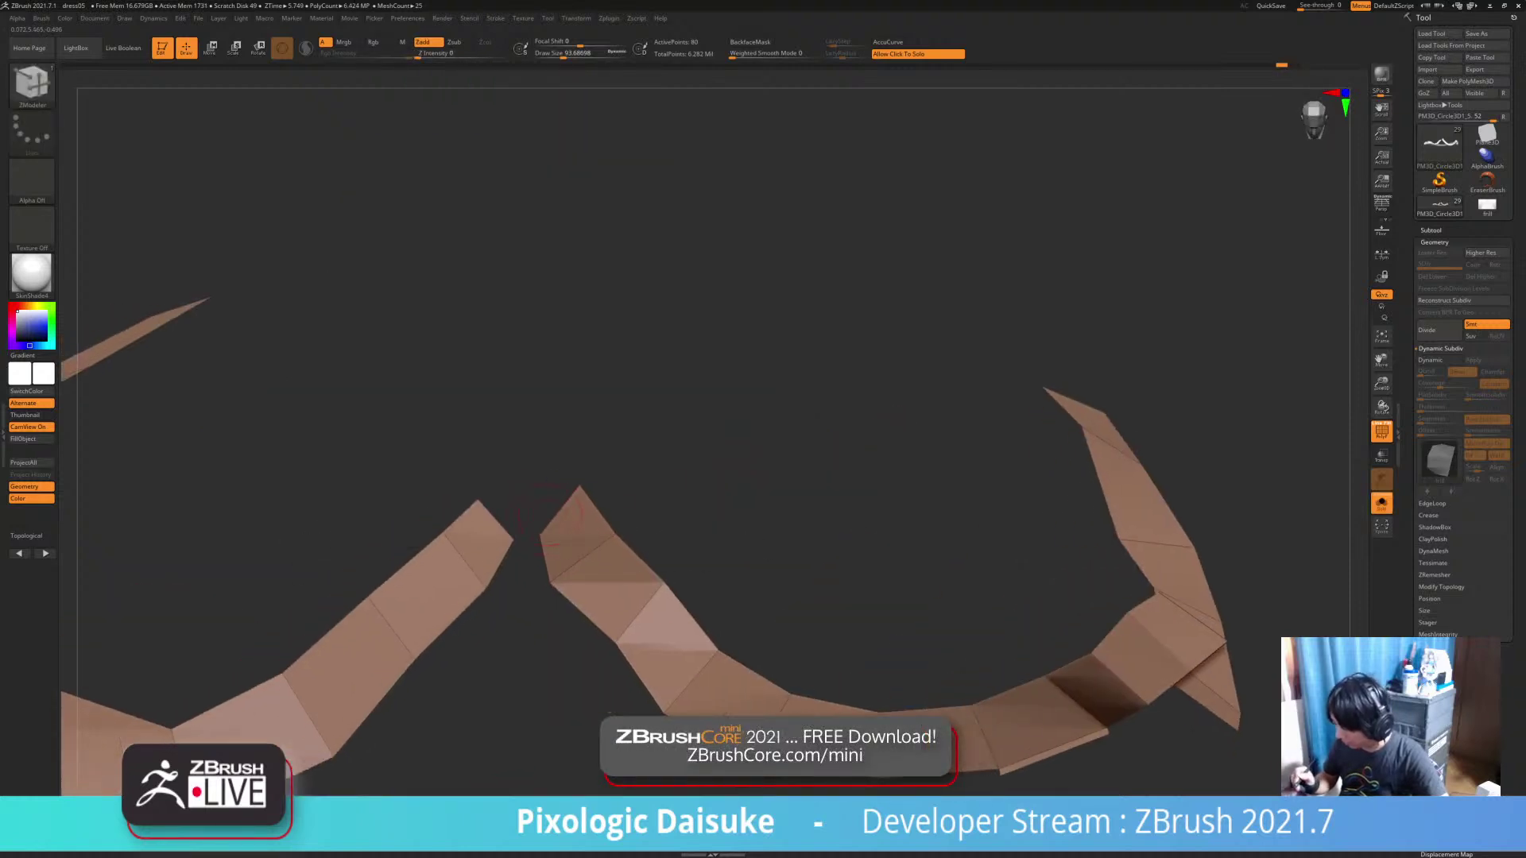
pyautogui.press('space')
pyautogui.click(433, 546)
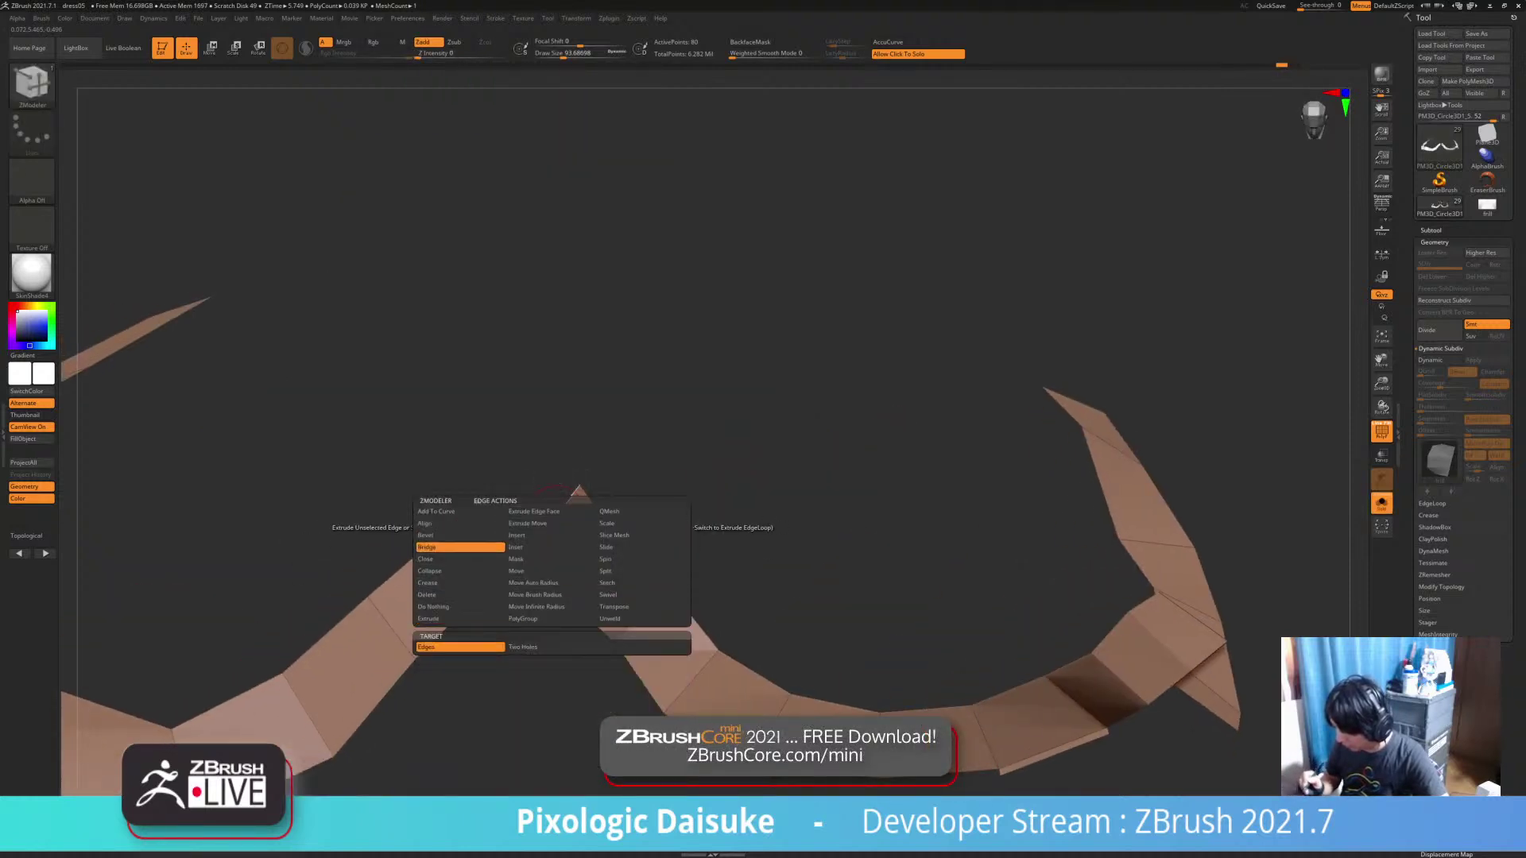
pyautogui.click(445, 647)
pyautogui.click(559, 513)
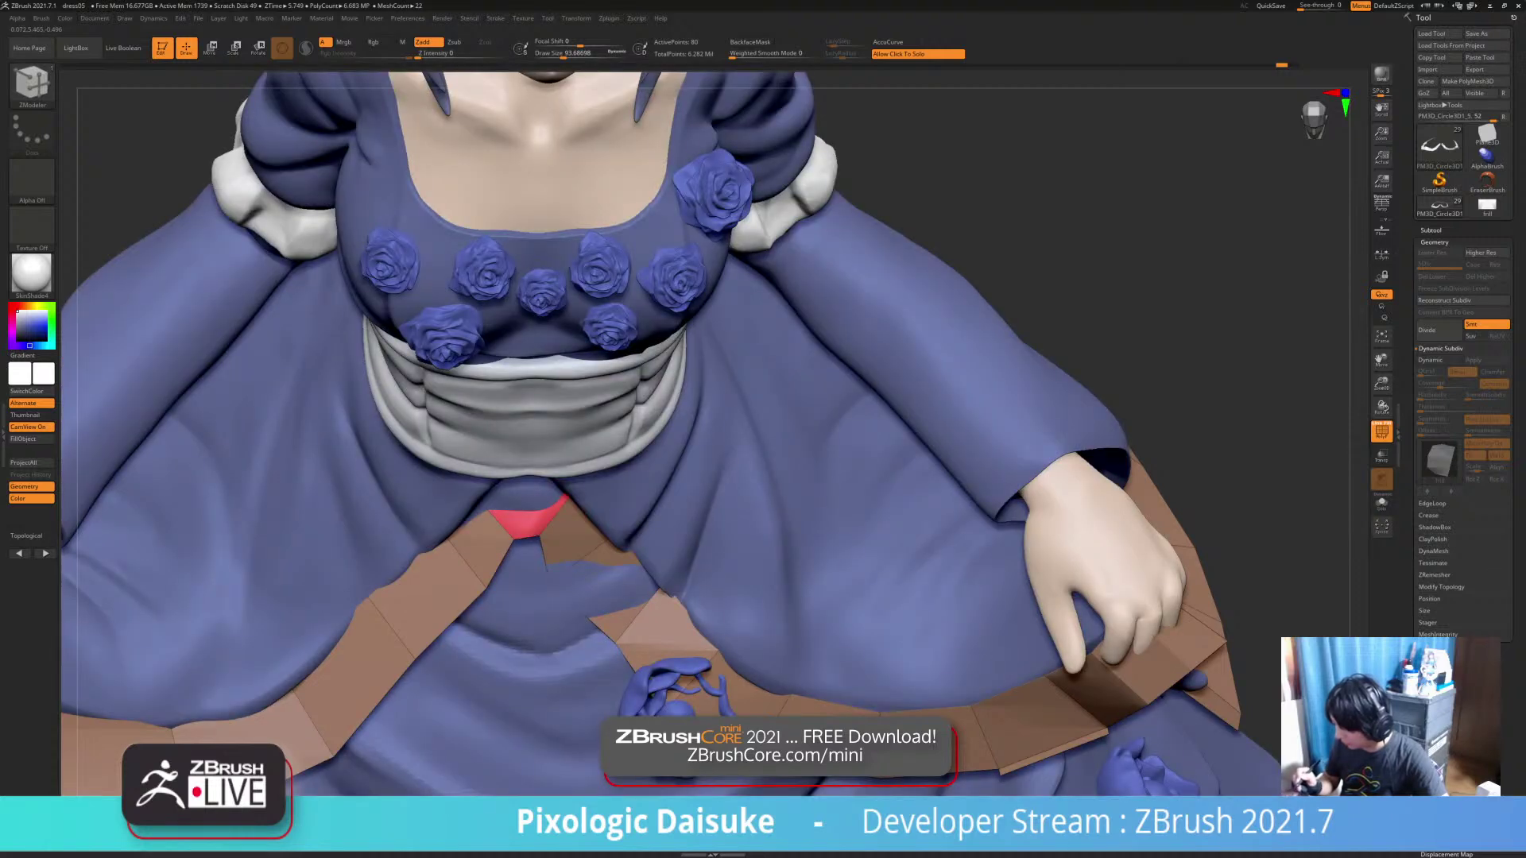
# Insert an edge loop through the middle of the bridged face below the waistband
pyautogui.press('space')
pyautogui.click(521, 545)
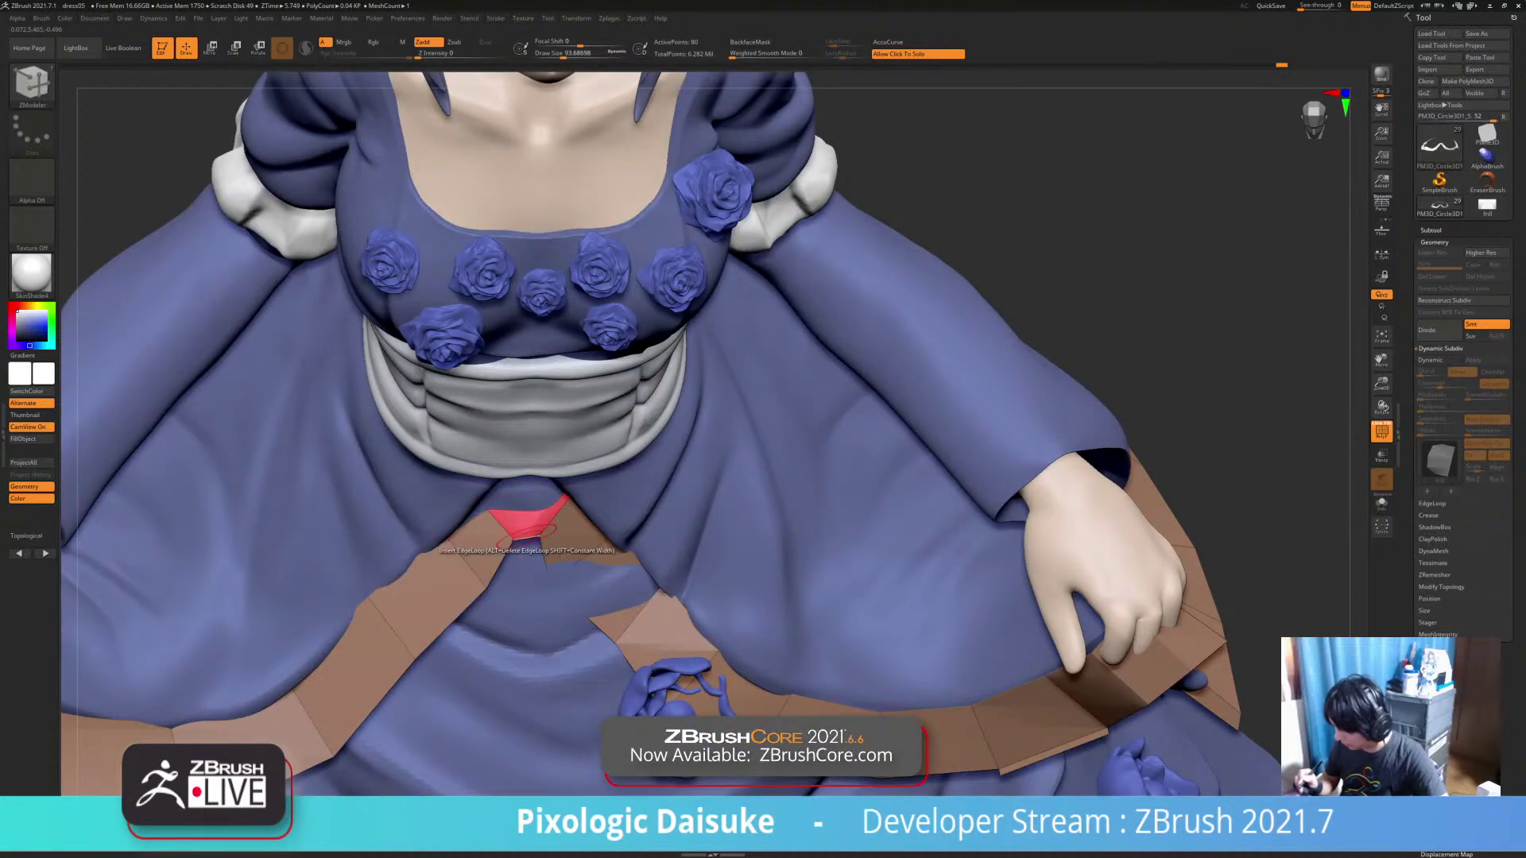
pyautogui.keyDown('ctrl'); pyautogui.moveTo(592, 553); pyautogui.dragTo(477, 333, button='right'); pyautogui.keyUp('ctrl')
# Select the SnakeHook brush, skip its Sculptris Pro note until the next restart, and set the draw size to about 116
pyautogui.press('b')
pyautogui.press('s')
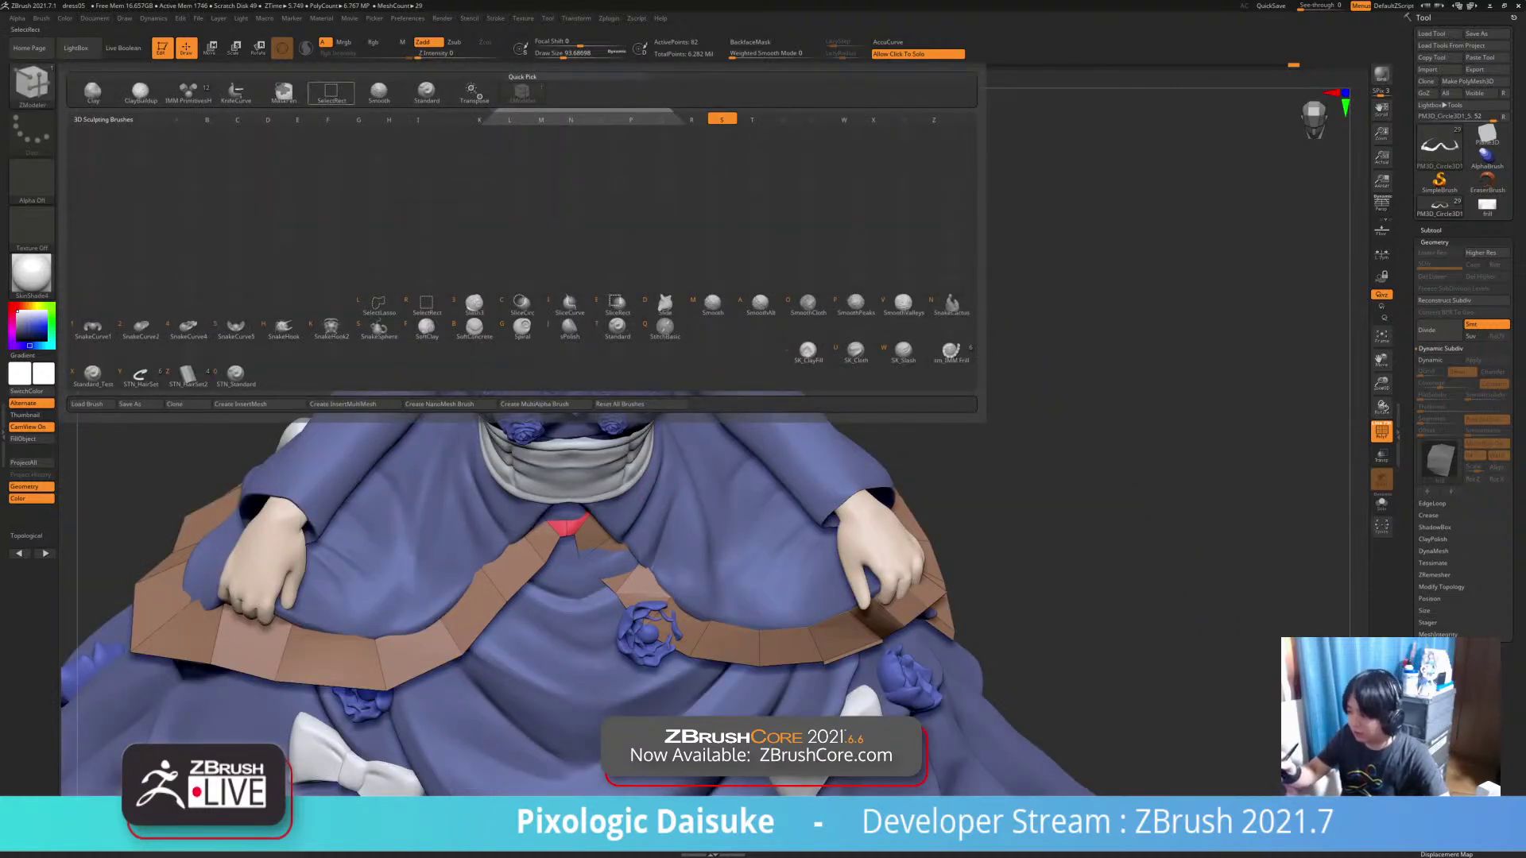
pyautogui.press('h')
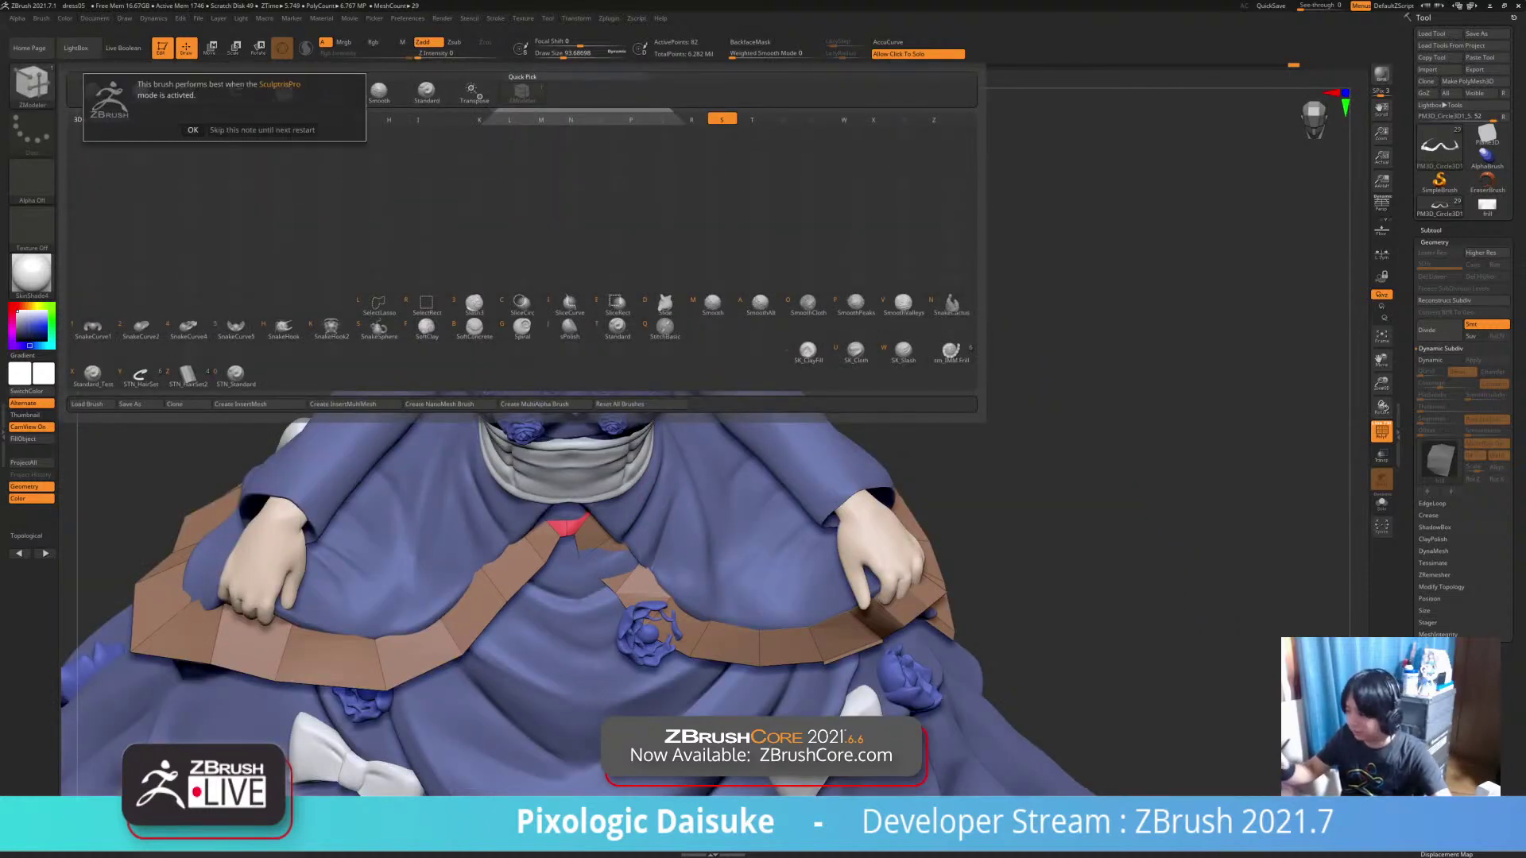
pyautogui.click(262, 129)
pyautogui.click(575, 54)
# Reshape the bridged faces at the waist centre into a peak that follows the overskirt hem
pyautogui.moveTo(570, 592); pyautogui.dragTo(584, 115, button='right')
pyautogui.rightClick(566, 525)
pyautogui.moveTo(566, 489); pyautogui.dragTo(584, 544, button='right')
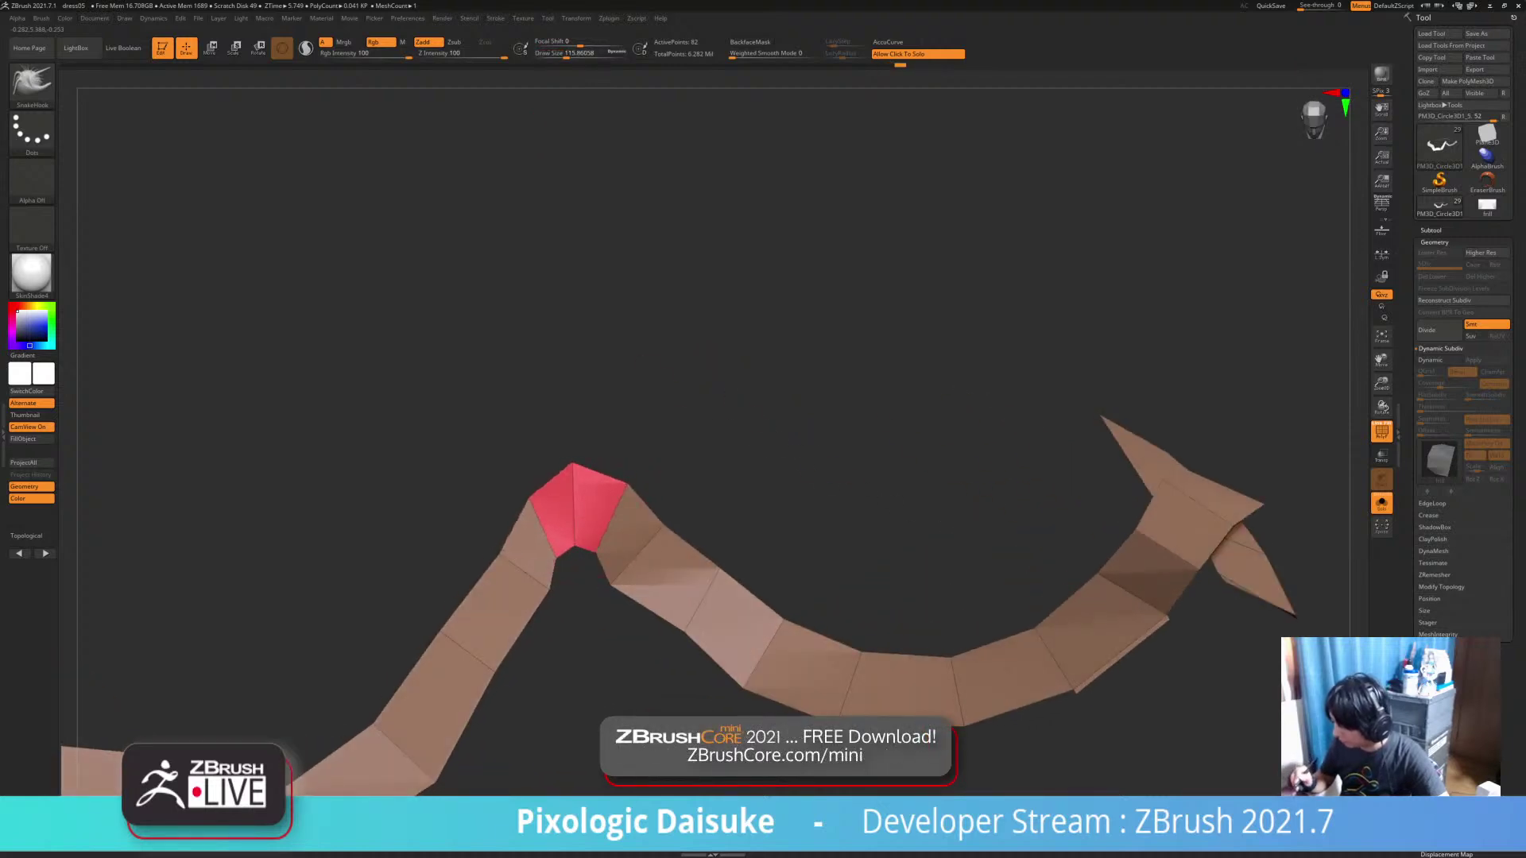
pyautogui.keyDown('ctrl'); pyautogui.moveTo(576, 525); pyautogui.dragTo(545, 507, button='right'); pyautogui.keyUp('ctrl')
pyautogui.click(568, 421)
pyautogui.rightClick(544, 506)
pyautogui.click(547, 471)
pyautogui.moveTo(558, 560); pyautogui.dragTo(558, 526, button='right')
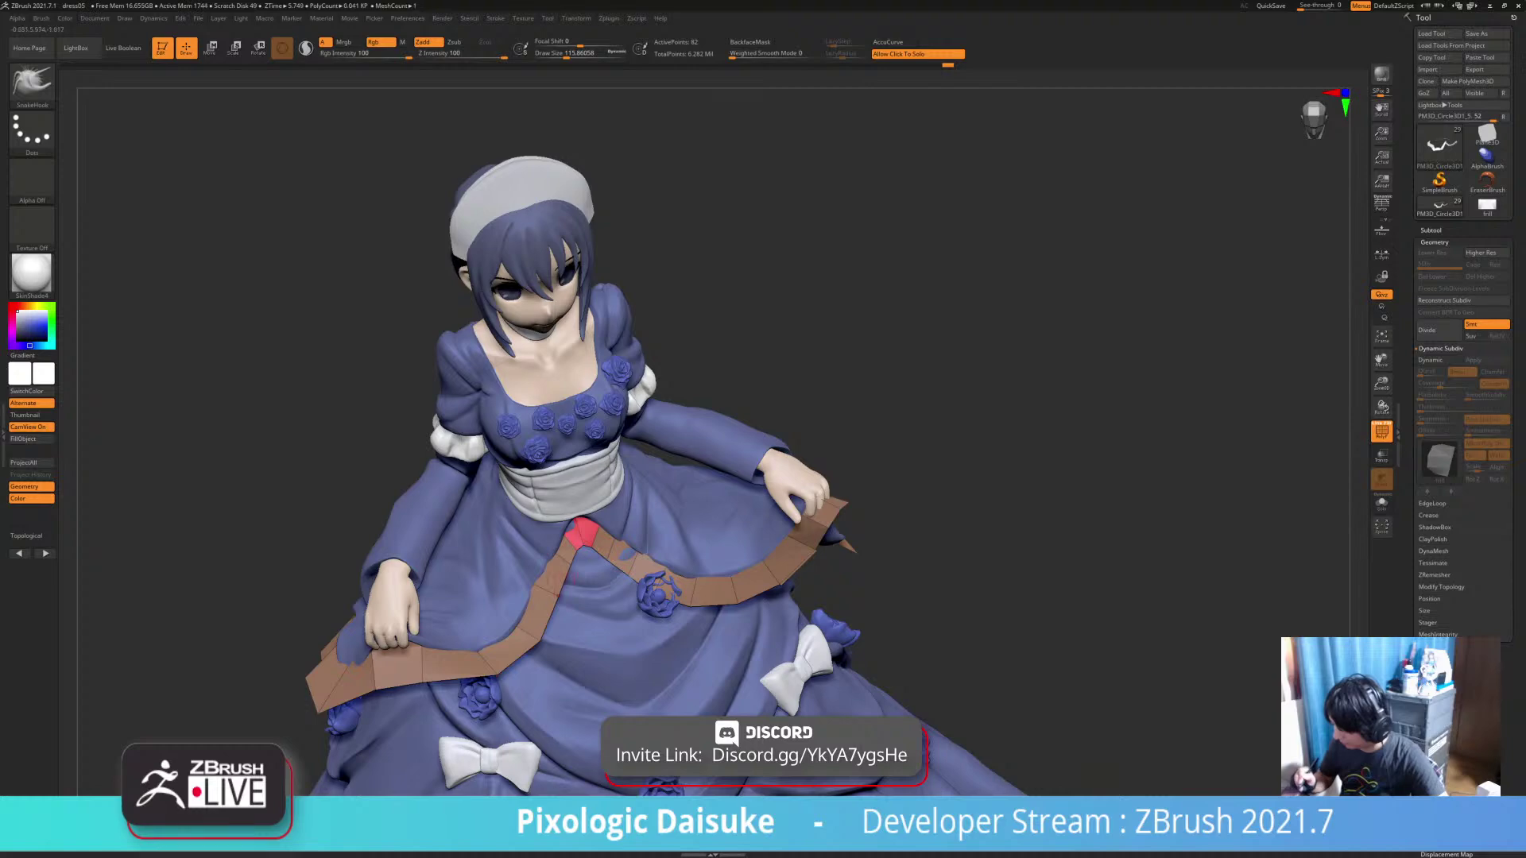
# Examine the closed strip all around the dress and preview the frill MicroPoly on it with Dynamic Subdiv
pyautogui.moveTo(528, 612); pyautogui.dragTo(332, 596, button='right')
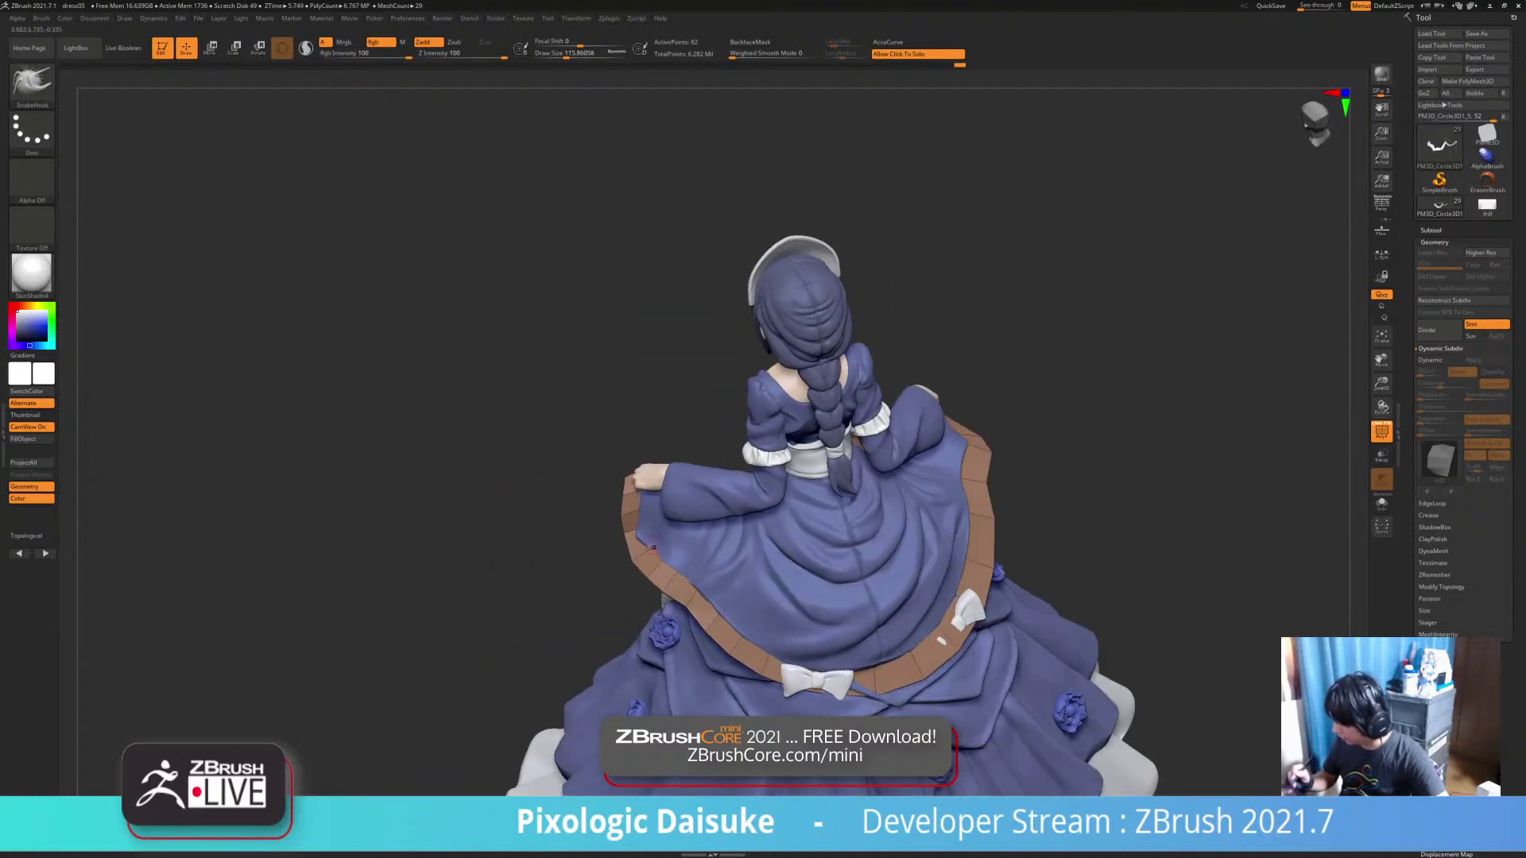
pyautogui.moveTo(653, 548); pyautogui.dragTo(826, 549, button='right')
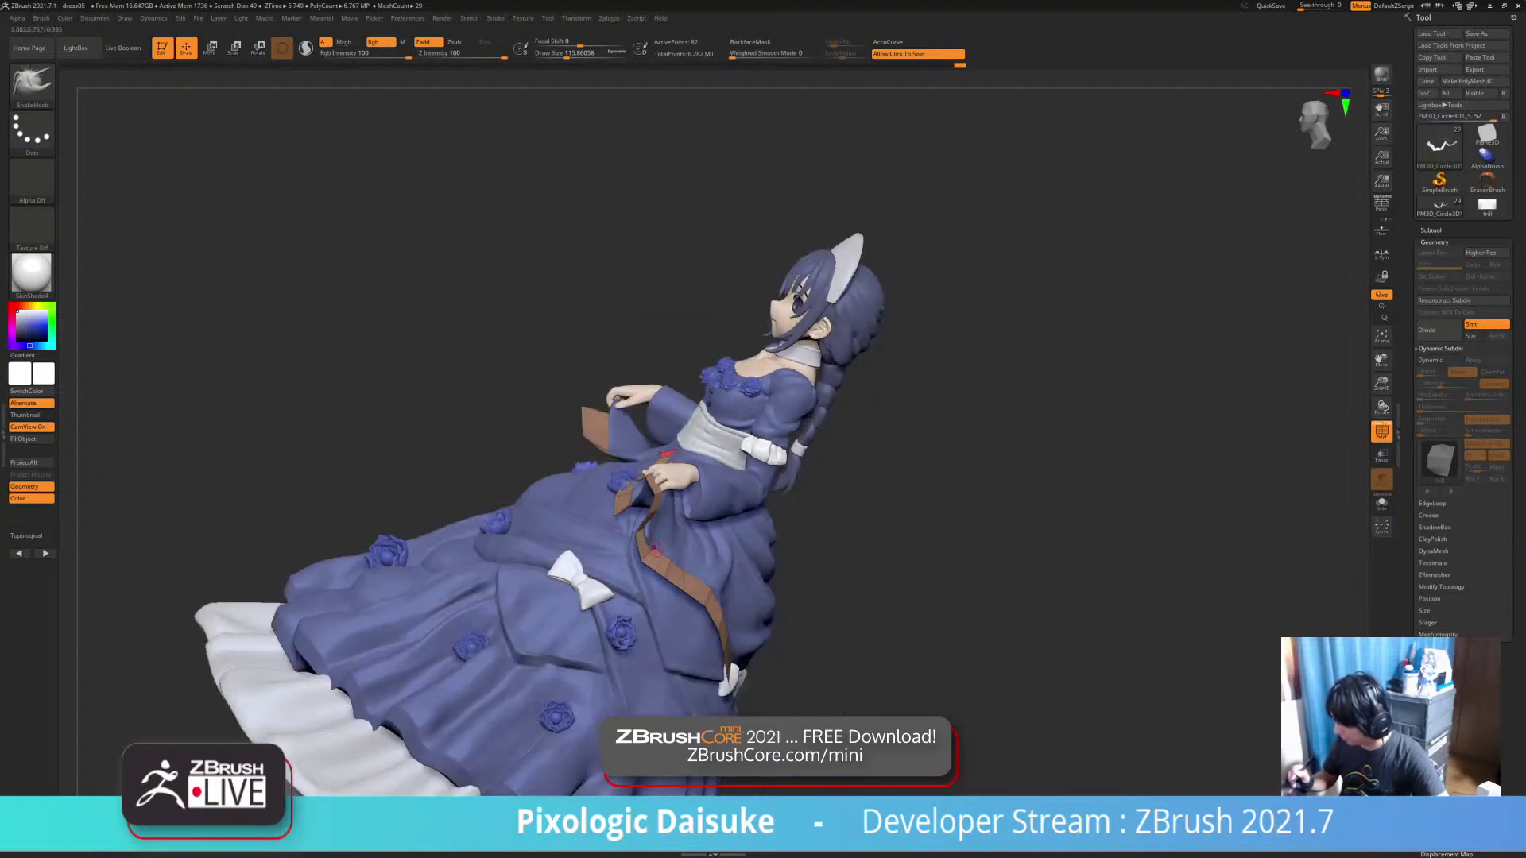
pyautogui.moveTo(653, 542); pyautogui.dragTo(509, 555, button='right')
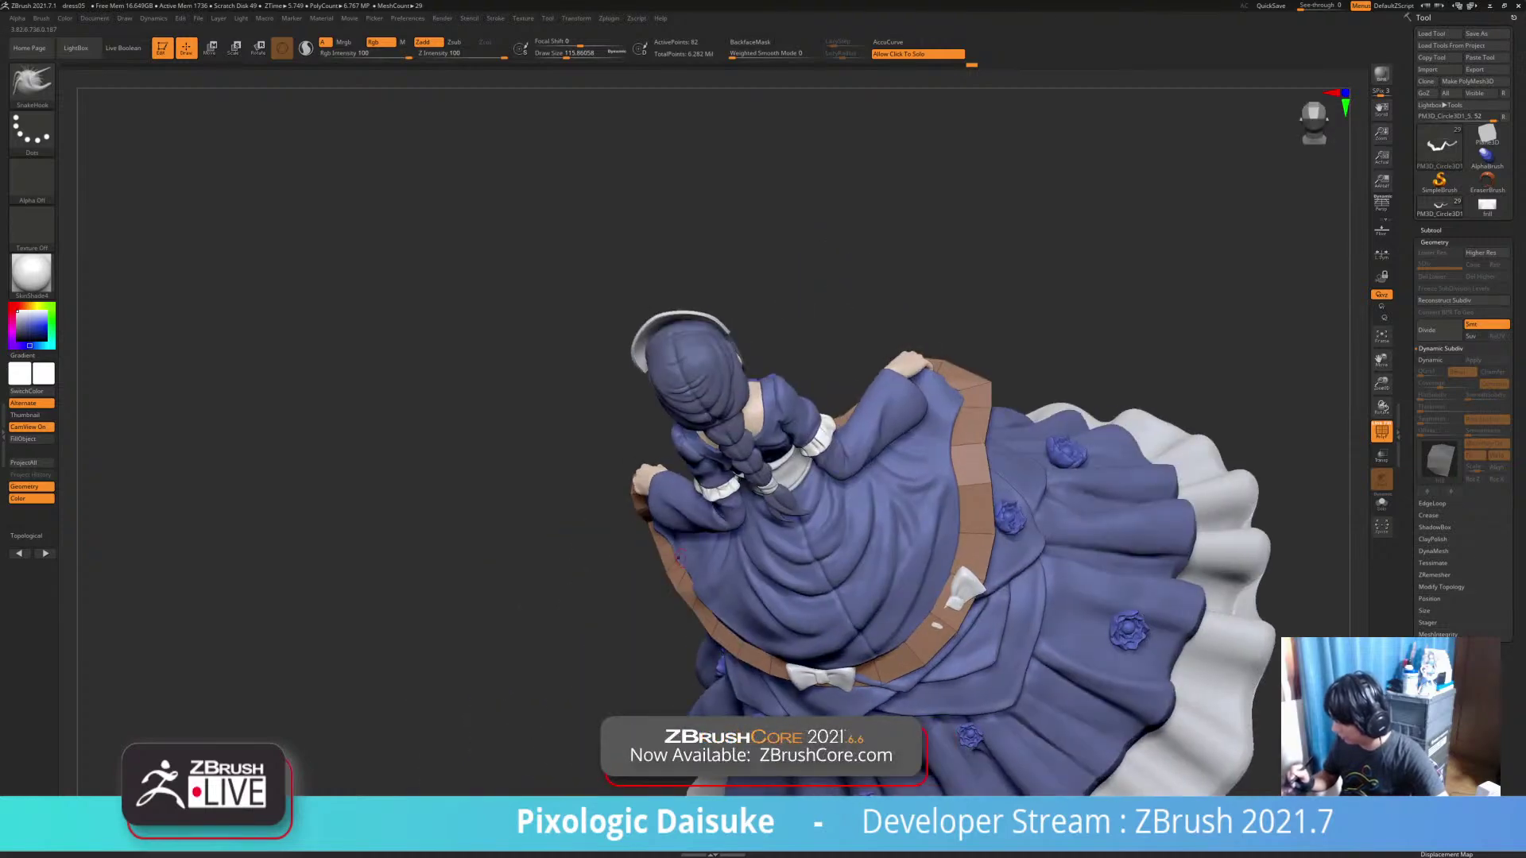
pyautogui.moveTo(678, 558); pyautogui.dragTo(715, 565, button='right')
pyautogui.keyDown('alt'); pyautogui.moveTo(1156, 461); pyautogui.dragTo(1061, 393, button='right'); pyautogui.keyUp('alt')
pyautogui.press('d')
pyautogui.moveTo(898, 477); pyautogui.dragTo(802, 556, button='right')
pyautogui.click(1097, 477)
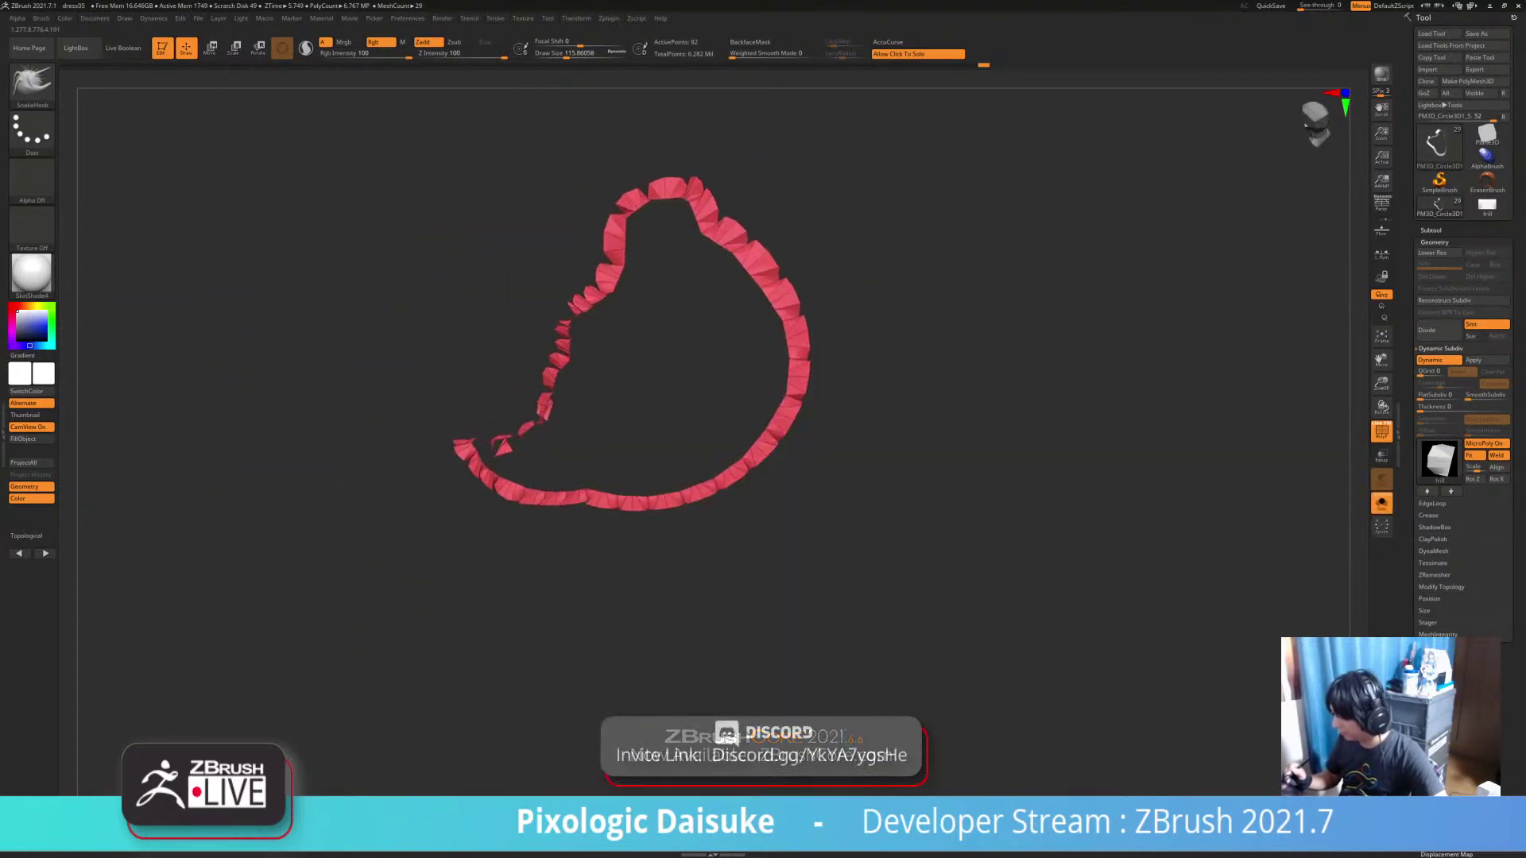
pyautogui.click(1096, 477)
pyautogui.moveTo(1096, 477)
pyautogui.mouseDown(button='right')
pyautogui.moveTo(1085, 497)
pyautogui.moveTo(1073, 488)
pyautogui.moveTo(1093, 445)
pyautogui.moveTo(1232, 365)
pyautogui.moveTo(1208, 413)
pyautogui.moveTo(1101, 500)
pyautogui.mouseUp(button='right')
pyautogui.moveTo(850, 481); pyautogui.dragTo(819, 489, button='right')
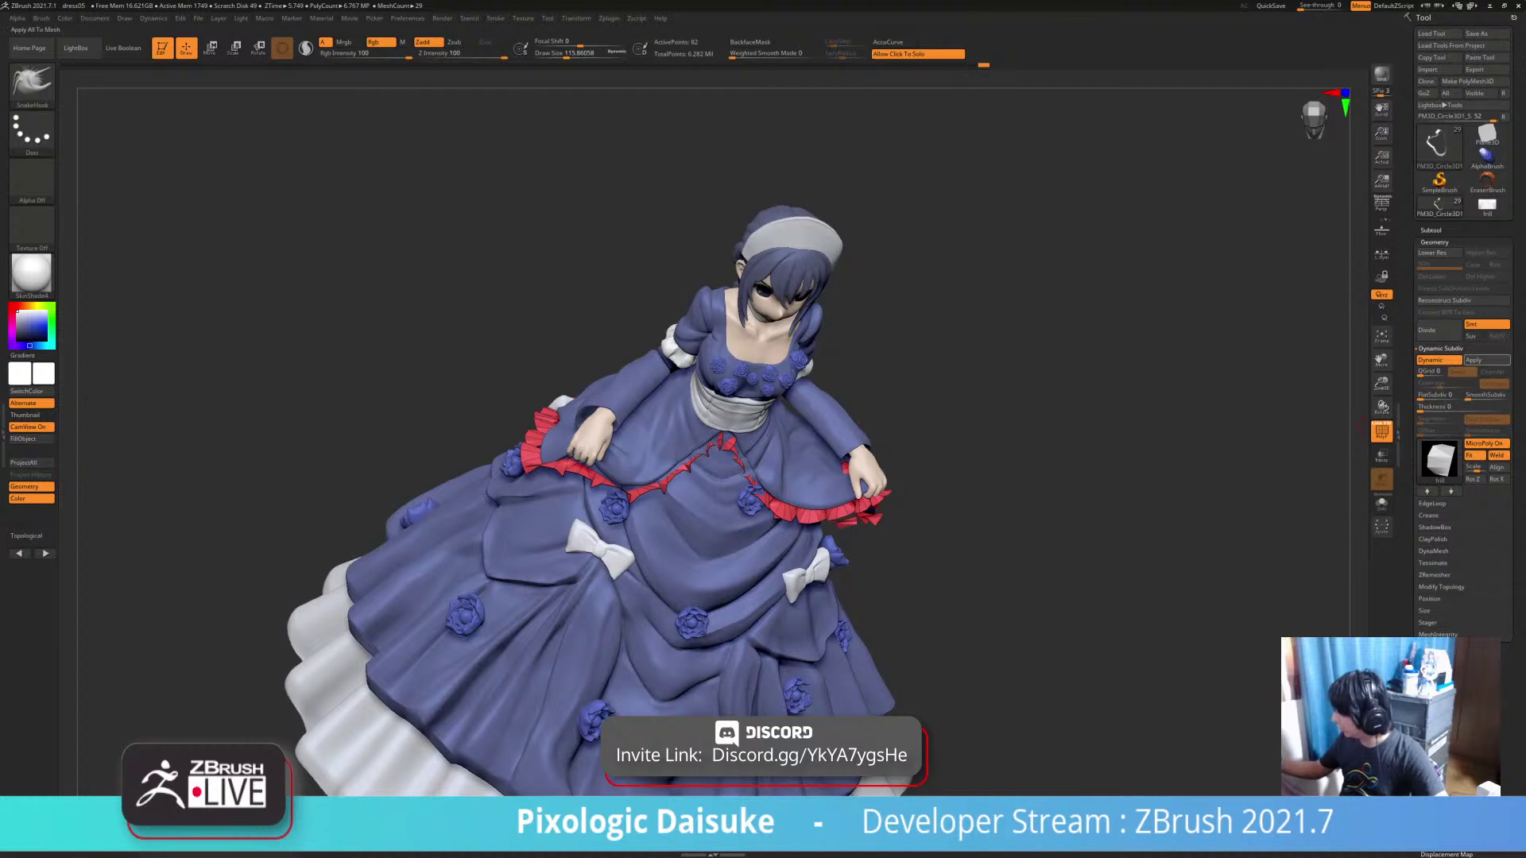
# Apply the frill MicroPoly as real geometry and give it a thin dynamic thickness with MicroPoly turned off
pyautogui.click(1484, 360)
pyautogui.keyDown('ctrl'); pyautogui.moveTo(1113, 413); pyautogui.dragTo(1114, 491, button='right'); pyautogui.keyUp('ctrl')
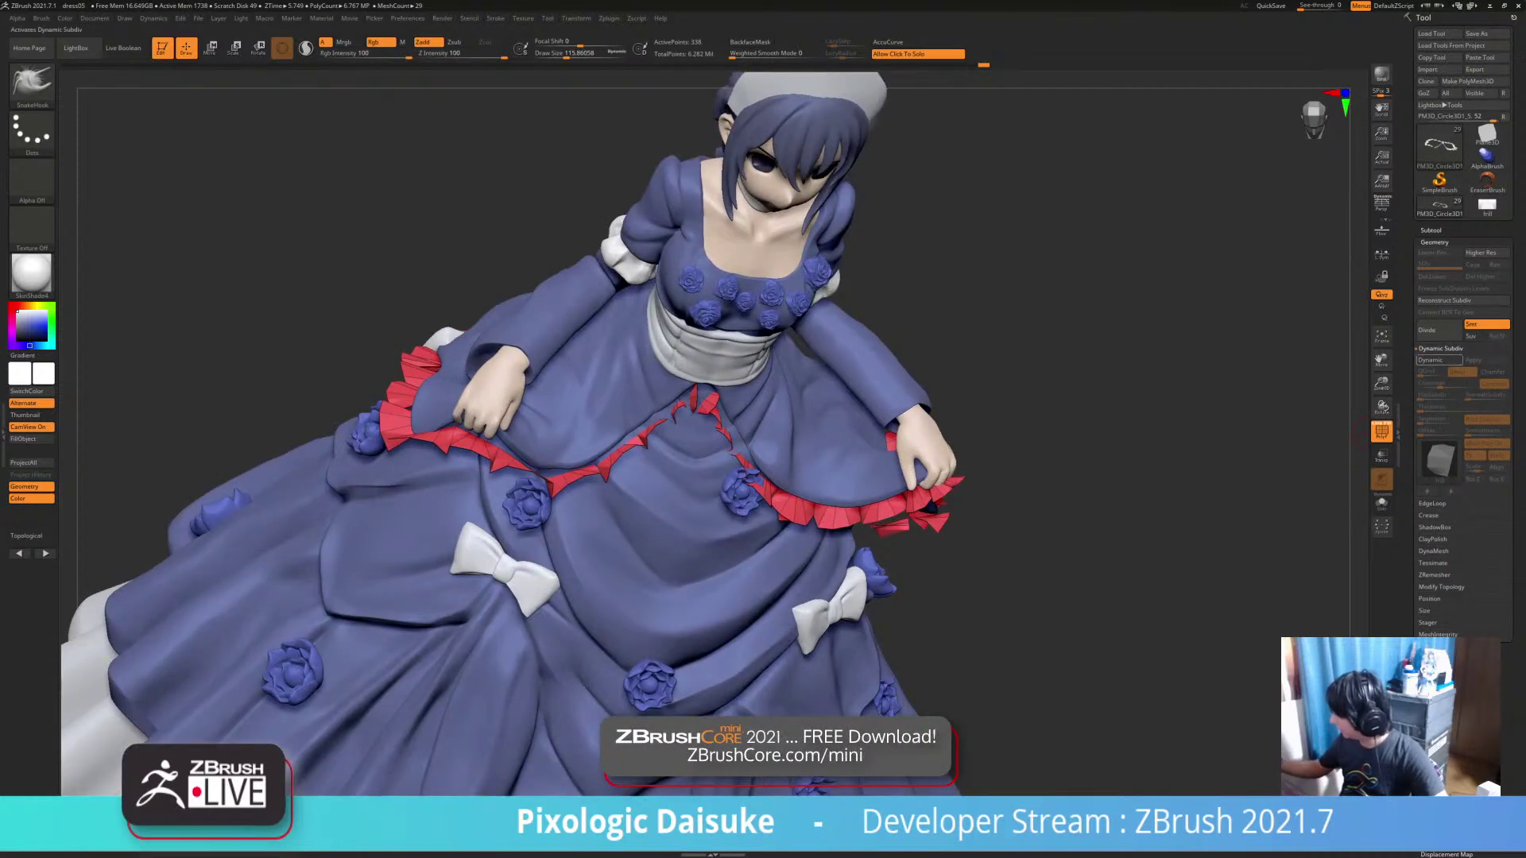
pyautogui.click(1438, 360)
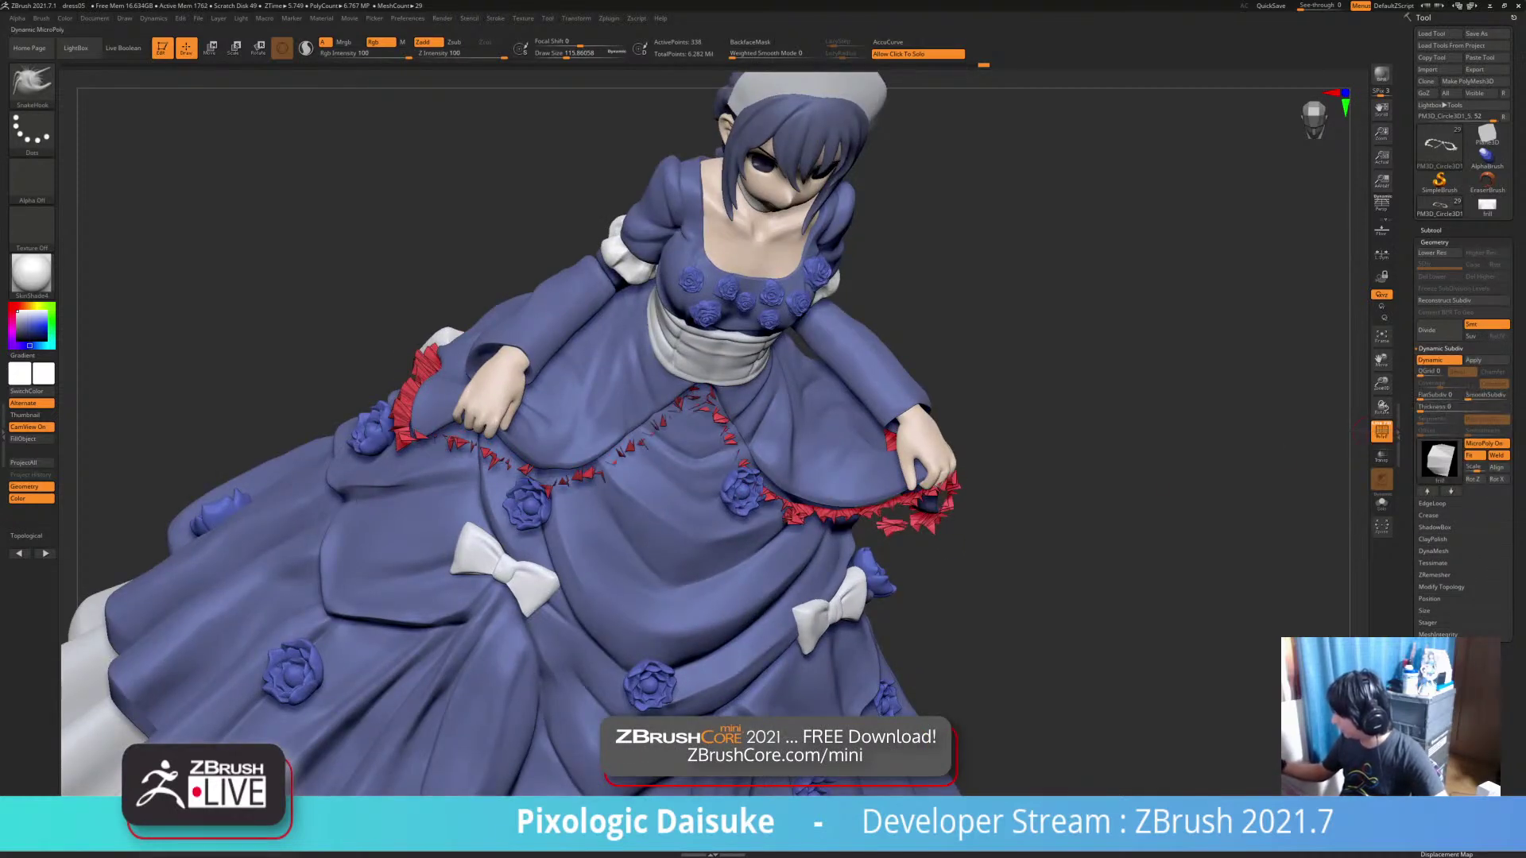
pyautogui.click(1483, 443)
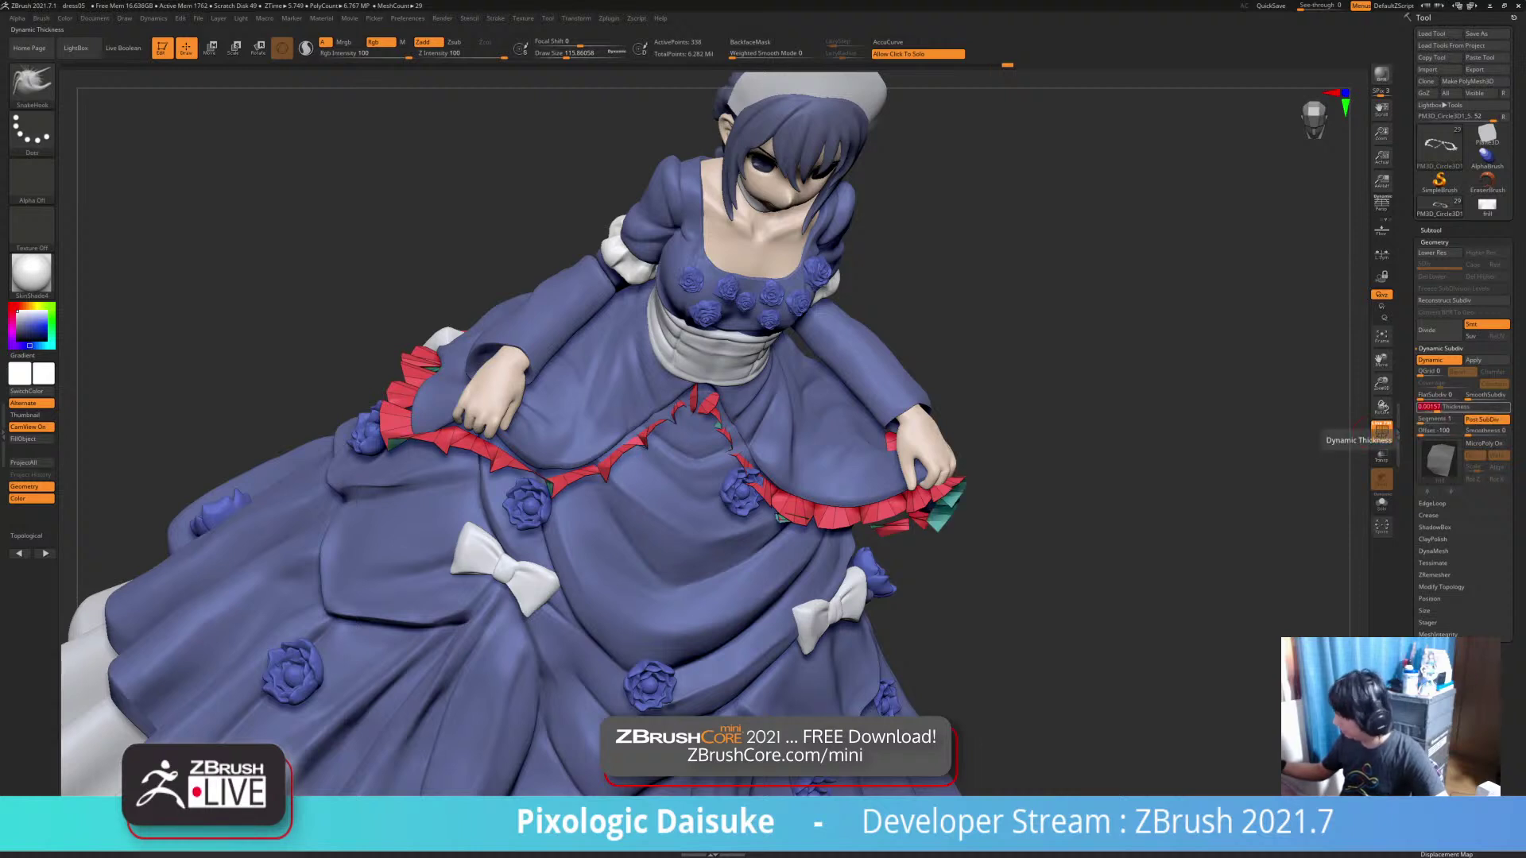
pyautogui.moveTo(1442, 406)
pyautogui.mouseDown()
pyautogui.moveTo(1466, 407)
pyautogui.moveTo(1452, 407)
pyautogui.mouseUp()
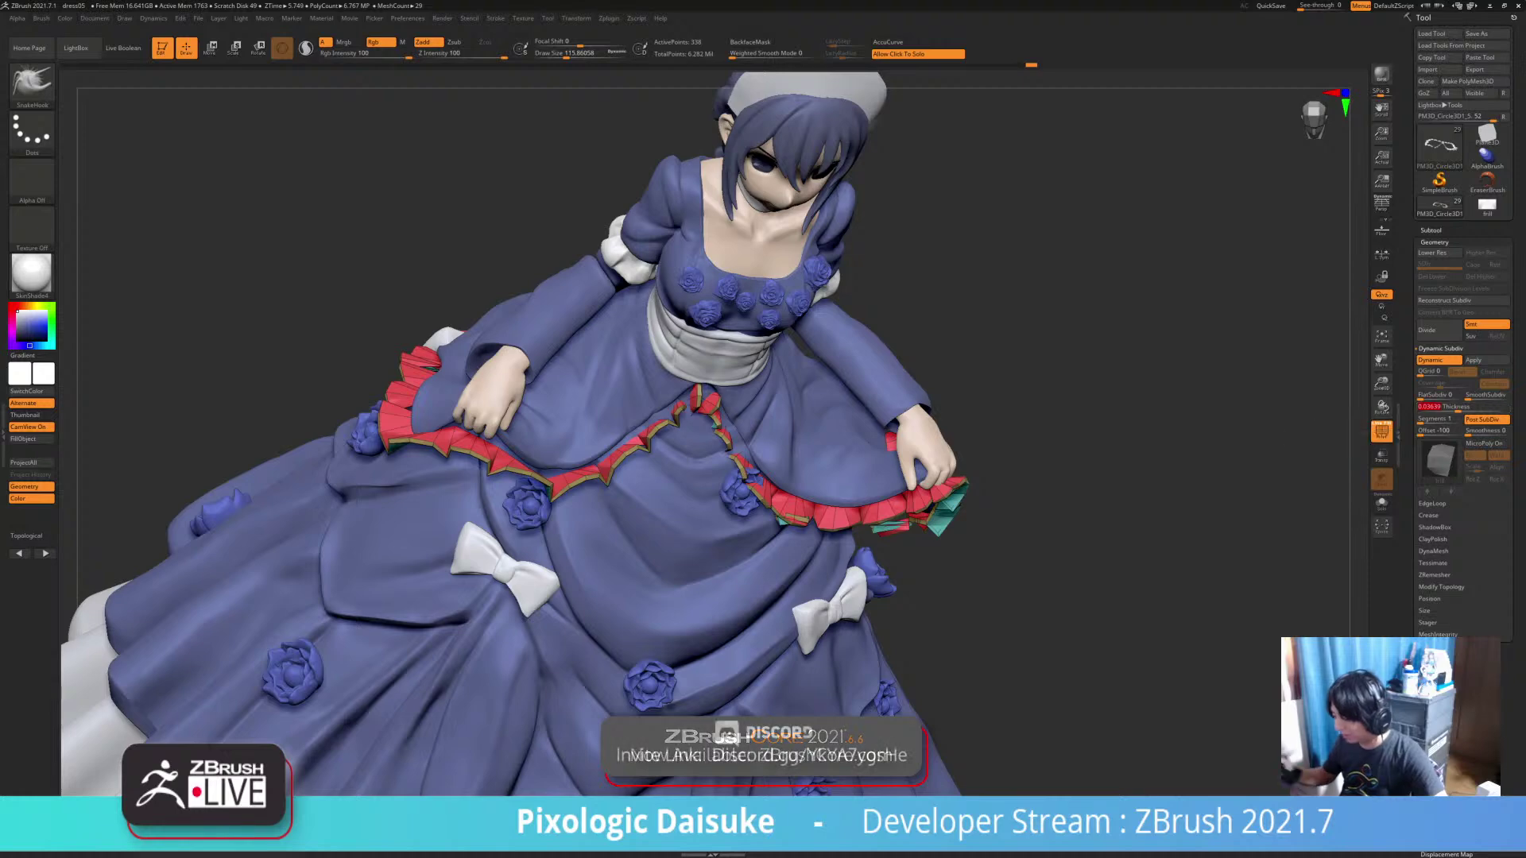
# Inspect the thickened frill in isolation, and undo the thickness and the applied MicroPoly to restore the low-polygon strip
pyautogui.moveTo(1153, 508); pyautogui.dragTo(978, 405)
pyautogui.moveTo(1112, 382); pyautogui.dragTo(1093, 493)
pyautogui.click(1093, 485)
pyautogui.moveTo(1093, 398); pyautogui.dragTo(1076, 425, button='right')
pyautogui.moveTo(576, 398); pyautogui.dragTo(615, 508, button='right')
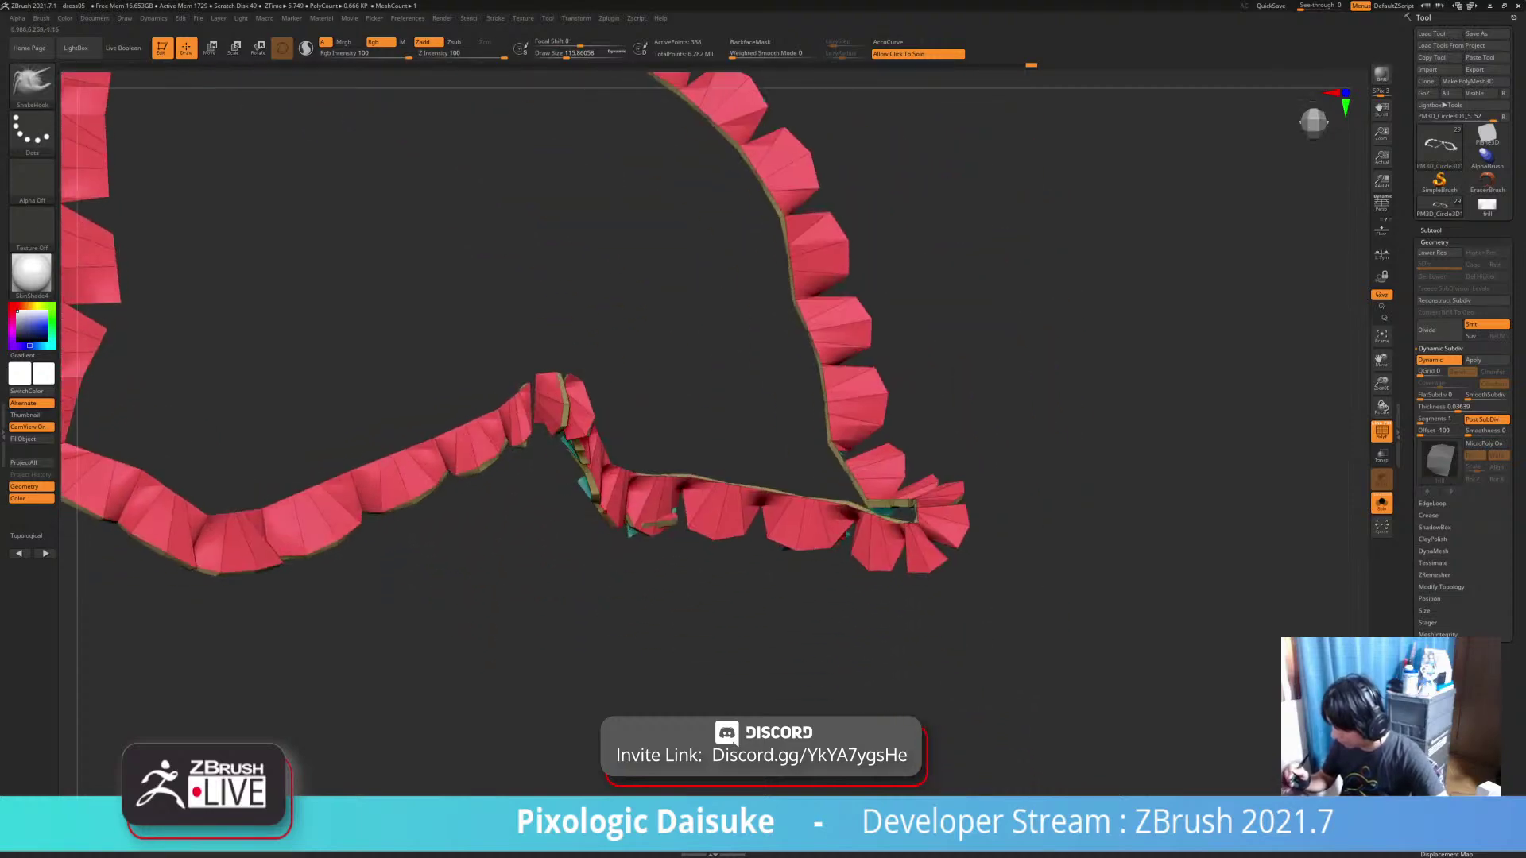
pyautogui.press('ctrl')
pyautogui.hotkey('ctrl', 'z')
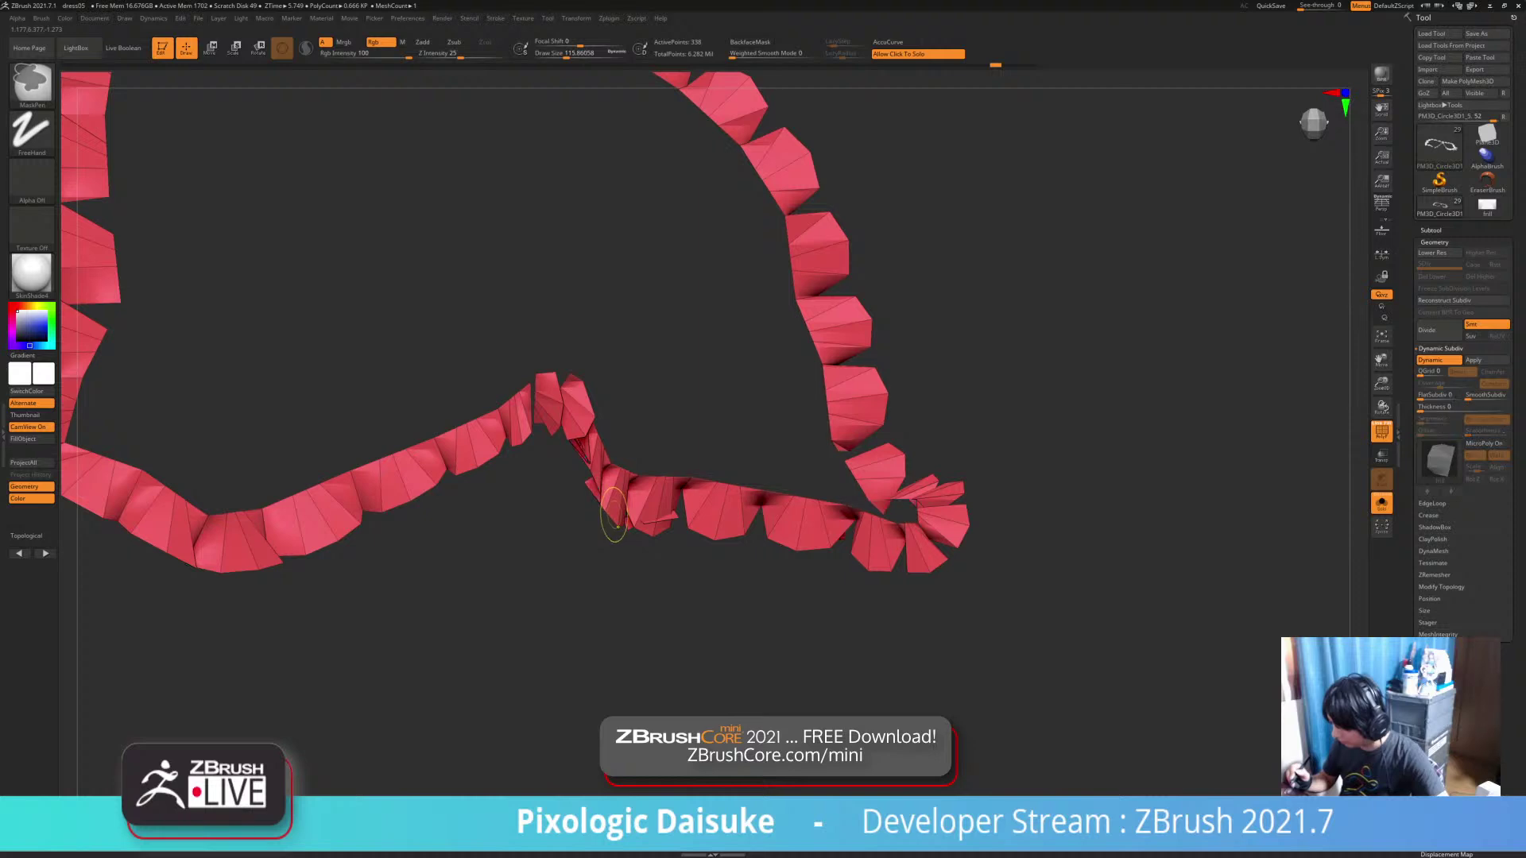
pyautogui.hotkey('ctrl', 'z')
pyautogui.hotkey('ctrl', 'z')
pyautogui.hotkey('ctrl', 'z')
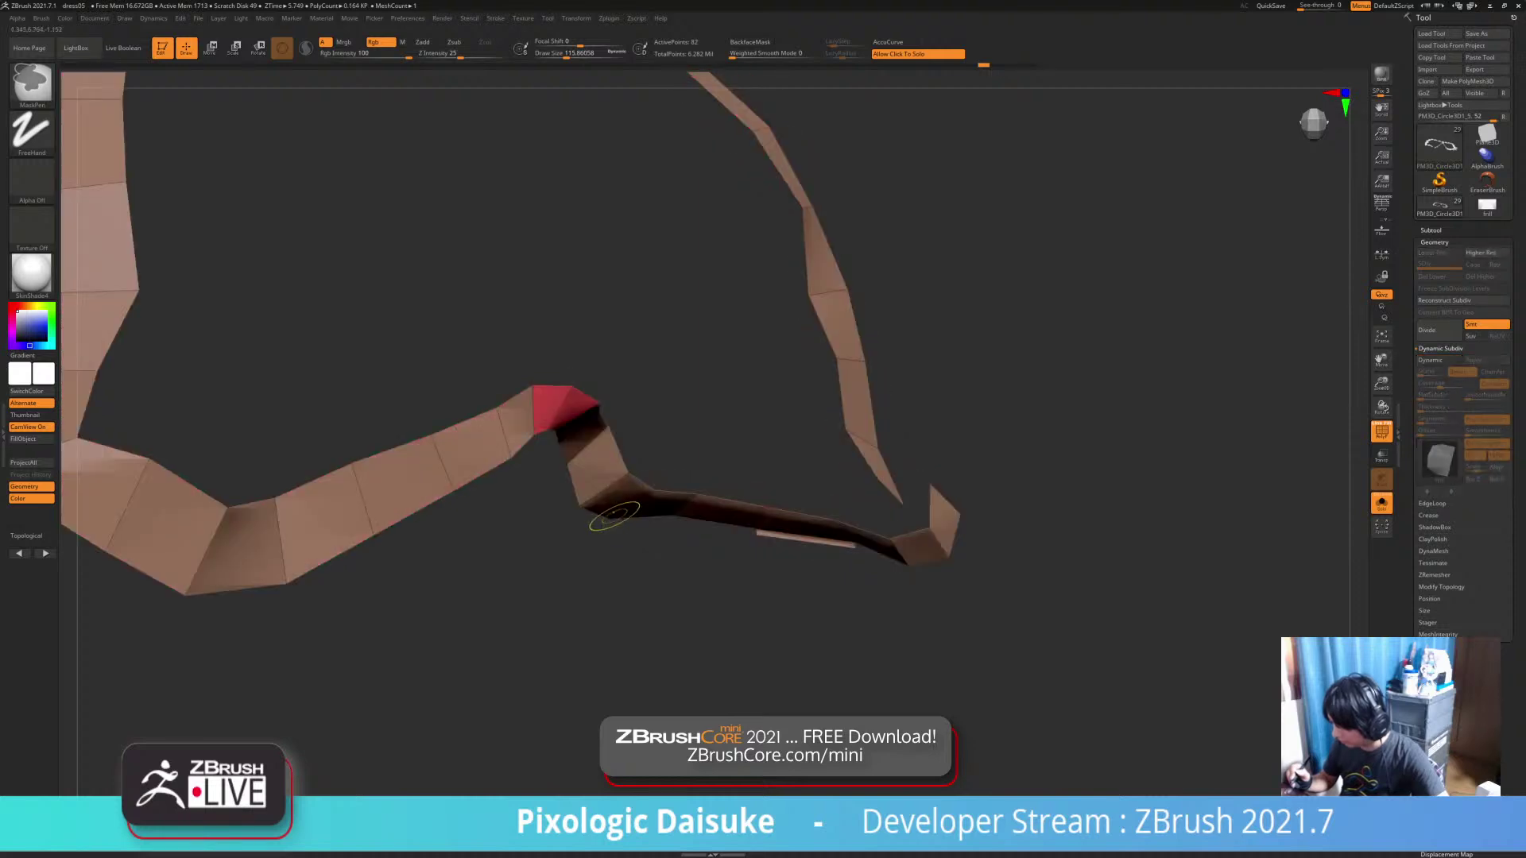
# Assign the whole strip to a single polygroup and leave Dynamic Subdiv switched off
pyautogui.keyDown('alt'); pyautogui.moveTo(613, 513); pyautogui.dragTo(874, 510, button='right'); pyautogui.keyUp('alt')
pyautogui.hotkey('ctrl', 'w')
pyautogui.click(1437, 360)
pyautogui.hotkey('shift', 'd')
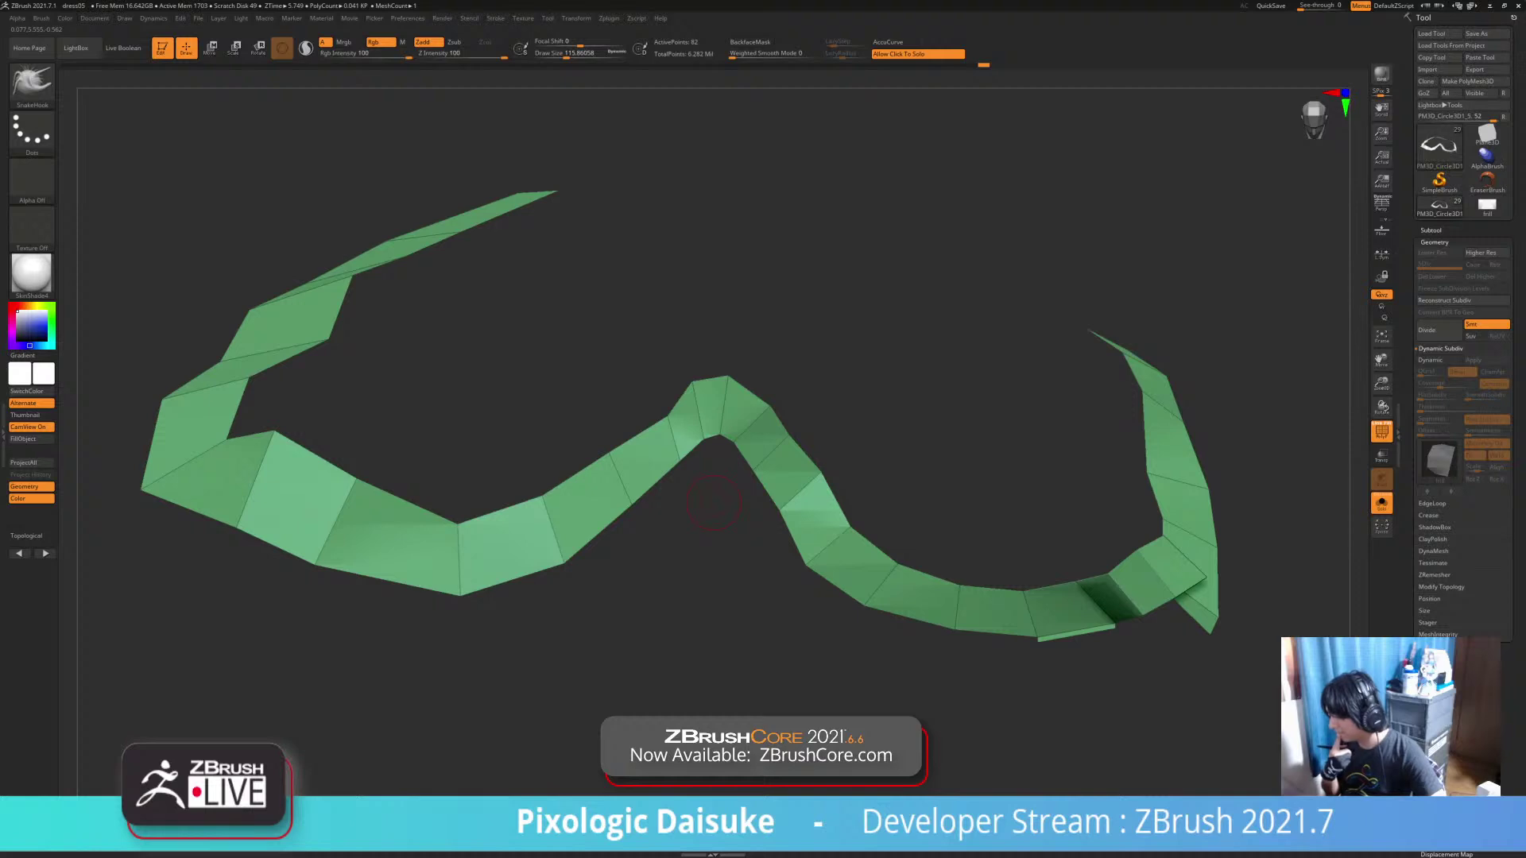
# Show the rest of the dress around the strip and preview the MicroPoly on it with Dynamic Subdiv
pyautogui.moveTo(713, 502); pyautogui.dragTo(709, 421, button='right')
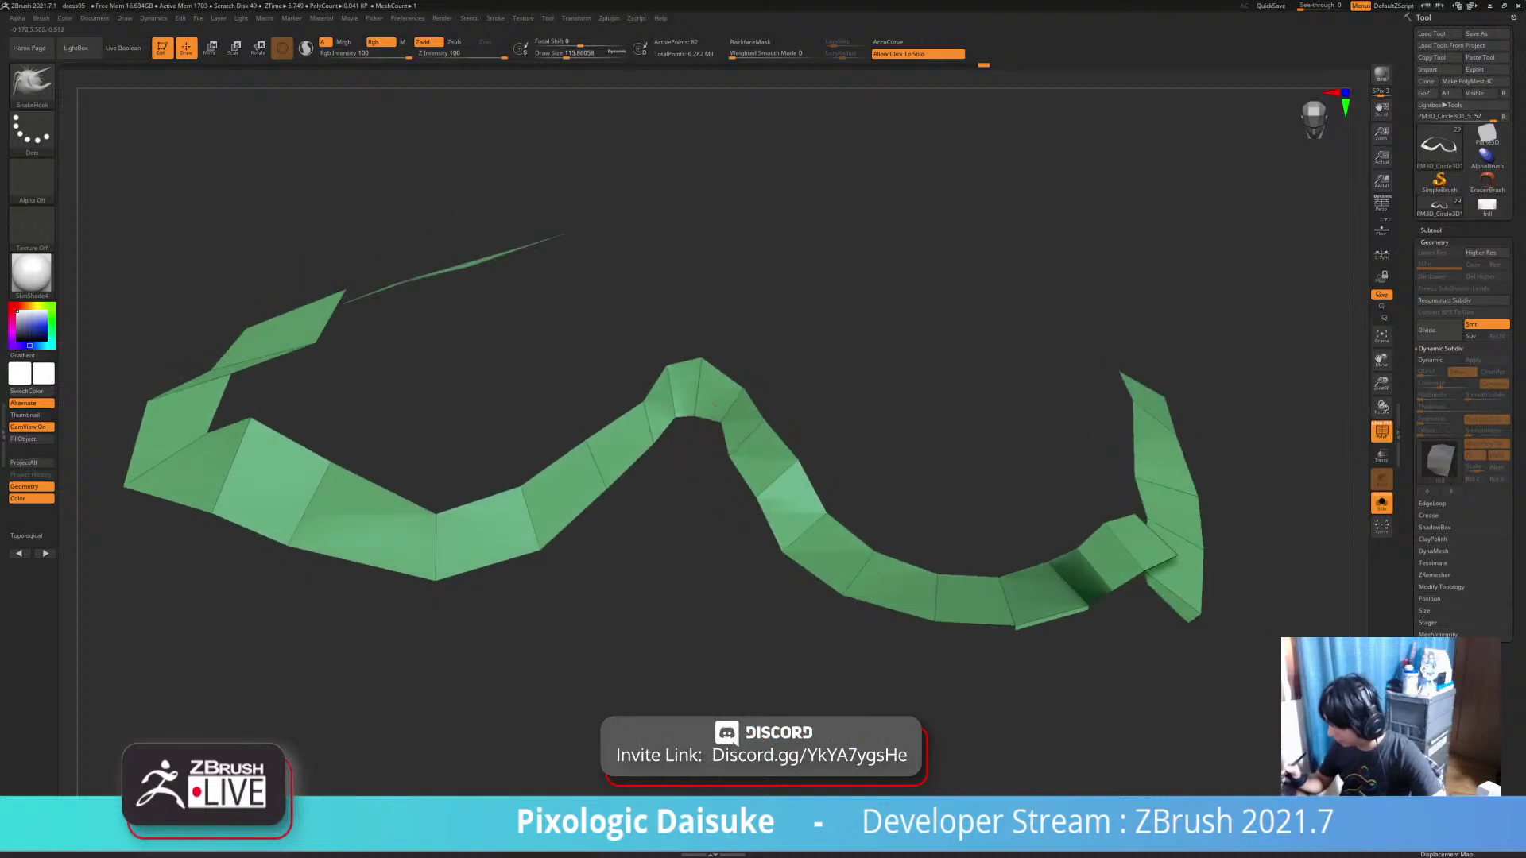
pyautogui.moveTo(709, 416); pyautogui.dragTo(697, 491, button='right')
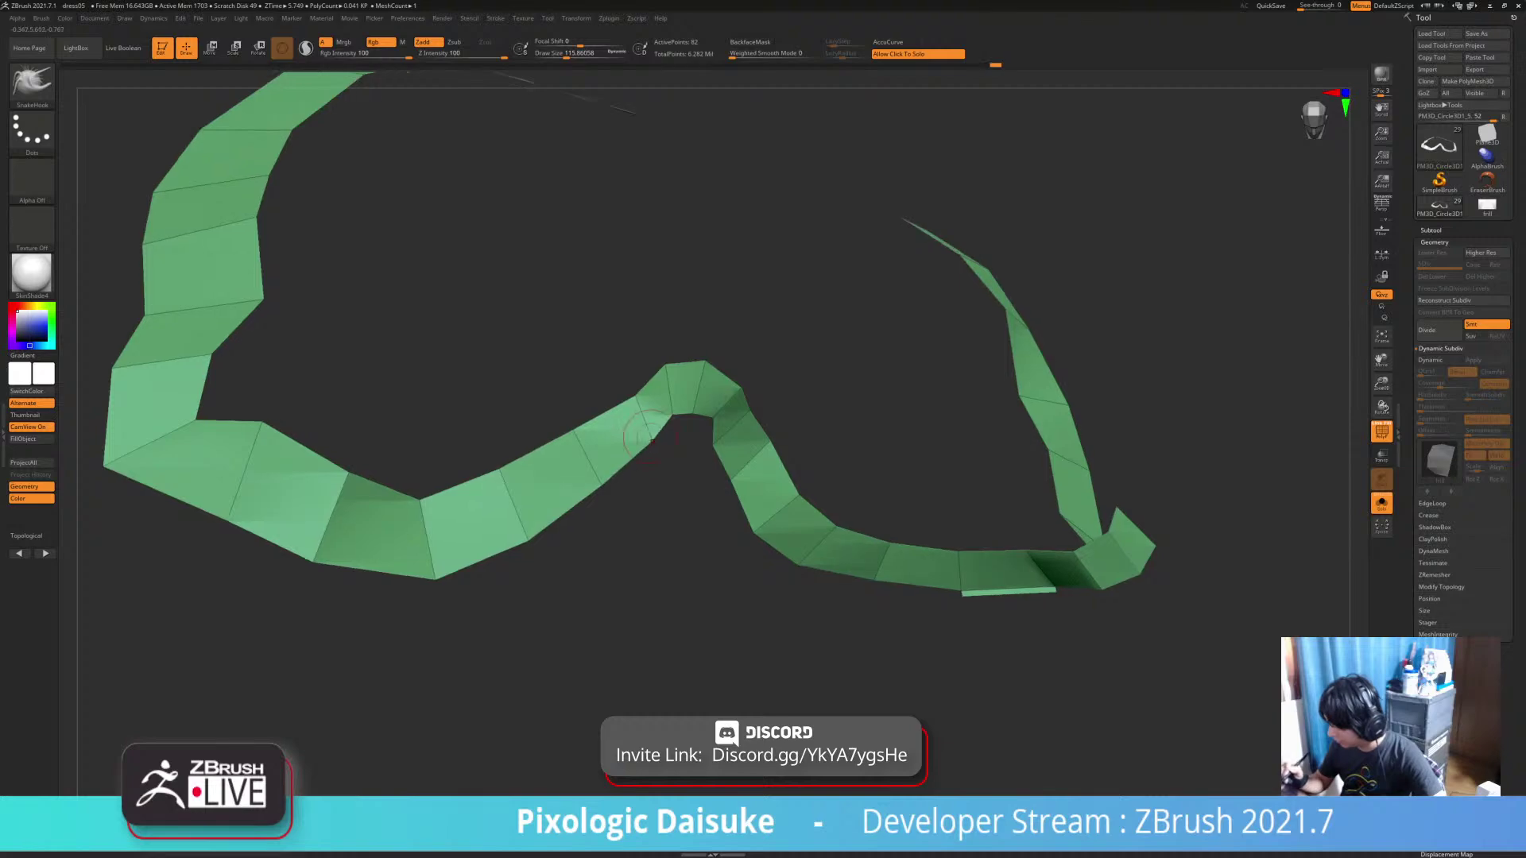
pyautogui.moveTo(636, 449); pyautogui.dragTo(942, 484, button='right')
pyautogui.moveTo(707, 429)
pyautogui.mouseDown(button='right')
pyautogui.moveTo(703, 441)
pyautogui.moveTo(715, 385)
pyautogui.mouseUp(button='right')
pyautogui.click(699, 477)
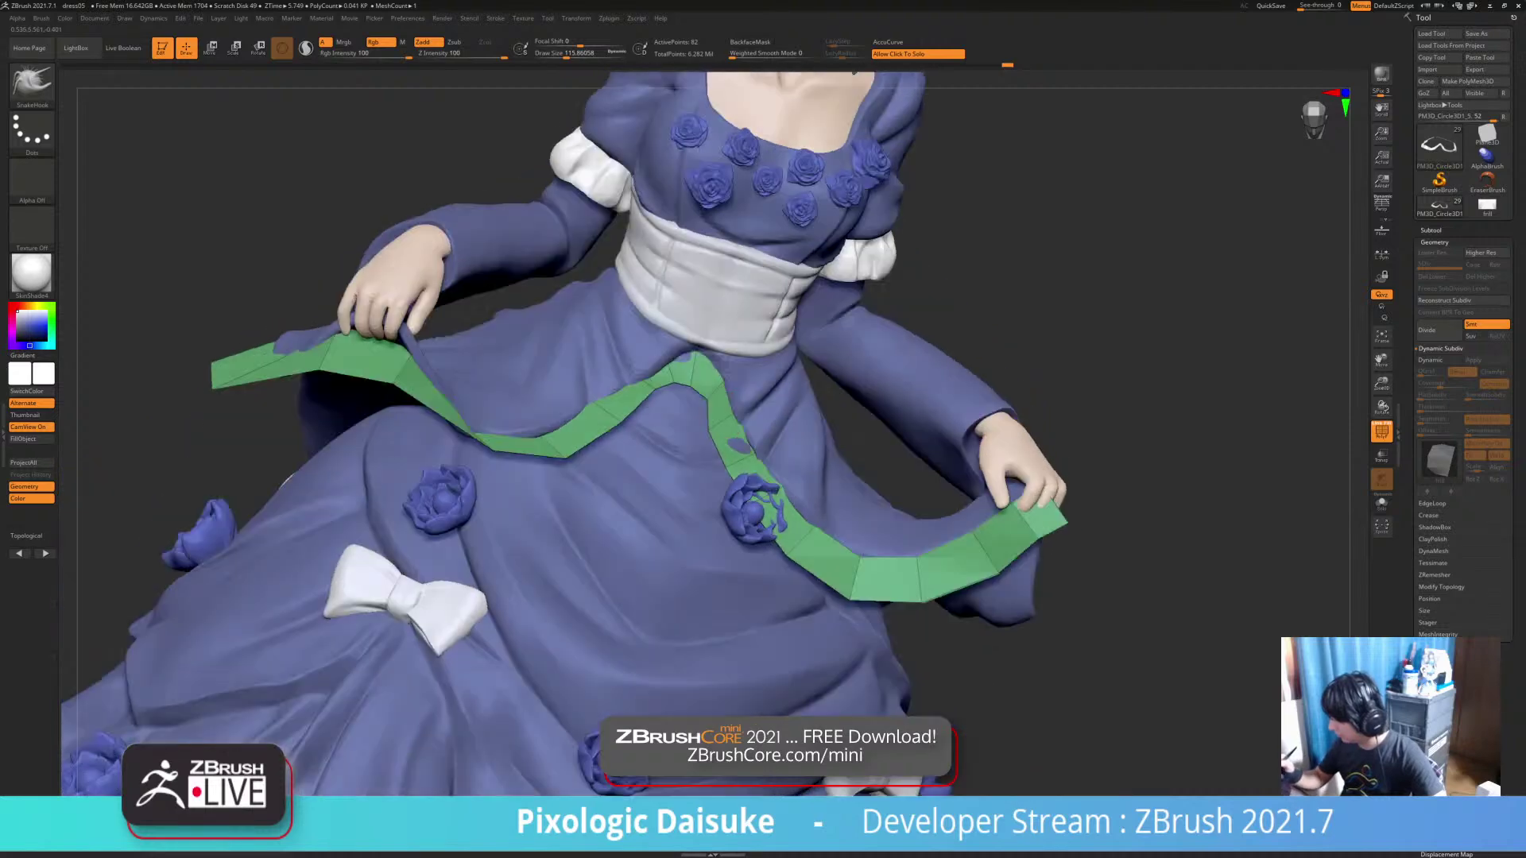
pyautogui.click(1382, 432)
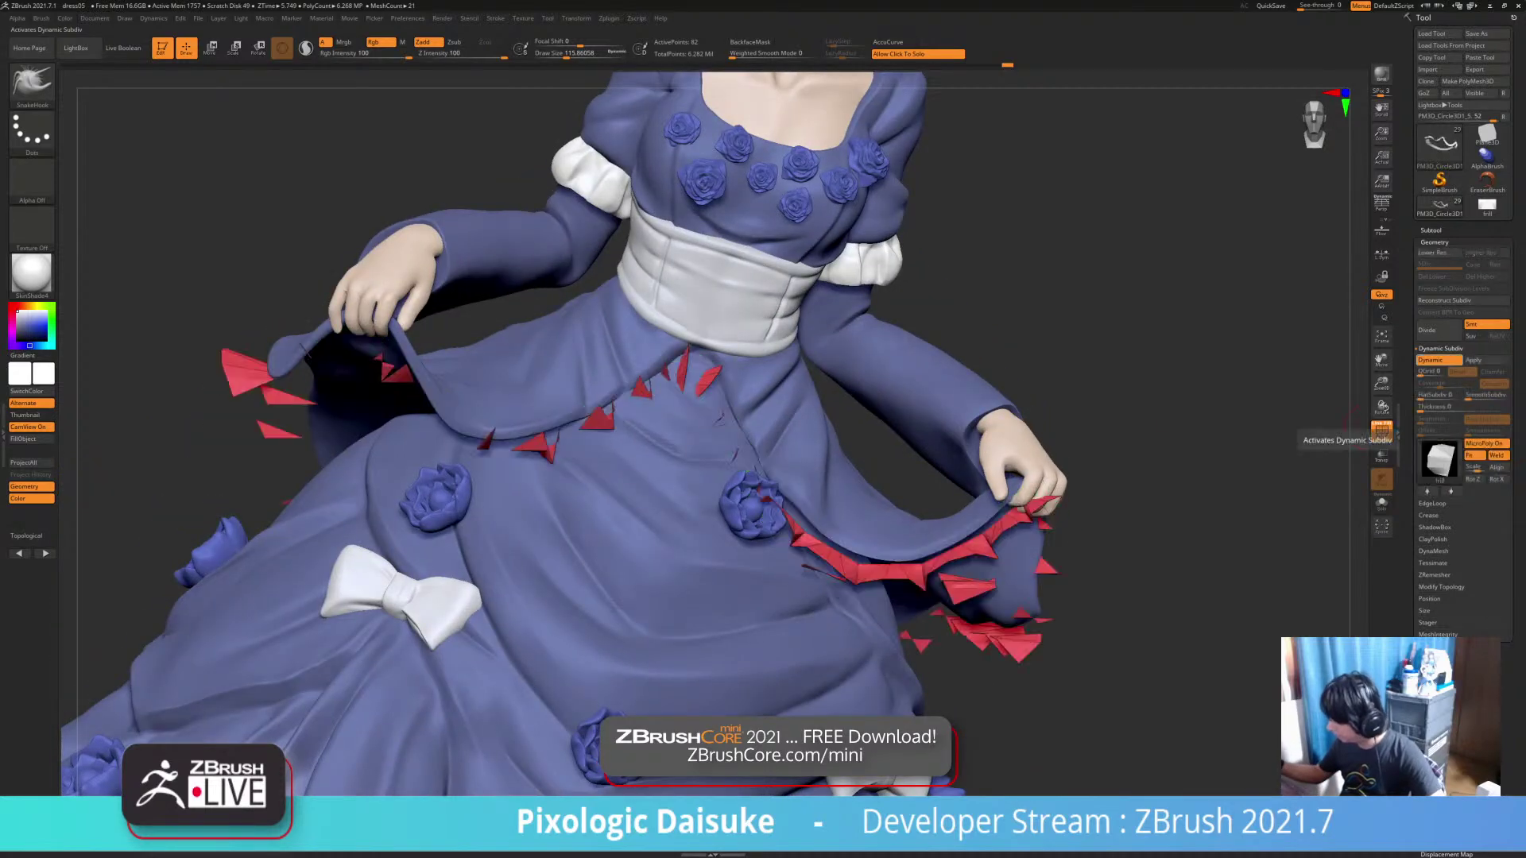
# Isolate the strip and examine how the MicroPoly pieces connect along the front of the overskirt hem
pyautogui.moveTo(703, 409); pyautogui.dragTo(668, 497, button='right')
pyautogui.click(1144, 397)
pyautogui.moveTo(1295, 592); pyautogui.dragTo(1255, 584)
pyautogui.moveTo(965, 397)
pyautogui.mouseDown(button='right')
pyautogui.moveTo(1011, 522)
pyautogui.moveTo(851, 546)
pyautogui.mouseUp(button='right')
pyautogui.moveTo(638, 486)
pyautogui.keyDown('alt'); pyautogui.mouseDown(button='right')
pyautogui.moveTo(753, 566)
pyautogui.moveTo(692, 484)
pyautogui.moveTo(706, 324)
pyautogui.mouseUp(button='right'); pyautogui.keyUp('alt')
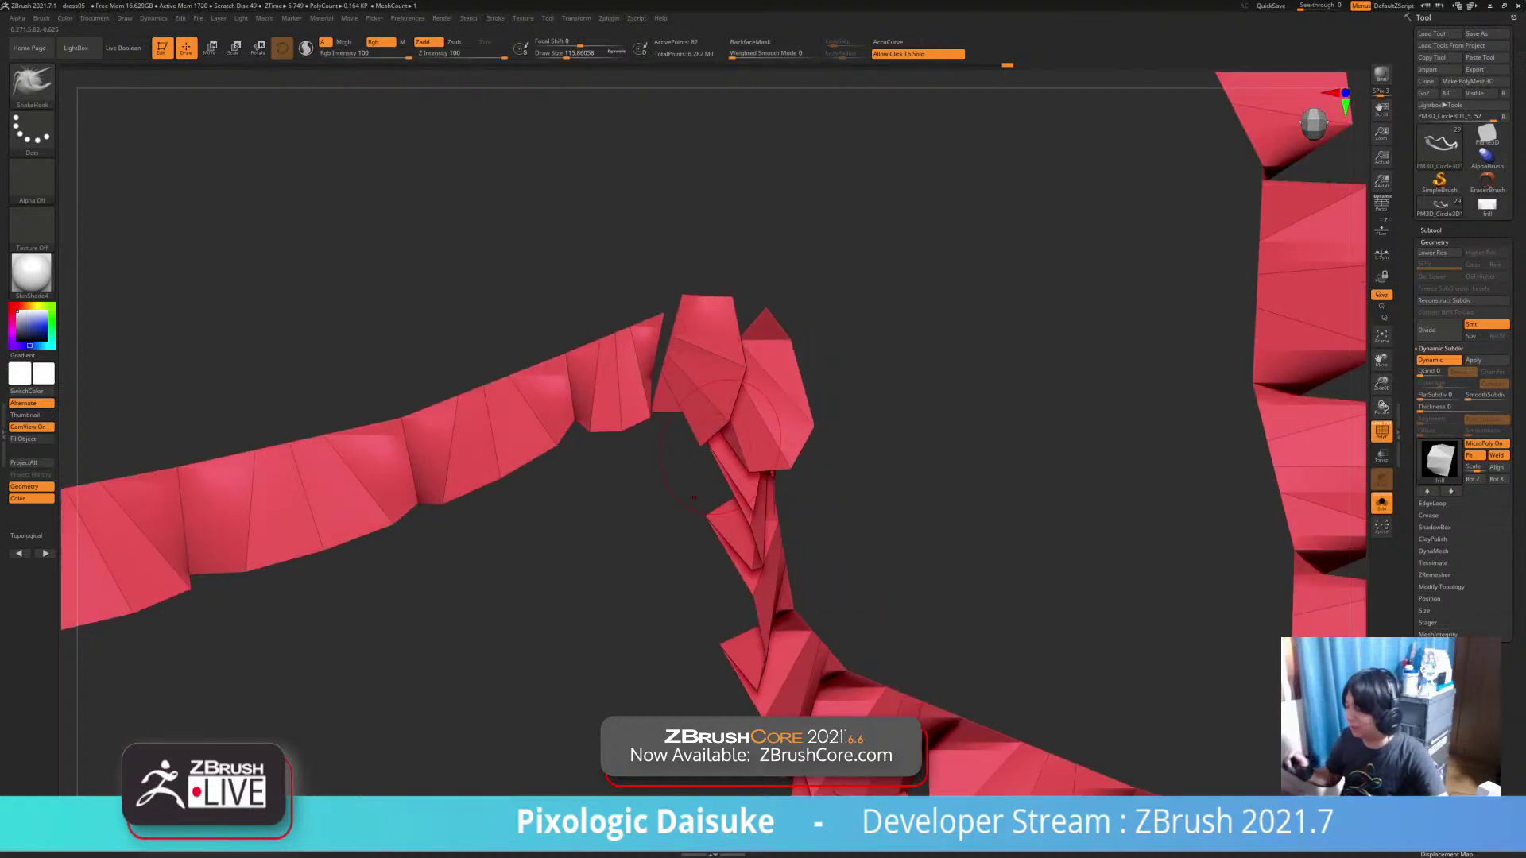
pyautogui.keyDown('ctrl'); pyautogui.moveTo(693, 497); pyautogui.dragTo(682, 433, button='right'); pyautogui.keyUp('ctrl')
pyautogui.keyDown('alt'); pyautogui.moveTo(682, 433); pyautogui.dragTo(631, 437, button='right'); pyautogui.keyUp('alt')
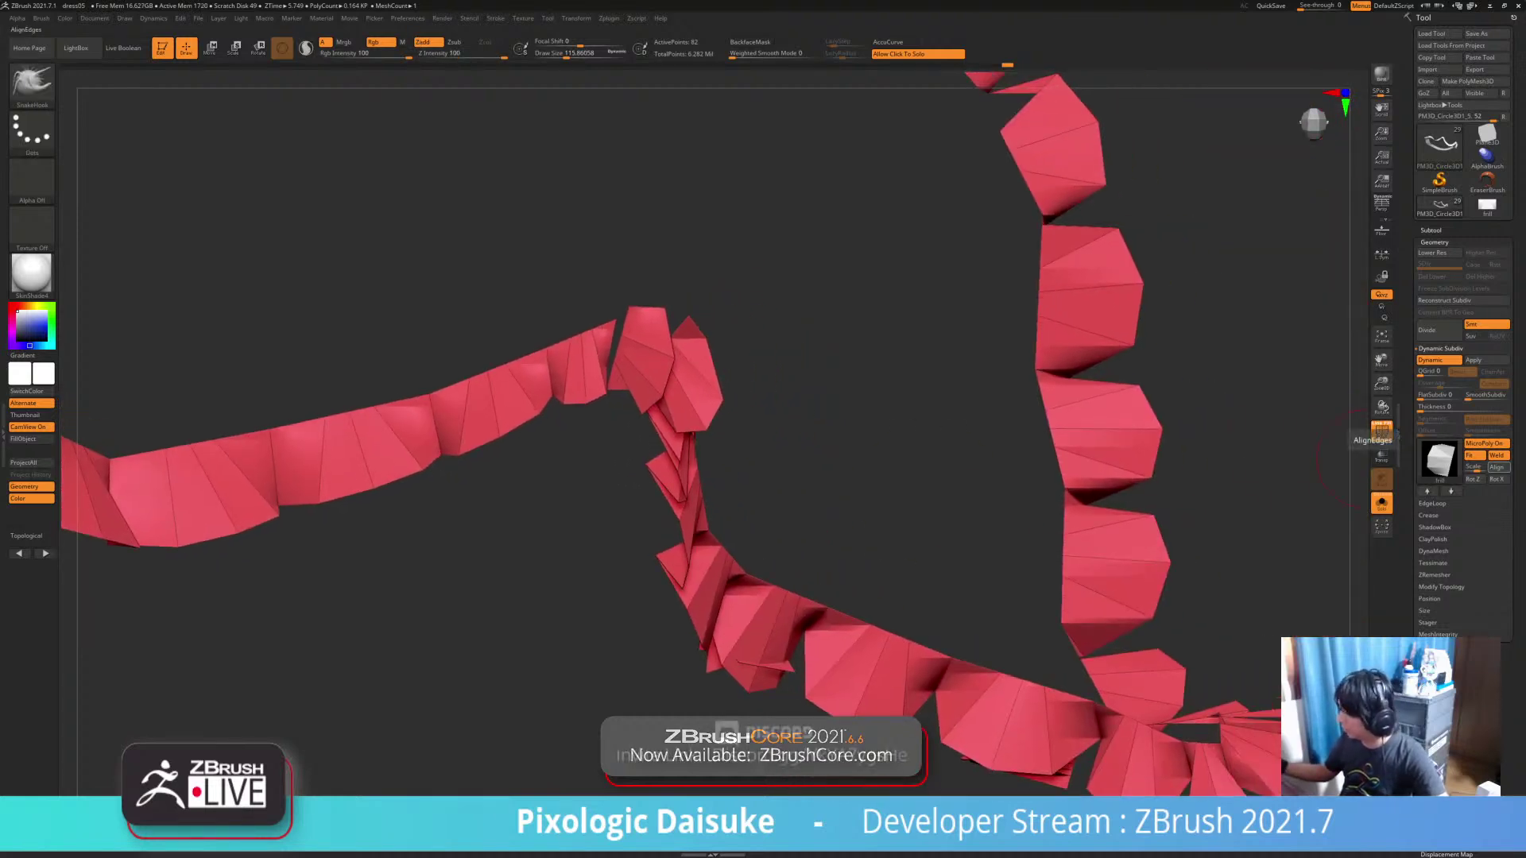
# Try the MicroPoly AlignEdges option on the strip and switch Dynamic Subdiv off
pyautogui.click(1381, 429)
pyautogui.moveTo(837, 634); pyautogui.dragTo(925, 650, button='right')
pyautogui.click(1437, 360)
# Delete the surplus polygons from the strip with ZModeler's single-polygon delete action
pyautogui.moveTo(954, 549)
pyautogui.mouseDown(button='right')
pyautogui.moveTo(914, 509)
pyautogui.moveTo(829, 631)
pyautogui.moveTo(882, 607)
pyautogui.moveTo(834, 437)
pyautogui.moveTo(834, 478)
pyautogui.mouseUp(button='right')
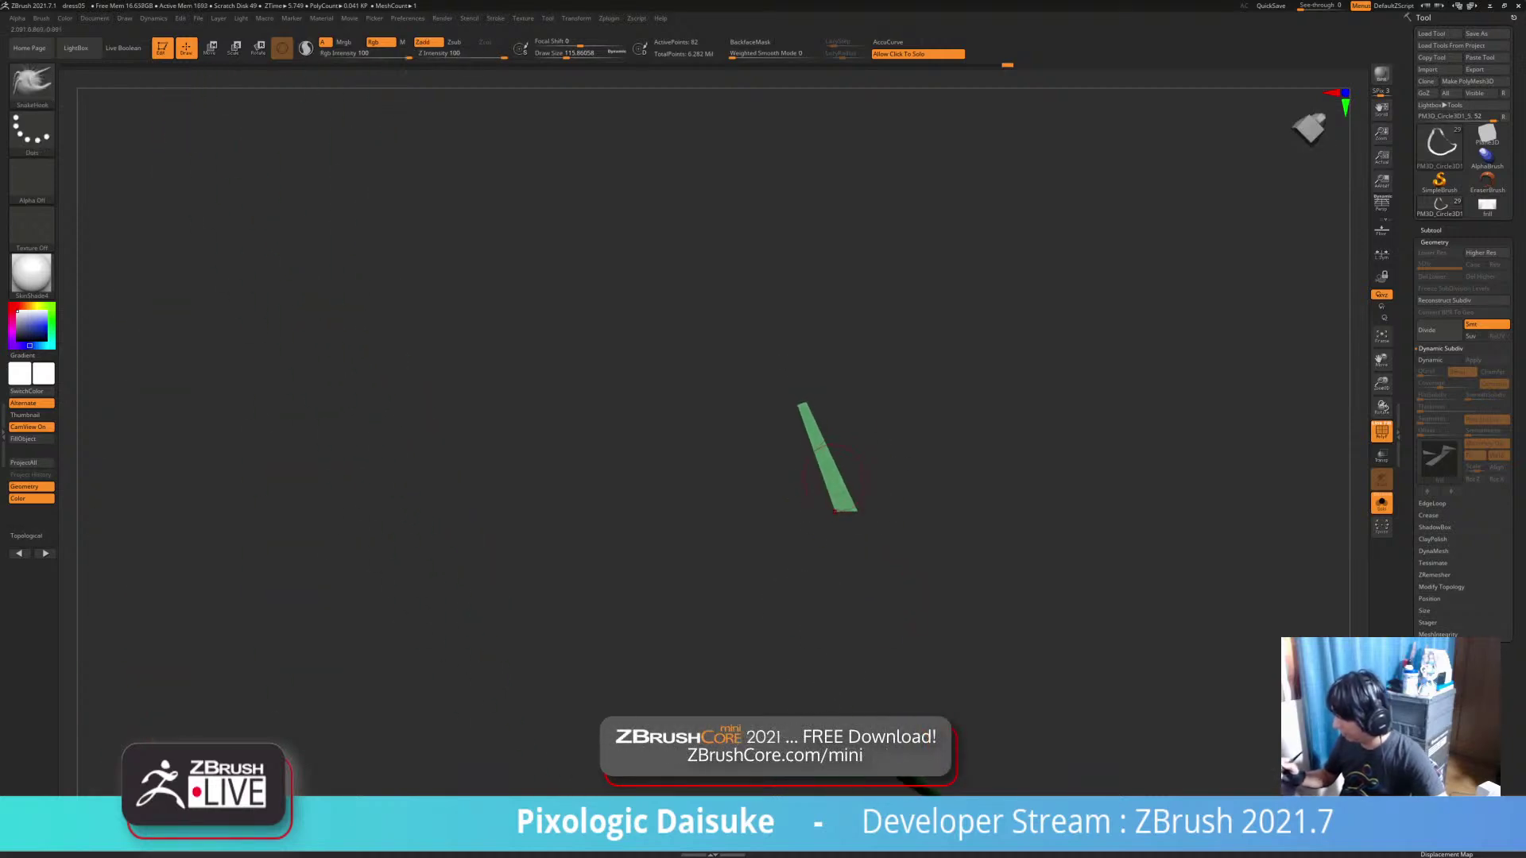
pyautogui.press('b')
pyautogui.press('z')
pyautogui.press('m')
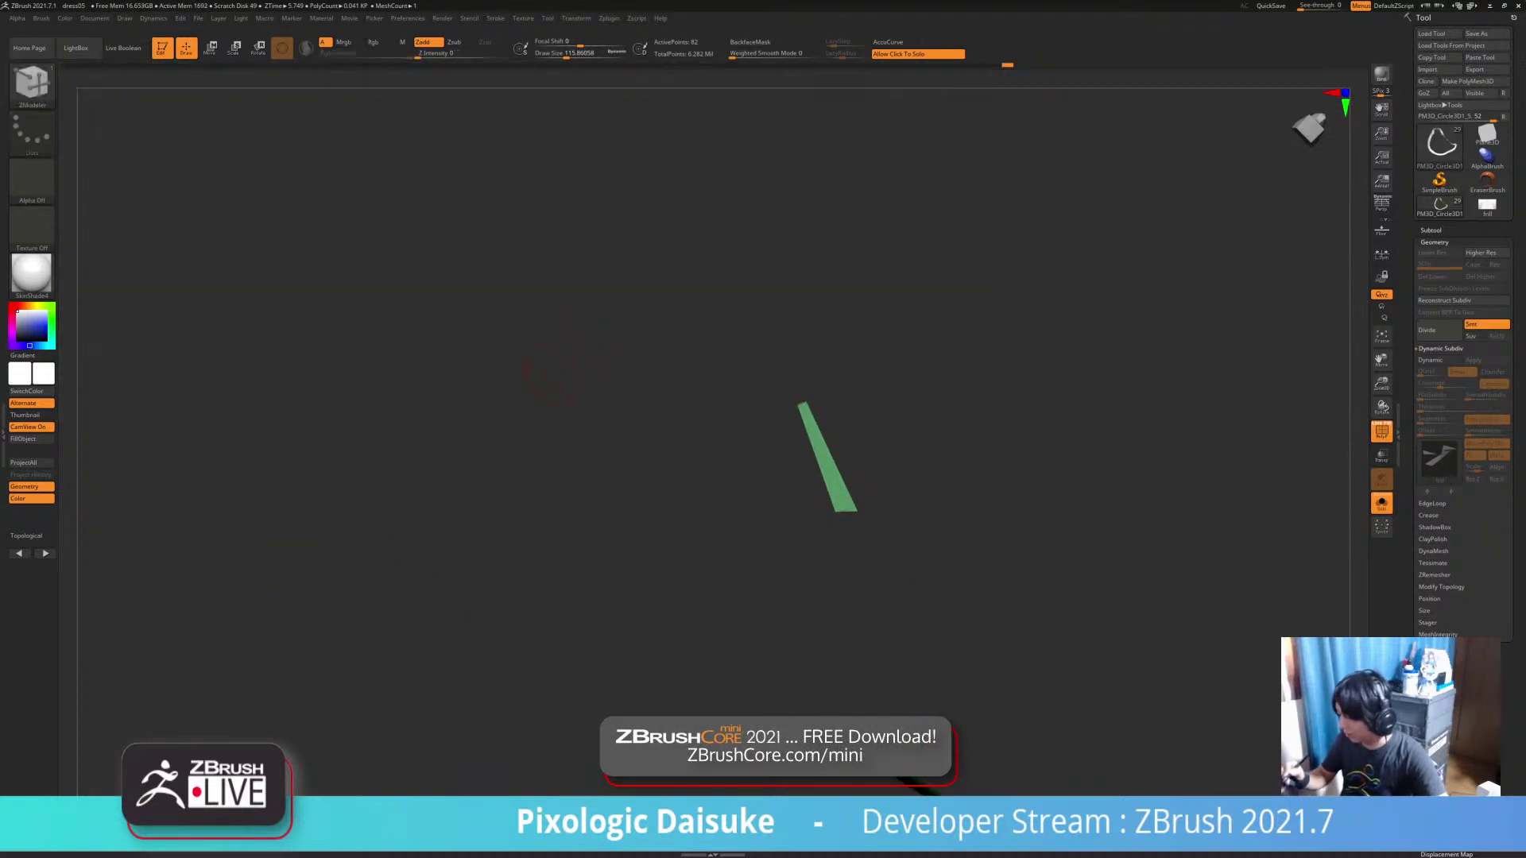
pyautogui.press('space')
pyautogui.click(725, 485)
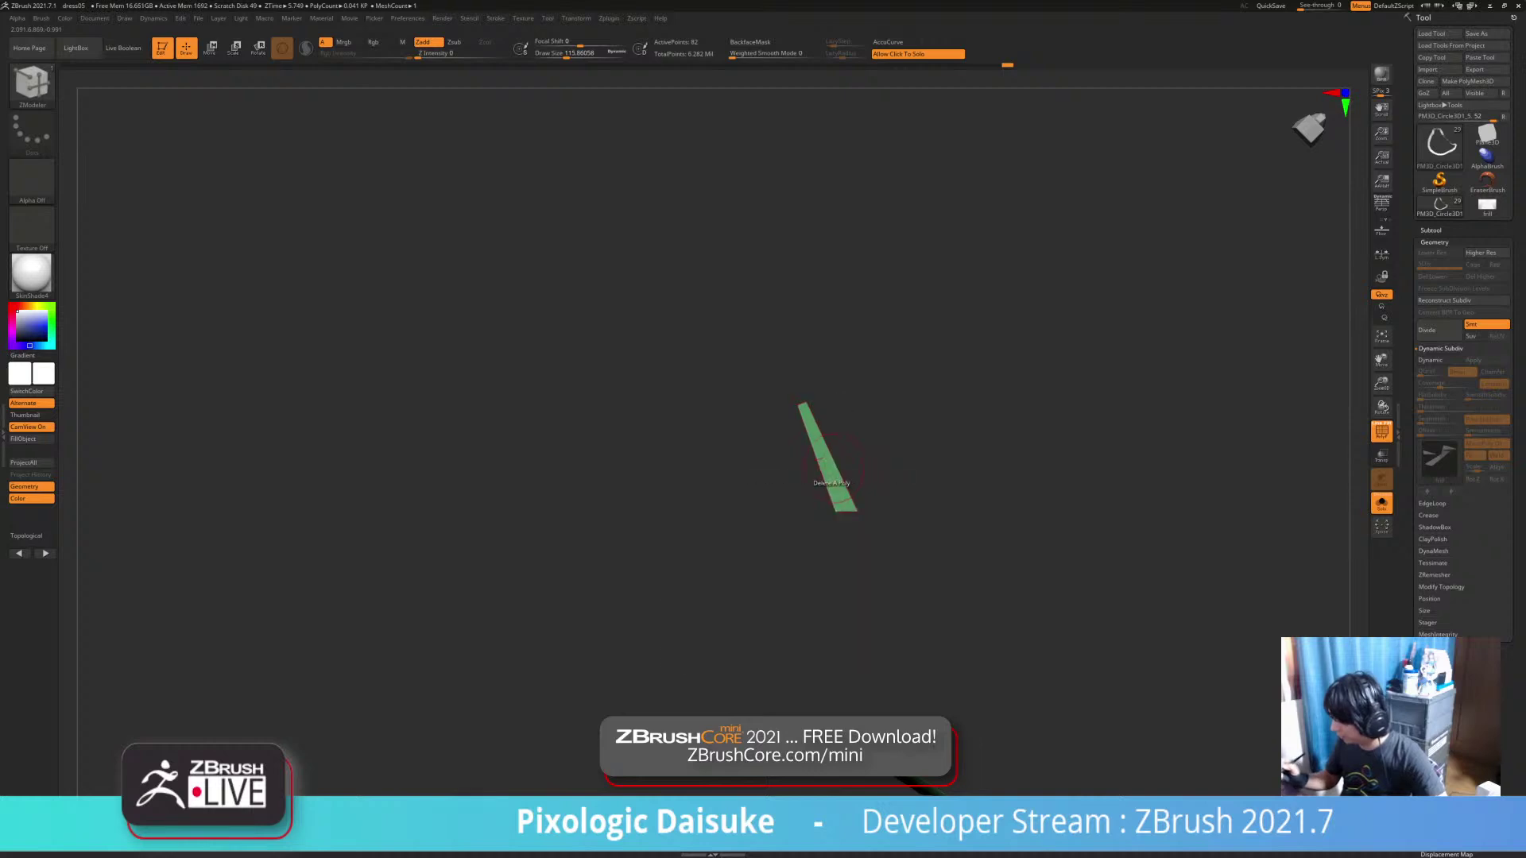
pyautogui.click(829, 485)
pyautogui.moveTo(874, 496)
pyautogui.mouseDown(button='right')
pyautogui.moveTo(948, 511)
pyautogui.moveTo(1152, 468)
pyautogui.moveTo(977, 509)
pyautogui.moveTo(981, 588)
pyautogui.mouseUp(button='right')
pyautogui.click(477, 463)
pyautogui.keyDown('ctrl'); pyautogui.moveTo(604, 508); pyautogui.dragTo(787, 429, button='right'); pyautogui.keyUp('ctrl')
pyautogui.moveTo(691, 516); pyautogui.dragTo(918, 517, button='right')
pyautogui.moveTo(814, 544); pyautogui.dragTo(767, 537, button='right')
# Switch Dynamic Subdiv on, check the frill MicroPoly around the whole strip and apply it as real geometry
pyautogui.click(1432, 360)
pyautogui.moveTo(1271, 477); pyautogui.dragTo(1355, 540)
pyautogui.keyDown('alt'); pyautogui.moveTo(1068, 199); pyautogui.dragTo(1383, 317); pyautogui.keyUp('alt')
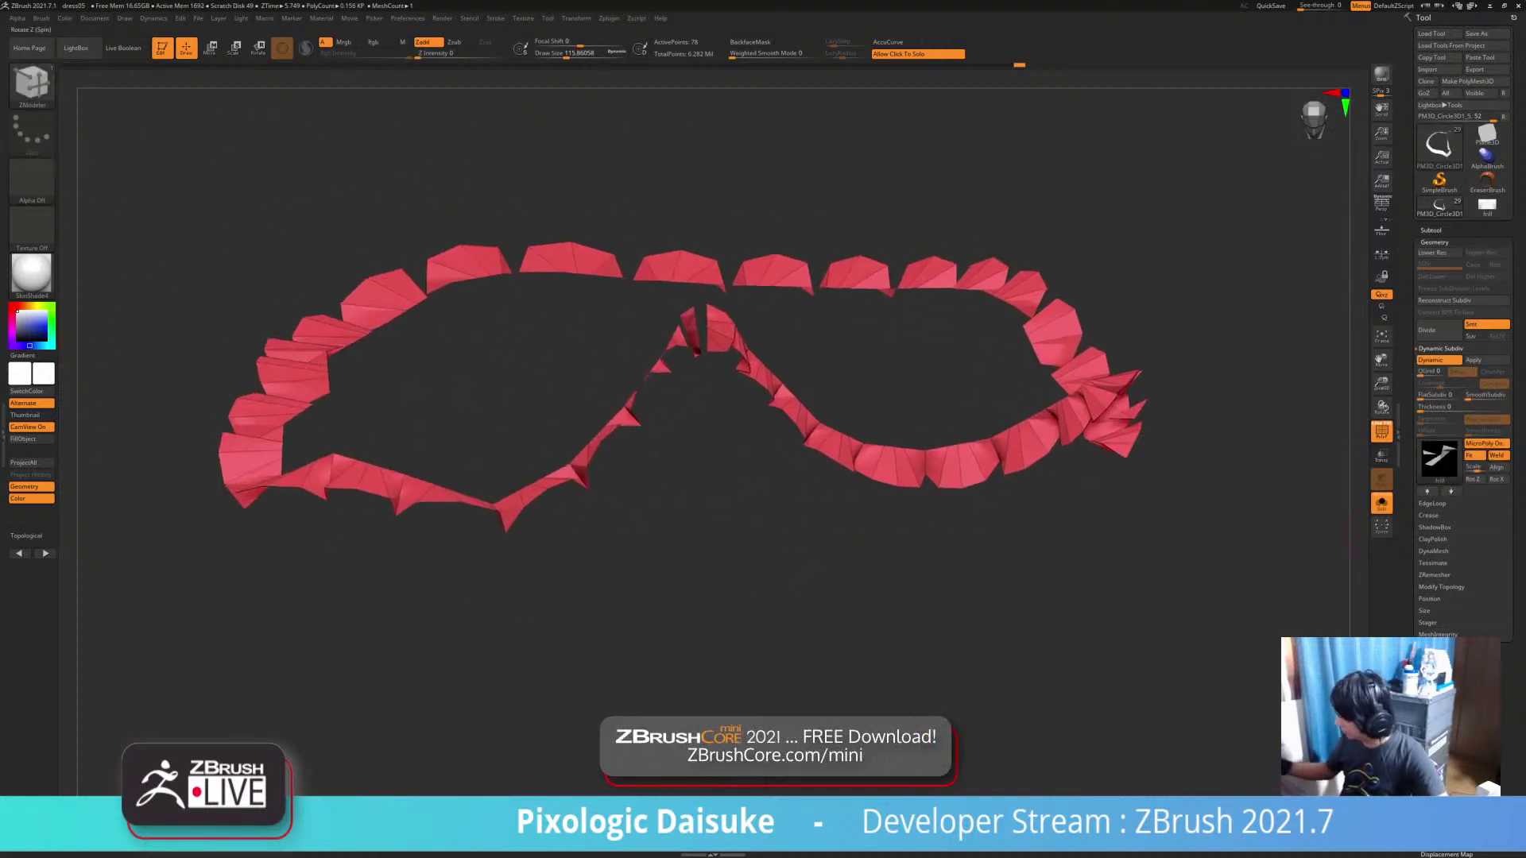
pyautogui.moveTo(802, 508); pyautogui.dragTo(842, 667)
pyautogui.moveTo(840, 667); pyautogui.dragTo(862, 680, button='right')
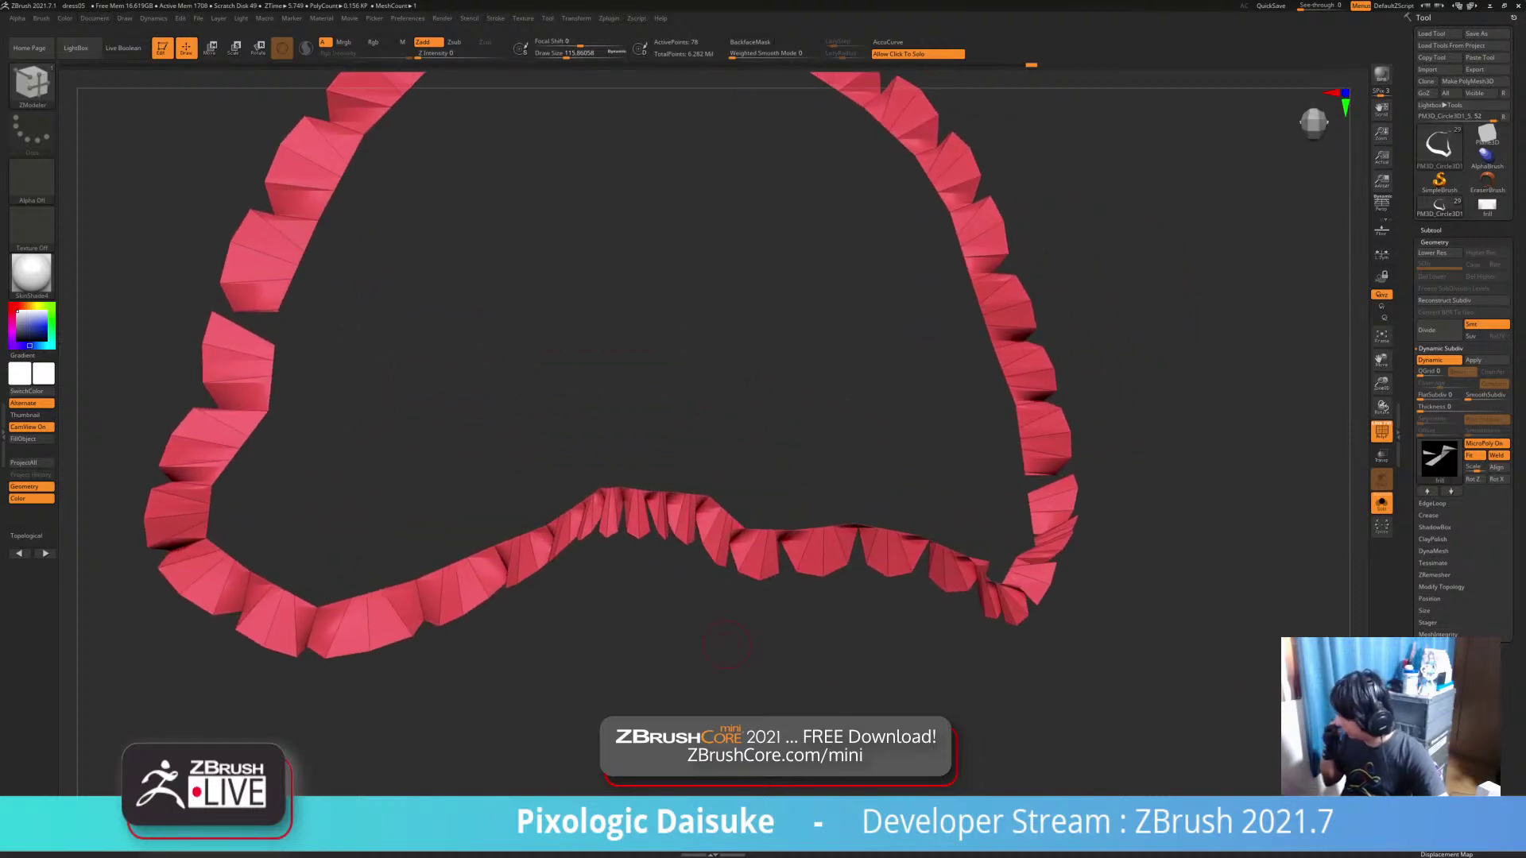
pyautogui.moveTo(981, 596); pyautogui.dragTo(1072, 676)
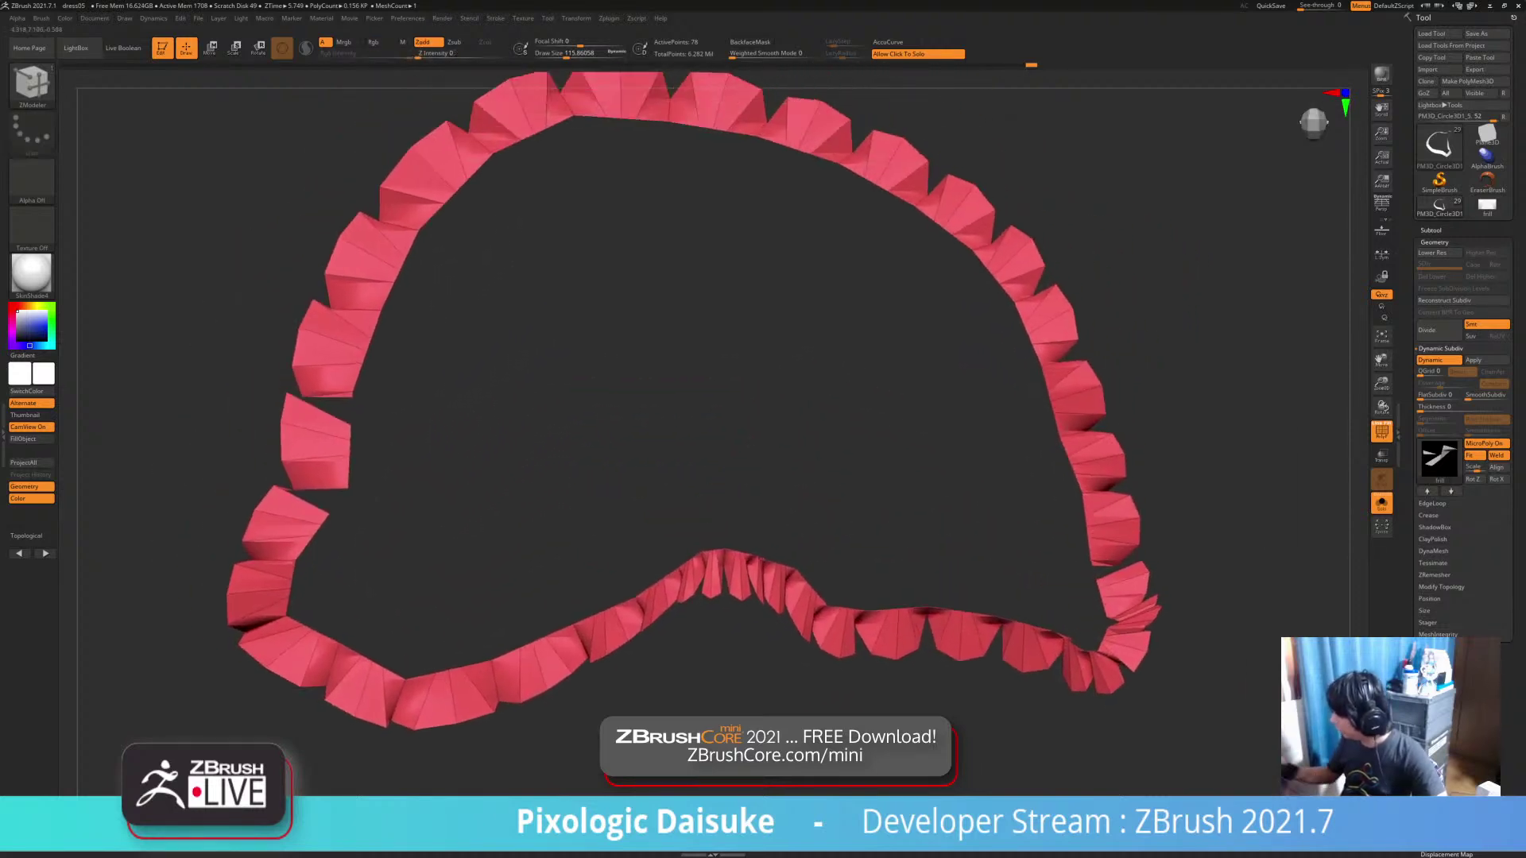
pyautogui.click(1486, 360)
# Turn MicroPoly off on the applied frill, give it a thin dynamic thickness with Dynamic Subdiv and apply it
pyautogui.hotkey('ctrl', 'z')
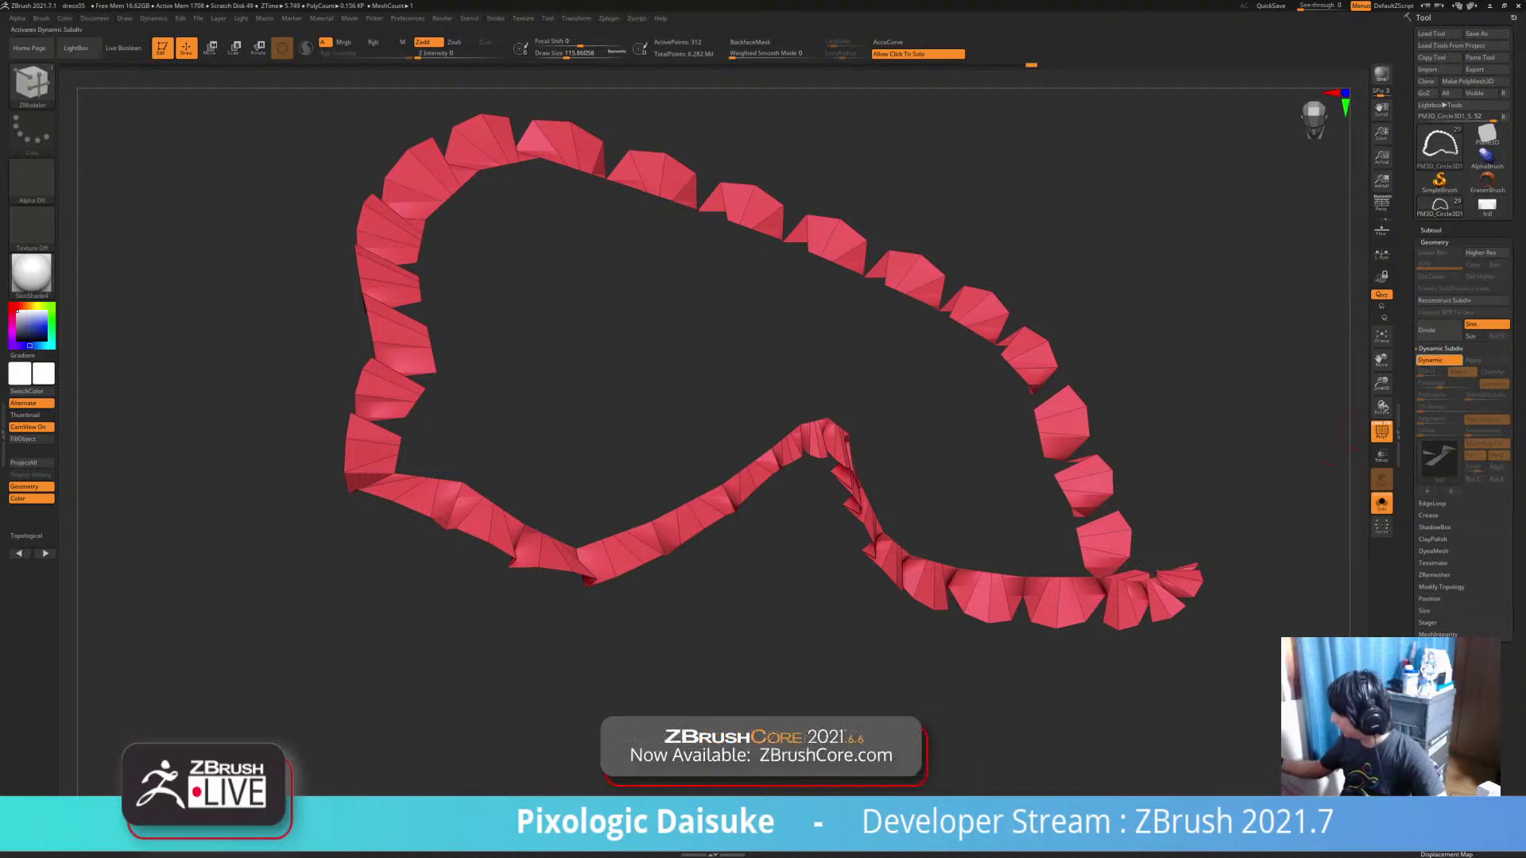
pyautogui.hotkey('ctrl', 'z')
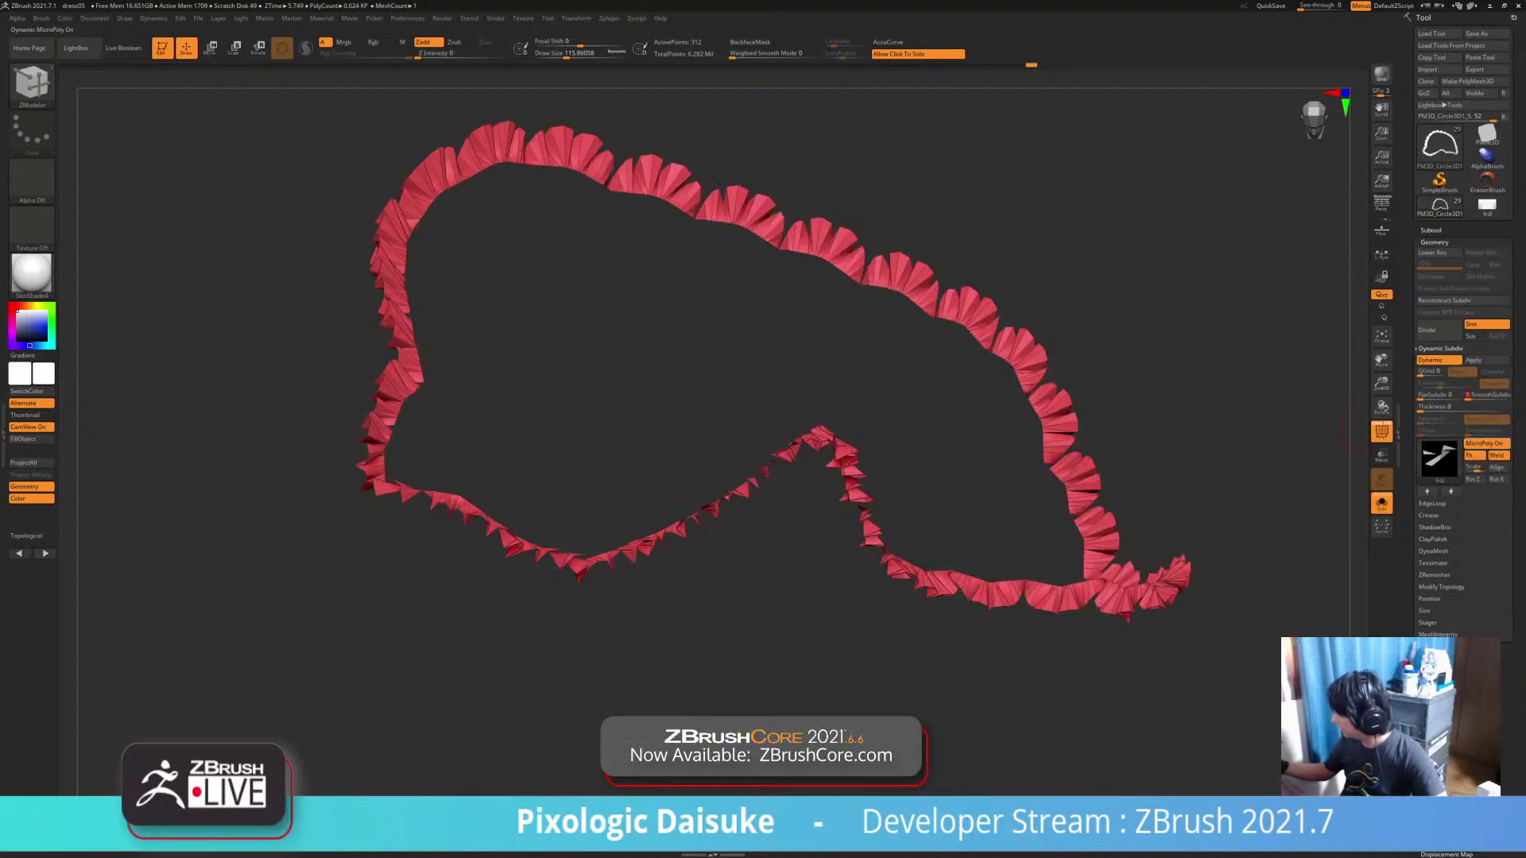
pyautogui.click(1483, 442)
pyautogui.moveTo(1430, 407); pyautogui.dragTo(1460, 407)
pyautogui.keyDown('alt'); pyautogui.moveTo(898, 341); pyautogui.dragTo(691, 461); pyautogui.keyUp('alt')
pyautogui.click(1473, 360)
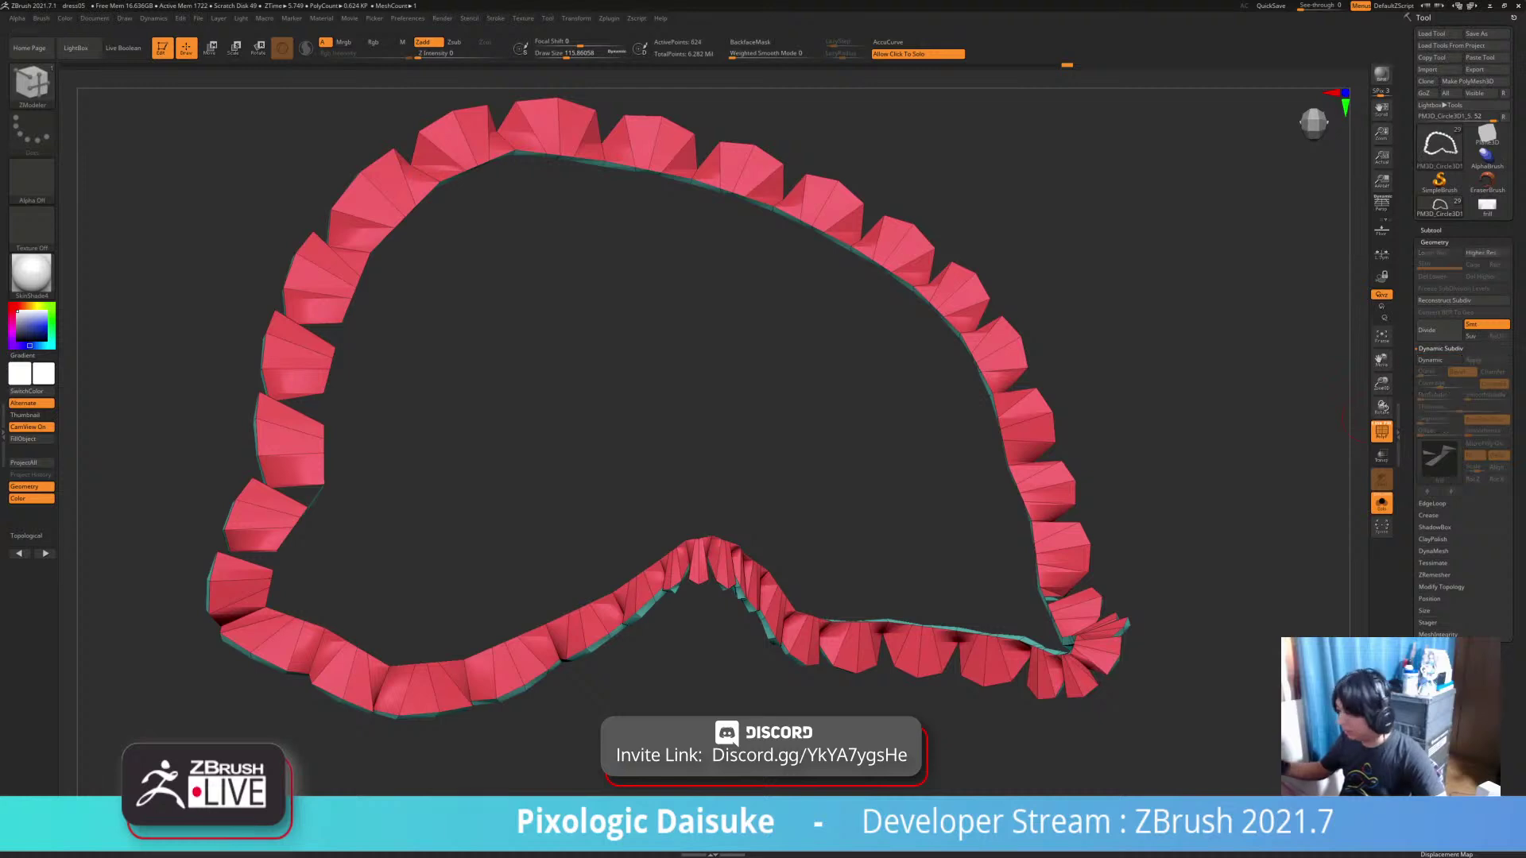
# Insert supporting single edge loops along the borders of the thickened frill with ZModeler
pyautogui.press('space')
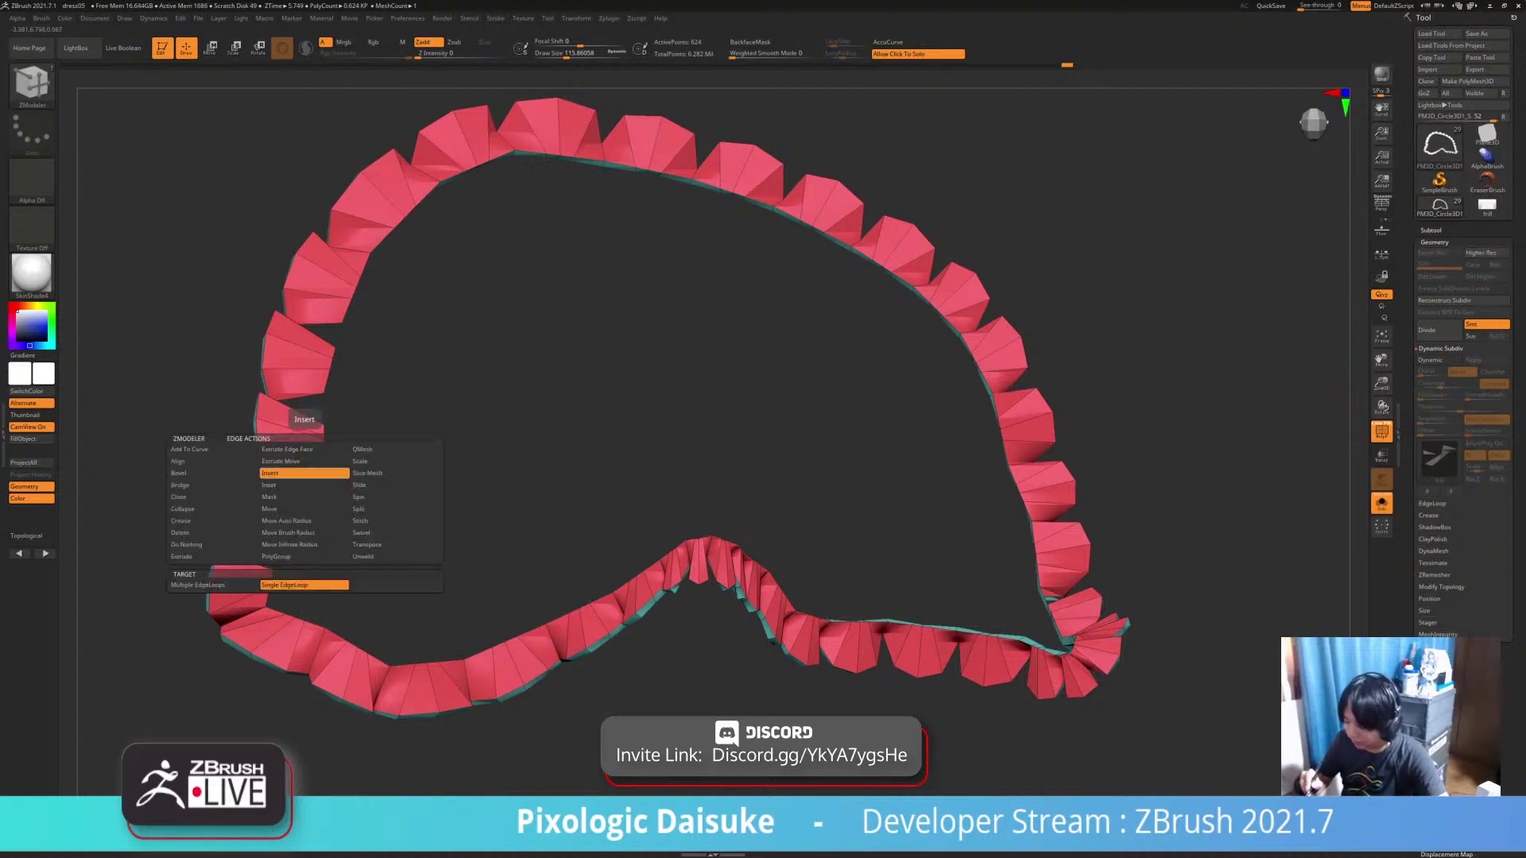
pyautogui.moveTo(302, 457); pyautogui.dragTo(321, 456)
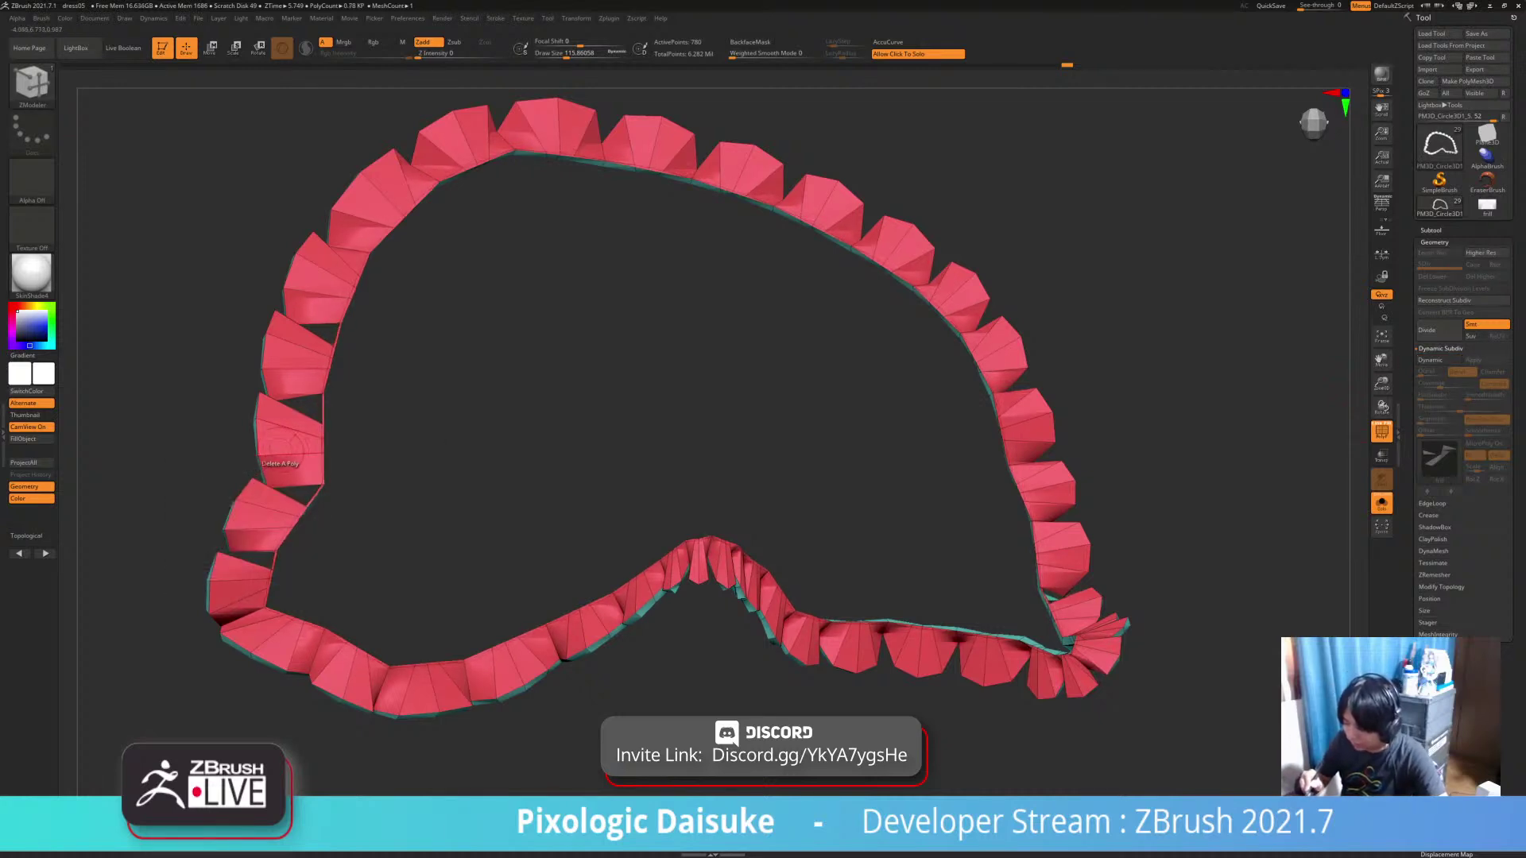
pyautogui.moveTo(248, 545); pyautogui.dragTo(232, 548)
pyautogui.moveTo(1383, 405); pyautogui.dragTo(1384, 404)
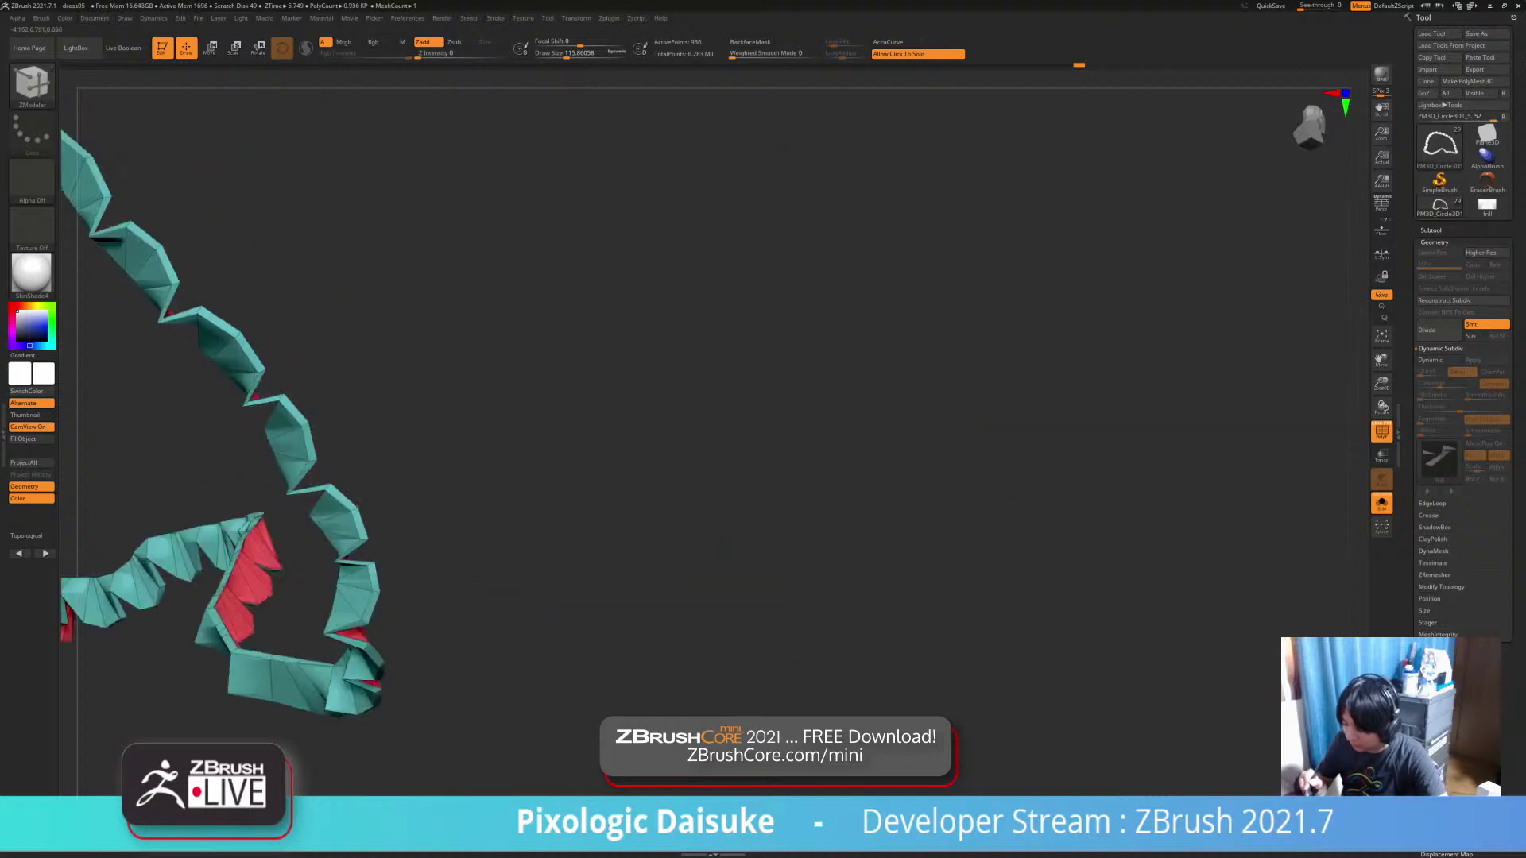
pyautogui.moveTo(357, 506); pyautogui.dragTo(345, 422, button='right')
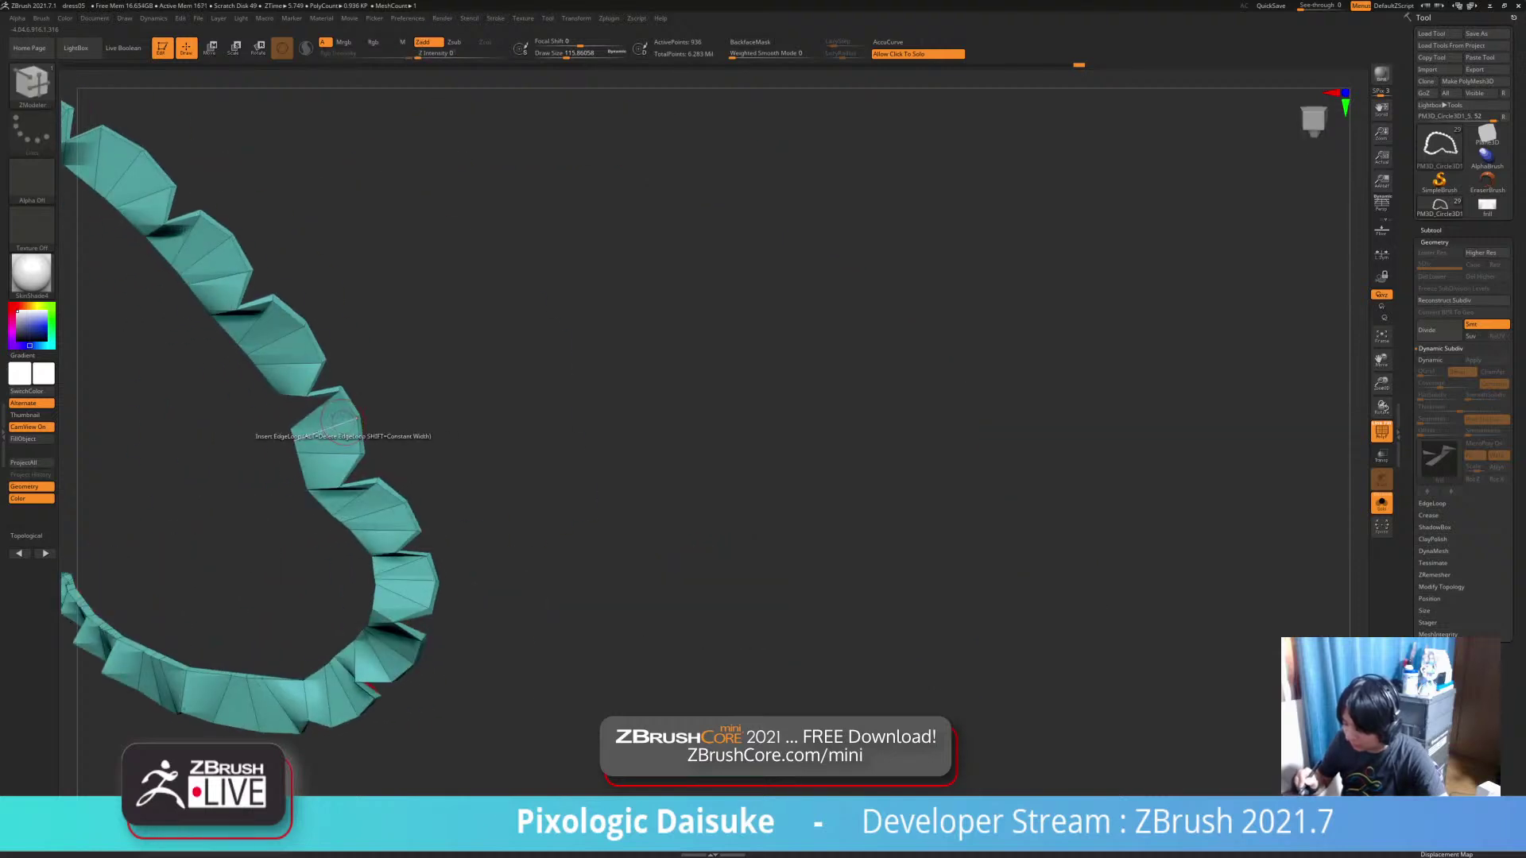
pyautogui.click(337, 429)
pyautogui.click(342, 433)
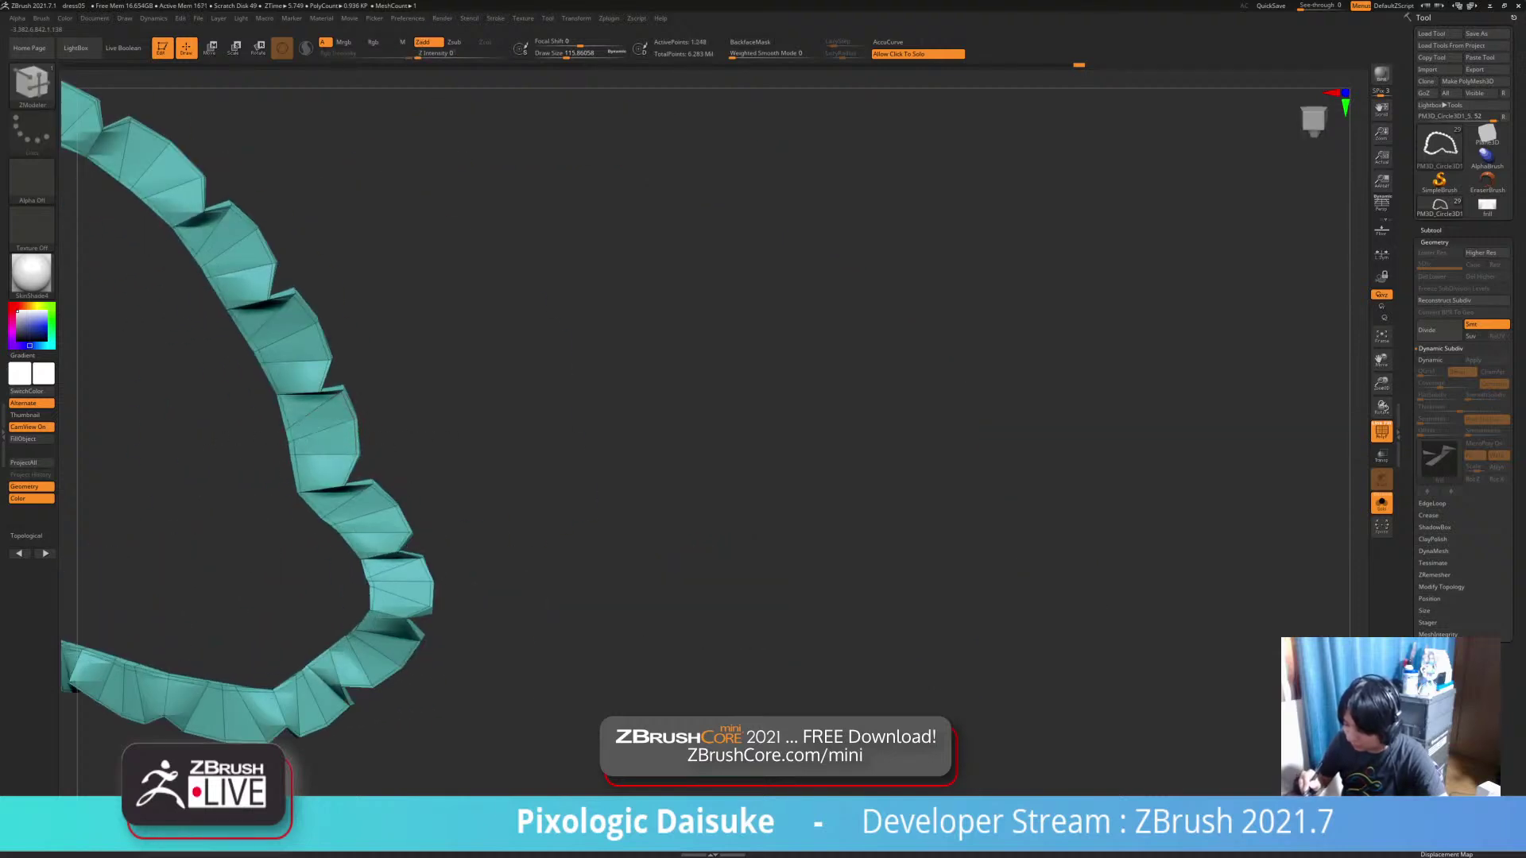
pyautogui.keyDown('ctrl'); pyautogui.moveTo(342, 433); pyautogui.dragTo(299, 371, button='right'); pyautogui.keyUp('ctrl')
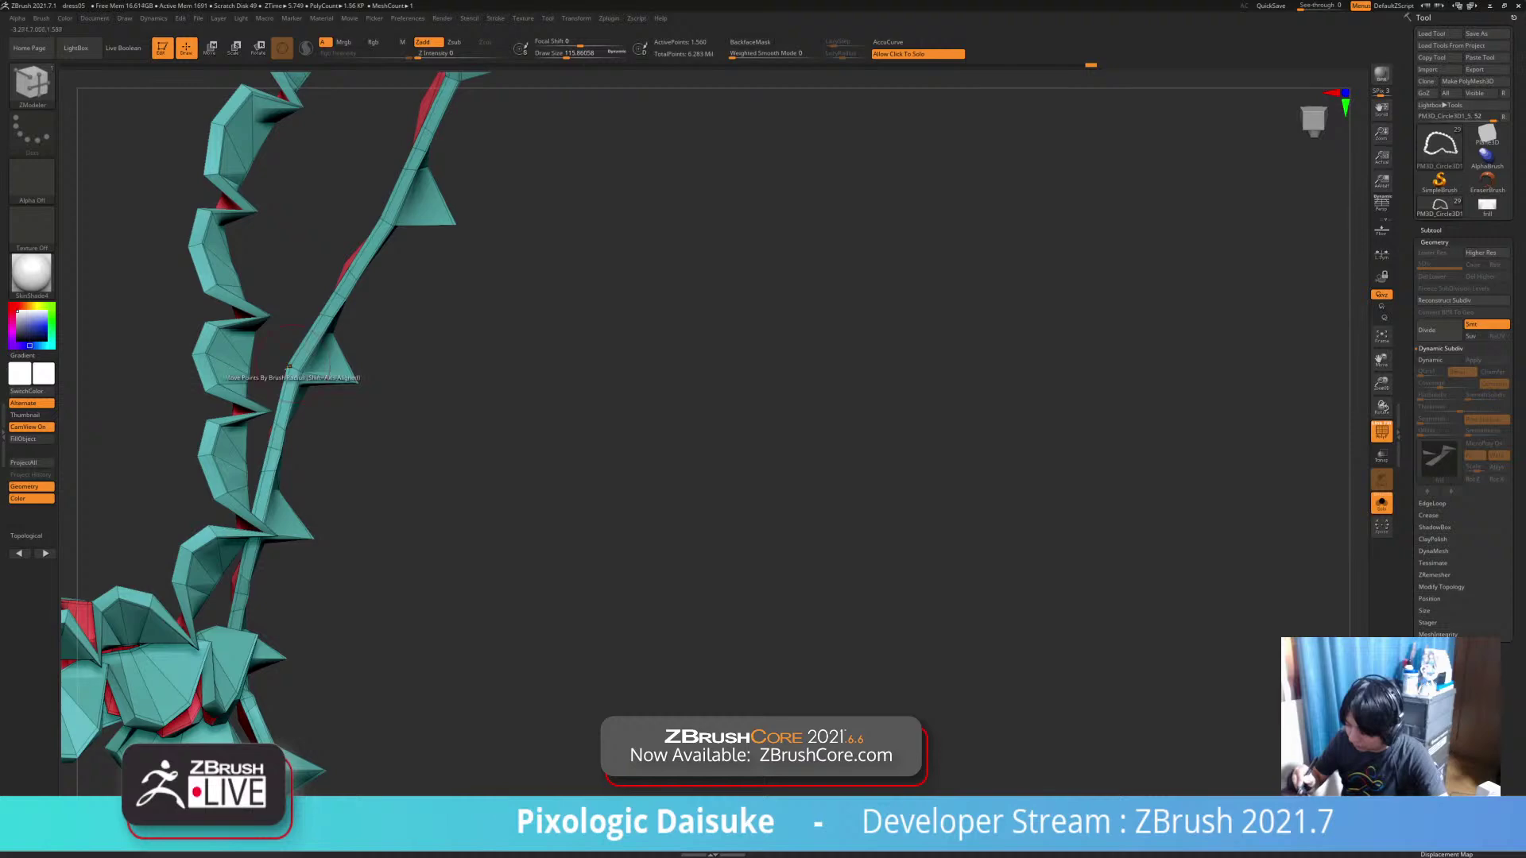
pyautogui.moveTo(289, 368)
pyautogui.keyDown('ctrl'); pyautogui.mouseDown(button='right')
pyautogui.moveTo(298, 306)
pyautogui.moveTo(357, 318)
pyautogui.moveTo(509, 398)
pyautogui.moveTo(494, 493)
pyautogui.moveTo(445, 382)
pyautogui.moveTo(437, 429)
pyautogui.moveTo(439, 349)
pyautogui.moveTo(477, 263)
pyautogui.mouseUp(button='right'); pyautogui.keyUp('ctrl')
# Subdivide the thickened frill three times, up to subdivision level 4
pyautogui.click(443, 397)
pyautogui.hotkey('ctrl', 'd')
pyautogui.hotkey('ctrl', 'd')
pyautogui.hotkey('ctrl', 'd')
pyautogui.moveTo(477, 317)
pyautogui.keyDown('ctrl'); pyautogui.mouseDown(button='right')
pyautogui.moveTo(476, 294)
pyautogui.moveTo(524, 286)
pyautogui.moveTo(556, 318)
pyautogui.moveTo(473, 396)
pyautogui.moveTo(541, 406)
pyautogui.moveTo(477, 374)
pyautogui.moveTo(445, 381)
pyautogui.mouseUp(button='right'); pyautogui.keyUp('ctrl')
# Hide the polyframe, show the whole figure and examine the smoothed frill on the dress
pyautogui.hotkey('shift', 'f')
pyautogui.click(894, 661)
pyautogui.moveTo(894, 661); pyautogui.dragTo(699, 534, button='right')
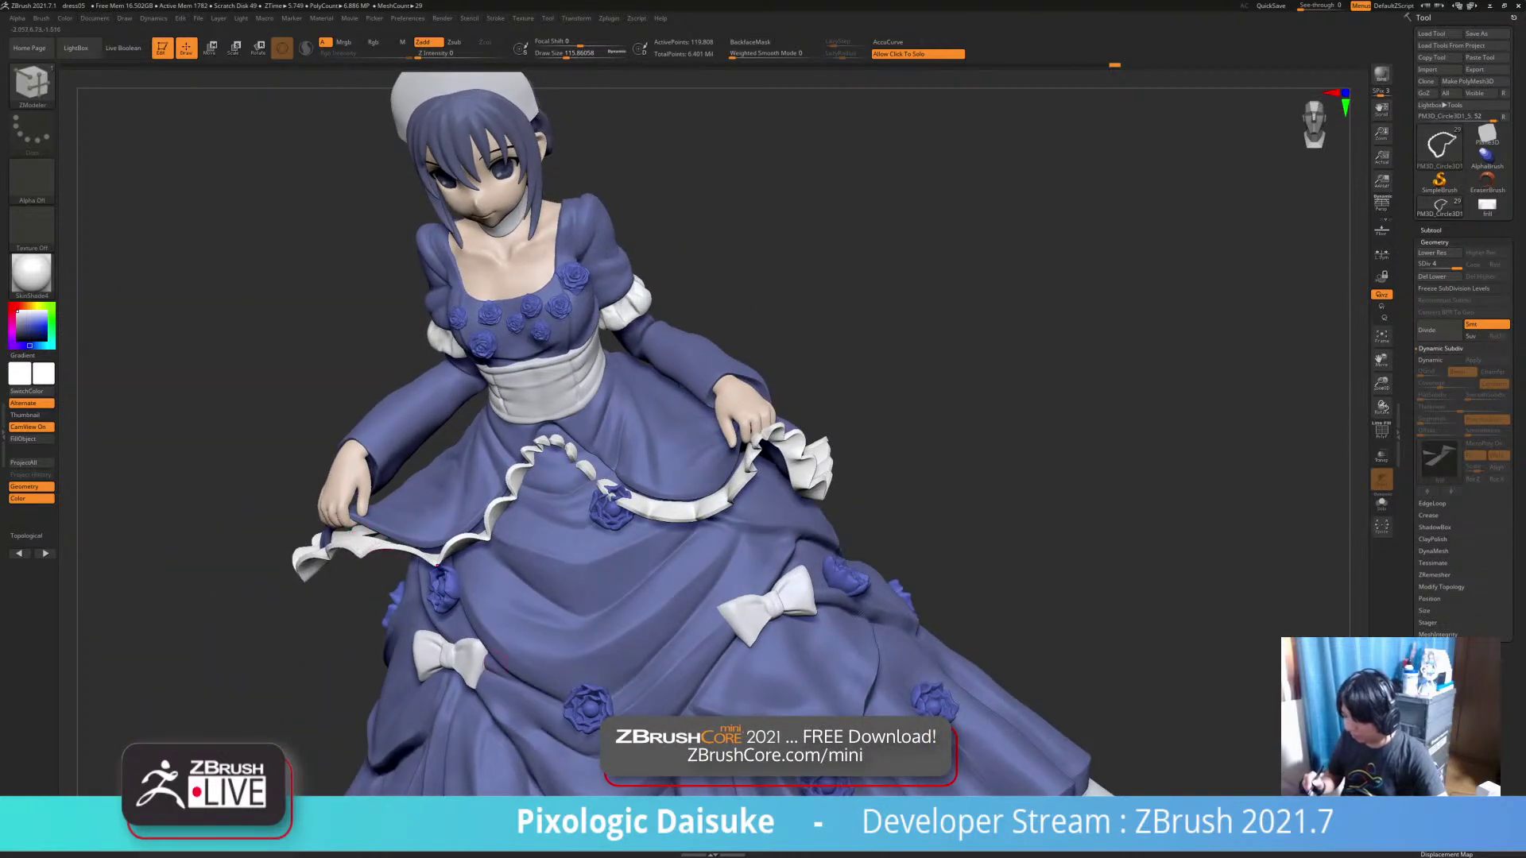
pyautogui.moveTo(364, 547); pyautogui.dragTo(468, 543, button='right')
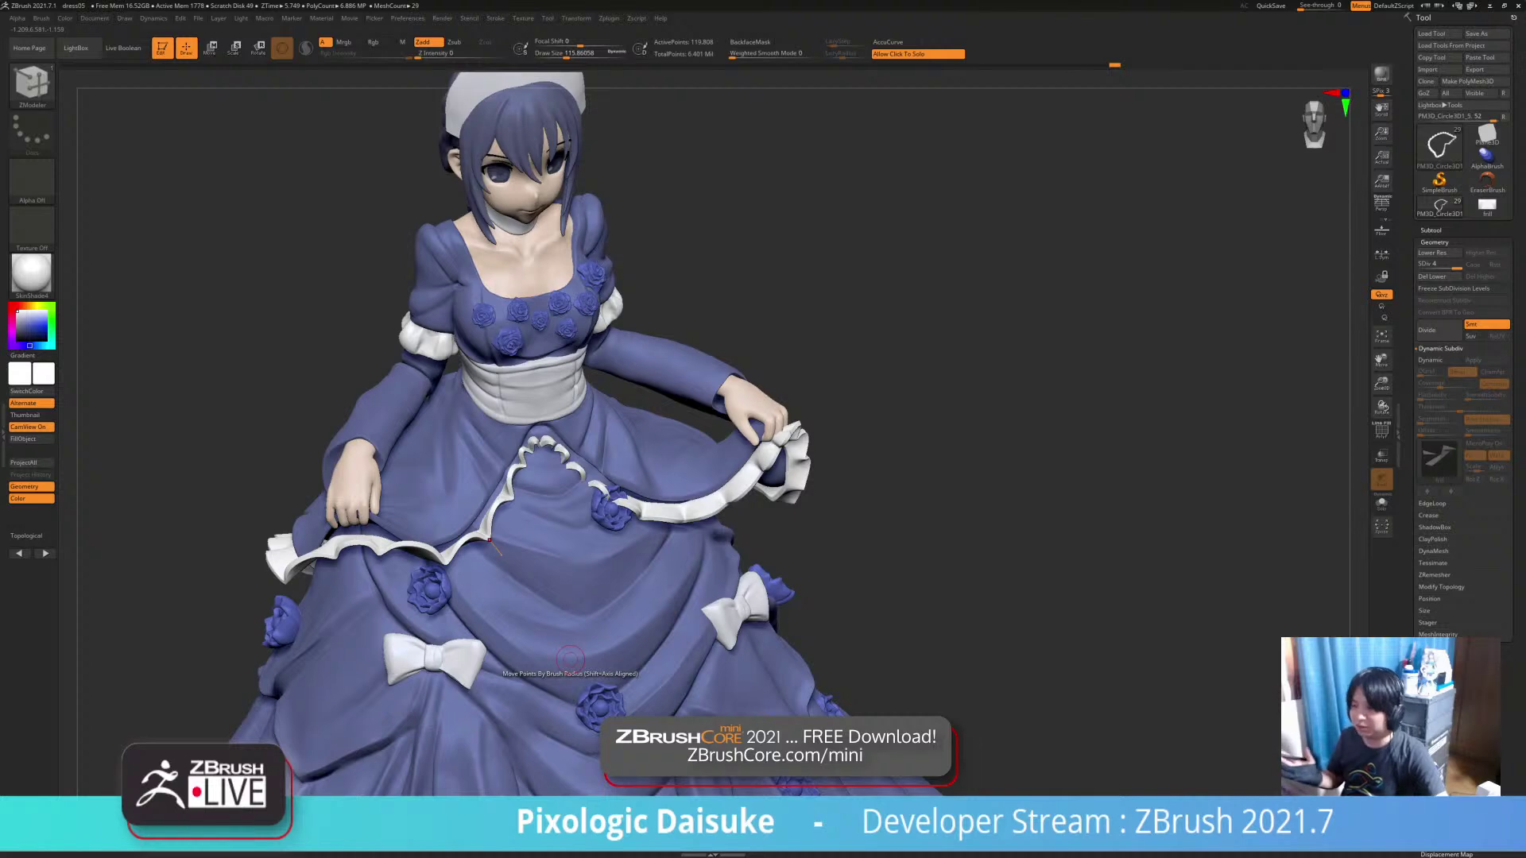
pyautogui.moveTo(716, 636); pyautogui.dragTo(706, 577, button='right')
# Undo the frill's subdivisions, edge loops and applied thickness
pyautogui.hotkey('shift', 'd')
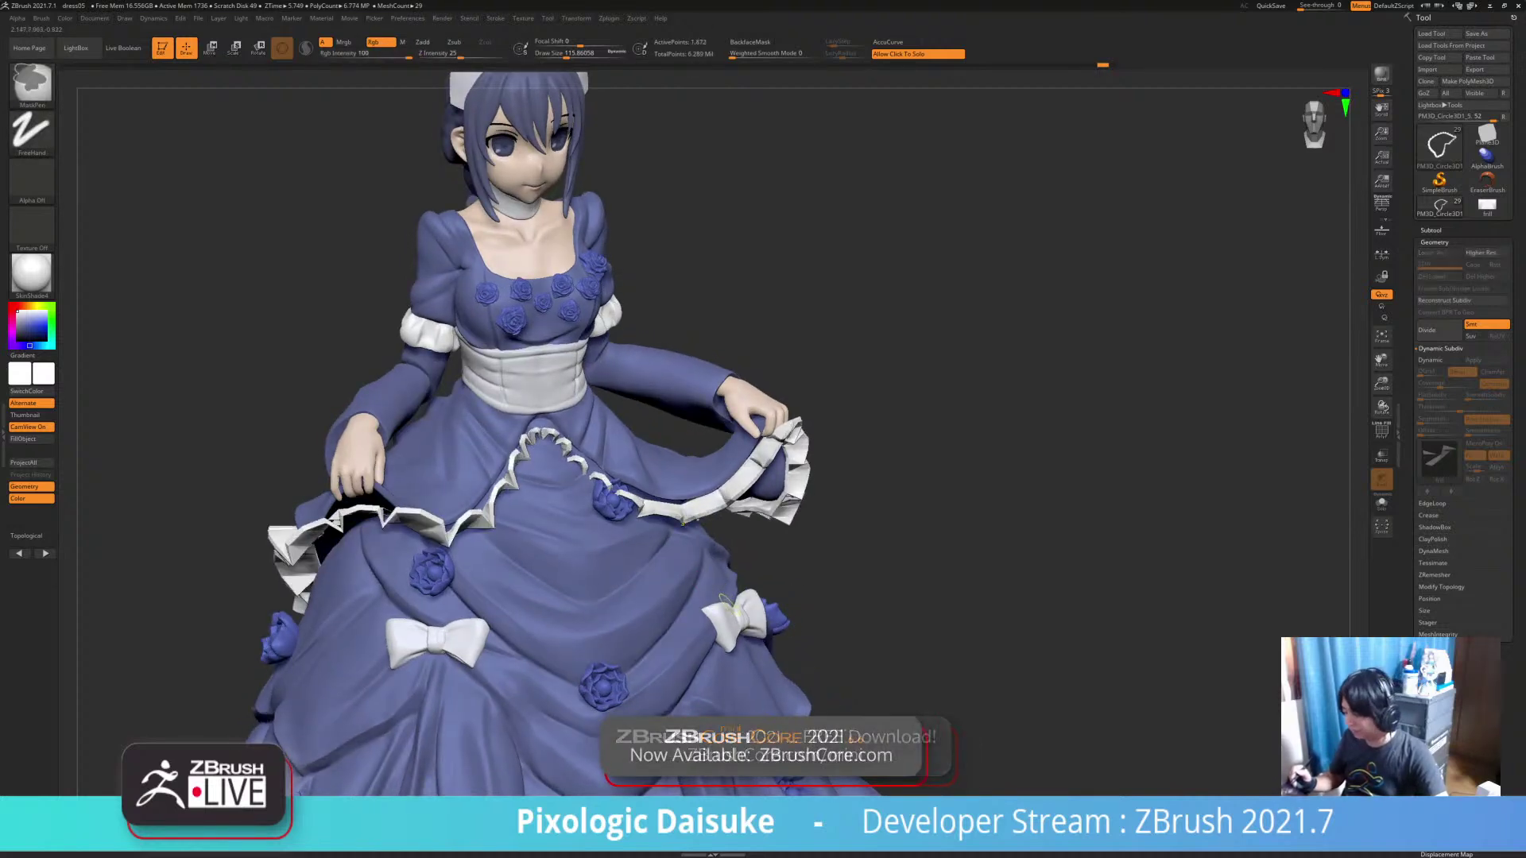
pyautogui.keyDown('alt'); pyautogui.moveTo(727, 582); pyautogui.dragTo(775, 645, button='right'); pyautogui.keyUp('alt')
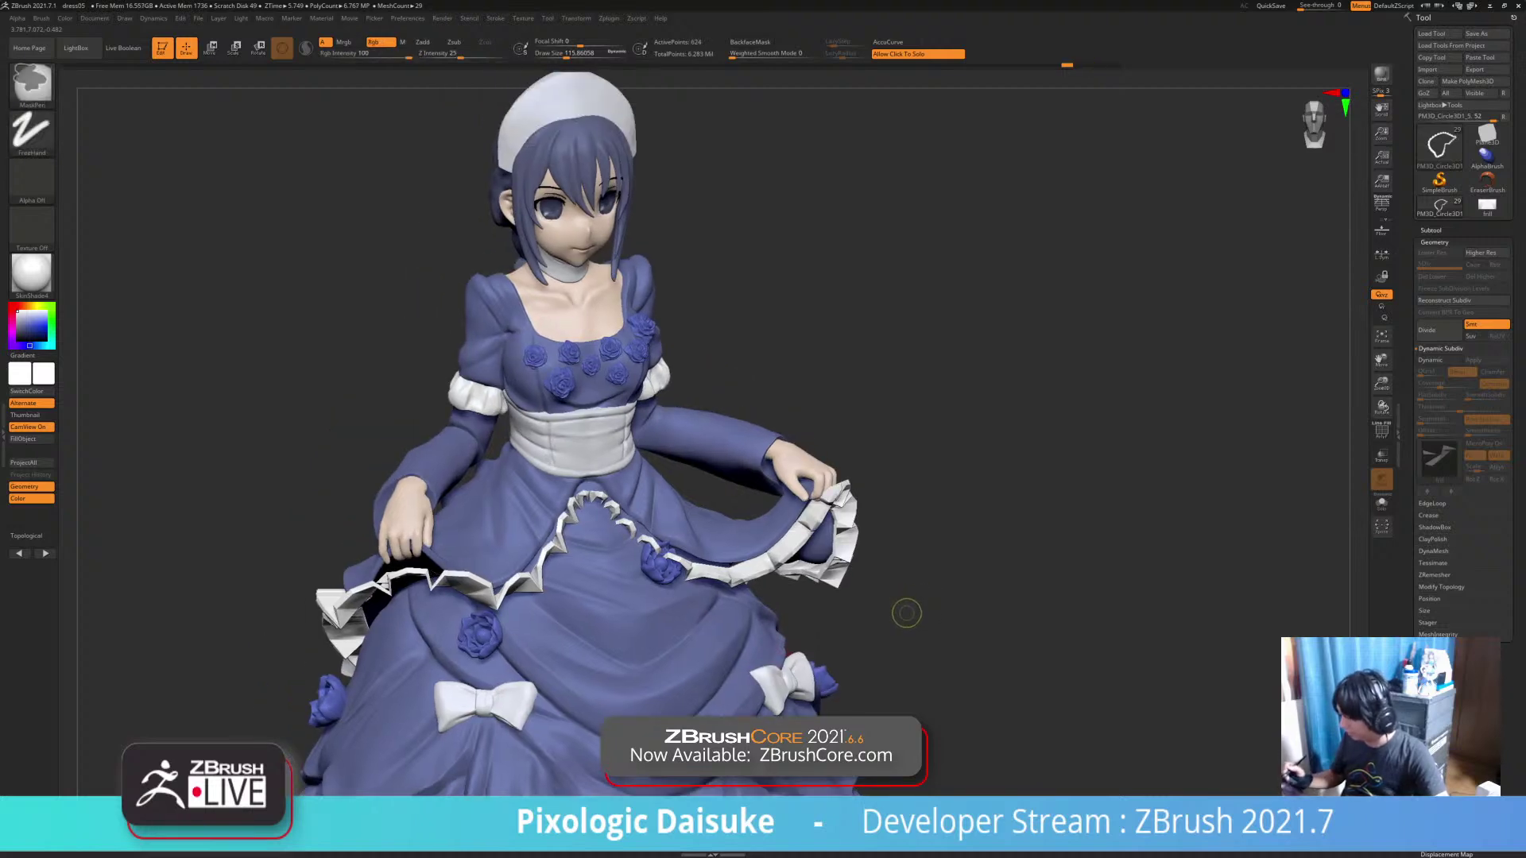
pyautogui.hotkey('ctrl', 'z')
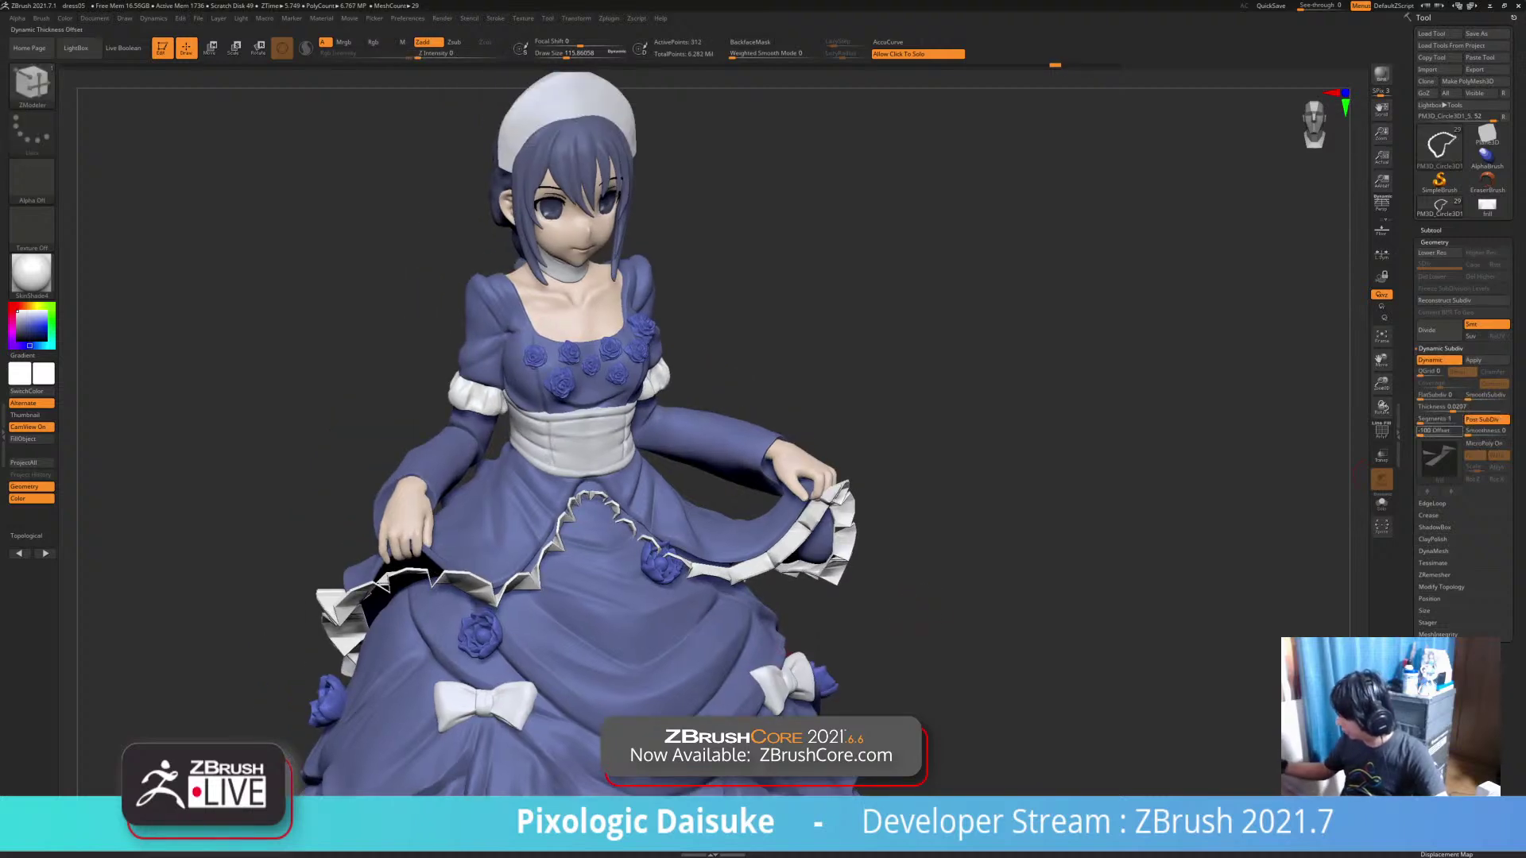
# Set the frill's dynamic thickness Offset to 100 and check how it sits on the dress
pyautogui.click(1440, 432)
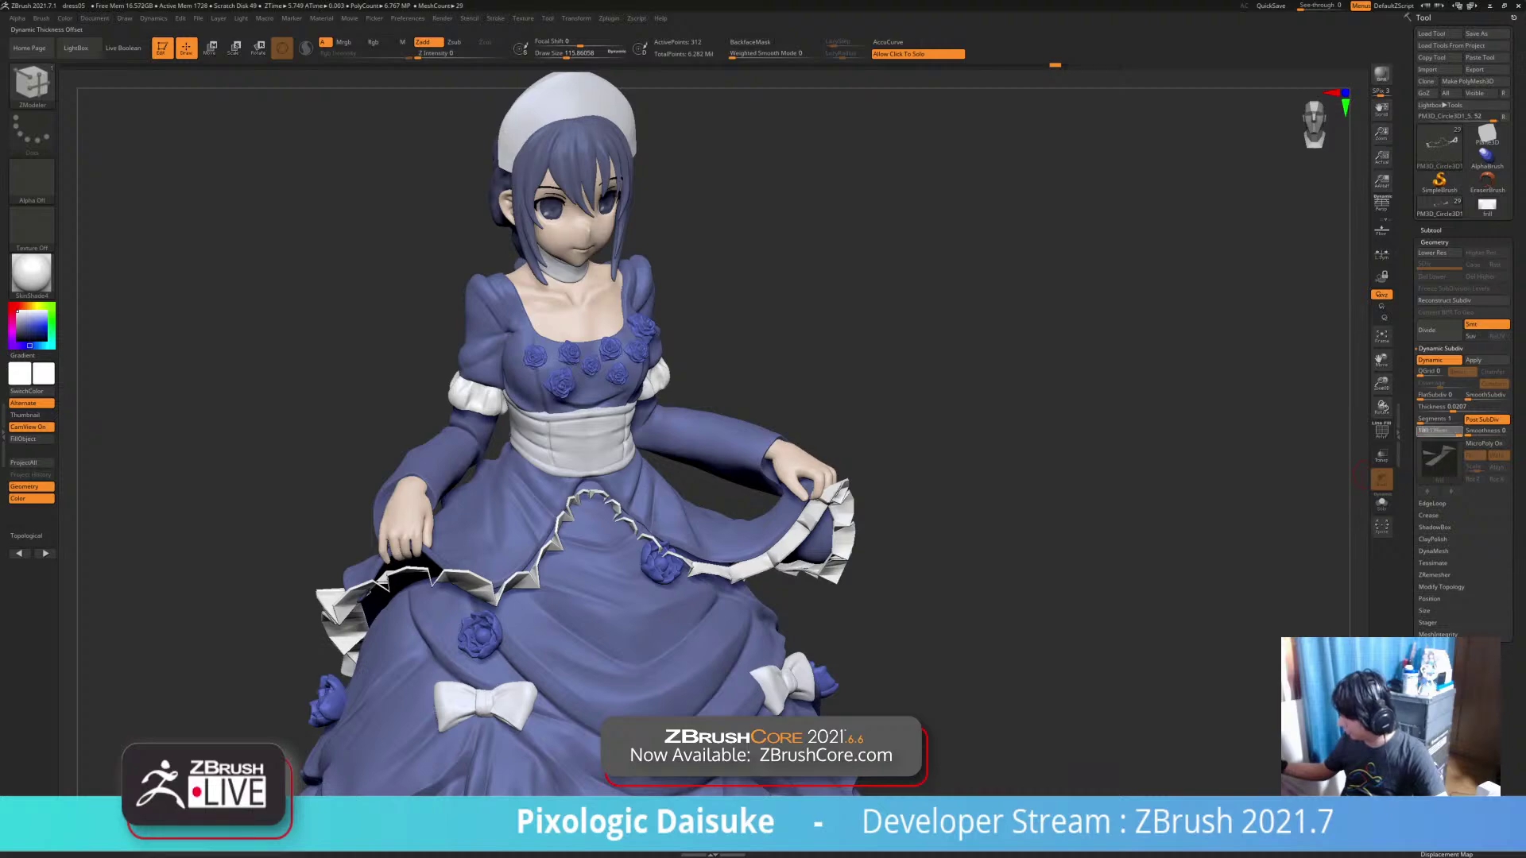
pyautogui.moveTo(1057, 508); pyautogui.dragTo(886, 516, button='right')
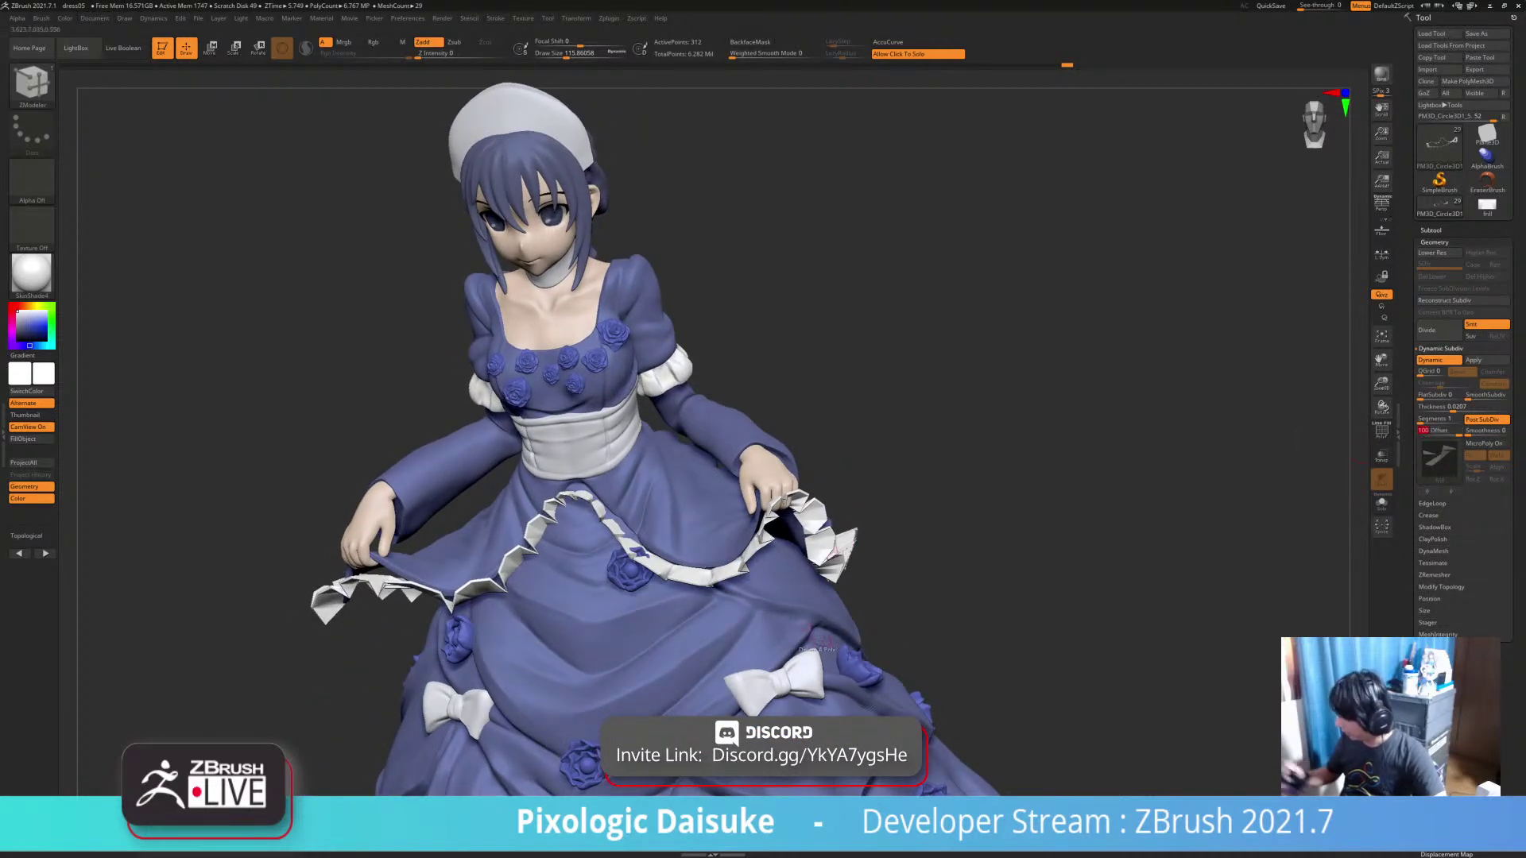
pyautogui.moveTo(819, 638); pyautogui.dragTo(827, 626, button='right')
# Step back through the frill's thickness changes in the undo history and forward again to compare them
pyautogui.hotkey('ctrl', 'z')
pyautogui.hotkey('ctrl', 'z')
pyautogui.hotkey('ctrl', 'z')
pyautogui.hotkey('ctrl', 'z')
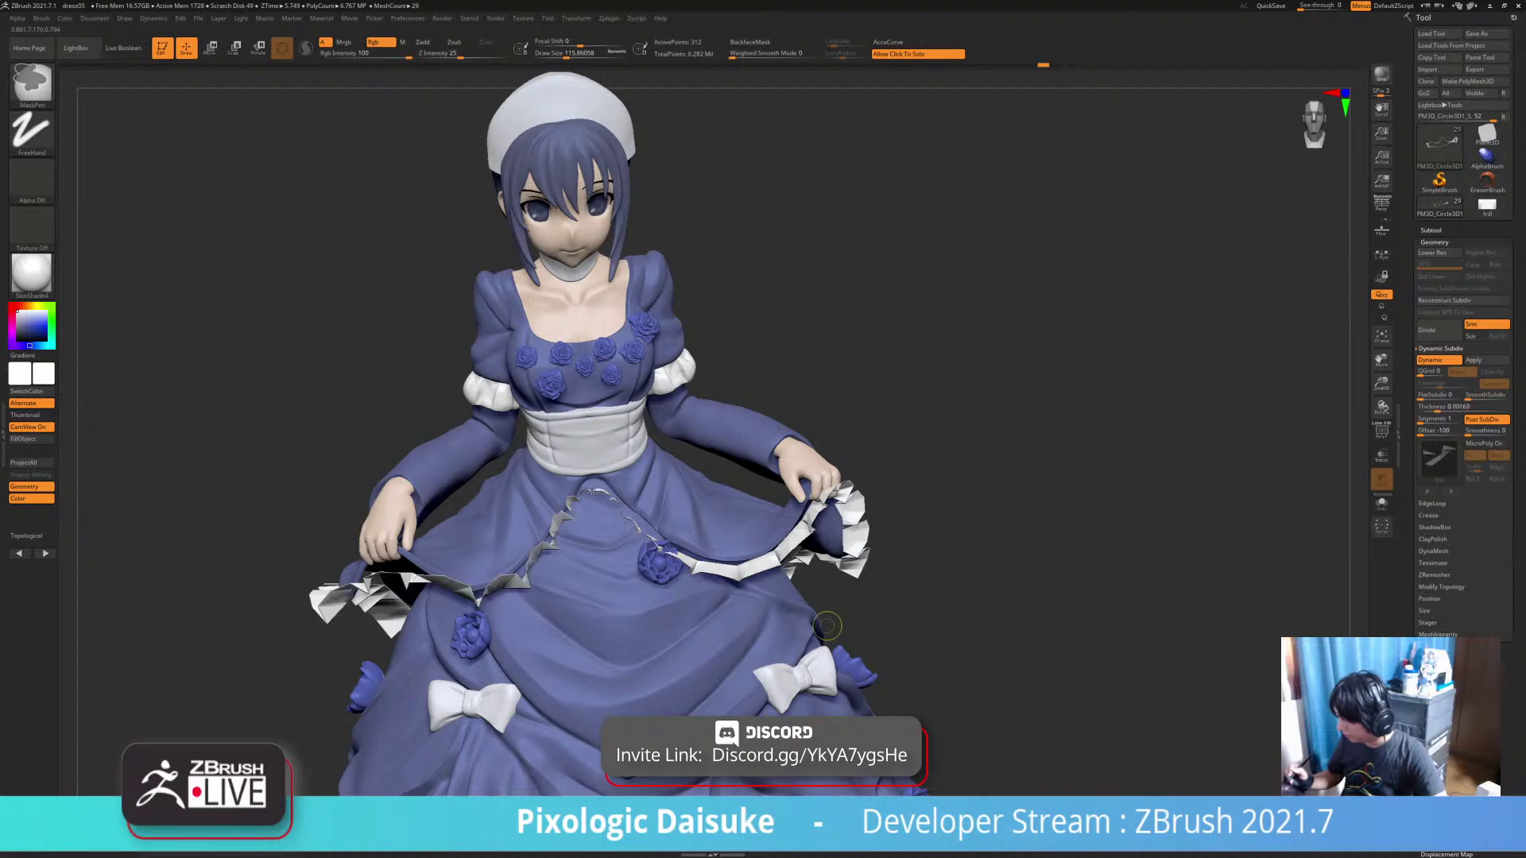
pyautogui.hotkey('ctrl', 'z')
pyautogui.hotkey('ctrl', 'z')
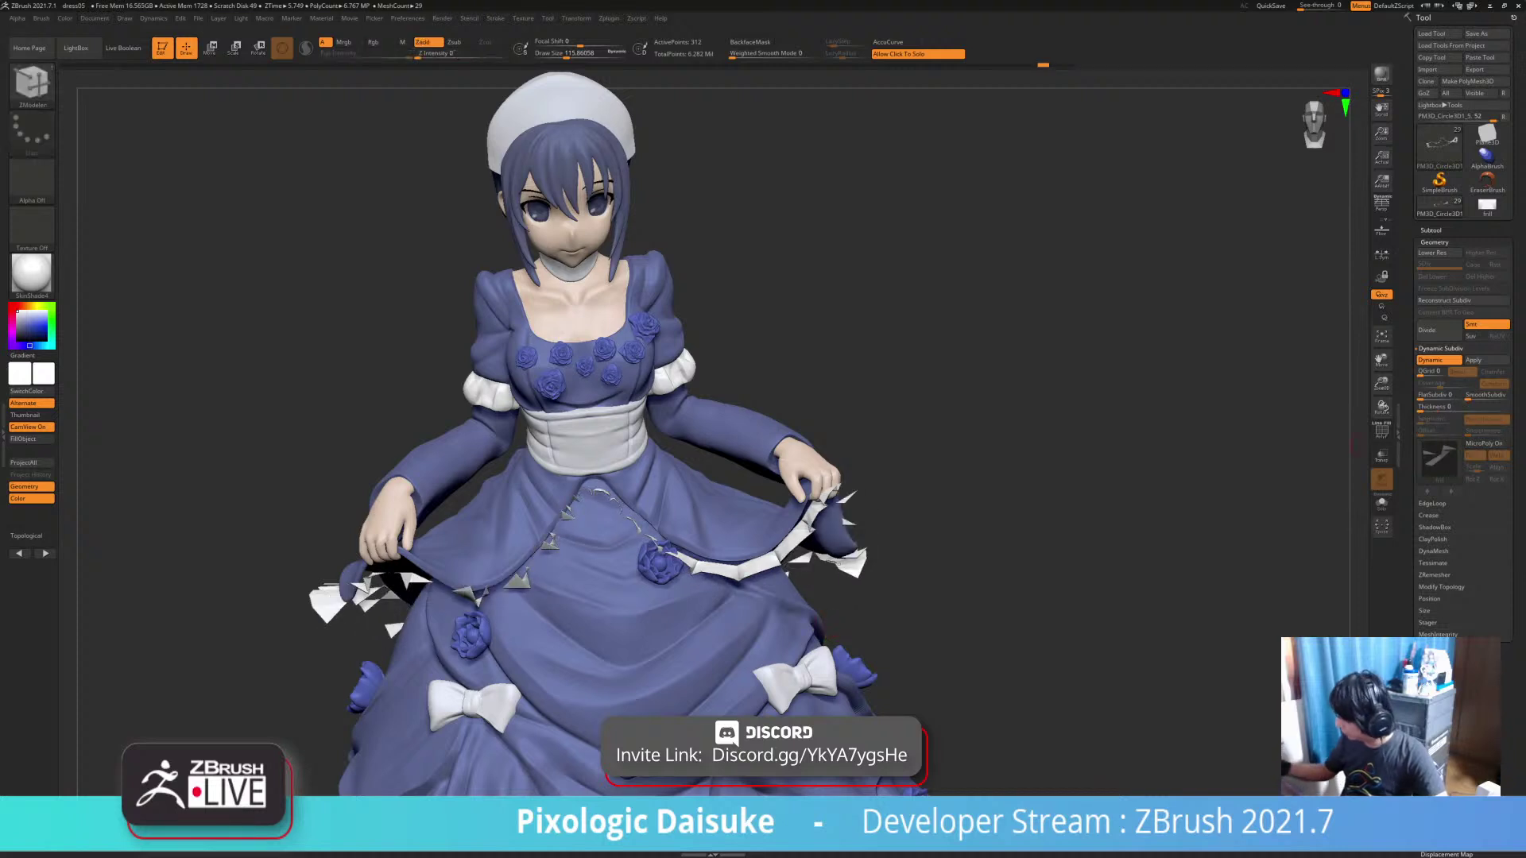
pyautogui.hotkey('ctrl', 'z')
pyautogui.moveTo(854, 509); pyautogui.dragTo(867, 566, button='right')
pyautogui.hotkey('ctrl', 'shift', 'z')
pyautogui.hotkey('ctrl', 'shift', 'z')
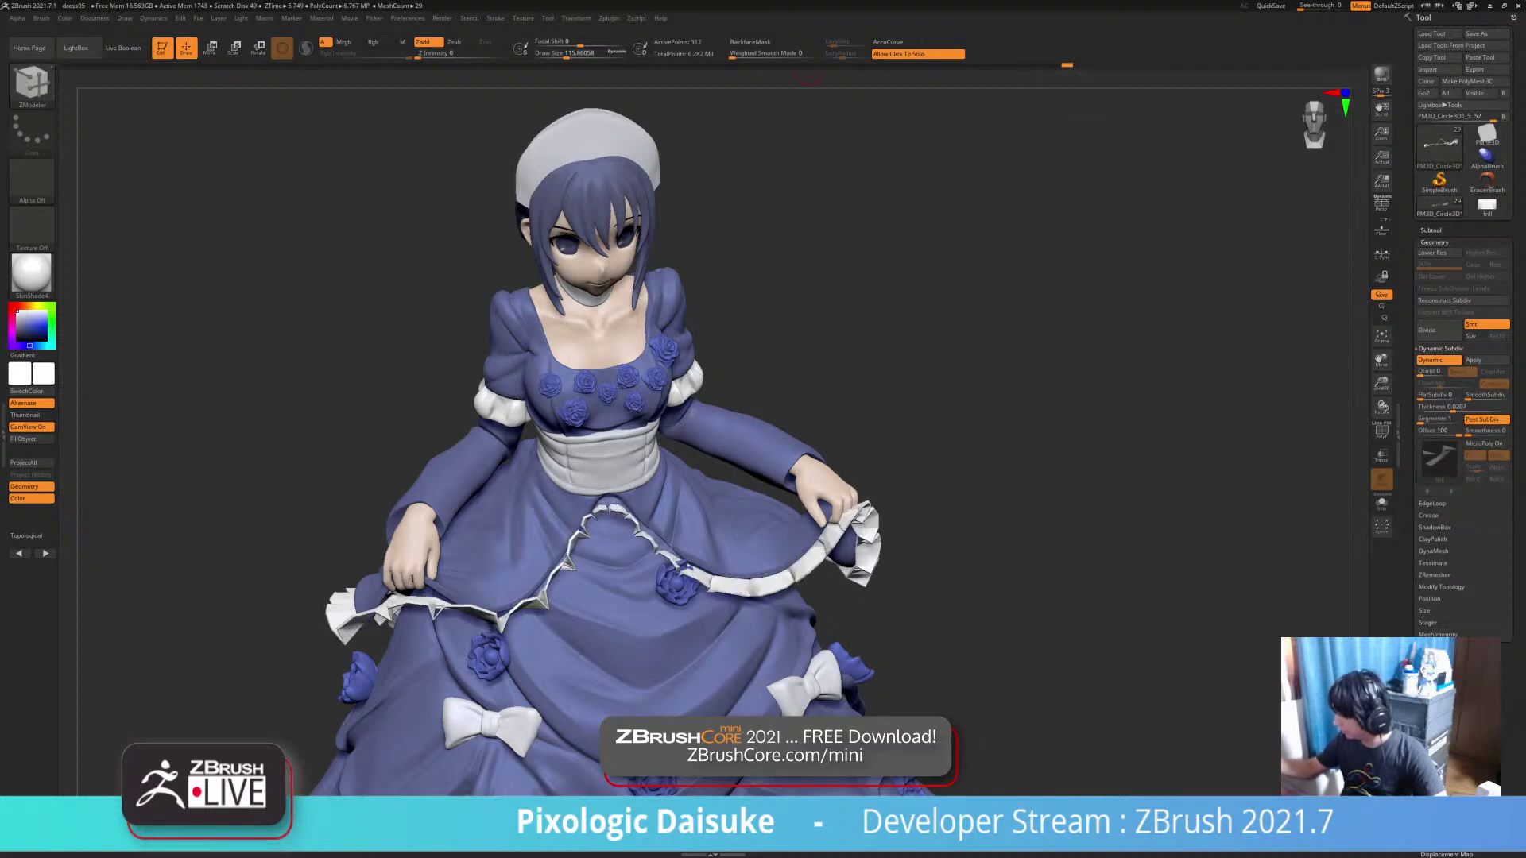
# Return the frill to the thinner dynamic thickness with its Offset at 100
pyautogui.hotkey('ctrl', 'z')
pyautogui.hotkey('ctrl', 'z')
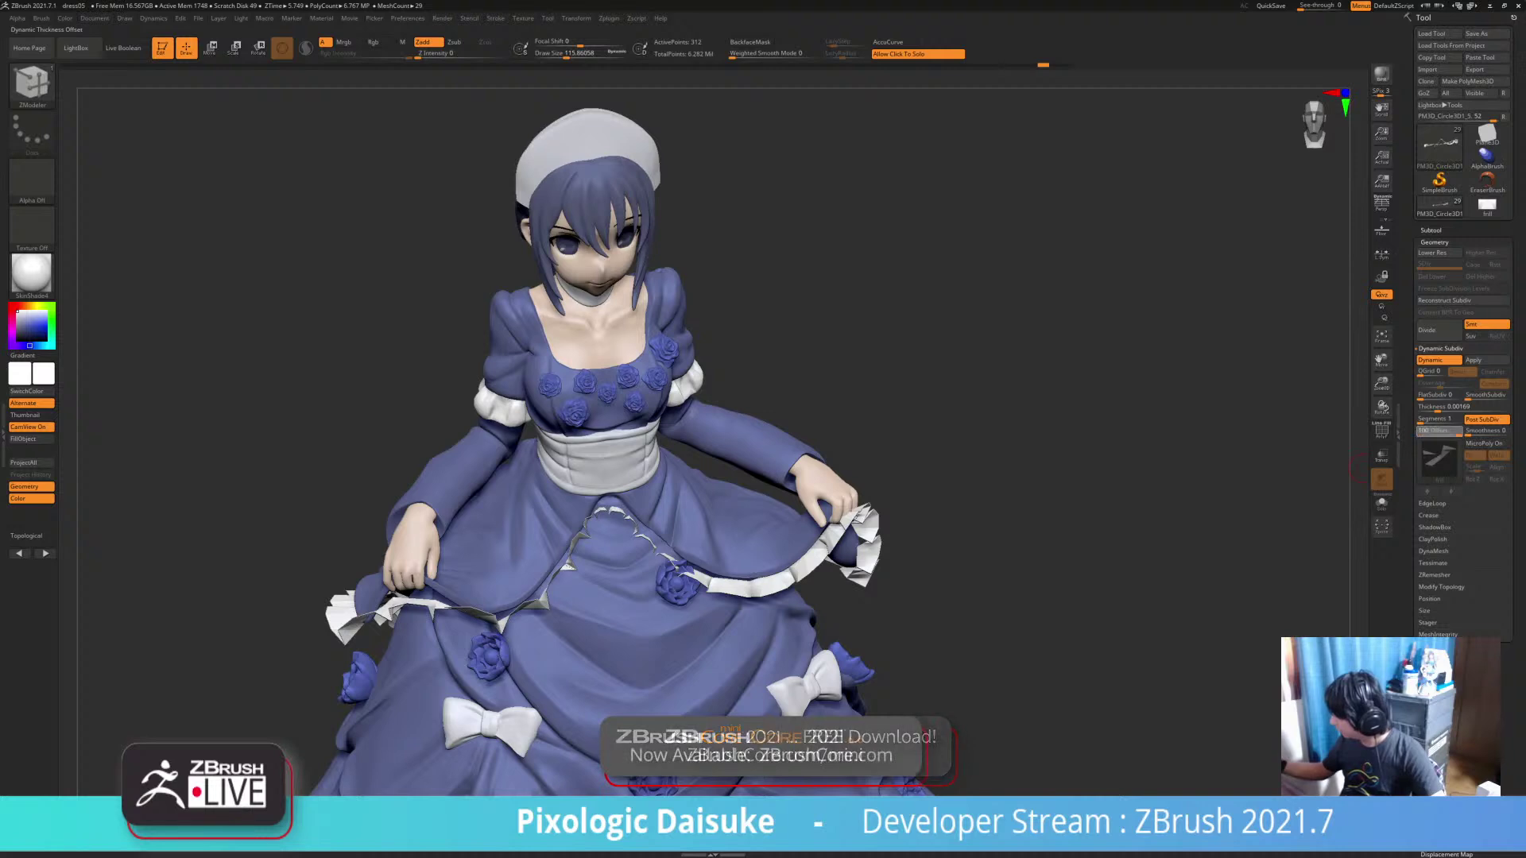
pyautogui.hotkey('ctrl', 'shift', 'z')
# Increase the frill's dynamic thickness to about 0.049 so it stands out evenly around the overskirt hem
pyautogui.click(1438, 406)
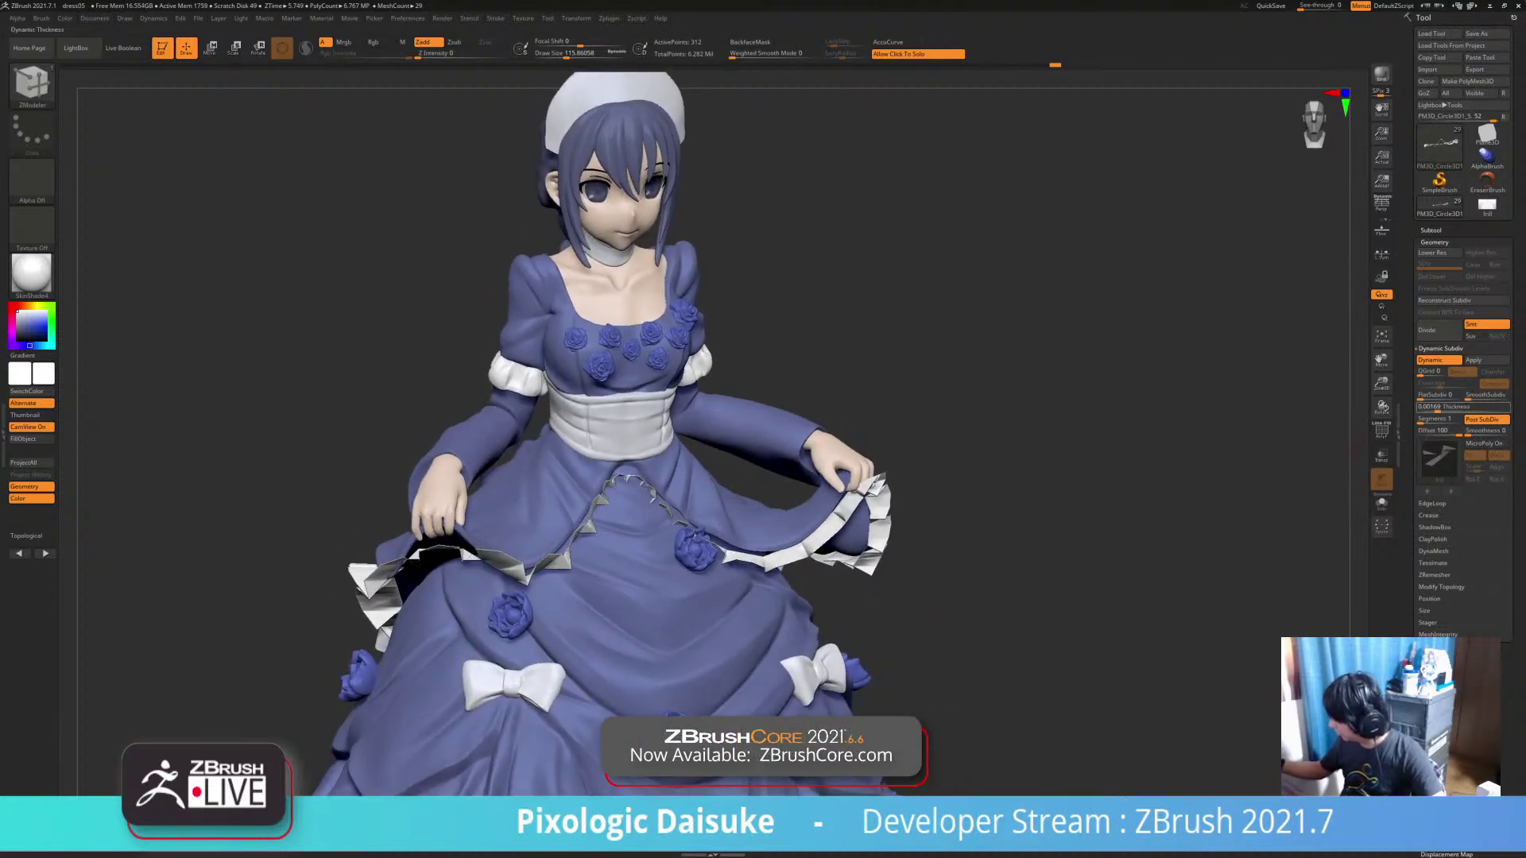
pyautogui.write('0.0183')
pyautogui.press('Return')
pyautogui.click(1447, 407)
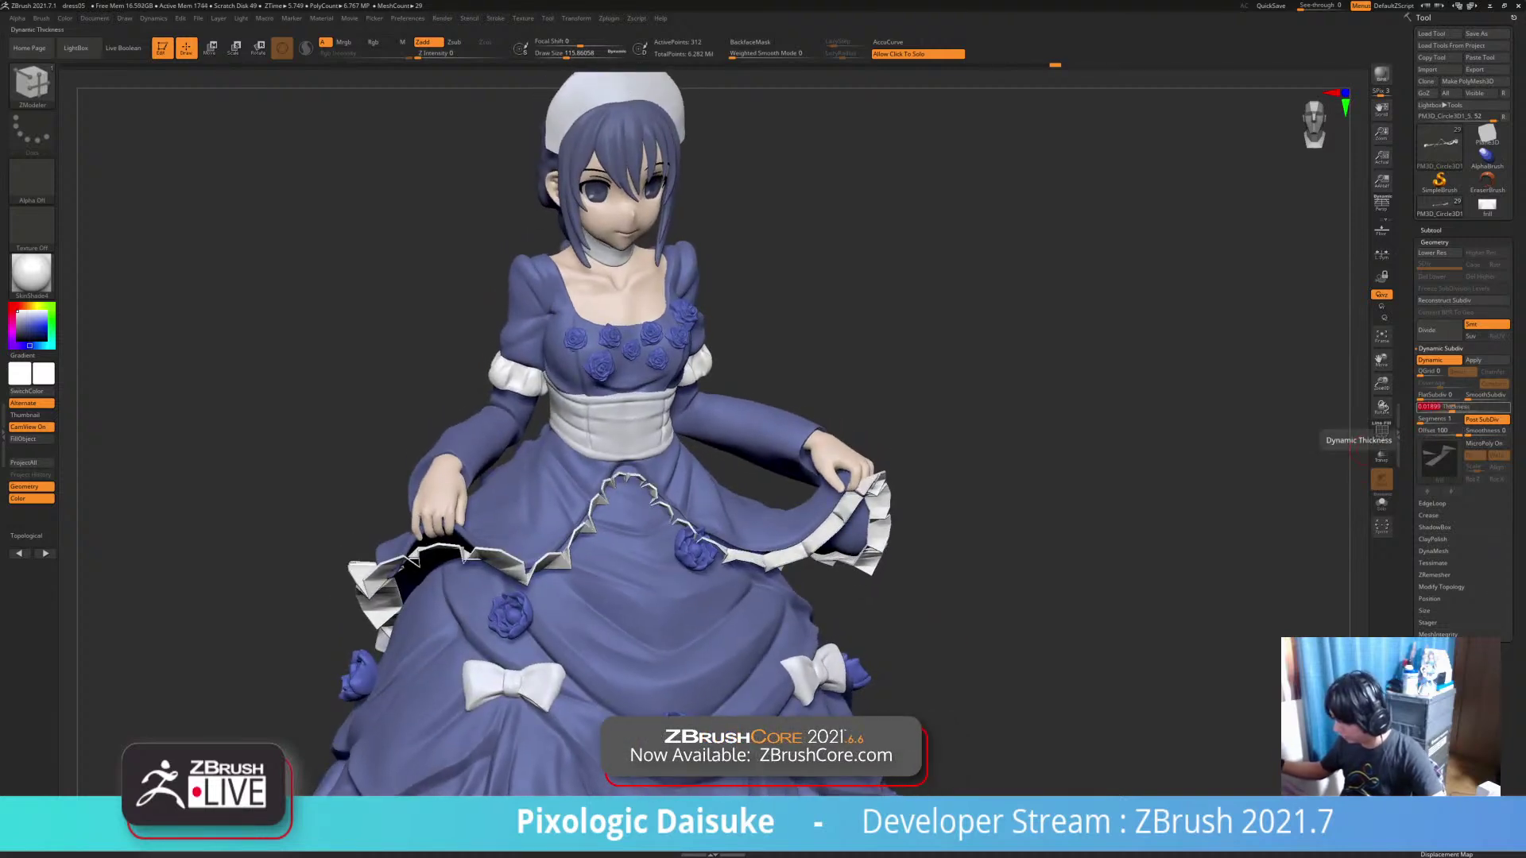
pyautogui.click(1452, 406)
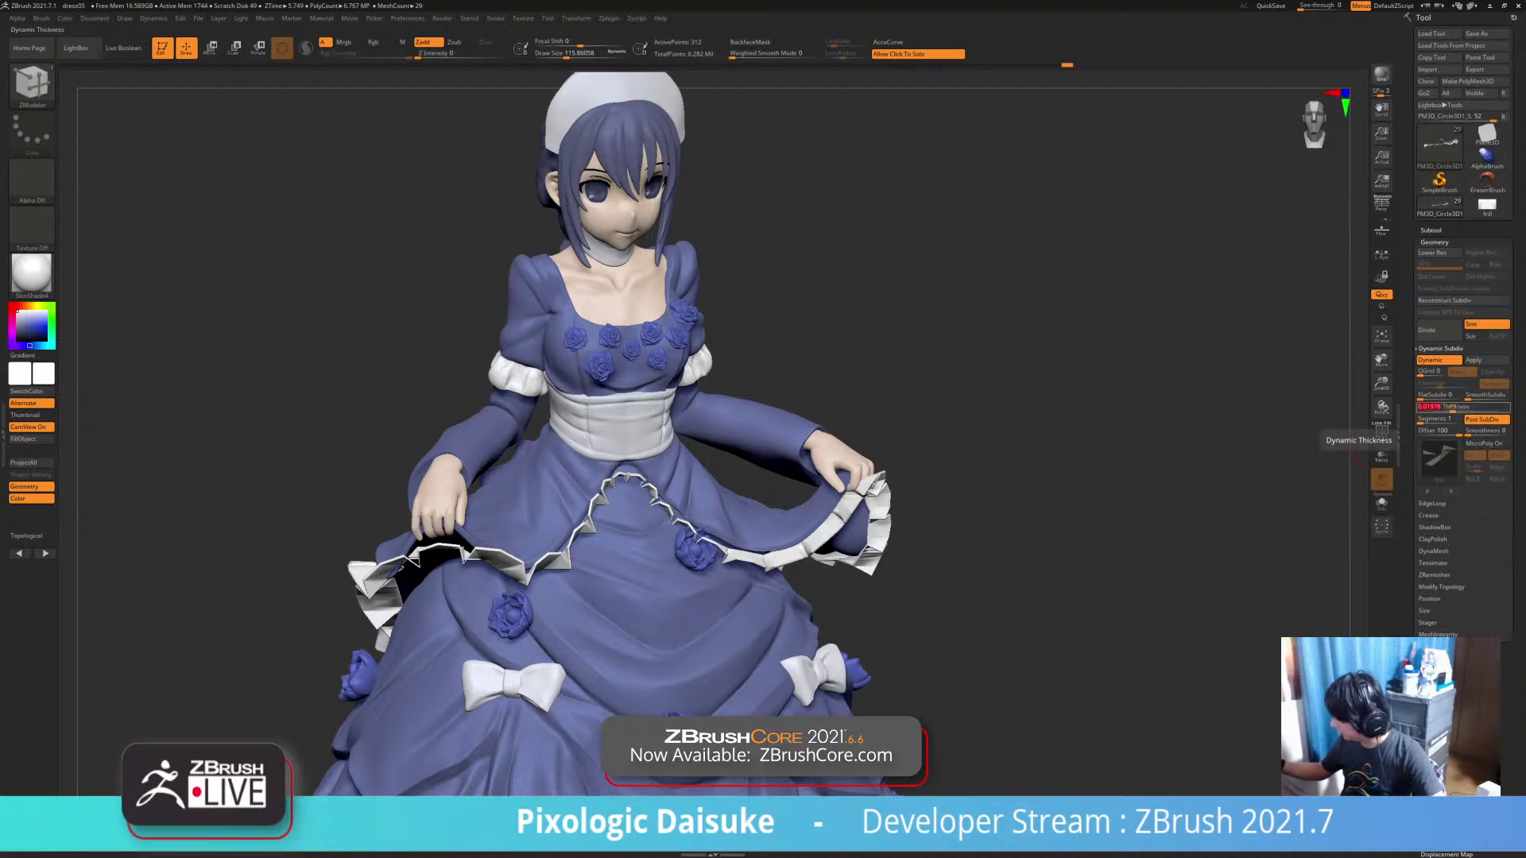
pyautogui.click(1469, 406)
pyautogui.click(1452, 407)
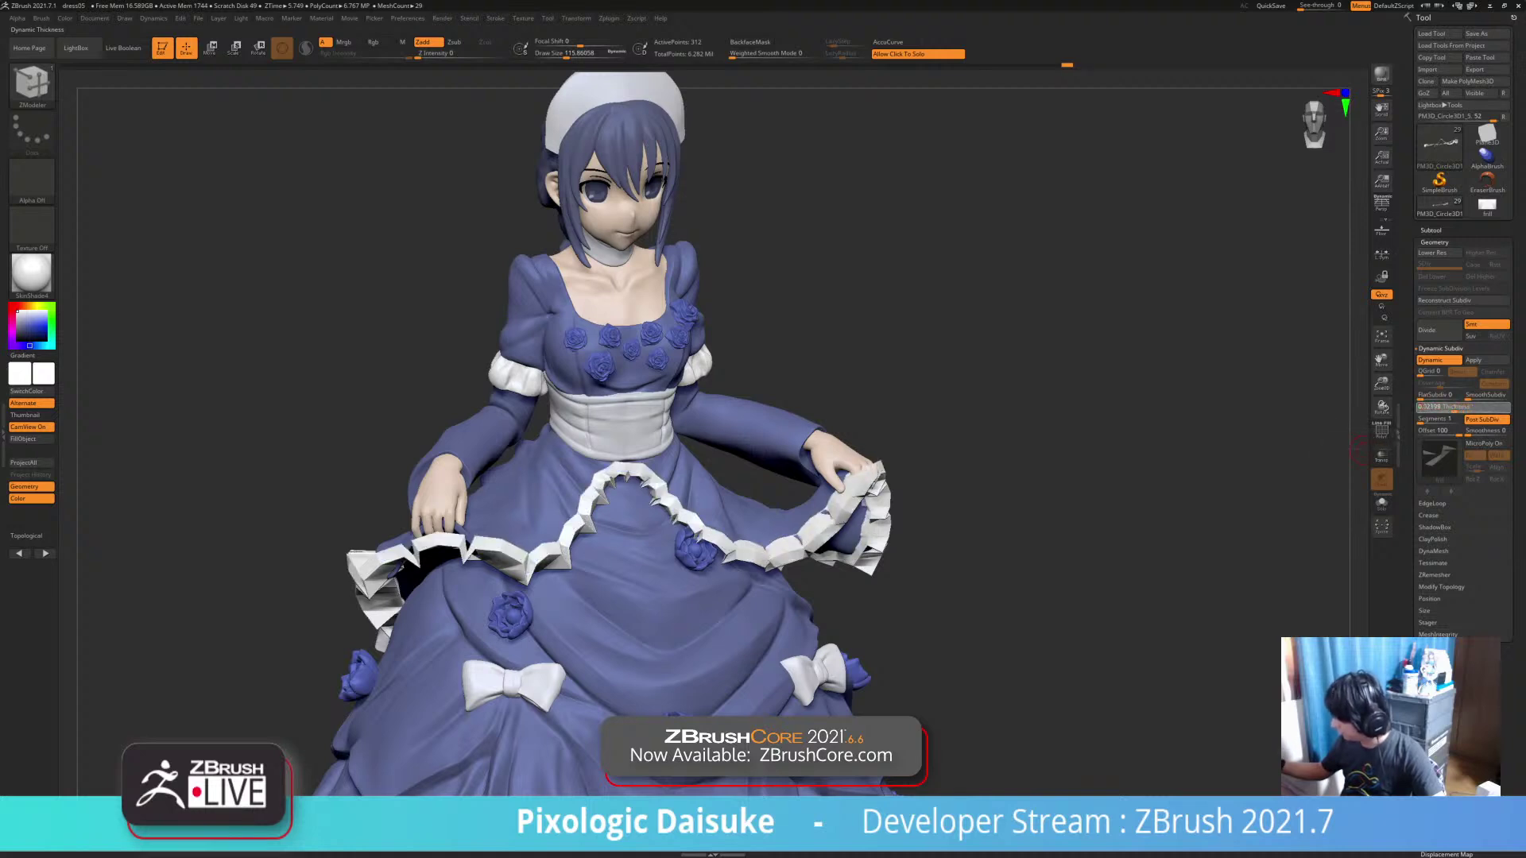
pyautogui.click(1453, 407)
pyautogui.click(1458, 407)
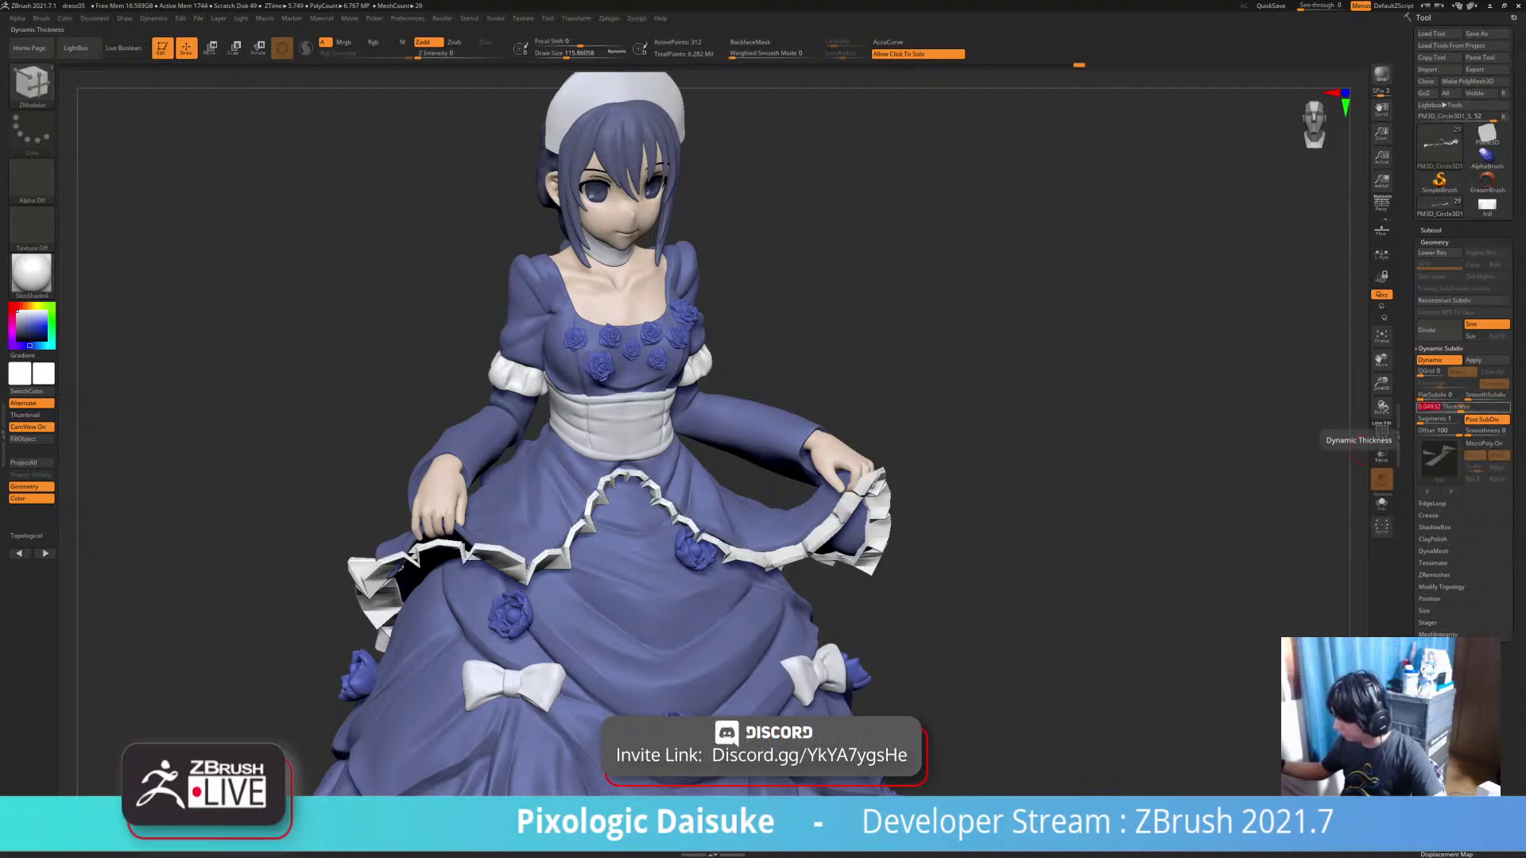
# Isolate the frill with its polyframe displayed and apply the dynamic thickness to its mesh
pyautogui.moveTo(1152, 445); pyautogui.dragTo(1141, 600)
pyautogui.click(1140, 600)
pyautogui.click(1381, 433)
pyautogui.keyDown('ctrl'); pyautogui.moveTo(844, 477); pyautogui.dragTo(844, 572, button='right'); pyautogui.keyUp('ctrl')
pyautogui.keyDown('alt'); pyautogui.moveTo(715, 540); pyautogui.dragTo(1151, 383, button='right'); pyautogui.keyUp('alt')
pyautogui.keyDown('alt'); pyautogui.moveTo(794, 381); pyautogui.dragTo(1037, 409, button='right'); pyautogui.keyUp('alt')
pyautogui.moveTo(388, 632); pyautogui.dragTo(387, 666, button='right')
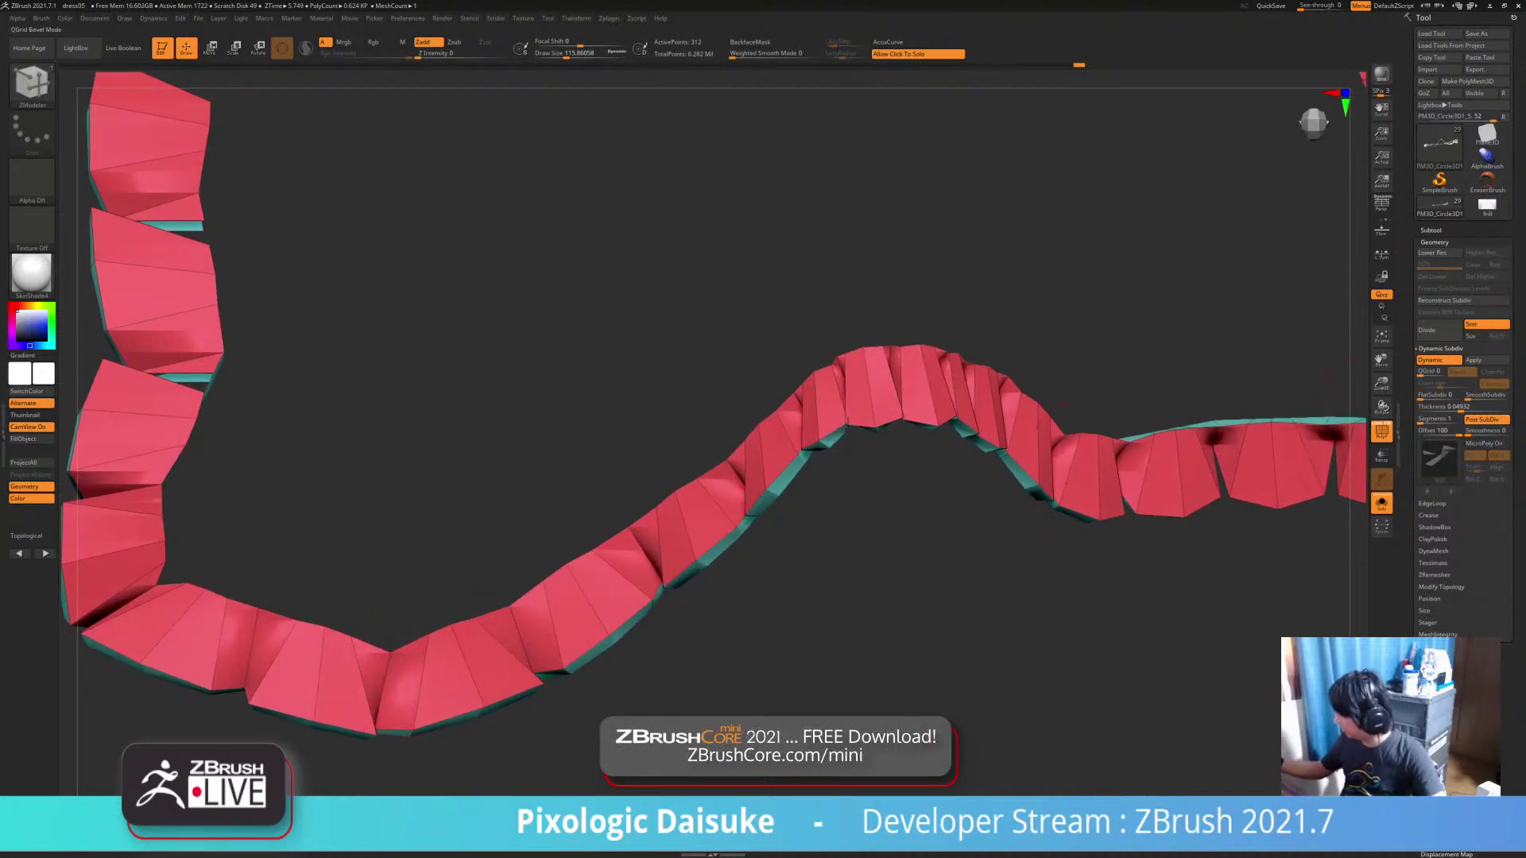
pyautogui.click(1474, 361)
# Insert supporting edge loops with ZModeler along the length of the frill, near its long edges and rim
pyautogui.keyDown('alt'); pyautogui.click(463, 658); pyautogui.keyUp('alt')
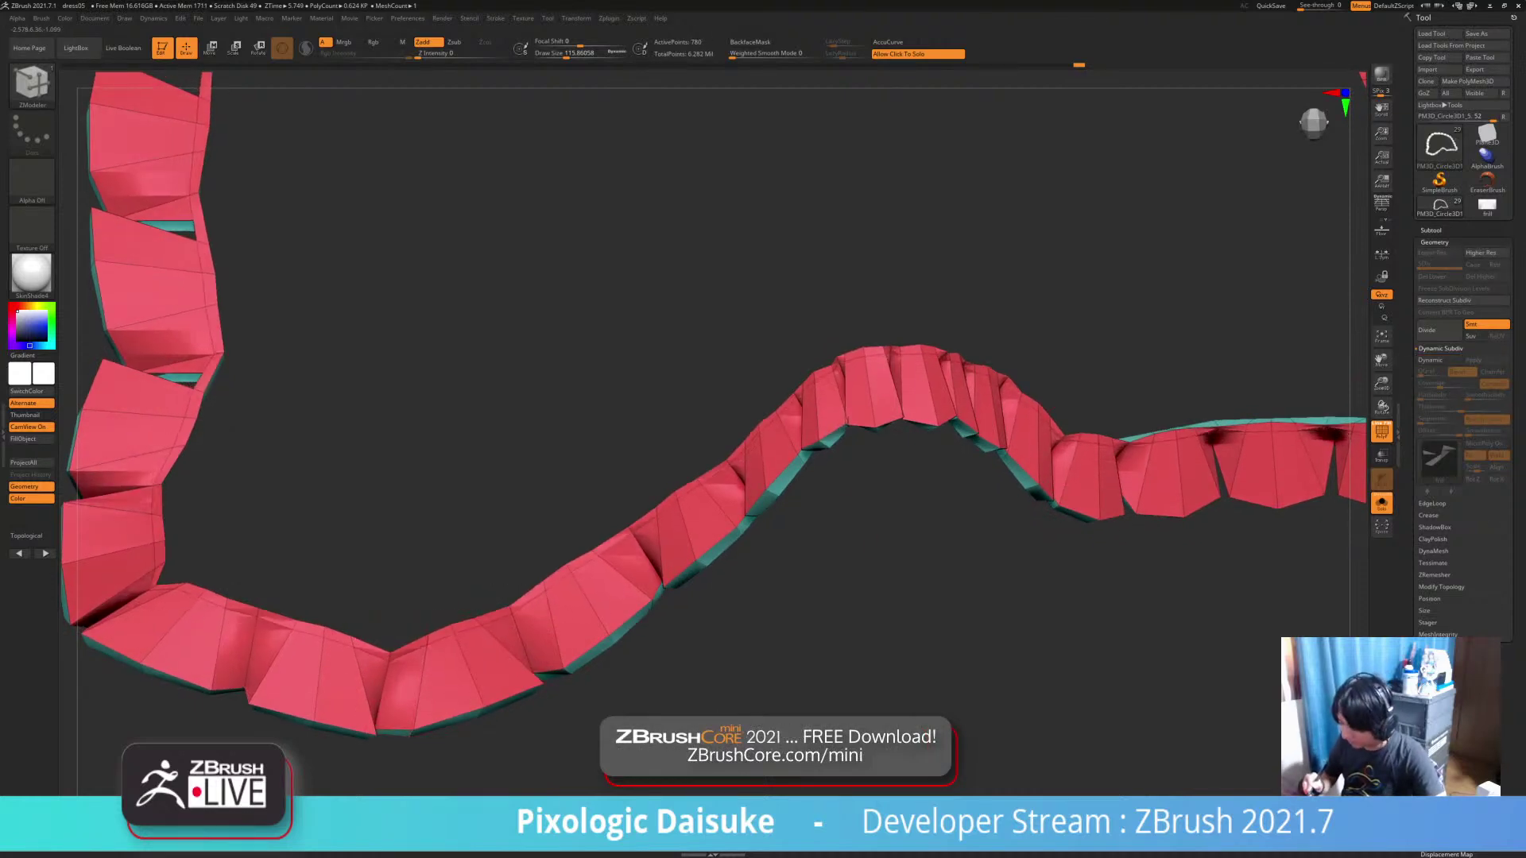
pyautogui.click(464, 658)
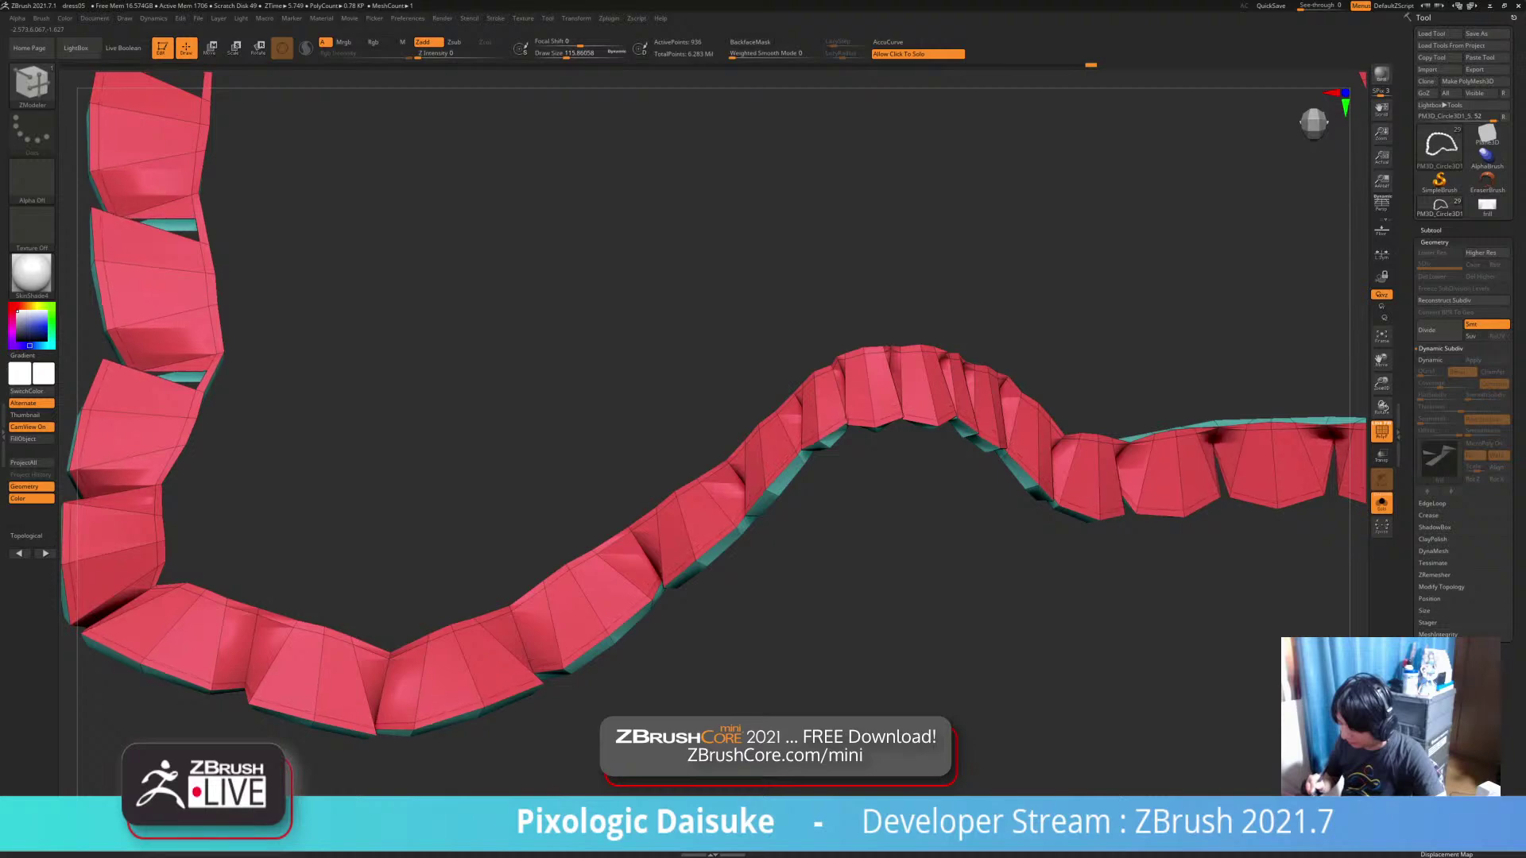
pyautogui.keyDown('ctrl'); pyautogui.moveTo(464, 658); pyautogui.dragTo(467, 611, button='right'); pyautogui.keyUp('ctrl')
pyautogui.moveTo(467, 699)
pyautogui.mouseDown(button='right')
pyautogui.moveTo(504, 617)
pyautogui.moveTo(477, 681)
pyautogui.mouseUp(button='right')
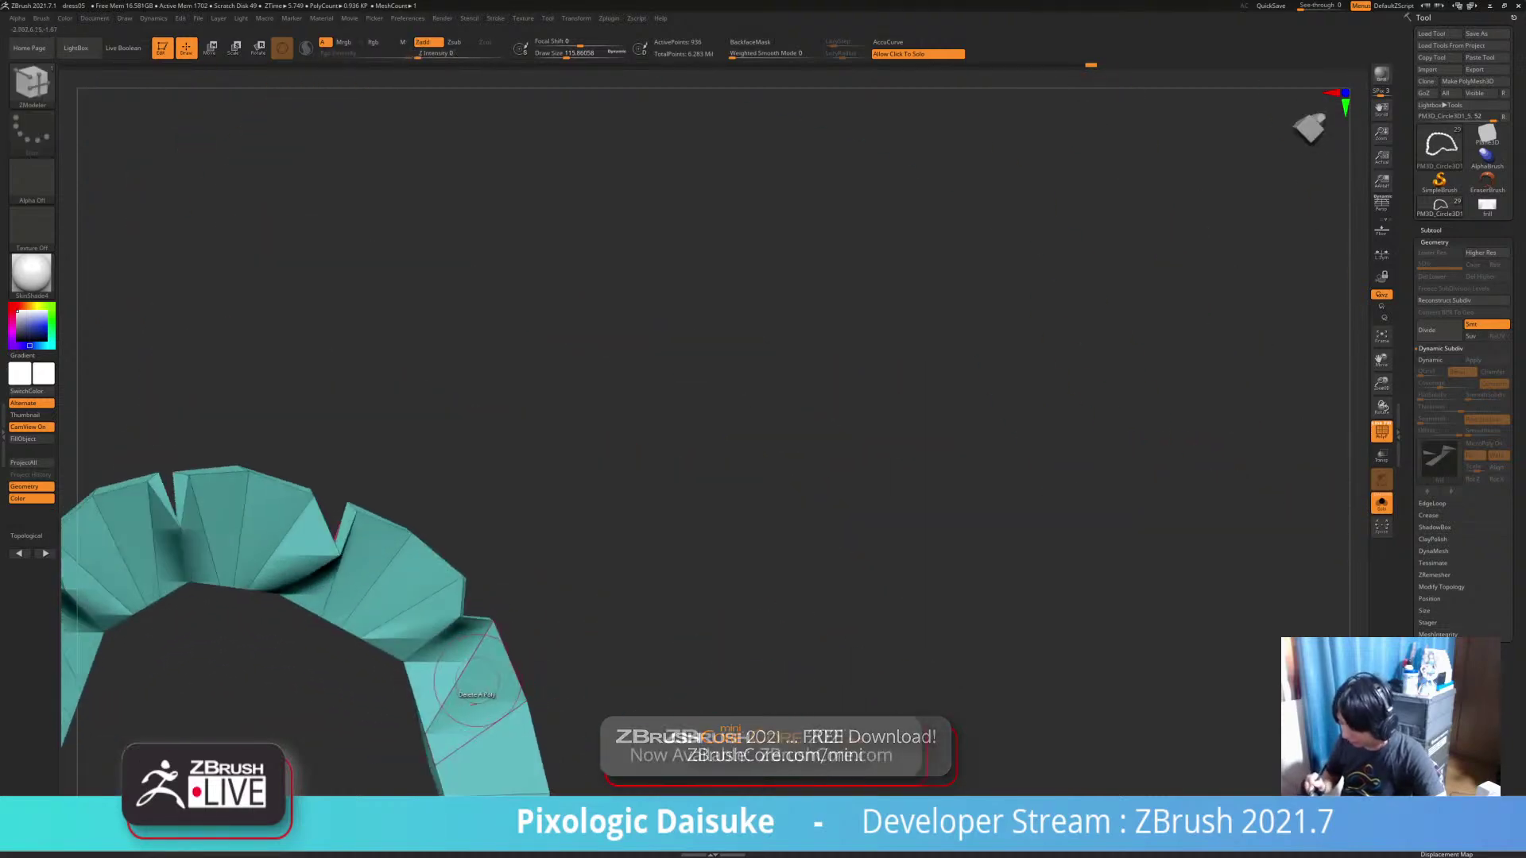
pyautogui.moveTo(486, 729); pyautogui.dragTo(527, 739)
pyautogui.keyDown('alt'); pyautogui.moveTo(527, 739); pyautogui.dragTo(559, 556, button='right'); pyautogui.keyUp('alt')
pyautogui.moveTo(560, 557)
pyautogui.mouseDown(button='right')
pyautogui.moveTo(534, 540)
pyautogui.moveTo(496, 592)
pyautogui.mouseUp(button='right')
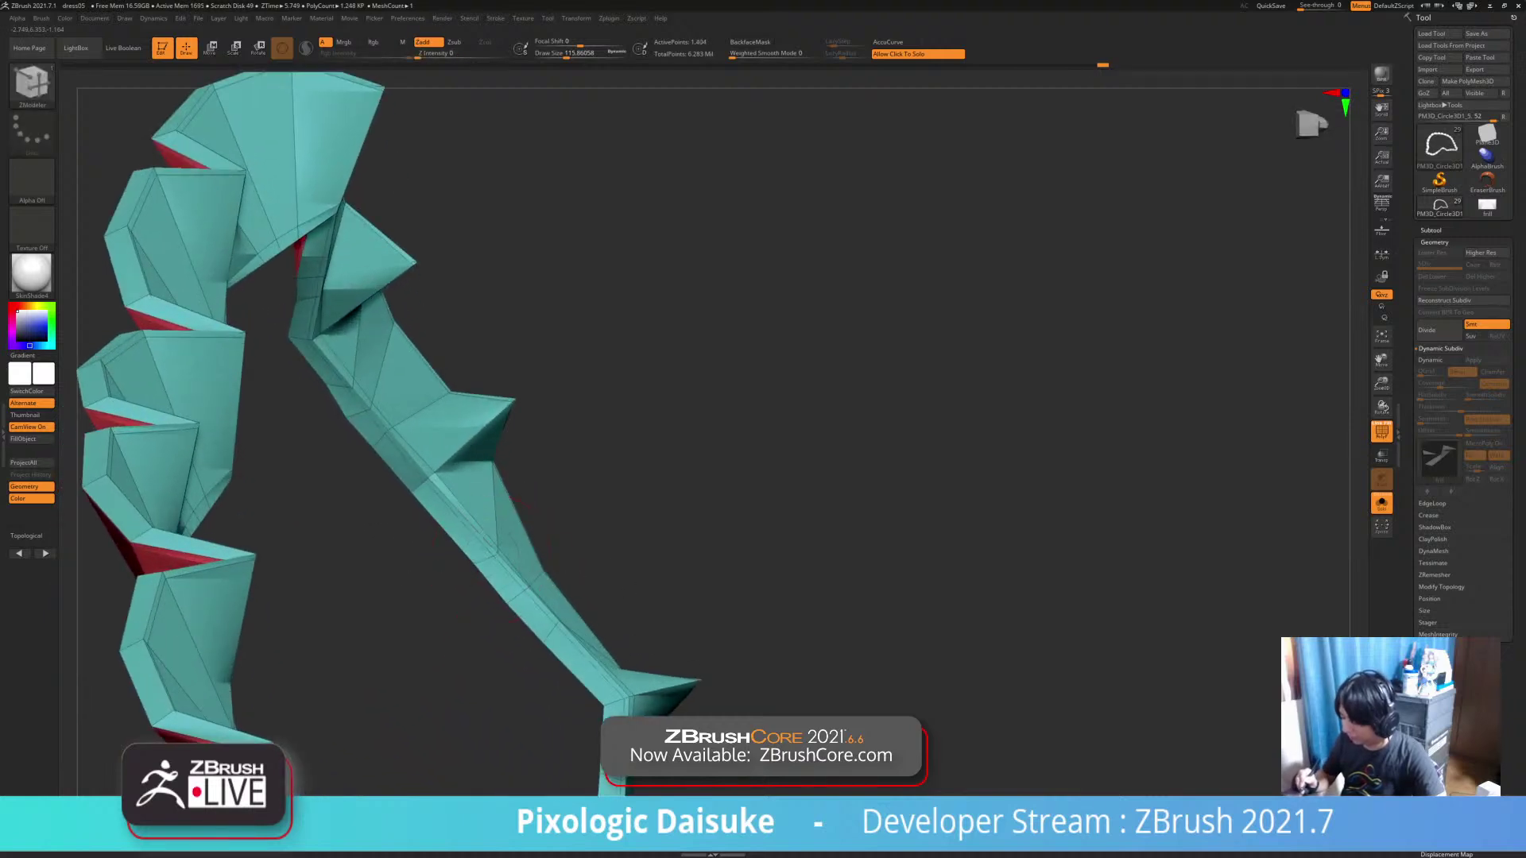
pyautogui.click(486, 558)
# Subdivide the frill twice to SDiv 3 and show the whole figure again
pyautogui.keyDown('ctrl'); pyautogui.moveTo(515, 501); pyautogui.dragTo(568, 582, button='right'); pyautogui.keyUp('ctrl')
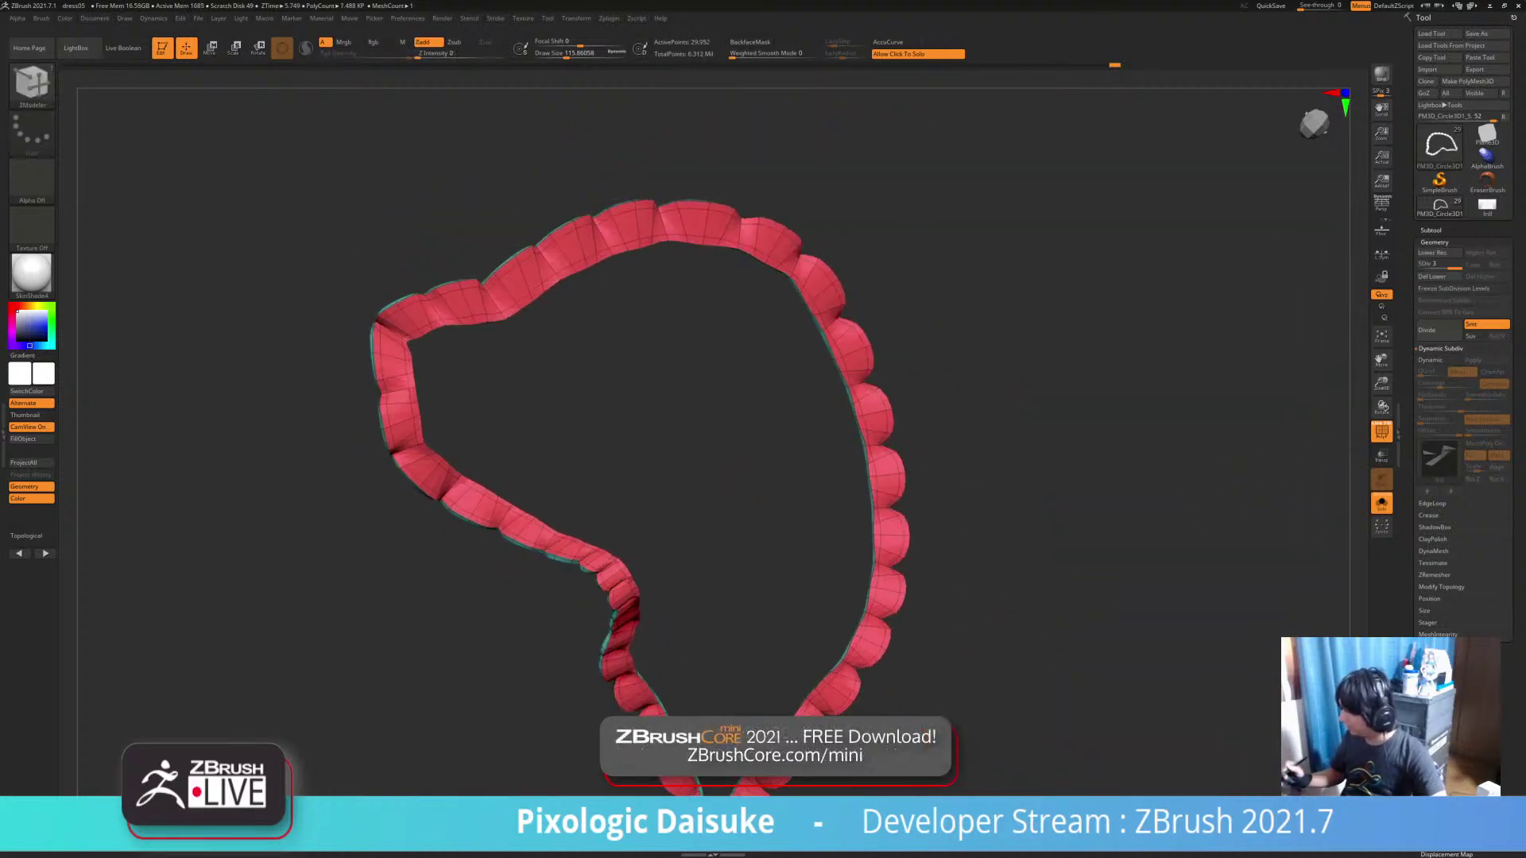
pyautogui.press('d')
pyautogui.press('d')
pyautogui.click(1009, 638)
pyautogui.moveTo(1009, 647)
pyautogui.mouseDown(button='right')
pyautogui.moveTo(961, 607)
pyautogui.moveTo(640, 537)
pyautogui.moveTo(552, 485)
pyautogui.mouseUp(button='right')
# Switch to the SnakeHook brush and fit the front of the frill to the overskirt hem
pyautogui.press('b')
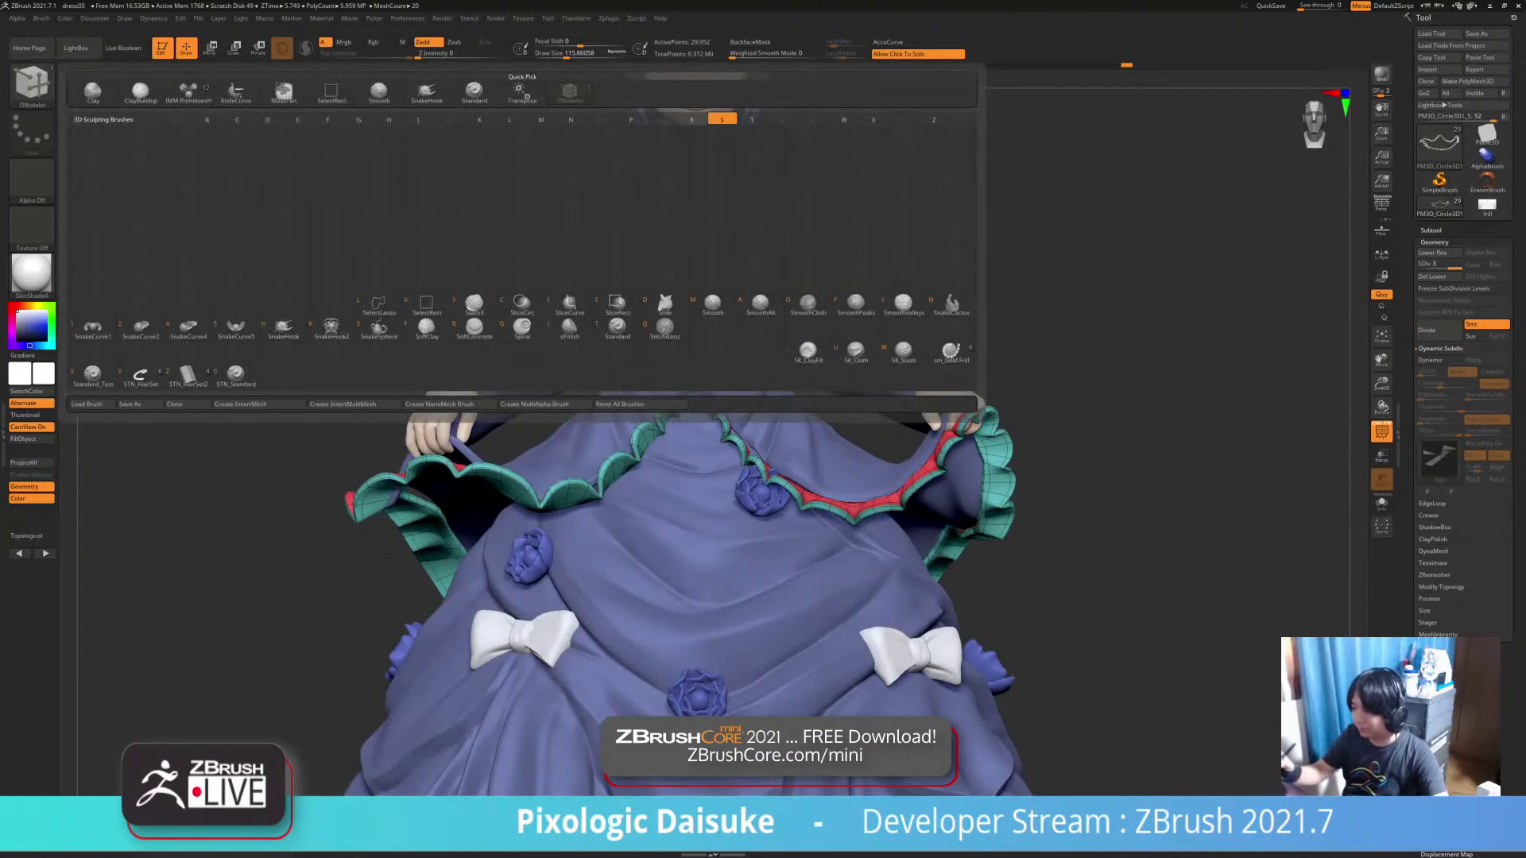
pyautogui.press('s')
pyautogui.press('h')
pyautogui.moveTo(515, 441); pyautogui.dragTo(473, 539, button='right')
pyautogui.moveTo(596, 612)
pyautogui.mouseDown(button='right')
pyautogui.moveTo(473, 556)
pyautogui.moveTo(572, 636)
pyautogui.moveTo(516, 521)
pyautogui.moveTo(580, 621)
pyautogui.moveTo(639, 604)
pyautogui.moveTo(611, 613)
pyautogui.moveTo(588, 549)
pyautogui.moveTo(592, 576)
pyautogui.moveTo(603, 557)
pyautogui.moveTo(564, 576)
pyautogui.moveTo(588, 584)
pyautogui.mouseUp(button='right')
pyautogui.moveTo(540, 577); pyautogui.dragTo(548, 584)
pyautogui.moveTo(588, 584)
pyautogui.mouseDown(button='right')
pyautogui.moveTo(557, 580)
pyautogui.moveTo(596, 572)
pyautogui.moveTo(460, 580)
pyautogui.moveTo(596, 505)
pyautogui.mouseUp(button='right')
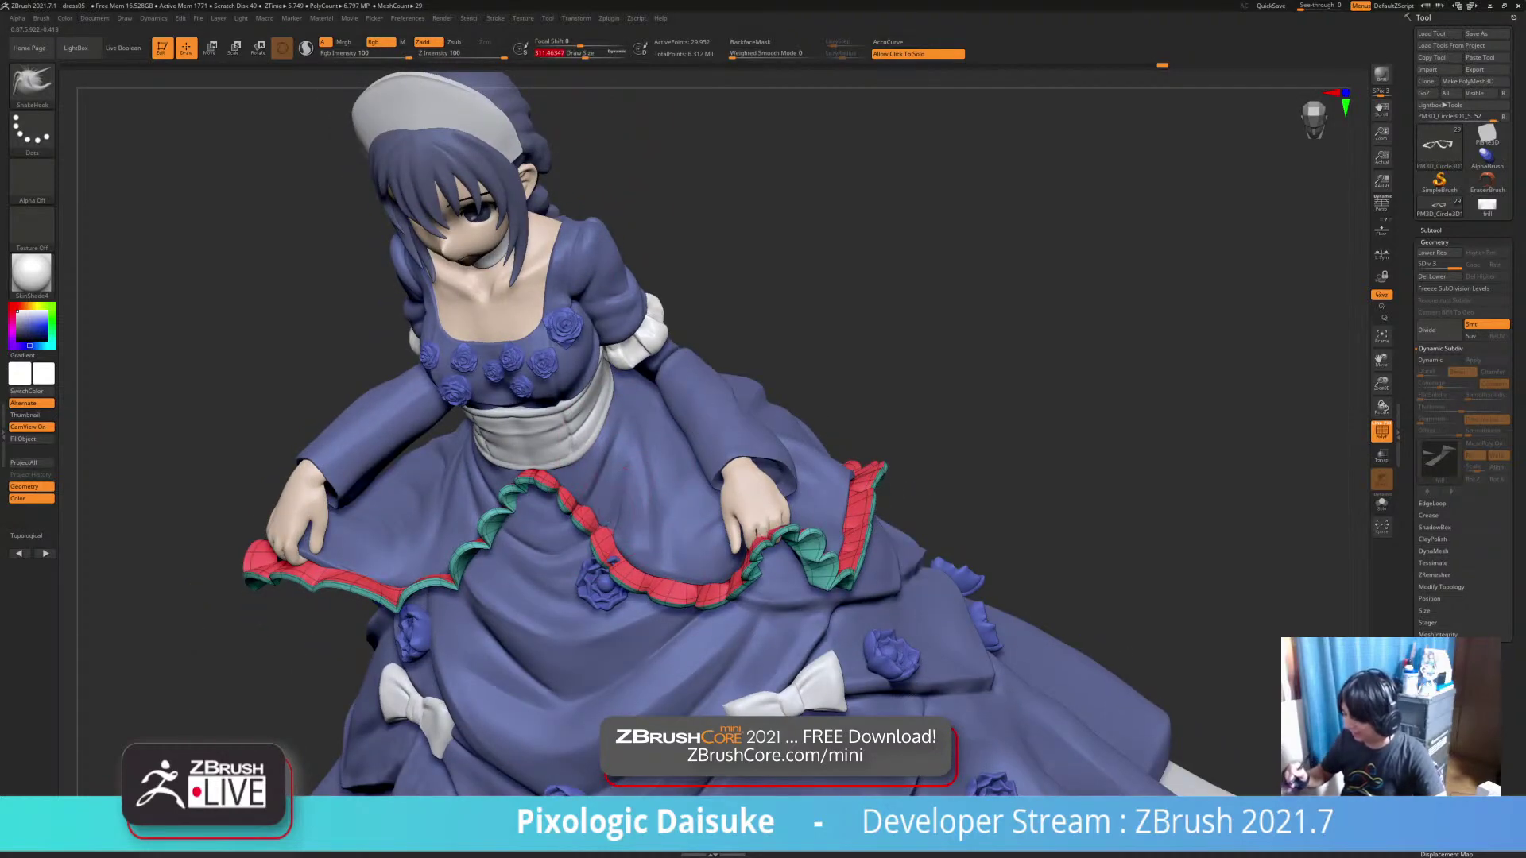
pyautogui.moveTo(628, 468)
pyautogui.mouseDown(button='right')
pyautogui.moveTo(632, 570)
pyautogui.moveTo(675, 476)
pyautogui.moveTo(659, 397)
pyautogui.moveTo(604, 461)
pyautogui.moveTo(603, 485)
pyautogui.moveTo(592, 469)
pyautogui.mouseUp(button='right')
pyautogui.moveTo(727, 548)
pyautogui.mouseDown(button='right')
pyautogui.moveTo(747, 494)
pyautogui.moveTo(717, 572)
pyautogui.moveTo(712, 526)
pyautogui.moveTo(671, 515)
pyautogui.mouseUp(button='right')
# Enlarge the SnakeHook brush to a draw size of about 524 and adjust the frill around the overskirt's side and back
pyautogui.click(586, 55)
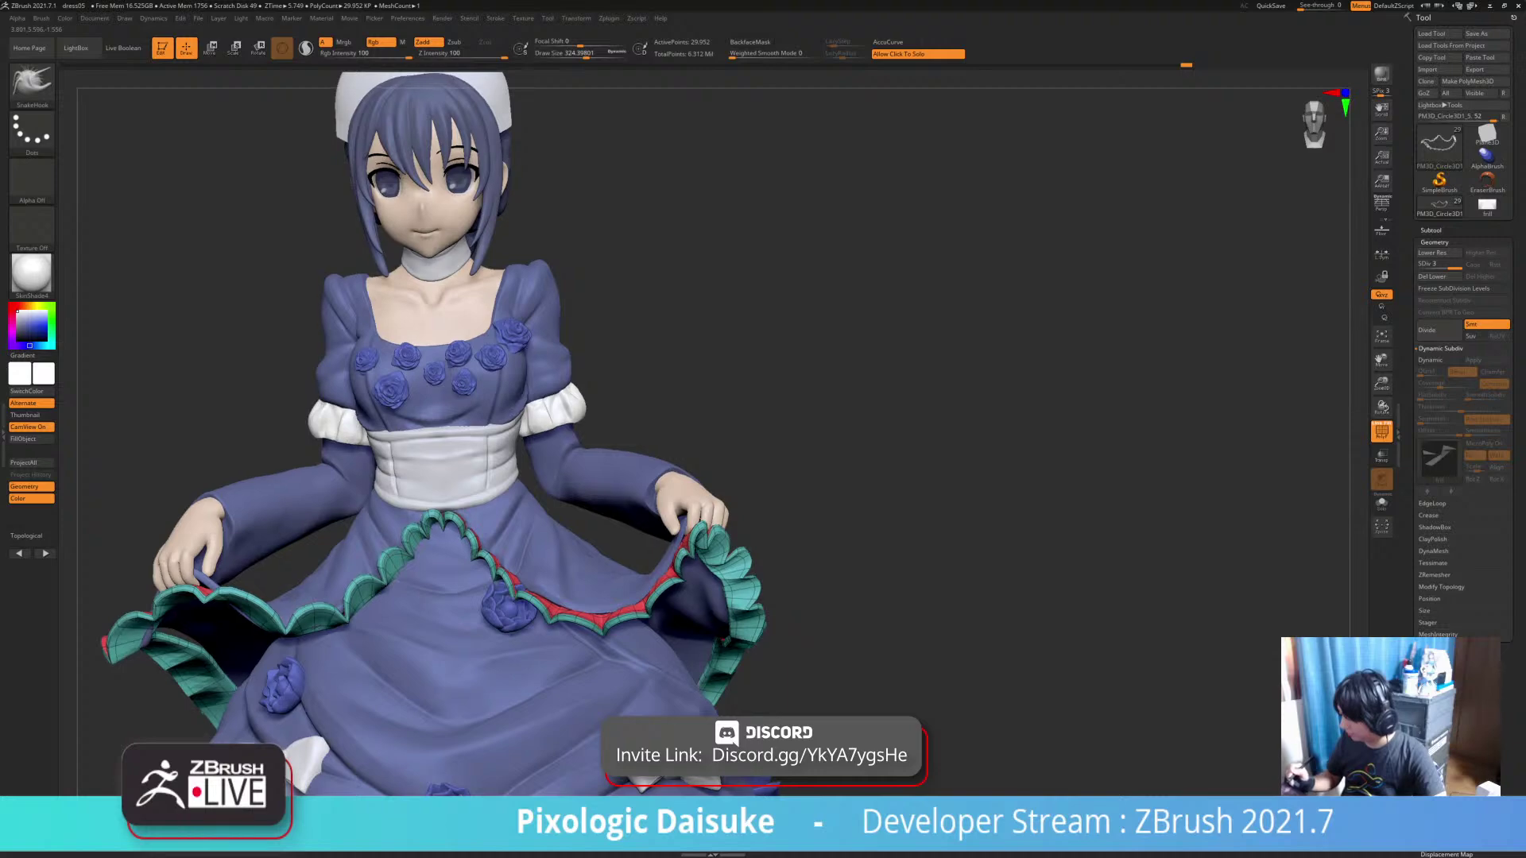
pyautogui.moveTo(699, 528); pyautogui.dragTo(616, 532, button='right')
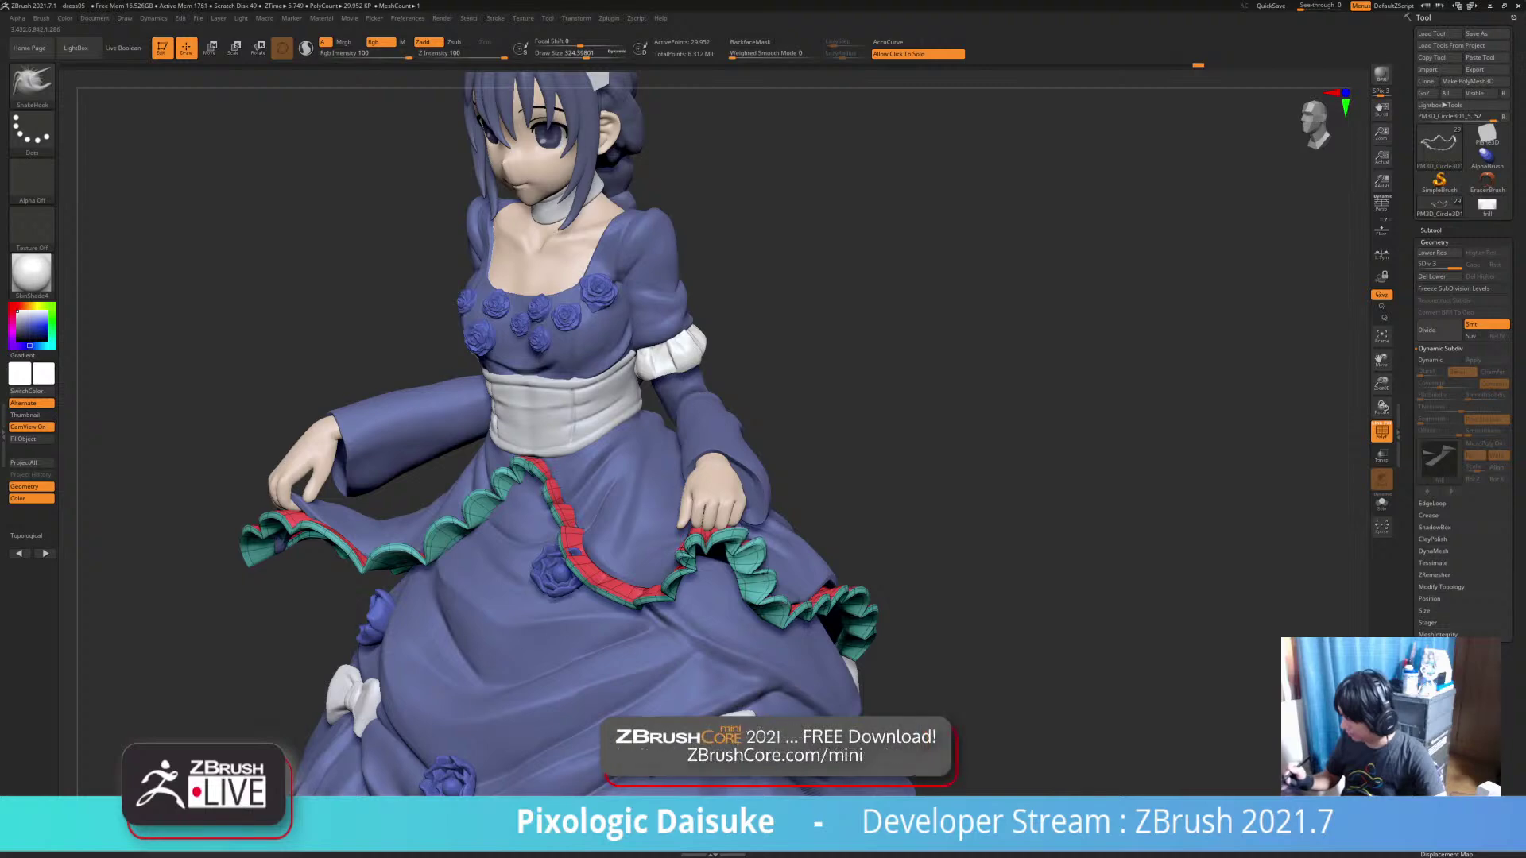
pyautogui.moveTo(676, 491); pyautogui.dragTo(664, 486, button='right')
pyautogui.moveTo(777, 542)
pyautogui.mouseDown(button='right')
pyautogui.moveTo(628, 538)
pyautogui.moveTo(734, 526)
pyautogui.mouseUp(button='right')
pyautogui.moveTo(644, 483); pyautogui.dragTo(638, 487)
pyautogui.moveTo(676, 508)
pyautogui.mouseDown(button='right')
pyautogui.moveTo(658, 509)
pyautogui.moveTo(693, 543)
pyautogui.moveTo(699, 580)
pyautogui.moveTo(685, 527)
pyautogui.moveTo(642, 502)
pyautogui.mouseUp(button='right')
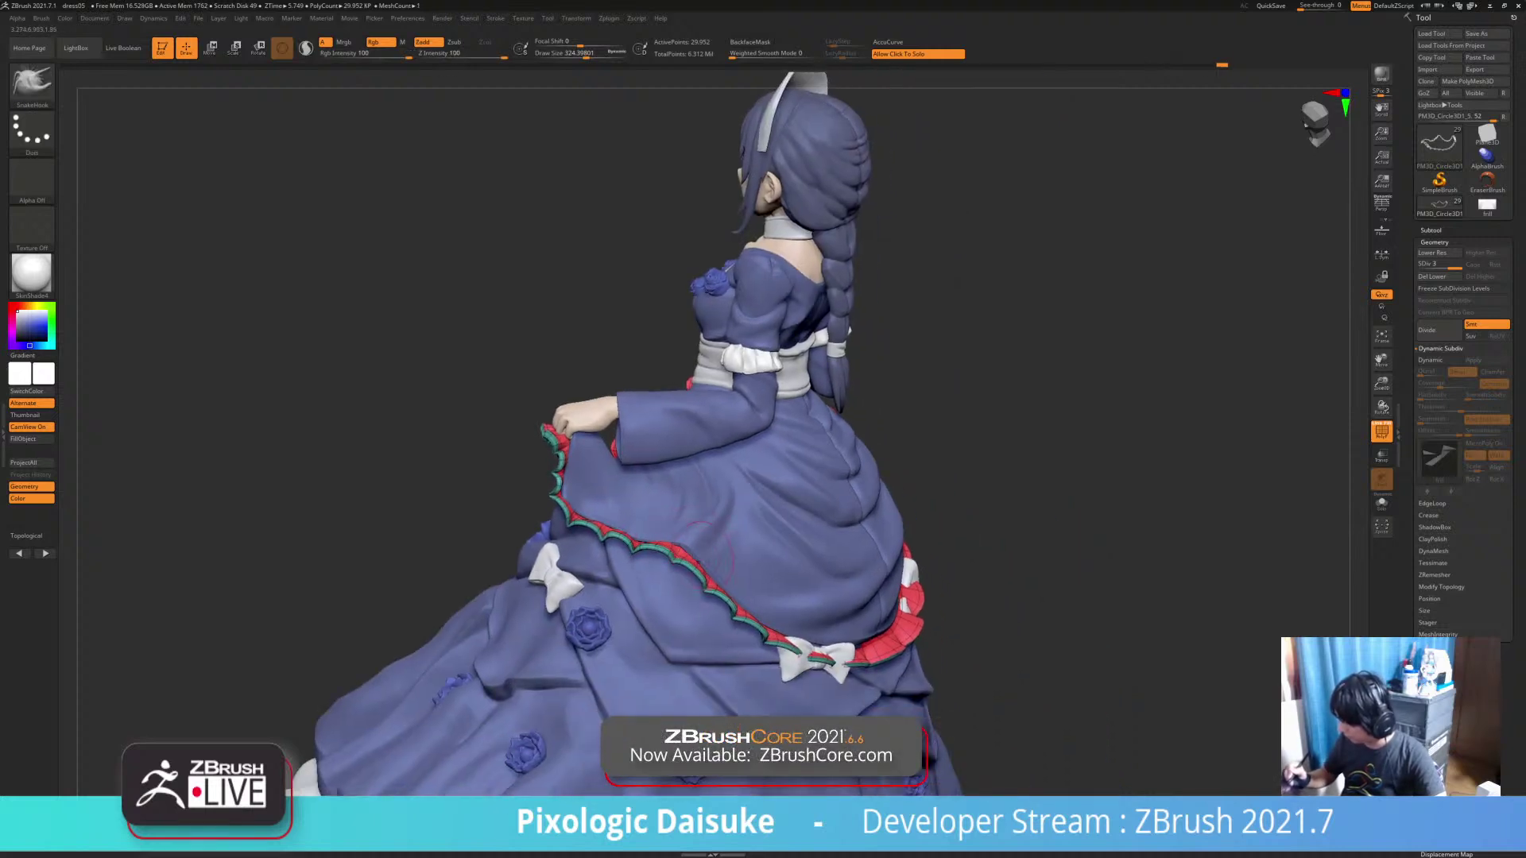
pyautogui.moveTo(719, 532)
pyautogui.keyDown('alt'); pyautogui.mouseDown(button='right')
pyautogui.moveTo(635, 490)
pyautogui.moveTo(659, 500)
pyautogui.moveTo(637, 499)
pyautogui.moveTo(623, 522)
pyautogui.moveTo(625, 508)
pyautogui.mouseUp(button='right'); pyautogui.keyUp('alt')
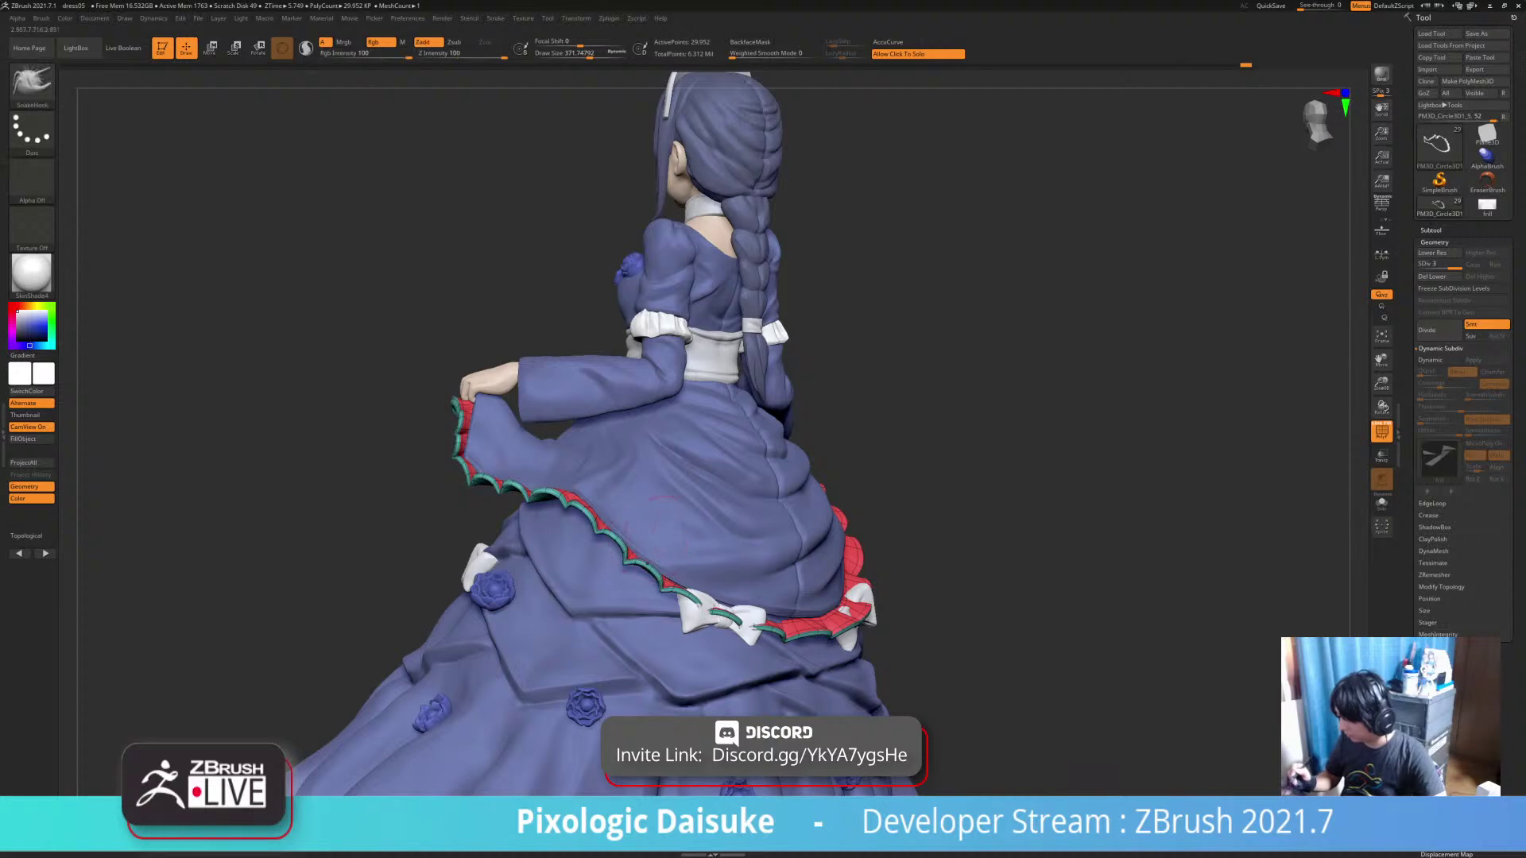
pyautogui.moveTo(615, 560)
pyautogui.mouseDown(button='right')
pyautogui.moveTo(699, 522)
pyautogui.moveTo(502, 487)
pyautogui.mouseUp(button='right')
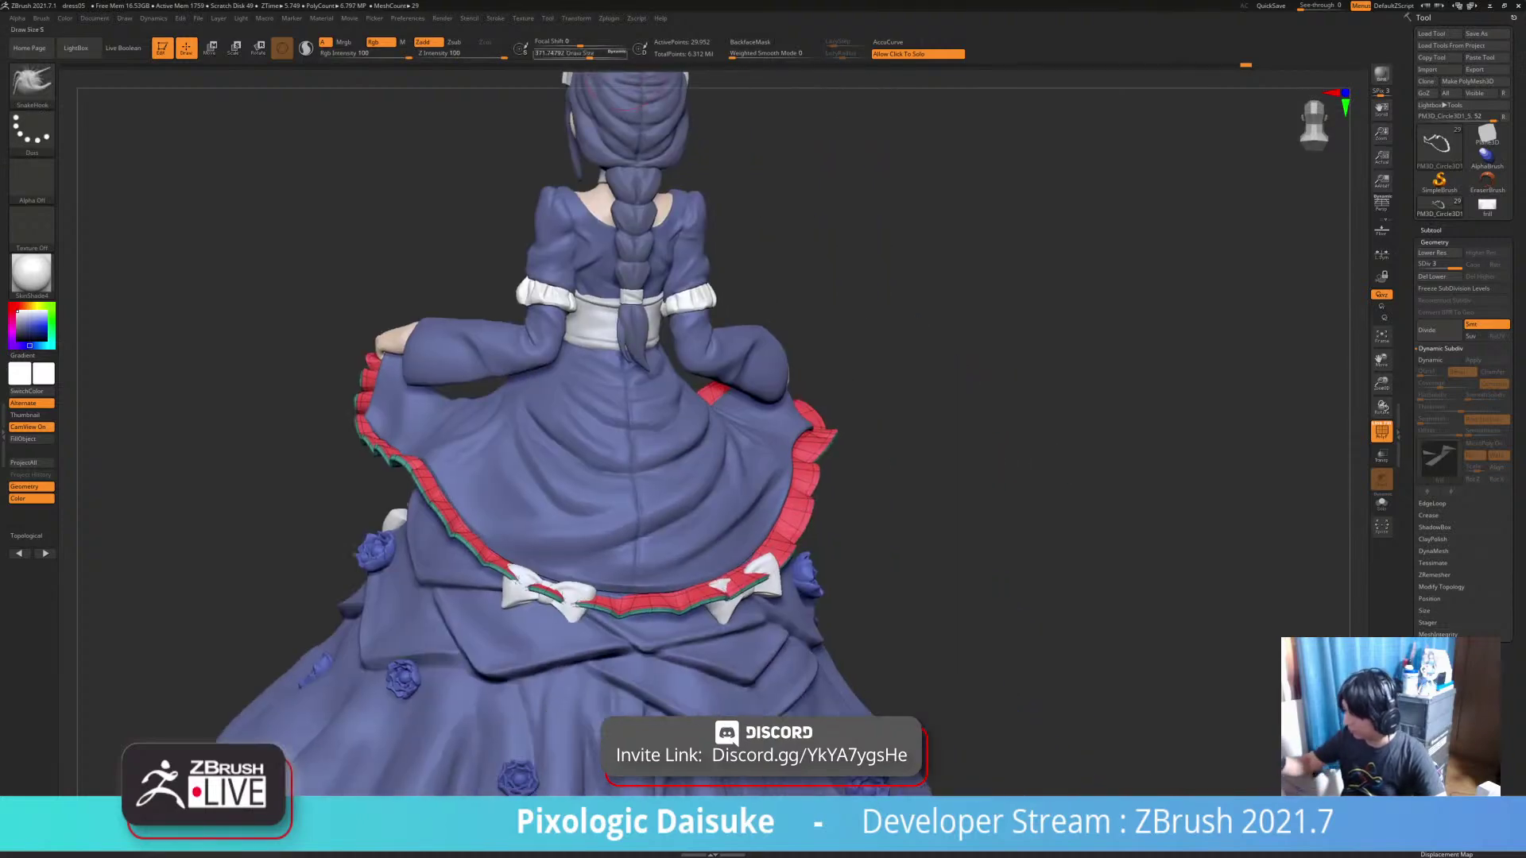
pyautogui.moveTo(554, 584); pyautogui.dragTo(536, 582, button='right')
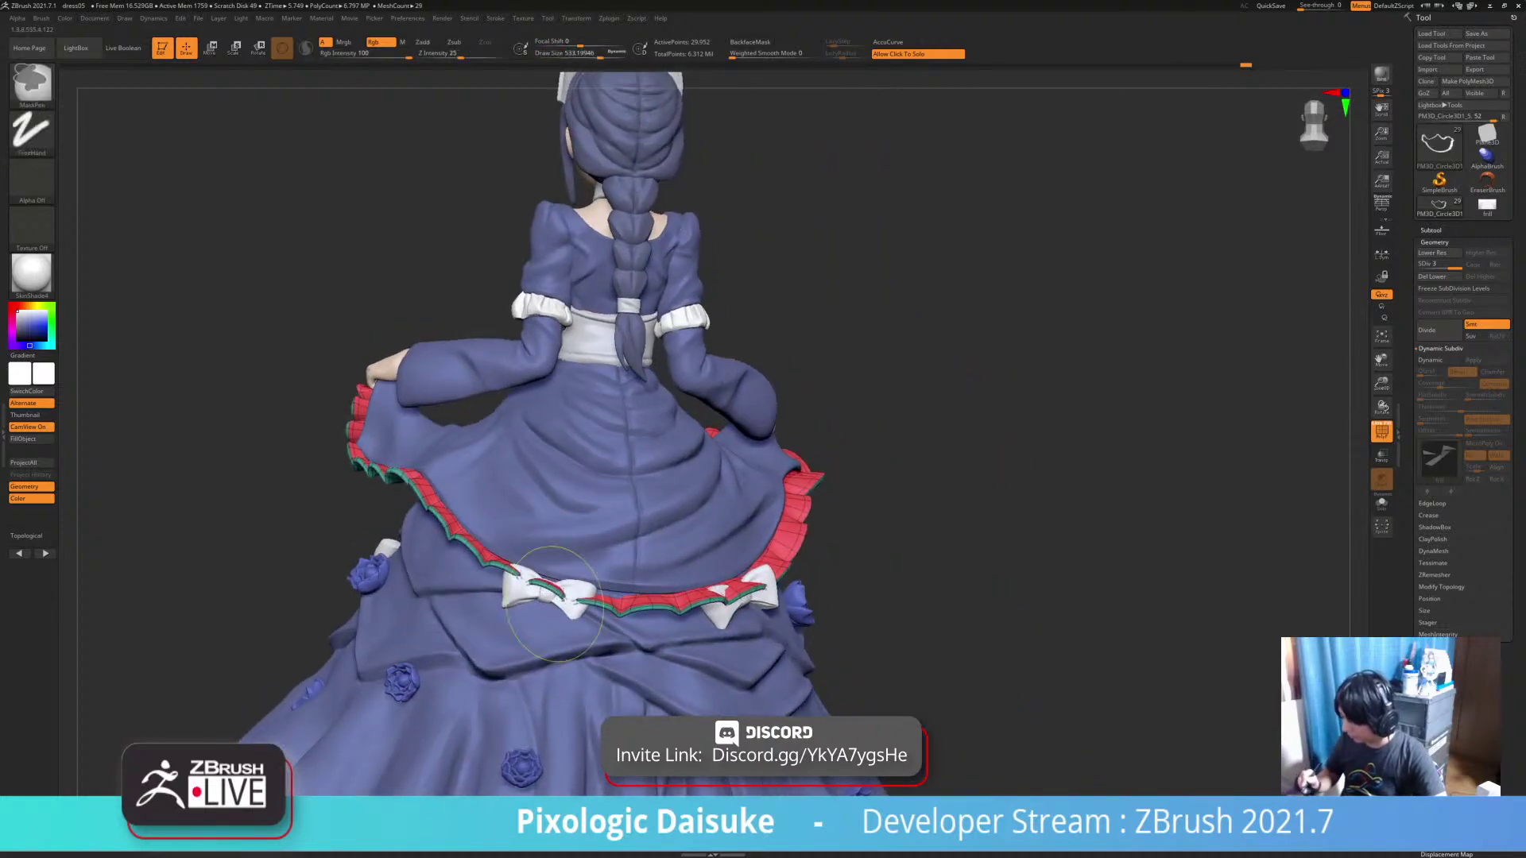
# Select the left bow at the back of the dress and move it down and outward, clear of the frill
pyautogui.keyDown('alt'); pyautogui.click(550, 592); pyautogui.keyUp('alt')
pyautogui.moveTo(550, 592)
pyautogui.keyDown('alt'); pyautogui.mouseDown(button='right')
pyautogui.moveTo(535, 480)
pyautogui.moveTo(493, 475)
pyautogui.mouseUp(button='right'); pyautogui.keyUp('alt')
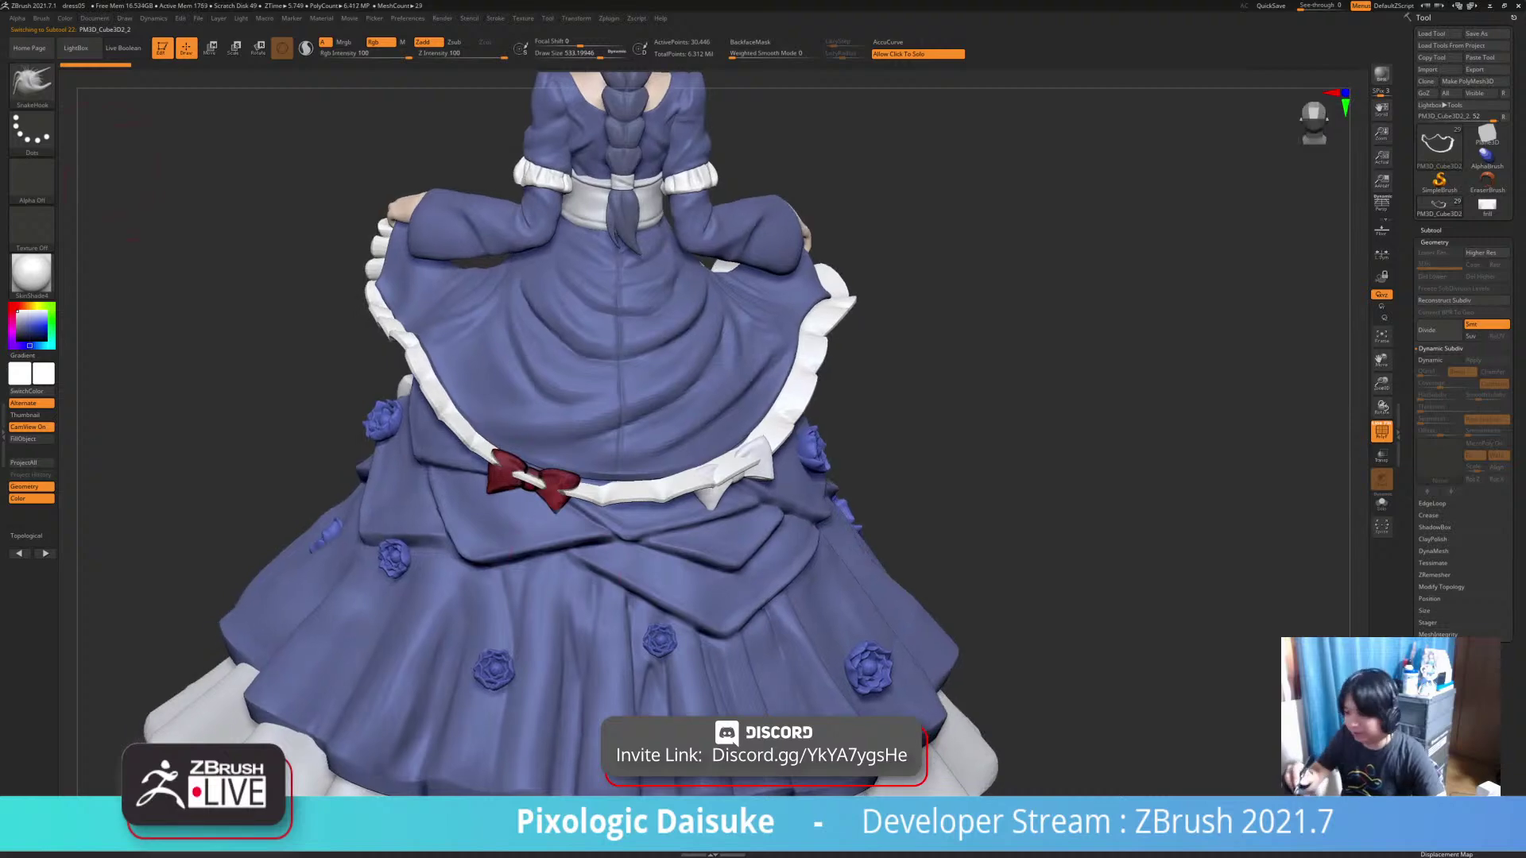
pyautogui.click(32, 84)
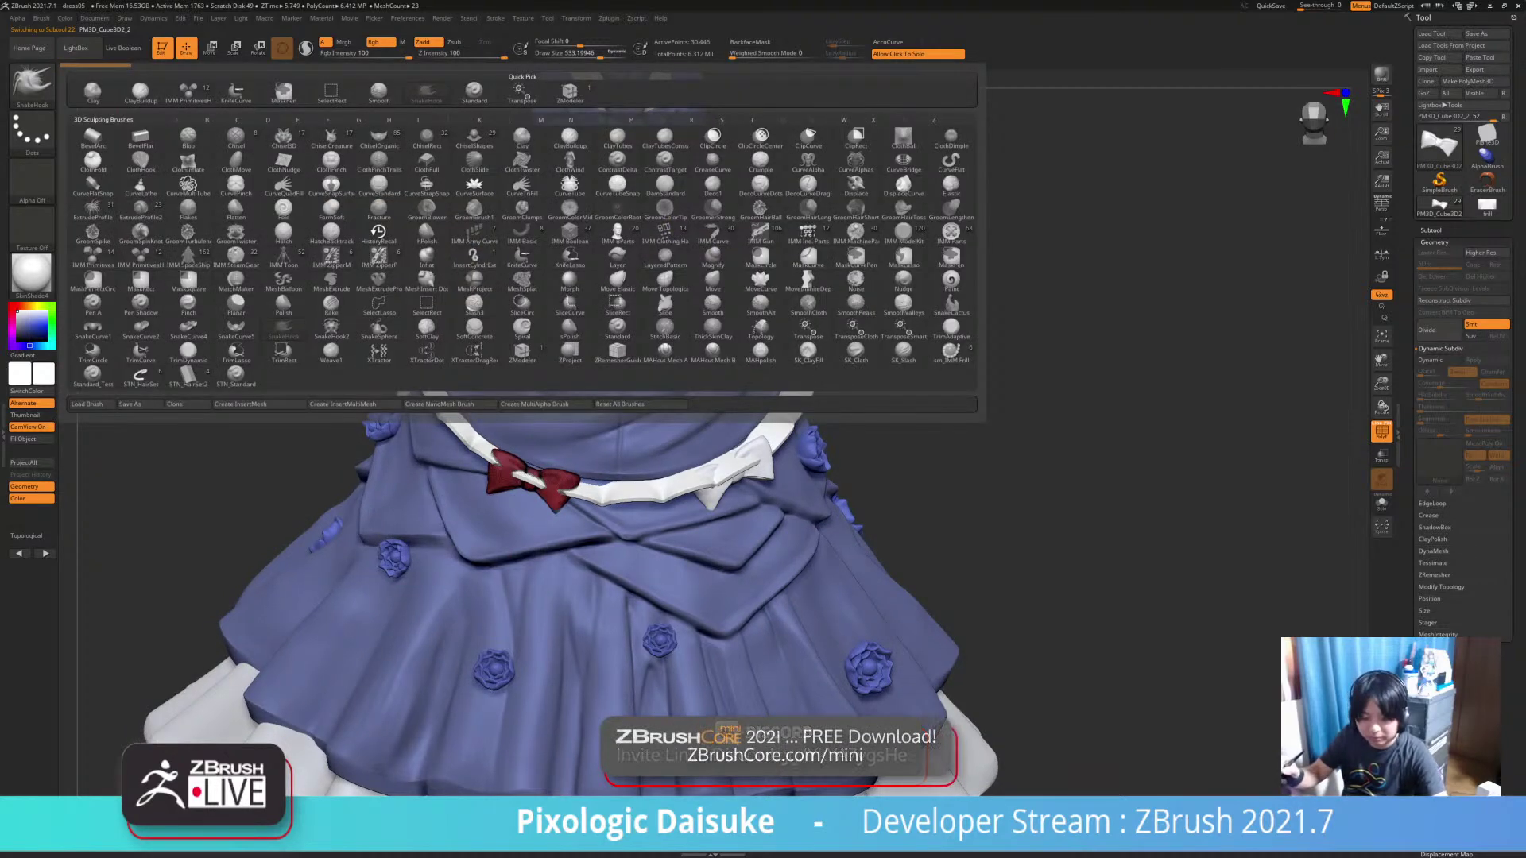
pyautogui.press('m')
pyautogui.press('t')
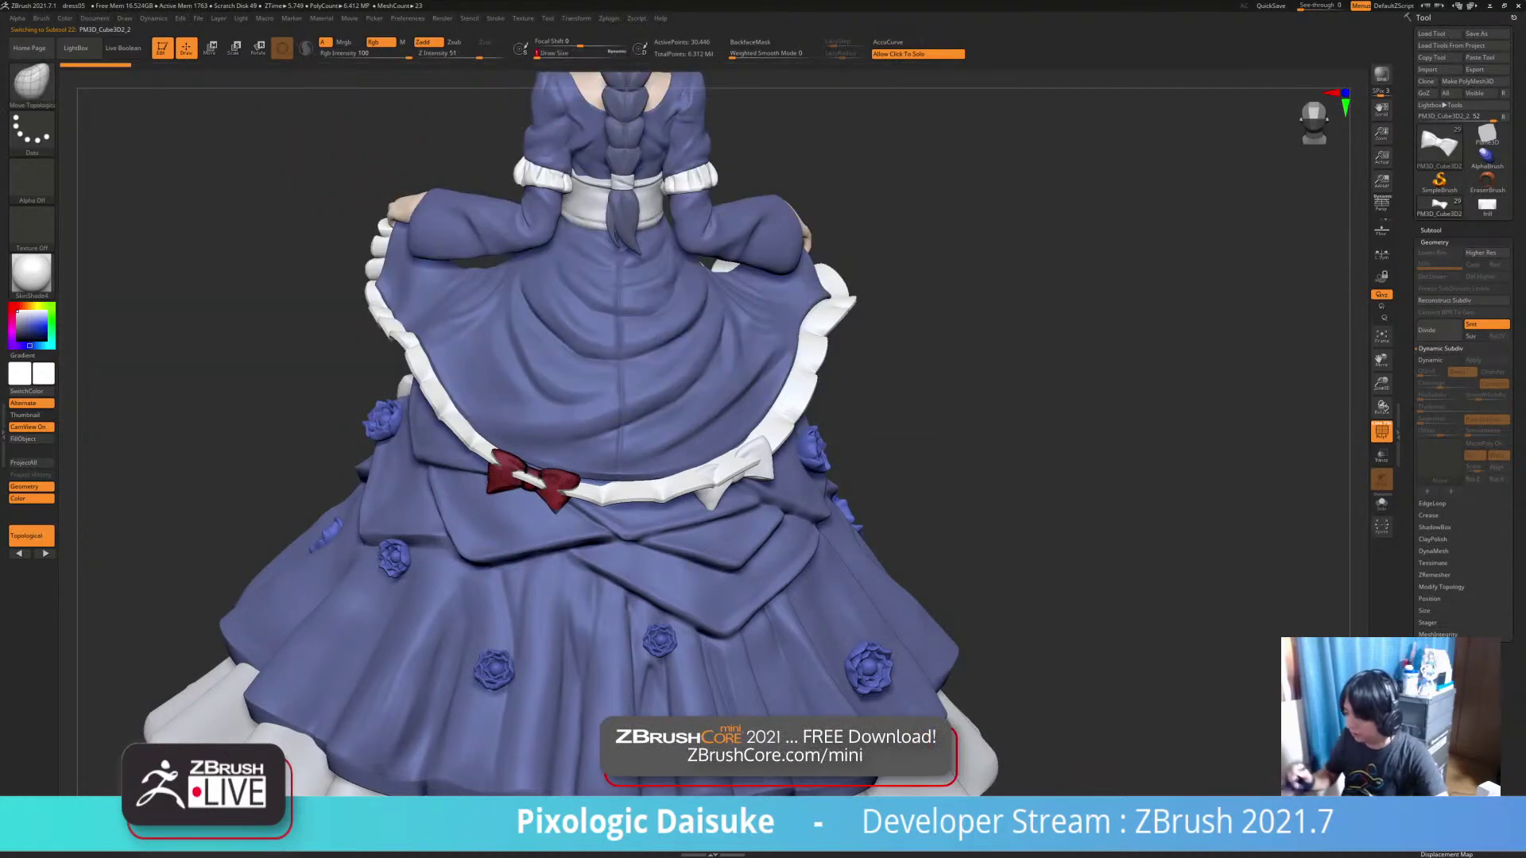
pyautogui.moveTo(548, 445); pyautogui.dragTo(554, 496, button='right')
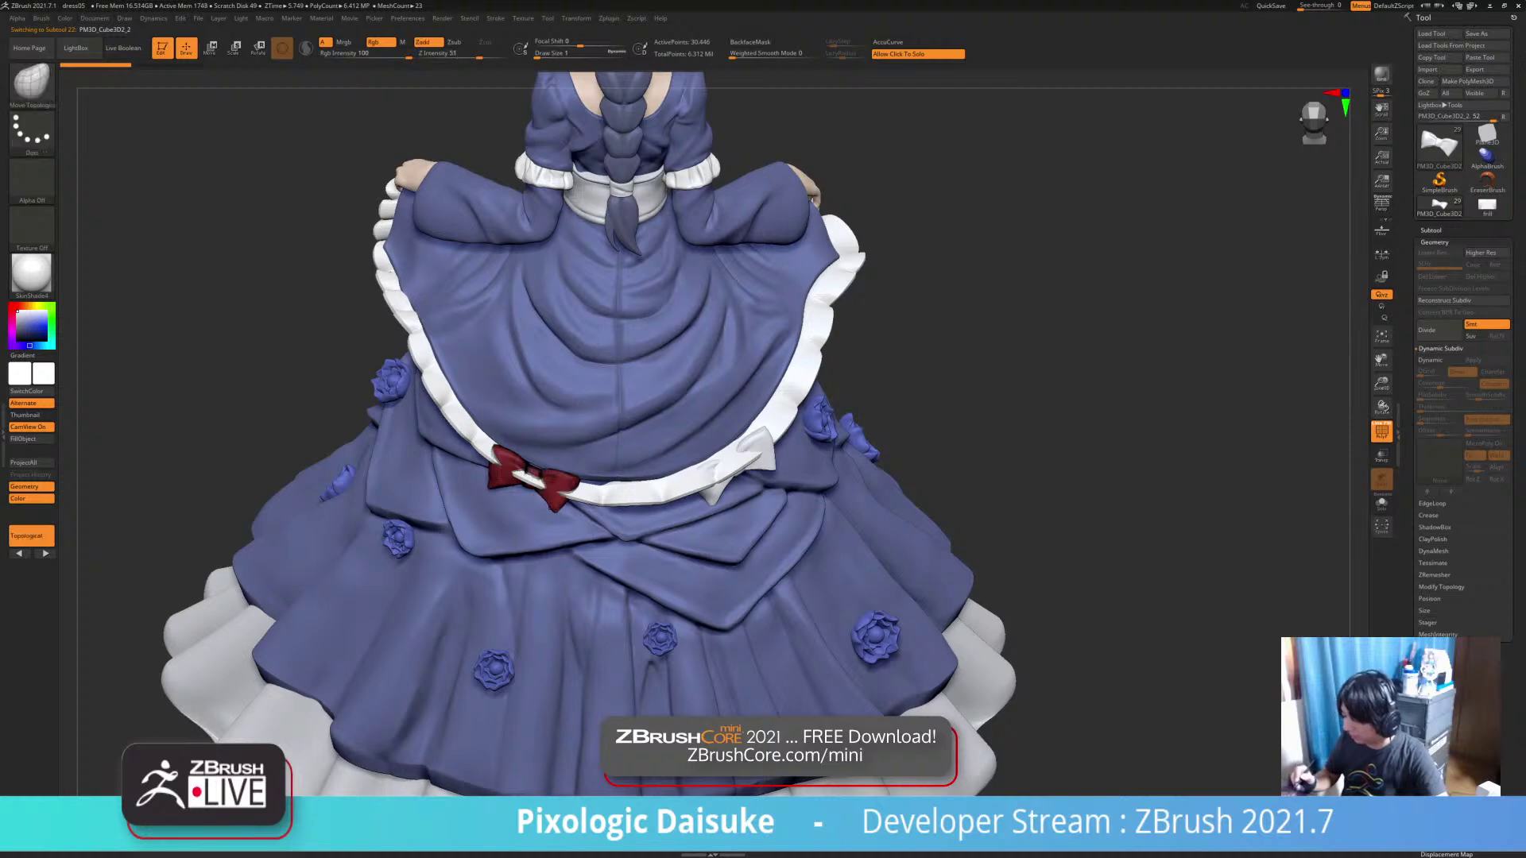
pyautogui.press('w')
pyautogui.moveTo(572, 516); pyautogui.dragTo(555, 538)
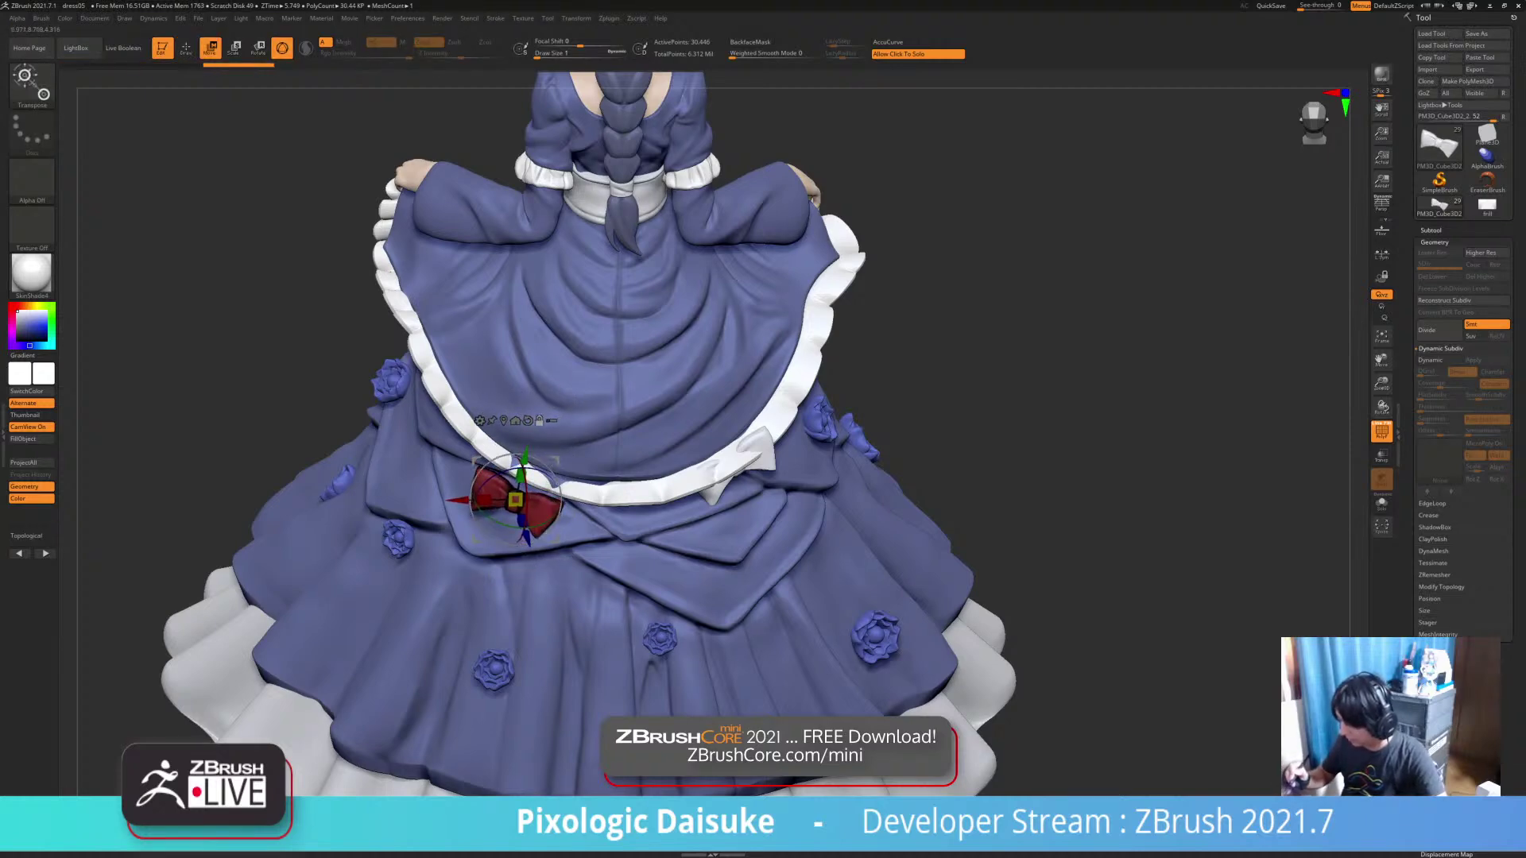
# Reselect the frill and adjust it along the back hem using SnakeHook with a draw size of about 422
pyautogui.keyDown('alt'); pyautogui.click(470, 434); pyautogui.keyUp('alt')
pyautogui.press('b')
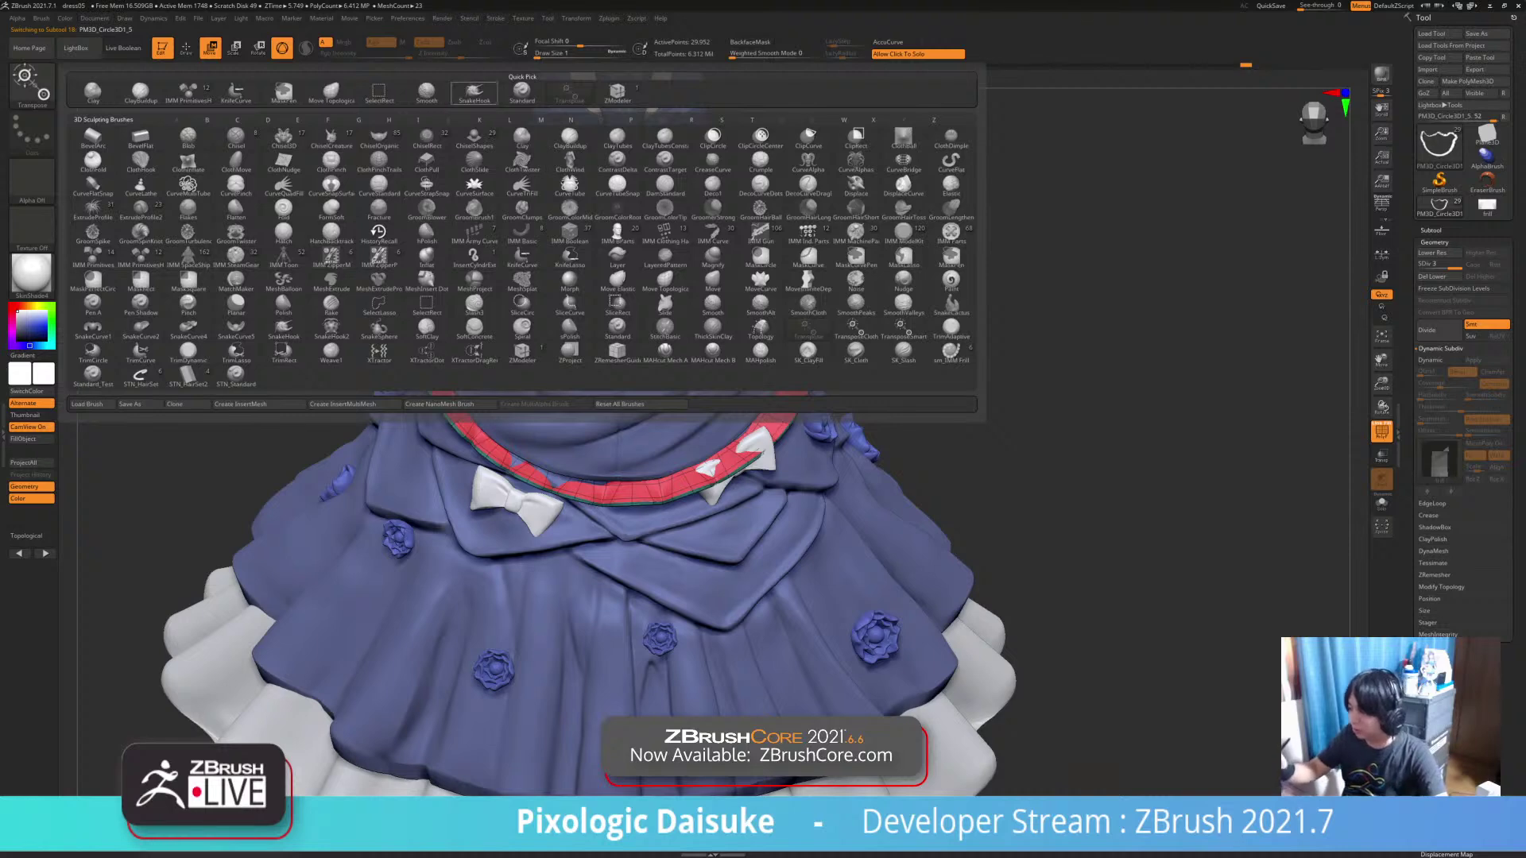
pyautogui.click(474, 93)
pyautogui.moveTo(625, 231); pyautogui.dragTo(623, 57, button='right')
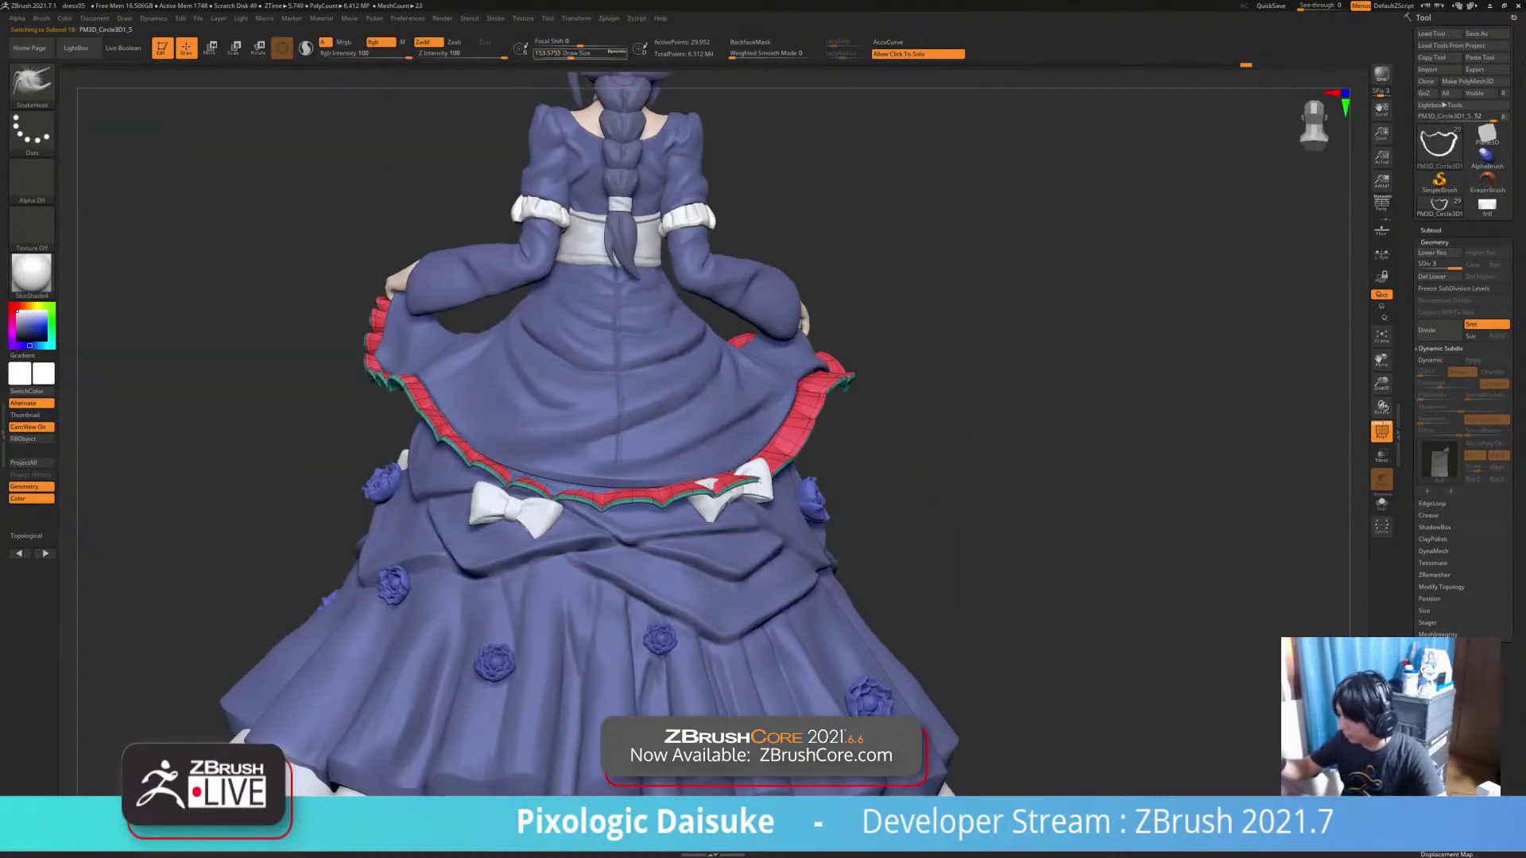
pyautogui.moveTo(623, 230)
pyautogui.mouseDown(button='right')
pyautogui.moveTo(623, 143)
pyautogui.moveTo(703, 167)
pyautogui.mouseUp(button='right')
pyautogui.moveTo(760, 353); pyautogui.dragTo(675, 354, button='right')
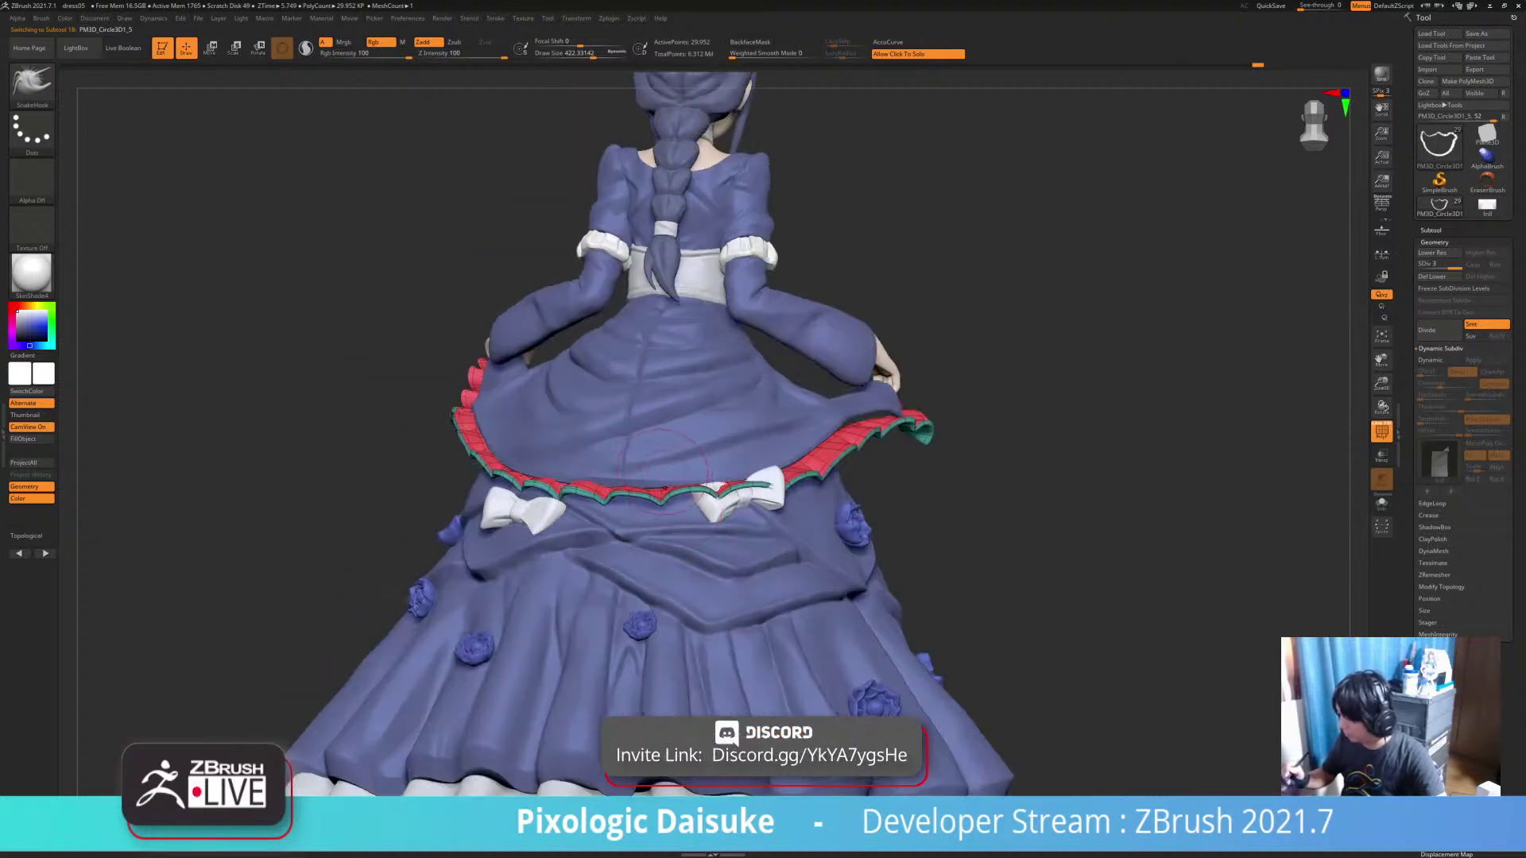
# Select the right bow at the back of the dress and lower it so it sits beneath the frill
pyautogui.moveTo(658, 470)
pyautogui.mouseDown(button='right')
pyautogui.moveTo(725, 467)
pyautogui.moveTo(508, 502)
pyautogui.moveTo(495, 522)
pyautogui.moveTo(282, 118)
pyautogui.mouseUp(button='right')
pyautogui.keyDown('alt'); pyautogui.click(487, 522); pyautogui.keyUp('alt')
pyautogui.click(211, 49)
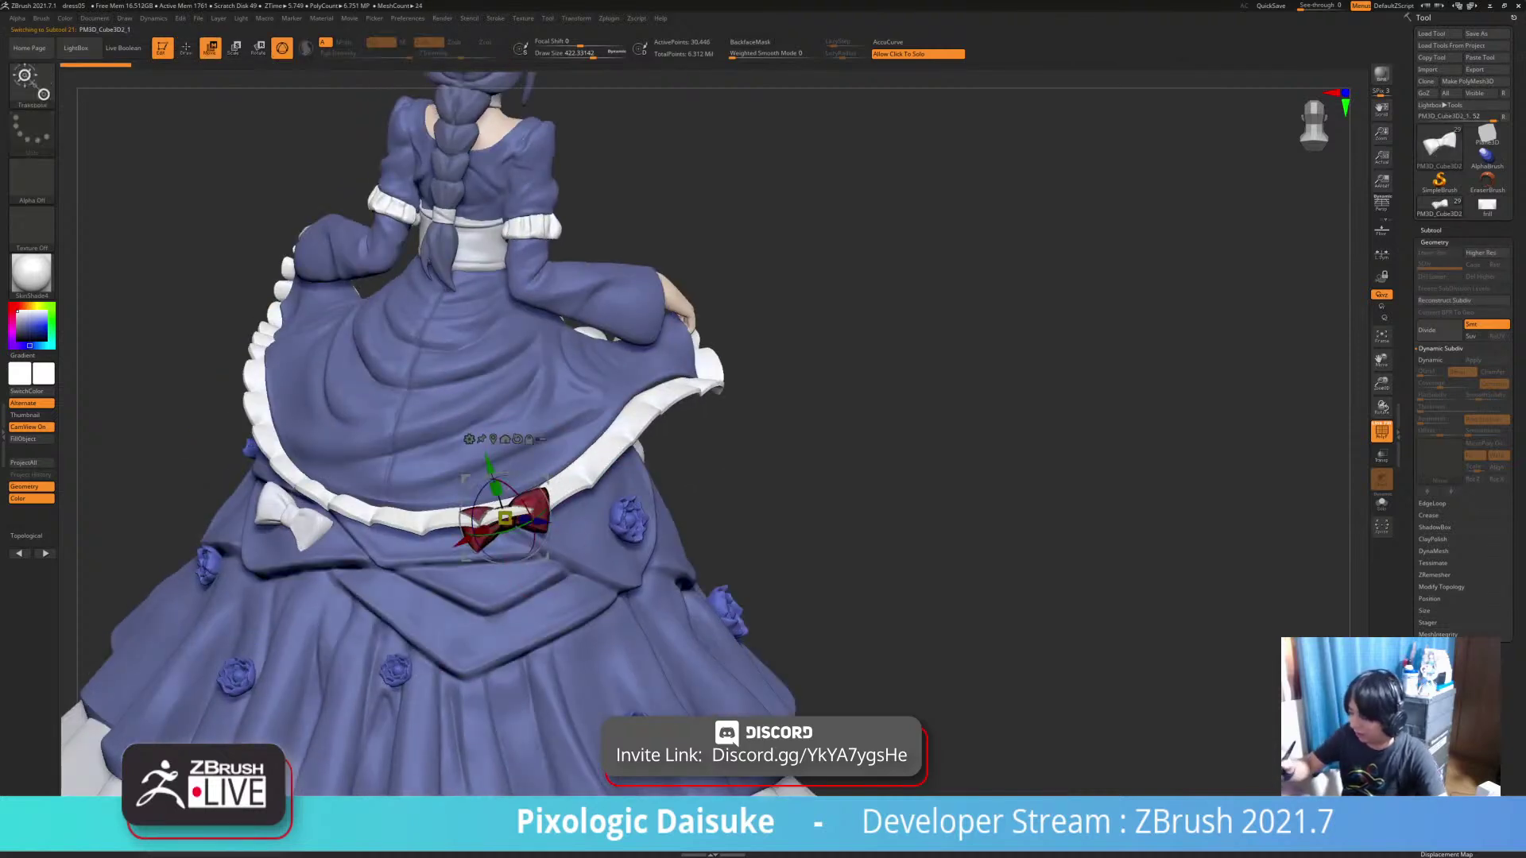
pyautogui.moveTo(398, 350); pyautogui.dragTo(437, 422, button='right')
pyautogui.moveTo(488, 465); pyautogui.dragTo(494, 483)
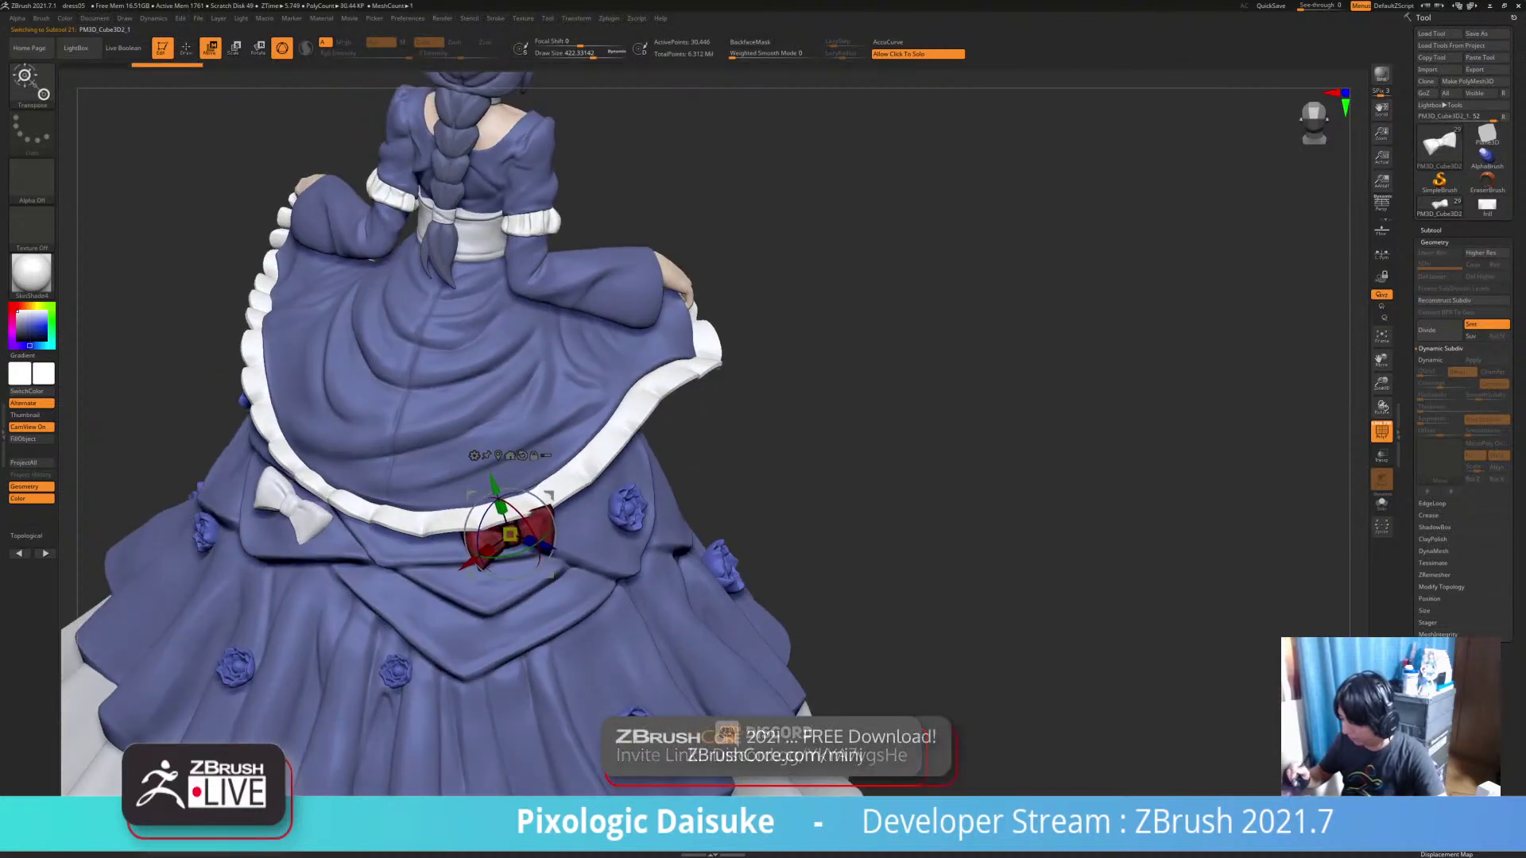
pyautogui.press('q')
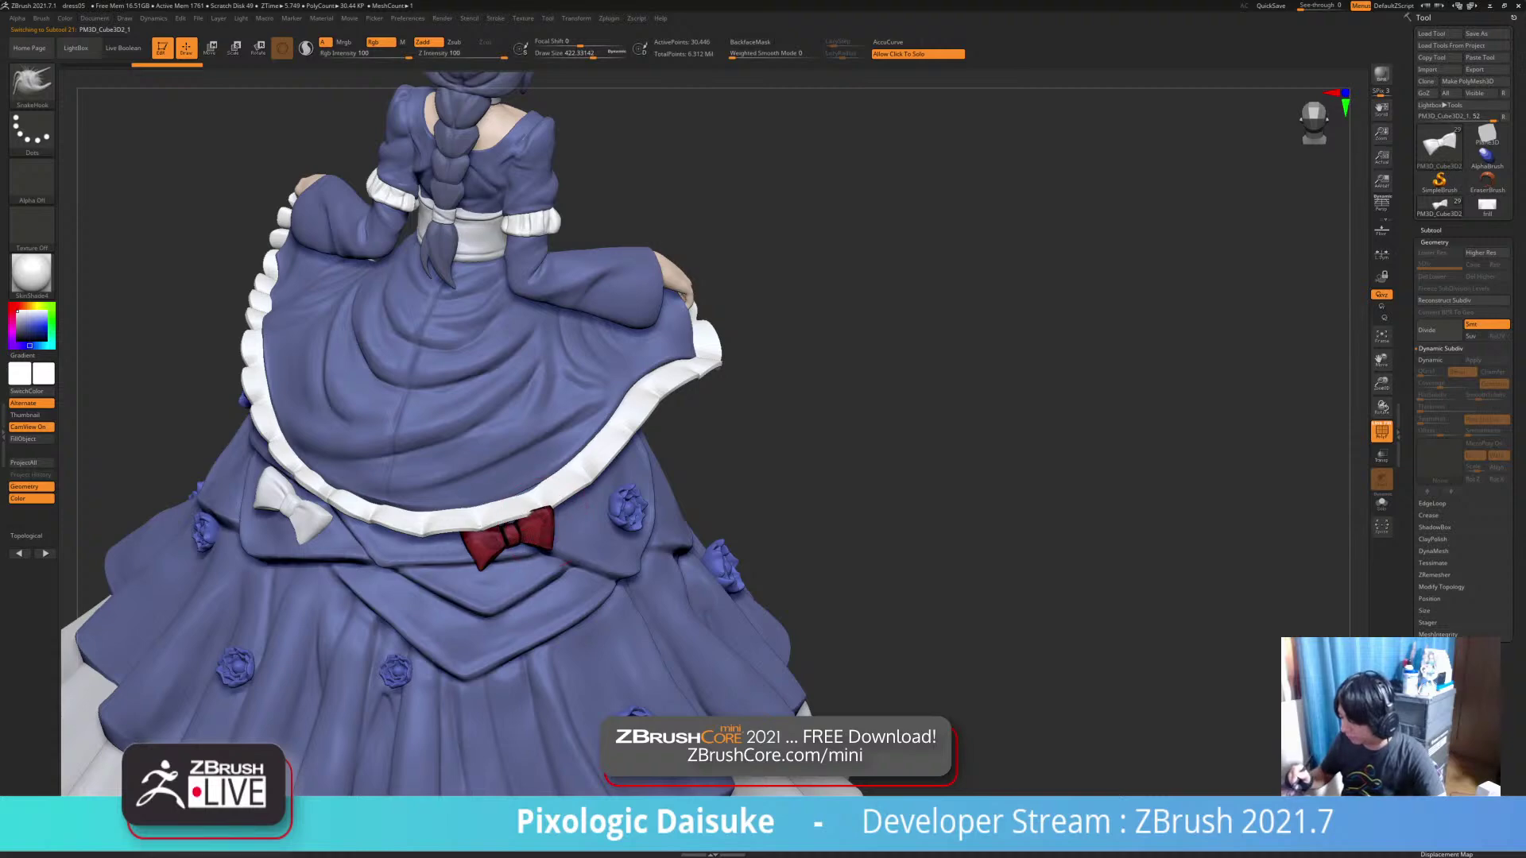
# Reselect the frill and refine its fit with SnakeHook from the back around the right side to the front
pyautogui.moveTo(566, 564); pyautogui.dragTo(562, 501, button='right')
pyautogui.keyDown('alt'); pyautogui.click(551, 485); pyautogui.keyUp('alt')
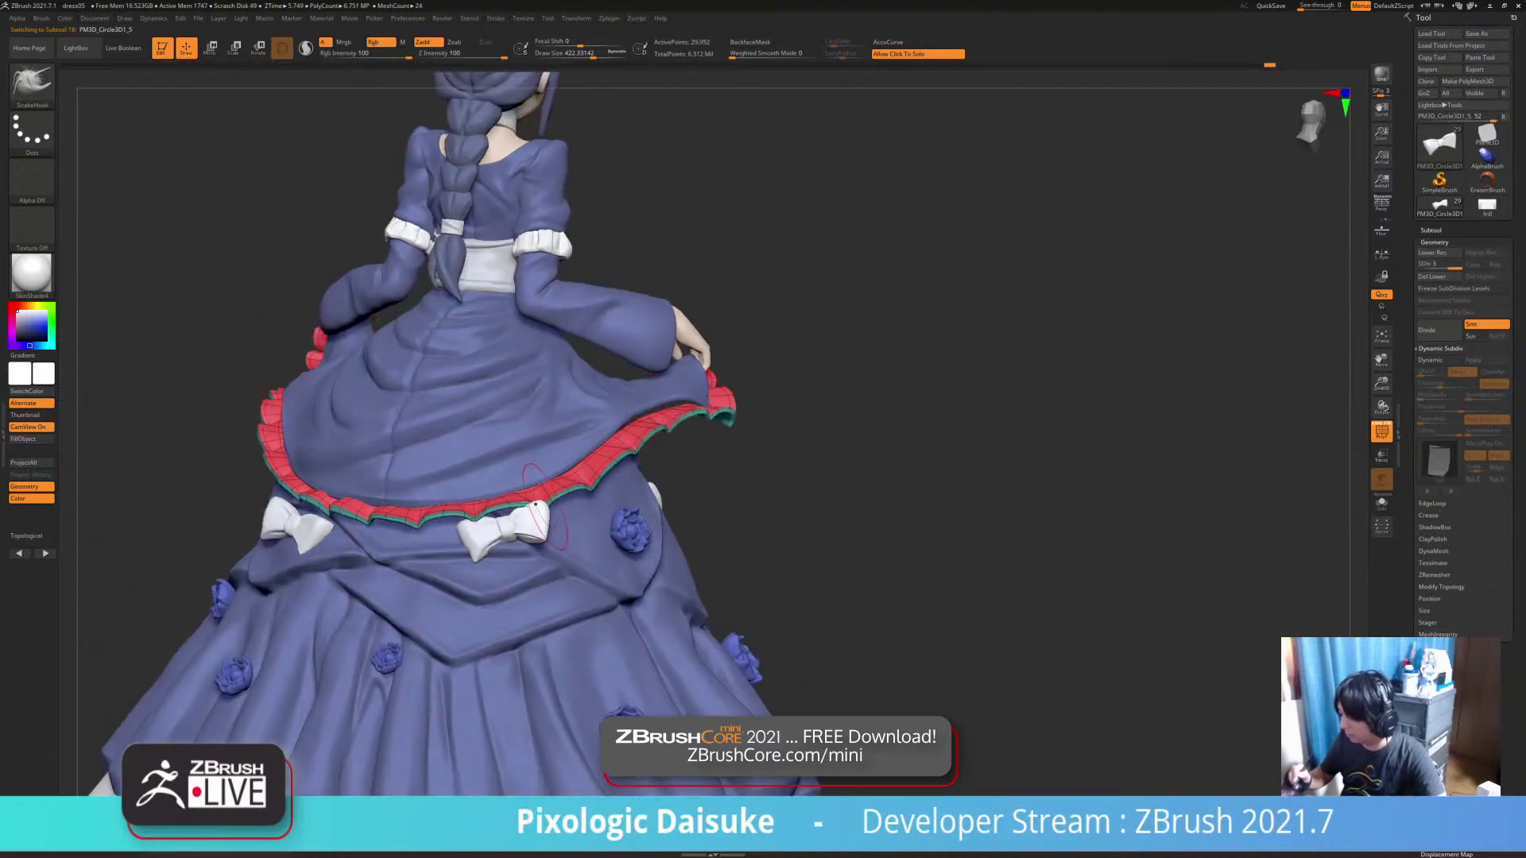
pyautogui.moveTo(544, 508); pyautogui.dragTo(496, 516, button='right')
pyautogui.moveTo(496, 516); pyautogui.dragTo(584, 509, button='right')
pyautogui.keyDown('ctrl'); pyautogui.moveTo(584, 509); pyautogui.dragTo(623, 560, button='right'); pyautogui.keyUp('ctrl')
pyautogui.moveTo(623, 560)
pyautogui.keyDown('ctrl'); pyautogui.mouseDown(button='right')
pyautogui.moveTo(628, 596)
pyautogui.moveTo(550, 639)
pyautogui.mouseUp(button='right'); pyautogui.keyUp('ctrl')
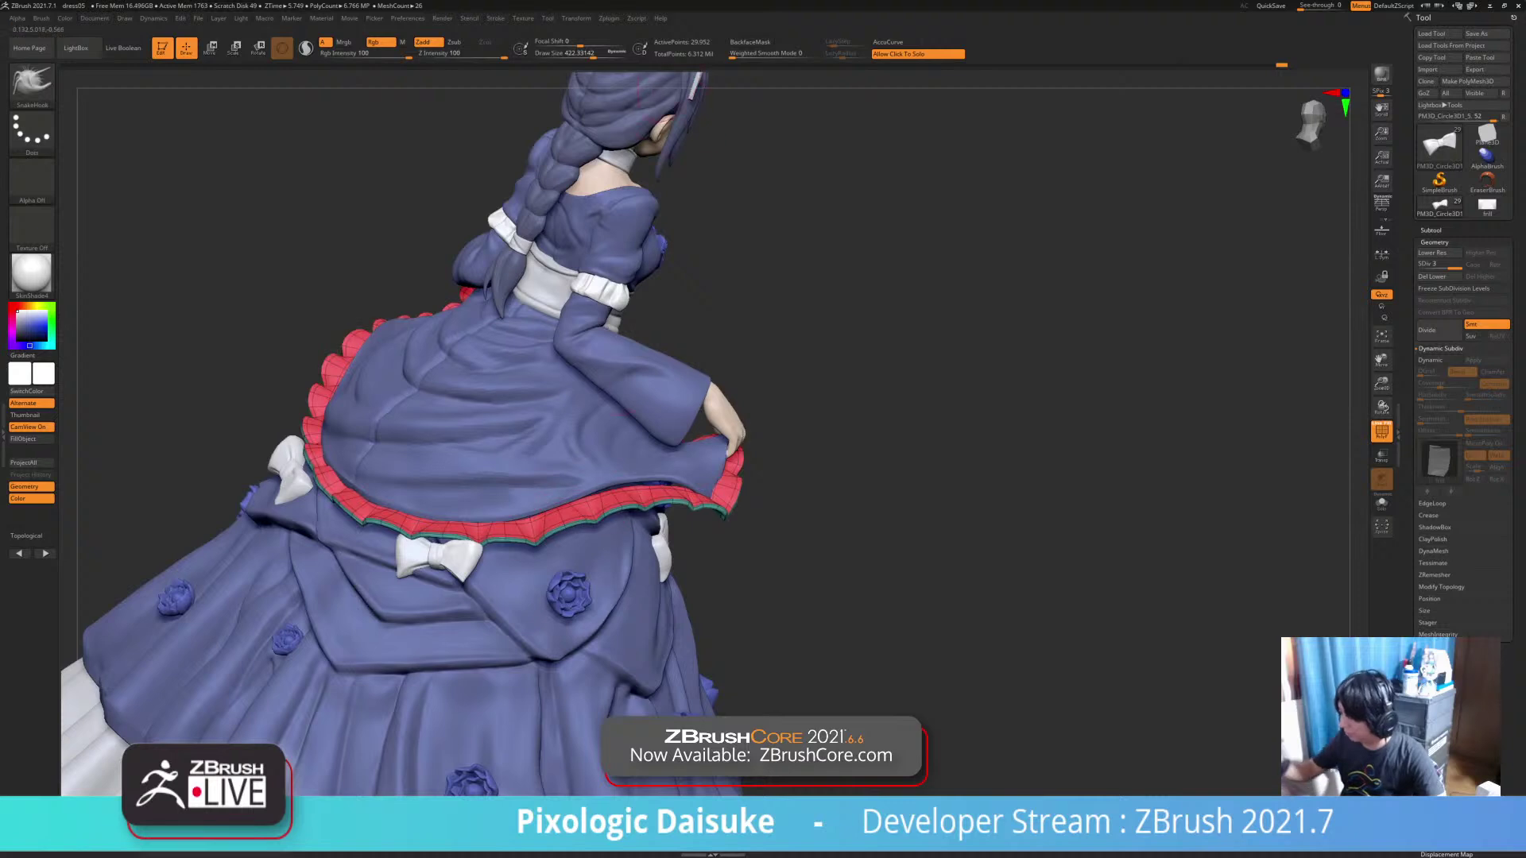
pyautogui.moveTo(536, 486); pyautogui.dragTo(566, 544, button='right')
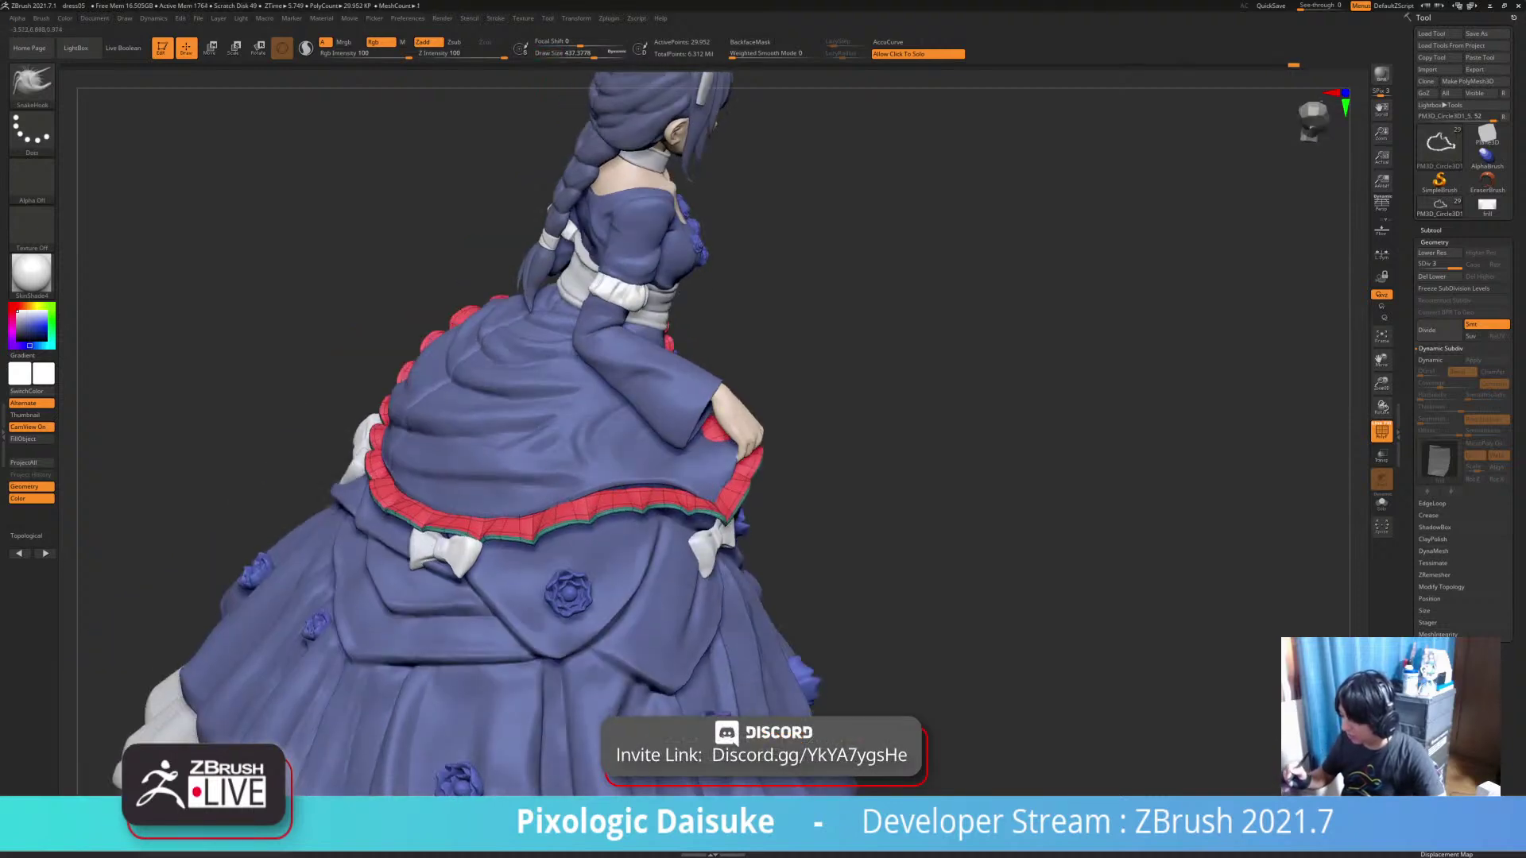
pyautogui.moveTo(632, 465); pyautogui.dragTo(604, 512, button='right')
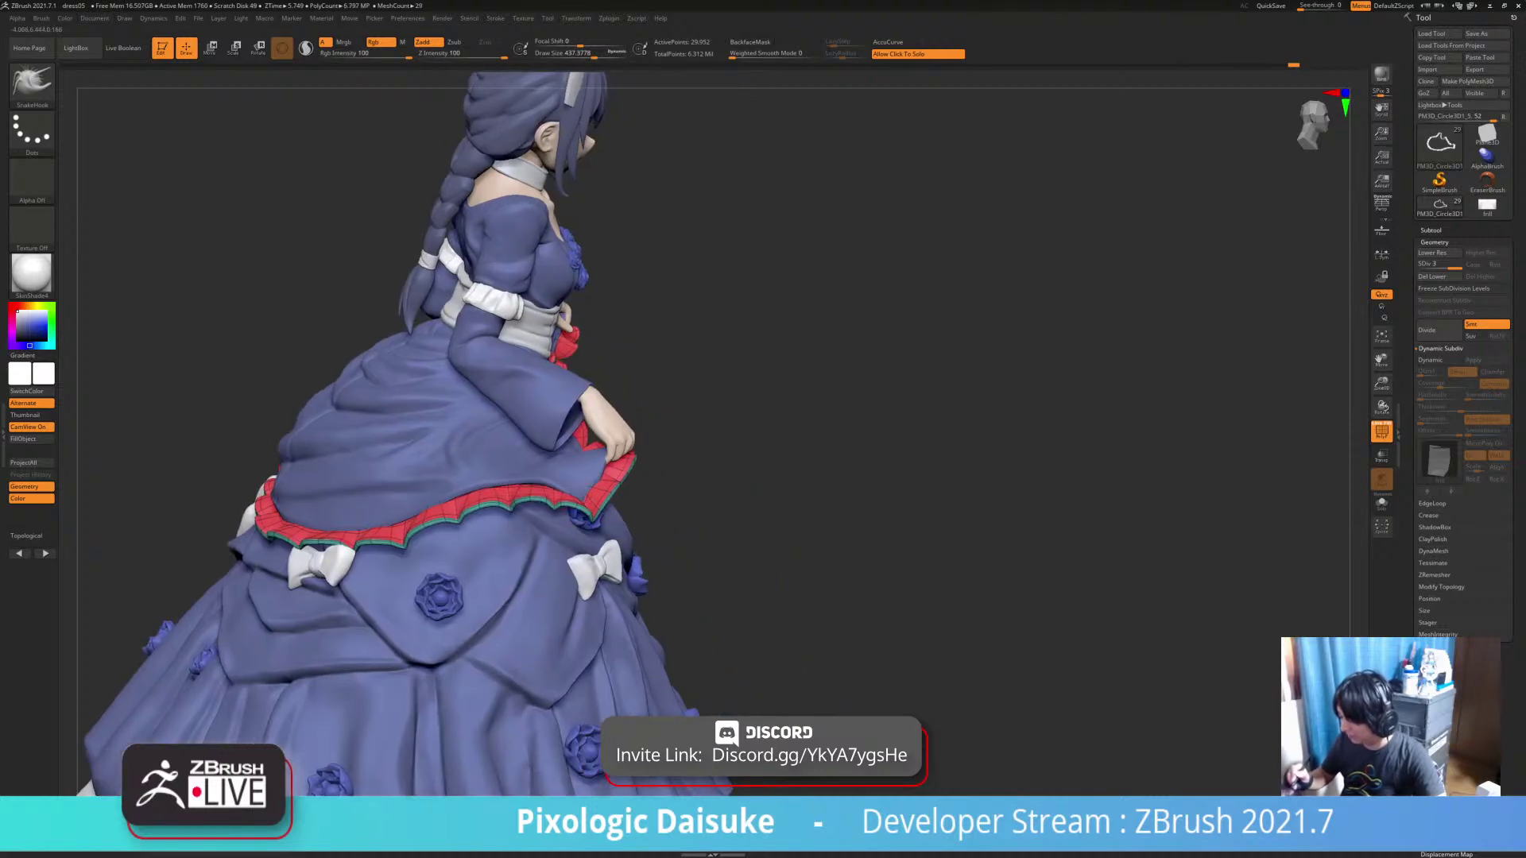
pyautogui.moveTo(588, 453)
pyautogui.mouseDown(button='right')
pyautogui.moveTo(574, 502)
pyautogui.moveTo(565, 486)
pyautogui.moveTo(545, 499)
pyautogui.moveTo(592, 504)
pyautogui.moveTo(693, 459)
pyautogui.moveTo(663, 311)
pyautogui.mouseUp(button='right')
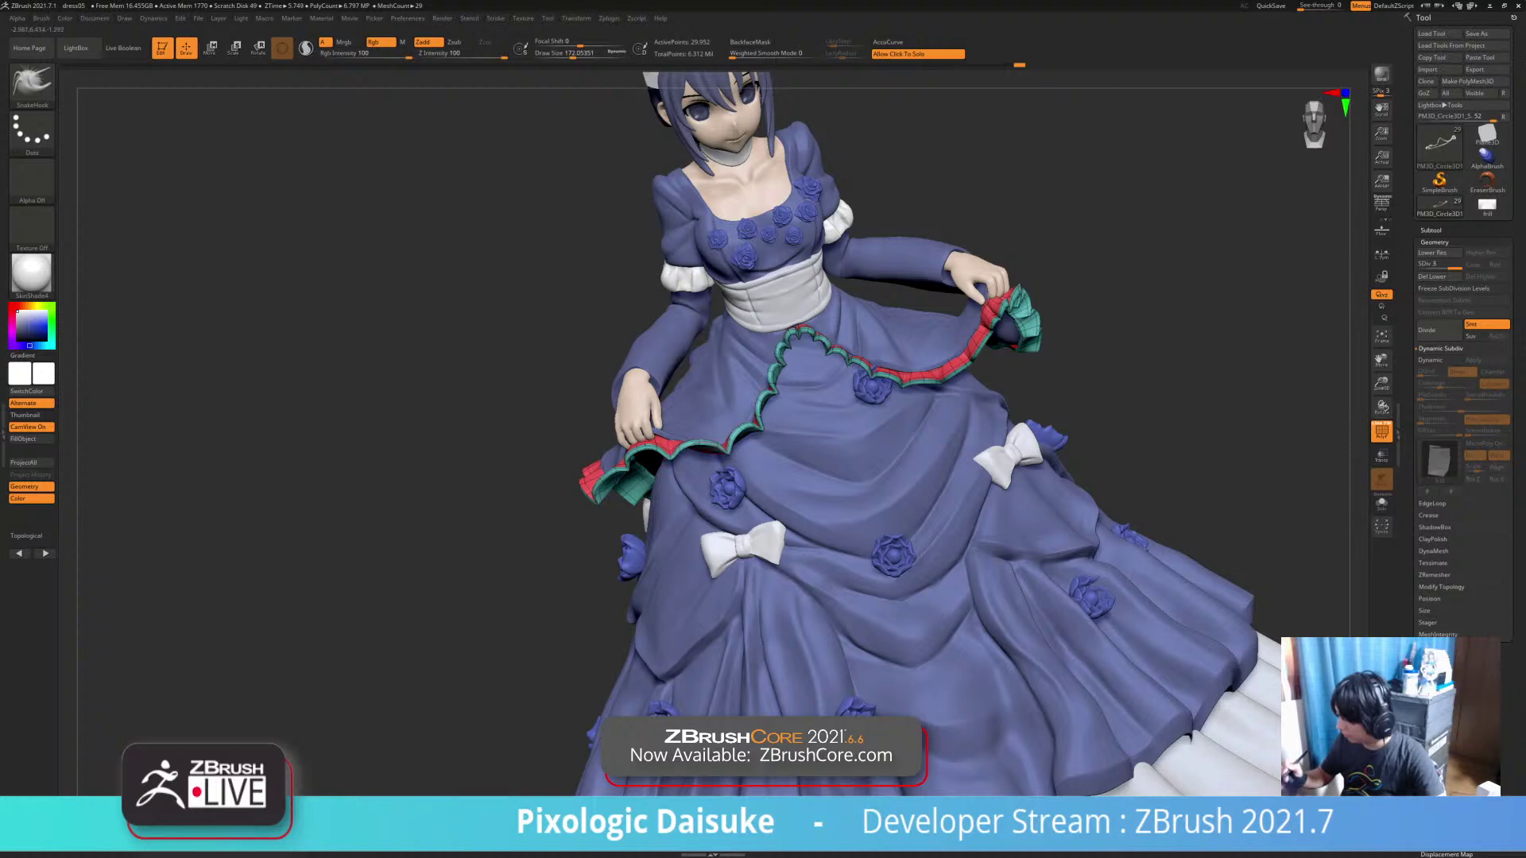
# Examine the frill and bows around the whole dress from the front and the back, with the polygroup wireframe hidden
pyautogui.moveTo(675, 413)
pyautogui.keyDown('alt'); pyautogui.mouseDown(button='right')
pyautogui.moveTo(549, 469)
pyautogui.moveTo(499, 534)
pyautogui.moveTo(584, 486)
pyautogui.moveTo(548, 491)
pyautogui.mouseUp(button='right'); pyautogui.keyUp('alt')
pyautogui.moveTo(578, 488); pyautogui.dragTo(584, 476)
pyautogui.moveTo(584, 477)
pyautogui.mouseDown(button='right')
pyautogui.moveTo(561, 517)
pyautogui.moveTo(577, 520)
pyautogui.moveTo(566, 433)
pyautogui.mouseUp(button='right')
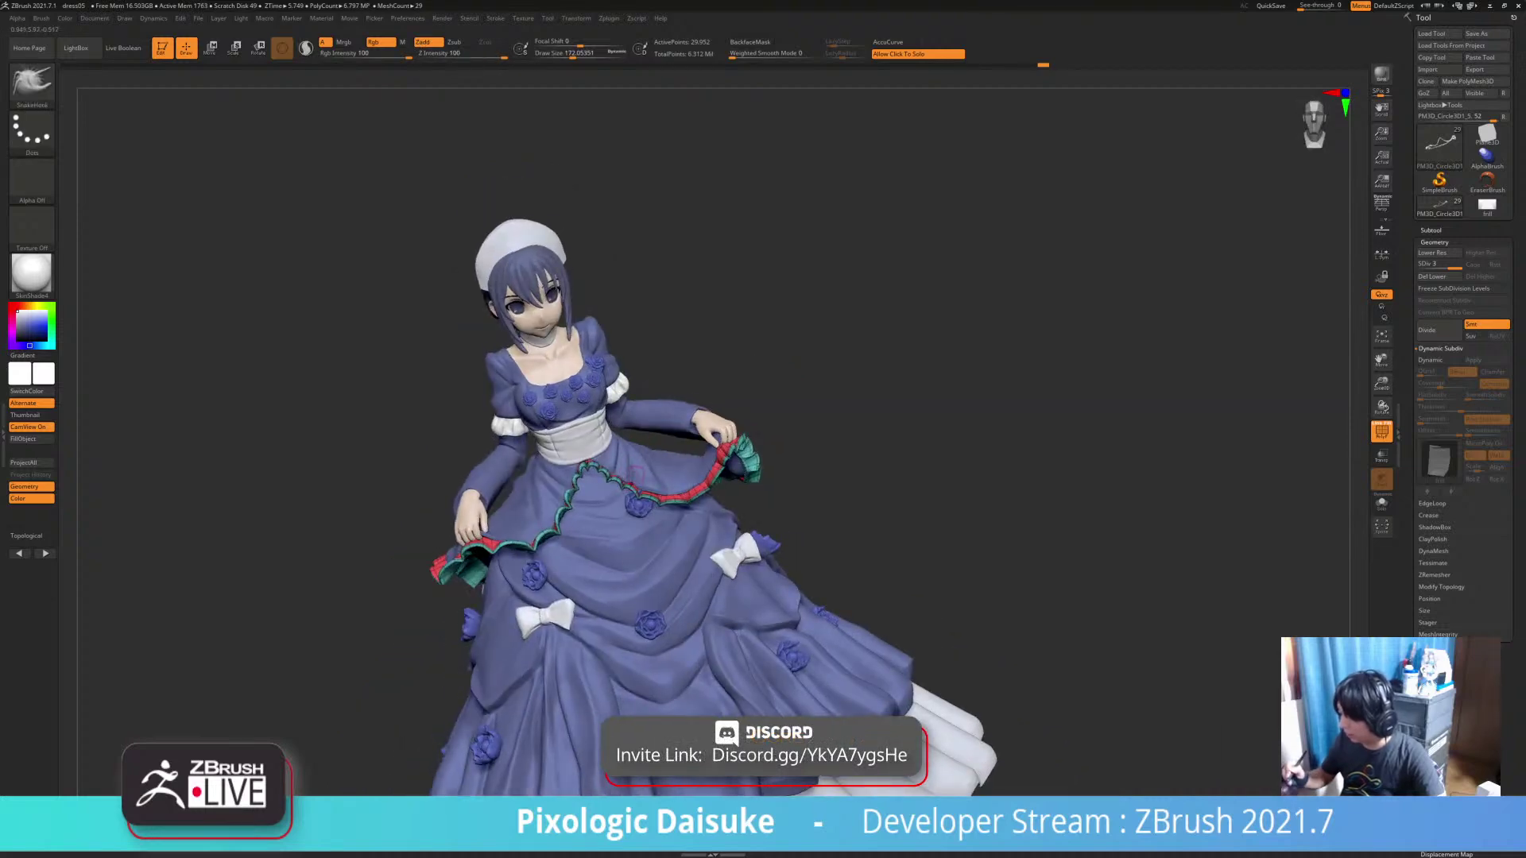
pyautogui.keyDown('ctrl'); pyautogui.moveTo(635, 476); pyautogui.dragTo(627, 430, button='right'); pyautogui.keyUp('ctrl')
pyautogui.keyDown('ctrl'); pyautogui.moveTo(627, 430); pyautogui.dragTo(631, 486, button='right'); pyautogui.keyUp('ctrl')
pyautogui.moveTo(632, 486)
pyautogui.mouseDown(button='right')
pyautogui.moveTo(442, 480)
pyautogui.moveTo(650, 483)
pyautogui.moveTo(587, 513)
pyautogui.moveTo(559, 480)
pyautogui.mouseUp(button='right')
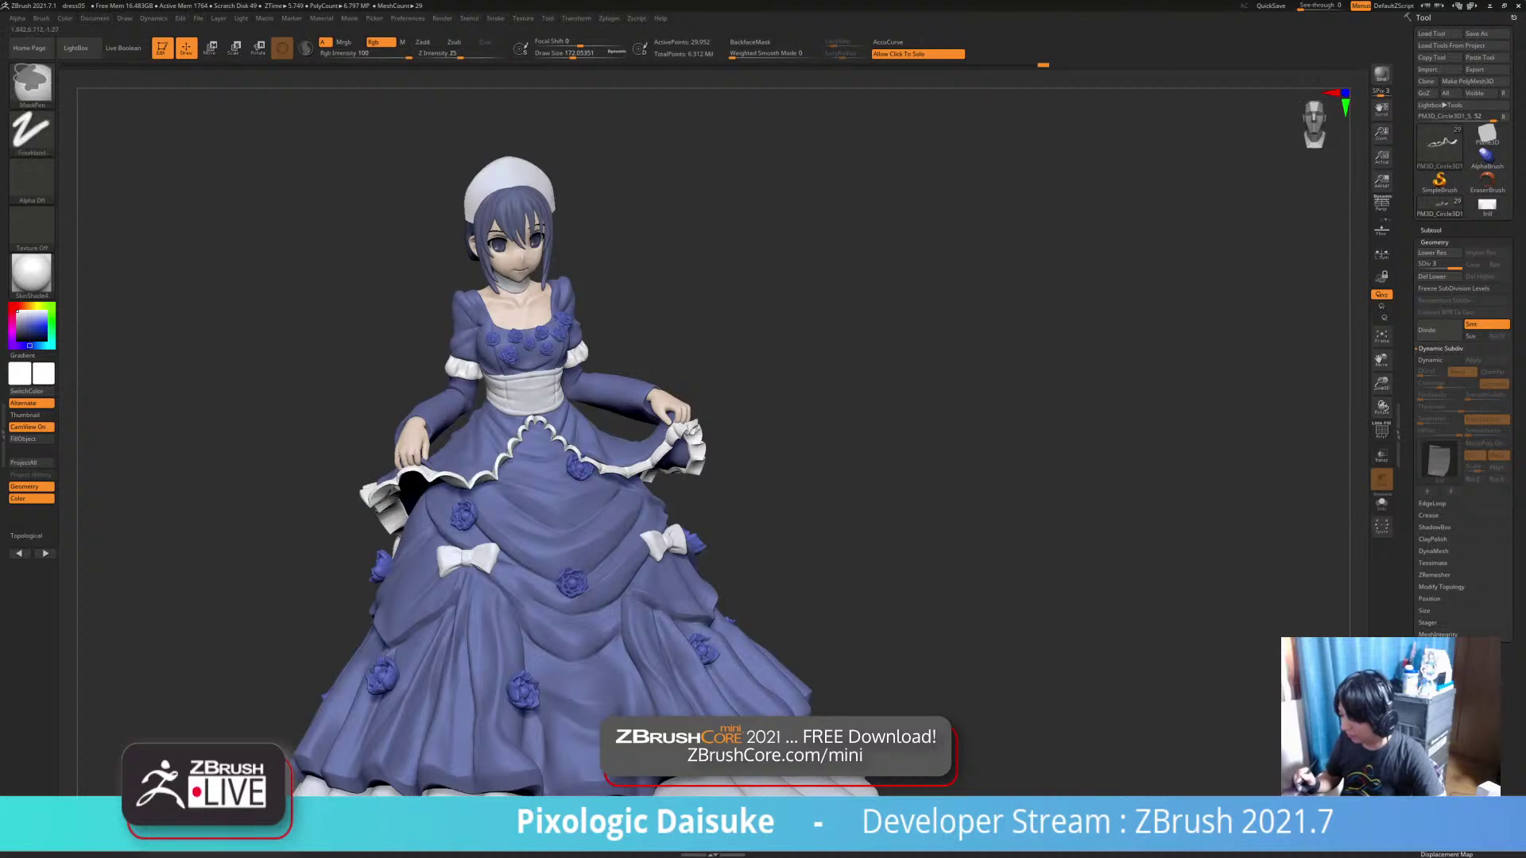
pyautogui.keyDown('ctrl'); pyautogui.moveTo(560, 549); pyautogui.dragTo(778, 435, button='right'); pyautogui.keyUp('ctrl')
pyautogui.moveTo(609, 461); pyautogui.dragTo(646, 465, button='right')
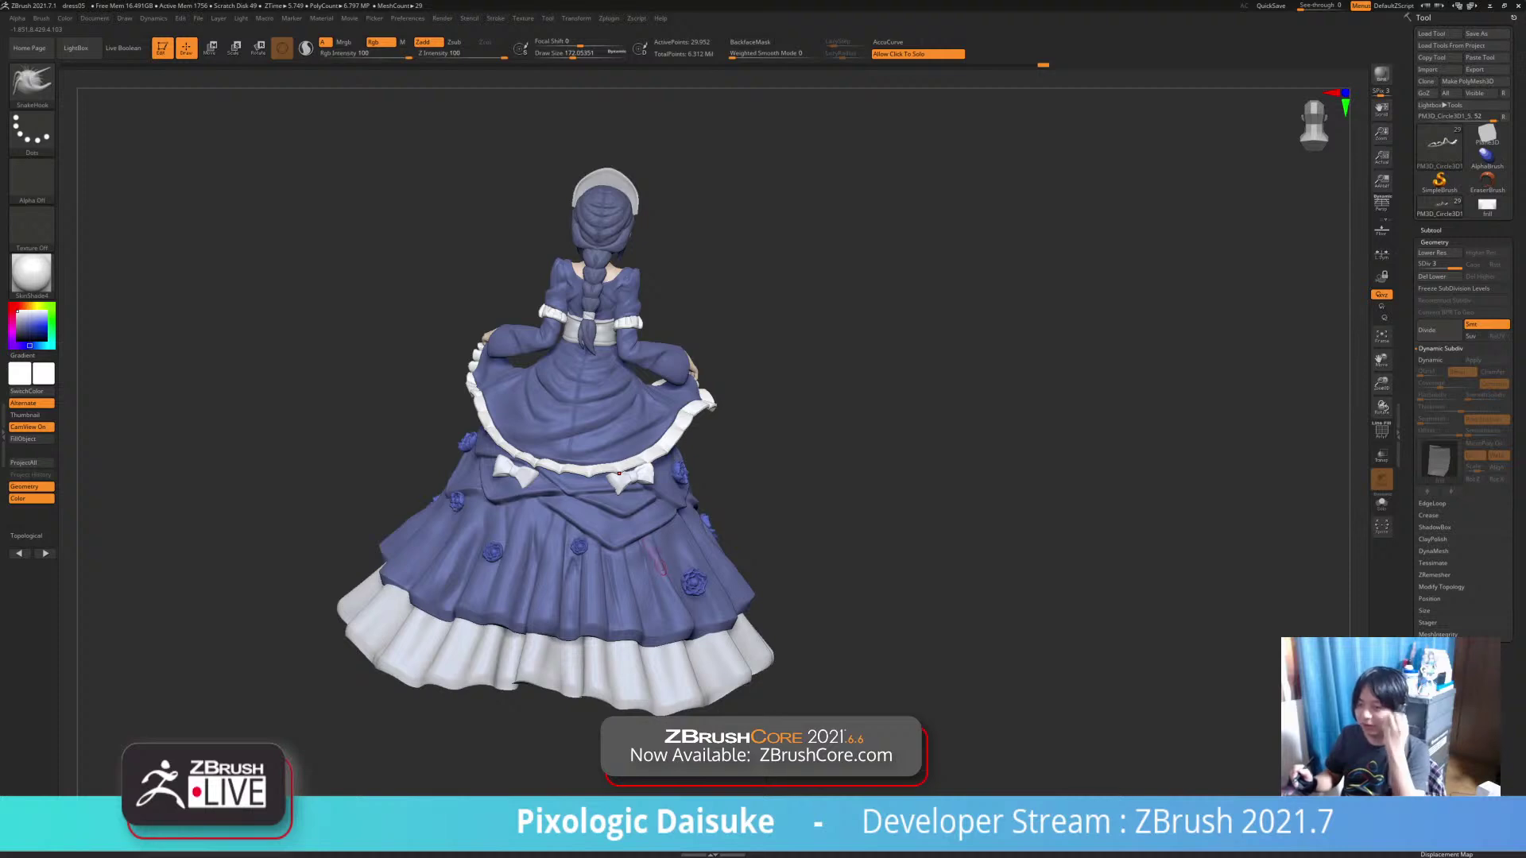
# Choose the custom frill insert brush and make the blue lower skirt the active subtool
pyautogui.click(32, 80)
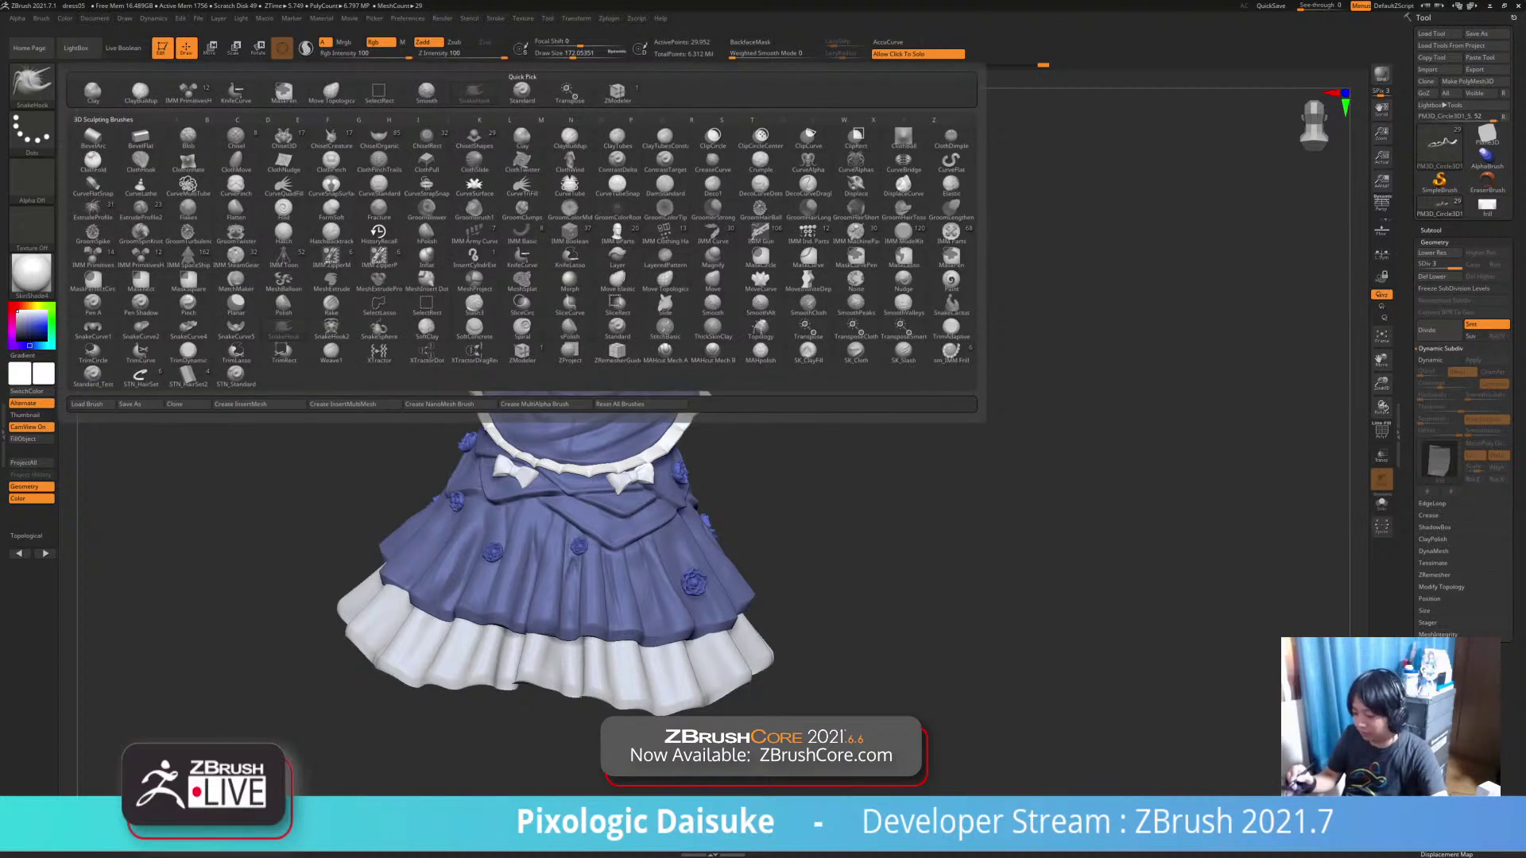
pyautogui.click(951, 351)
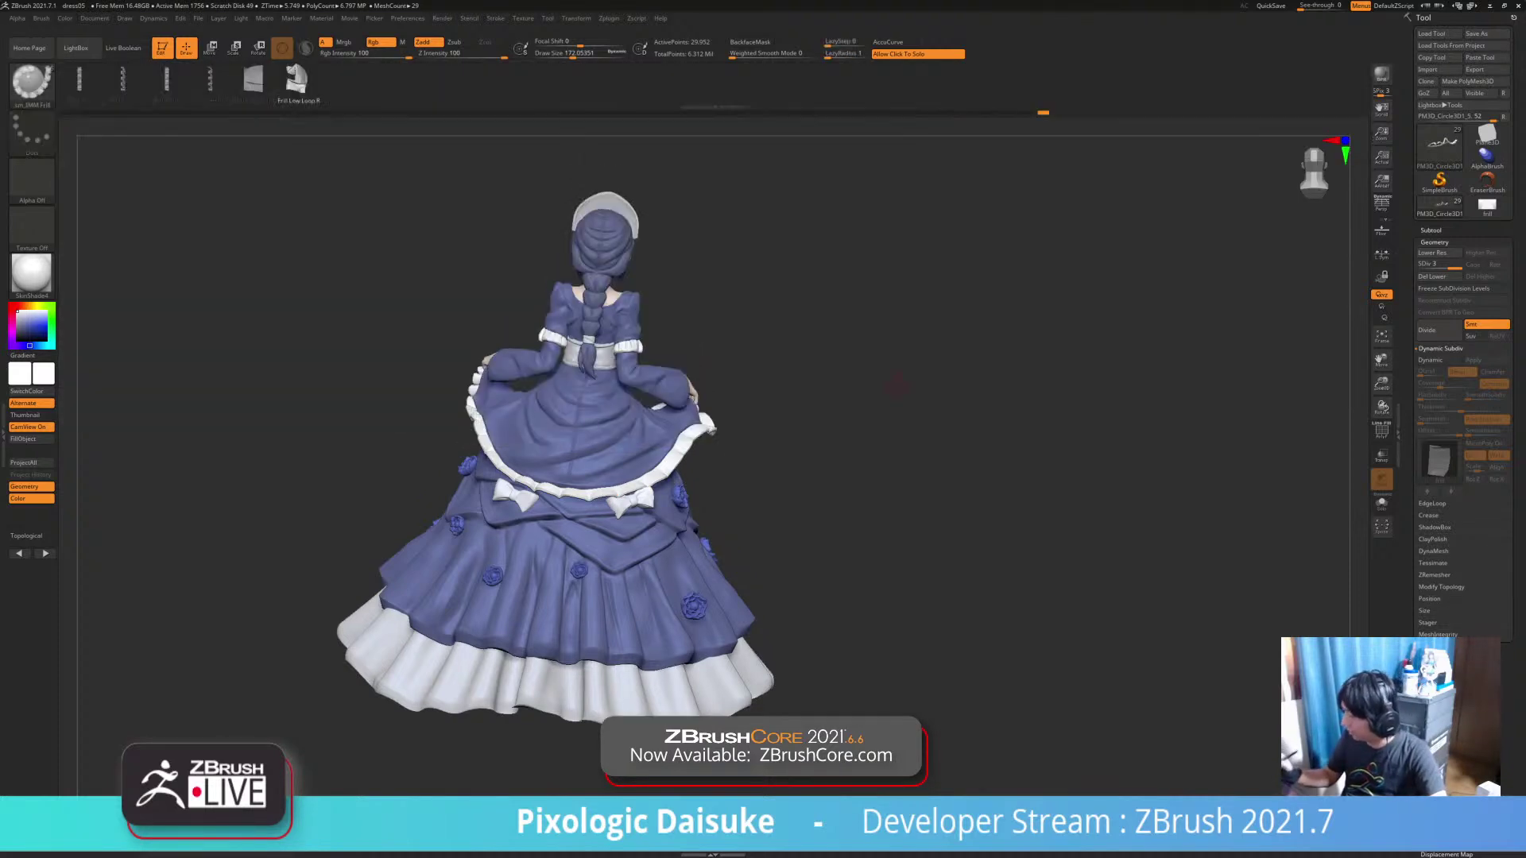
pyautogui.moveTo(704, 497); pyautogui.dragTo(734, 527)
pyautogui.keyDown('ctrl'); pyautogui.moveTo(743, 527); pyautogui.dragTo(676, 457, button='right'); pyautogui.keyUp('ctrl')
pyautogui.moveTo(620, 599); pyautogui.dragTo(570, 620, button='right')
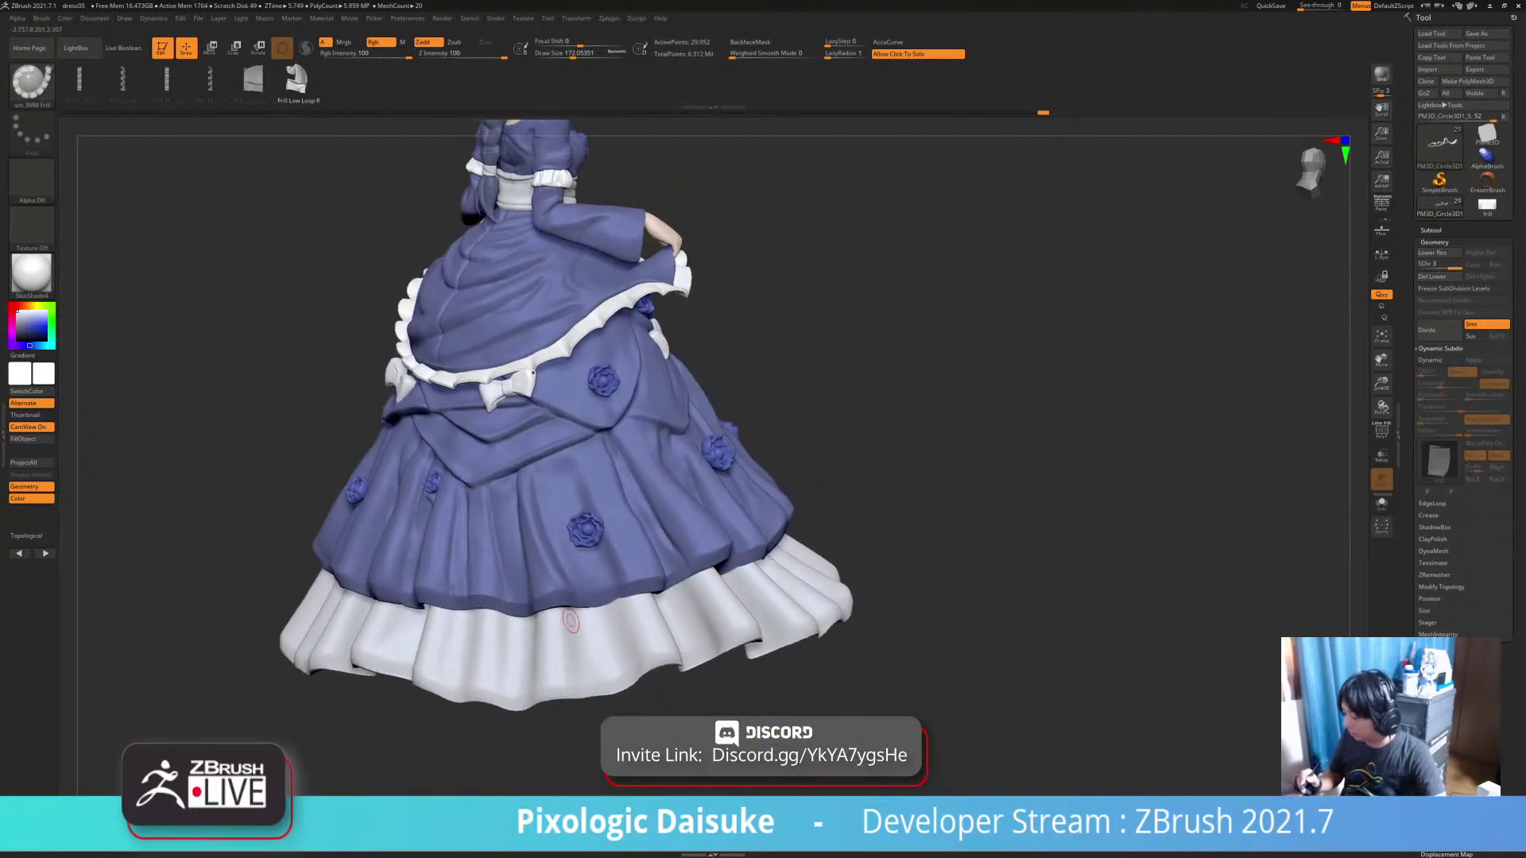
pyautogui.keyDown('alt'); pyautogui.moveTo(663, 592); pyautogui.dragTo(551, 625, button='right'); pyautogui.keyUp('alt')
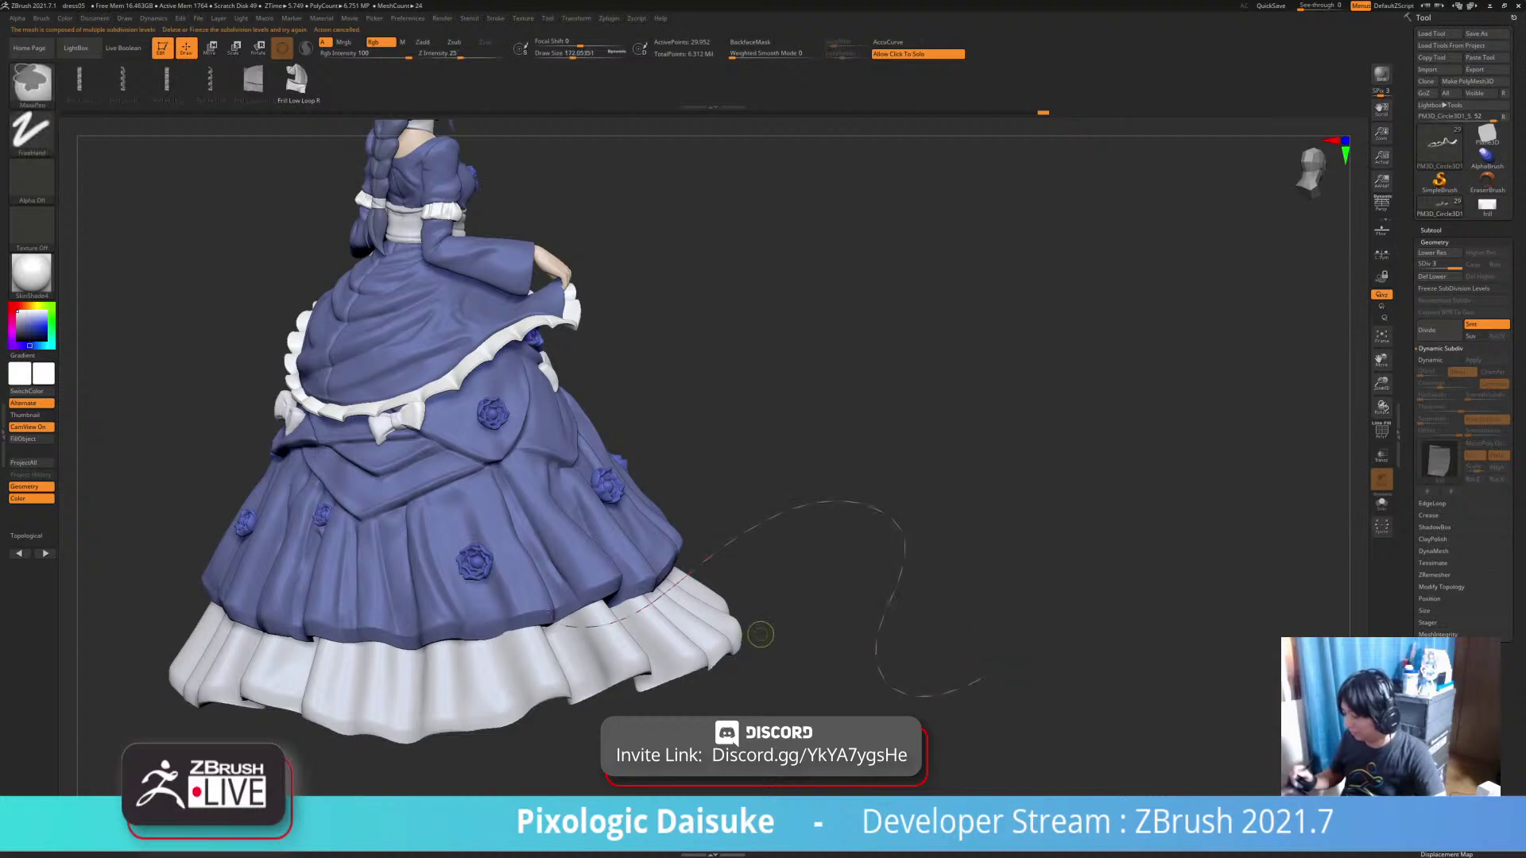
pyautogui.keyDown('alt'); pyautogui.click(578, 622); pyautogui.keyUp('alt')
pyautogui.moveTo(627, 592)
pyautogui.mouseDown()
pyautogui.moveTo(933, 509)
pyautogui.moveTo(1006, 587)
pyautogui.moveTo(914, 612)
pyautogui.moveTo(631, 635)
pyautogui.mouseUp()
pyautogui.hotkey('ctrl', 'z')
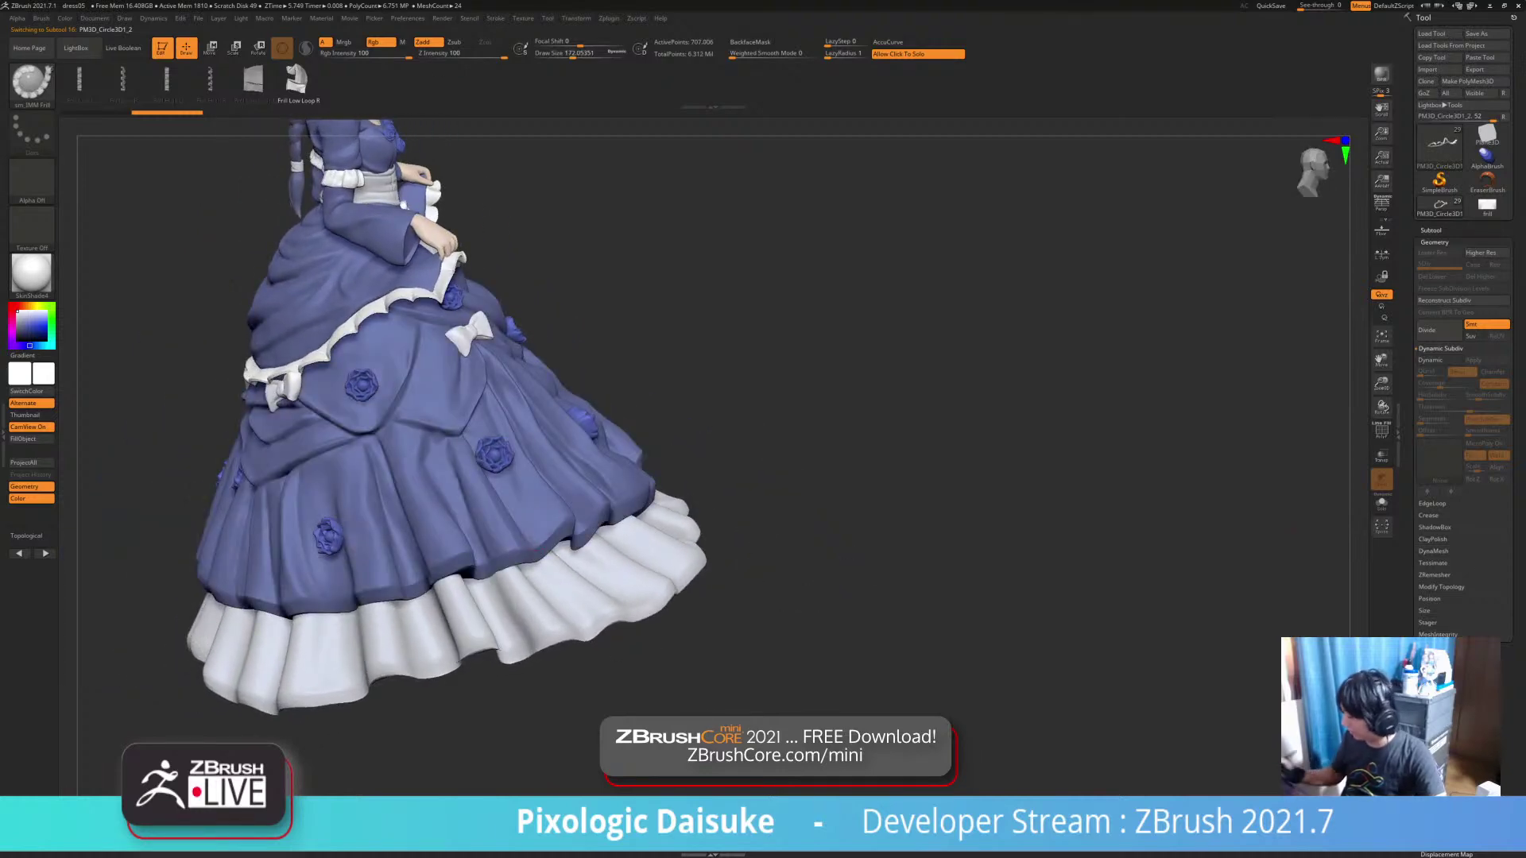
# Isolate the blue skirt with its polygroup wireframe shown and expose its open bottom hem from below
pyautogui.click(1381, 430)
pyautogui.moveTo(458, 581); pyautogui.dragTo(508, 484, button='right')
pyautogui.click(763, 477)
pyautogui.moveTo(636, 397)
pyautogui.keyDown('ctrl'); pyautogui.mouseDown(button='right')
pyautogui.moveTo(642, 496)
pyautogui.moveTo(650, 367)
pyautogui.moveTo(596, 602)
pyautogui.mouseUp(button='right'); pyautogui.keyUp('ctrl')
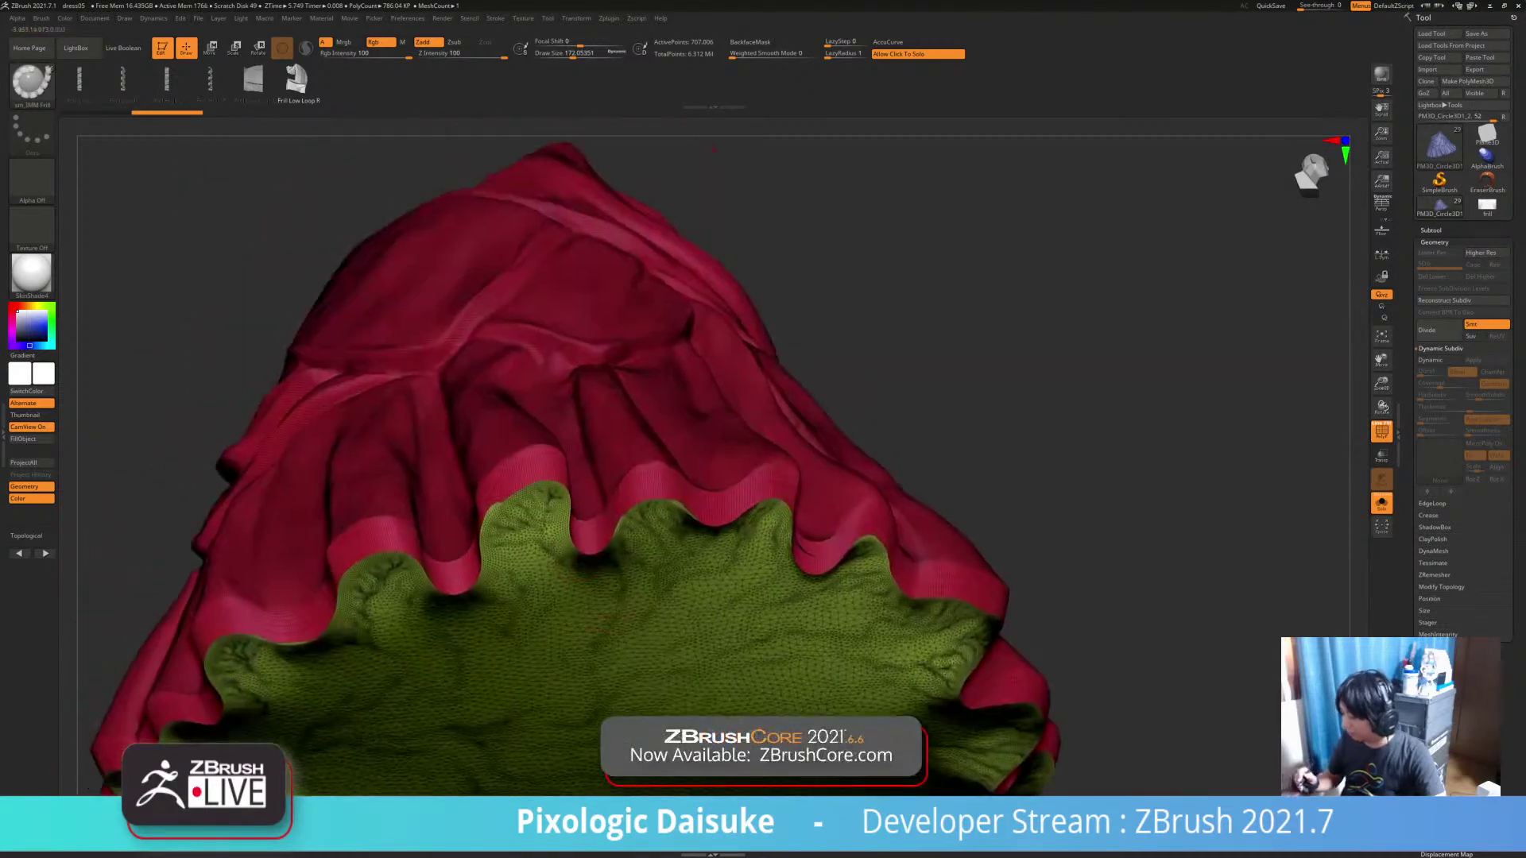
pyautogui.moveTo(593, 529); pyautogui.dragTo(595, 579, button='right')
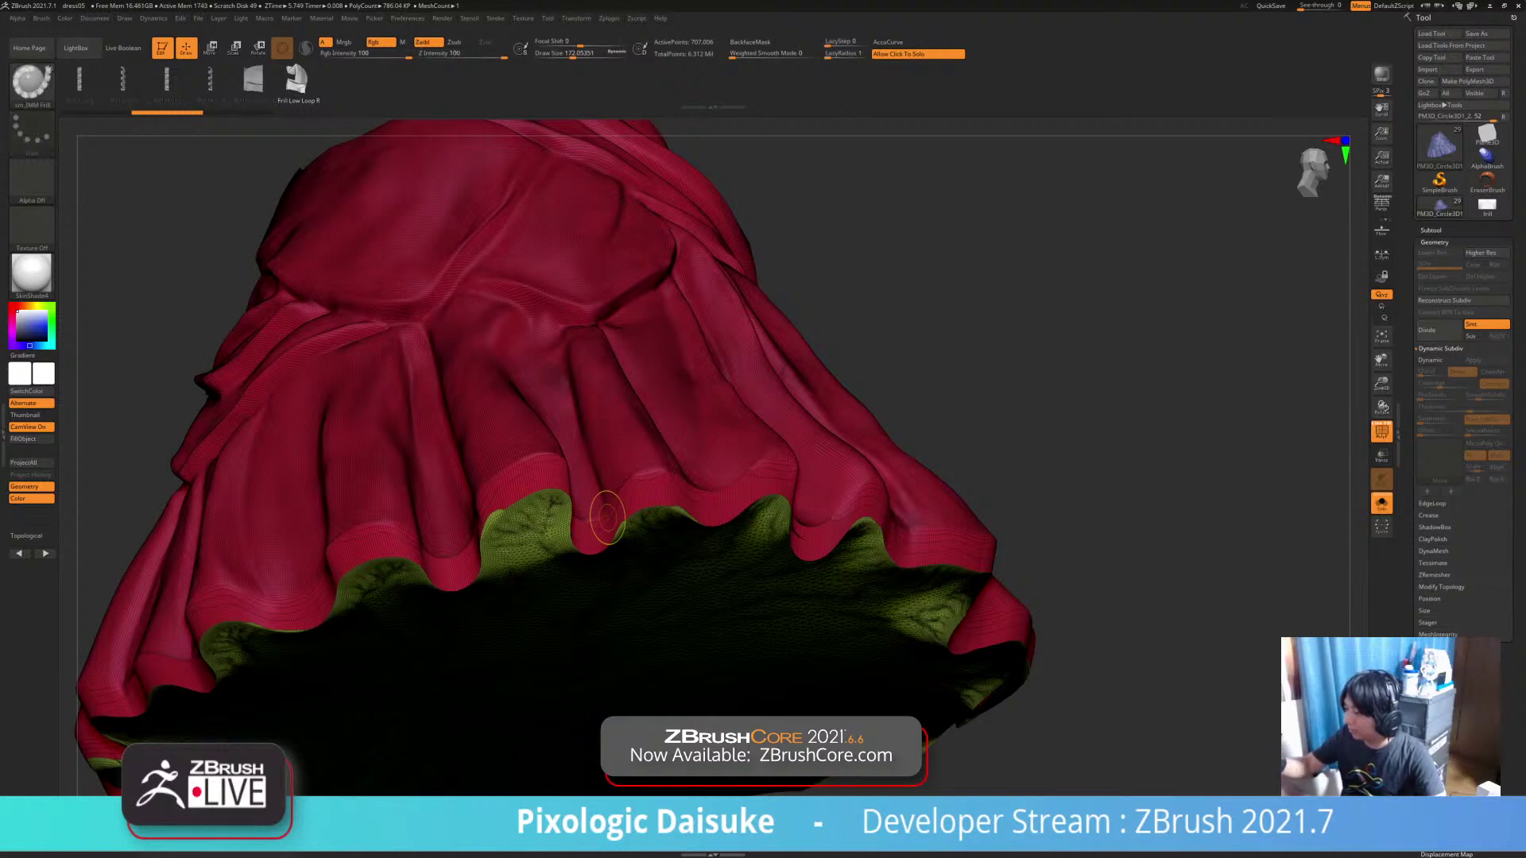
# Turn off LazyMouse for the frill insert brush
pyautogui.click(495, 18)
pyautogui.click(442, 17)
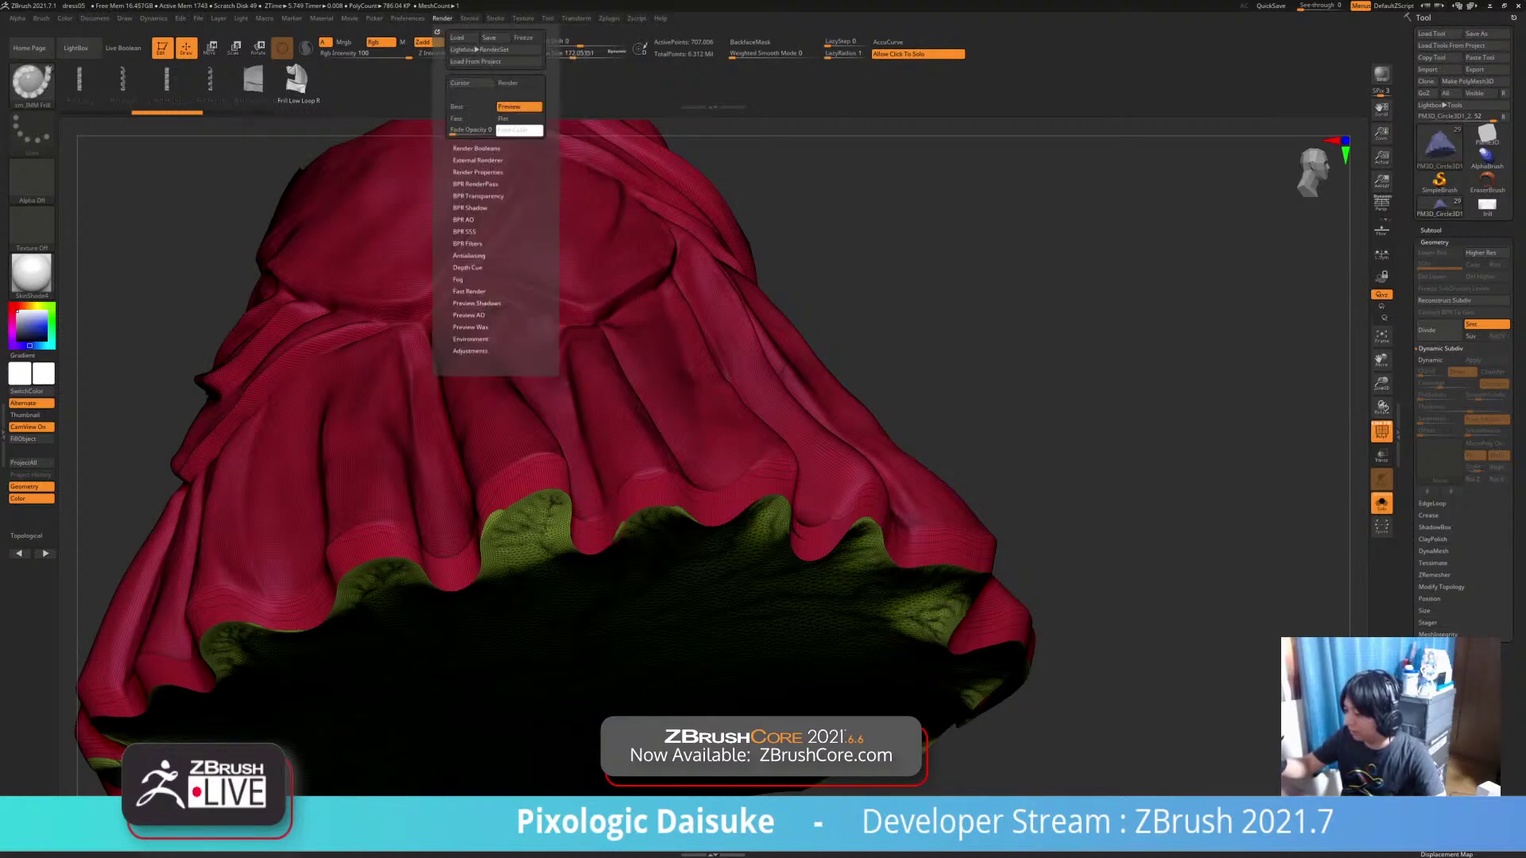
pyautogui.moveTo(495, 18)
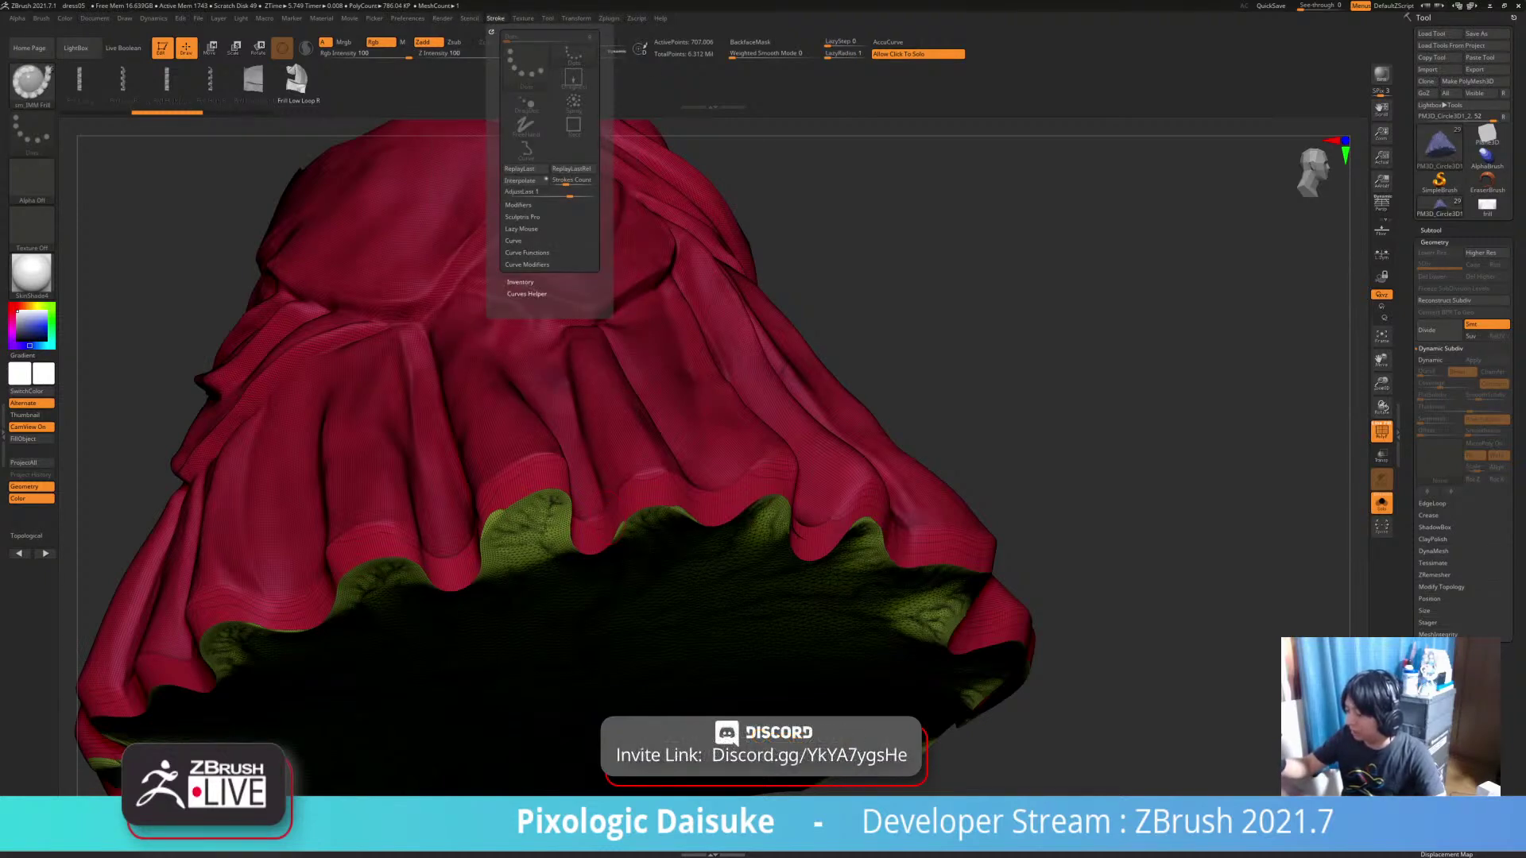
pyautogui.click(522, 229)
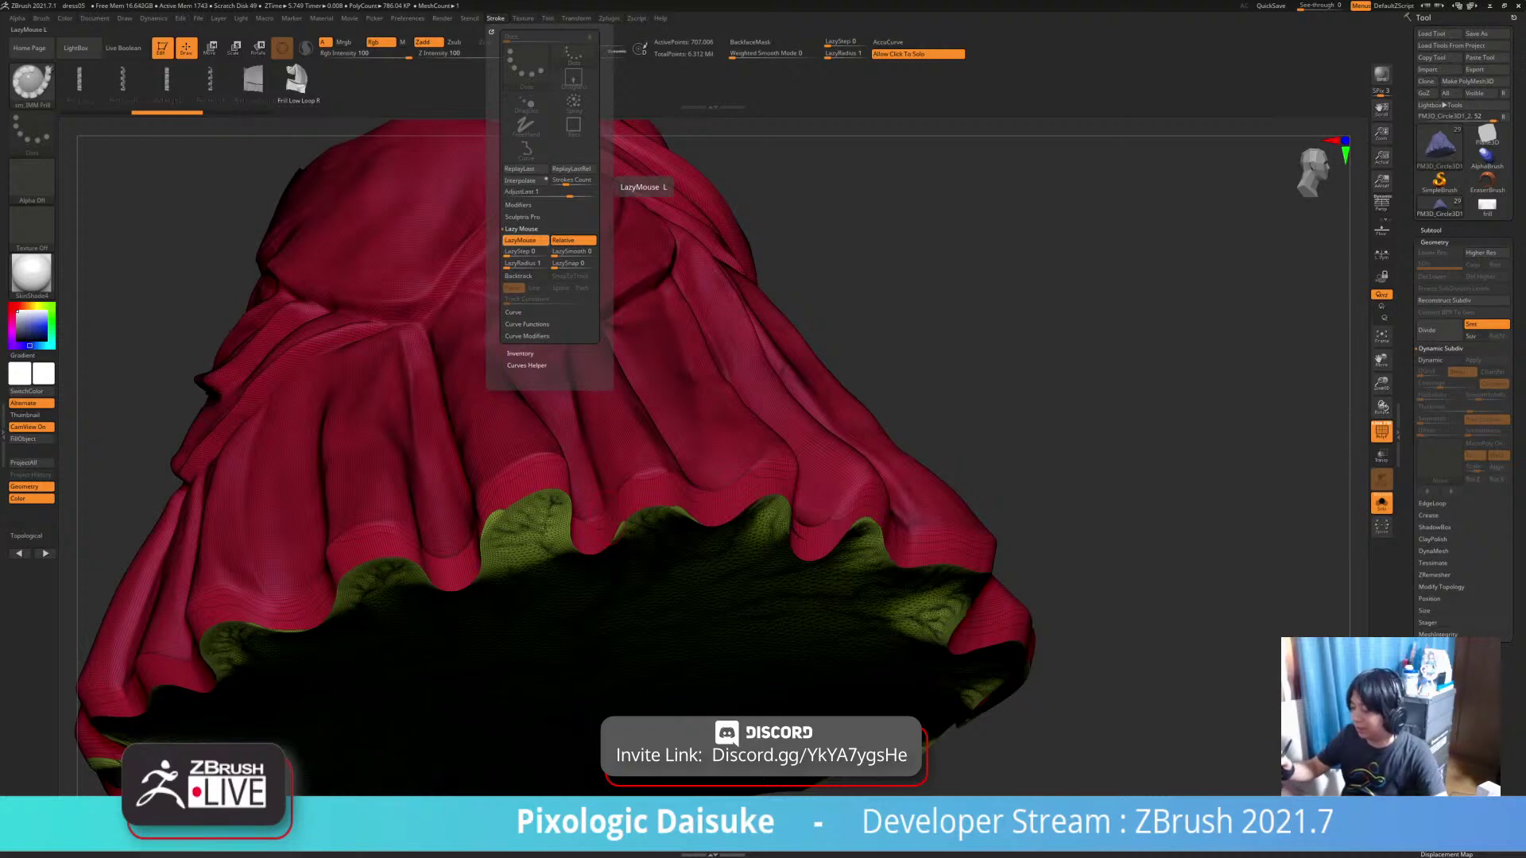
pyautogui.press('l')
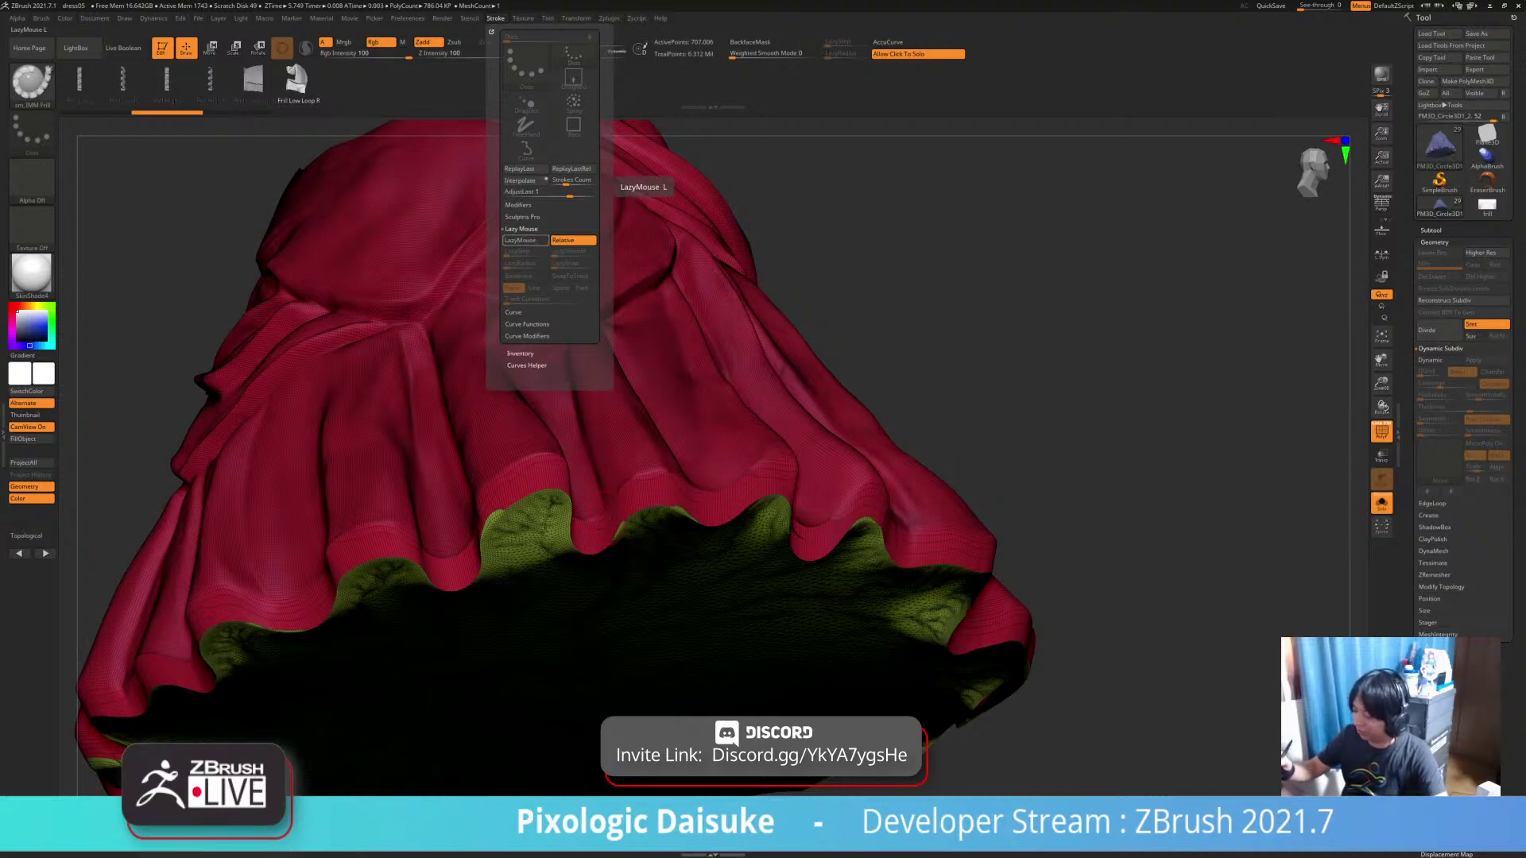
# Insert the frill along the blue skirt's bottom hem and resize it with a draw size of about 262
pyautogui.moveTo(1152, 382); pyautogui.dragTo(1009, 381)
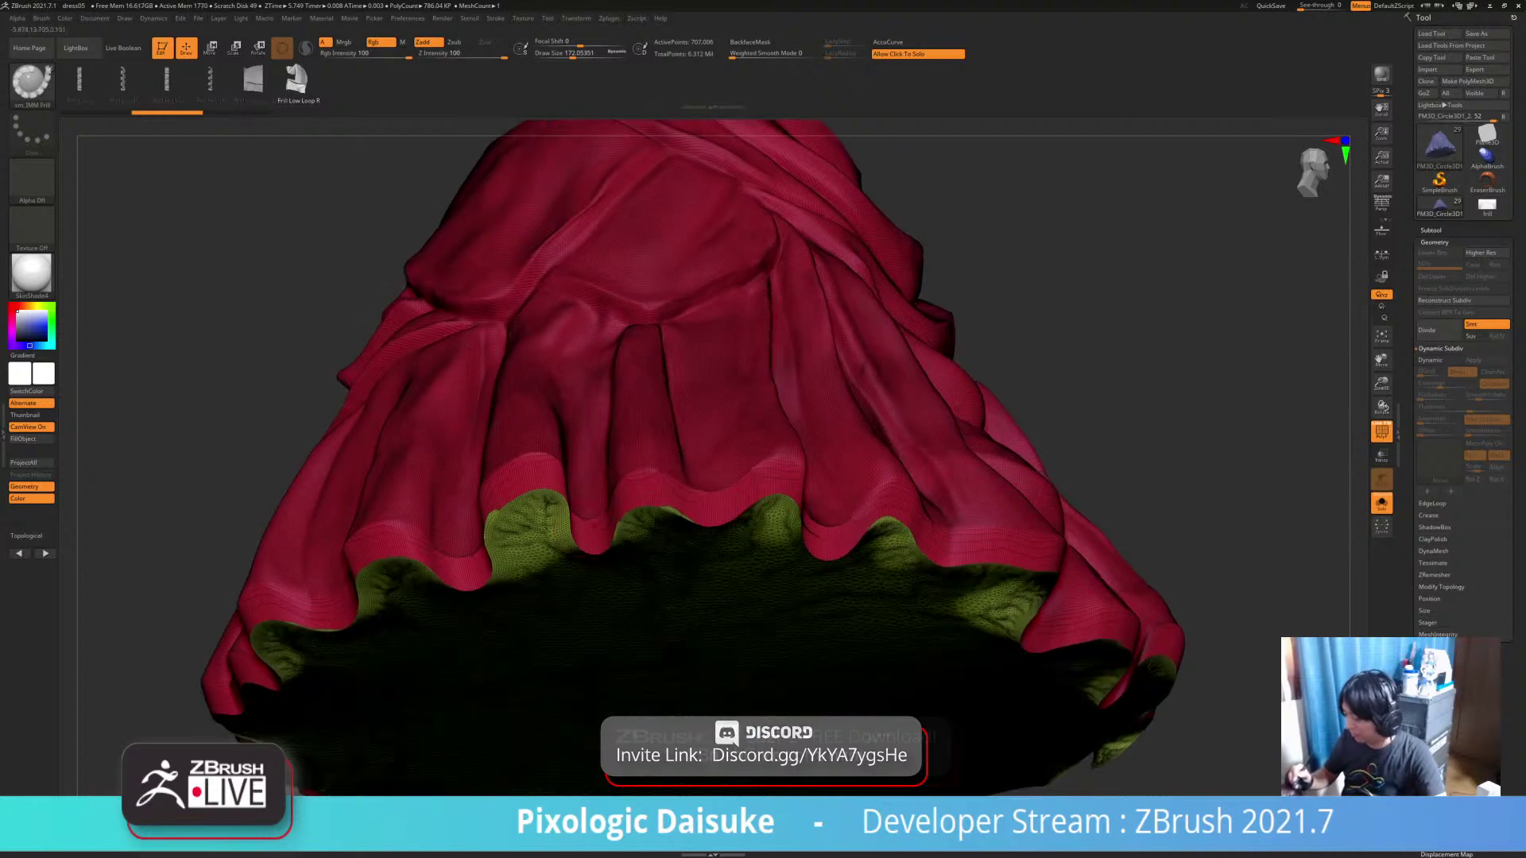
pyautogui.moveTo(584, 552); pyautogui.dragTo(620, 524)
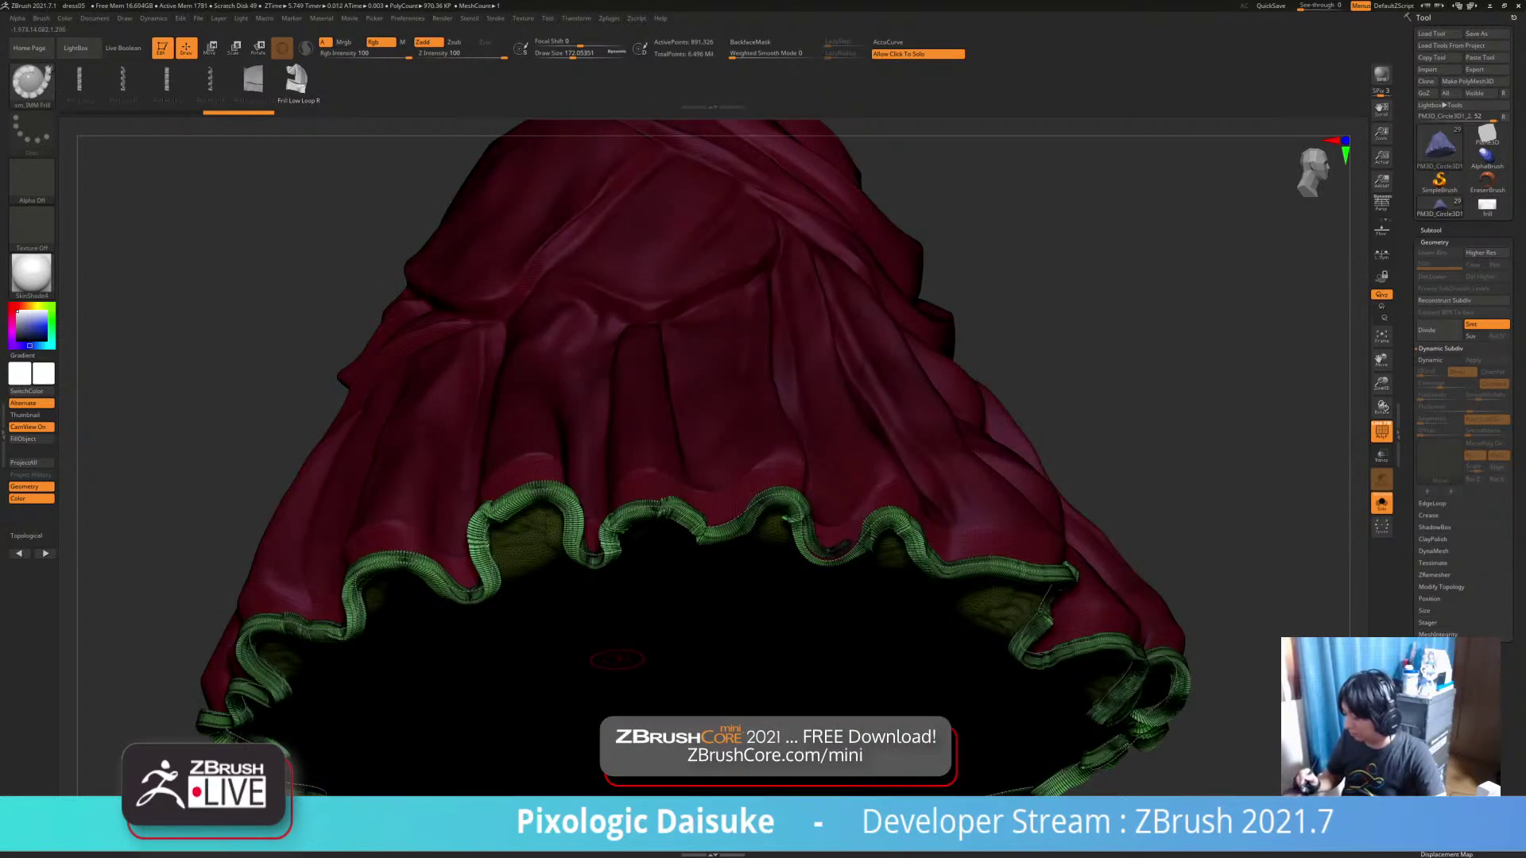
pyautogui.moveTo(1192, 445); pyautogui.dragTo(1029, 390)
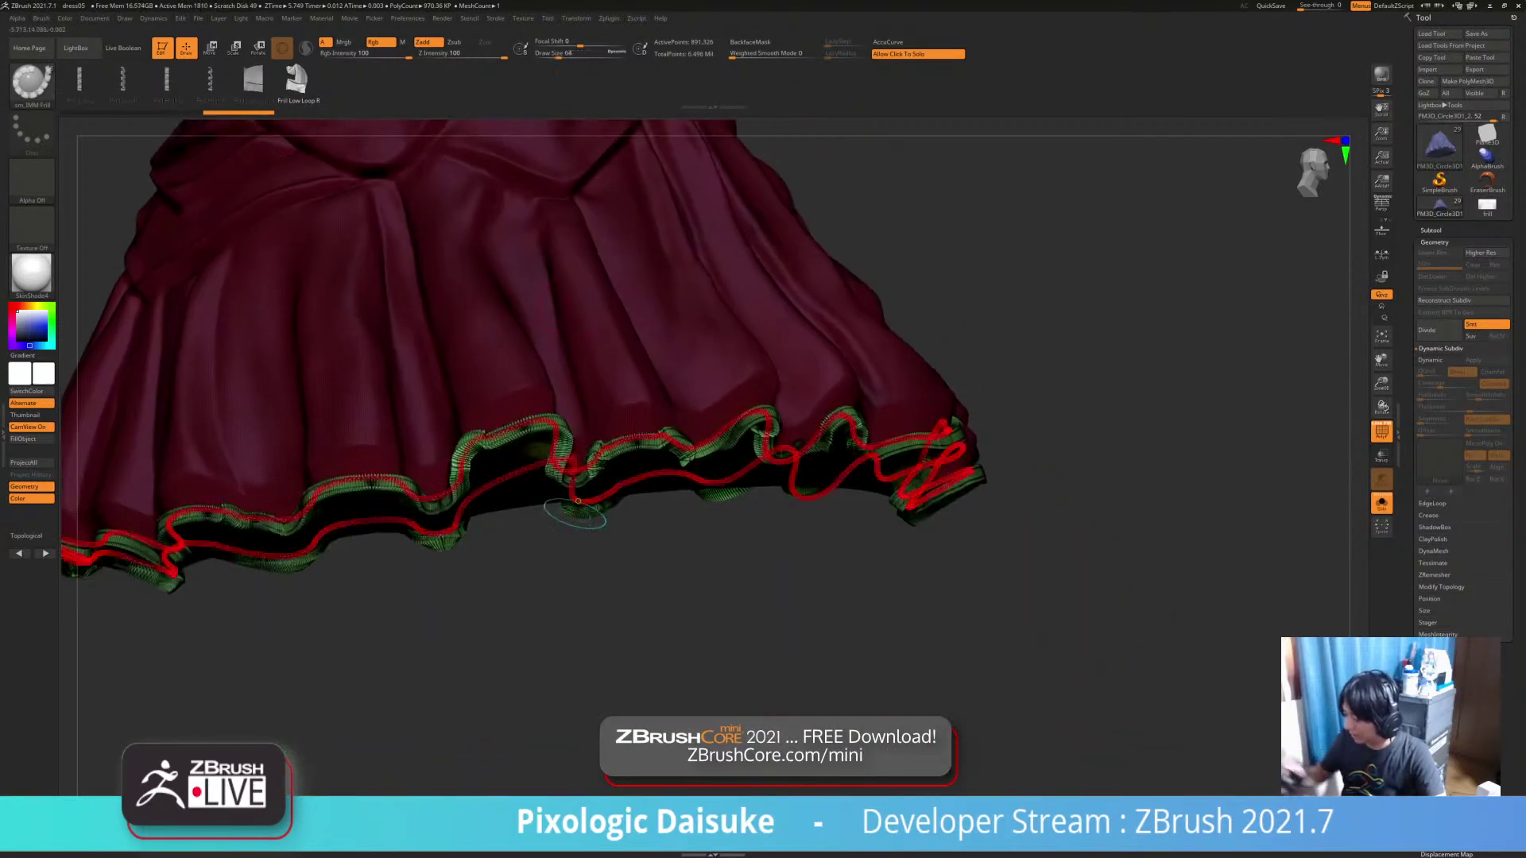
pyautogui.moveTo(1033, 540); pyautogui.dragTo(1041, 620)
pyautogui.keyDown('ctrl'); pyautogui.moveTo(1041, 556); pyautogui.dragTo(1049, 652, button='right'); pyautogui.keyUp('ctrl')
pyautogui.moveTo(1049, 604); pyautogui.dragTo(962, 616)
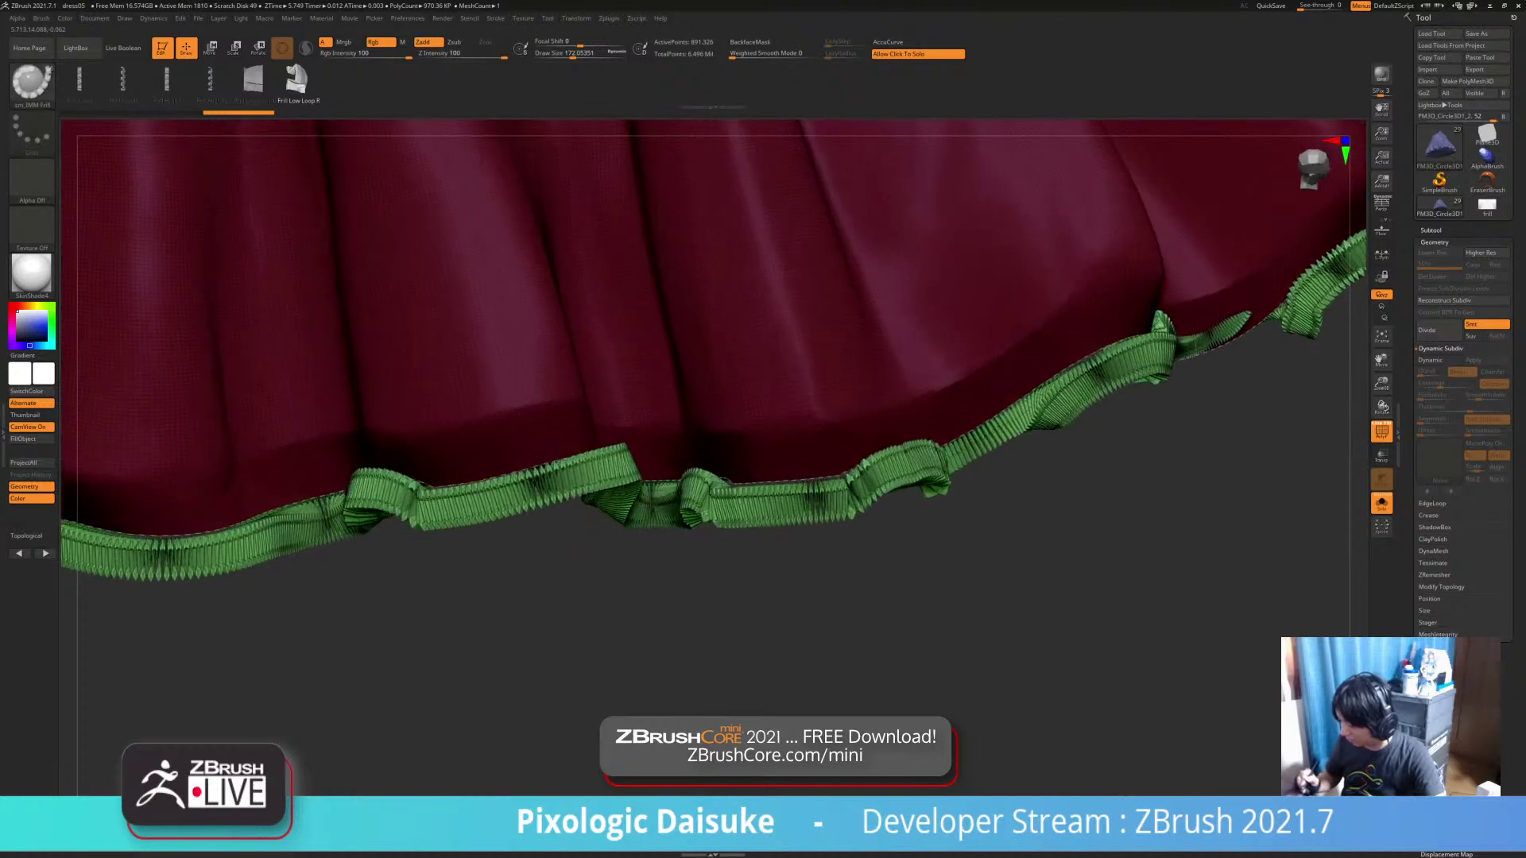
pyautogui.moveTo(549, 604)
pyautogui.mouseDown()
pyautogui.moveTo(564, 623)
pyautogui.moveTo(676, 624)
pyautogui.moveTo(639, 620)
pyautogui.mouseUp()
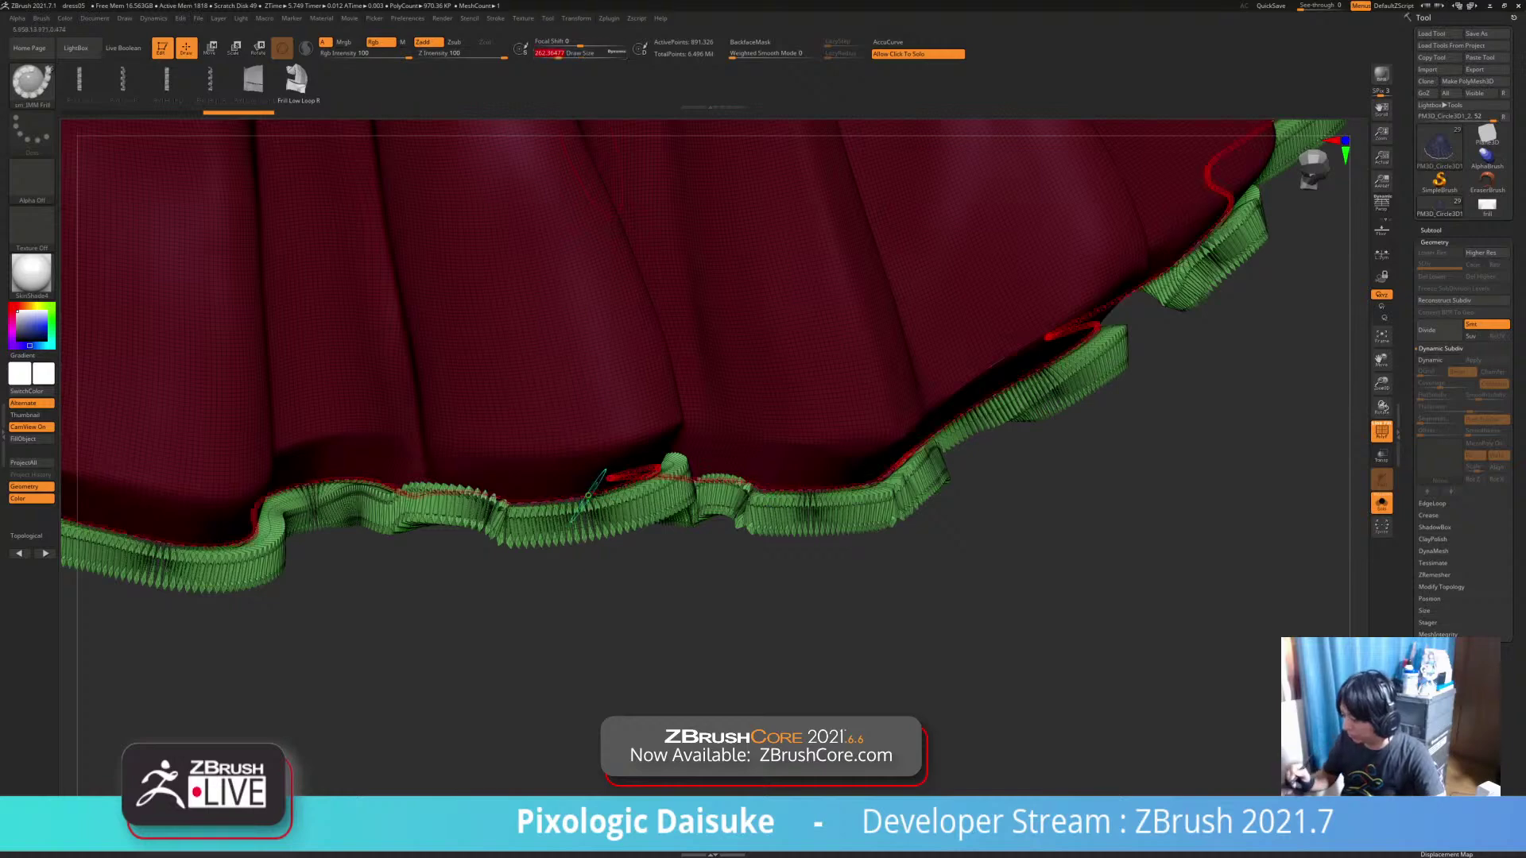
# Rebuild the Frill Low Loop R strip along the skirt's hem curve with the draw size enlarged to about 344
pyautogui.click(596, 488)
pyautogui.moveTo(604, 632)
pyautogui.mouseDown()
pyautogui.moveTo(636, 633)
pyautogui.moveTo(568, 632)
pyautogui.moveTo(590, 633)
pyautogui.moveTo(628, 572)
pyautogui.moveTo(568, 644)
pyautogui.moveTo(678, 663)
pyautogui.moveTo(680, 679)
pyautogui.mouseUp()
pyautogui.click(579, 54)
pyautogui.click(638, 550)
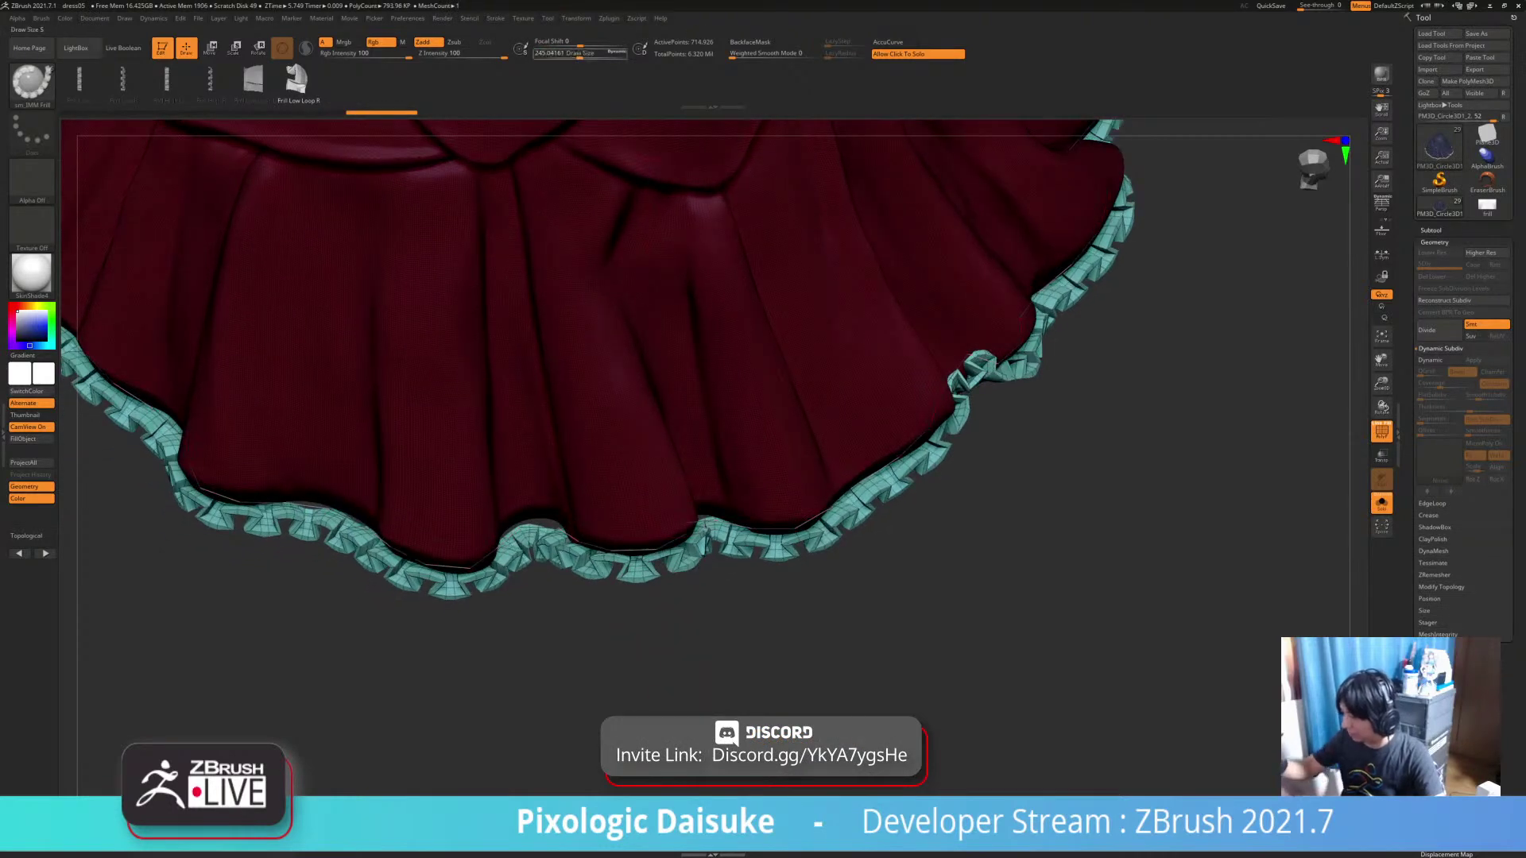
pyautogui.click(647, 549)
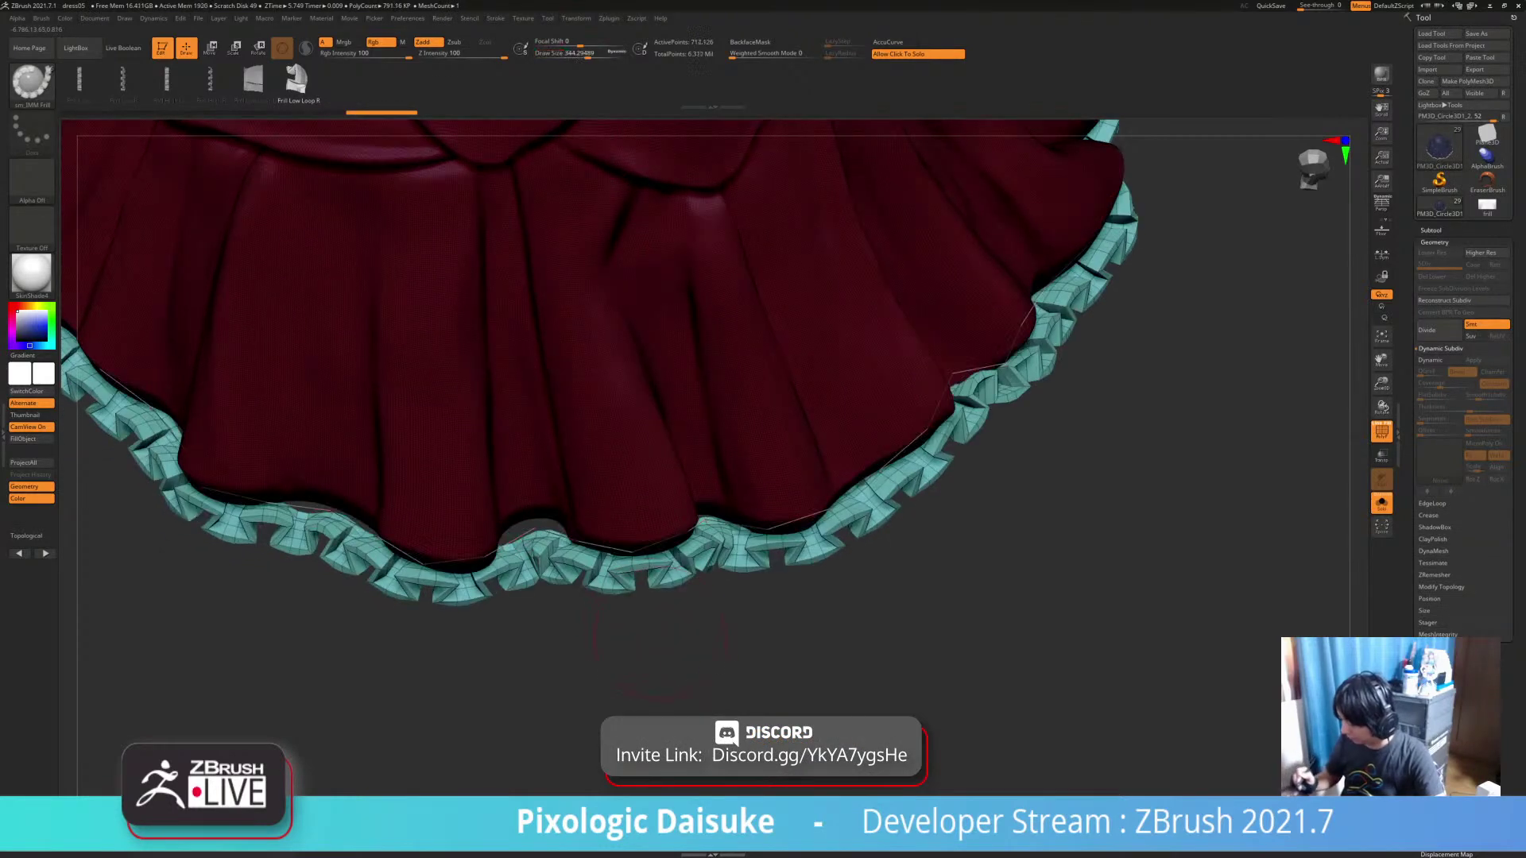
# Show the whole dressed figure with the wireframe turned off and examine the frill around the skirt's hem from several sides
pyautogui.moveTo(676, 652)
pyautogui.keyDown('alt'); pyautogui.mouseDown()
pyautogui.moveTo(671, 624)
pyautogui.moveTo(707, 612)
pyautogui.mouseUp(); pyautogui.keyUp('alt')
pyautogui.click(715, 647)
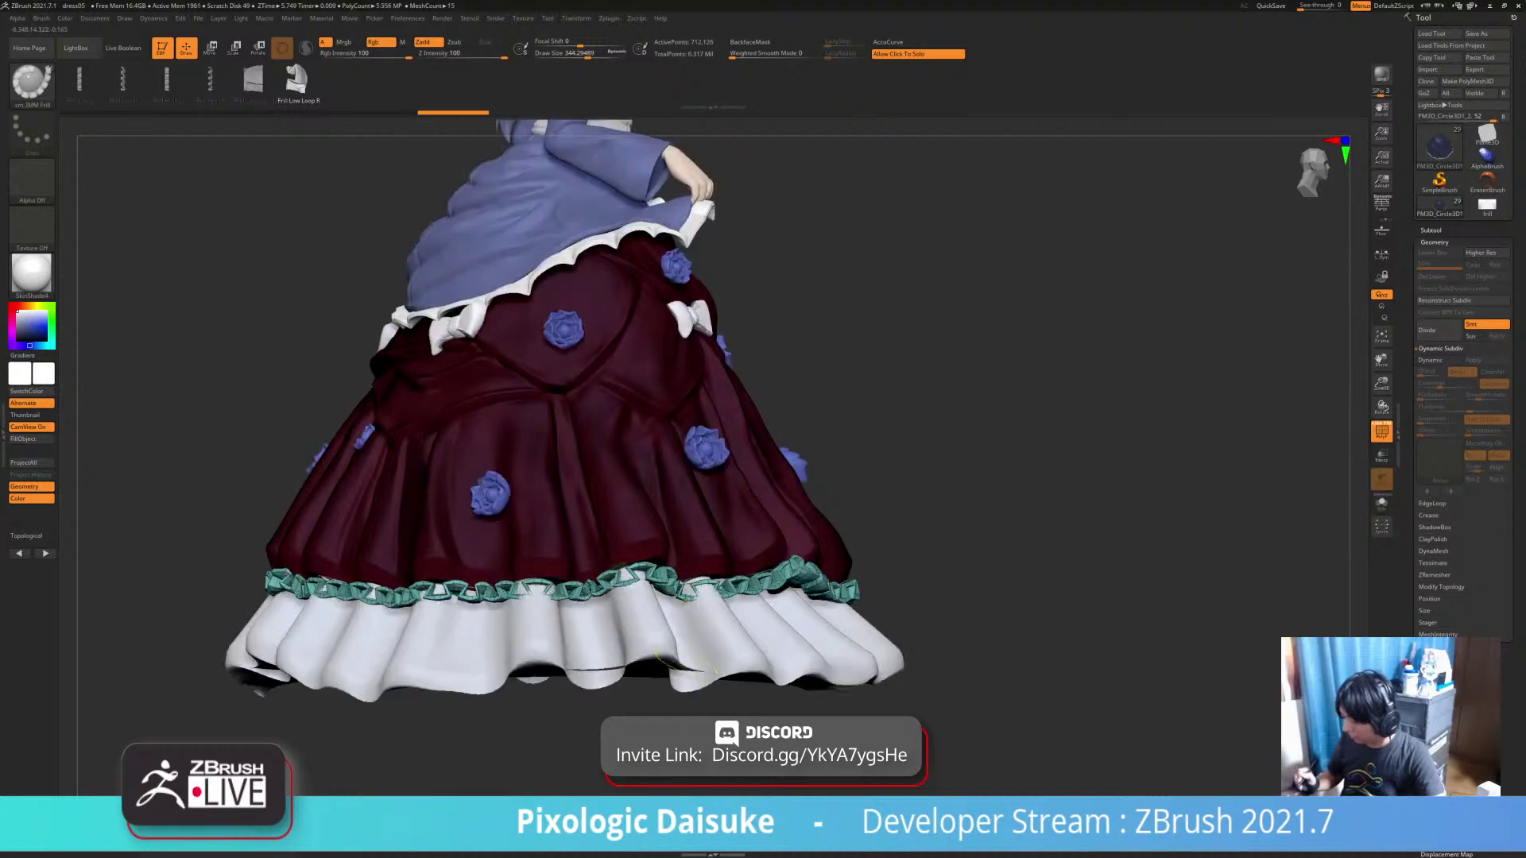
pyautogui.moveTo(803, 628); pyautogui.dragTo(834, 683)
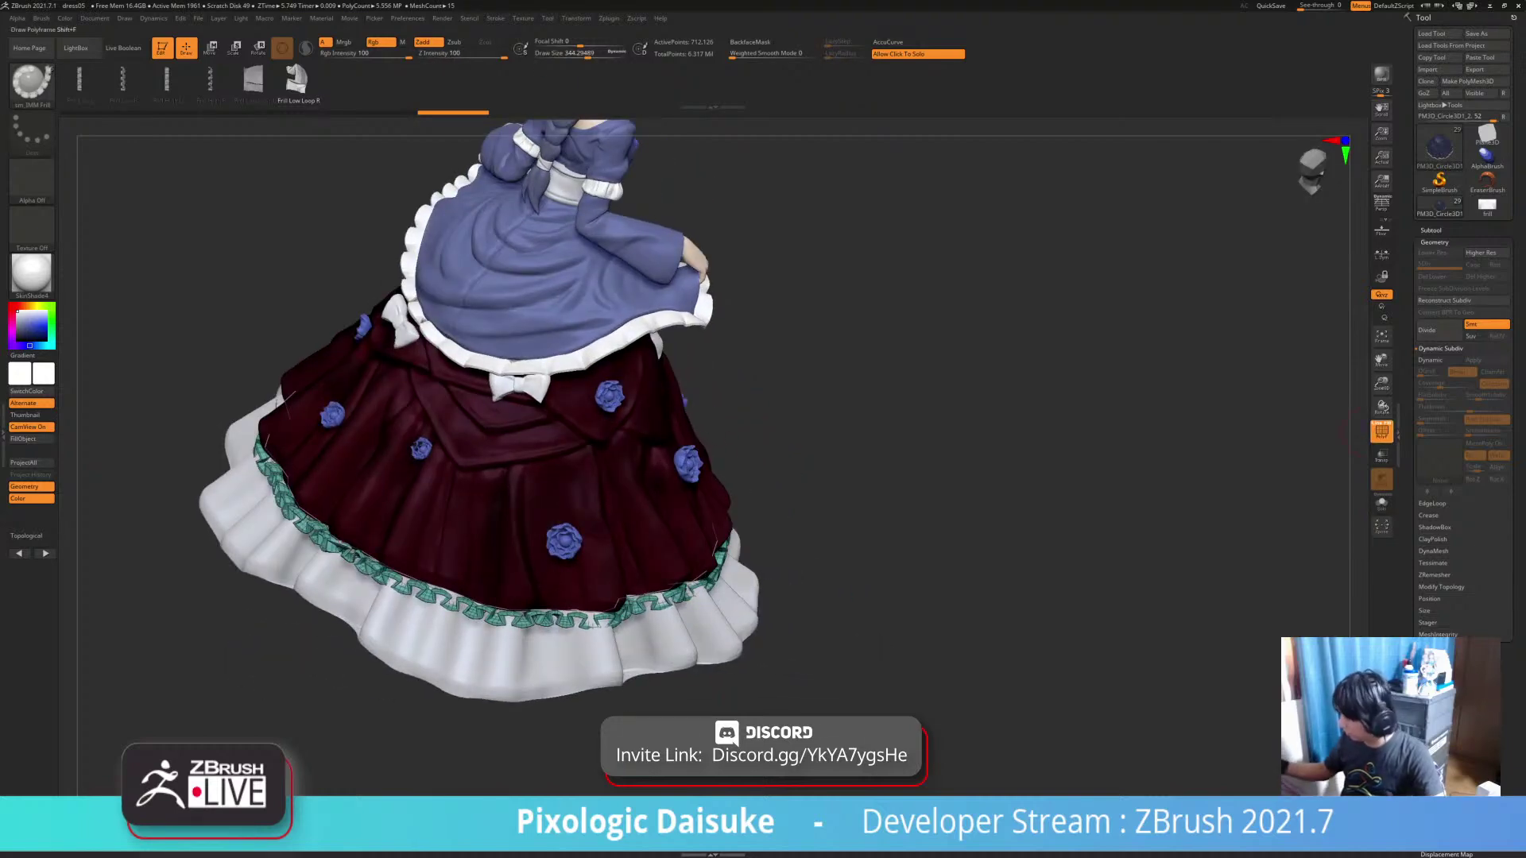
pyautogui.click(1381, 432)
pyautogui.moveTo(898, 573); pyautogui.dragTo(600, 663)
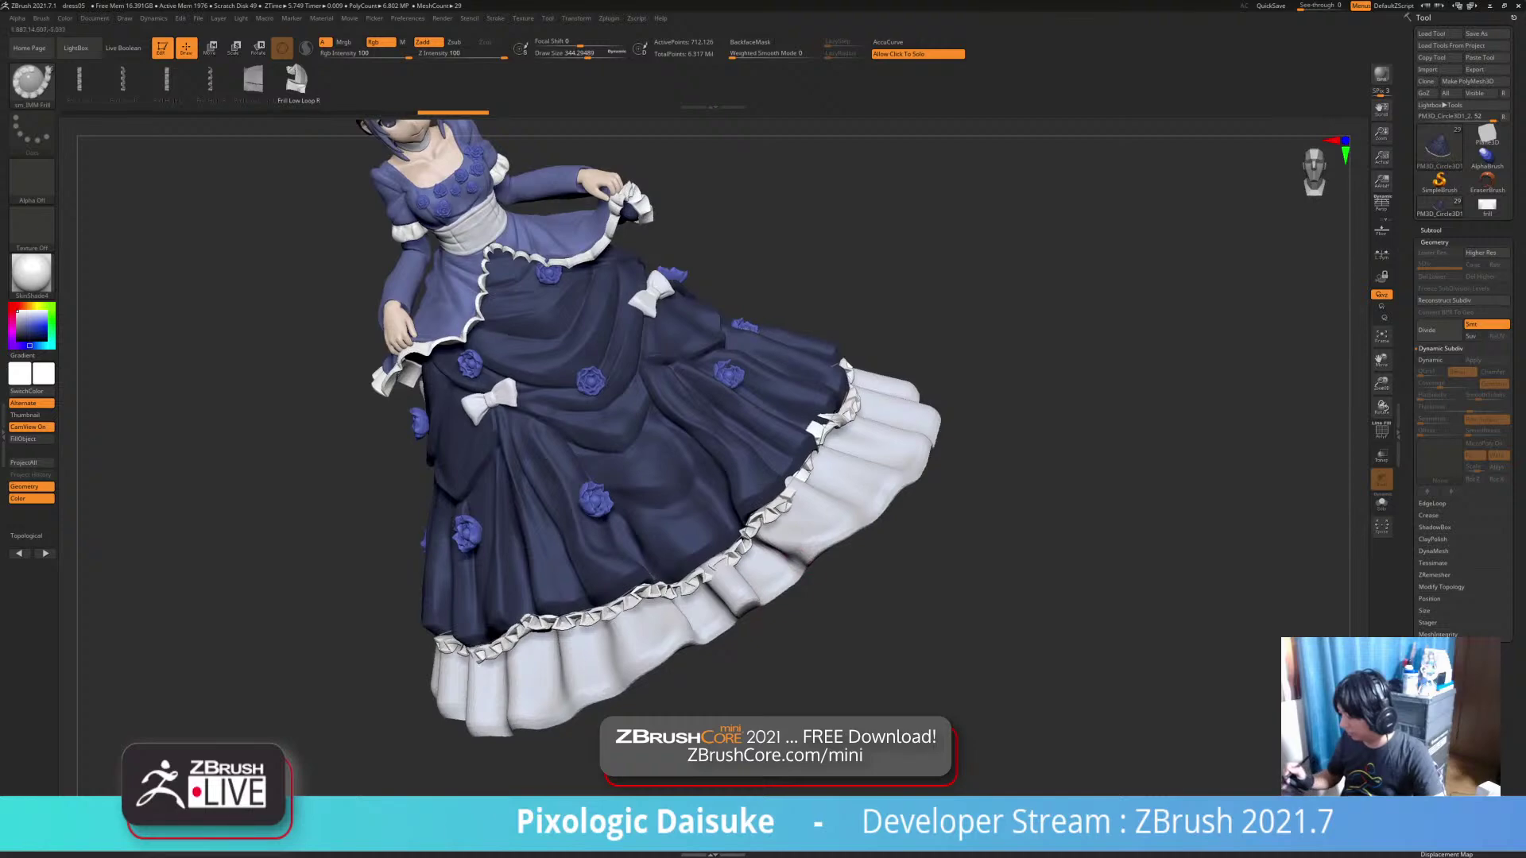
pyautogui.click(914, 608)
pyautogui.click(914, 608)
pyautogui.moveTo(914, 608); pyautogui.dragTo(905, 672)
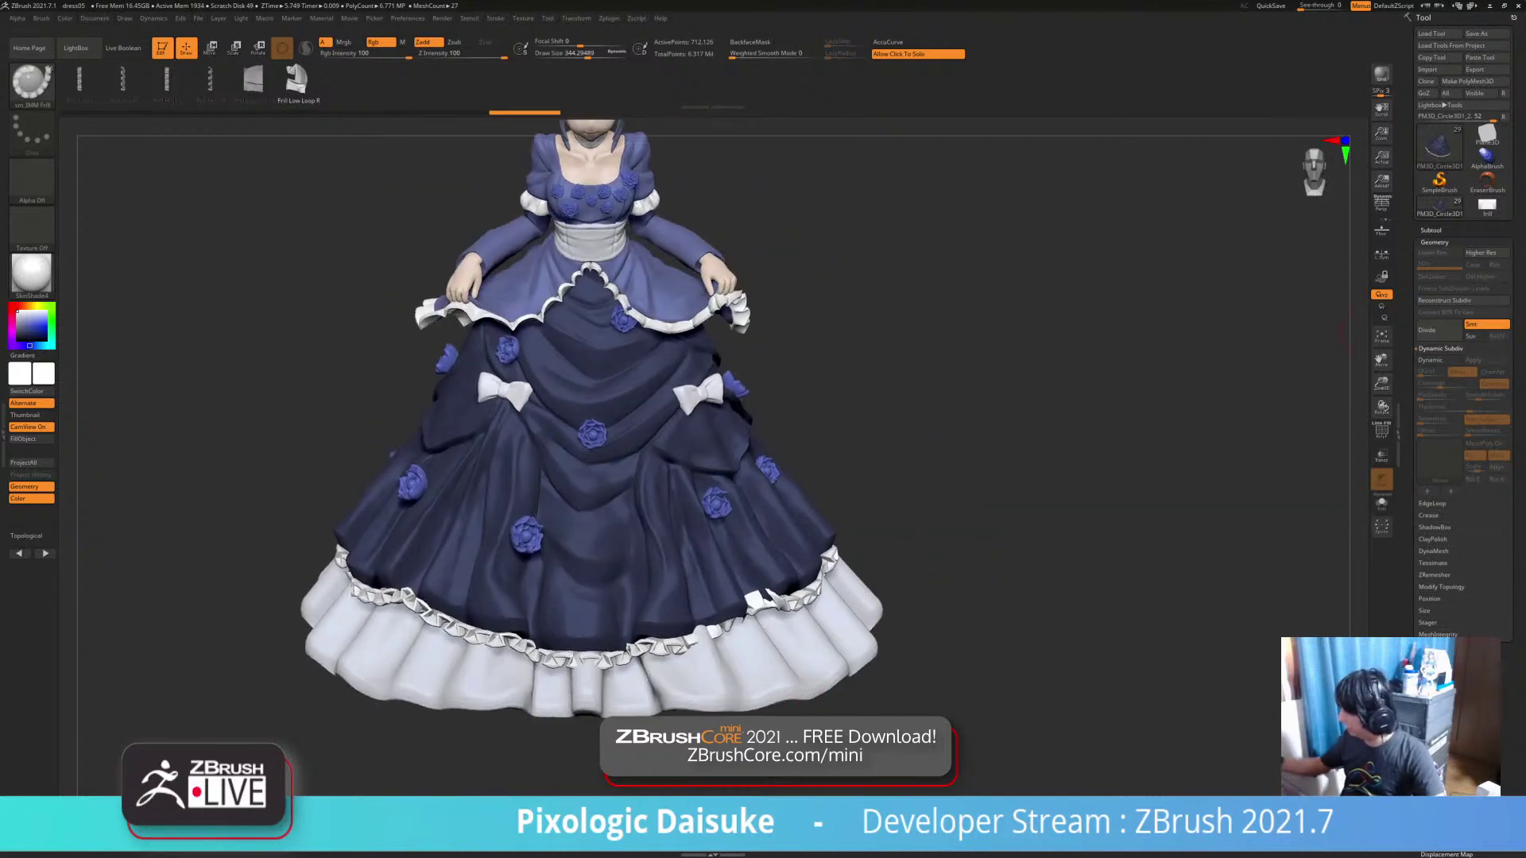
# Split the unmasked frill from the skirt into its own subtool, make it active, and check it in isolation
pyautogui.click(1432, 231)
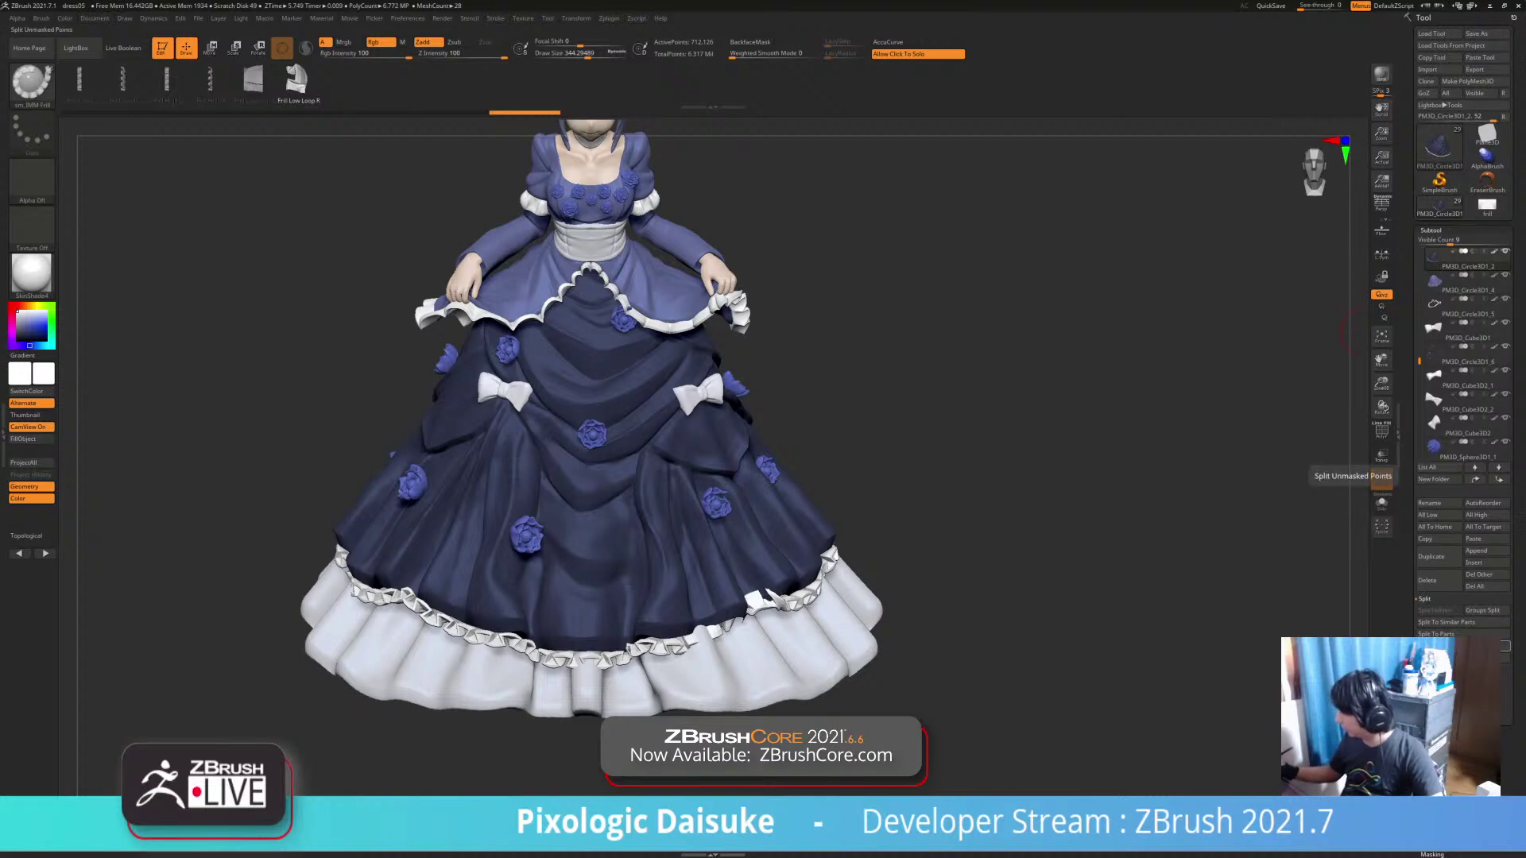
pyautogui.click(1462, 646)
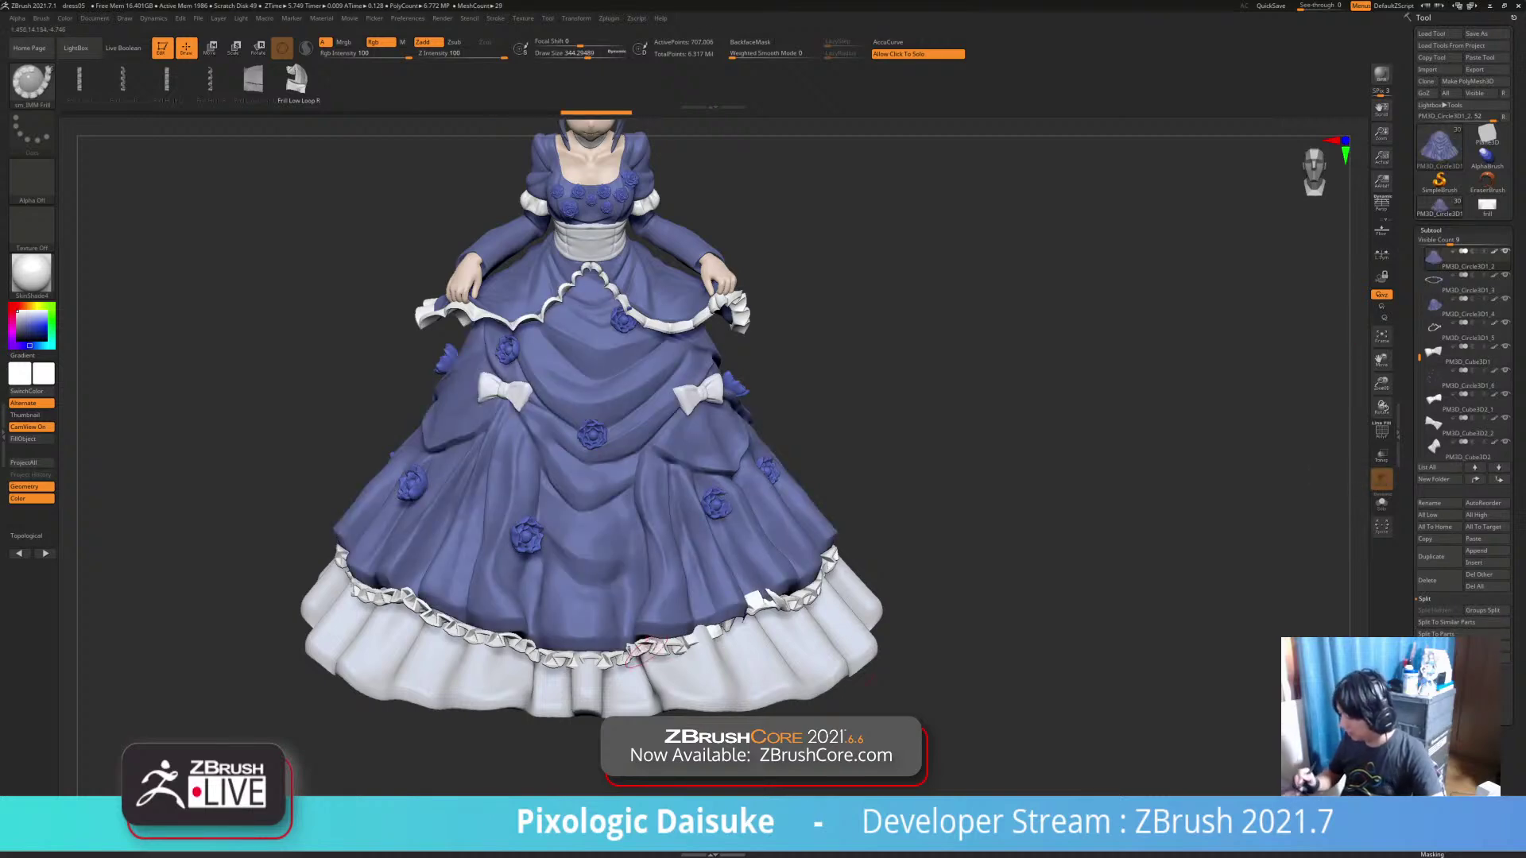
pyautogui.moveTo(938, 636); pyautogui.dragTo(938, 692)
pyautogui.click(937, 676)
pyautogui.click(938, 675)
pyautogui.click(937, 683)
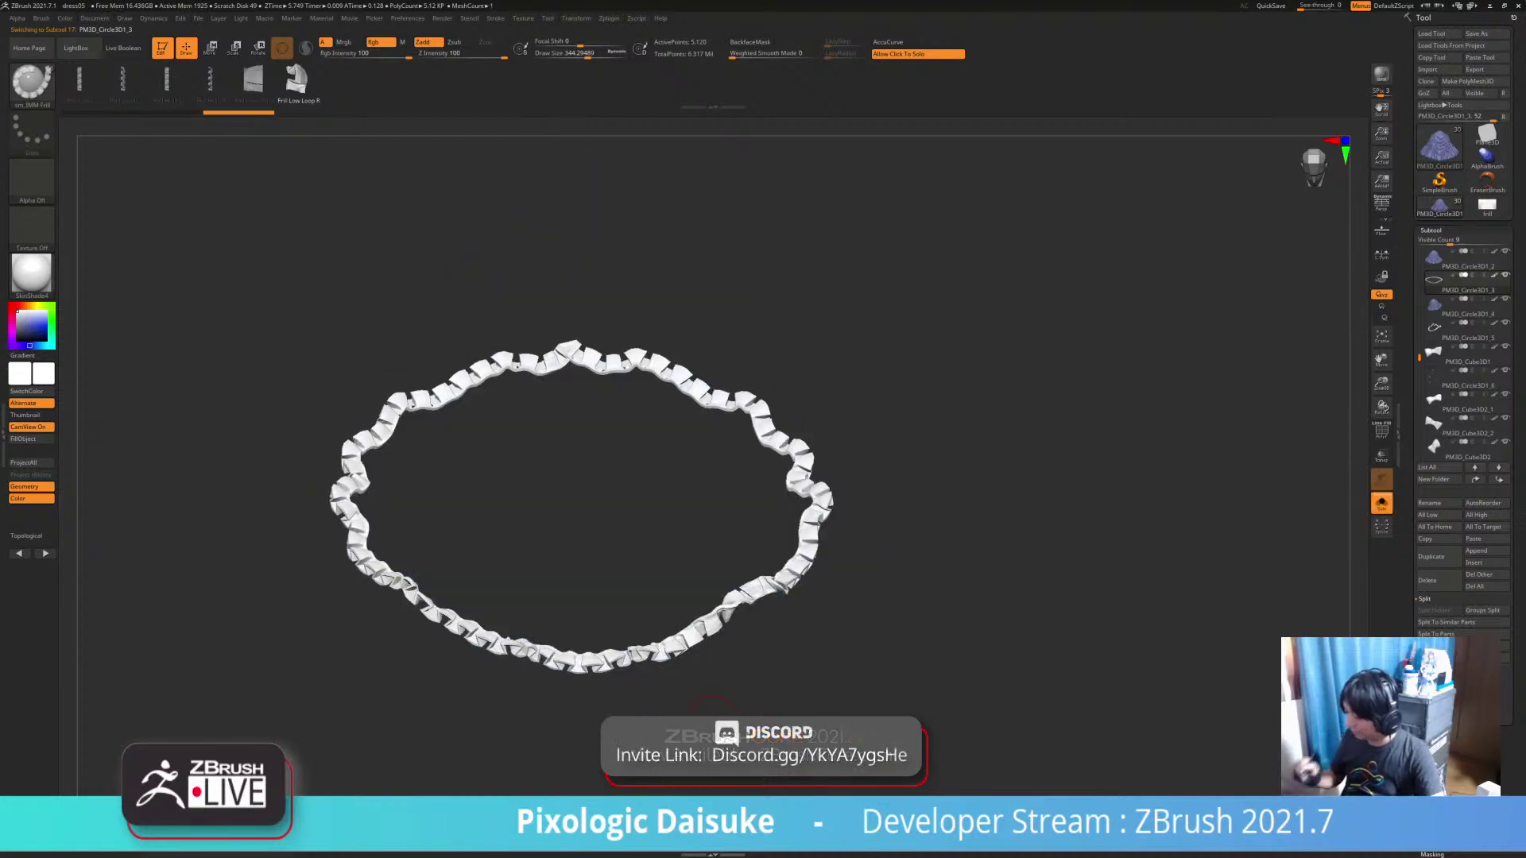
pyautogui.click(713, 720)
pyautogui.moveTo(712, 721); pyautogui.dragTo(709, 675)
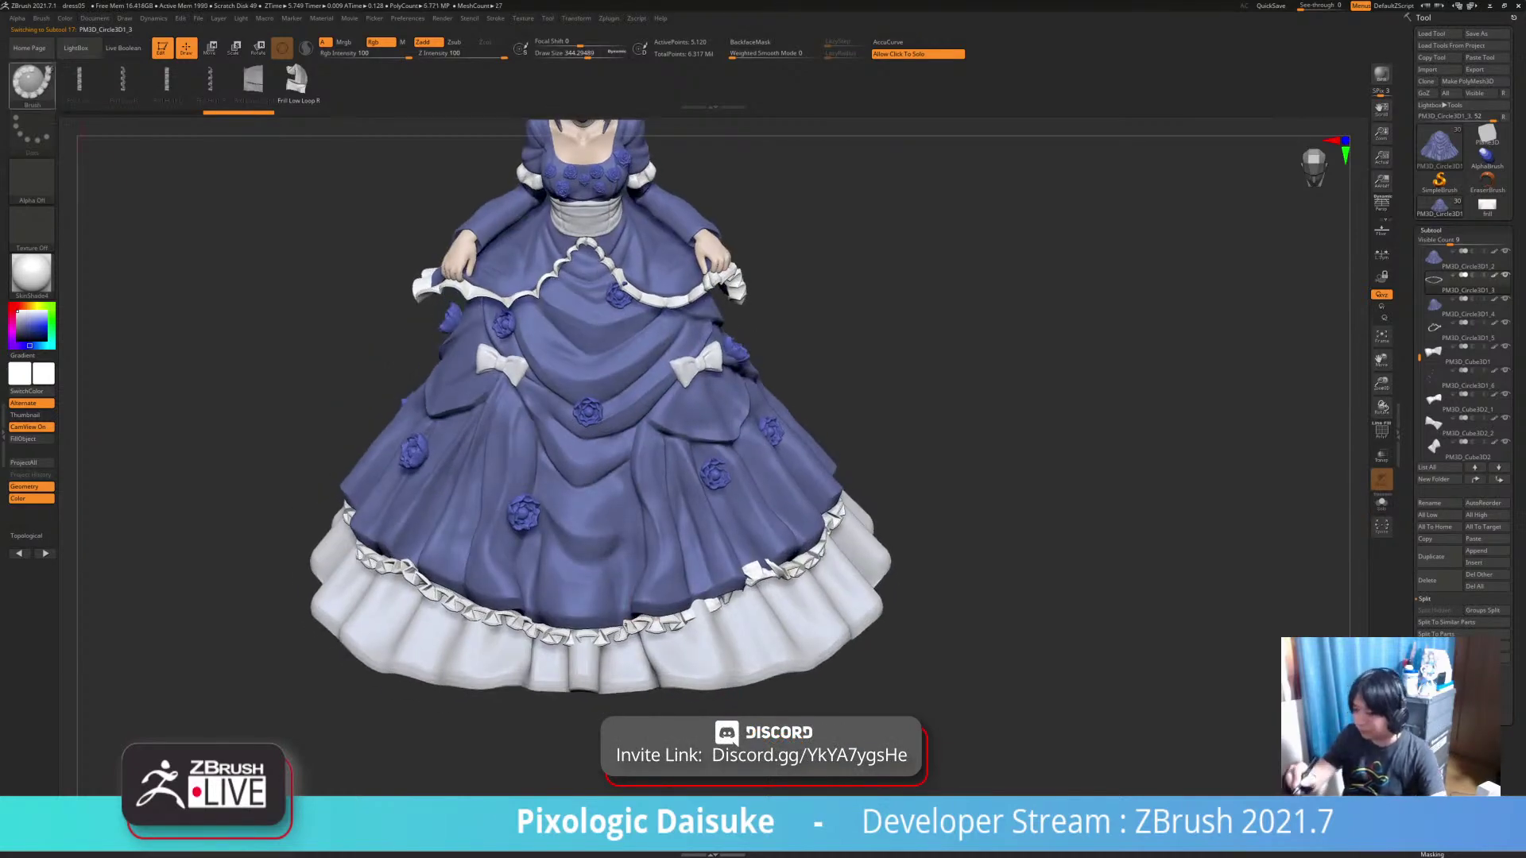
# Adjust the hem frill's shape at the front of the skirt with the SnakeHook brush at a draw size of about 804
pyautogui.click(32, 84)
pyautogui.click(474, 92)
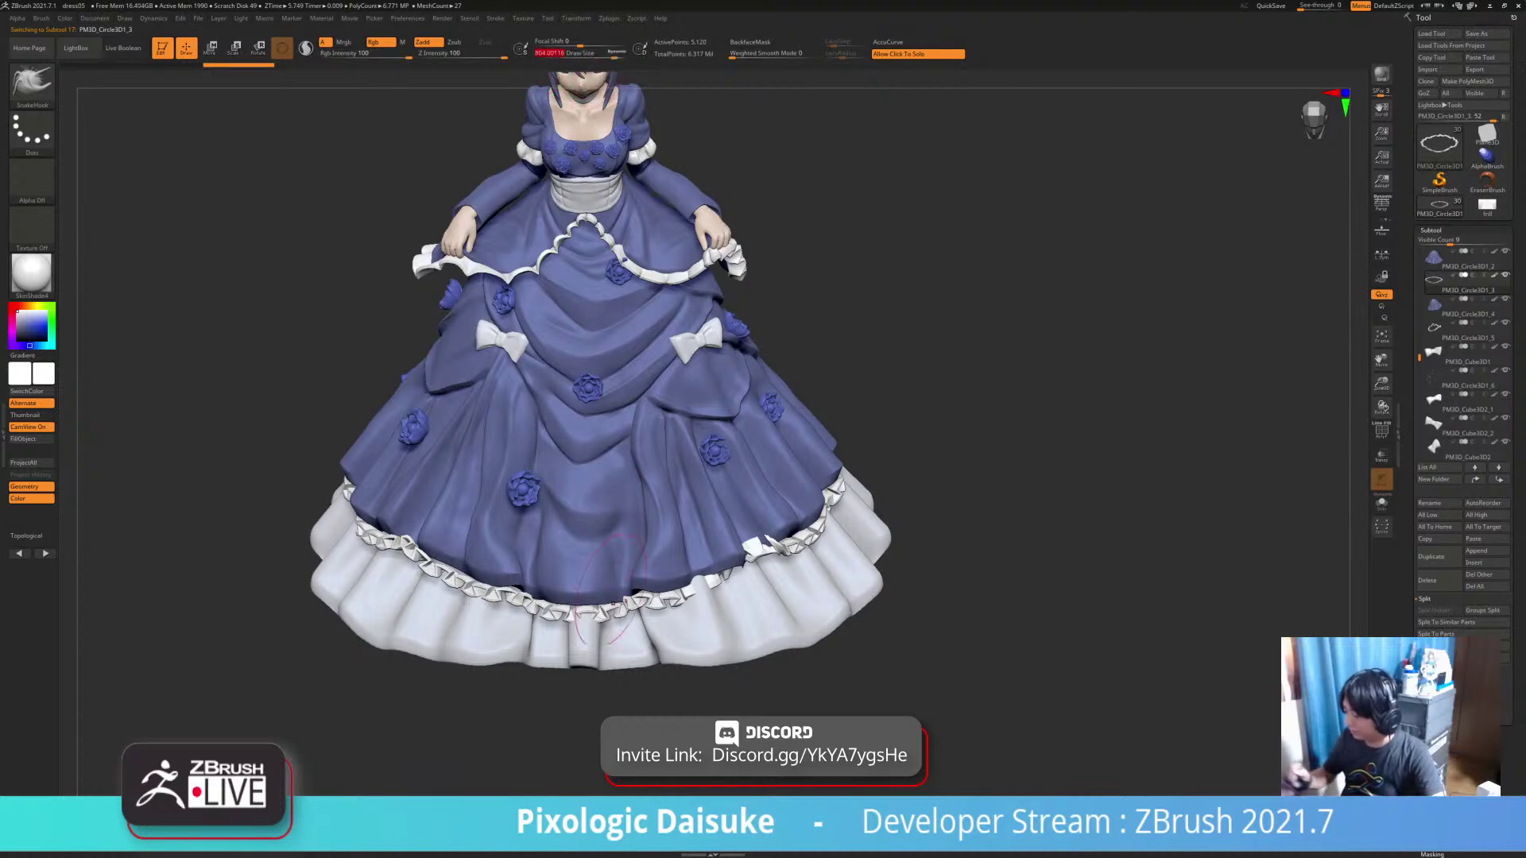
pyautogui.moveTo(605, 688); pyautogui.dragTo(592, 620)
pyautogui.moveTo(566, 614); pyautogui.dragTo(576, 556, button='right')
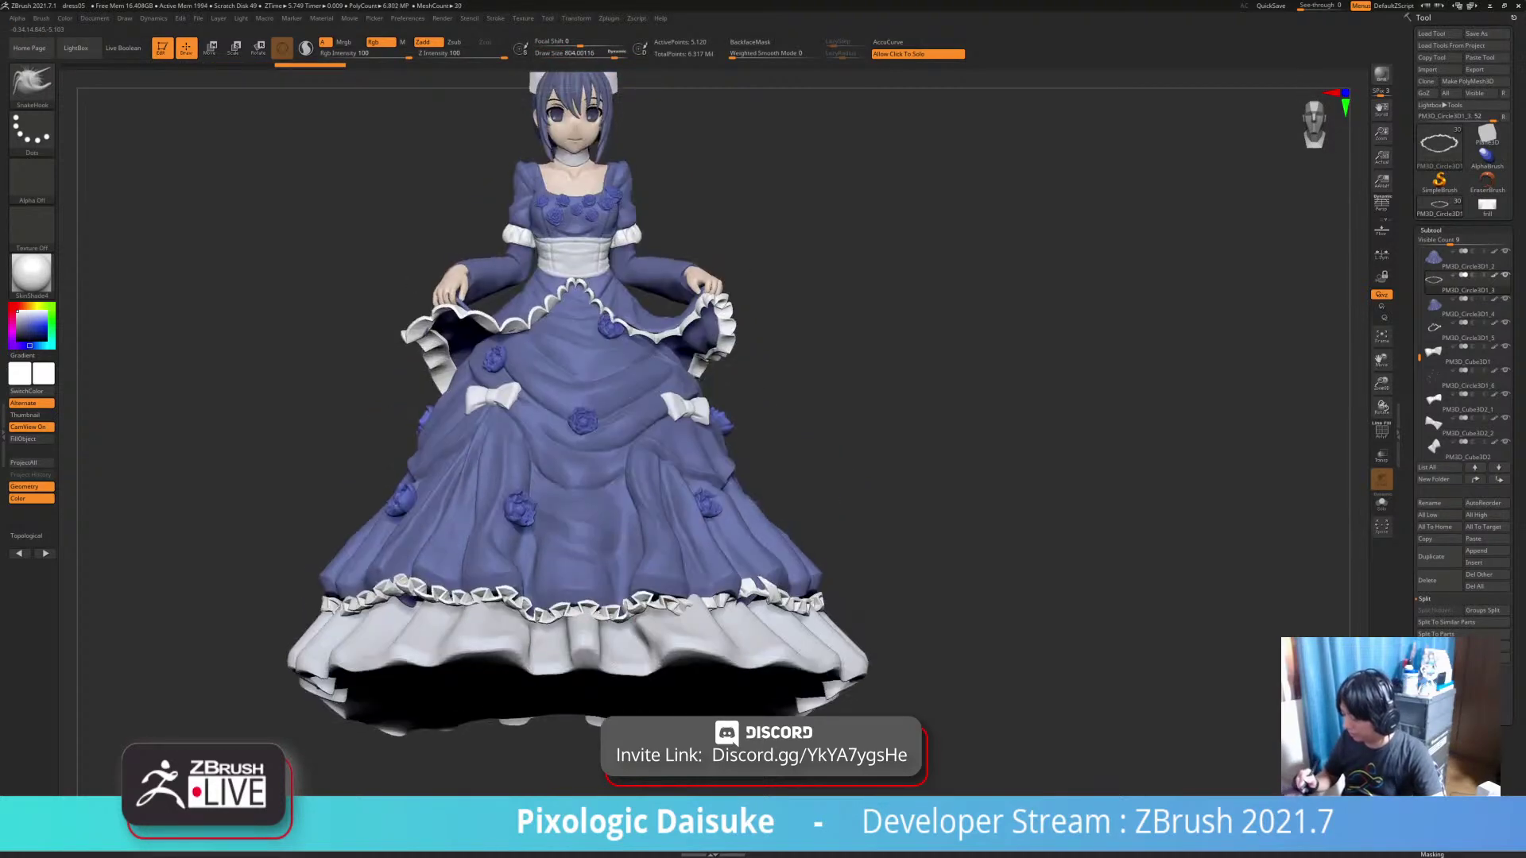
pyautogui.moveTo(577, 620)
pyautogui.mouseDown(button='right')
pyautogui.moveTo(549, 656)
pyautogui.moveTo(517, 611)
pyautogui.moveTo(441, 592)
pyautogui.mouseUp(button='right')
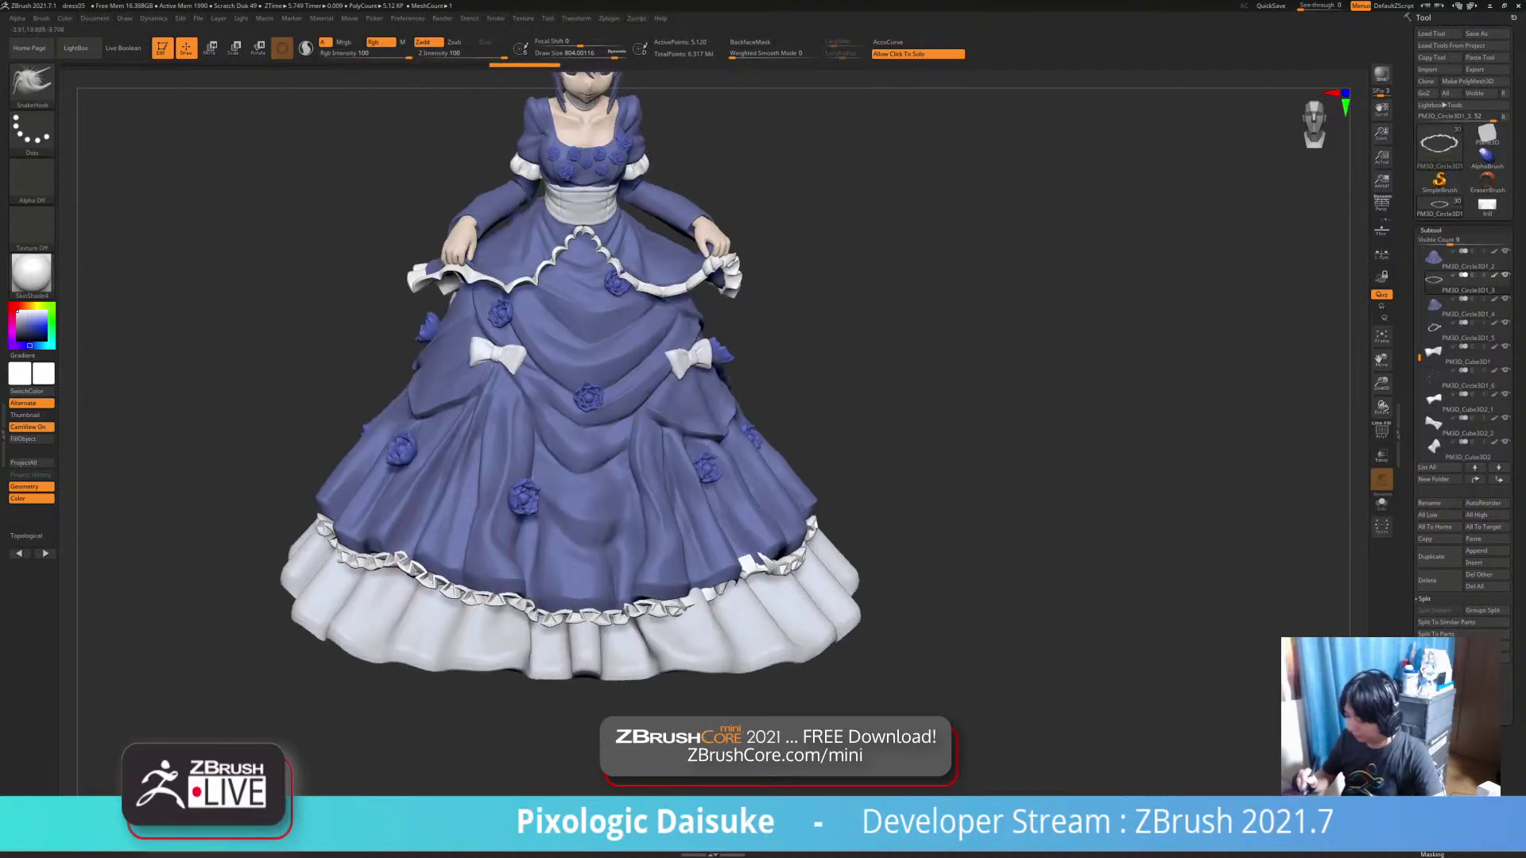
pyautogui.moveTo(441, 573); pyautogui.dragTo(419, 596)
pyautogui.moveTo(419, 584); pyautogui.dragTo(445, 590, button='right')
pyautogui.hotkey('ctrl', 'z')
pyautogui.hotkey('ctrl', 'shift', 'z')
pyautogui.keyDown('ctrl'); pyautogui.moveTo(767, 631); pyautogui.dragTo(674, 608, button='right'); pyautogui.keyUp('ctrl')
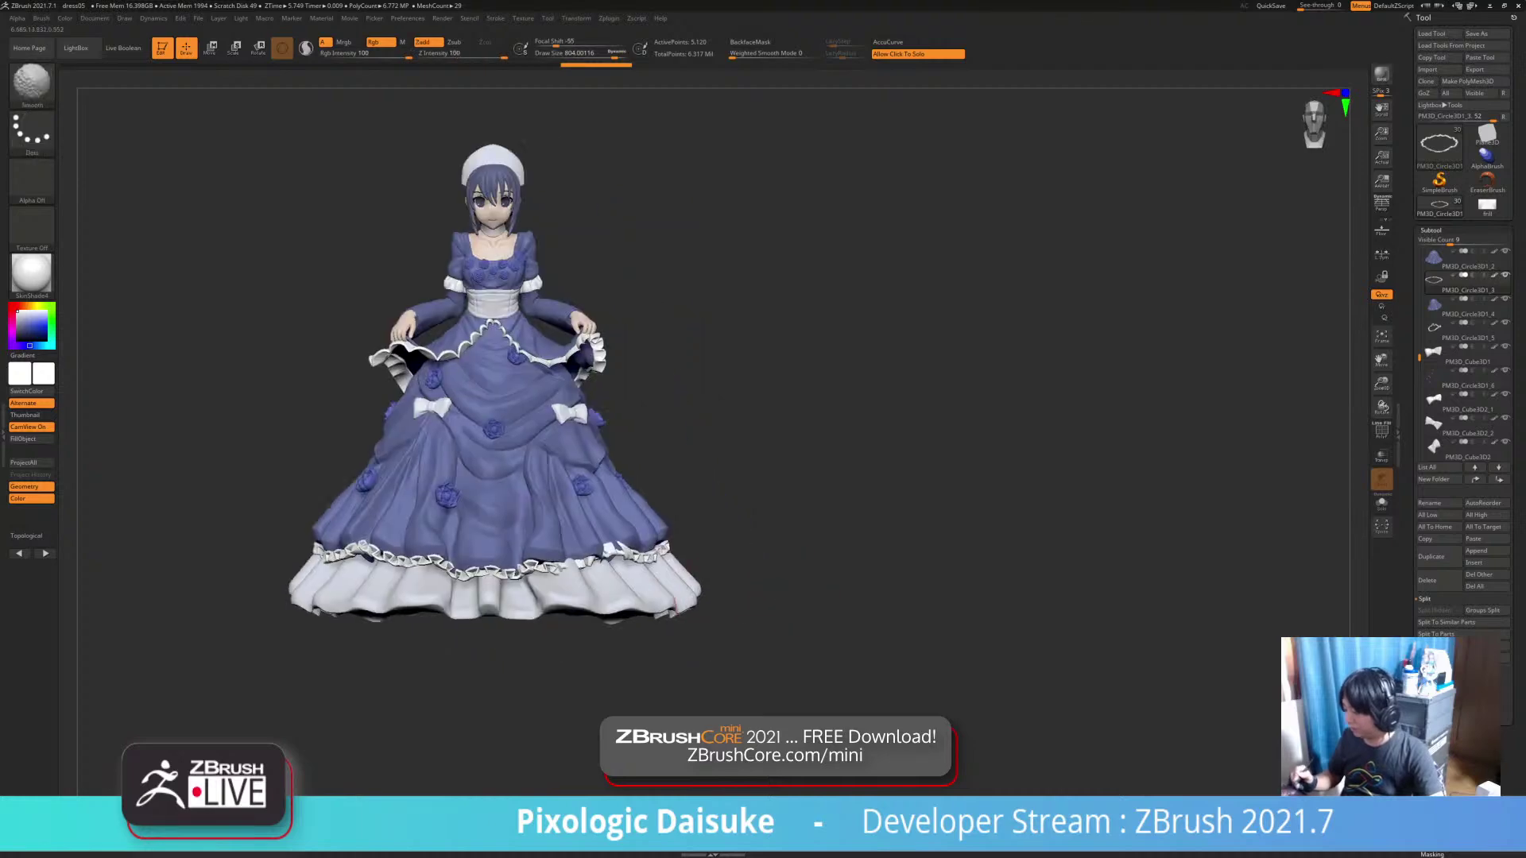
pyautogui.moveTo(577, 571); pyautogui.dragTo(556, 596, button='right')
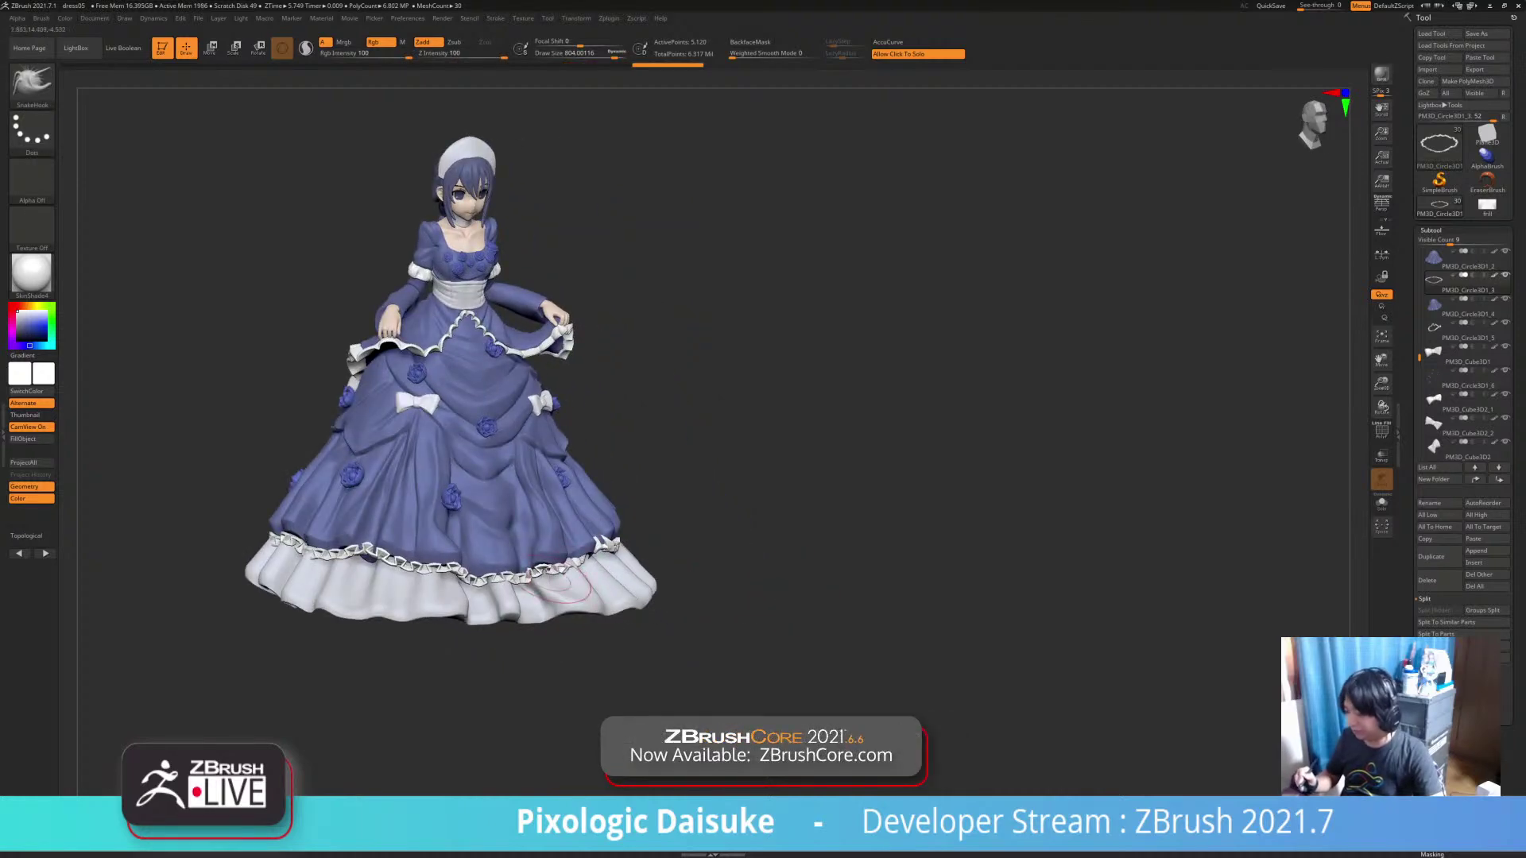
# Reselect the custom IMM Frill brush and create a new Cube3D tool converted to a PolyMesh3D
pyautogui.press('b')
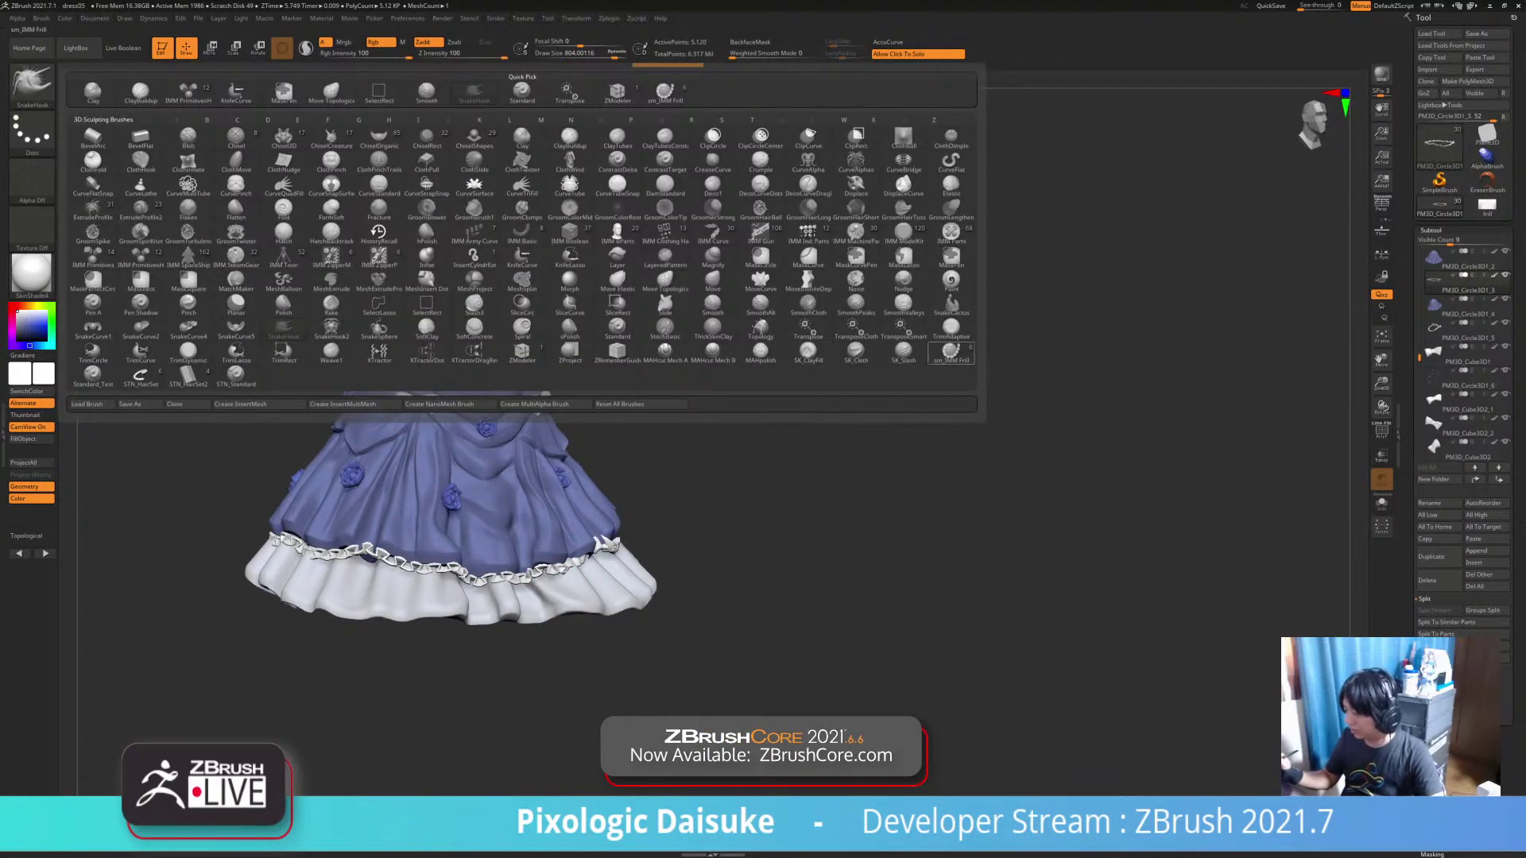
pyautogui.click(951, 353)
pyautogui.keyDown('shift'); pyautogui.moveTo(755, 596); pyautogui.dragTo(783, 592, button='right'); pyautogui.keyUp('shift')
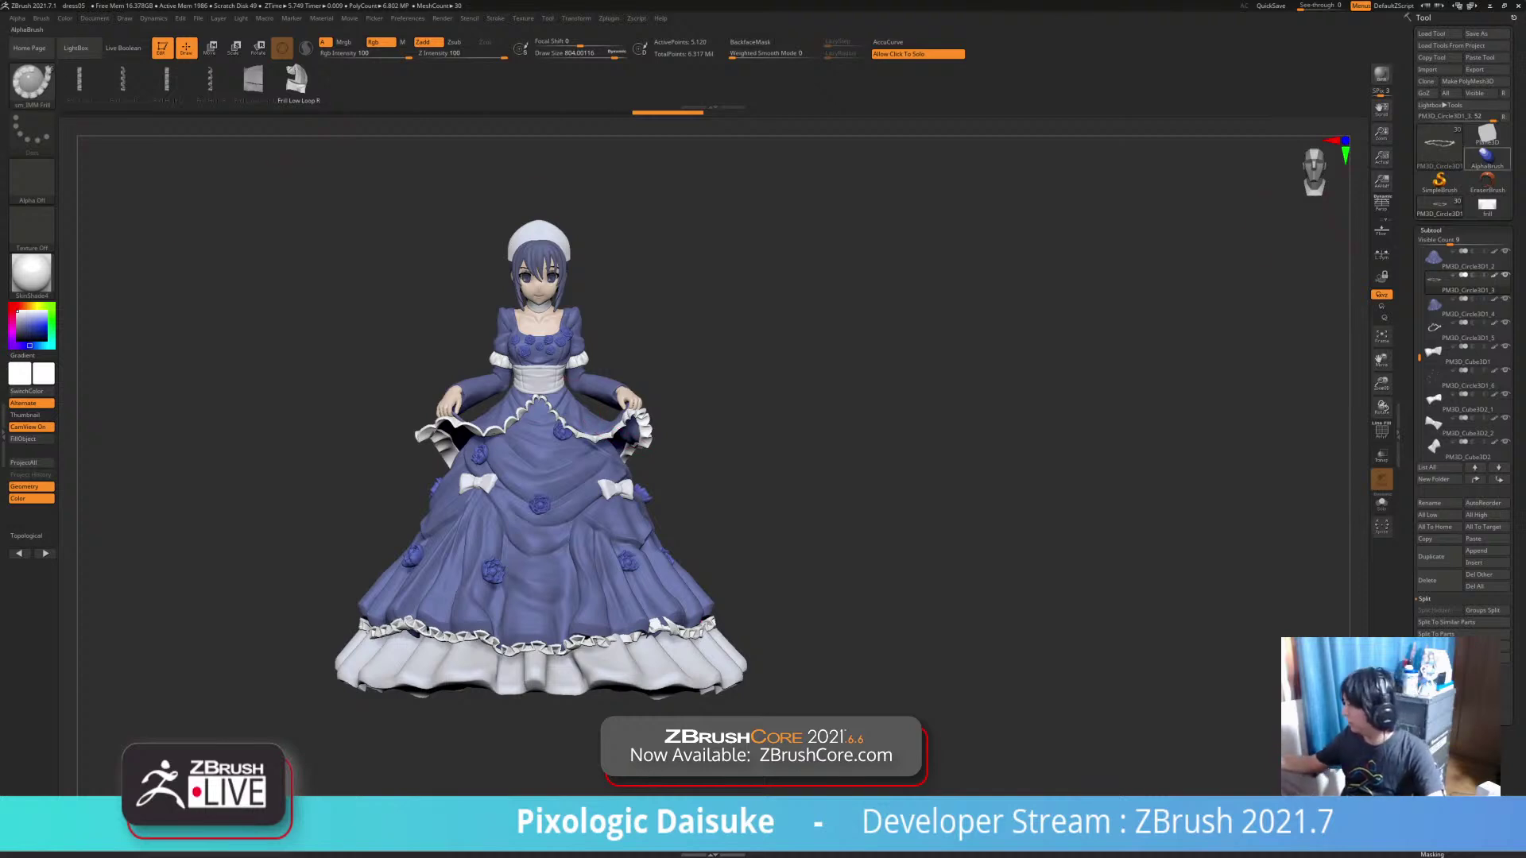
pyautogui.click(1486, 206)
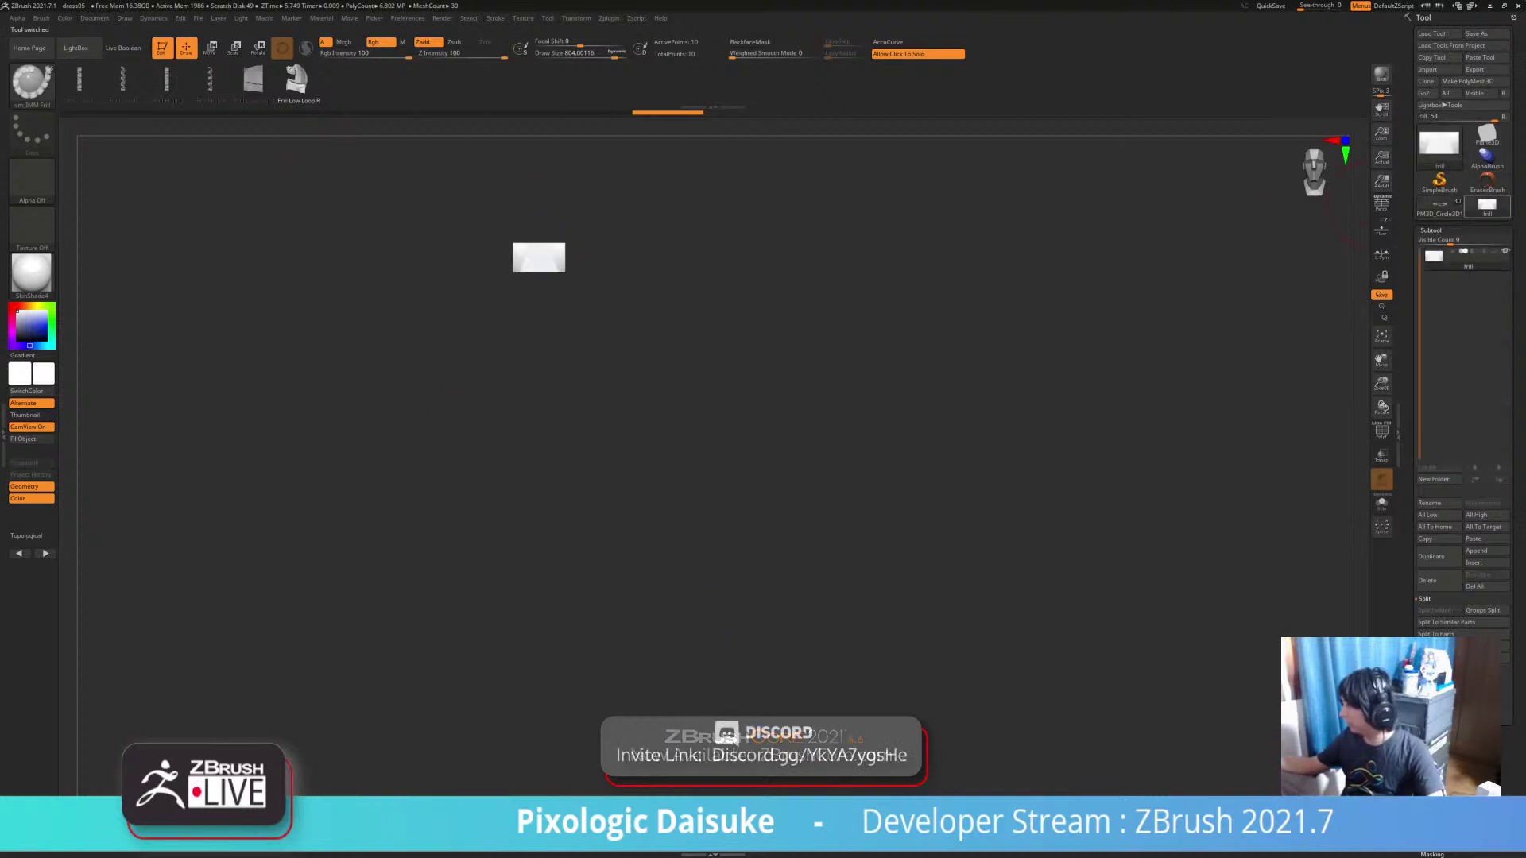
pyautogui.click(1439, 143)
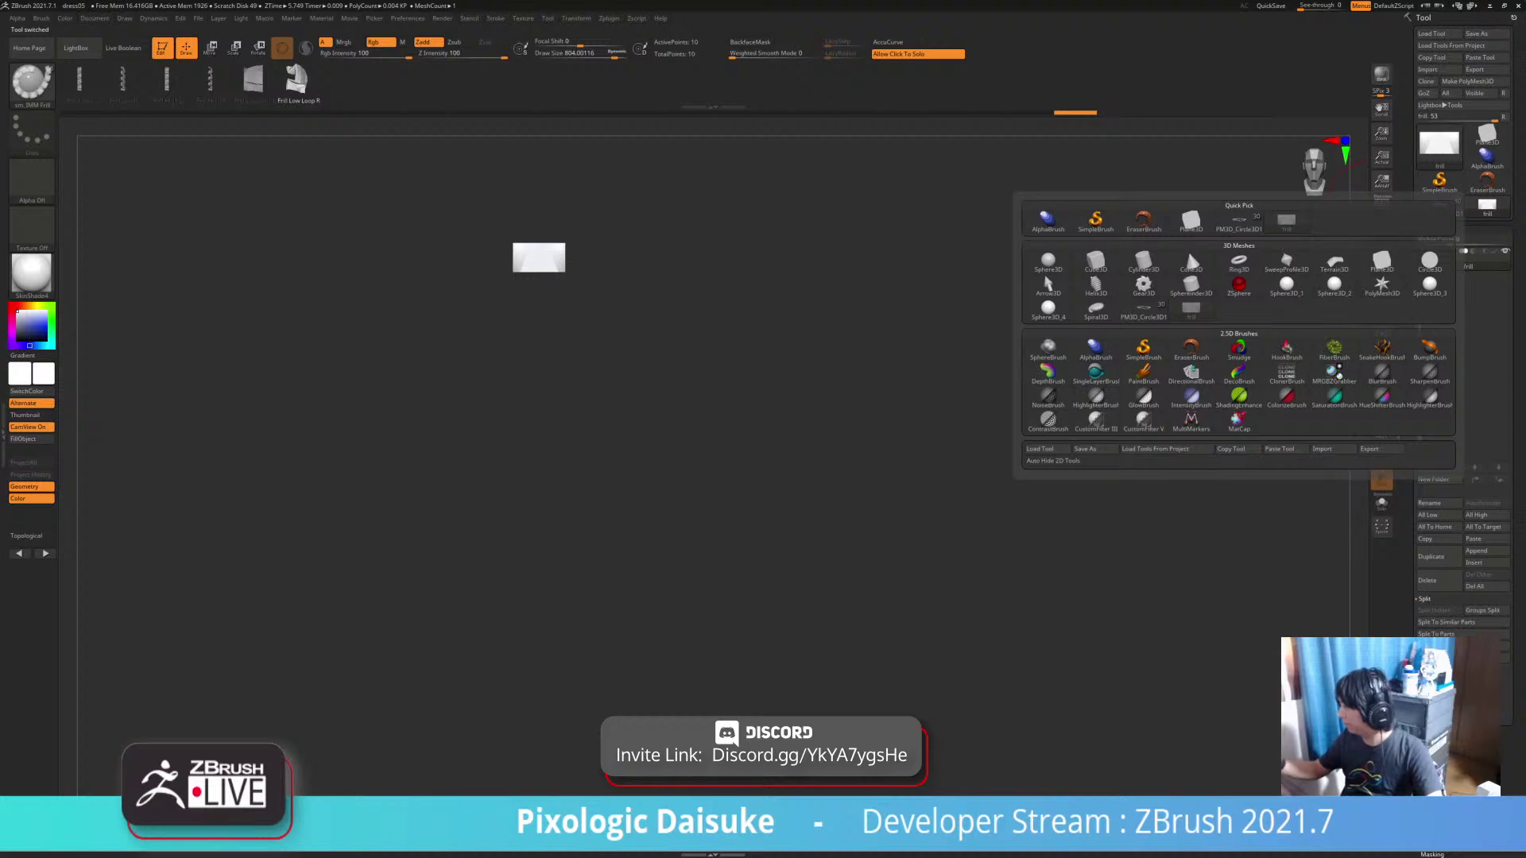
pyautogui.click(1095, 262)
pyautogui.click(1467, 81)
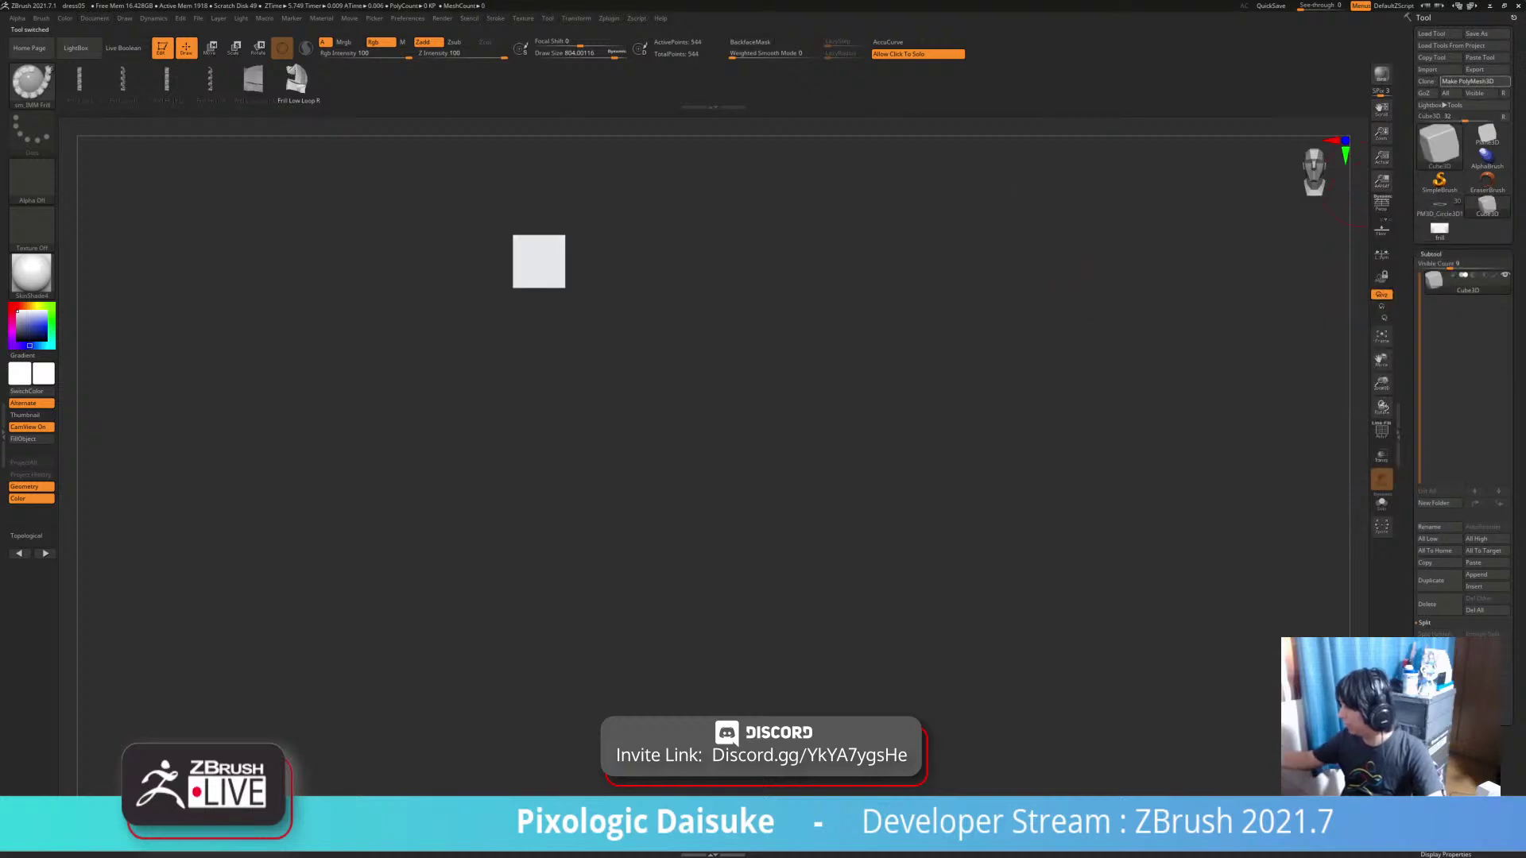
pyautogui.press('f')
# Create a mesh tool from the active frill brush and display its wireframe
pyautogui.click(41, 17)
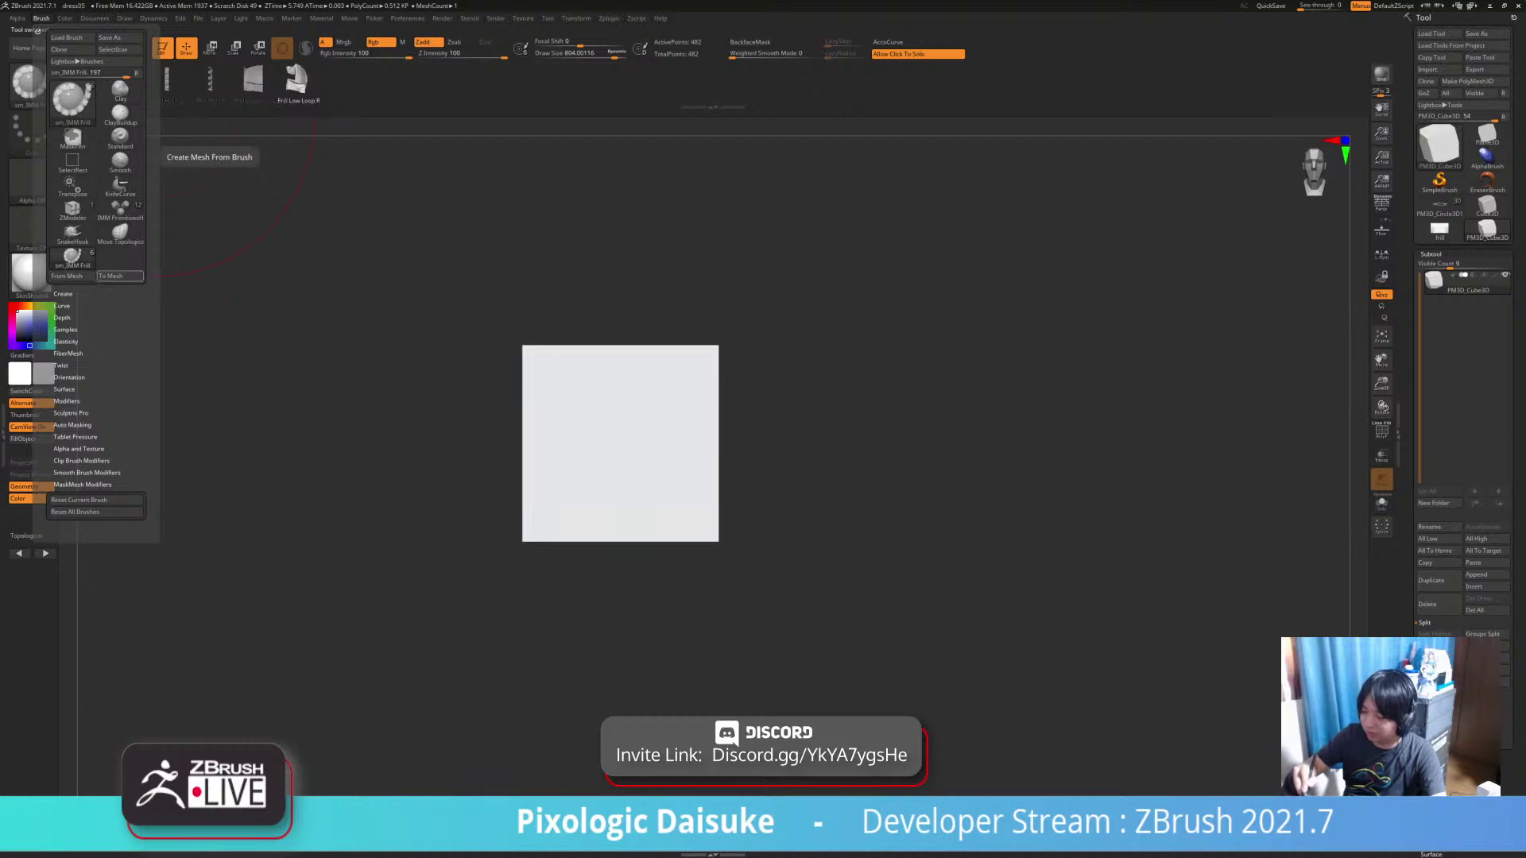
pyautogui.click(119, 276)
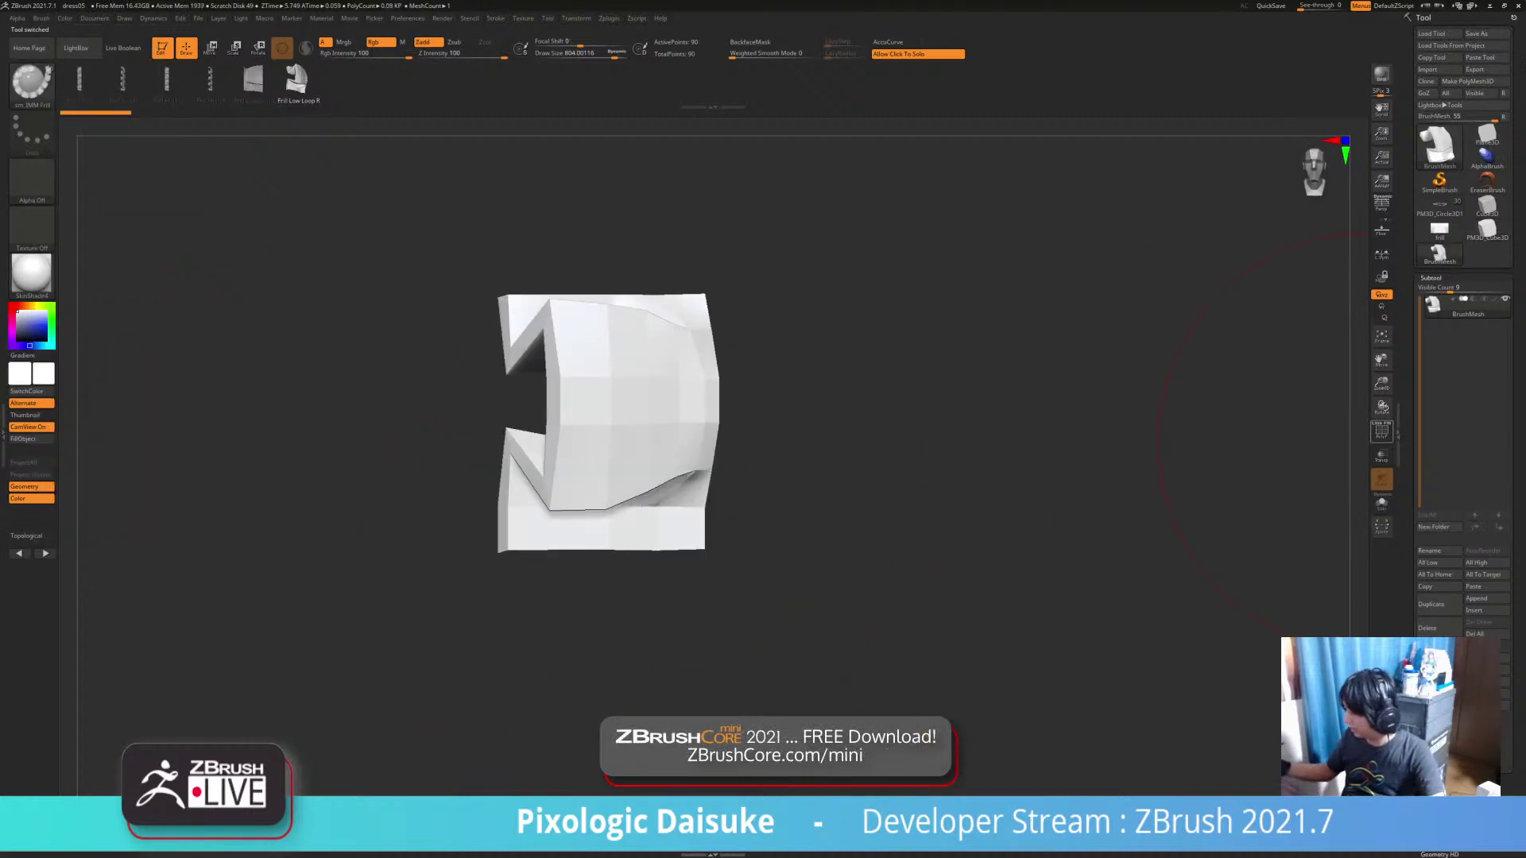
pyautogui.hotkey('shift', 'f')
pyautogui.moveTo(854, 509)
pyautogui.mouseDown()
pyautogui.moveTo(798, 510)
pyautogui.moveTo(925, 512)
pyautogui.mouseUp()
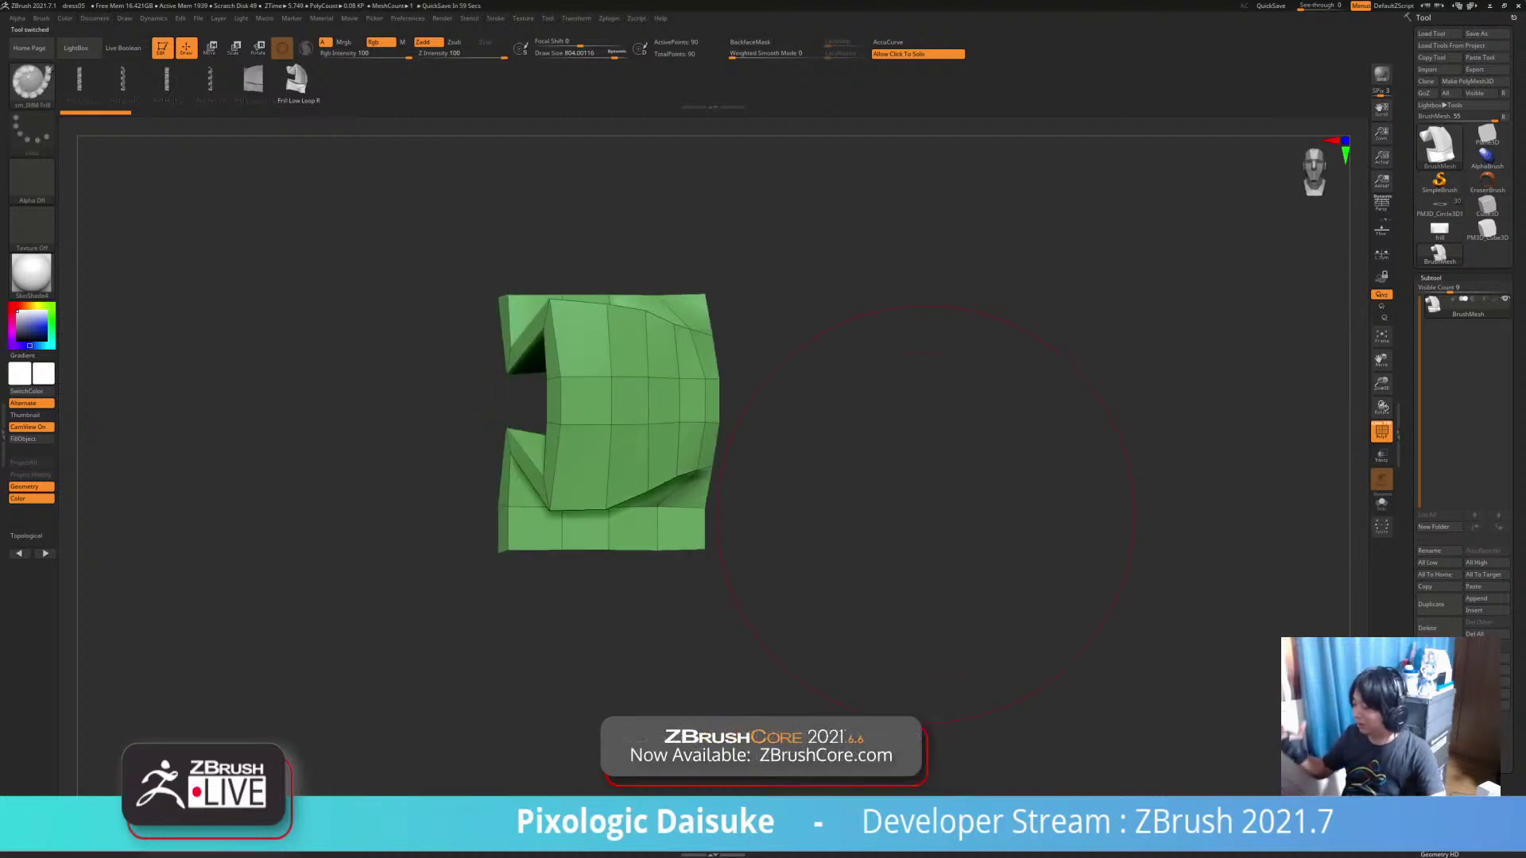
pyautogui.moveTo(850, 493)
pyautogui.mouseDown()
pyautogui.moveTo(739, 495)
pyautogui.moveTo(941, 494)
pyautogui.moveTo(743, 508)
pyautogui.moveTo(882, 486)
pyautogui.mouseUp()
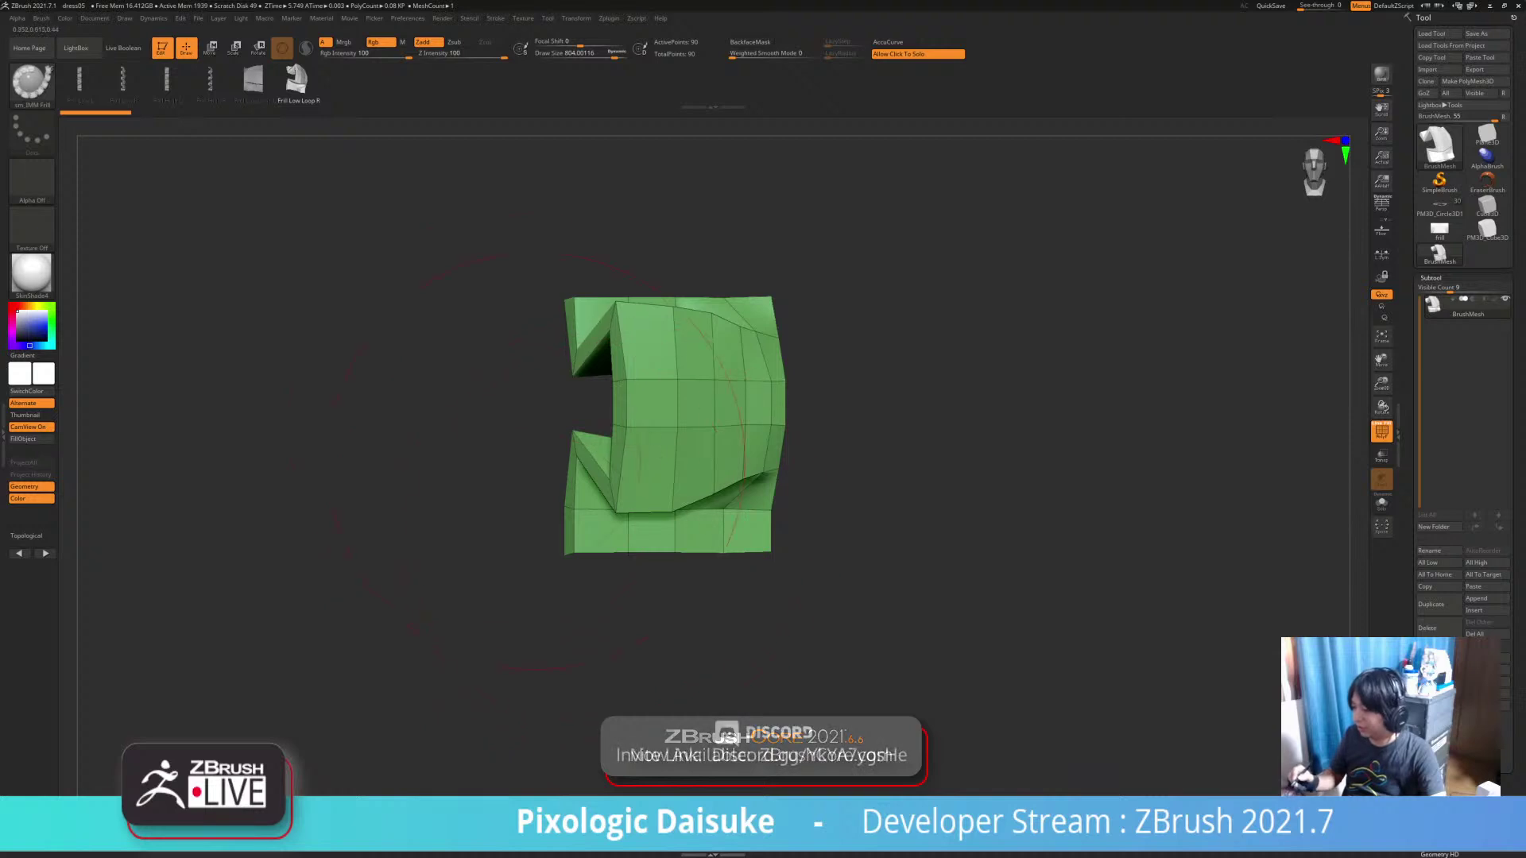
# Compare the Frill Low Loop R and Frill Low Loop L variants in the brush's mesh set
pyautogui.click(254, 80)
pyautogui.press('Right')
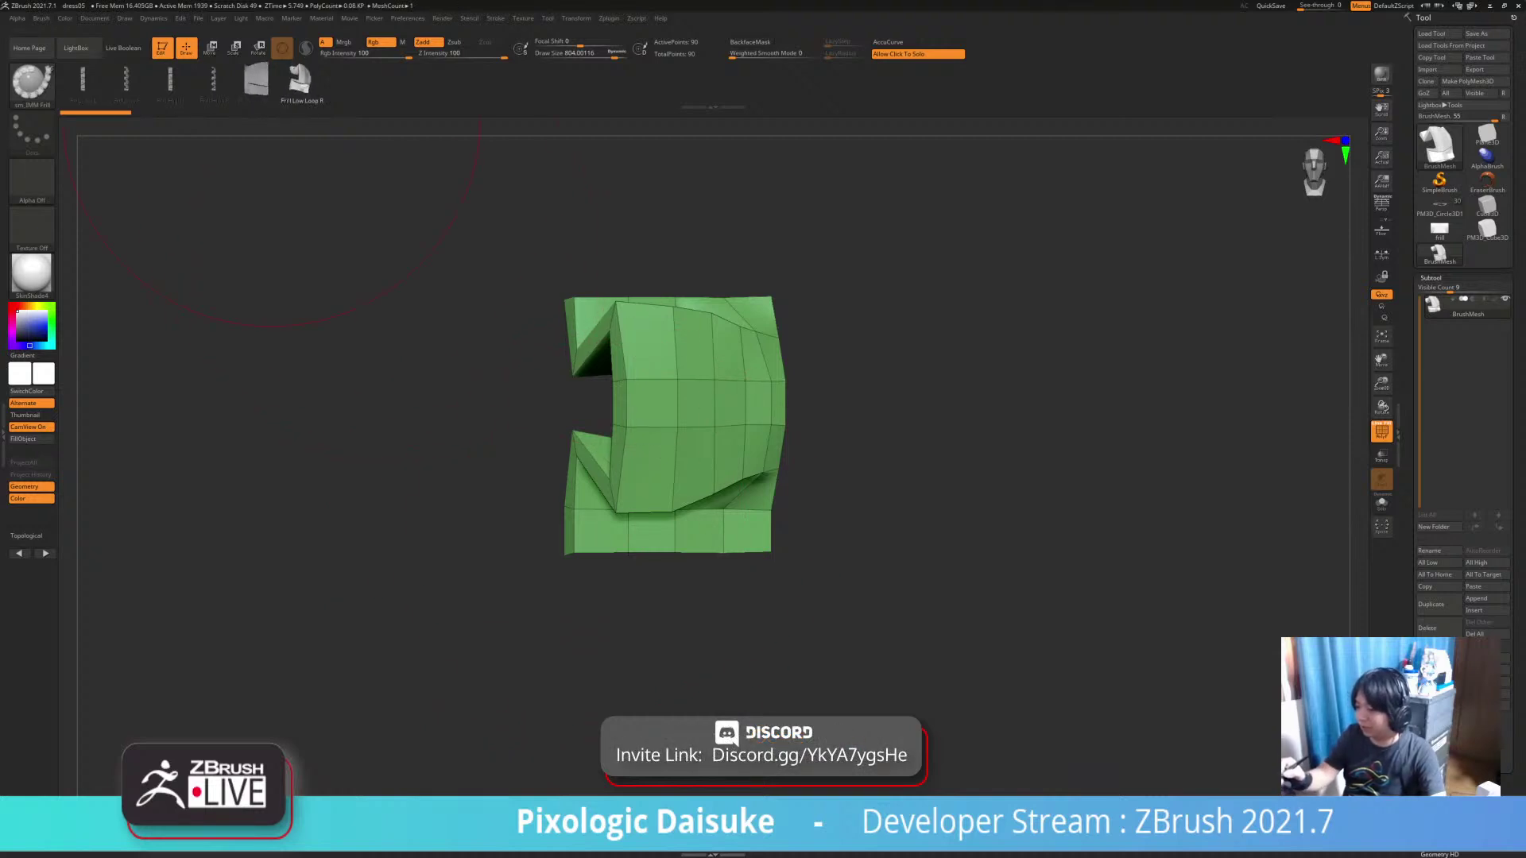
pyautogui.press('Left')
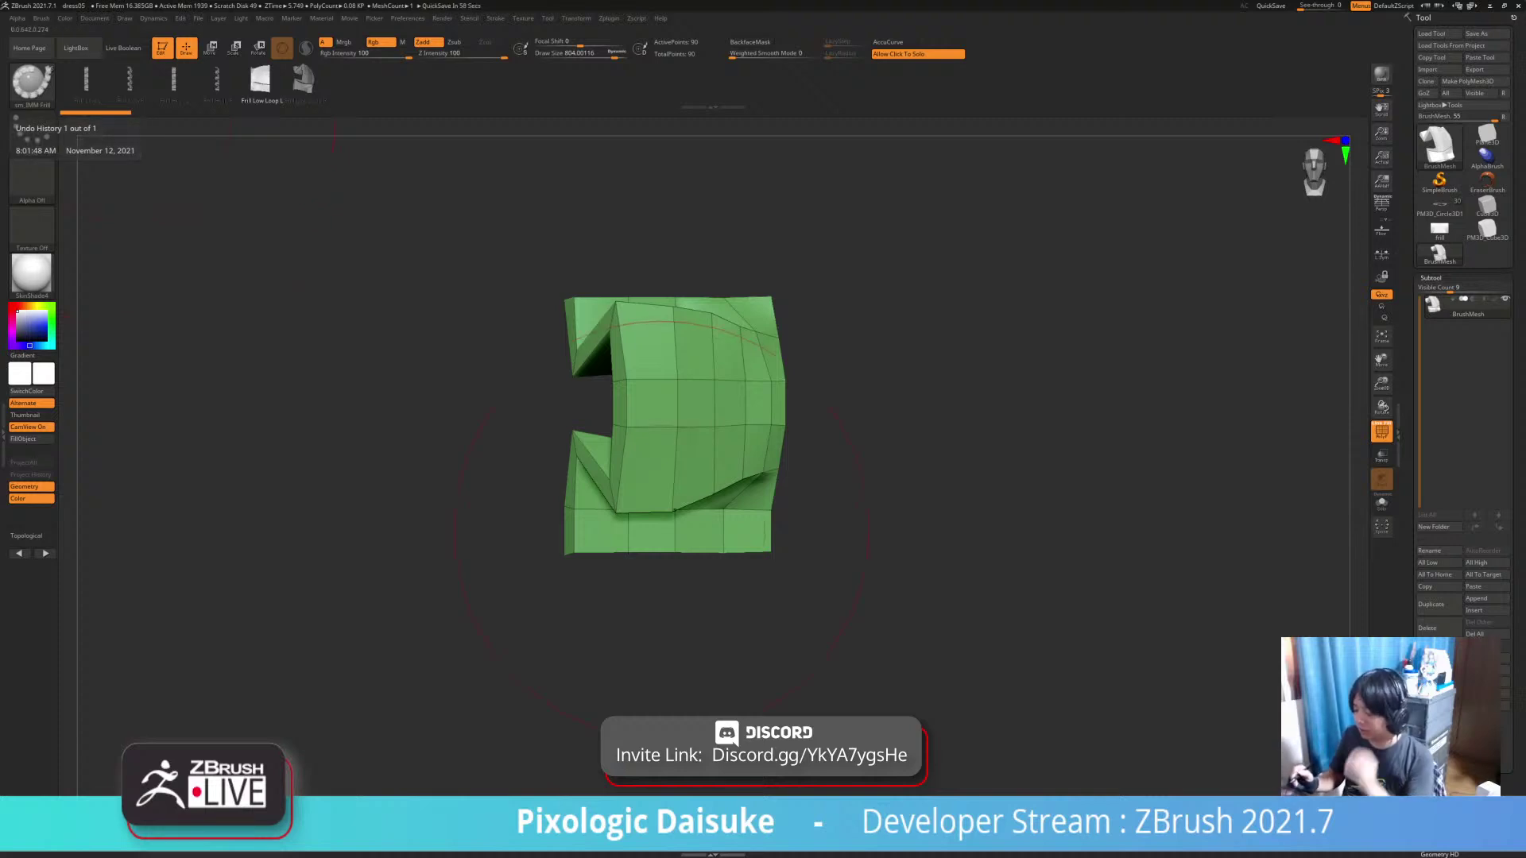
pyautogui.moveTo(694, 560)
pyautogui.mouseDown()
pyautogui.moveTo(751, 560)
pyautogui.moveTo(604, 560)
pyautogui.moveTo(827, 561)
pyautogui.moveTo(692, 453)
pyautogui.moveTo(621, 364)
pyautogui.moveTo(565, 509)
pyautogui.mouseUp()
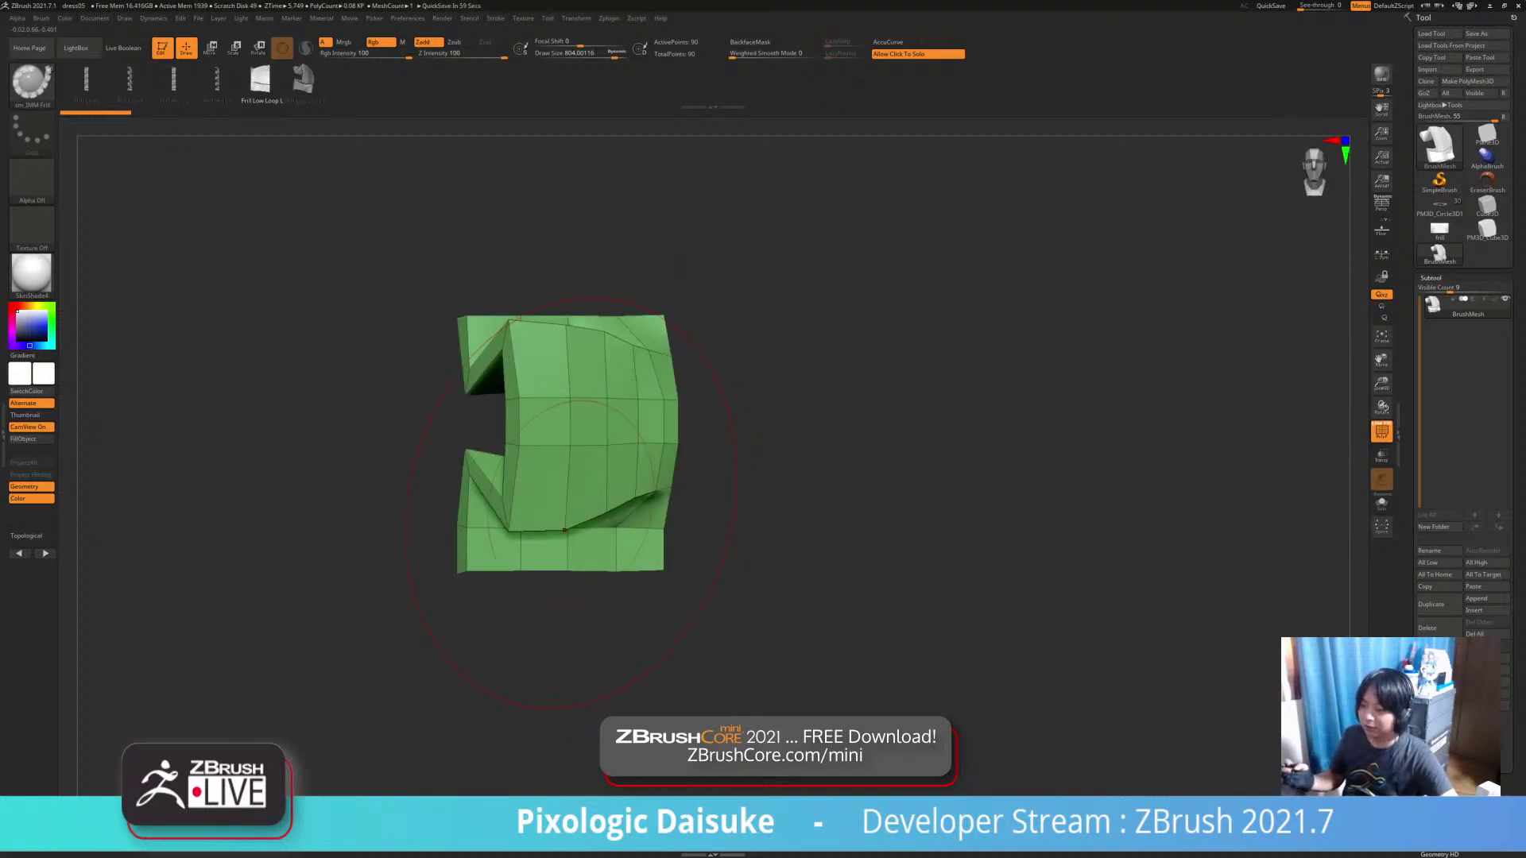
# Switch the tool to a new Cylinder3D polymesh and tilt it so its side and top cap are visible
pyautogui.click(1487, 229)
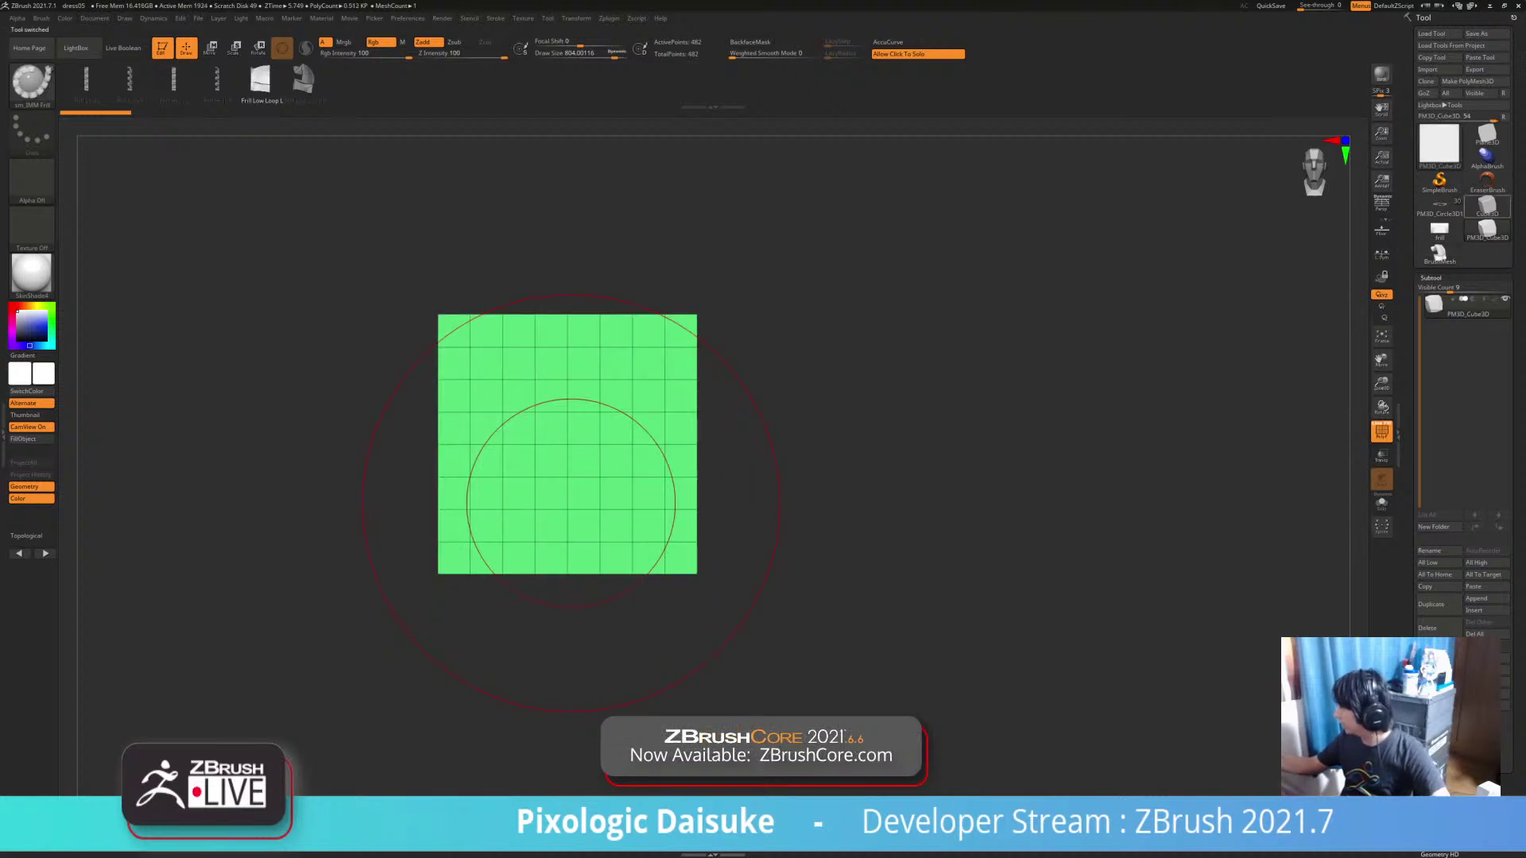
pyautogui.click(1486, 229)
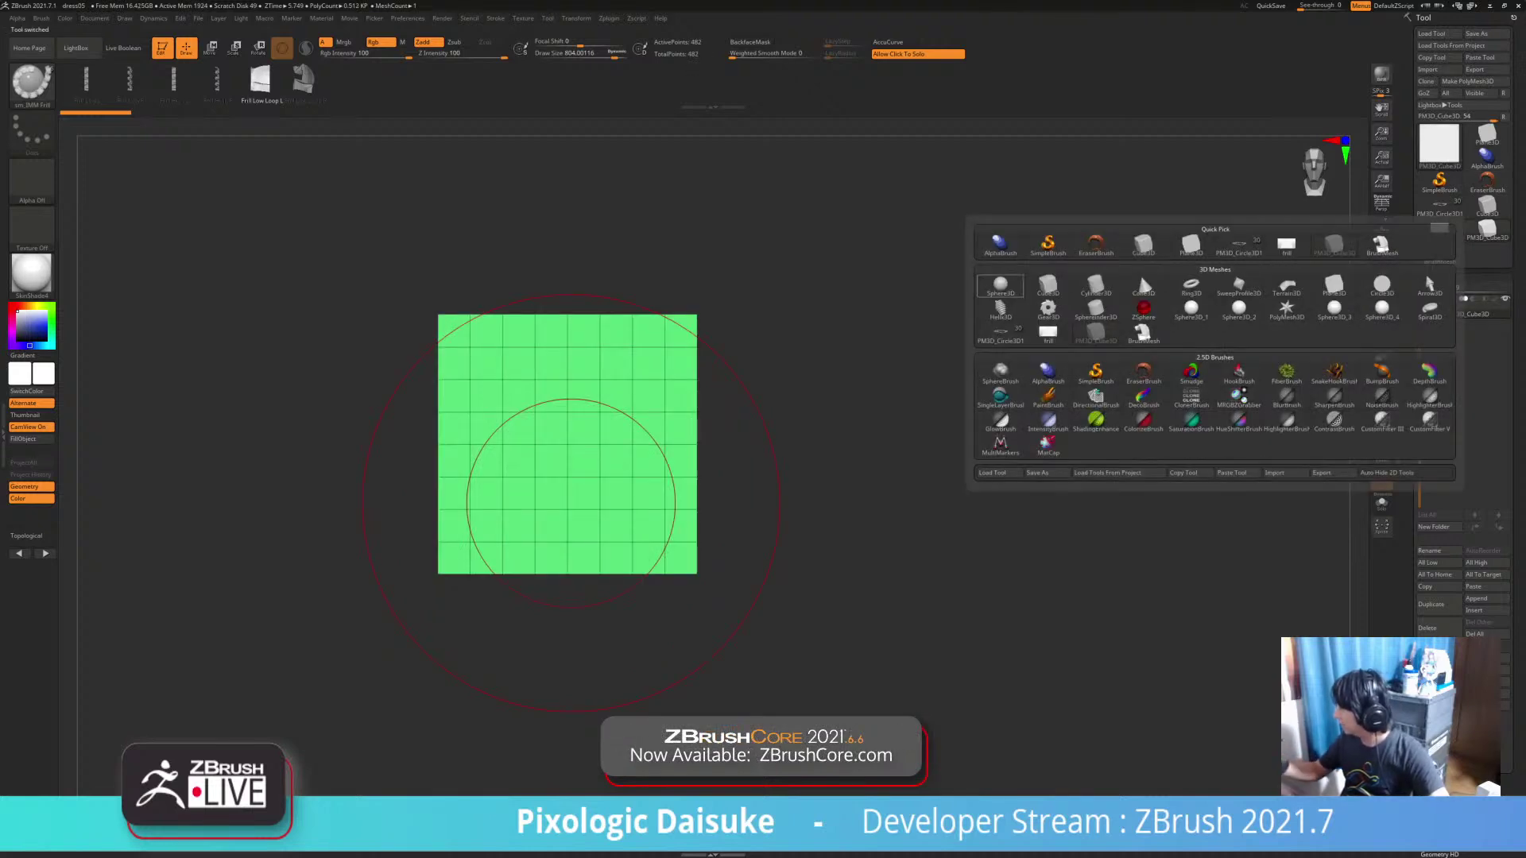
pyautogui.click(1095, 285)
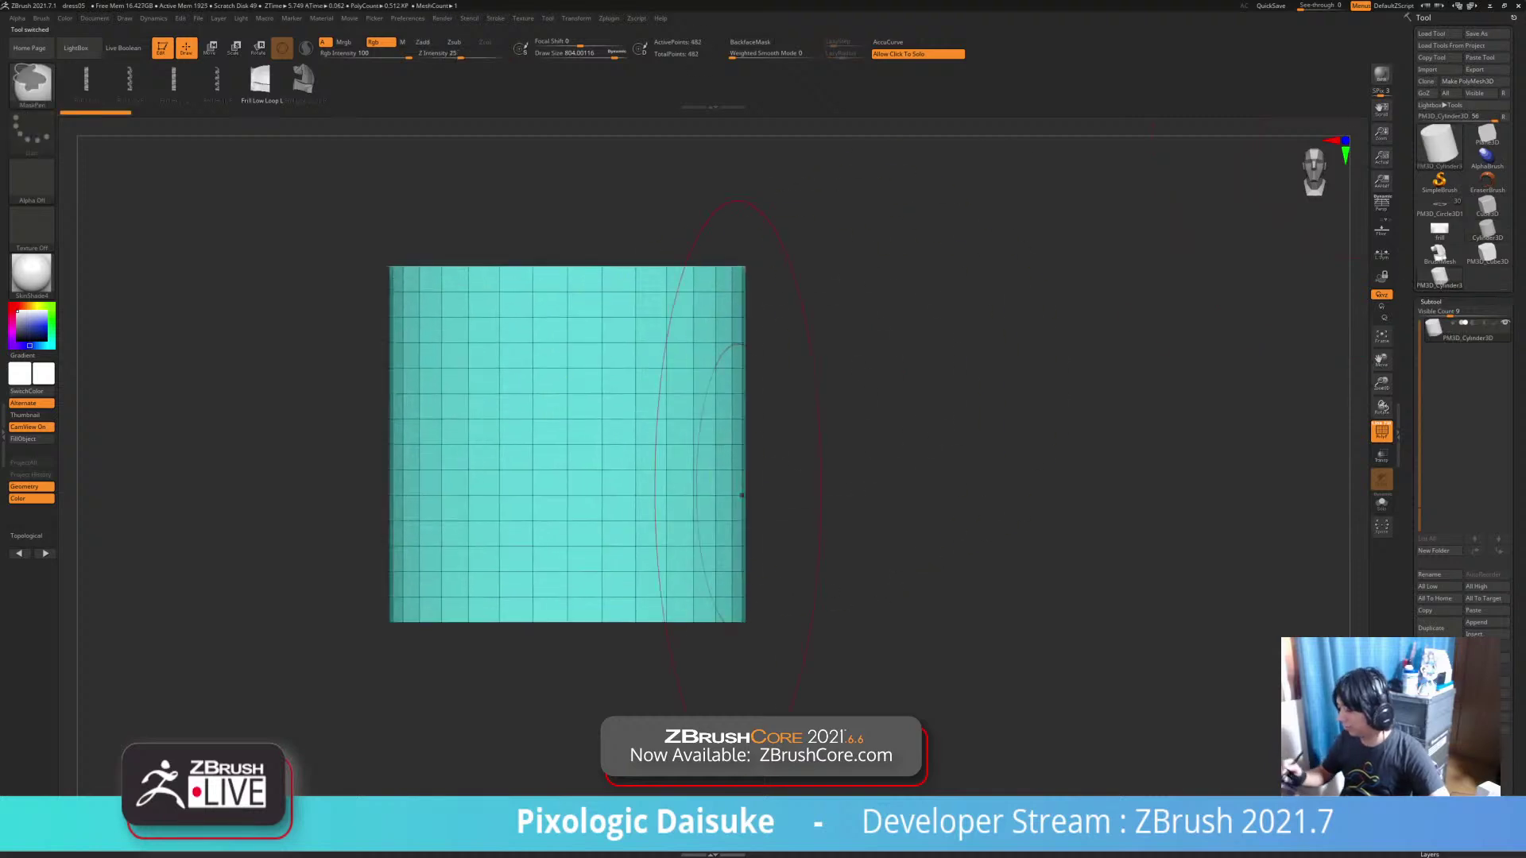
pyautogui.moveTo(648, 477); pyautogui.dragTo(657, 497, button='right')
pyautogui.keyDown('alt'); pyautogui.moveTo(657, 498); pyautogui.dragTo(613, 497, button='right'); pyautogui.keyUp('alt')
# Wrap a Frill Low Loop R strip diagonally around the cylinder with the draw size at 64
pyautogui.click(303, 80)
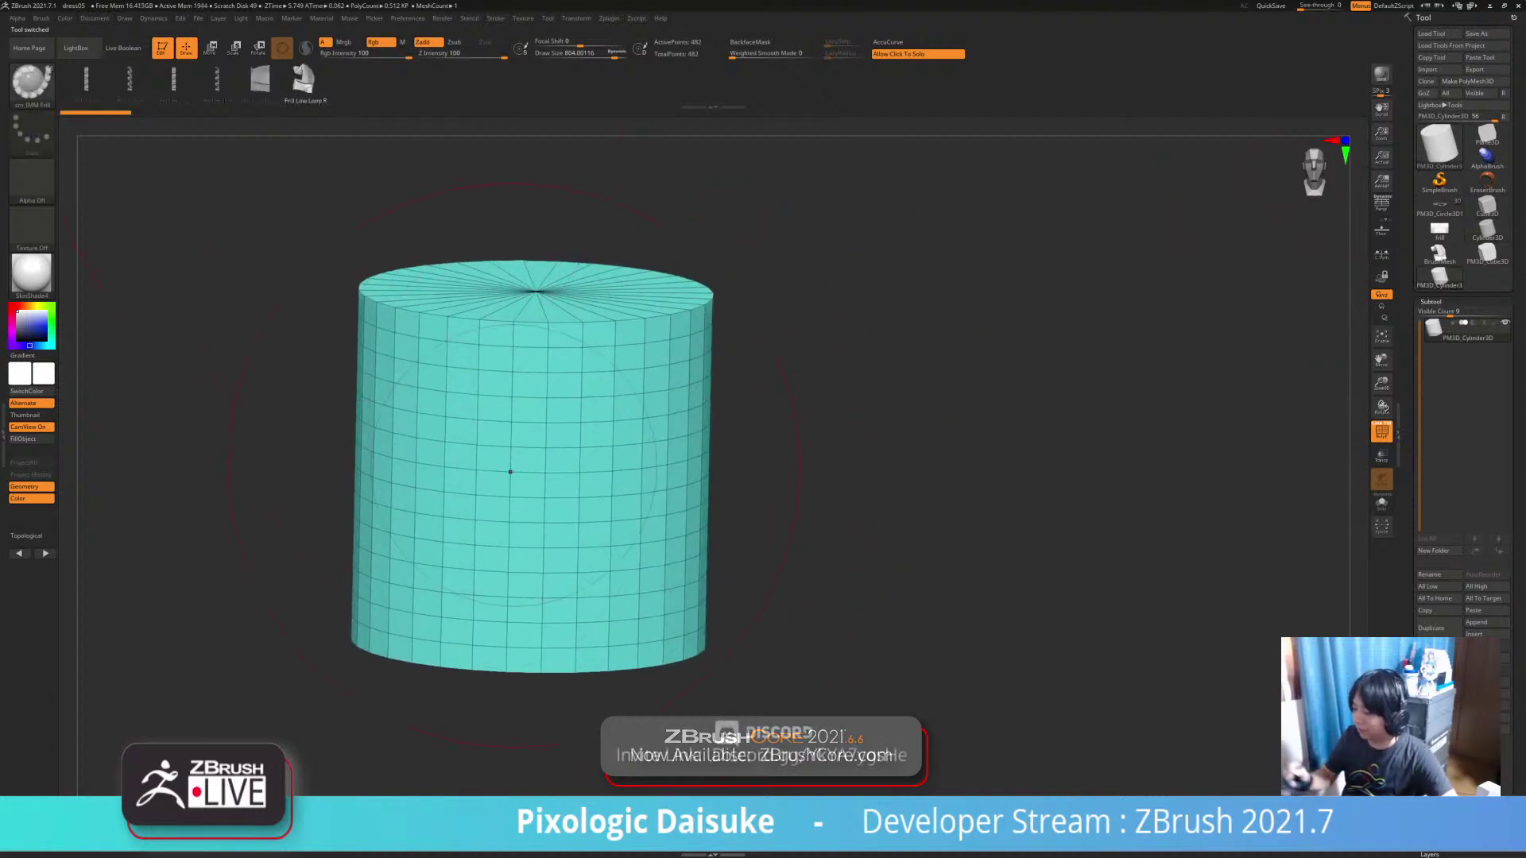
pyautogui.moveTo(965, 294); pyautogui.dragTo(967, 293)
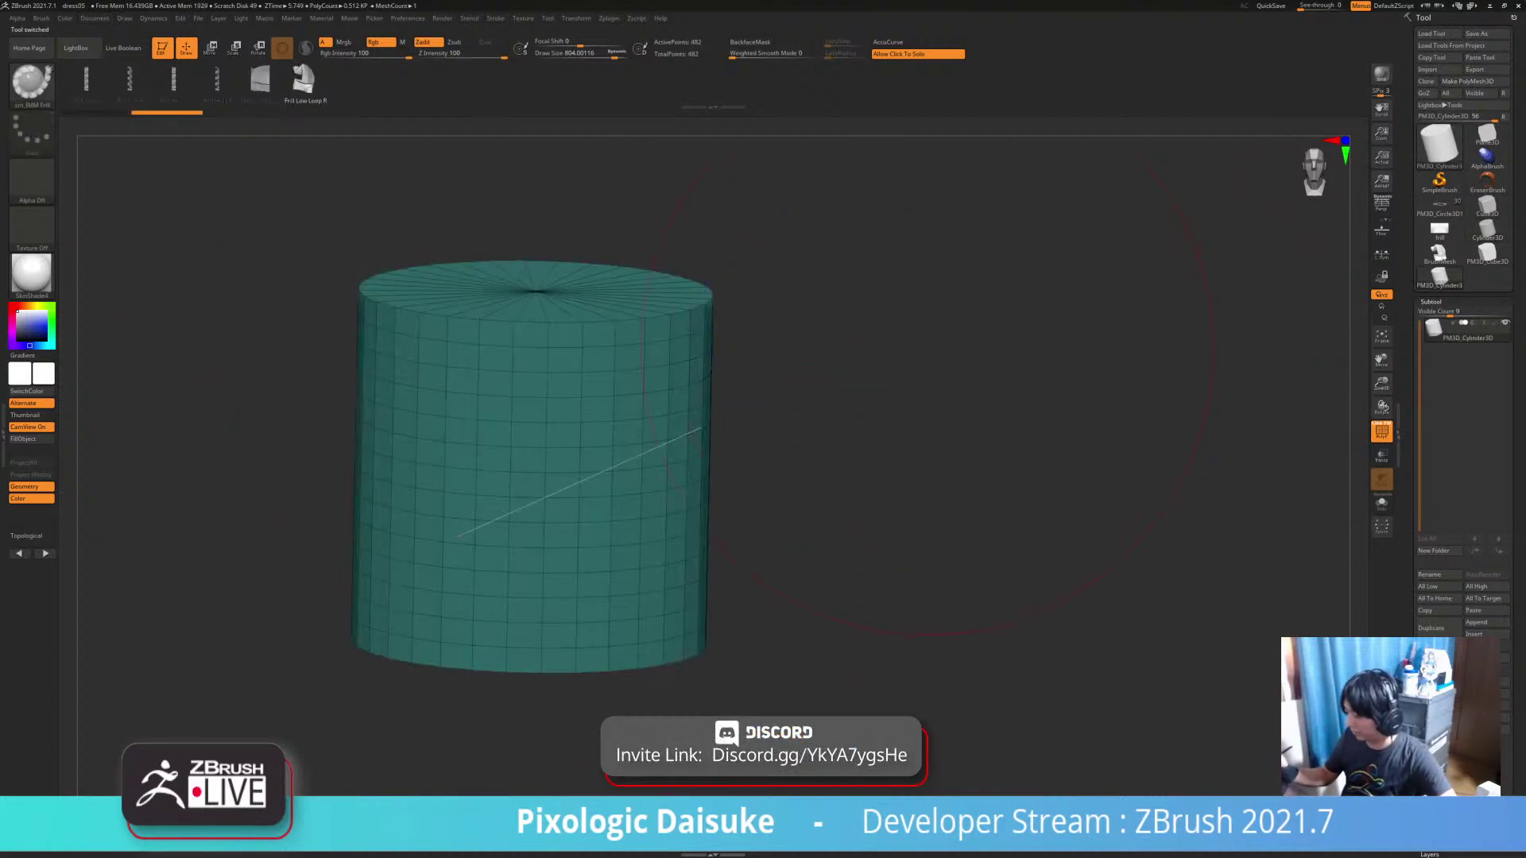
pyautogui.hotkey('ctrl', 'z')
pyautogui.click(556, 55)
pyautogui.moveTo(536, 507)
pyautogui.mouseDown()
pyautogui.moveTo(718, 419)
pyautogui.moveTo(794, 433)
pyautogui.mouseUp()
pyautogui.moveTo(687, 502); pyautogui.dragTo(735, 625, button='right')
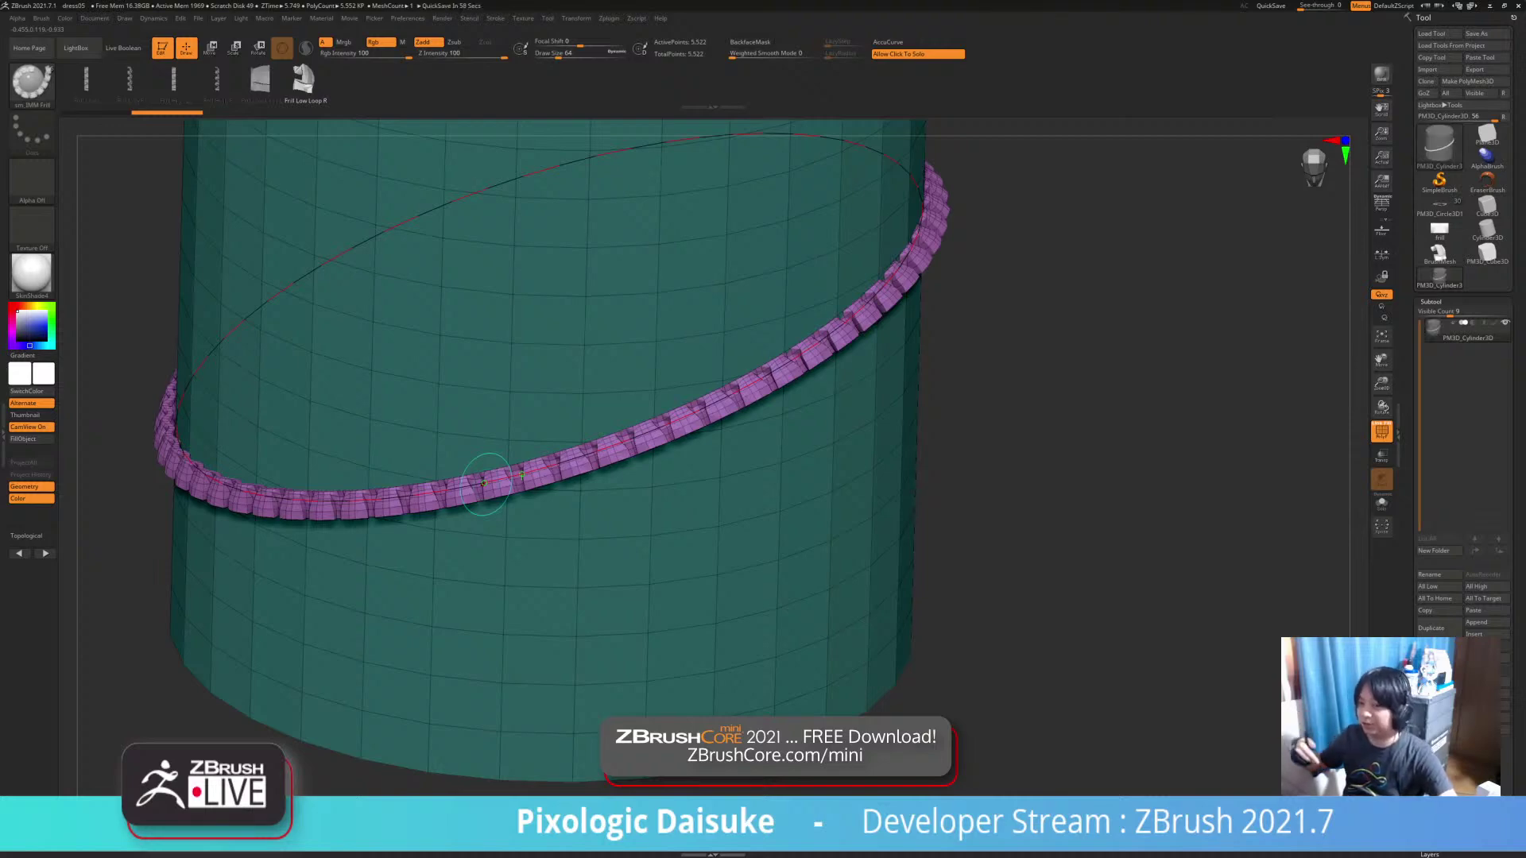
# Alternate the strip around the cylinder between the Frill Low Loop L and Frill Low Loop R variants
pyautogui.moveTo(486, 483); pyautogui.dragTo(607, 501, button='right')
pyautogui.click(263, 81)
pyautogui.click(611, 459)
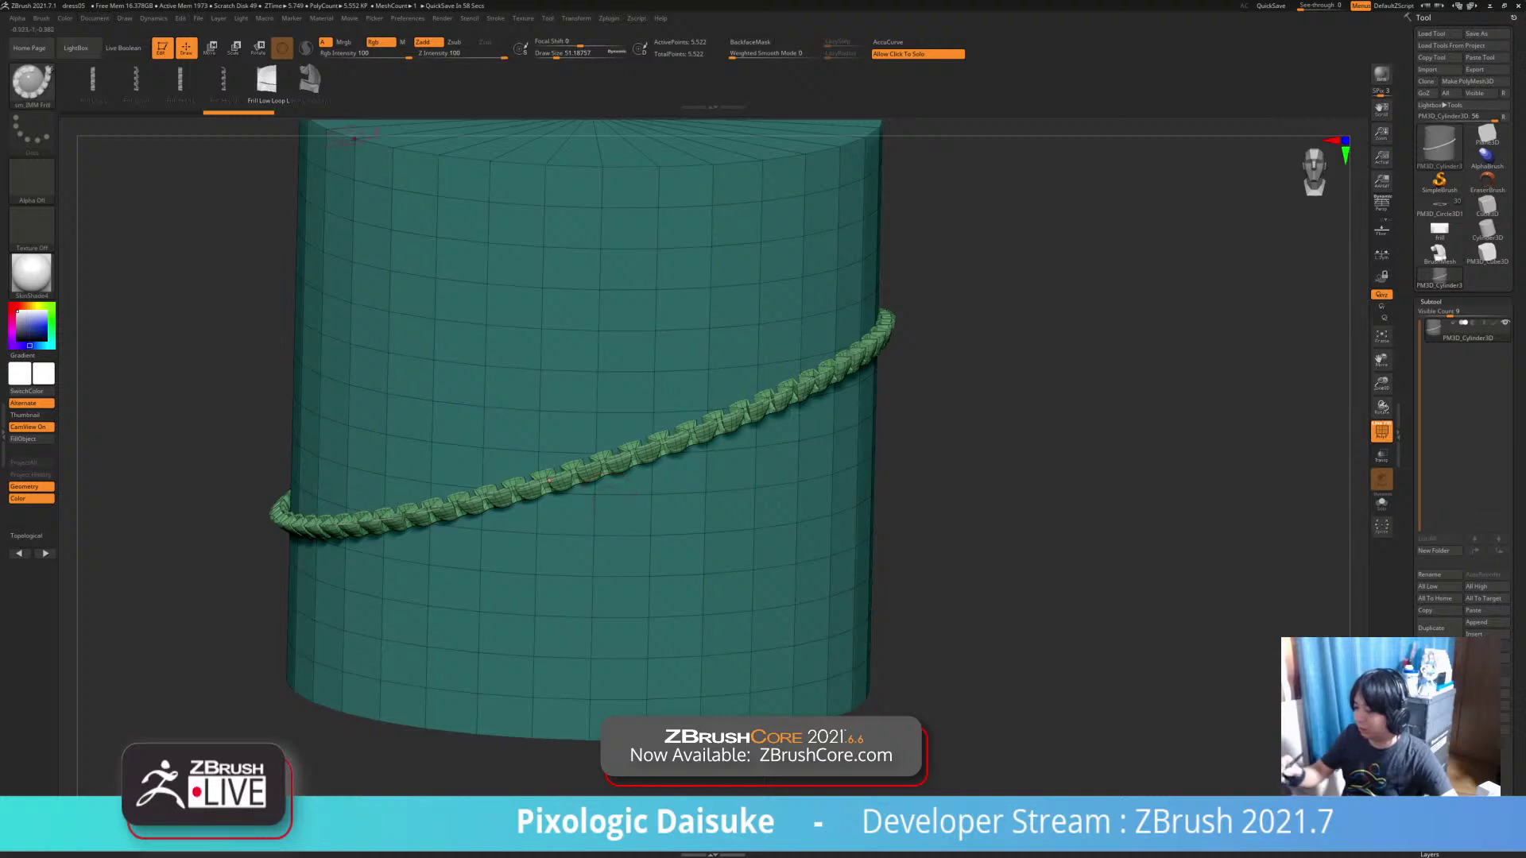
pyautogui.click(310, 80)
pyautogui.click(607, 463)
pyautogui.click(268, 80)
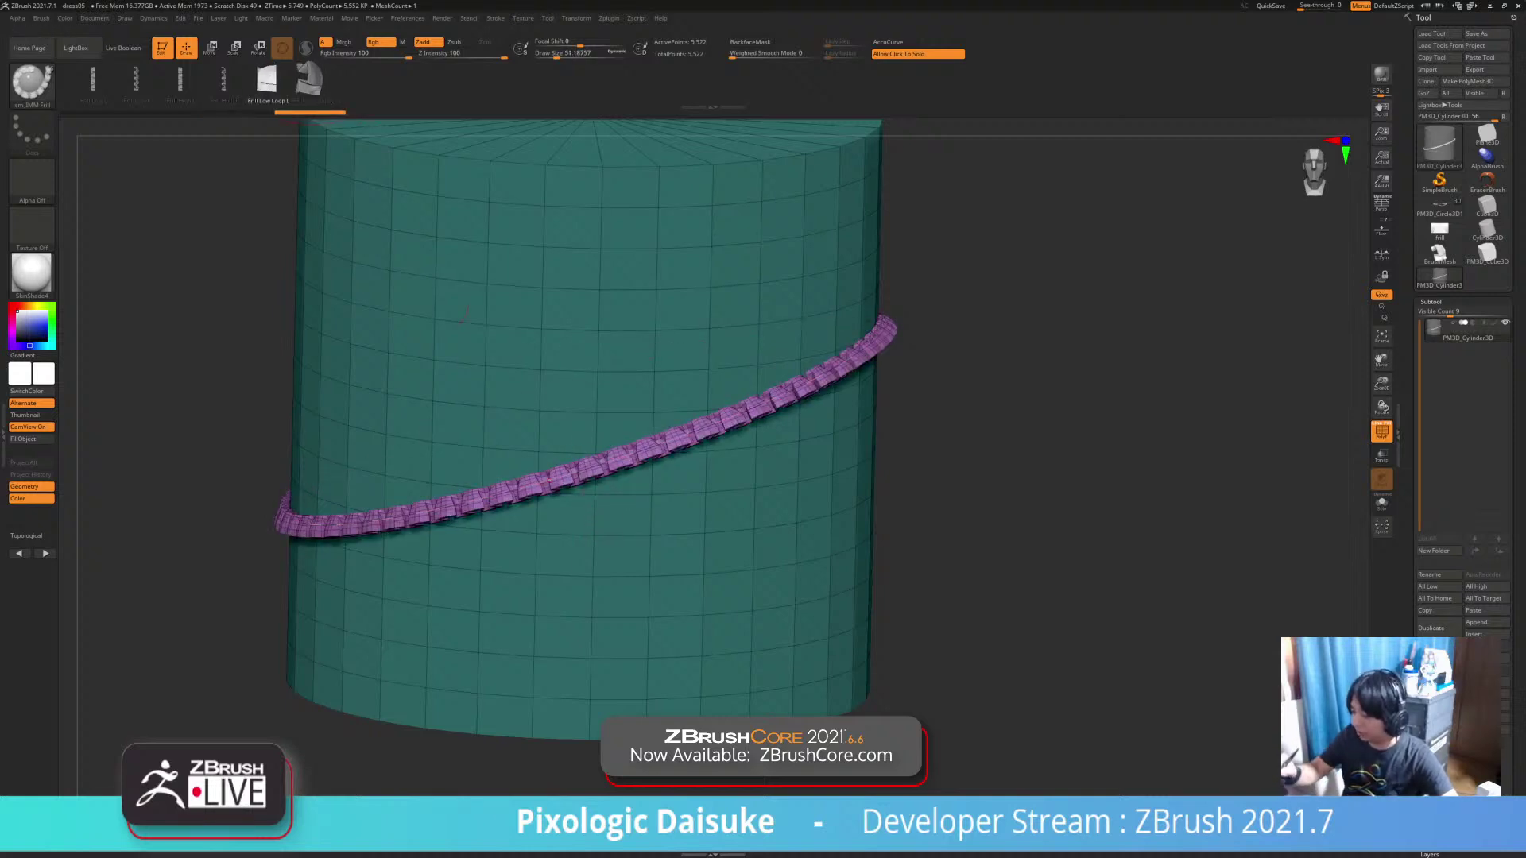
pyautogui.click(586, 478)
pyautogui.moveTo(573, 548)
pyautogui.mouseDown(button='right')
pyautogui.moveTo(624, 520)
pyautogui.moveTo(571, 528)
pyautogui.mouseUp(button='right')
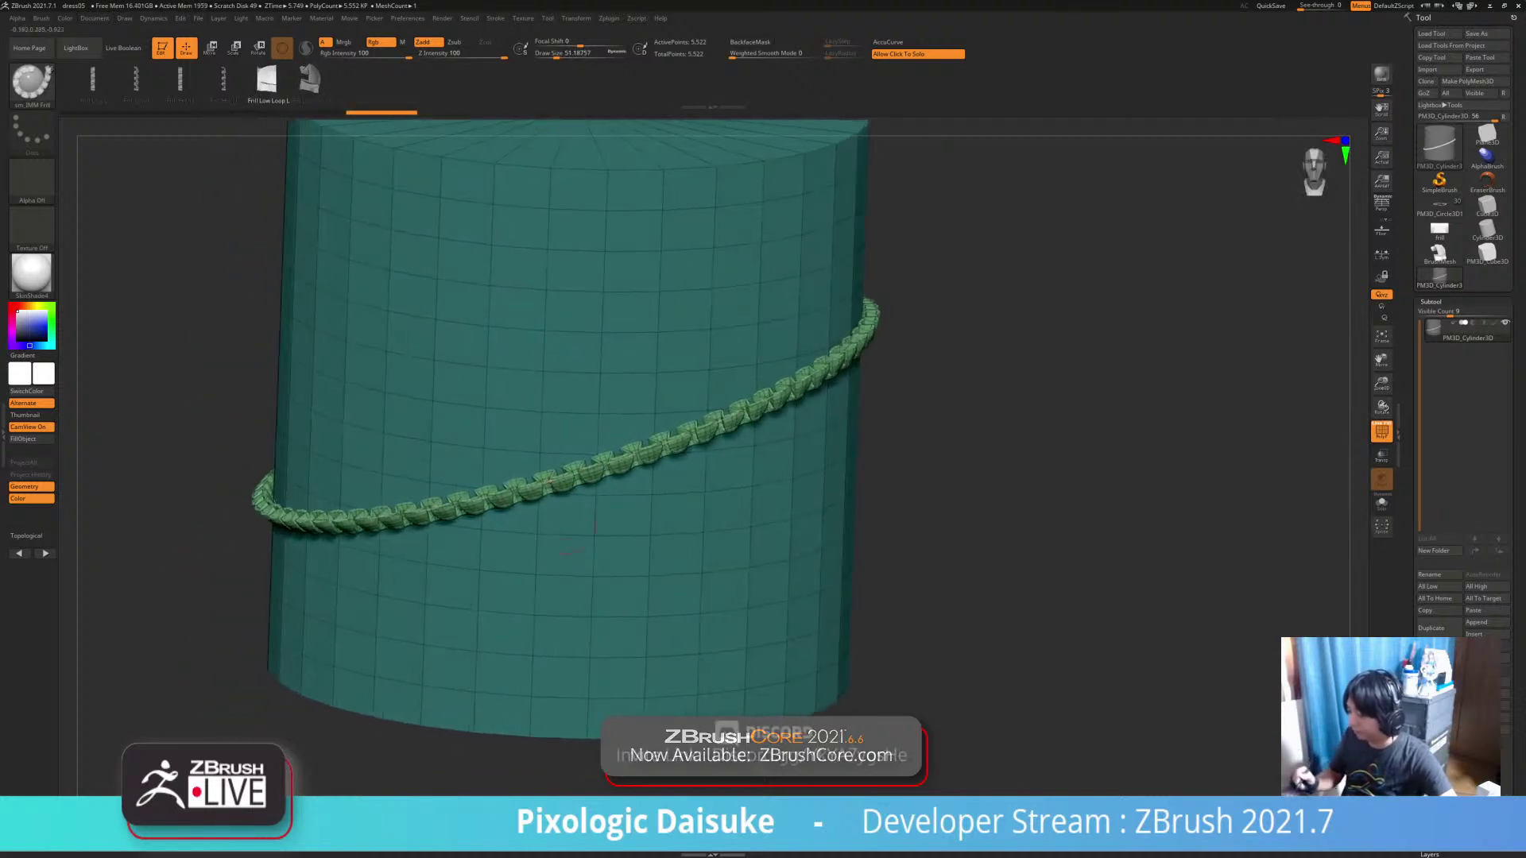
# Enlarge the Frill Low Loop L strip on the cylinder with a larger draw size and swap it to Frill Low Loop R
pyautogui.click(558, 54)
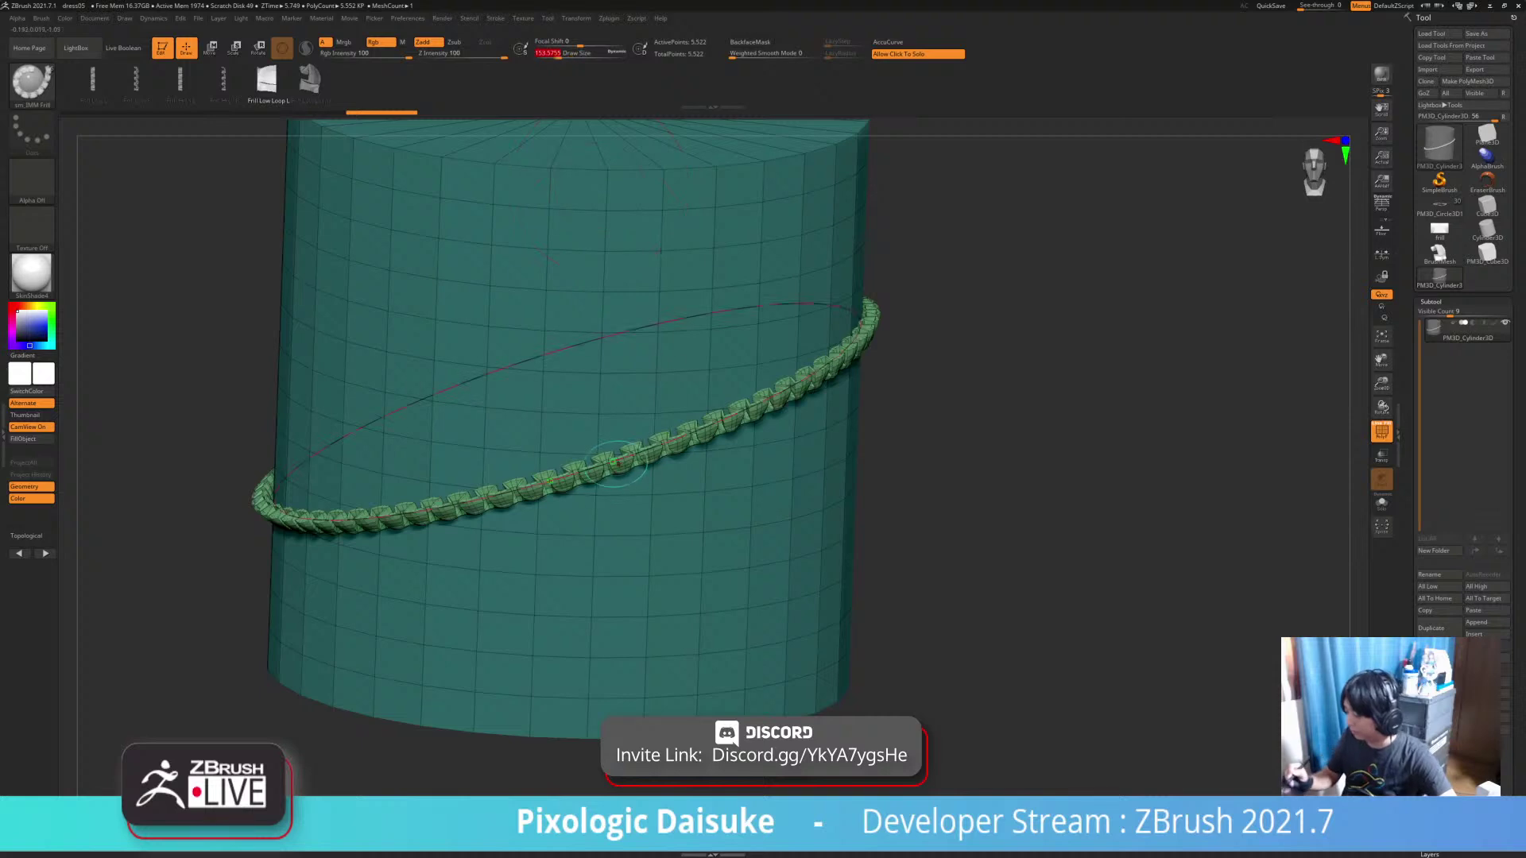
pyautogui.click(616, 463)
pyautogui.keyDown('ctrl'); pyautogui.moveTo(616, 463); pyautogui.dragTo(613, 371, button='right'); pyautogui.keyUp('ctrl')
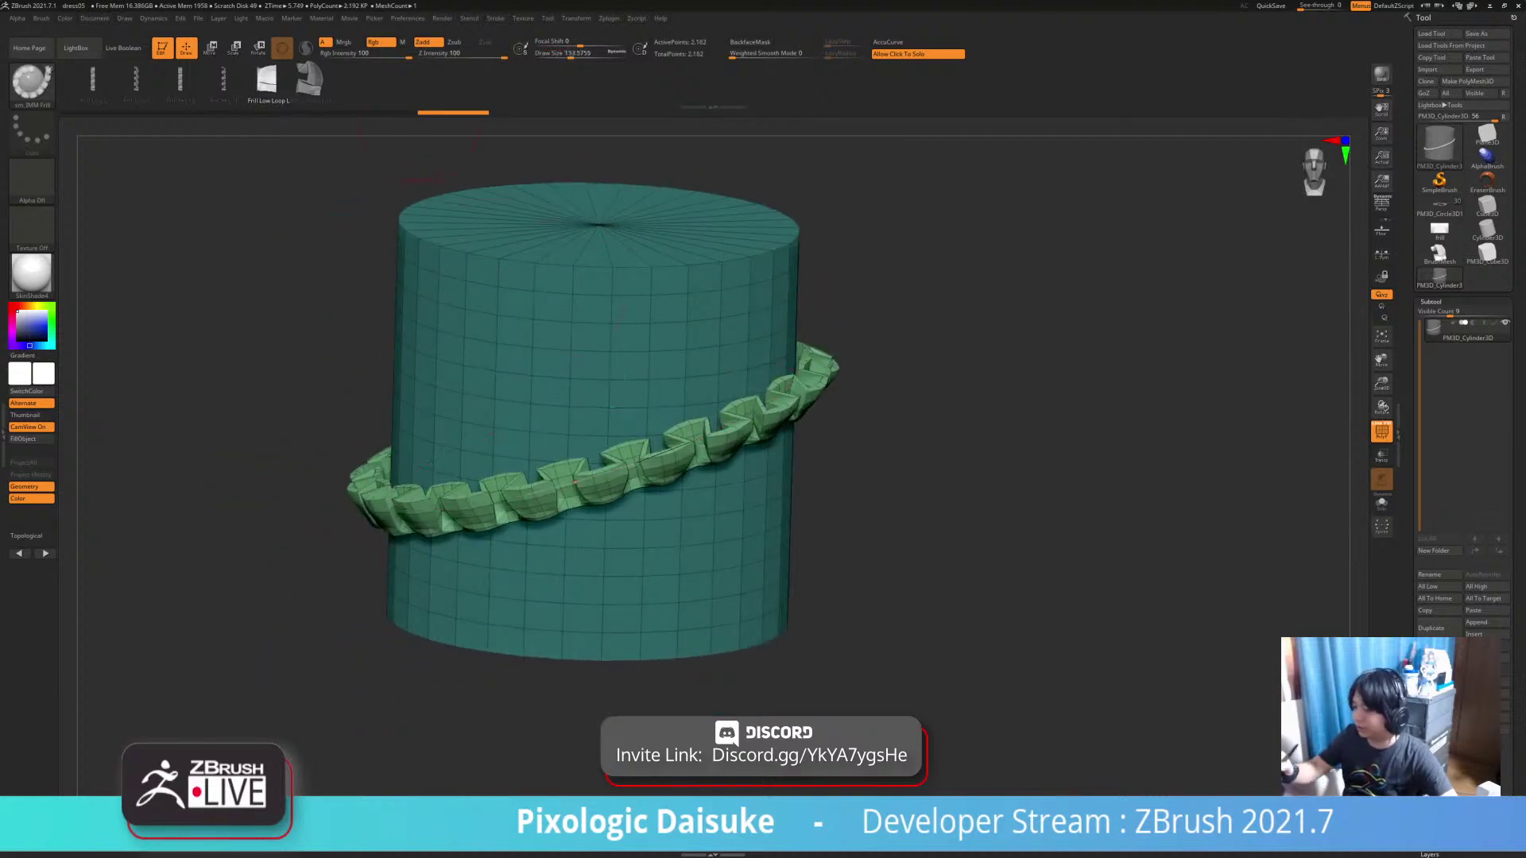
pyautogui.click(310, 79)
pyautogui.click(604, 477)
pyautogui.moveTo(604, 477)
pyautogui.keyDown('alt'); pyautogui.mouseDown(button='right')
pyautogui.moveTo(613, 531)
pyautogui.moveTo(683, 521)
pyautogui.moveTo(584, 485)
pyautogui.moveTo(680, 596)
pyautogui.moveTo(711, 566)
pyautogui.mouseUp(button='right'); pyautogui.keyUp('alt')
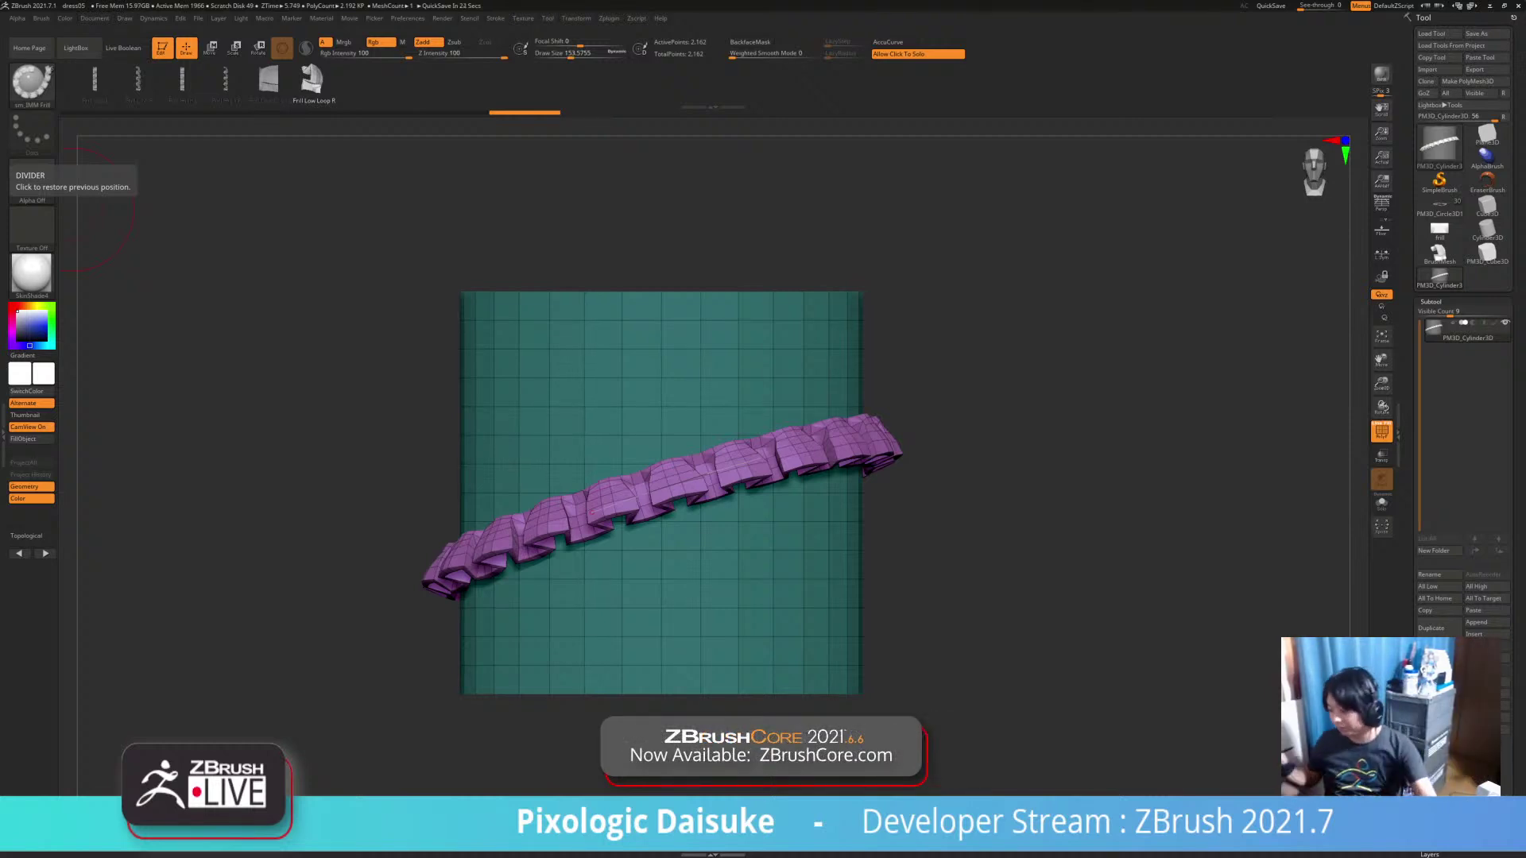
# Undo the frill size and variant changes on the cylinder
pyautogui.moveTo(930, 516)
pyautogui.mouseDown()
pyautogui.moveTo(906, 596)
pyautogui.moveTo(918, 600)
pyautogui.moveTo(896, 571)
pyautogui.moveTo(823, 592)
pyautogui.mouseUp()
pyautogui.click(738, 469)
pyautogui.hotkey('ctrl', 'z')
pyautogui.hotkey('ctrl', 'z')
pyautogui.hotkey('ctrl', 'z')
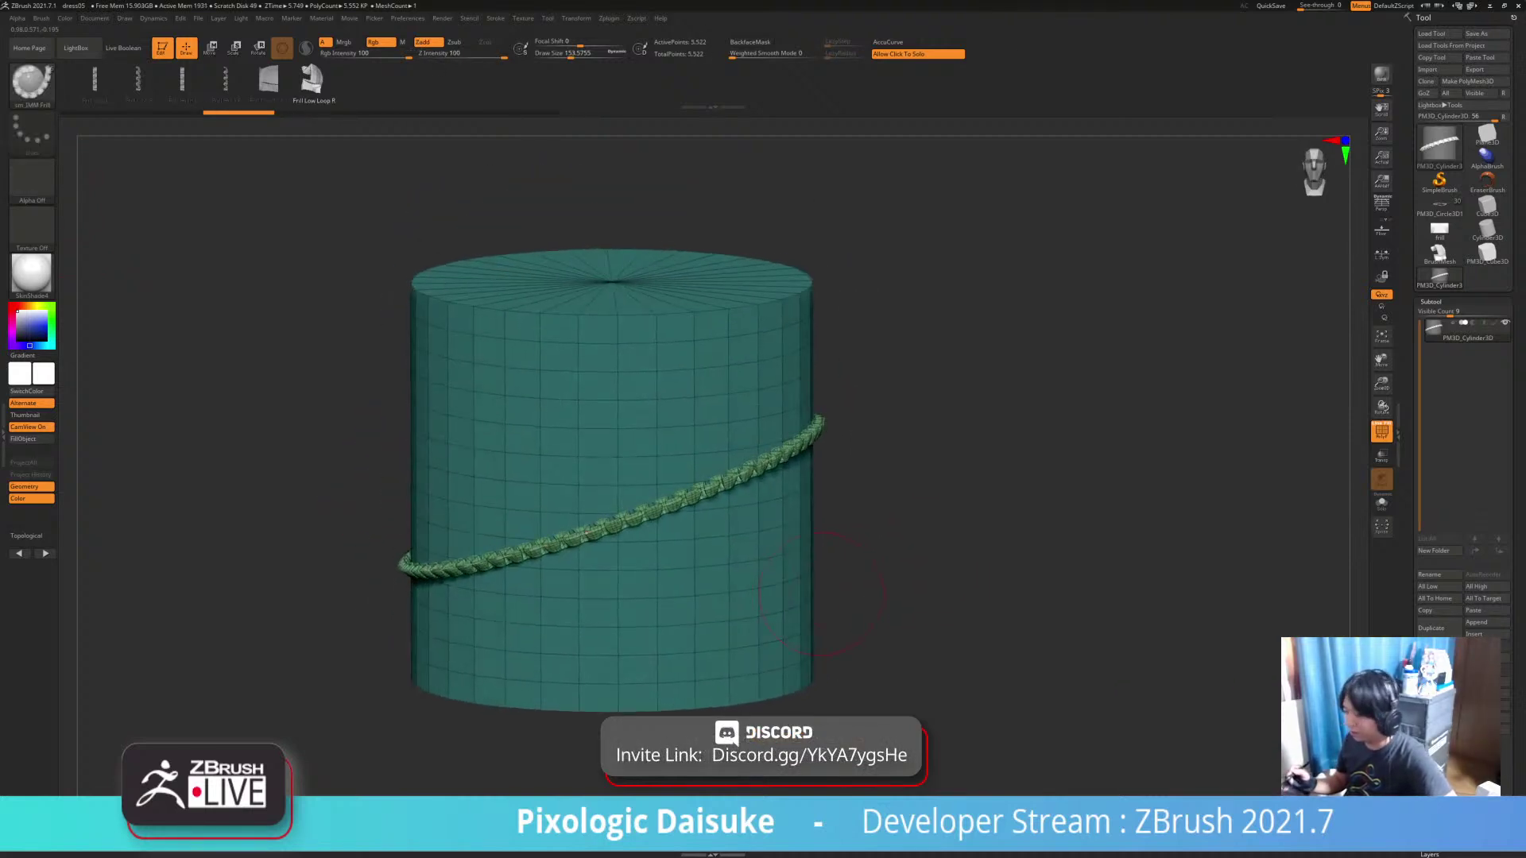
pyautogui.hotkey('ctrl', 'z')
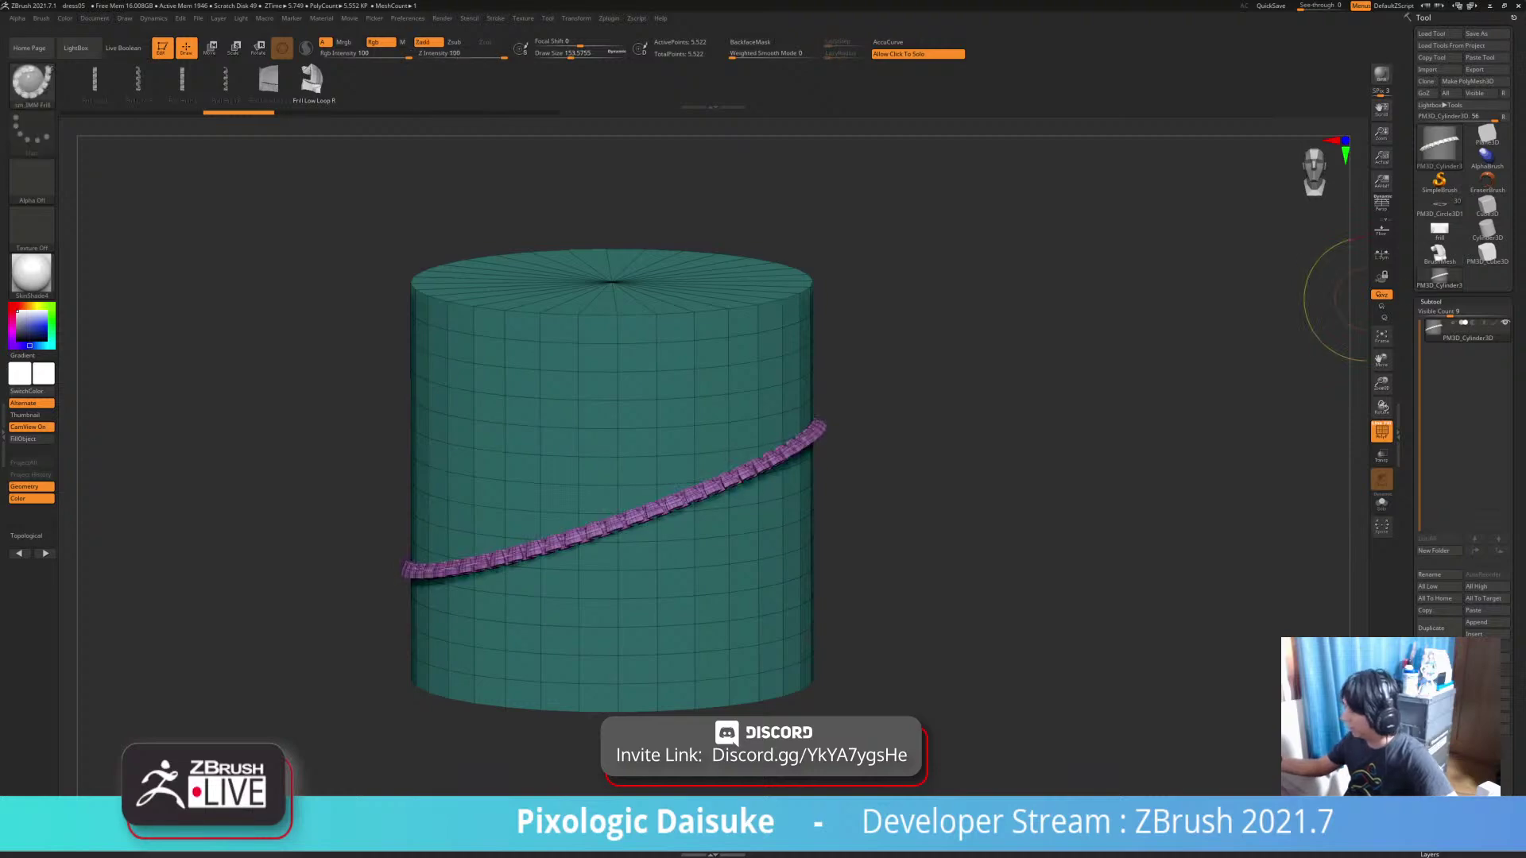
pyautogui.hotkey('ctrl', 'z')
# Switch the active tool back to the dress and frame the frill trim along the front of the blue overskirt
pyautogui.moveTo(1364, 306); pyautogui.dragTo(1364, 334)
pyautogui.click(1439, 252)
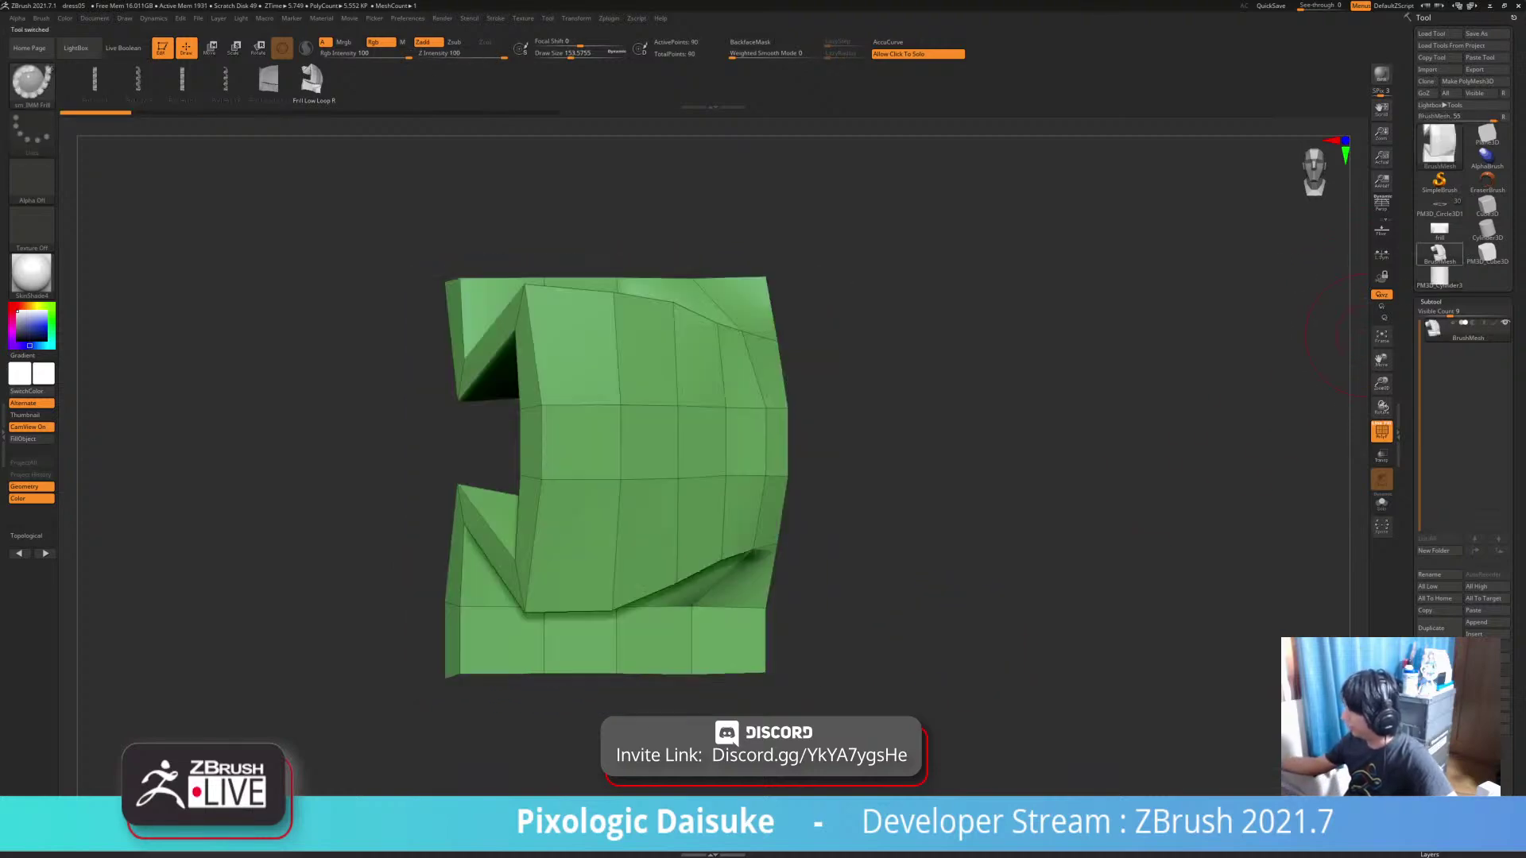
pyautogui.click(1439, 206)
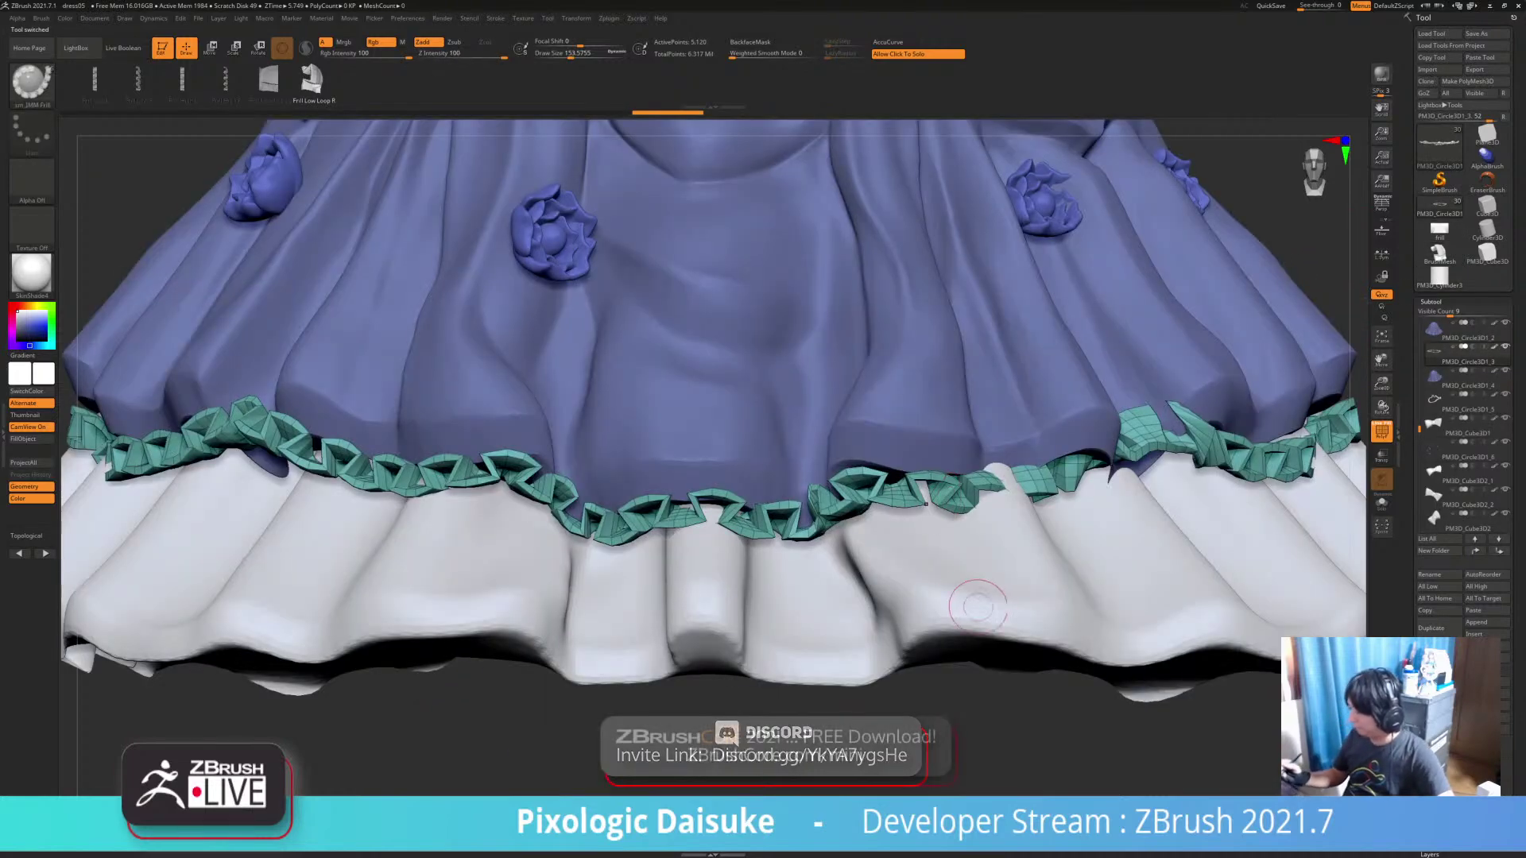
pyautogui.keyDown('ctrl'); pyautogui.moveTo(976, 600); pyautogui.dragTo(890, 516, button='right'); pyautogui.keyUp('ctrl')
pyautogui.moveTo(626, 613)
pyautogui.mouseDown(button='right')
pyautogui.moveTo(573, 610)
pyautogui.moveTo(634, 618)
pyautogui.mouseUp(button='right')
pyautogui.moveTo(569, 568); pyautogui.dragTo(586, 603, button='right')
# Pull the frill trim against the front hem of the blue overskirt with the SnakeHook brush at a draw size of about 602
pyautogui.press('b')
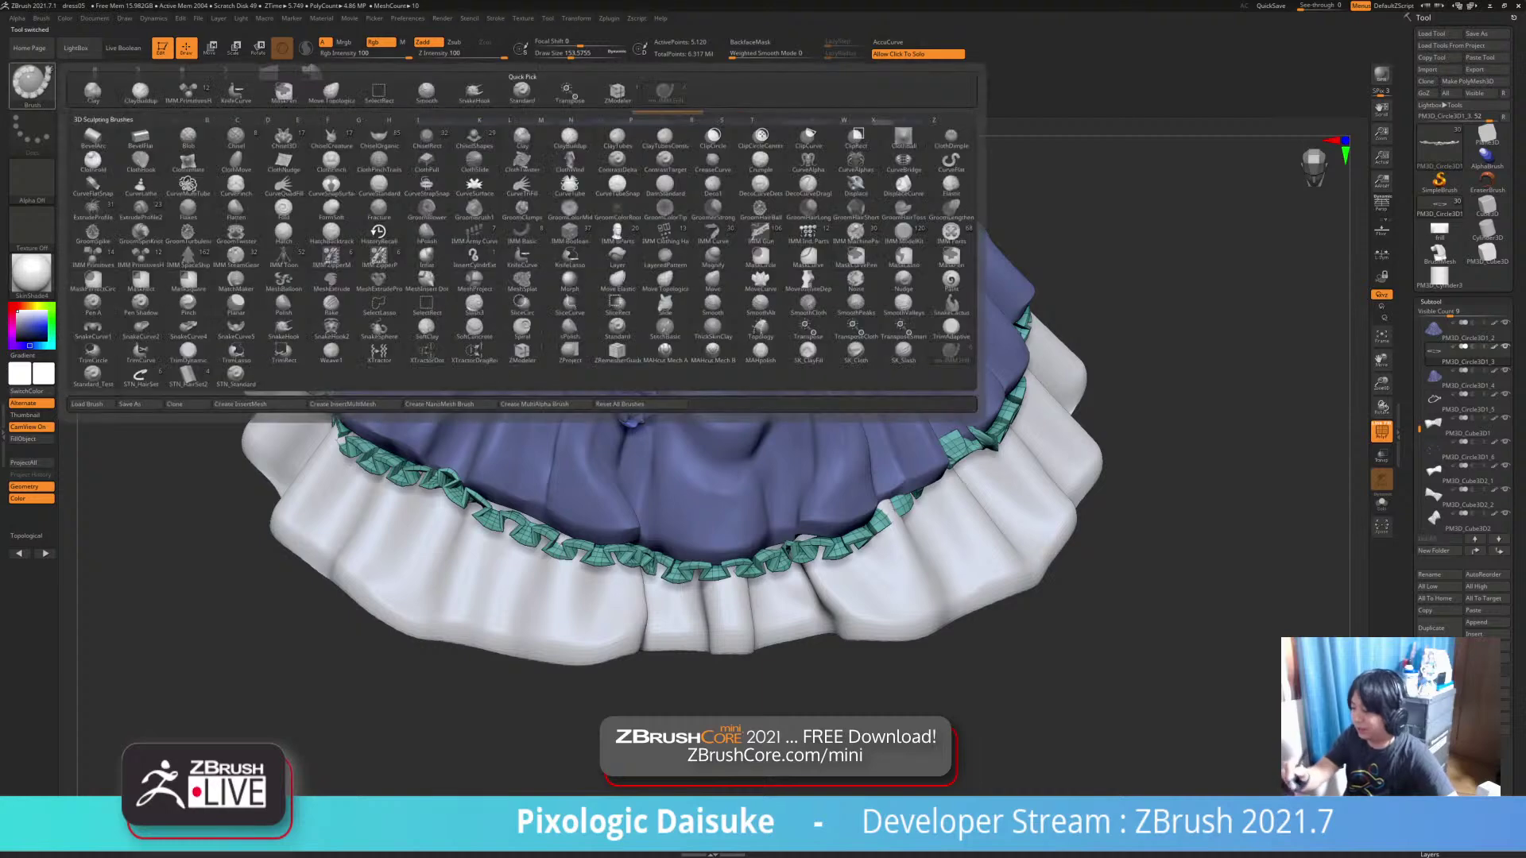
pyautogui.press('s')
pyautogui.press('h')
pyautogui.moveTo(576, 482); pyautogui.dragTo(573, 441, button='right')
pyautogui.press(']')
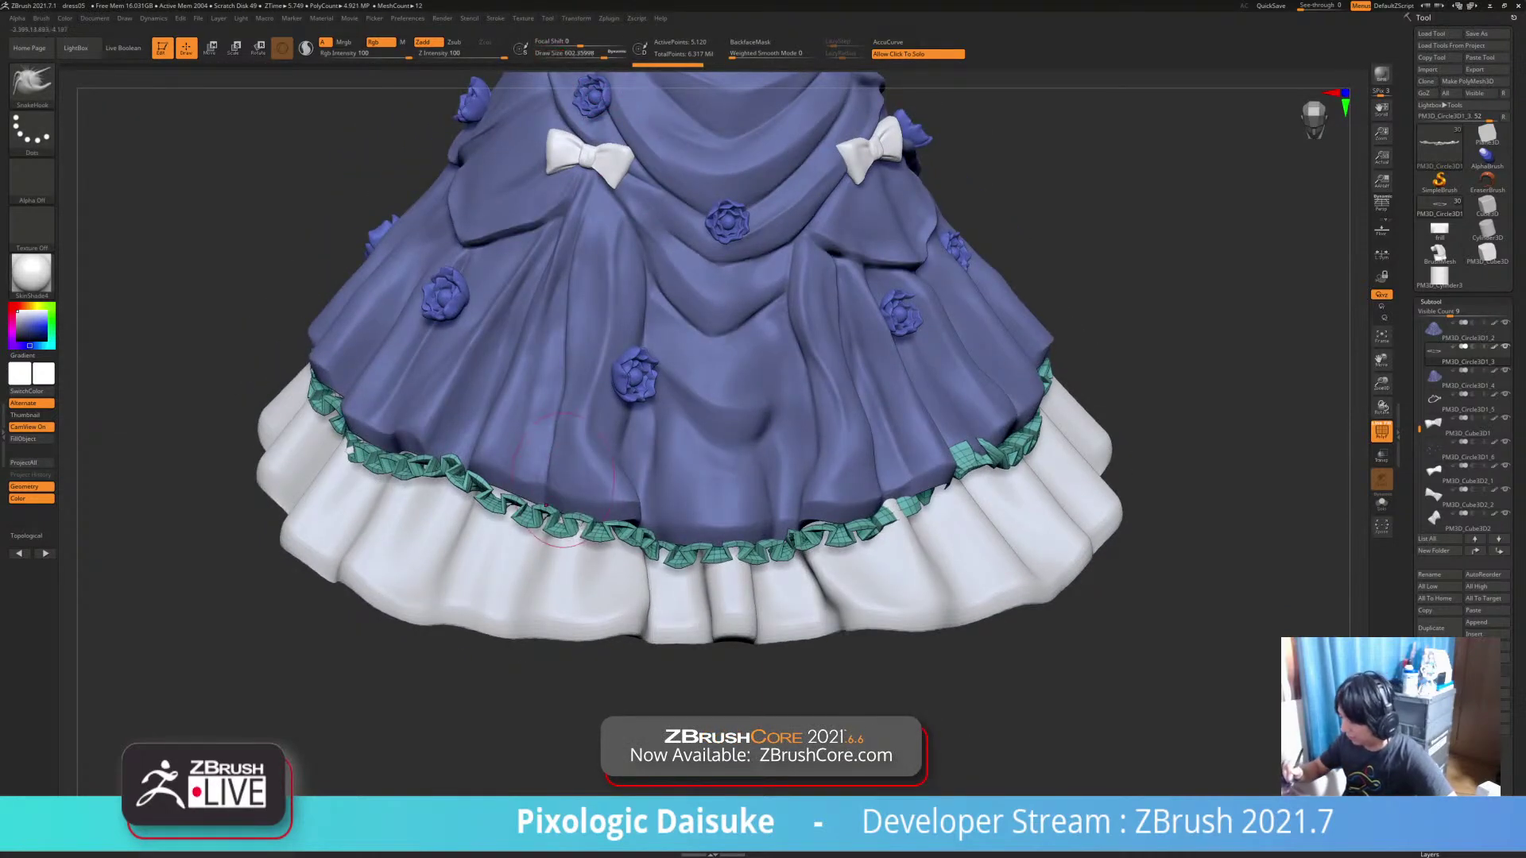
pyautogui.keyDown('shift'); pyautogui.moveTo(549, 557); pyautogui.dragTo(558, 531); pyautogui.keyUp('shift')
pyautogui.moveTo(561, 540); pyautogui.dragTo(562, 525, button='right')
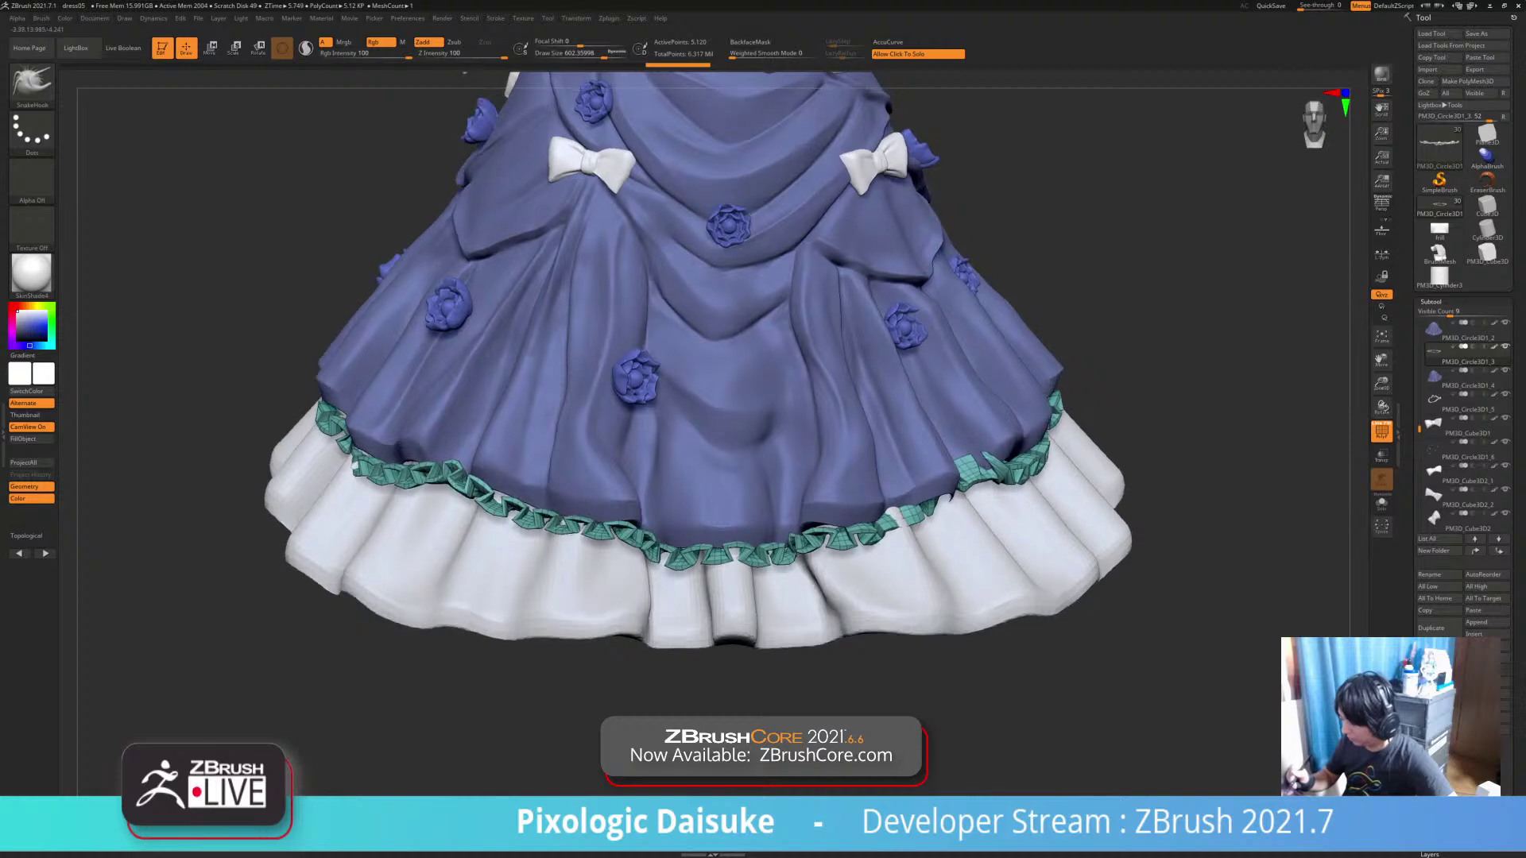
pyautogui.moveTo(566, 531); pyautogui.dragTo(504, 517)
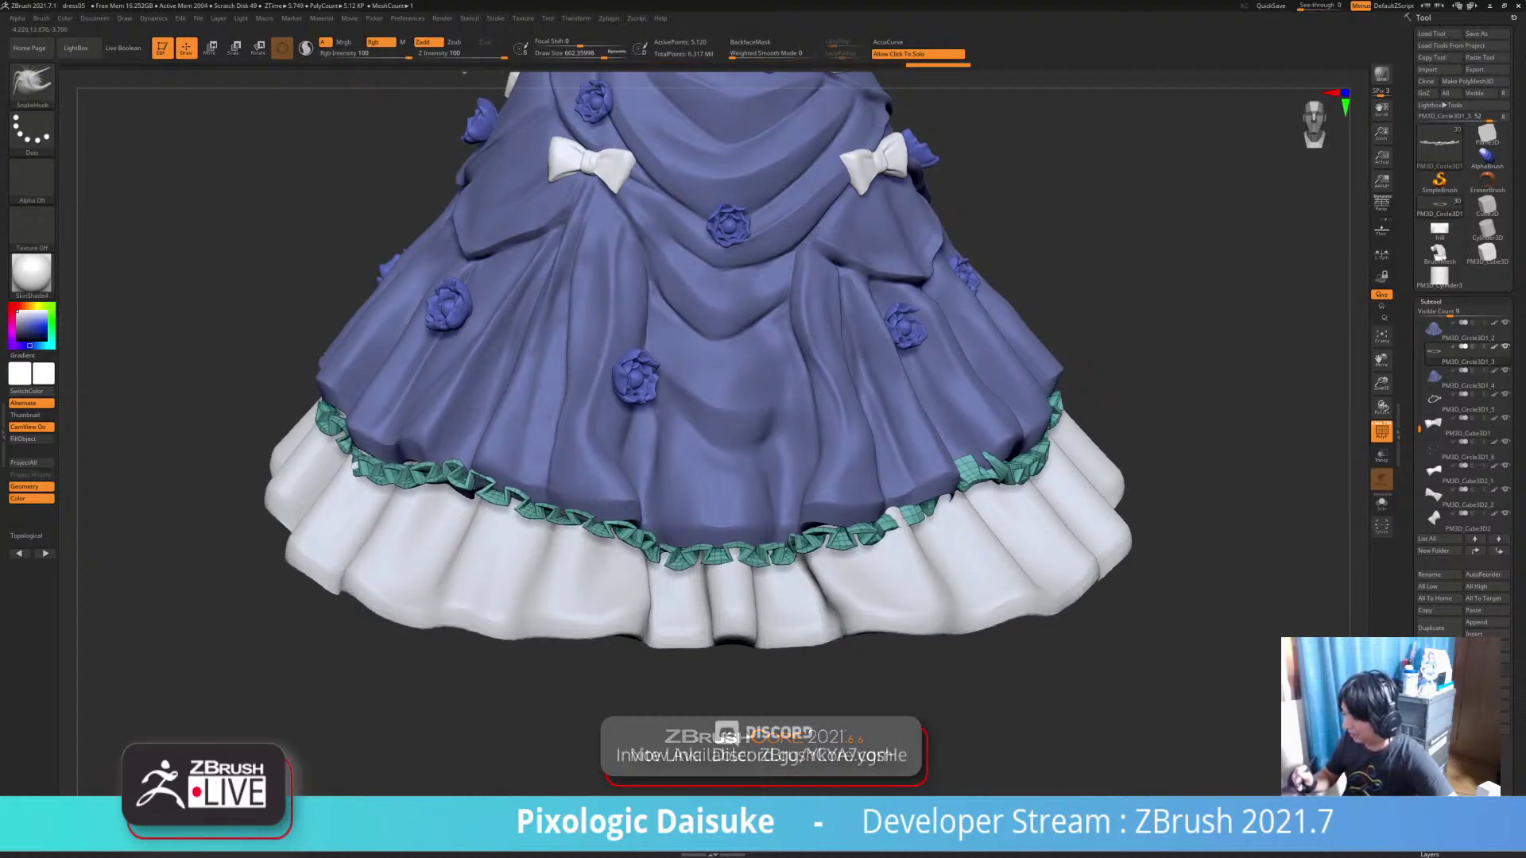
pyautogui.moveTo(507, 518); pyautogui.dragTo(461, 517, button='right')
pyautogui.moveTo(493, 497); pyautogui.dragTo(491, 481)
pyautogui.moveTo(485, 490); pyautogui.dragTo(547, 497, button='right')
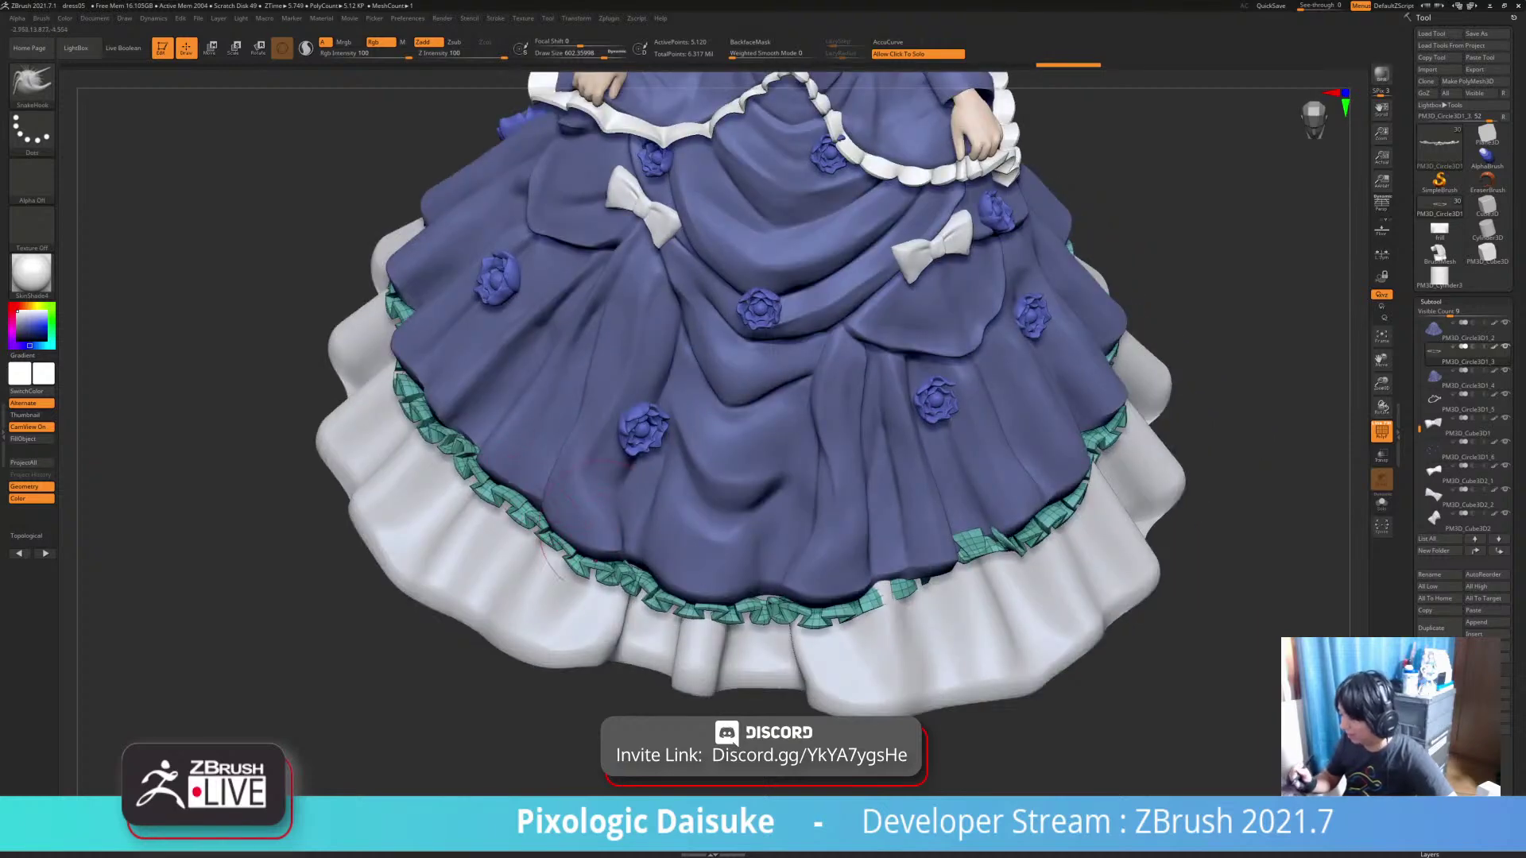
# Nudge the frill upward at the front-centre folds so it follows the overskirt's hem
pyautogui.moveTo(621, 610); pyautogui.dragTo(618, 596)
pyautogui.keyDown('alt'); pyautogui.moveTo(618, 596); pyautogui.dragTo(590, 607, button='right'); pyautogui.keyUp('alt')
pyautogui.moveTo(601, 610); pyautogui.dragTo(602, 597)
pyautogui.keyDown('alt'); pyautogui.moveTo(619, 609); pyautogui.dragTo(584, 598, button='right'); pyautogui.keyUp('alt')
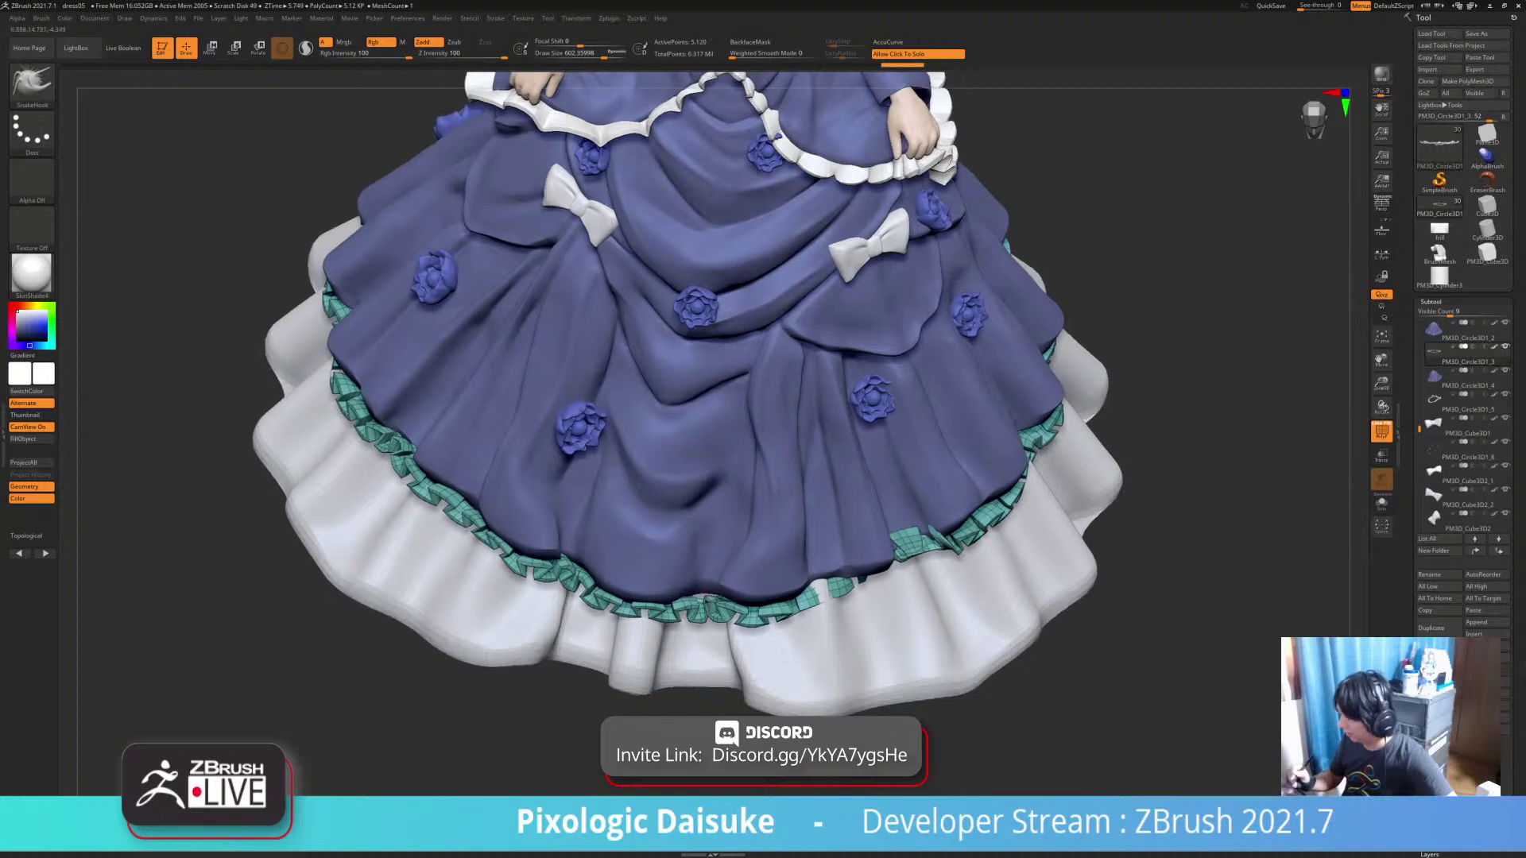
pyautogui.moveTo(709, 610); pyautogui.dragTo(709, 600)
pyautogui.keyDown('alt'); pyautogui.moveTo(715, 628); pyautogui.dragTo(712, 627, button='right'); pyautogui.keyUp('alt')
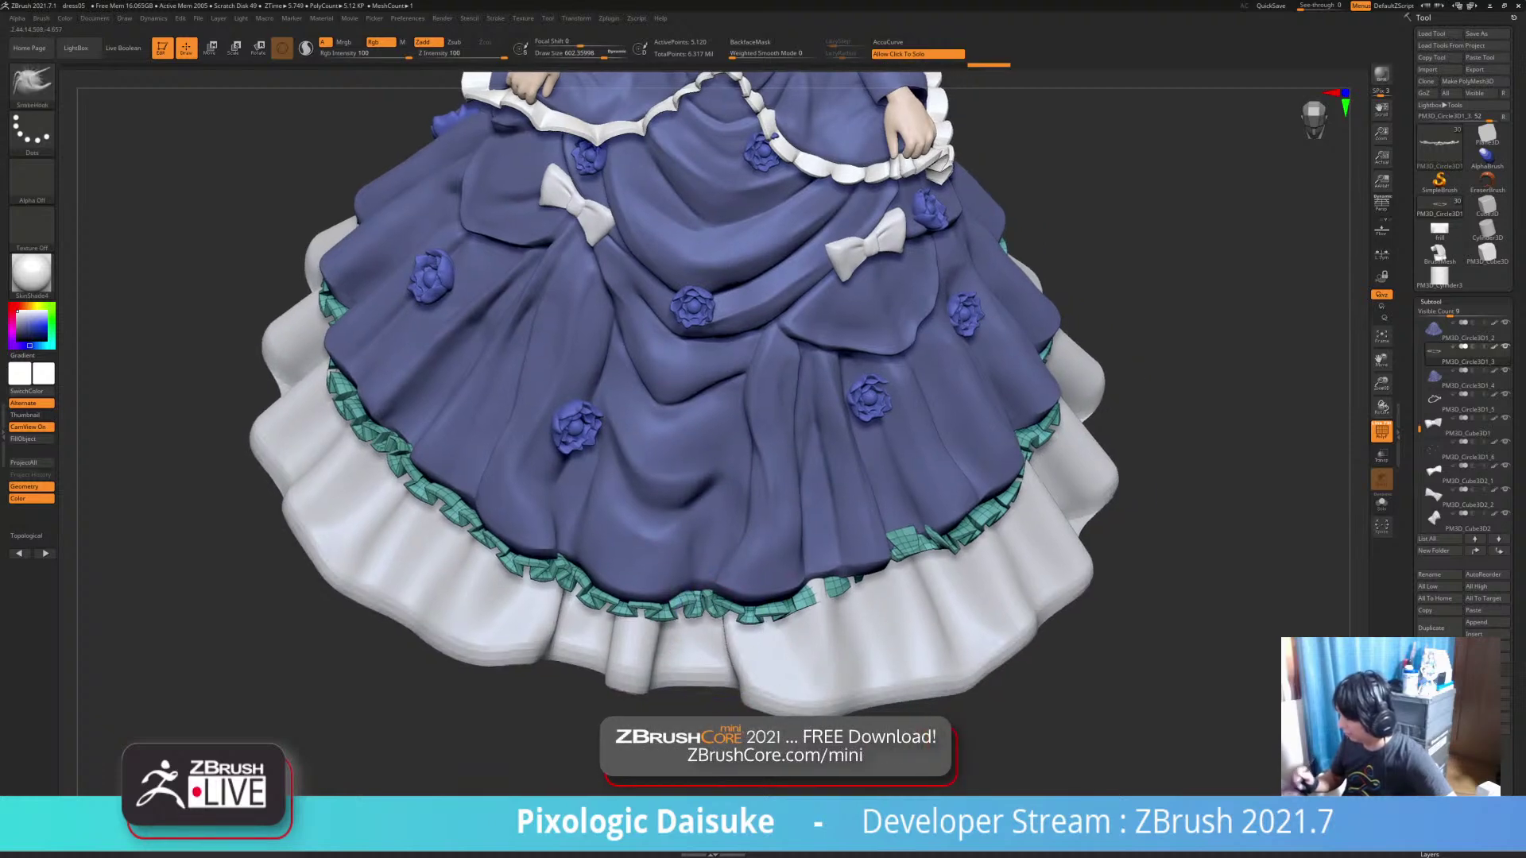
# Fit the frill to the overskirt's hem from the front centre toward the adjoining side, including the densely meshed patch
pyautogui.moveTo(823, 635)
pyautogui.keyDown('alt'); pyautogui.mouseDown(button='right')
pyautogui.moveTo(707, 644)
pyautogui.moveTo(704, 613)
pyautogui.moveTo(702, 631)
pyautogui.mouseUp(button='right'); pyautogui.keyUp('alt')
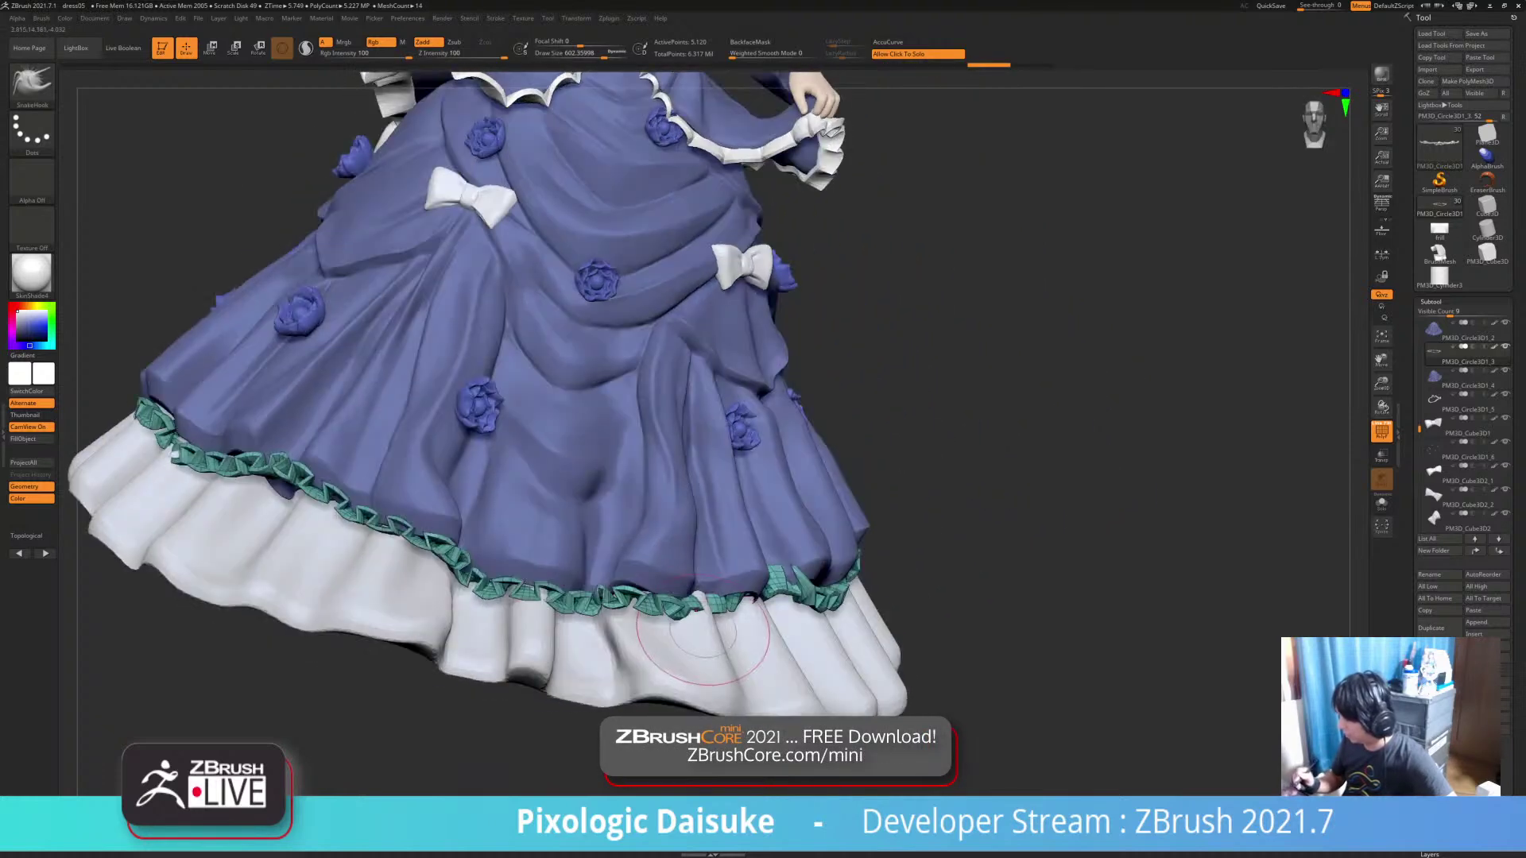
pyautogui.moveTo(753, 601); pyautogui.dragTo(750, 593)
pyautogui.moveTo(750, 608)
pyautogui.mouseDown(button='right')
pyautogui.moveTo(613, 623)
pyautogui.moveTo(699, 620)
pyautogui.mouseUp(button='right')
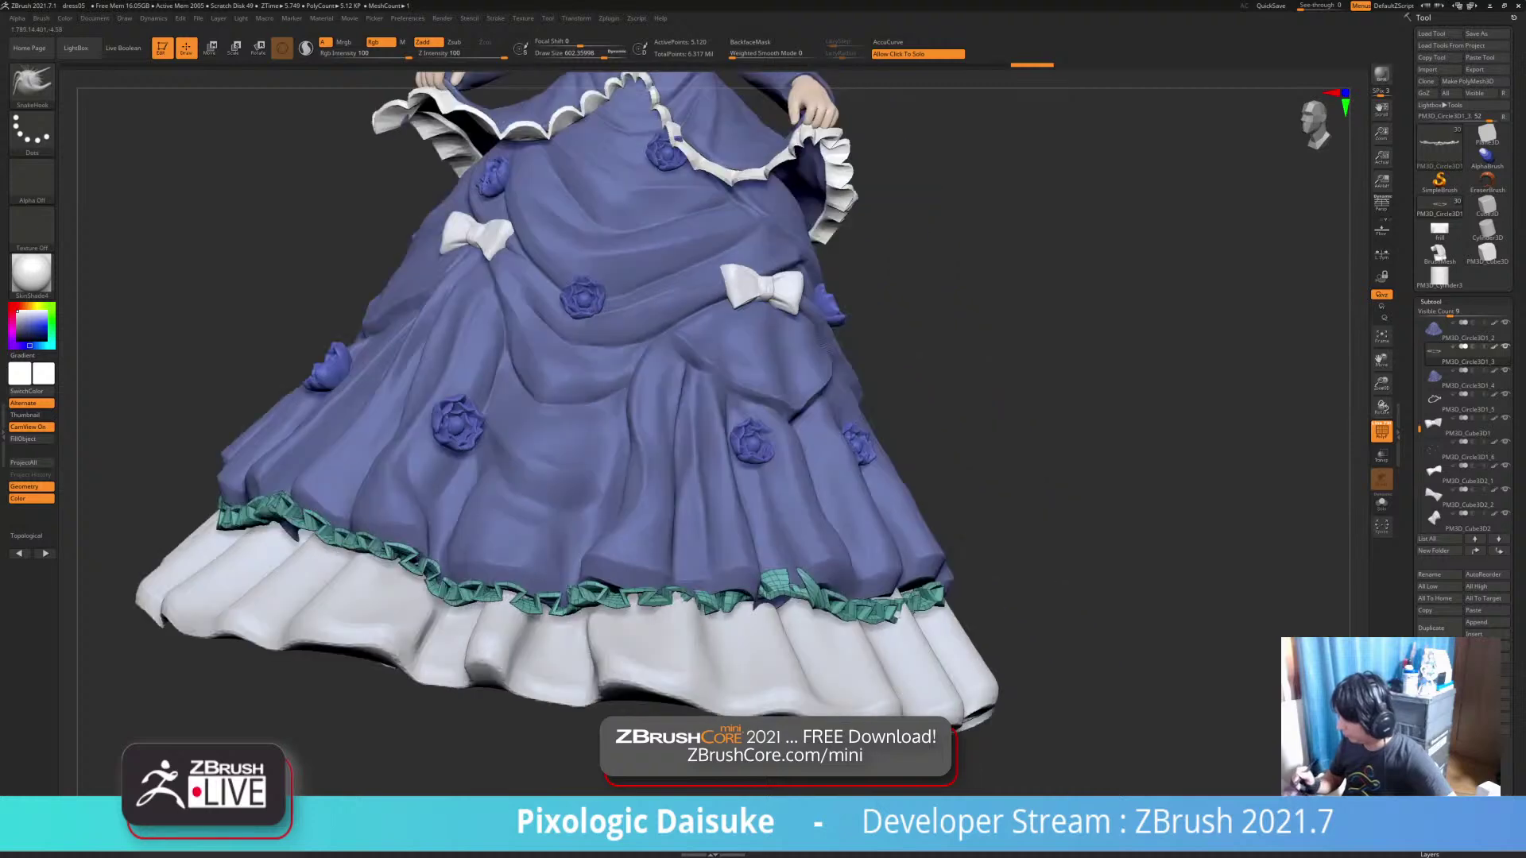
pyautogui.moveTo(765, 600); pyautogui.dragTo(761, 589)
pyautogui.moveTo(783, 608); pyautogui.dragTo(675, 610, button='right')
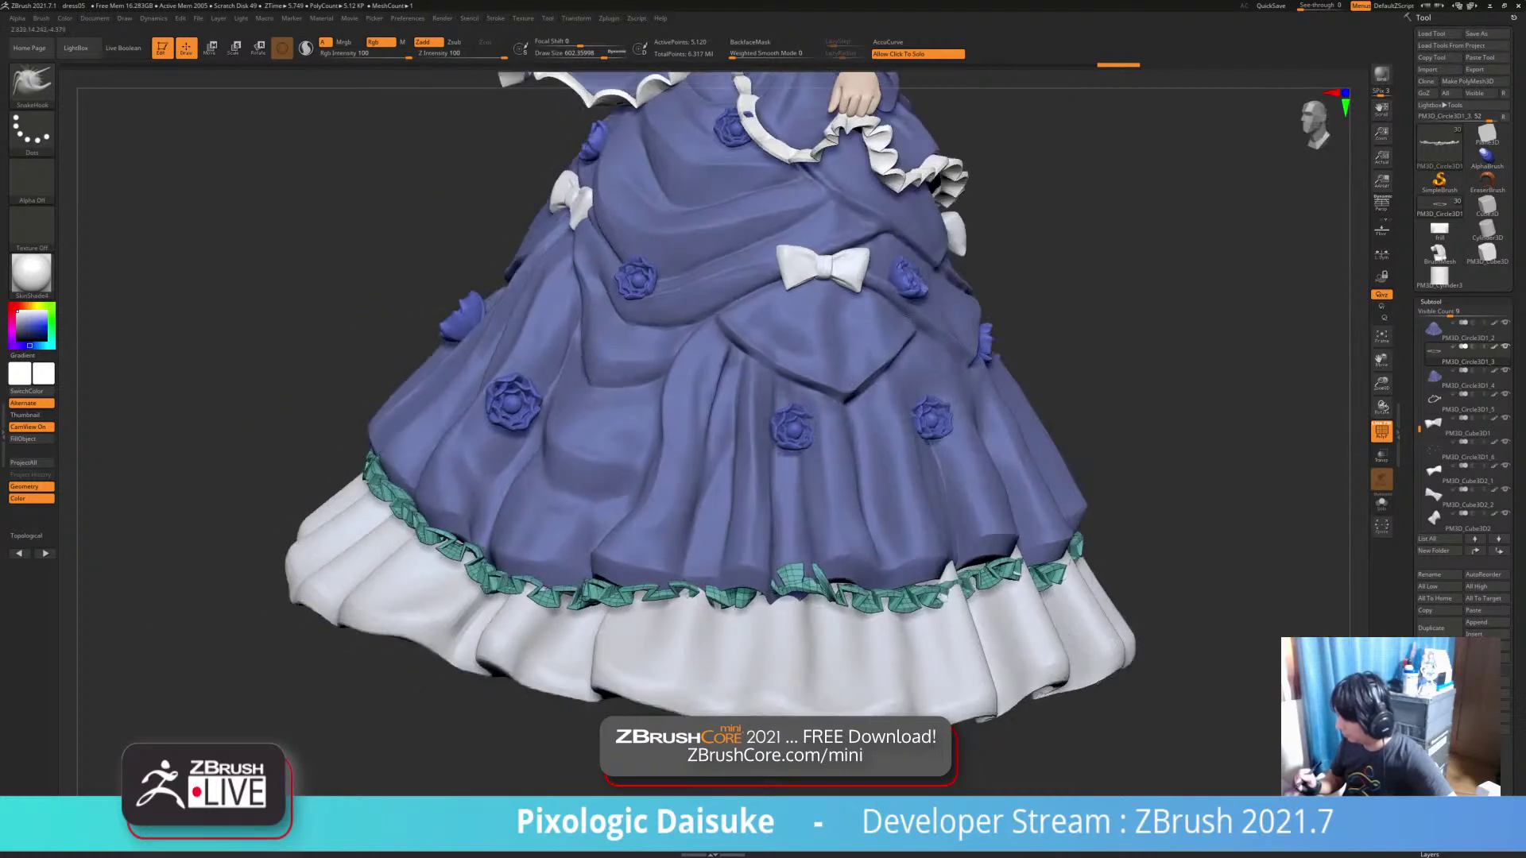
pyautogui.moveTo(783, 592); pyautogui.dragTo(779, 582)
pyautogui.moveTo(783, 596)
pyautogui.keyDown('alt'); pyautogui.mouseDown(button='right')
pyautogui.moveTo(663, 590)
pyautogui.moveTo(680, 526)
pyautogui.mouseUp(button='right'); pyautogui.keyUp('alt')
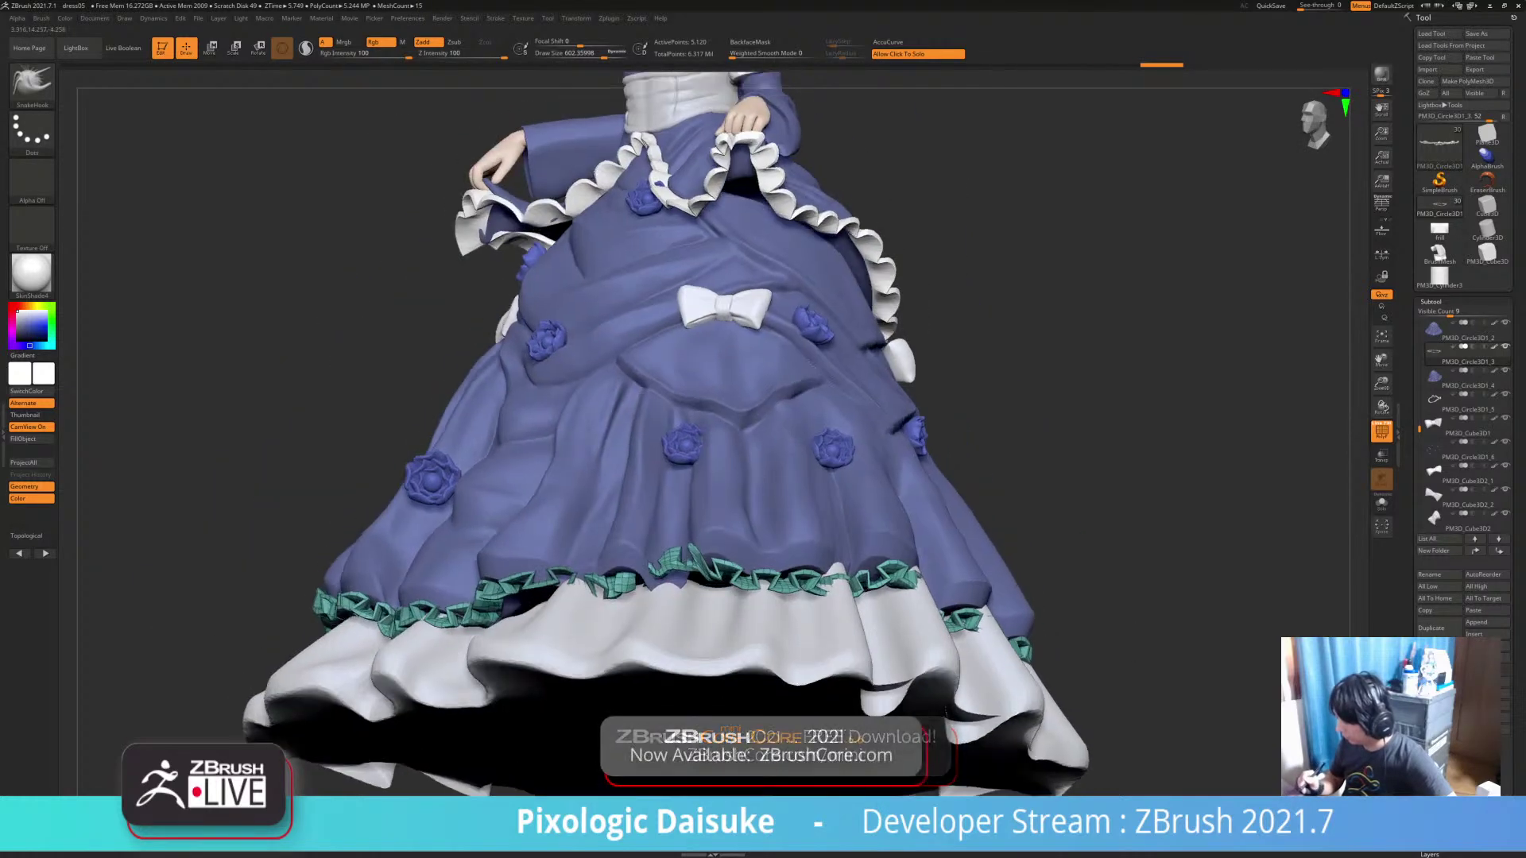
# Try to reshape the densely meshed frill patch below the side bow
pyautogui.moveTo(743, 592); pyautogui.dragTo(644, 612, button='right')
pyautogui.moveTo(700, 592); pyautogui.dragTo(691, 580)
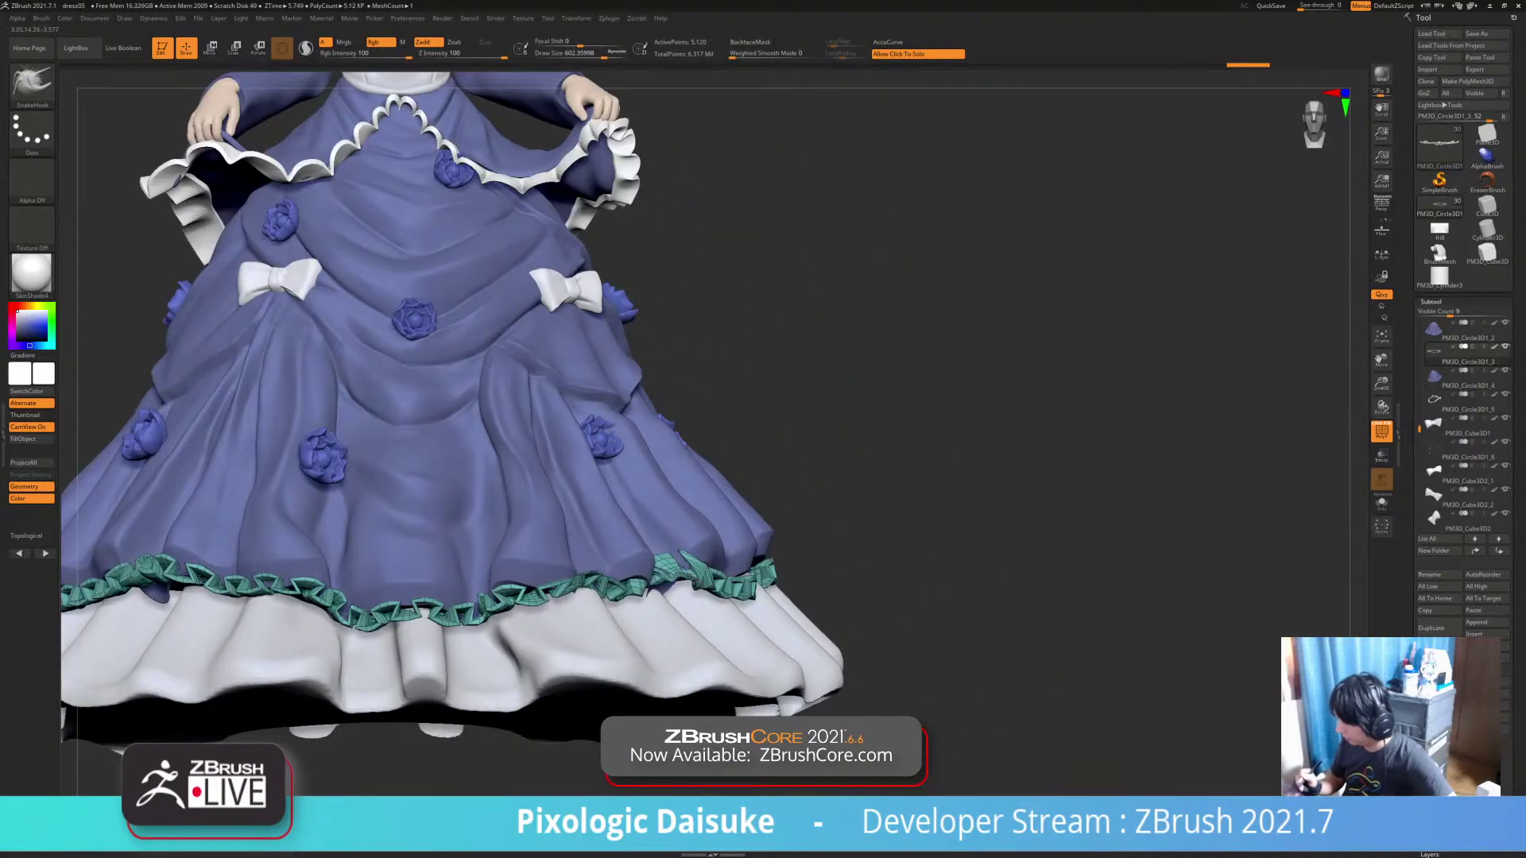
pyautogui.moveTo(751, 604); pyautogui.dragTo(663, 616, button='right')
pyautogui.hotkey('ctrl', 'z')
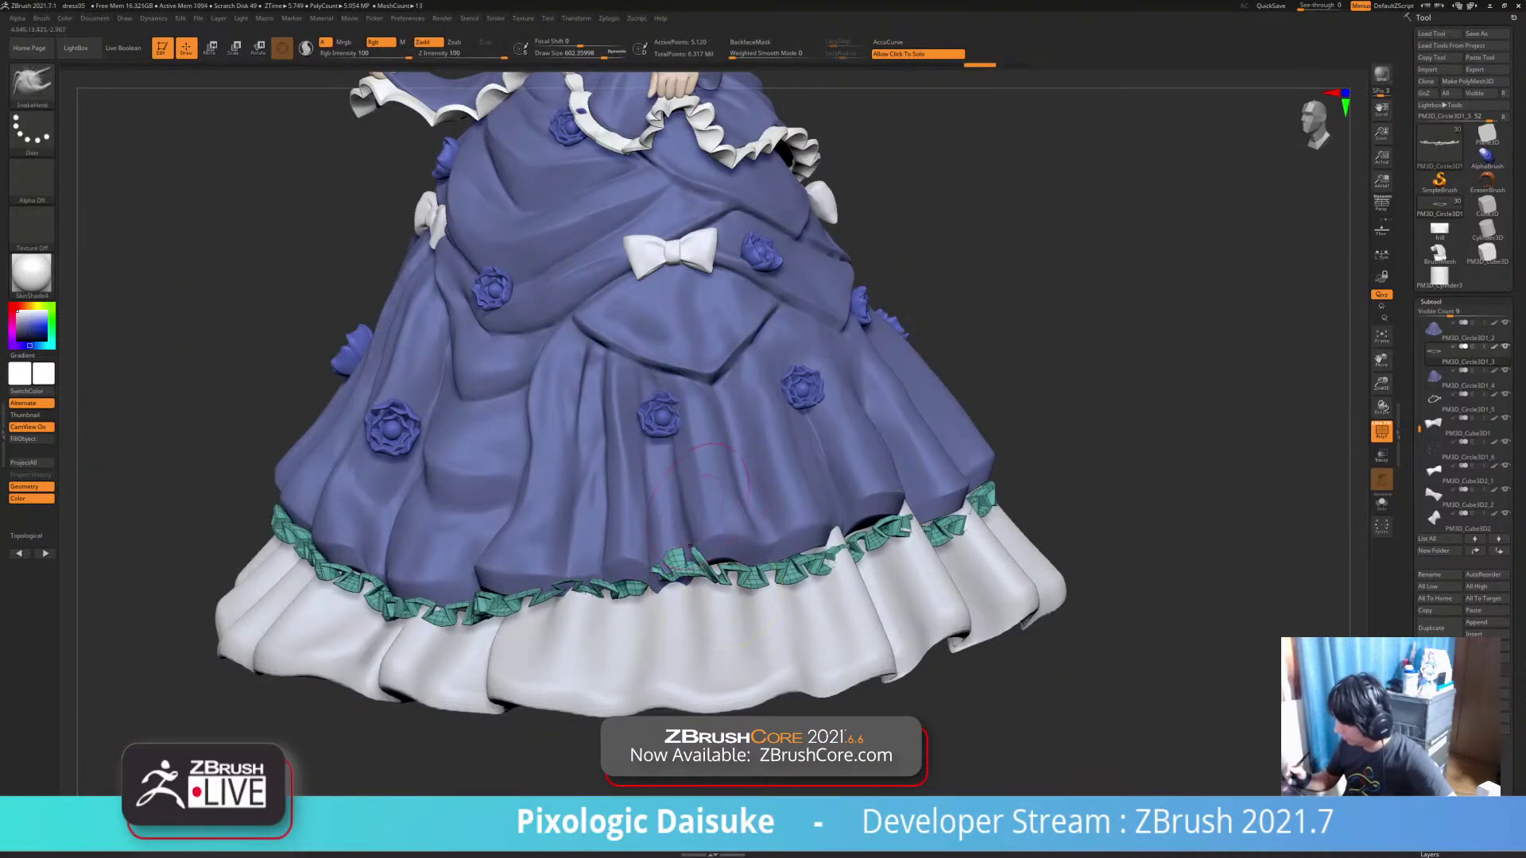
pyautogui.moveTo(691, 556); pyautogui.dragTo(688, 616, button='right')
pyautogui.moveTo(682, 579); pyautogui.dragTo(677, 560)
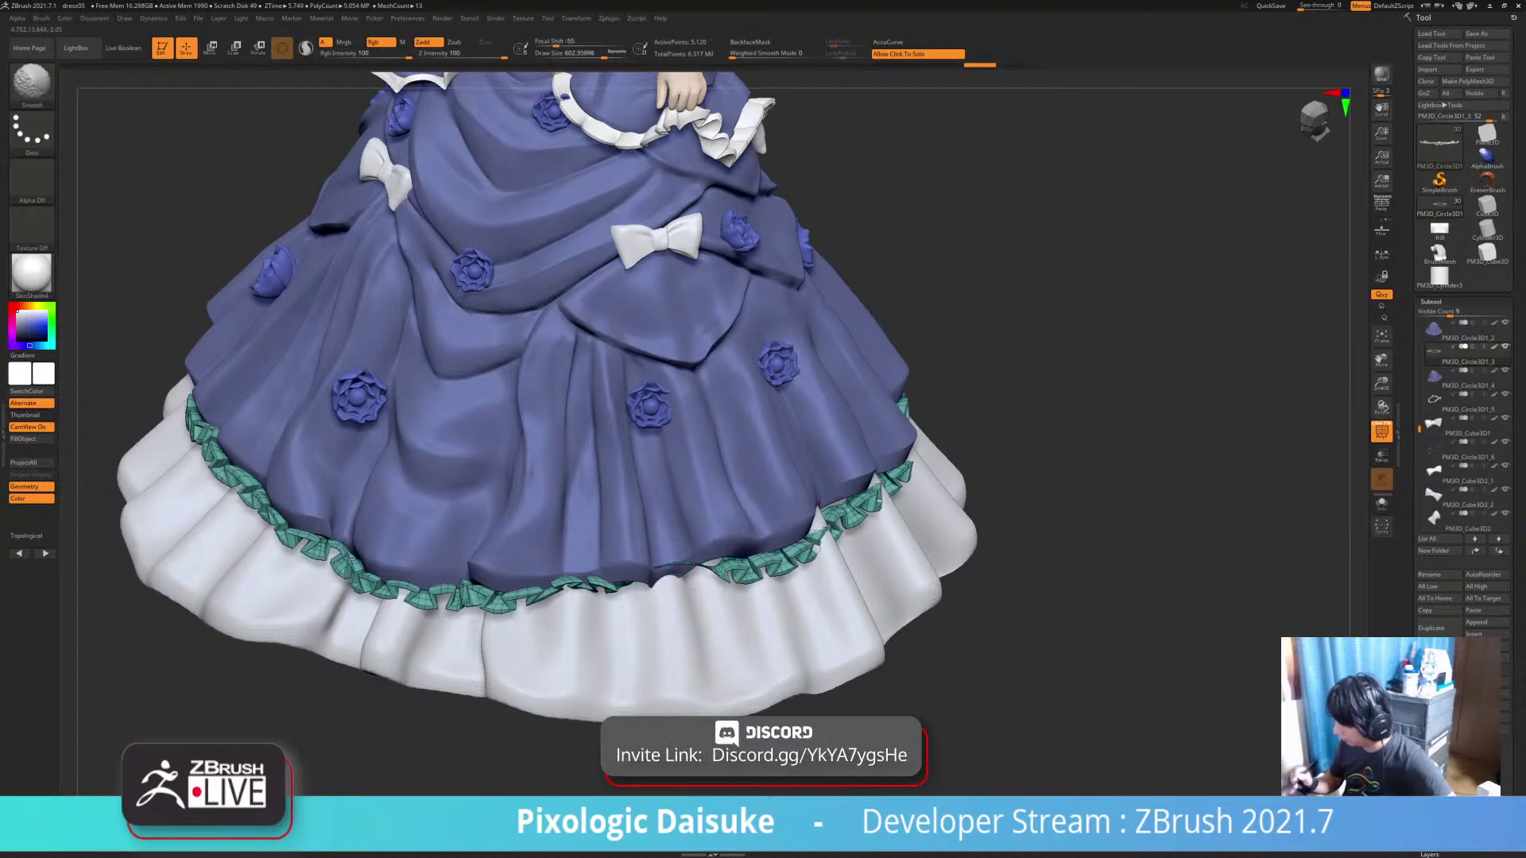
pyautogui.hotkey('ctrl', 'z')
pyautogui.moveTo(735, 608)
pyautogui.keyDown('alt'); pyautogui.mouseDown(button='right')
pyautogui.moveTo(692, 643)
pyautogui.moveTo(706, 588)
pyautogui.mouseUp(button='right'); pyautogui.keyUp('alt')
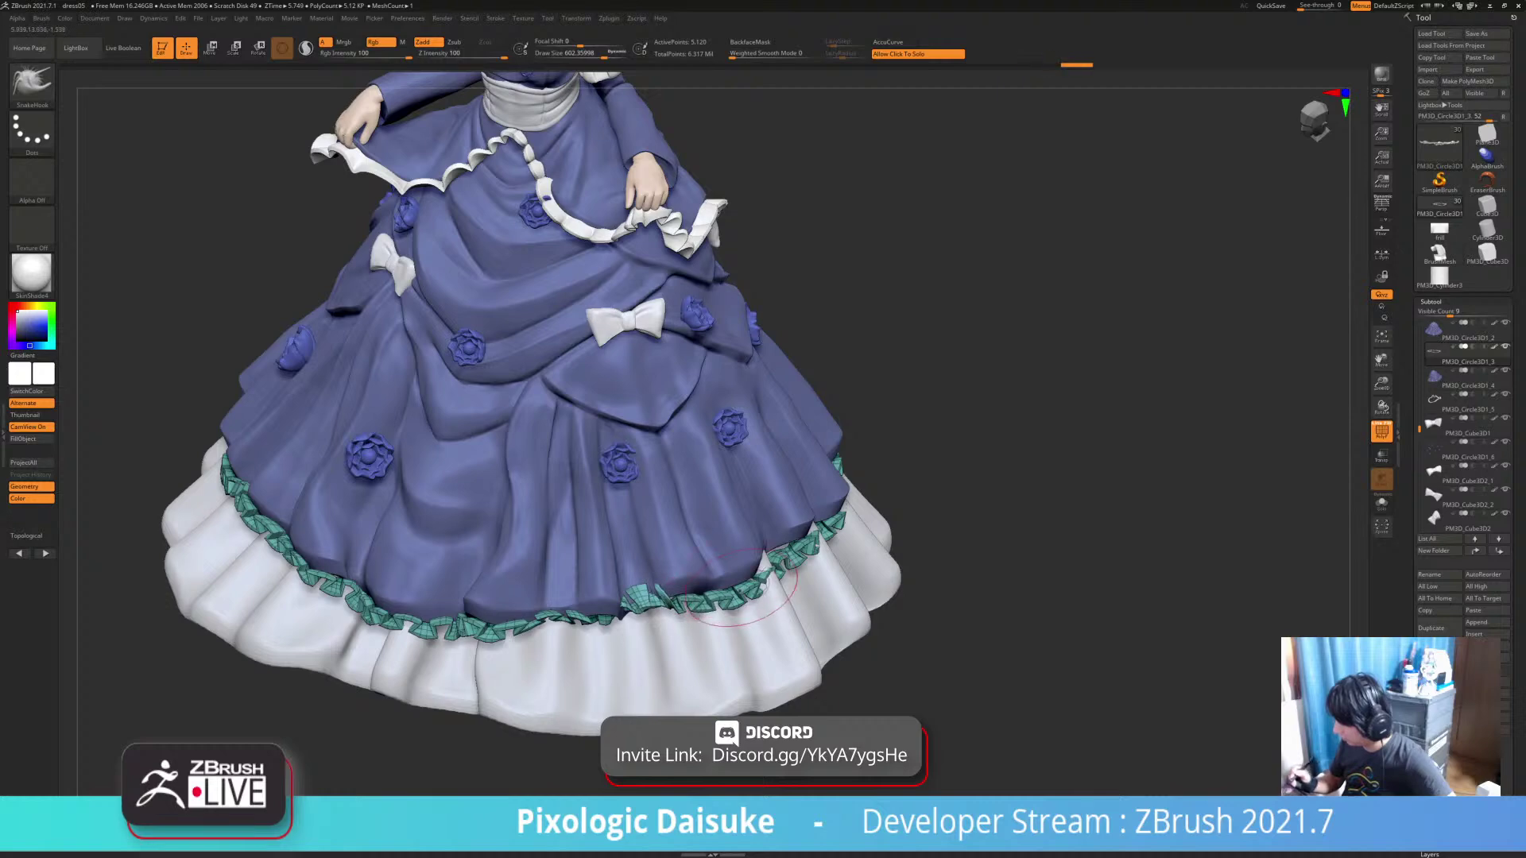
# Pull the frill against the hem folds beyond the dense patch and undo the last strokes
pyautogui.moveTo(764, 587); pyautogui.dragTo(769, 573)
pyautogui.moveTo(769, 574); pyautogui.dragTo(739, 560, button='right')
pyautogui.moveTo(761, 582); pyautogui.dragTo(800, 547)
pyautogui.moveTo(800, 547); pyautogui.dragTo(701, 559, button='right')
pyautogui.moveTo(812, 561); pyautogui.dragTo(830, 551)
pyautogui.keyDown('alt'); pyautogui.moveTo(832, 551); pyautogui.dragTo(640, 563, button='right'); pyautogui.keyUp('alt')
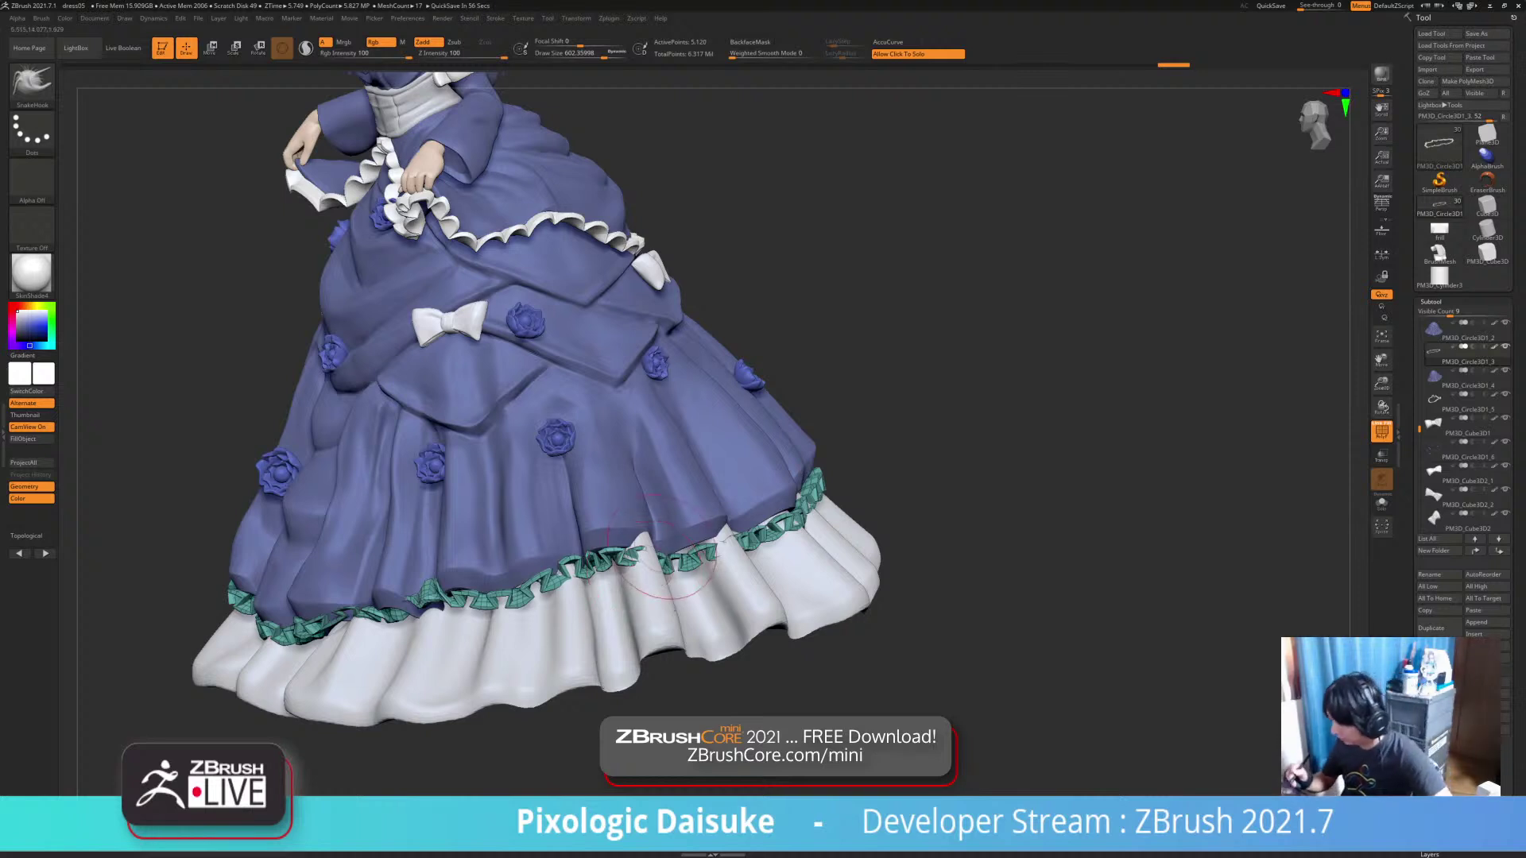
pyautogui.hotkey('ctrl', 'z')
pyautogui.hotkey('ctrl', 'z')
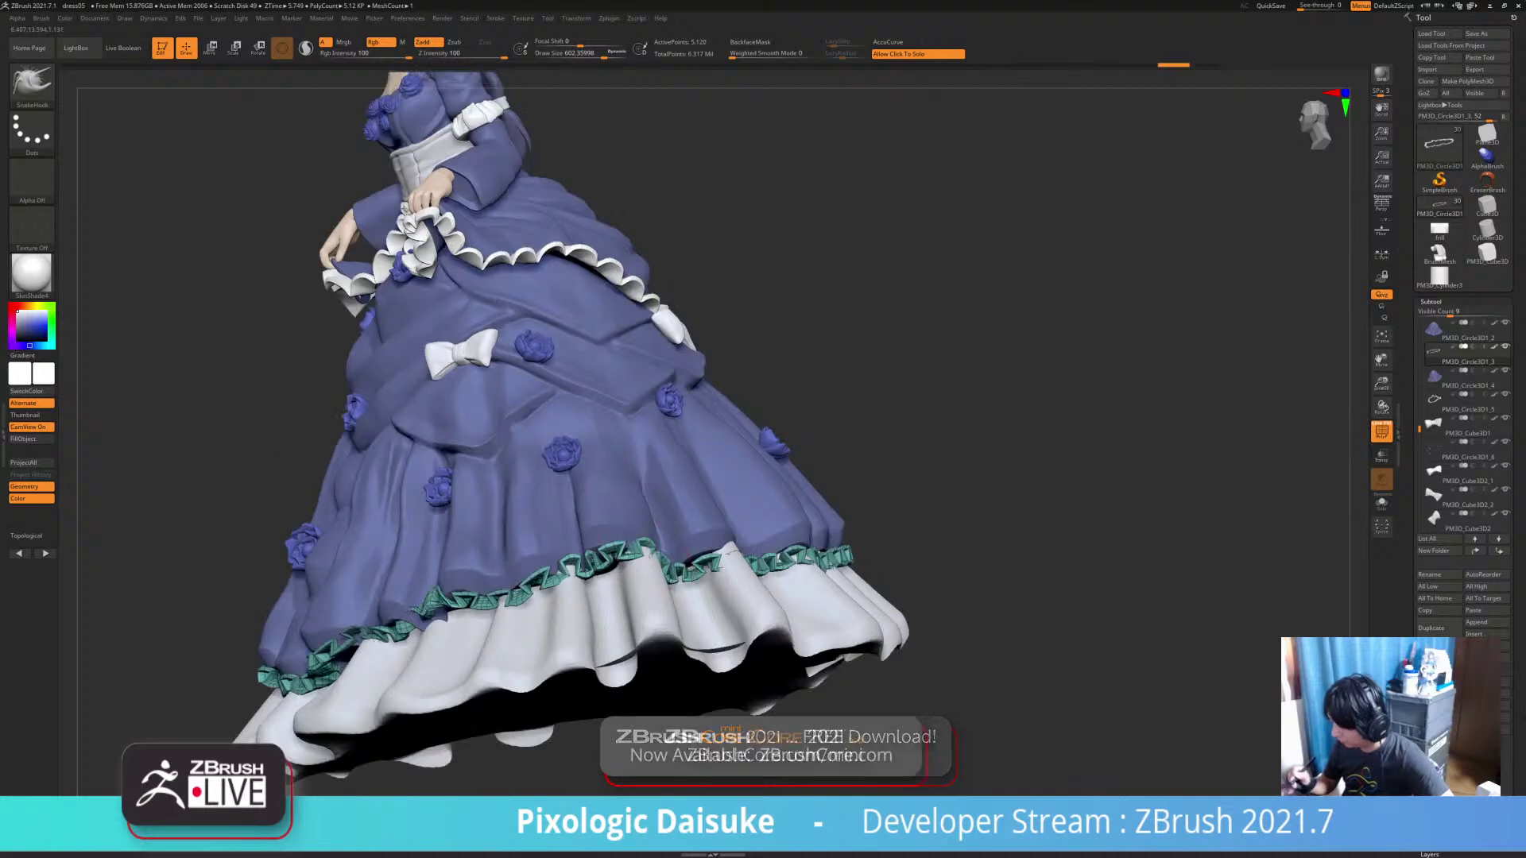
# Nudge the frill into line with the overskirt's hem on the side toward the back
pyautogui.moveTo(685, 555); pyautogui.dragTo(610, 521, button='right')
pyautogui.moveTo(683, 565)
pyautogui.mouseDown(button='right')
pyautogui.moveTo(720, 594)
pyautogui.moveTo(700, 598)
pyautogui.mouseUp(button='right')
pyautogui.moveTo(784, 562); pyautogui.dragTo(770, 569)
pyautogui.keyDown('alt'); pyautogui.moveTo(777, 507); pyautogui.dragTo(706, 523, button='right'); pyautogui.keyUp('alt')
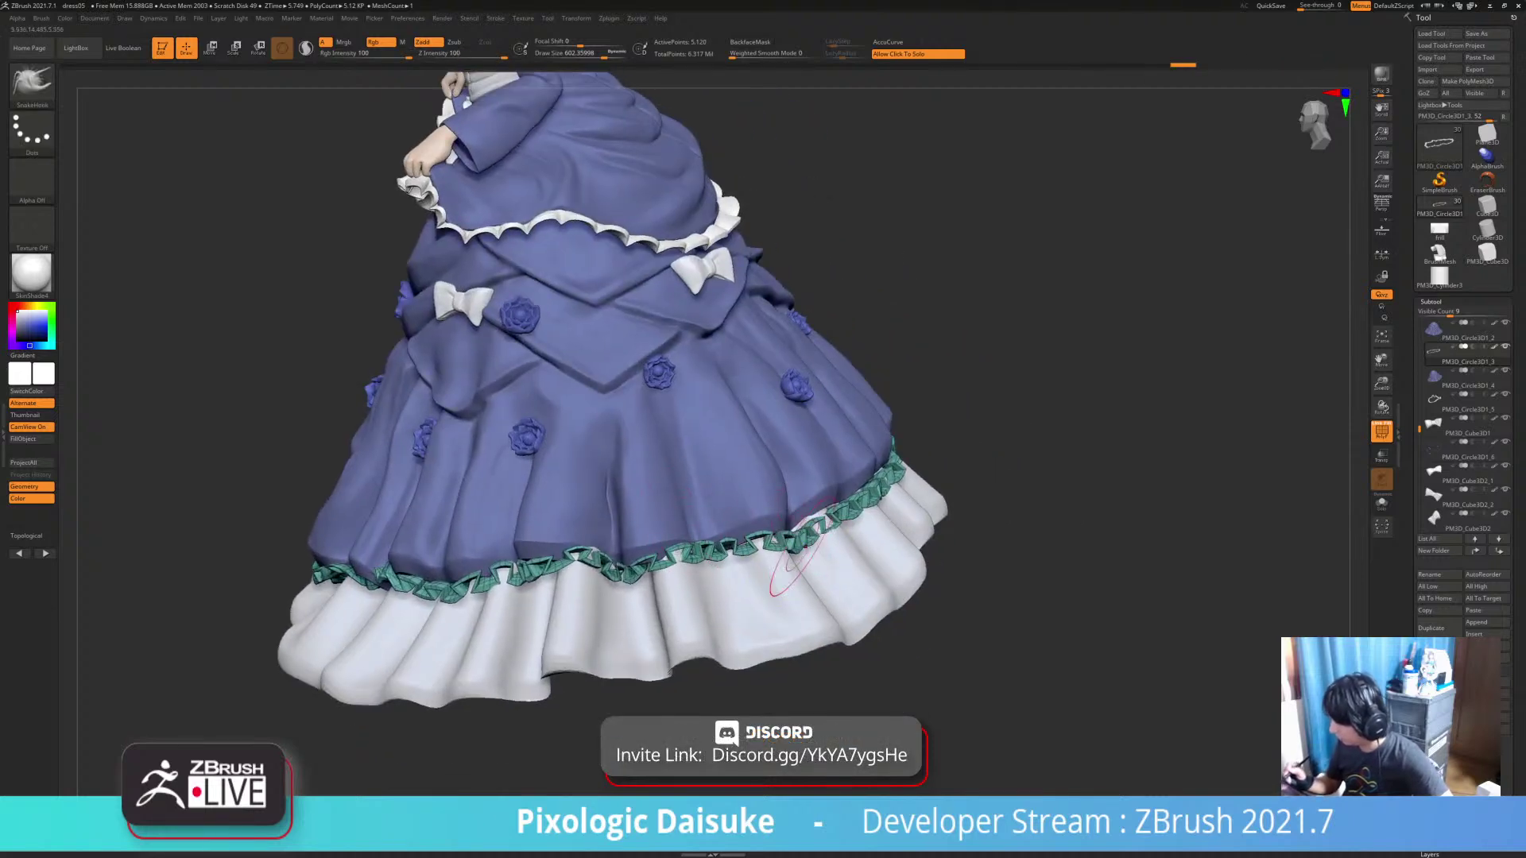
# Adjust the frill along the back of the overskirt so it sits against the wavy hem
pyautogui.keyDown('alt'); pyautogui.moveTo(734, 505); pyautogui.dragTo(560, 531, button='right'); pyautogui.keyUp('alt')
pyautogui.moveTo(698, 533); pyautogui.dragTo(698, 574, button='right')
pyautogui.moveTo(690, 529); pyautogui.dragTo(677, 523)
pyautogui.moveTo(690, 540)
pyautogui.mouseDown(button='right')
pyautogui.moveTo(624, 612)
pyautogui.moveTo(615, 603)
pyautogui.mouseUp(button='right')
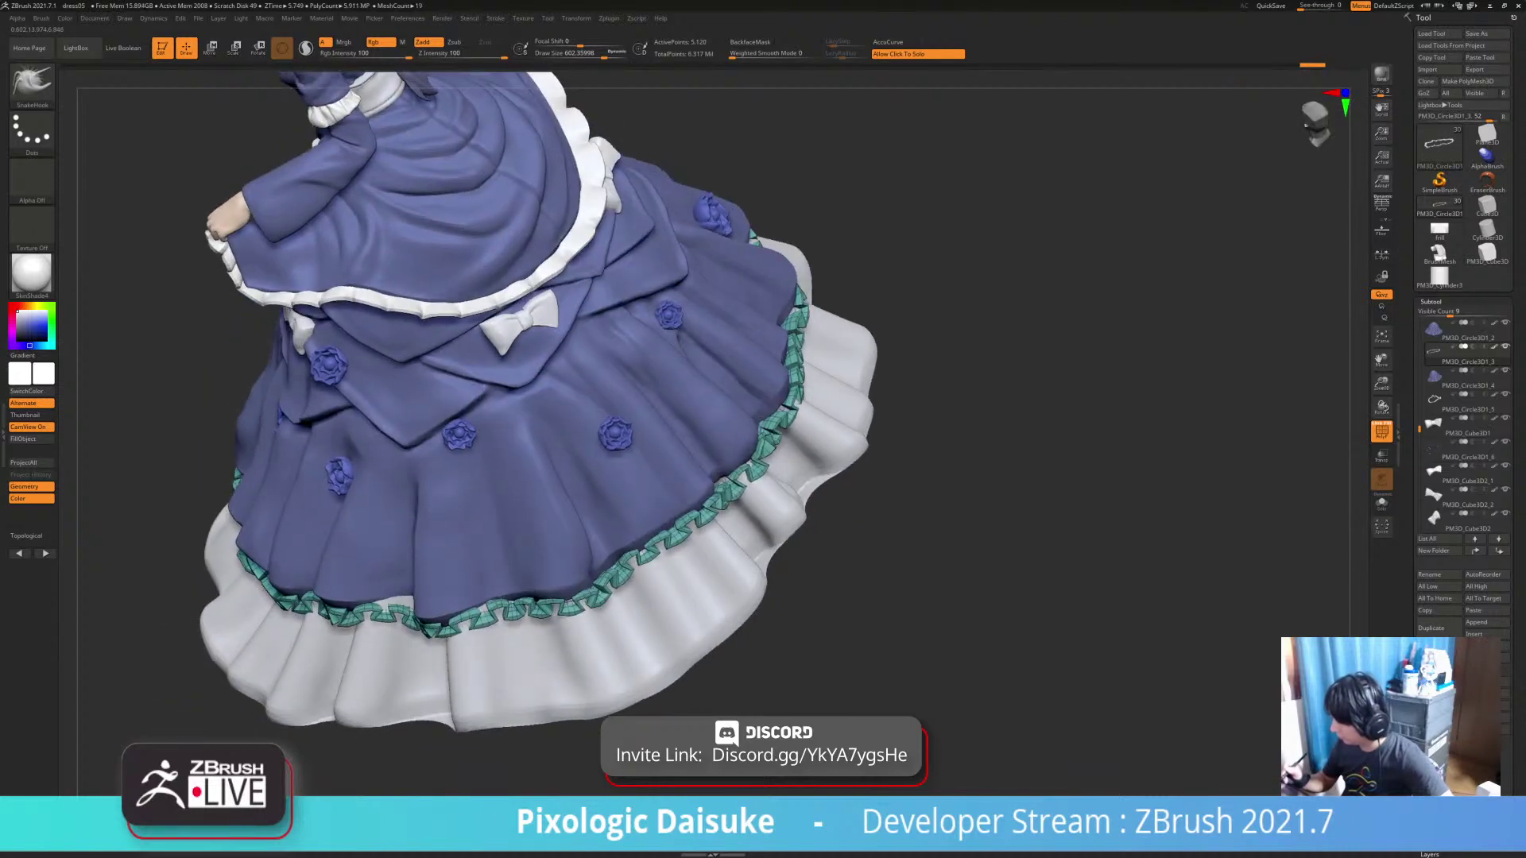
pyautogui.moveTo(734, 466); pyautogui.dragTo(729, 463)
pyautogui.moveTo(729, 469); pyautogui.dragTo(735, 596, button='right')
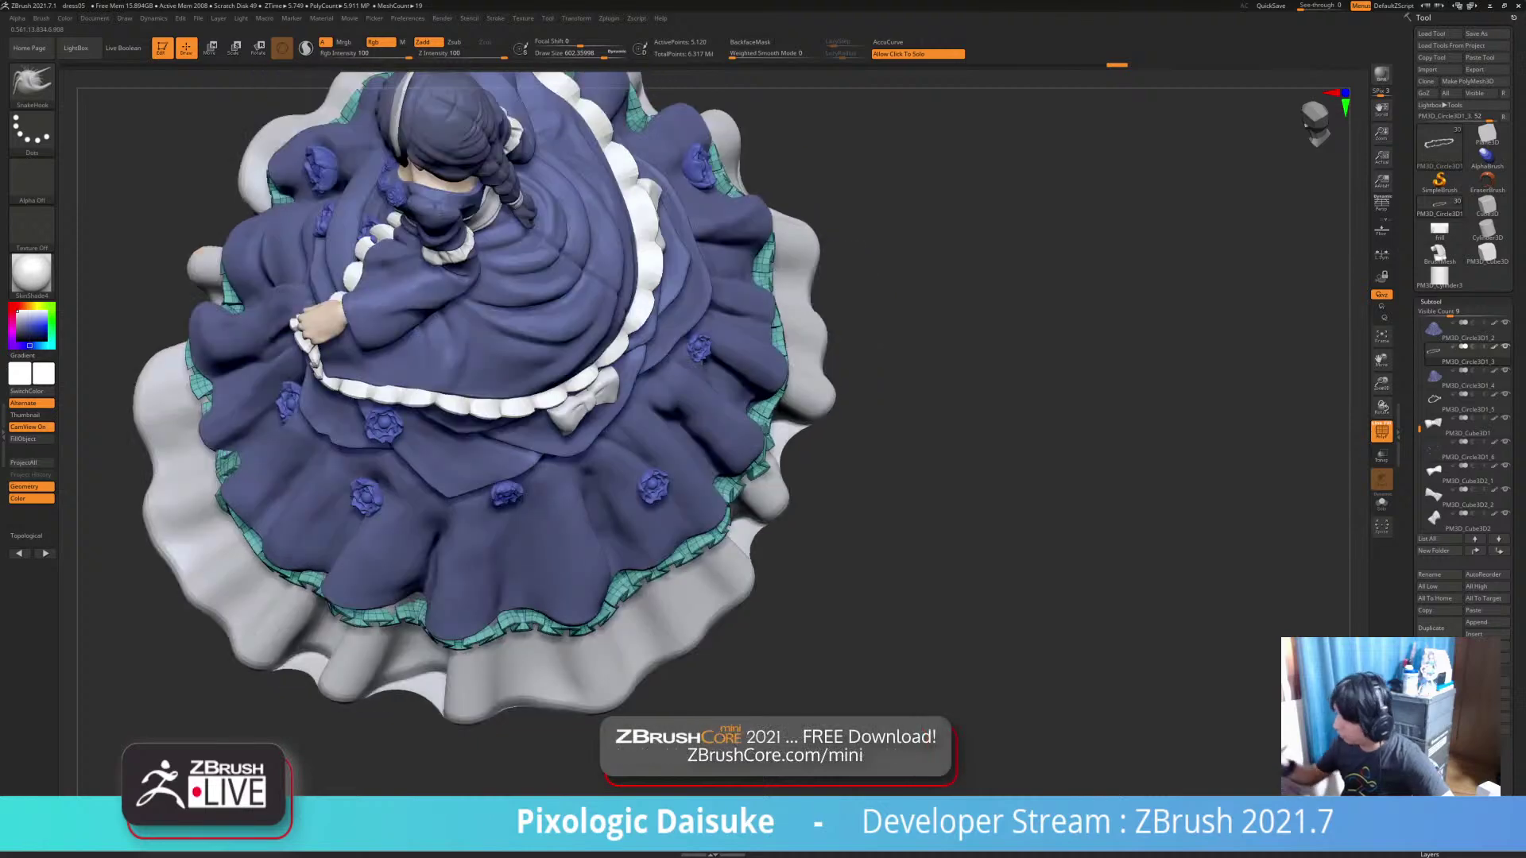
# Reduce the draw size to about 393 and refine the frill's fit along the rear hem, checking it from above and below
pyautogui.click(582, 54)
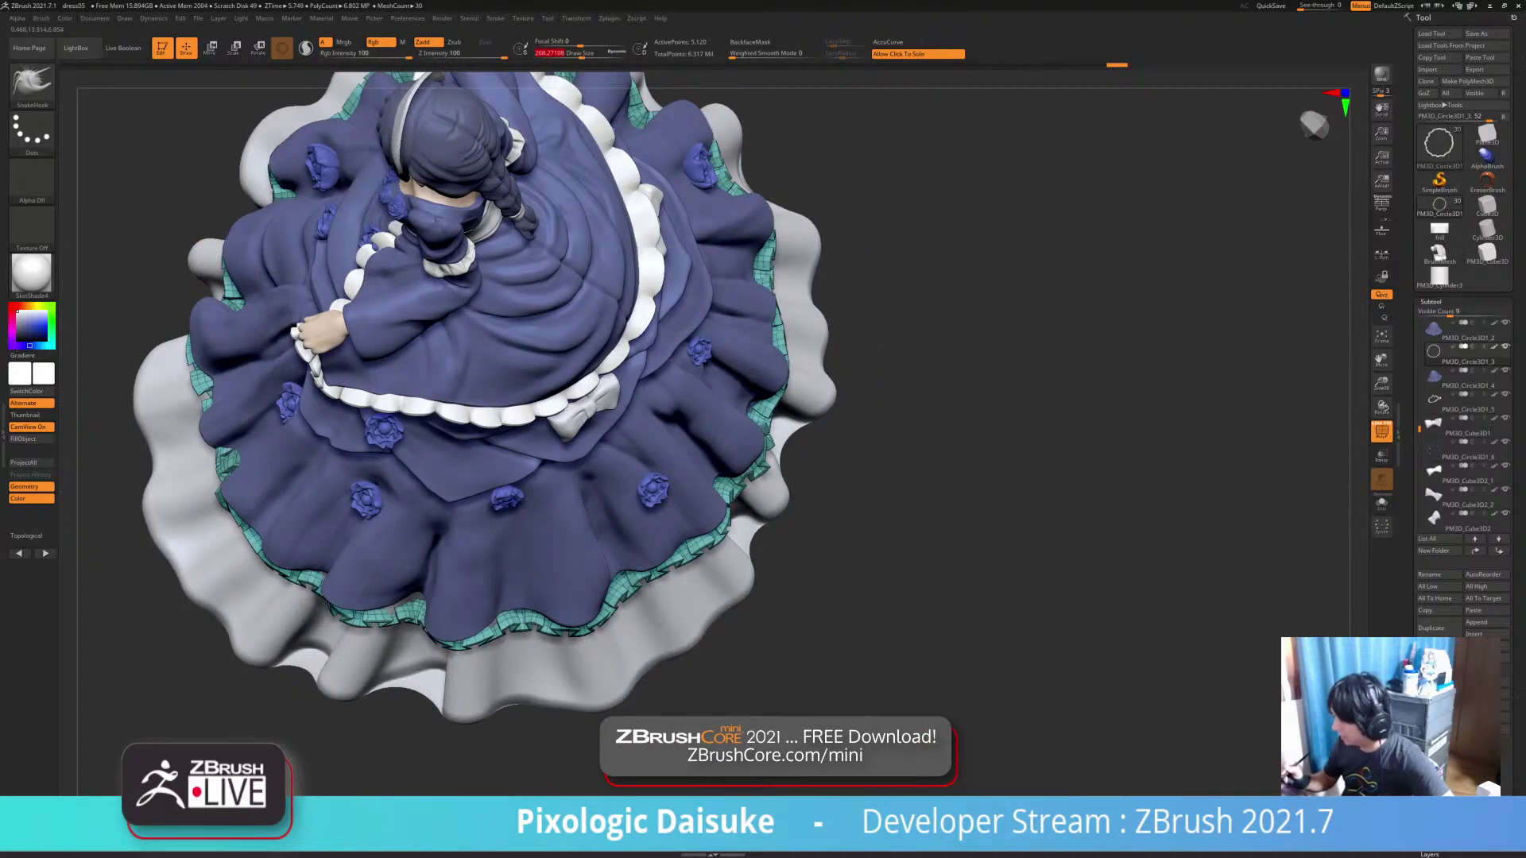
pyautogui.moveTo(769, 433)
pyautogui.mouseDown(button='right')
pyautogui.moveTo(703, 429)
pyautogui.moveTo(732, 409)
pyautogui.mouseUp(button='right')
pyautogui.moveTo(766, 417); pyautogui.dragTo(761, 414)
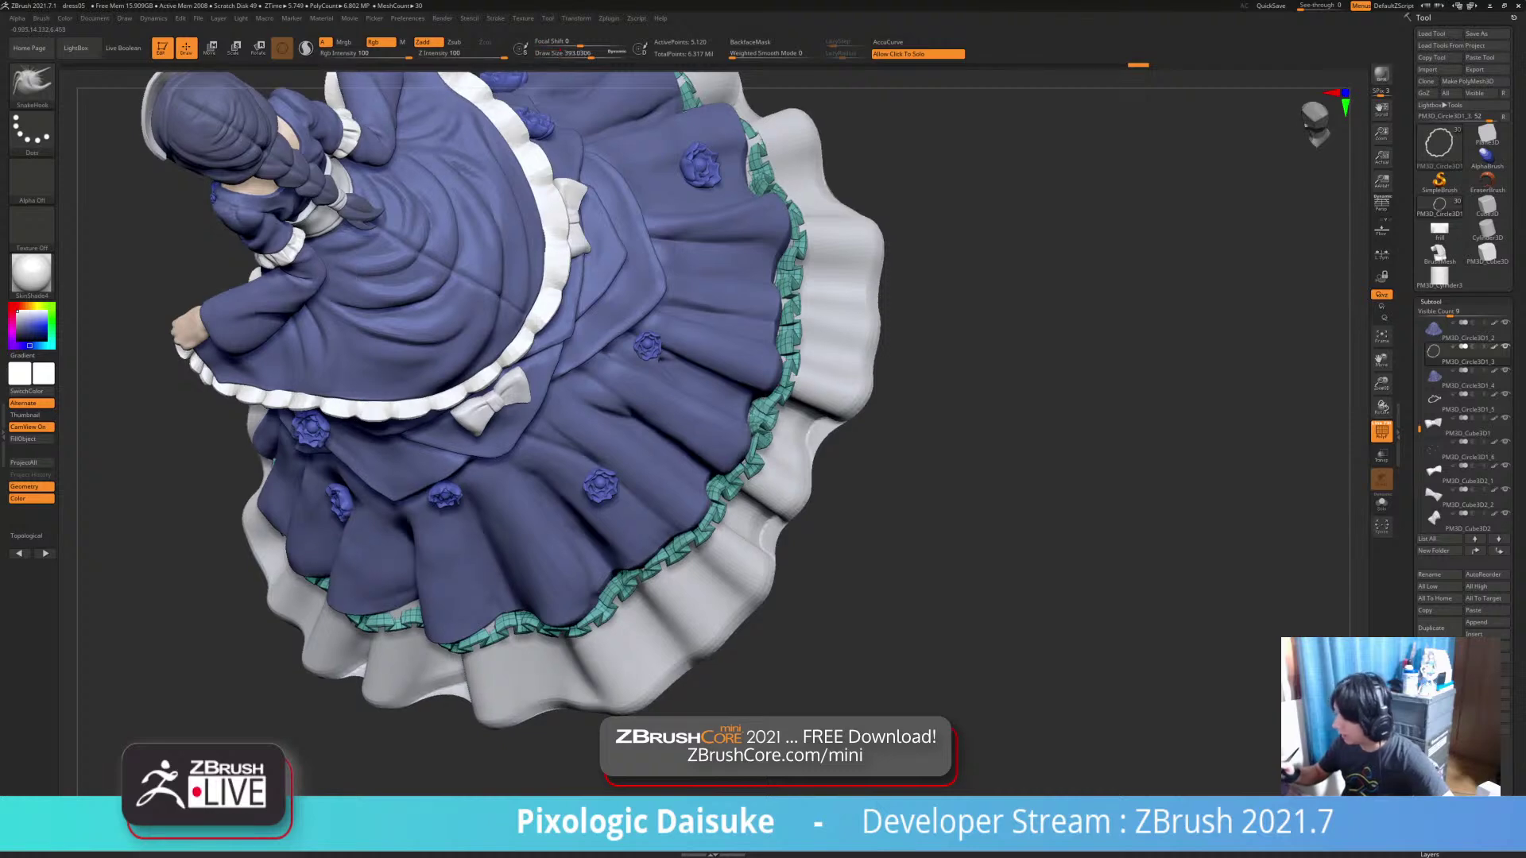
pyautogui.moveTo(748, 462); pyautogui.dragTo(745, 431, button='right')
pyautogui.moveTo(749, 460); pyautogui.dragTo(755, 467)
pyautogui.moveTo(755, 467)
pyautogui.mouseDown(button='right')
pyautogui.moveTo(752, 455)
pyautogui.moveTo(702, 494)
pyautogui.moveTo(707, 478)
pyautogui.mouseUp(button='right')
pyautogui.moveTo(721, 426); pyautogui.dragTo(695, 399, button='right')
pyautogui.moveTo(735, 449); pyautogui.dragTo(763, 483, button='right')
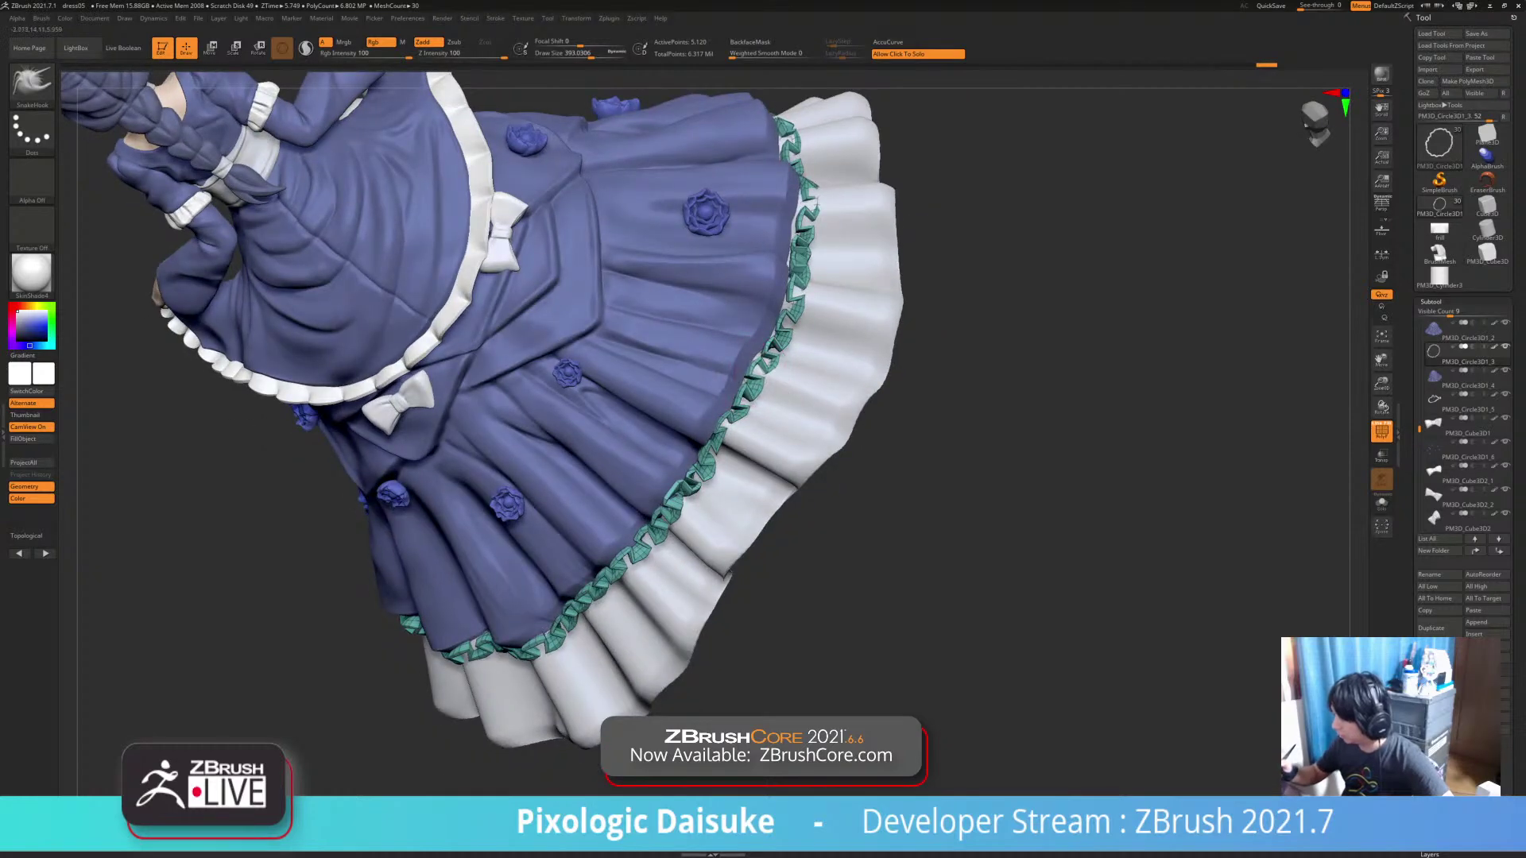
pyautogui.moveTo(775, 361); pyautogui.dragTo(695, 410, button='right')
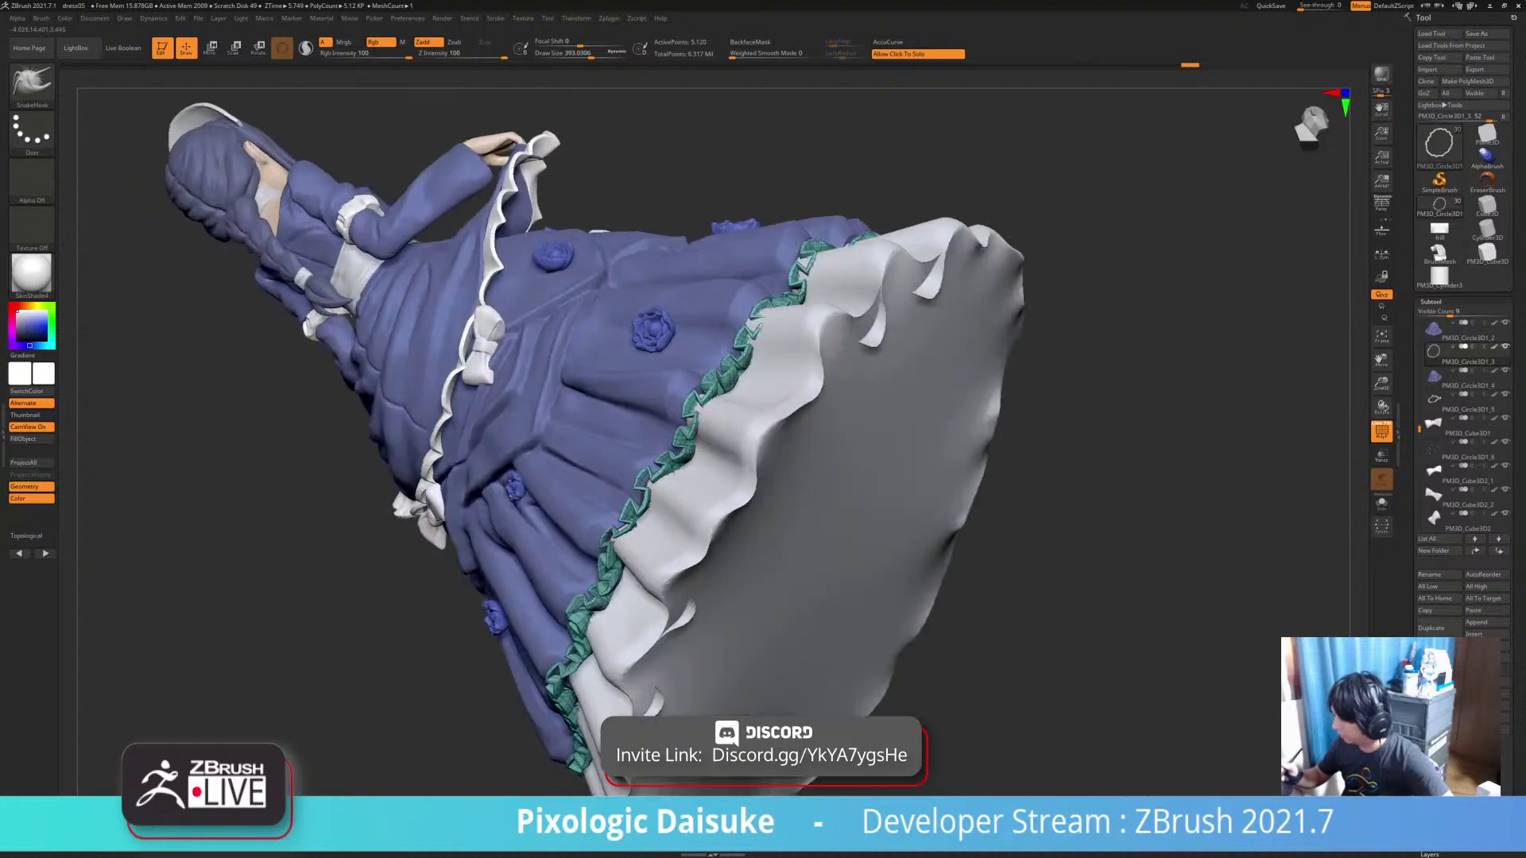
pyautogui.moveTo(720, 318)
pyautogui.mouseDown(button='right')
pyautogui.moveTo(670, 515)
pyautogui.moveTo(619, 569)
pyautogui.moveTo(640, 560)
pyautogui.mouseUp(button='right')
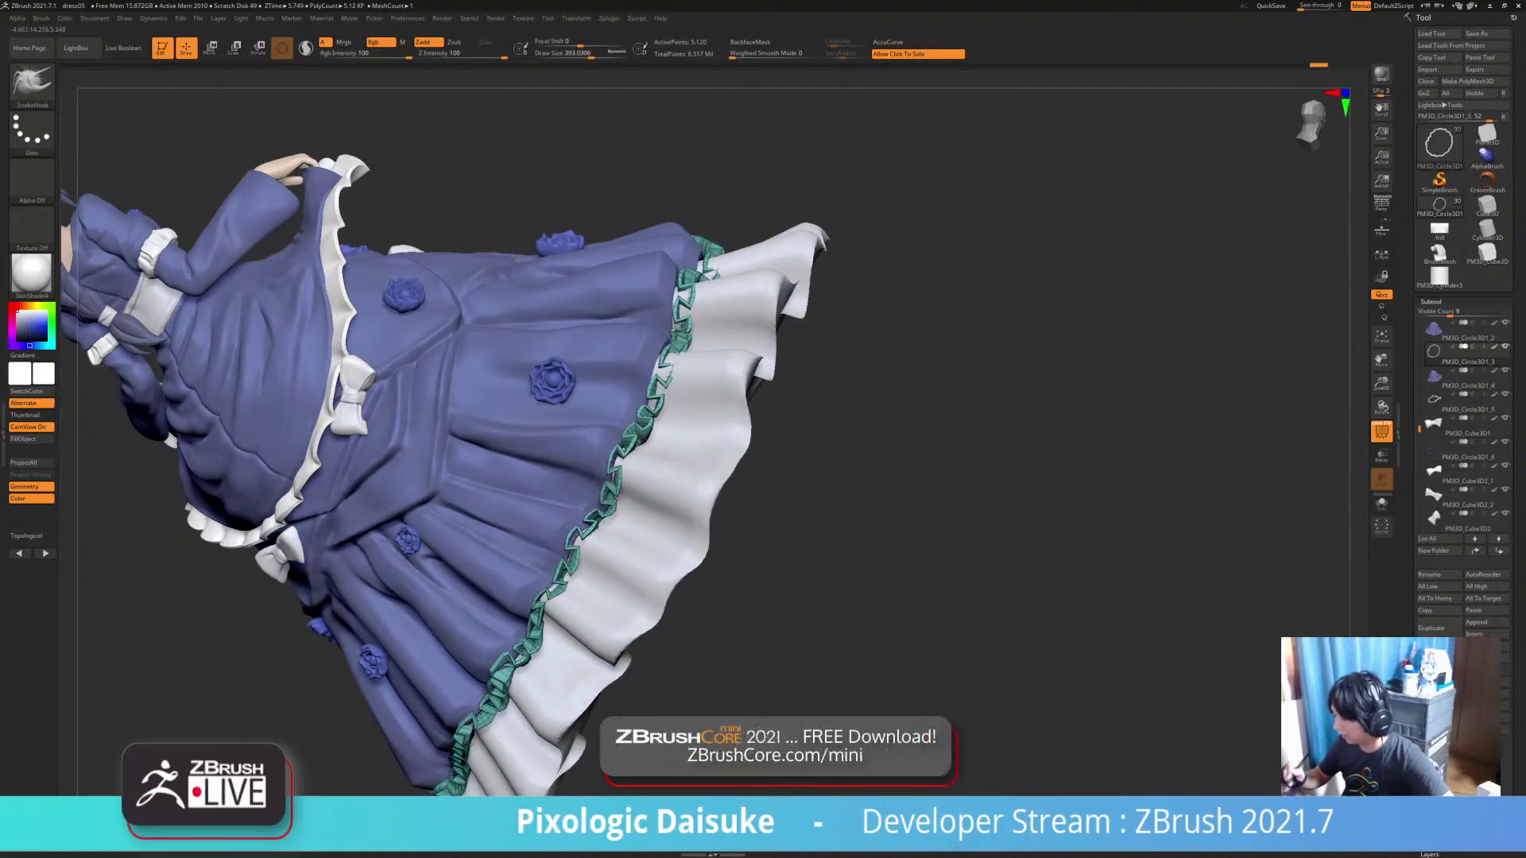
# Raise the draw size to about 542 and pull the frill against the hem folds along the overskirt's rear side
pyautogui.moveTo(666, 379)
pyautogui.mouseDown(button='right')
pyautogui.moveTo(672, 414)
pyautogui.moveTo(655, 429)
pyautogui.moveTo(576, 370)
pyautogui.moveTo(520, 453)
pyautogui.mouseUp(button='right')
pyautogui.click(601, 55)
pyautogui.moveTo(642, 406); pyautogui.dragTo(610, 401, button='right')
pyautogui.moveTo(642, 404); pyautogui.dragTo(636, 416)
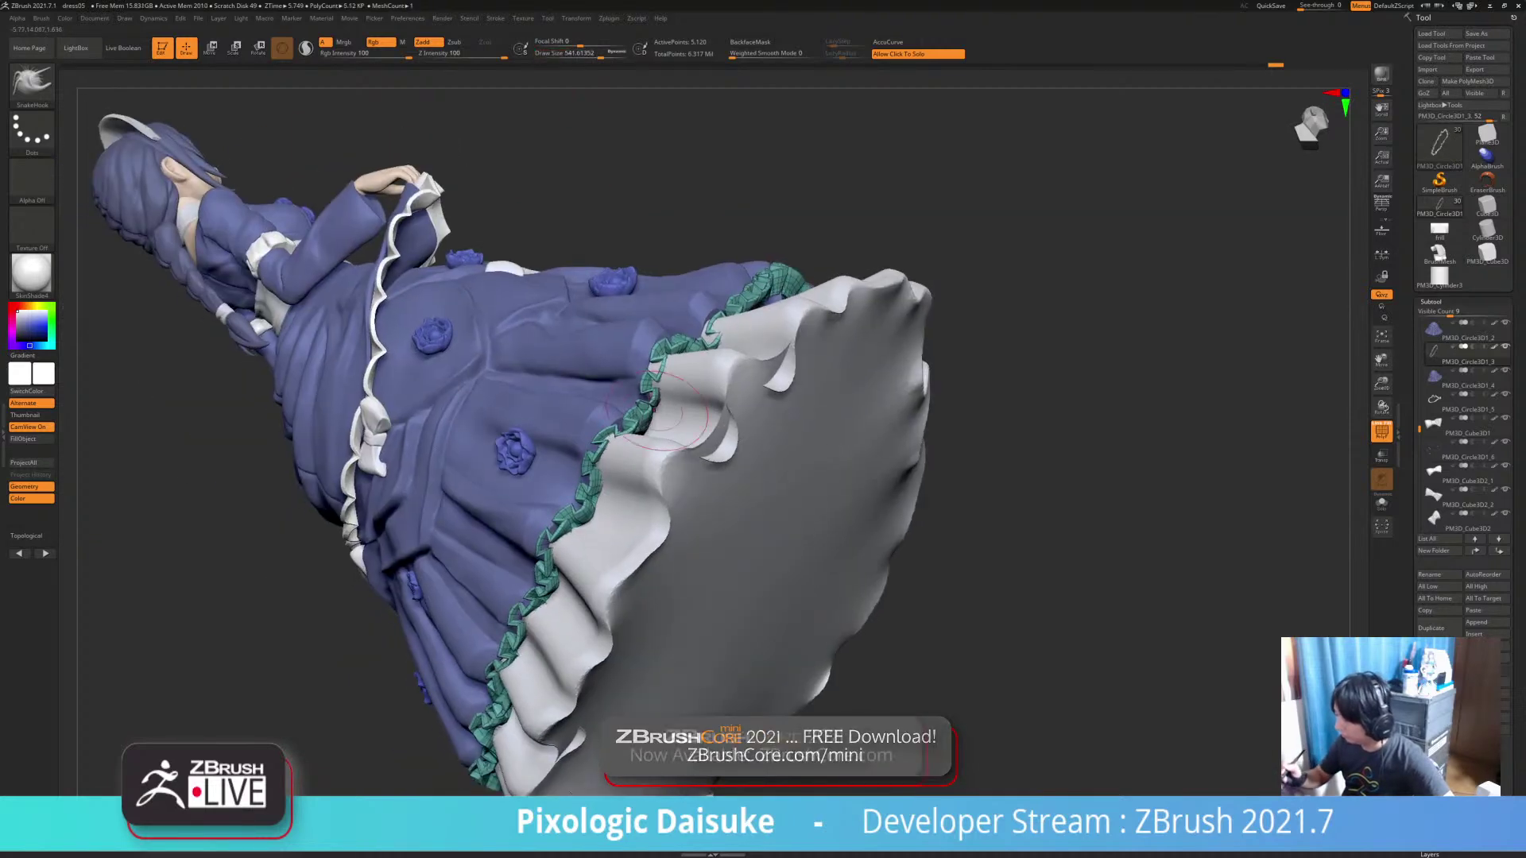
pyautogui.moveTo(635, 416); pyautogui.dragTo(587, 412, button='right')
pyautogui.moveTo(640, 410); pyautogui.dragTo(645, 404)
pyautogui.moveTo(786, 446)
pyautogui.mouseDown(button='right')
pyautogui.moveTo(666, 415)
pyautogui.moveTo(692, 509)
pyautogui.mouseUp(button='right')
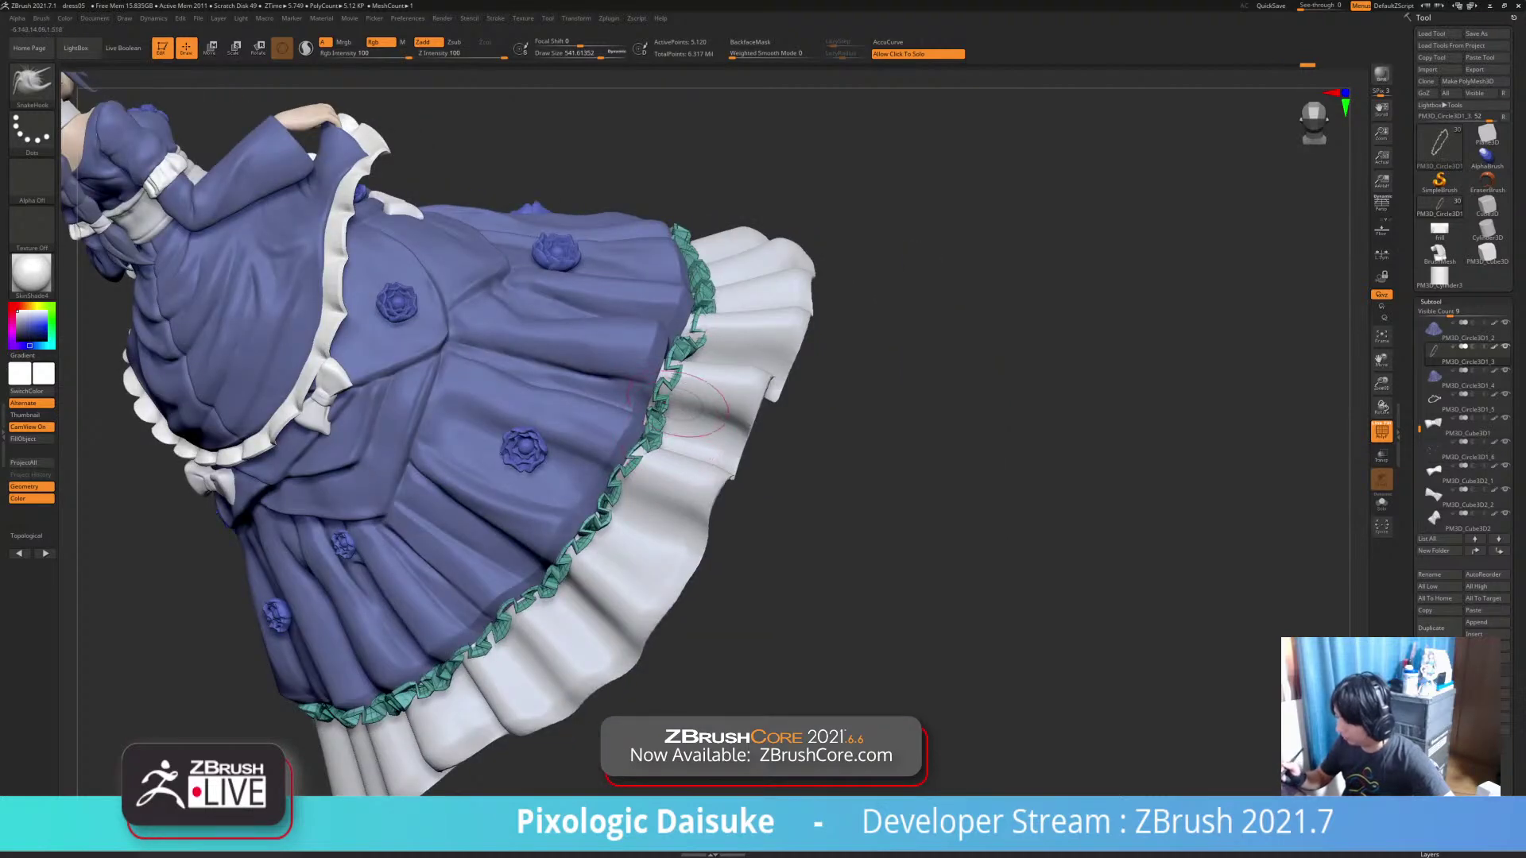
# Nudge the frill into line with the wavy hem farther along the back of the overskirt
pyautogui.moveTo(677, 409); pyautogui.dragTo(640, 350, button='right')
pyautogui.moveTo(653, 405); pyautogui.dragTo(648, 407)
pyautogui.moveTo(652, 413)
pyautogui.mouseDown(button='right')
pyautogui.moveTo(628, 438)
pyautogui.moveTo(648, 425)
pyautogui.moveTo(682, 501)
pyautogui.moveTo(731, 437)
pyautogui.moveTo(709, 445)
pyautogui.mouseUp(button='right')
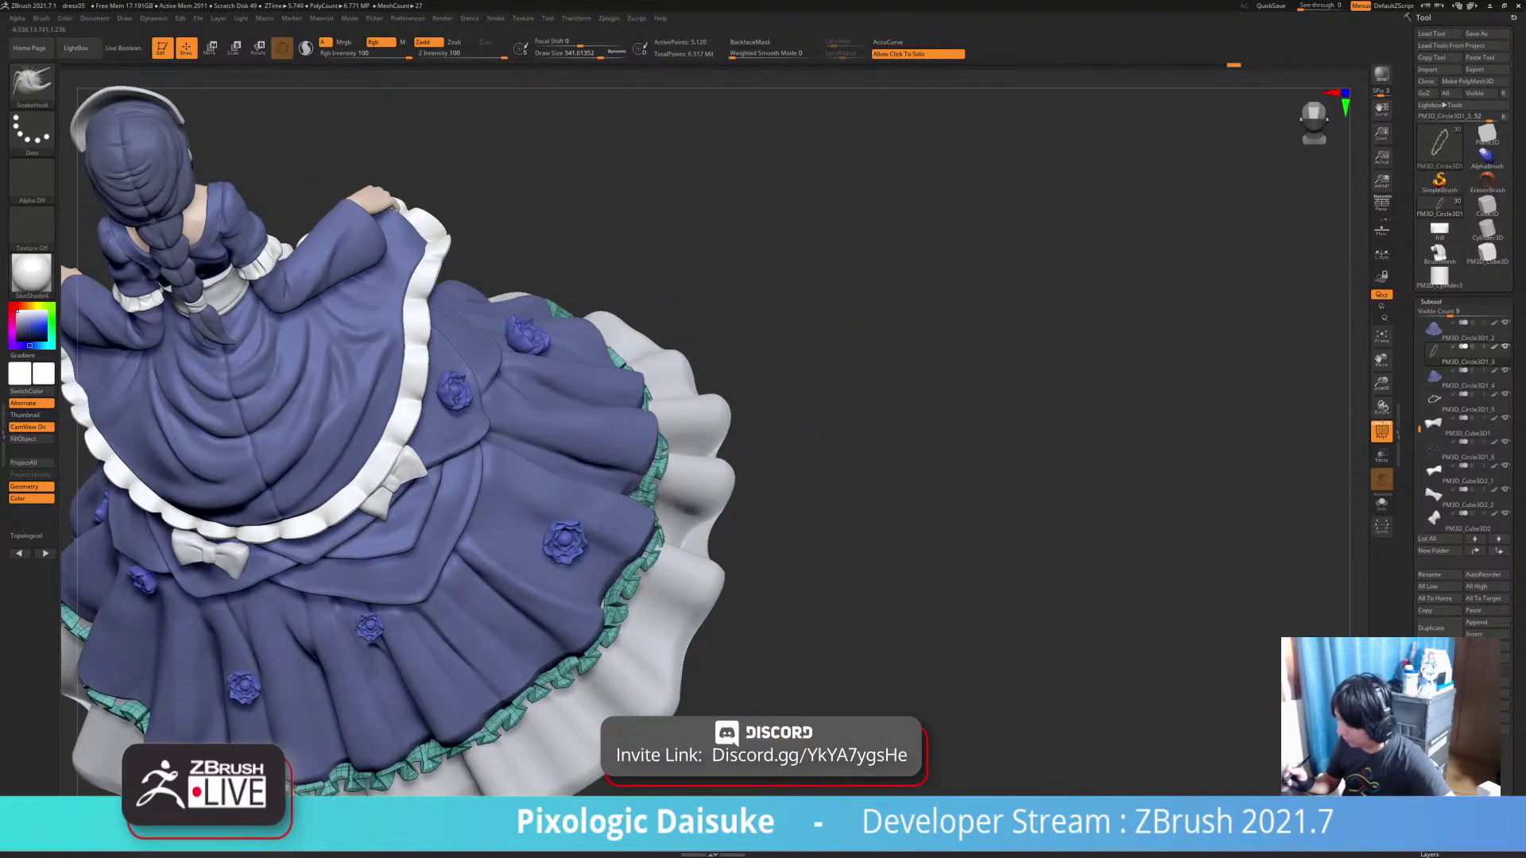
pyautogui.moveTo(676, 373); pyautogui.dragTo(628, 528, button='right')
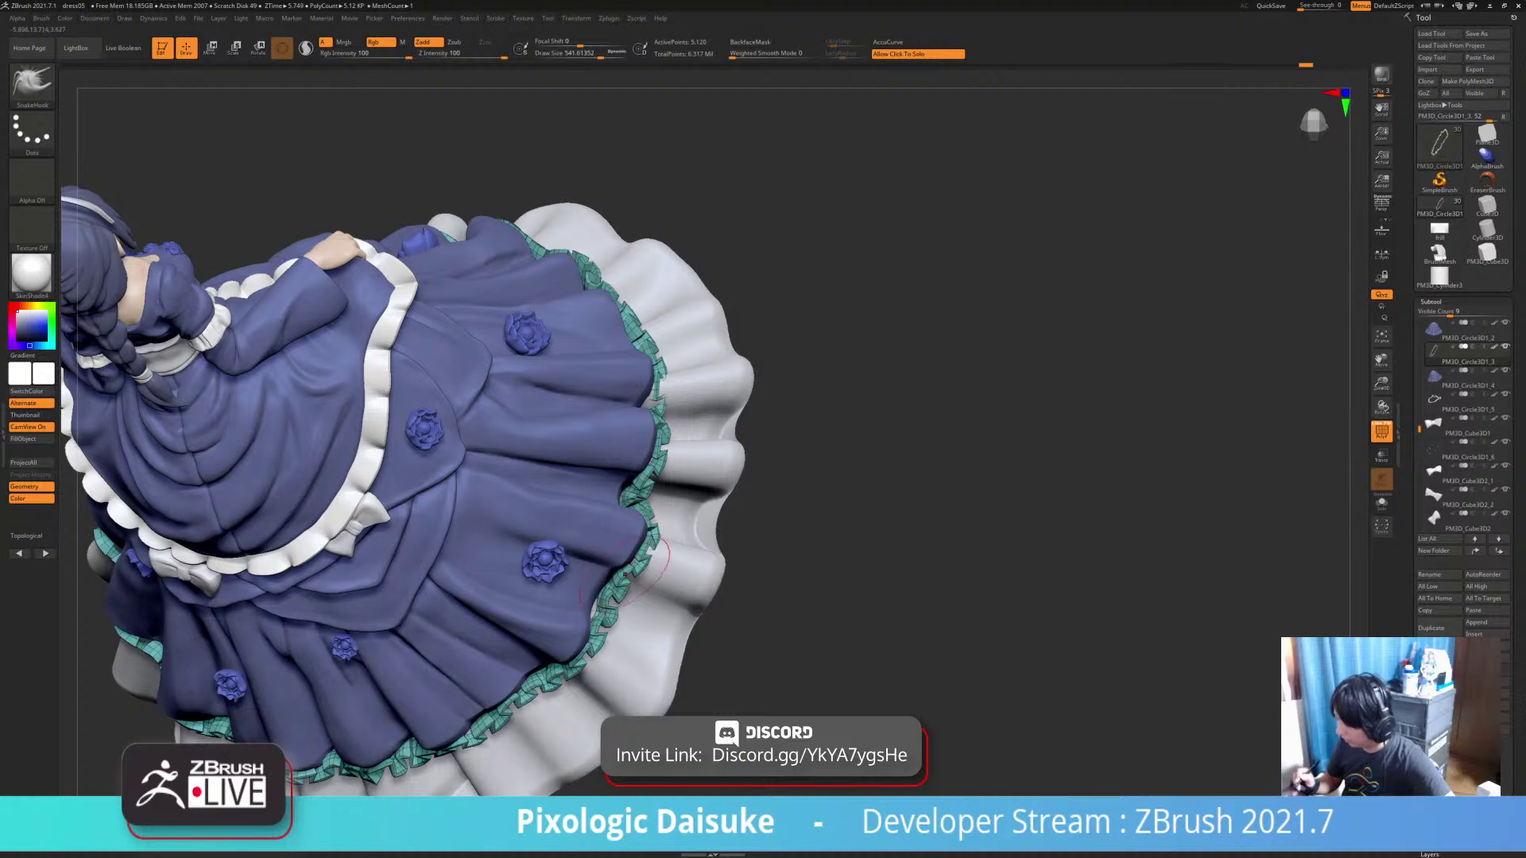
pyautogui.moveTo(604, 608); pyautogui.dragTo(596, 611, button='right')
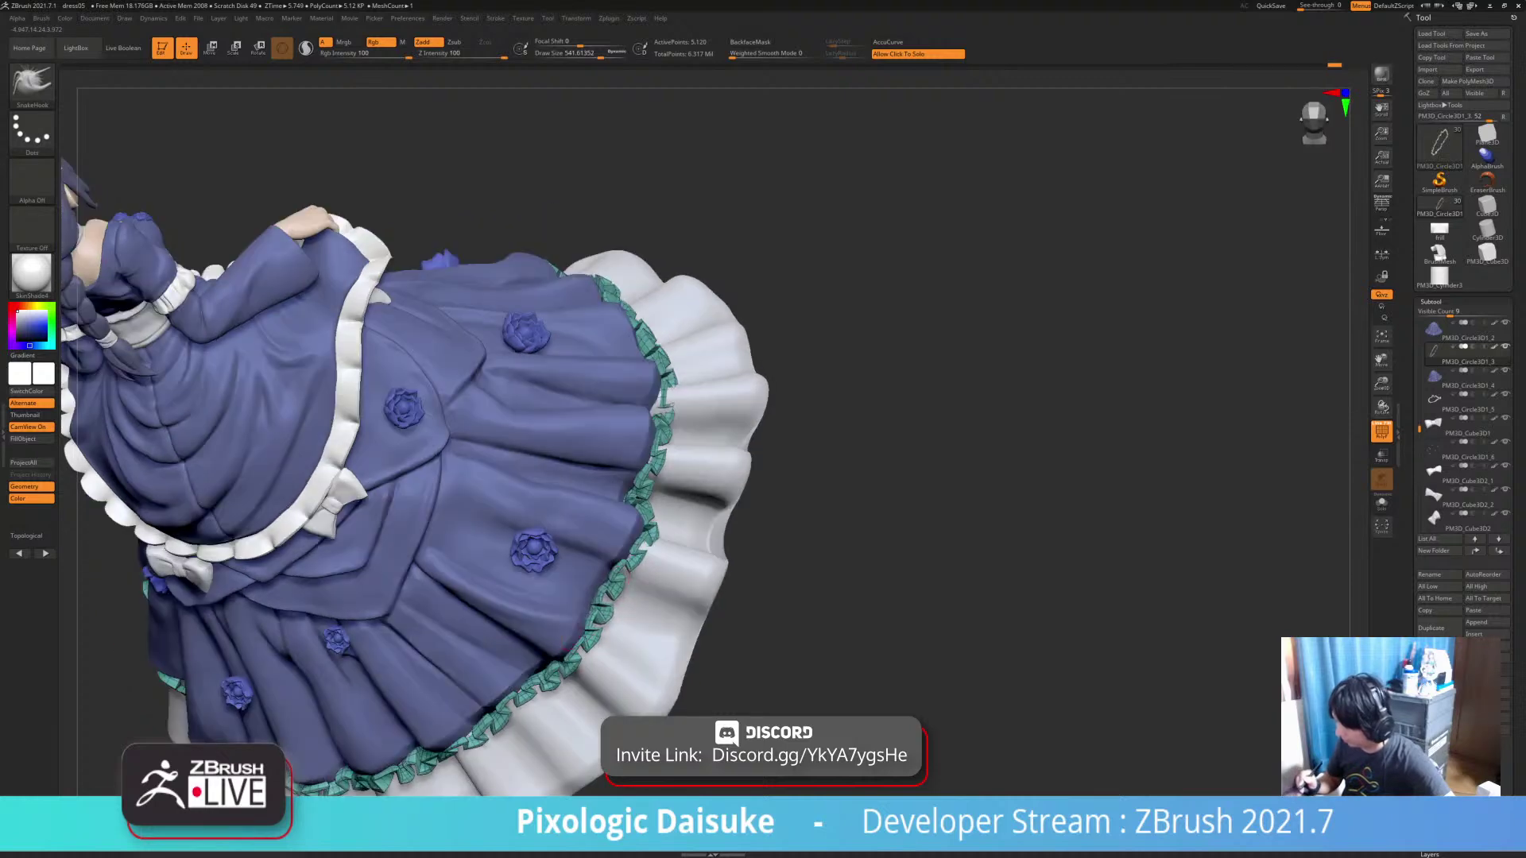
pyautogui.moveTo(599, 632); pyautogui.dragTo(603, 634)
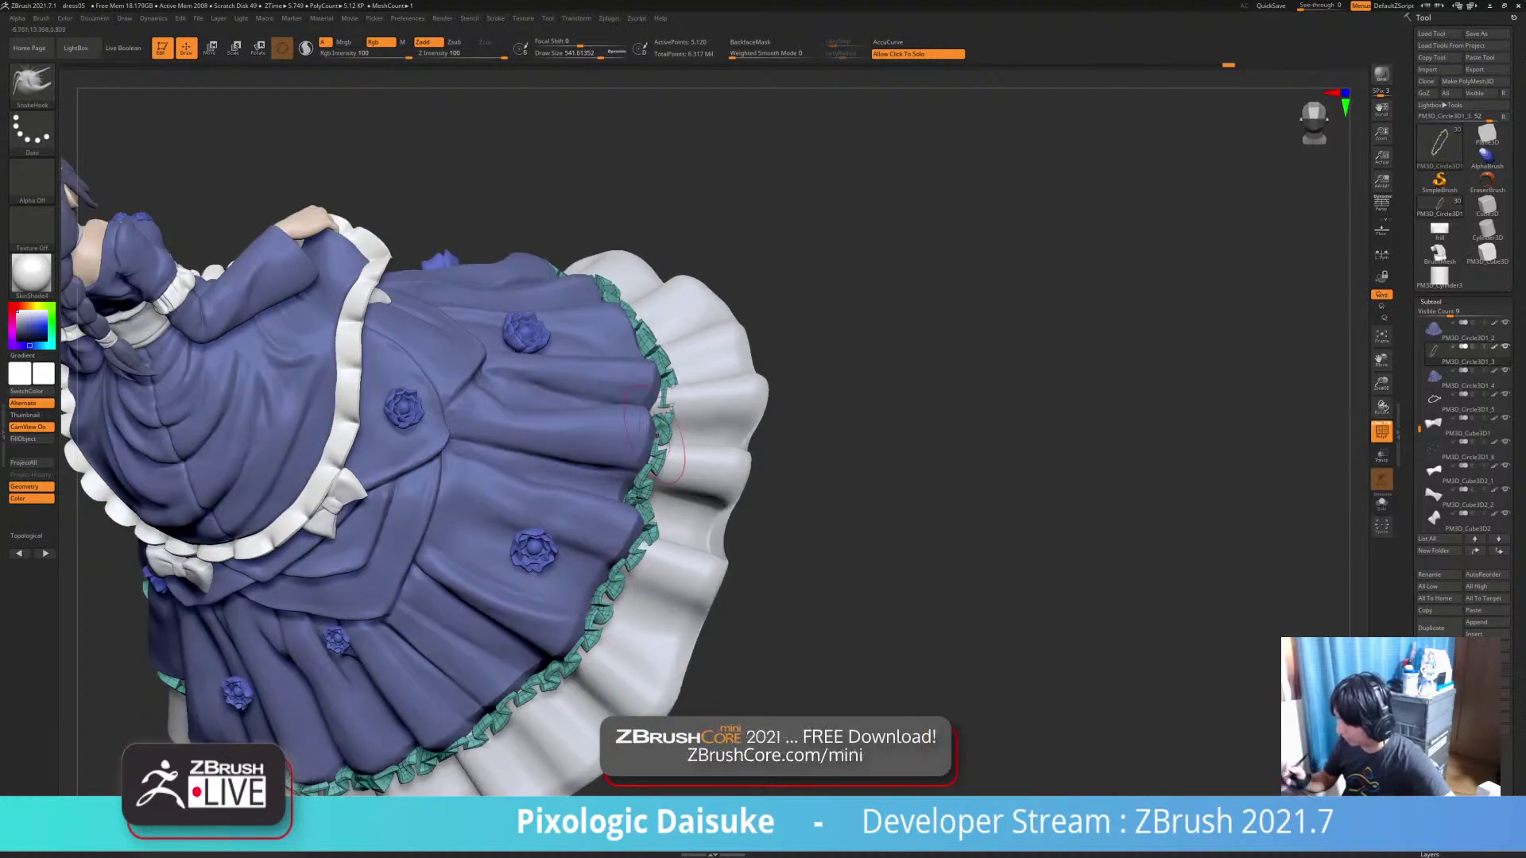
# Refine the frill's fit on the side of the overskirt hem, judging its line from above
pyautogui.moveTo(679, 404); pyautogui.dragTo(556, 405, button='right')
pyautogui.moveTo(700, 445); pyautogui.dragTo(699, 596, button='right')
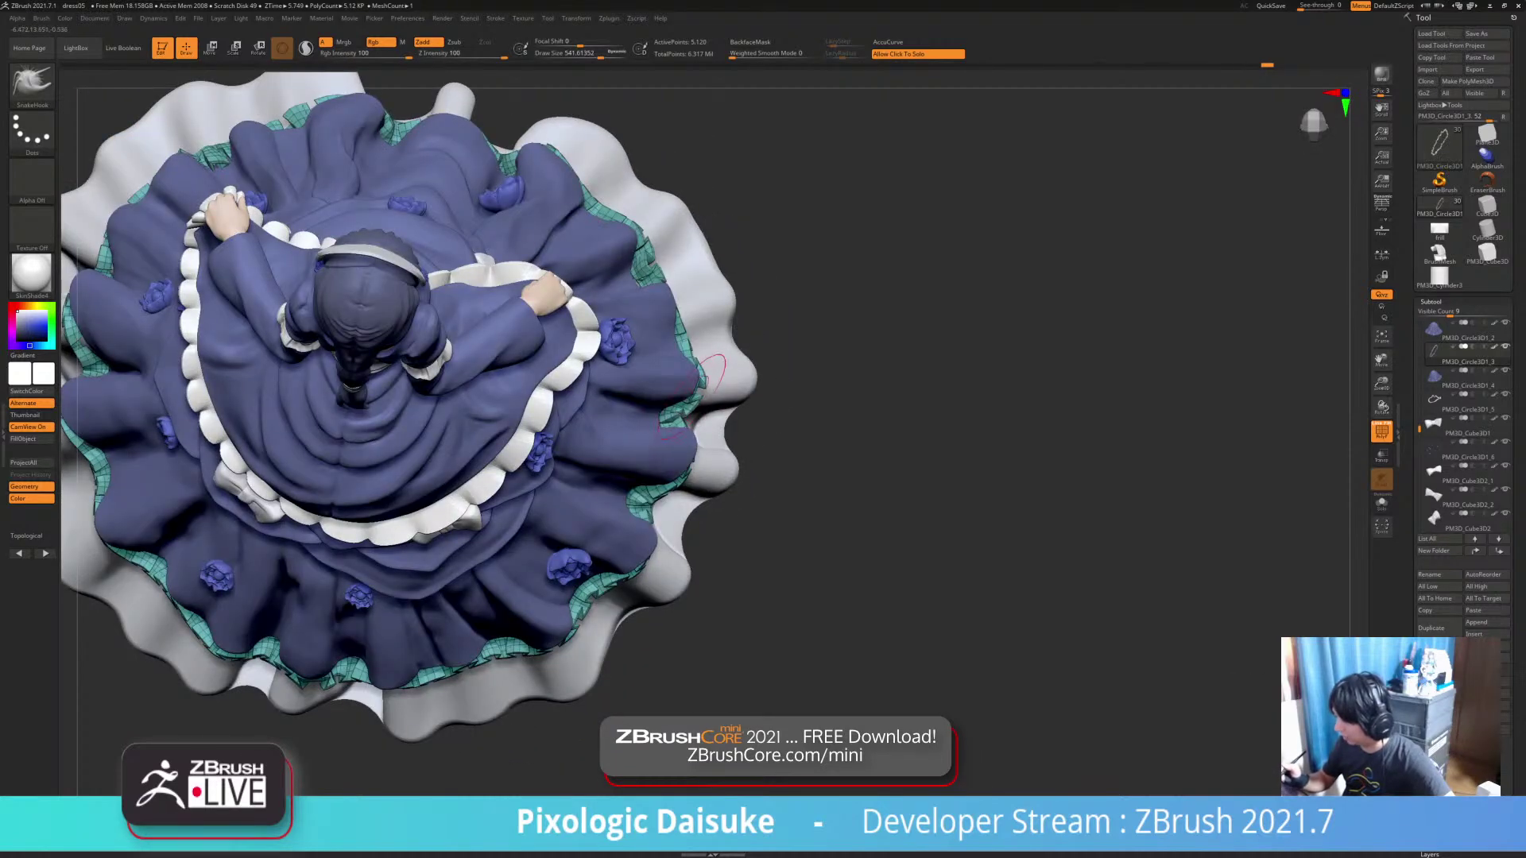
pyautogui.moveTo(671, 407); pyautogui.dragTo(576, 409, button='right')
pyautogui.moveTo(682, 414); pyautogui.dragTo(690, 425)
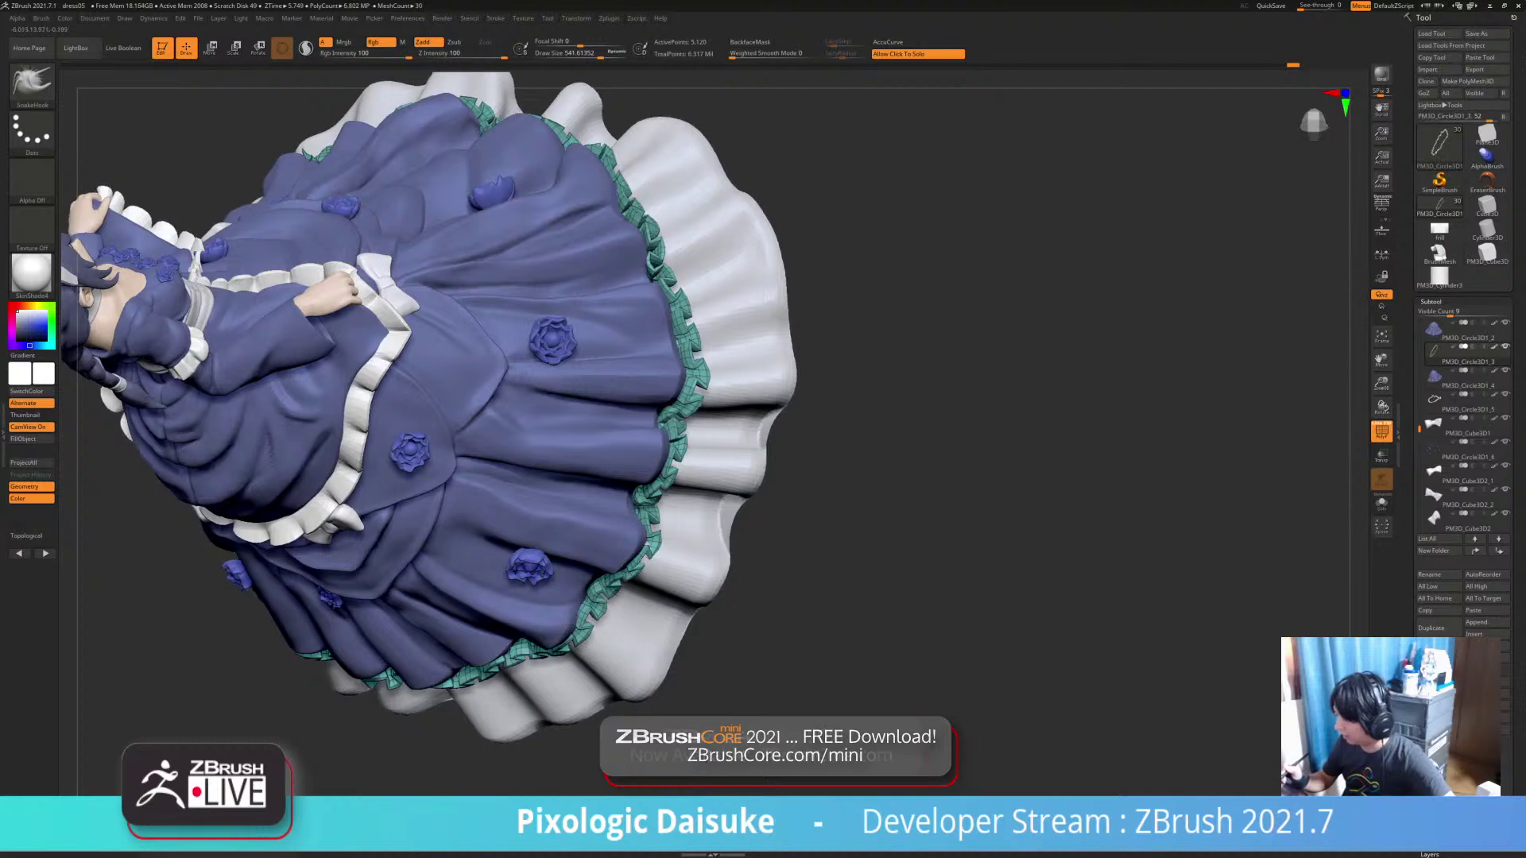
pyautogui.moveTo(679, 319)
pyautogui.keyDown('alt'); pyautogui.mouseDown(button='right')
pyautogui.moveTo(652, 451)
pyautogui.moveTo(664, 468)
pyautogui.moveTo(629, 375)
pyautogui.moveTo(606, 356)
pyautogui.moveTo(603, 373)
pyautogui.moveTo(616, 532)
pyautogui.moveTo(675, 521)
pyautogui.mouseUp(button='right'); pyautogui.keyUp('alt')
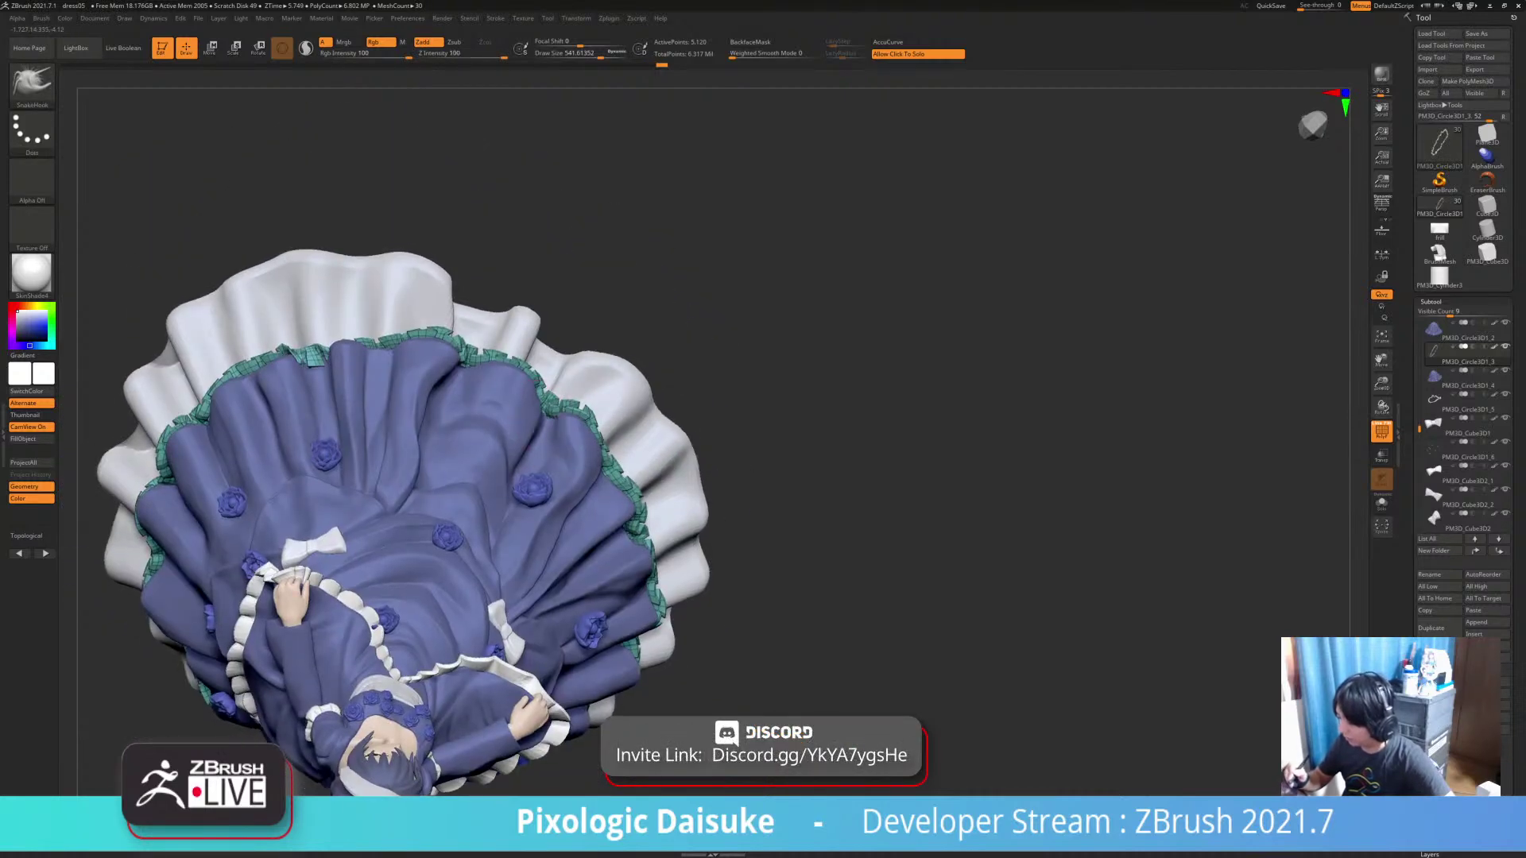
# Touch up the frill at the front hem and check its overall line on the whole figure
pyautogui.moveTo(502, 370)
pyautogui.mouseDown(button='right')
pyautogui.moveTo(465, 367)
pyautogui.moveTo(451, 401)
pyautogui.moveTo(473, 453)
pyautogui.moveTo(509, 433)
pyautogui.moveTo(497, 377)
pyautogui.mouseUp(button='right')
pyautogui.press('ctrl')
pyautogui.moveTo(410, 516)
pyautogui.mouseDown(button='right')
pyautogui.moveTo(393, 547)
pyautogui.moveTo(412, 485)
pyautogui.moveTo(528, 508)
pyautogui.moveTo(353, 511)
pyautogui.moveTo(372, 498)
pyautogui.moveTo(362, 516)
pyautogui.moveTo(340, 513)
pyautogui.moveTo(580, 548)
pyautogui.mouseUp(button='right')
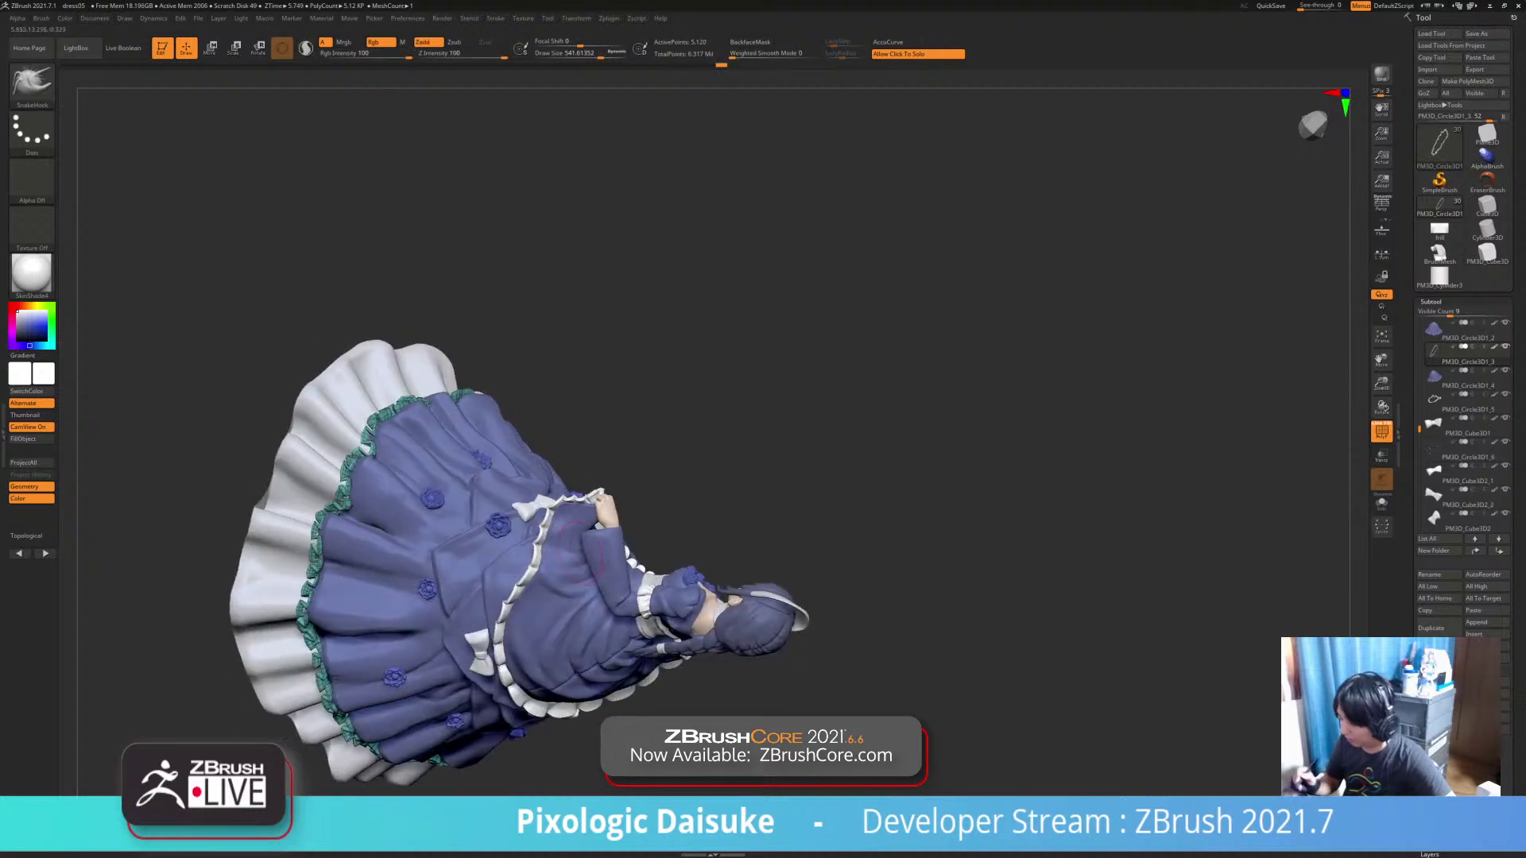
pyautogui.moveTo(365, 602); pyautogui.dragTo(628, 628, button='right')
pyautogui.moveTo(477, 611); pyautogui.dragTo(898, 557, button='right')
pyautogui.moveTo(898, 556); pyautogui.dragTo(914, 612, button='right')
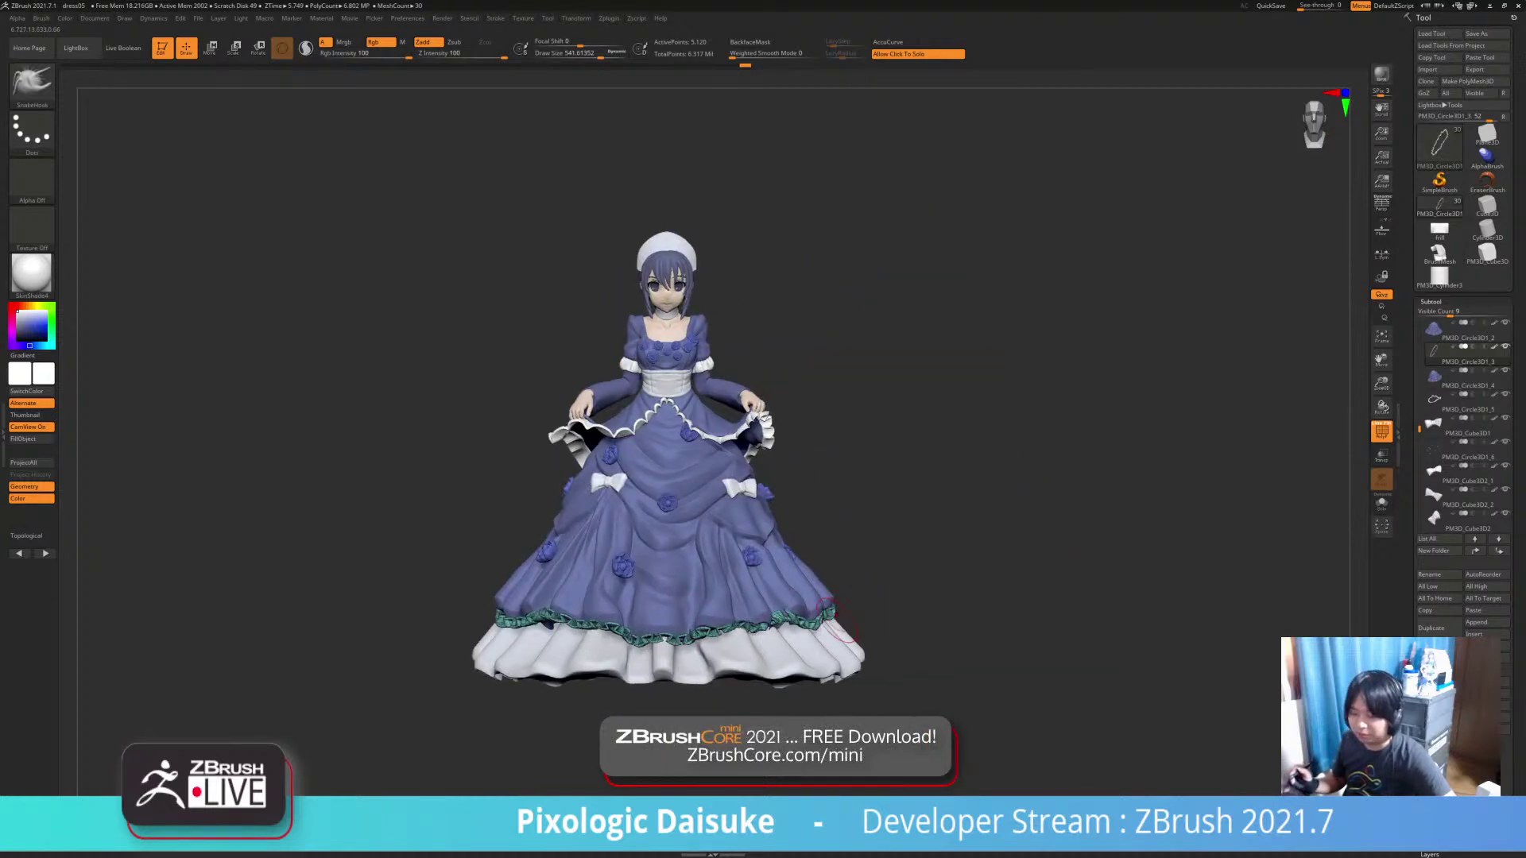
# Subdivide the frill trim by one level
pyautogui.moveTo(762, 656); pyautogui.dragTo(858, 695, button='right')
pyautogui.hotkey('ctrl', 'd')
pyautogui.hotkey('ctrl', 'z')
pyautogui.moveTo(732, 639)
pyautogui.keyDown('ctrl'); pyautogui.mouseDown(button='right')
pyautogui.moveTo(739, 715)
pyautogui.moveTo(723, 716)
pyautogui.mouseUp(button='right'); pyautogui.keyUp('ctrl')
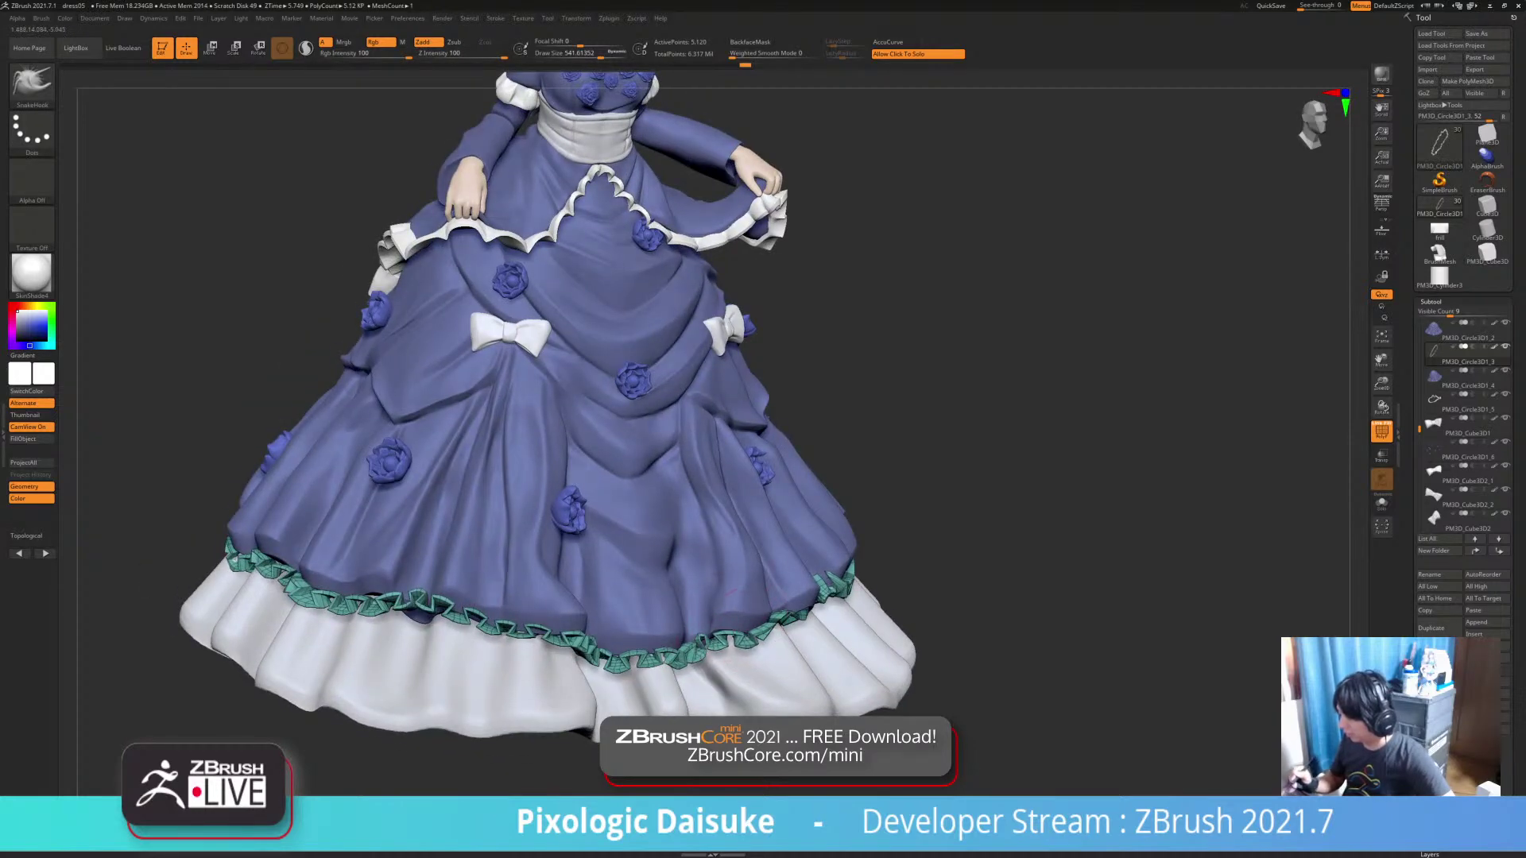
pyautogui.moveTo(729, 593)
pyautogui.mouseDown(button='right')
pyautogui.moveTo(756, 617)
pyautogui.moveTo(751, 584)
pyautogui.moveTo(727, 618)
pyautogui.moveTo(722, 600)
pyautogui.moveTo(604, 591)
pyautogui.moveTo(751, 541)
pyautogui.mouseUp(button='right')
pyautogui.hotkey('ctrl', 'd')
# Isolate the frill for a check, bring back the whole figure and hide the polyframe
pyautogui.keyDown('shift'); pyautogui.moveTo(751, 353); pyautogui.dragTo(715, 318, button='right'); pyautogui.keyUp('shift')
pyautogui.click(945, 641)
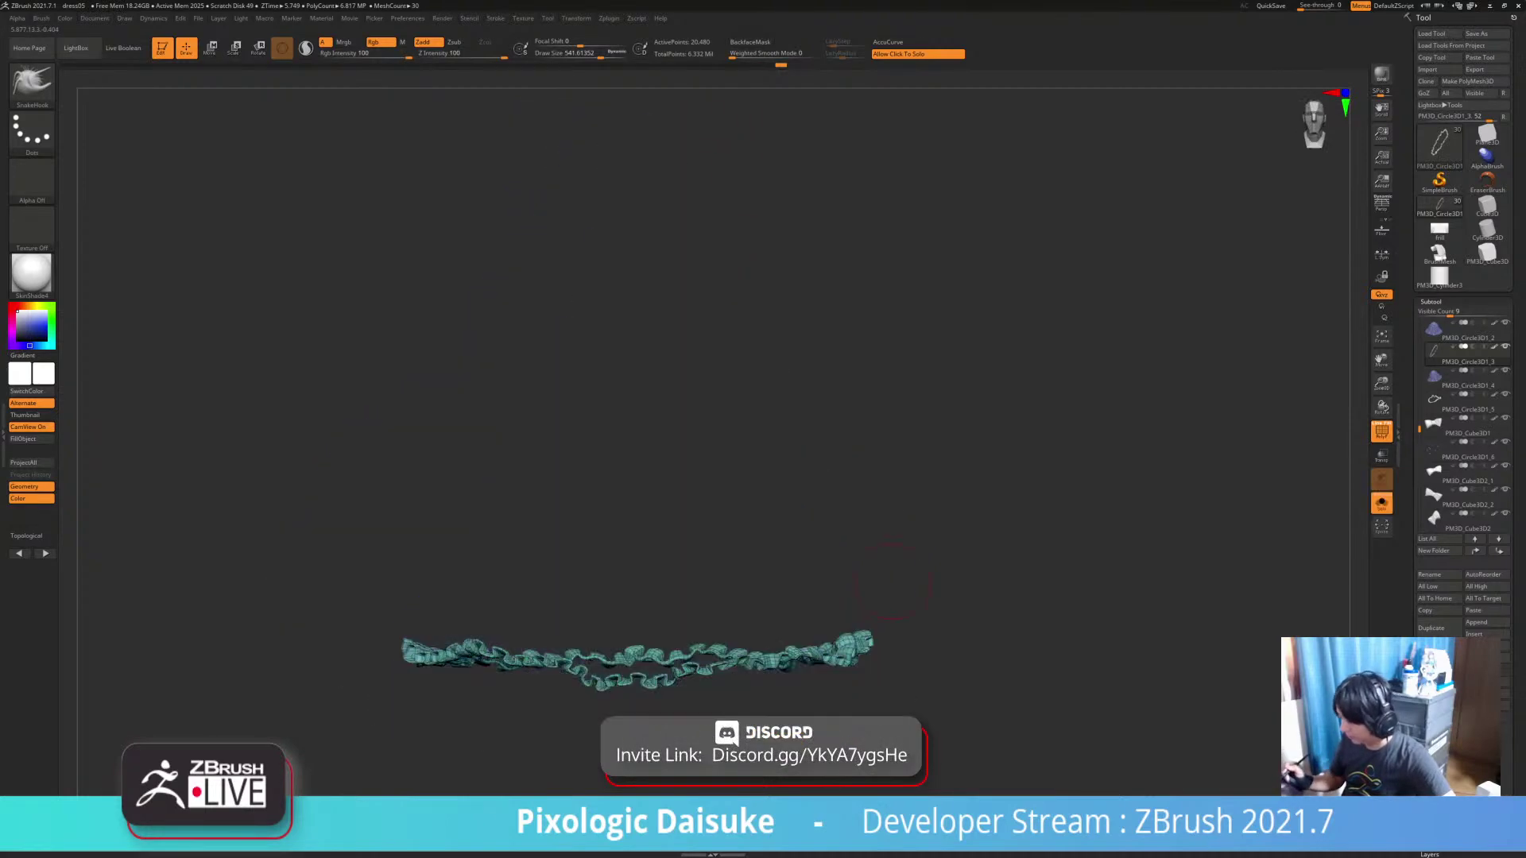
pyautogui.keyDown('alt'); pyautogui.moveTo(945, 640); pyautogui.dragTo(880, 582, button='right'); pyautogui.keyUp('alt')
pyautogui.click(902, 619)
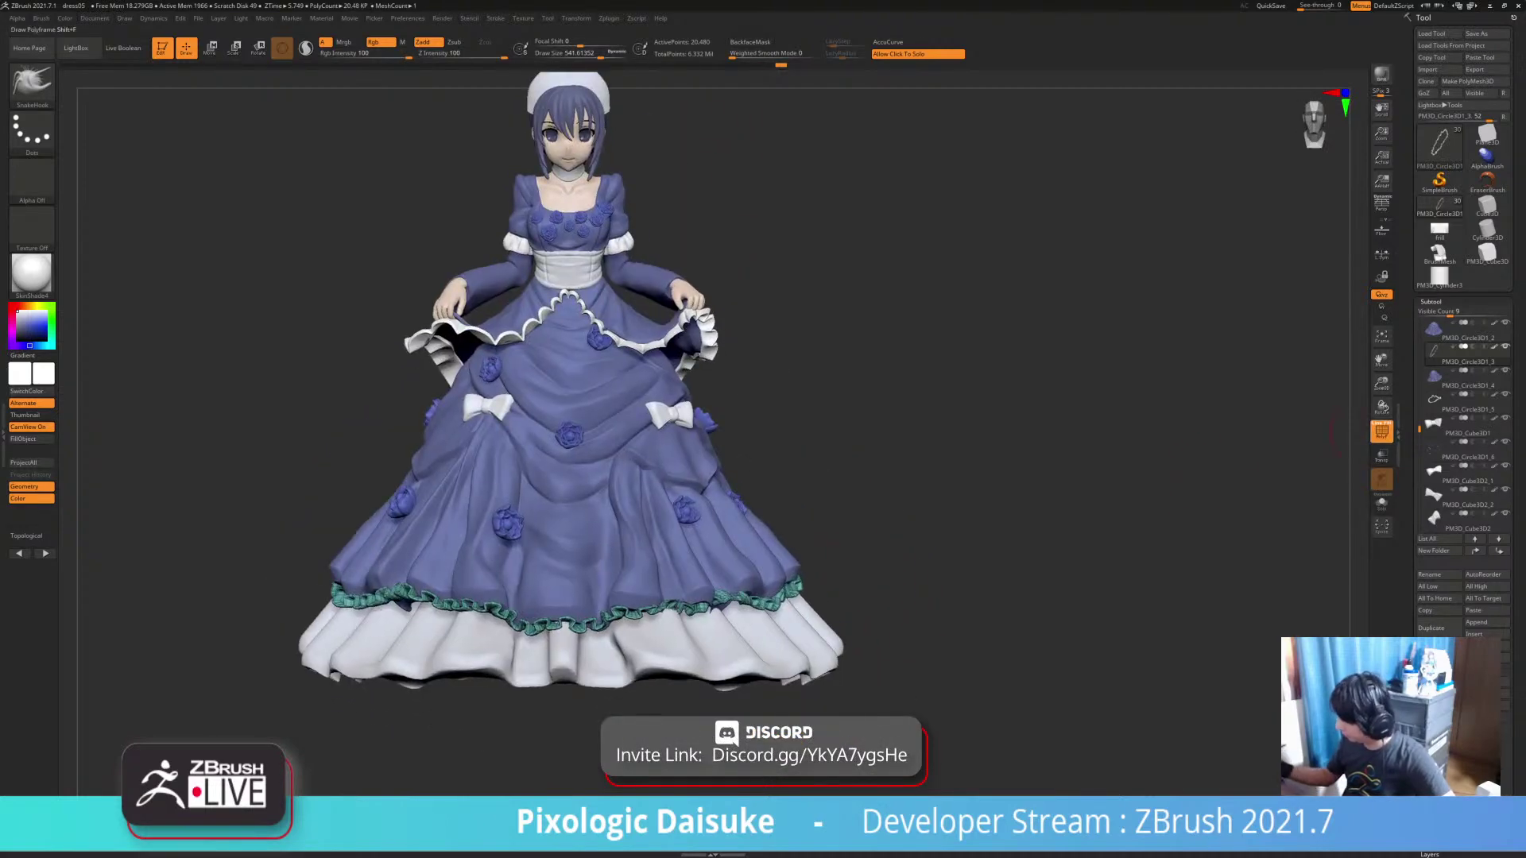
pyautogui.click(1381, 432)
pyautogui.keyDown('ctrl'); pyautogui.moveTo(1025, 588); pyautogui.dragTo(1016, 520, button='right'); pyautogui.keyUp('ctrl')
pyautogui.moveTo(1015, 521)
pyautogui.mouseDown(button='right')
pyautogui.moveTo(898, 525)
pyautogui.moveTo(1013, 544)
pyautogui.mouseUp(button='right')
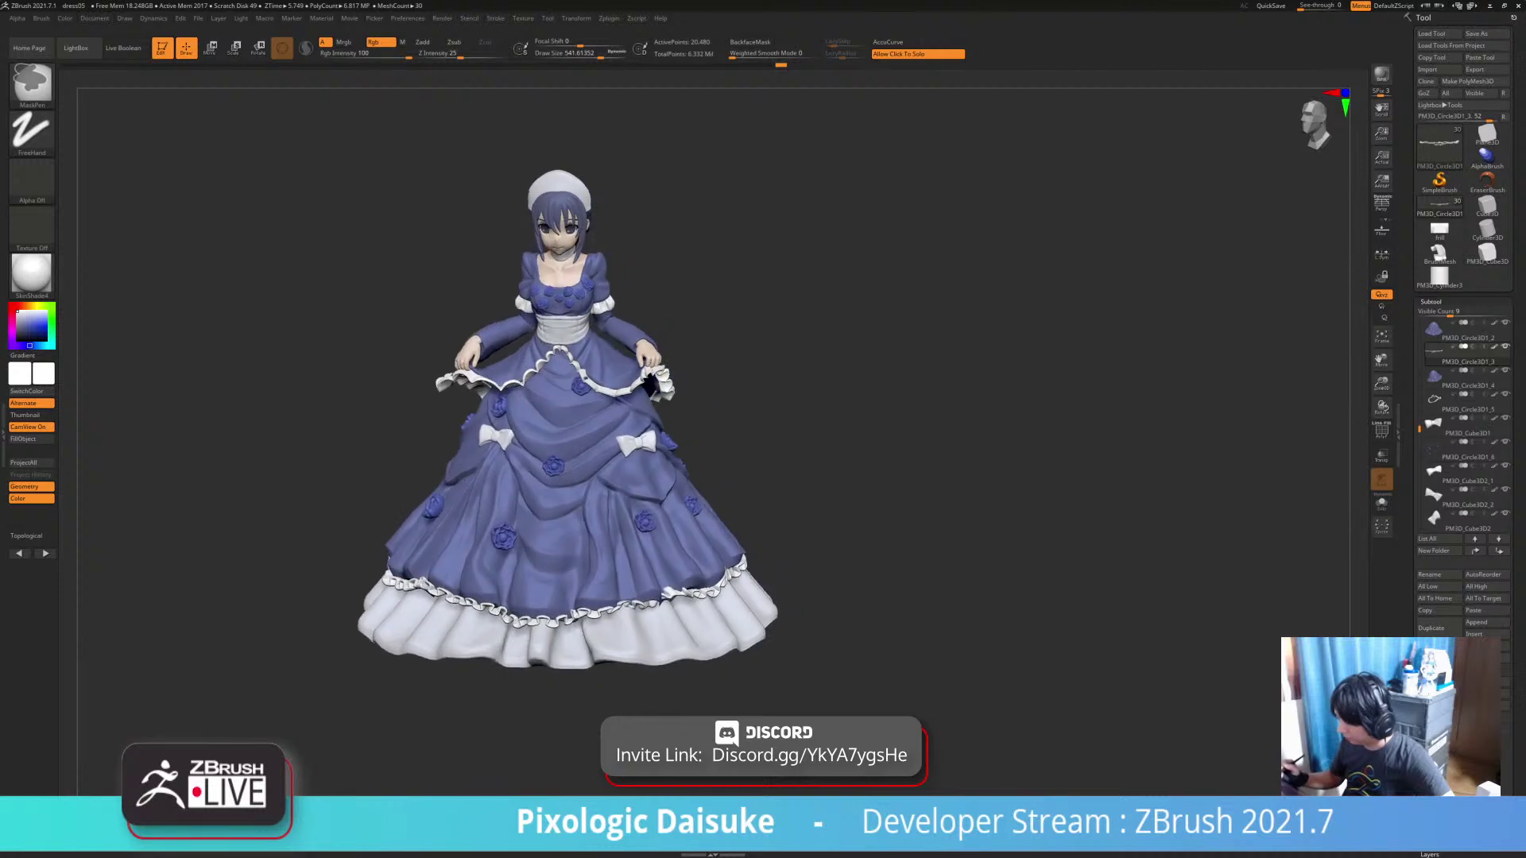
# Examine how the smoothed frill follows the overskirt hem from the front, side and back
pyautogui.moveTo(836, 580); pyautogui.dragTo(836, 635, button='right')
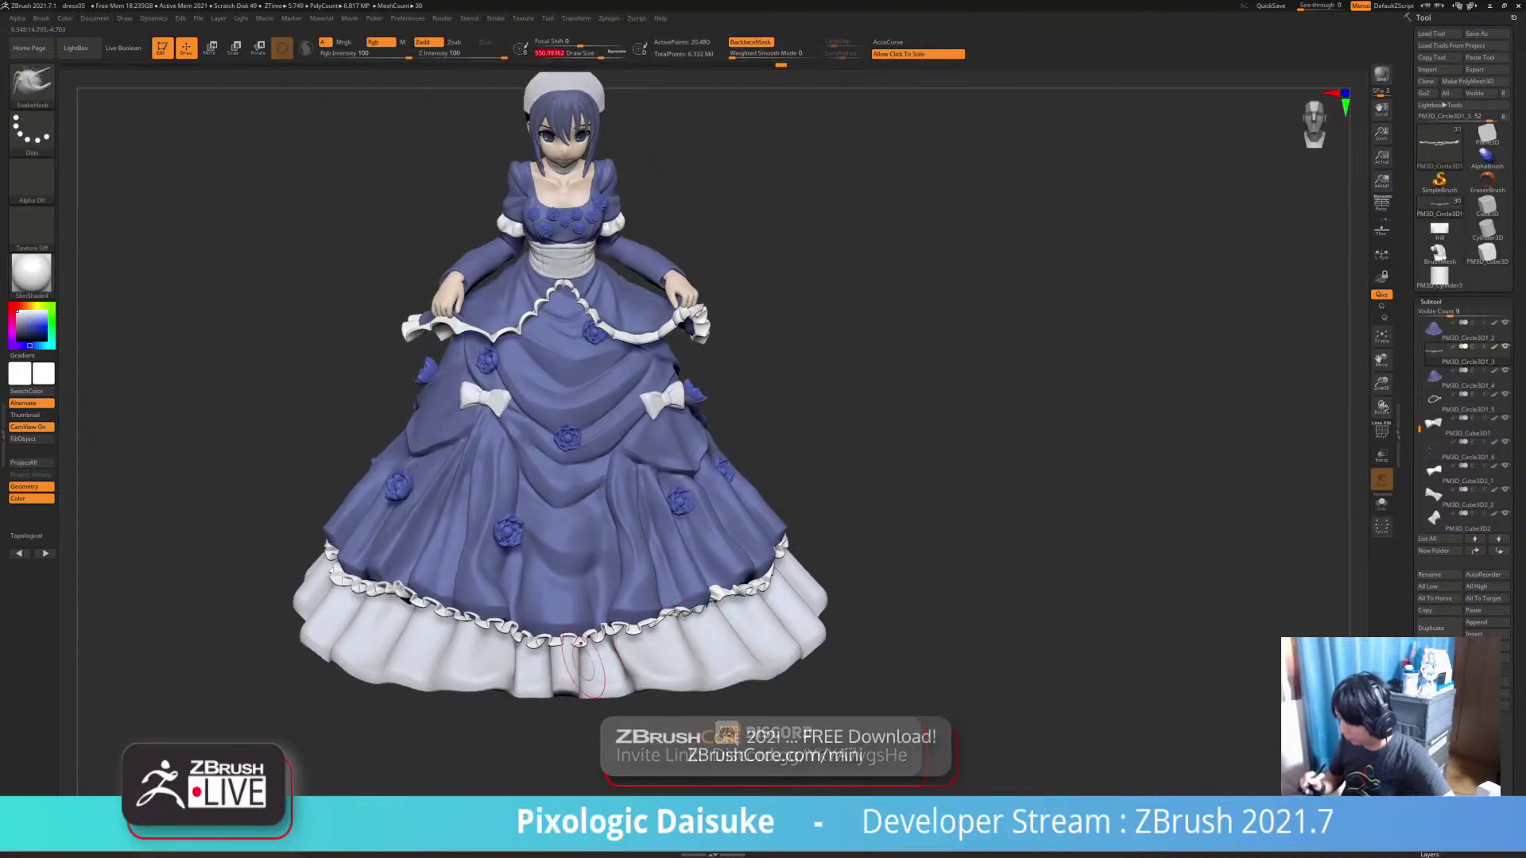
pyautogui.moveTo(593, 675); pyautogui.dragTo(572, 642, button='right')
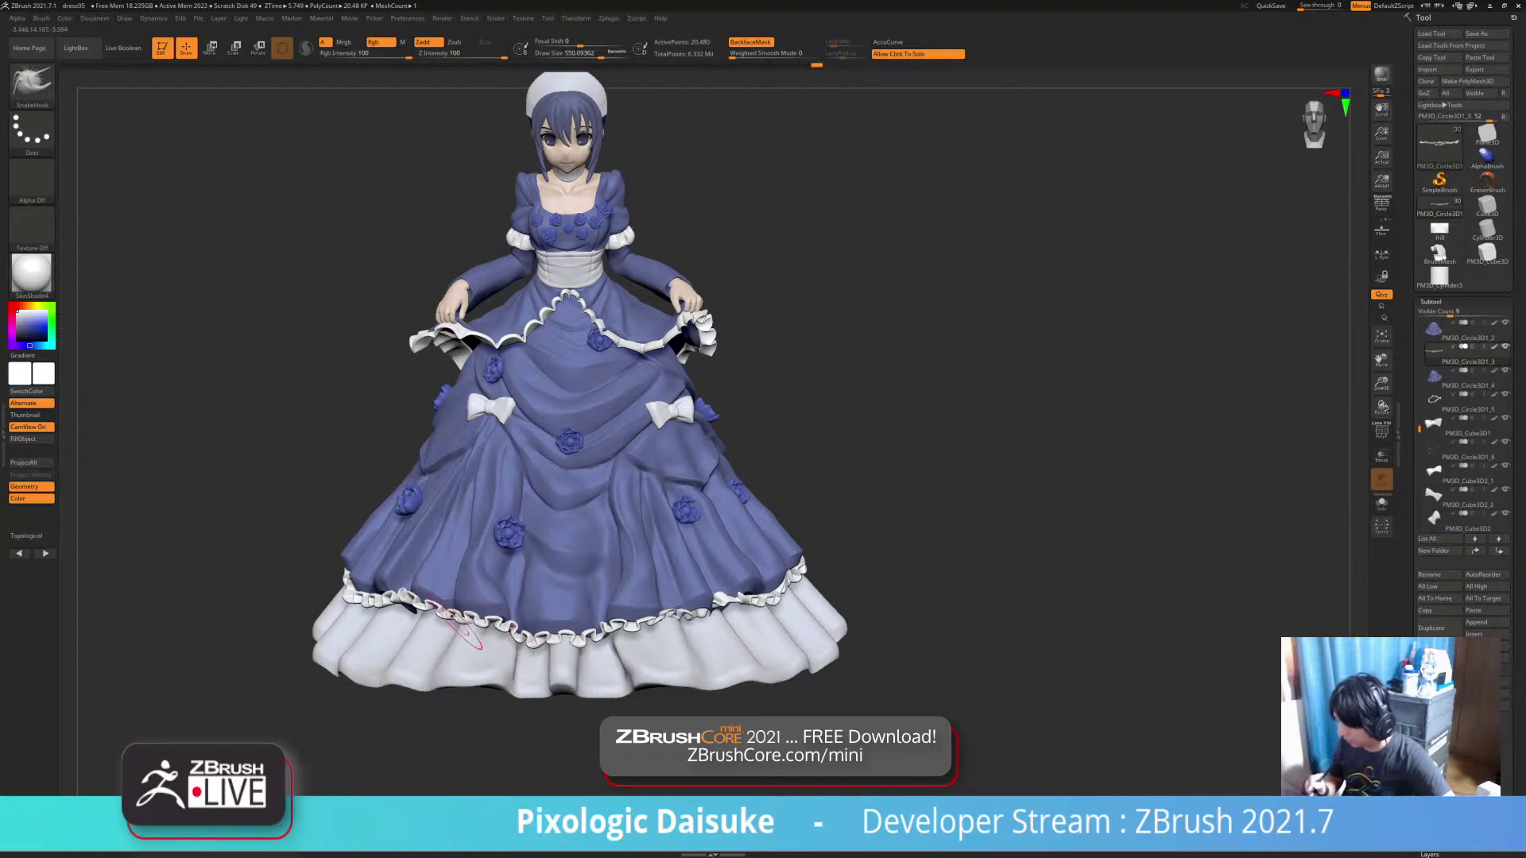
pyautogui.moveTo(375, 594)
pyautogui.mouseDown(button='right')
pyautogui.moveTo(441, 610)
pyautogui.moveTo(416, 630)
pyautogui.moveTo(448, 640)
pyautogui.mouseUp(button='right')
pyautogui.moveTo(448, 640); pyautogui.dragTo(496, 640, button='right')
pyautogui.moveTo(333, 628); pyautogui.dragTo(394, 623, button='right')
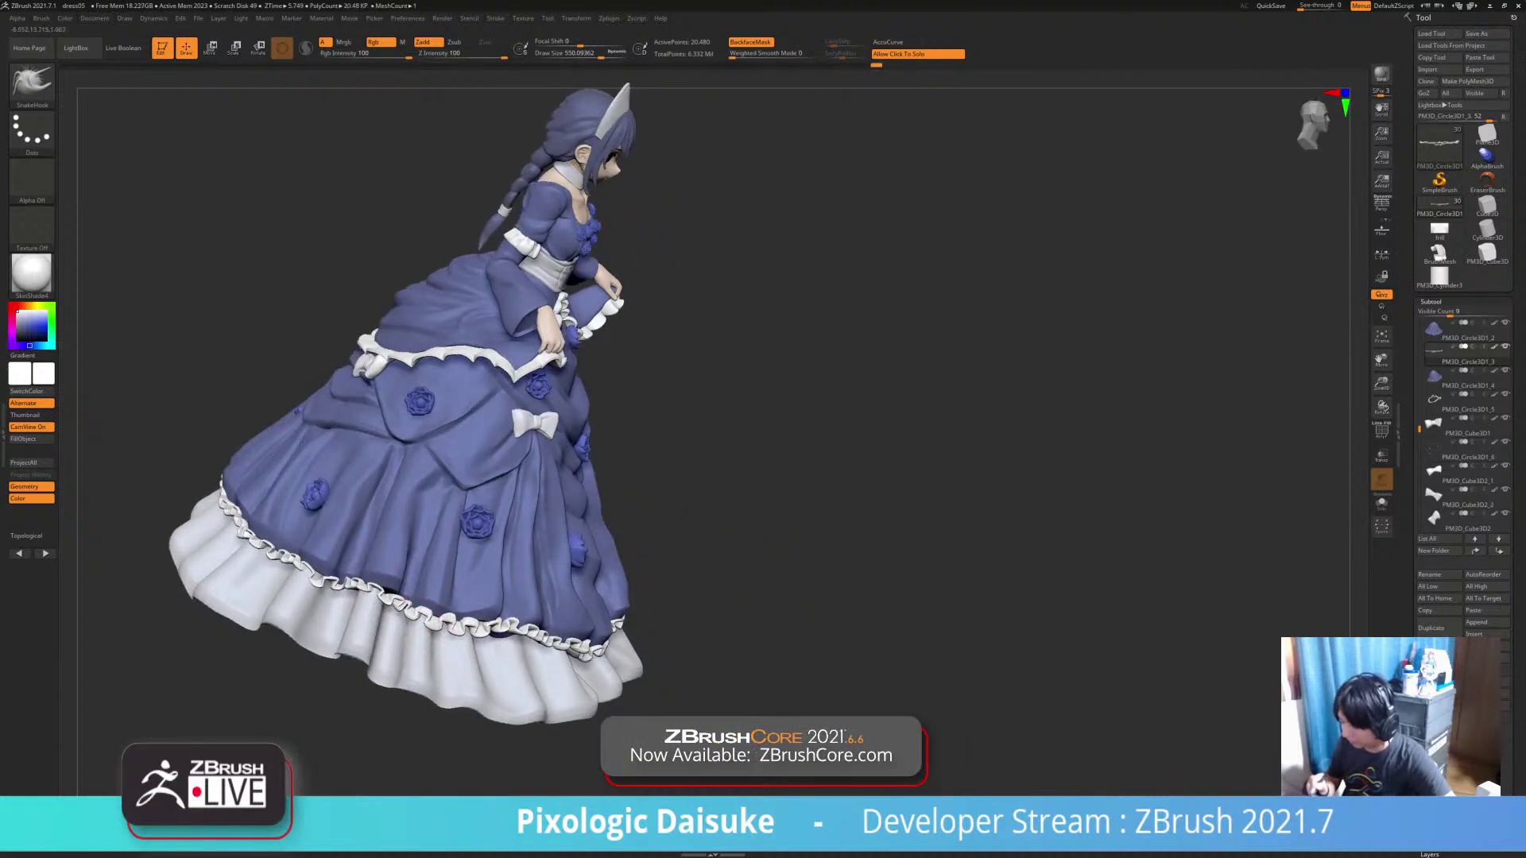
pyautogui.moveTo(373, 620); pyautogui.dragTo(428, 612, button='right')
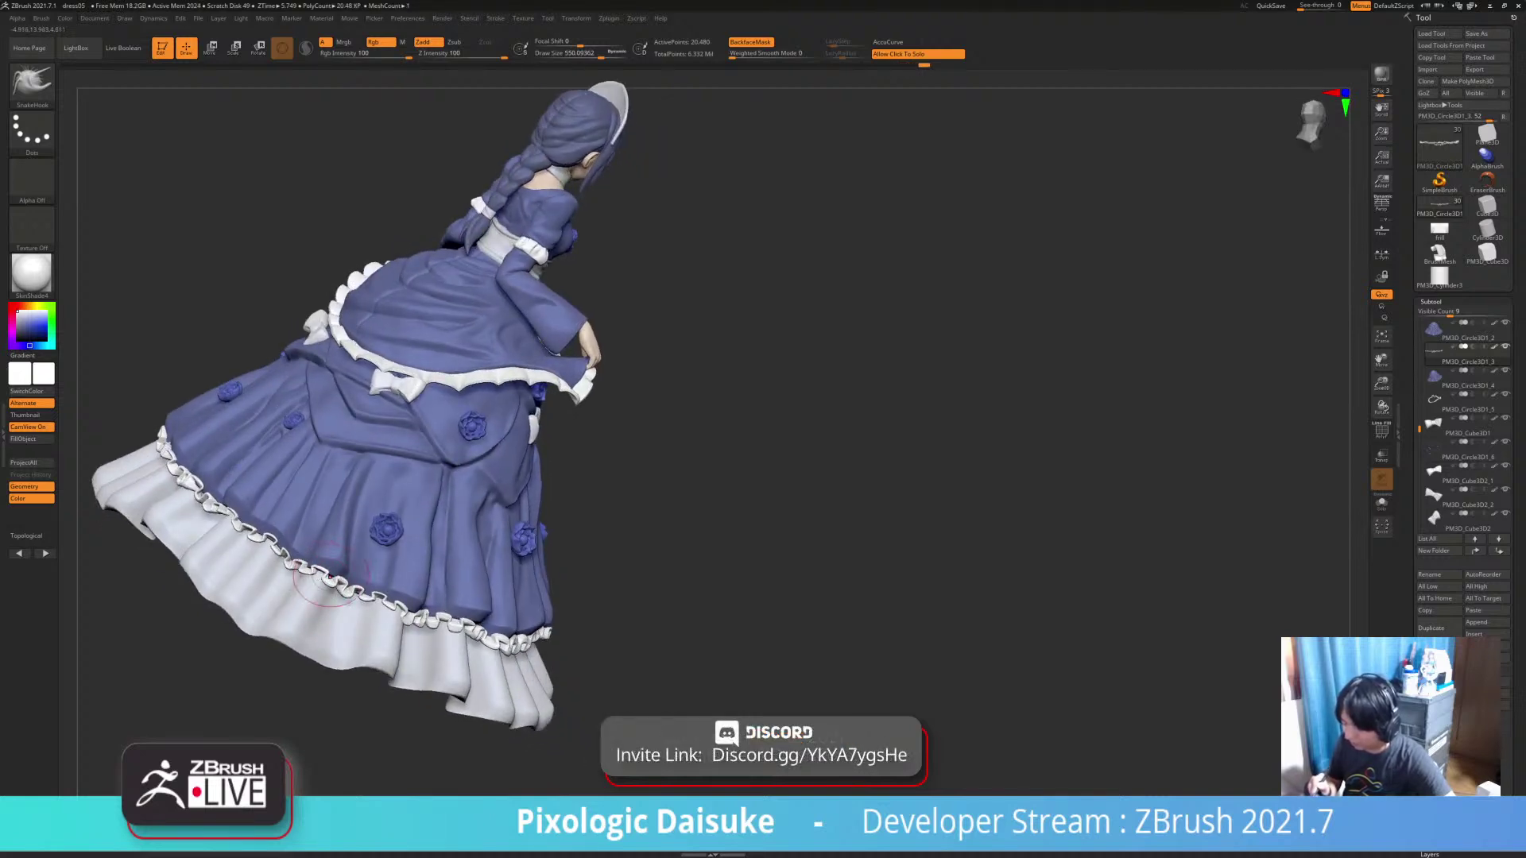
pyautogui.moveTo(328, 621); pyautogui.dragTo(373, 611, button='right')
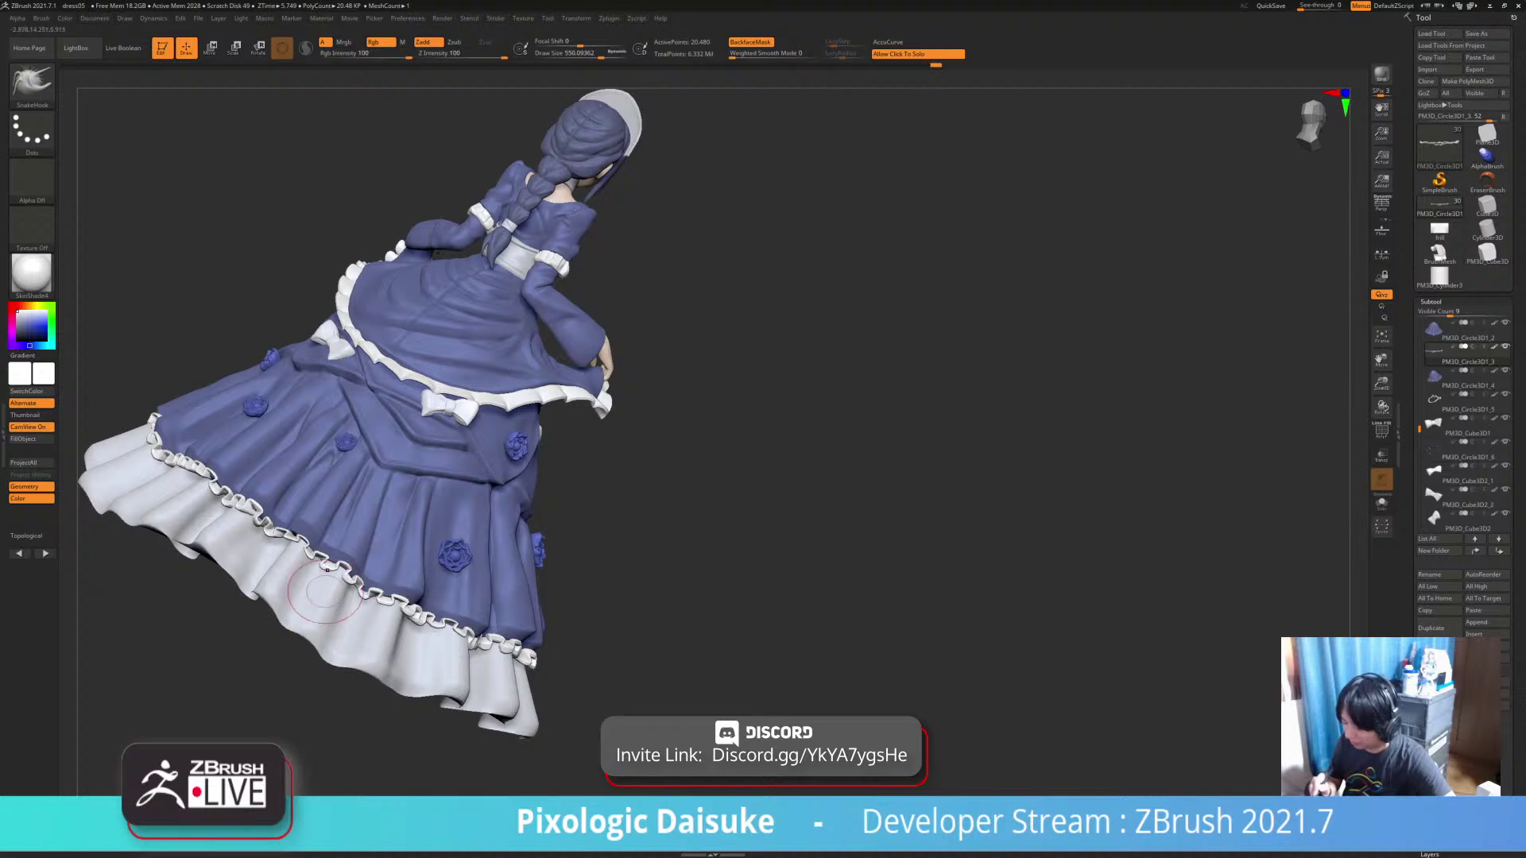
pyautogui.moveTo(308, 557)
pyautogui.keyDown('alt'); pyautogui.mouseDown(button='right')
pyautogui.moveTo(350, 596)
pyautogui.moveTo(314, 584)
pyautogui.moveTo(372, 572)
pyautogui.moveTo(367, 638)
pyautogui.moveTo(418, 699)
pyautogui.moveTo(419, 683)
pyautogui.moveTo(396, 685)
pyautogui.moveTo(401, 624)
pyautogui.moveTo(374, 634)
pyautogui.moveTo(341, 699)
pyautogui.moveTo(338, 608)
pyautogui.moveTo(274, 584)
pyautogui.mouseUp(button='right'); pyautogui.keyUp('alt')
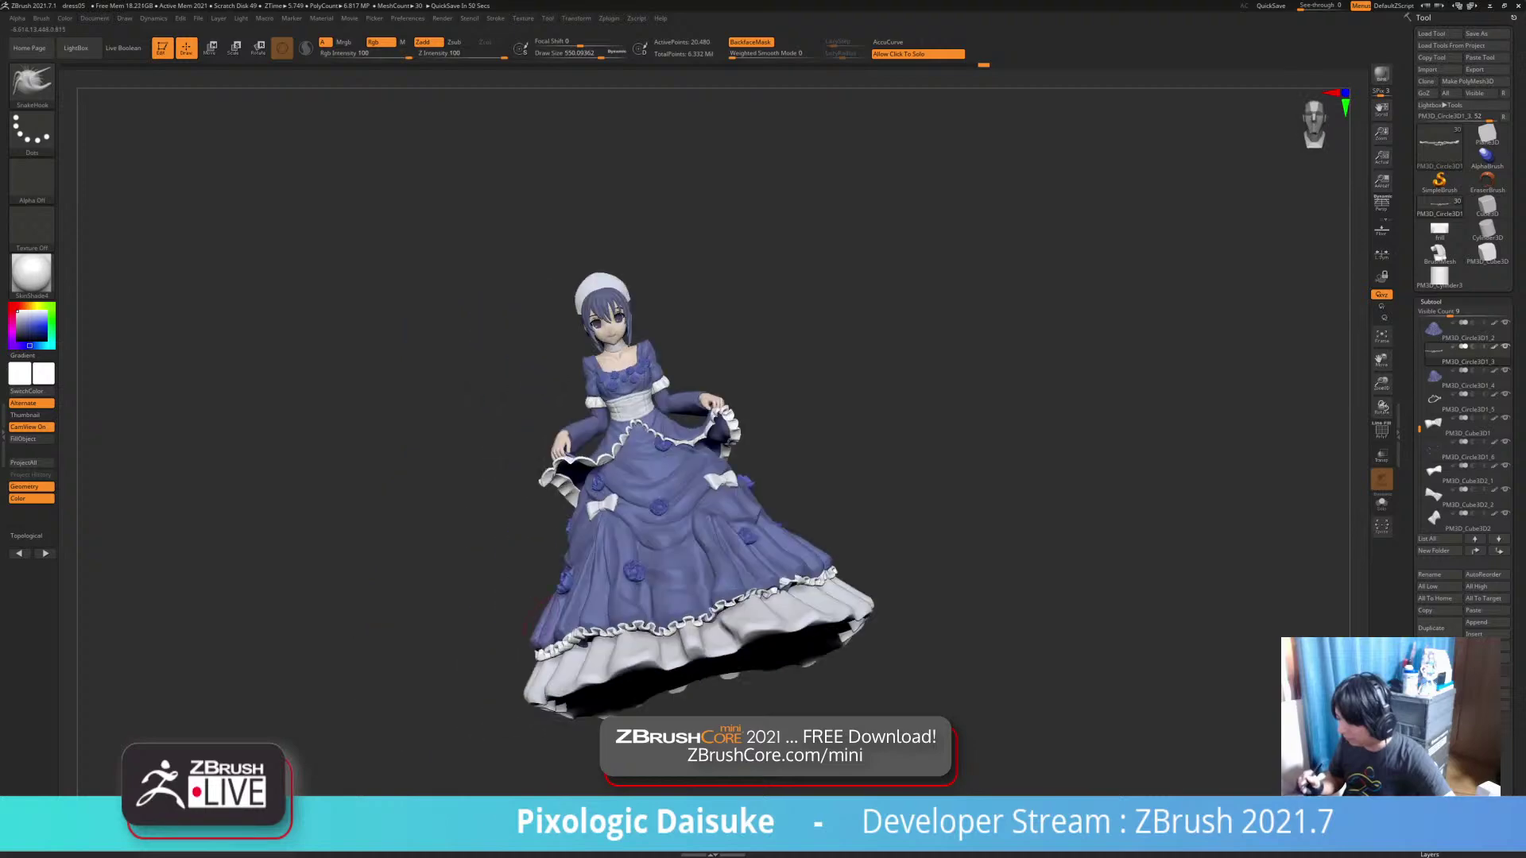
# Make a small correction to the frill on the front hem and check it from the front and above
pyautogui.click(667, 707)
pyautogui.keyDown('shift'); pyautogui.moveTo(666, 707); pyautogui.dragTo(739, 592, button='right'); pyautogui.keyUp('shift')
pyautogui.click(667, 707)
pyautogui.click(670, 709)
pyautogui.keyDown('ctrl'); pyautogui.moveTo(739, 592); pyautogui.dragTo(747, 646, button='right'); pyautogui.keyUp('ctrl')
pyautogui.moveTo(747, 645)
pyautogui.mouseDown(button='right')
pyautogui.moveTo(752, 685)
pyautogui.moveTo(729, 710)
pyautogui.moveTo(739, 610)
pyautogui.moveTo(716, 645)
pyautogui.moveTo(717, 614)
pyautogui.mouseUp(button='right')
pyautogui.click(729, 709)
pyautogui.moveTo(679, 607); pyautogui.dragTo(684, 600)
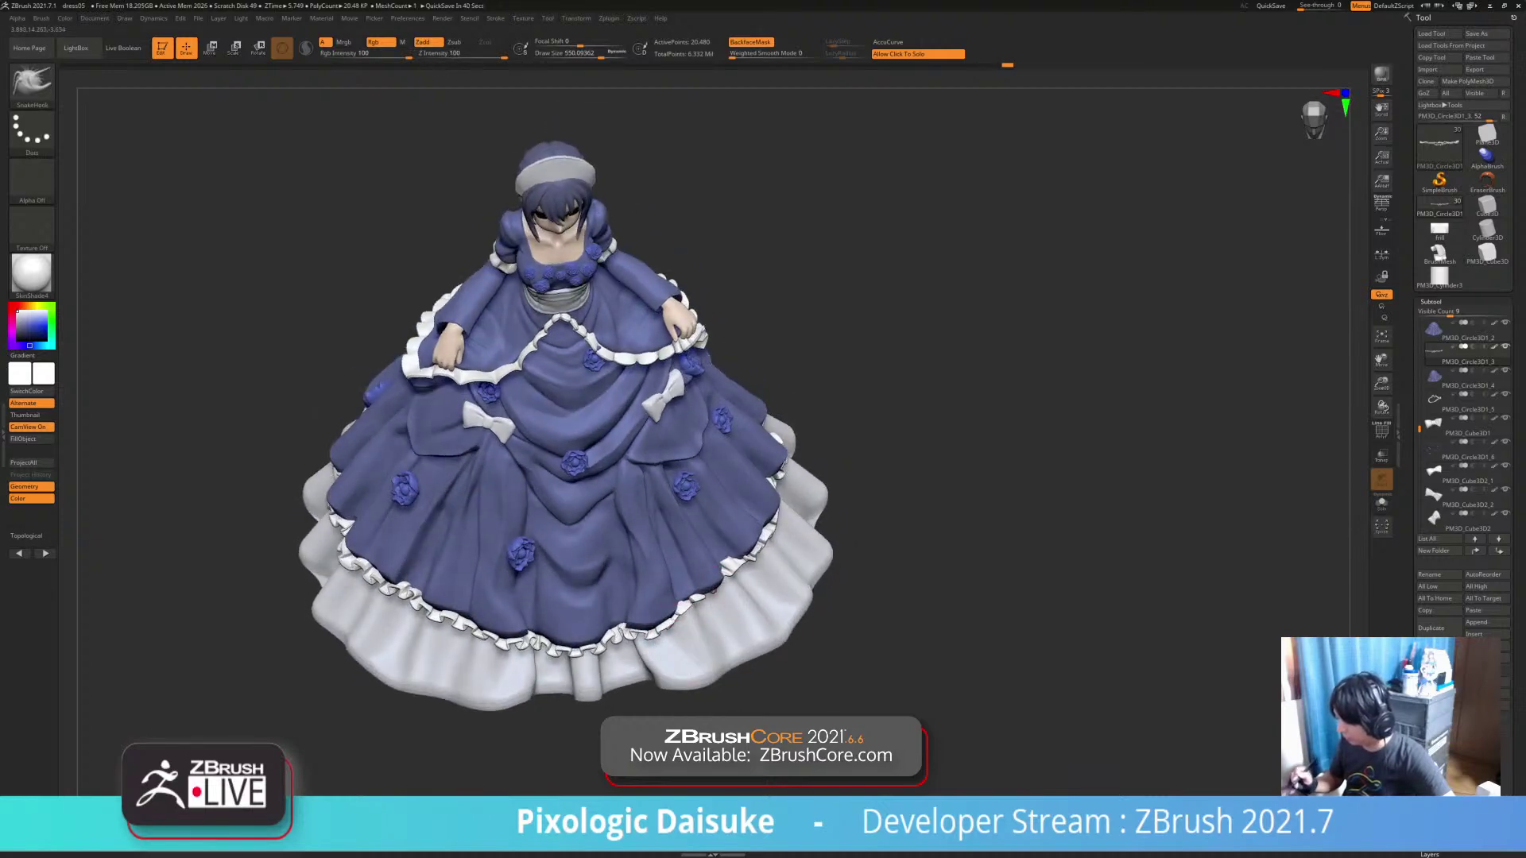
pyautogui.moveTo(685, 600)
pyautogui.mouseDown(button='right')
pyautogui.moveTo(636, 627)
pyautogui.moveTo(650, 596)
pyautogui.moveTo(557, 626)
pyautogui.mouseUp(button='right')
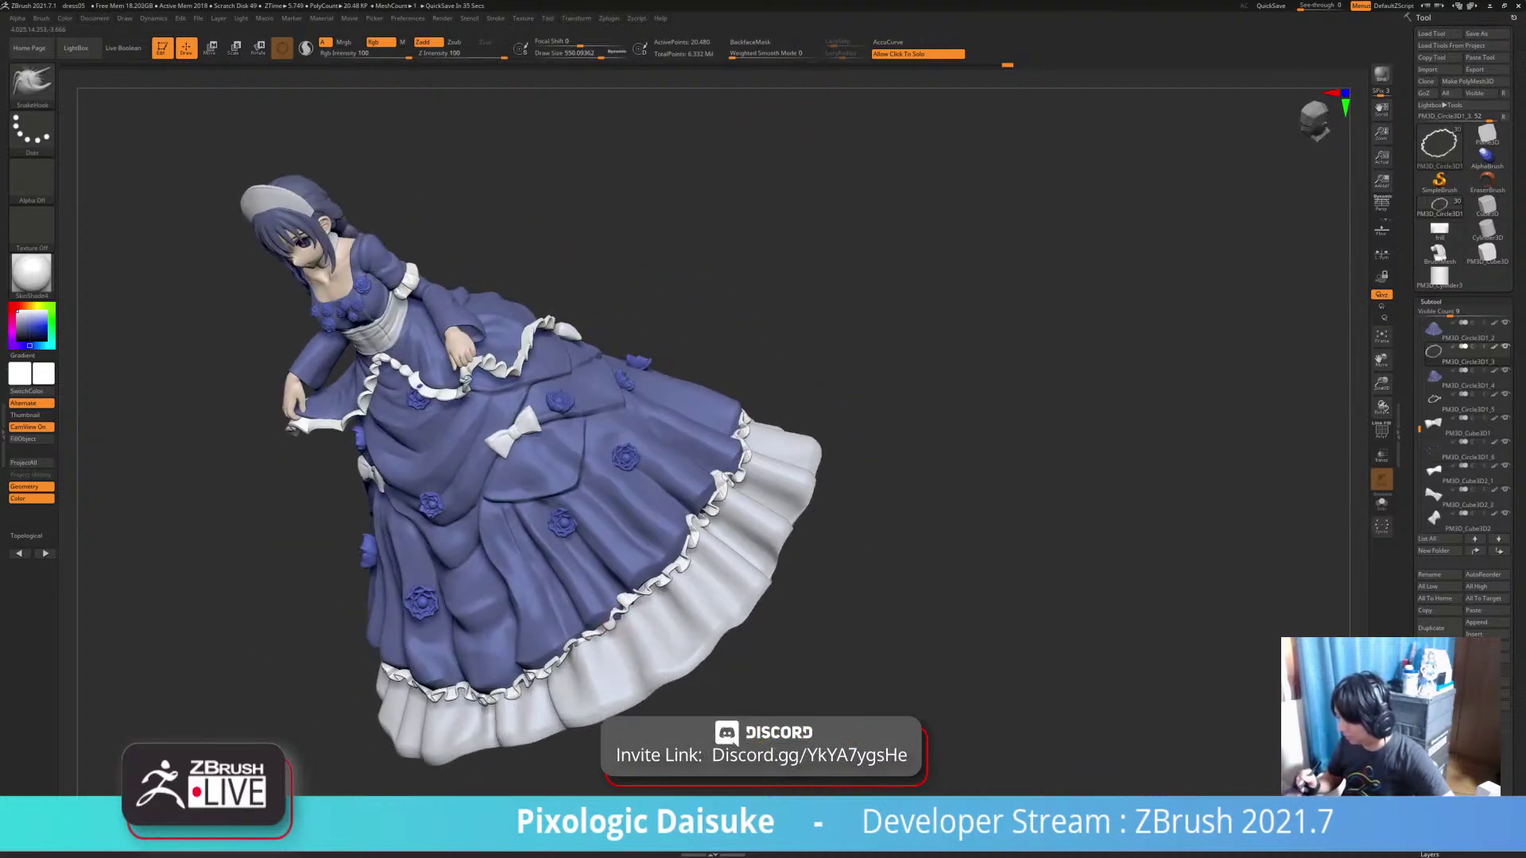
# Make the white underskirt the active subtool and reduce the draw size to about 207
pyautogui.moveTo(626, 638); pyautogui.dragTo(650, 524, button='right')
pyautogui.click(602, 627)
pyautogui.moveTo(650, 525)
pyautogui.keyDown('ctrl'); pyautogui.mouseDown(button='right')
pyautogui.moveTo(652, 565)
pyautogui.moveTo(659, 438)
pyautogui.mouseUp(button='right'); pyautogui.keyUp('ctrl')
pyautogui.keyDown('alt'); pyautogui.click(652, 566); pyautogui.keyUp('alt')
pyautogui.moveTo(736, 516)
pyautogui.mouseDown(button='right')
pyautogui.moveTo(774, 580)
pyautogui.moveTo(719, 567)
pyautogui.mouseUp(button='right')
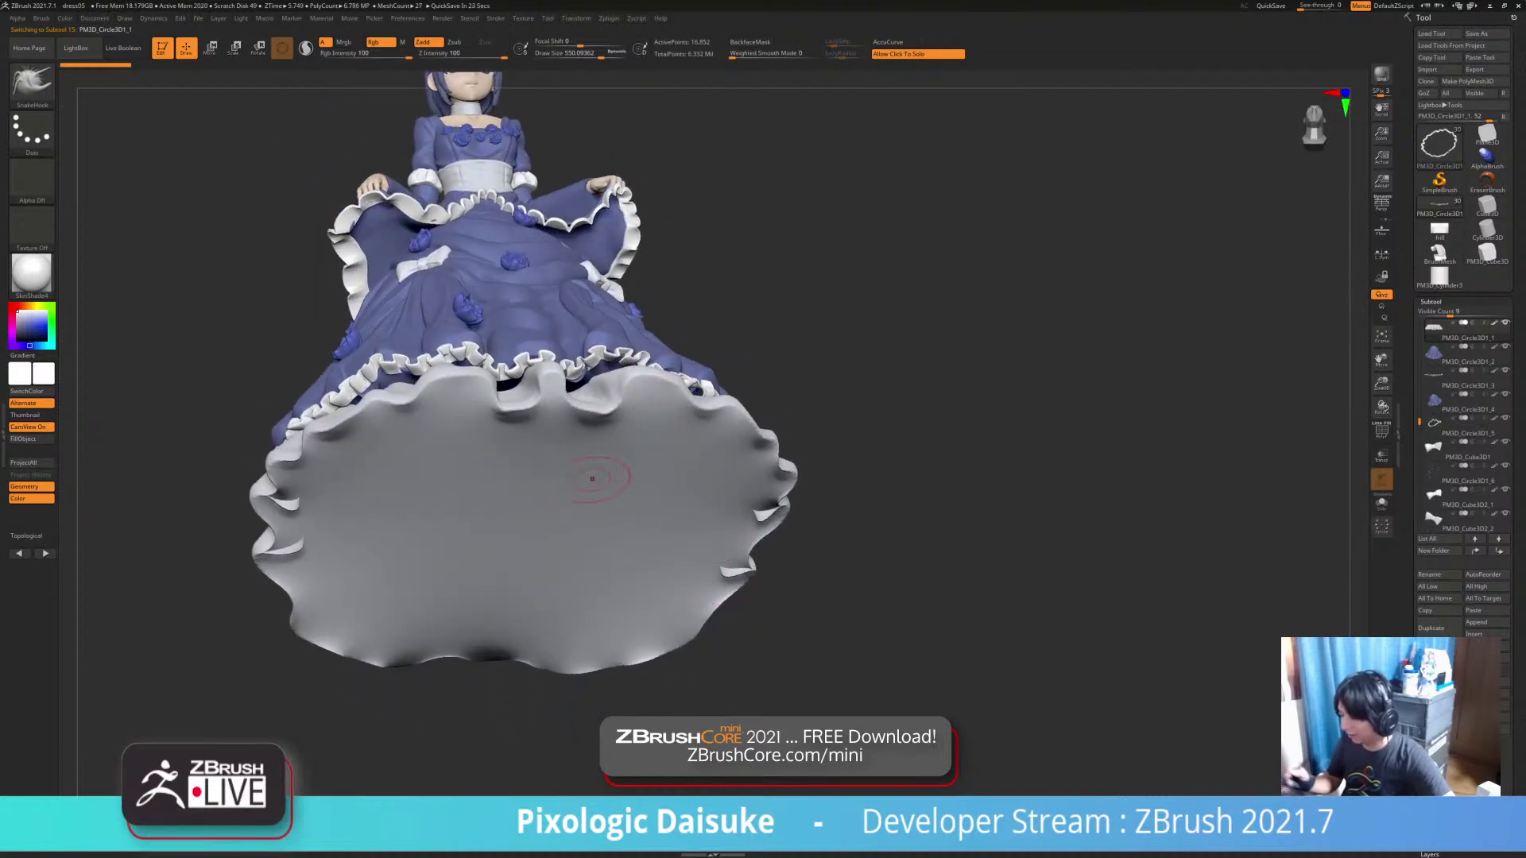
pyautogui.hotkey('ctrl', 'b')
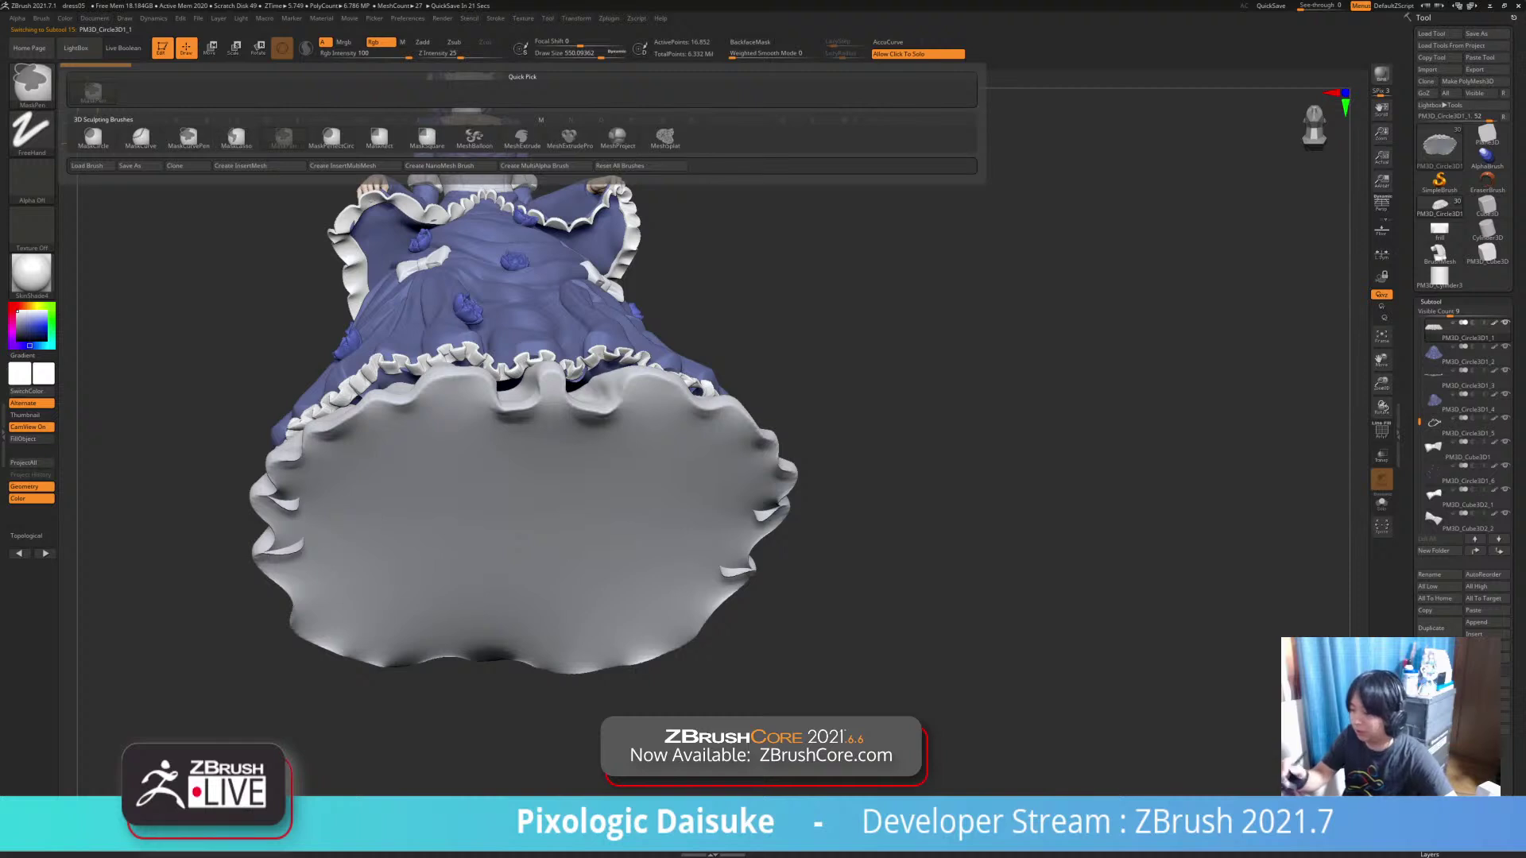
pyautogui.click(576, 54)
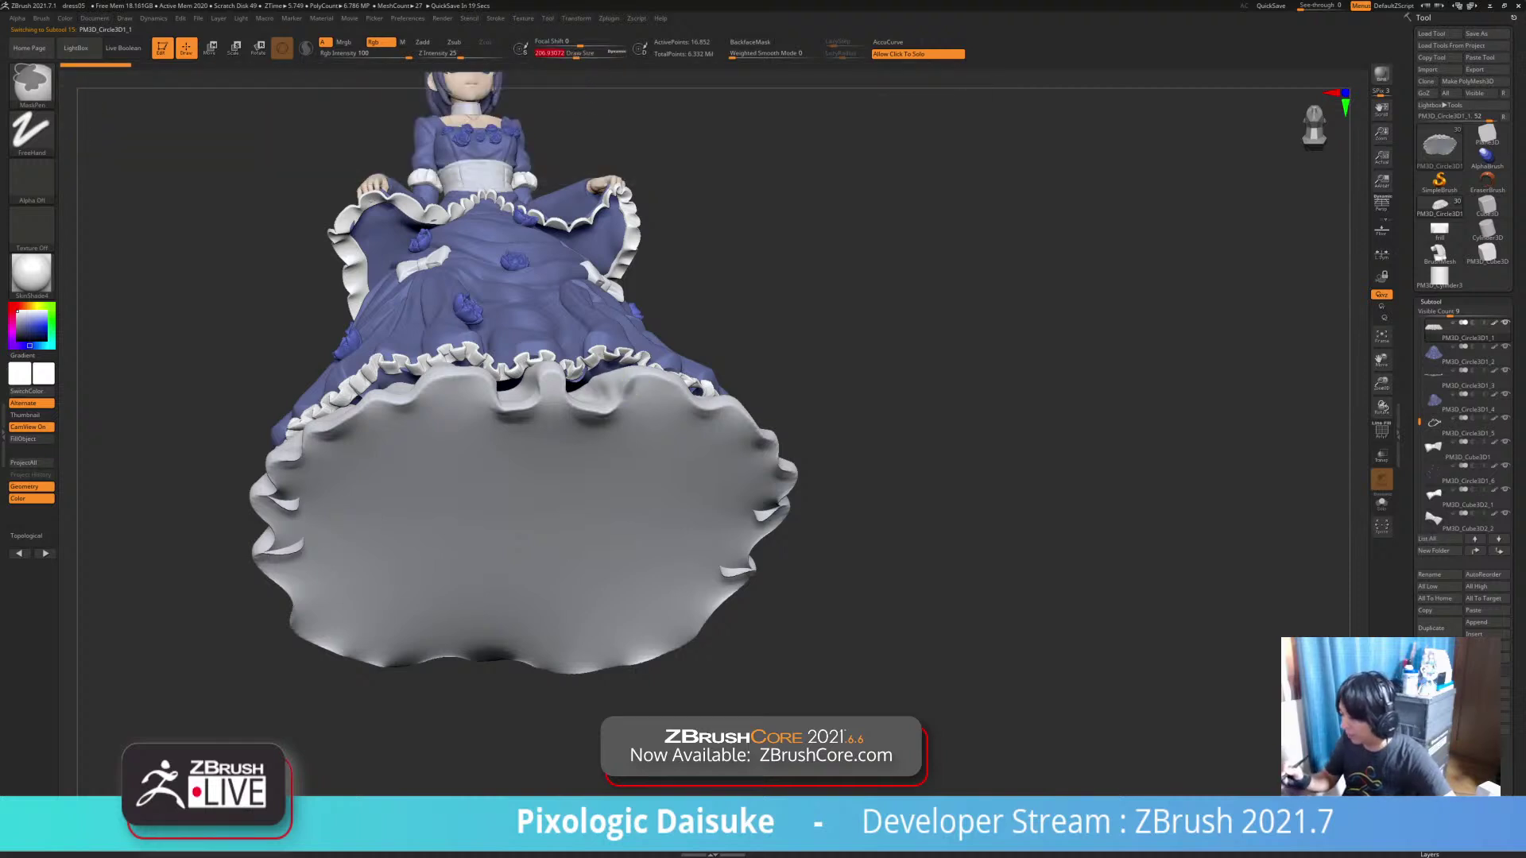
pyautogui.keyDown('ctrl'); pyautogui.moveTo(685, 412); pyautogui.dragTo(698, 415); pyautogui.keyUp('ctrl')
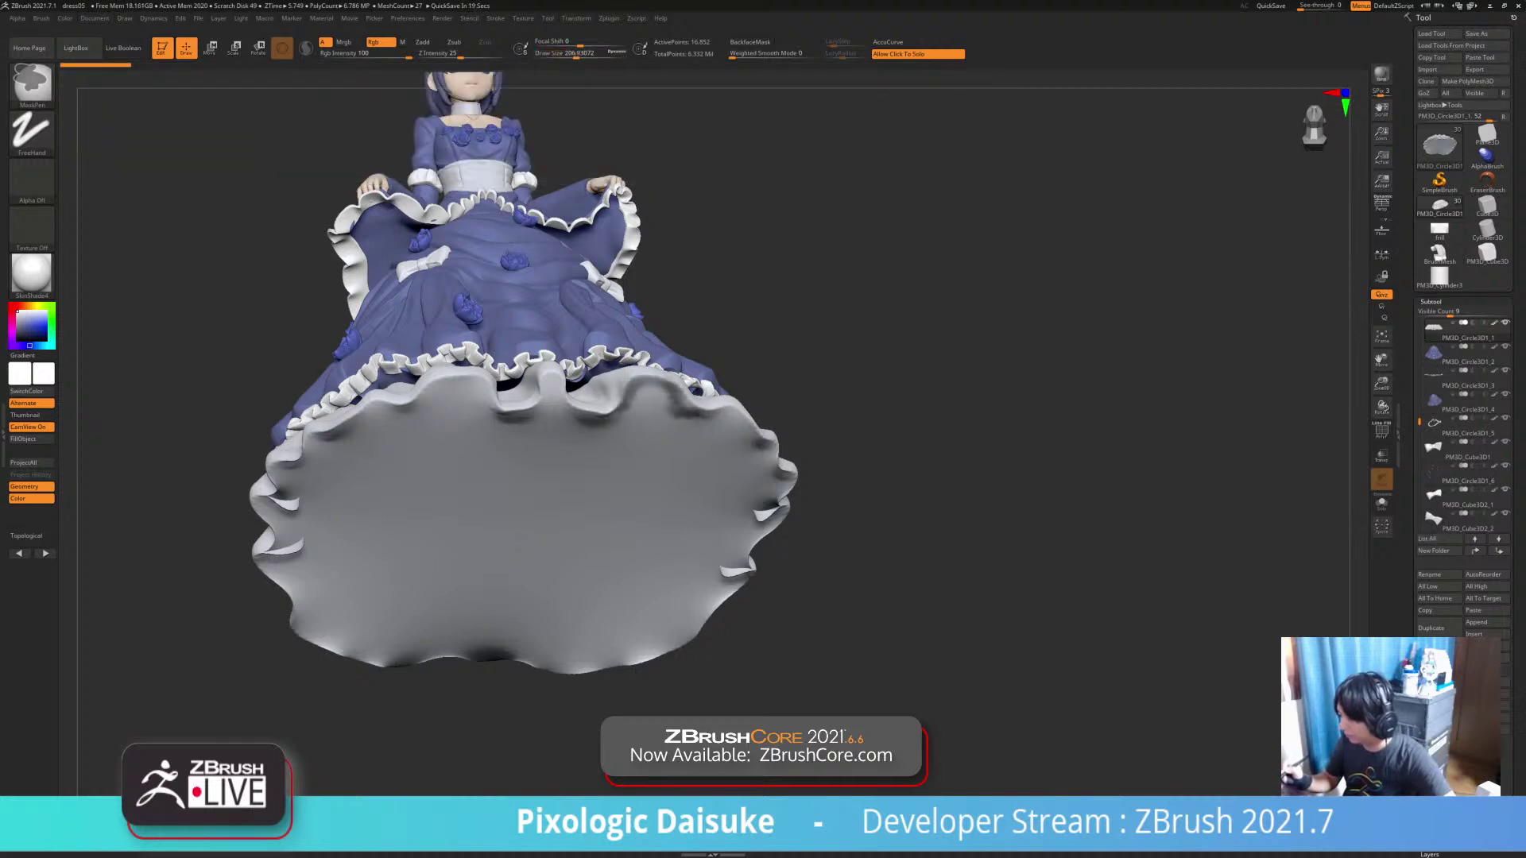
pyautogui.moveTo(985, 477)
pyautogui.mouseDown()
pyautogui.moveTo(914, 429)
pyautogui.moveTo(927, 461)
pyautogui.mouseUp()
pyautogui.hotkey('ctrl', 'z')
# Display the underskirt's polyframe and examine its mesh from below and, in isolation, from above
pyautogui.click(1381, 431)
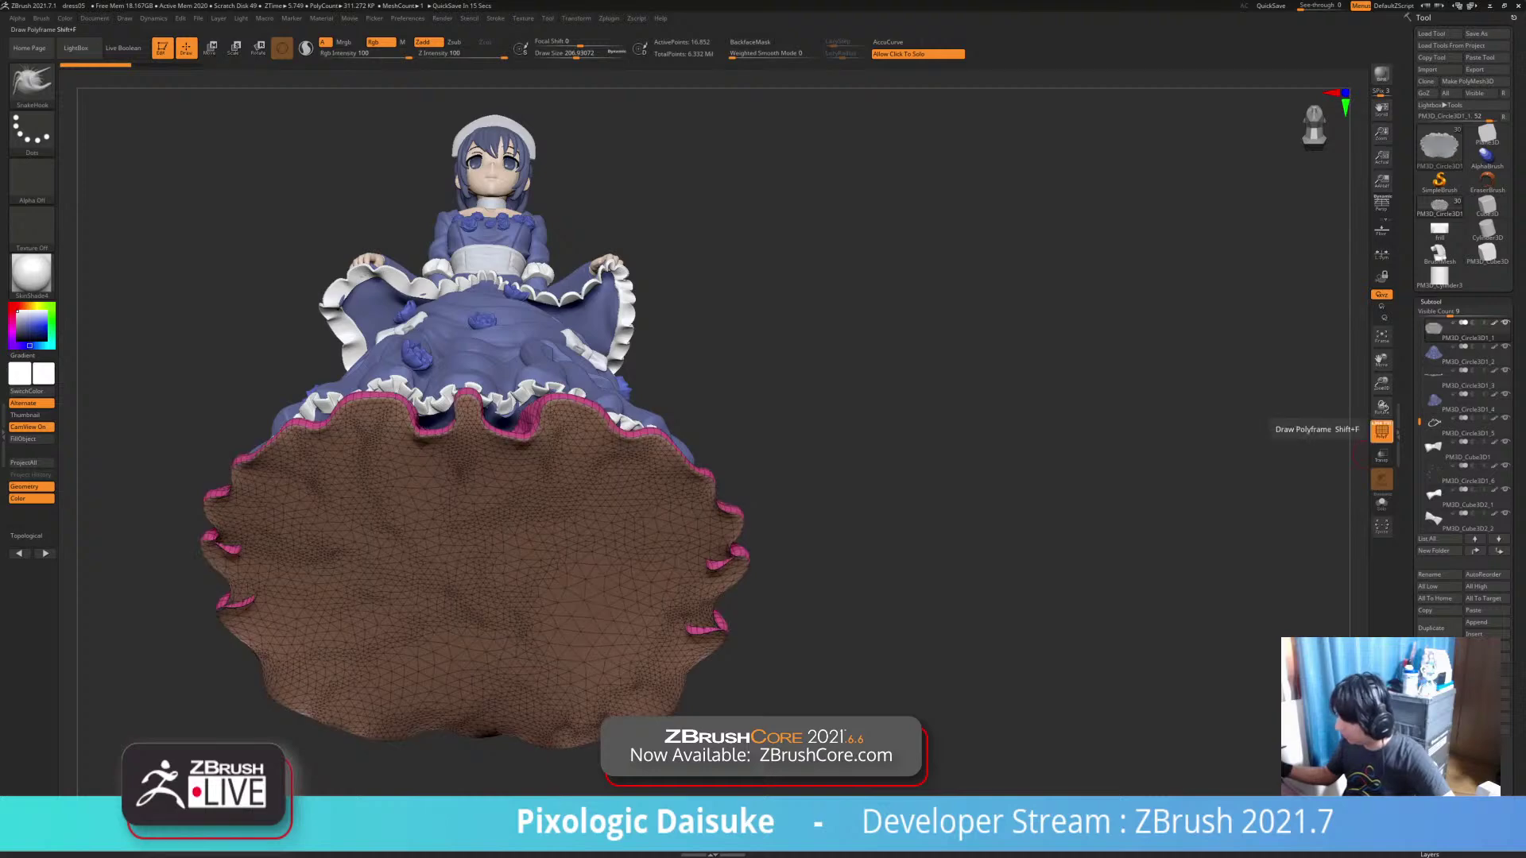
pyautogui.click(1381, 431)
pyautogui.click(1381, 430)
pyautogui.moveTo(797, 561); pyautogui.dragTo(799, 628)
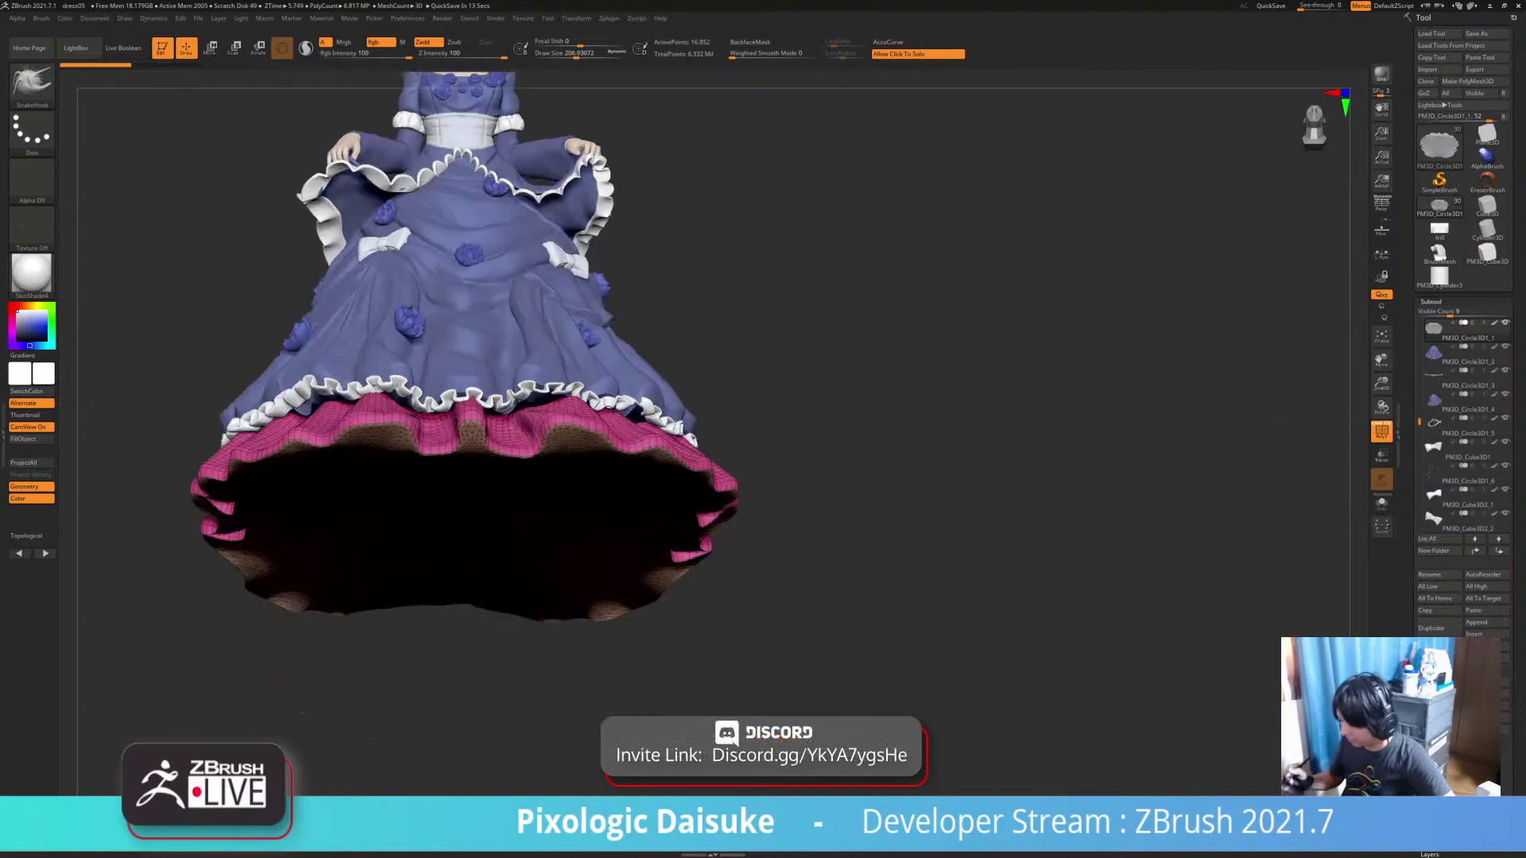
pyautogui.click(799, 604)
pyautogui.moveTo(799, 556); pyautogui.dragTo(806, 660)
pyautogui.keyDown('alt'); pyautogui.moveTo(807, 659); pyautogui.dragTo(843, 715); pyautogui.keyUp('alt')
pyautogui.moveTo(777, 592)
pyautogui.mouseDown()
pyautogui.moveTo(779, 609)
pyautogui.moveTo(794, 548)
pyautogui.moveTo(795, 616)
pyautogui.mouseUp()
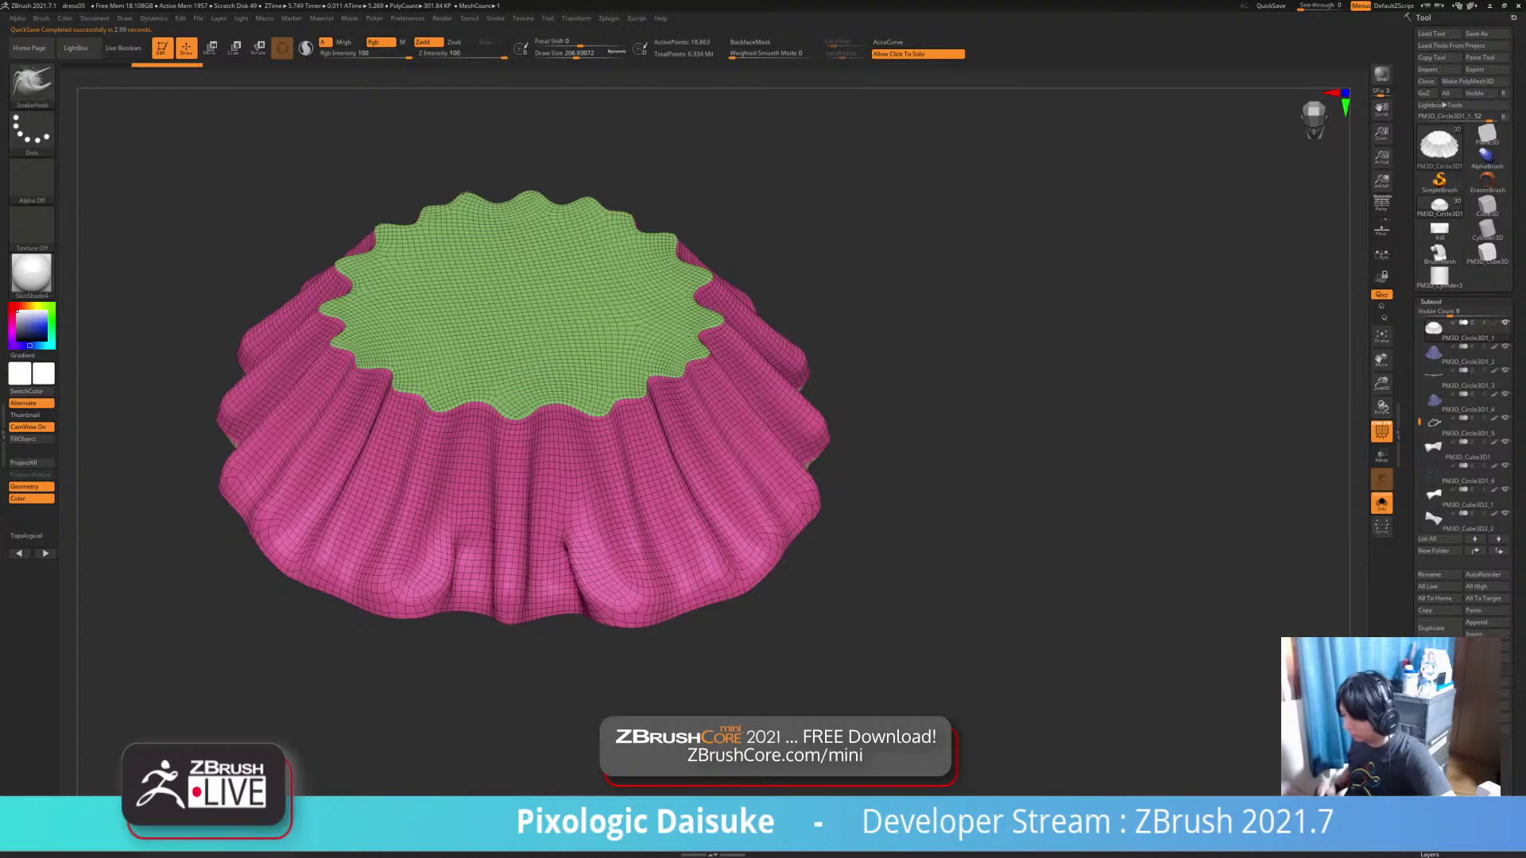
pyautogui.moveTo(953, 603)
pyautogui.mouseDown()
pyautogui.moveTo(966, 445)
pyautogui.moveTo(973, 516)
pyautogui.mouseUp()
# Hide the polyframe, subdivide the underskirt and bring the whole figure back into display
pyautogui.click(1381, 431)
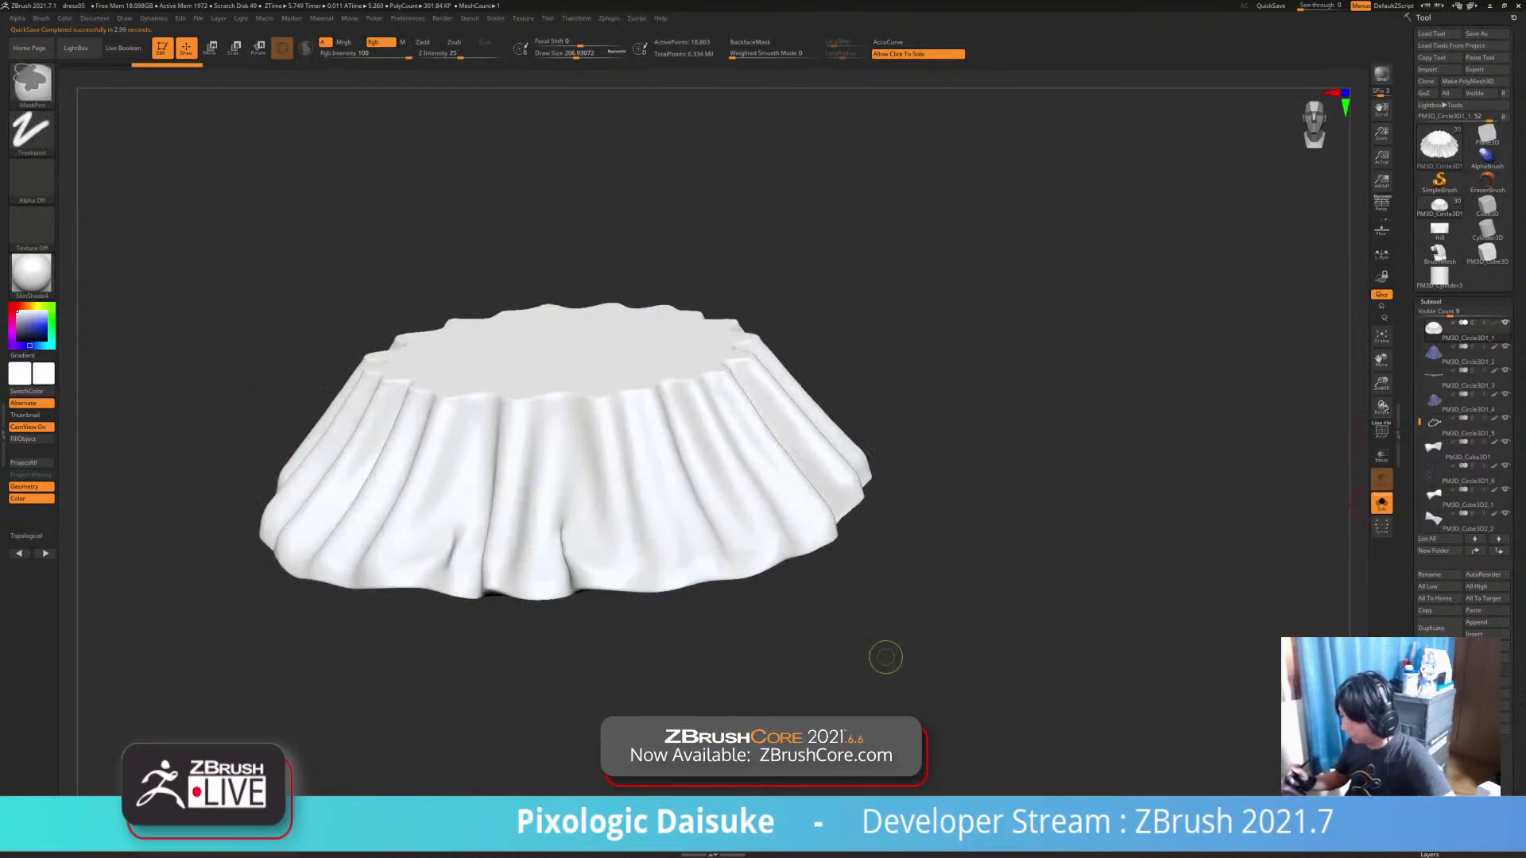
pyautogui.hotkey('ctrl', 'd')
pyautogui.moveTo(886, 658); pyautogui.dragTo(910, 433)
pyautogui.click(874, 668)
pyautogui.click(898, 628)
pyautogui.click(926, 556)
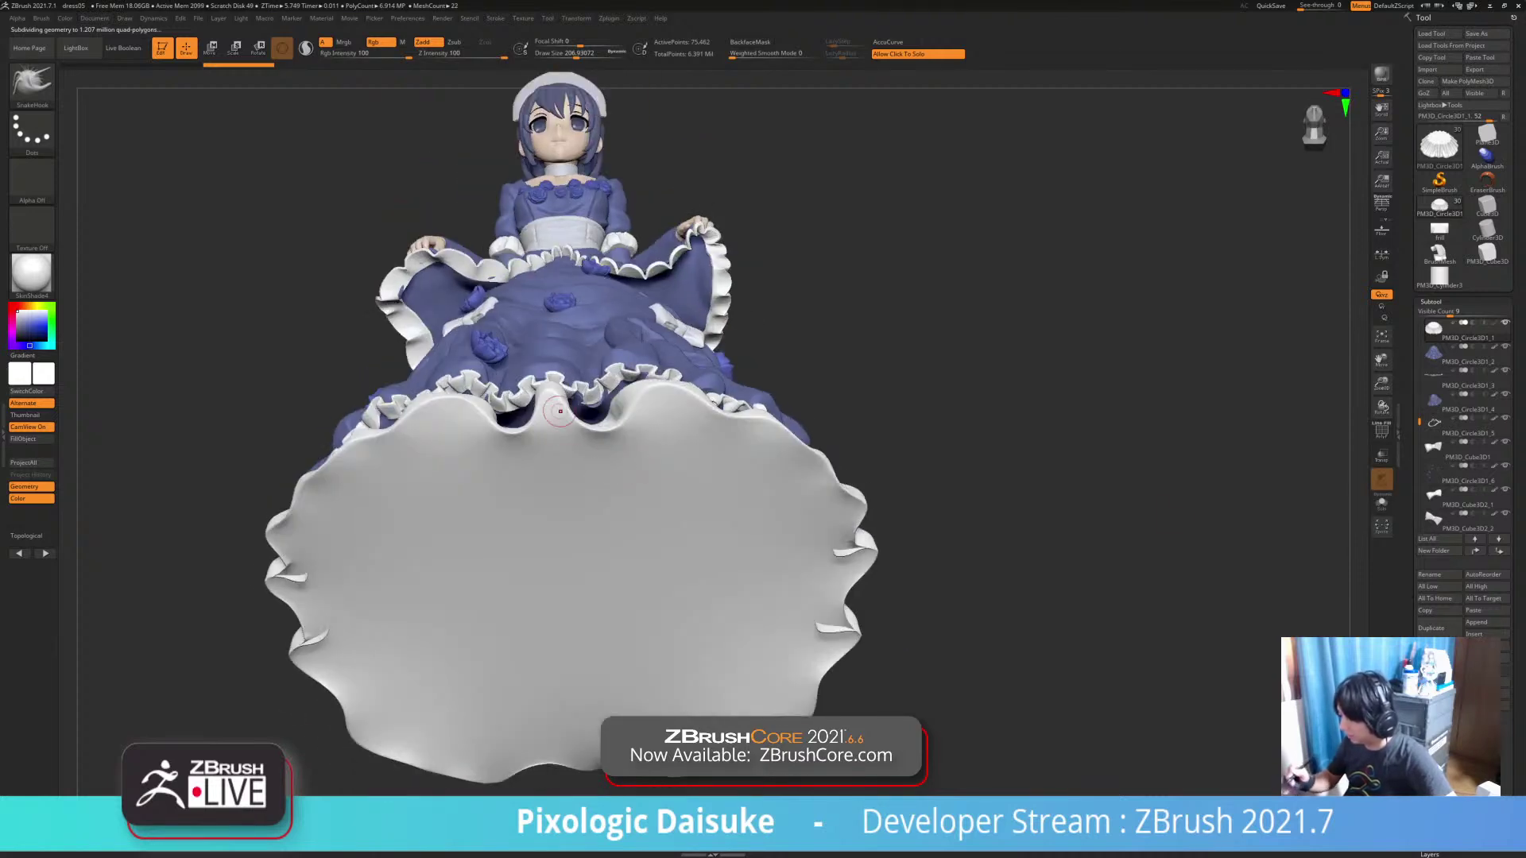
# Subdivide the white underskirt once more to reach subdivision level 3
pyautogui.moveTo(561, 411); pyautogui.dragTo(549, 400, button='right')
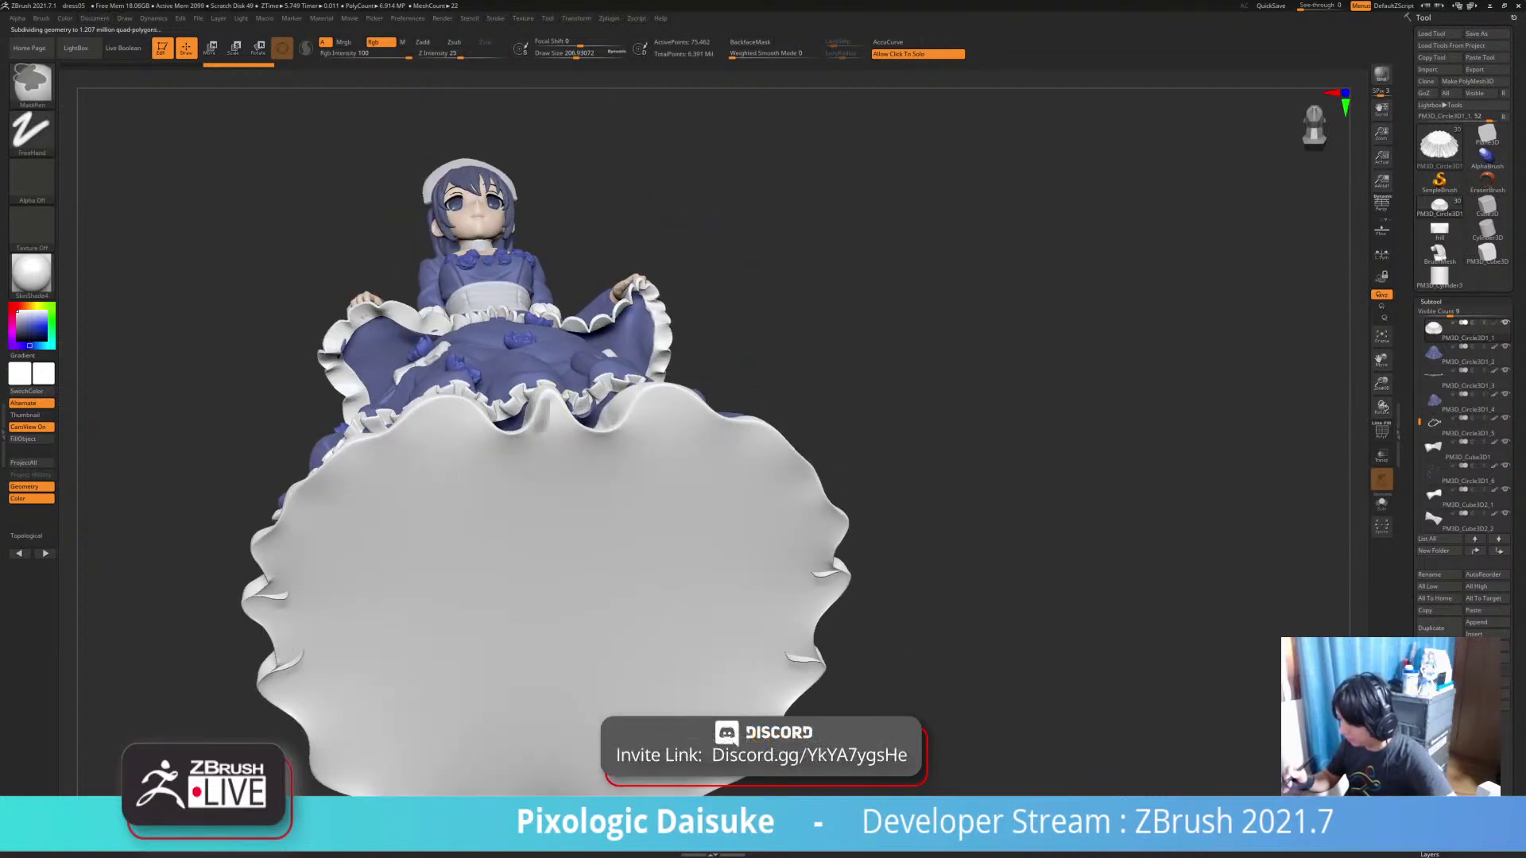
pyautogui.click(1431, 302)
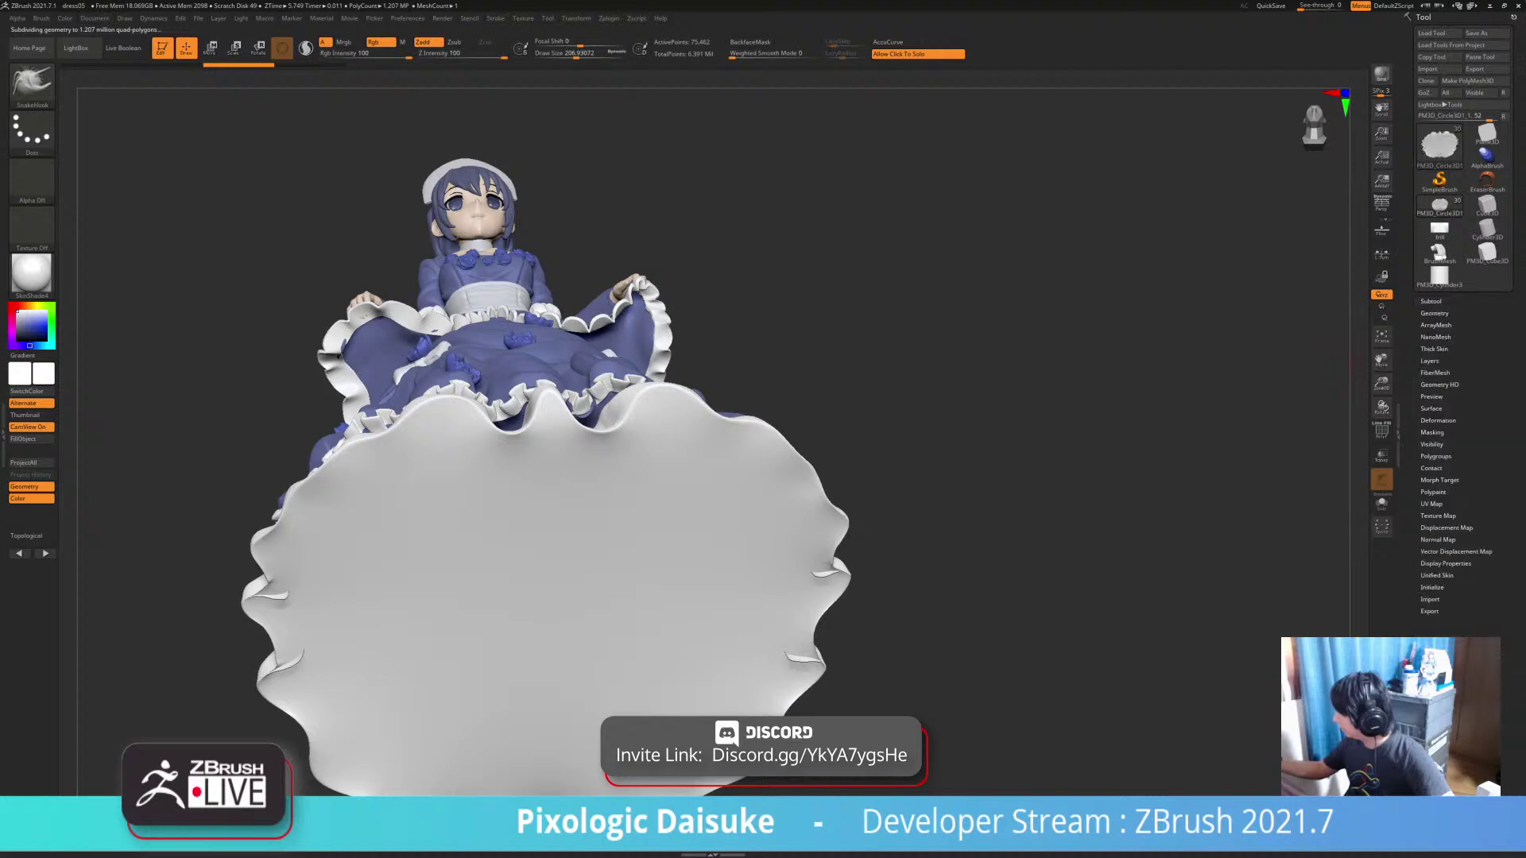
pyautogui.click(1434, 314)
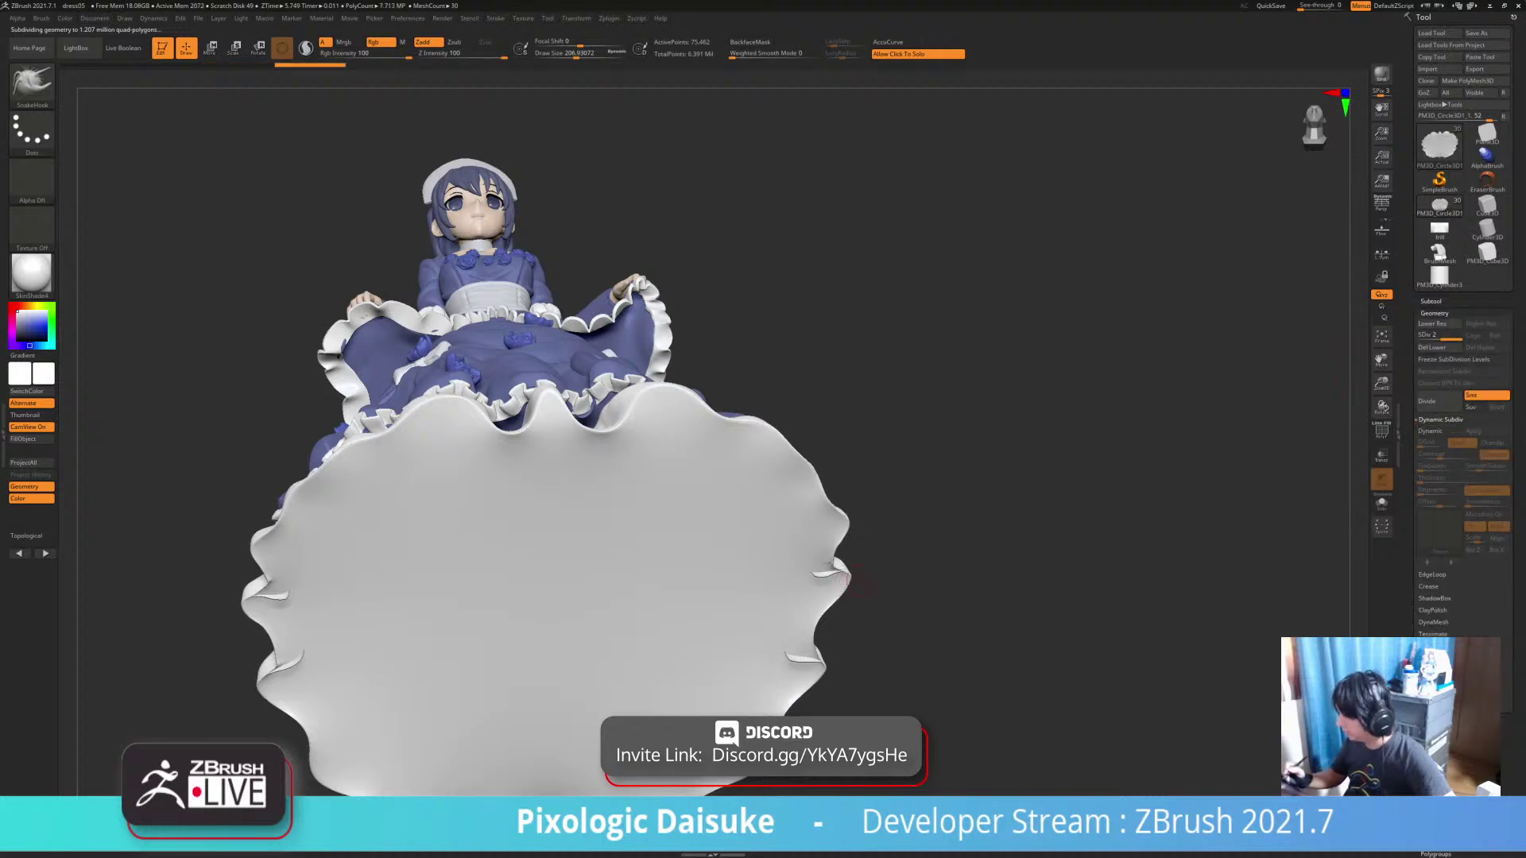
pyautogui.moveTo(847, 580)
pyautogui.keyDown('ctrl'); pyautogui.mouseDown(button='right')
pyautogui.moveTo(843, 520)
pyautogui.moveTo(865, 628)
pyautogui.moveTo(850, 600)
pyautogui.mouseUp(button='right'); pyautogui.keyUp('ctrl')
pyautogui.moveTo(548, 396)
pyautogui.keyDown('ctrl'); pyautogui.mouseDown()
pyautogui.moveTo(521, 434)
pyautogui.moveTo(449, 403)
pyautogui.moveTo(334, 469)
pyautogui.mouseUp(); pyautogui.keyUp('ctrl')
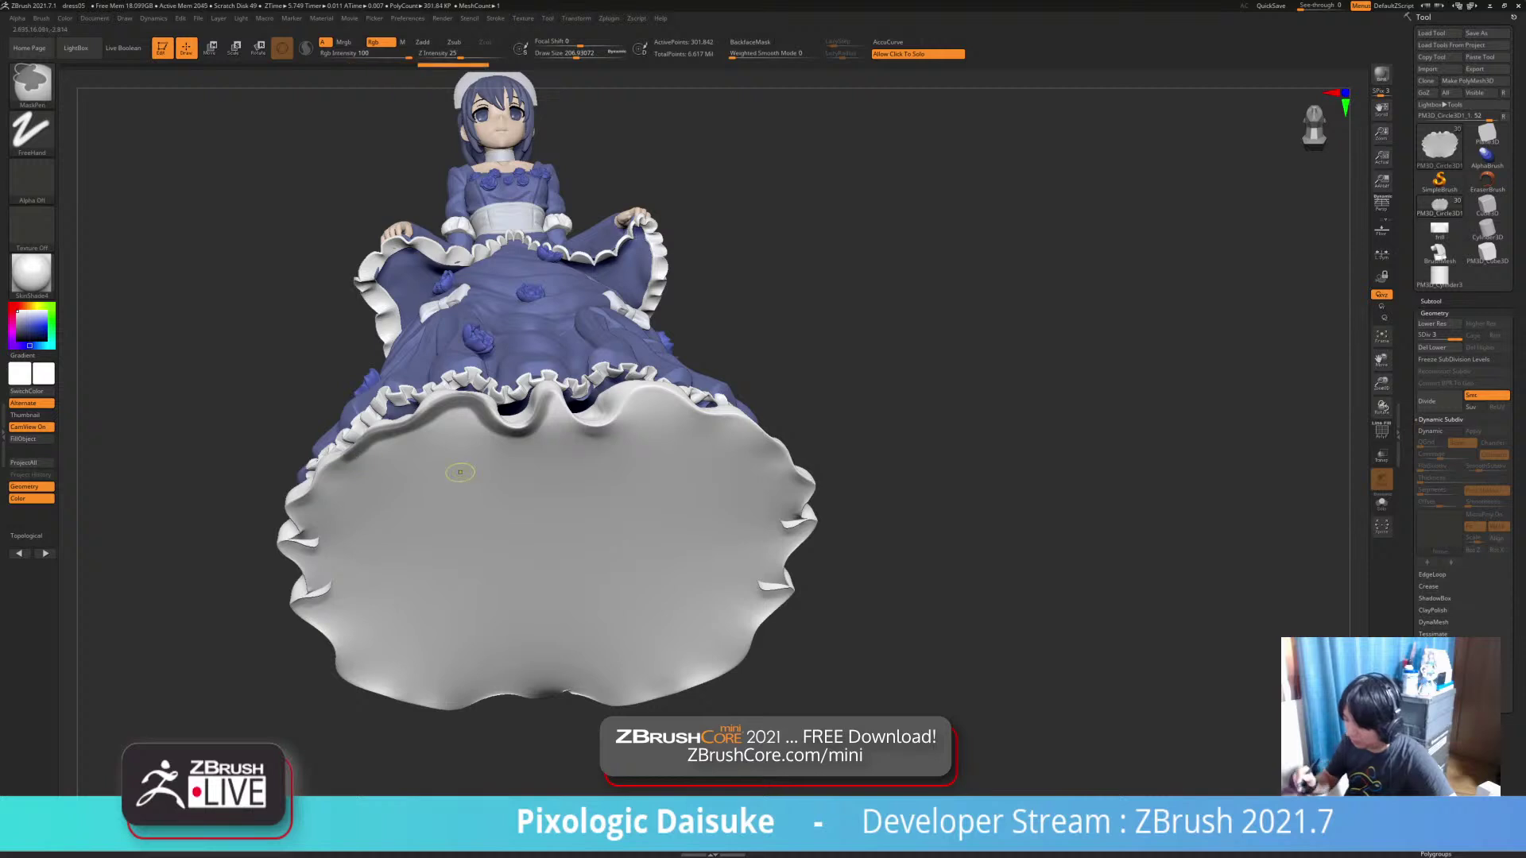
pyautogui.hotkey('ctrl', 'z')
pyautogui.moveTo(548, 389)
pyautogui.keyDown('ctrl'); pyautogui.mouseDown()
pyautogui.moveTo(521, 434)
pyautogui.moveTo(437, 405)
pyautogui.moveTo(350, 462)
pyautogui.mouseUp(); pyautogui.keyUp('ctrl')
pyautogui.hotkey('ctrl', 'z')
pyautogui.moveTo(552, 390)
pyautogui.keyDown('ctrl'); pyautogui.mouseDown()
pyautogui.moveTo(547, 436)
pyautogui.moveTo(544, 411)
pyautogui.mouseUp(); pyautogui.keyUp('ctrl')
pyautogui.hotkey('ctrl', 'z')
# Reduce the draw size to about 87 and mask a wavy line along the underskirt's hem from the front around one side to the back
pyautogui.click(563, 54)
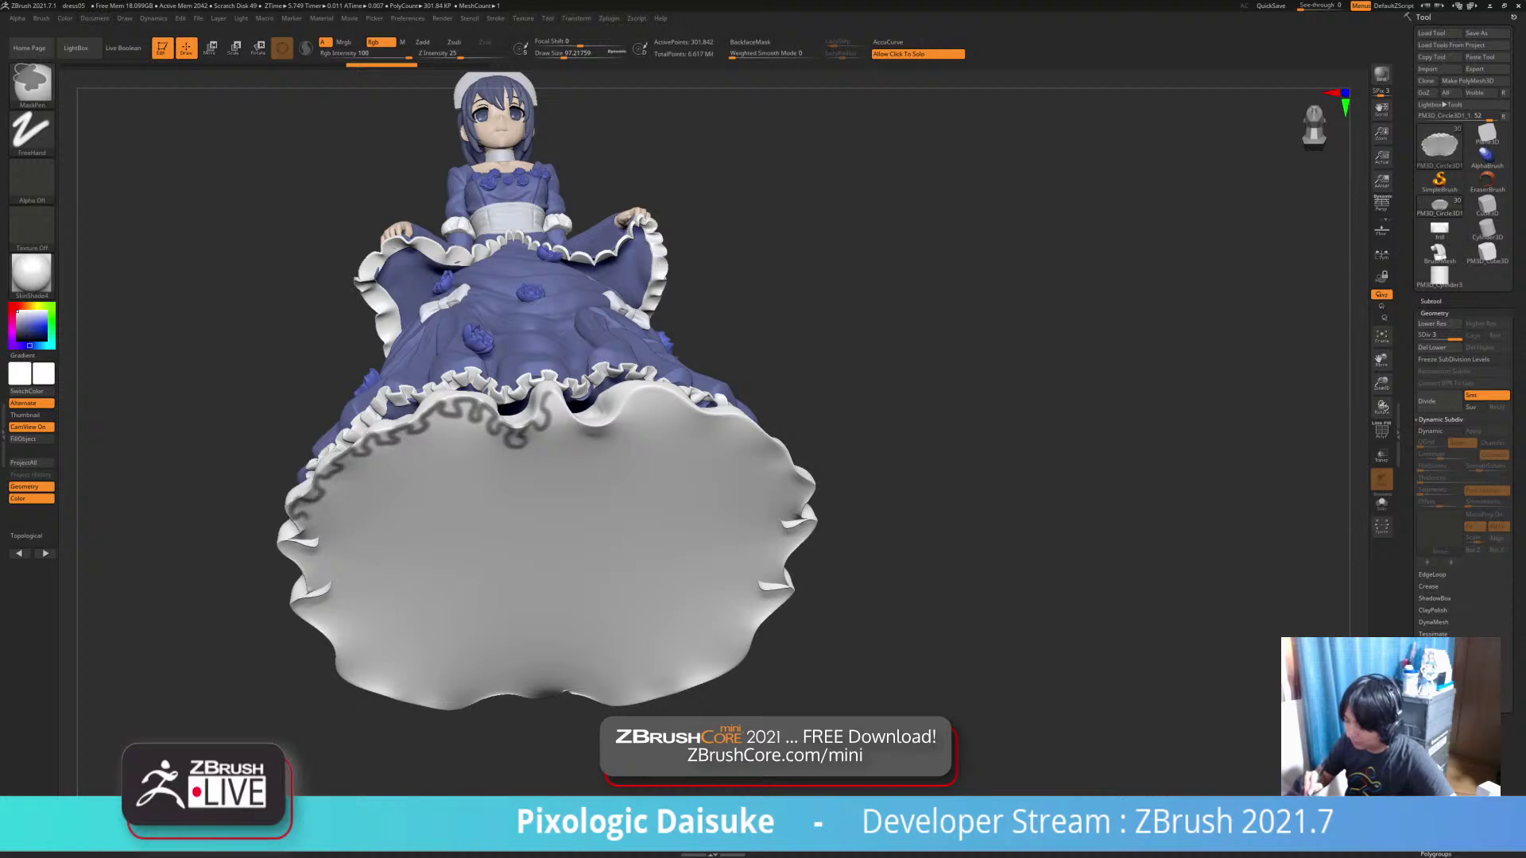
pyautogui.moveTo(230, 549); pyautogui.dragTo(240, 405)
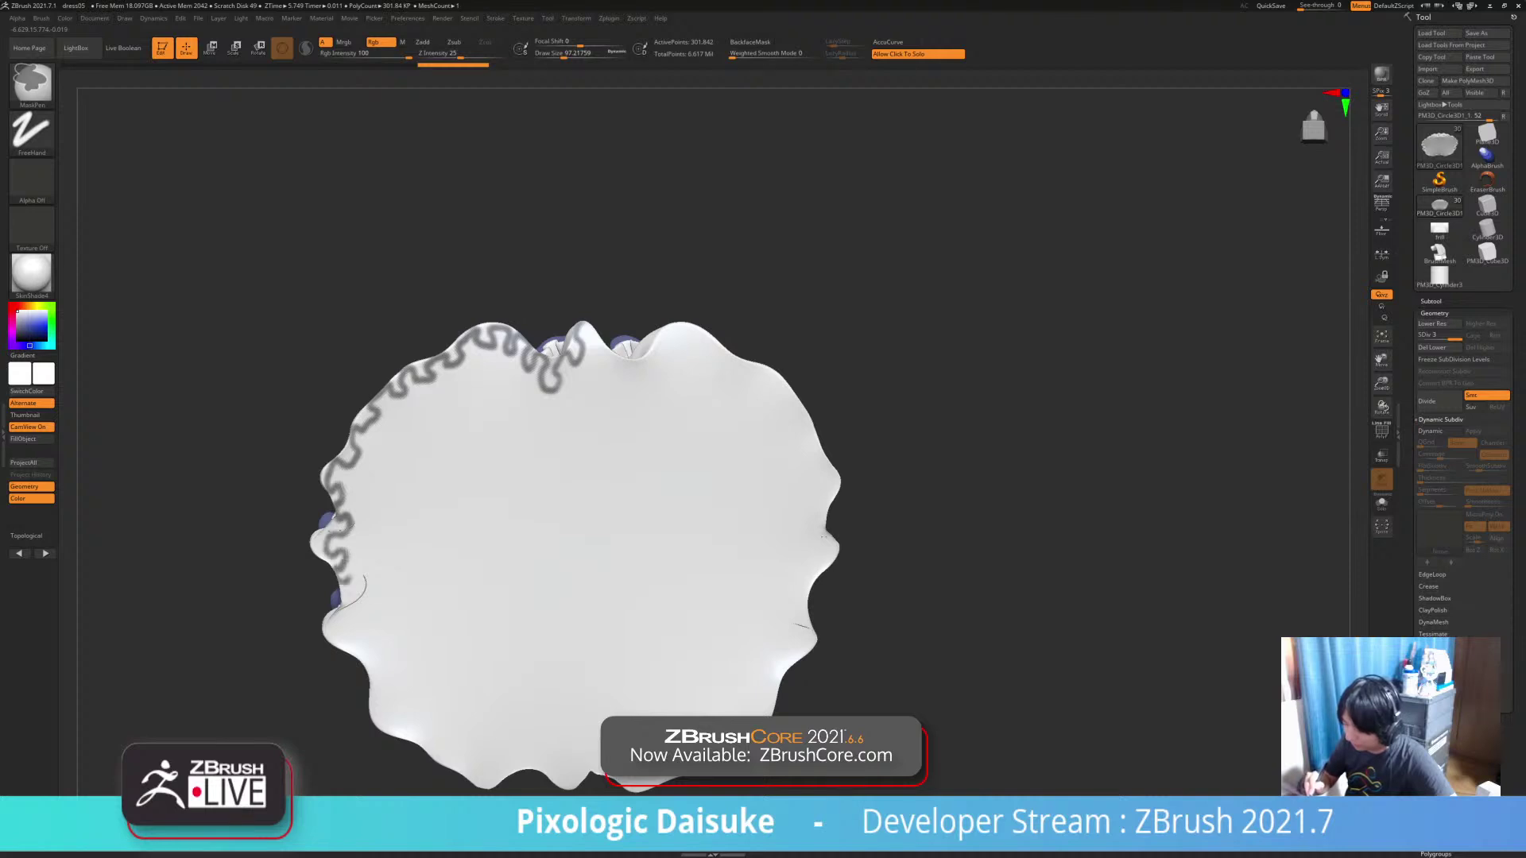
pyautogui.moveTo(345, 609)
pyautogui.mouseDown()
pyautogui.moveTo(342, 642)
pyautogui.moveTo(386, 677)
pyautogui.moveTo(388, 723)
pyautogui.moveTo(492, 777)
pyautogui.moveTo(522, 764)
pyautogui.moveTo(573, 777)
pyautogui.mouseUp()
pyautogui.moveTo(608, 744)
pyautogui.keyDown('alt'); pyautogui.mouseDown(button='right')
pyautogui.moveTo(538, 658)
pyautogui.moveTo(491, 655)
pyautogui.mouseUp(button='right'); pyautogui.keyUp('alt')
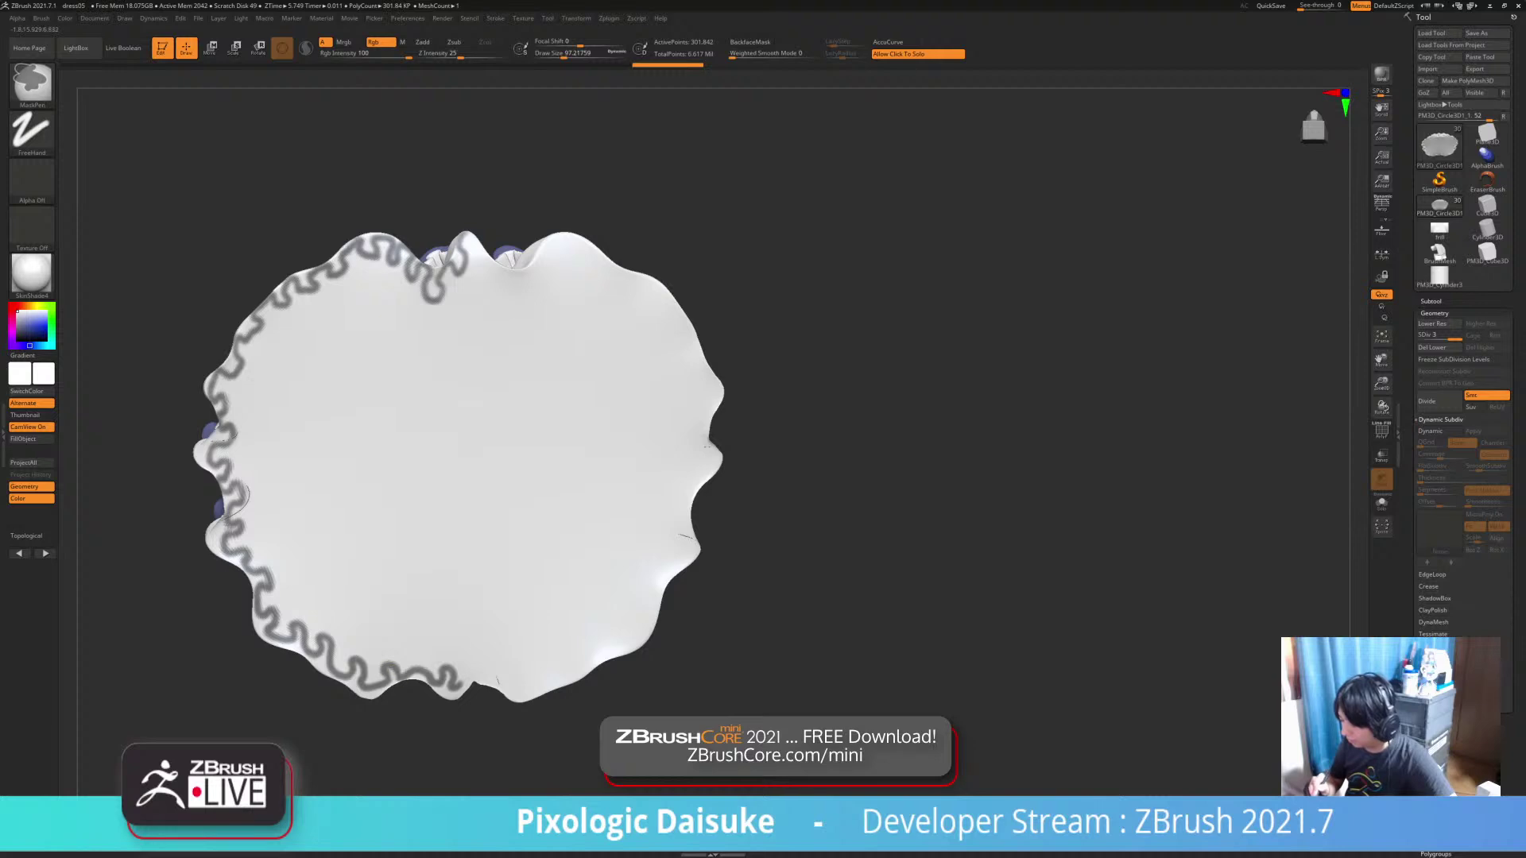
pyautogui.keyDown('alt'); pyautogui.moveTo(462, 682); pyautogui.dragTo(415, 681, button='right'); pyautogui.keyUp('alt')
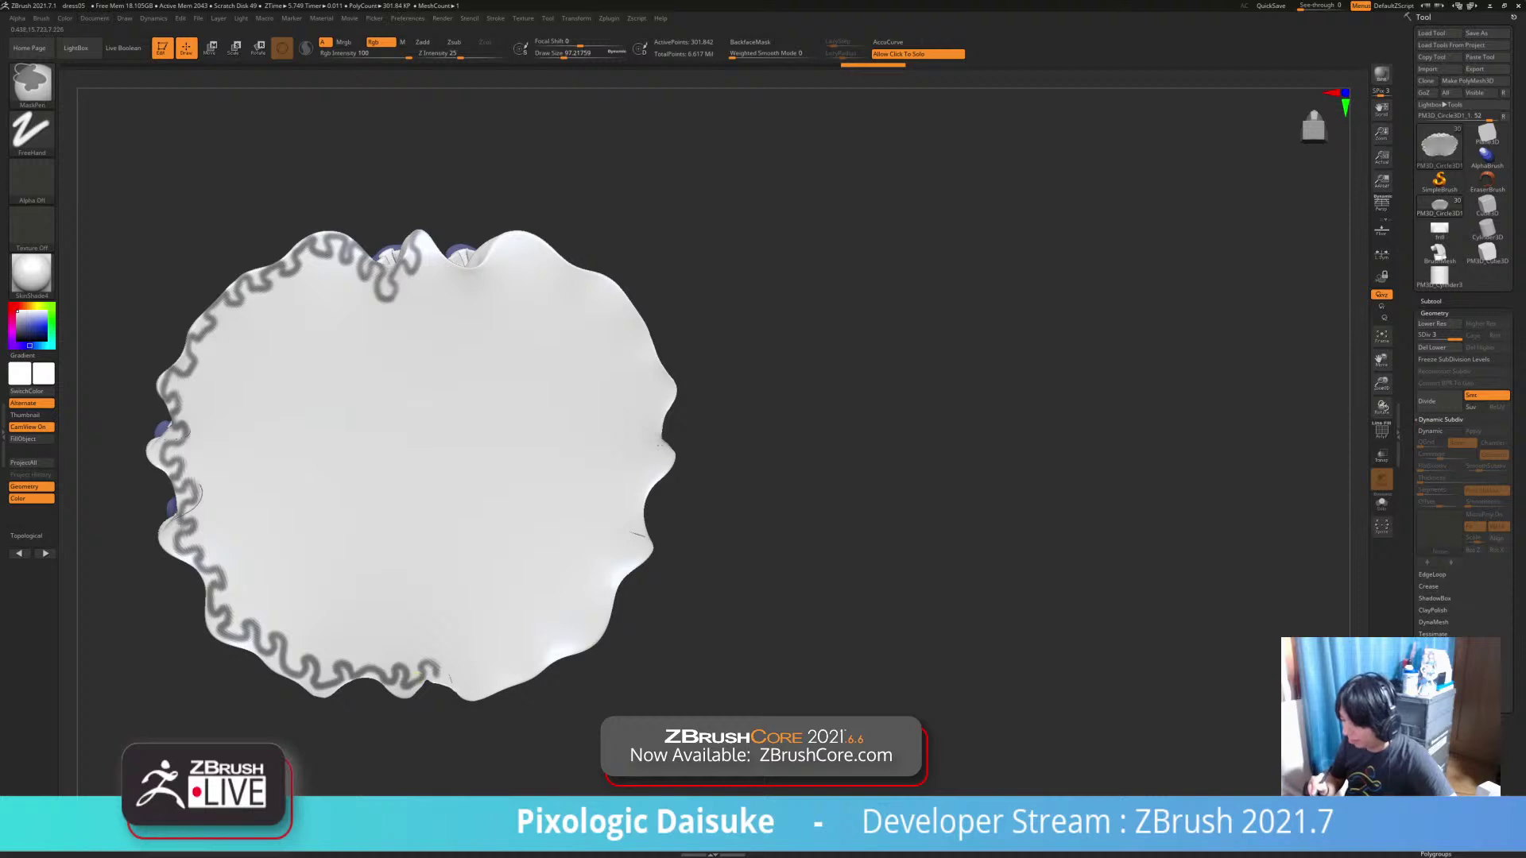
pyautogui.keyDown('alt'); pyautogui.moveTo(523, 667); pyautogui.dragTo(499, 630, button='right'); pyautogui.keyUp('alt')
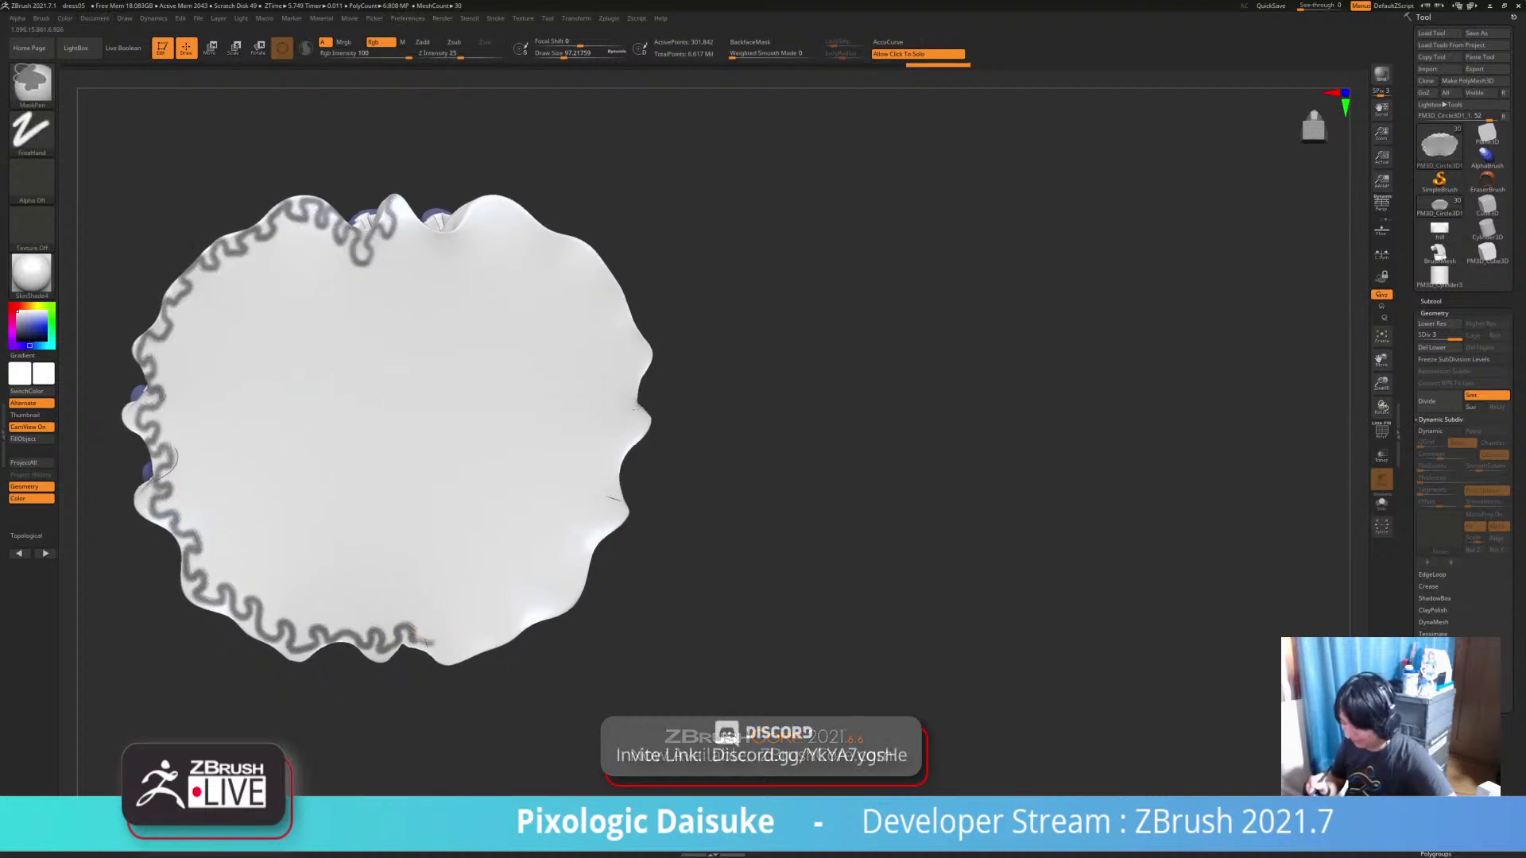
# Undo the faulty mask strokes at the back of the hem and extend the wavy mask line past them
pyautogui.keyDown('ctrl'); pyautogui.moveTo(417, 639); pyautogui.dragTo(433, 640); pyautogui.keyUp('ctrl')
pyautogui.hotkey('ctrl', 'z')
pyautogui.keyDown('alt'); pyautogui.moveTo(419, 644); pyautogui.dragTo(436, 667, button='right'); pyautogui.keyUp('alt')
pyautogui.hotkey('ctrl', 'z')
pyautogui.moveTo(430, 659)
pyautogui.keyDown('ctrl'); pyautogui.mouseDown()
pyautogui.moveTo(459, 652)
pyautogui.moveTo(466, 675)
pyautogui.moveTo(508, 657)
pyautogui.moveTo(456, 674)
pyautogui.moveTo(493, 667)
pyautogui.mouseUp(); pyautogui.keyUp('ctrl')
pyautogui.hotkey('ctrl', 'z')
pyautogui.hotkey('ctrl', 'z')
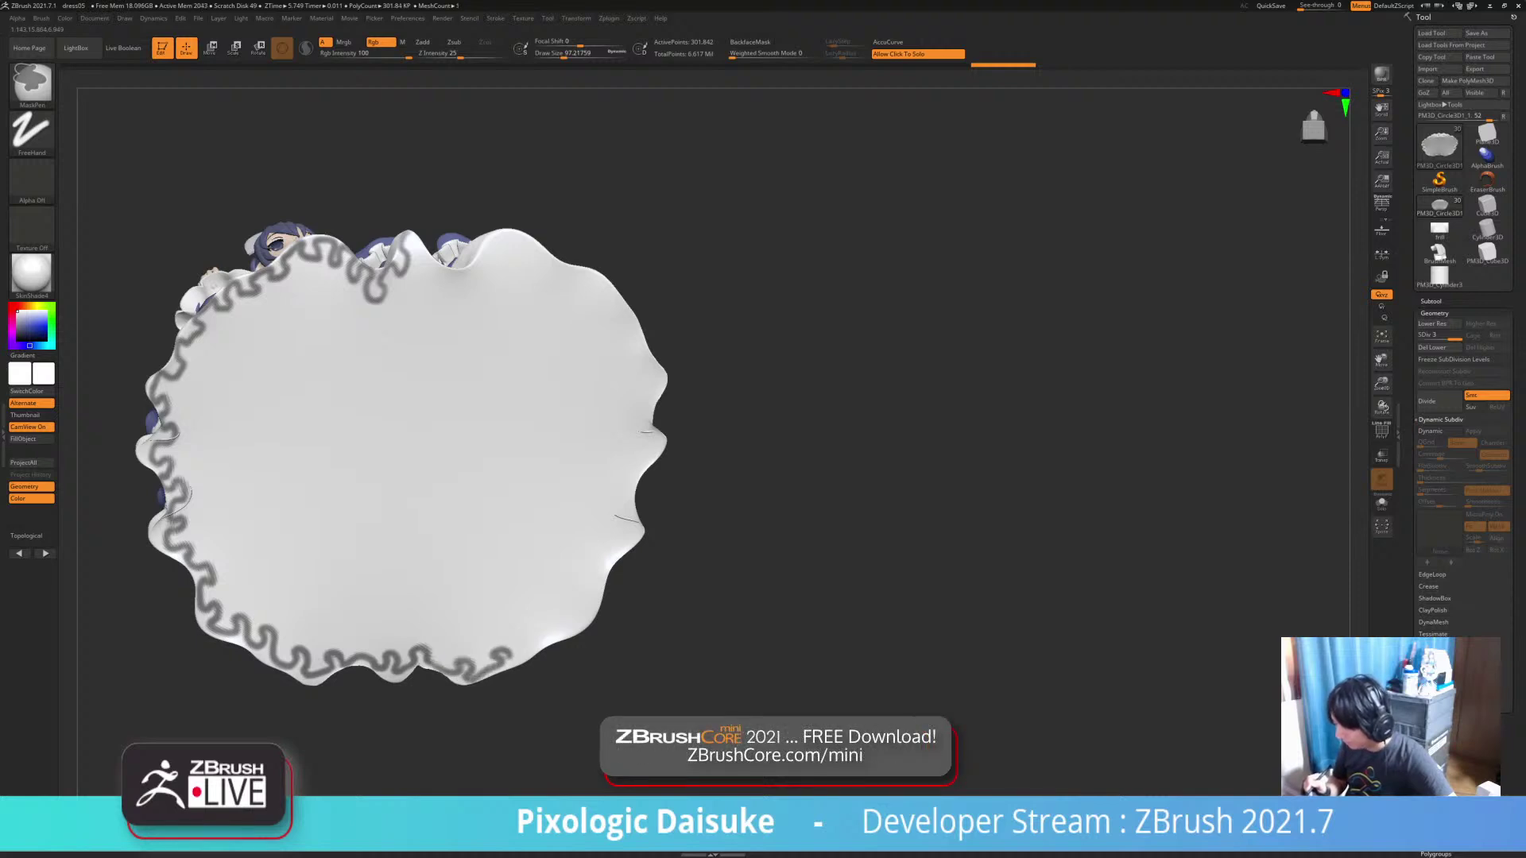
# Continue the wavy mask line from the back of the hem up along the opposite side
pyautogui.moveTo(534, 633)
pyautogui.keyDown('ctrl'); pyautogui.mouseDown()
pyautogui.moveTo(569, 627)
pyautogui.moveTo(596, 598)
pyautogui.moveTo(581, 590)
pyautogui.mouseUp(); pyautogui.keyUp('ctrl')
pyautogui.moveTo(581, 590); pyautogui.dragTo(474, 672, button='right')
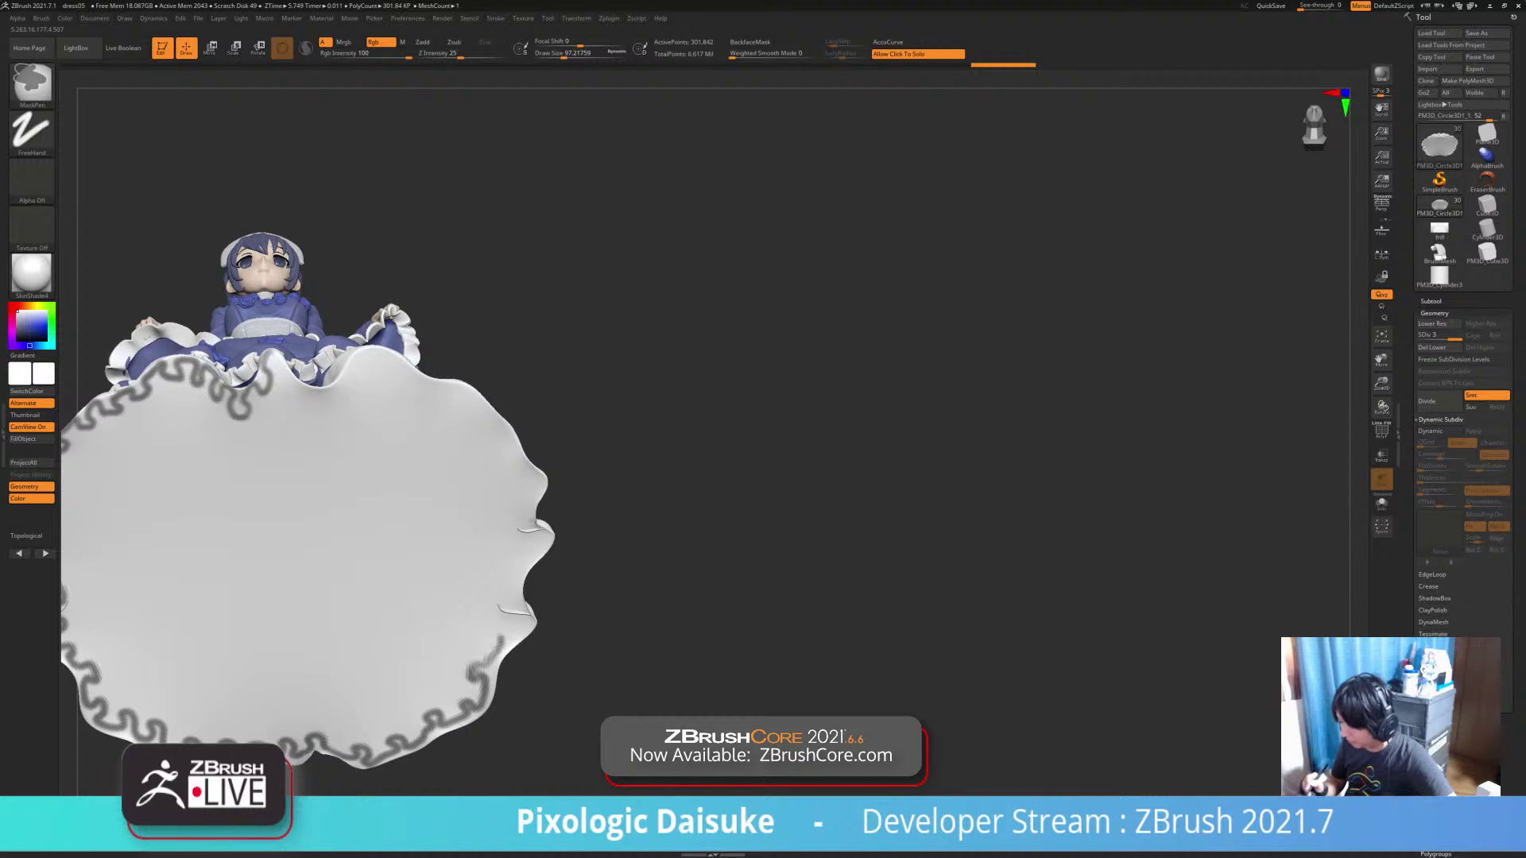
pyautogui.keyDown('ctrl'); pyautogui.moveTo(500, 634); pyautogui.dragTo(498, 628, button='right'); pyautogui.keyUp('ctrl')
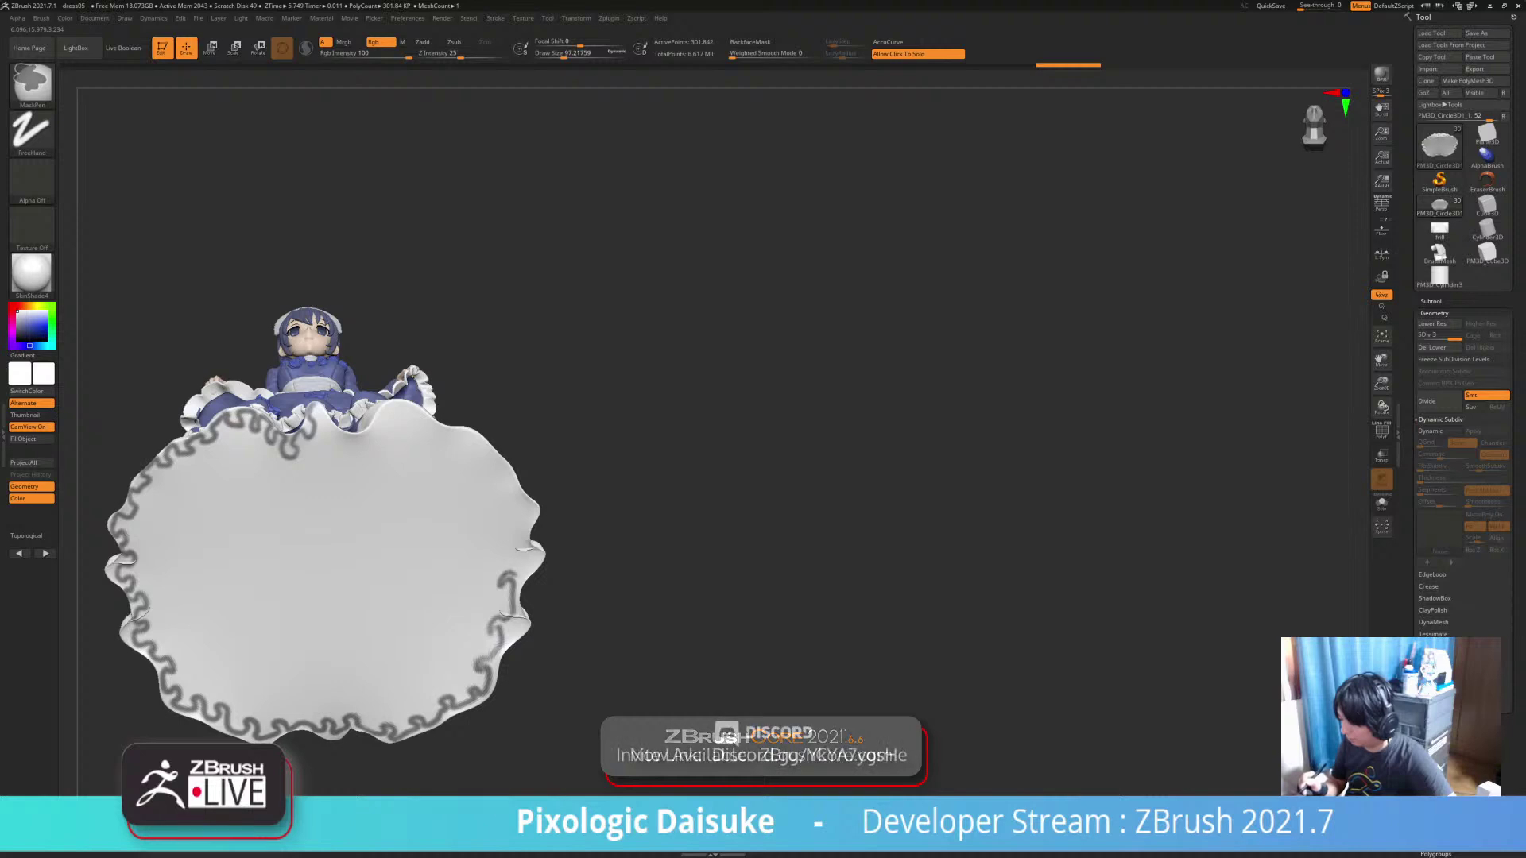
pyautogui.moveTo(537, 584)
pyautogui.mouseDown(button='right')
pyautogui.moveTo(535, 542)
pyautogui.moveTo(504, 610)
pyautogui.mouseUp(button='right')
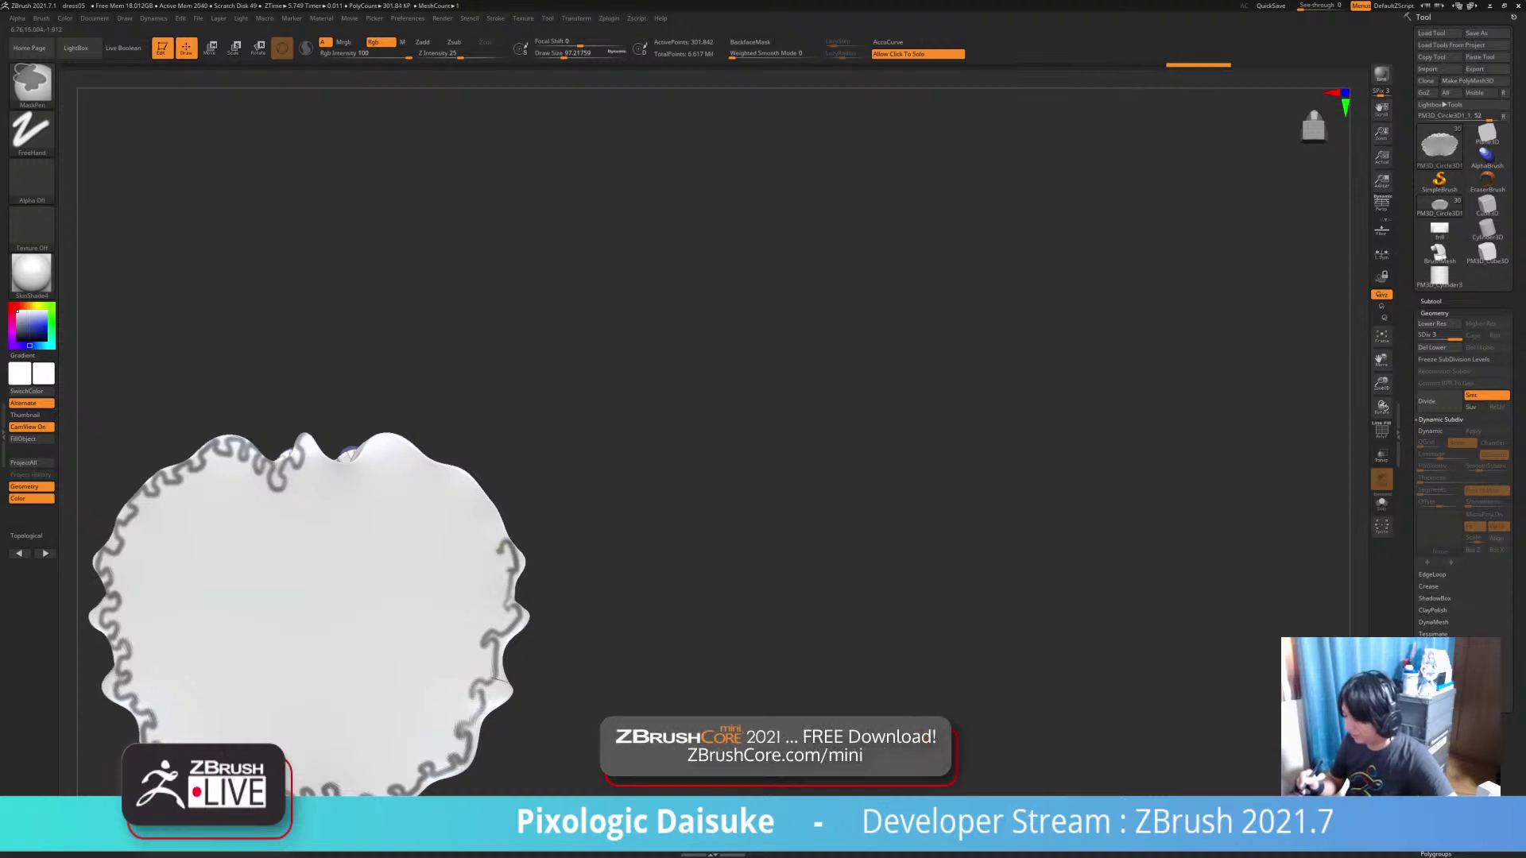
# Complete the wavy mask across the front folds and join its ends into a loop around the hem
pyautogui.keyDown('ctrl'); pyautogui.moveTo(529, 591); pyautogui.dragTo(528, 548, button='right'); pyautogui.keyUp('ctrl')
pyautogui.moveTo(528, 548)
pyautogui.keyDown('alt'); pyautogui.mouseDown(button='right')
pyautogui.moveTo(584, 589)
pyautogui.moveTo(589, 615)
pyautogui.moveTo(590, 574)
pyautogui.mouseUp(button='right'); pyautogui.keyUp('alt')
pyautogui.keyDown('ctrl'); pyautogui.moveTo(590, 574); pyautogui.dragTo(602, 636, button='right'); pyautogui.keyUp('ctrl')
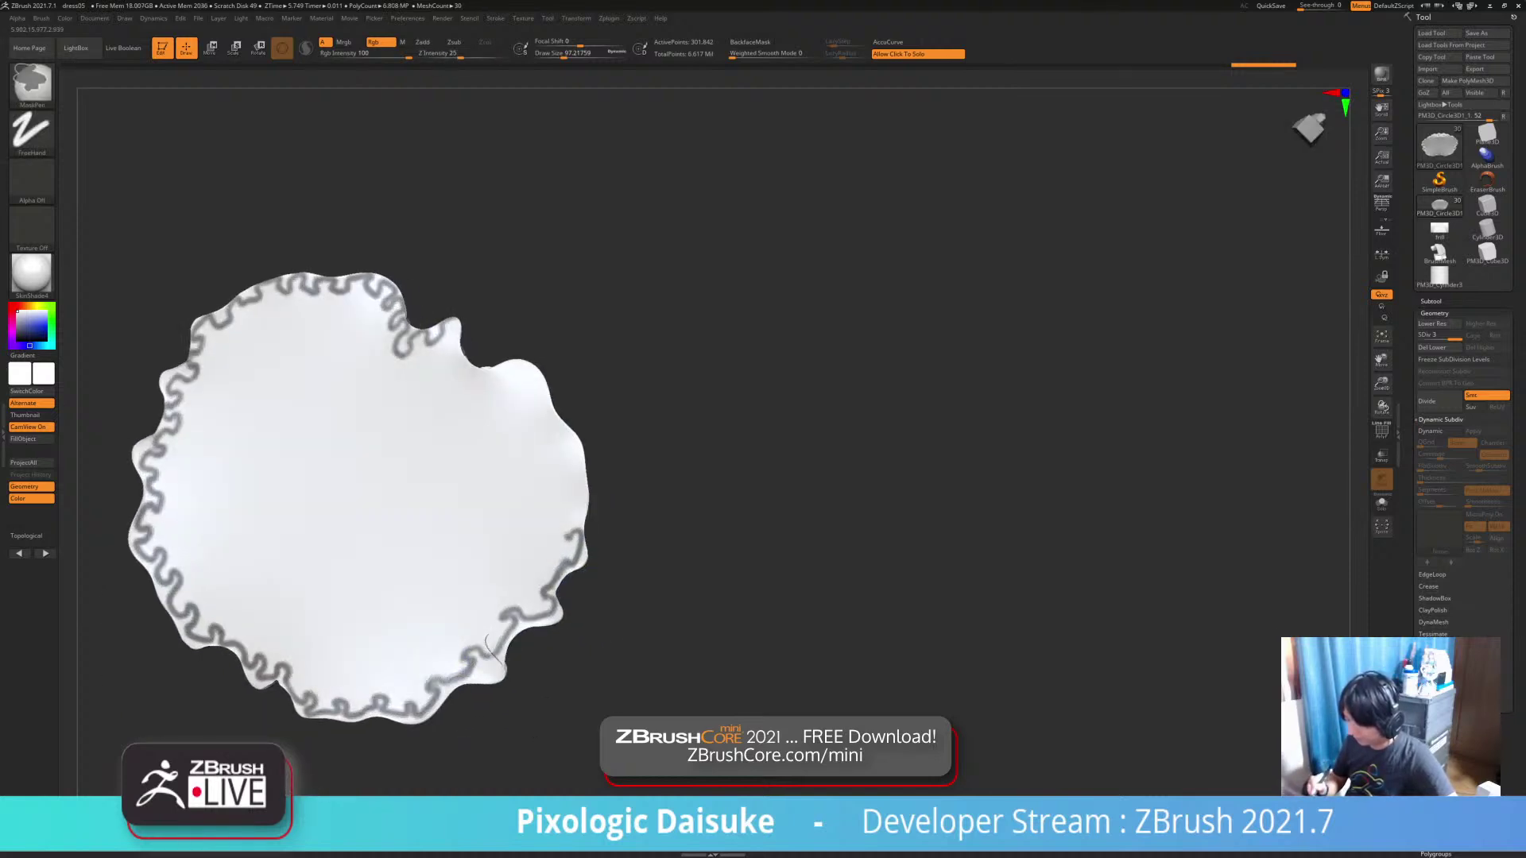
pyautogui.moveTo(499, 643)
pyautogui.keyDown('ctrl'); pyautogui.mouseDown(button='right')
pyautogui.moveTo(497, 598)
pyautogui.moveTo(501, 653)
pyautogui.mouseUp(button='right'); pyautogui.keyUp('ctrl')
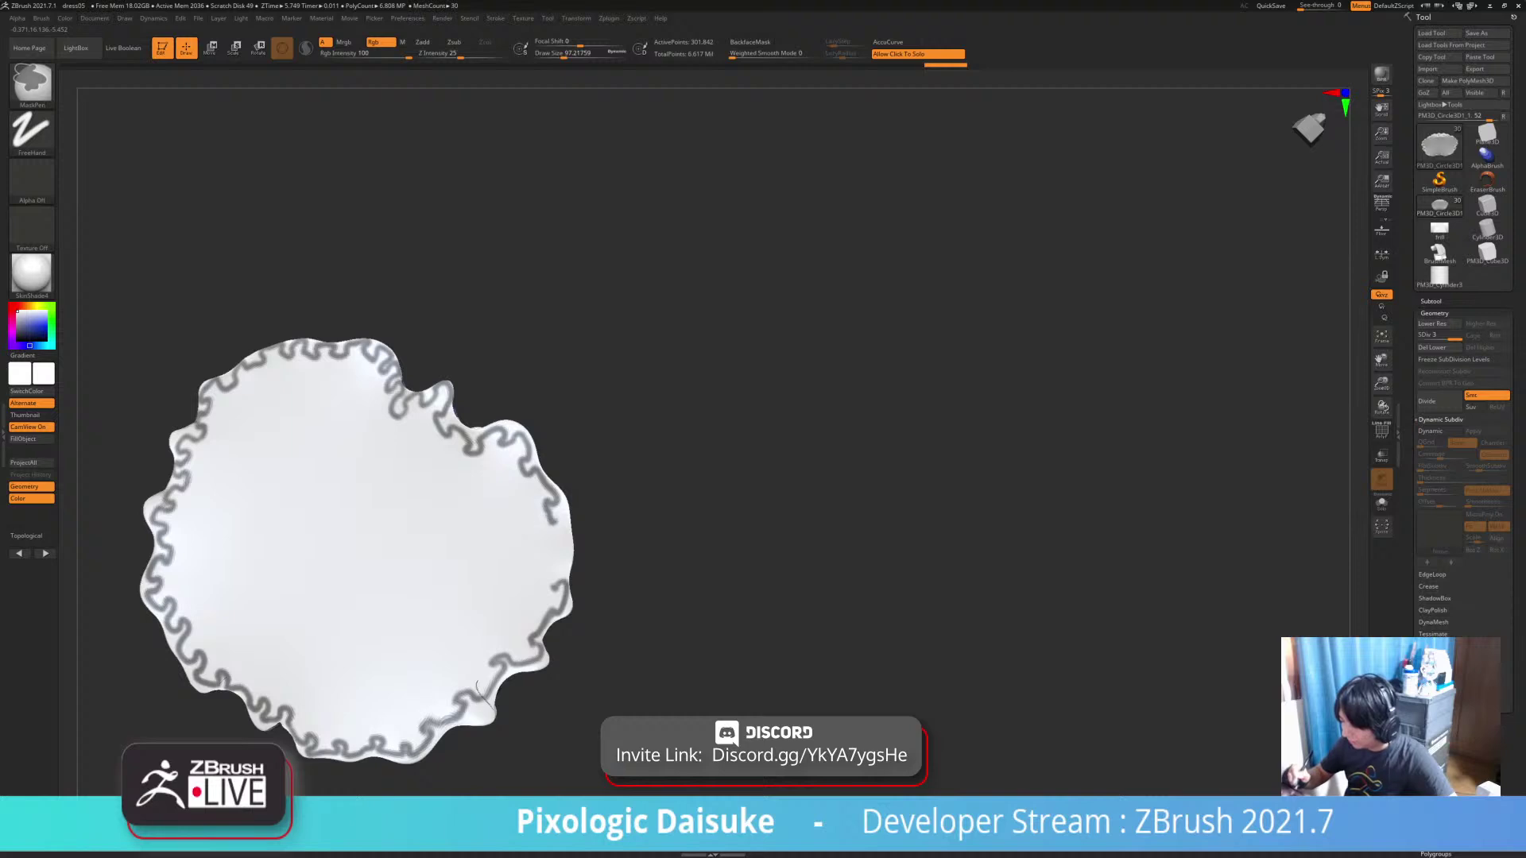
pyautogui.keyDown('ctrl'); pyautogui.moveTo(554, 522); pyautogui.dragTo(558, 559); pyautogui.keyUp('ctrl')
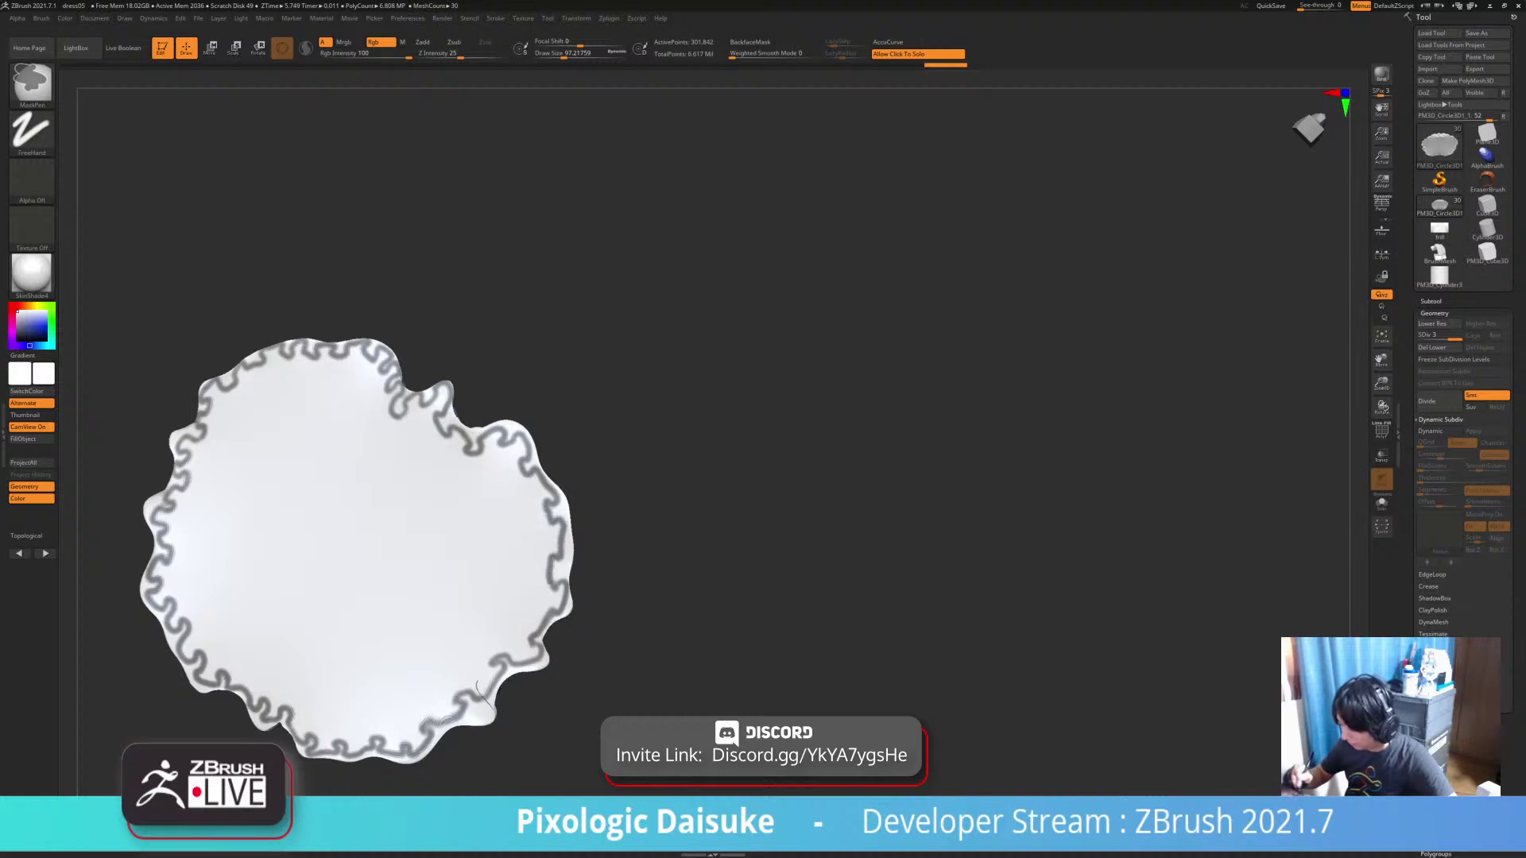
pyautogui.moveTo(478, 685)
pyautogui.keyDown('ctrl'); pyautogui.mouseDown(button='right')
pyautogui.moveTo(469, 548)
pyautogui.moveTo(476, 596)
pyautogui.moveTo(564, 624)
pyautogui.moveTo(489, 631)
pyautogui.moveTo(494, 600)
pyautogui.moveTo(477, 613)
pyautogui.moveTo(477, 691)
pyautogui.moveTo(647, 696)
pyautogui.moveTo(653, 775)
pyautogui.moveTo(548, 699)
pyautogui.moveTo(542, 672)
pyautogui.mouseUp(button='right'); pyautogui.keyUp('ctrl')
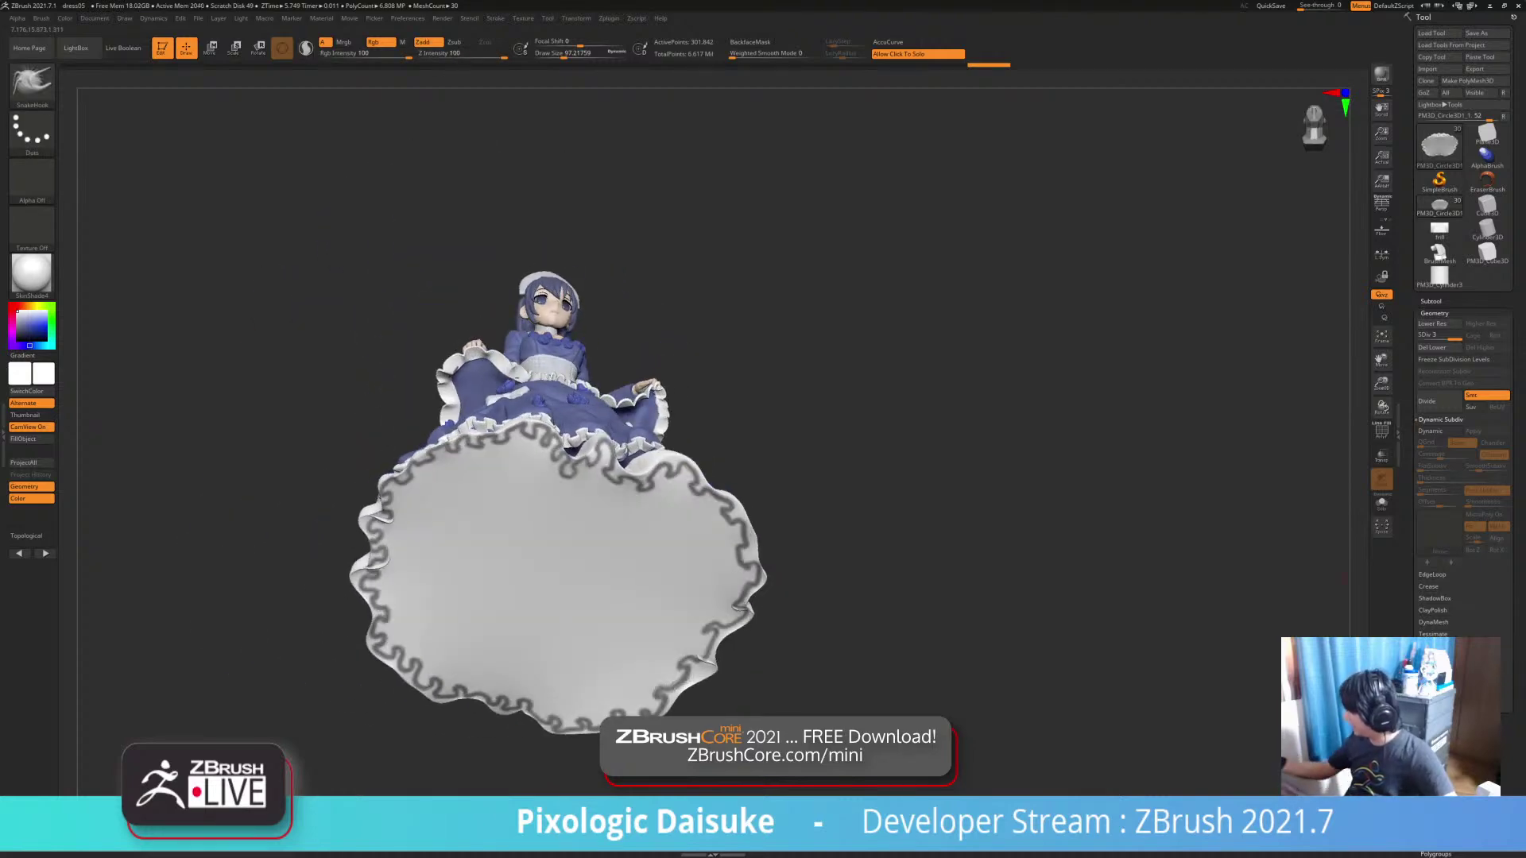
# Duplicate the masked underskirt subtool and make the copy active
pyautogui.moveTo(985, 548)
pyautogui.keyDown('ctrl'); pyautogui.mouseDown(button='right')
pyautogui.moveTo(996, 653)
pyautogui.moveTo(982, 520)
pyautogui.mouseUp(button='right'); pyautogui.keyUp('ctrl')
pyautogui.click(1431, 301)
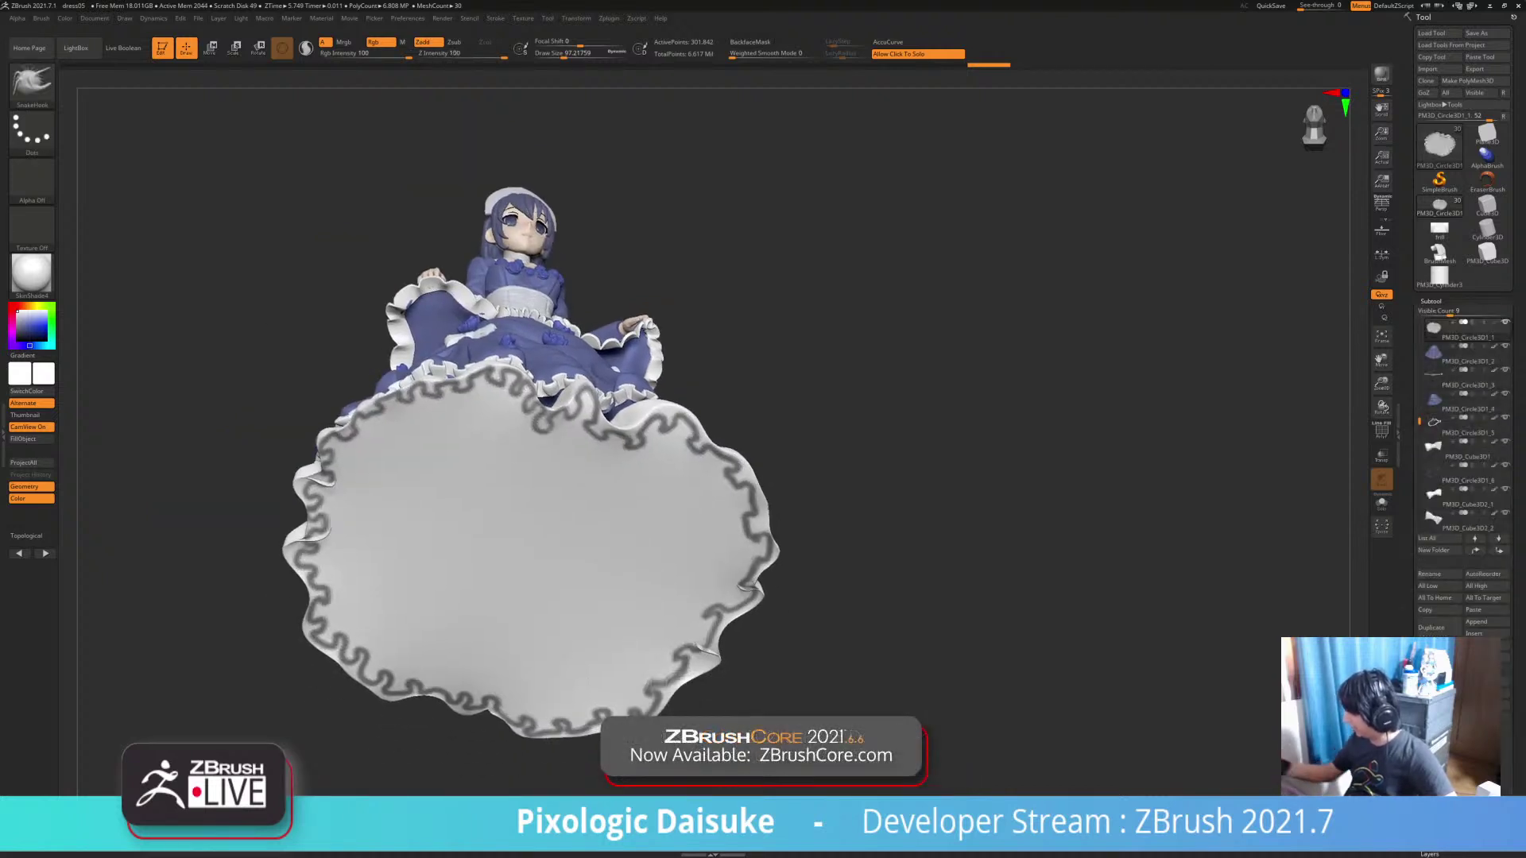
pyautogui.click(1432, 628)
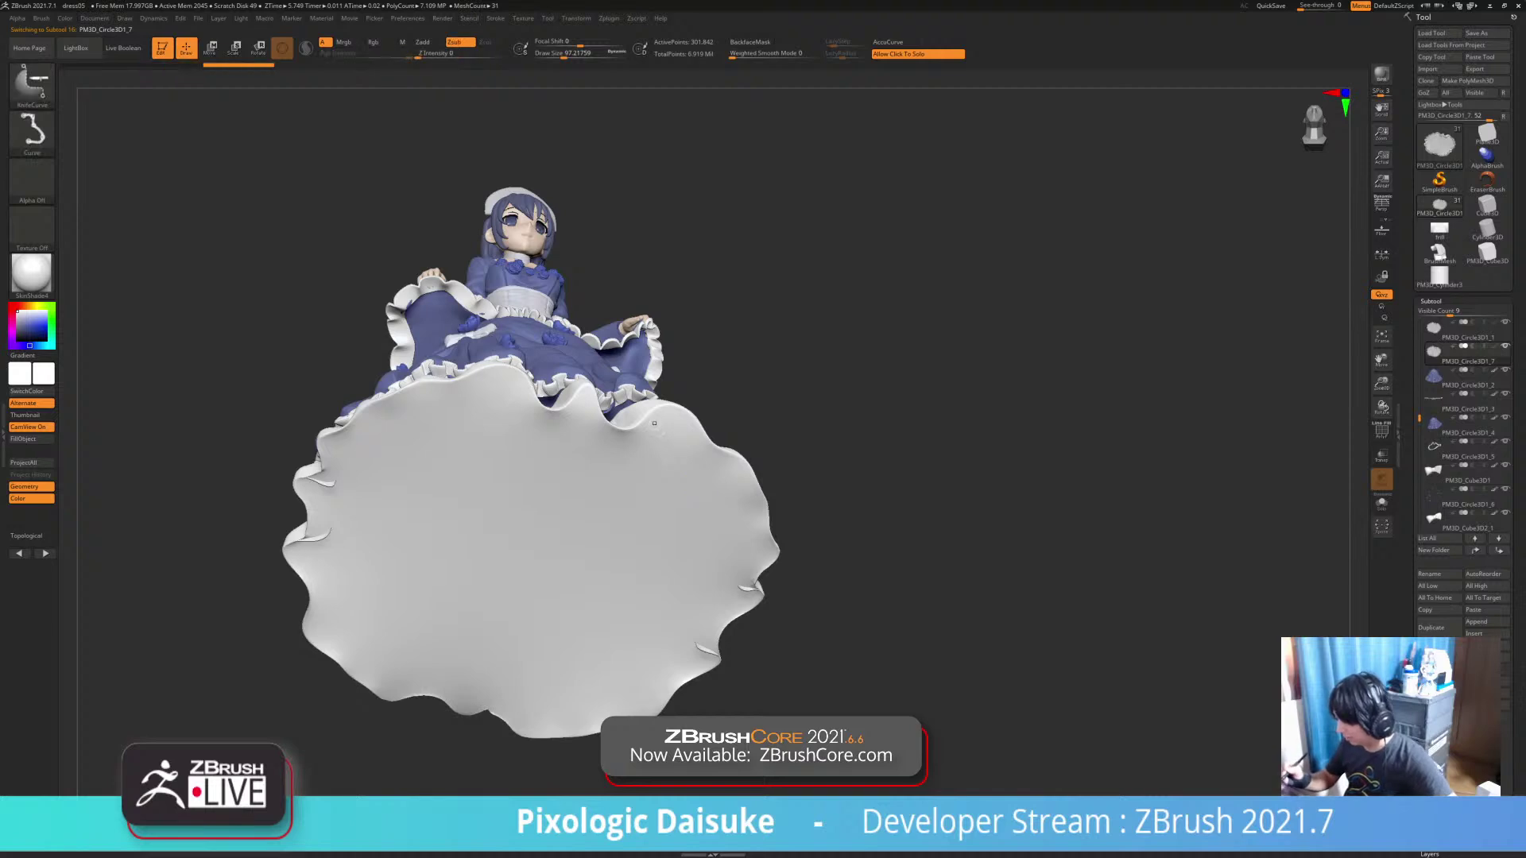
# Choose SelectRect as the selection brush and display the copy's polyframe, comparing its lower and highest subdivision levels
pyautogui.hotkey('shift', 'd')
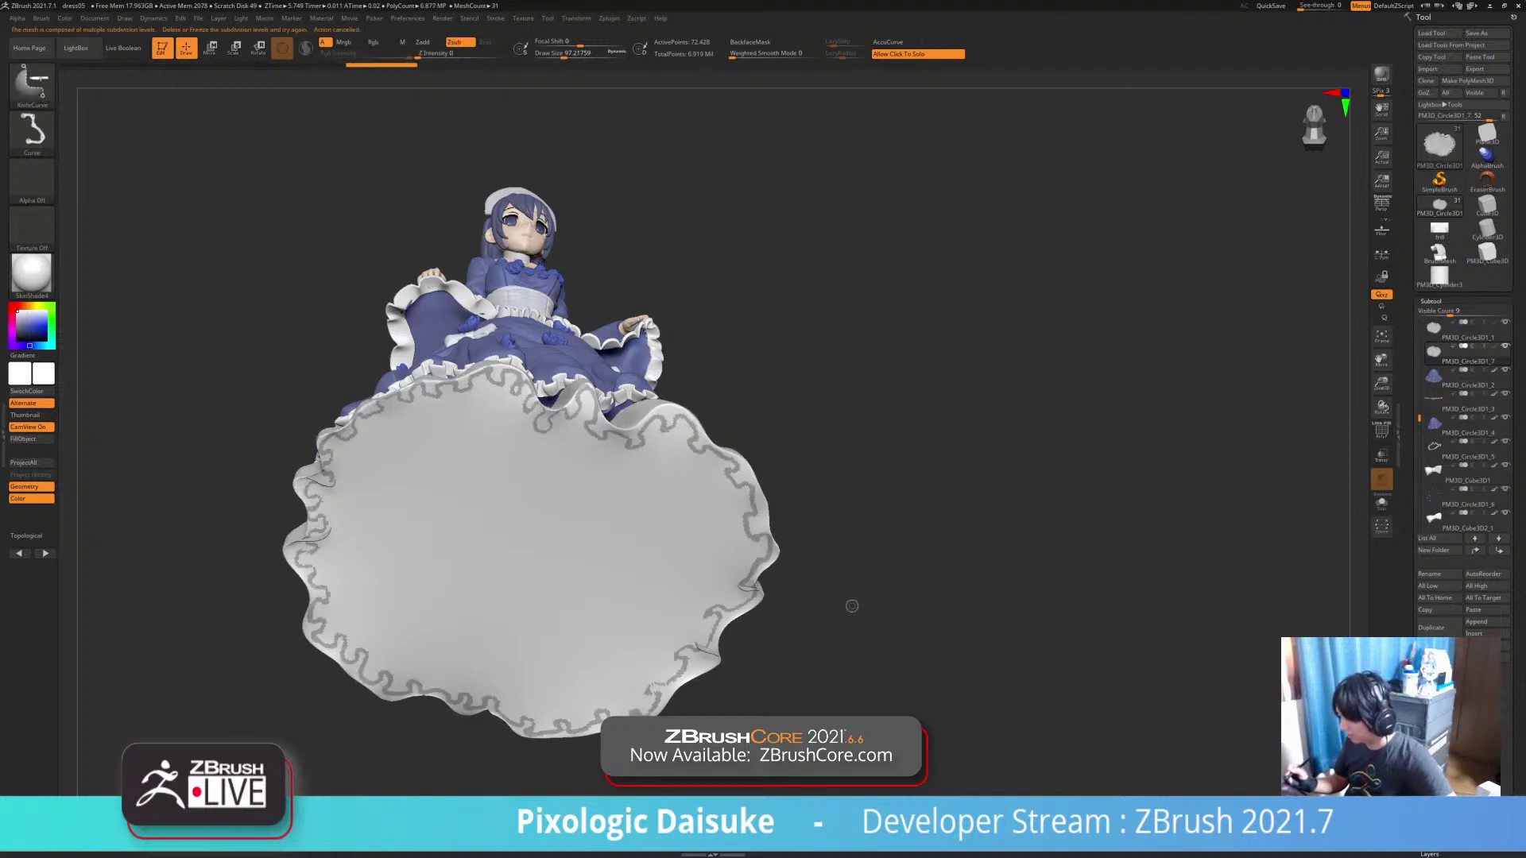
pyautogui.keyDown('ctrl'); pyautogui.keyDown('shift'); pyautogui.click(33, 86); pyautogui.keyUp('shift'); pyautogui.keyUp('ctrl')
pyautogui.keyDown('ctrl'); pyautogui.keyDown('shift'); pyautogui.click(521, 142); pyautogui.keyUp('shift'); pyautogui.keyUp('ctrl')
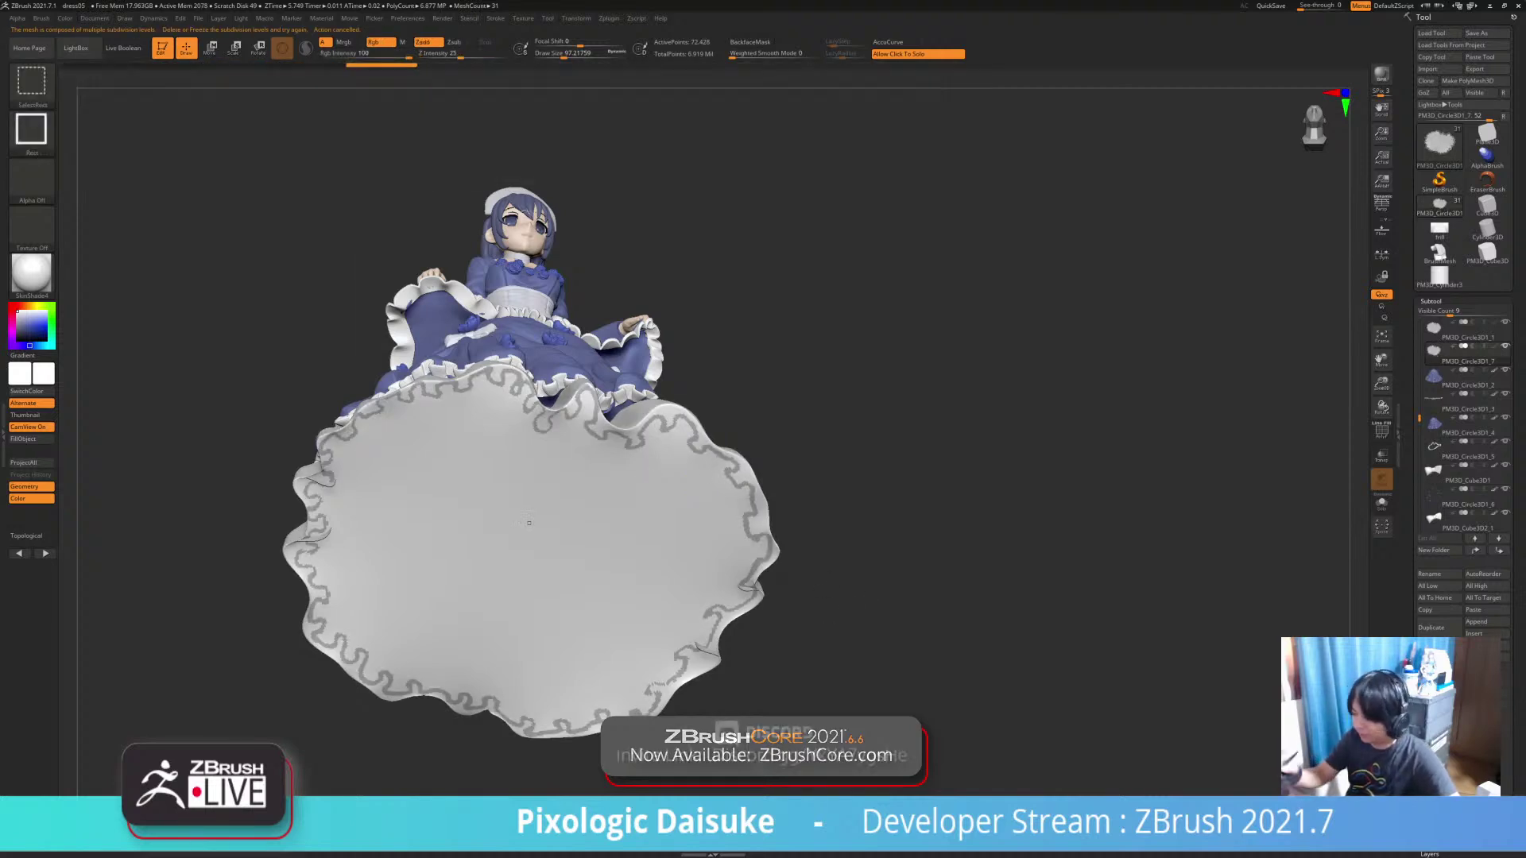
pyautogui.press('d')
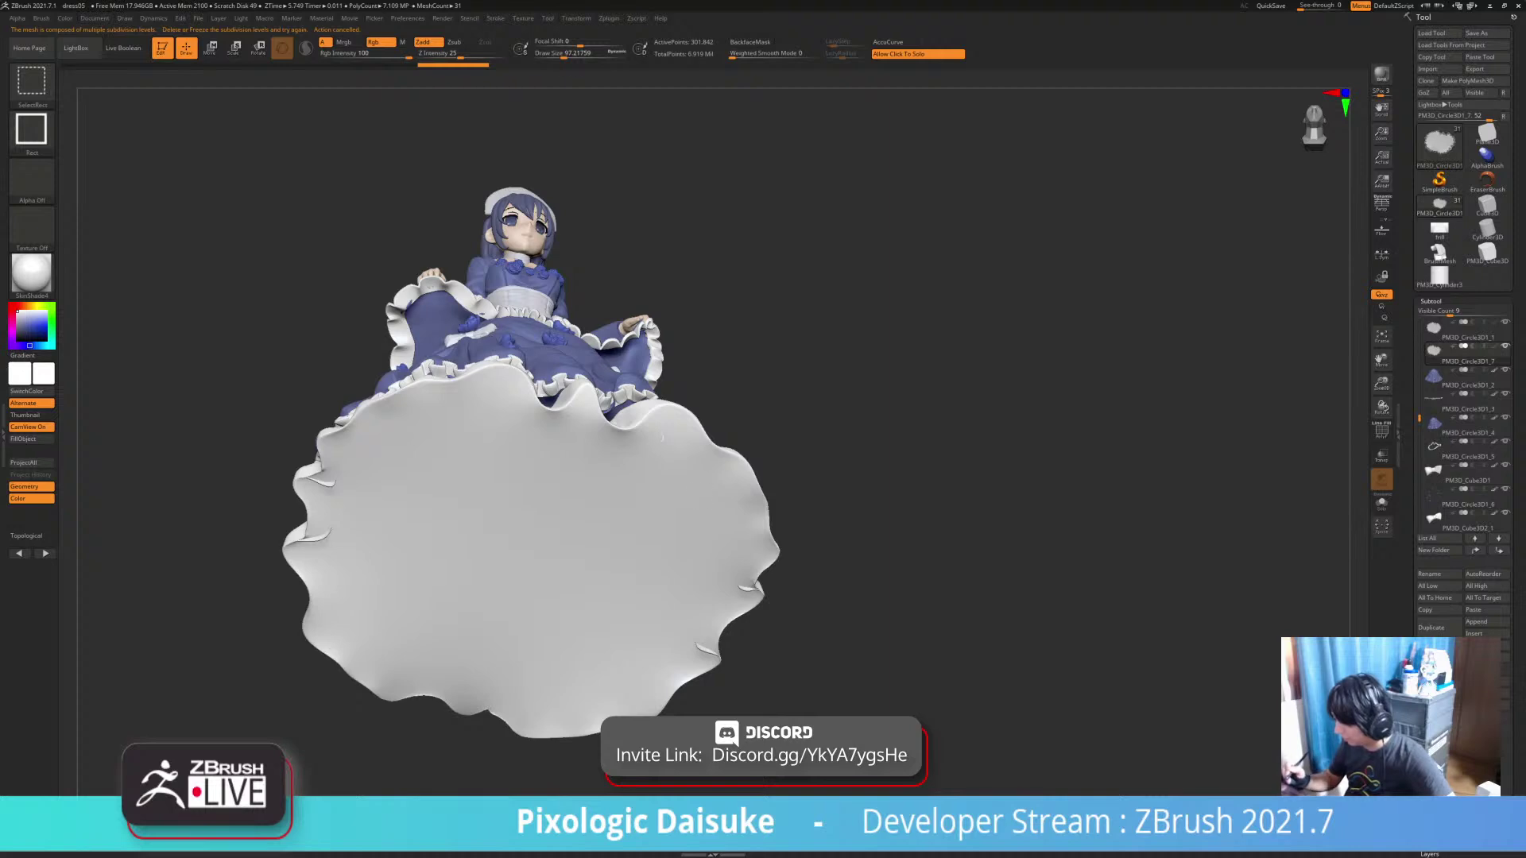
pyautogui.hotkey('shift', 'd')
pyautogui.click(1381, 431)
pyautogui.moveTo(858, 445); pyautogui.dragTo(850, 540)
pyautogui.press('d')
# Isolate the wavy band's polygroup on the copied underskirt and delete the hidden geometry
pyautogui.keyDown('ctrl'); pyautogui.keyDown('shift'); pyautogui.click(658, 408); pyautogui.keyUp('shift'); pyautogui.keyUp('ctrl')
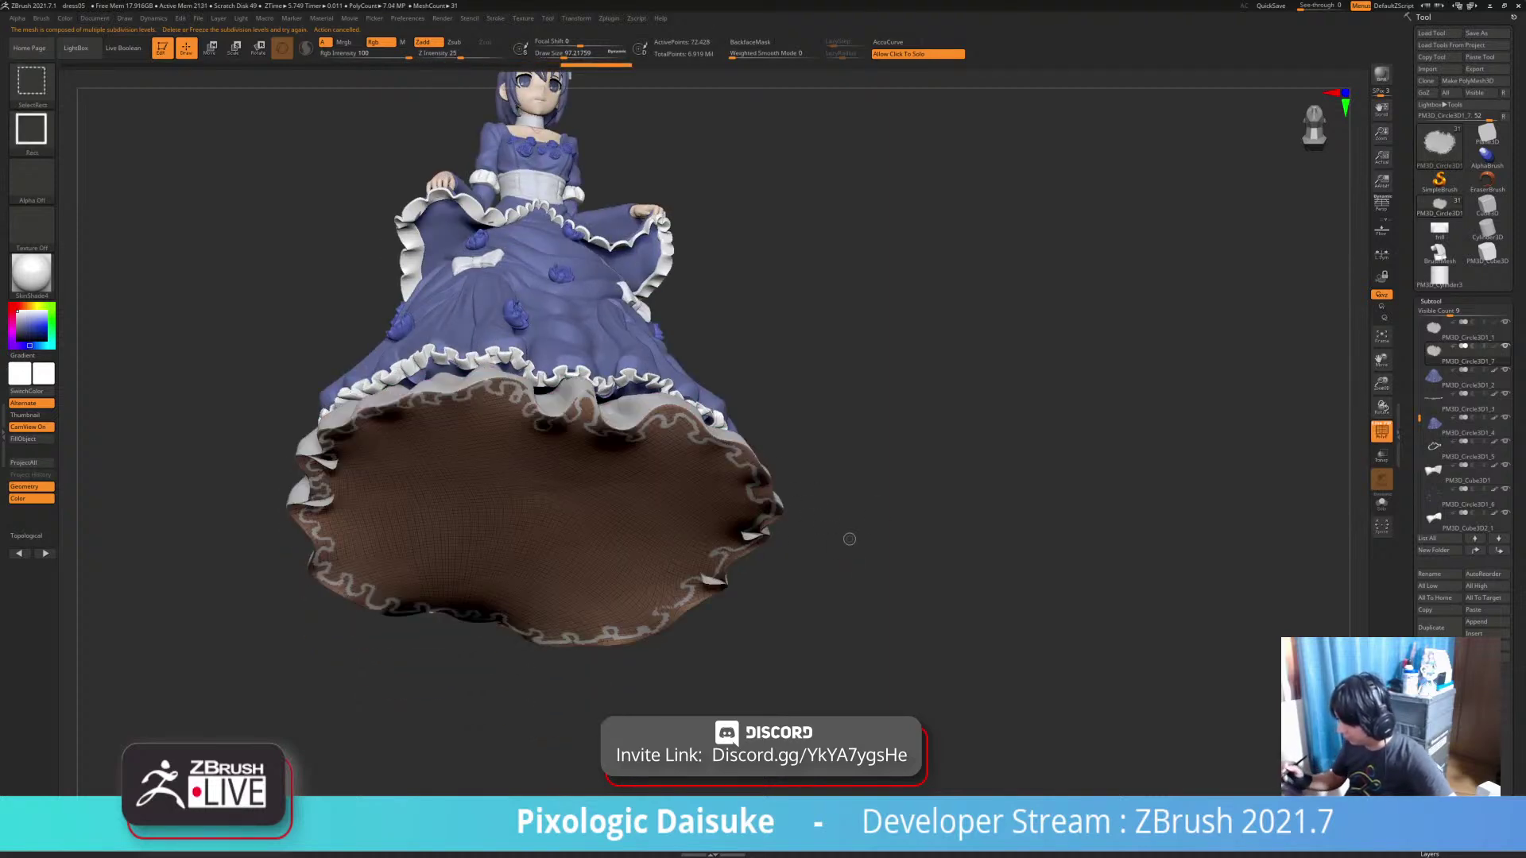
pyautogui.keyDown('ctrl'); pyautogui.keyDown('shift'); pyautogui.click(674, 414); pyautogui.keyUp('shift'); pyautogui.keyUp('ctrl')
pyautogui.keyDown('ctrl'); pyautogui.keyDown('shift'); pyautogui.click(794, 464); pyautogui.keyUp('shift'); pyautogui.keyUp('ctrl')
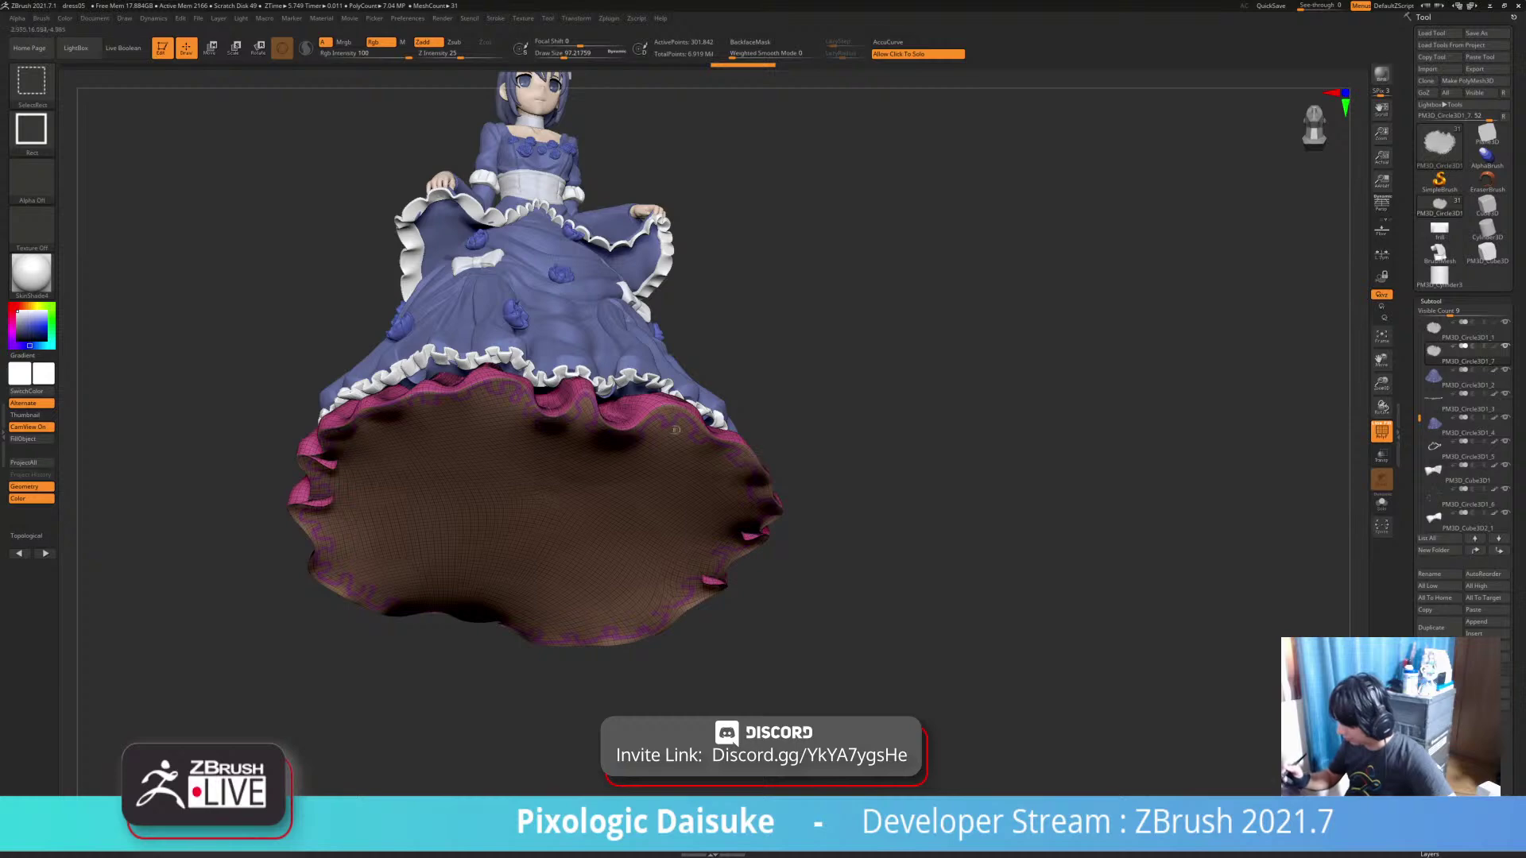
pyautogui.keyDown('ctrl'); pyautogui.keyDown('shift'); pyautogui.click(591, 417); pyautogui.keyUp('shift'); pyautogui.keyUp('ctrl')
pyautogui.moveTo(843, 574); pyautogui.dragTo(838, 486)
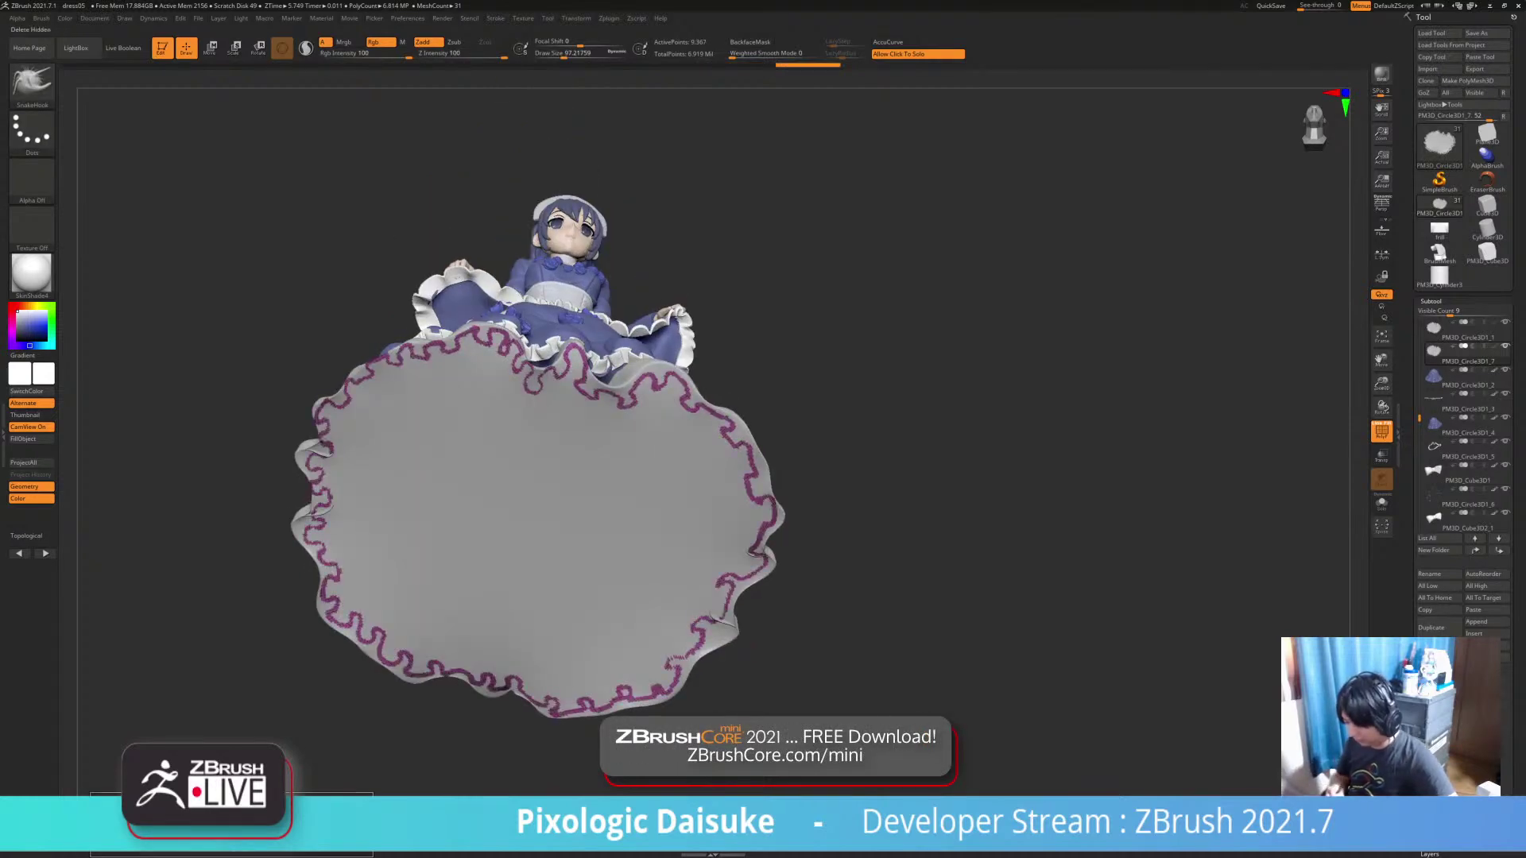
# Show the wavy band alone in Solo mode and examine it up close for breaks
pyautogui.keyDown('ctrl'); pyautogui.moveTo(839, 486); pyautogui.dragTo(854, 530, button='right'); pyautogui.keyUp('ctrl')
pyautogui.click(855, 500)
pyautogui.moveTo(853, 530); pyautogui.dragTo(852, 493)
pyautogui.keyDown('ctrl'); pyautogui.moveTo(852, 493); pyautogui.dragTo(852, 556, button='right'); pyautogui.keyUp('ctrl')
pyautogui.keyDown('alt'); pyautogui.moveTo(1065, 239); pyautogui.dragTo(720, 517, button='right'); pyautogui.keyUp('alt')
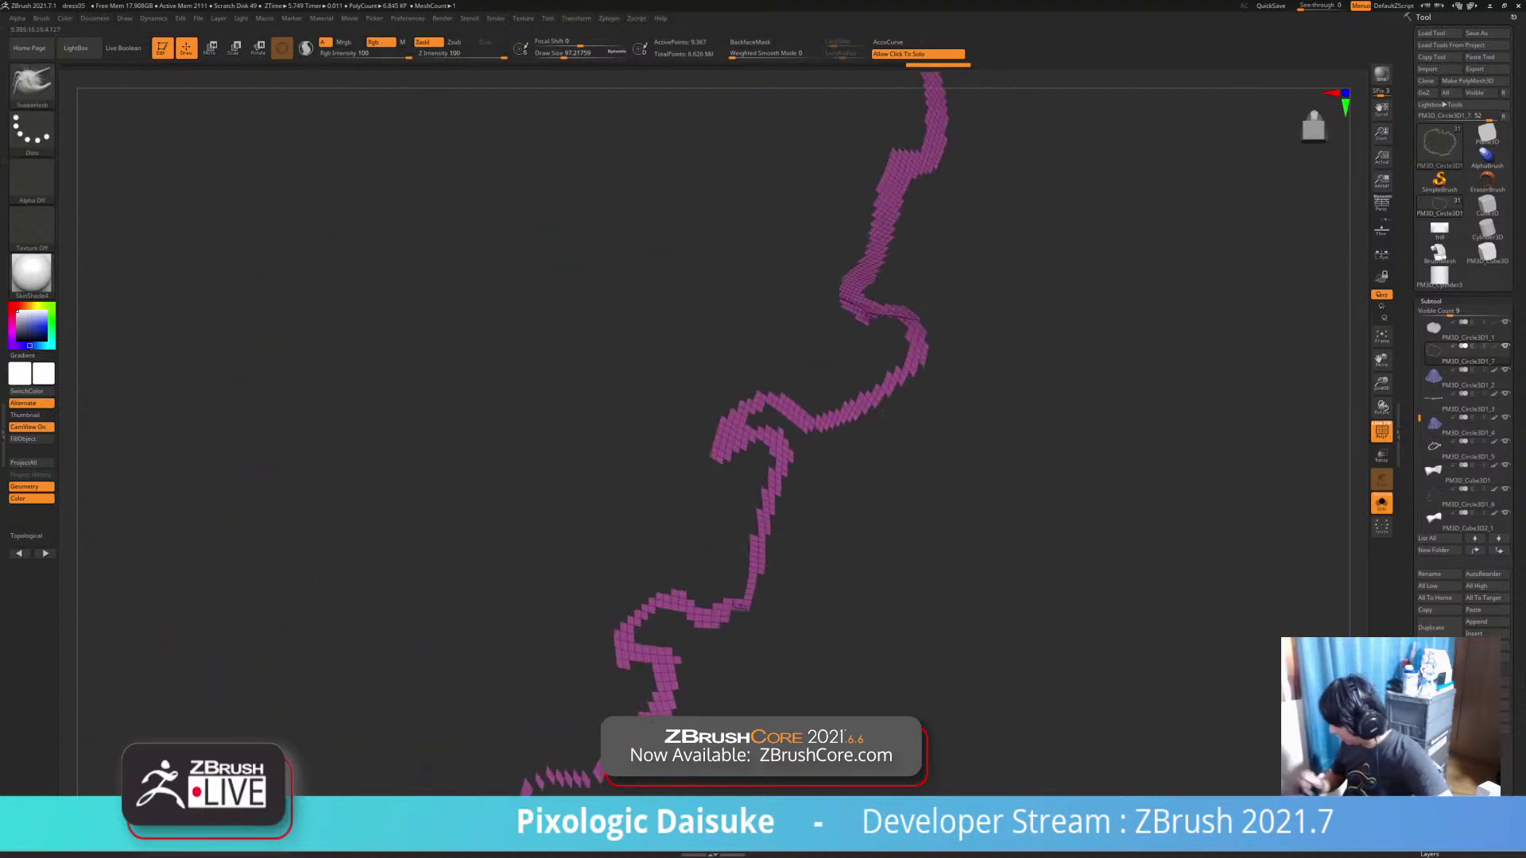
pyautogui.moveTo(842, 500); pyautogui.dragTo(720, 477, button='right')
pyautogui.keyDown('alt'); pyautogui.moveTo(720, 477); pyautogui.dragTo(1171, 471, button='right'); pyautogui.keyUp('alt')
# Split the wavy band into polygroups with Auto Groups and inspect where its pieces are disconnected
pyautogui.click(1431, 301)
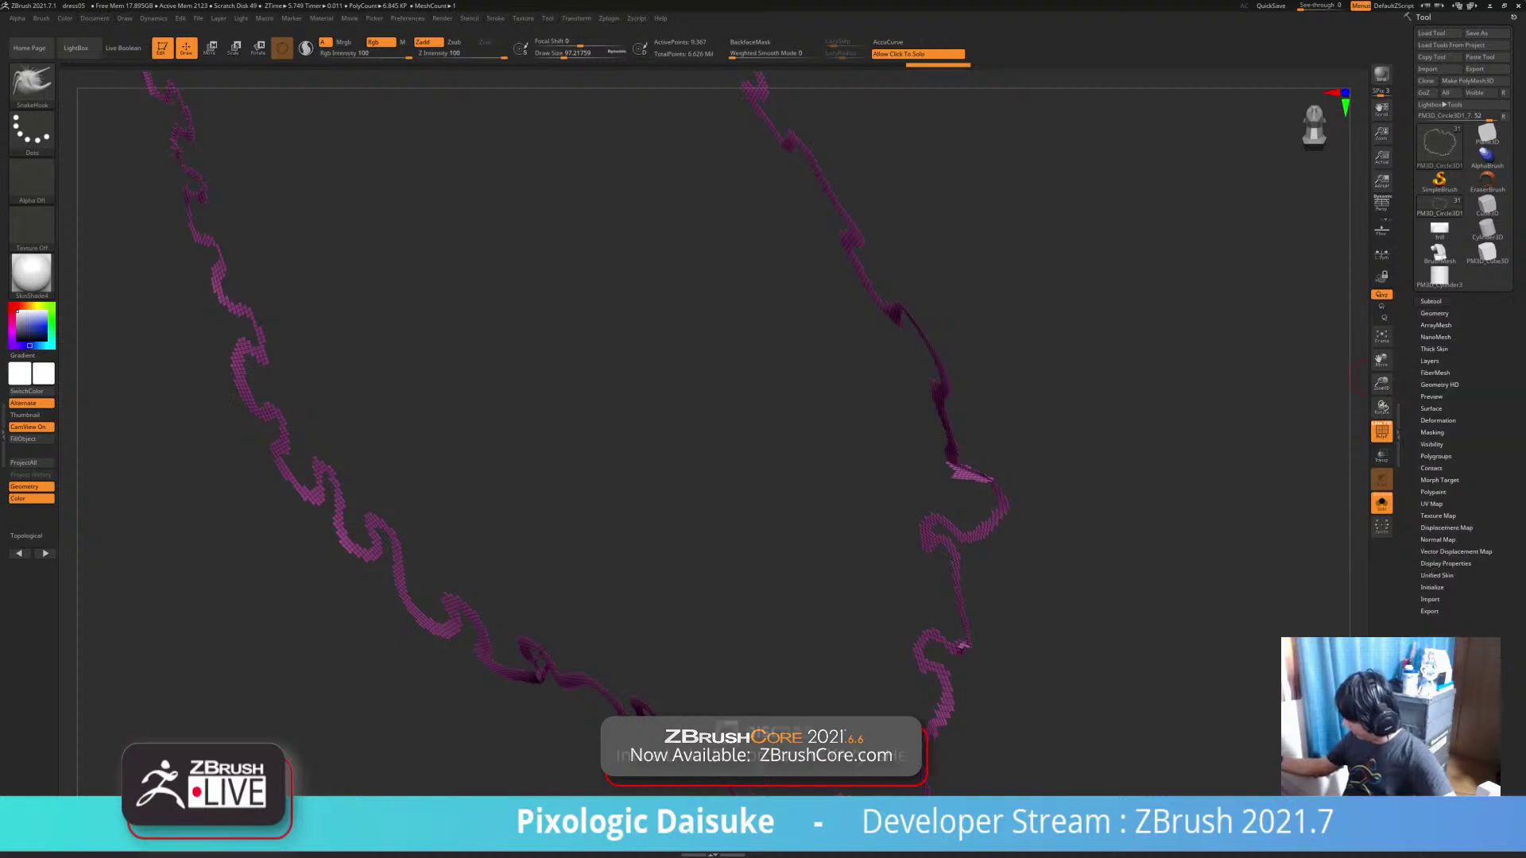
pyautogui.click(1435, 456)
pyautogui.click(1436, 467)
pyautogui.moveTo(985, 473); pyautogui.dragTo(1061, 468, button='right')
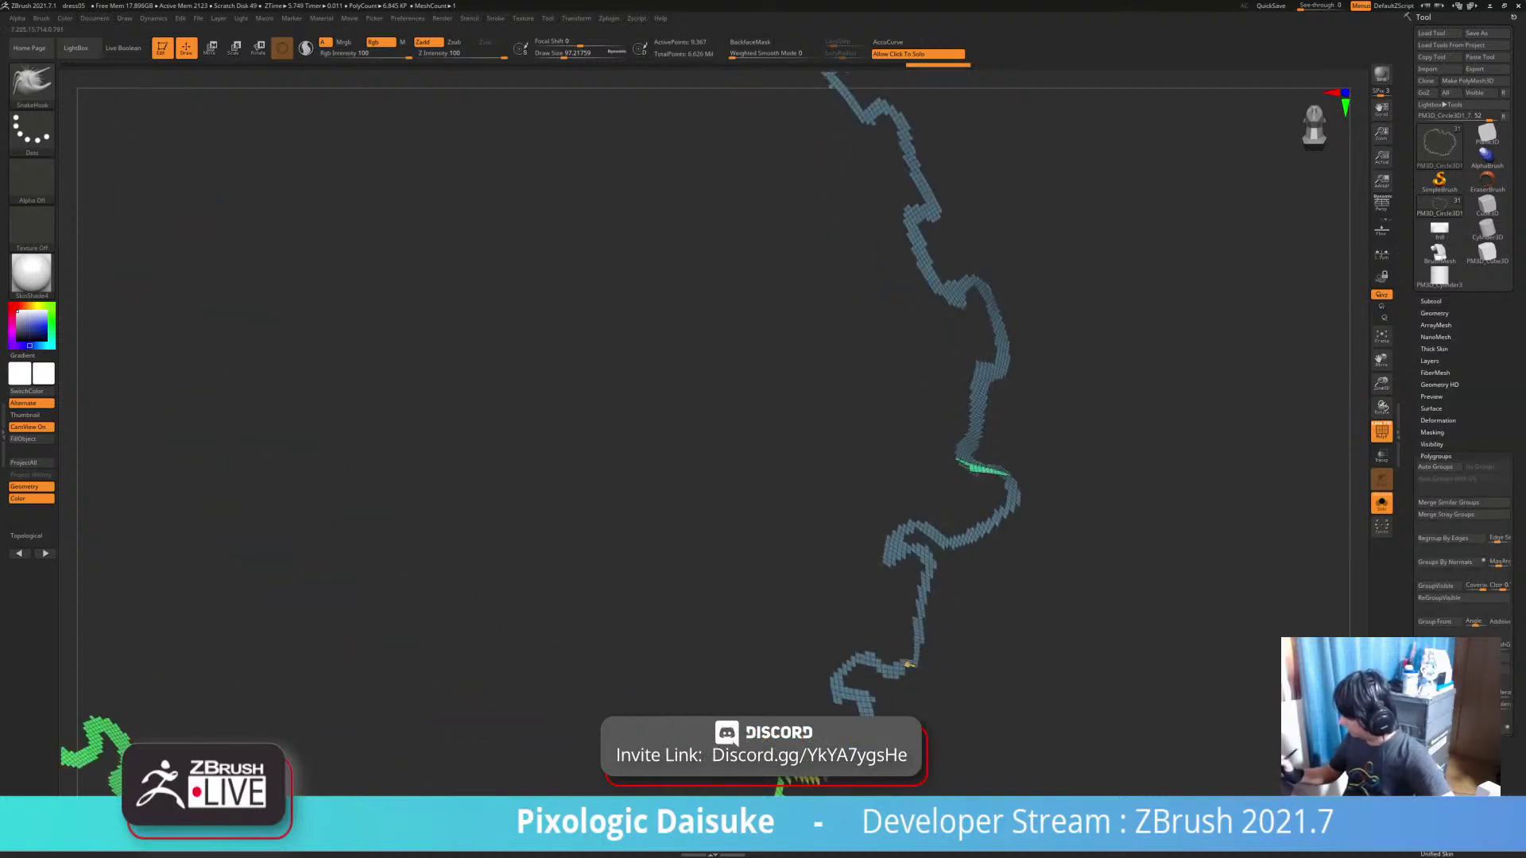
pyautogui.keyDown('ctrl'); pyautogui.moveTo(997, 523); pyautogui.dragTo(1009, 398, button='right'); pyautogui.keyUp('ctrl')
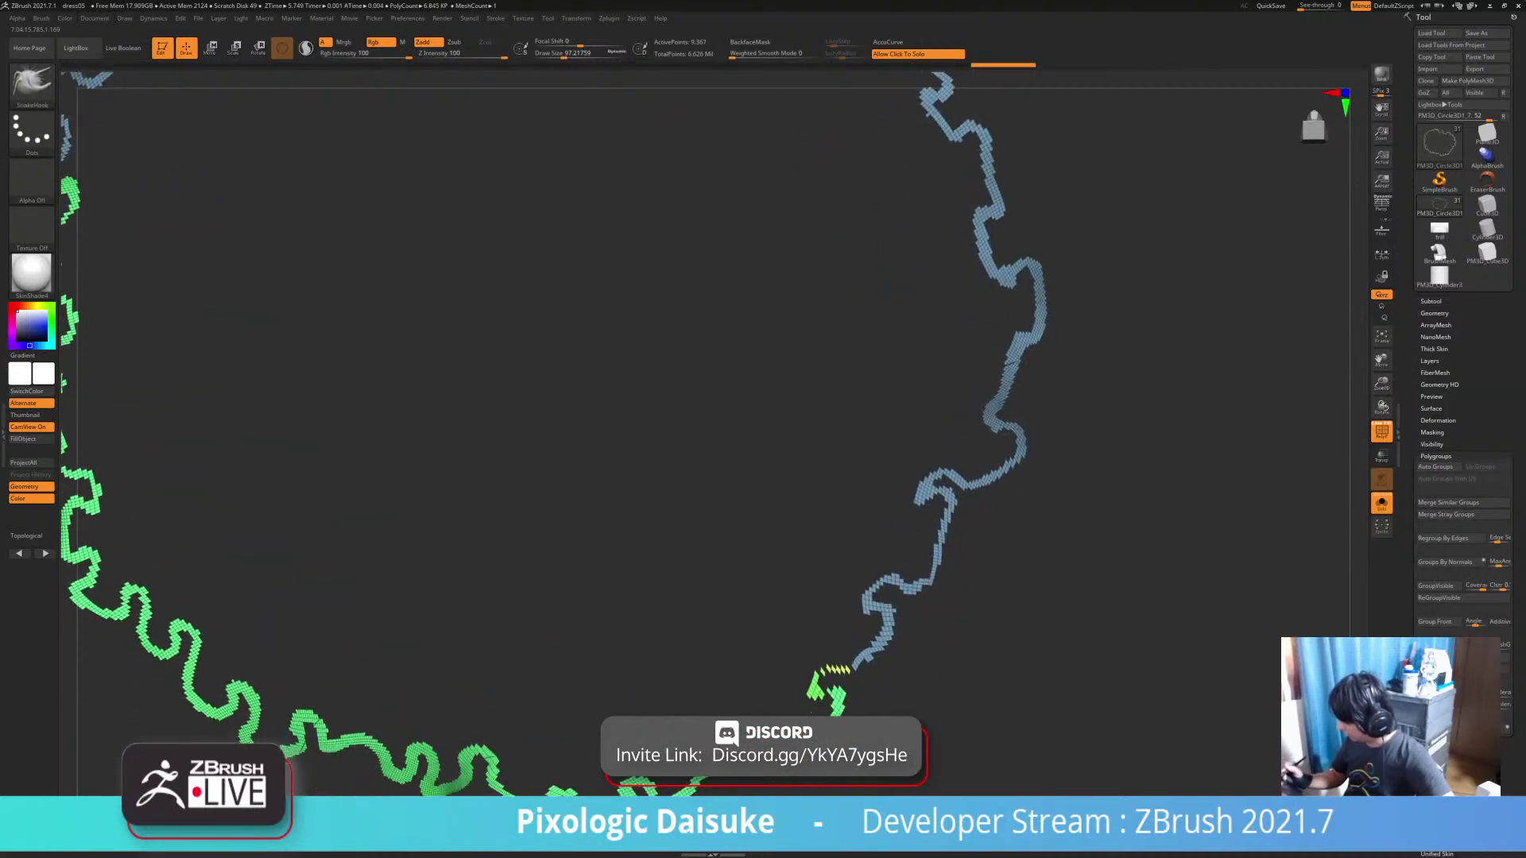
pyautogui.moveTo(874, 670)
pyautogui.keyDown('ctrl'); pyautogui.mouseDown(button='right')
pyautogui.moveTo(874, 653)
pyautogui.moveTo(877, 739)
pyautogui.moveTo(865, 661)
pyautogui.moveTo(900, 644)
pyautogui.moveTo(866, 627)
pyautogui.moveTo(875, 648)
pyautogui.moveTo(804, 682)
pyautogui.mouseUp(button='right'); pyautogui.keyUp('ctrl')
# Mask a bridging patch across the break in the wavy band on the full mesh and turn it into a polygroup
pyautogui.hotkey('ctrl', 'w')
pyautogui.keyDown('ctrl'); pyautogui.keyDown('shift'); pyautogui.click(846, 680); pyautogui.keyUp('shift'); pyautogui.keyUp('ctrl')
pyautogui.keyDown('ctrl'); pyautogui.moveTo(799, 623); pyautogui.dragTo(796, 660, button='right'); pyautogui.keyUp('ctrl')
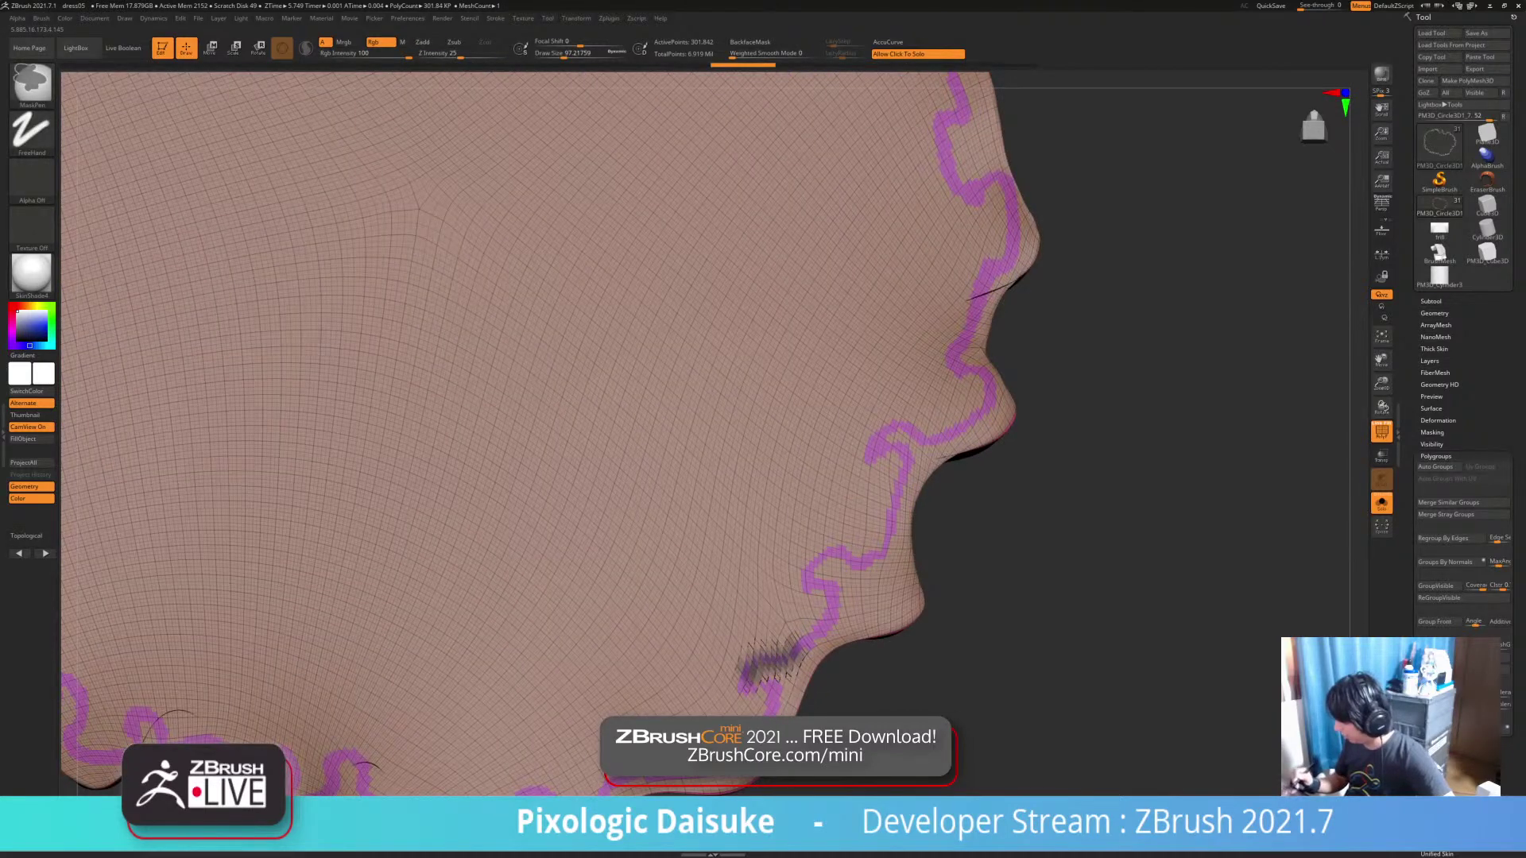
pyautogui.keyDown('ctrl'); pyautogui.moveTo(812, 669); pyautogui.dragTo(802, 663, button='right'); pyautogui.keyUp('ctrl')
pyautogui.keyDown('ctrl'); pyautogui.keyDown('shift'); pyautogui.click(802, 663); pyautogui.keyUp('shift'); pyautogui.keyUp('ctrl')
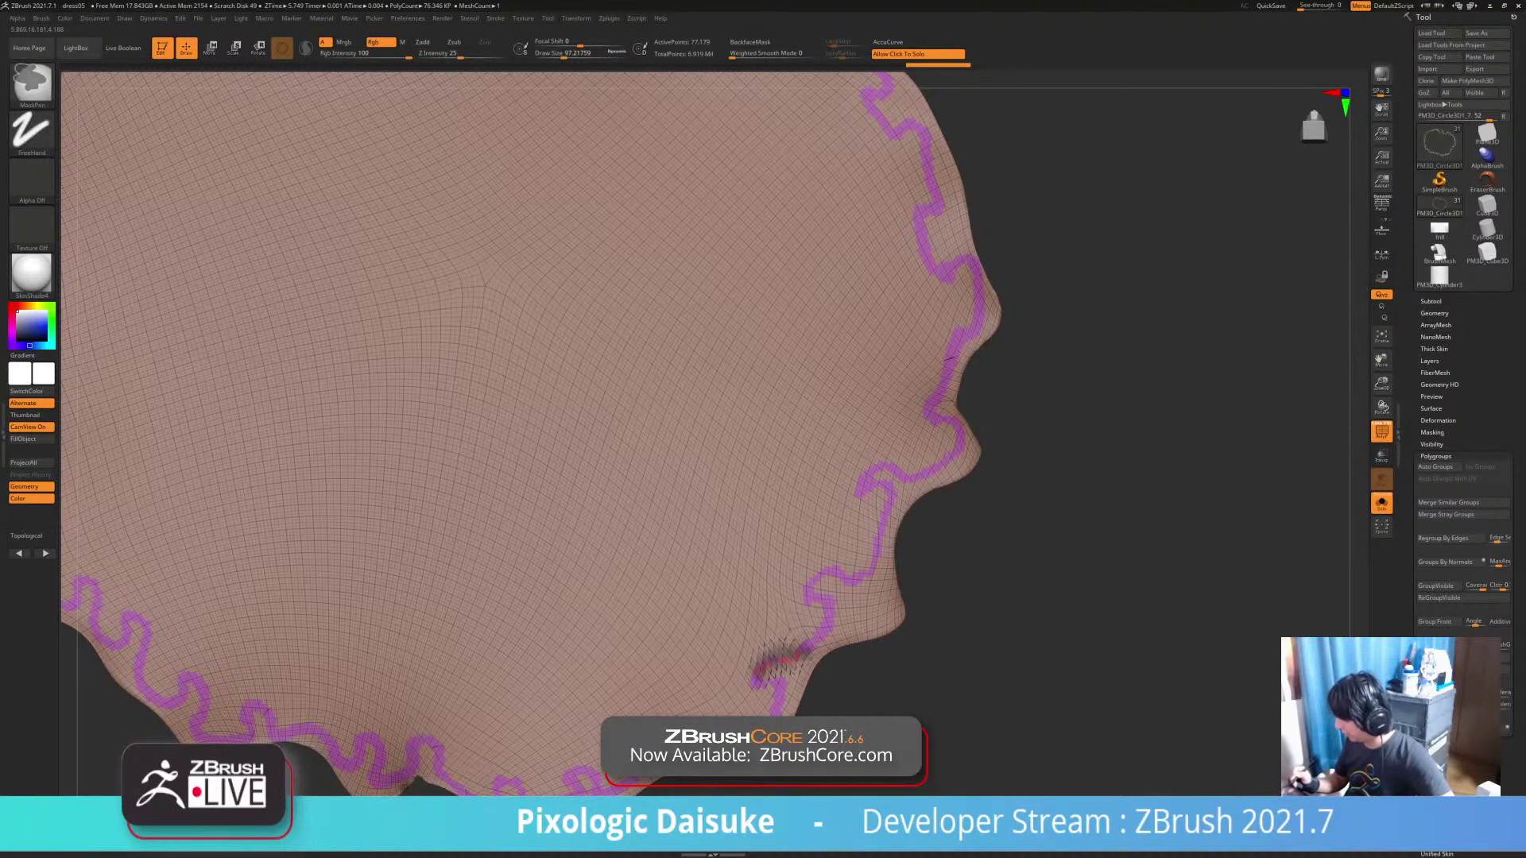
pyautogui.press('f')
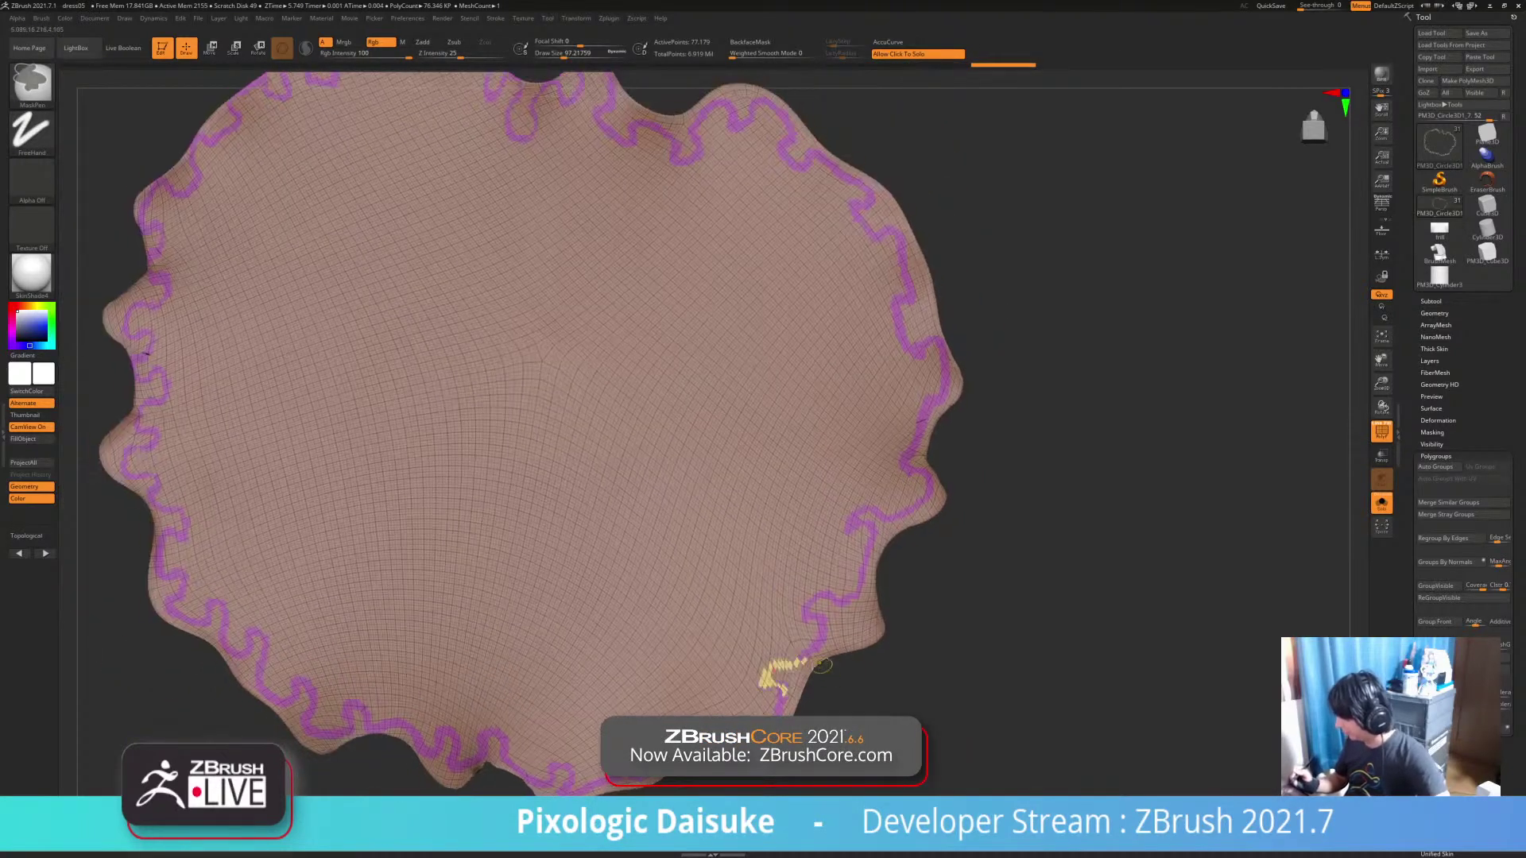
# Hide the polygroups of both the bridging patch and the wavy band
pyautogui.keyDown('ctrl'); pyautogui.keyDown('shift'); pyautogui.click(802, 660); pyautogui.keyUp('shift'); pyautogui.keyUp('ctrl')
pyautogui.keyDown('ctrl'); pyautogui.keyDown('shift'); pyautogui.moveTo(830, 672); pyautogui.dragTo(852, 694); pyautogui.keyUp('shift'); pyautogui.keyUp('ctrl')
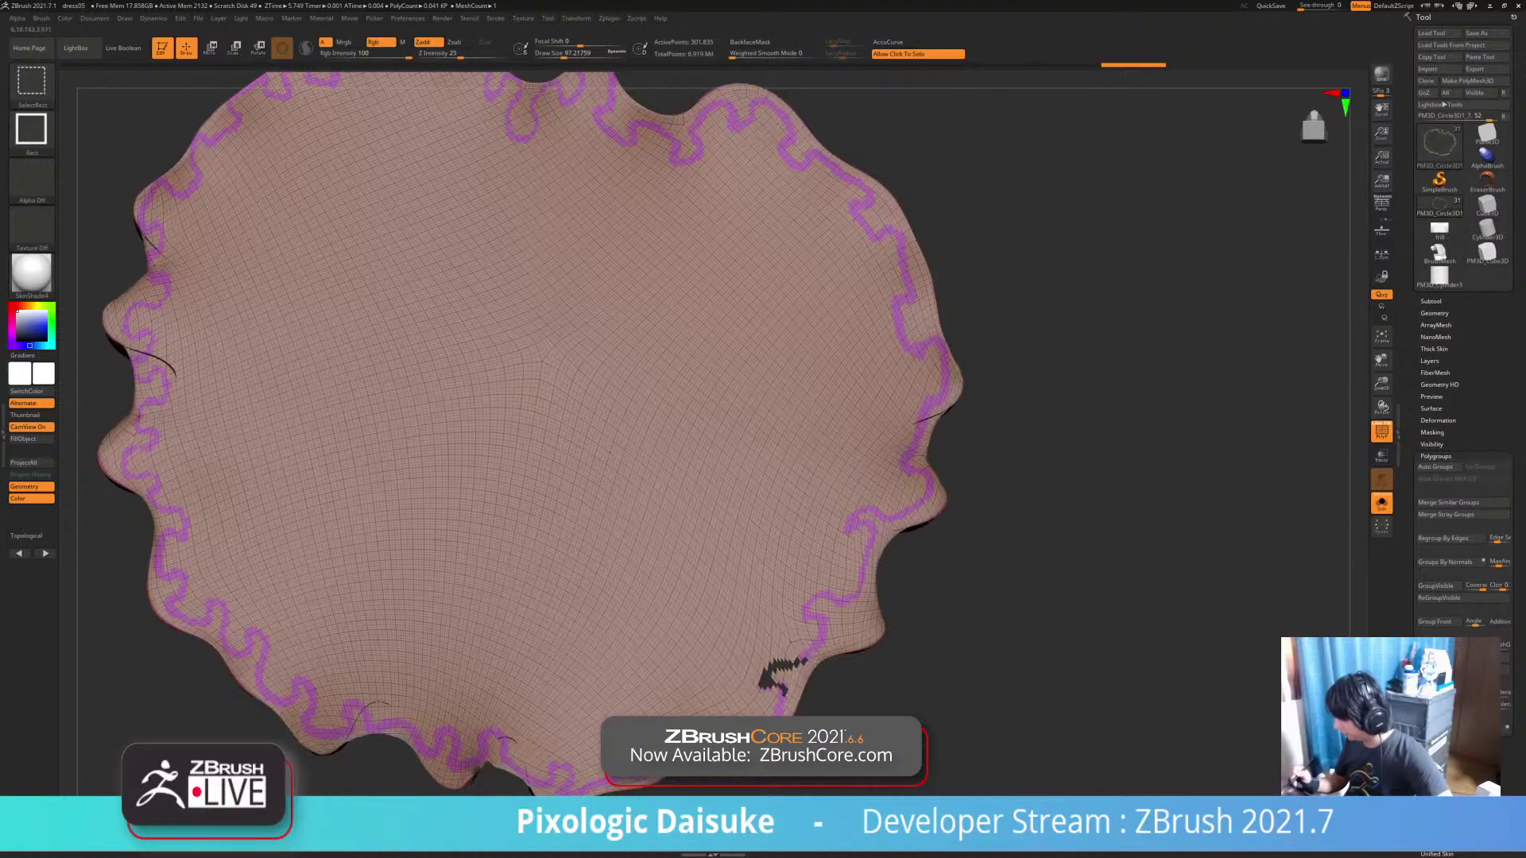
pyautogui.keyDown('ctrl'); pyautogui.keyDown('shift'); pyautogui.click(790, 693); pyautogui.keyUp('shift'); pyautogui.keyUp('ctrl')
pyautogui.hotkey('ctrl', 'z')
pyautogui.keyDown('ctrl'); pyautogui.keyDown('shift'); pyautogui.click(809, 653); pyautogui.keyUp('shift'); pyautogui.keyUp('ctrl')
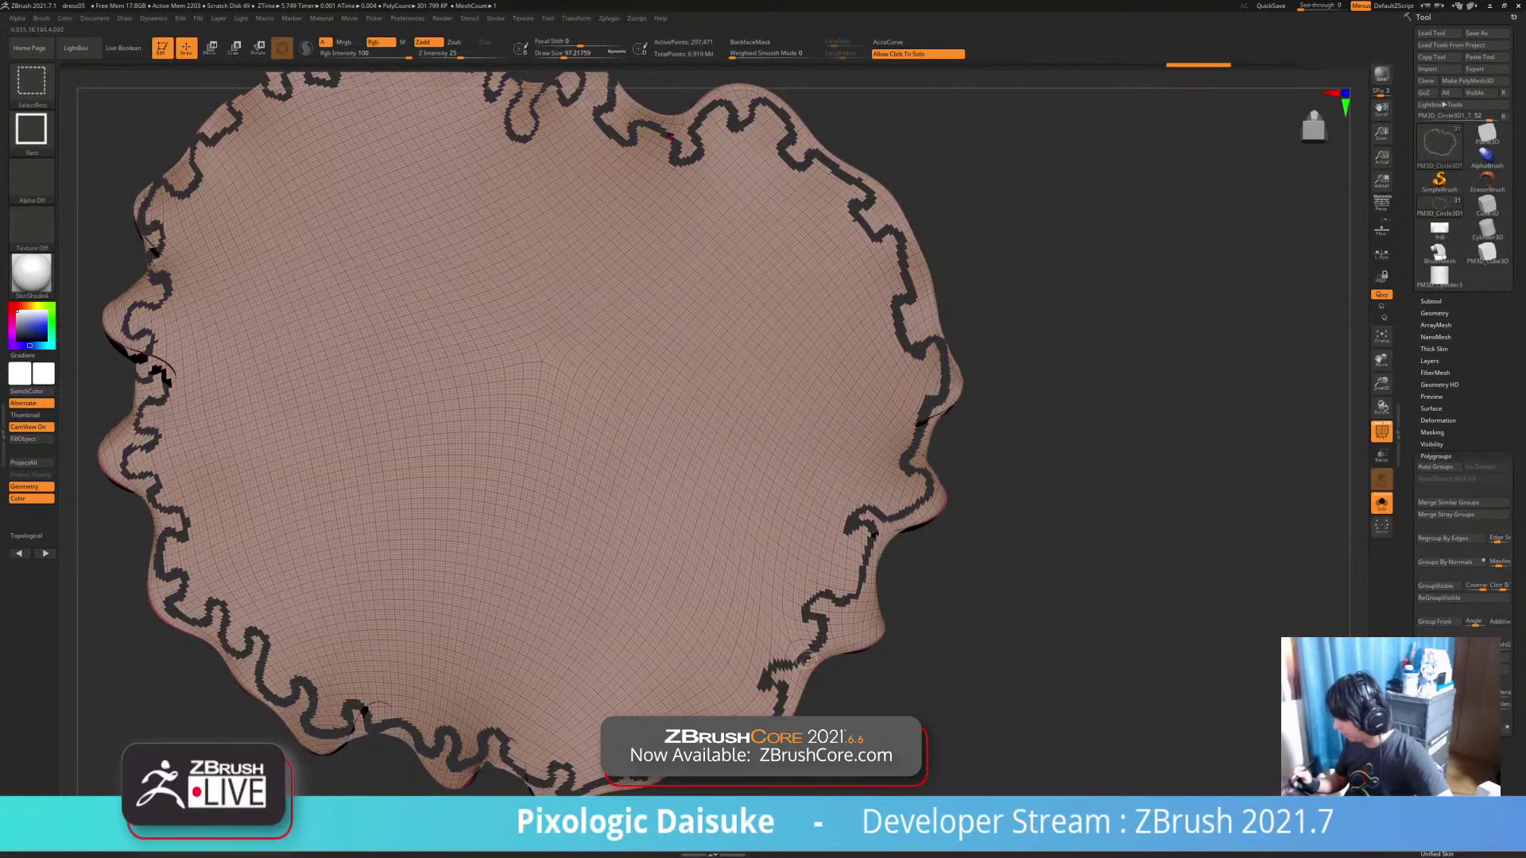
# Invert the visibility to isolate the bridged band and regroup it as one polygroup, rechecking it with Auto Groups
pyautogui.moveTo(849, 673)
pyautogui.keyDown('ctrl'); pyautogui.keyDown('shift'); pyautogui.mouseDown()
pyautogui.moveTo(876, 655)
pyautogui.moveTo(883, 695)
pyautogui.moveTo(812, 688)
pyautogui.mouseUp(); pyautogui.keyUp('shift'); pyautogui.keyUp('ctrl')
pyautogui.hotkey('ctrl', 'w')
pyautogui.click(1437, 467)
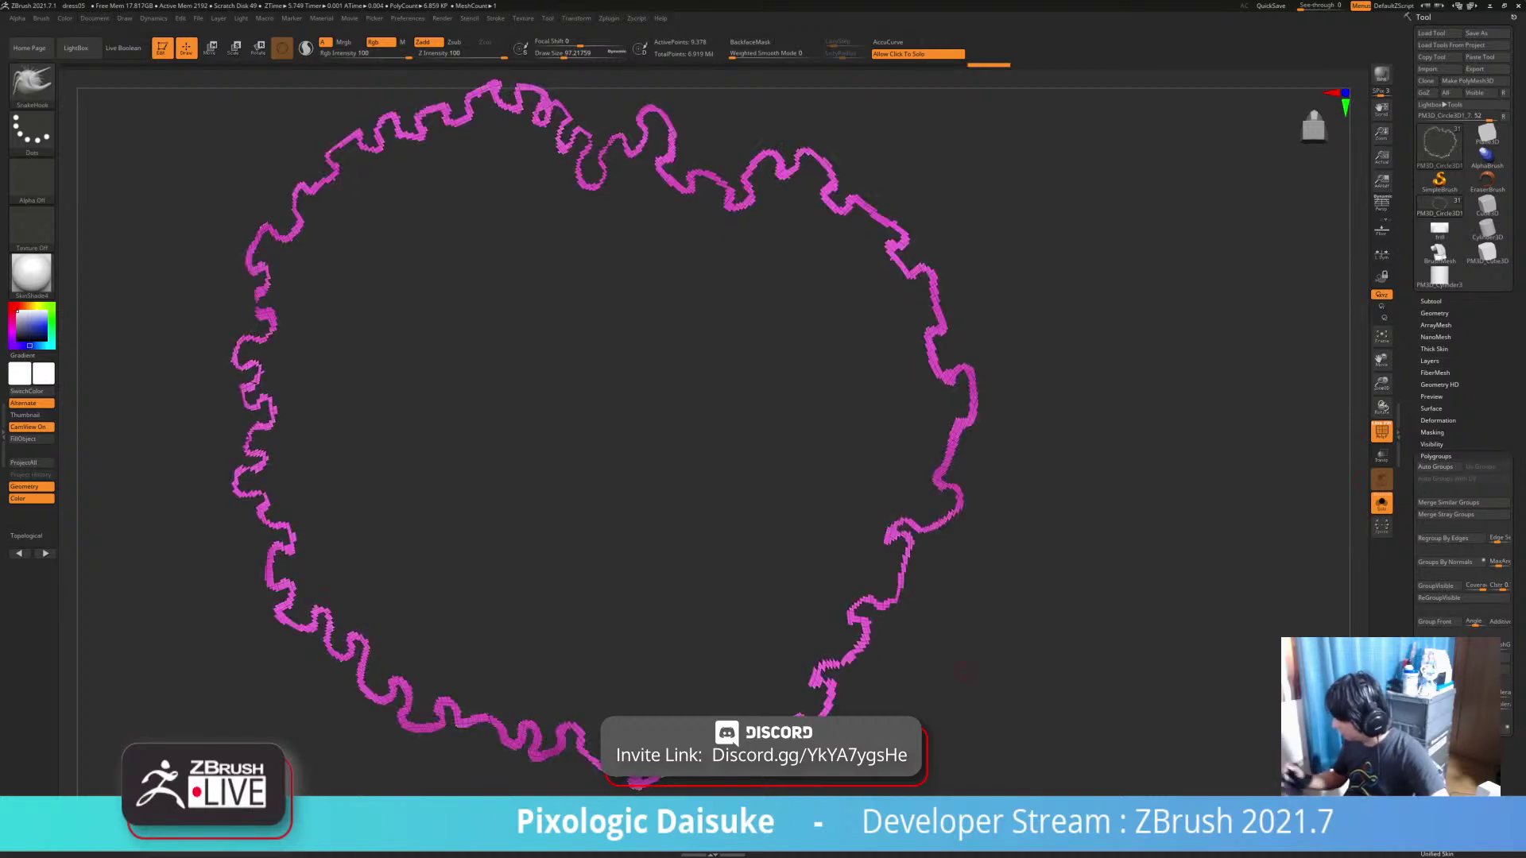
# Isolate the regrouped wavy band from the full mesh and delete the hidden geometry
pyautogui.keyDown('ctrl'); pyautogui.keyDown('shift'); pyautogui.click(406, 655); pyautogui.keyUp('shift'); pyautogui.keyUp('ctrl')
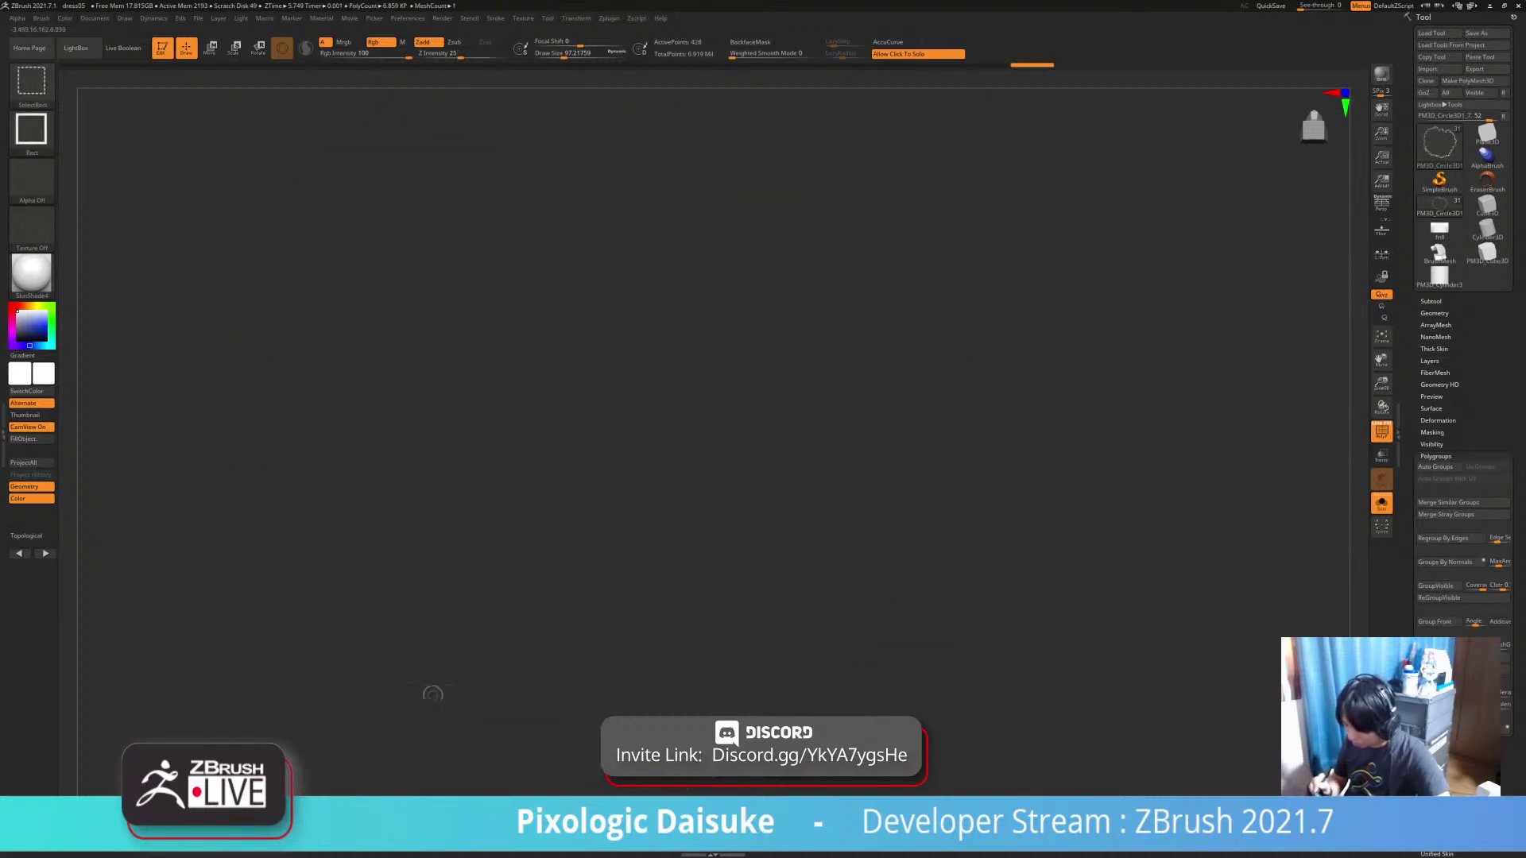
pyautogui.keyDown('ctrl'); pyautogui.keyDown('shift'); pyautogui.click(477, 750); pyautogui.keyUp('shift'); pyautogui.keyUp('ctrl')
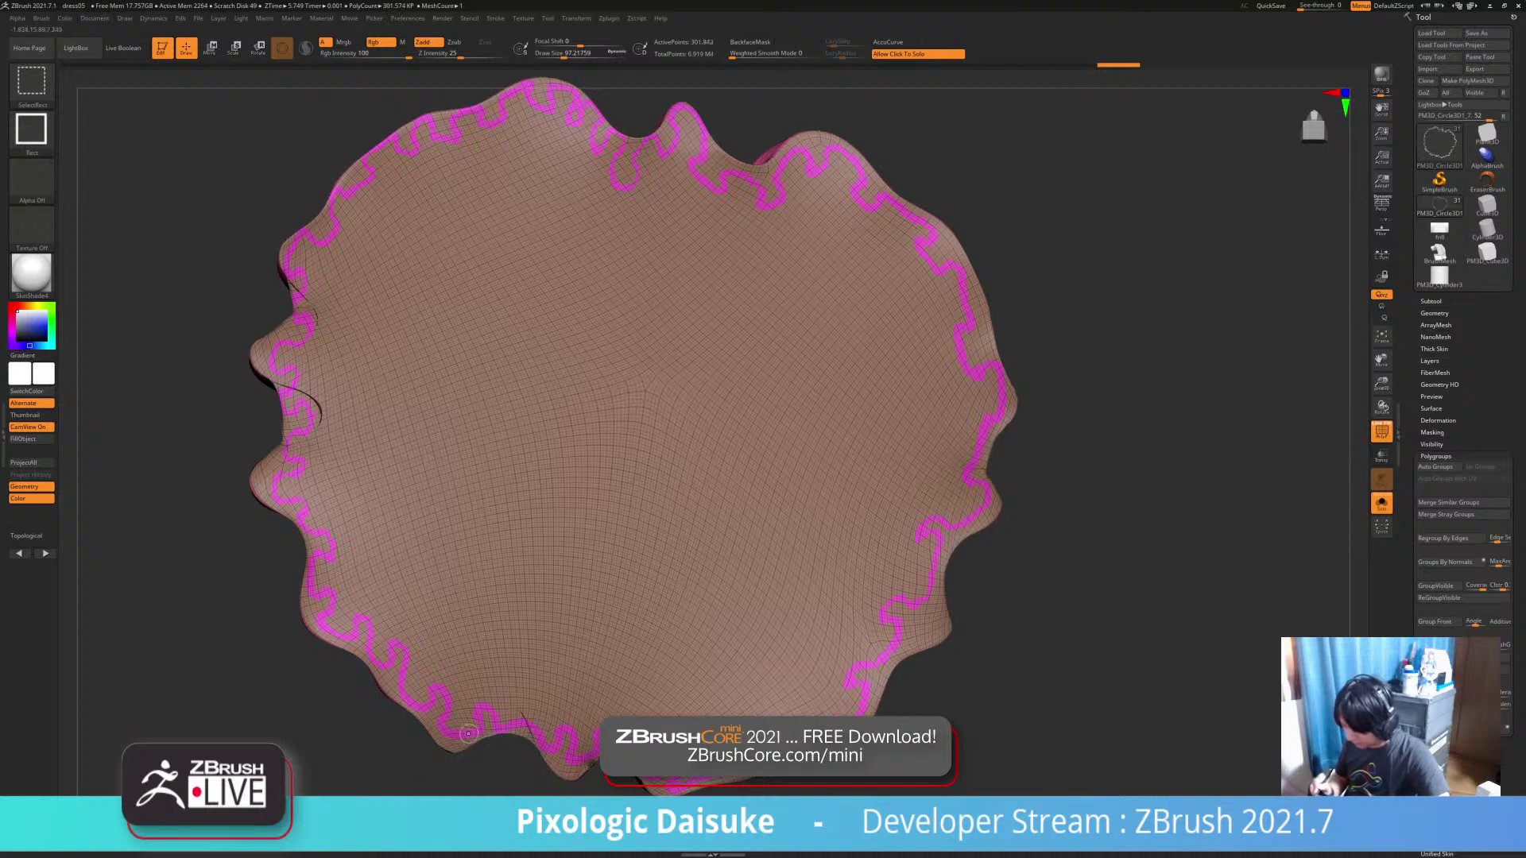
pyautogui.keyDown('ctrl'); pyautogui.keyDown('shift'); pyautogui.click(468, 733); pyautogui.keyUp('shift'); pyautogui.keyUp('ctrl')
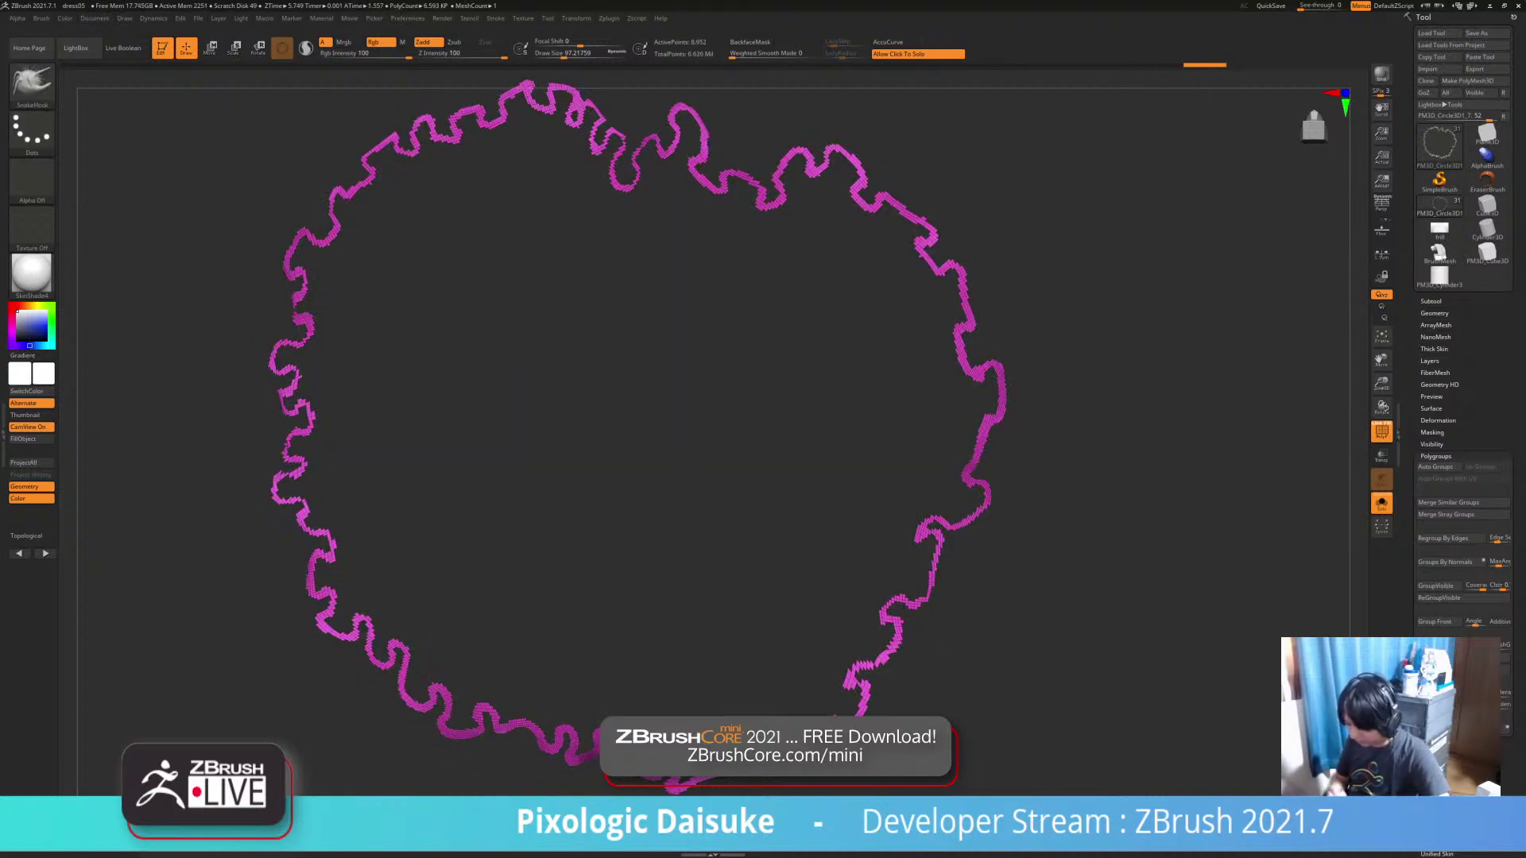
# Try Polish By Features on the wavy band and compare its stepped and smoothed edges
pyautogui.keyDown('alt'); pyautogui.moveTo(938, 334); pyautogui.dragTo(855, 298); pyautogui.keyUp('alt')
pyautogui.moveTo(914, 358); pyautogui.dragTo(992, 302)
pyautogui.moveTo(992, 301)
pyautogui.mouseDown()
pyautogui.moveTo(878, 309)
pyautogui.moveTo(982, 308)
pyautogui.moveTo(966, 310)
pyautogui.mouseUp()
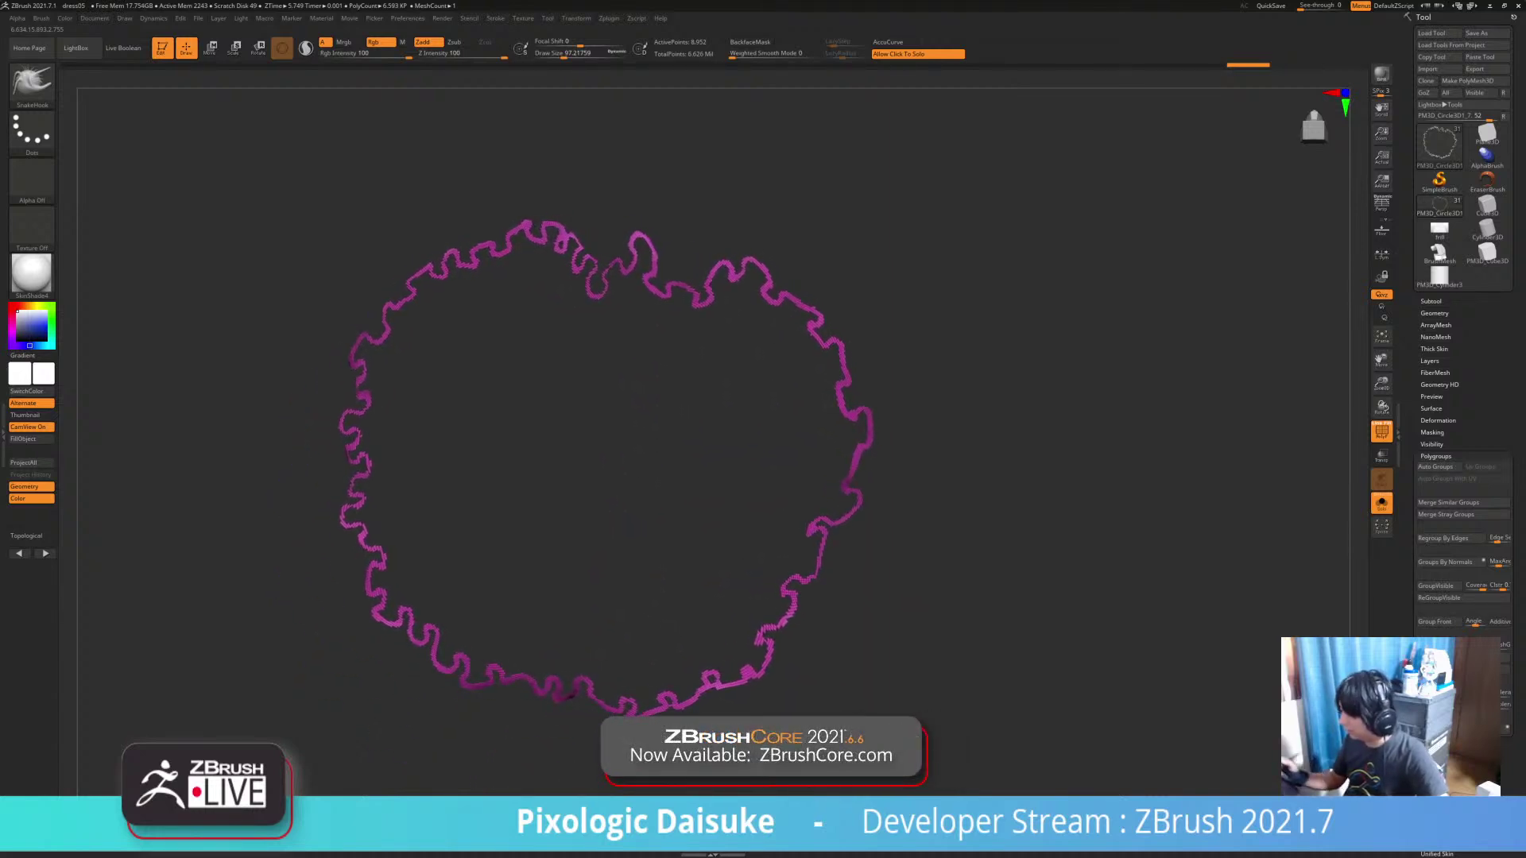
pyautogui.moveTo(966, 310)
pyautogui.keyDown('ctrl'); pyautogui.mouseDown(button='right')
pyautogui.moveTo(963, 413)
pyautogui.moveTo(910, 432)
pyautogui.mouseUp(button='right'); pyautogui.keyUp('ctrl')
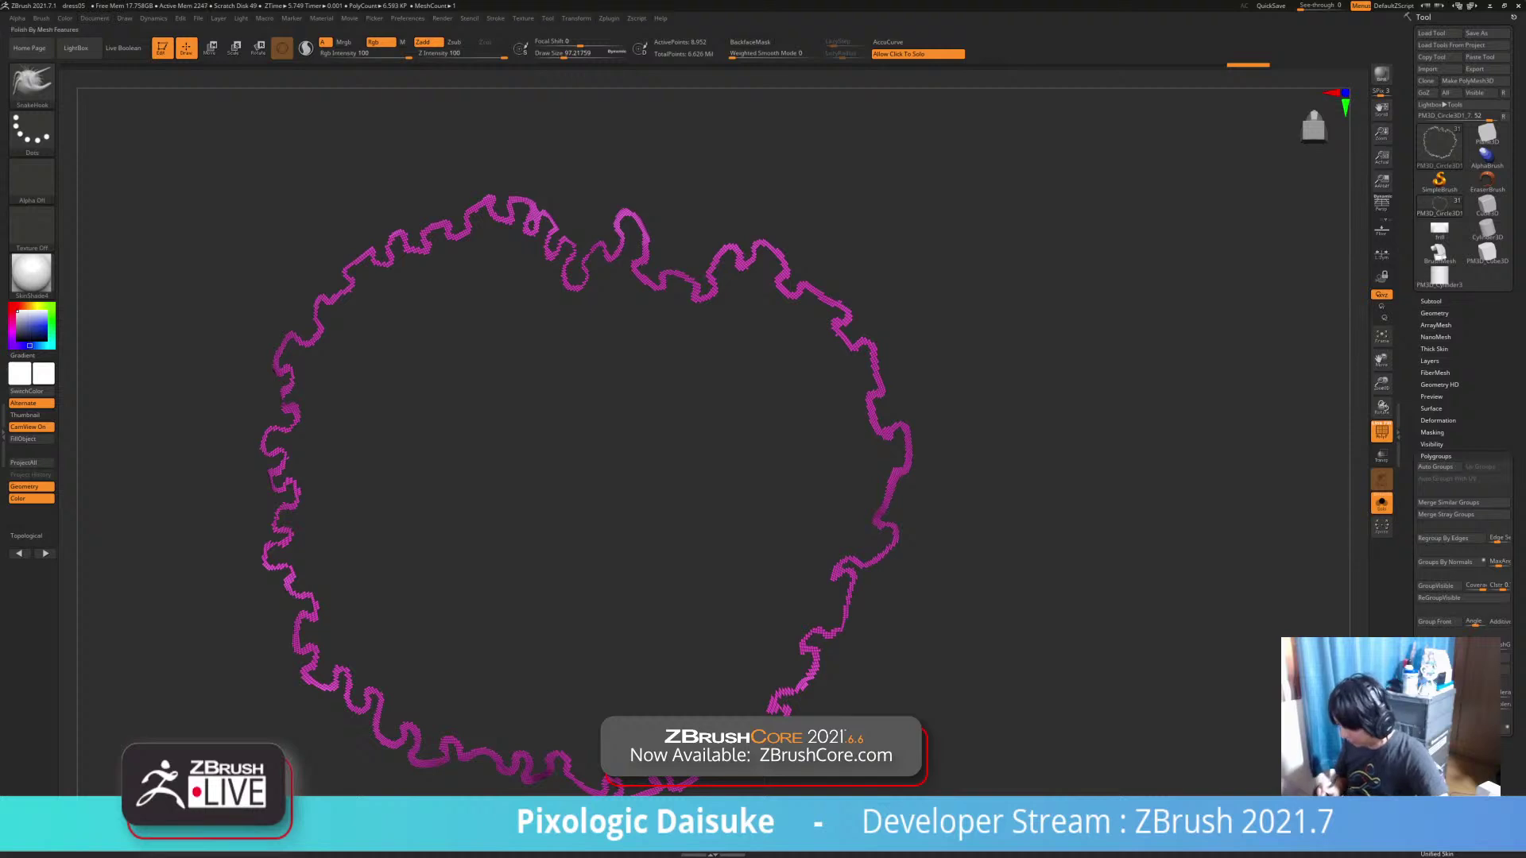
pyautogui.moveTo(514, 718)
pyautogui.keyDown('ctrl'); pyautogui.mouseDown(button='right')
pyautogui.moveTo(437, 610)
pyautogui.moveTo(478, 610)
pyautogui.moveTo(469, 662)
pyautogui.mouseUp(button='right'); pyautogui.keyUp('ctrl')
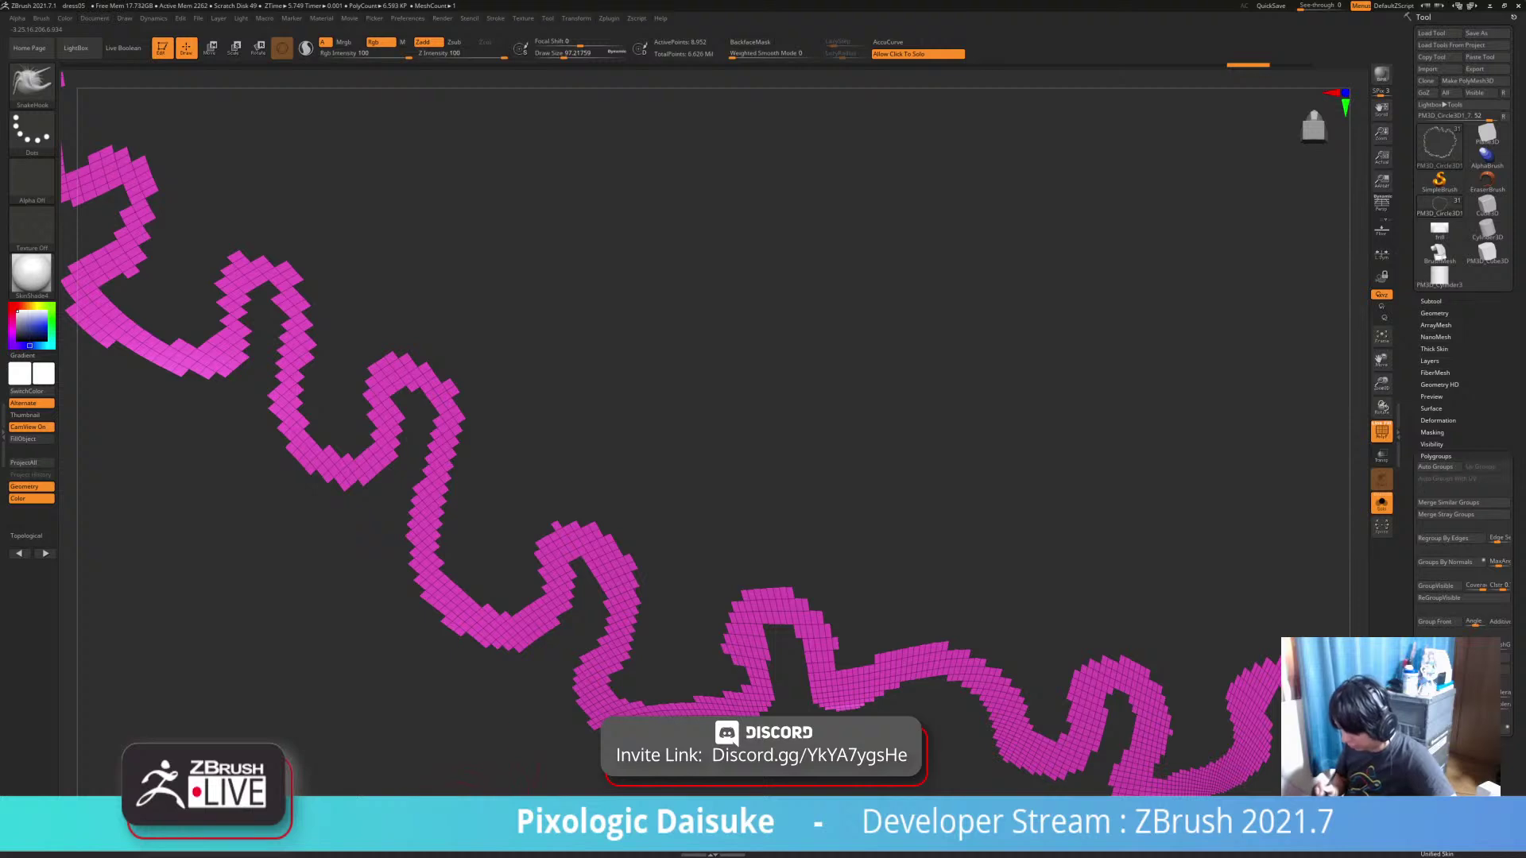
pyautogui.hotkey('ctrl', 'shift', 'z')
pyautogui.hotkey('ctrl', 'z')
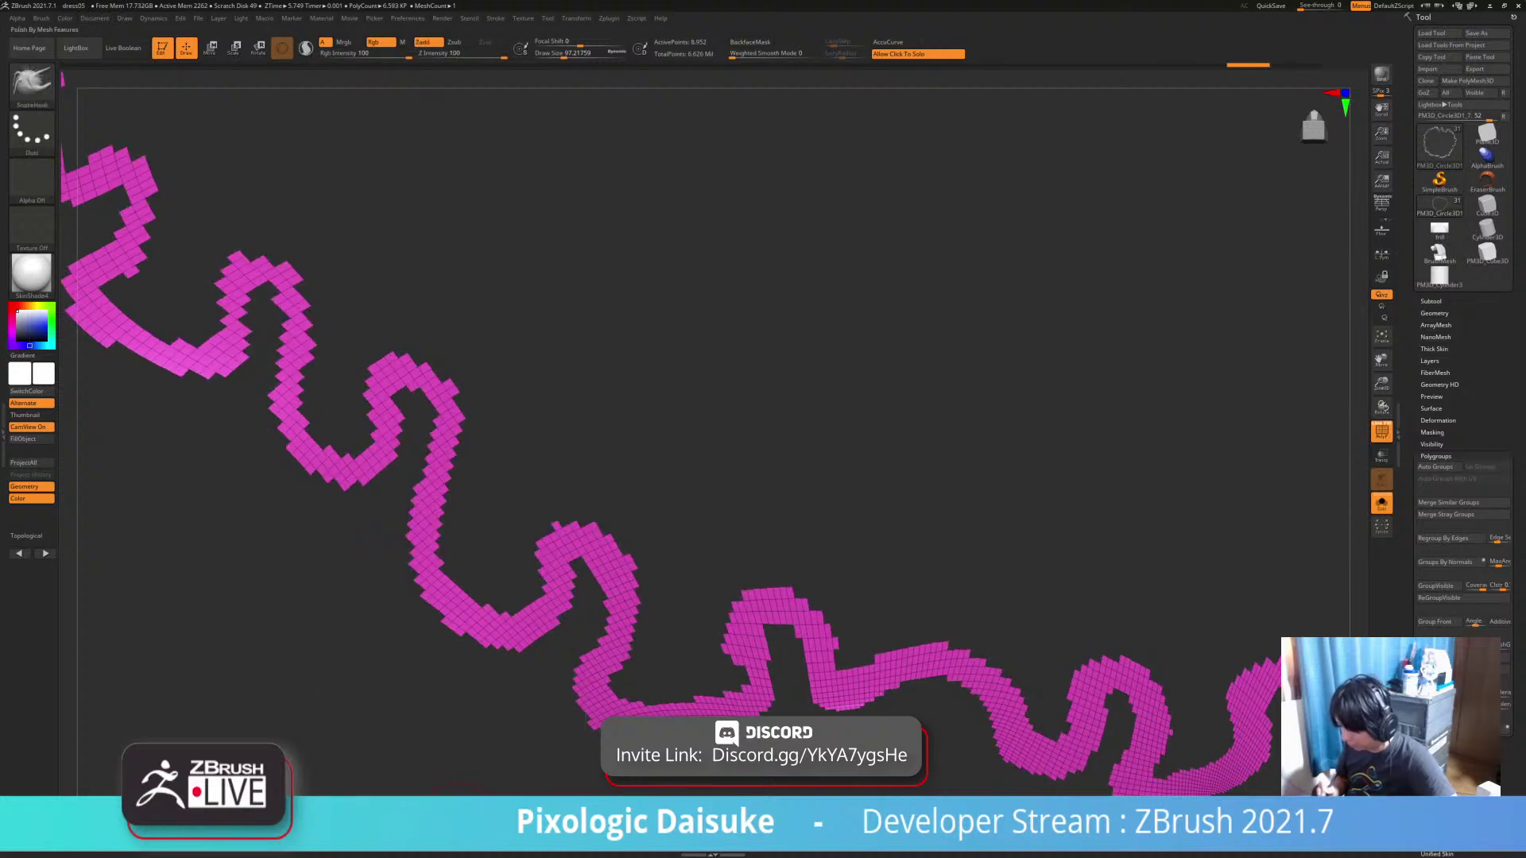
pyautogui.hotkey('ctrl', 'shift', 'z')
pyautogui.hotkey('ctrl', 'z')
pyautogui.hotkey('ctrl', 'shift', 'z')
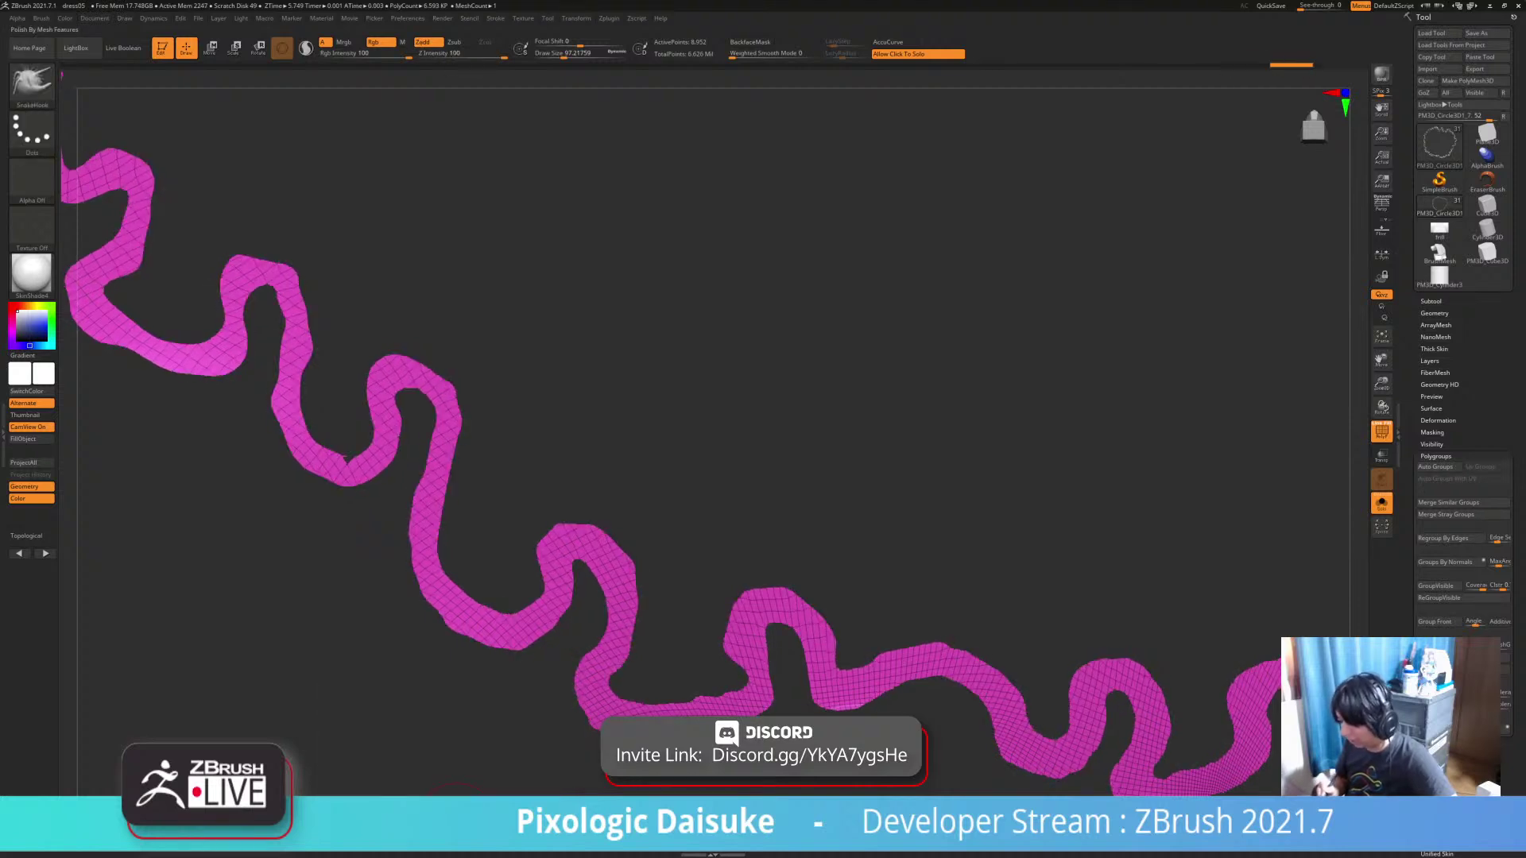
# Inspect the polished band up close for pinched connections and undo the polish
pyautogui.keyDown('alt'); pyautogui.moveTo(526, 738); pyautogui.dragTo(413, 616); pyautogui.keyUp('alt')
pyautogui.keyDown('ctrl'); pyautogui.moveTo(413, 616); pyautogui.dragTo(357, 517, button='right'); pyautogui.keyUp('ctrl')
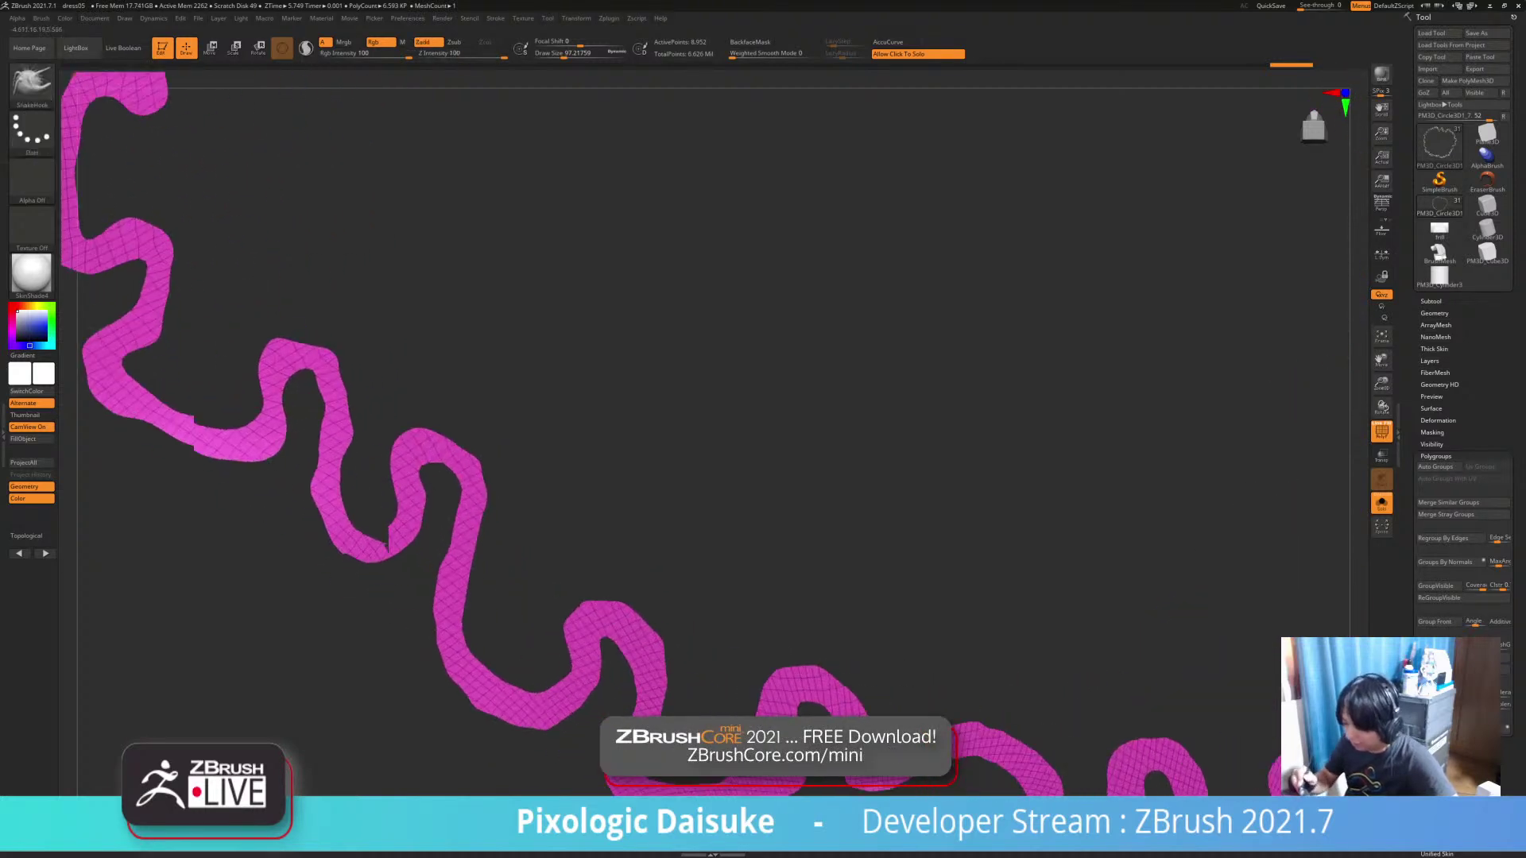
pyautogui.moveTo(159, 95)
pyautogui.keyDown('alt'); pyautogui.mouseDown(button='right')
pyautogui.moveTo(565, 318)
pyautogui.moveTo(572, 603)
pyautogui.moveTo(523, 530)
pyautogui.mouseUp(button='right'); pyautogui.keyUp('alt')
pyautogui.keyDown('ctrl'); pyautogui.moveTo(521, 468); pyautogui.dragTo(566, 531, button='right'); pyautogui.keyUp('ctrl')
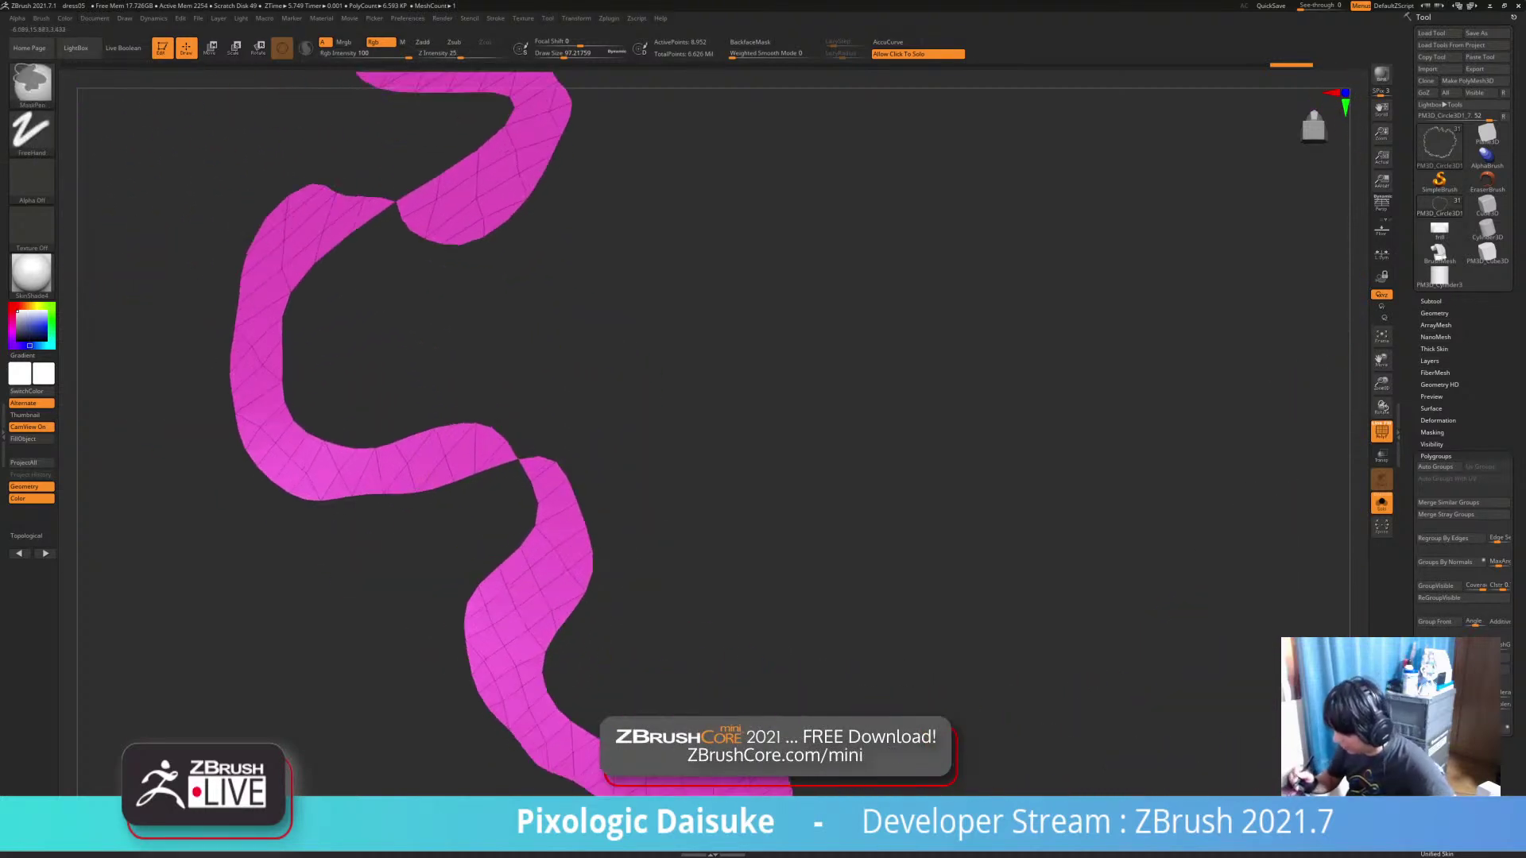
pyautogui.hotkey('ctrl', 'z')
pyautogui.keyDown('alt'); pyautogui.moveTo(522, 446); pyautogui.dragTo(508, 516, button='right'); pyautogui.keyUp('alt')
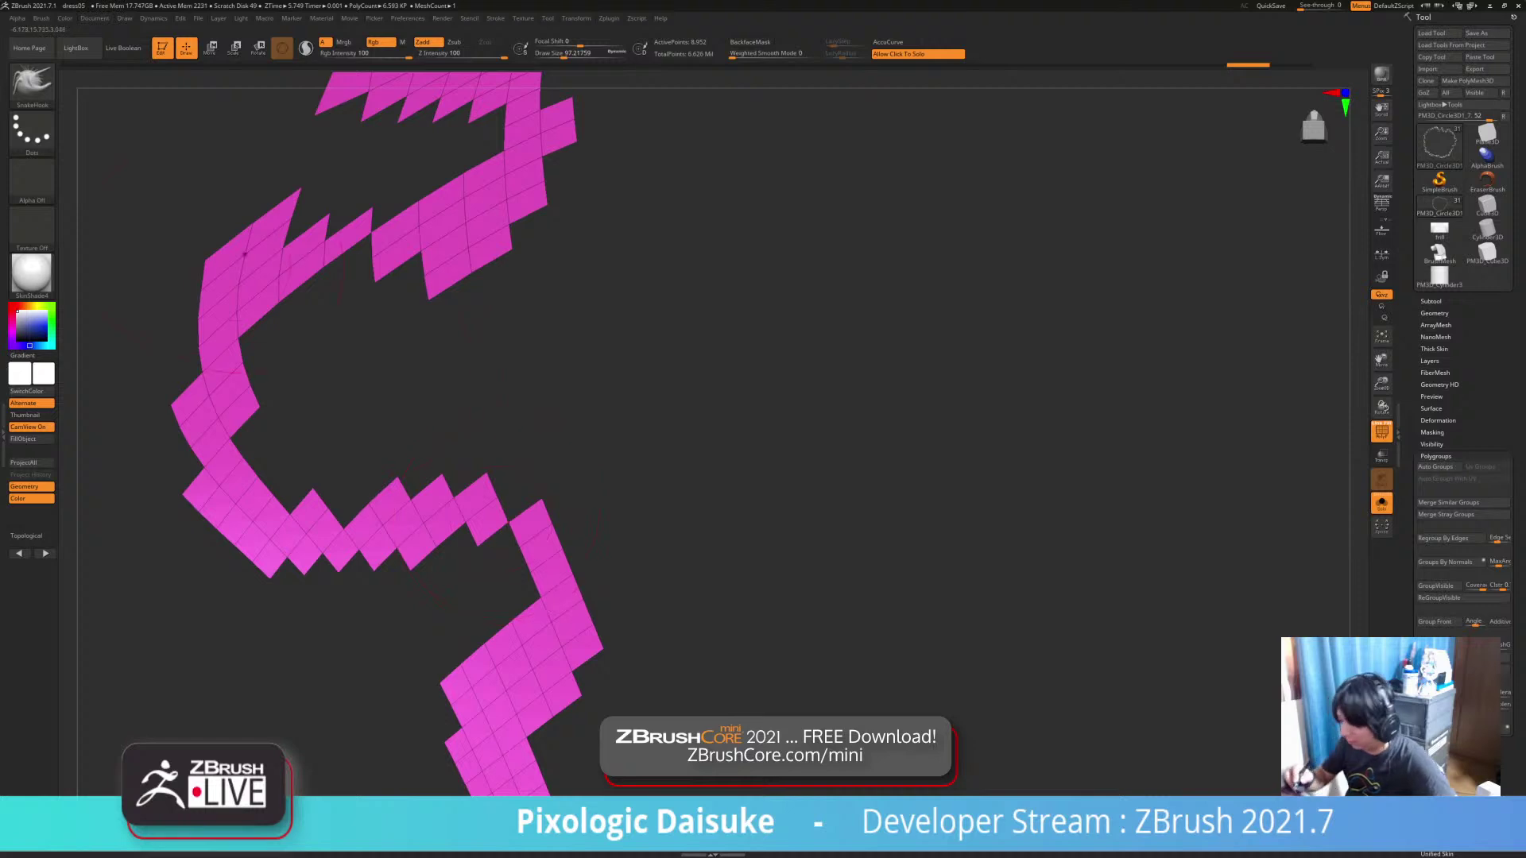
# Bridge the pinched corner of the band with ZModeler's edge Extrude at a Draw Size of about 74
pyautogui.press('b')
pyautogui.press('z')
pyautogui.press('m')
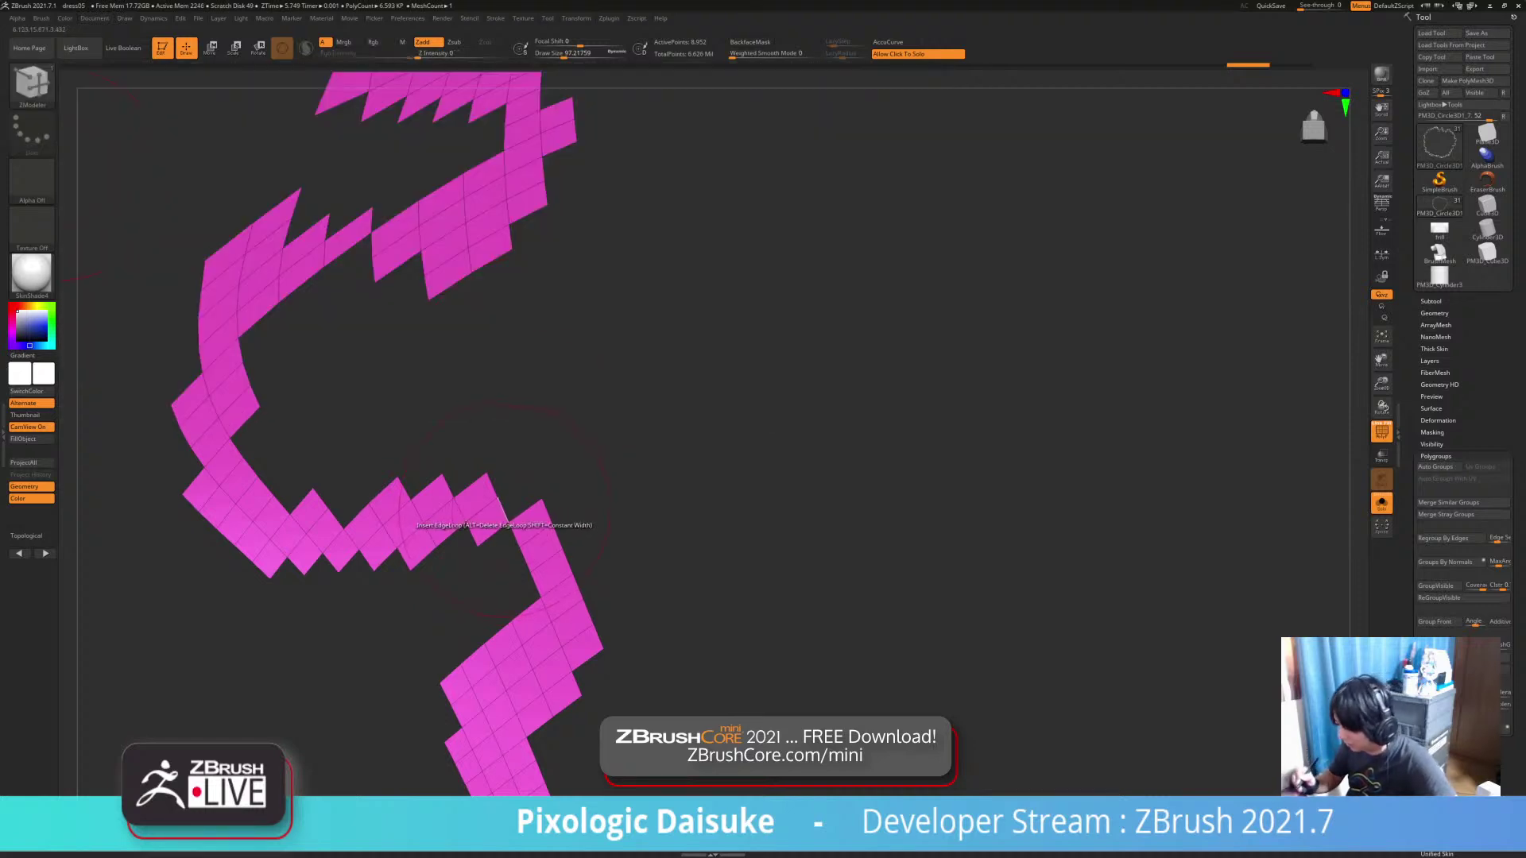
pyautogui.press('space')
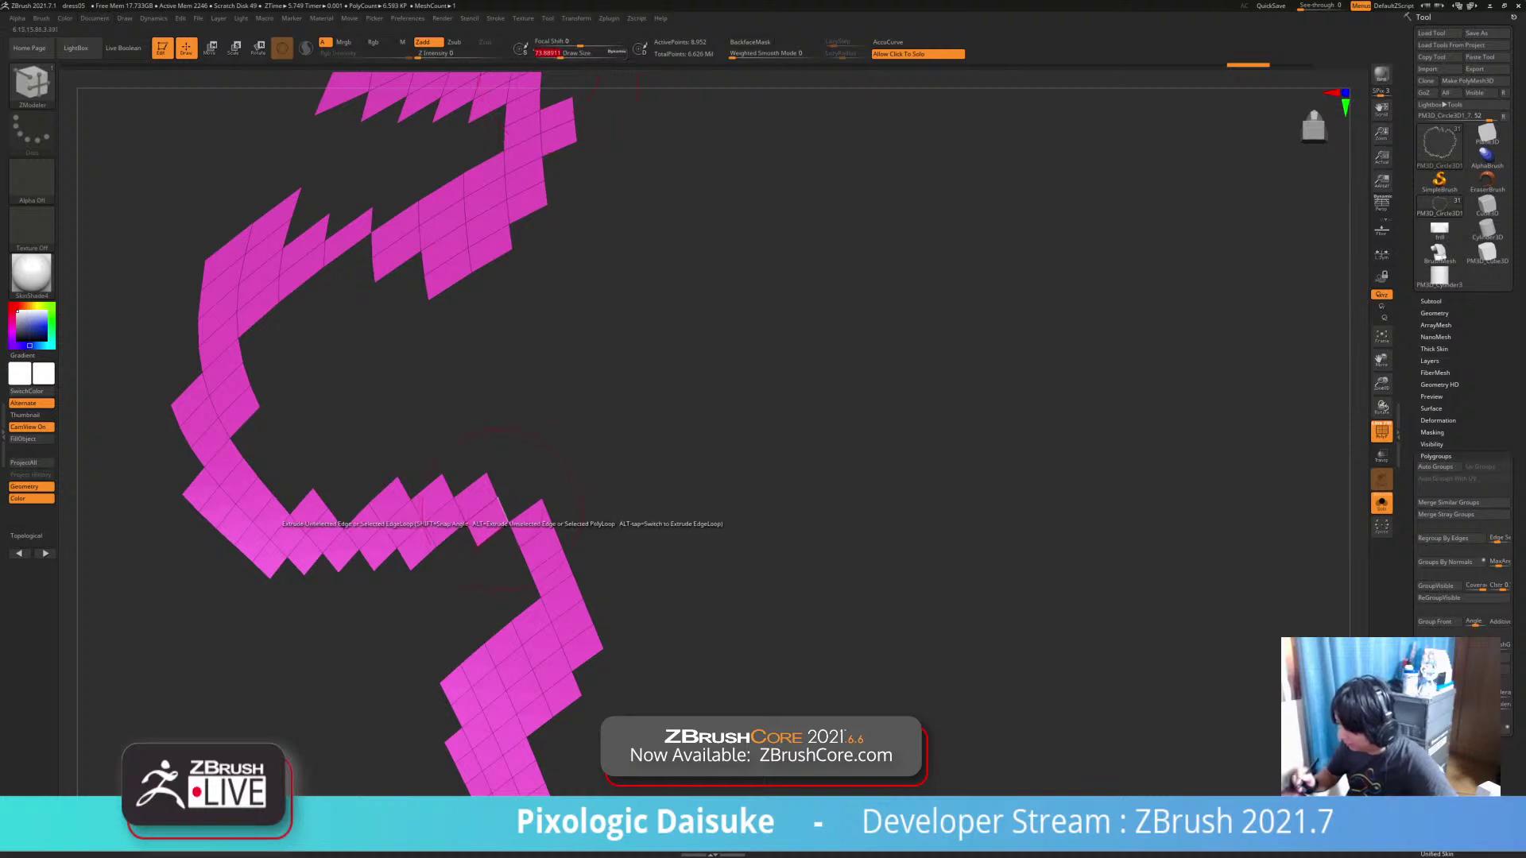
pyautogui.keyDown('ctrl'); pyautogui.moveTo(637, 615); pyautogui.dragTo(557, 528, button='right'); pyautogui.keyUp('ctrl')
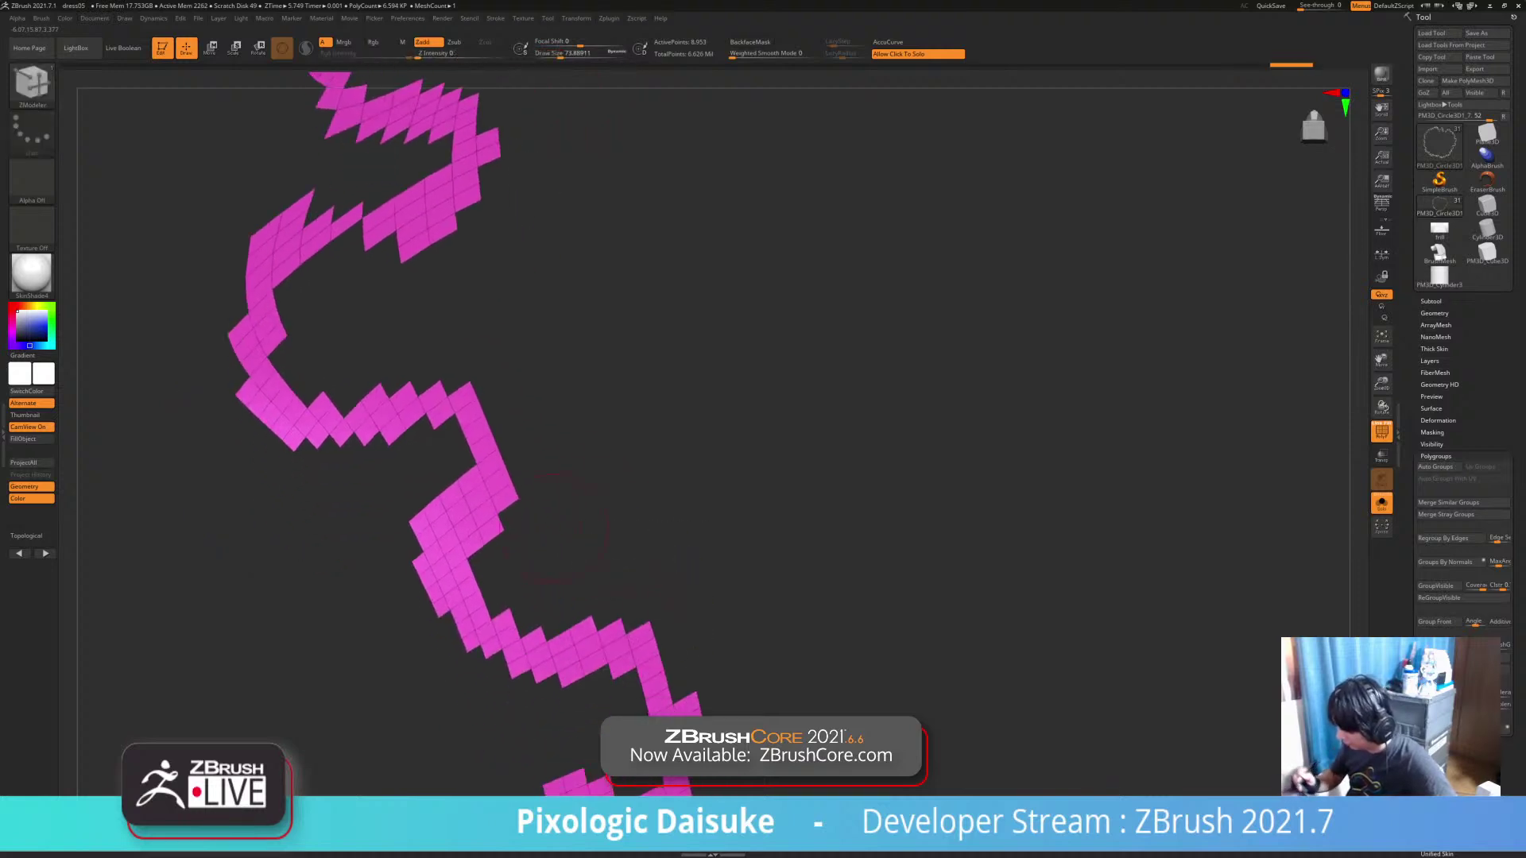
# Test the polish along the side of the band to locate remaining breaks, and undo it
pyautogui.moveTo(588, 693)
pyautogui.keyDown('alt'); pyautogui.mouseDown(button='right')
pyautogui.moveTo(549, 731)
pyautogui.moveTo(509, 509)
pyautogui.mouseUp(button='right'); pyautogui.keyUp('alt')
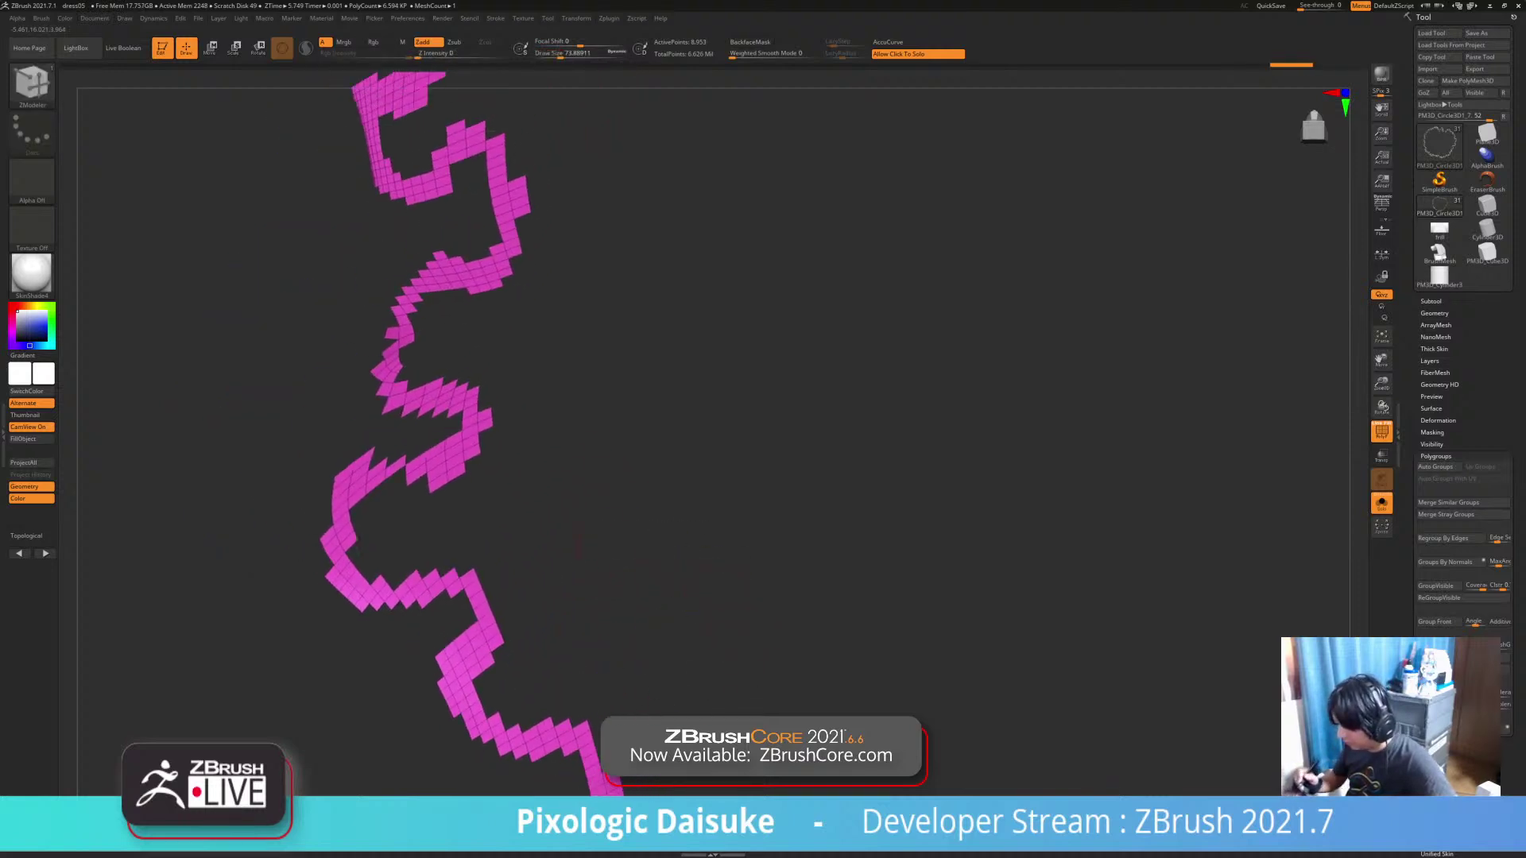
pyautogui.keyDown('alt'); pyautogui.moveTo(699, 562); pyautogui.dragTo(634, 544, button='right'); pyautogui.keyUp('alt')
pyautogui.moveTo(635, 542); pyautogui.dragTo(620, 547)
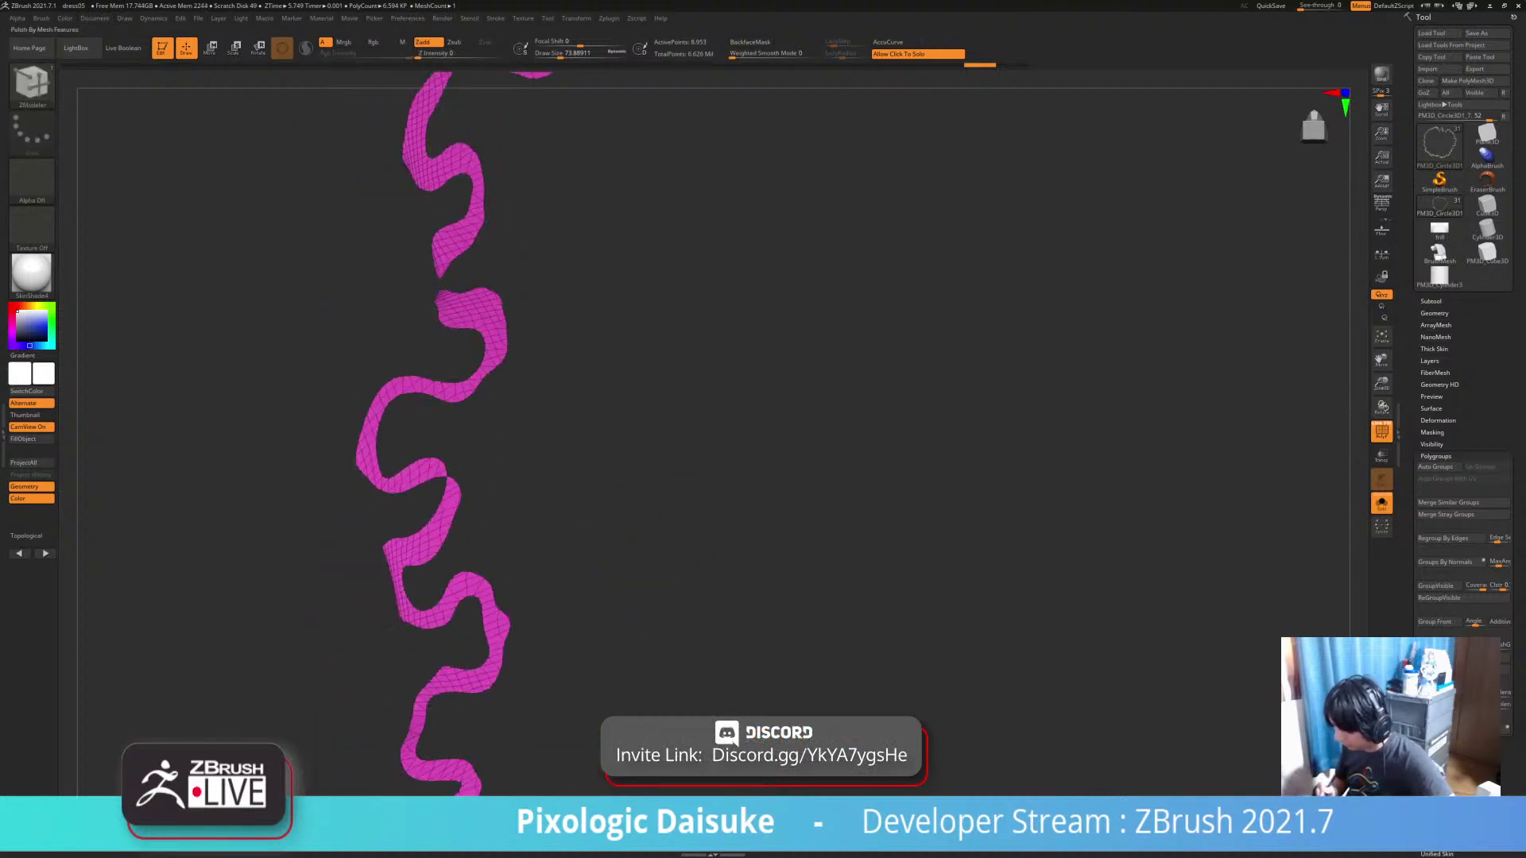
pyautogui.hotkey('ctrl', 'z')
# Extrude edges with ZModeler to close the break in the narrow side section of the band
pyautogui.keyDown('alt'); pyautogui.moveTo(620, 413); pyautogui.dragTo(632, 572); pyautogui.keyUp('alt')
pyautogui.moveTo(520, 481); pyautogui.dragTo(529, 556)
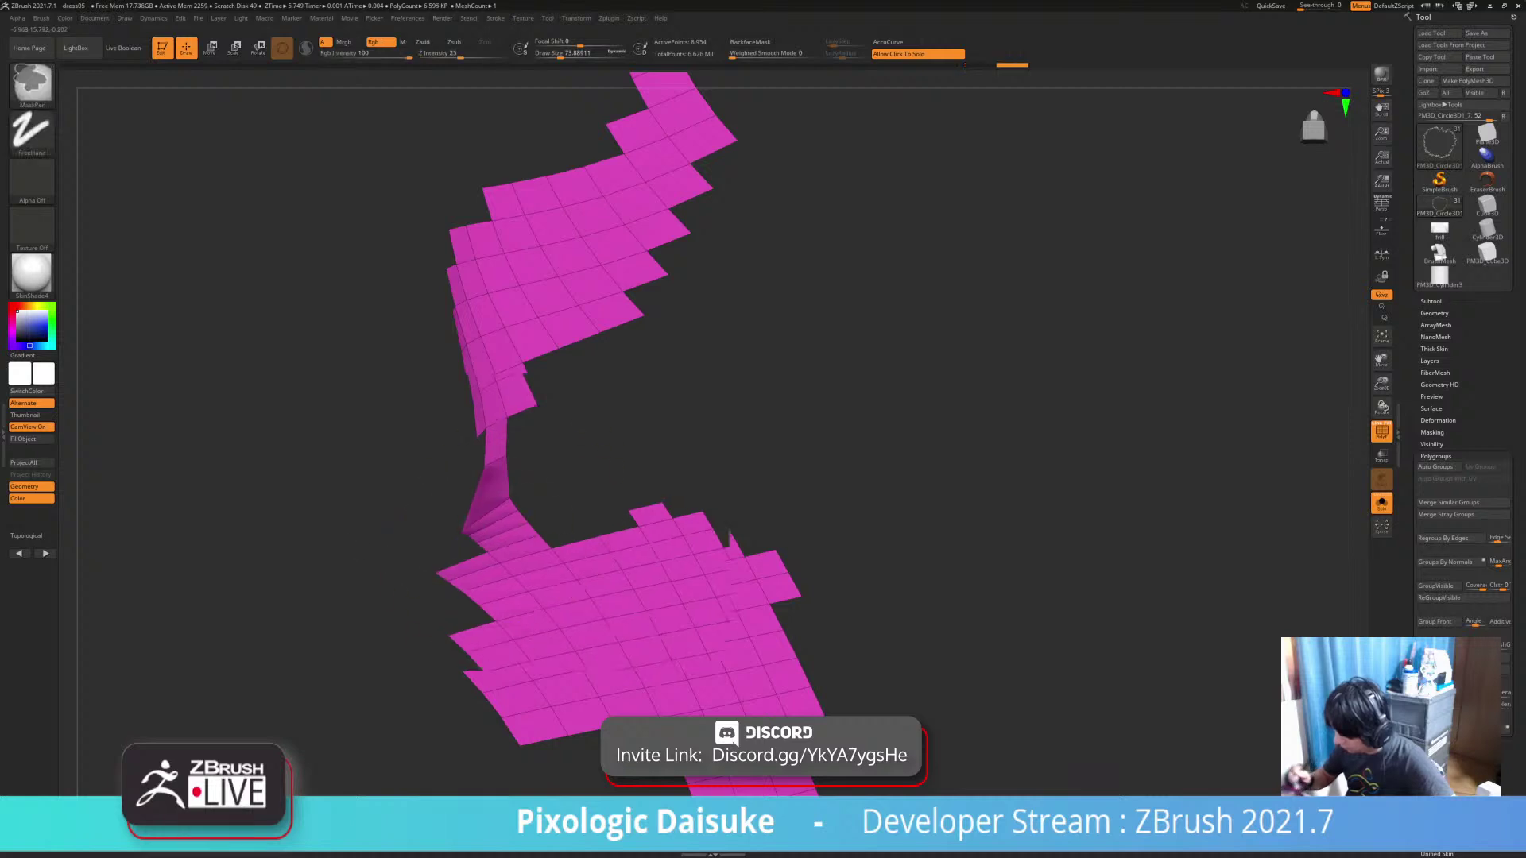
pyautogui.keyDown('alt'); pyautogui.moveTo(628, 469); pyautogui.dragTo(600, 390); pyautogui.keyUp('alt')
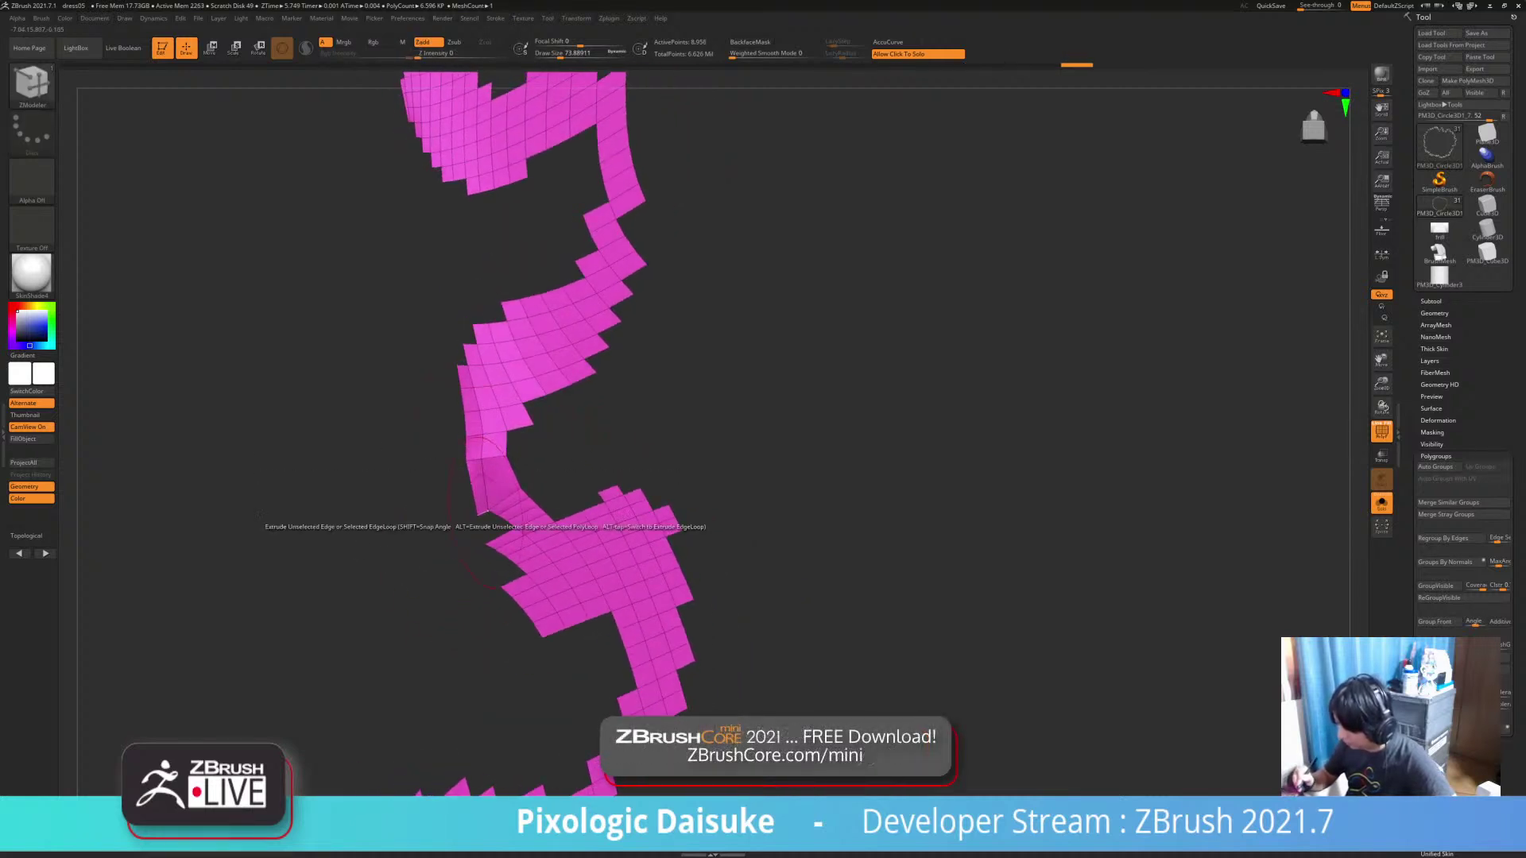
# Check the full loop for further weak spots and test-polish the band again
pyautogui.moveTo(487, 511)
pyautogui.keyDown('ctrl'); pyautogui.mouseDown(button='right')
pyautogui.moveTo(561, 450)
pyautogui.moveTo(637, 580)
pyautogui.moveTo(628, 485)
pyautogui.mouseUp(button='right'); pyautogui.keyUp('ctrl')
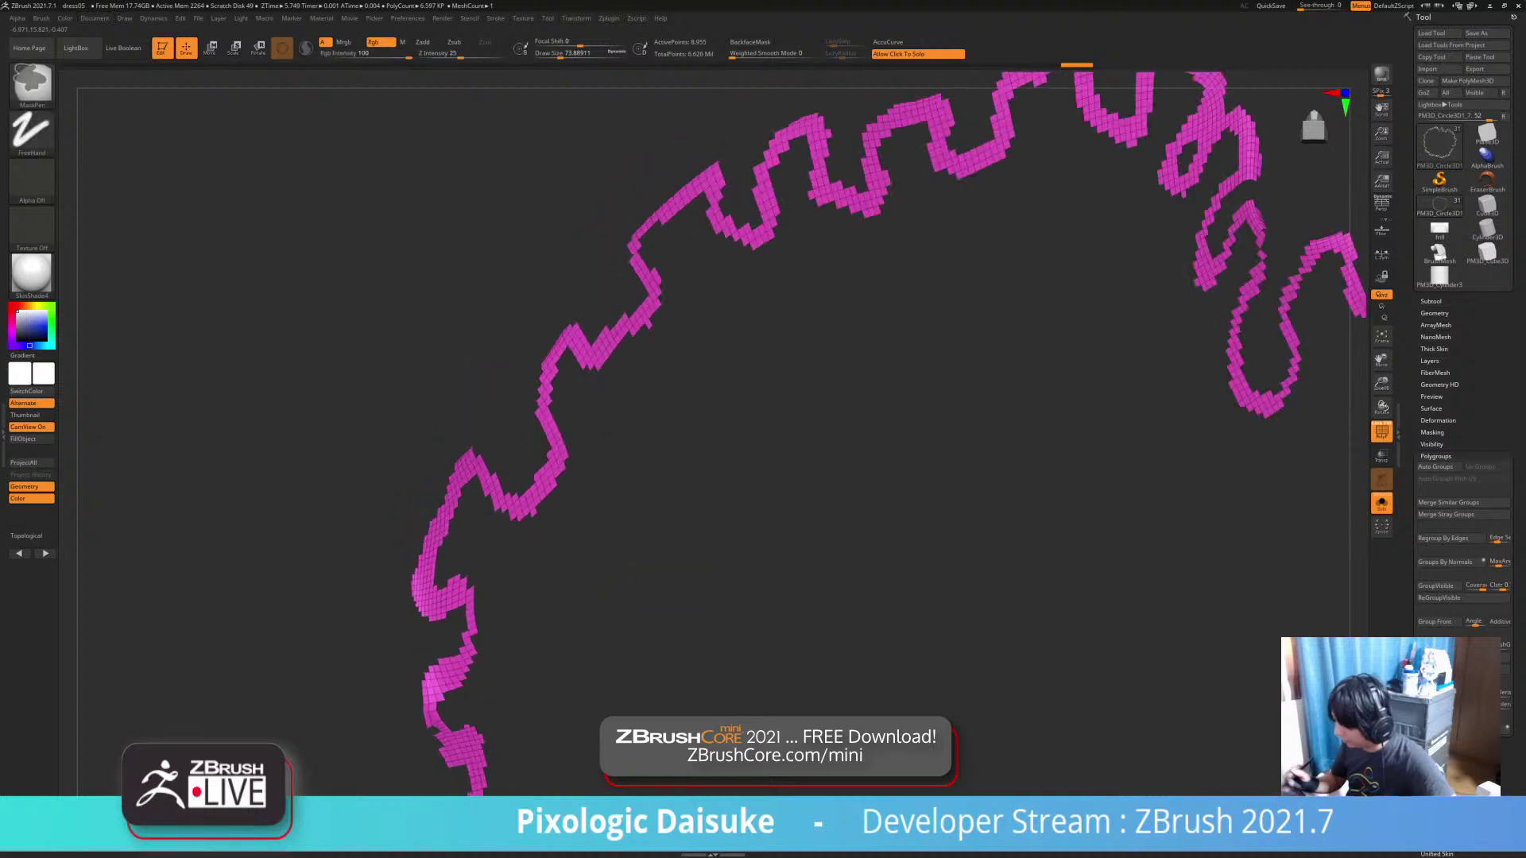
pyautogui.moveTo(628, 564)
pyautogui.keyDown('ctrl'); pyautogui.mouseDown(button='right')
pyautogui.moveTo(592, 493)
pyautogui.moveTo(628, 517)
pyautogui.moveTo(314, 588)
pyautogui.mouseUp(button='right'); pyautogui.keyUp('ctrl')
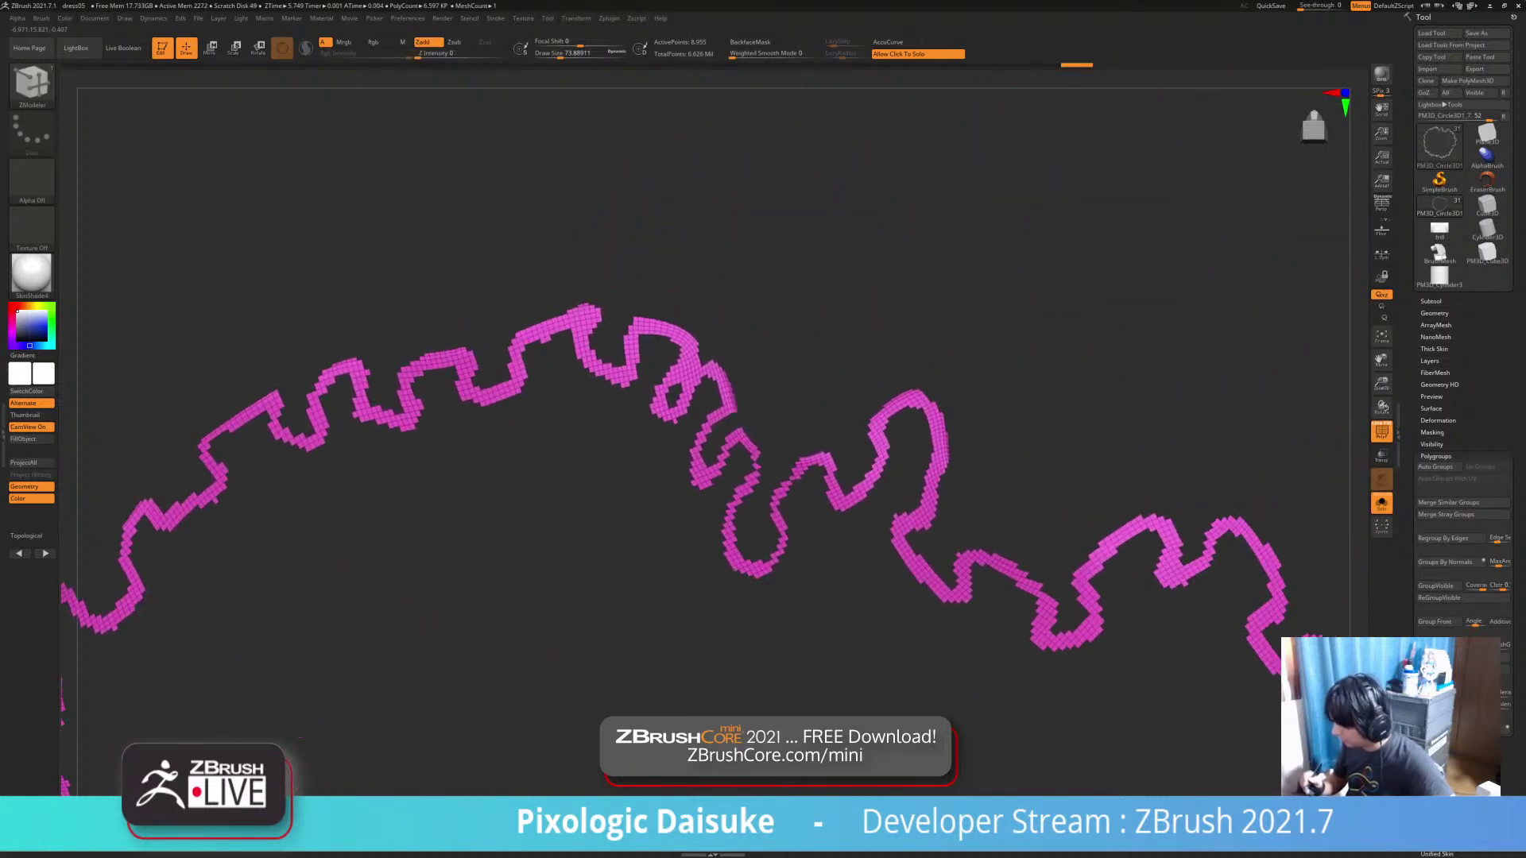
pyautogui.moveTo(888, 783)
pyautogui.keyDown('alt'); pyautogui.mouseDown(button='right')
pyautogui.moveTo(731, 704)
pyautogui.moveTo(664, 641)
pyautogui.moveTo(683, 584)
pyautogui.mouseUp(button='right'); pyautogui.keyUp('alt')
pyautogui.moveTo(699, 650)
pyautogui.keyDown('alt'); pyautogui.mouseDown(button='right')
pyautogui.moveTo(774, 315)
pyautogui.moveTo(763, 242)
pyautogui.moveTo(878, 160)
pyautogui.moveTo(893, 187)
pyautogui.moveTo(906, 163)
pyautogui.mouseUp(button='right'); pyautogui.keyUp('alt')
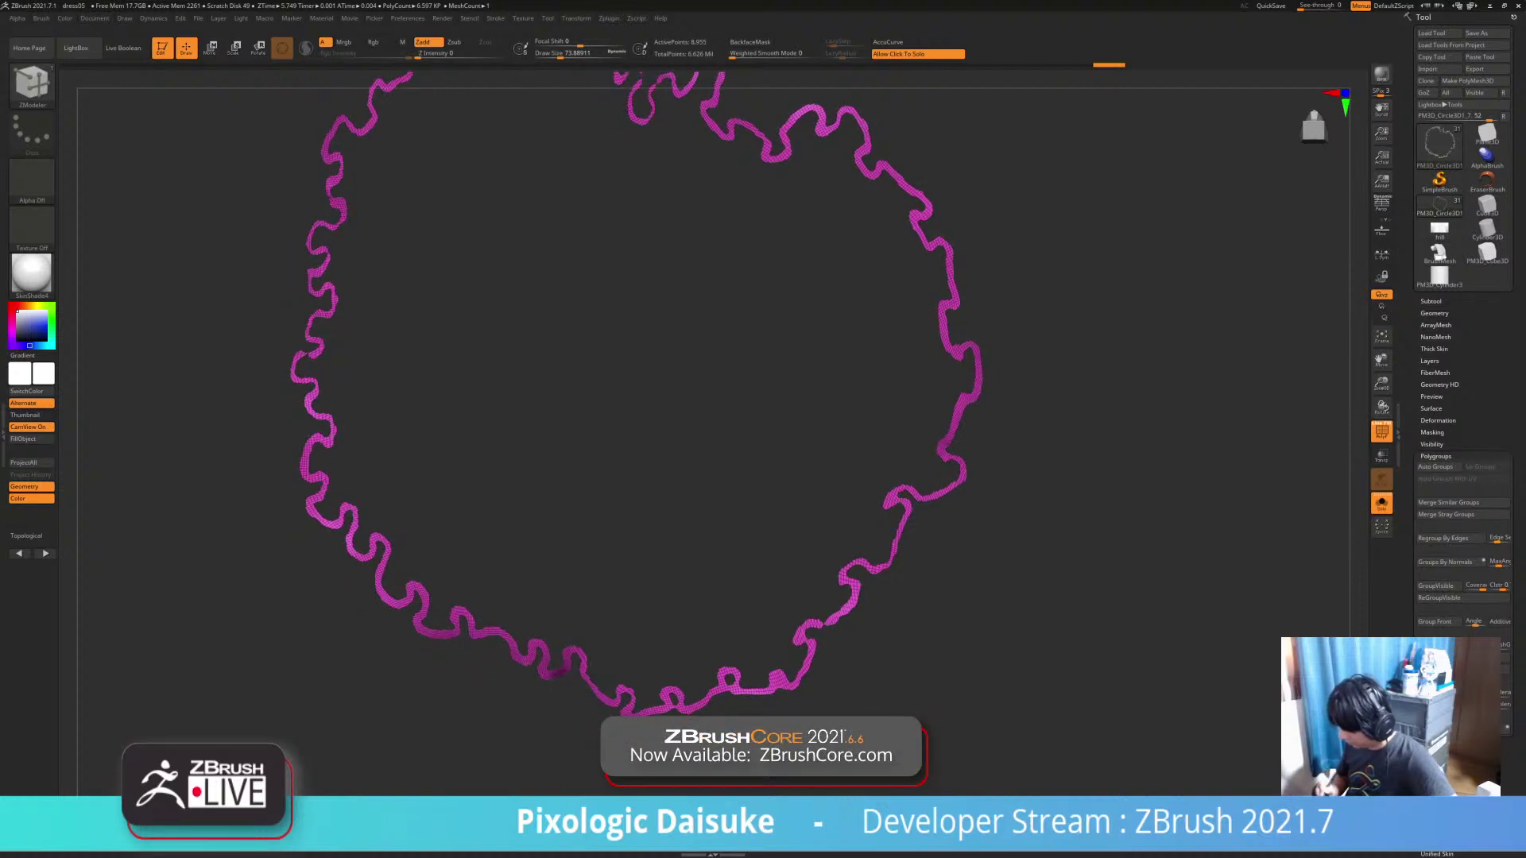
pyautogui.moveTo(802, 334)
pyautogui.keyDown('alt'); pyautogui.mouseDown(button='right')
pyautogui.moveTo(743, 464)
pyautogui.moveTo(766, 461)
pyautogui.moveTo(724, 445)
pyautogui.mouseUp(button='right'); pyautogui.keyUp('alt')
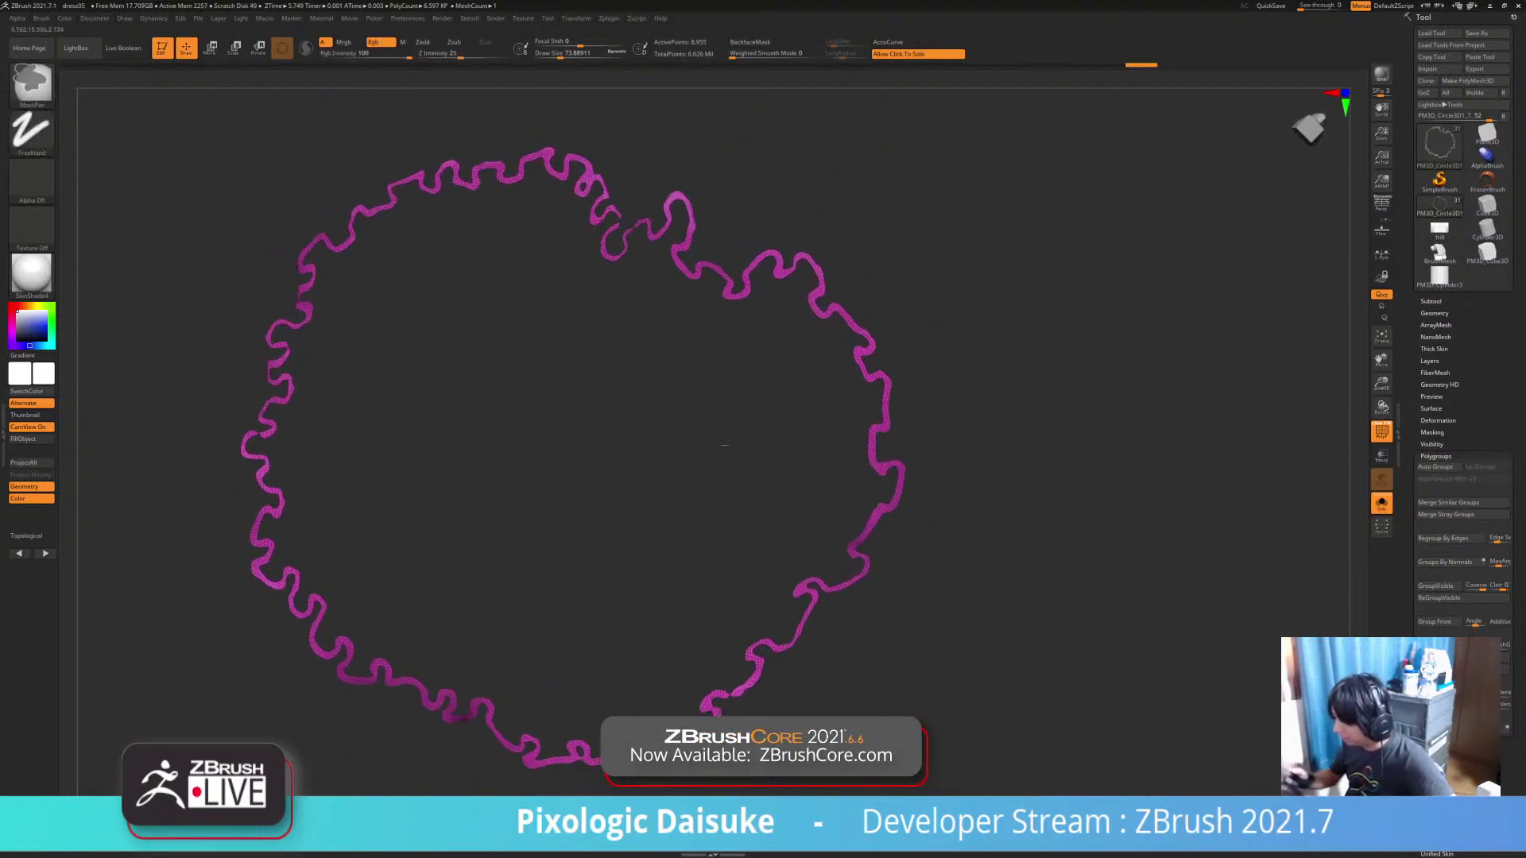
# Restore the unpolished band and extrude connecting faces across the pinched point in its tight upper folds
pyautogui.keyDown('ctrl'); pyautogui.moveTo(615, 189); pyautogui.dragTo(894, 795, button='right'); pyautogui.keyUp('ctrl')
pyautogui.keyDown('ctrl'); pyautogui.moveTo(620, 318); pyautogui.dragTo(1084, 683, button='right'); pyautogui.keyUp('ctrl')
pyautogui.press('f')
pyautogui.moveTo(898, 318)
pyautogui.keyDown('ctrl'); pyautogui.mouseDown(button='right')
pyautogui.moveTo(838, 218)
pyautogui.moveTo(661, 517)
pyautogui.moveTo(658, 561)
pyautogui.mouseUp(button='right'); pyautogui.keyUp('ctrl')
pyautogui.keyDown('alt'); pyautogui.moveTo(254, 190); pyautogui.dragTo(723, 488, button='right'); pyautogui.keyUp('alt')
pyautogui.keyDown('ctrl'); pyautogui.moveTo(722, 488); pyautogui.dragTo(735, 556, button='right'); pyautogui.keyUp('ctrl')
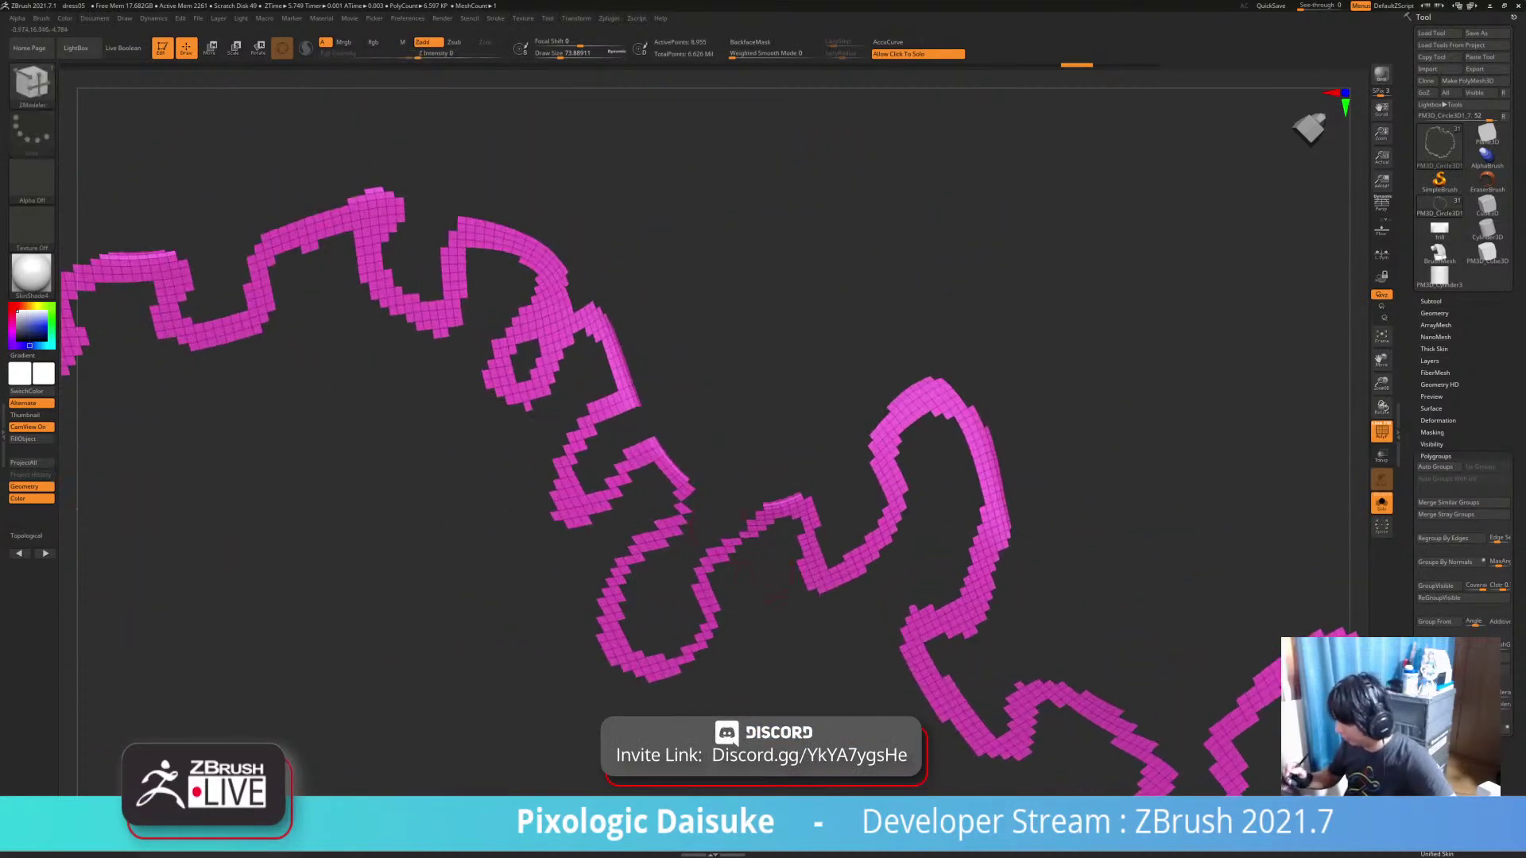
pyautogui.keyDown('ctrl'); pyautogui.moveTo(683, 486); pyautogui.dragTo(677, 501, button='right'); pyautogui.keyUp('ctrl')
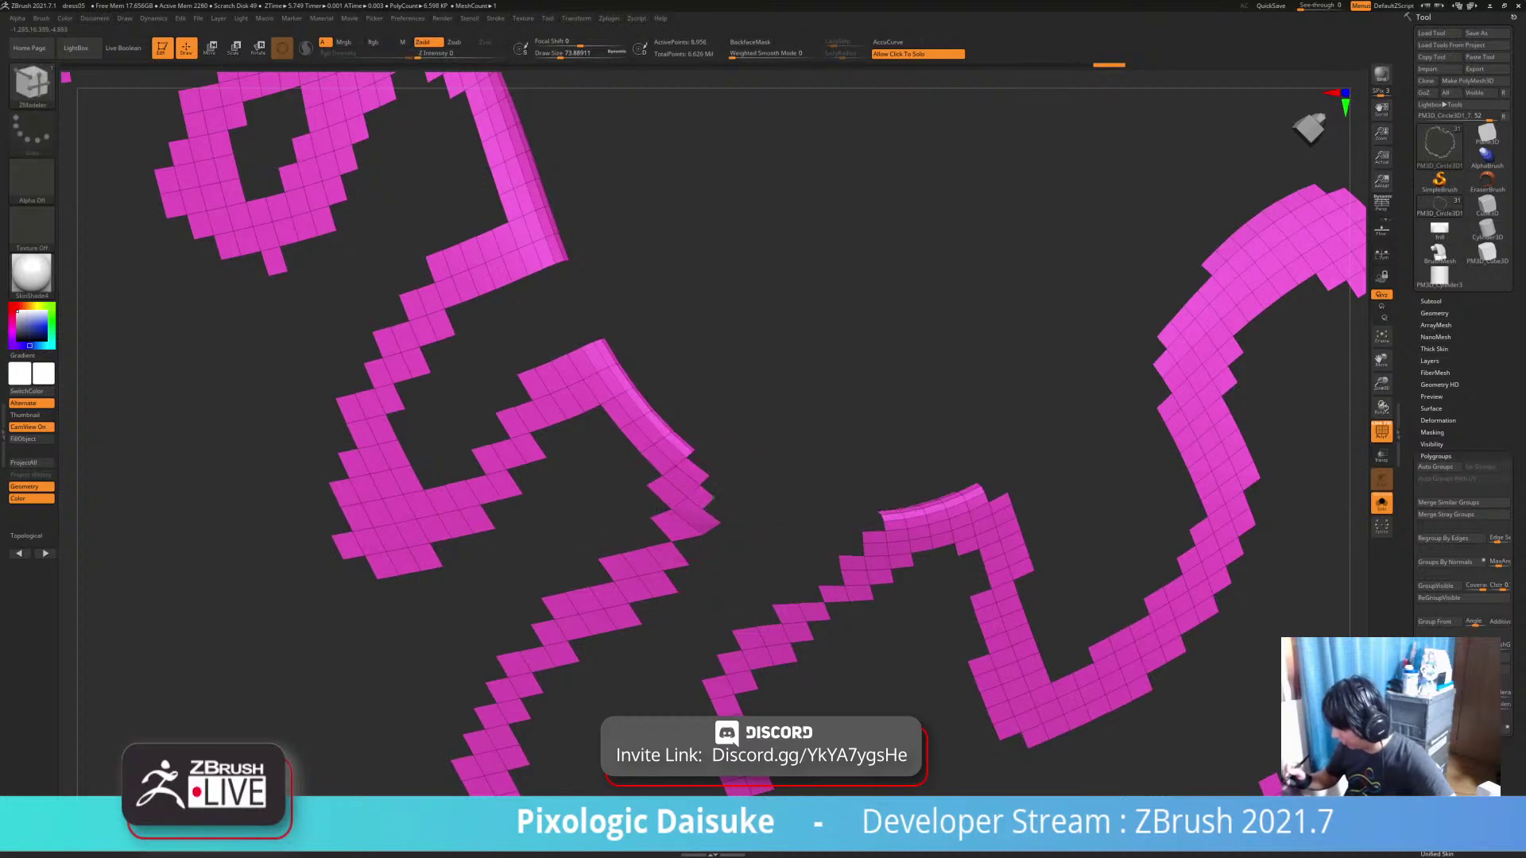
pyautogui.moveTo(742, 537)
pyautogui.keyDown('ctrl'); pyautogui.mouseDown(button='right')
pyautogui.moveTo(732, 509)
pyautogui.moveTo(715, 560)
pyautogui.mouseUp(button='right'); pyautogui.keyUp('ctrl')
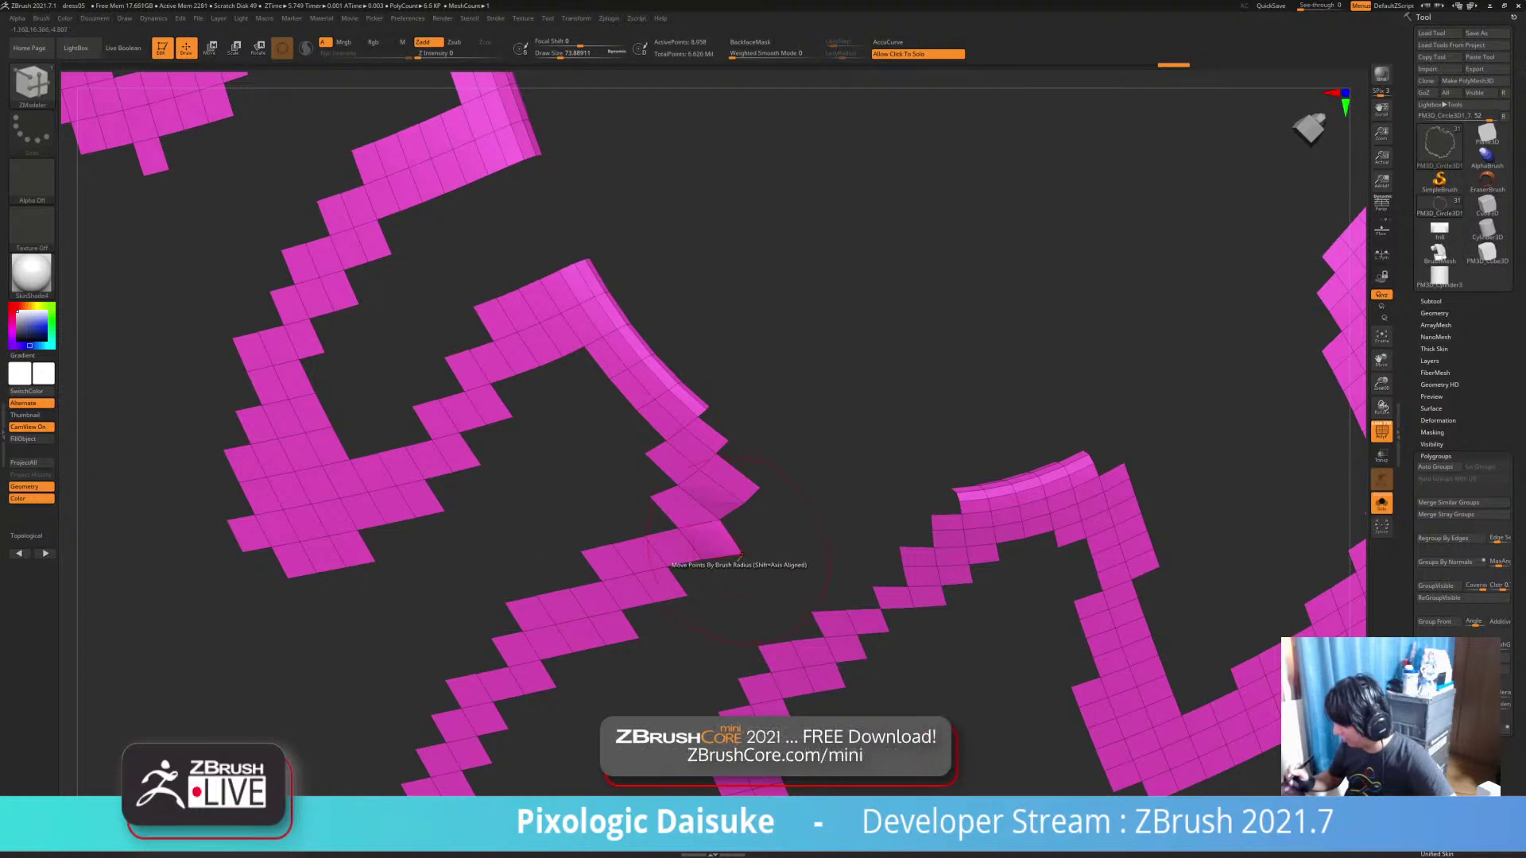
# Test-polish the repaired loop to check for other gaps and undo the polish
pyautogui.keyDown('ctrl'); pyautogui.moveTo(703, 558); pyautogui.dragTo(693, 476, button='right'); pyautogui.keyUp('ctrl')
pyautogui.keyDown('alt'); pyautogui.moveTo(693, 476); pyautogui.dragTo(549, 389, button='right'); pyautogui.keyUp('alt')
pyautogui.moveTo(729, 606)
pyautogui.mouseDown(button='right')
pyautogui.moveTo(739, 626)
pyautogui.moveTo(737, 541)
pyautogui.mouseUp(button='right')
pyautogui.moveTo(737, 541)
pyautogui.keyDown('alt'); pyautogui.mouseDown(button='right')
pyautogui.moveTo(688, 504)
pyautogui.moveTo(699, 414)
pyautogui.mouseUp(button='right'); pyautogui.keyUp('alt')
pyautogui.moveTo(803, 596)
pyautogui.keyDown('alt'); pyautogui.mouseDown(button='right')
pyautogui.moveTo(803, 421)
pyautogui.moveTo(734, 198)
pyautogui.moveTo(770, 244)
pyautogui.mouseUp(button='right'); pyautogui.keyUp('alt')
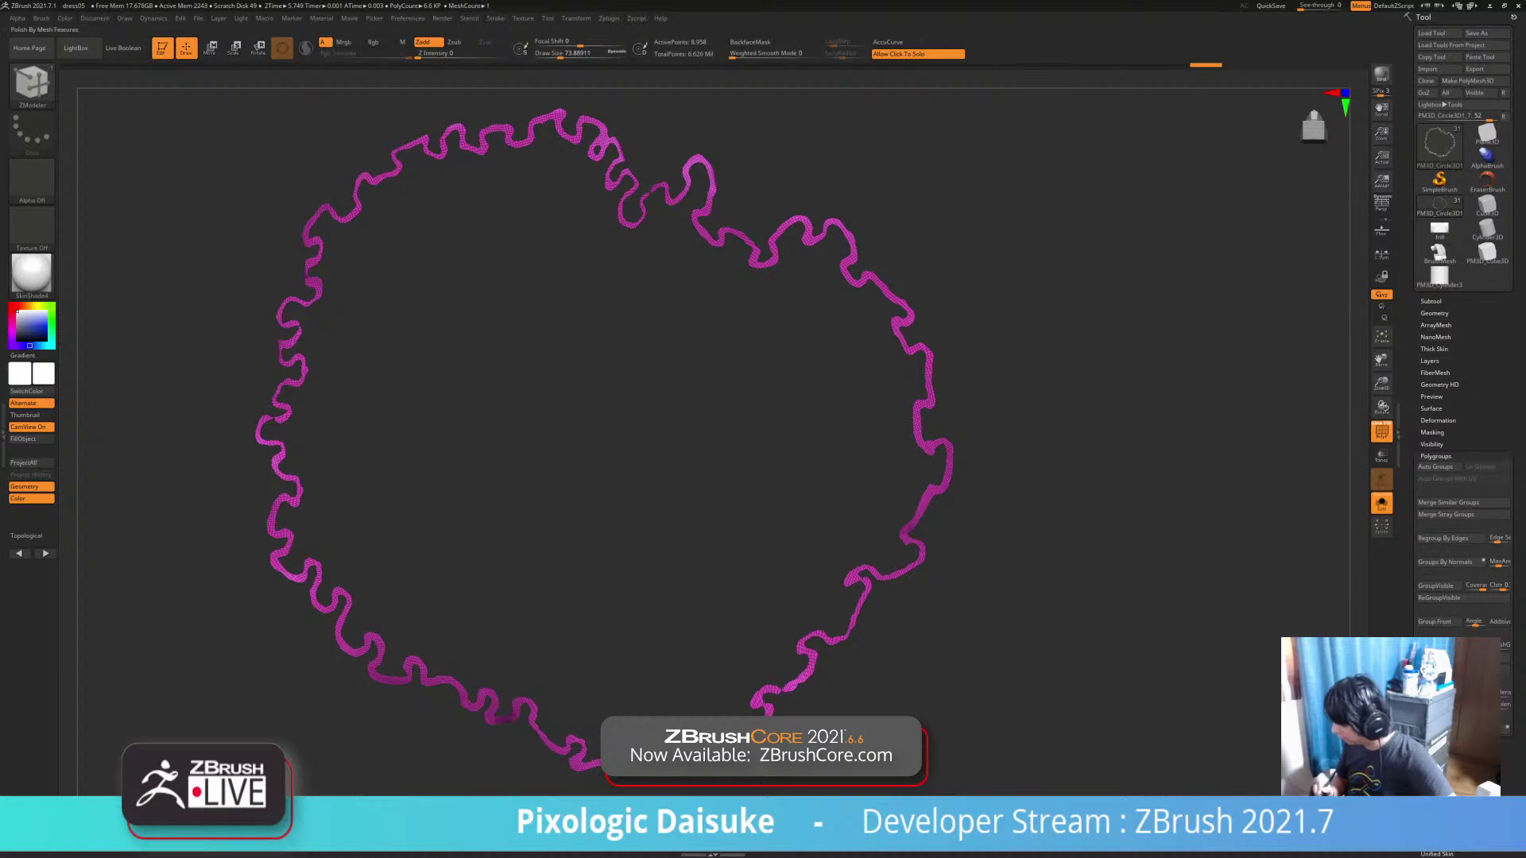
pyautogui.hotkey('ctrl', 'z')
# Add ZModeler faces at the weak spot beside the lower spiky section and polish the band to check it
pyautogui.keyDown('ctrl'); pyautogui.moveTo(767, 564); pyautogui.dragTo(755, 713, button='right'); pyautogui.keyUp('ctrl')
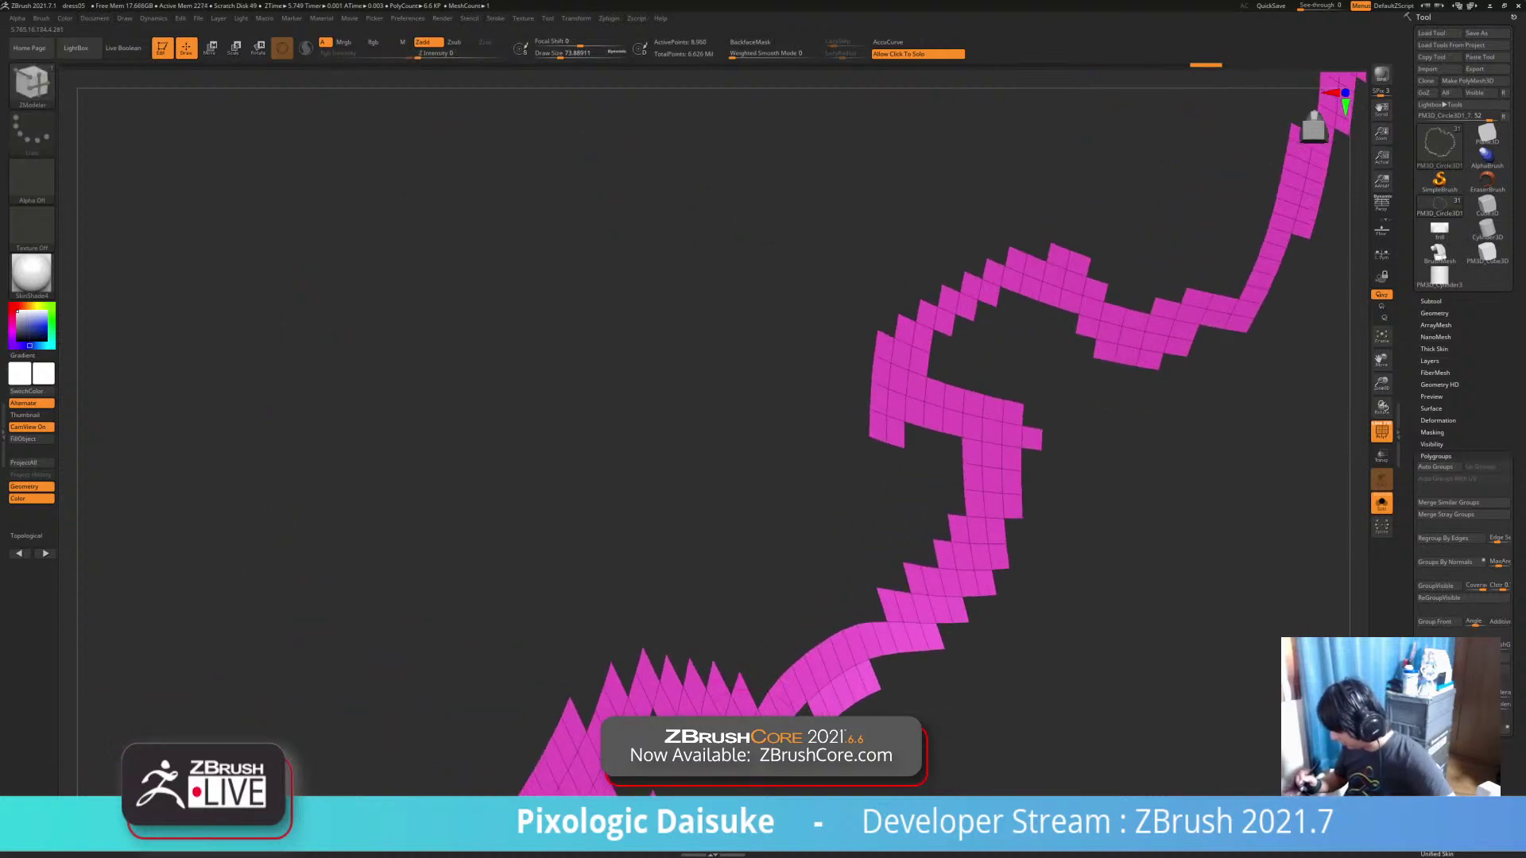
pyautogui.hotkey('ctrl', 'shift', 'z')
pyautogui.keyDown('ctrl'); pyautogui.moveTo(778, 699); pyautogui.dragTo(779, 534, button='right'); pyautogui.keyUp('ctrl')
pyautogui.keyDown('alt'); pyautogui.moveTo(778, 534); pyautogui.dragTo(820, 650, button='right'); pyautogui.keyUp('alt')
pyautogui.keyDown('alt'); pyautogui.moveTo(762, 715); pyautogui.dragTo(718, 704, button='right'); pyautogui.keyUp('alt')
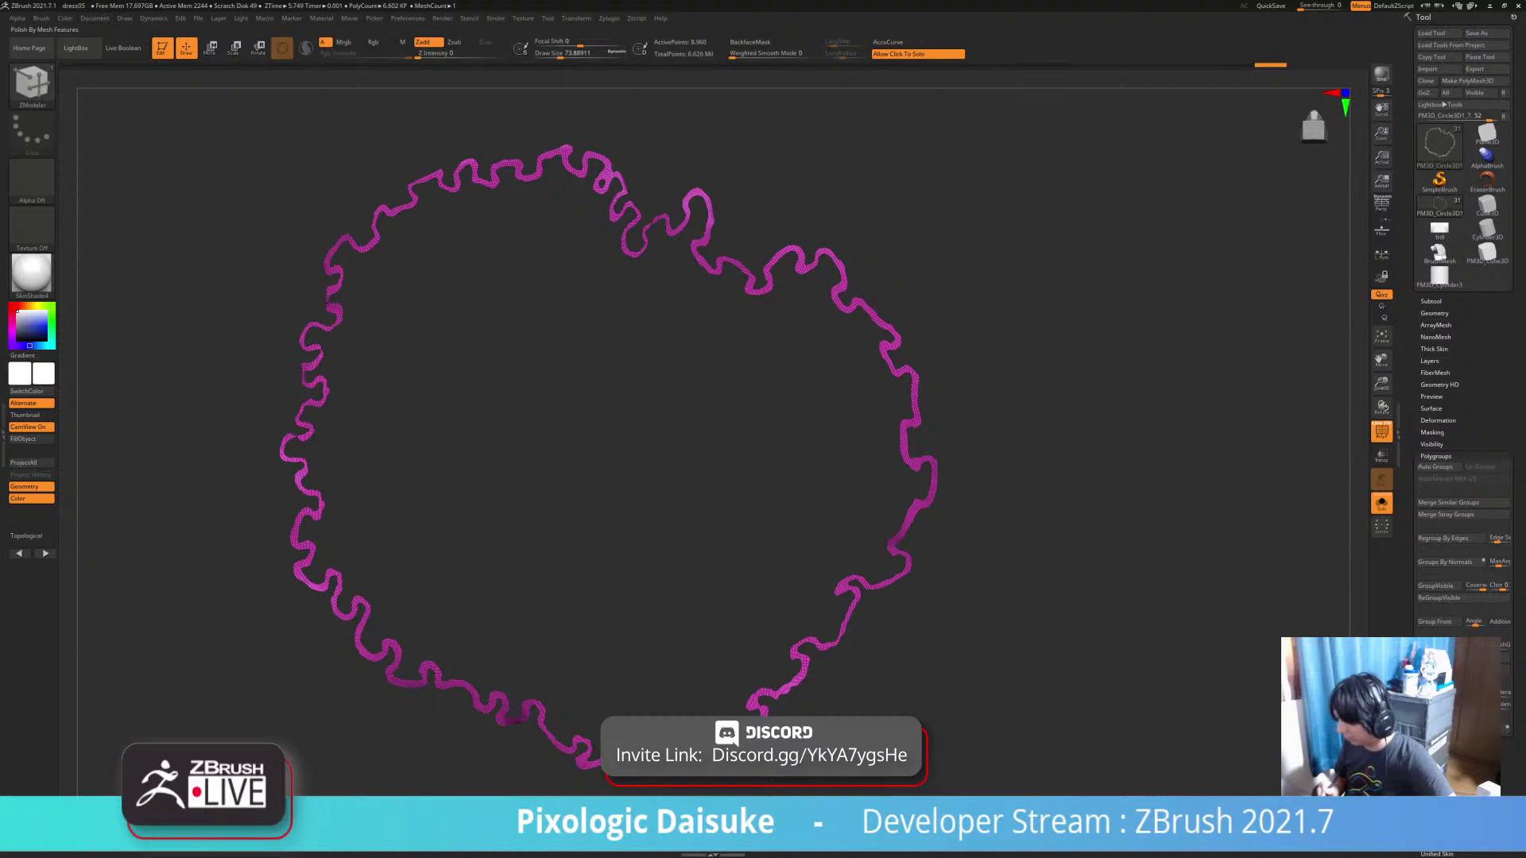
# Undo the polish, extrude the missing faces at the thin upper folds, and reapply Polish By Features
pyautogui.hotkey('ctrl', 'z')
pyautogui.keyDown('ctrl'); pyautogui.moveTo(631, 200); pyautogui.dragTo(739, 402, button='right'); pyautogui.keyUp('ctrl')
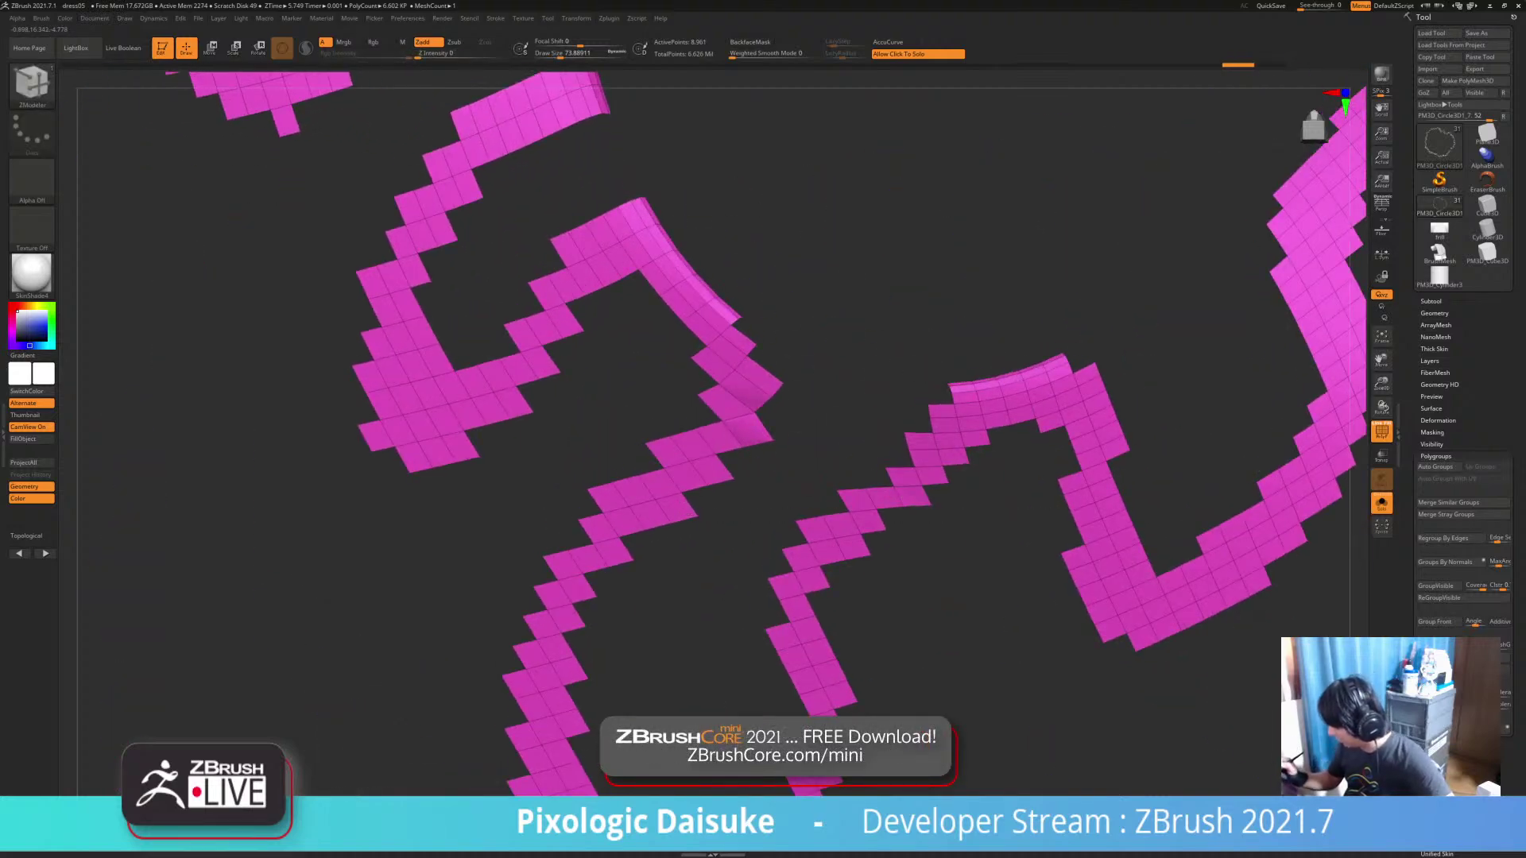
pyautogui.click(871, 501)
pyautogui.moveTo(872, 501)
pyautogui.keyDown('ctrl'); pyautogui.mouseDown(button='right')
pyautogui.moveTo(803, 322)
pyautogui.moveTo(636, 95)
pyautogui.mouseUp(button='right'); pyautogui.keyUp('ctrl')
pyautogui.moveTo(688, 278)
pyautogui.keyDown('ctrl'); pyautogui.mouseDown(button='right')
pyautogui.moveTo(711, 373)
pyautogui.moveTo(683, 306)
pyautogui.mouseUp(button='right'); pyautogui.keyUp('ctrl')
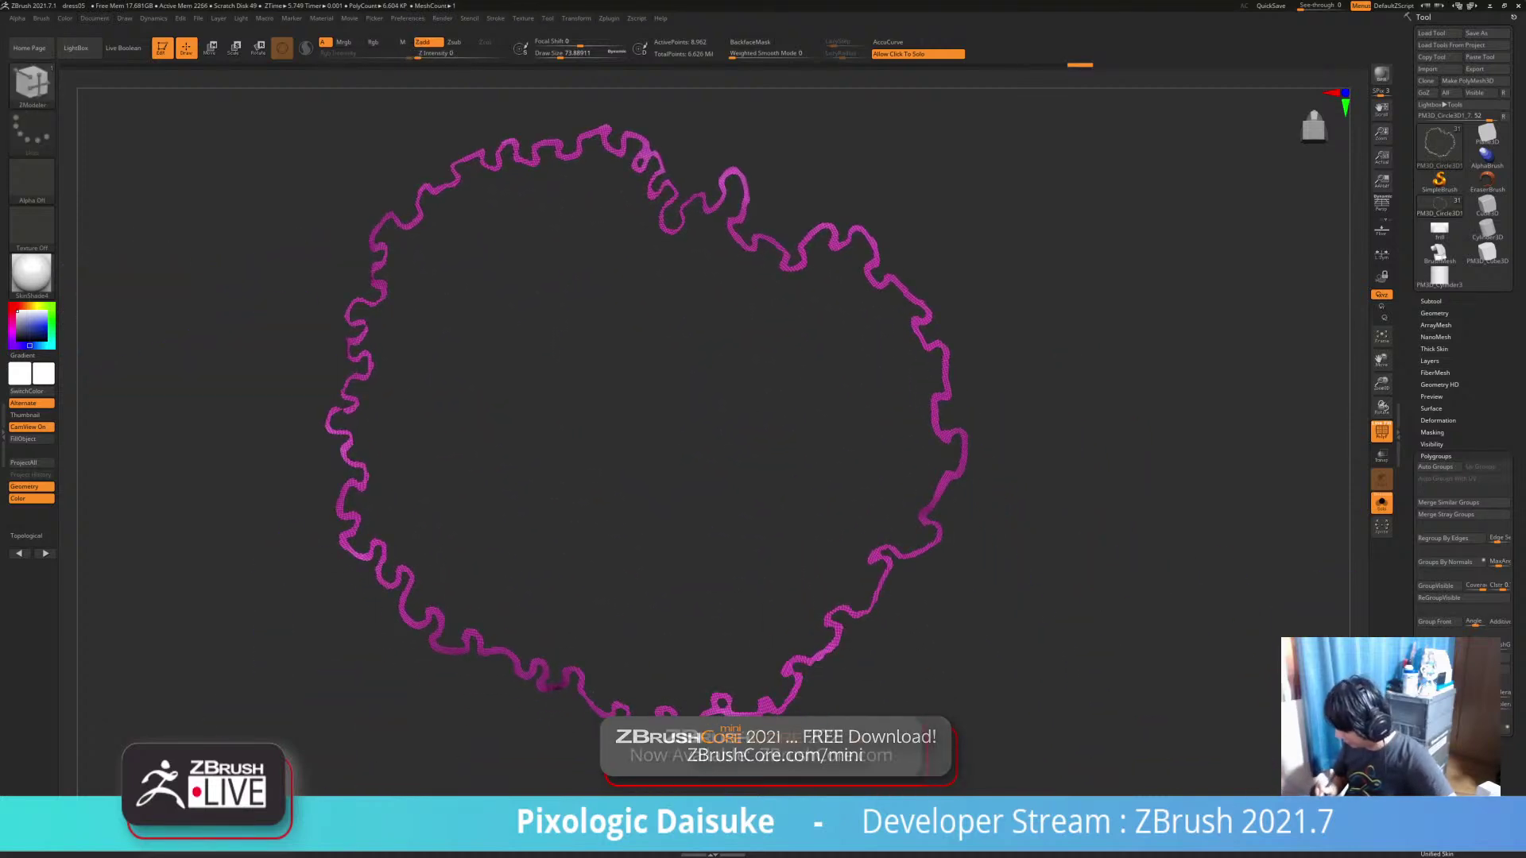
# Remesh the polished wavy band and show it together with the rest of the figure
pyautogui.keyDown('alt'); pyautogui.moveTo(684, 306); pyautogui.dragTo(640, 309, button='right'); pyautogui.keyUp('alt')
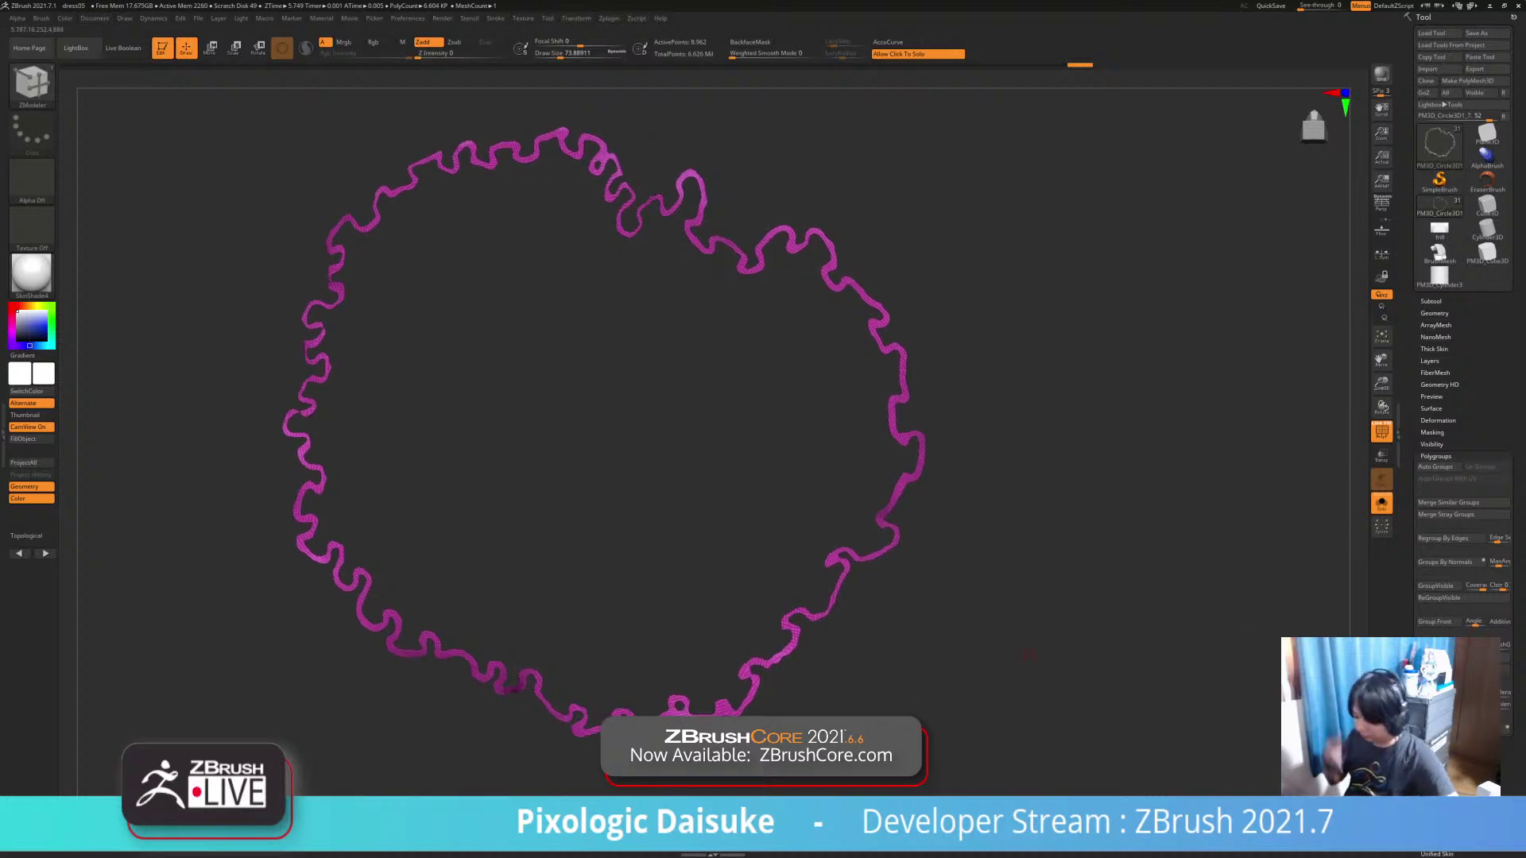
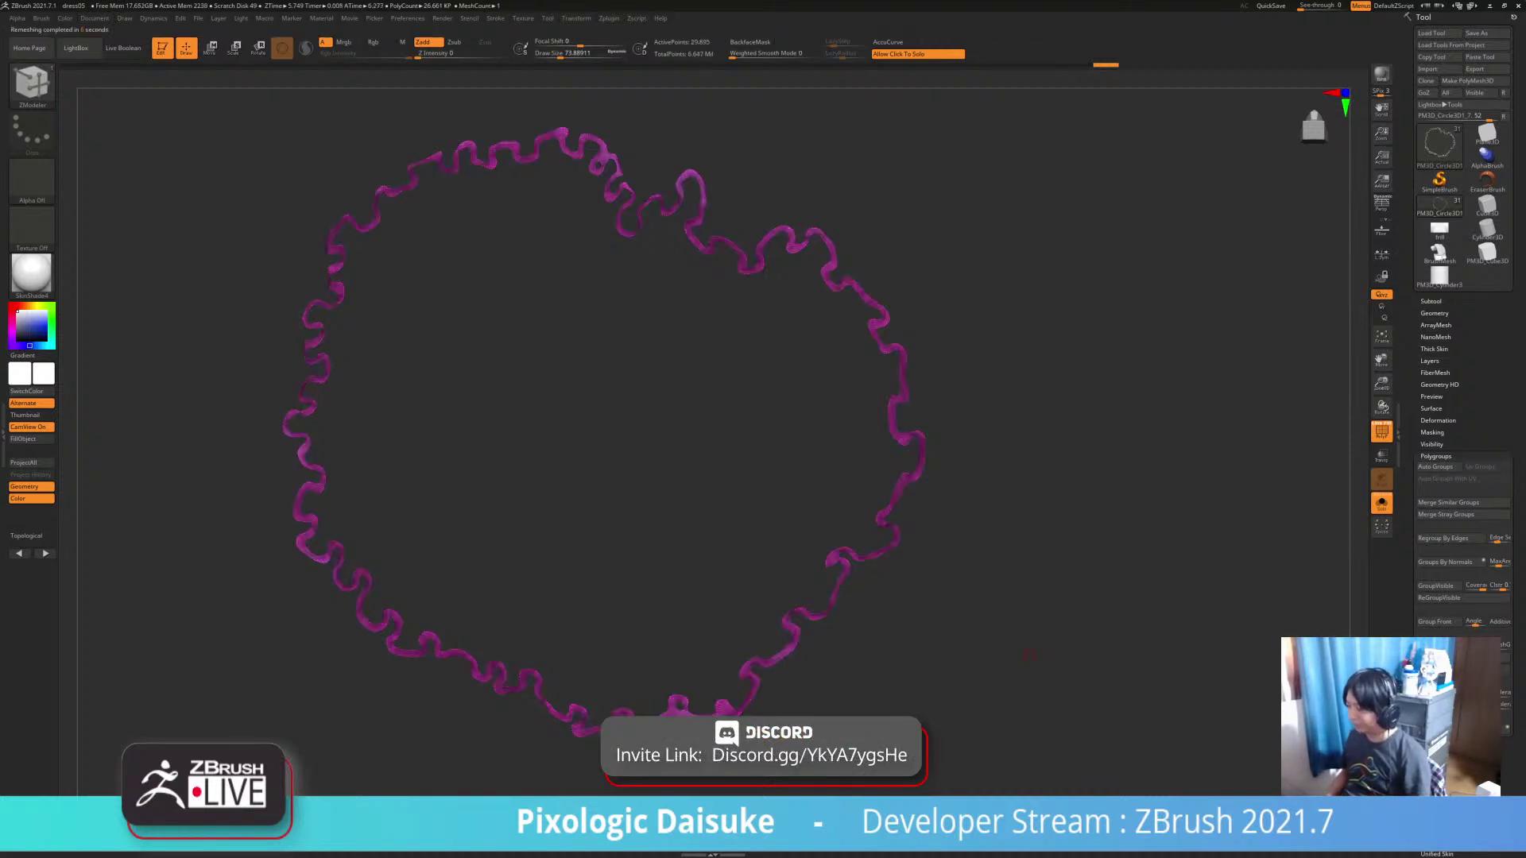
pyautogui.moveTo(1029, 656); pyautogui.dragTo(1053, 636)
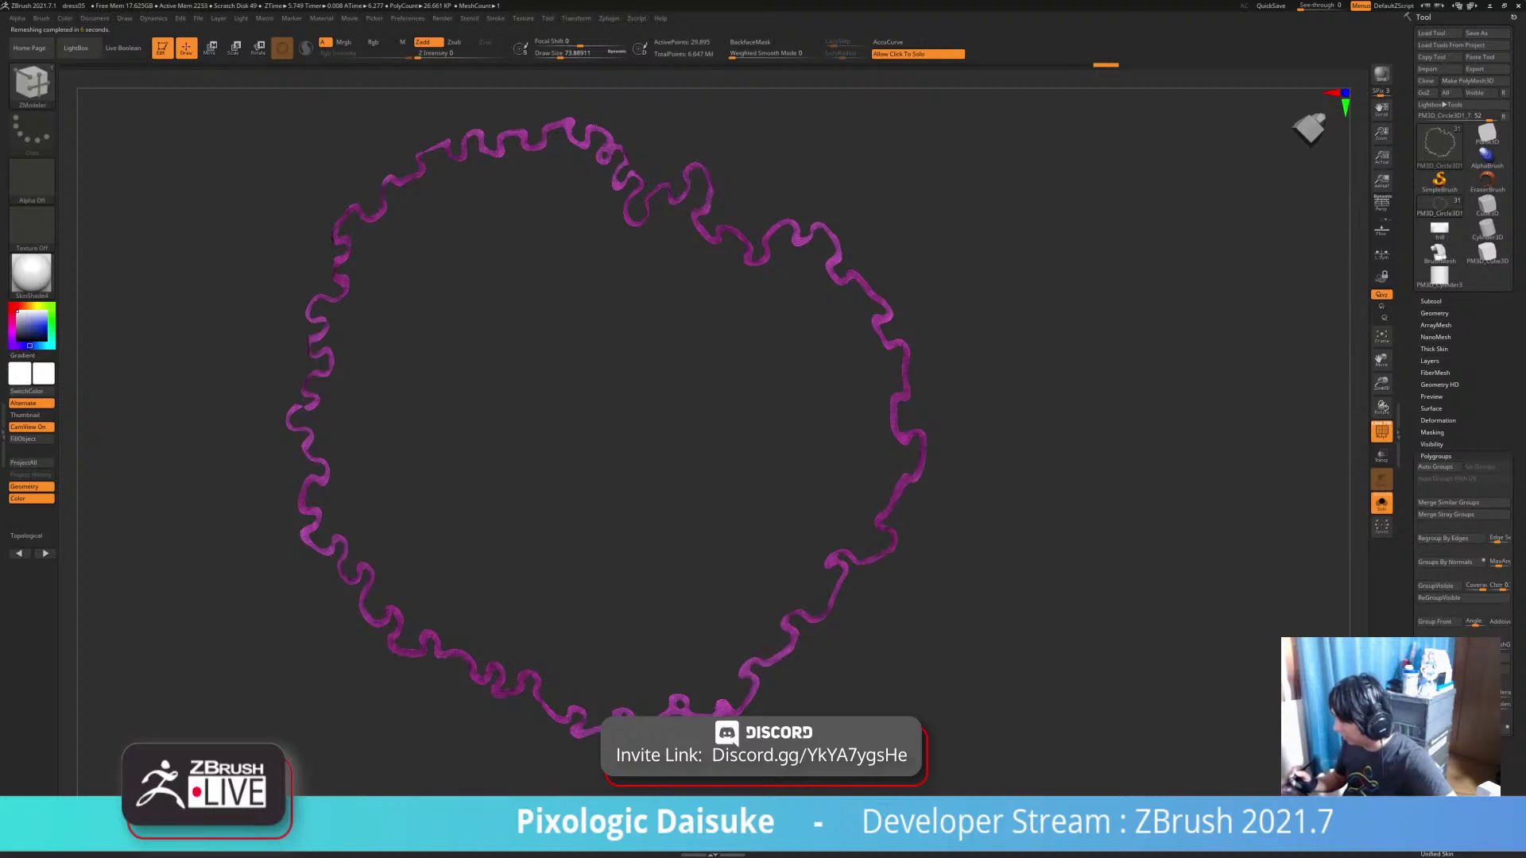
pyautogui.keyDown('alt'); pyautogui.moveTo(1053, 636); pyautogui.dragTo(1045, 719, button='right'); pyautogui.keyUp('alt')
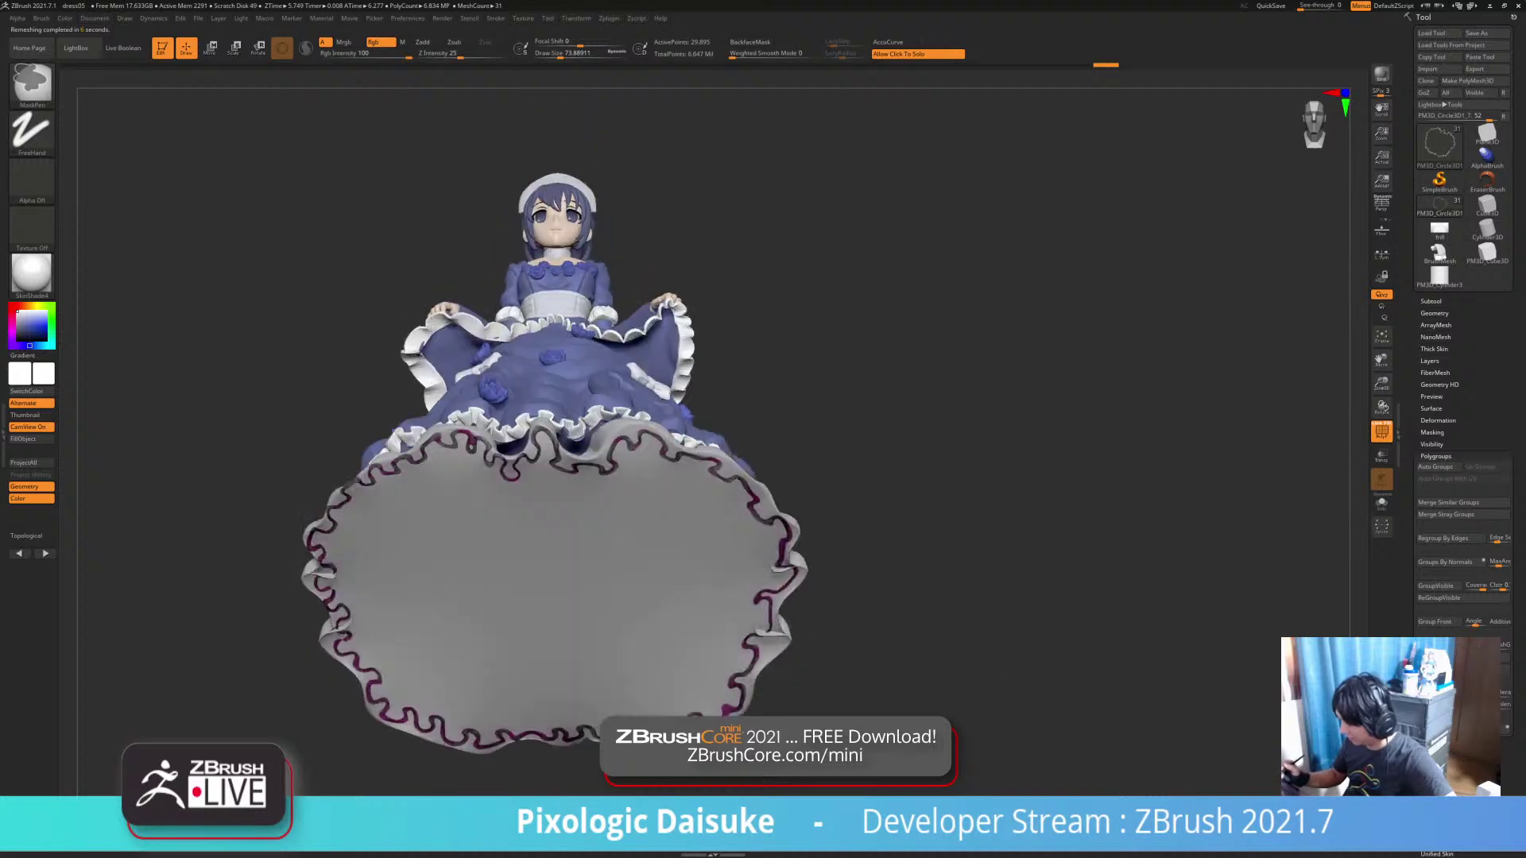
# Turn on Dynamic Subdiv for the wavy hem band, set Thickness to about 0.47, and raise Offset so it forms a tall frill
pyautogui.moveTo(993, 477)
pyautogui.mouseDown()
pyautogui.moveTo(954, 468)
pyautogui.moveTo(977, 464)
pyautogui.mouseUp()
pyautogui.click(1434, 313)
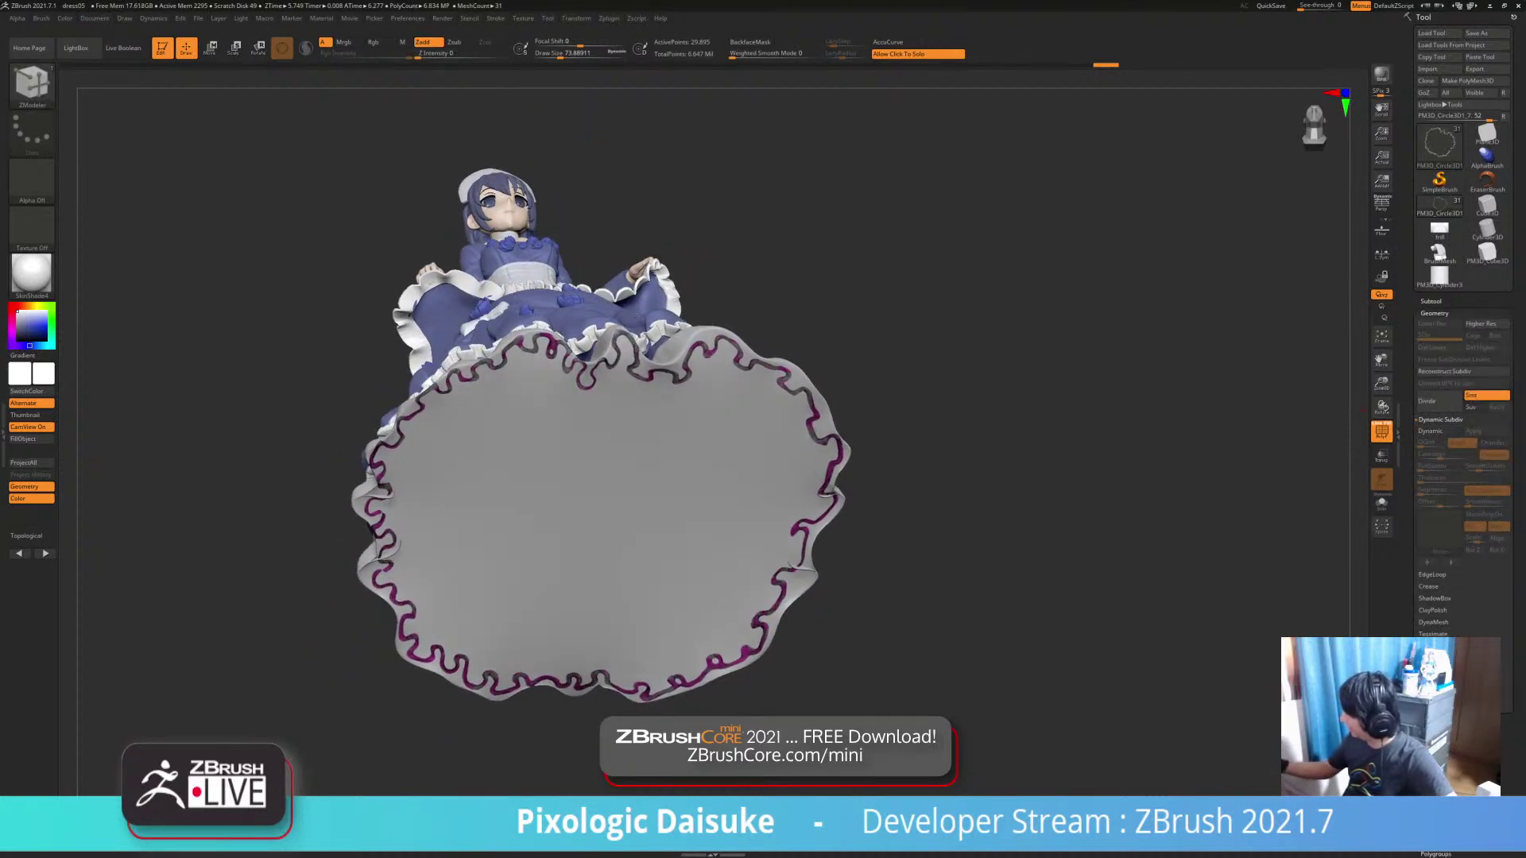
pyautogui.press('d')
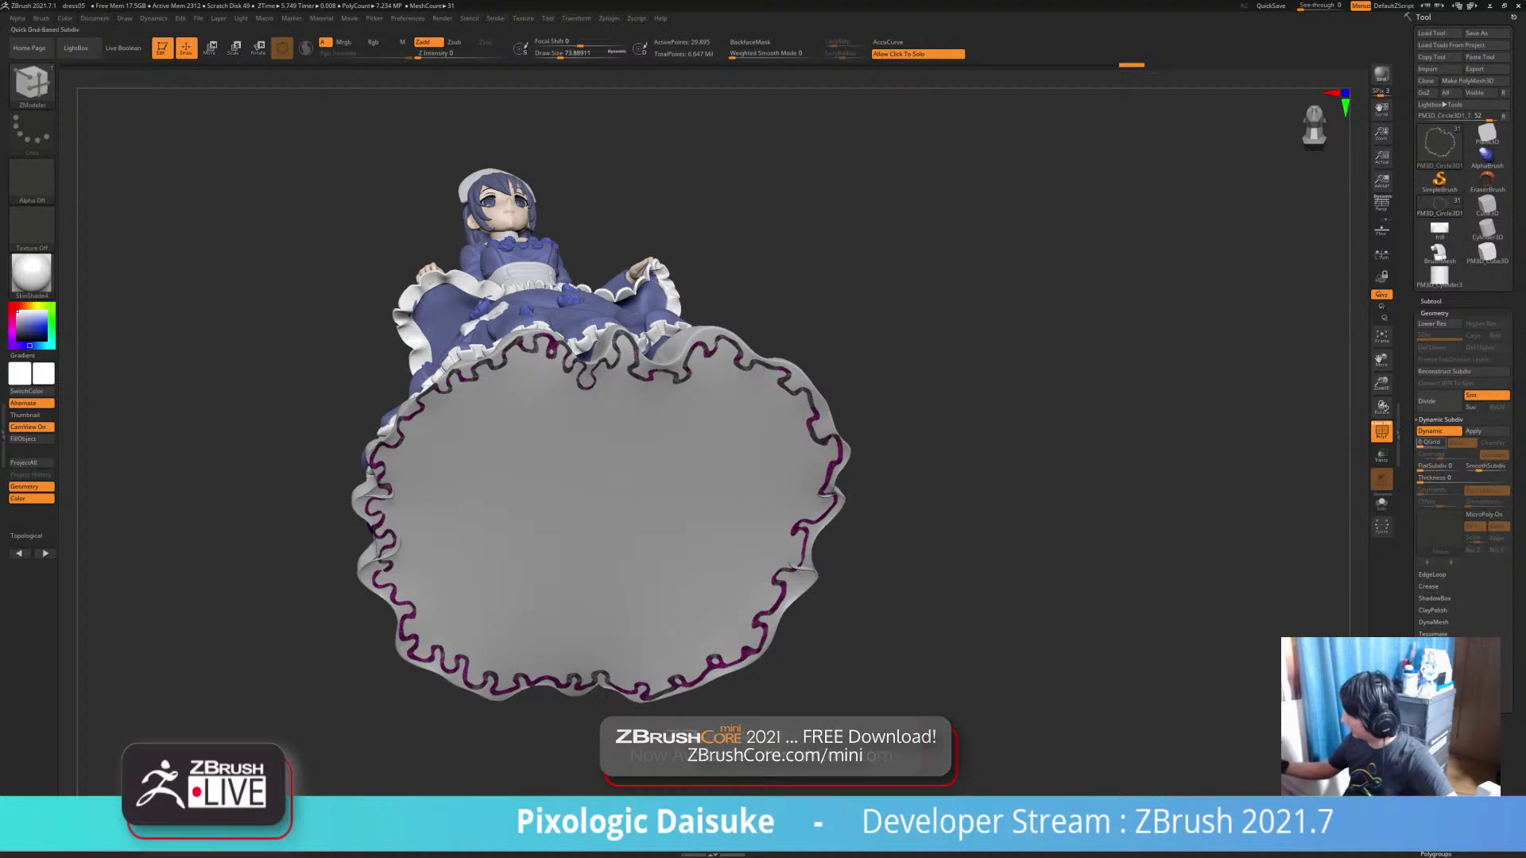
pyautogui.click(1469, 466)
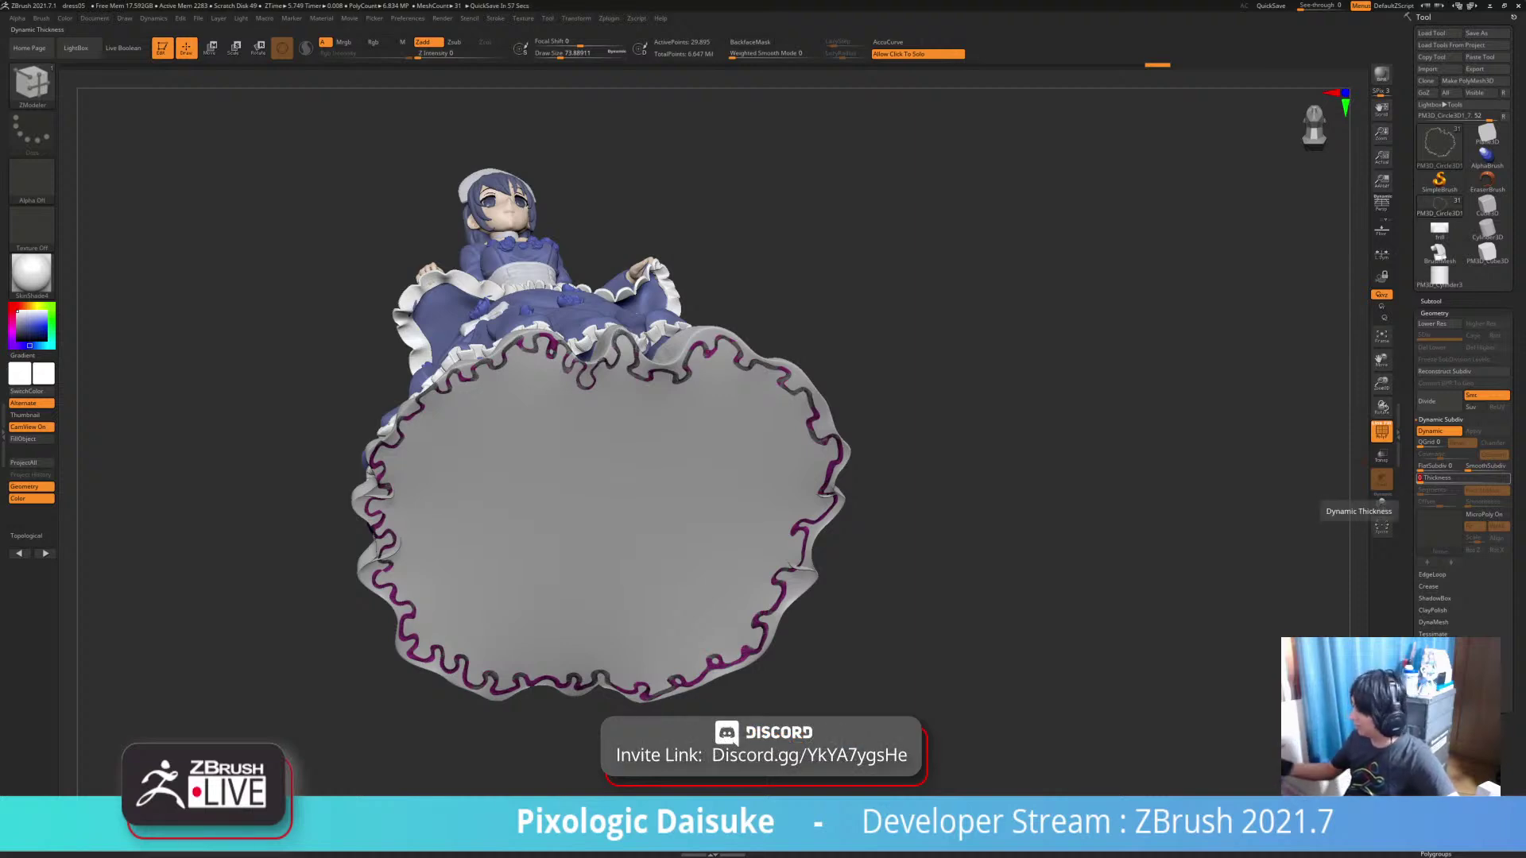
pyautogui.moveTo(1440, 477); pyautogui.dragTo(1439, 478)
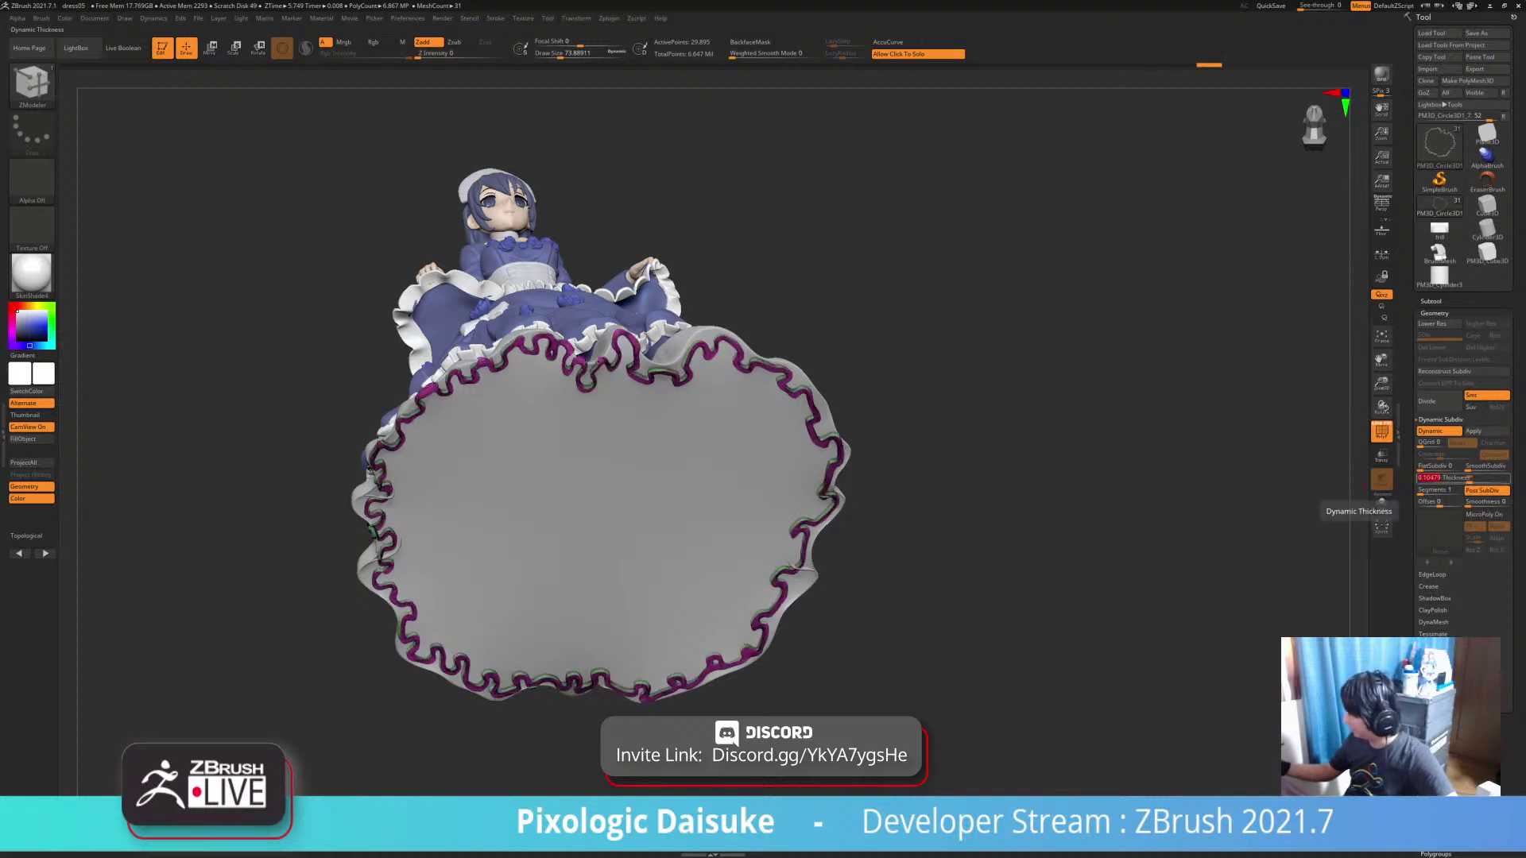
pyautogui.moveTo(1446, 477)
pyautogui.mouseDown()
pyautogui.moveTo(1461, 478)
pyautogui.moveTo(1423, 502)
pyautogui.moveTo(1455, 501)
pyautogui.mouseUp()
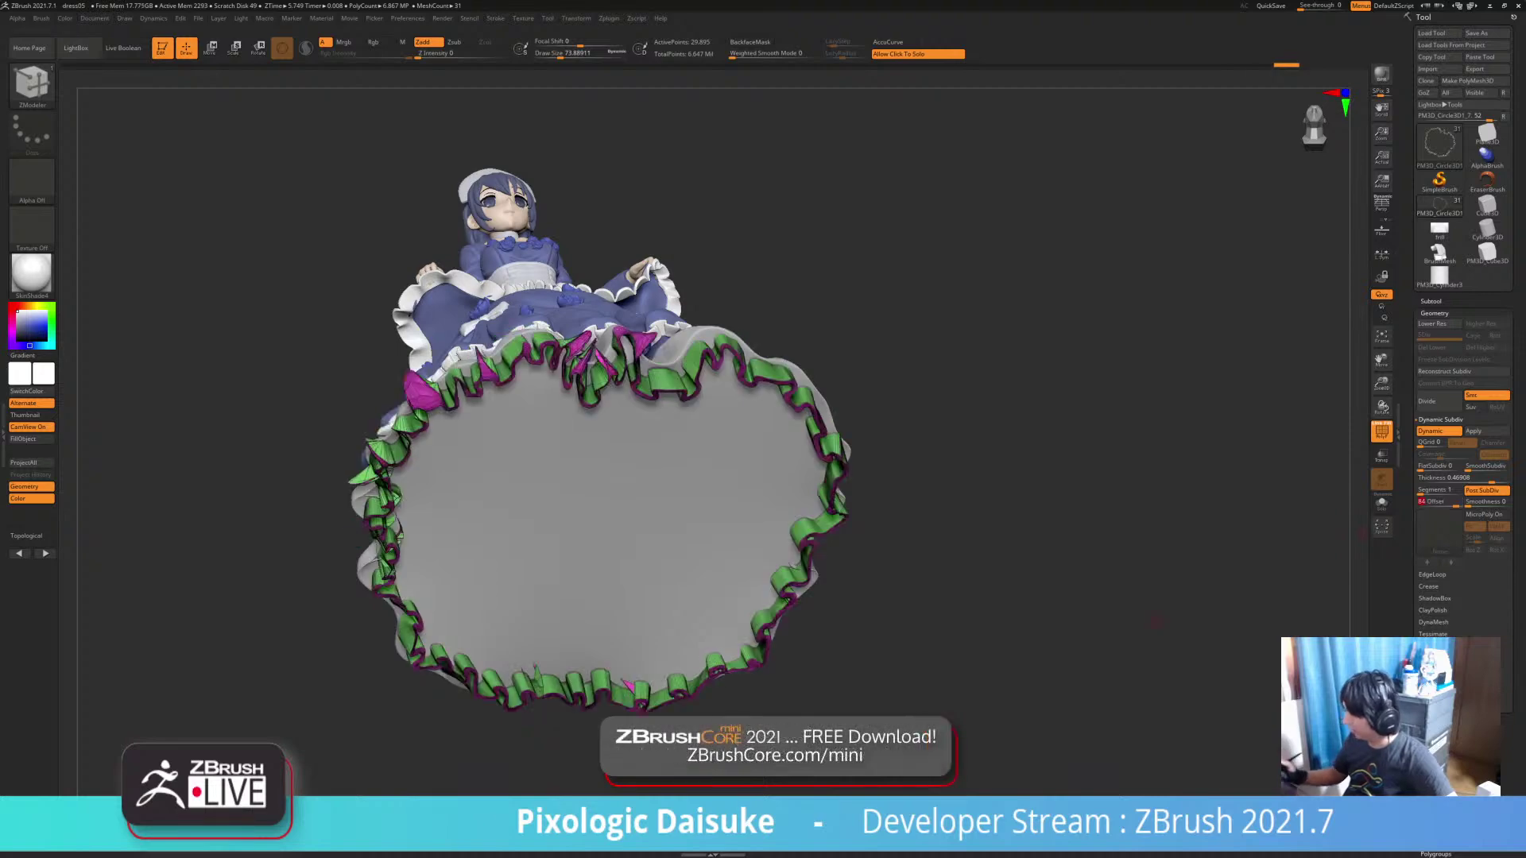
pyautogui.moveTo(1033, 382); pyautogui.dragTo(1047, 676)
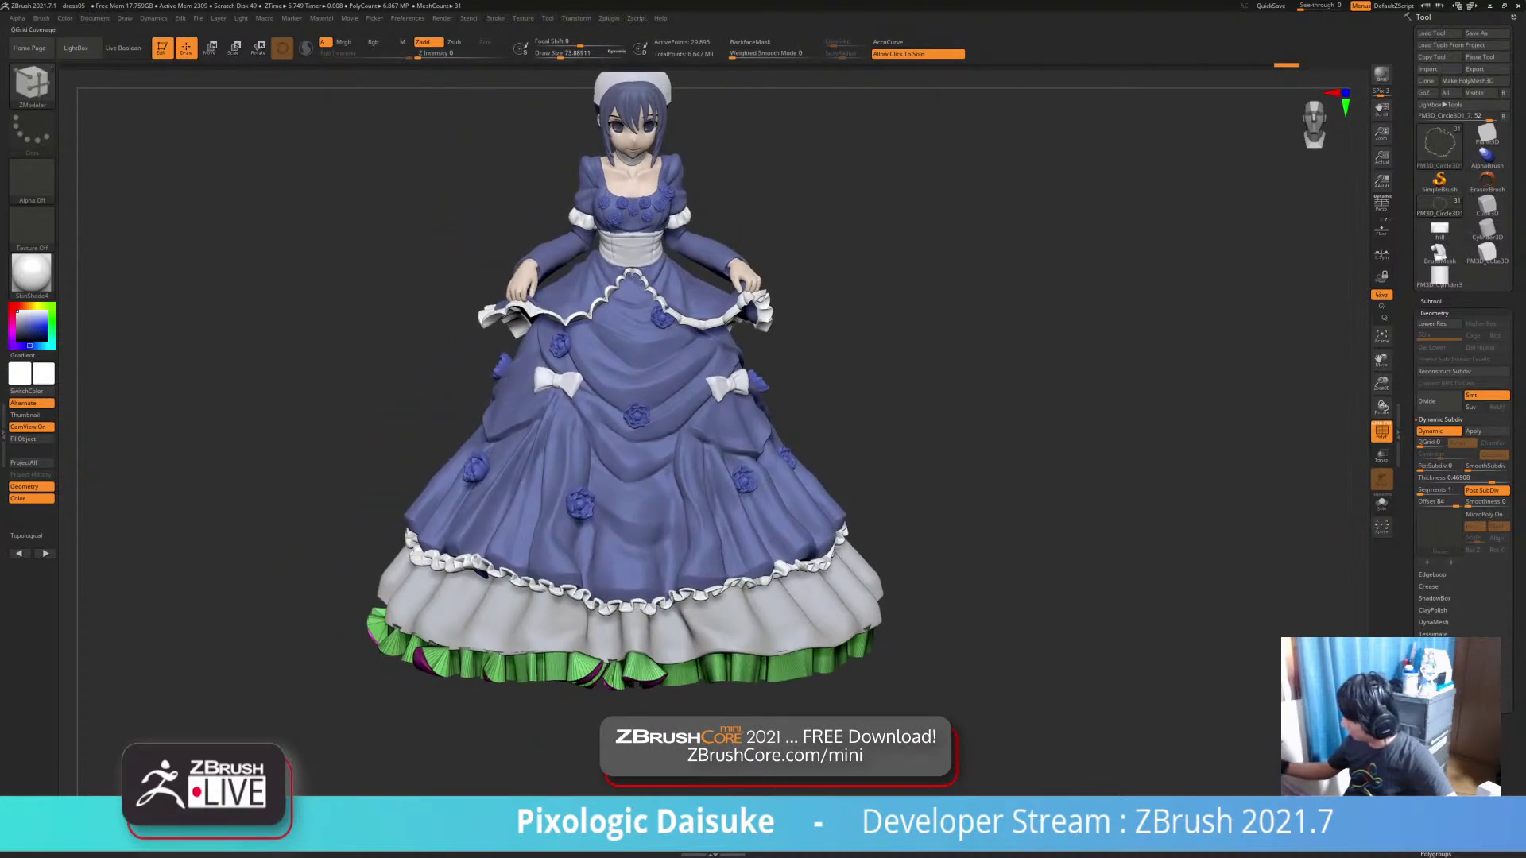
# Set the hem frill's dynamic Thickness to about 0.38 and its thickness Smoothness to 100
pyautogui.click(1452, 479)
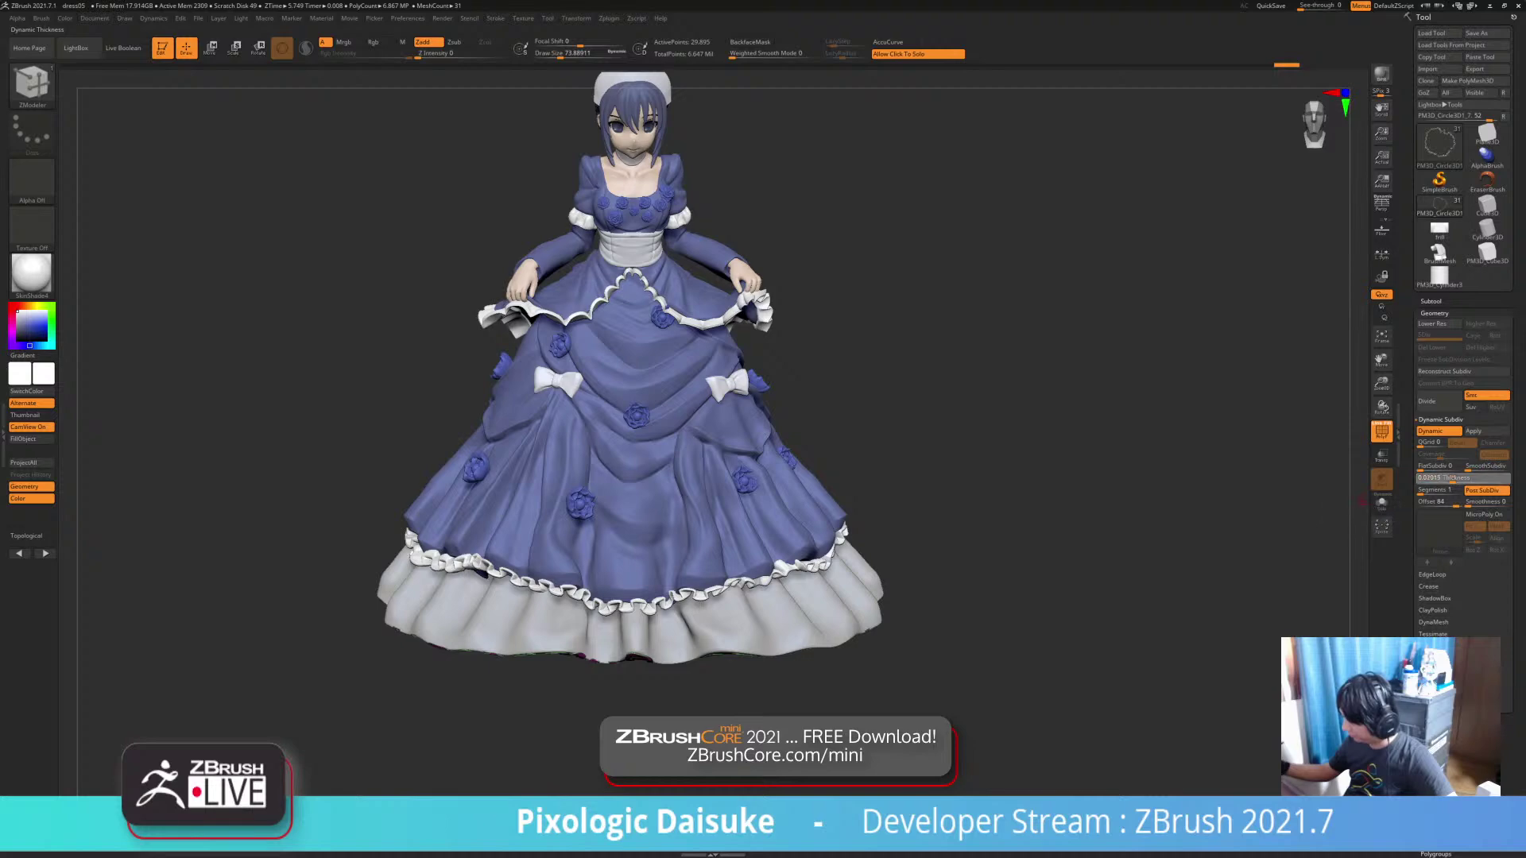
pyautogui.moveTo(1450, 478); pyautogui.dragTo(1494, 478)
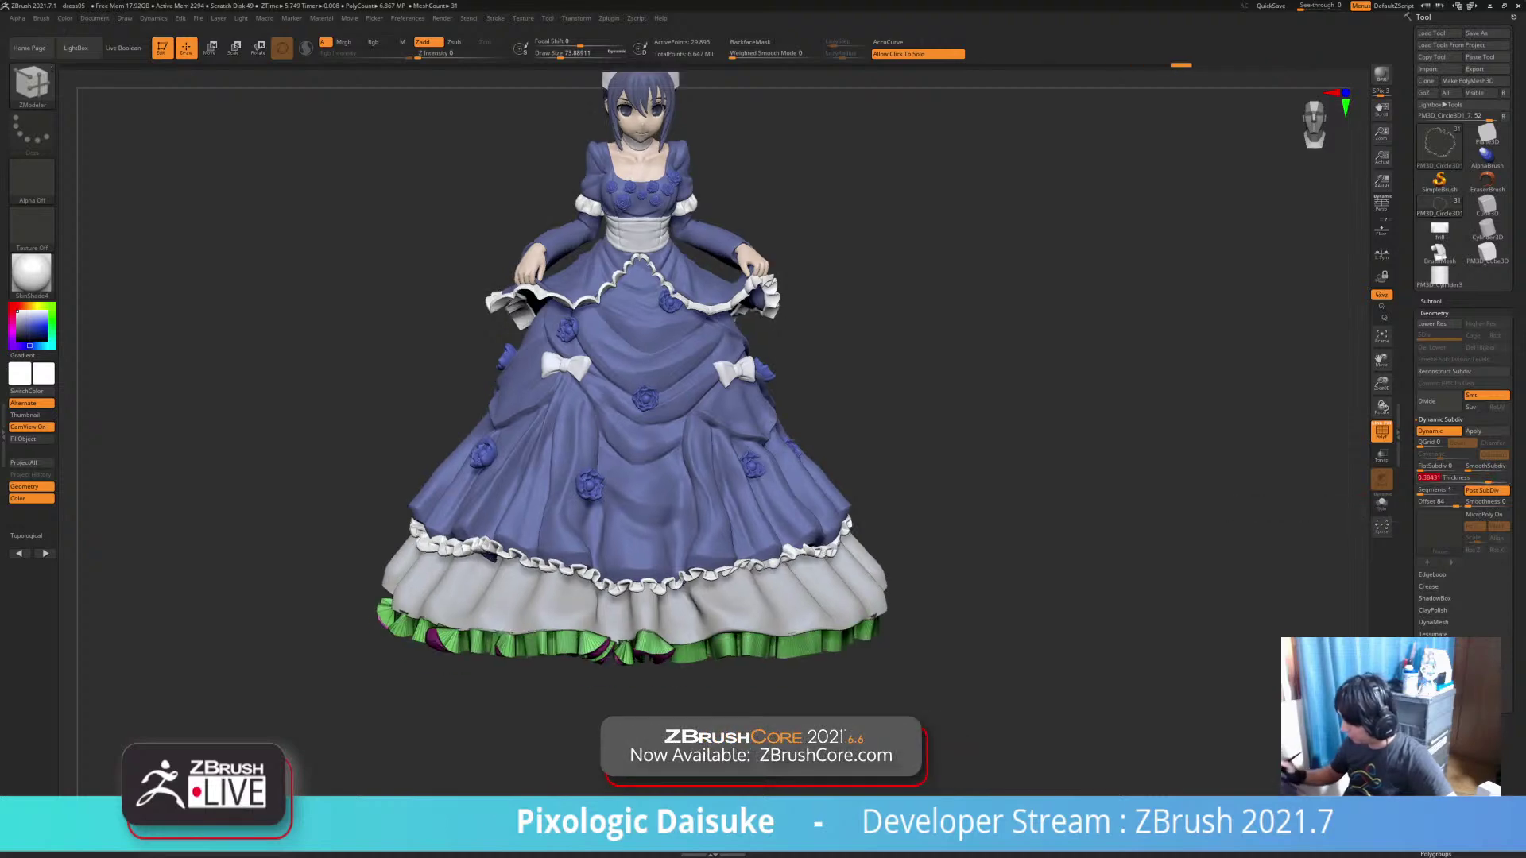
pyautogui.moveTo(937, 508); pyautogui.dragTo(874, 445, button='right')
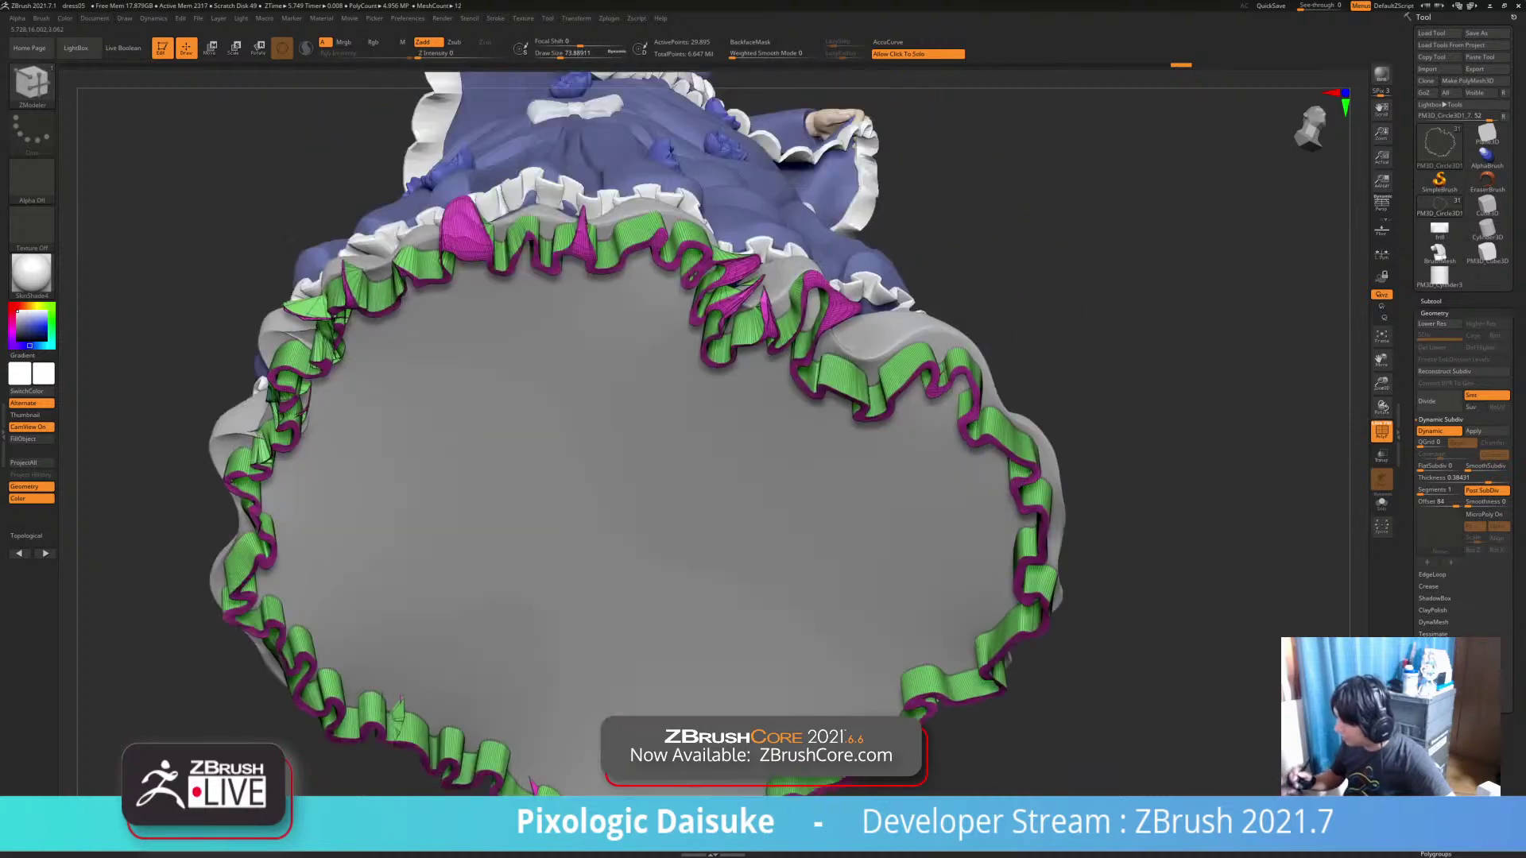
pyautogui.moveTo(703, 549); pyautogui.dragTo(699, 708, button='right')
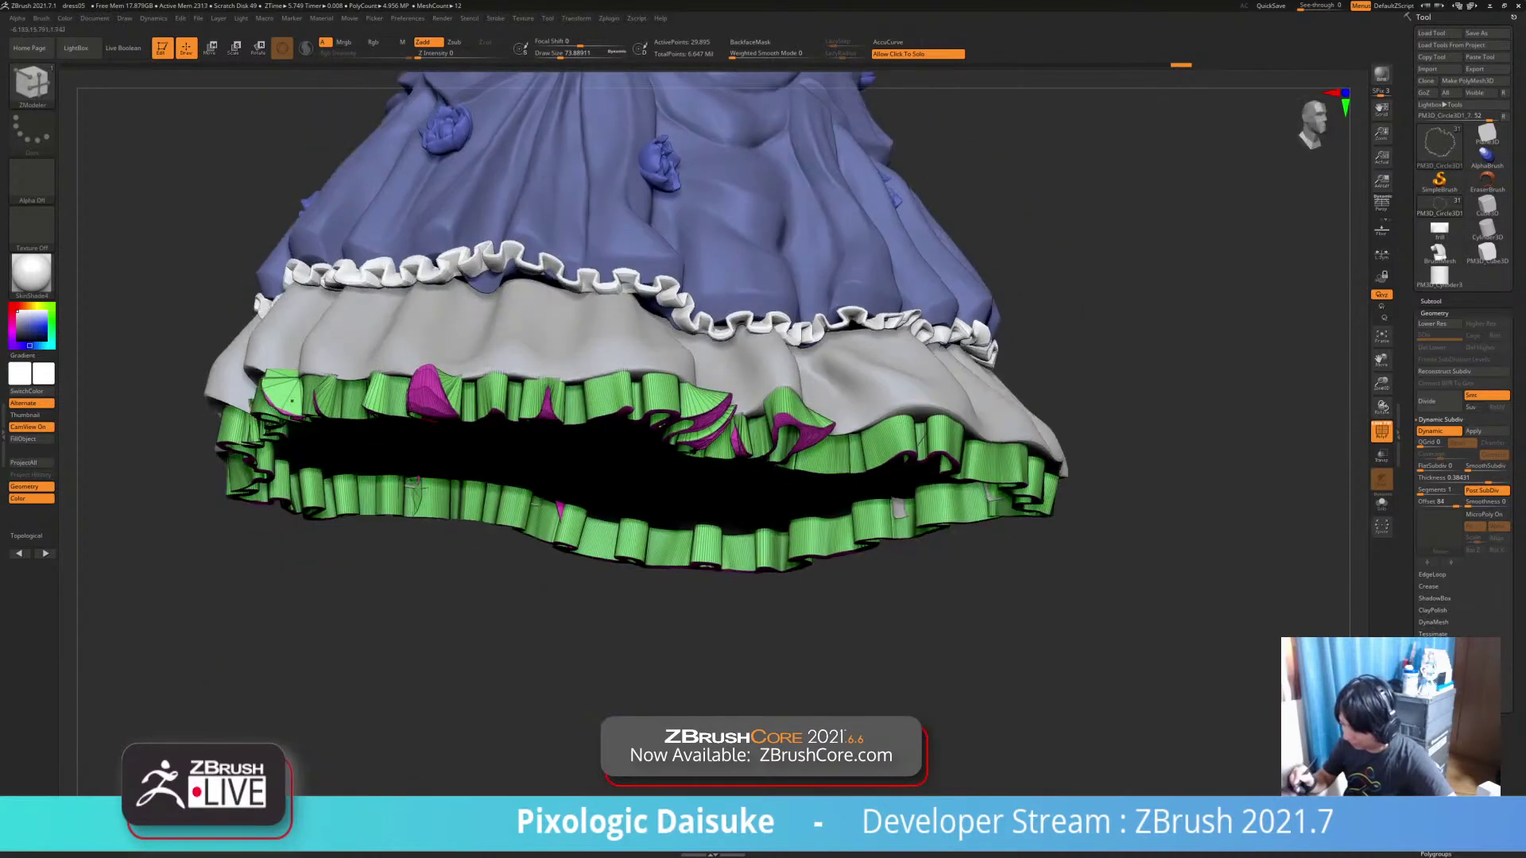
pyautogui.moveTo(291, 402); pyautogui.dragTo(469, 382, button='right')
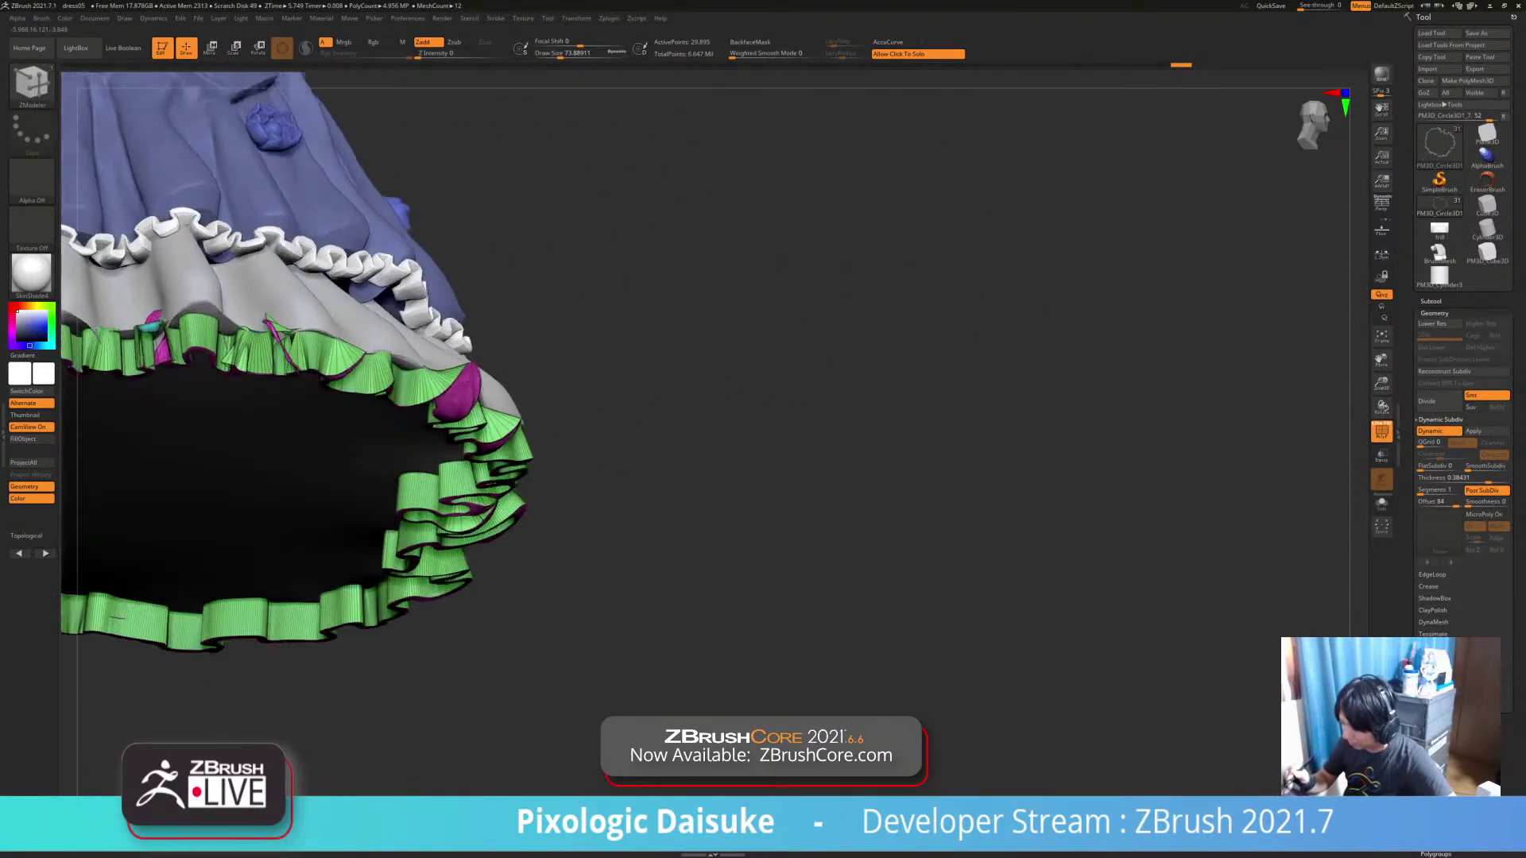
pyautogui.moveTo(413, 517); pyautogui.dragTo(746, 588, button='right')
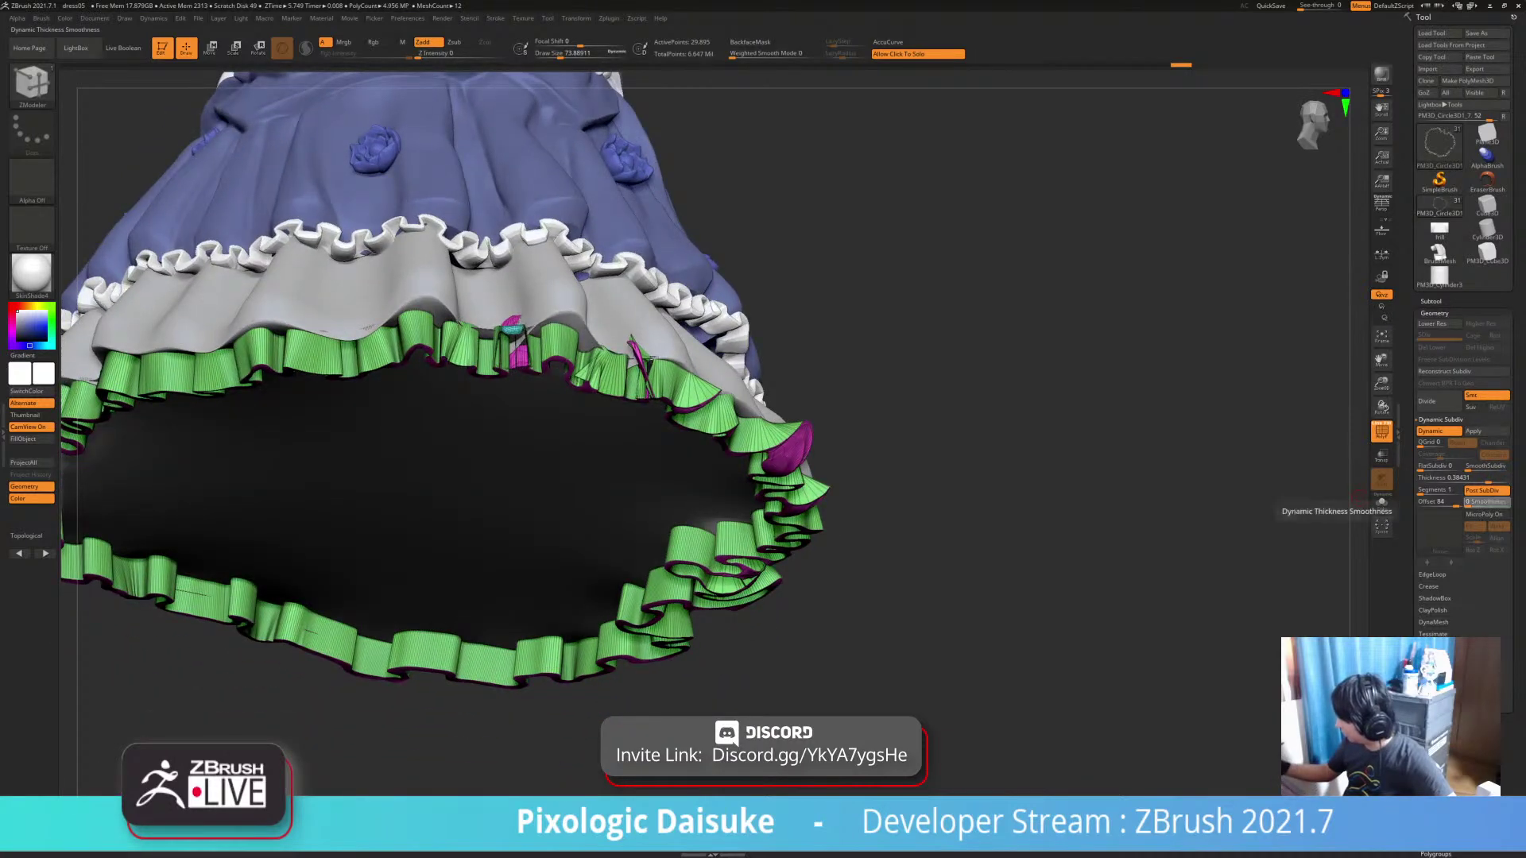
pyautogui.moveTo(1479, 501); pyautogui.dragTo(1486, 502)
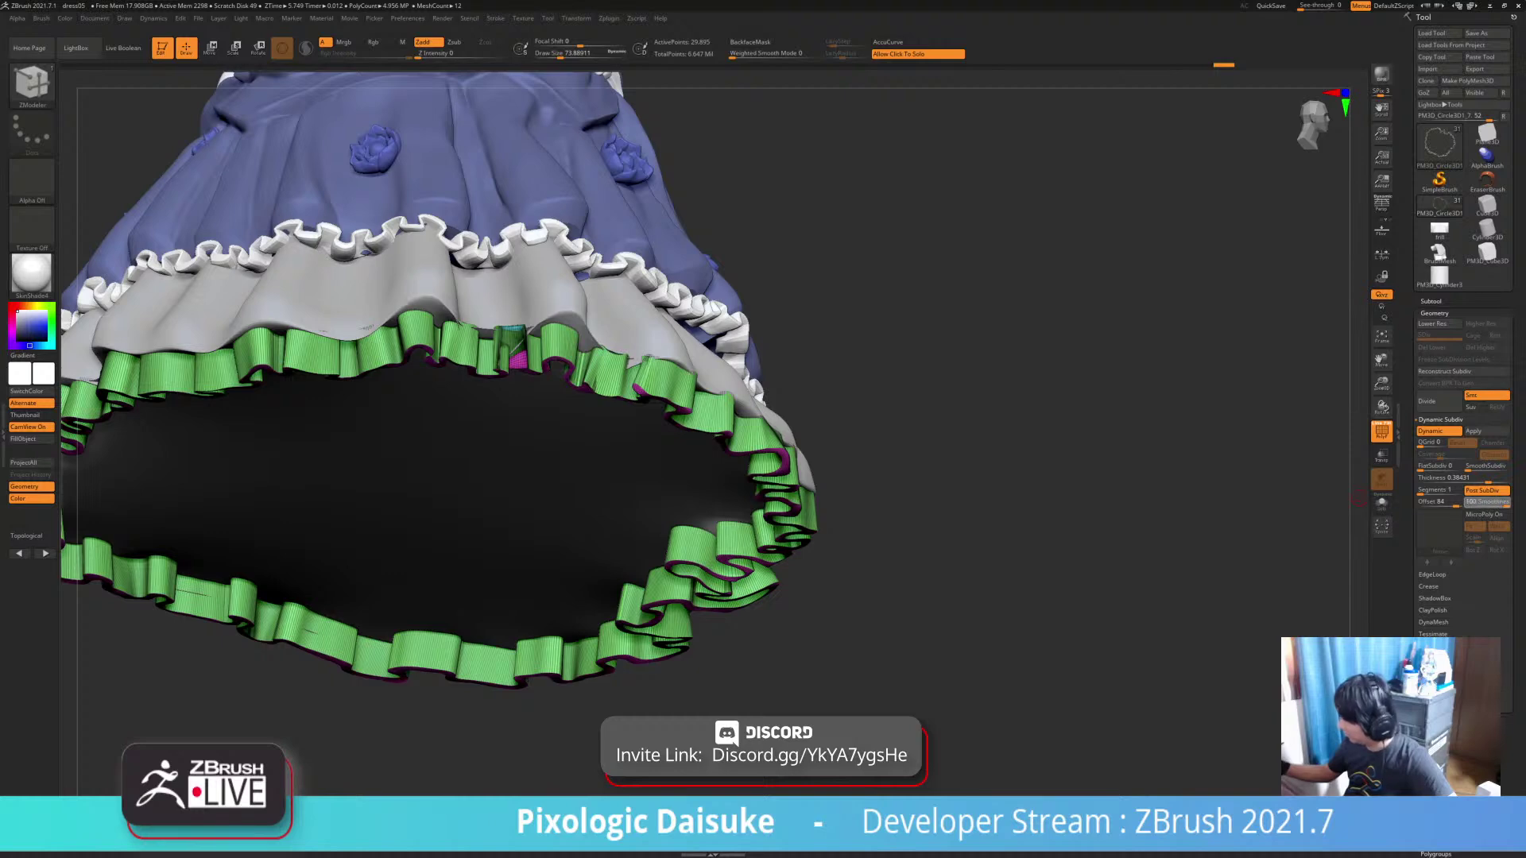
# Isolate the wavy band, turn off Dynamic Subdiv, and inspect the pinched joint where the frill is distorted
pyautogui.keyDown('ctrl'); pyautogui.moveTo(980, 535); pyautogui.dragTo(872, 510, button='right'); pyautogui.keyUp('ctrl')
pyautogui.click(922, 560)
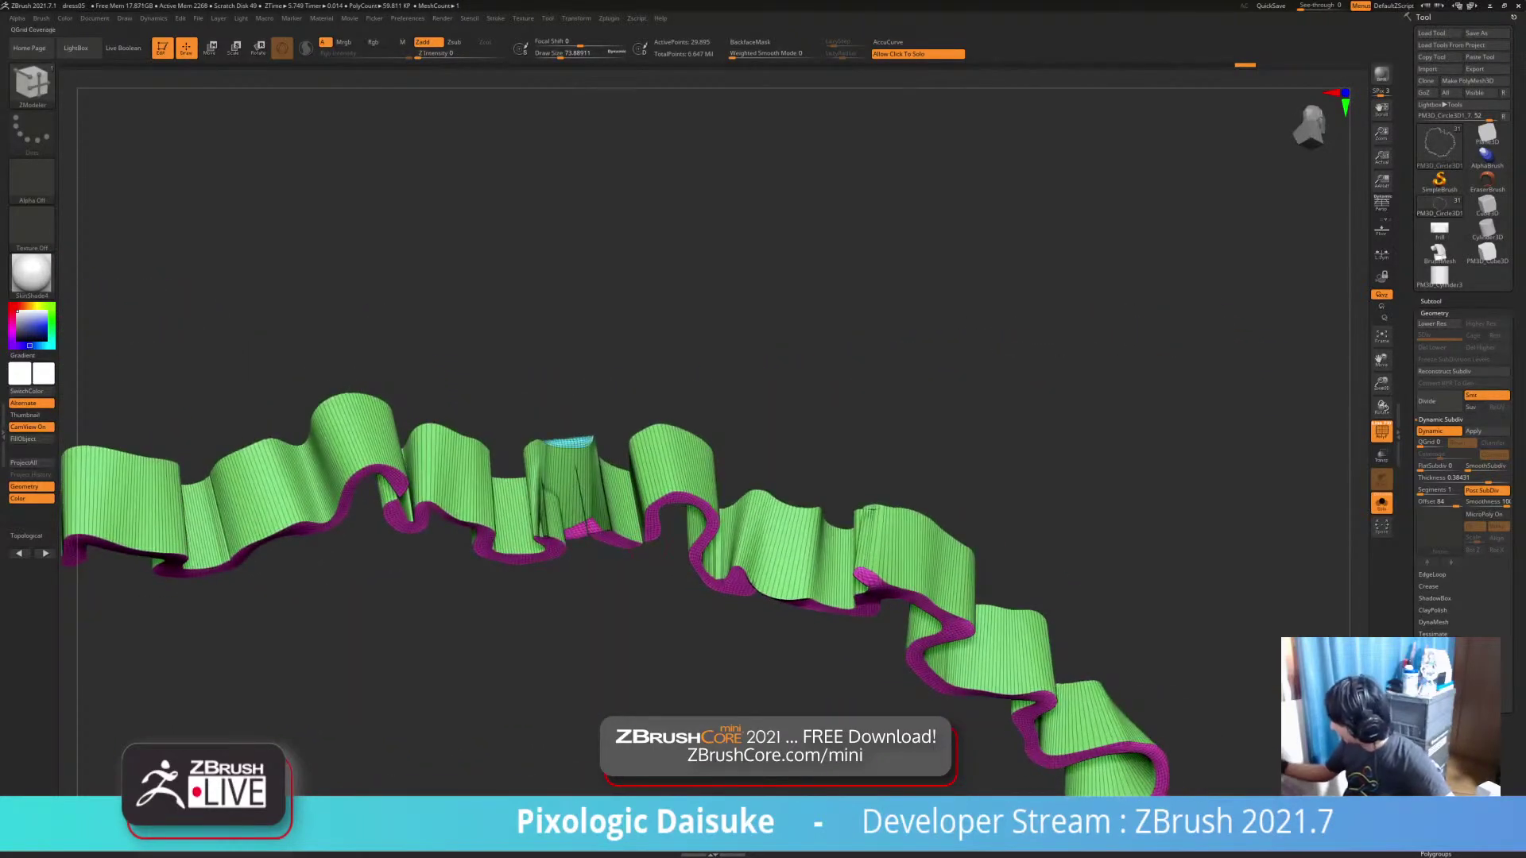
pyautogui.click(1439, 430)
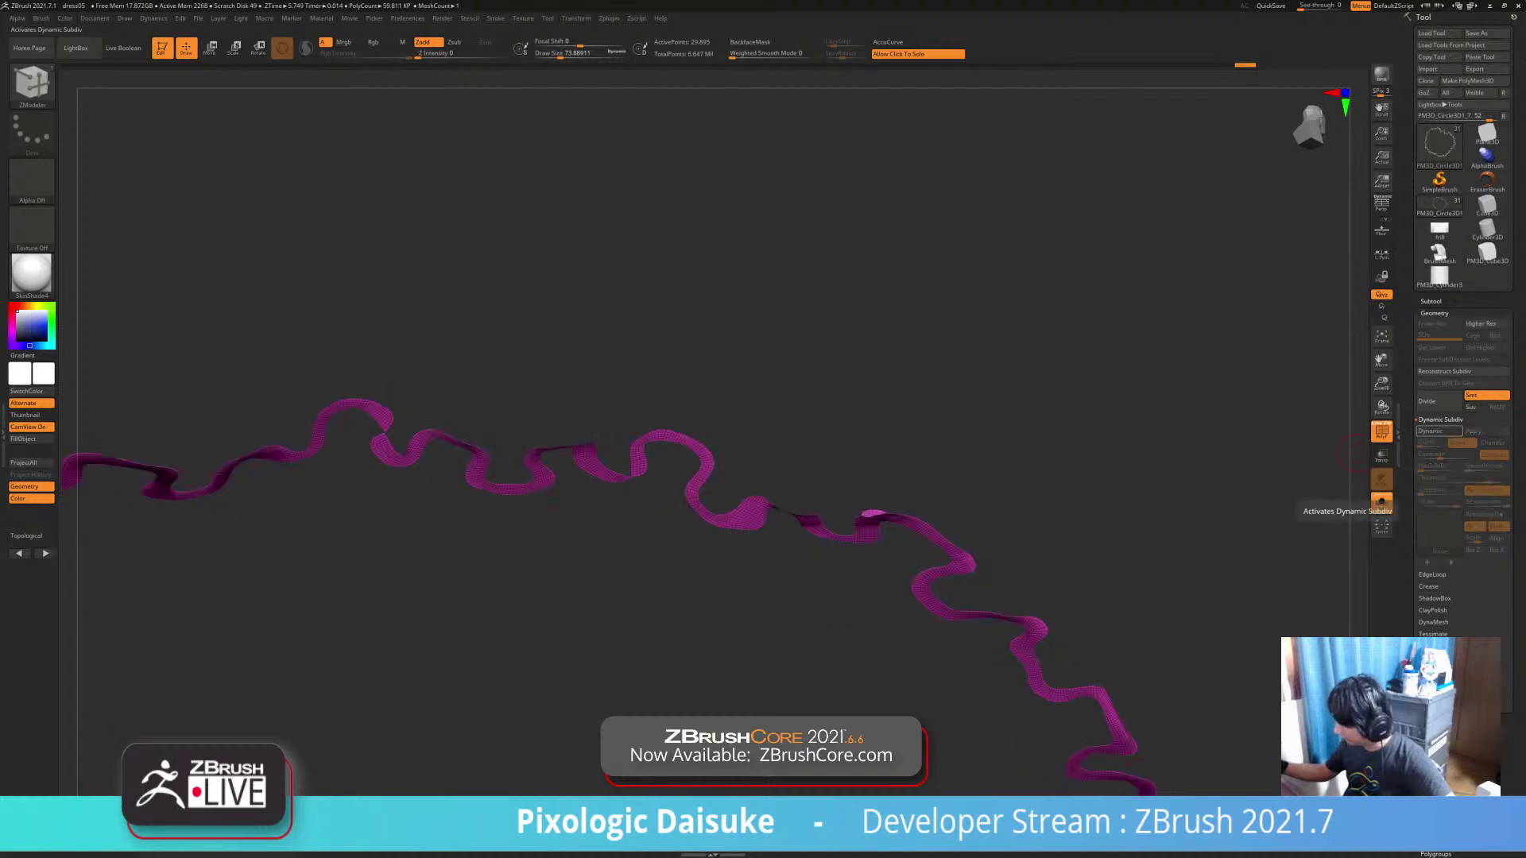
pyautogui.moveTo(897, 477)
pyautogui.mouseDown(button='right')
pyautogui.moveTo(827, 536)
pyautogui.moveTo(771, 540)
pyautogui.moveTo(742, 584)
pyautogui.moveTo(747, 636)
pyautogui.moveTo(624, 675)
pyautogui.moveTo(648, 705)
pyautogui.mouseUp(button='right')
pyautogui.moveTo(629, 524)
pyautogui.mouseDown(button='right')
pyautogui.moveTo(645, 534)
pyautogui.moveTo(647, 509)
pyautogui.moveTo(634, 545)
pyautogui.mouseUp(button='right')
pyautogui.hotkey('ctrl', 'z')
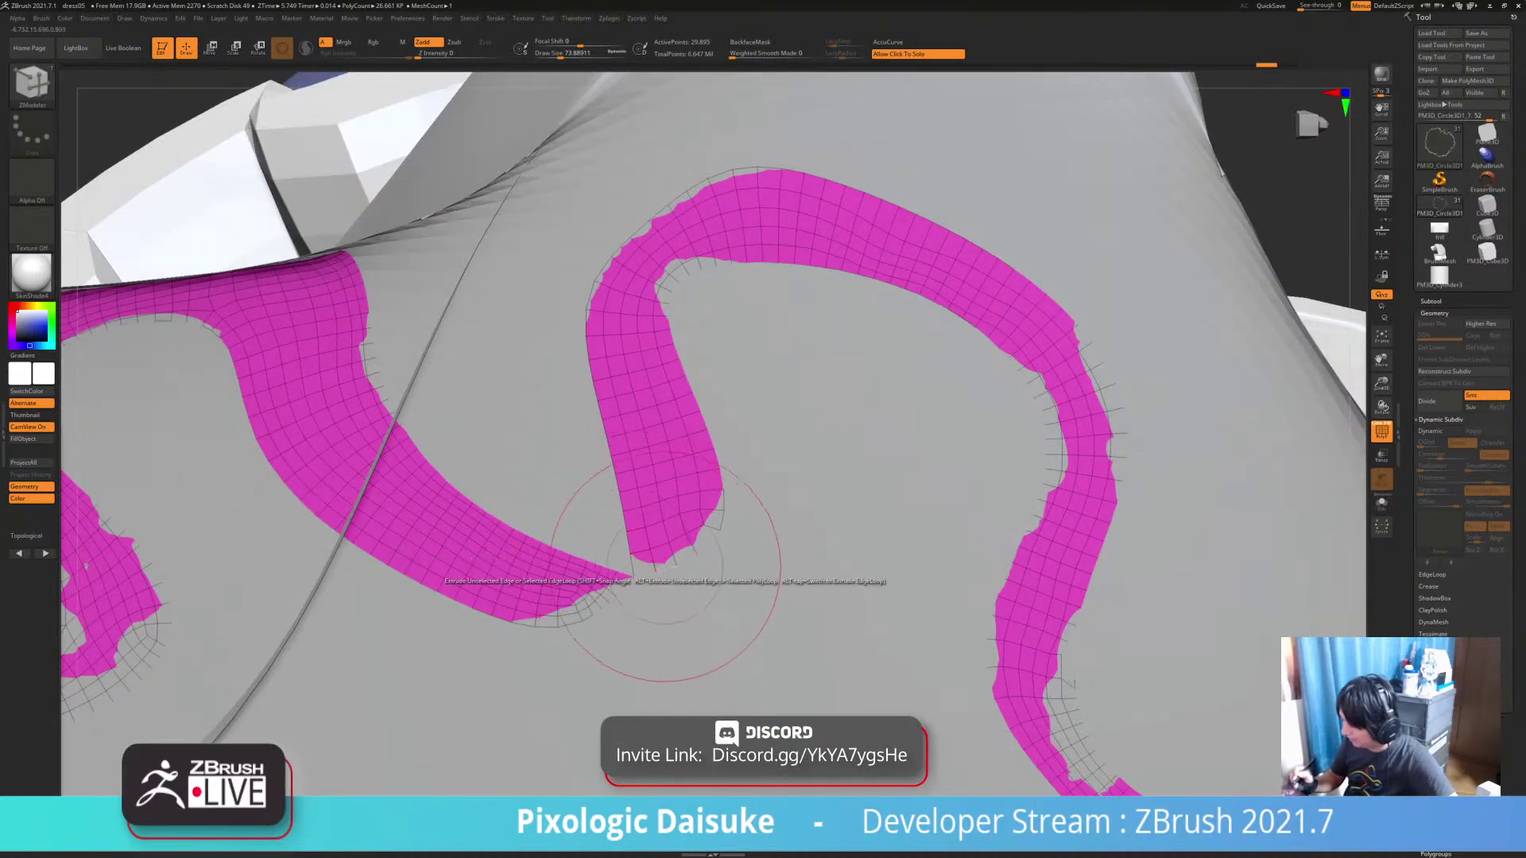
# Try a ZModeler edge extrusion across the band's pinched joint and undo it
pyautogui.keyDown('ctrl'); pyautogui.moveTo(736, 614); pyautogui.dragTo(639, 543, button='right'); pyautogui.keyUp('ctrl')
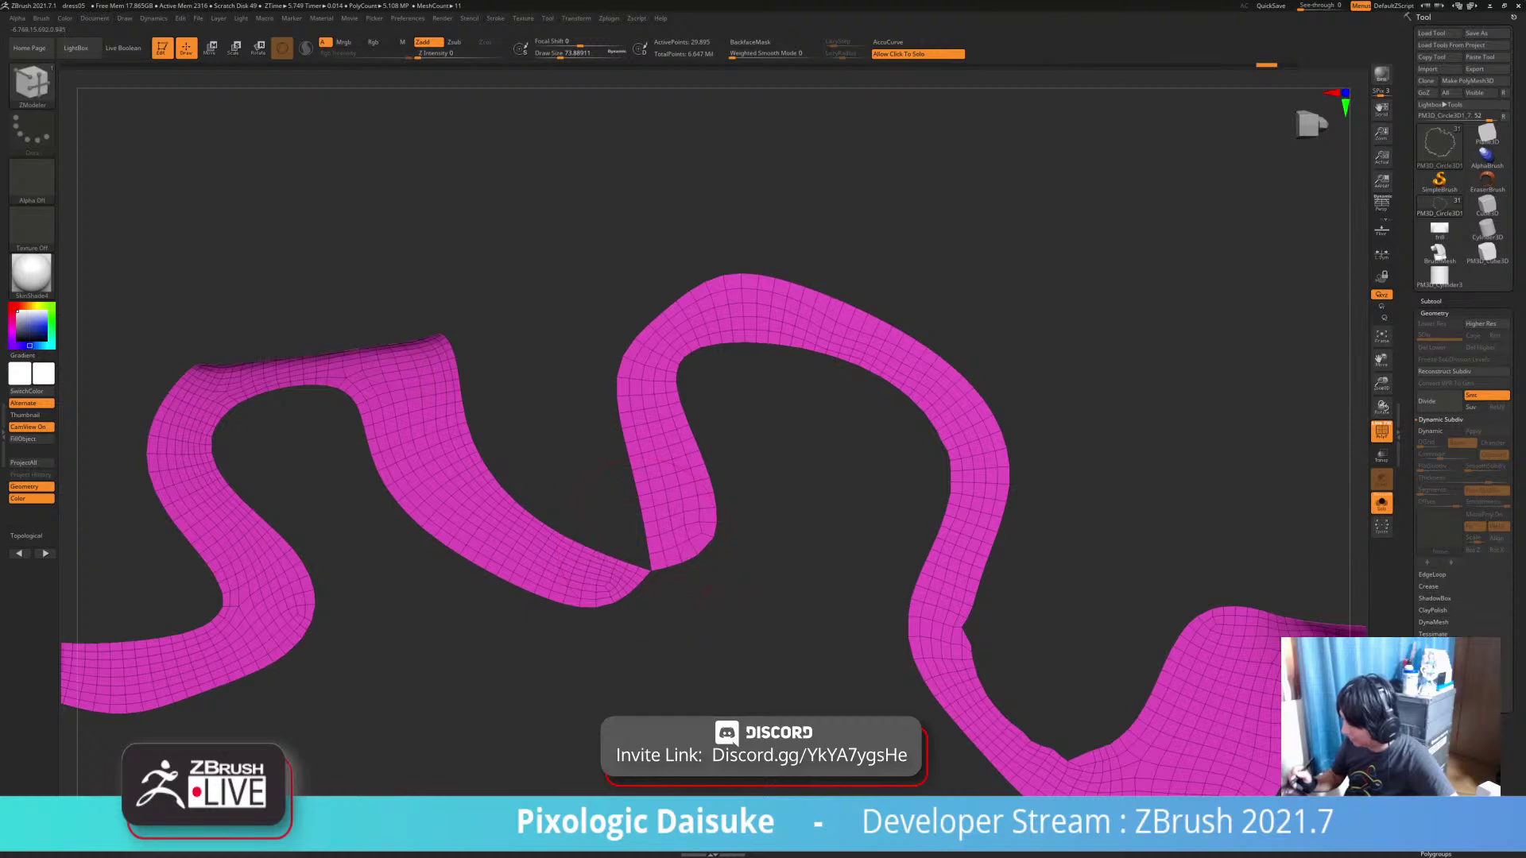
pyautogui.press('space')
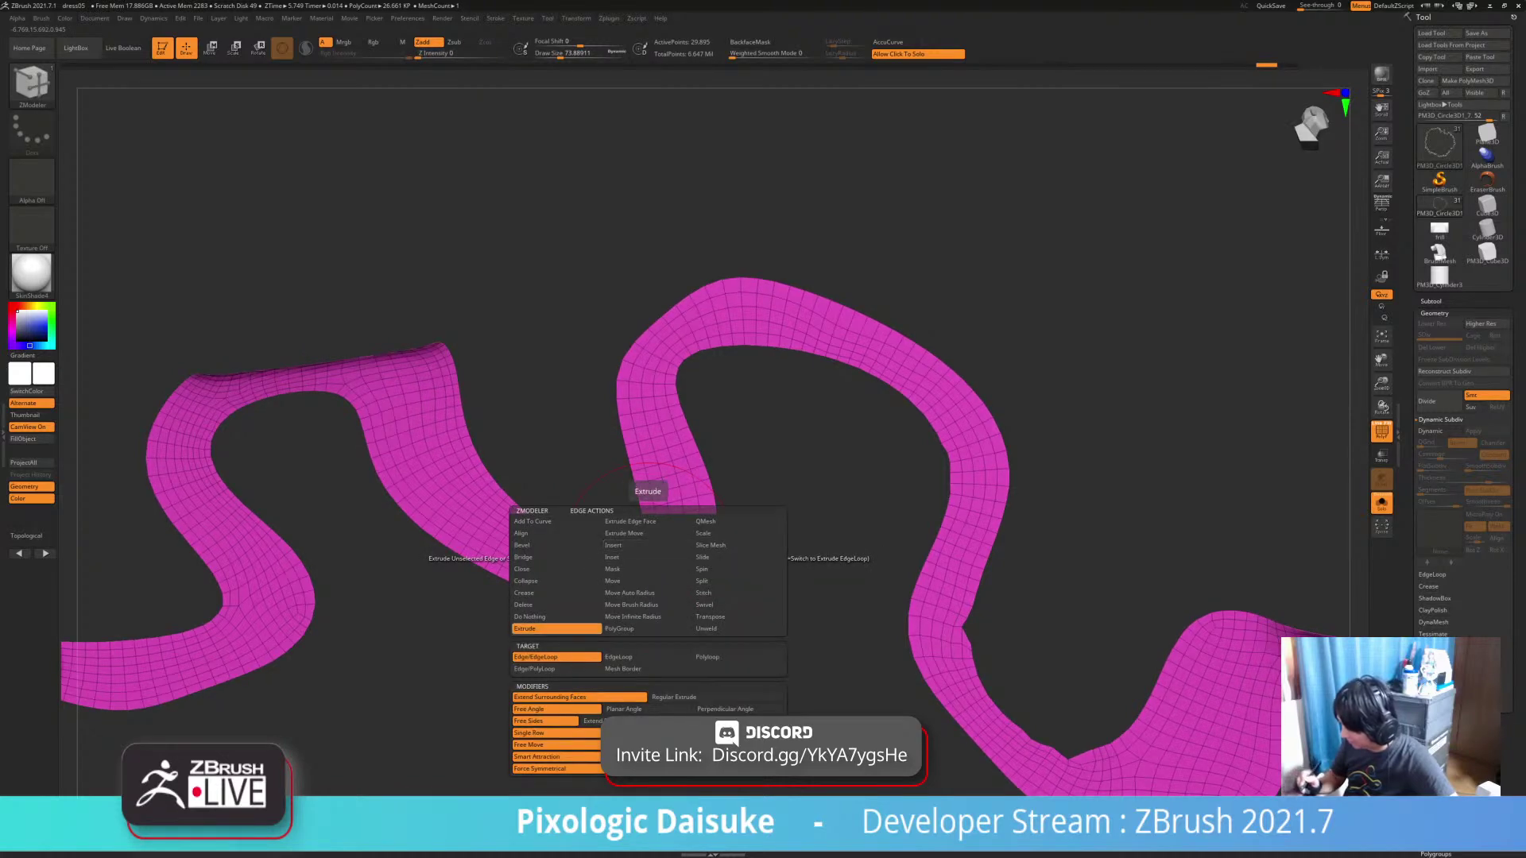
pyautogui.click(648, 629)
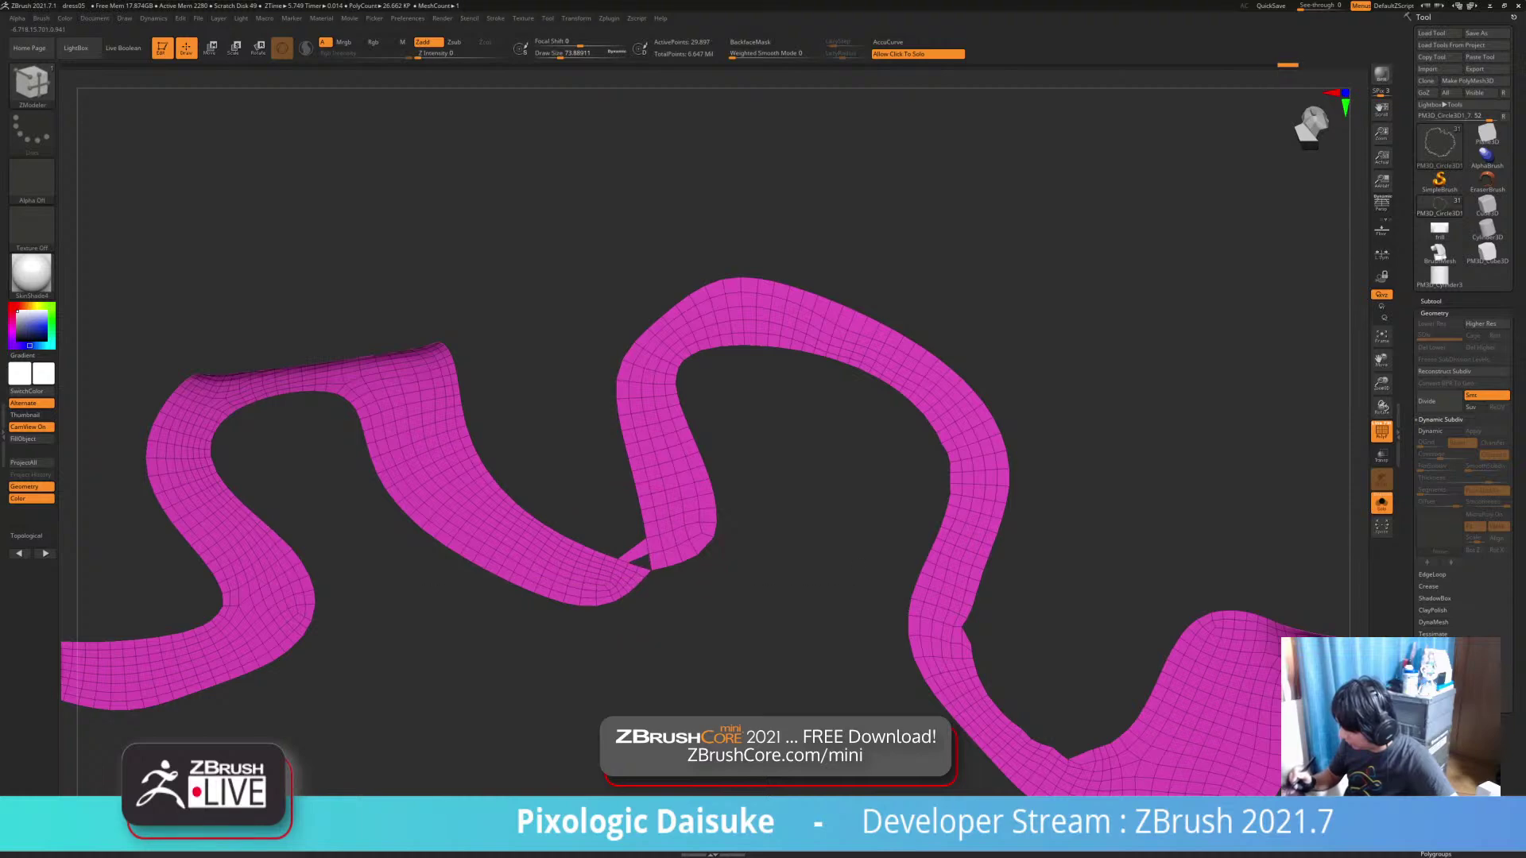
pyautogui.keyDown('ctrl'); pyautogui.moveTo(639, 564); pyautogui.dragTo(646, 653, button='right'); pyautogui.keyUp('ctrl')
pyautogui.hotkey('ctrl', 'z')
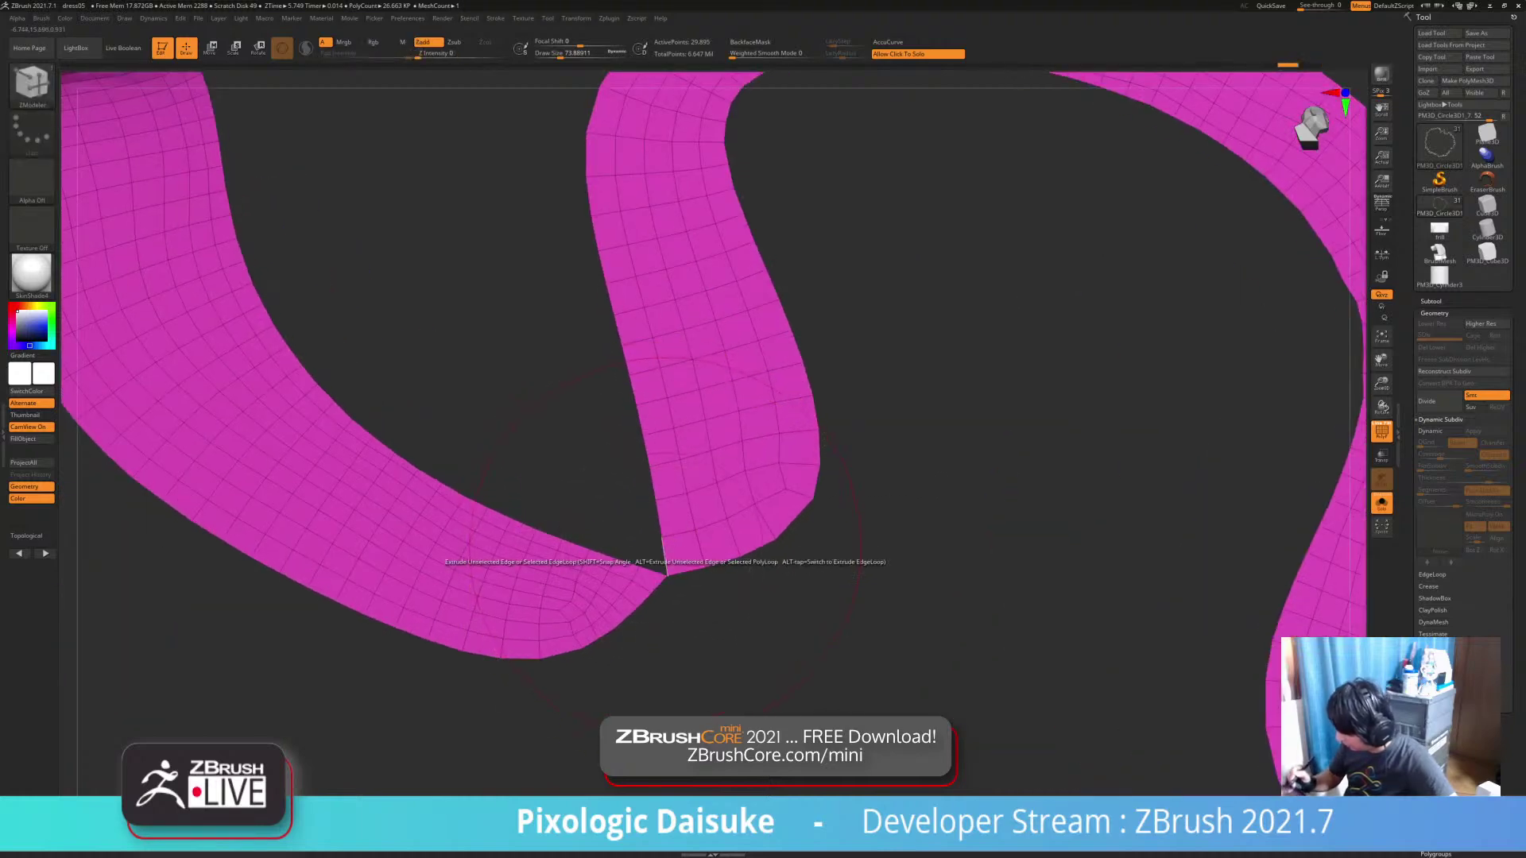
# Extrude a face from the edge beside the pinched joint and move its points to fill the gap with a smaller brush
pyautogui.keyDown('ctrl'); pyautogui.moveTo(632, 556); pyautogui.dragTo(619, 558, button='right'); pyautogui.keyUp('ctrl')
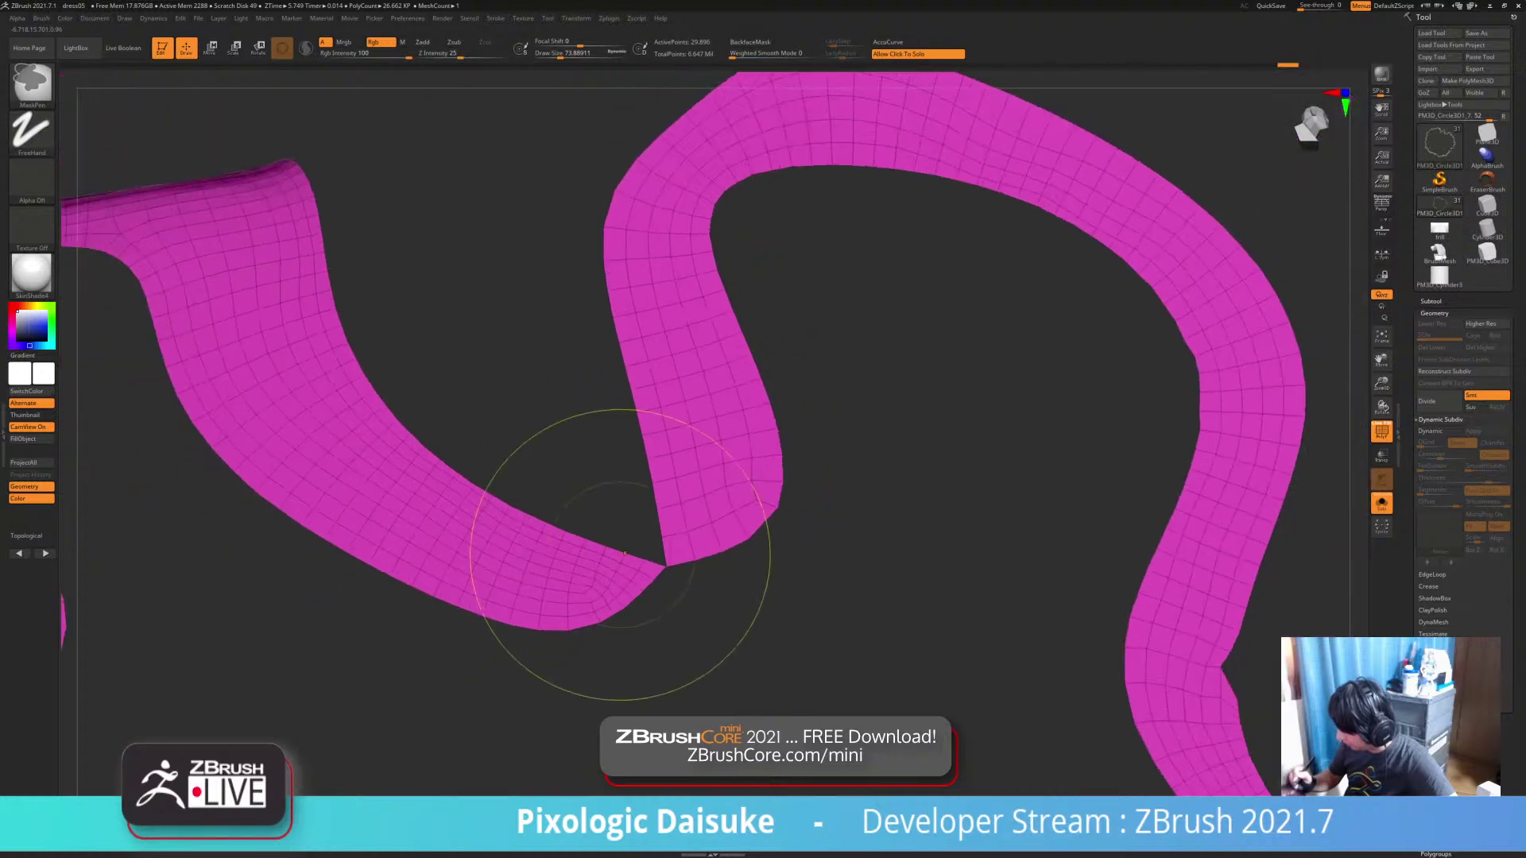
pyautogui.moveTo(618, 551); pyautogui.dragTo(644, 531)
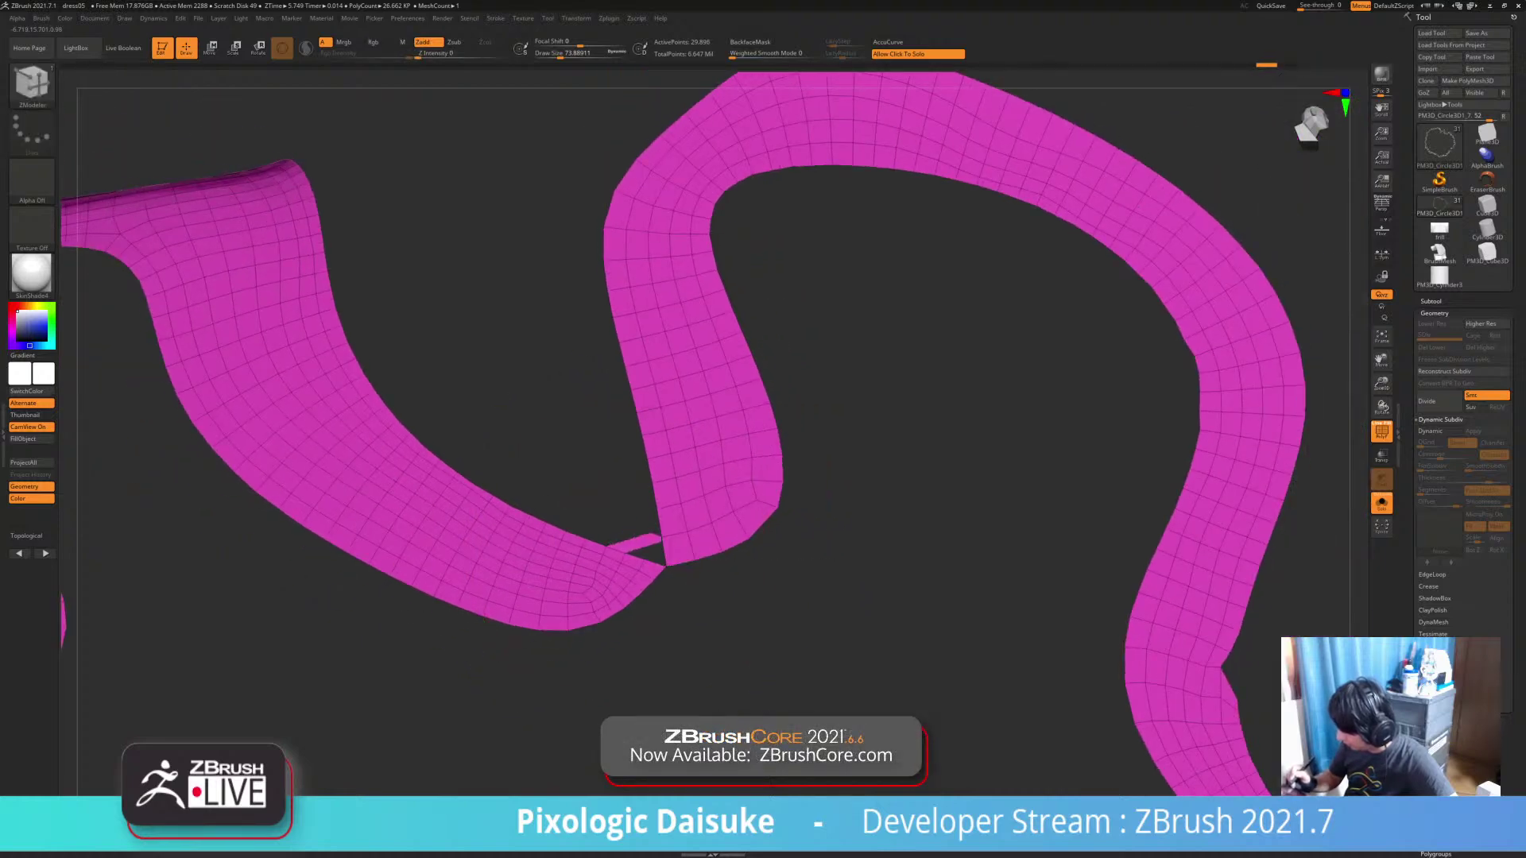
pyautogui.moveTo(628, 558); pyautogui.dragTo(661, 553, button='right')
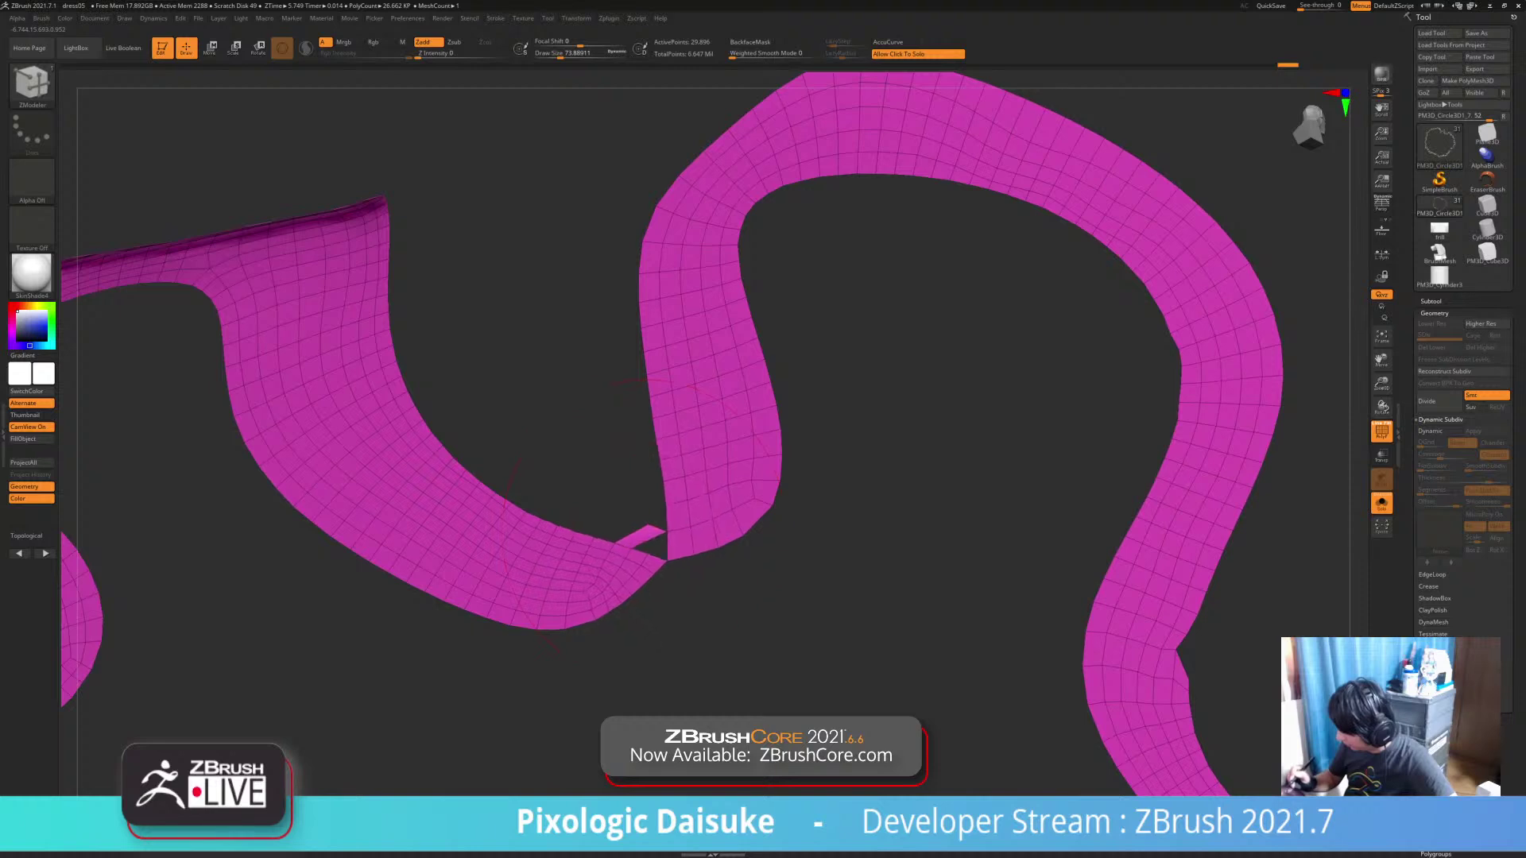
pyautogui.keyDown('shift'); pyautogui.moveTo(642, 520); pyautogui.dragTo(645, 530); pyautogui.keyUp('shift')
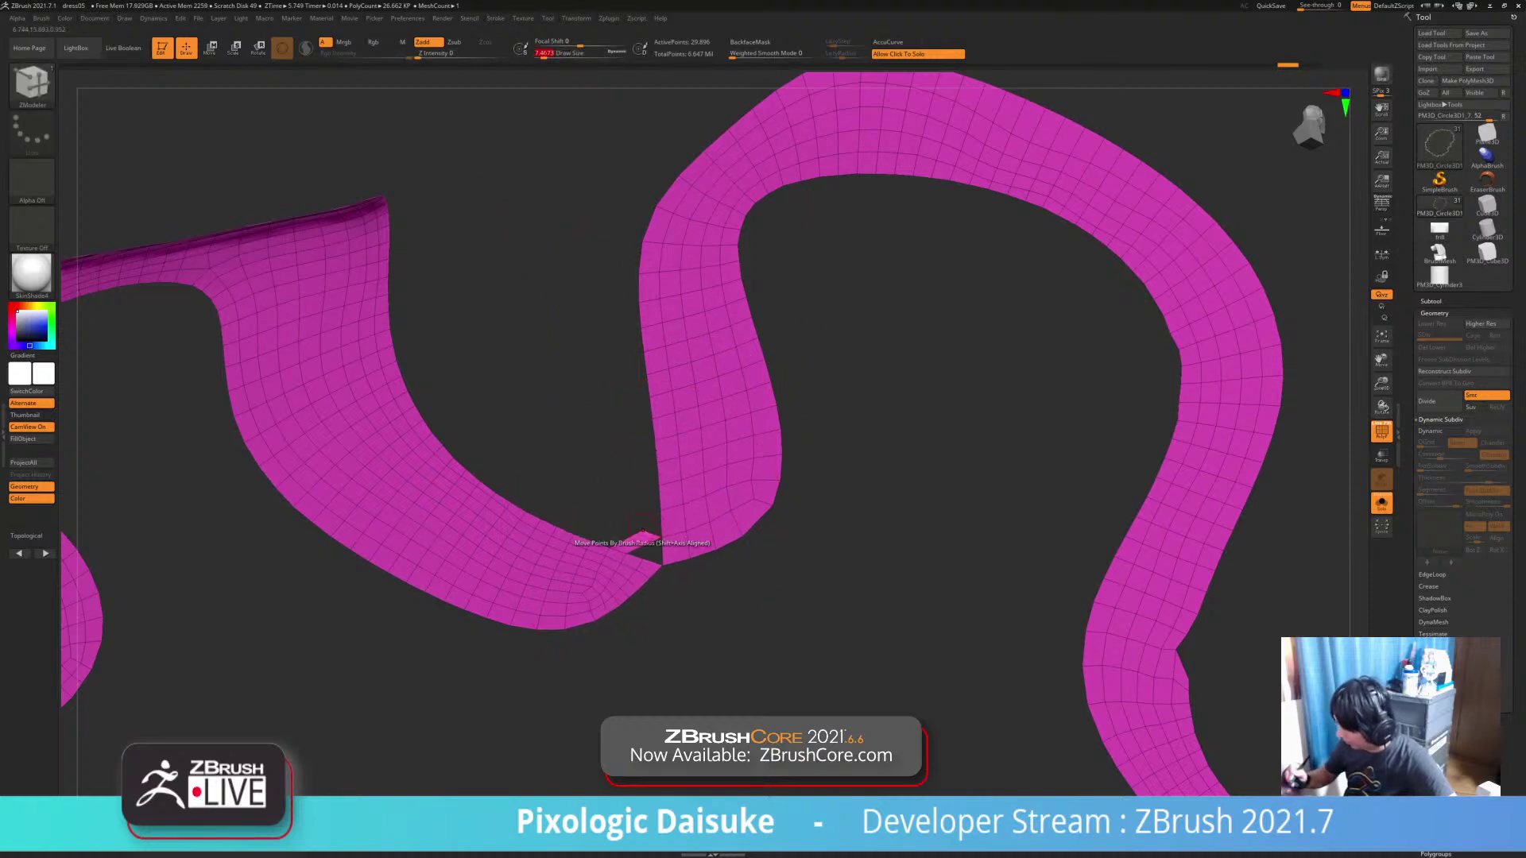
pyautogui.moveTo(646, 531); pyautogui.dragTo(647, 543, button='right')
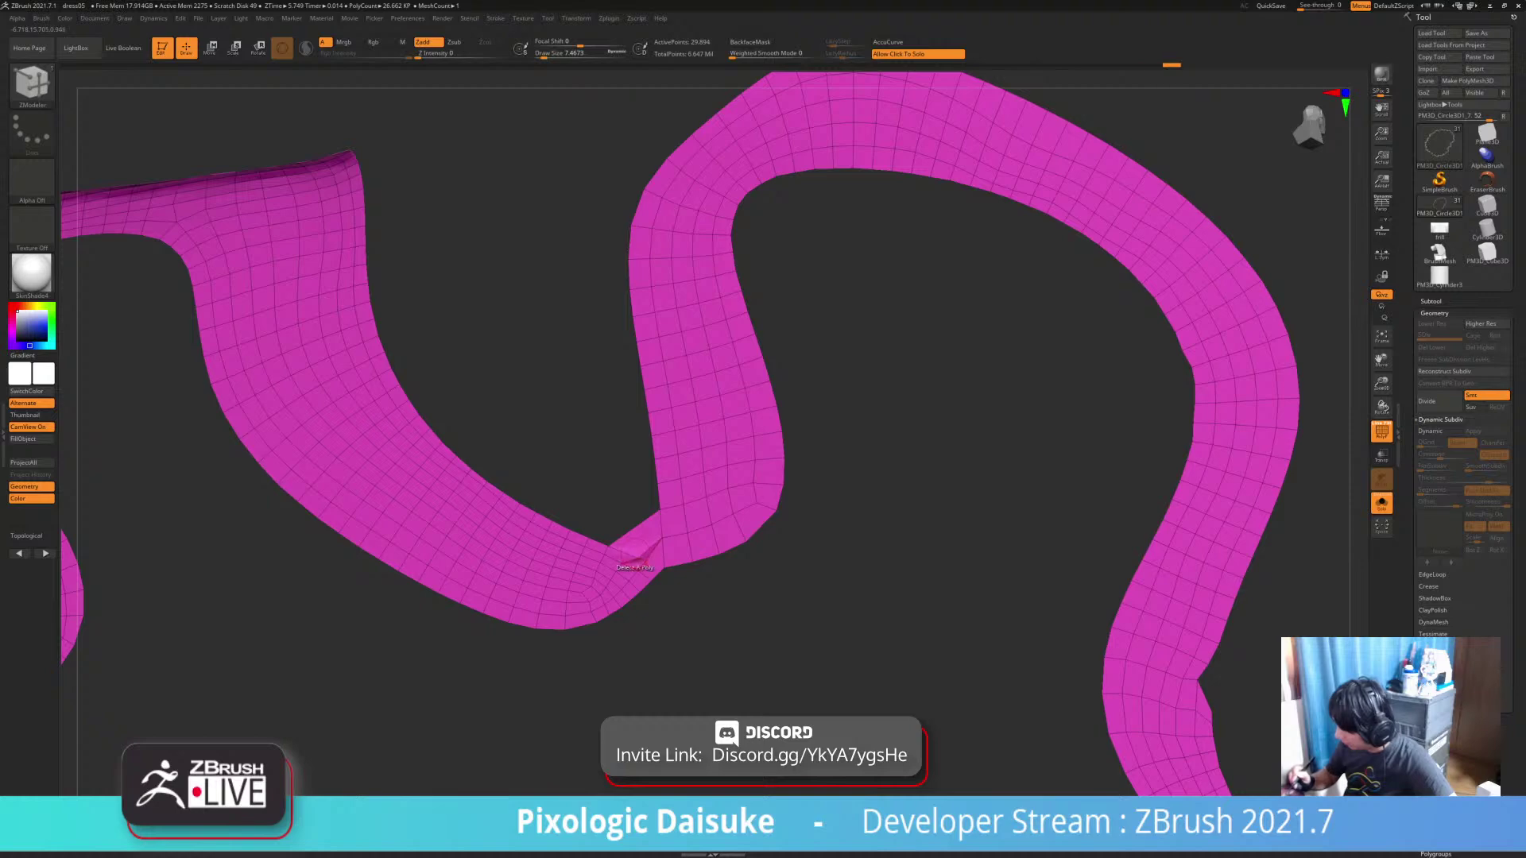
pyautogui.moveTo(644, 550)
pyautogui.mouseDown(button='right')
pyautogui.moveTo(656, 567)
pyautogui.moveTo(672, 500)
pyautogui.moveTo(651, 524)
pyautogui.mouseUp(button='right')
pyautogui.click(673, 549)
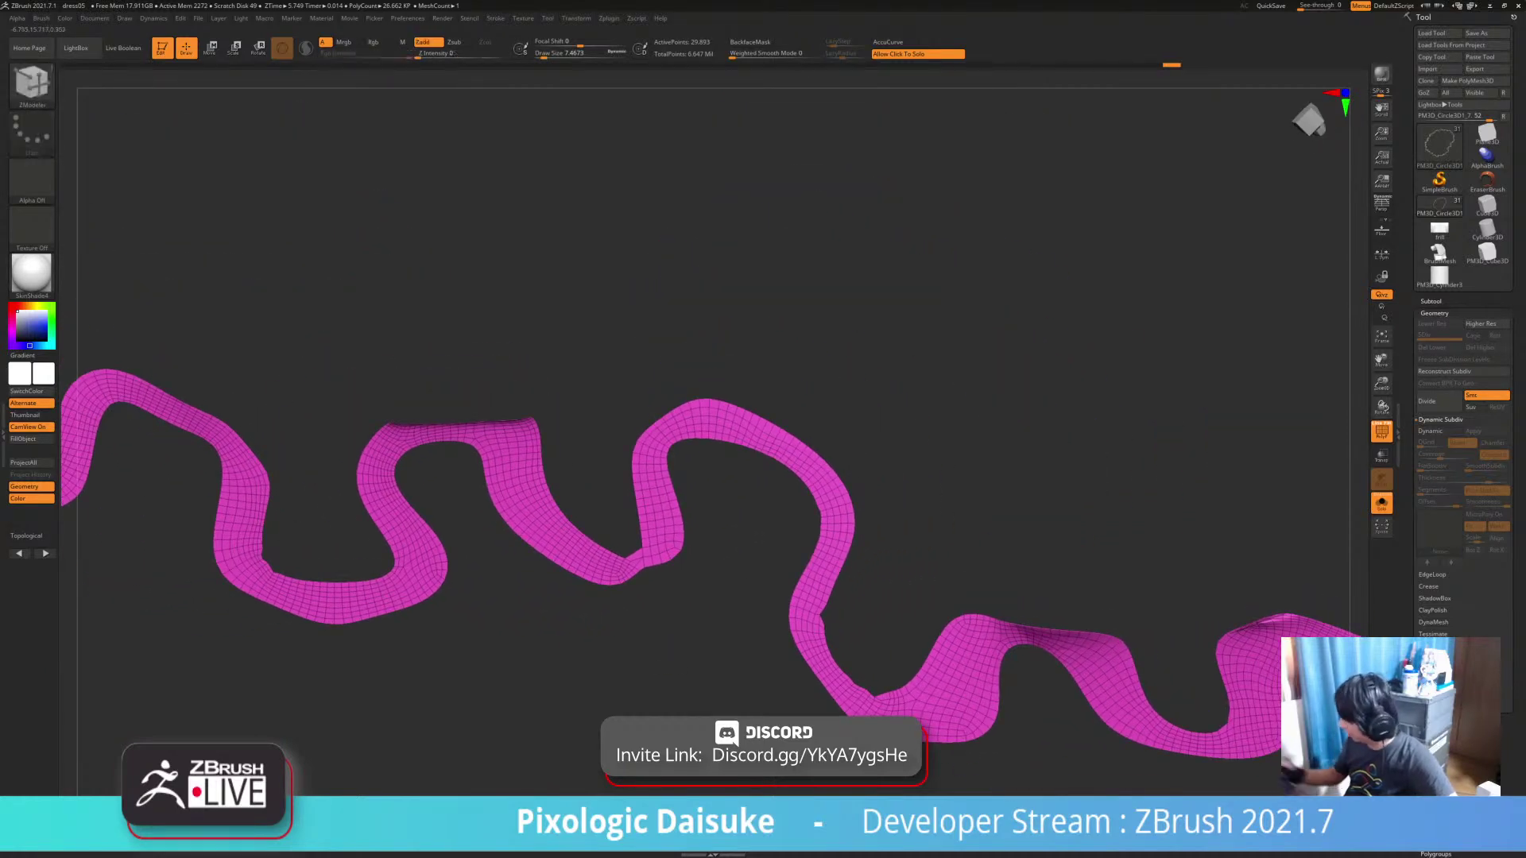
# Preview the repaired band with Dynamic Subdiv, turn the preview off, and examine the wide folded-over section
pyautogui.click(1438, 431)
pyautogui.keyDown('ctrl'); pyautogui.moveTo(788, 704); pyautogui.dragTo(782, 676, button='right'); pyautogui.keyUp('ctrl')
pyautogui.moveTo(782, 676); pyautogui.dragTo(799, 648, button='right')
pyautogui.hotkey('shift', 'd')
pyautogui.moveTo(530, 502)
pyautogui.mouseDown(button='right')
pyautogui.moveTo(541, 582)
pyautogui.moveTo(526, 574)
pyautogui.moveTo(531, 550)
pyautogui.moveTo(548, 591)
pyautogui.moveTo(513, 600)
pyautogui.moveTo(526, 664)
pyautogui.moveTo(540, 550)
pyautogui.moveTo(582, 589)
pyautogui.mouseUp(button='right')
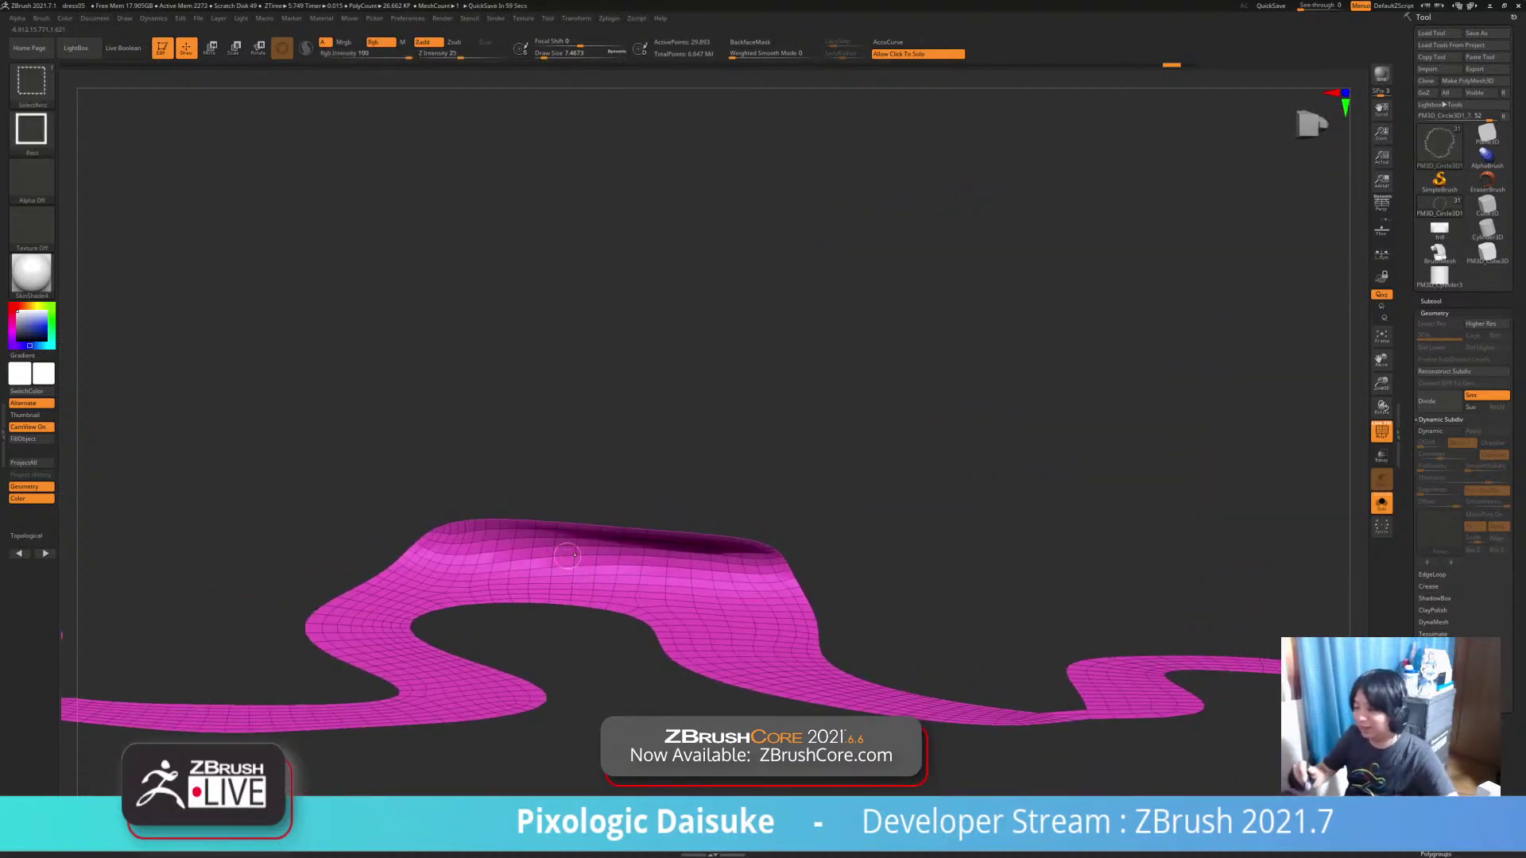
# Trim away the folded-over polygons along the upper edge of the band's wide section using rectangular selections
pyautogui.press('b')
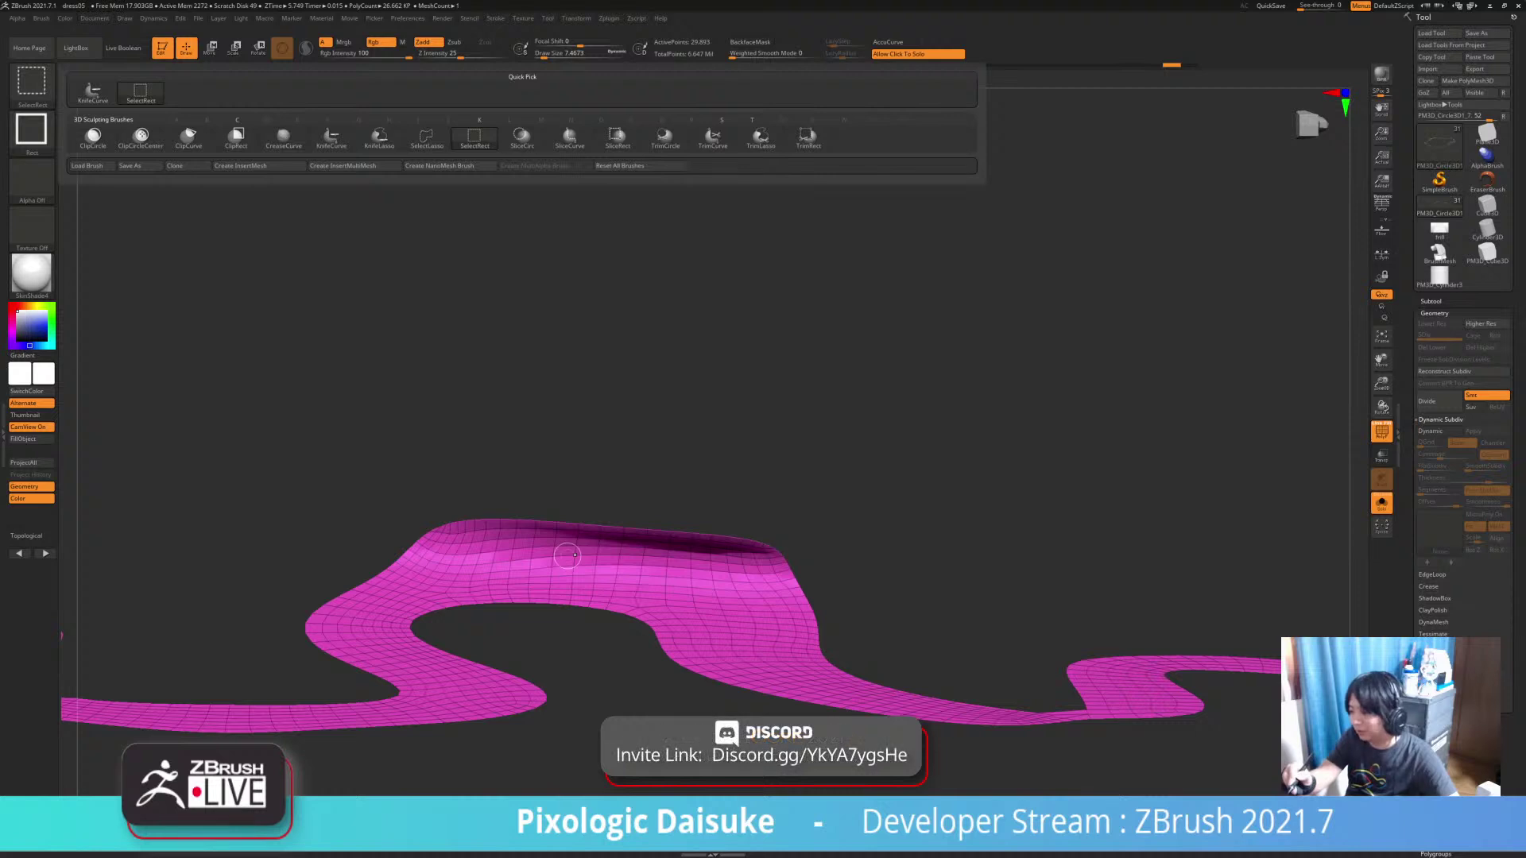
pyautogui.moveTo(341, 444)
pyautogui.keyDown('ctrl'); pyautogui.keyDown('alt'); pyautogui.keyDown('shift'); pyautogui.mouseDown()
pyautogui.moveTo(826, 545)
pyautogui.moveTo(833, 562)
pyautogui.moveTo(738, 553)
pyautogui.mouseUp(); pyautogui.keyUp('shift'); pyautogui.keyUp('alt'); pyautogui.keyUp('ctrl')
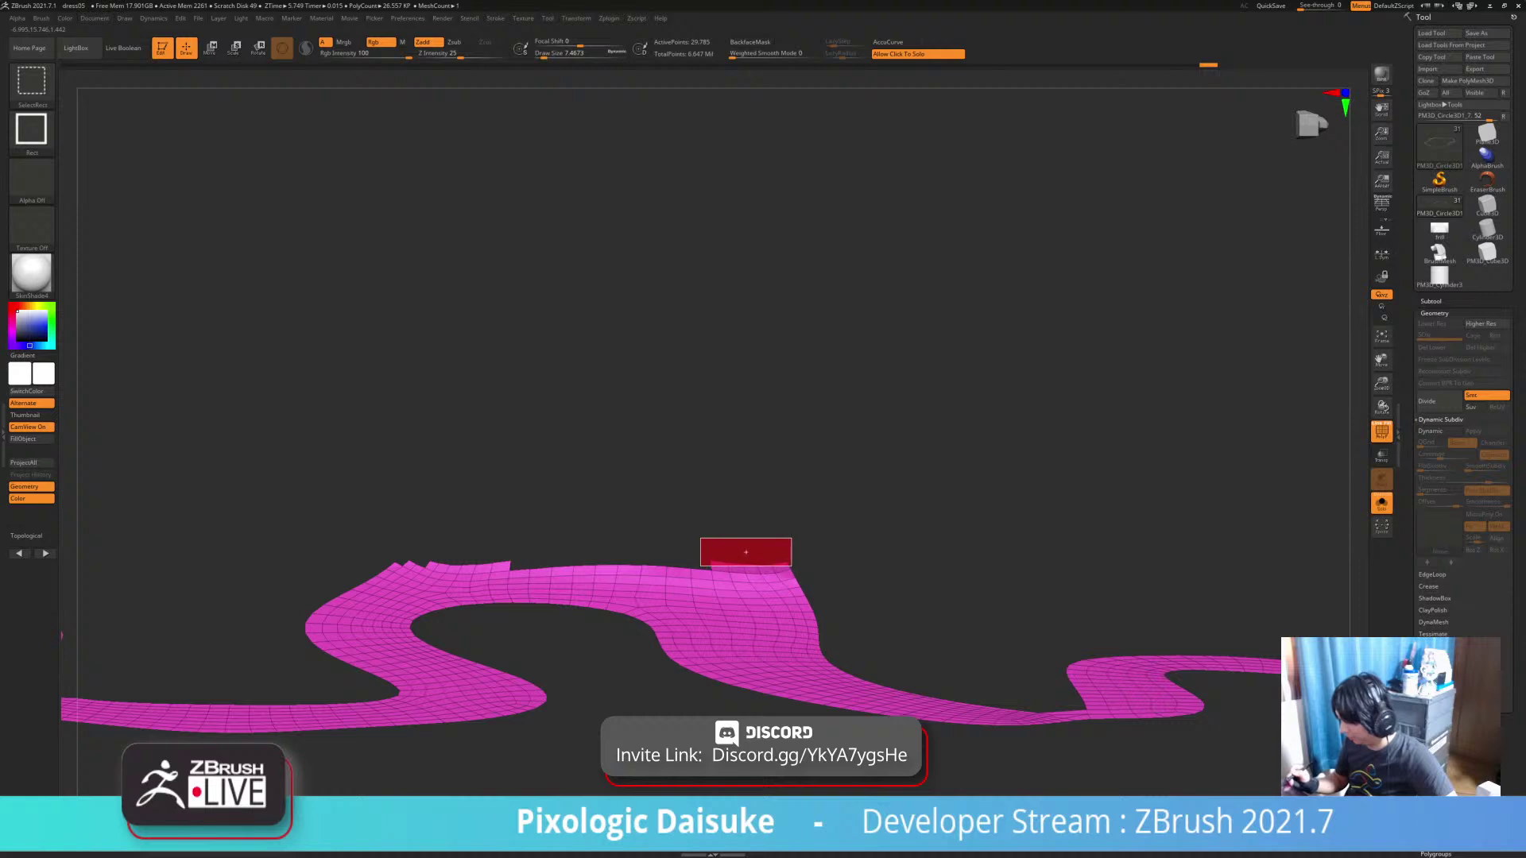
pyautogui.moveTo(429, 548)
pyautogui.keyDown('ctrl'); pyautogui.keyDown('shift'); pyautogui.mouseDown()
pyautogui.moveTo(600, 572)
pyautogui.moveTo(691, 521)
pyautogui.moveTo(742, 613)
pyautogui.mouseUp(); pyautogui.keyUp('shift'); pyautogui.keyUp('ctrl')
pyautogui.moveTo(742, 612); pyautogui.dragTo(779, 584, button='right')
pyautogui.moveTo(779, 584); pyautogui.dragTo(747, 445, button='right')
# Extrude ZModeler faces to widen the pinched joint below the band's tall fold, and check the whole loop
pyautogui.moveTo(522, 502)
pyautogui.keyDown('ctrl'); pyautogui.mouseDown(button='right')
pyautogui.moveTo(585, 569)
pyautogui.moveTo(623, 532)
pyautogui.moveTo(636, 461)
pyautogui.mouseUp(button='right'); pyautogui.keyUp('ctrl')
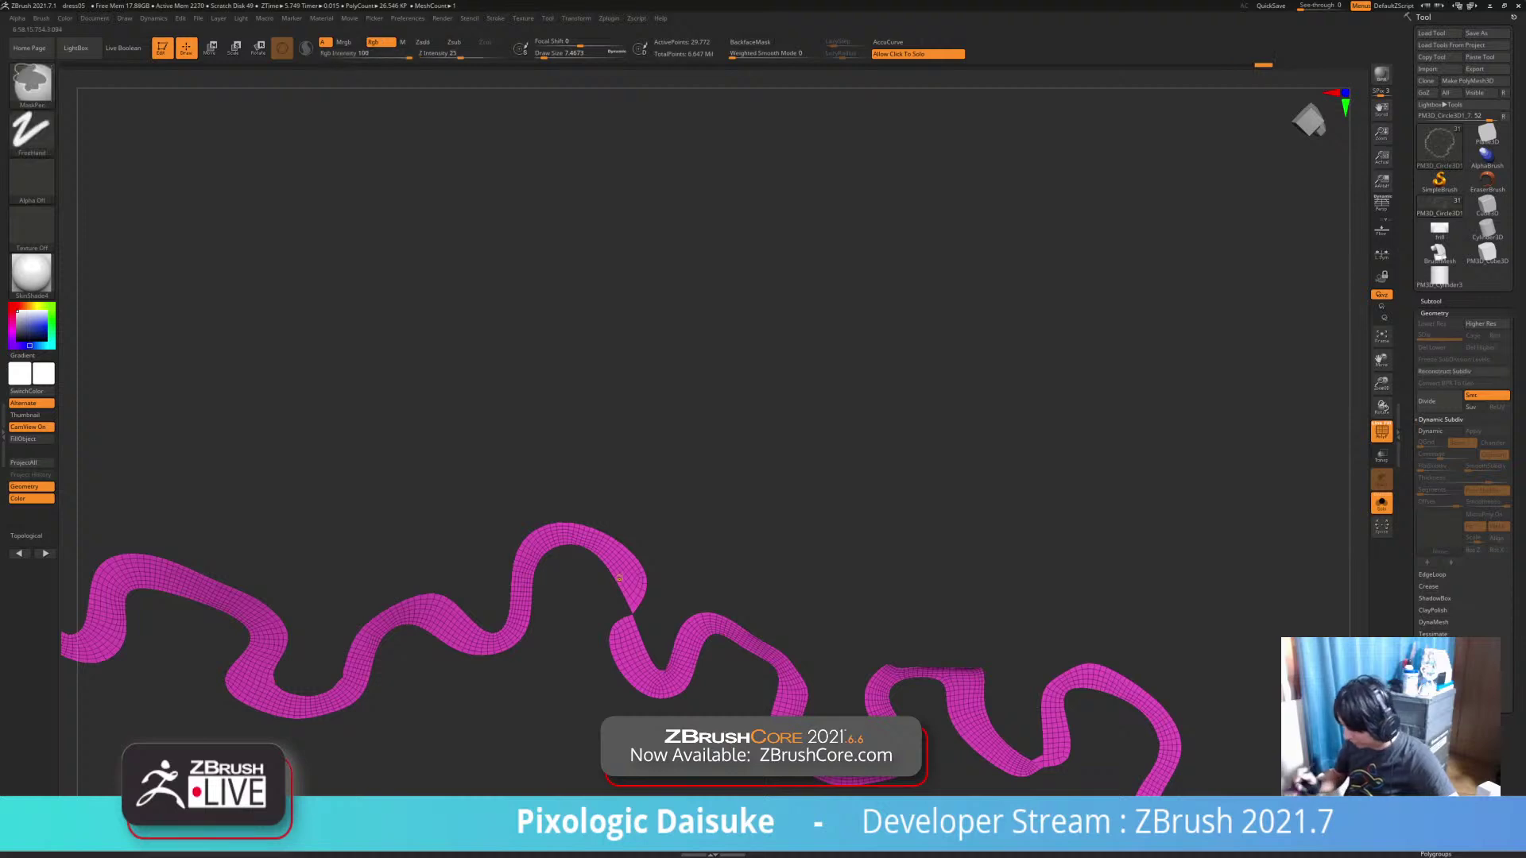
pyautogui.keyDown('ctrl'); pyautogui.moveTo(620, 578); pyautogui.dragTo(657, 685, button='right'); pyautogui.keyUp('ctrl')
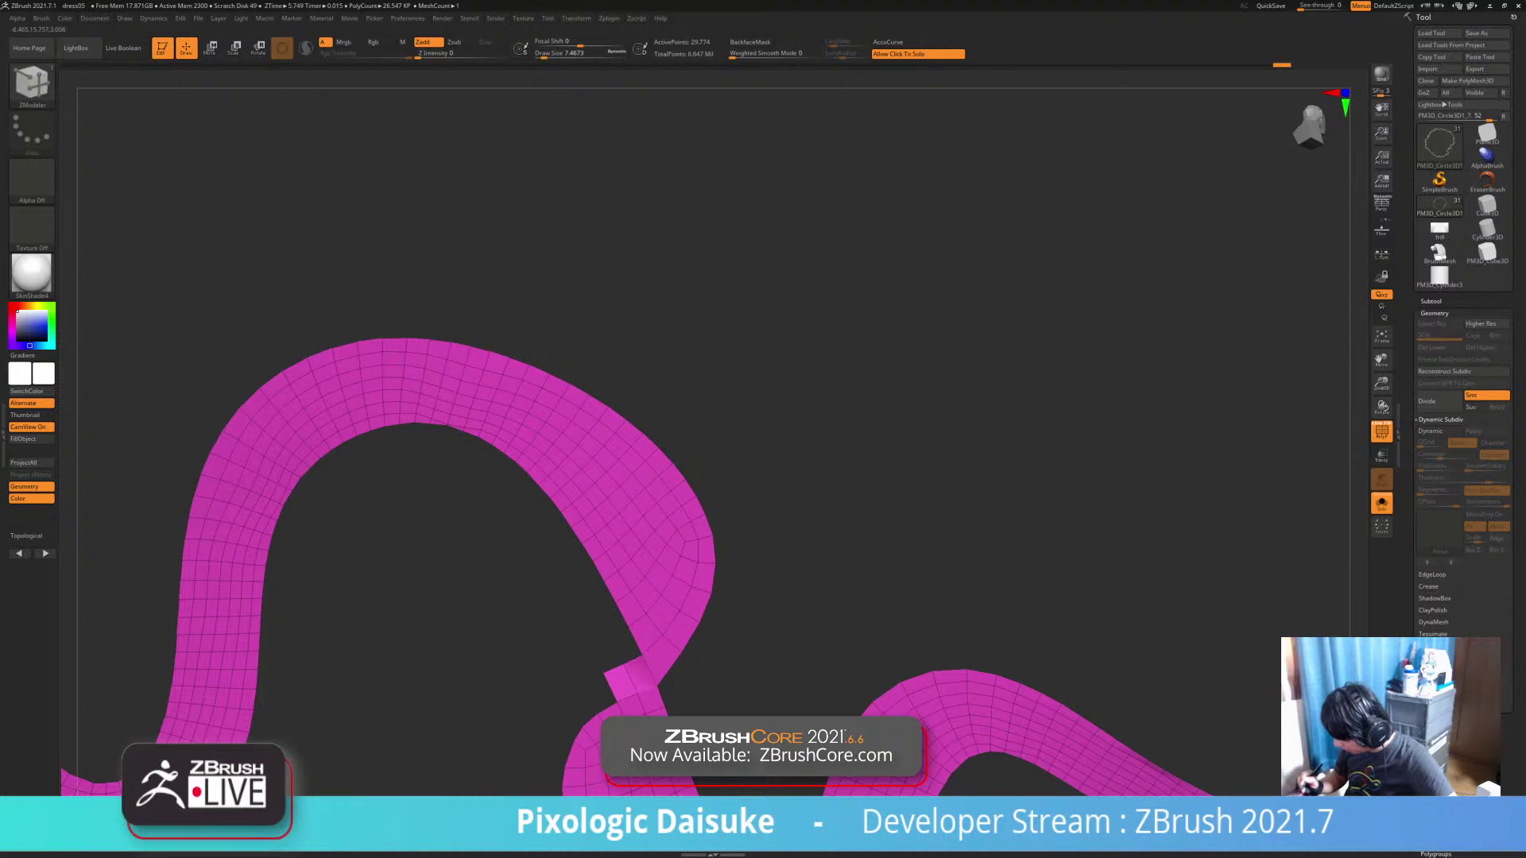
pyautogui.moveTo(615, 671); pyautogui.dragTo(609, 660)
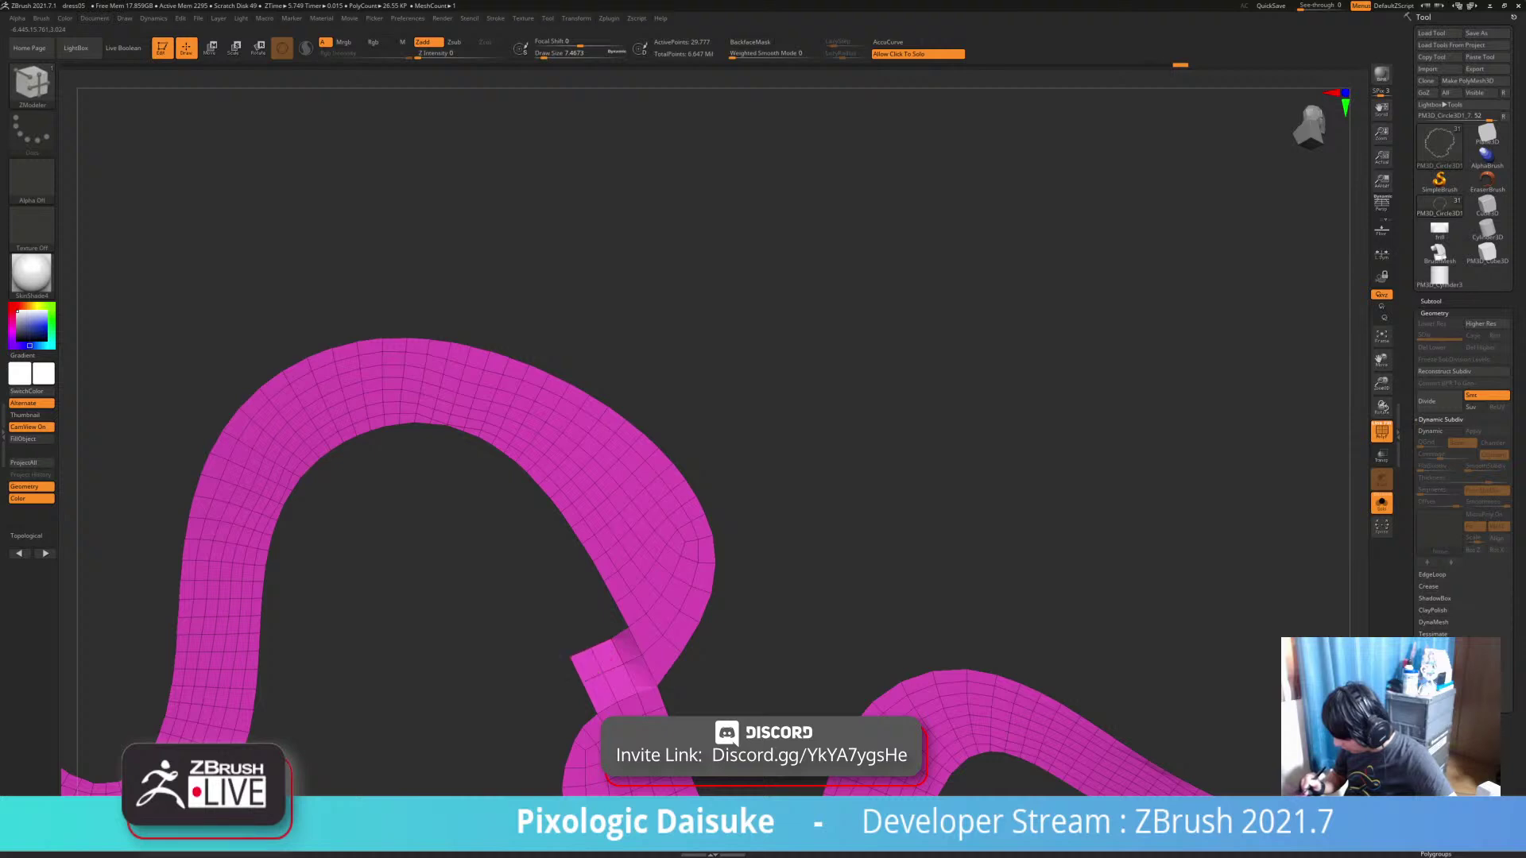
pyautogui.moveTo(612, 658)
pyautogui.keyDown('ctrl'); pyautogui.mouseDown(button='right')
pyautogui.moveTo(617, 278)
pyautogui.moveTo(520, 214)
pyautogui.mouseUp(button='right'); pyautogui.keyUp('ctrl')
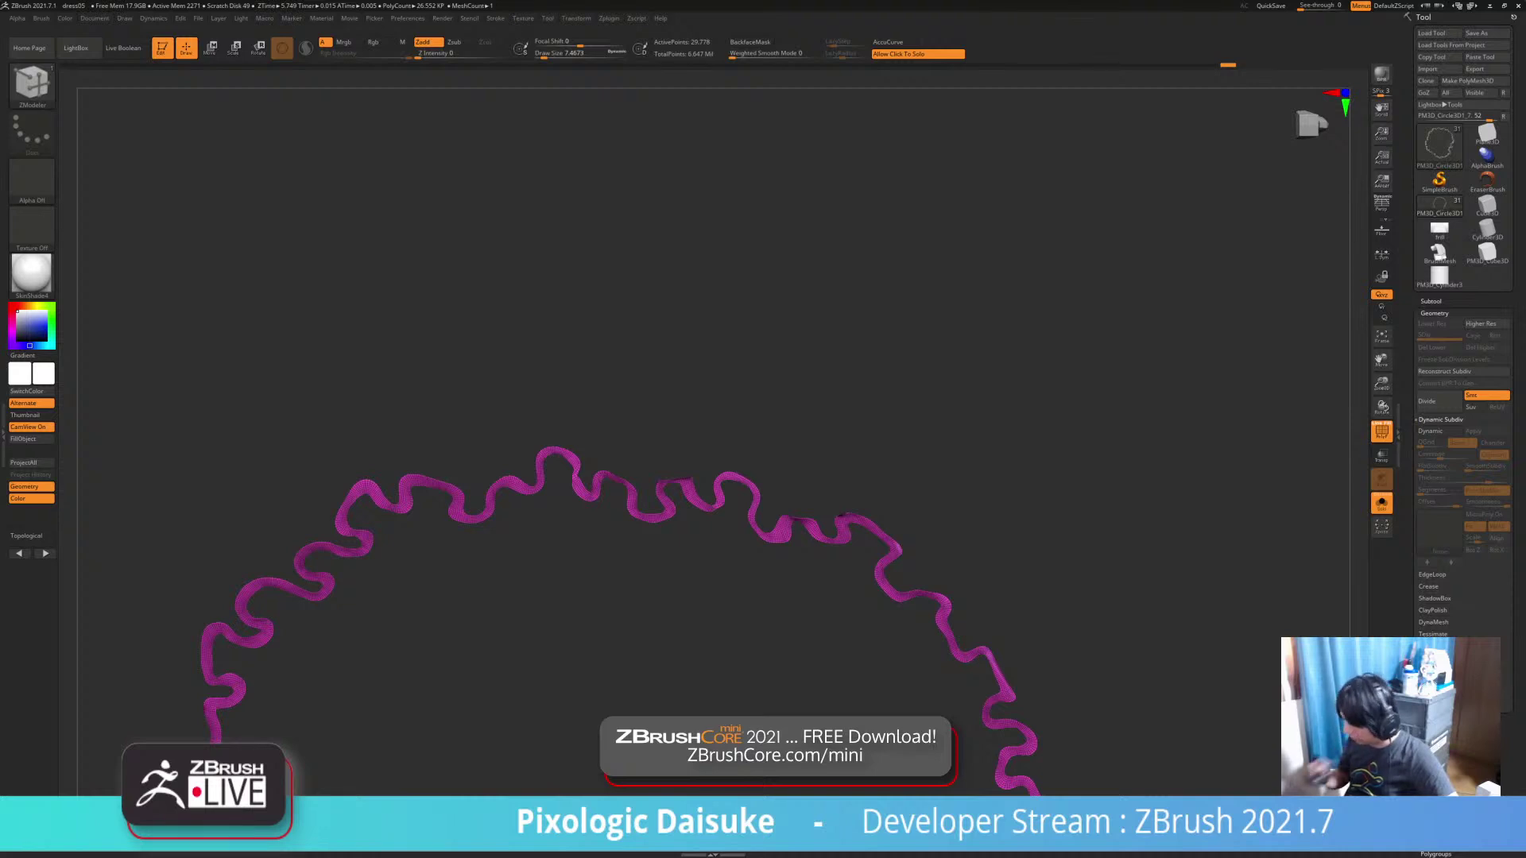
pyautogui.keyDown('ctrl'); pyautogui.moveTo(617, 294); pyautogui.dragTo(618, 266, button='right'); pyautogui.keyUp('ctrl')
pyautogui.keyDown('alt'); pyautogui.moveTo(617, 509); pyautogui.dragTo(650, 270, button='right'); pyautogui.keyUp('alt')
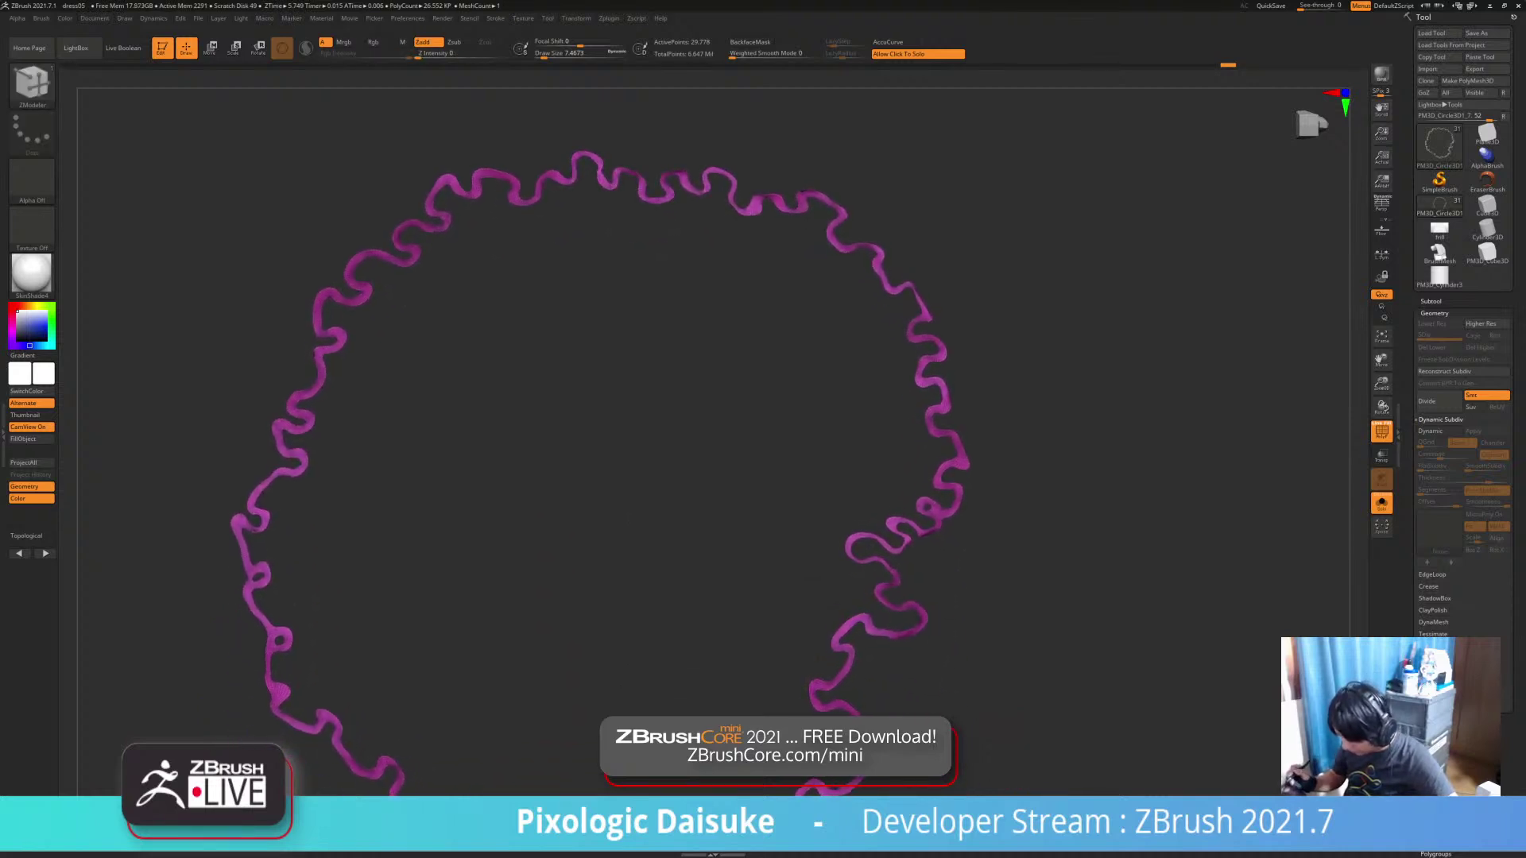
pyautogui.moveTo(650, 521)
pyautogui.keyDown('alt'); pyautogui.mouseDown(button='right')
pyautogui.moveTo(609, 265)
pyautogui.moveTo(525, 461)
pyautogui.moveTo(515, 453)
pyautogui.moveTo(585, 563)
pyautogui.moveTo(610, 445)
pyautogui.moveTo(593, 618)
pyautogui.mouseUp(button='right'); pyautogui.keyUp('alt')
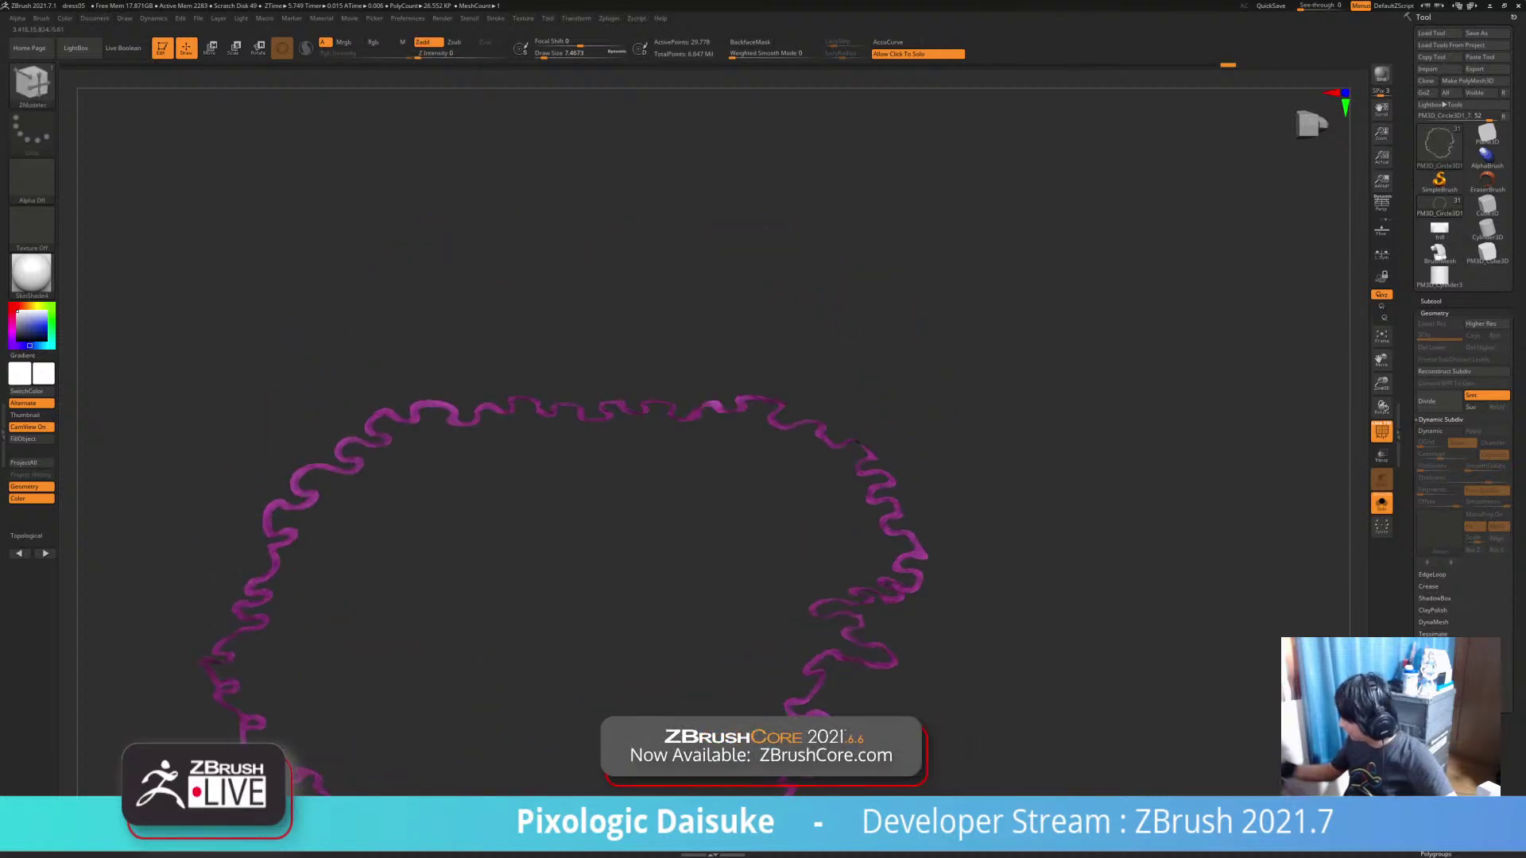
# Preview the band with Dynamic Subdiv, turn the preview off, and flatten the tall fold's raised edge with a ClipCurve cut
pyautogui.press('d')
pyautogui.moveTo(617, 398)
pyautogui.mouseDown(button='right')
pyautogui.moveTo(604, 468)
pyautogui.moveTo(592, 429)
pyautogui.moveTo(610, 656)
pyautogui.moveTo(560, 675)
pyautogui.moveTo(563, 576)
pyautogui.moveTo(524, 590)
pyautogui.mouseUp(button='right')
pyautogui.hotkey('shift', 'd')
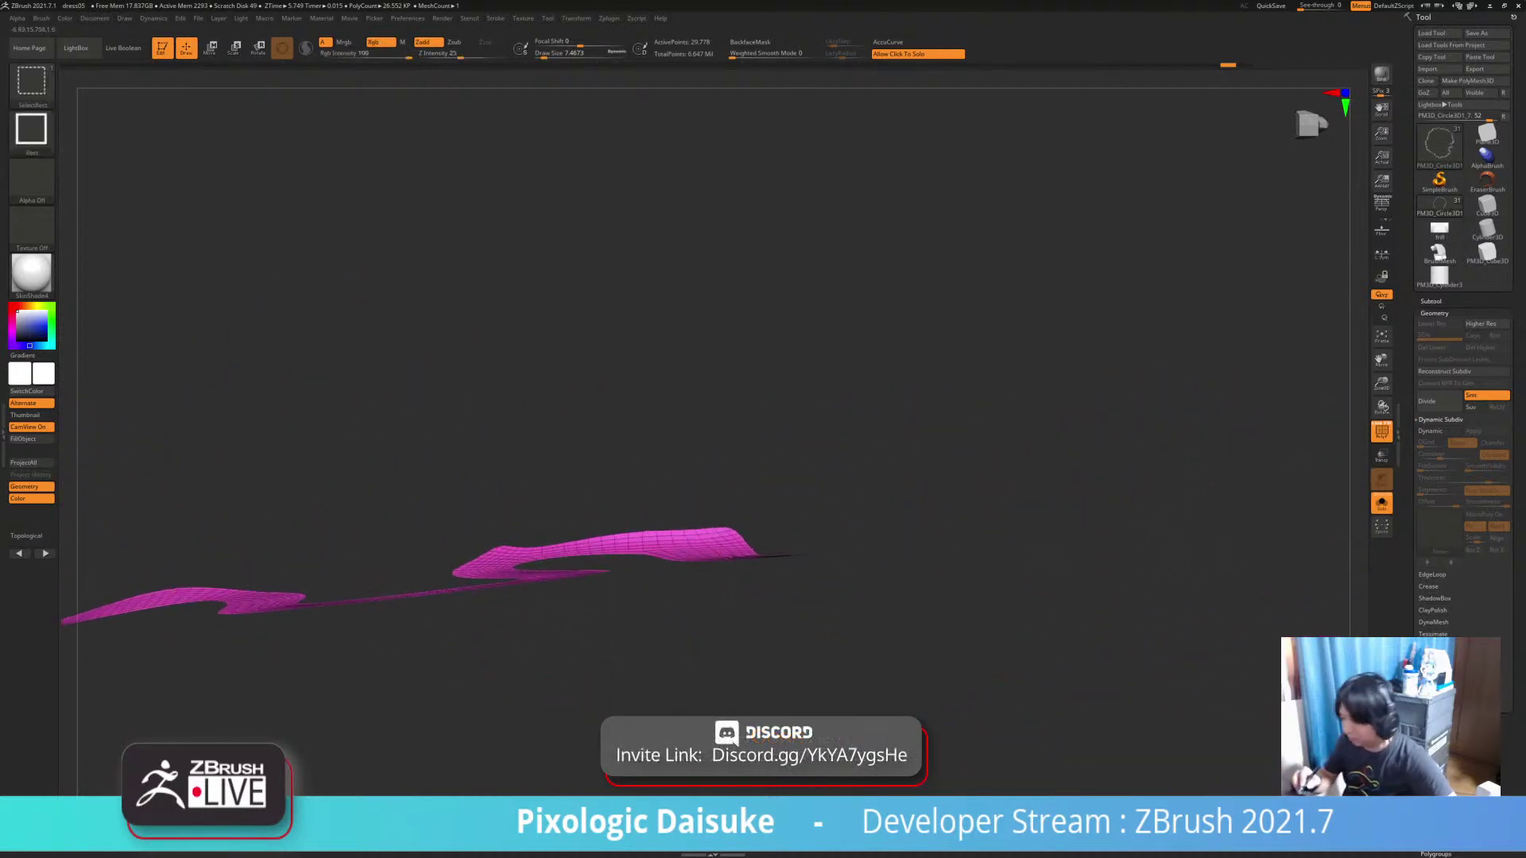
pyautogui.keyDown('ctrl'); pyautogui.keyDown('shift'); pyautogui.click(32, 84); pyautogui.keyUp('shift'); pyautogui.keyUp('ctrl')
pyautogui.hotkey('ctrl', 'shift', 'b')
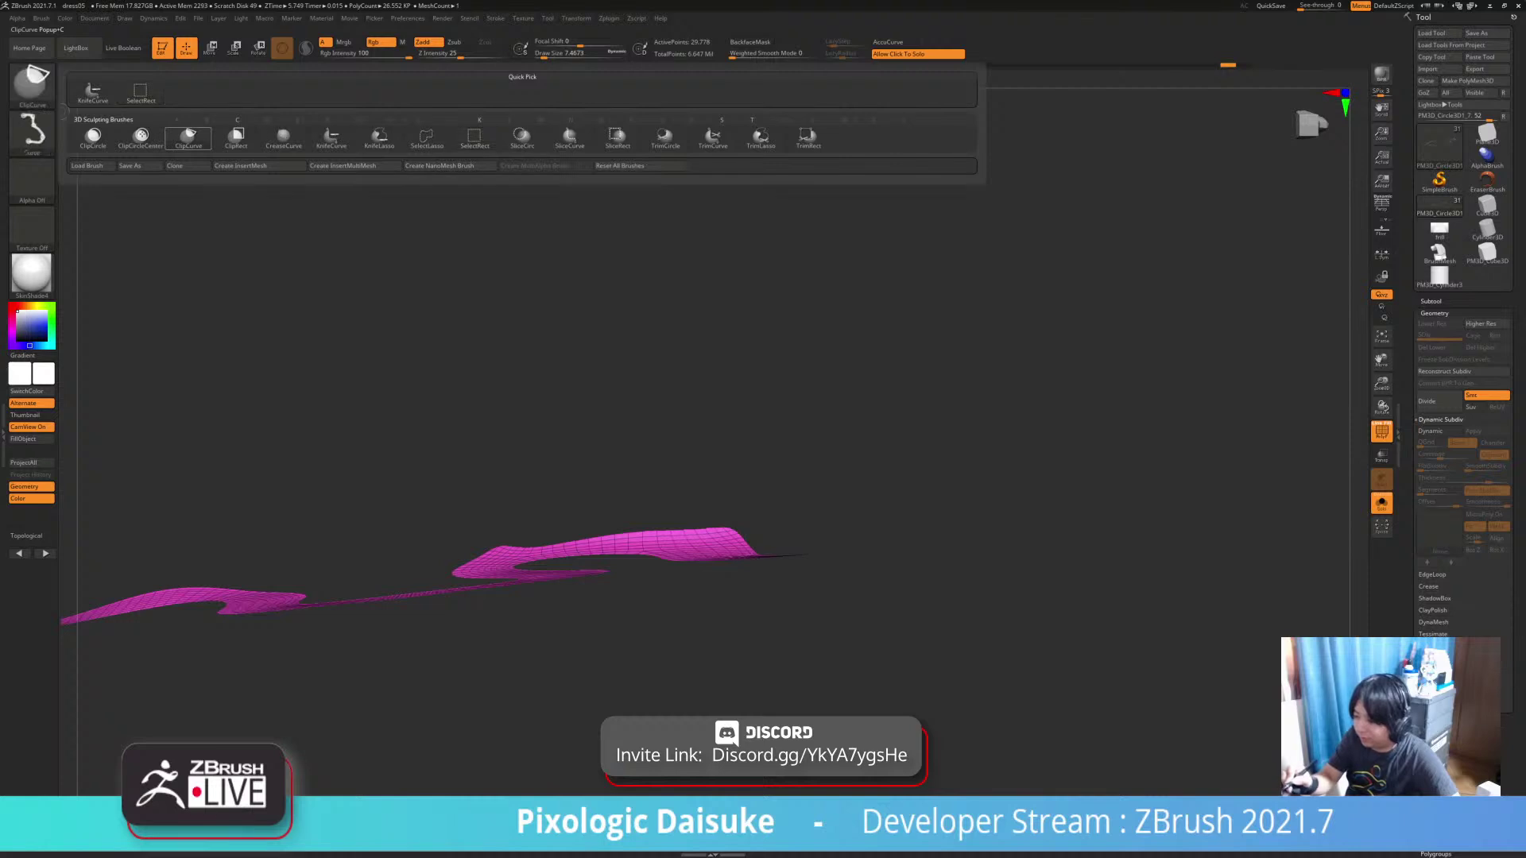
pyautogui.click(188, 136)
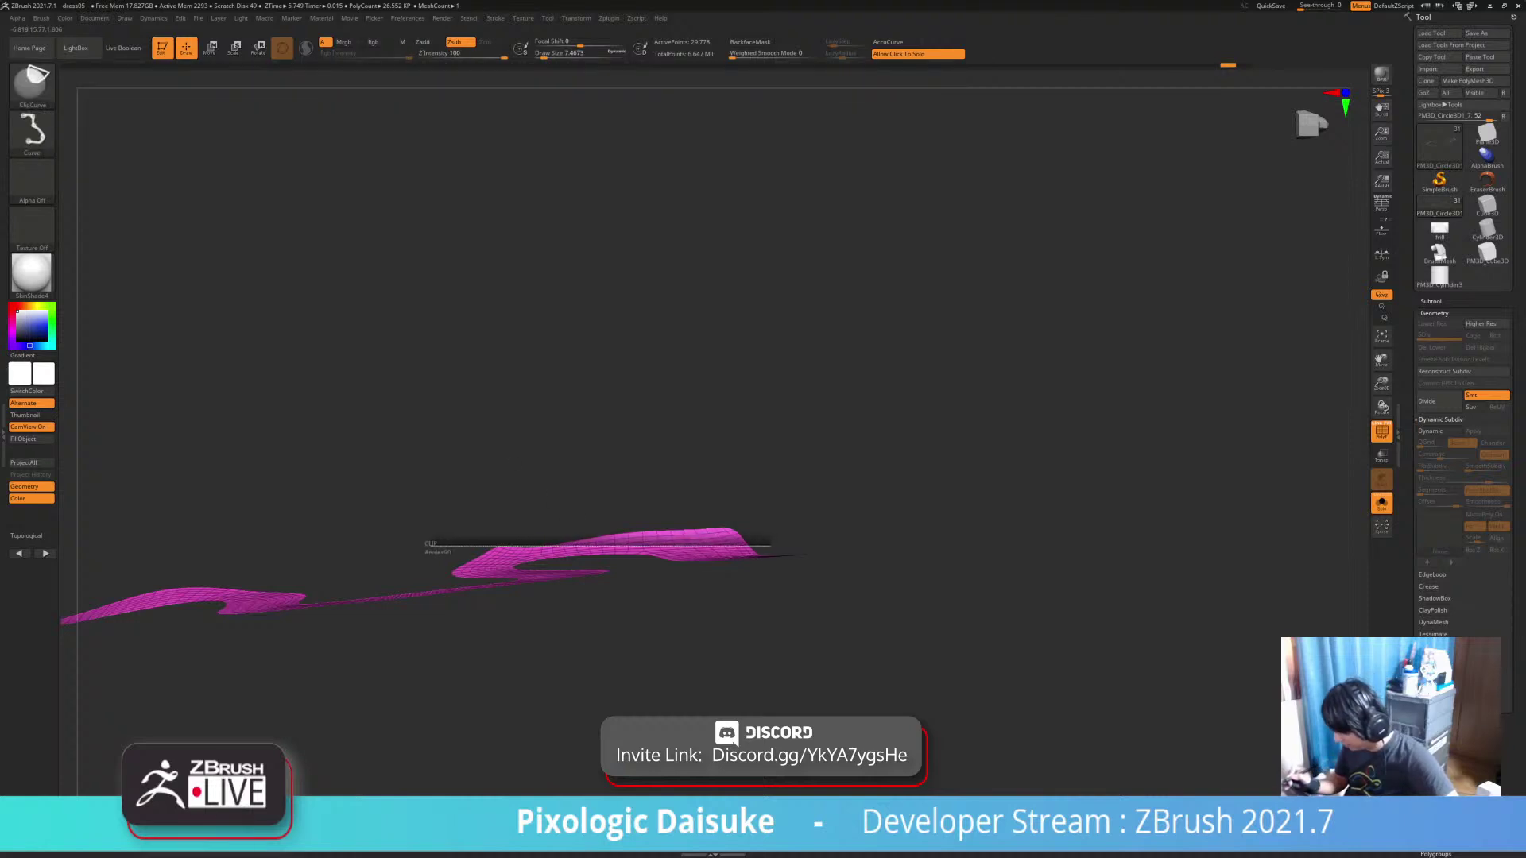
pyautogui.keyDown('ctrl'); pyautogui.keyDown('shift'); pyautogui.moveTo(429, 544); pyautogui.dragTo(429, 547); pyautogui.keyUp('shift'); pyautogui.keyUp('ctrl')
pyautogui.moveTo(768, 541)
pyautogui.keyDown('ctrl'); pyautogui.keyDown('shift'); pyautogui.mouseDown()
pyautogui.moveTo(766, 488)
pyautogui.moveTo(762, 529)
pyautogui.moveTo(788, 556)
pyautogui.moveTo(783, 628)
pyautogui.moveTo(747, 620)
pyautogui.moveTo(759, 558)
pyautogui.moveTo(759, 606)
pyautogui.mouseUp(); pyautogui.keyUp('shift'); pyautogui.keyUp('ctrl')
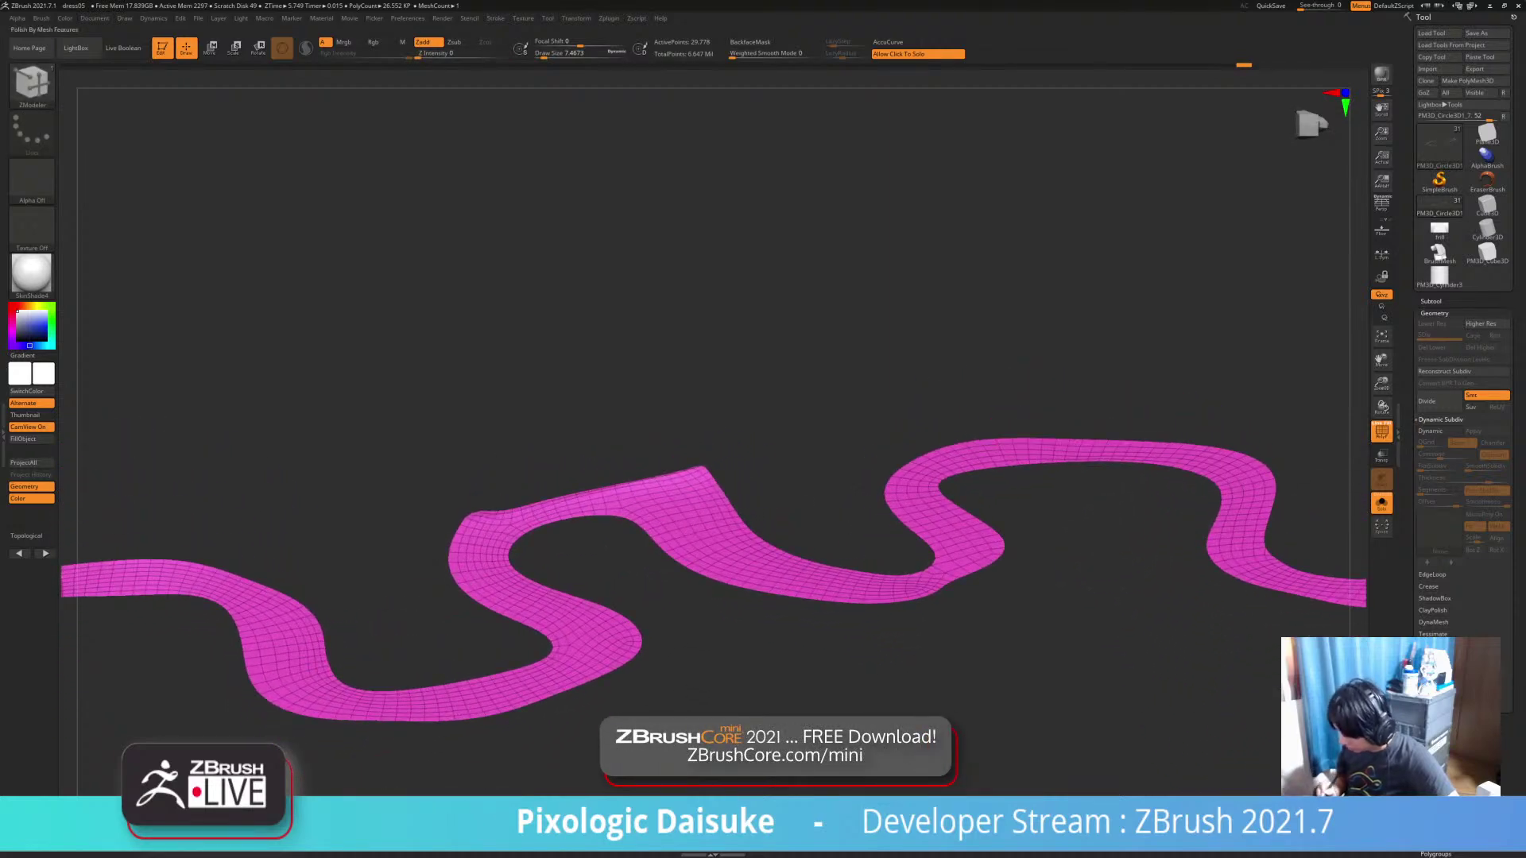
pyautogui.keyDown('ctrl'); pyautogui.moveTo(758, 605); pyautogui.dragTo(755, 549, button='right'); pyautogui.keyUp('ctrl')
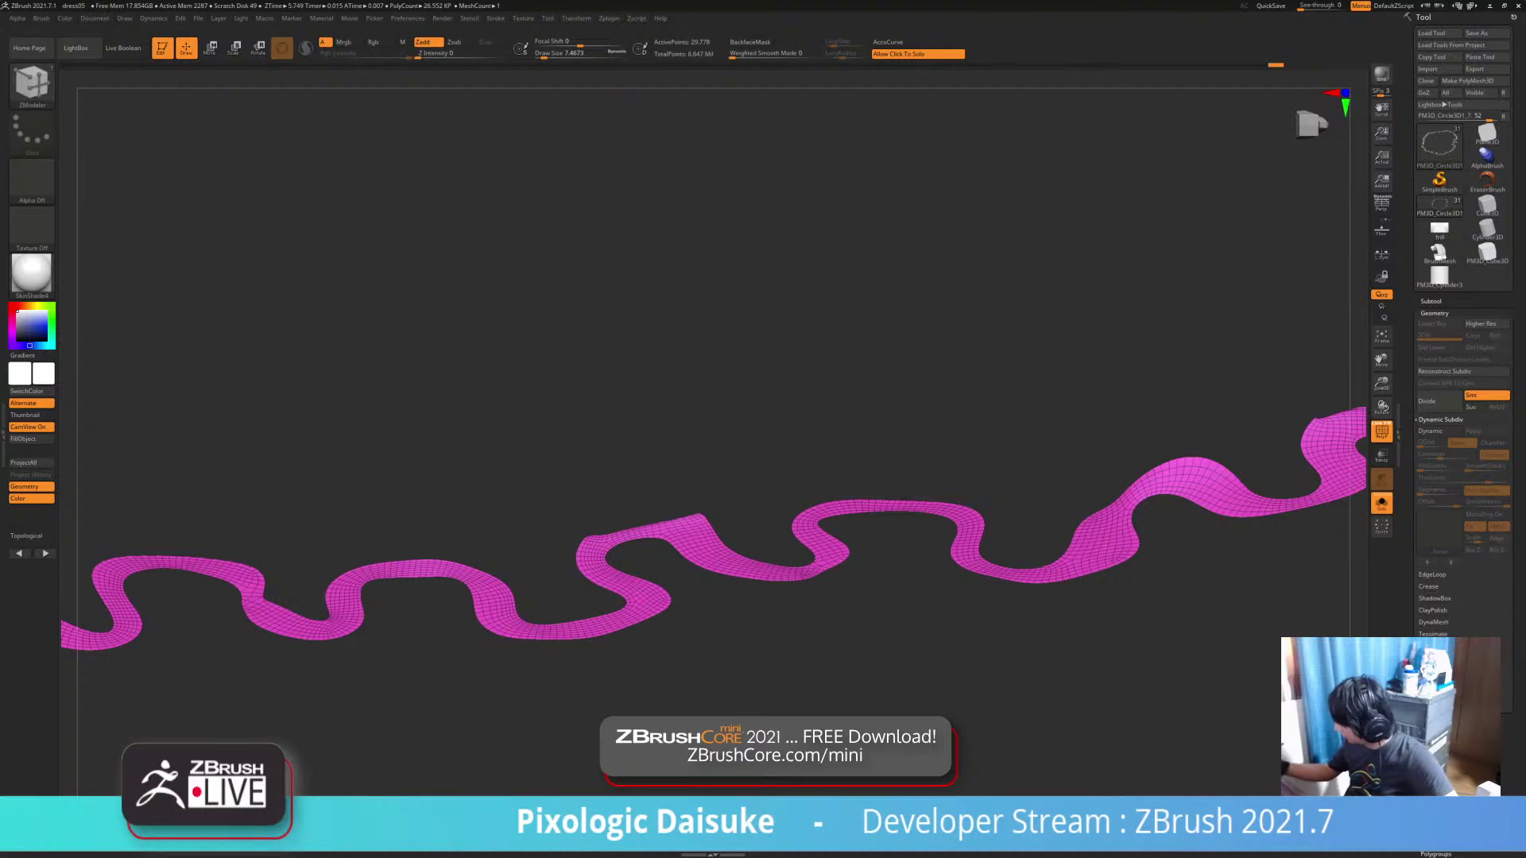
# Turn Dynamic Subdiv on for the repaired band, check its folds, and show it together with the whole figure
pyautogui.press('d')
pyautogui.keyDown('ctrl'); pyautogui.moveTo(827, 677); pyautogui.dragTo(827, 628, button='right'); pyautogui.keyUp('ctrl')
pyautogui.moveTo(827, 627); pyautogui.dragTo(839, 696, button='right')
pyautogui.keyDown('ctrl'); pyautogui.moveTo(1220, 763); pyautogui.dragTo(1156, 660, button='right'); pyautogui.keyUp('ctrl')
pyautogui.keyDown('alt'); pyautogui.moveTo(1025, 270); pyautogui.dragTo(1156, 572, button='right'); pyautogui.keyUp('alt')
pyautogui.click(1156, 620)
pyautogui.click(1156, 619)
pyautogui.moveTo(1156, 572); pyautogui.dragTo(1113, 700, button='right')
pyautogui.moveTo(1113, 556); pyautogui.dragTo(763, 532, button='right')
pyautogui.click(1113, 620)
pyautogui.keyDown('alt'); pyautogui.moveTo(763, 533); pyautogui.dragTo(906, 532, button='right'); pyautogui.keyUp('alt')
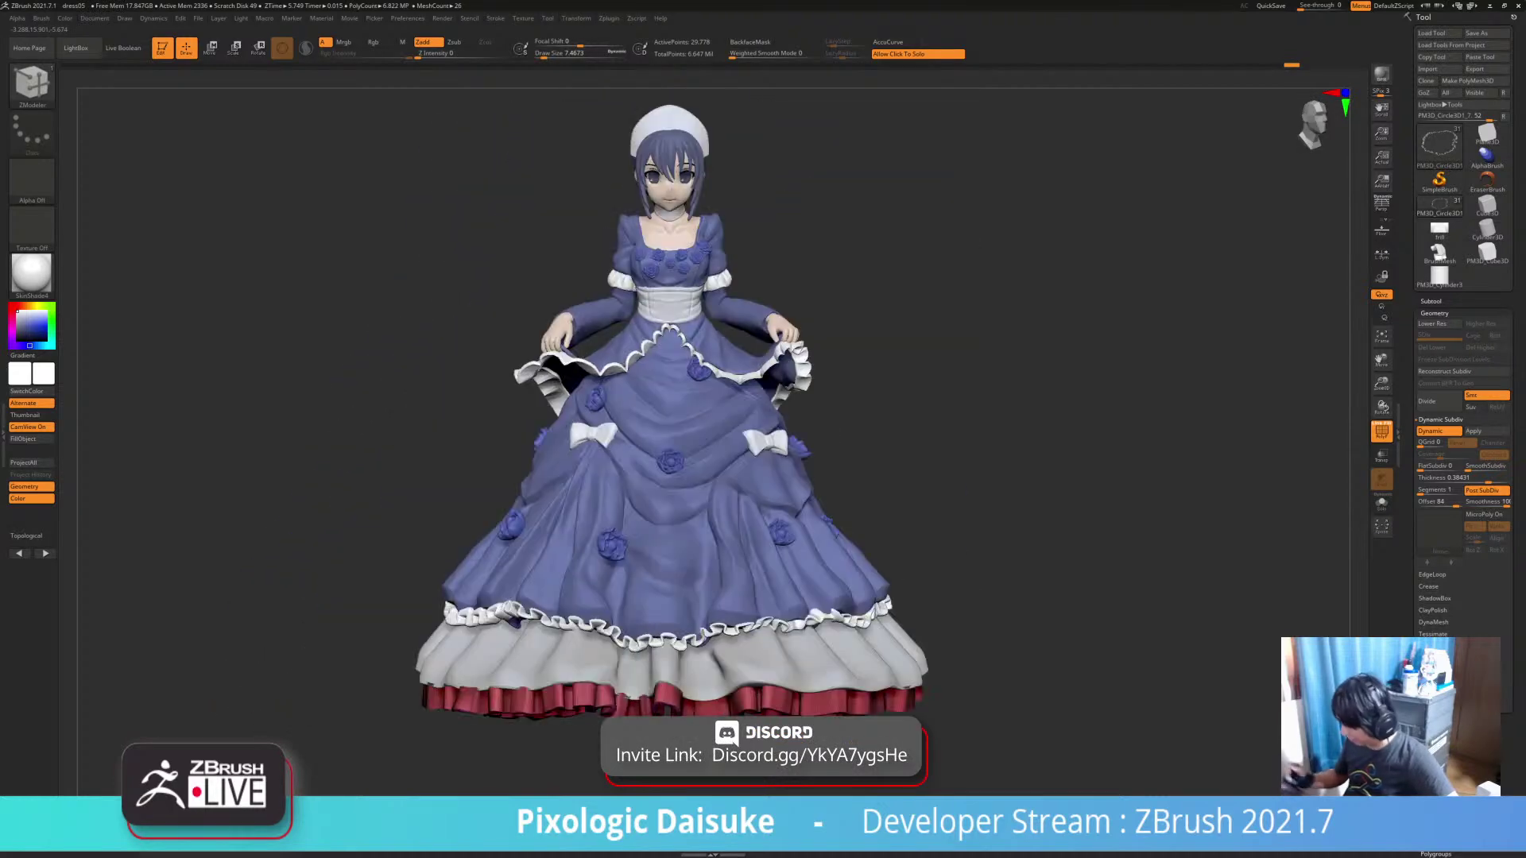
# Apply the Dynamic Subdiv thickness to the frill, hide its polyframe, and compare it alone and on the full figure
pyautogui.moveTo(954, 397)
pyautogui.keyDown('alt'); pyautogui.mouseDown(button='right')
pyautogui.moveTo(856, 376)
pyautogui.moveTo(862, 445)
pyautogui.moveTo(910, 479)
pyautogui.moveTo(1025, 477)
pyautogui.moveTo(914, 478)
pyautogui.mouseUp(button='right'); pyautogui.keyUp('alt')
pyautogui.click(1381, 503)
pyautogui.click(1381, 432)
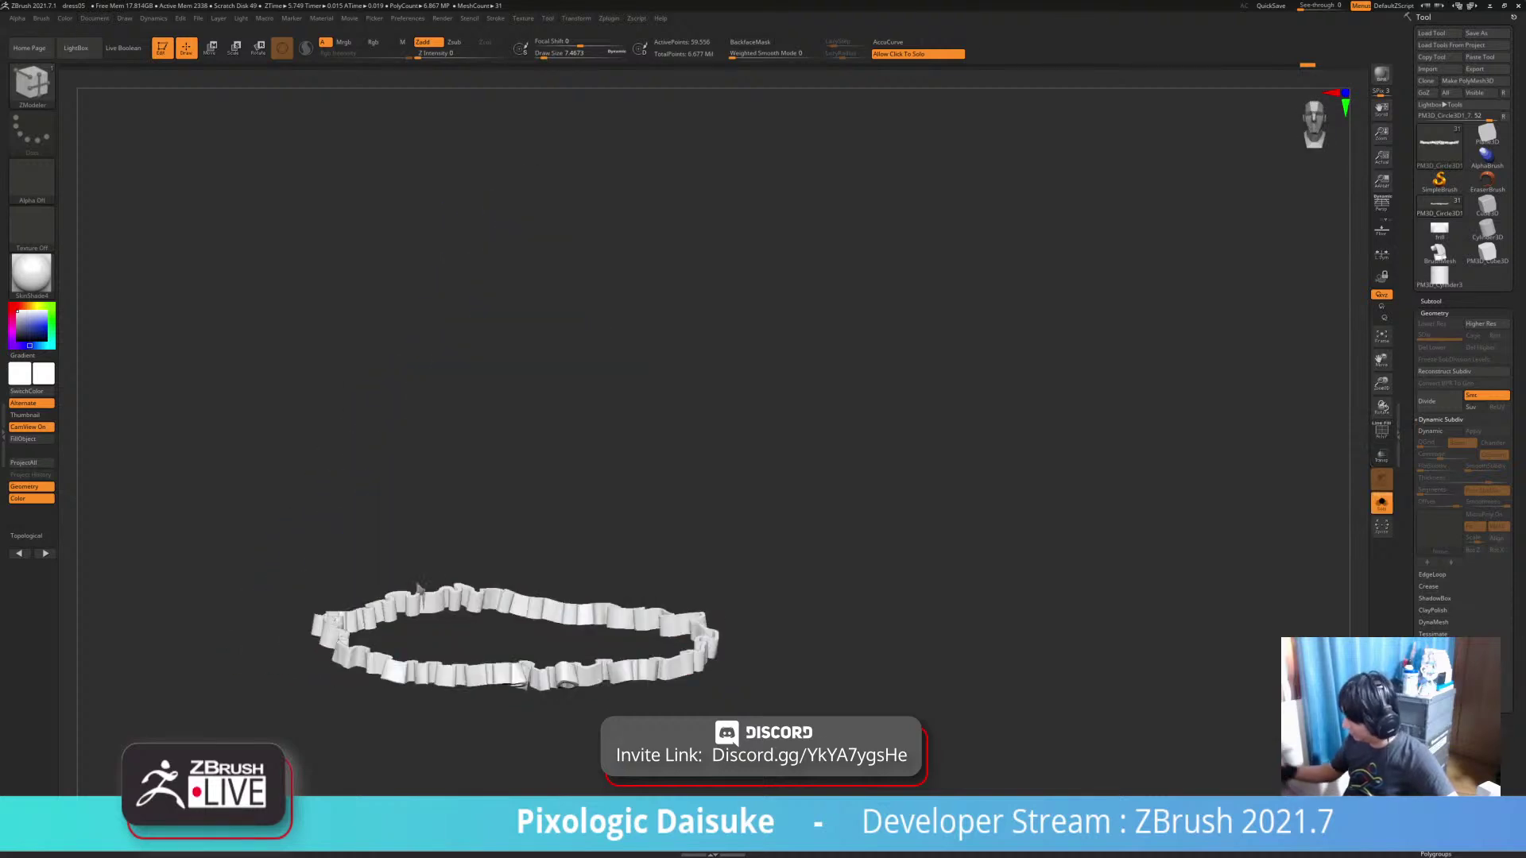
pyautogui.click(1381, 503)
pyautogui.moveTo(954, 477); pyautogui.dragTo(926, 463, button='right')
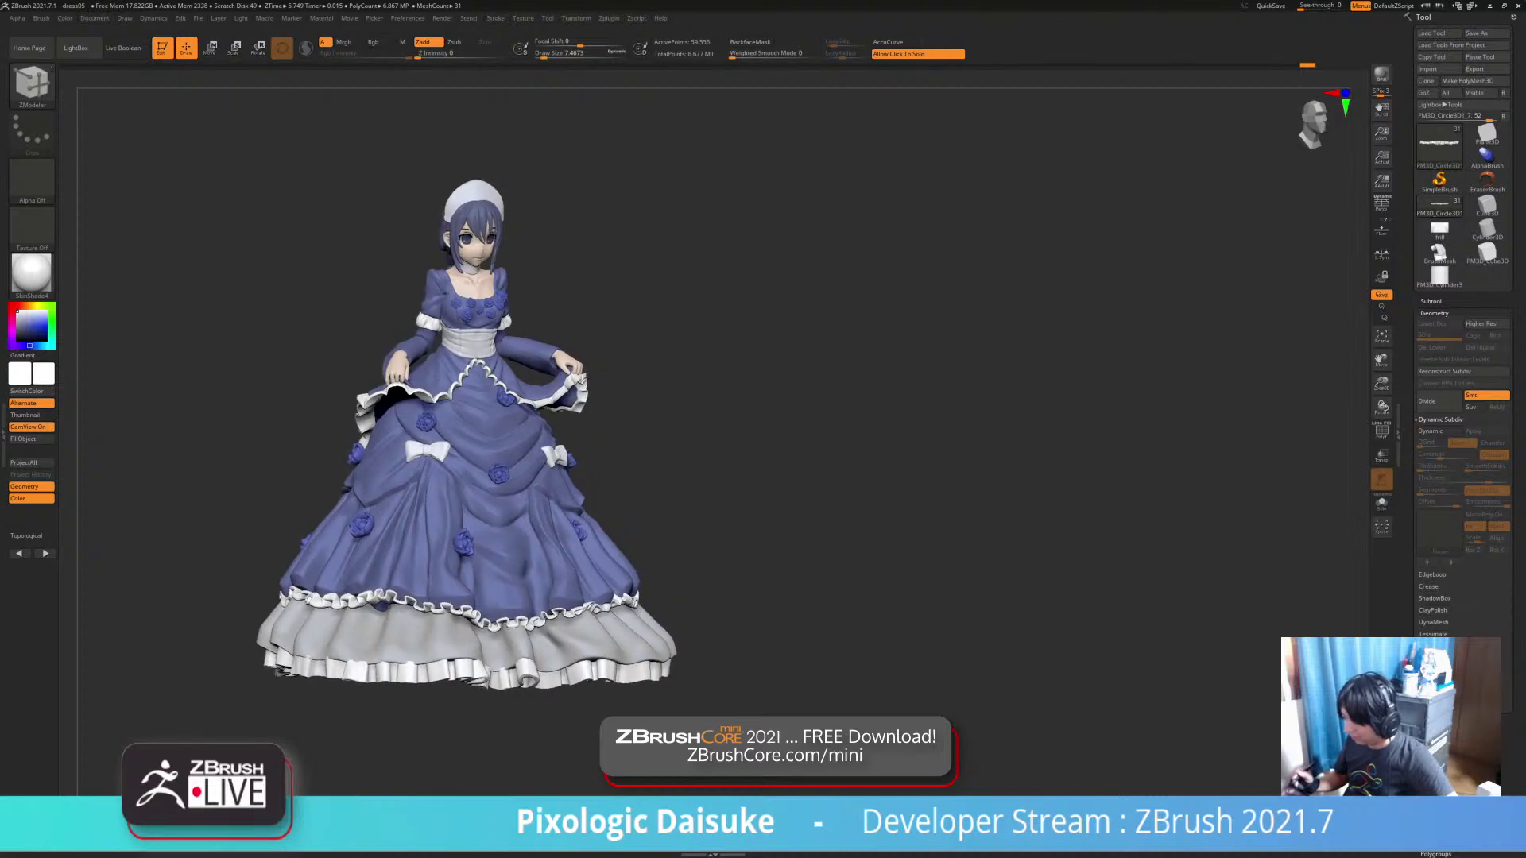
# Choose the SnakeHook brush and use large strokes to fit the frill's front and back sections beneath the white underskirt's hem
pyautogui.press('b')
pyautogui.press('s')
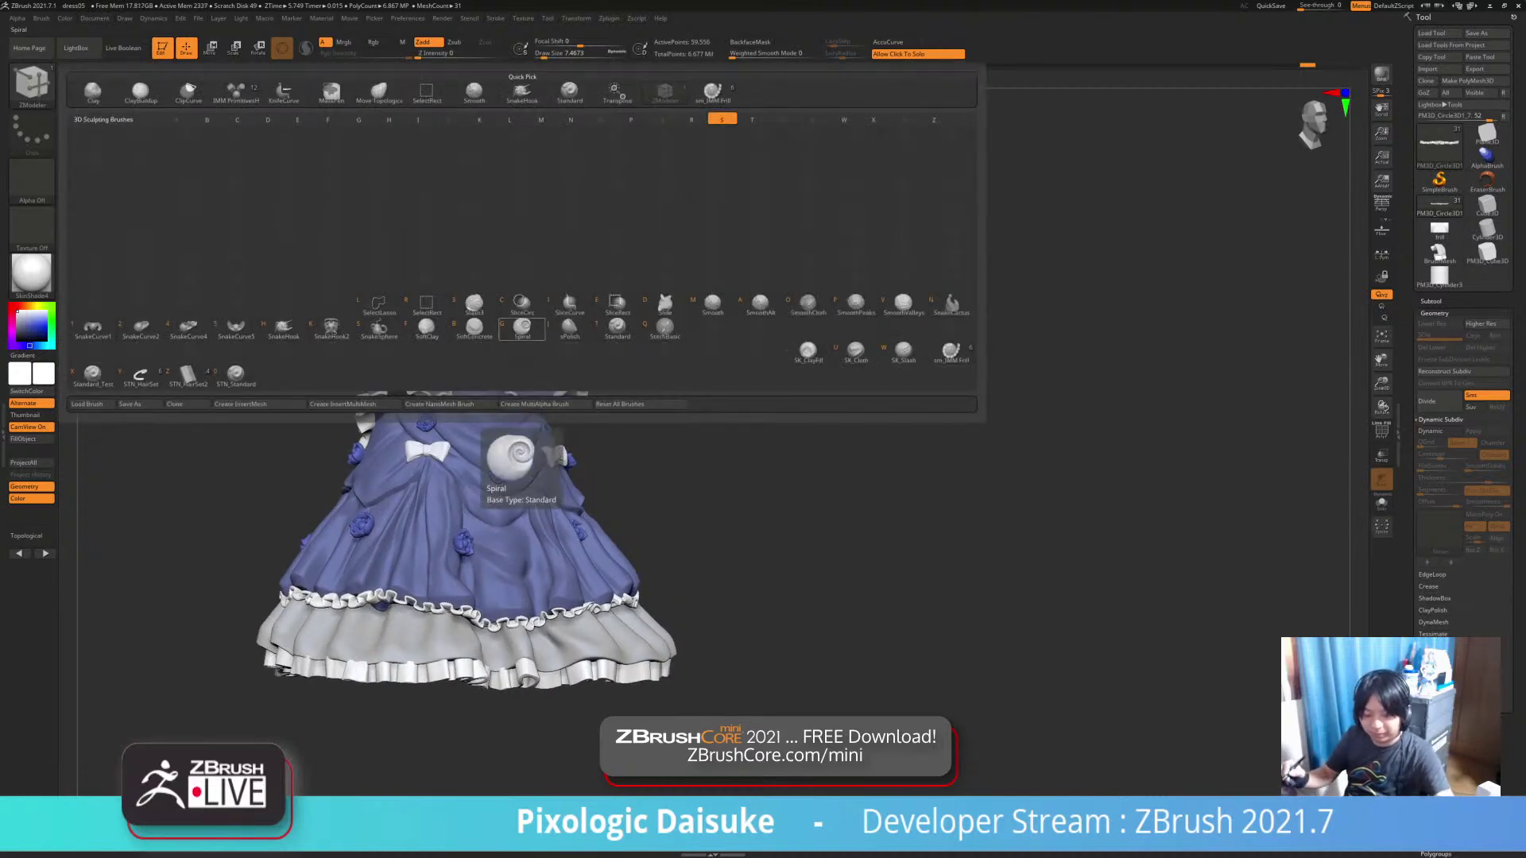
pyautogui.press('h')
pyautogui.press('b')
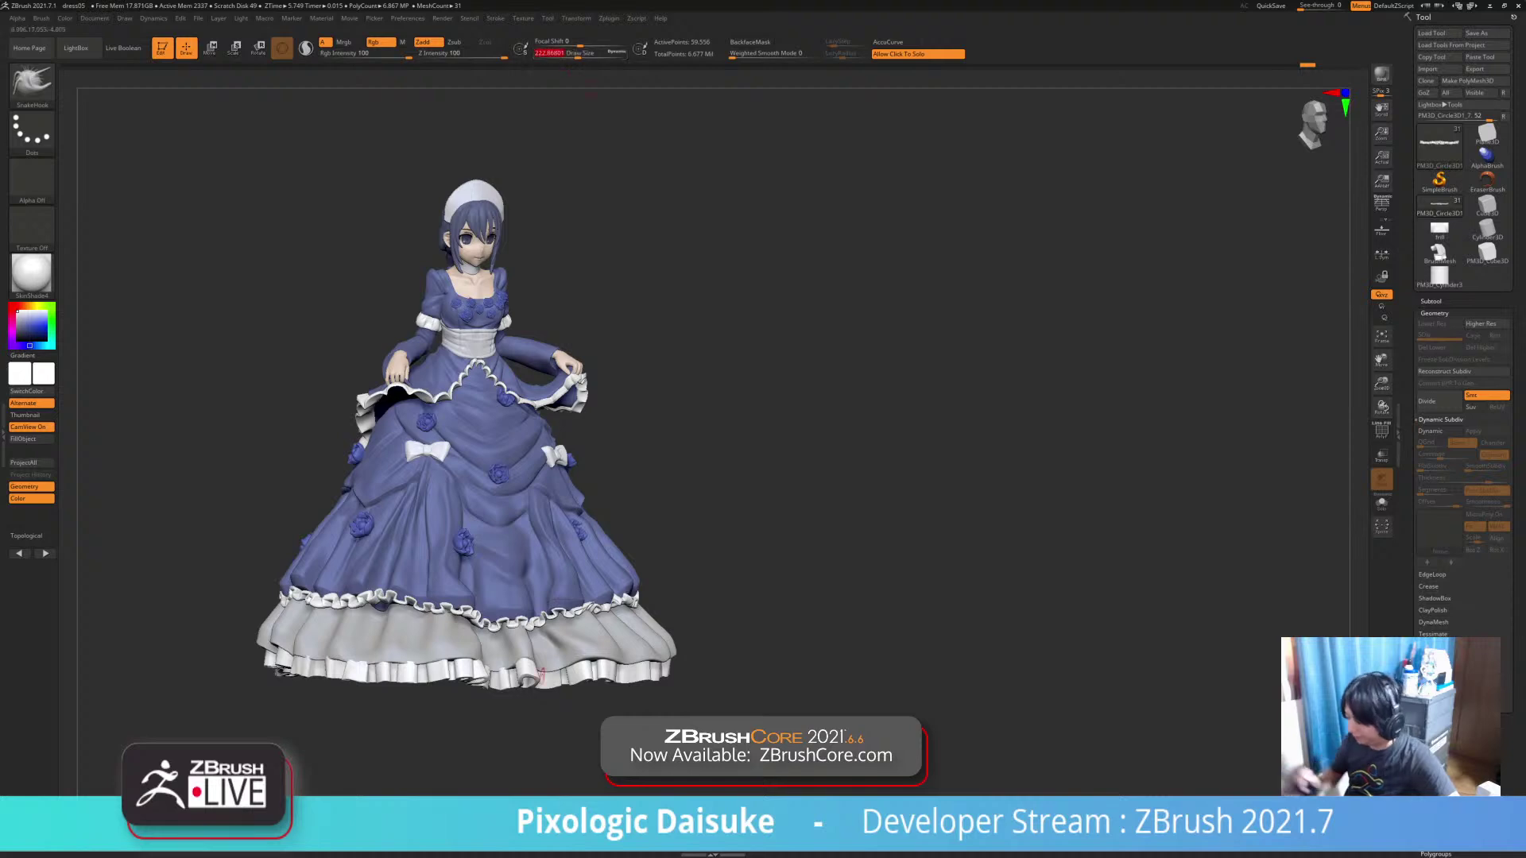
pyautogui.moveTo(539, 705)
pyautogui.mouseDown()
pyautogui.moveTo(480, 741)
pyautogui.moveTo(390, 659)
pyautogui.mouseUp()
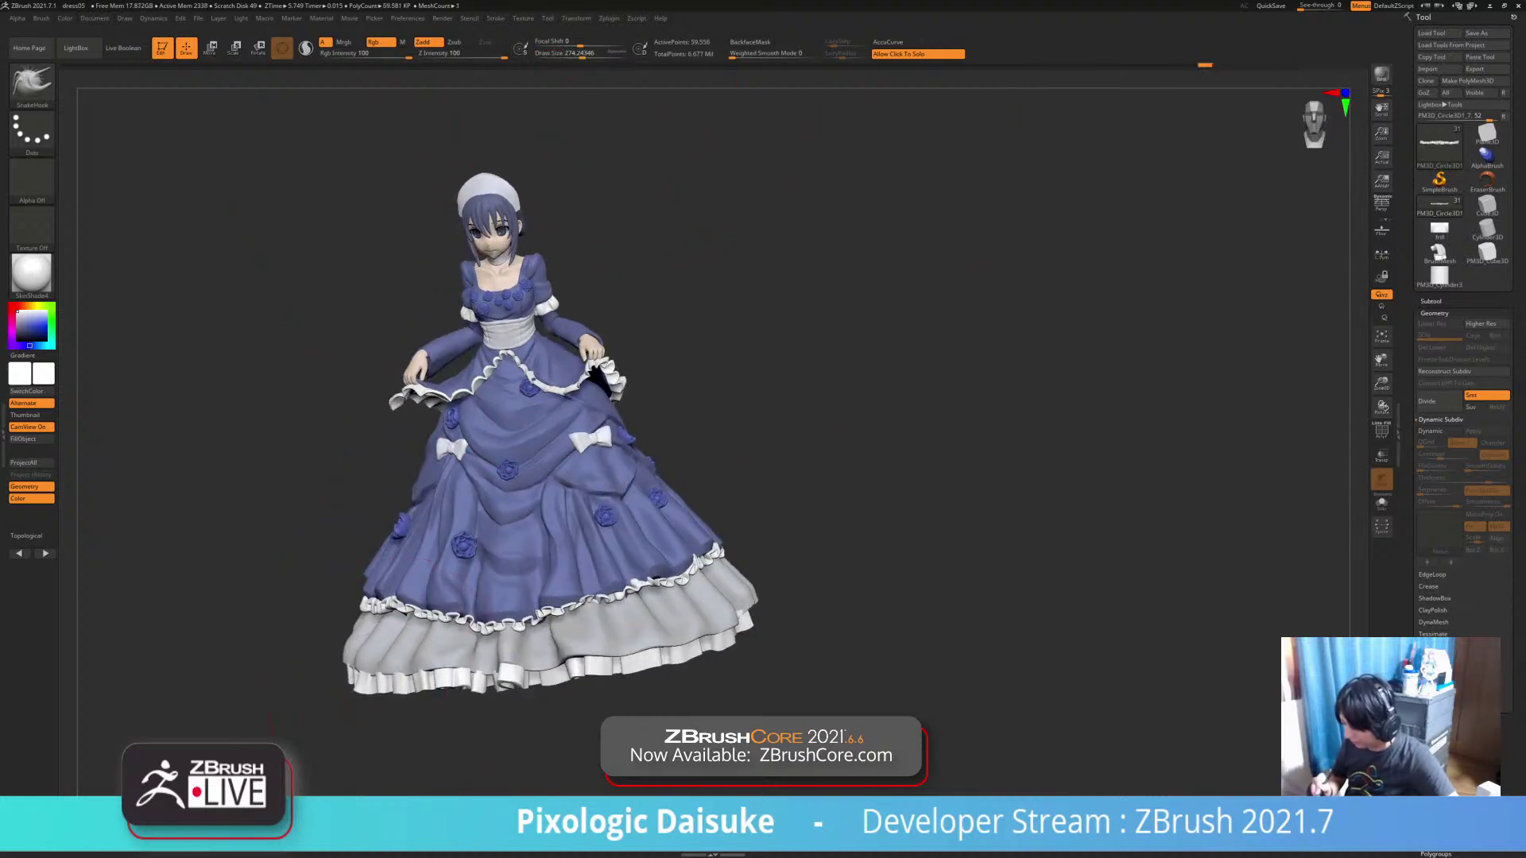
pyautogui.moveTo(417, 710); pyautogui.dragTo(556, 127)
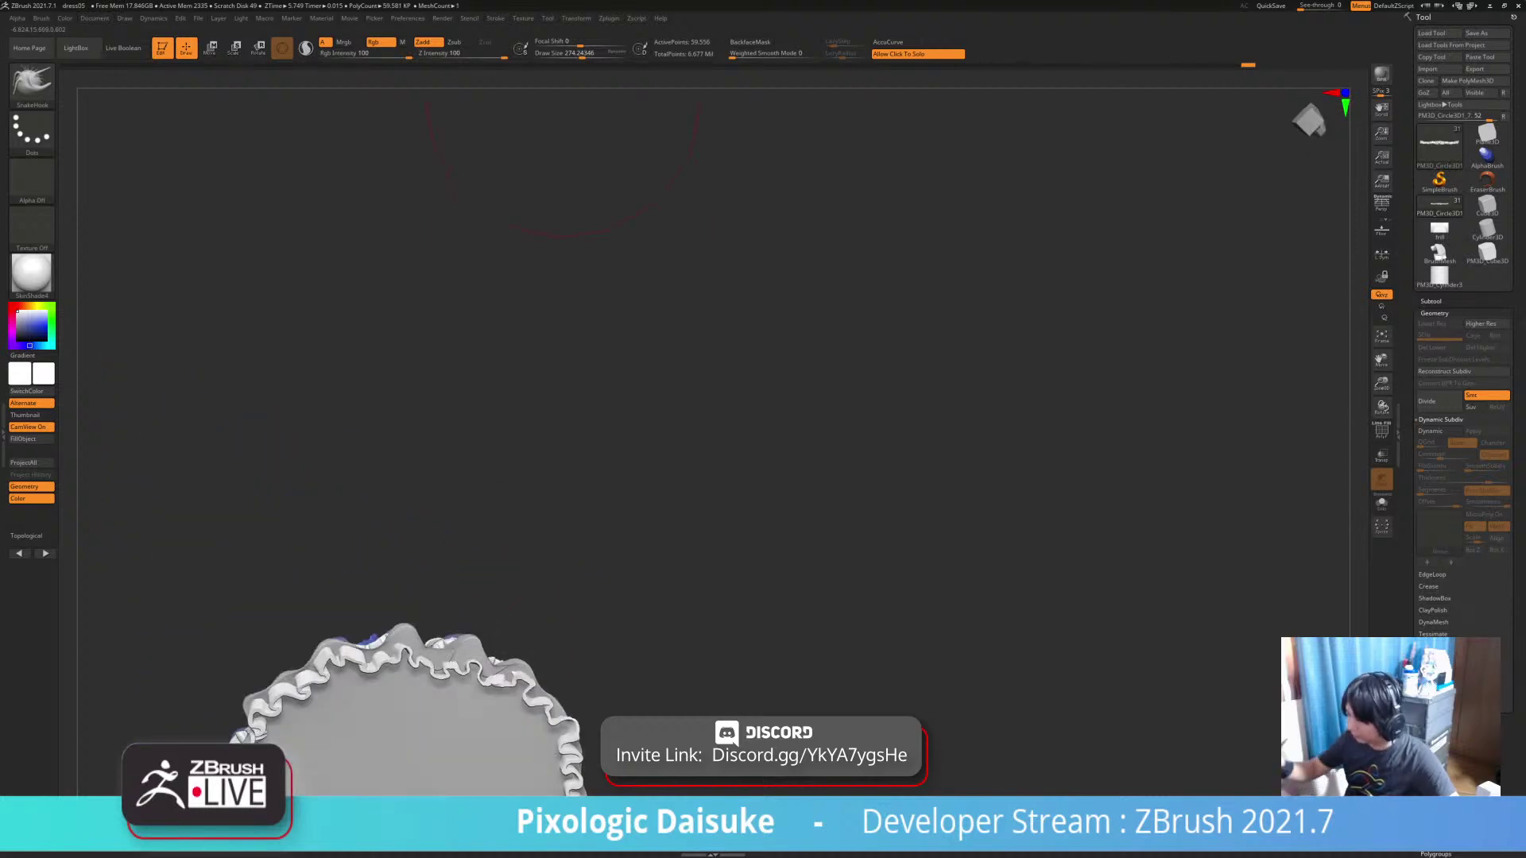
pyautogui.keyDown('alt'); pyautogui.moveTo(421, 739); pyautogui.dragTo(442, 681, button='right'); pyautogui.keyUp('alt')
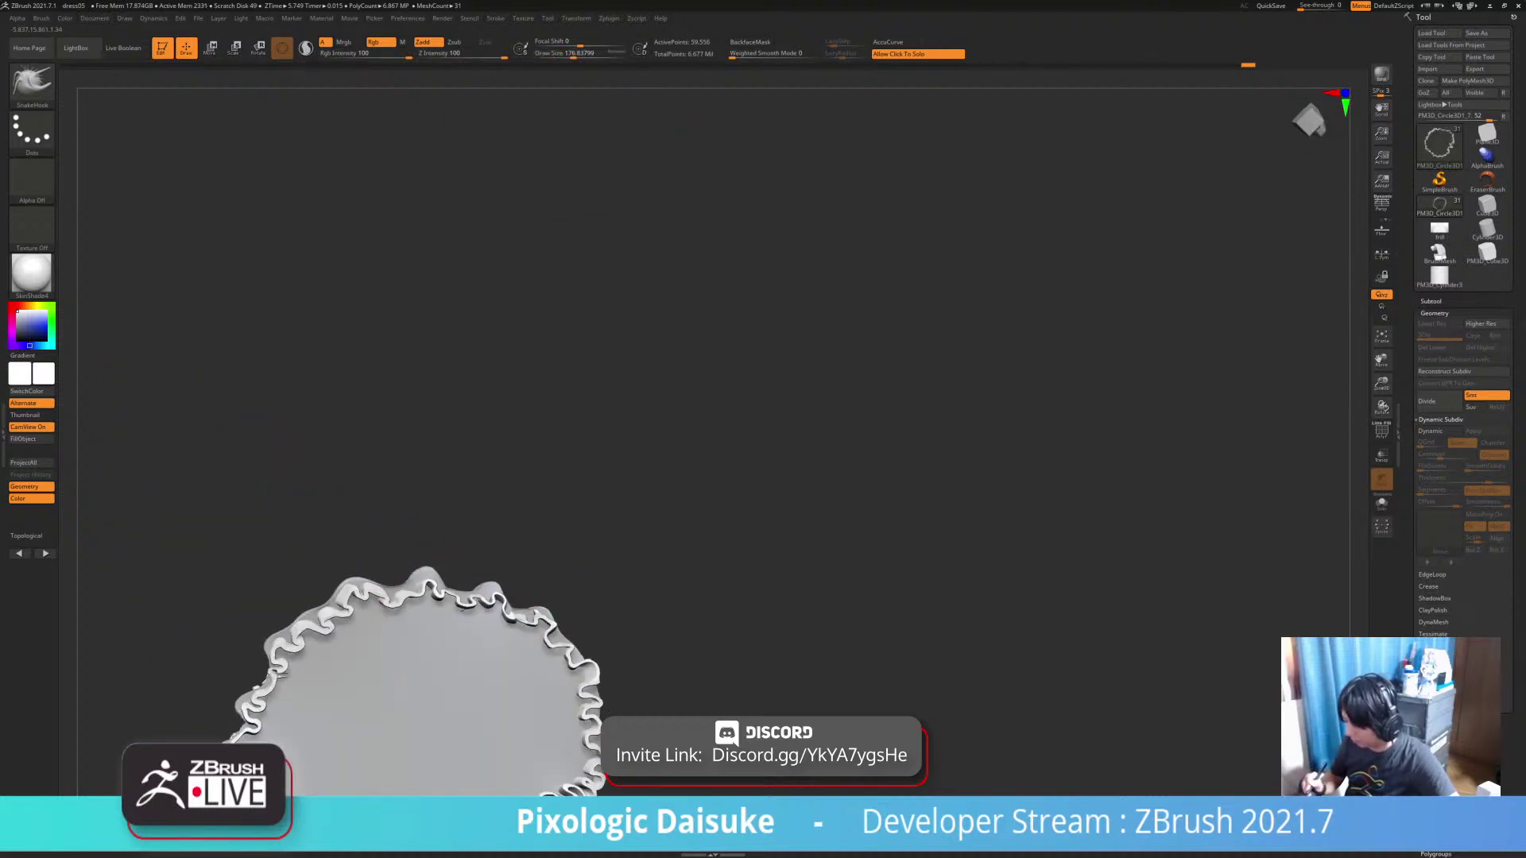
pyautogui.moveTo(382, 602); pyautogui.dragTo(379, 612)
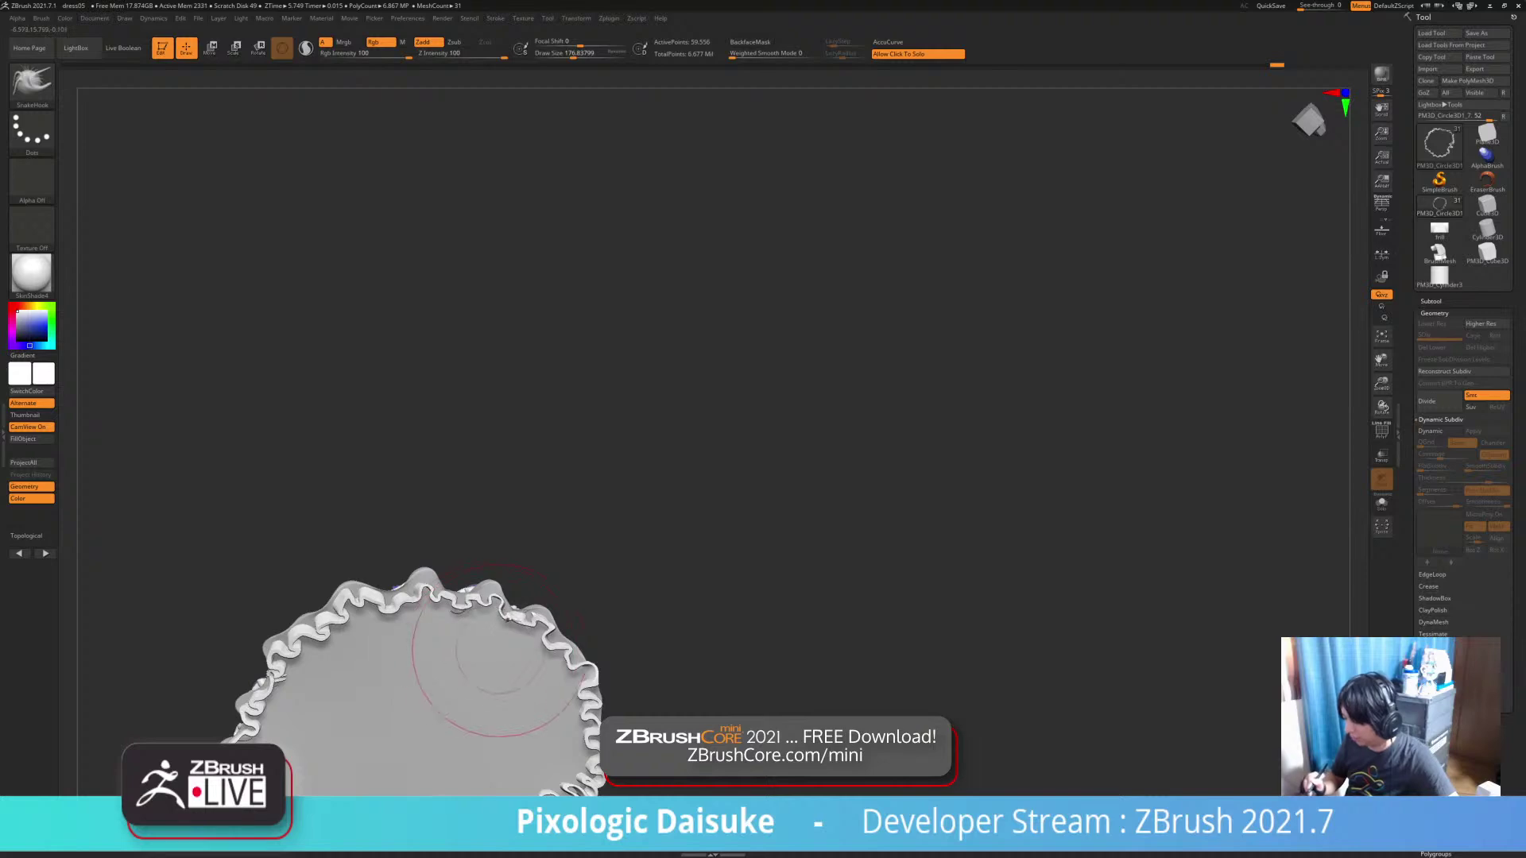
pyautogui.moveTo(499, 649); pyautogui.dragTo(471, 580)
pyautogui.moveTo(470, 580); pyautogui.dragTo(470, 589, button='right')
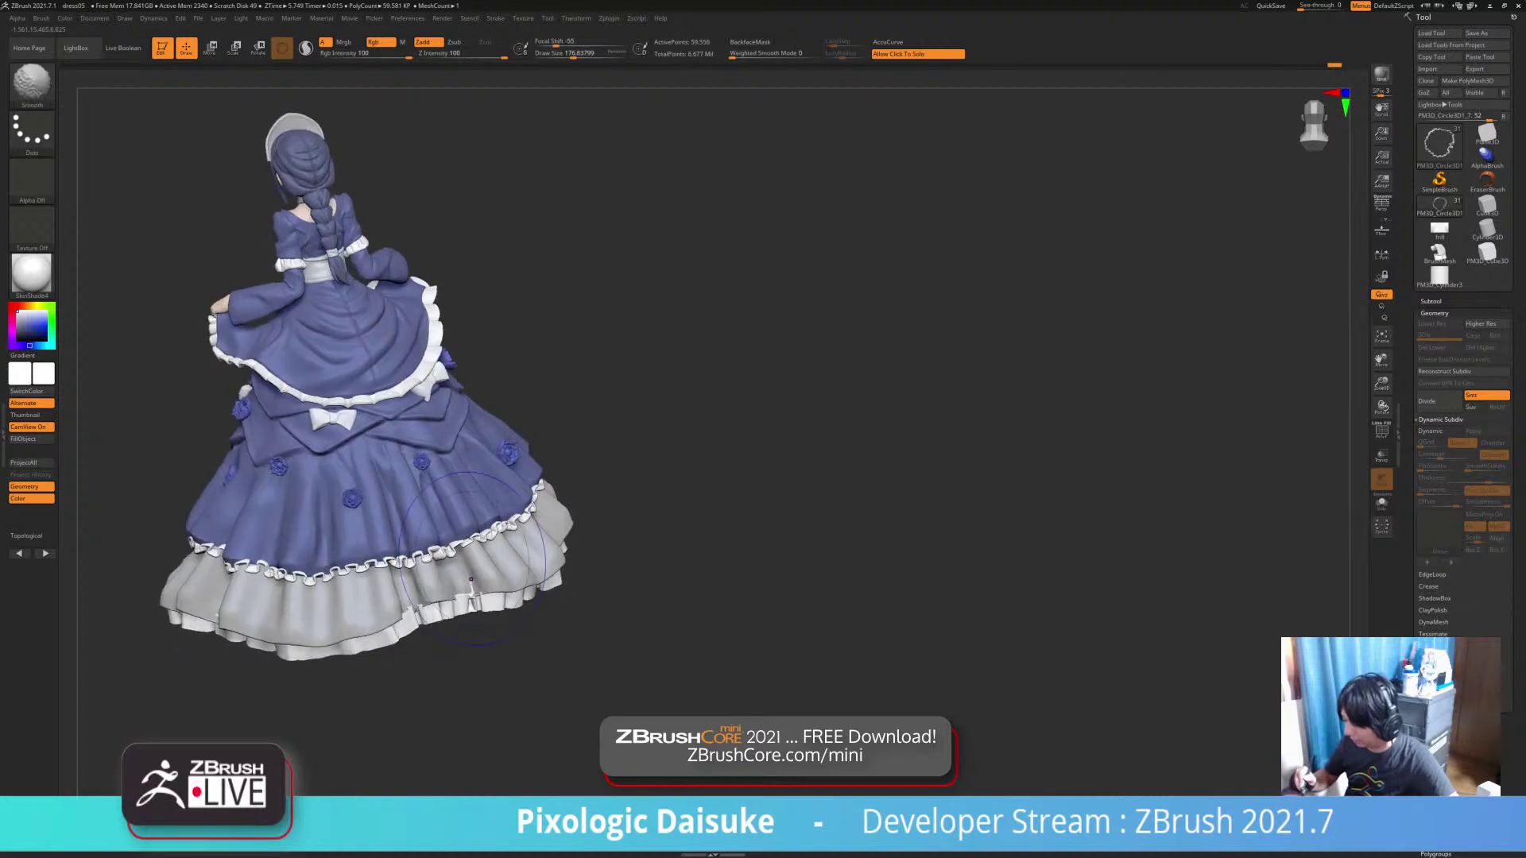
# Undo the last frill edit and pull the frill's back section into line with the underskirt's hem again
pyautogui.hotkey('ctrl', 'z')
pyautogui.moveTo(508, 627); pyautogui.dragTo(536, 651)
pyautogui.moveTo(475, 595); pyautogui.dragTo(467, 590)
pyautogui.moveTo(521, 620)
pyautogui.mouseDown()
pyautogui.moveTo(457, 580)
pyautogui.moveTo(454, 611)
pyautogui.moveTo(468, 584)
pyautogui.mouseUp()
pyautogui.moveTo(467, 584); pyautogui.dragTo(469, 568, button='right')
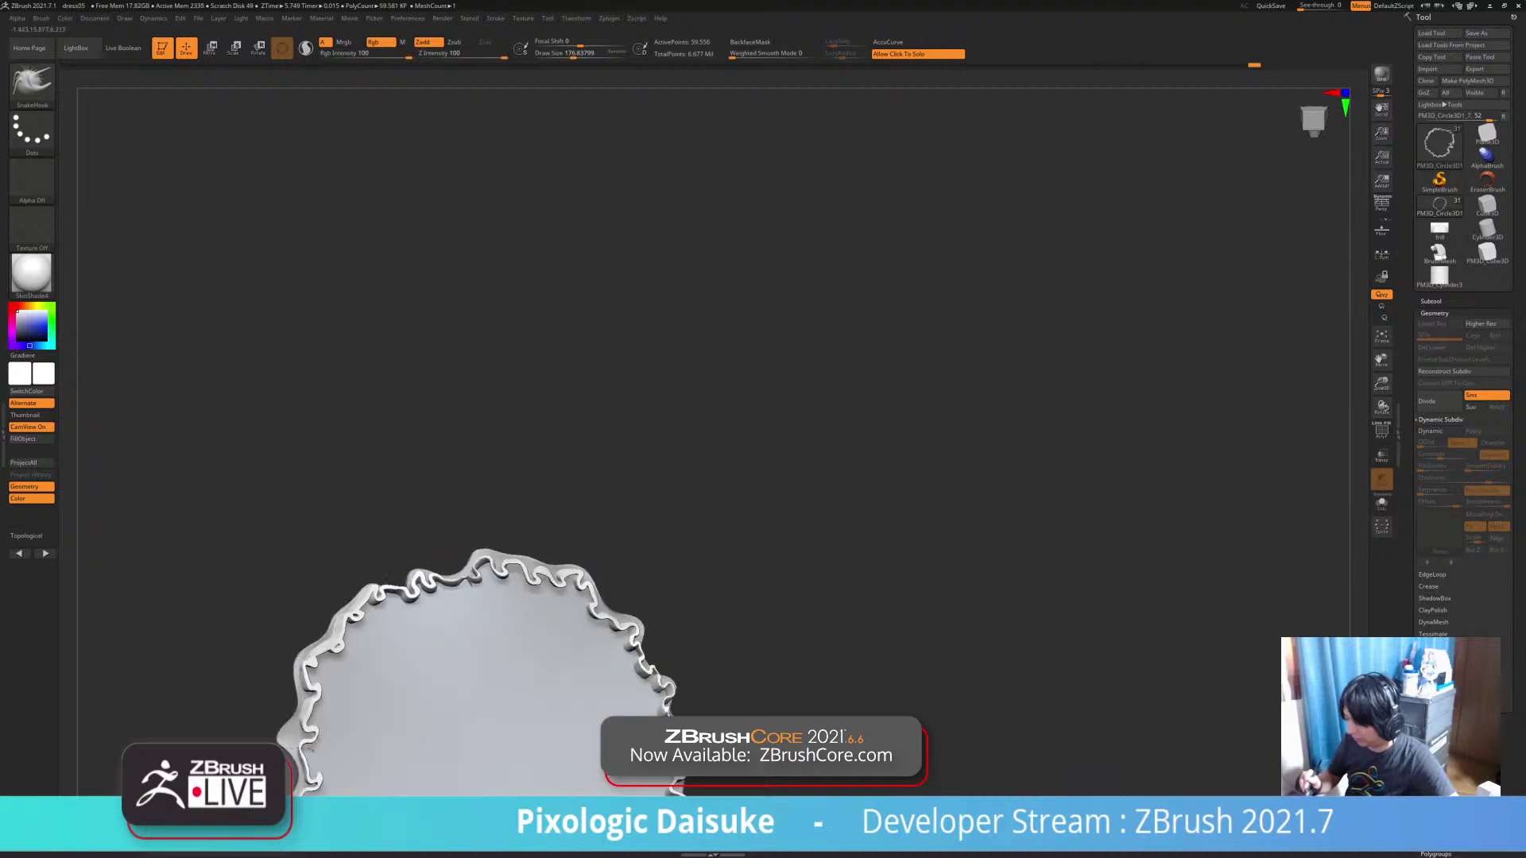
# Turn on BackfaceMask, rework the pinched fold at the frill's back, undo a stroke, and smooth the spot
pyautogui.click(750, 42)
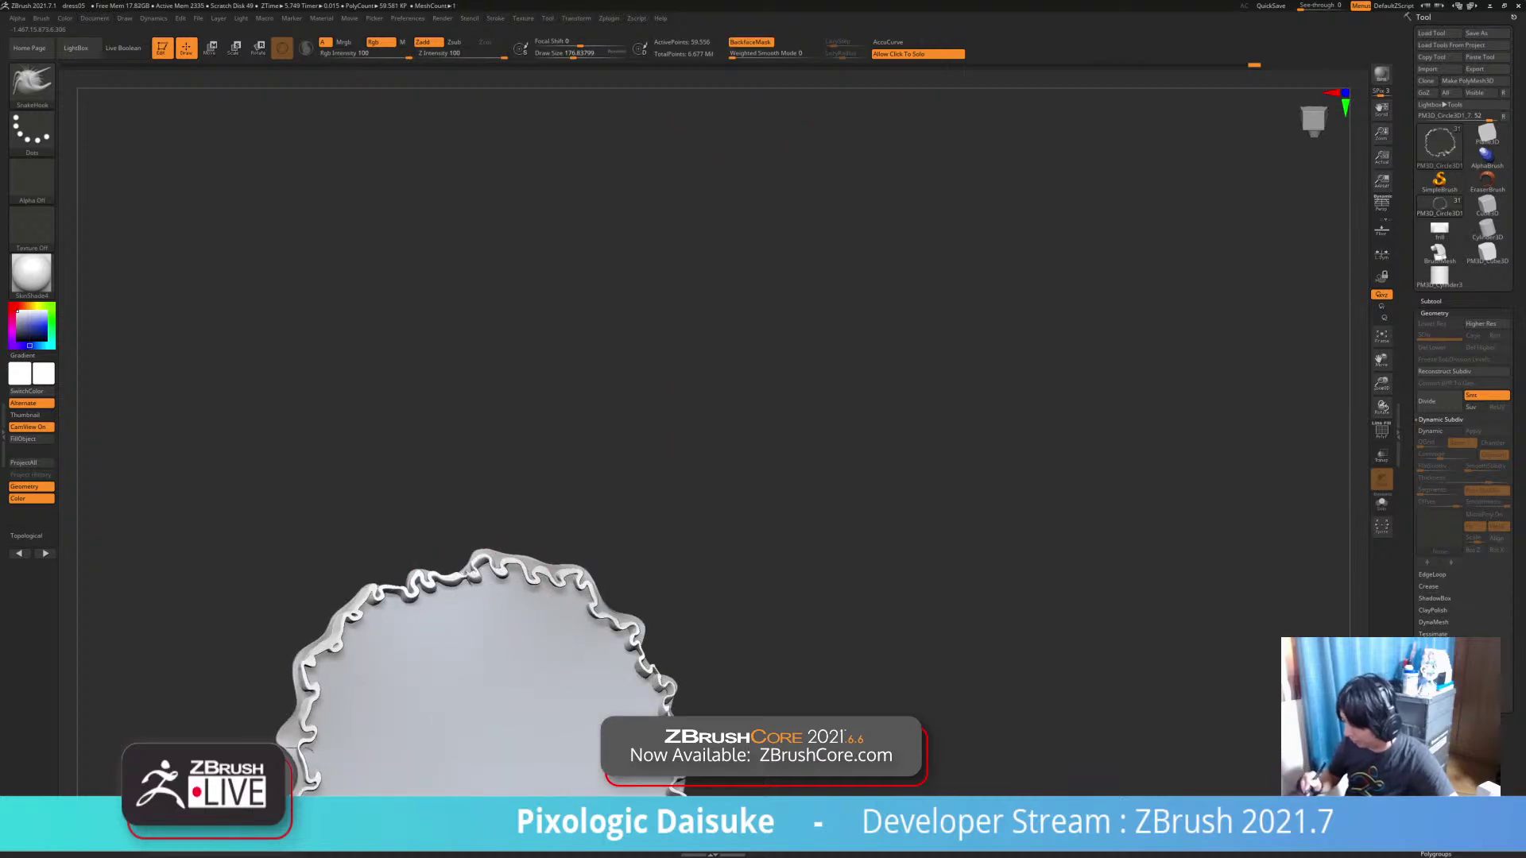
pyautogui.moveTo(469, 574); pyautogui.dragTo(478, 563)
pyautogui.moveTo(493, 572)
pyautogui.keyDown('ctrl'); pyautogui.mouseDown(button='right')
pyautogui.moveTo(497, 684)
pyautogui.moveTo(516, 680)
pyautogui.moveTo(501, 556)
pyautogui.mouseUp(button='right'); pyautogui.keyUp('ctrl')
pyautogui.hotkey('ctrl', 'z')
pyautogui.keyDown('shift'); pyautogui.moveTo(496, 596); pyautogui.dragTo(492, 556); pyautogui.keyUp('shift')
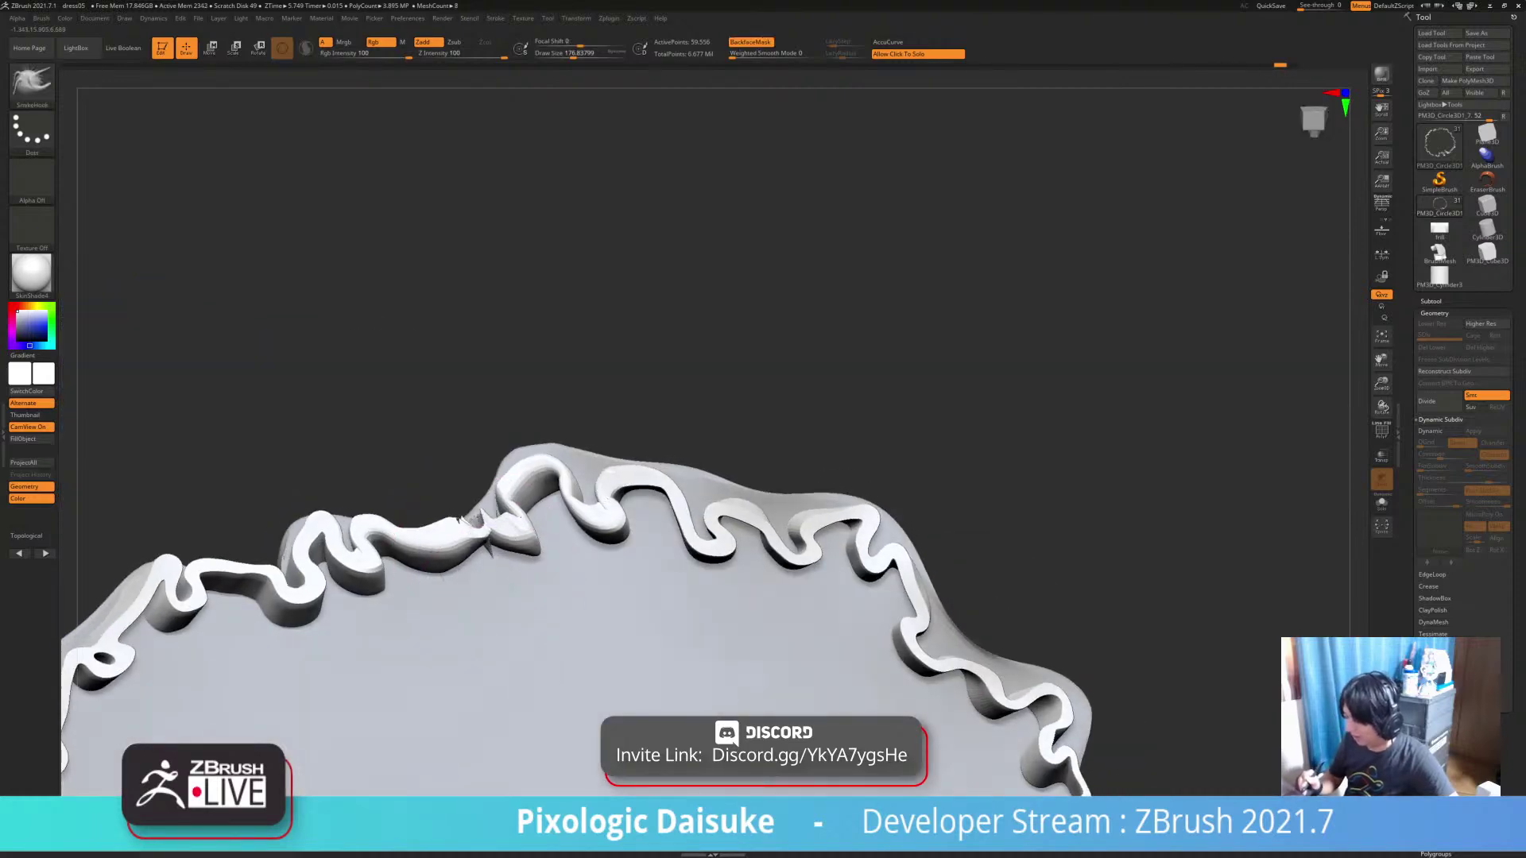
# Reshape the pinched back fold with short SnakeHook strokes, turn off BackfaceMask, and check the frill from behind
pyautogui.moveTo(493, 568); pyautogui.dragTo(499, 616, button='right')
pyautogui.moveTo(492, 550); pyautogui.dragTo(497, 576, button='right')
pyautogui.moveTo(508, 548); pyautogui.dragTo(494, 544)
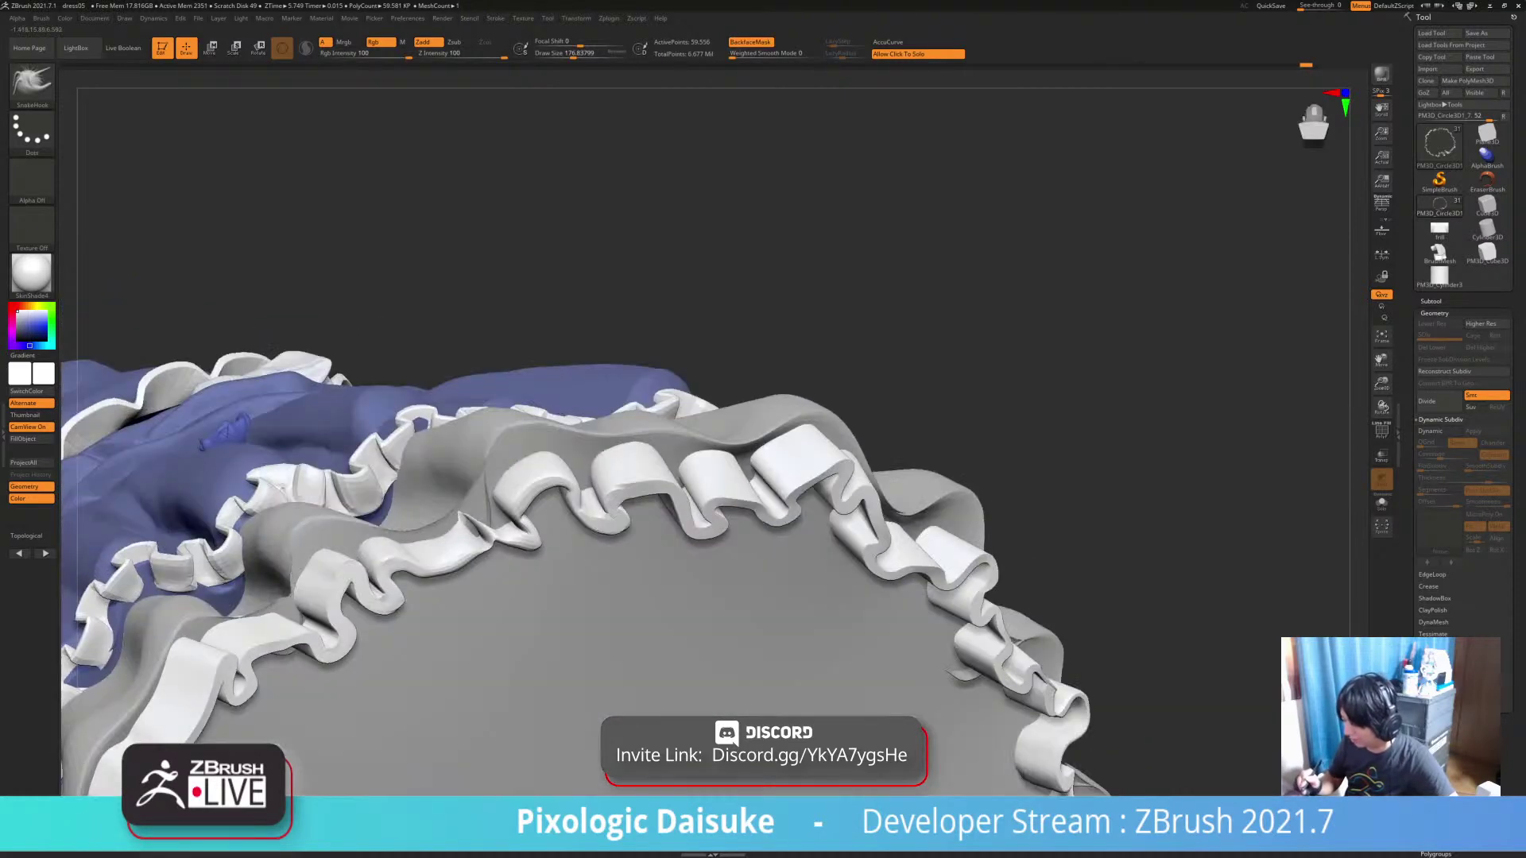
pyautogui.moveTo(494, 546); pyautogui.dragTo(500, 636, button='right')
pyautogui.moveTo(485, 548); pyautogui.dragTo(475, 534)
pyautogui.moveTo(475, 548)
pyautogui.keyDown('ctrl'); pyautogui.mouseDown(button='right')
pyautogui.moveTo(474, 469)
pyautogui.moveTo(486, 664)
pyautogui.moveTo(475, 557)
pyautogui.mouseUp(button='right'); pyautogui.keyUp('ctrl')
pyautogui.moveTo(475, 566); pyautogui.dragTo(480, 554)
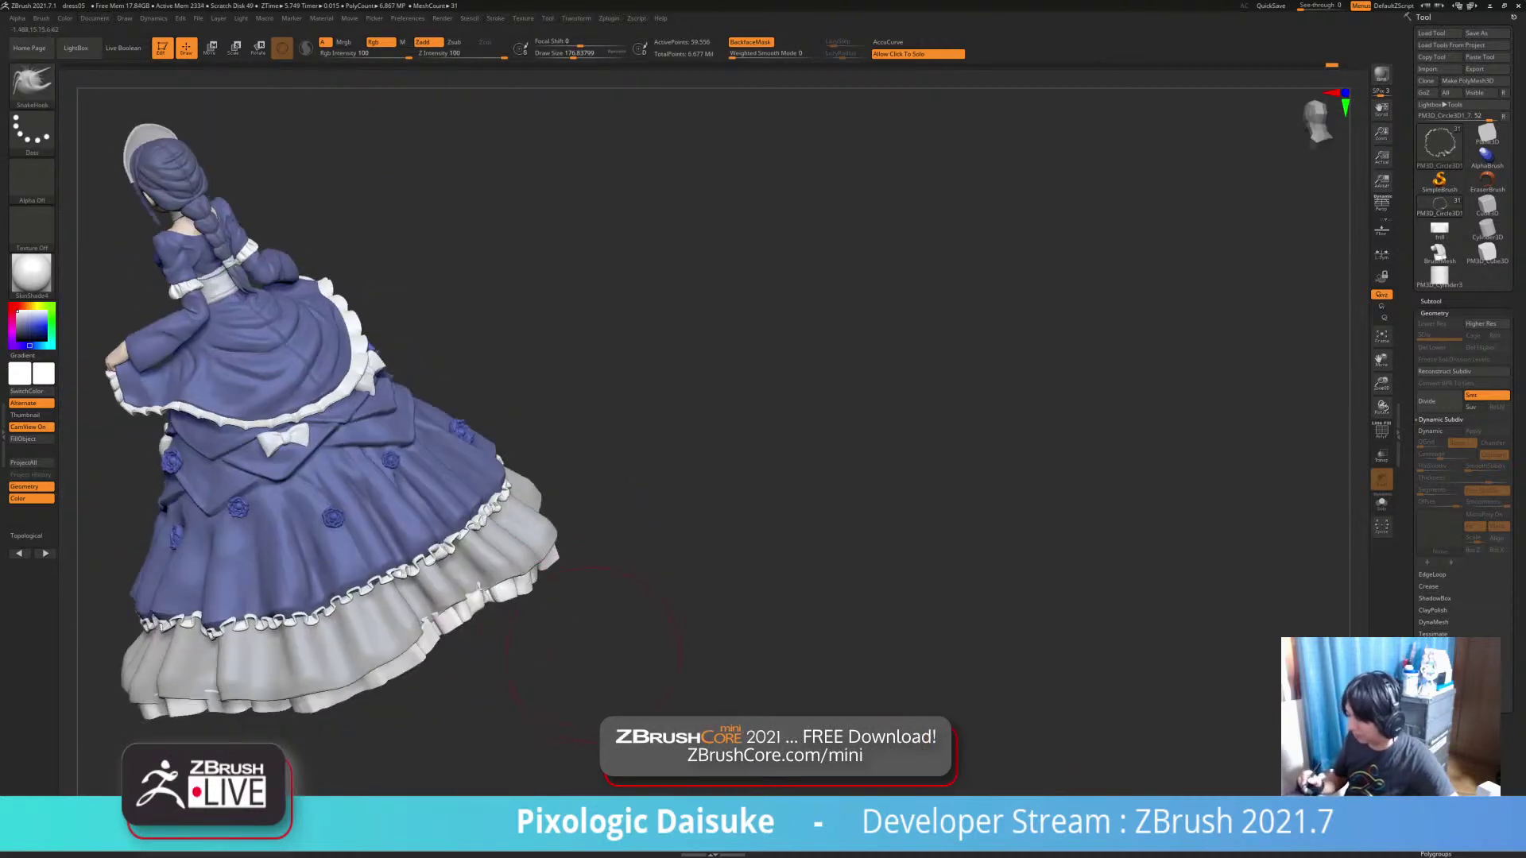
pyautogui.moveTo(480, 556)
pyautogui.mouseDown(button='right')
pyautogui.moveTo(481, 485)
pyautogui.moveTo(501, 469)
pyautogui.moveTo(491, 493)
pyautogui.mouseUp(button='right')
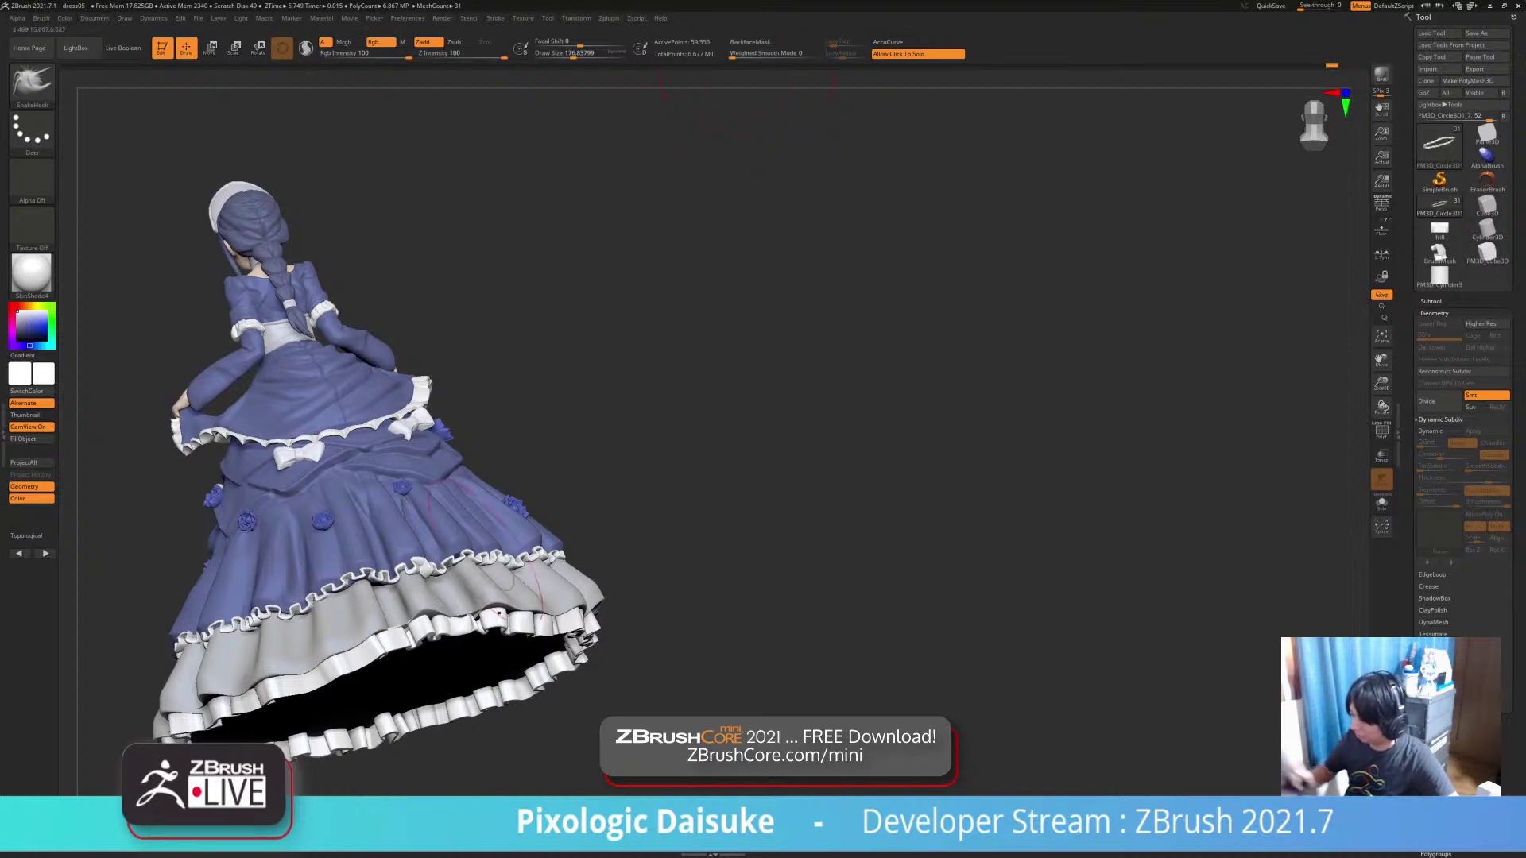
# Adjust the frill's outline from below so its back and side sections follow the underskirt's wavy hem
pyautogui.moveTo(498, 612); pyautogui.dragTo(441, 469, button='right')
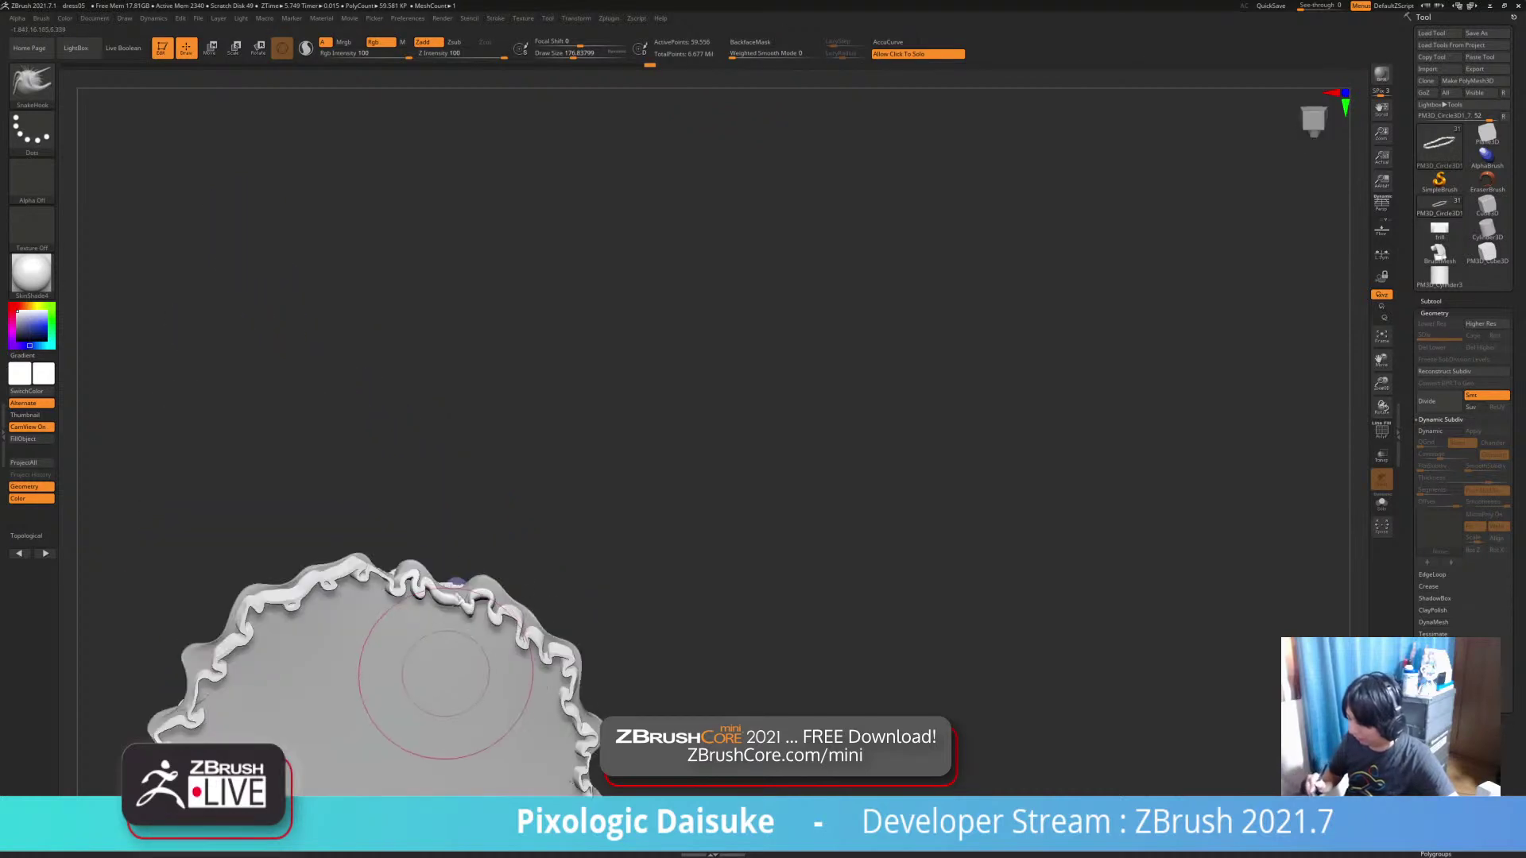
pyautogui.moveTo(447, 658)
pyautogui.keyDown('ctrl'); pyautogui.mouseDown(button='right')
pyautogui.moveTo(535, 578)
pyautogui.moveTo(492, 659)
pyautogui.mouseUp(button='right'); pyautogui.keyUp('ctrl')
pyautogui.moveTo(445, 572); pyautogui.dragTo(468, 628, button='right')
pyautogui.moveTo(342, 620); pyautogui.dragTo(329, 636)
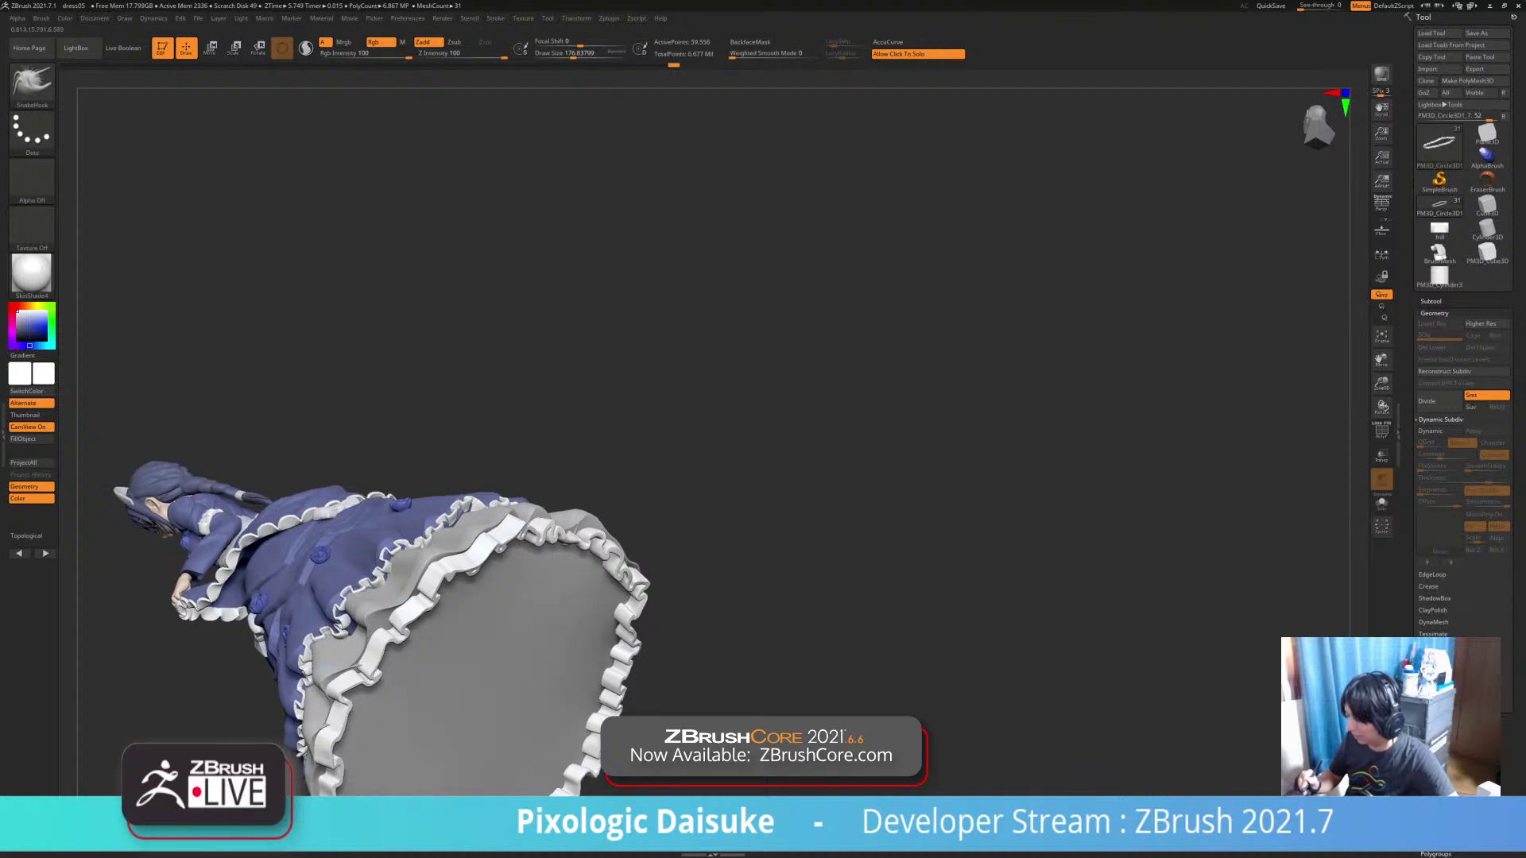
pyautogui.moveTo(358, 667); pyautogui.dragTo(346, 611, button='right')
pyautogui.moveTo(488, 575)
pyautogui.mouseDown(button='right')
pyautogui.moveTo(384, 608)
pyautogui.moveTo(433, 602)
pyautogui.moveTo(420, 560)
pyautogui.mouseUp(button='right')
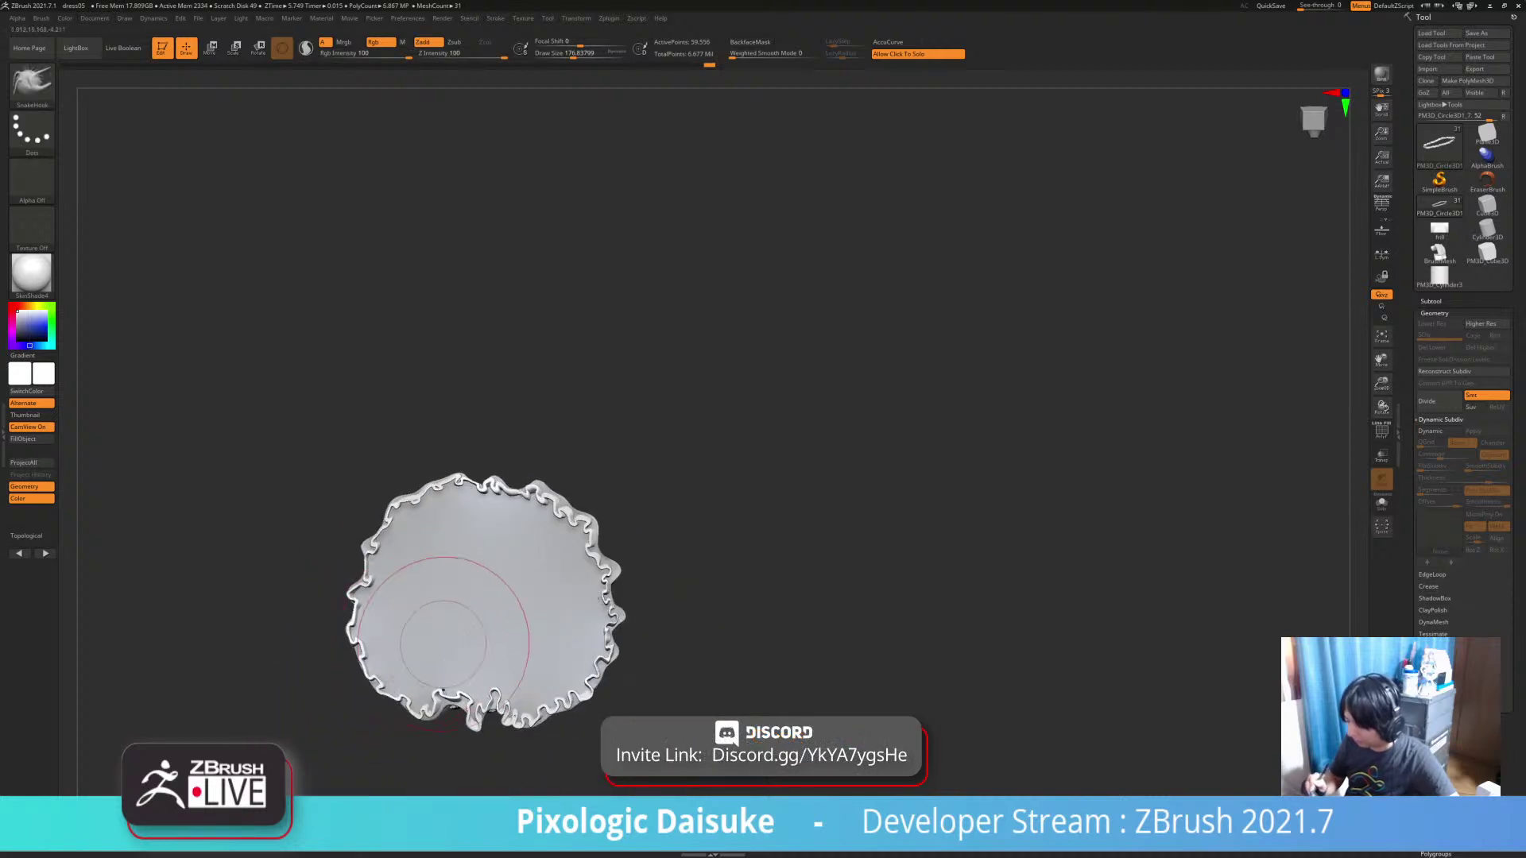
# Nudge the frill's side sections to sit under the underskirt's hem, using a smaller brush for the protruding folds
pyautogui.moveTo(382, 620)
pyautogui.mouseDown(button='right')
pyautogui.moveTo(644, 620)
pyautogui.moveTo(660, 677)
pyautogui.moveTo(651, 648)
pyautogui.moveTo(685, 650)
pyautogui.moveTo(723, 620)
pyautogui.moveTo(600, 615)
pyautogui.moveTo(721, 623)
pyautogui.moveTo(626, 621)
pyautogui.moveTo(675, 634)
pyautogui.moveTo(672, 660)
pyautogui.moveTo(742, 627)
pyautogui.moveTo(738, 588)
pyautogui.moveTo(737, 601)
pyautogui.mouseUp(button='right')
pyautogui.moveTo(747, 437); pyautogui.dragTo(735, 325, button='right')
pyautogui.moveTo(782, 551); pyautogui.dragTo(778, 548, button='right')
pyautogui.moveTo(737, 321); pyautogui.dragTo(966, 333, button='right')
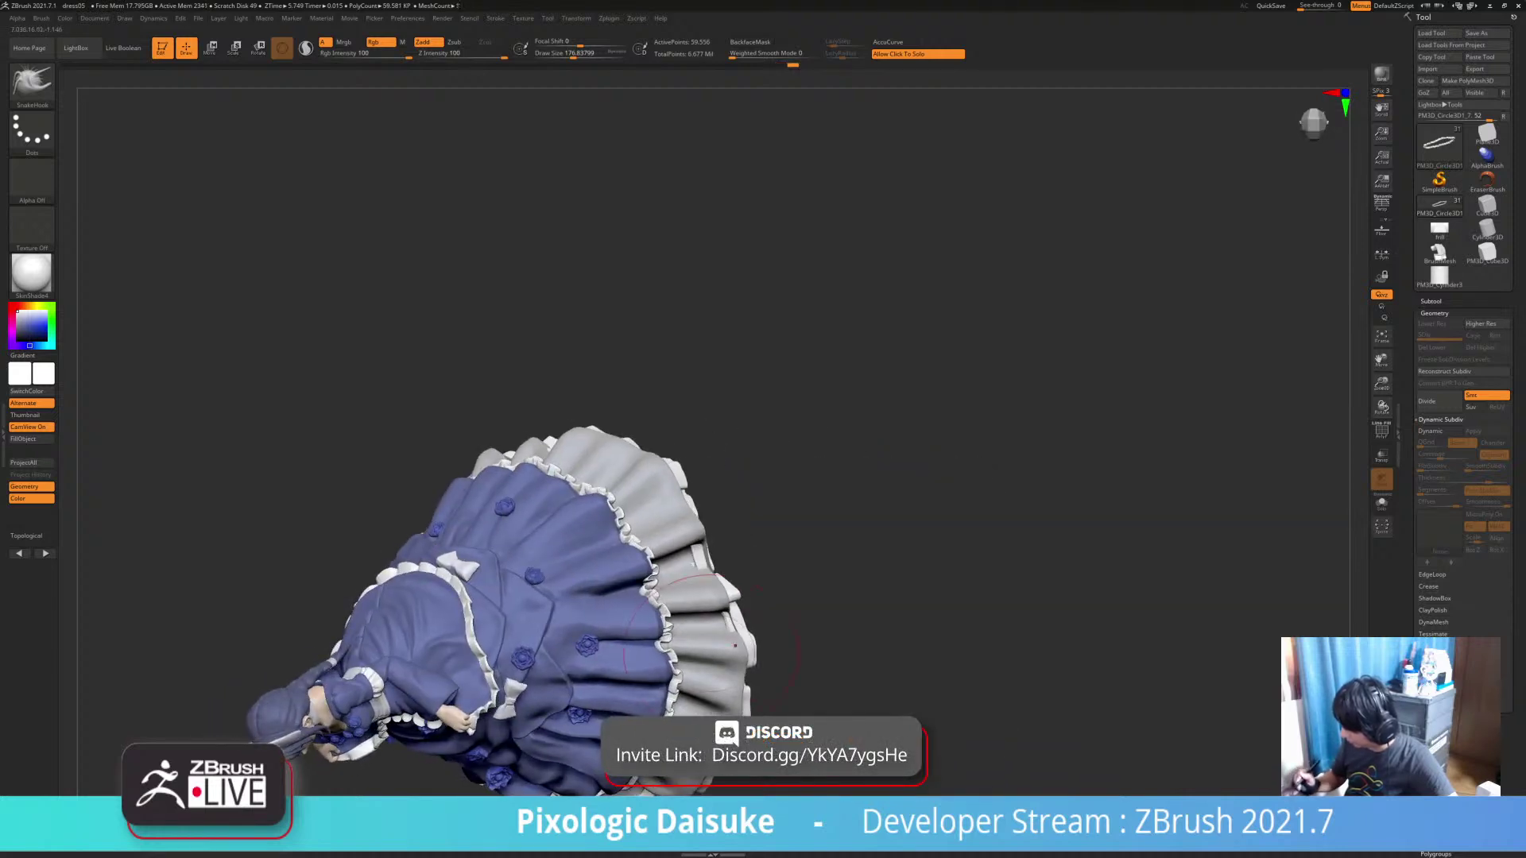
pyautogui.moveTo(735, 645); pyautogui.dragTo(719, 597, button='right')
pyautogui.moveTo(566, 116); pyautogui.dragTo(735, 137, button='right')
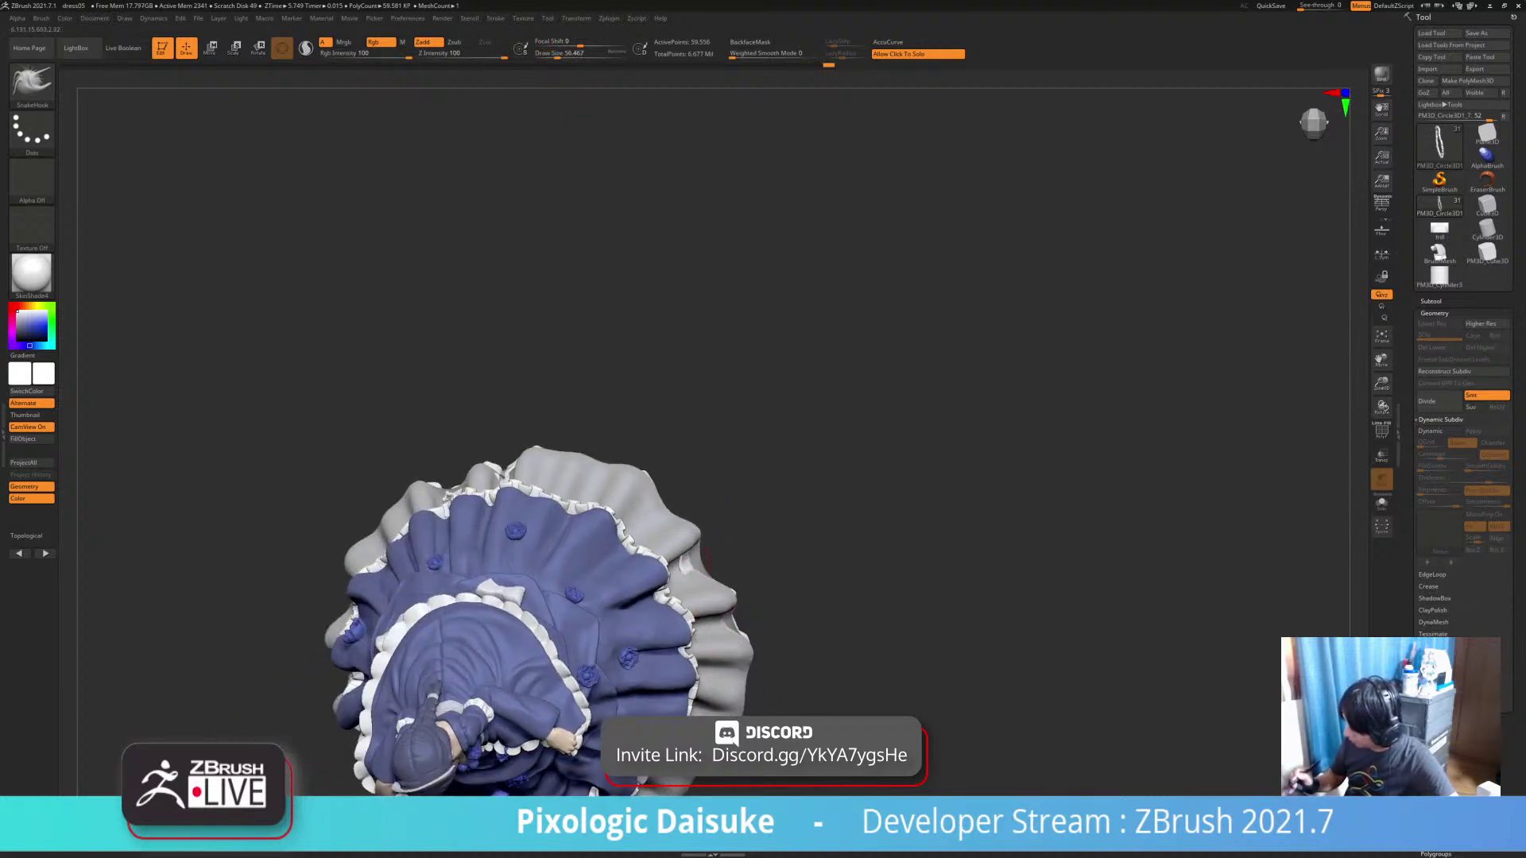
pyautogui.moveTo(705, 559); pyautogui.dragTo(755, 568, button='right')
pyautogui.keyDown('ctrl'); pyautogui.moveTo(600, 636); pyautogui.dragTo(549, 689, button='right'); pyautogui.keyUp('ctrl')
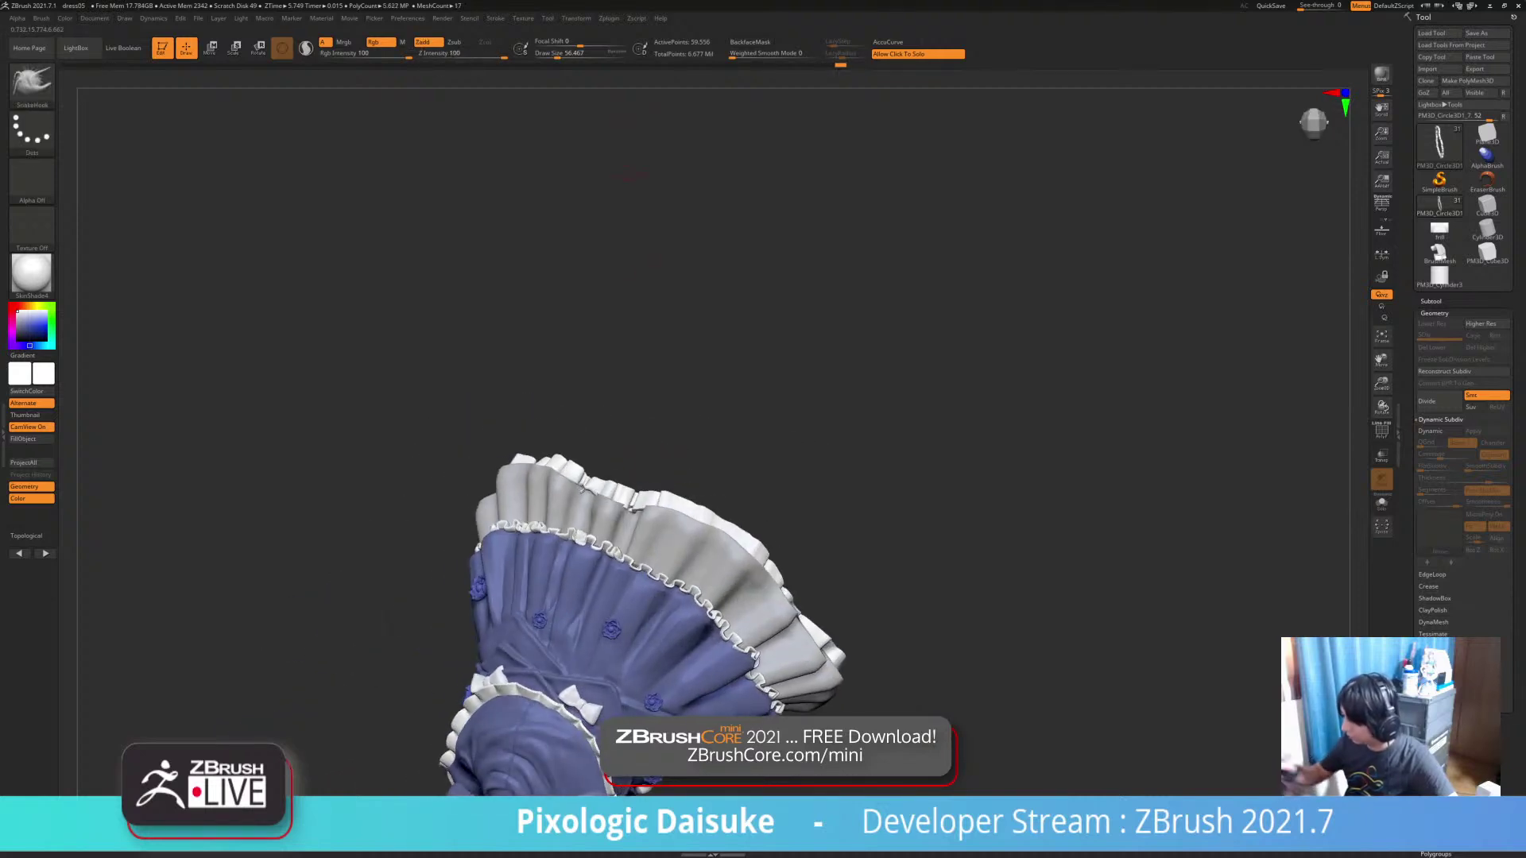
# Refine the frill's remaining folds around the hem with medium-sized SnakeHook strokes while viewing the skirt's underside
pyautogui.moveTo(588, 635)
pyautogui.mouseDown(button='right')
pyautogui.moveTo(552, 638)
pyautogui.moveTo(509, 569)
pyautogui.moveTo(553, 576)
pyautogui.moveTo(556, 605)
pyautogui.mouseUp(button='right')
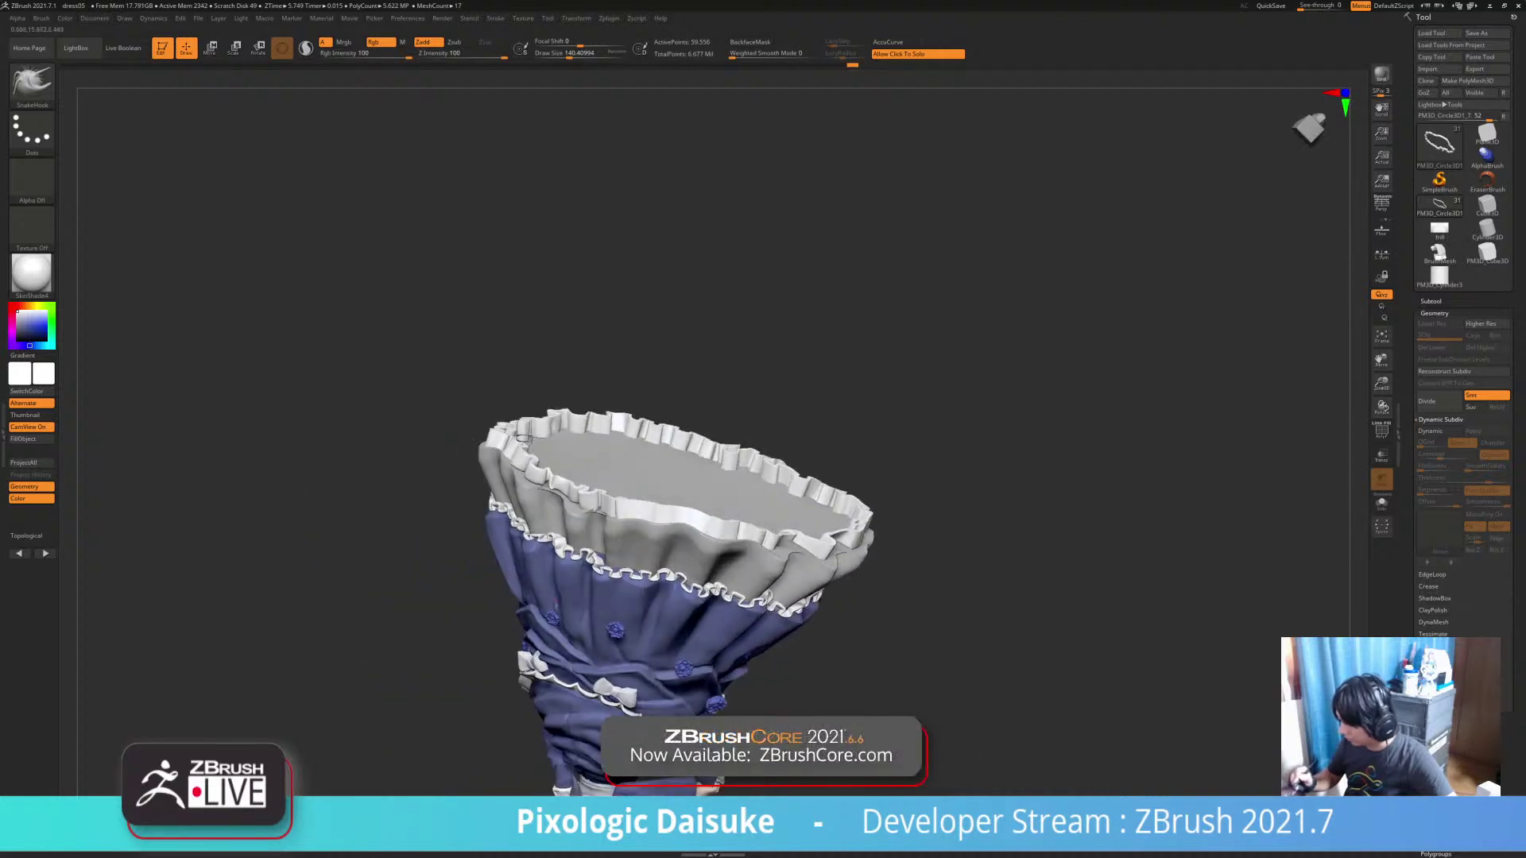
pyautogui.moveTo(597, 505); pyautogui.dragTo(586, 495, button='right')
pyautogui.moveTo(590, 549); pyautogui.dragTo(598, 587, button='right')
pyautogui.moveTo(602, 510); pyautogui.dragTo(493, 509, button='right')
pyautogui.moveTo(540, 429); pyautogui.dragTo(456, 460, button='right')
pyautogui.moveTo(525, 384); pyautogui.dragTo(627, 382, button='right')
pyautogui.moveTo(350, 394); pyautogui.dragTo(473, 397, button='right')
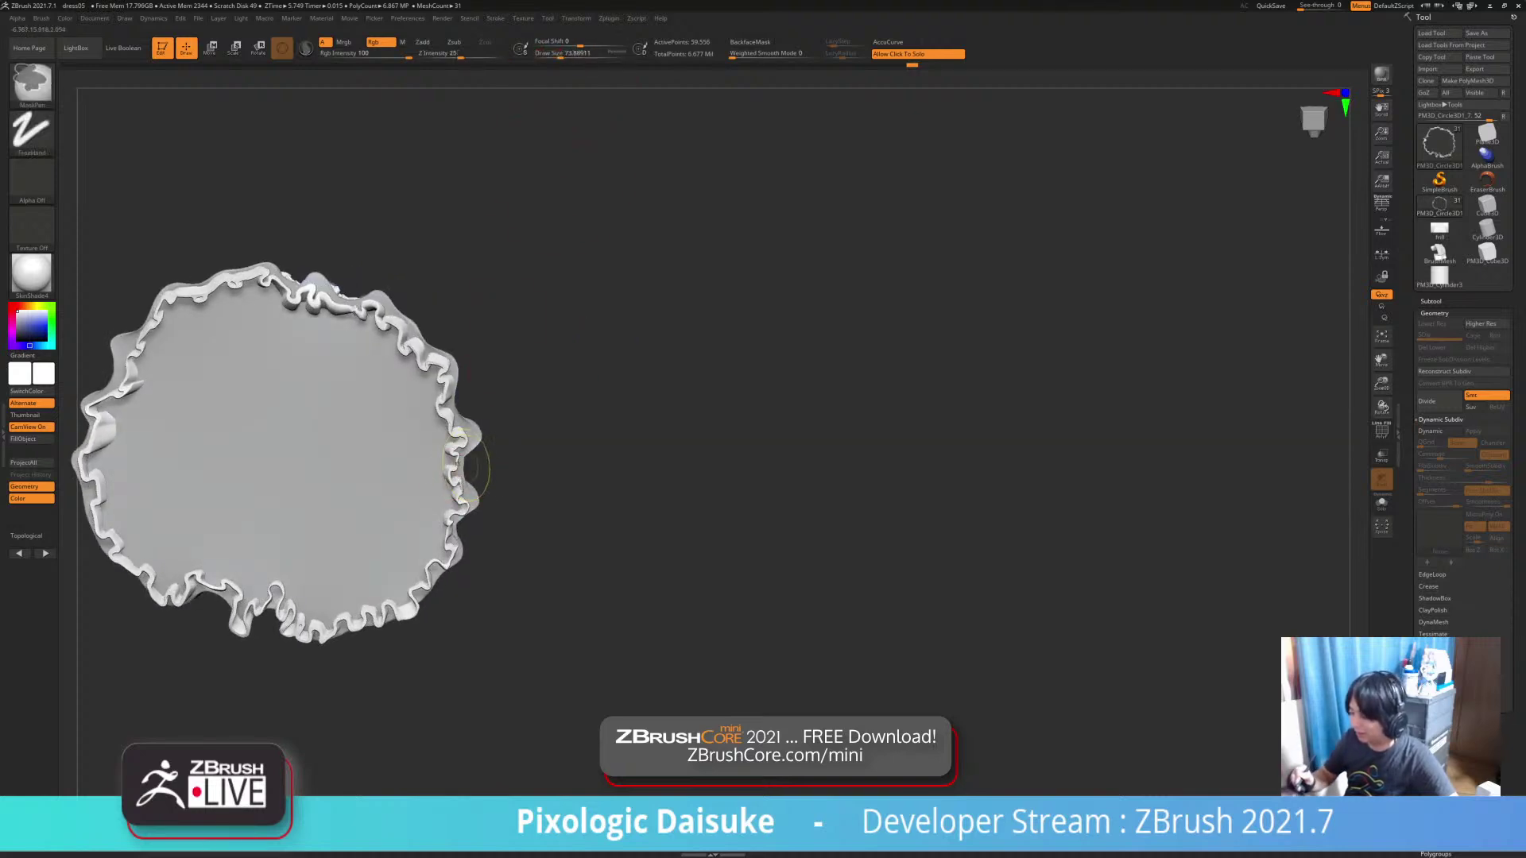
# Examine how the fitted frill sits on the full figure from the front and the side
pyautogui.keyDown('ctrl'); pyautogui.moveTo(466, 465); pyautogui.dragTo(644, 663, button='right'); pyautogui.keyUp('ctrl')
pyautogui.keyDown('alt'); pyautogui.moveTo(791, 597); pyautogui.dragTo(714, 650, button='right'); pyautogui.keyUp('alt')
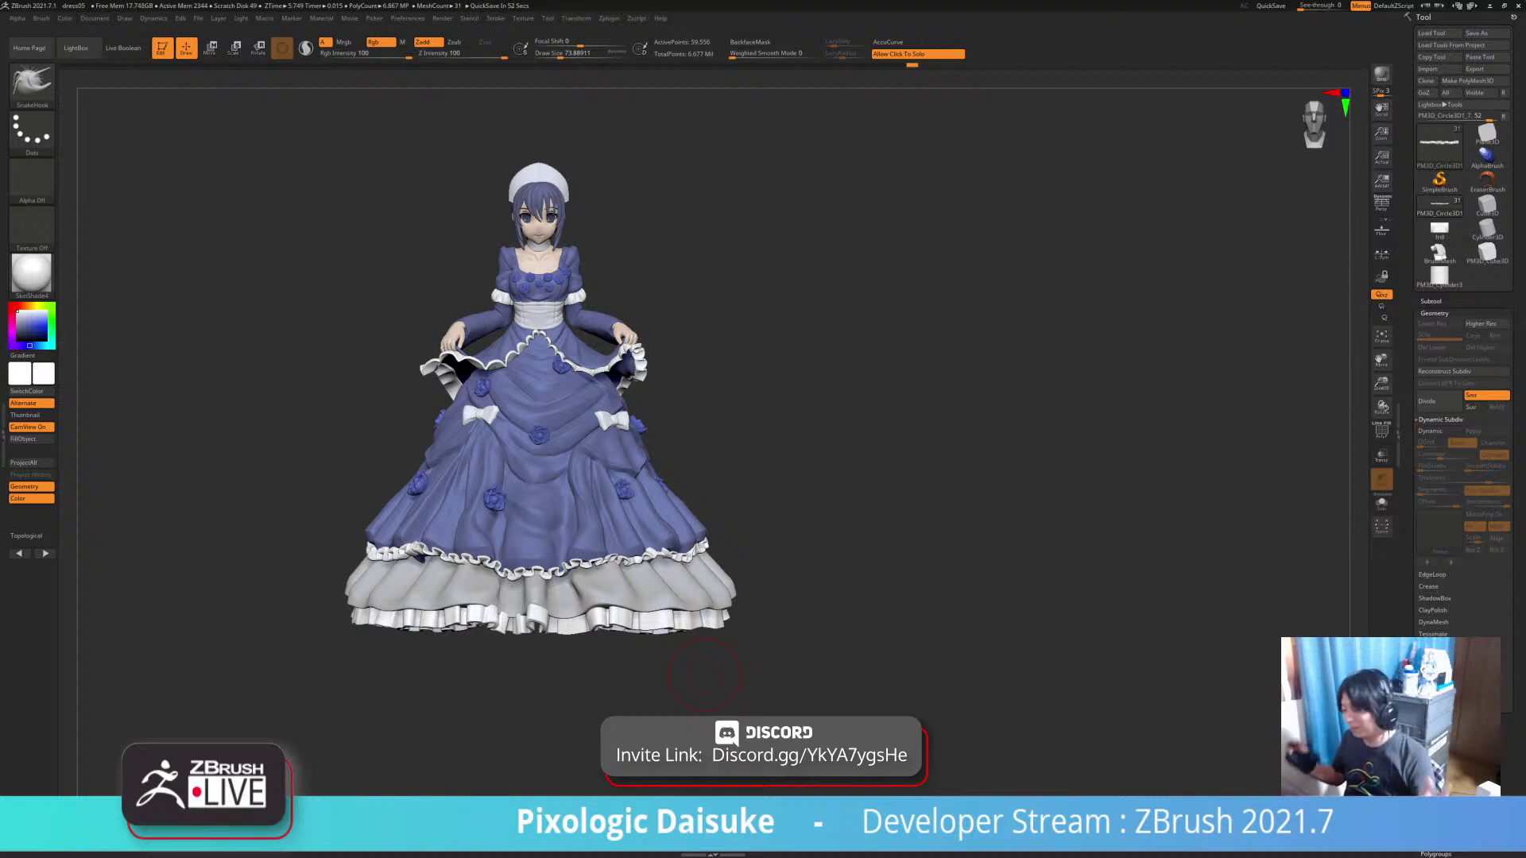
pyautogui.moveTo(983, 632); pyautogui.dragTo(926, 635)
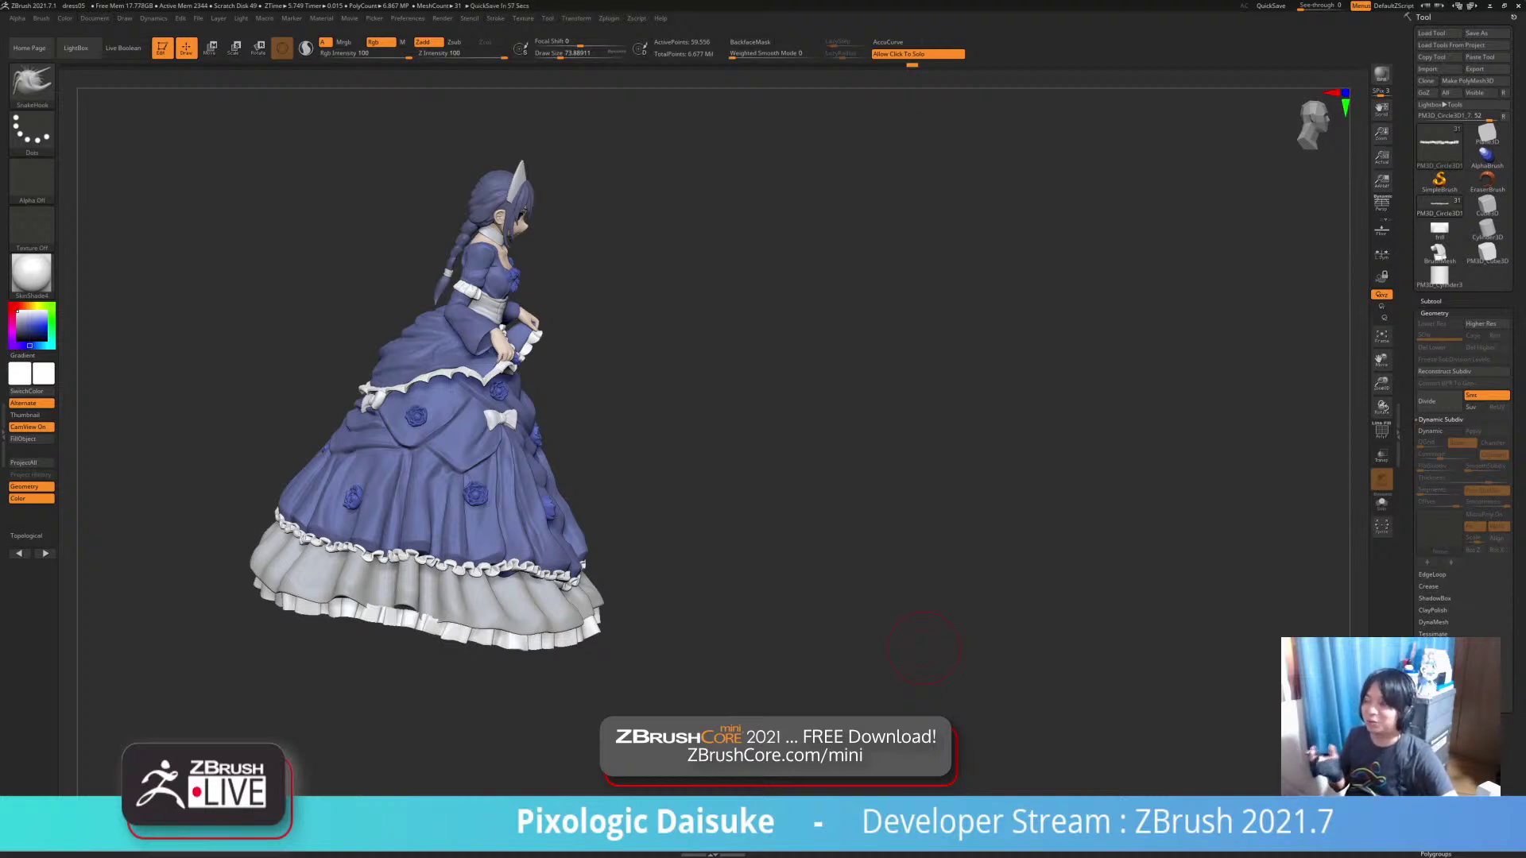
pyautogui.moveTo(923, 648)
pyautogui.mouseDown(button='right')
pyautogui.moveTo(739, 648)
pyautogui.moveTo(739, 683)
pyautogui.moveTo(785, 606)
pyautogui.mouseUp(button='right')
pyautogui.keyDown('alt'); pyautogui.moveTo(784, 606); pyautogui.dragTo(767, 649, button='right'); pyautogui.keyUp('alt')
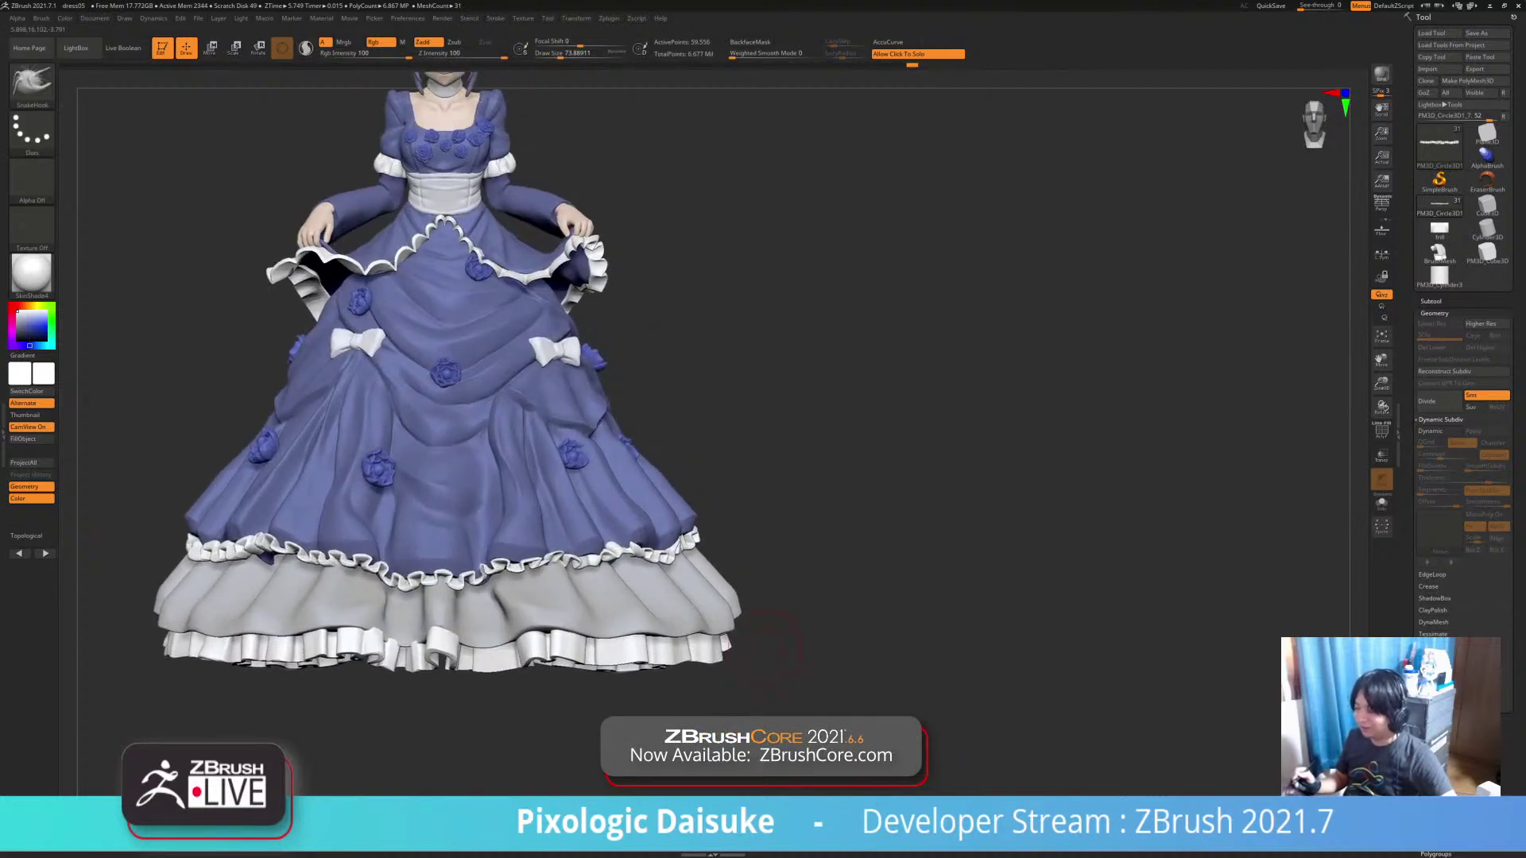
pyautogui.moveTo(763, 648); pyautogui.dragTo(596, 560)
# Insert a narrow frill with the frill insert brush along the pointed drape edge below the bow on the figure's left side
pyautogui.press('b')
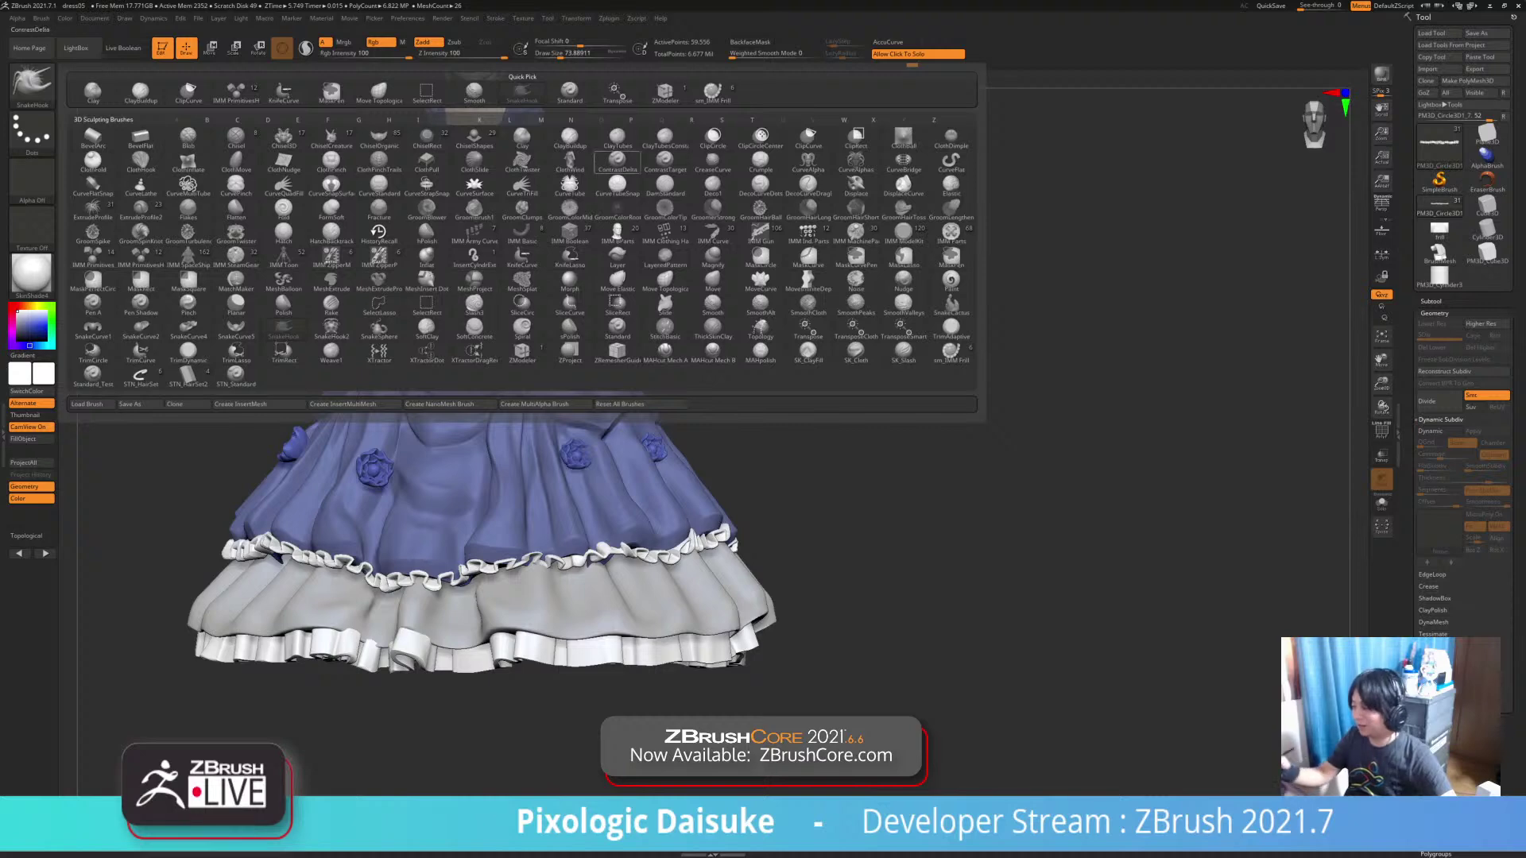
pyautogui.click(712, 90)
pyautogui.moveTo(938, 397)
pyautogui.mouseDown()
pyautogui.moveTo(829, 413)
pyautogui.moveTo(799, 461)
pyautogui.moveTo(683, 449)
pyautogui.mouseUp()
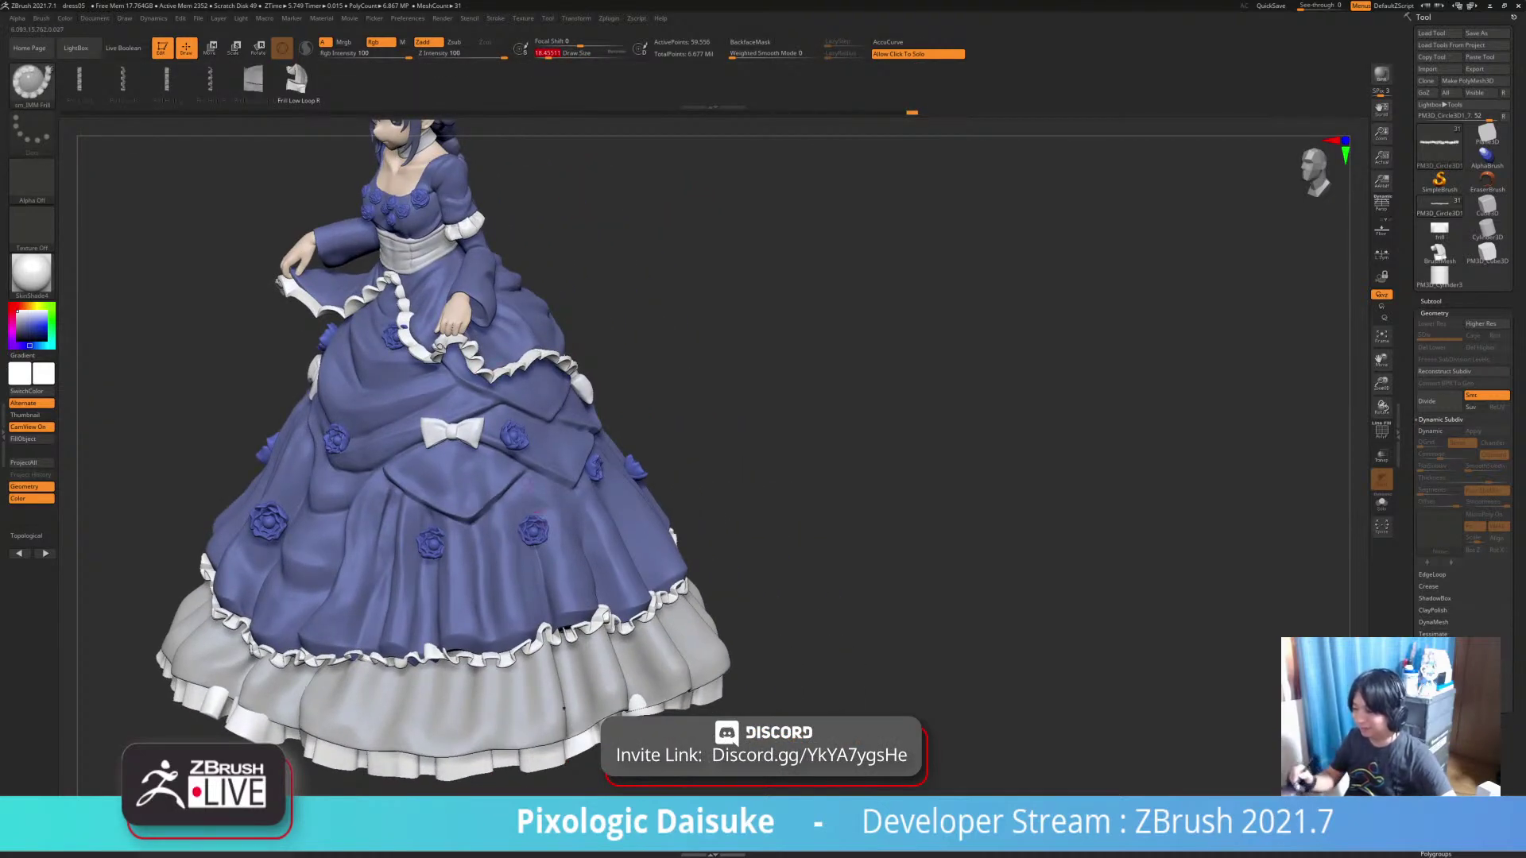
pyautogui.keyDown('ctrl'); pyautogui.moveTo(444, 485); pyautogui.dragTo(334, 409, button='right'); pyautogui.keyUp('ctrl')
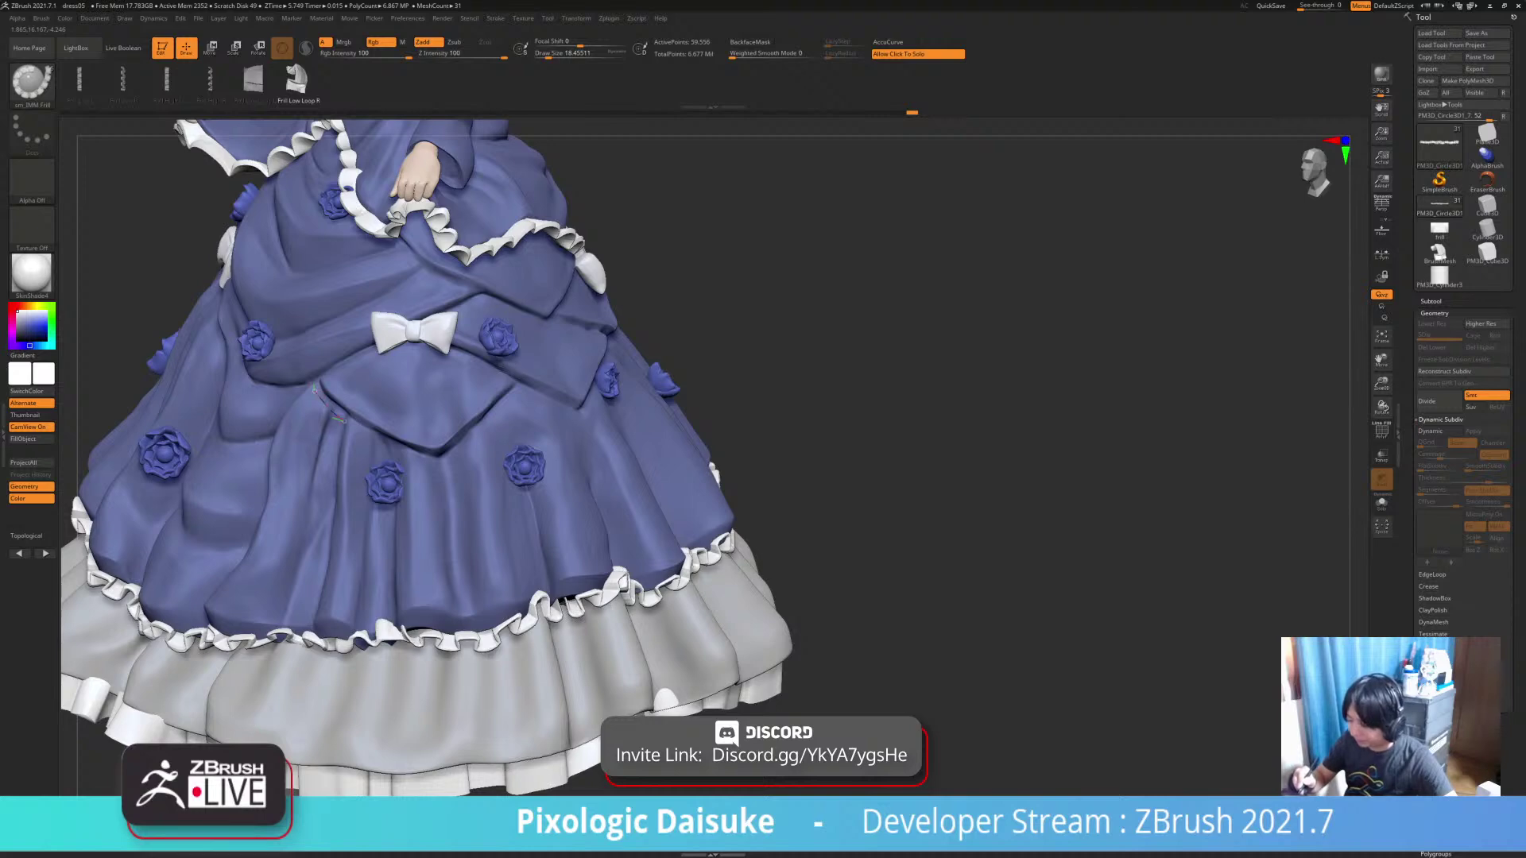
pyautogui.moveTo(314, 391); pyautogui.dragTo(523, 396)
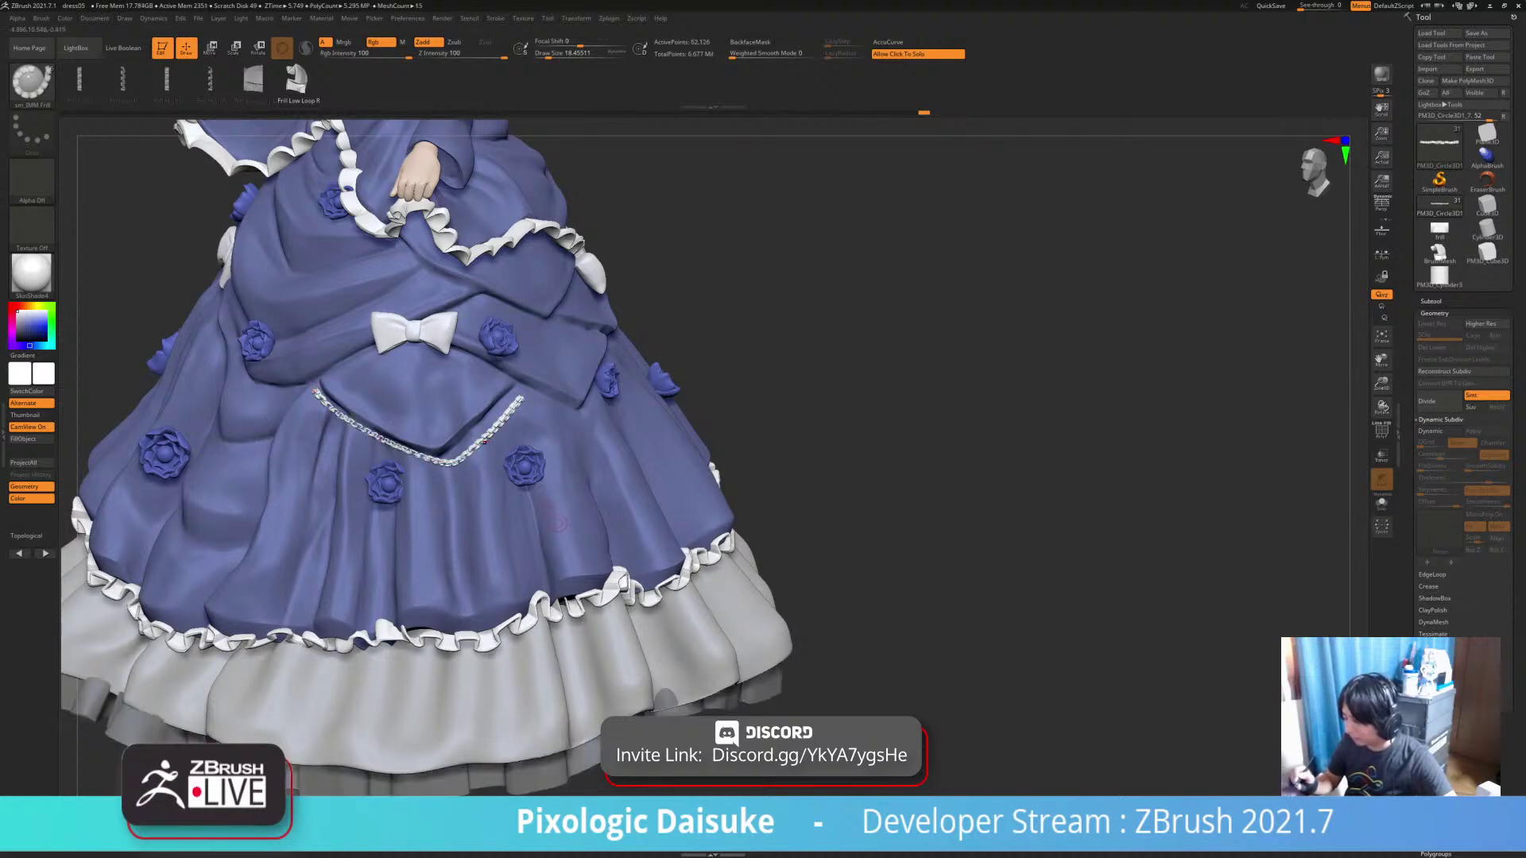
# Widen the inserted drape frill by updating its curve with a draw size of about 74
pyautogui.click(484, 439)
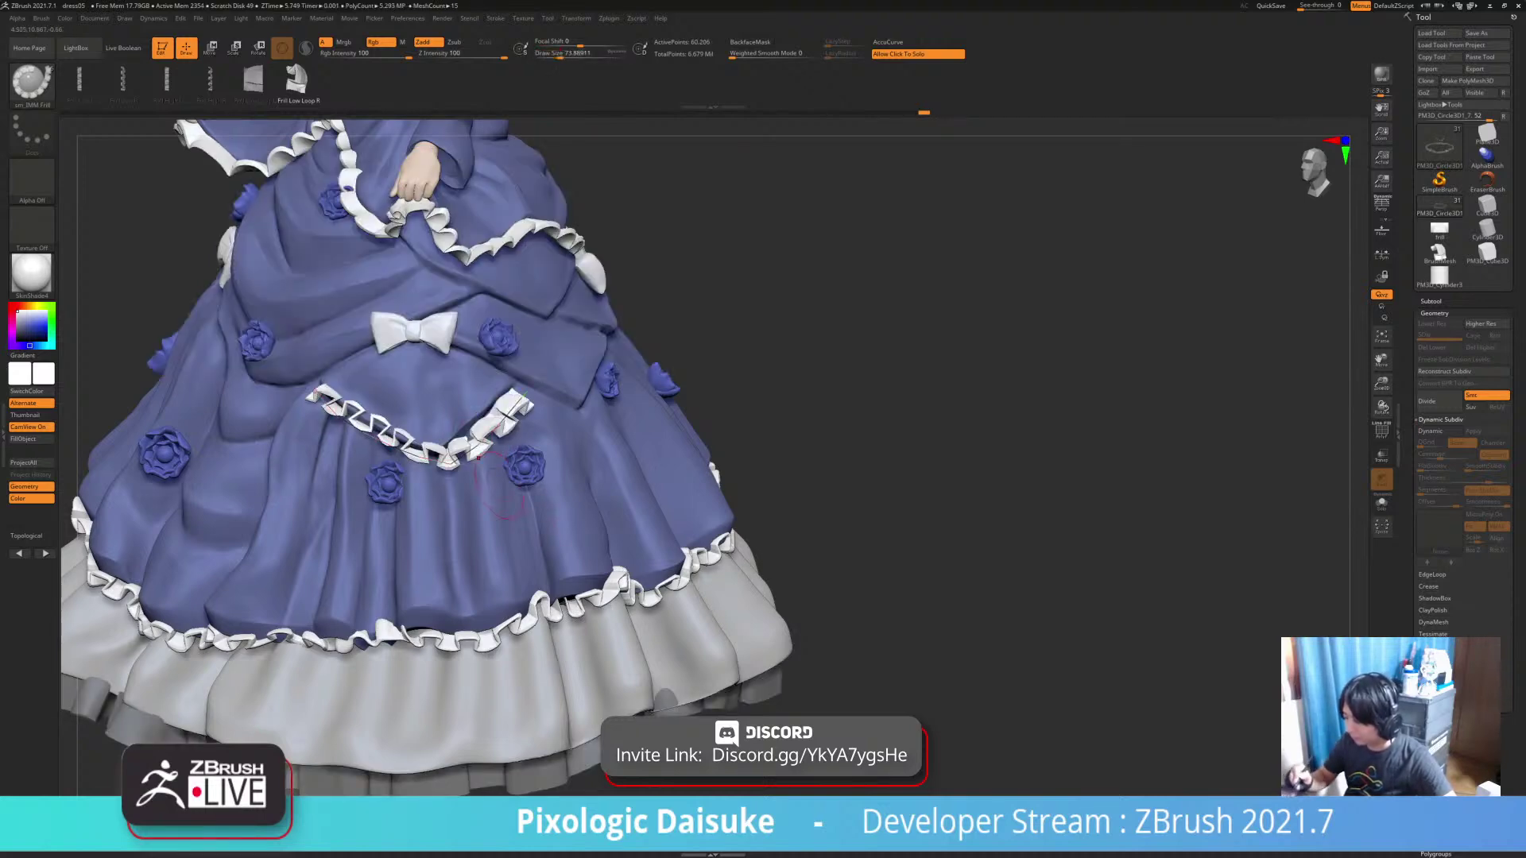
pyautogui.moveTo(555, 425); pyautogui.dragTo(532, 509, button='right')
pyautogui.click(539, 469)
pyautogui.click(843, 493)
pyautogui.click(843, 492)
pyautogui.moveTo(560, 463); pyautogui.dragTo(600, 541)
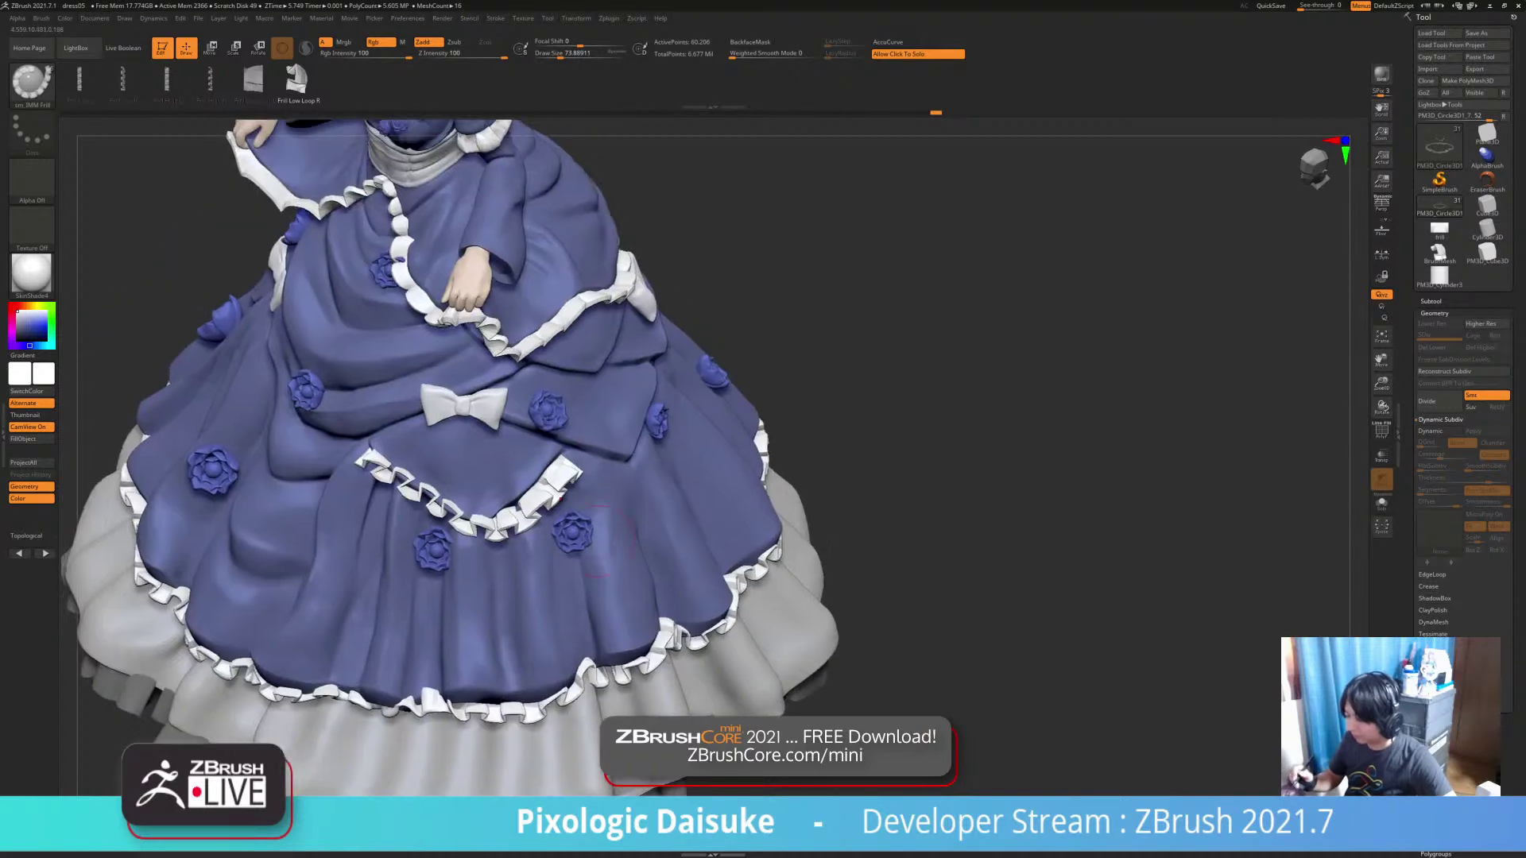
# Use a large SnakeHook brush to nudge the new frill's ends and middle so it follows the pointed drape edge
pyautogui.press('b')
pyautogui.press('s')
pyautogui.press('h')
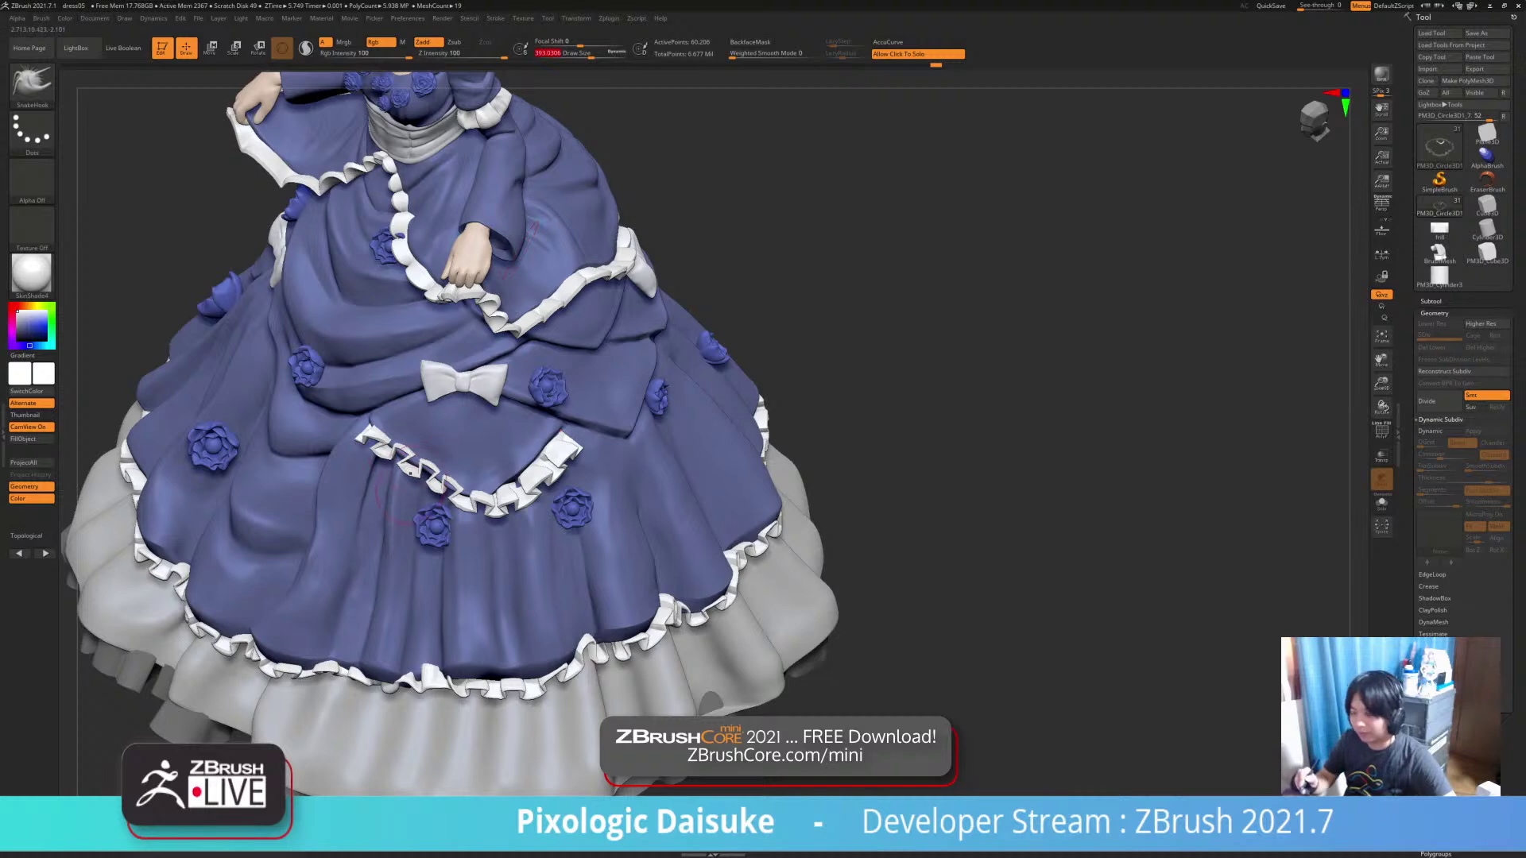
pyautogui.click(599, 55)
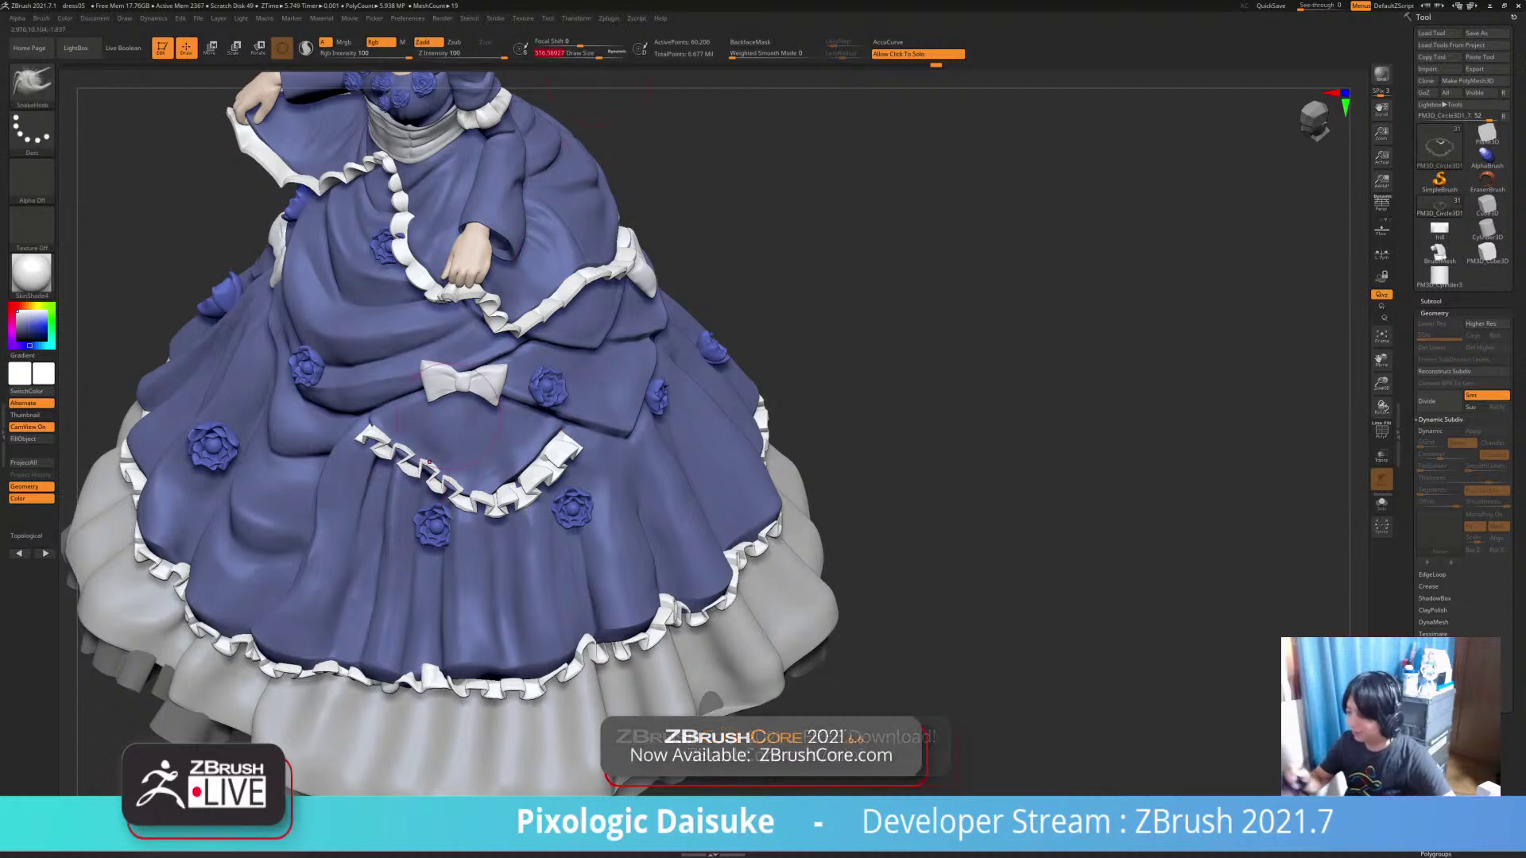
pyautogui.moveTo(461, 446)
pyautogui.mouseDown(button='right')
pyautogui.moveTo(370, 449)
pyautogui.moveTo(477, 429)
pyautogui.mouseUp(button='right')
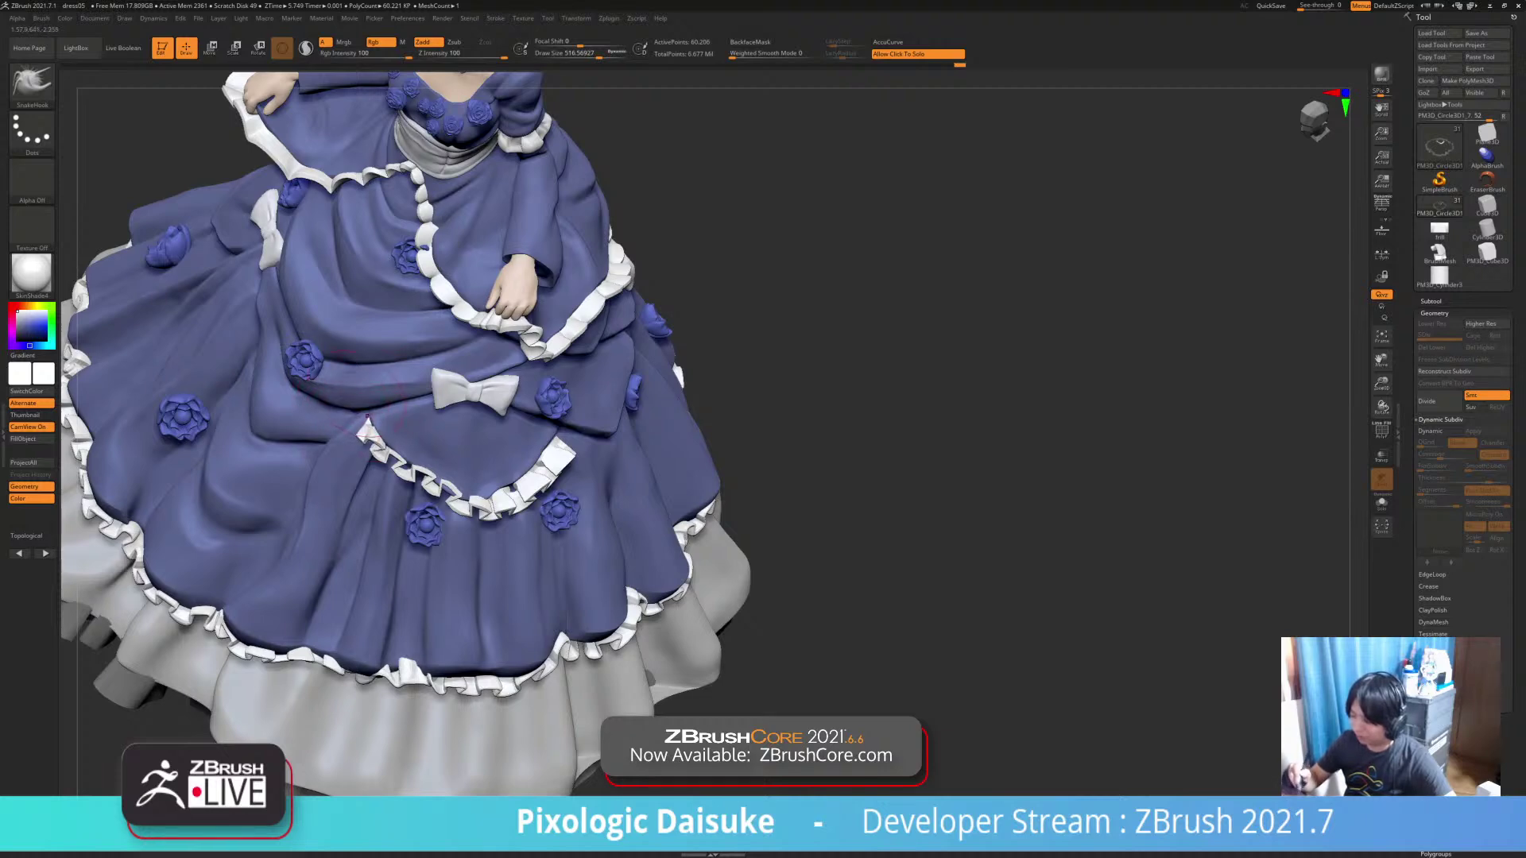
pyautogui.moveTo(369, 473); pyautogui.dragTo(375, 468)
pyautogui.moveTo(375, 501); pyautogui.dragTo(389, 469, button='right')
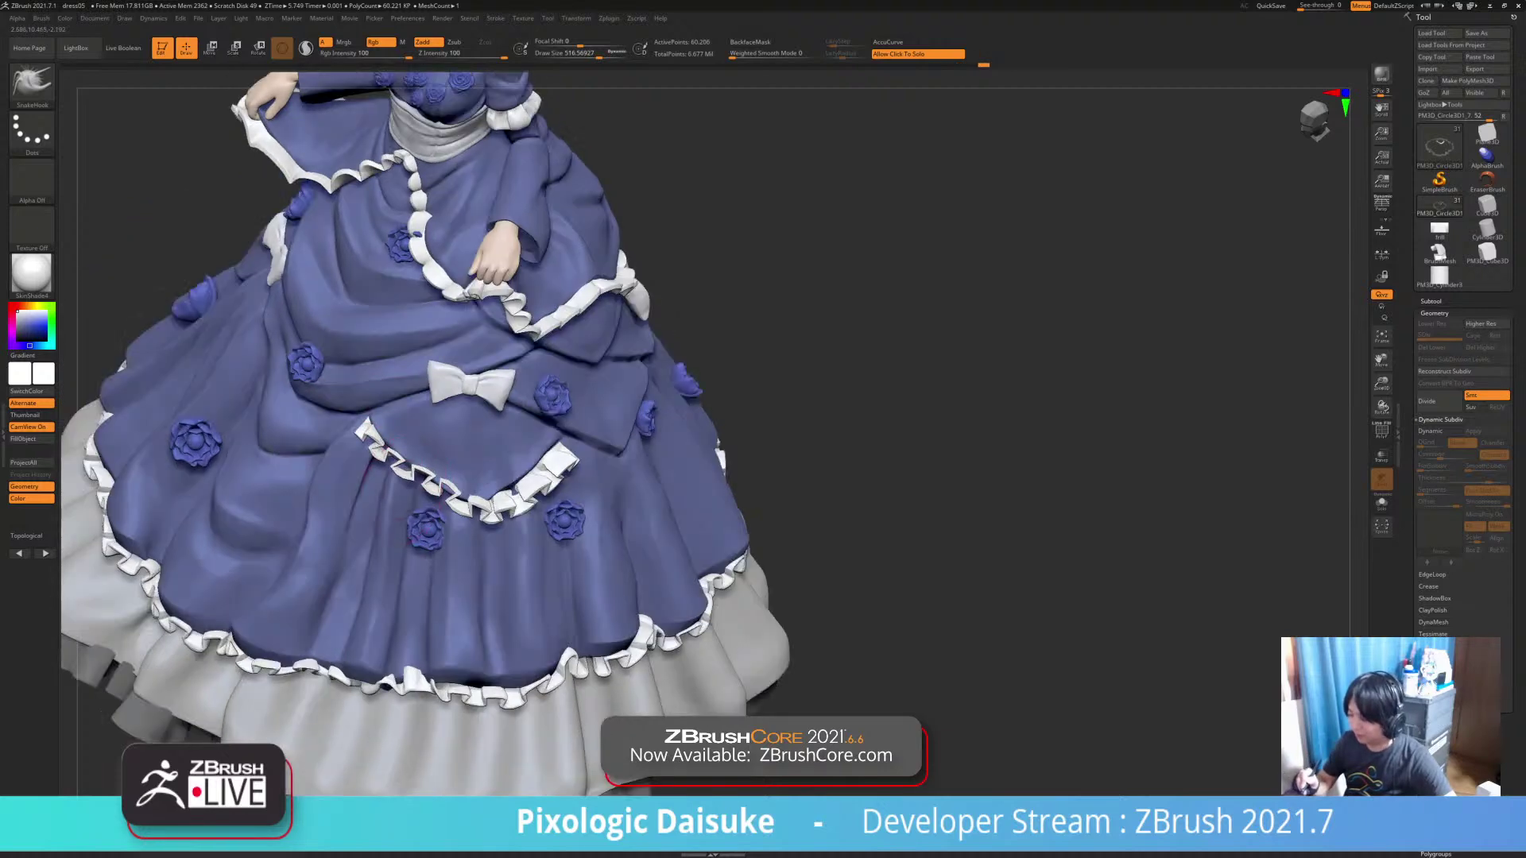
pyautogui.moveTo(380, 544); pyautogui.dragTo(390, 508, button='right')
pyautogui.moveTo(373, 439); pyautogui.dragTo(369, 431)
pyautogui.moveTo(334, 481); pyautogui.dragTo(377, 489, button='right')
pyautogui.moveTo(508, 445)
pyautogui.mouseDown(button='right')
pyautogui.moveTo(409, 456)
pyautogui.moveTo(468, 461)
pyautogui.moveTo(475, 531)
pyautogui.moveTo(513, 477)
pyautogui.mouseUp(button='right')
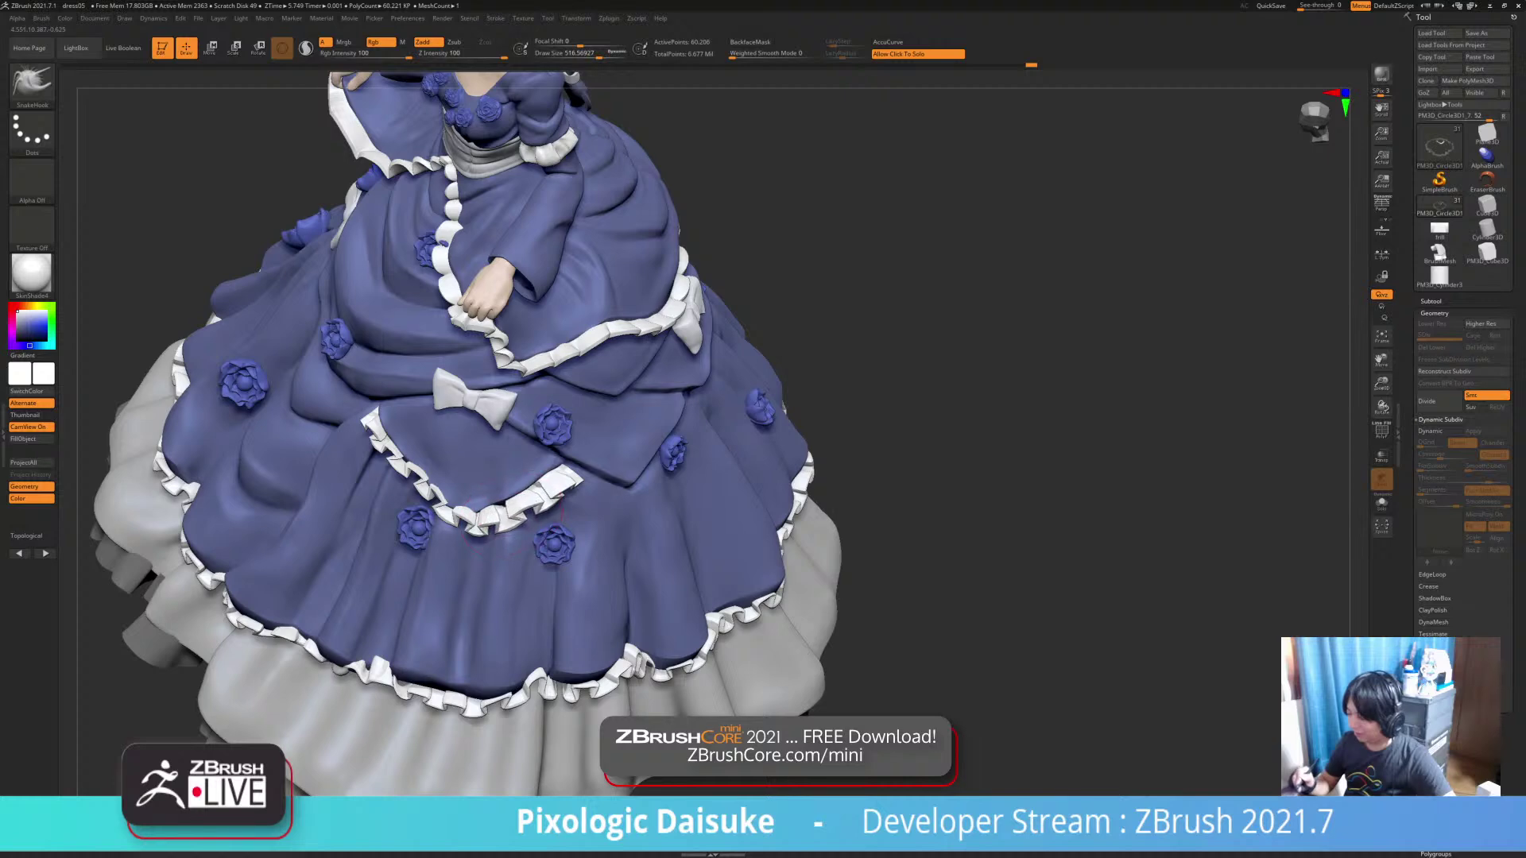
# Separate the new drape frill from the underskirt's hem frill into its own subtool
pyautogui.moveTo(512, 504)
pyautogui.keyDown('ctrl'); pyautogui.mouseDown(button='right')
pyautogui.moveTo(509, 375)
pyautogui.moveTo(493, 369)
pyautogui.mouseUp(button='right'); pyautogui.keyUp('ctrl')
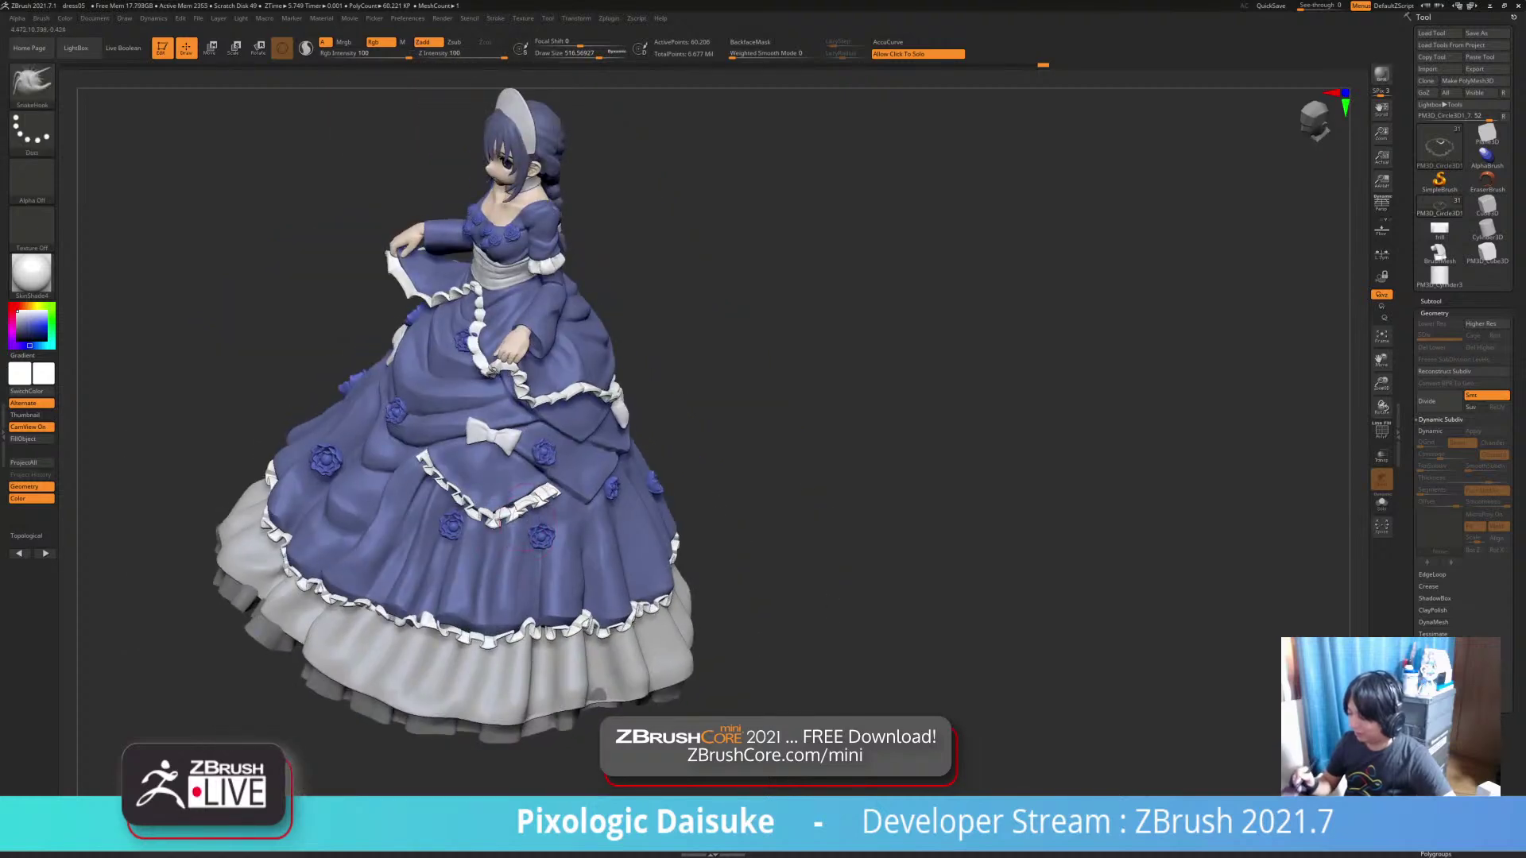
pyautogui.moveTo(496, 523); pyautogui.dragTo(473, 596, button='right')
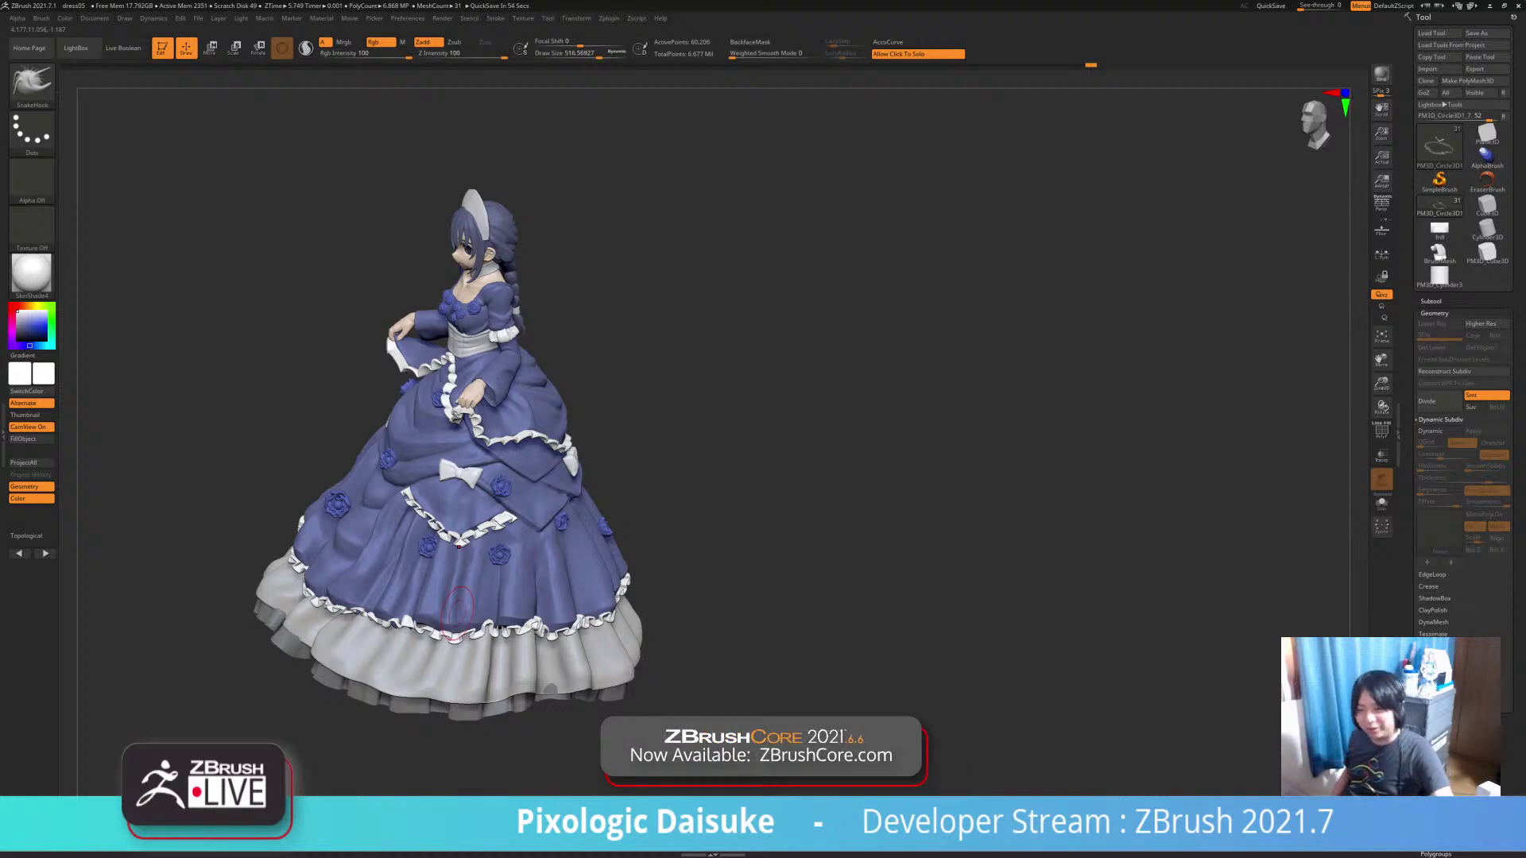
pyautogui.moveTo(459, 592)
pyautogui.mouseDown(button='right')
pyautogui.moveTo(471, 584)
pyautogui.moveTo(481, 663)
pyautogui.mouseUp(button='right')
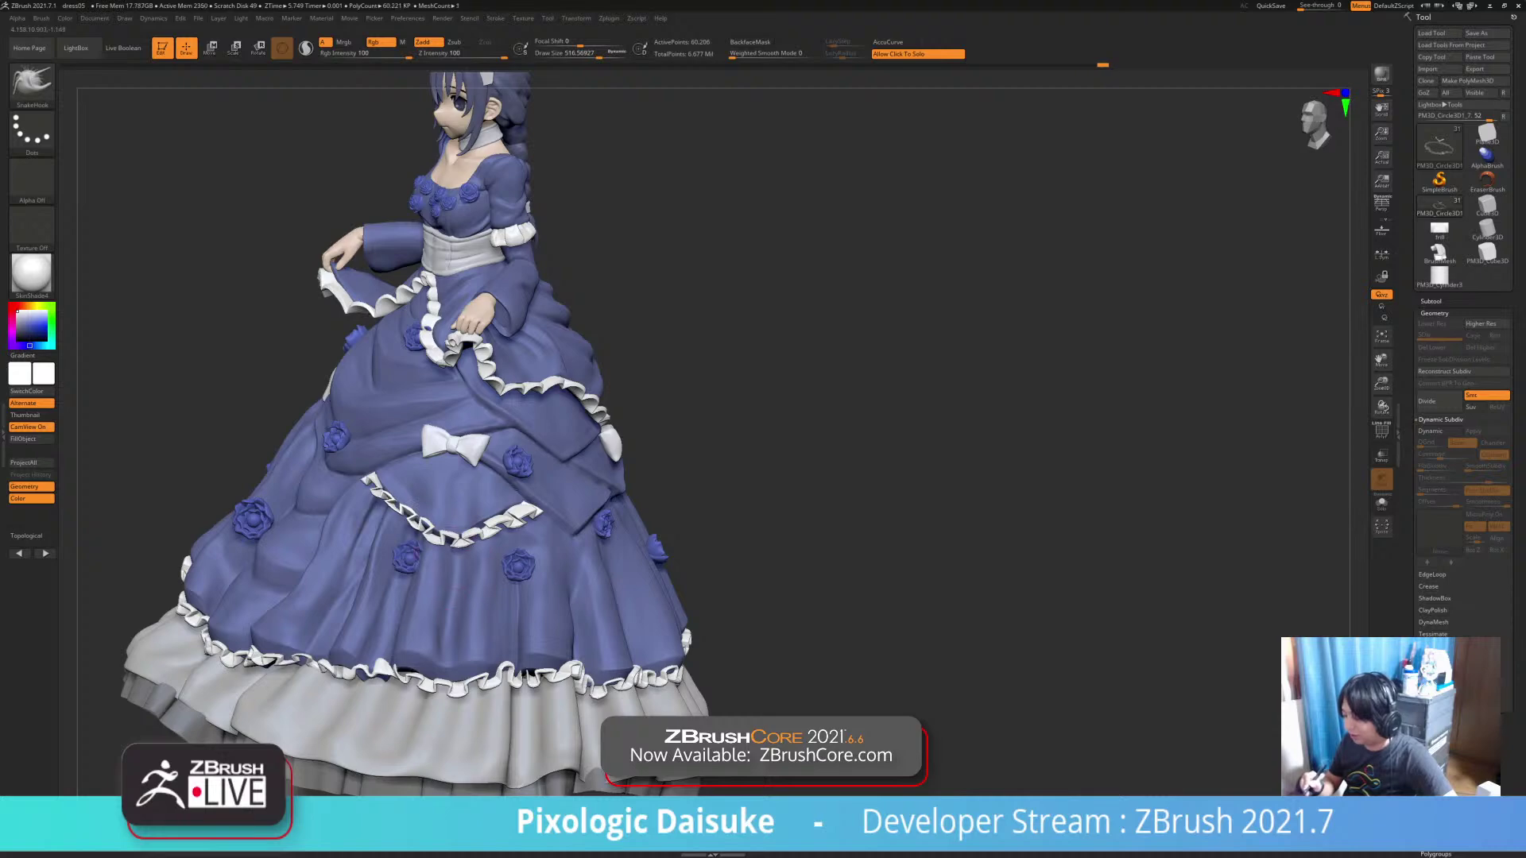
pyautogui.moveTo(461, 592)
pyautogui.keyDown('ctrl'); pyautogui.mouseDown(button='right')
pyautogui.moveTo(464, 550)
pyautogui.moveTo(510, 616)
pyautogui.moveTo(558, 598)
pyautogui.moveTo(381, 588)
pyautogui.mouseUp(button='right'); pyautogui.keyUp('ctrl')
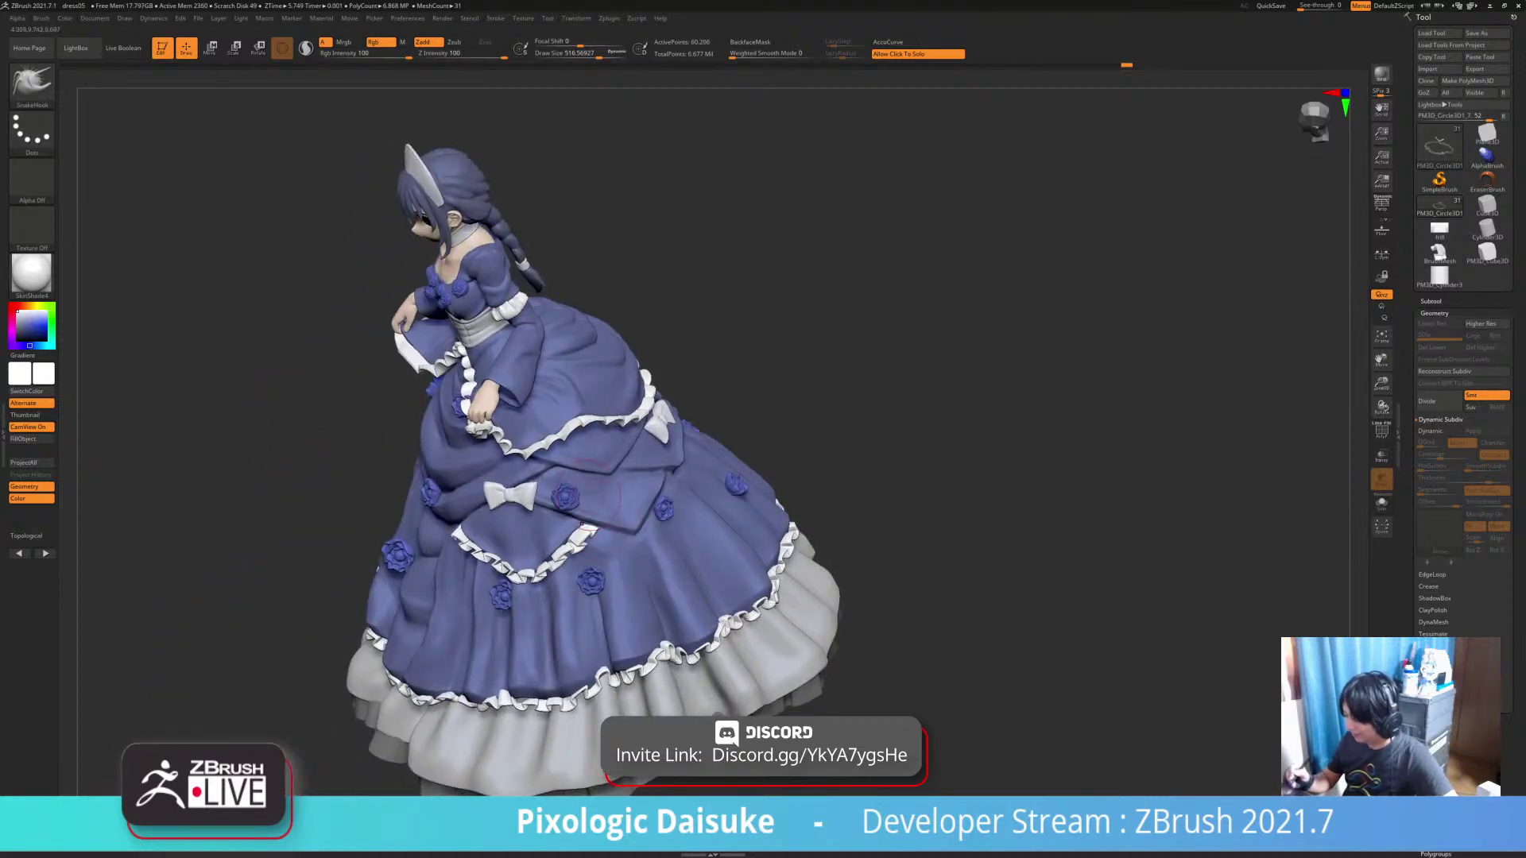
pyautogui.moveTo(625, 534); pyautogui.dragTo(600, 535, button='right')
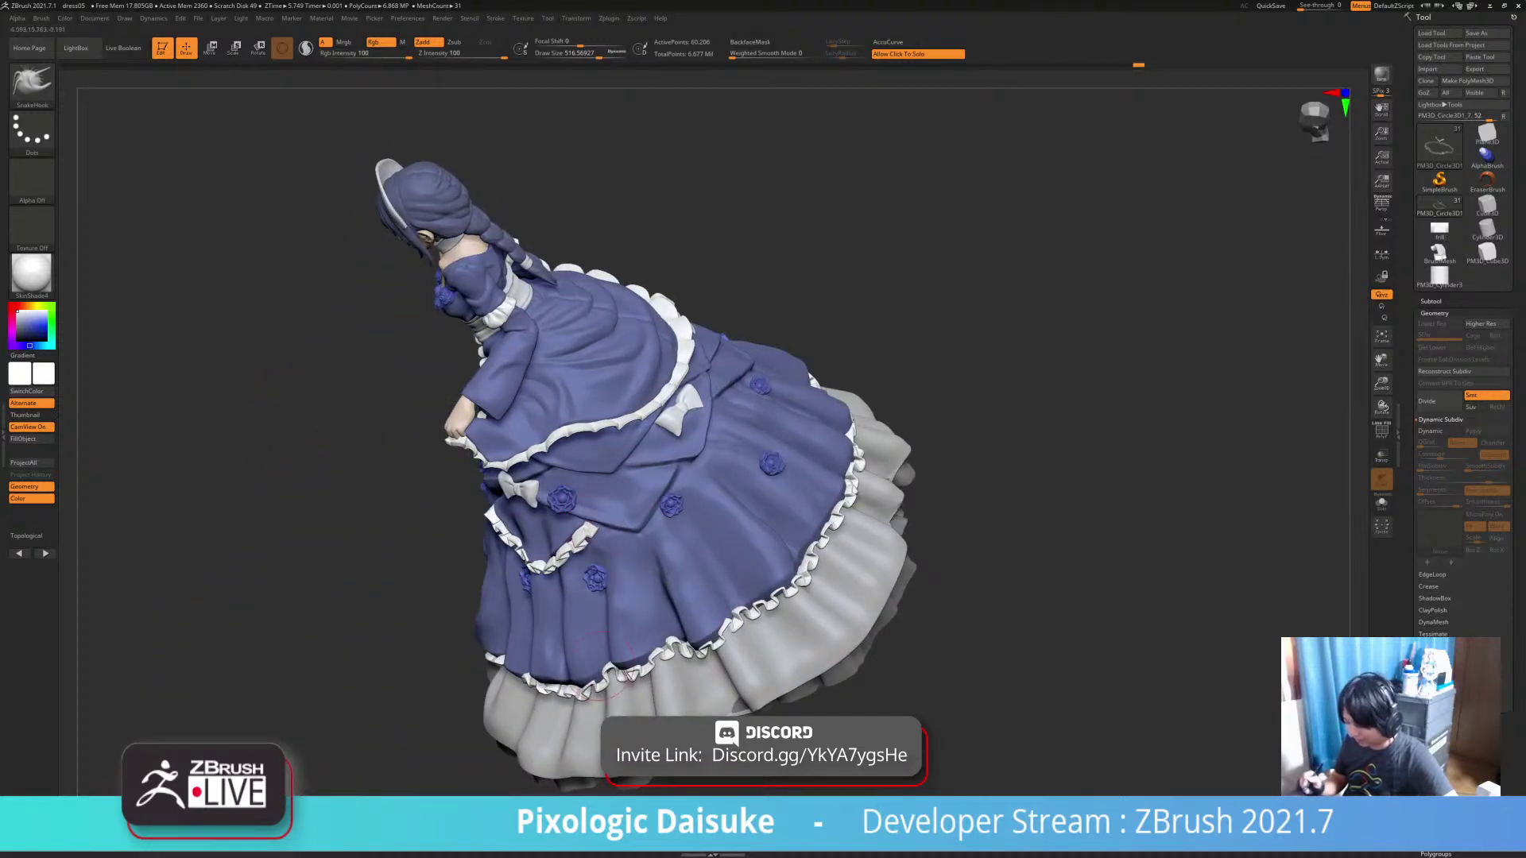
pyautogui.moveTo(628, 674); pyautogui.dragTo(737, 704, button='right')
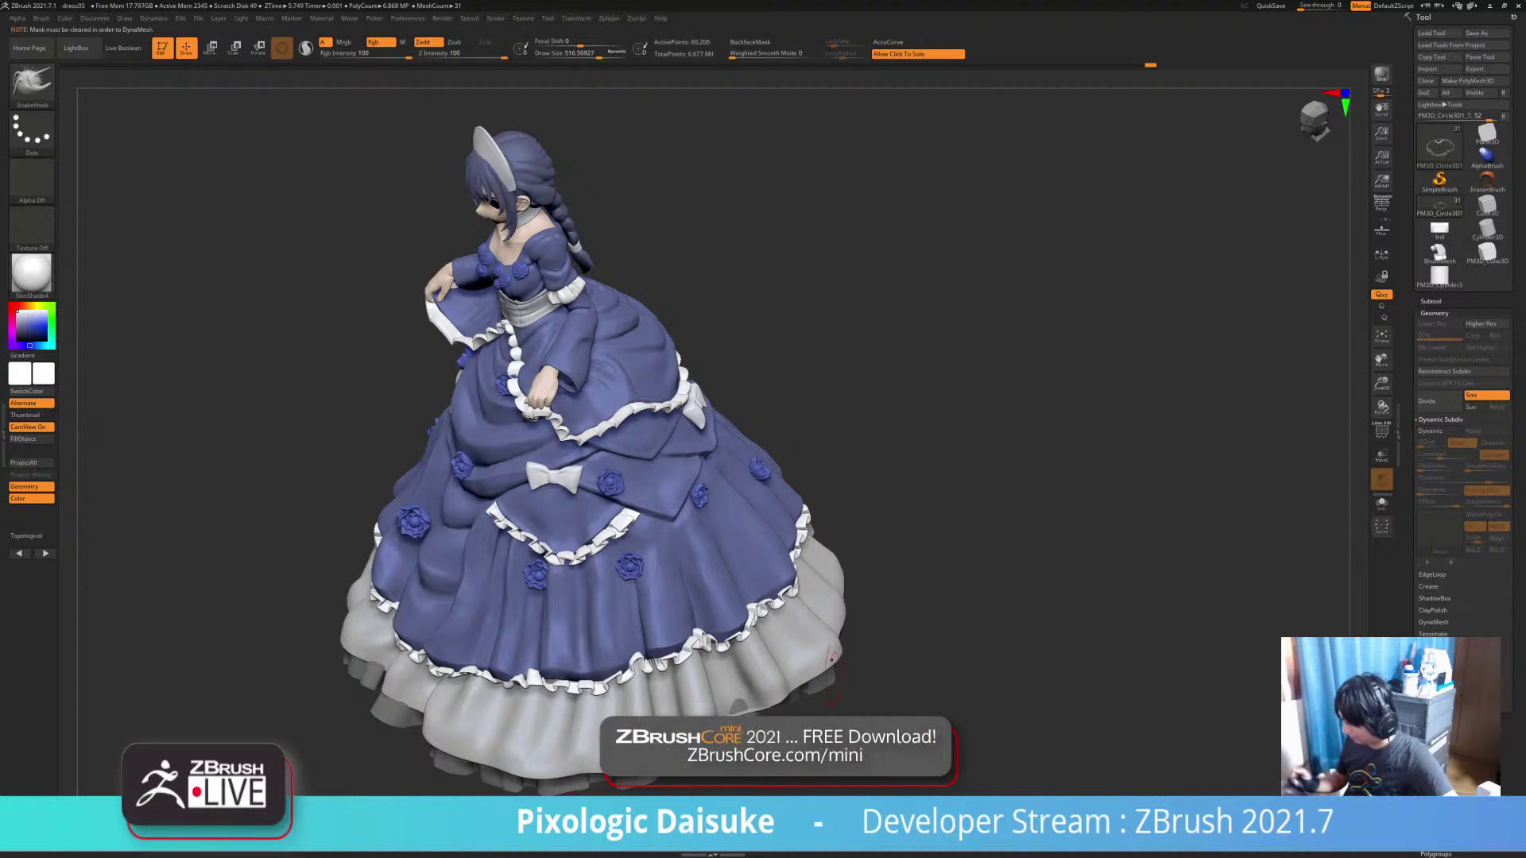
pyautogui.click(867, 657)
pyautogui.keyDown('ctrl'); pyautogui.moveTo(867, 656); pyautogui.dragTo(584, 509, button='right'); pyautogui.keyUp('ctrl')
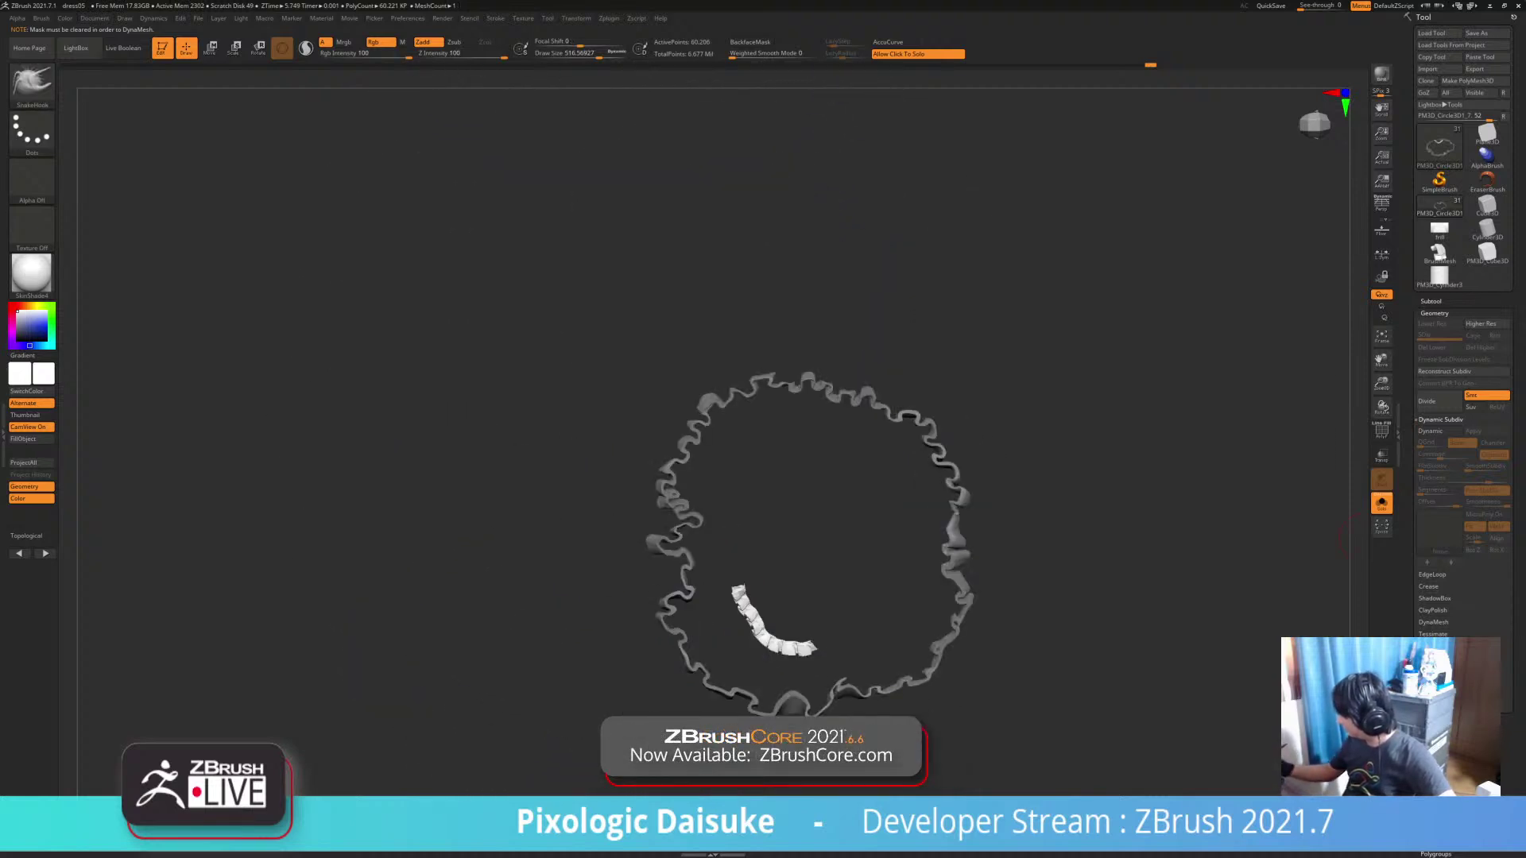
pyautogui.click(1430, 301)
pyautogui.moveTo(1056, 646)
pyautogui.keyDown('alt'); pyautogui.mouseDown(button='right')
pyautogui.moveTo(987, 630)
pyautogui.moveTo(987, 592)
pyautogui.moveTo(1003, 587)
pyautogui.moveTo(996, 739)
pyautogui.moveTo(944, 739)
pyautogui.mouseUp(button='right'); pyautogui.keyUp('alt')
pyautogui.click(1462, 716)
pyautogui.click(994, 664)
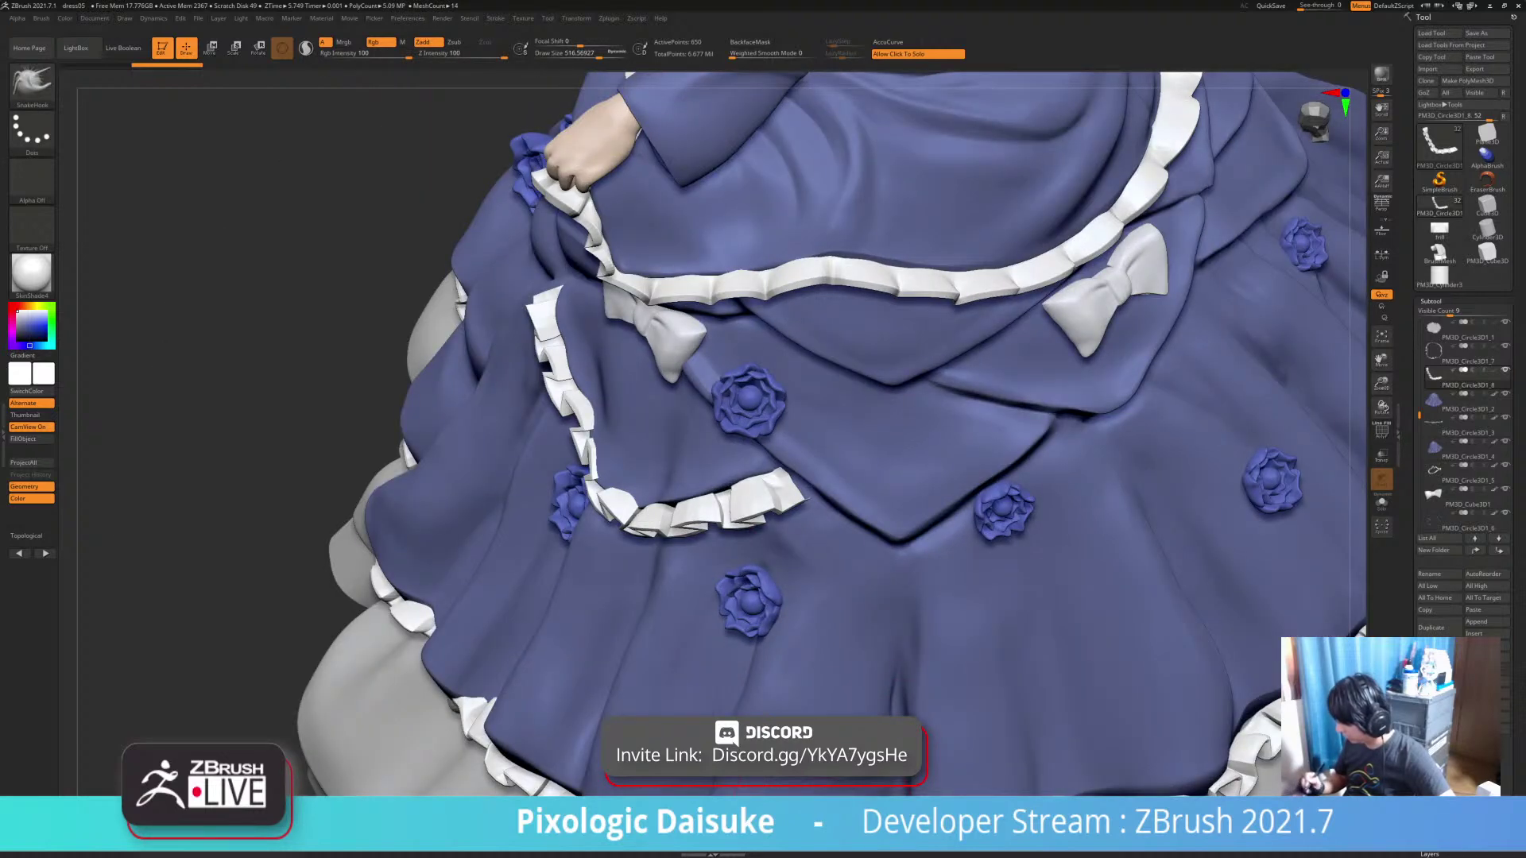
# Insert a matching frill along the pointed drape below the bow on the figure's right side, using a draw size of about 286
pyautogui.moveTo(769, 582)
pyautogui.mouseDown(button='right')
pyautogui.moveTo(851, 528)
pyautogui.moveTo(857, 397)
pyautogui.moveTo(1025, 409)
pyautogui.moveTo(1069, 437)
pyautogui.moveTo(1152, 445)
pyautogui.moveTo(1195, 420)
pyautogui.mouseUp(button='right')
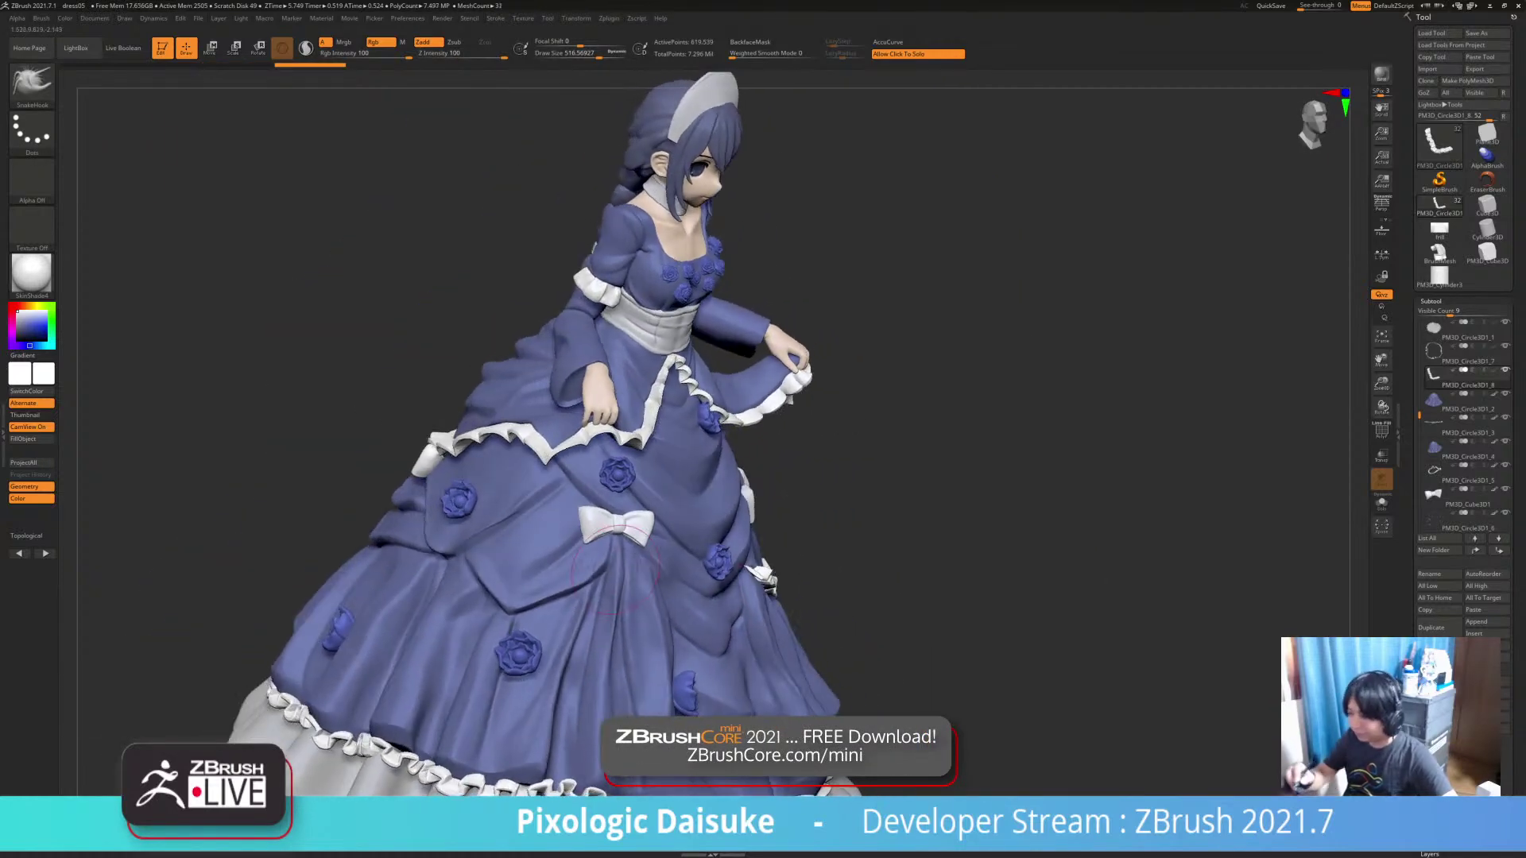
pyautogui.click(31, 84)
pyautogui.click(713, 92)
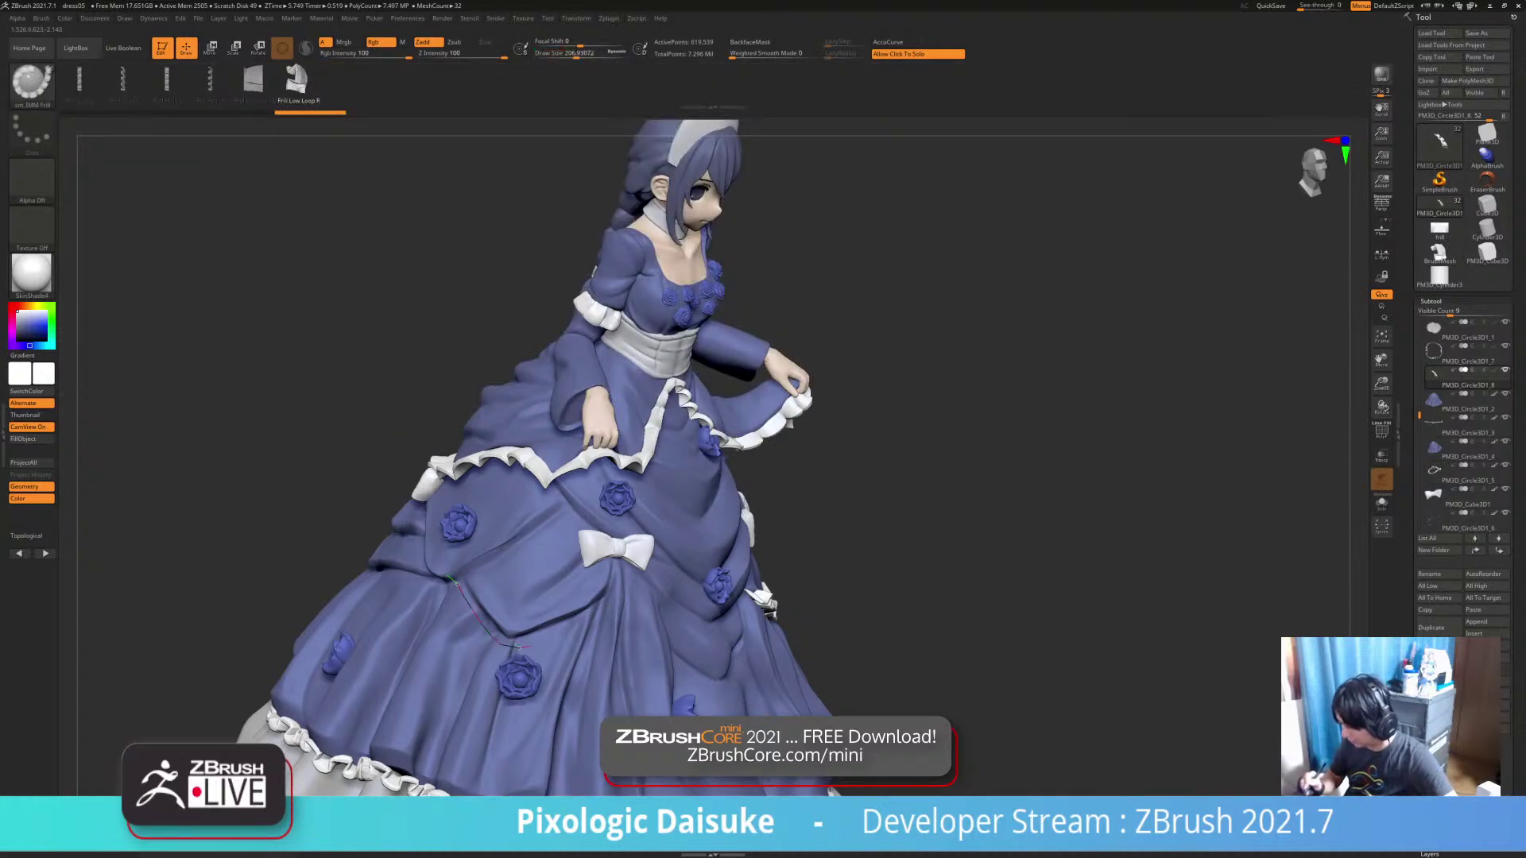
pyautogui.moveTo(954, 493)
pyautogui.mouseDown()
pyautogui.moveTo(998, 532)
pyautogui.moveTo(850, 528)
pyautogui.moveTo(963, 511)
pyautogui.mouseUp()
pyautogui.click(578, 53)
pyautogui.click(563, 632)
pyautogui.moveTo(578, 53); pyautogui.dragTo(583, 53)
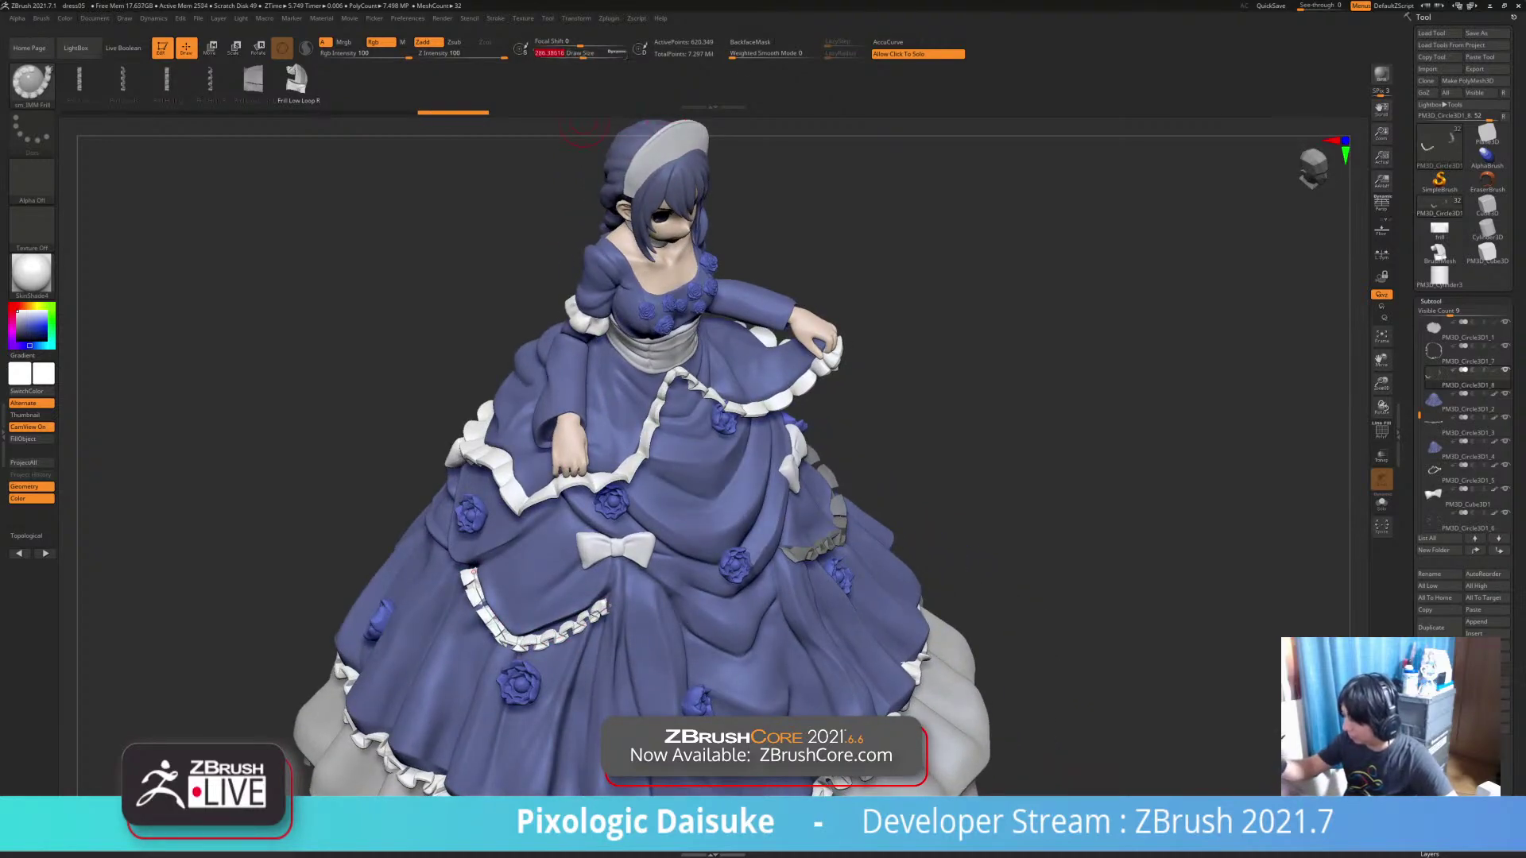
pyautogui.click(576, 620)
pyautogui.moveTo(890, 525); pyautogui.dragTo(938, 520)
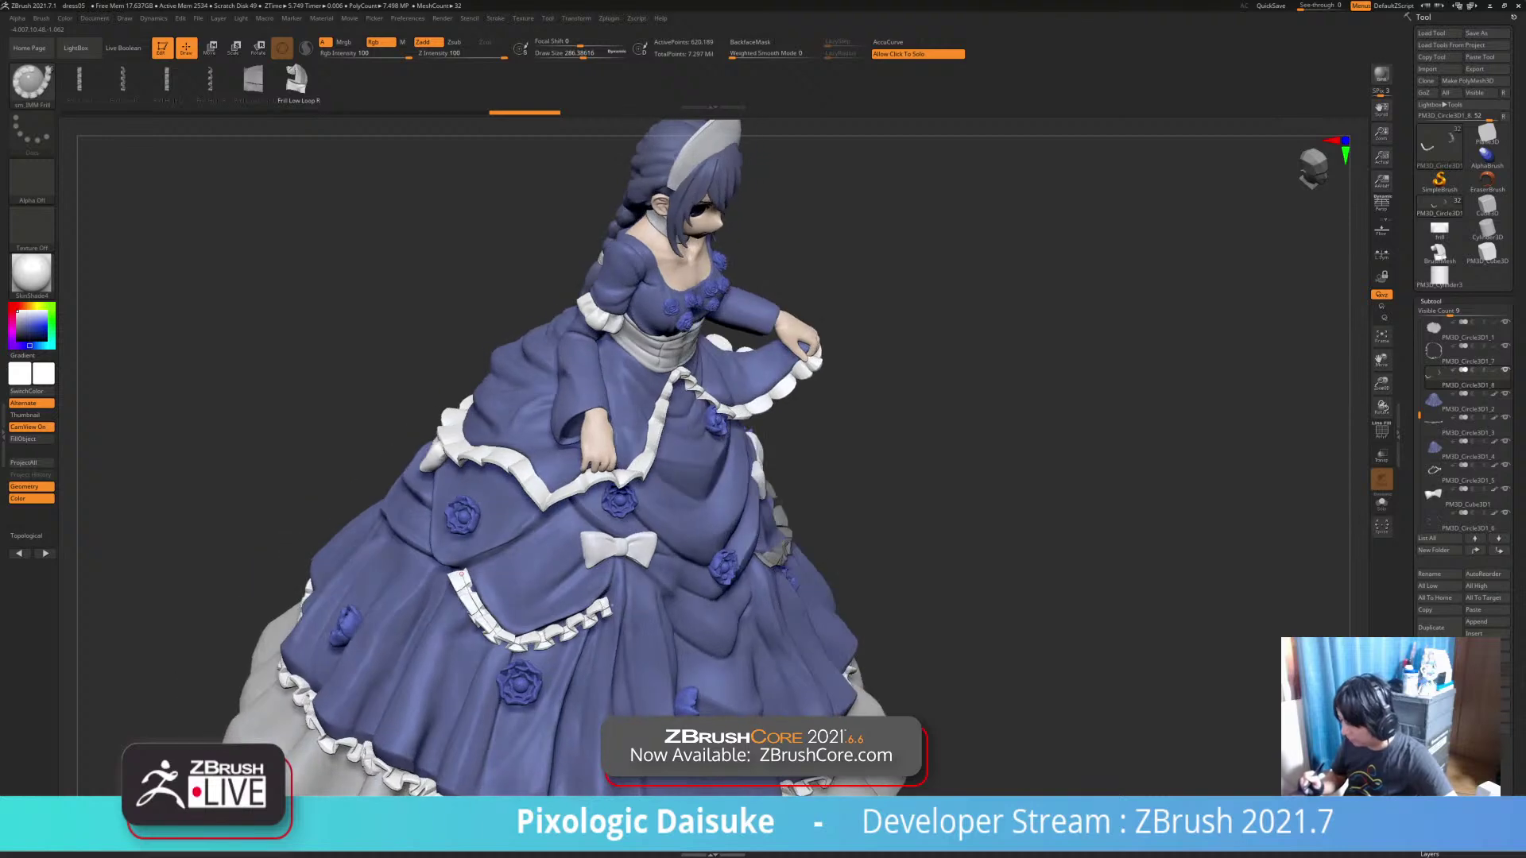
# Split the right-side frill into its own subtool and remesh it with DynaMesh
pyautogui.click(954, 634)
pyautogui.click(957, 634)
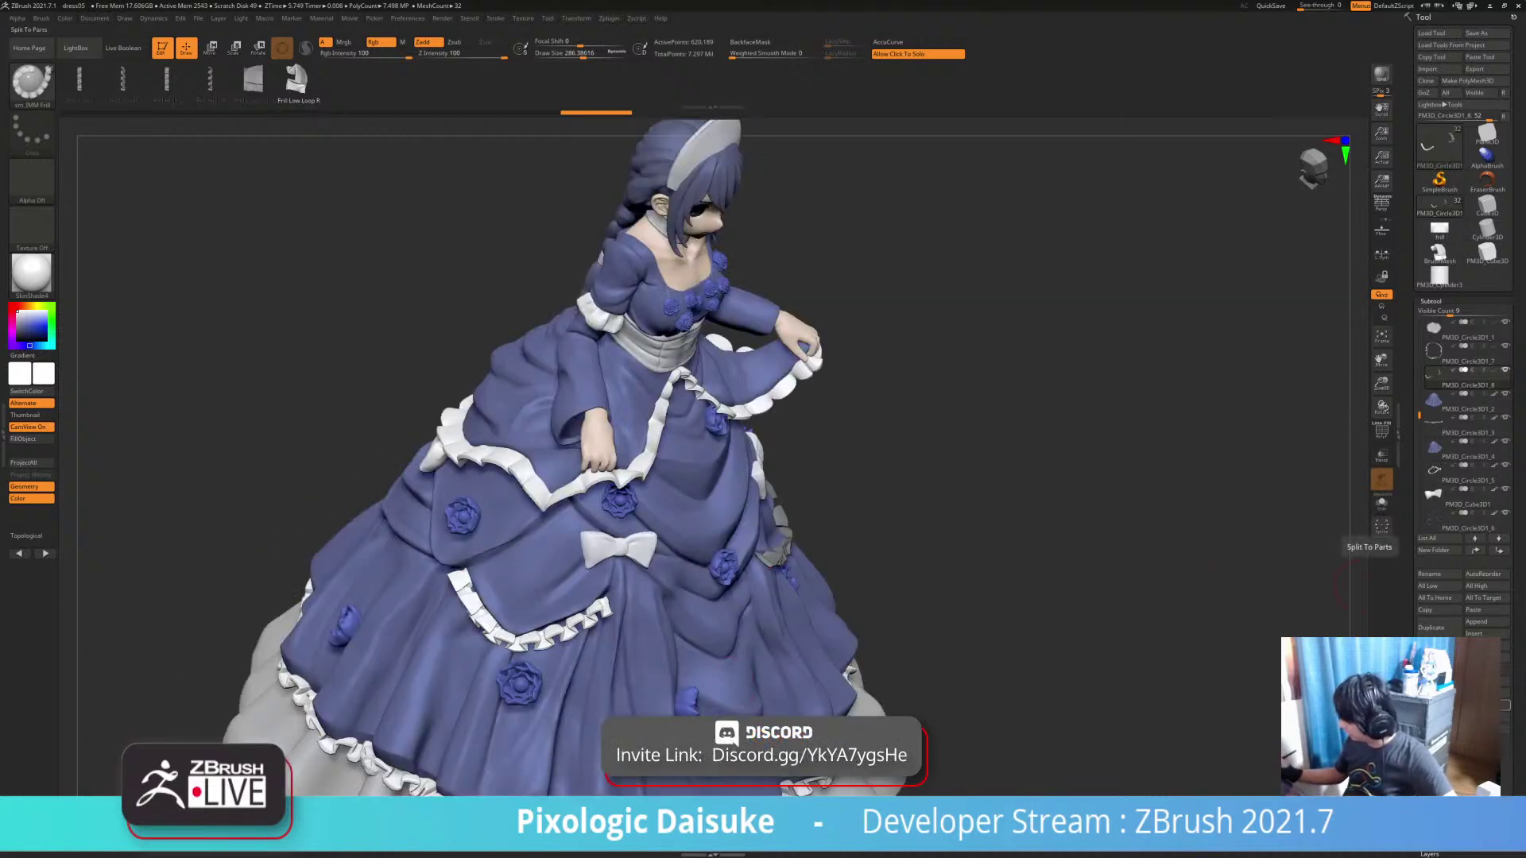
pyautogui.click(1382, 526)
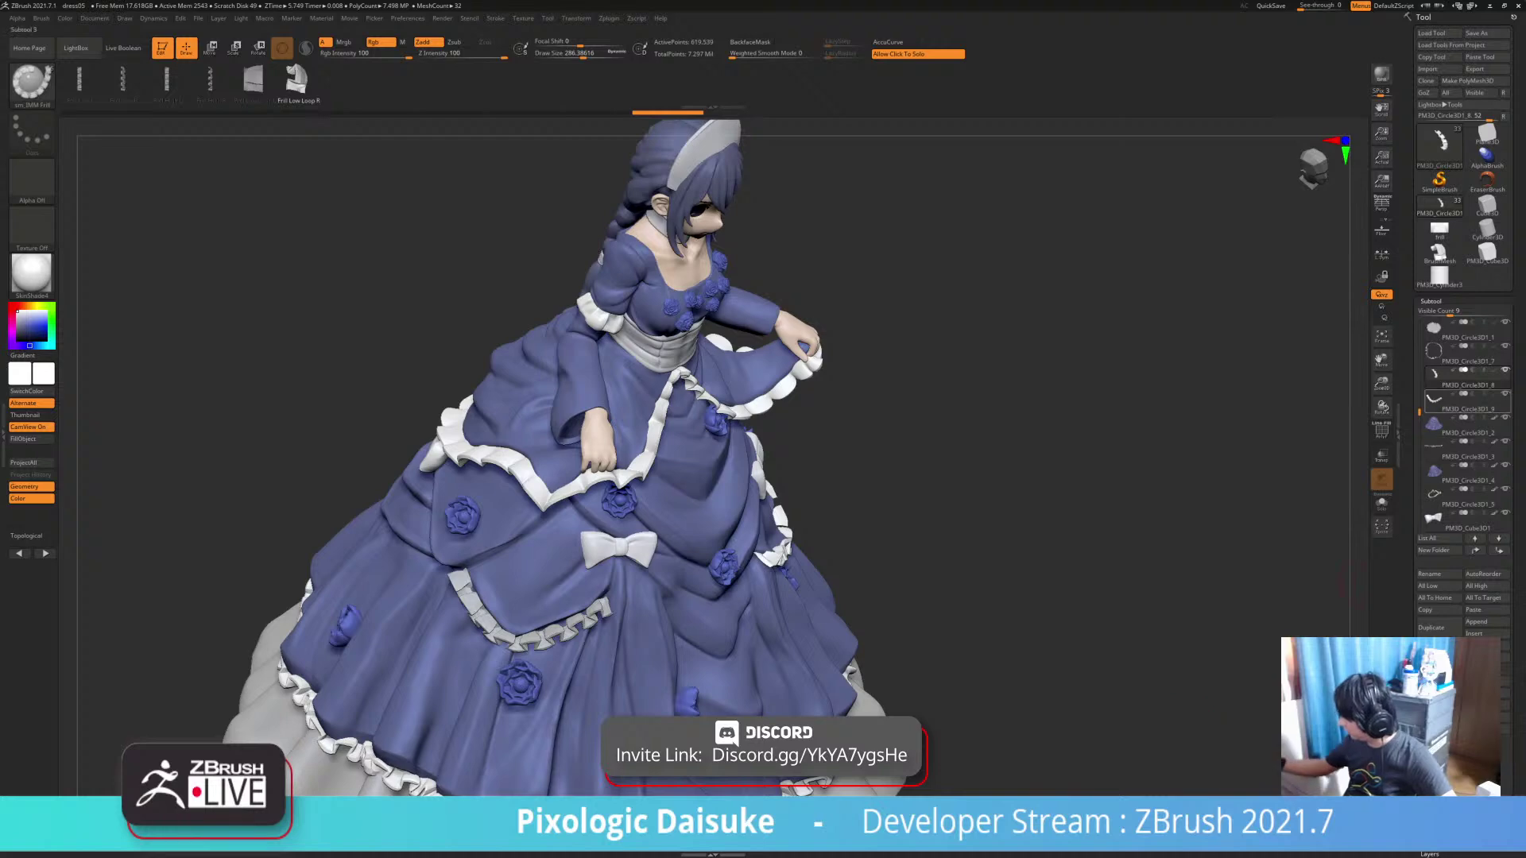
pyautogui.keyDown('alt'); pyautogui.click(600, 606); pyautogui.keyUp('alt')
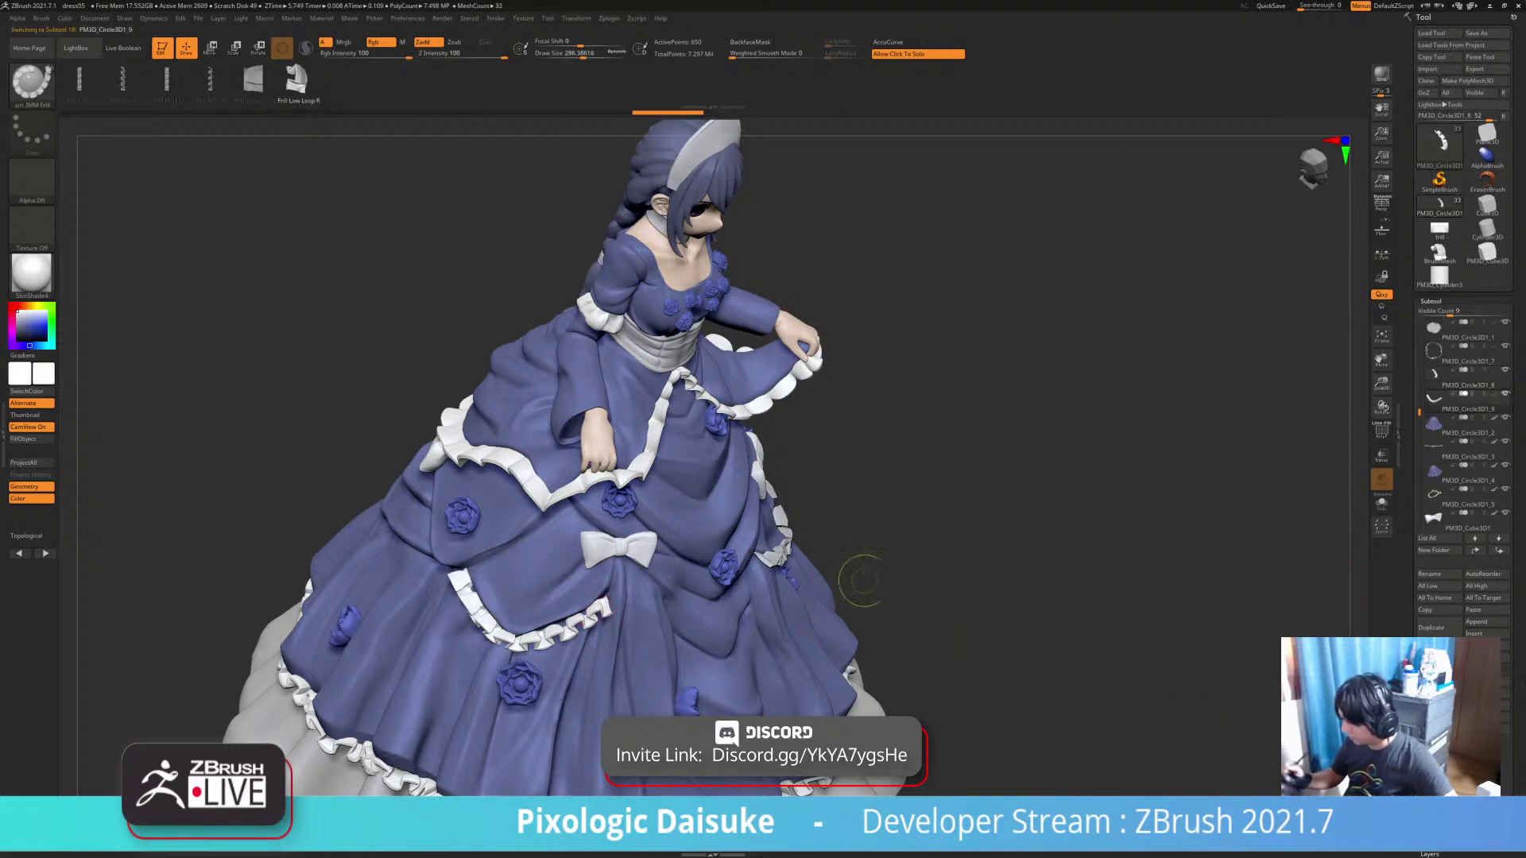
pyautogui.keyDown('ctrl'); pyautogui.moveTo(922, 556); pyautogui.dragTo(923, 600); pyautogui.keyUp('ctrl')
pyautogui.click(924, 597)
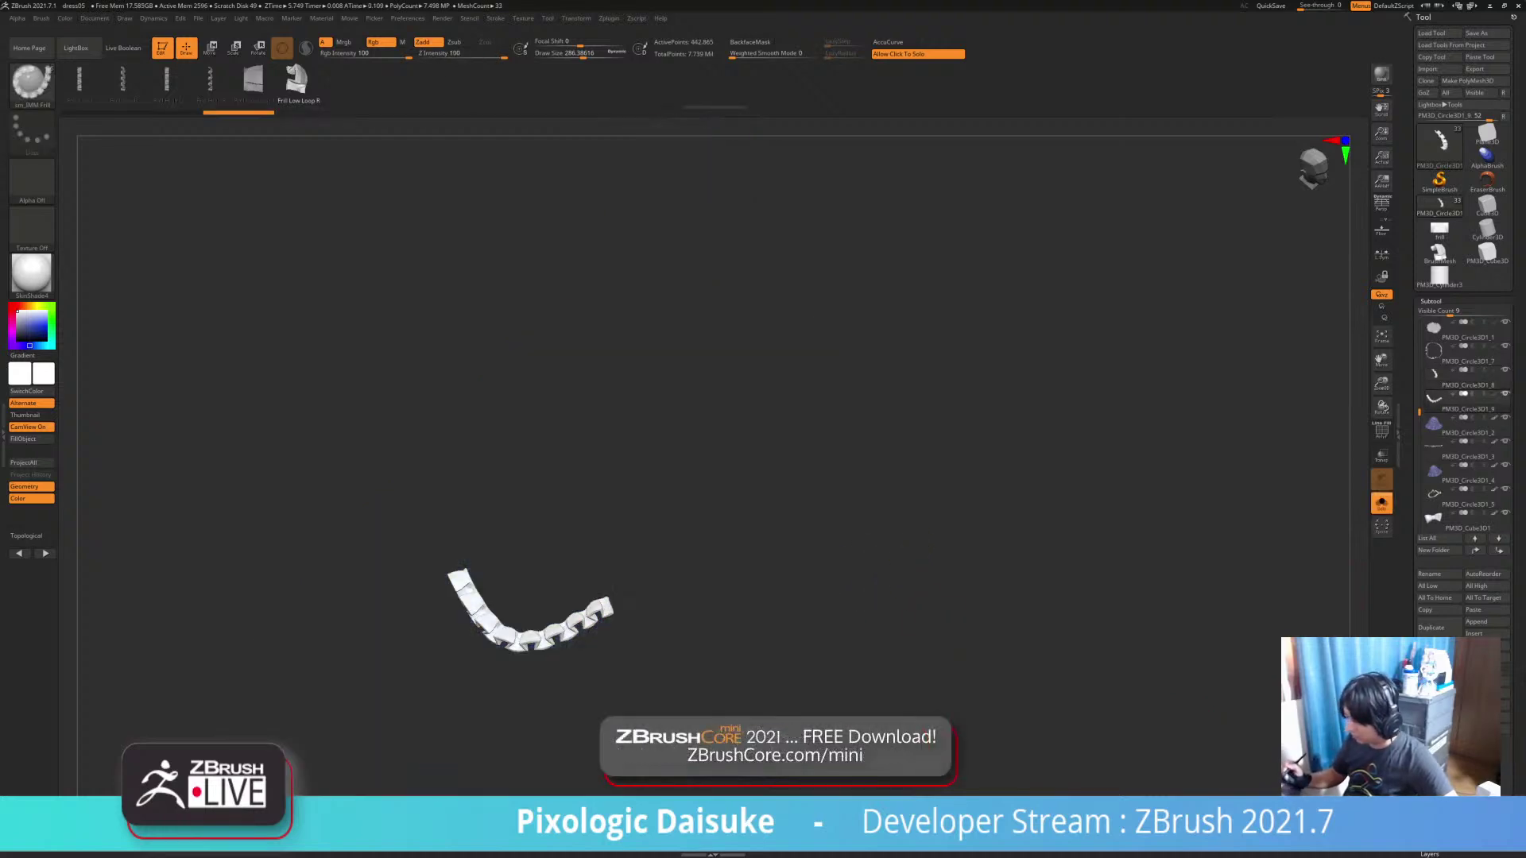
pyautogui.click(923, 597)
# Nudge both ends of the right-side frill with a larger SnakeHook brush so it sits against the drape edge
pyautogui.click(31, 84)
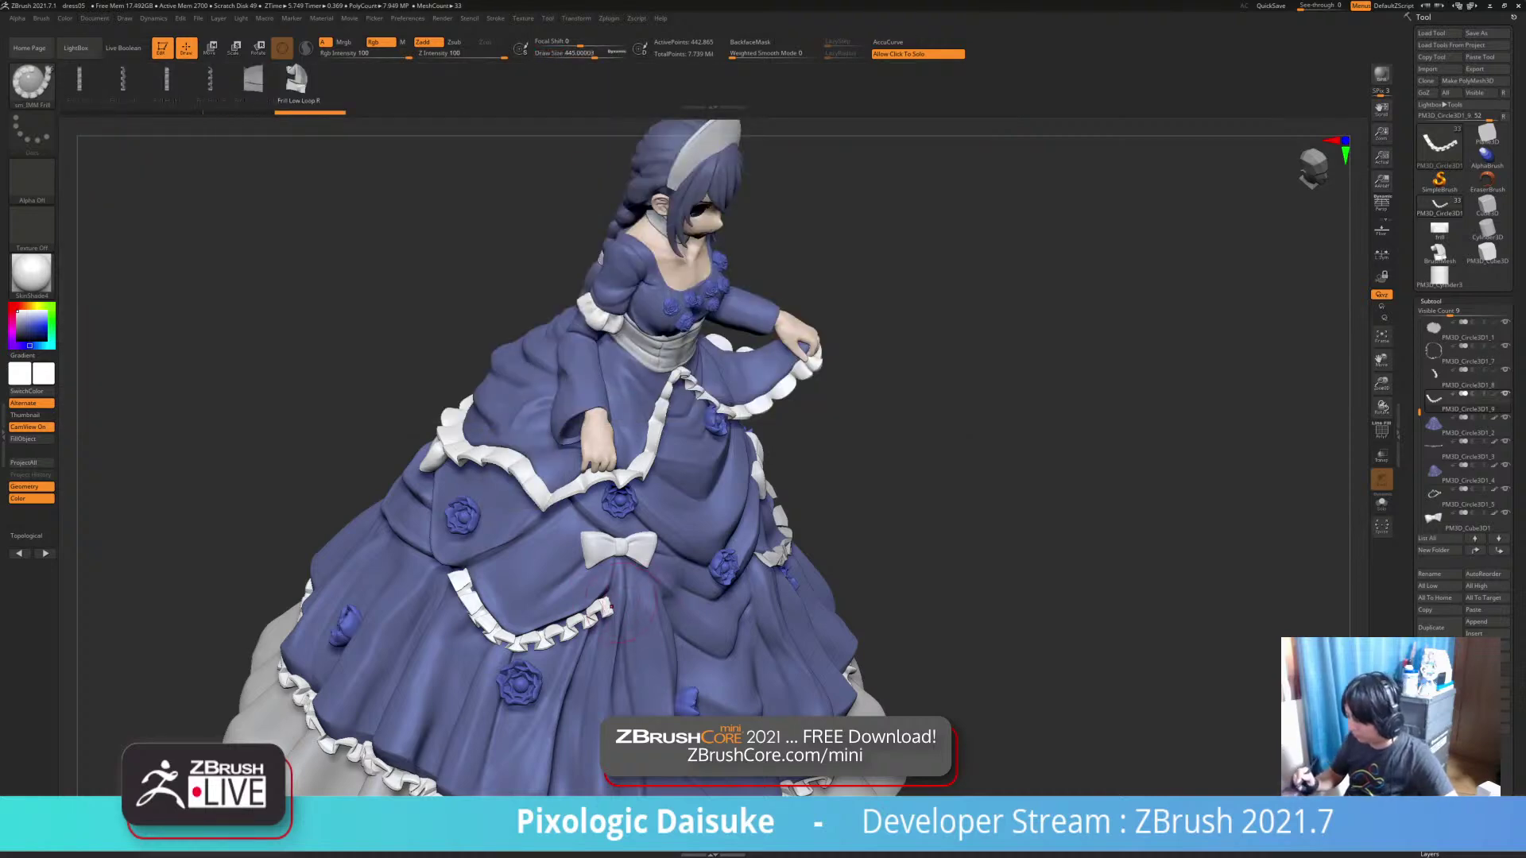
pyautogui.press('b')
pyautogui.press('s')
pyautogui.press('h')
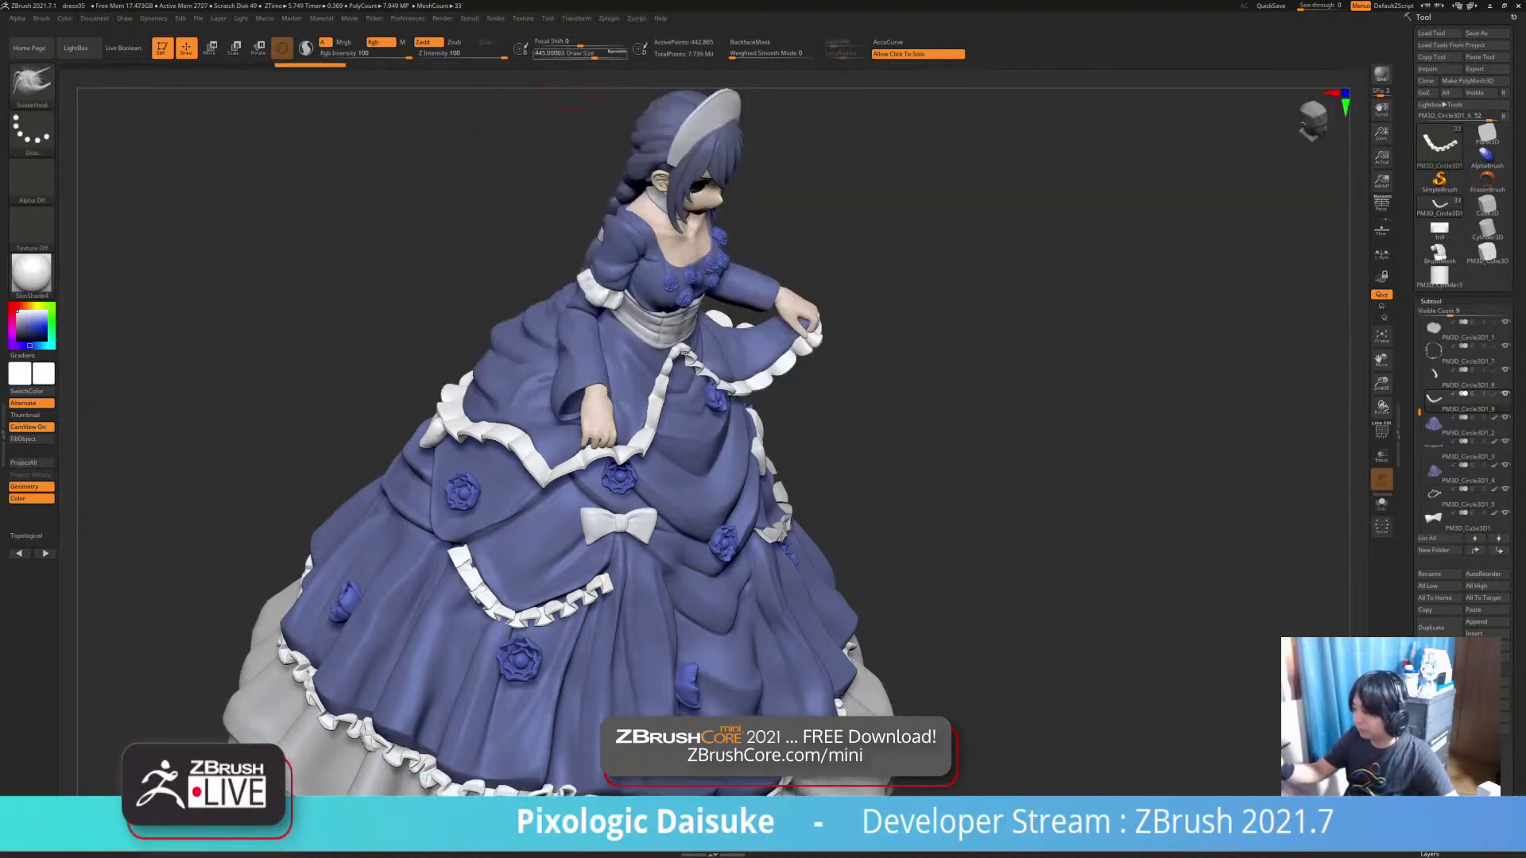
pyautogui.moveTo(603, 578); pyautogui.dragTo(609, 572)
pyautogui.moveTo(609, 572); pyautogui.dragTo(700, 584, button='right')
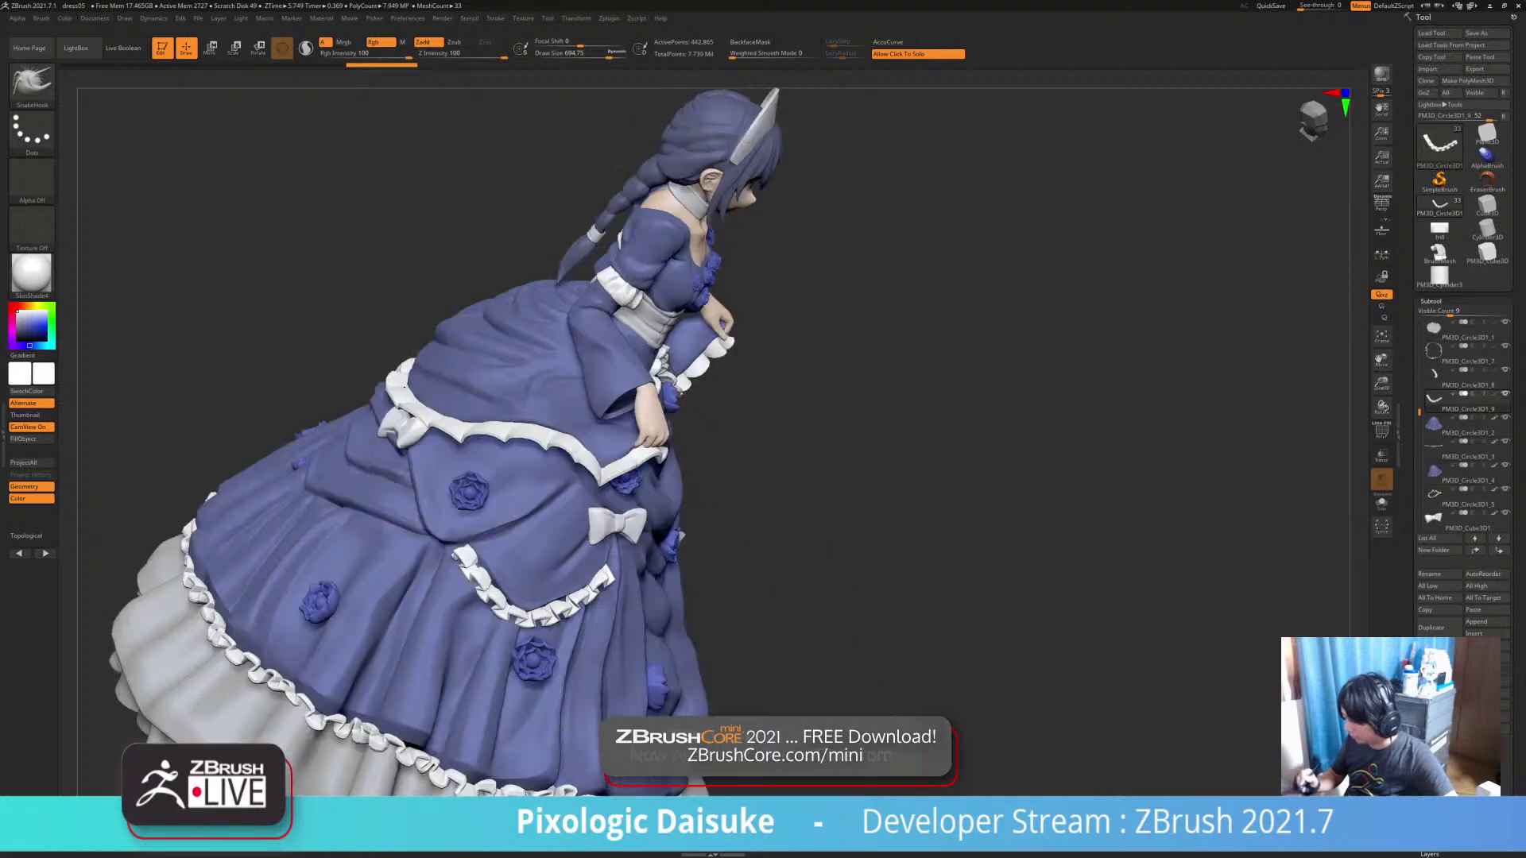
pyautogui.moveTo(636, 659)
pyautogui.mouseDown(button='right')
pyautogui.moveTo(570, 615)
pyautogui.moveTo(481, 592)
pyautogui.moveTo(470, 572)
pyautogui.moveTo(388, 594)
pyautogui.mouseUp(button='right')
pyautogui.moveTo(482, 567); pyautogui.dragTo(490, 574)
pyautogui.moveTo(482, 571)
pyautogui.mouseDown(button='right')
pyautogui.moveTo(688, 636)
pyautogui.moveTo(717, 585)
pyautogui.moveTo(638, 583)
pyautogui.moveTo(633, 606)
pyautogui.mouseUp(button='right')
# Fill the two new drape frills with white
pyautogui.keyDown('alt'); pyautogui.click(636, 584); pyautogui.keyUp('alt')
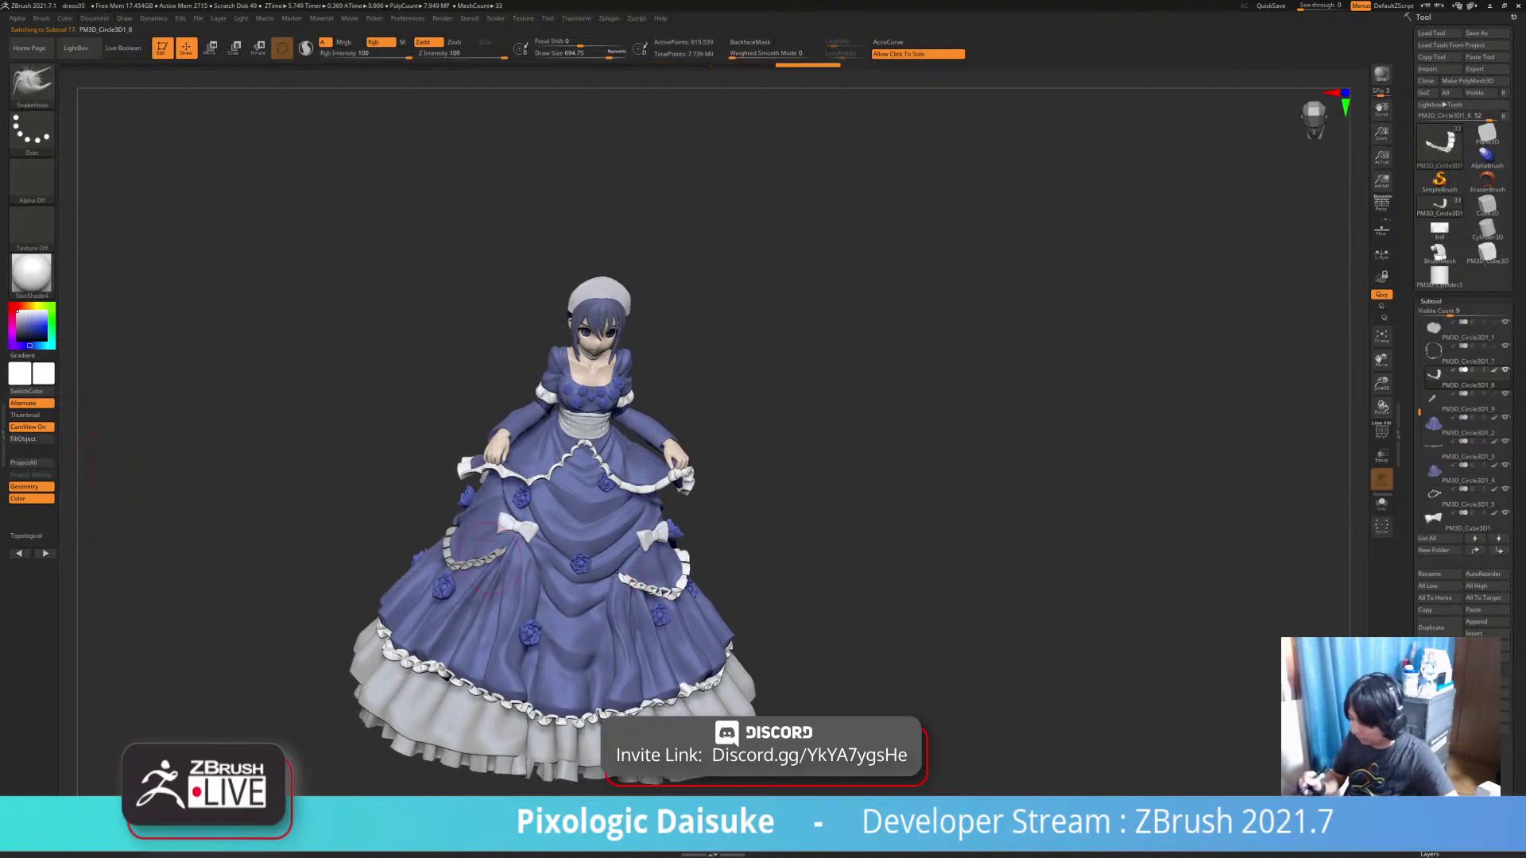
pyautogui.click(34, 440)
pyautogui.moveTo(628, 520); pyautogui.dragTo(610, 482, button='right')
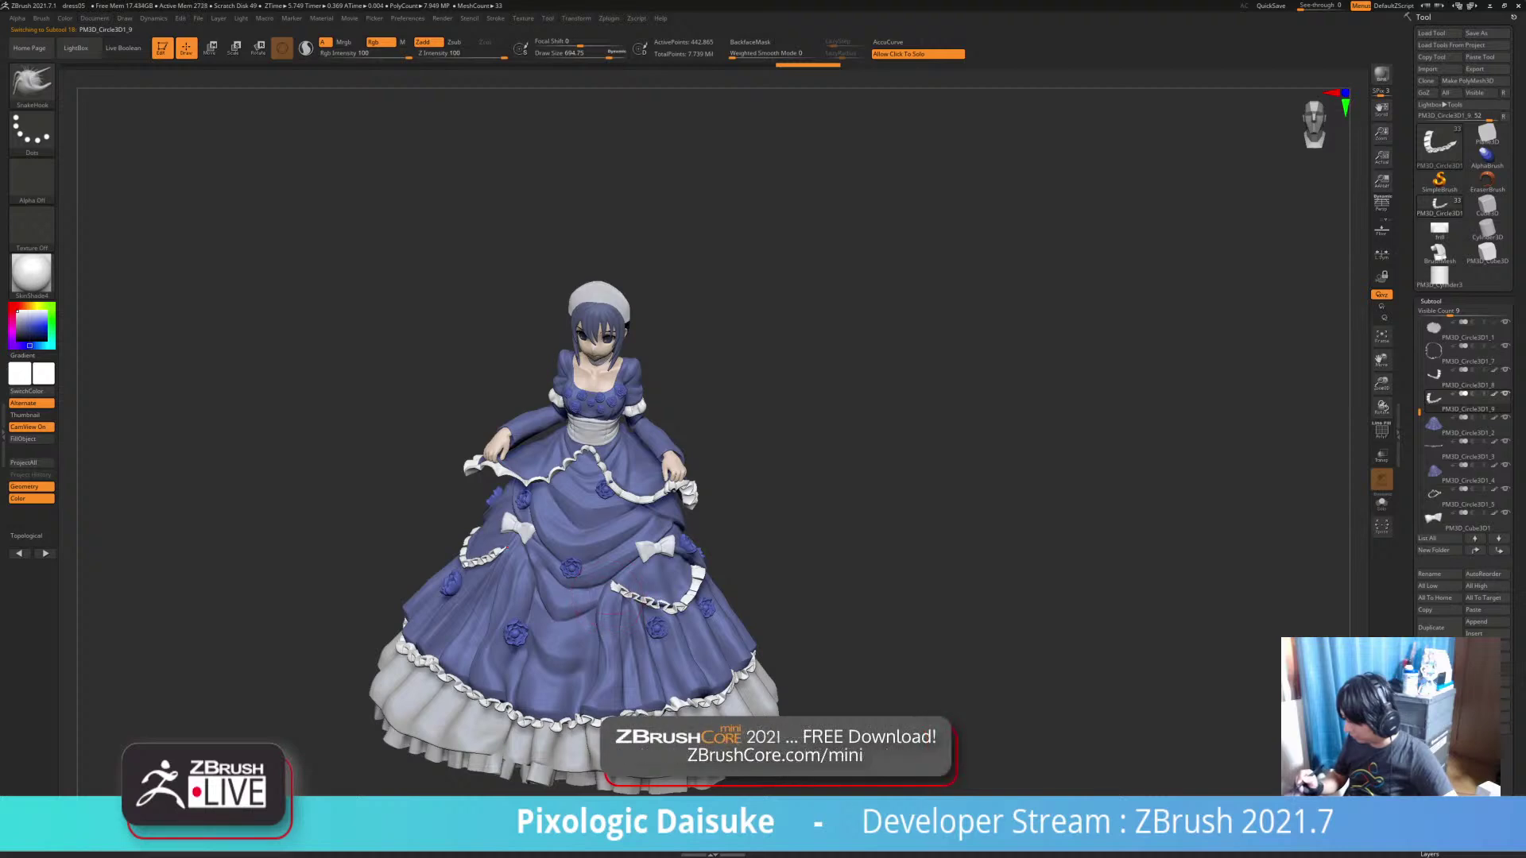
pyautogui.moveTo(607, 604); pyautogui.dragTo(615, 588, button='right')
pyautogui.moveTo(616, 588)
pyautogui.keyDown('ctrl'); pyautogui.mouseDown(button='right')
pyautogui.moveTo(620, 528)
pyautogui.moveTo(663, 516)
pyautogui.moveTo(733, 699)
pyautogui.moveTo(719, 525)
pyautogui.moveTo(564, 552)
pyautogui.mouseUp(button='right'); pyautogui.keyUp('ctrl')
pyautogui.moveTo(564, 552); pyautogui.dragTo(763, 535, button='right')
# Turn on backface masking for the SnakeHook brush and set its draw size to about 290
pyautogui.click(751, 42)
pyautogui.moveTo(590, 209); pyautogui.dragTo(606, 208, button='right')
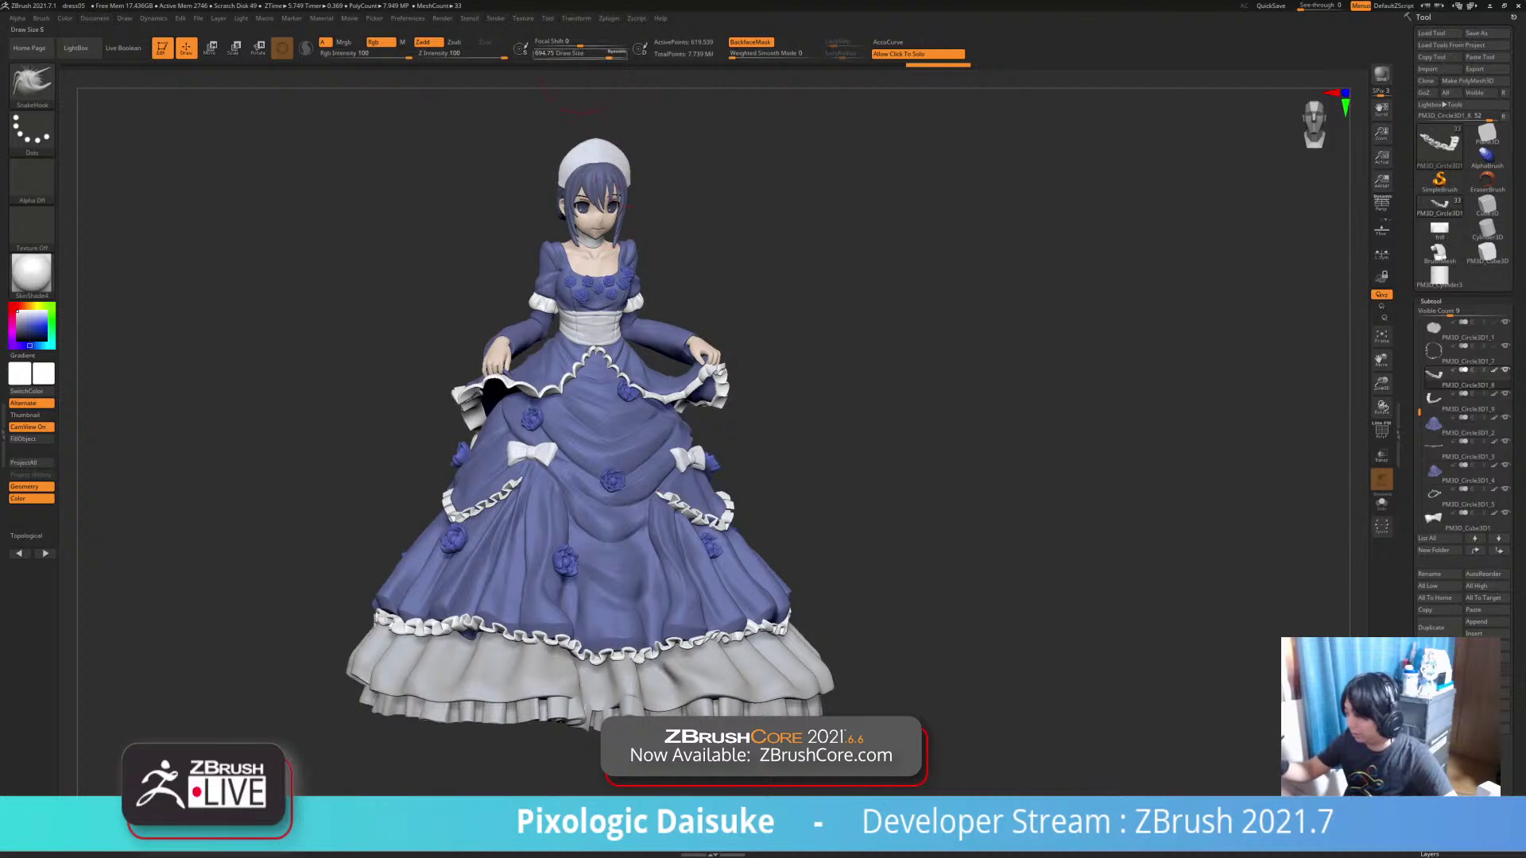
pyautogui.moveTo(609, 55); pyautogui.dragTo(606, 55)
pyautogui.moveTo(484, 462); pyautogui.dragTo(515, 464, button='right')
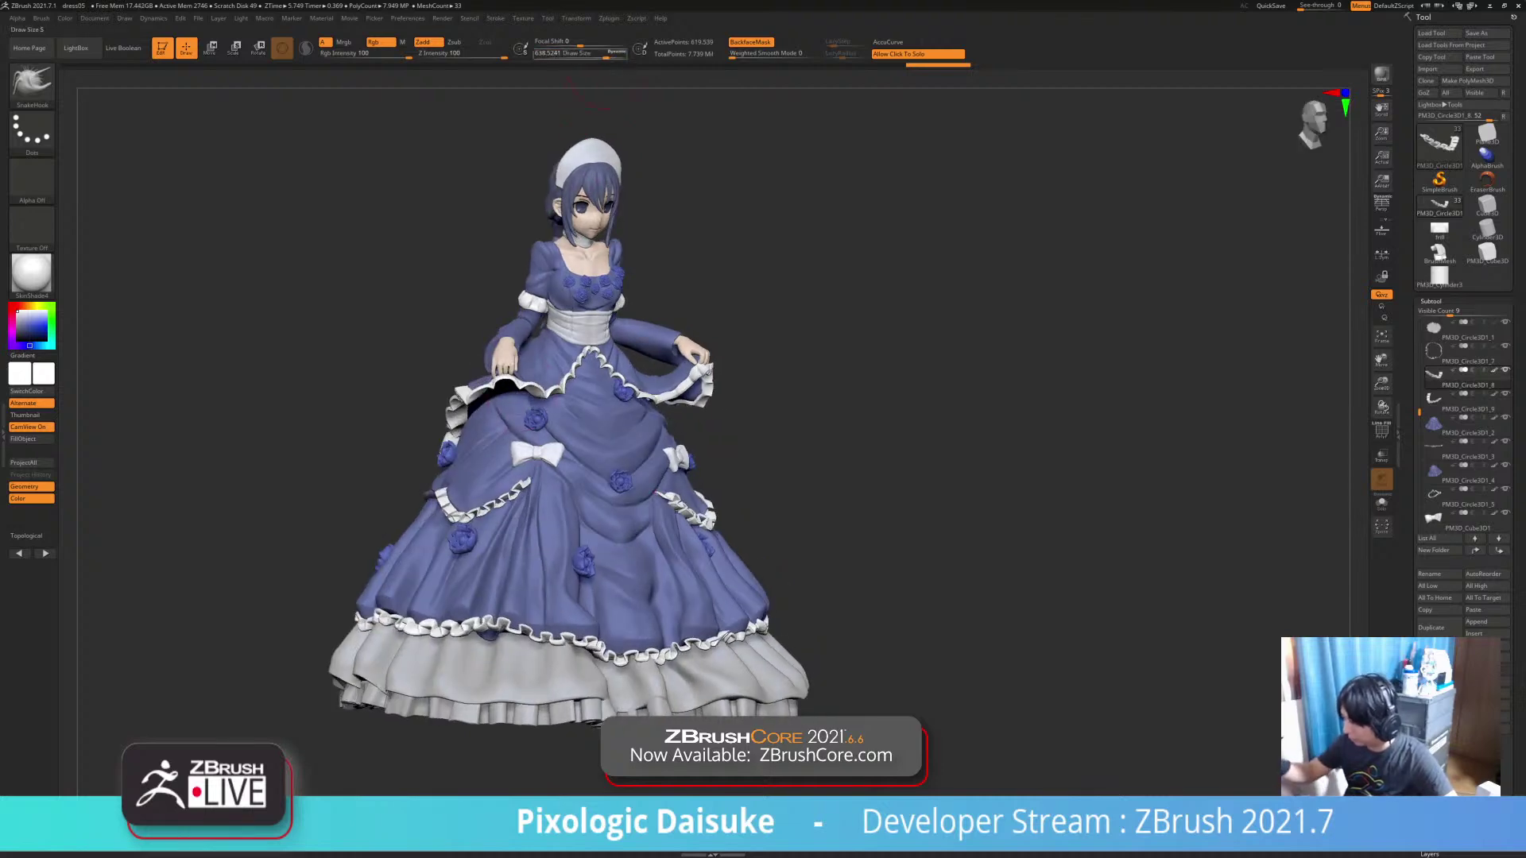
pyautogui.click(584, 55)
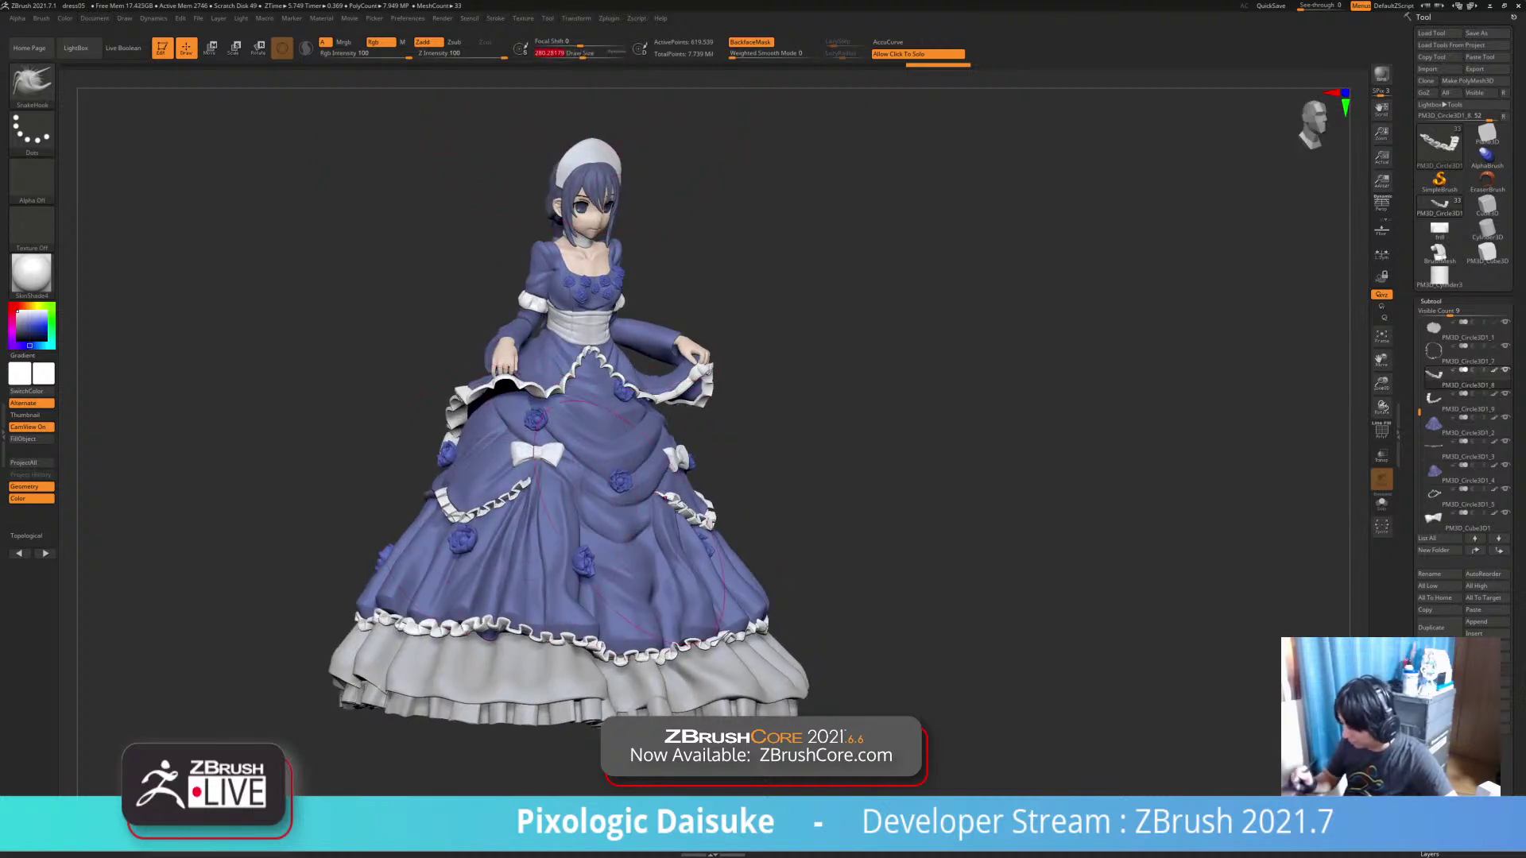
# Select the frill on the figure's right-side drape and nudge its folds toward the drape edge with SnakeHook
pyautogui.moveTo(630, 522)
pyautogui.mouseDown(button='right')
pyautogui.moveTo(549, 548)
pyautogui.moveTo(584, 590)
pyautogui.moveTo(521, 581)
pyautogui.mouseUp(button='right')
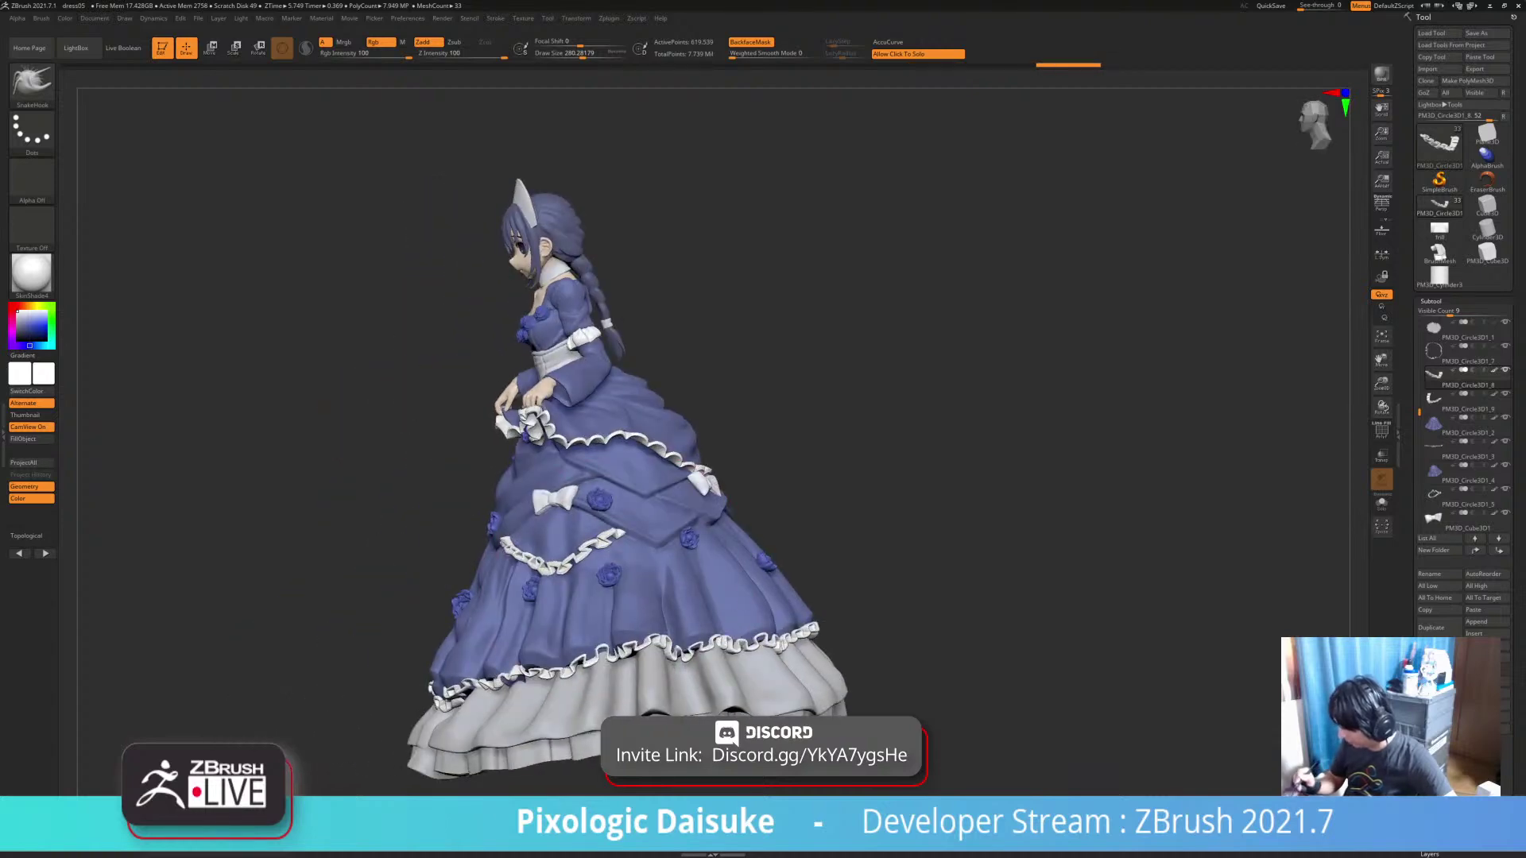
pyautogui.moveTo(342, 584)
pyautogui.mouseDown(button='right')
pyautogui.moveTo(461, 606)
pyautogui.moveTo(500, 584)
pyautogui.moveTo(486, 612)
pyautogui.moveTo(457, 615)
pyautogui.moveTo(501, 608)
pyautogui.mouseUp(button='right')
pyautogui.moveTo(477, 594)
pyautogui.mouseDown()
pyautogui.moveTo(494, 592)
pyautogui.moveTo(419, 570)
pyautogui.mouseUp()
pyautogui.hotkey('ctrl', 'z')
pyautogui.keyDown('alt'); pyautogui.click(440, 558); pyautogui.keyUp('alt')
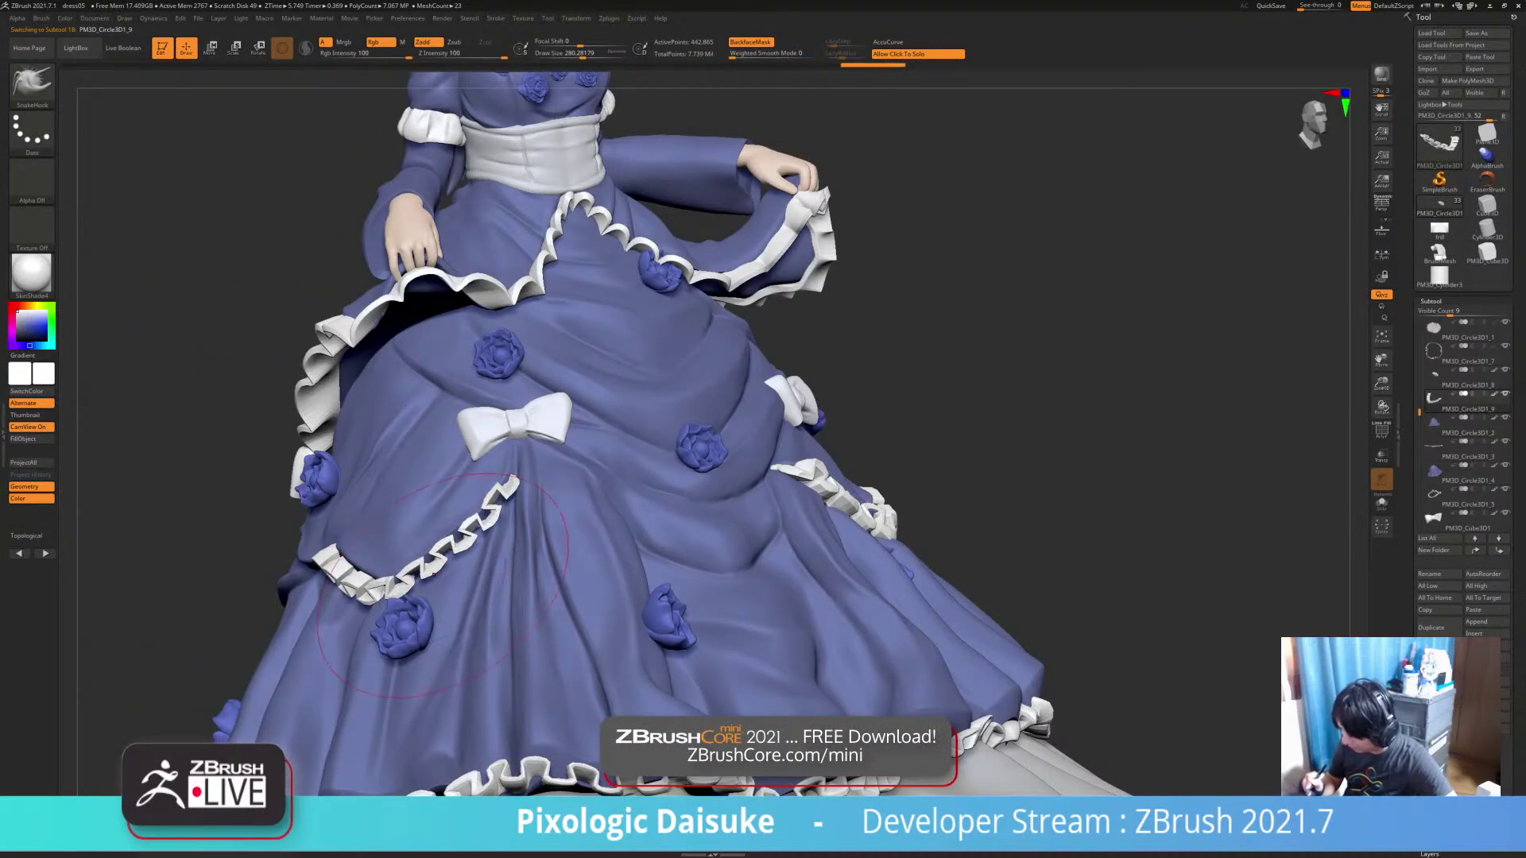
pyautogui.moveTo(384, 588); pyautogui.dragTo(608, 592, button='right')
pyautogui.moveTo(346, 569); pyautogui.dragTo(337, 566)
pyautogui.moveTo(337, 566)
pyautogui.keyDown('ctrl'); pyautogui.mouseDown(button='right')
pyautogui.moveTo(336, 520)
pyautogui.moveTo(258, 524)
pyautogui.moveTo(171, 620)
pyautogui.mouseUp(button='right'); pyautogui.keyUp('ctrl')
pyautogui.moveTo(429, 598); pyautogui.dragTo(423, 595)
pyautogui.moveTo(422, 594); pyautogui.dragTo(258, 576, button='right')
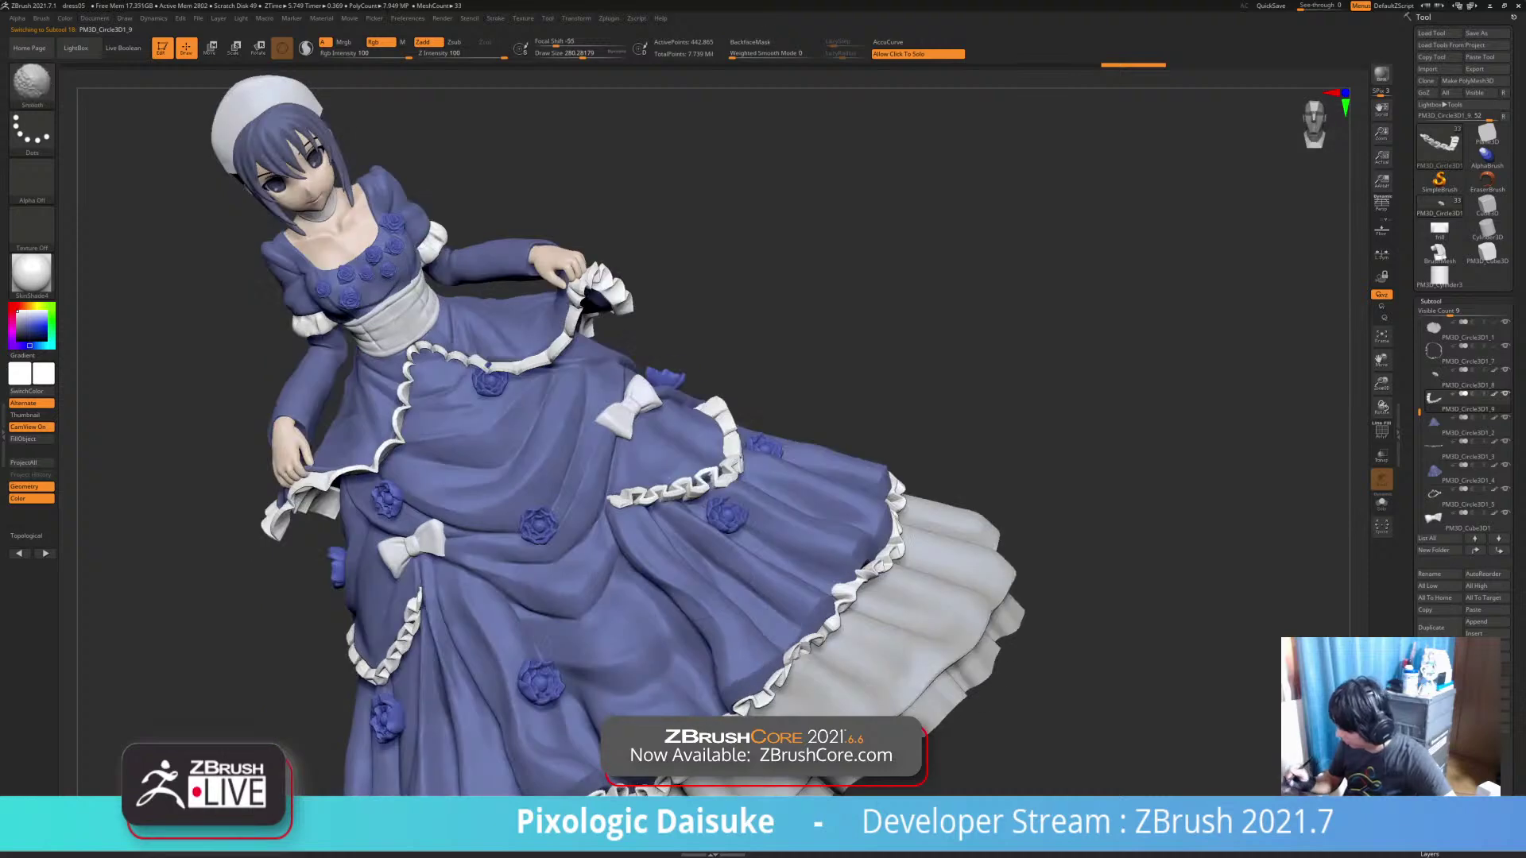
# Select the frill on the figure's left-side drape and smooth its lower stretch
pyautogui.keyDown('alt'); pyautogui.click(679, 488); pyautogui.keyUp('alt')
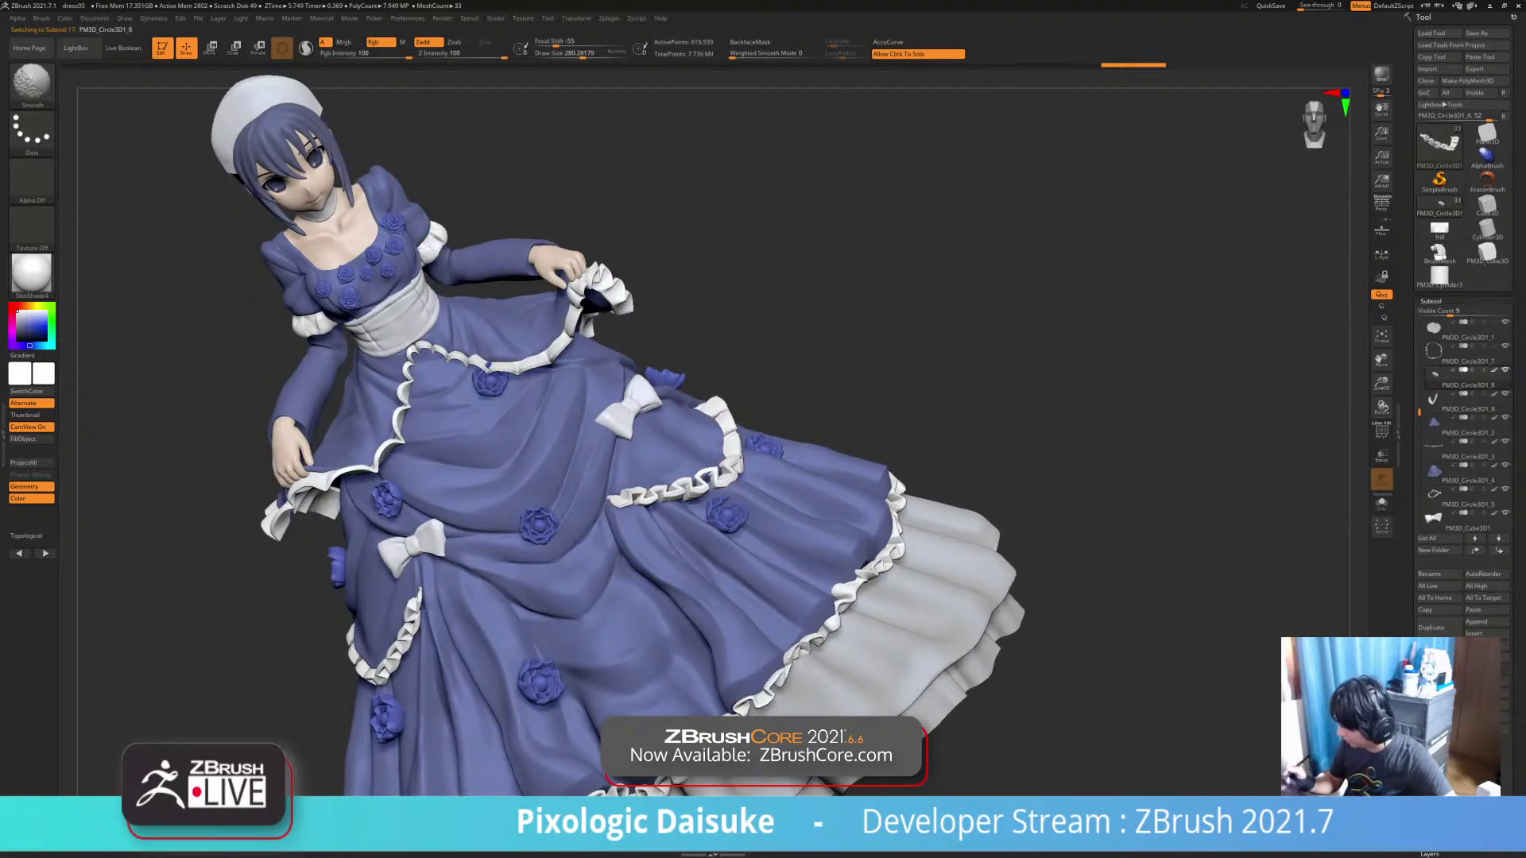
pyautogui.keyDown('shift'); pyautogui.moveTo(680, 488); pyautogui.dragTo(636, 501); pyautogui.keyUp('shift')
pyautogui.moveTo(635, 501); pyautogui.dragTo(548, 533, button='right')
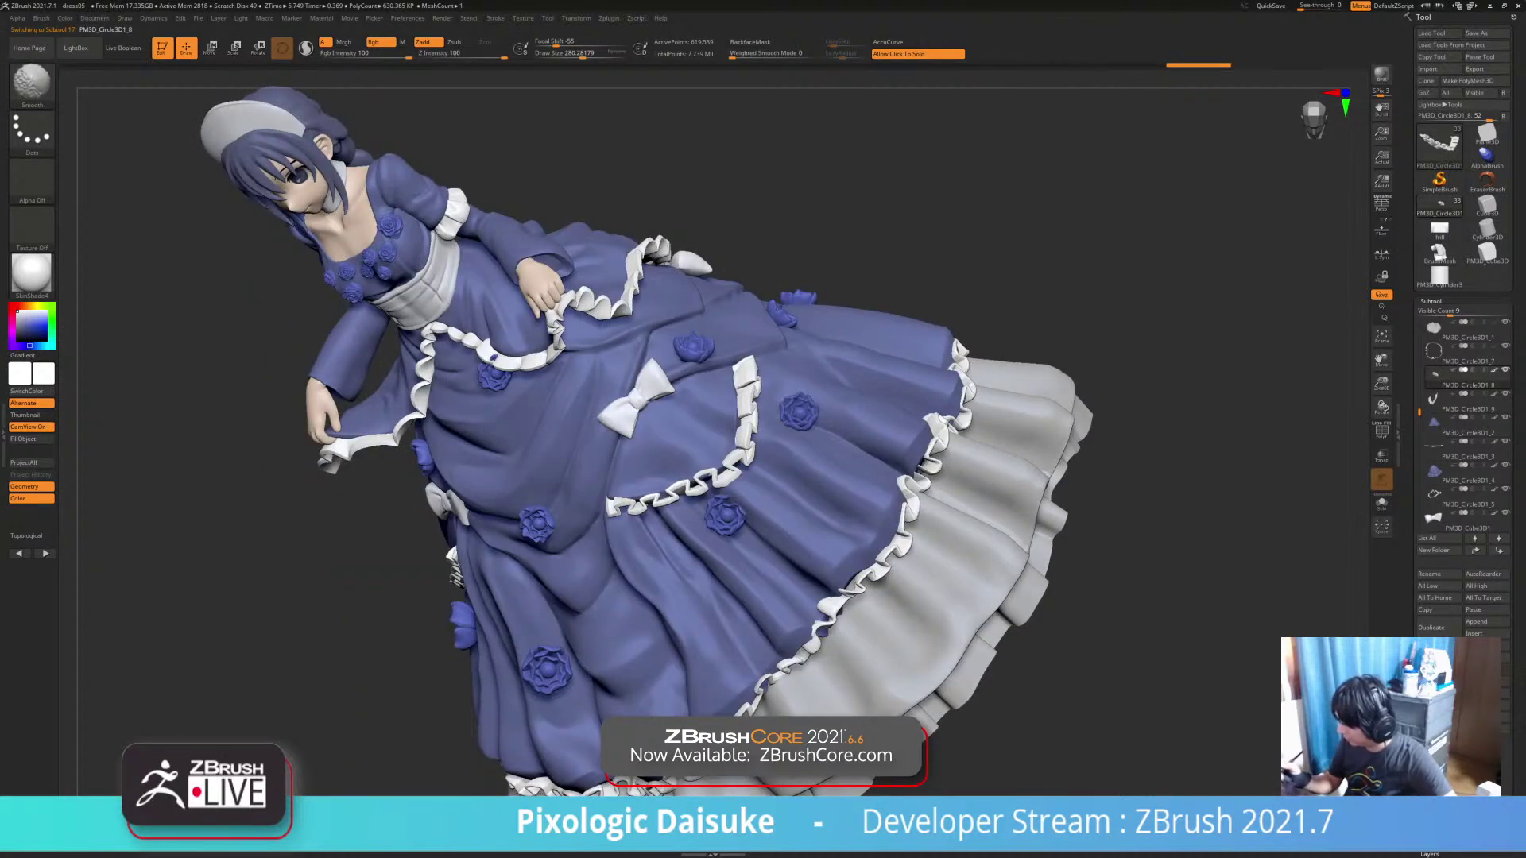
pyautogui.keyDown('shift'); pyautogui.moveTo(700, 481); pyautogui.dragTo(636, 505); pyautogui.keyUp('shift')
pyautogui.moveTo(622, 562)
pyautogui.mouseDown(button='right')
pyautogui.moveTo(729, 567)
pyautogui.moveTo(721, 493)
pyautogui.mouseUp(button='right')
# Insert a frill along the pointed drape at the back between the two bows, using a draw size of about 74
pyautogui.moveTo(692, 557); pyautogui.dragTo(826, 570, button='right')
pyautogui.keyDown('ctrl'); pyautogui.moveTo(827, 571); pyautogui.dragTo(828, 644, button='right'); pyautogui.keyUp('ctrl')
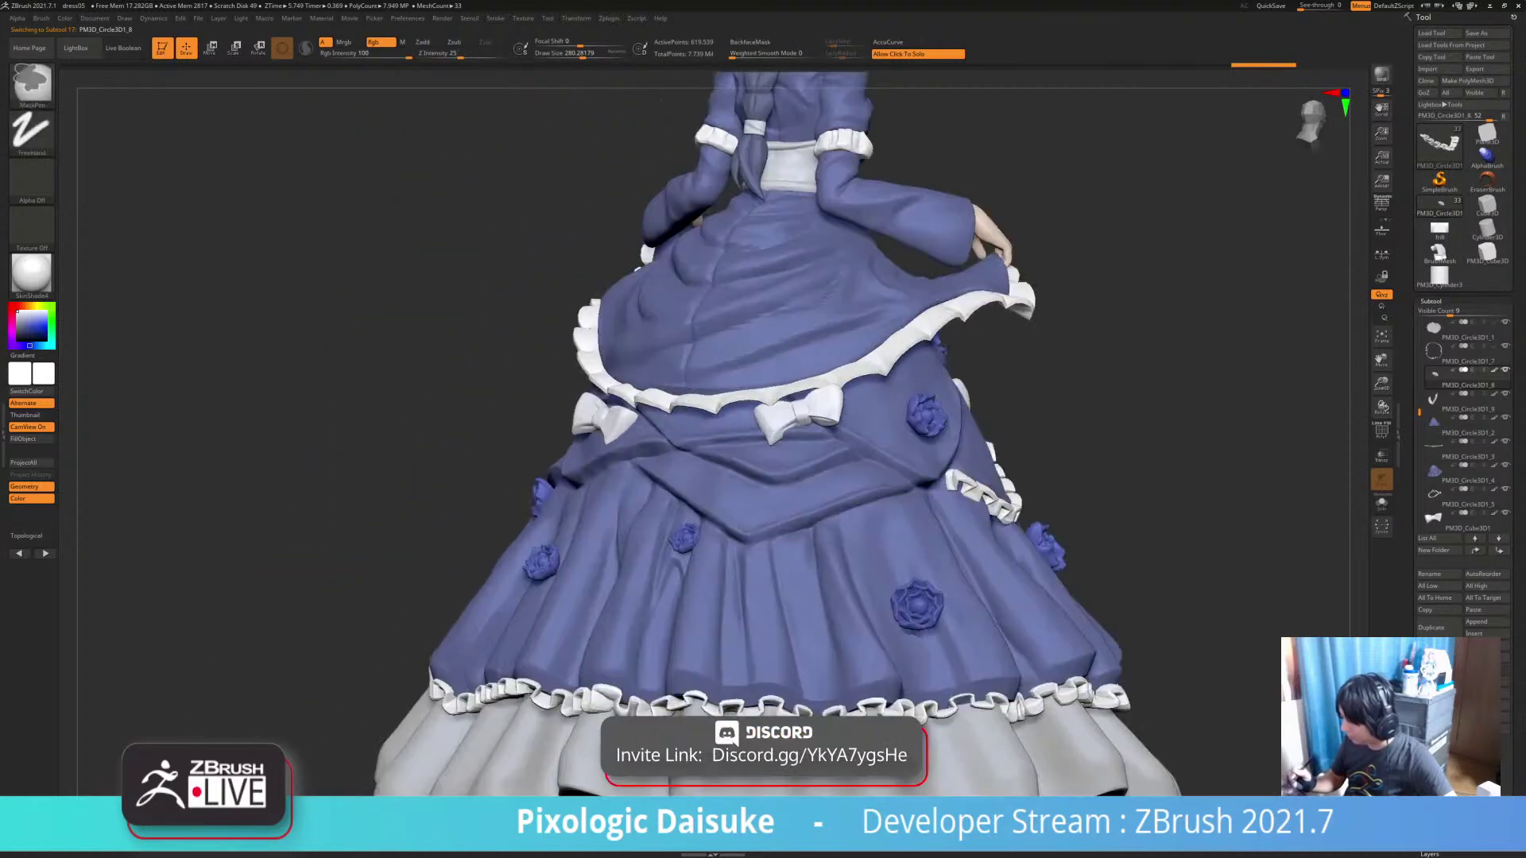
pyautogui.keyDown('alt'); pyautogui.moveTo(913, 469); pyautogui.dragTo(648, 498, button='right'); pyautogui.keyUp('alt')
pyautogui.moveTo(647, 498)
pyautogui.mouseDown(button='right')
pyautogui.moveTo(574, 494)
pyautogui.moveTo(692, 485)
pyautogui.mouseUp(button='right')
pyautogui.click(32, 84)
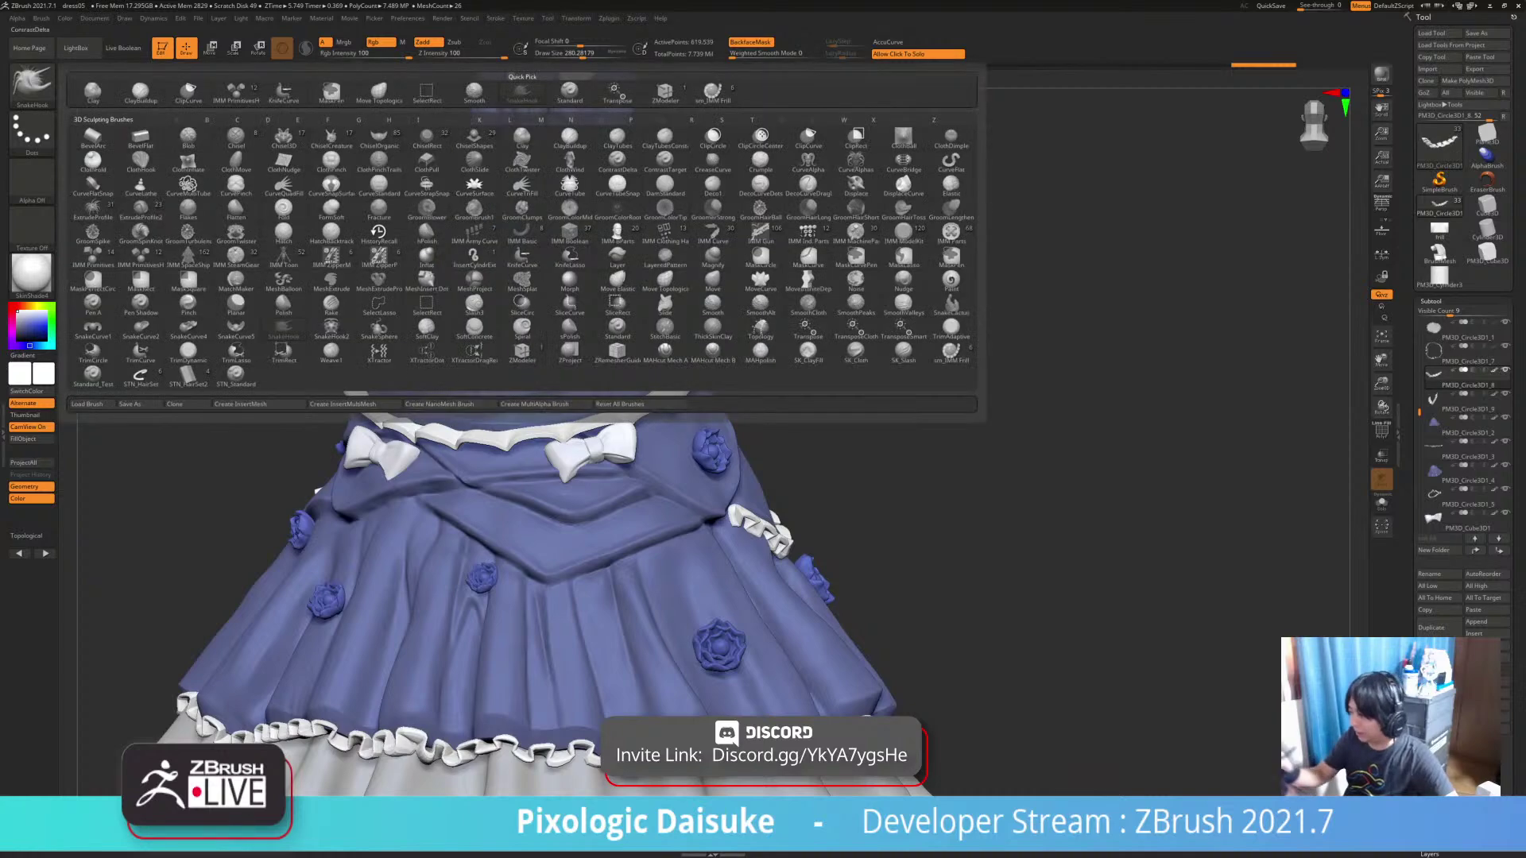
pyautogui.click(712, 92)
pyautogui.moveTo(580, 54); pyautogui.dragTo(561, 55)
pyautogui.moveTo(700, 477); pyautogui.dragTo(714, 505, button='right')
pyautogui.moveTo(312, 420); pyautogui.dragTo(304, 459, button='right')
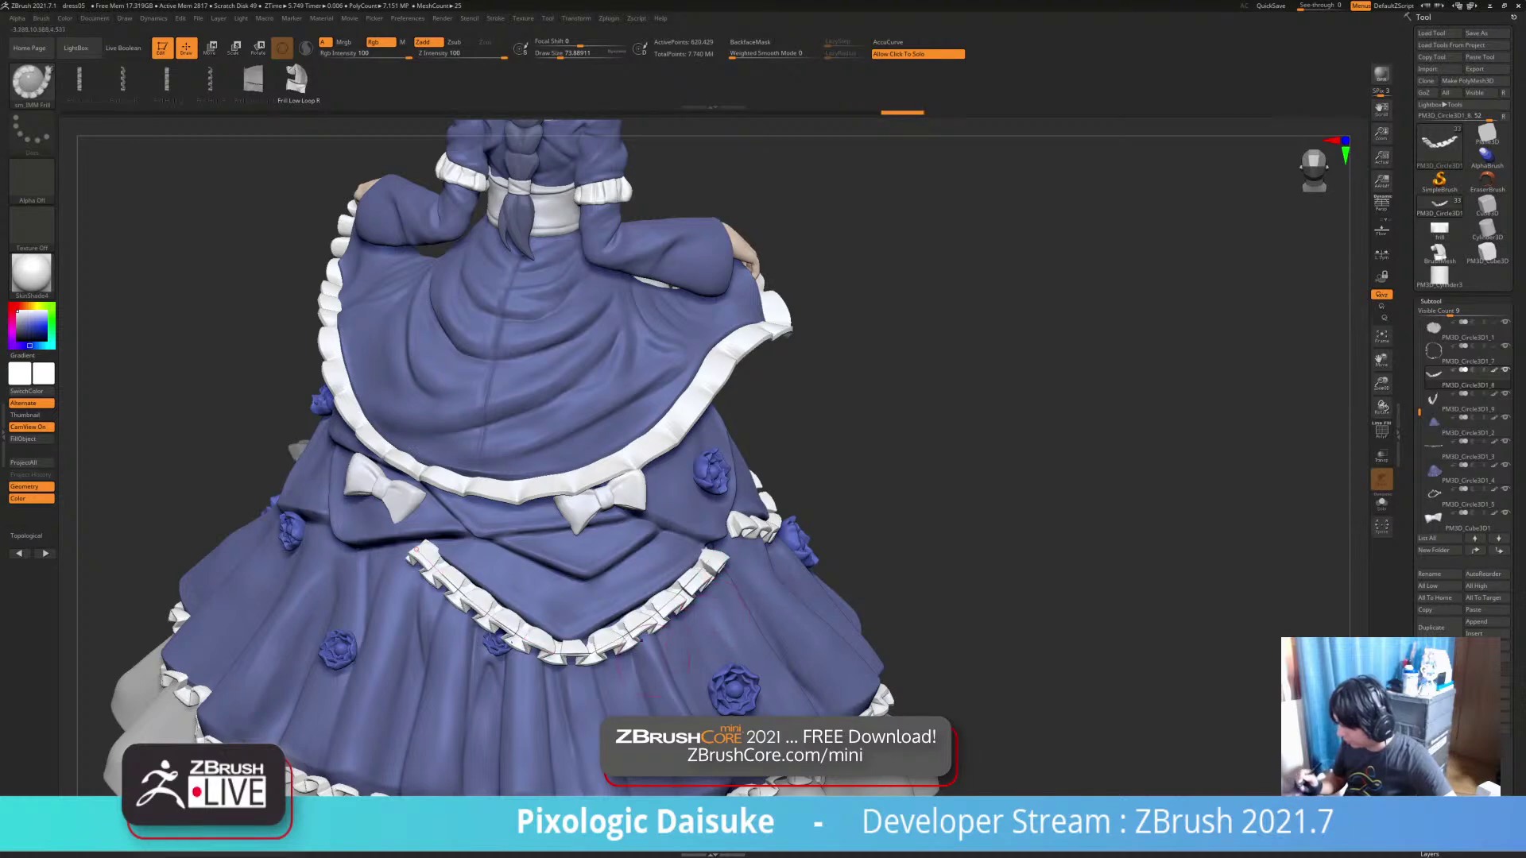
# Split the back drape frill into its own subtool and remesh it with DynaMesh
pyautogui.click(930, 666)
pyautogui.moveTo(914, 663); pyautogui.dragTo(1030, 669)
pyautogui.click(1168, 692)
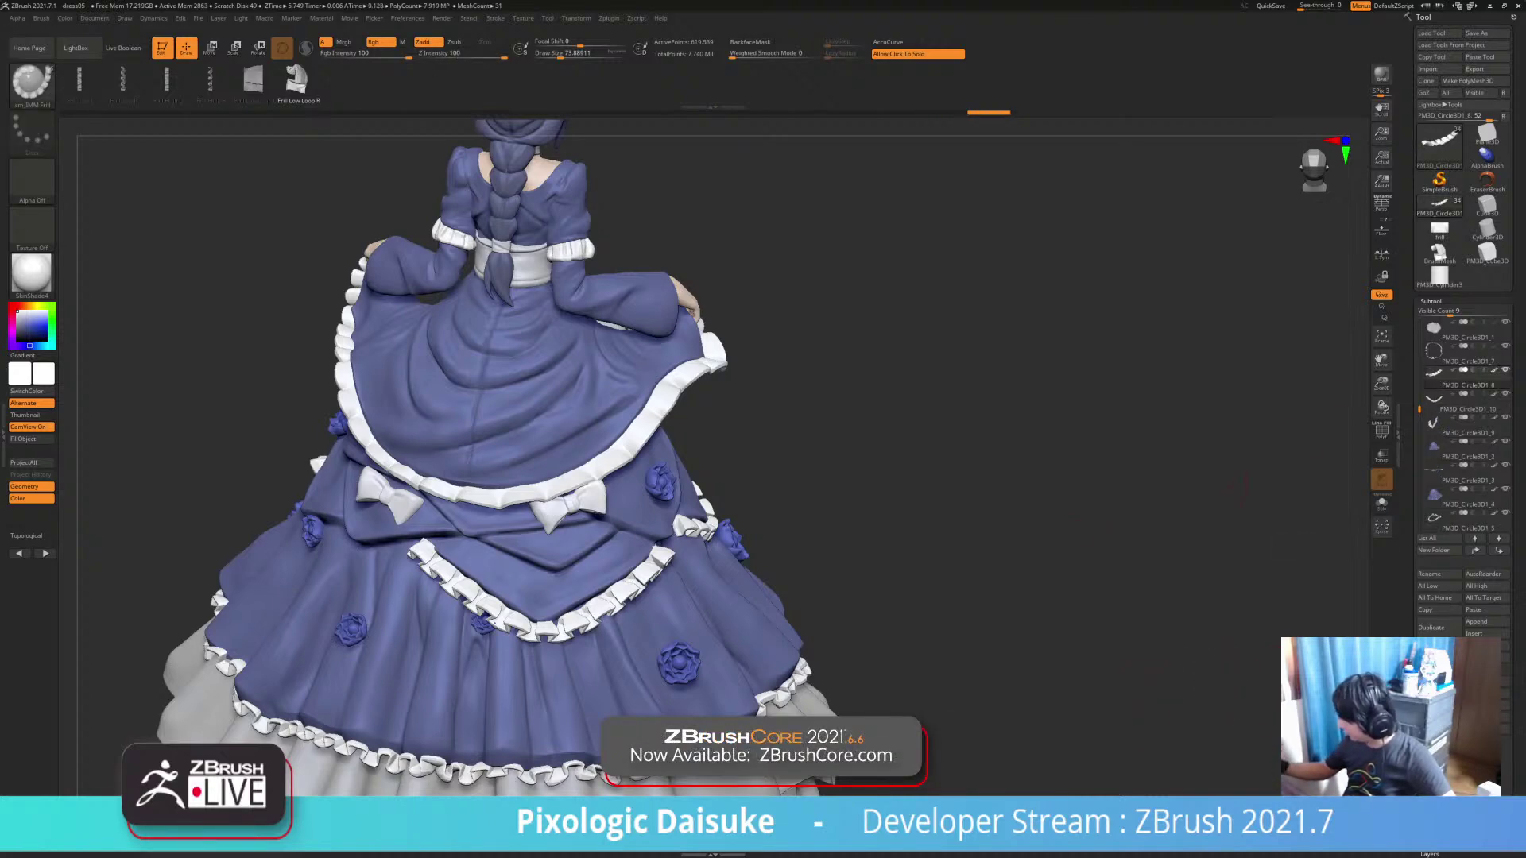
pyautogui.moveTo(1211, 487); pyautogui.dragTo(1154, 509)
pyautogui.click(1150, 512)
pyautogui.click(1150, 512)
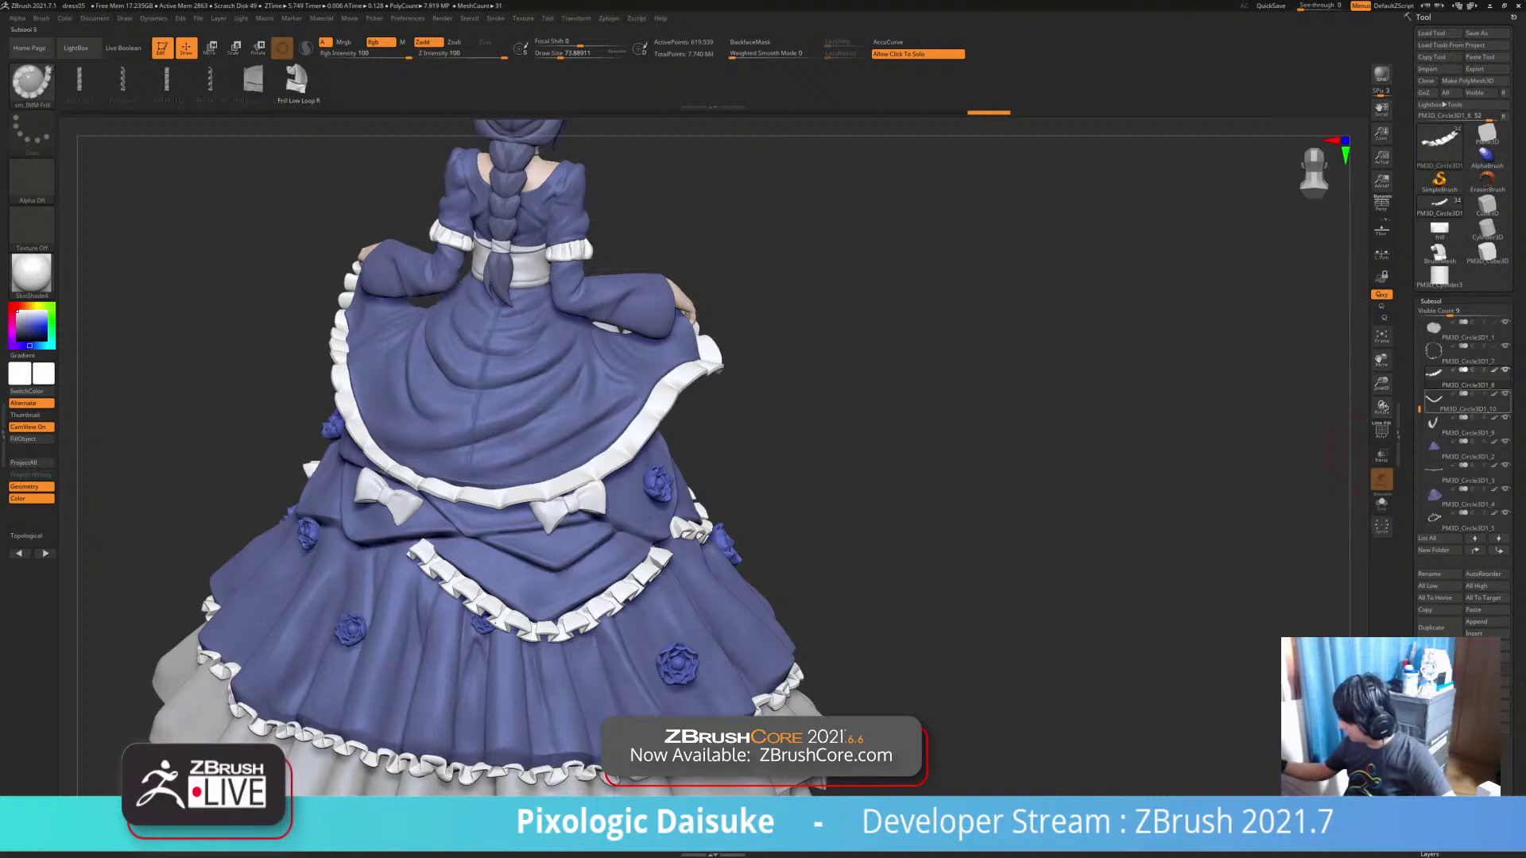
pyautogui.click(1467, 402)
pyautogui.click(952, 567)
pyautogui.click(951, 565)
pyautogui.keyDown('ctrl'); pyautogui.moveTo(947, 550); pyautogui.dragTo(949, 597); pyautogui.keyUp('ctrl')
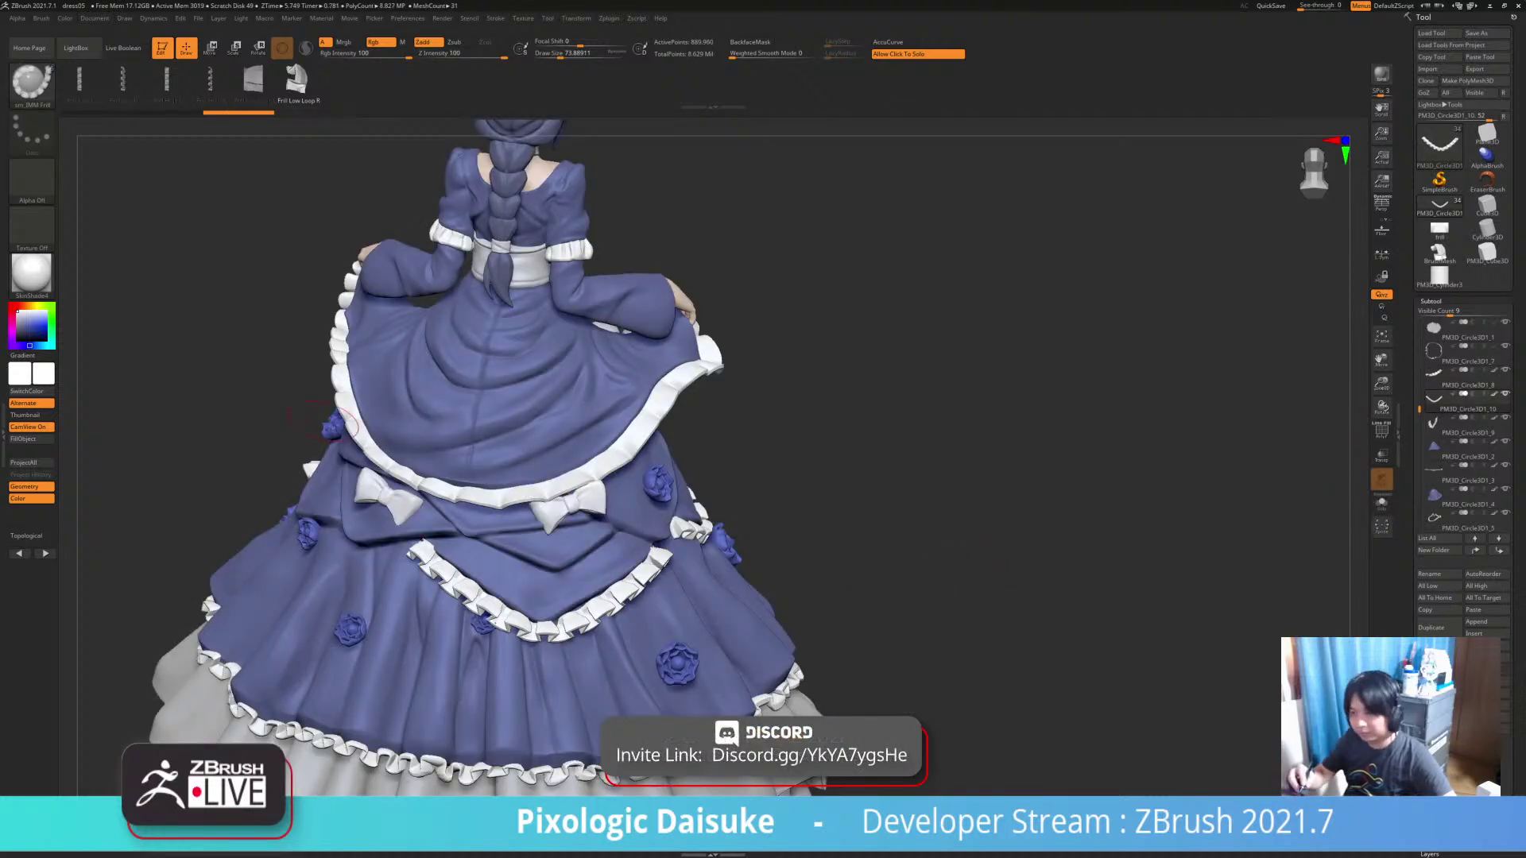
# Fit the back frill's upper end to the drape with SnakeHook at a draw size of about 228, with backface masking off
pyautogui.press('b')
pyautogui.press('s')
pyautogui.press('h')
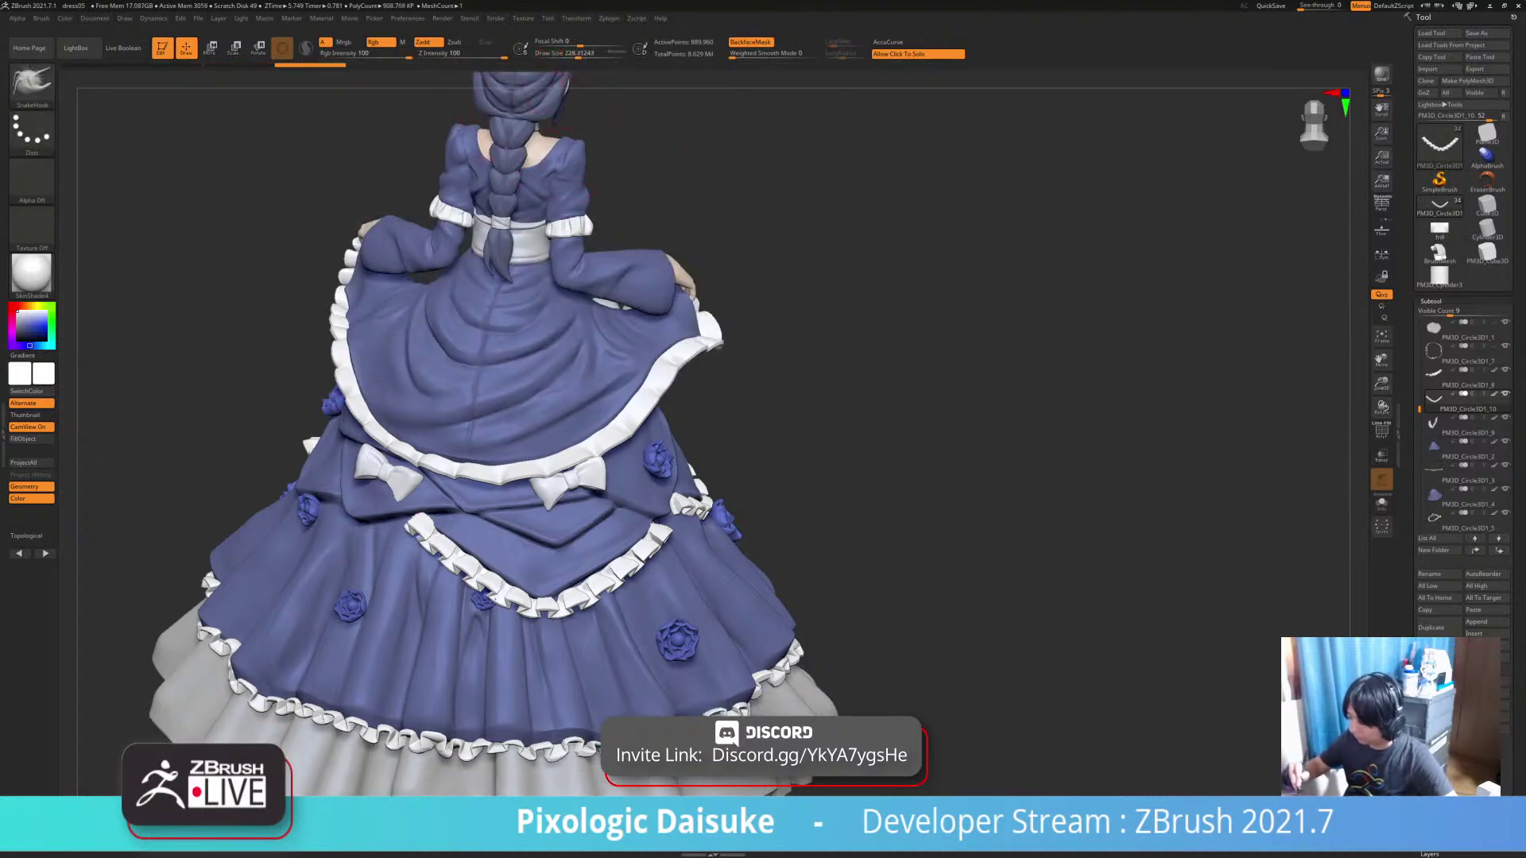
pyautogui.moveTo(719, 139); pyautogui.dragTo(717, 208)
pyautogui.click(750, 42)
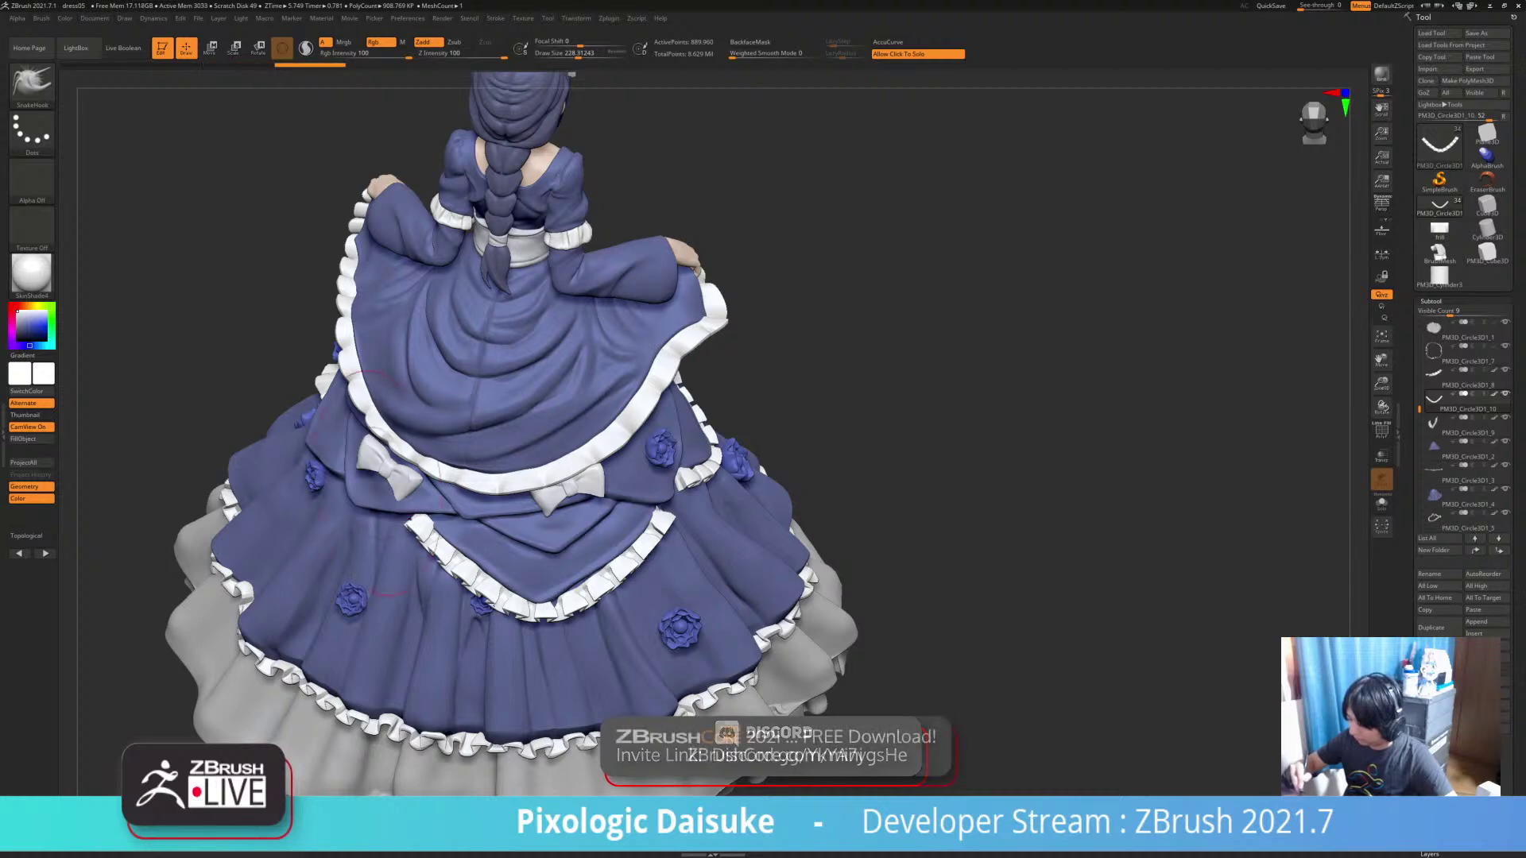
pyautogui.moveTo(302, 262)
pyautogui.mouseDown()
pyautogui.moveTo(262, 298)
pyautogui.moveTo(215, 310)
pyautogui.mouseUp()
pyautogui.moveTo(421, 524); pyautogui.dragTo(401, 503)
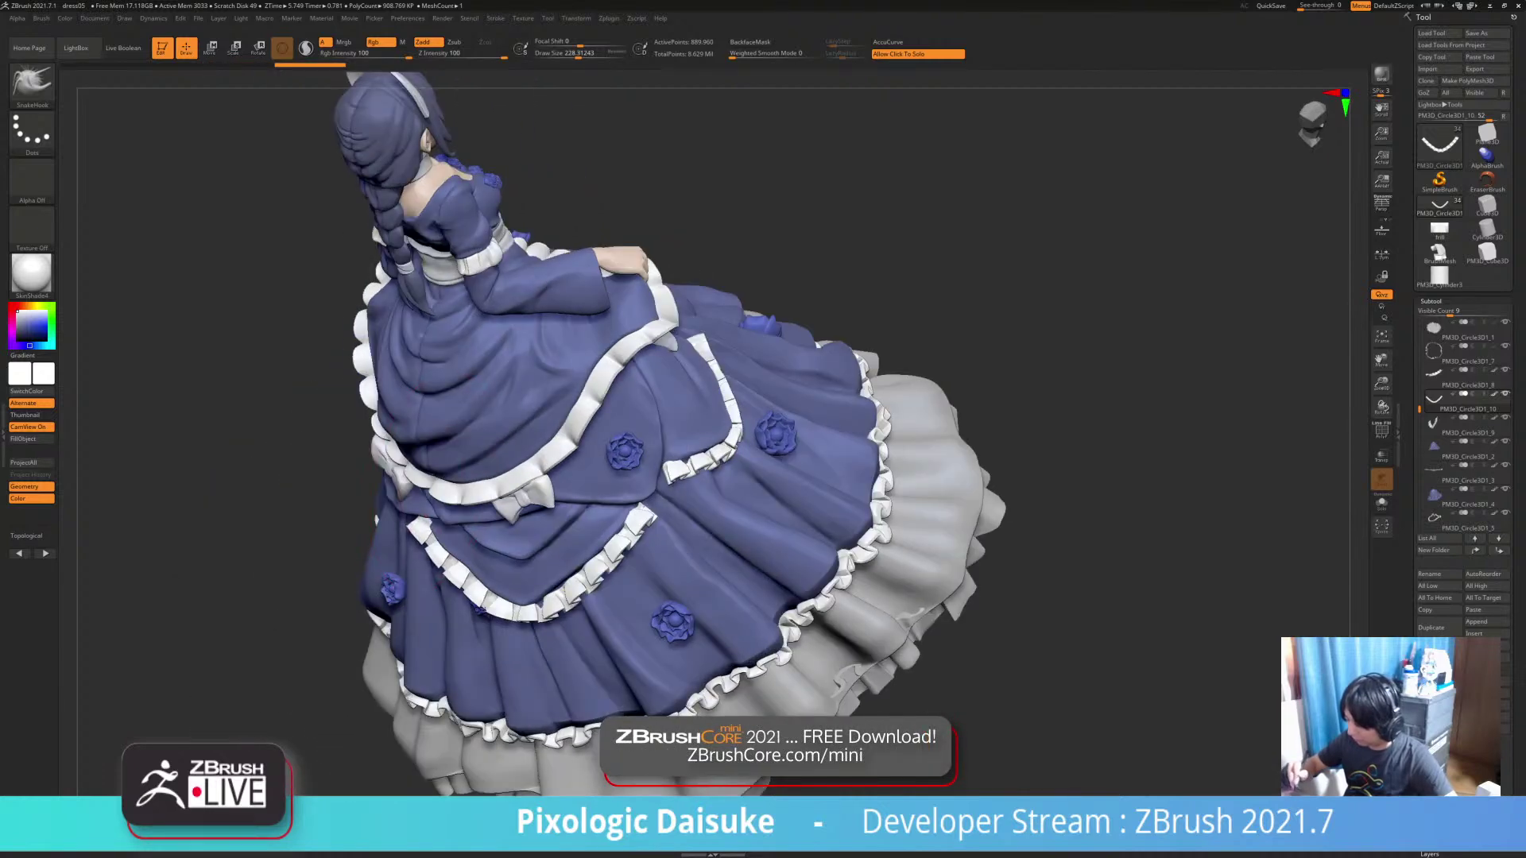
pyautogui.moveTo(572, 171); pyautogui.dragTo(683, 194)
pyautogui.moveTo(424, 525); pyautogui.dragTo(420, 518)
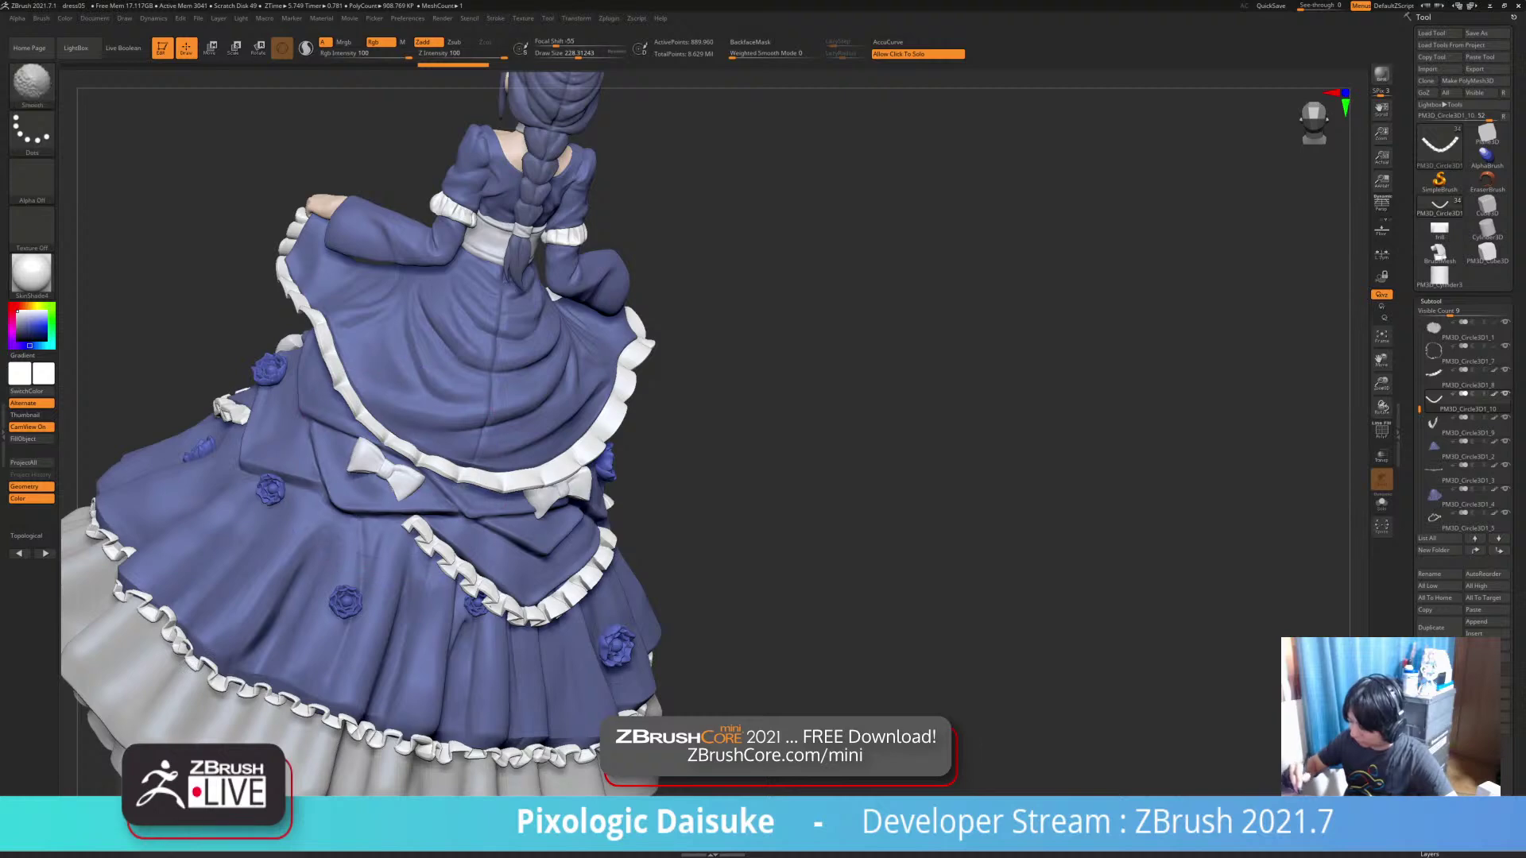
# Reshape the lower point of the back frill so it follows the tip of the drape
pyautogui.hotkey('ctrl', 'shift', 'z')
pyautogui.hotkey('ctrl', 'shift', 'z')
pyautogui.keyDown('shift'); pyautogui.moveTo(554, 480); pyautogui.dragTo(569, 480); pyautogui.keyUp('shift')
pyautogui.moveTo(739, 493); pyautogui.dragTo(635, 476)
pyautogui.moveTo(835, 492); pyautogui.dragTo(715, 486)
pyautogui.moveTo(556, 610); pyautogui.dragTo(587, 603)
pyautogui.moveTo(819, 453); pyautogui.dragTo(739, 480)
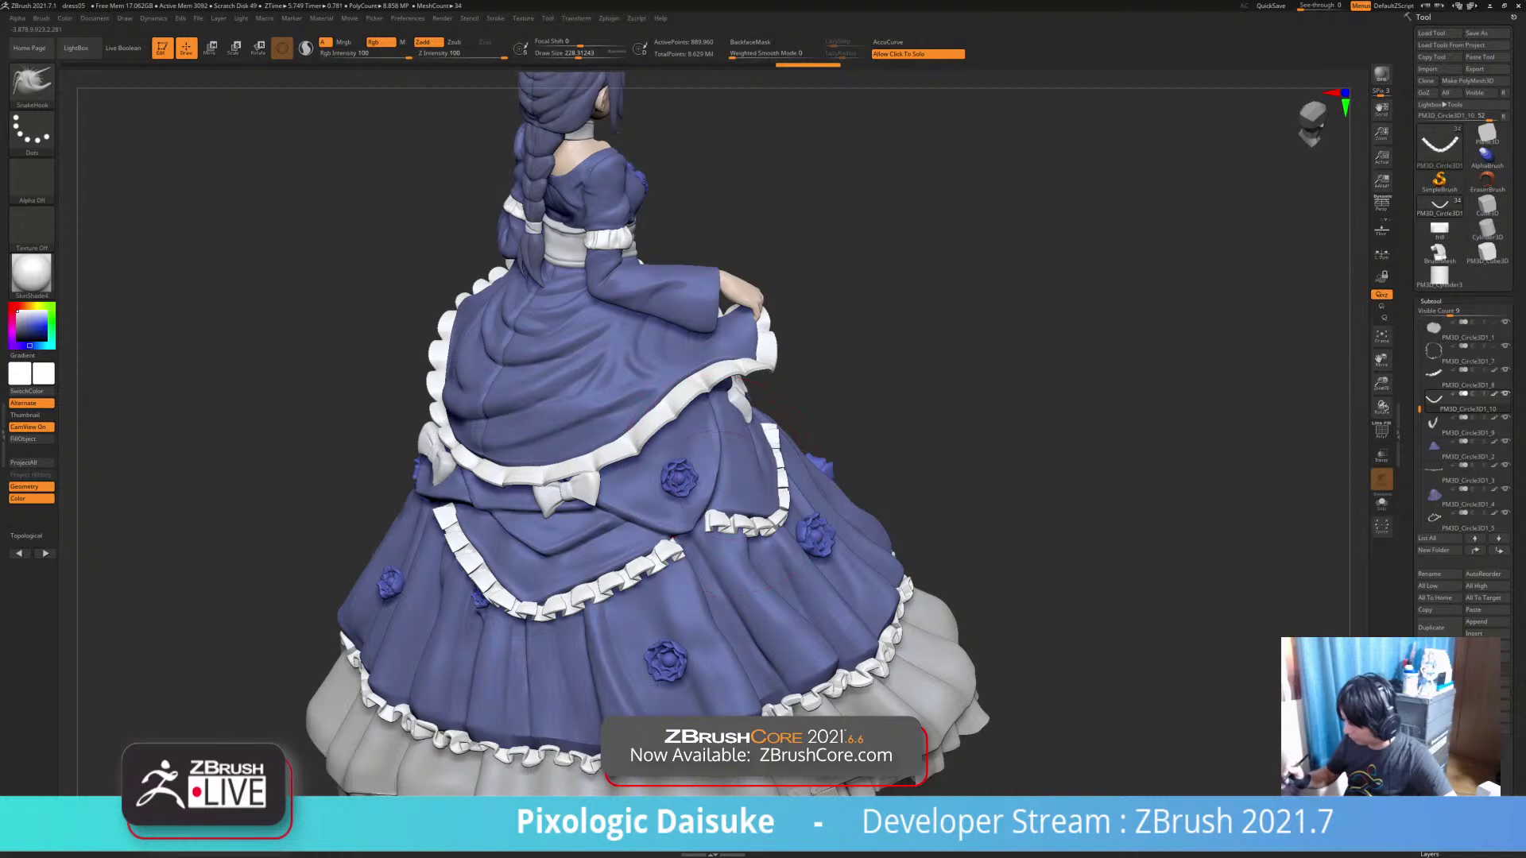
# Nudge the opposite arm of the back frill and its upper end against the drape edge with SnakeHook
pyautogui.moveTo(675, 544); pyautogui.dragTo(668, 537)
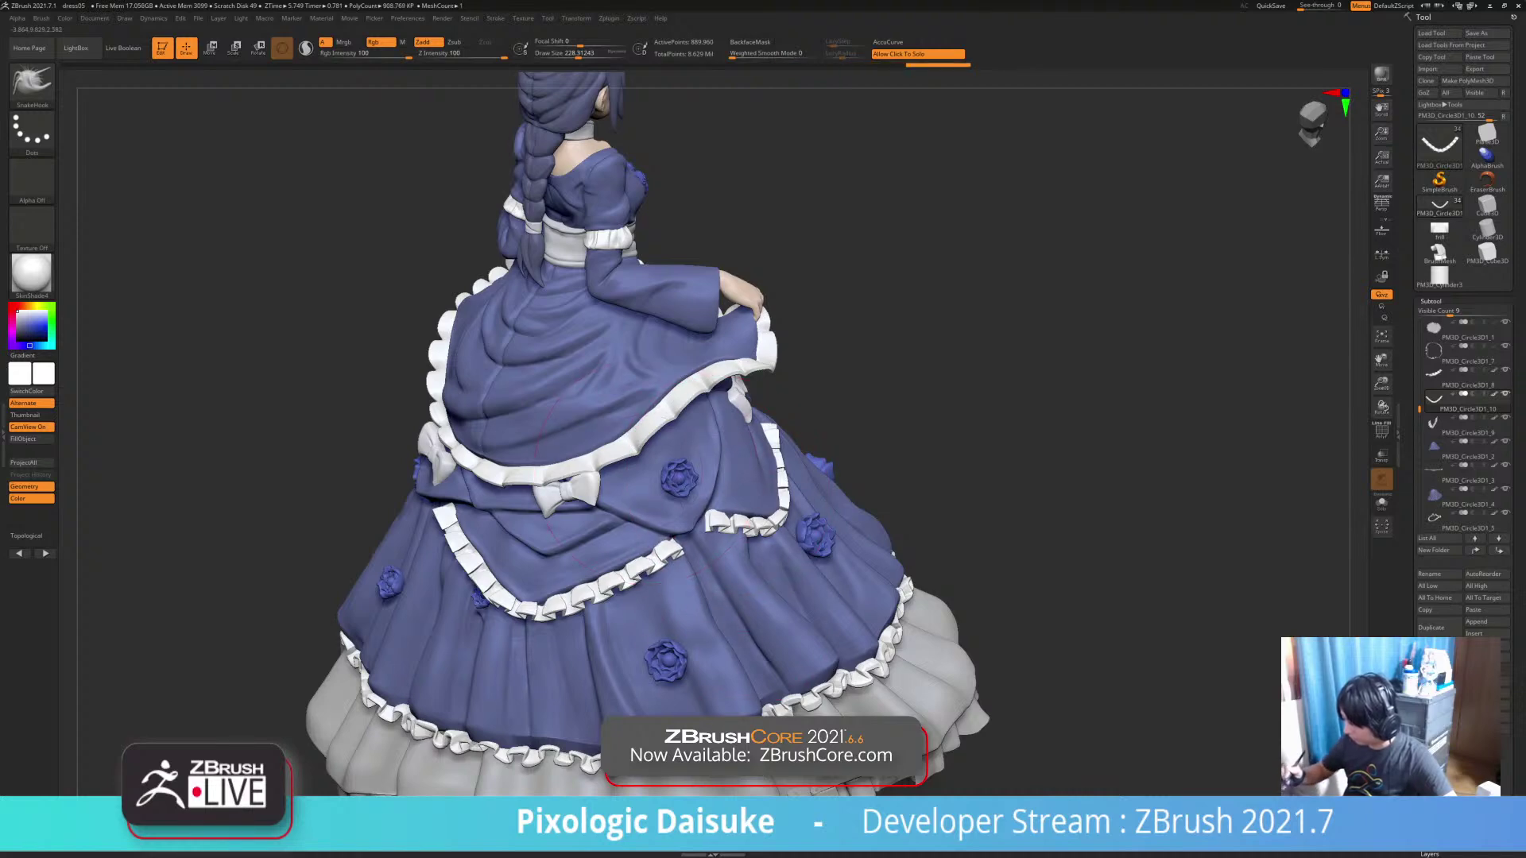
pyautogui.moveTo(646, 470); pyautogui.dragTo(649, 468)
pyautogui.keyDown('ctrl'); pyautogui.moveTo(656, 588); pyautogui.dragTo(661, 477, button='right'); pyautogui.keyUp('ctrl')
pyautogui.moveTo(664, 541); pyautogui.dragTo(655, 628, button='right')
pyautogui.click(846, 532)
pyautogui.click(846, 533)
pyautogui.moveTo(848, 620)
pyautogui.keyDown('ctrl'); pyautogui.mouseDown(button='right')
pyautogui.moveTo(851, 545)
pyautogui.moveTo(751, 557)
pyautogui.moveTo(819, 584)
pyautogui.moveTo(831, 568)
pyautogui.mouseUp(button='right'); pyautogui.keyUp('ctrl')
pyautogui.moveTo(625, 569); pyautogui.dragTo(632, 562)
pyautogui.keyDown('ctrl'); pyautogui.moveTo(684, 619); pyautogui.dragTo(691, 549, button='right'); pyautogui.keyUp('ctrl')
# Examine the back and side drapes of the skirt for edges that still lack a frill
pyautogui.moveTo(803, 569); pyautogui.dragTo(540, 584, button='right')
pyautogui.keyDown('alt'); pyautogui.moveTo(715, 568); pyautogui.dragTo(536, 588, button='right'); pyautogui.keyUp('alt')
pyautogui.moveTo(548, 516)
pyautogui.keyDown('ctrl'); pyautogui.mouseDown(button='right')
pyautogui.moveTo(552, 592)
pyautogui.moveTo(591, 630)
pyautogui.moveTo(838, 584)
pyautogui.moveTo(842, 628)
pyautogui.moveTo(926, 656)
pyautogui.moveTo(865, 659)
pyautogui.mouseUp(button='right'); pyautogui.keyUp('ctrl')
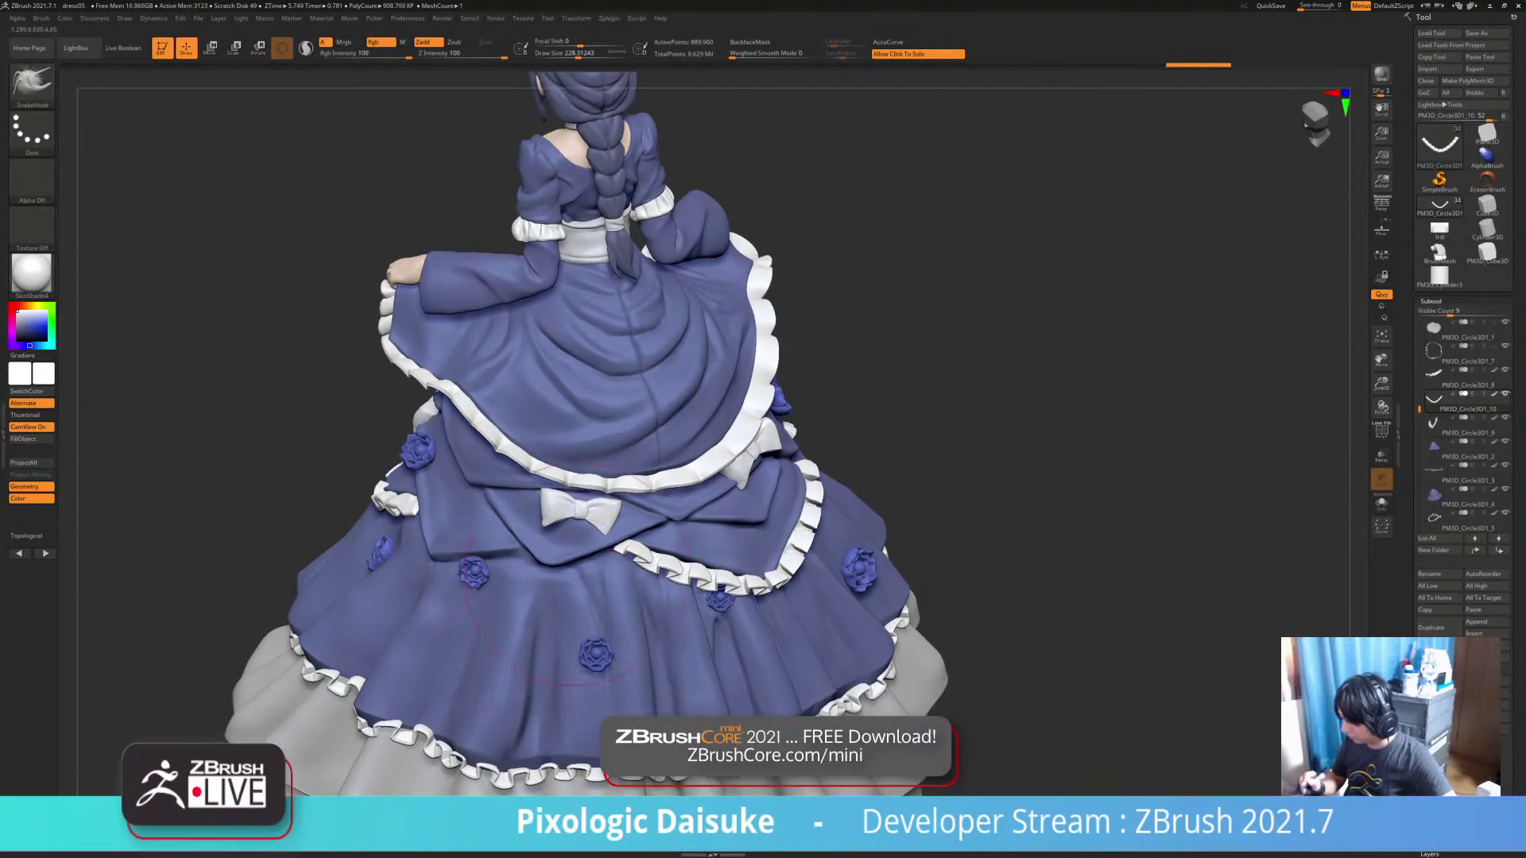
pyautogui.click(898, 433)
pyautogui.click(899, 429)
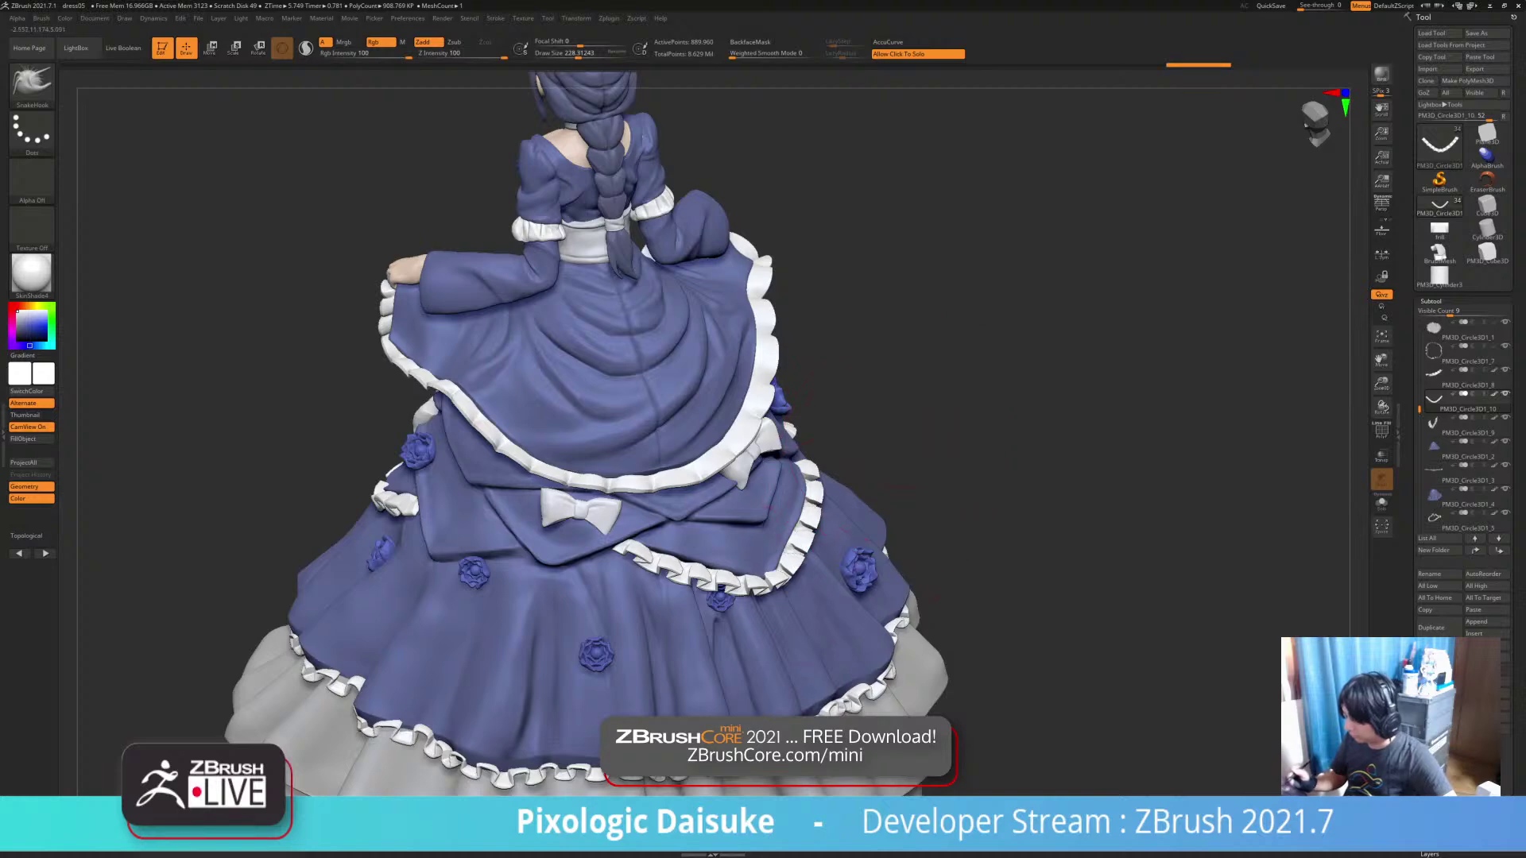
pyautogui.moveTo(844, 485); pyautogui.dragTo(901, 468, button='right')
pyautogui.moveTo(338, 598); pyautogui.dragTo(384, 598, button='right')
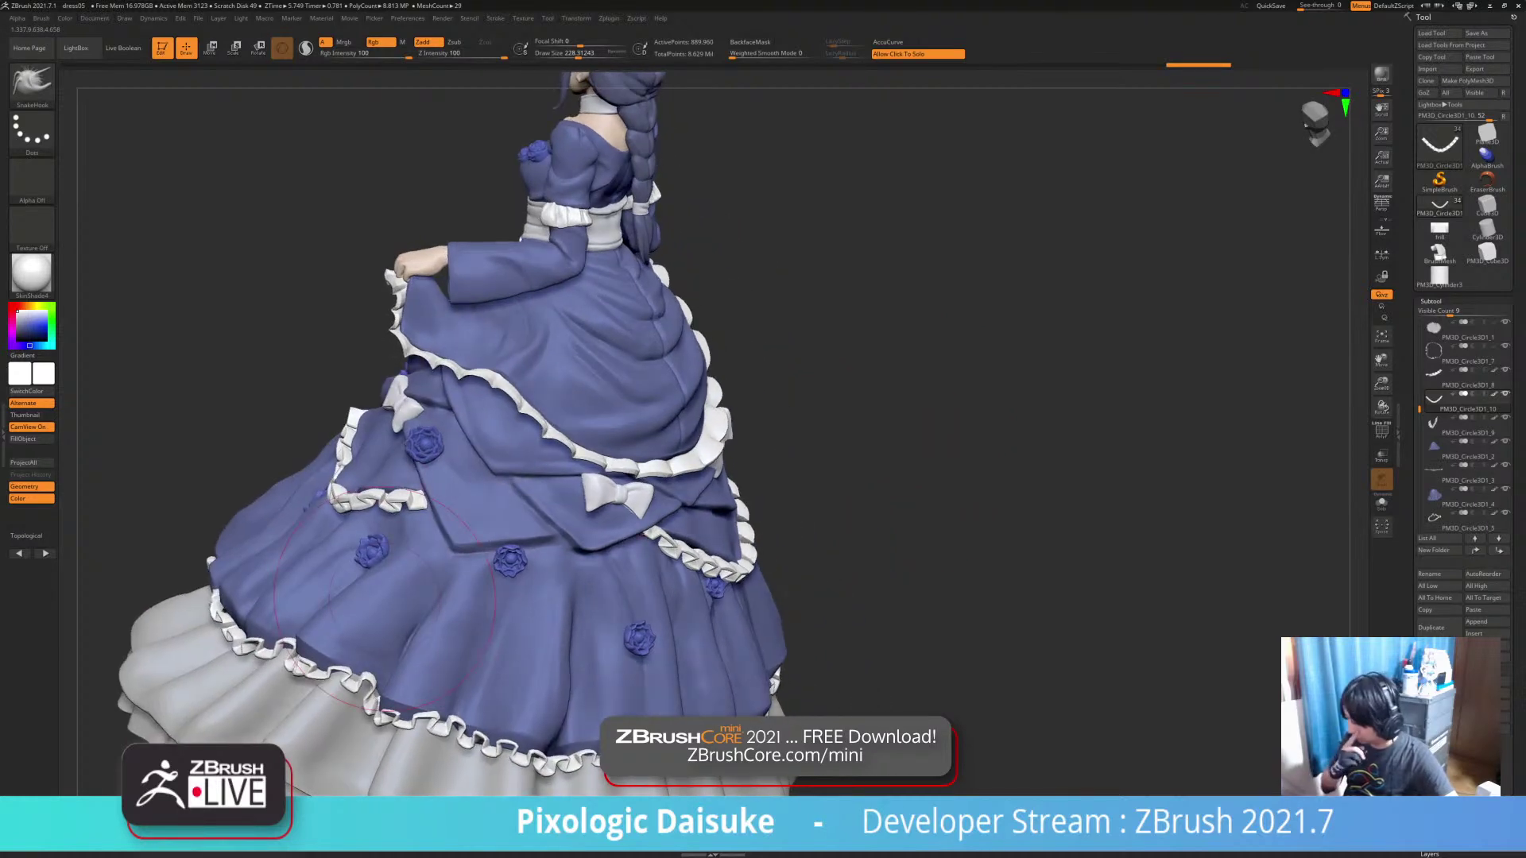
pyautogui.moveTo(549, 619)
pyautogui.mouseDown(button='right')
pyautogui.moveTo(516, 646)
pyautogui.moveTo(592, 644)
pyautogui.moveTo(489, 634)
pyautogui.moveTo(601, 638)
pyautogui.moveTo(462, 635)
pyautogui.moveTo(557, 637)
pyautogui.moveTo(560, 584)
pyautogui.mouseUp(button='right')
pyautogui.moveTo(631, 652); pyautogui.dragTo(475, 649, button='right')
# Insert a frill along the pointed drape beneath the back bow on the figure's left side, using a draw size of about 46
pyautogui.click(32, 84)
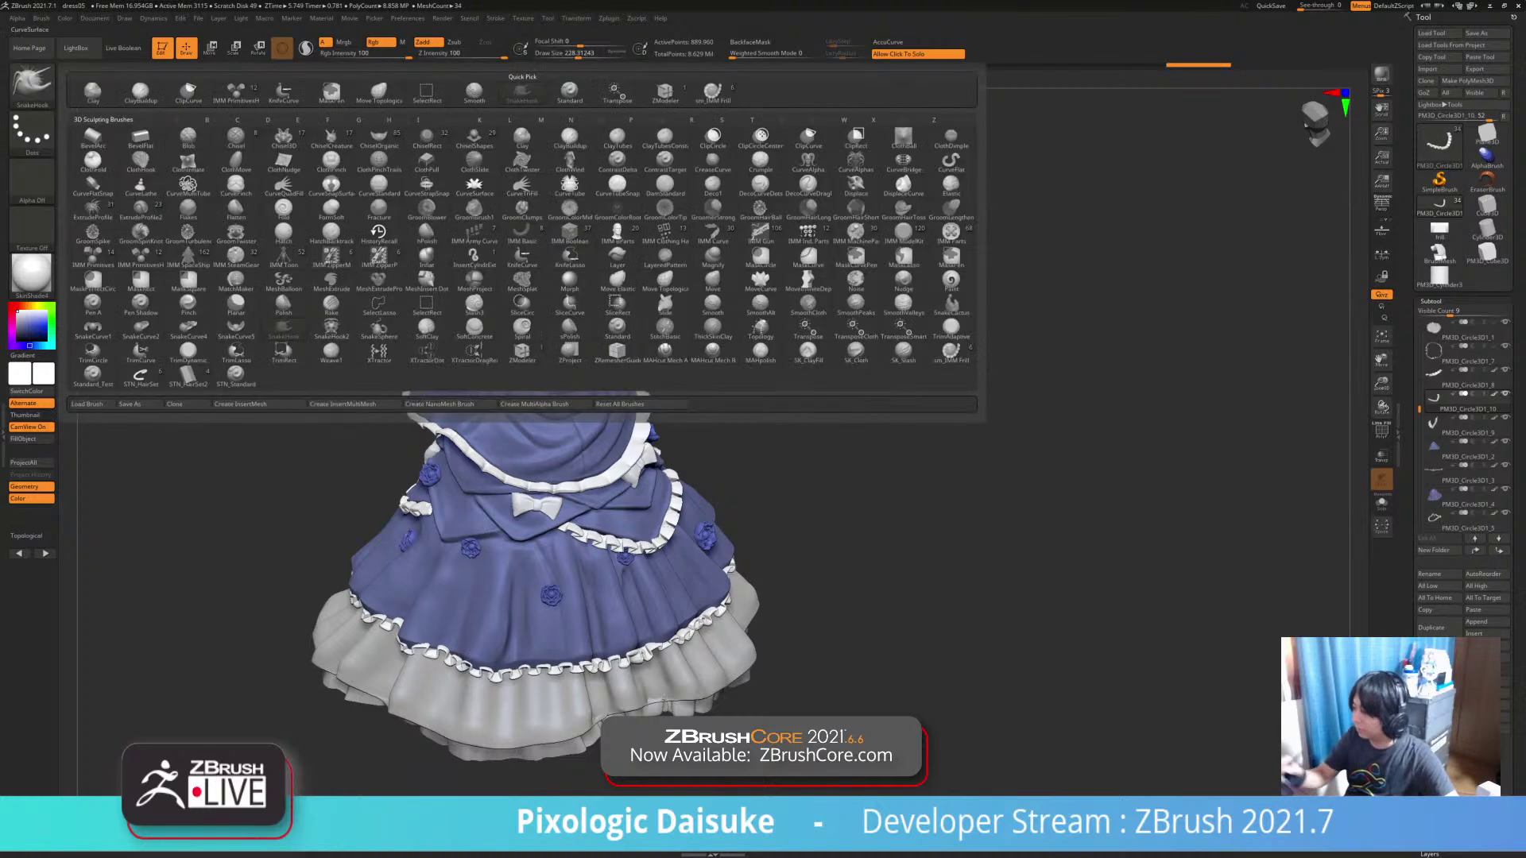
pyautogui.click(713, 130)
pyautogui.keyDown('ctrl'); pyautogui.moveTo(558, 549); pyautogui.dragTo(558, 608, button='right'); pyautogui.keyUp('ctrl')
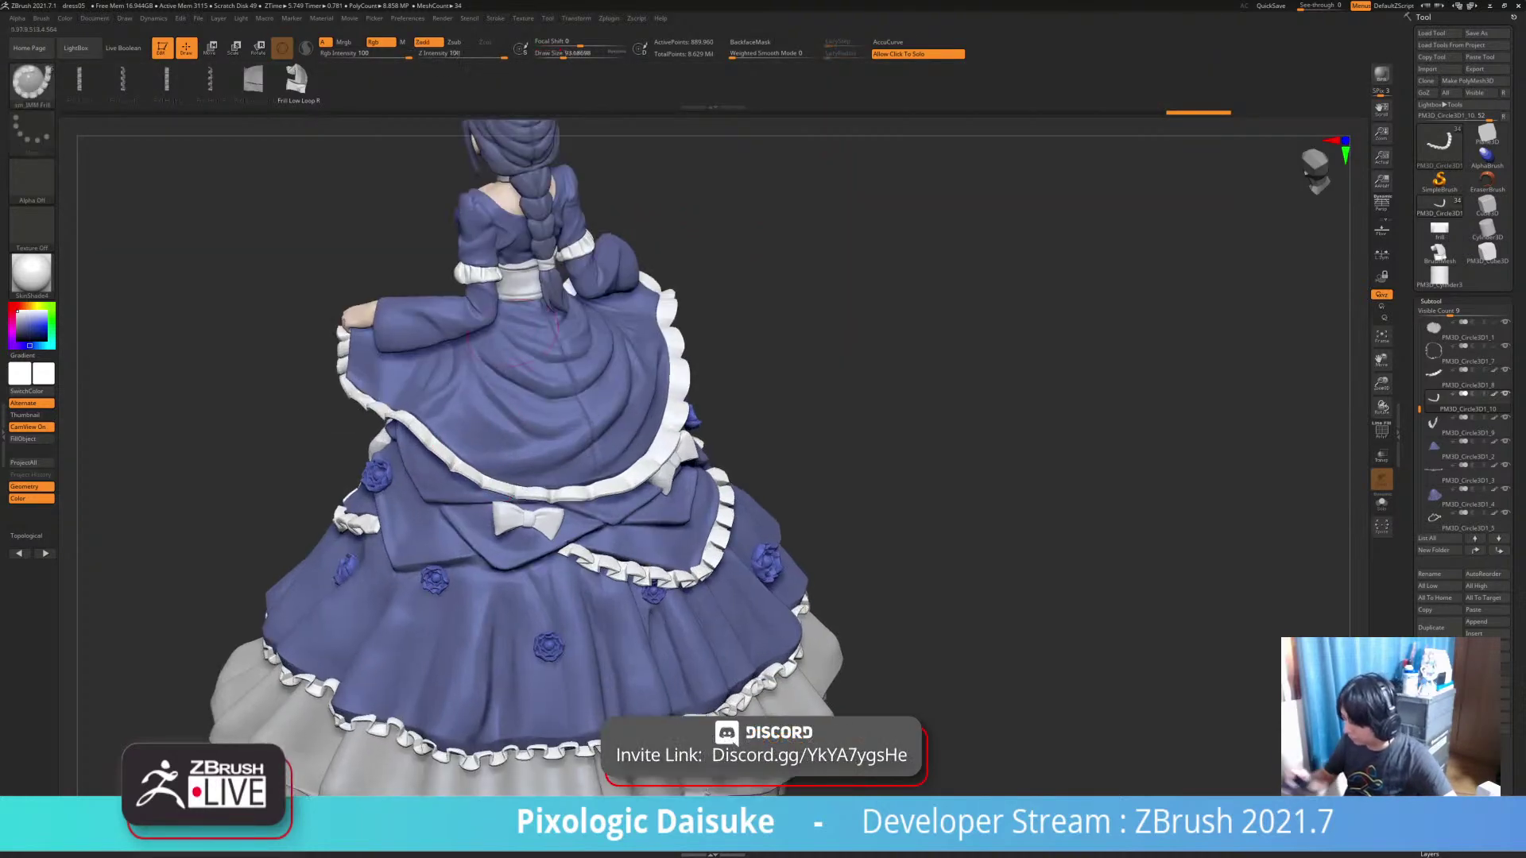
pyautogui.click(554, 54)
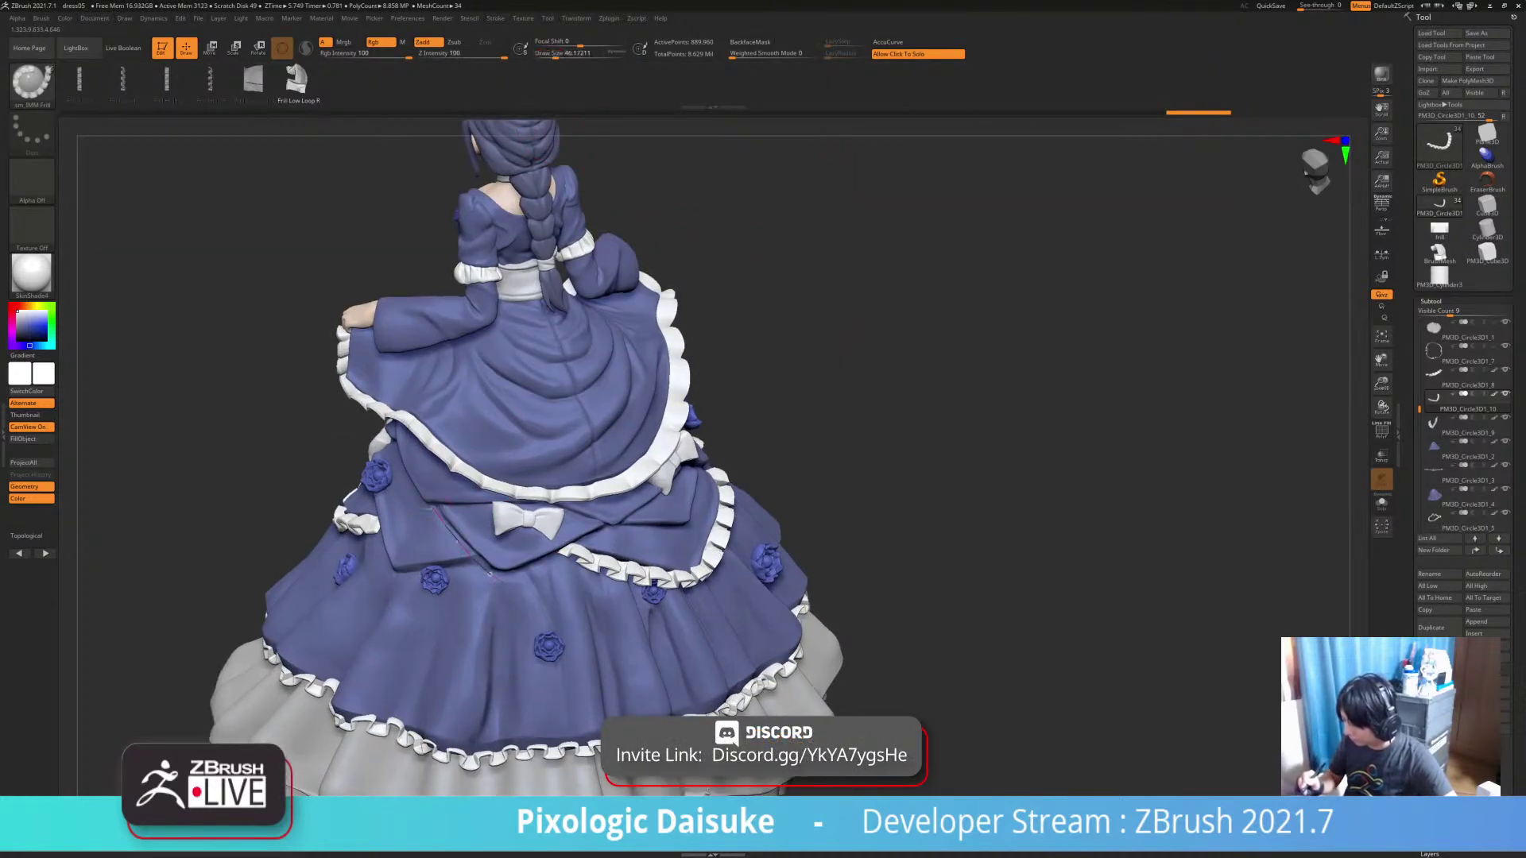
pyautogui.moveTo(606, 529); pyautogui.dragTo(608, 528)
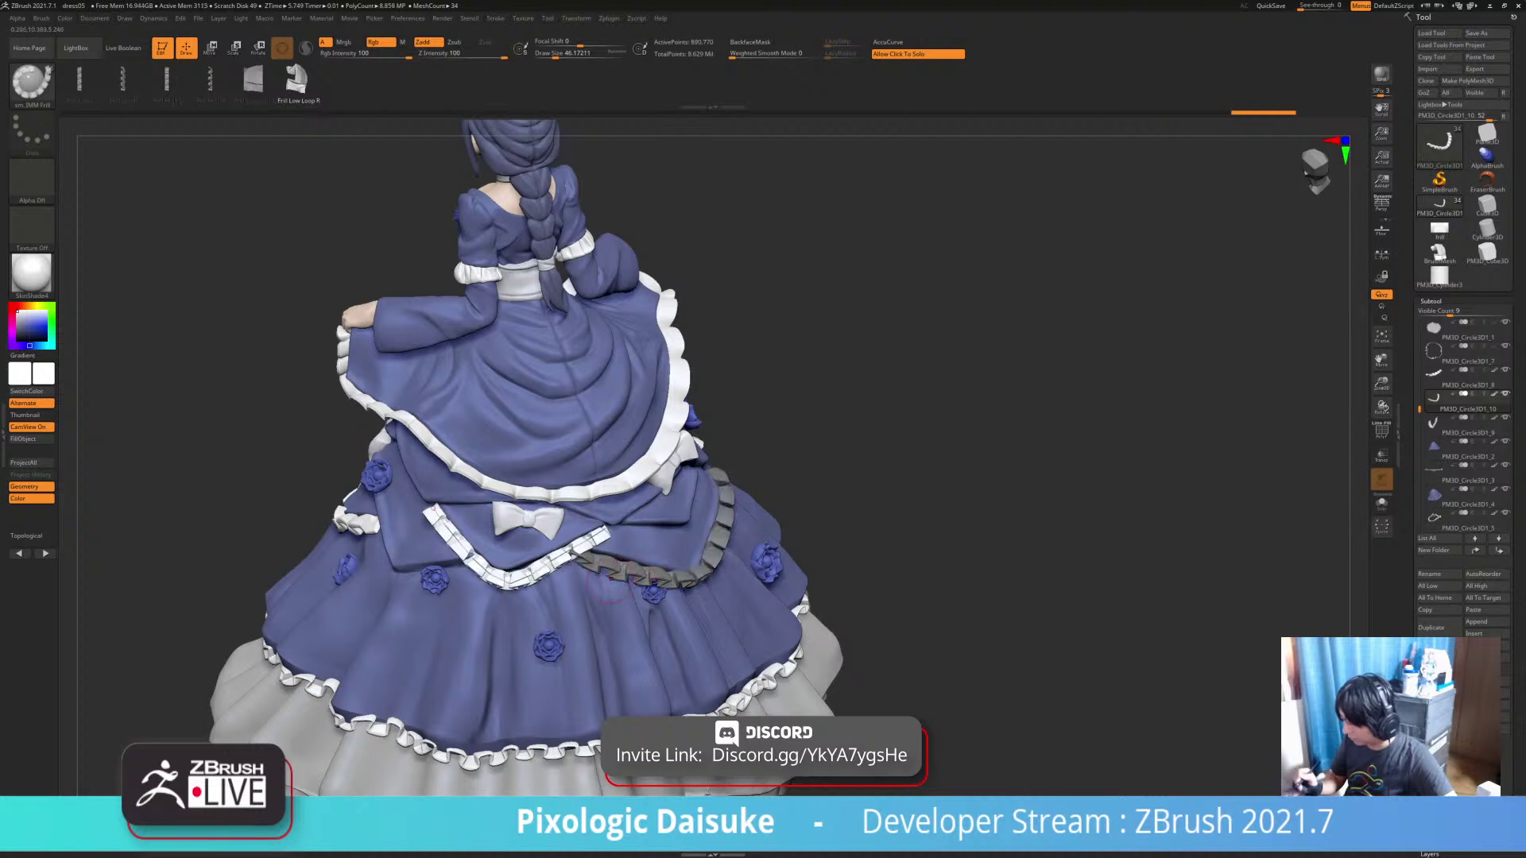
pyautogui.click(581, 632)
pyautogui.click(696, 602)
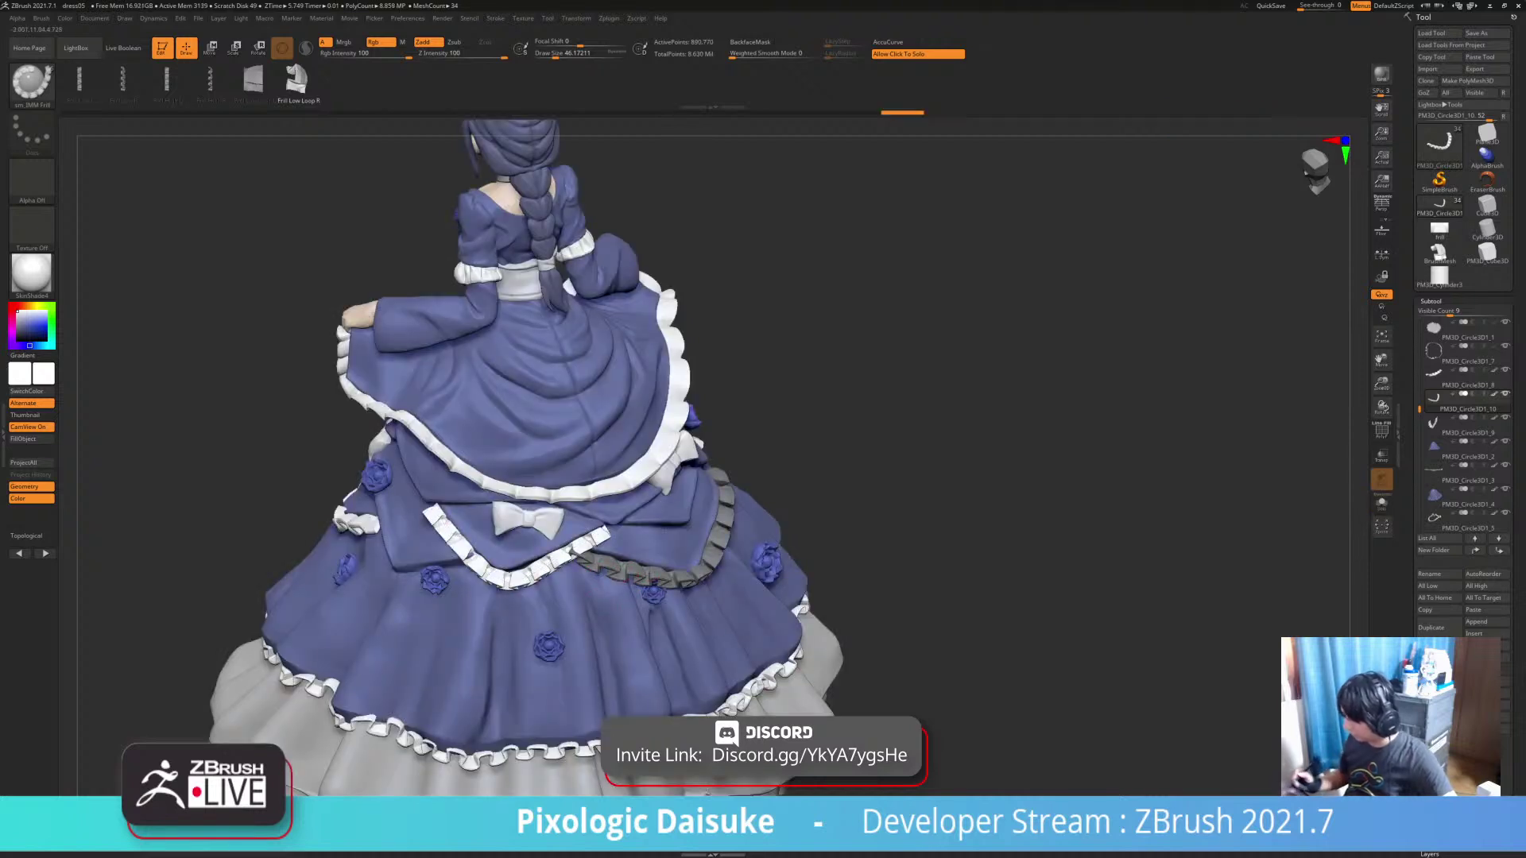
# Split the frill beneath the back bow into its own subtool and remesh it with DynaMesh
pyautogui.click(1464, 717)
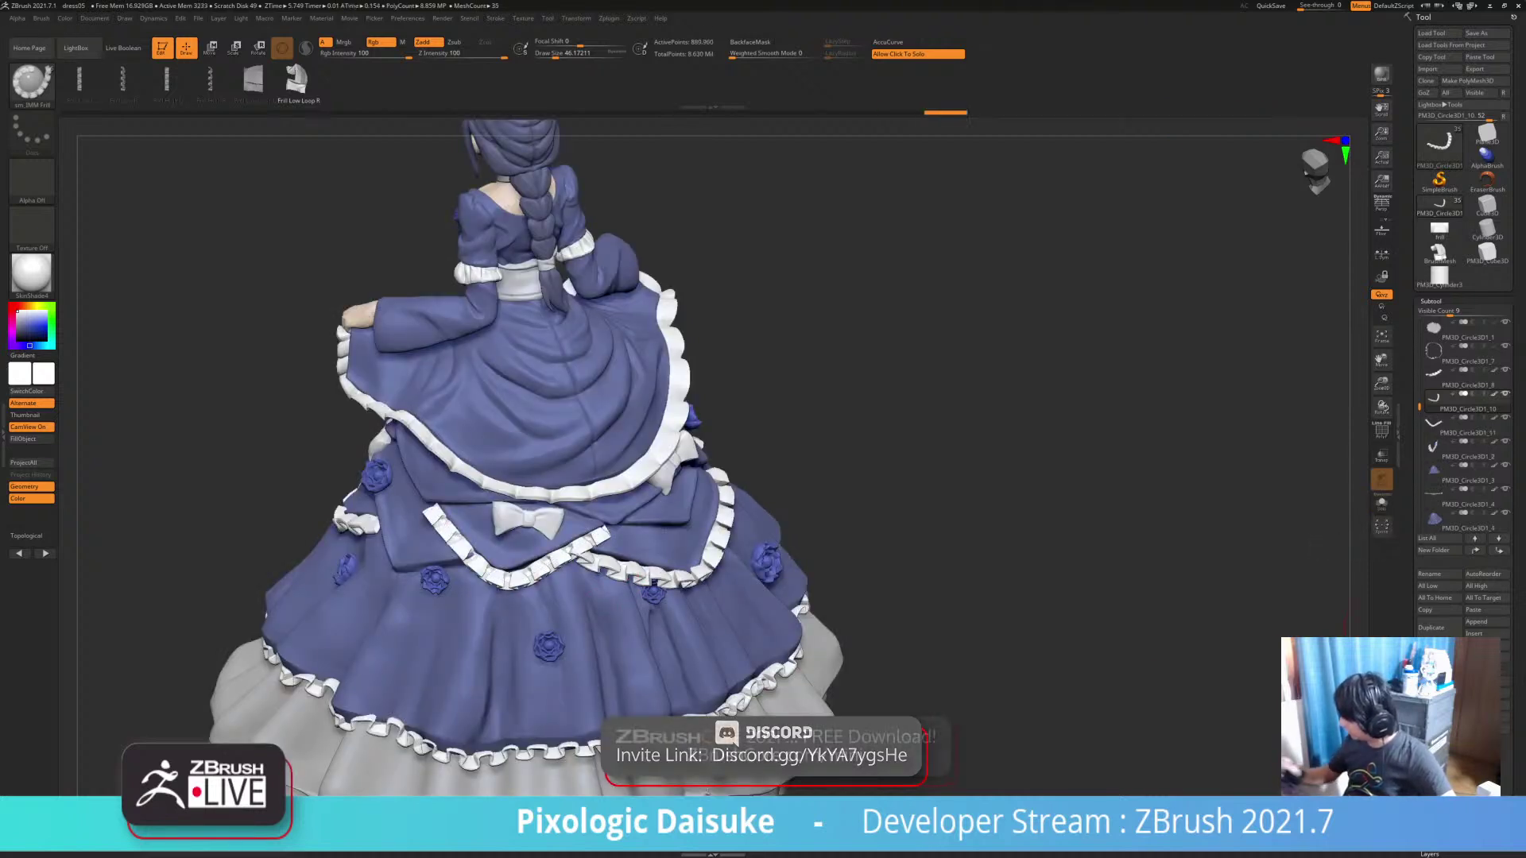
pyautogui.press('ctrl')
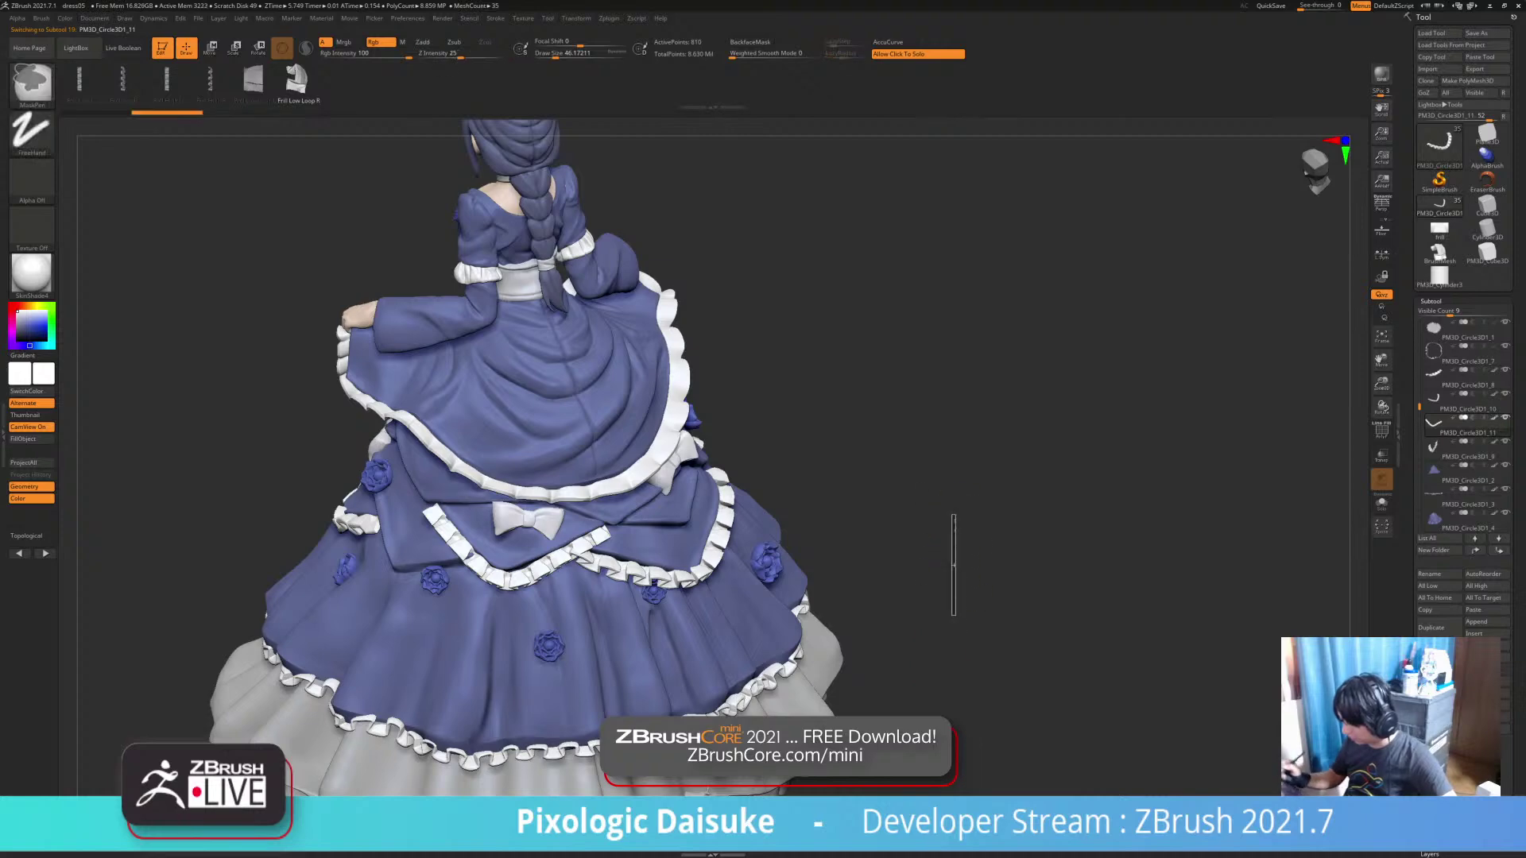
pyautogui.keyDown('ctrl'); pyautogui.moveTo(952, 516); pyautogui.dragTo(956, 615); pyautogui.keyUp('ctrl')
pyautogui.click(957, 636)
pyautogui.click(958, 636)
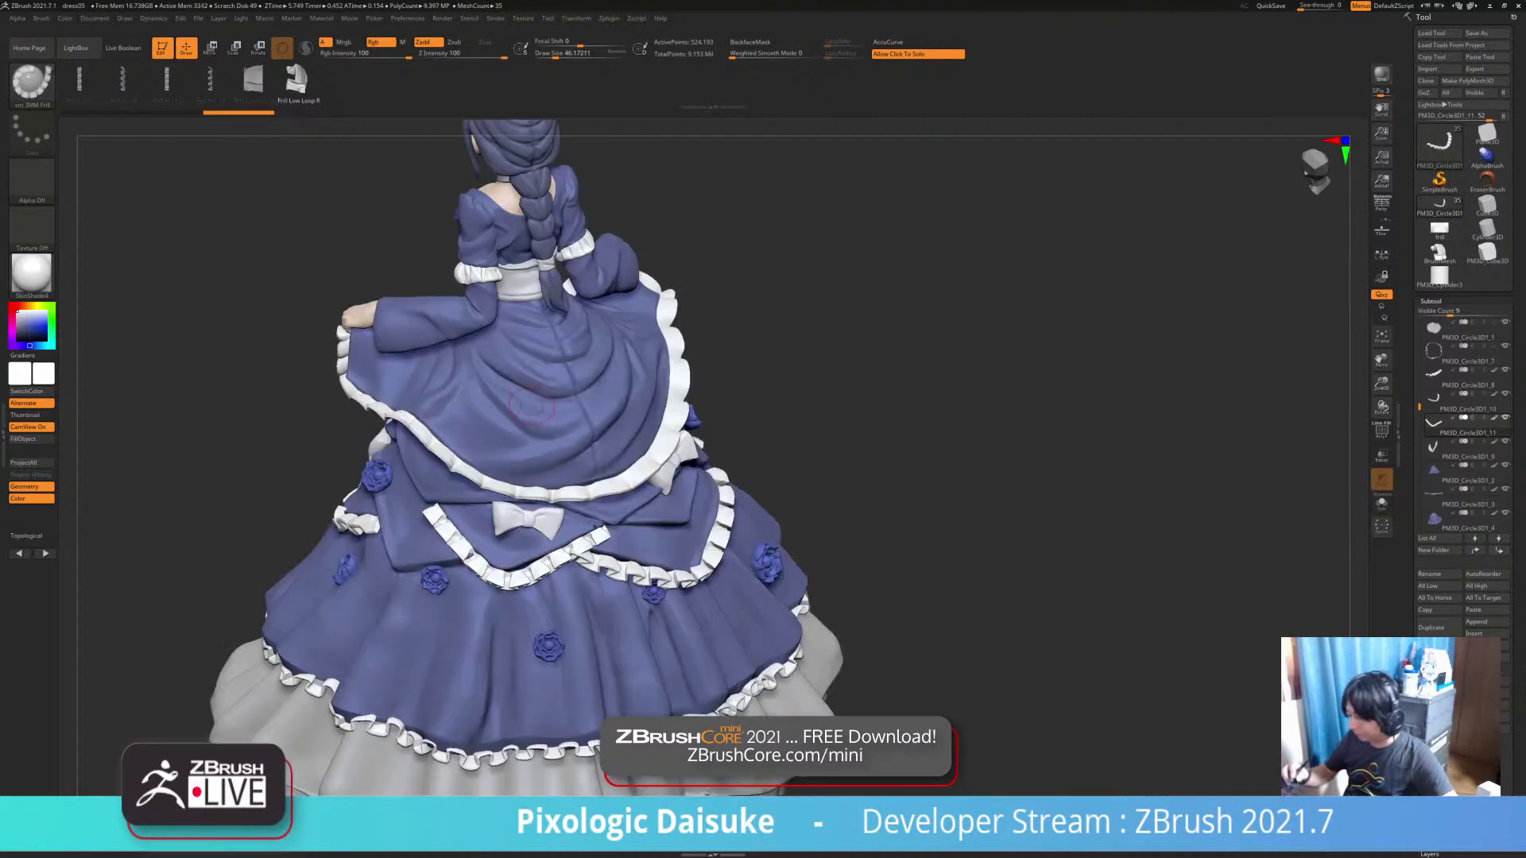
# Adjust the frill beneath the back bow with a SnakeHook brush of about 159 and smooth its outer arm
pyautogui.press('b')
pyautogui.press('s')
pyautogui.press('h')
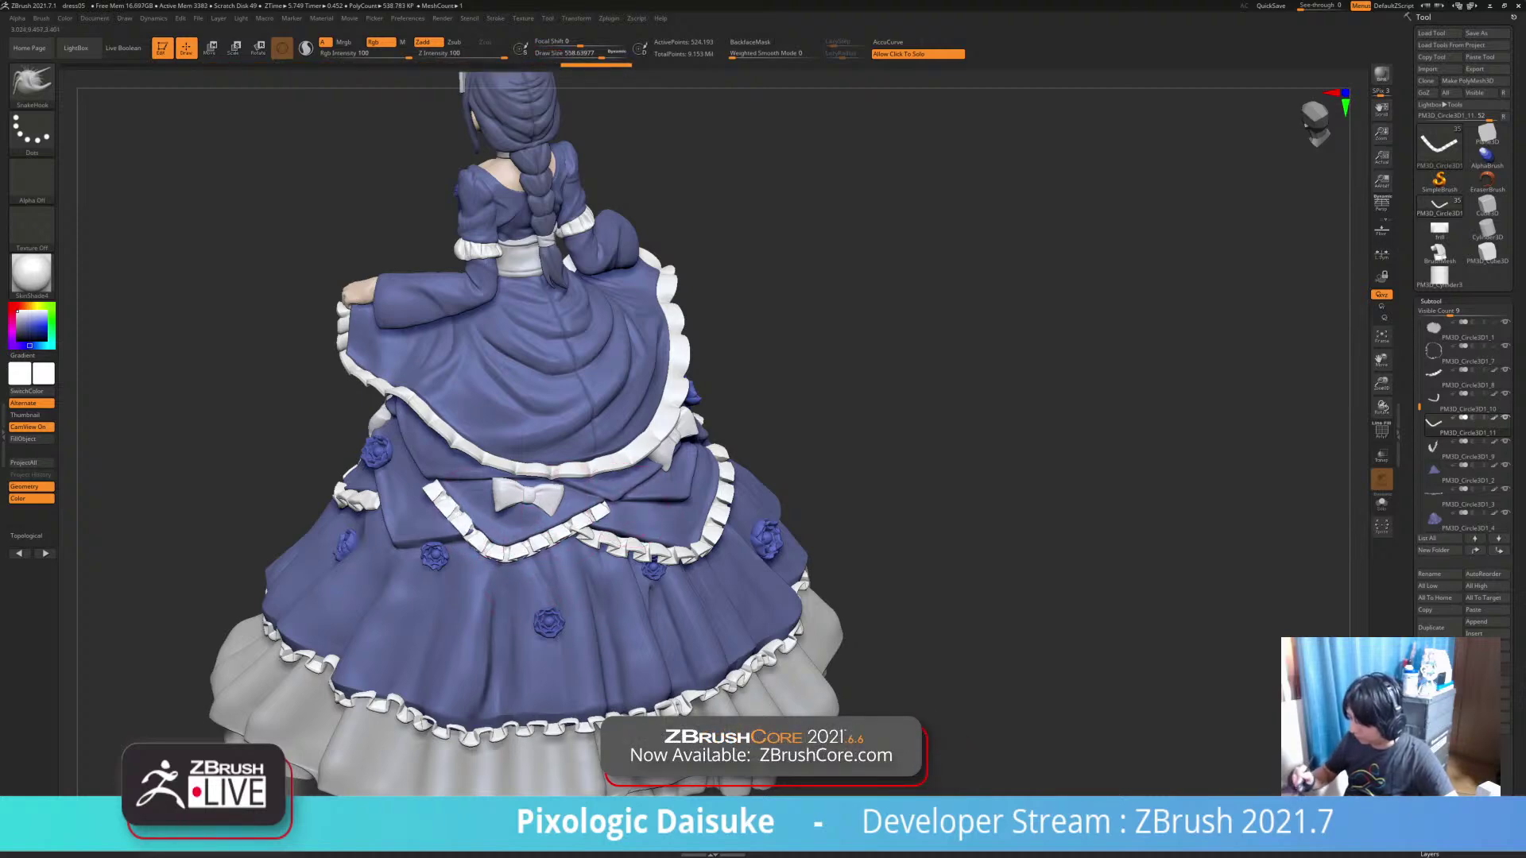
pyautogui.moveTo(913, 445); pyautogui.dragTo(1057, 405)
pyautogui.moveTo(470, 536); pyautogui.dragTo(612, 531, button='right')
pyautogui.moveTo(1129, 393); pyautogui.dragTo(823, 536)
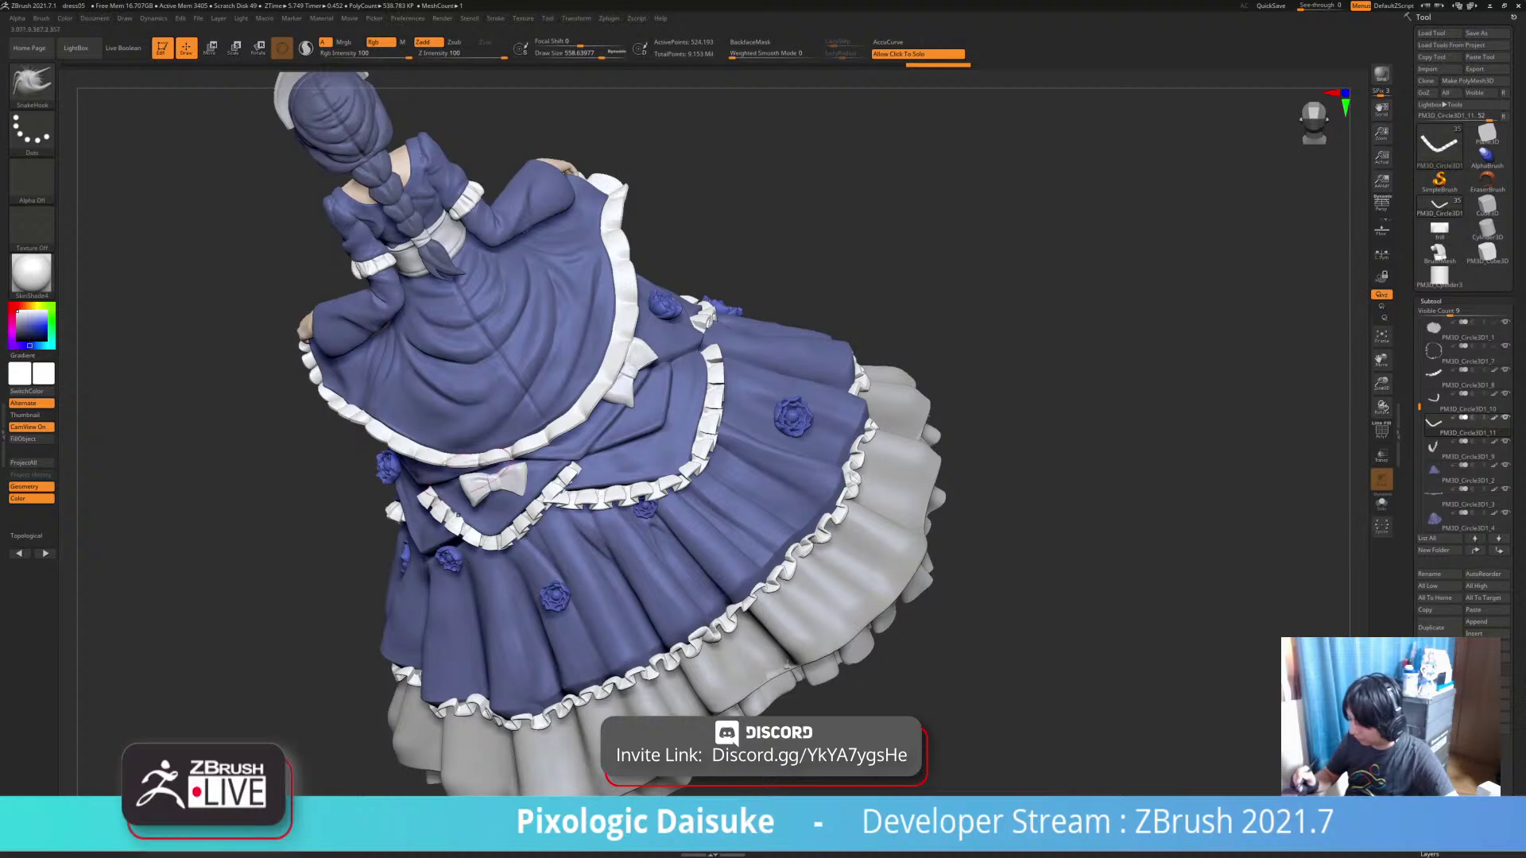
pyautogui.keyDown('shift'); pyautogui.moveTo(459, 515); pyautogui.dragTo(497, 520); pyautogui.keyUp('shift')
# Pull the outer upper end of the frill beneath the back bow into line with the drape edge
pyautogui.moveTo(366, 513); pyautogui.dragTo(492, 519)
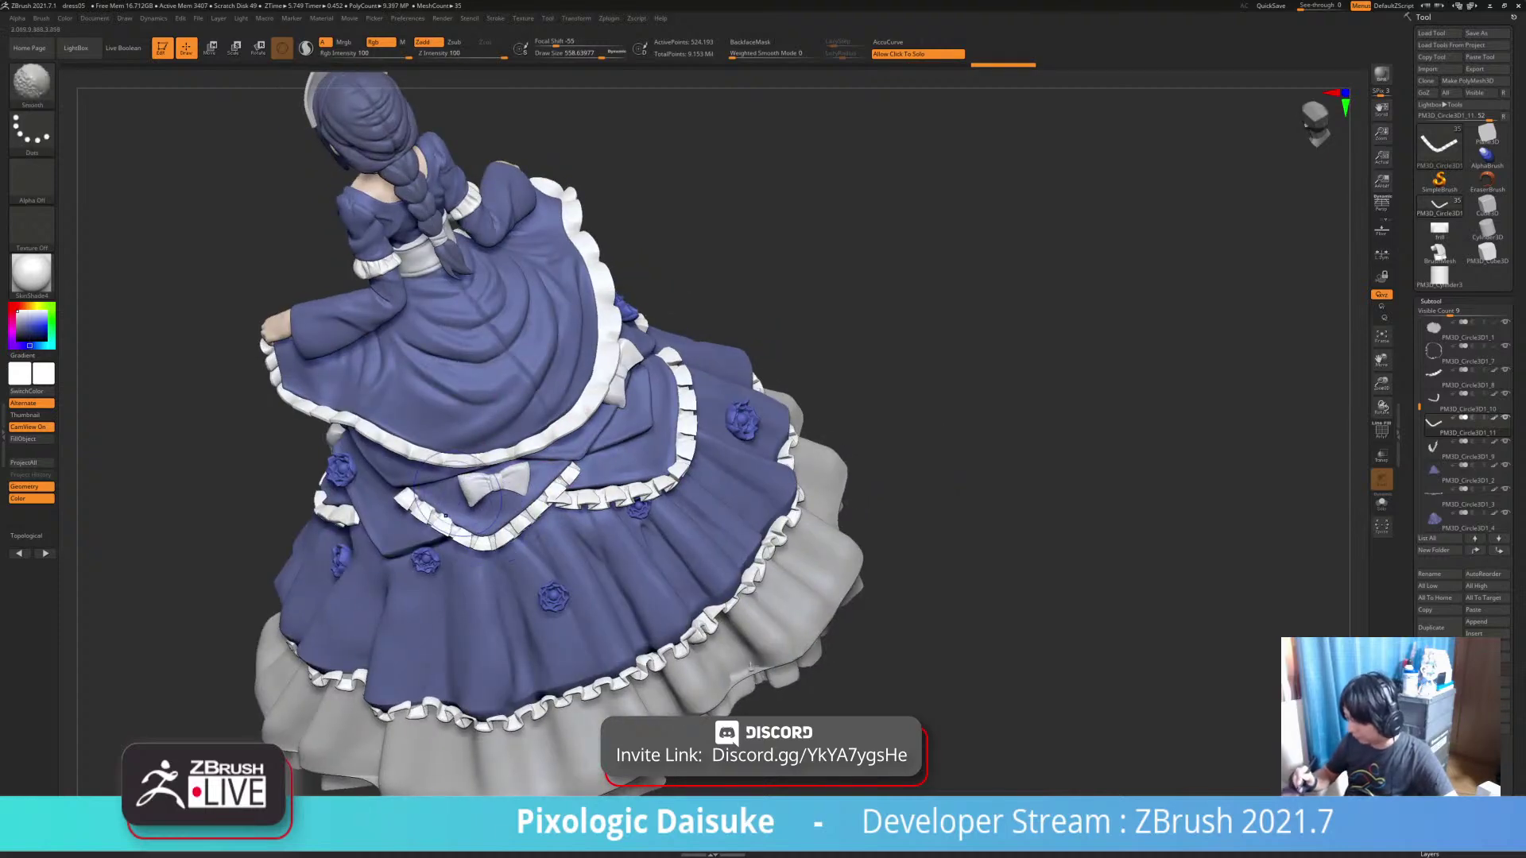
pyautogui.moveTo(751, 666); pyautogui.dragTo(835, 635)
pyautogui.moveTo(425, 495); pyautogui.dragTo(415, 501)
pyautogui.moveTo(684, 445); pyautogui.dragTo(843, 374)
pyautogui.moveTo(413, 497); pyautogui.dragTo(404, 502)
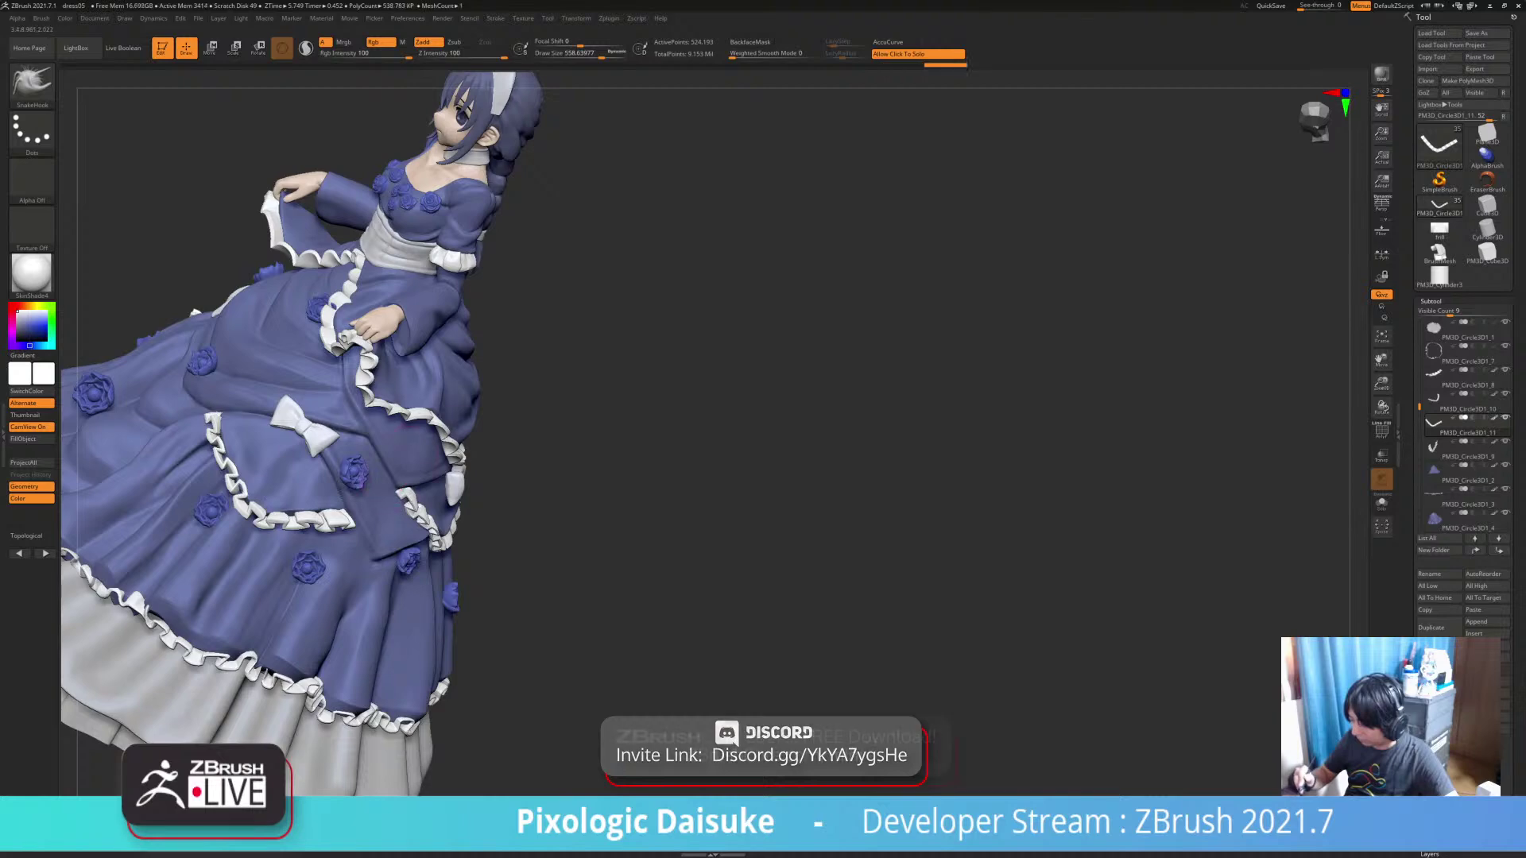
# Insert a frill with the insert brush along the pointed back drape just above the existing lower back frill, using a smaller draw size
pyautogui.moveTo(890, 588)
pyautogui.mouseDown()
pyautogui.moveTo(767, 620)
pyautogui.moveTo(708, 707)
pyautogui.mouseUp()
pyautogui.moveTo(708, 708)
pyautogui.keyDown('ctrl'); pyautogui.mouseDown(button='right')
pyautogui.moveTo(699, 548)
pyautogui.moveTo(636, 508)
pyautogui.moveTo(566, 551)
pyautogui.moveTo(586, 564)
pyautogui.moveTo(584, 635)
pyautogui.moveTo(497, 684)
pyautogui.mouseUp(button='right'); pyautogui.keyUp('ctrl')
pyautogui.keyDown('alt'); pyautogui.click(460, 495); pyautogui.keyUp('alt')
pyautogui.moveTo(882, 493); pyautogui.dragTo(1025, 445)
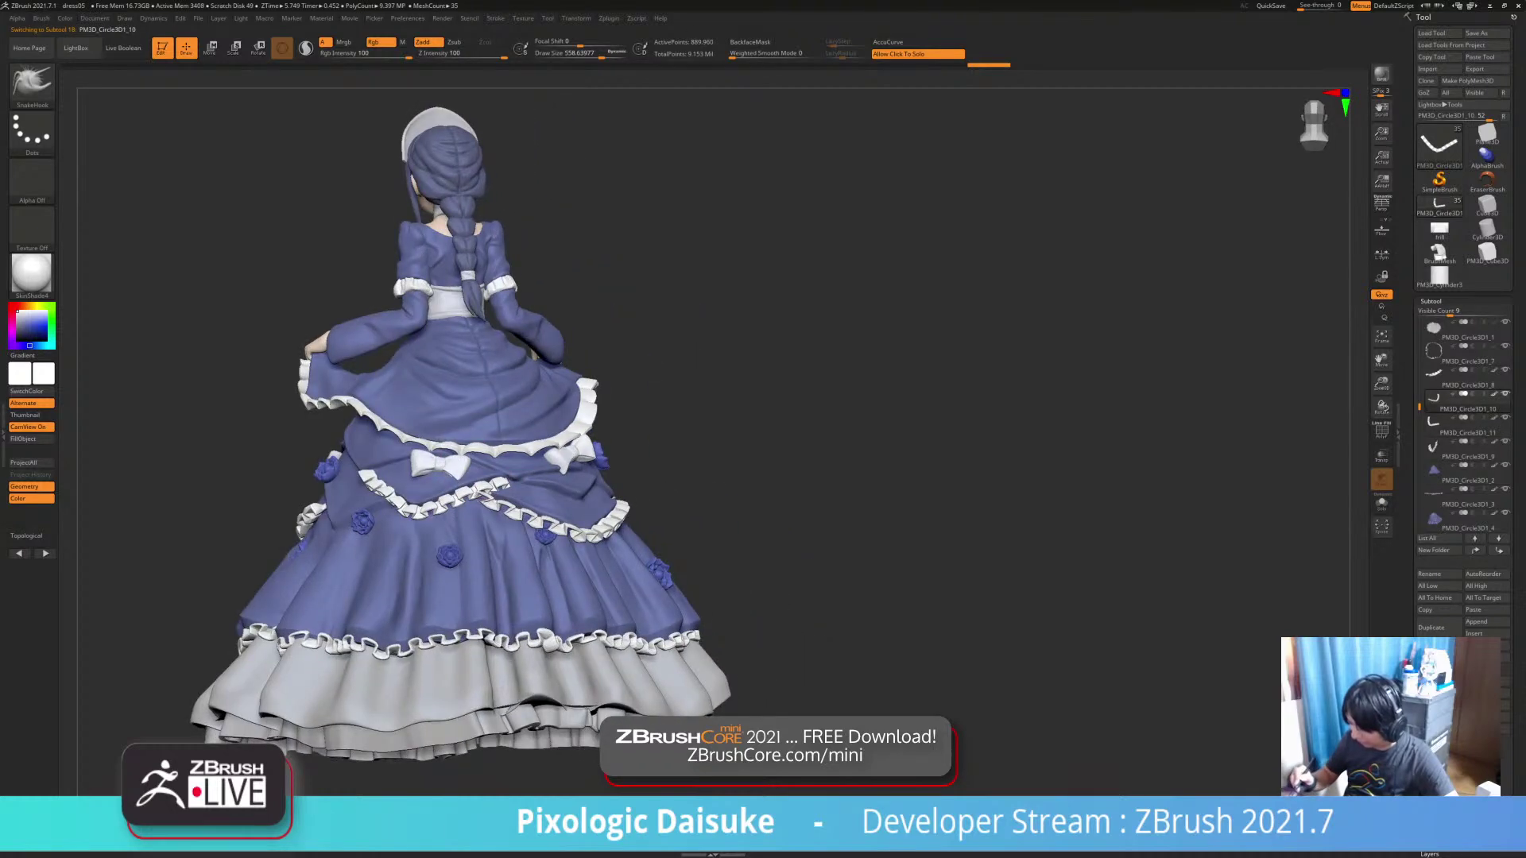
pyautogui.moveTo(487, 493); pyautogui.dragTo(381, 522, button='right')
pyautogui.click(32, 82)
pyautogui.click(713, 93)
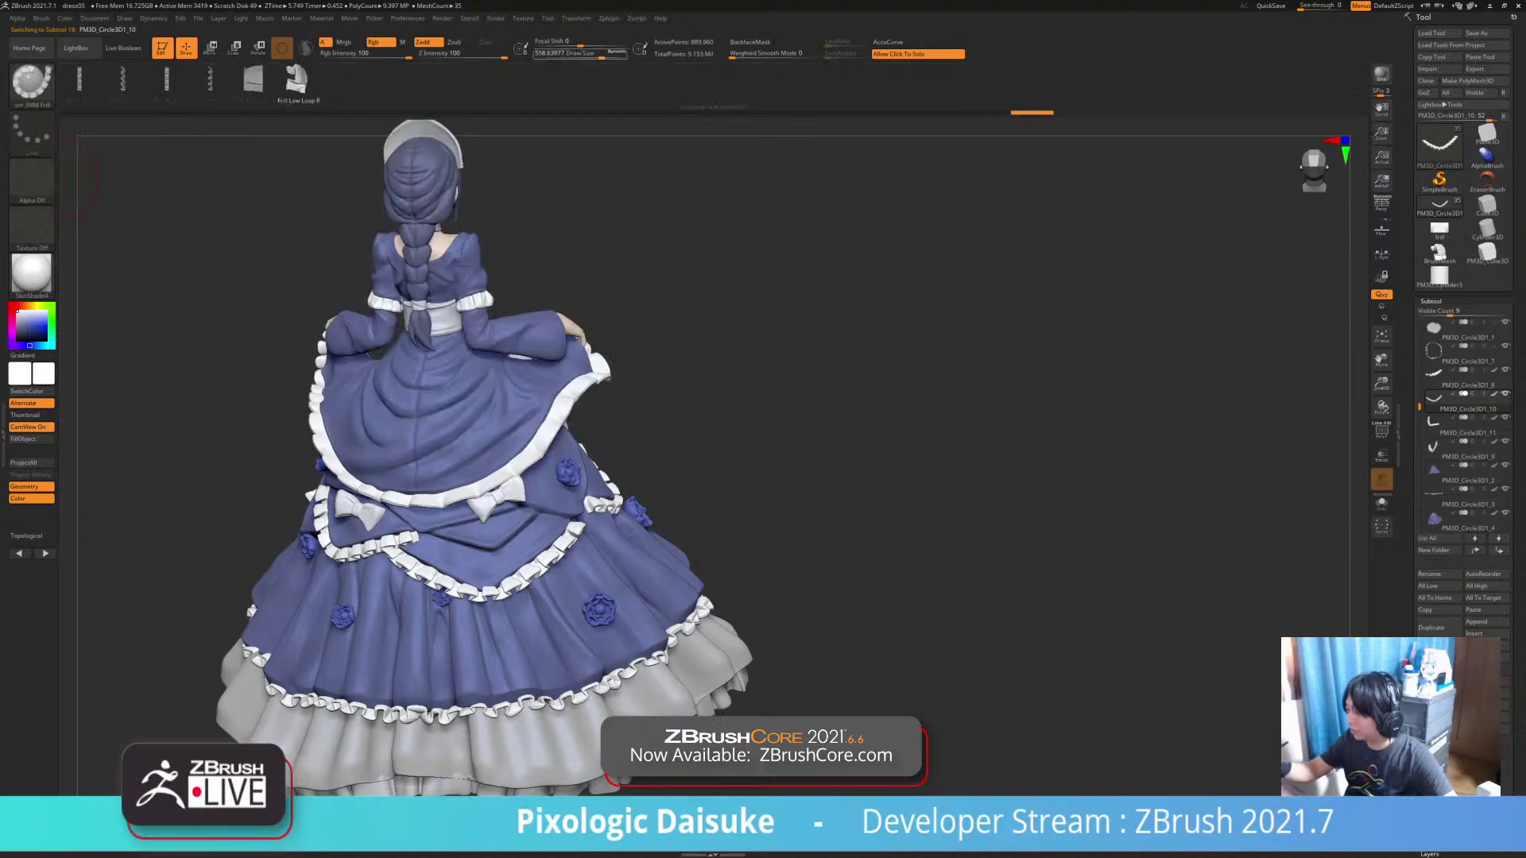
pyautogui.moveTo(602, 53); pyautogui.dragTo(574, 53)
pyautogui.keyDown('ctrl'); pyautogui.moveTo(476, 560); pyautogui.dragTo(489, 624, button='right'); pyautogui.keyUp('ctrl')
pyautogui.moveTo(433, 513); pyautogui.dragTo(426, 518, button='right')
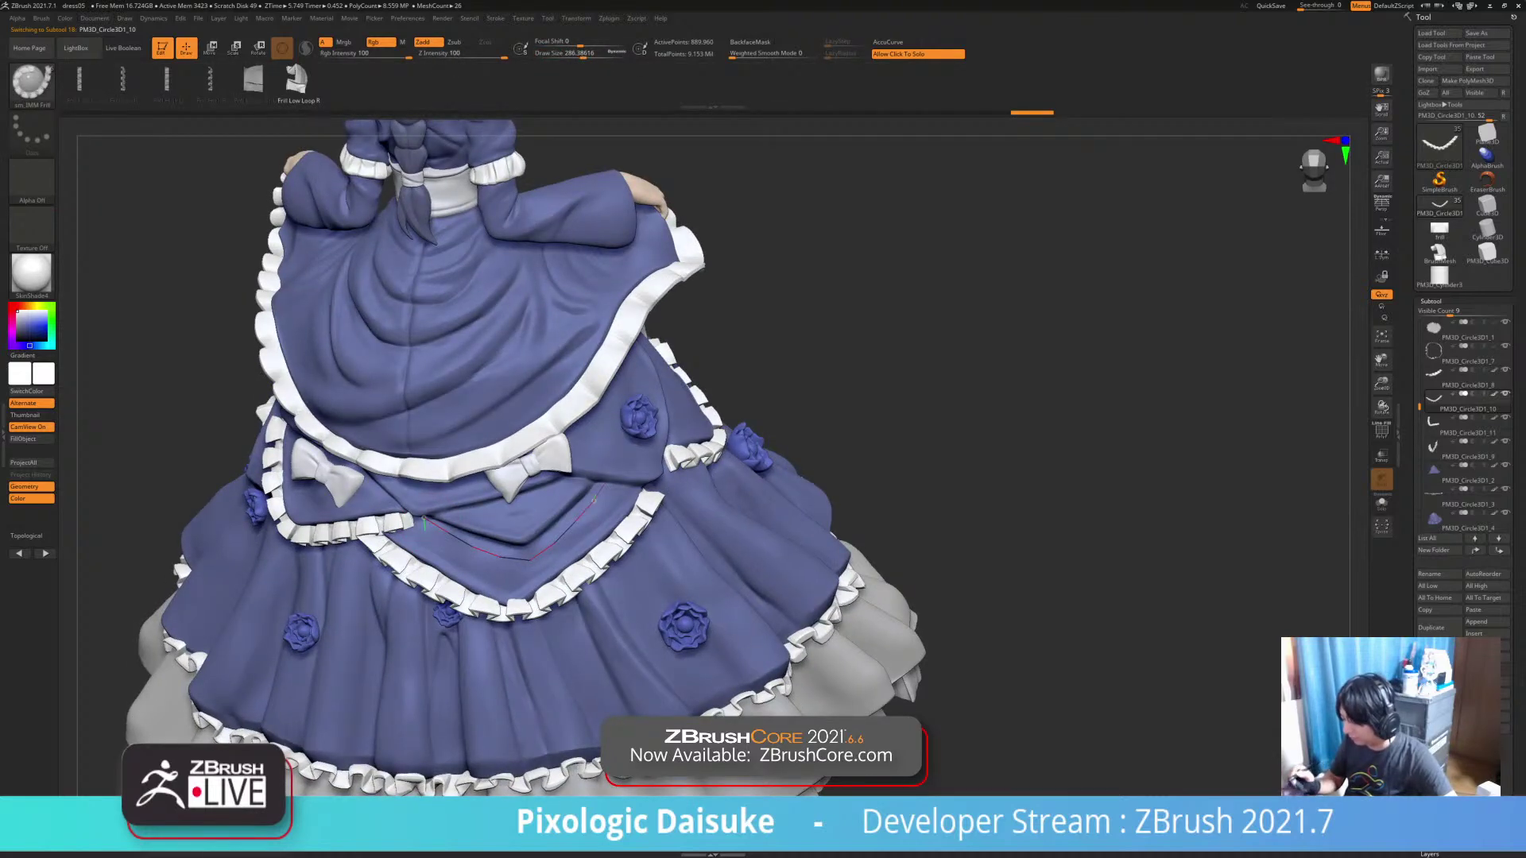
pyautogui.moveTo(594, 499); pyautogui.dragTo(603, 501)
pyautogui.hotkey('ctrl', 'z')
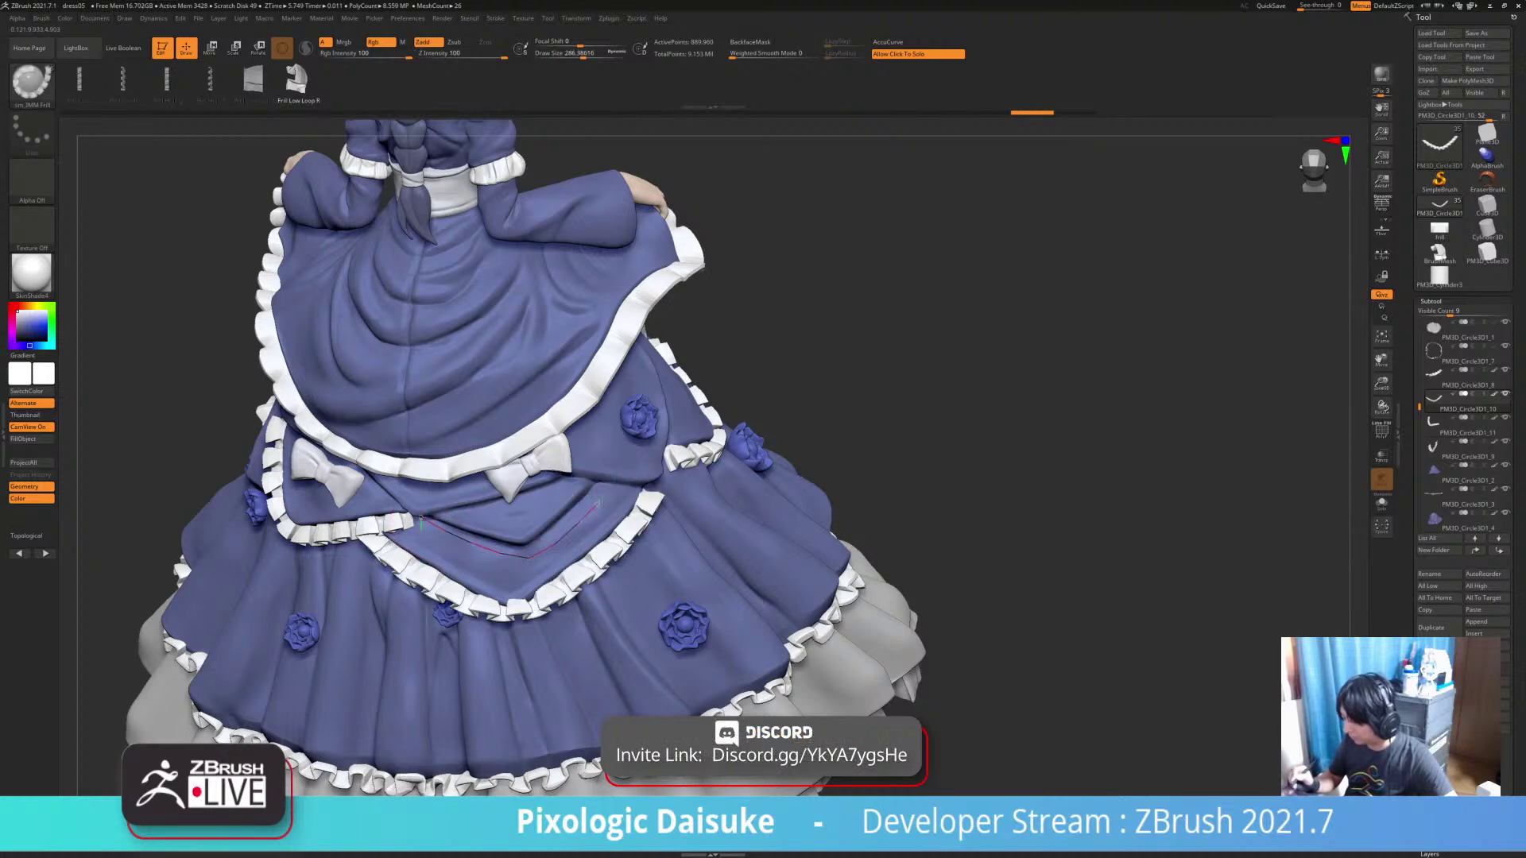
pyautogui.moveTo(612, 484); pyautogui.dragTo(604, 497)
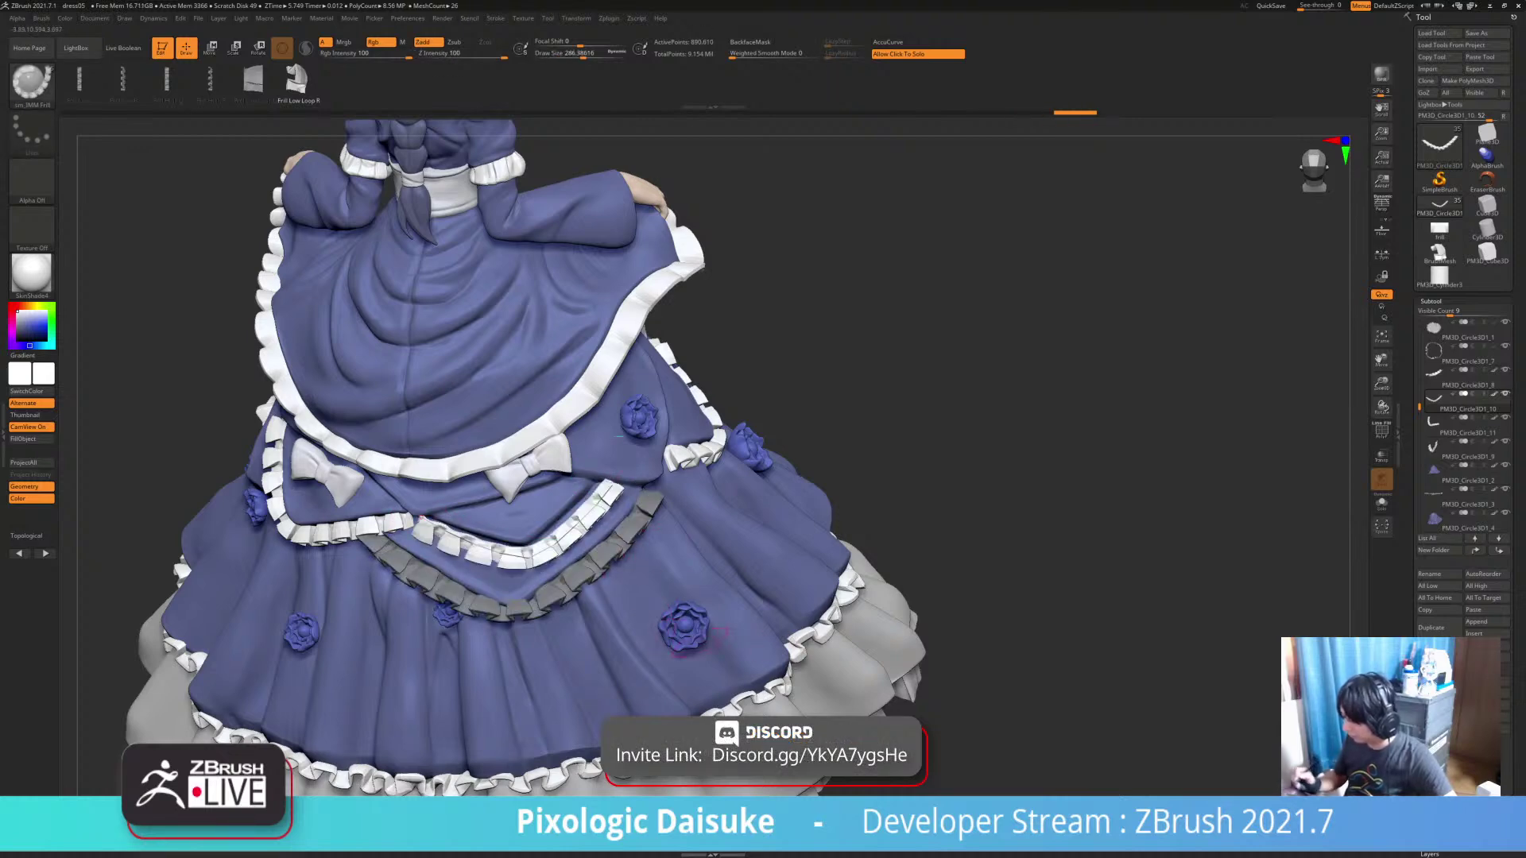
# Split the new pointed back drape frill into its own subtool and make it active for shaping with SnakeHook
pyautogui.click(872, 652)
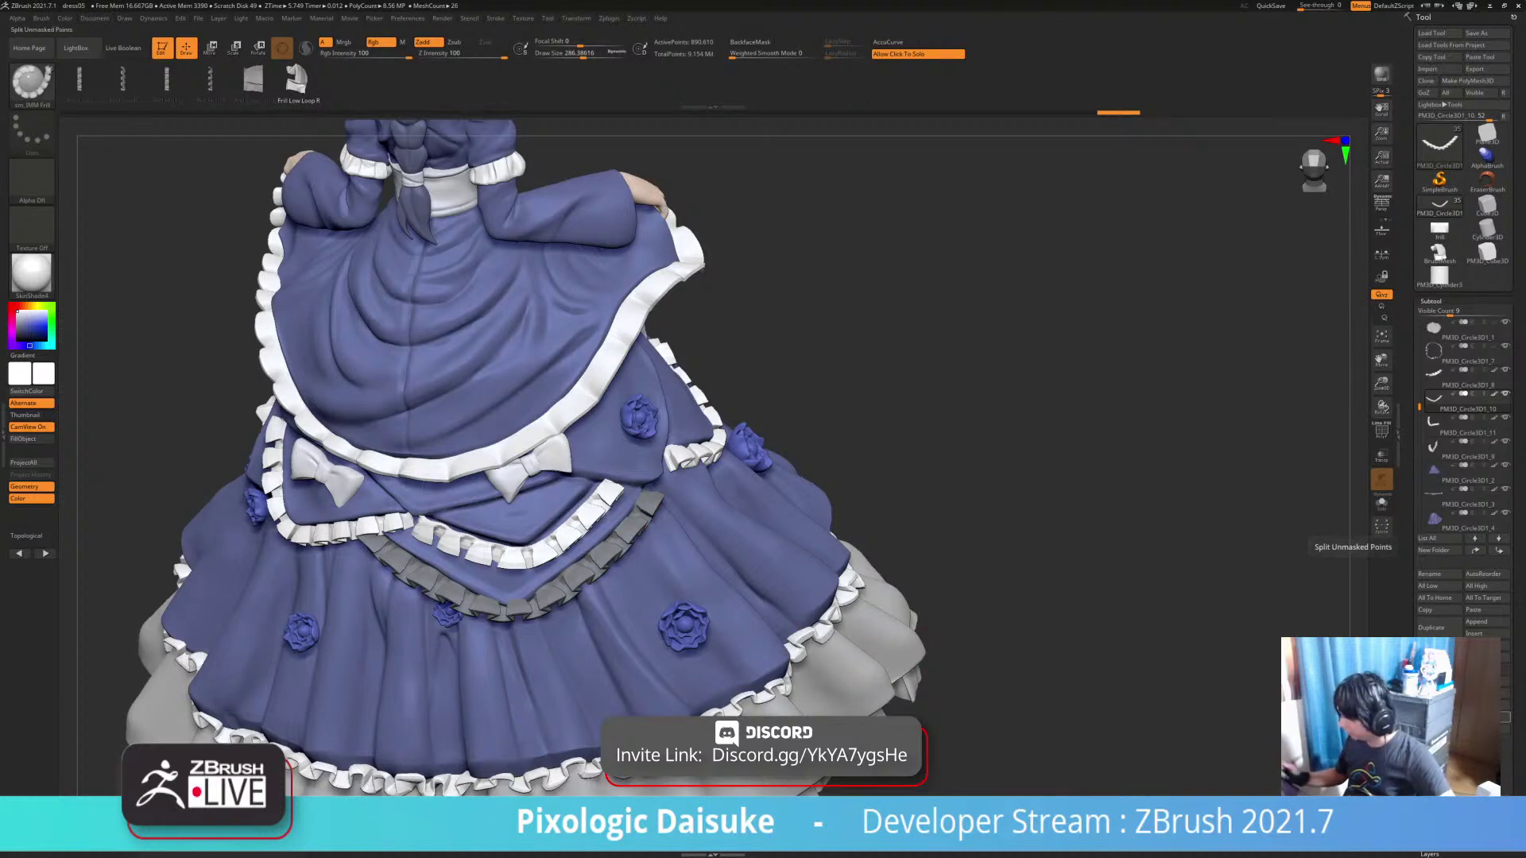
pyautogui.click(1462, 717)
pyautogui.click(31, 84)
pyautogui.click(522, 91)
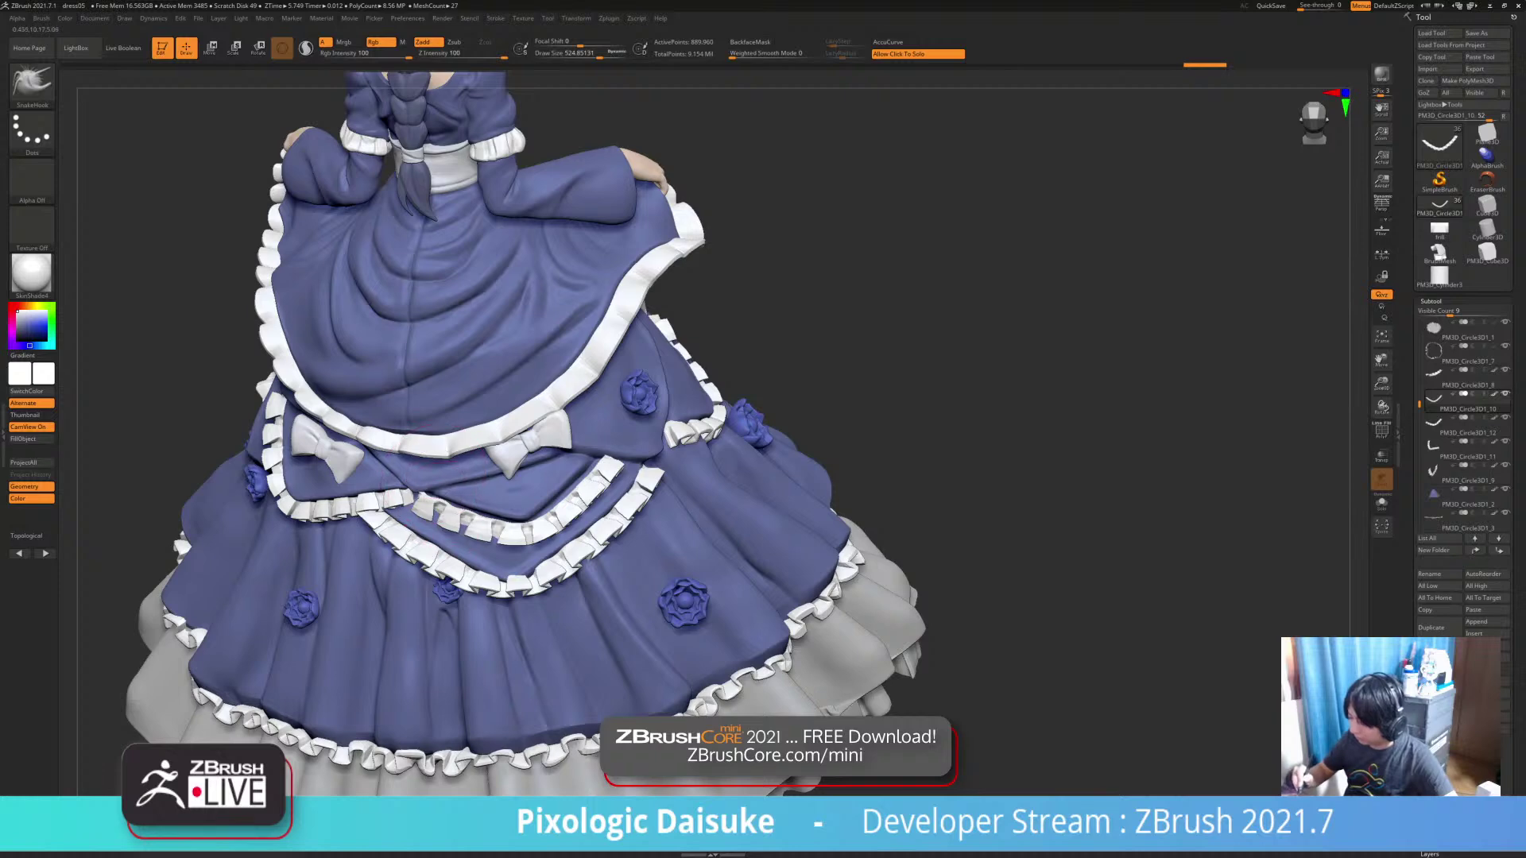
pyautogui.keyDown('alt'); pyautogui.click(429, 499); pyautogui.keyUp('alt')
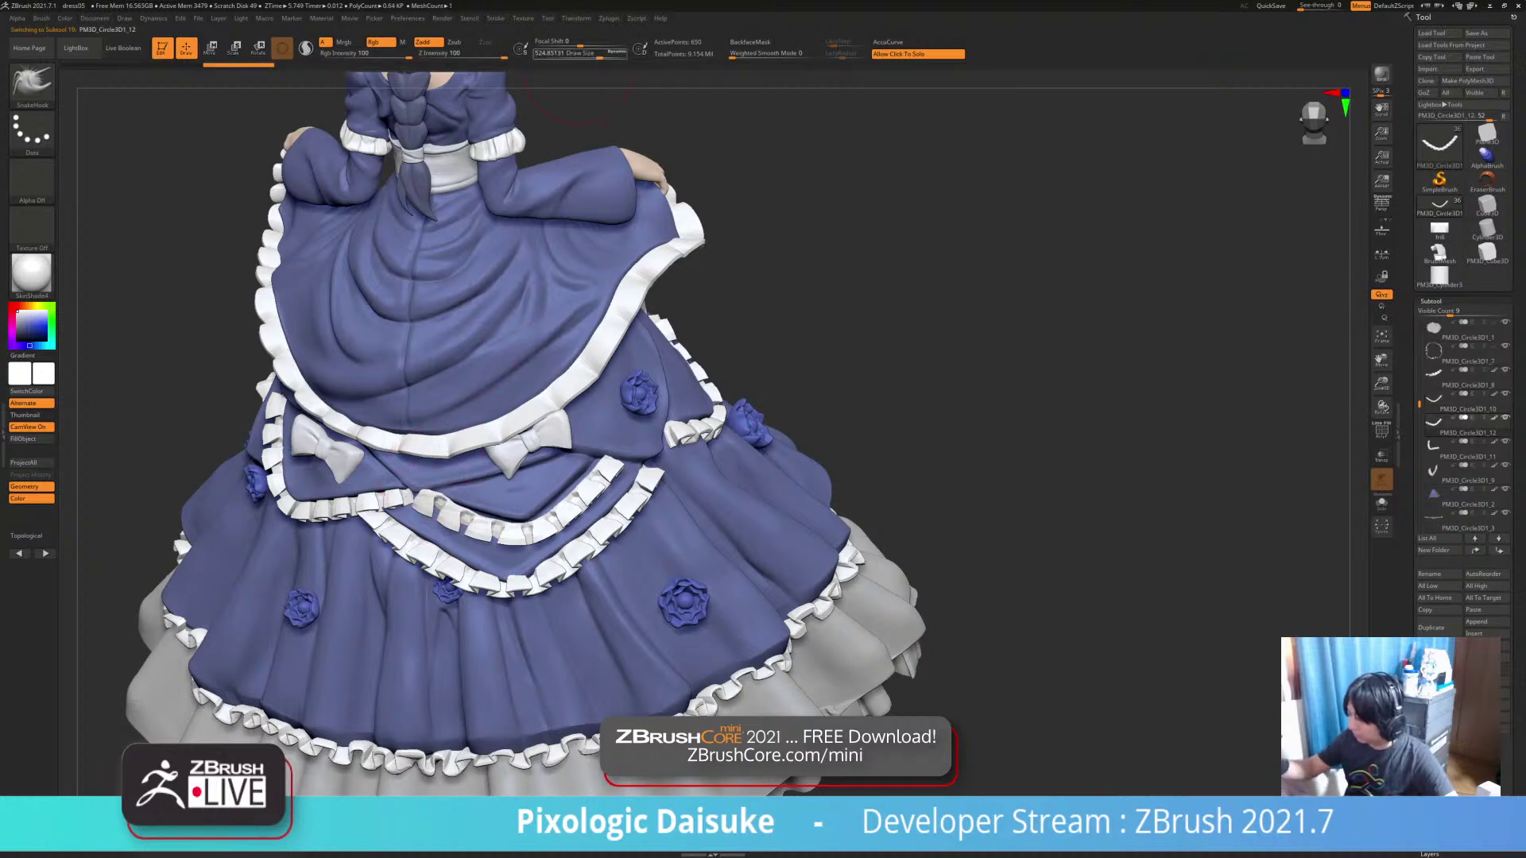
# Pull the upper pointed back frill with SnakeHook so its arms follow the drape edge
pyautogui.moveTo(497, 519); pyautogui.dragTo(499, 526)
pyautogui.keyDown('ctrl'); pyautogui.moveTo(508, 508); pyautogui.dragTo(500, 445, button='right'); pyautogui.keyUp('ctrl')
pyautogui.moveTo(569, 501); pyautogui.dragTo(593, 477)
pyautogui.moveTo(588, 477); pyautogui.dragTo(656, 469, button='right')
pyautogui.moveTo(590, 472); pyautogui.dragTo(580, 482)
pyautogui.moveTo(584, 484); pyautogui.dragTo(642, 502, button='right')
pyautogui.moveTo(524, 472); pyautogui.dragTo(441, 509, button='right')
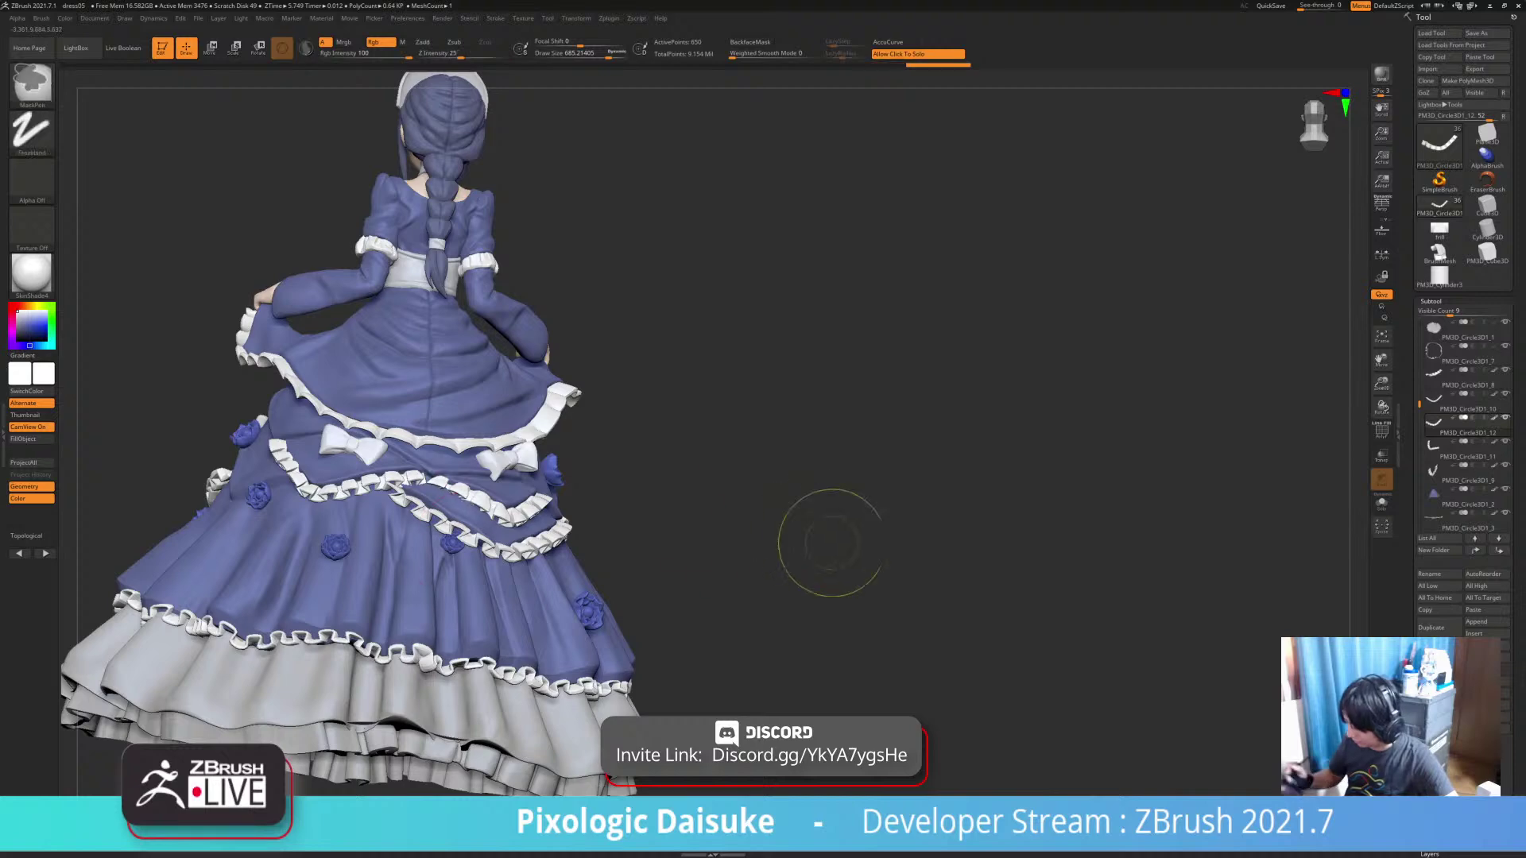
# Remesh the upper pointed back frill with DynaMesh
pyautogui.keyDown('ctrl'); pyautogui.moveTo(794, 466); pyautogui.dragTo(805, 558); pyautogui.keyUp('ctrl')
pyautogui.moveTo(678, 606)
pyautogui.mouseDown()
pyautogui.moveTo(620, 618)
pyautogui.moveTo(558, 661)
pyautogui.mouseUp()
pyautogui.click(755, 509)
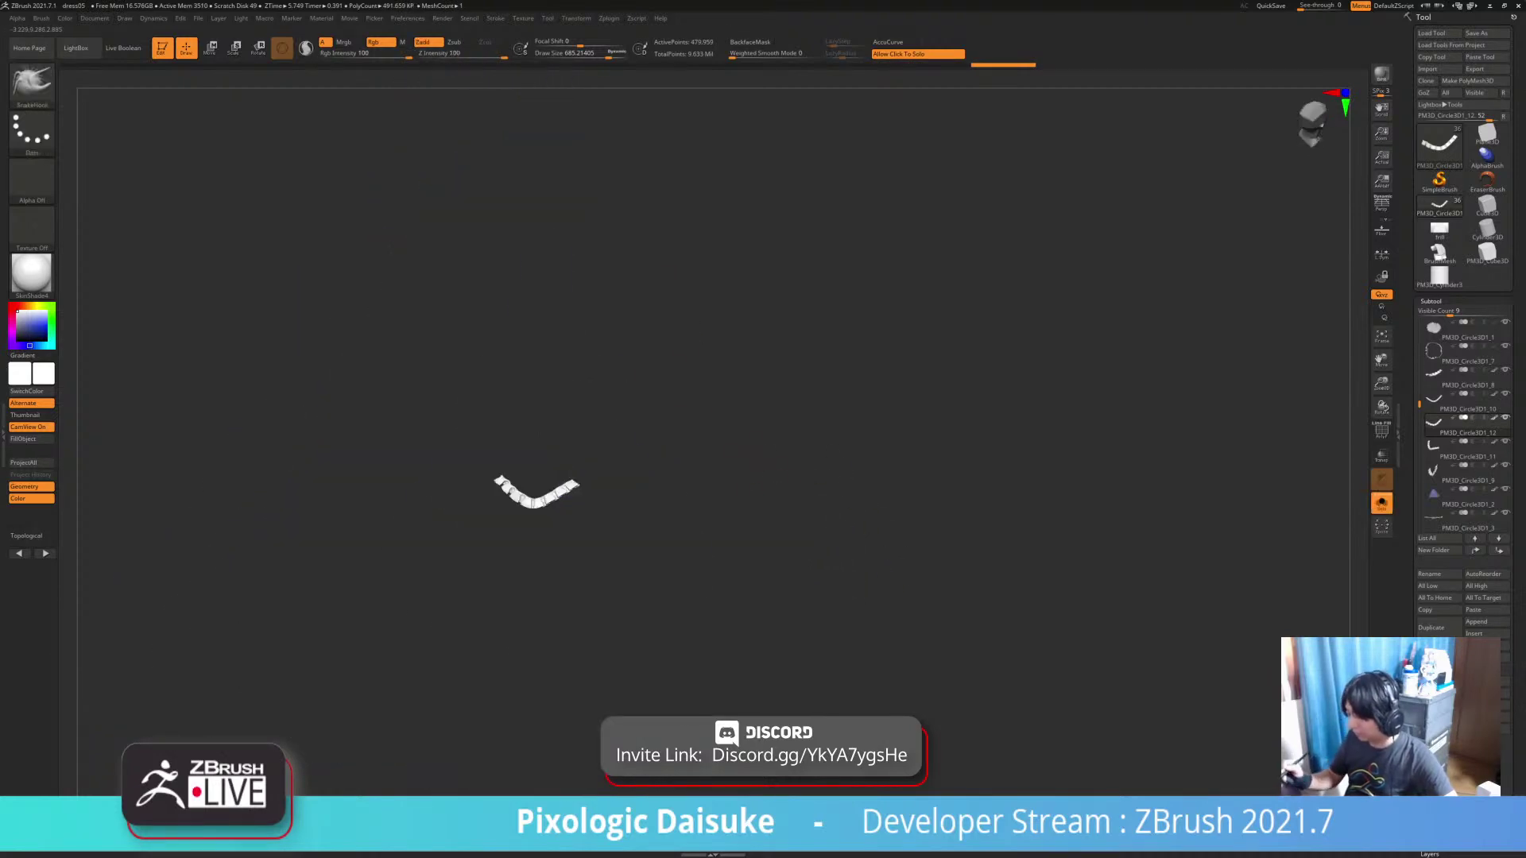
pyautogui.click(755, 509)
# Insert a frill along the pointed drape between the side bow and the back bow on the figure's left side
pyautogui.moveTo(754, 508); pyautogui.dragTo(1025, 463)
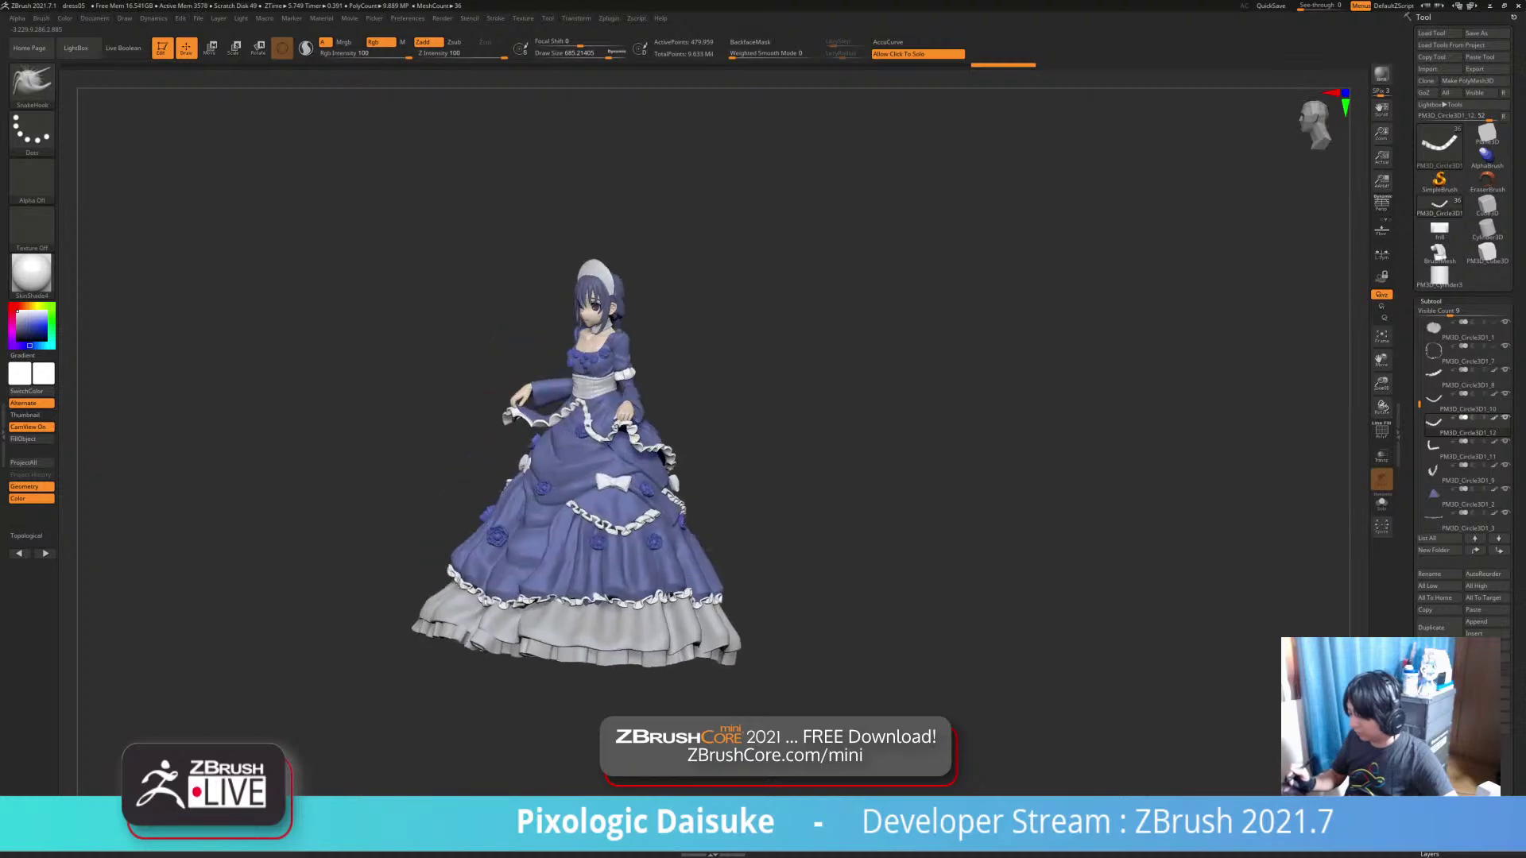
pyautogui.keyDown('ctrl'); pyautogui.moveTo(1025, 463); pyautogui.dragTo(1013, 572, button='right'); pyautogui.keyUp('ctrl')
pyautogui.moveTo(1013, 572); pyautogui.dragTo(834, 541, button='right')
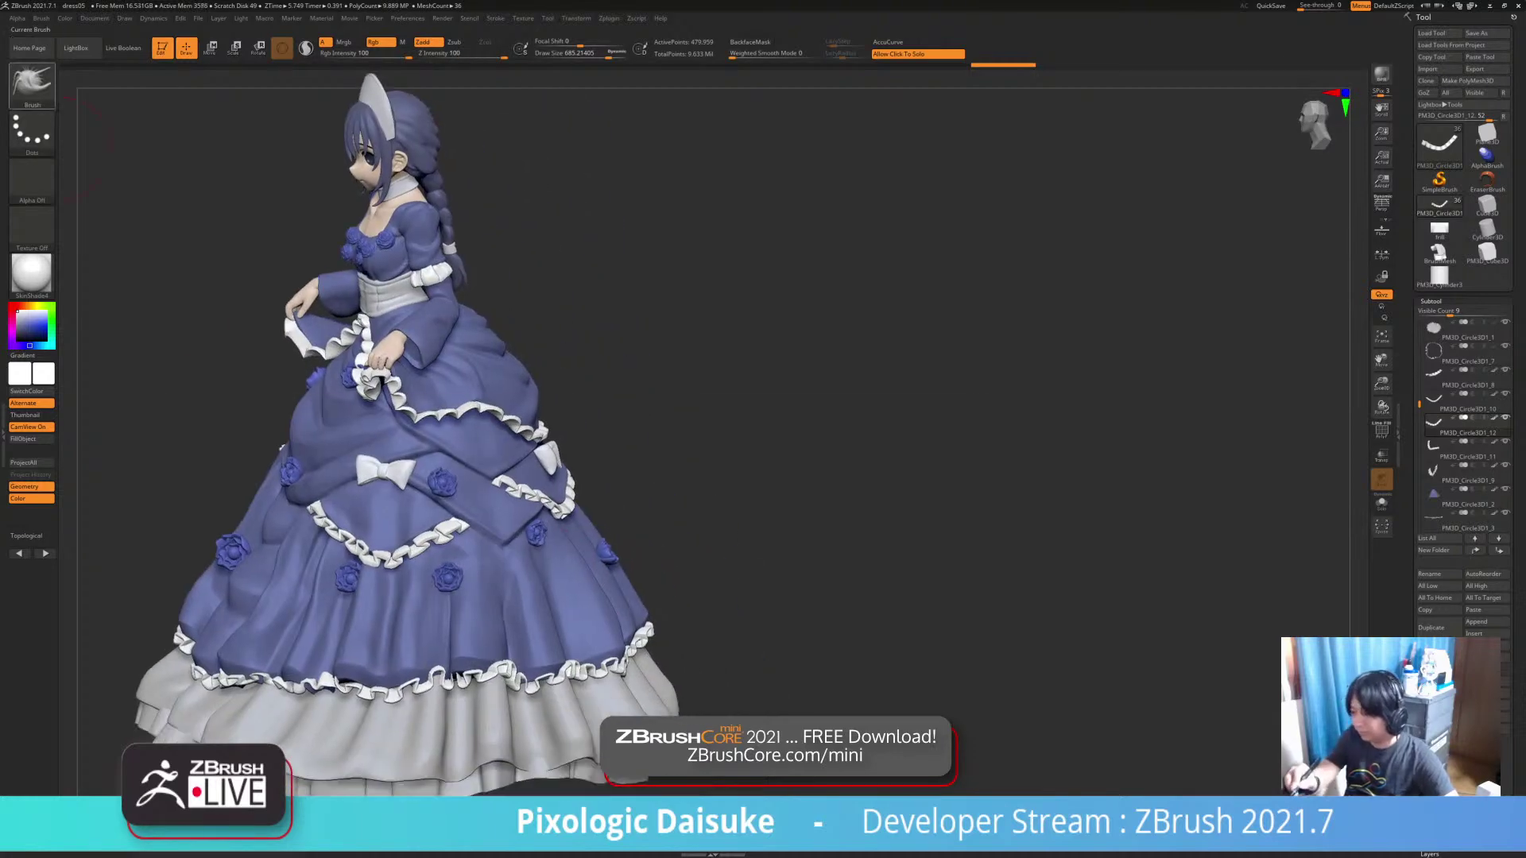
pyautogui.click(31, 82)
pyautogui.click(712, 91)
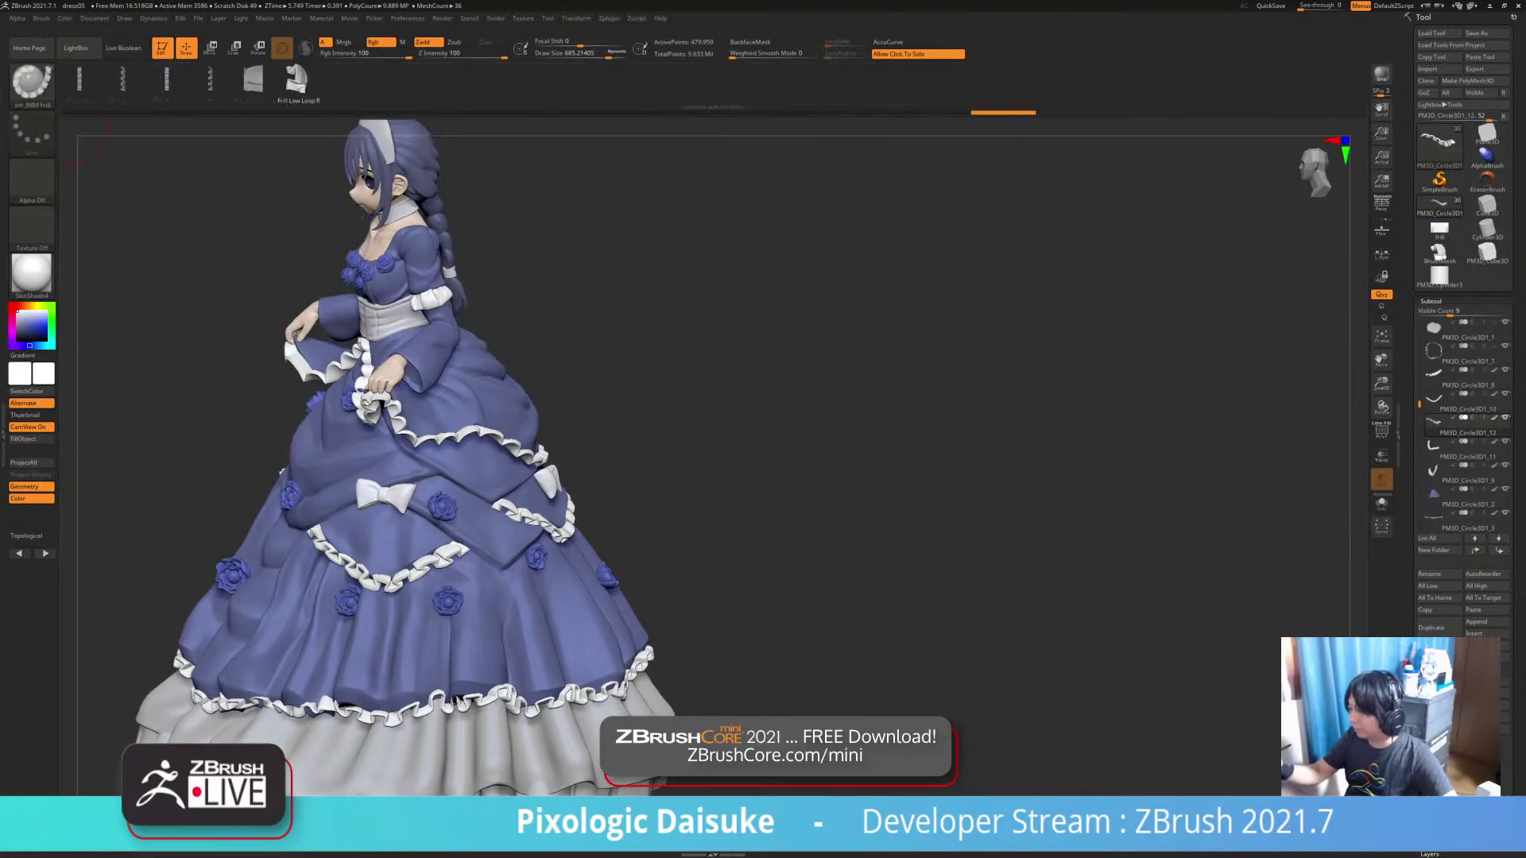
pyautogui.moveTo(472, 545); pyautogui.dragTo(366, 600, button='right')
pyautogui.moveTo(573, 53); pyautogui.dragTo(579, 53)
pyautogui.moveTo(509, 541)
pyautogui.mouseDown(button='right')
pyautogui.moveTo(557, 524)
pyautogui.moveTo(561, 500)
pyautogui.moveTo(536, 488)
pyautogui.mouseUp(button='right')
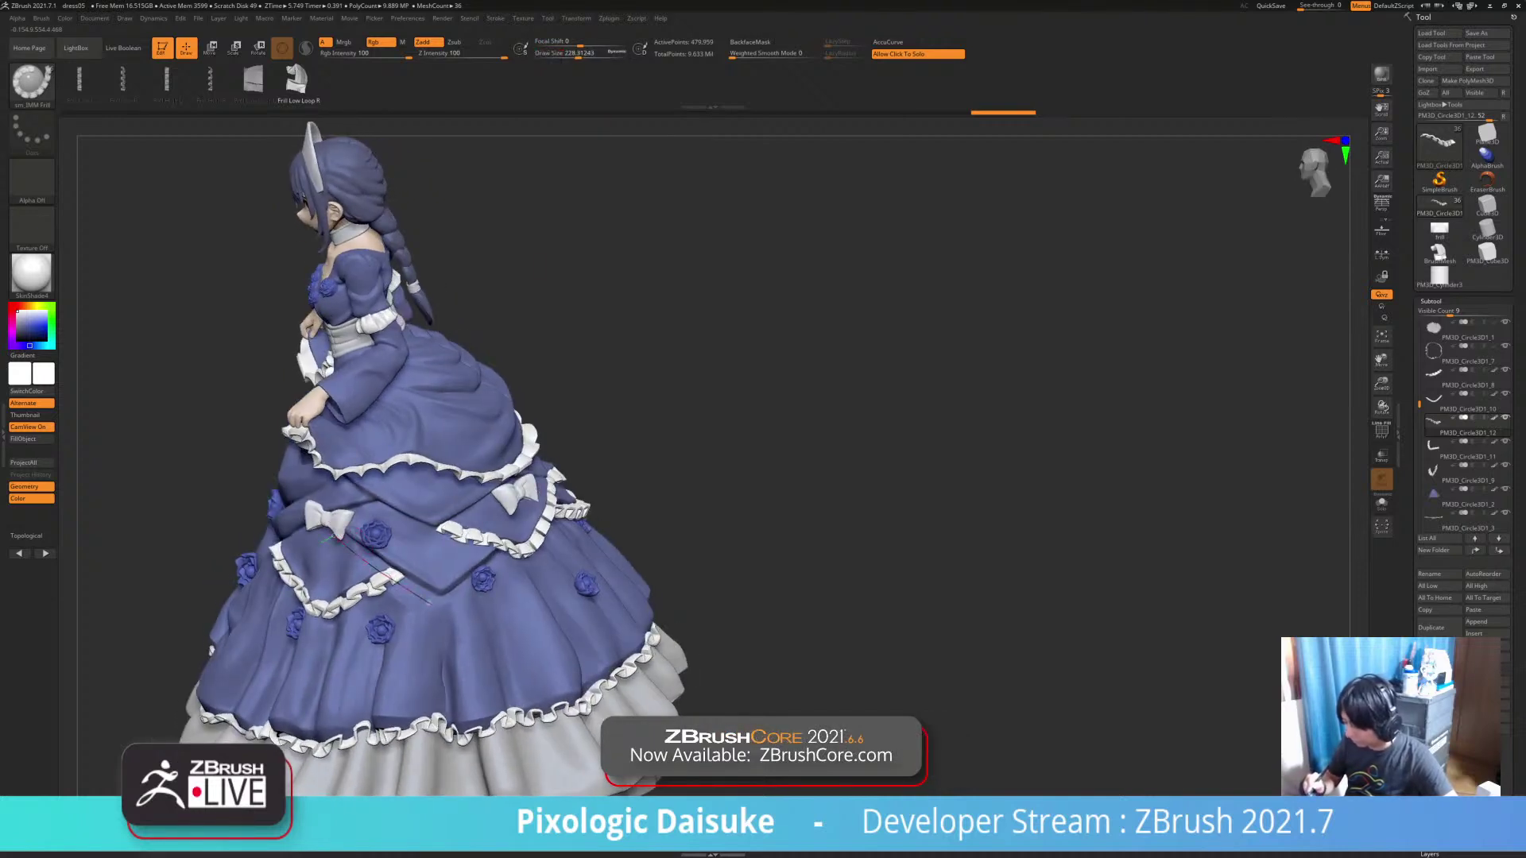
pyautogui.moveTo(503, 560); pyautogui.dragTo(503, 562)
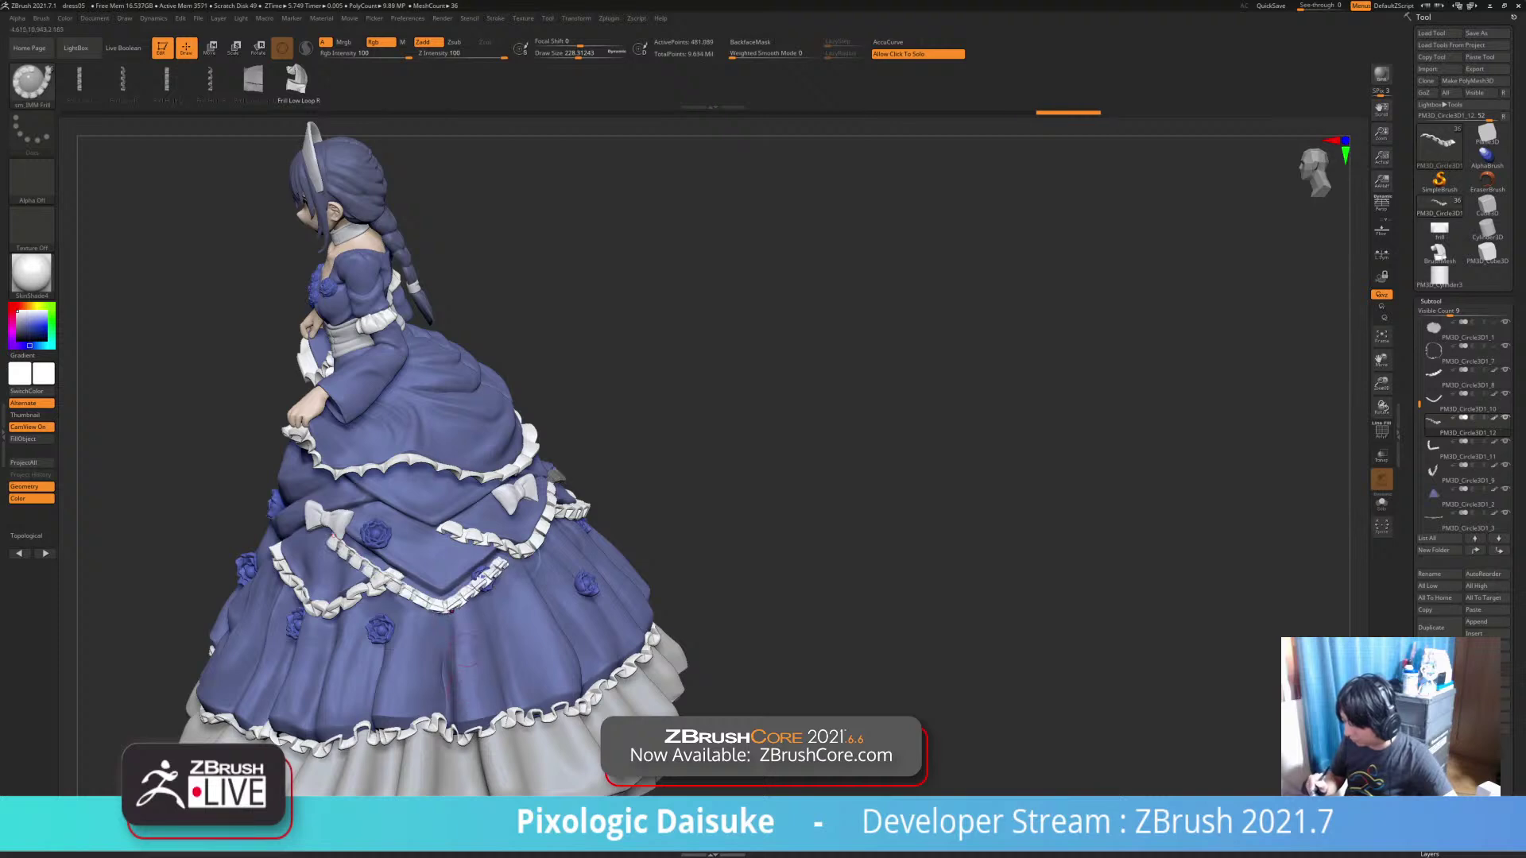
# Enlarge the inserted frill on the left side's middle drape using a draw size of about 292 and refit its curve
pyautogui.moveTo(449, 684); pyautogui.dragTo(441, 716, button='right')
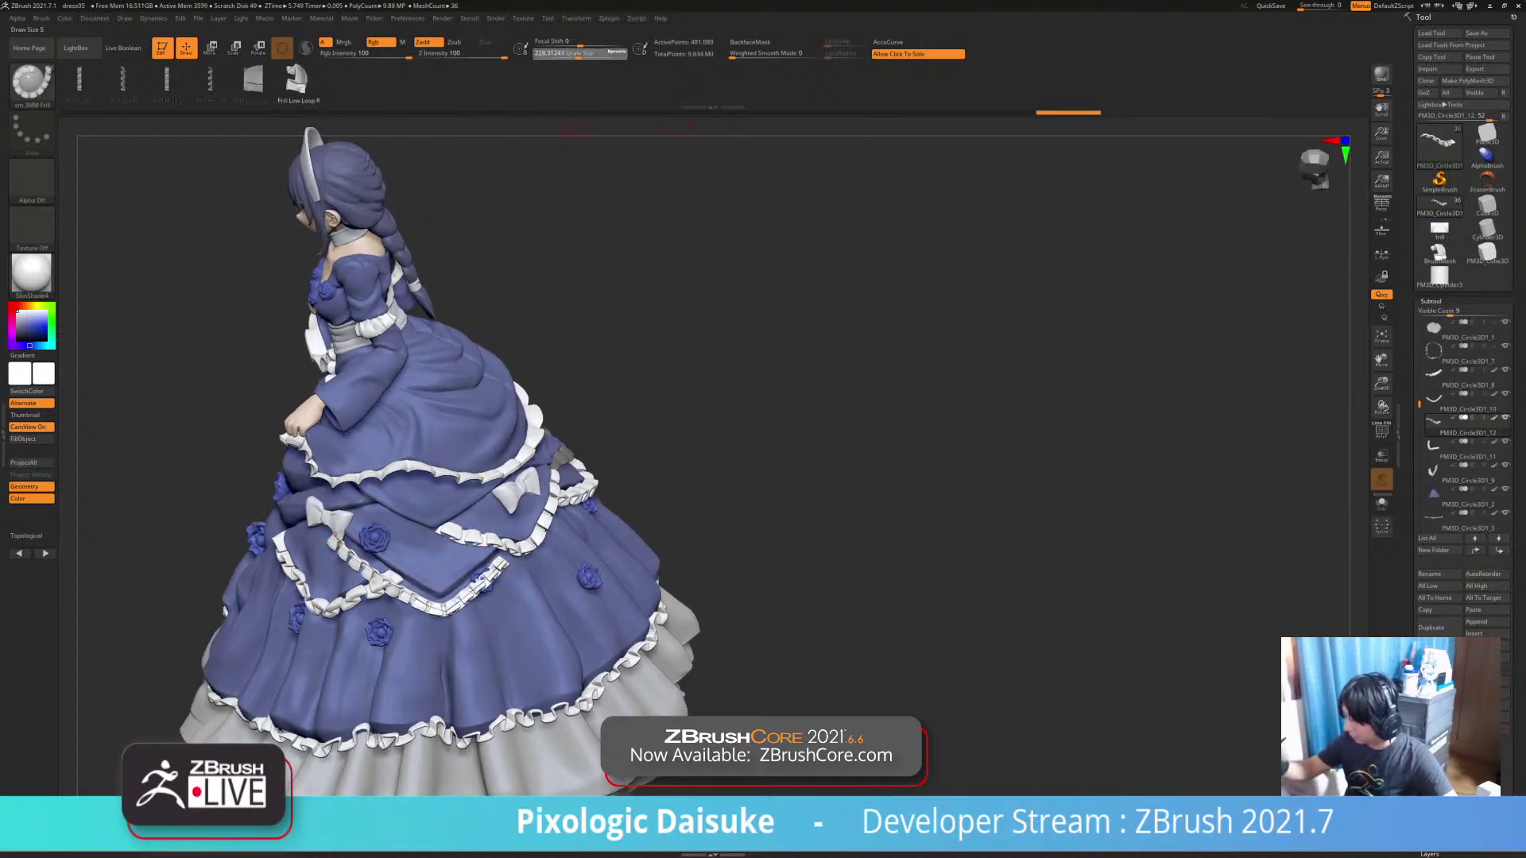
pyautogui.click(580, 54)
pyautogui.click(456, 598)
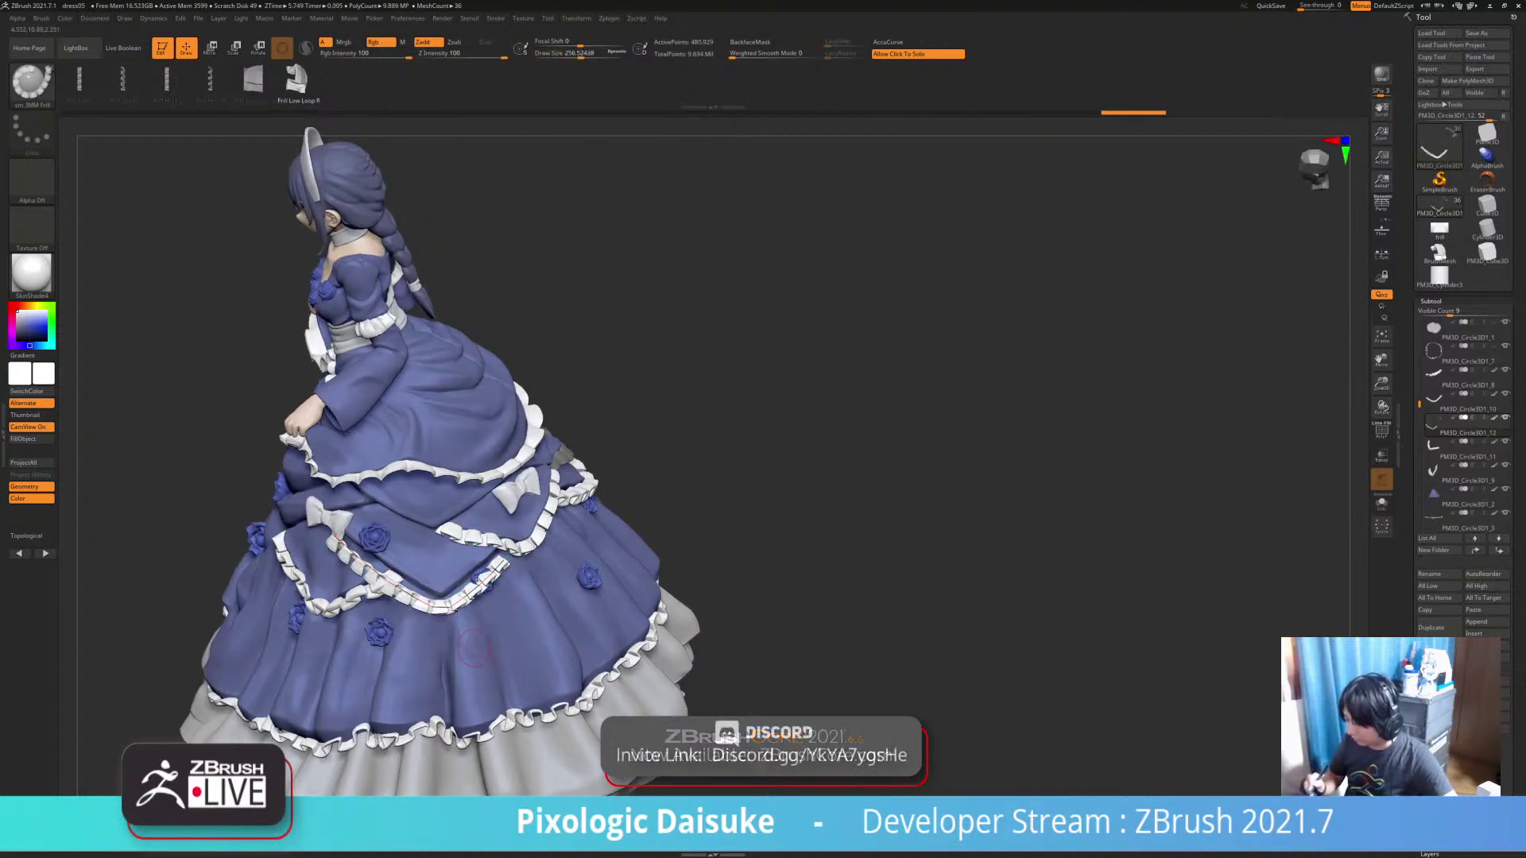
pyautogui.hotkey('ctrl', 'z')
pyautogui.click(584, 54)
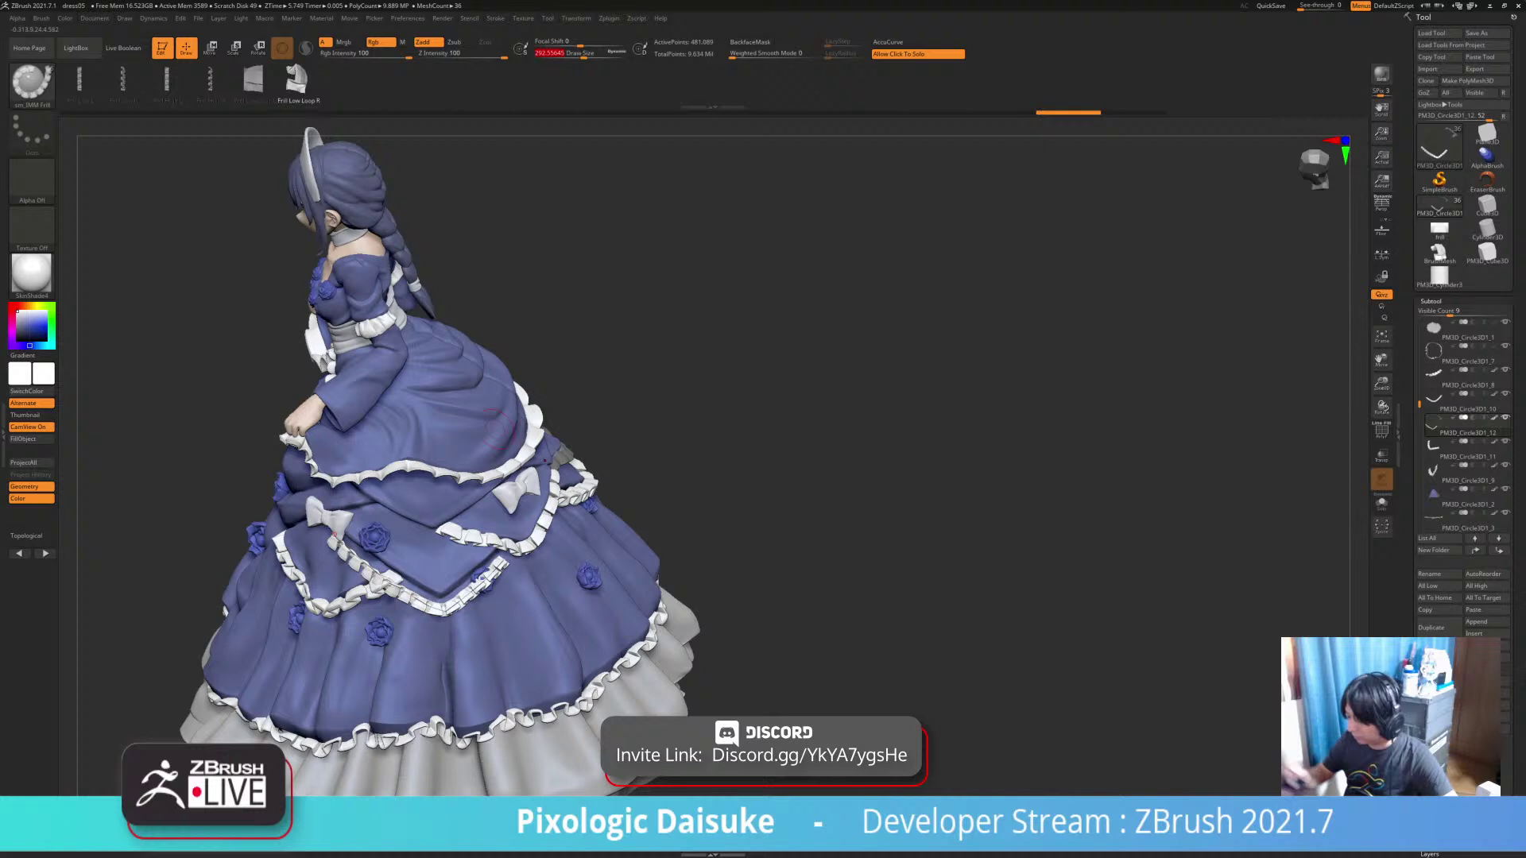
pyautogui.click(466, 596)
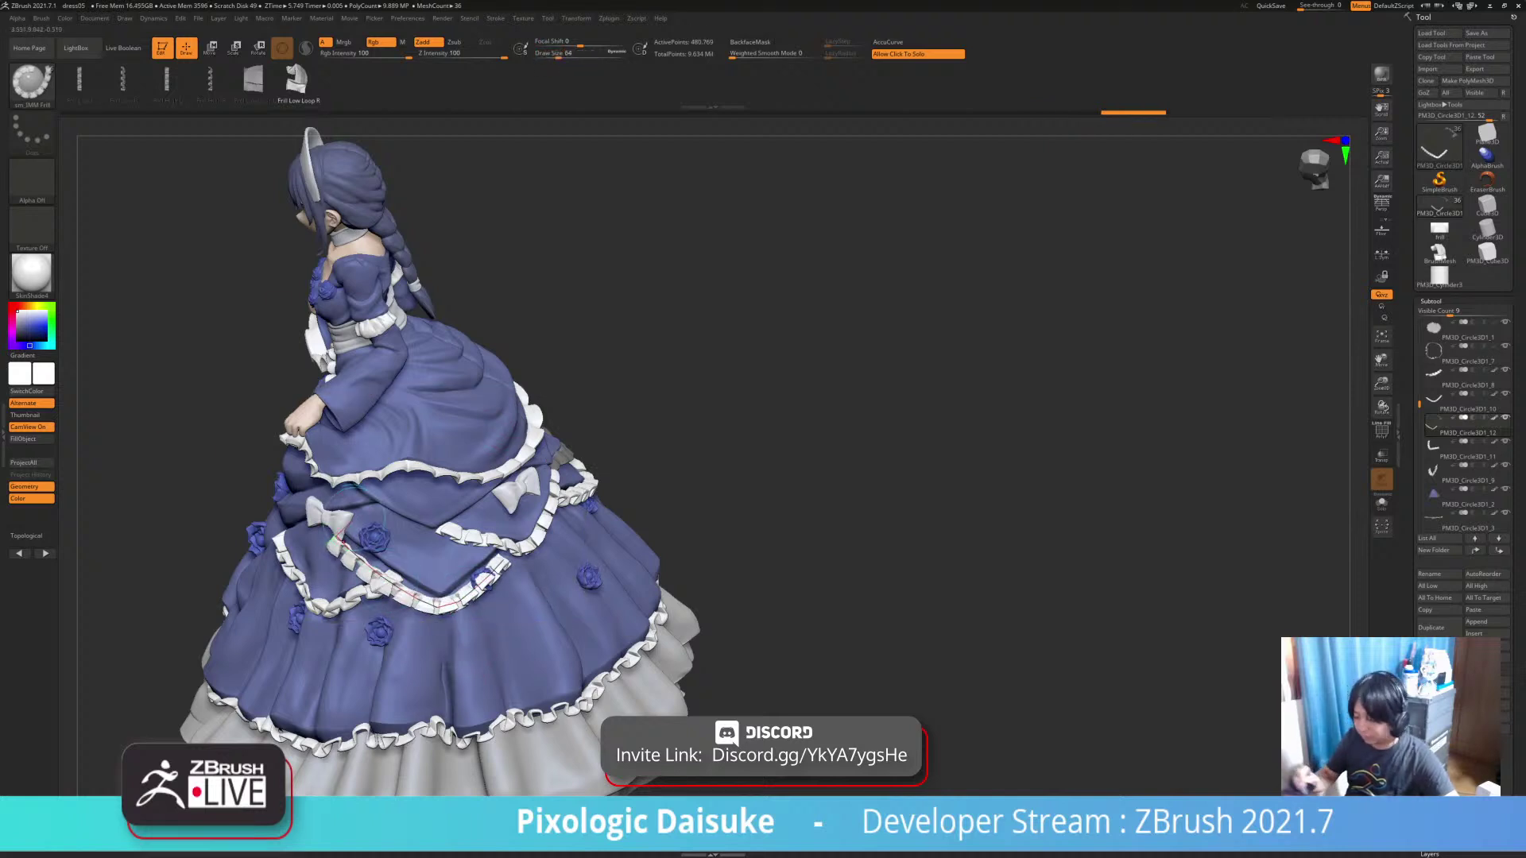
pyautogui.click(466, 584)
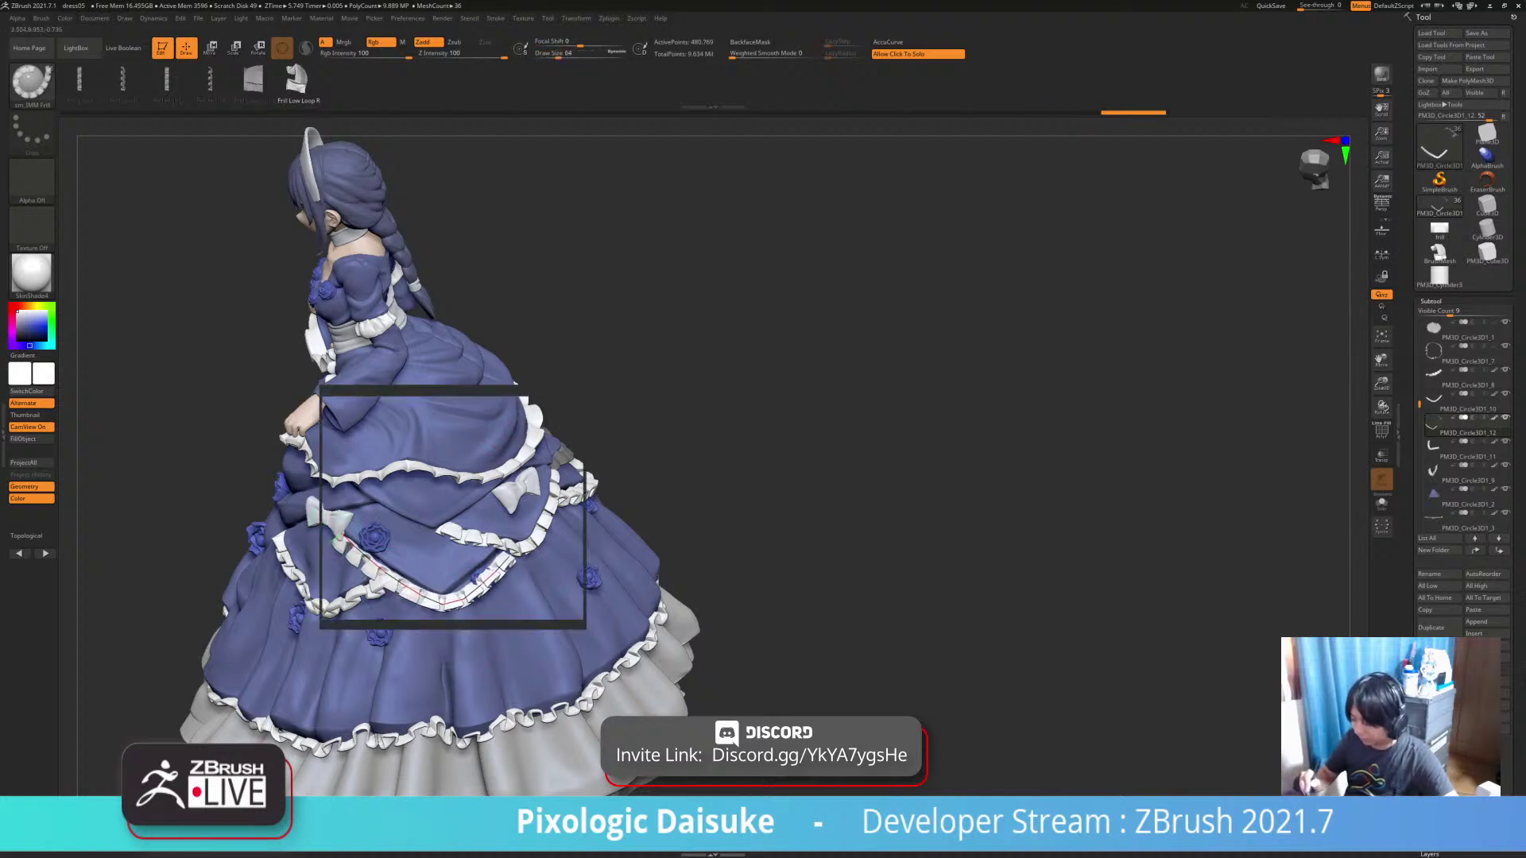
pyautogui.click(471, 594)
pyautogui.click(480, 571)
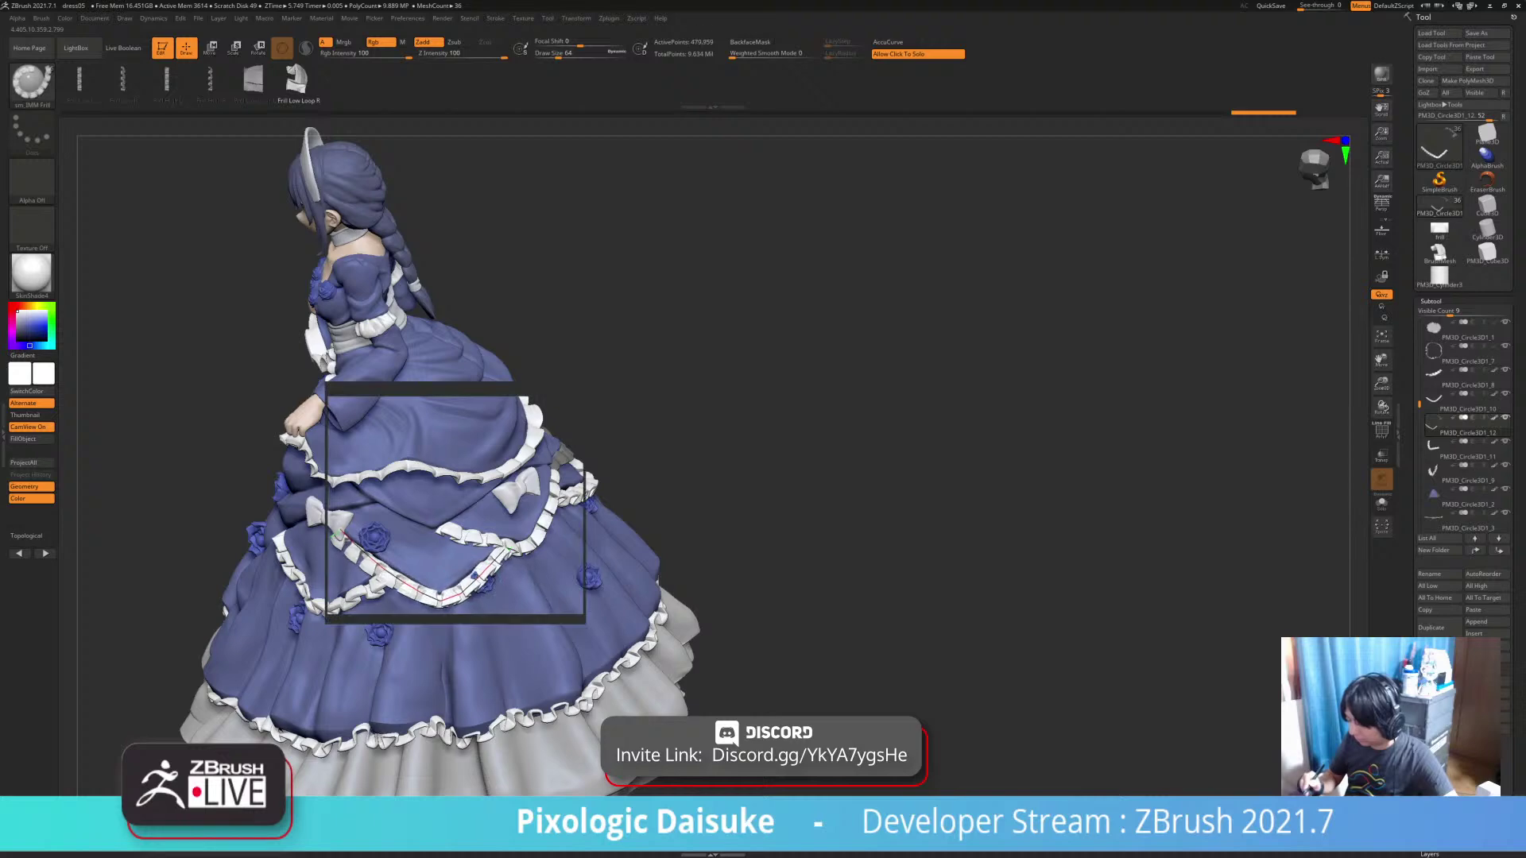
# Split the unmasked frill on the left side's middle drape into its own subtool and make that subtool active
pyautogui.moveTo(795, 477); pyautogui.dragTo(858, 433)
pyautogui.click(858, 433)
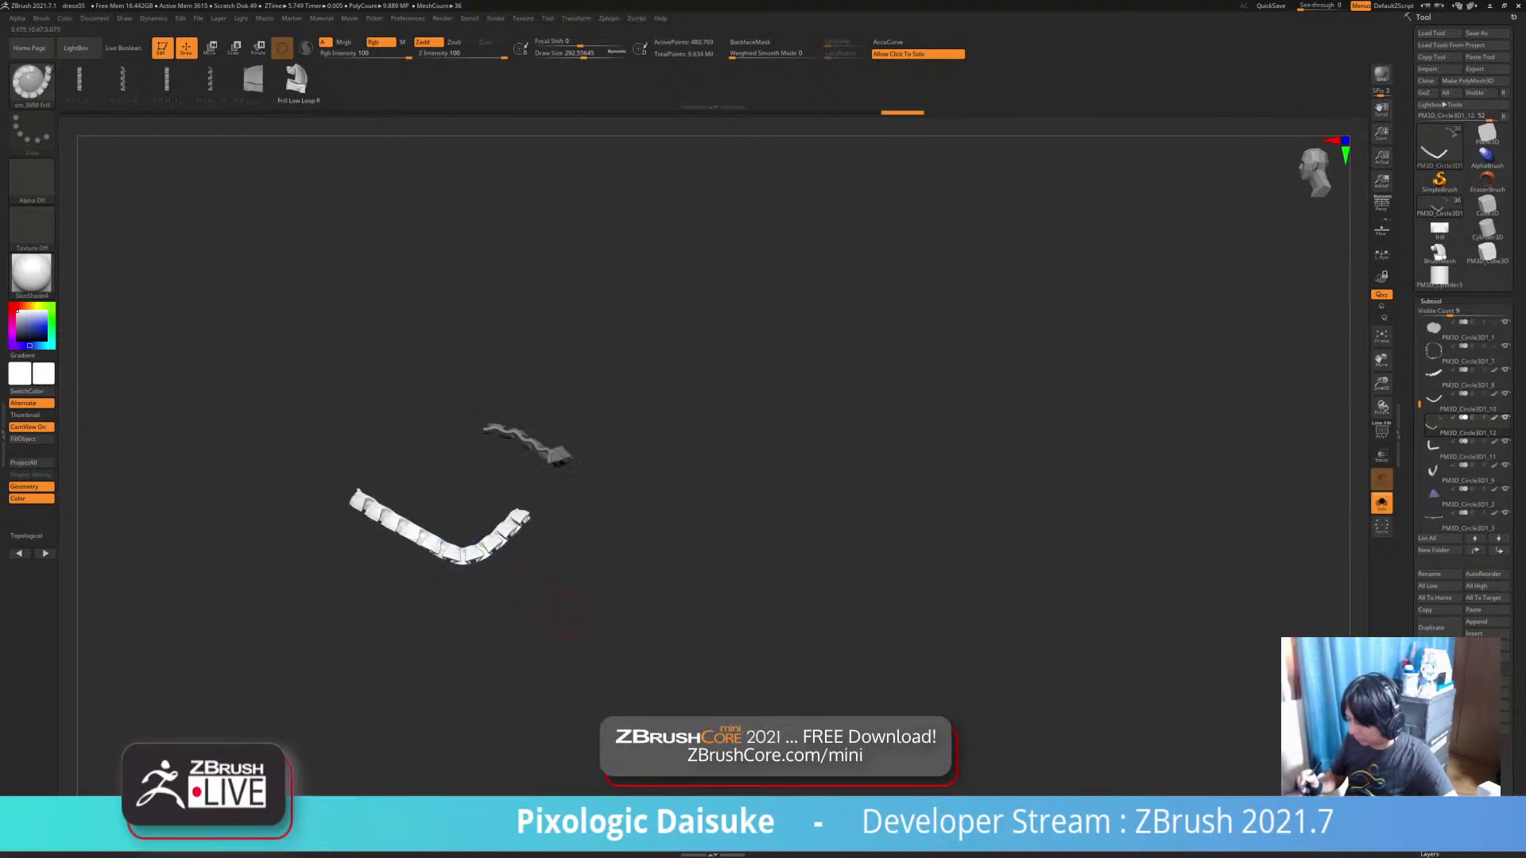
pyautogui.click(568, 612)
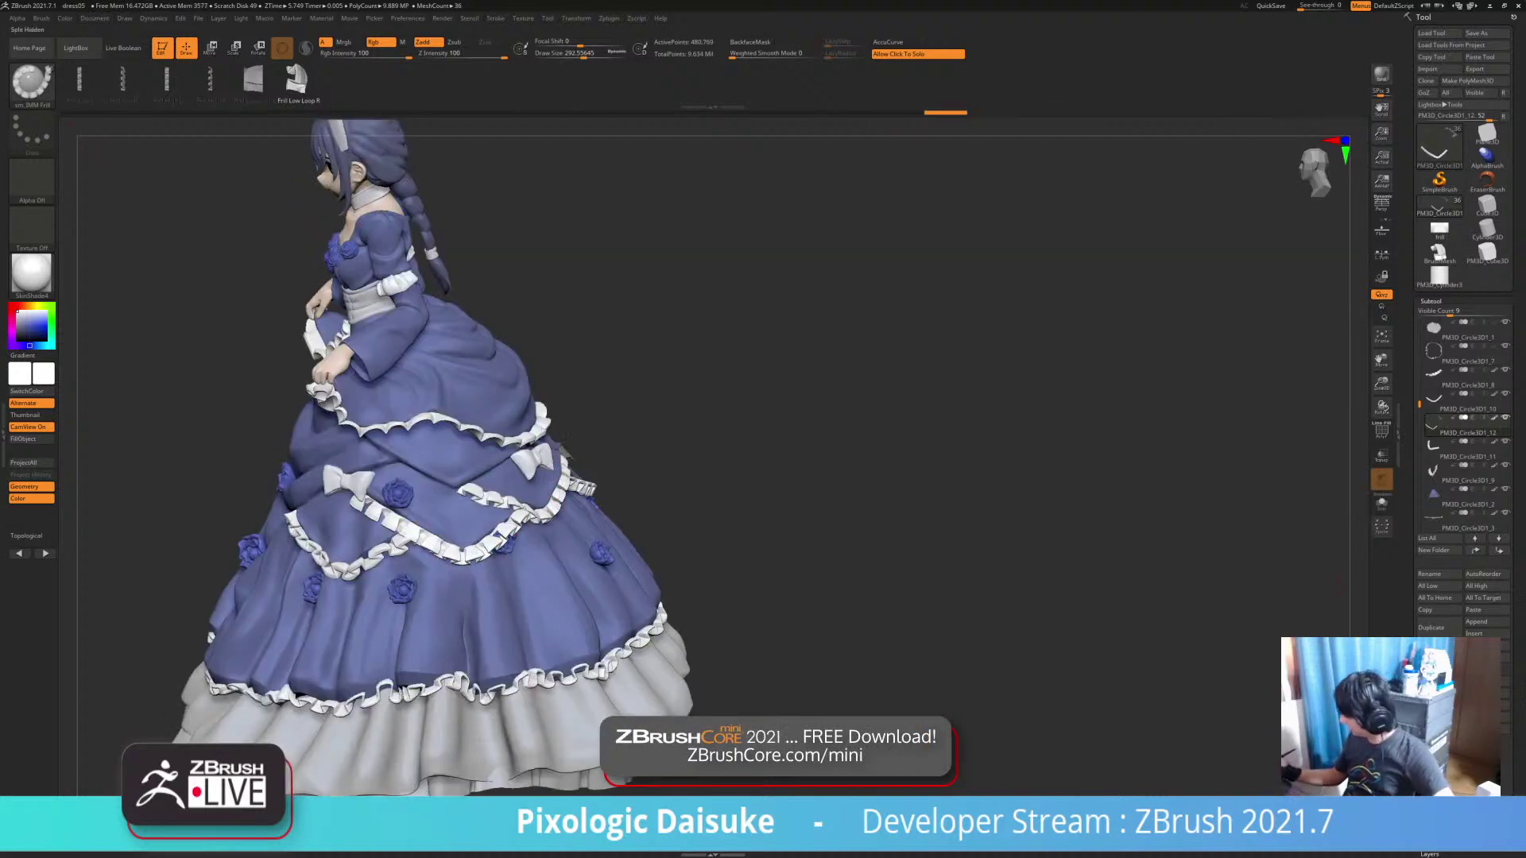
pyautogui.moveTo(993, 666); pyautogui.dragTo(928, 703)
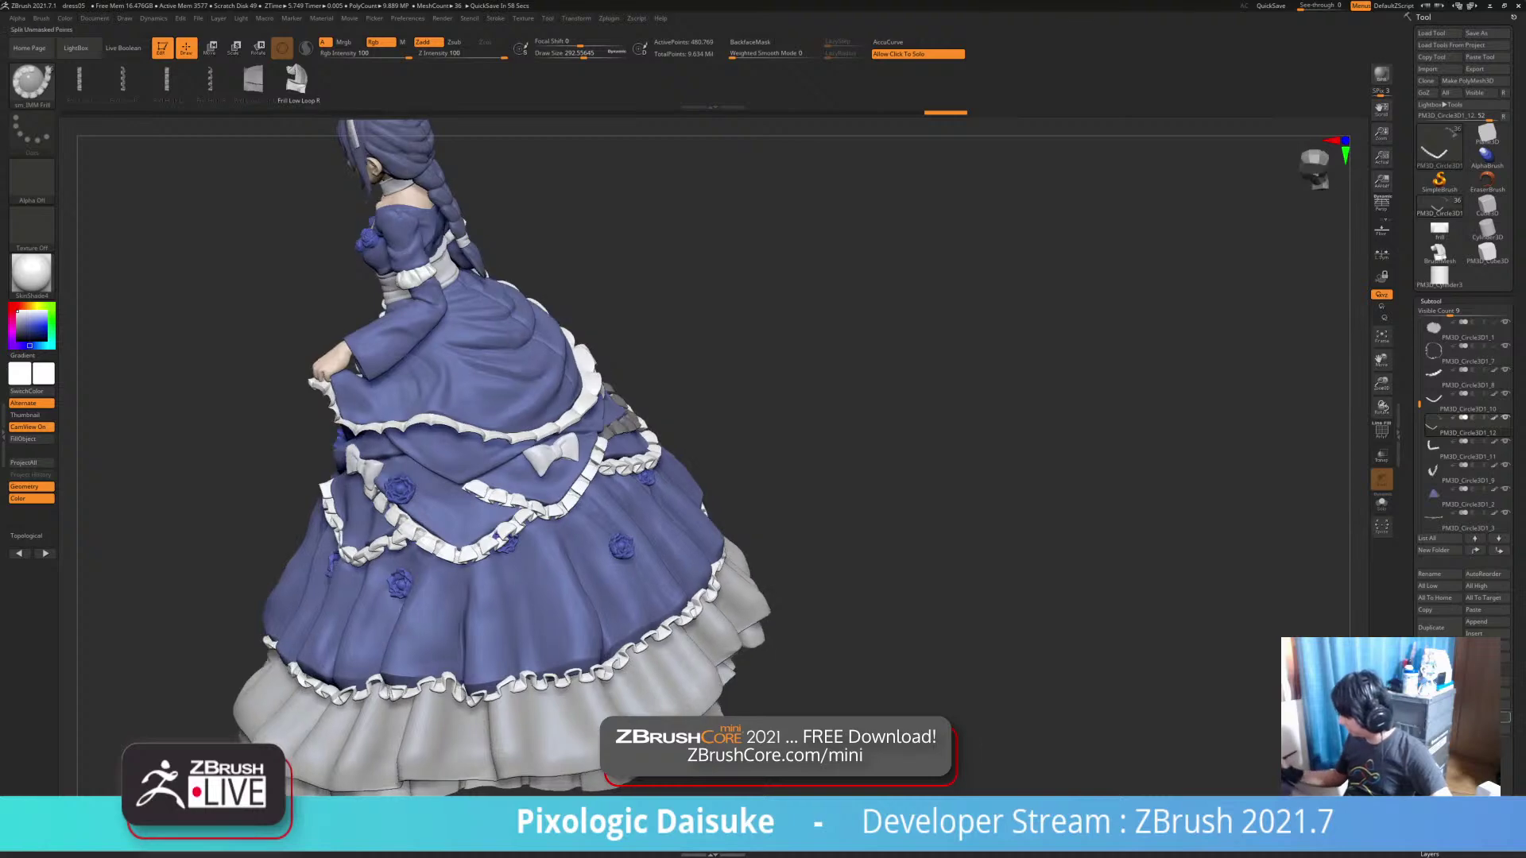
pyautogui.click(1464, 717)
pyautogui.moveTo(930, 556); pyautogui.dragTo(942, 556)
pyautogui.click(918, 557)
pyautogui.click(1381, 502)
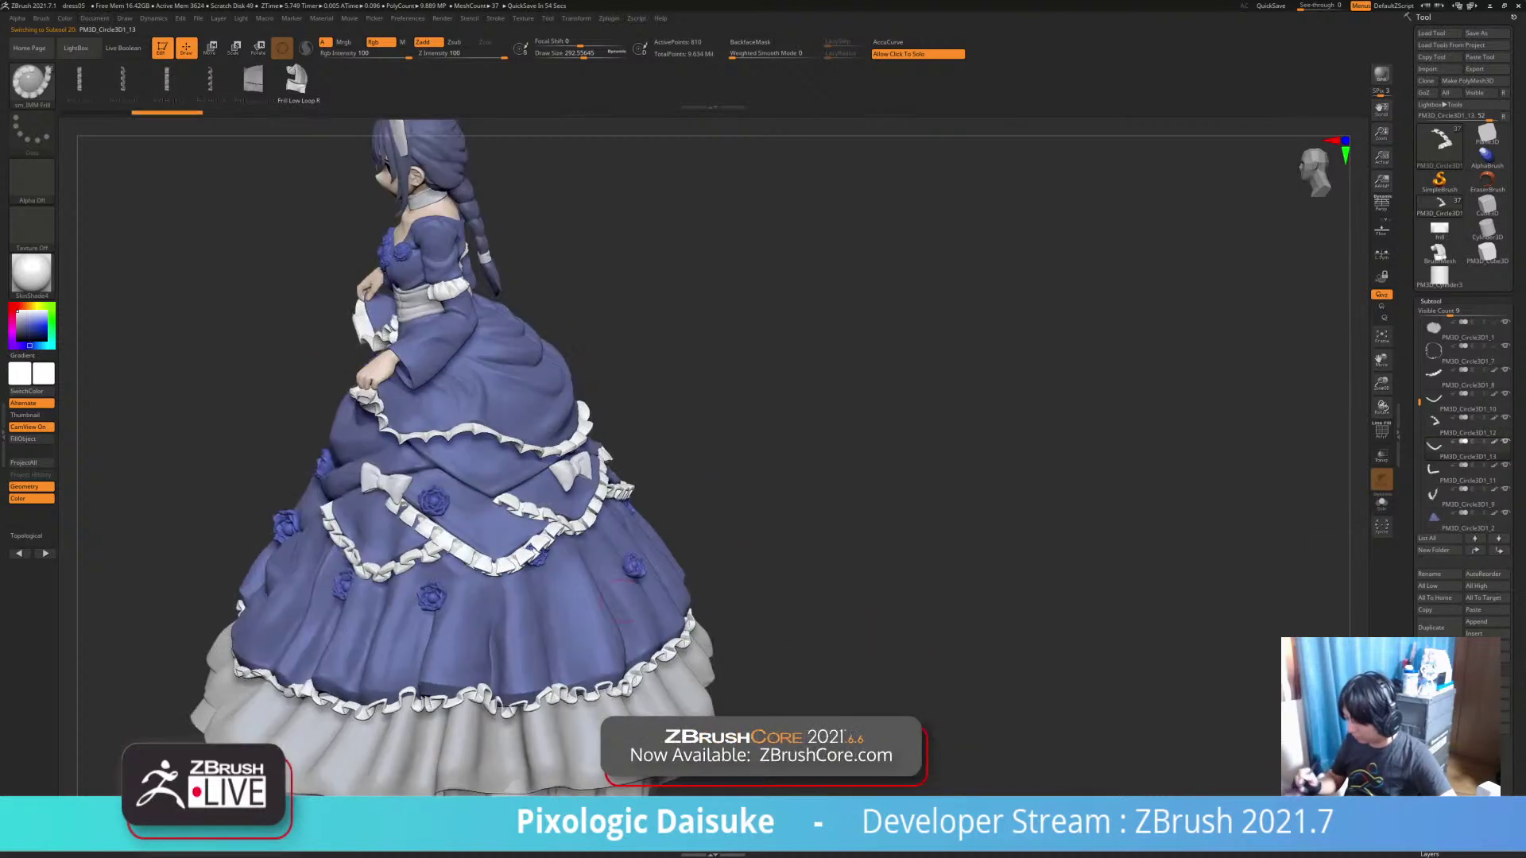
# Shape the front arm of the left side's middle drape frill with SnakeHook so it follows the fabric edge
pyautogui.press('b')
pyautogui.click(521, 92)
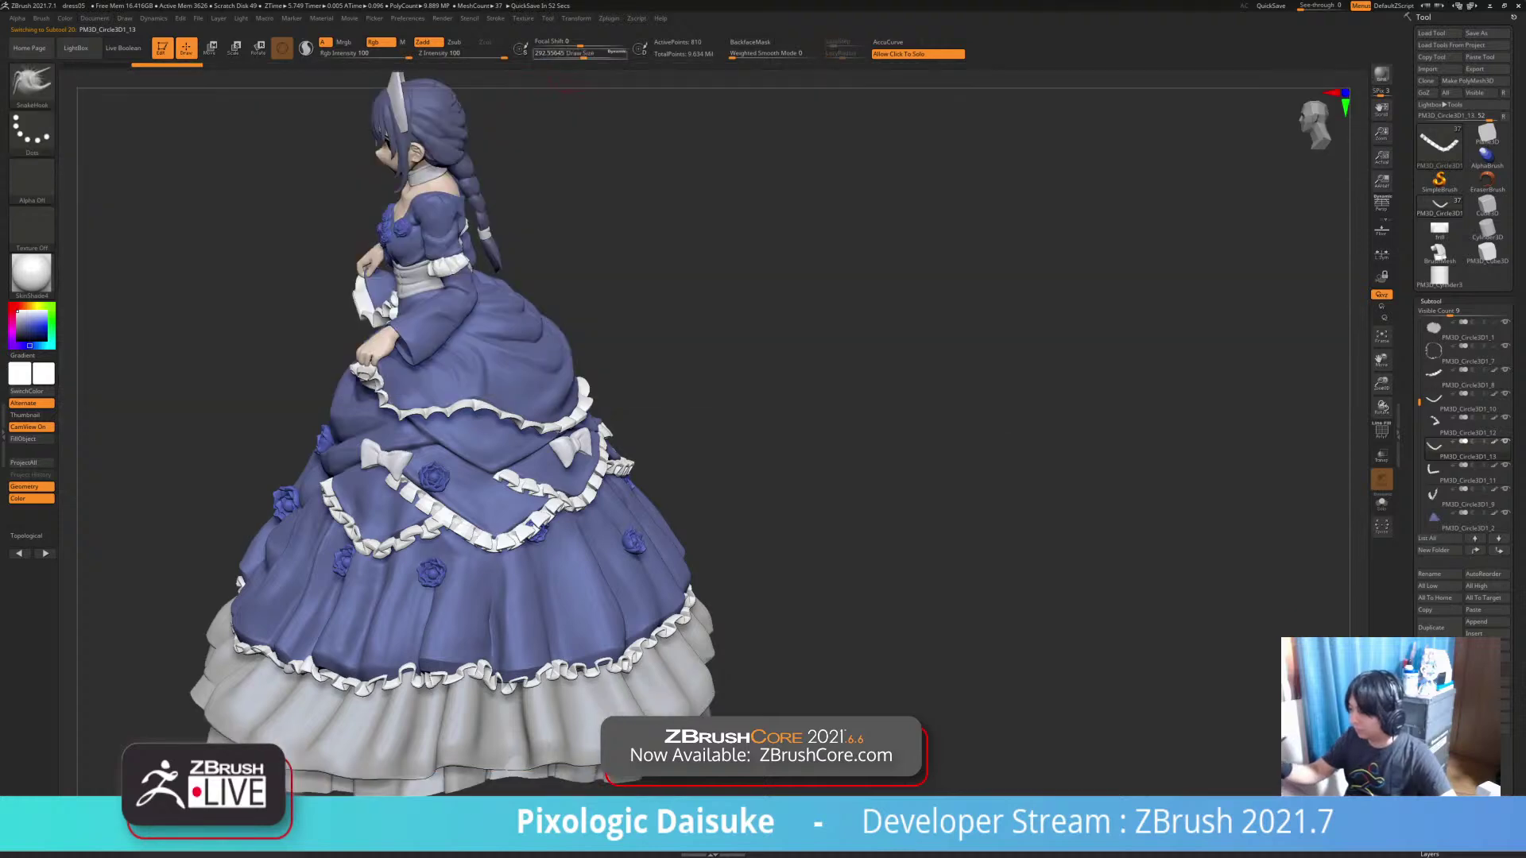
pyautogui.click(602, 54)
pyautogui.moveTo(452, 417); pyautogui.dragTo(521, 429, button='right')
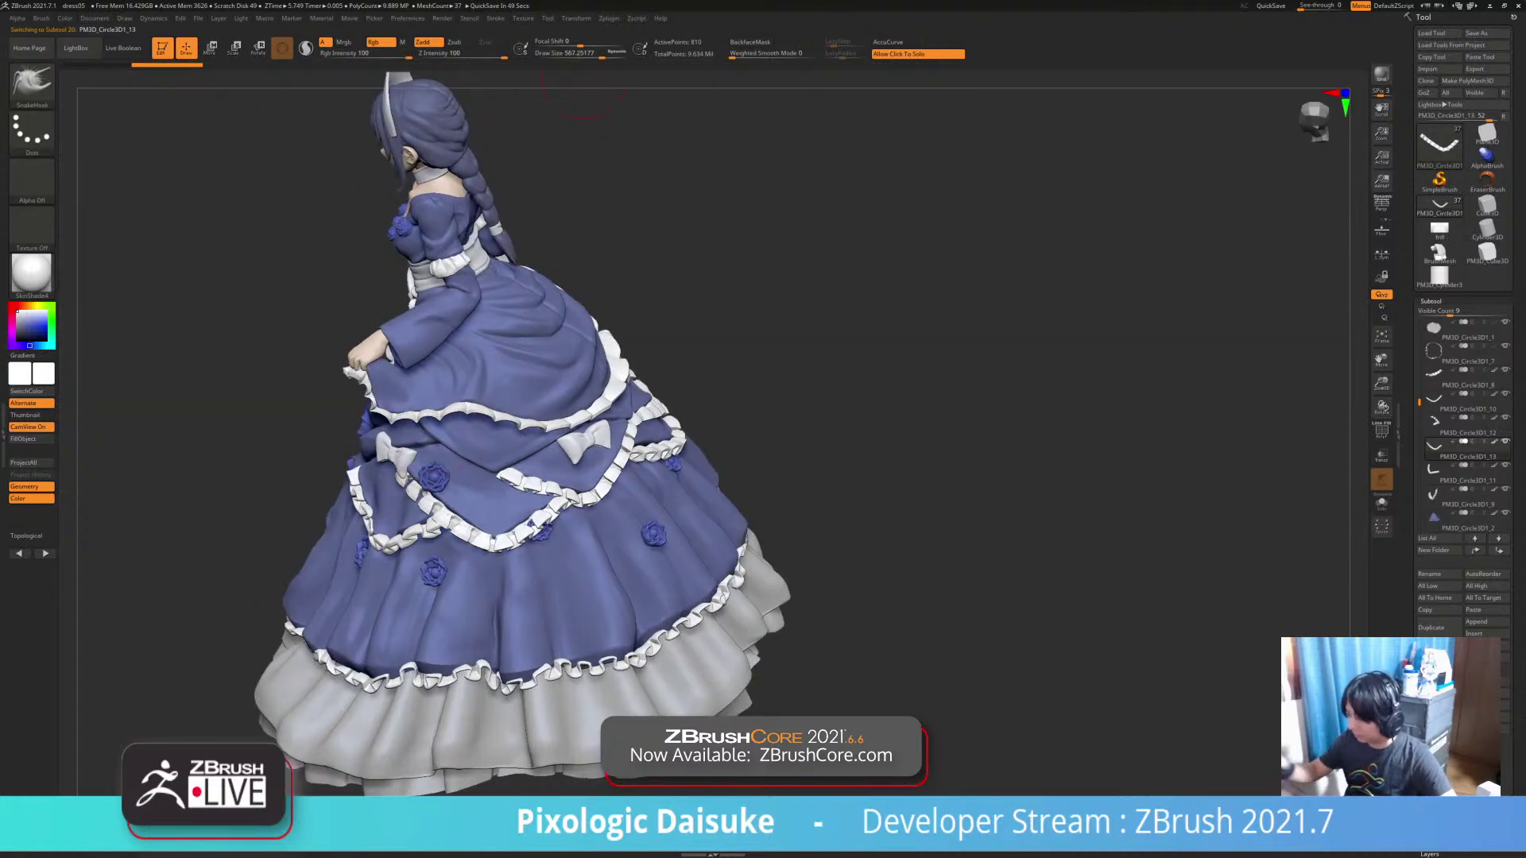
pyautogui.click(617, 53)
pyautogui.moveTo(602, 57); pyautogui.dragTo(579, 57)
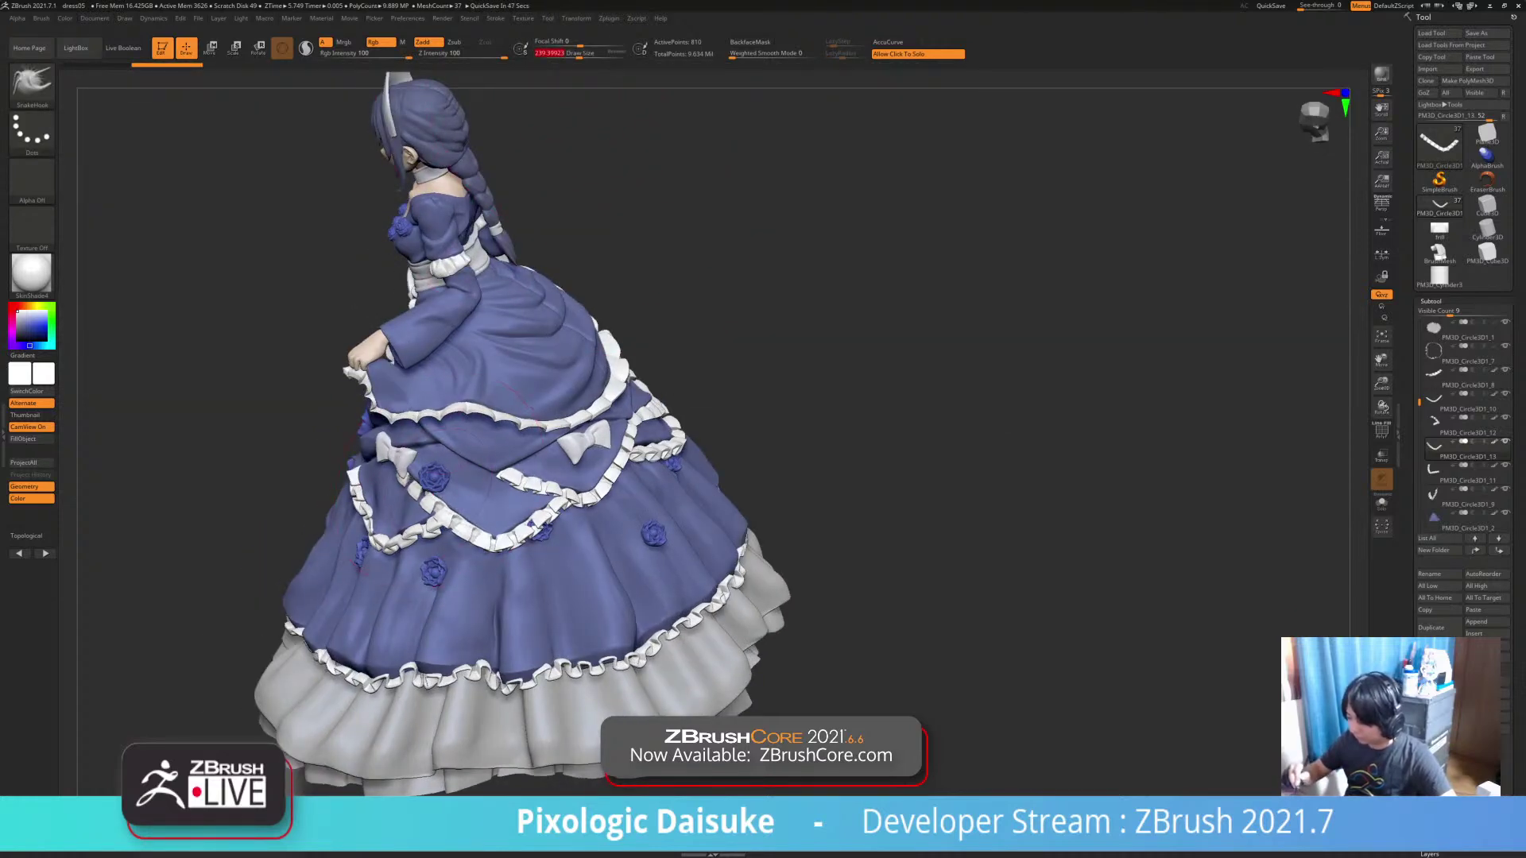
pyautogui.moveTo(446, 486)
pyautogui.mouseDown(button='right')
pyautogui.moveTo(580, 421)
pyautogui.moveTo(596, 447)
pyautogui.moveTo(521, 477)
pyautogui.moveTo(470, 522)
pyautogui.mouseUp(button='right')
pyautogui.moveTo(509, 499)
pyautogui.mouseDown(button='right')
pyautogui.moveTo(608, 491)
pyautogui.moveTo(616, 461)
pyautogui.moveTo(669, 427)
pyautogui.mouseUp(button='right')
pyautogui.moveTo(435, 528); pyautogui.dragTo(447, 525)
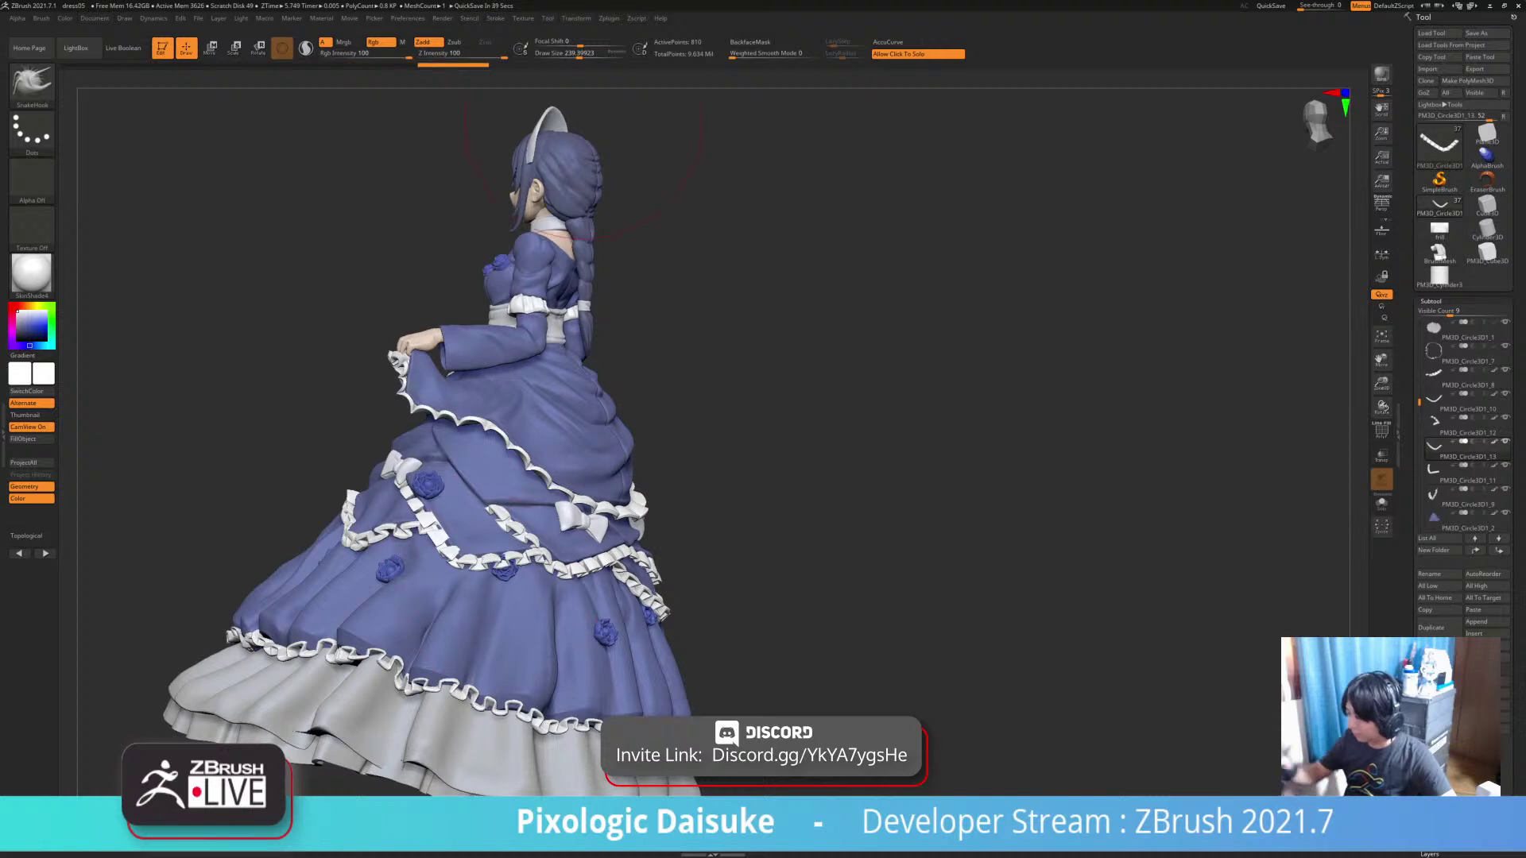
# Refine the lower tip of the left side's middle drape frill with a SnakeHook draw size of about 131
pyautogui.moveTo(579, 56); pyautogui.dragTo(567, 56)
pyautogui.moveTo(524, 509); pyautogui.dragTo(620, 453, button='right')
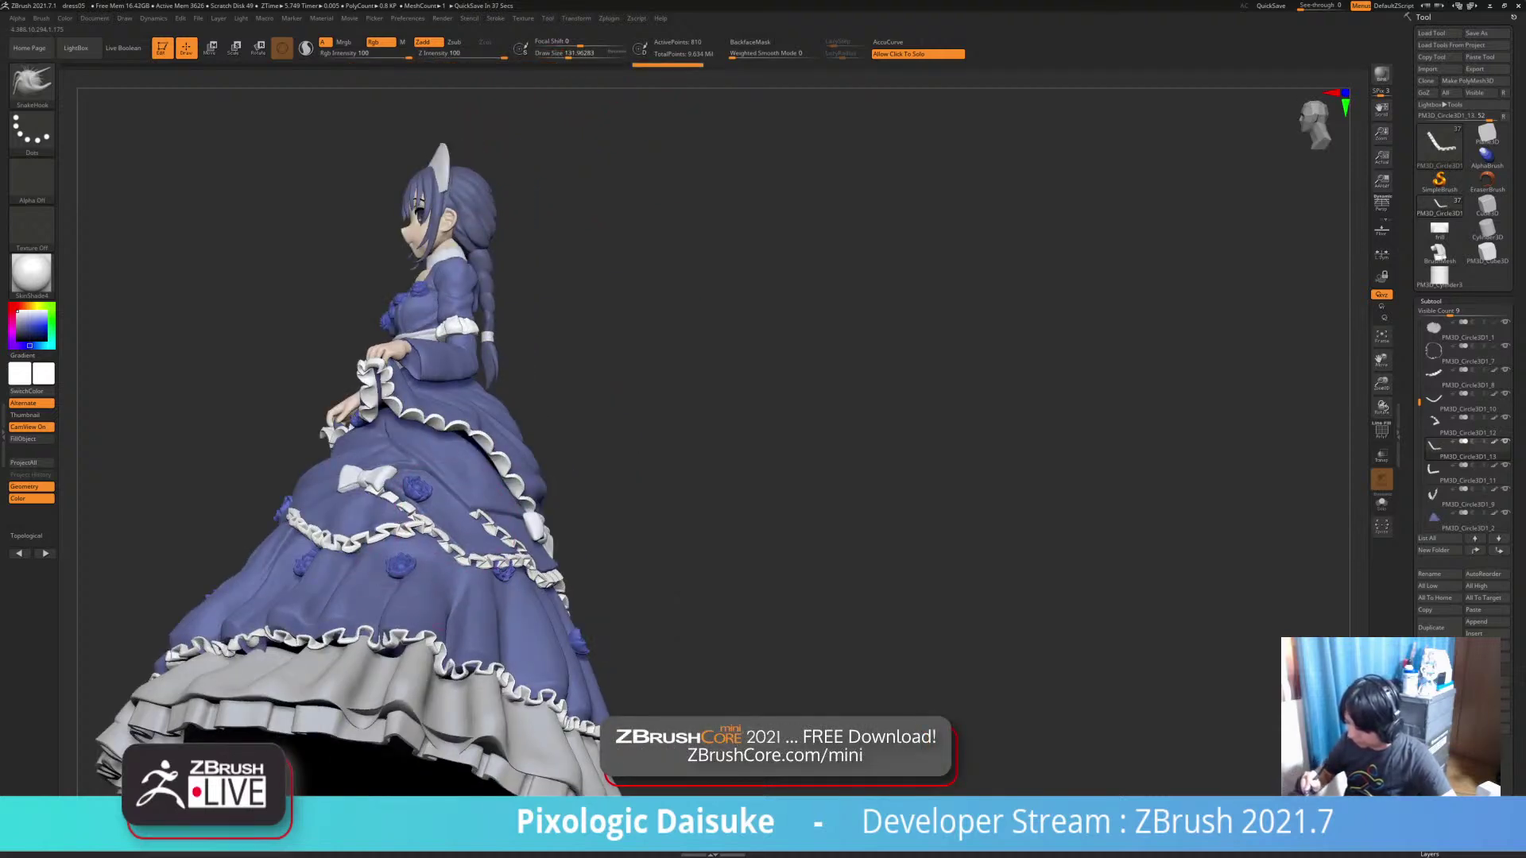
pyautogui.moveTo(604, 469); pyautogui.dragTo(480, 560, button='right')
pyautogui.hotkey('ctrl', 'z')
pyautogui.moveTo(482, 561); pyautogui.dragTo(477, 565)
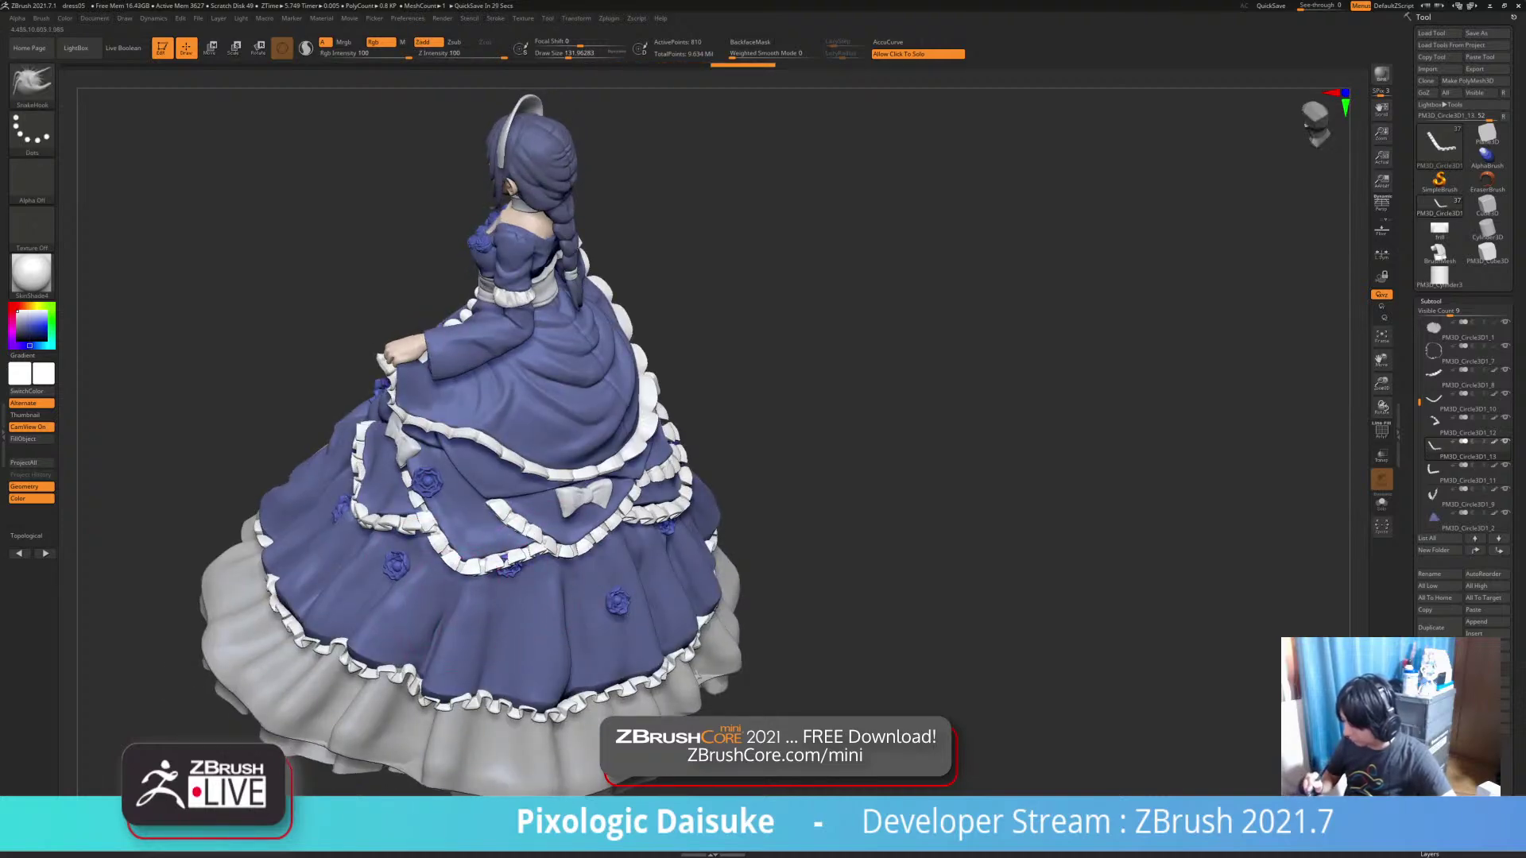
# Pull the upper front arm of the left side's middle drape frill into line with the drape edge beneath the side bow
pyautogui.moveTo(433, 548)
pyautogui.mouseDown(button='right')
pyautogui.moveTo(397, 545)
pyautogui.moveTo(508, 556)
pyautogui.mouseUp(button='right')
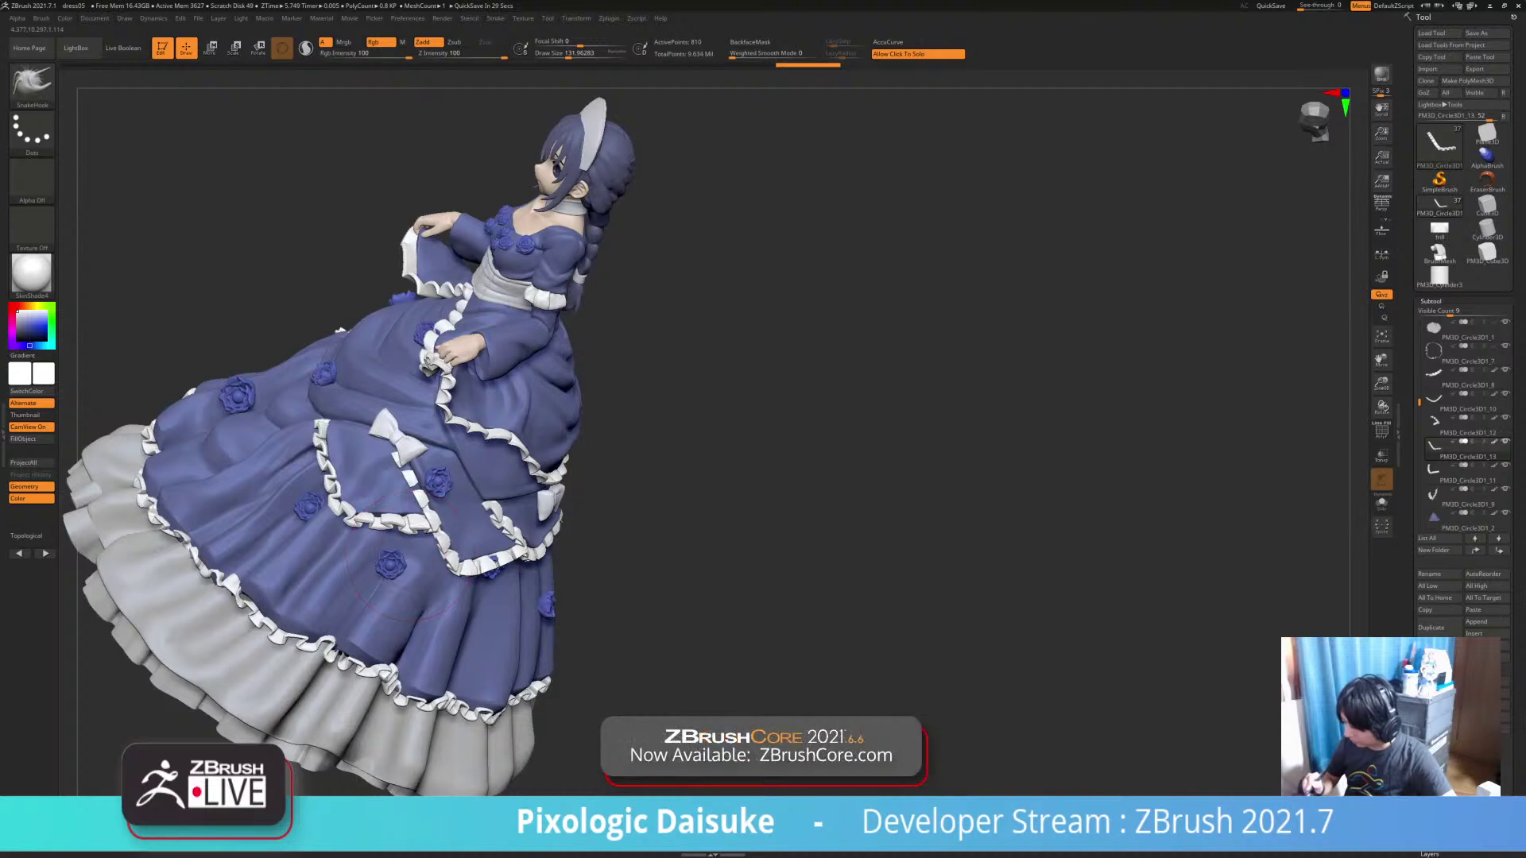
pyautogui.moveTo(402, 553); pyautogui.dragTo(438, 450, button='right')
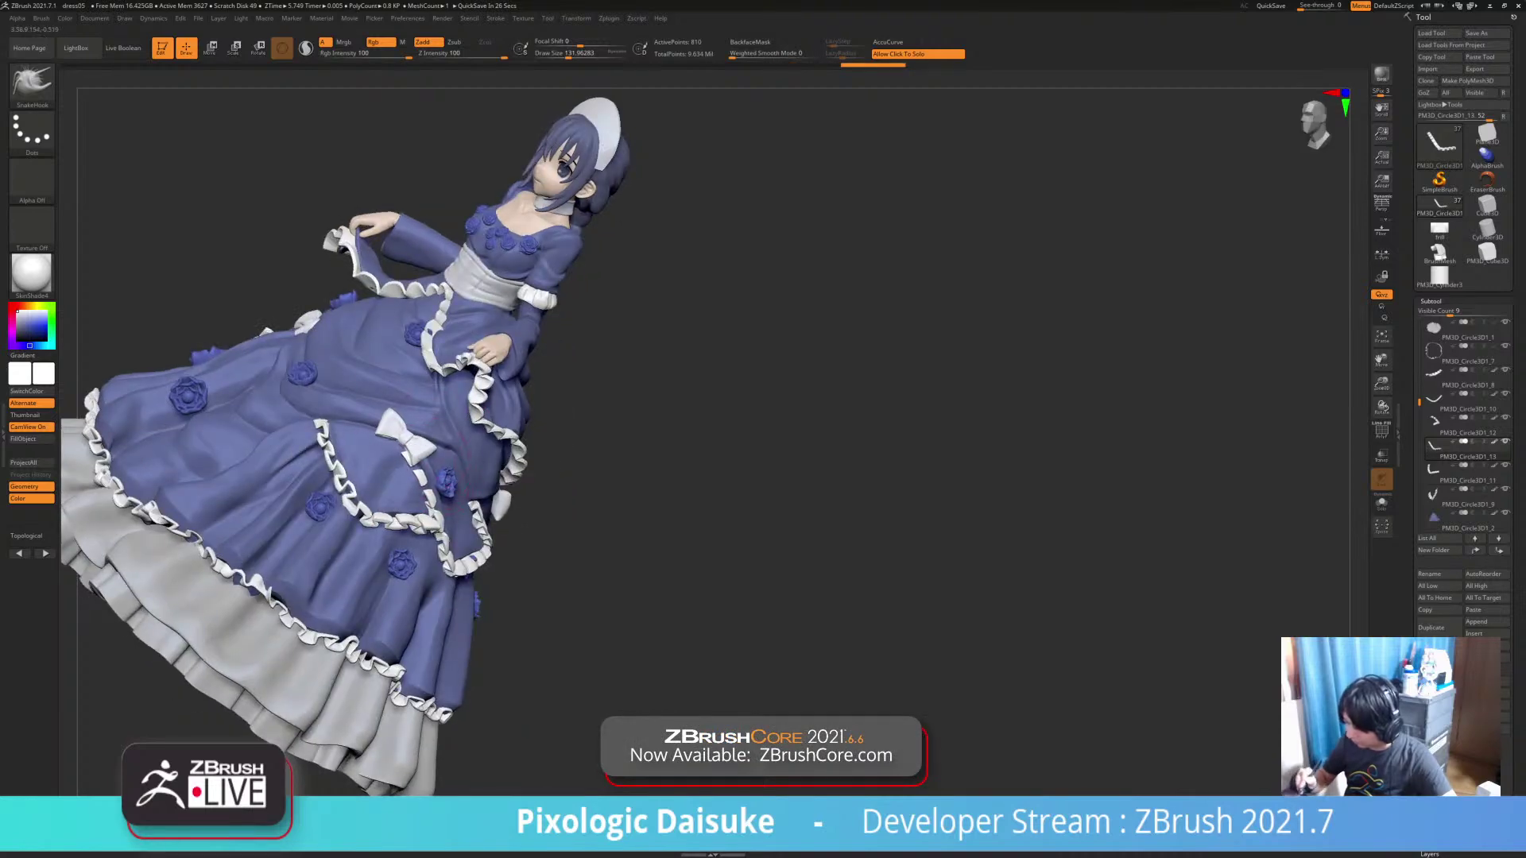
pyautogui.moveTo(419, 465); pyautogui.dragTo(423, 471)
pyautogui.moveTo(423, 470); pyautogui.dragTo(477, 429, button='right')
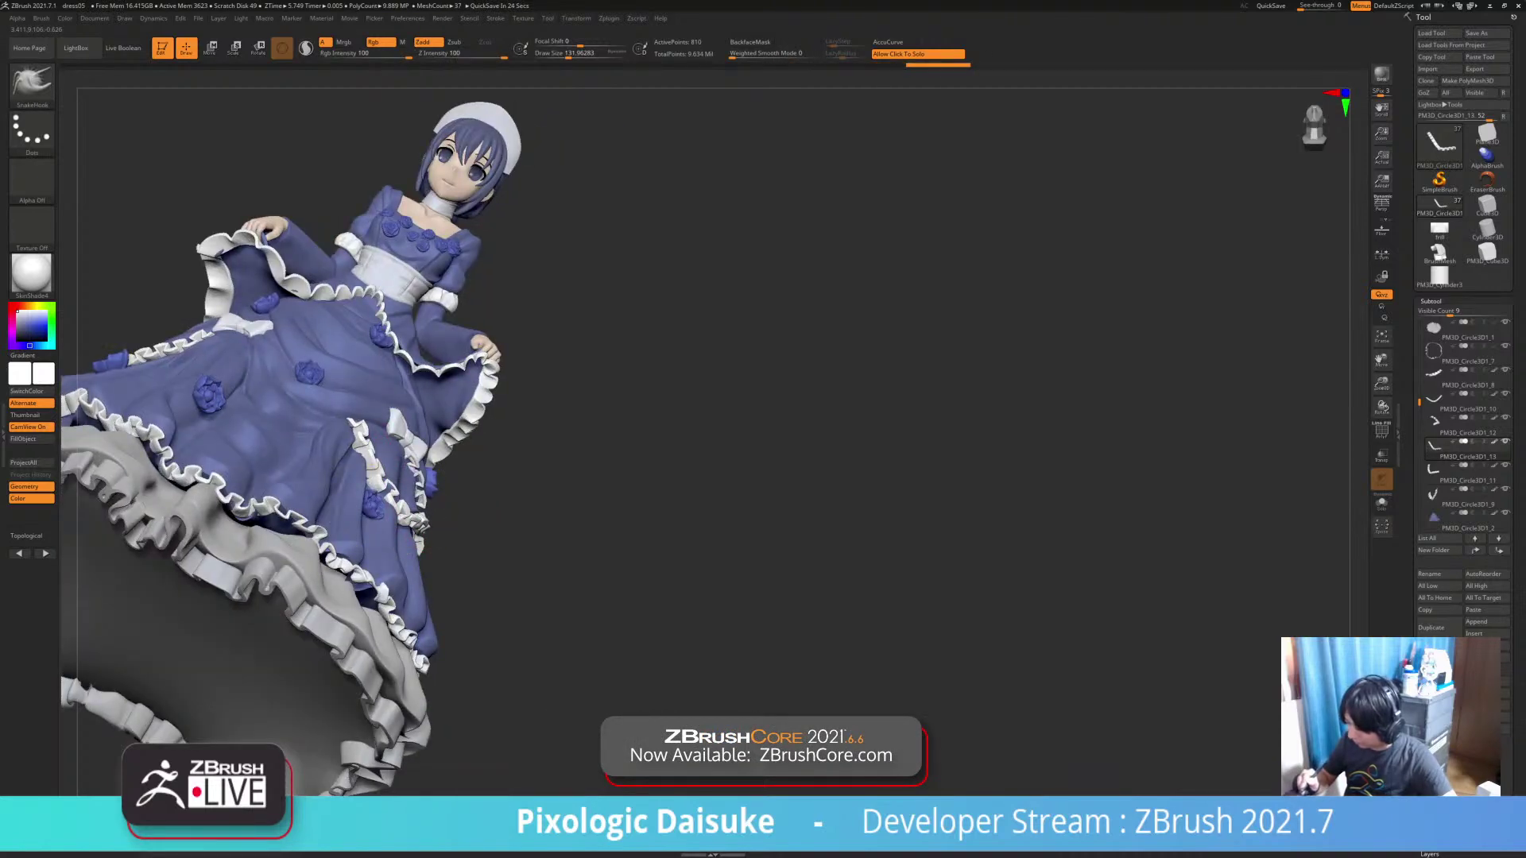
pyautogui.moveTo(421, 524); pyautogui.dragTo(413, 485, button='right')
pyautogui.moveTo(416, 489); pyautogui.dragTo(422, 483)
pyautogui.moveTo(421, 483)
pyautogui.mouseDown(button='right')
pyautogui.moveTo(350, 557)
pyautogui.moveTo(199, 600)
pyautogui.mouseUp(button='right')
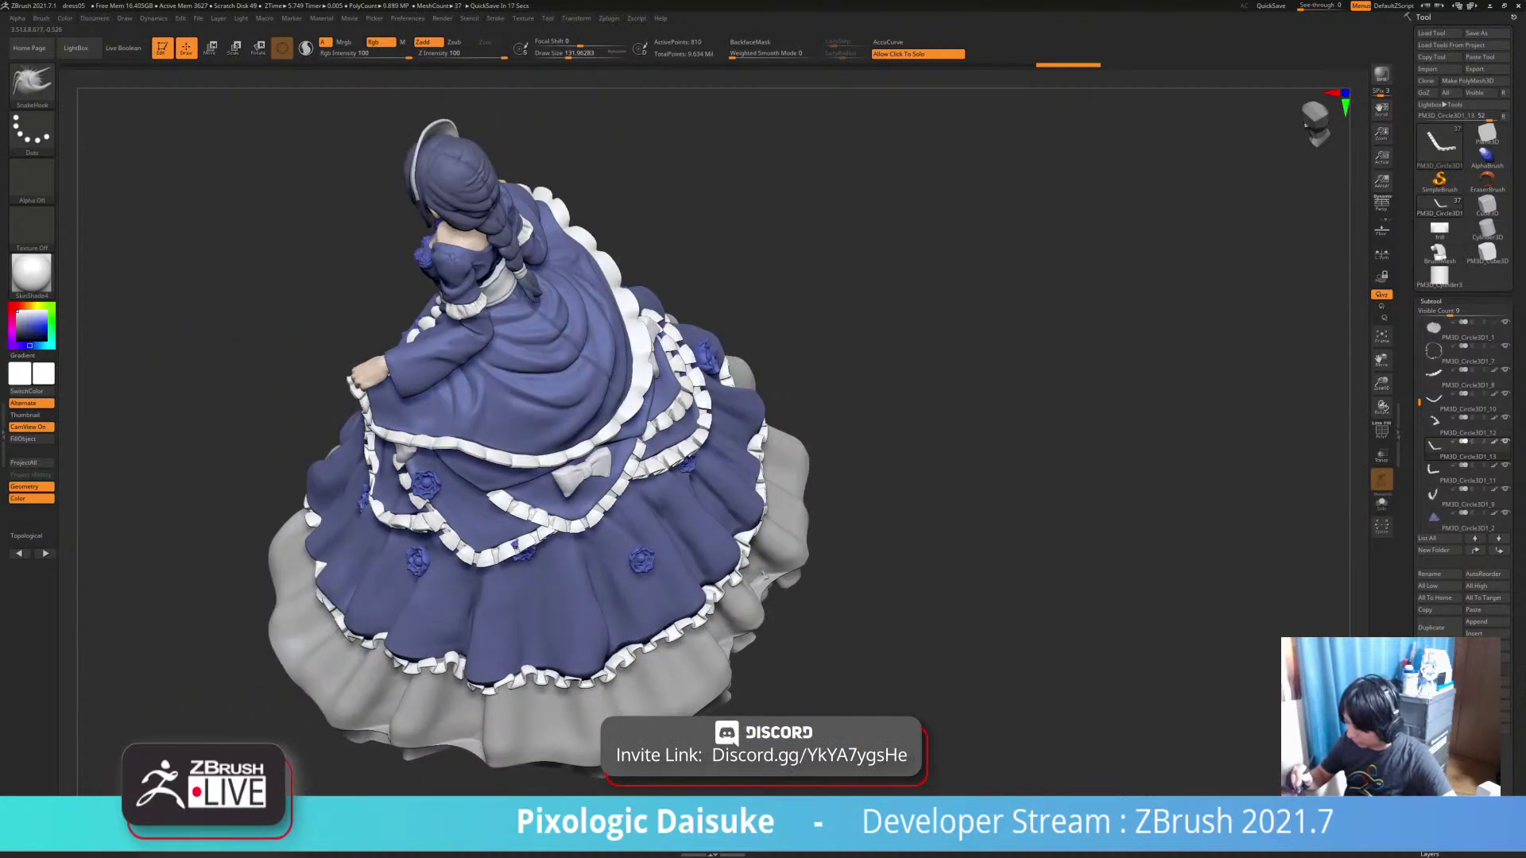
# Nudge the lower edge of the left side's middle drape frill into line with the fabric using SnakeHook
pyautogui.moveTo(467, 561); pyautogui.dragTo(472, 553)
pyautogui.moveTo(445, 588)
pyautogui.mouseDown(button='right')
pyautogui.moveTo(520, 550)
pyautogui.moveTo(540, 568)
pyautogui.moveTo(576, 548)
pyautogui.moveTo(576, 453)
pyautogui.moveTo(493, 445)
pyautogui.moveTo(413, 477)
pyautogui.moveTo(540, 509)
pyautogui.moveTo(548, 622)
pyautogui.moveTo(482, 568)
pyautogui.moveTo(540, 545)
pyautogui.moveTo(531, 536)
pyautogui.moveTo(318, 503)
pyautogui.mouseUp(button='right')
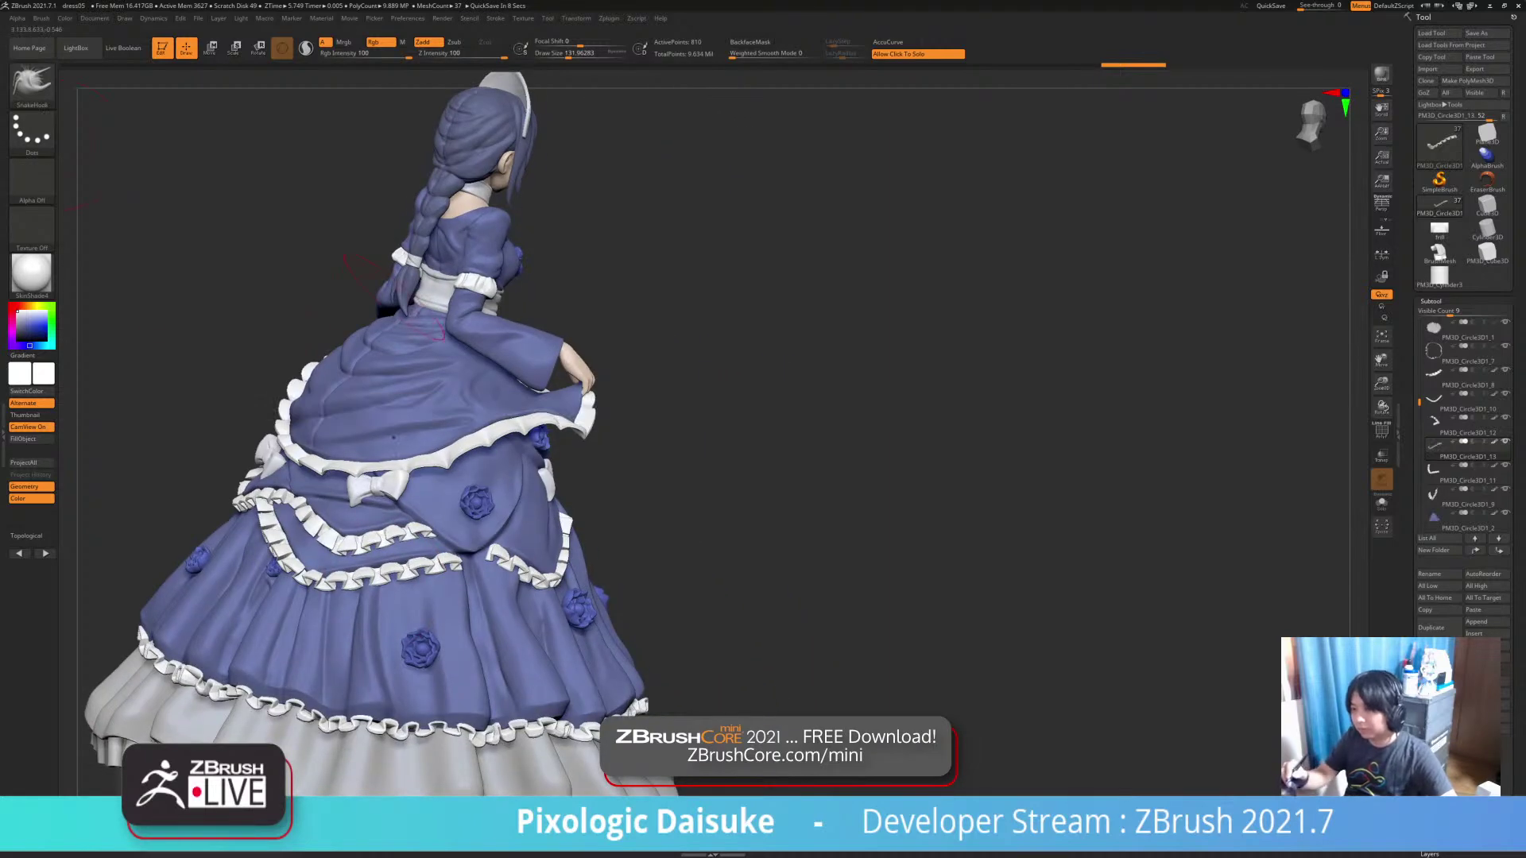
# Switch to the frill insert brush and make the blue skirt the active subtool, shown on its own
pyautogui.click(31, 80)
pyautogui.click(712, 91)
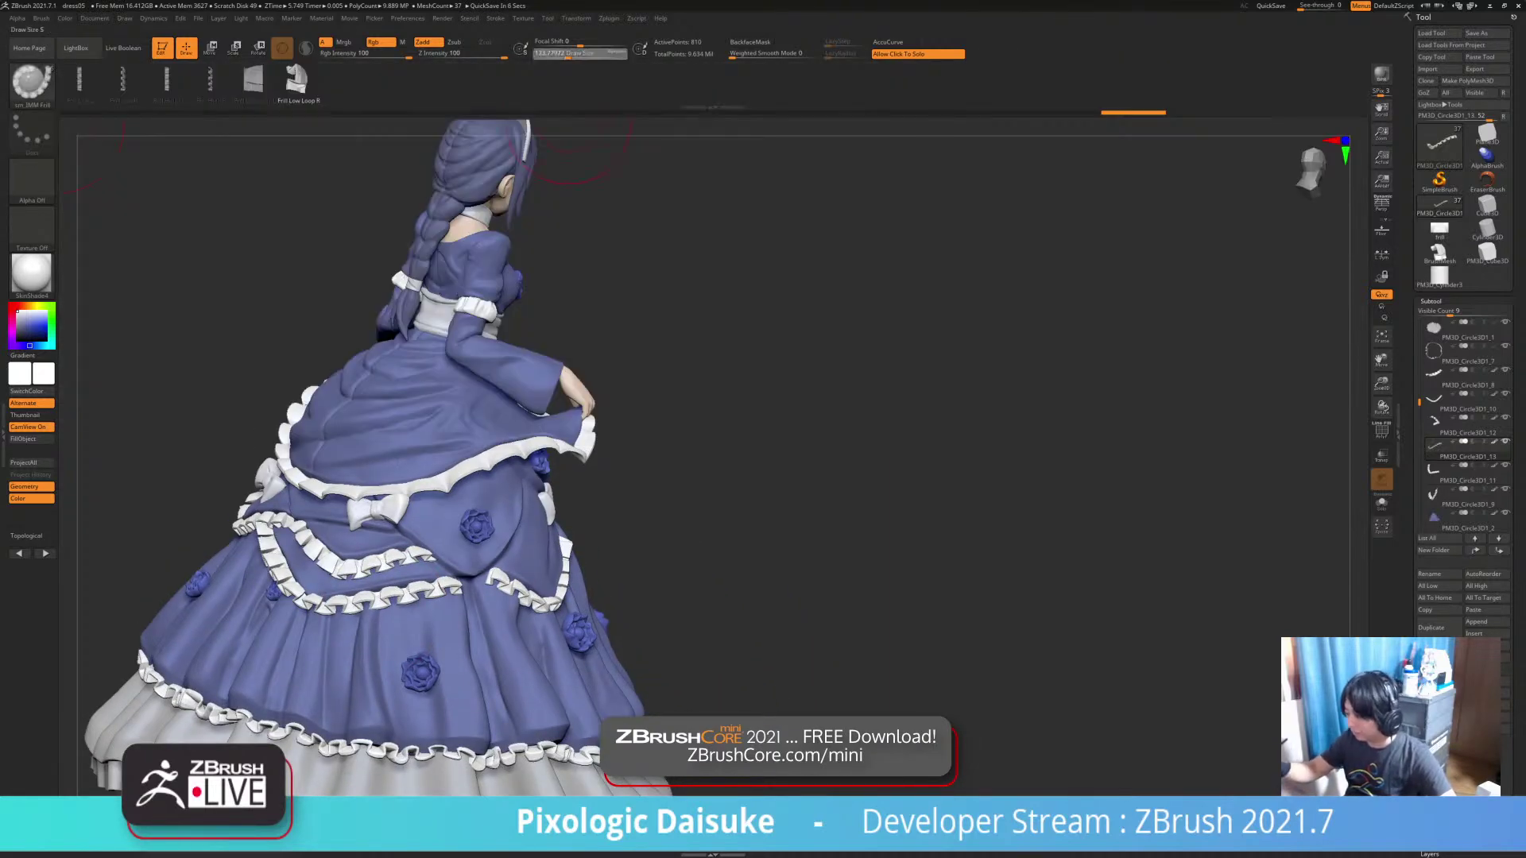
pyautogui.click(368, 532)
pyautogui.click(378, 556)
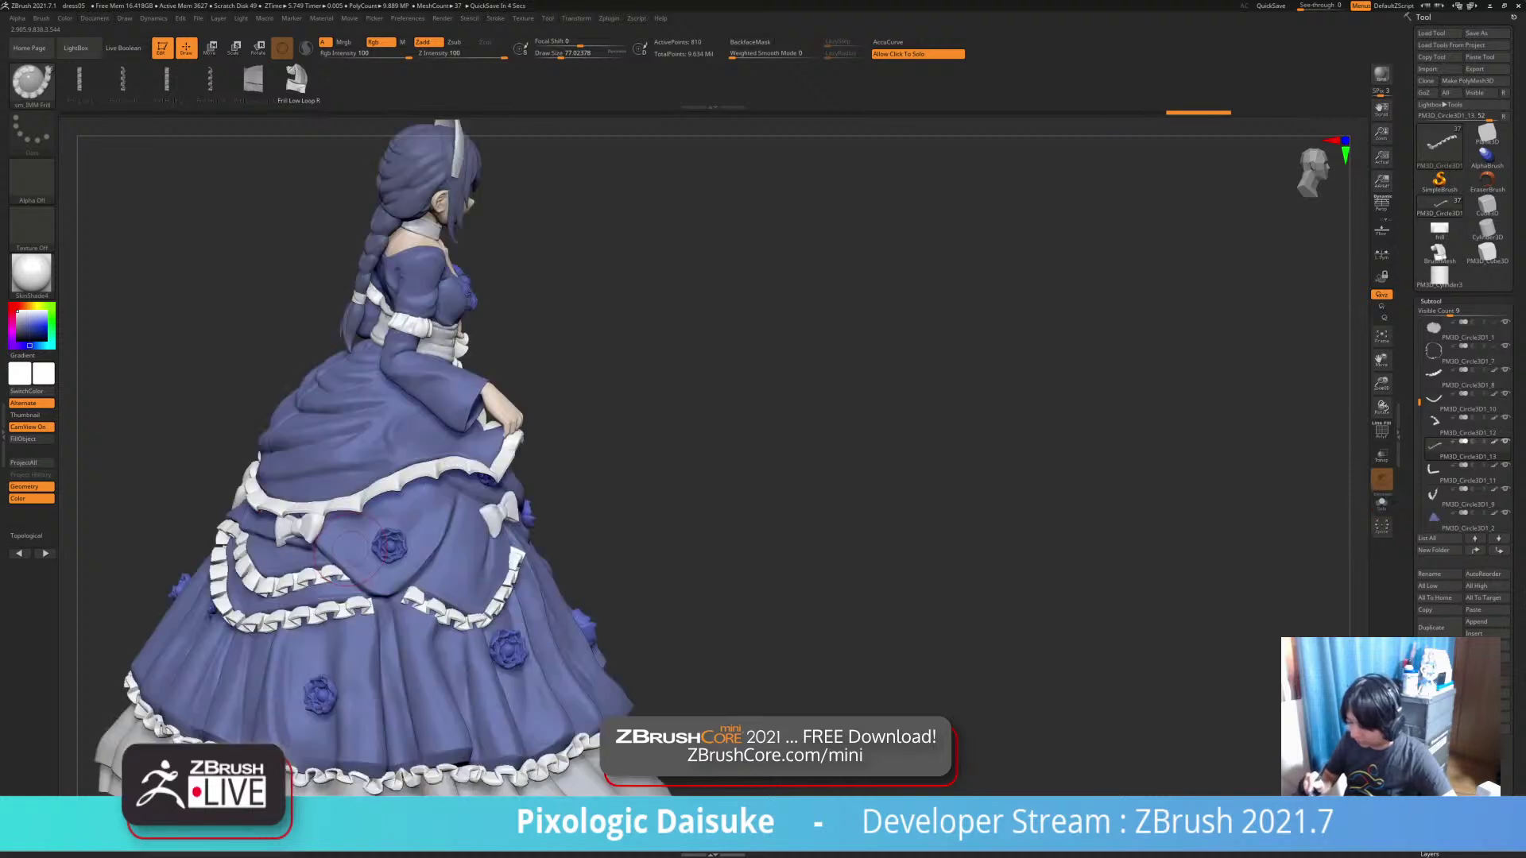
pyautogui.keyDown('alt'); pyautogui.click(392, 575); pyautogui.keyUp('alt')
pyautogui.click(394, 578)
# Insert a frill along the V-shaped edge of the pointed side drape with a draw size of about 49, replacing the first trial curve
pyautogui.moveTo(393, 577); pyautogui.dragTo(325, 443, button='right')
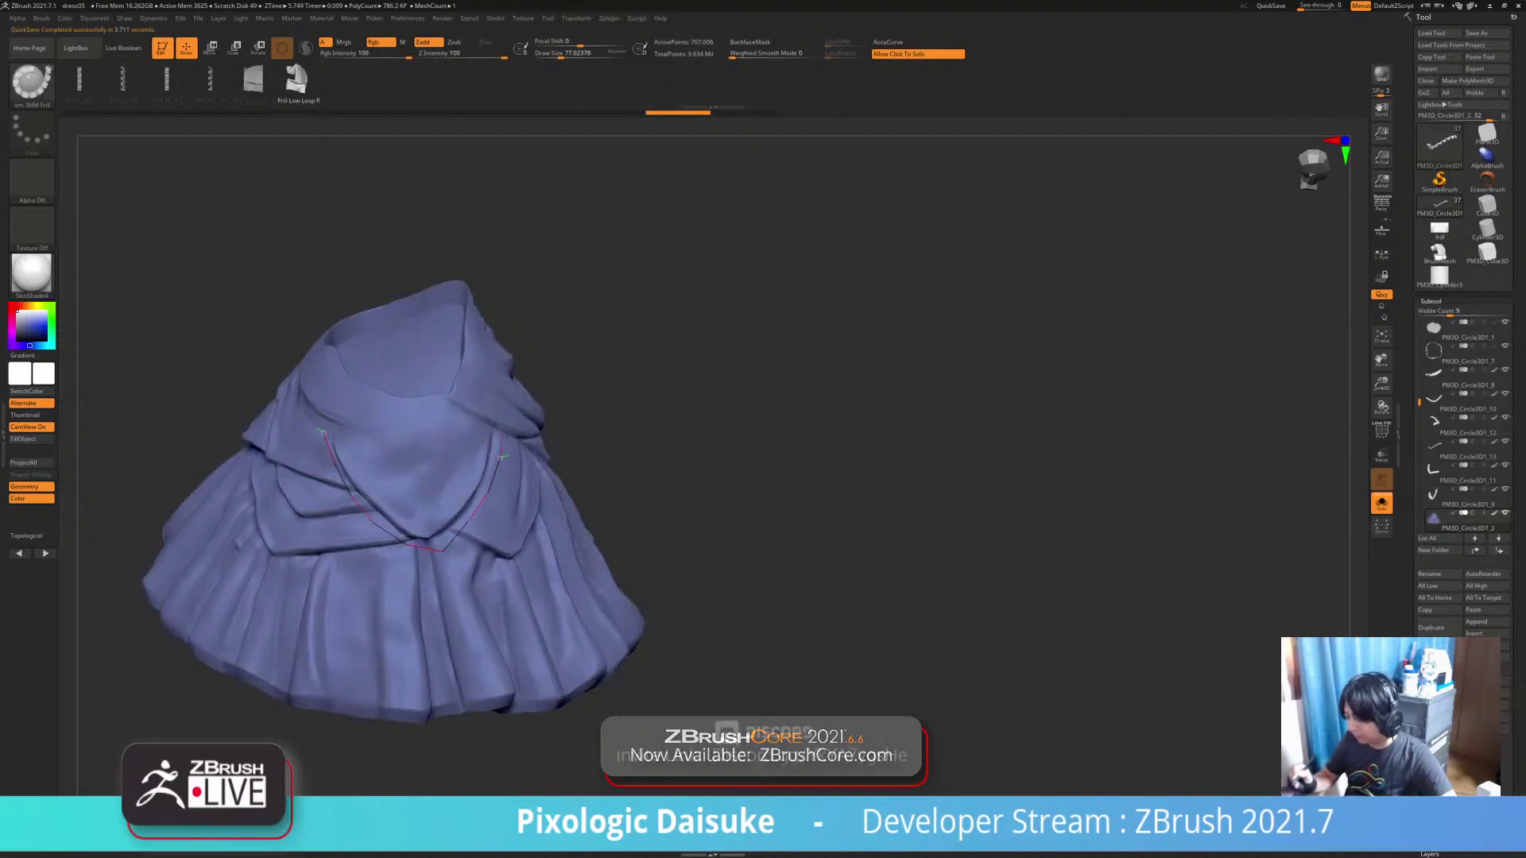
pyautogui.hotkey('ctrl', 'z')
pyautogui.click(557, 54)
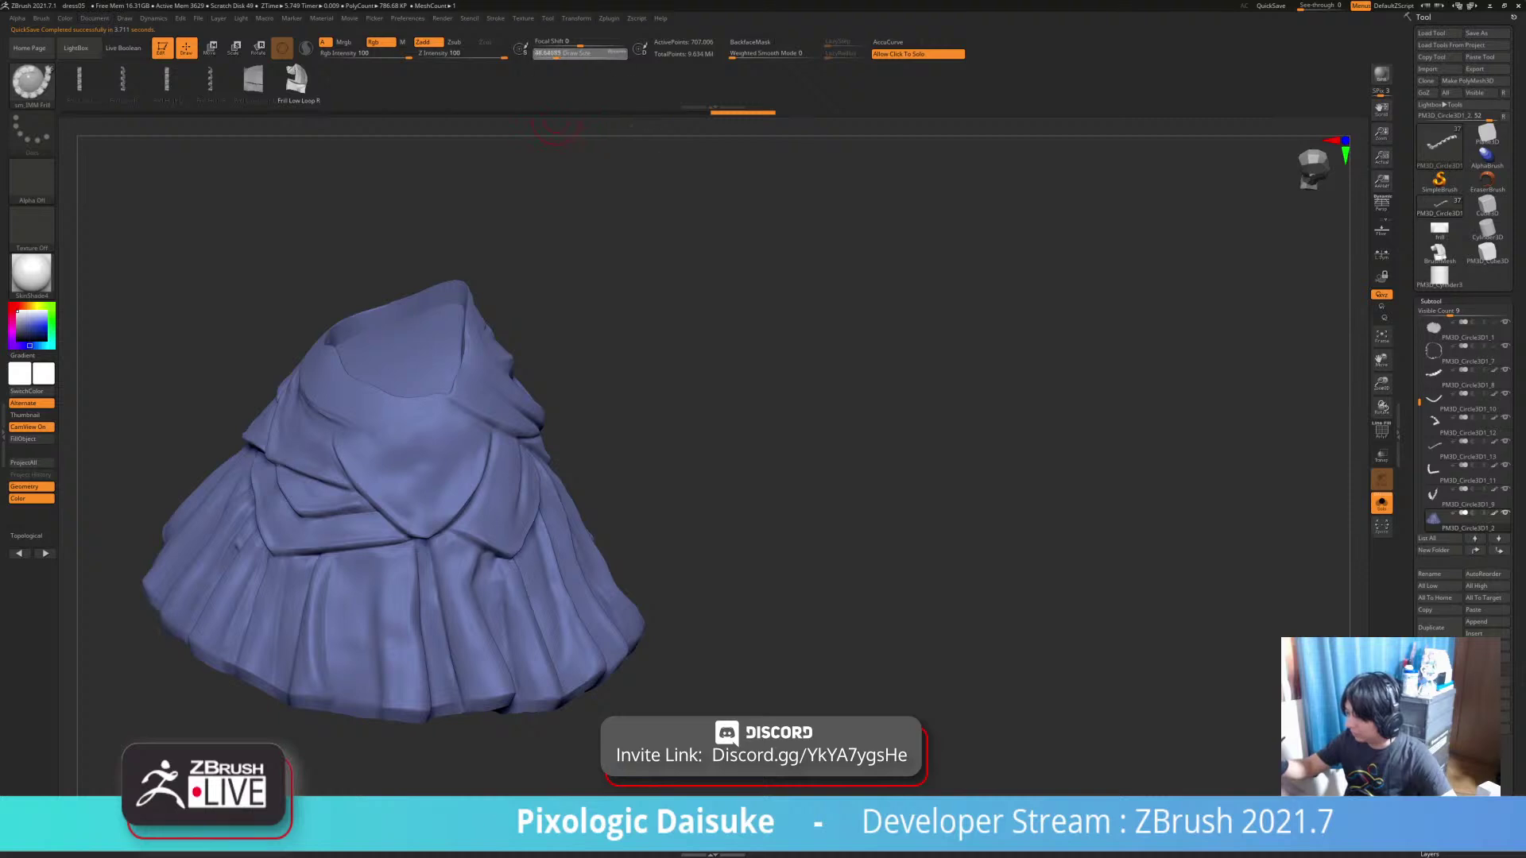
pyautogui.hotkey('ctrl', 'z')
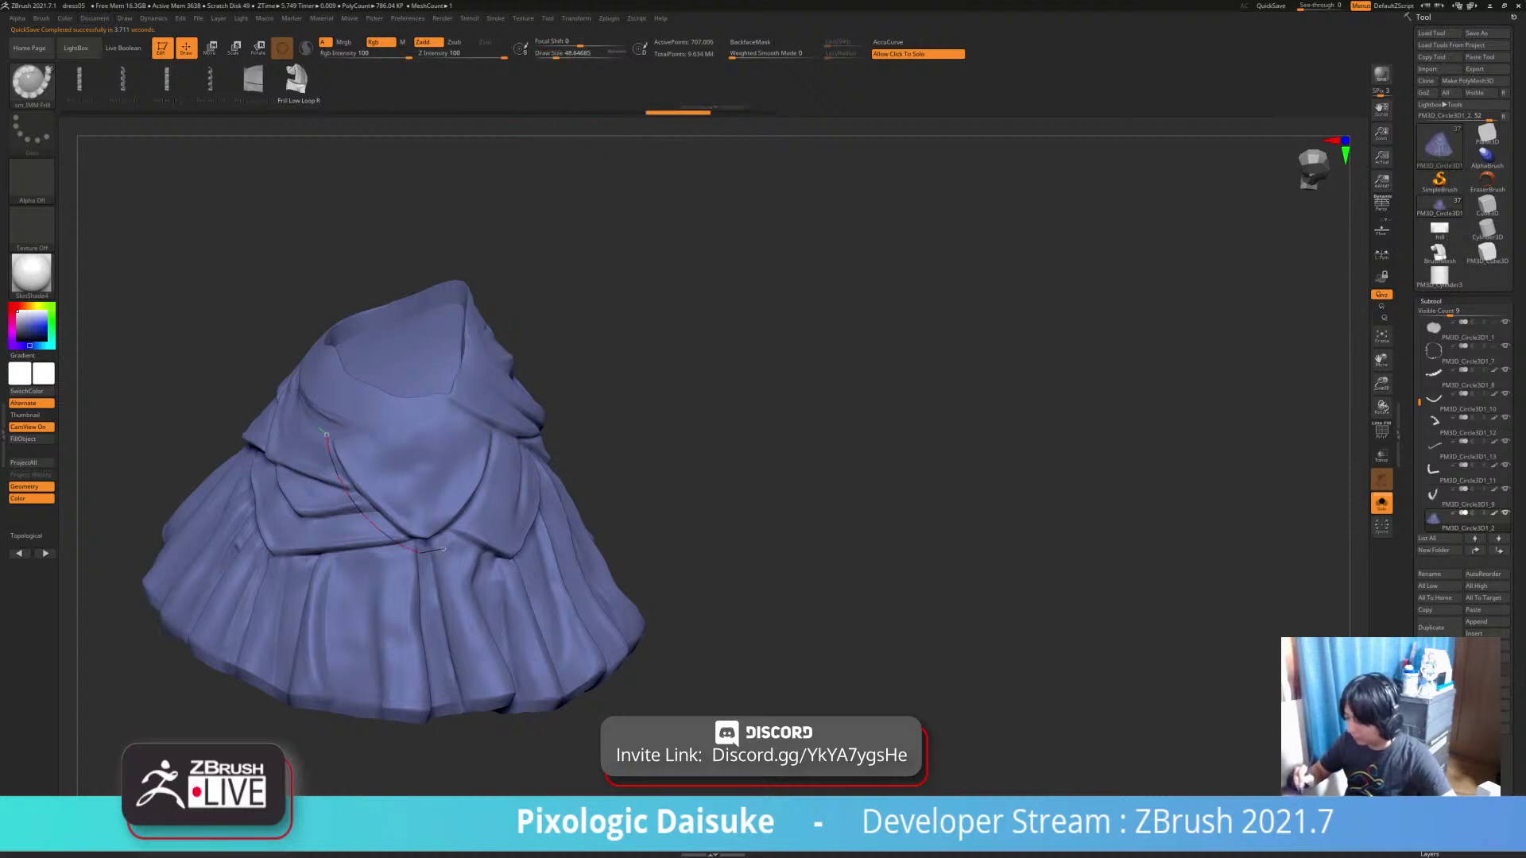
pyautogui.click(477, 511)
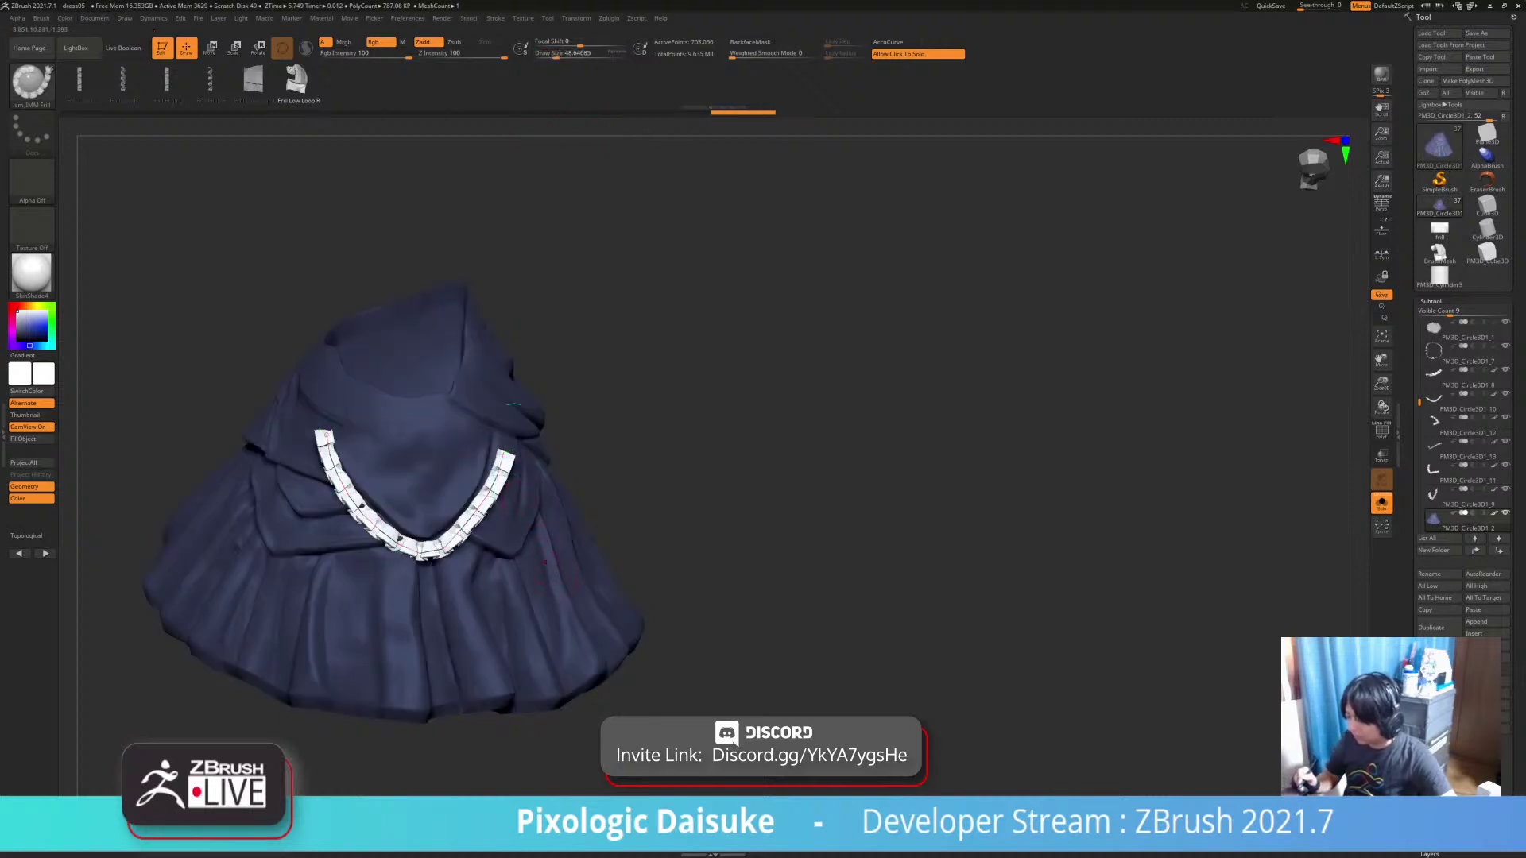
# Adjust the new pointed side drape frill along its curve and check its fit in isolation and on the whole figure
pyautogui.keyDown('ctrl'); pyautogui.keyDown('shift'); pyautogui.click(502, 456); pyautogui.keyUp('shift'); pyautogui.keyUp('ctrl')
pyautogui.moveTo(505, 450); pyautogui.dragTo(507, 458)
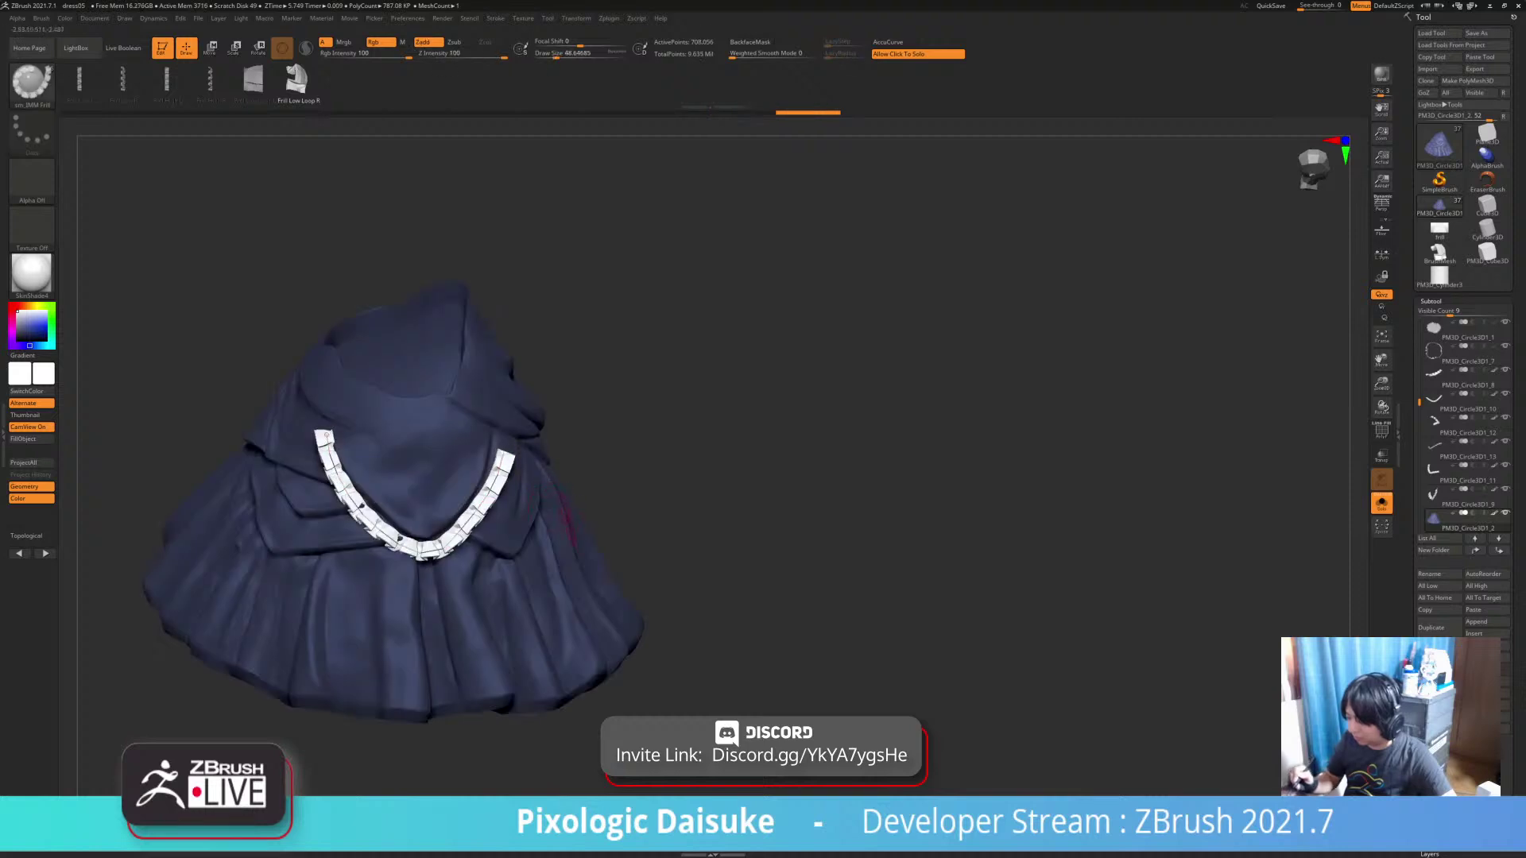
pyautogui.keyDown('ctrl'); pyautogui.keyDown('shift'); pyautogui.click(502, 459); pyautogui.keyUp('shift'); pyautogui.keyUp('ctrl')
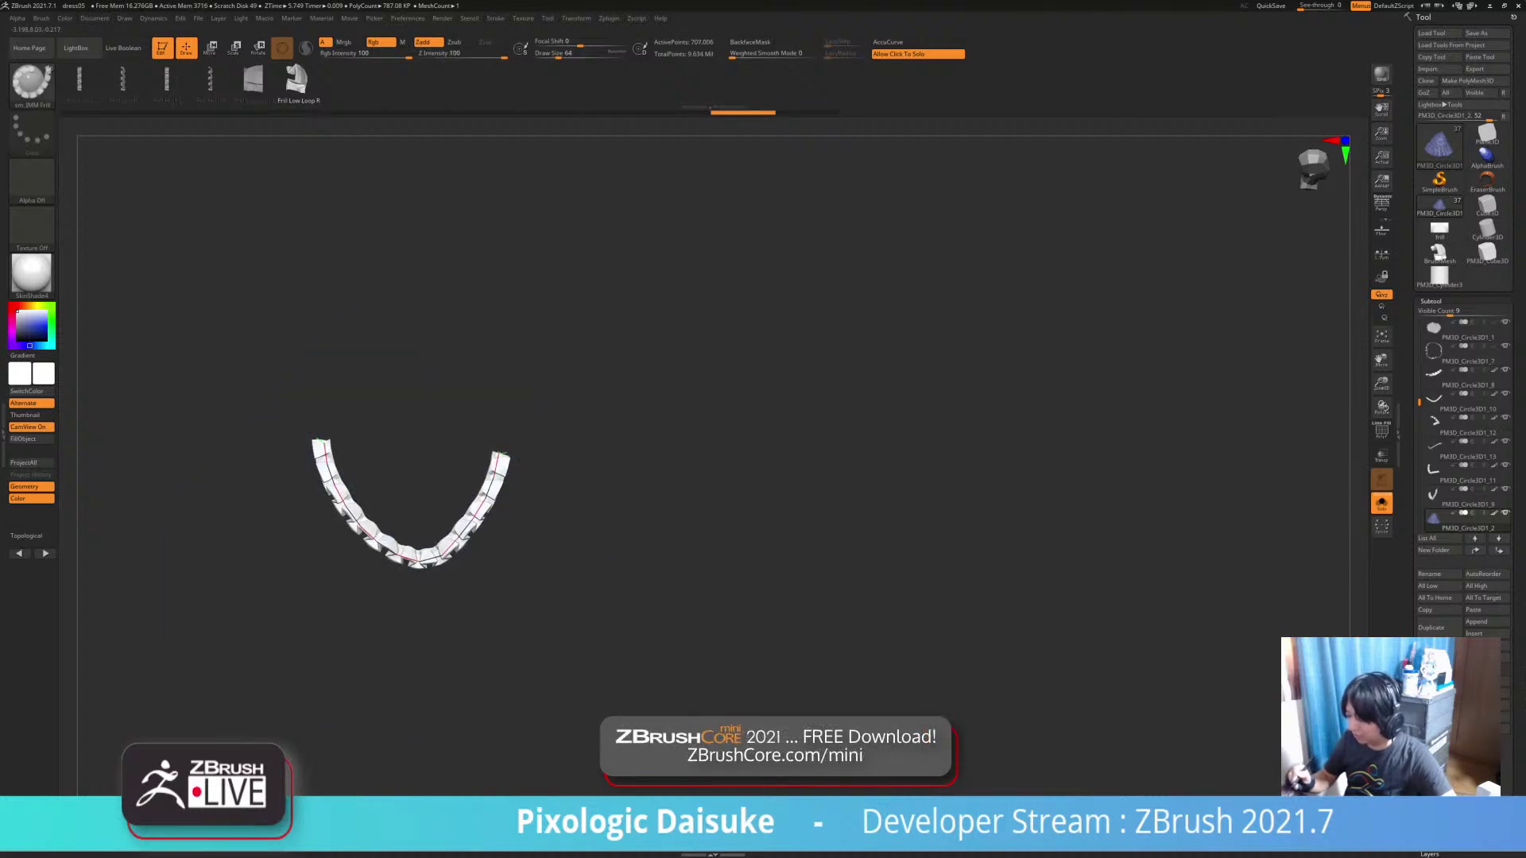
pyautogui.keyDown('ctrl'); pyautogui.keyDown('shift'); pyautogui.click(570, 557); pyautogui.keyUp('shift'); pyautogui.keyUp('ctrl')
pyautogui.click(715, 509)
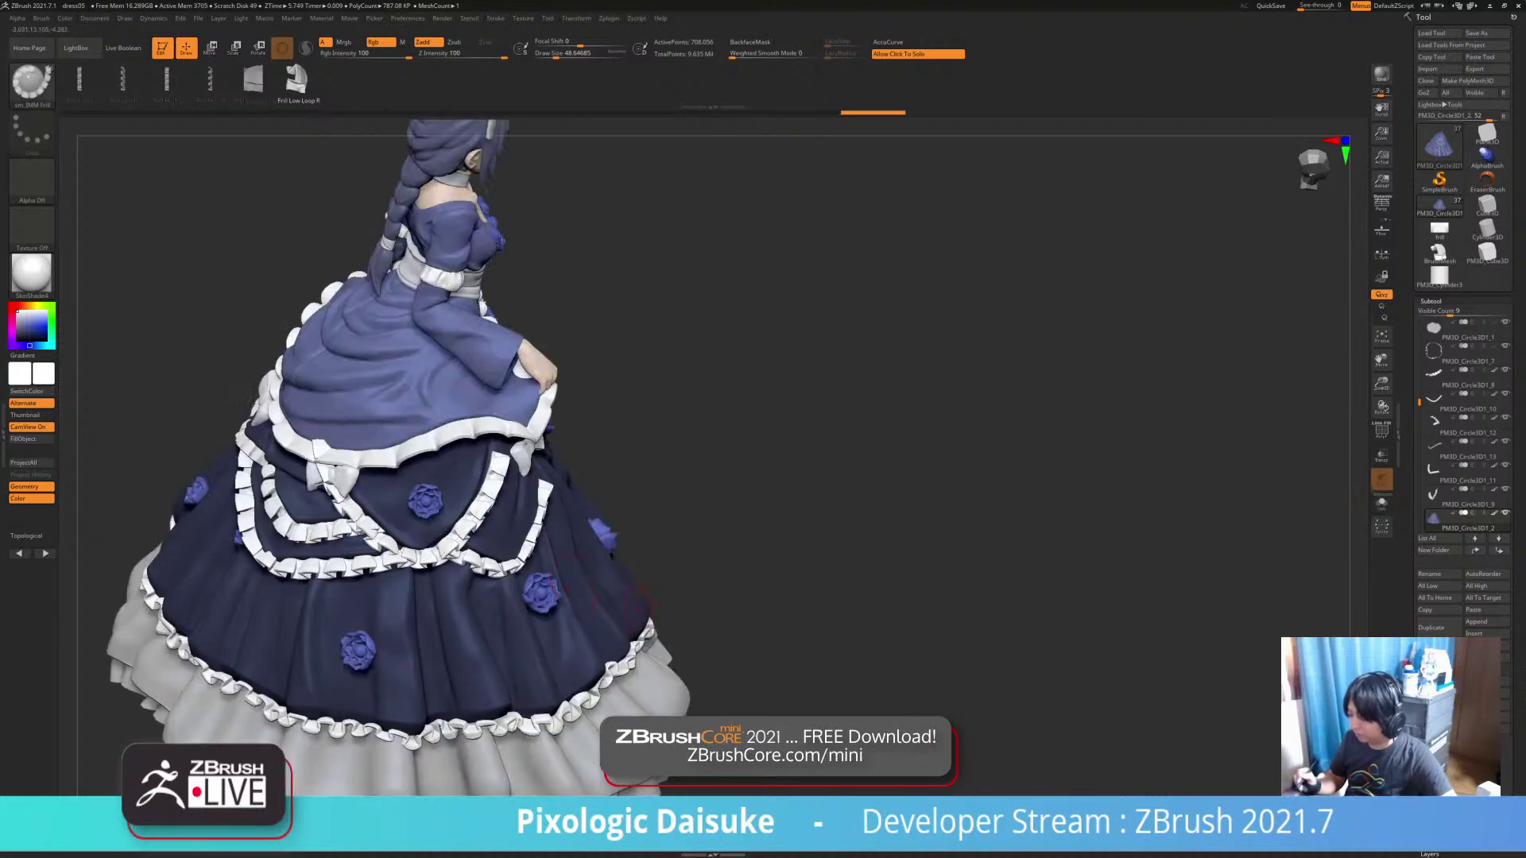
pyautogui.keyDown('alt'); pyautogui.moveTo(716, 509); pyautogui.dragTo(792, 553); pyautogui.keyUp('alt')
pyautogui.click(725, 528)
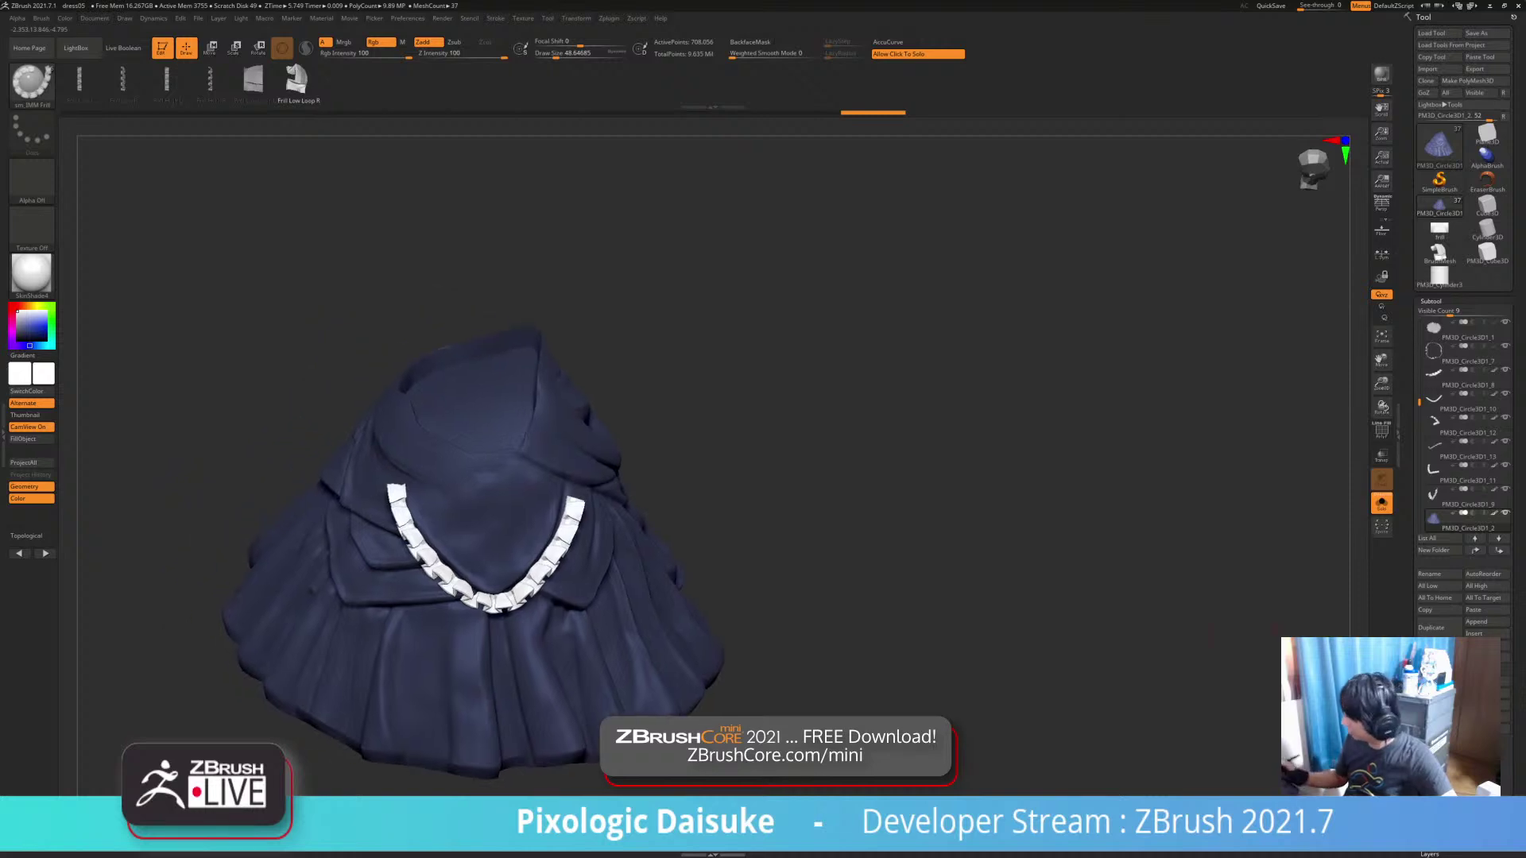
# Split the unmasked pointed side drape frill into its own subtool, make it active and show the whole figure
pyautogui.click(1464, 717)
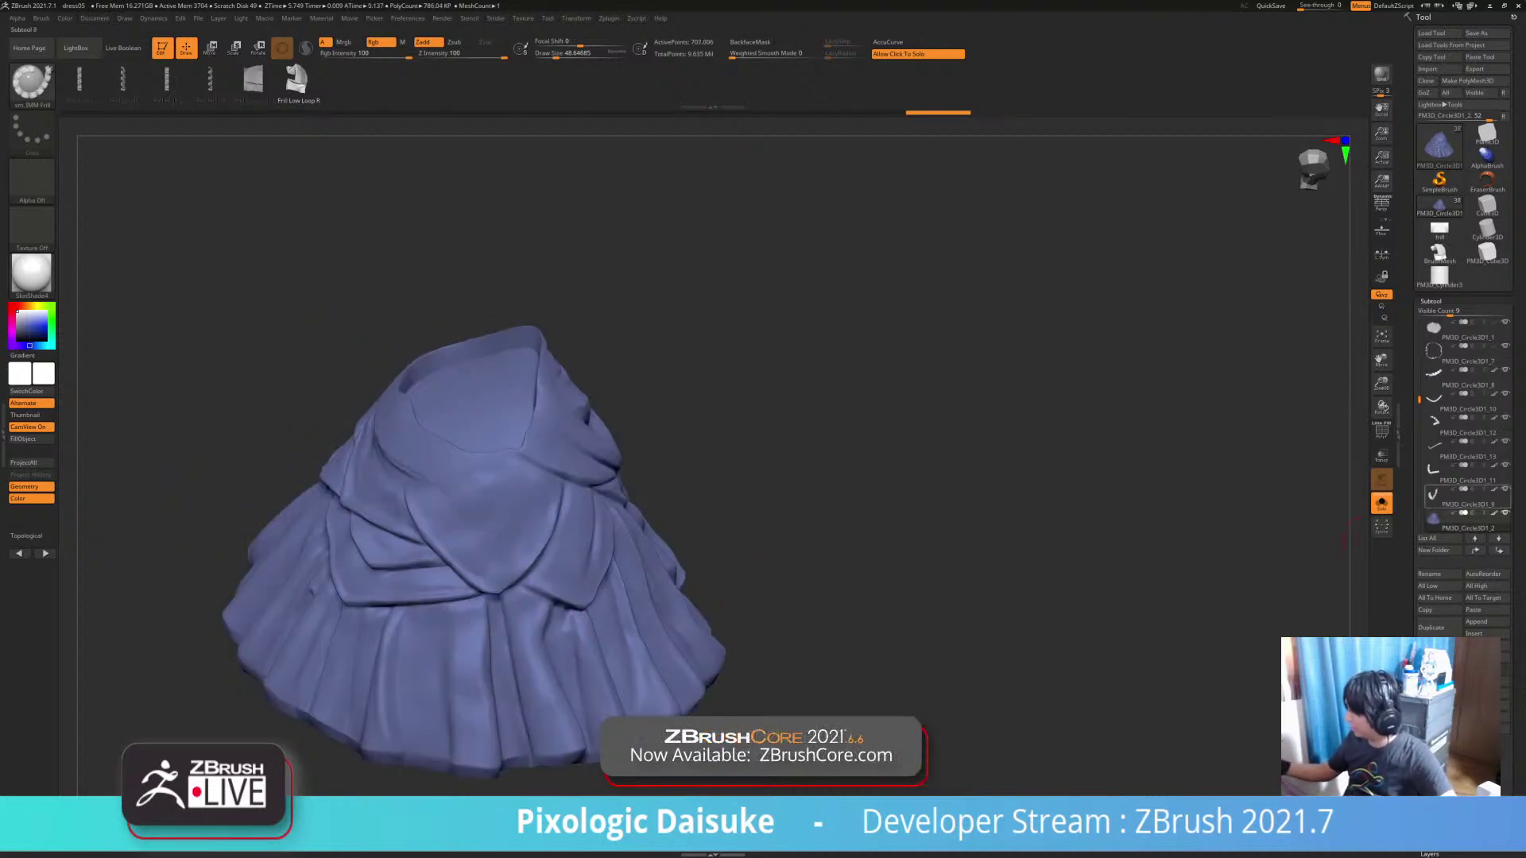
pyautogui.scroll(-1, 1466, 421)
pyautogui.click(1466, 521)
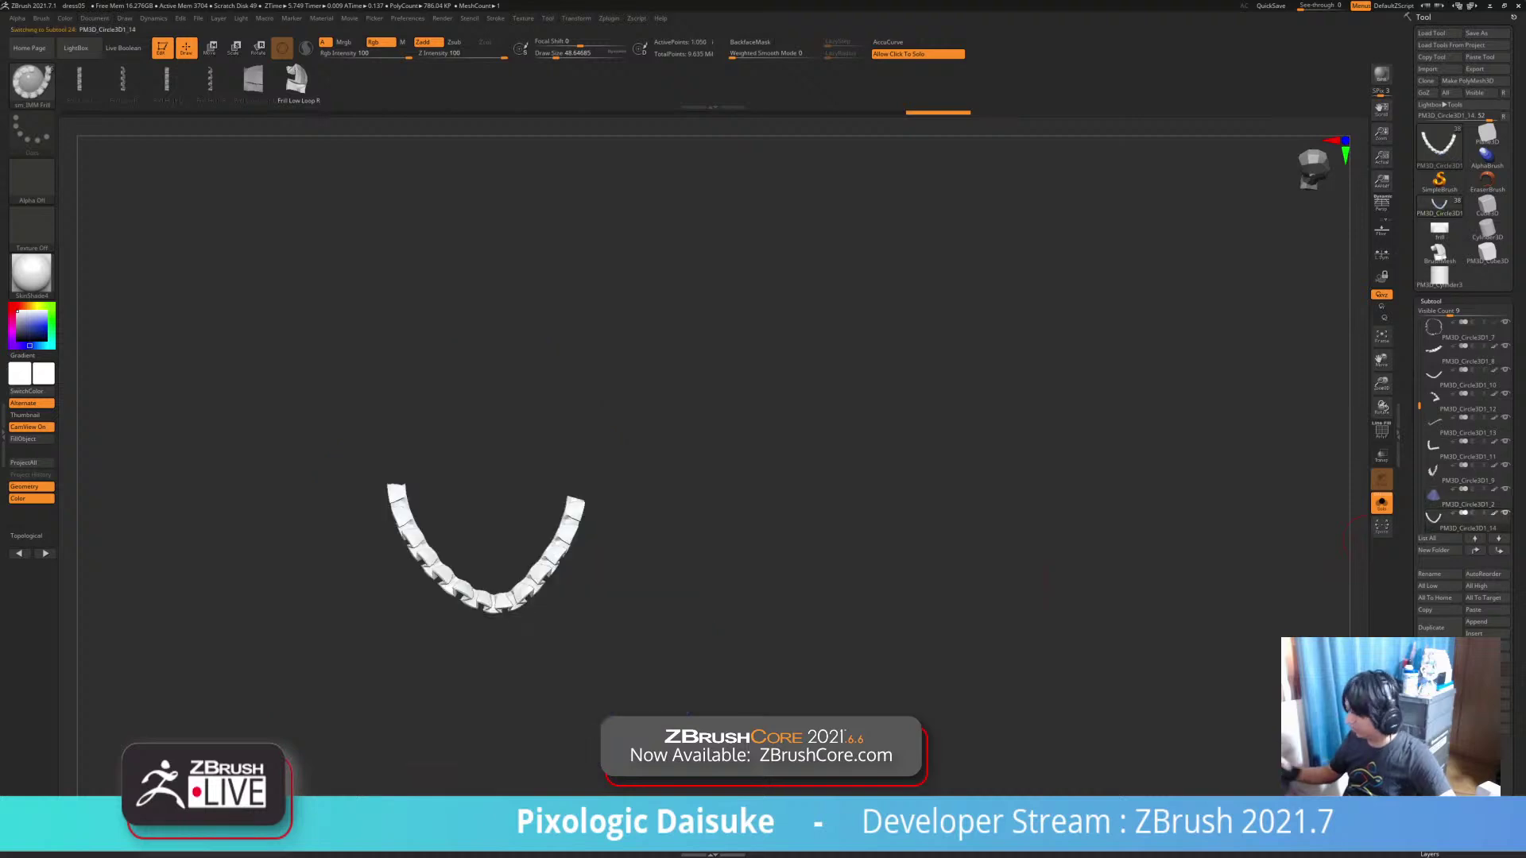
pyautogui.keyDown('alt'); pyautogui.moveTo(779, 633); pyautogui.dragTo(811, 617); pyautogui.keyUp('alt')
pyautogui.click(811, 616)
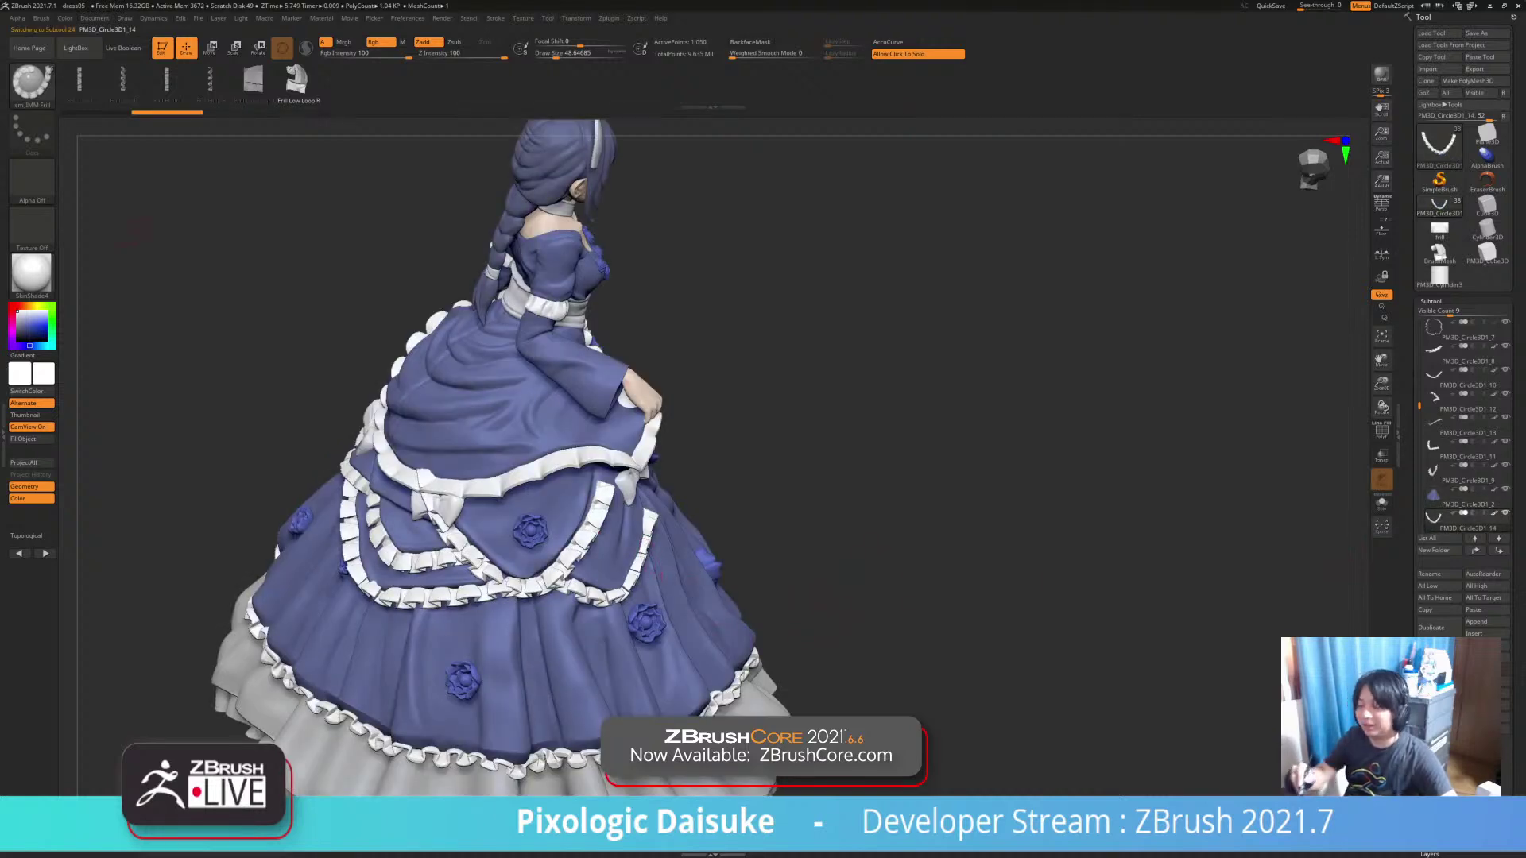
# Shape the front arm of the pointed side drape frill along the fabric edge using SnakeHook with a draw size of about 724
pyautogui.press('b')
pyautogui.press('s')
pyautogui.press('h')
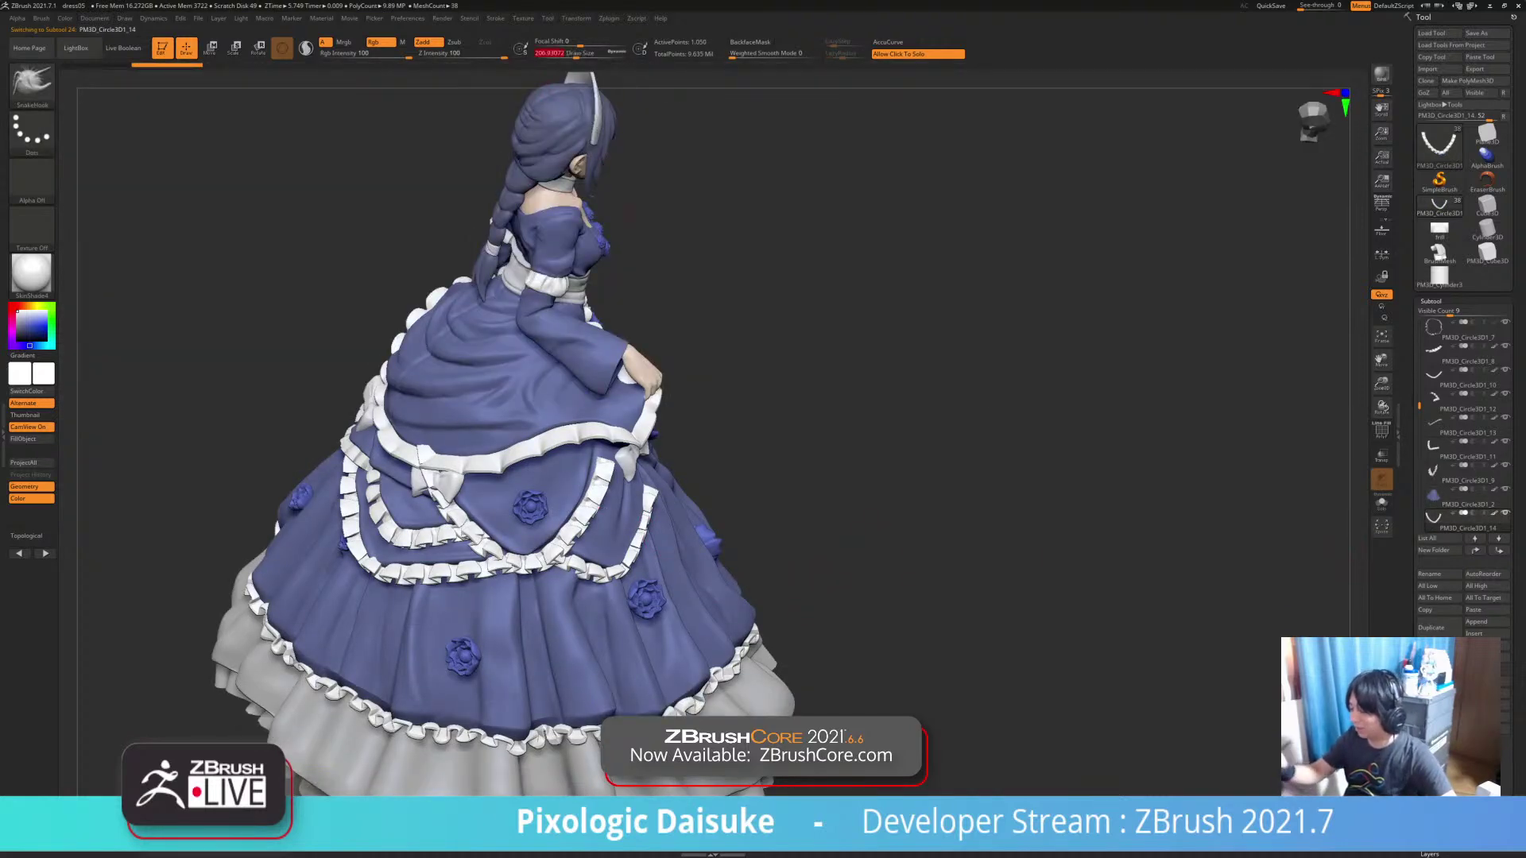
pyautogui.moveTo(578, 54); pyautogui.dragTo(610, 54)
pyautogui.moveTo(607, 466); pyautogui.dragTo(583, 515)
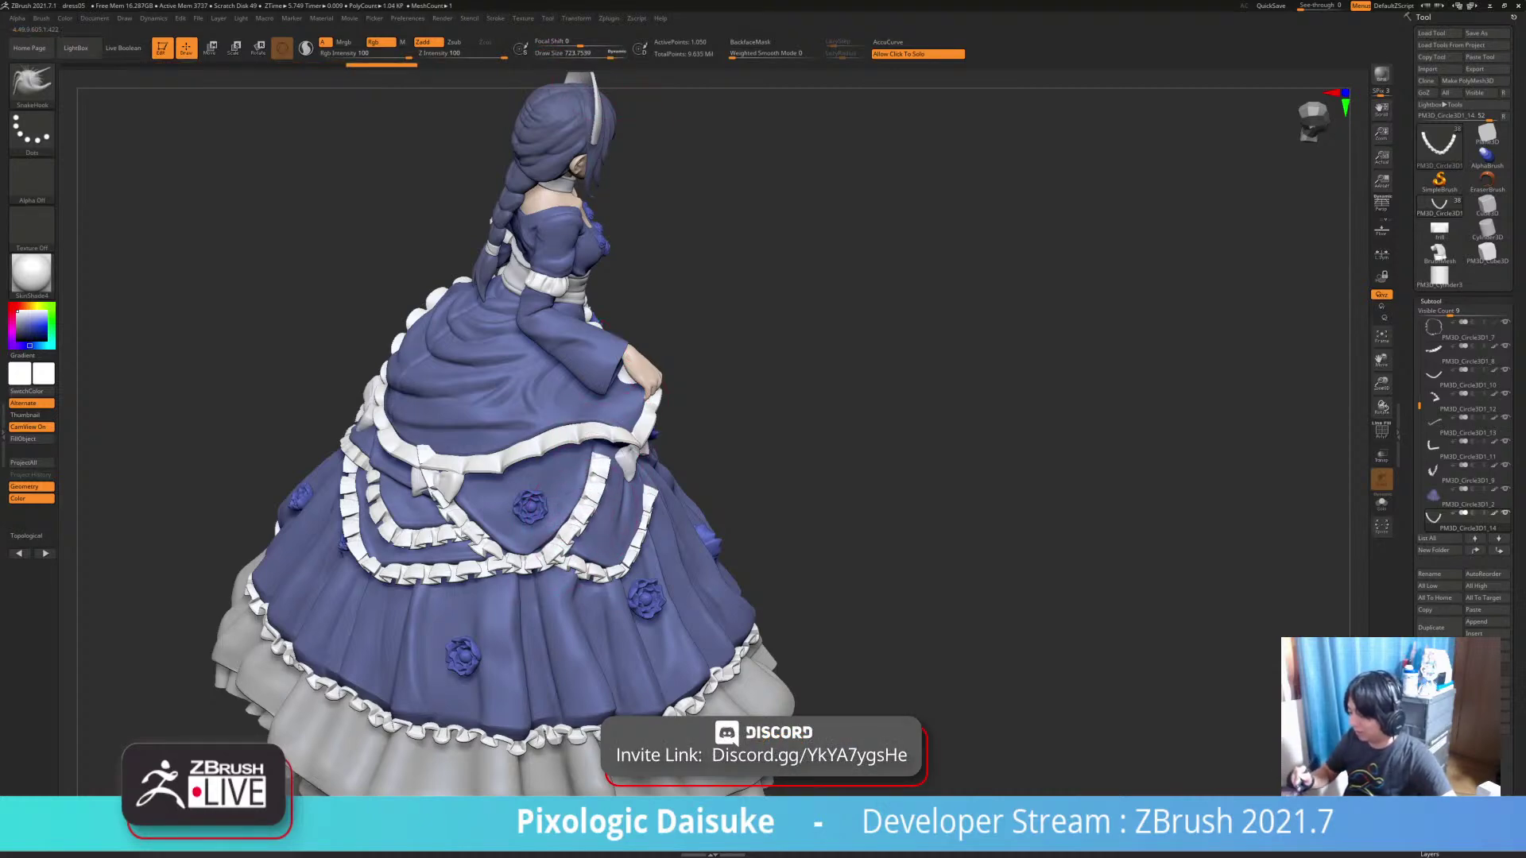
# Pull the lower tip and rear arm of the pointed side drape frill into line with the fabric edge using SnakeHook
pyautogui.moveTo(531, 573); pyautogui.dragTo(533, 547, button='right')
pyautogui.moveTo(550, 561); pyautogui.dragTo(547, 555)
pyautogui.moveTo(546, 555)
pyautogui.mouseDown(button='right')
pyautogui.moveTo(549, 509)
pyautogui.moveTo(569, 501)
pyautogui.mouseUp(button='right')
pyautogui.moveTo(510, 544); pyautogui.dragTo(503, 538)
pyautogui.moveTo(507, 535); pyautogui.dragTo(447, 556, button='right')
pyautogui.moveTo(475, 516); pyautogui.dragTo(470, 512)
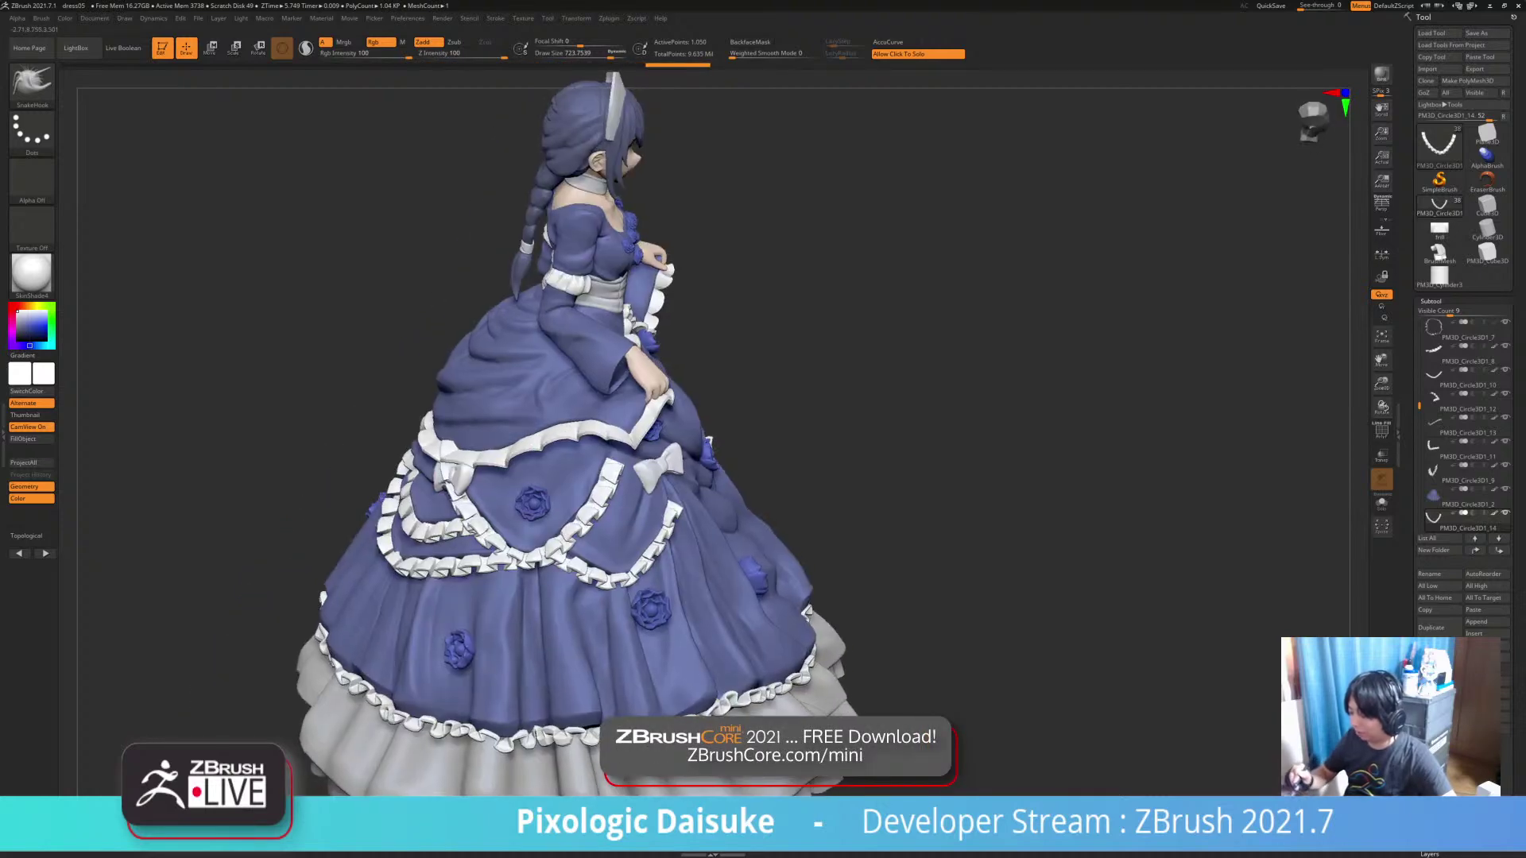
pyautogui.moveTo(470, 514); pyautogui.dragTo(518, 518, button='right')
pyautogui.moveTo(508, 542); pyautogui.dragTo(505, 536)
pyautogui.moveTo(505, 535); pyautogui.dragTo(531, 531, button='right')
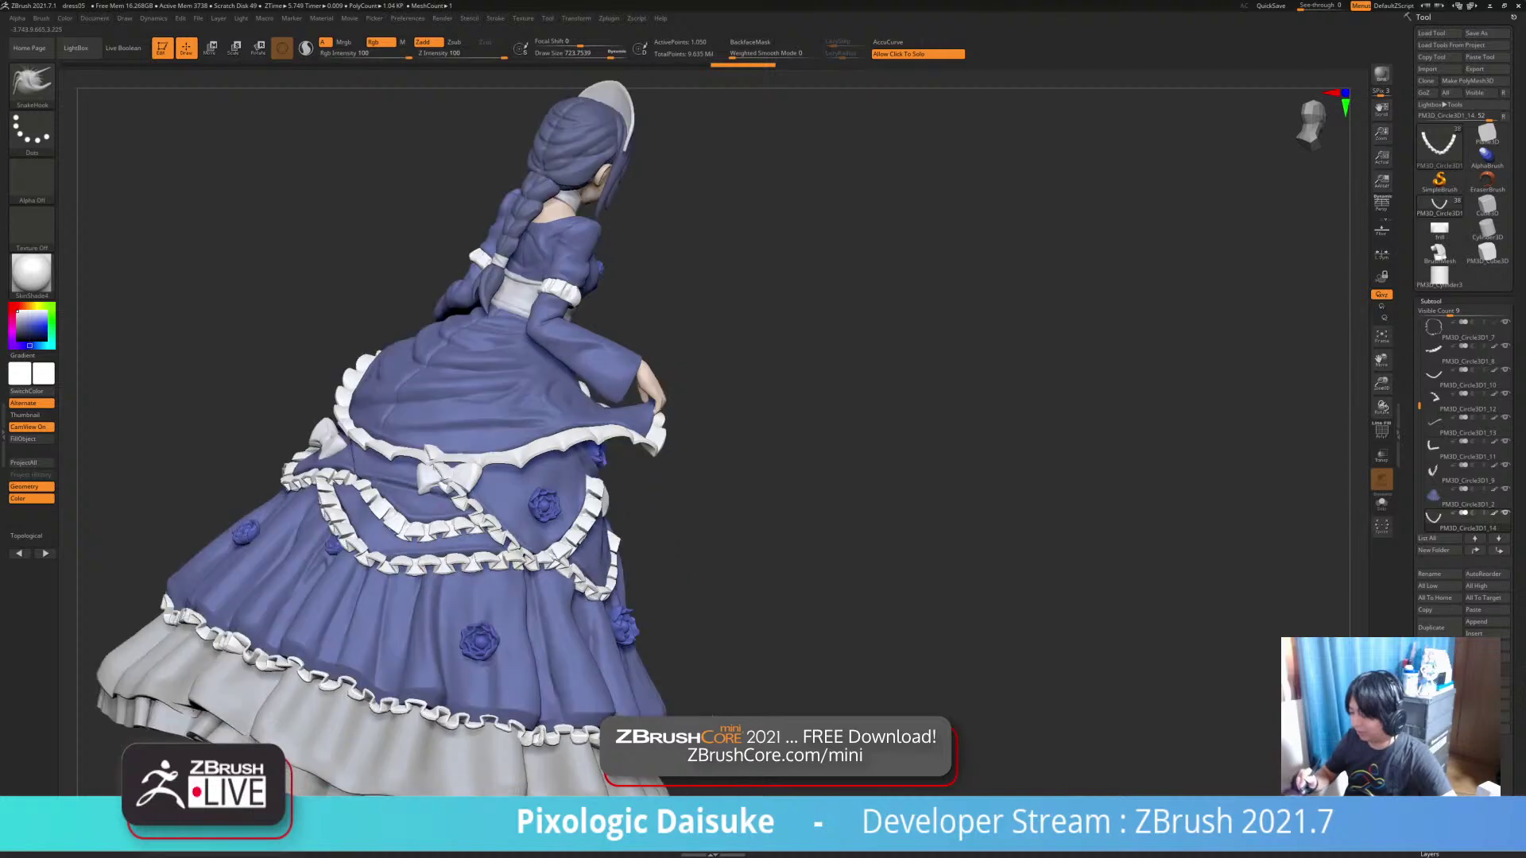
pyautogui.moveTo(483, 515); pyautogui.dragTo(479, 509)
pyautogui.moveTo(479, 509)
pyautogui.mouseDown(button='right')
pyautogui.moveTo(568, 530)
pyautogui.moveTo(465, 550)
pyautogui.mouseUp(button='right')
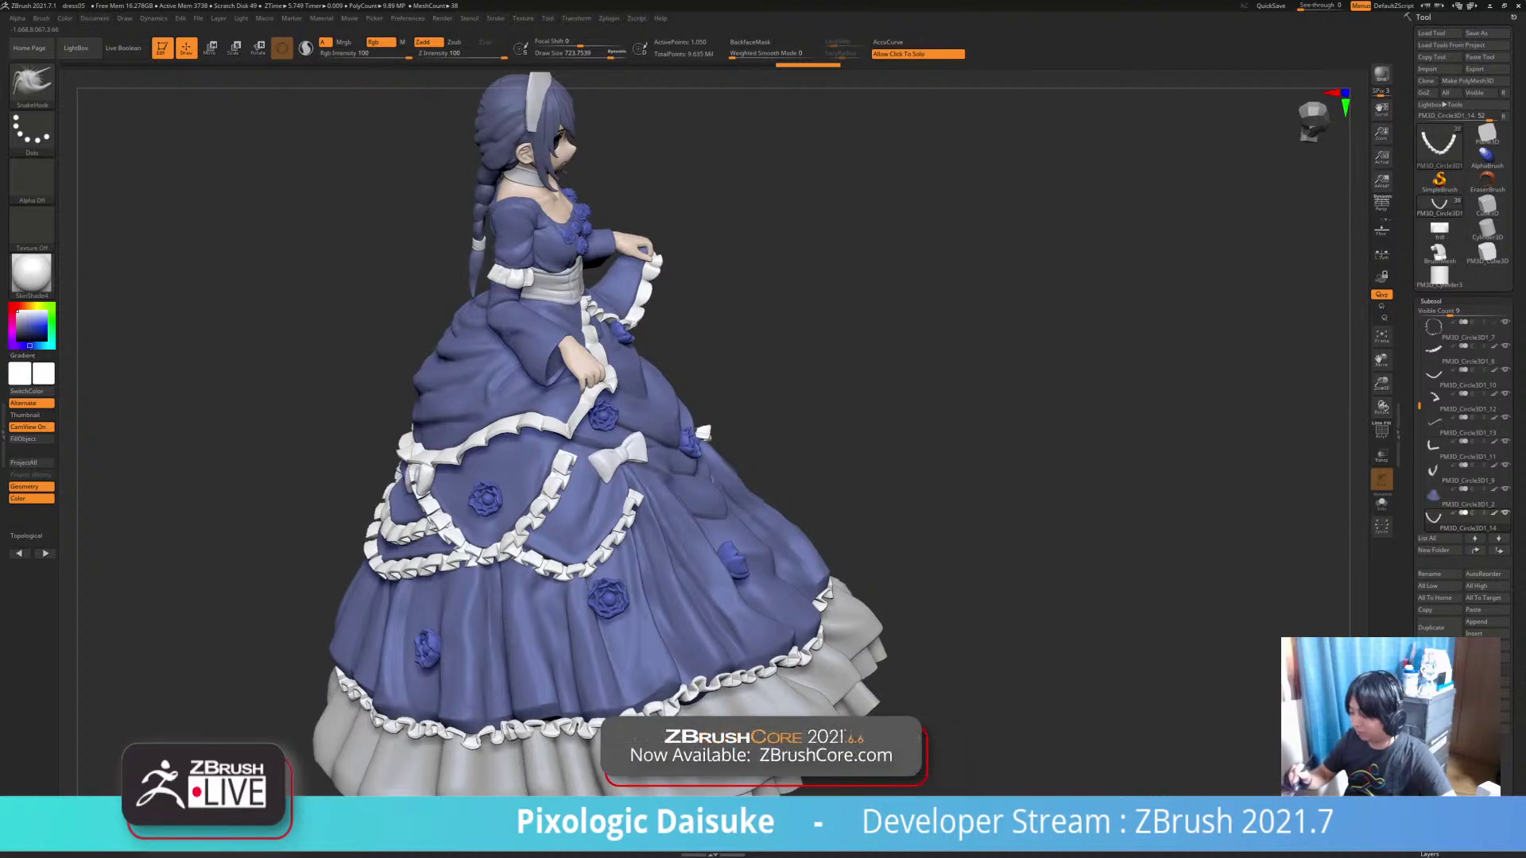
pyautogui.moveTo(612, 553); pyautogui.dragTo(401, 397, button='right')
pyautogui.moveTo(401, 397); pyautogui.dragTo(278, 403, button='right')
pyautogui.moveTo(413, 445); pyautogui.dragTo(623, 451, button='right')
pyautogui.moveTo(818, 476); pyautogui.dragTo(500, 481, button='right')
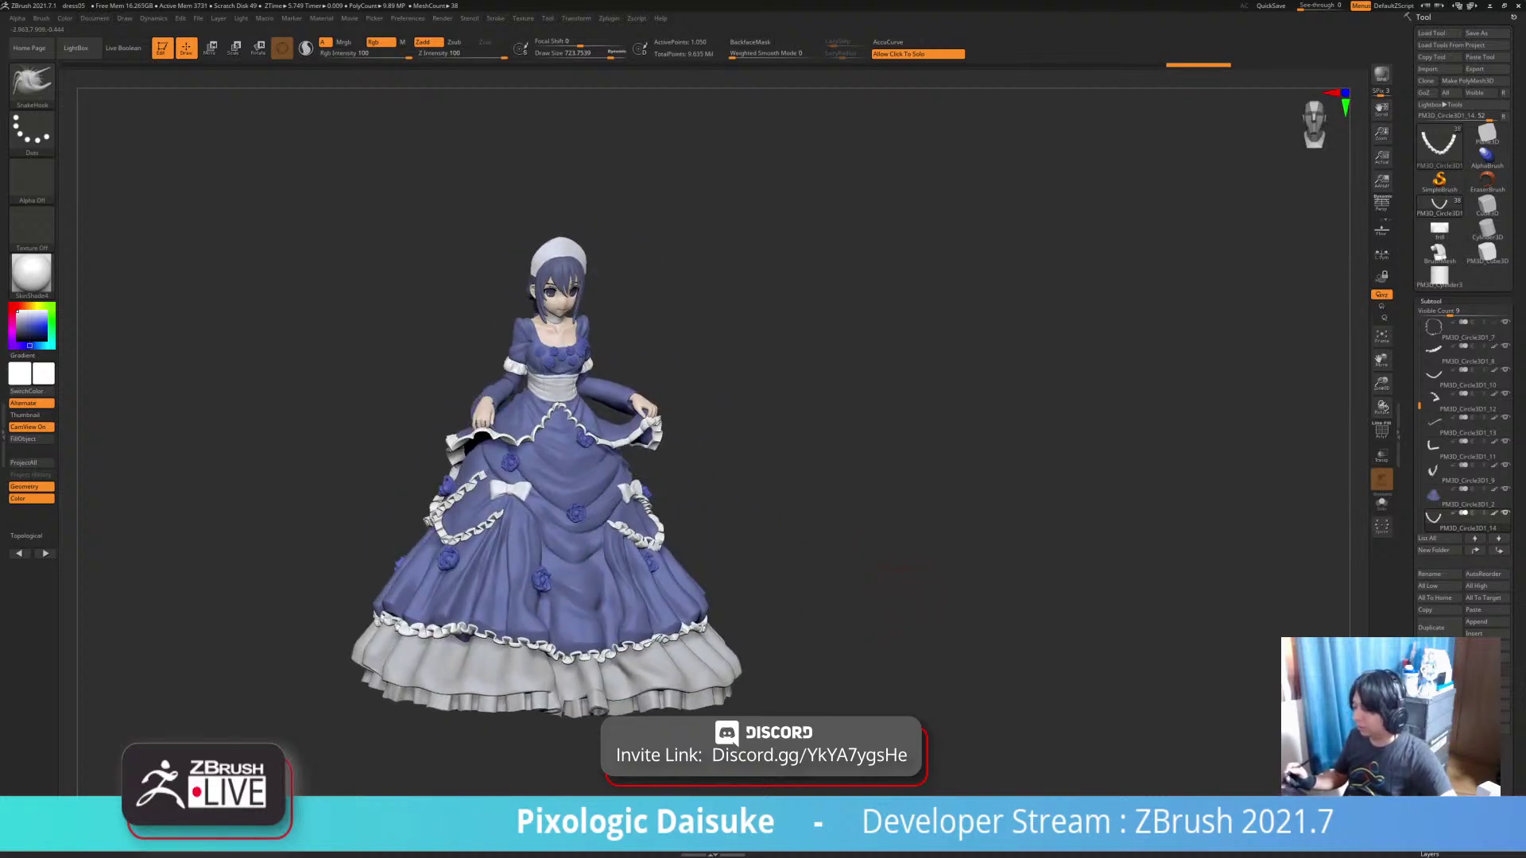
# Review the QuickSave and Undo History settings in the preferences
pyautogui.click(407, 18)
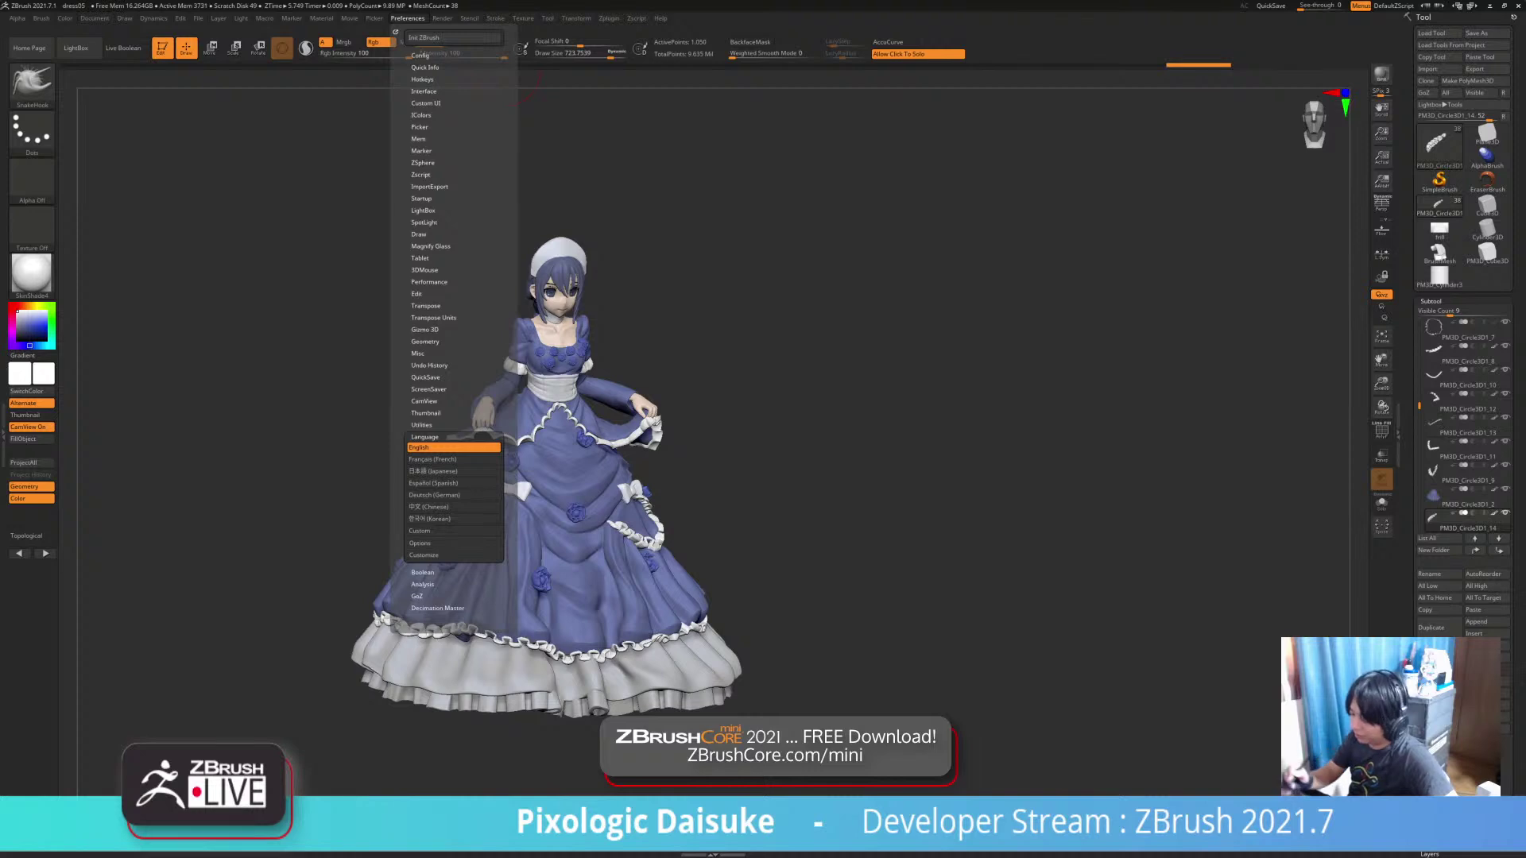
pyautogui.click(425, 377)
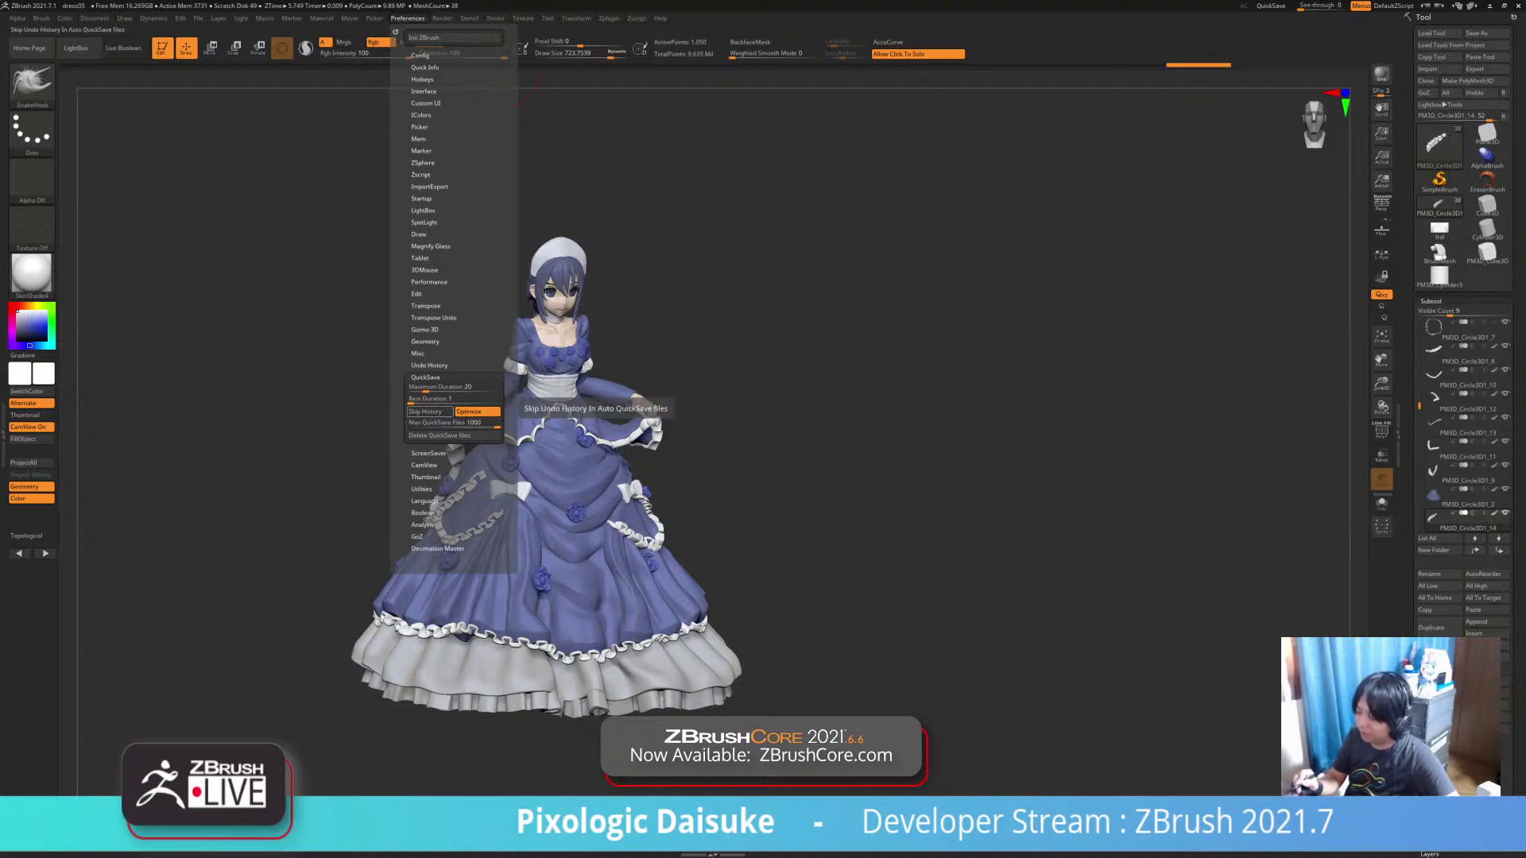
pyautogui.click(429, 364)
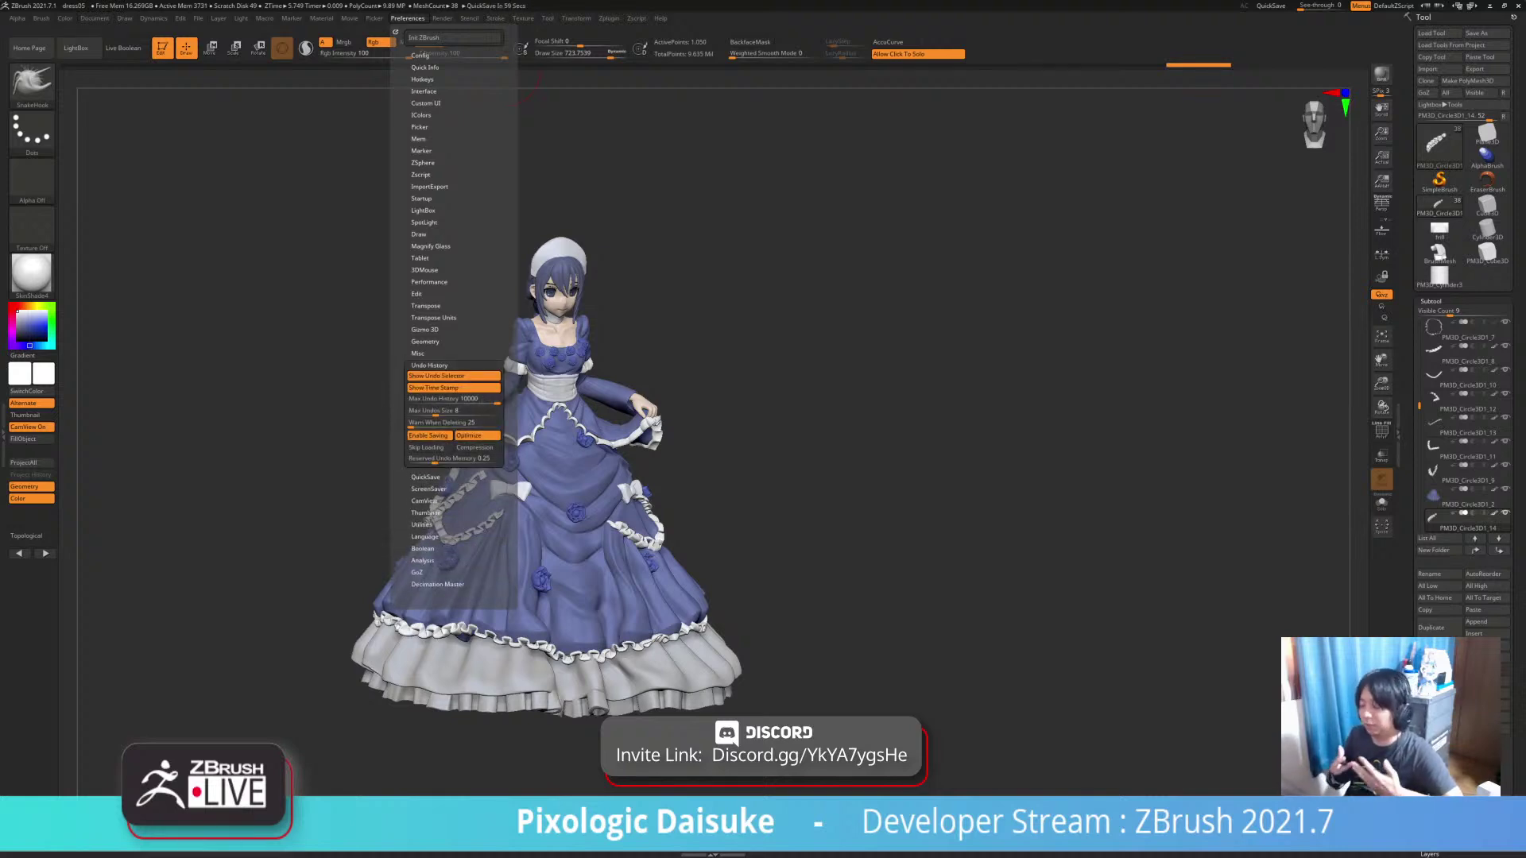
# Browse the QuickSave files in LightBox and view the project file options
pyautogui.click(76, 47)
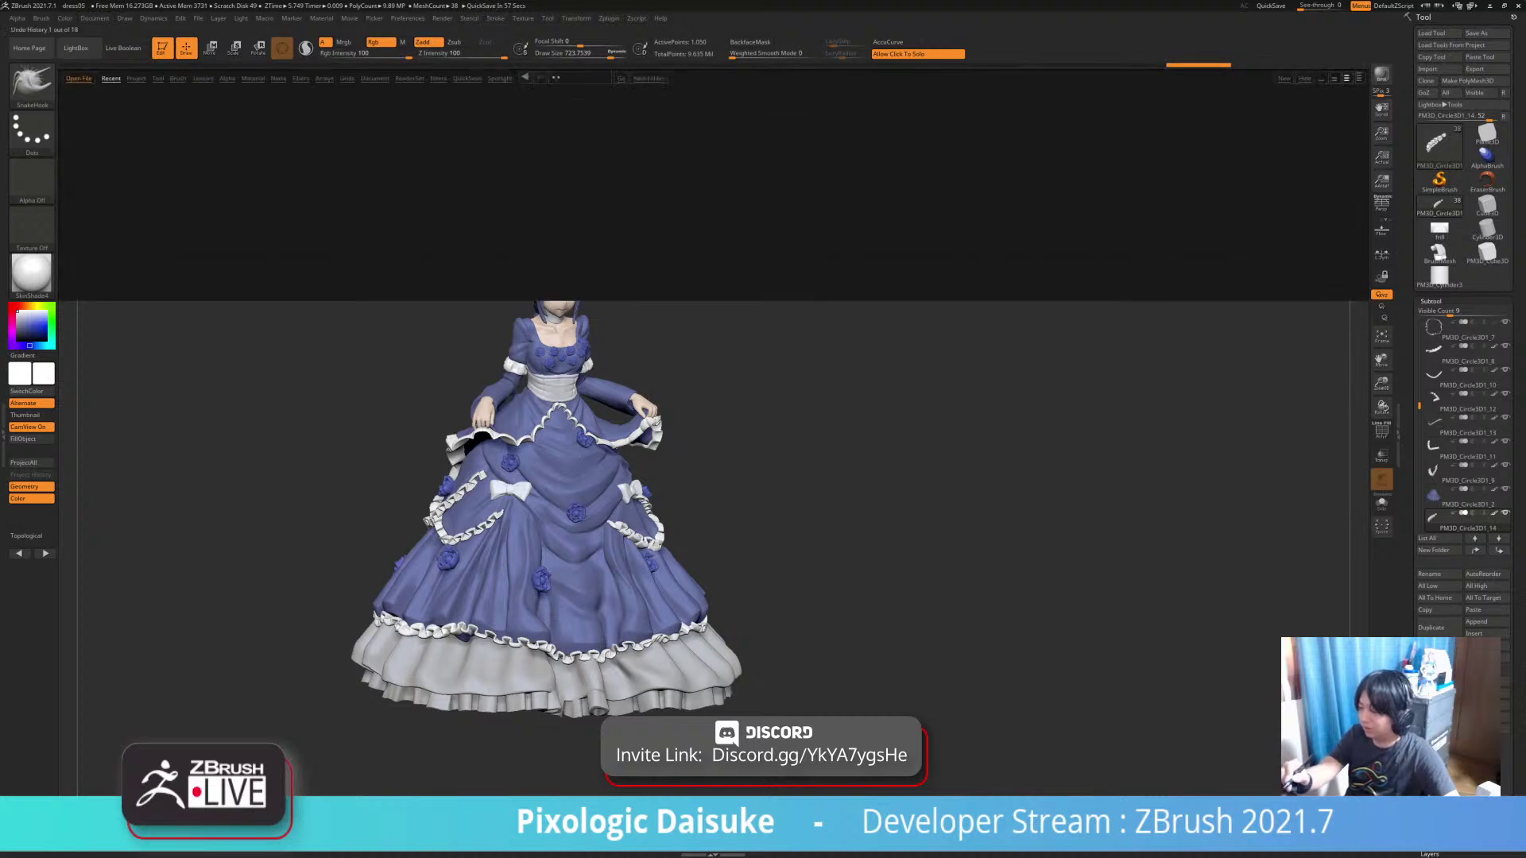
pyautogui.click(467, 79)
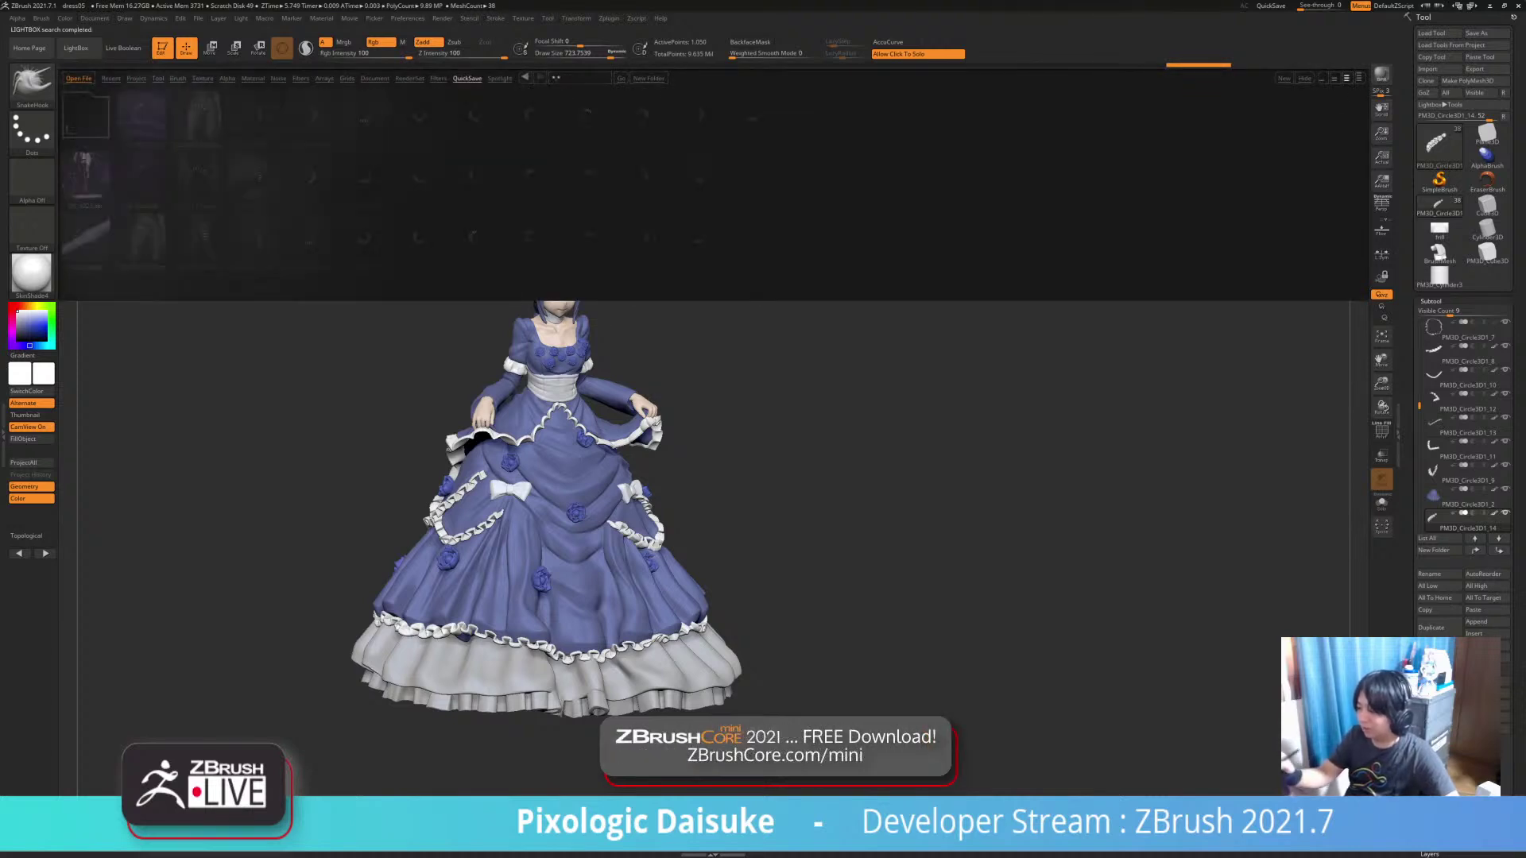
pyautogui.click(76, 48)
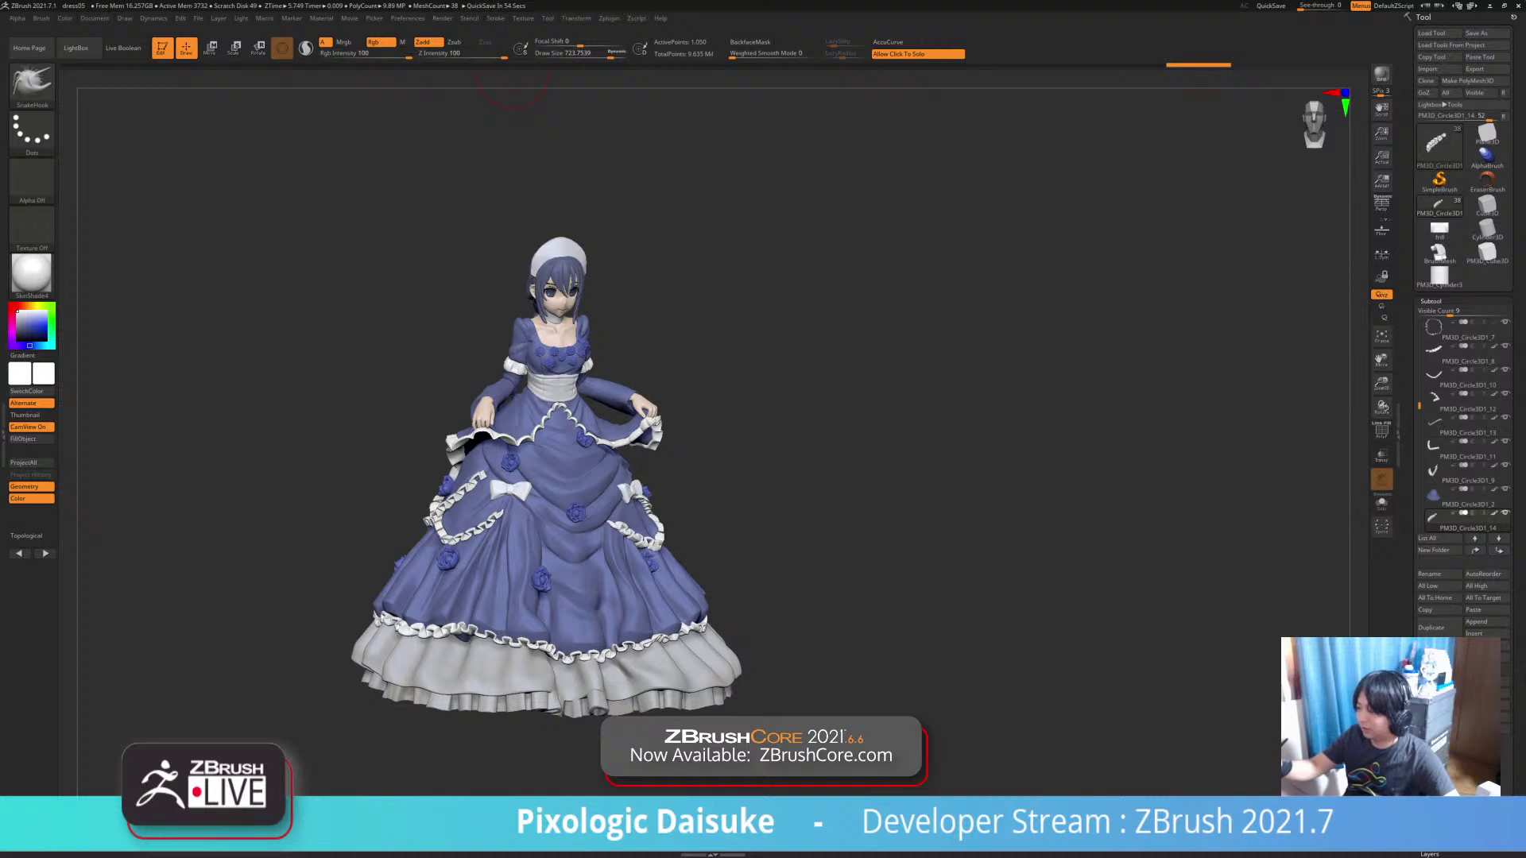
pyautogui.click(197, 17)
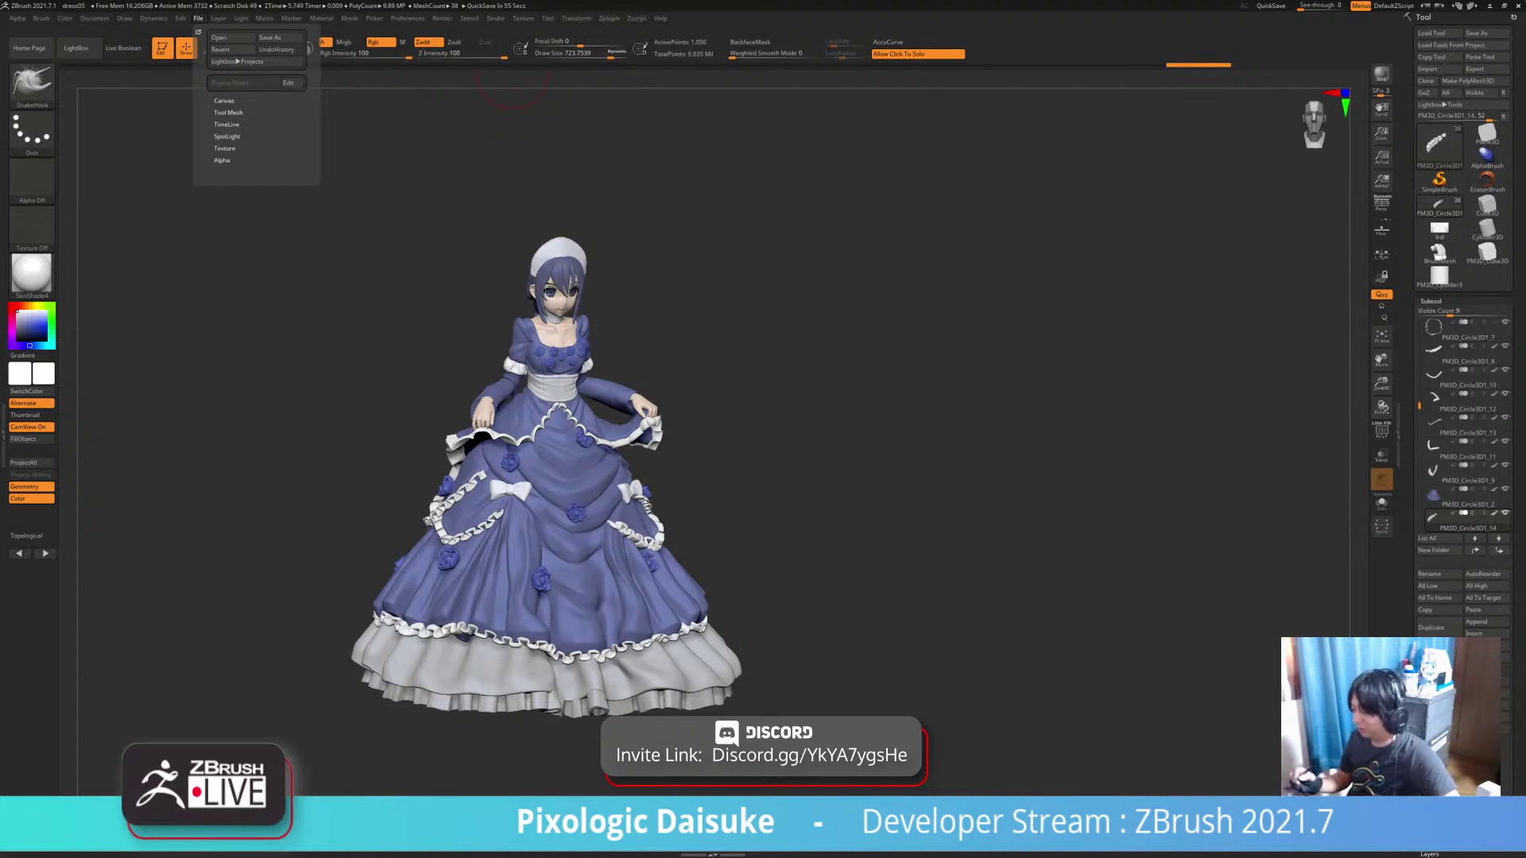
# Examine the completed frills on the whole dress from the front, sides and back
pyautogui.moveTo(826, 318); pyautogui.dragTo(850, 338)
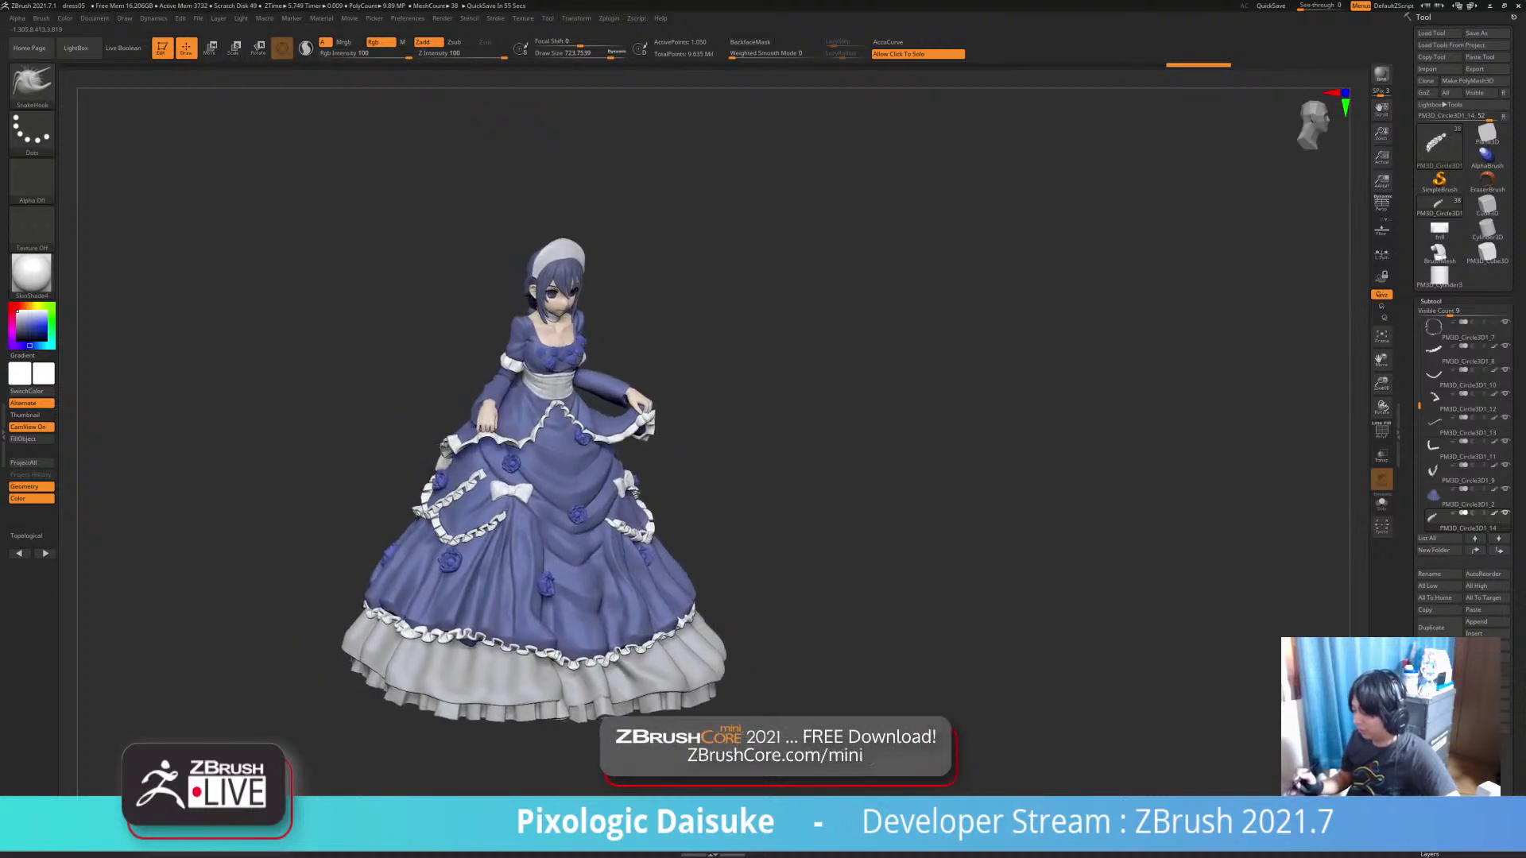
pyautogui.moveTo(851, 603); pyautogui.dragTo(708, 624)
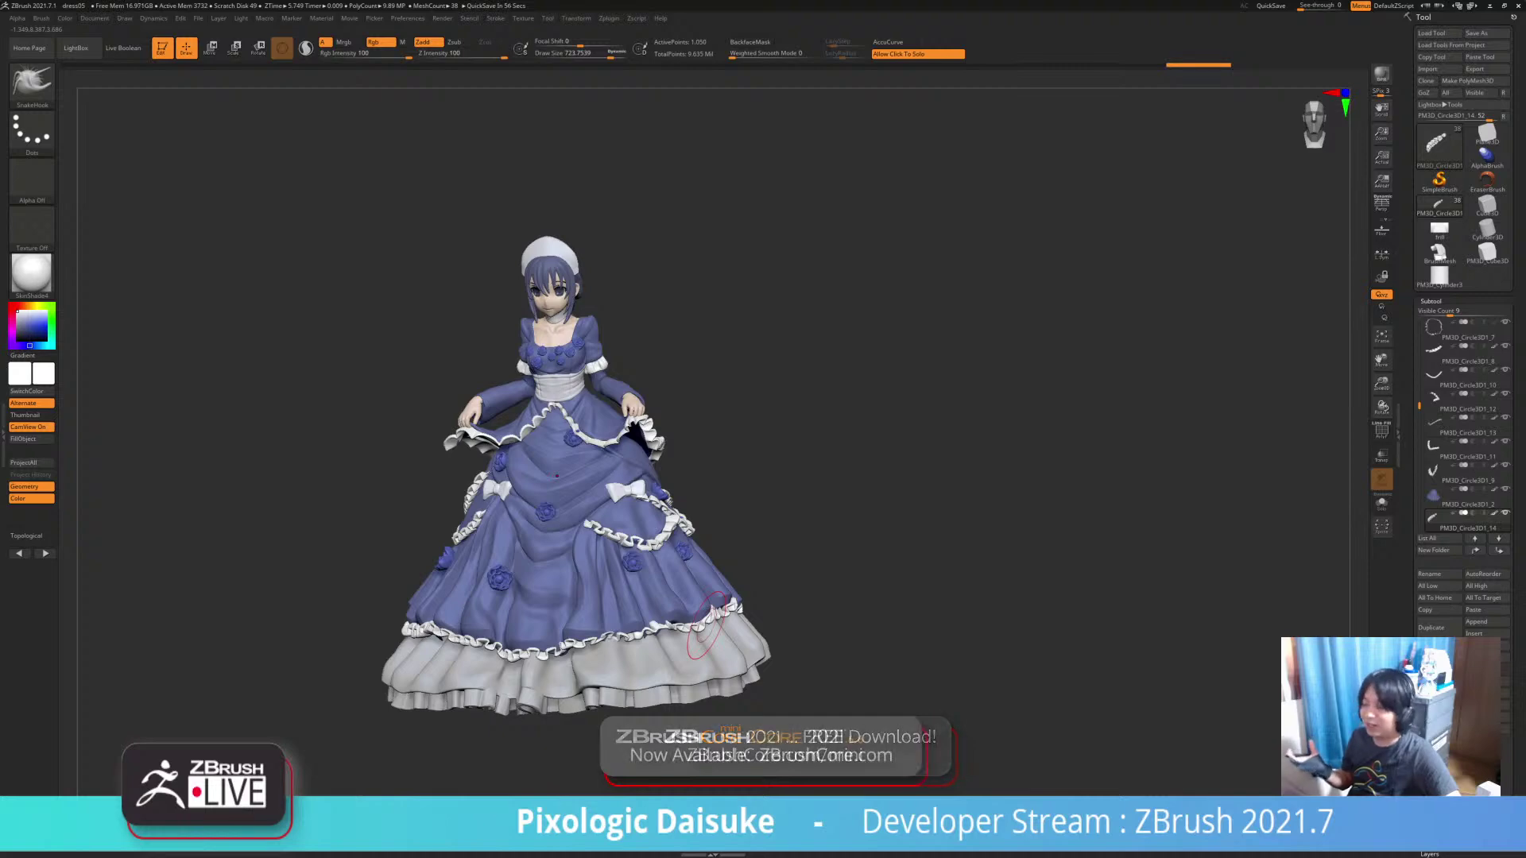
pyautogui.moveTo(706, 625)
pyautogui.mouseDown(button='right')
pyautogui.moveTo(783, 610)
pyautogui.moveTo(819, 651)
pyautogui.moveTo(965, 652)
pyautogui.moveTo(795, 663)
pyautogui.mouseUp(button='right')
pyautogui.moveTo(795, 664); pyautogui.dragTo(782, 667)
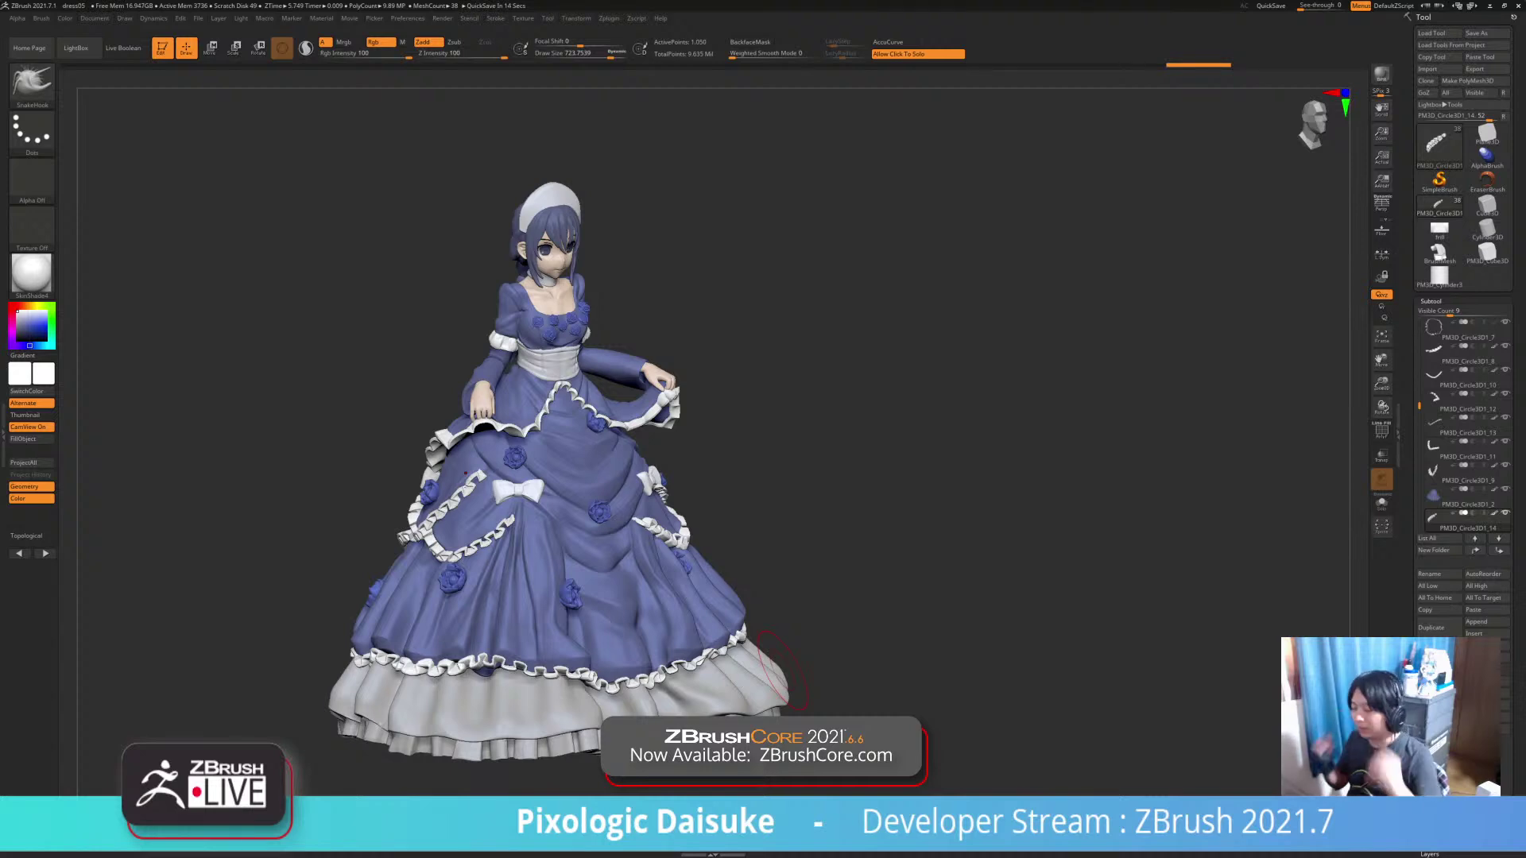
pyautogui.click(791, 670)
pyautogui.click(795, 669)
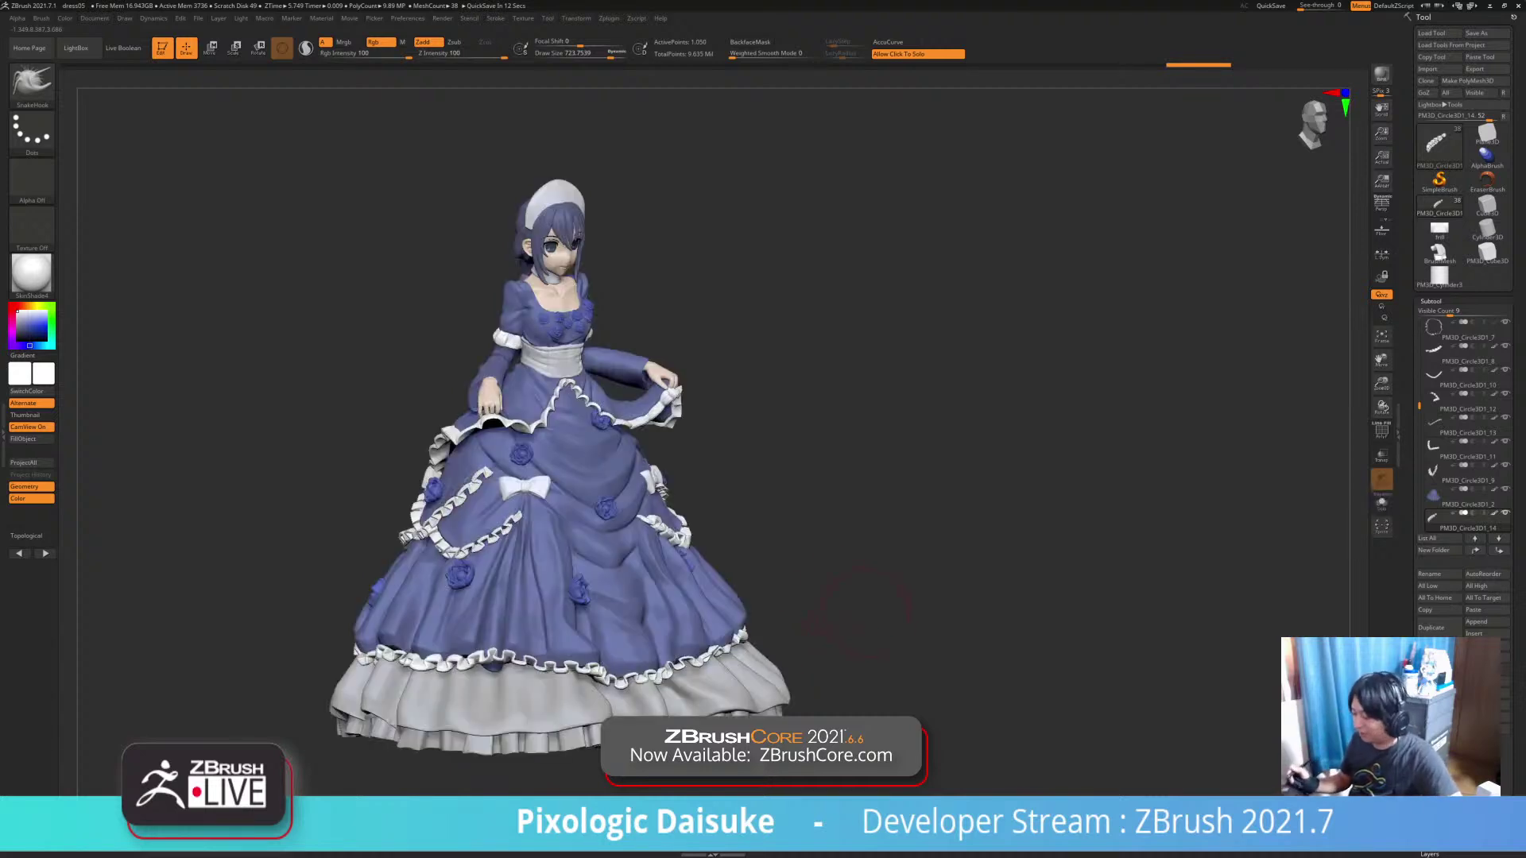
pyautogui.moveTo(796, 668); pyautogui.dragTo(645, 676)
pyautogui.moveTo(699, 628); pyautogui.dragTo(789, 646)
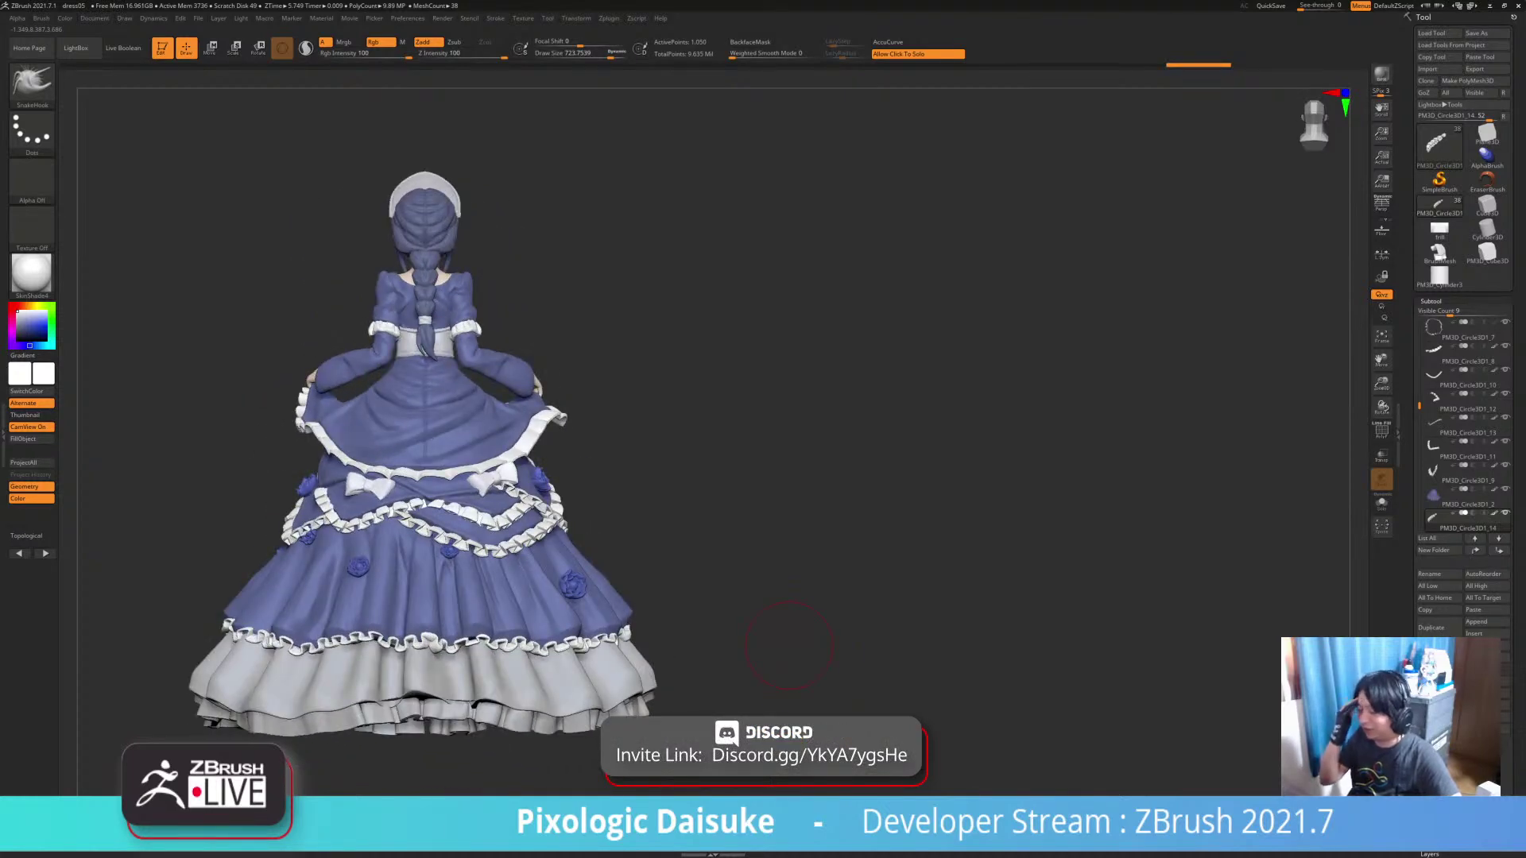
pyautogui.moveTo(789, 645)
pyautogui.mouseDown()
pyautogui.moveTo(713, 635)
pyautogui.moveTo(835, 656)
pyautogui.moveTo(806, 683)
pyautogui.moveTo(862, 693)
pyautogui.mouseUp()
# Select the long sleeve, undo a trial SnakeHook stroke on its cuff, and turn off the brush's Rgb colour painting
pyautogui.keyDown('alt'); pyautogui.click(563, 365); pyautogui.keyUp('alt')
pyautogui.moveTo(842, 509)
pyautogui.keyDown('alt'); pyautogui.mouseDown()
pyautogui.moveTo(847, 636)
pyautogui.moveTo(965, 644)
pyautogui.mouseUp(); pyautogui.keyUp('alt')
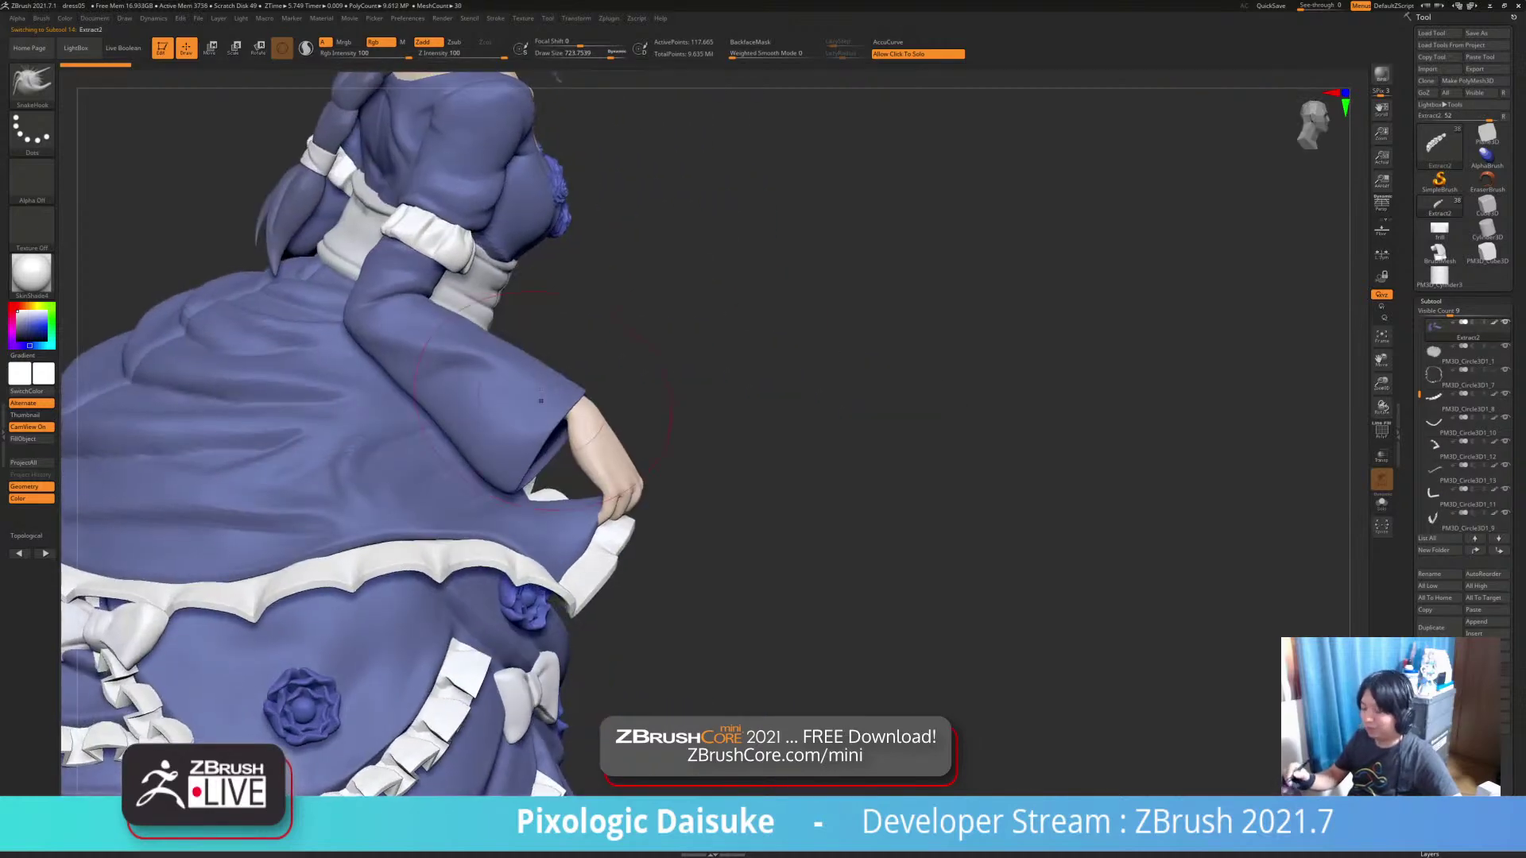
pyautogui.moveTo(577, 425); pyautogui.dragTo(592, 397)
pyautogui.hotkey('ctrl', 'z')
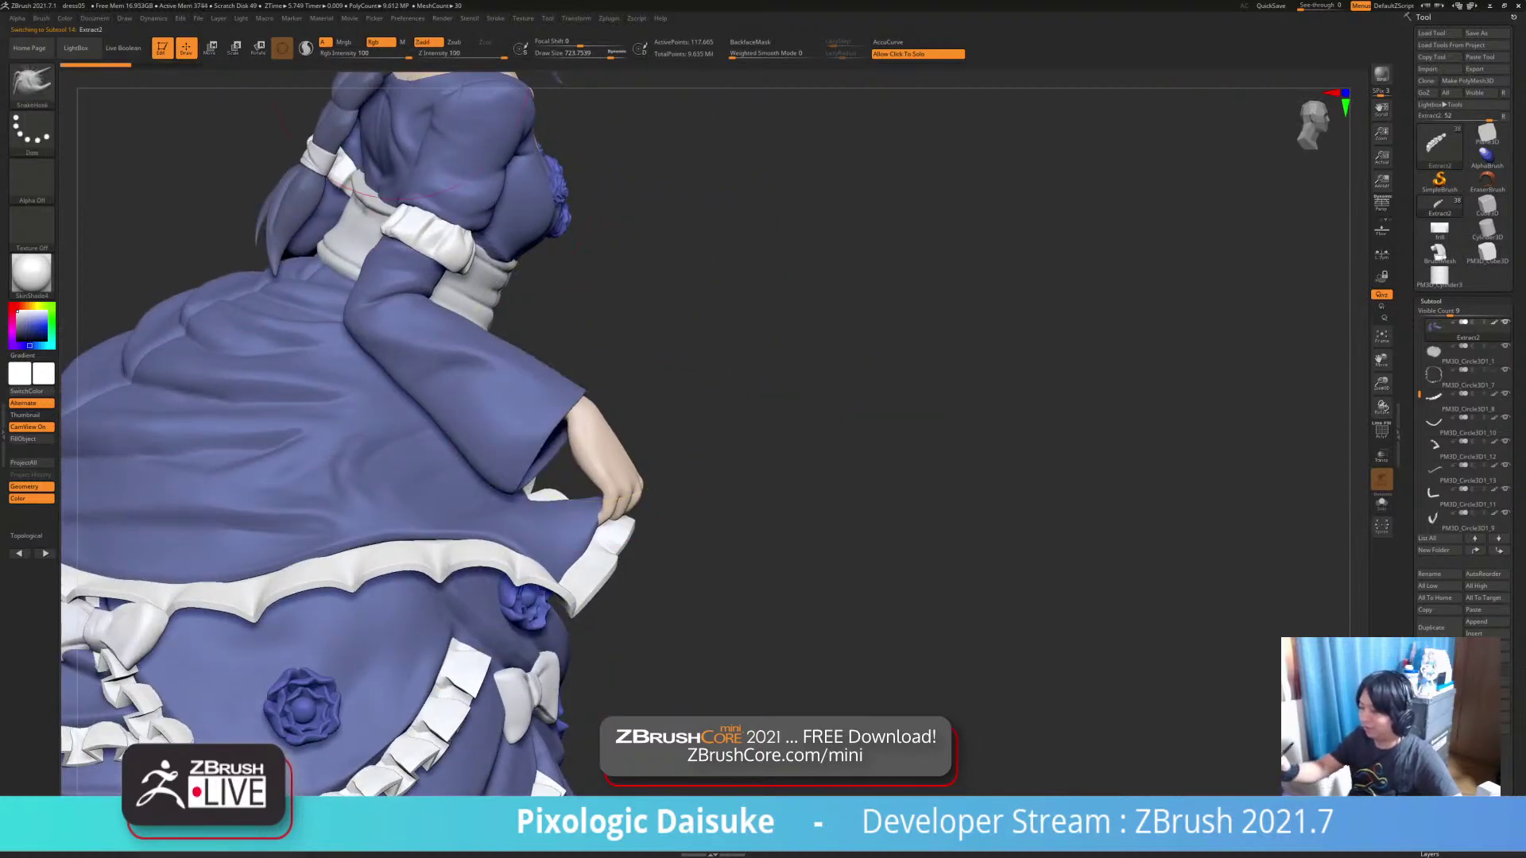
pyautogui.click(381, 42)
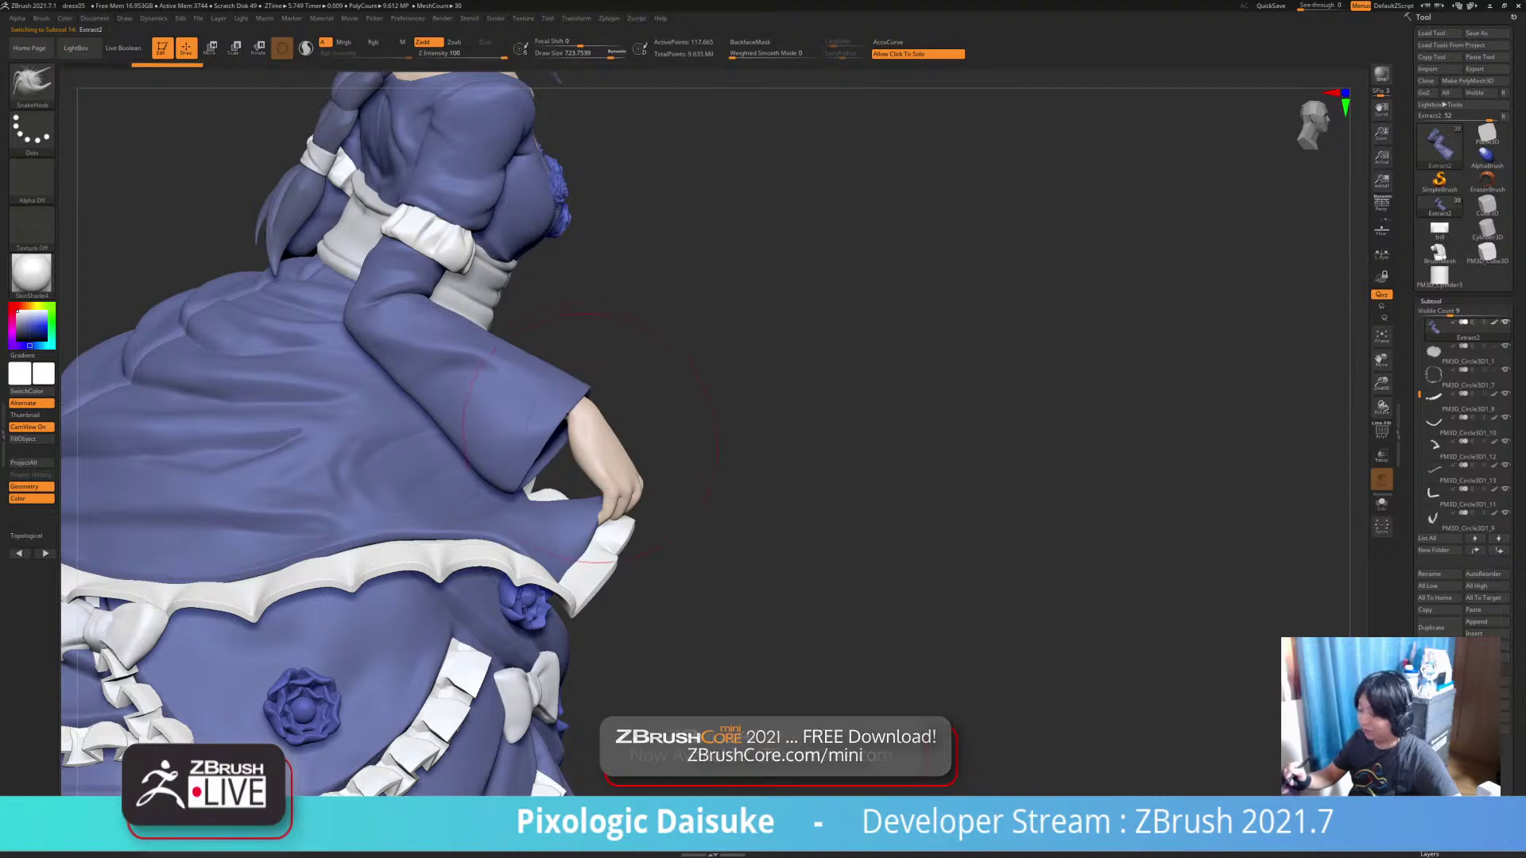
# Refine the long sleeve's cuff edge around the wrist using SnakeHook with a smaller brush
pyautogui.moveTo(938, 556); pyautogui.dragTo(477, 537)
pyautogui.moveTo(711, 447); pyautogui.dragTo(715, 452)
pyautogui.click(580, 53)
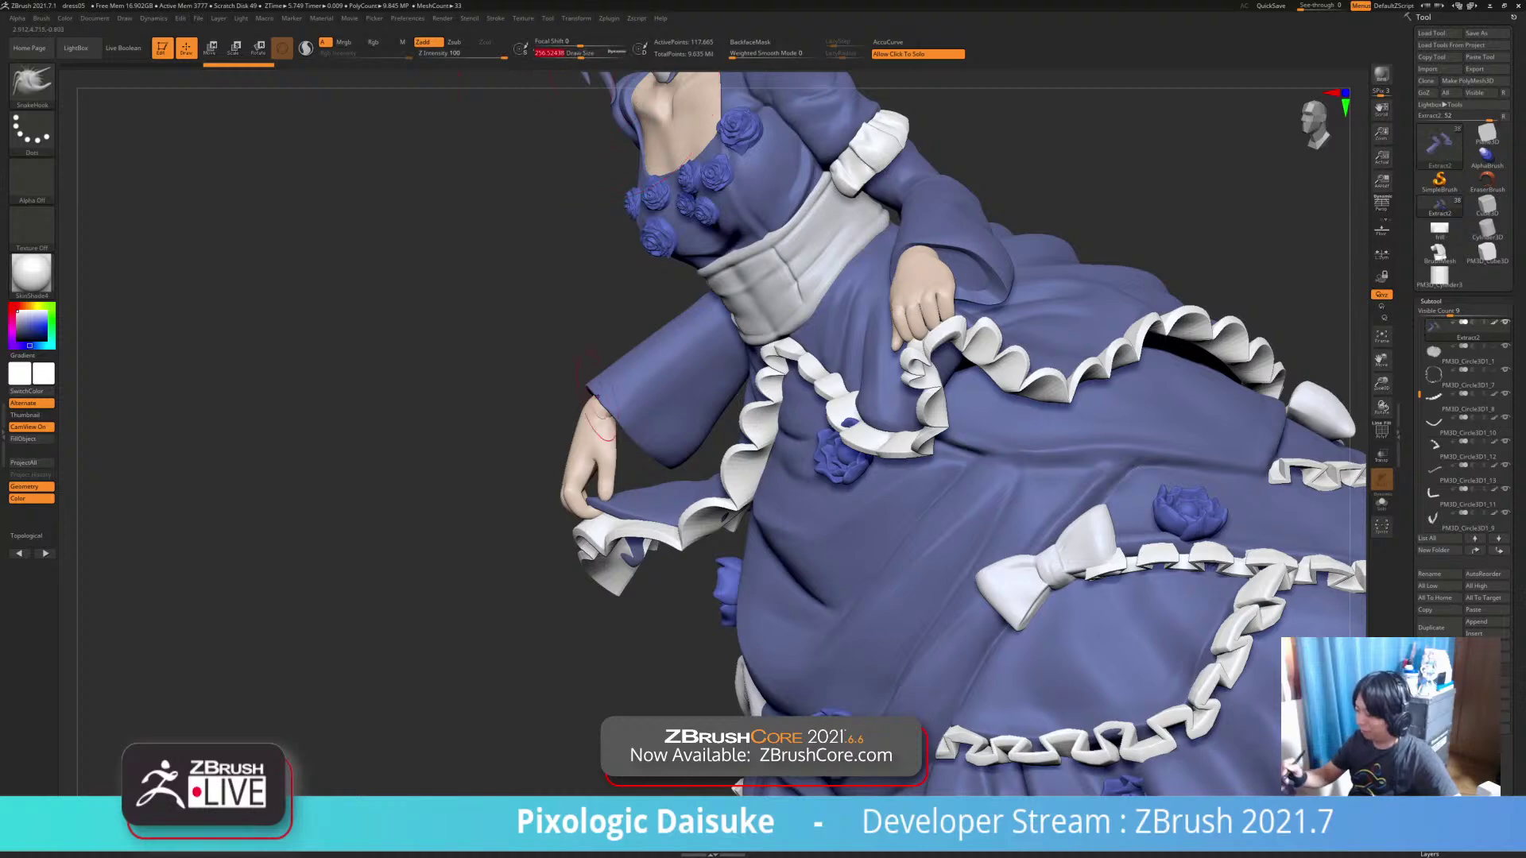
pyautogui.moveTo(501, 337); pyautogui.dragTo(591, 401)
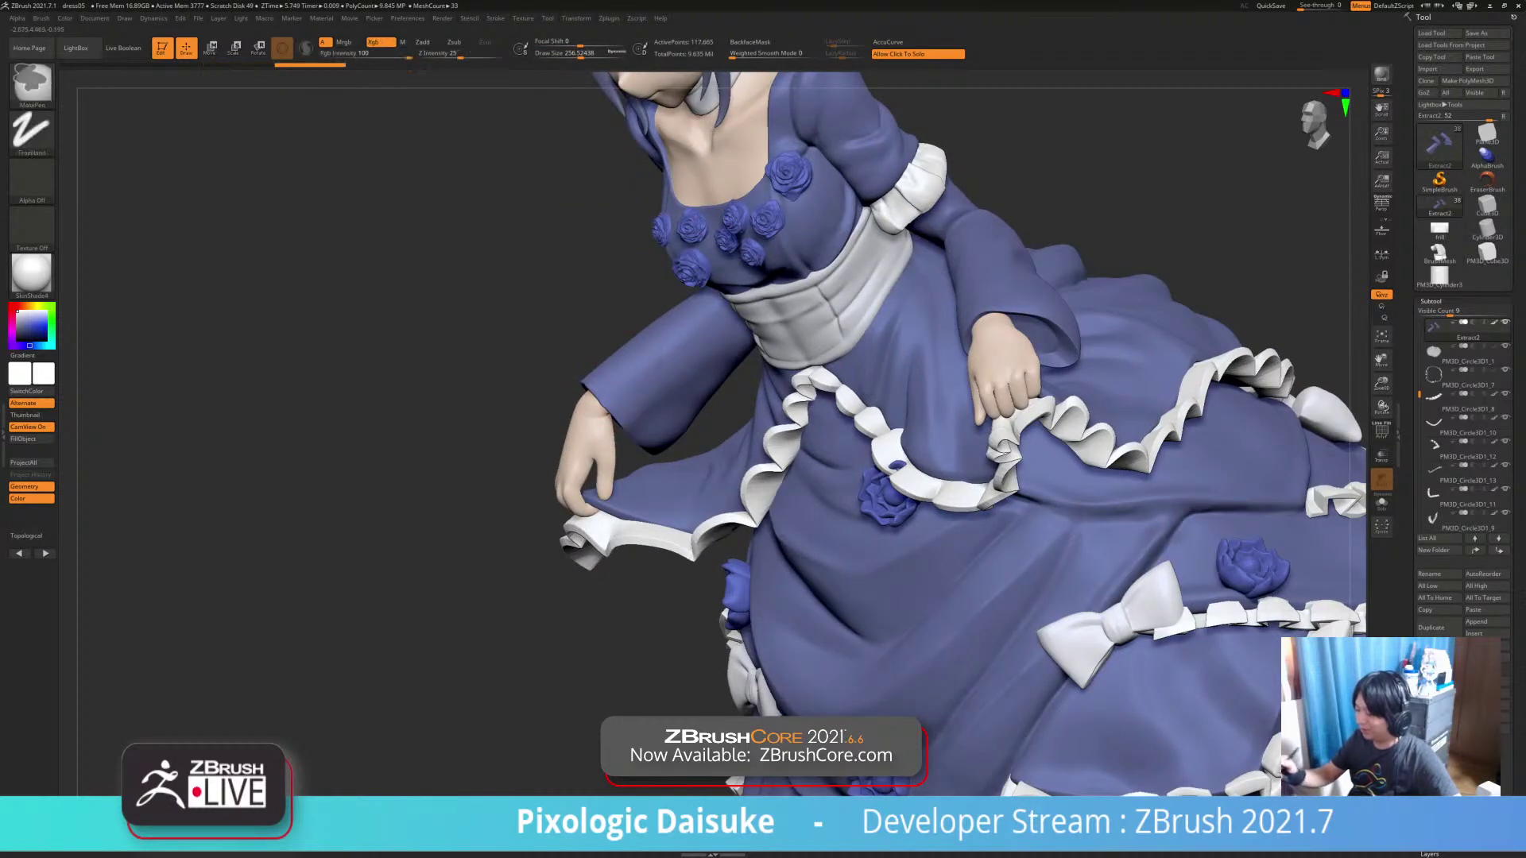
pyautogui.keyDown('ctrl'); pyautogui.moveTo(592, 405); pyautogui.dragTo(704, 338, button='right'); pyautogui.keyUp('ctrl')
pyautogui.moveTo(485, 370); pyautogui.dragTo(653, 407)
pyautogui.keyDown('alt'); pyautogui.moveTo(654, 407); pyautogui.dragTo(540, 382, button='right'); pyautogui.keyUp('alt')
pyautogui.moveTo(685, 494); pyautogui.dragTo(690, 531)
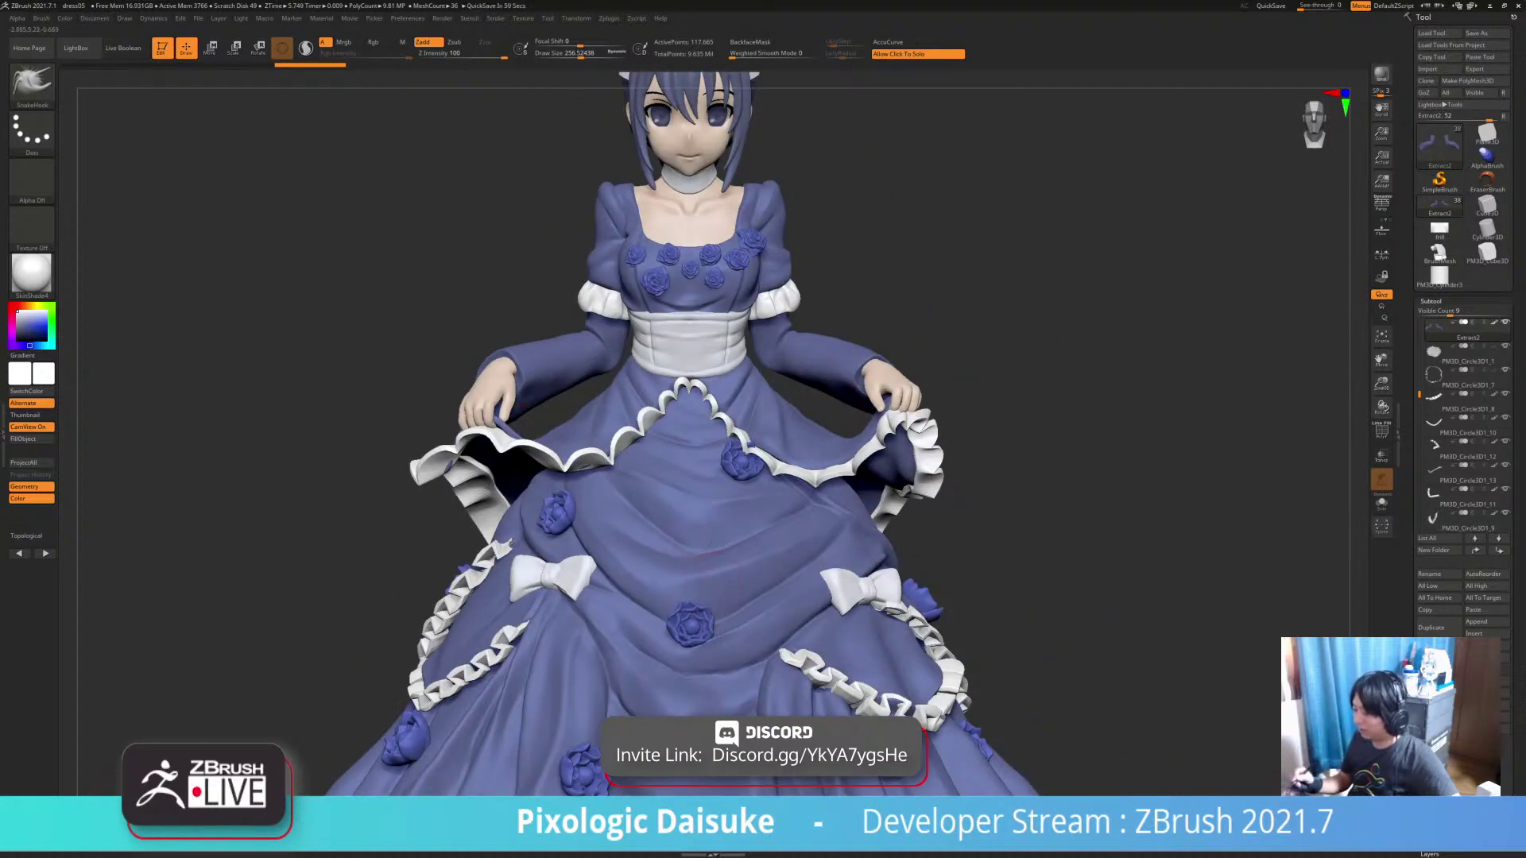
pyautogui.moveTo(706, 554); pyautogui.dragTo(779, 563, button='right')
# Select the upper drape's frill and adjust it beside the lifting hand using SnakeHook at a draw size of about 344
pyautogui.keyDown('alt'); pyautogui.click(535, 479); pyautogui.keyUp('alt')
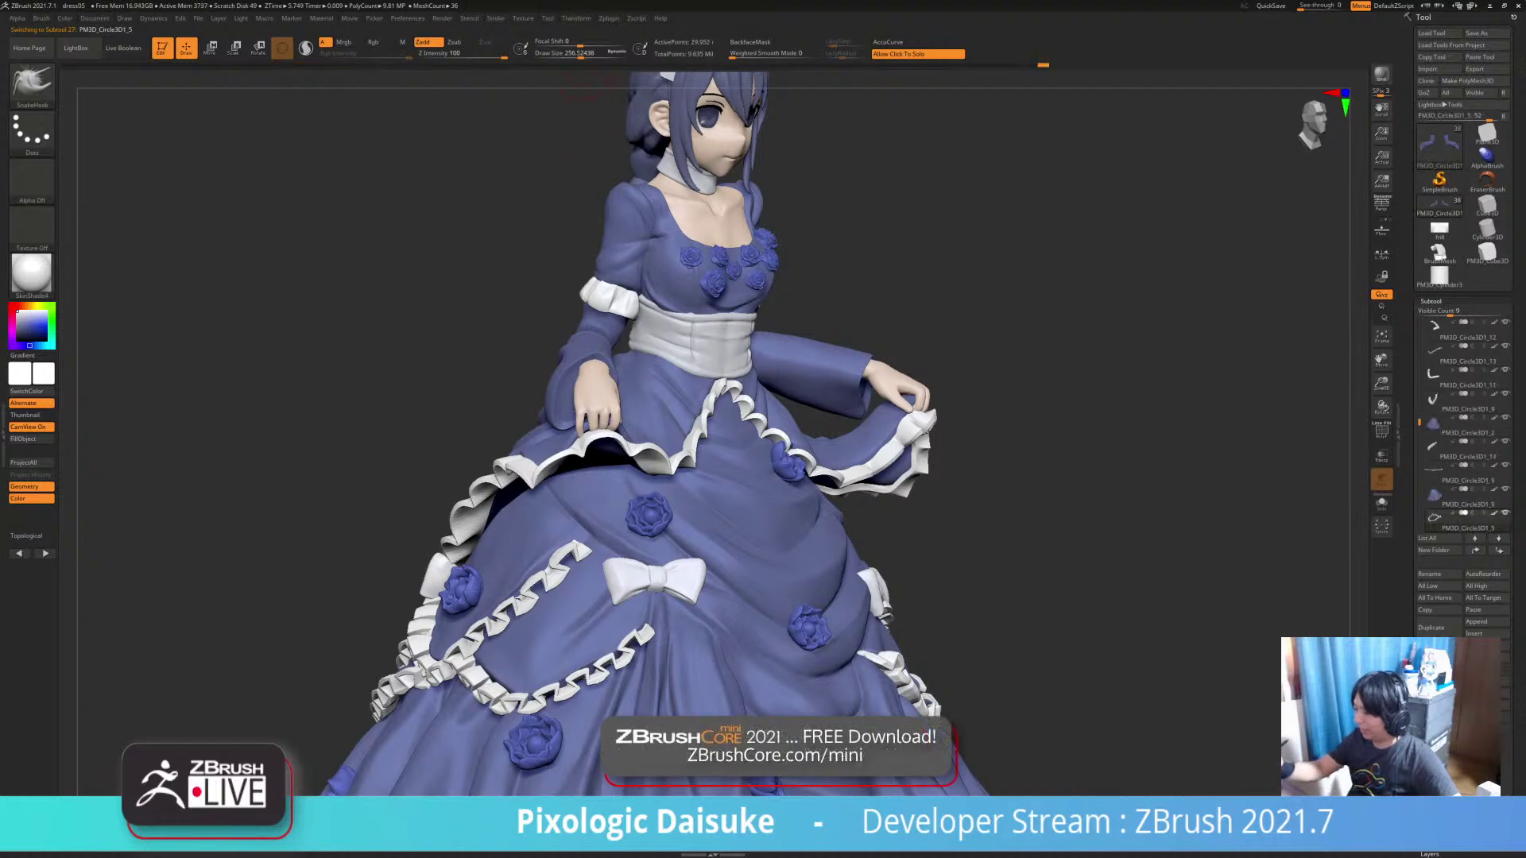
pyautogui.moveTo(582, 55); pyautogui.dragTo(588, 55)
pyautogui.moveTo(585, 447); pyautogui.dragTo(509, 453, button='right')
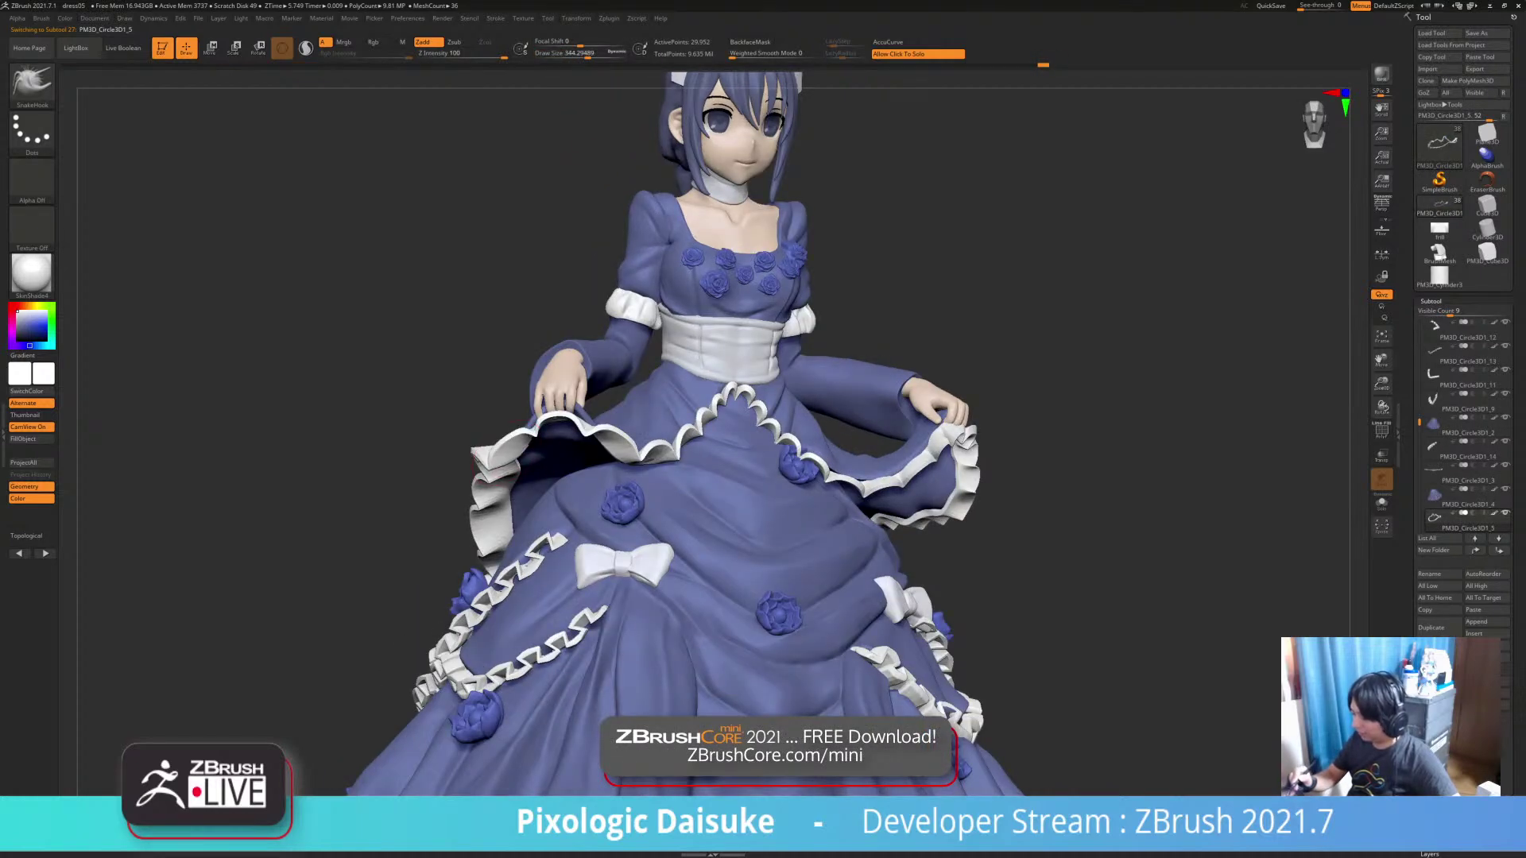
pyautogui.moveTo(509, 446); pyautogui.dragTo(518, 446)
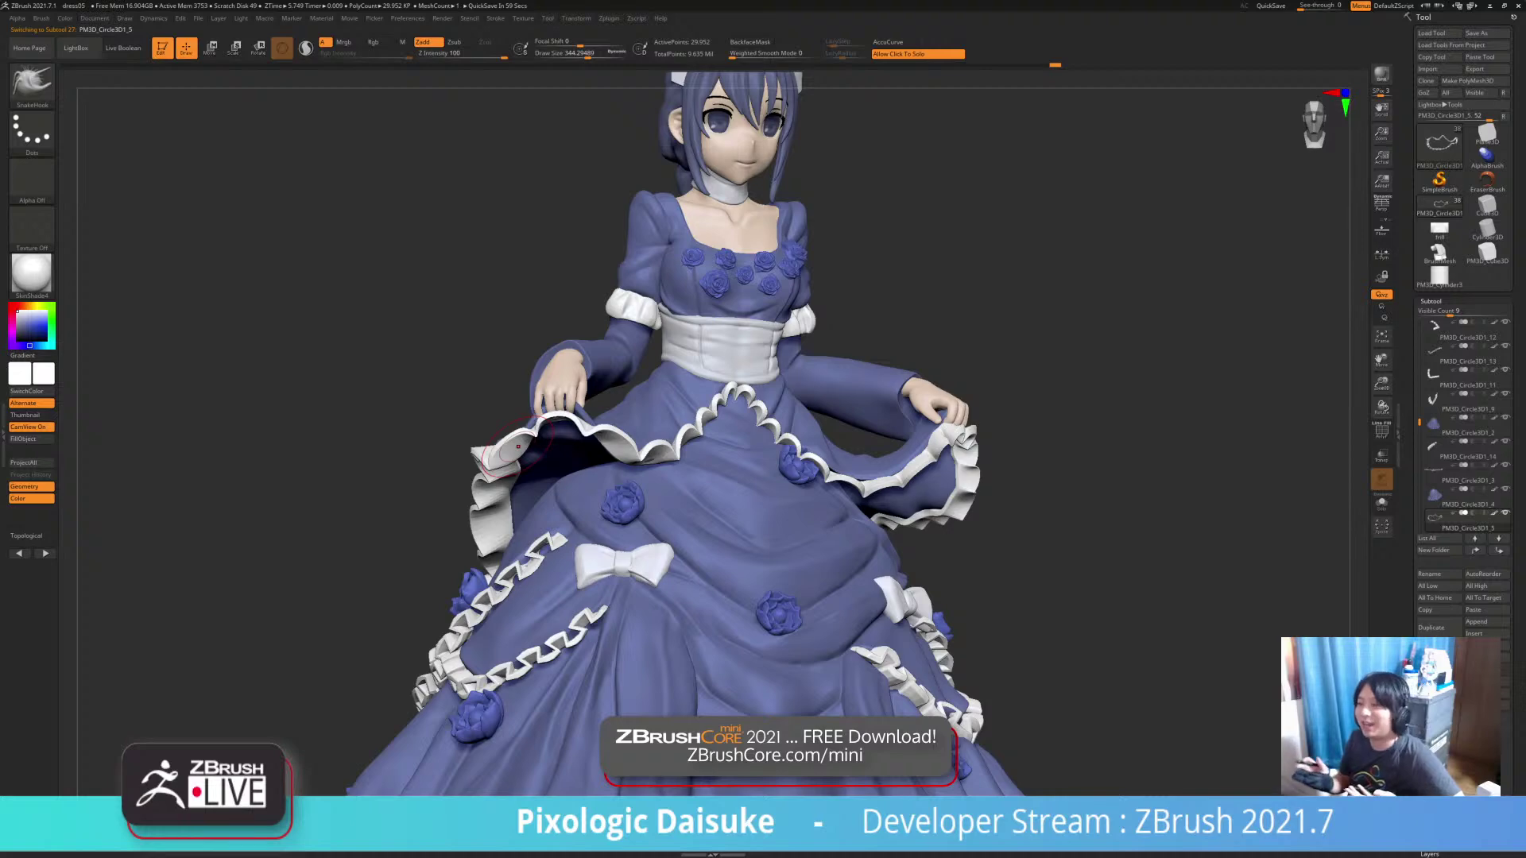
pyautogui.moveTo(518, 447)
pyautogui.mouseDown(button='right')
pyautogui.moveTo(561, 453)
pyautogui.moveTo(636, 509)
pyautogui.mouseUp(button='right')
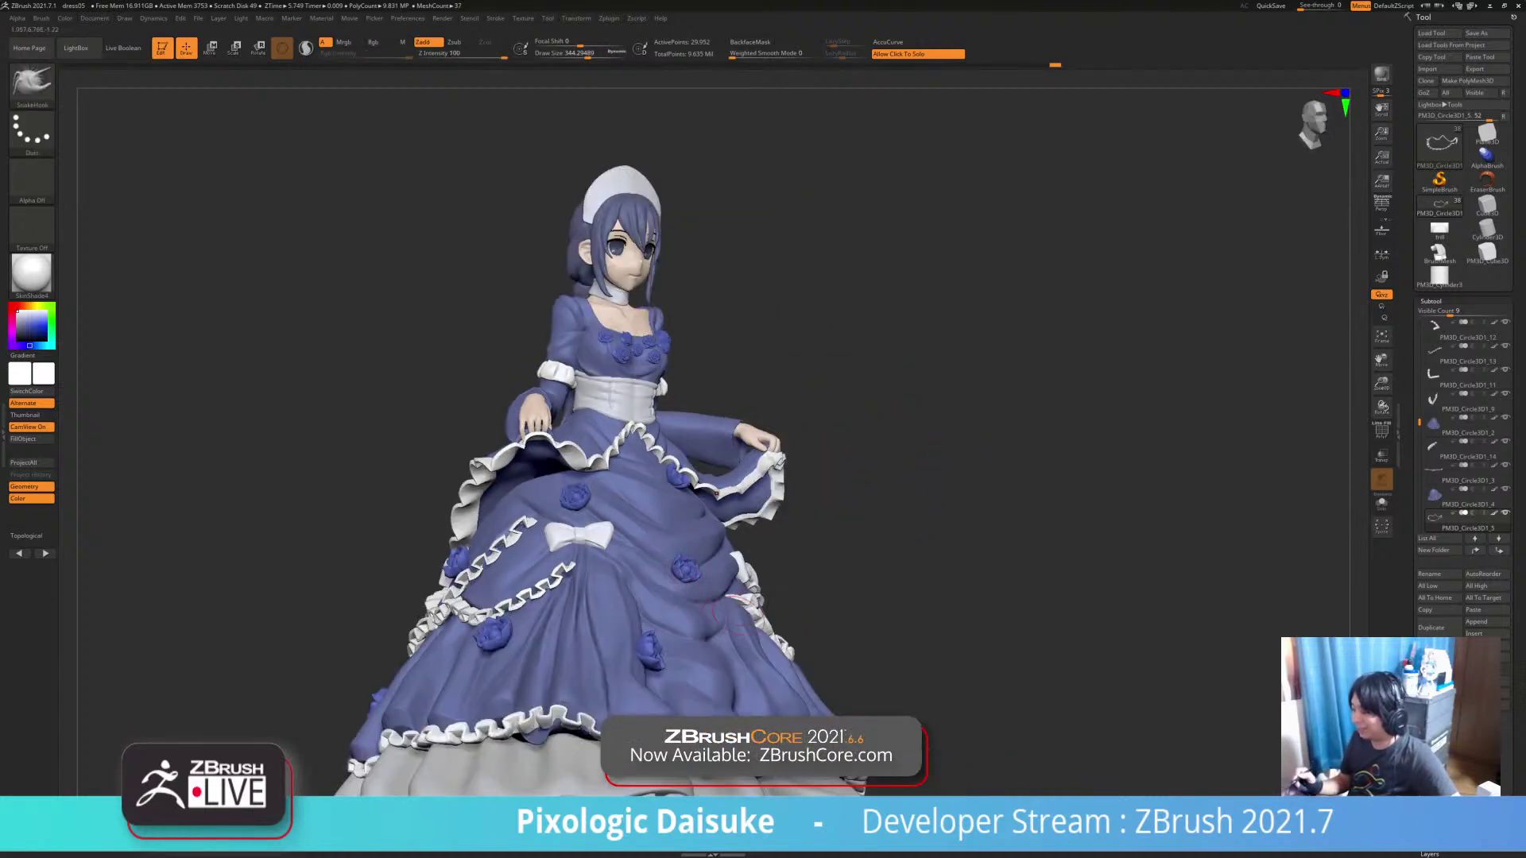
pyautogui.moveTo(810, 508)
pyautogui.mouseDown(button='right')
pyautogui.moveTo(725, 498)
pyautogui.moveTo(648, 572)
pyautogui.moveTo(627, 508)
pyautogui.mouseUp(button='right')
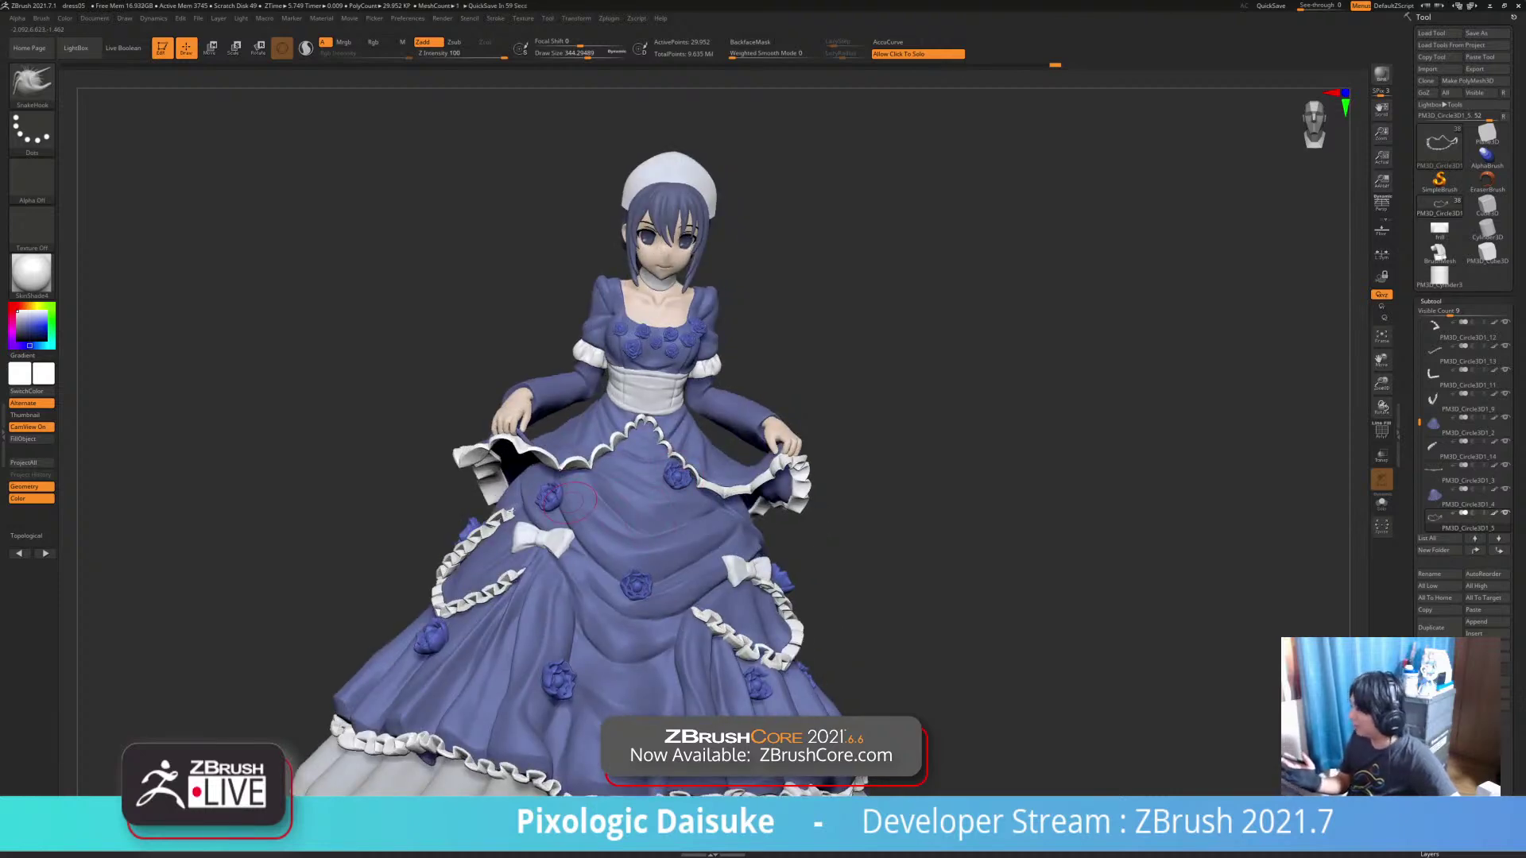
# Look through the other loaded tools and return to the dress figure
pyautogui.press('Right')
pyautogui.press('Right')
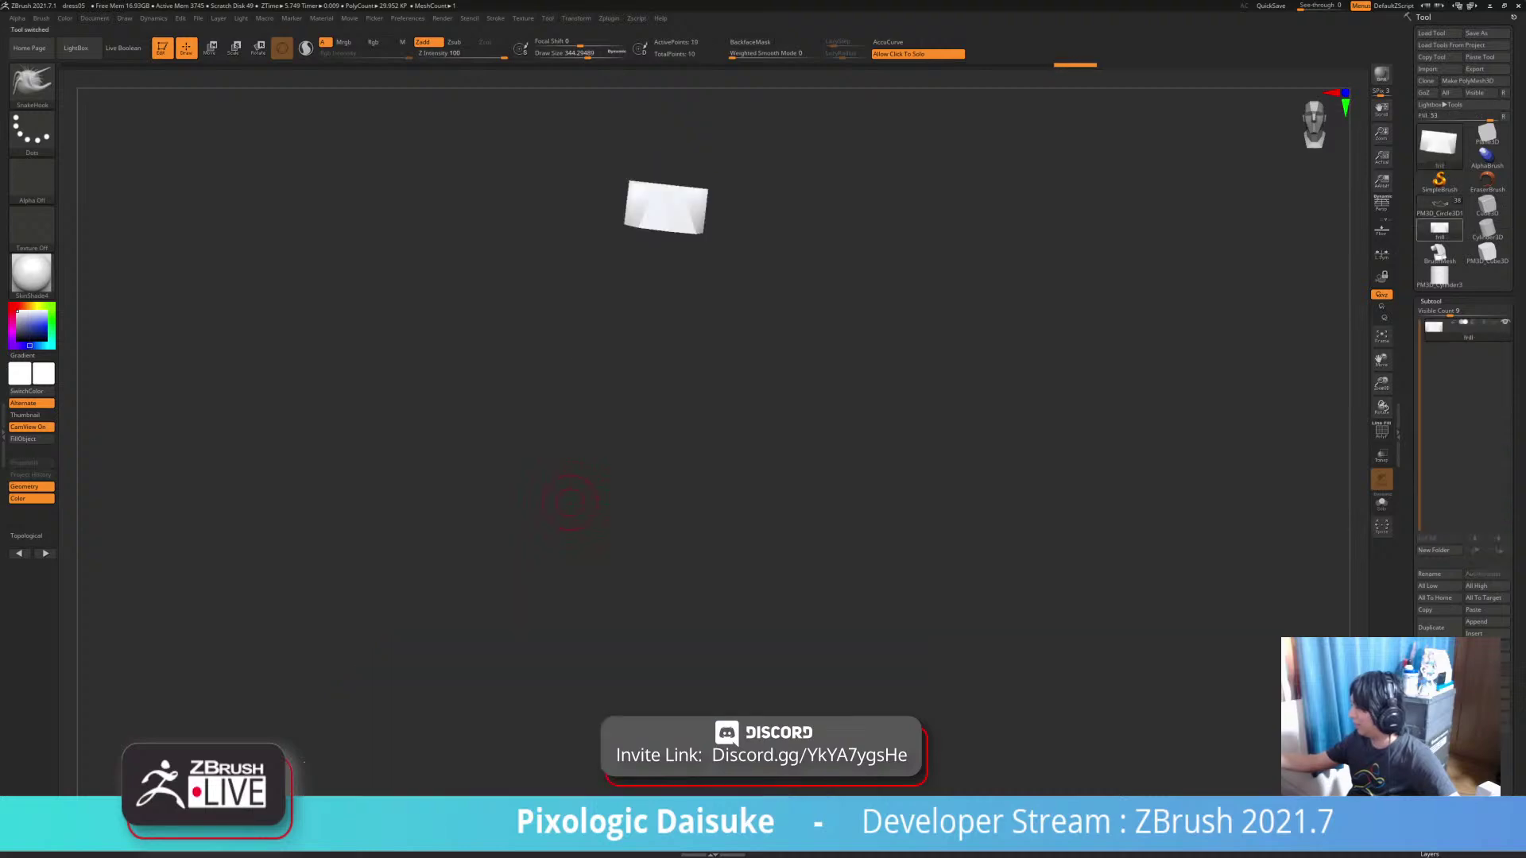
pyautogui.press('Right')
pyautogui.press('Right')
pyautogui.press('Right')
pyautogui.press('Right')
pyautogui.press('Right')
pyautogui.press('Right')
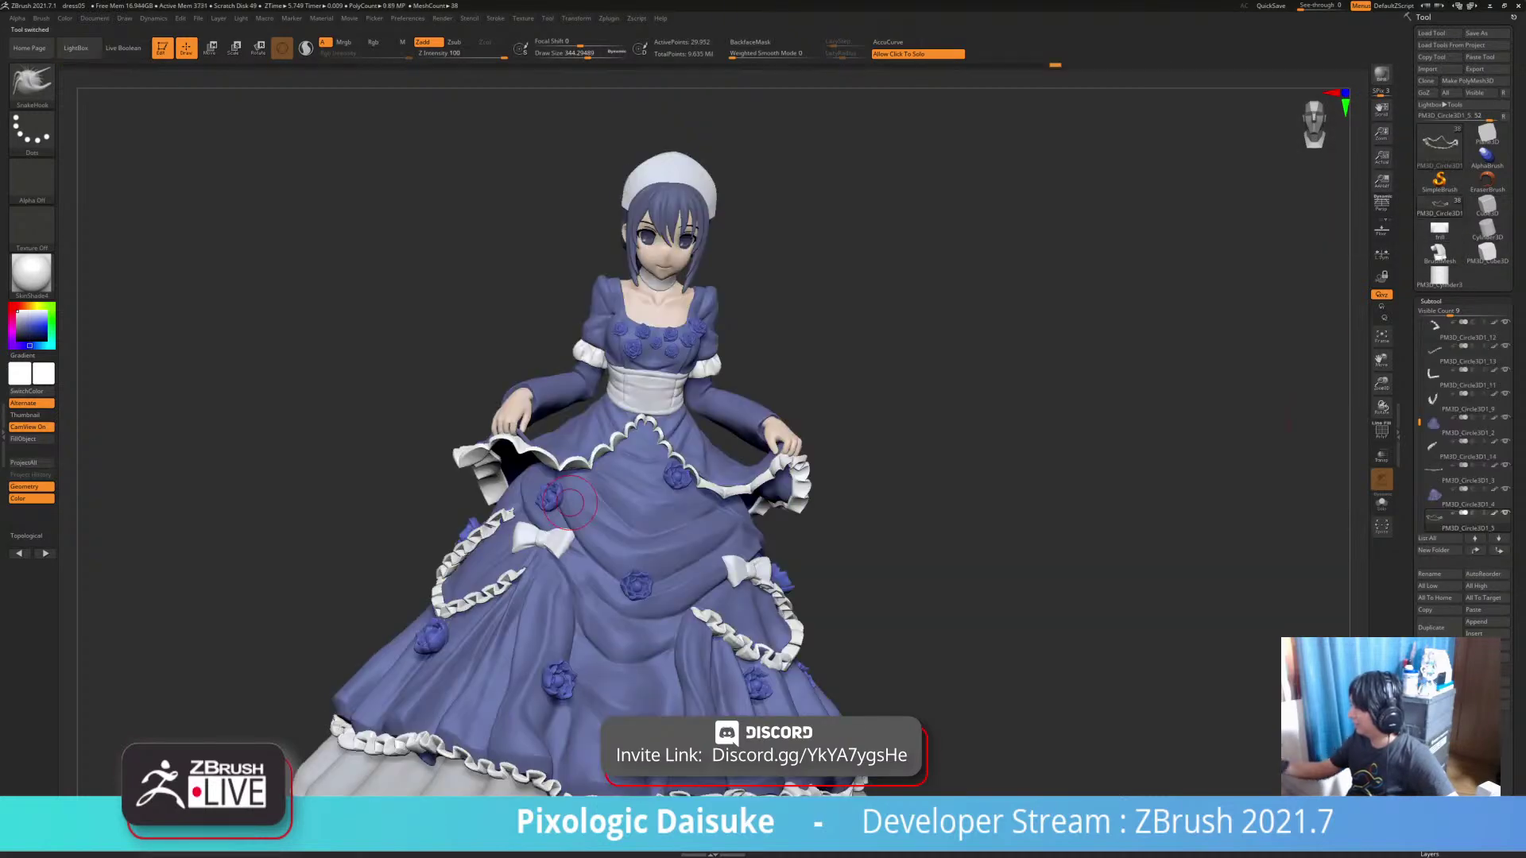
pyautogui.click(1439, 254)
pyautogui.click(1439, 206)
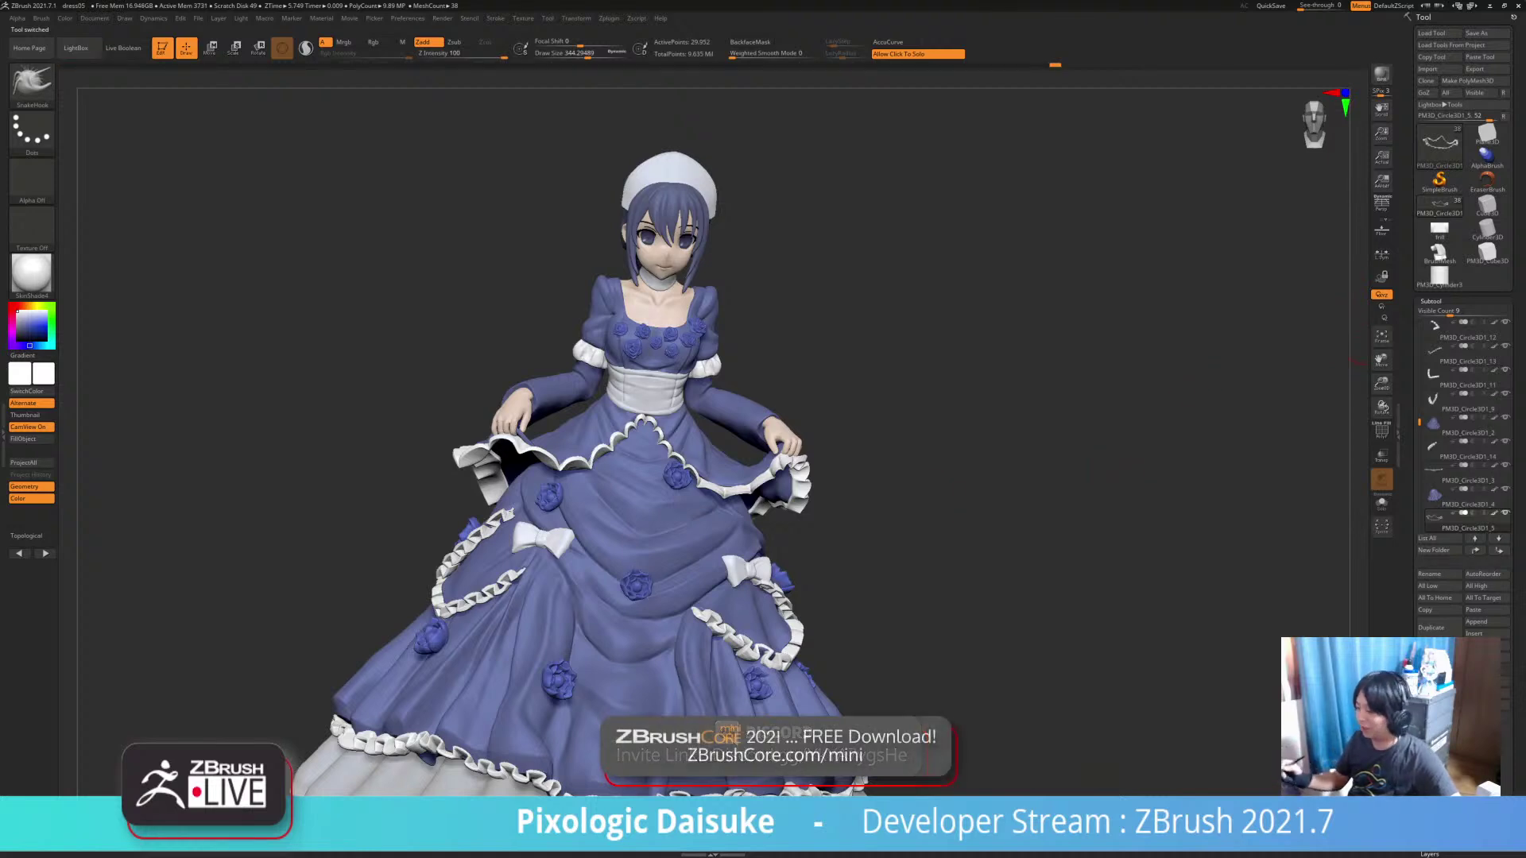
# Remove the unused tools from the session with the Delete Unselected Tools macro
pyautogui.moveTo(981, 509)
pyautogui.mouseDown()
pyautogui.moveTo(973, 568)
pyautogui.moveTo(940, 550)
pyautogui.mouseUp()
pyautogui.moveTo(940, 551)
pyautogui.keyDown('ctrl'); pyautogui.mouseDown(button='right')
pyautogui.moveTo(938, 508)
pyautogui.moveTo(916, 484)
pyautogui.mouseUp(button='right'); pyautogui.keyUp('ctrl')
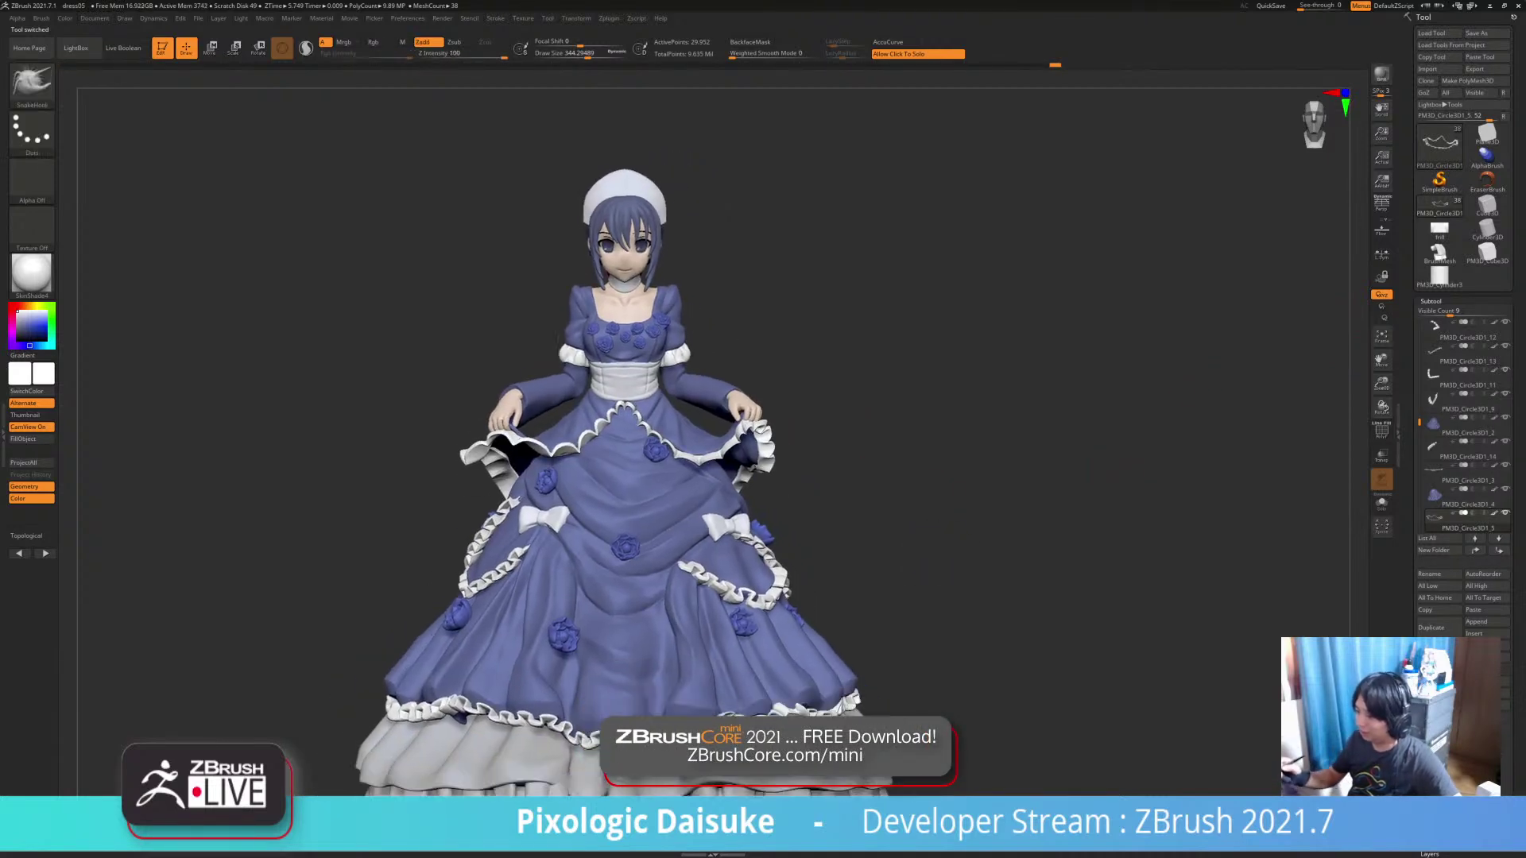
pyautogui.click(265, 17)
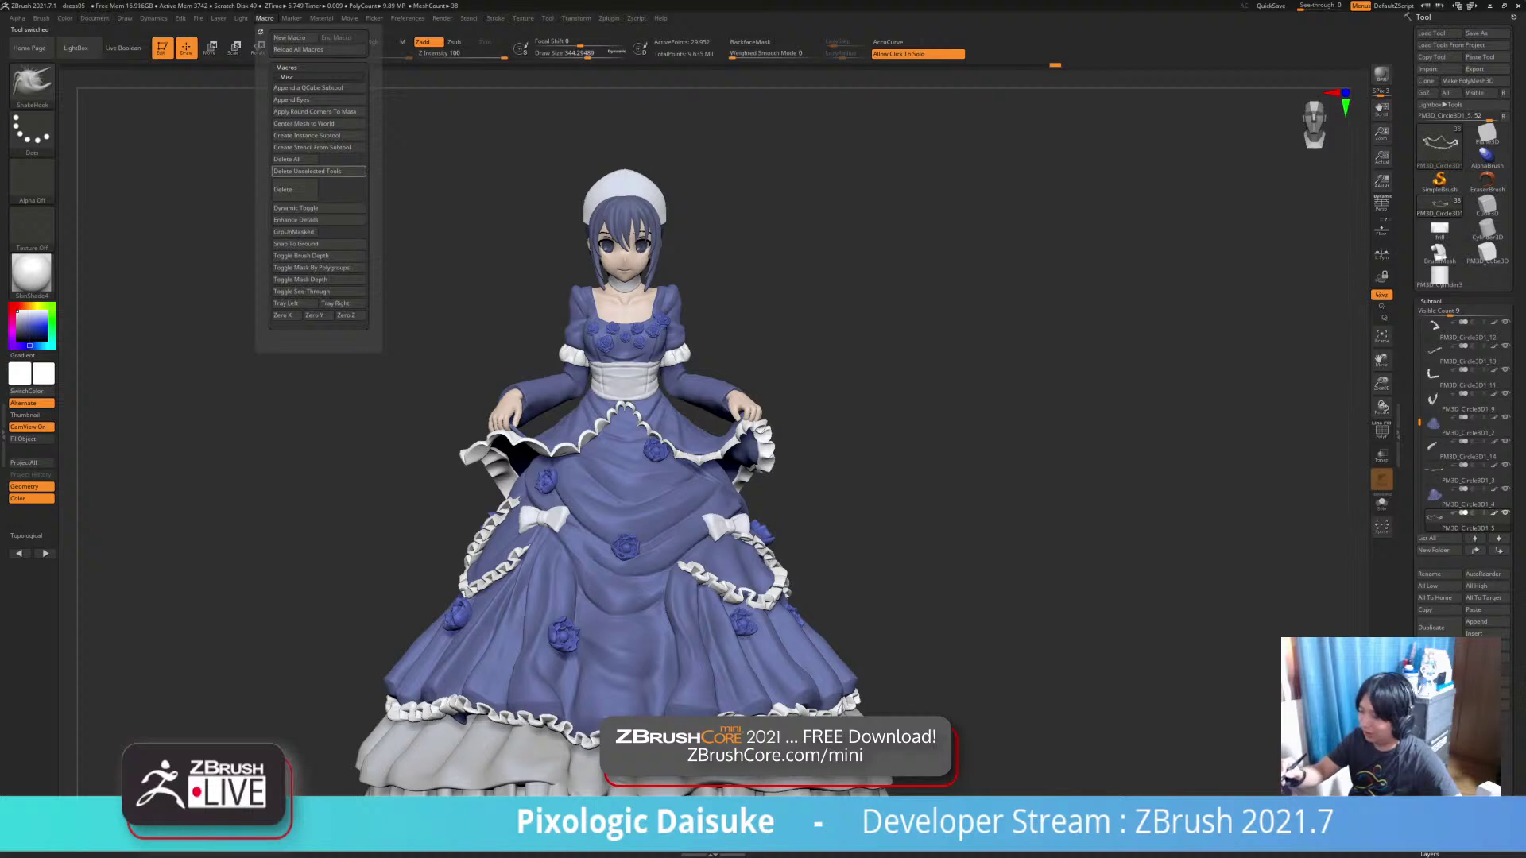
pyautogui.click(318, 171)
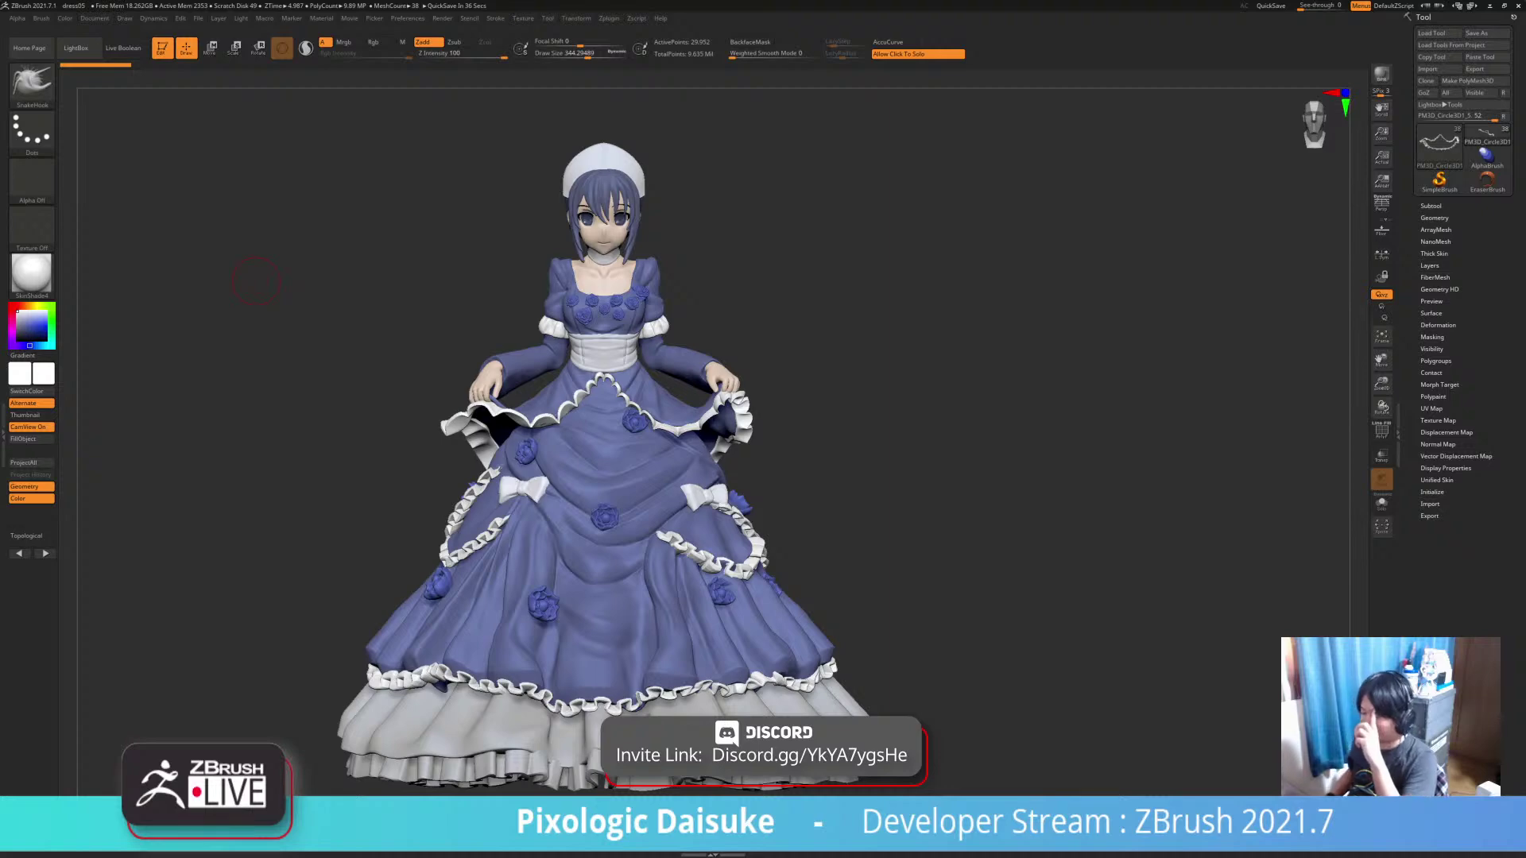
# Examine the dress figure from the front and side and look through its subtool list
pyautogui.moveTo(830, 689); pyautogui.dragTo(868, 685)
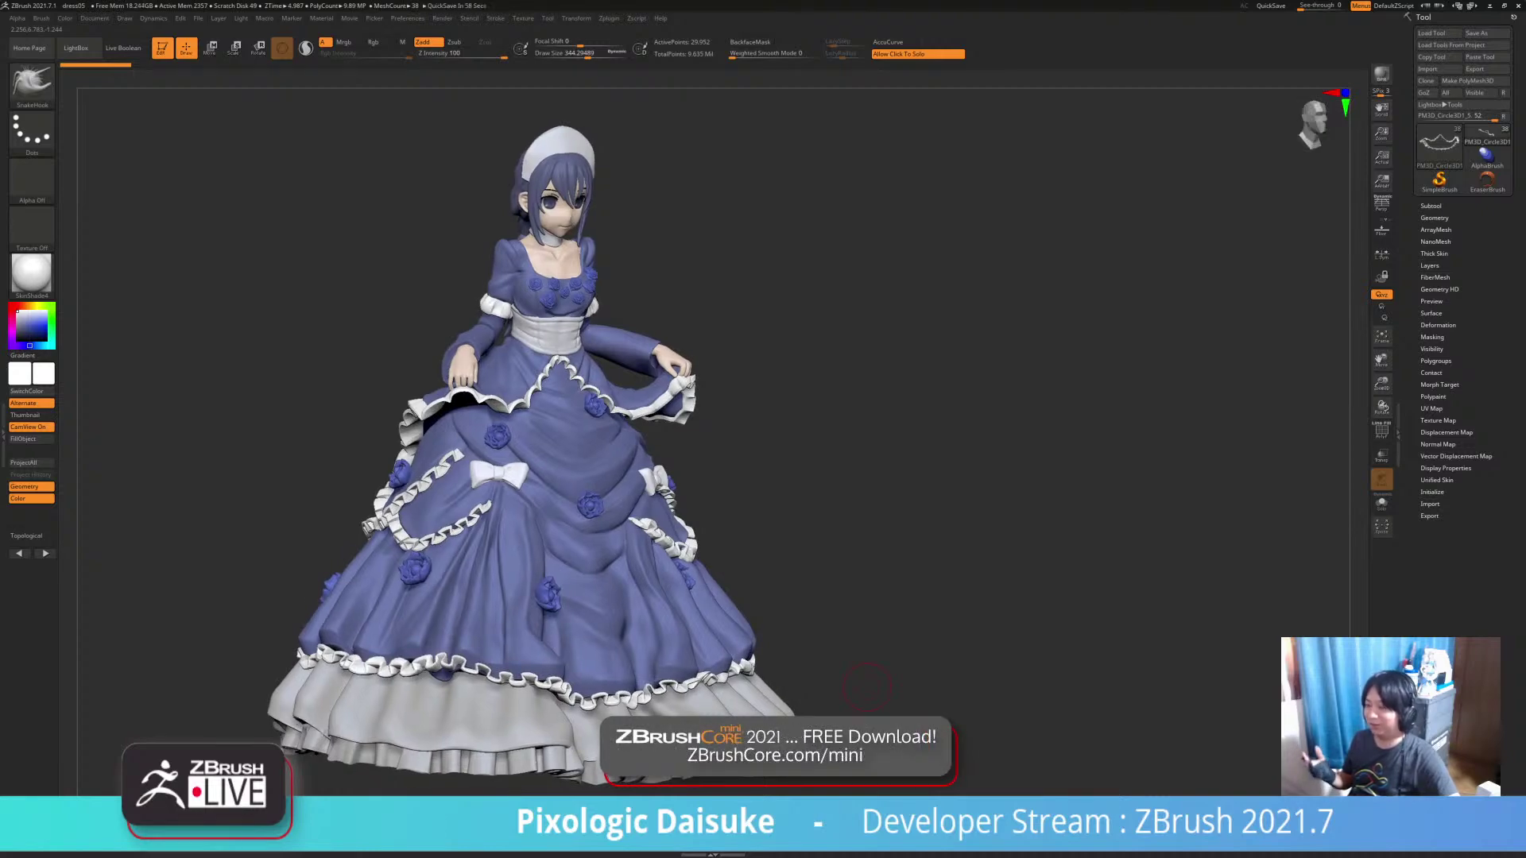
pyautogui.moveTo(891, 683); pyautogui.dragTo(847, 685)
pyautogui.moveTo(848, 686); pyautogui.dragTo(725, 682, button='right')
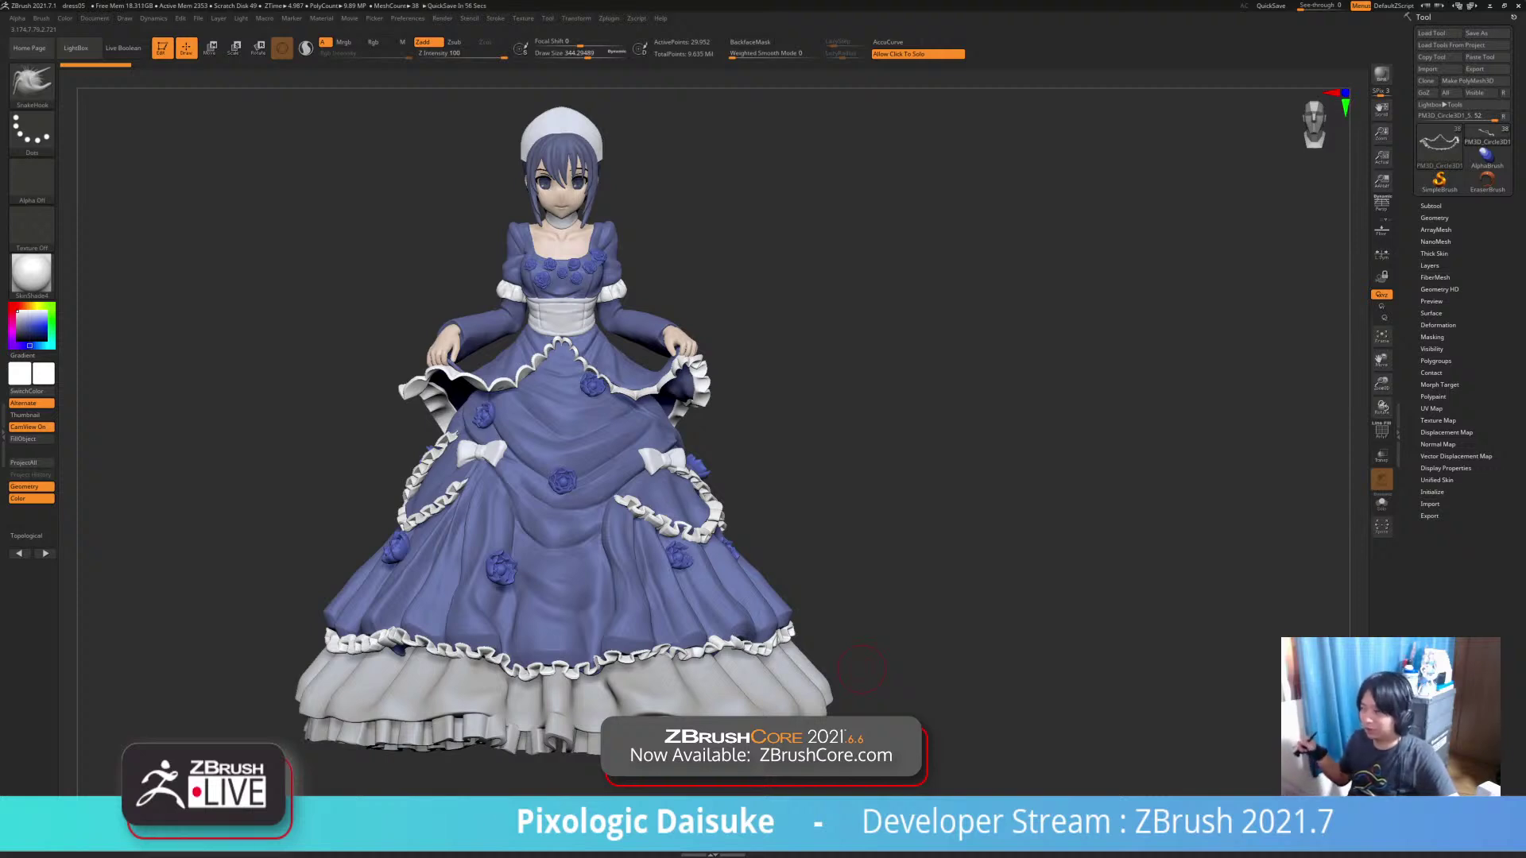
pyautogui.click(1431, 206)
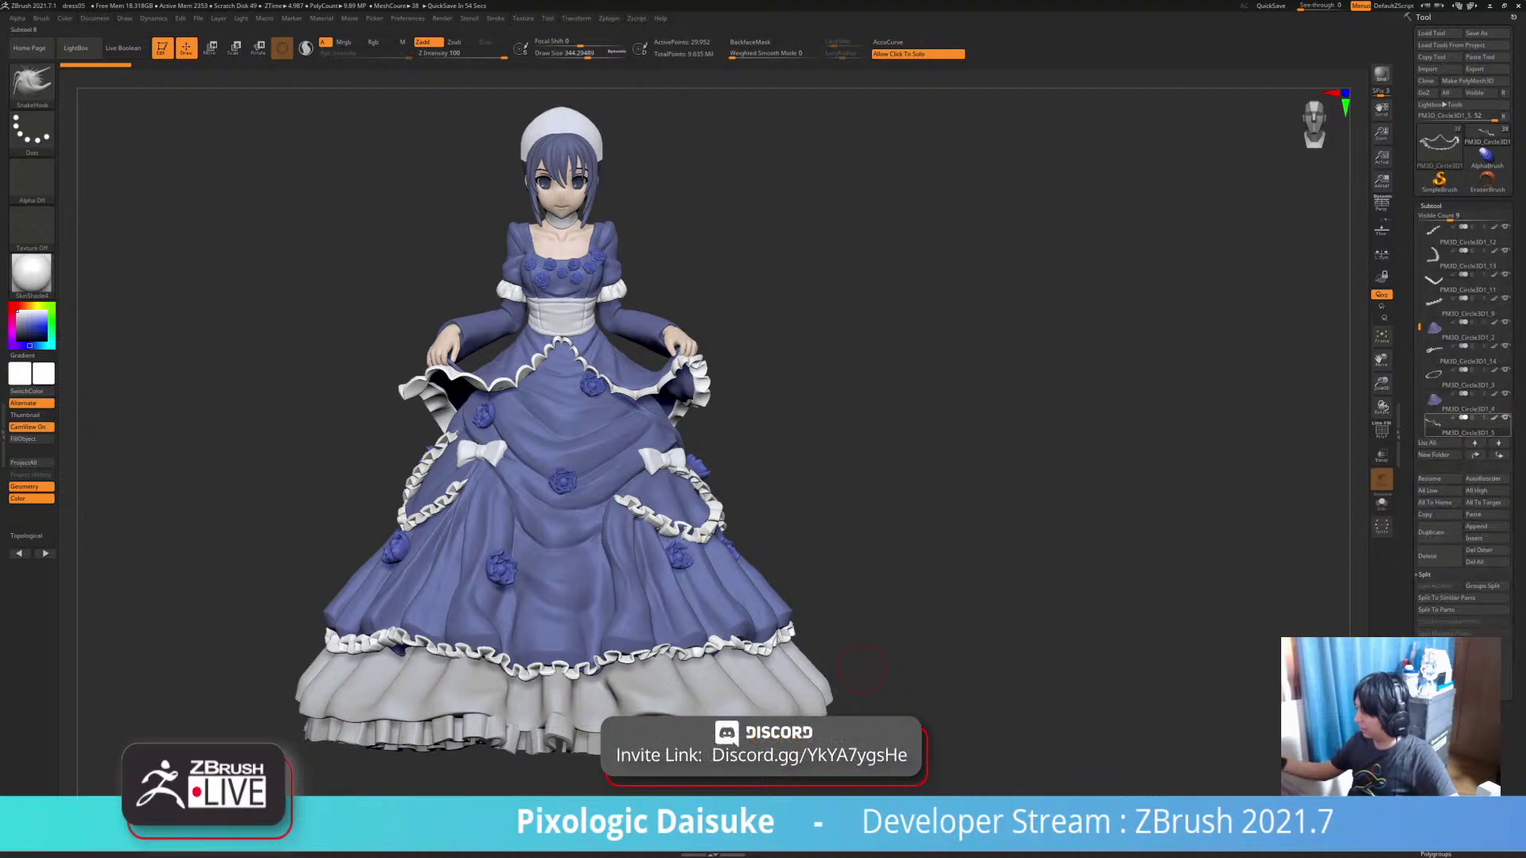
pyautogui.moveTo(1419, 326); pyautogui.dragTo(1419, 228)
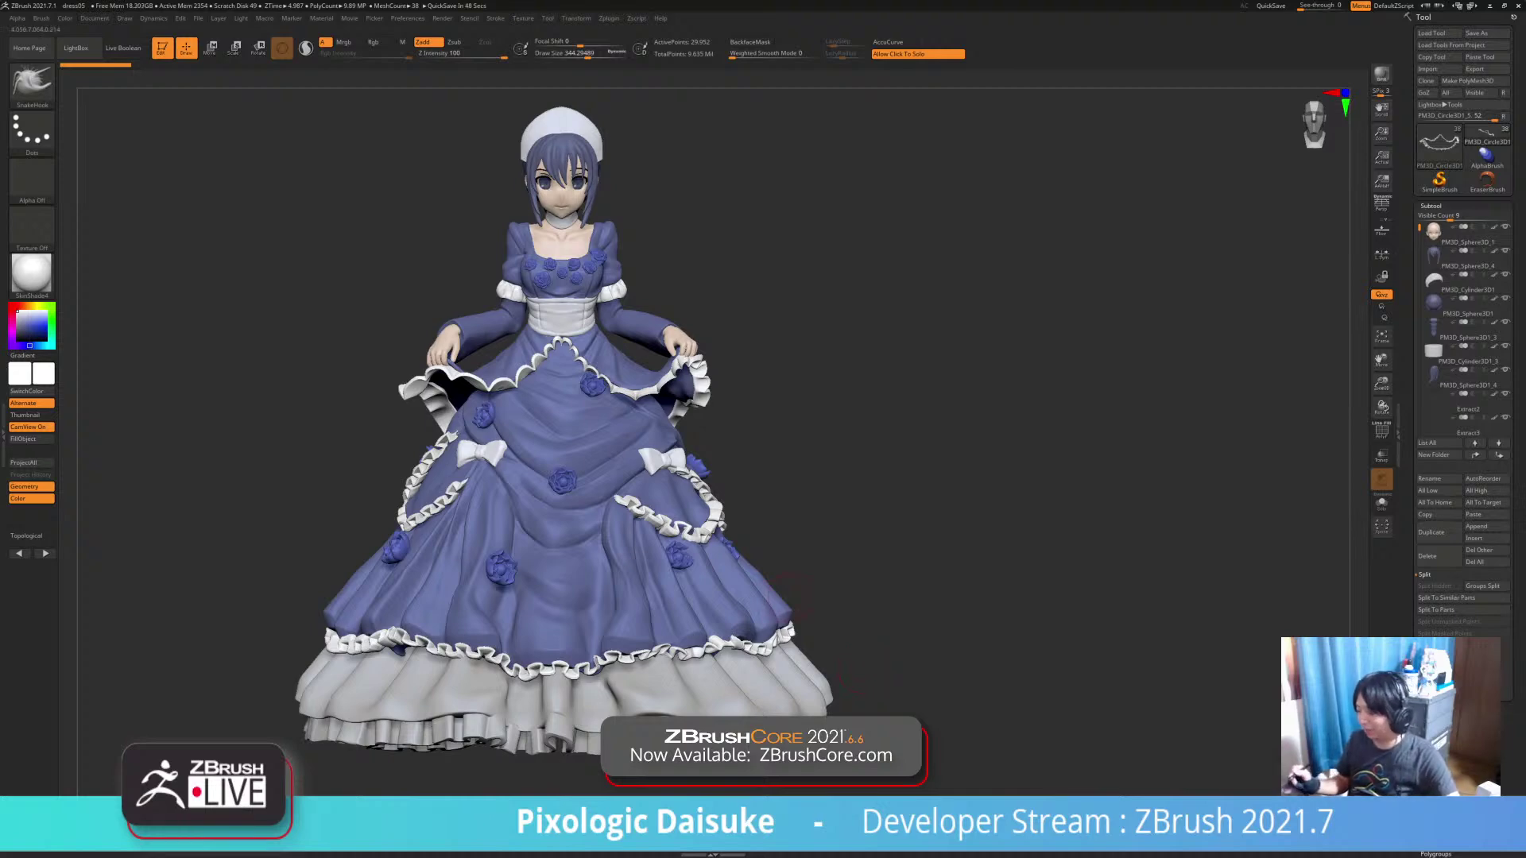
pyautogui.moveTo(862, 669); pyautogui.dragTo(797, 606)
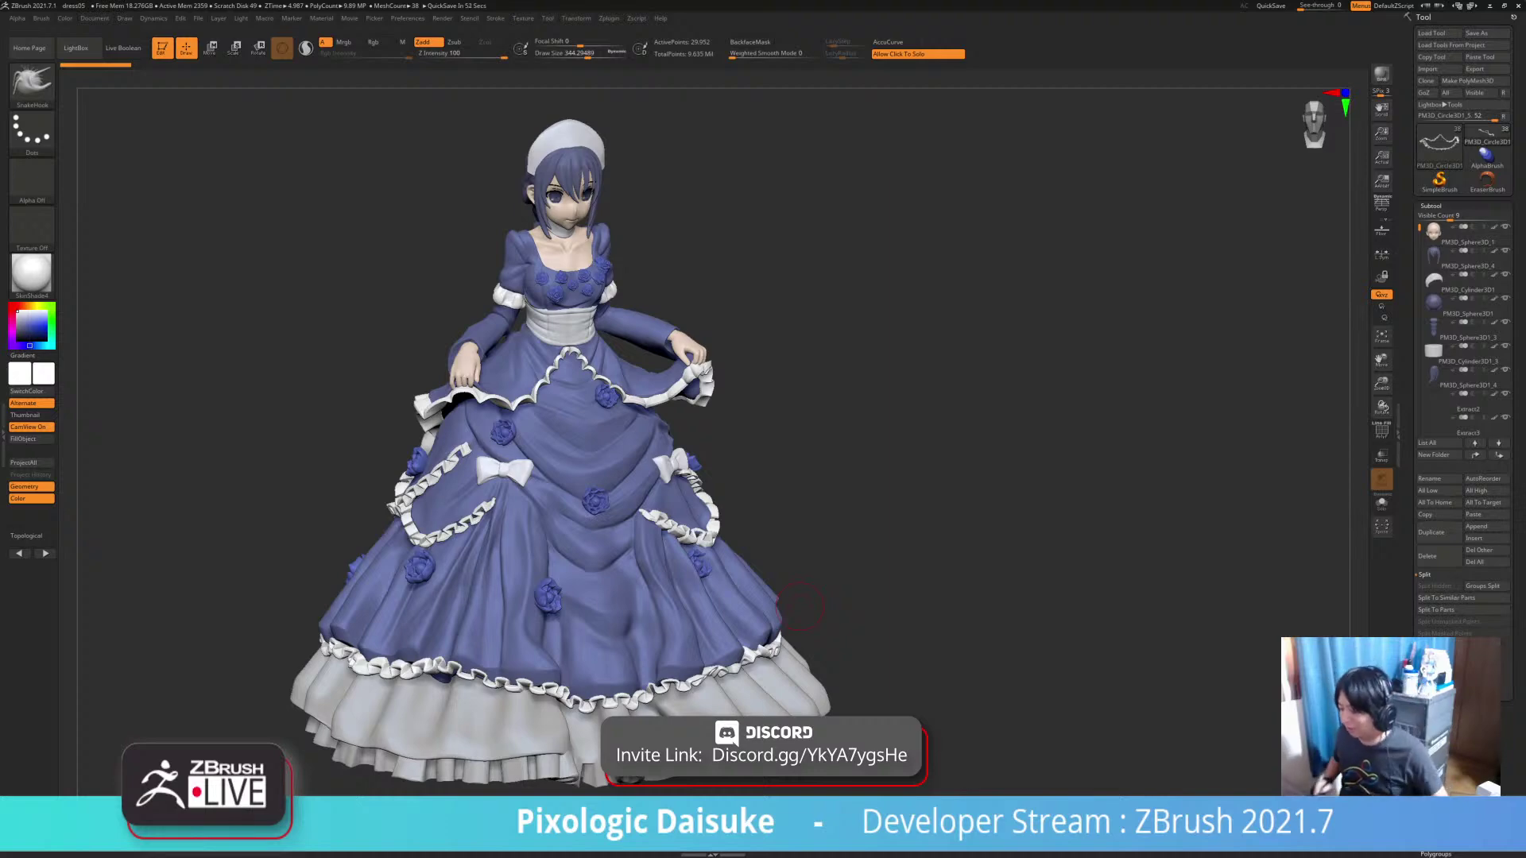
# Select the frill along the skirt's lowest hem, set the draw size to about 492, and check the whole figure
pyautogui.moveTo(801, 608); pyautogui.dragTo(361, 601)
pyautogui.moveTo(445, 632); pyautogui.dragTo(593, 564, button='right')
pyautogui.keyDown('alt'); pyautogui.click(521, 649); pyautogui.keyUp('alt')
pyautogui.moveTo(521, 649); pyautogui.dragTo(450, 581, button='right')
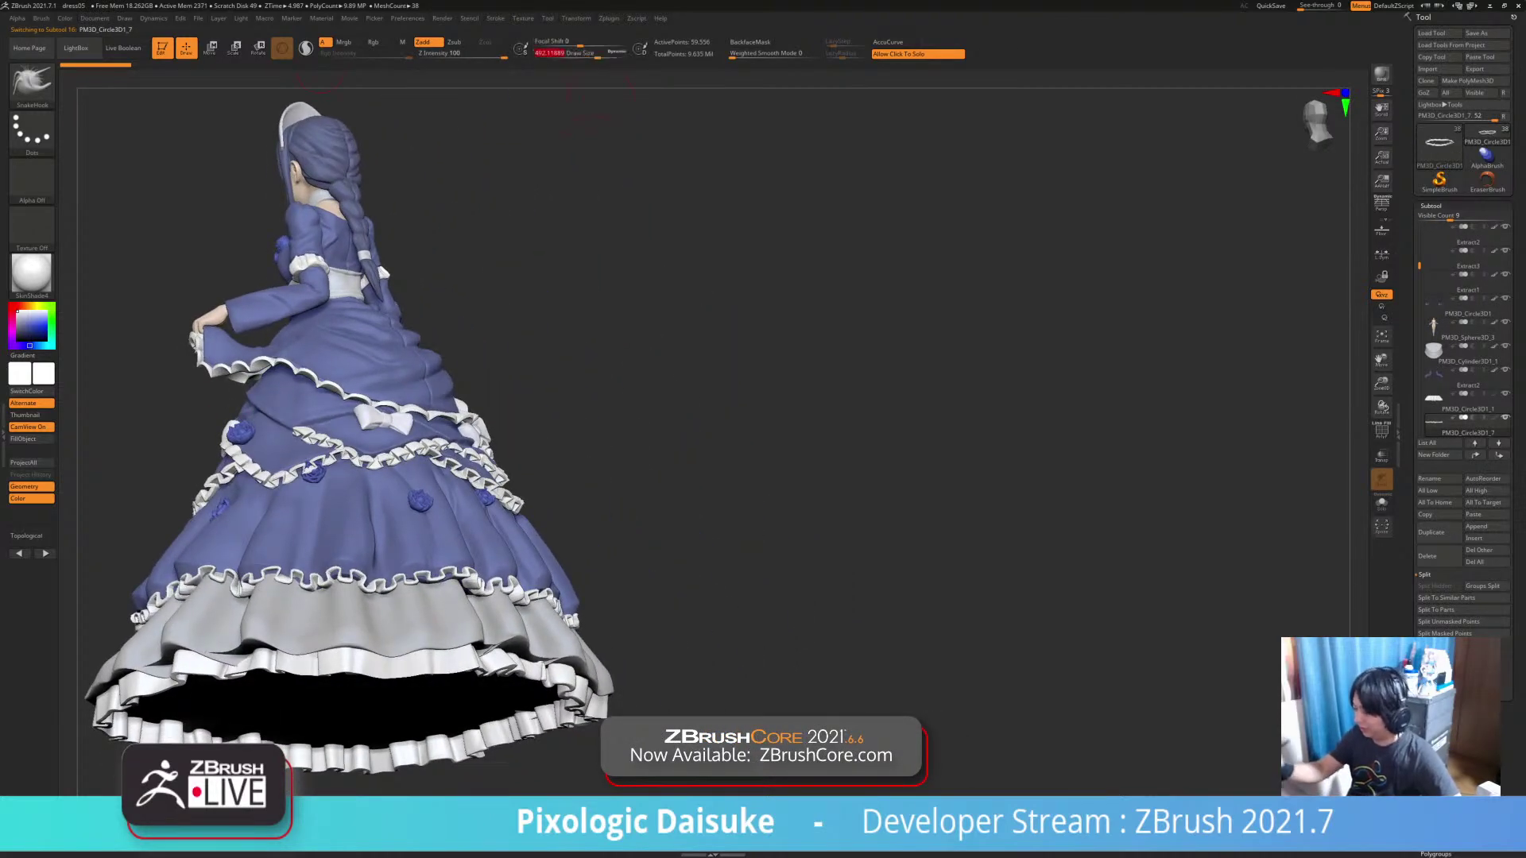
pyautogui.moveTo(488, 641)
pyautogui.mouseDown(button='right')
pyautogui.moveTo(516, 691)
pyautogui.moveTo(484, 624)
pyautogui.moveTo(473, 517)
pyautogui.moveTo(421, 501)
pyautogui.mouseUp(button='right')
pyautogui.moveTo(478, 589)
pyautogui.mouseDown(button='right')
pyautogui.moveTo(479, 707)
pyautogui.moveTo(549, 710)
pyautogui.moveTo(592, 735)
pyautogui.moveTo(763, 734)
pyautogui.moveTo(822, 715)
pyautogui.mouseUp(button='right')
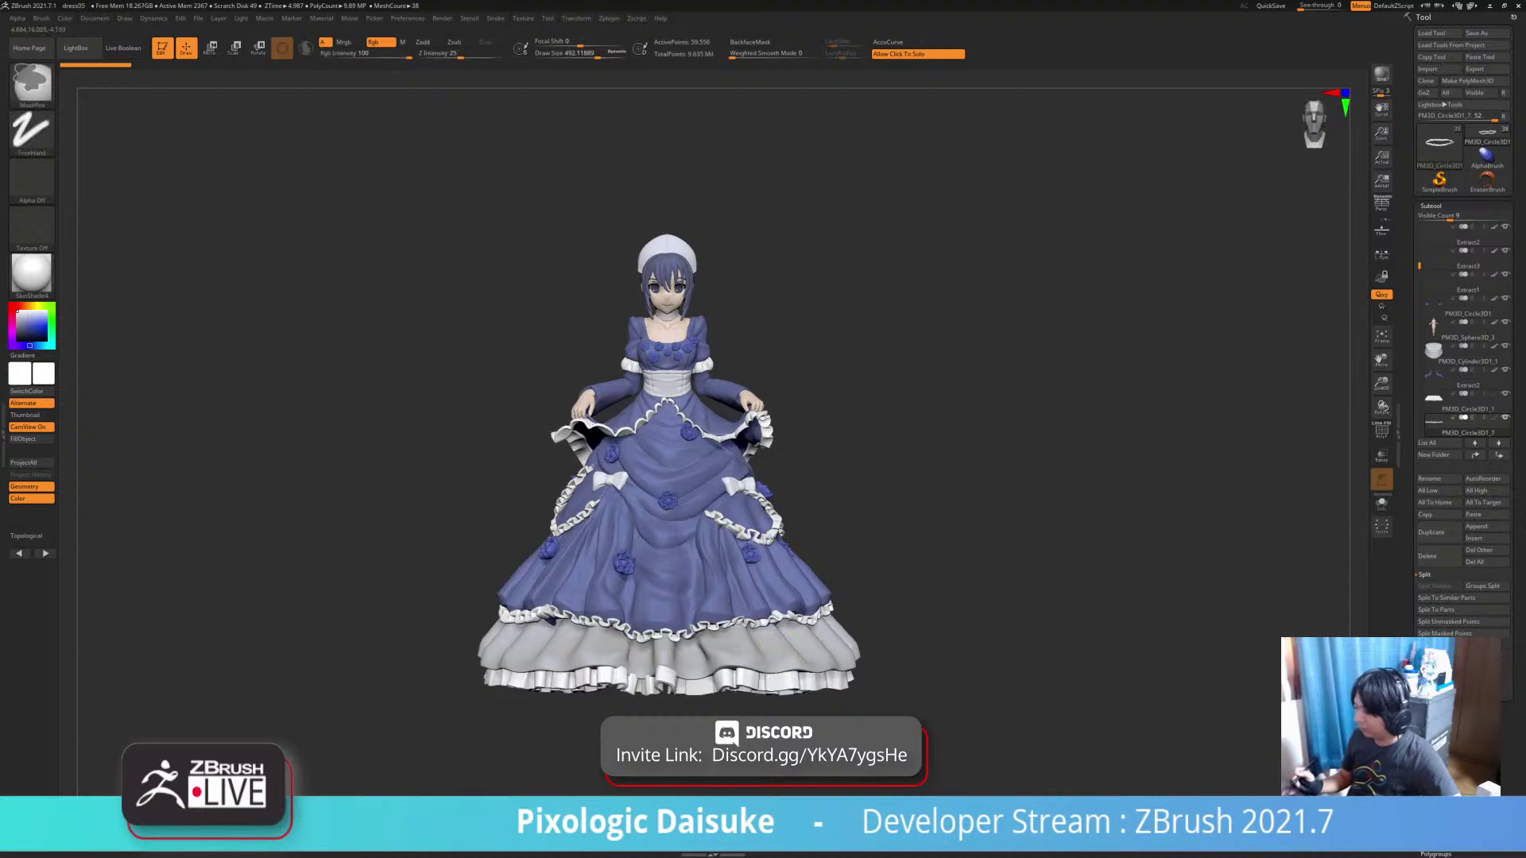
pyautogui.keyDown('ctrl'); pyautogui.moveTo(822, 608); pyautogui.dragTo(821, 671, button='right'); pyautogui.keyUp('ctrl')
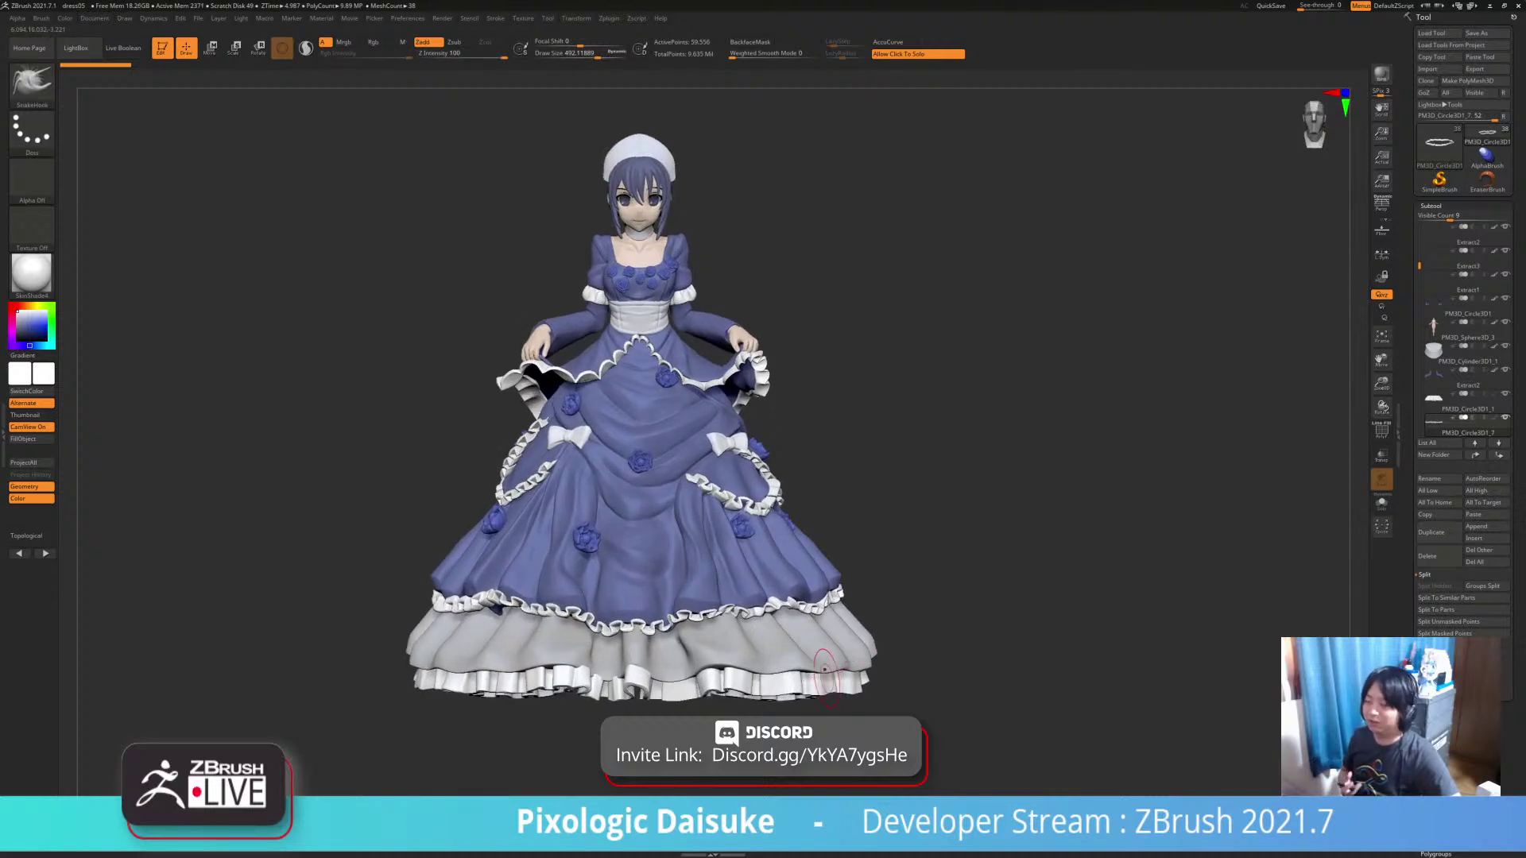
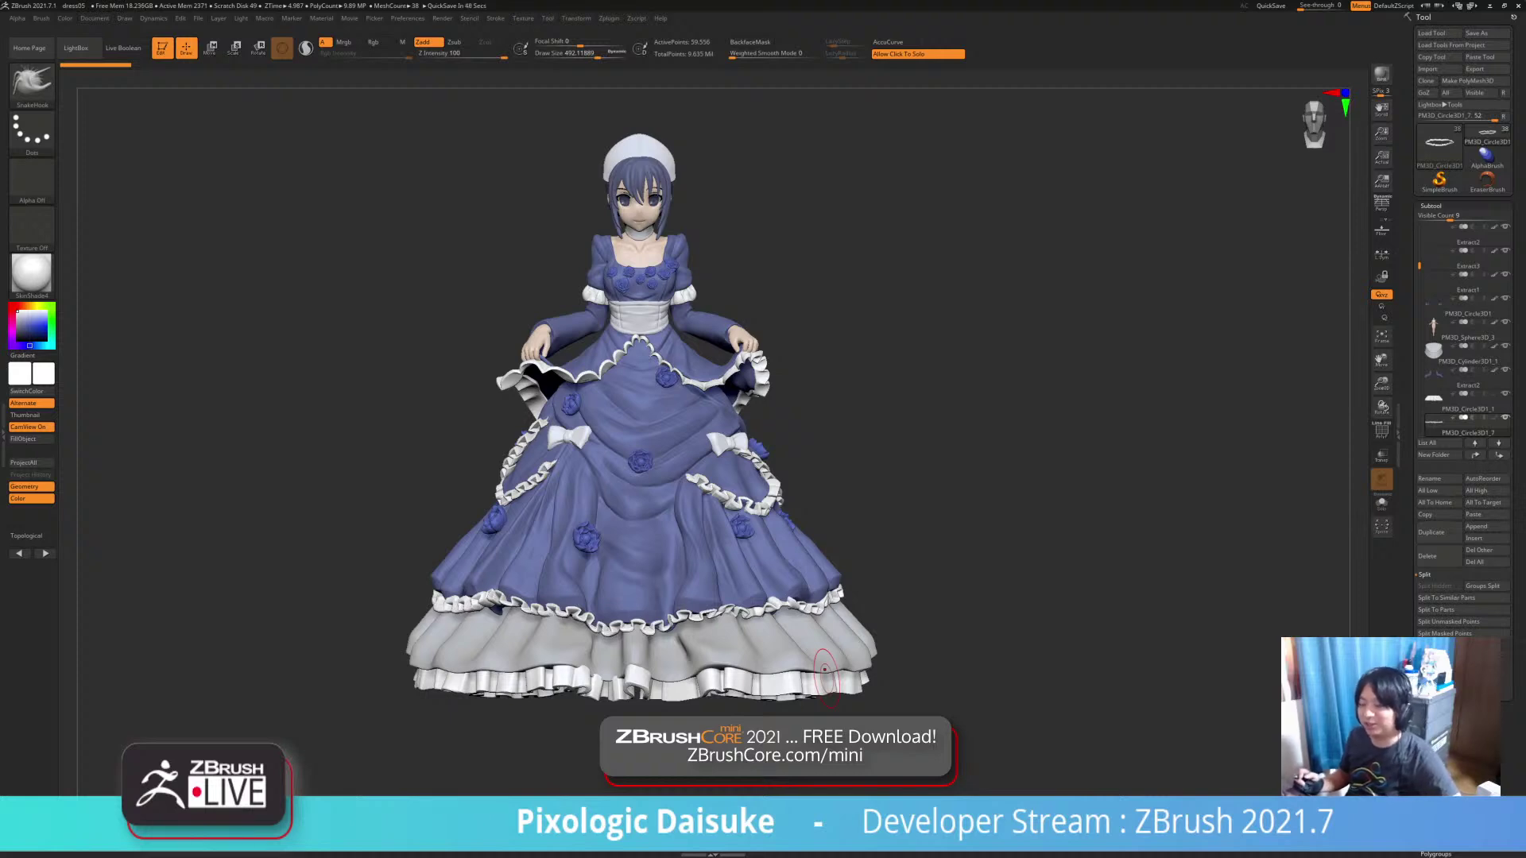
pyautogui.moveTo(914, 645); pyautogui.dragTo(834, 650)
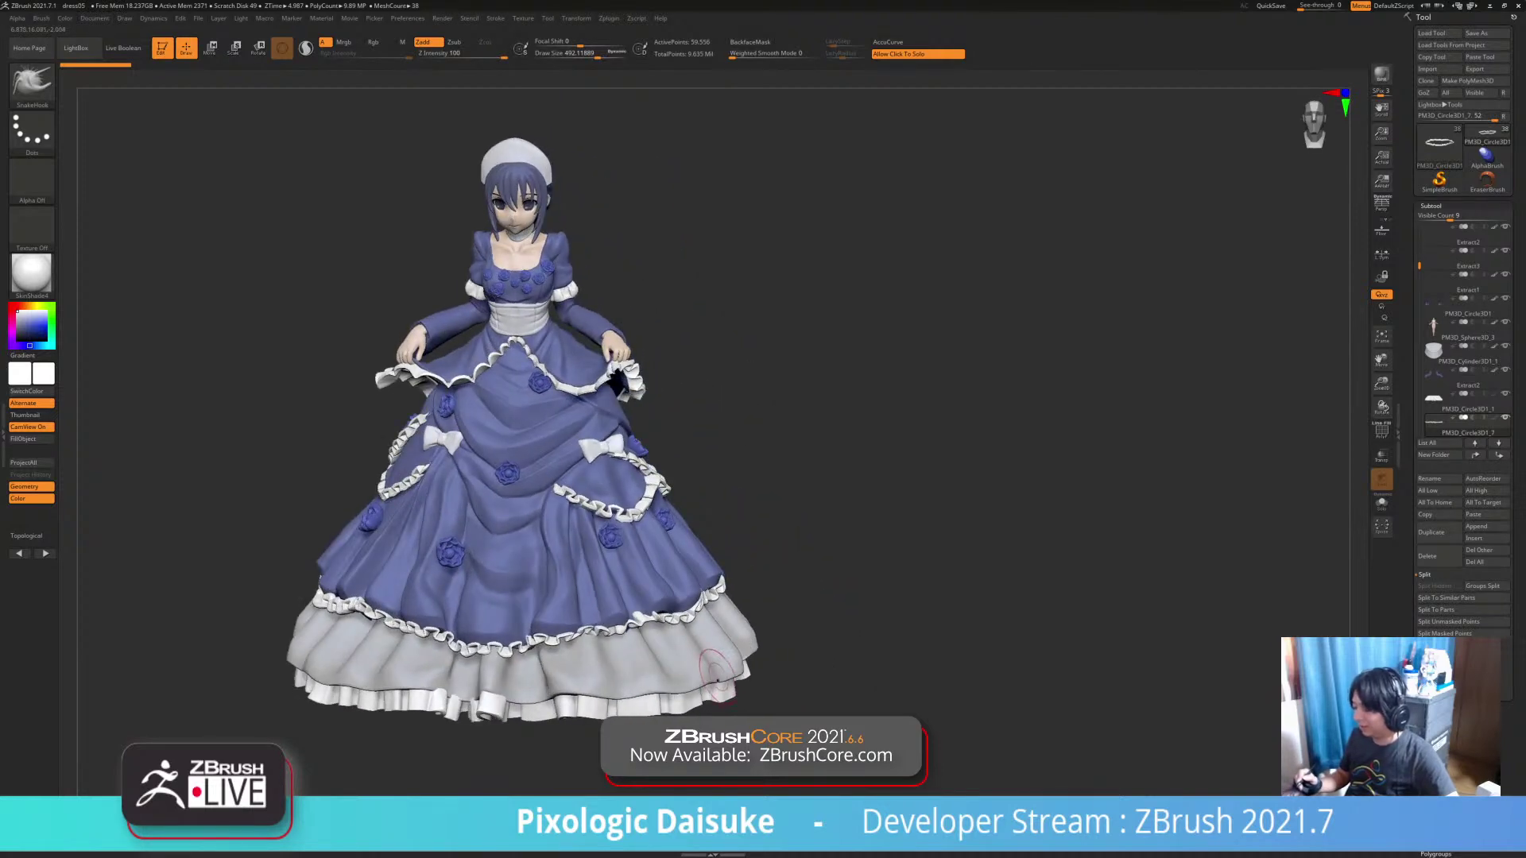
pyautogui.click(831, 652)
pyautogui.click(824, 639)
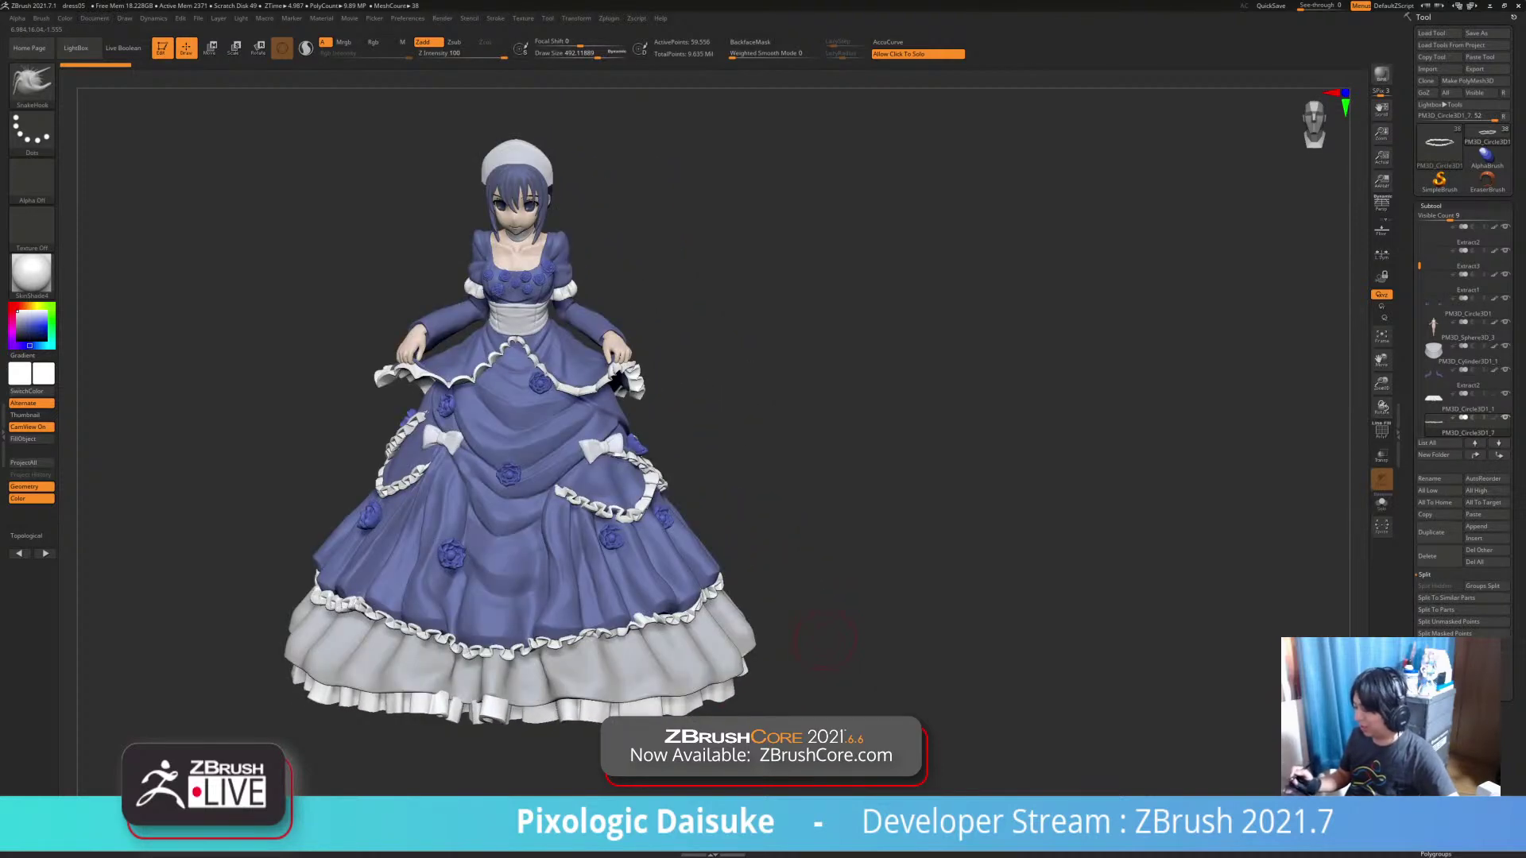
pyautogui.moveTo(803, 646); pyautogui.dragTo(793, 648)
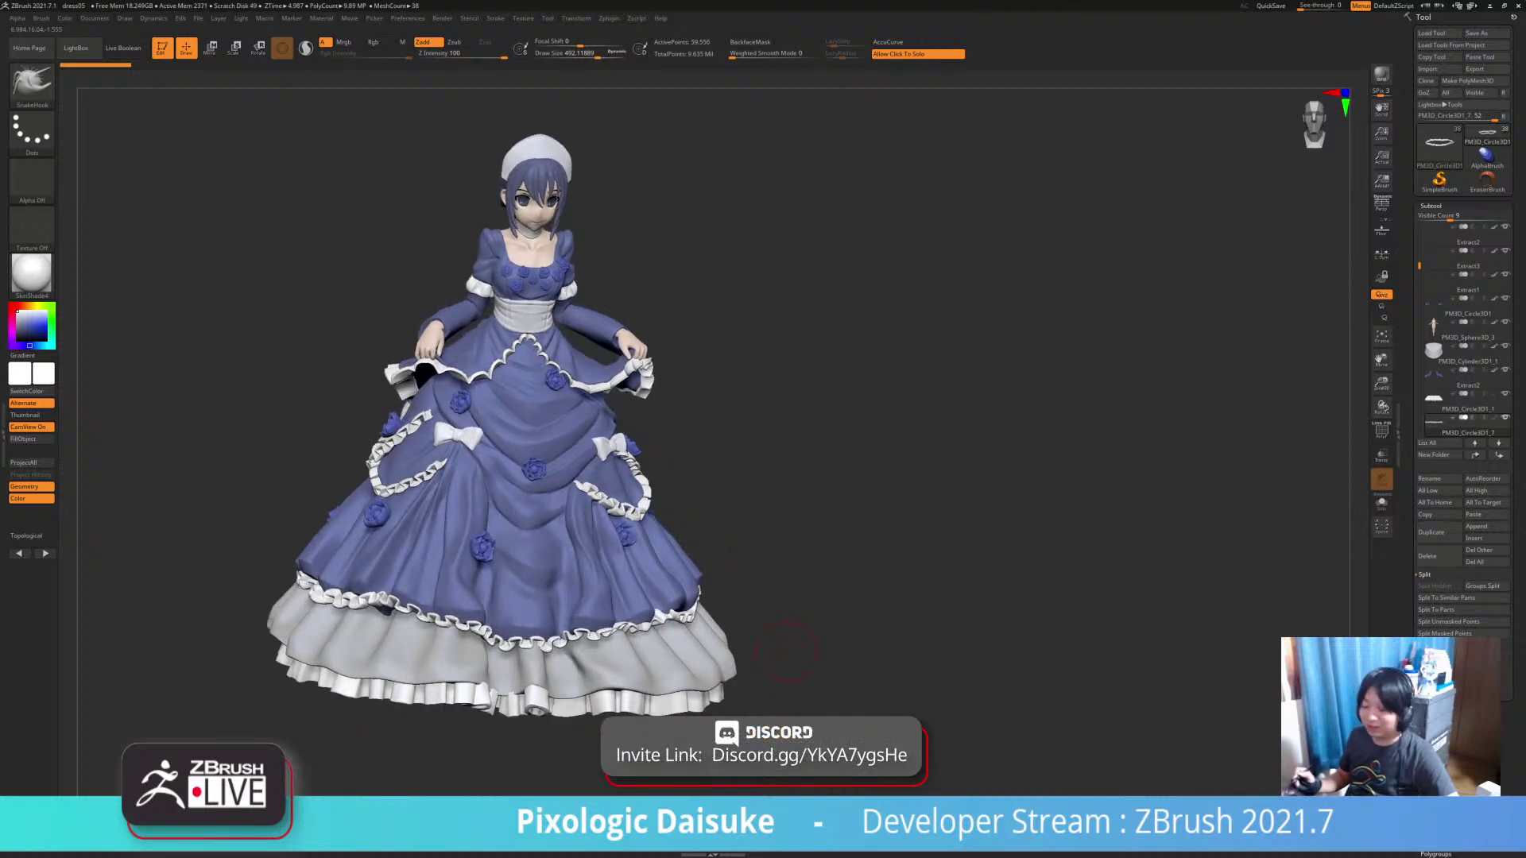
pyautogui.moveTo(783, 652); pyautogui.dragTo(763, 658)
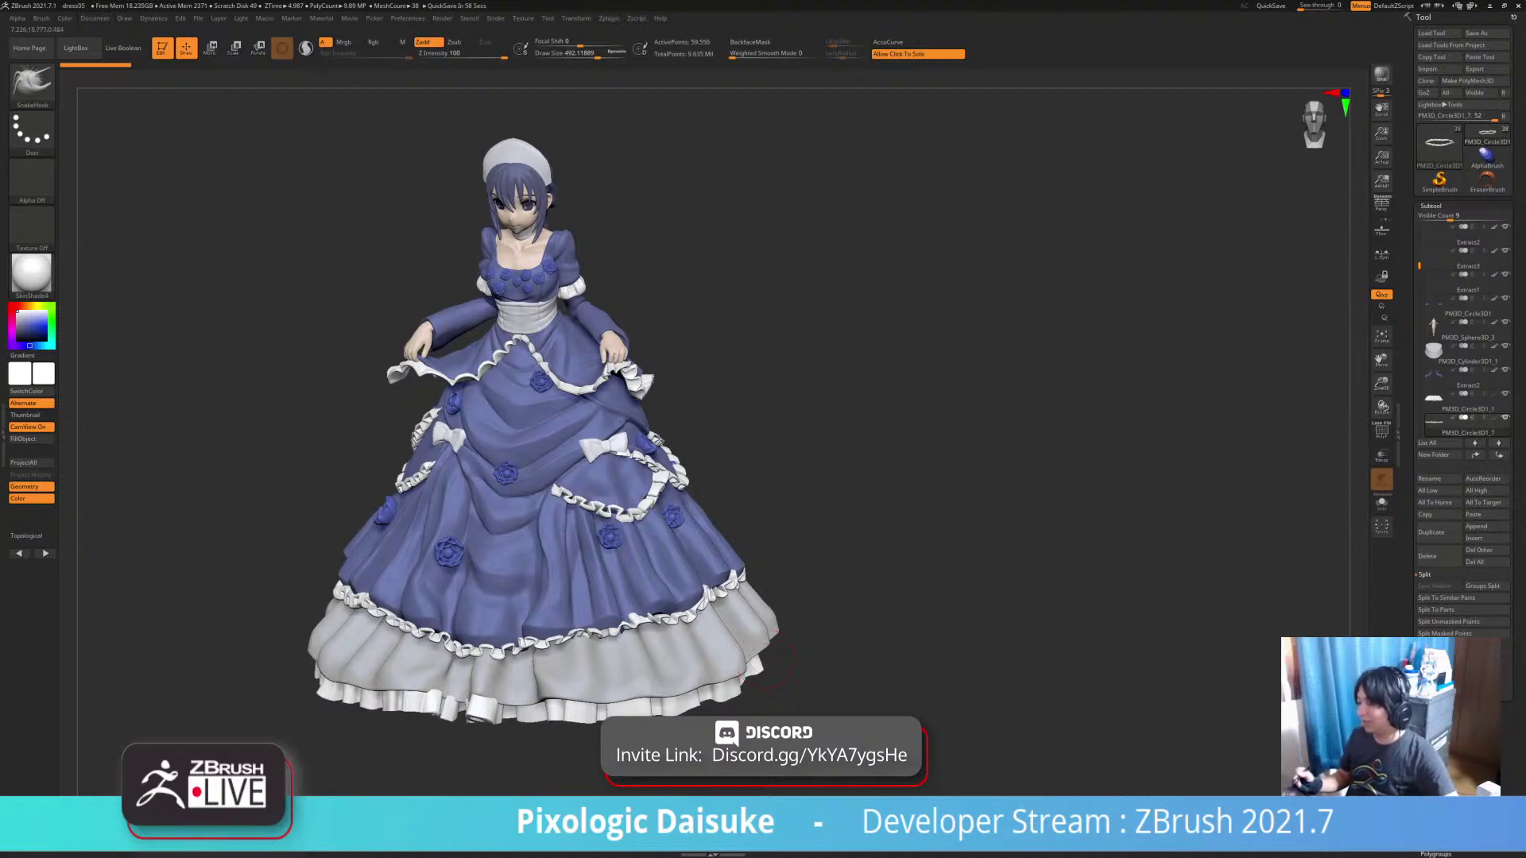
pyautogui.moveTo(774, 653); pyautogui.dragTo(695, 632)
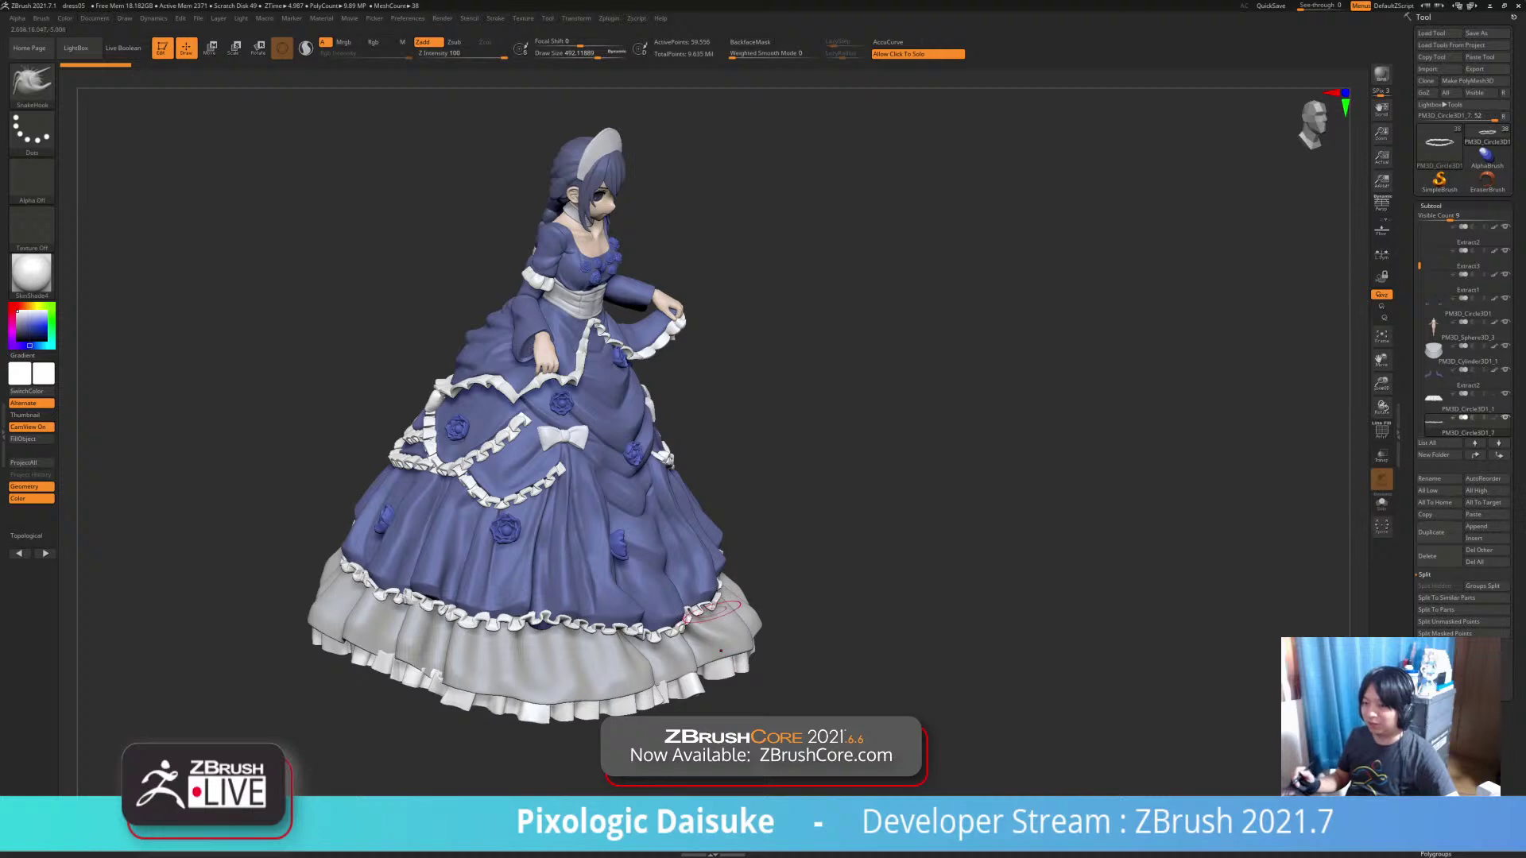
# Enlarge the SnakeHook brush to about 540 and pull the folds of the frill along the underskirt's hem
pyautogui.moveTo(598, 54); pyautogui.dragTo(601, 54)
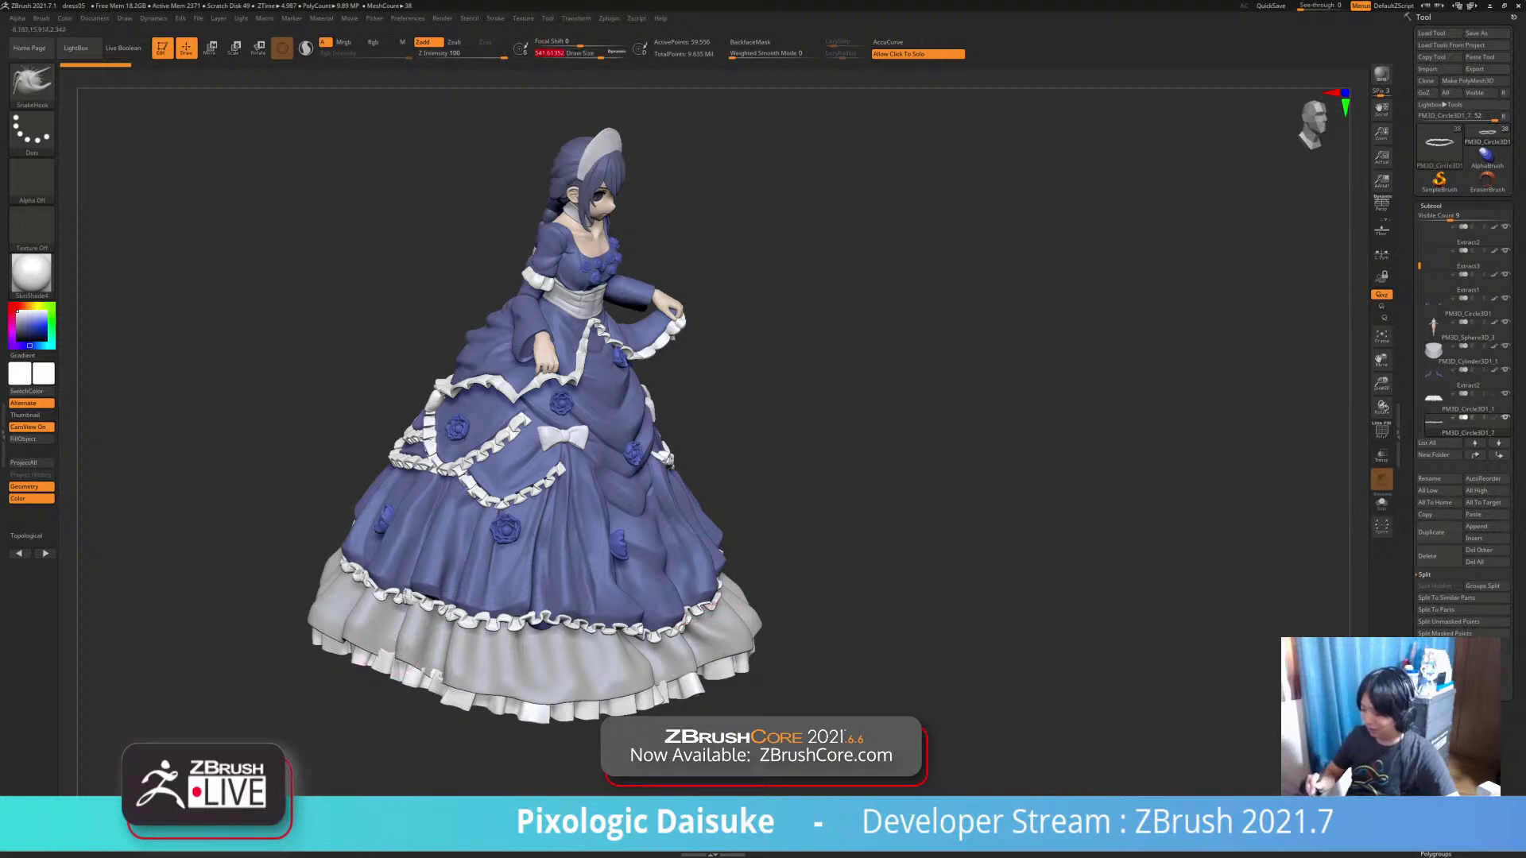
pyautogui.moveTo(206, 628); pyautogui.dragTo(418, 632)
pyautogui.moveTo(676, 612); pyautogui.dragTo(699, 631)
pyautogui.hotkey('ctrl', 'z')
pyautogui.moveTo(210, 545); pyautogui.dragTo(205, 554)
pyautogui.moveTo(700, 636); pyautogui.dragTo(572, 624)
pyautogui.moveTo(421, 643); pyautogui.dragTo(417, 635)
pyautogui.moveTo(700, 628)
pyautogui.mouseDown()
pyautogui.moveTo(767, 655)
pyautogui.moveTo(620, 612)
pyautogui.mouseUp()
# Continue reshaping the hem frill beneath the underskirt's side and back with the SnakeHook brush, undoing and redoing strokes where needed
pyautogui.click(599, 54)
pyautogui.moveTo(715, 556); pyautogui.dragTo(691, 659)
pyautogui.hotkey('ctrl', 'z')
pyautogui.hotkey('ctrl', 'shift', 'z')
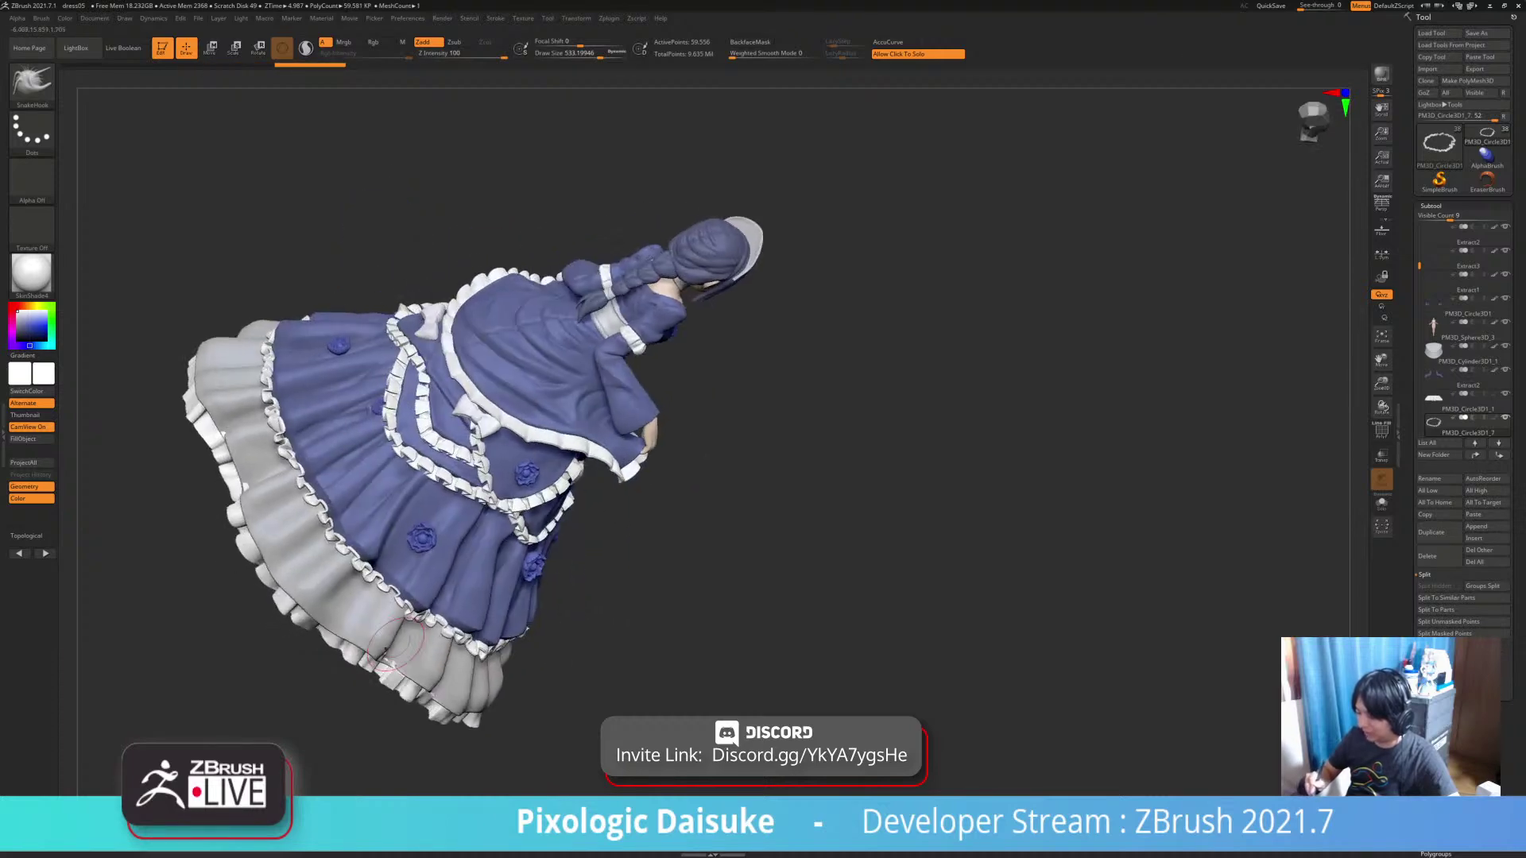
pyautogui.hotkey('ctrl', 'shift', 'z')
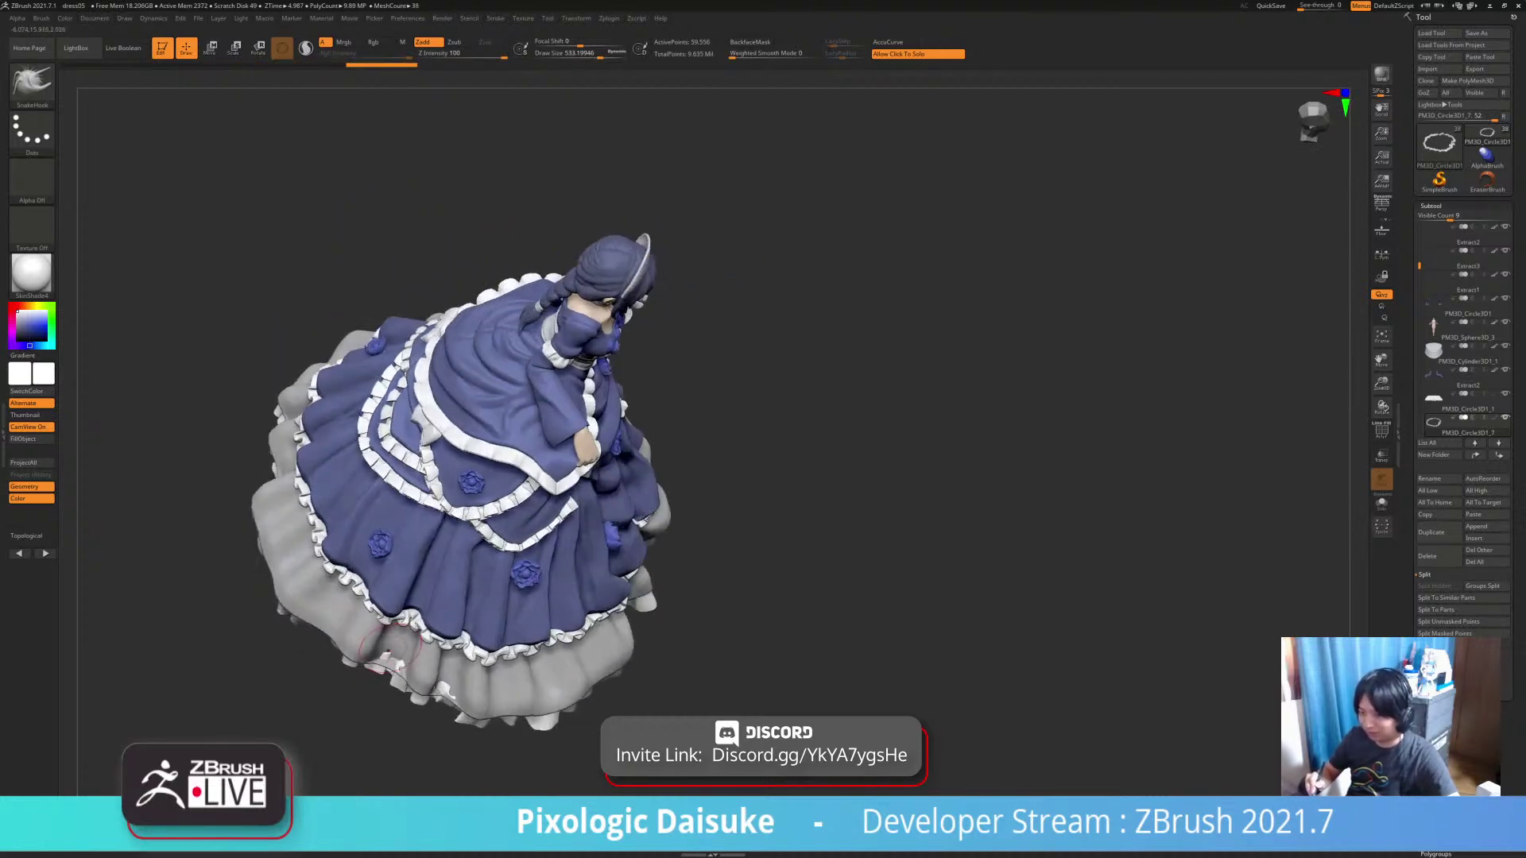
pyautogui.hotkey('ctrl', 'shift', 'z')
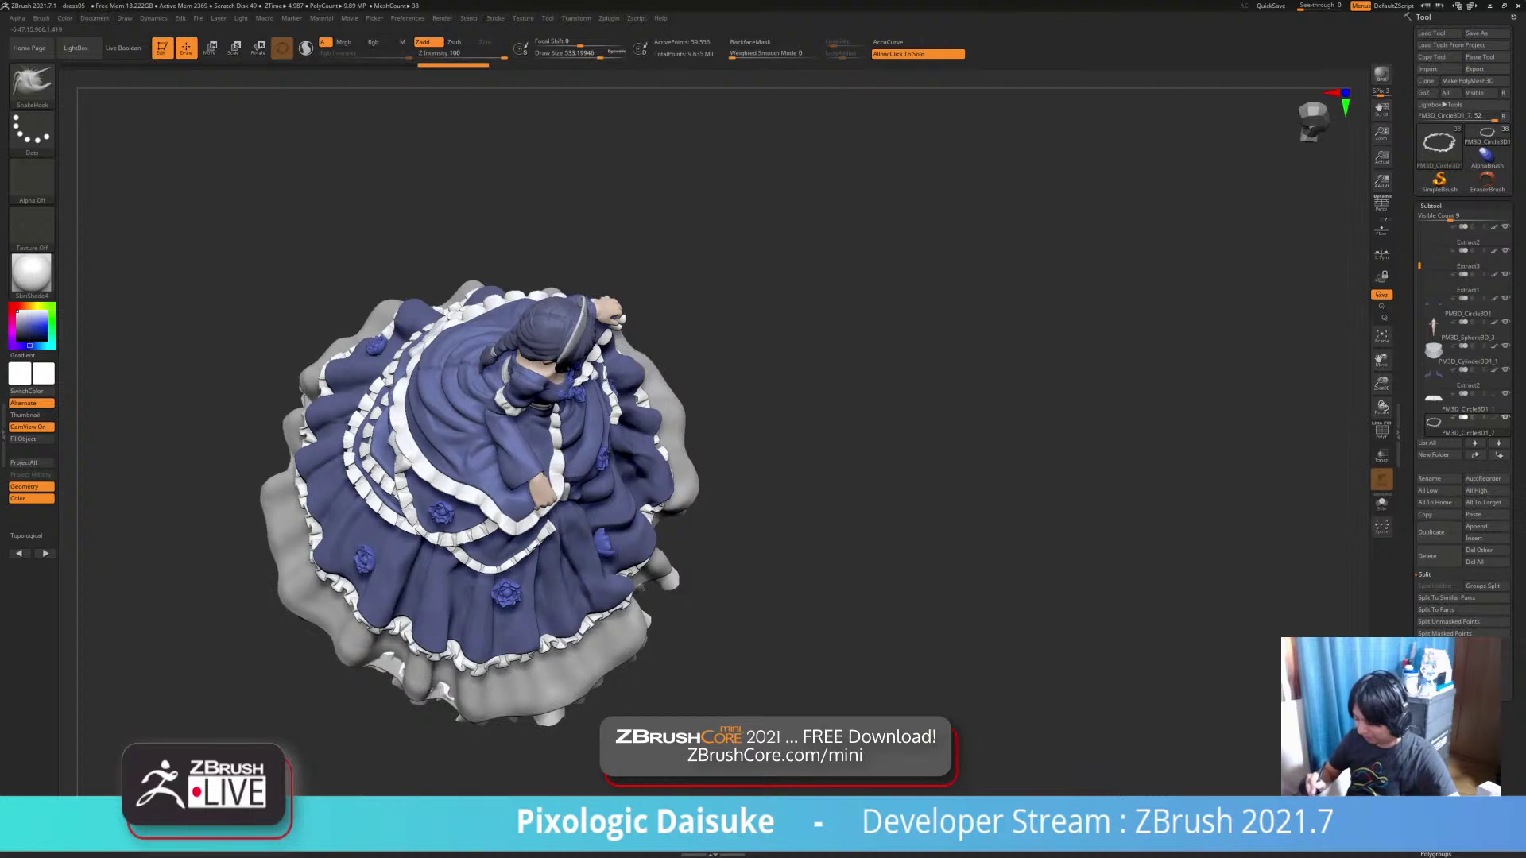
pyautogui.hotkey('ctrl', 'shift', 'z')
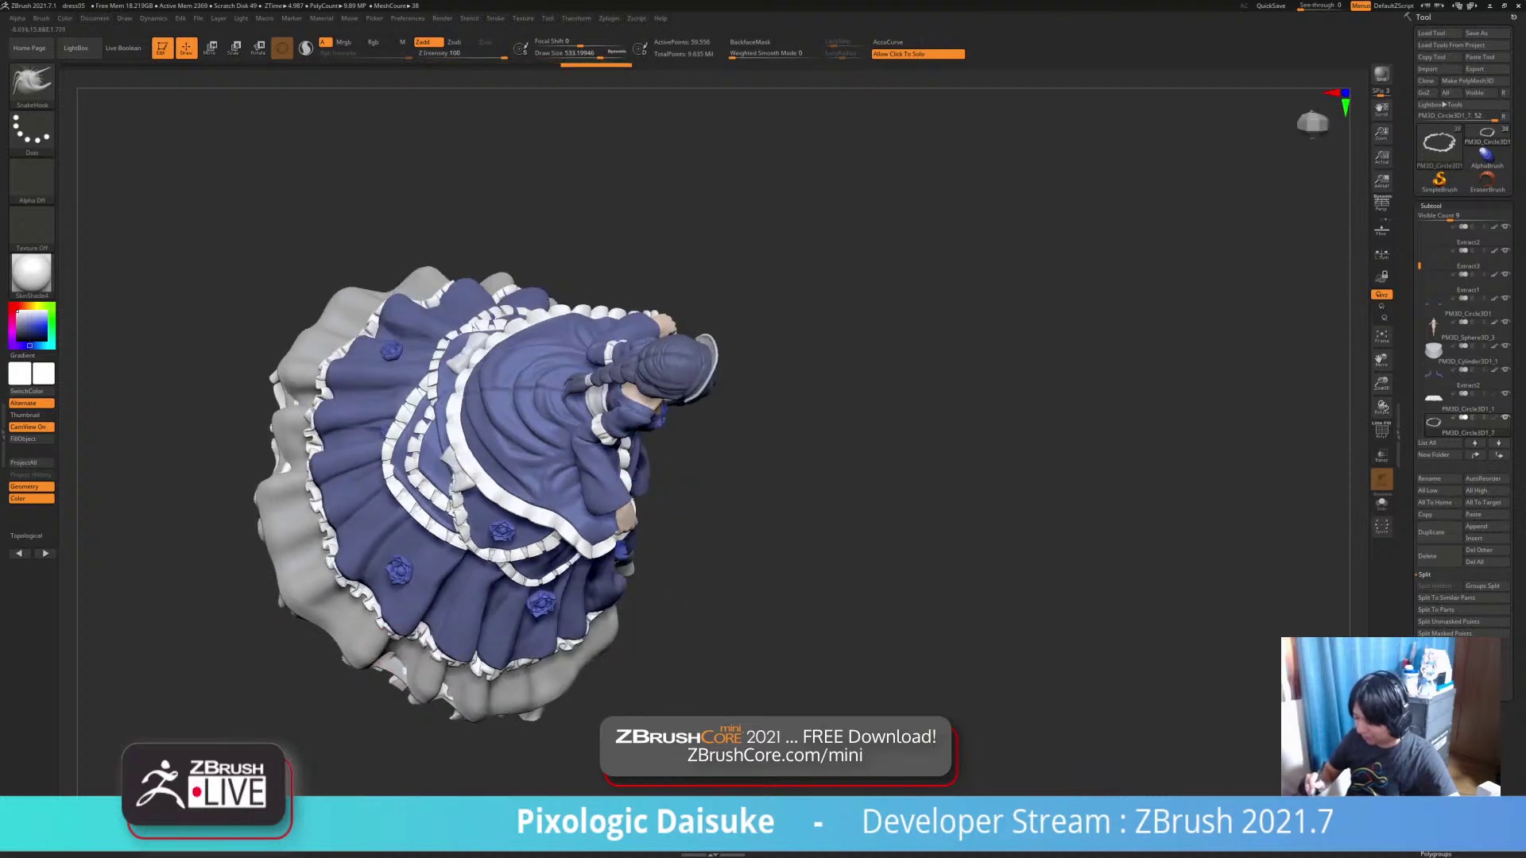
pyautogui.hotkey('ctrl', 'shift', 'z')
pyautogui.hotkey('ctrl', 'shift', 'z')
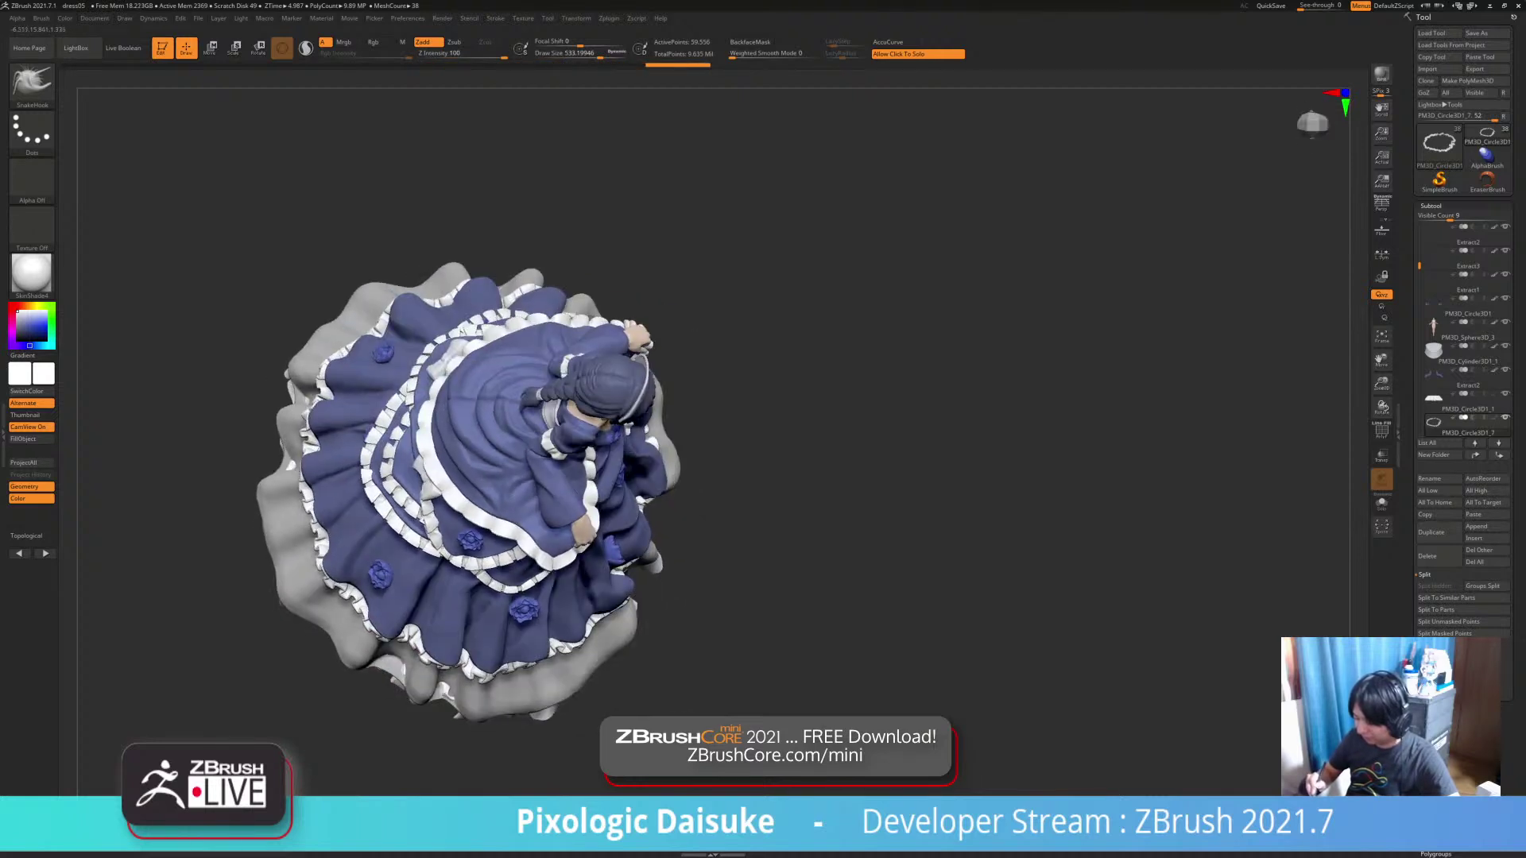
pyautogui.hotkey('ctrl', 'shift', 'z')
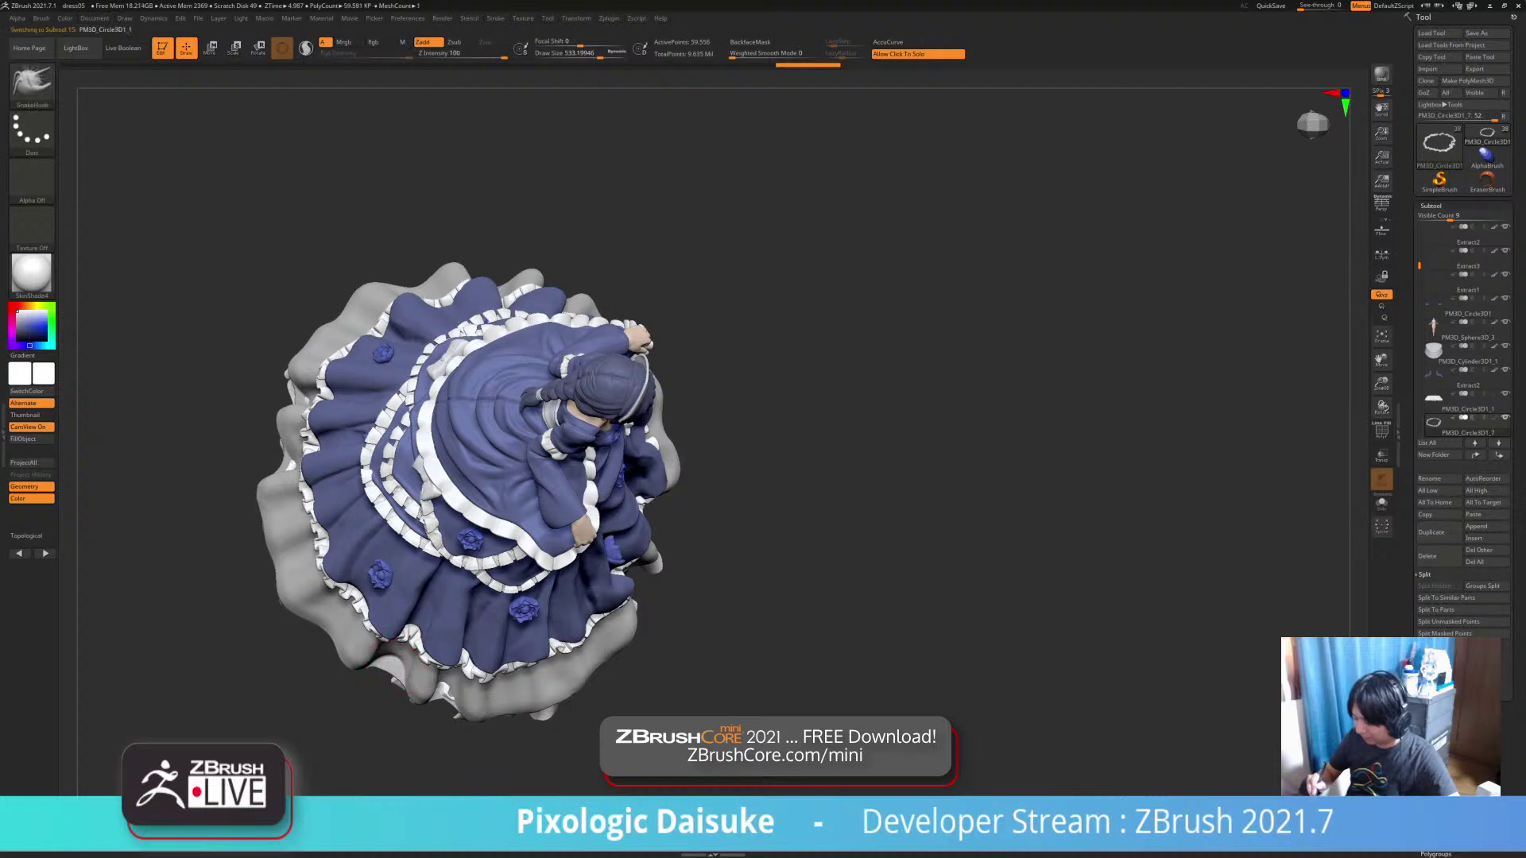
pyautogui.hotkey('ctrl', 'shift', 'z')
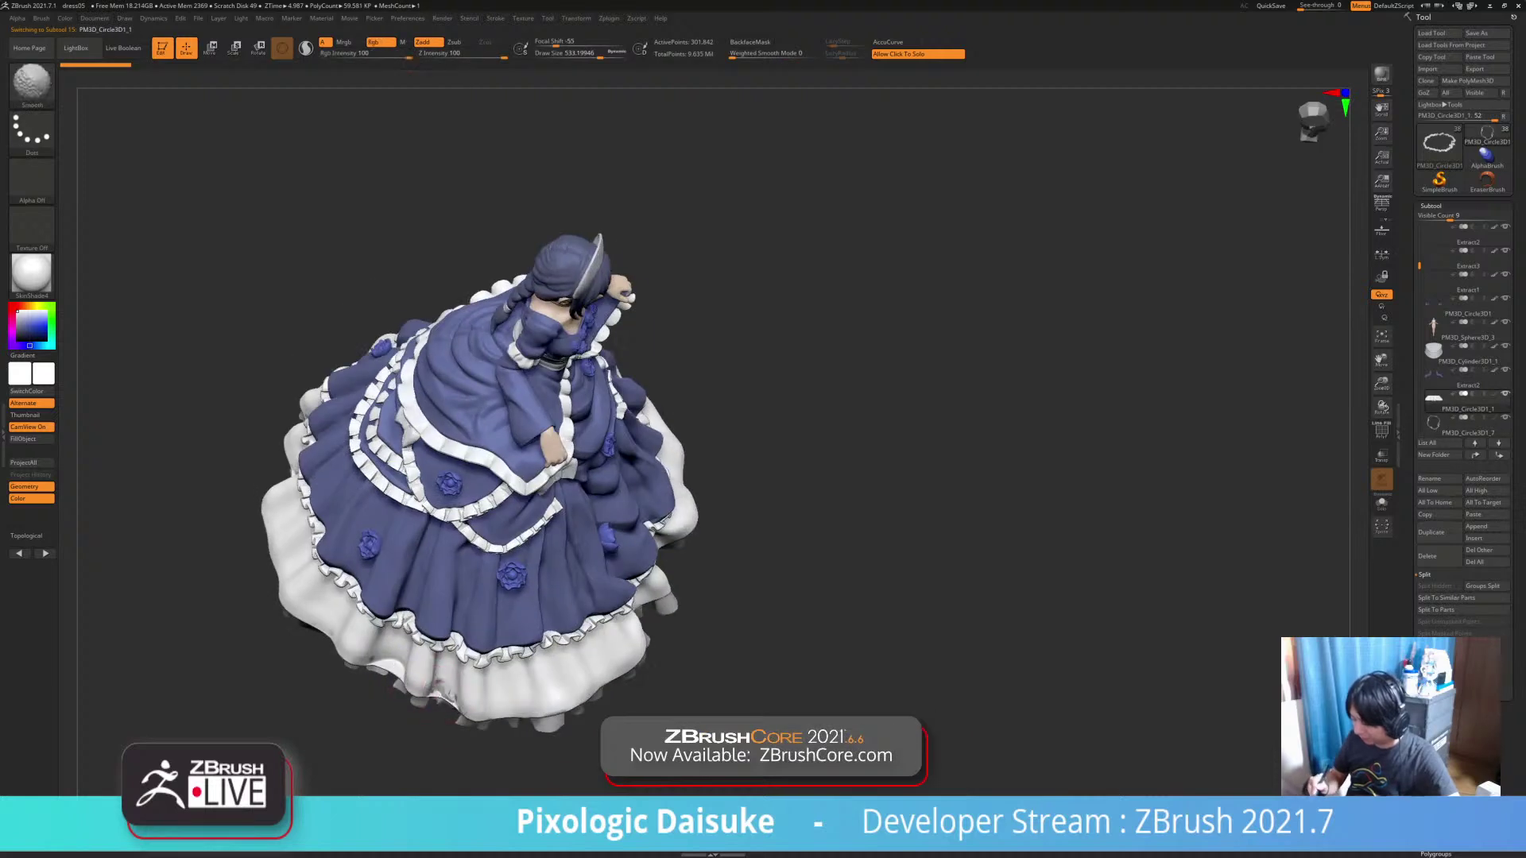
# Isolate the grey underskirt, show its polygon wireframe from below and step down to a lower subdivision level
pyautogui.moveTo(719, 660)
pyautogui.keyDown('shift'); pyautogui.mouseDown()
pyautogui.moveTo(736, 606)
pyautogui.moveTo(735, 478)
pyautogui.mouseUp(); pyautogui.keyUp('shift')
pyautogui.click(737, 606)
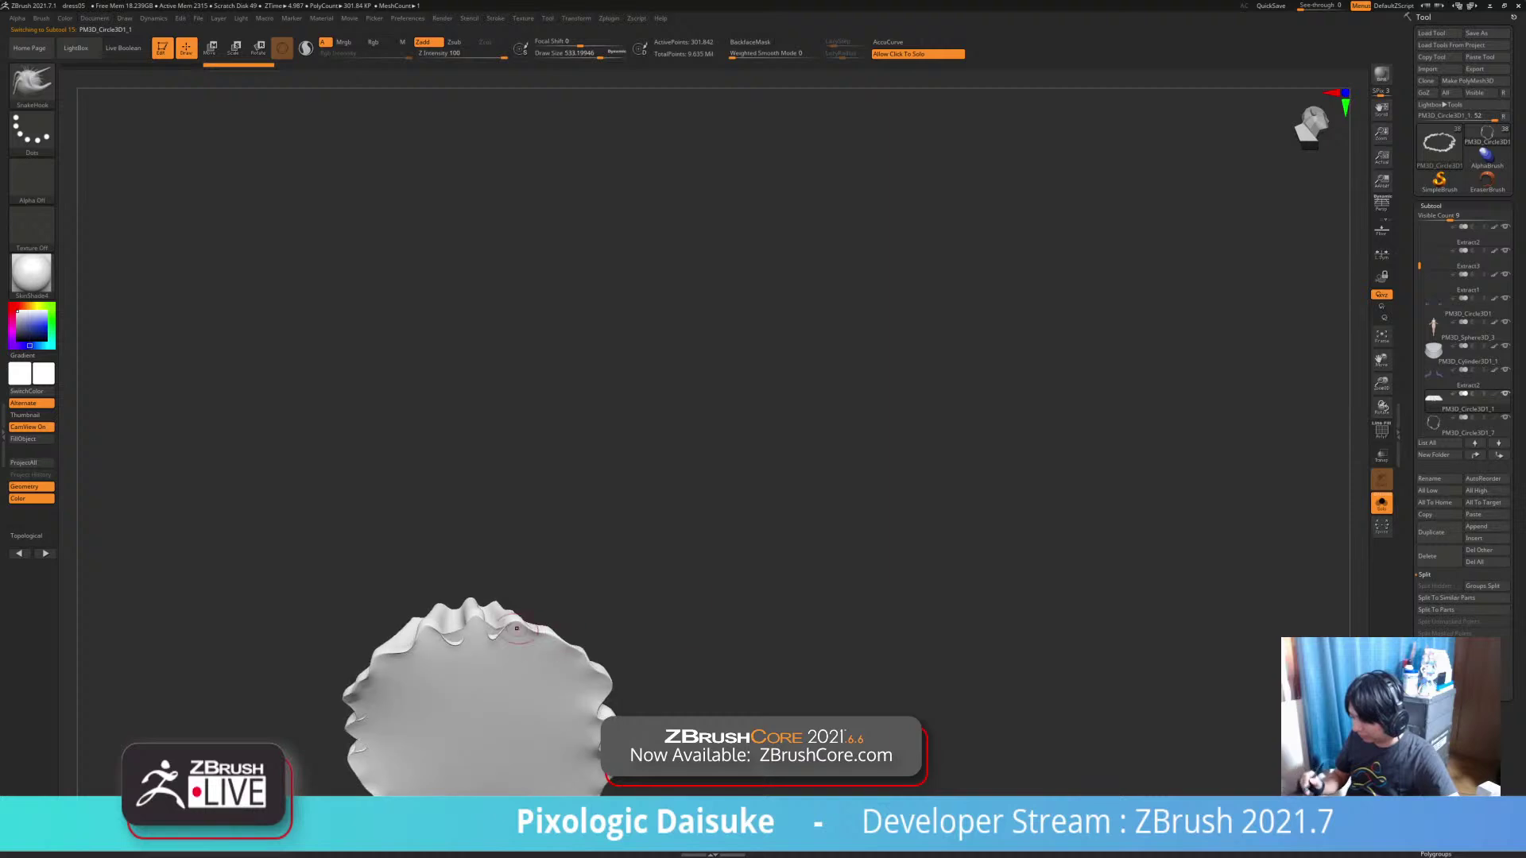
pyautogui.keyDown('ctrl'); pyautogui.moveTo(519, 626); pyautogui.dragTo(512, 474, button='right'); pyautogui.keyUp('ctrl')
pyautogui.hotkey('ctrl', 'shift', 'z')
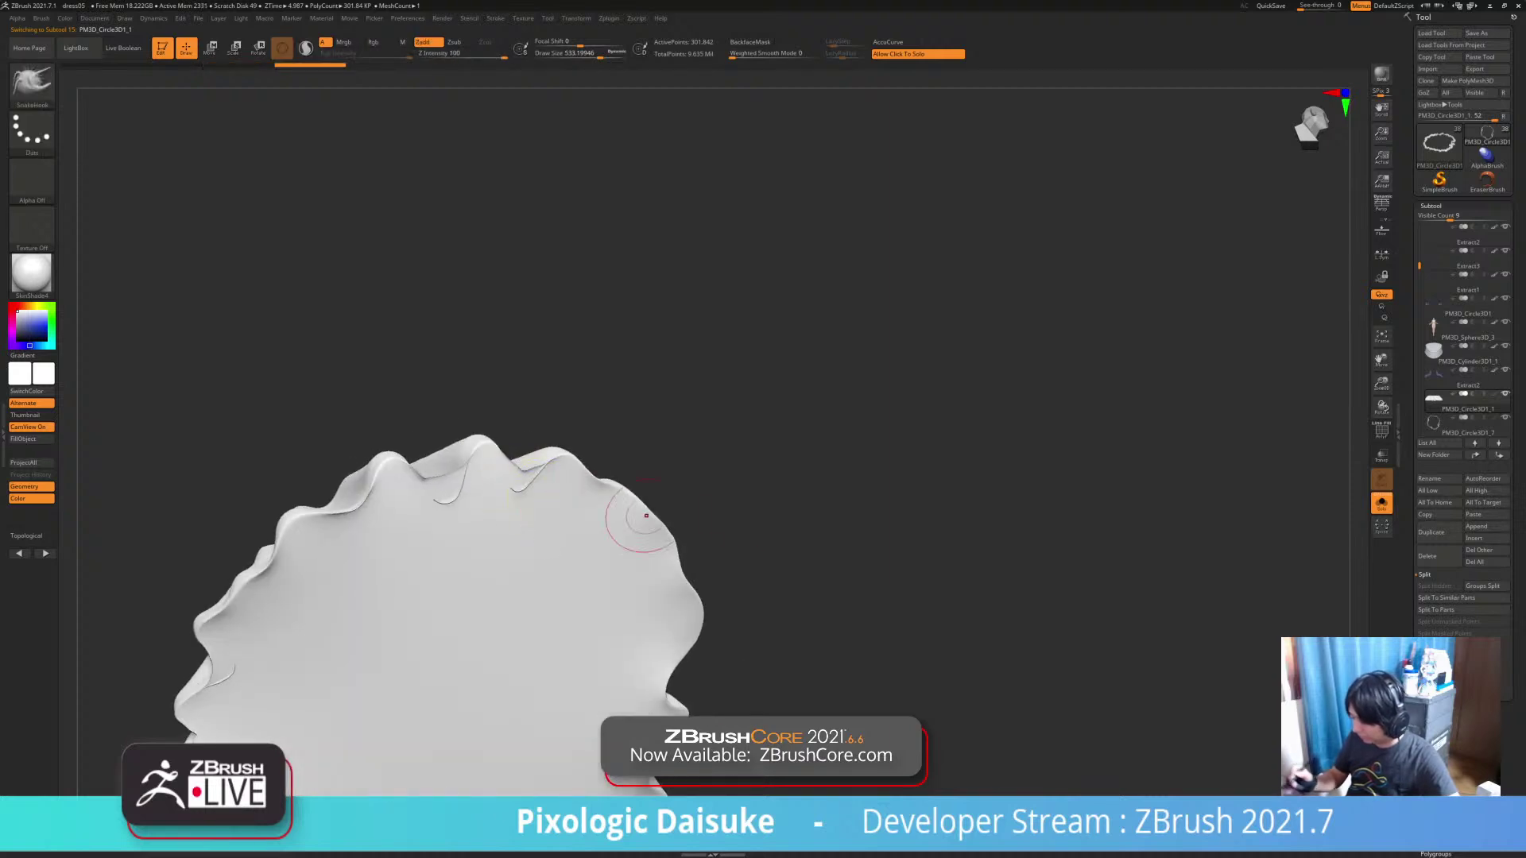
pyautogui.keyDown('alt'); pyautogui.moveTo(647, 511); pyautogui.dragTo(822, 562, button='right'); pyautogui.keyUp('alt')
pyautogui.click(1381, 431)
pyautogui.keyDown('alt'); pyautogui.moveTo(683, 524); pyautogui.dragTo(561, 509, button='right'); pyautogui.keyUp('alt')
pyautogui.hotkey('shift', 'd')
# Set the draw size to about 476, pull two deeper folds inward on the underskirt's edge, and show the whole figure again
pyautogui.click(595, 54)
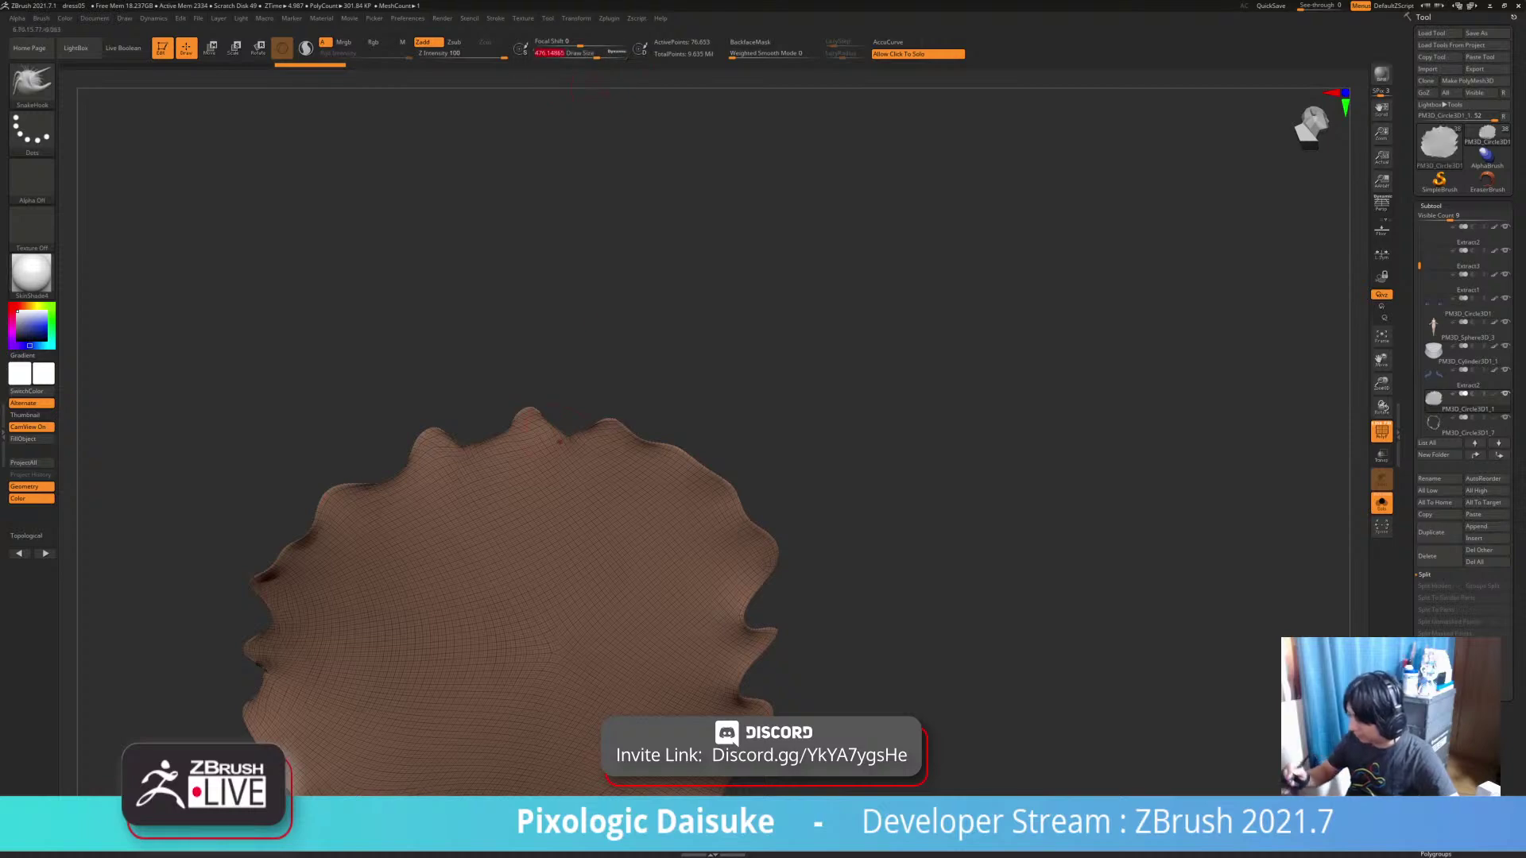
pyautogui.keyDown('shift'); pyautogui.moveTo(557, 459); pyautogui.dragTo(561, 475); pyautogui.keyUp('shift')
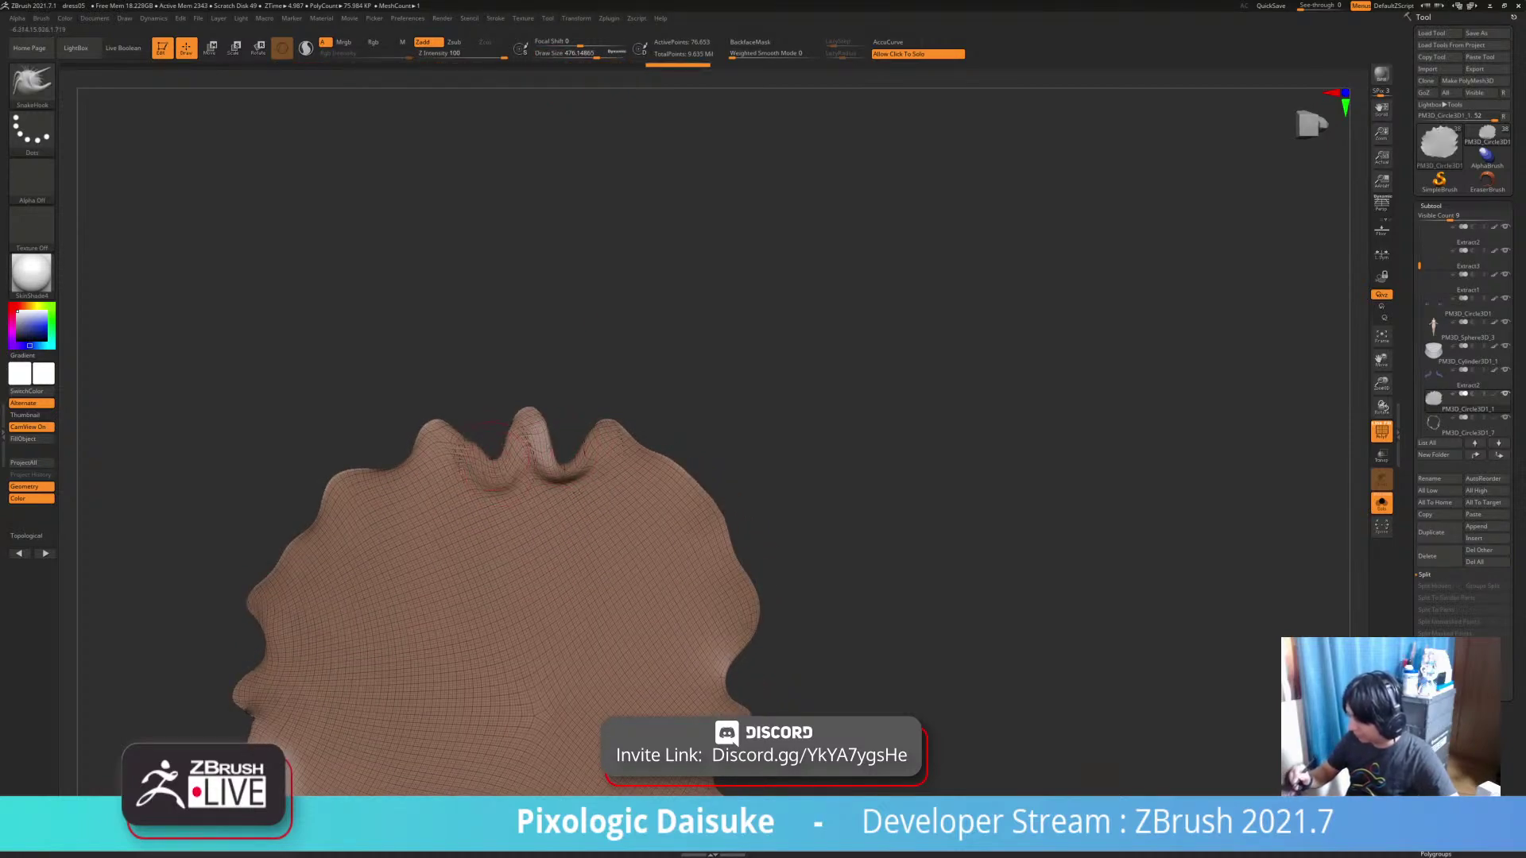
pyautogui.moveTo(493, 457); pyautogui.dragTo(489, 470)
pyautogui.keyDown('ctrl'); pyautogui.moveTo(572, 476); pyautogui.dragTo(632, 647, button='right'); pyautogui.keyUp('ctrl')
pyautogui.click(644, 413)
pyautogui.keyDown('ctrl'); pyautogui.keyDown('shift'); pyautogui.click(568, 638); pyautogui.keyUp('shift'); pyautogui.keyUp('ctrl')
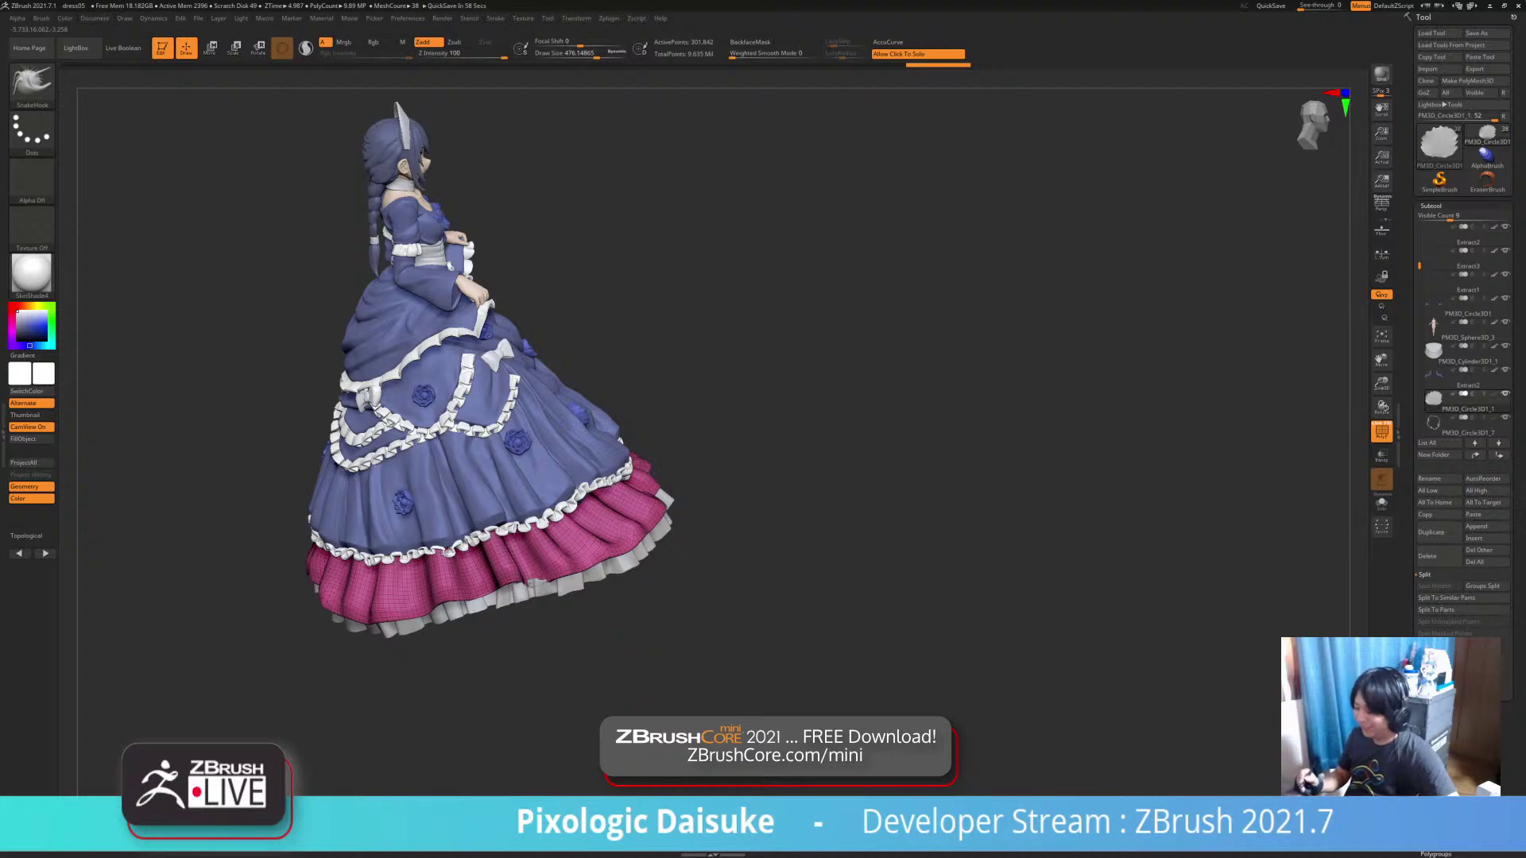
# Smooth the underskirt's lower edge from underneath, around the new folds beside the frill
pyautogui.moveTo(448, 551); pyautogui.dragTo(609, 429, button='right')
pyautogui.moveTo(609, 429); pyautogui.dragTo(612, 306, button='right')
pyautogui.keyDown('shift'); pyautogui.moveTo(474, 518); pyautogui.dragTo(464, 510); pyautogui.keyUp('shift')
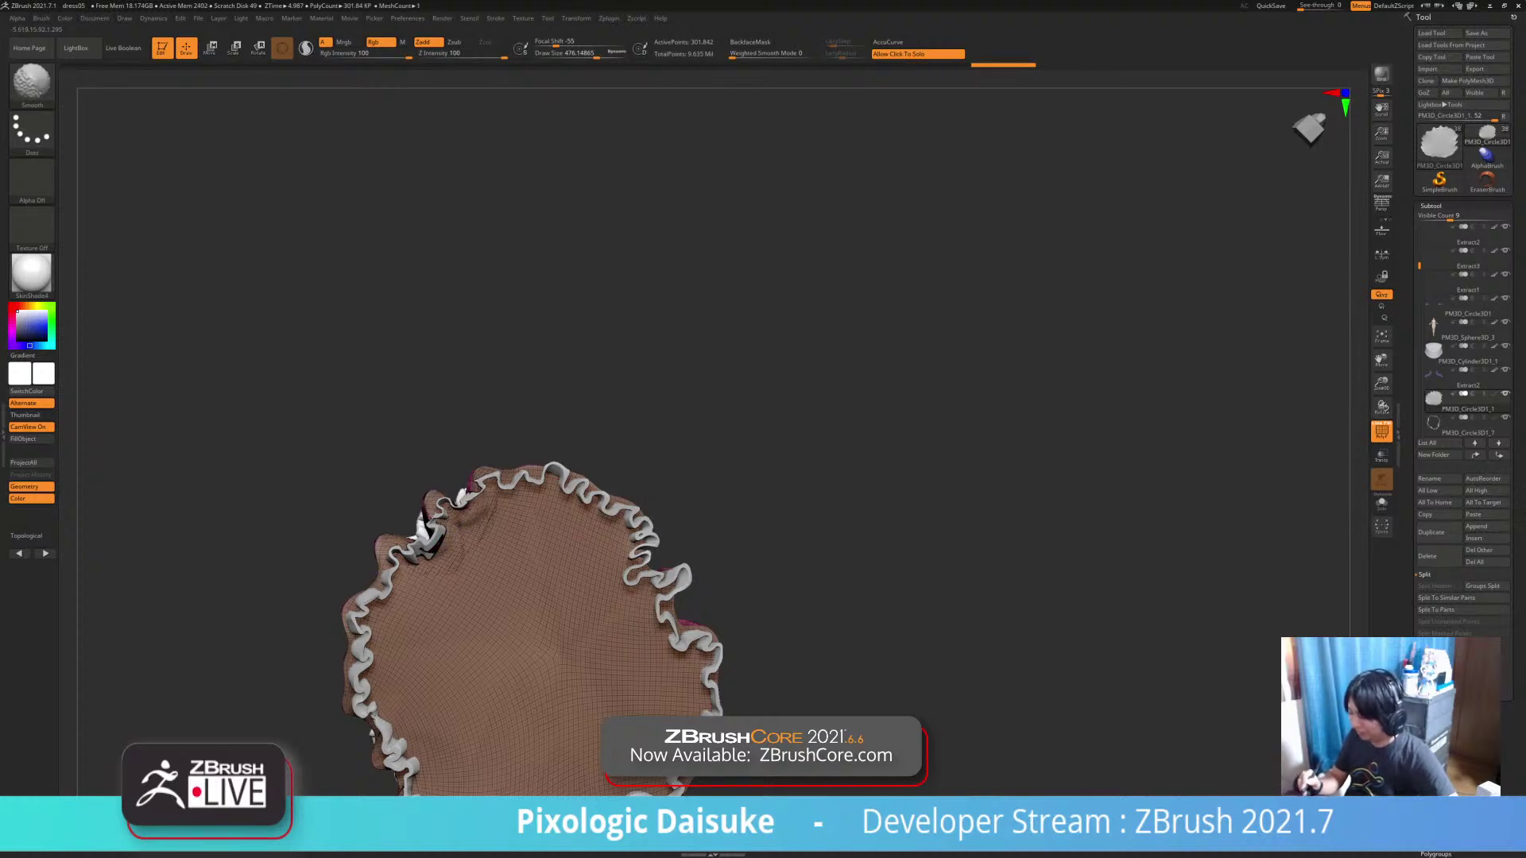
pyautogui.moveTo(469, 524); pyautogui.dragTo(612, 529, button='right')
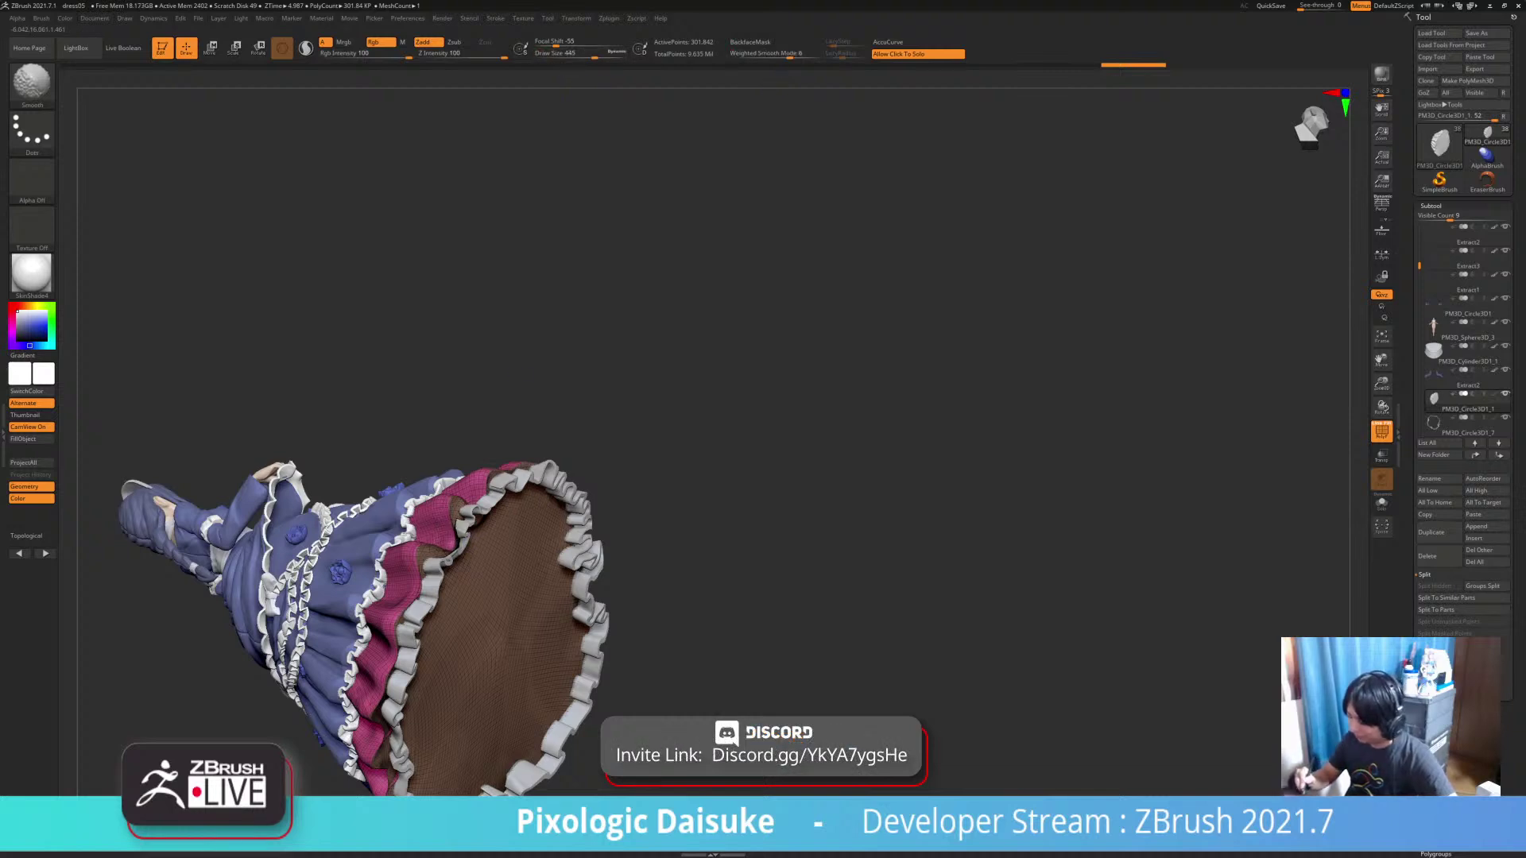
pyautogui.keyDown('shift'); pyautogui.moveTo(579, 608); pyautogui.dragTo(556, 540); pyautogui.keyUp('shift')
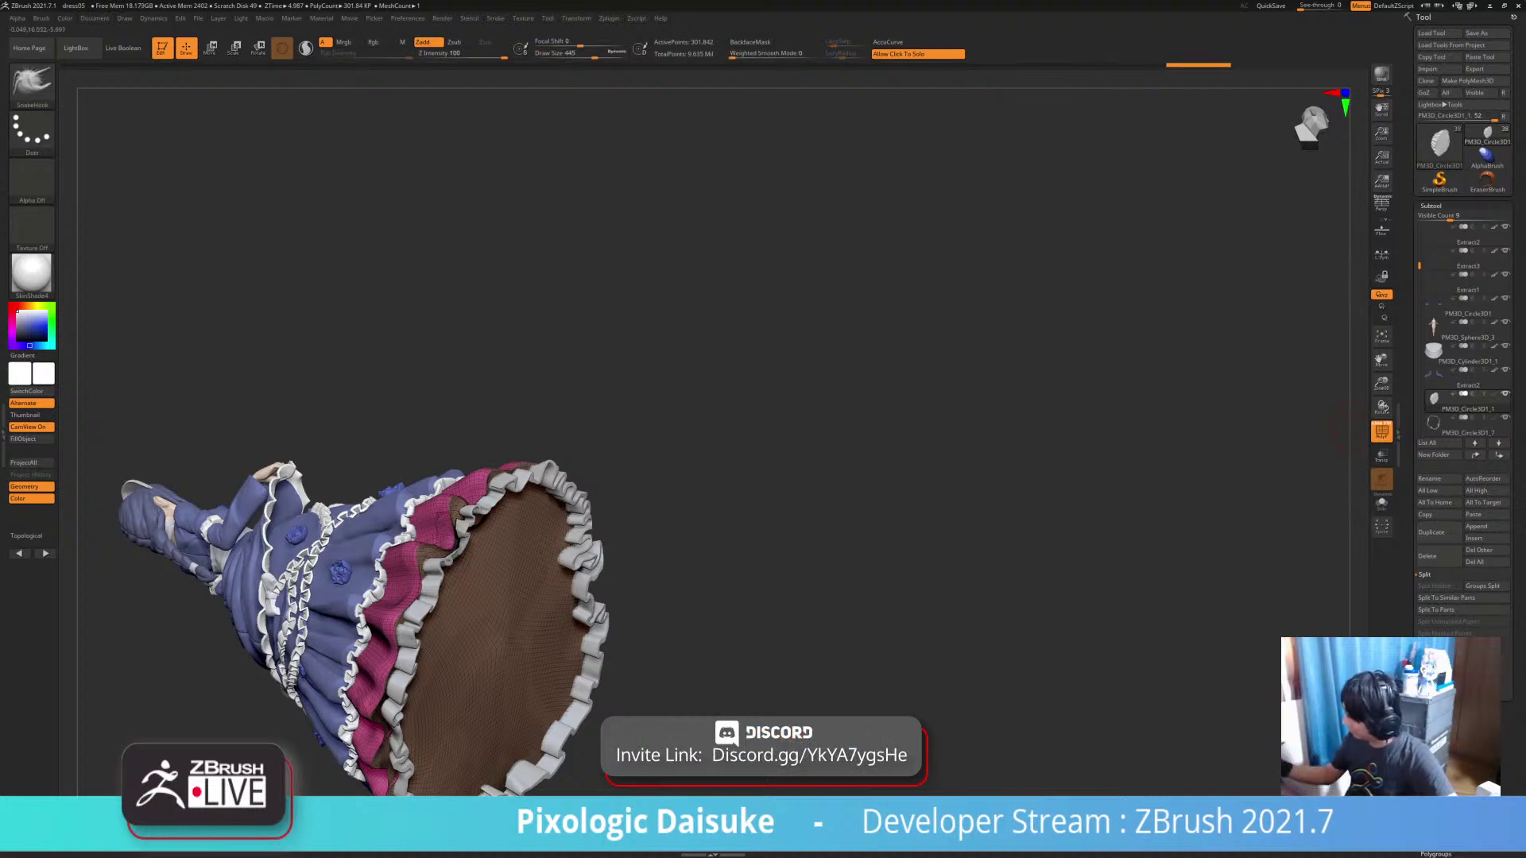
# Hide the wireframe and examine the reshaped underskirt from the front, on the full figure and isolated
pyautogui.click(1381, 431)
pyautogui.keyDown('shift'); pyautogui.moveTo(938, 318); pyautogui.dragTo(882, 485); pyautogui.keyUp('shift')
pyautogui.keyDown('alt'); pyautogui.moveTo(715, 318); pyautogui.dragTo(619, 386); pyautogui.keyUp('alt')
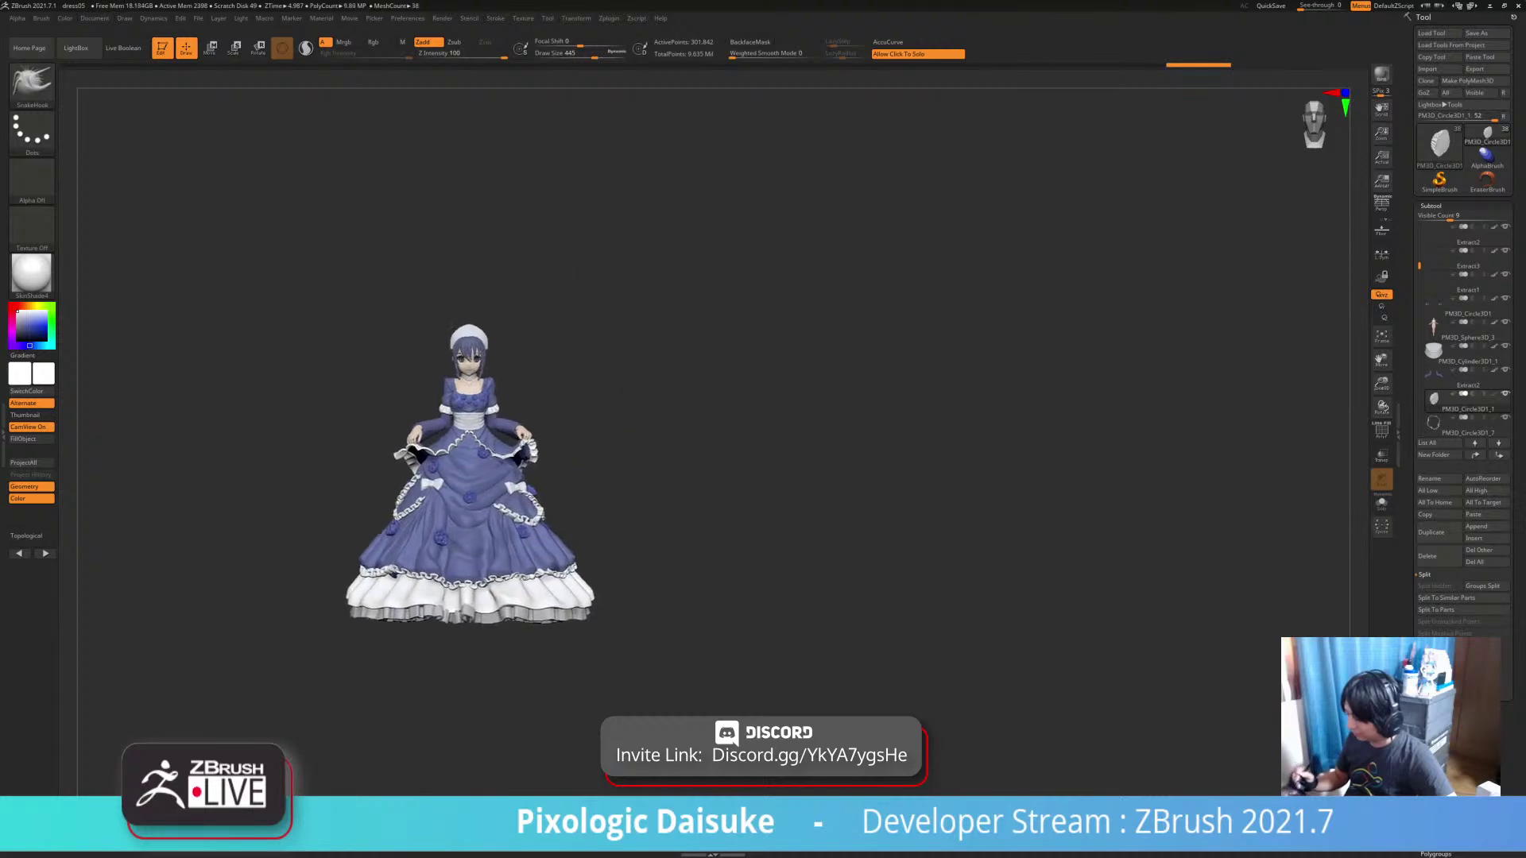
pyautogui.keyDown('ctrl'); pyautogui.moveTo(619, 388); pyautogui.dragTo(638, 476, button='right'); pyautogui.keyUp('ctrl')
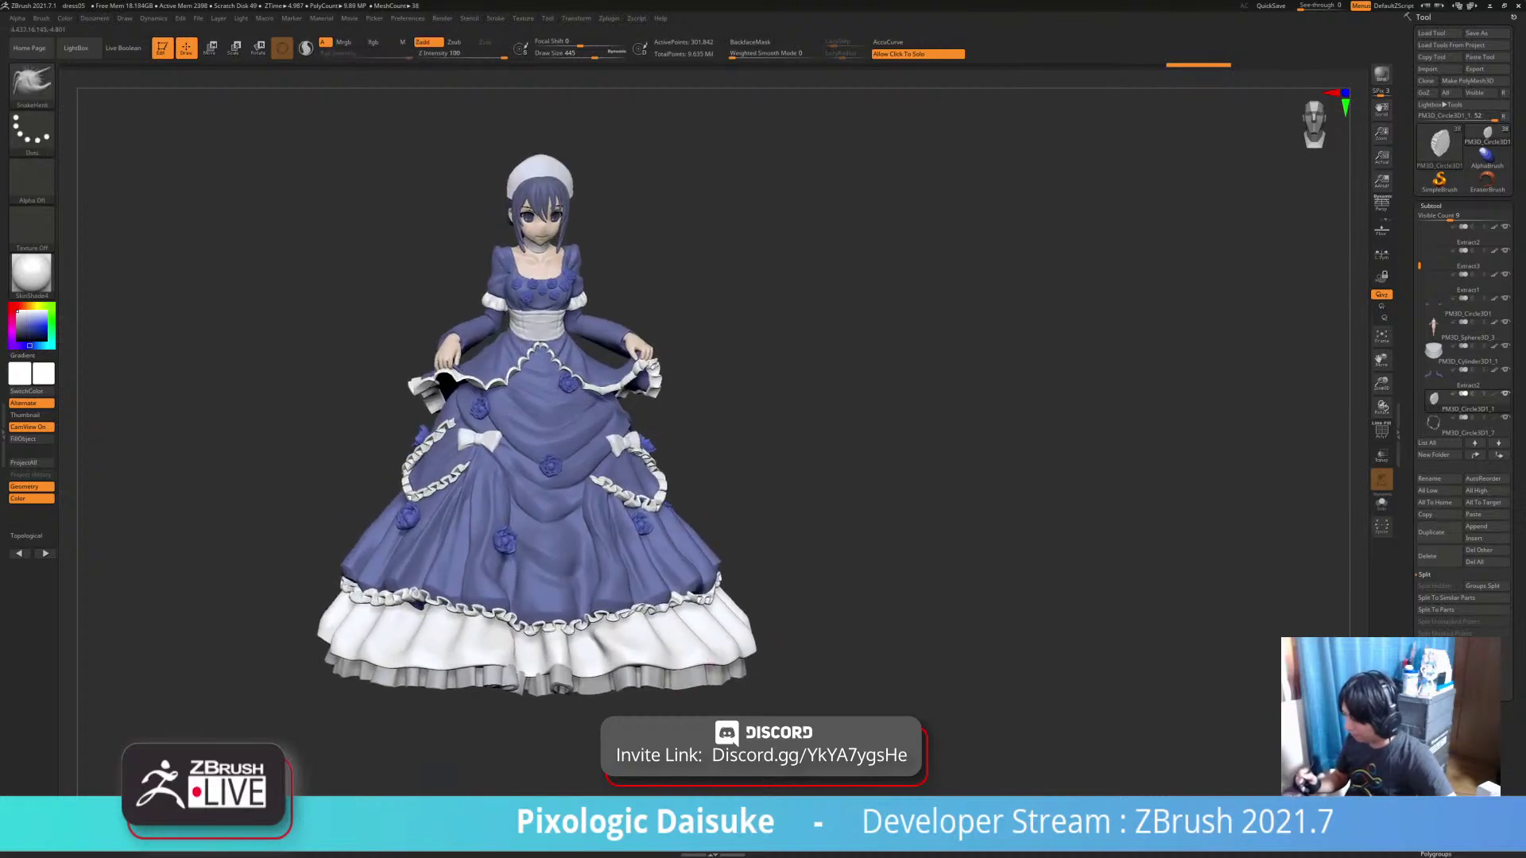
pyautogui.moveTo(556, 445); pyautogui.dragTo(699, 453, button='right')
pyautogui.keyDown('alt'); pyautogui.moveTo(700, 453); pyautogui.dragTo(953, 461, button='right'); pyautogui.keyUp('alt')
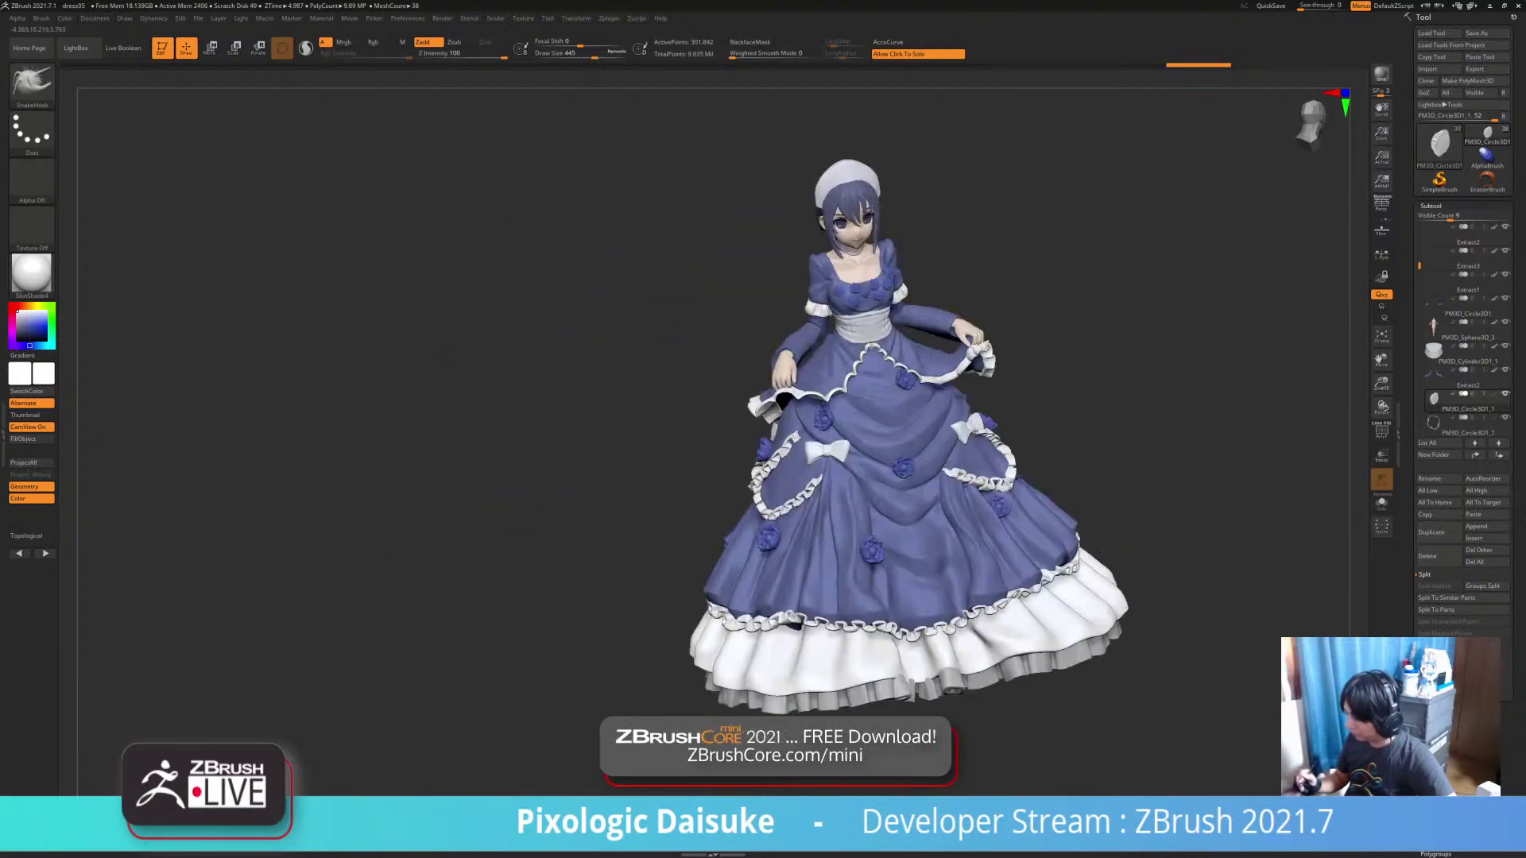
pyautogui.moveTo(556, 477); pyautogui.dragTo(635, 477, button='right')
pyautogui.click(619, 508)
pyautogui.keyDown('alt'); pyautogui.moveTo(798, 648); pyautogui.dragTo(462, 655, button='right'); pyautogui.keyUp('alt')
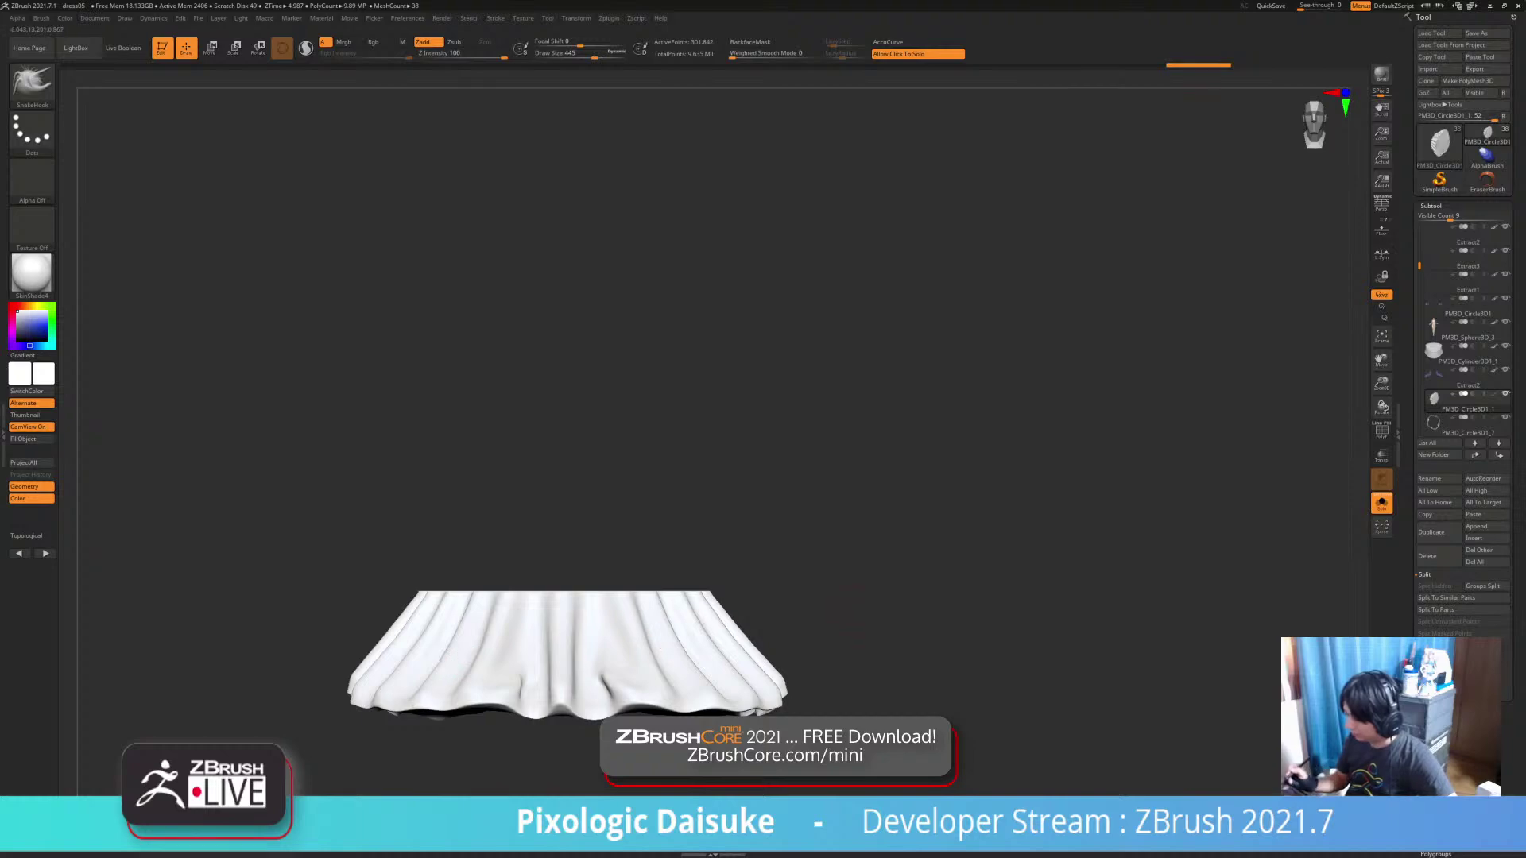
pyautogui.click(830, 588)
# Make the white headdress the active subtool and display its polygon wireframe
pyautogui.keyDown('alt'); pyautogui.click(573, 301); pyautogui.keyUp('alt')
pyautogui.keyDown('ctrl'); pyautogui.moveTo(611, 300); pyautogui.dragTo(716, 544, button='right'); pyautogui.keyUp('ctrl')
pyautogui.keyDown('alt'); pyautogui.click(592, 126); pyautogui.keyUp('alt')
pyautogui.keyDown('alt'); pyautogui.moveTo(691, 374); pyautogui.dragTo(704, 596, button='right'); pyautogui.keyUp('alt')
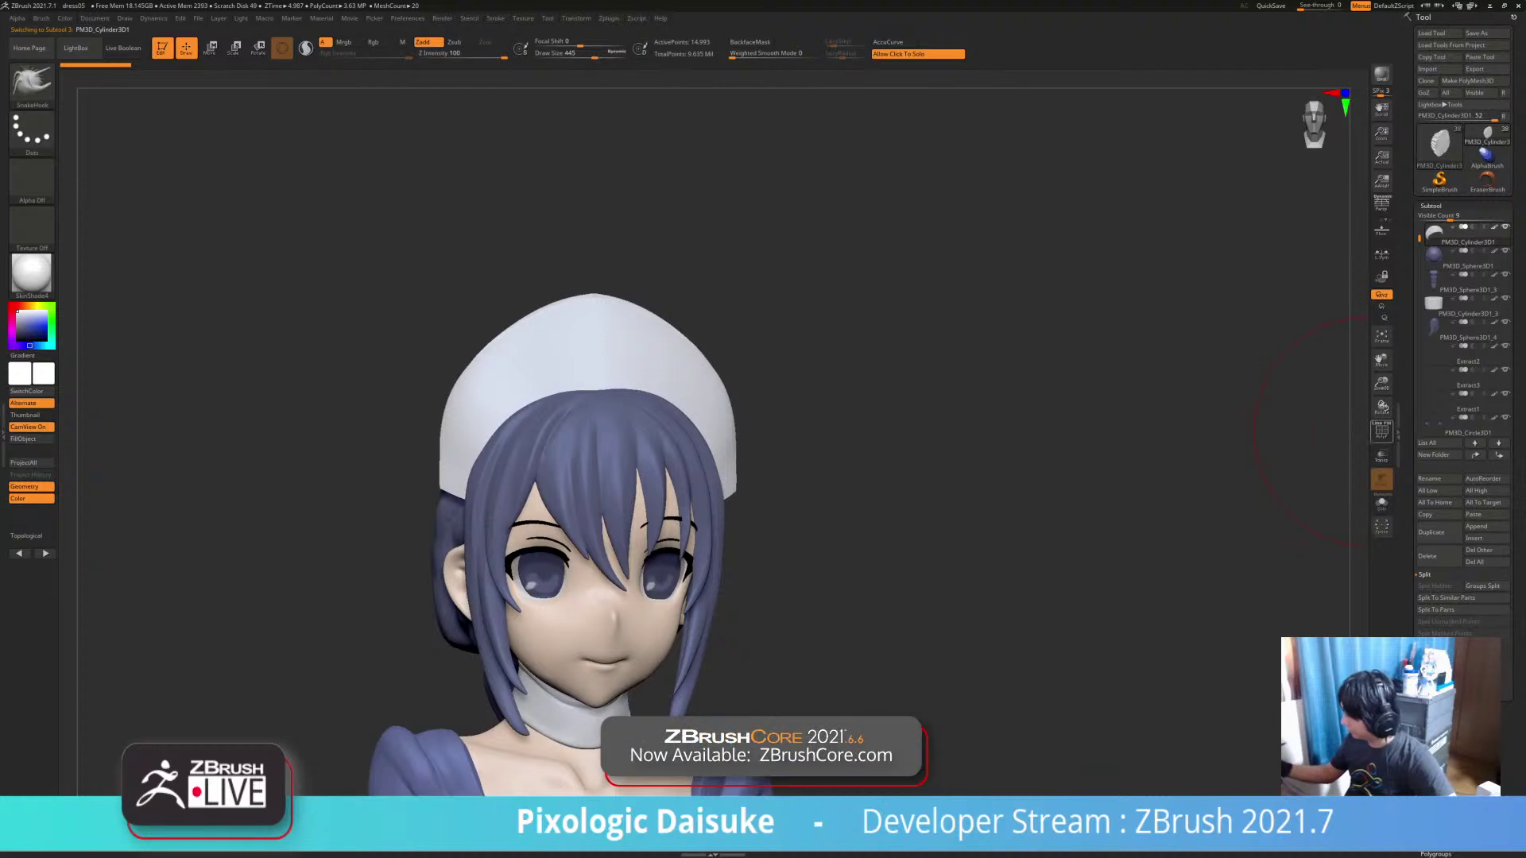
pyautogui.click(1381, 432)
pyautogui.moveTo(874, 445); pyautogui.dragTo(965, 508, button='right')
# Switch to the custom IMM Frill insert brush and frame the side edge of the headdress
pyautogui.click(32, 79)
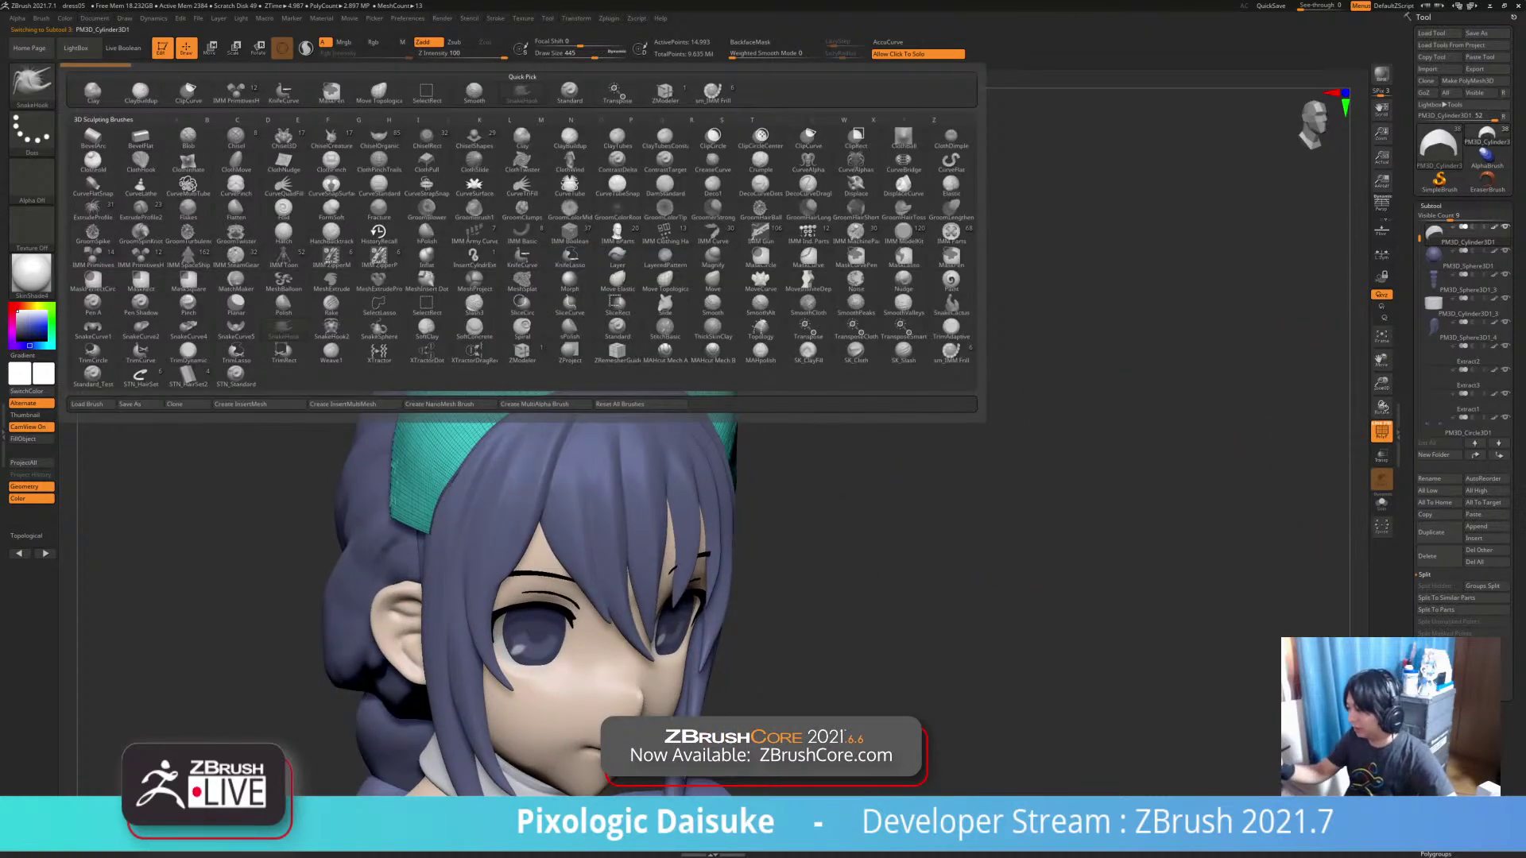
pyautogui.click(712, 92)
pyautogui.moveTo(630, 365)
pyautogui.keyDown('alt'); pyautogui.mouseDown(button='right')
pyautogui.moveTo(694, 418)
pyautogui.moveTo(890, 421)
pyautogui.moveTo(667, 437)
pyautogui.moveTo(715, 437)
pyautogui.moveTo(699, 485)
pyautogui.moveTo(977, 477)
pyautogui.moveTo(854, 473)
pyautogui.moveTo(890, 477)
pyautogui.mouseUp(button='right'); pyautogui.keyUp('alt')
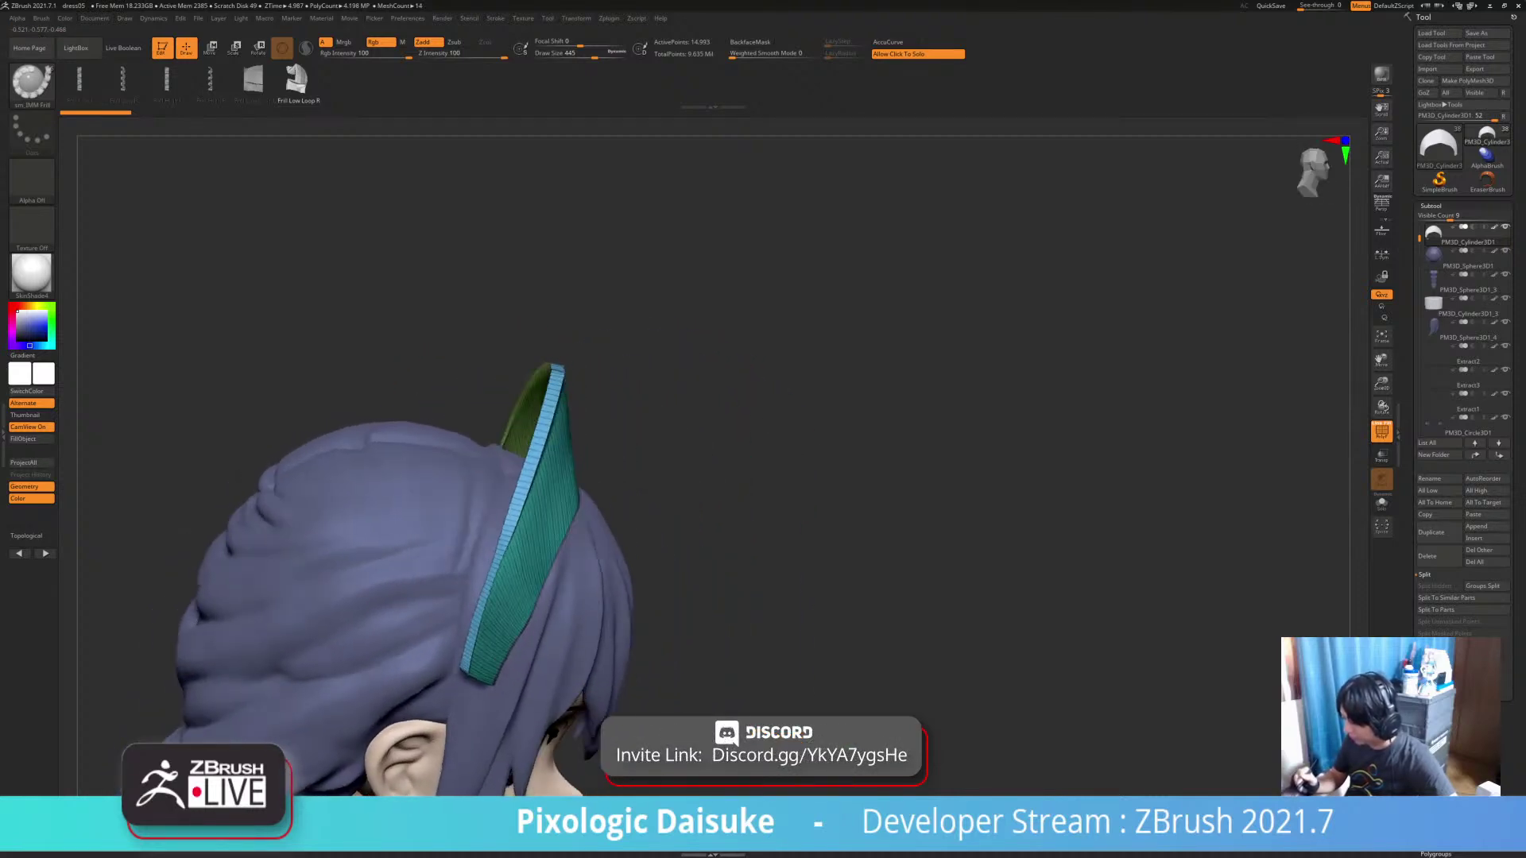
pyautogui.moveTo(804, 438); pyautogui.dragTo(816, 438, button='right')
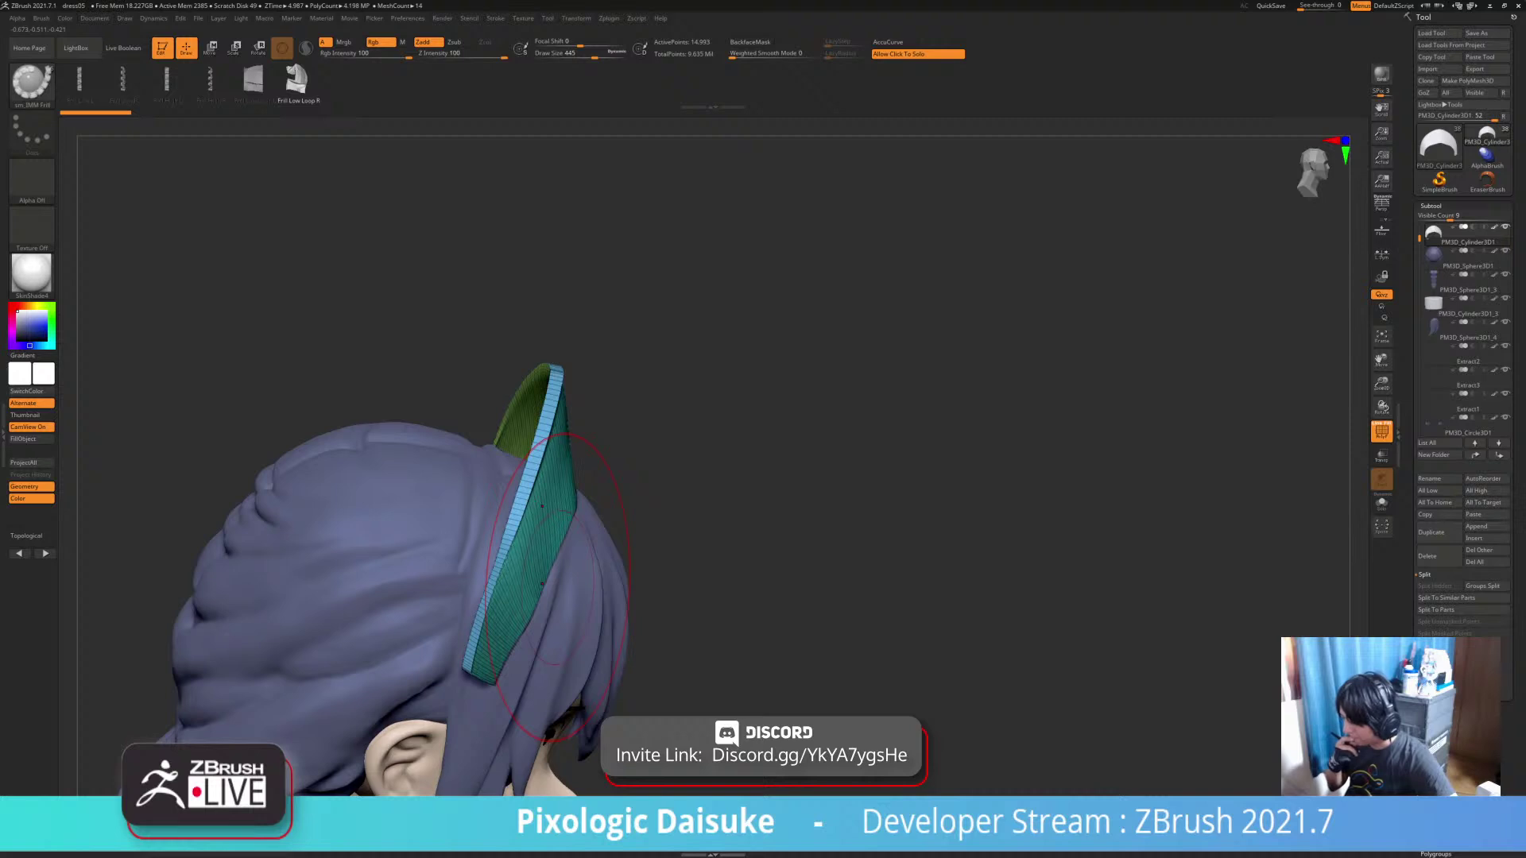
pyautogui.moveTo(558, 587)
pyautogui.mouseDown(button='right')
pyautogui.moveTo(680, 669)
pyautogui.moveTo(493, 627)
pyautogui.moveTo(556, 592)
pyautogui.moveTo(537, 653)
pyautogui.mouseUp(button='right')
# Lower the headdress to subdivision level 1, try to reconstruct a lower subdivision, and return to level 2
pyautogui.hotkey('shift', 'd')
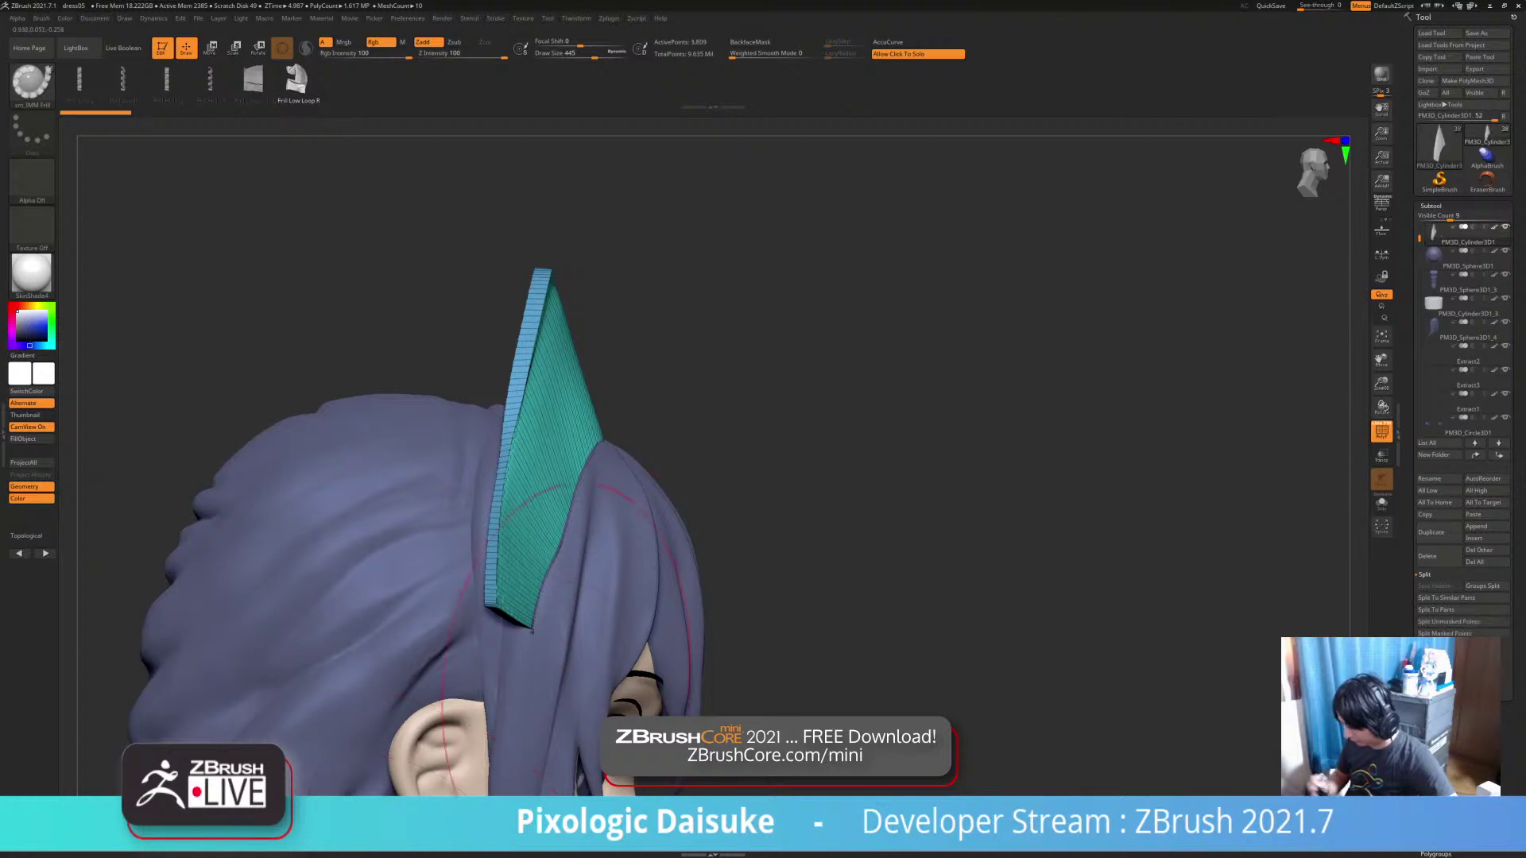
pyautogui.moveTo(421, 810)
pyautogui.mouseDown(button='right')
pyautogui.moveTo(326, 799)
pyautogui.moveTo(409, 788)
pyautogui.mouseUp(button='right')
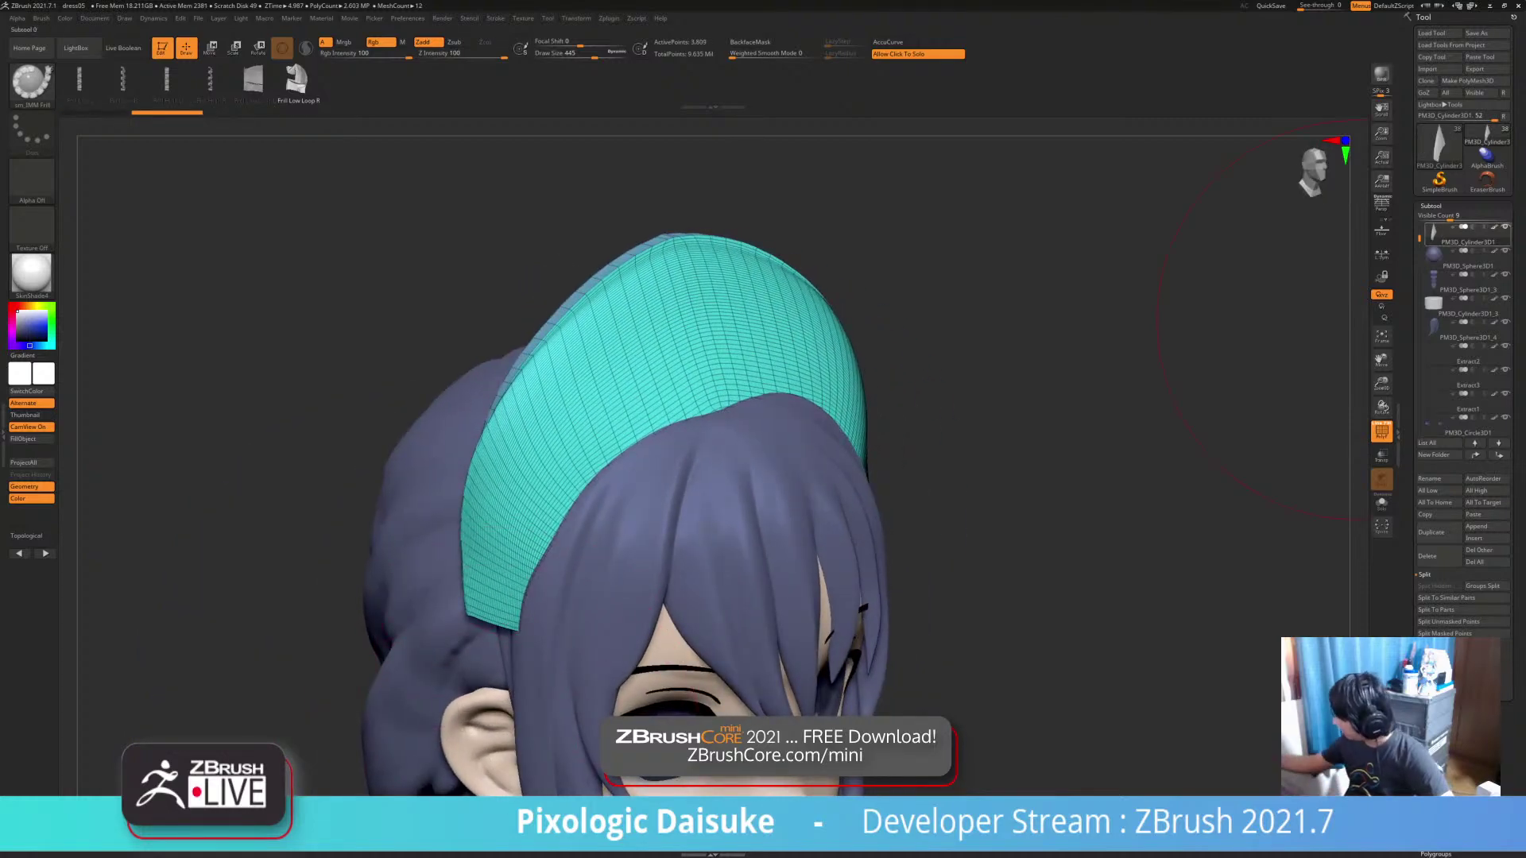
pyautogui.click(1431, 206)
pyautogui.click(1434, 218)
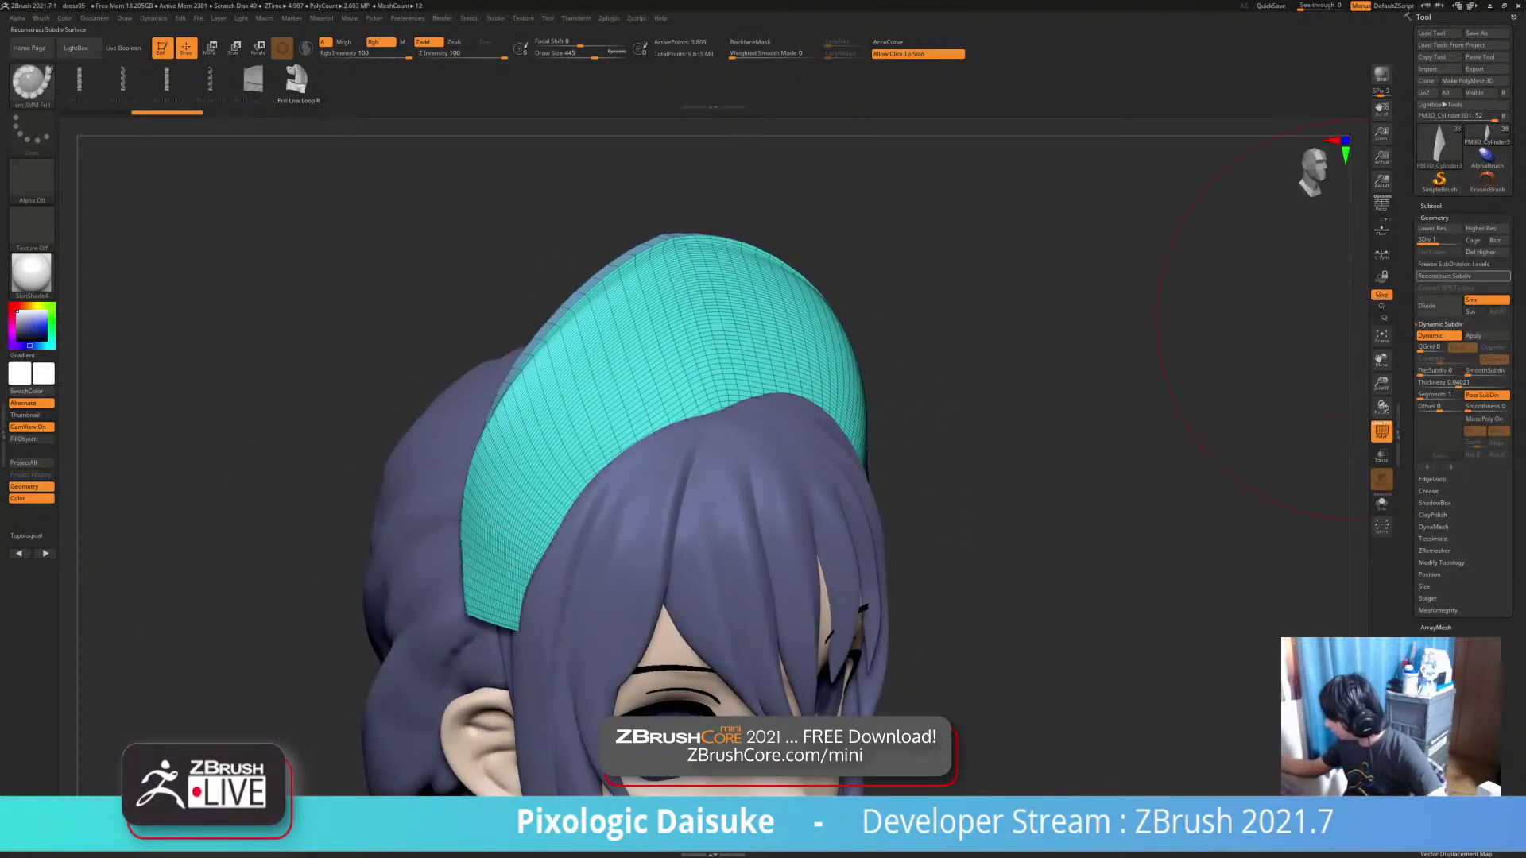
pyautogui.click(1444, 276)
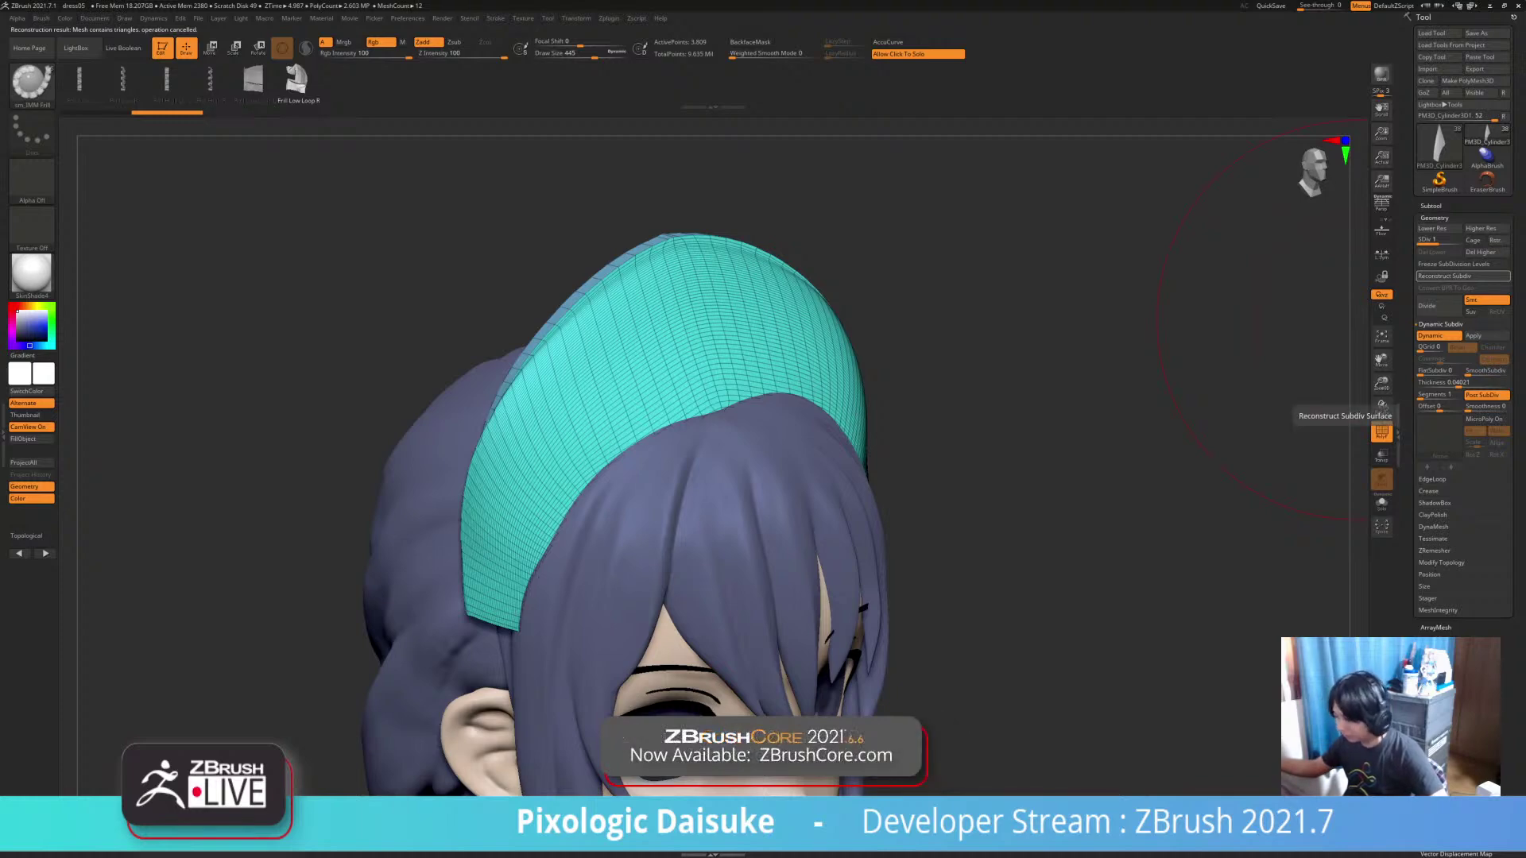
pyautogui.press('d')
pyautogui.moveTo(966, 556); pyautogui.dragTo(1049, 562)
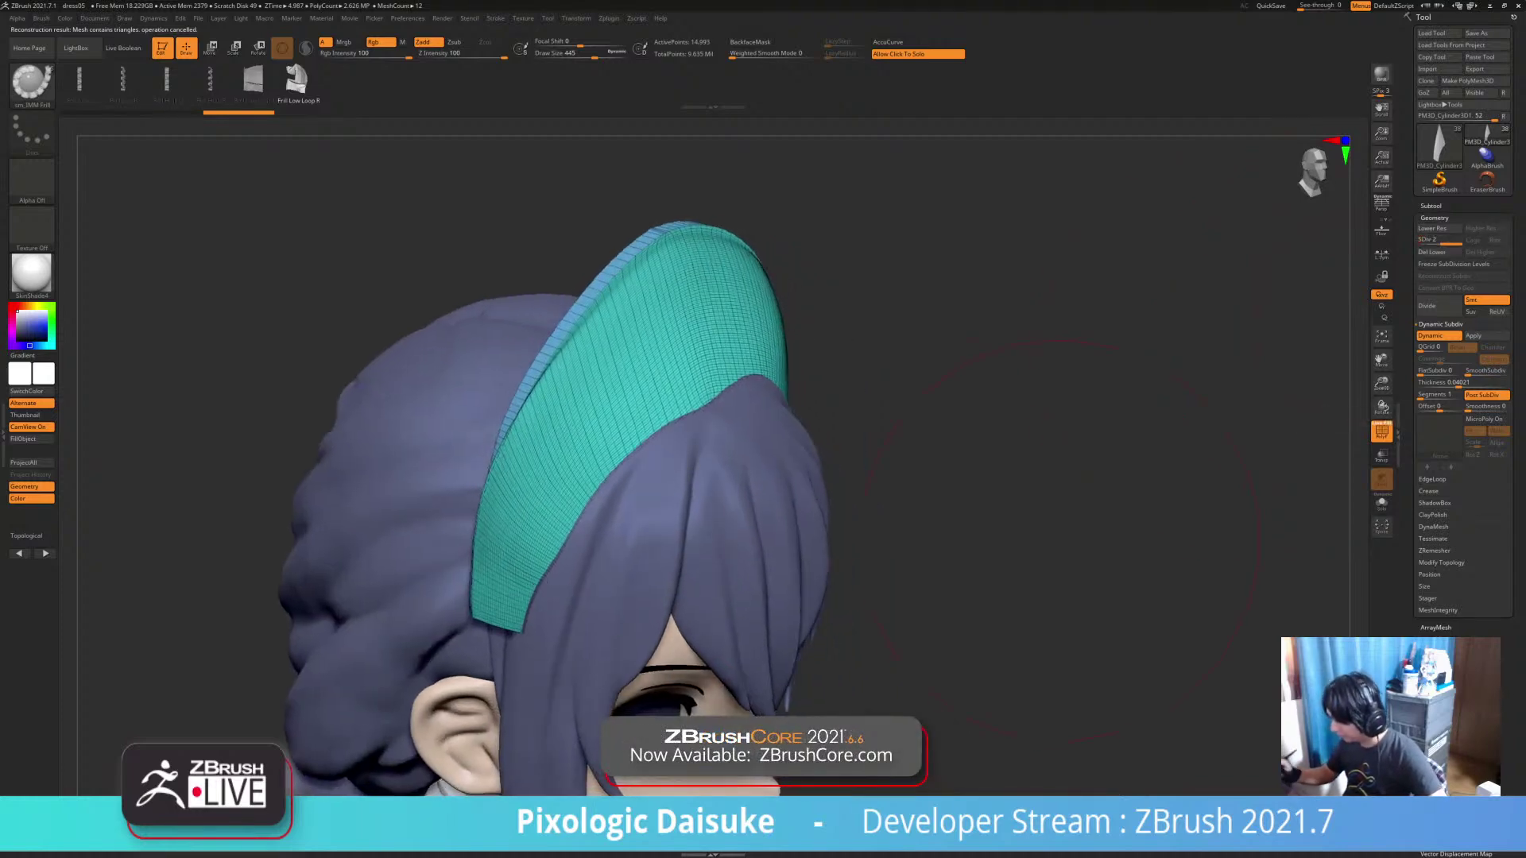
# Try turning off the headdress's Dynamic Subdiv and reconstructing a lower subdivision, and undo the attempt
pyautogui.click(1053, 566)
pyautogui.click(1053, 566)
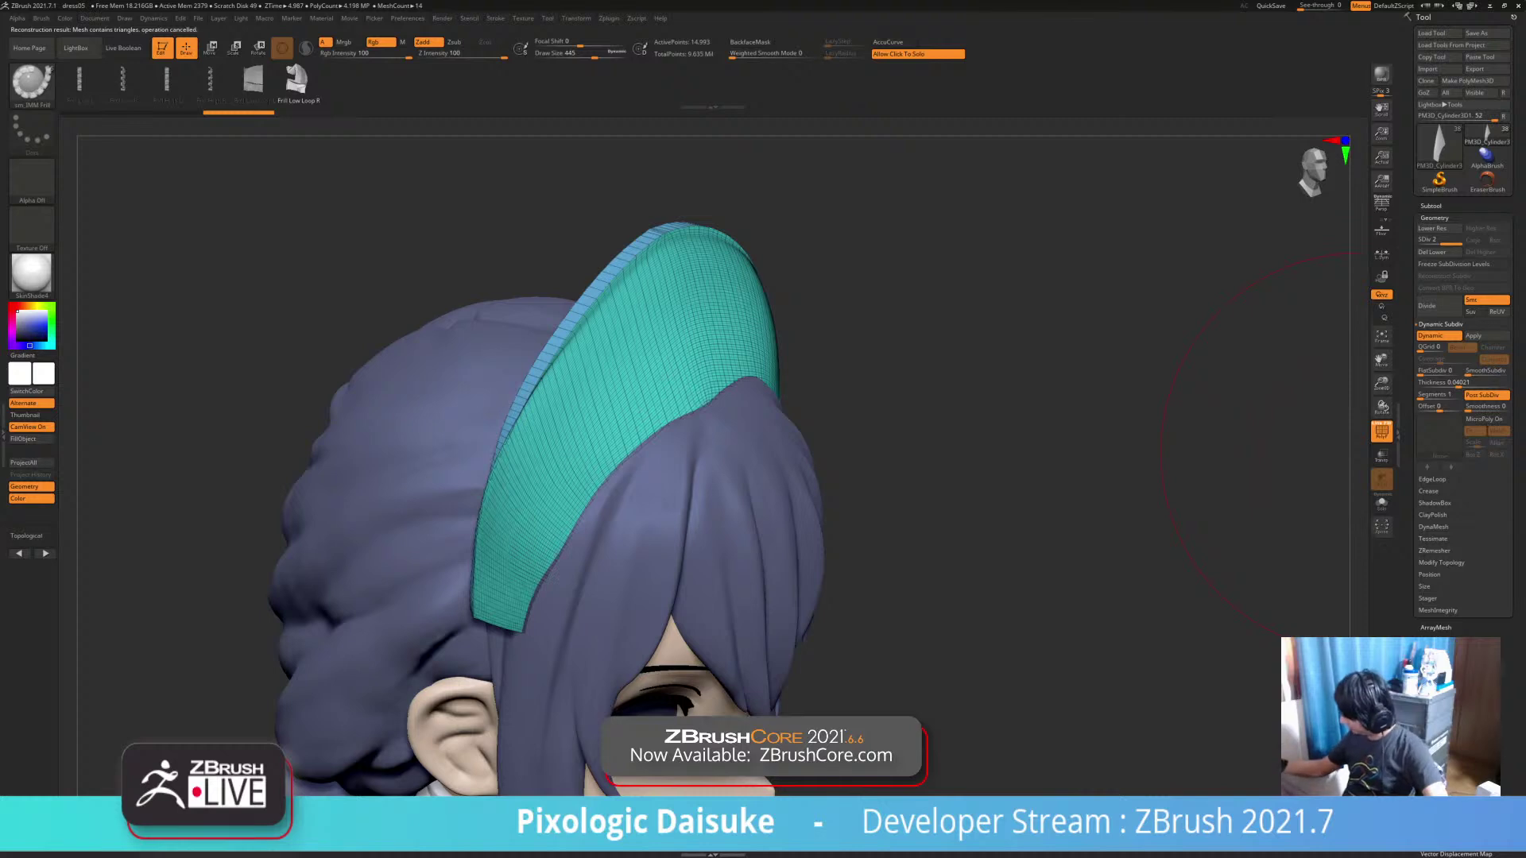
pyautogui.click(1383, 430)
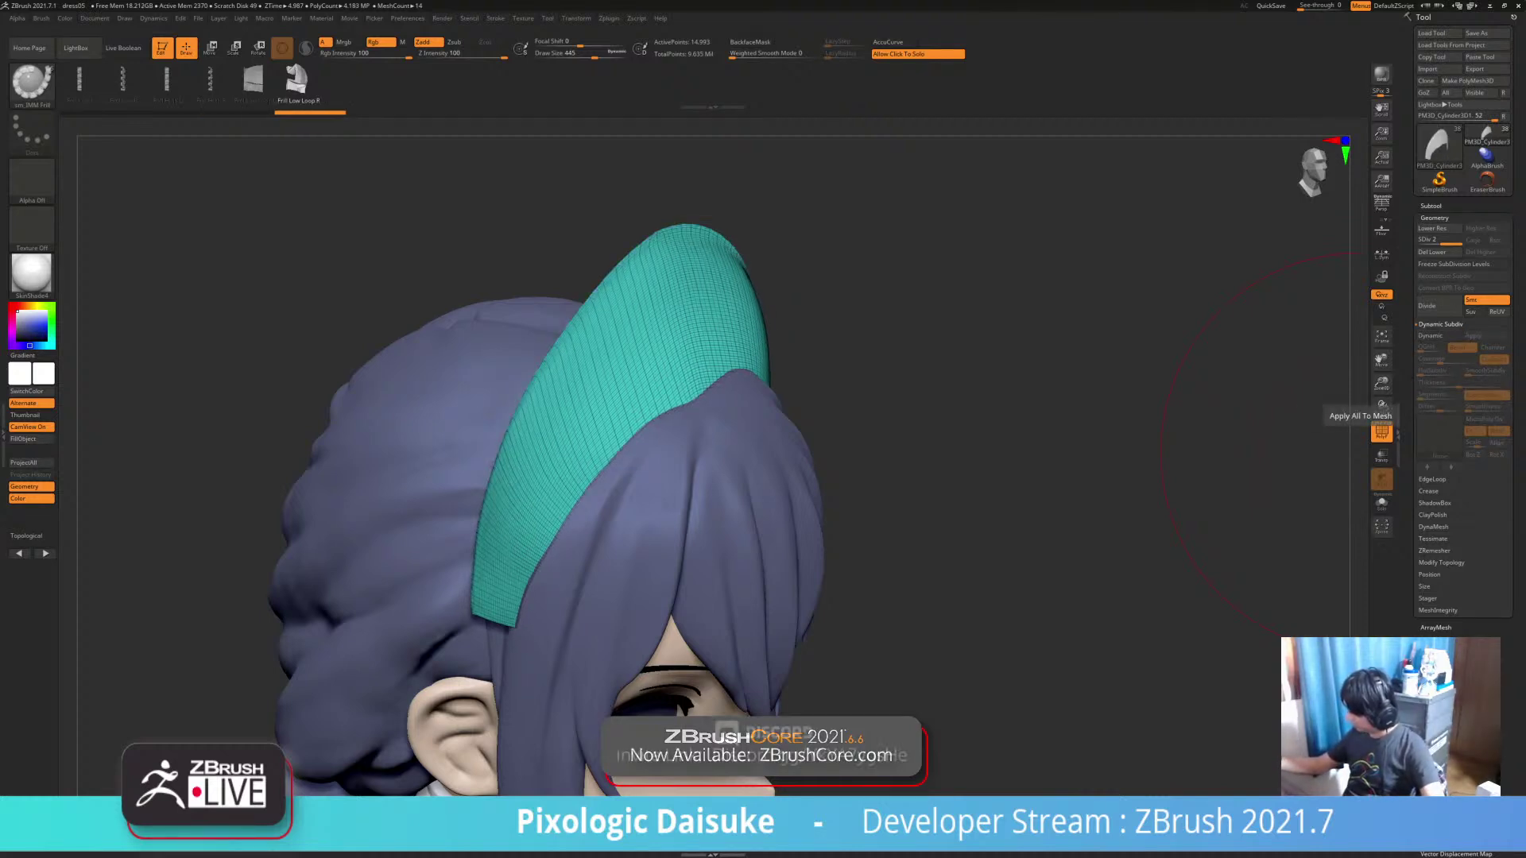
pyautogui.click(1382, 407)
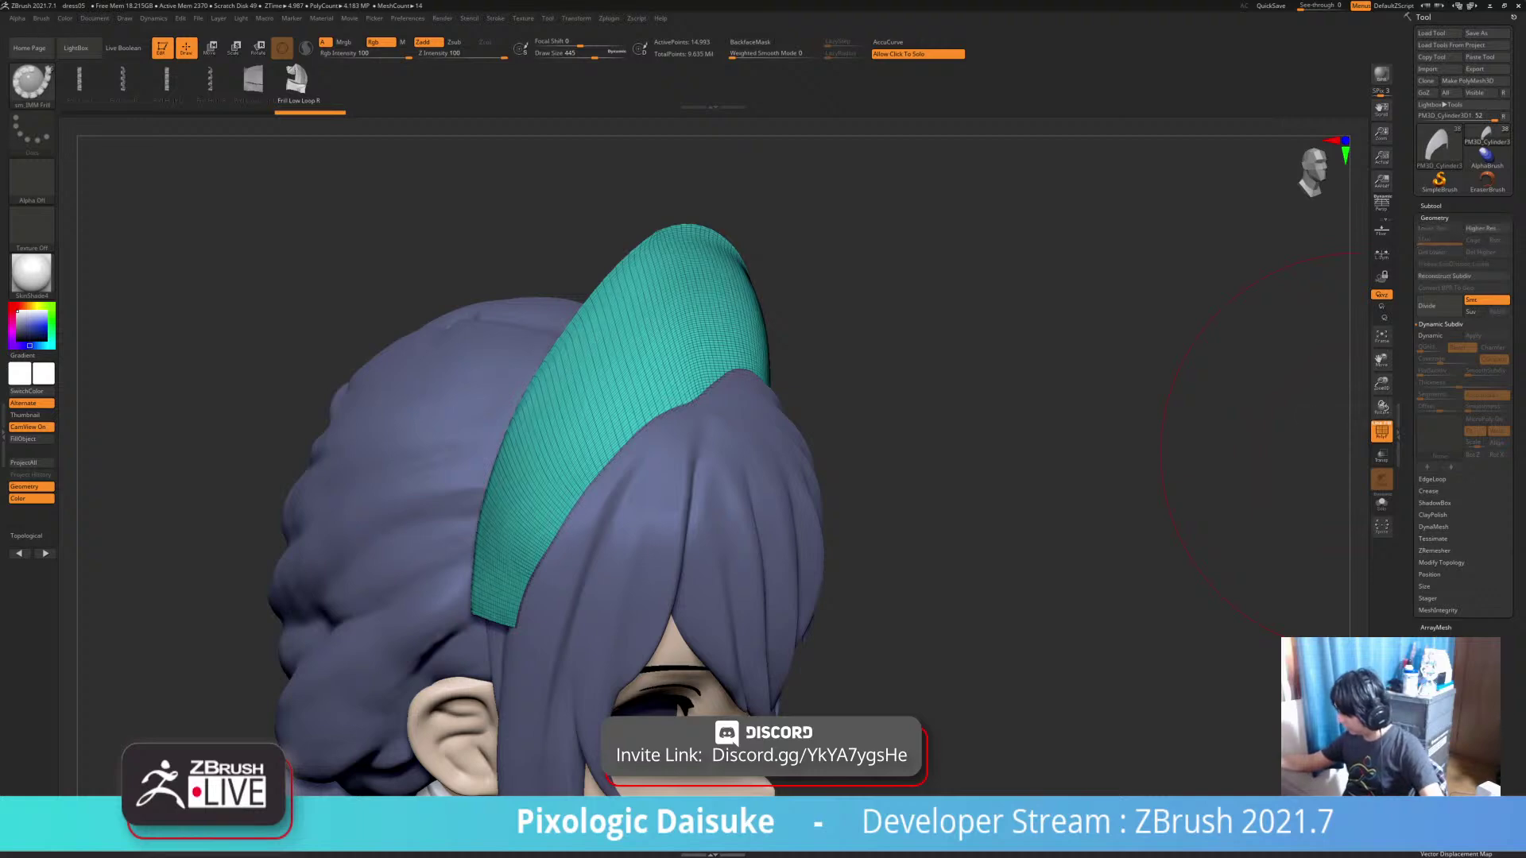
pyautogui.click(1382, 407)
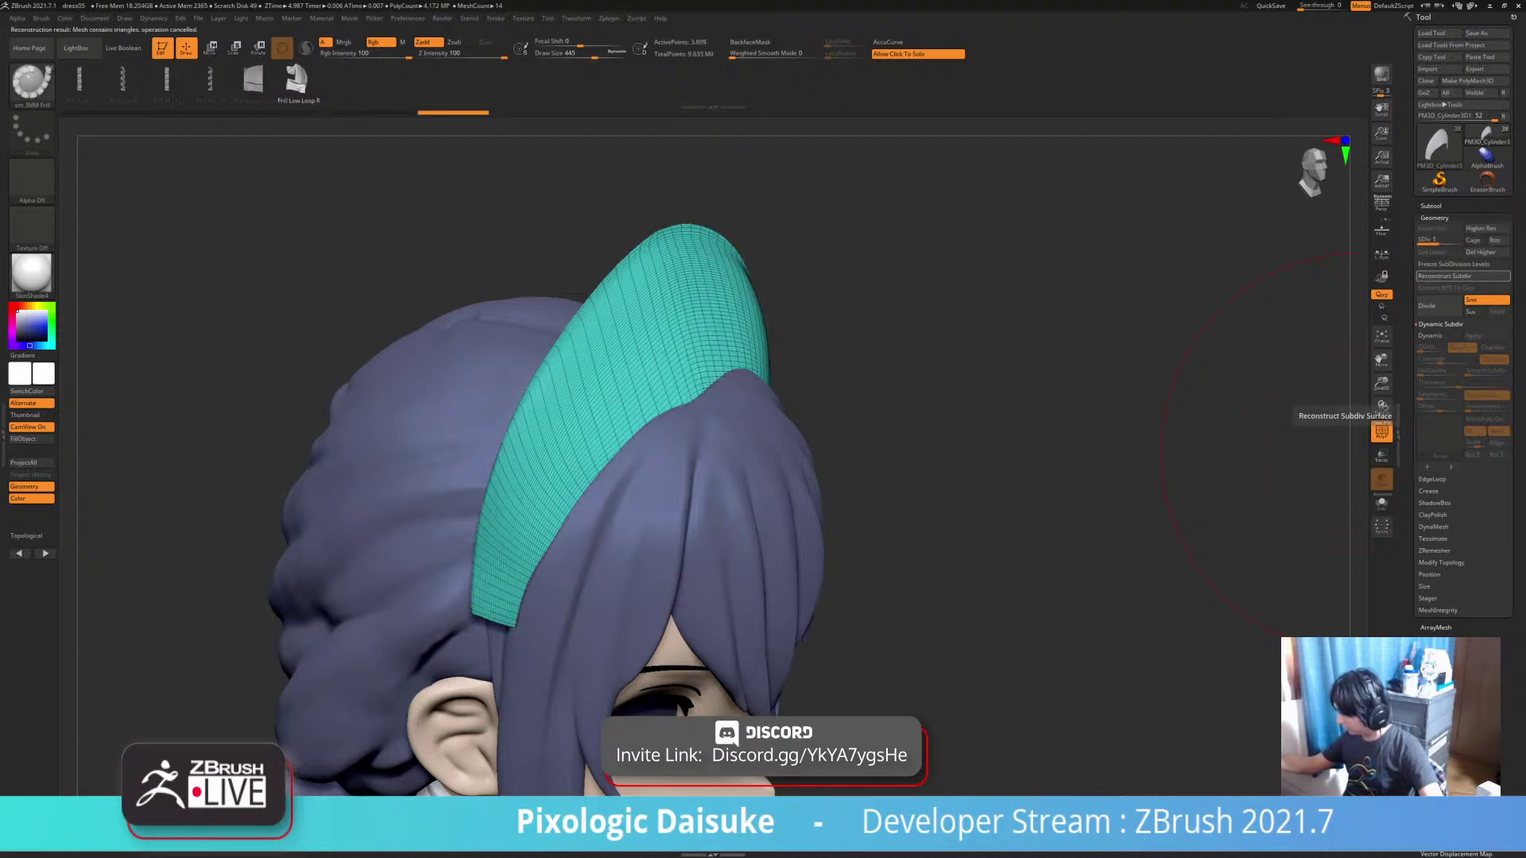
pyautogui.keyDown('shift'); pyautogui.moveTo(1240, 500); pyautogui.dragTo(1061, 541); pyautogui.keyUp('shift')
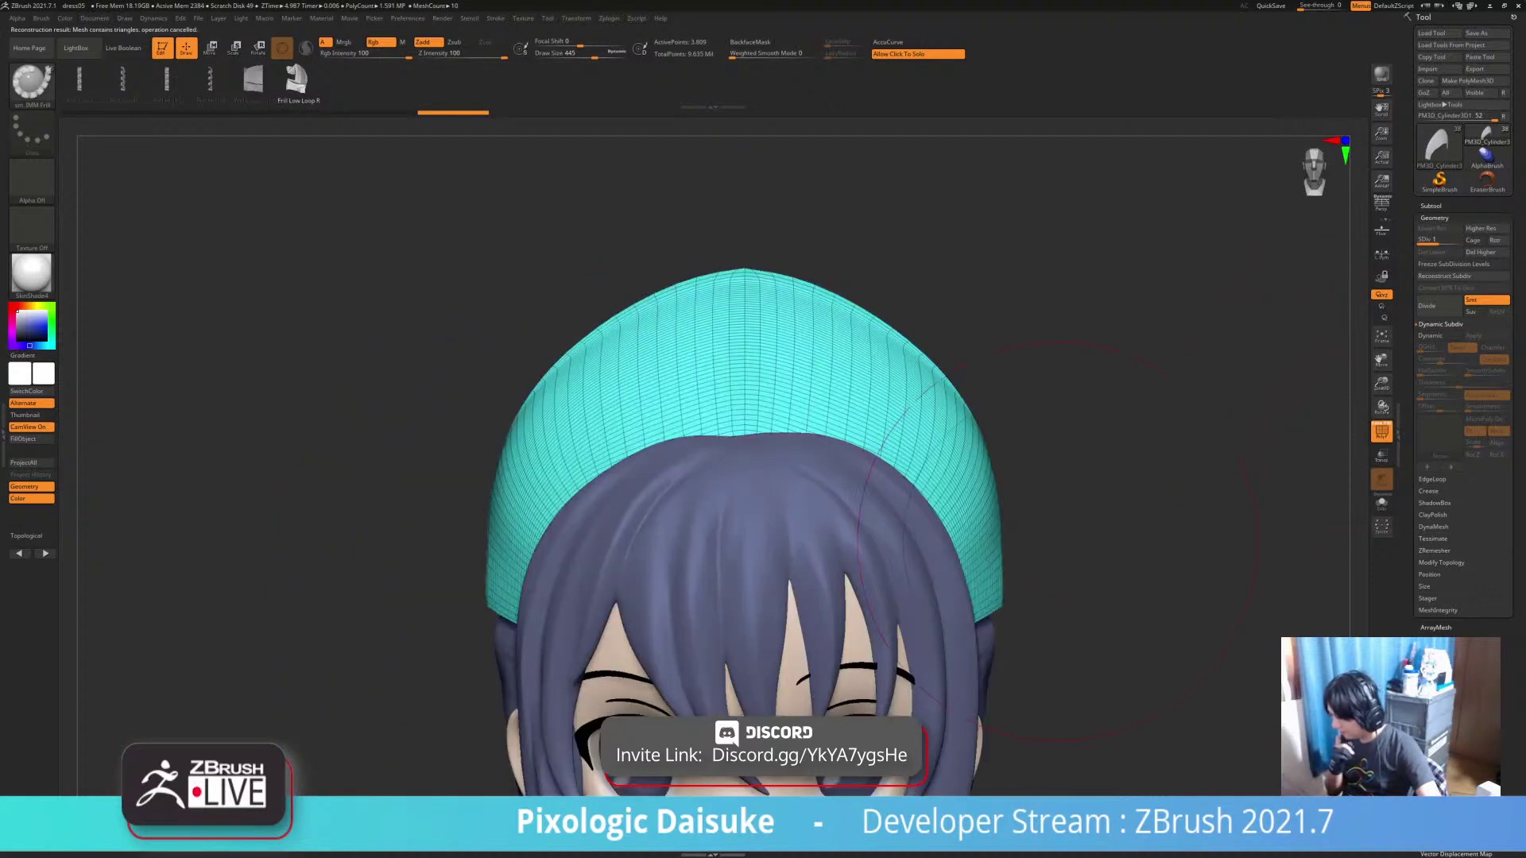
pyautogui.hotkey('ctrl', 'z')
pyautogui.hotkey('ctrl', 'z')
pyautogui.press('d')
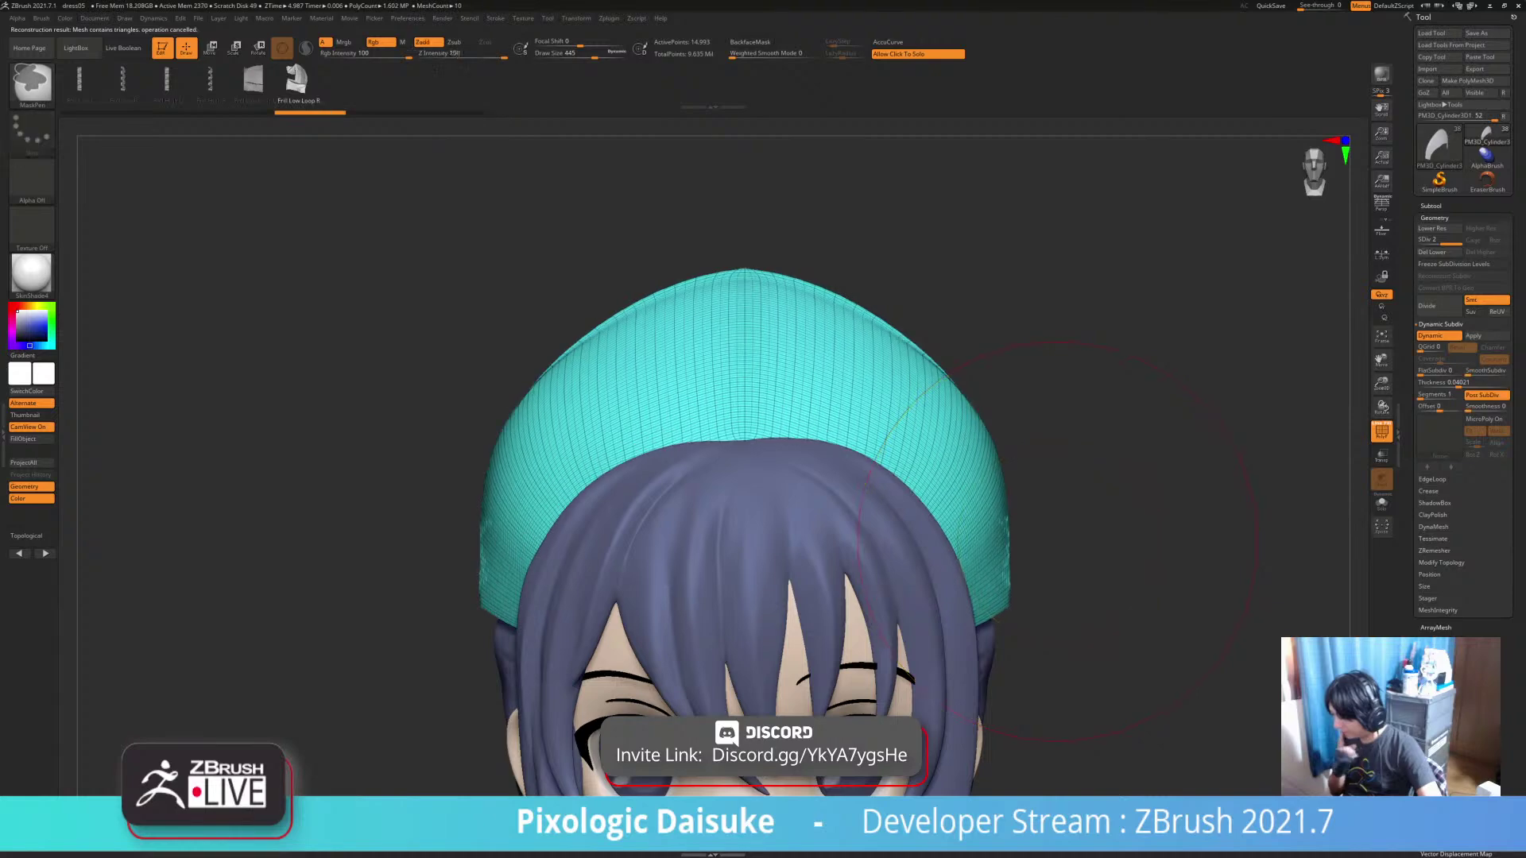
# Retopologize the headdress with ZRemesher to get a coarser, more even quad mesh
pyautogui.moveTo(1057, 542)
pyautogui.keyDown('alt'); pyautogui.mouseDown()
pyautogui.moveTo(1034, 514)
pyautogui.moveTo(1074, 509)
pyautogui.mouseUp(); pyautogui.keyUp('alt')
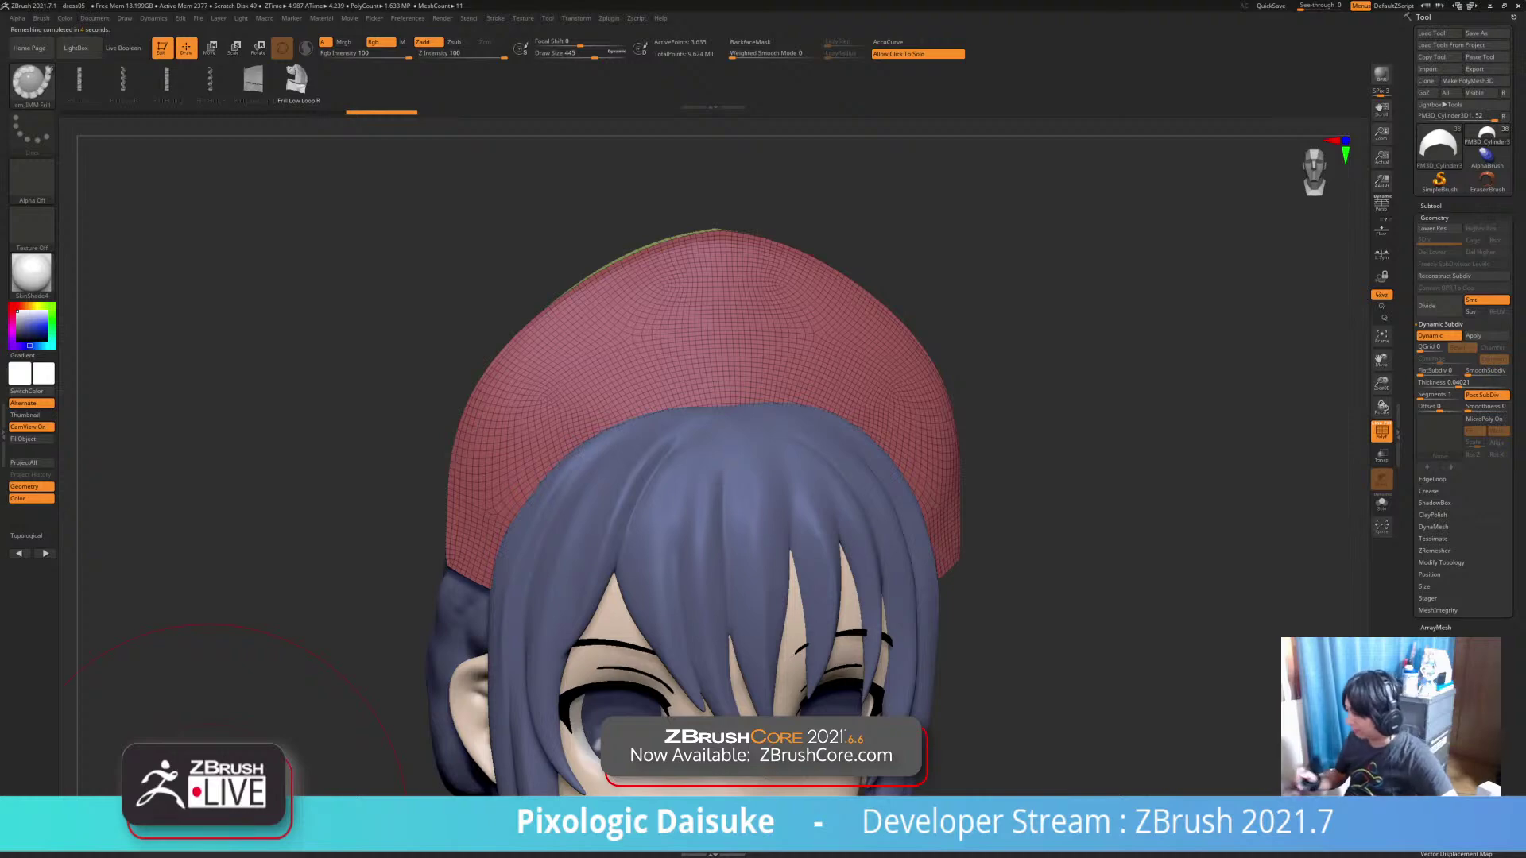
pyautogui.moveTo(211, 816); pyautogui.dragTo(139, 827)
pyautogui.moveTo(859, 421)
pyautogui.mouseDown(button='right')
pyautogui.moveTo(699, 425)
pyautogui.moveTo(945, 425)
pyautogui.moveTo(854, 437)
pyautogui.moveTo(884, 431)
pyautogui.mouseUp(button='right')
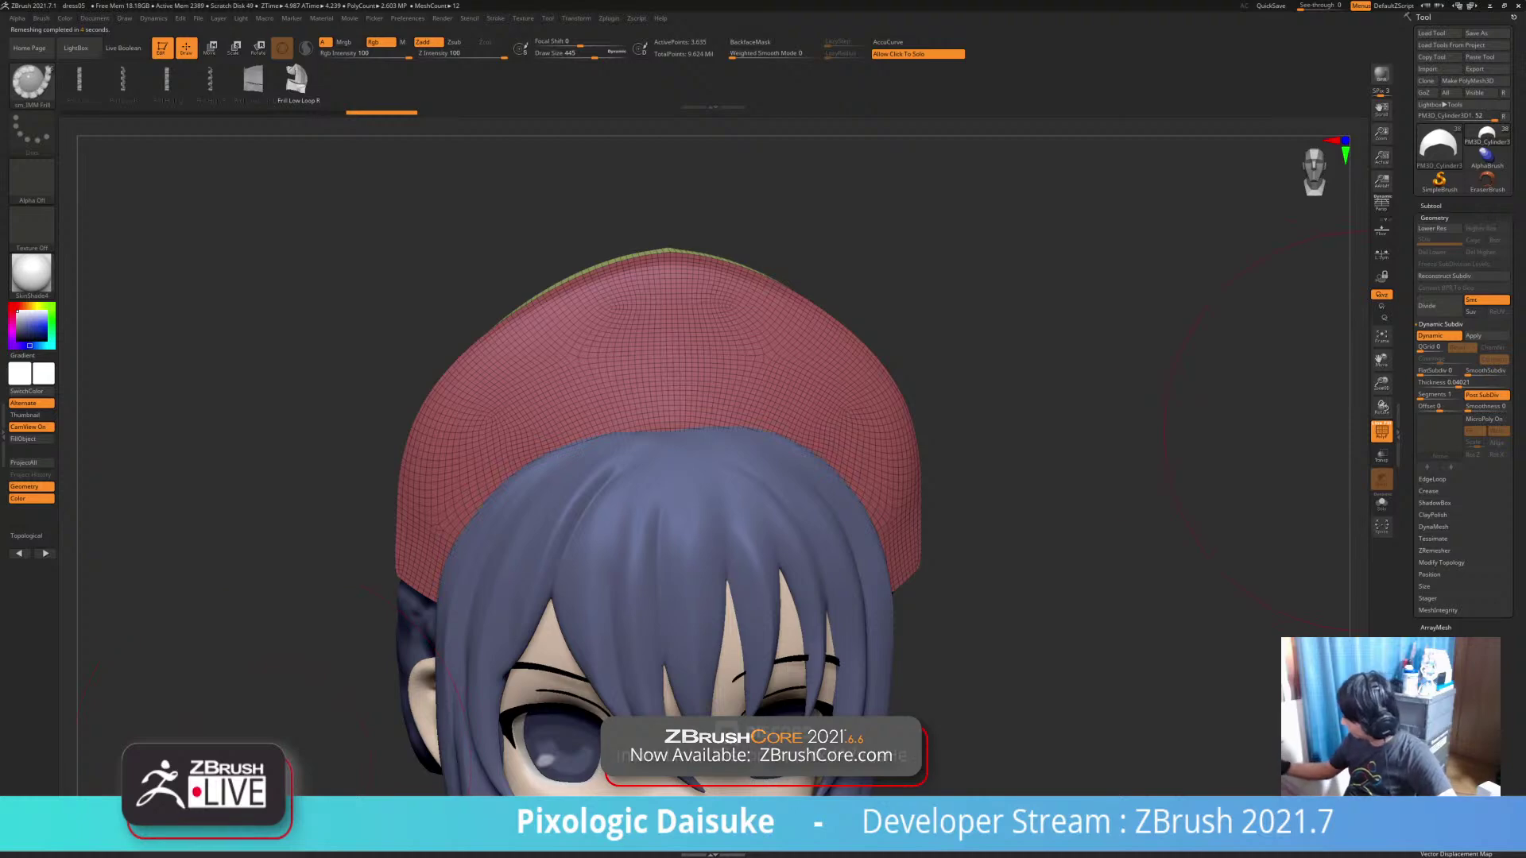
pyautogui.click(1434, 550)
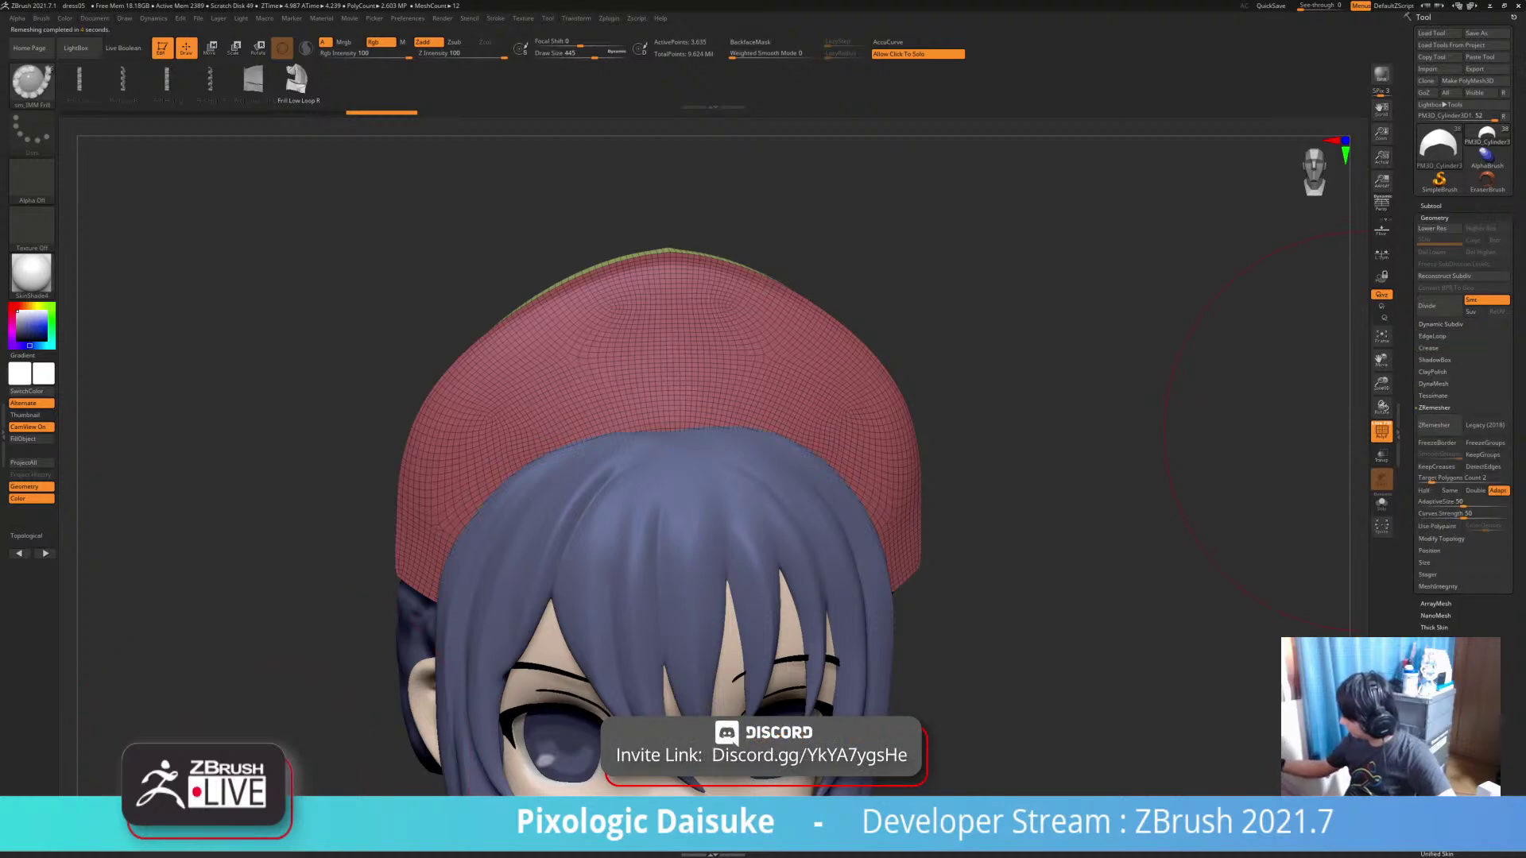
pyautogui.click(1435, 425)
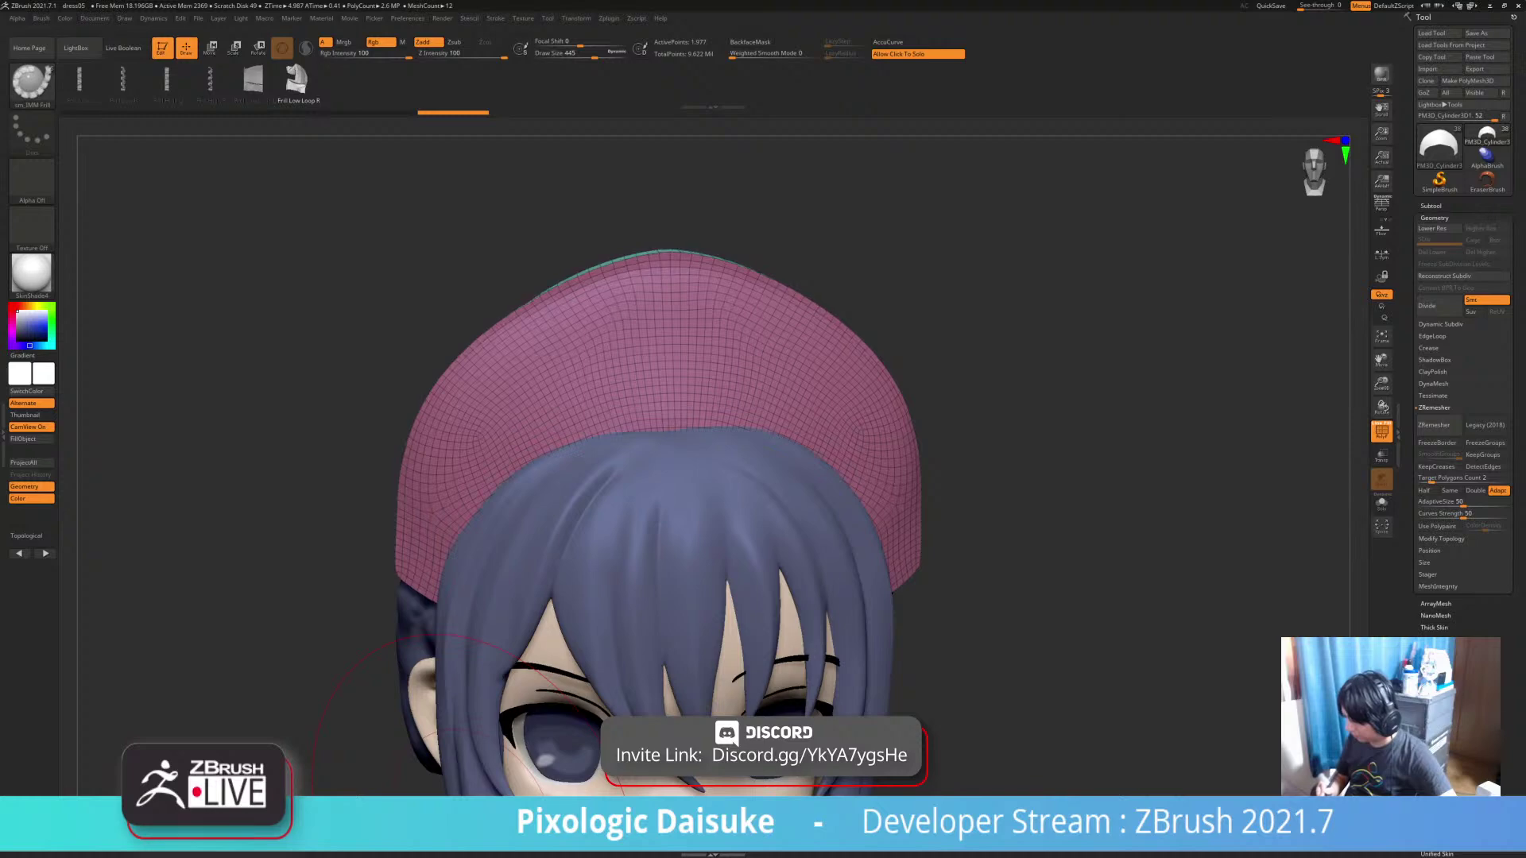
# Apply the headdress's Dynamic Subdiv thickness so it becomes real geometry
pyautogui.click(1440, 324)
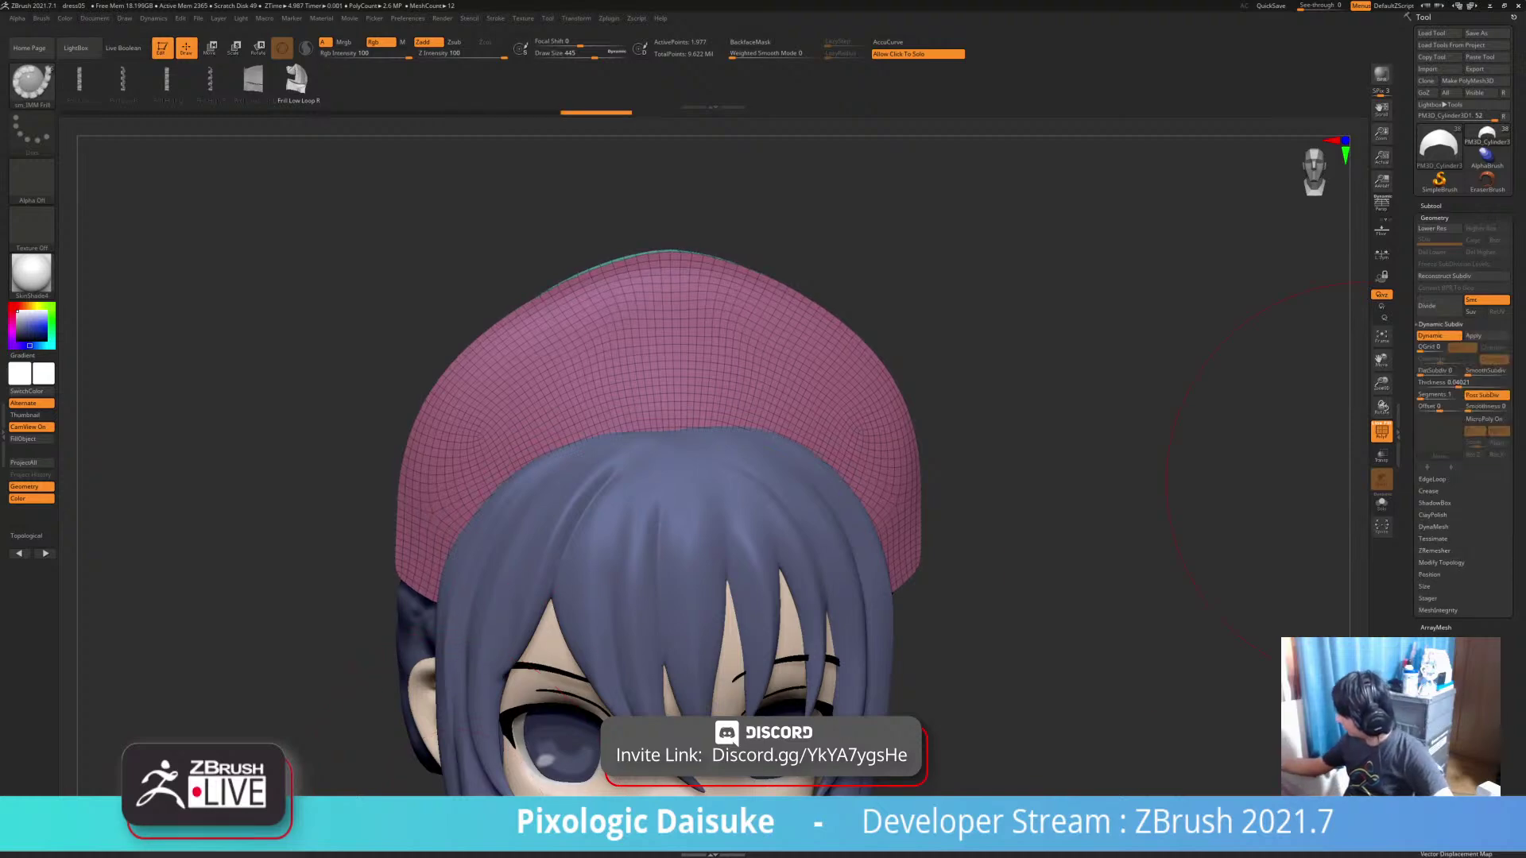
pyautogui.click(1438, 336)
pyautogui.click(1438, 336)
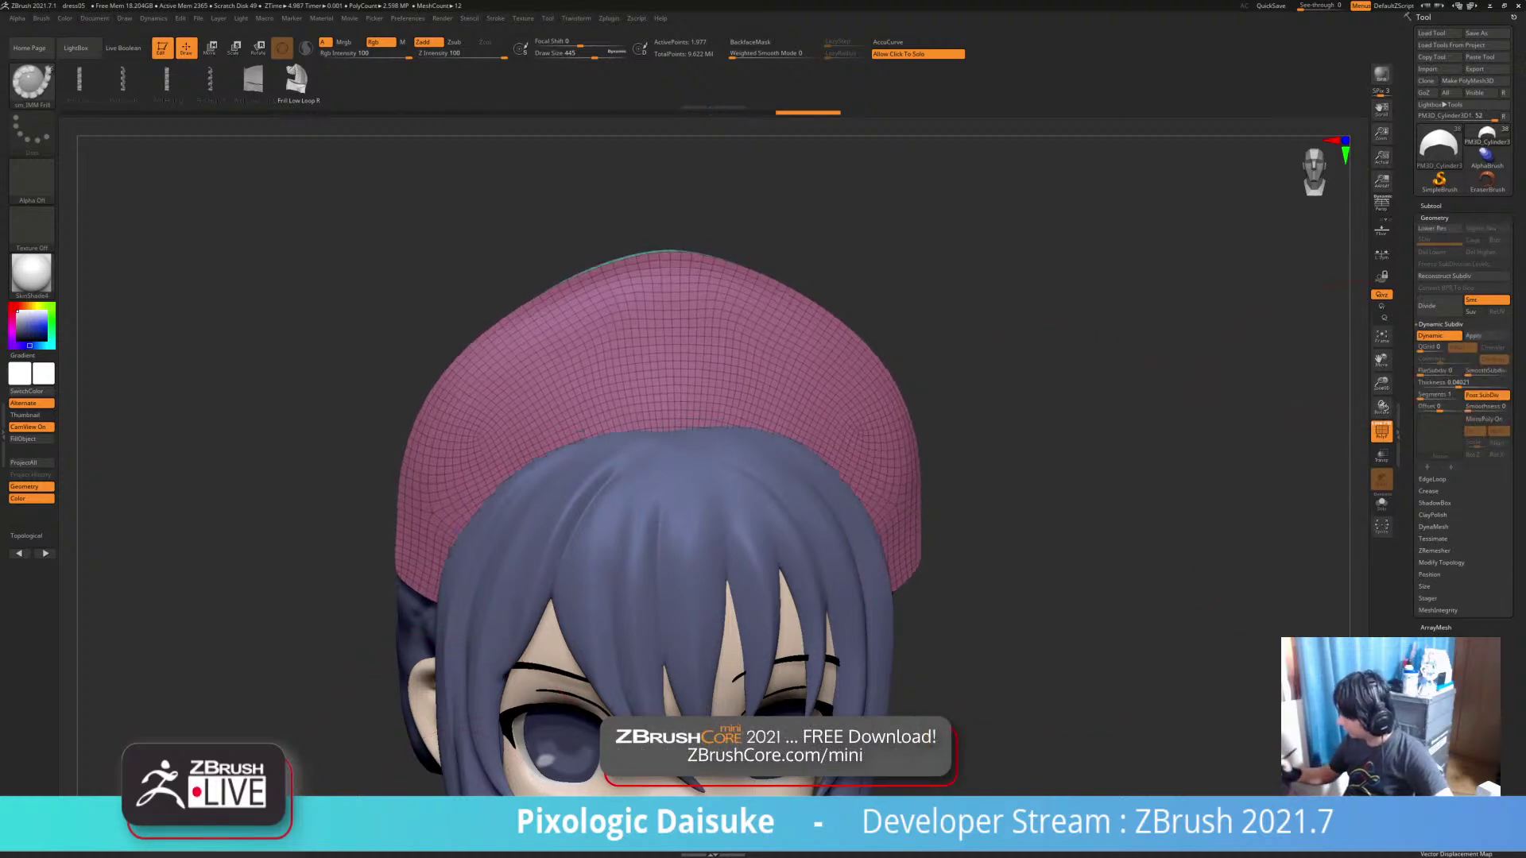
pyautogui.moveTo(1256, 433); pyautogui.dragTo(1304, 417)
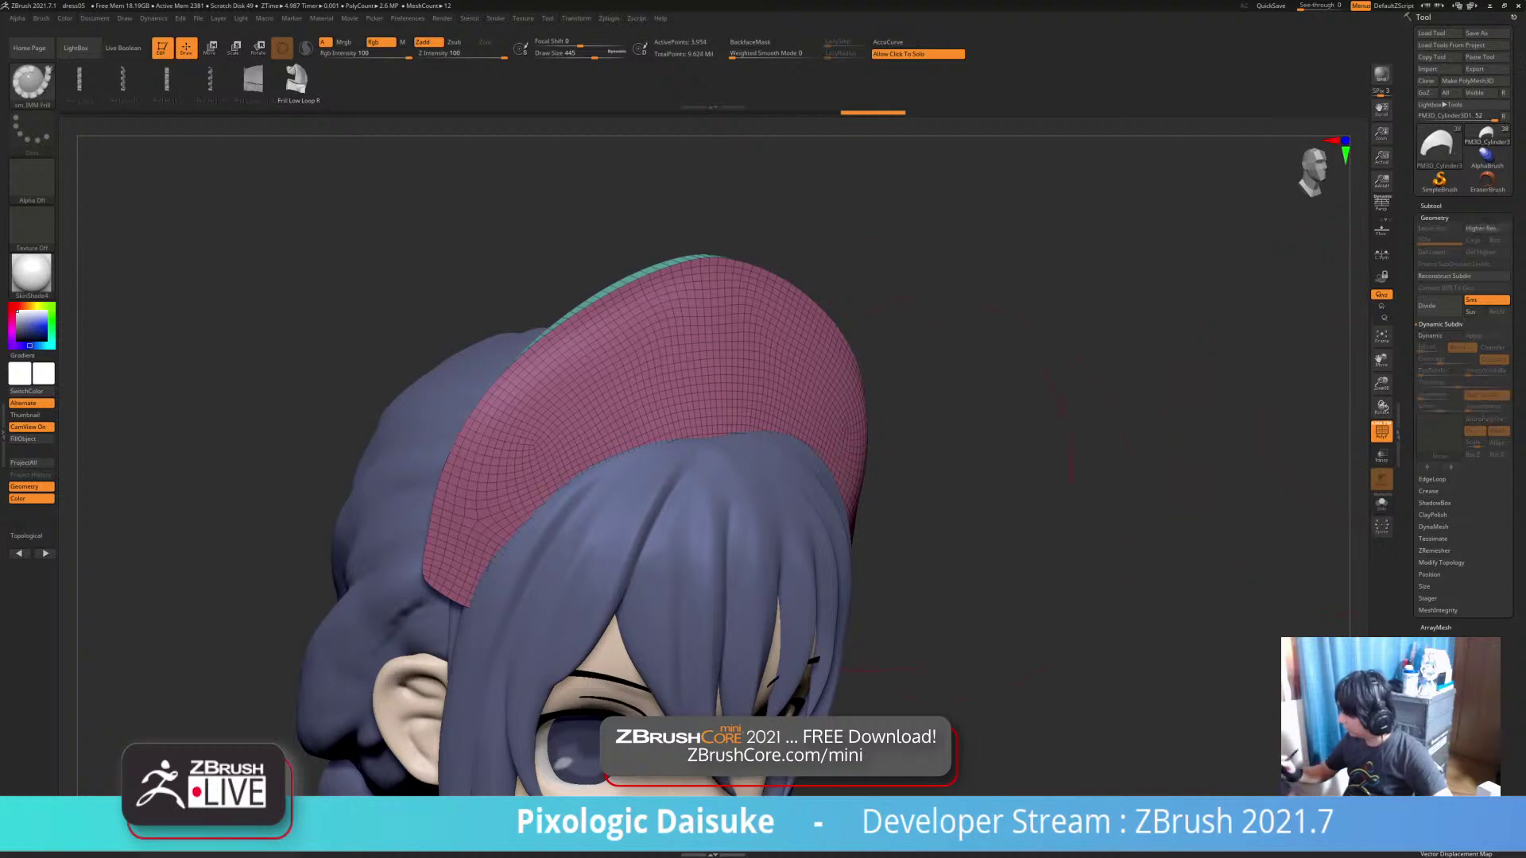
pyautogui.moveTo(405, 326); pyautogui.dragTo(317, 278)
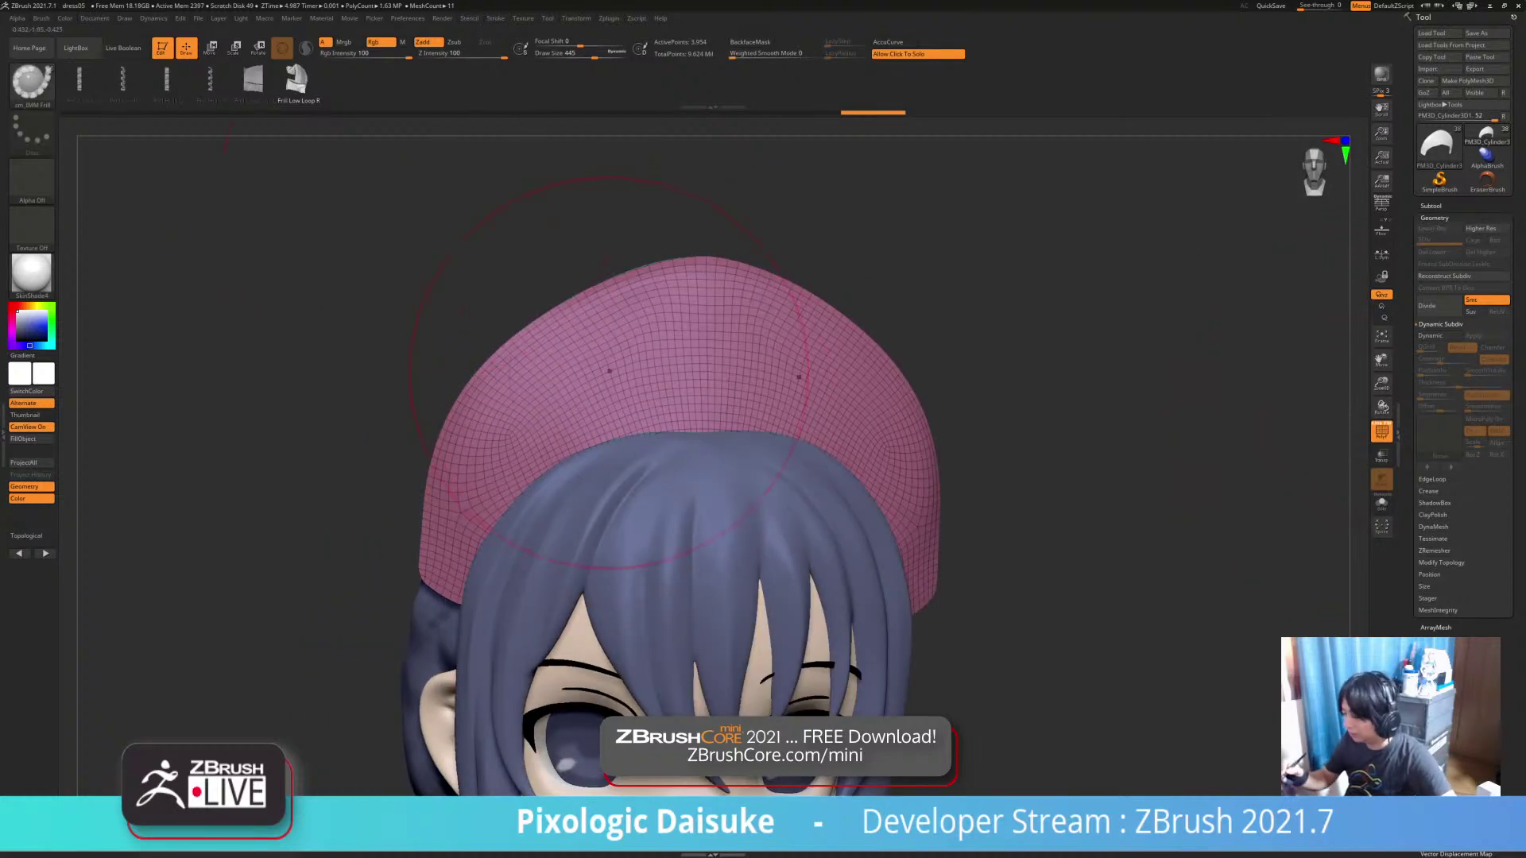
# Isolate the headdress, mask its narrow side end with MaskLasso and make the masked part a separate polygroup
pyautogui.moveTo(937, 381); pyautogui.dragTo(1065, 397)
pyautogui.click(993, 445)
pyautogui.moveTo(993, 444); pyautogui.dragTo(696, 365)
pyautogui.keyDown('ctrl'); pyautogui.moveTo(526, 415); pyautogui.dragTo(630, 563); pyautogui.keyUp('ctrl')
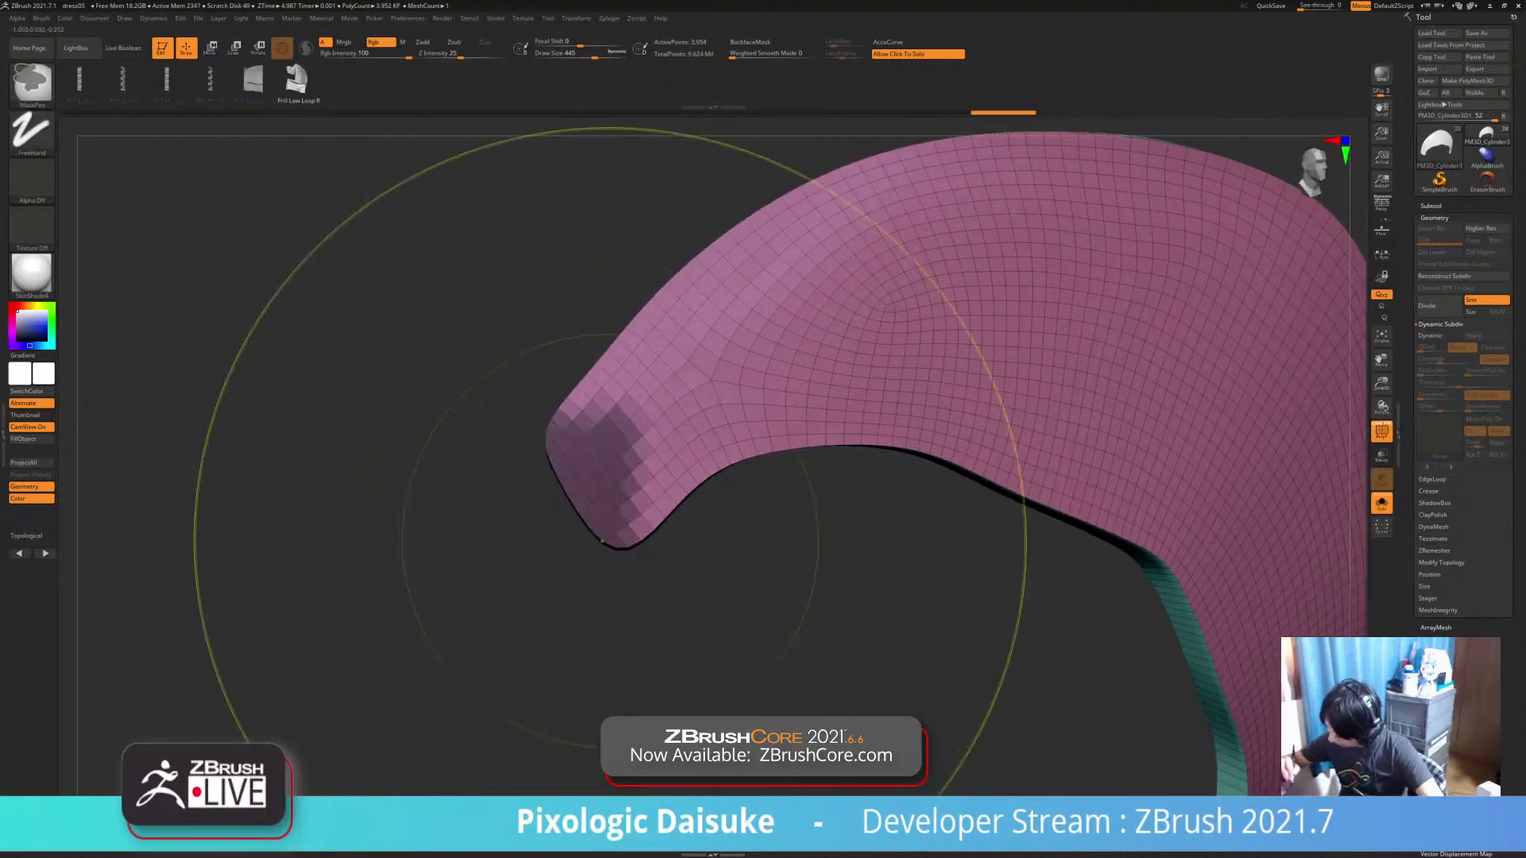
pyautogui.hotkey('ctrl', 'z')
pyautogui.keyDown('ctrl'); pyautogui.click(35, 86); pyautogui.keyUp('ctrl')
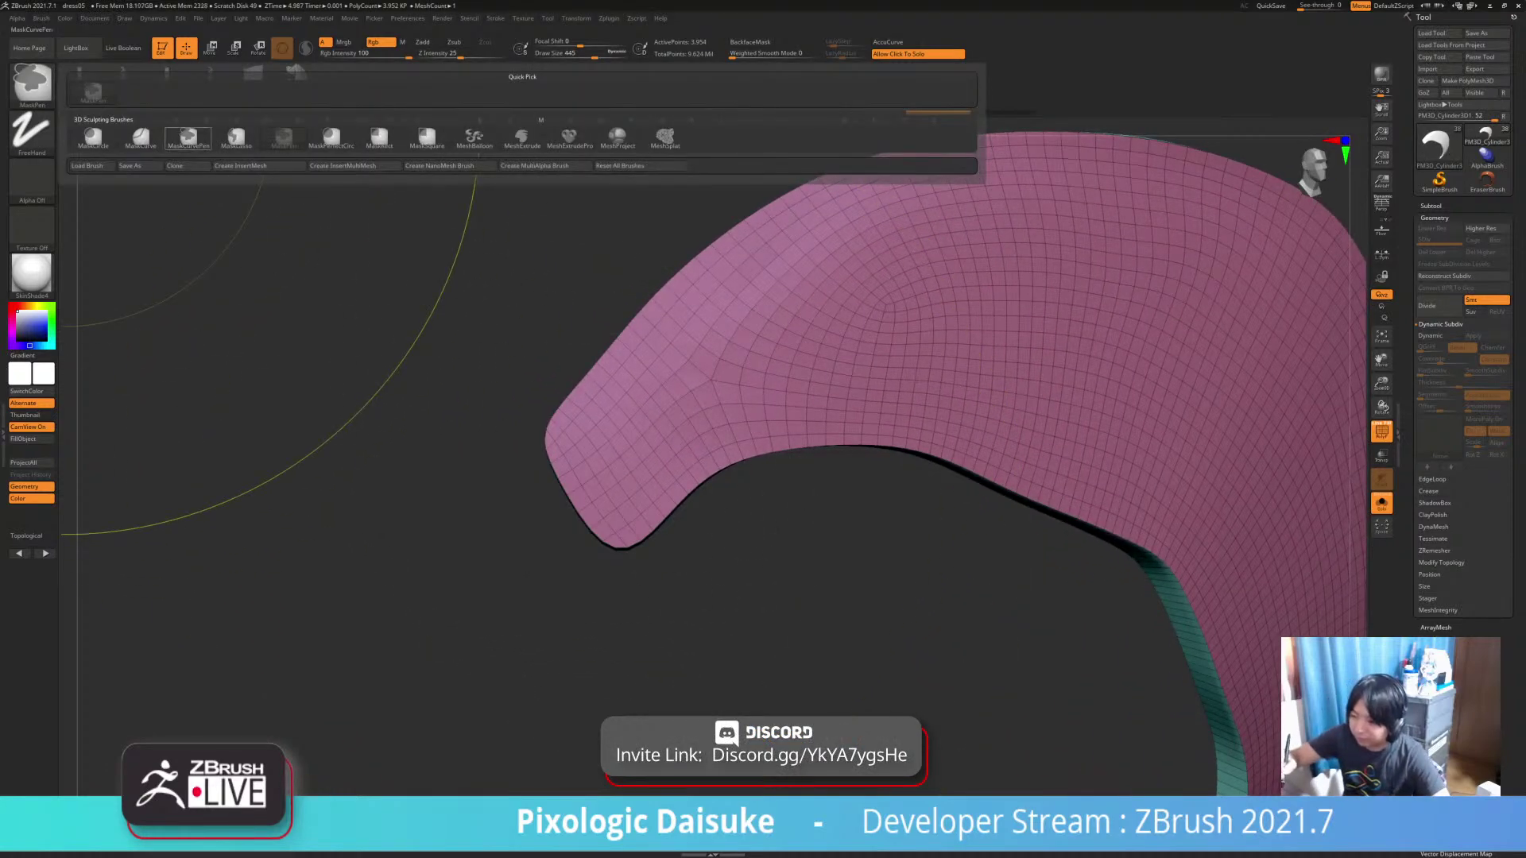
pyautogui.press('l')
pyautogui.keyDown('ctrl'); pyautogui.moveTo(608, 534); pyautogui.dragTo(520, 509); pyautogui.keyUp('ctrl')
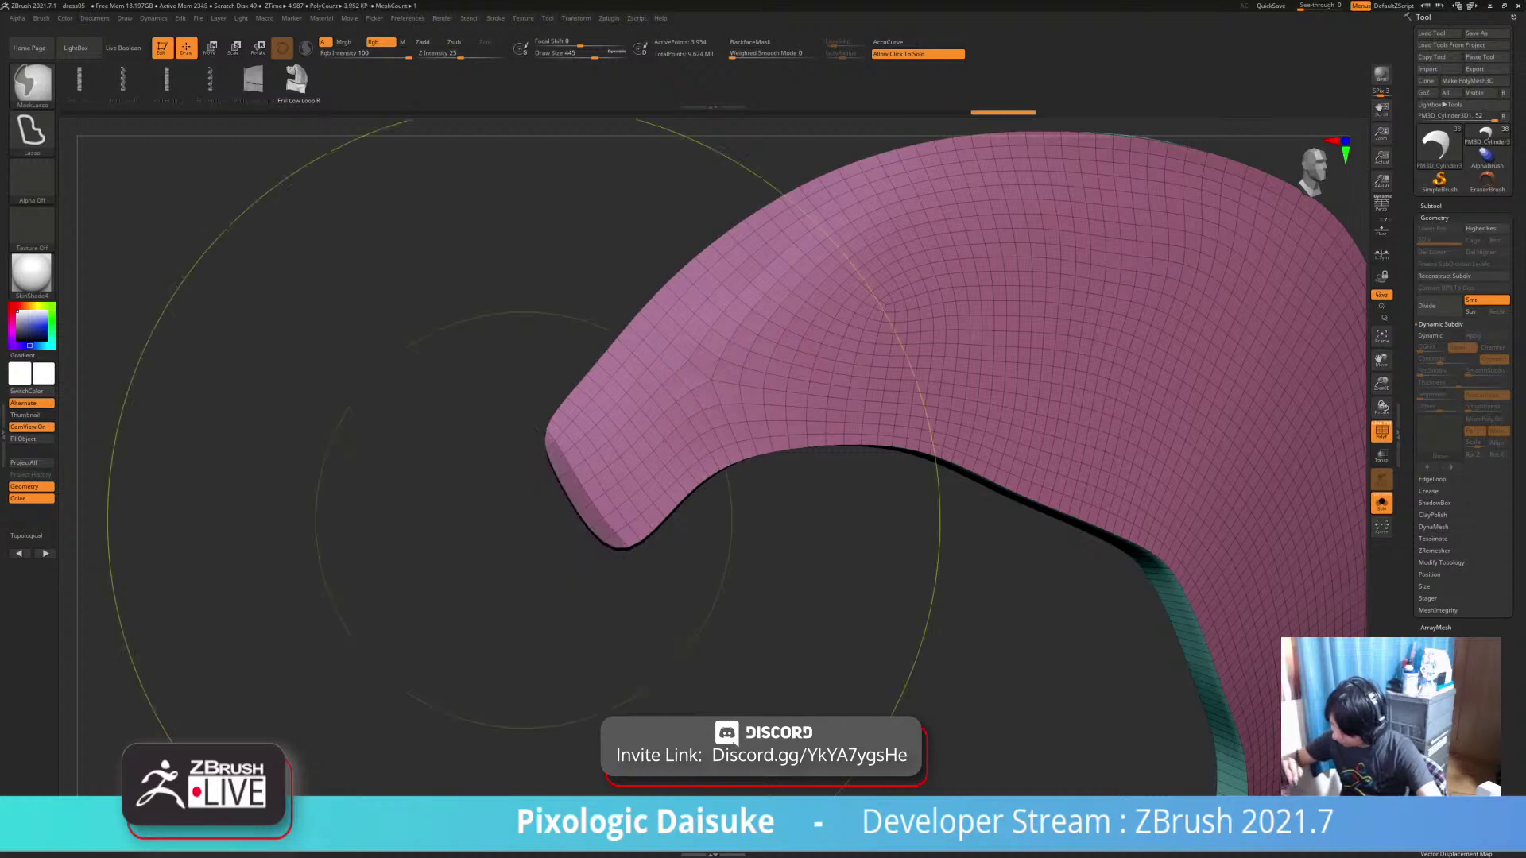
pyautogui.hotkey('ctrl', 'w')
# Show the full figure again and try inserting a wide frill along the headdress's outer edge at draw size 445
pyautogui.moveTo(640, 584)
pyautogui.mouseDown()
pyautogui.moveTo(802, 556)
pyautogui.moveTo(683, 477)
pyautogui.mouseUp()
pyautogui.moveTo(684, 477)
pyautogui.mouseDown(button='right')
pyautogui.moveTo(824, 453)
pyautogui.moveTo(811, 405)
pyautogui.moveTo(699, 469)
pyautogui.moveTo(666, 397)
pyautogui.mouseUp(button='right')
pyautogui.moveTo(584, 499); pyautogui.dragTo(568, 361)
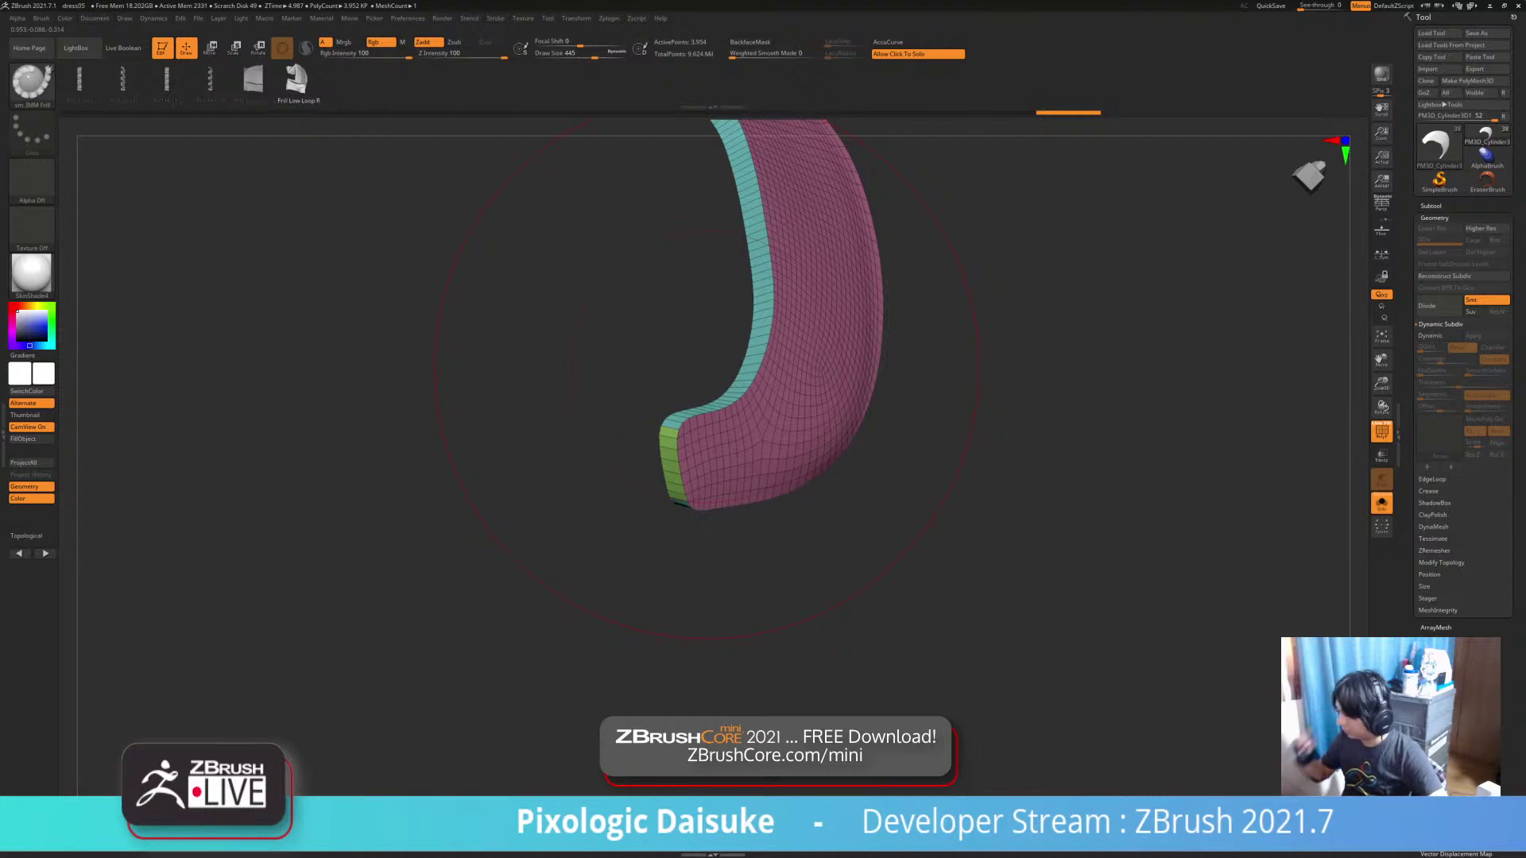
pyautogui.moveTo(706, 377); pyautogui.dragTo(810, 564)
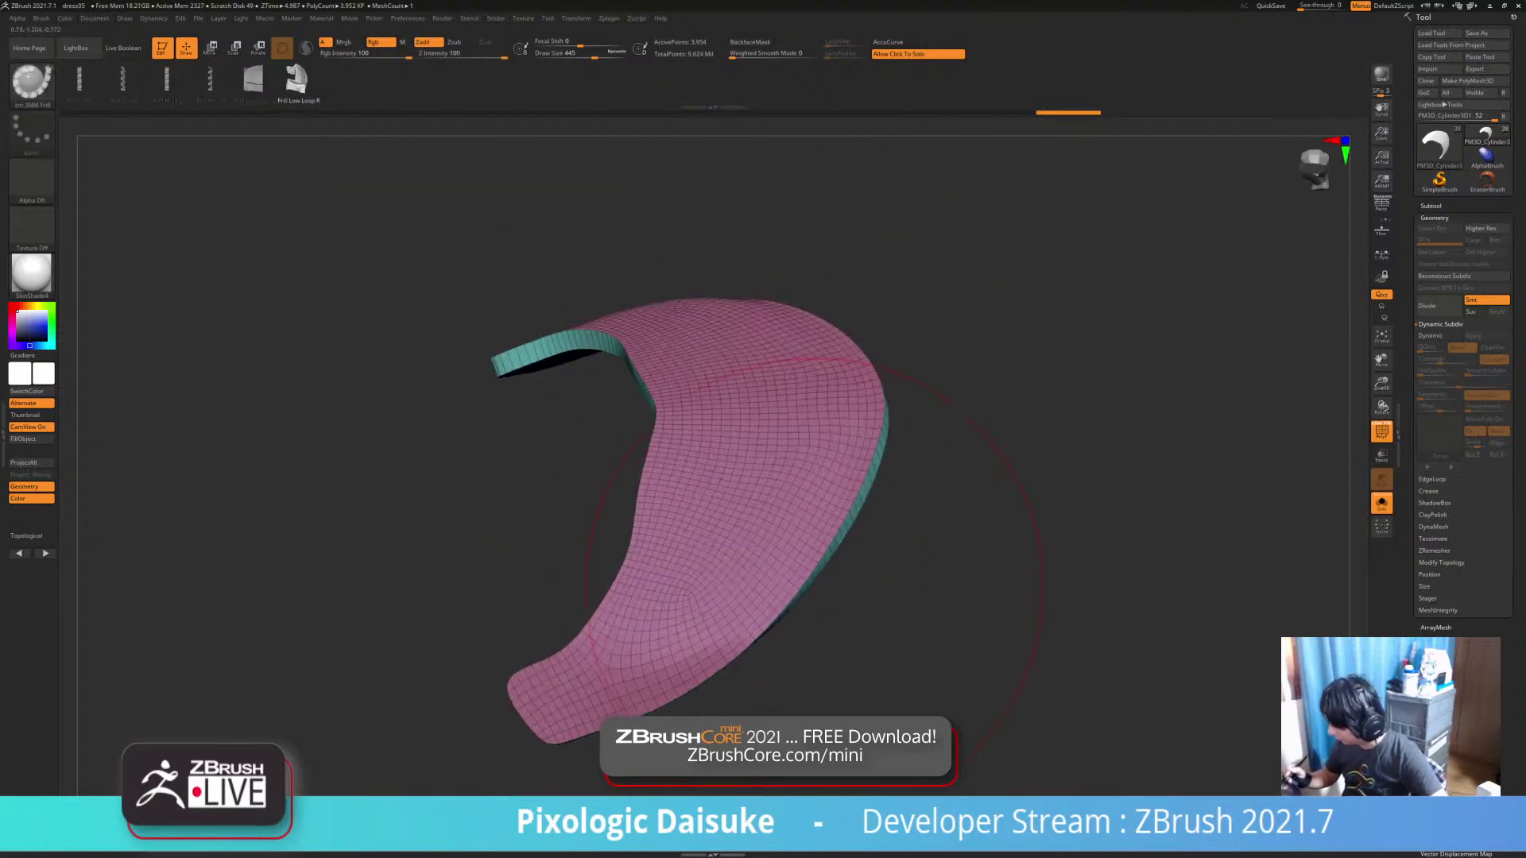
pyautogui.click(882, 397)
pyautogui.click(1033, 477)
pyautogui.moveTo(1033, 476); pyautogui.dragTo(1025, 624, button='right')
pyautogui.hotkey('ctrl', 'z')
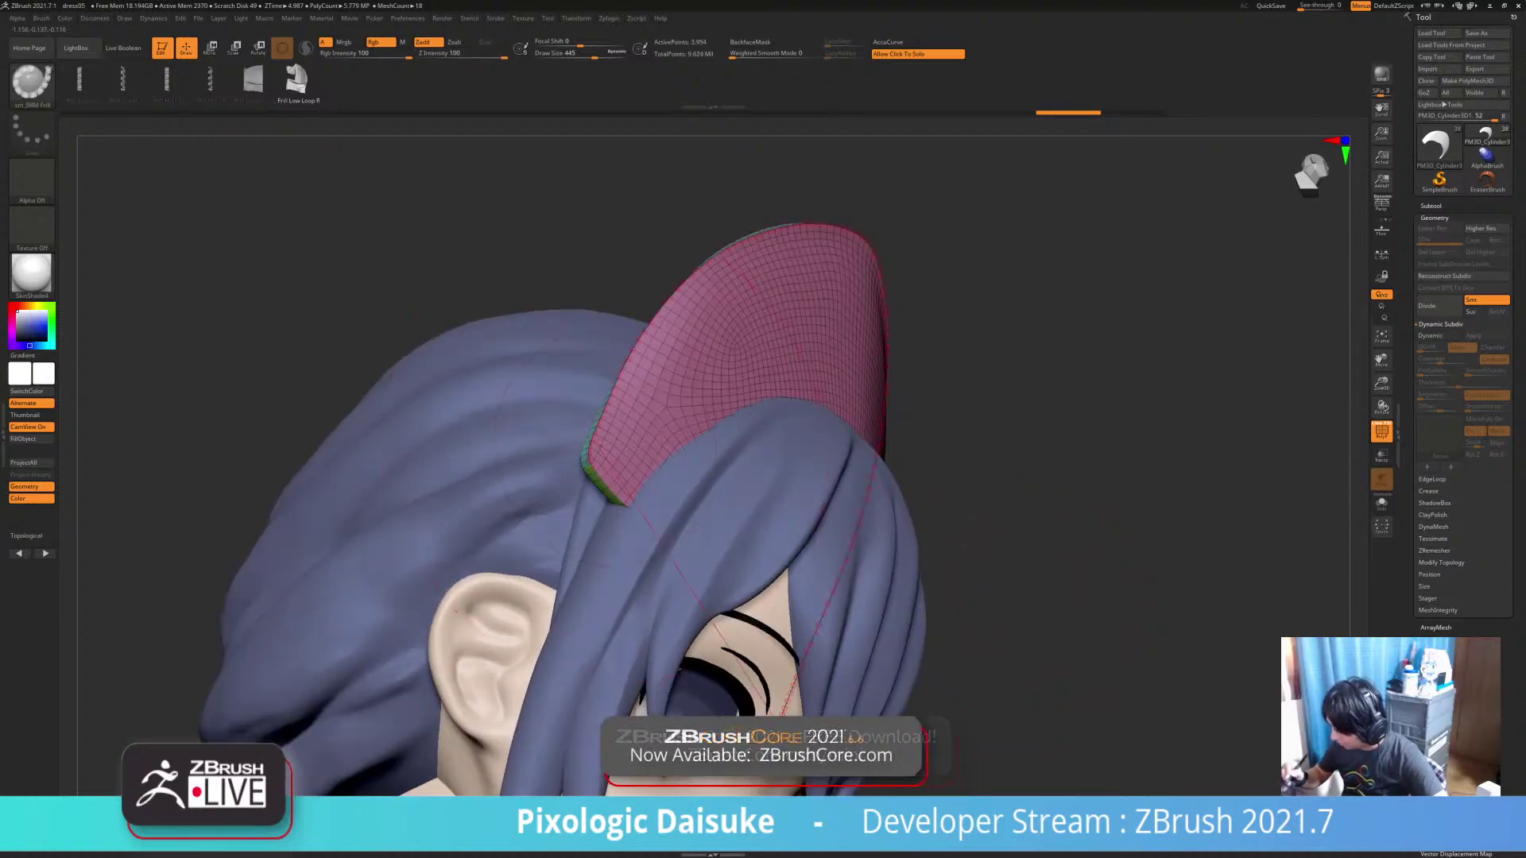
pyautogui.click(588, 417)
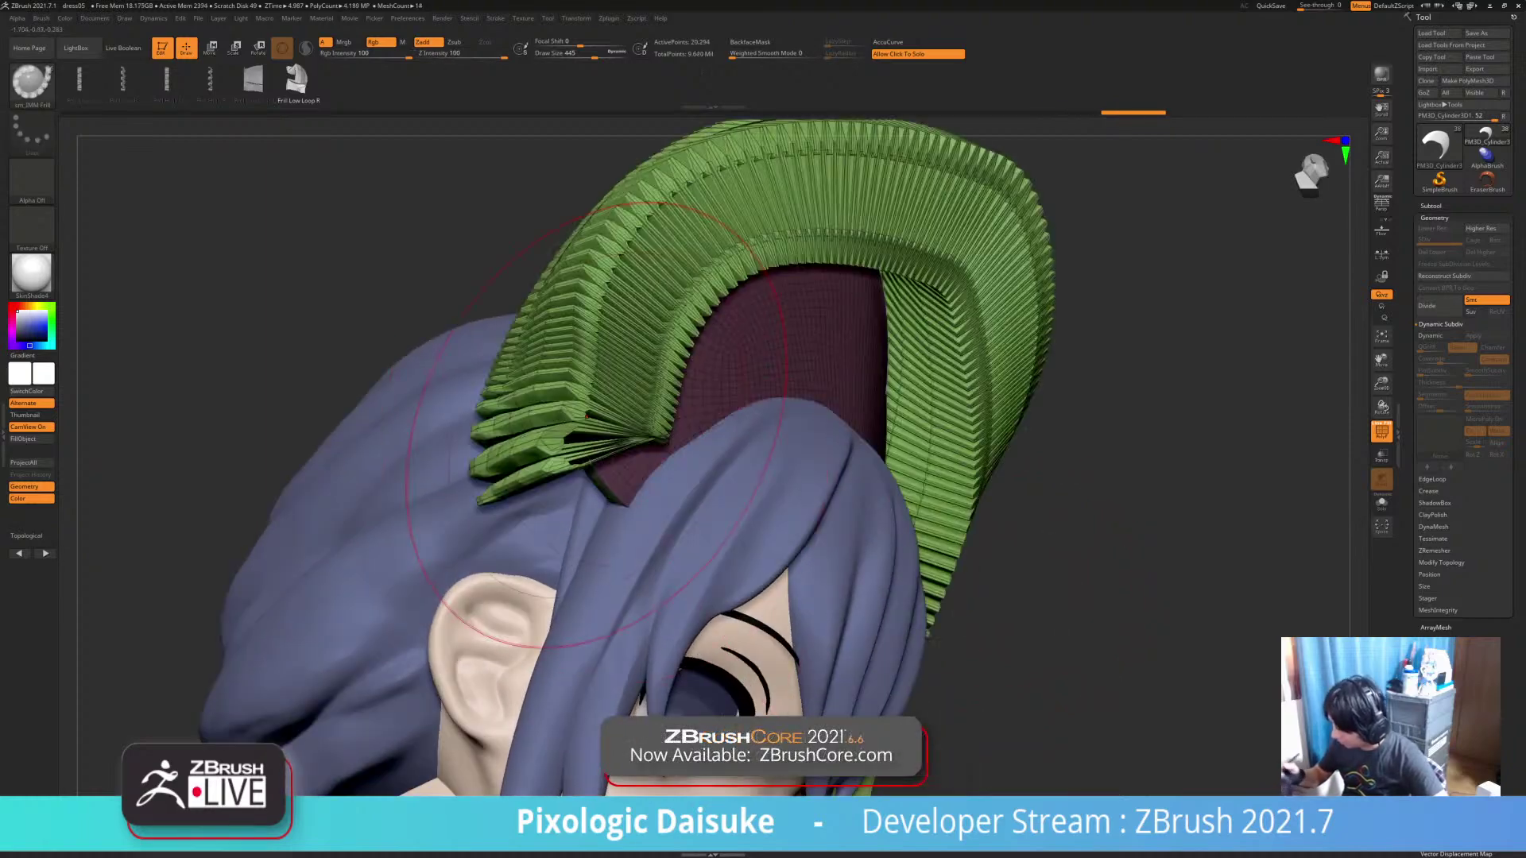
# Undo the oversized frill along the headdress's outer edge
pyautogui.click(631, 348)
pyautogui.moveTo(632, 348); pyautogui.dragTo(739, 358, button='right')
pyautogui.click(632, 372)
pyautogui.moveTo(632, 371); pyautogui.dragTo(891, 475, button='right')
pyautogui.hotkey('ctrl', 'z')
pyautogui.hotkey('ctrl', 'z')
pyautogui.hotkey('ctrl', 'z')
# Try the narrower Frill Low Loop L insert along the headdress's back edge at draw sizes about 74 and 64
pyautogui.moveTo(687, 481); pyautogui.dragTo(501, 507, button='right')
pyautogui.click(744, 495)
pyautogui.moveTo(834, 472); pyautogui.dragTo(664, 502, button='right')
pyautogui.hotkey('ctrl', 'shift', 'z')
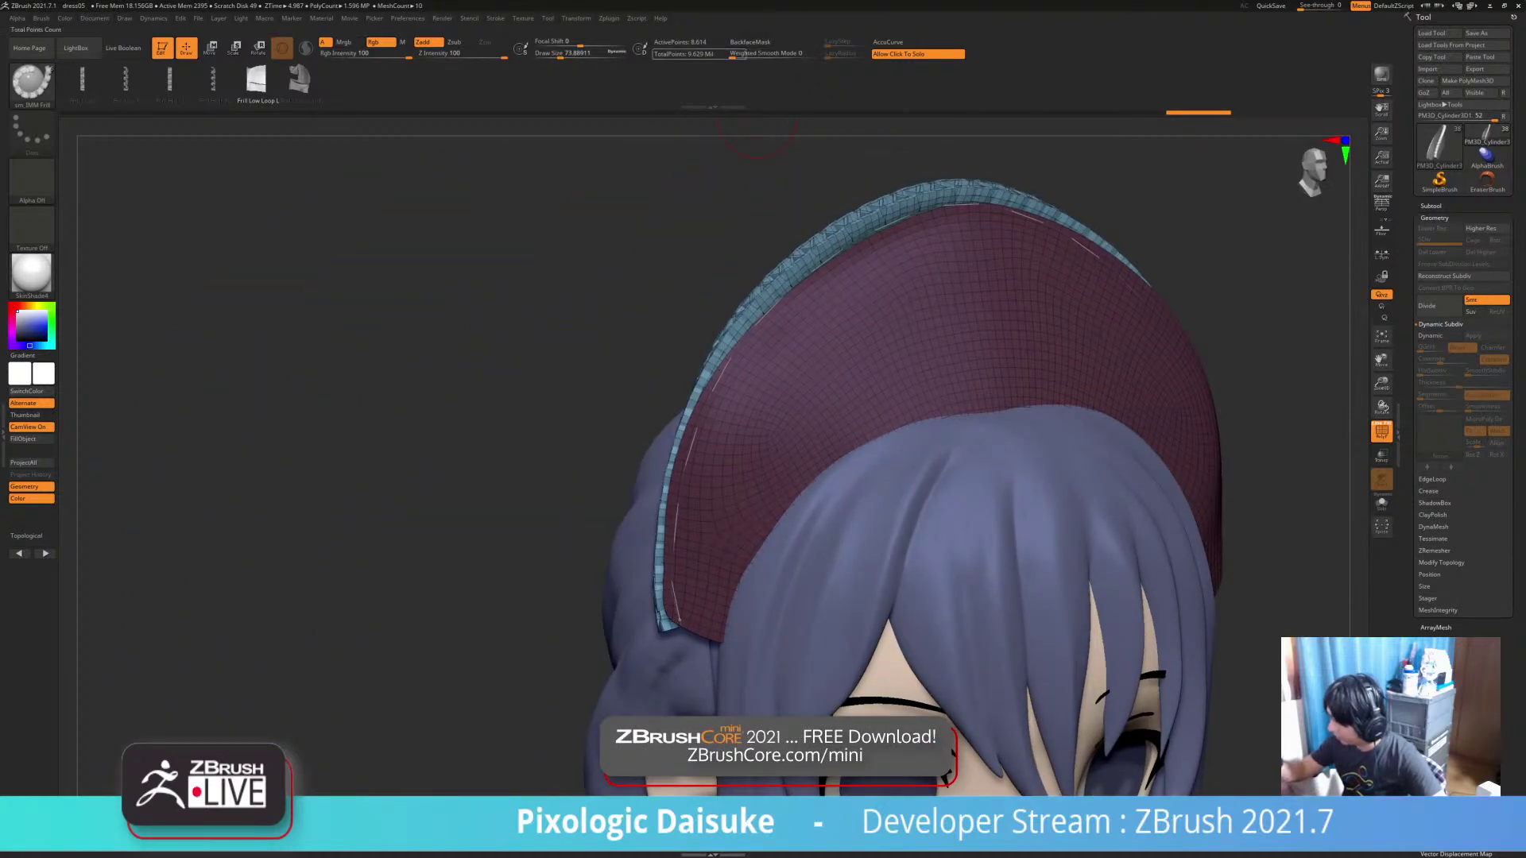
pyautogui.click(707, 402)
pyautogui.moveTo(707, 402); pyautogui.dragTo(790, 408, button='right')
pyautogui.moveTo(671, 358); pyautogui.dragTo(843, 429, button='right')
pyautogui.hotkey('ctrl', 'z')
pyautogui.click(687, 420)
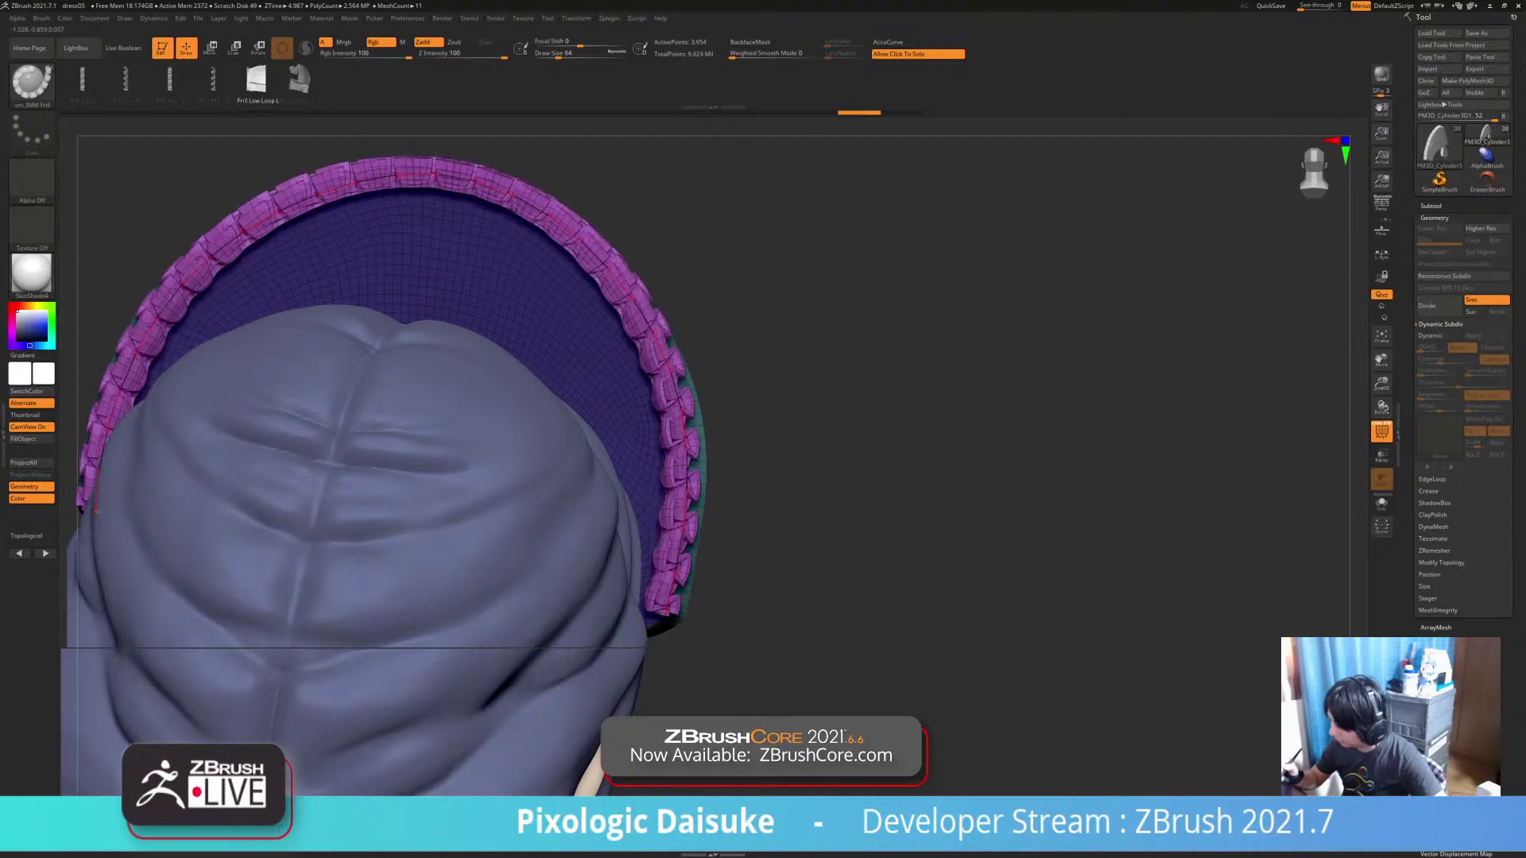
# Try a trim with more closely packed folds along the headdress's back edge
pyautogui.hotkey('ctrl', 'z')
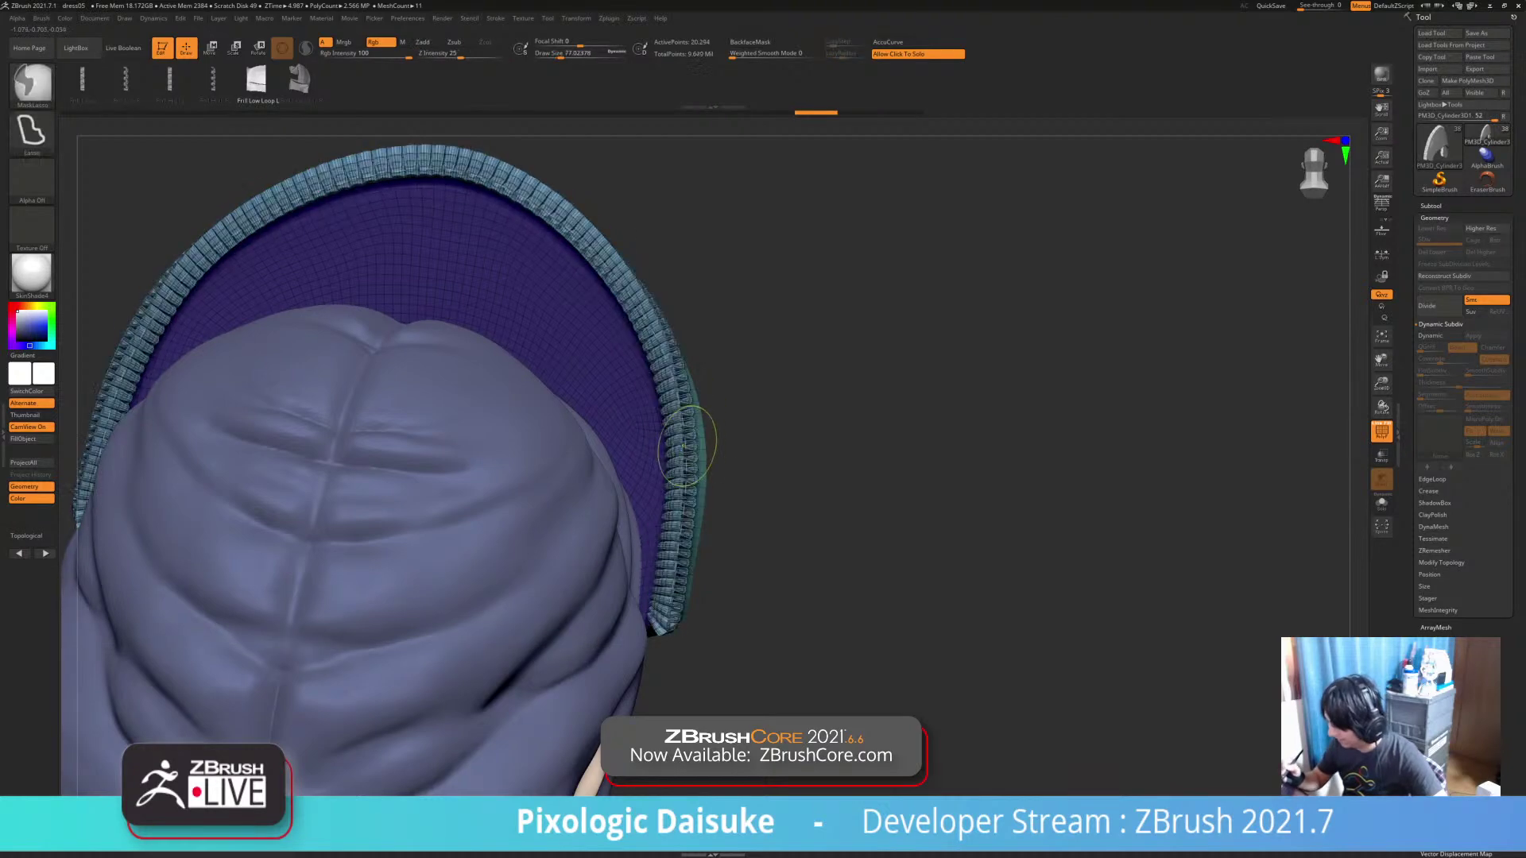
pyautogui.hotkey('ctrl', 'shift', 'z')
pyautogui.moveTo(681, 461); pyautogui.dragTo(667, 470, button='right')
pyautogui.click(684, 463)
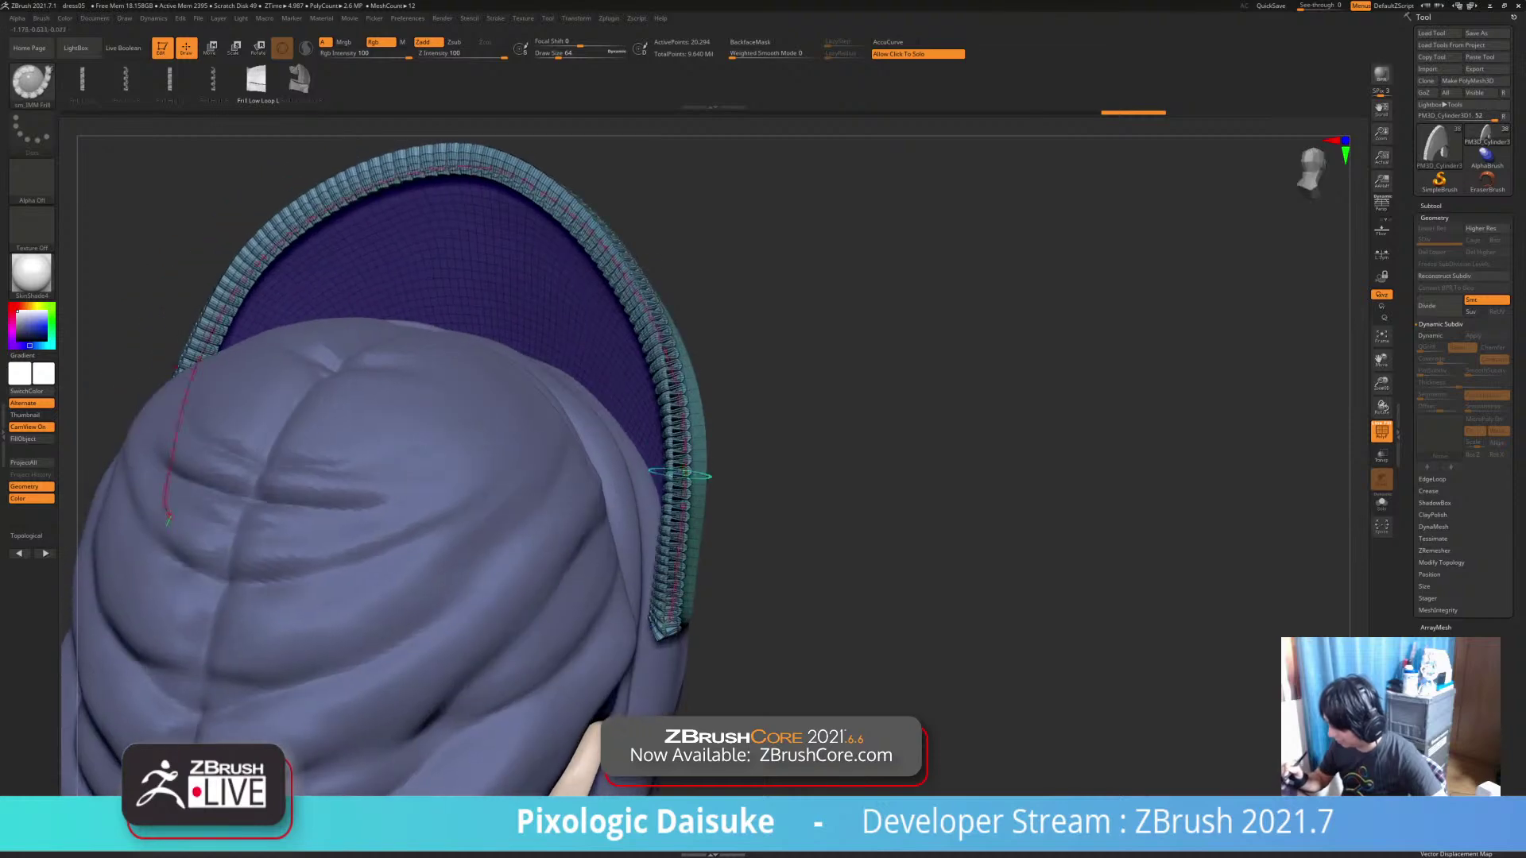
pyautogui.click(683, 473)
pyautogui.hotkey('ctrl', 'shift', 'z')
# Raise the draw size to about 118 and regenerate the frill along the headdress's back edge with larger folds
pyautogui.moveTo(681, 624)
pyautogui.mouseDown(button='right')
pyautogui.moveTo(703, 469)
pyautogui.moveTo(898, 439)
pyautogui.moveTo(1073, 457)
pyautogui.moveTo(1073, 397)
pyautogui.mouseUp(button='right')
pyautogui.moveTo(558, 54); pyautogui.dragTo(561, 54)
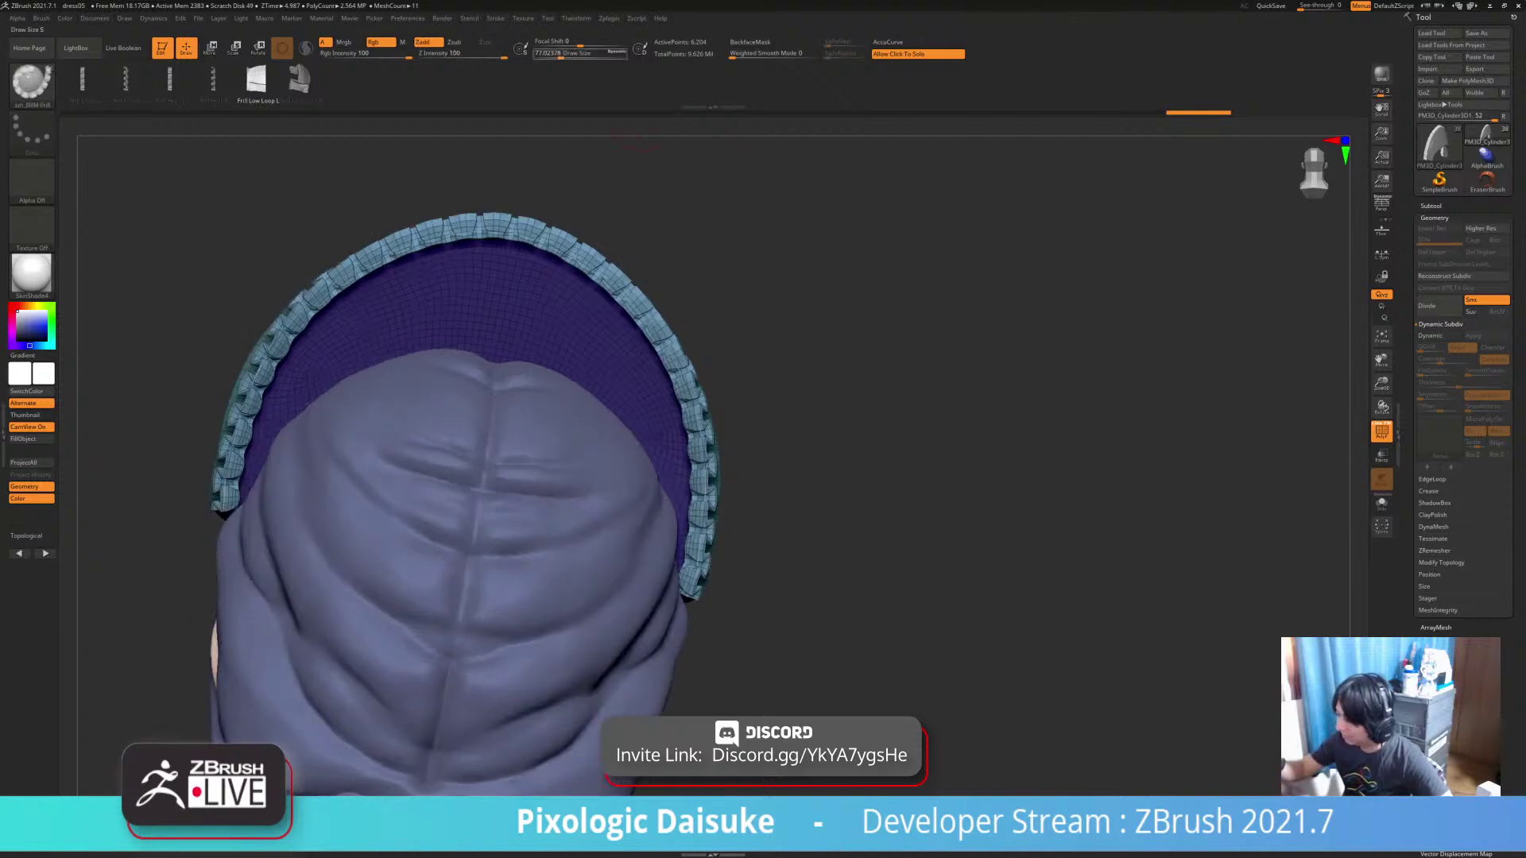
pyautogui.click(624, 302)
pyautogui.moveTo(1089, 413)
pyautogui.mouseDown(button='right')
pyautogui.moveTo(794, 461)
pyautogui.moveTo(282, 378)
pyautogui.mouseUp(button='right')
pyautogui.click(444, 421)
pyautogui.click(1381, 503)
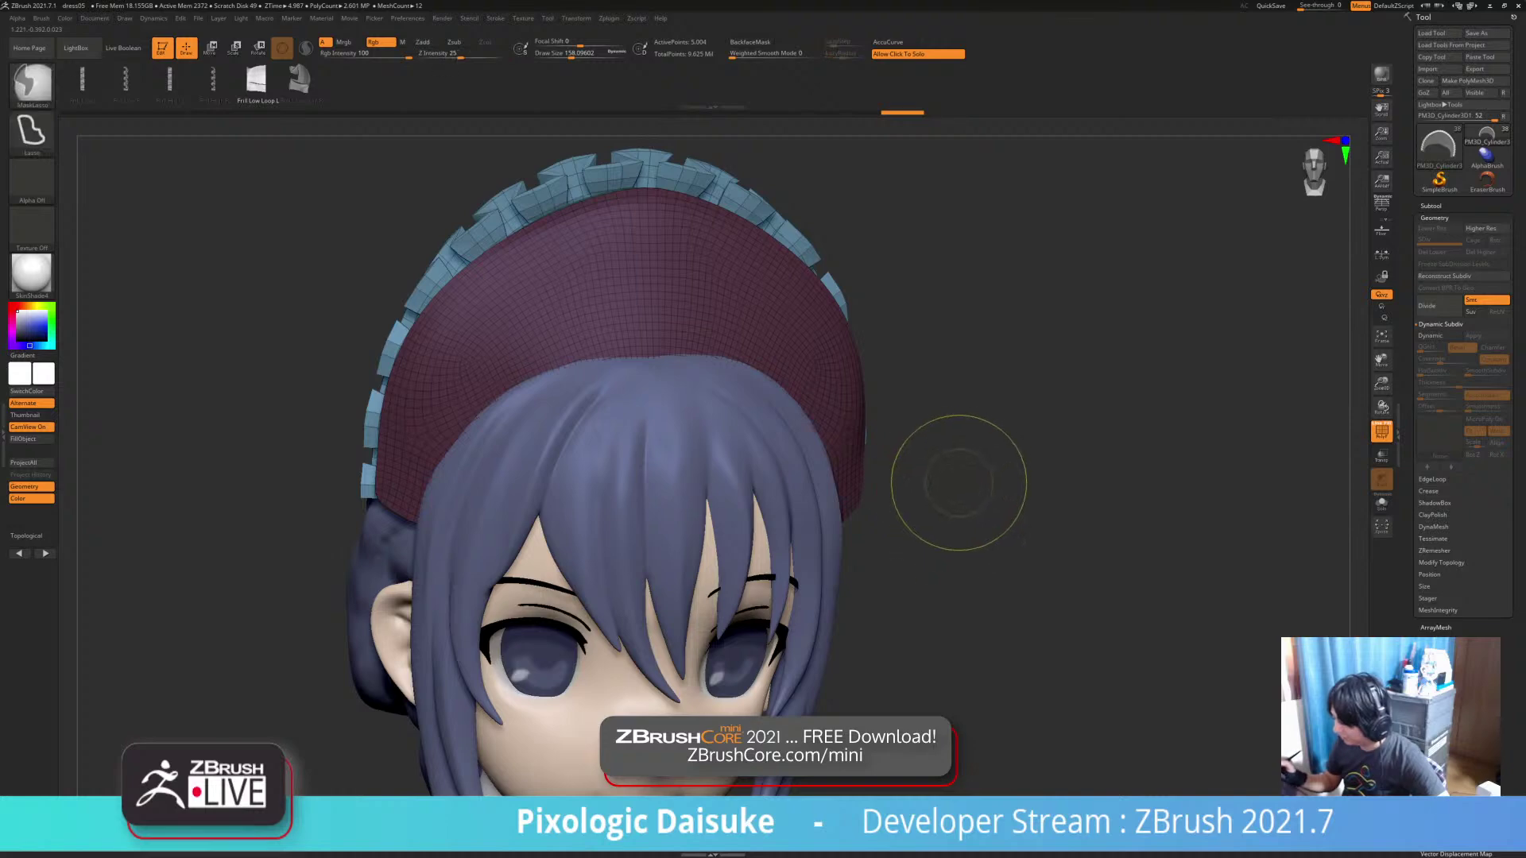
# Separate the frill from the headdress into its own subtool with Split Unmasked Points
pyautogui.moveTo(958, 483)
pyautogui.keyDown('ctrl'); pyautogui.mouseDown(button='right')
pyautogui.moveTo(953, 437)
pyautogui.moveTo(640, 414)
pyautogui.moveTo(493, 433)
pyautogui.moveTo(608, 435)
pyautogui.mouseUp(button='right'); pyautogui.keyUp('ctrl')
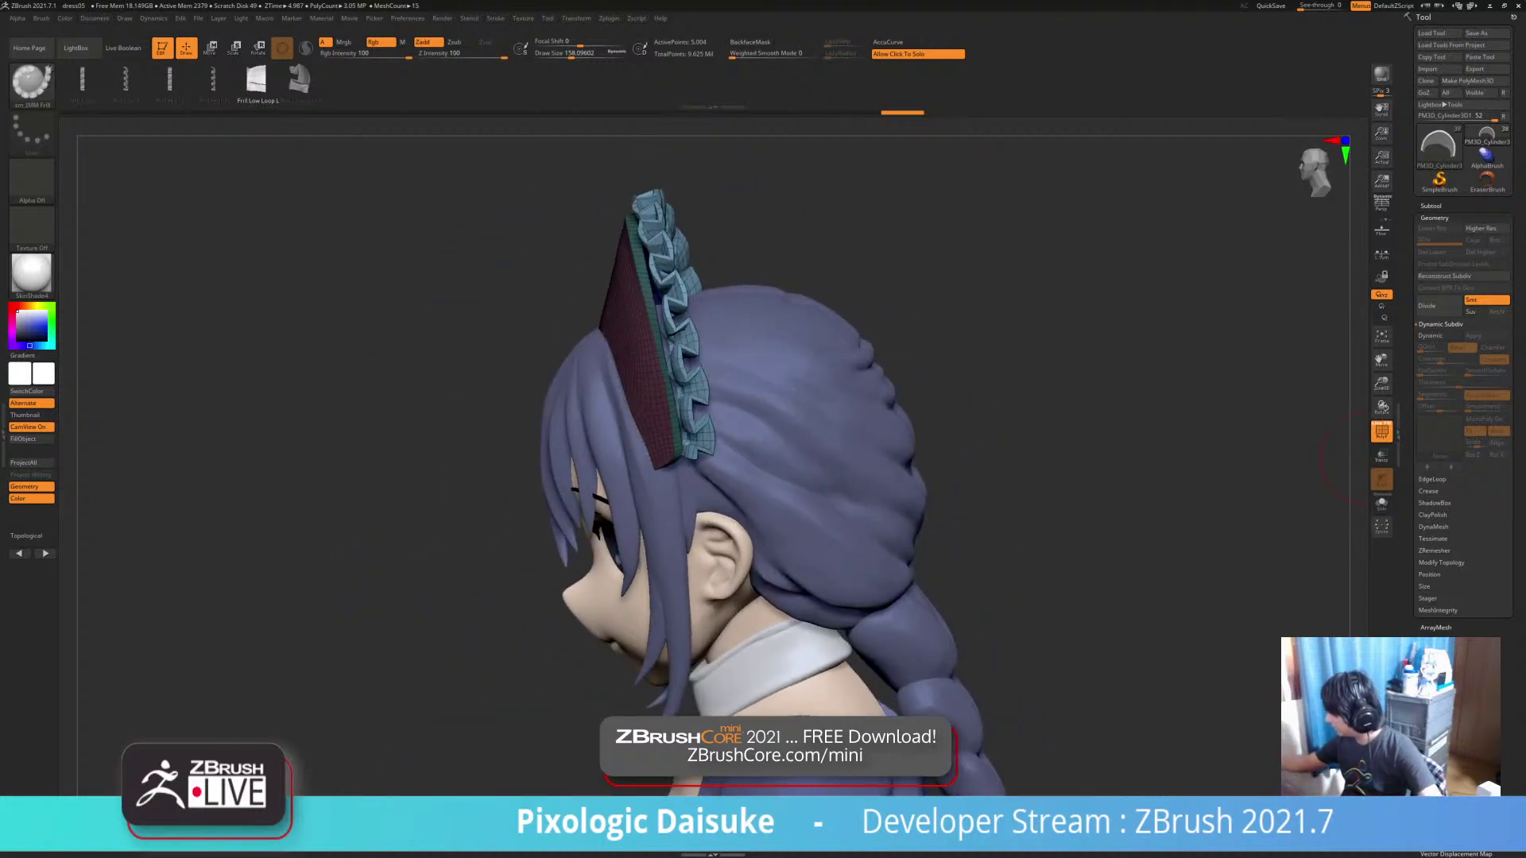
pyautogui.click(1430, 205)
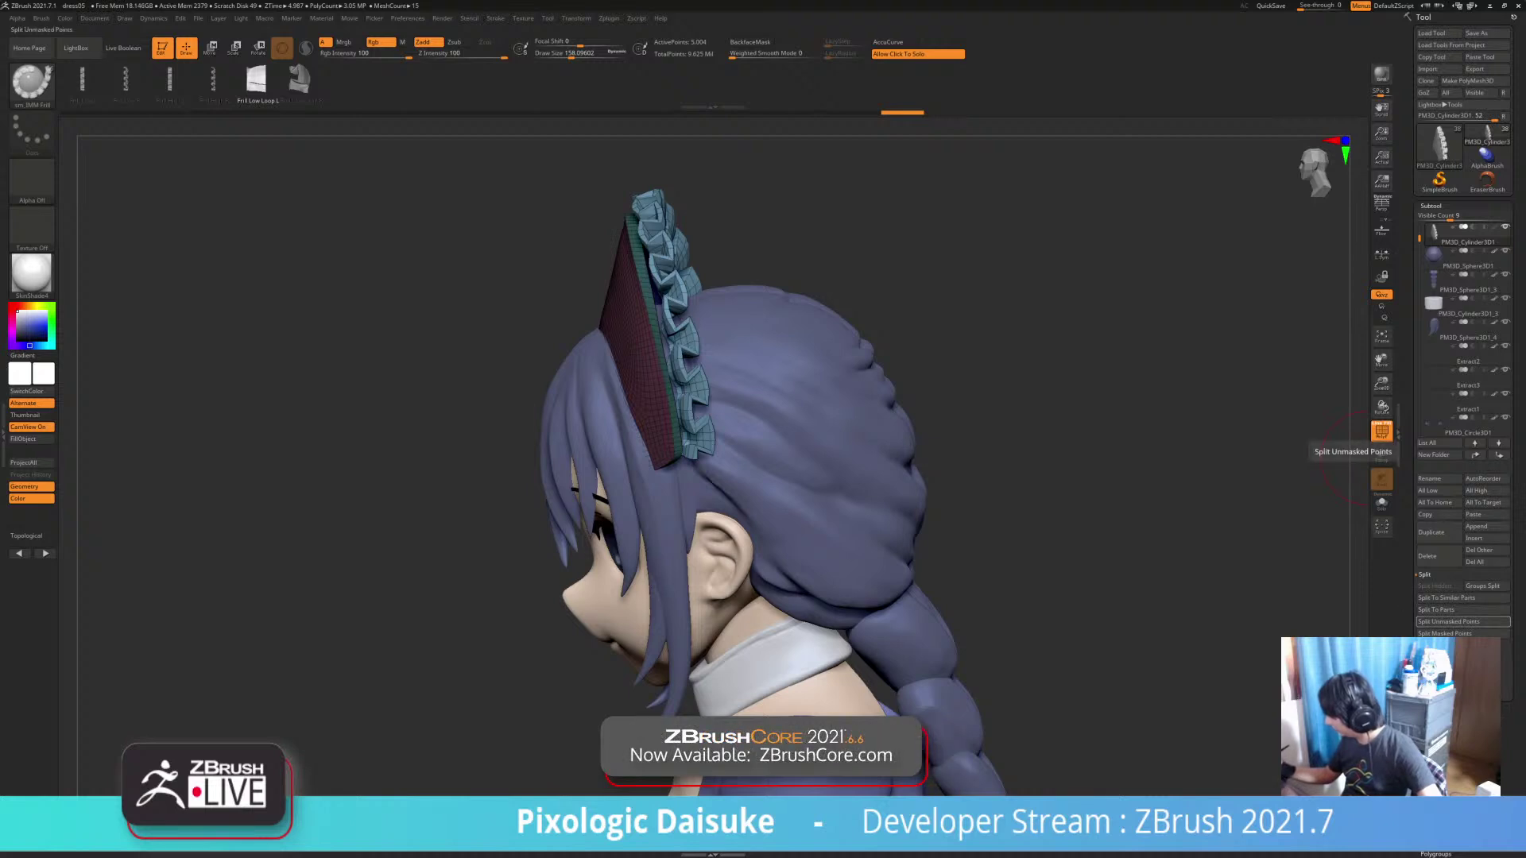
pyautogui.click(1462, 621)
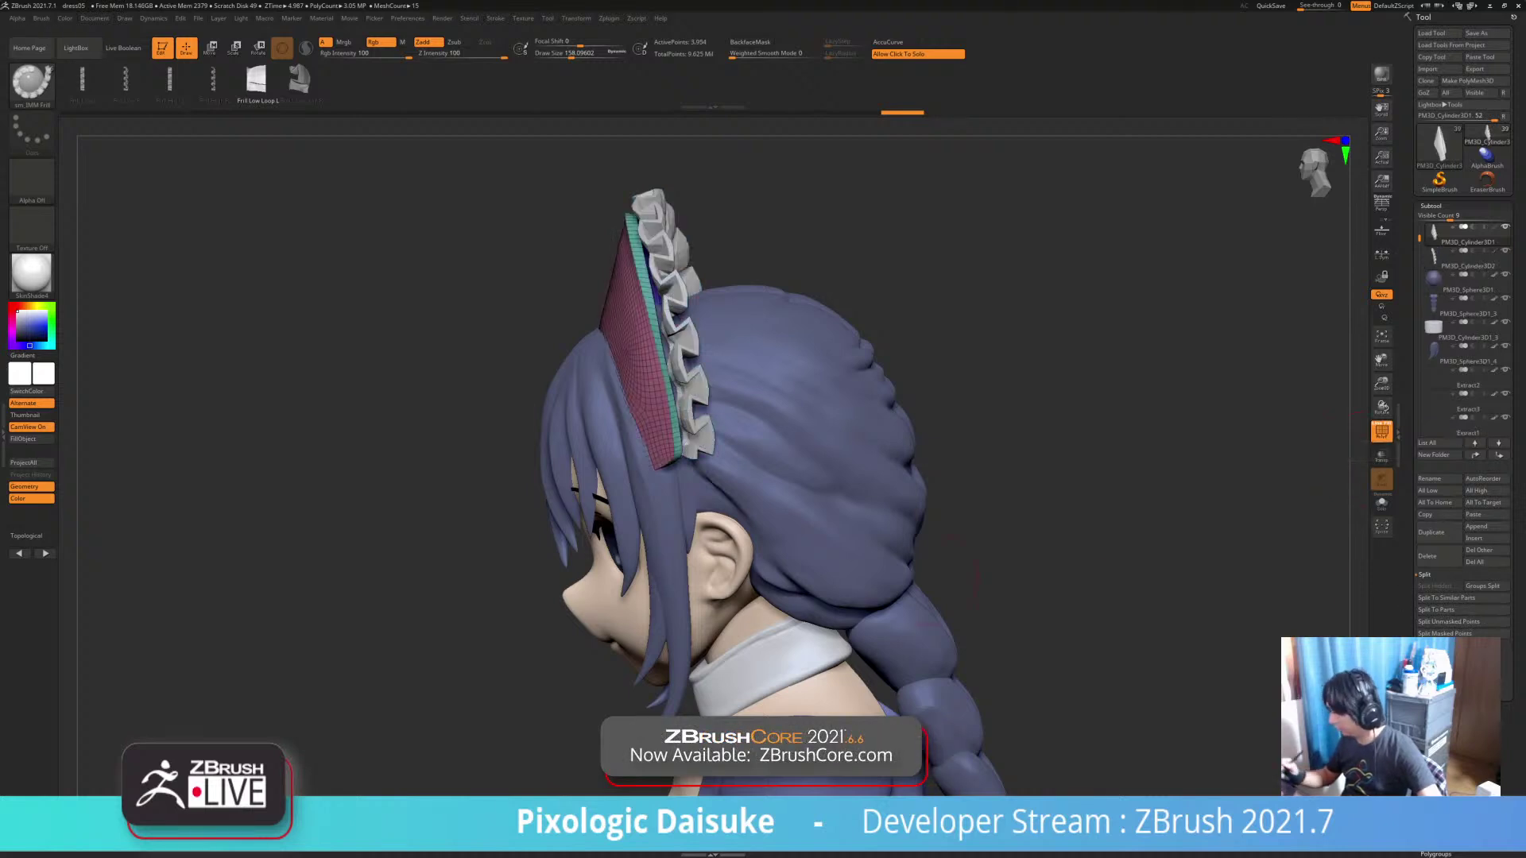
# Make the frill the active subtool and move it slightly forward against the headdress
pyautogui.keyDown('alt'); pyautogui.click(698, 399); pyautogui.keyUp('alt')
pyautogui.moveTo(698, 400); pyautogui.dragTo(652, 464, button='right')
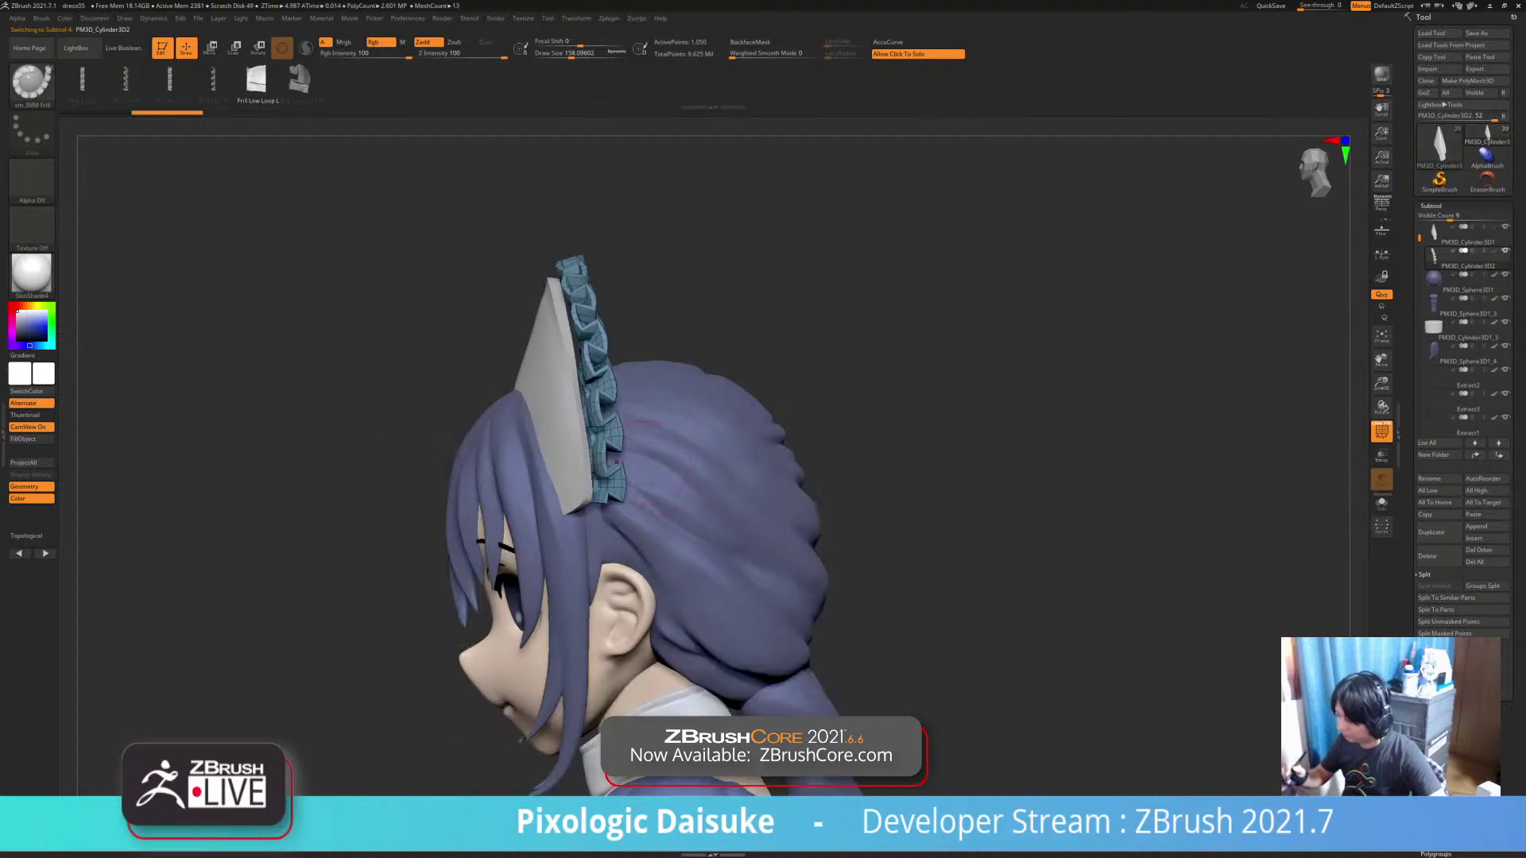
pyautogui.press('w')
pyautogui.moveTo(633, 310); pyautogui.dragTo(622, 310)
pyautogui.moveTo(627, 445); pyautogui.dragTo(842, 461, button='right')
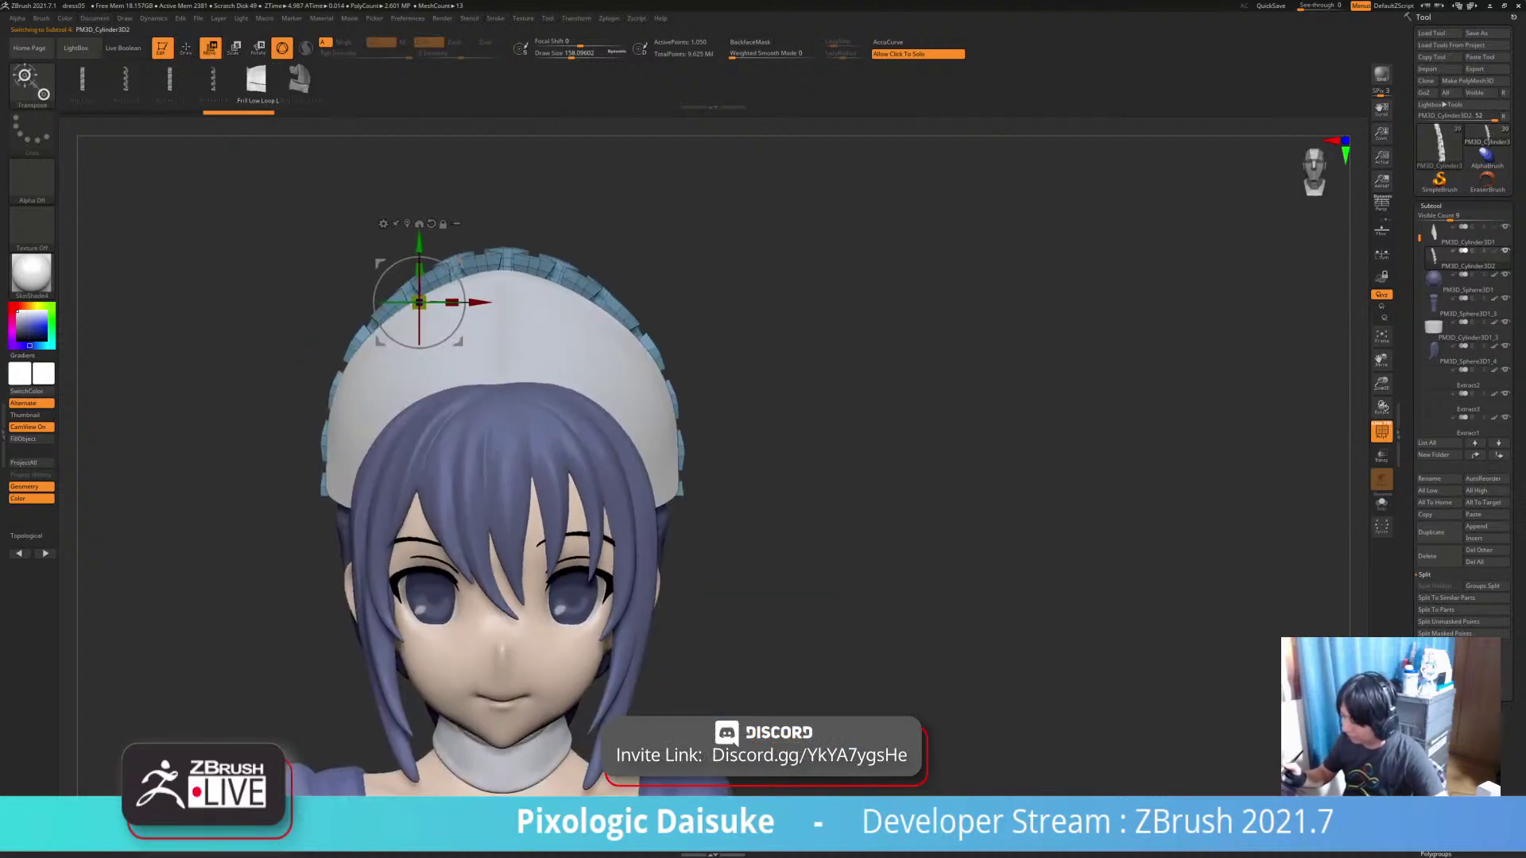
# Pull the frill's sides outward from the headdress symmetrically with the SnakeHook brush at draw size about 594
pyautogui.press('q')
pyautogui.press('b')
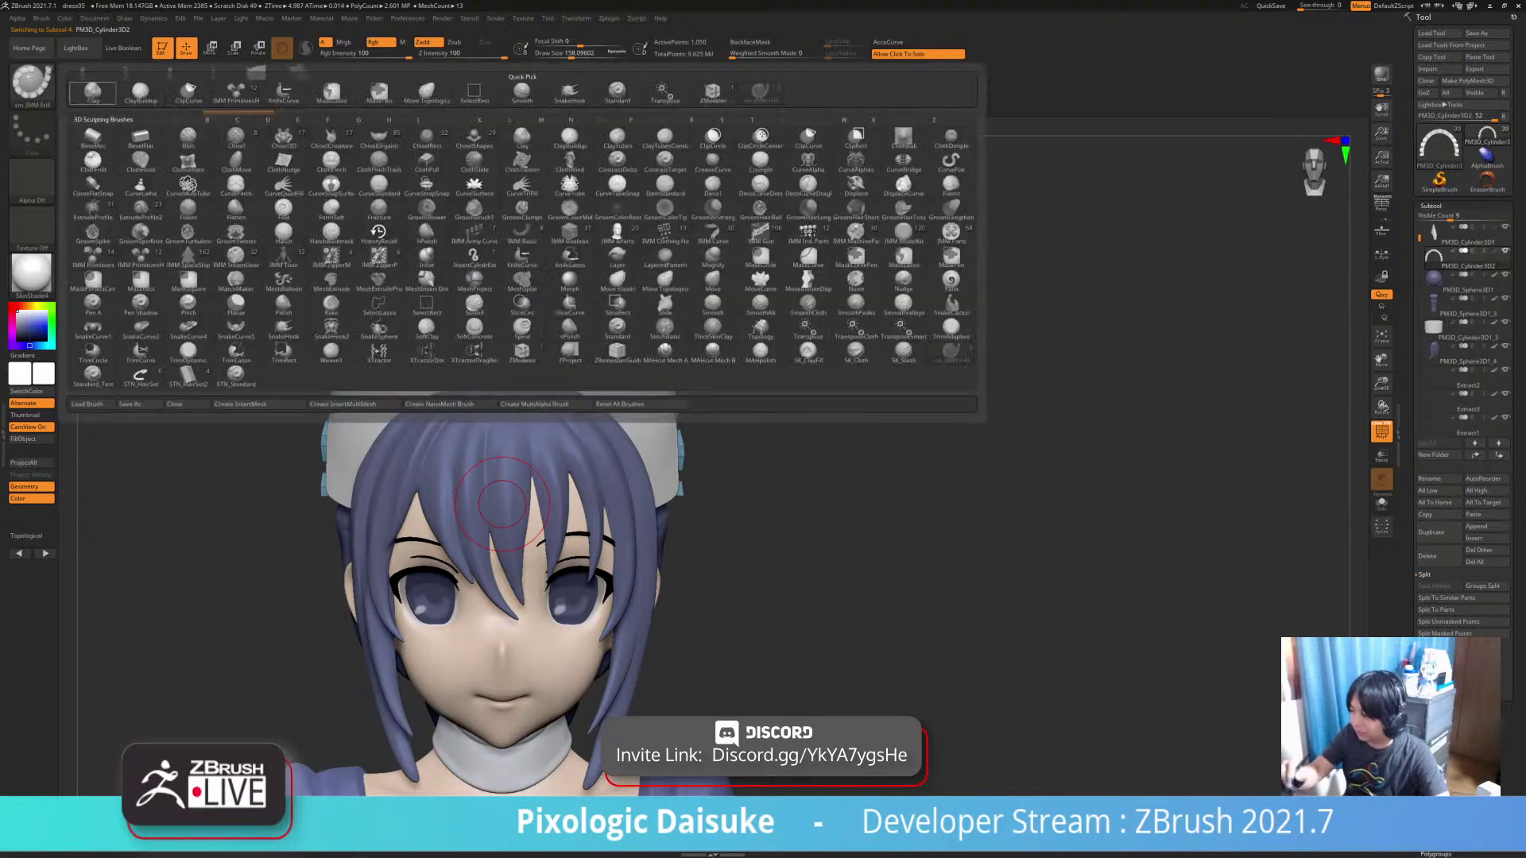
pyautogui.click(569, 91)
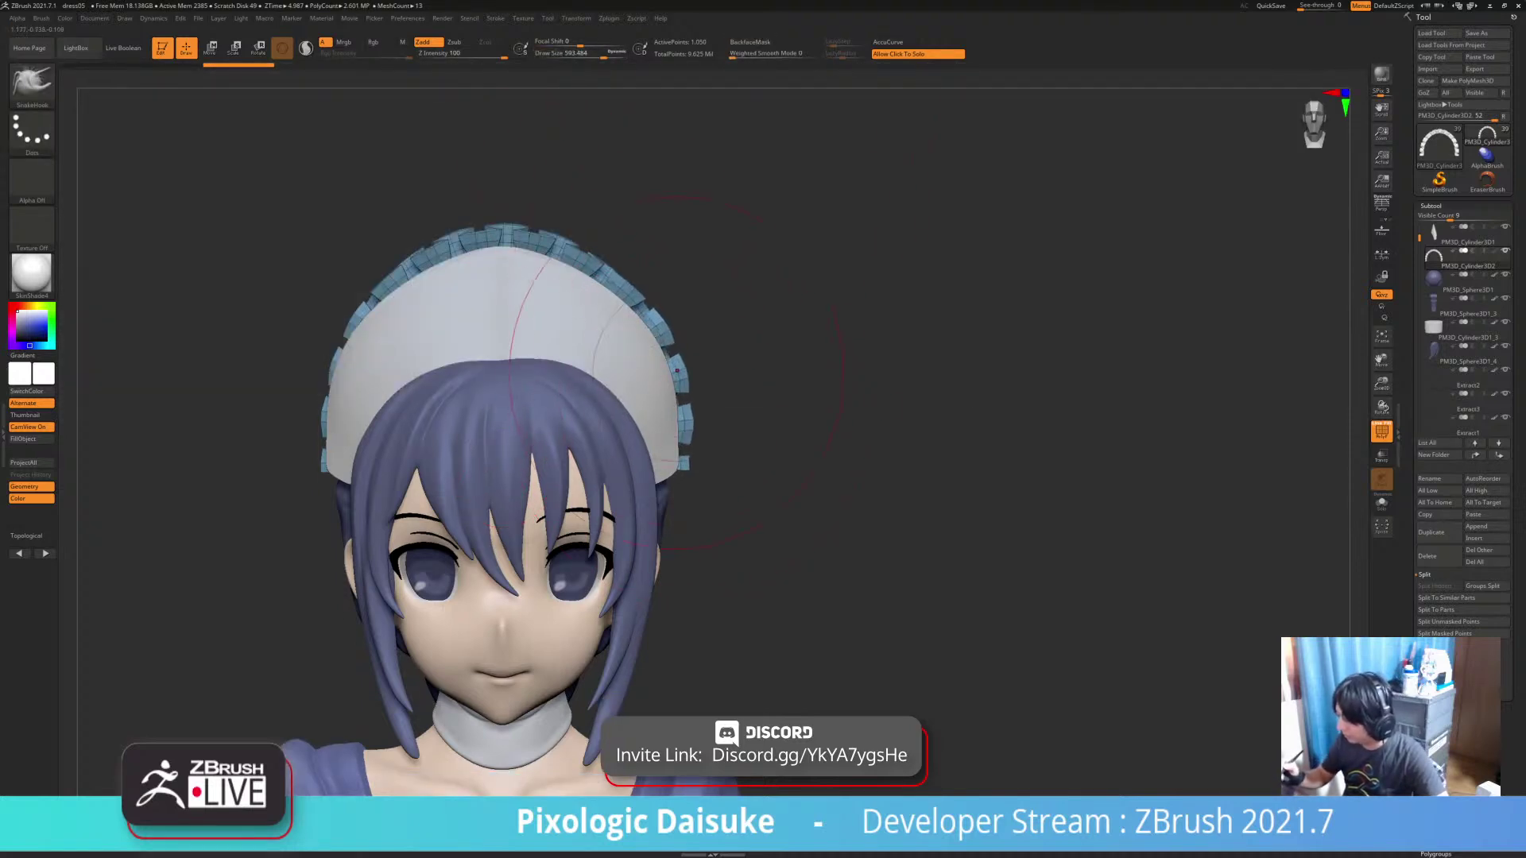
pyautogui.moveTo(676, 369); pyautogui.dragTo(645, 303)
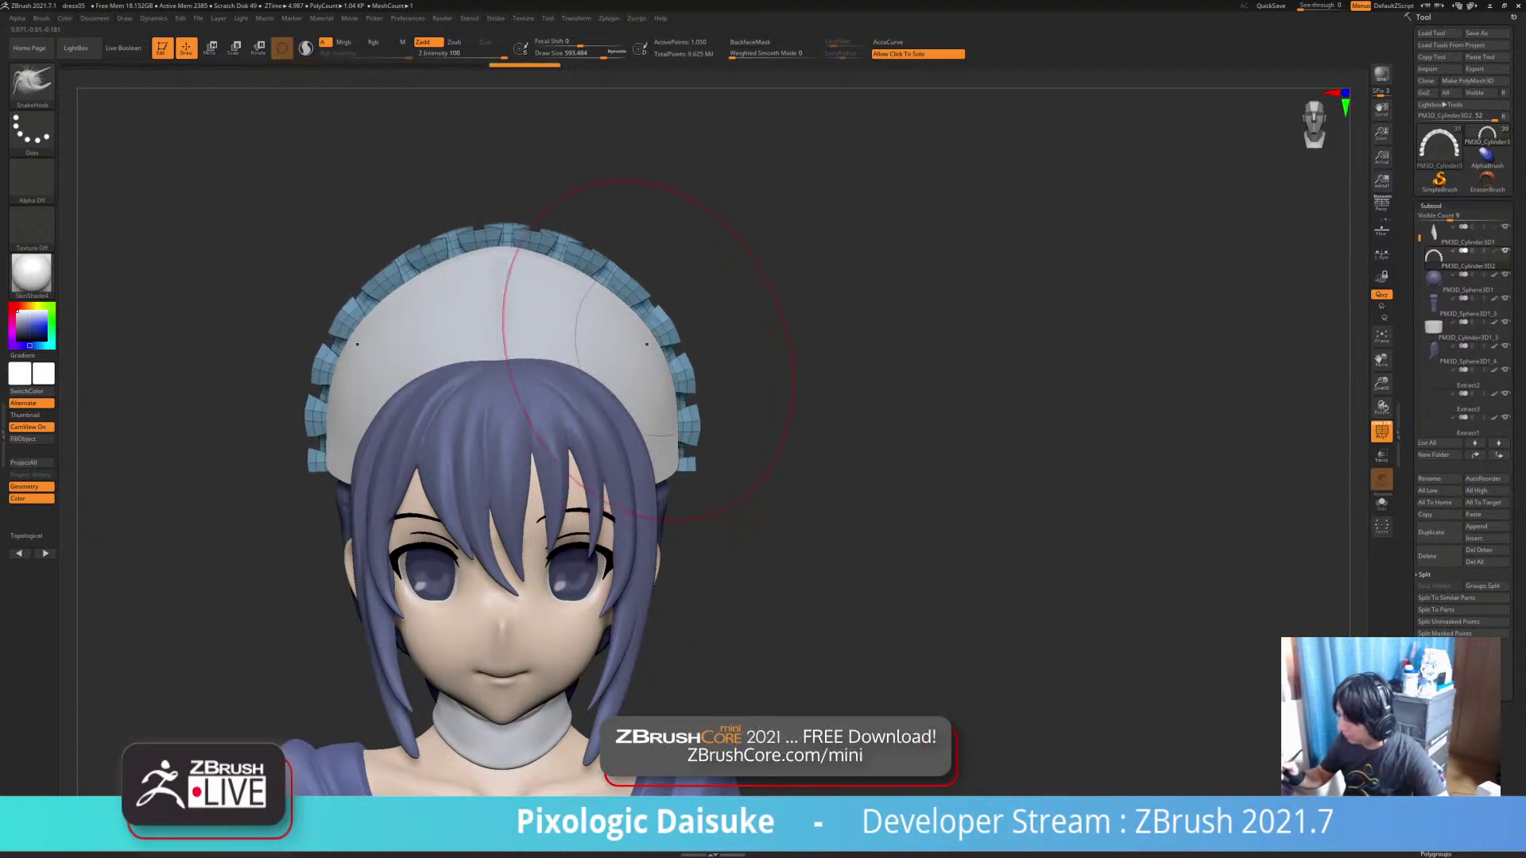
# Examine the frill's fit against the headdress from the side, back, above and front
pyautogui.moveTo(779, 413); pyautogui.dragTo(1021, 412)
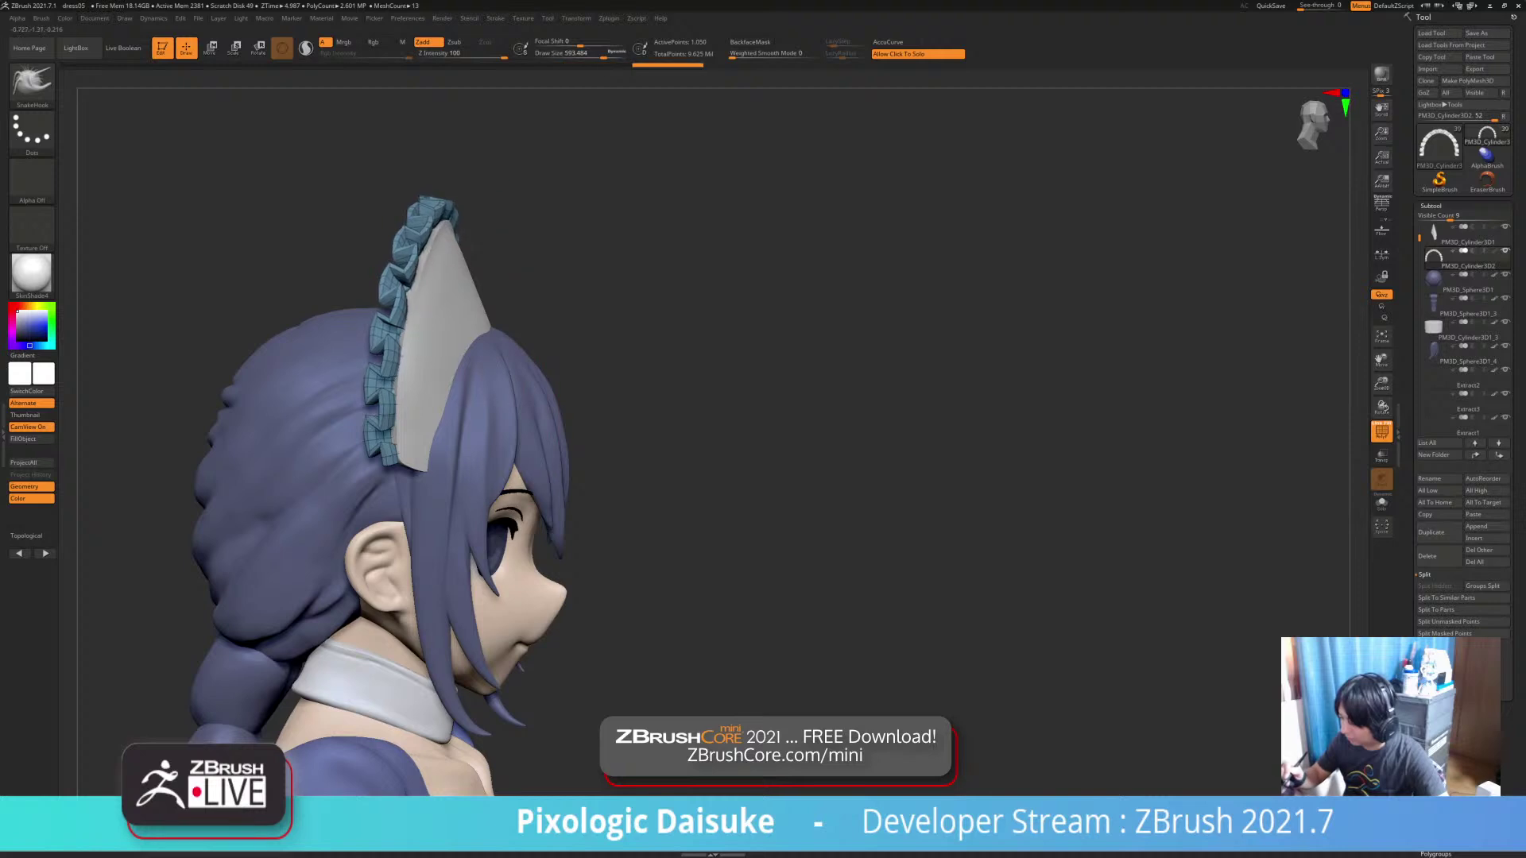
pyautogui.moveTo(461, 424); pyautogui.dragTo(612, 461, button='right')
pyautogui.moveTo(520, 509)
pyautogui.mouseDown(button='right')
pyautogui.moveTo(564, 512)
pyautogui.moveTo(462, 531)
pyautogui.mouseUp(button='right')
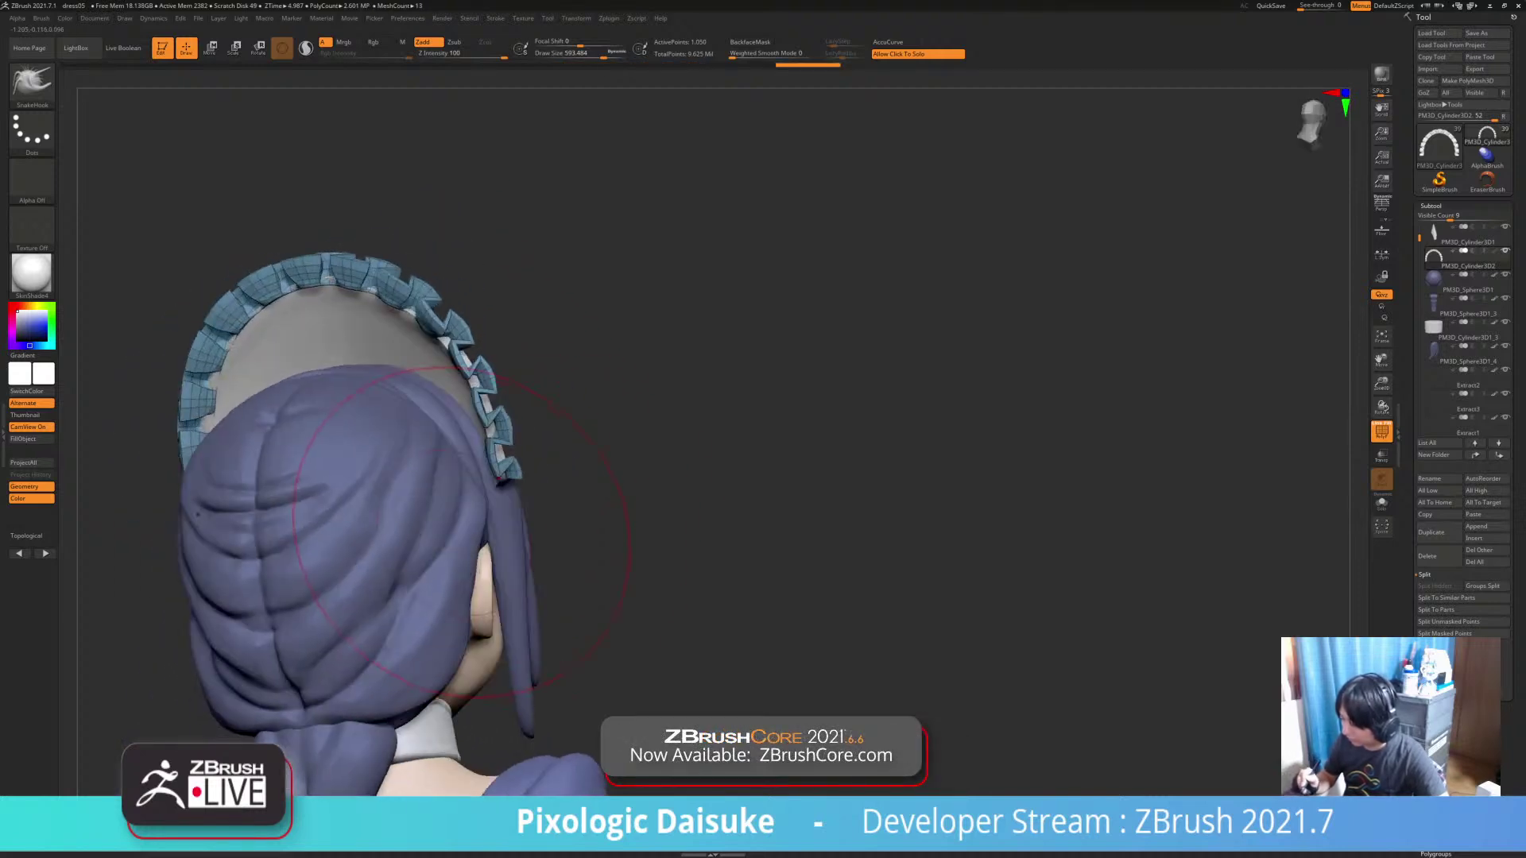
pyautogui.moveTo(399, 473); pyautogui.dragTo(367, 373, button='right')
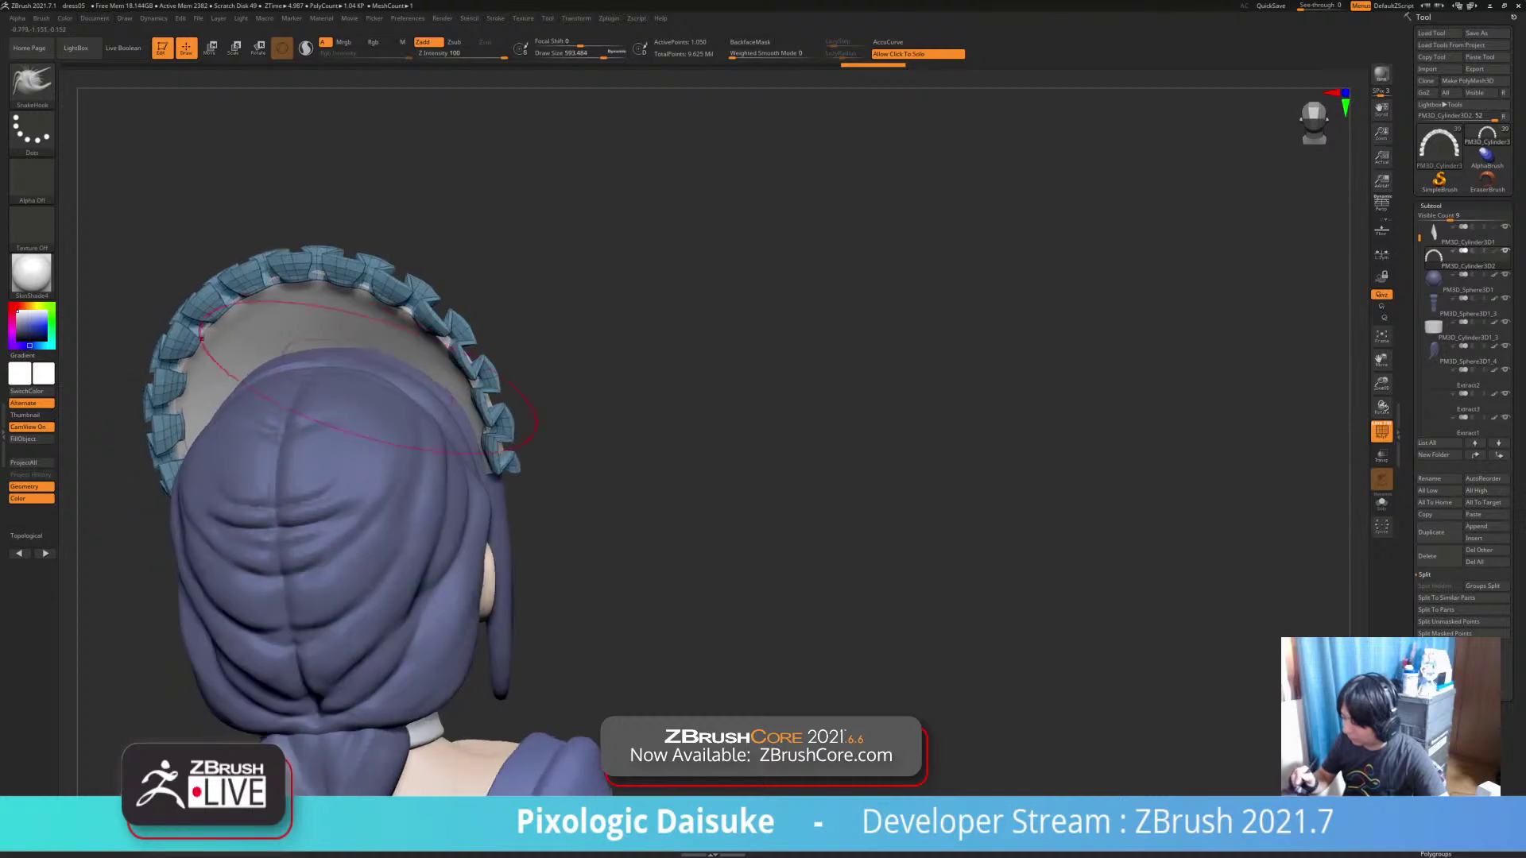
pyautogui.moveTo(429, 445); pyautogui.dragTo(433, 548, button='right')
pyautogui.moveTo(463, 389)
pyautogui.mouseDown(button='right')
pyautogui.moveTo(511, 445)
pyautogui.moveTo(675, 481)
pyautogui.mouseUp(button='right')
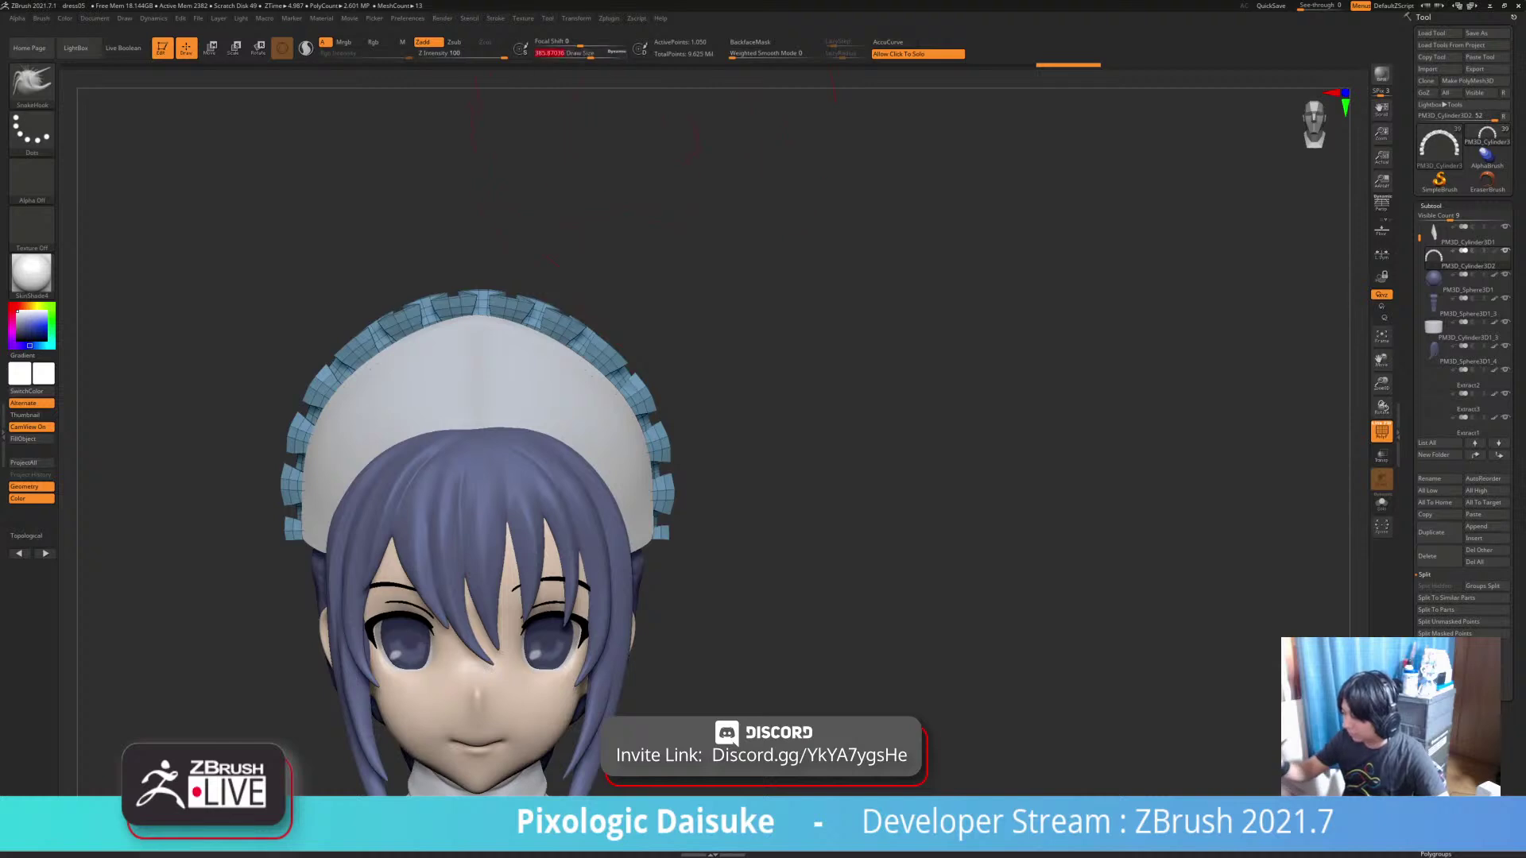
# Turn off the wireframe display and make the frill the active subtool, viewed in side profile
pyautogui.moveTo(585, 150); pyautogui.dragTo(481, 199, button='right')
pyautogui.keyDown('alt'); pyautogui.click(494, 378); pyautogui.keyUp('alt')
pyautogui.moveTo(494, 377)
pyautogui.mouseDown(button='right')
pyautogui.moveTo(581, 385)
pyautogui.moveTo(563, 324)
pyautogui.mouseUp(button='right')
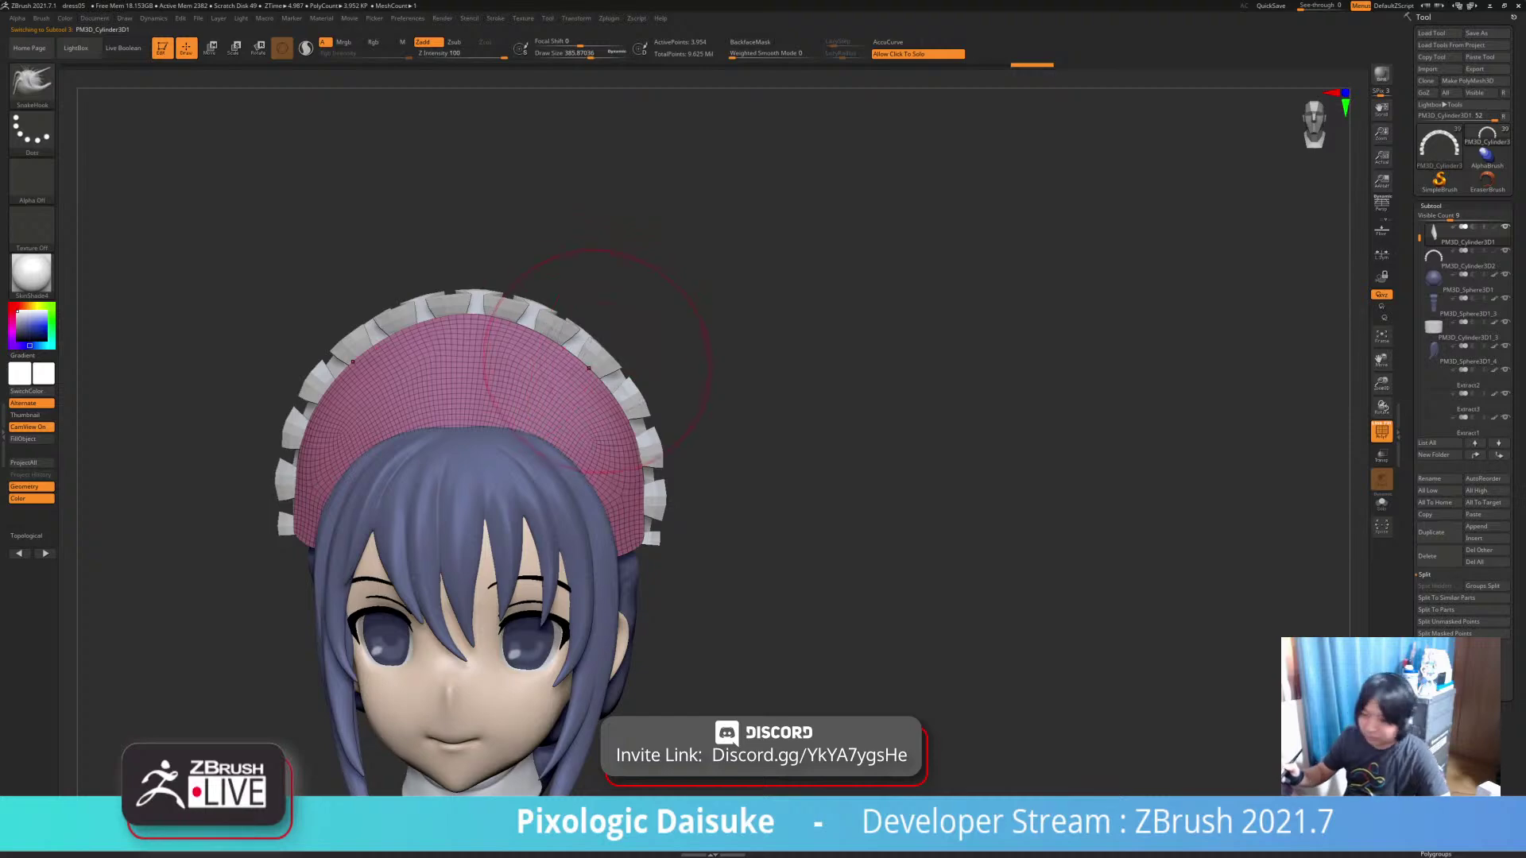
pyautogui.moveTo(689, 588)
pyautogui.keyDown('ctrl'); pyautogui.mouseDown(button='right')
pyautogui.moveTo(706, 397)
pyautogui.moveTo(763, 409)
pyautogui.moveTo(725, 421)
pyautogui.moveTo(651, 389)
pyautogui.mouseUp(button='right'); pyautogui.keyUp('ctrl')
pyautogui.click(1381, 431)
pyautogui.keyDown('alt'); pyautogui.click(574, 292); pyautogui.keyUp('alt')
pyautogui.moveTo(637, 460)
pyautogui.mouseDown(button='right')
pyautogui.moveTo(421, 456)
pyautogui.moveTo(564, 493)
pyautogui.moveTo(794, 494)
pyautogui.mouseUp(button='right')
pyautogui.moveTo(636, 397)
pyautogui.mouseDown(button='right')
pyautogui.moveTo(735, 397)
pyautogui.moveTo(616, 395)
pyautogui.moveTo(677, 390)
pyautogui.mouseUp(button='right')
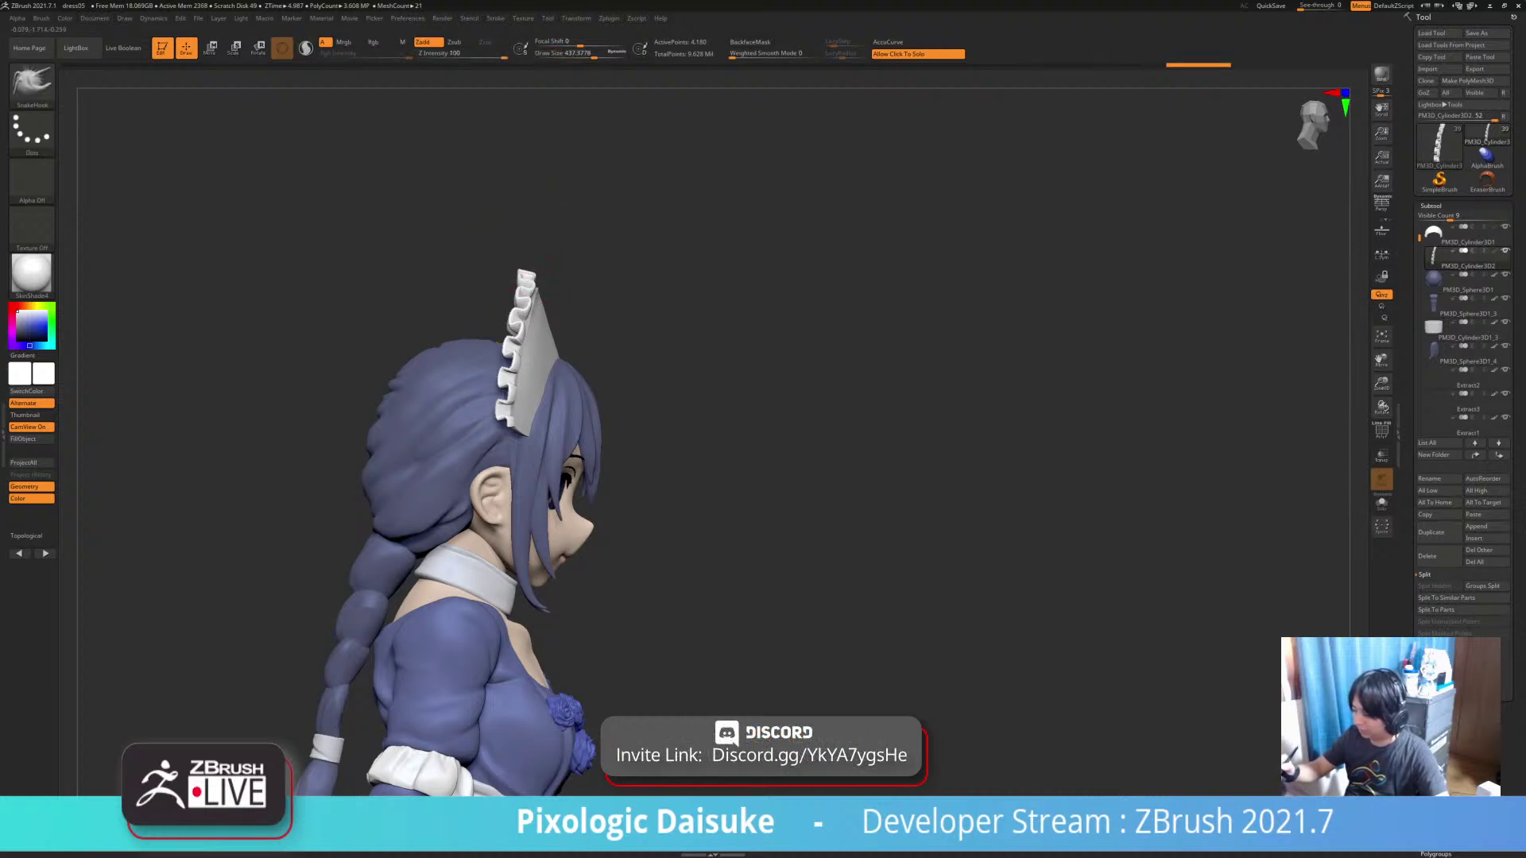
pyautogui.moveTo(866, 318); pyautogui.dragTo(556, 310, button='right')
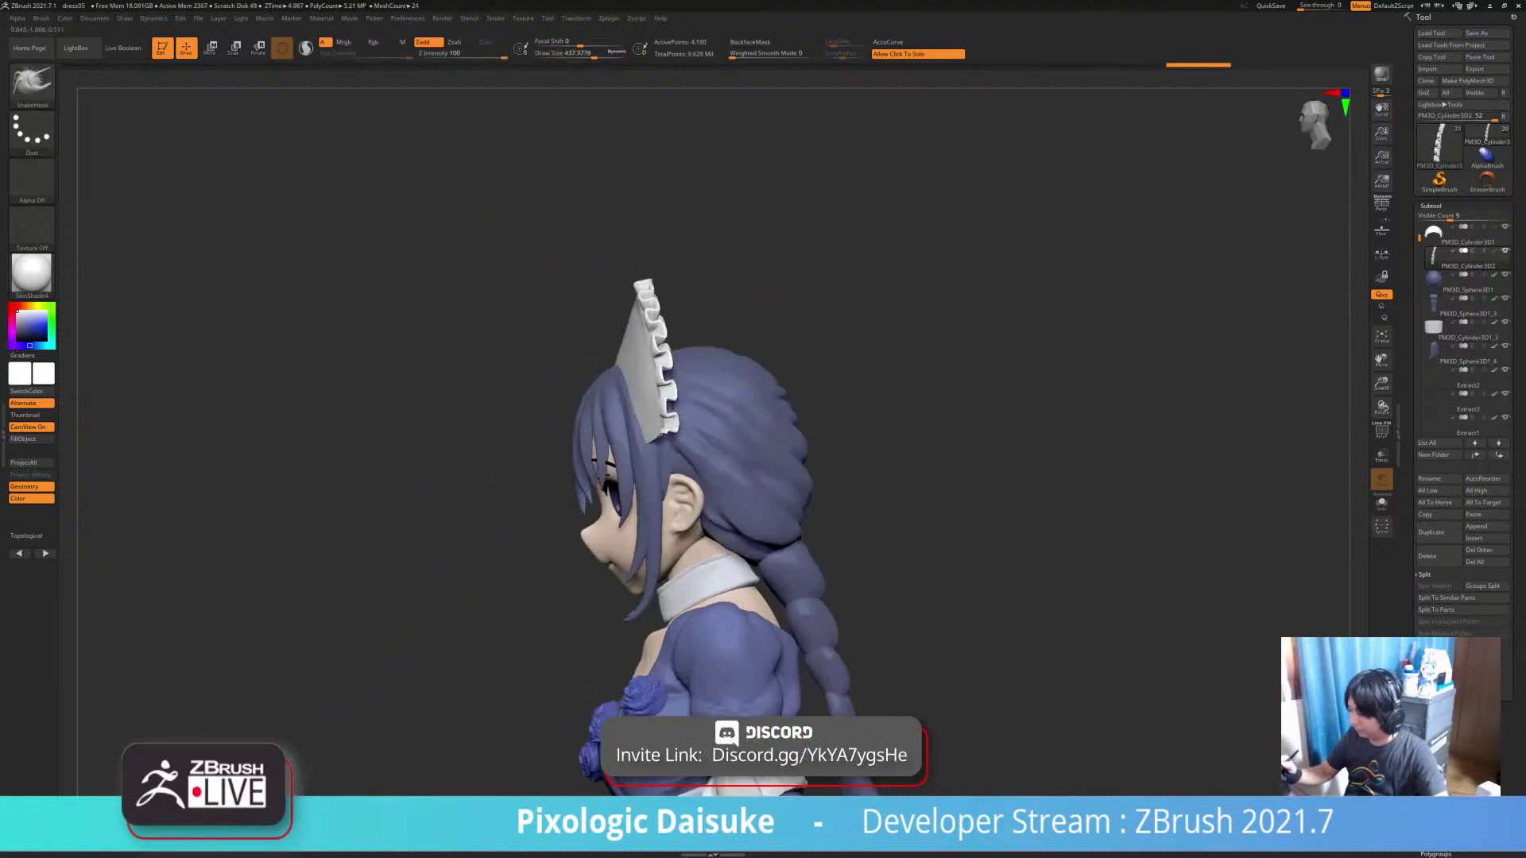
pyautogui.moveTo(767, 469)
pyautogui.keyDown('ctrl'); pyautogui.mouseDown(button='right')
pyautogui.moveTo(757, 548)
pyautogui.moveTo(731, 573)
pyautogui.mouseUp(button='right'); pyautogui.keyUp('ctrl')
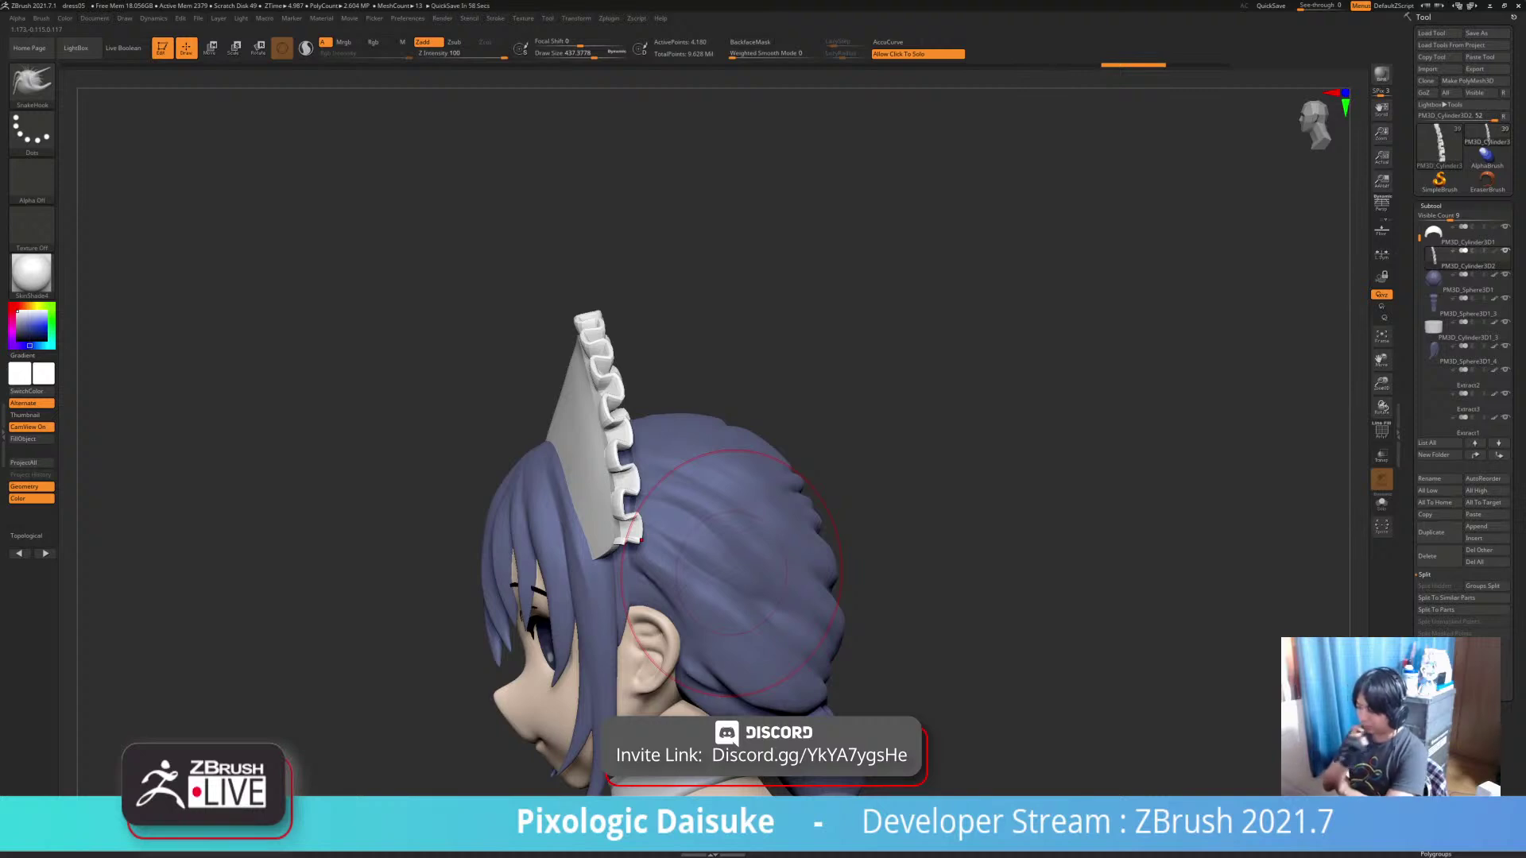
# Try to apply the gizmo's Taper deformer to the frill
pyautogui.press('w')
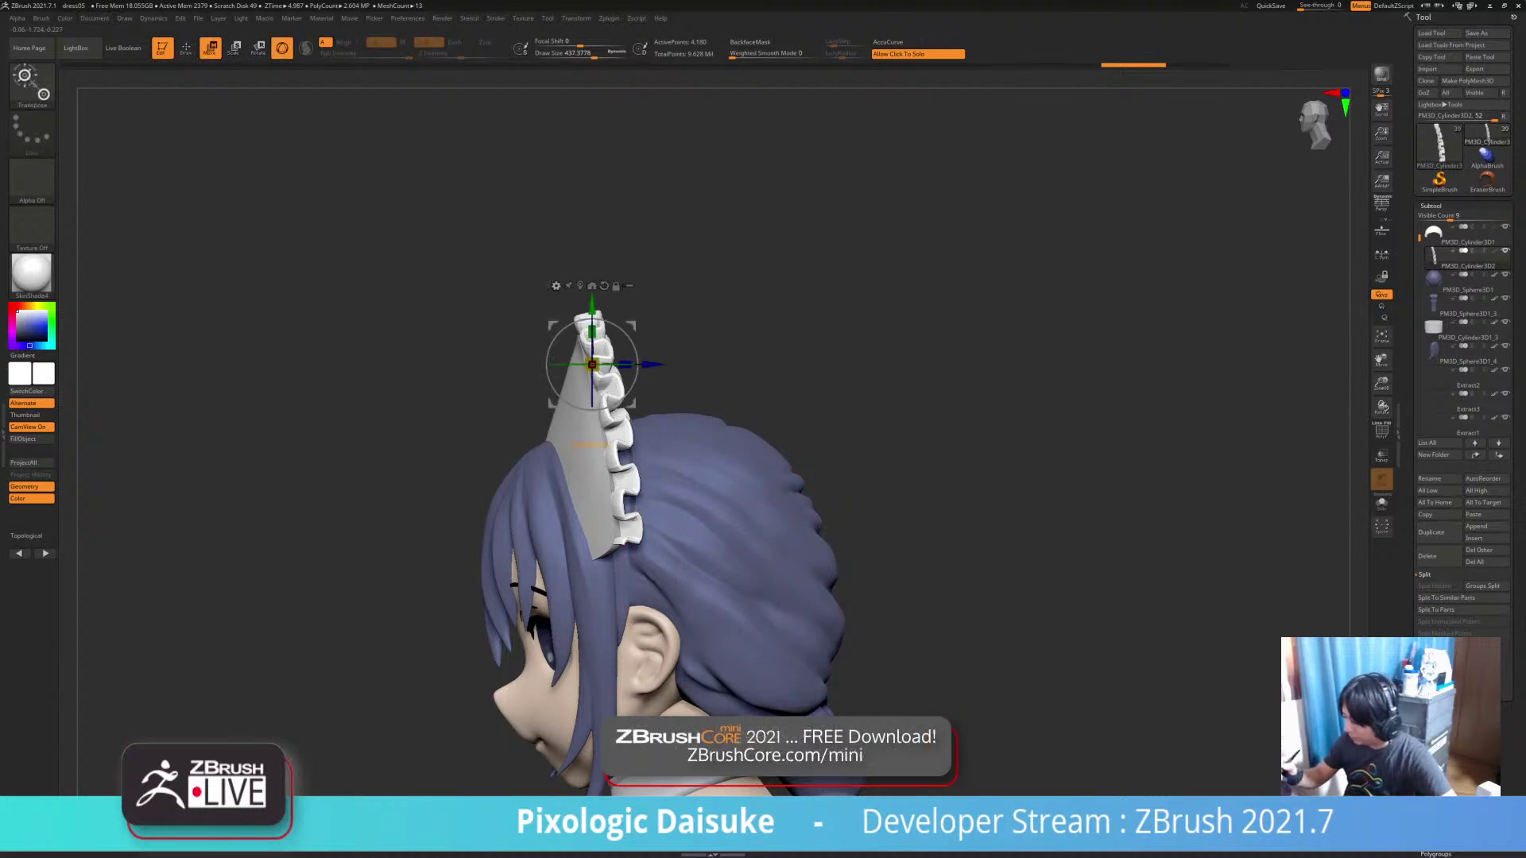
pyautogui.click(715, 317)
pyautogui.click(556, 285)
pyautogui.click(642, 386)
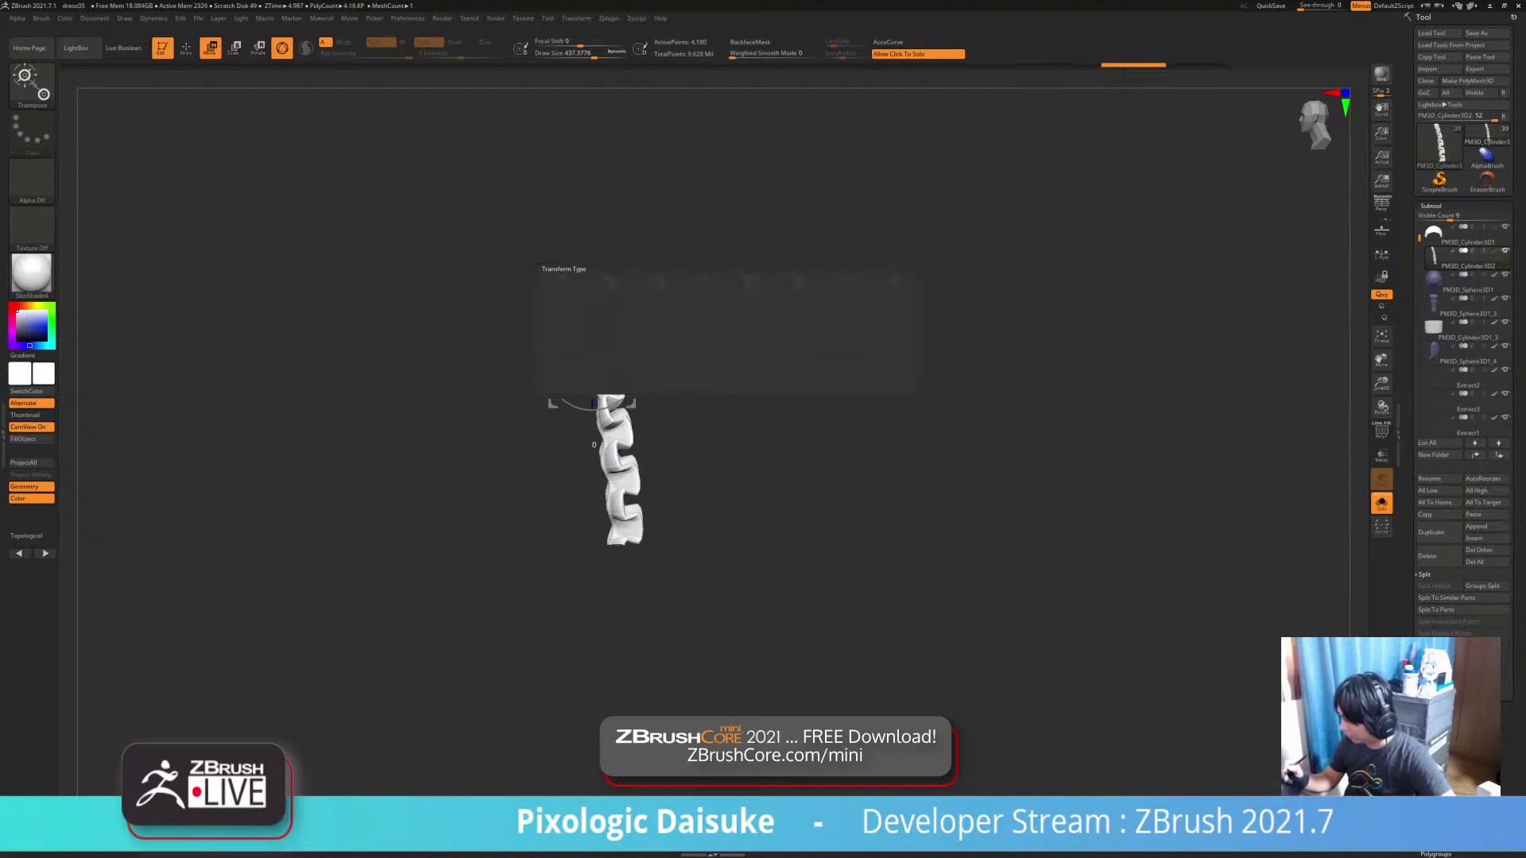
pyautogui.moveTo(517, 374)
pyautogui.mouseDown()
pyautogui.moveTo(680, 370)
pyautogui.moveTo(591, 374)
pyautogui.mouseUp()
# Delete the frill's higher subdivision levels
pyautogui.hotkey('ctrl', 'shift', 'z')
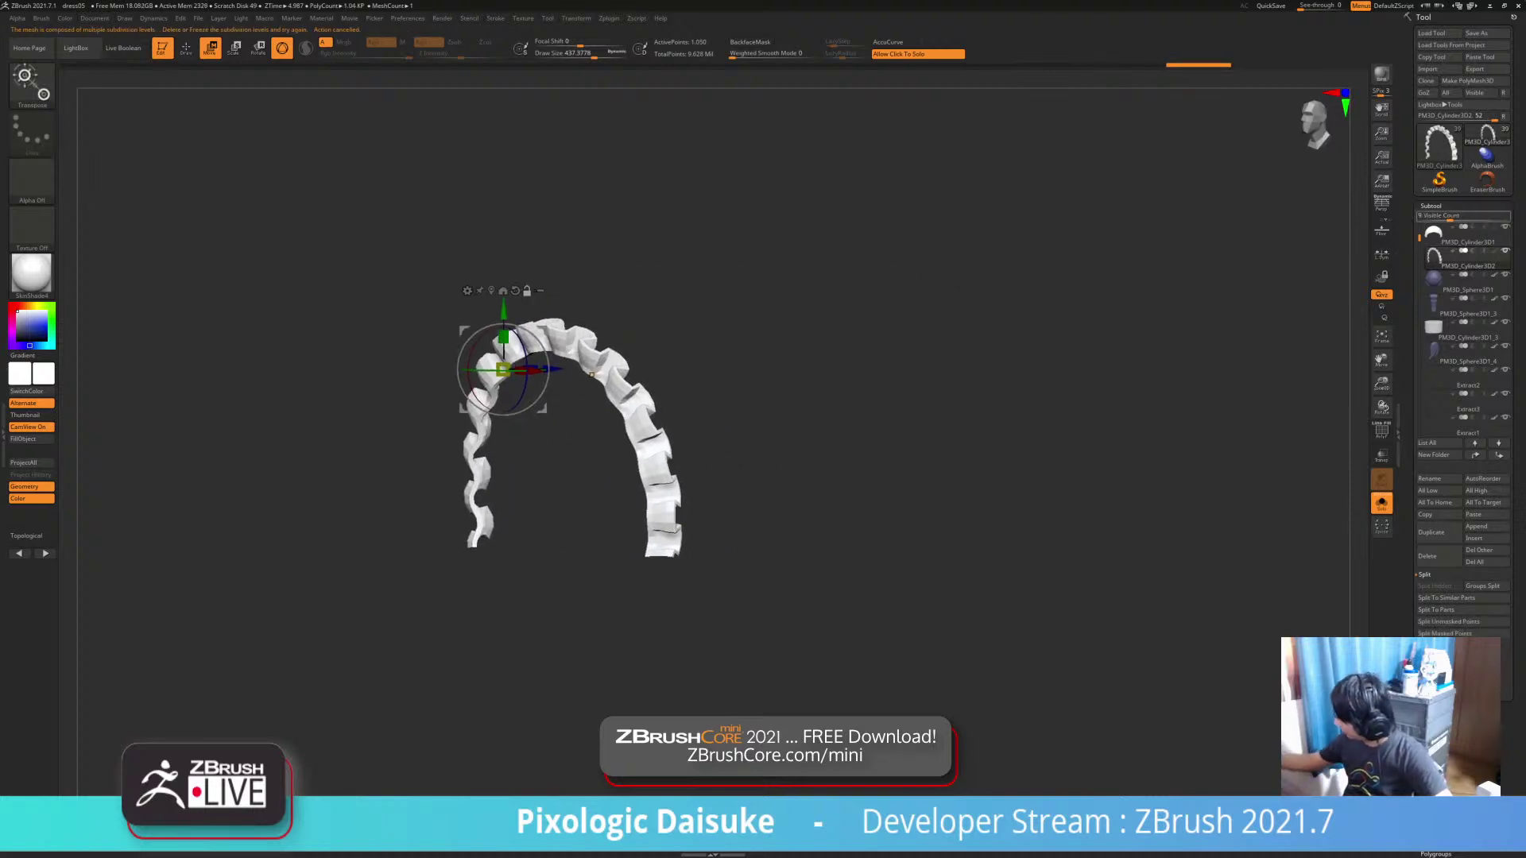
pyautogui.click(1432, 206)
pyautogui.click(1435, 218)
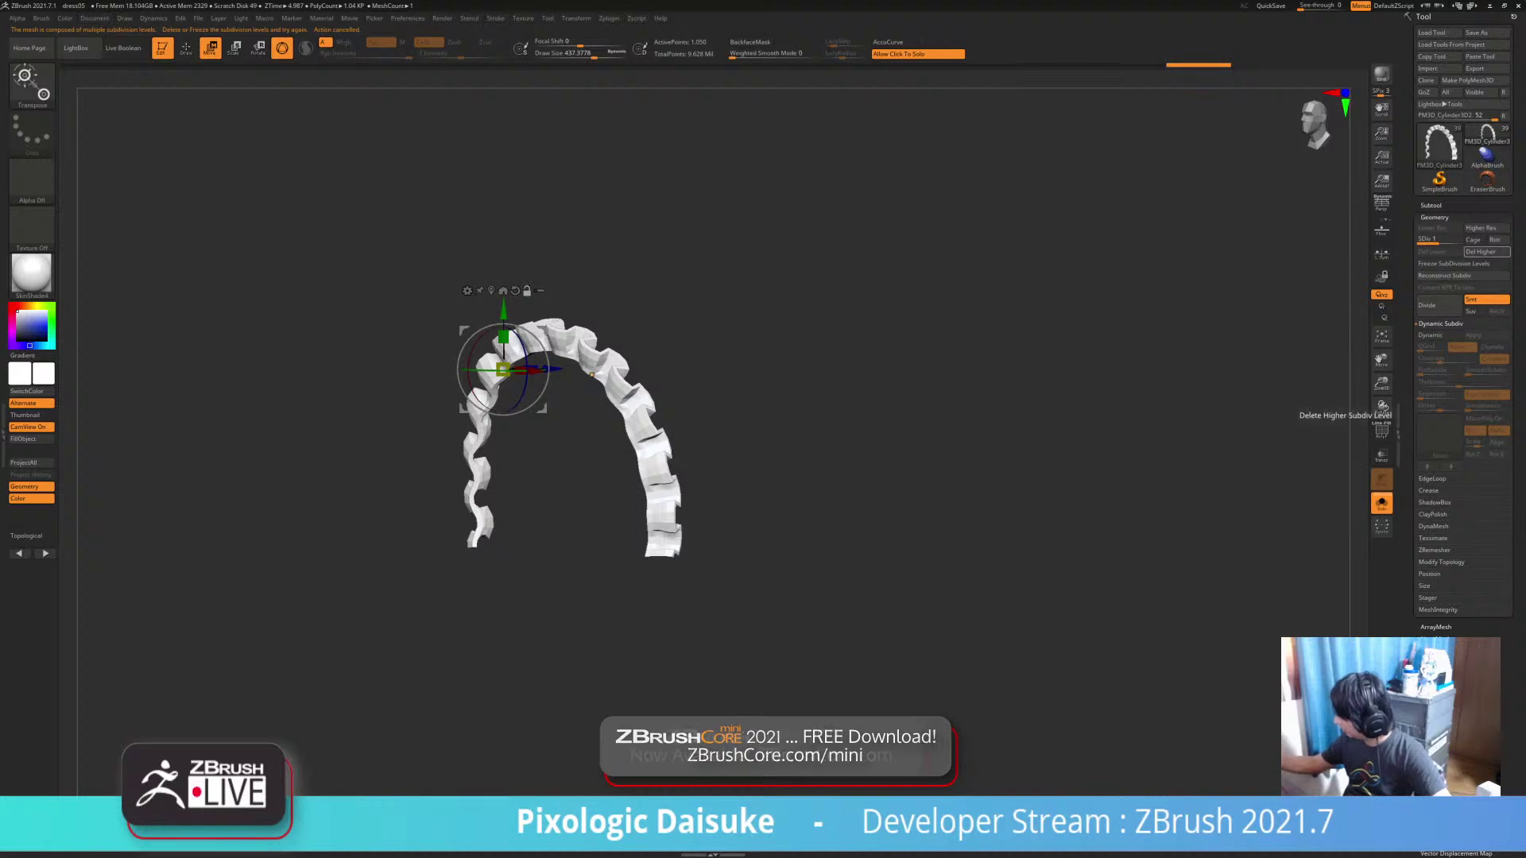
pyautogui.click(1480, 252)
# Taper the frill by about 0.45 with the Taper deformer so it follows the headdress's edge
pyautogui.keyDown('shift'); pyautogui.moveTo(683, 374); pyautogui.dragTo(564, 439); pyautogui.keyUp('shift')
pyautogui.click(595, 338)
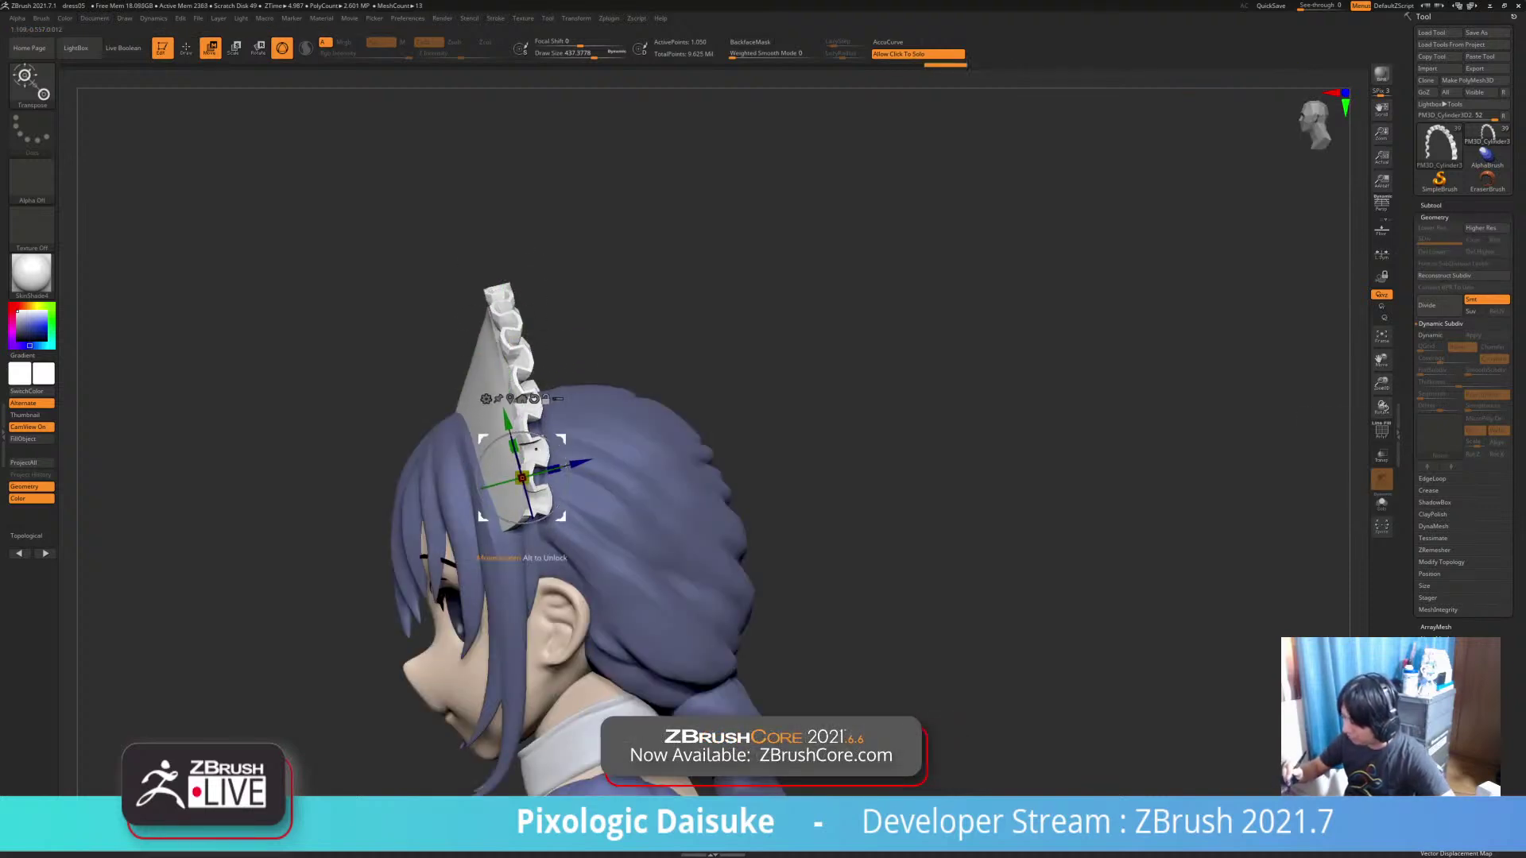
pyautogui.click(493, 400)
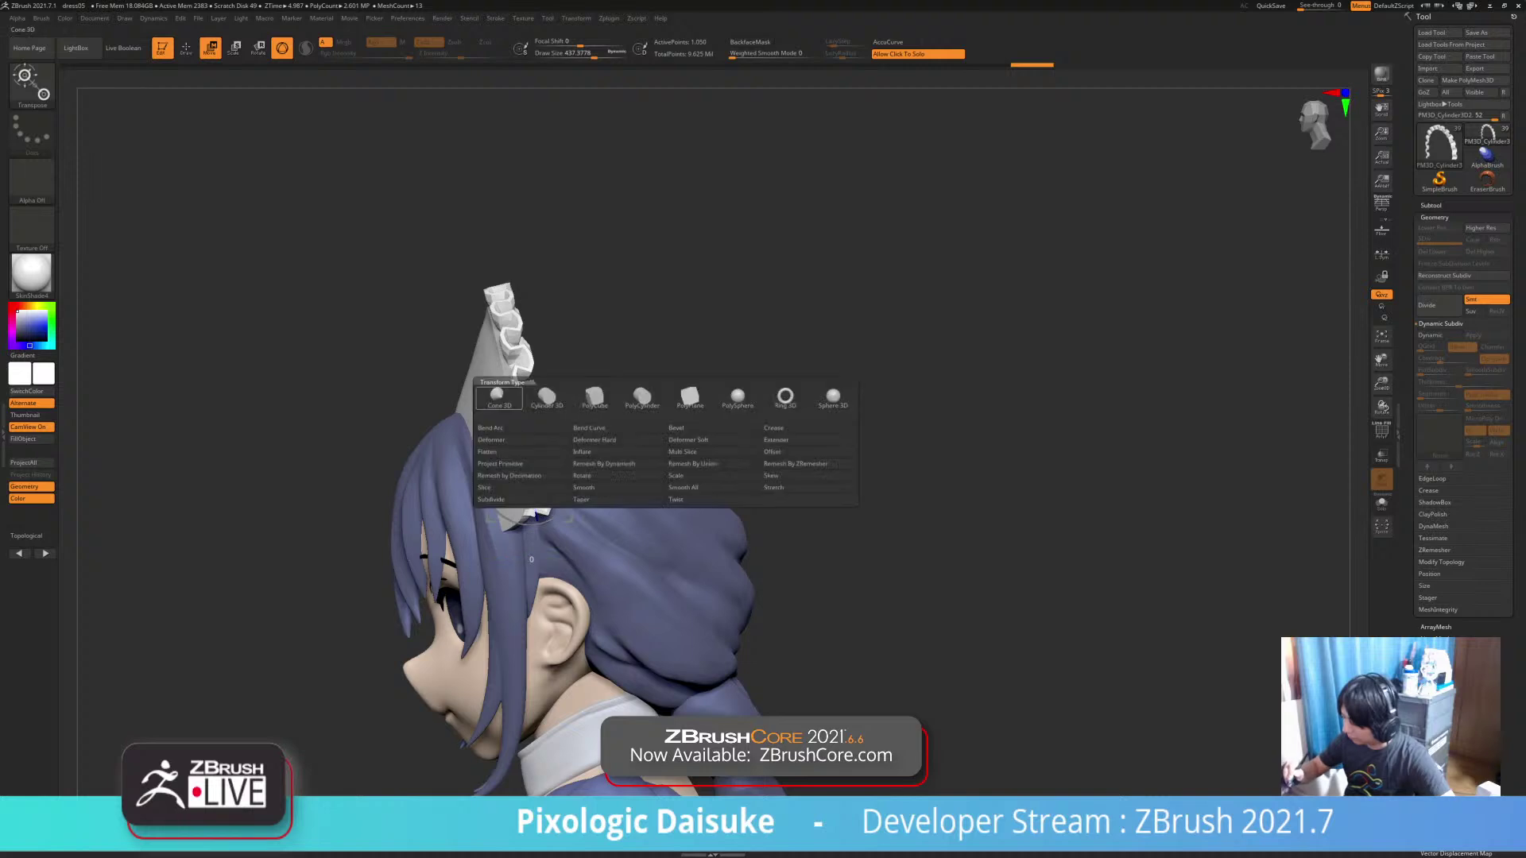
pyautogui.click(613, 500)
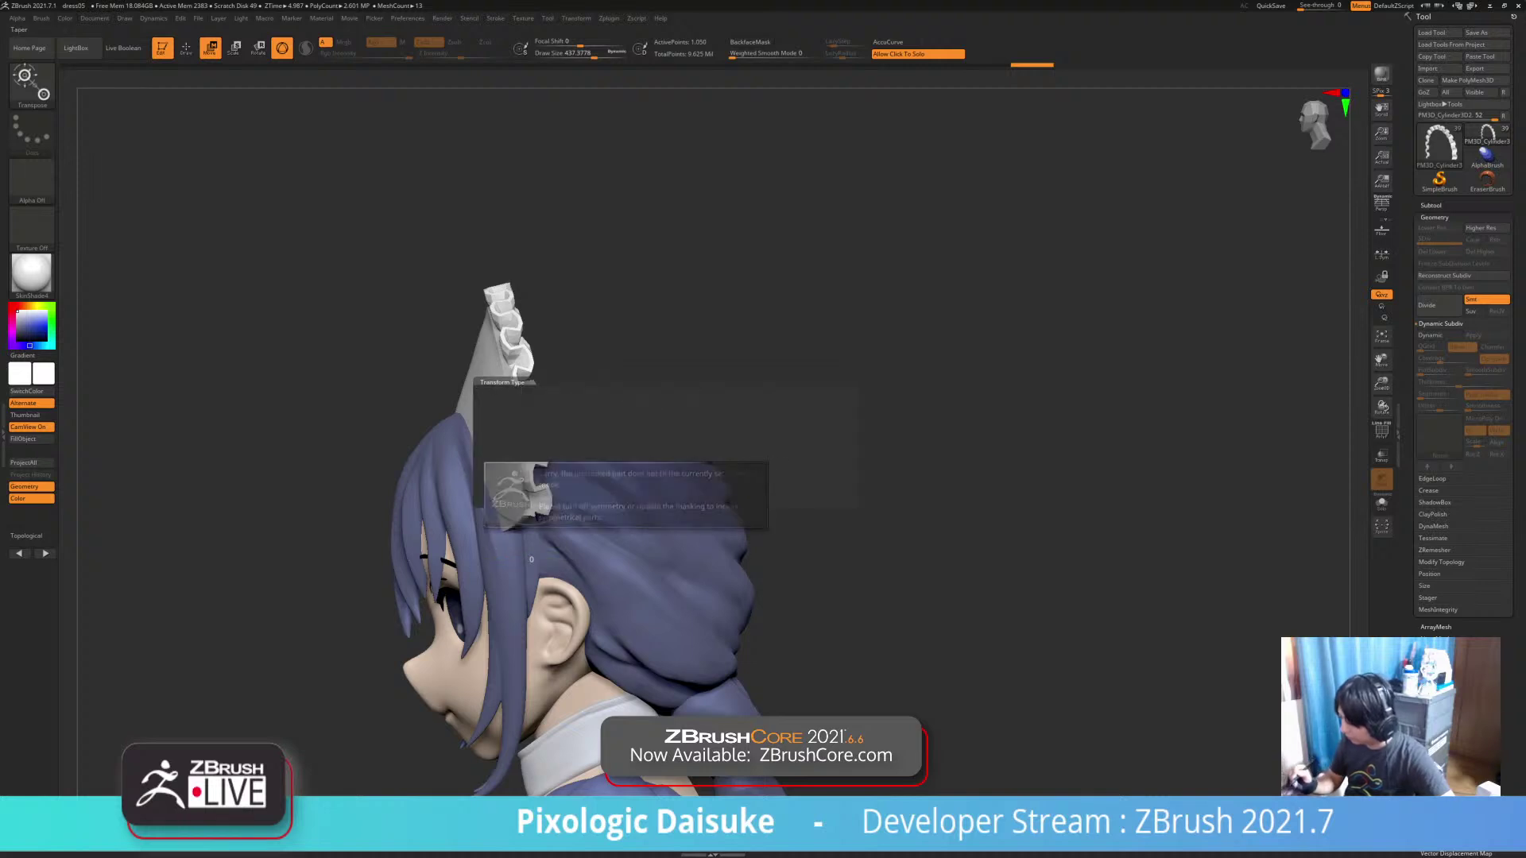
pyautogui.click(552, 505)
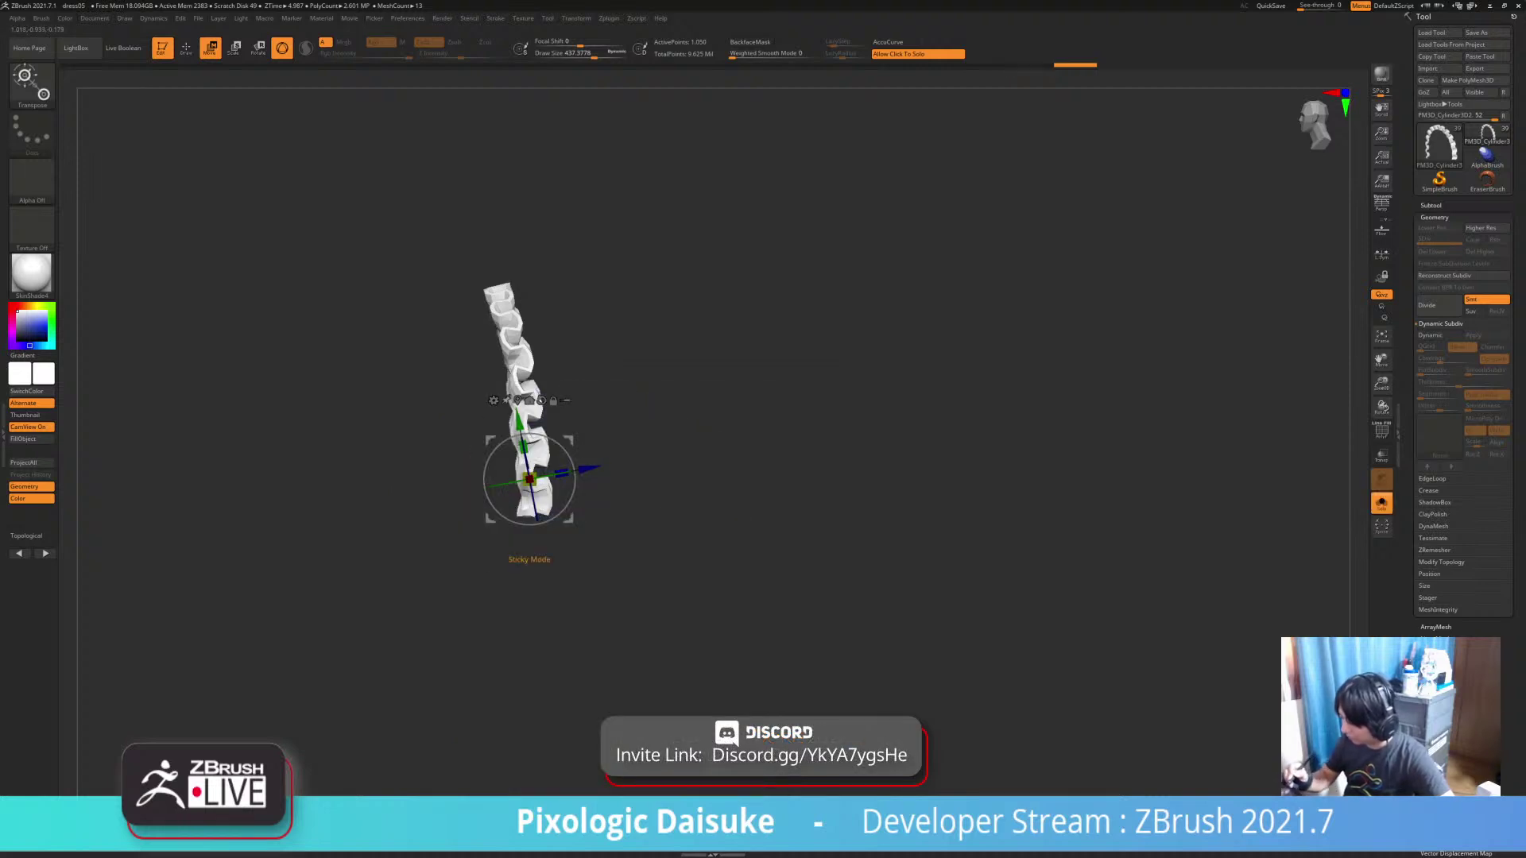
pyautogui.click(493, 399)
pyautogui.click(580, 499)
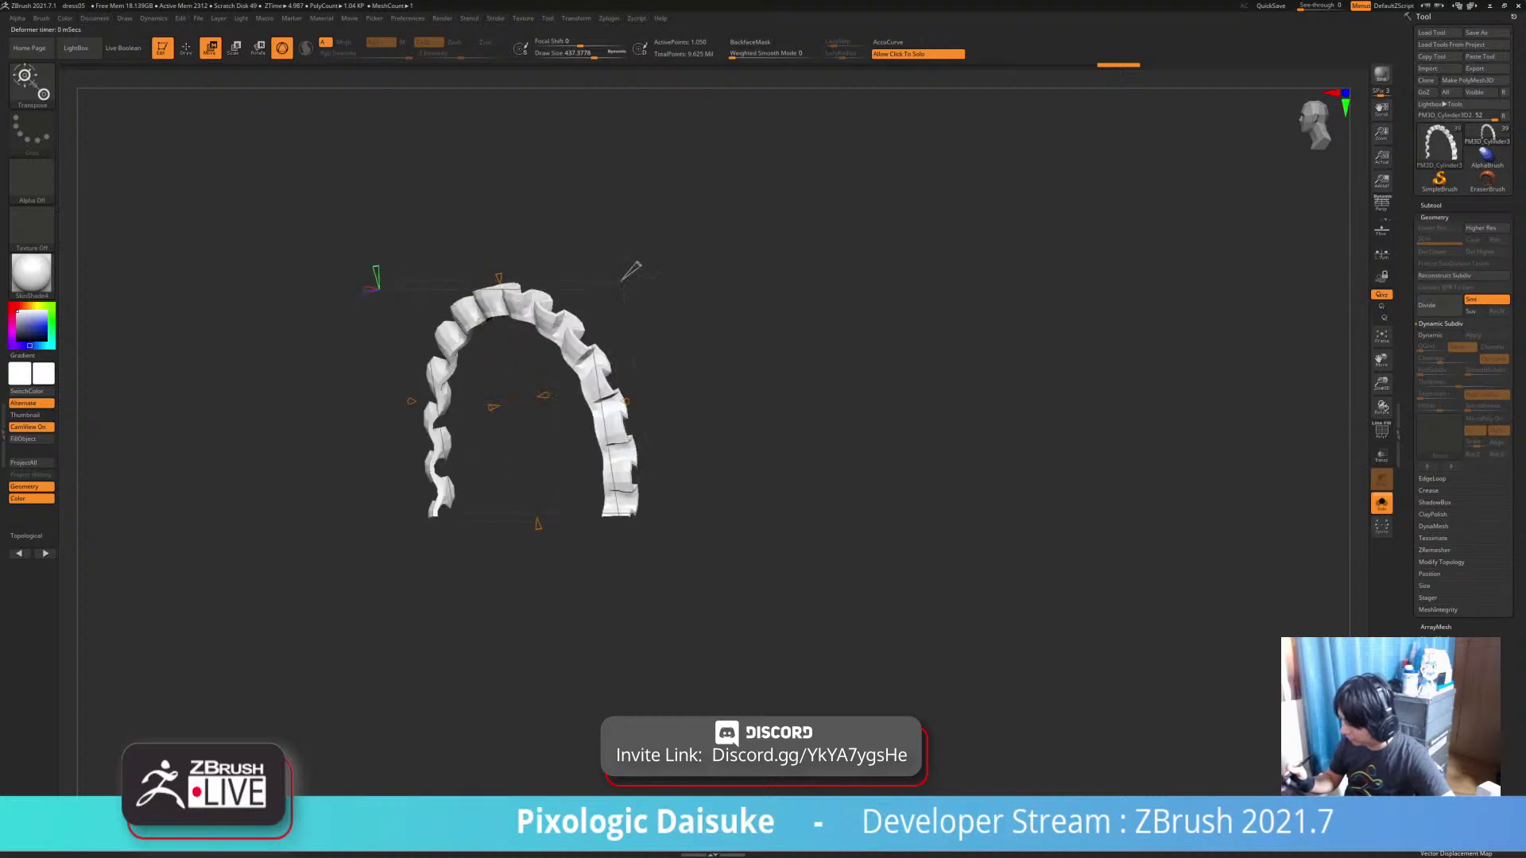
pyautogui.moveTo(546, 393); pyautogui.dragTo(389, 386)
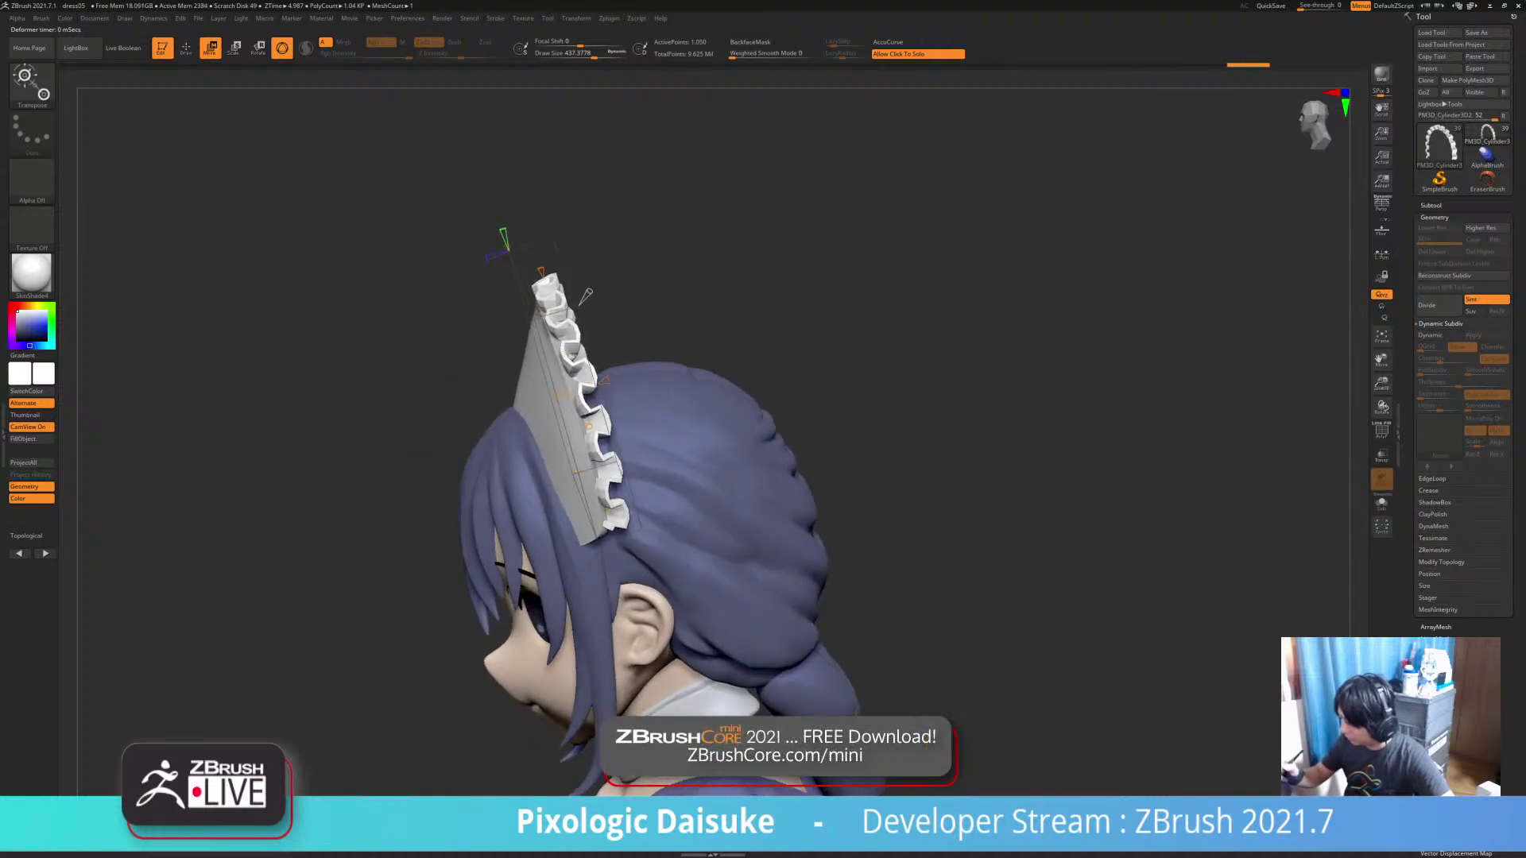
pyautogui.moveTo(586, 296); pyautogui.dragTo(784, 319)
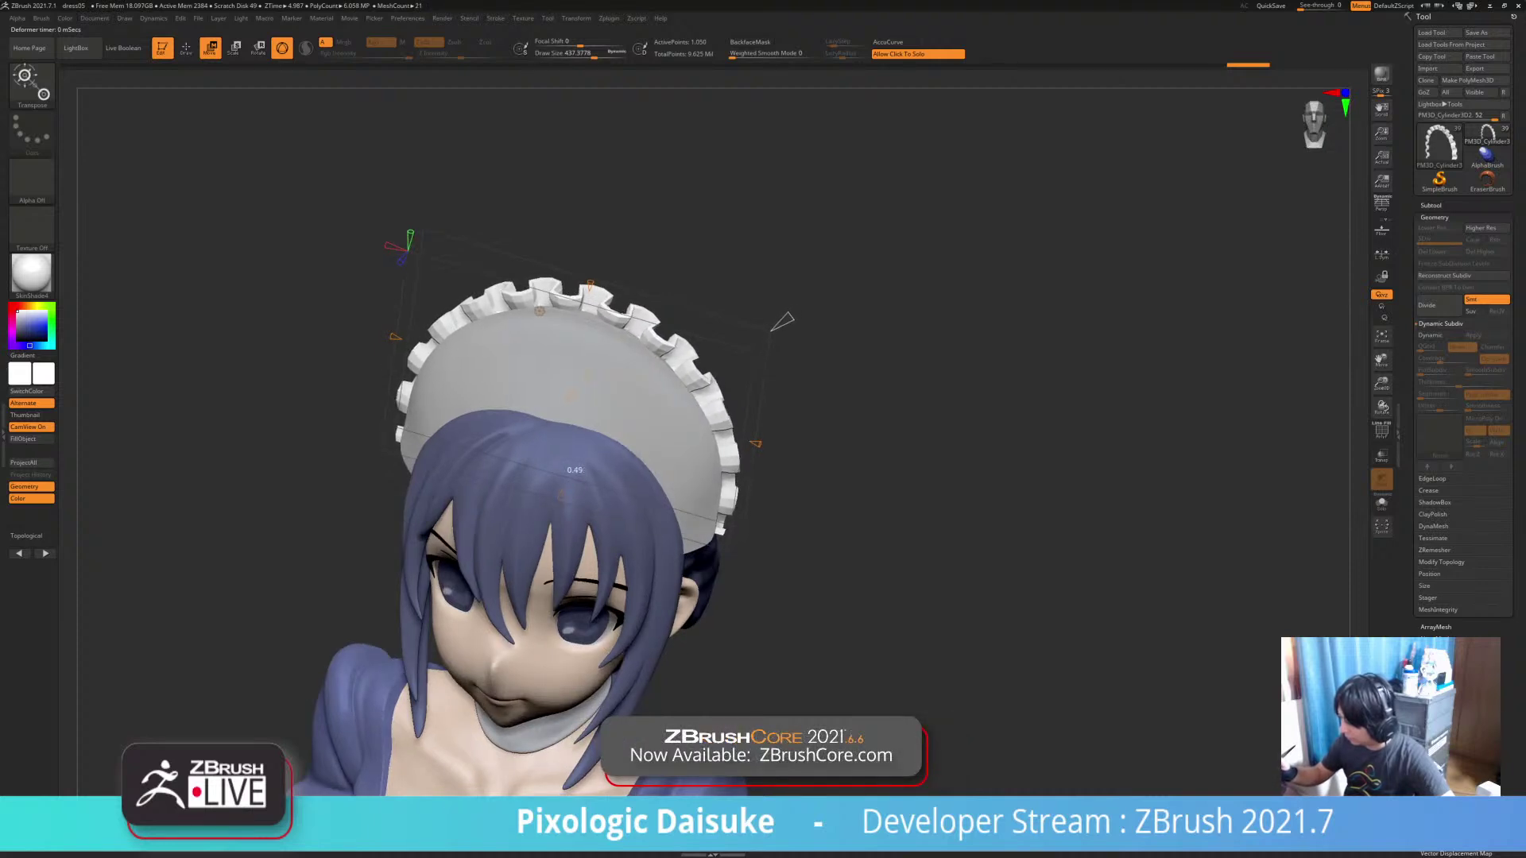
pyautogui.moveTo(882, 414); pyautogui.dragTo(855, 474)
pyautogui.moveTo(994, 445); pyautogui.dragTo(811, 374)
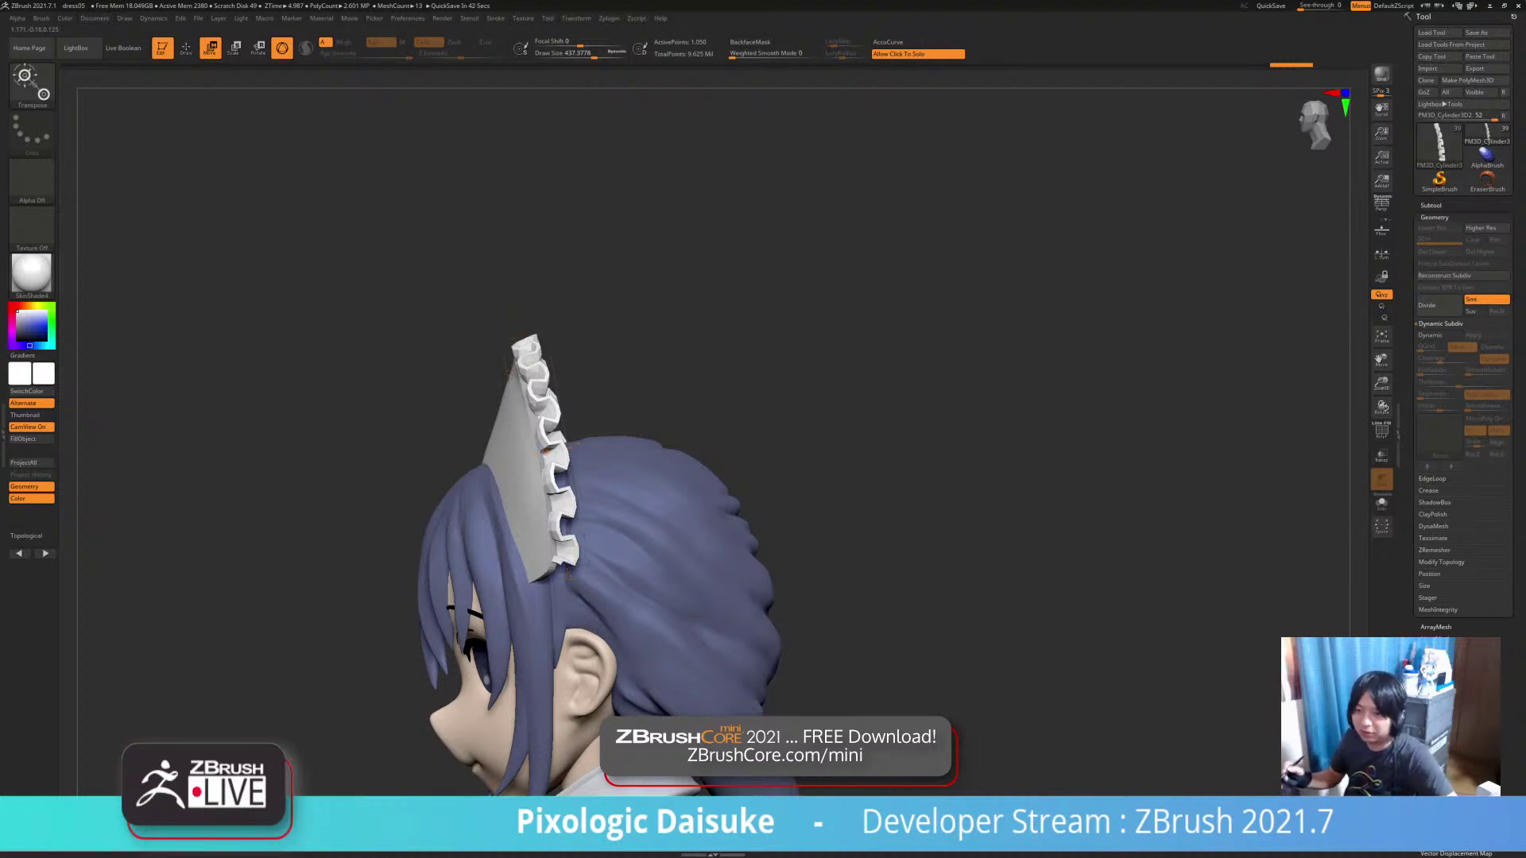
# Fine-tune the frill's taper against the headdress's back edge and leave the deformer
pyautogui.keyDown('alt'); pyautogui.moveTo(954, 477); pyautogui.dragTo(923, 401); pyautogui.keyUp('alt')
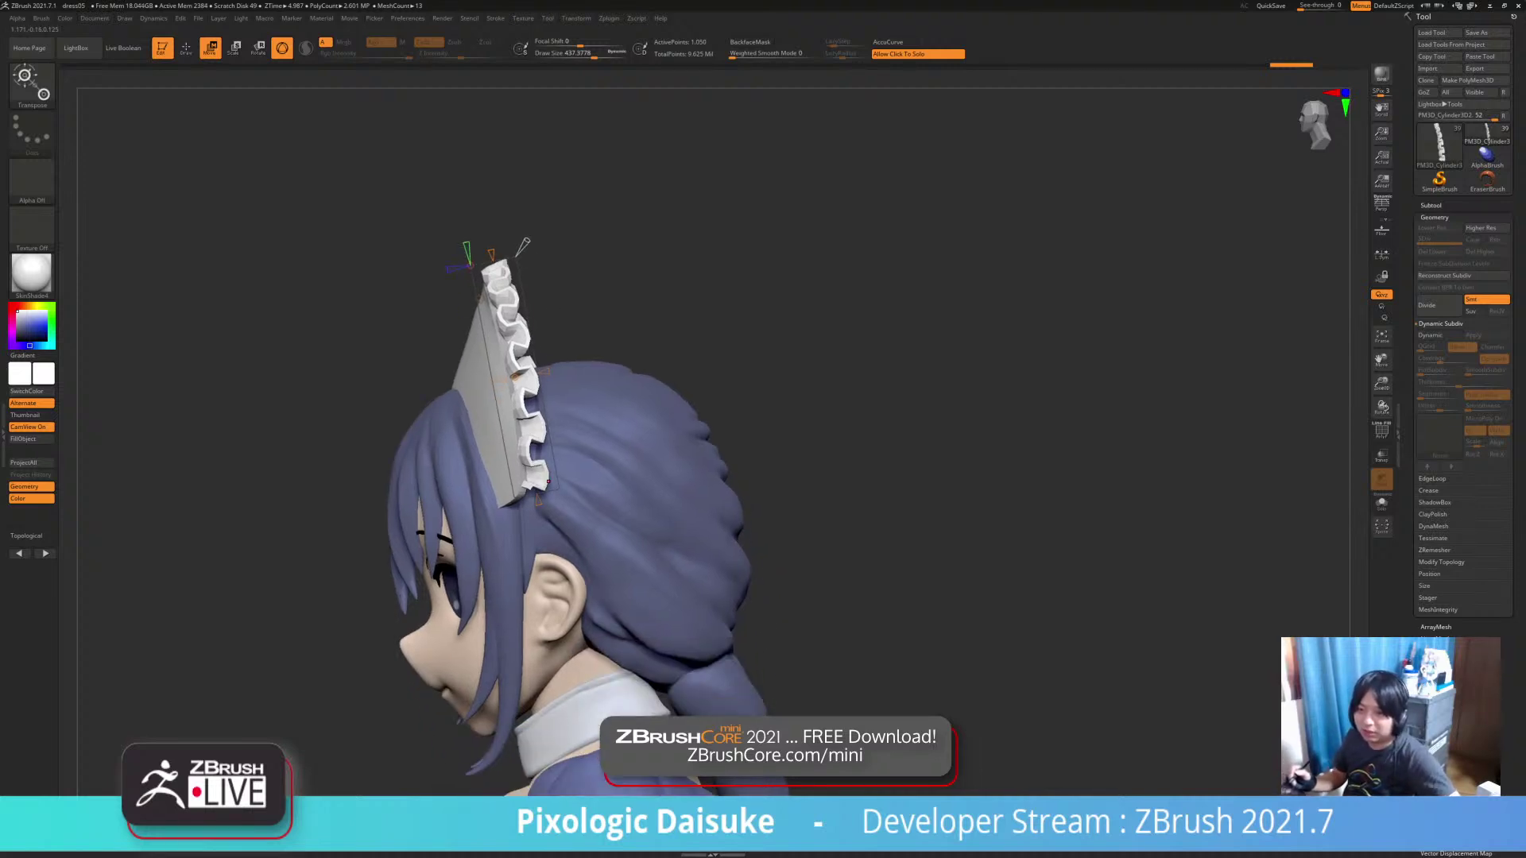
pyautogui.moveTo(515, 457); pyautogui.dragTo(516, 458)
pyautogui.moveTo(636, 294); pyautogui.dragTo(711, 300)
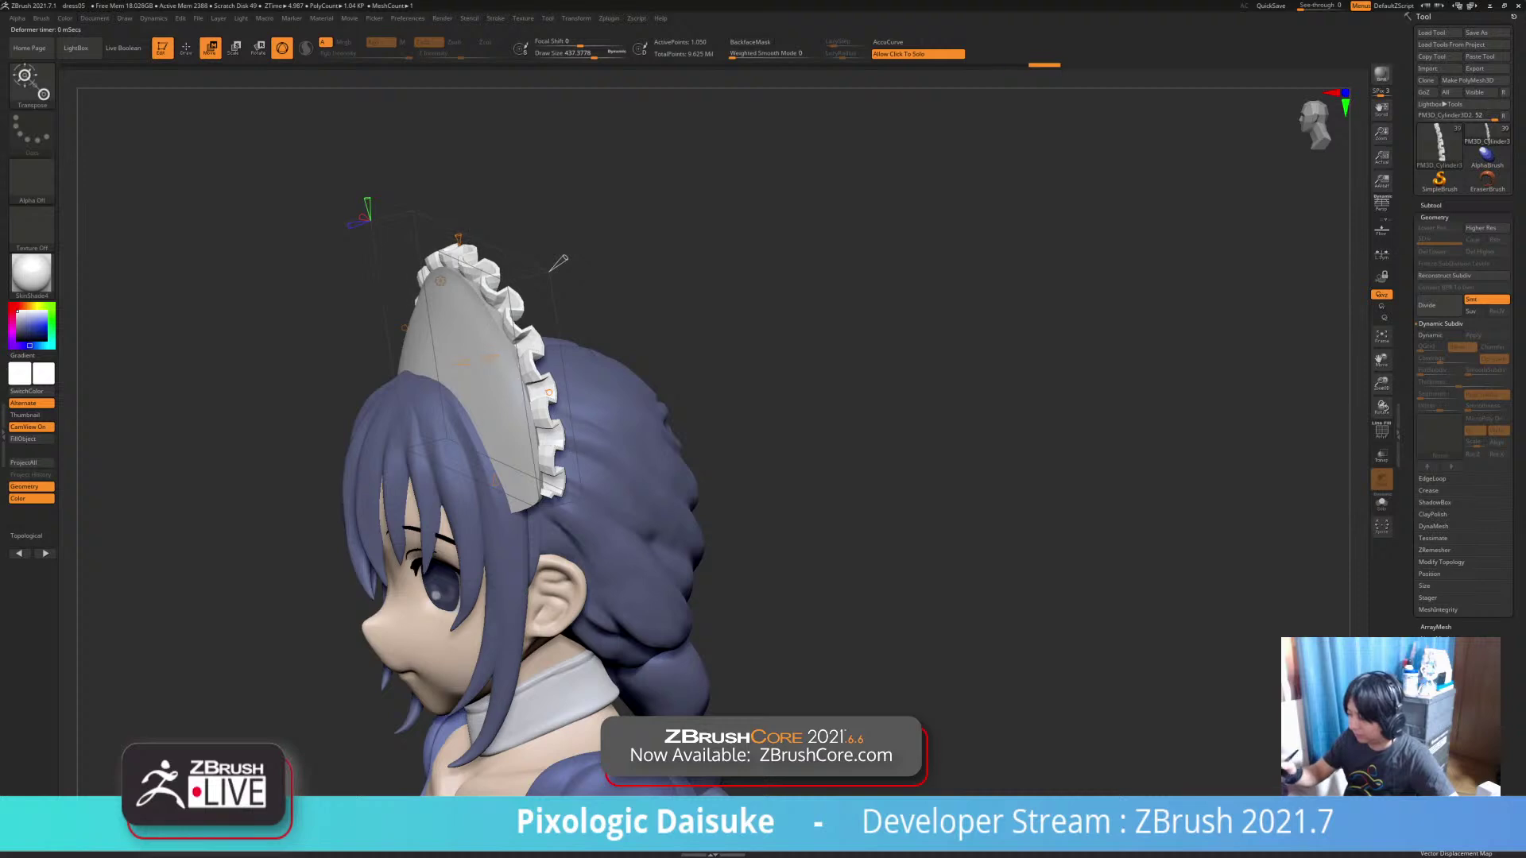
pyautogui.press('q')
# Subdivide the frill's geometry to smooth its faceted folds
pyautogui.press('d')
pyautogui.moveTo(617, 483); pyautogui.dragTo(663, 477)
pyautogui.keyDown('alt'); pyautogui.moveTo(613, 525); pyautogui.dragTo(712, 584); pyautogui.keyUp('alt')
pyautogui.hotkey('ctrl', 'd')
pyautogui.hotkey('shift', 'd')
pyautogui.hotkey('shift', 'd')
pyautogui.moveTo(712, 584); pyautogui.dragTo(725, 628, button='right')
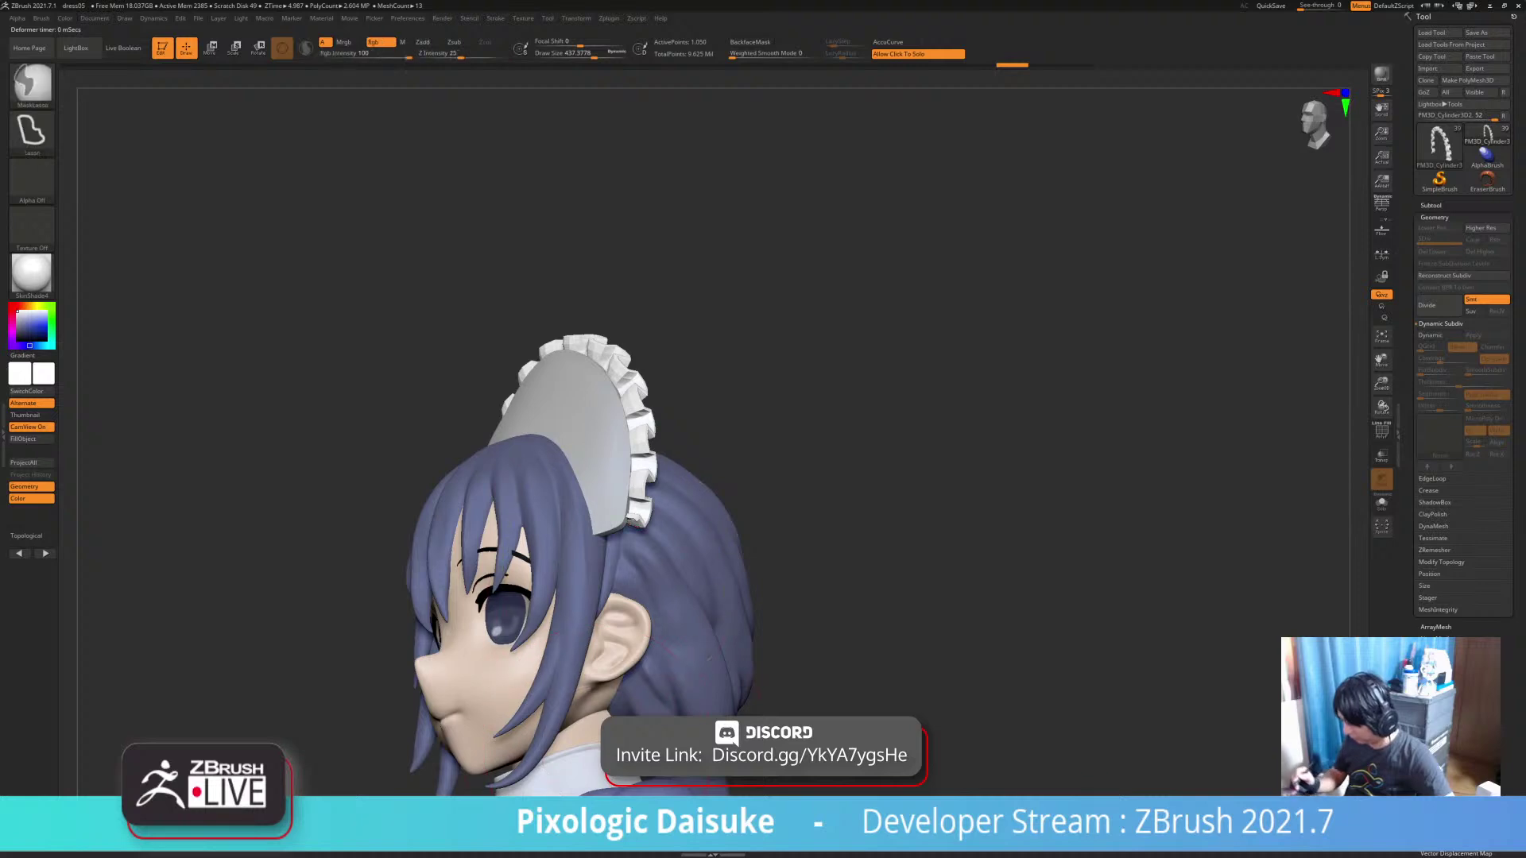
pyautogui.keyDown('ctrl'); pyautogui.moveTo(981, 476); pyautogui.dragTo(993, 556, button='right'); pyautogui.keyUp('ctrl')
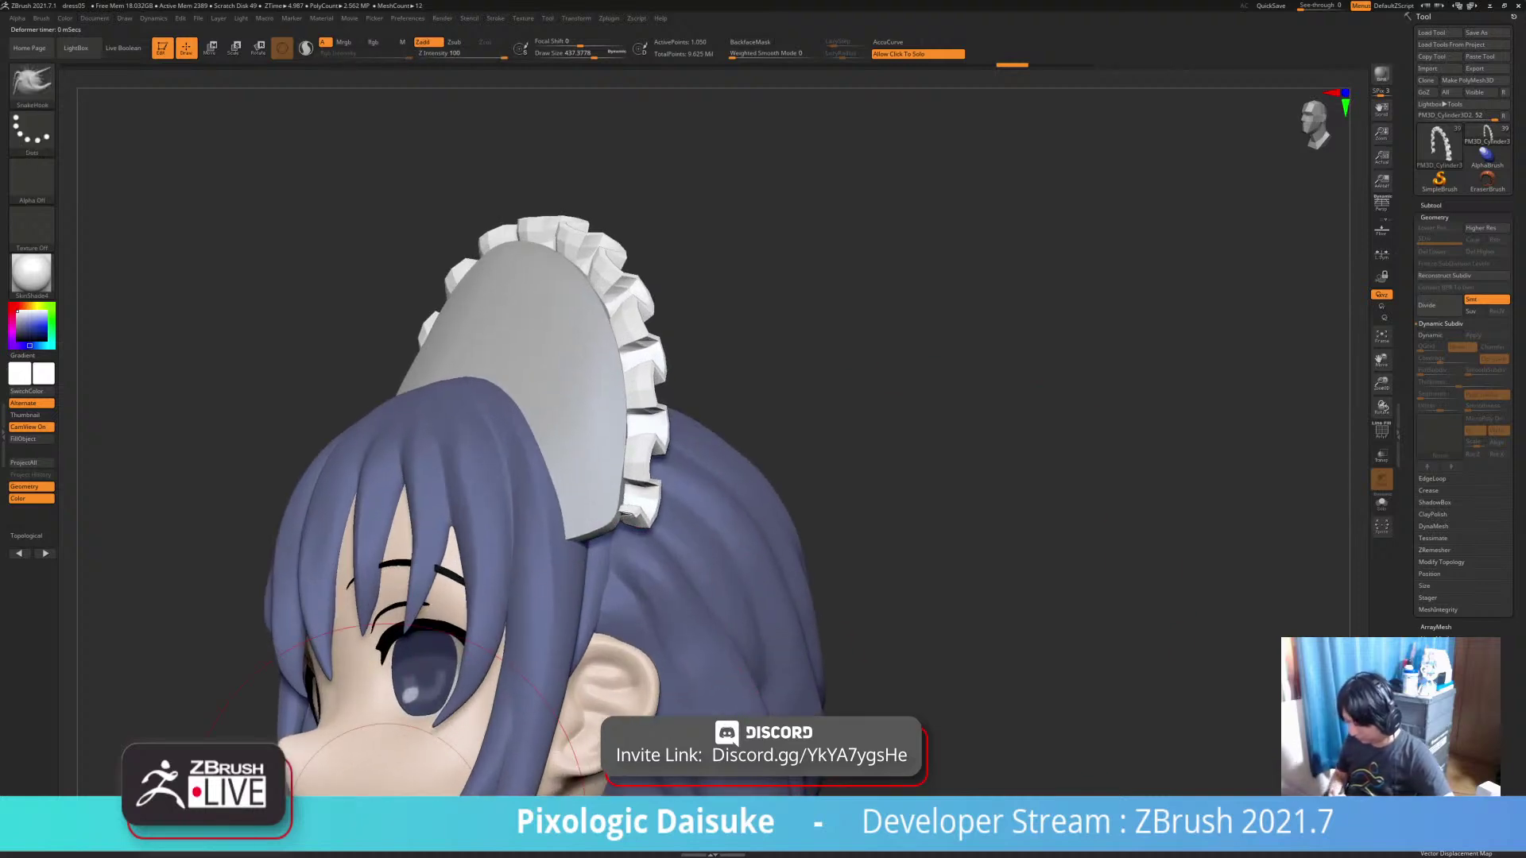
pyautogui.hotkey('ctrl', 'd')
pyautogui.hotkey('ctrl', 'd')
# Make the headdress the active subtool and set up the DamStandard brush with a draw size of about 44
pyautogui.moveTo(645, 600); pyautogui.dragTo(693, 606, button='right')
pyautogui.keyDown('alt'); pyautogui.click(659, 468); pyautogui.keyUp('alt')
pyautogui.moveTo(642, 466); pyautogui.dragTo(756, 439, button='right')
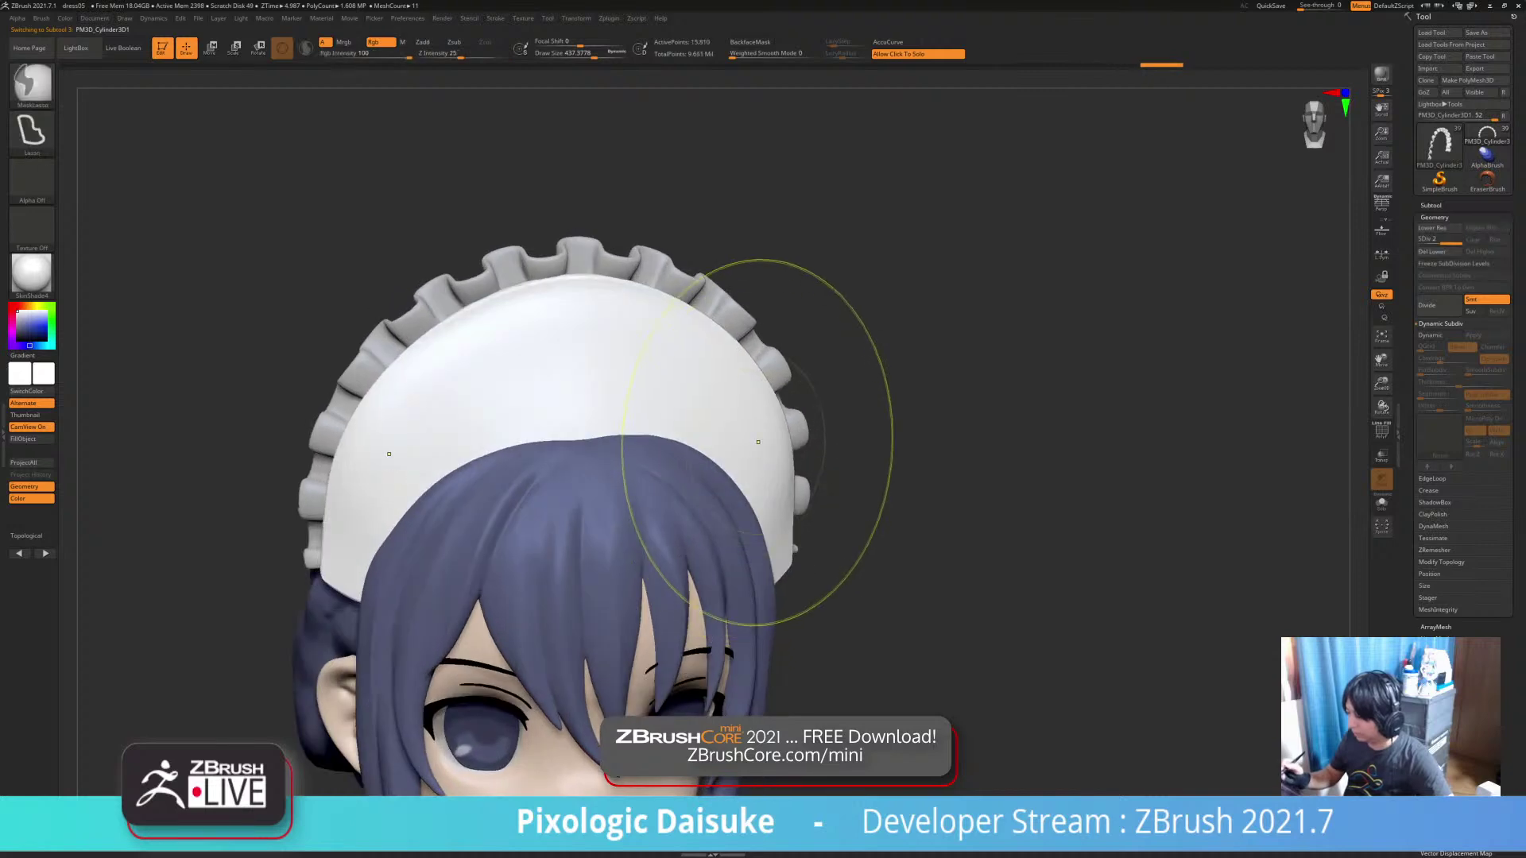
pyautogui.click(31, 85)
pyautogui.click(207, 104)
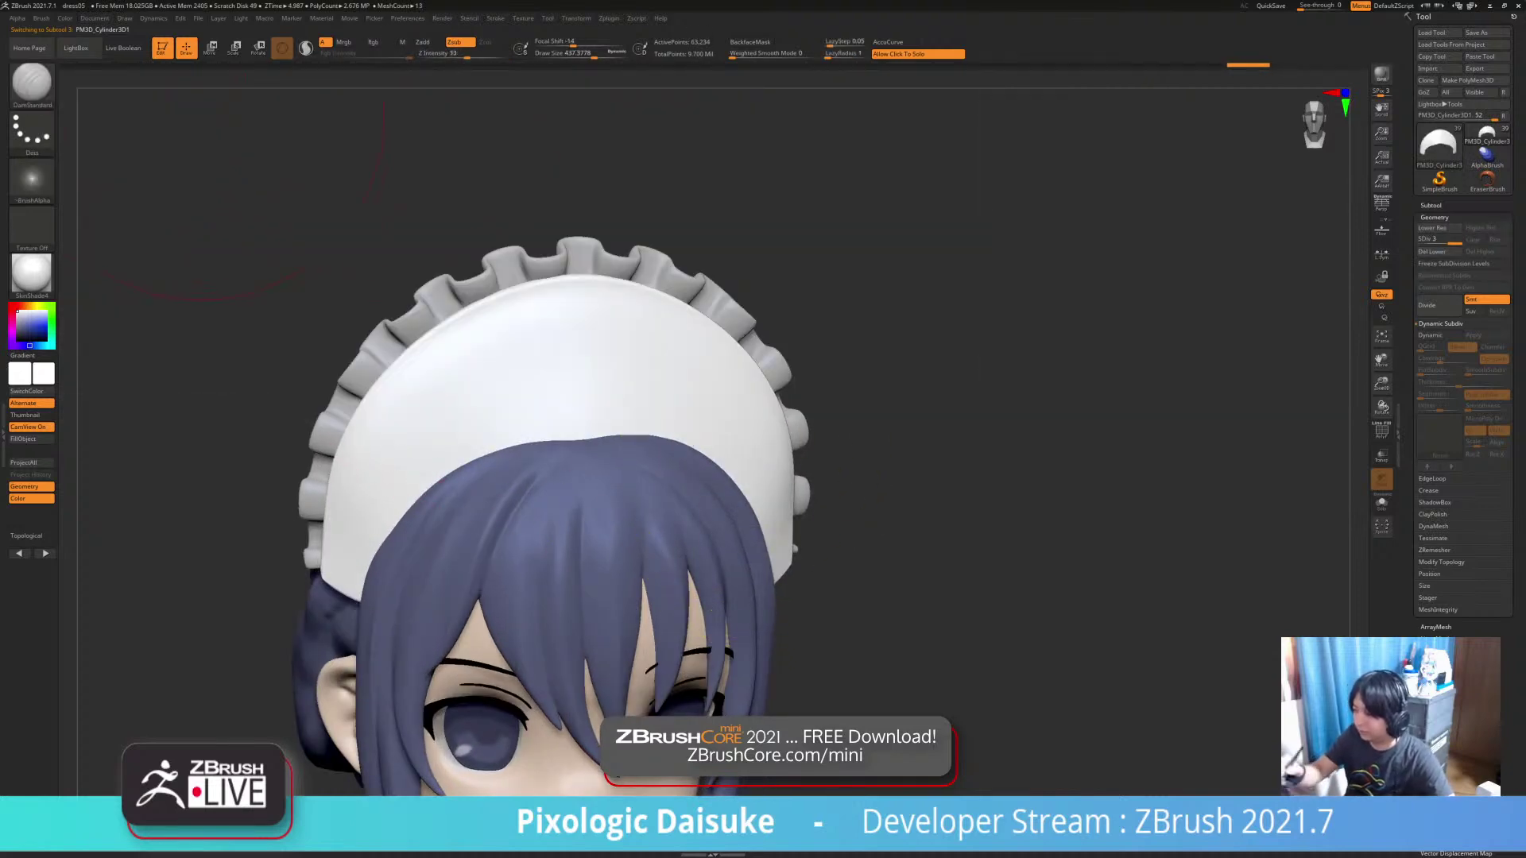
pyautogui.click(586, 54)
pyautogui.moveTo(591, 54); pyautogui.dragTo(555, 55)
pyautogui.moveTo(384, 467); pyautogui.dragTo(452, 475, button='right')
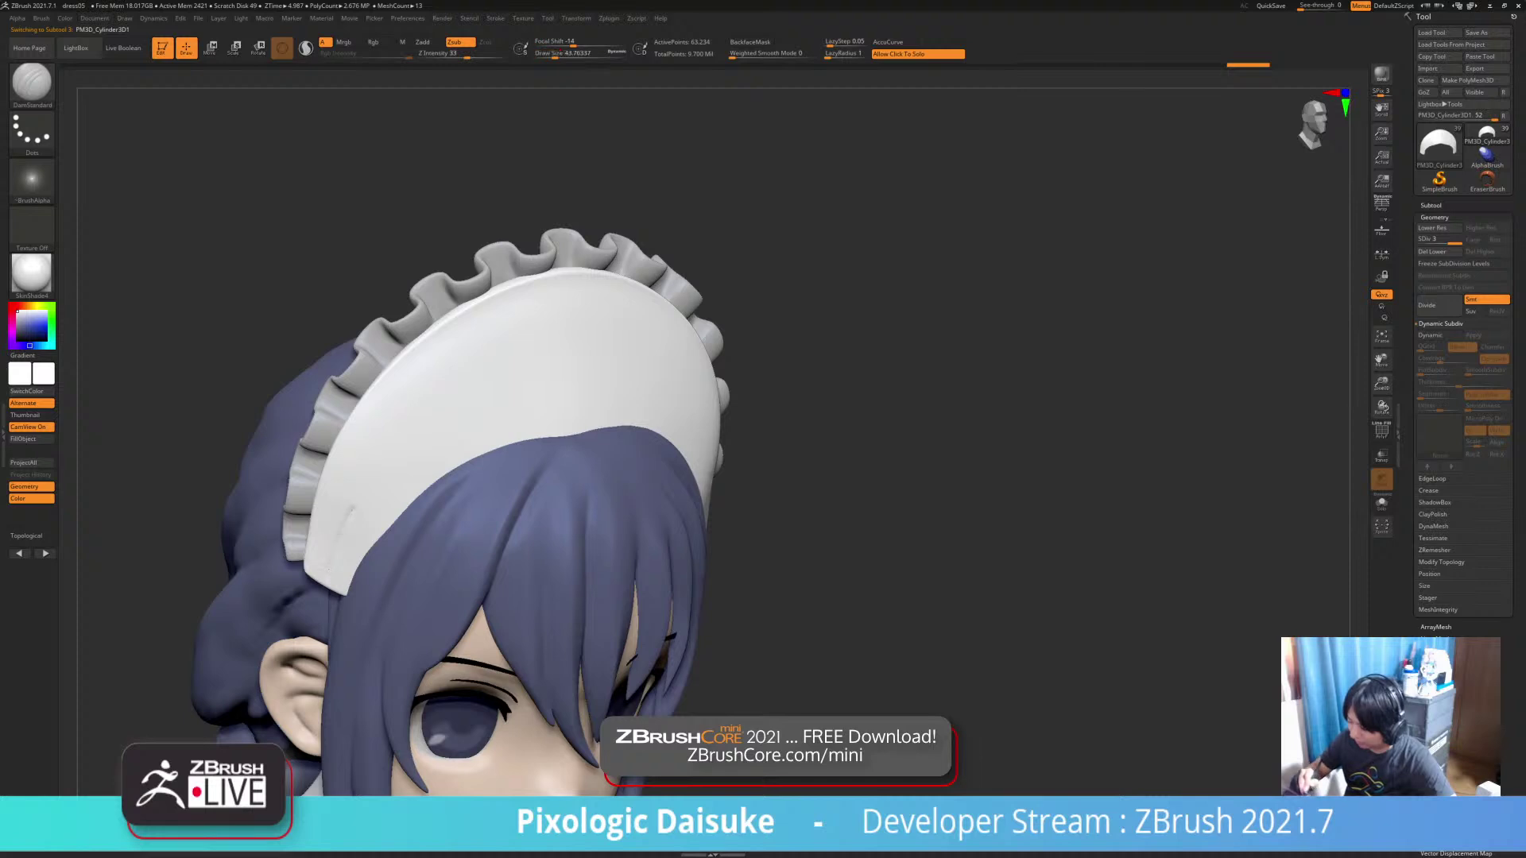
# Switch the material to MatCap Gray and subdivide the headdress to level 4, undoing the test stroke
pyautogui.click(32, 274)
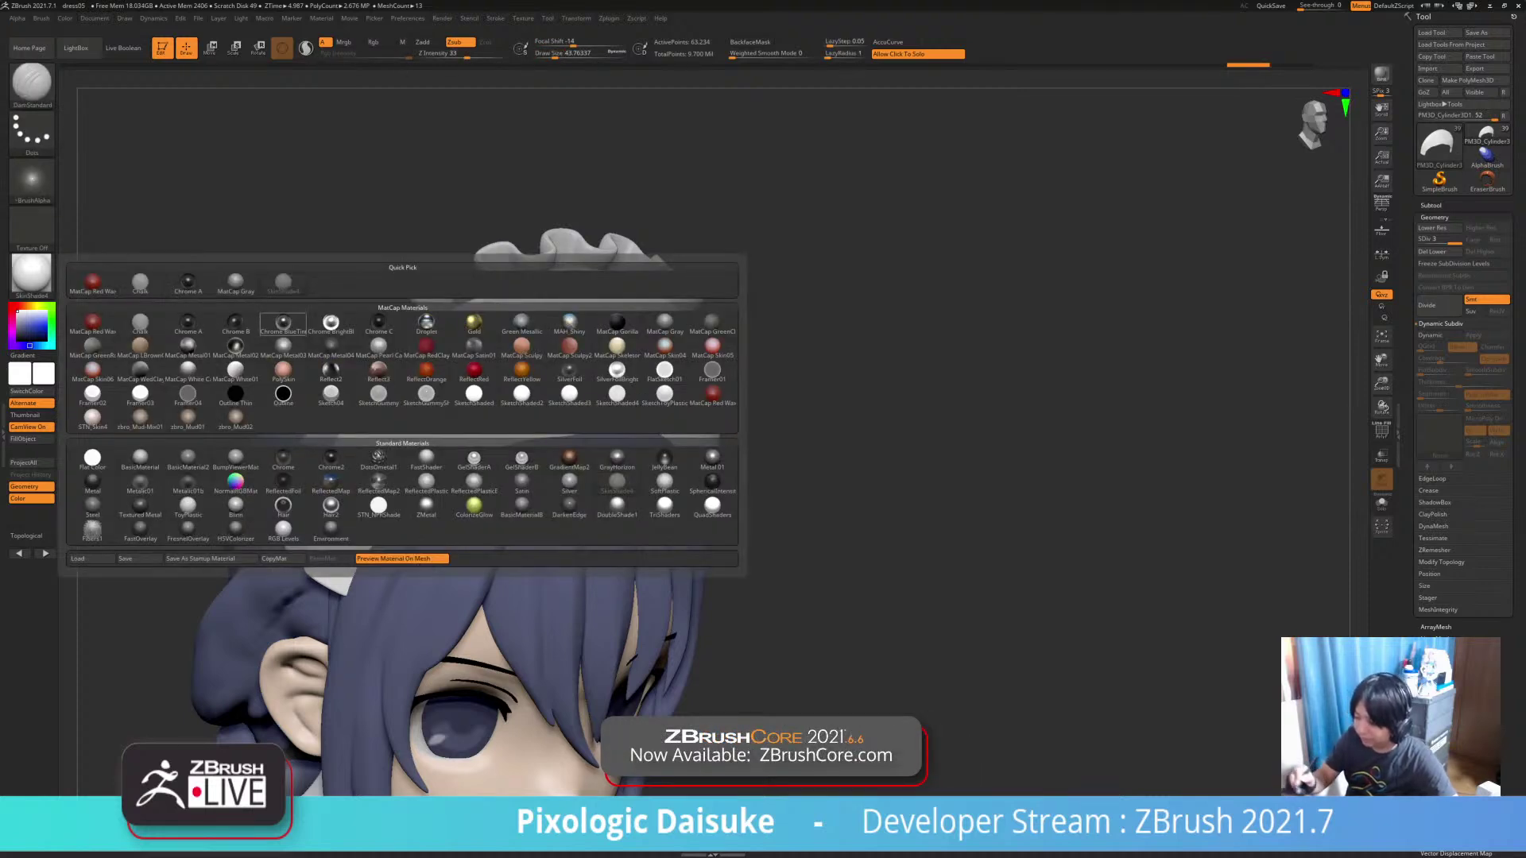
pyautogui.click(235, 282)
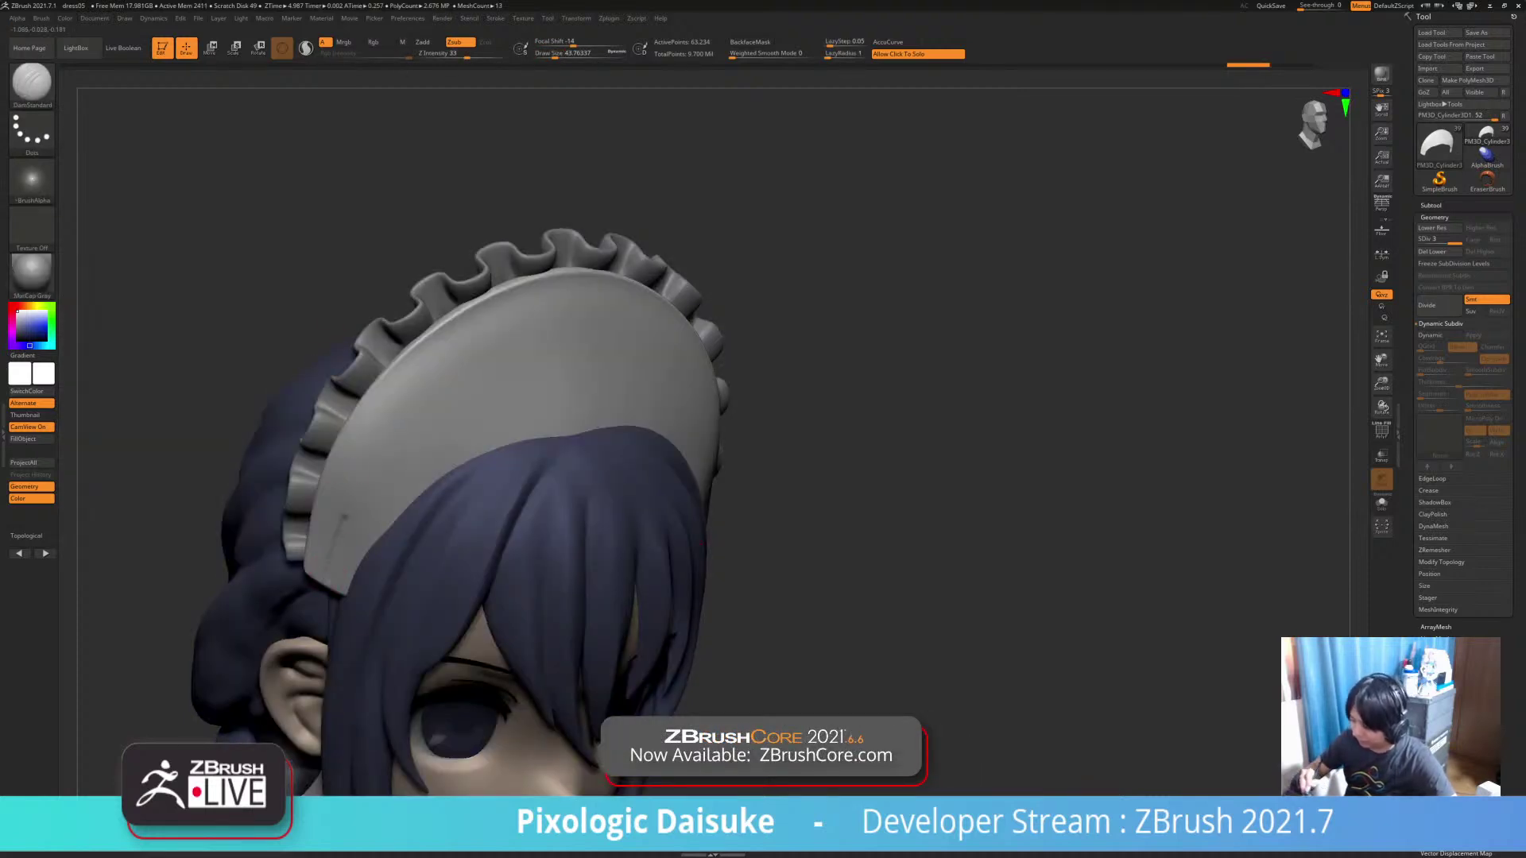
pyautogui.moveTo(382, 458); pyautogui.dragTo(451, 387)
pyautogui.hotkey('ctrl', 'z')
pyautogui.hotkey('ctrl', 'd')
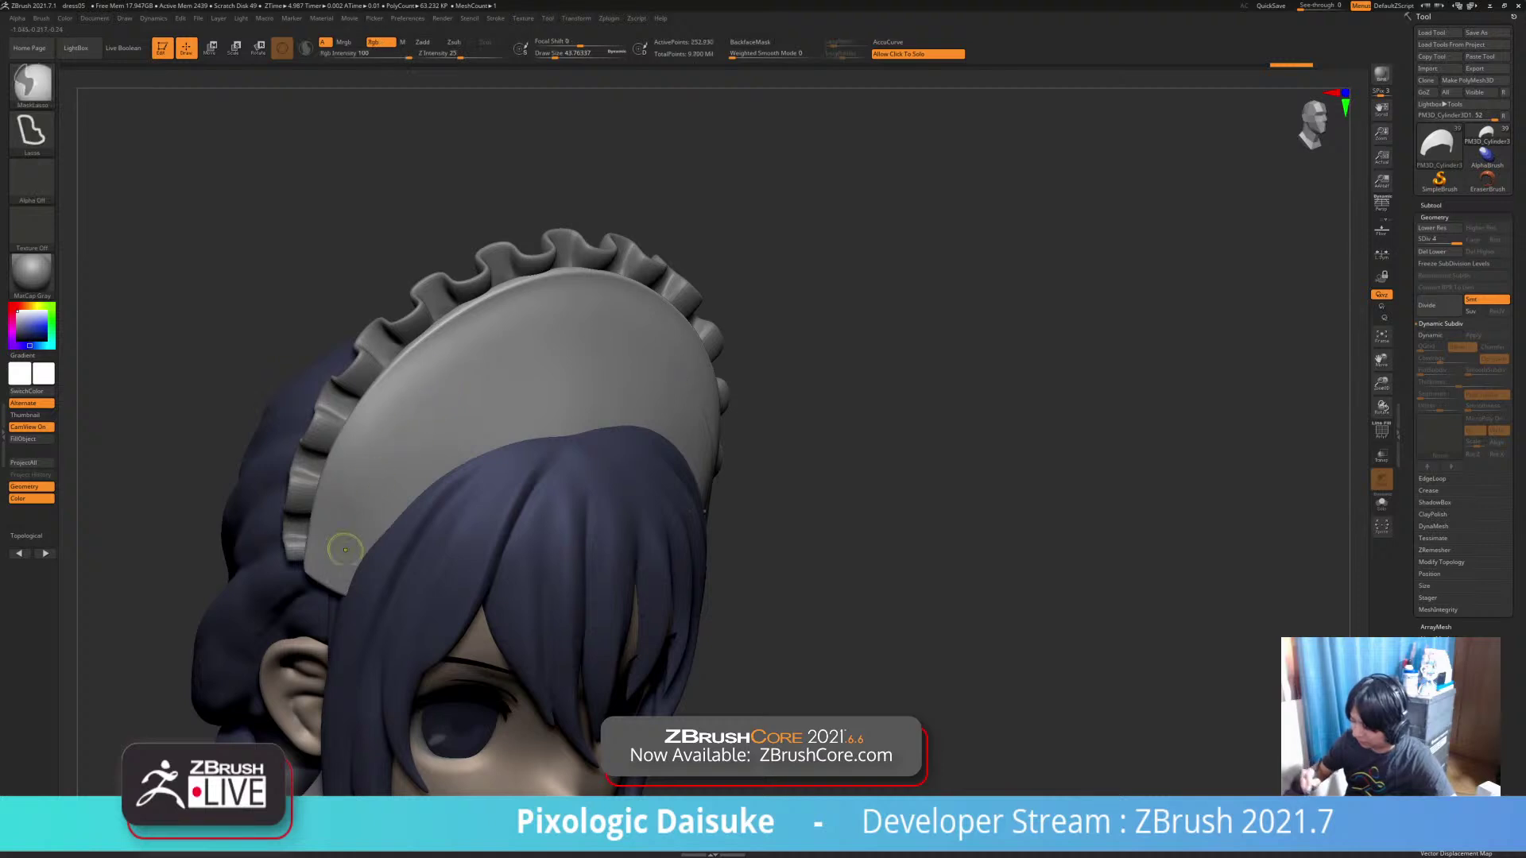
# Undo the trial groove, set LazyRadius to 30, and carve a smooth groove along the headdress's outer edge
pyautogui.moveTo(354, 489)
pyautogui.mouseDown()
pyautogui.moveTo(496, 370)
pyautogui.moveTo(588, 350)
pyautogui.moveTo(675, 367)
pyautogui.mouseUp()
pyautogui.hotkey('ctrl', 'z')
pyautogui.keyDown('alt'); pyautogui.moveTo(462, 465); pyautogui.dragTo(469, 495); pyautogui.keyUp('alt')
pyautogui.moveTo(759, 451)
pyautogui.keyDown('alt'); pyautogui.mouseDown()
pyautogui.moveTo(765, 477)
pyautogui.moveTo(794, 494)
pyautogui.mouseUp(); pyautogui.keyUp('alt')
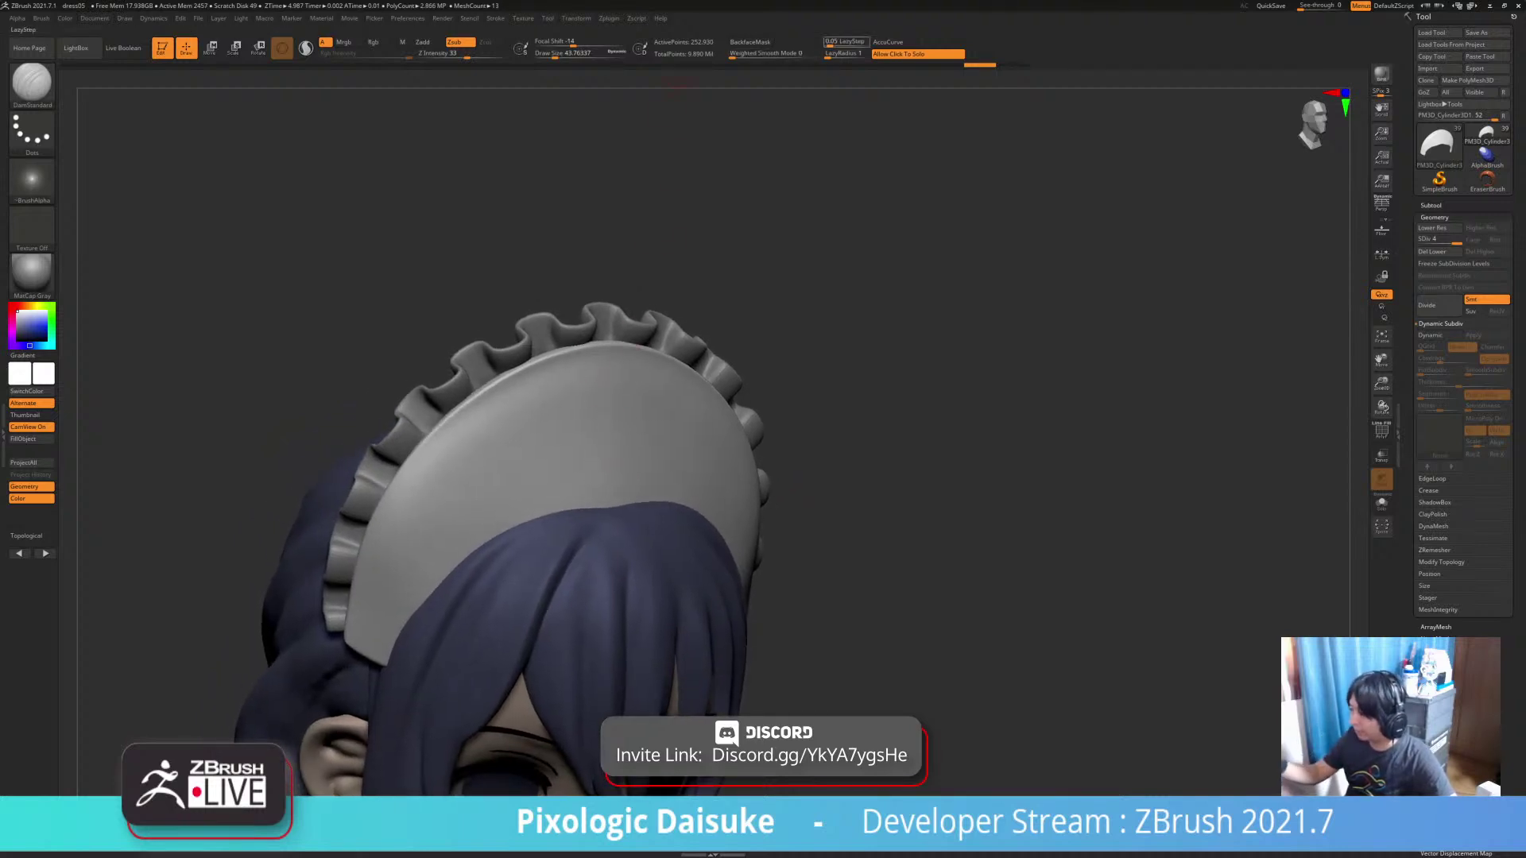
pyautogui.click(845, 53)
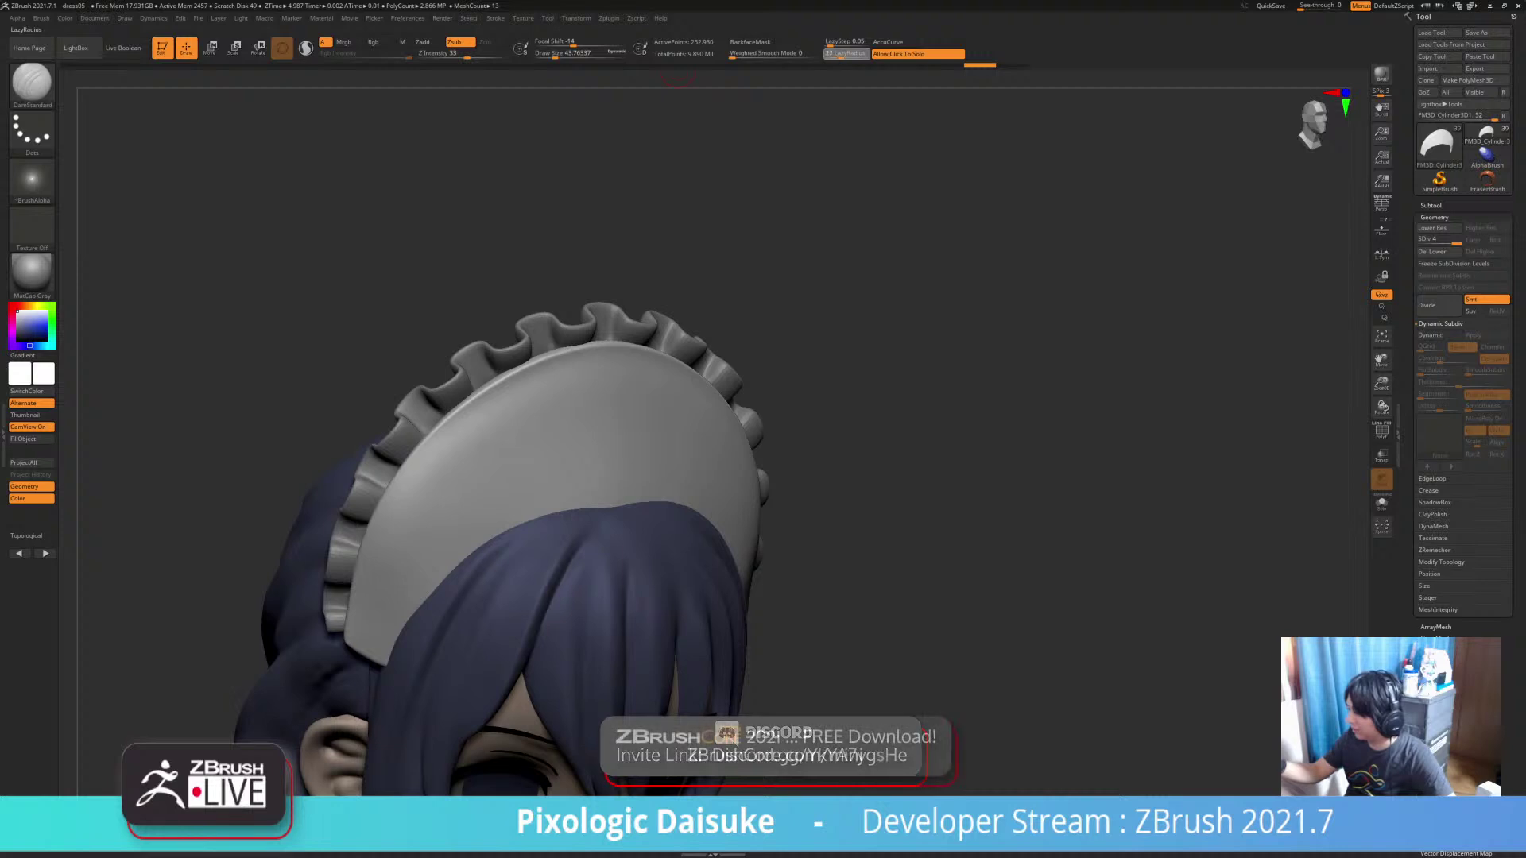
pyautogui.write('30')
pyautogui.press('Return')
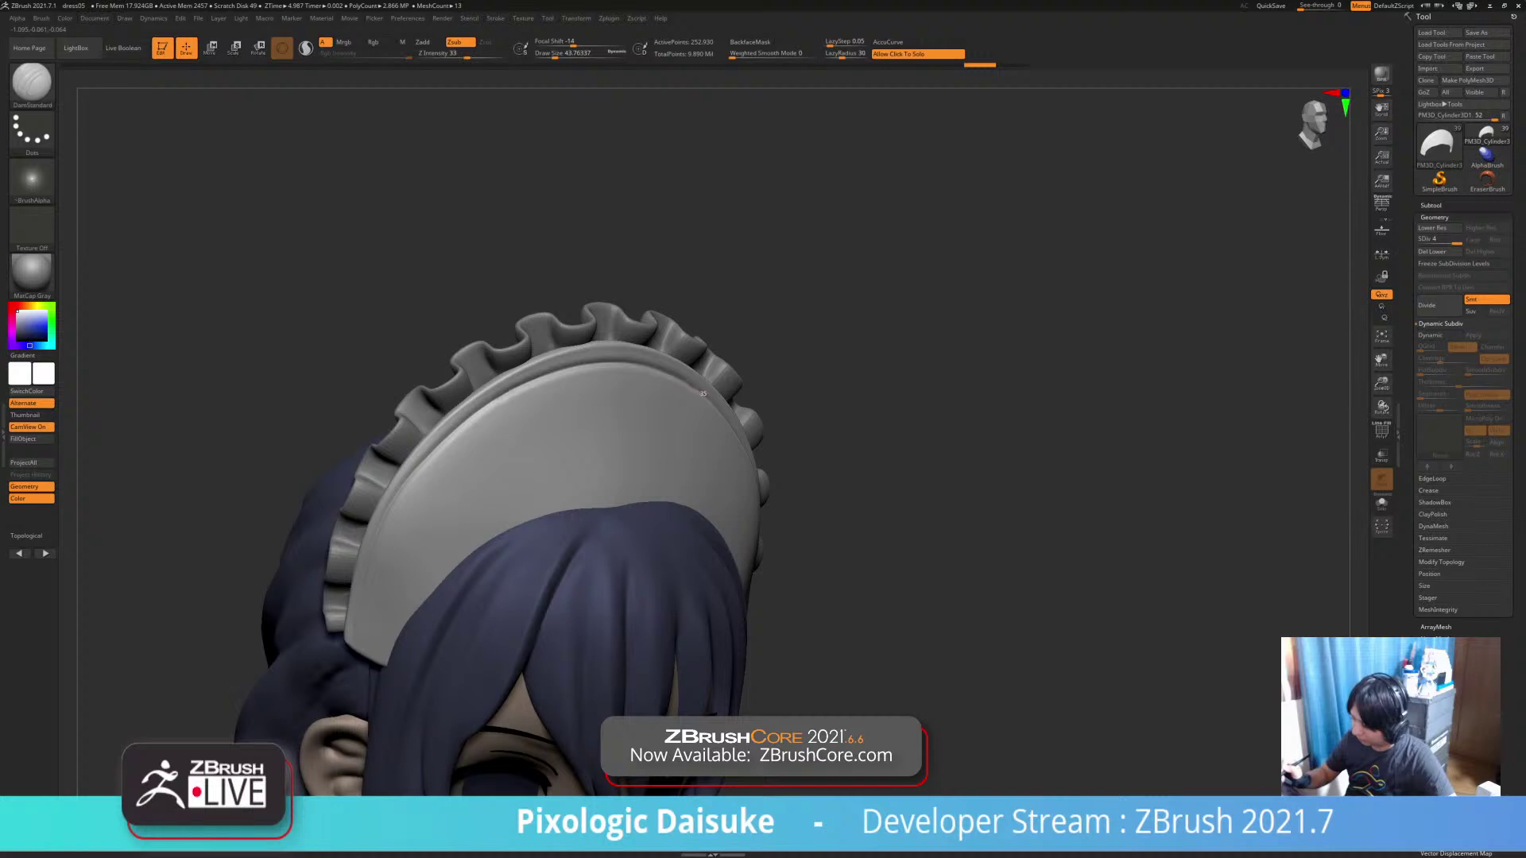
pyautogui.press('shift')
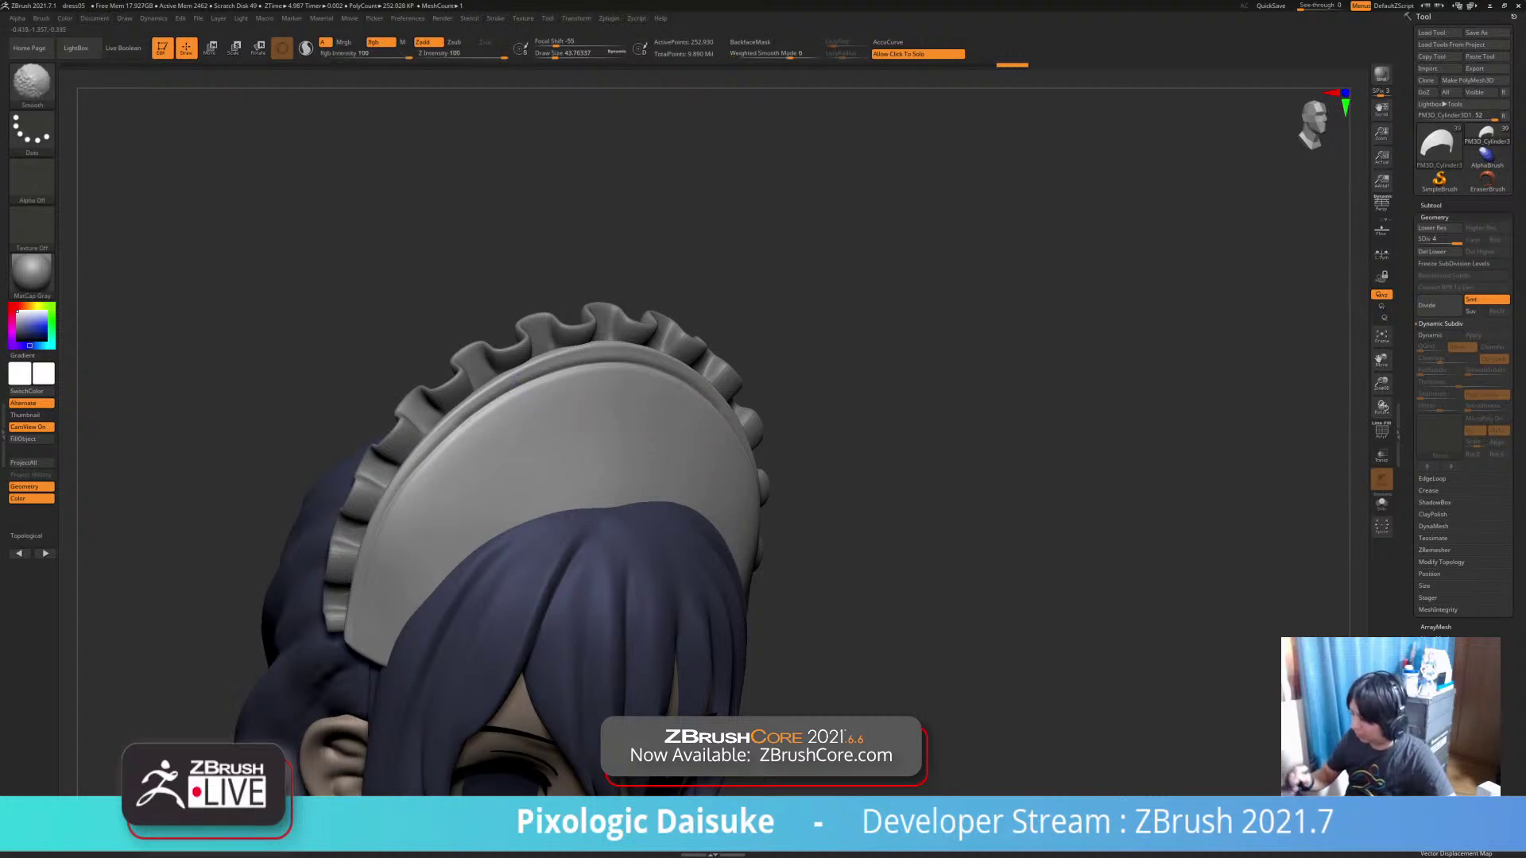
pyautogui.keyDown('ctrl'); pyautogui.moveTo(646, 374); pyautogui.dragTo(635, 334, button='right'); pyautogui.keyUp('ctrl')
pyautogui.moveTo(795, 429); pyautogui.dragTo(665, 380, button='right')
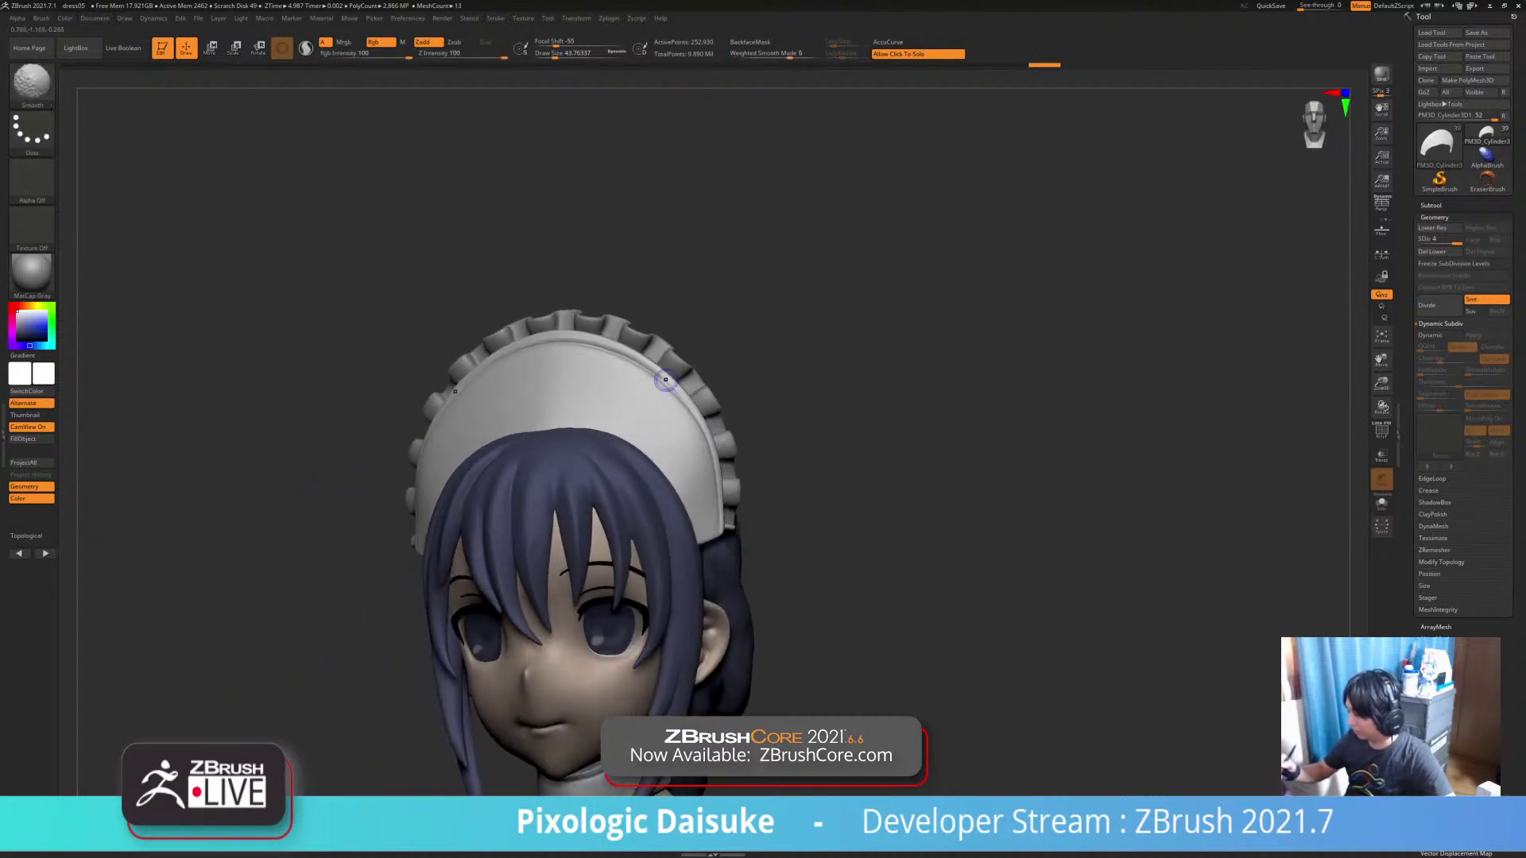
# Smooth the carved groove along the headdress's outer edge and check it against the whole figure
pyautogui.keyDown('shift'); pyautogui.moveTo(665, 380); pyautogui.dragTo(672, 386); pyautogui.keyUp('shift')
pyautogui.keyDown('ctrl'); pyautogui.moveTo(672, 386); pyautogui.dragTo(668, 342, button='right'); pyautogui.keyUp('ctrl')
pyautogui.moveTo(667, 342)
pyautogui.mouseDown(button='right')
pyautogui.moveTo(735, 358)
pyautogui.moveTo(721, 309)
pyautogui.mouseUp(button='right')
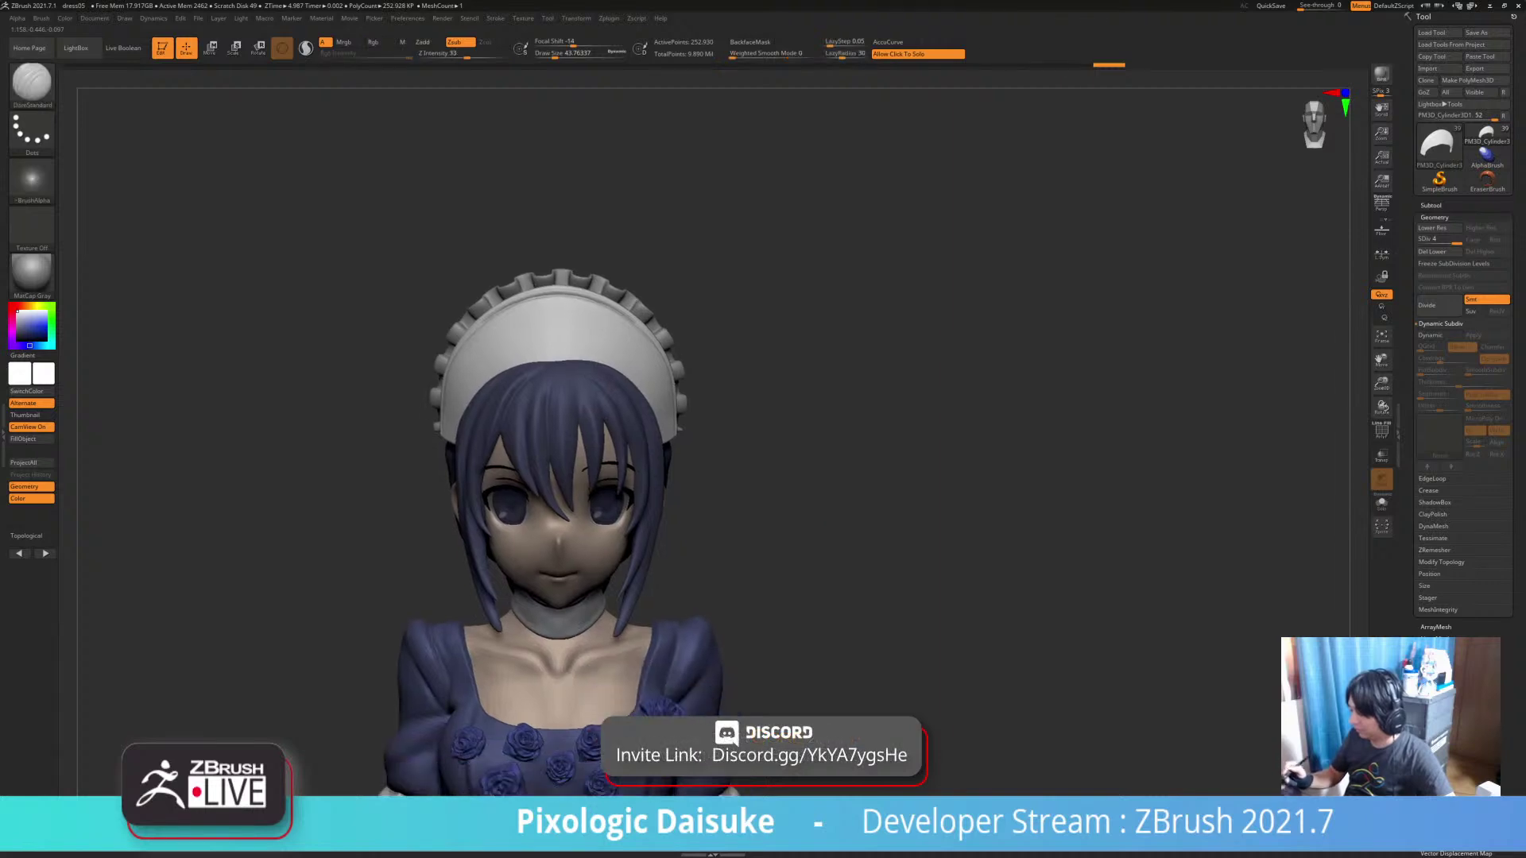
pyautogui.moveTo(721, 509)
pyautogui.mouseDown(button='right')
pyautogui.moveTo(803, 524)
pyautogui.moveTo(799, 477)
pyautogui.moveTo(588, 465)
pyautogui.moveTo(715, 469)
pyautogui.moveTo(668, 373)
pyautogui.moveTo(663, 318)
pyautogui.mouseUp(button='right')
pyautogui.keyDown('alt'); pyautogui.moveTo(662, 318); pyautogui.dragTo(651, 274, button='right'); pyautogui.keyUp('alt')
# Load a Cylinder3D tool, convert it to a PolyMesh3D, and subdivide it to level 5
pyautogui.click(1439, 147)
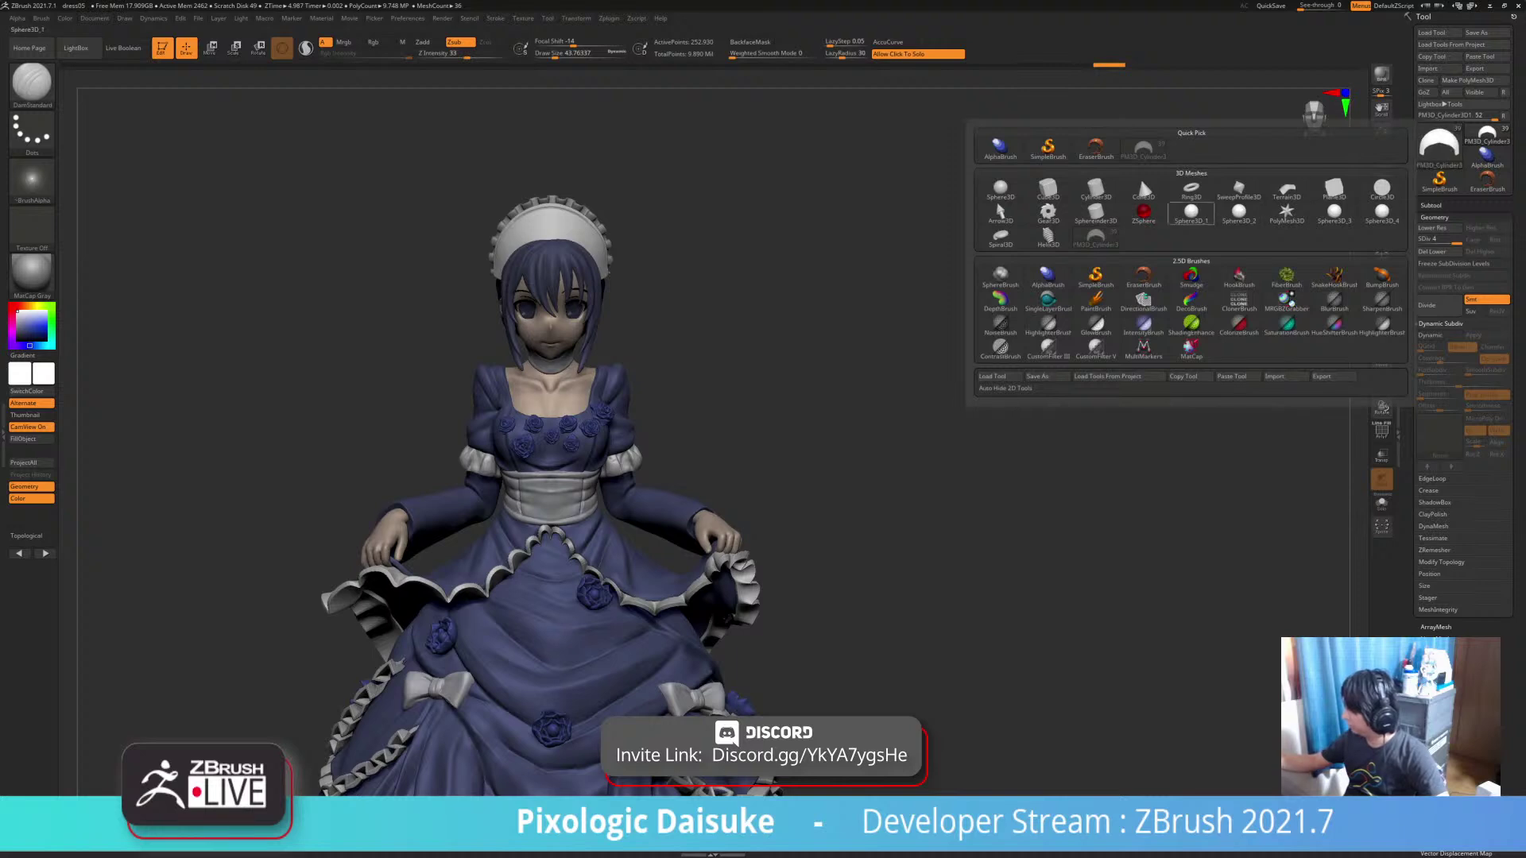
pyautogui.click(1096, 191)
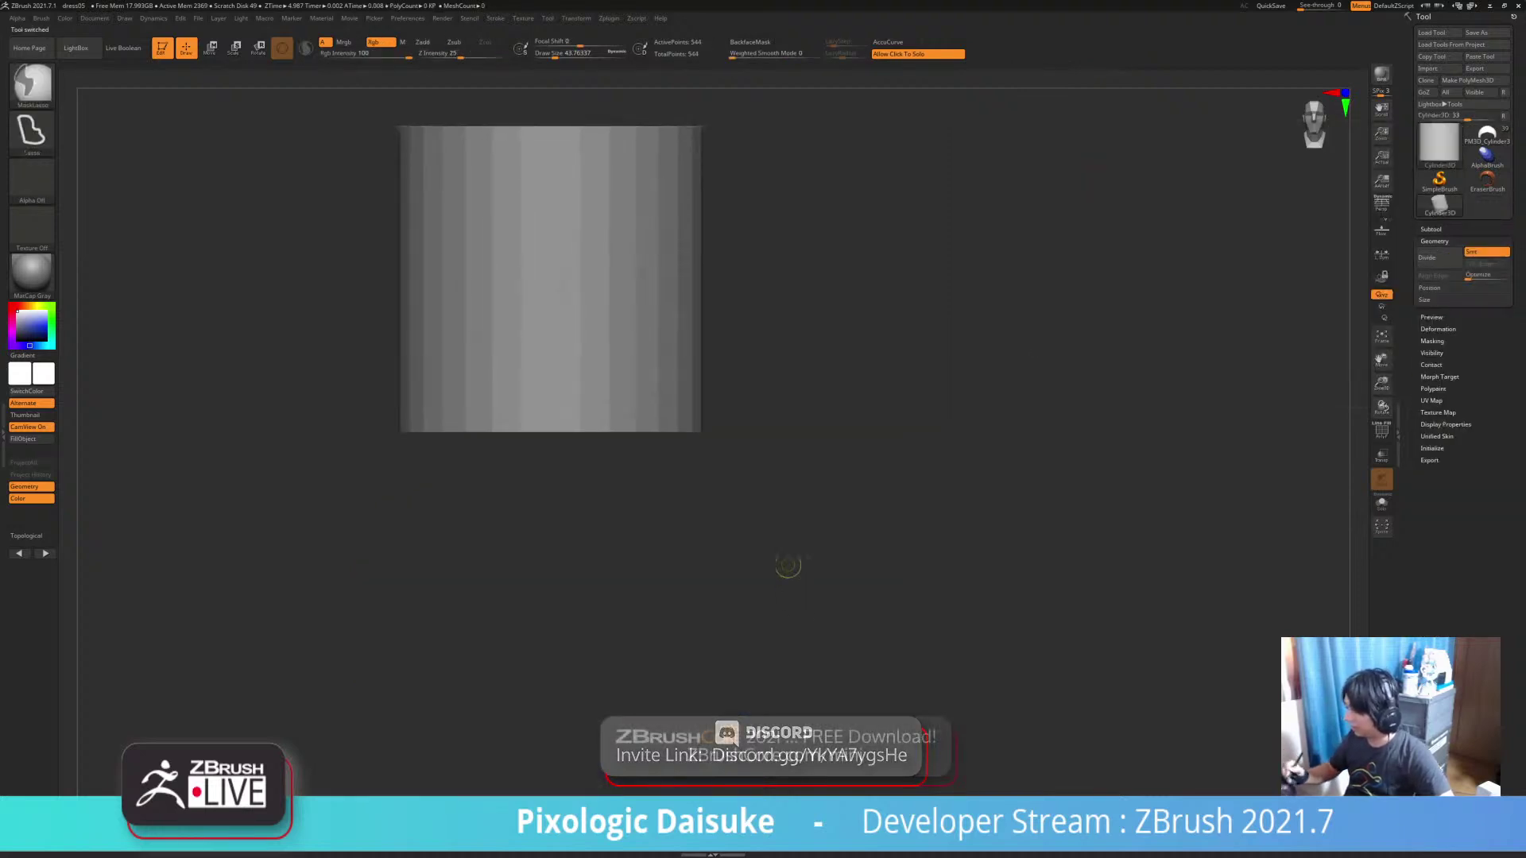
pyautogui.keyDown('alt'); pyautogui.moveTo(788, 566); pyautogui.dragTo(804, 695, button='right'); pyautogui.keyUp('alt')
pyautogui.click(1469, 81)
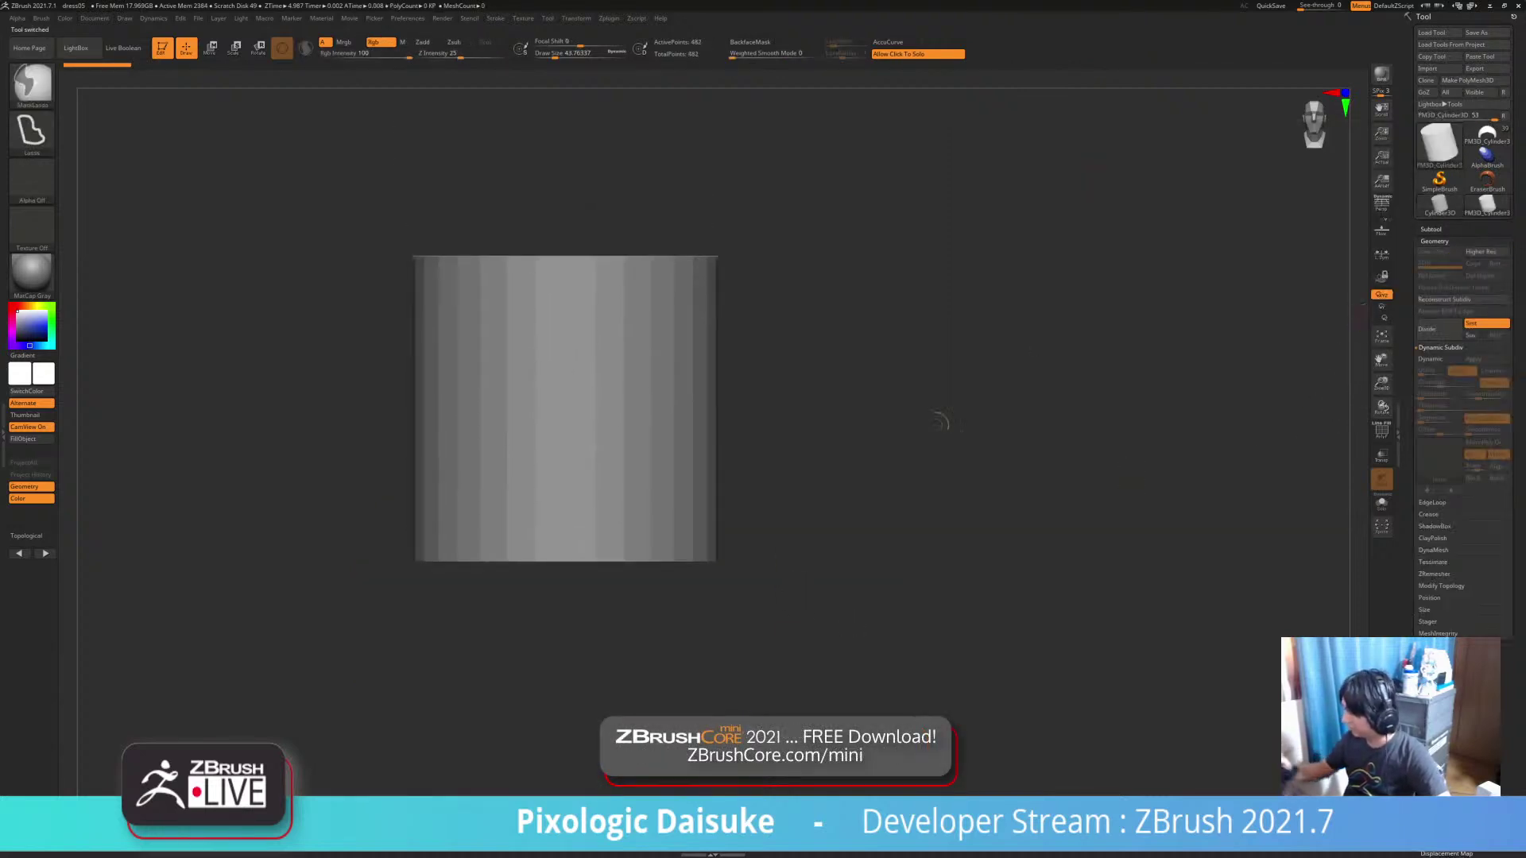
pyautogui.hotkey('ctrl', 'd')
pyautogui.hotkey('ctrl', 'd')
pyautogui.hotkey('ctrl', 'd')
pyautogui.hotkey('ctrl', 'd')
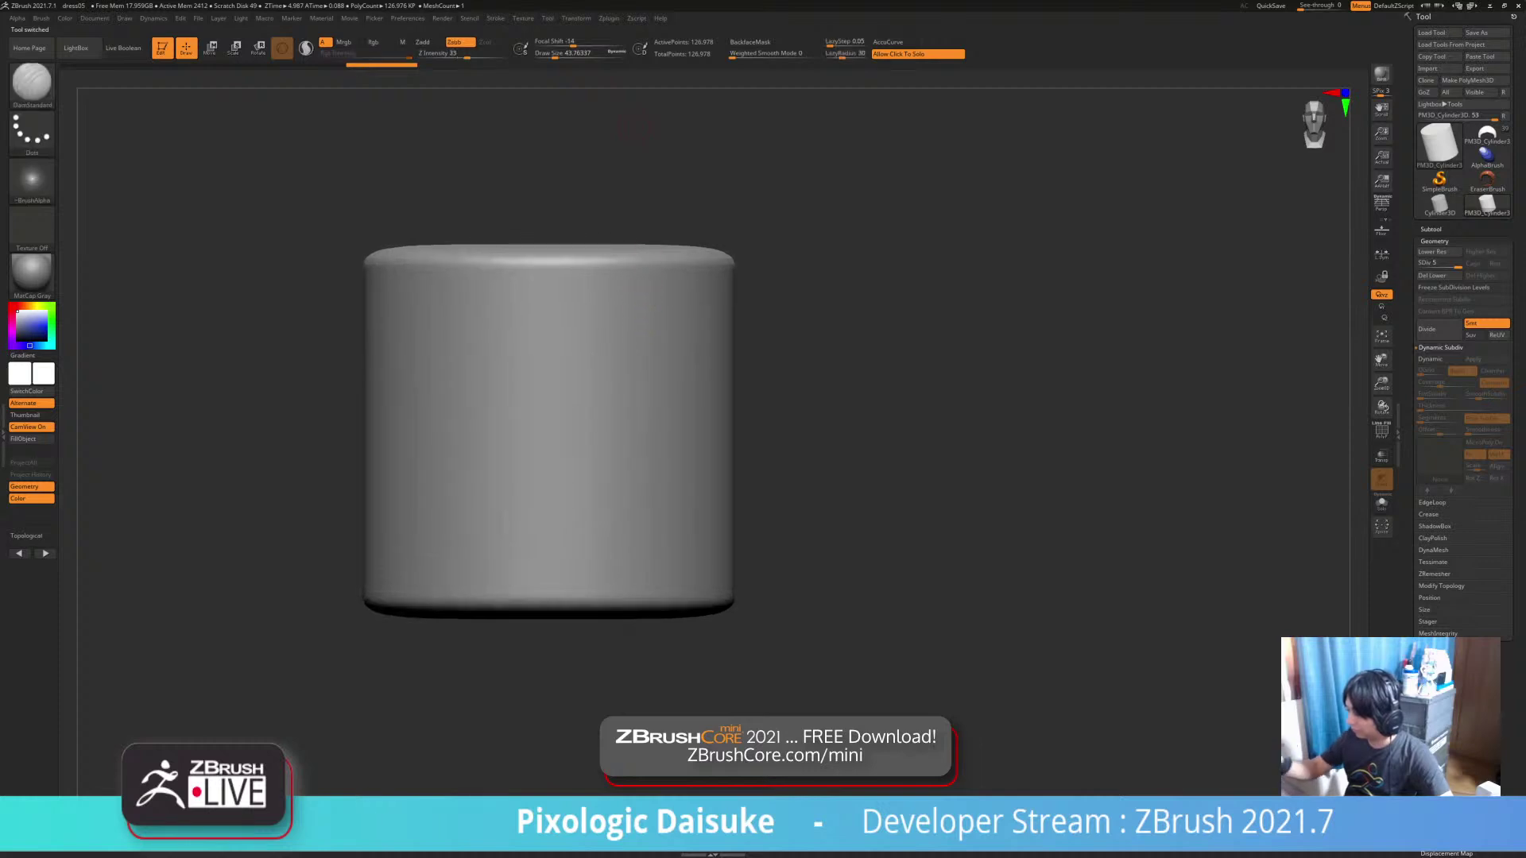
# Raise the draw size to about 140 and try an angled three-segment DamStandard groove down the cylinder's side
pyautogui.moveTo(566, 54); pyautogui.dragTo(579, 54)
pyautogui.moveTo(672, 286); pyautogui.dragTo(562, 338)
pyautogui.hotkey('ctrl', 'z')
pyautogui.hotkey('ctrl', 'z')
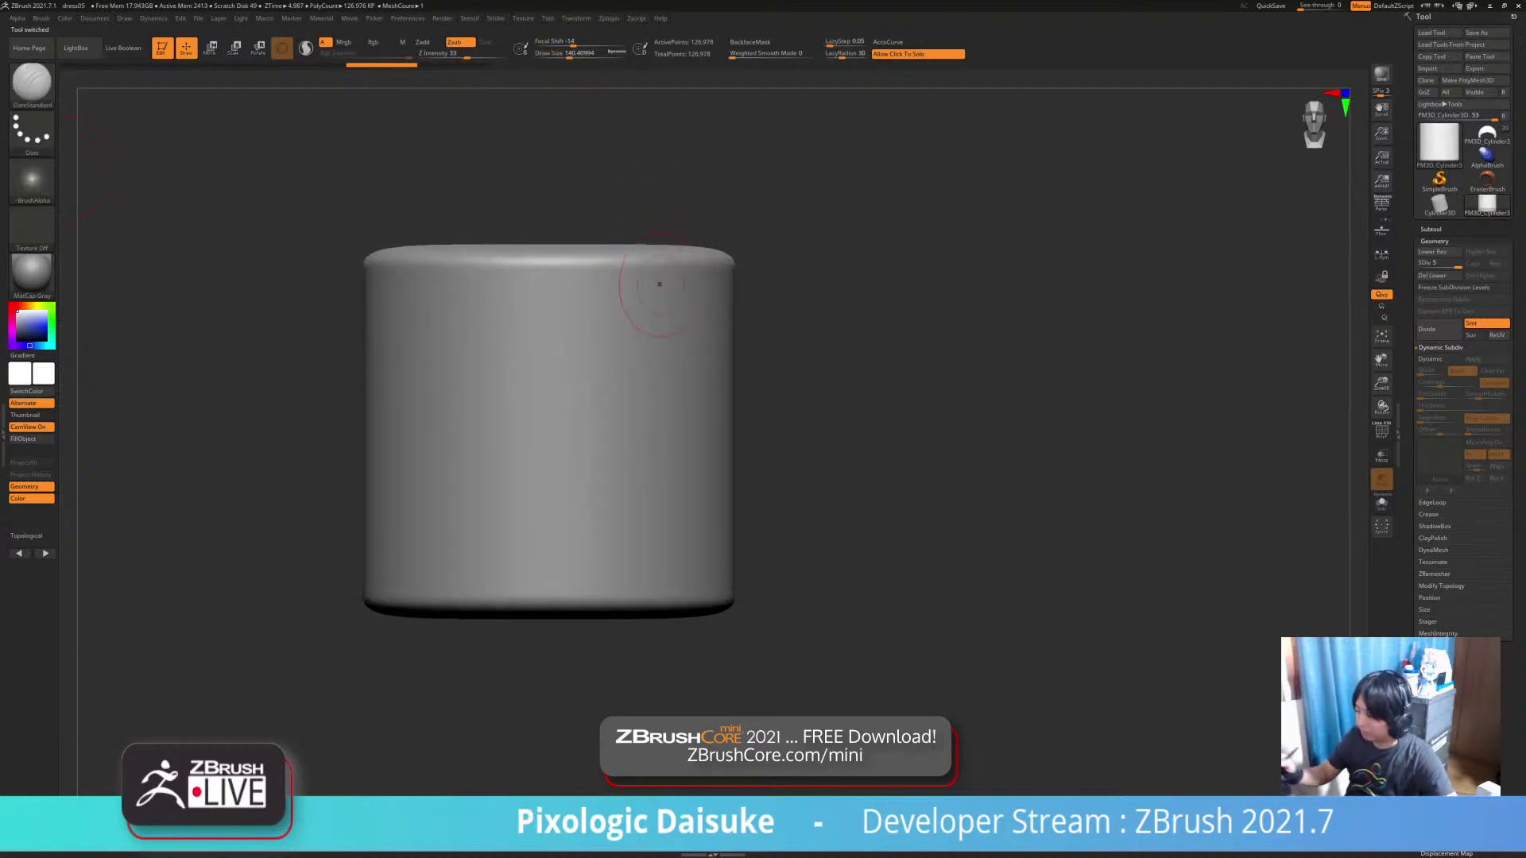
pyautogui.moveTo(696, 264)
pyautogui.mouseDown()
pyautogui.moveTo(608, 327)
pyautogui.moveTo(517, 548)
pyautogui.mouseUp()
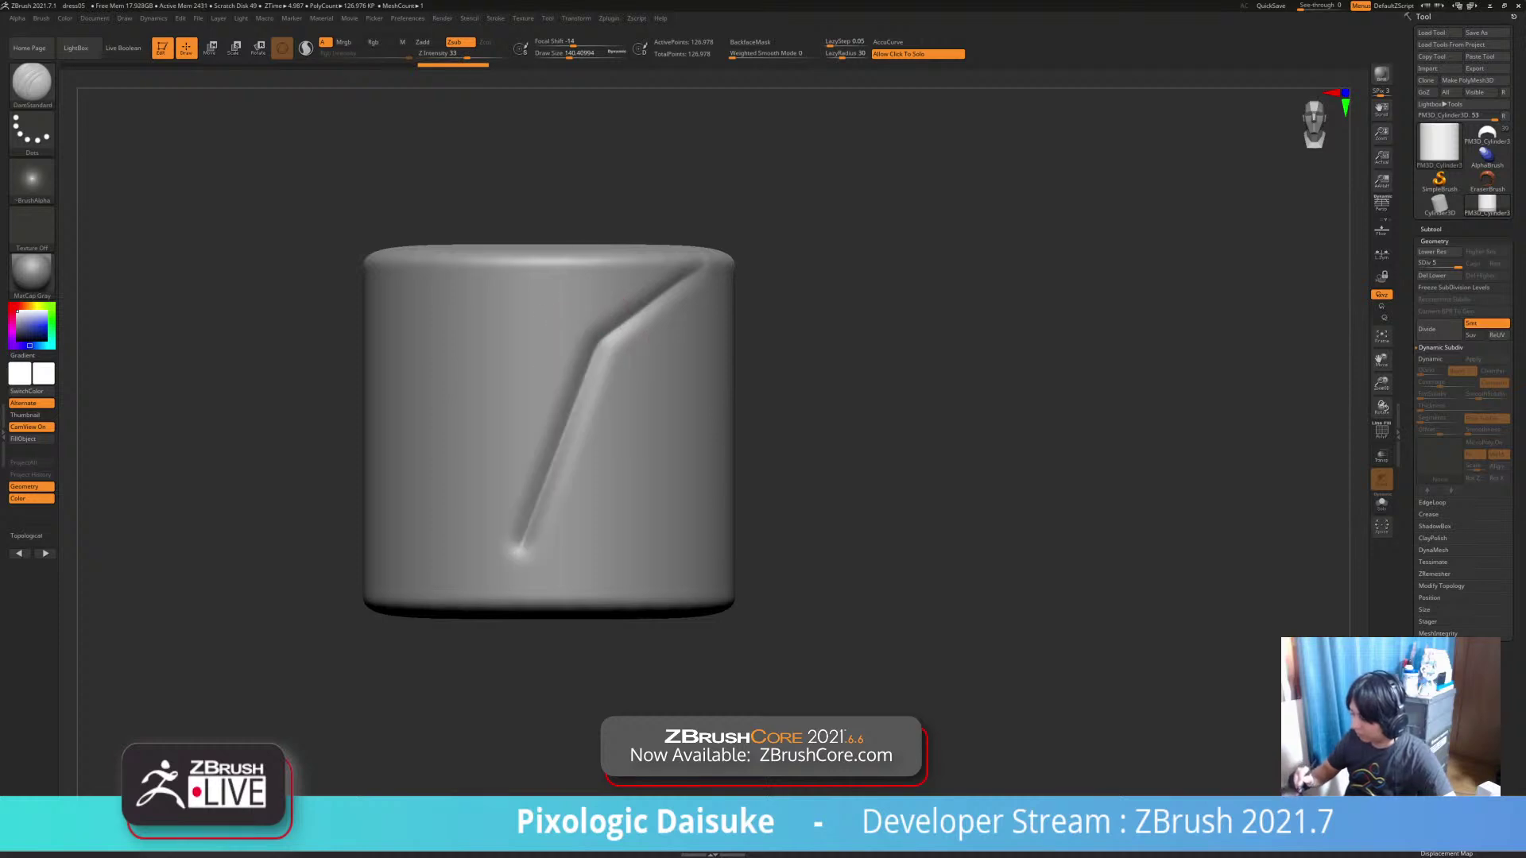
pyautogui.moveTo(381, 601); pyautogui.dragTo(383, 600)
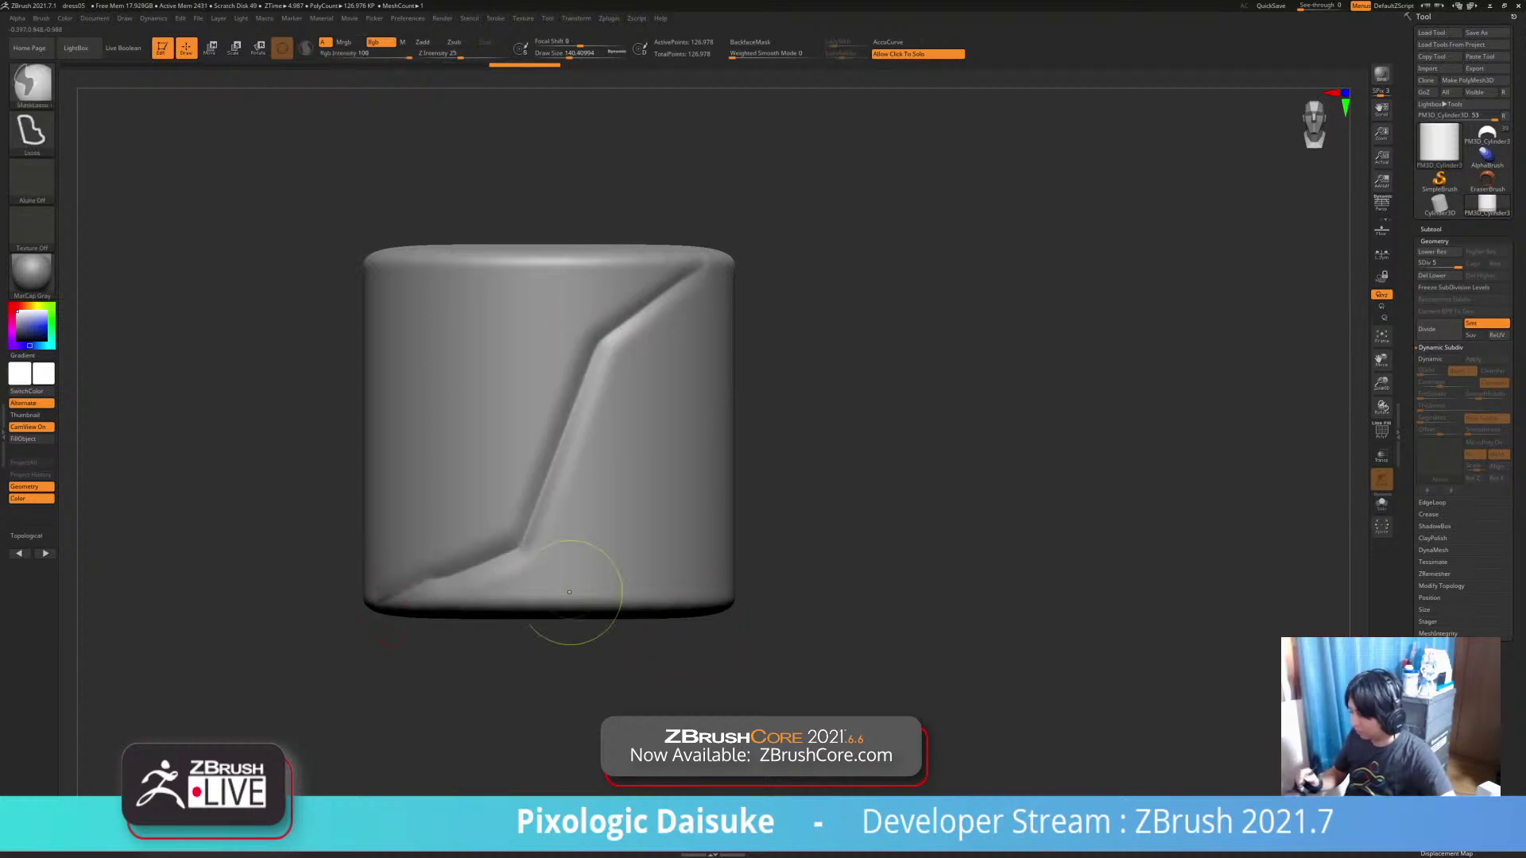
# Try redrawing the groove's middle and lower segments, and undo all test strokes on the cylinder
pyautogui.hotkey('ctrl', 'z')
pyautogui.moveTo(602, 340); pyautogui.dragTo(528, 566)
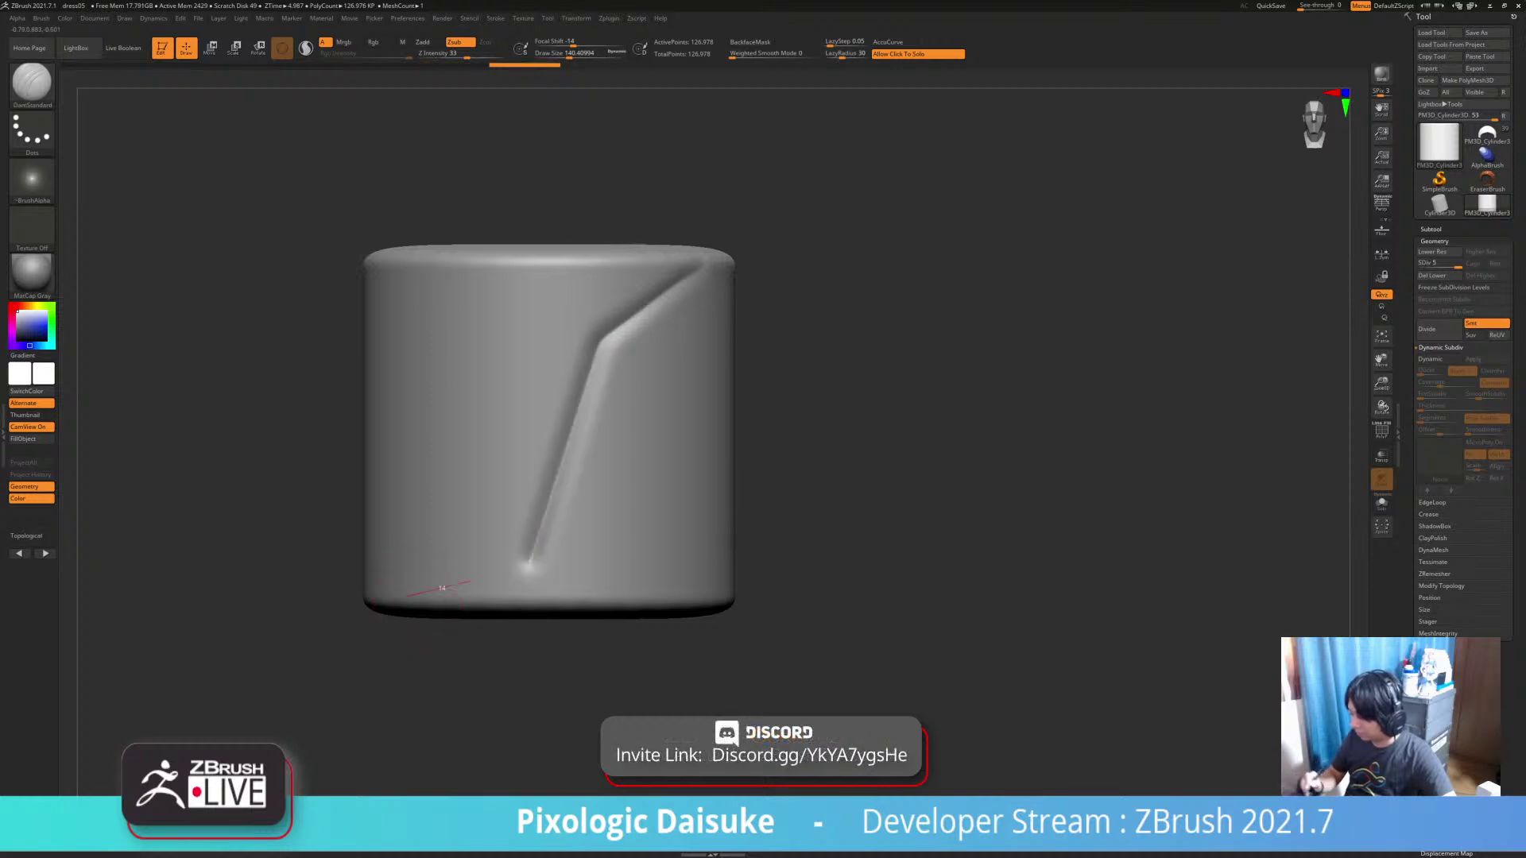
pyautogui.moveTo(407, 594); pyautogui.dragTo(408, 593)
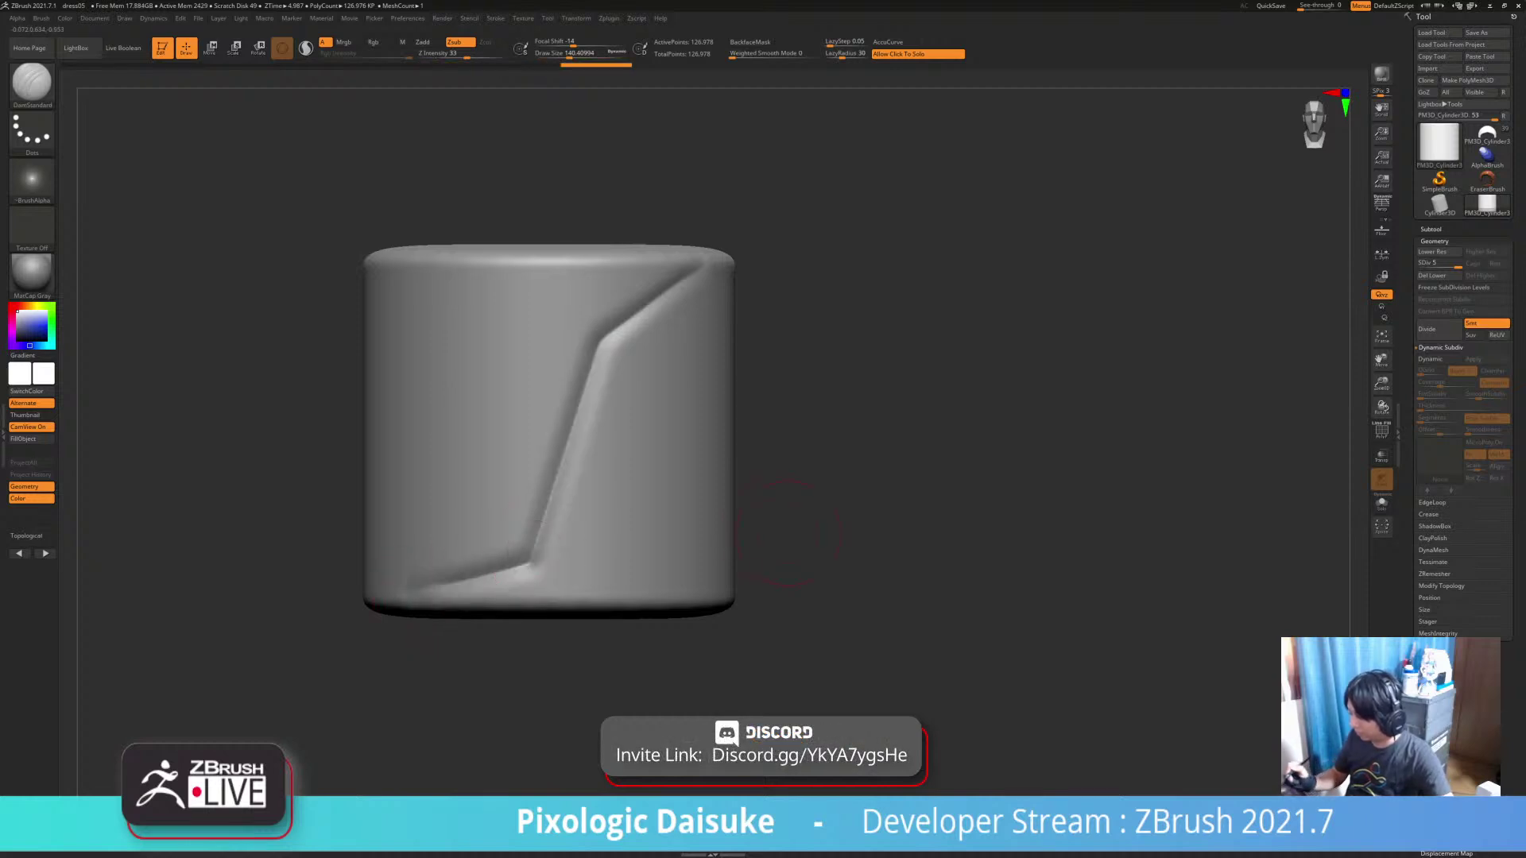
pyautogui.hotkey('ctrl', 'z')
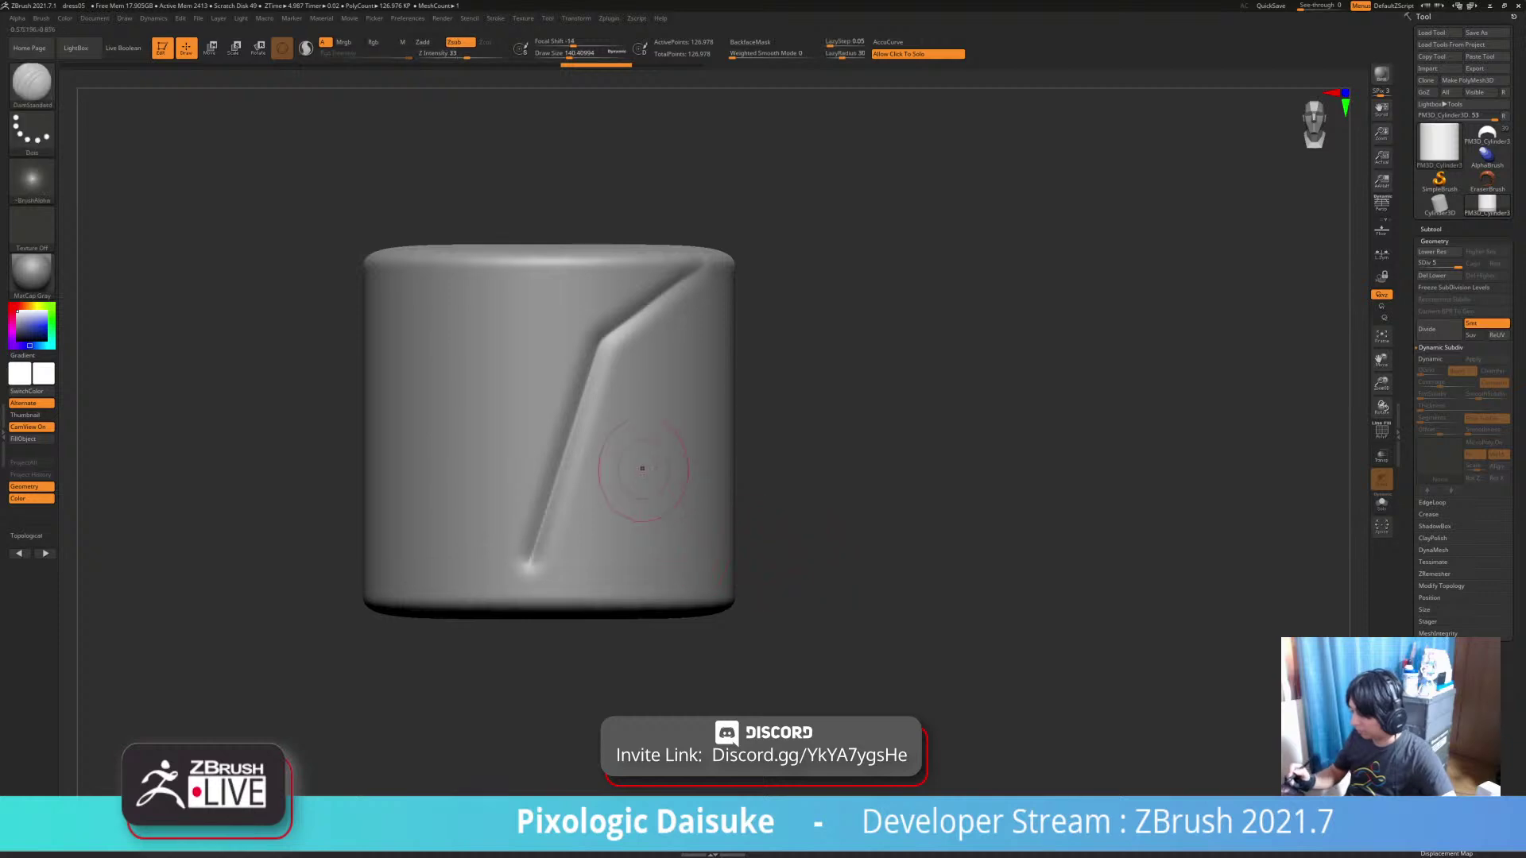
pyautogui.hotkey('ctrl', 'z')
pyautogui.hotkey('ctrl', 'z')
# Reduce the draw size to about 97 and carve a narrower angled three-segment groove down the cylinder
pyautogui.press('[')
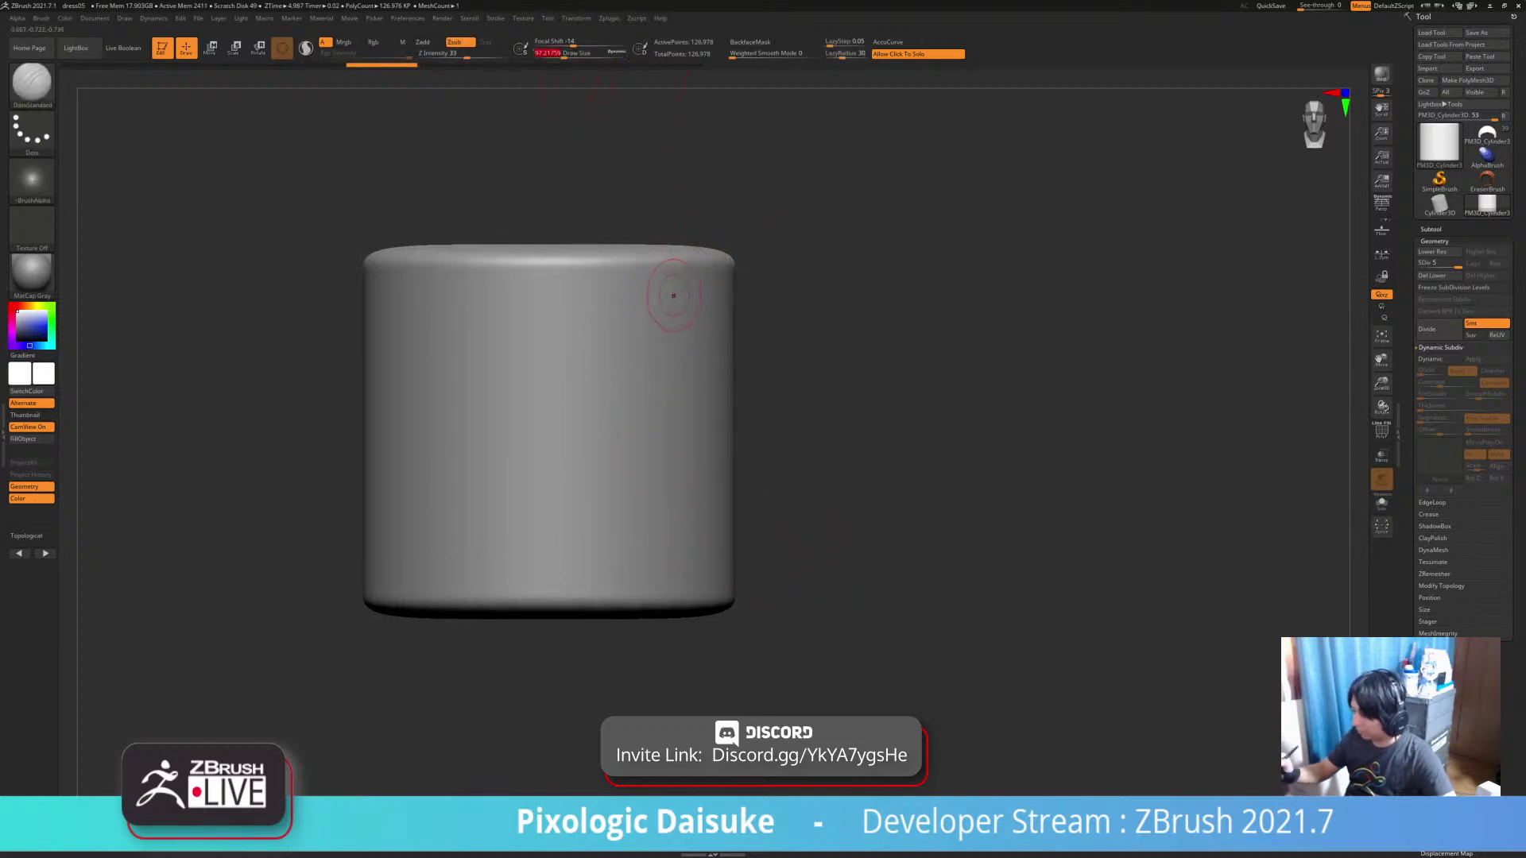
pyautogui.keyDown('shift'); pyautogui.moveTo(587, 343); pyautogui.dragTo(515, 561); pyautogui.keyUp('shift')
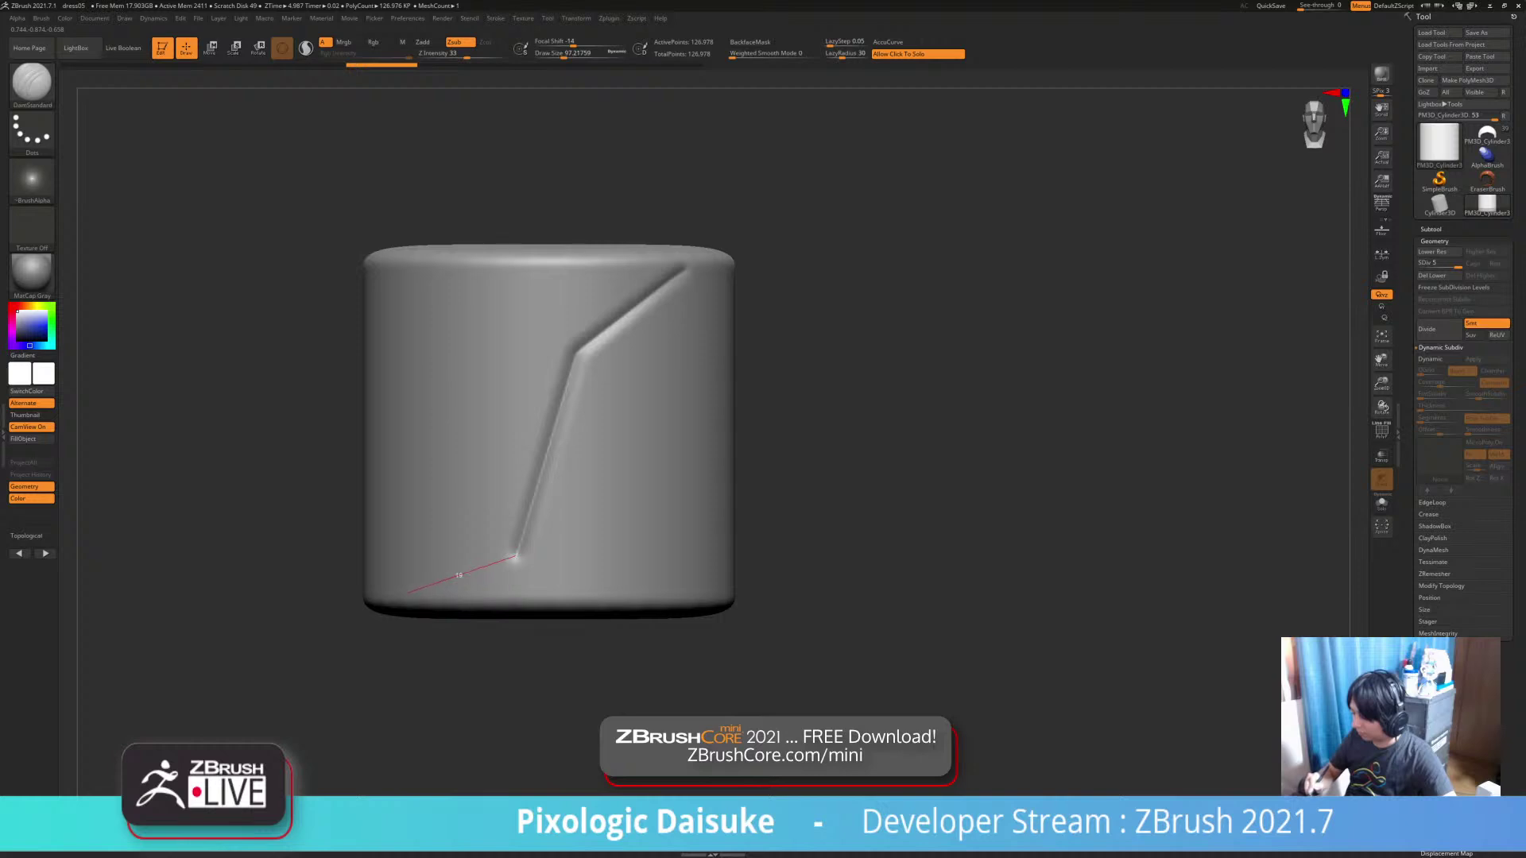
pyautogui.keyDown('shift'); pyautogui.moveTo(407, 592); pyautogui.dragTo(414, 584); pyautogui.keyUp('shift')
pyautogui.moveTo(684, 599); pyautogui.dragTo(737, 584, button='right')
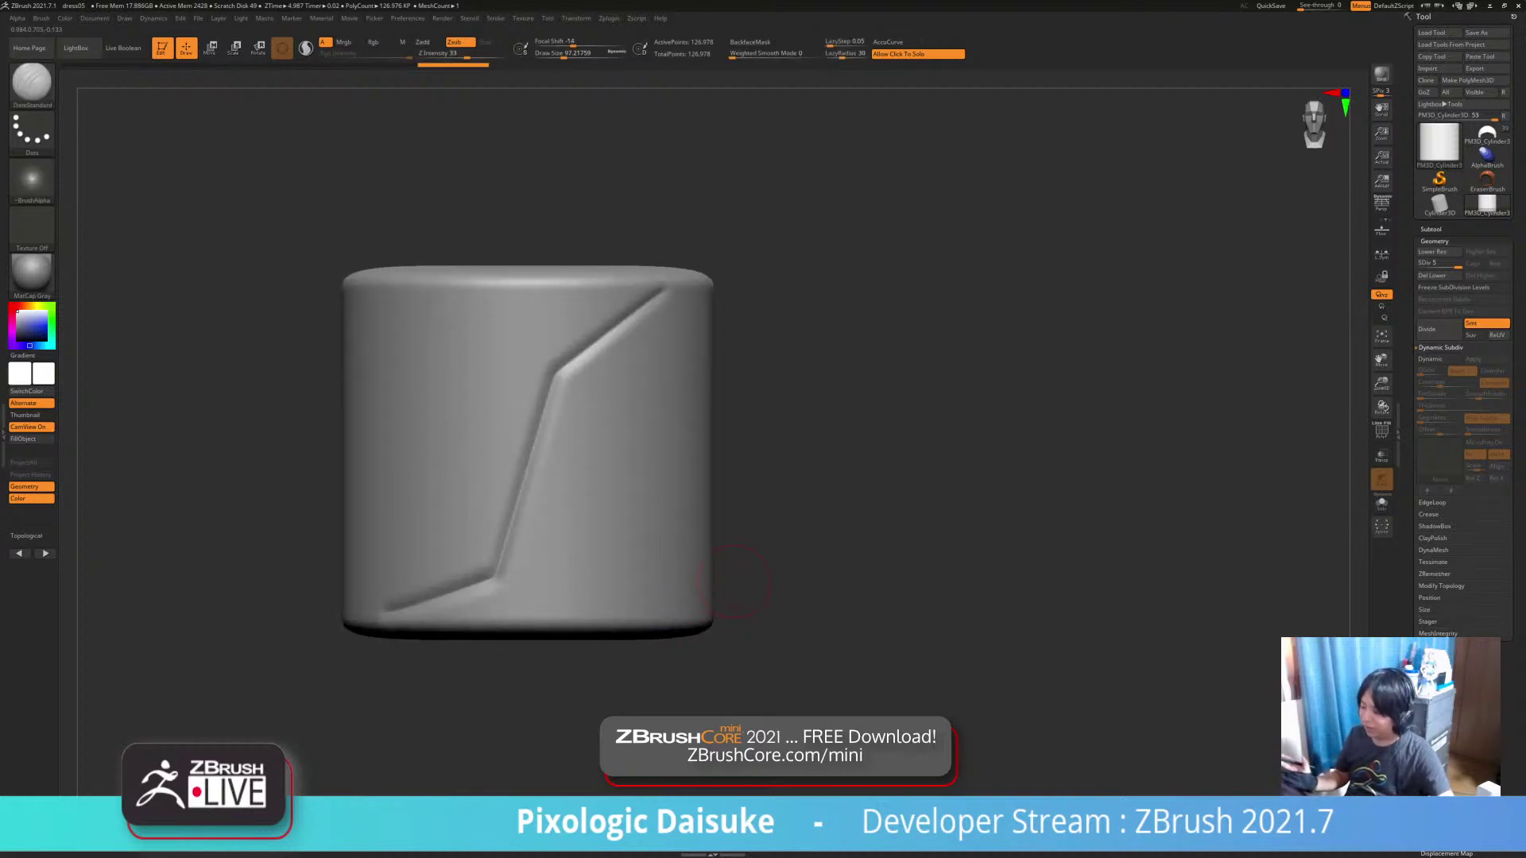
pyautogui.moveTo(583, 399); pyautogui.dragTo(548, 410, button='right')
# Undo the narrow groove and subdivide the cylinder to level 6
pyautogui.hotkey('ctrl', 'z')
pyautogui.hotkey('ctrl', 'd')
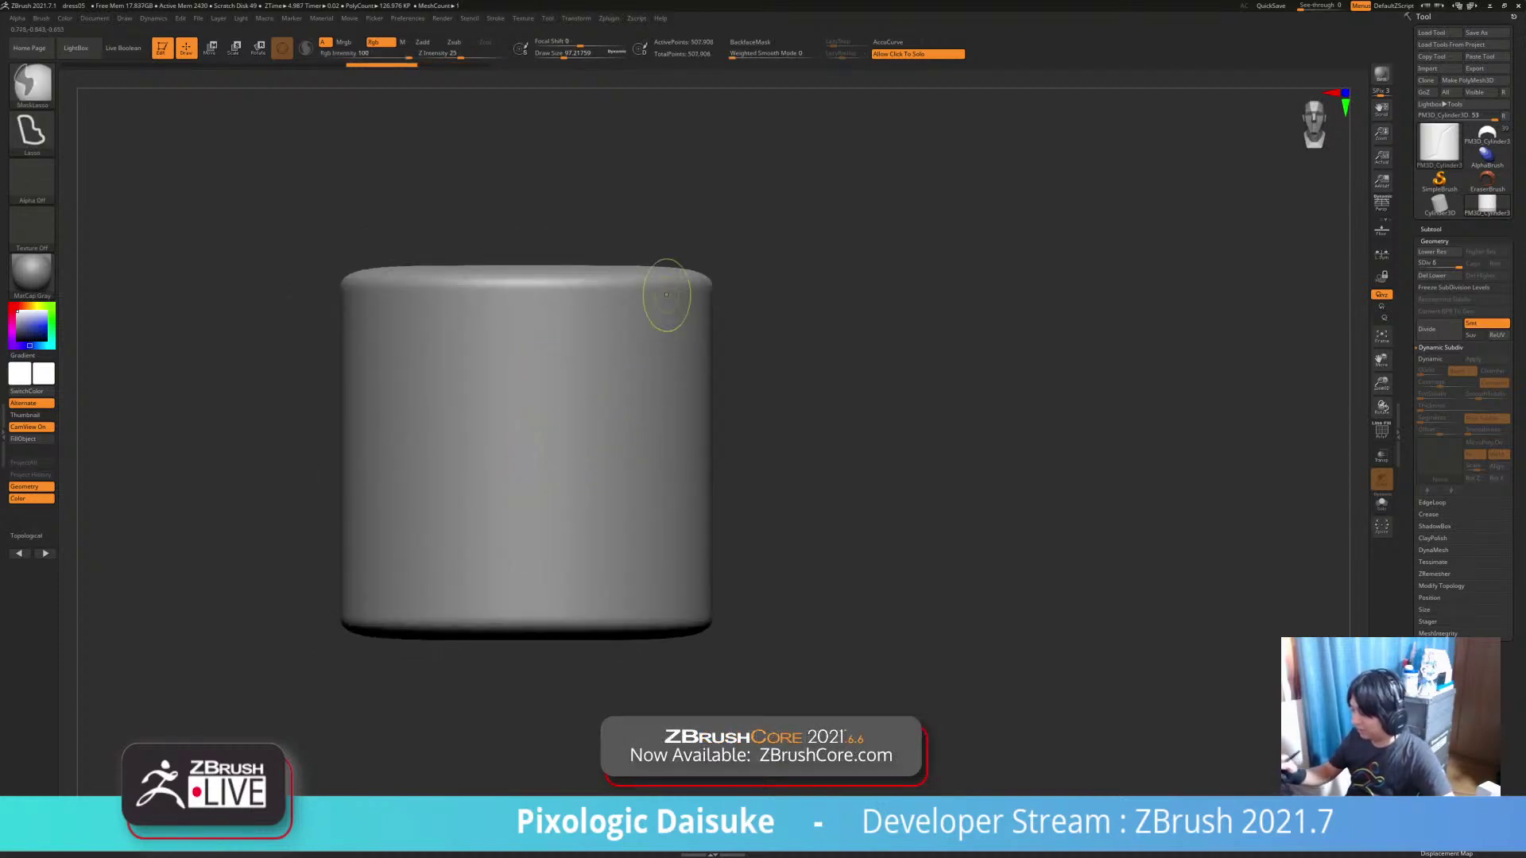
pyautogui.hotkey('ctrl', 'shift', 'z')
pyautogui.hotkey('ctrl', 'shift', 'z')
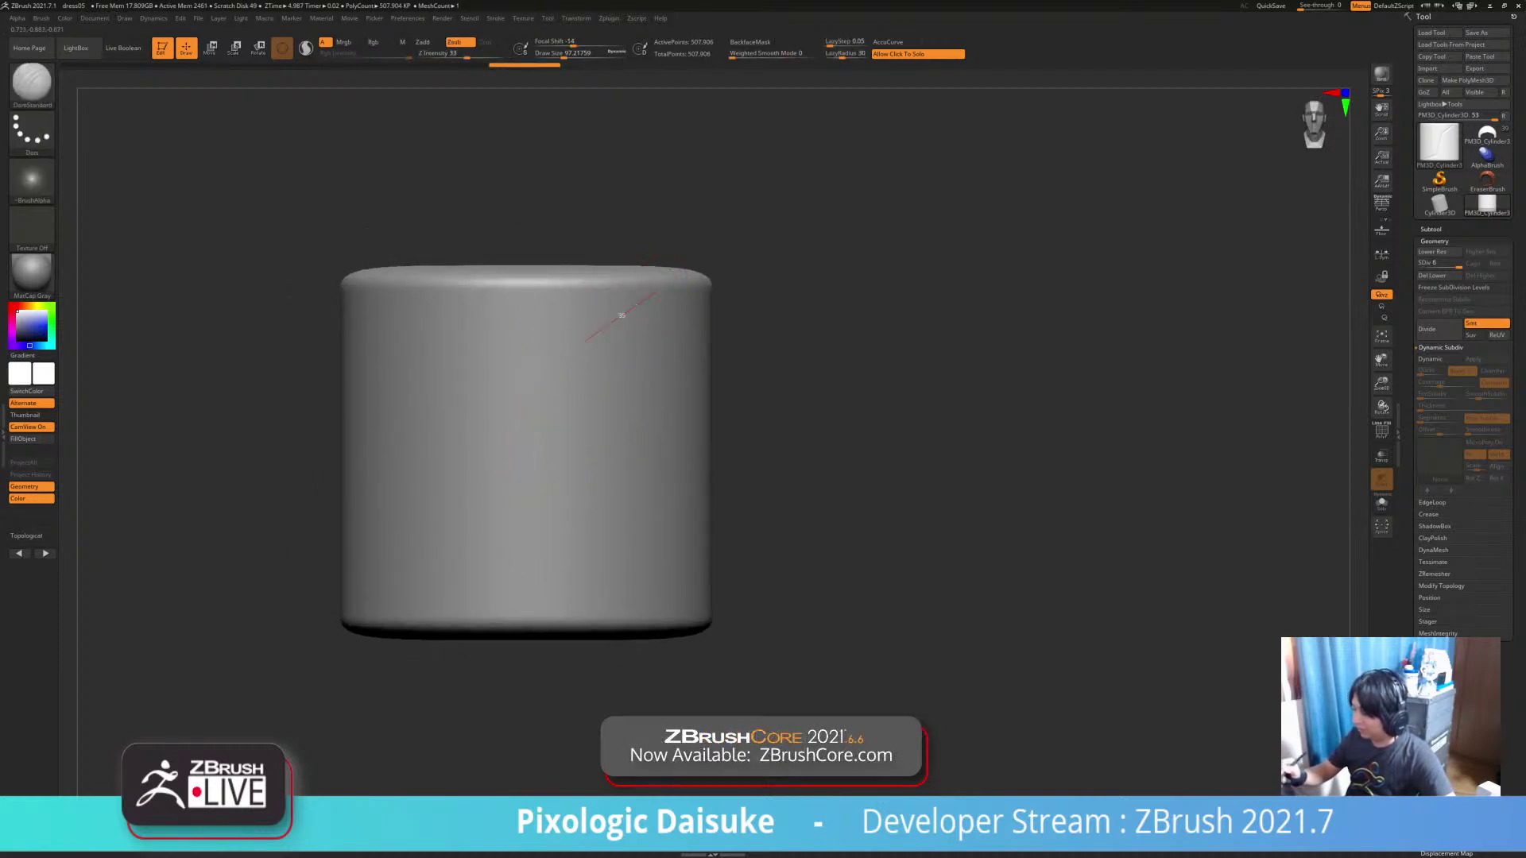
# Try the angled three-segment DamStandard groove on the level 6 cylinder and undo its strokes
pyautogui.moveTo(585, 342); pyautogui.dragTo(515, 385)
pyautogui.hotkey('ctrl', 'z')
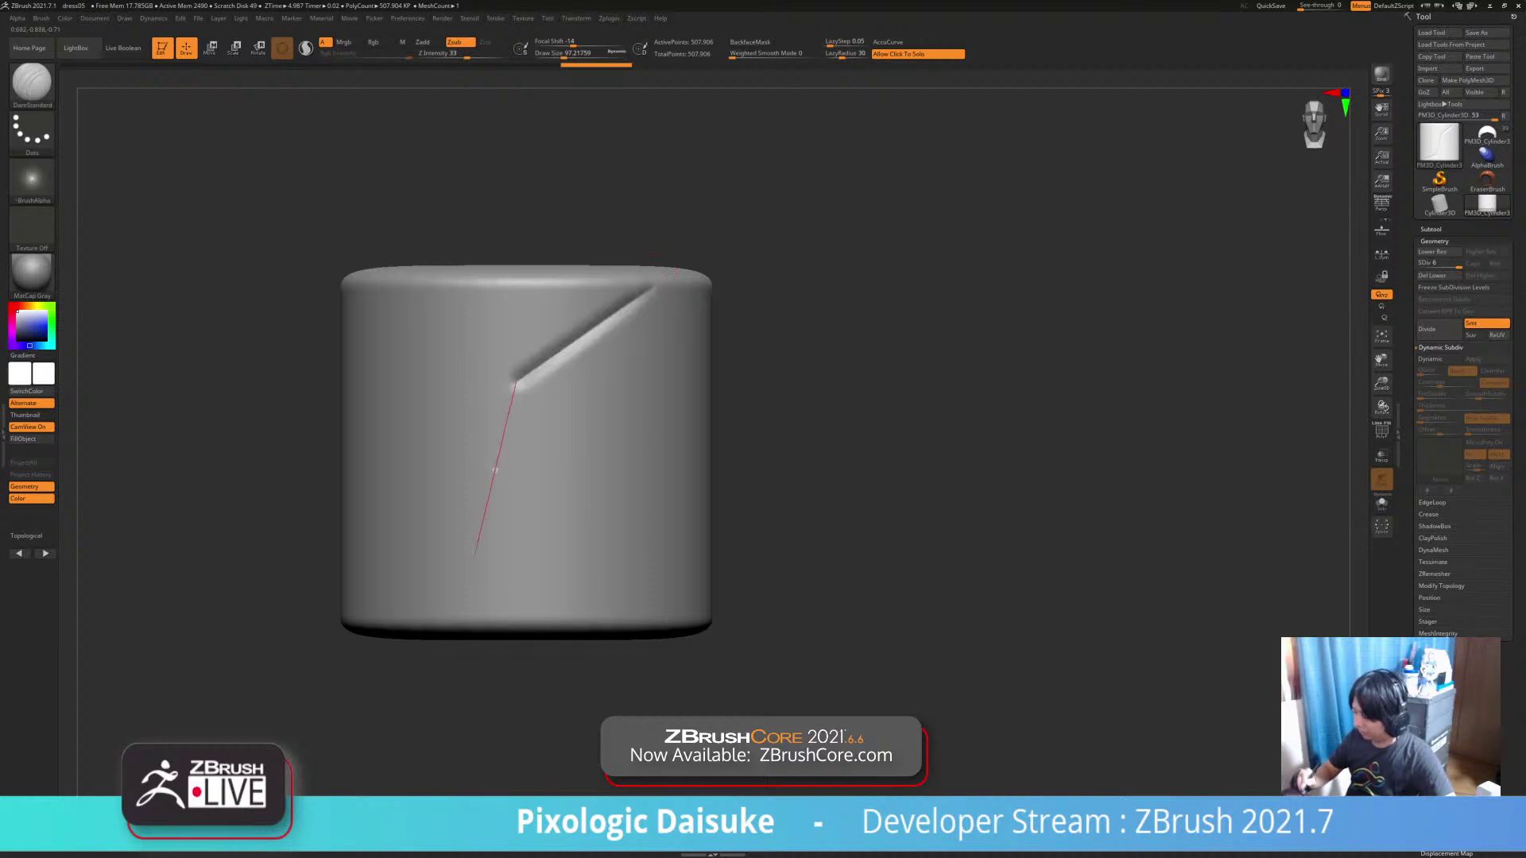
pyautogui.moveTo(494, 470)
pyautogui.mouseDown()
pyautogui.moveTo(466, 579)
pyautogui.moveTo(385, 613)
pyautogui.mouseUp()
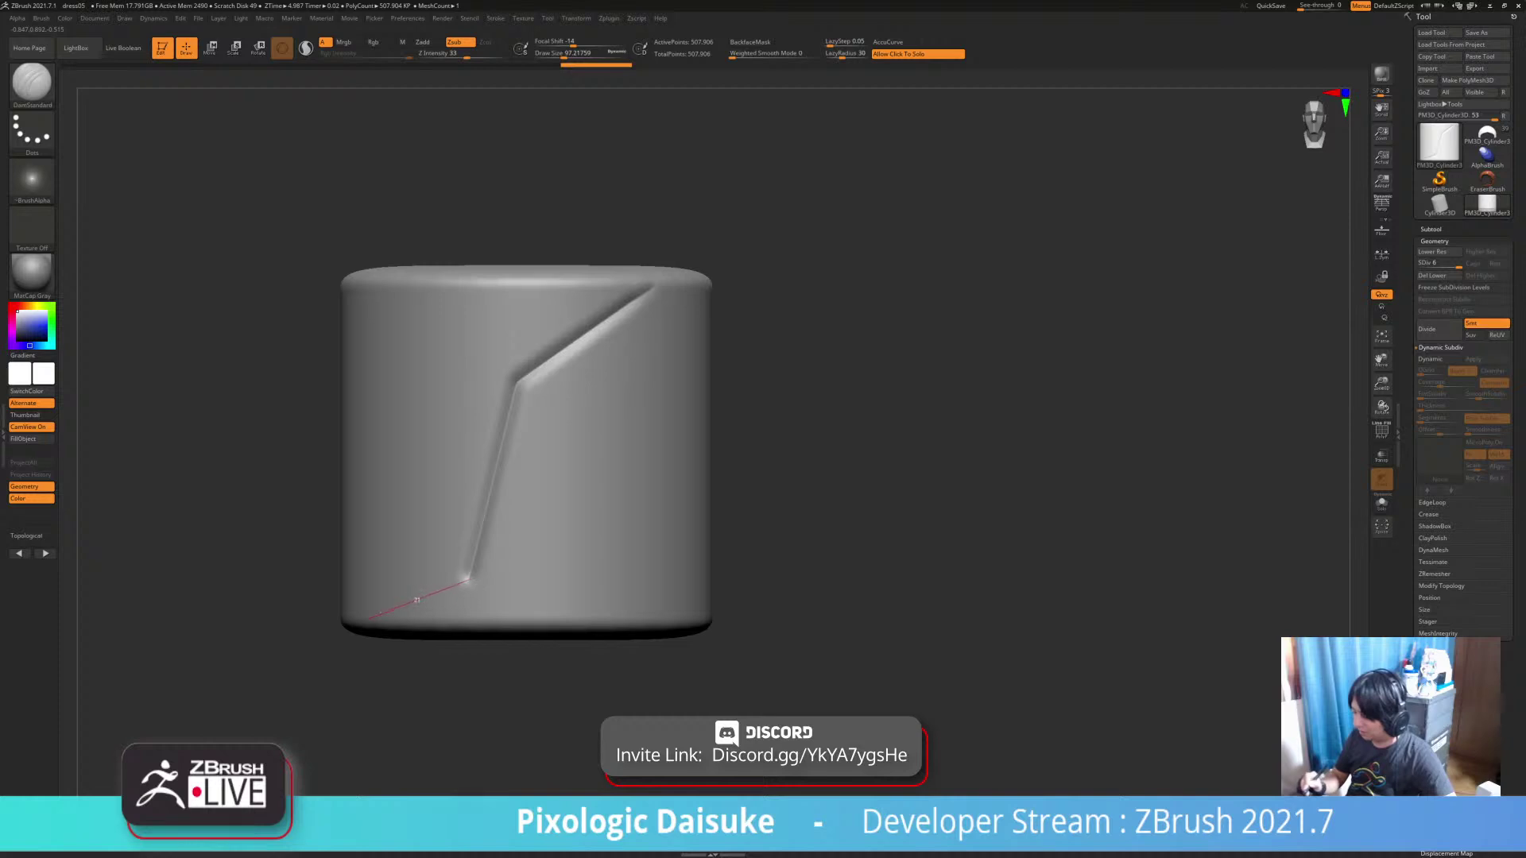
pyautogui.moveTo(368, 619); pyautogui.dragTo(367, 619)
pyautogui.moveTo(479, 509)
pyautogui.mouseDown(button='right')
pyautogui.moveTo(548, 517)
pyautogui.moveTo(621, 569)
pyautogui.mouseUp(button='right')
pyautogui.hotkey('ctrl', 'z')
pyautogui.hotkey('ctrl', 'z')
pyautogui.hotkey('ctrl', 'z')
pyautogui.hotkey('ctrl', 'z')
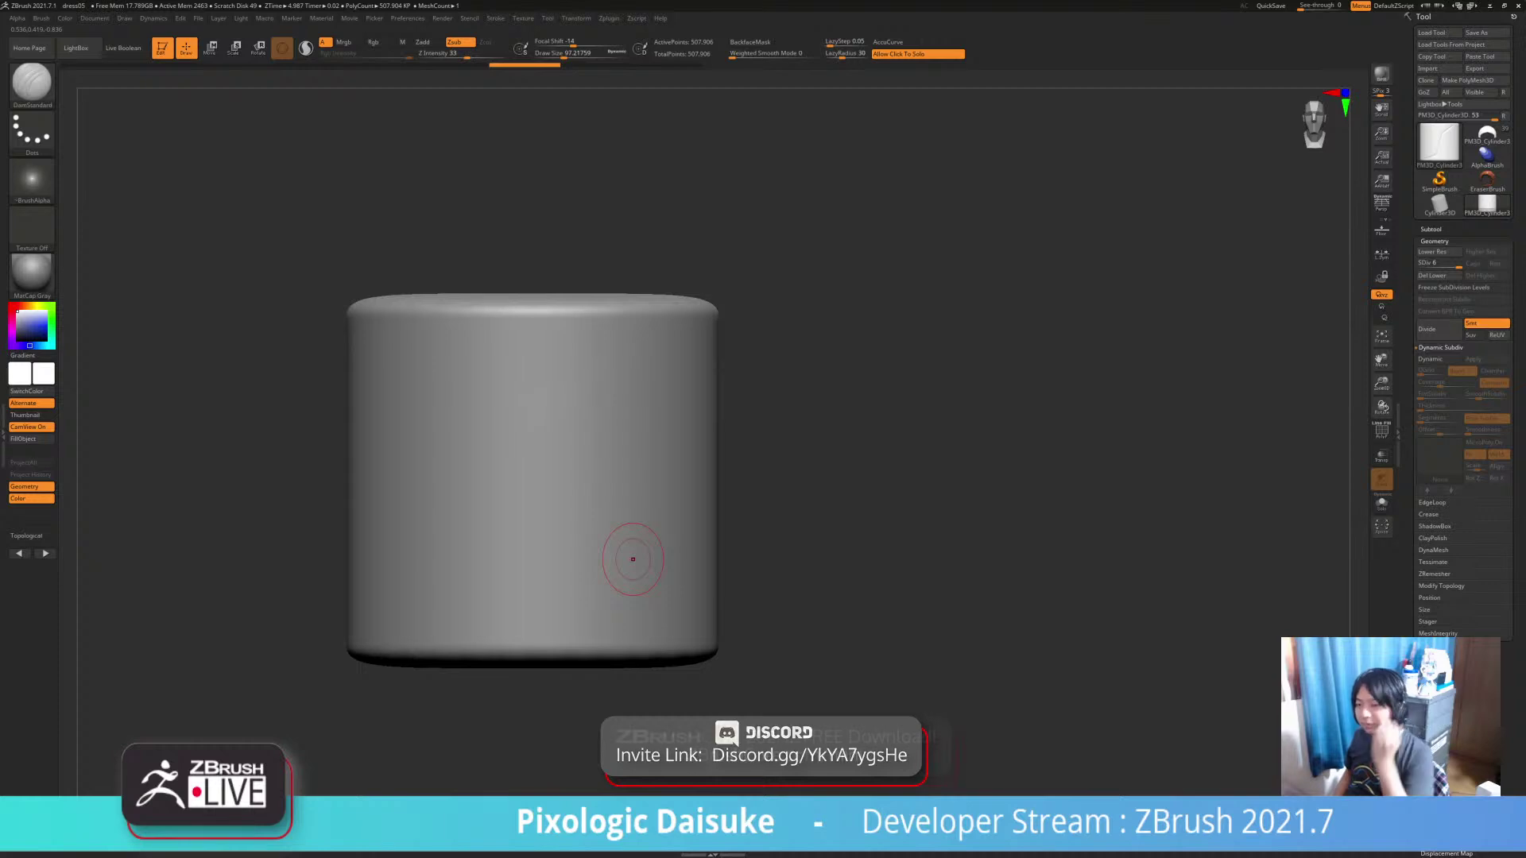
# Select the Chisel brush with BrushTip 3 and make a diagonal test stroke near the cylinder's upper edge, undoing it
pyautogui.press('b')
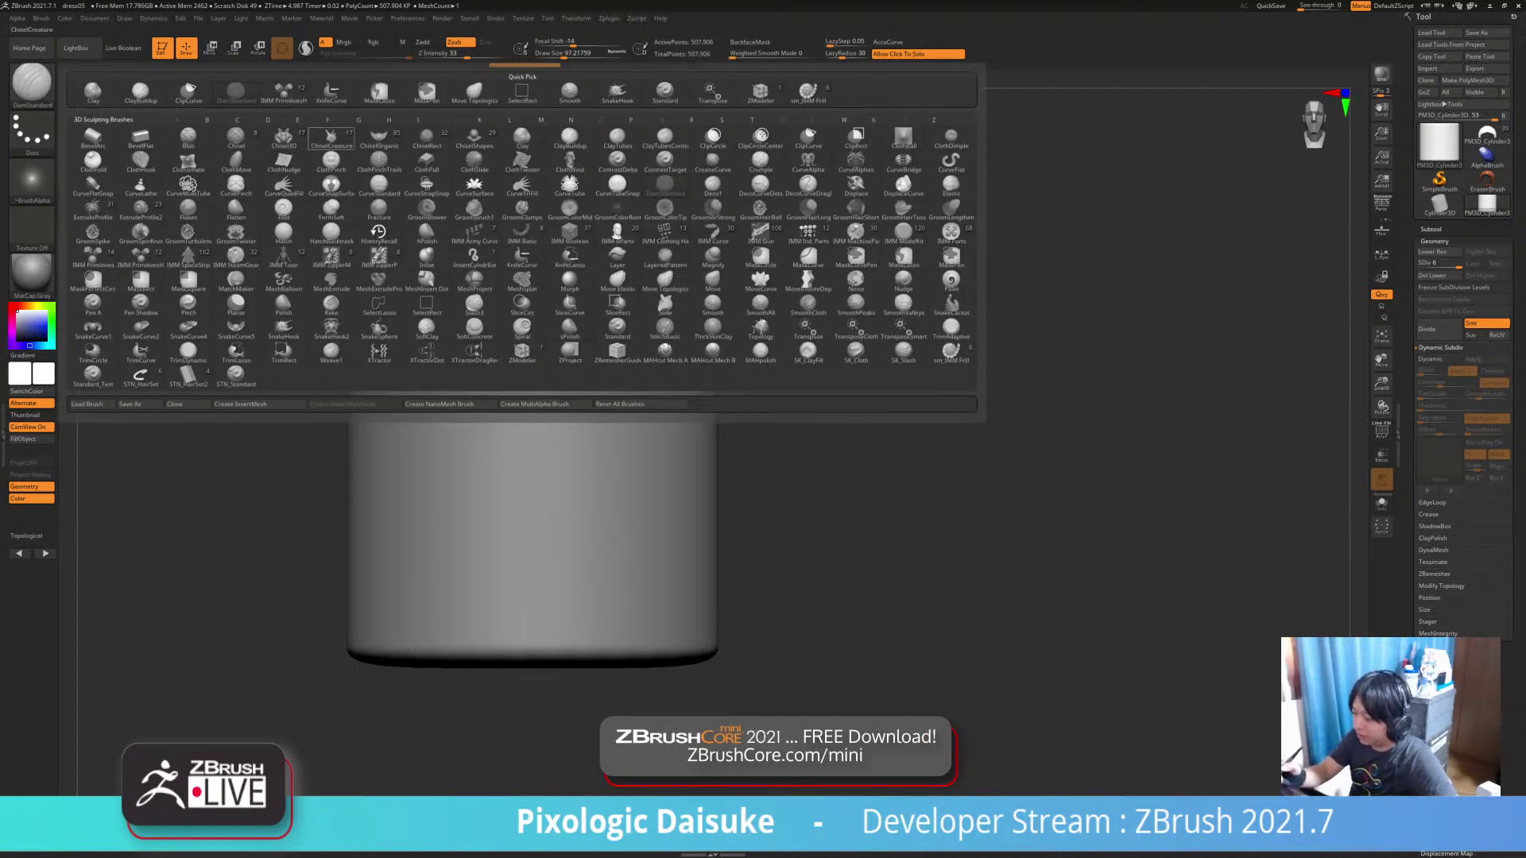
pyautogui.click(236, 137)
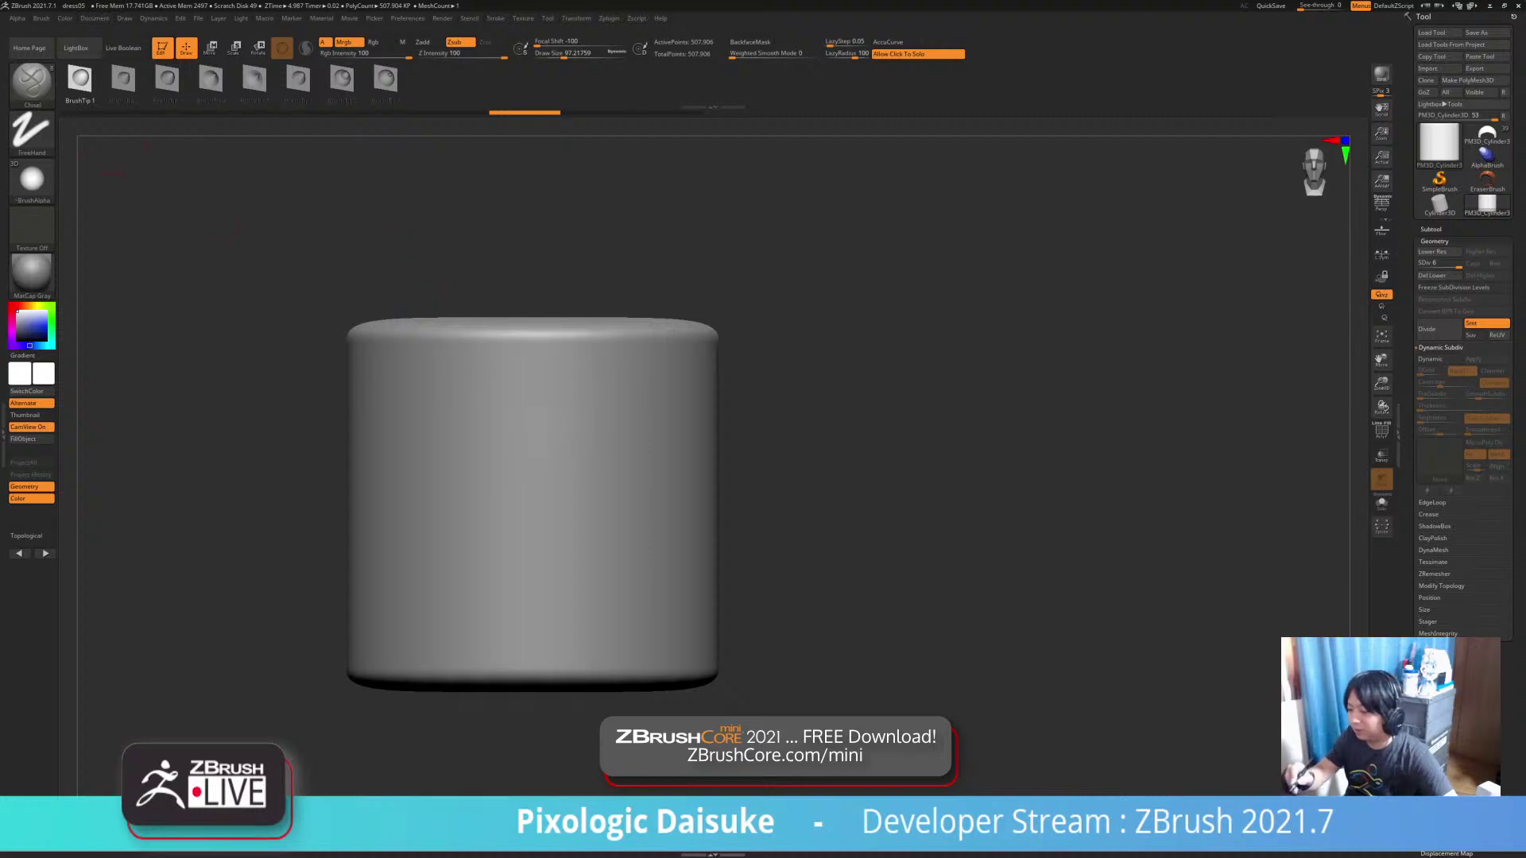
pyautogui.press('b')
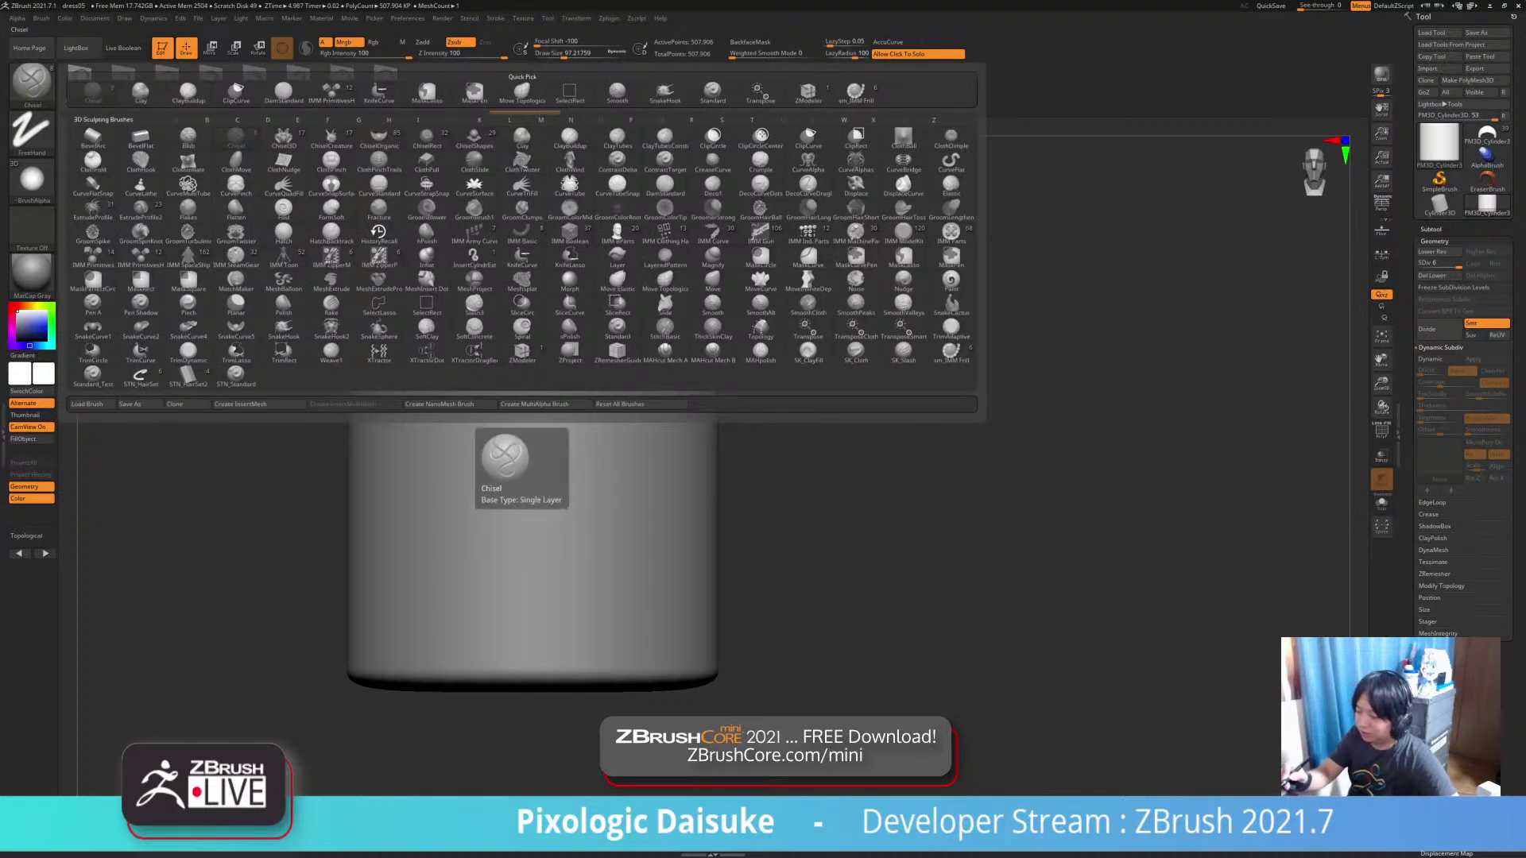
pyautogui.click(170, 82)
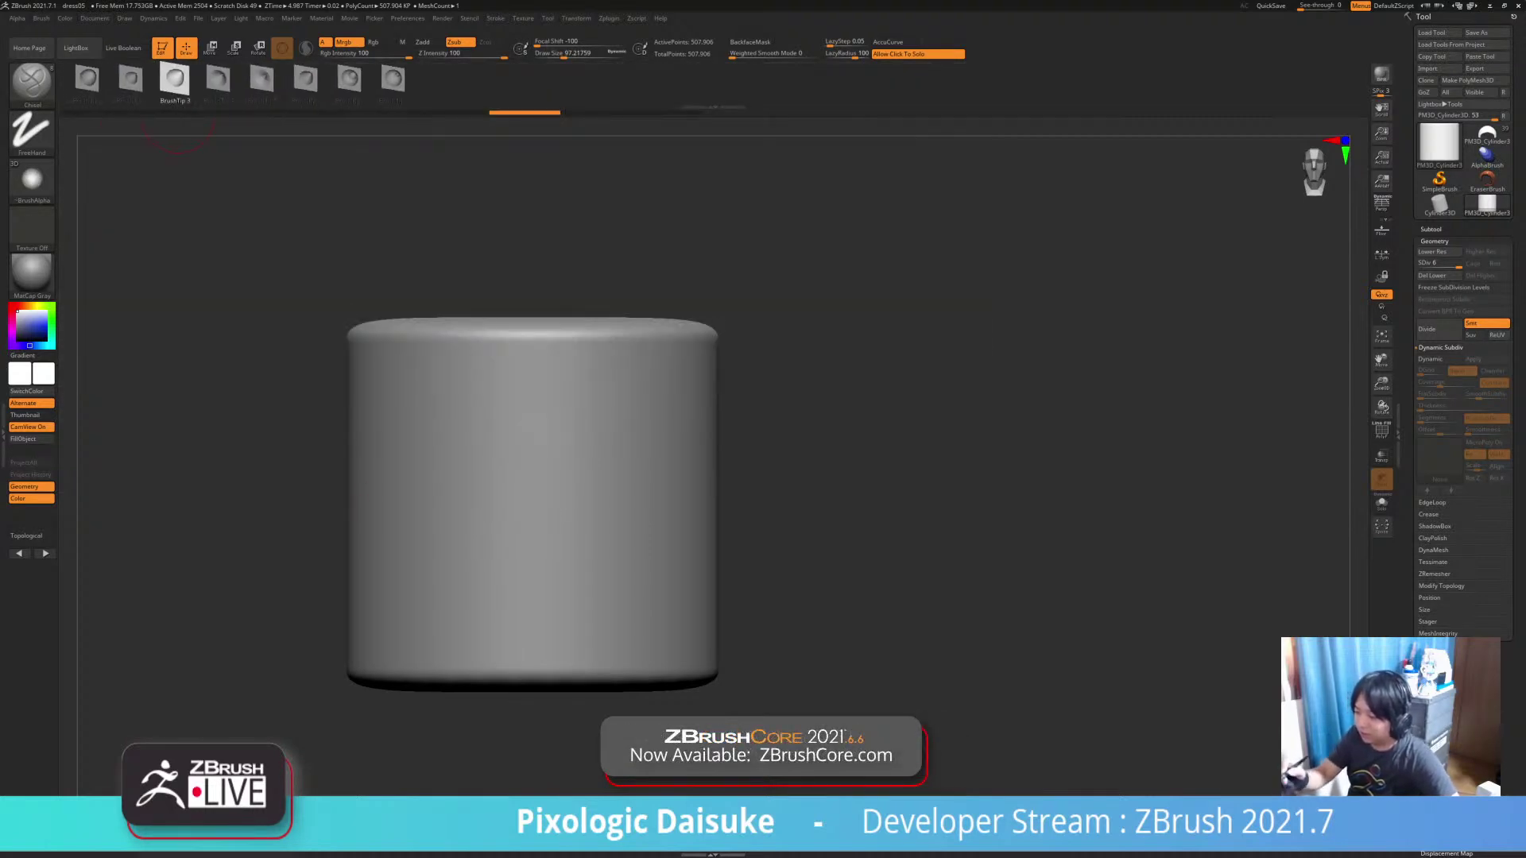
pyautogui.moveTo(642, 334); pyautogui.dragTo(518, 423)
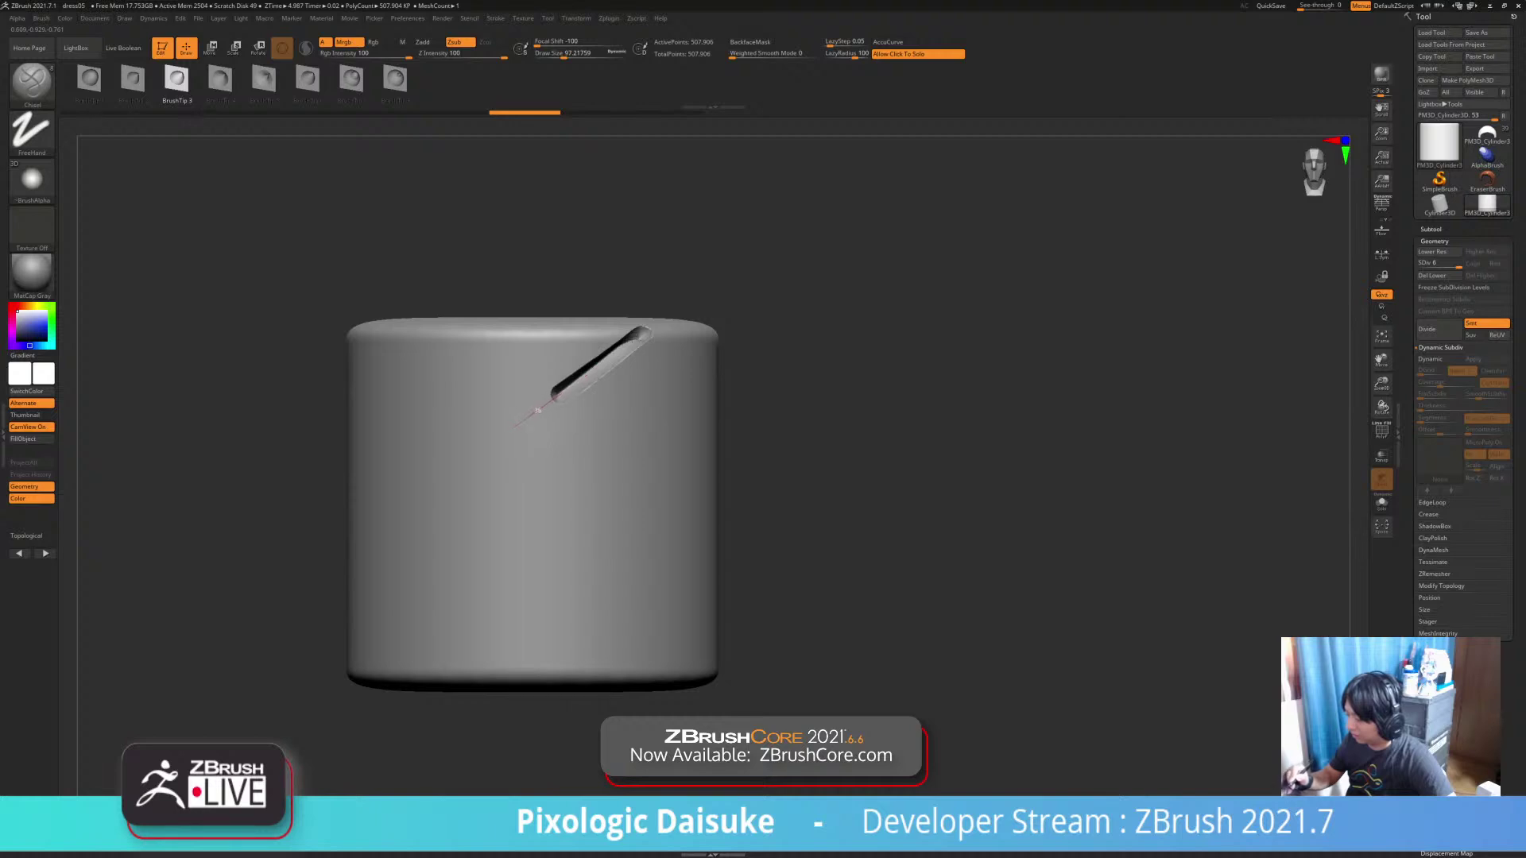
pyautogui.hotkey('ctrl', 'z')
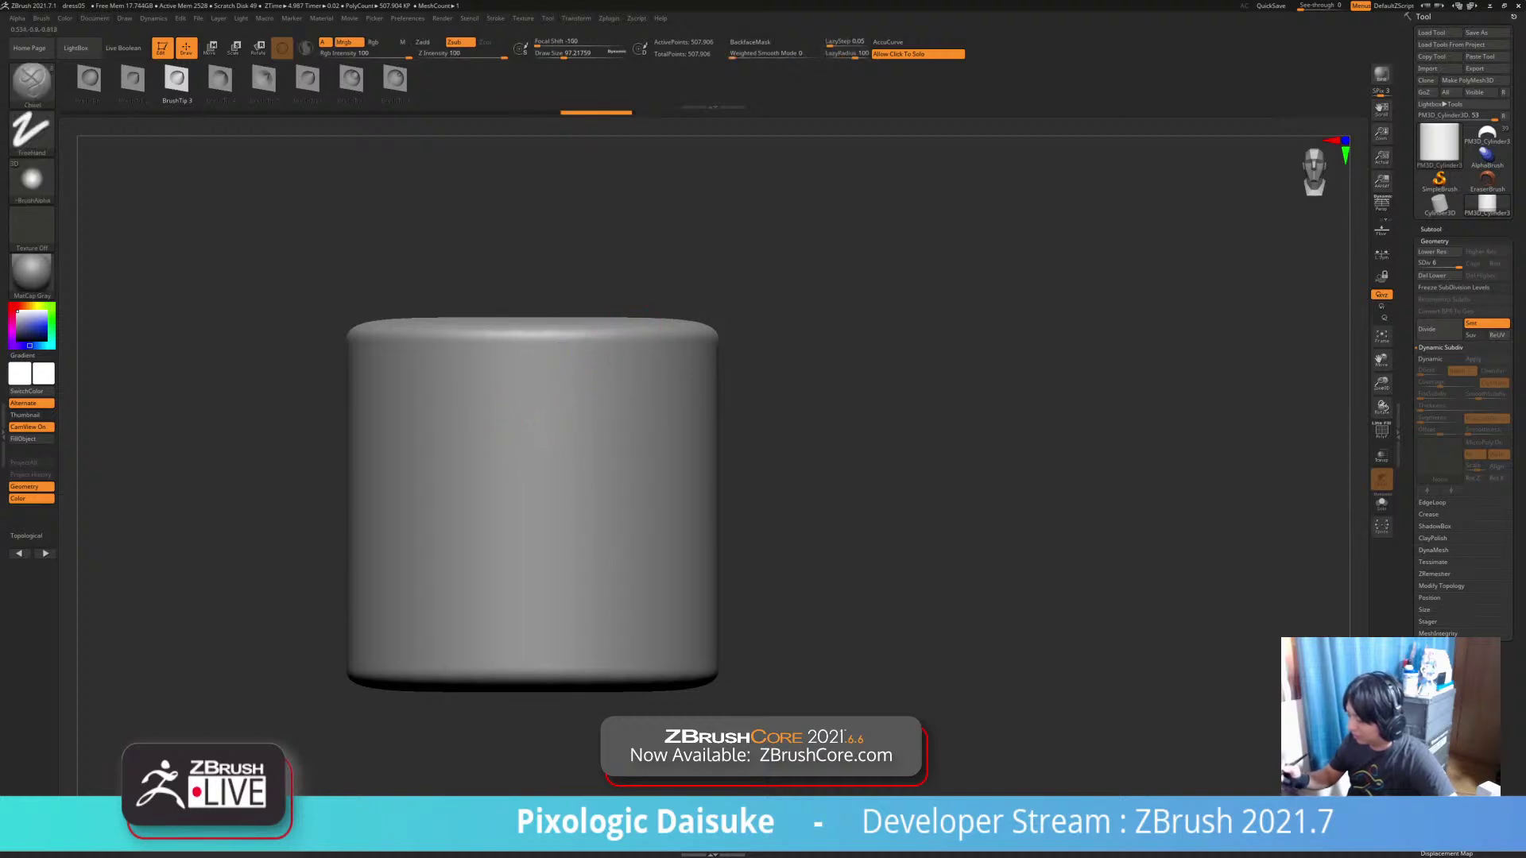
# Carve an angled three-segment channel down the cylinder with the Chisel brush and inspect its corners up close
pyautogui.moveTo(579, 368); pyautogui.dragTo(634, 337)
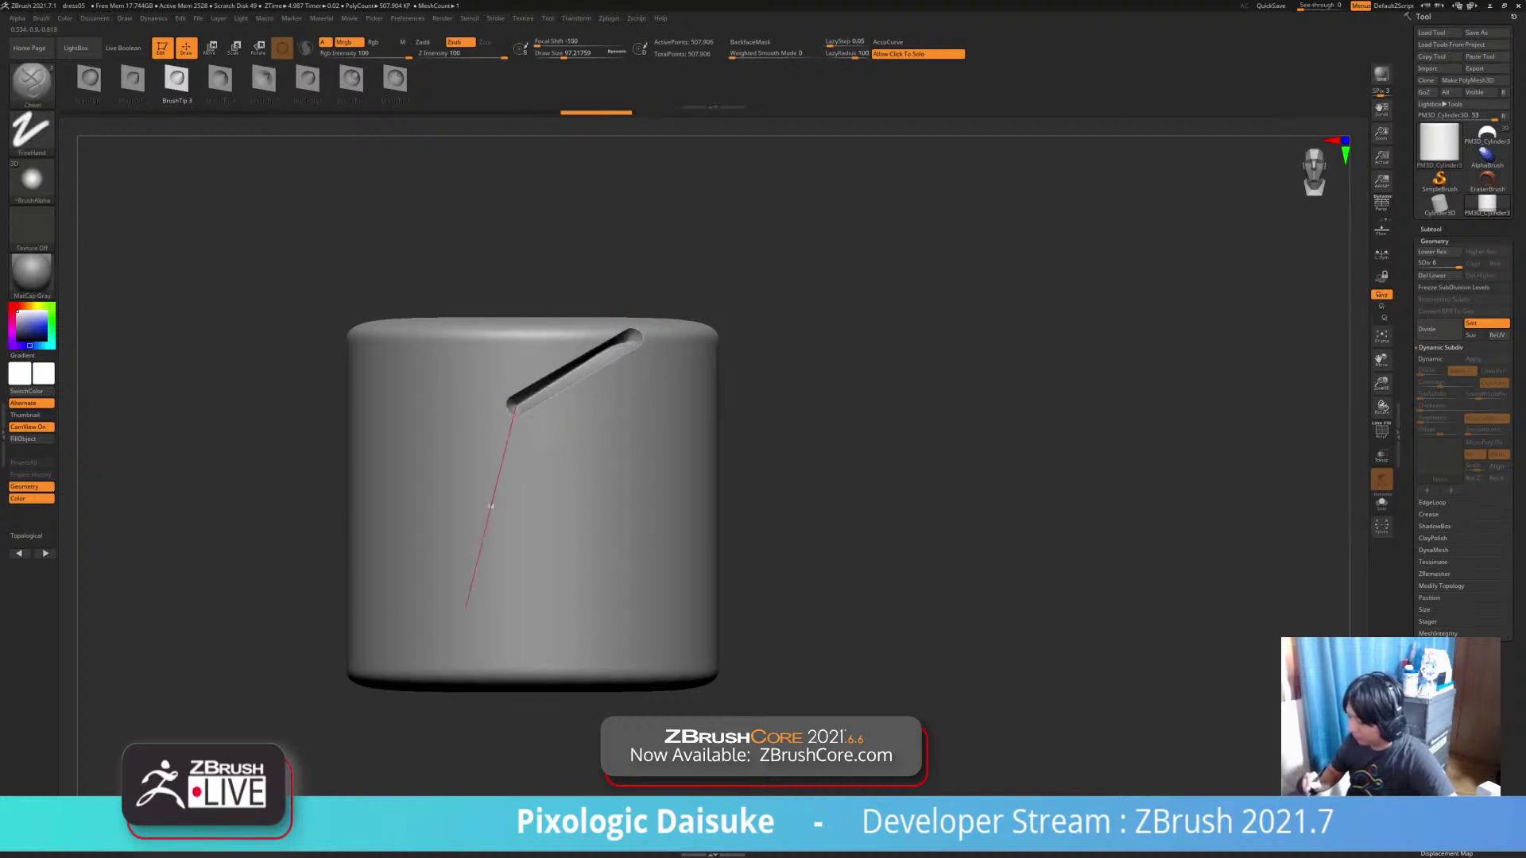
pyautogui.moveTo(458, 628); pyautogui.dragTo(358, 670)
pyautogui.moveTo(383, 636); pyautogui.dragTo(470, 642, button='right')
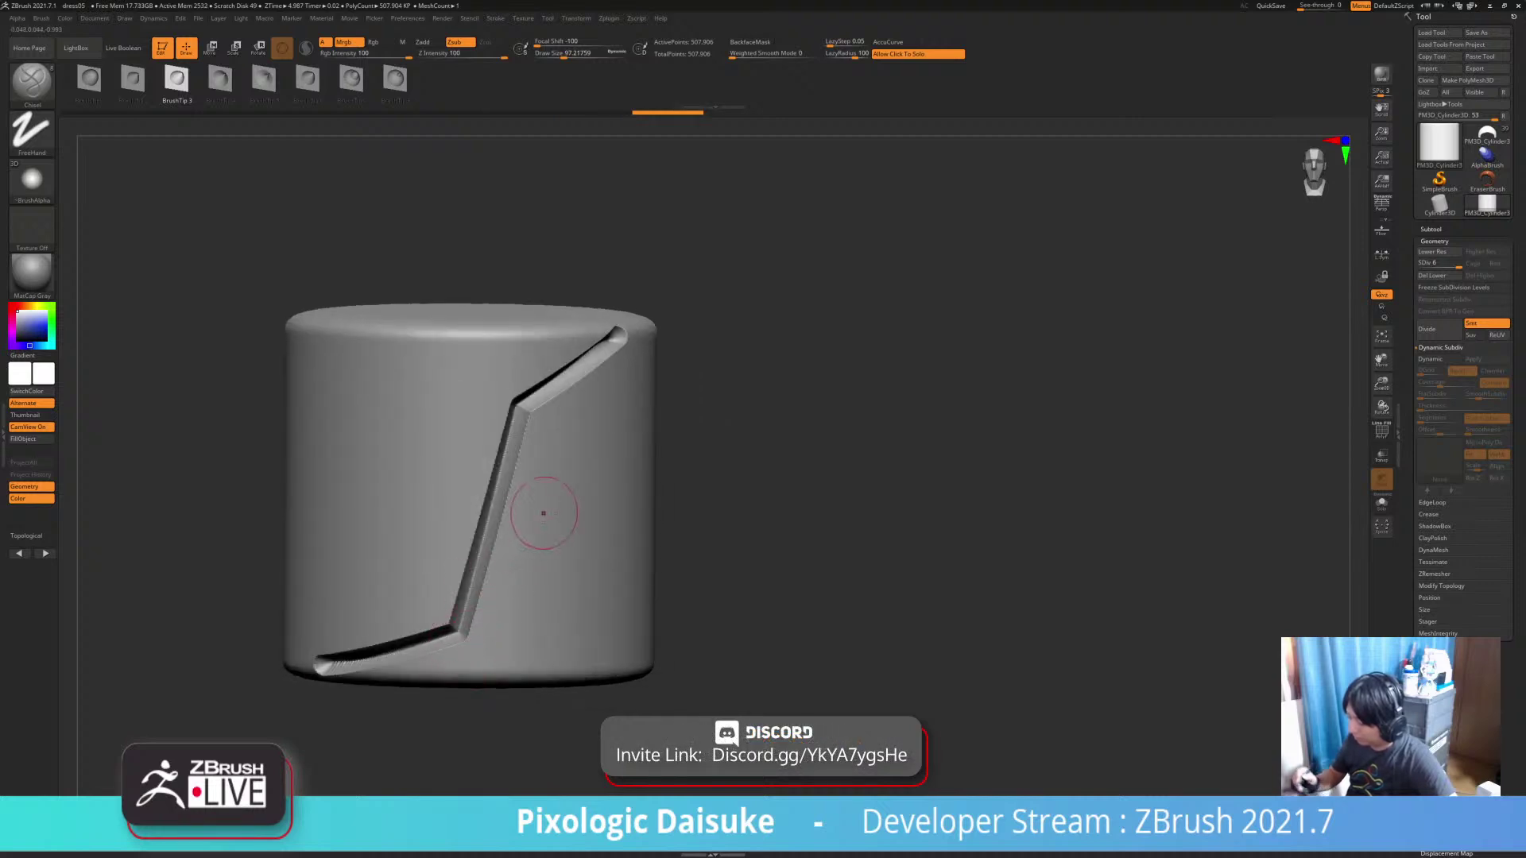
pyautogui.keyDown('ctrl'); pyautogui.moveTo(531, 431); pyautogui.dragTo(539, 513, button='right'); pyautogui.keyUp('ctrl')
pyautogui.moveTo(554, 416); pyautogui.dragTo(545, 322, button='right')
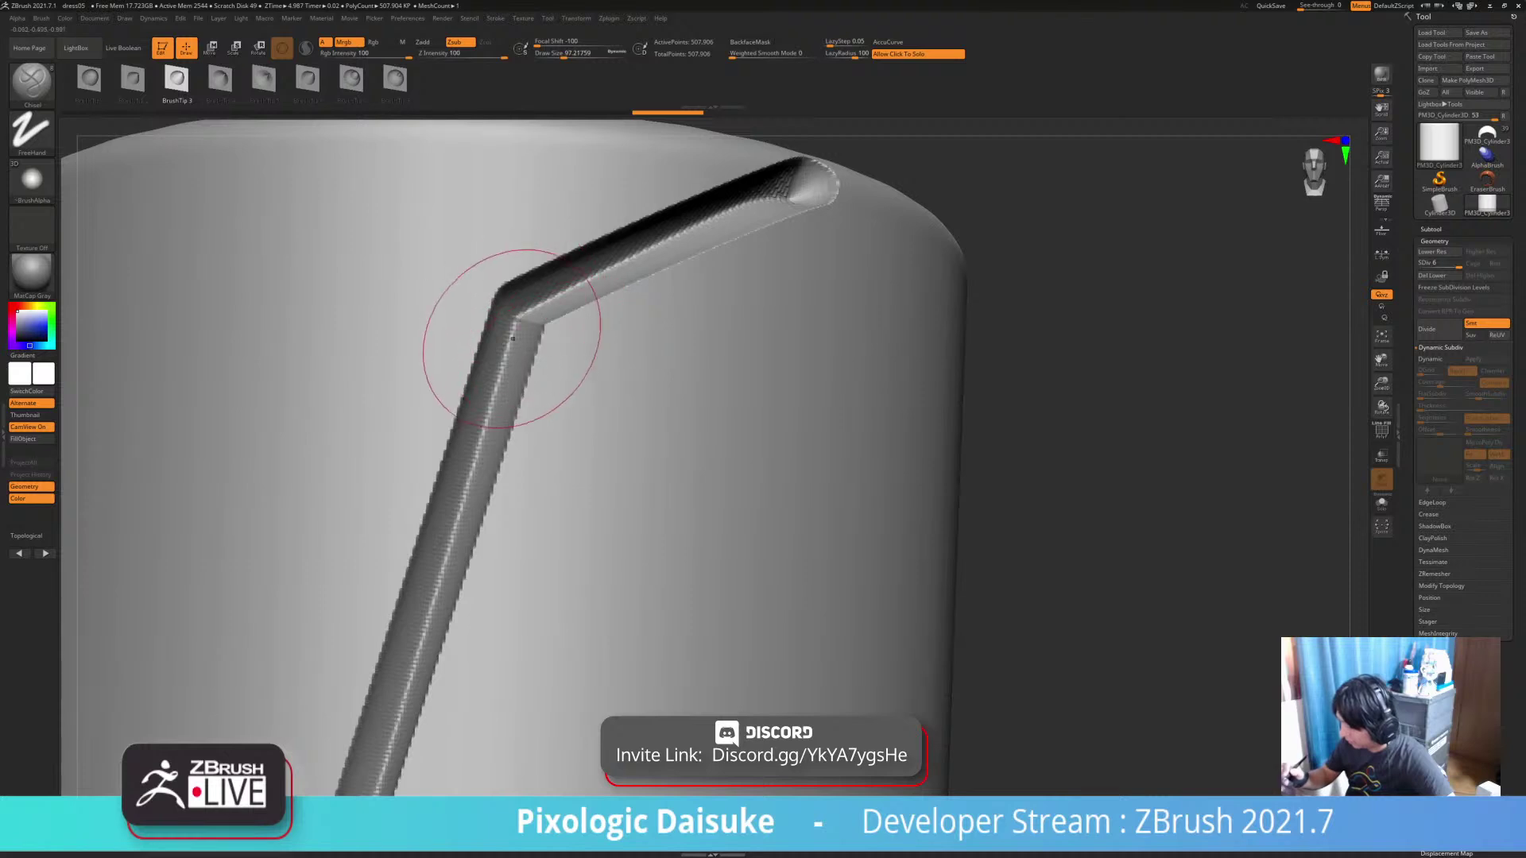
pyautogui.moveTo(514, 429); pyautogui.dragTo(475, 381, button='right')
pyautogui.keyDown('ctrl'); pyautogui.moveTo(571, 456); pyautogui.dragTo(557, 417, button='right'); pyautogui.keyUp('ctrl')
pyautogui.moveTo(556, 418)
pyautogui.keyDown('shift'); pyautogui.mouseDown(button='right')
pyautogui.moveTo(586, 456)
pyautogui.moveTo(613, 438)
pyautogui.mouseUp(button='right'); pyautogui.keyUp('shift')
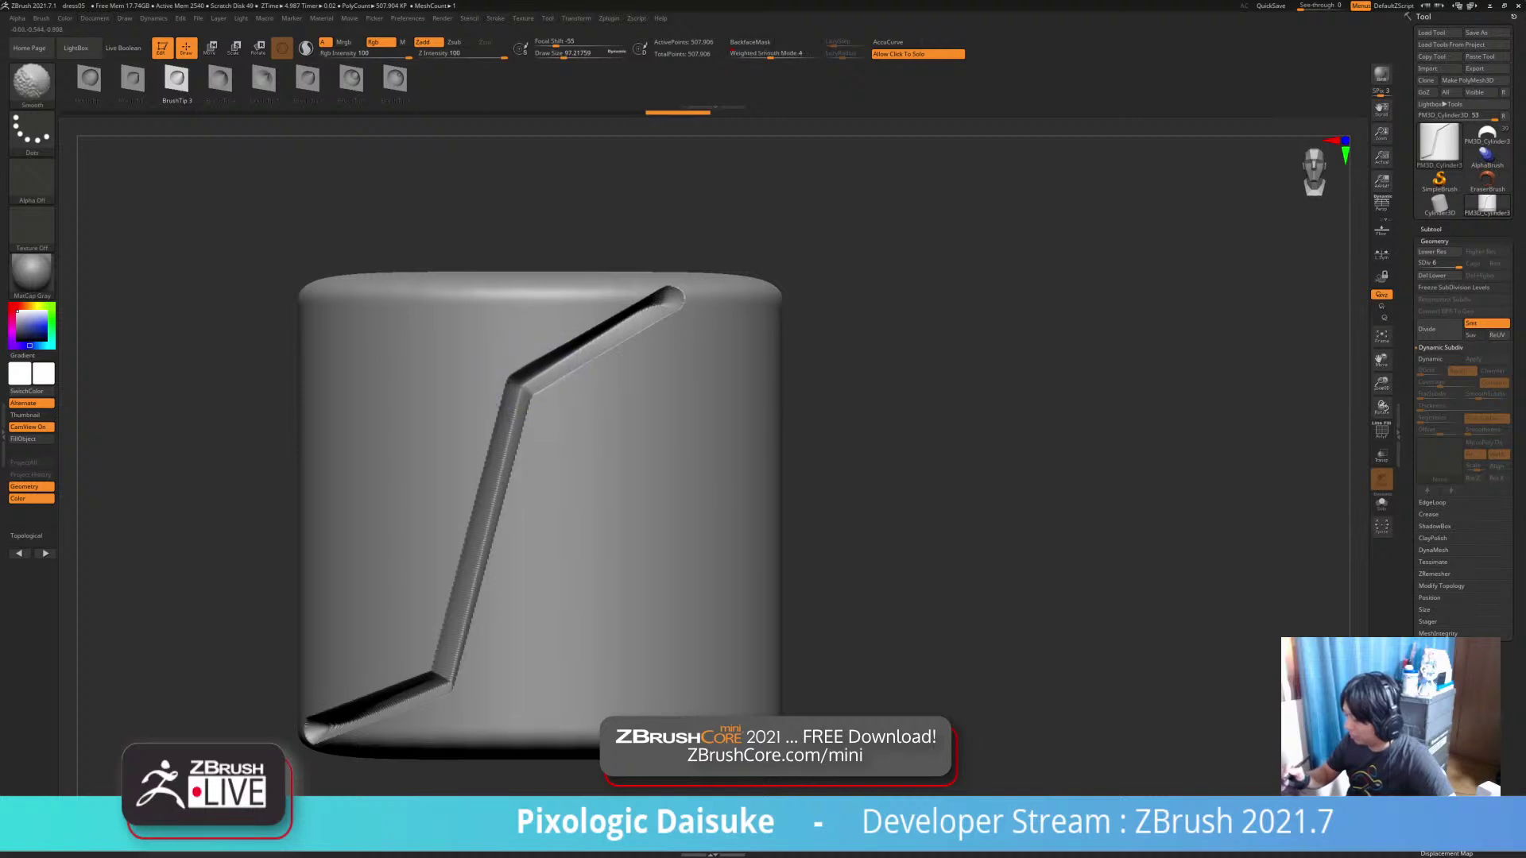
# Smooth the edges and corners of the chiselled channel along its whole length
pyautogui.keyDown('shift'); pyautogui.moveTo(627, 324); pyautogui.dragTo(682, 302); pyautogui.keyUp('shift')
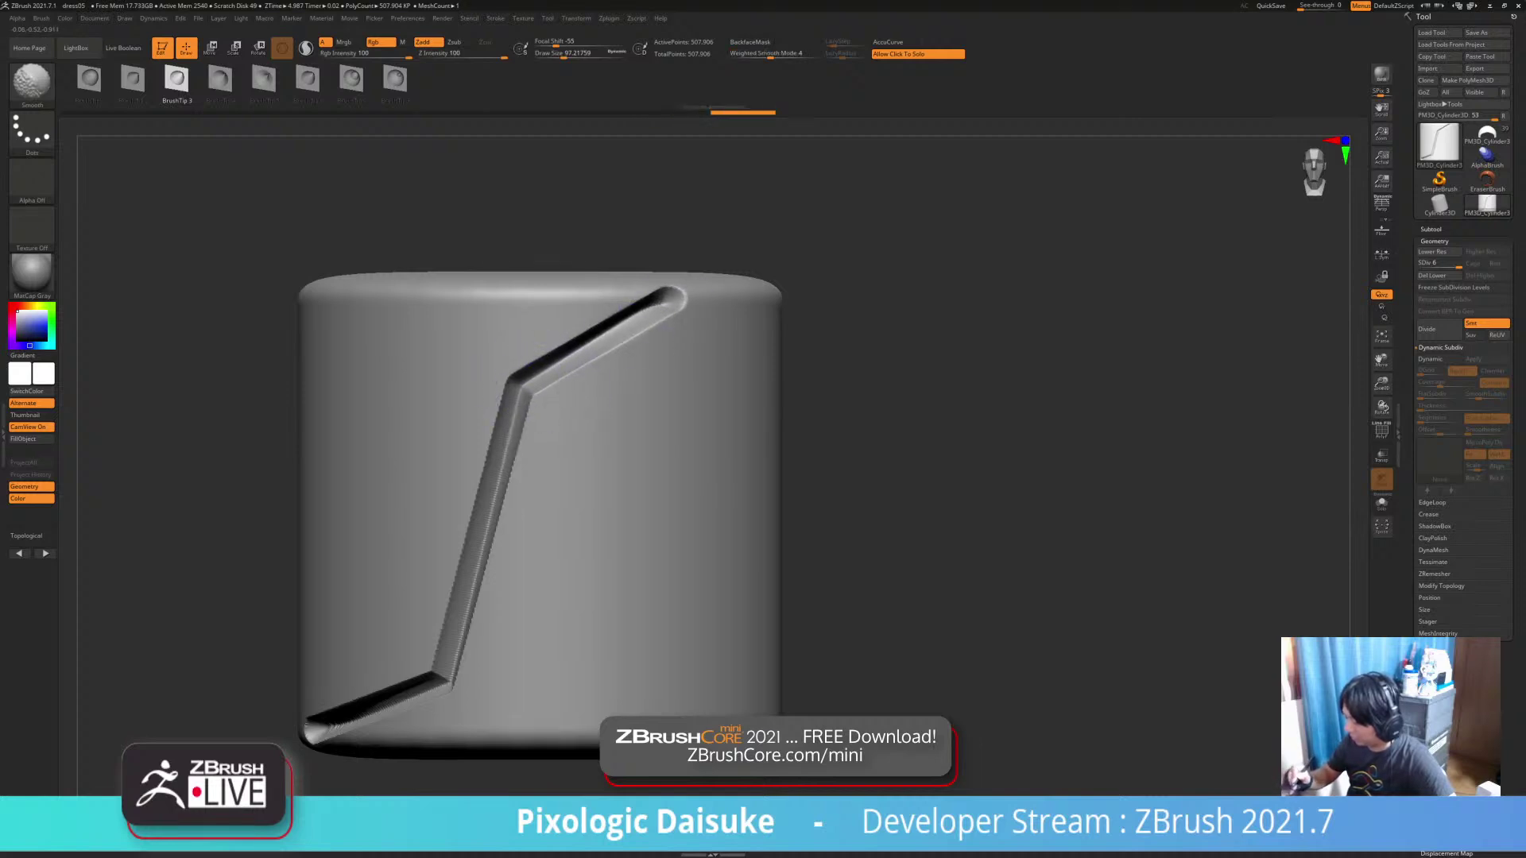
pyautogui.keyDown('alt'); pyautogui.moveTo(524, 388); pyautogui.dragTo(654, 305, button='right'); pyautogui.keyUp('alt')
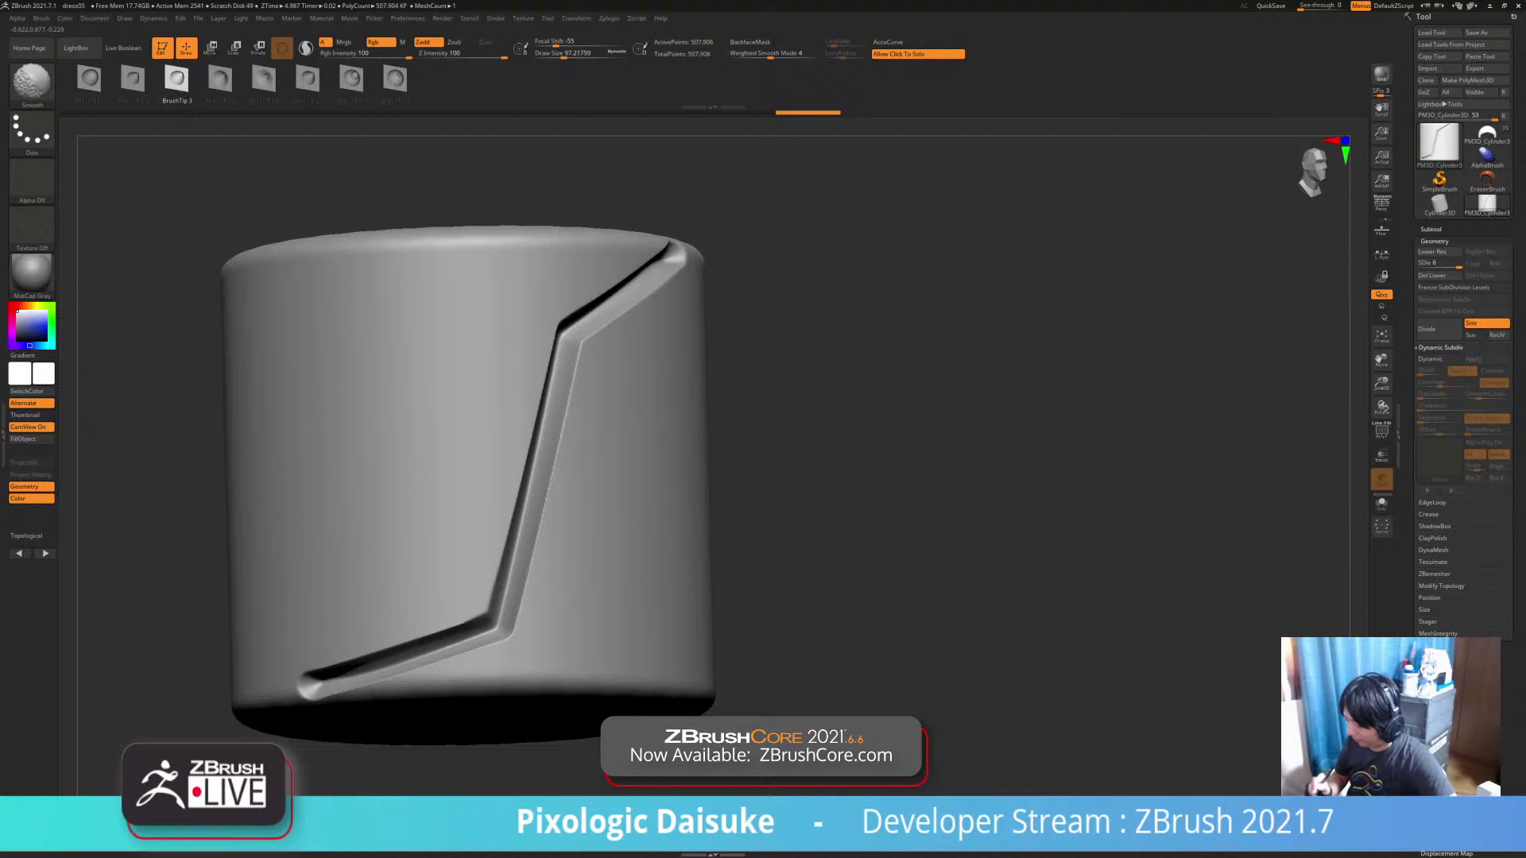
pyautogui.moveTo(300, 684)
pyautogui.keyDown('shift'); pyautogui.mouseDown()
pyautogui.moveTo(489, 626)
pyautogui.moveTo(570, 395)
pyautogui.mouseUp(); pyautogui.keyUp('shift')
pyautogui.keyDown('ctrl'); pyautogui.moveTo(619, 397); pyautogui.dragTo(628, 469, button='right'); pyautogui.keyUp('ctrl')
pyautogui.moveTo(627, 469); pyautogui.dragTo(554, 583, button='right')
pyautogui.keyDown('shift'); pyautogui.moveTo(625, 405); pyautogui.dragTo(582, 432); pyautogui.keyUp('shift')
pyautogui.keyDown('alt'); pyautogui.moveTo(679, 599); pyautogui.dragTo(722, 620, button='right'); pyautogui.keyUp('alt')
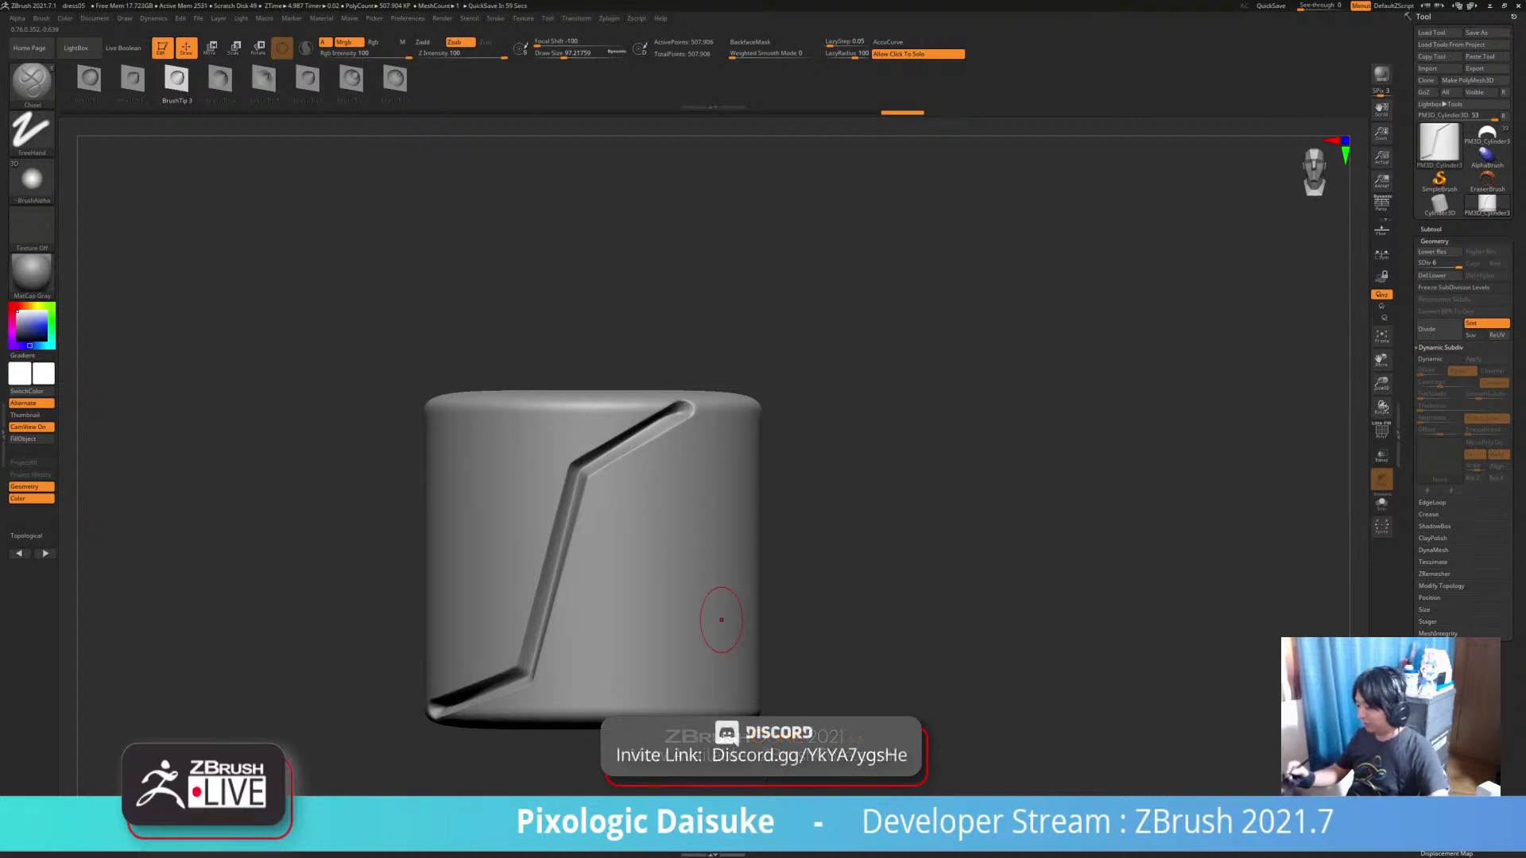
pyautogui.keyDown('alt'); pyautogui.moveTo(721, 619); pyautogui.dragTo(678, 574, button='right'); pyautogui.keyUp('alt')
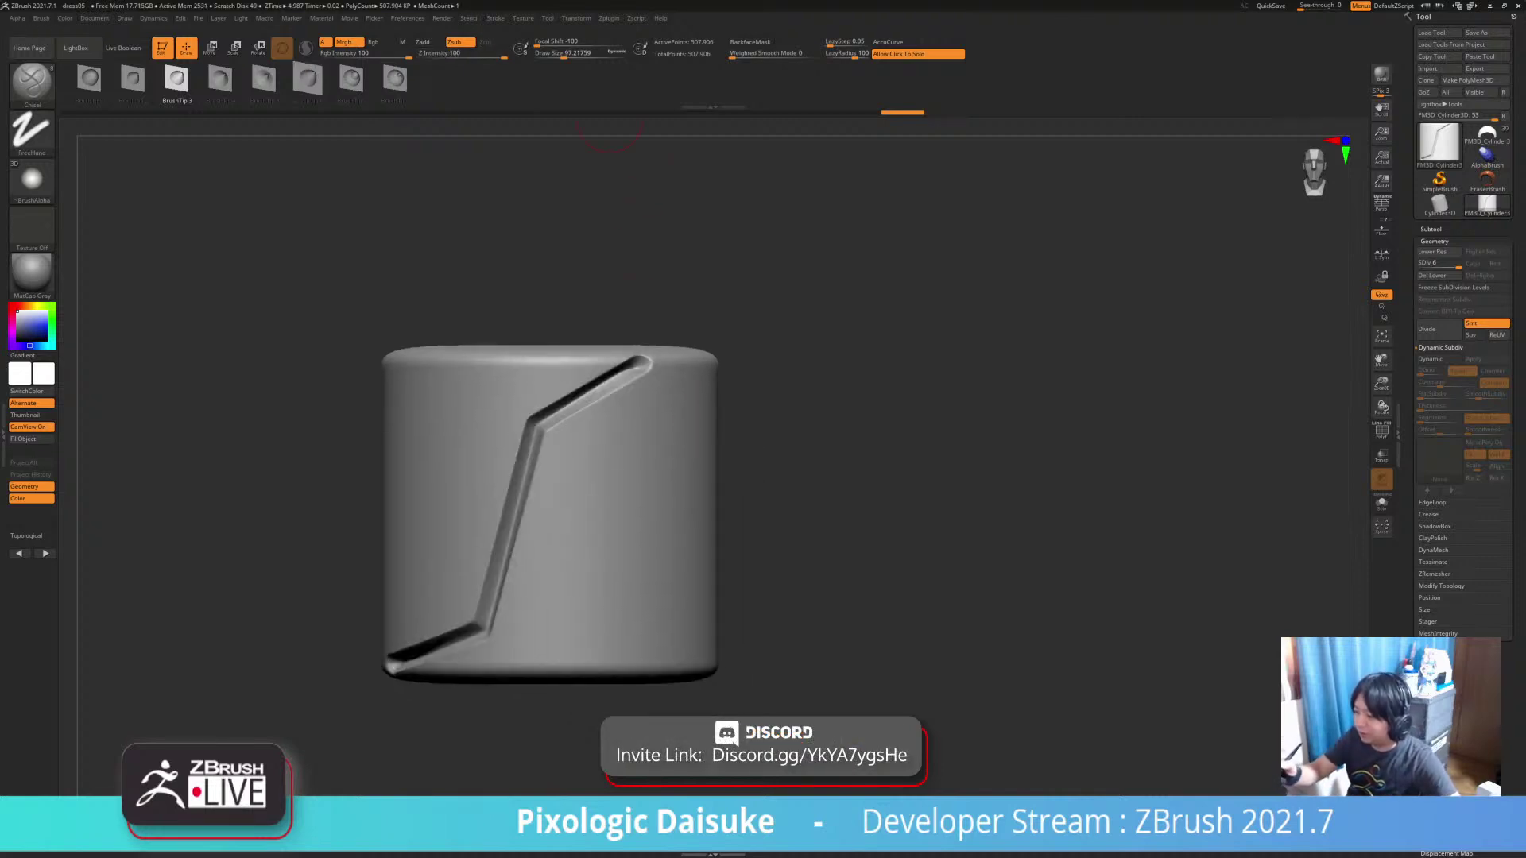
# Switch the Chisel brush to BrushTip 8 at a draw size of about 51 and try a diagonal stroke beside the channel, undoing it
pyautogui.click(395, 79)
pyautogui.click(556, 54)
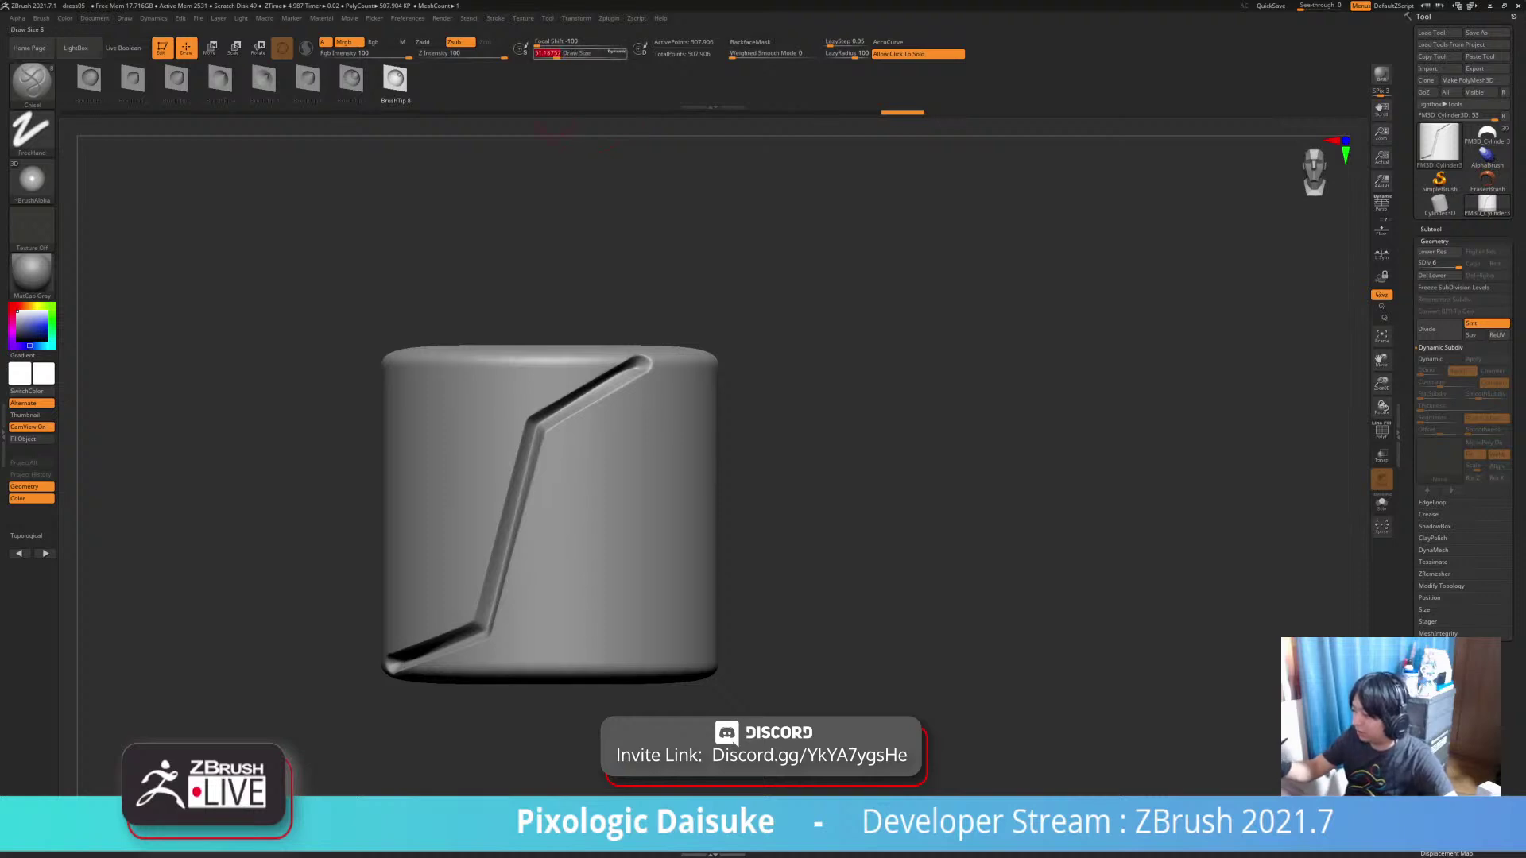
pyautogui.moveTo(649, 453)
pyautogui.keyDown('alt'); pyautogui.mouseDown(button='right')
pyautogui.moveTo(636, 421)
pyautogui.moveTo(608, 412)
pyautogui.moveTo(636, 361)
pyautogui.mouseUp(button='right'); pyautogui.keyUp('alt')
pyautogui.moveTo(655, 350); pyautogui.dragTo(521, 463)
pyautogui.hotkey('ctrl', 'z')
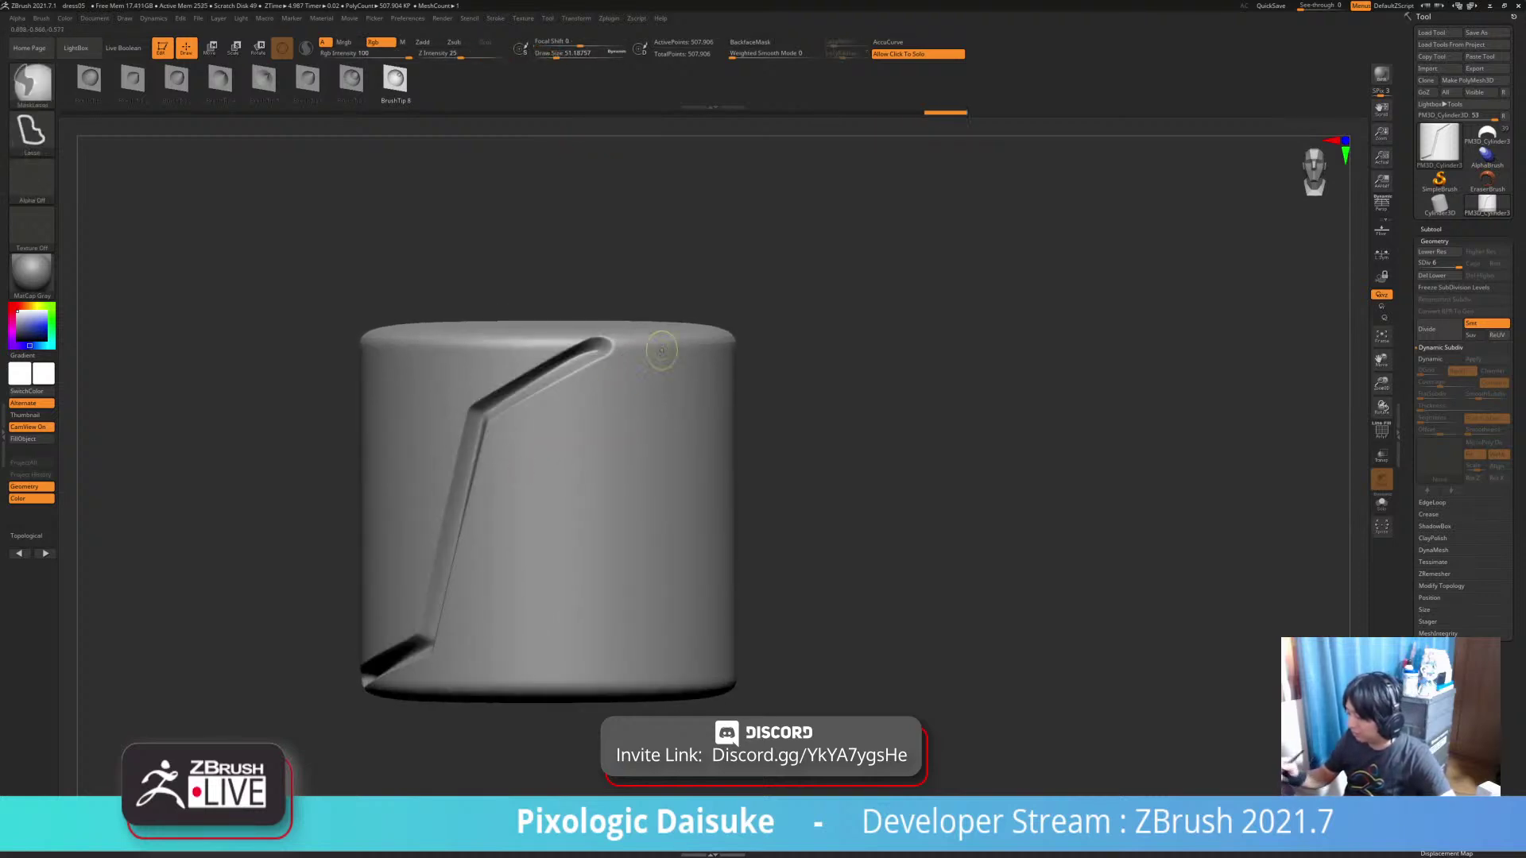
# Carve a narrow three-segment angled channel with the Chisel brush beside the wider channel, running down the cylinder
pyautogui.press('shift')
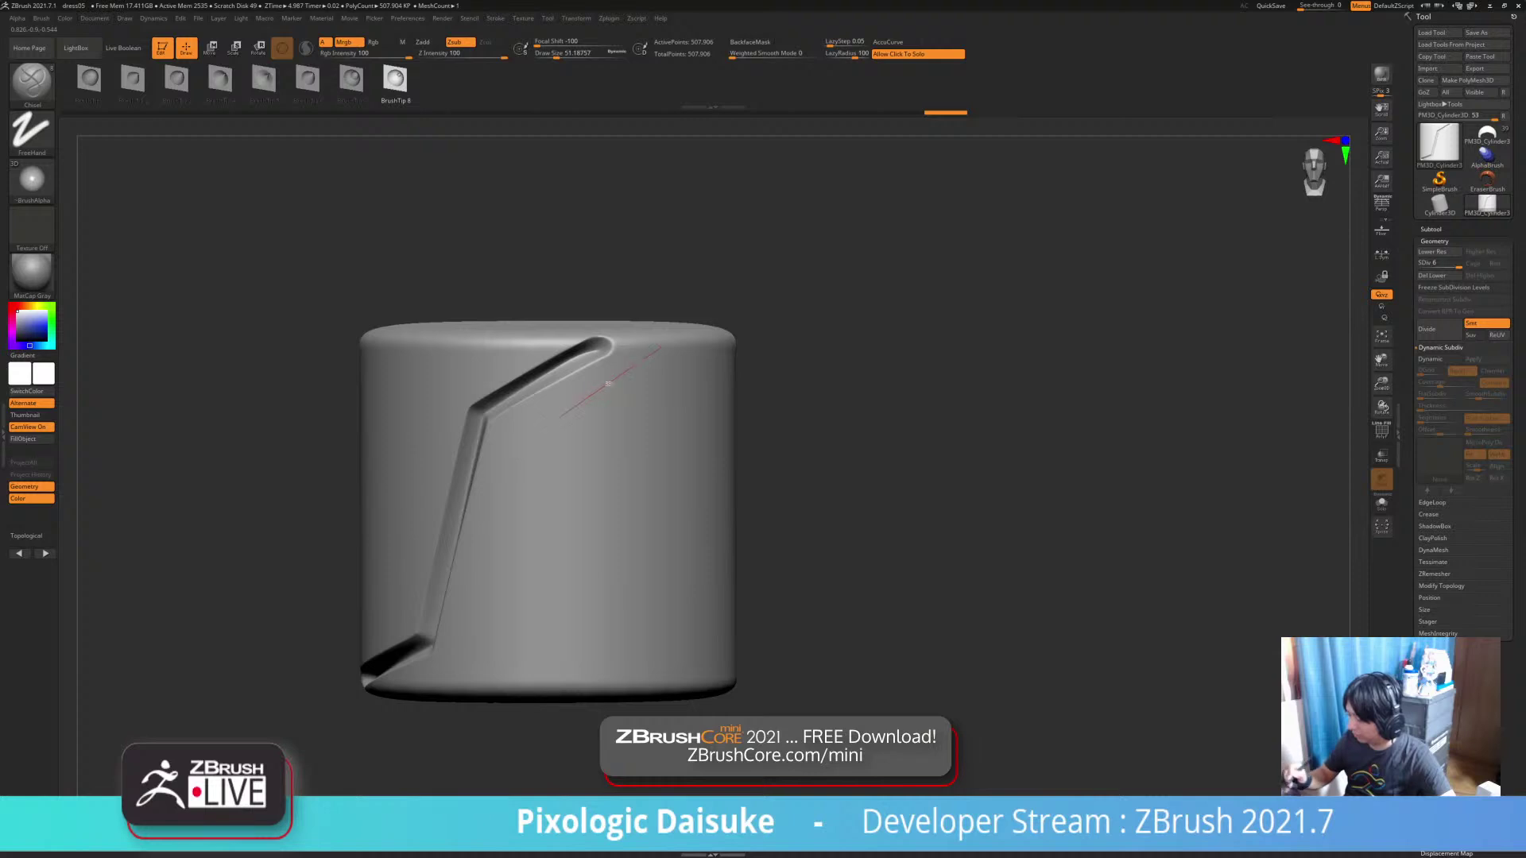
pyautogui.moveTo(561, 416); pyautogui.dragTo(538, 429)
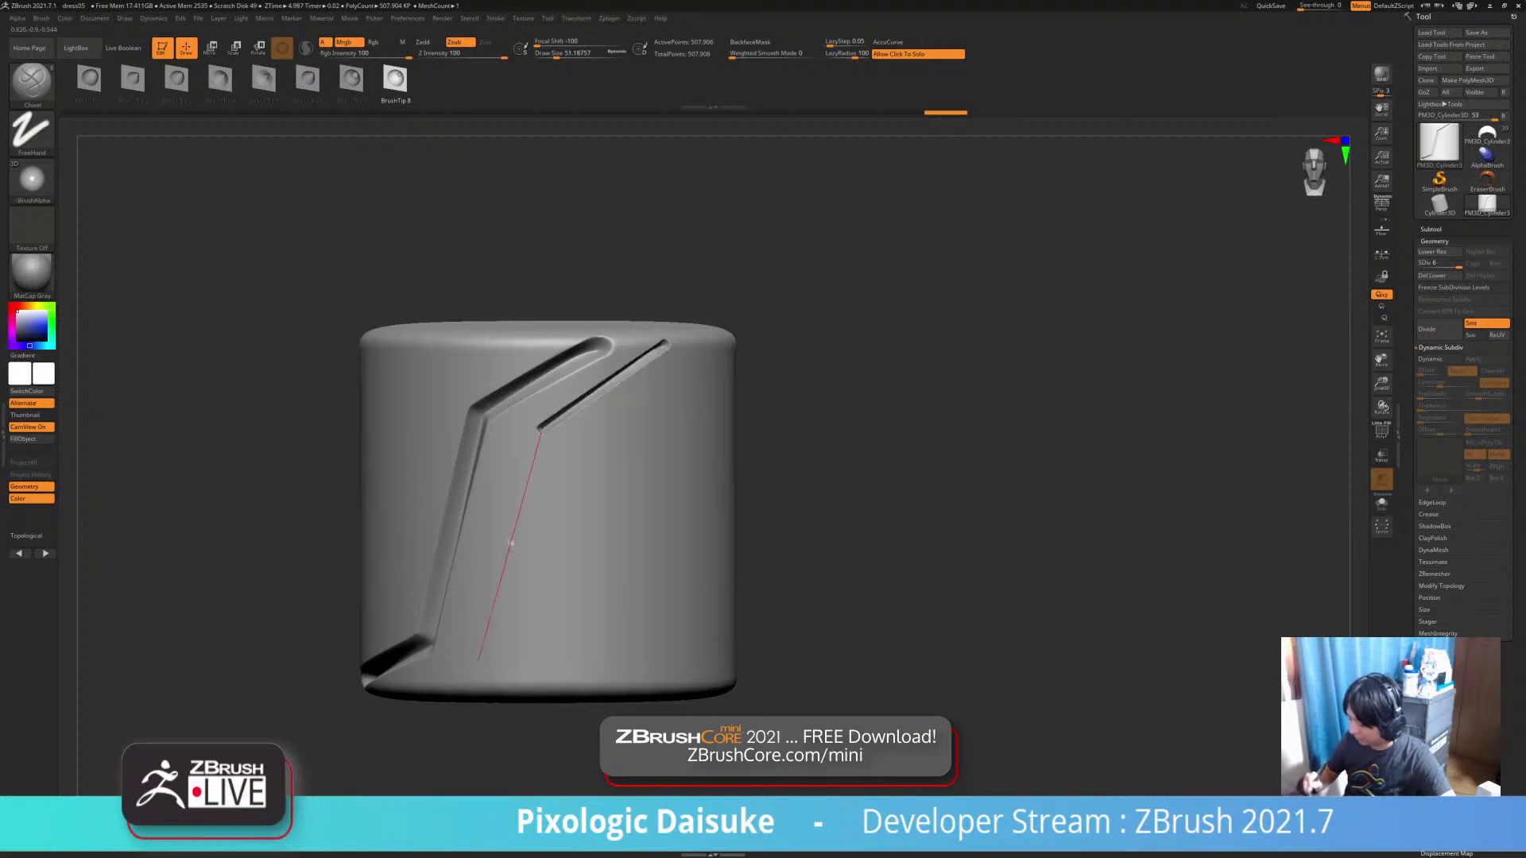
pyautogui.moveTo(511, 543); pyautogui.dragTo(509, 549)
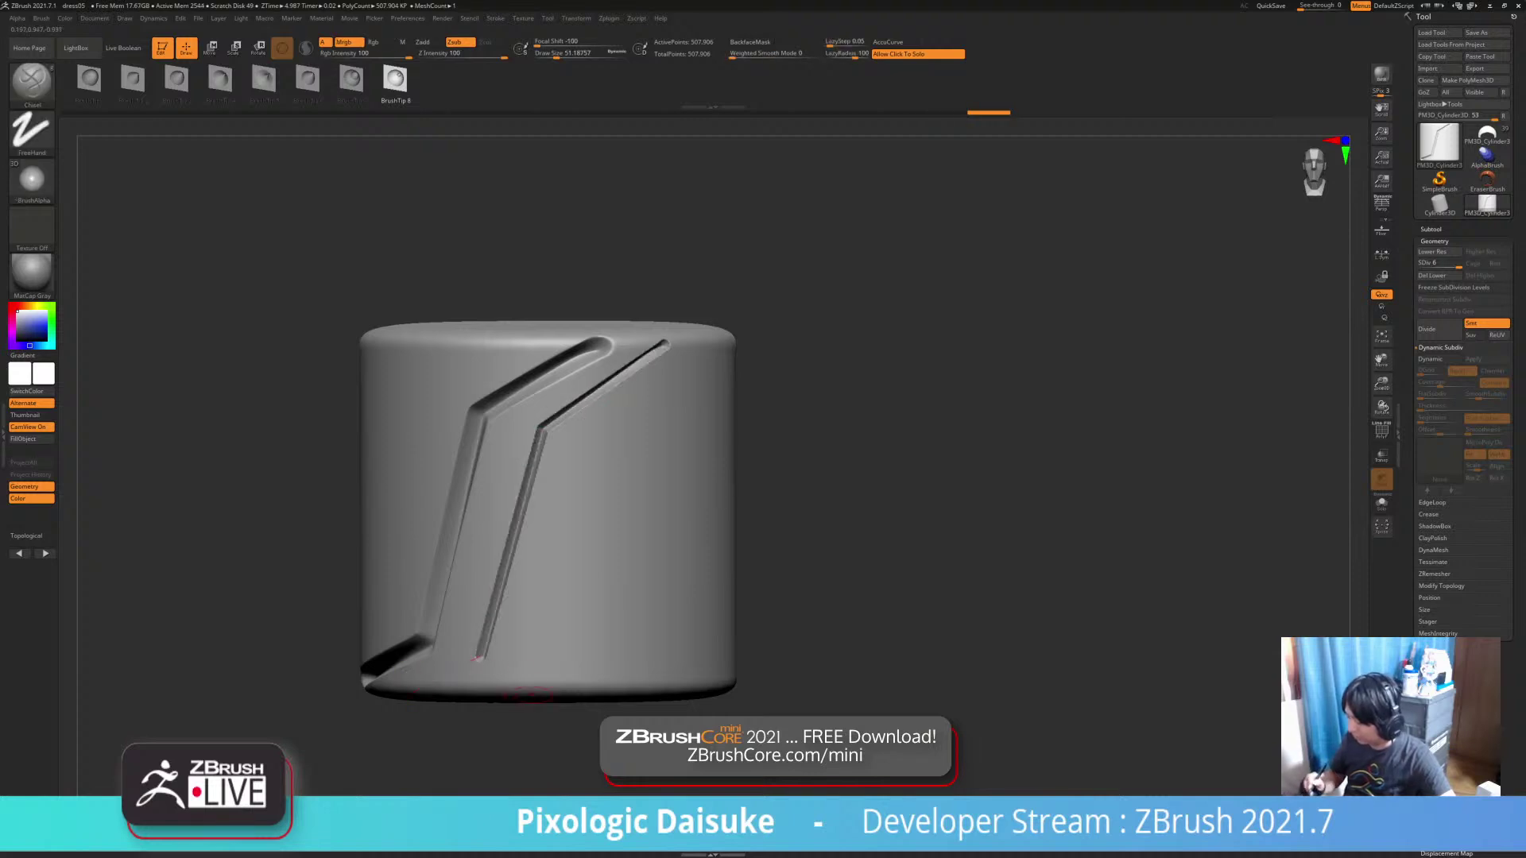
pyautogui.moveTo(479, 660); pyautogui.dragTo(414, 690)
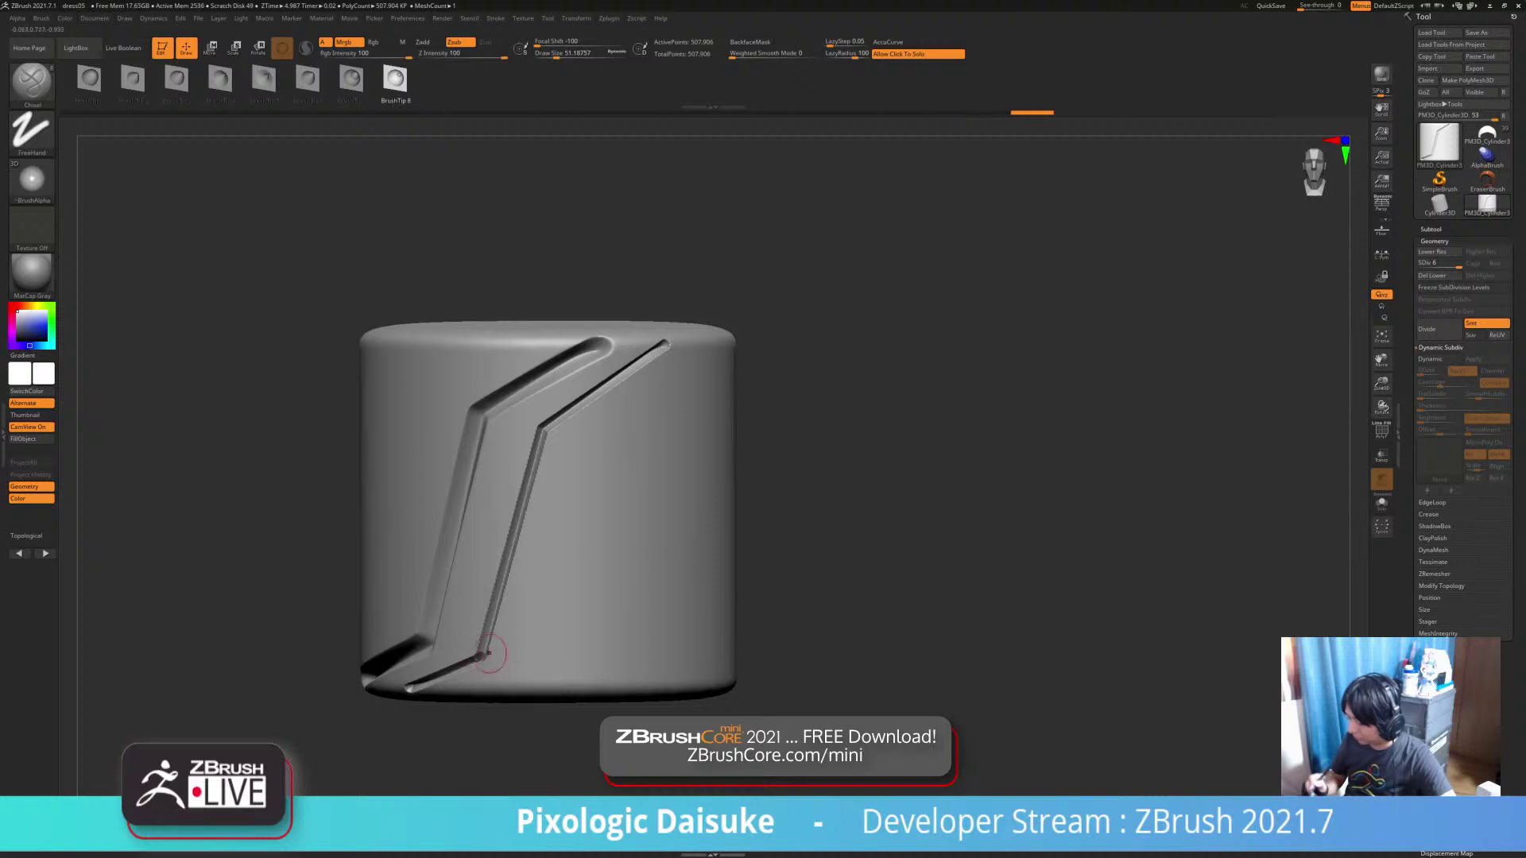
pyautogui.moveTo(635, 557); pyautogui.dragTo(715, 556, button='right')
pyautogui.moveTo(715, 556)
pyautogui.keyDown('ctrl'); pyautogui.mouseDown(button='right')
pyautogui.moveTo(636, 564)
pyautogui.moveTo(720, 547)
pyautogui.mouseUp(button='right'); pyautogui.keyUp('ctrl')
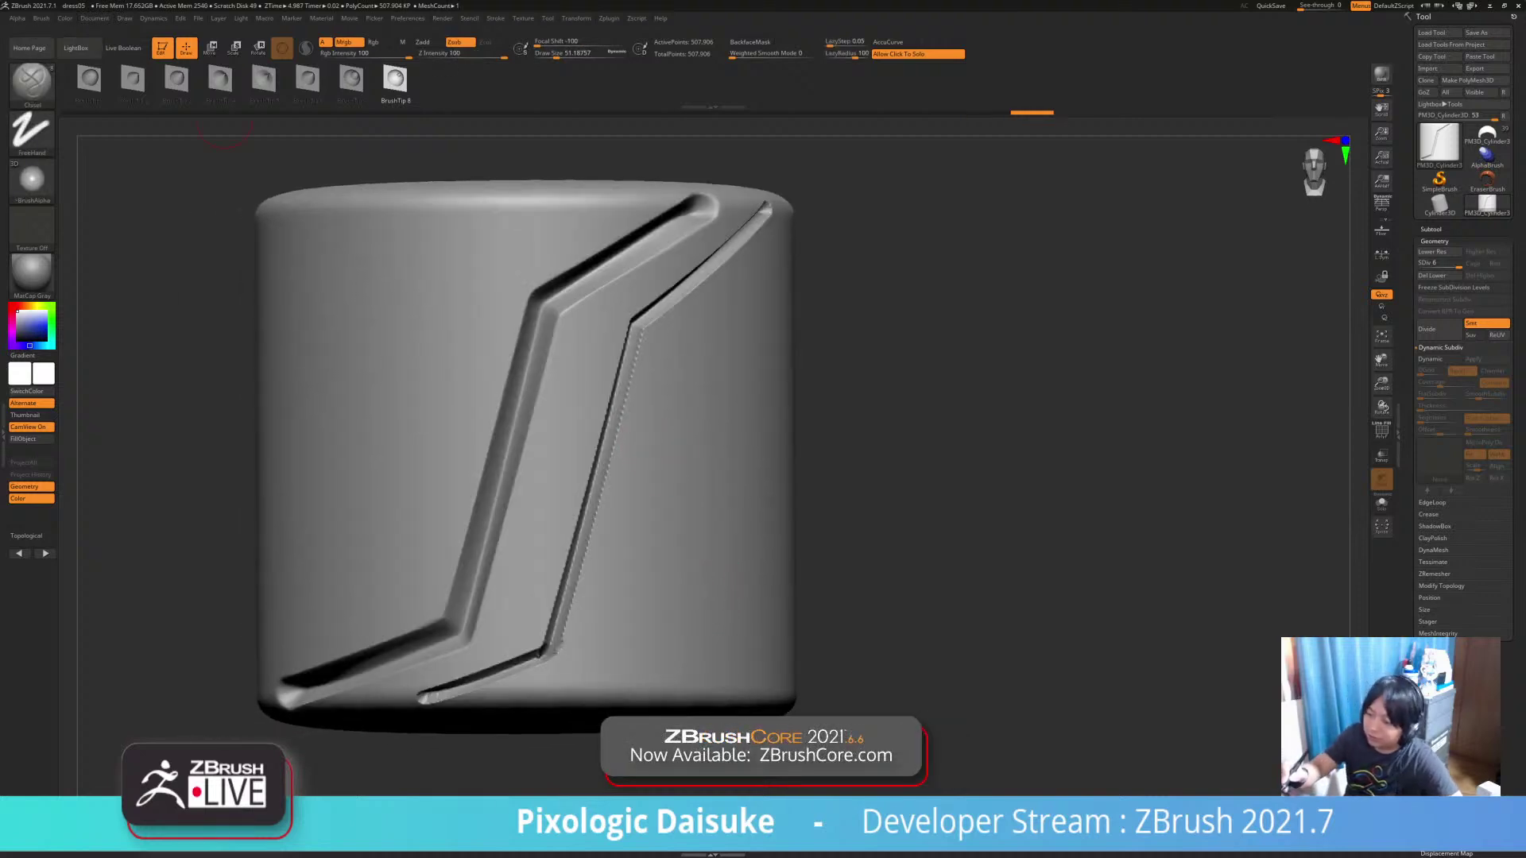
# Examine the Smooth Brush Modifiers, including Weighted Smooth Mode and Weight Strength
pyautogui.click(41, 18)
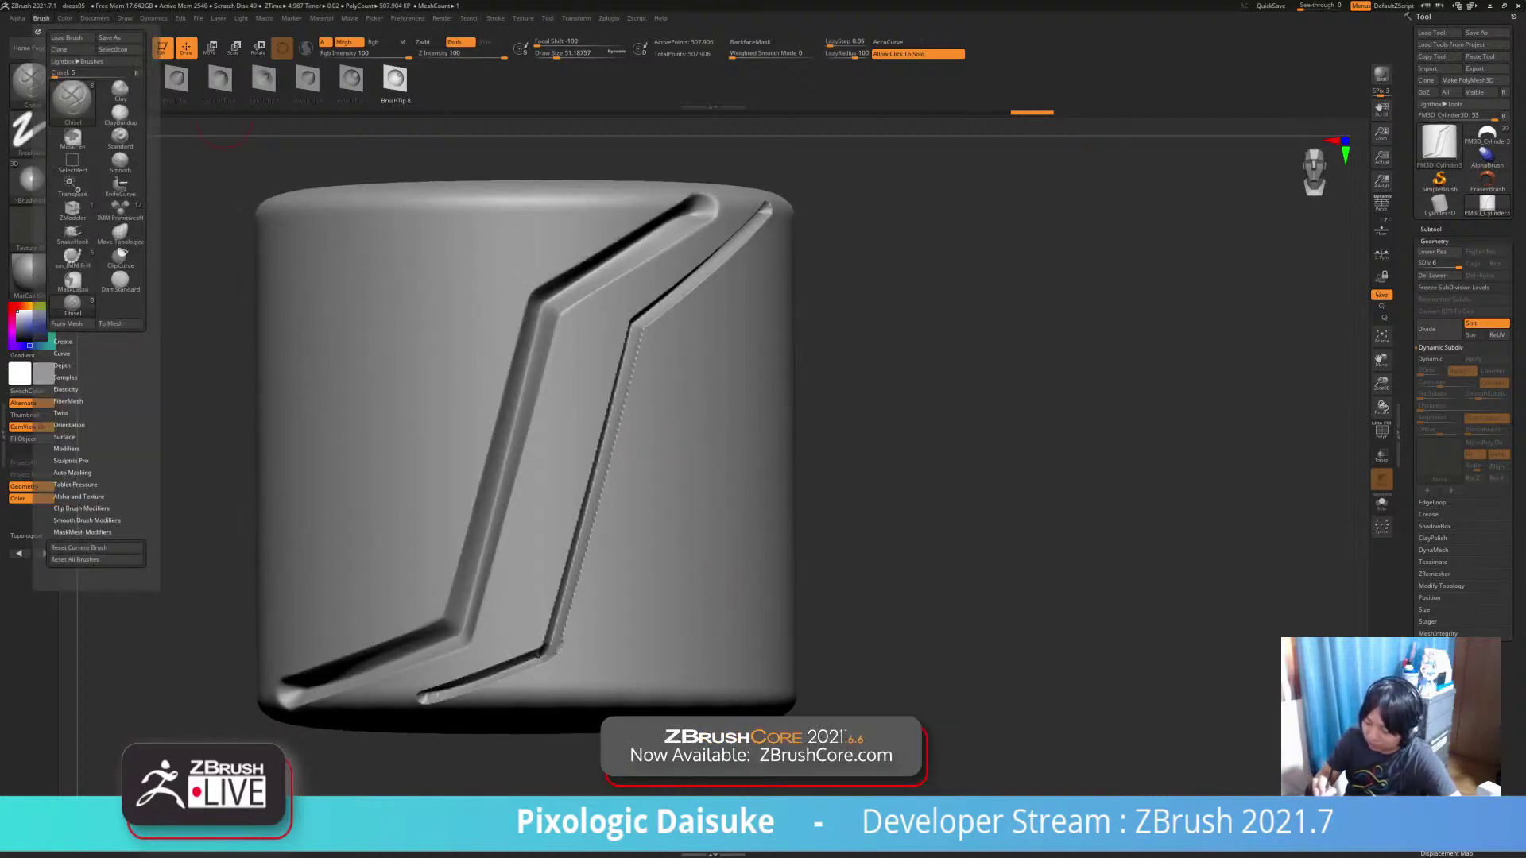
pyautogui.click(87, 521)
pyautogui.moveTo(151, 534); pyautogui.dragTo(151, 506)
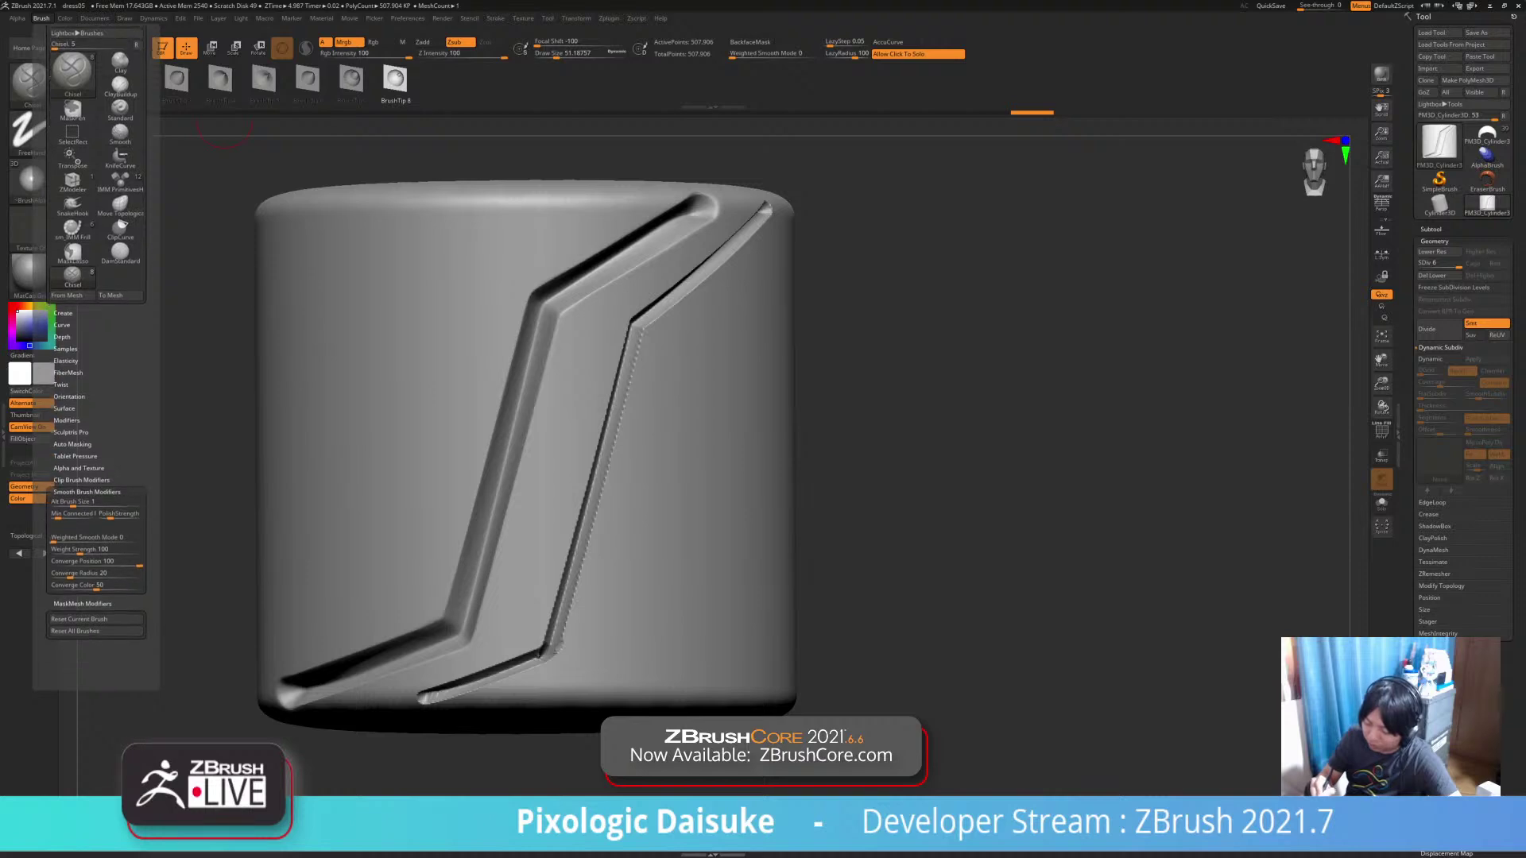
pyautogui.press('shift')
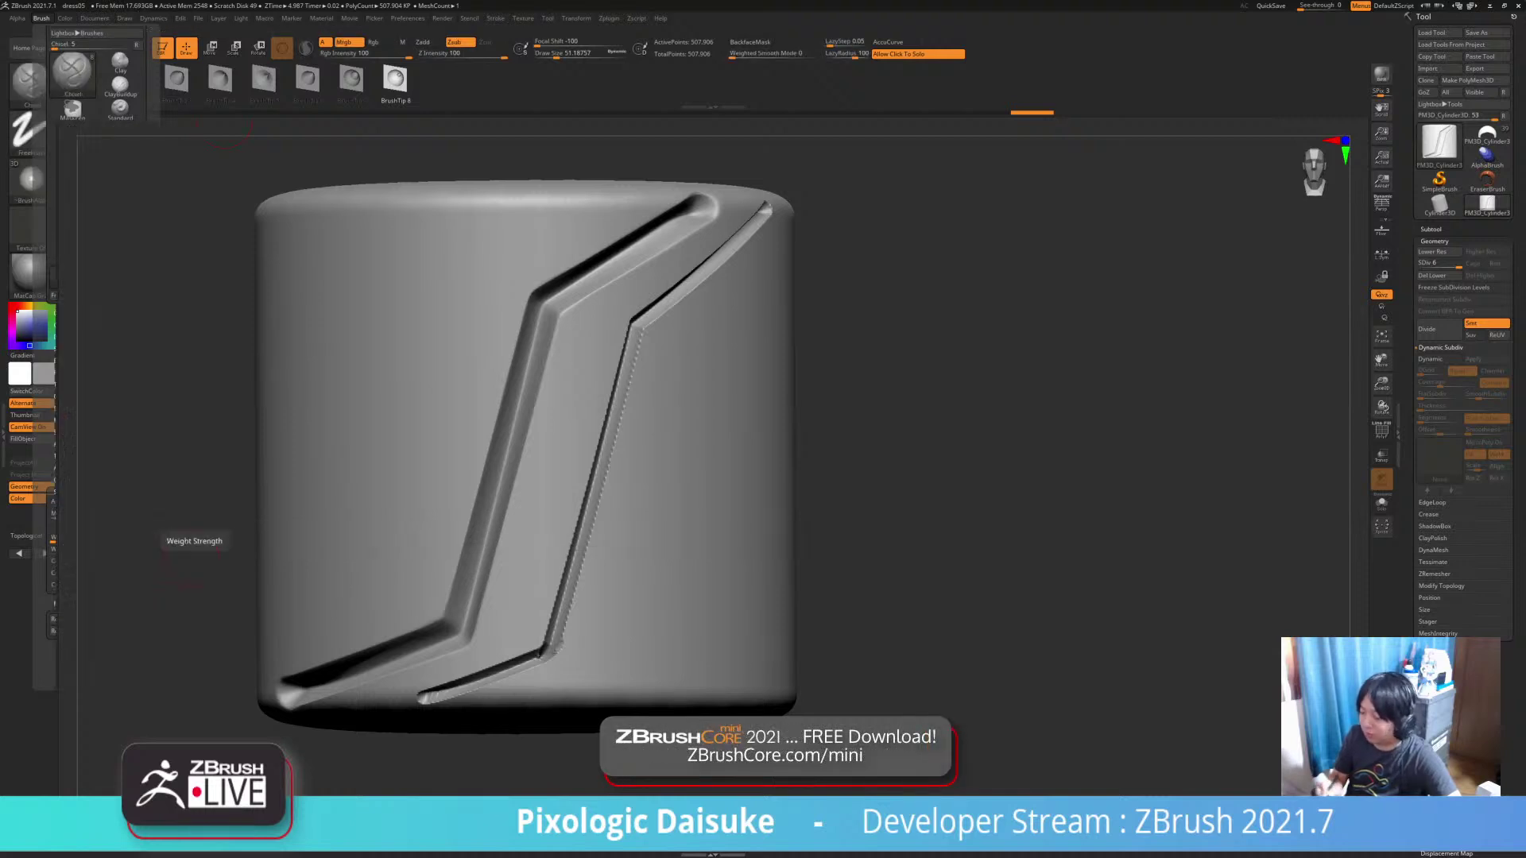
pyautogui.keyDown('alt'); pyautogui.moveTo(607, 571); pyautogui.dragTo(577, 599, button='right'); pyautogui.keyUp('alt')
pyautogui.moveTo(648, 506); pyautogui.dragTo(592, 505, button='right')
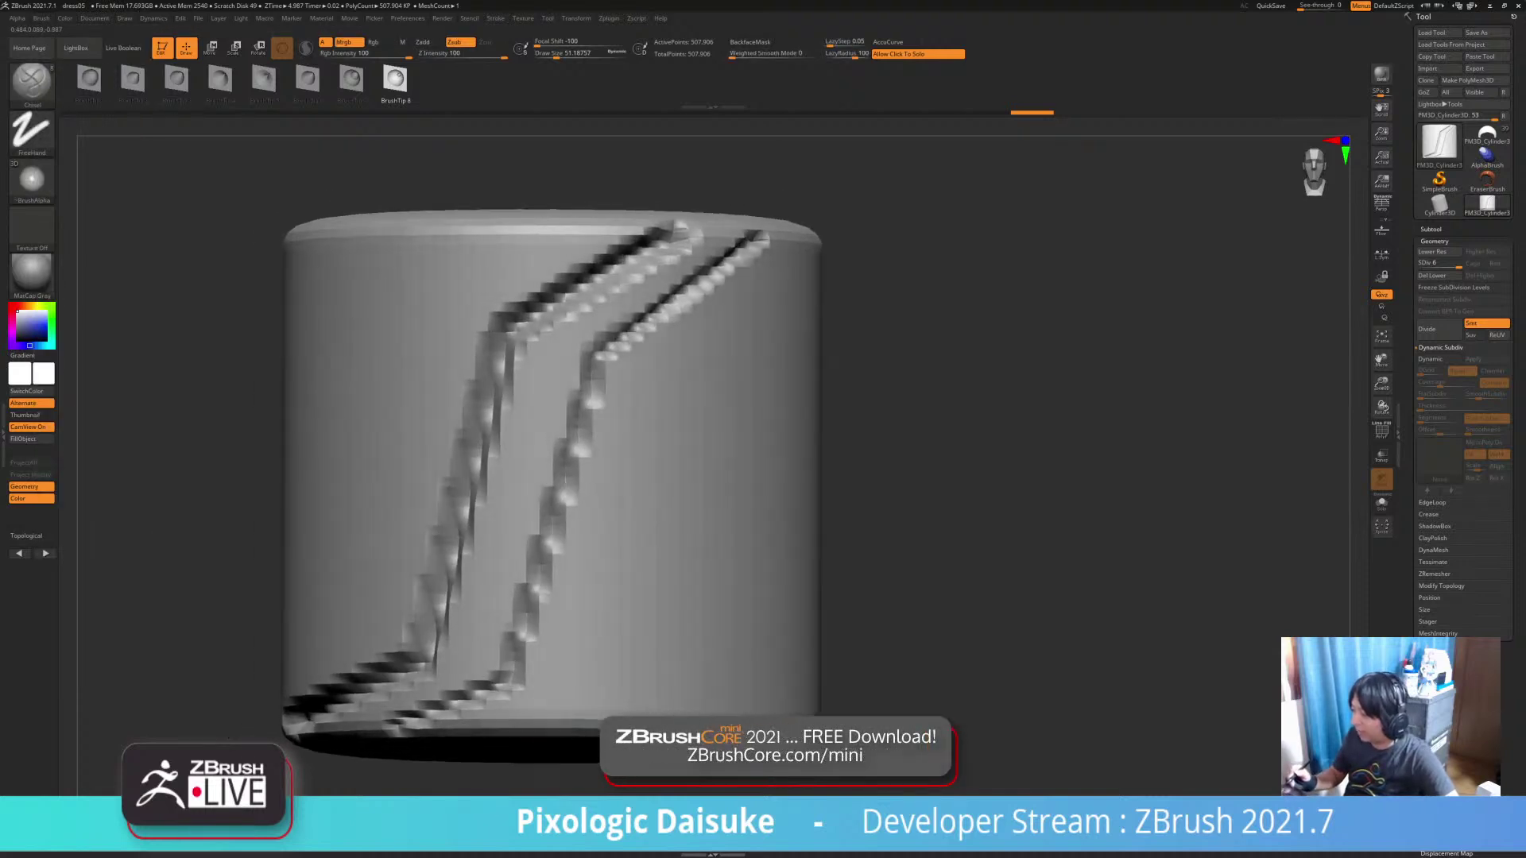
# Smooth the narrow channel's upper diagonal segment, its end and the upper corner
pyautogui.press('shift')
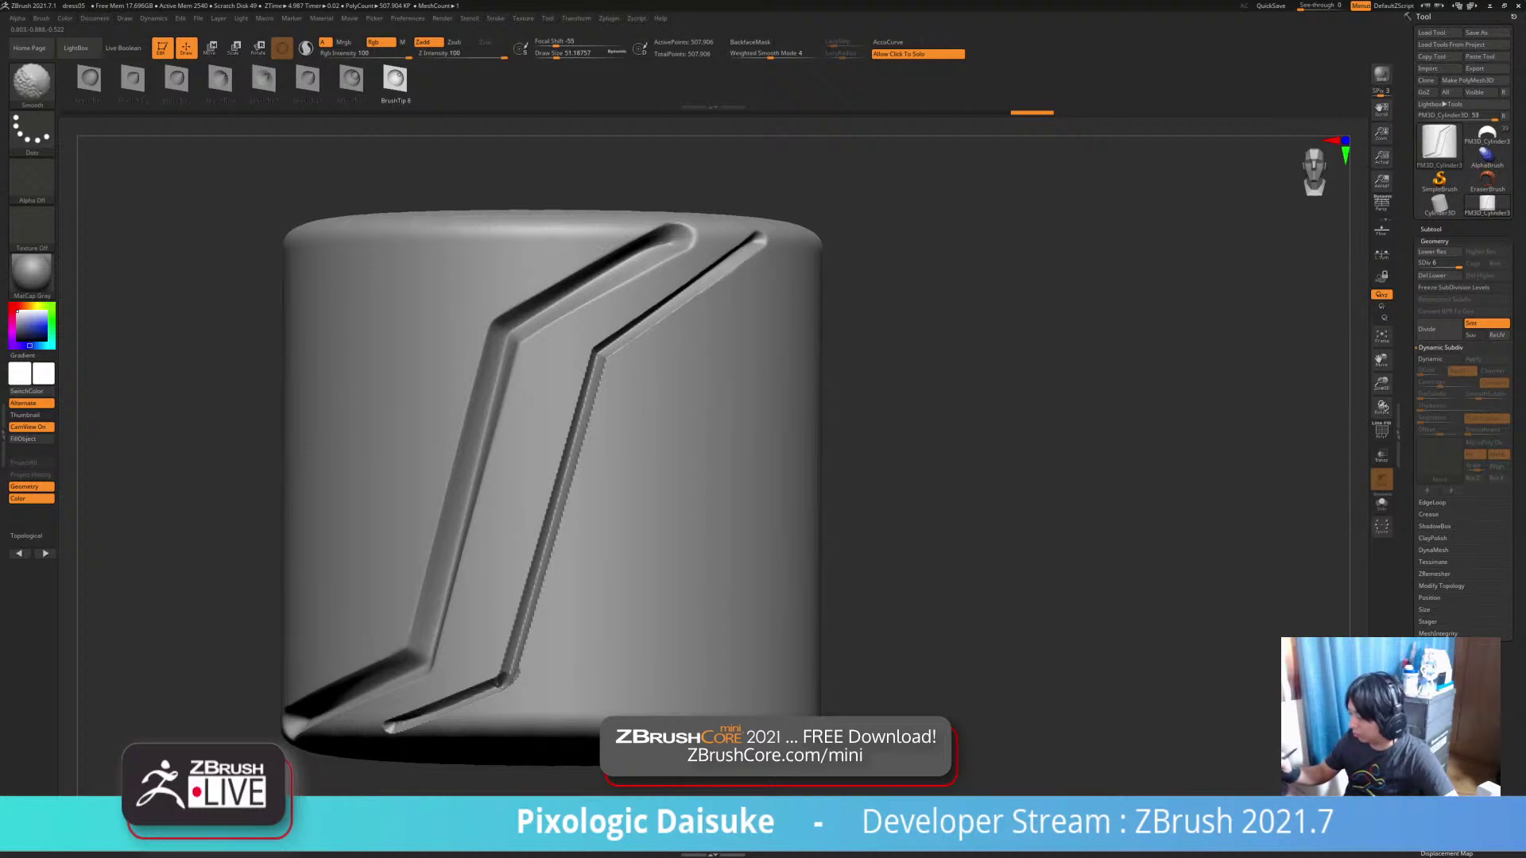
pyautogui.keyDown('shift'); pyautogui.moveTo(770, 243); pyautogui.dragTo(757, 238); pyautogui.keyUp('shift')
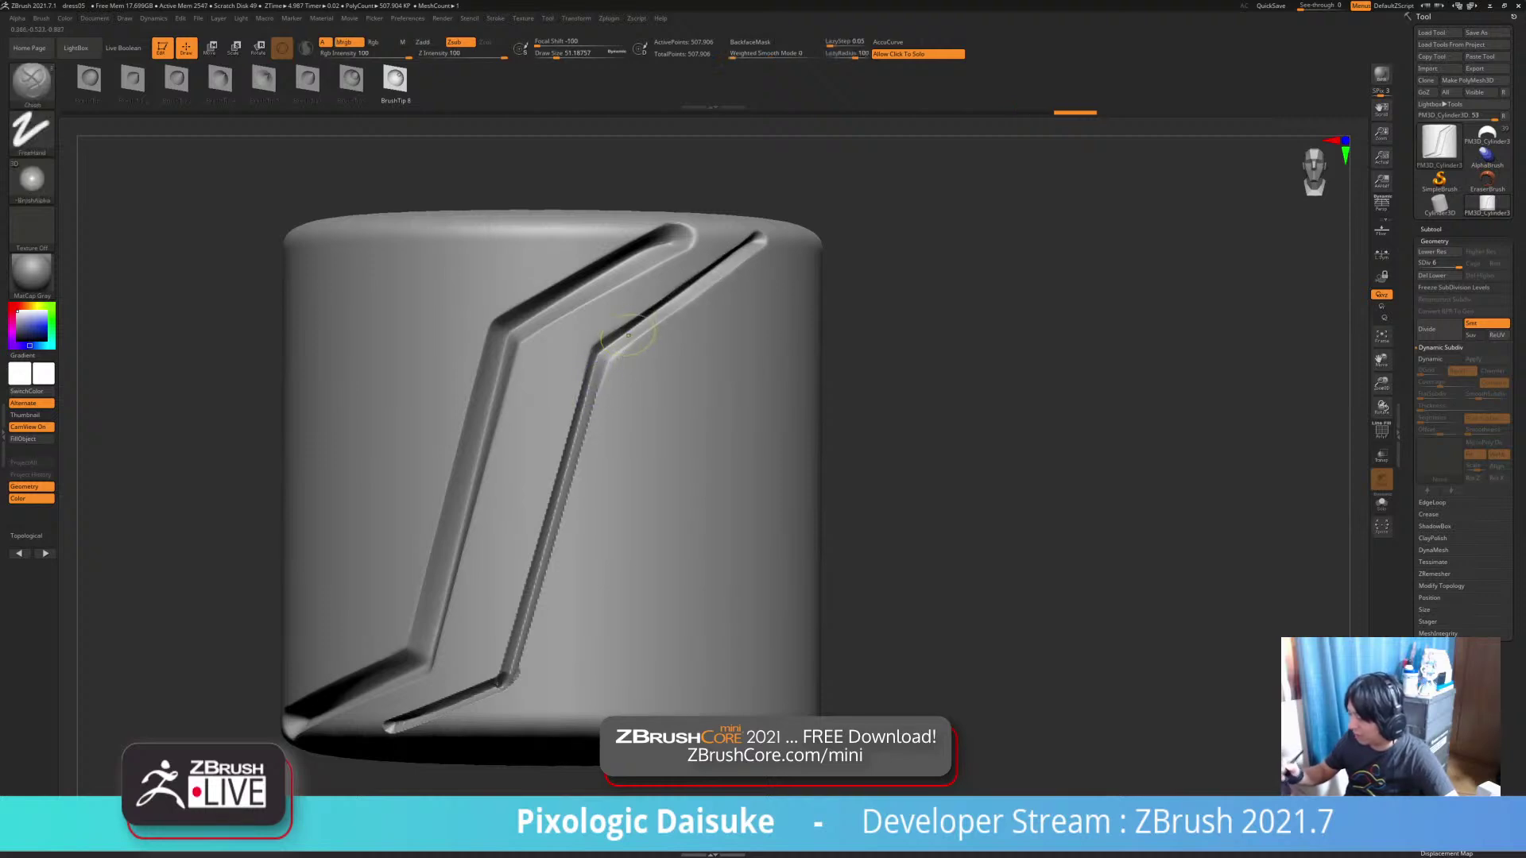
pyautogui.moveTo(755, 262)
pyautogui.keyDown('ctrl'); pyautogui.mouseDown(button='right')
pyautogui.moveTo(755, 334)
pyautogui.moveTo(715, 338)
pyautogui.mouseUp(button='right'); pyautogui.keyUp('ctrl')
pyautogui.keyDown('shift'); pyautogui.moveTo(851, 211); pyautogui.dragTo(832, 221); pyautogui.keyUp('shift')
pyautogui.moveTo(795, 318); pyautogui.dragTo(739, 322, button='right')
pyautogui.keyDown('shift'); pyautogui.moveTo(847, 214); pyautogui.dragTo(556, 347); pyautogui.keyUp('shift')
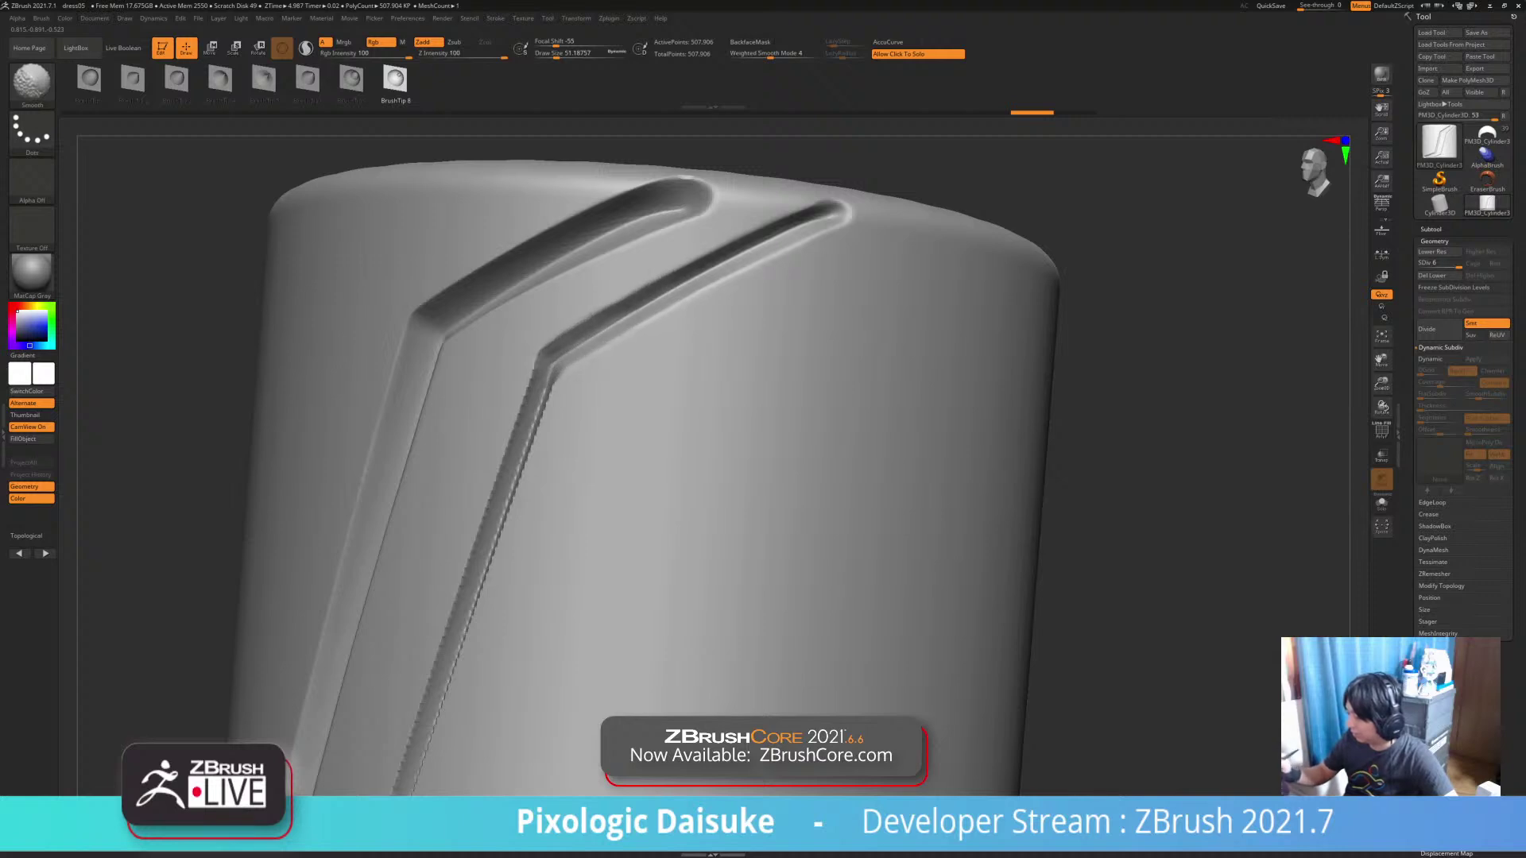
pyautogui.keyDown('shift'); pyautogui.moveTo(838, 217); pyautogui.dragTo(836, 228); pyautogui.keyUp('shift')
pyautogui.moveTo(586, 337)
pyautogui.keyDown('shift'); pyautogui.mouseDown()
pyautogui.moveTo(540, 394)
pyautogui.moveTo(556, 373)
pyautogui.moveTo(529, 441)
pyautogui.moveTo(550, 369)
pyautogui.mouseUp(); pyautogui.keyUp('shift')
pyautogui.moveTo(559, 453); pyautogui.dragTo(608, 445, button='right')
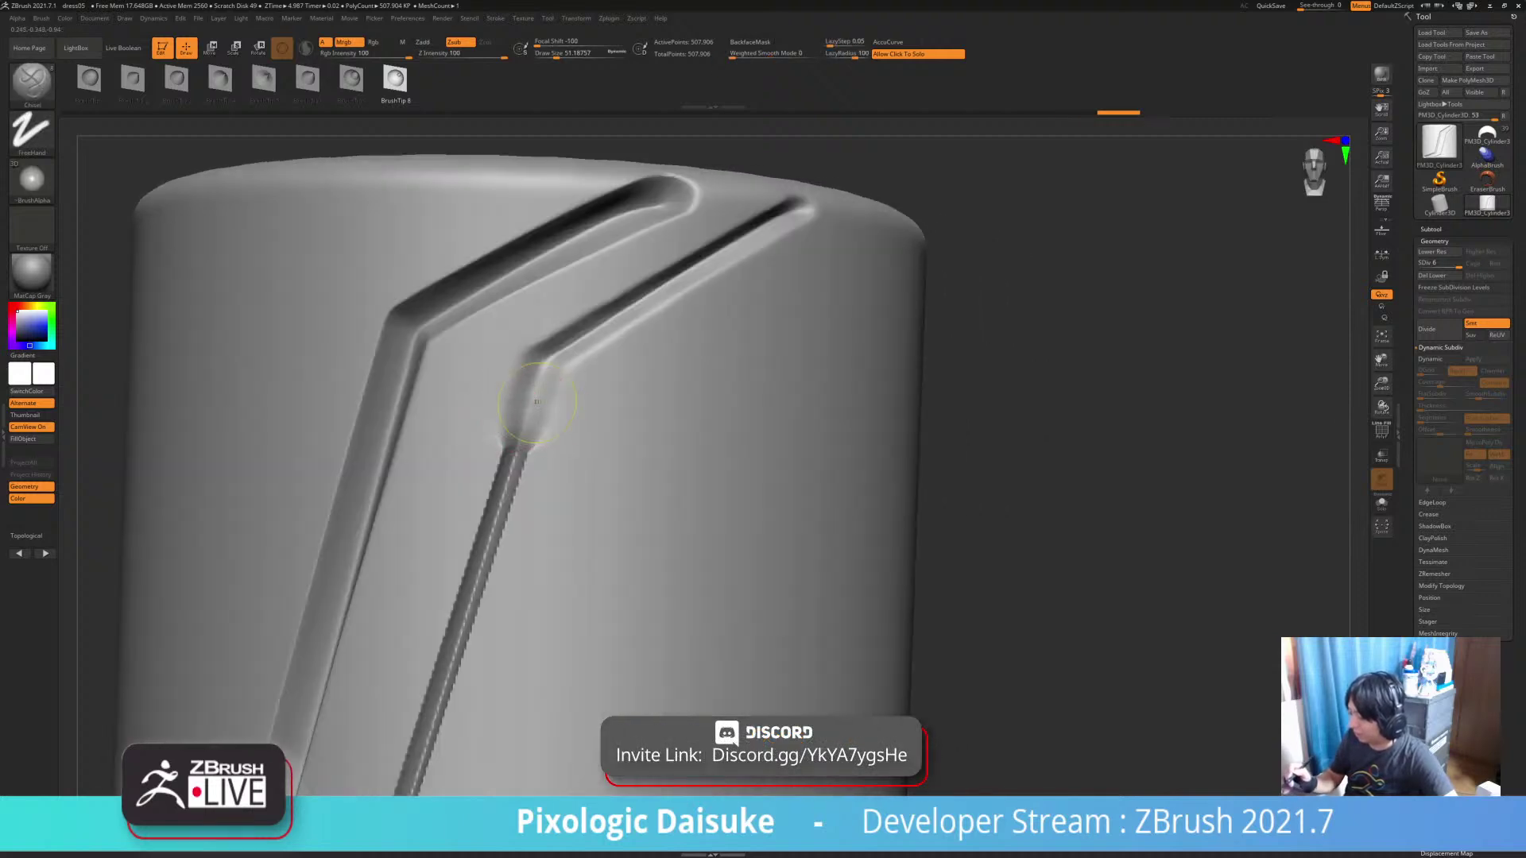
# Smooth the narrow channel's middle and lower segments, including the lower corner and end
pyautogui.hotkey('ctrl', 'z')
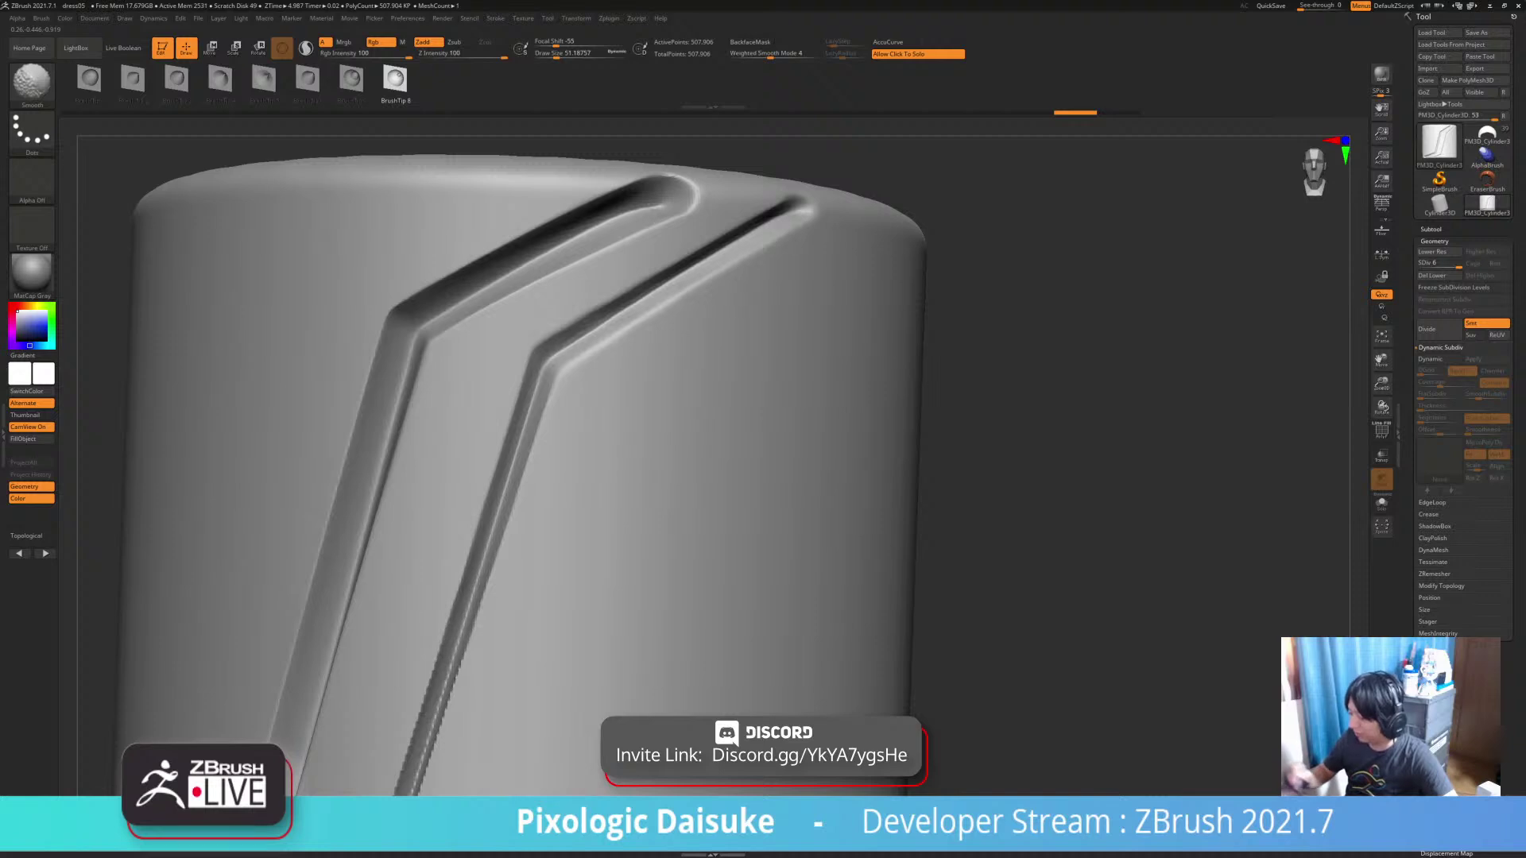
pyautogui.hotkey('ctrl', 'shift', 'z')
pyautogui.moveTo(528, 556)
pyautogui.keyDown('ctrl'); pyautogui.mouseDown(button='right')
pyautogui.moveTo(555, 463)
pyautogui.moveTo(525, 425)
pyautogui.moveTo(507, 521)
pyautogui.mouseUp(button='right'); pyautogui.keyUp('ctrl')
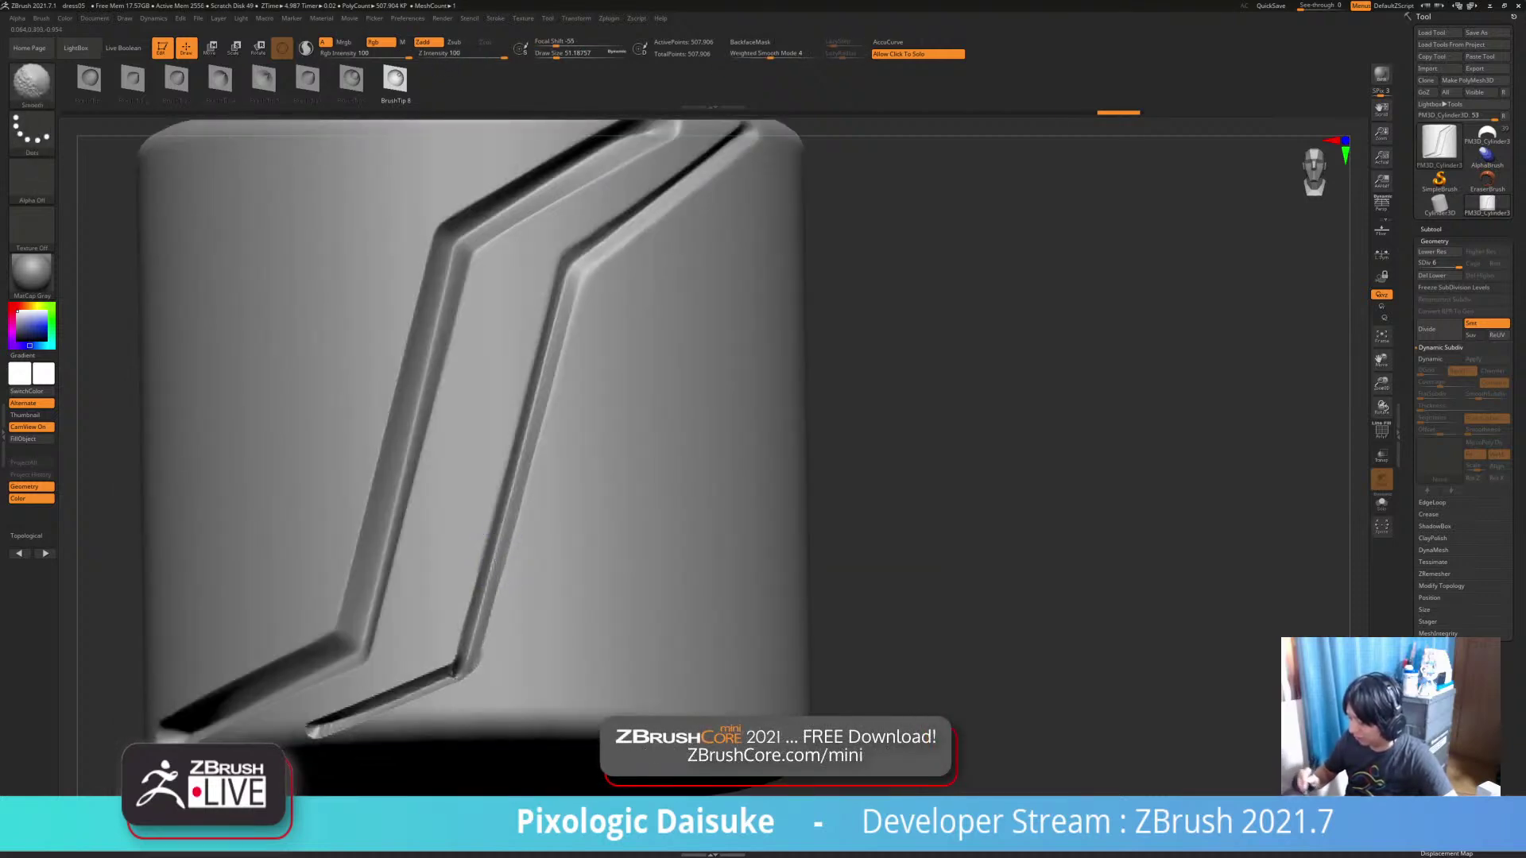
pyautogui.keyDown('shift'); pyautogui.moveTo(492, 563); pyautogui.dragTo(457, 672); pyautogui.keyUp('shift')
pyautogui.keyDown('shift'); pyautogui.moveTo(315, 727); pyautogui.dragTo(458, 674); pyautogui.keyUp('shift')
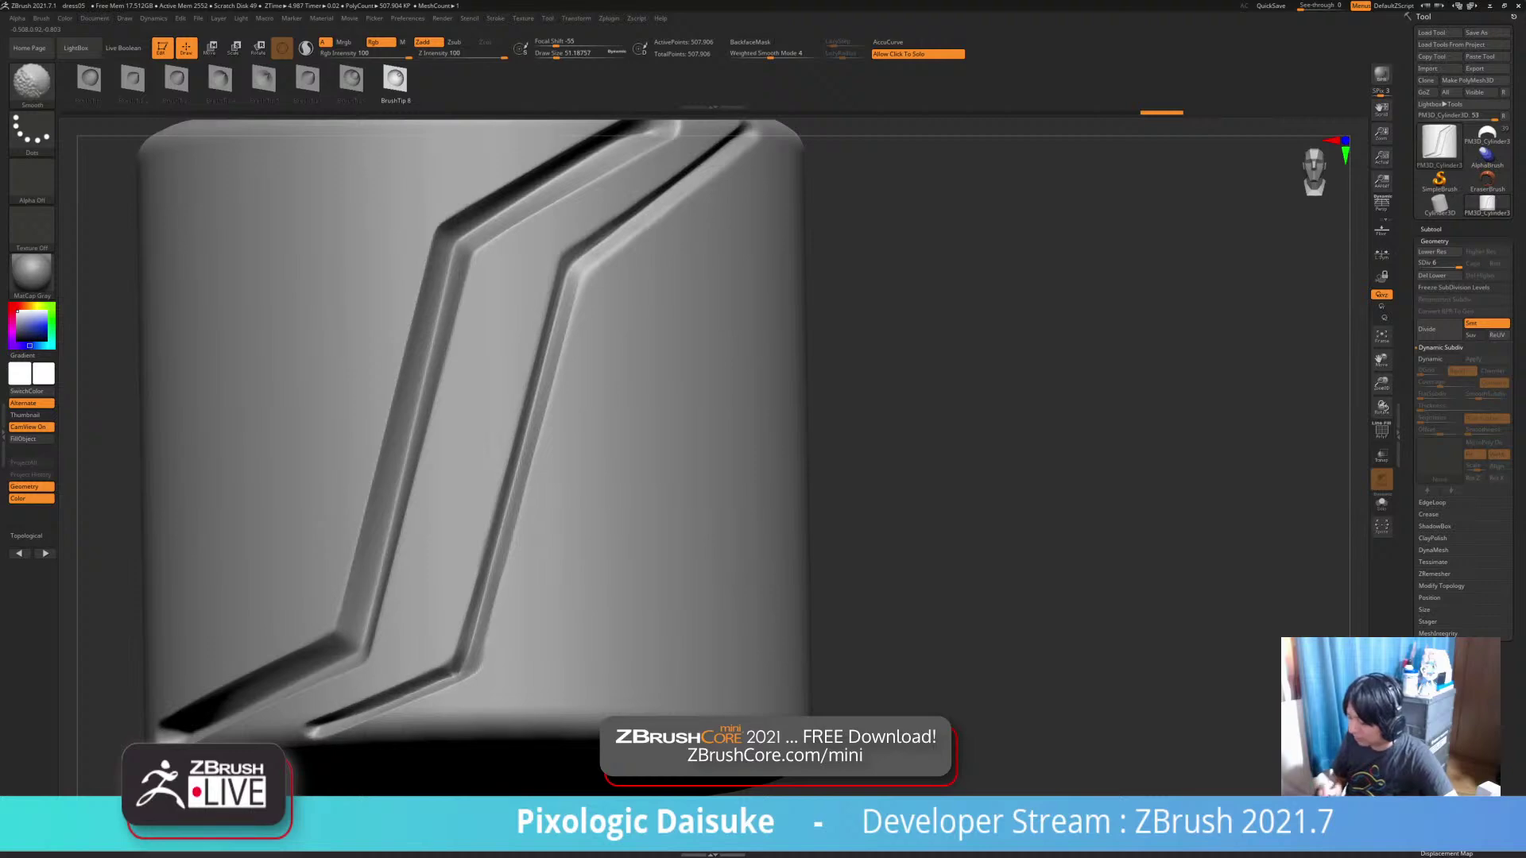
pyautogui.keyDown('shift'); pyautogui.moveTo(308, 727); pyautogui.dragTo(312, 726); pyautogui.keyUp('shift')
pyautogui.moveTo(665, 636)
pyautogui.mouseDown(button='right')
pyautogui.moveTo(666, 614)
pyautogui.moveTo(625, 659)
pyautogui.mouseUp(button='right')
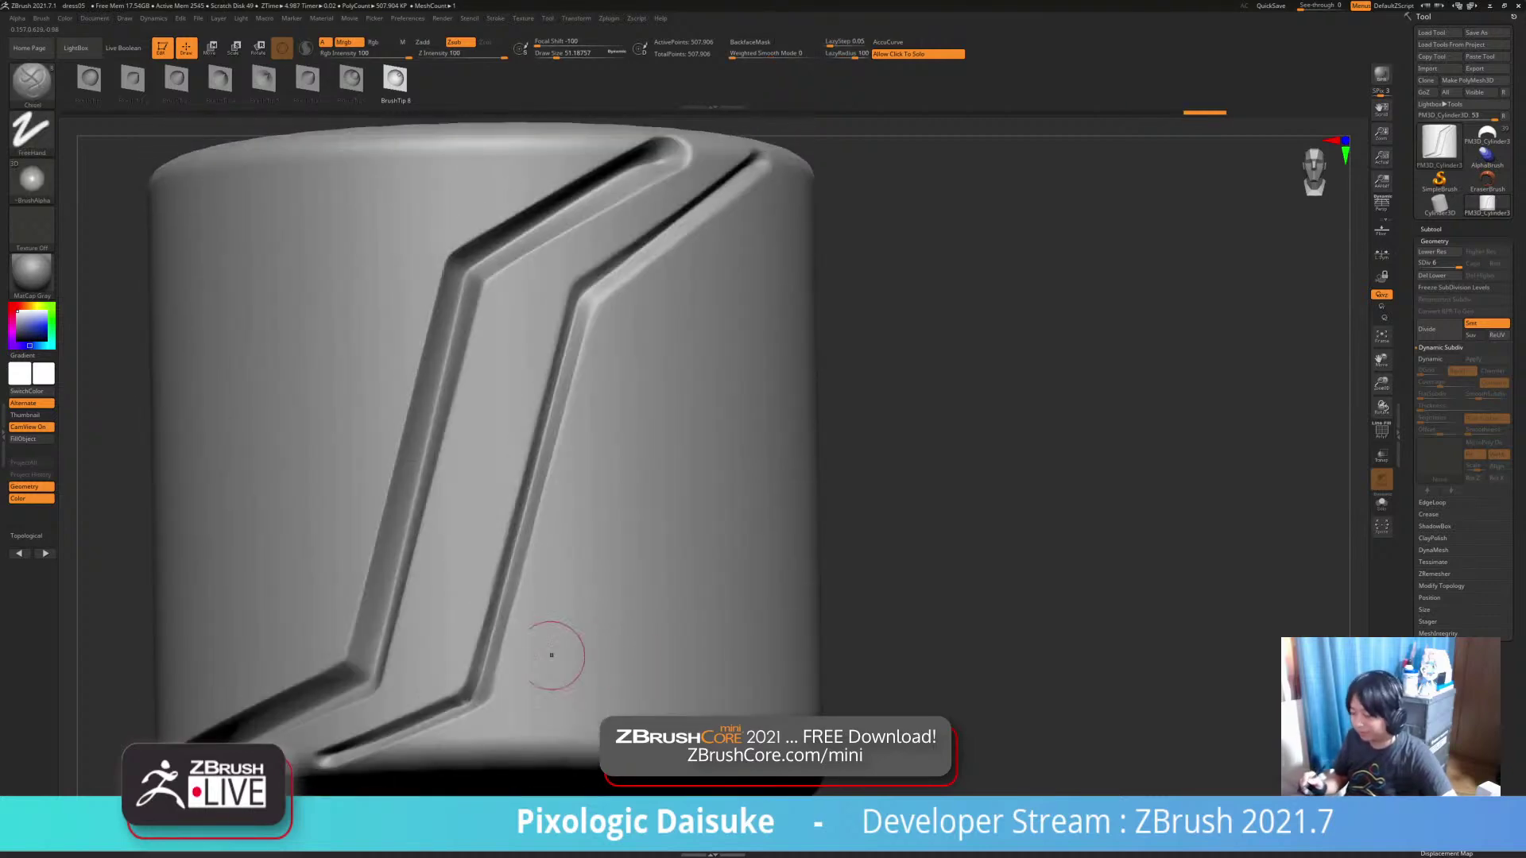
# Replace the Chisel brush with DamStandard, trying and undoing a short cross stroke over the narrow channel's middle segment with each
pyautogui.moveTo(438, 626); pyautogui.dragTo(496, 640)
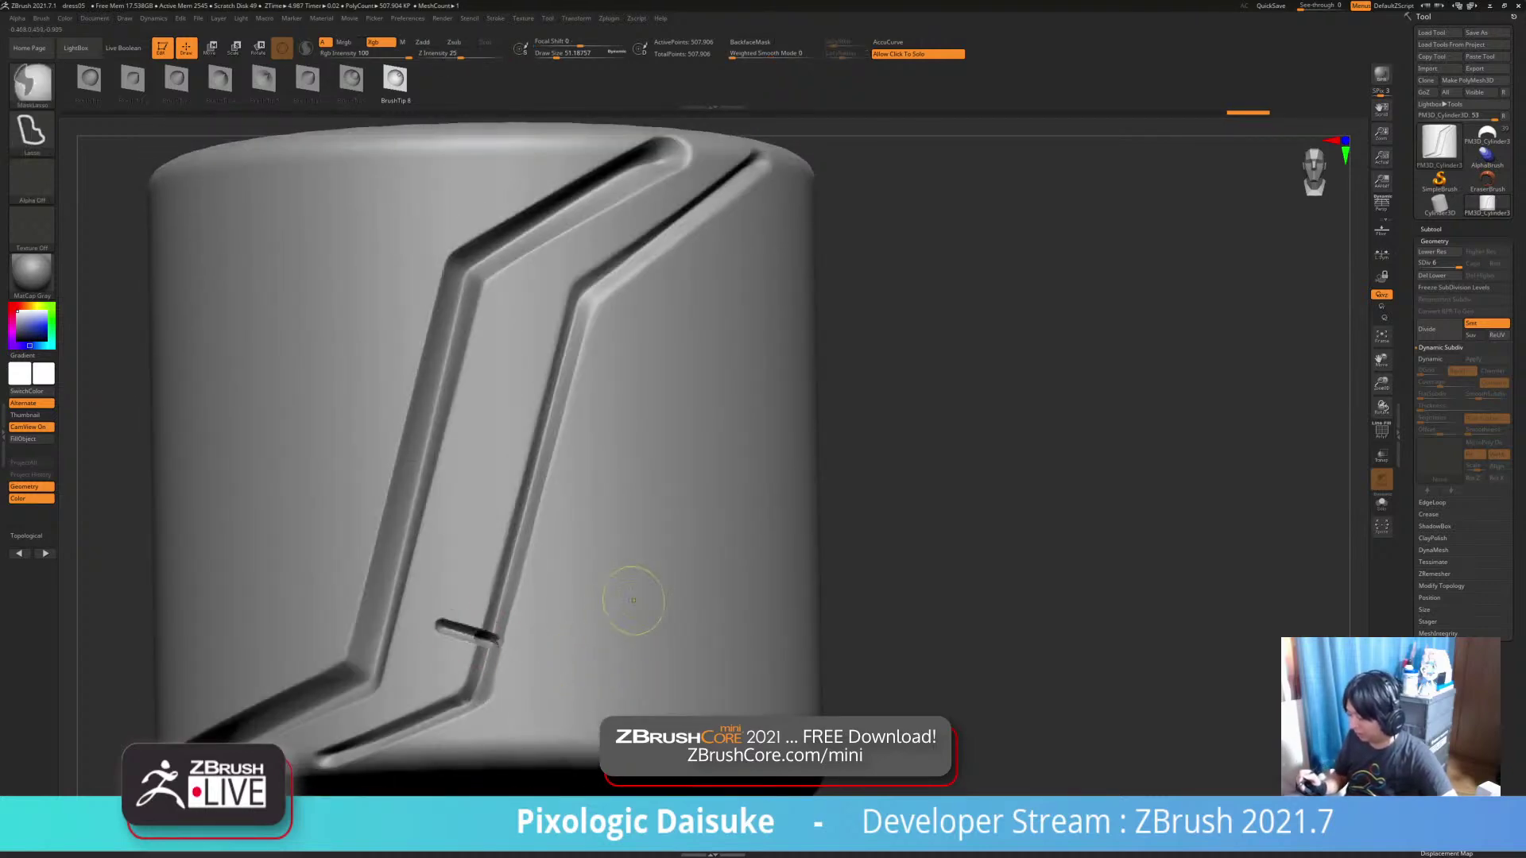
pyautogui.hotkey('ctrl', 'z')
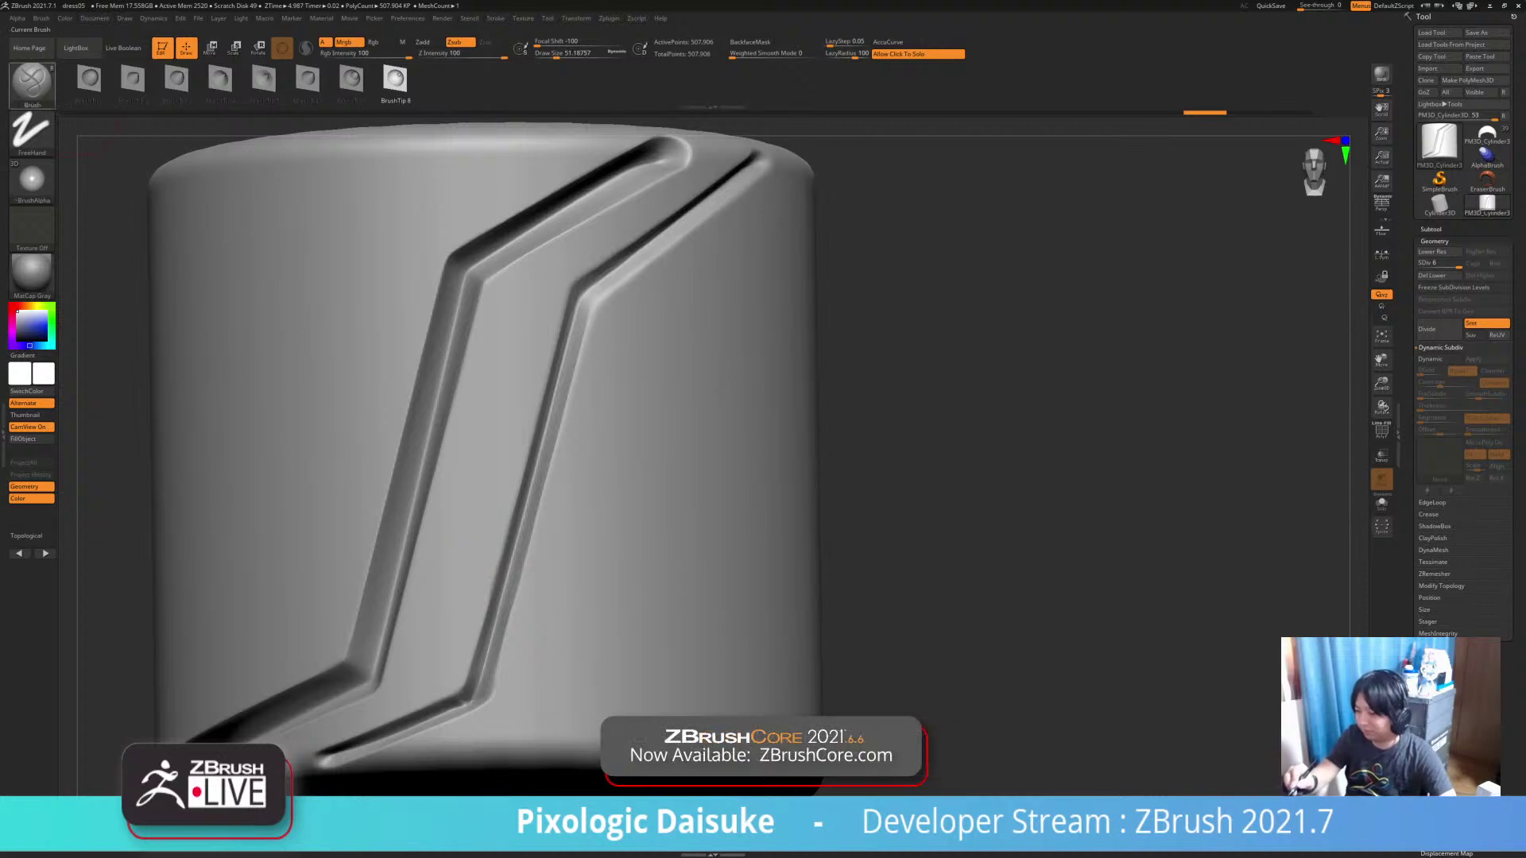
pyautogui.press('b')
pyautogui.press('d')
pyautogui.press('s')
pyautogui.moveTo(413, 594); pyautogui.dragTo(559, 631)
pyautogui.hotkey('ctrl', 'z')
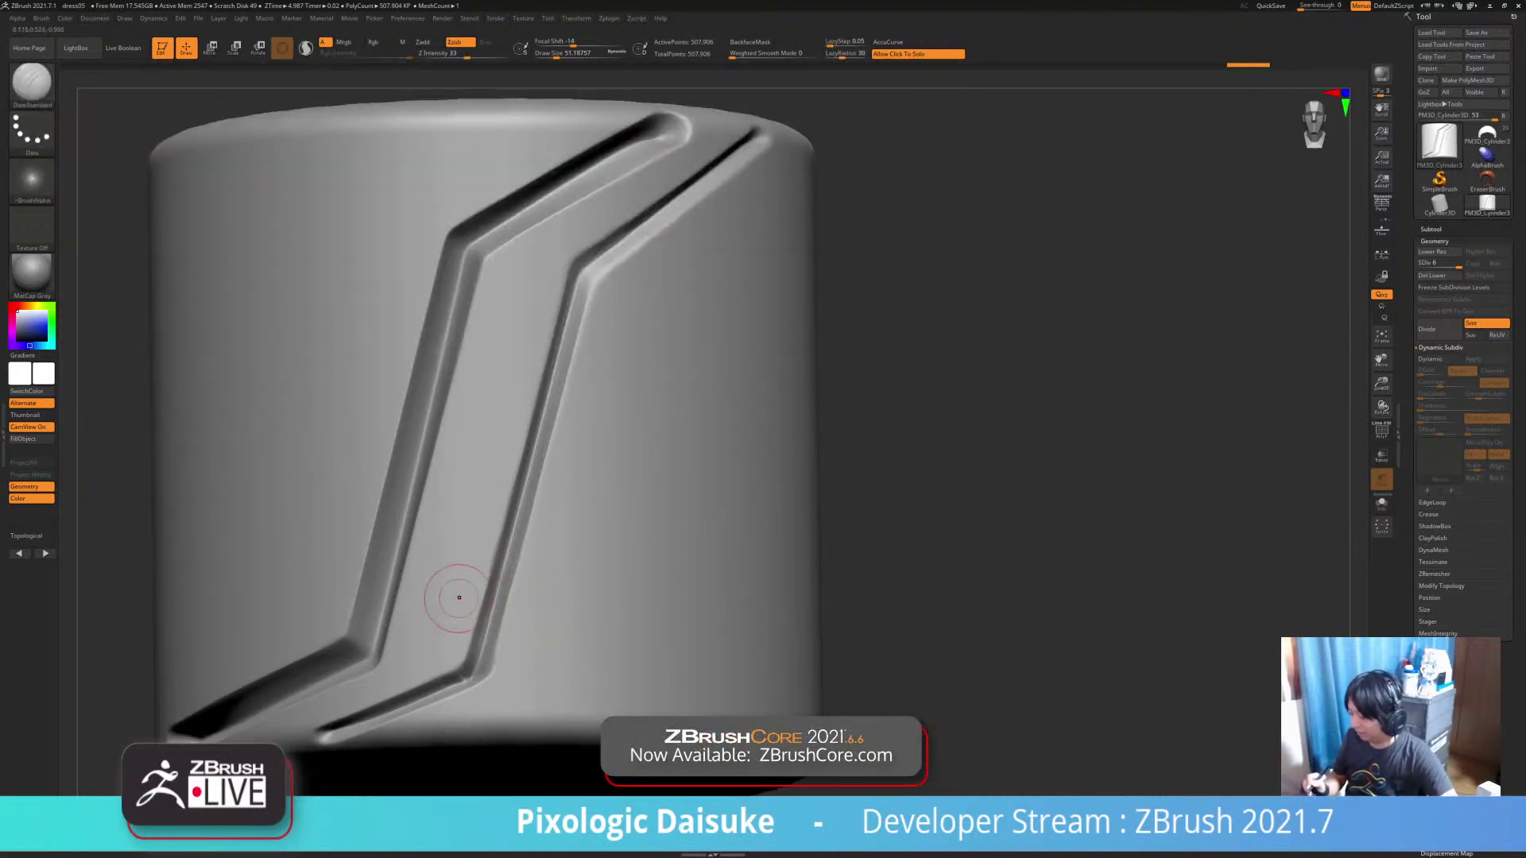
# Try DamStandard strokes across and alongside the narrow channel's middle segment, and undo them
pyautogui.moveTo(458, 596)
pyautogui.mouseDown()
pyautogui.moveTo(552, 627)
pyautogui.moveTo(445, 602)
pyautogui.moveTo(554, 619)
pyautogui.mouseUp()
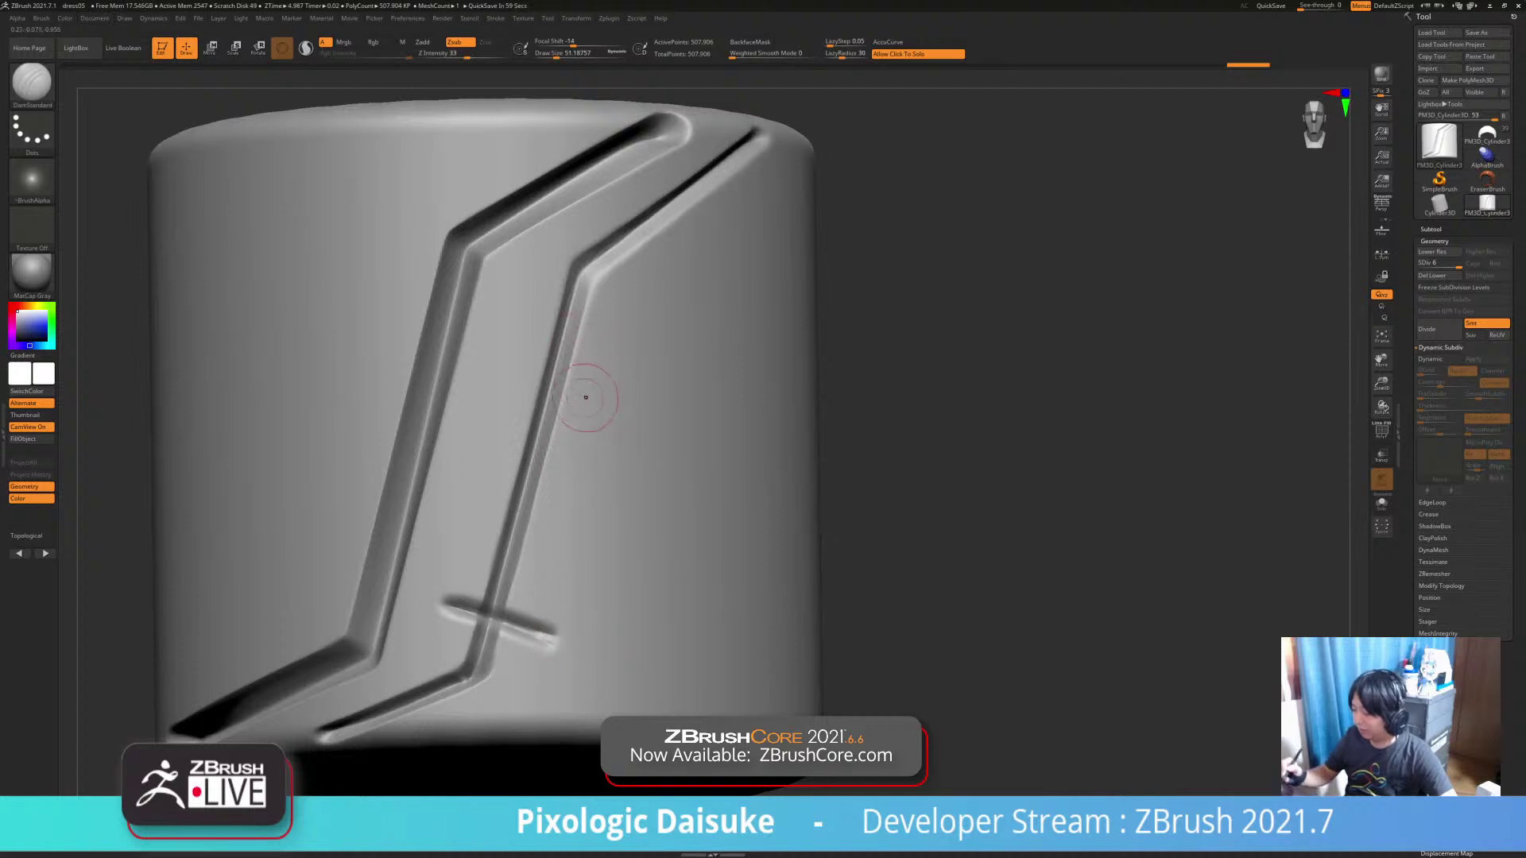
pyautogui.moveTo(600, 354); pyautogui.dragTo(541, 560)
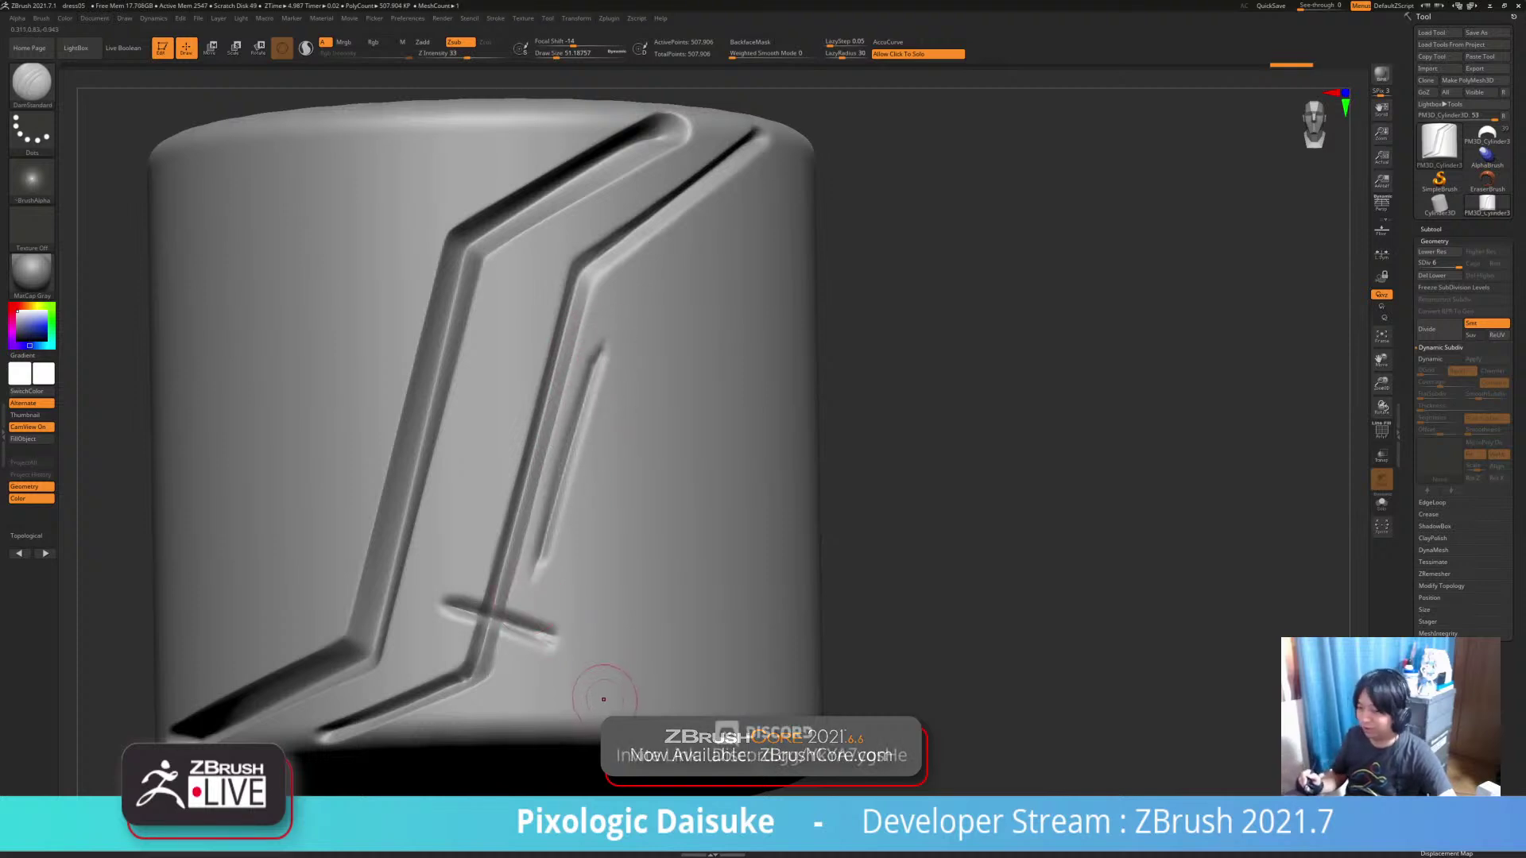
pyautogui.hotkey('ctrl', 'z')
pyautogui.hotkey('ctrl', 'z')
pyautogui.hotkey('ctrl', 'z')
pyautogui.hotkey('ctrl', 'z')
pyautogui.hotkey('ctrl', 'z')
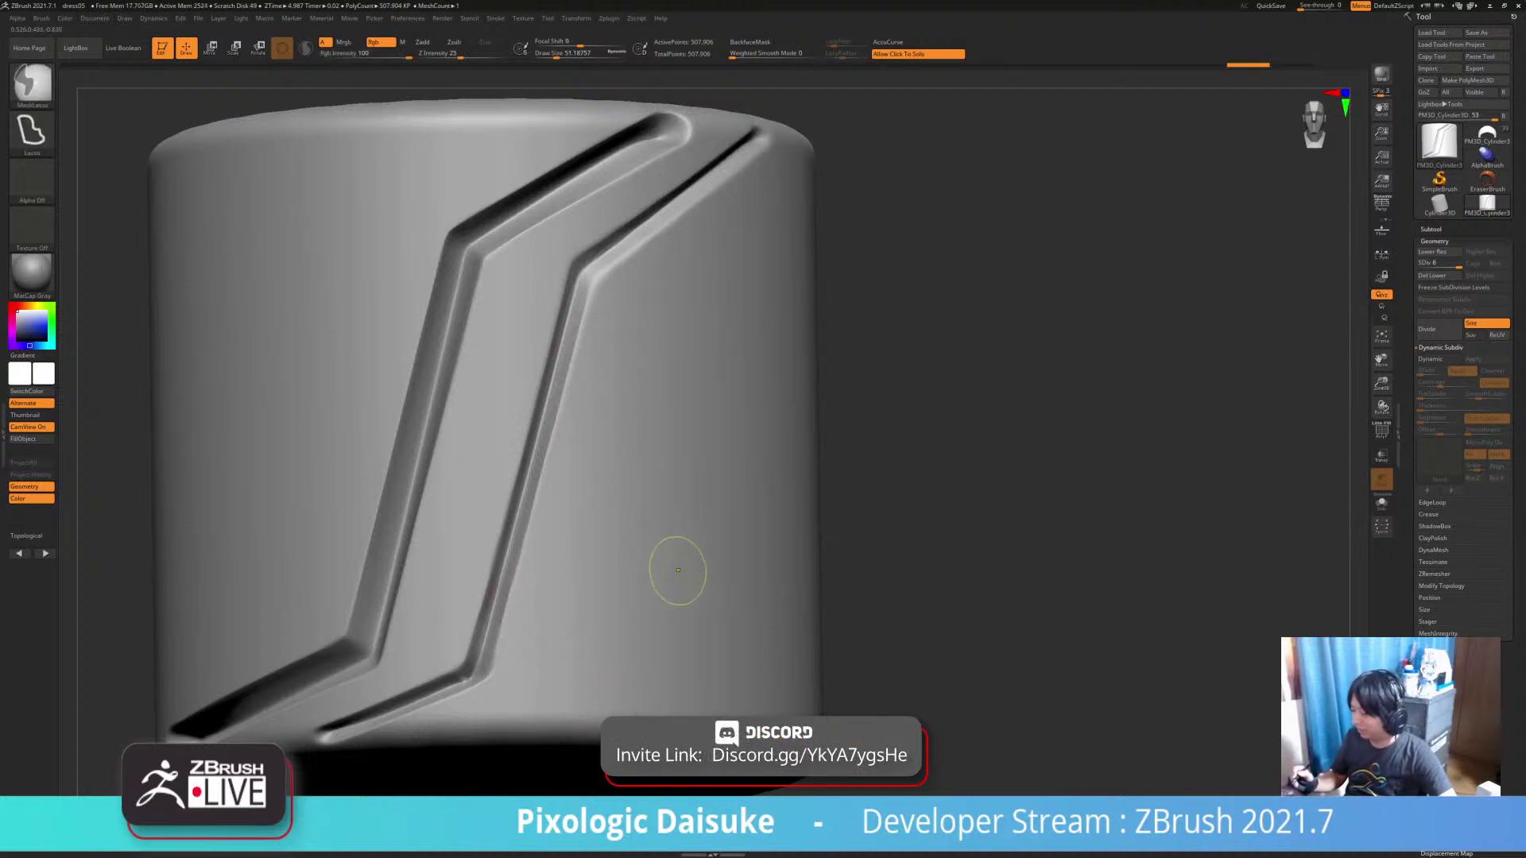
# Undo the smoothing below the narrow channel's upper corner and smooth its middle and lower segments again
pyautogui.hotkey('ctrl', 'z')
pyautogui.hotkey('ctrl', 'z')
pyautogui.hotkey('ctrl', 'z')
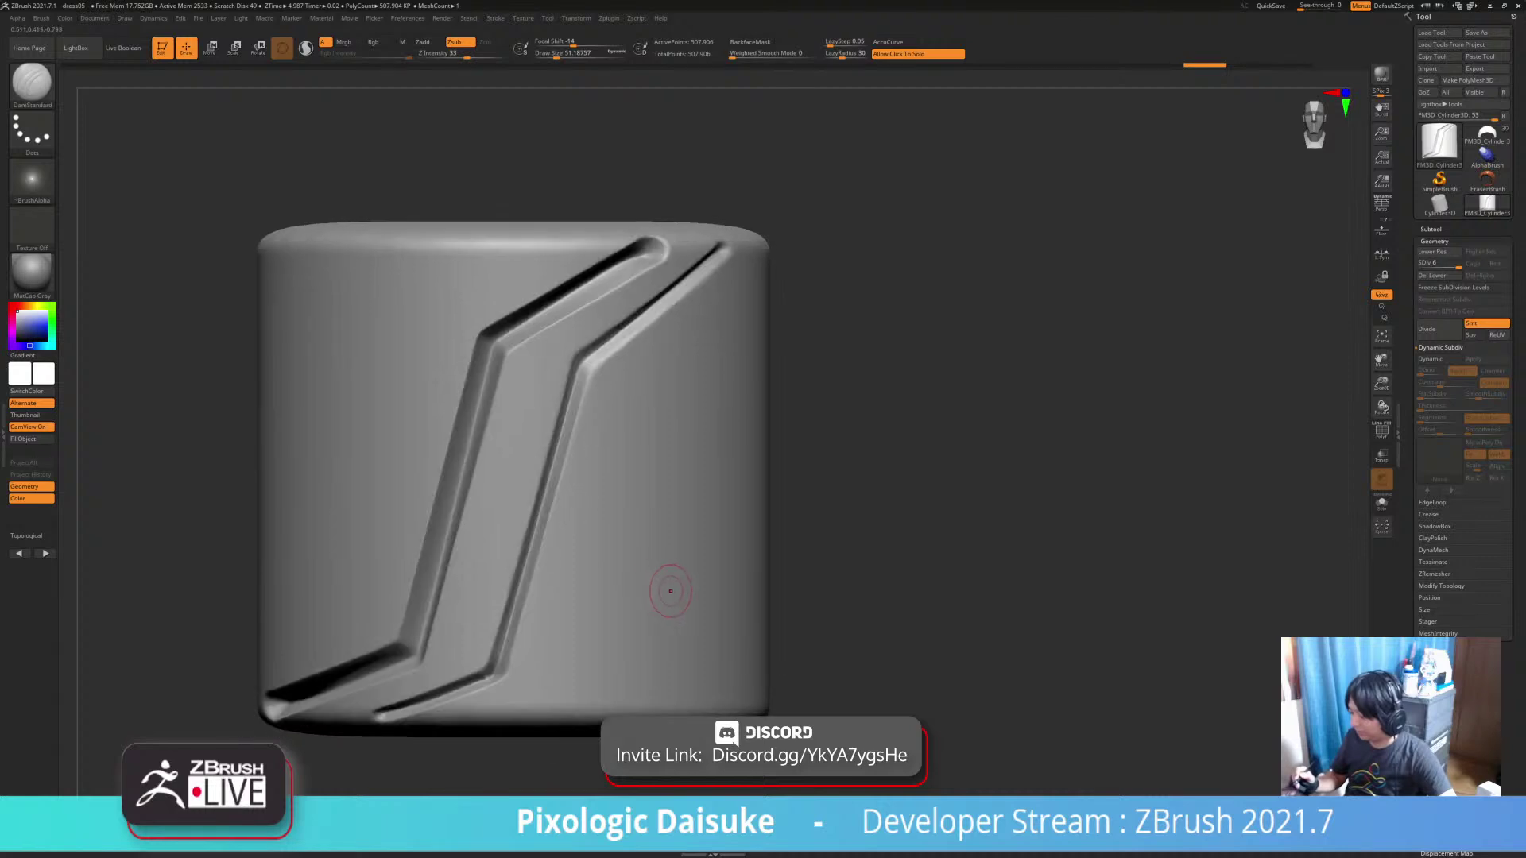
pyautogui.hotkey('ctrl', 'z')
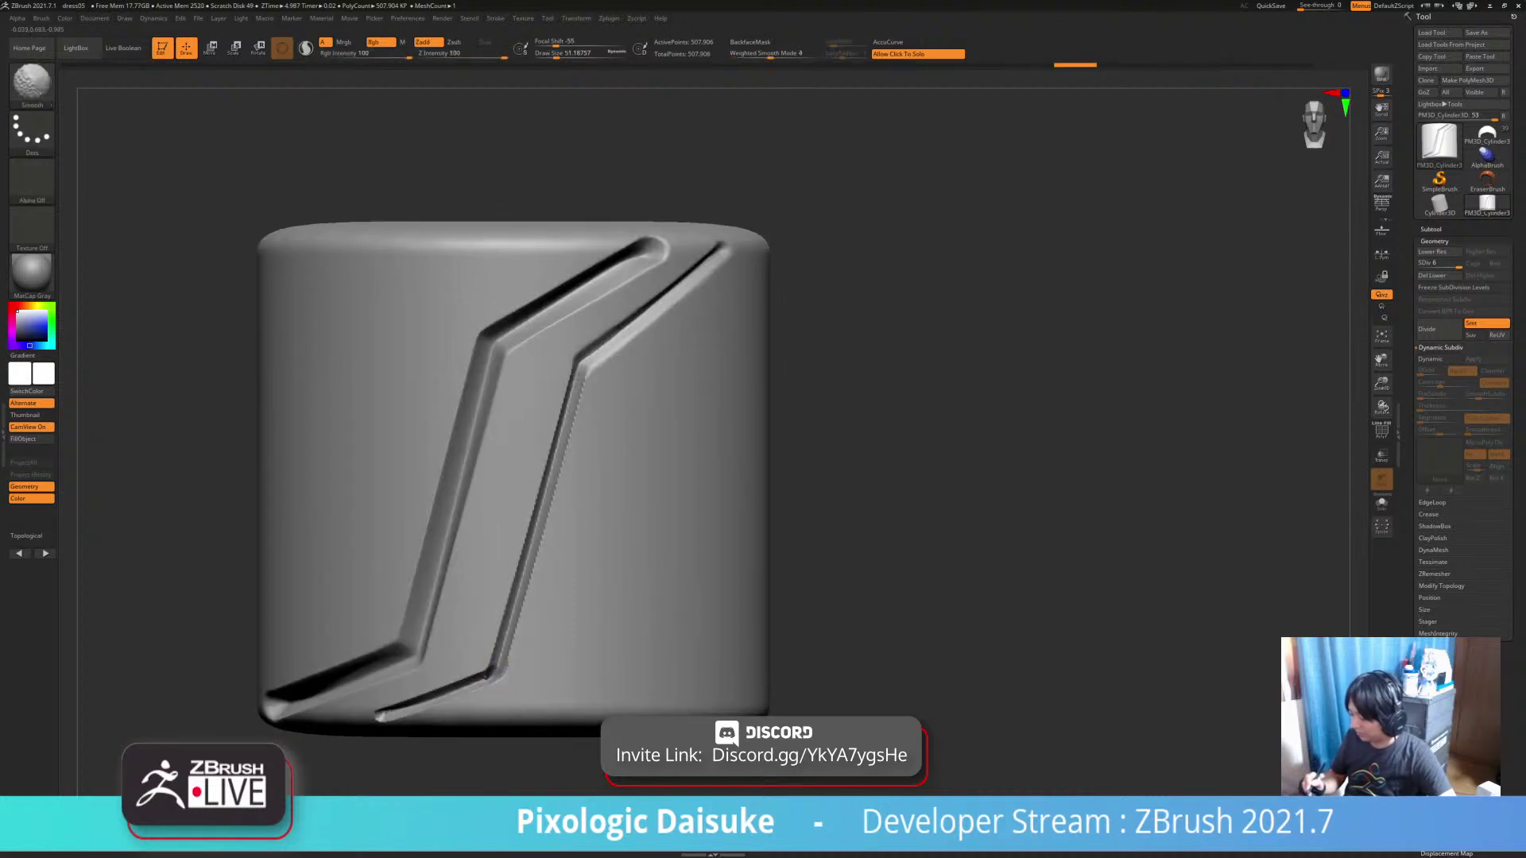
pyautogui.keyDown('shift'); pyautogui.moveTo(508, 632); pyautogui.dragTo(494, 674); pyautogui.keyUp('shift')
pyautogui.keyDown('shift'); pyautogui.moveTo(530, 577); pyautogui.dragTo(582, 380); pyautogui.keyUp('shift')
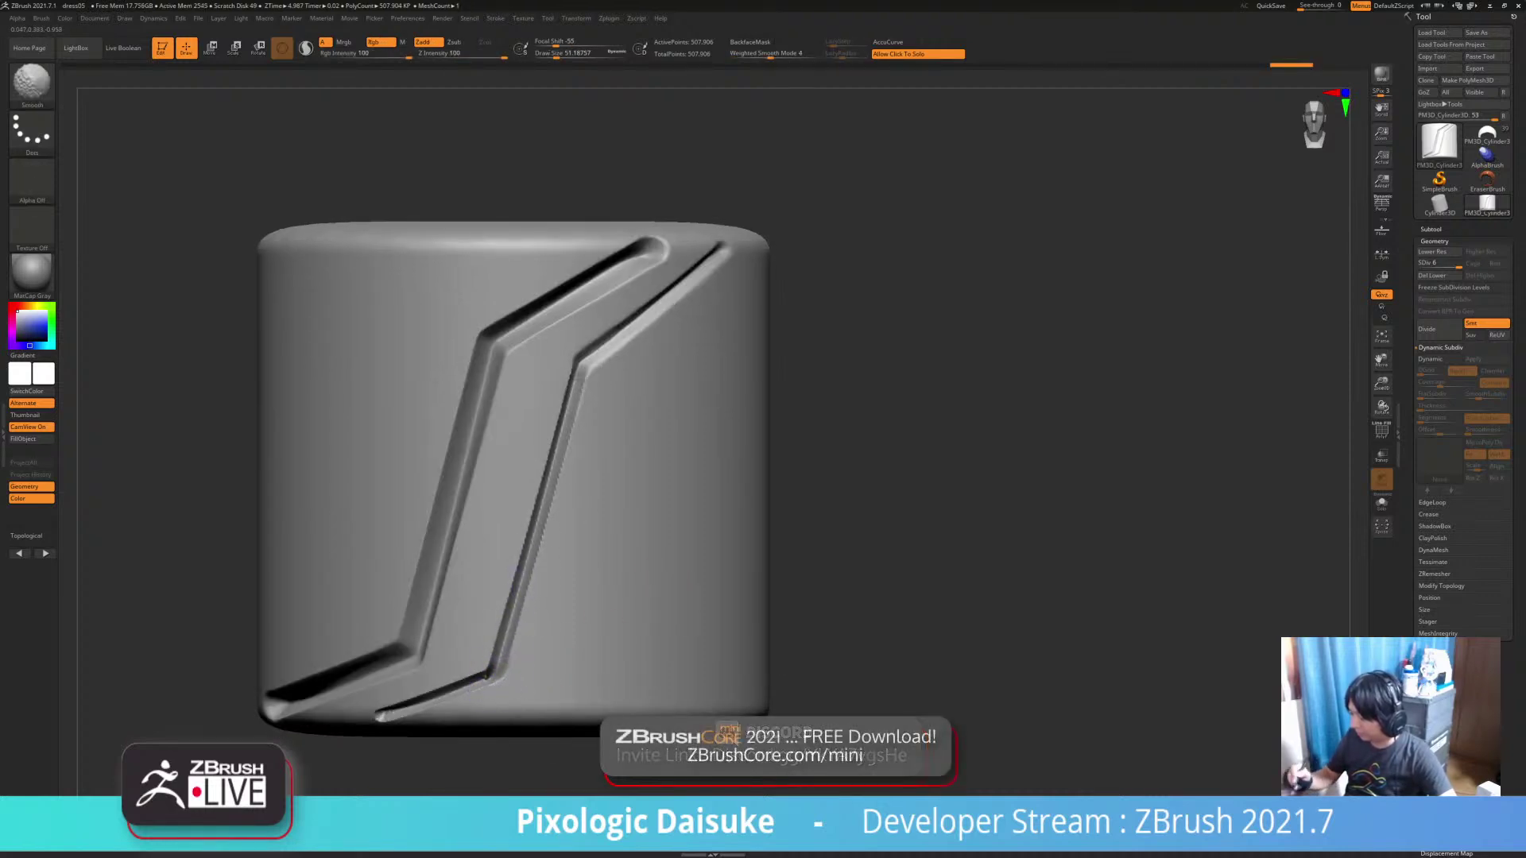
pyautogui.moveTo(523, 579)
pyautogui.keyDown('shift'); pyautogui.mouseDown()
pyautogui.moveTo(497, 672)
pyautogui.moveTo(383, 717)
pyautogui.mouseUp(); pyautogui.keyUp('shift')
pyautogui.moveTo(528, 645)
pyautogui.keyDown('ctrl'); pyautogui.mouseDown(button='right')
pyautogui.moveTo(609, 610)
pyautogui.moveTo(698, 604)
pyautogui.mouseUp(button='right'); pyautogui.keyUp('ctrl')
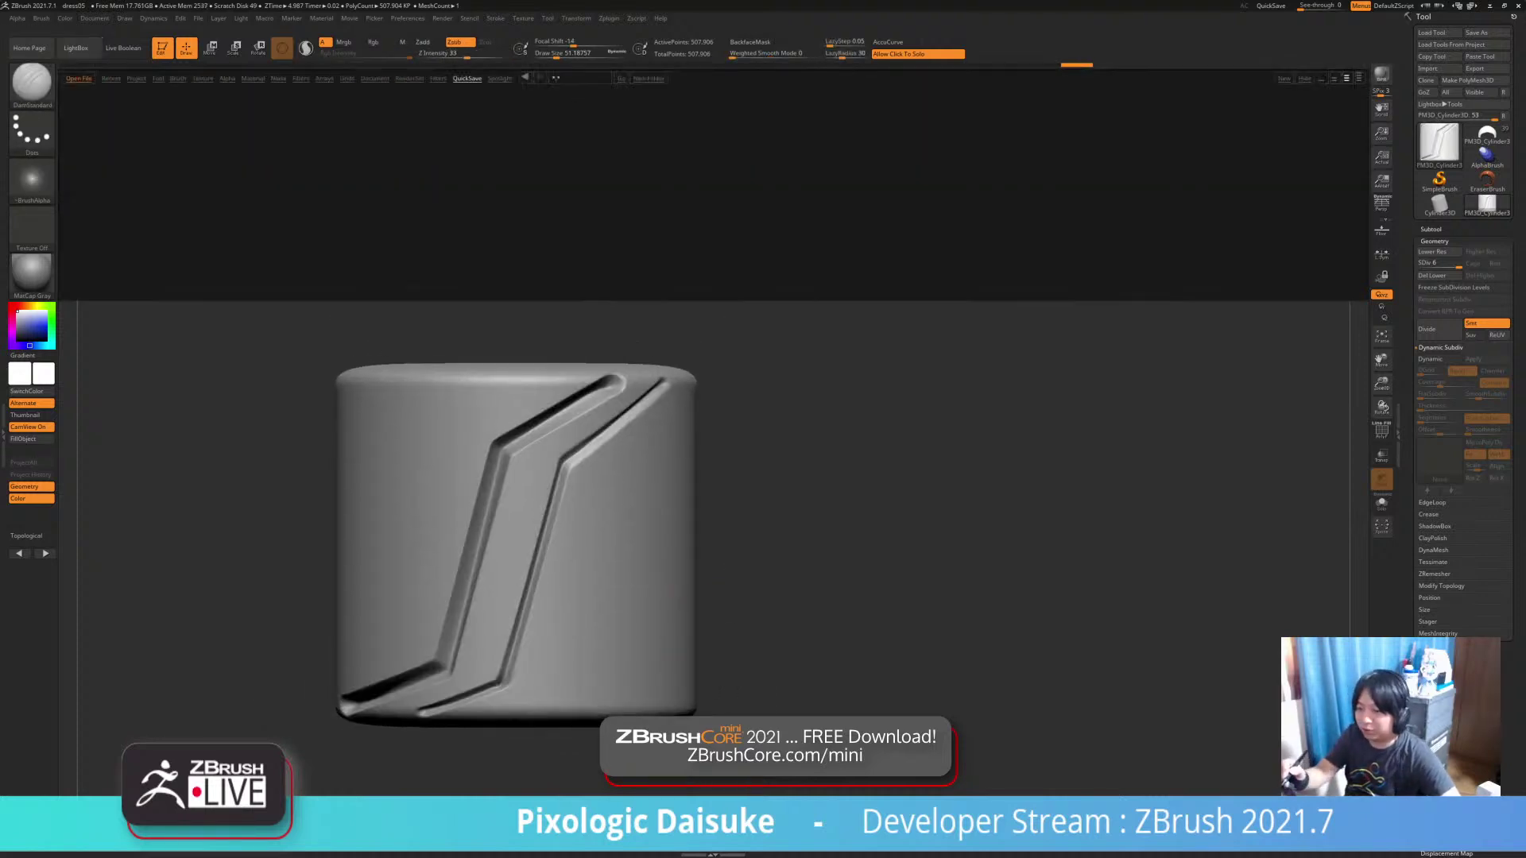
# Load an alternative smoothing brush from the Smooth folder of the LightBox brush library and accept it as the smoothing brush
pyautogui.click(178, 79)
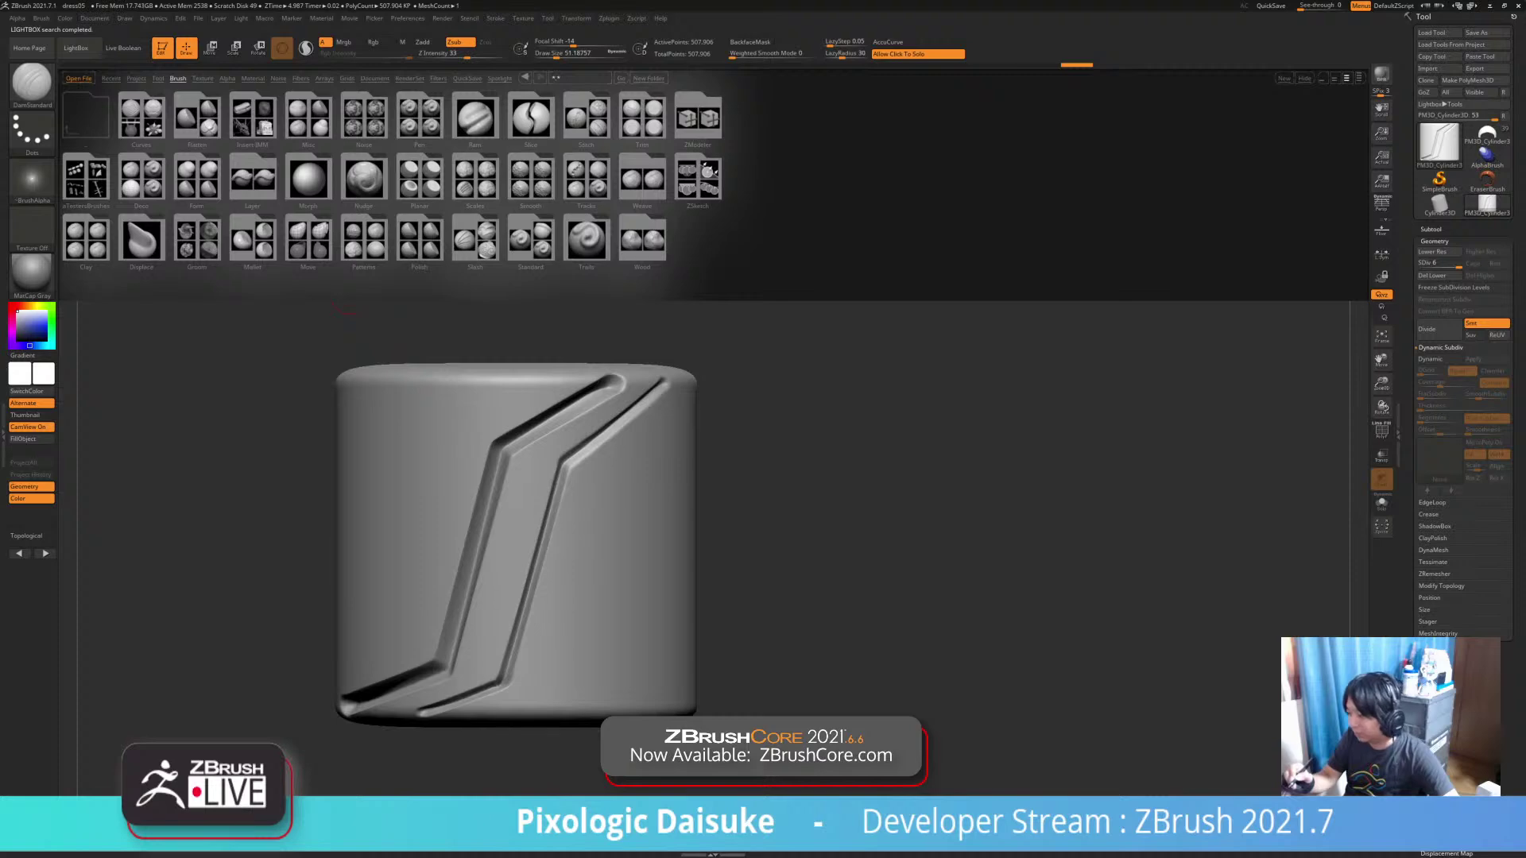
pyautogui.doubleClick(531, 181)
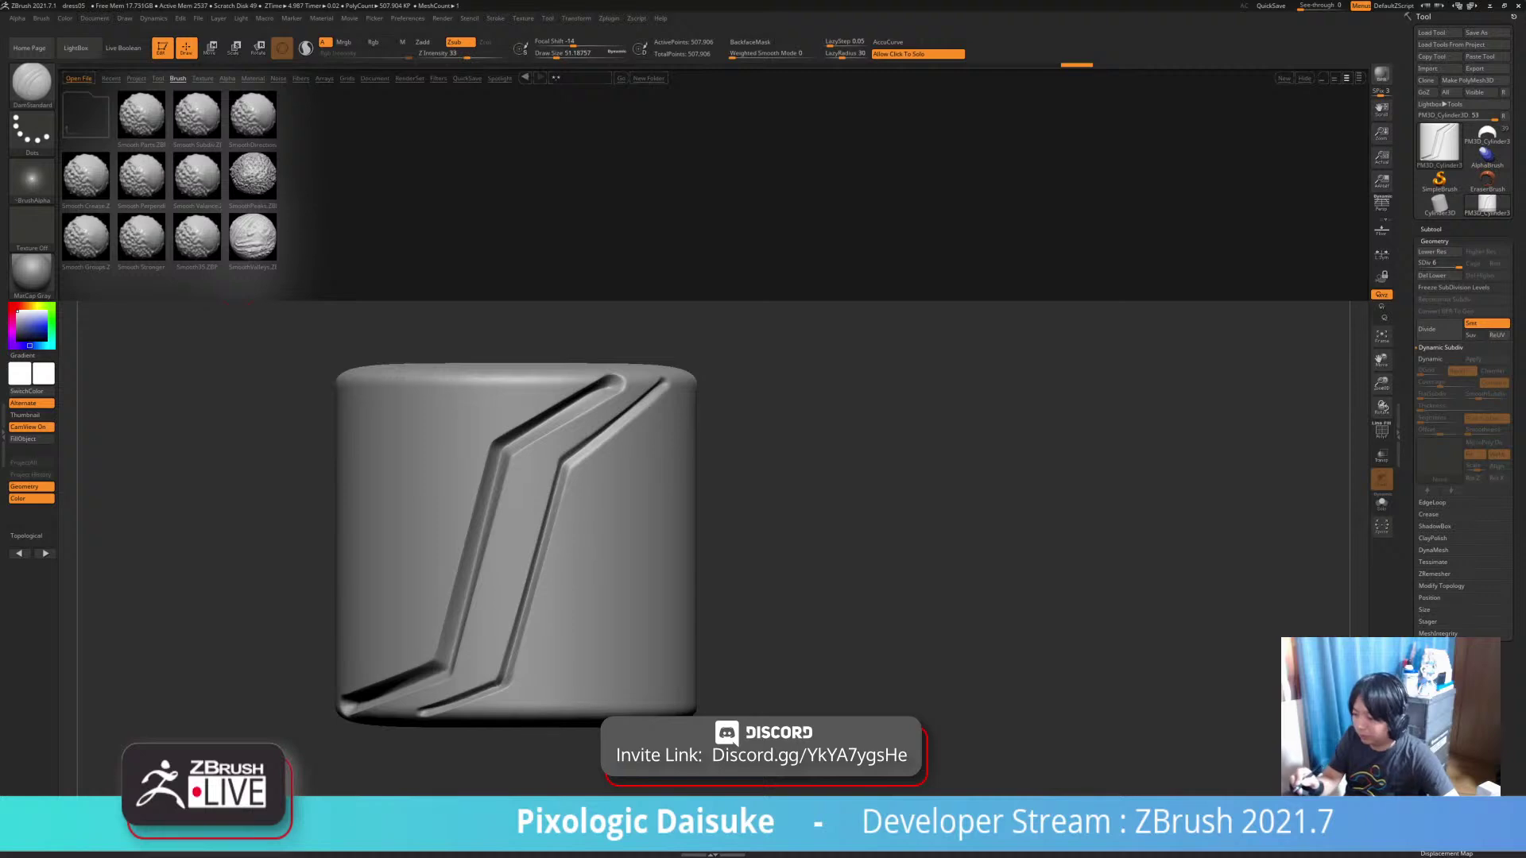
pyautogui.doubleClick(253, 114)
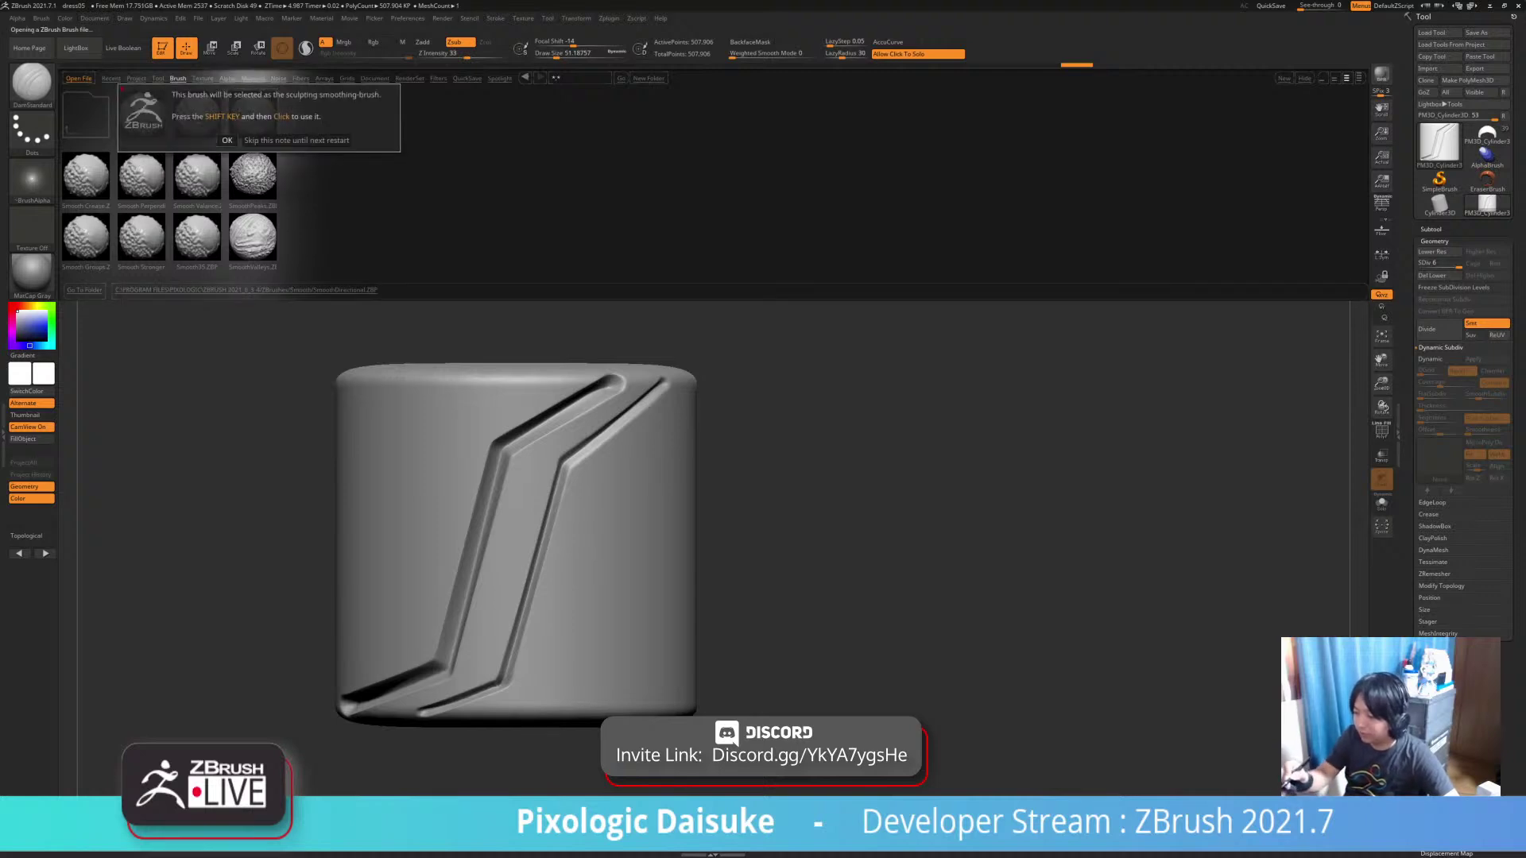
pyautogui.click(227, 140)
pyautogui.press('shift')
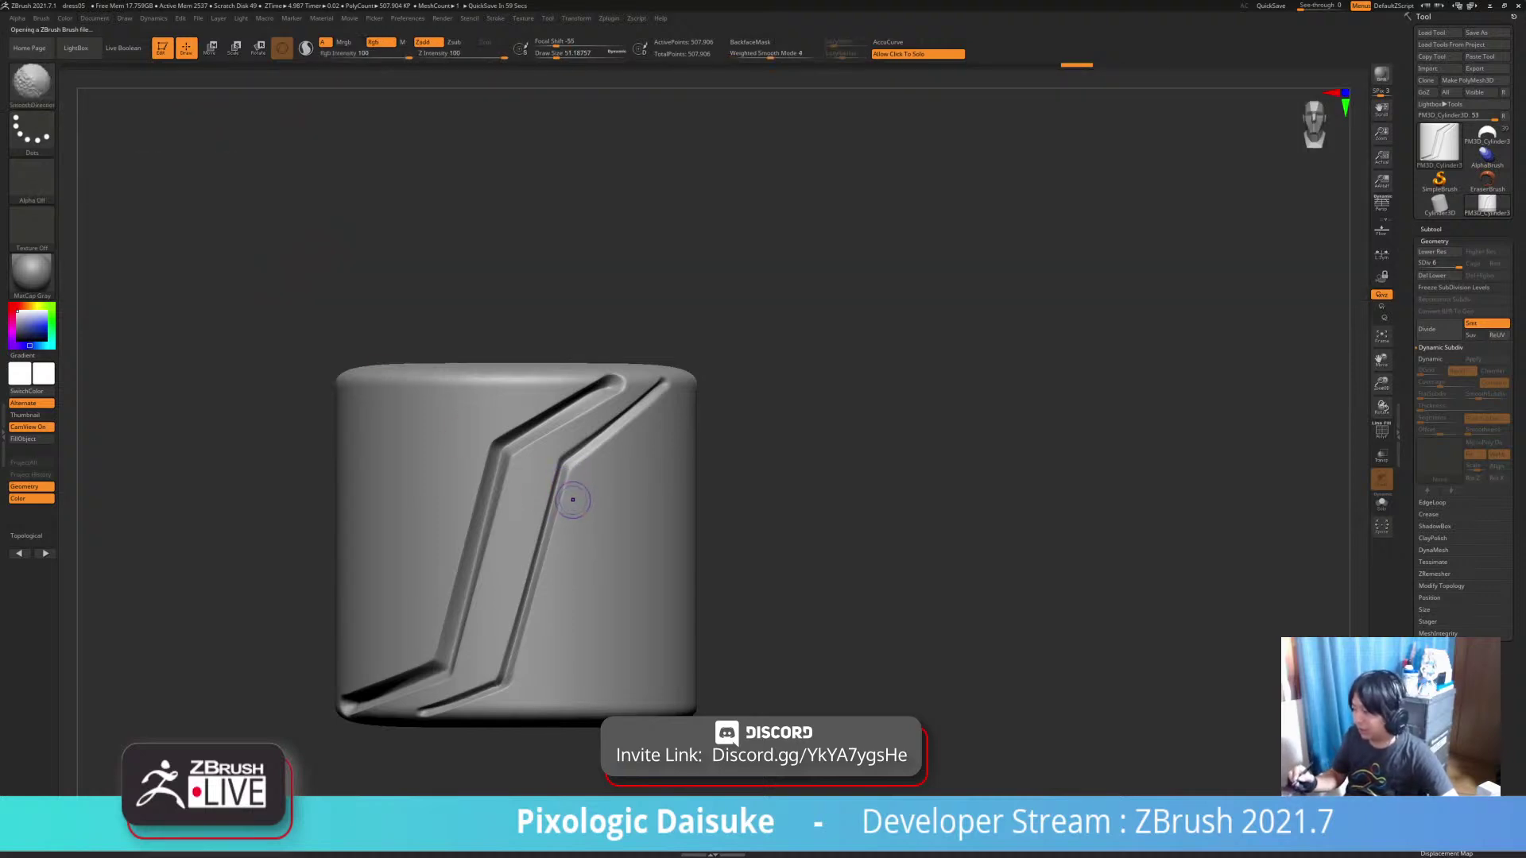
# Try a short DamStandard stroke beside the narrow channel's upper segment and undo it
pyautogui.keyDown('ctrl'); pyautogui.moveTo(587, 432); pyautogui.dragTo(574, 485, button='right'); pyautogui.keyUp('ctrl')
pyautogui.click(77, 48)
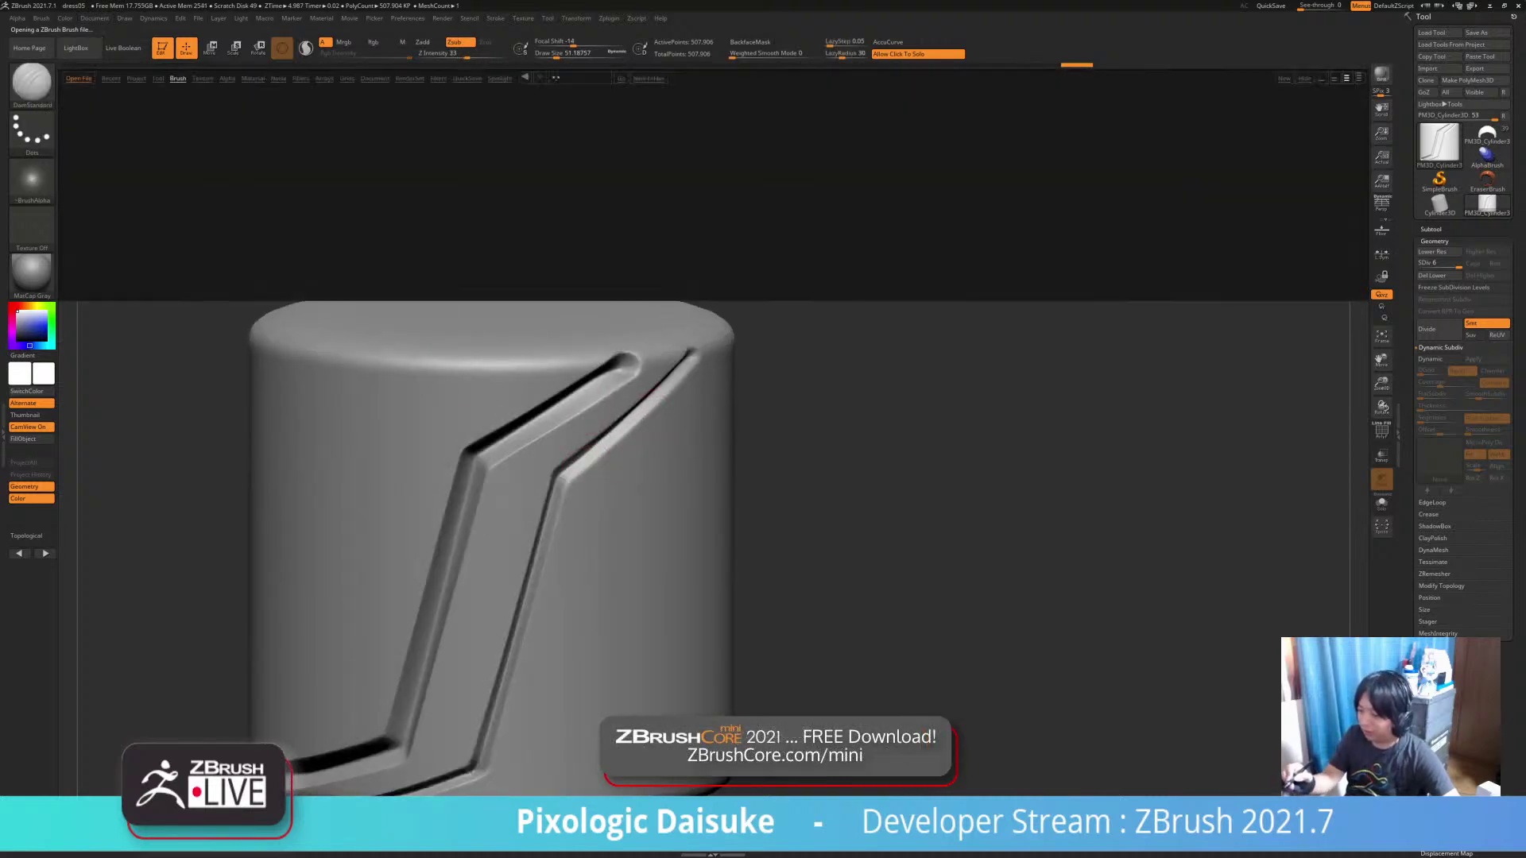
pyautogui.click(76, 49)
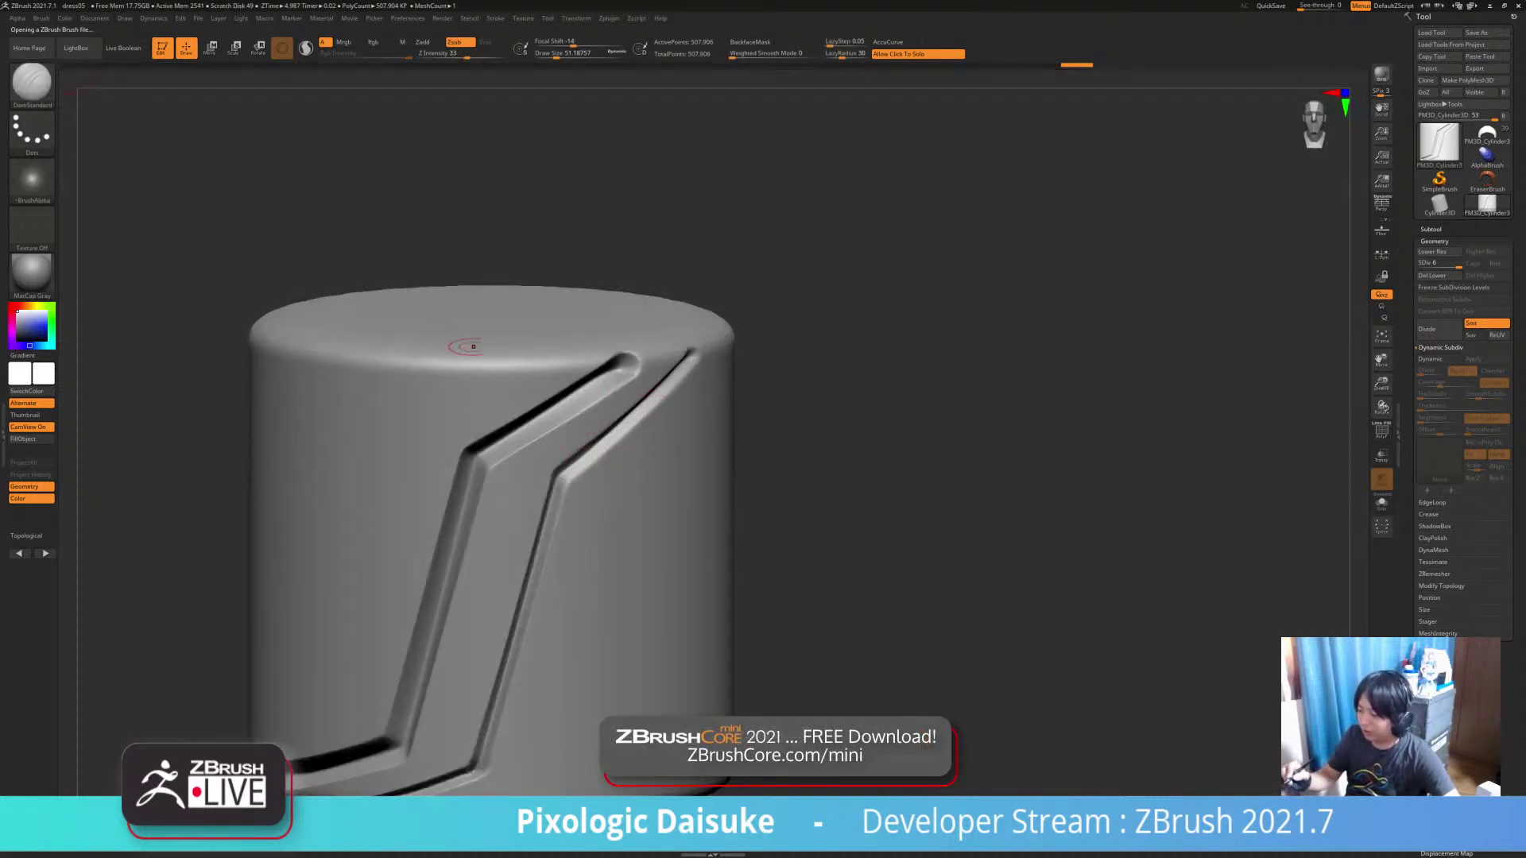
pyautogui.keyDown('alt'); pyautogui.moveTo(464, 344); pyautogui.dragTo(382, 294, button='right'); pyautogui.keyUp('alt')
pyautogui.moveTo(597, 453); pyautogui.dragTo(543, 382, button='right')
pyautogui.moveTo(602, 320); pyautogui.dragTo(609, 324, button='right')
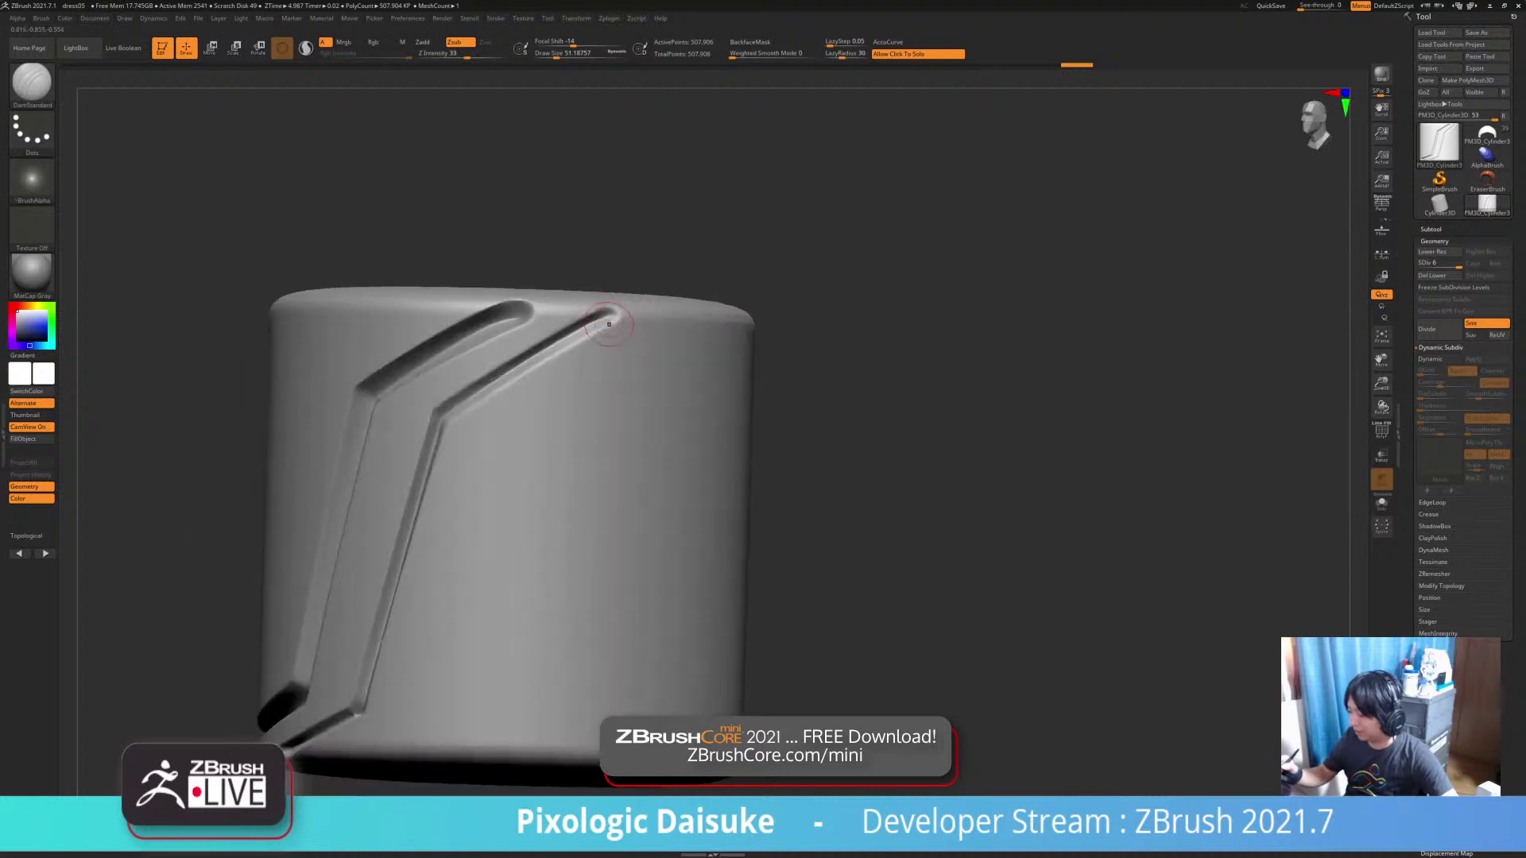
pyautogui.moveTo(598, 384); pyautogui.dragTo(592, 406)
pyautogui.hotkey('ctrl', 'z')
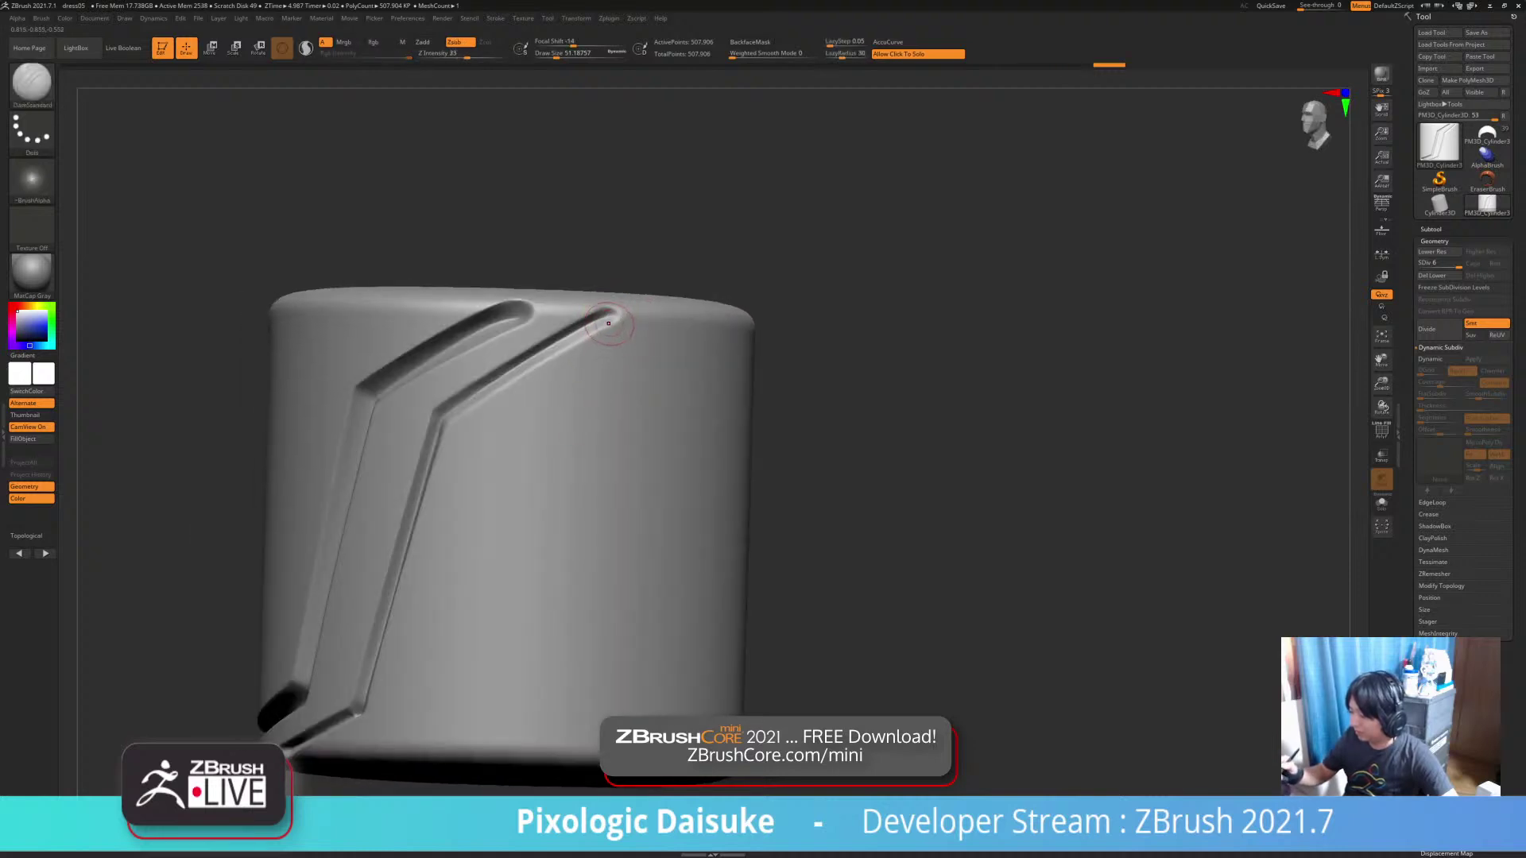
# Try straight DamStandard grooves from the narrow channel's upper end down to the cylinder's base, smoothing across one, and undo them
pyautogui.moveTo(601, 347); pyautogui.dragTo(466, 697)
pyautogui.hotkey('ctrl', 'z')
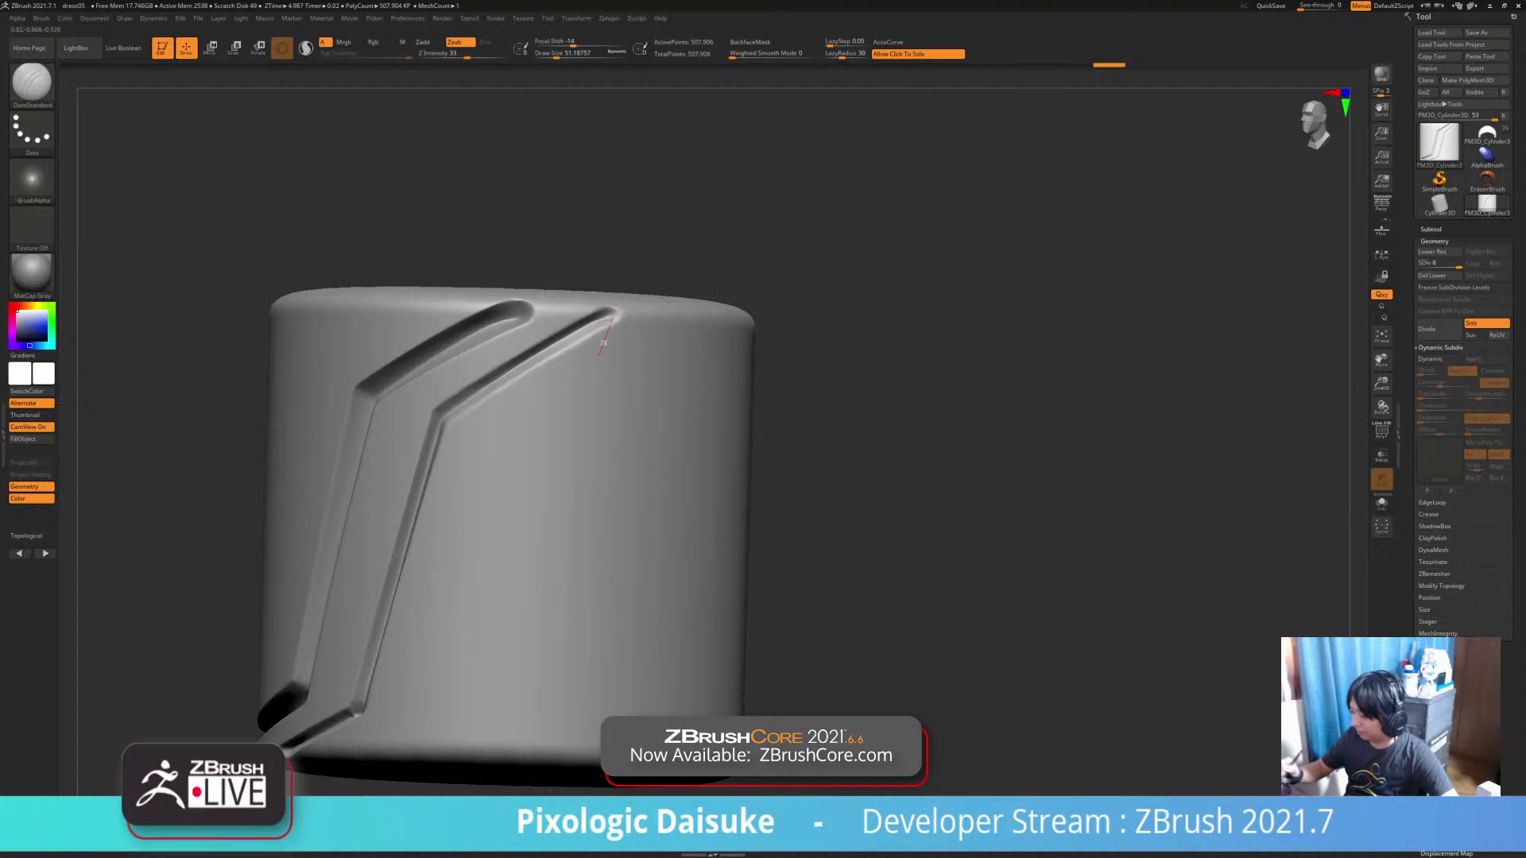
pyautogui.moveTo(529, 529); pyautogui.dragTo(447, 739)
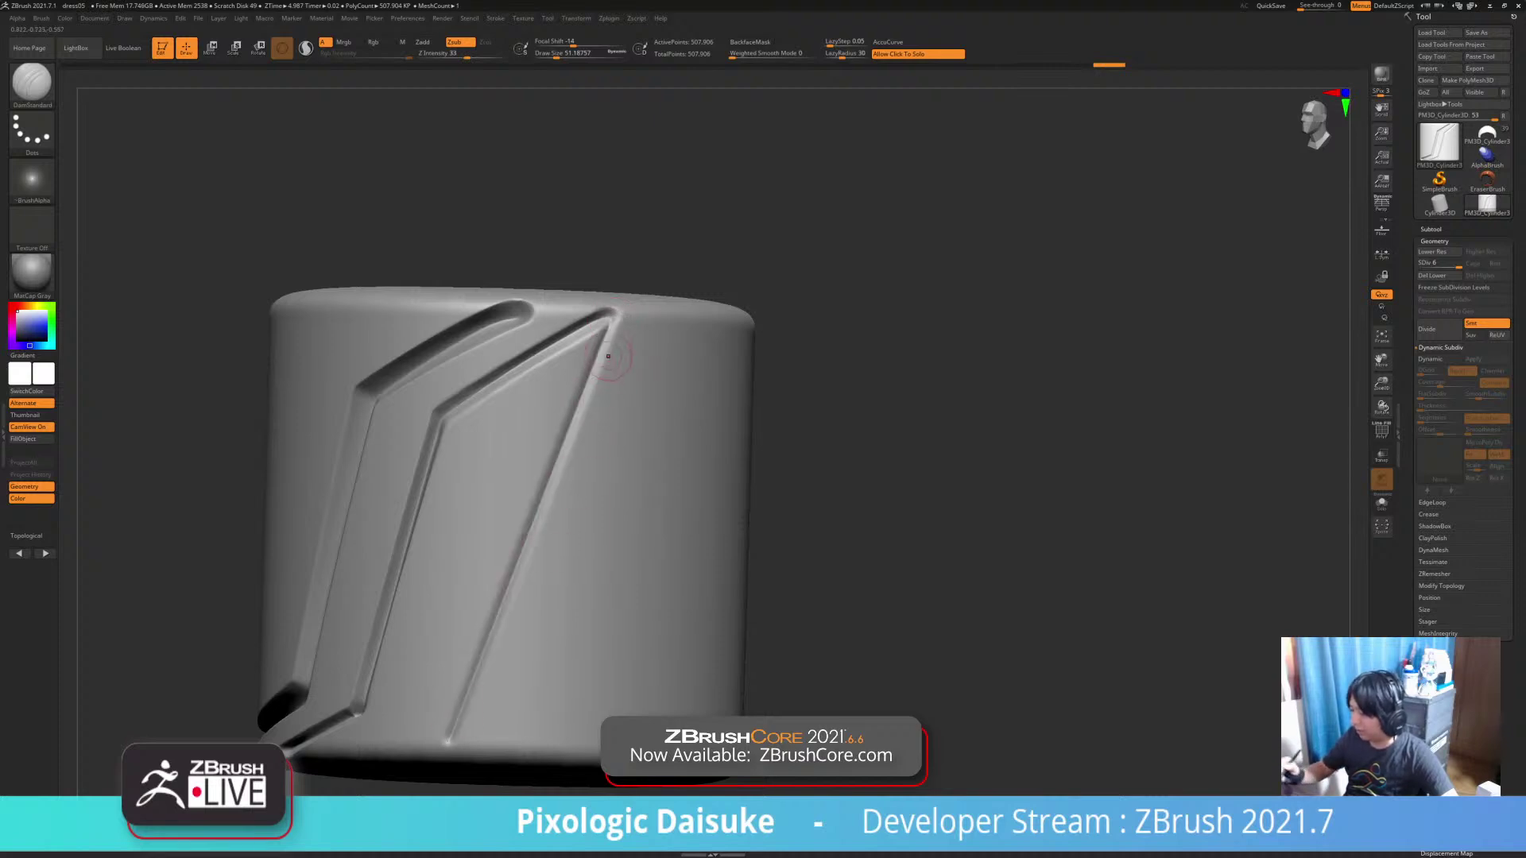
pyautogui.press('shift')
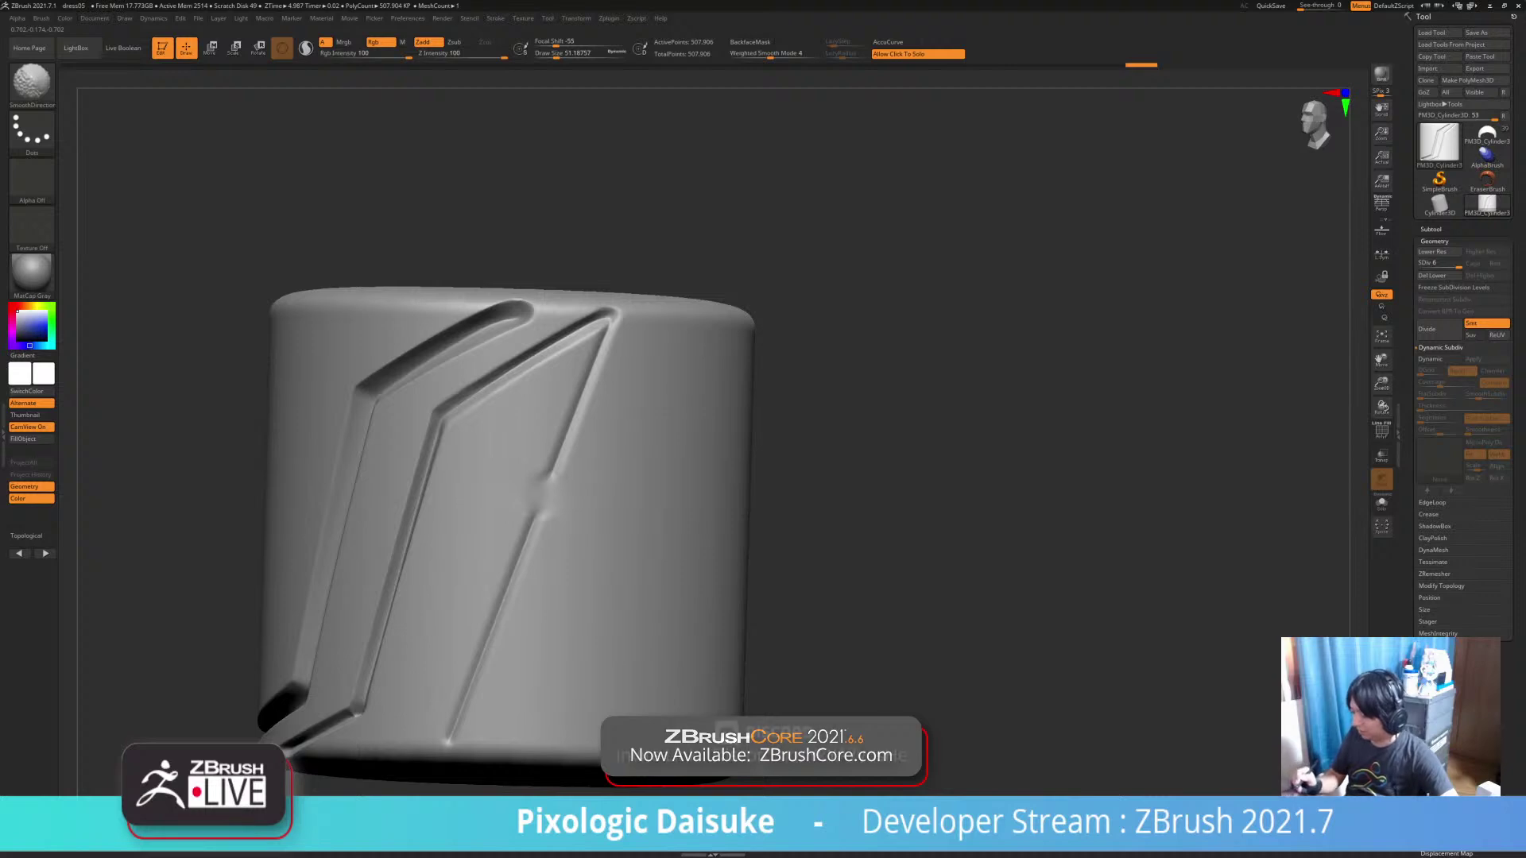
pyautogui.moveTo(599, 541); pyautogui.dragTo(594, 469, button='right')
pyautogui.moveTo(597, 588); pyautogui.dragTo(564, 539, button='right')
pyautogui.hotkey('ctrl', 'z')
pyautogui.hotkey('ctrl', 'z')
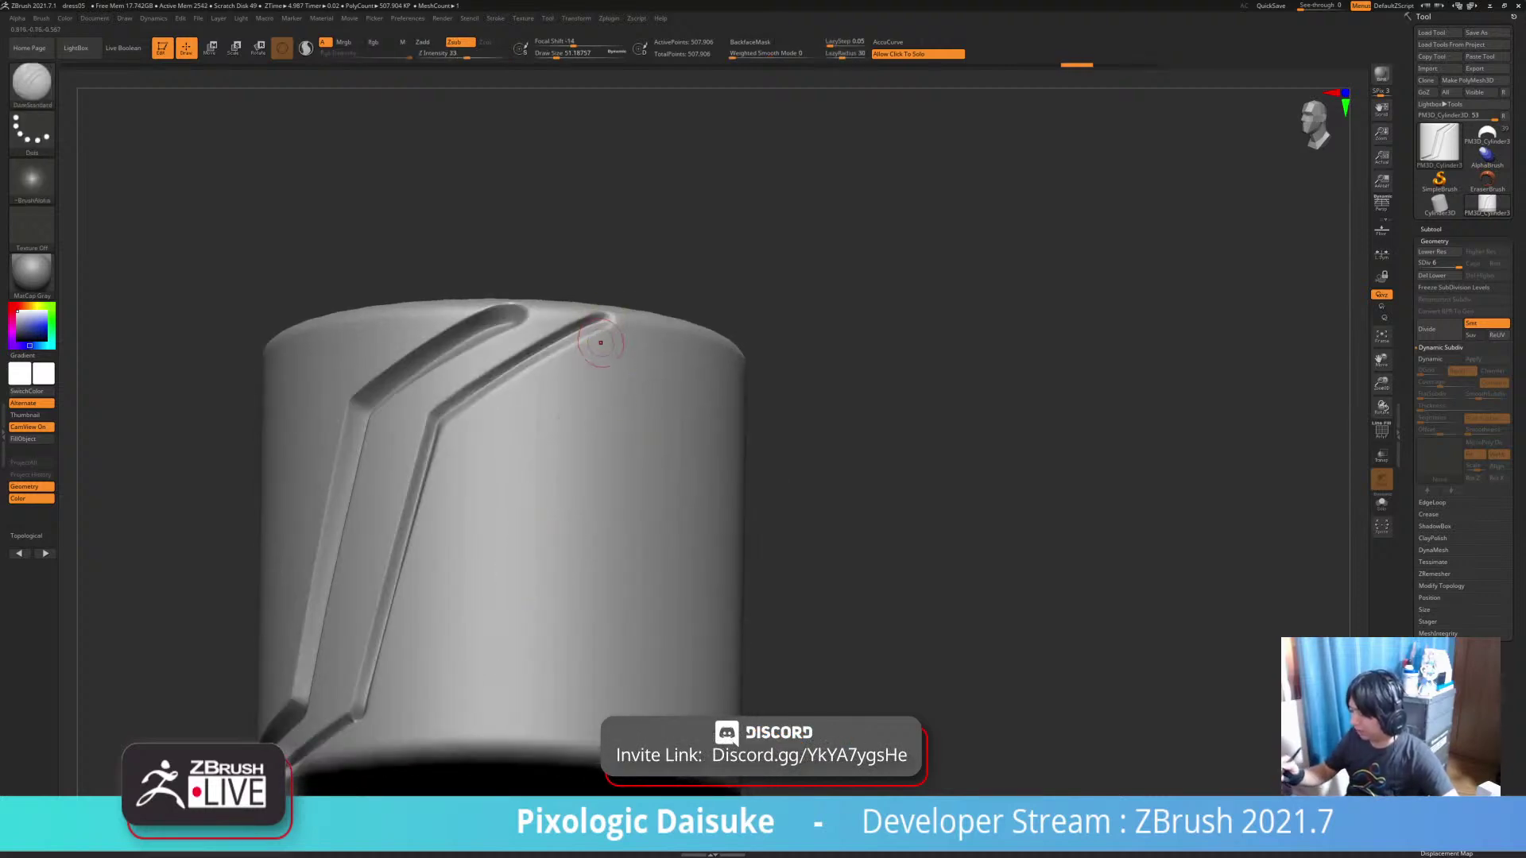
# Try a diagonal DamStandard groove from the narrow channel's upper end to the base, smooth its two ends, and undo it
pyautogui.moveTo(608, 316); pyautogui.dragTo(441, 719)
pyautogui.keyDown('shift'); pyautogui.moveTo(595, 364); pyautogui.dragTo(607, 334); pyautogui.keyUp('shift')
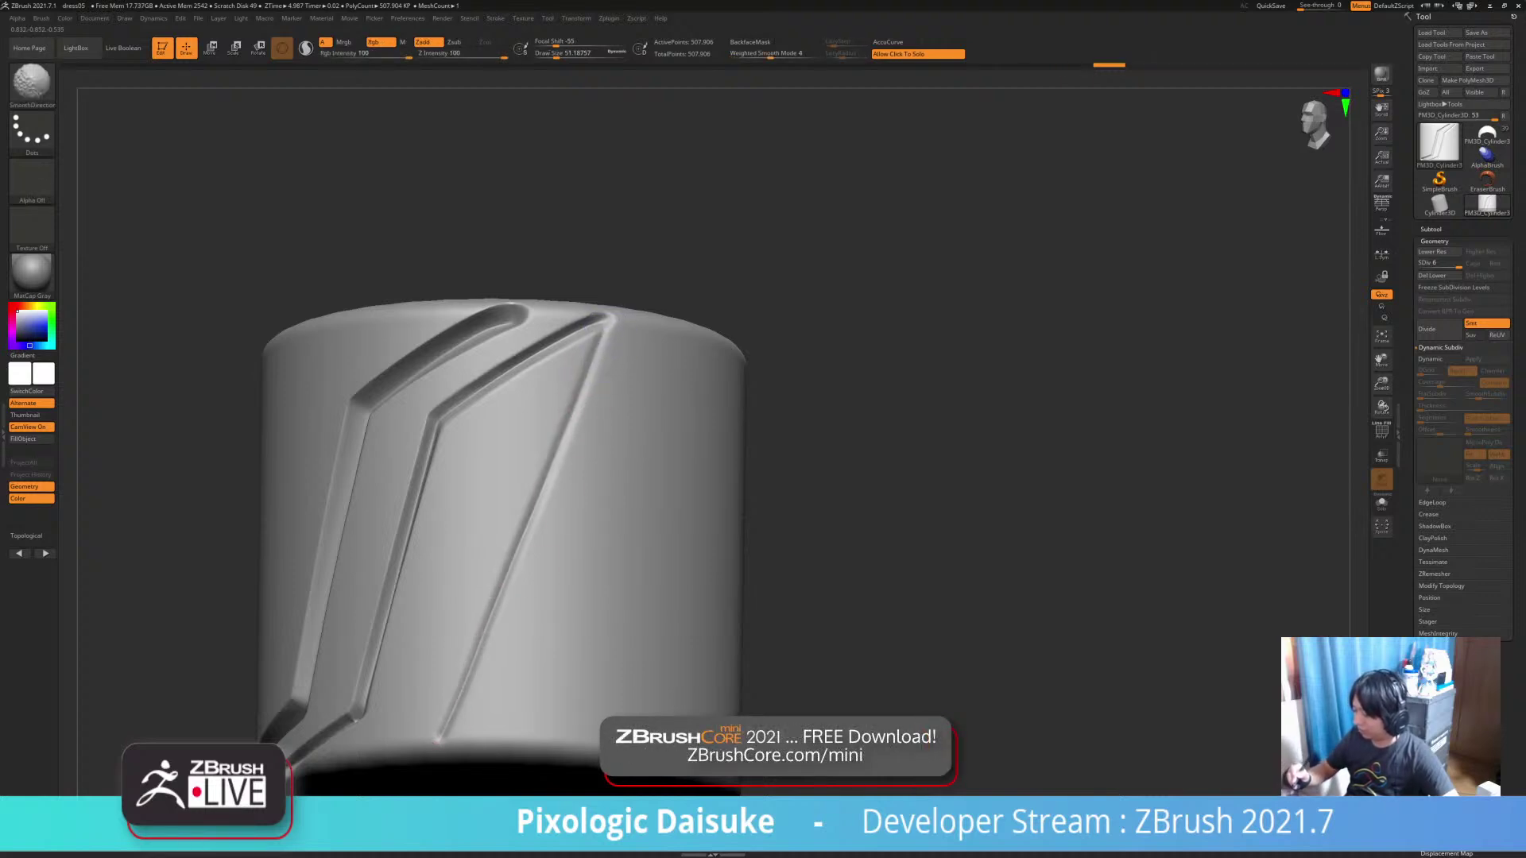
pyautogui.keyDown('shift'); pyautogui.moveTo(452, 711); pyautogui.dragTo(445, 732); pyautogui.keyUp('shift')
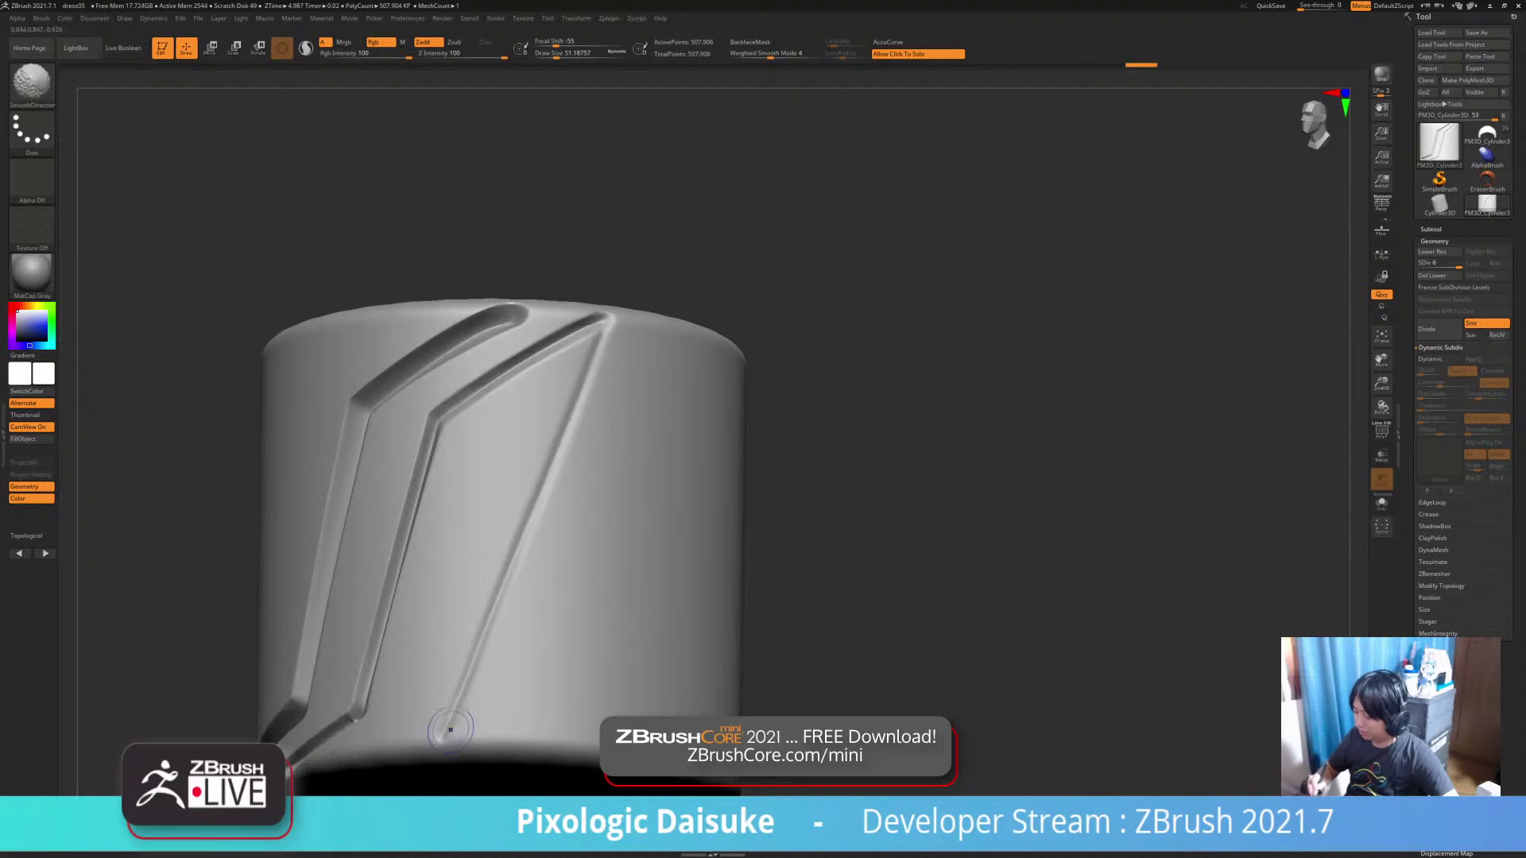
pyautogui.moveTo(476, 683)
pyautogui.keyDown('ctrl'); pyautogui.mouseDown(button='right')
pyautogui.moveTo(576, 532)
pyautogui.moveTo(588, 624)
pyautogui.mouseUp(button='right'); pyautogui.keyUp('ctrl')
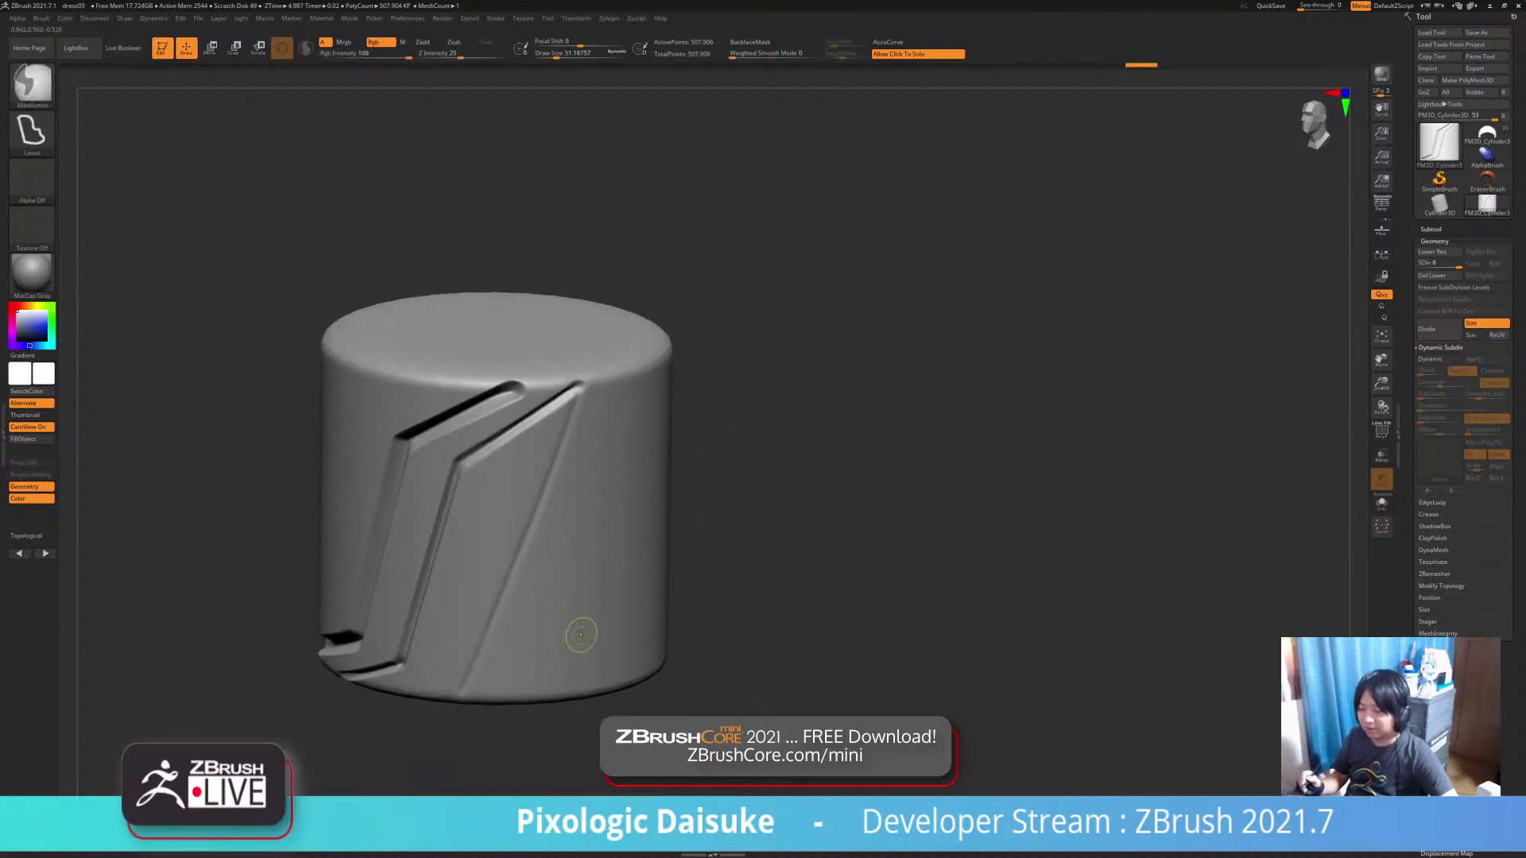
pyautogui.keyDown('shift'); pyautogui.moveTo(576, 398); pyautogui.dragTo(473, 683); pyautogui.keyUp('shift')
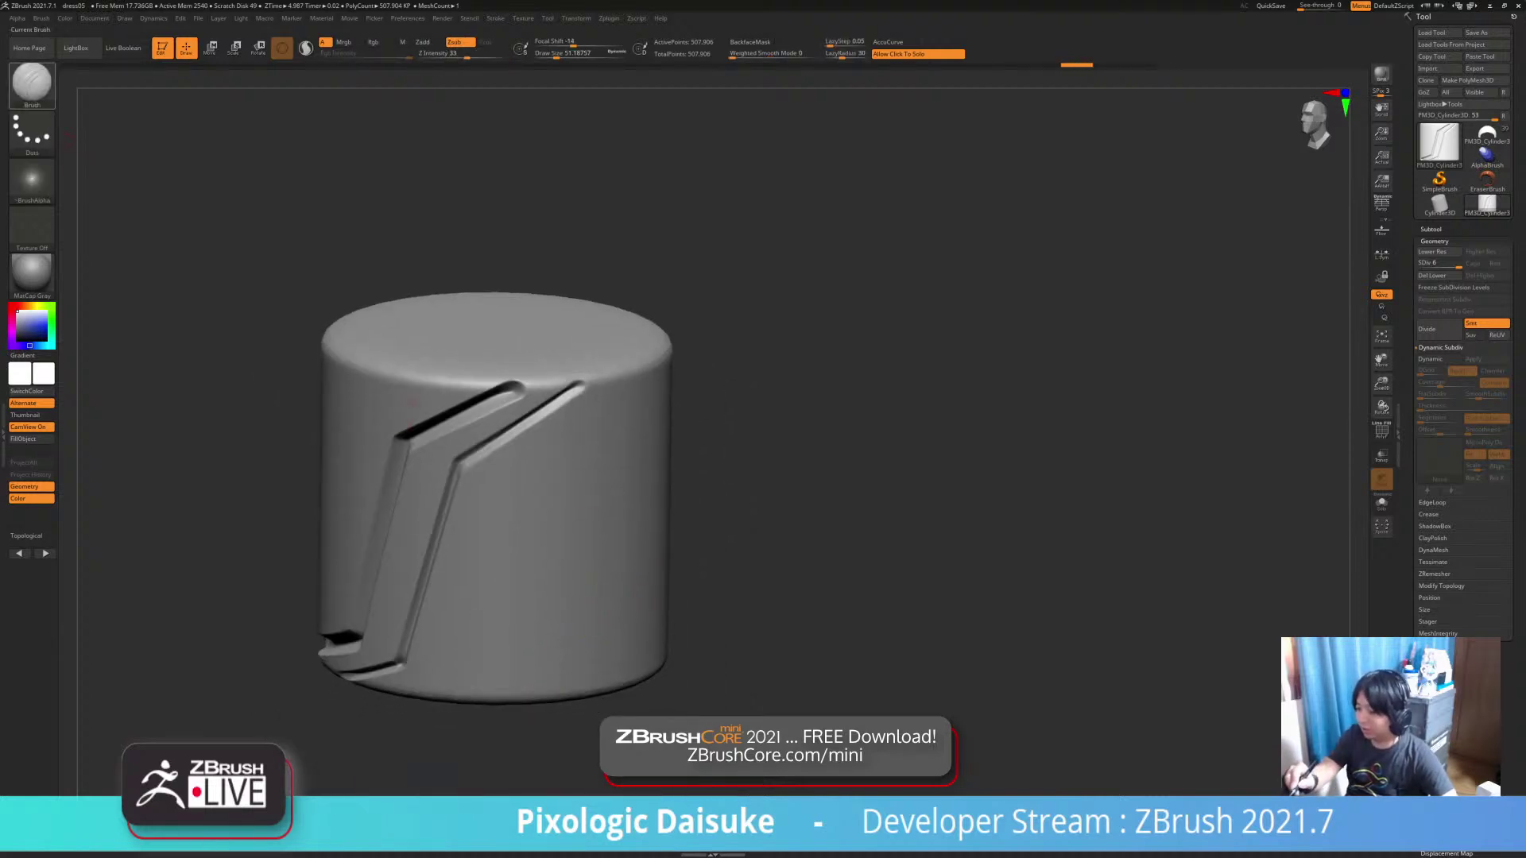
# Switch to the Chisel brush and choose its BrushTip 3
pyautogui.click(32, 79)
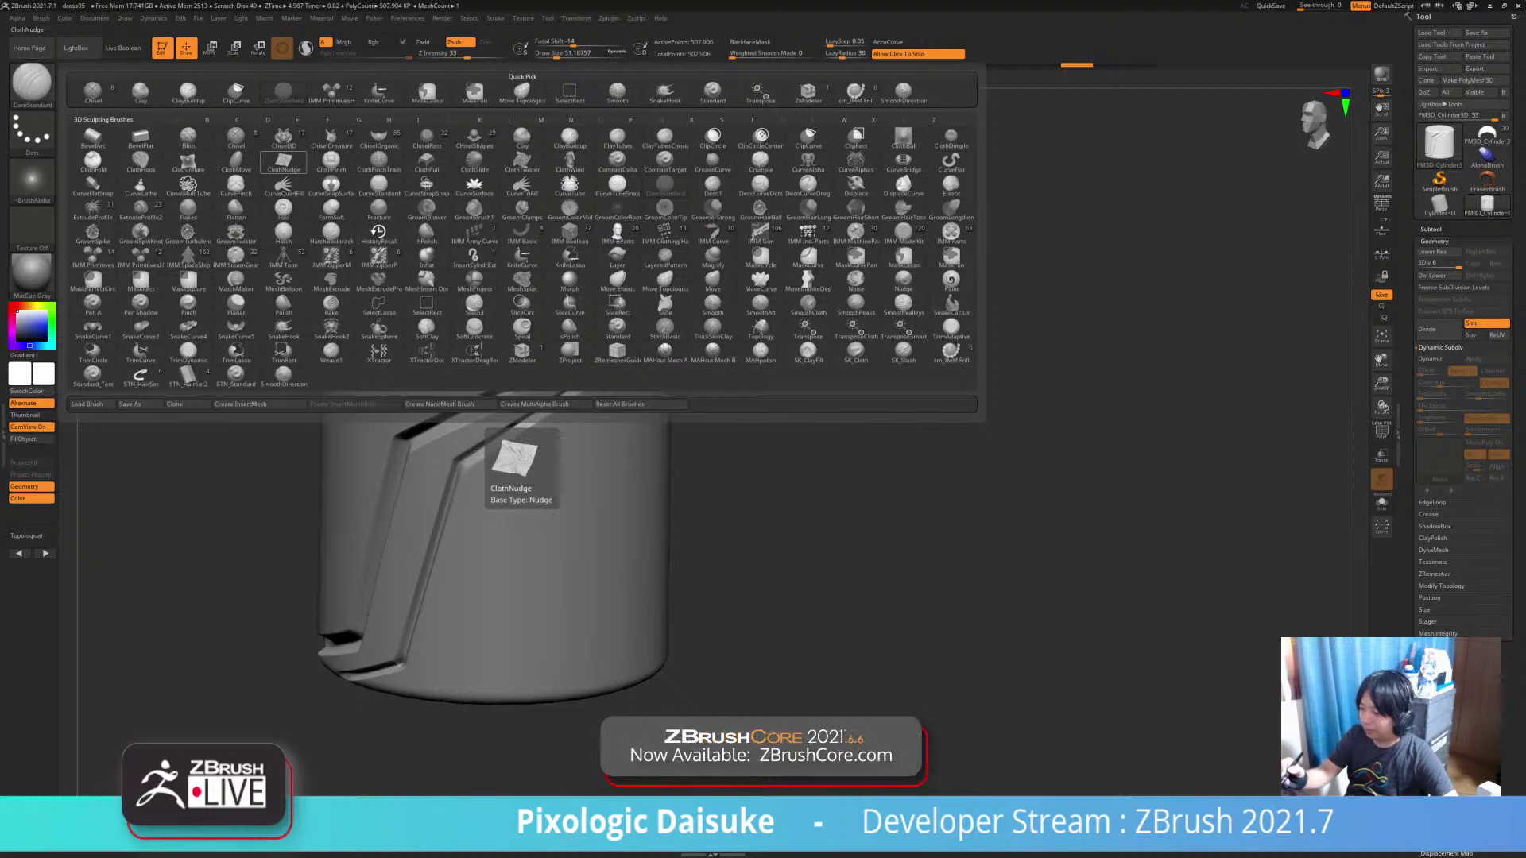
pyautogui.click(93, 92)
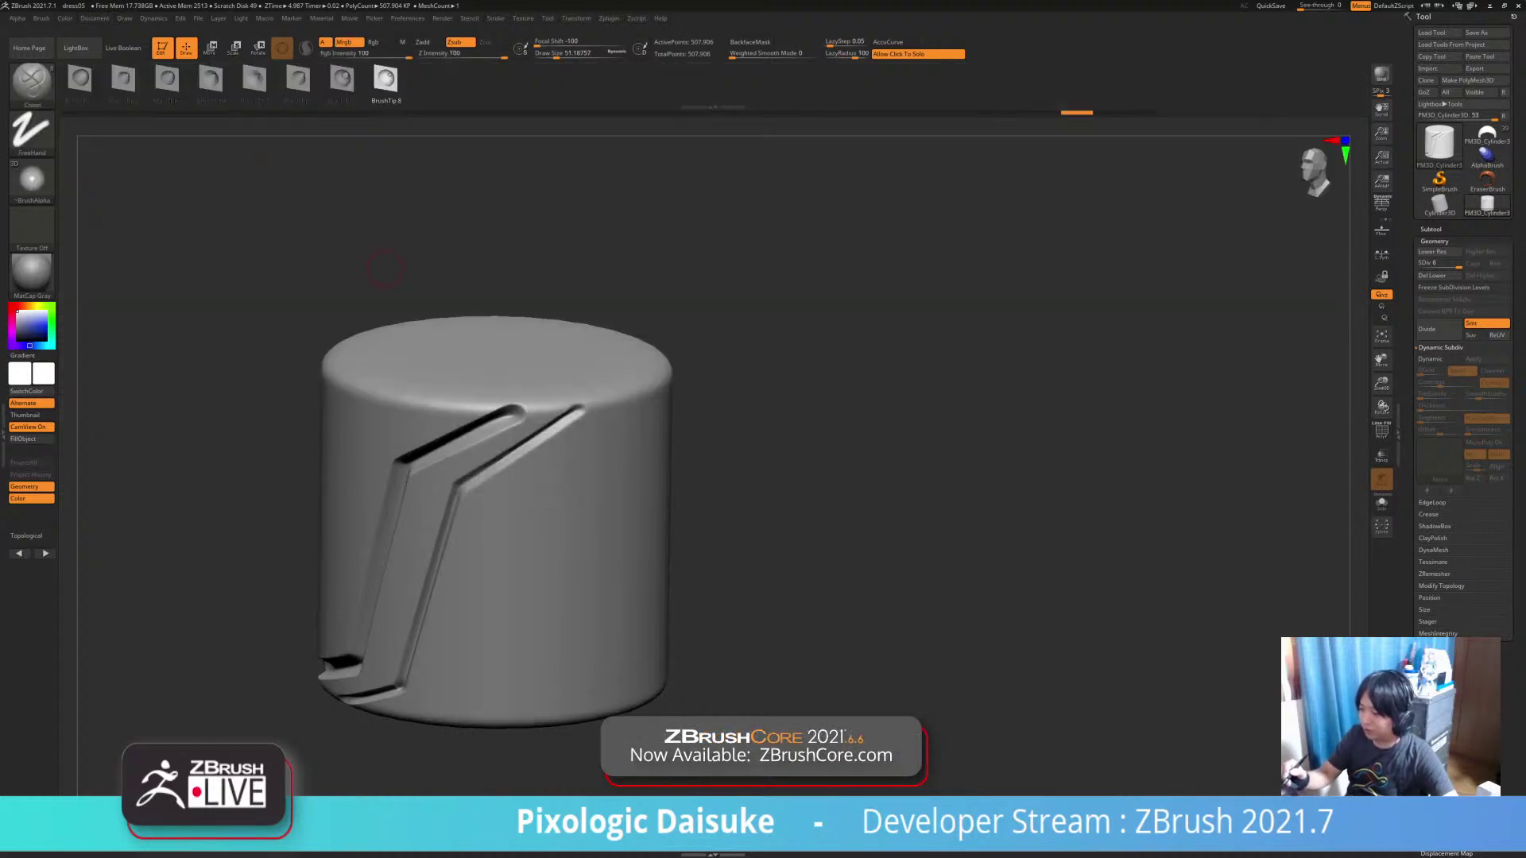
pyautogui.click(167, 80)
# Try a straight BrushTip 3 groove from the narrow channel's upper end to the cylinder's base, inspect it, and undo it
pyautogui.moveTo(480, 316)
pyautogui.keyDown('ctrl'); pyautogui.mouseDown(button='right')
pyautogui.moveTo(509, 374)
pyautogui.moveTo(549, 326)
pyautogui.moveTo(570, 351)
pyautogui.mouseUp(button='right'); pyautogui.keyUp('ctrl')
pyautogui.moveTo(566, 379); pyautogui.dragTo(548, 442)
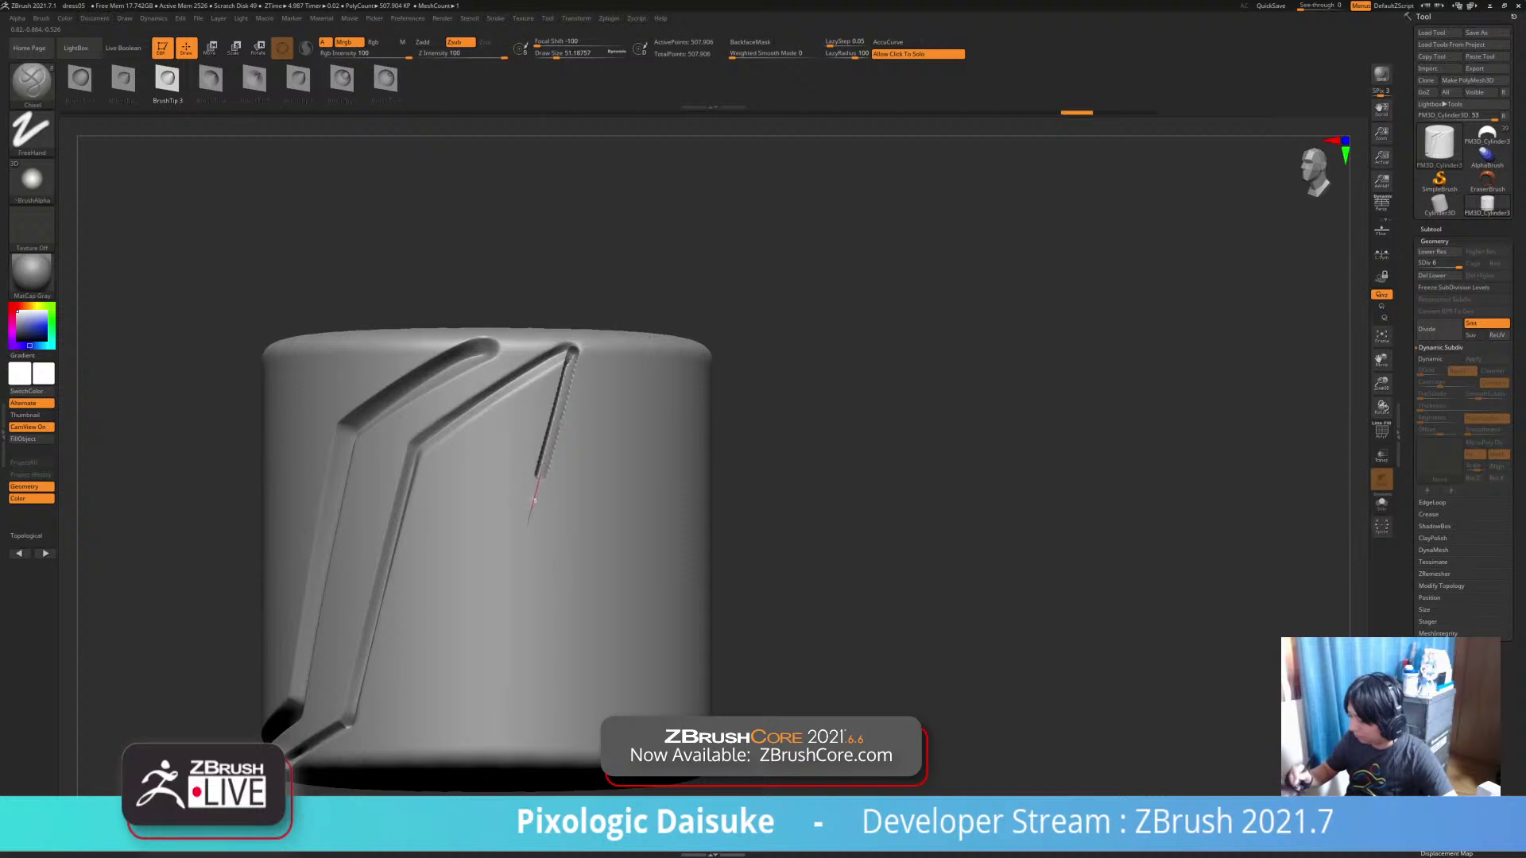
pyautogui.moveTo(534, 501); pyautogui.dragTo(474, 719)
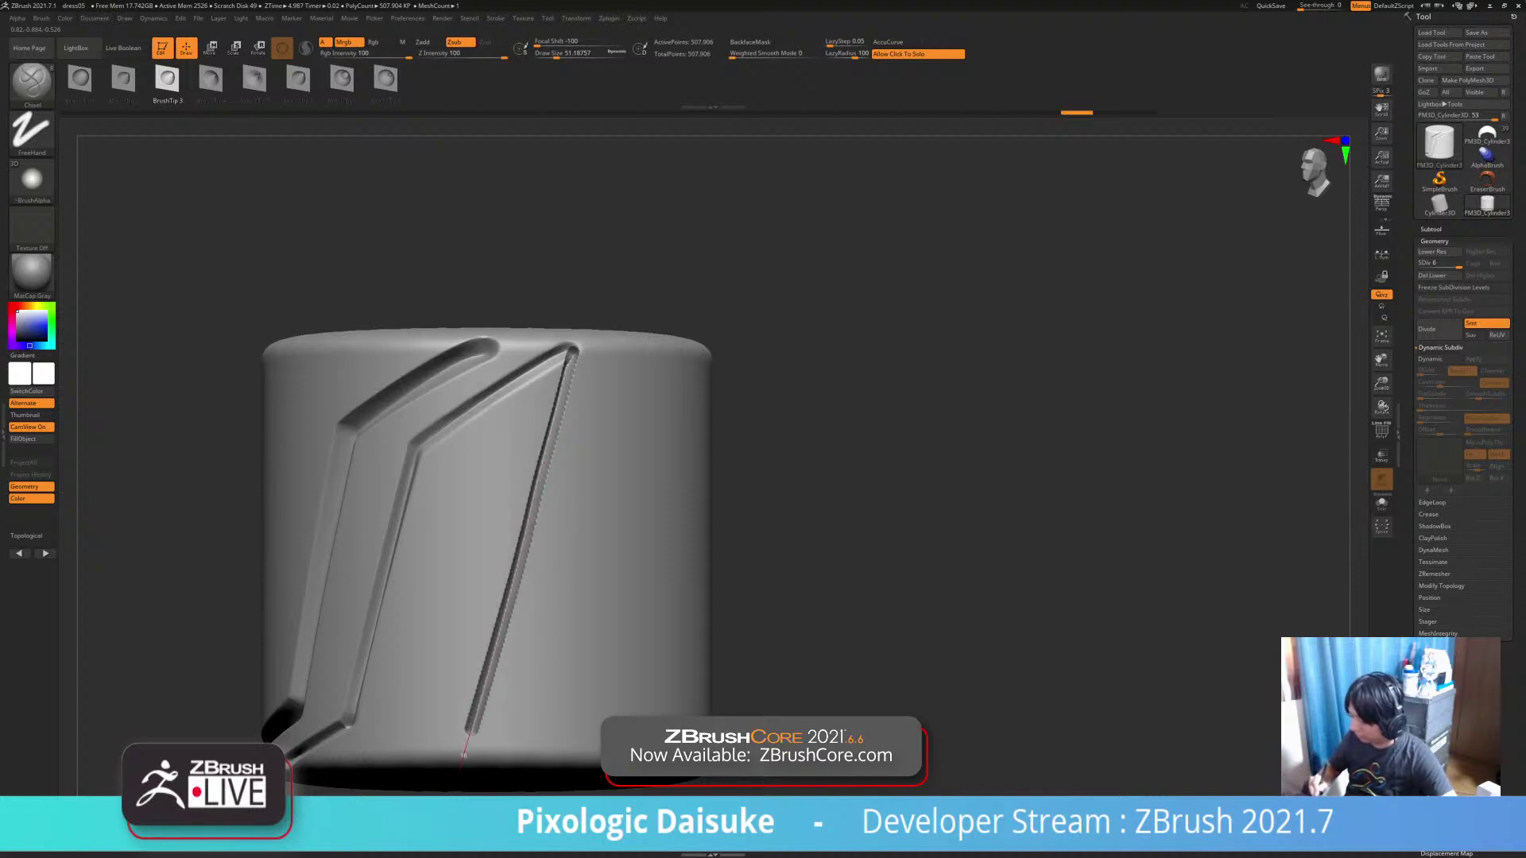
pyautogui.moveTo(460, 771); pyautogui.dragTo(459, 776)
pyautogui.moveTo(605, 560)
pyautogui.keyDown('alt'); pyautogui.mouseDown(button='right')
pyautogui.moveTo(627, 487)
pyautogui.moveTo(604, 376)
pyautogui.mouseUp(button='right'); pyautogui.keyUp('alt')
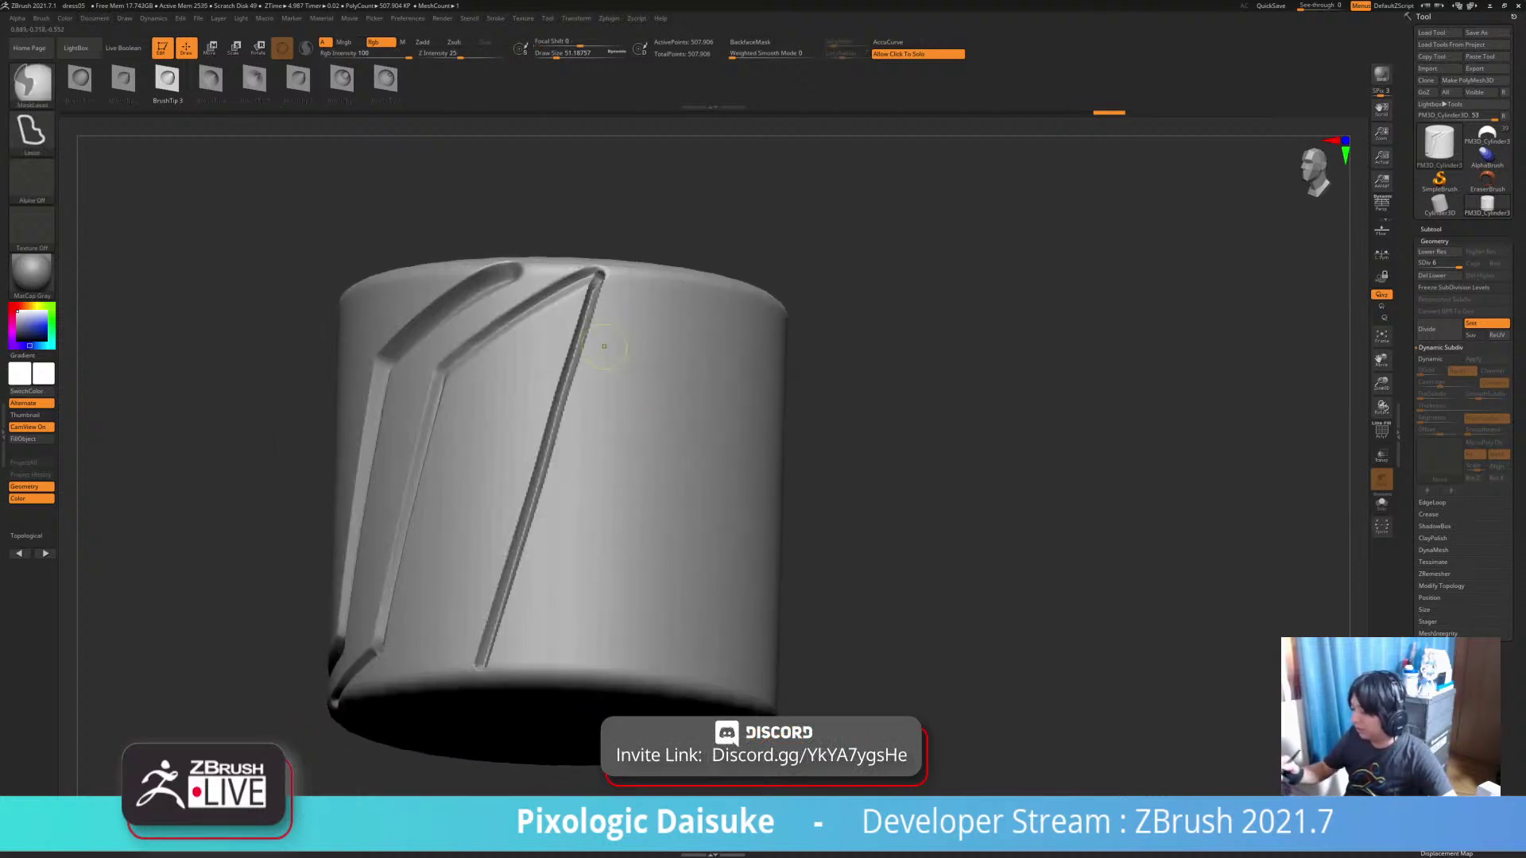
pyautogui.hotkey('ctrl', 'z')
# Carve the diagonal BrushTip 3 groove again, smooth its upper and lower ends, inspect it, and undo it
pyautogui.moveTo(600, 274); pyautogui.dragTo(474, 668)
pyautogui.press('shift')
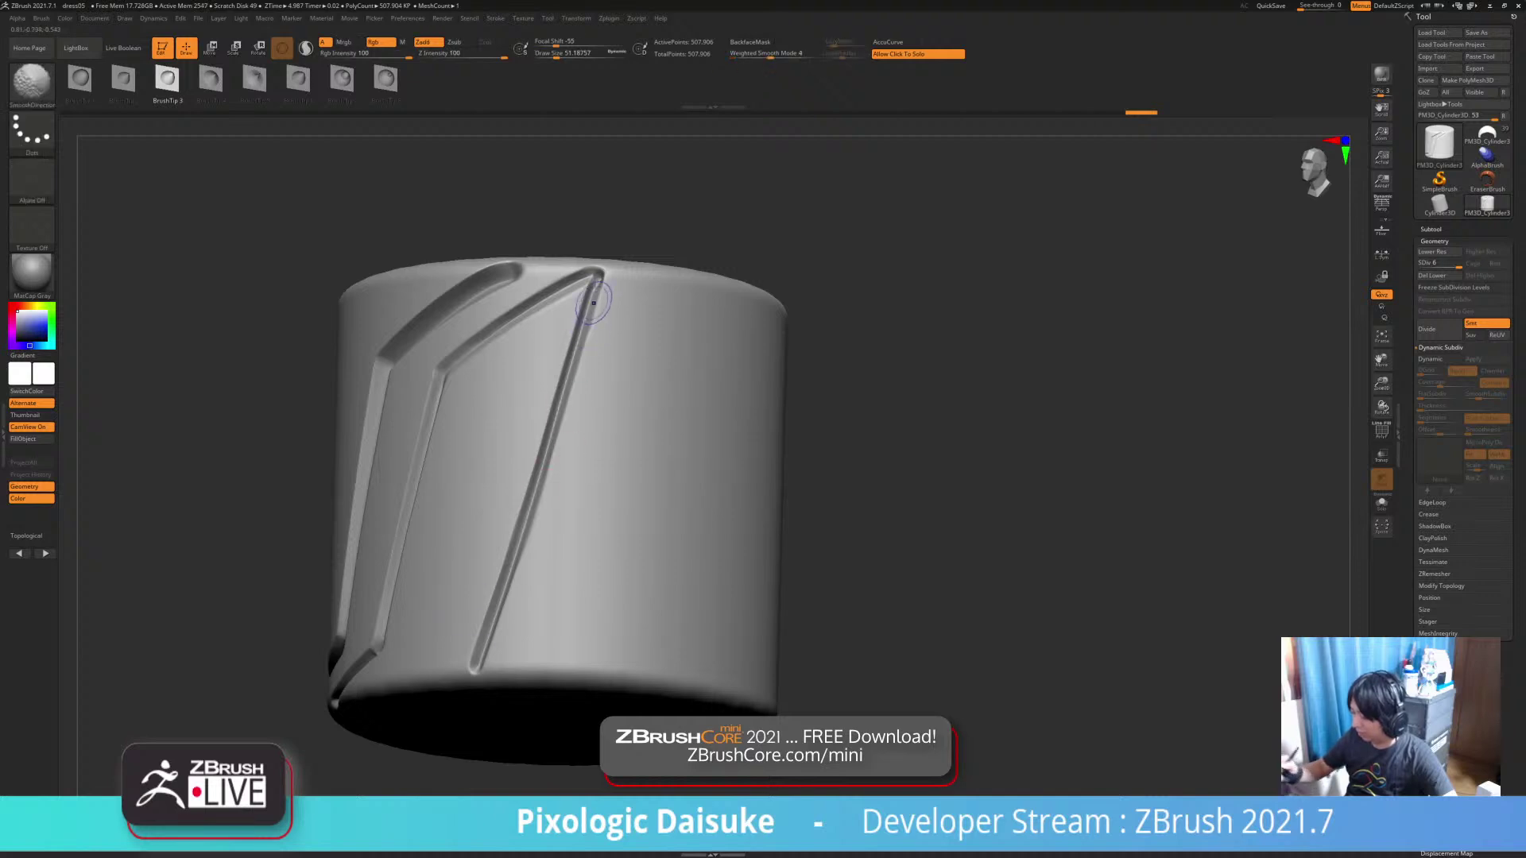
pyautogui.keyDown('shift'); pyautogui.moveTo(487, 660); pyautogui.dragTo(477, 672); pyautogui.keyUp('shift')
pyautogui.moveTo(485, 648)
pyautogui.mouseDown(button='right')
pyautogui.moveTo(592, 600)
pyautogui.moveTo(614, 626)
pyautogui.mouseUp(button='right')
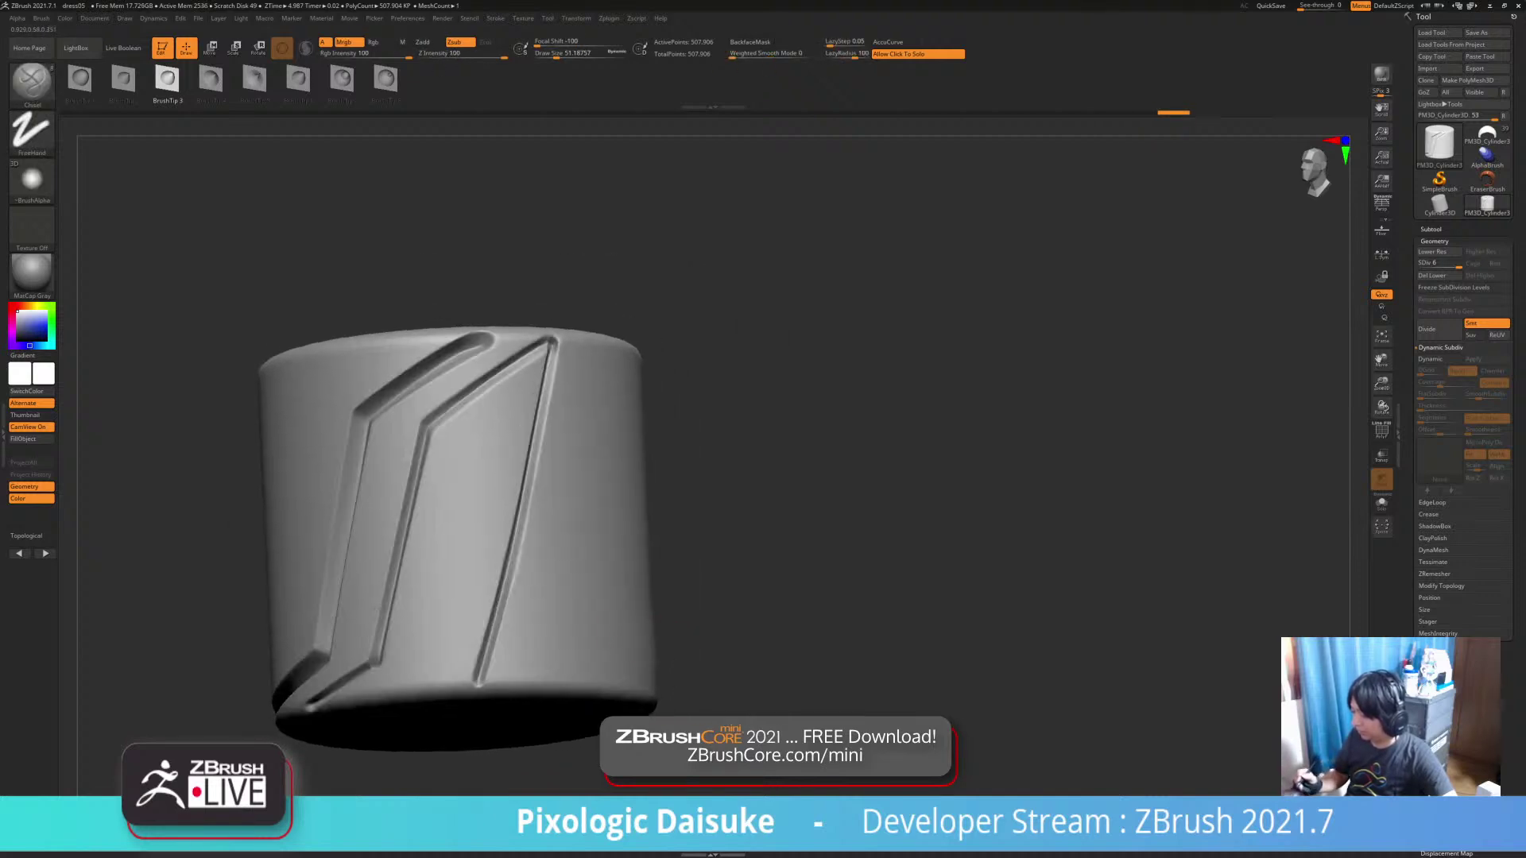
pyautogui.moveTo(739, 635); pyautogui.dragTo(665, 642, button='right')
pyautogui.press('ctrl')
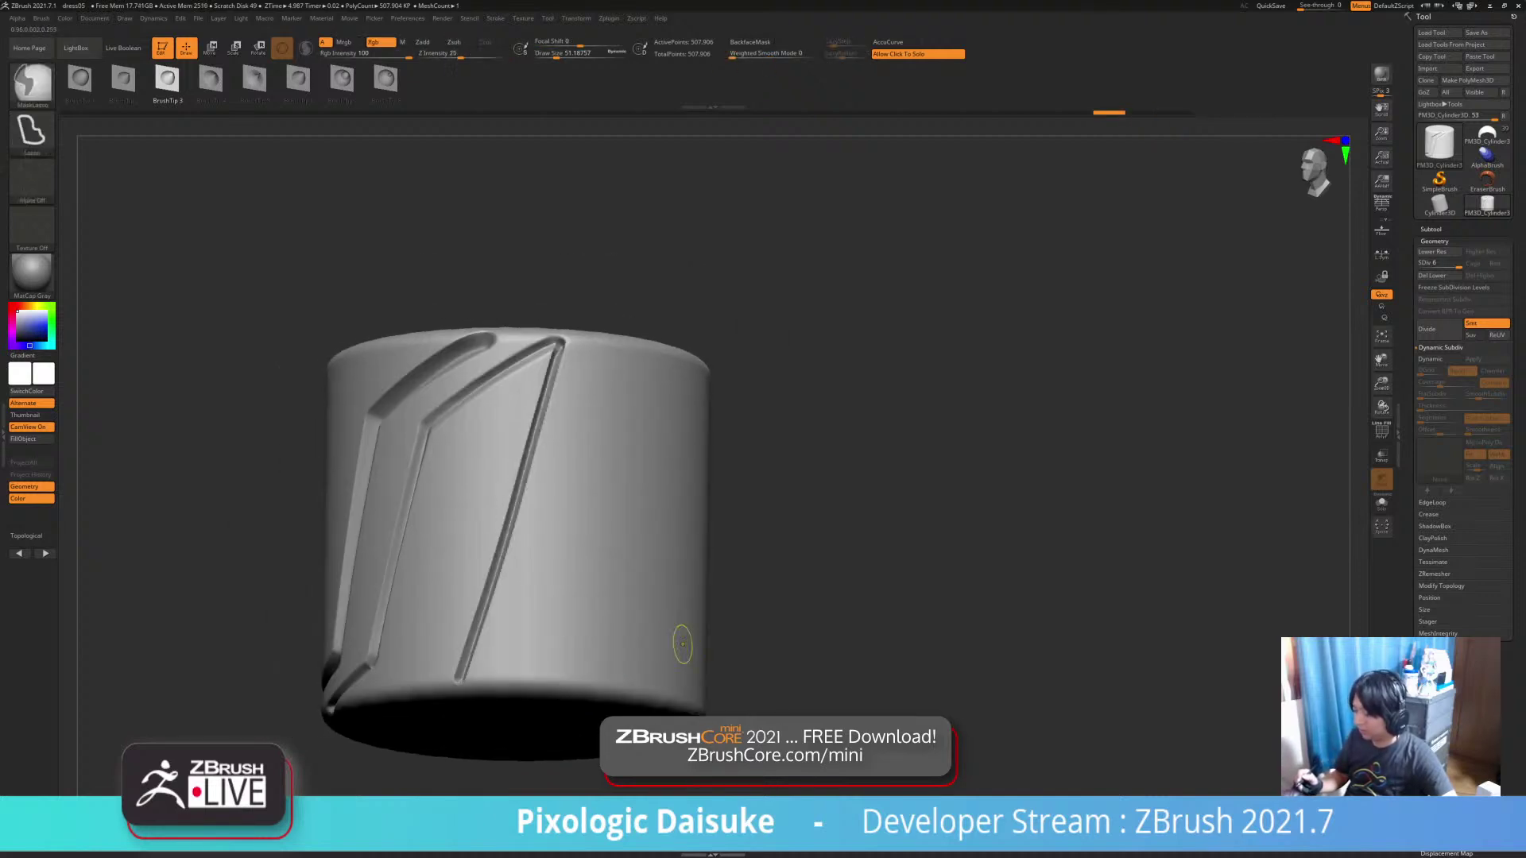
pyautogui.hotkey('ctrl', 'z')
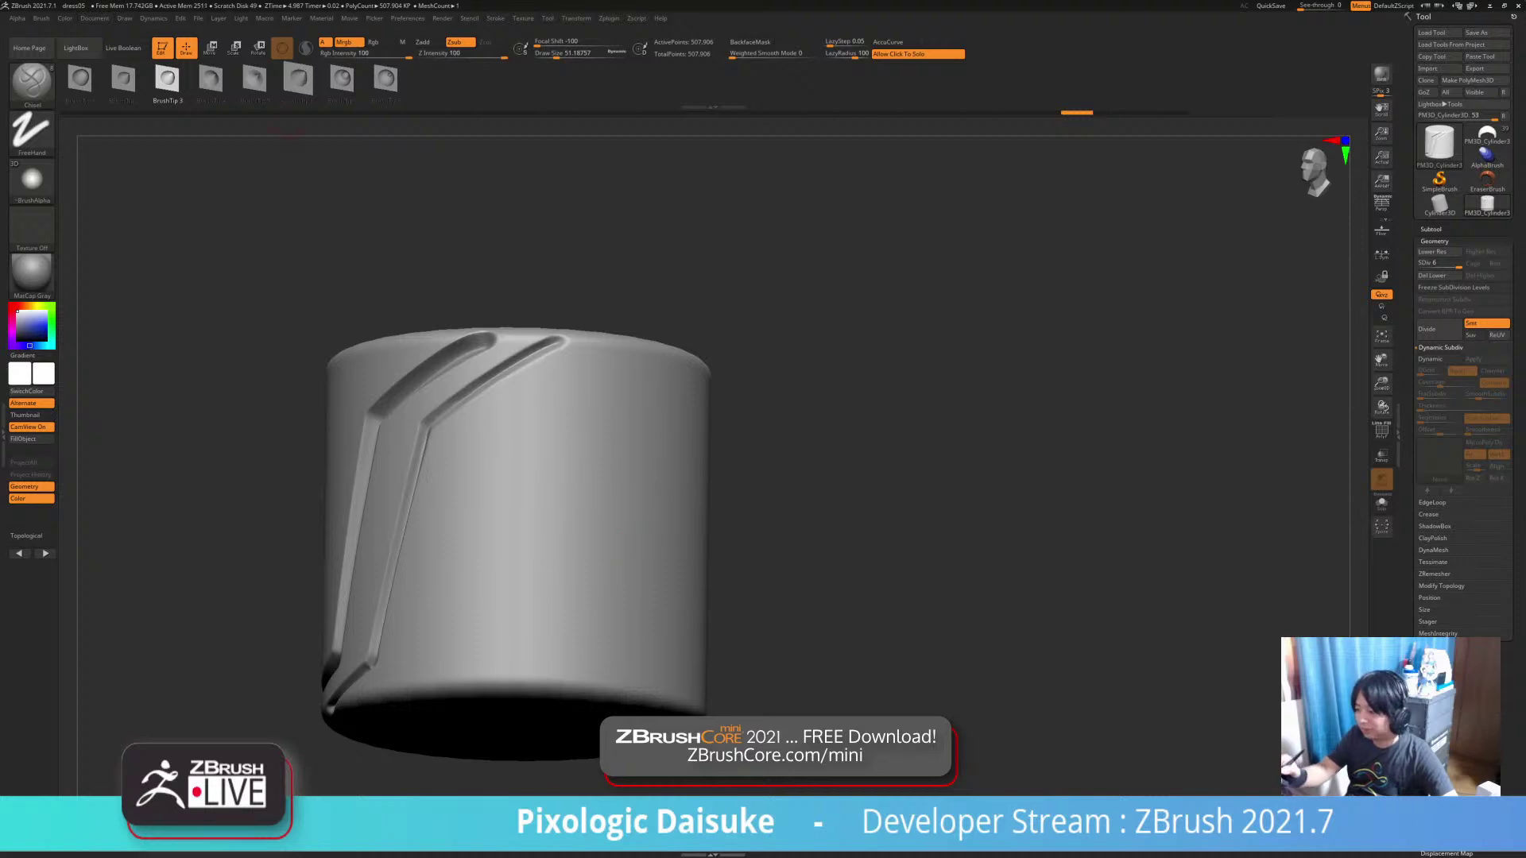
# Try a diagonal groove with the Chisel brush's BrushTip 6 from the narrow channel's upper end to the base, and undo it
pyautogui.click(298, 80)
pyautogui.moveTo(557, 347); pyautogui.dragTo(474, 672)
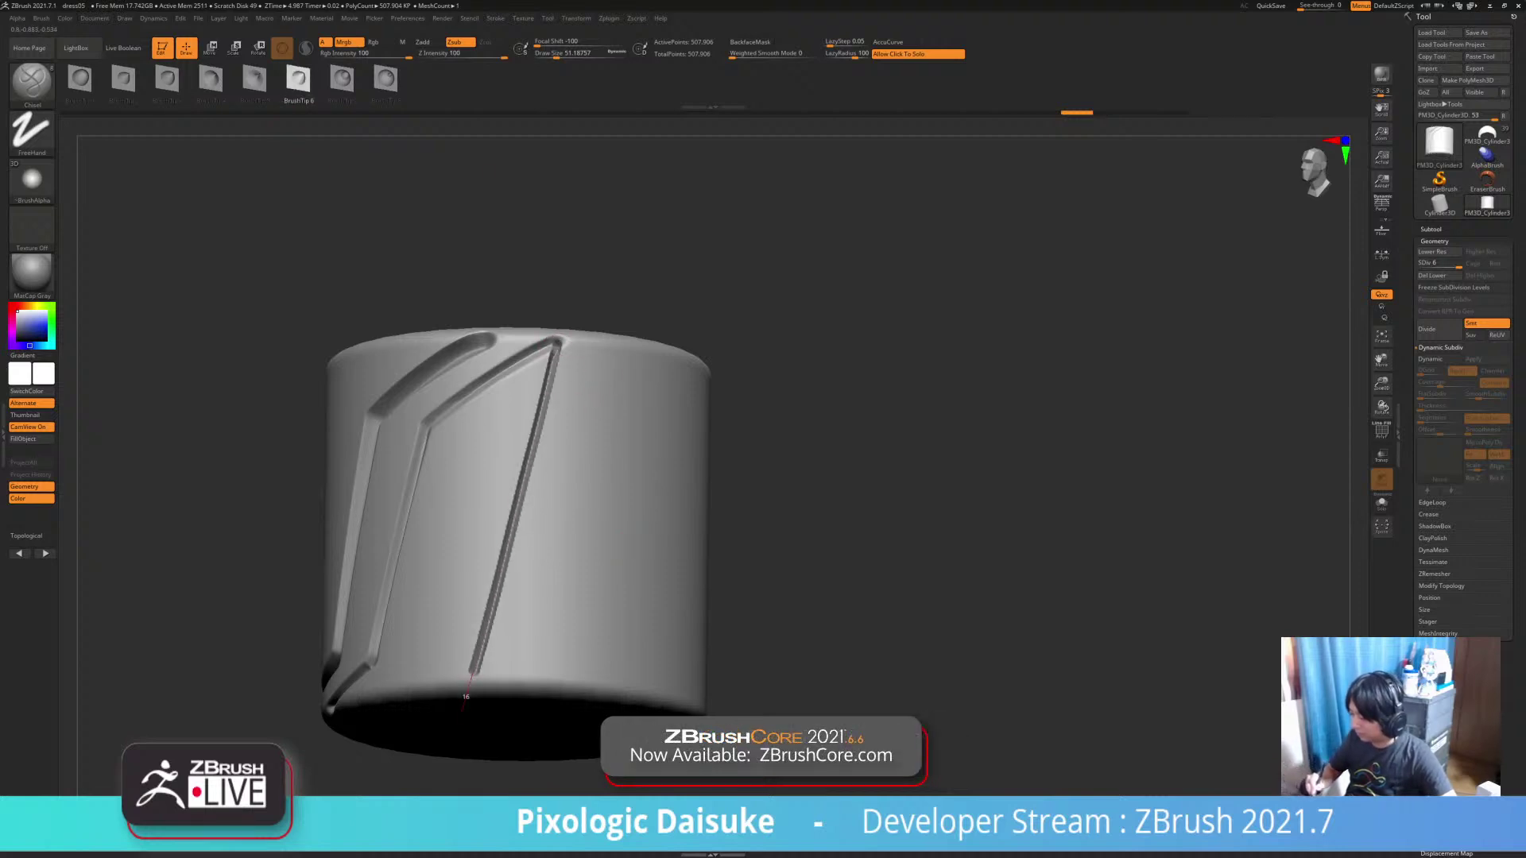
pyautogui.hotkey('ctrl', 'z')
# Lower the Chisel brush's LazyStep, test it with a diagonal groove down the cylinder, and undo the stroke
pyautogui.click(495, 18)
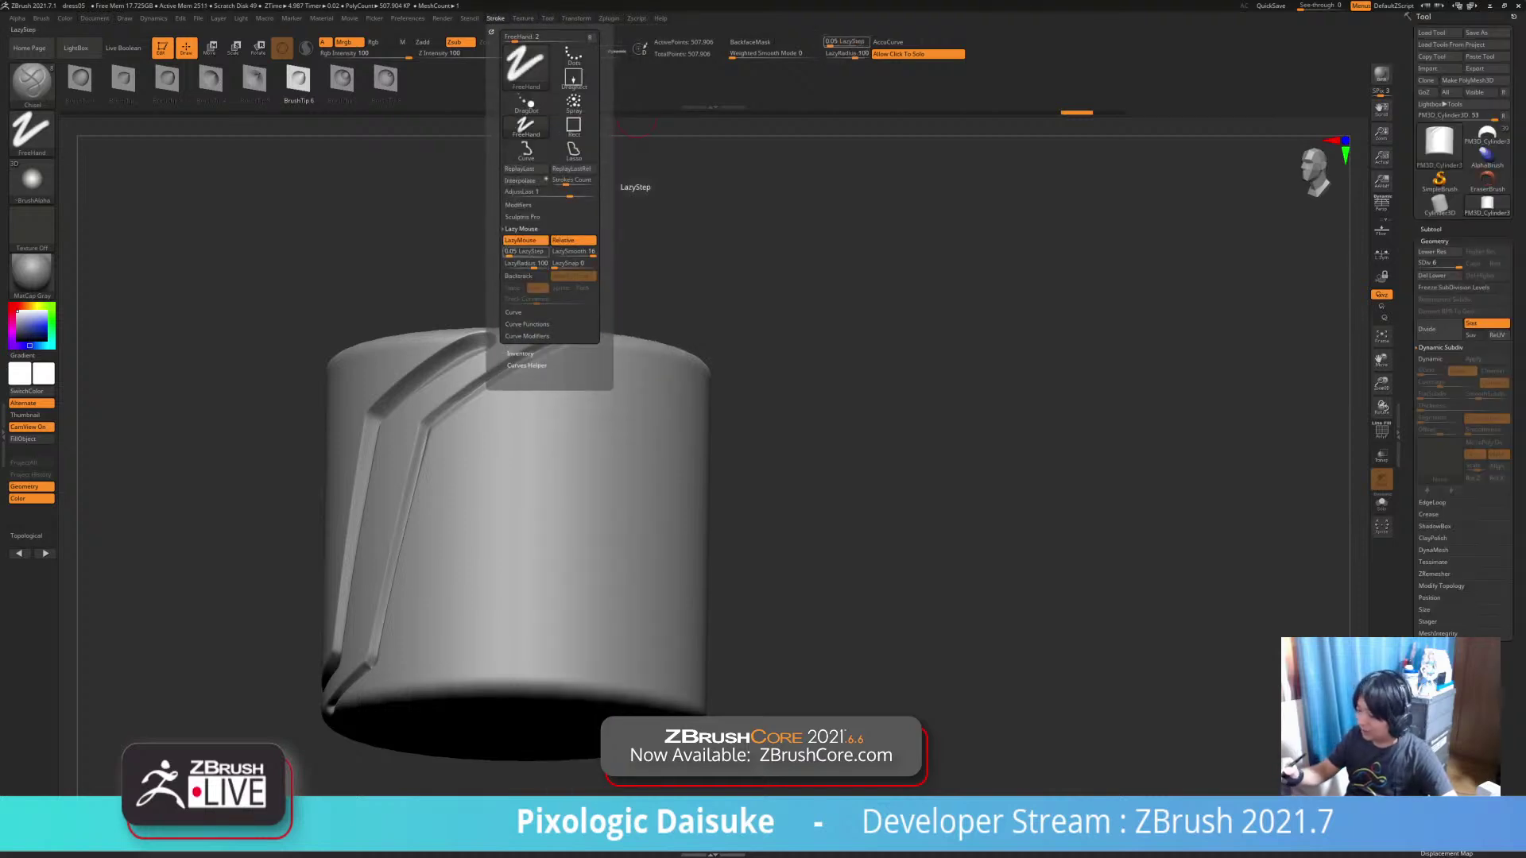
pyautogui.moveTo(509, 253); pyautogui.dragTo(506, 254)
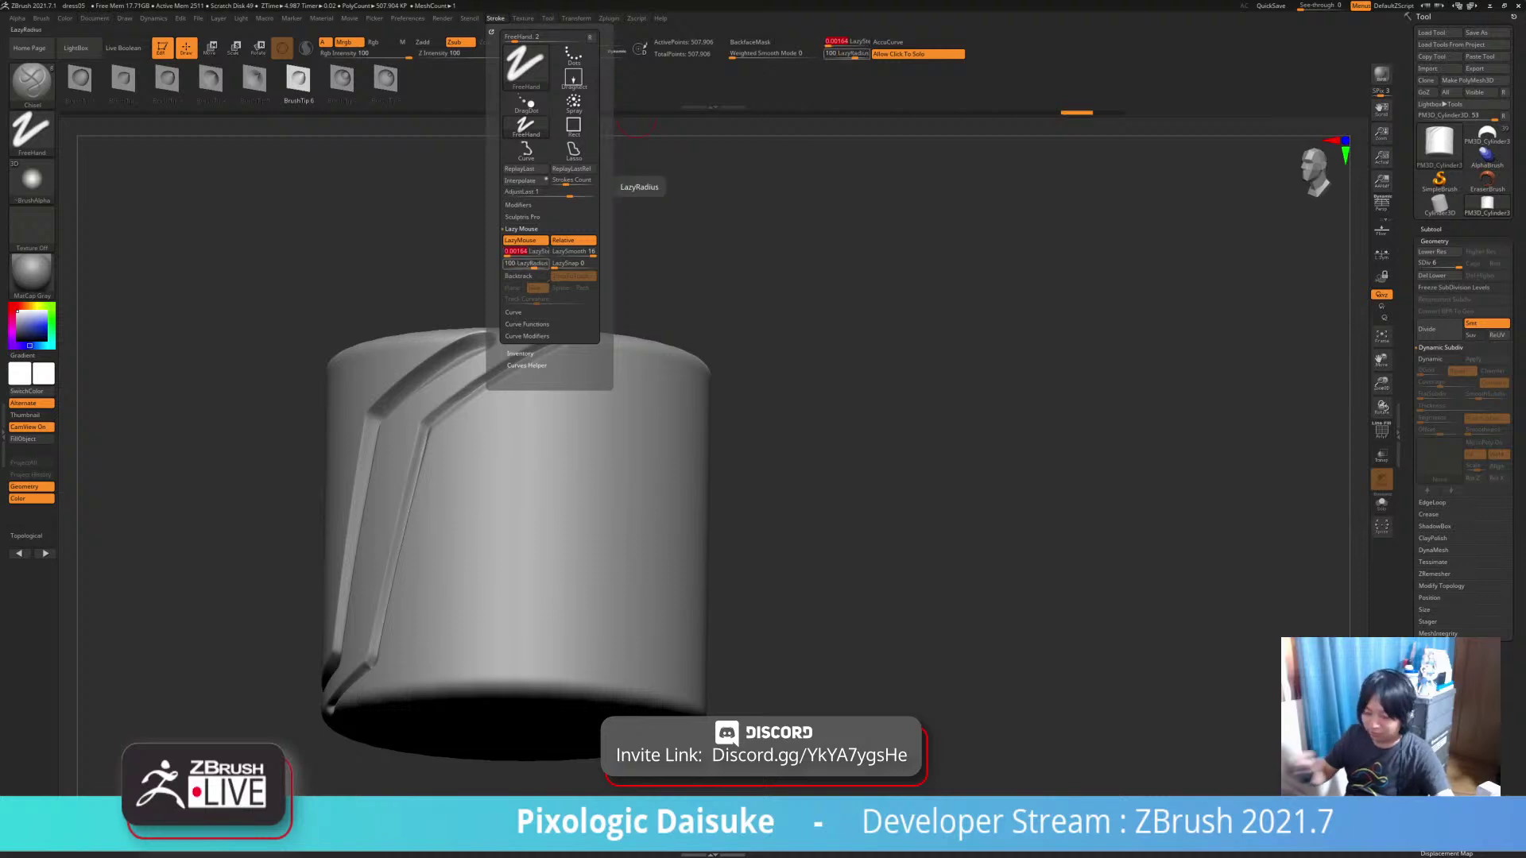
pyautogui.write('0')
pyautogui.press('Return')
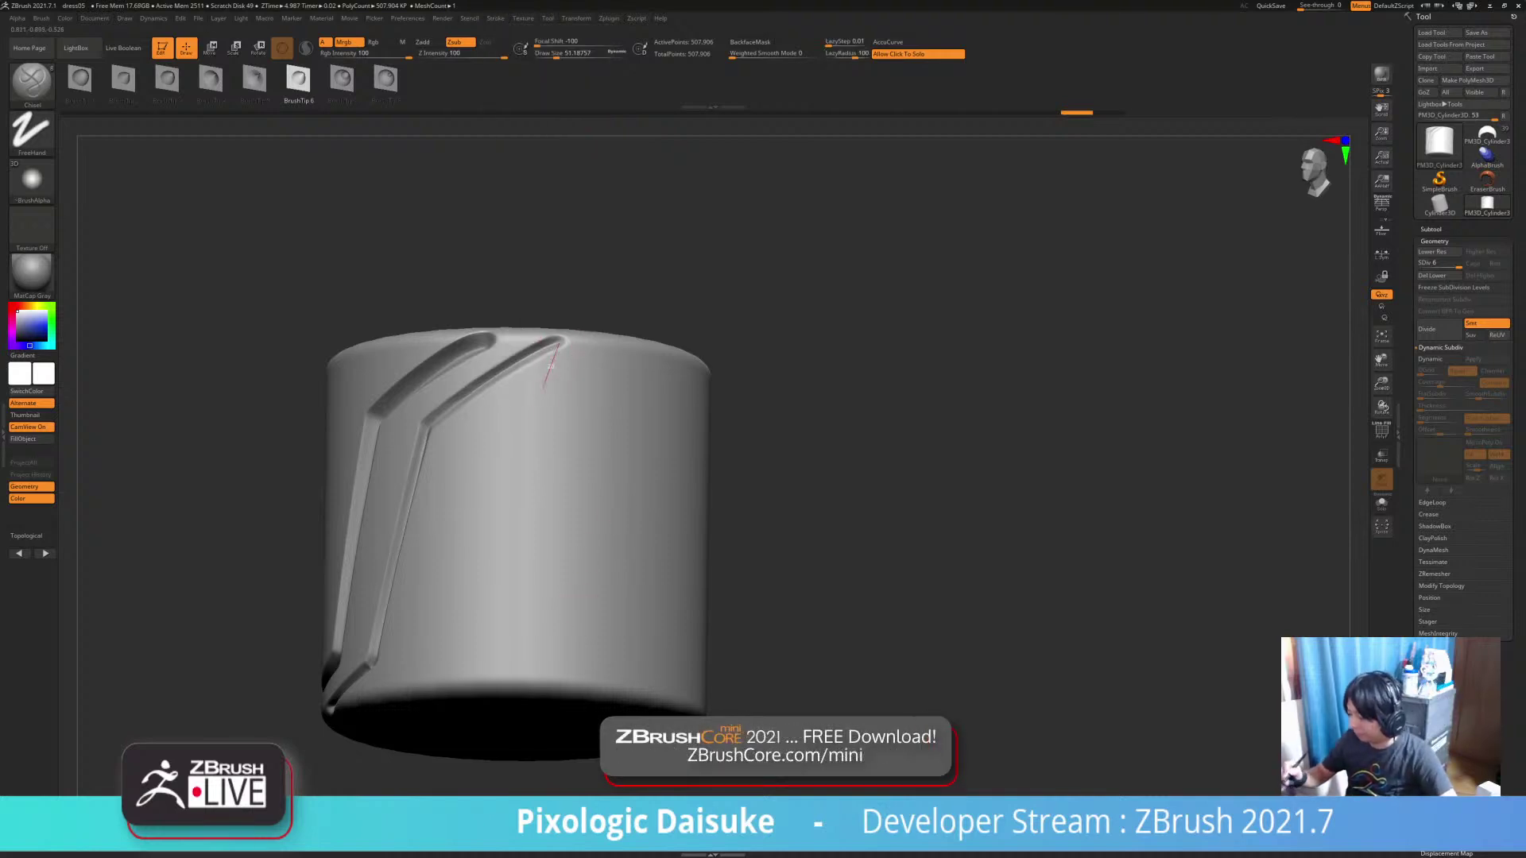
pyautogui.moveTo(543, 388); pyautogui.dragTo(458, 598)
pyautogui.hotkey('ctrl', 'z')
# Set the Chisel brush's LazyStep to 0.001
pyautogui.moveTo(523, 19)
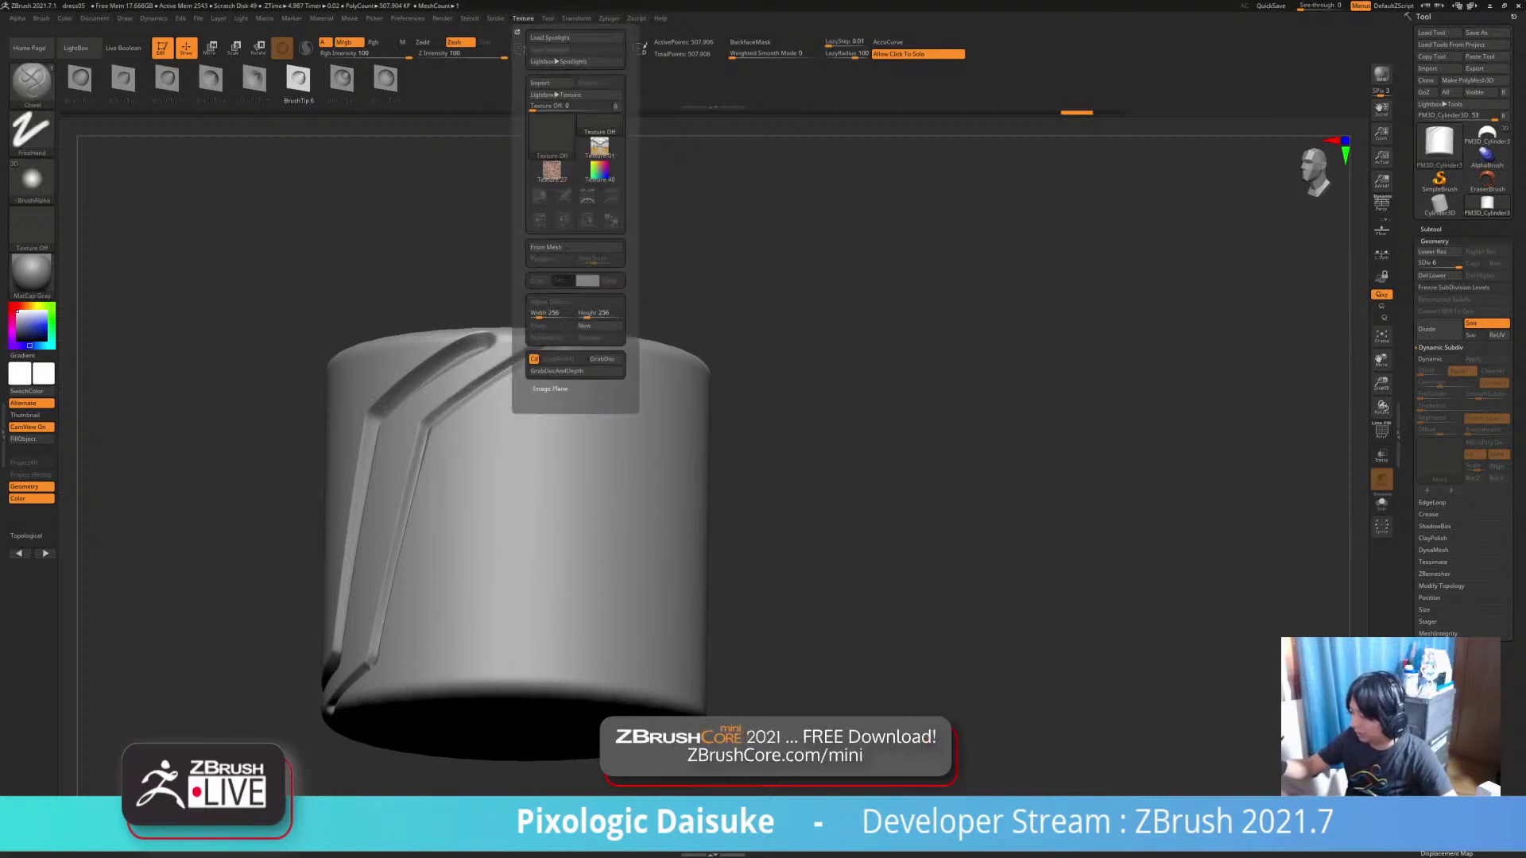
pyautogui.click(537, 252)
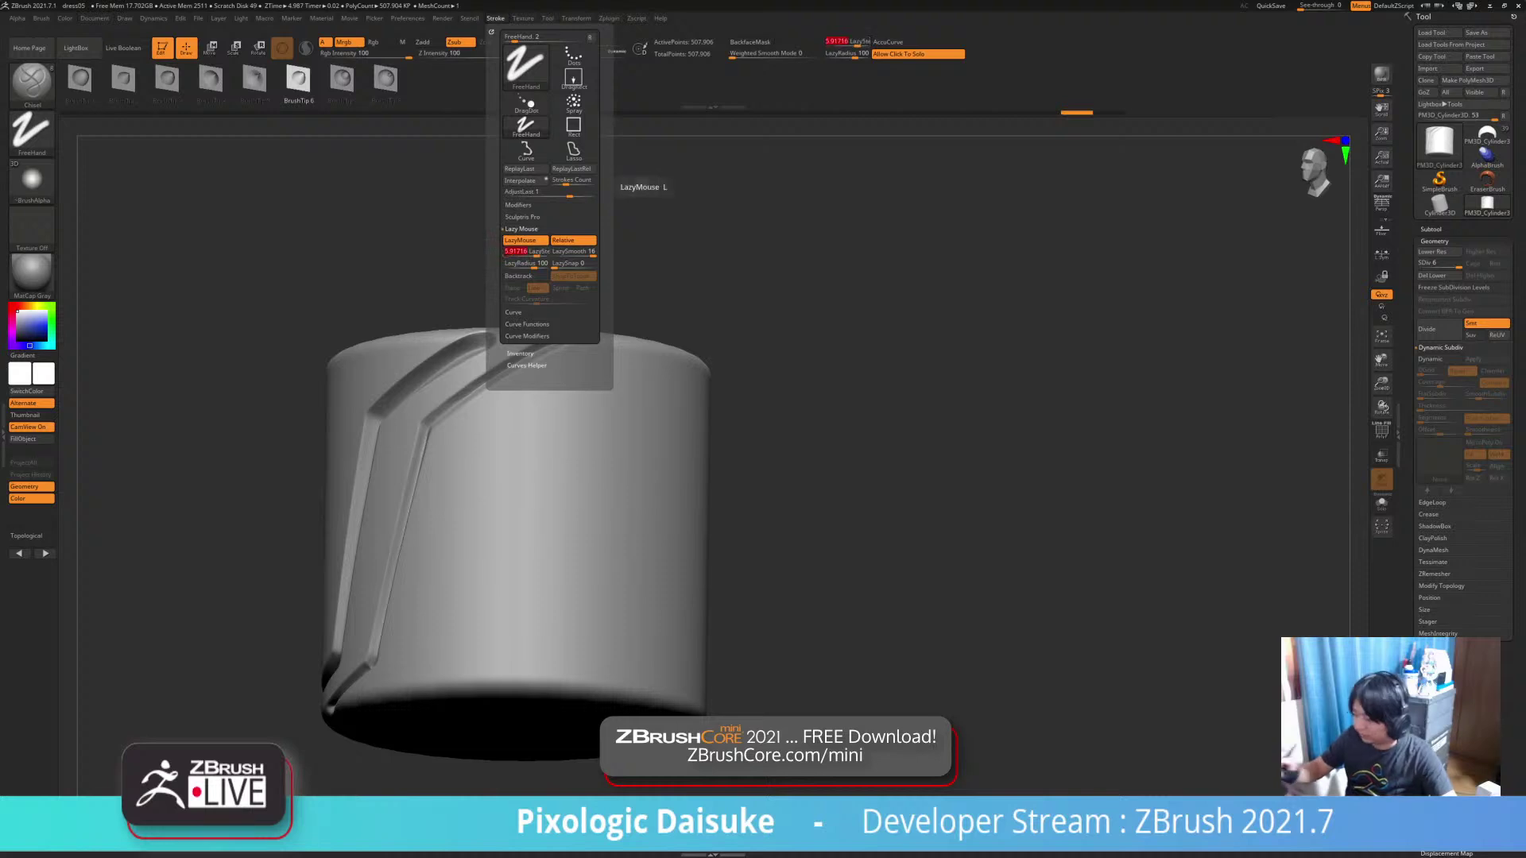
pyautogui.write('0.001')
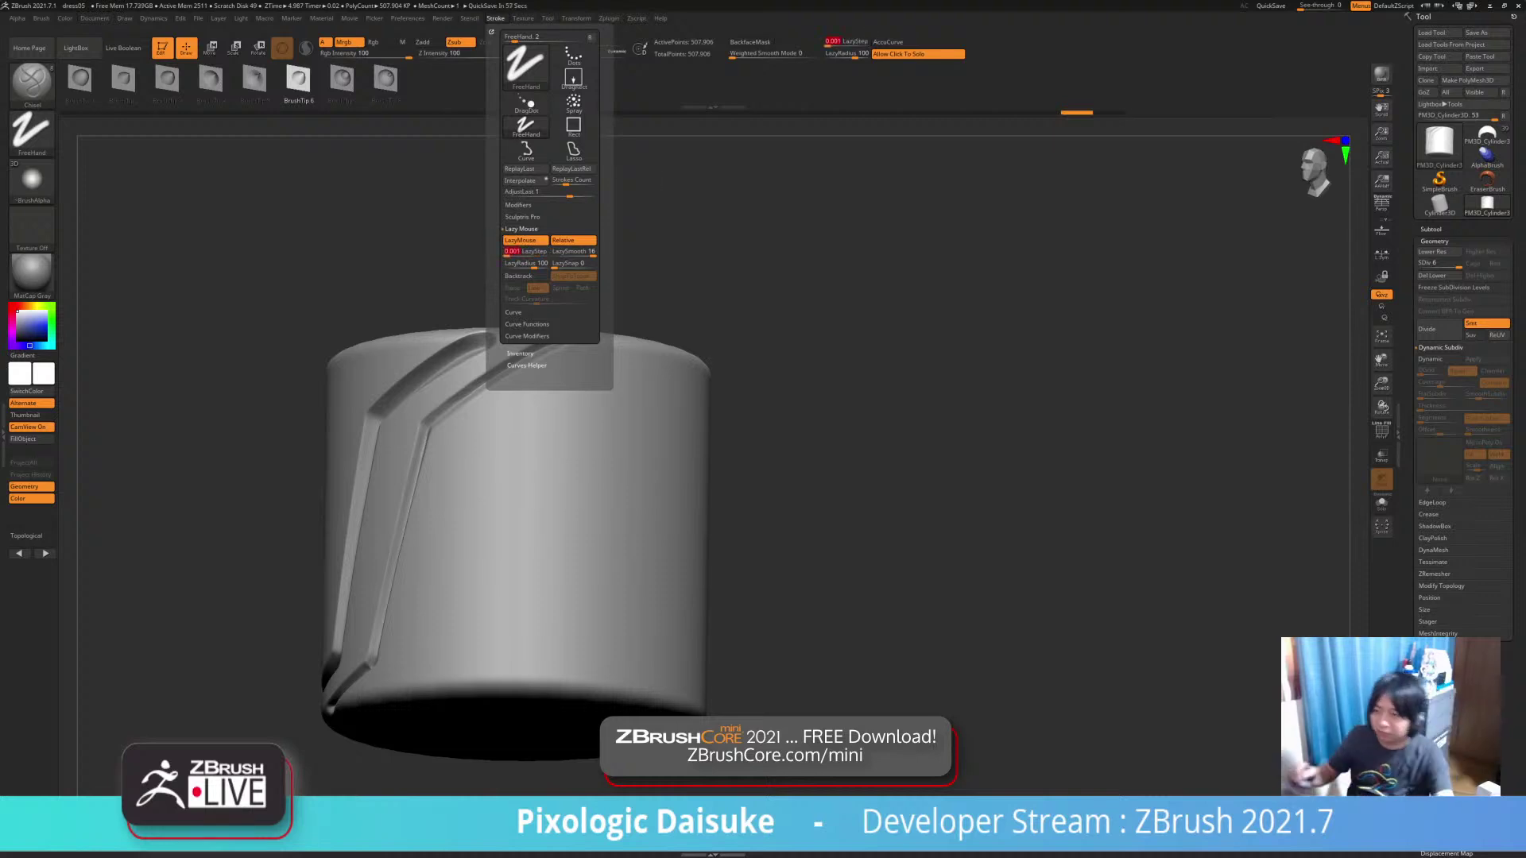
pyautogui.press('Return')
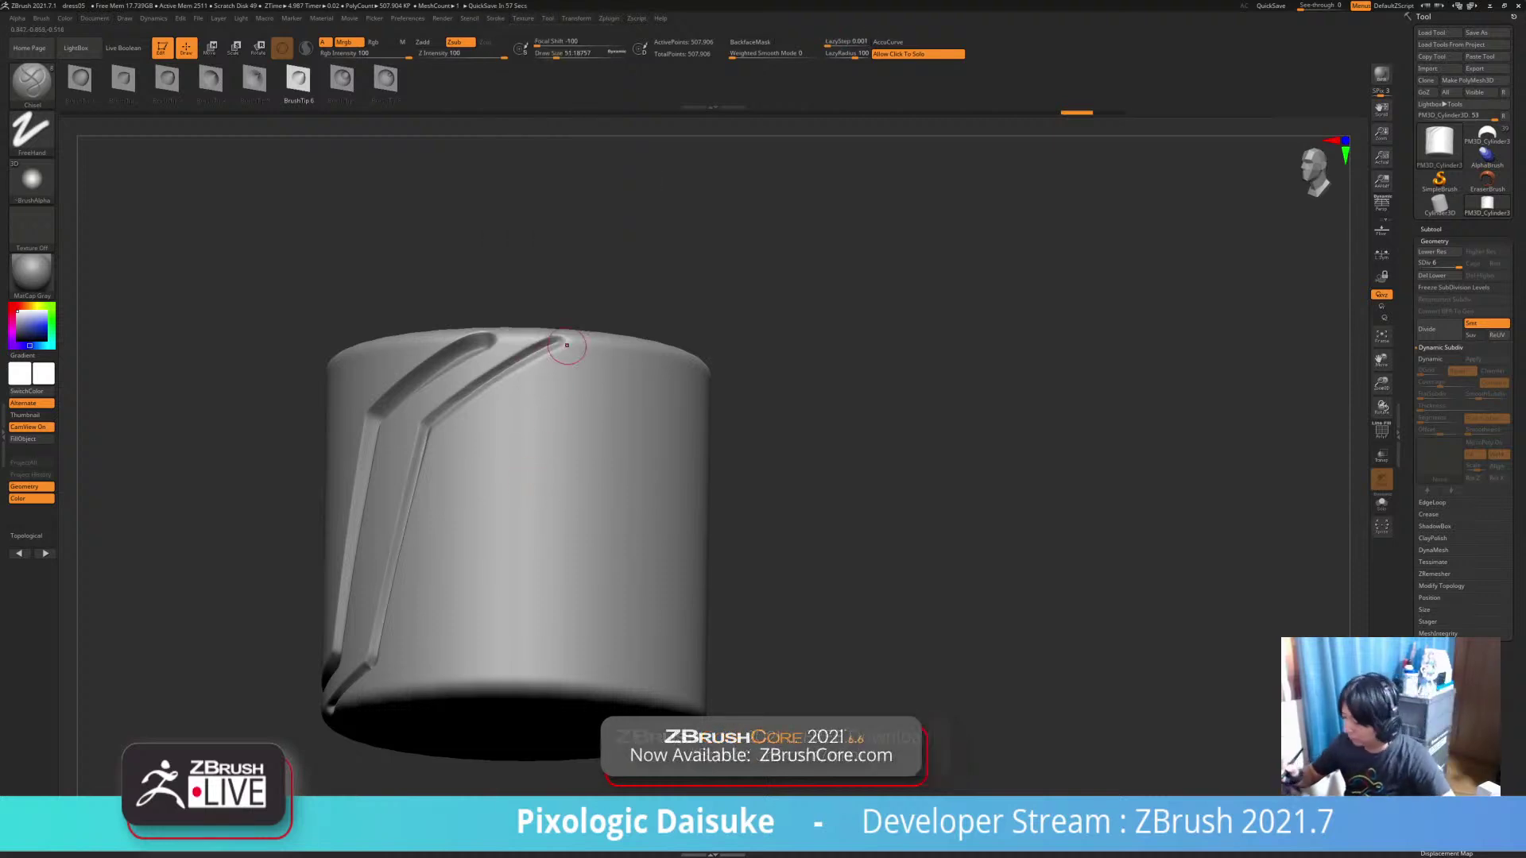
# Test the finer LazyStep with a diagonal BrushTip 6 groove from the narrow channel's upper end, smooth it, and undo it
pyautogui.moveTo(560, 342); pyautogui.dragTo(436, 662)
pyautogui.press('shift')
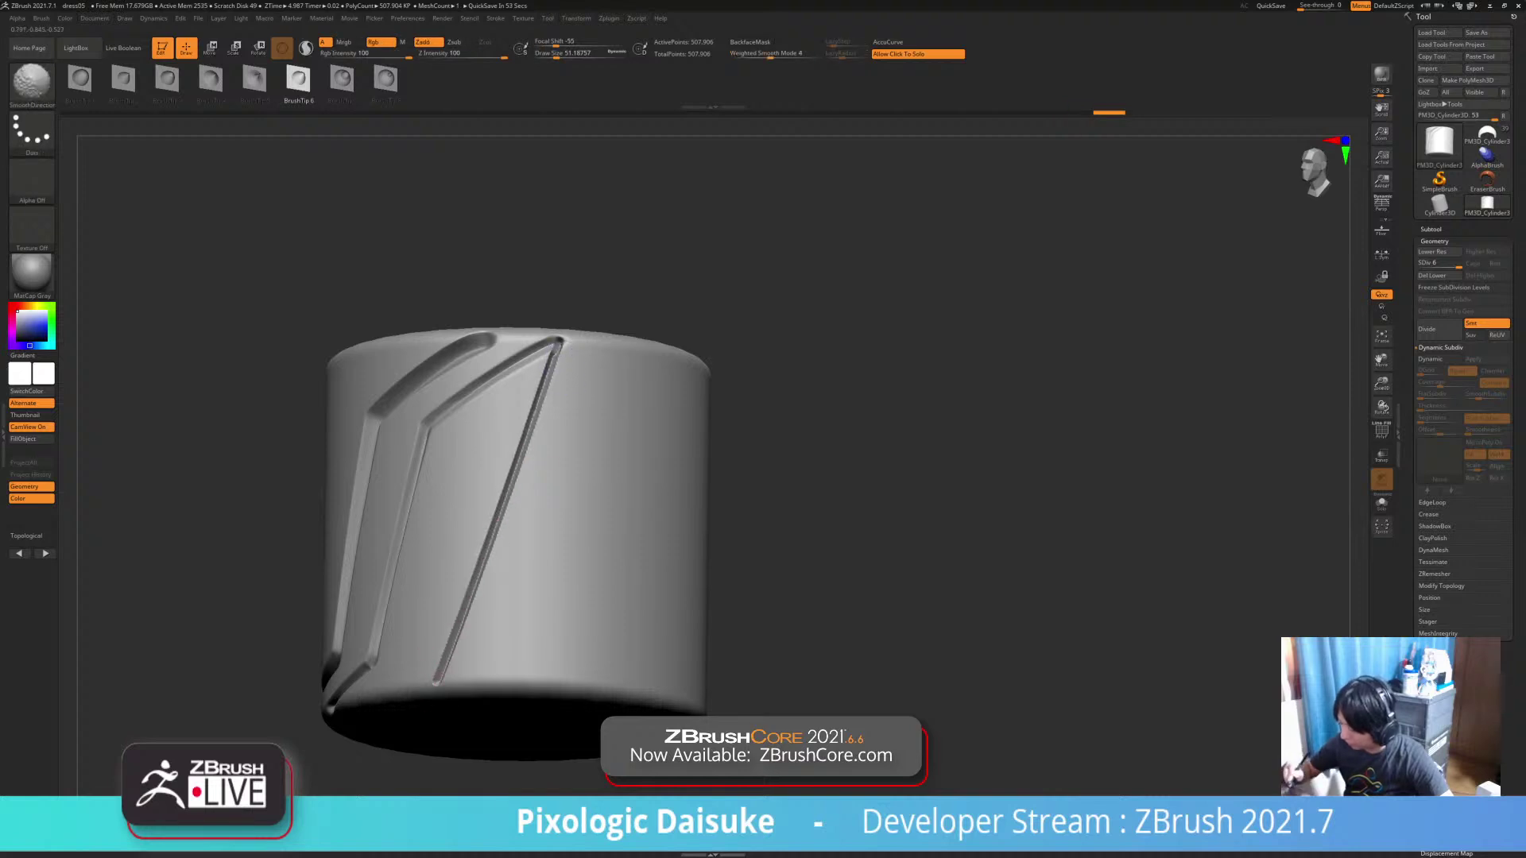
pyautogui.moveTo(842, 683)
pyautogui.keyDown('ctrl'); pyautogui.mouseDown(button='right')
pyautogui.moveTo(856, 628)
pyautogui.moveTo(856, 684)
pyautogui.mouseUp(button='right'); pyautogui.keyUp('ctrl')
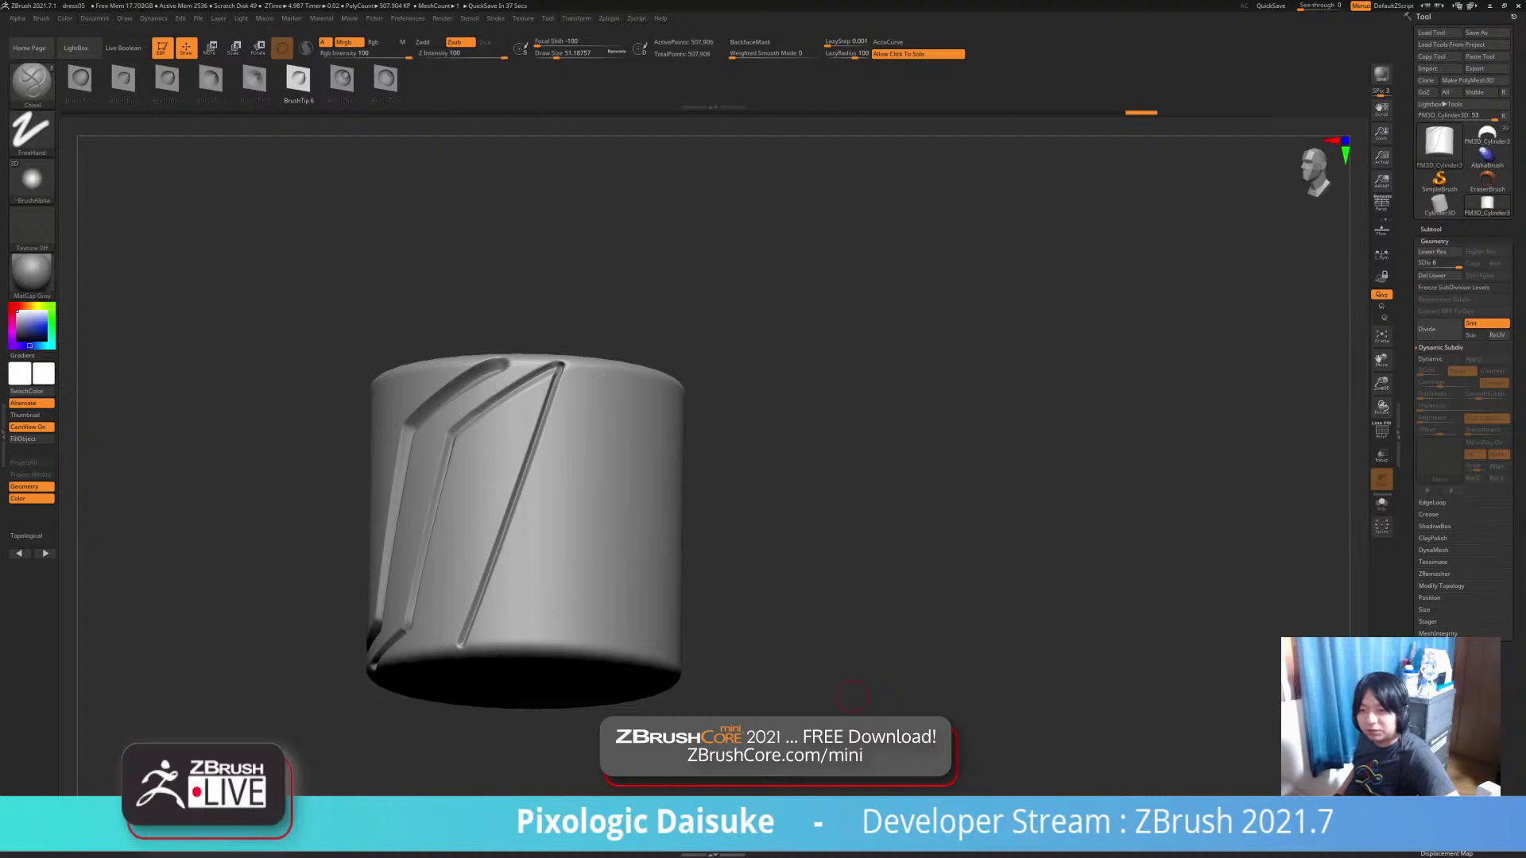
pyautogui.press('ctrl')
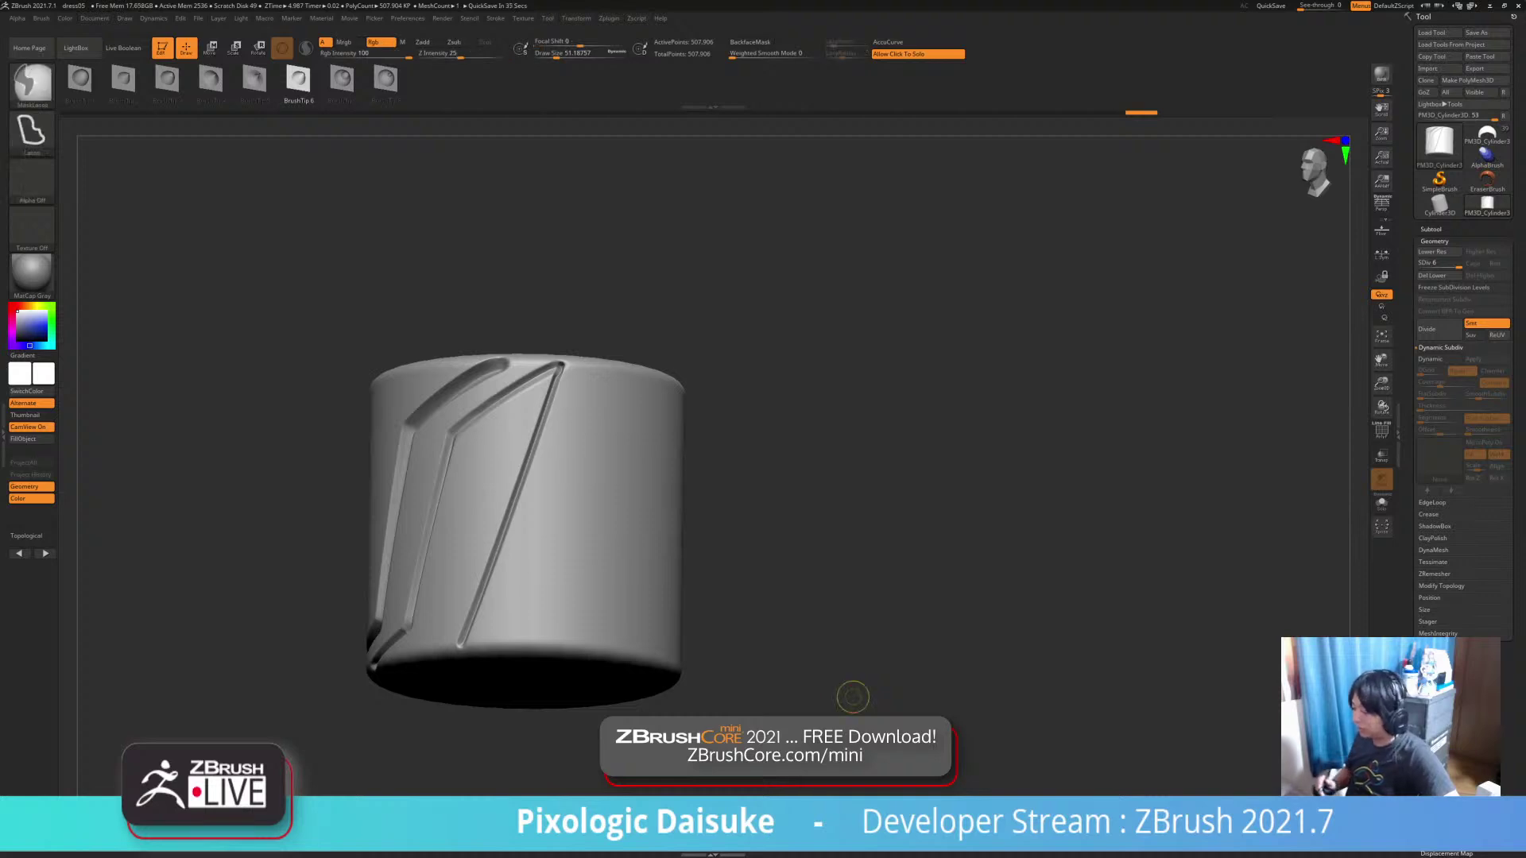
pyautogui.hotkey('ctrl', 'z')
# Undo the narrow channel and the wide channel to bring back the plain, ungrooved cylinder
pyautogui.press('ctrl')
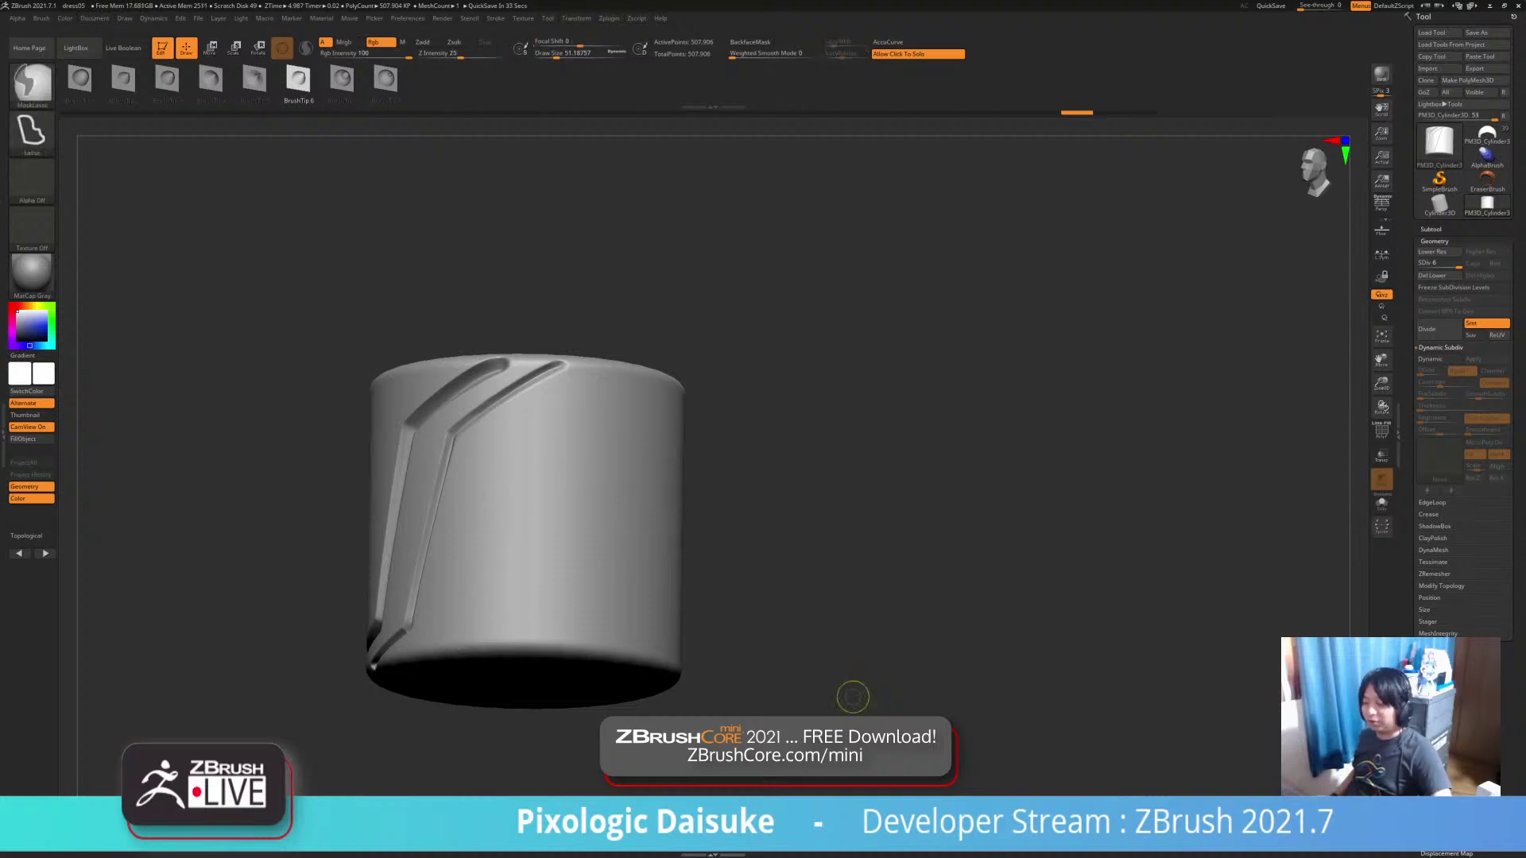
pyautogui.hotkey('ctrl', 'z')
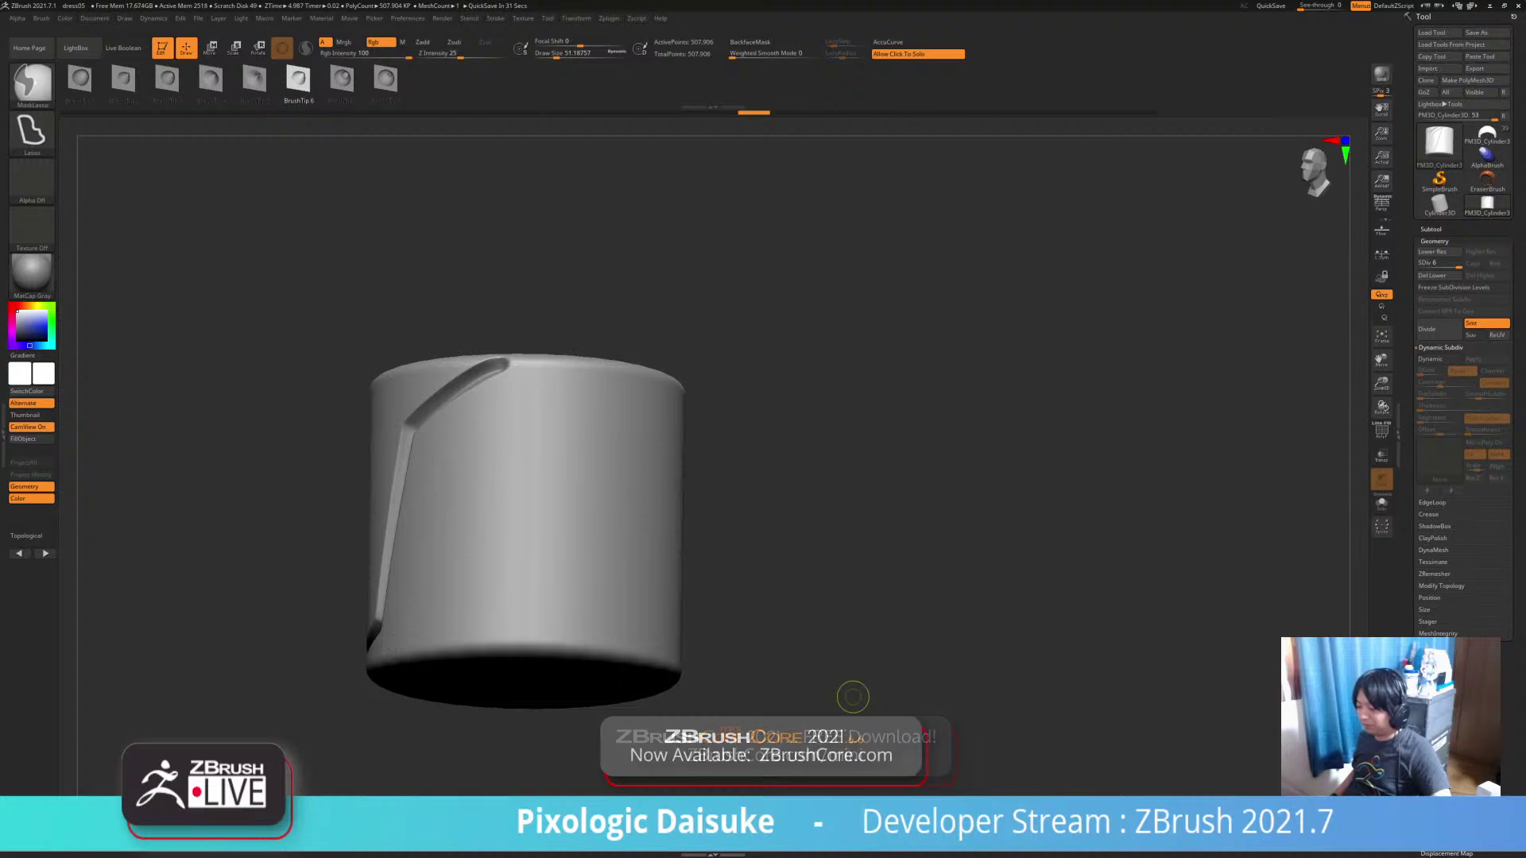
pyautogui.moveTo(852, 695)
pyautogui.keyDown('ctrl'); pyautogui.mouseDown(button='right')
pyautogui.moveTo(633, 654)
pyautogui.moveTo(763, 649)
pyautogui.mouseUp(button='right'); pyautogui.keyUp('ctrl')
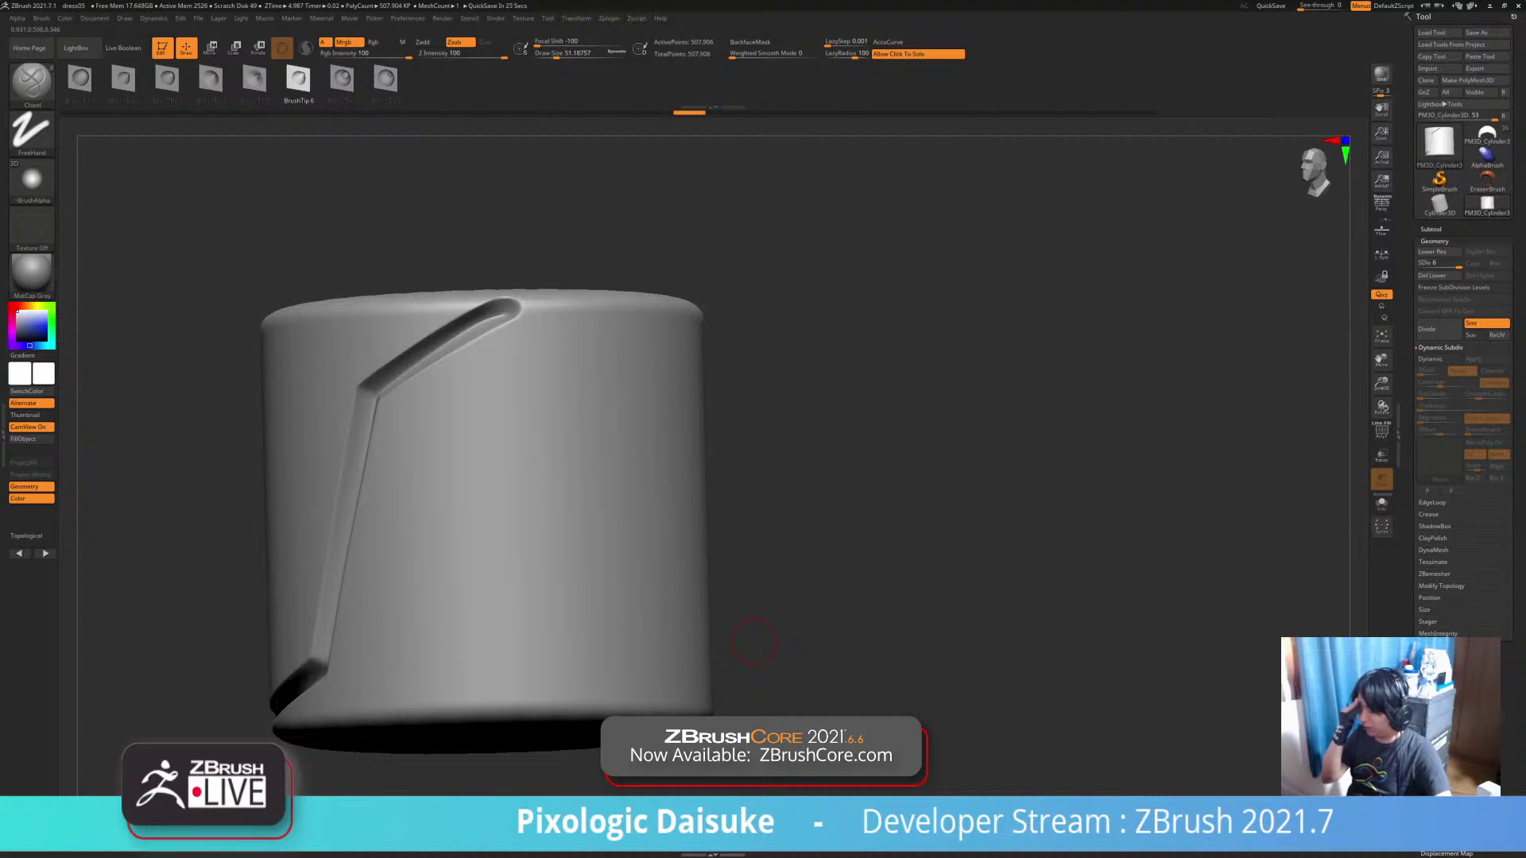
pyautogui.press('ctrl')
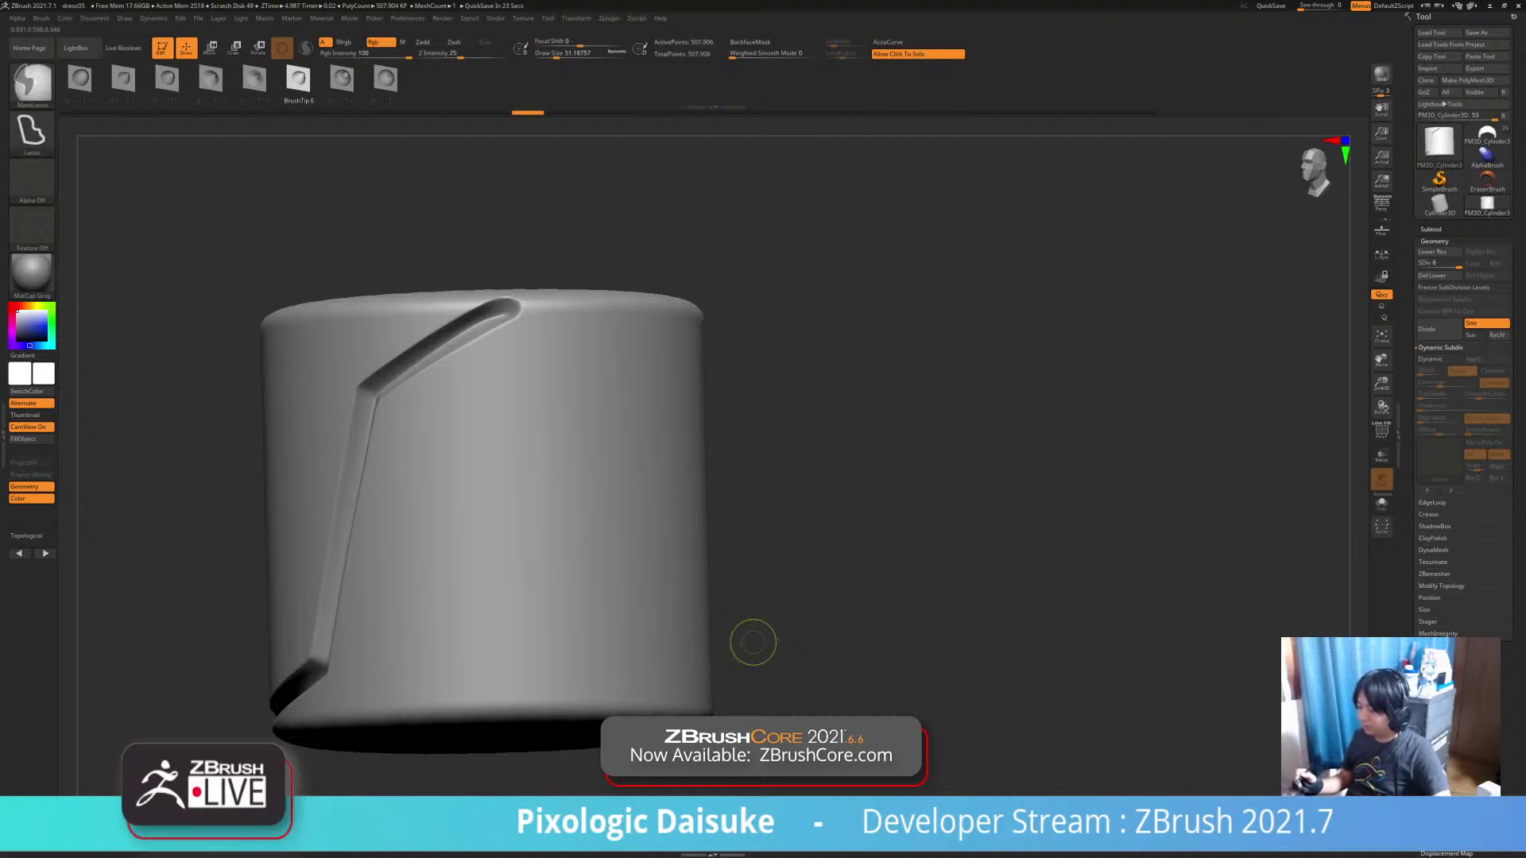
pyautogui.hotkey('ctrl', 'z')
pyautogui.hotkey('ctrl', 'z')
pyautogui.hotkey('ctrl', 'z')
pyautogui.hotkey('ctrl', 'z')
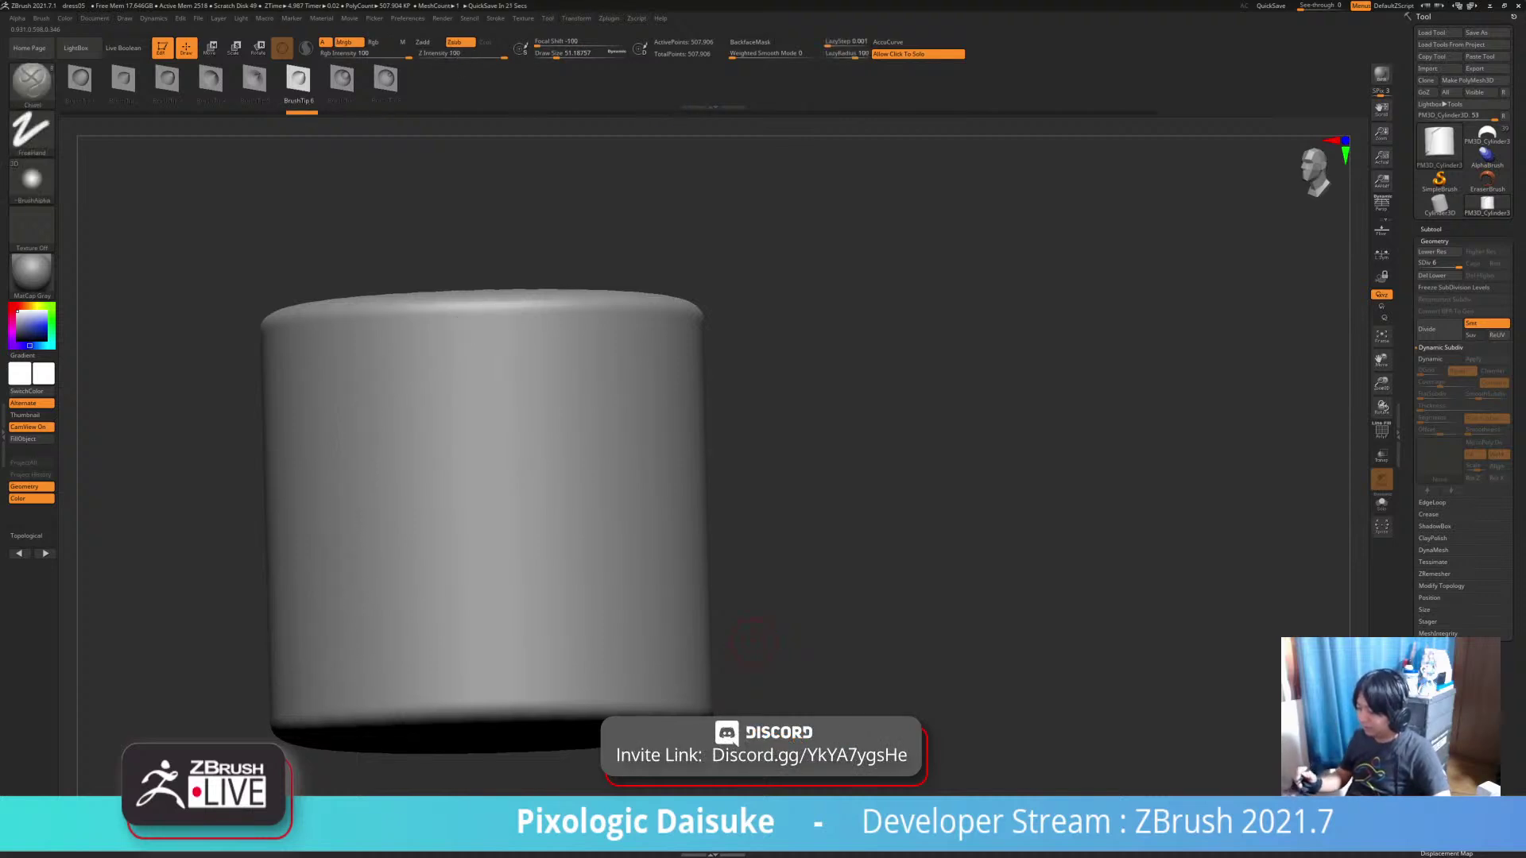
# Carve a bent diagonal groove with the Chisel brush's BrushTip 3 from the cylinder's top rim down to its base
pyautogui.keyDown('alt'); pyautogui.moveTo(751, 636); pyautogui.dragTo(810, 647, button='right'); pyautogui.keyUp('alt')
pyautogui.moveTo(675, 570)
pyautogui.keyDown('shift'); pyautogui.mouseDown(button='right')
pyautogui.moveTo(636, 517)
pyautogui.moveTo(702, 463)
pyautogui.mouseUp(button='right'); pyautogui.keyUp('shift')
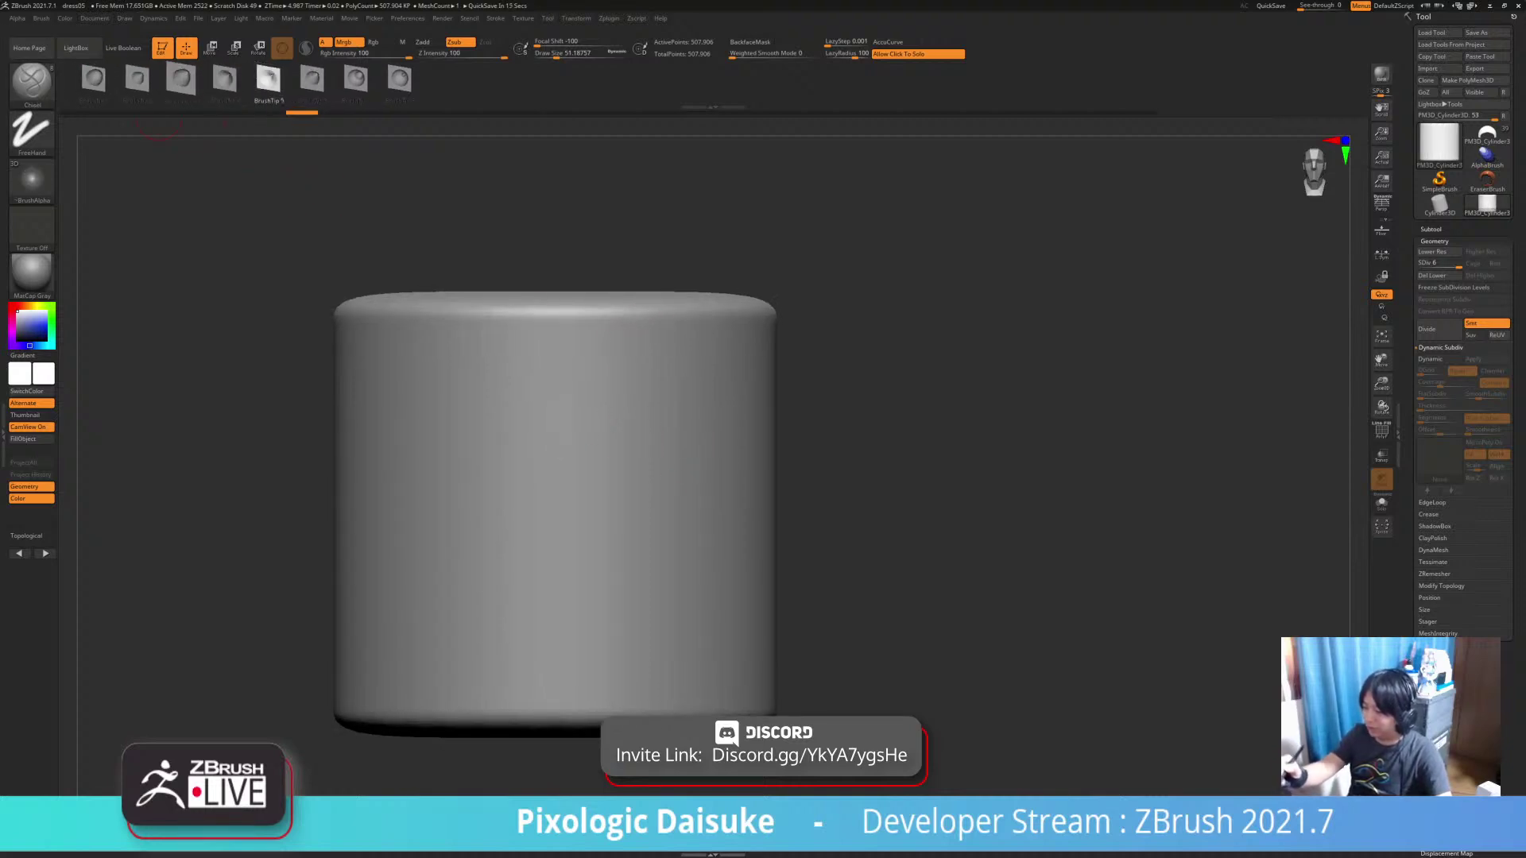
pyautogui.click(182, 78)
pyautogui.moveTo(676, 310)
pyautogui.mouseDown()
pyautogui.moveTo(587, 379)
pyautogui.moveTo(472, 711)
pyautogui.moveTo(419, 733)
pyautogui.mouseUp()
pyautogui.click(367, 793)
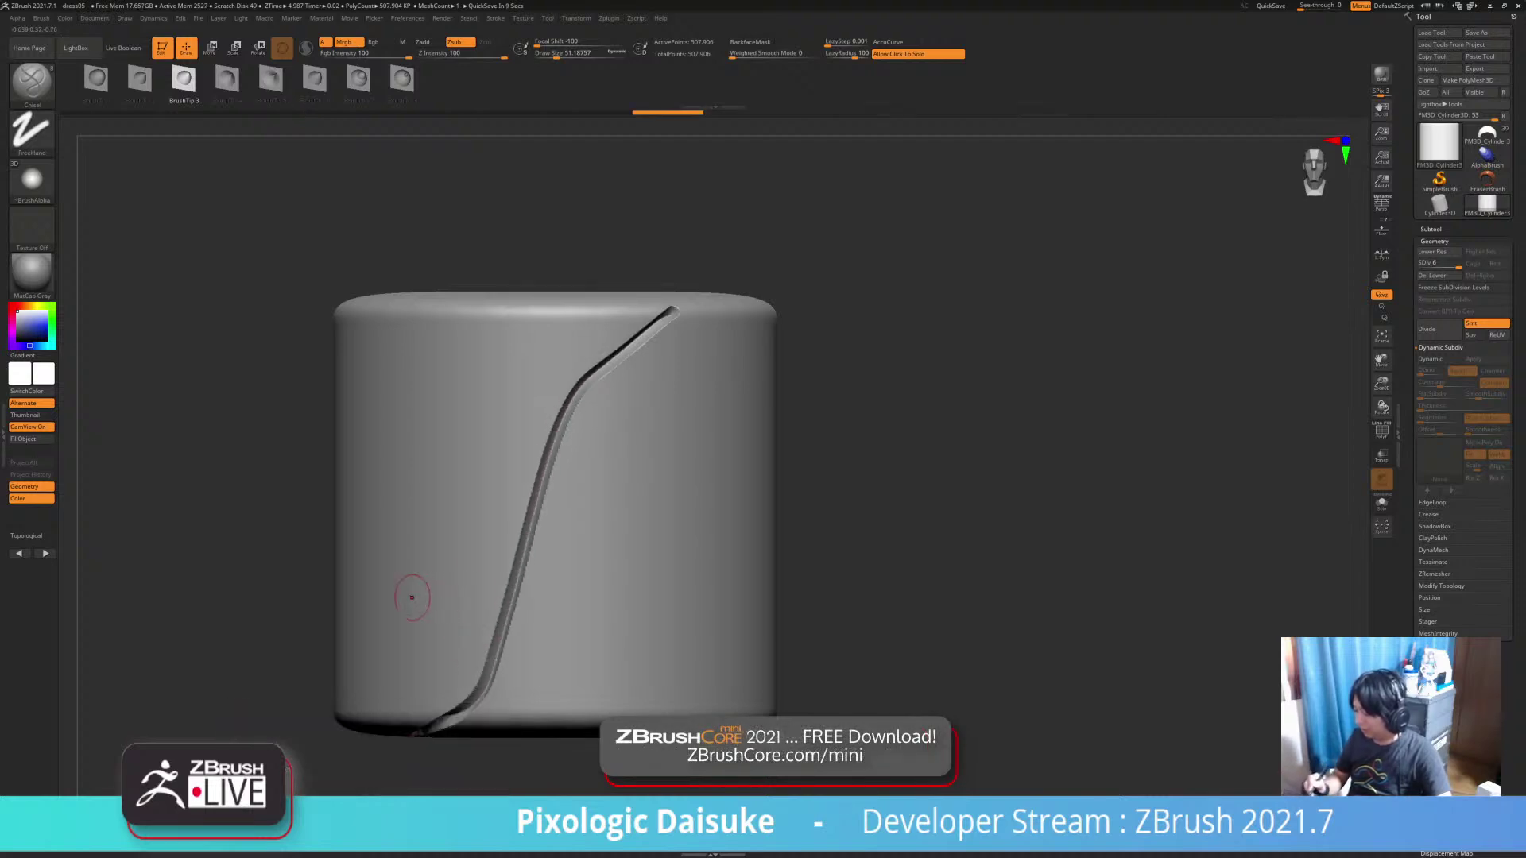
# Try crossing grooves over the bent groove without a morph target, and undo them together with the bent groove
pyautogui.moveTo(410, 600); pyautogui.dragTo(702, 487)
pyautogui.keyDown('ctrl'); pyautogui.moveTo(552, 563); pyautogui.dragTo(537, 552, button='right'); pyautogui.keyUp('ctrl')
pyautogui.hotkey('ctrl', 'z')
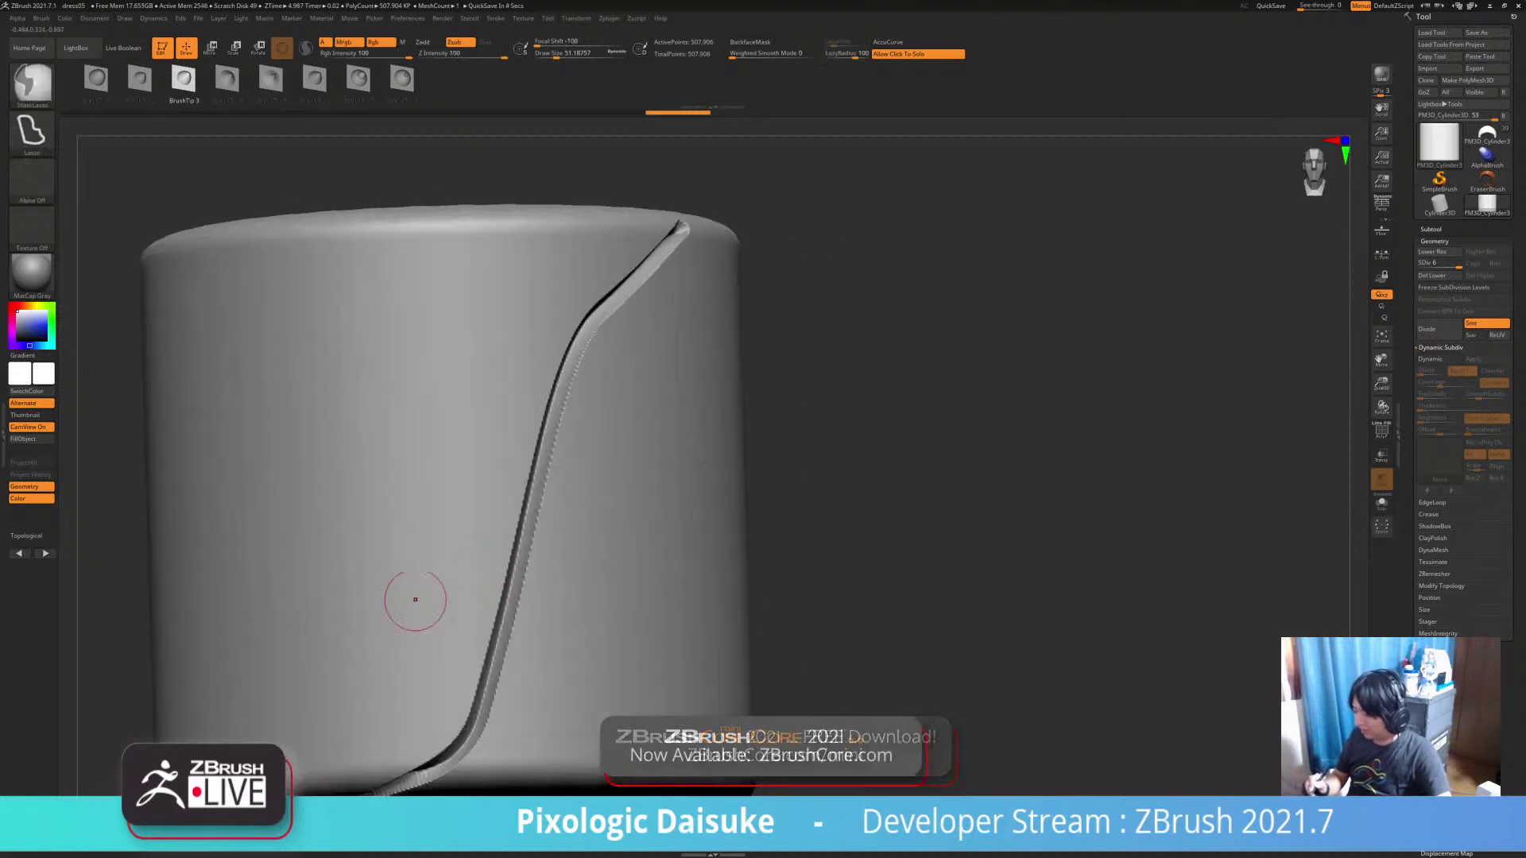
pyautogui.moveTo(373, 611); pyautogui.dragTo(682, 475)
pyautogui.keyDown('ctrl'); pyautogui.moveTo(718, 486); pyautogui.dragTo(633, 521, button='right'); pyautogui.keyUp('ctrl')
pyautogui.hotkey('ctrl', 'z')
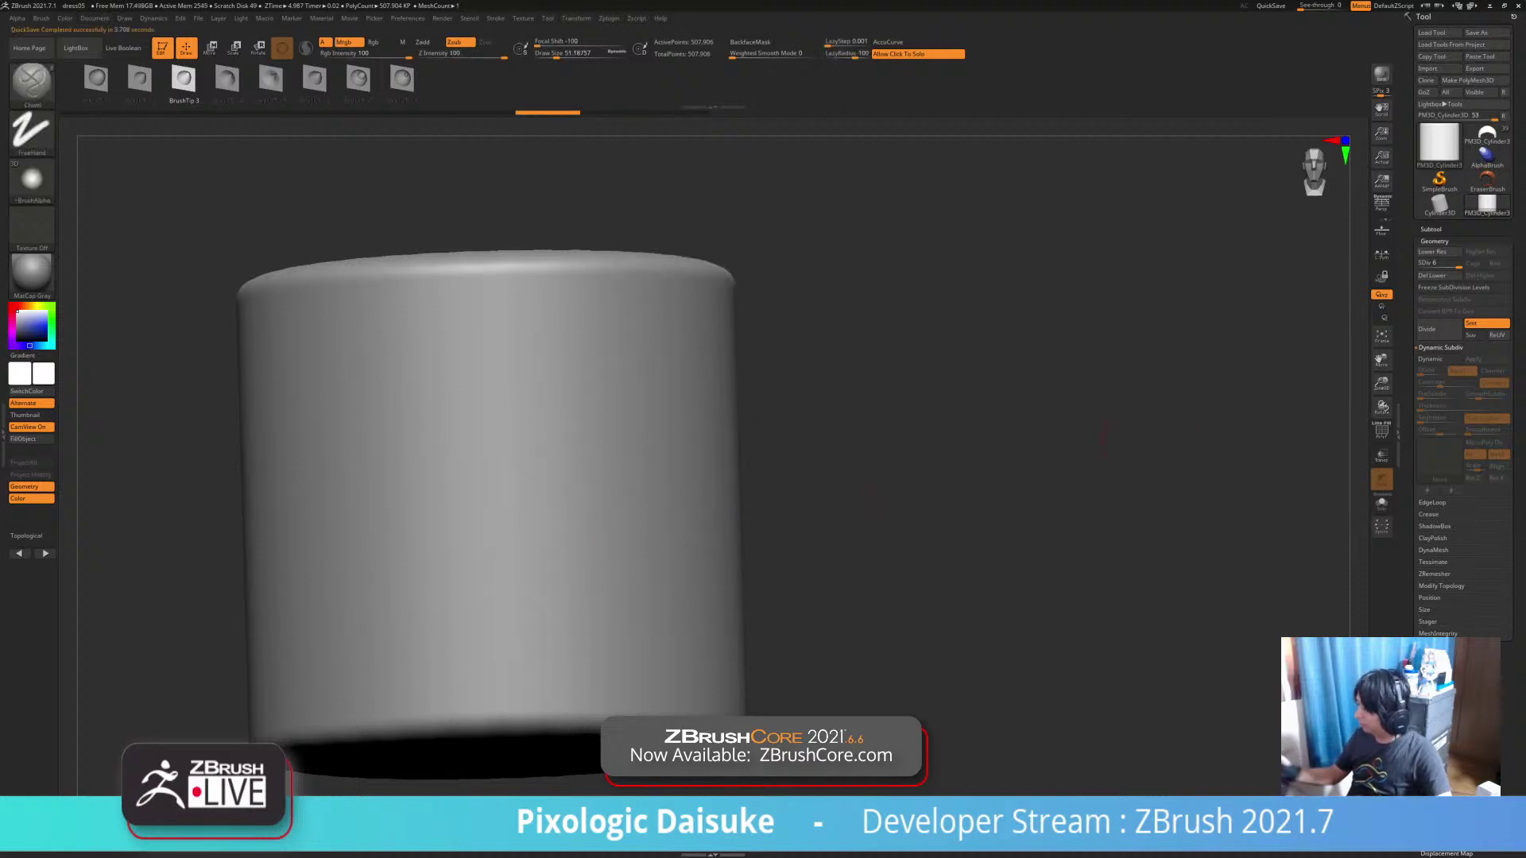
# Store the plain, ungrooved cylinder as a morph target
pyautogui.click(1434, 241)
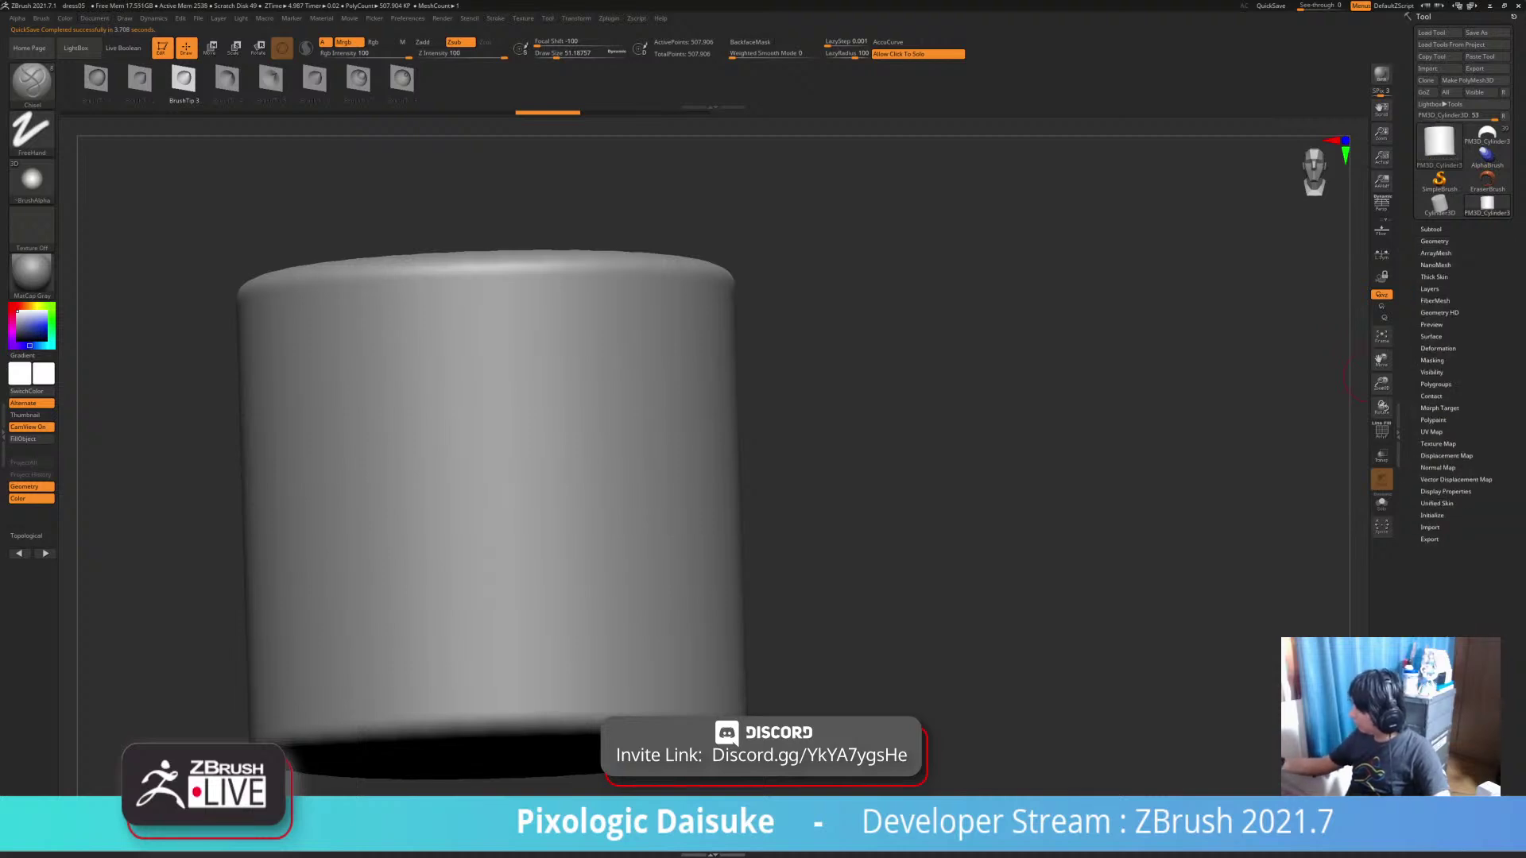
pyautogui.click(1439, 407)
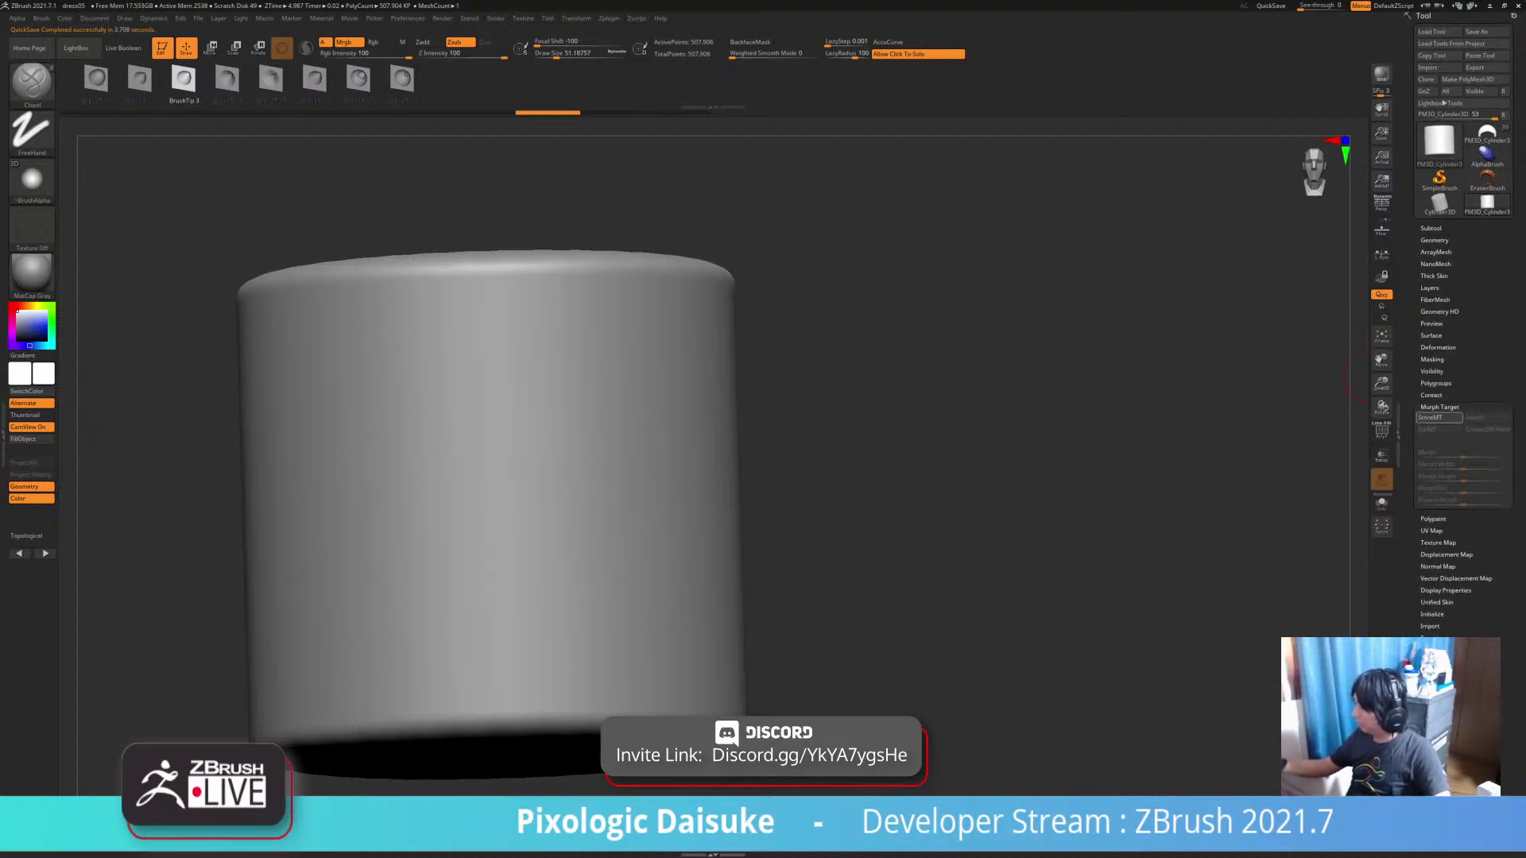
pyautogui.click(1439, 417)
# Carve a bent BrushTip 3 groove from rim to base and four grooves crossing it at a single point near mid-height
pyautogui.moveTo(586, 310)
pyautogui.mouseDown()
pyautogui.moveTo(534, 356)
pyautogui.moveTo(466, 656)
pyautogui.moveTo(389, 731)
pyautogui.mouseUp()
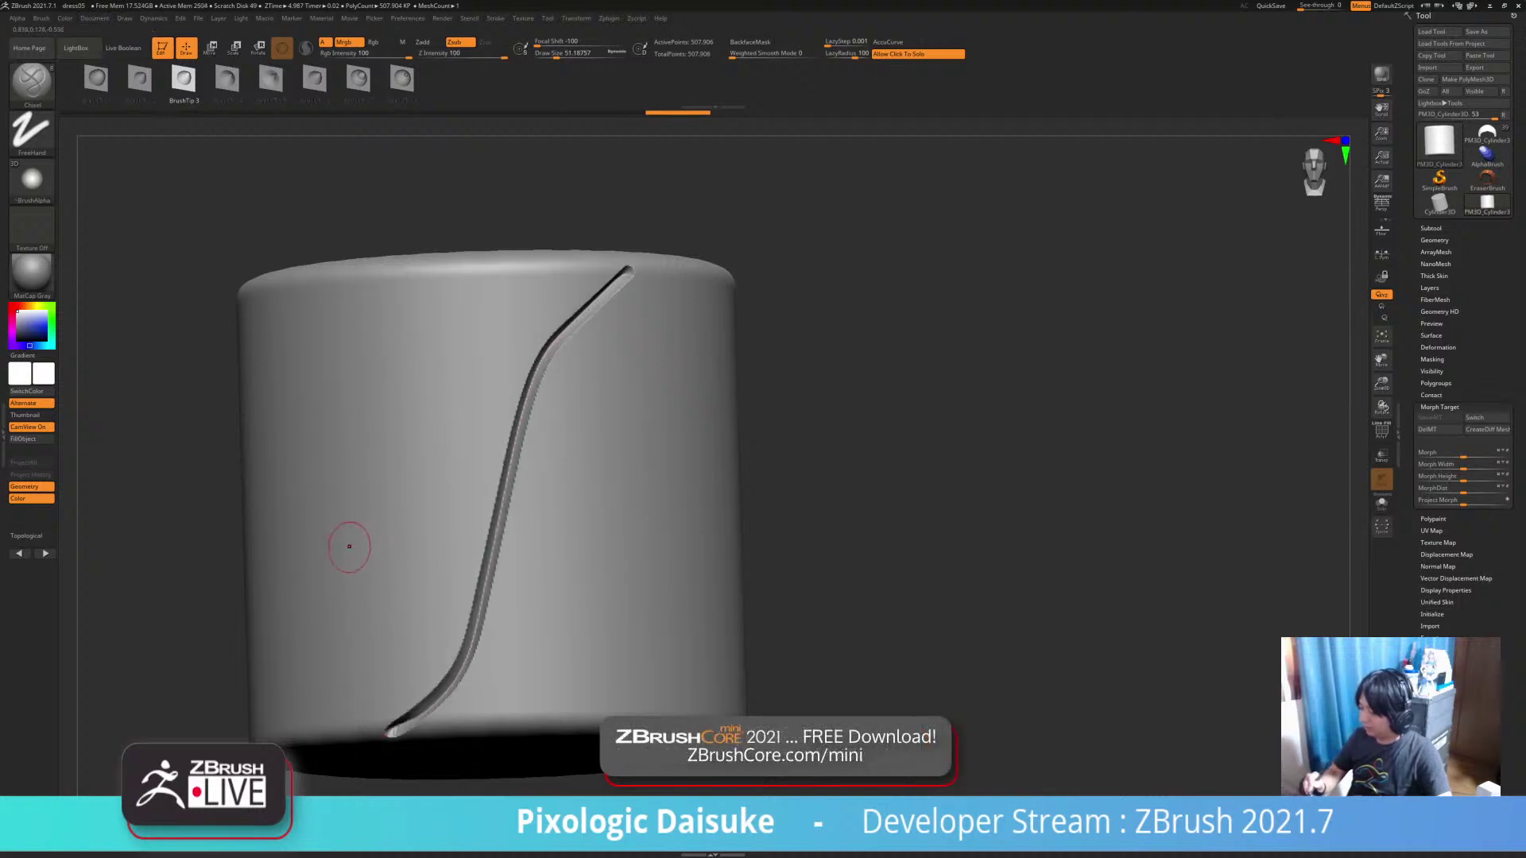
pyautogui.moveTo(335, 556); pyautogui.dragTo(732, 369)
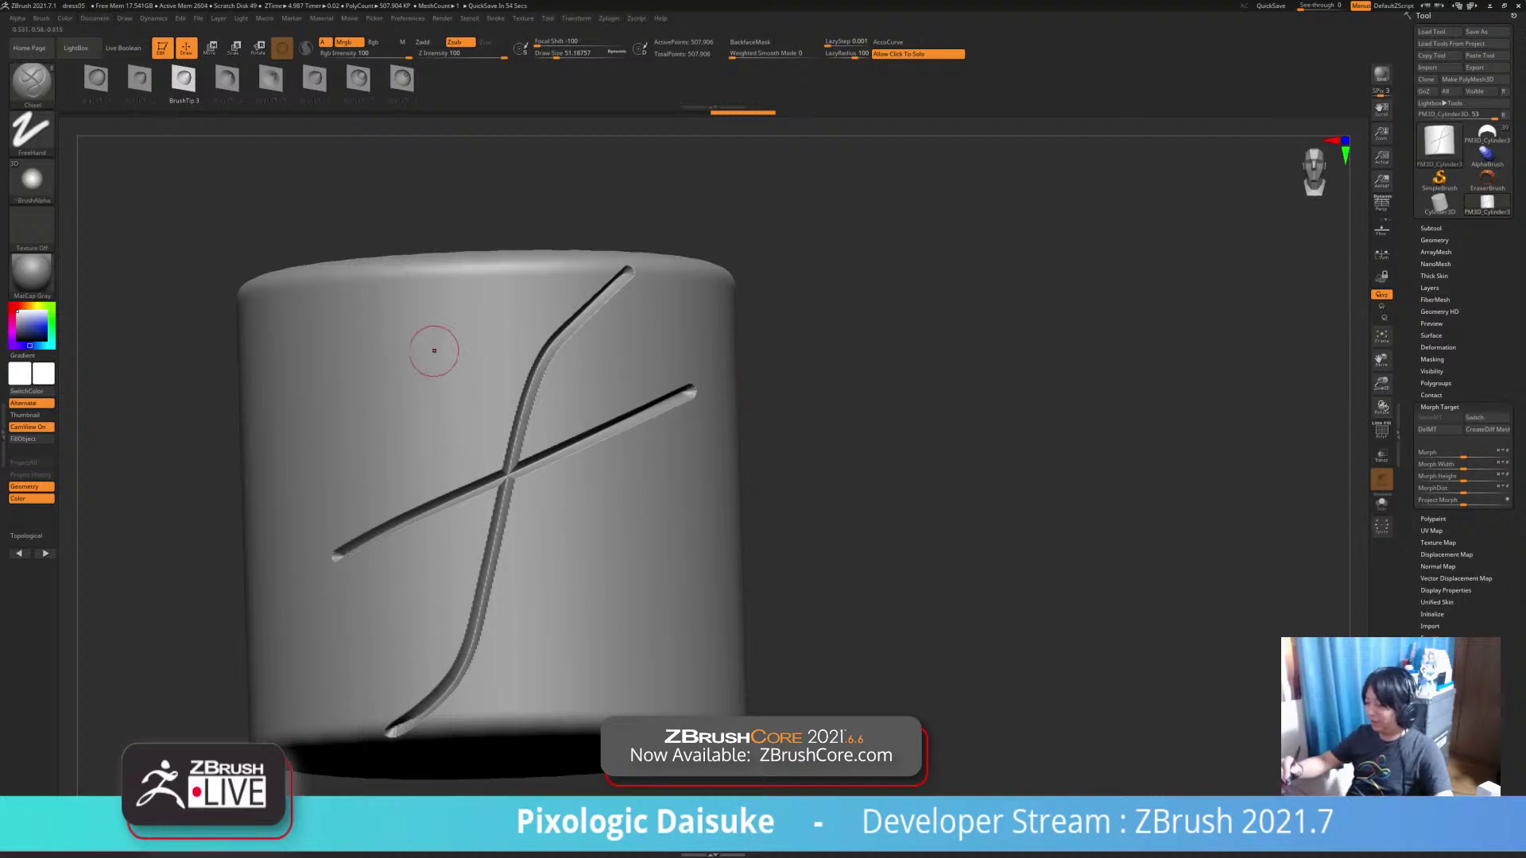
pyautogui.moveTo(407, 316); pyautogui.dragTo(596, 695)
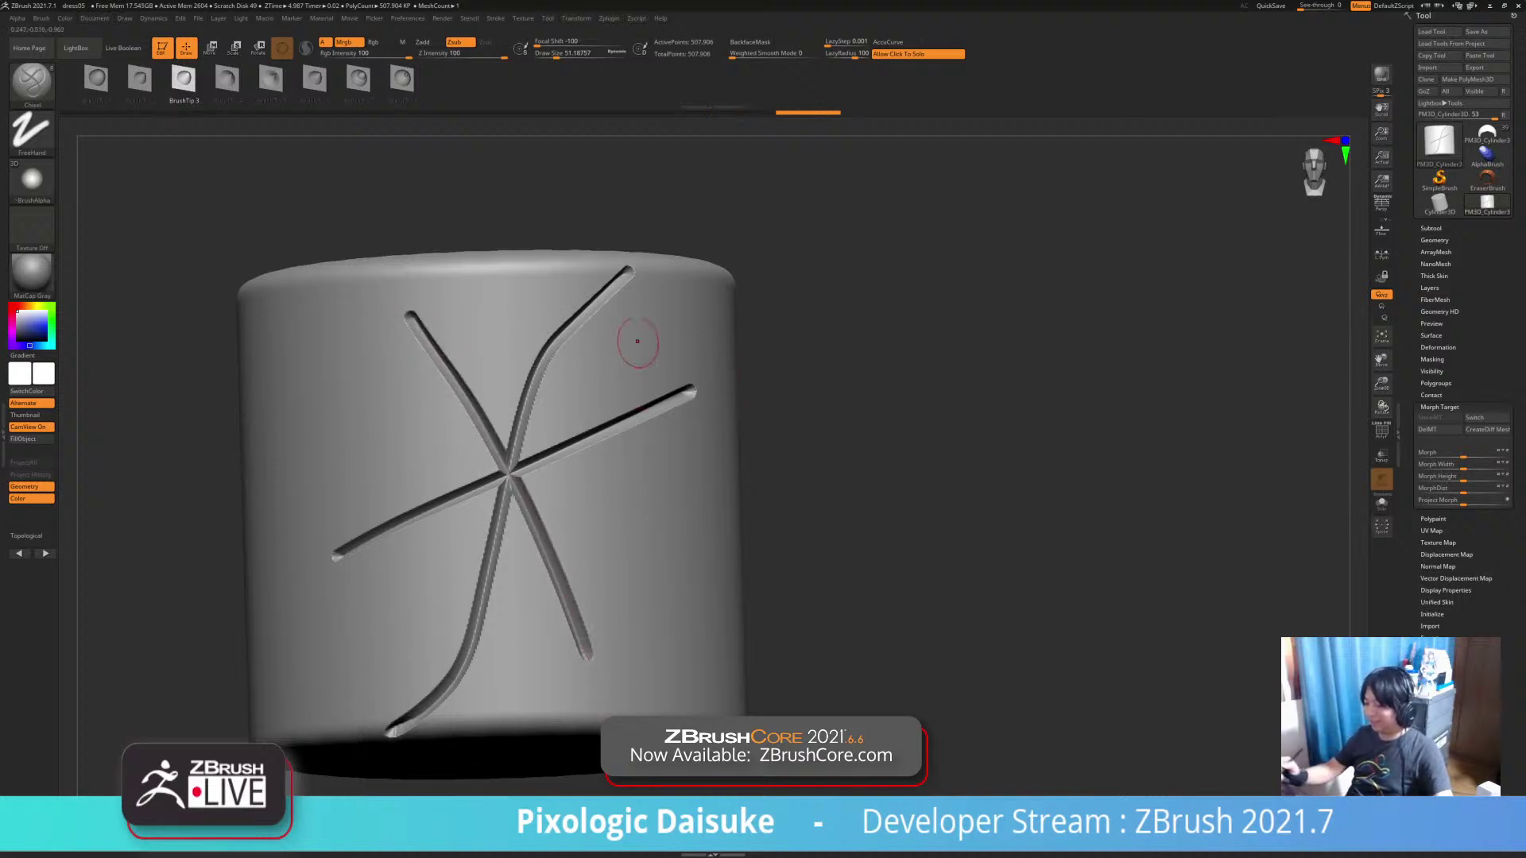
pyautogui.moveTo(643, 332)
pyautogui.mouseDown()
pyautogui.moveTo(378, 646)
pyautogui.moveTo(598, 379)
pyautogui.moveTo(379, 612)
pyautogui.mouseUp()
pyautogui.hotkey('ctrl', 'z')
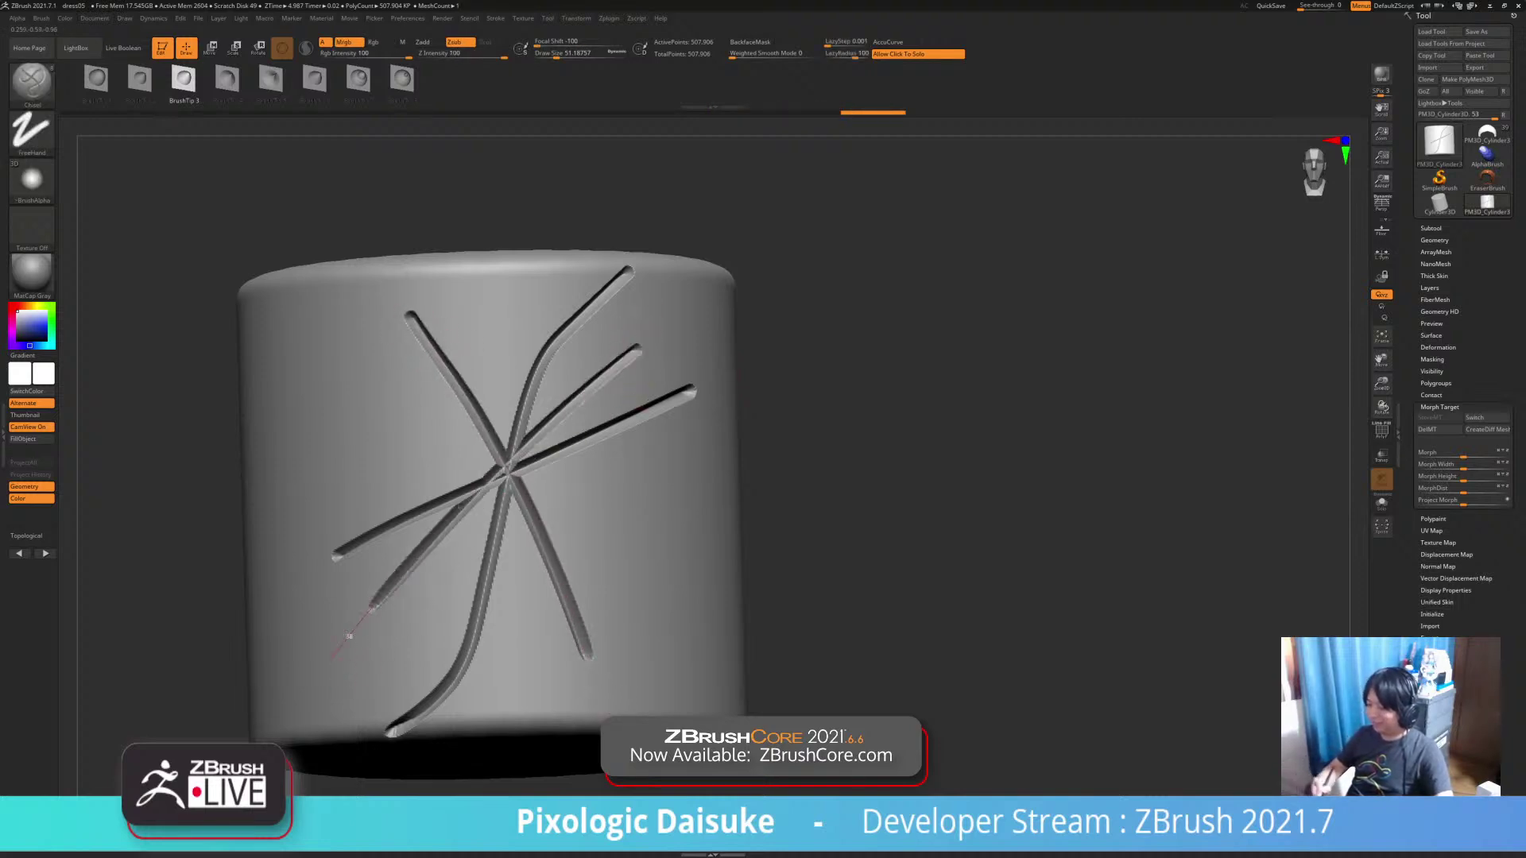
pyautogui.hotkey('ctrl', 'z')
pyautogui.moveTo(650, 347); pyautogui.dragTo(380, 614)
pyautogui.moveTo(323, 397)
pyautogui.mouseDown()
pyautogui.moveTo(676, 549)
pyautogui.moveTo(714, 594)
pyautogui.mouseUp()
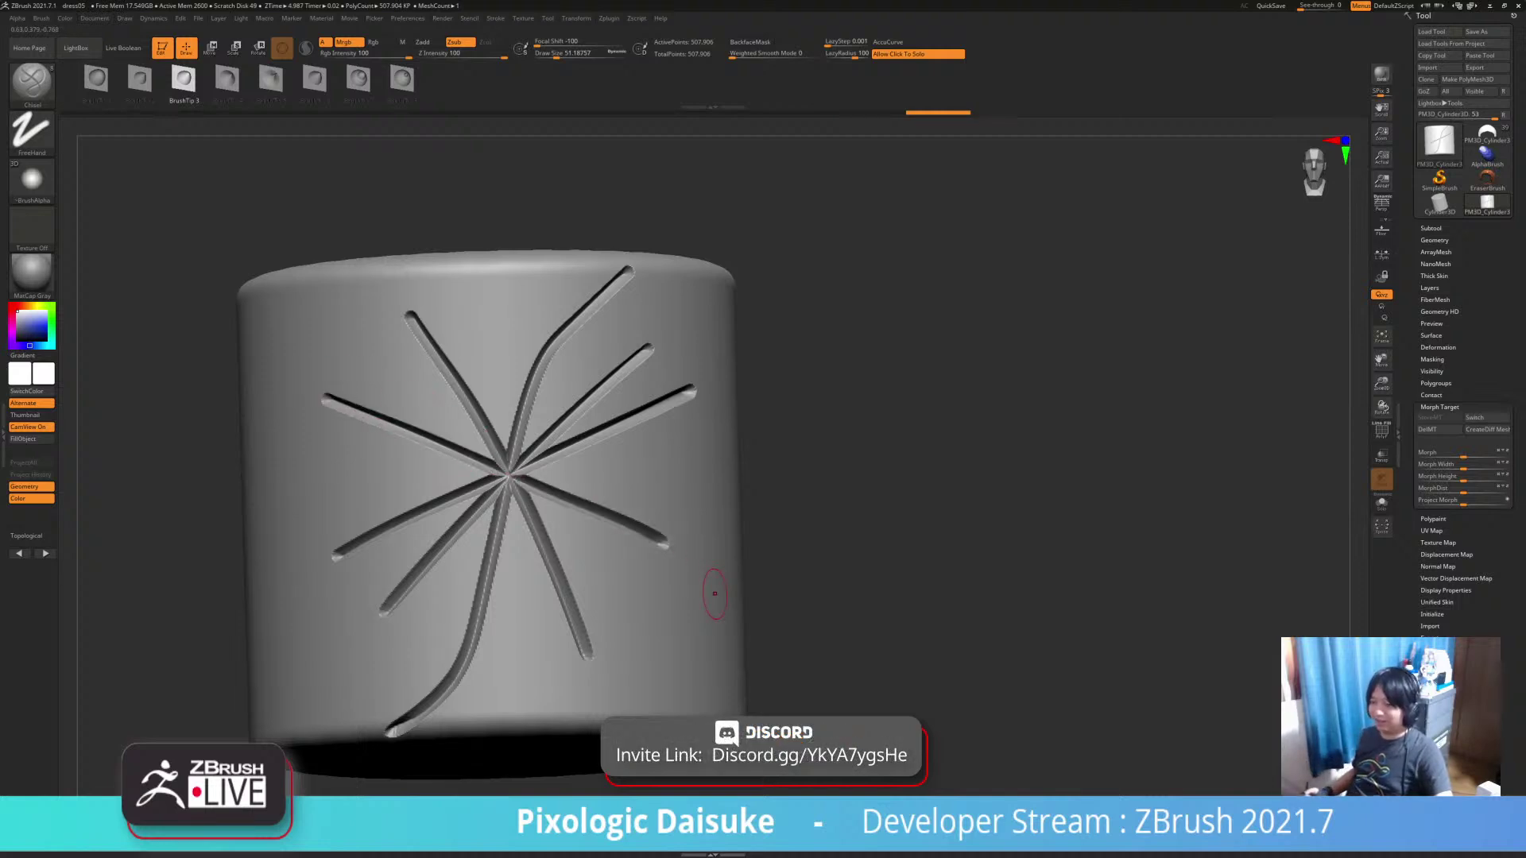
# Inspect the star-shaped crossing, undo its last groove, and delete the stored morph target
pyautogui.moveTo(714, 593); pyautogui.dragTo(743, 556, button='right')
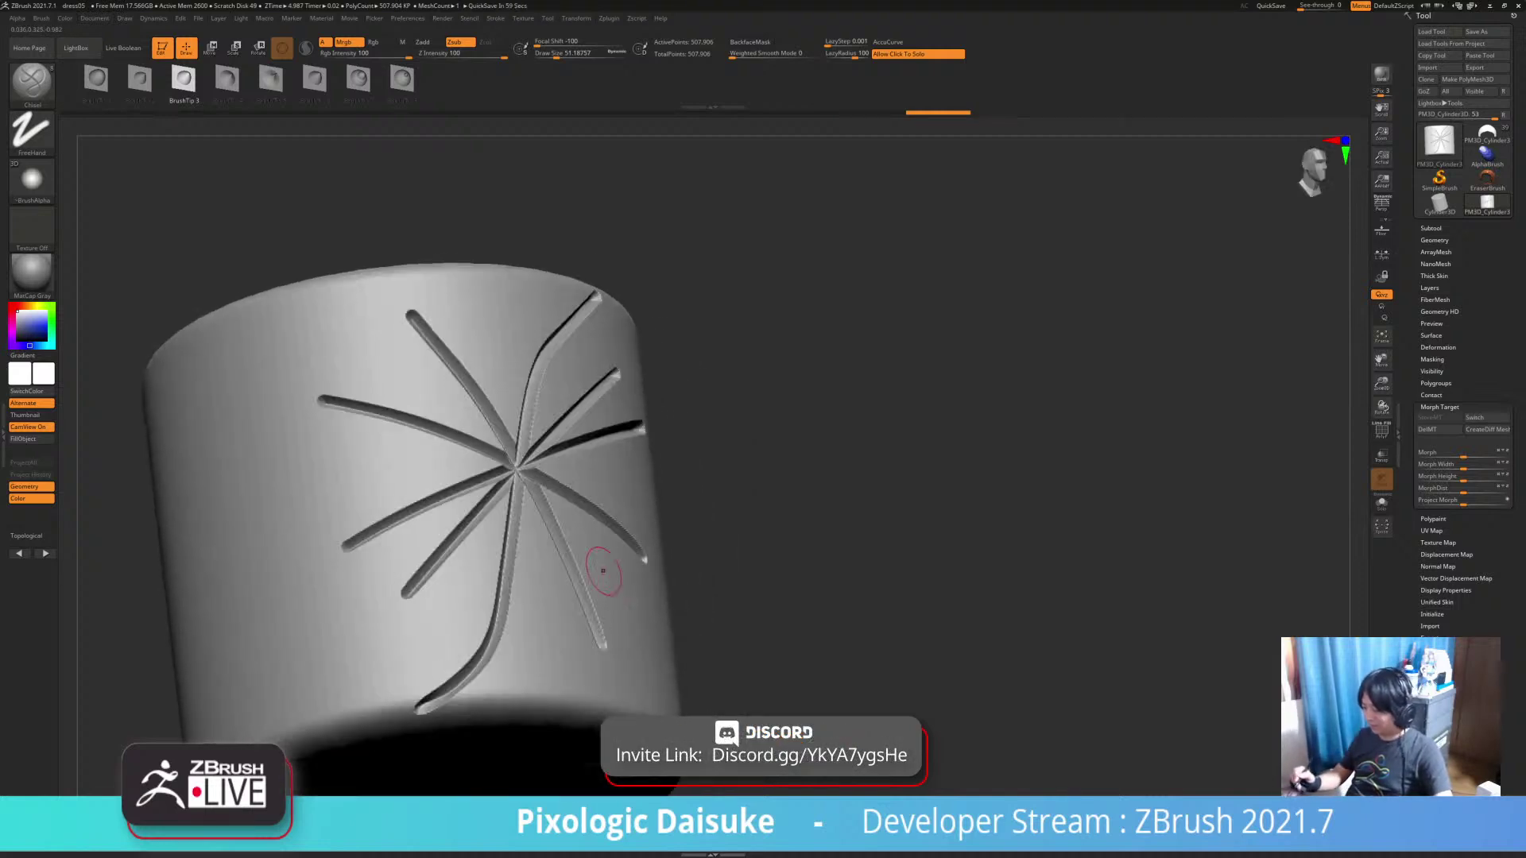
pyautogui.moveTo(531, 483); pyautogui.dragTo(552, 604, button='right')
pyautogui.keyDown('ctrl'); pyautogui.moveTo(510, 448); pyautogui.dragTo(588, 548, button='right'); pyautogui.keyUp('ctrl')
pyautogui.keyDown('shift'); pyautogui.moveTo(588, 548); pyautogui.dragTo(664, 604, button='right'); pyautogui.keyUp('shift')
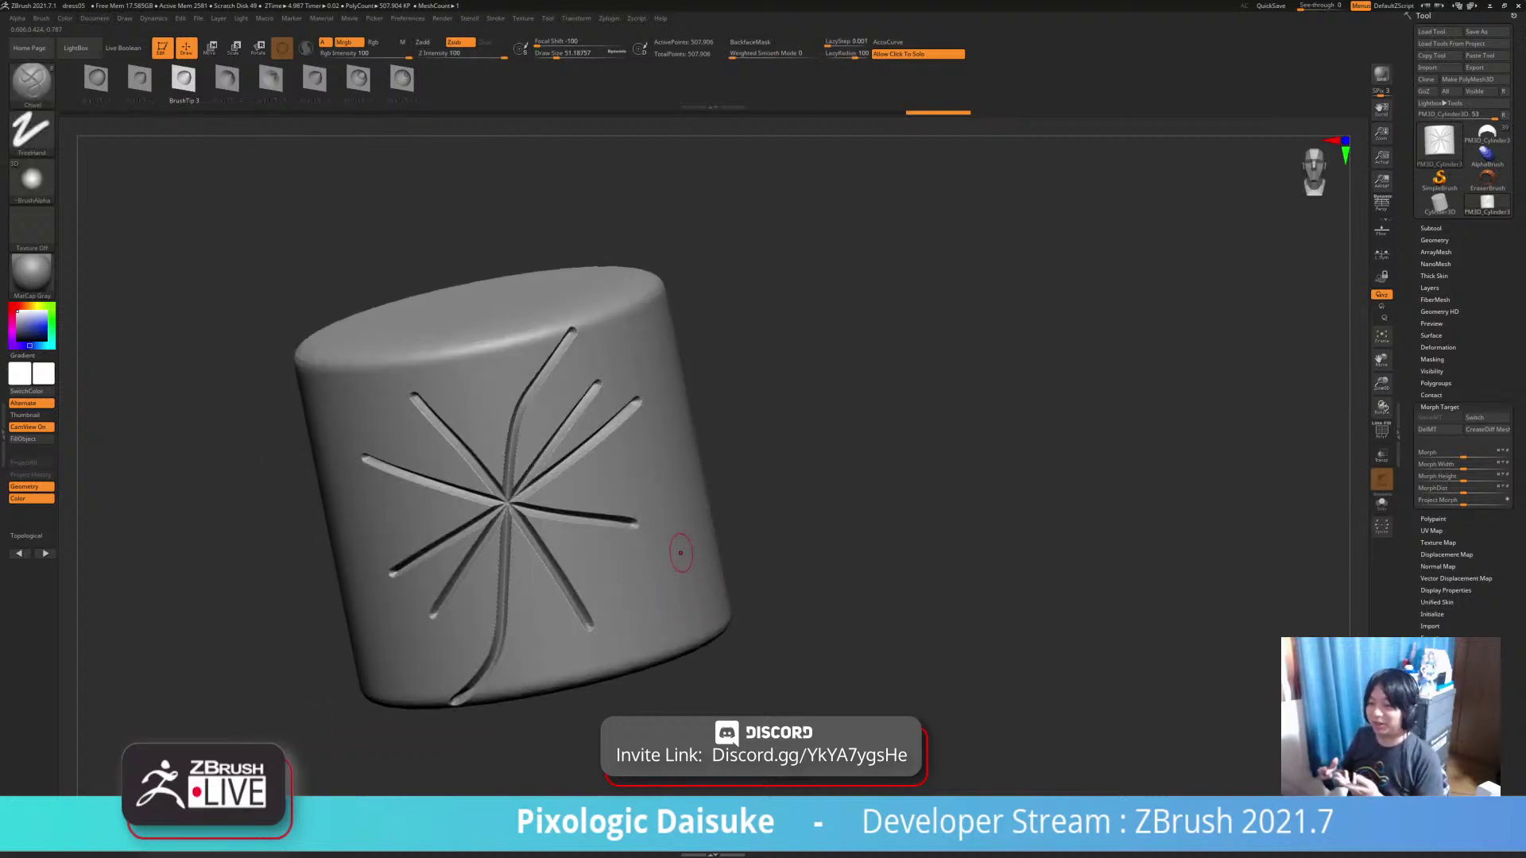
pyautogui.moveTo(730, 676); pyautogui.dragTo(628, 666, button='right')
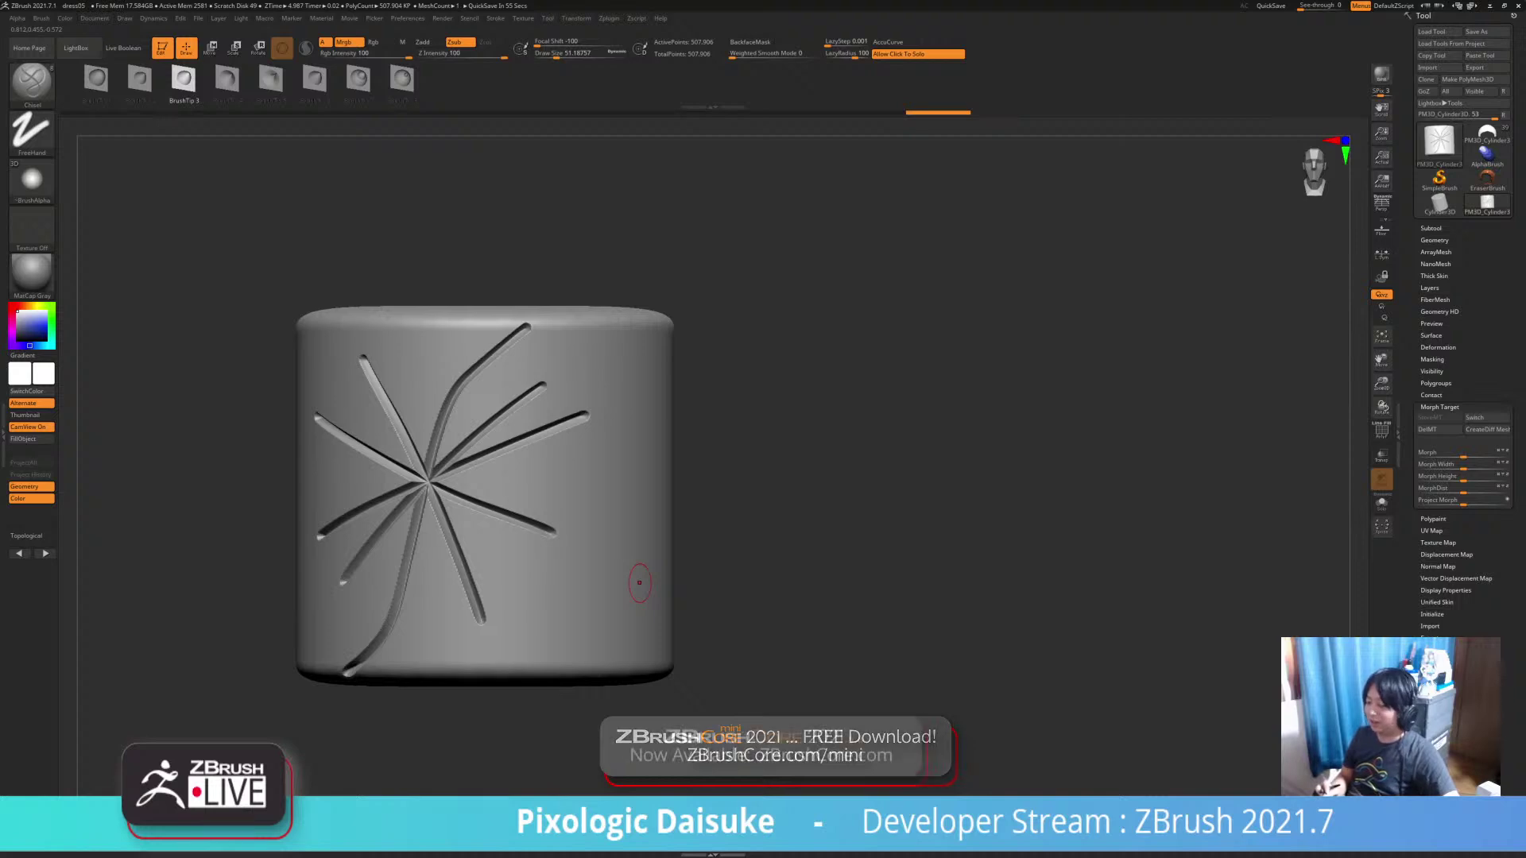
pyautogui.hotkey('ctrl', 'z')
pyautogui.click(1438, 429)
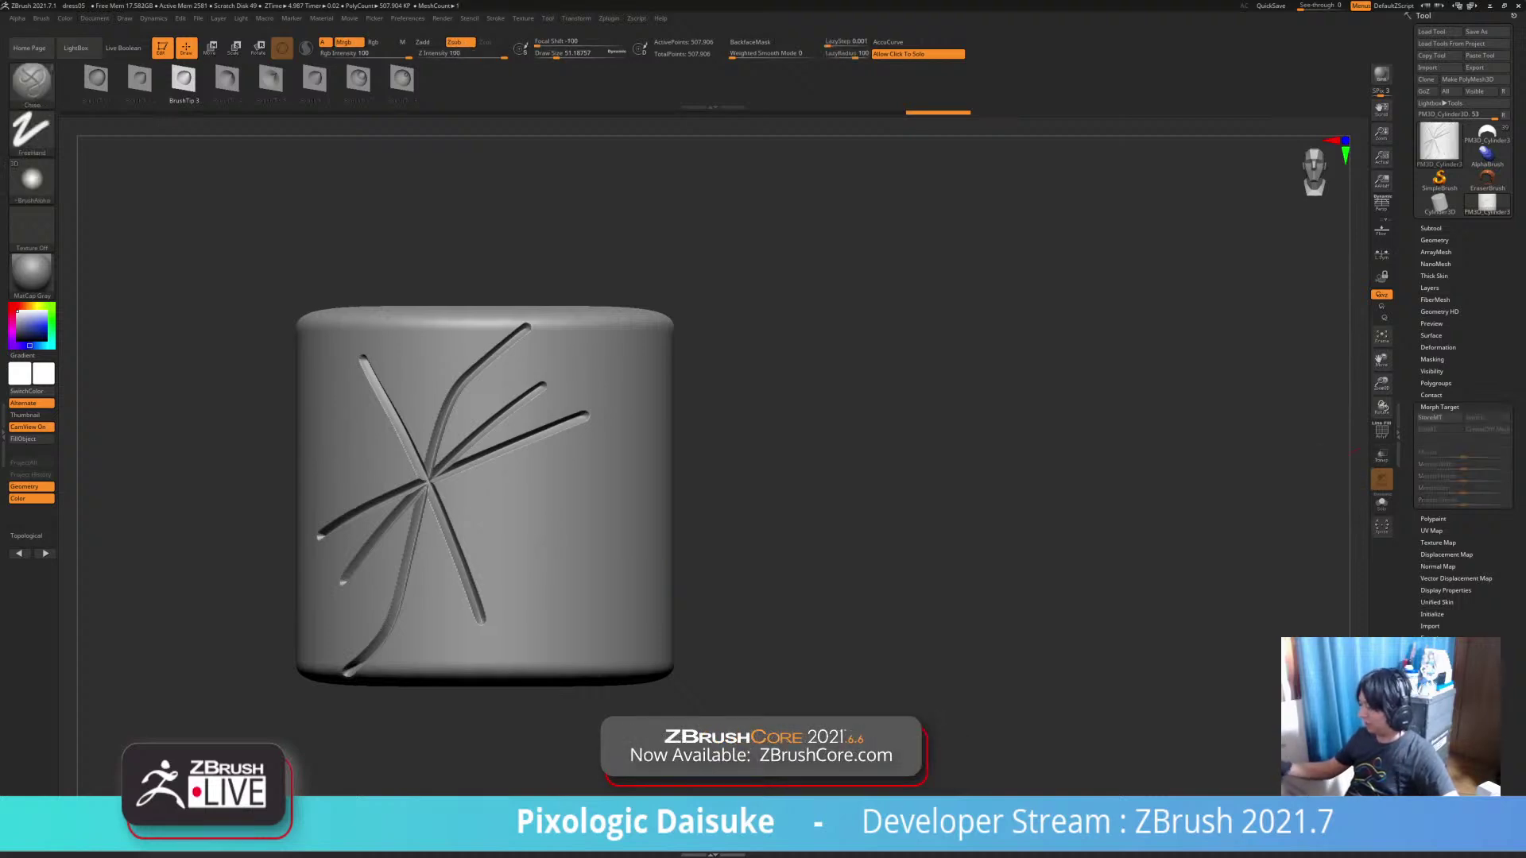
# Carve a diagonal groove across the three upper-right arms without a morph target, and examine its intersections up close
pyautogui.moveTo(433, 348); pyautogui.dragTo(516, 504)
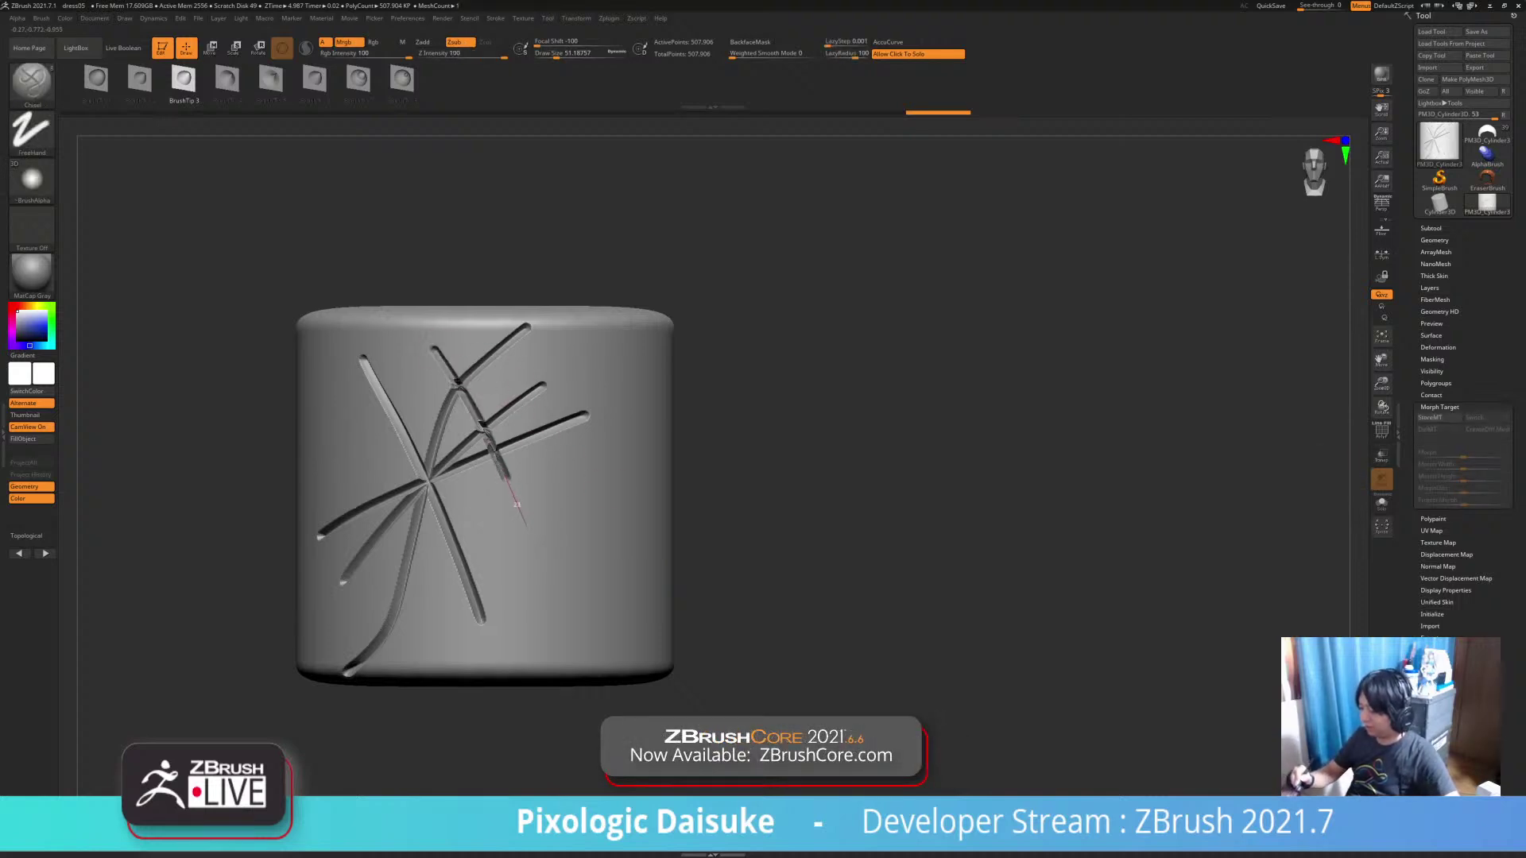
pyautogui.moveTo(527, 446)
pyautogui.keyDown('ctrl'); pyautogui.mouseDown(button='right')
pyautogui.moveTo(534, 501)
pyautogui.moveTo(557, 489)
pyautogui.mouseUp(button='right'); pyautogui.keyUp('ctrl')
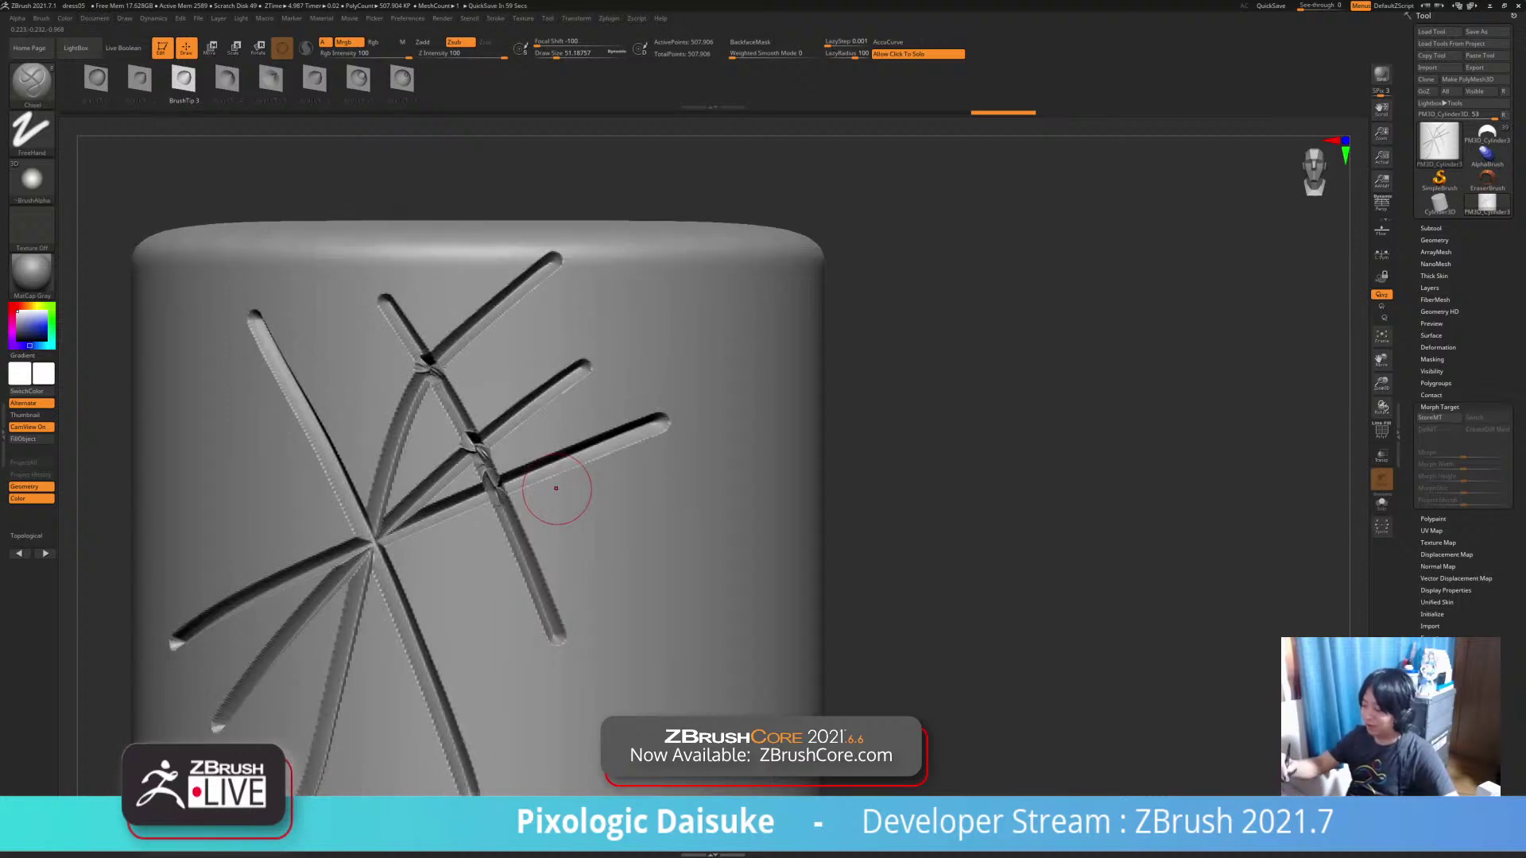
pyautogui.moveTo(555, 488); pyautogui.dragTo(545, 565, button='right')
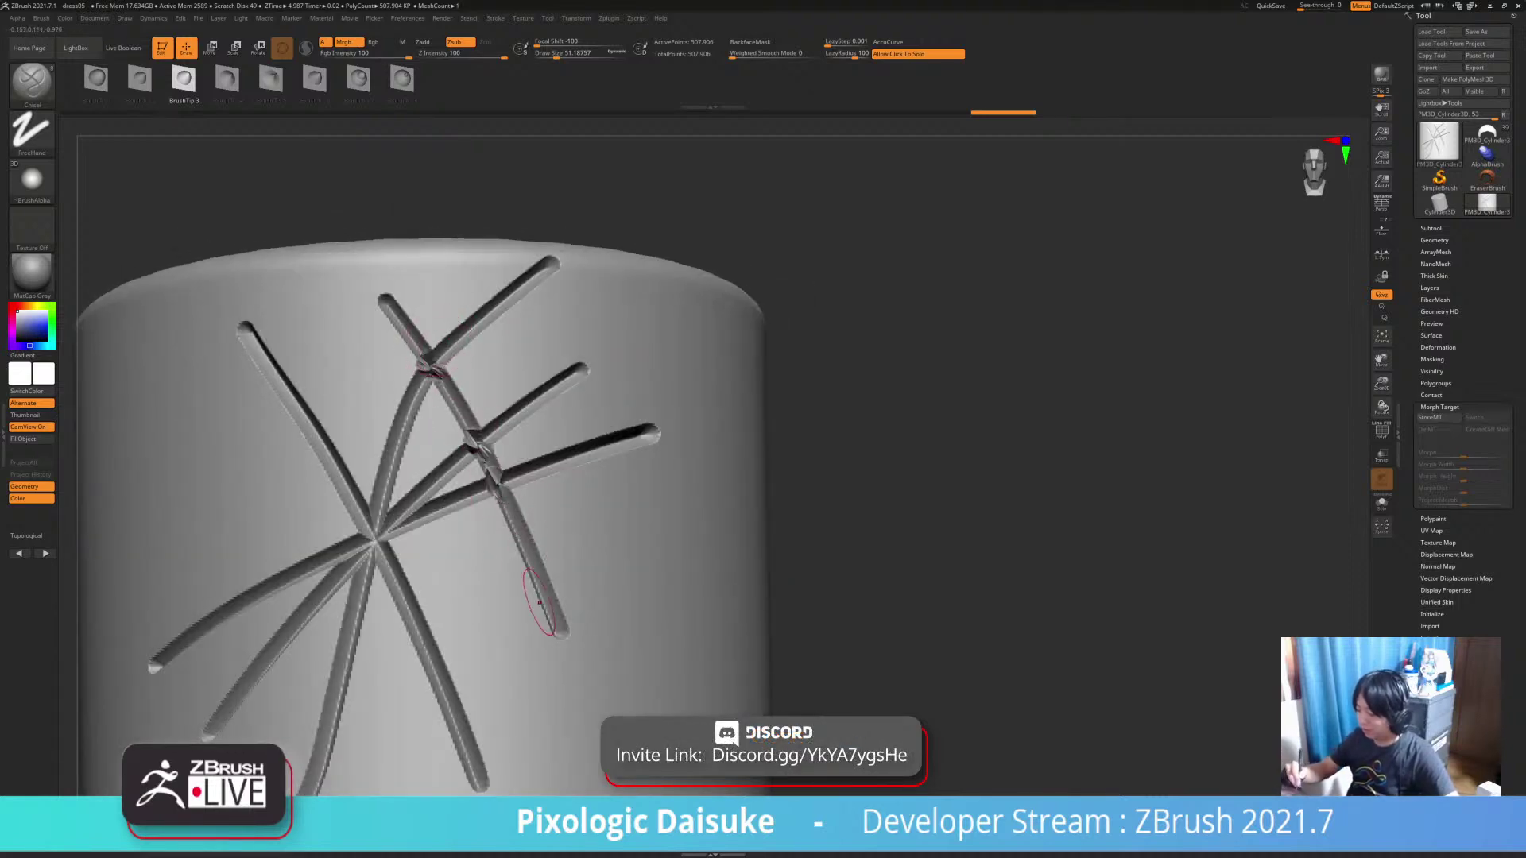
pyautogui.moveTo(493, 391)
pyautogui.mouseDown(button='right')
pyautogui.moveTo(521, 397)
pyautogui.moveTo(475, 410)
pyautogui.mouseUp(button='right')
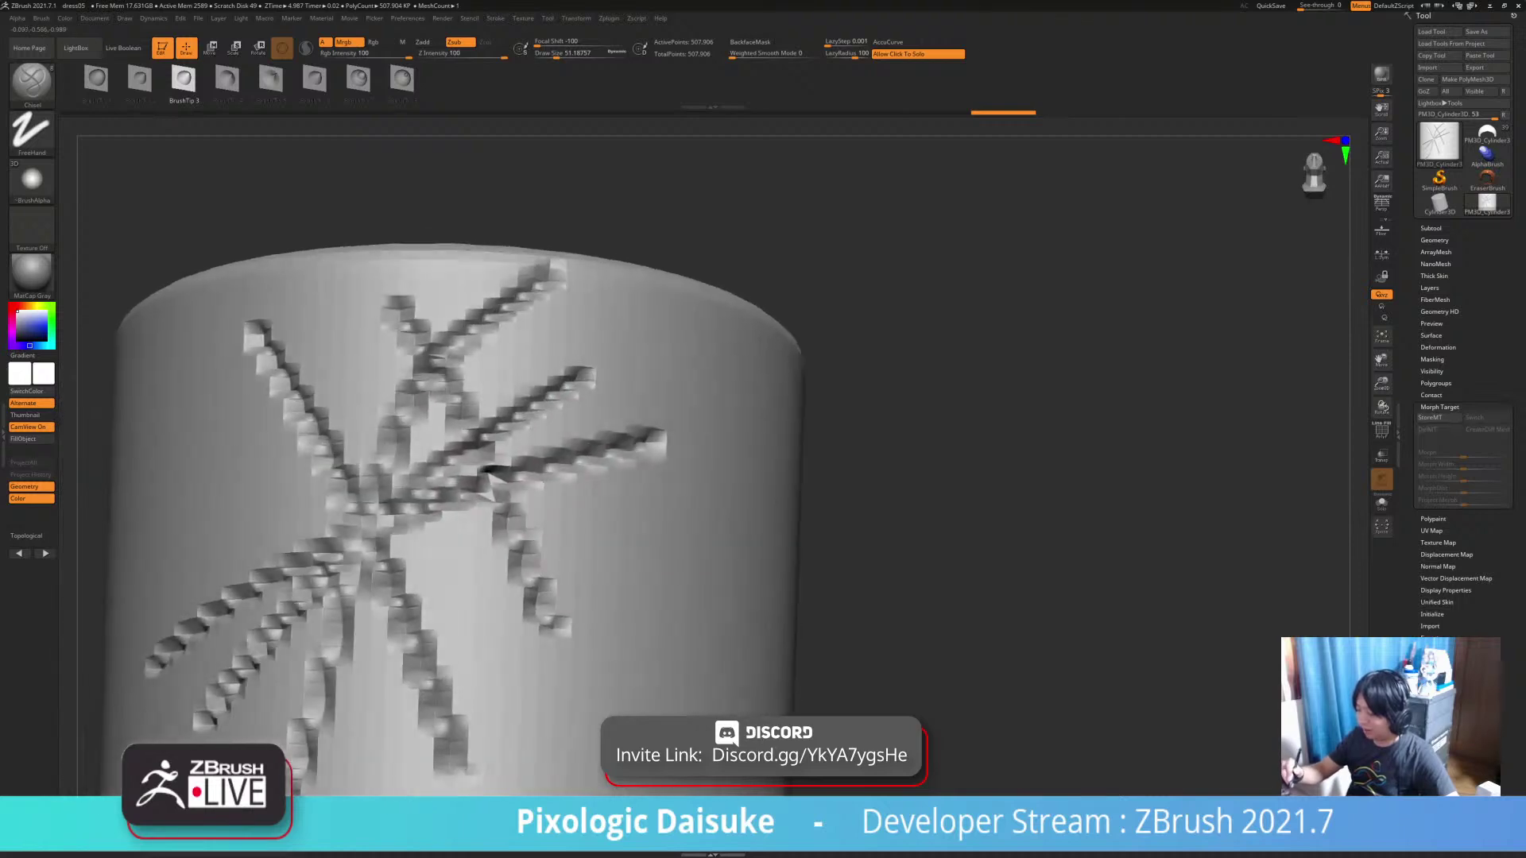
pyautogui.moveTo(487, 471); pyautogui.dragTo(508, 403, button='right')
# Store the grooved cylinder as a morph target, then test and undo a diagonal groove across the existing grooves
pyautogui.click(1430, 418)
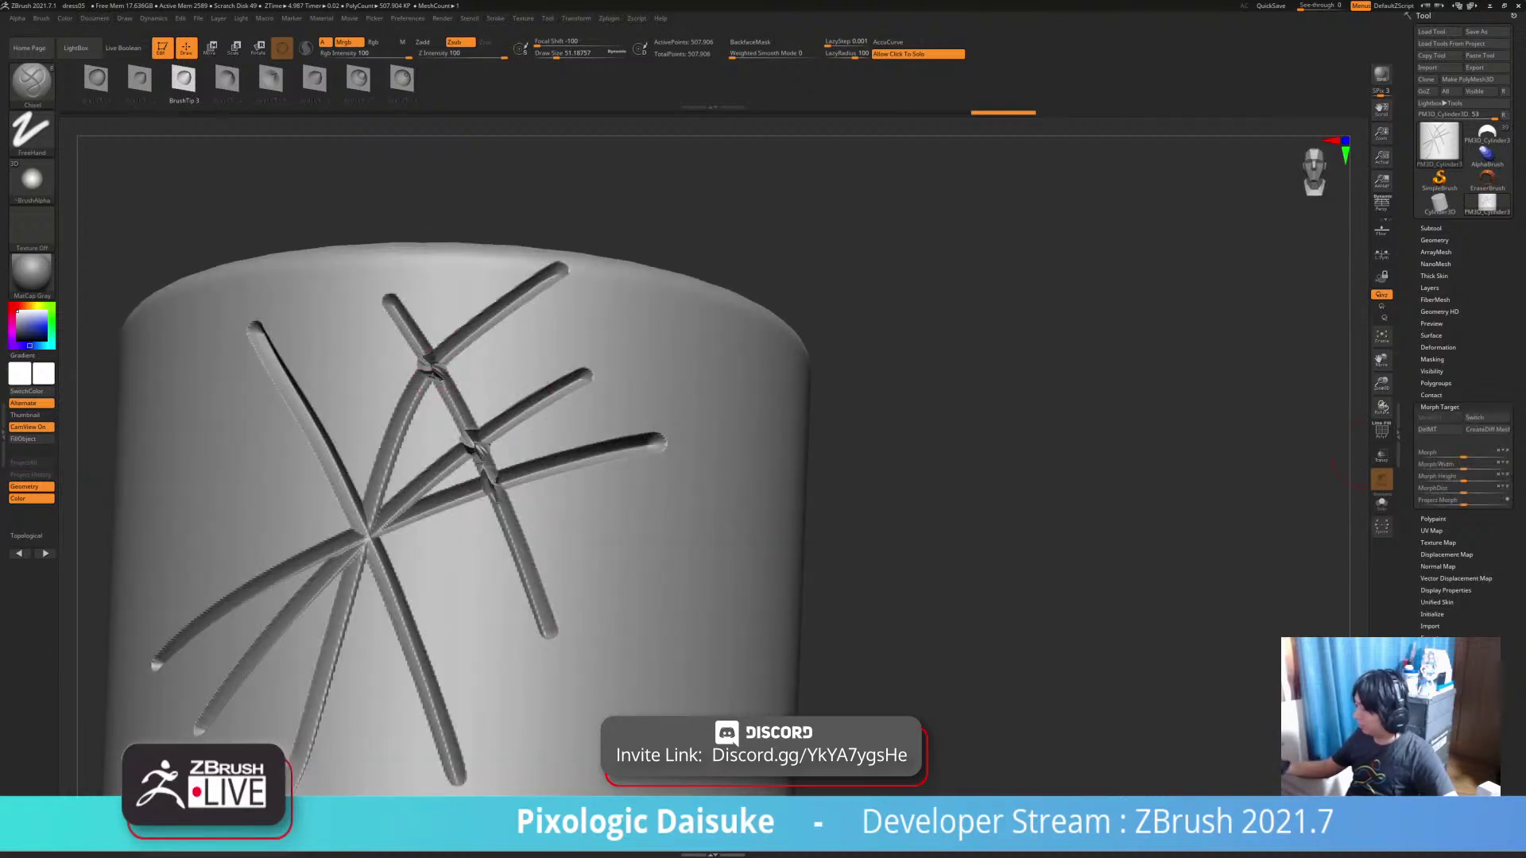
pyautogui.moveTo(338, 332); pyautogui.dragTo(469, 574)
pyautogui.hotkey('ctrl', 'z')
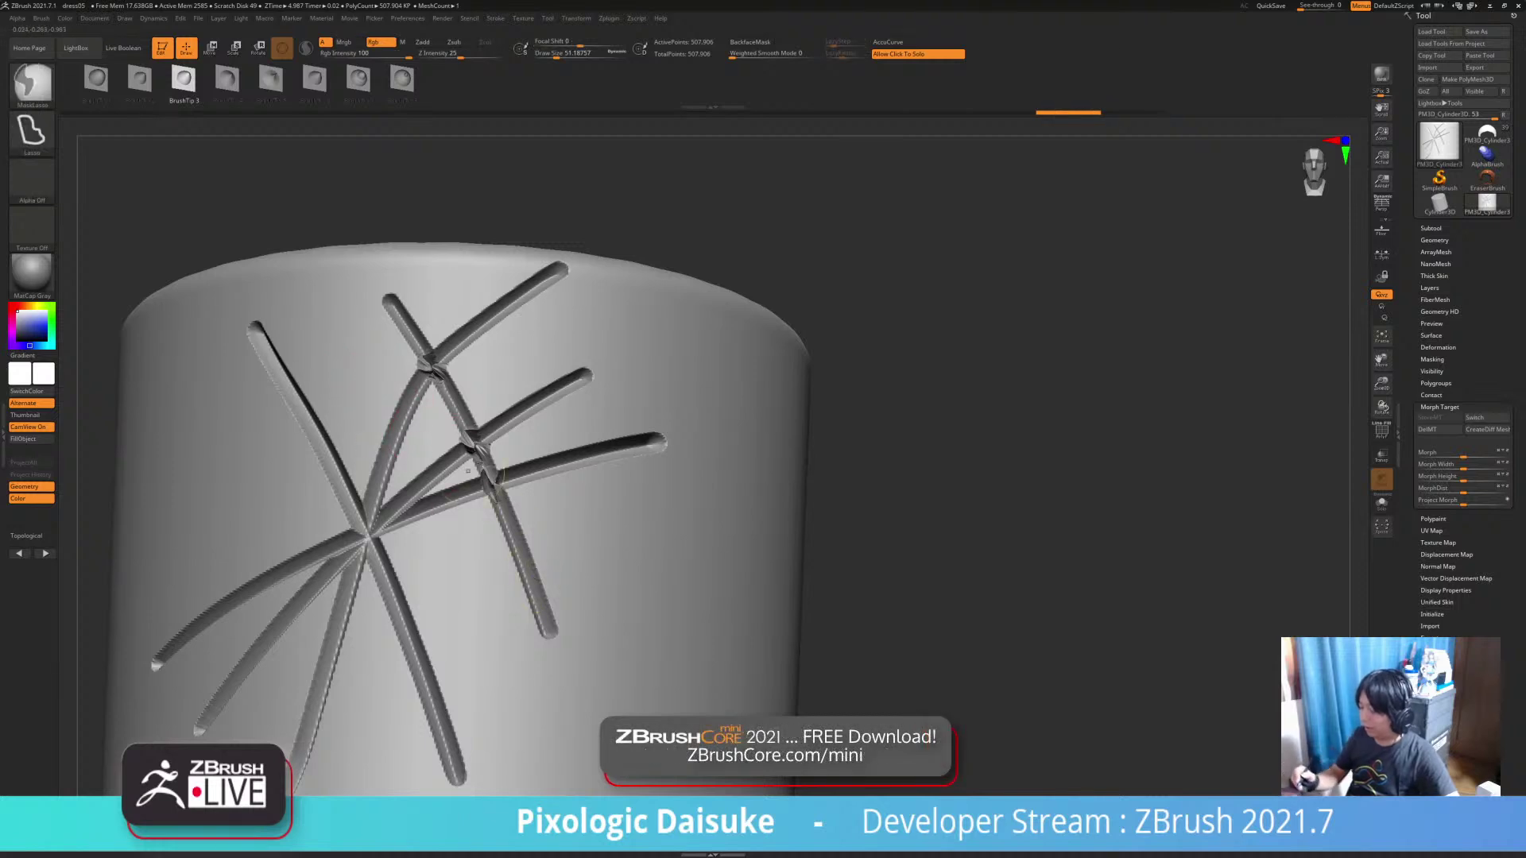
pyautogui.moveTo(355, 354); pyautogui.dragTo(469, 605)
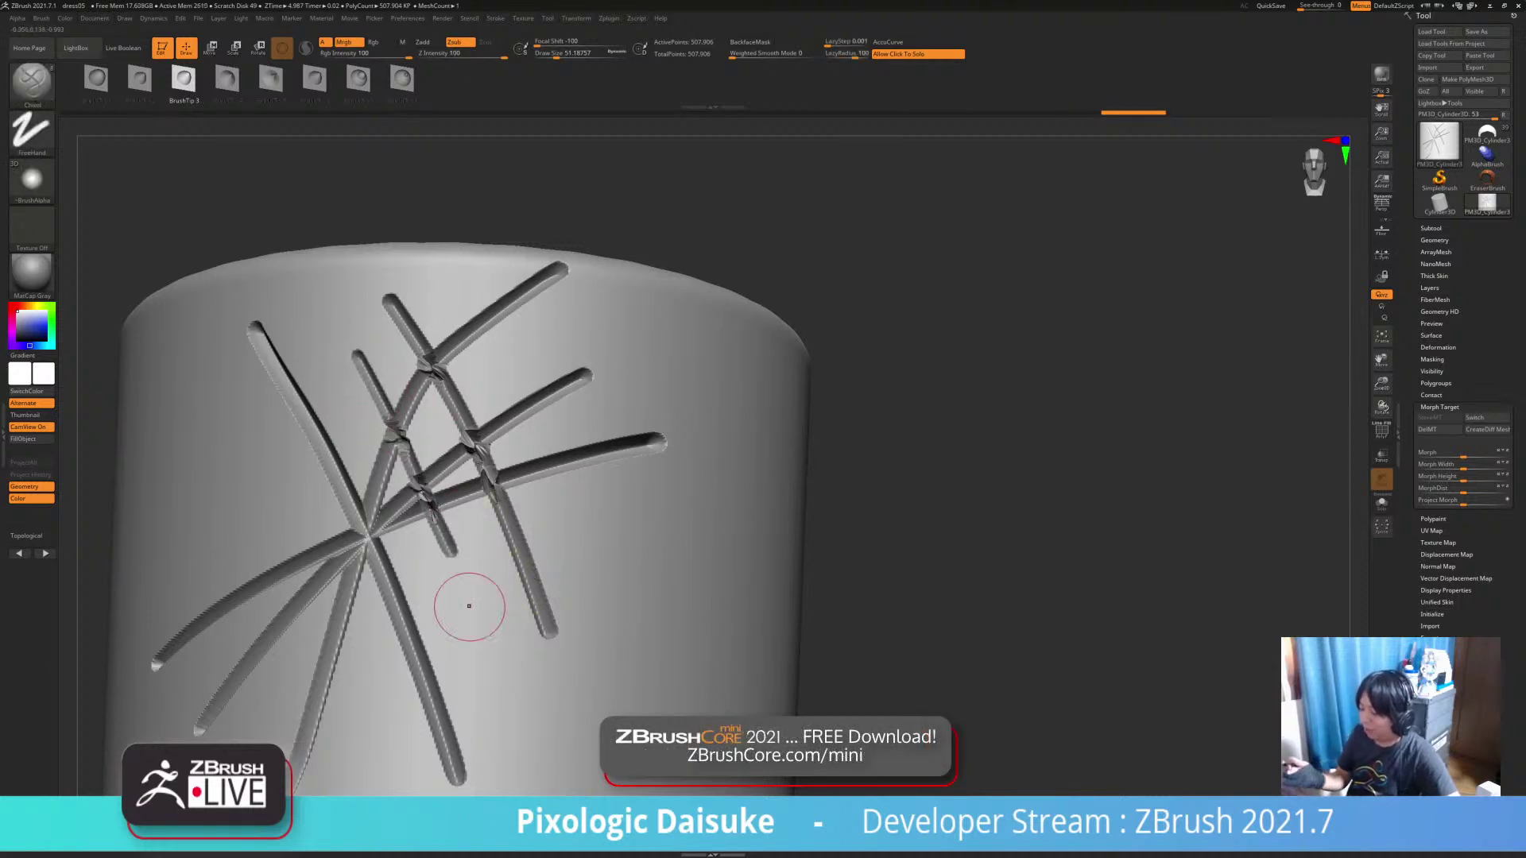
pyautogui.hotkey('ctrl', 'z')
# Carve a curved groove on the untouched surface beside the star, plus three grooves crossing it at one point
pyautogui.moveTo(662, 328)
pyautogui.mouseDown()
pyautogui.moveTo(707, 525)
pyautogui.moveTo(636, 727)
pyautogui.mouseUp()
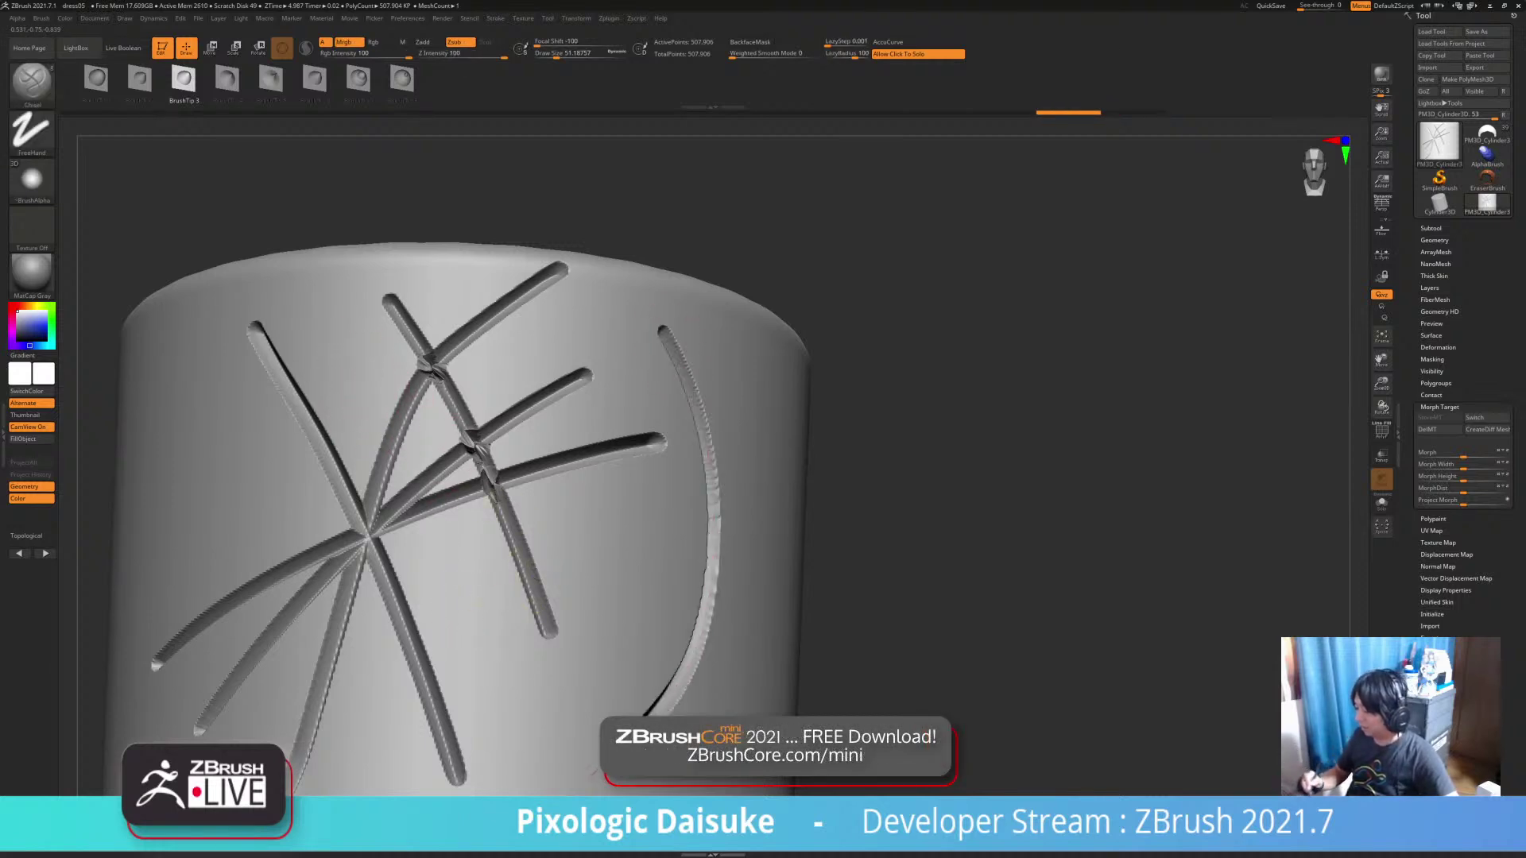
pyautogui.moveTo(589, 614)
pyautogui.mouseDown()
pyautogui.moveTo(818, 470)
pyautogui.moveTo(787, 493)
pyautogui.mouseUp()
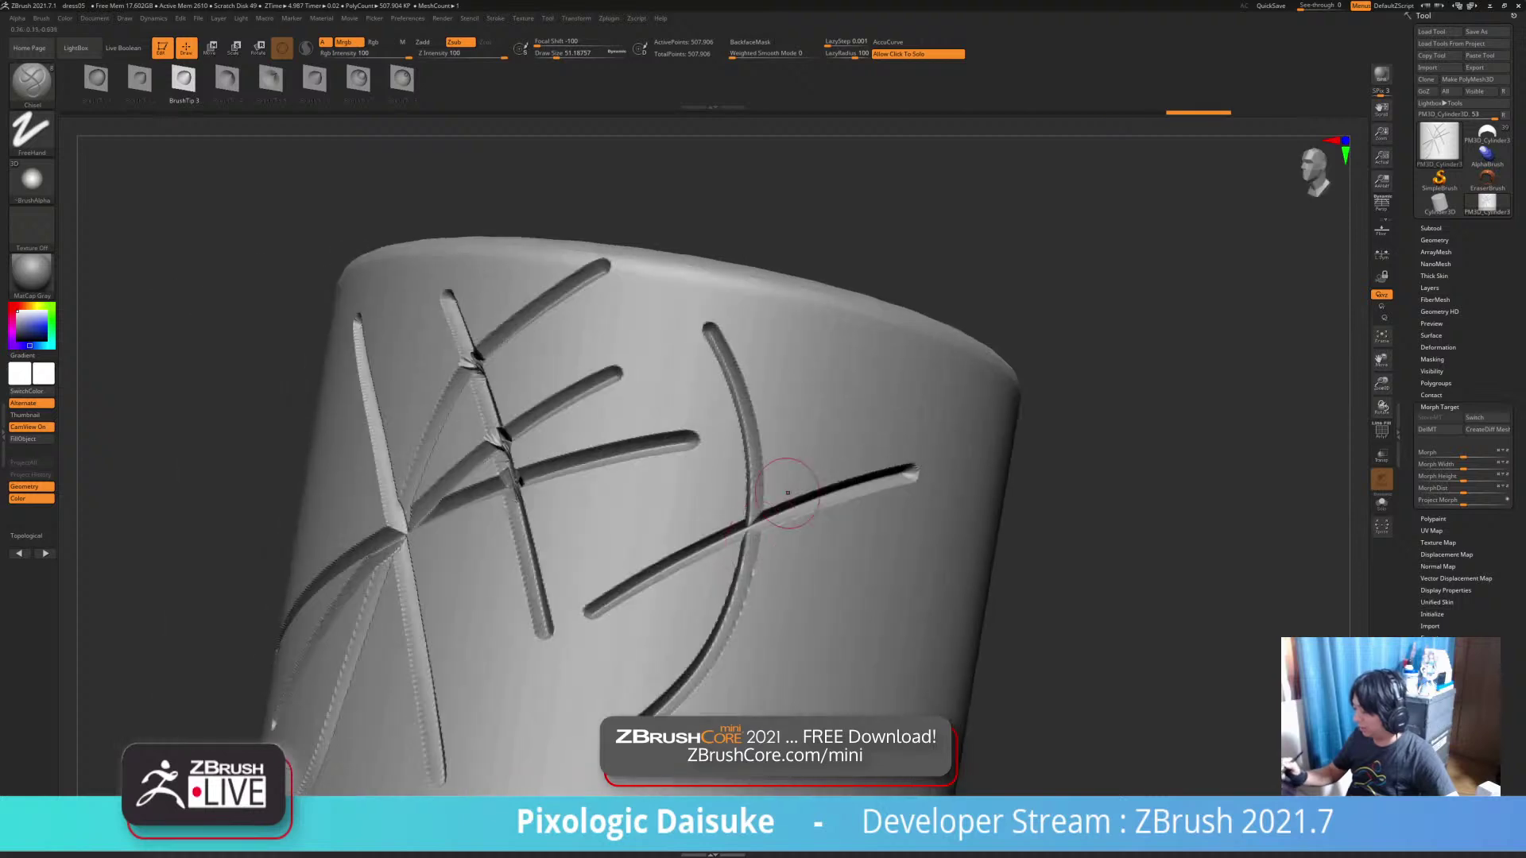
pyautogui.moveTo(849, 391); pyautogui.dragTo(618, 688)
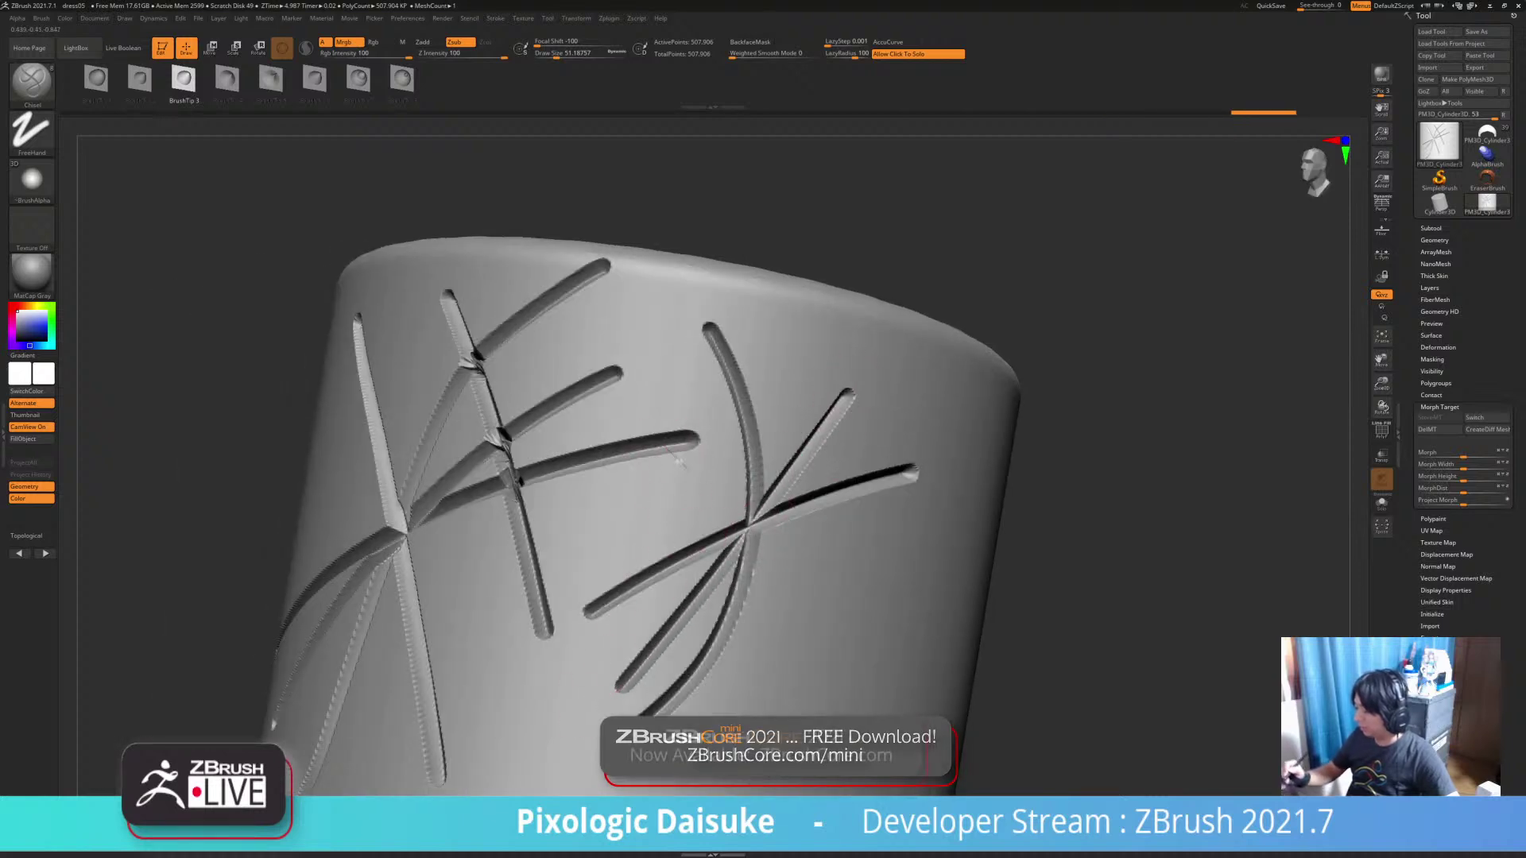
pyautogui.moveTo(679, 459); pyautogui.dragTo(831, 636)
pyautogui.hotkey('ctrl', 'z')
pyautogui.moveTo(675, 469); pyautogui.dragTo(852, 613)
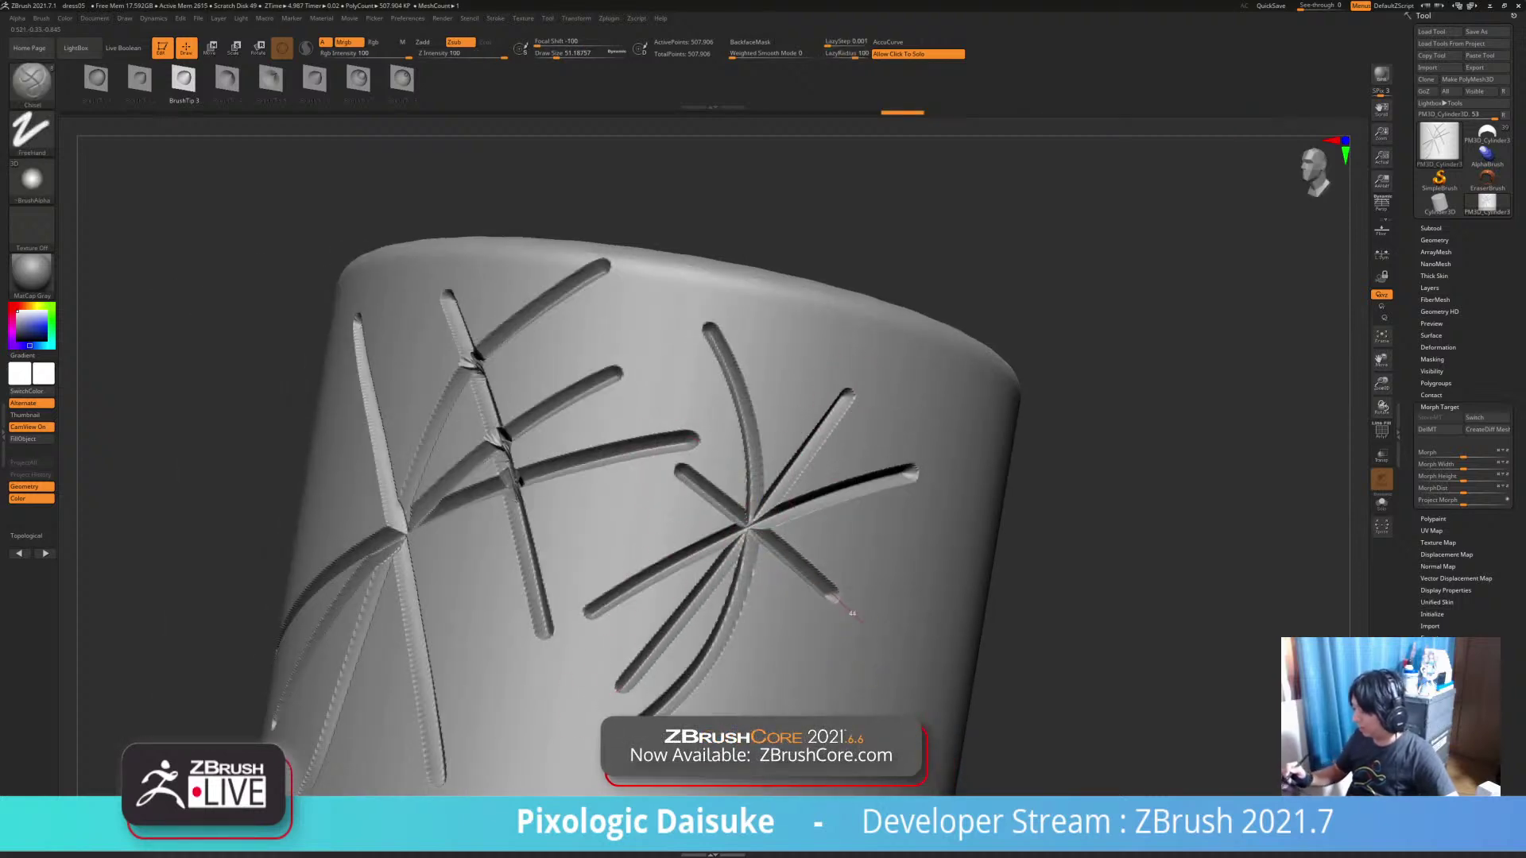
pyautogui.keyDown('ctrl'); pyautogui.moveTo(854, 616); pyautogui.dragTo(809, 537, button='right'); pyautogui.keyUp('ctrl')
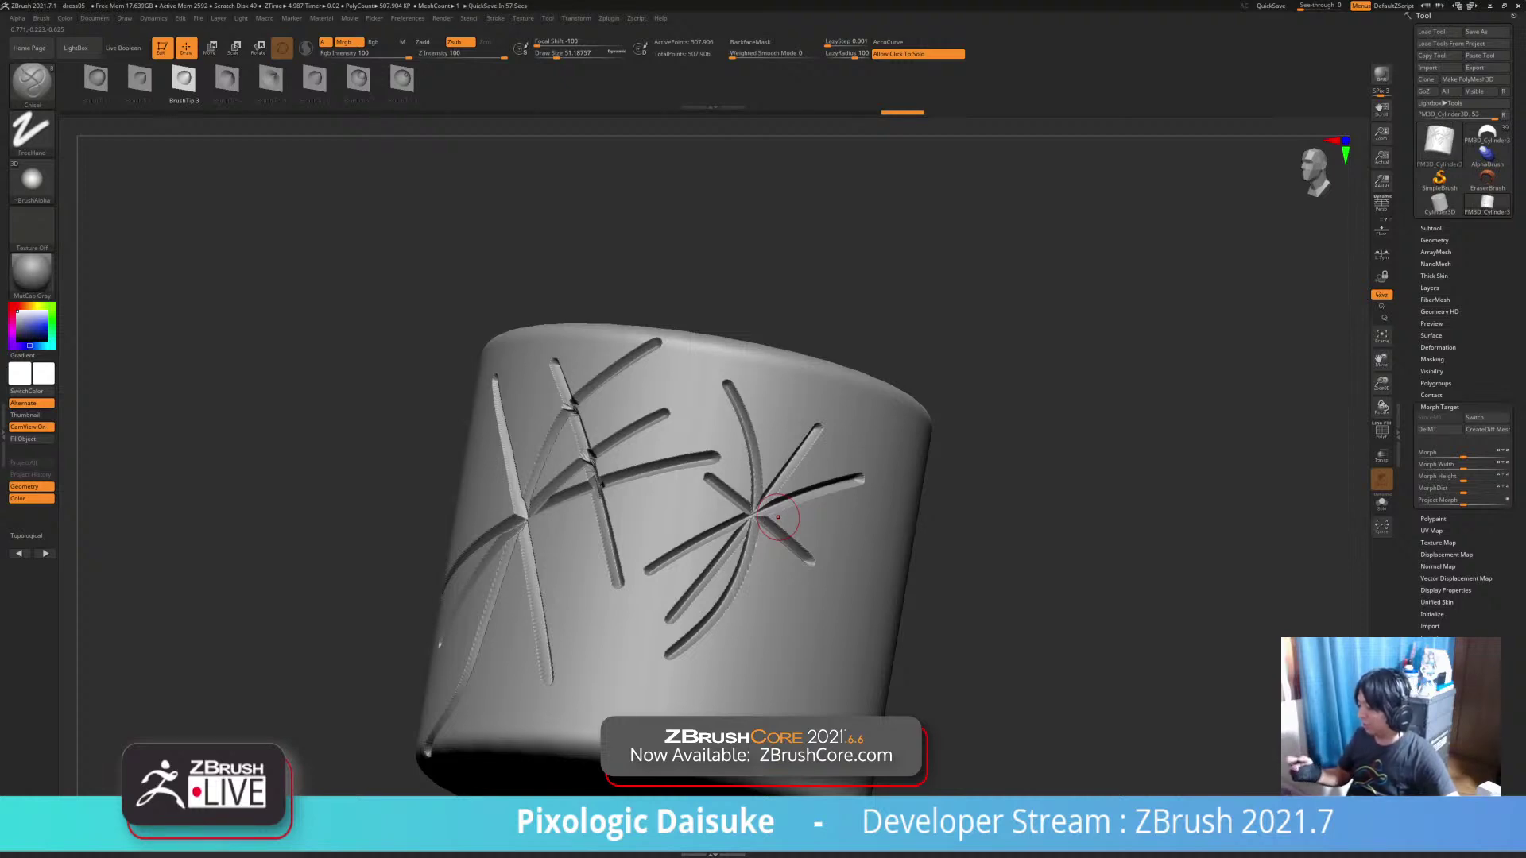
pyautogui.moveTo(778, 517); pyautogui.dragTo(745, 660, button='right')
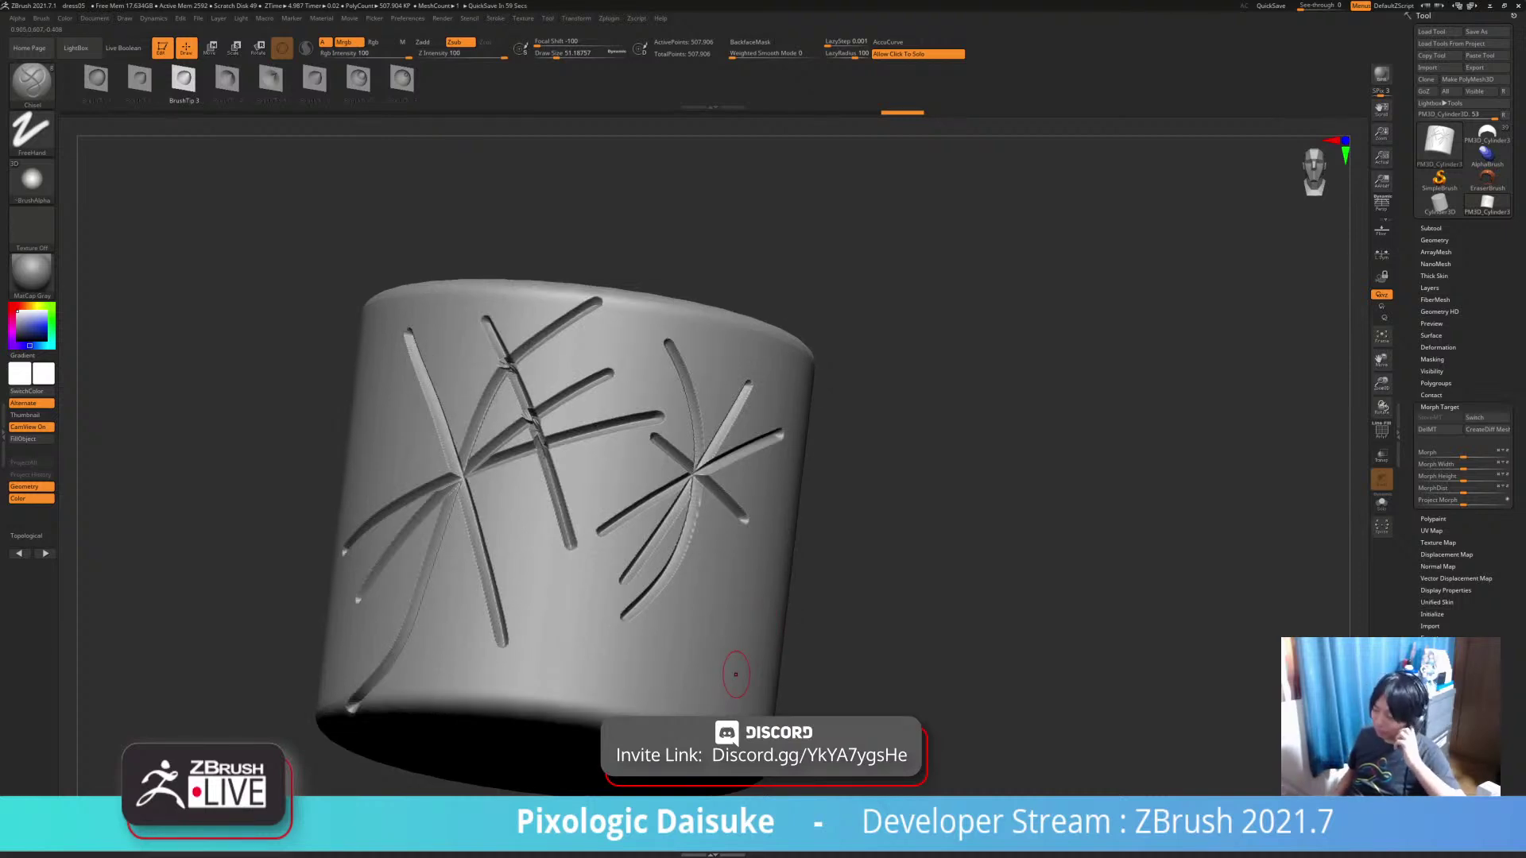
# Undo all the carved grooves to bring back the plain cylinder
pyautogui.hotkey('ctrl', 'z')
pyautogui.hotkey('ctrl', 'z')
pyautogui.hotkey('ctrl', 'z')
pyautogui.hotkey('ctrl', 'z')
pyautogui.hotkey('ctrl', 'z')
pyautogui.hotkey('ctrl', 'z')
pyautogui.hotkey('ctrl', 'z')
pyautogui.hotkey('ctrl', 'z')
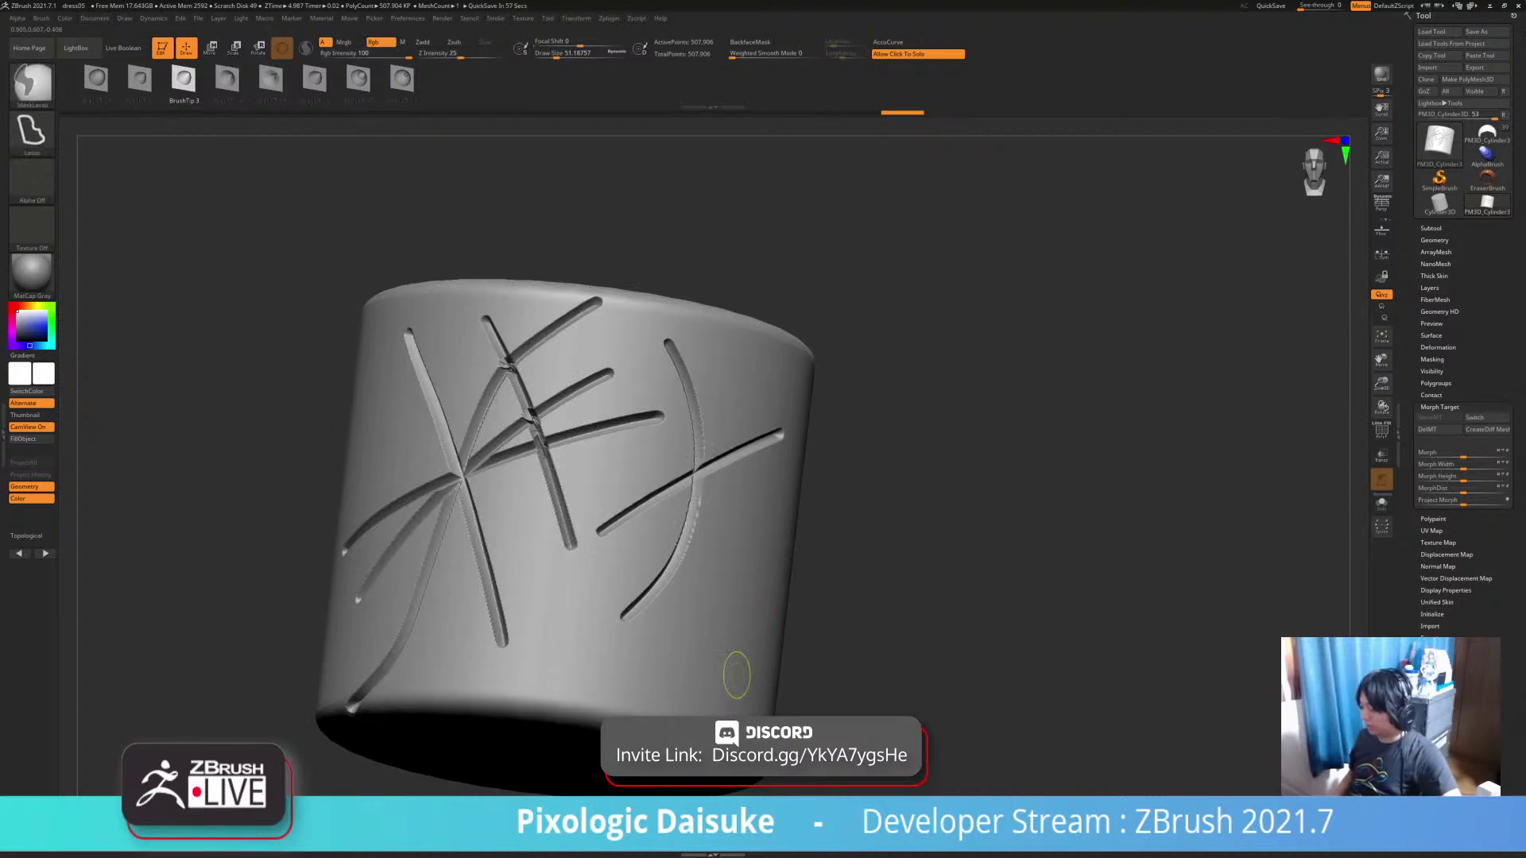
pyautogui.hotkey('ctrl', 'z')
pyautogui.hotkey('ctrl', 'z')
pyautogui.hotkey('ctrl', 'z')
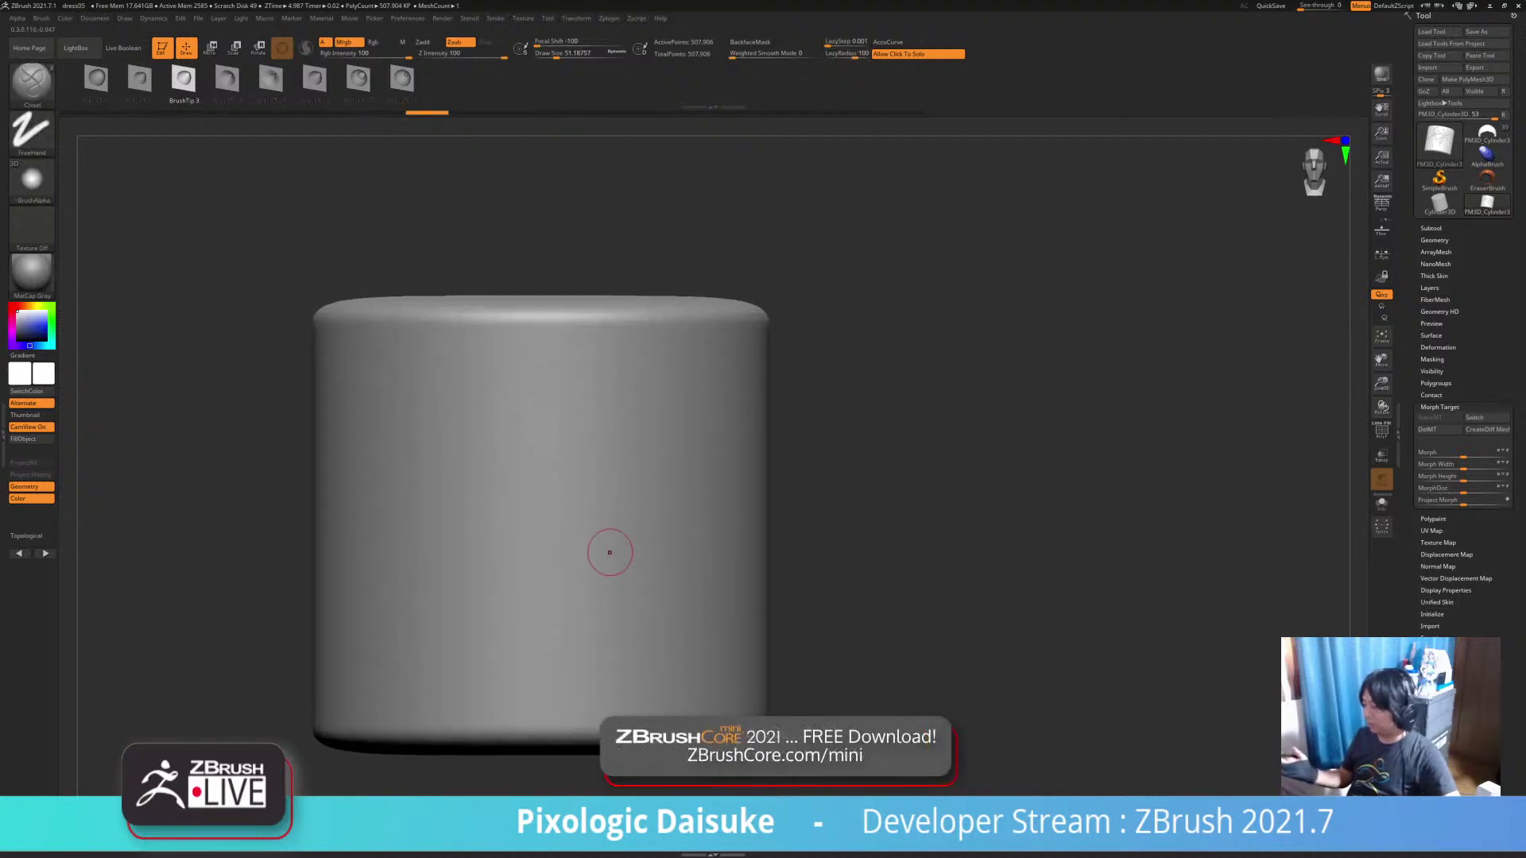
# Replace the stored morph target with the plain cylinder, and carve a bent diagonal groove from the top rim to the base
pyautogui.click(1438, 429)
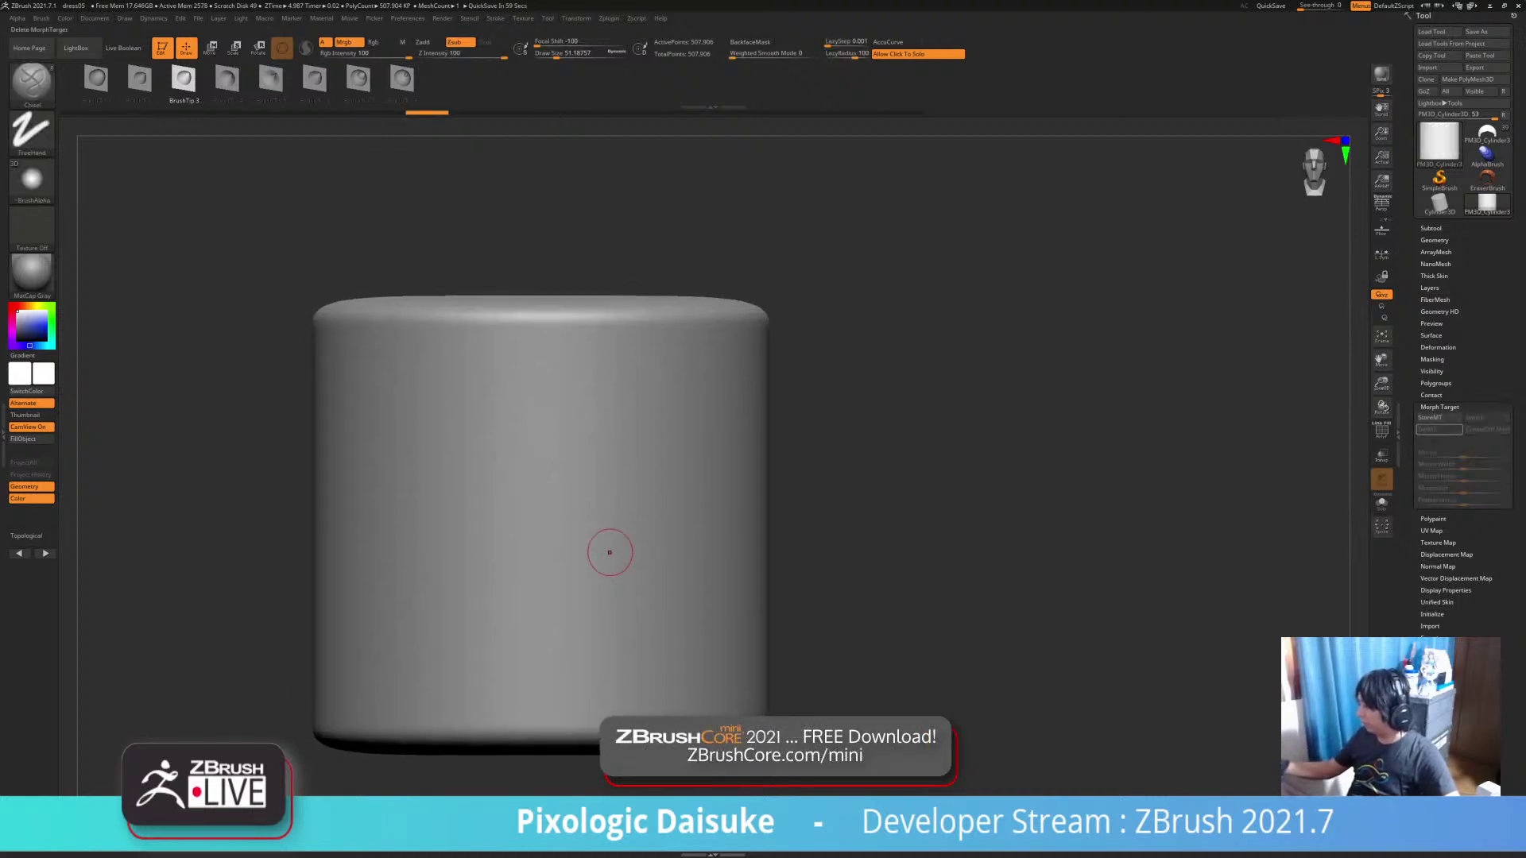
pyautogui.click(1438, 418)
pyautogui.moveTo(640, 347); pyautogui.dragTo(658, 343, button='right')
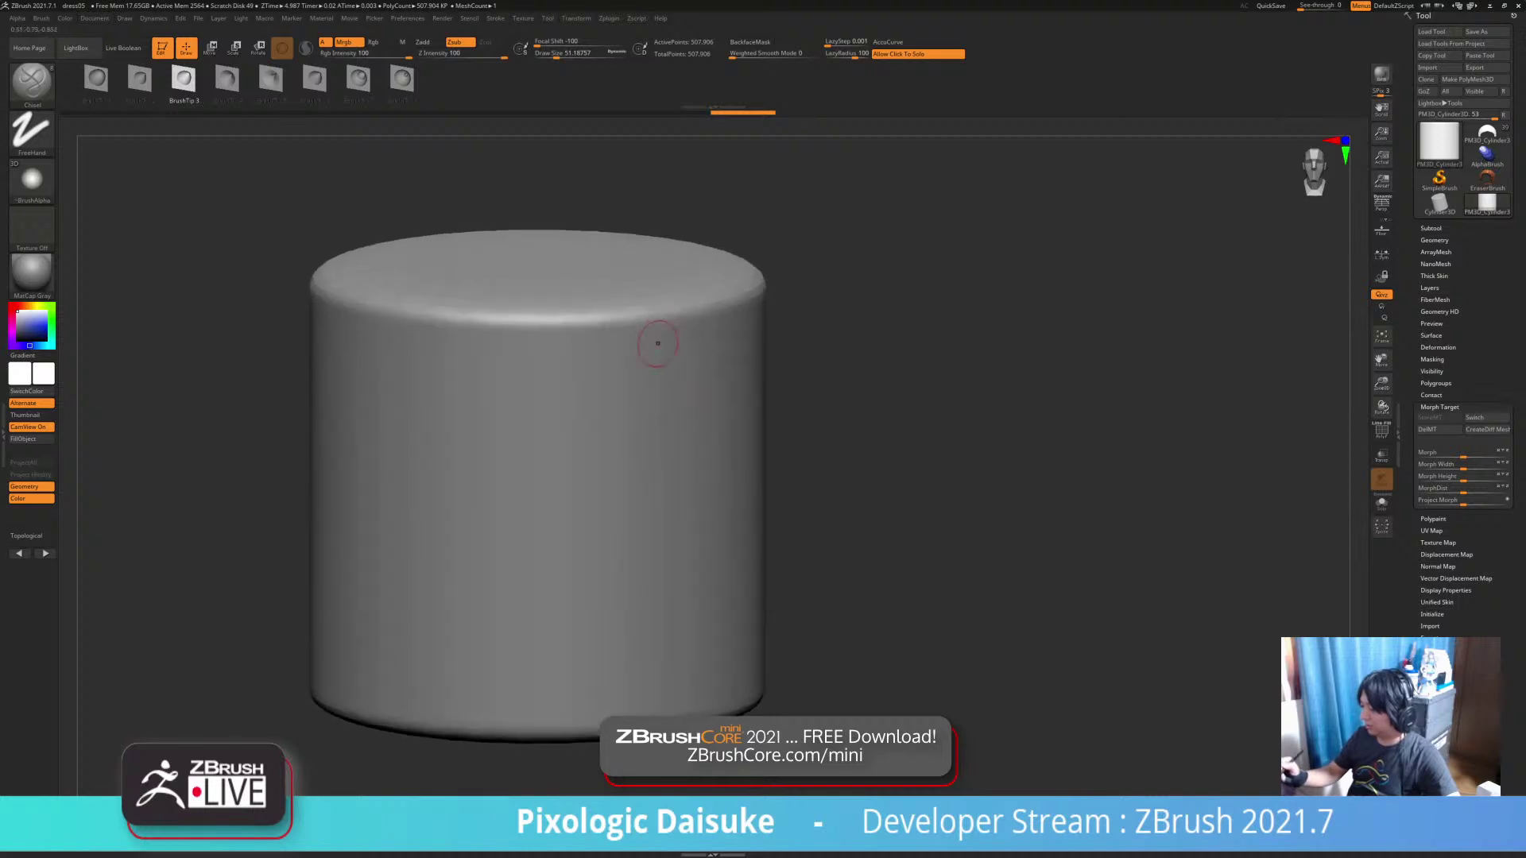
pyautogui.moveTo(688, 311)
pyautogui.mouseDown()
pyautogui.moveTo(580, 409)
pyautogui.moveTo(469, 650)
pyautogui.moveTo(377, 743)
pyautogui.mouseUp()
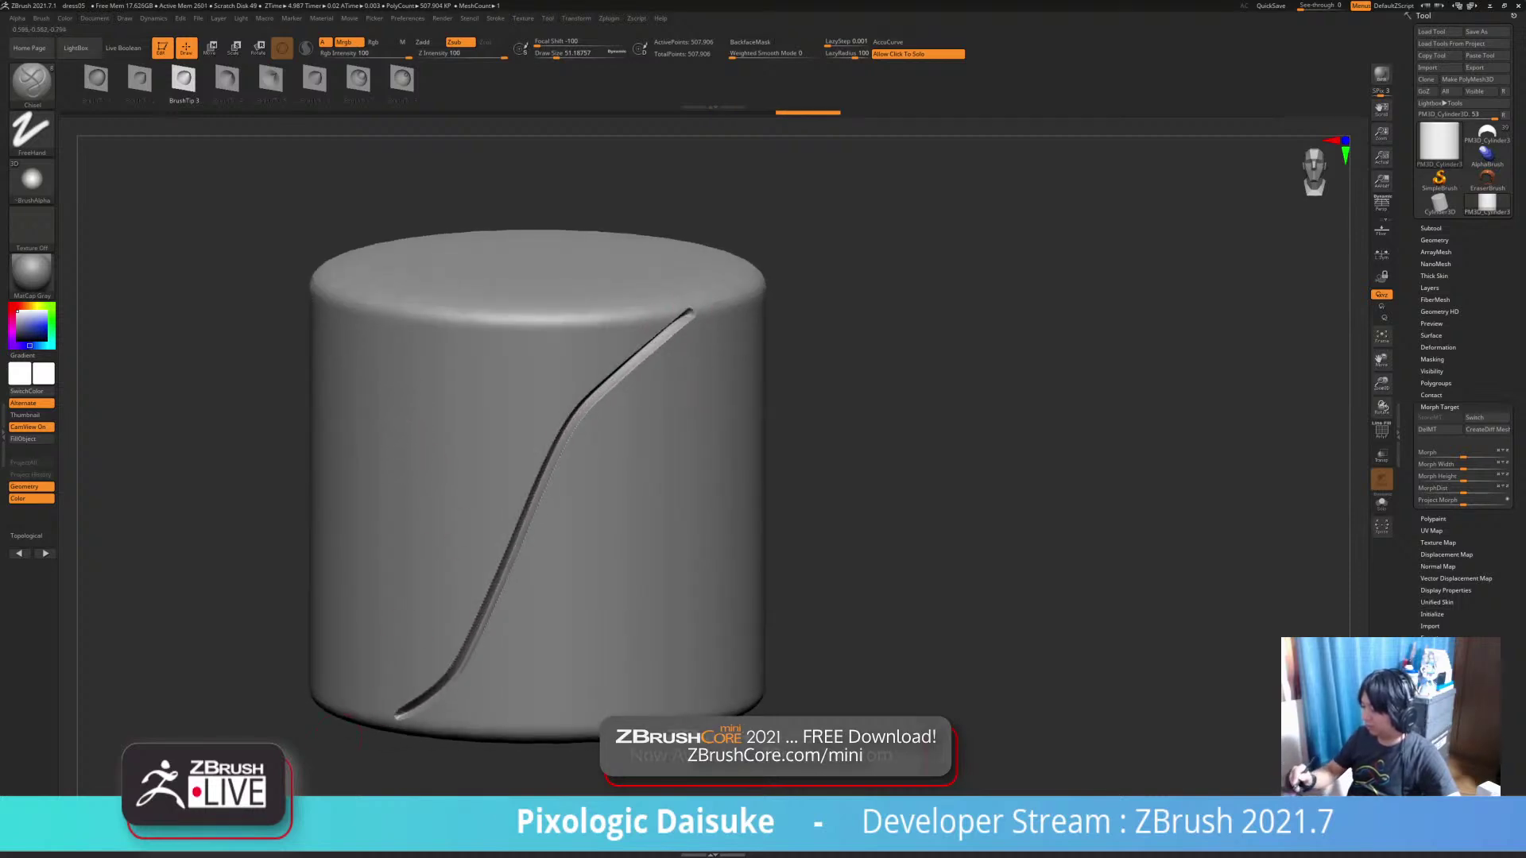
# Carve a series of long and short diagonal grooves crossing the bent groove at separate points along its length
pyautogui.moveTo(401, 391); pyautogui.dragTo(625, 701)
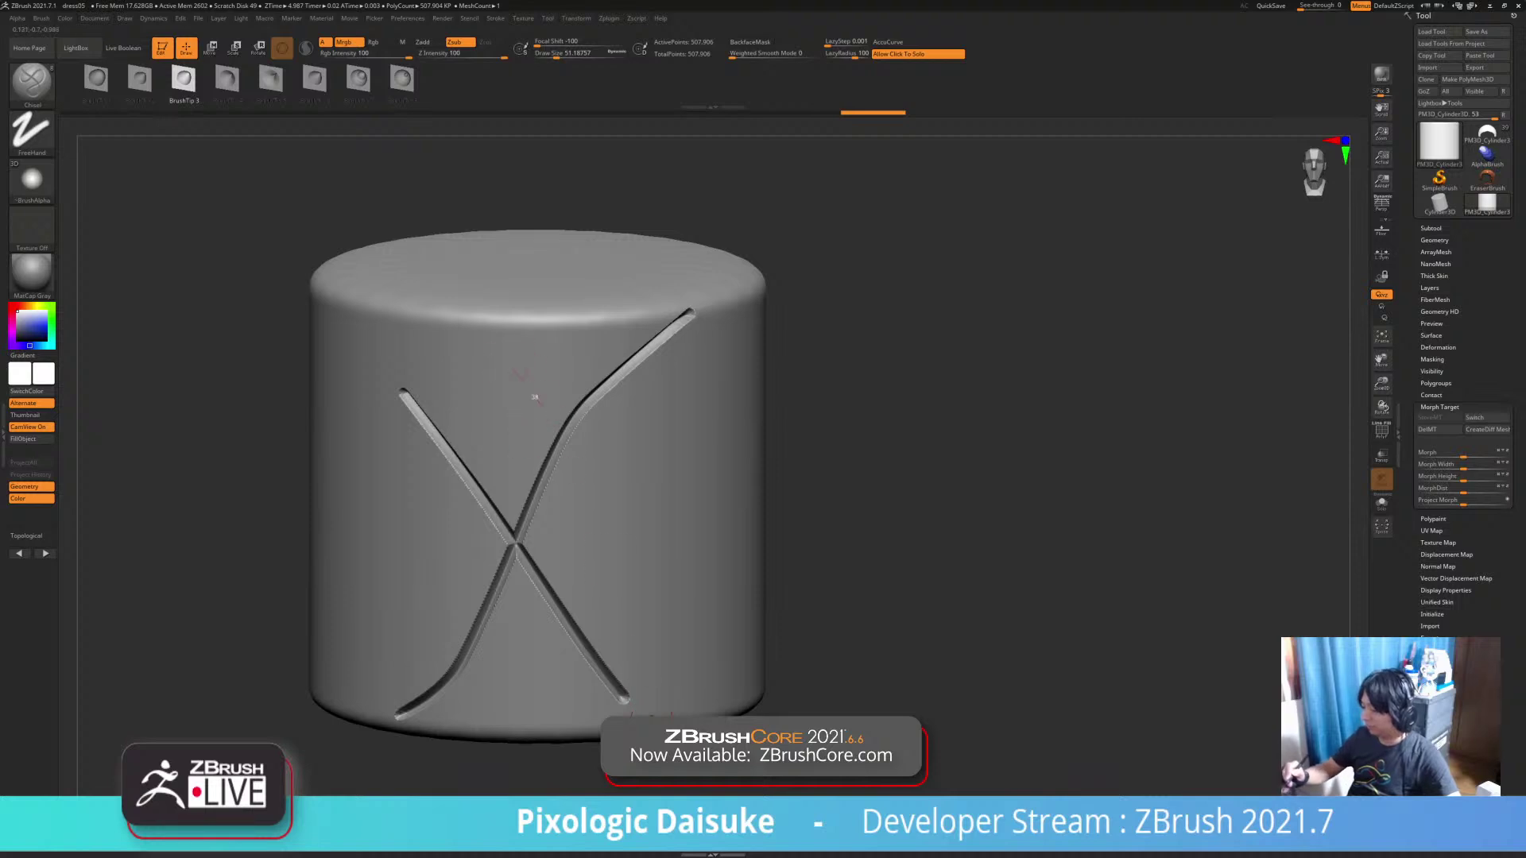
pyautogui.moveTo(511, 367); pyautogui.dragTo(633, 517)
pyautogui.moveTo(602, 345); pyautogui.dragTo(638, 406)
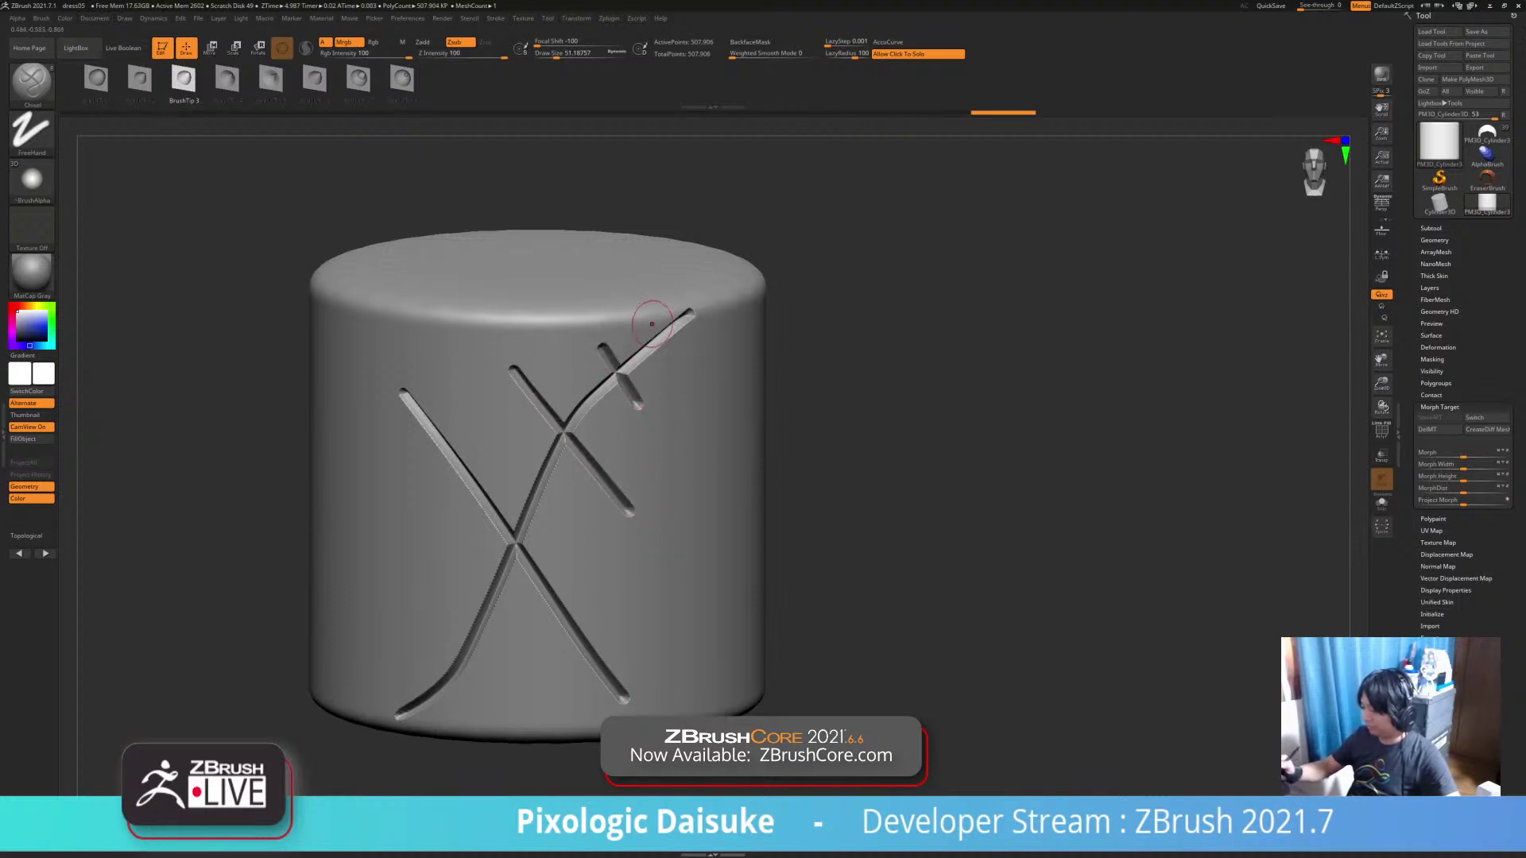
pyautogui.moveTo(449, 571); pyautogui.dragTo(522, 632)
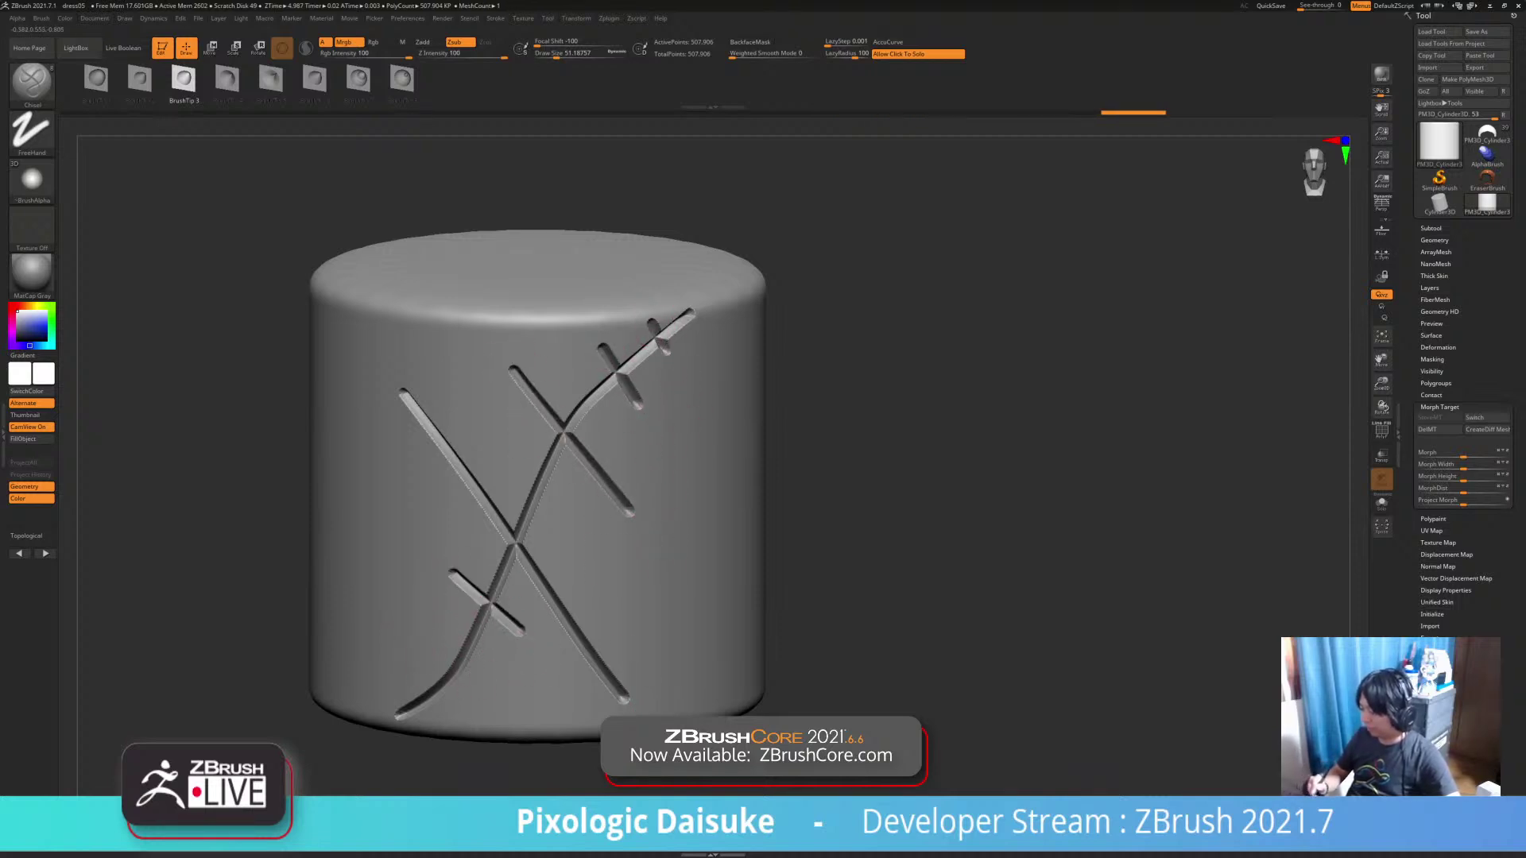
pyautogui.moveTo(404, 642); pyautogui.dragTo(502, 694)
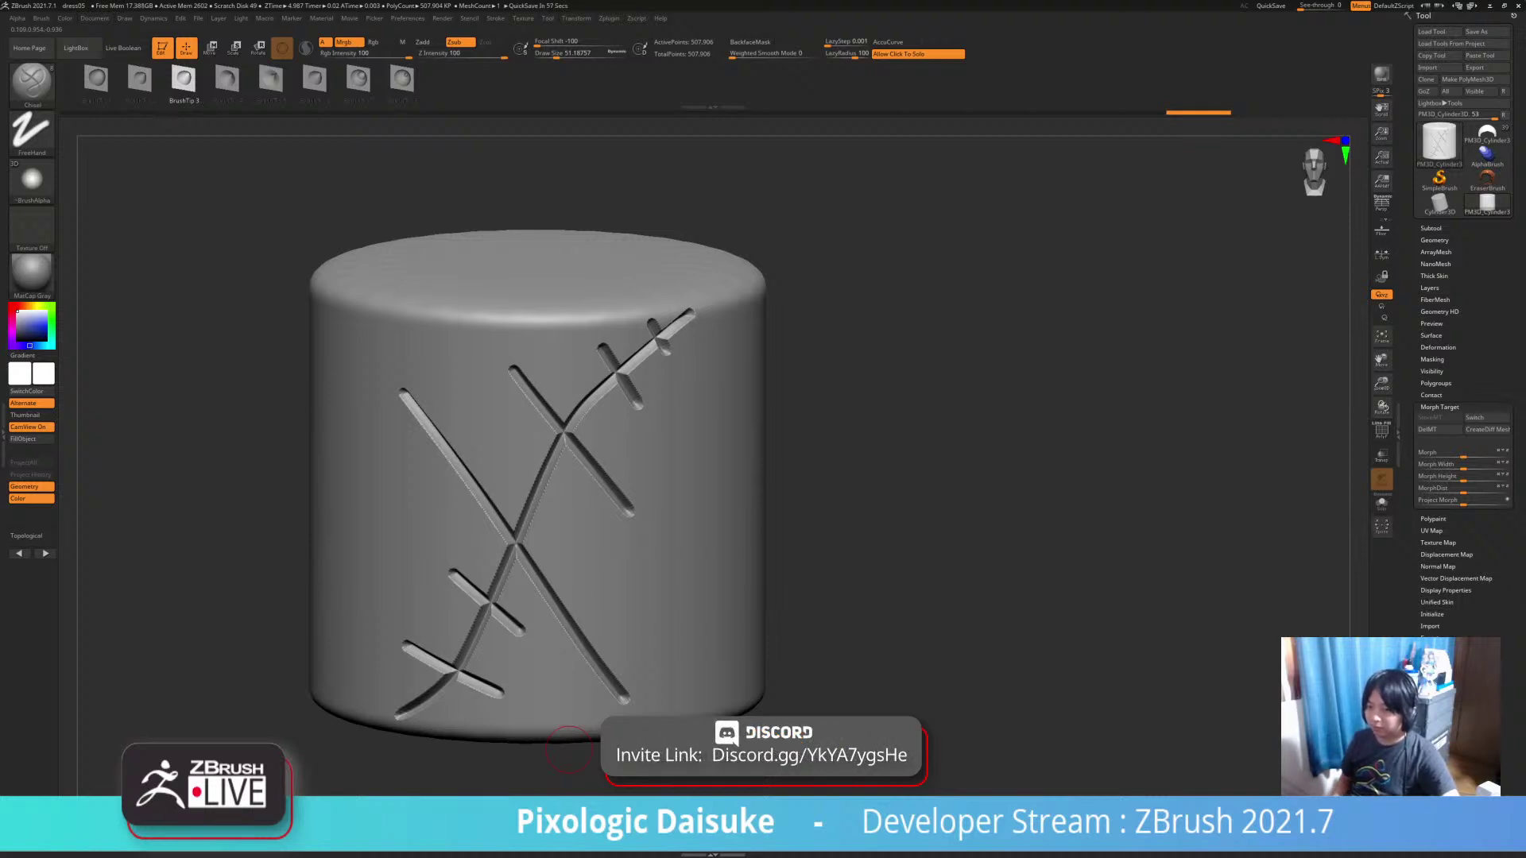
# Smooth the two lowest intersections of the bent groove
pyautogui.moveTo(536, 709); pyautogui.dragTo(546, 657, button='right')
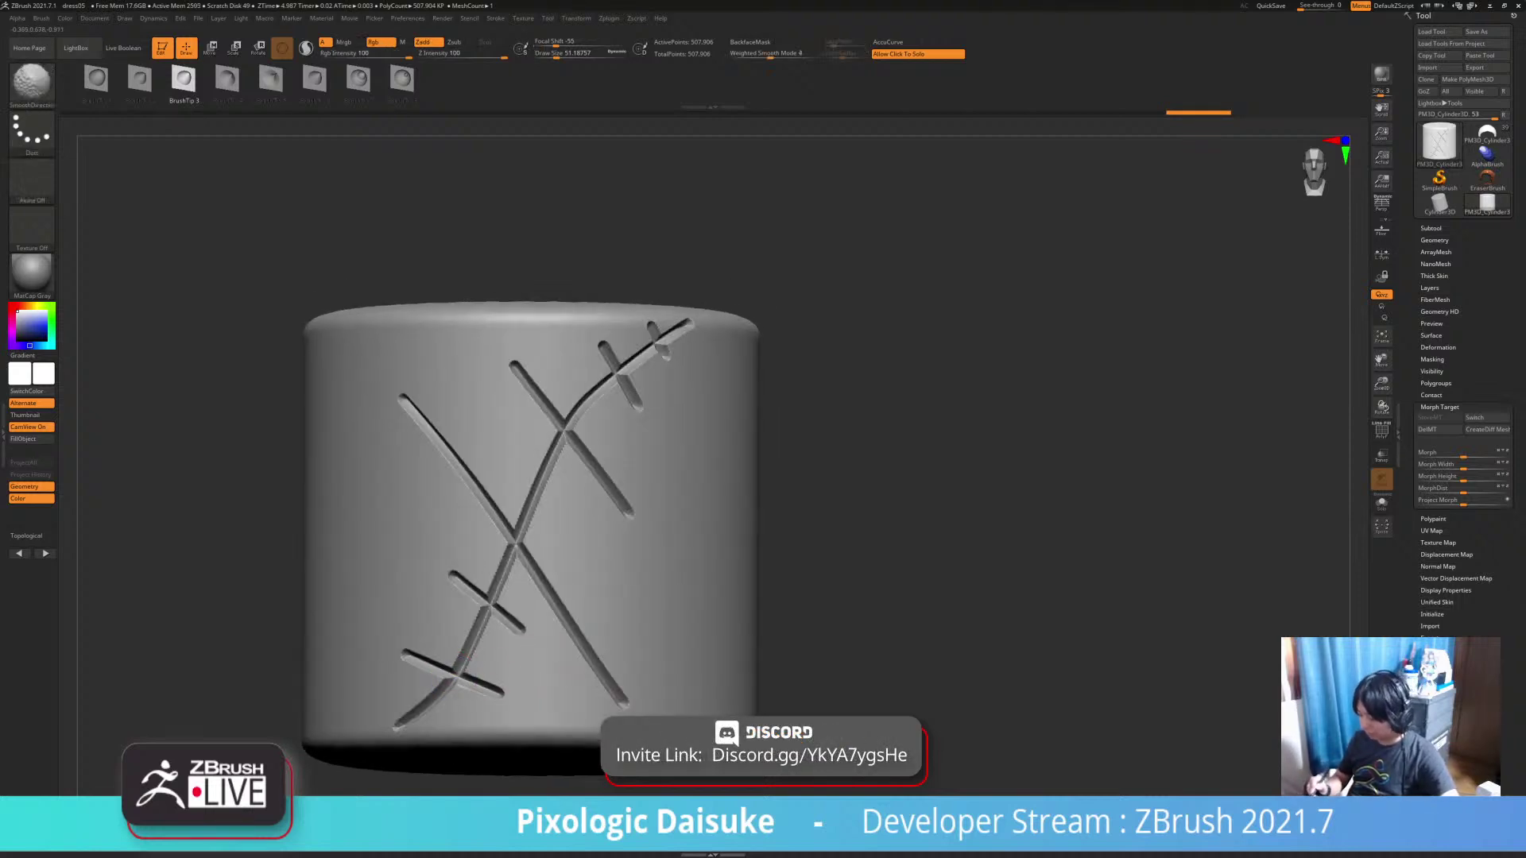
pyautogui.keyDown('shift'); pyautogui.moveTo(459, 676); pyautogui.dragTo(471, 647); pyautogui.keyUp('shift')
pyautogui.keyDown('ctrl'); pyautogui.moveTo(458, 669); pyautogui.dragTo(458, 698, button='right'); pyautogui.keyUp('ctrl')
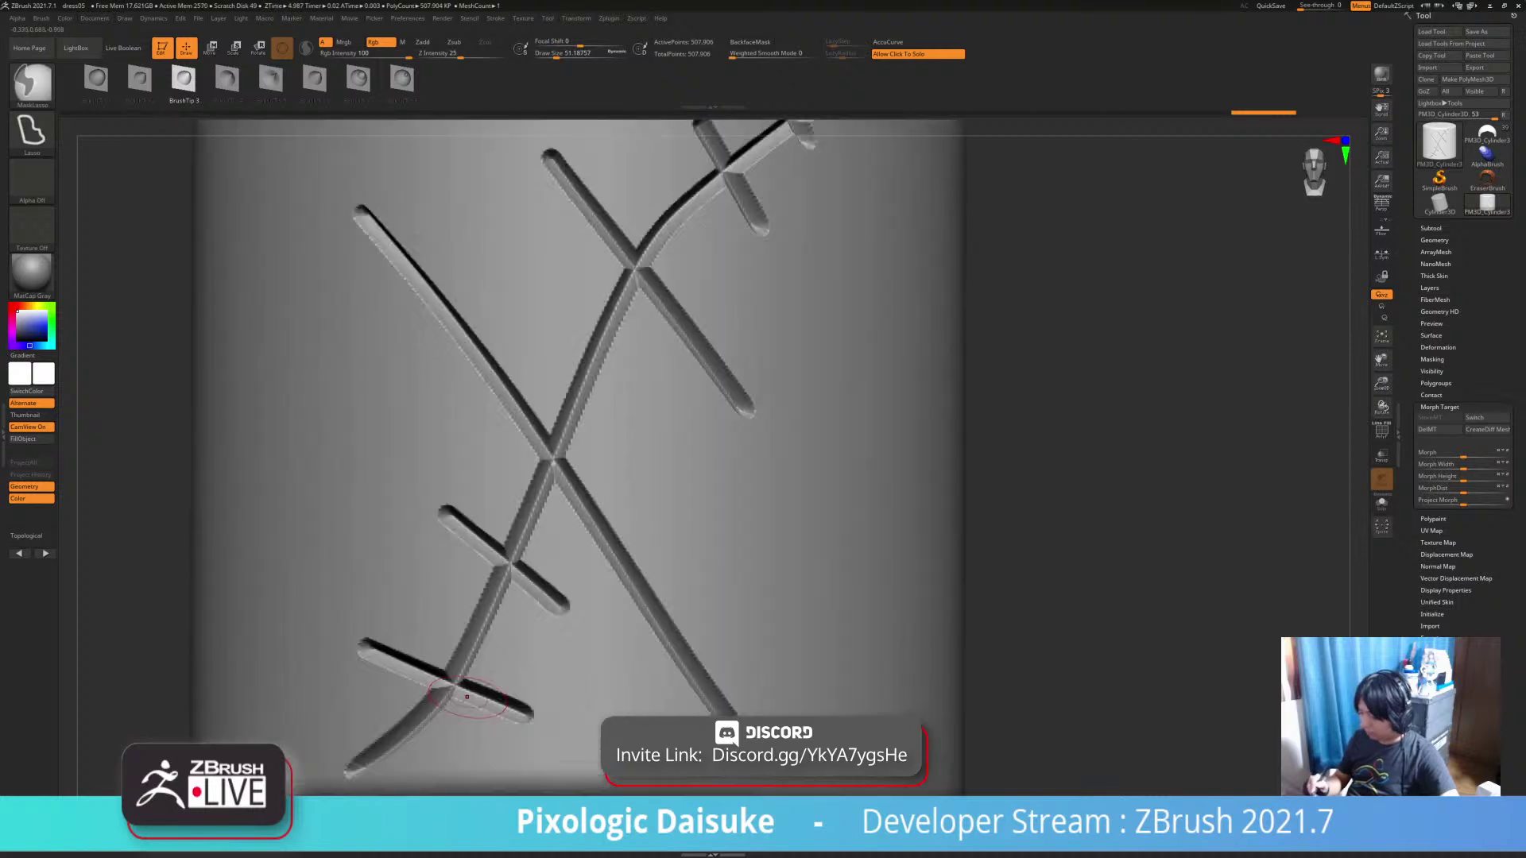
pyautogui.hotkey('ctrl', 'z')
pyautogui.keyDown('shift'); pyautogui.moveTo(467, 681); pyautogui.dragTo(459, 684); pyautogui.keyUp('shift')
pyautogui.moveTo(459, 685)
pyautogui.keyDown('alt'); pyautogui.mouseDown(button='right')
pyautogui.moveTo(474, 653)
pyautogui.moveTo(500, 645)
pyautogui.mouseUp(button='right'); pyautogui.keyUp('alt')
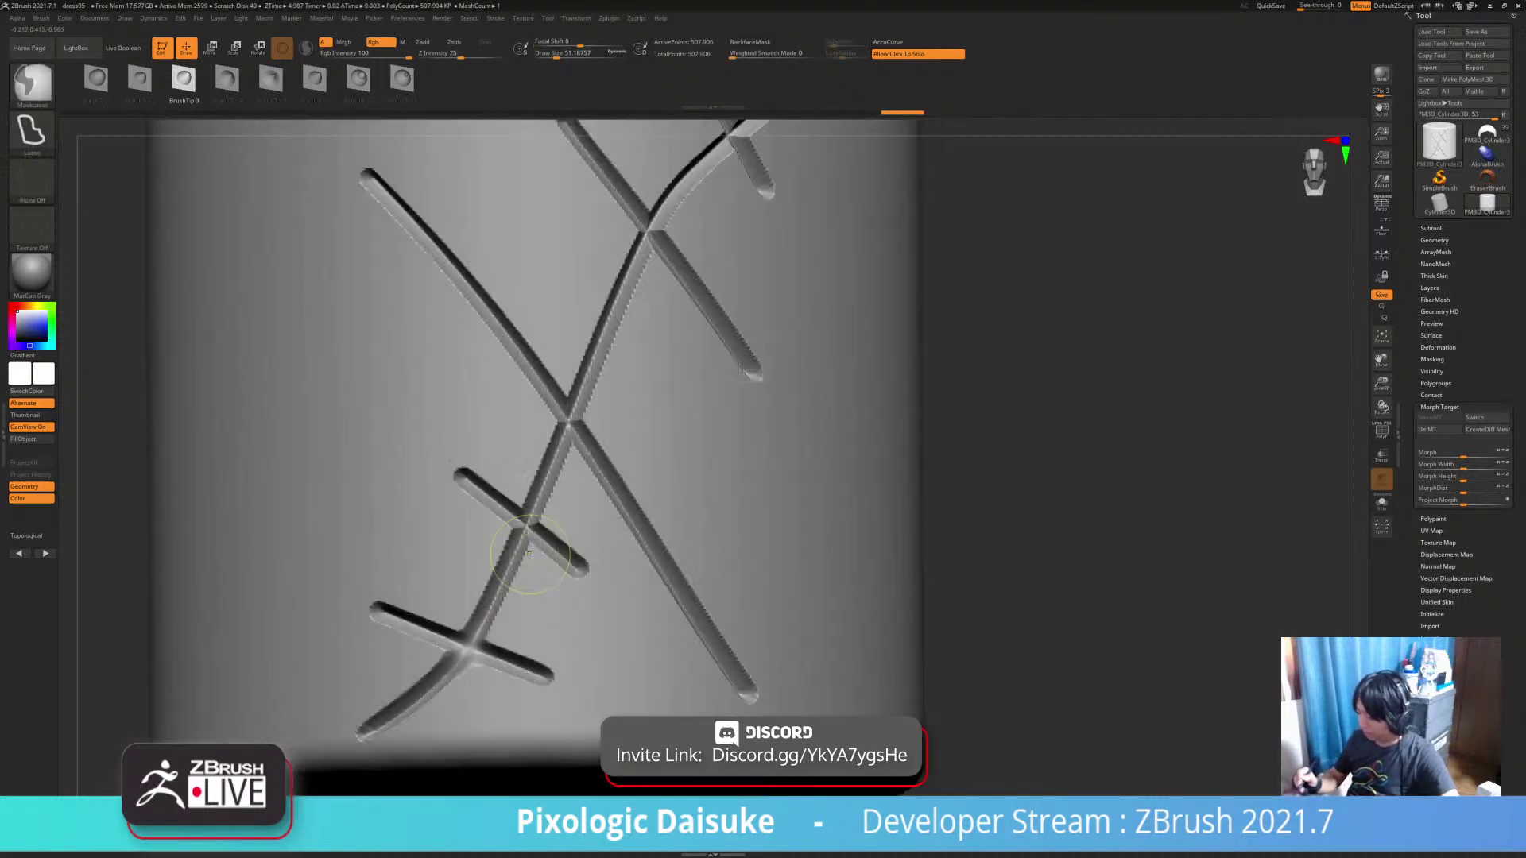
pyautogui.keyDown('shift'); pyautogui.moveTo(525, 534); pyautogui.dragTo(524, 525); pyautogui.keyUp('shift')
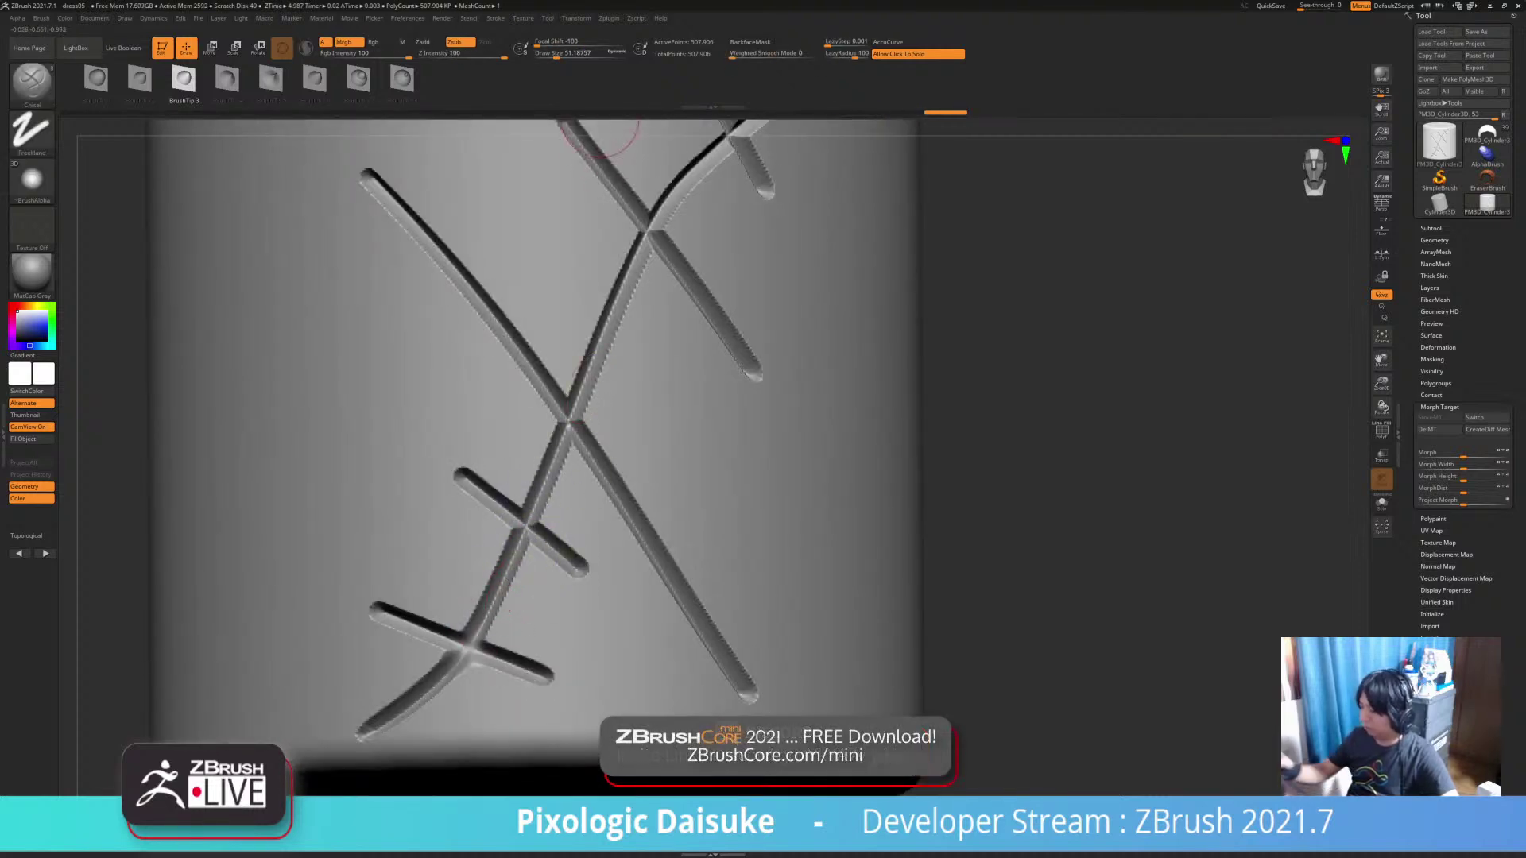
# Reduce the brush draw size to about 25 and smooth the second-lowest intersection with the smaller brush
pyautogui.hotkey('ctrl', 'z')
pyautogui.click(547, 54)
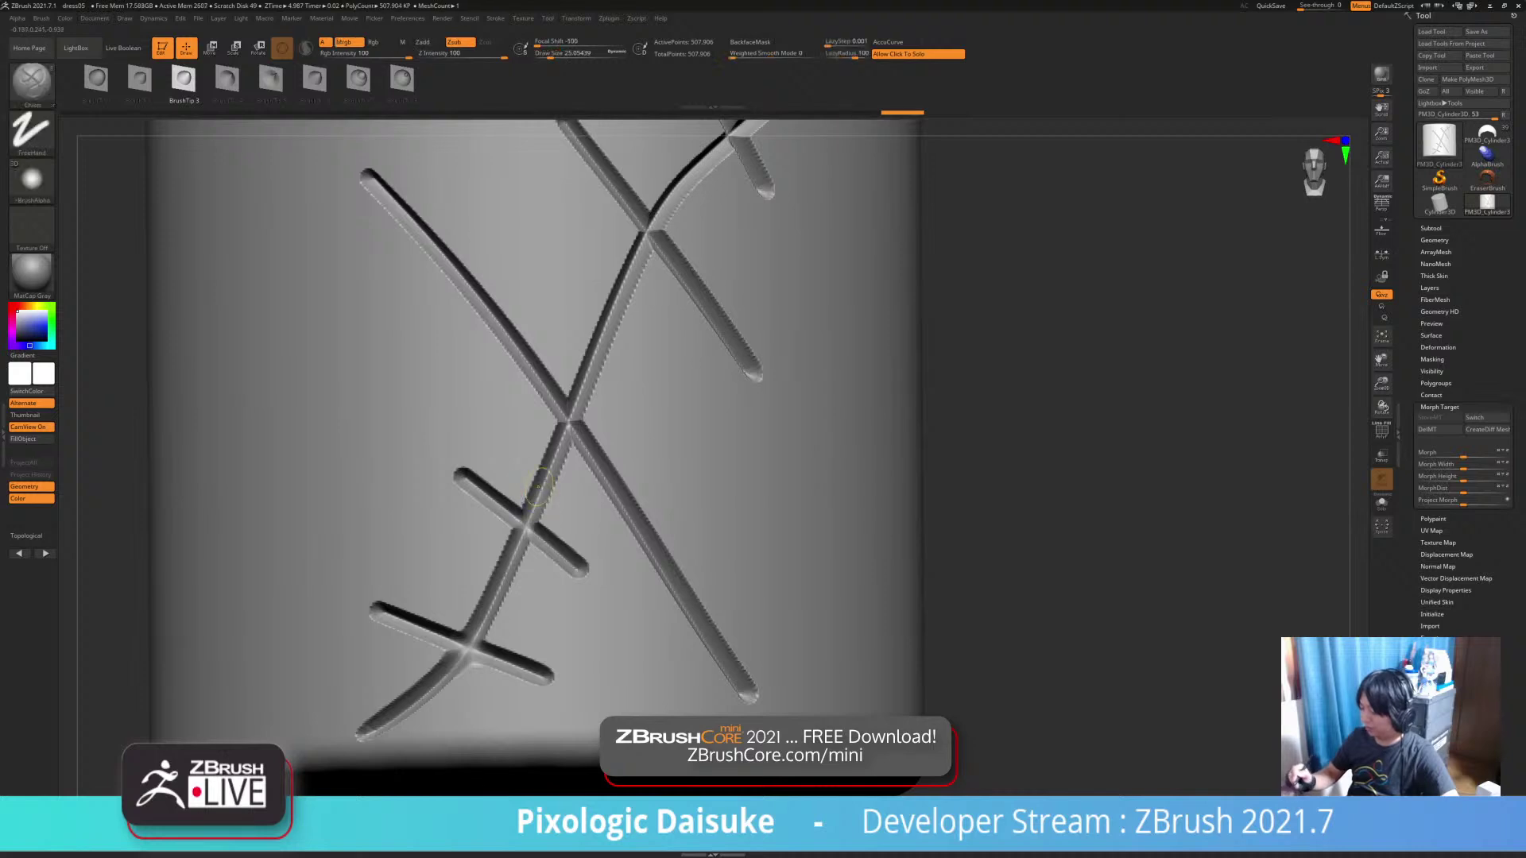
pyautogui.hotkey('ctrl', 'shift', 'z')
pyautogui.keyDown('shift'); pyautogui.moveTo(516, 526); pyautogui.dragTo(510, 547); pyautogui.keyUp('shift')
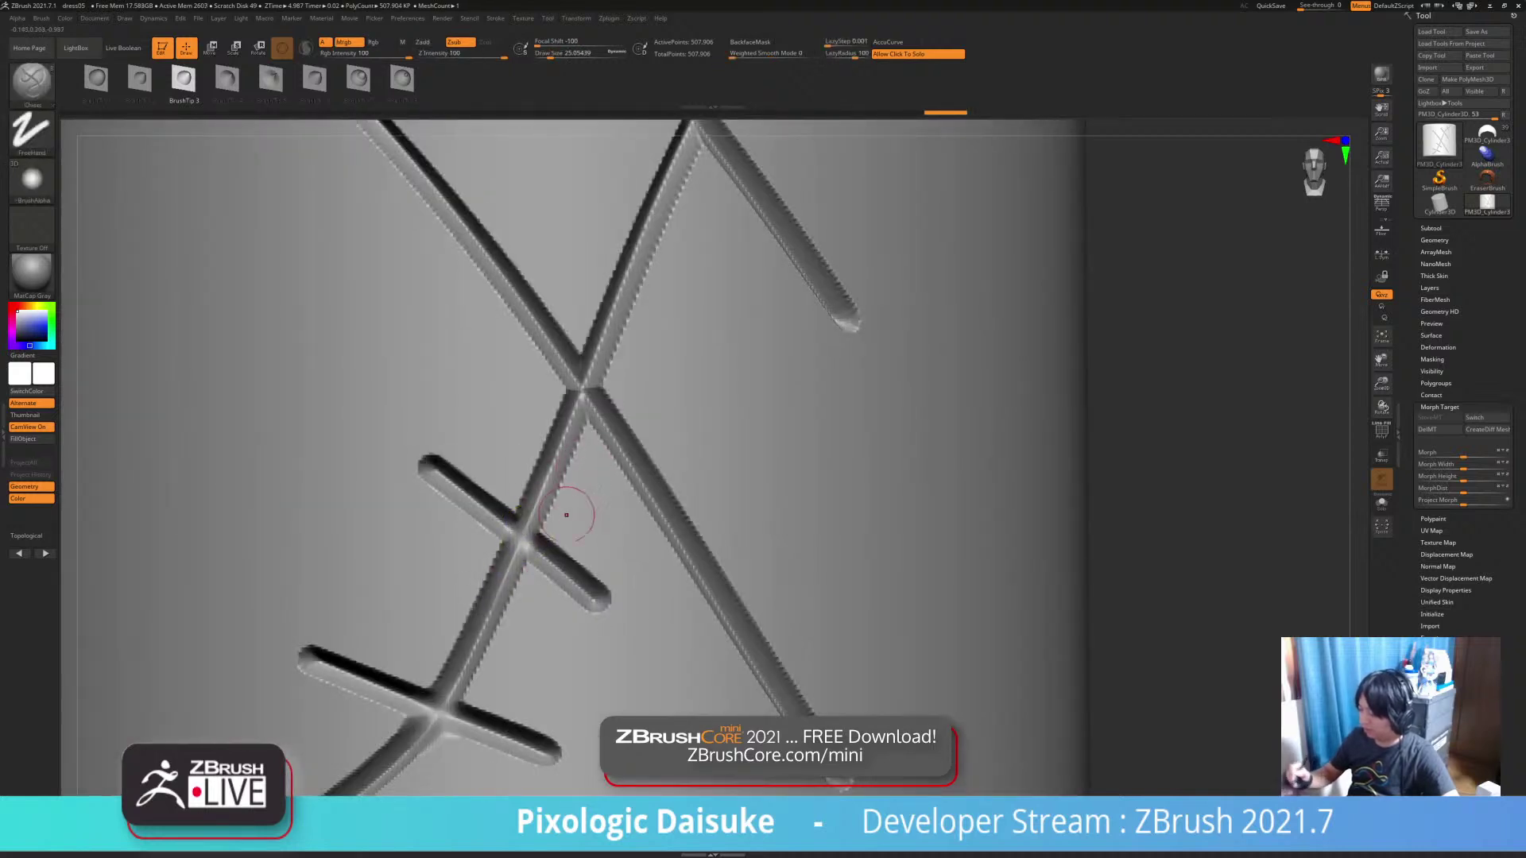
# Try carving thin strokes parallel to the bent groove across the short second-lowest groove, and undo them
pyautogui.moveTo(528, 440); pyautogui.dragTo(424, 639)
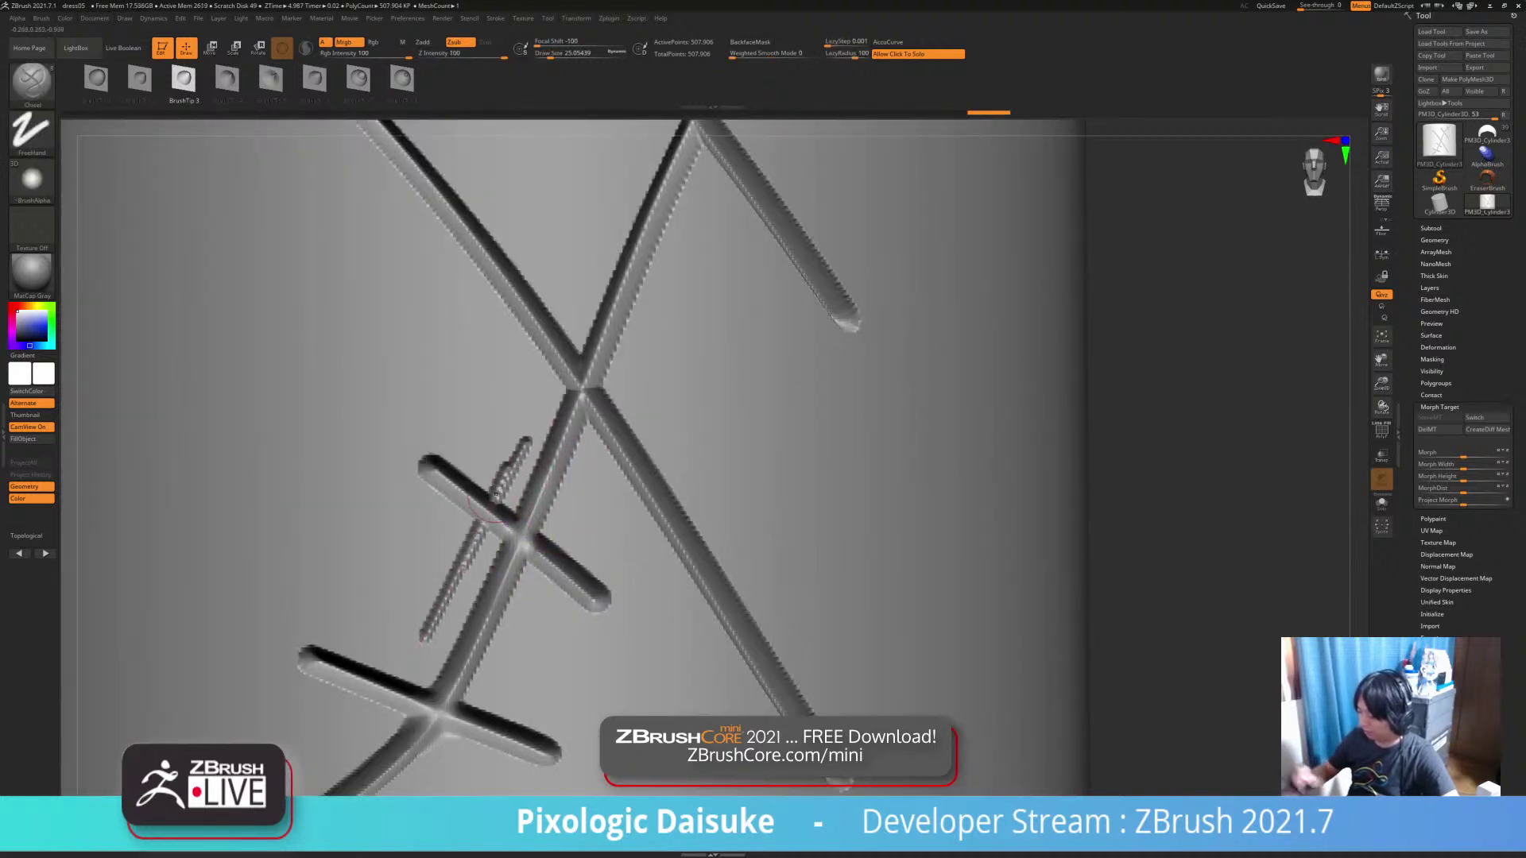
pyautogui.moveTo(545, 400); pyautogui.dragTo(423, 639)
pyautogui.hotkey('ctrl', 'z')
pyautogui.hotkey('ctrl', 'z')
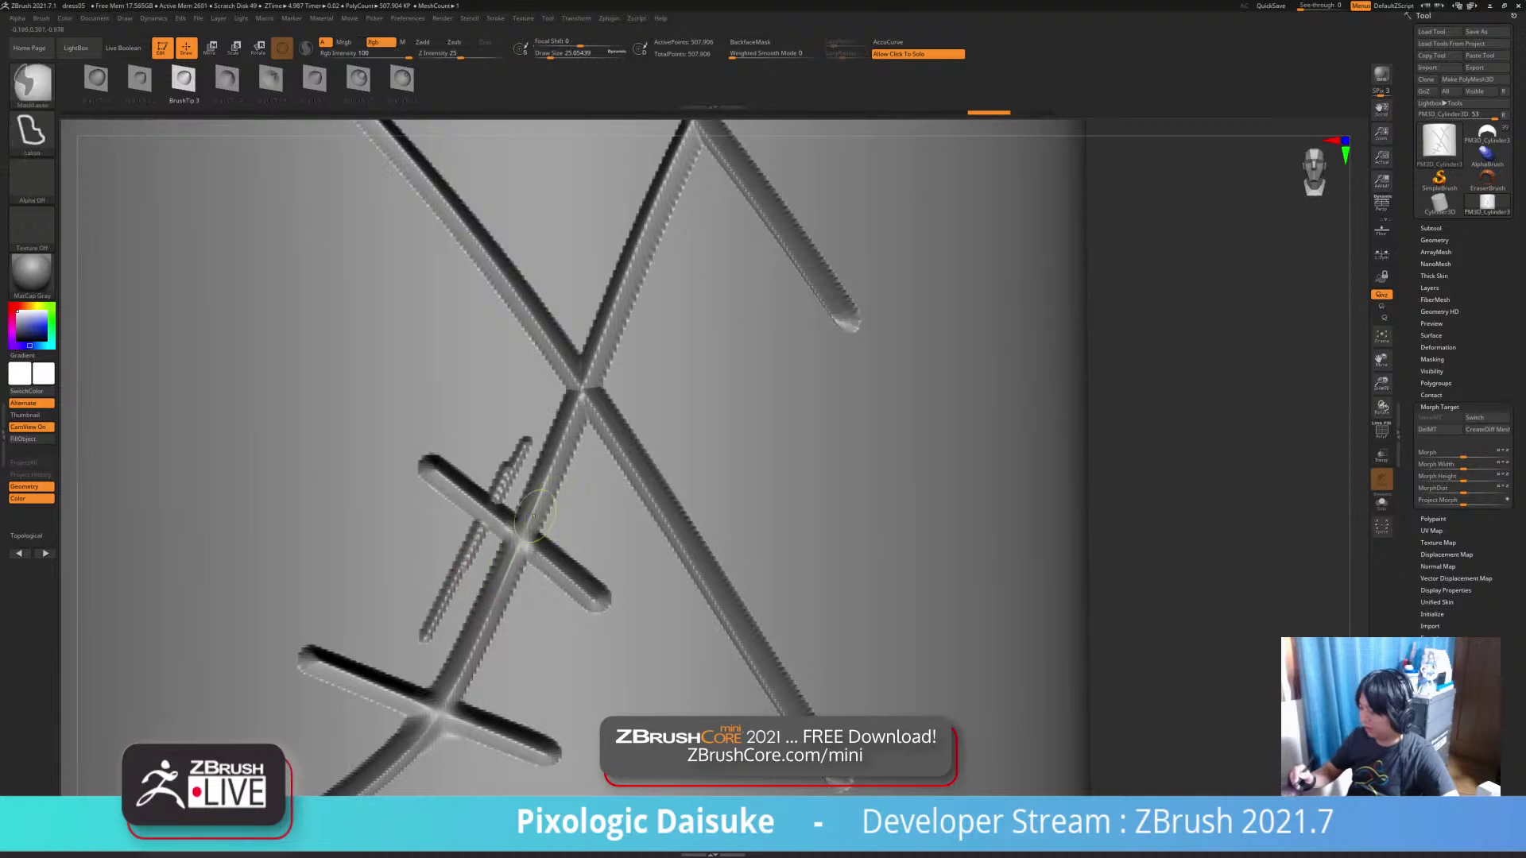
pyautogui.hotkey('ctrl', 'z')
pyautogui.hotkey('ctrl', 'z')
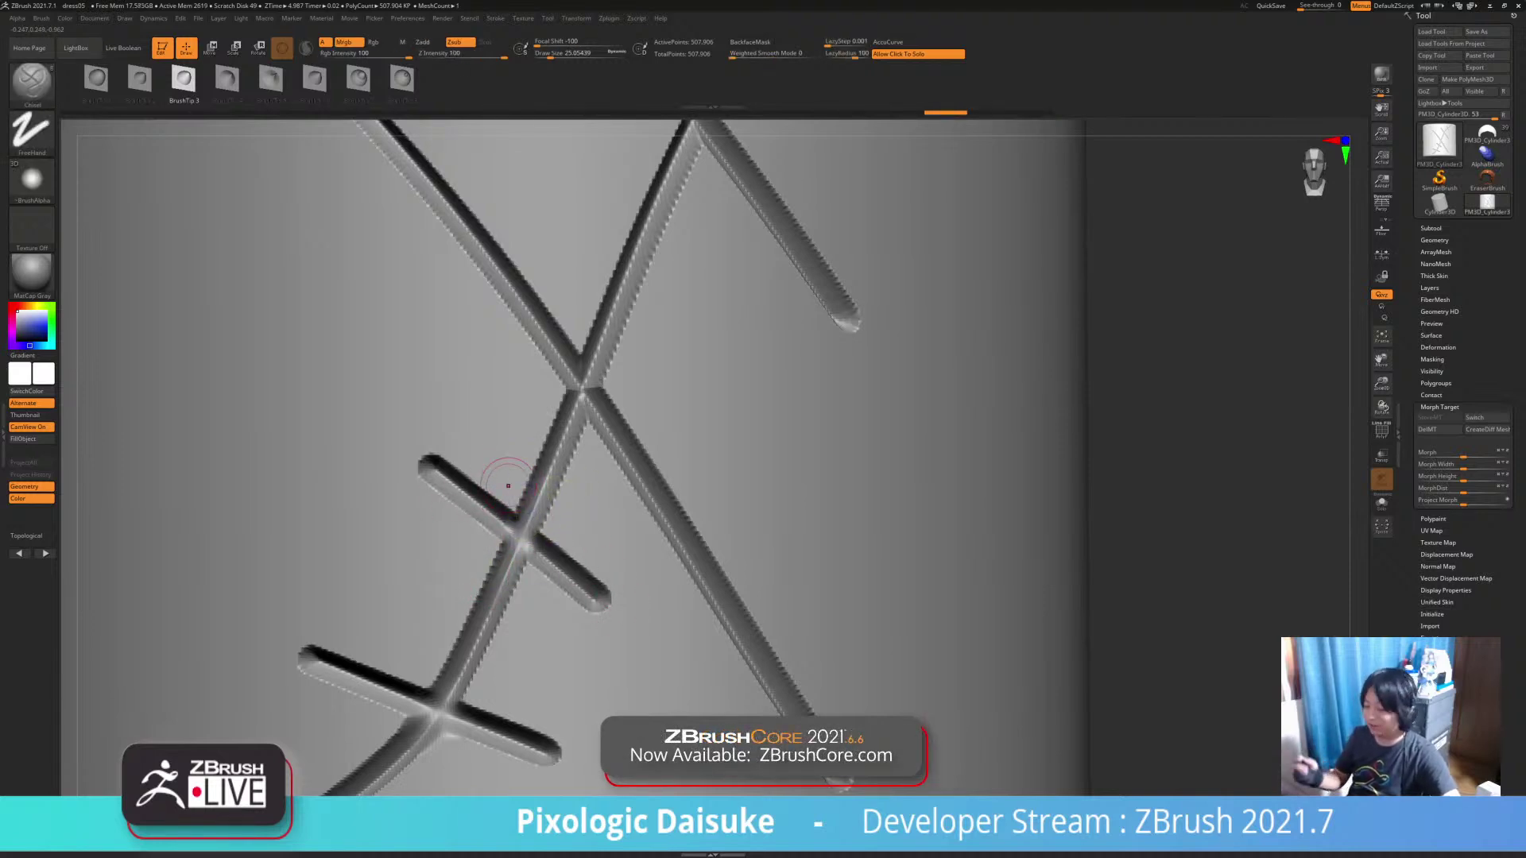
# Smooth the jagged edges of the bent groove between its two lowest intersections
pyautogui.press('shift')
pyautogui.keyDown('shift'); pyautogui.moveTo(520, 495); pyautogui.dragTo(446, 672); pyautogui.keyUp('shift')
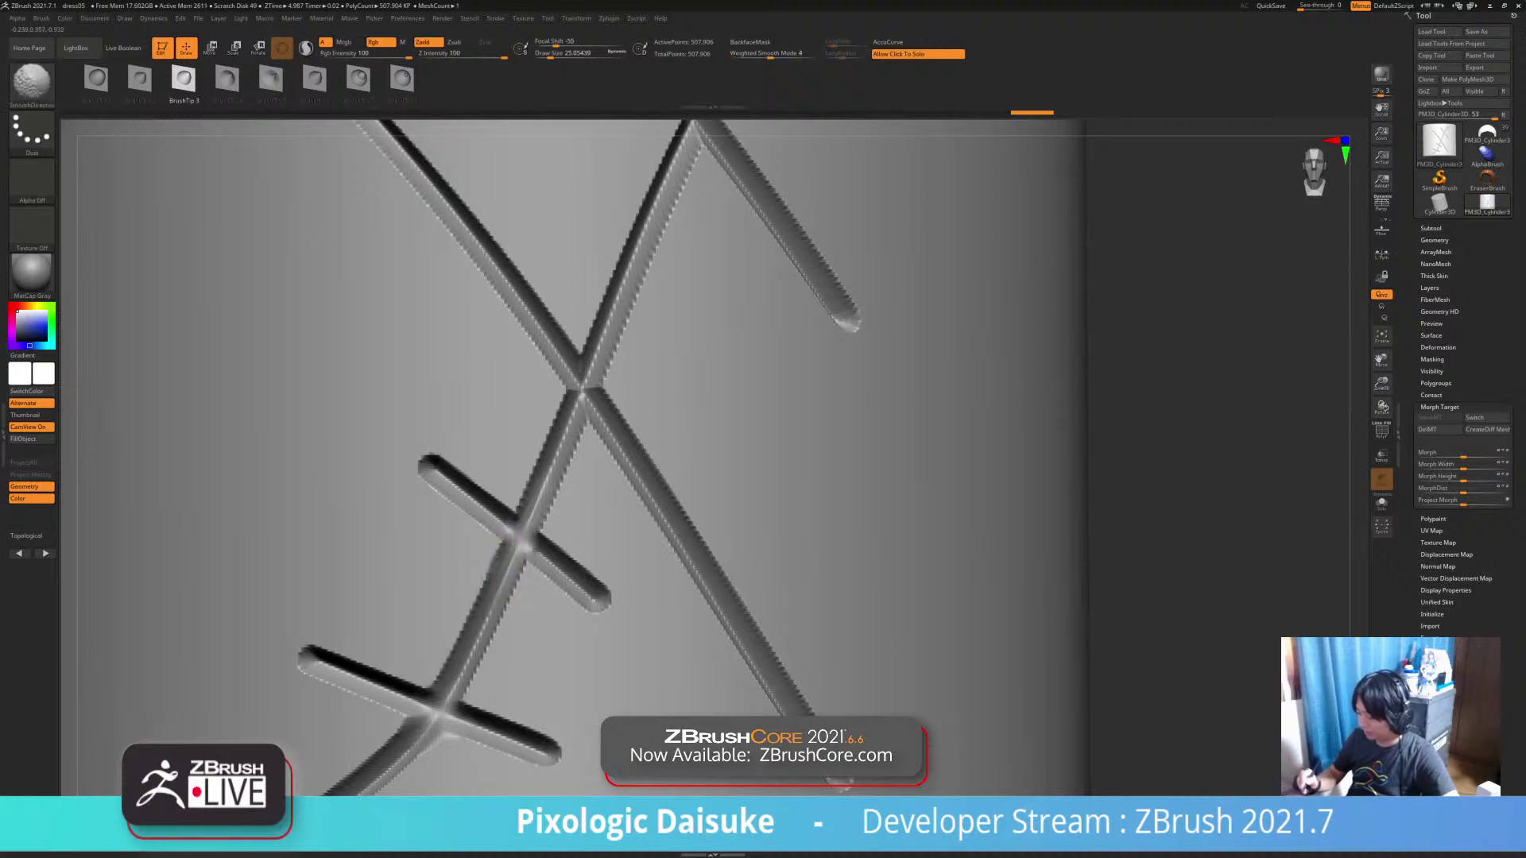
pyautogui.keyDown('shift'); pyautogui.moveTo(512, 553); pyautogui.dragTo(441, 647); pyautogui.keyUp('shift')
pyautogui.keyDown('shift'); pyautogui.moveTo(517, 545); pyautogui.dragTo(469, 615); pyautogui.keyUp('shift')
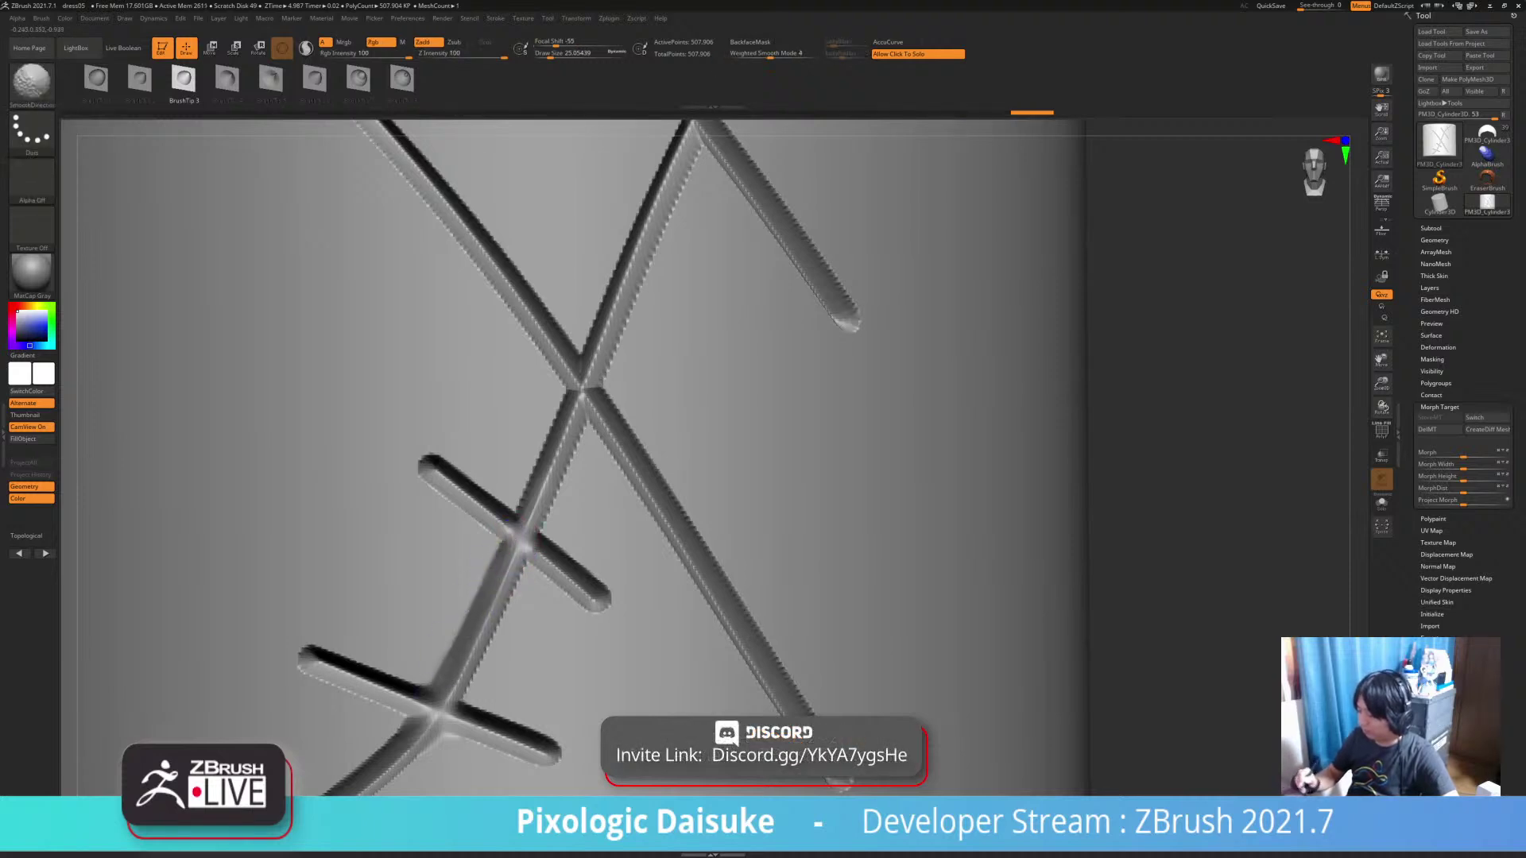
pyautogui.keyDown('shift'); pyautogui.moveTo(518, 570); pyautogui.dragTo(457, 699); pyautogui.keyUp('shift')
# Smooth both edges of the bent groove between the second-lowest intersection and the longest diagonal groove
pyautogui.keyDown('alt'); pyautogui.moveTo(616, 631); pyautogui.dragTo(630, 608, button='right'); pyautogui.keyUp('alt')
pyautogui.keyDown('shift'); pyautogui.moveTo(586, 412); pyautogui.dragTo(577, 433); pyautogui.keyUp('shift')
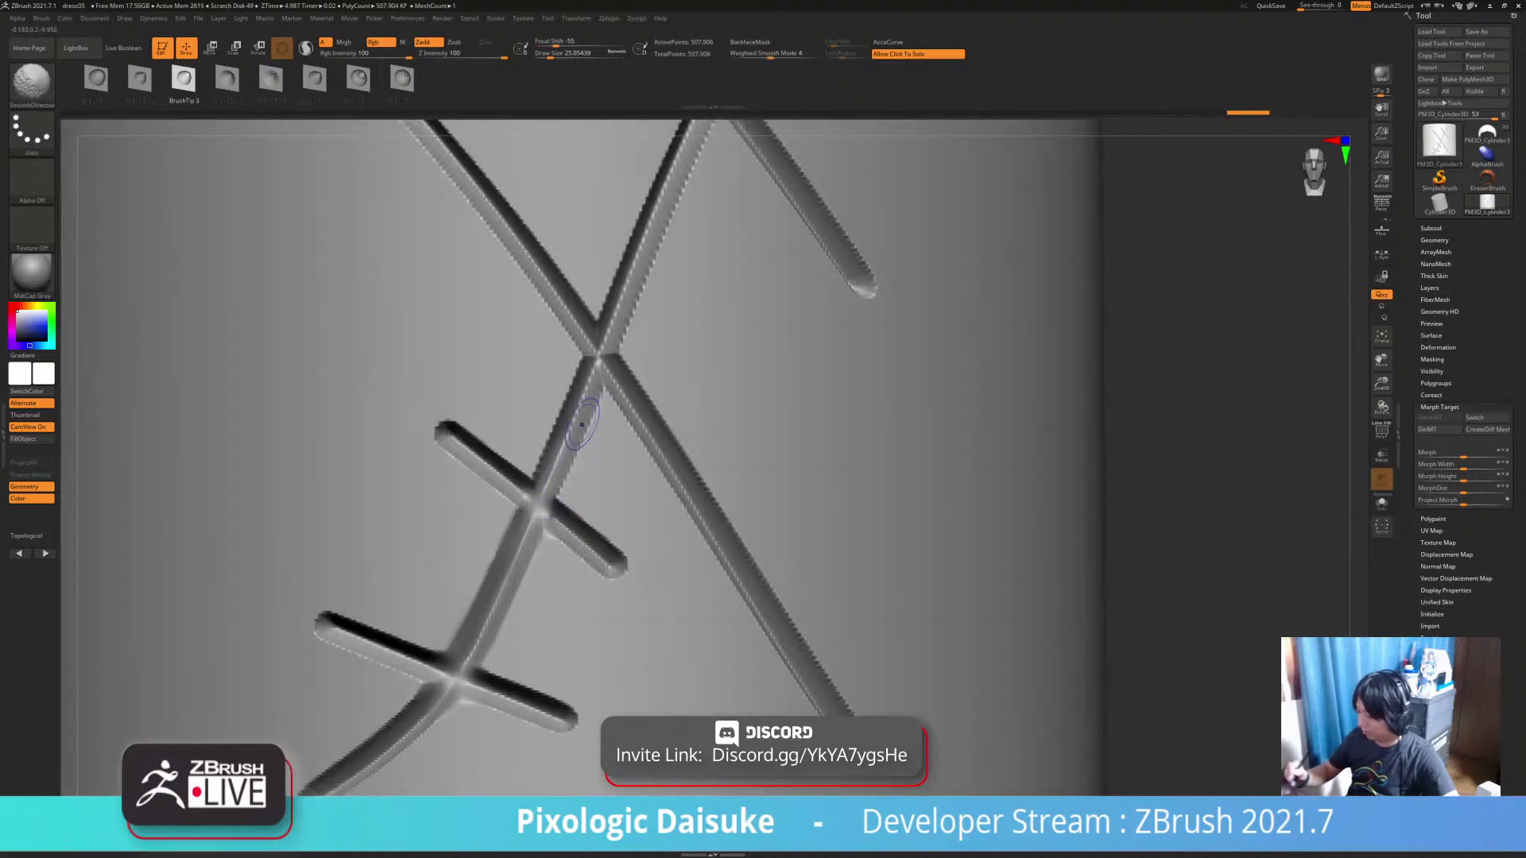
pyautogui.keyDown('shift'); pyautogui.moveTo(559, 486); pyautogui.dragTo(548, 507); pyautogui.keyUp('shift')
pyautogui.keyDown('shift'); pyautogui.moveTo(592, 403); pyautogui.dragTo(556, 481); pyautogui.keyUp('shift')
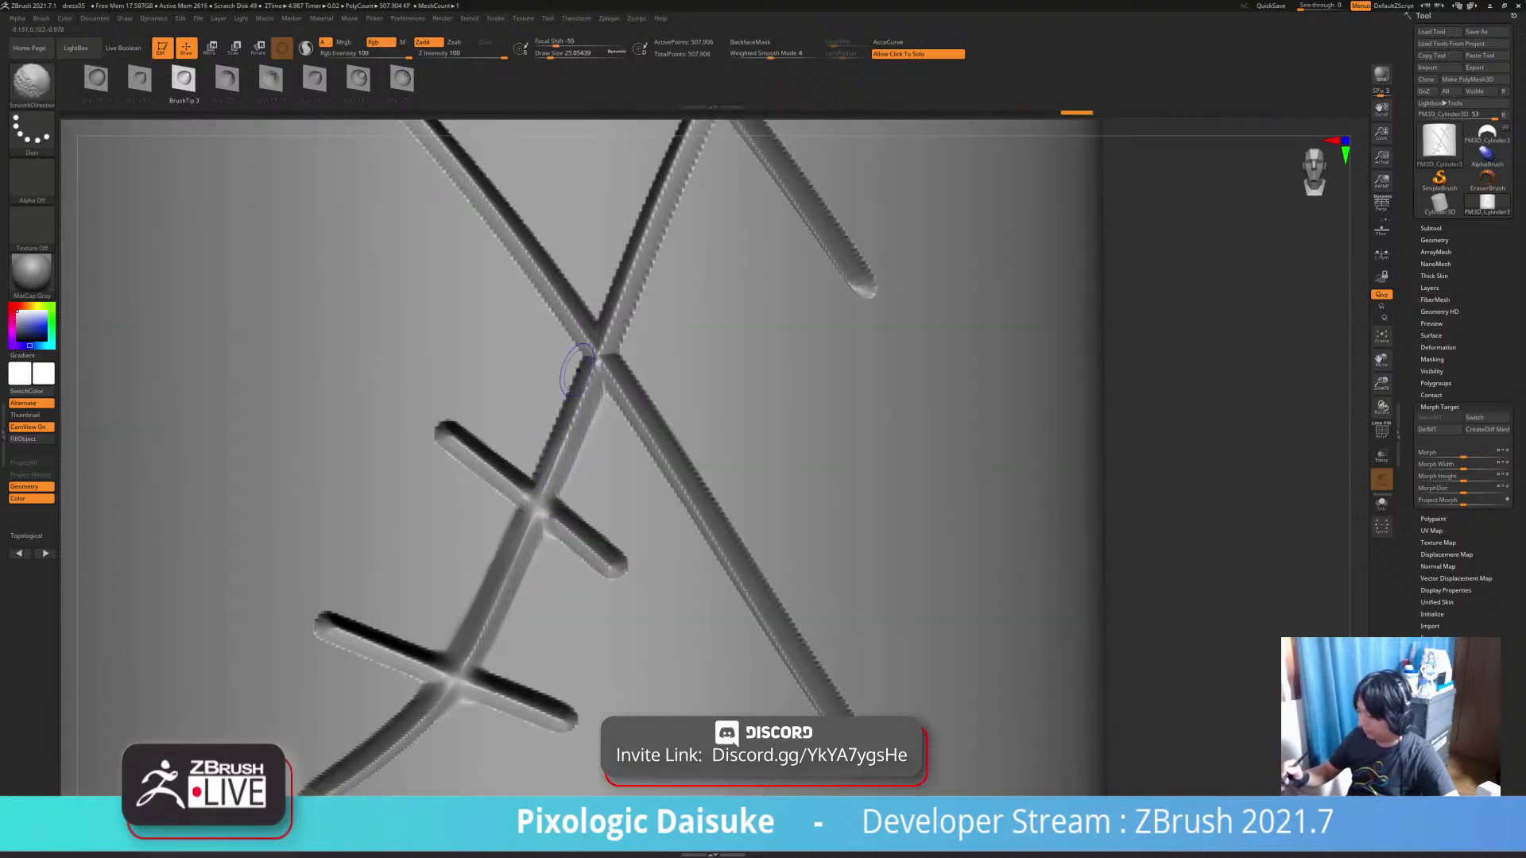
pyautogui.keyDown('shift'); pyautogui.moveTo(580, 391); pyautogui.dragTo(548, 461); pyautogui.keyUp('shift')
pyautogui.keyDown('shift'); pyautogui.moveTo(566, 429); pyautogui.dragTo(534, 469); pyautogui.keyUp('shift')
# Smooth the bent groove's edge between the two long diagonal grooves
pyautogui.moveTo(608, 405)
pyautogui.keyDown('alt'); pyautogui.mouseDown(button='right')
pyautogui.moveTo(517, 580)
pyautogui.moveTo(520, 544)
pyautogui.mouseUp(button='right'); pyautogui.keyUp('alt')
pyautogui.keyDown('shift'); pyautogui.moveTo(585, 354); pyautogui.dragTo(536, 440); pyautogui.keyUp('shift')
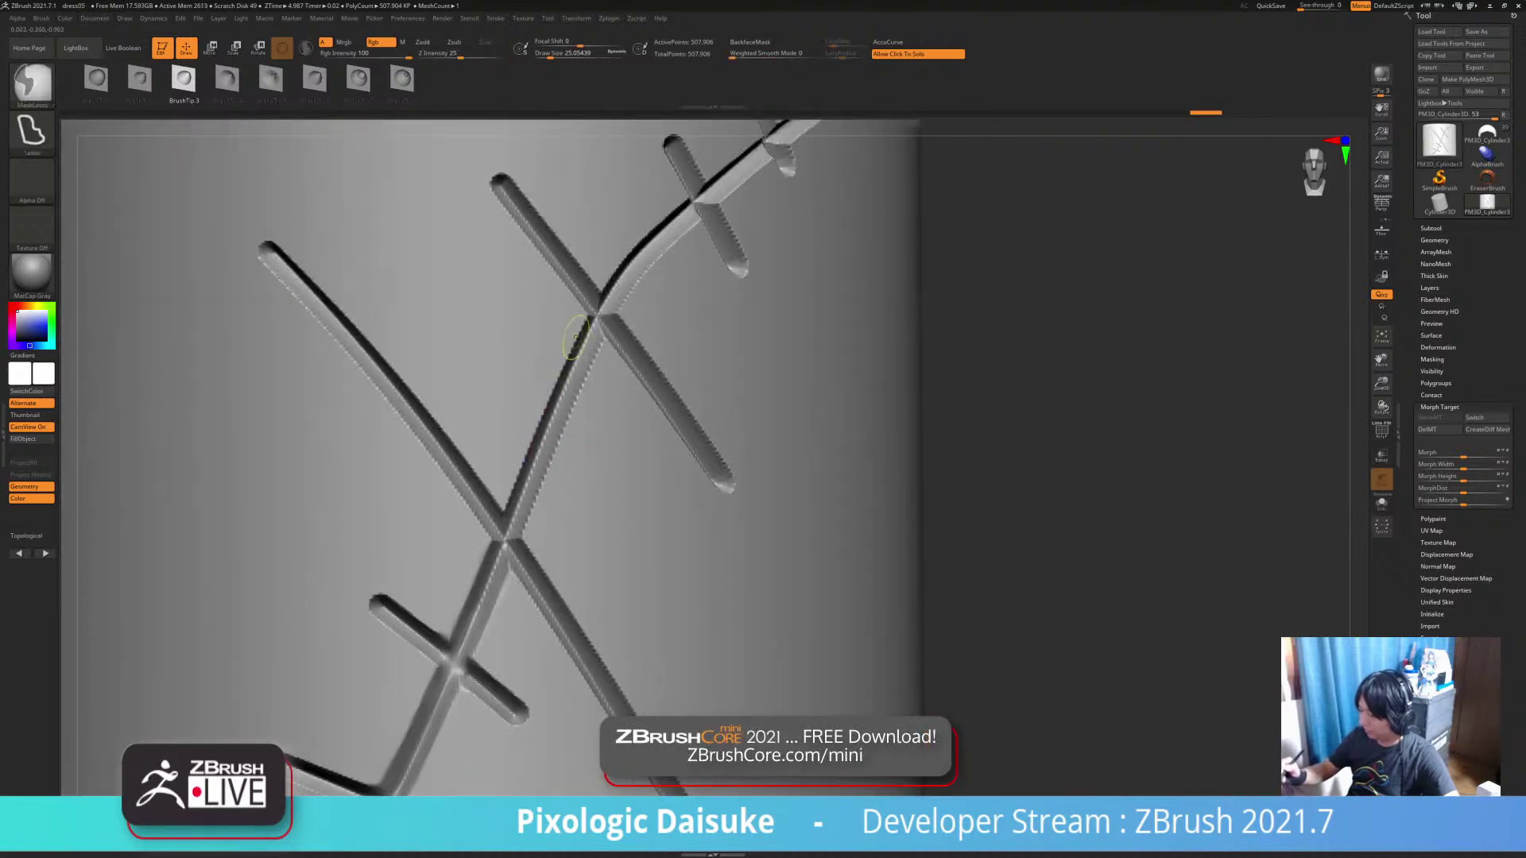
pyautogui.keyDown('shift'); pyautogui.moveTo(587, 319); pyautogui.dragTo(573, 349); pyautogui.keyUp('shift')
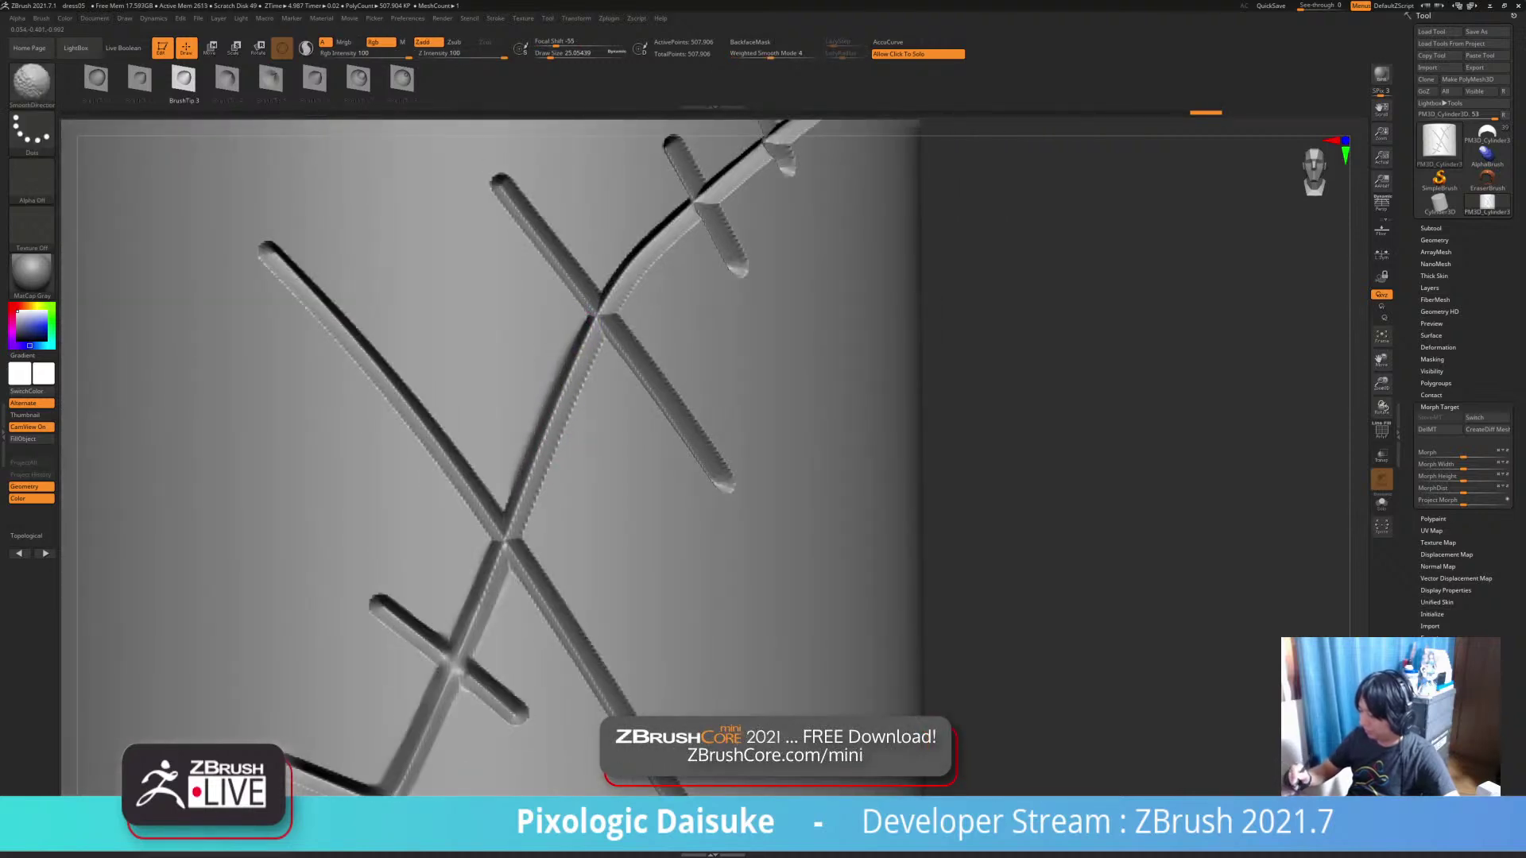
pyautogui.keyDown('shift'); pyautogui.moveTo(583, 369); pyautogui.dragTo(550, 469); pyautogui.keyUp('shift')
# Smooth the lower arm of the upper long diagonal groove and its intersection with the bent groove
pyautogui.moveTo(672, 683)
pyautogui.keyDown('ctrl'); pyautogui.mouseDown(button='right')
pyautogui.moveTo(702, 585)
pyautogui.moveTo(672, 619)
pyautogui.mouseUp(button='right'); pyautogui.keyUp('ctrl')
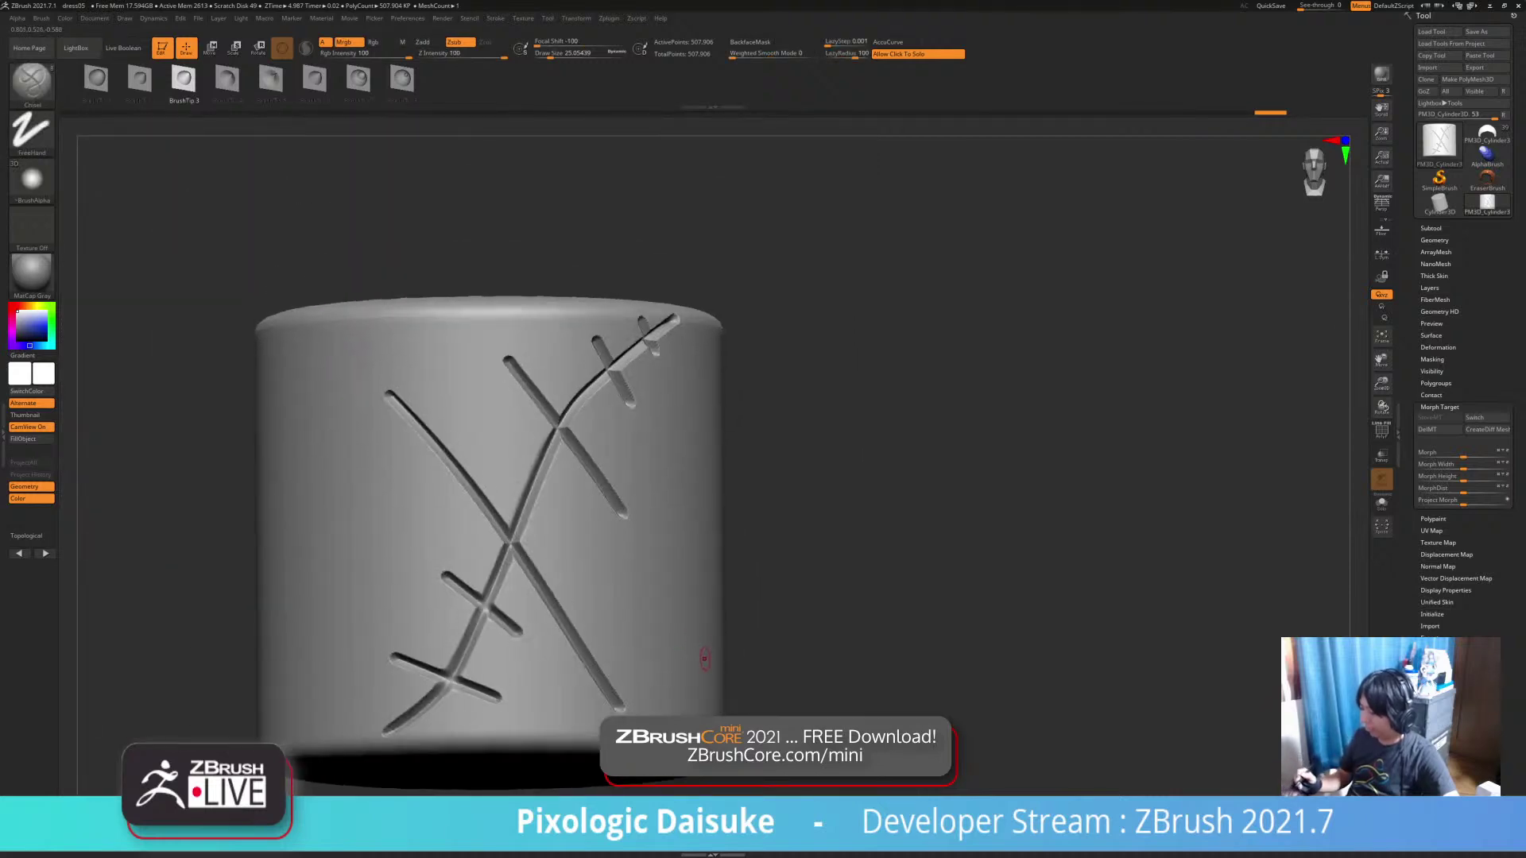
pyautogui.moveTo(579, 409); pyautogui.dragTo(564, 417, button='right')
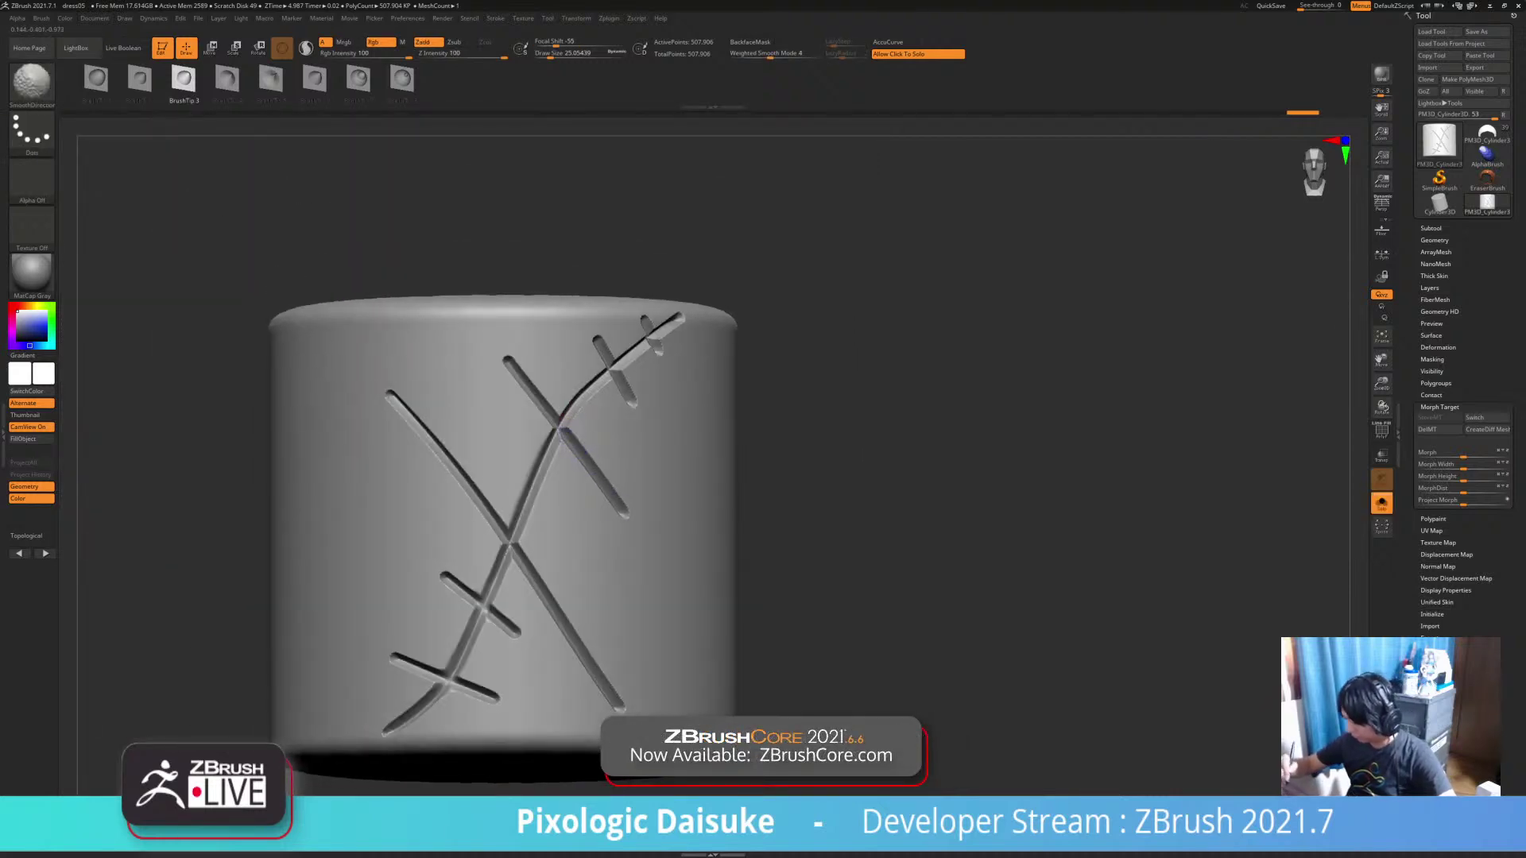
pyautogui.keyDown('shift'); pyautogui.moveTo(562, 420); pyautogui.dragTo(619, 511); pyautogui.keyUp('shift')
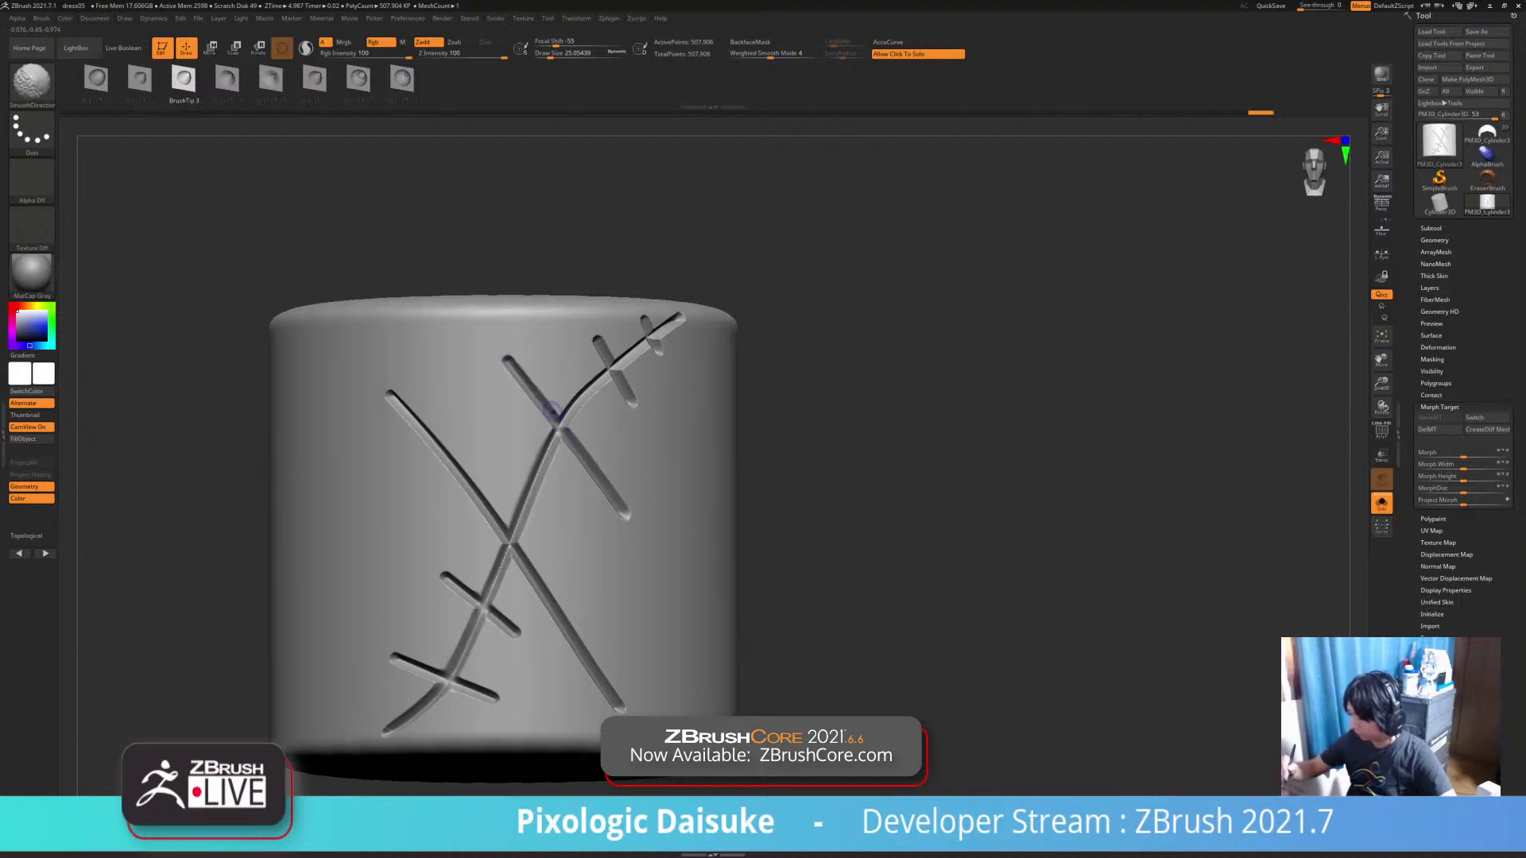
pyautogui.moveTo(553, 417)
pyautogui.keyDown('ctrl'); pyautogui.mouseDown(button='right')
pyautogui.moveTo(534, 409)
pyautogui.moveTo(531, 477)
pyautogui.mouseUp(button='right'); pyautogui.keyUp('ctrl')
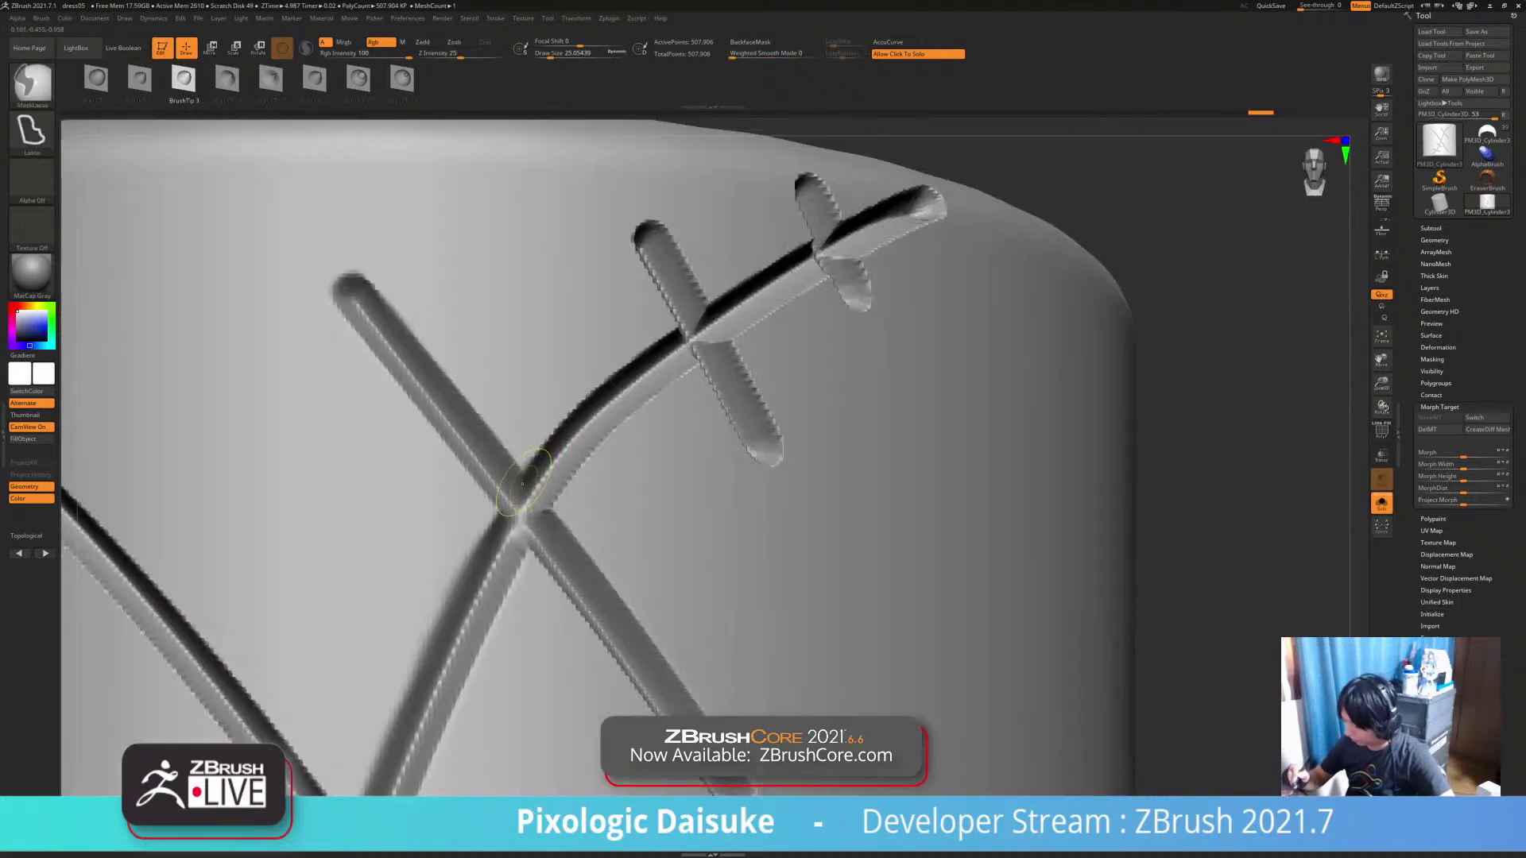
pyautogui.keyDown('shift'); pyautogui.moveTo(520, 510); pyautogui.dragTo(589, 391); pyautogui.keyUp('shift')
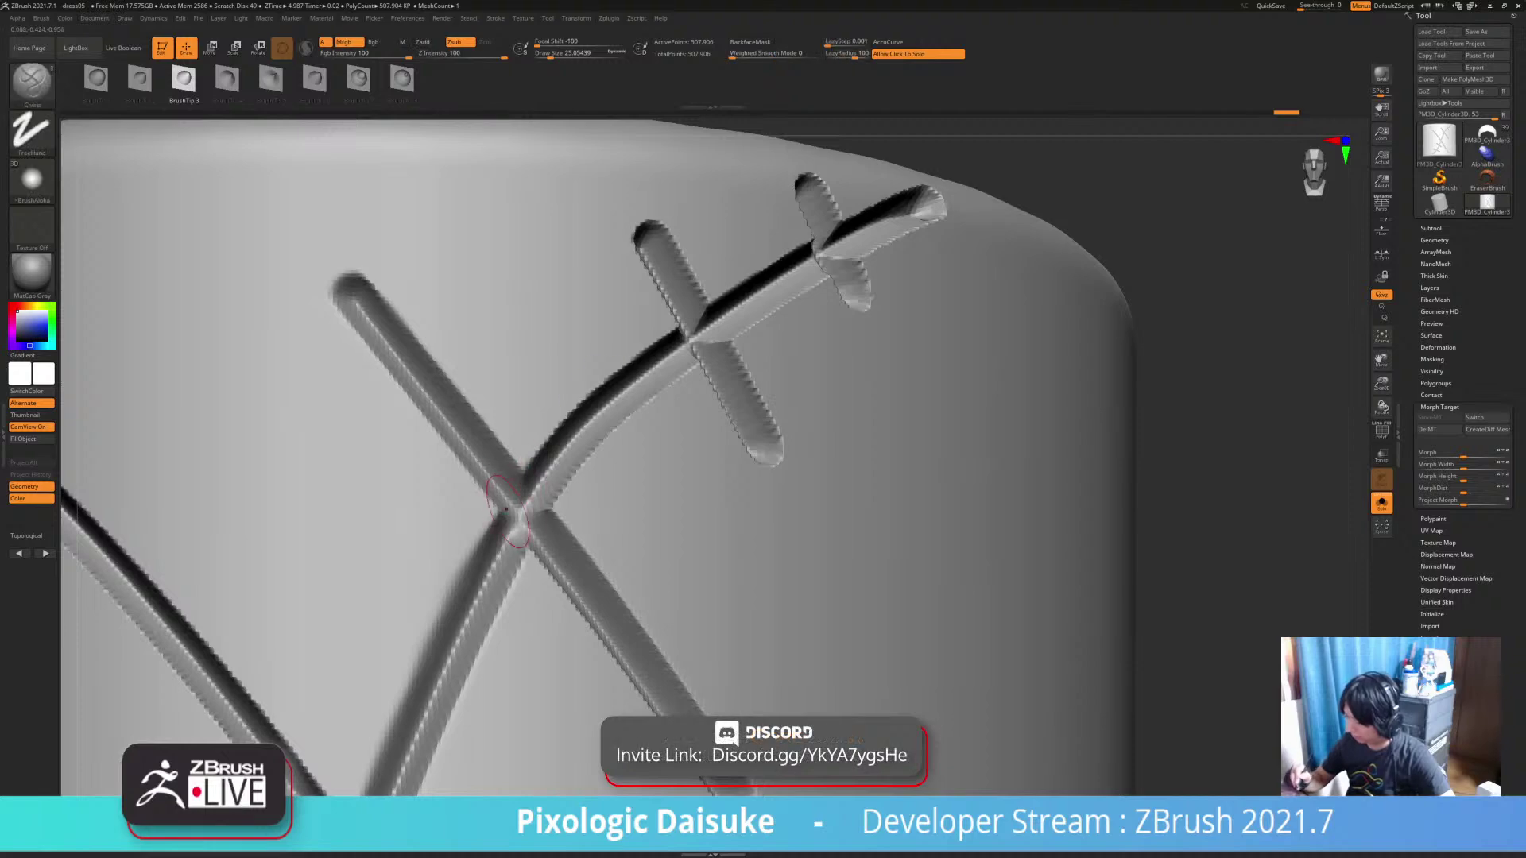
# Smooth the upper arm of that diagonal groove and the bent groove just above their intersection
pyautogui.moveTo(506, 509); pyautogui.dragTo(493, 491, button='right')
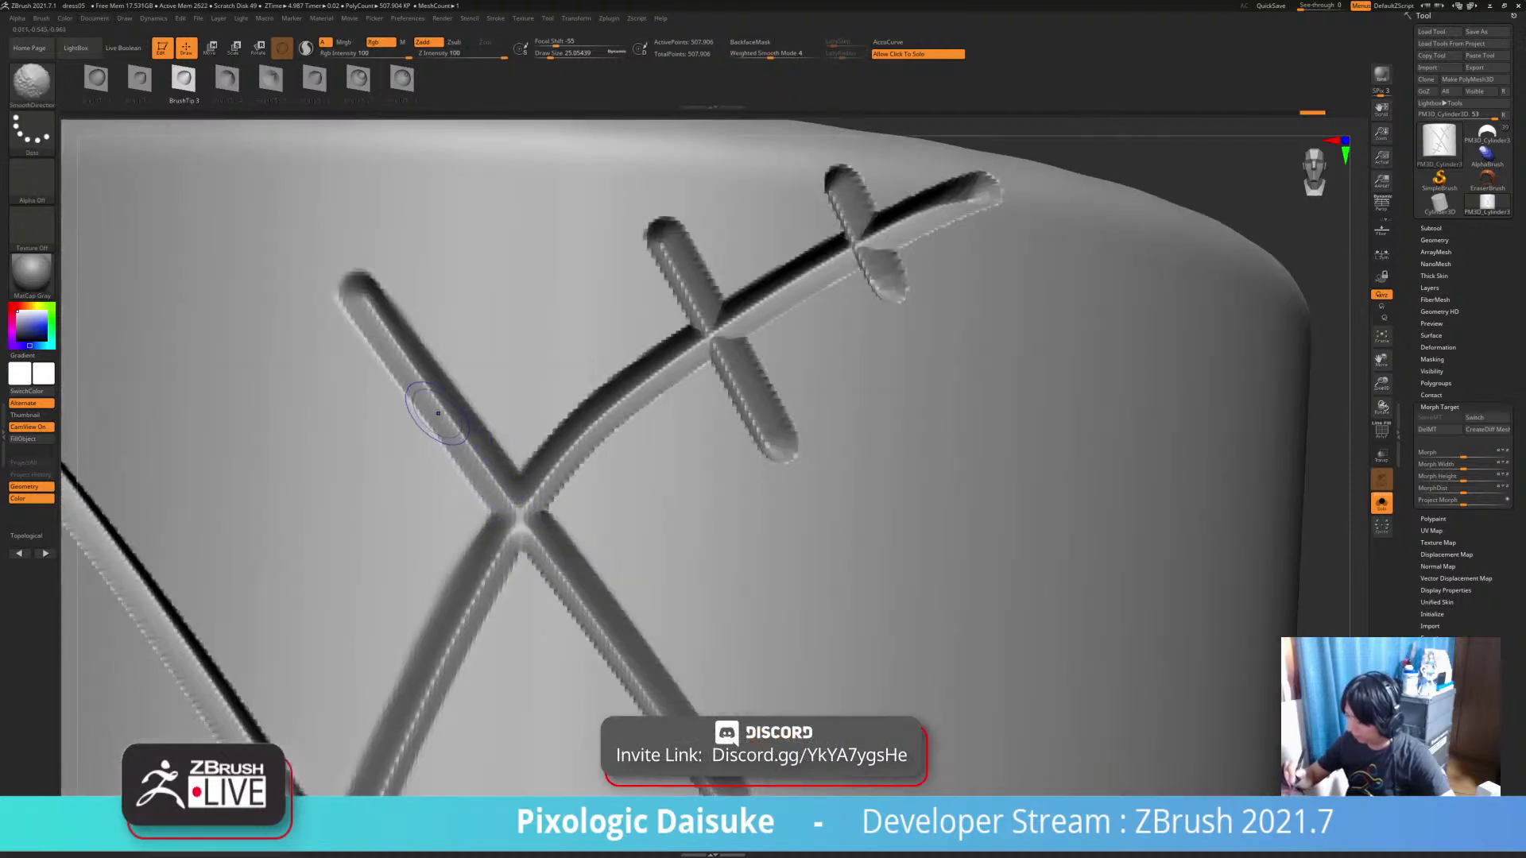
pyautogui.keyDown('shift'); pyautogui.moveTo(402, 354); pyautogui.dragTo(487, 429); pyautogui.keyUp('shift')
pyautogui.keyDown('ctrl'); pyautogui.moveTo(491, 433); pyautogui.dragTo(488, 362, button='right'); pyautogui.keyUp('ctrl')
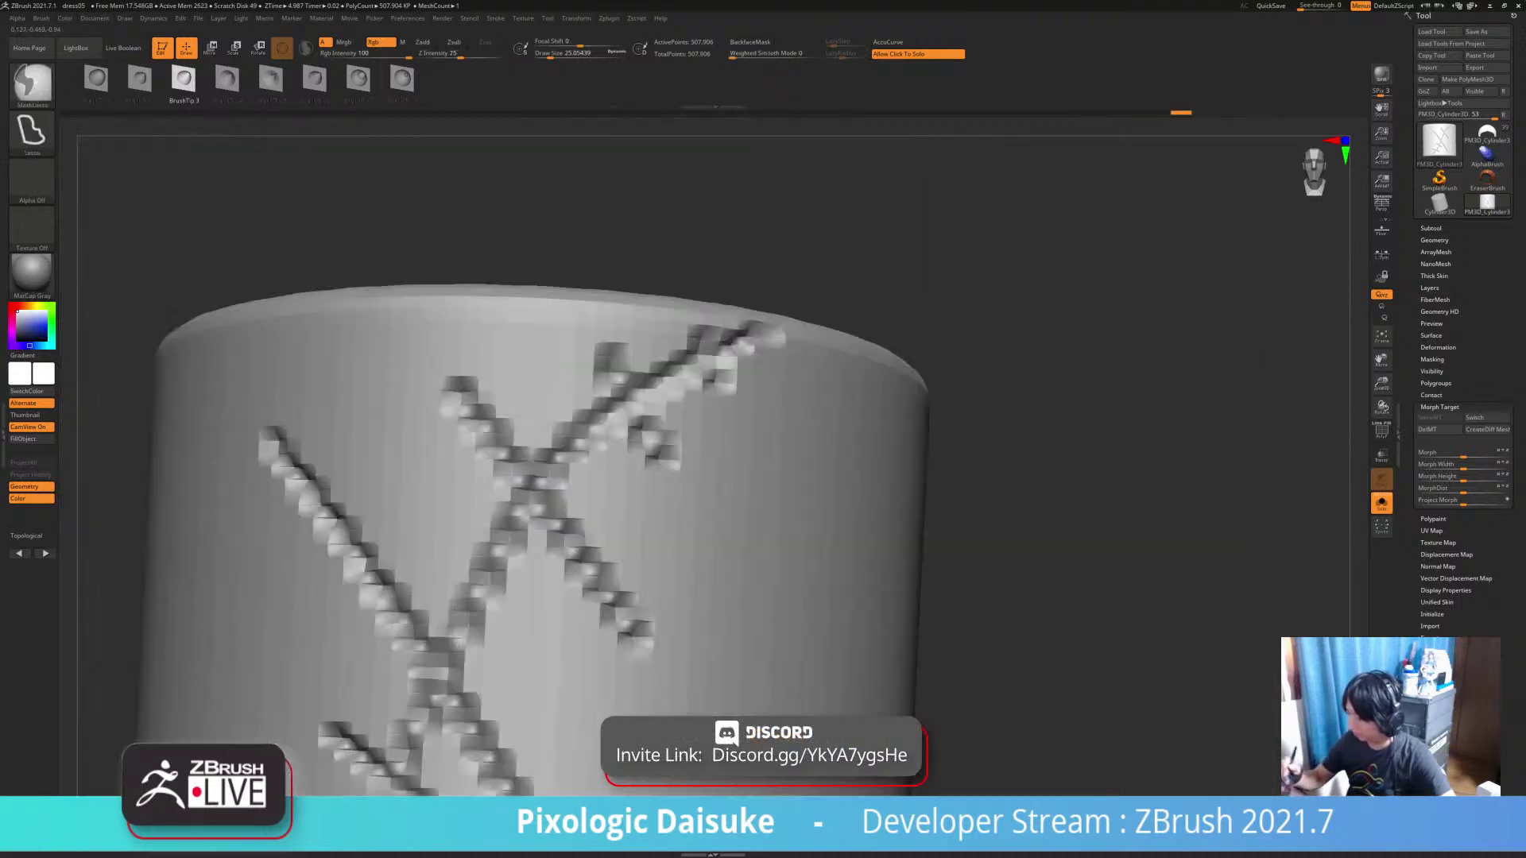
pyautogui.keyDown('shift'); pyautogui.moveTo(584, 429); pyautogui.dragTo(575, 448); pyautogui.keyUp('shift')
pyautogui.keyDown('ctrl'); pyautogui.moveTo(579, 419); pyautogui.dragTo(578, 304, button='right'); pyautogui.keyUp('ctrl')
# Using the MAHcut Mech A brush with a draw size of about 74, carve a wide diagonal groove on the blank surface beside the crossed grooves
pyautogui.press('b')
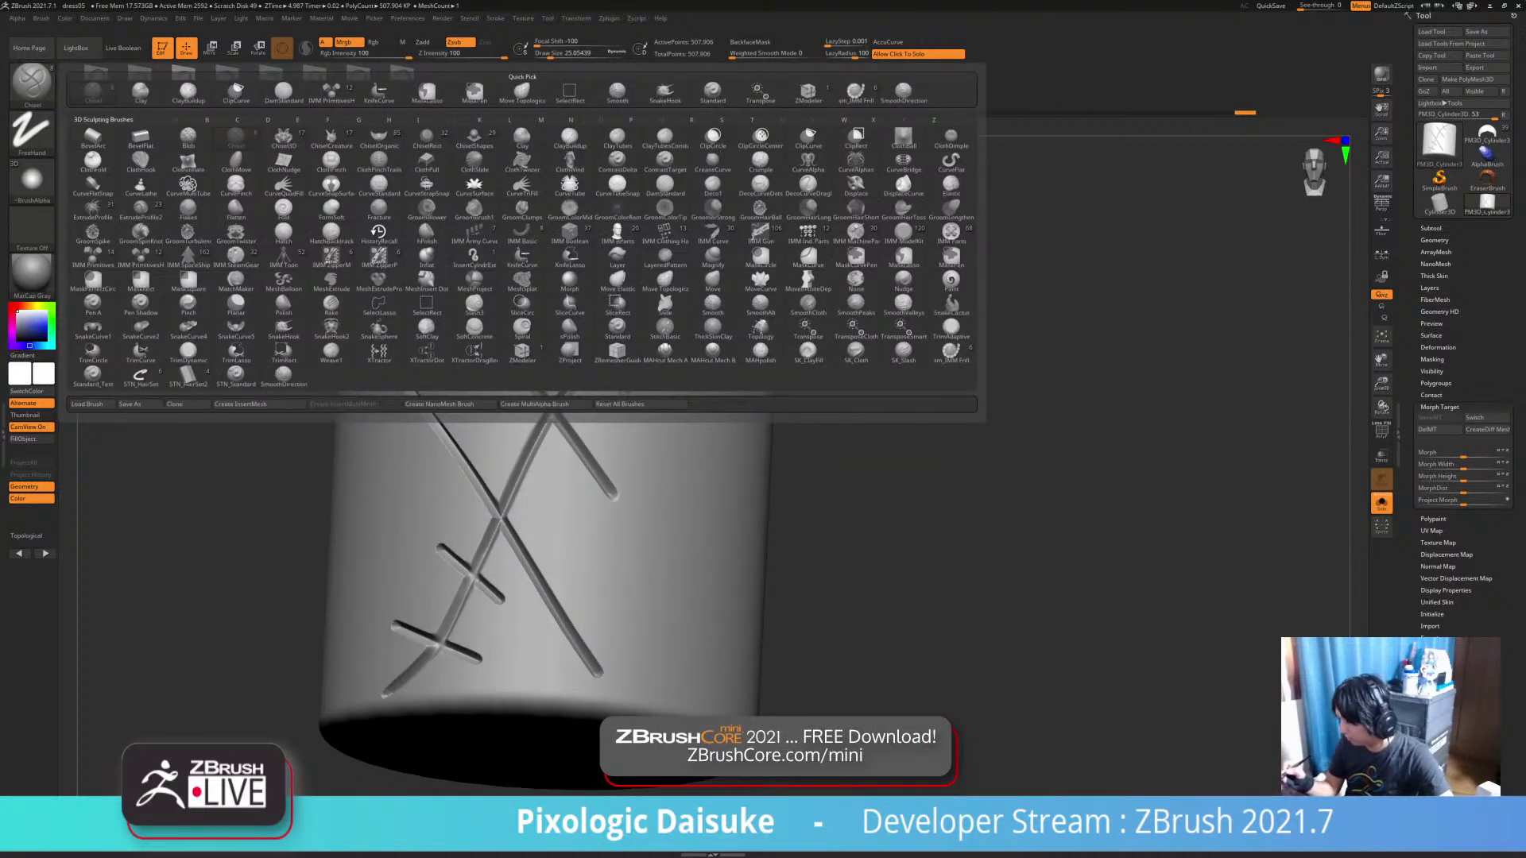
pyautogui.click(666, 354)
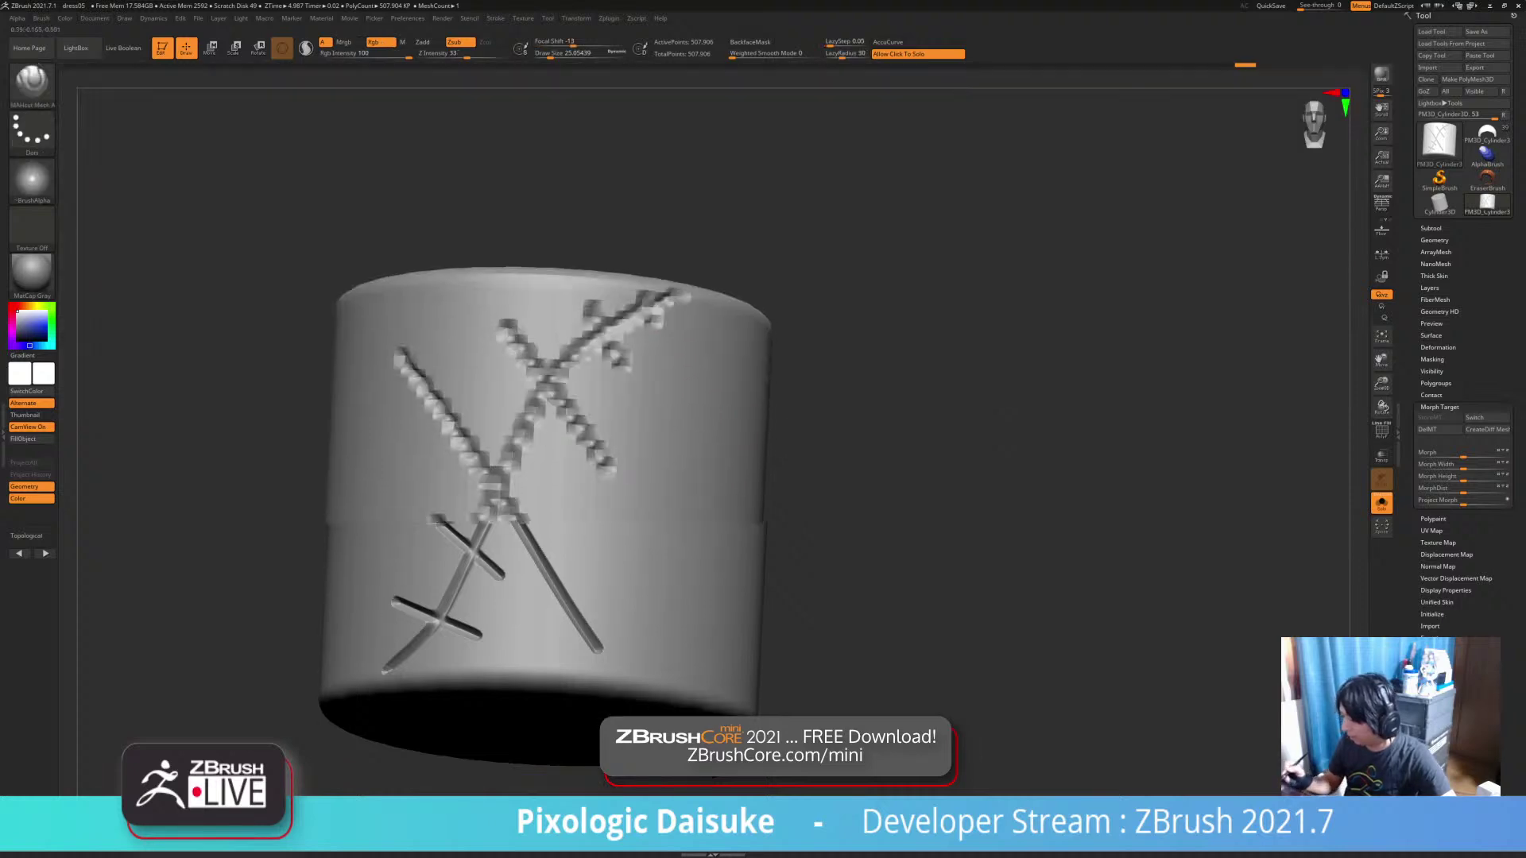
pyautogui.moveTo(665, 353)
pyautogui.keyDown('alt'); pyautogui.mouseDown(button='right')
pyautogui.moveTo(562, 286)
pyautogui.moveTo(453, 296)
pyautogui.moveTo(605, 345)
pyautogui.mouseUp(button='right'); pyautogui.keyUp('alt')
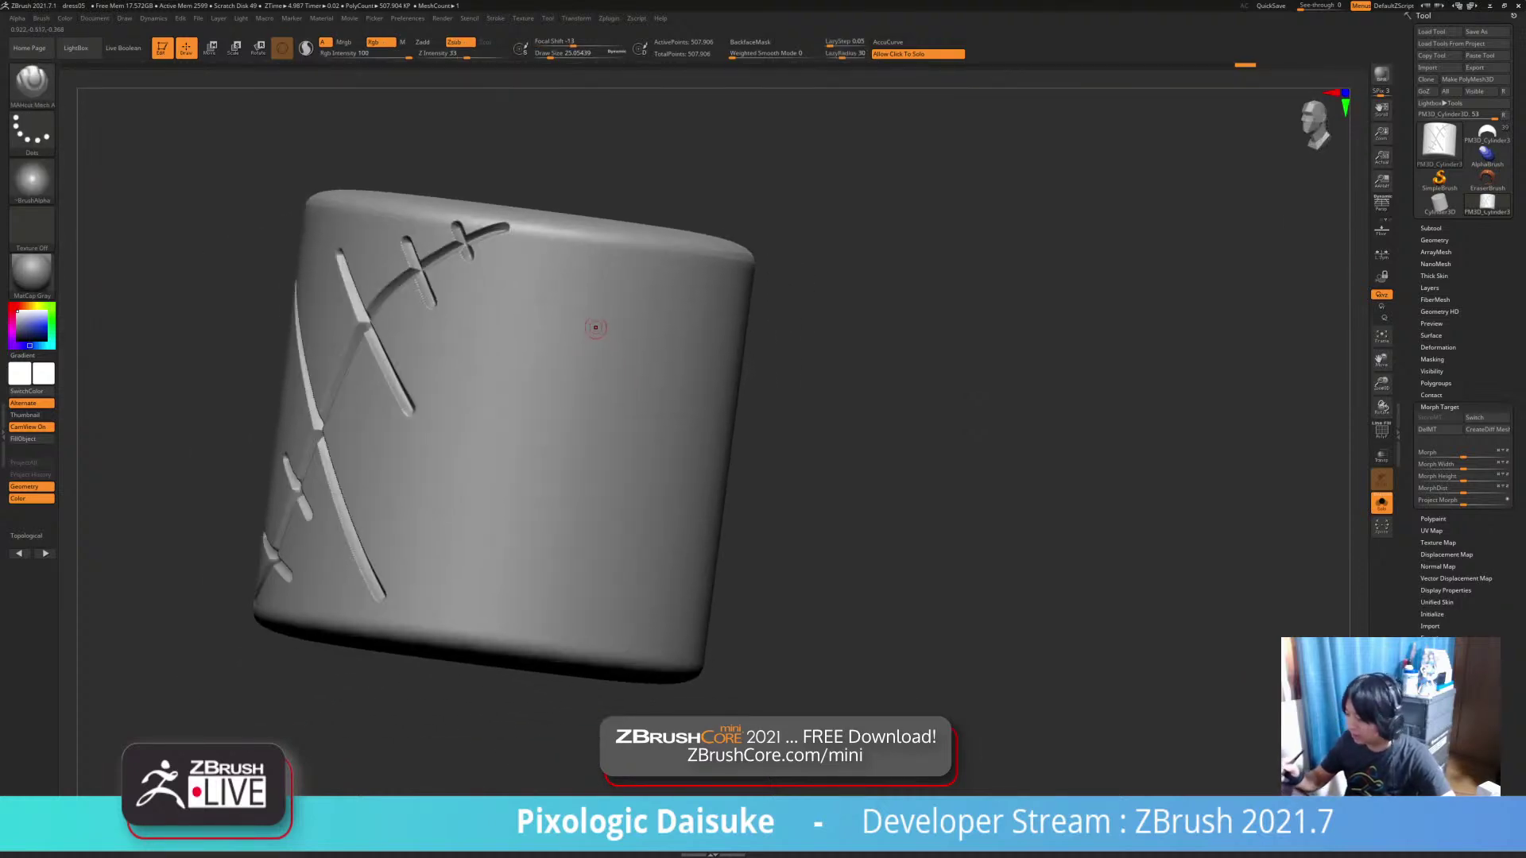
pyautogui.moveTo(611, 298); pyautogui.dragTo(469, 581)
pyautogui.hotkey('ctrl', 'z')
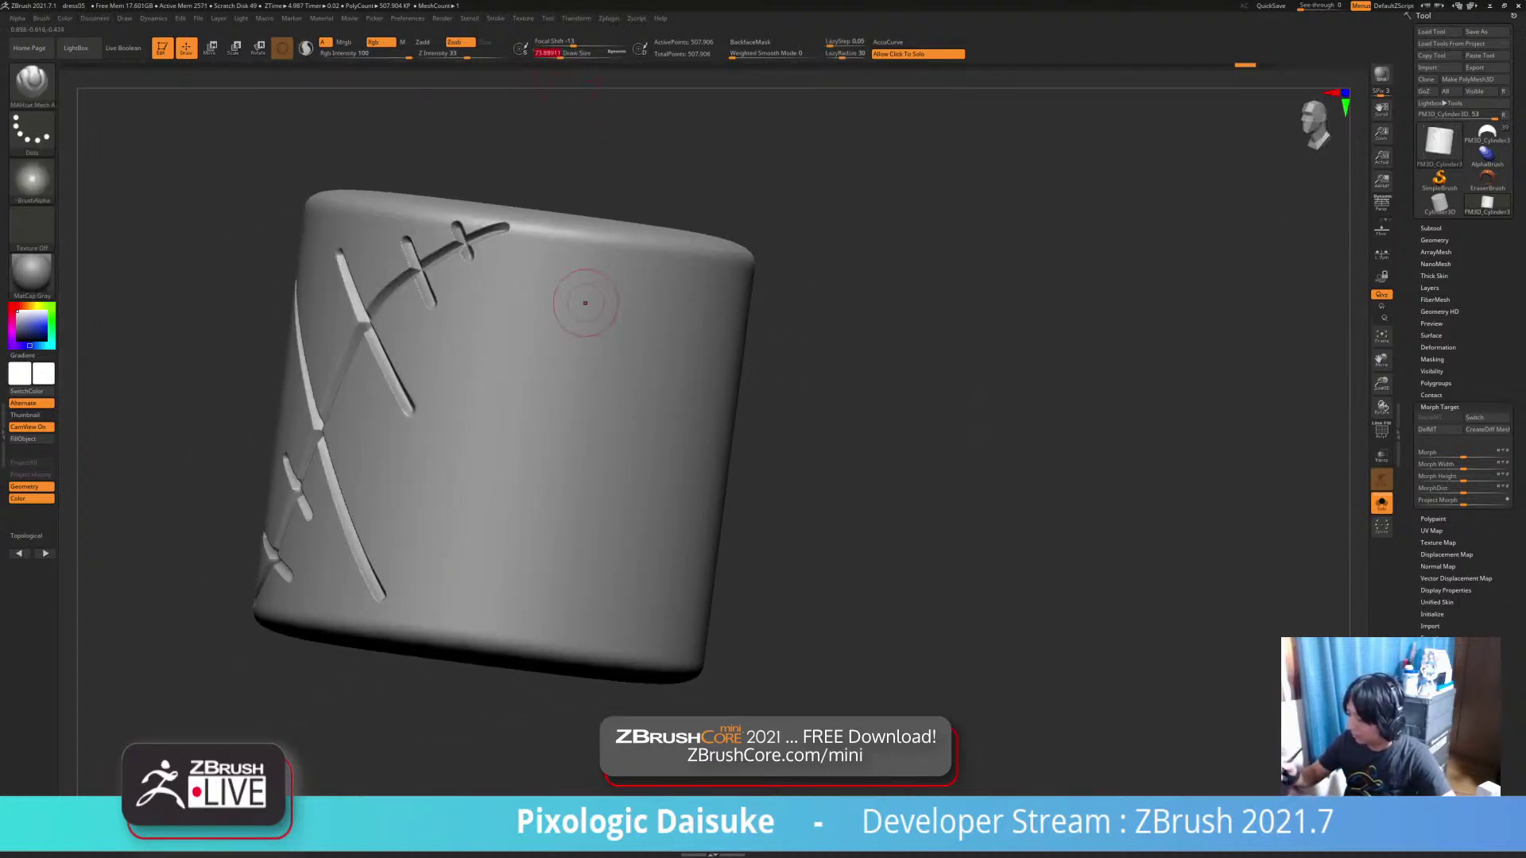
pyautogui.moveTo(597, 277)
pyautogui.mouseDown()
pyautogui.moveTo(525, 413)
pyautogui.moveTo(463, 608)
pyautogui.mouseUp()
pyautogui.moveTo(666, 382)
pyautogui.keyDown('ctrl'); pyautogui.mouseDown(button='right')
pyautogui.moveTo(668, 473)
pyautogui.moveTo(689, 500)
pyautogui.mouseUp(button='right'); pyautogui.keyUp('ctrl')
pyautogui.click(1381, 430)
pyautogui.click(1381, 430)
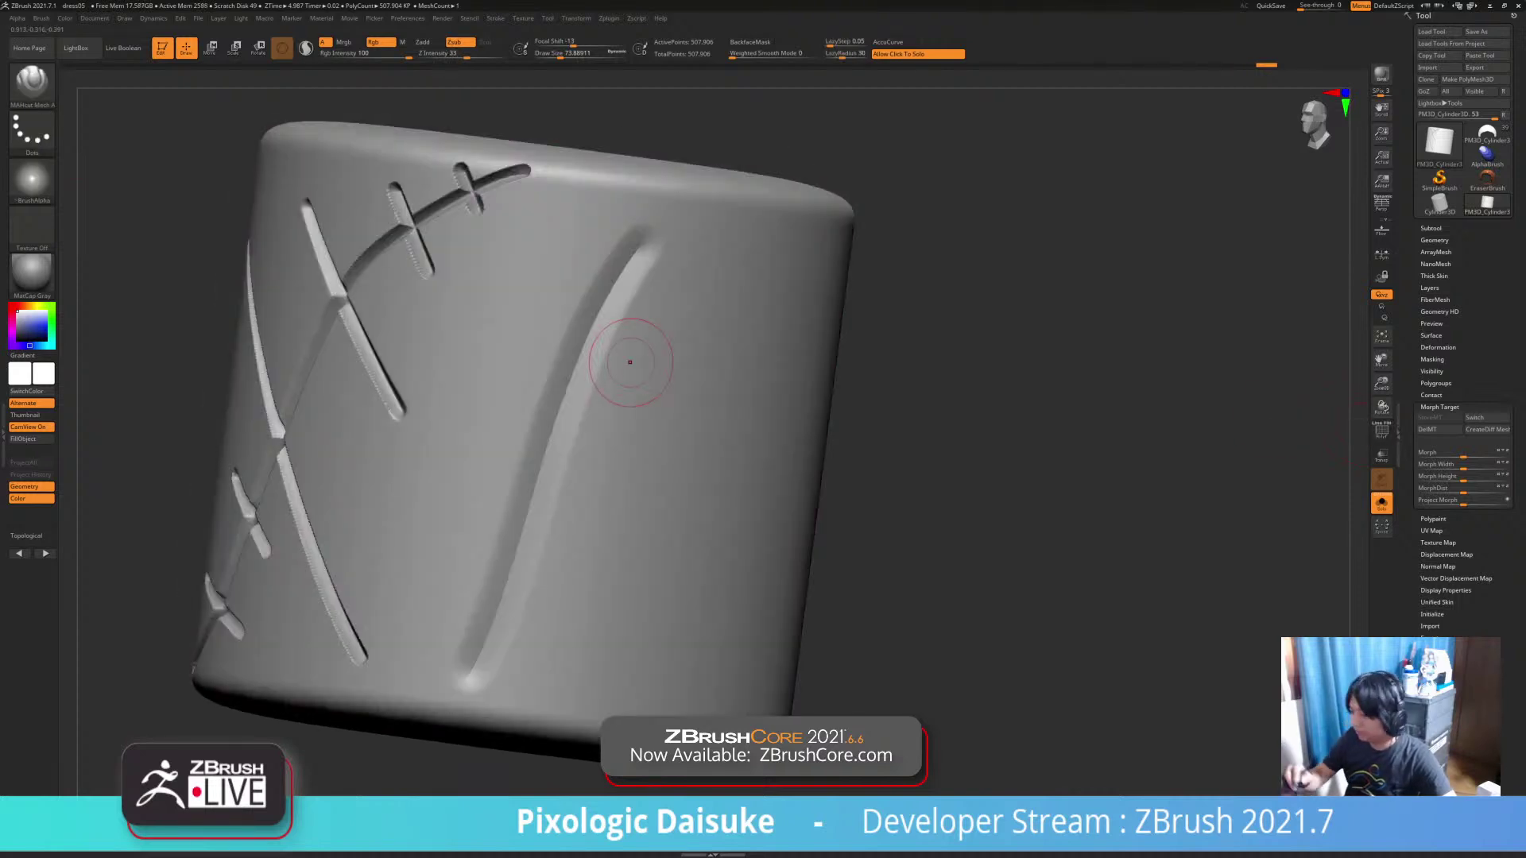
# Switch to the MAHcut Mech B brush, set its draw size to about 49, and try a thin groove beside the wide one
pyautogui.press('b')
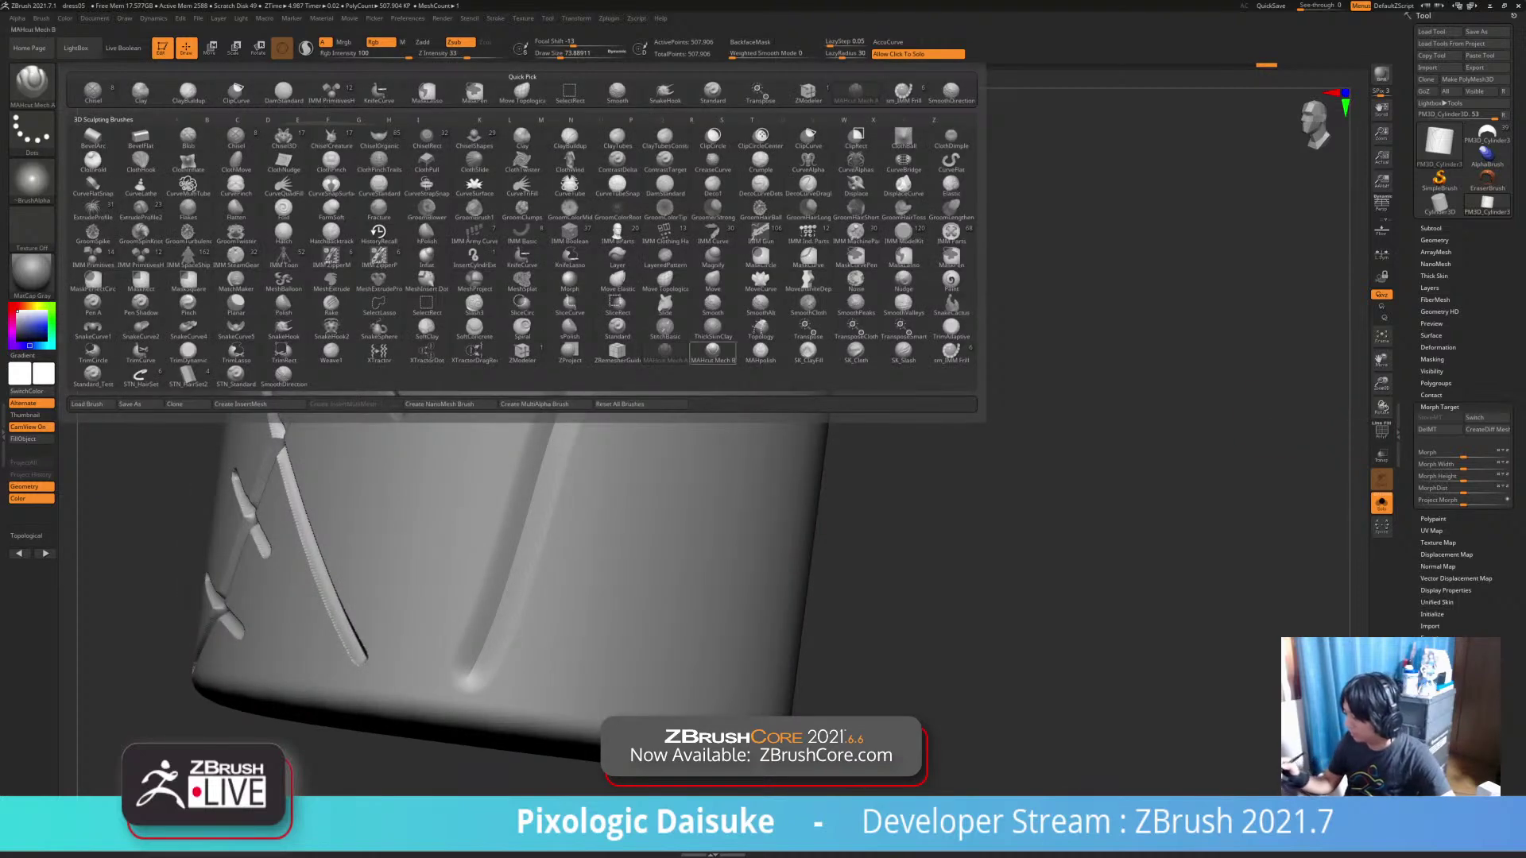
pyautogui.click(712, 354)
pyautogui.moveTo(719, 276); pyautogui.dragTo(629, 507)
pyautogui.hotkey('ctrl', 'z')
pyautogui.moveTo(561, 55); pyautogui.dragTo(551, 55)
pyautogui.moveTo(718, 253); pyautogui.dragTo(546, 707)
pyautogui.moveTo(985, 445); pyautogui.dragTo(874, 431)
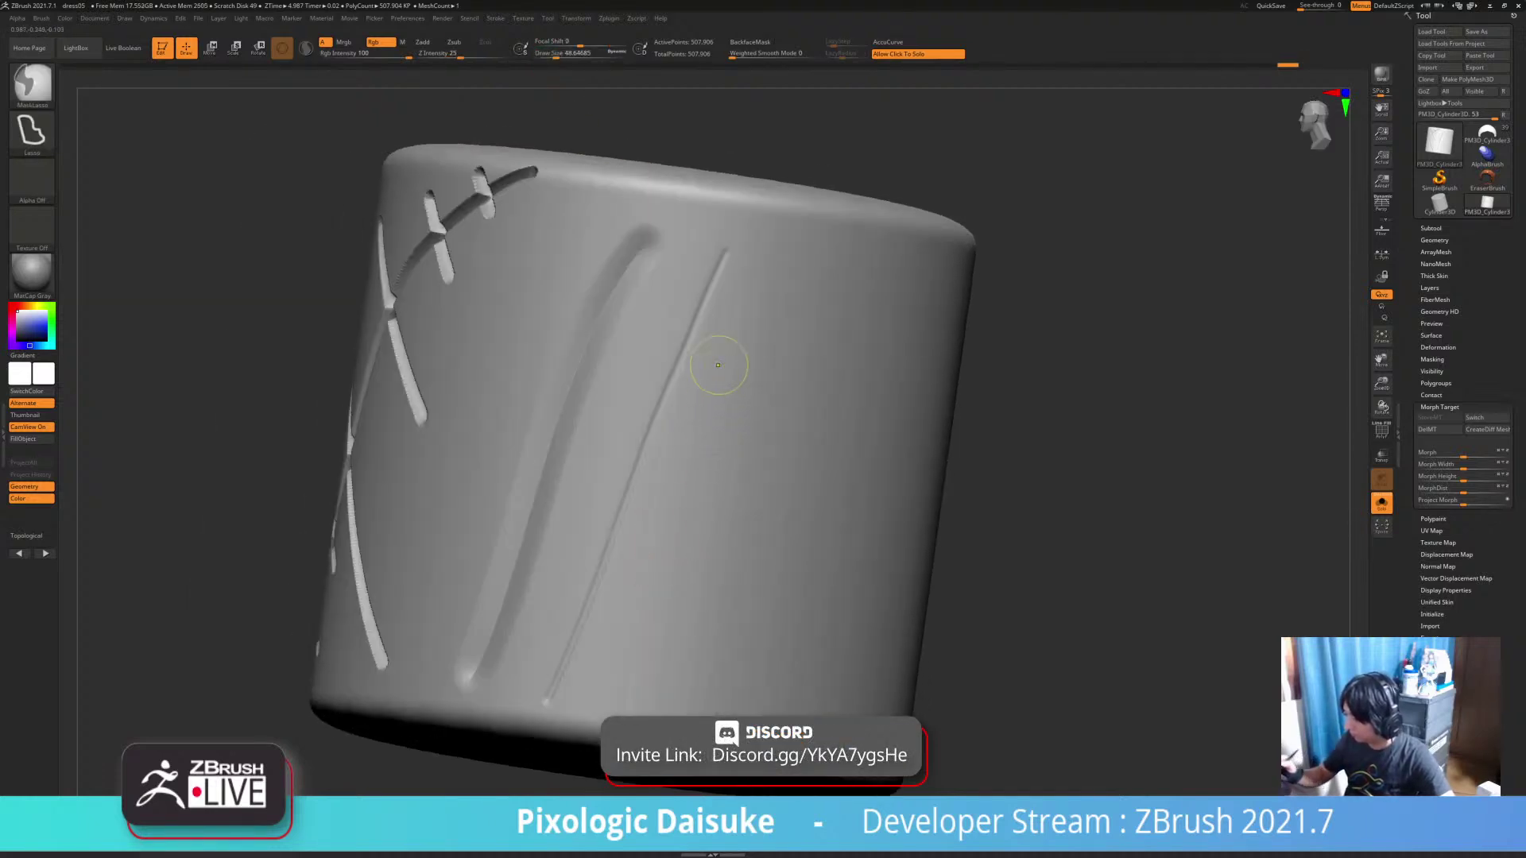
pyautogui.hotkey('ctrl', 'z')
# Set the Z Intensity to 56 and carve a deeper thin diagonal groove beside the wide one
pyautogui.click(457, 56)
pyautogui.write('56')
pyautogui.press('Return')
pyautogui.moveTo(749, 255); pyautogui.dragTo(592, 710)
pyautogui.moveTo(723, 355); pyautogui.dragTo(756, 291, button='right')
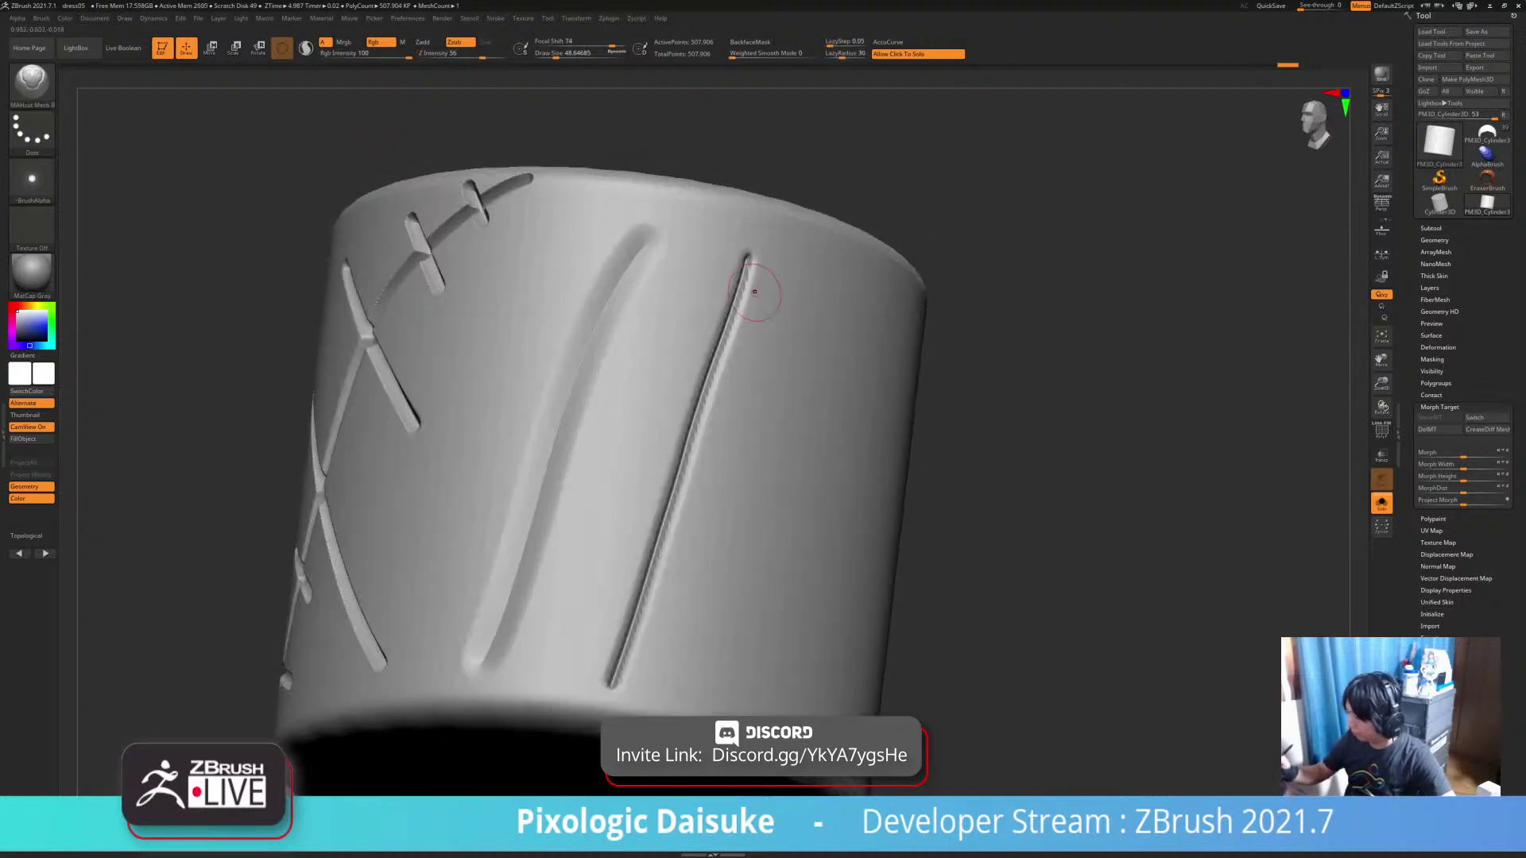
pyautogui.hotkey('ctrl', 'z')
pyautogui.moveTo(739, 248); pyautogui.dragTo(623, 673)
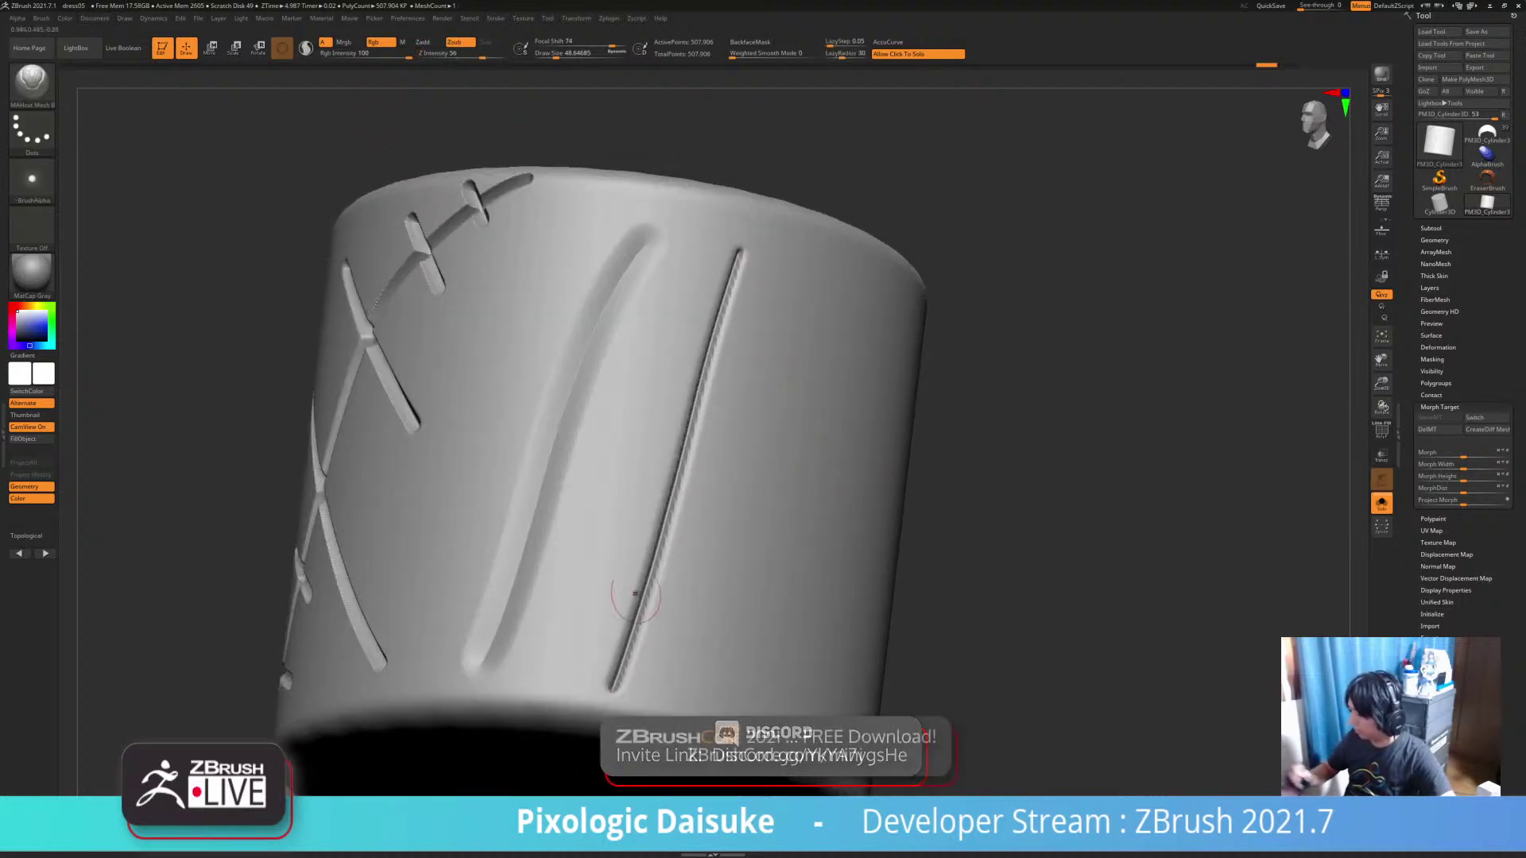
# Examine the mesh wireframe around the thin groove up close
pyautogui.moveTo(719, 341)
pyautogui.mouseDown(button='right')
pyautogui.moveTo(660, 338)
pyautogui.moveTo(656, 382)
pyautogui.mouseUp(button='right')
pyautogui.keyDown('ctrl'); pyautogui.moveTo(698, 181); pyautogui.dragTo(700, 198, button='right'); pyautogui.keyUp('ctrl')
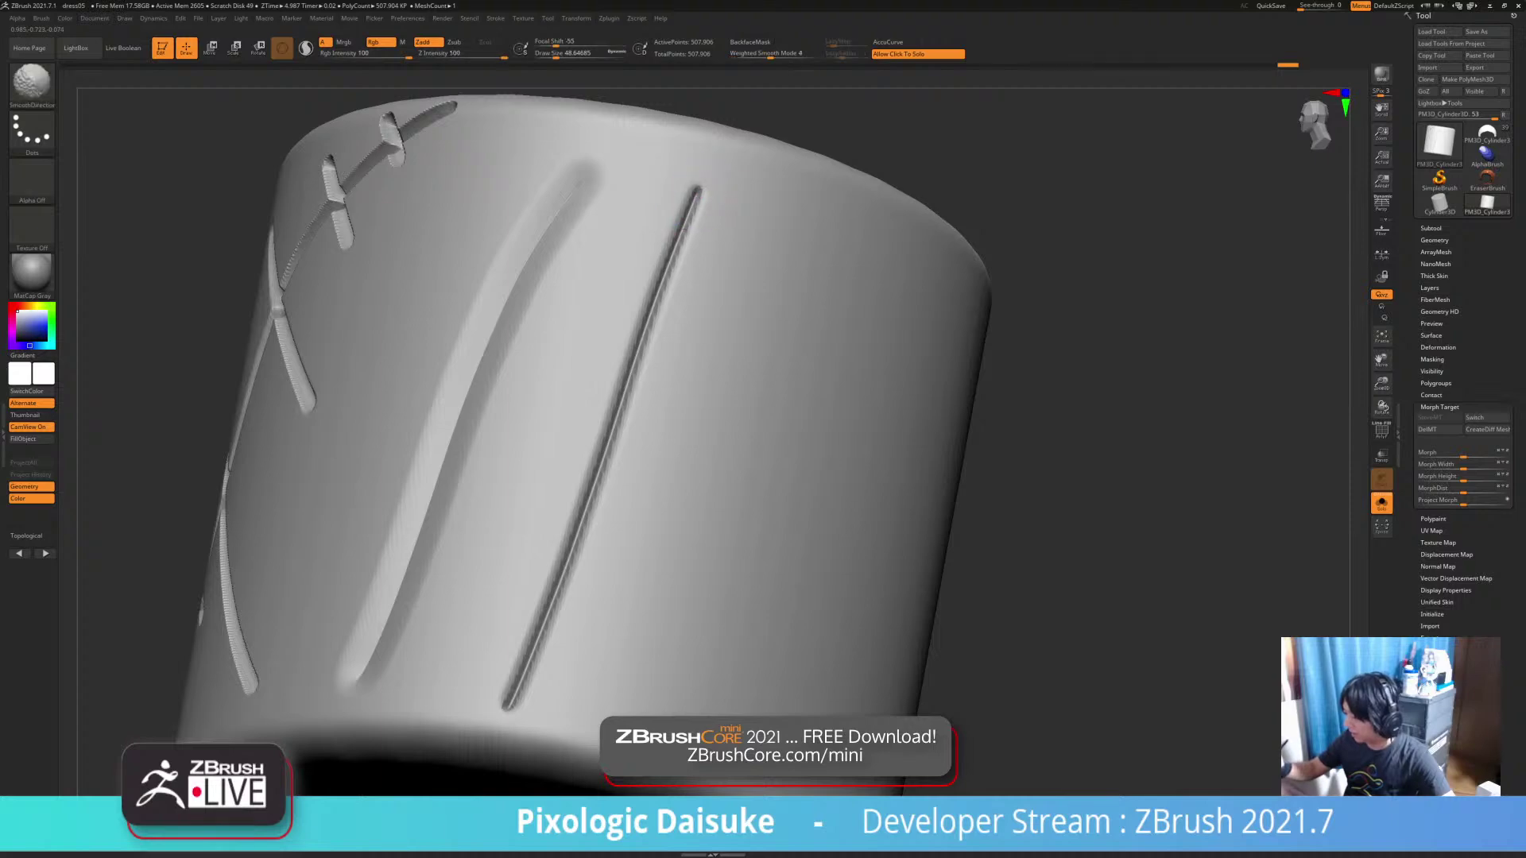
pyautogui.hotkey('shift', 'f')
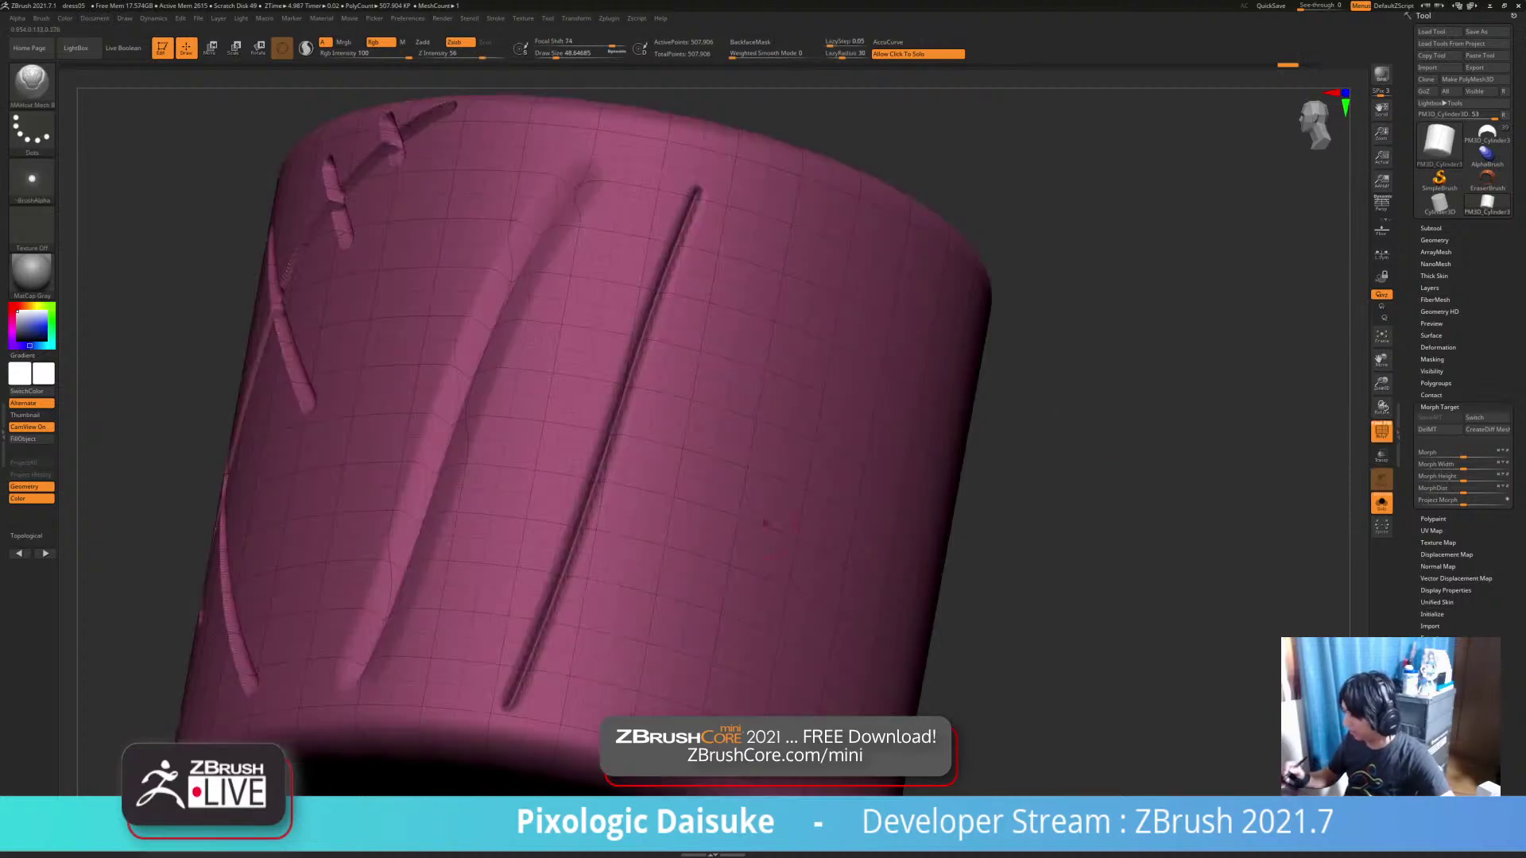
pyautogui.keyDown('ctrl'); pyautogui.moveTo(716, 437); pyautogui.dragTo(716, 454, button='right'); pyautogui.keyUp('ctrl')
pyautogui.moveTo(620, 445)
pyautogui.keyDown('ctrl'); pyautogui.mouseDown(button='right')
pyautogui.moveTo(612, 521)
pyautogui.moveTo(611, 439)
pyautogui.mouseUp(button='right'); pyautogui.keyUp('ctrl')
pyautogui.hotkey('shift', 'f')
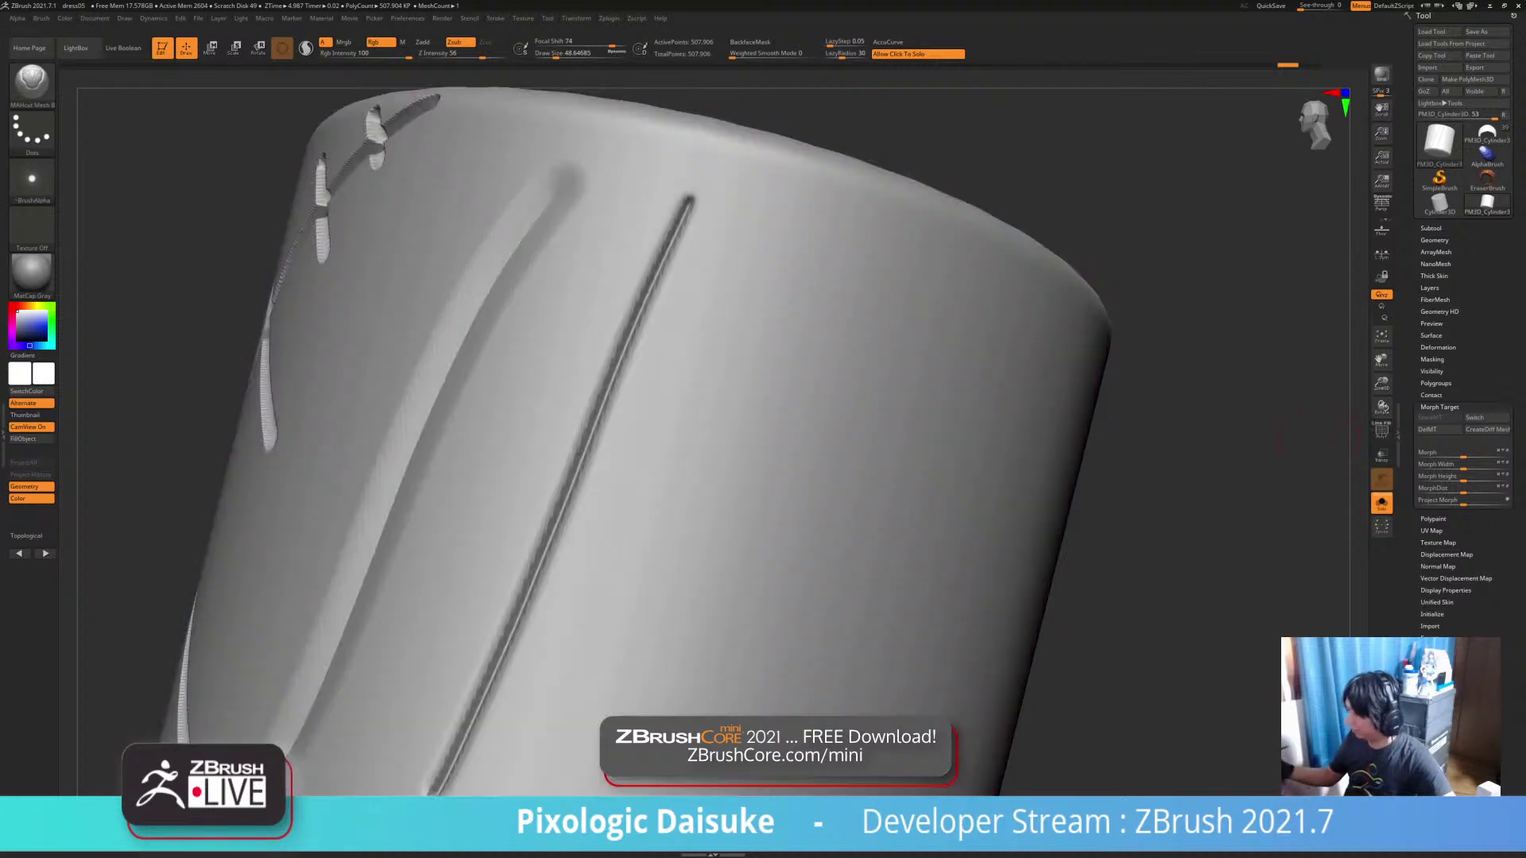
# Undo the thin groove, subdivide the cylinder once, and carve the thin diagonal groove again on the denser mesh
pyautogui.hotkey('ctrl', 'z')
pyautogui.hotkey('ctrl', 'd')
pyautogui.keyDown('ctrl'); pyautogui.moveTo(746, 375); pyautogui.dragTo(697, 244, button='right'); pyautogui.keyUp('ctrl')
pyautogui.moveTo(693, 283); pyautogui.dragTo(558, 608)
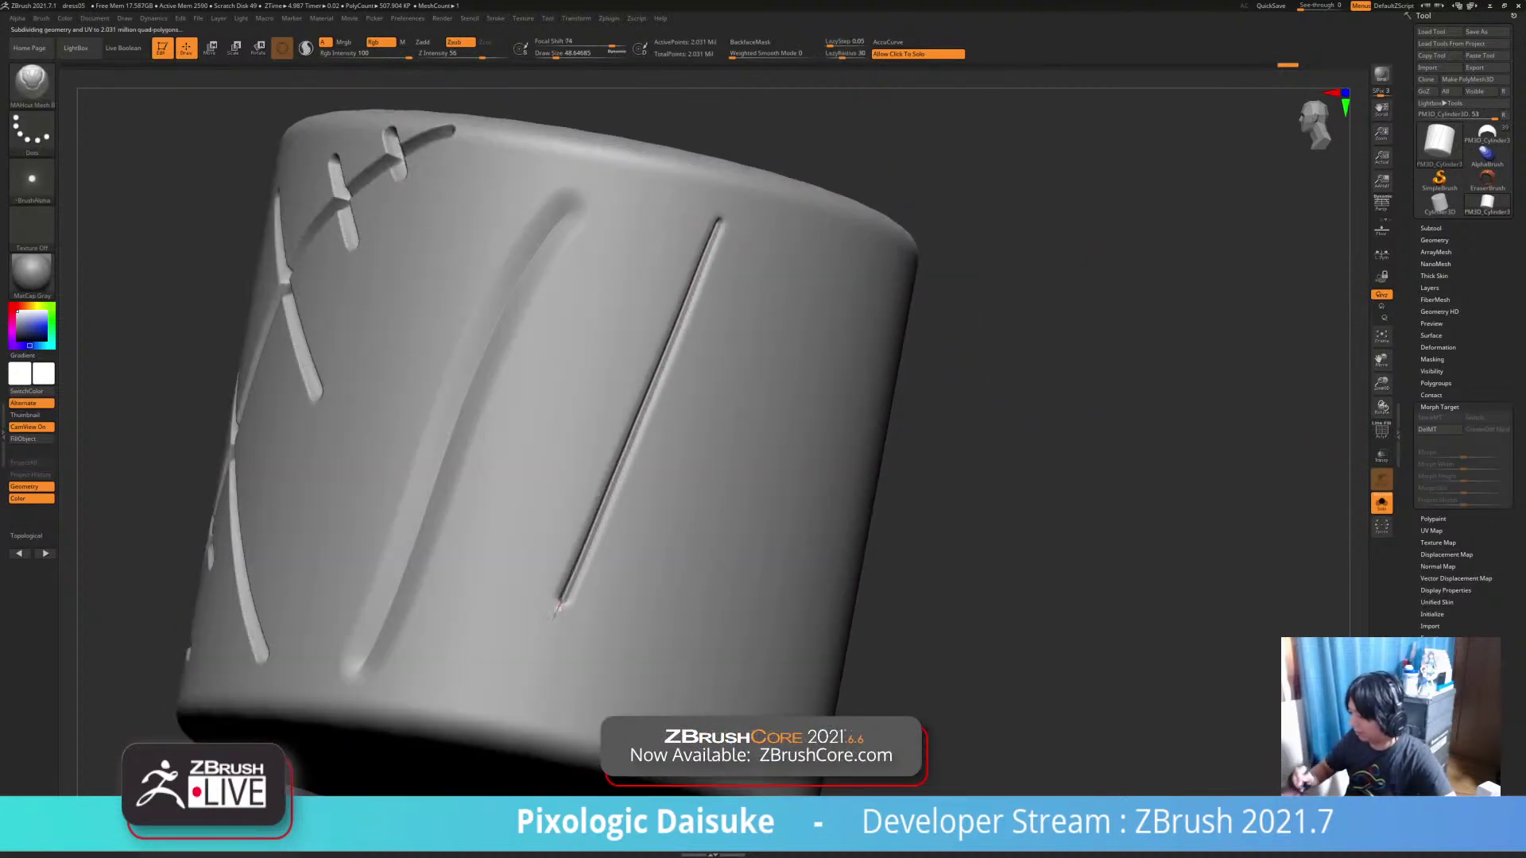
# Undo the thin straight groove, switch to the MAHcut Mech A brush, and carve an S-curved groove beside the wide one
pyautogui.moveTo(516, 687); pyautogui.dragTo(515, 690)
pyautogui.hotkey('ctrl', 'z')
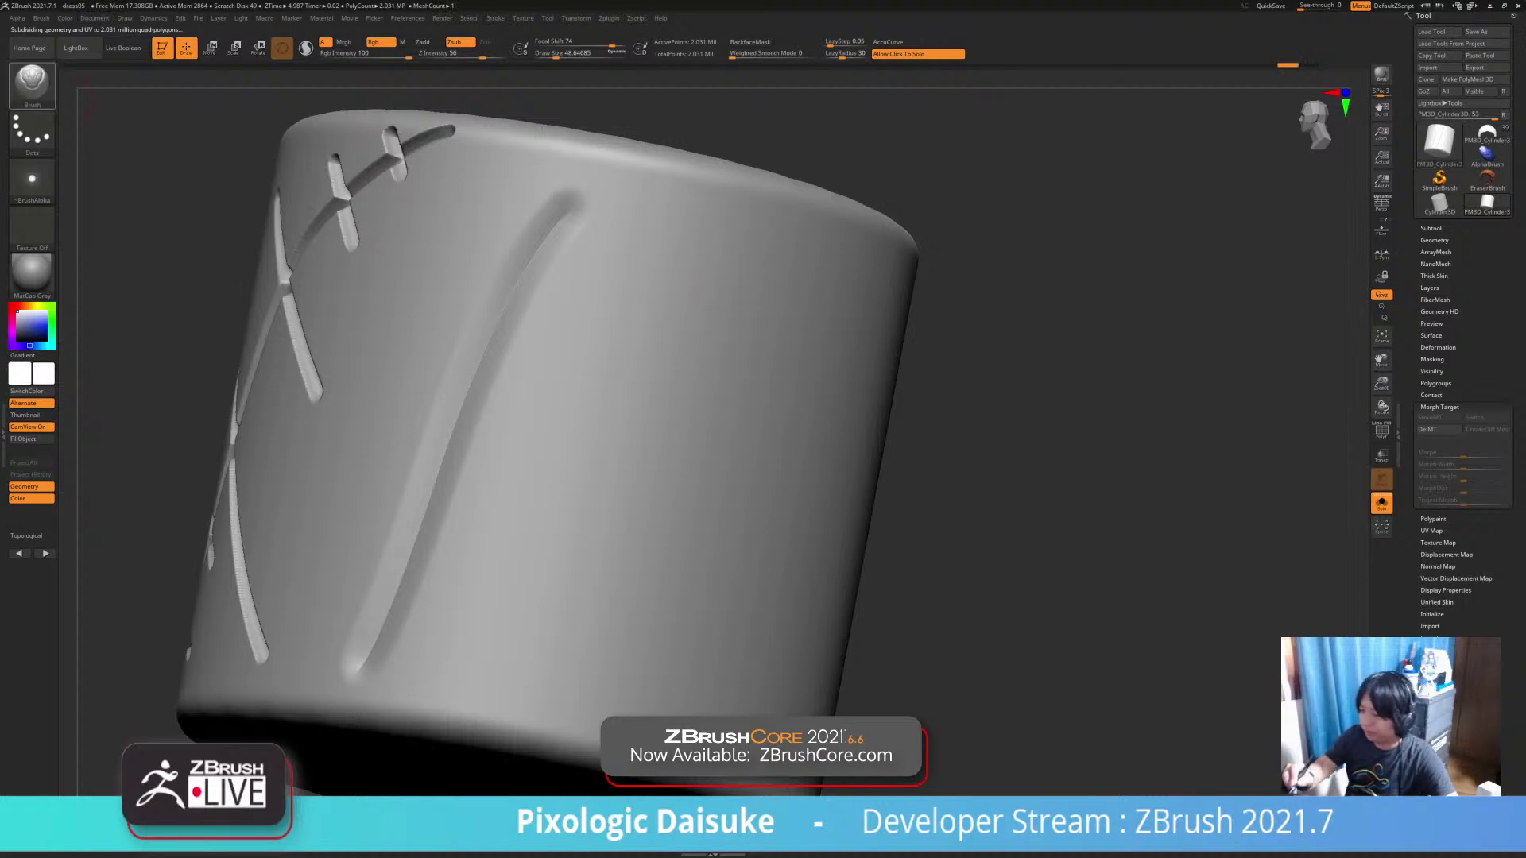
pyautogui.press('b')
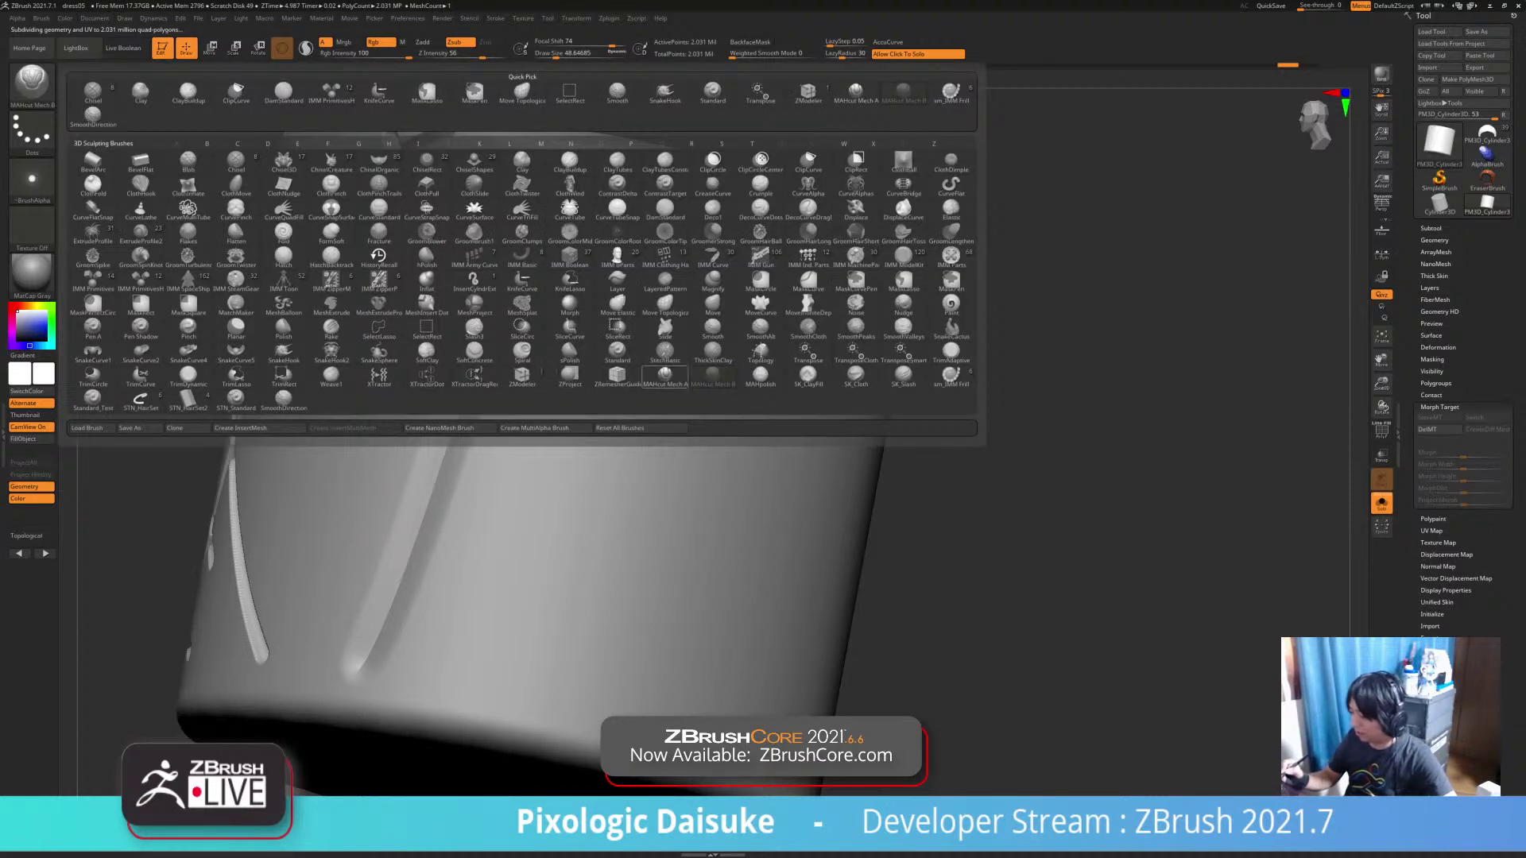
pyautogui.click(666, 375)
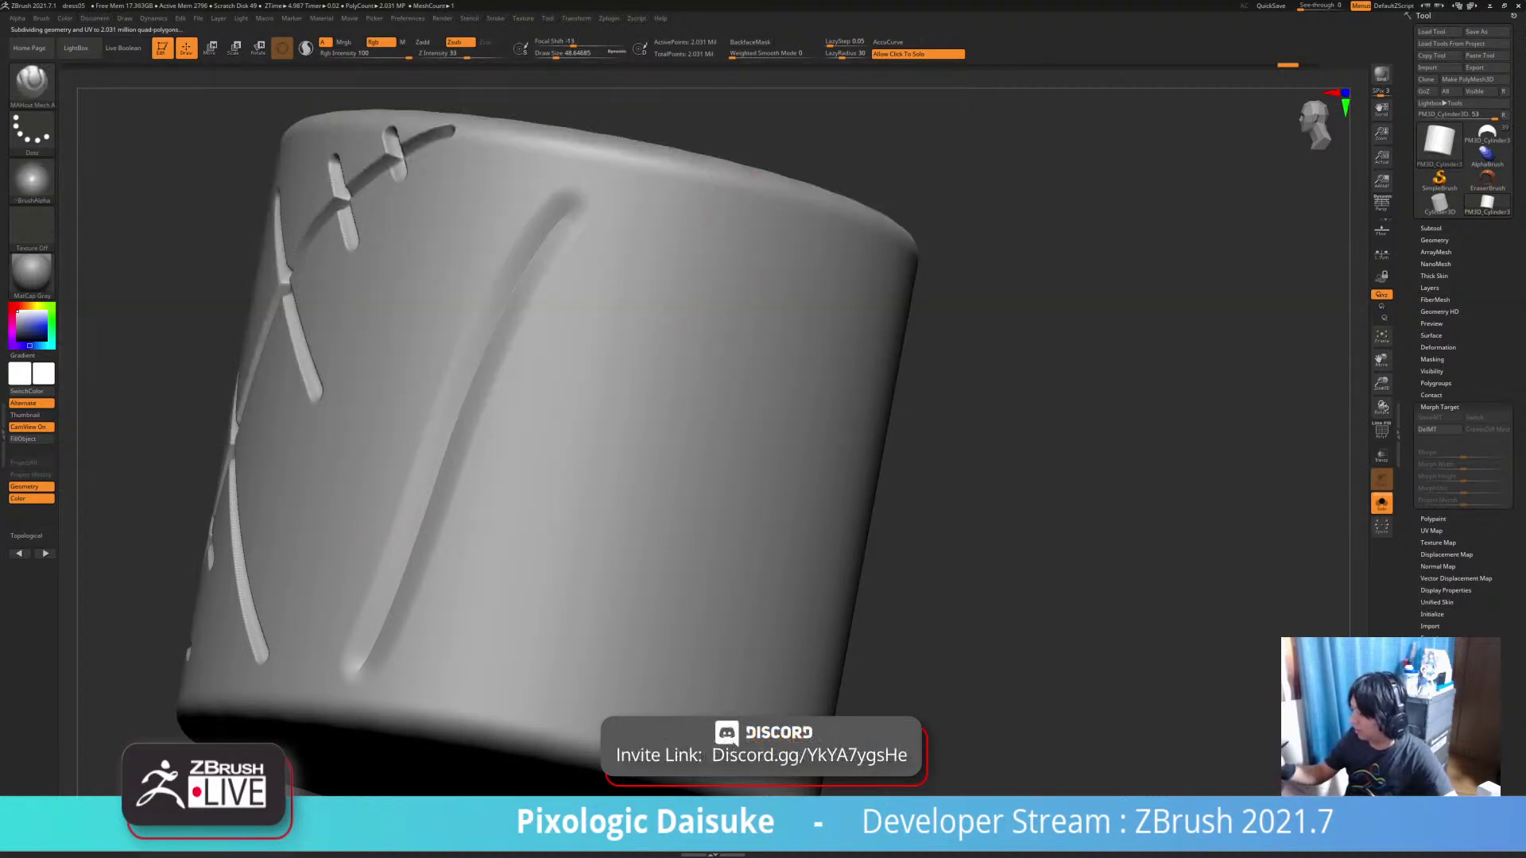
pyautogui.moveTo(737, 195); pyautogui.dragTo(676, 291)
pyautogui.moveTo(642, 350)
pyautogui.mouseDown()
pyautogui.moveTo(542, 635)
pyautogui.moveTo(492, 696)
pyautogui.mouseUp()
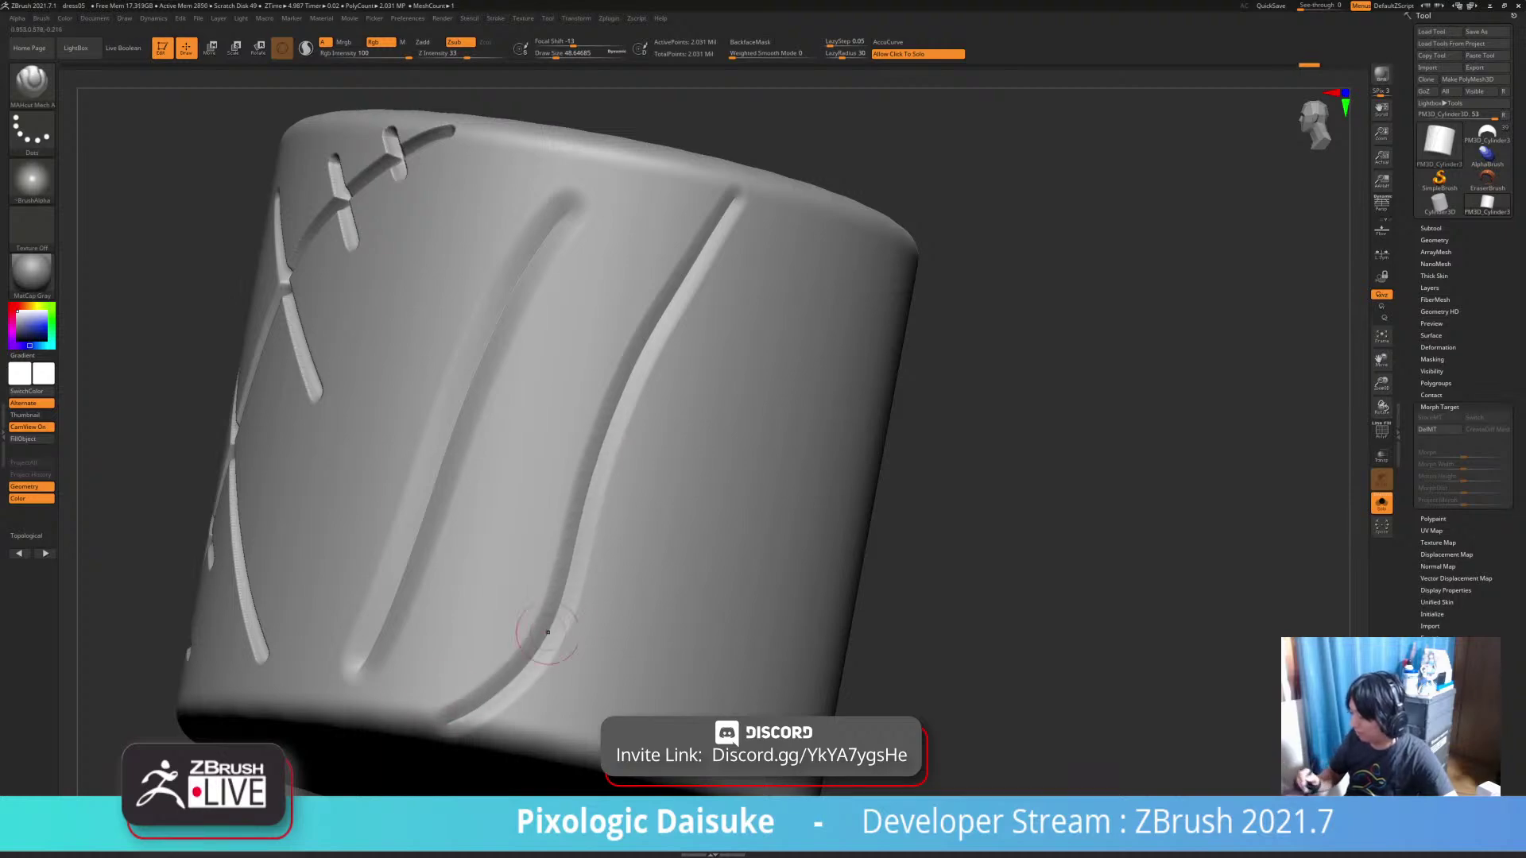
# Examine the mesh wireframe along the S-curved groove up close and from a distance
pyautogui.moveTo(516, 690)
pyautogui.keyDown('ctrl'); pyautogui.mouseDown(button='right')
pyautogui.moveTo(466, 726)
pyautogui.moveTo(917, 543)
pyautogui.mouseUp(button='right'); pyautogui.keyUp('ctrl')
pyautogui.hotkey('shift', 'f')
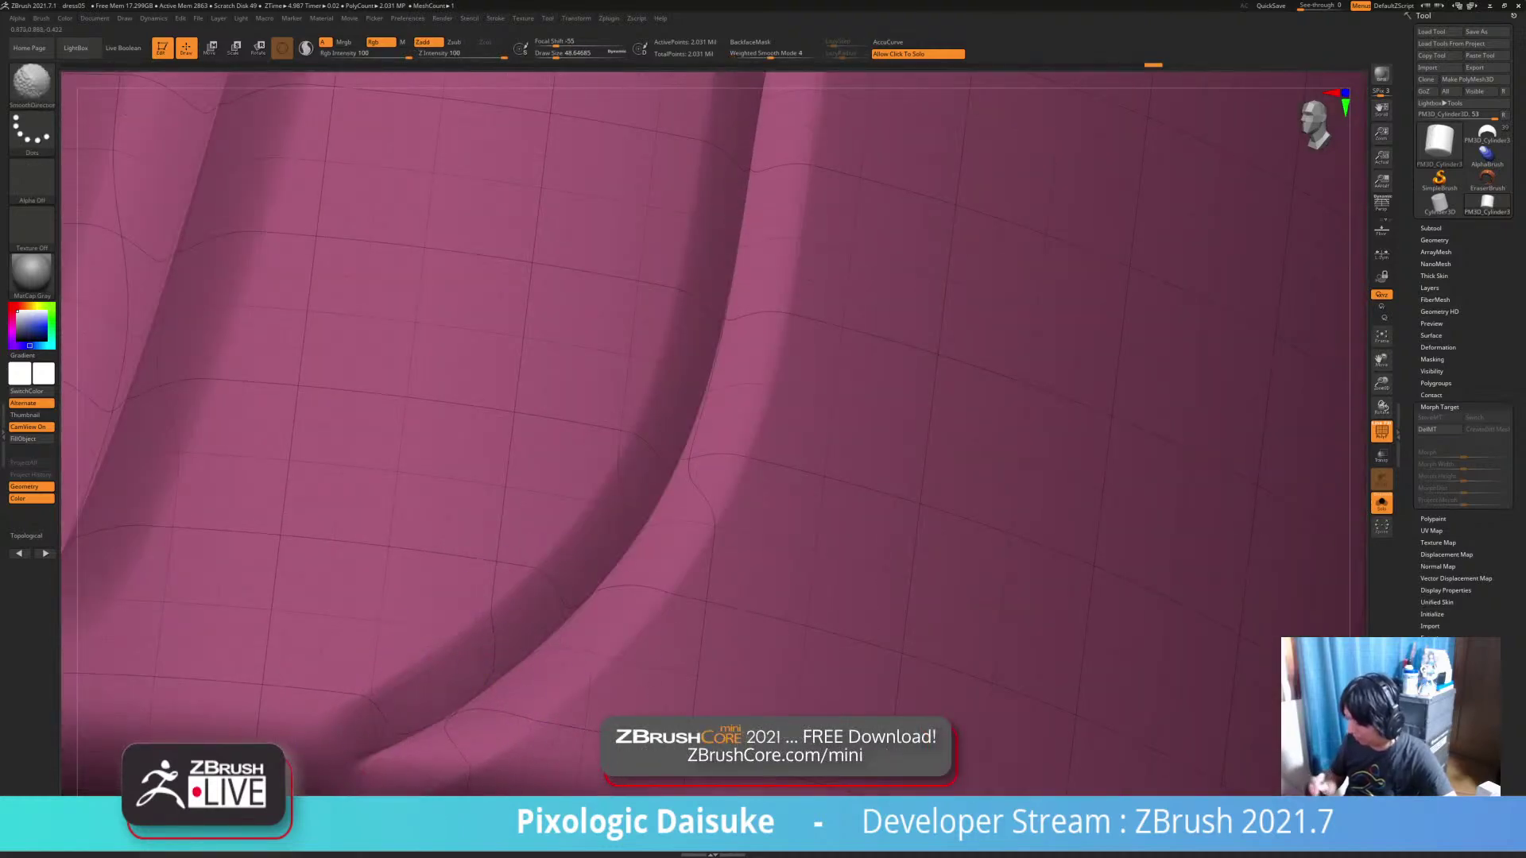
pyautogui.moveTo(616, 577)
pyautogui.keyDown('ctrl'); pyautogui.mouseDown(button='right')
pyautogui.moveTo(607, 516)
pyautogui.moveTo(610, 578)
pyautogui.moveTo(542, 666)
pyautogui.mouseUp(button='right'); pyautogui.keyUp('ctrl')
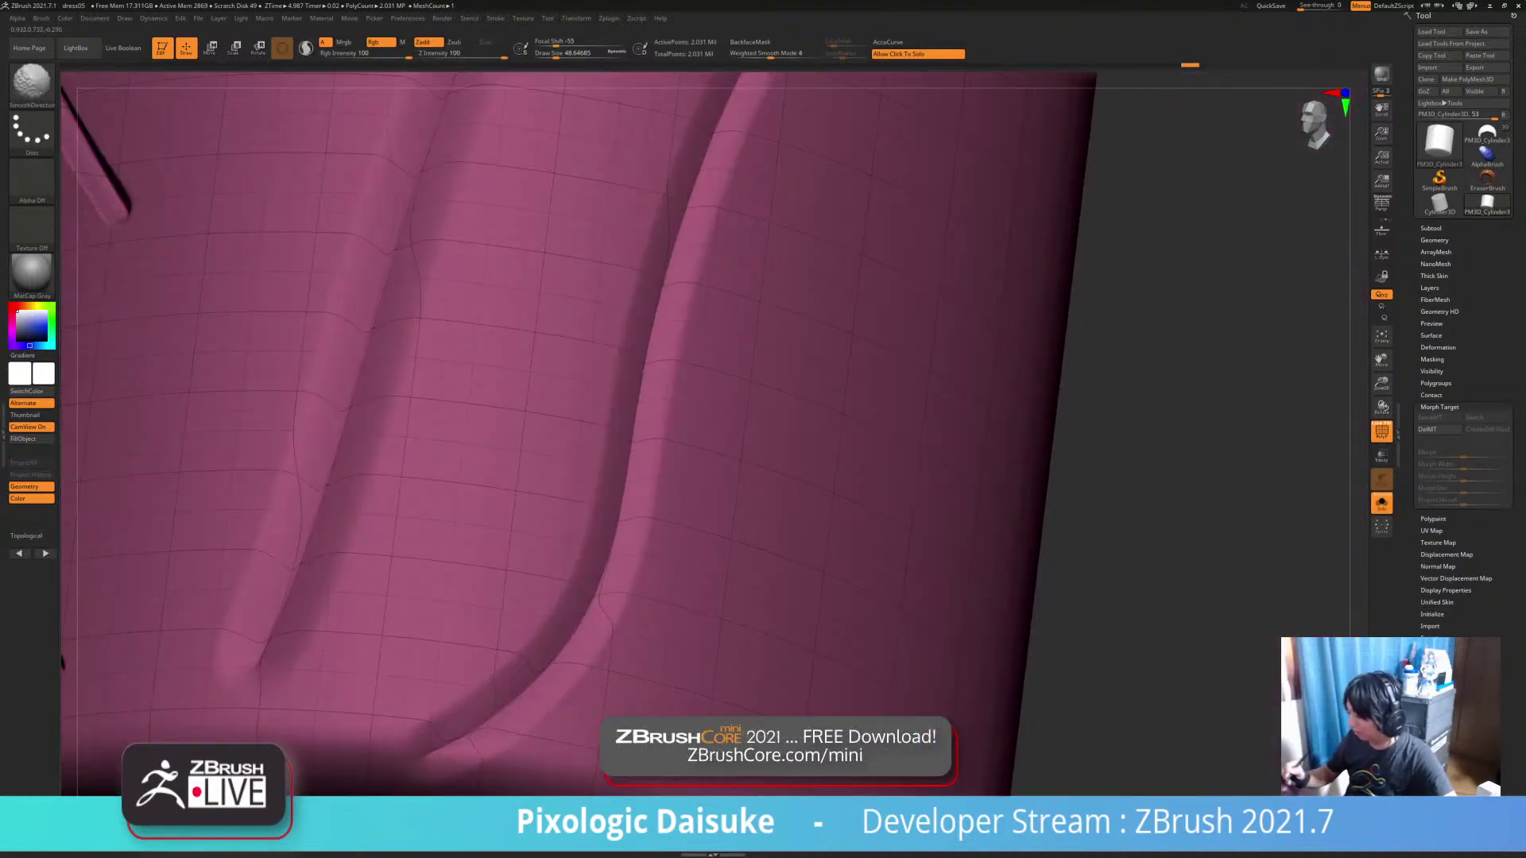
pyautogui.keyDown('alt'); pyautogui.moveTo(691, 245); pyautogui.dragTo(582, 429, button='right'); pyautogui.keyUp('alt')
pyautogui.hotkey('shift', 'f')
pyautogui.keyDown('ctrl'); pyautogui.moveTo(1101, 474); pyautogui.dragTo(882, 507, button='right'); pyautogui.keyUp('ctrl')
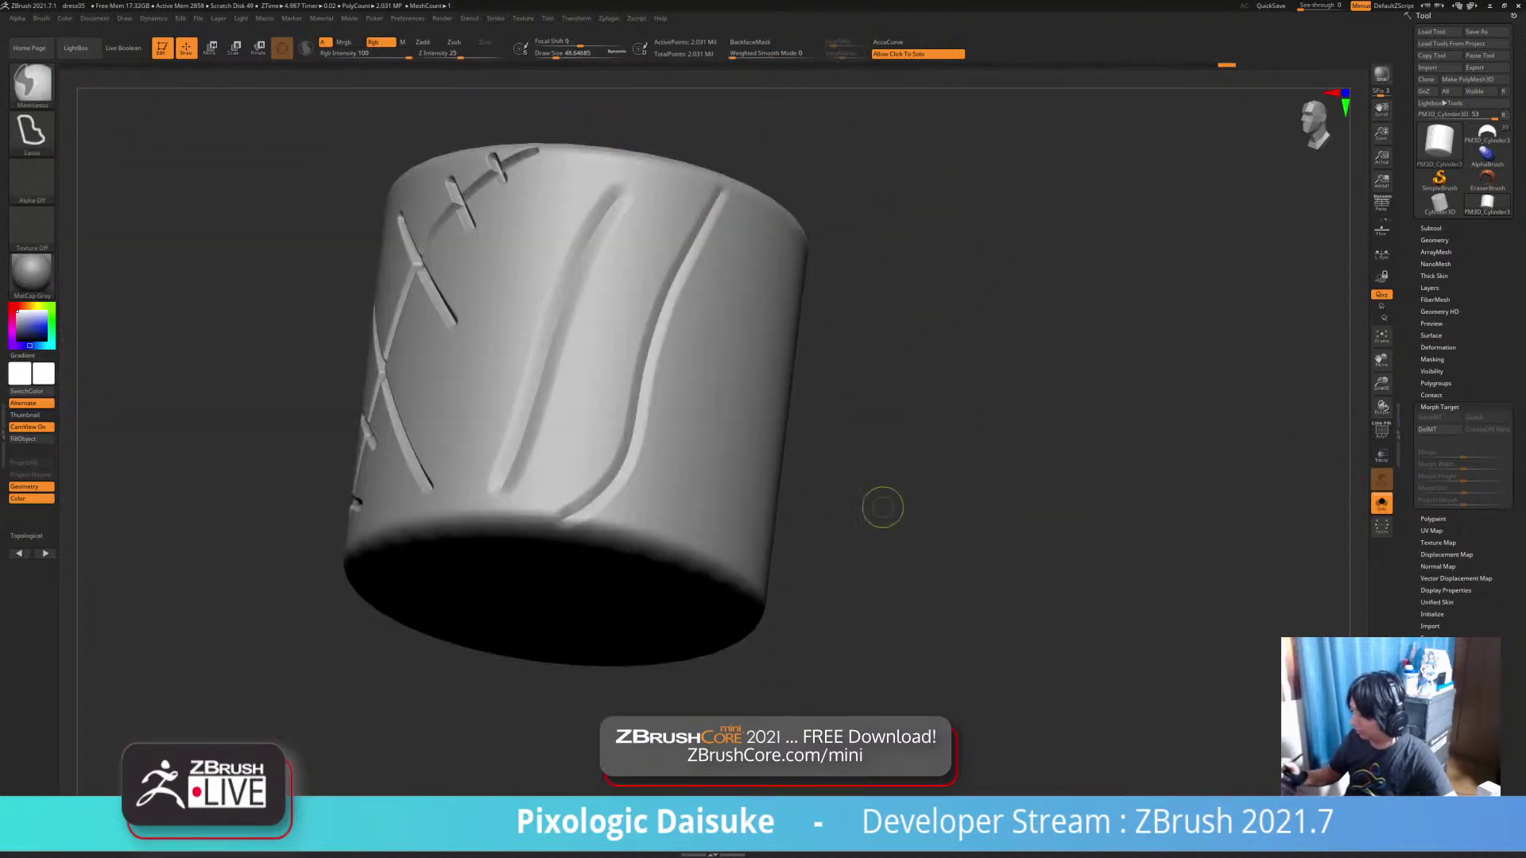
pyautogui.moveTo(723, 318); pyautogui.dragTo(683, 438, button='right')
# Undo the S-curved groove and the added subdivision, and change the Trails count in the MAHcut Mech A brush modifiers
pyautogui.hotkey('ctrl', 'z')
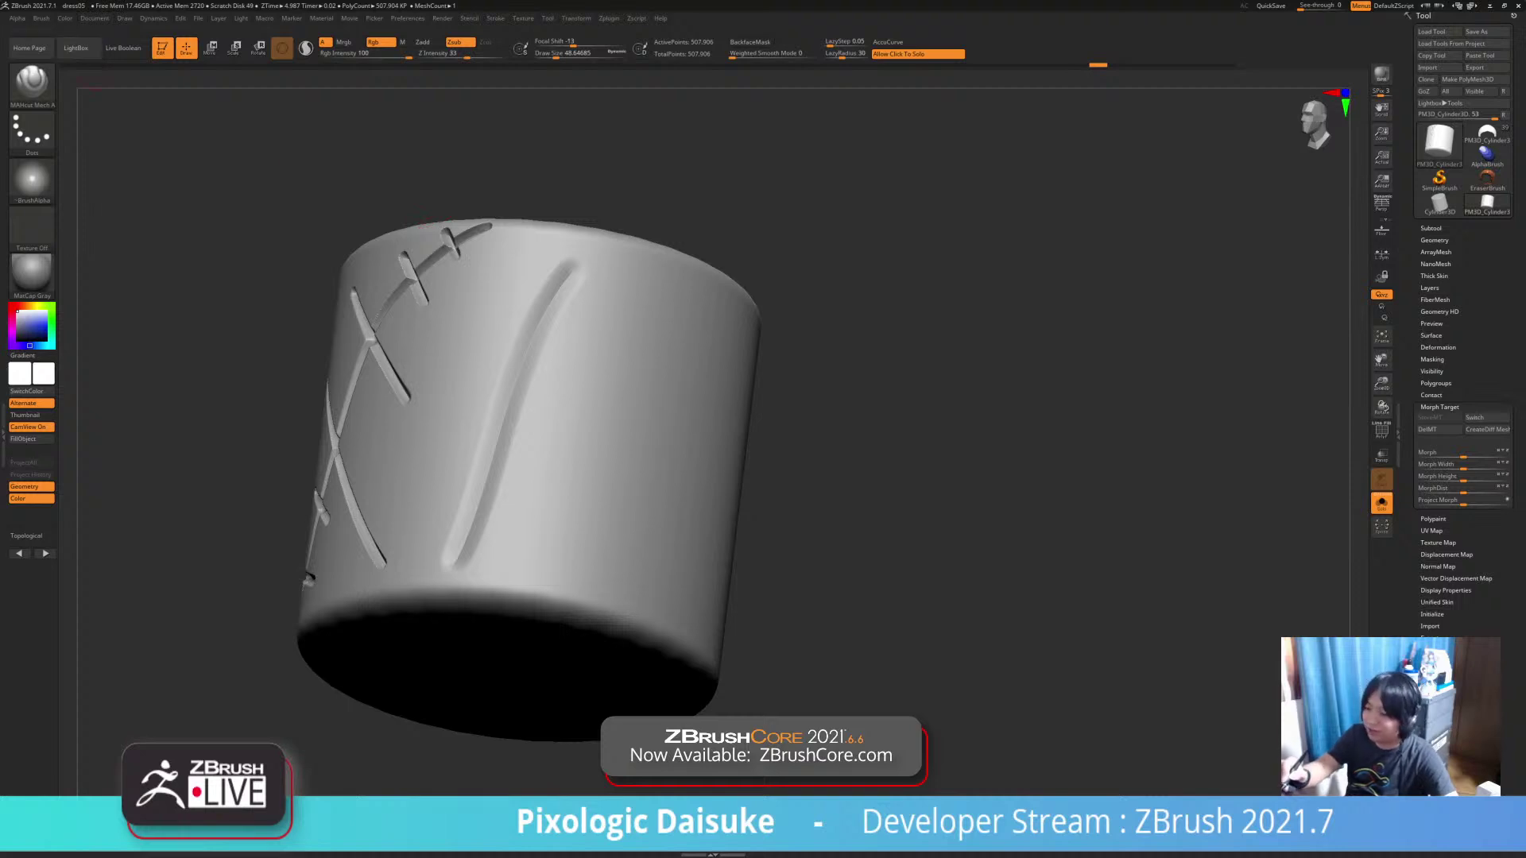
pyautogui.moveTo(42, 19)
pyautogui.moveTo(127, 433); pyautogui.dragTo(127, 421)
pyautogui.click(66, 457)
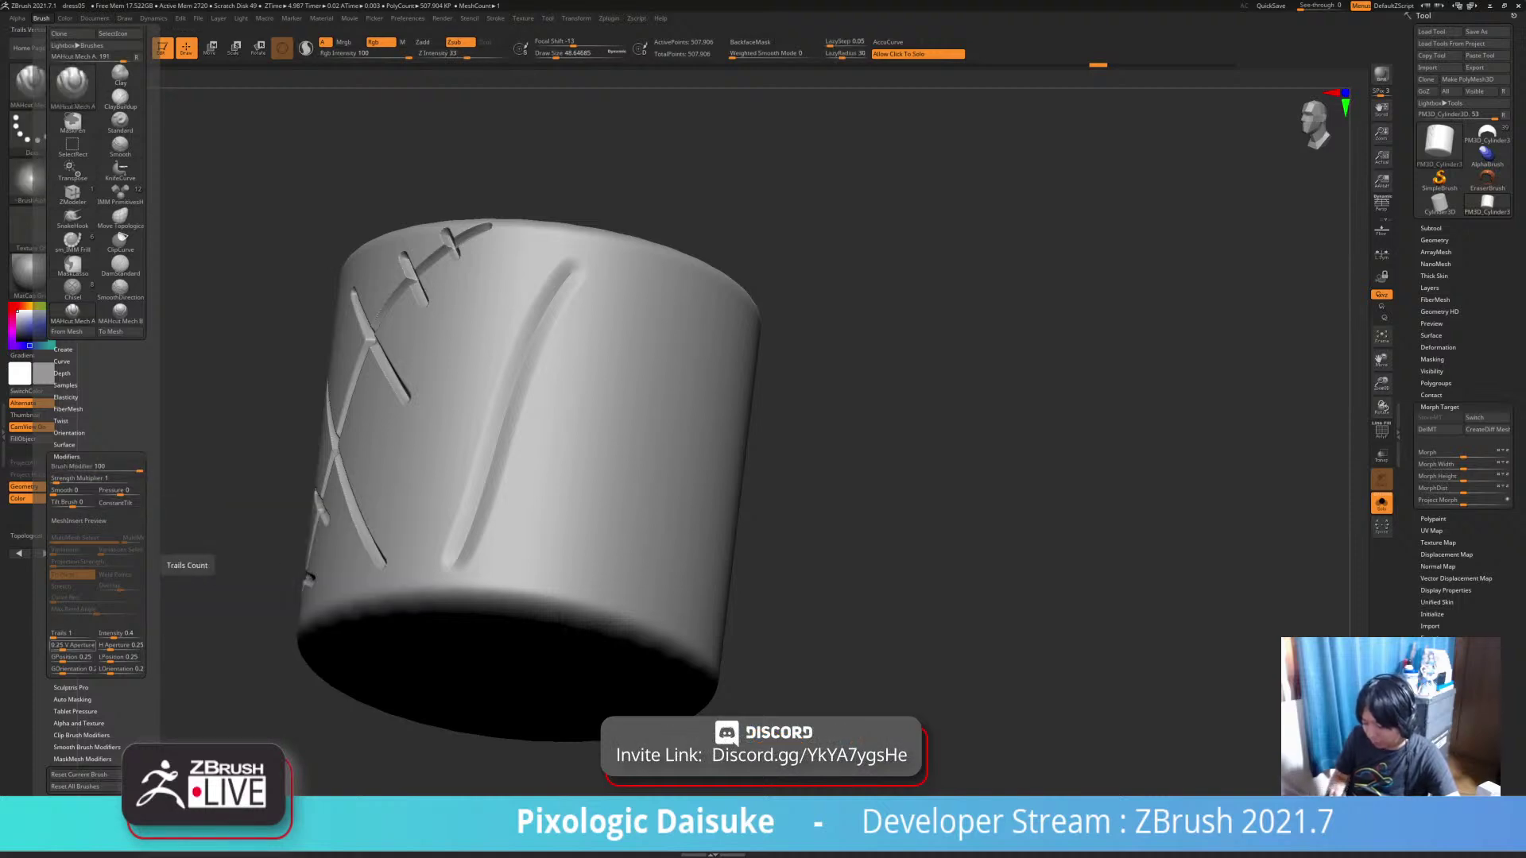
pyautogui.click(60, 635)
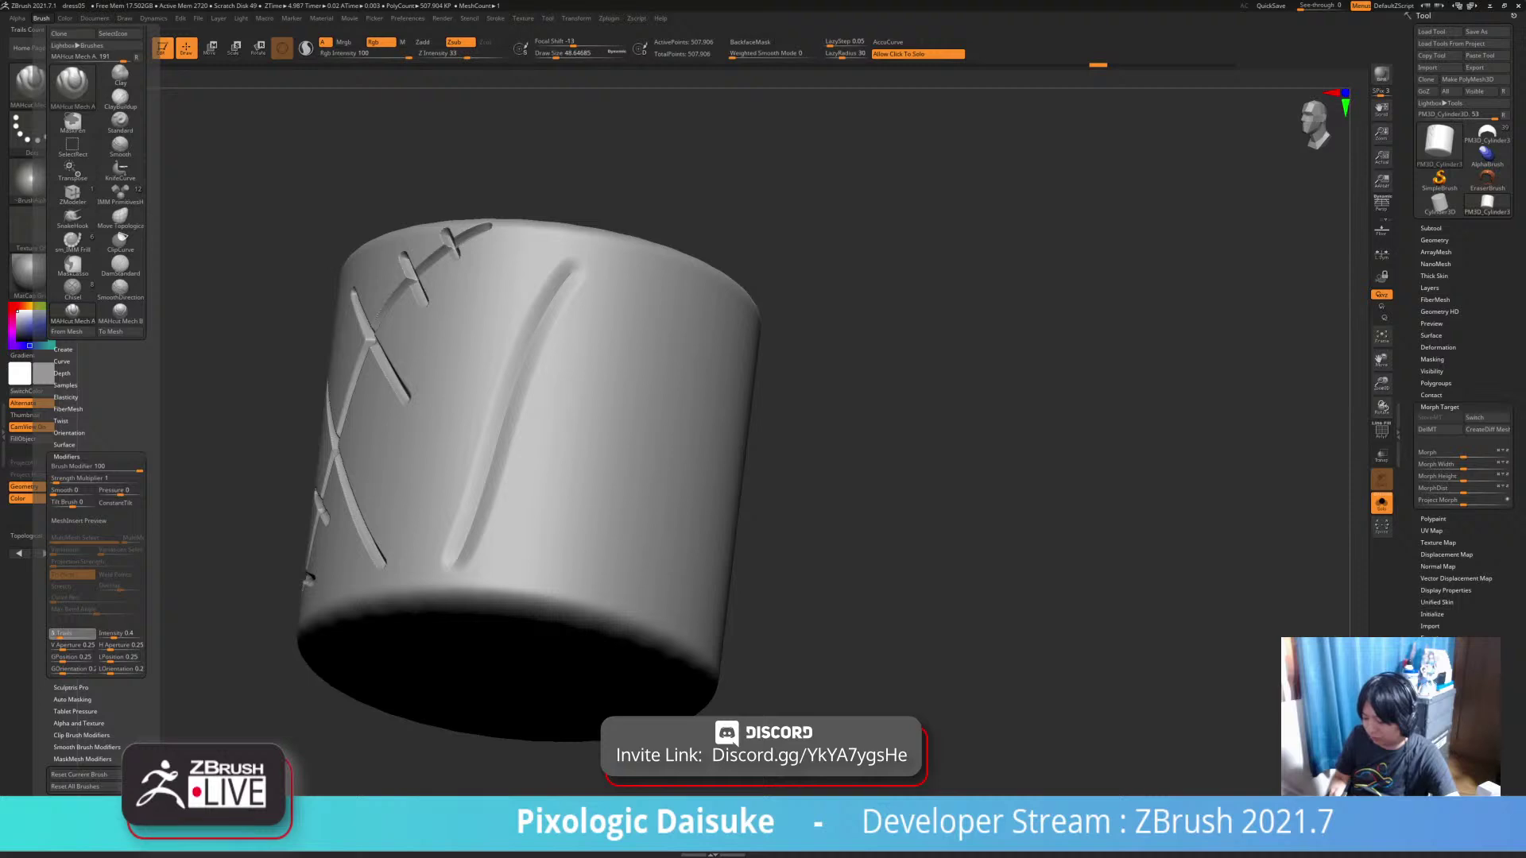
# Try an S-curved groove beside the wide one using the changed Trails count, and undo it
pyautogui.moveTo(586, 445)
pyautogui.keyDown('ctrl'); pyautogui.mouseDown(button='right')
pyautogui.moveTo(657, 347)
pyautogui.moveTo(633, 364)
pyautogui.mouseUp(button='right'); pyautogui.keyUp('ctrl')
pyautogui.moveTo(681, 260)
pyautogui.mouseDown()
pyautogui.moveTo(537, 572)
pyautogui.moveTo(488, 639)
pyautogui.moveTo(445, 665)
pyautogui.mouseUp()
pyautogui.moveTo(500, 666); pyautogui.dragTo(465, 654, button='right')
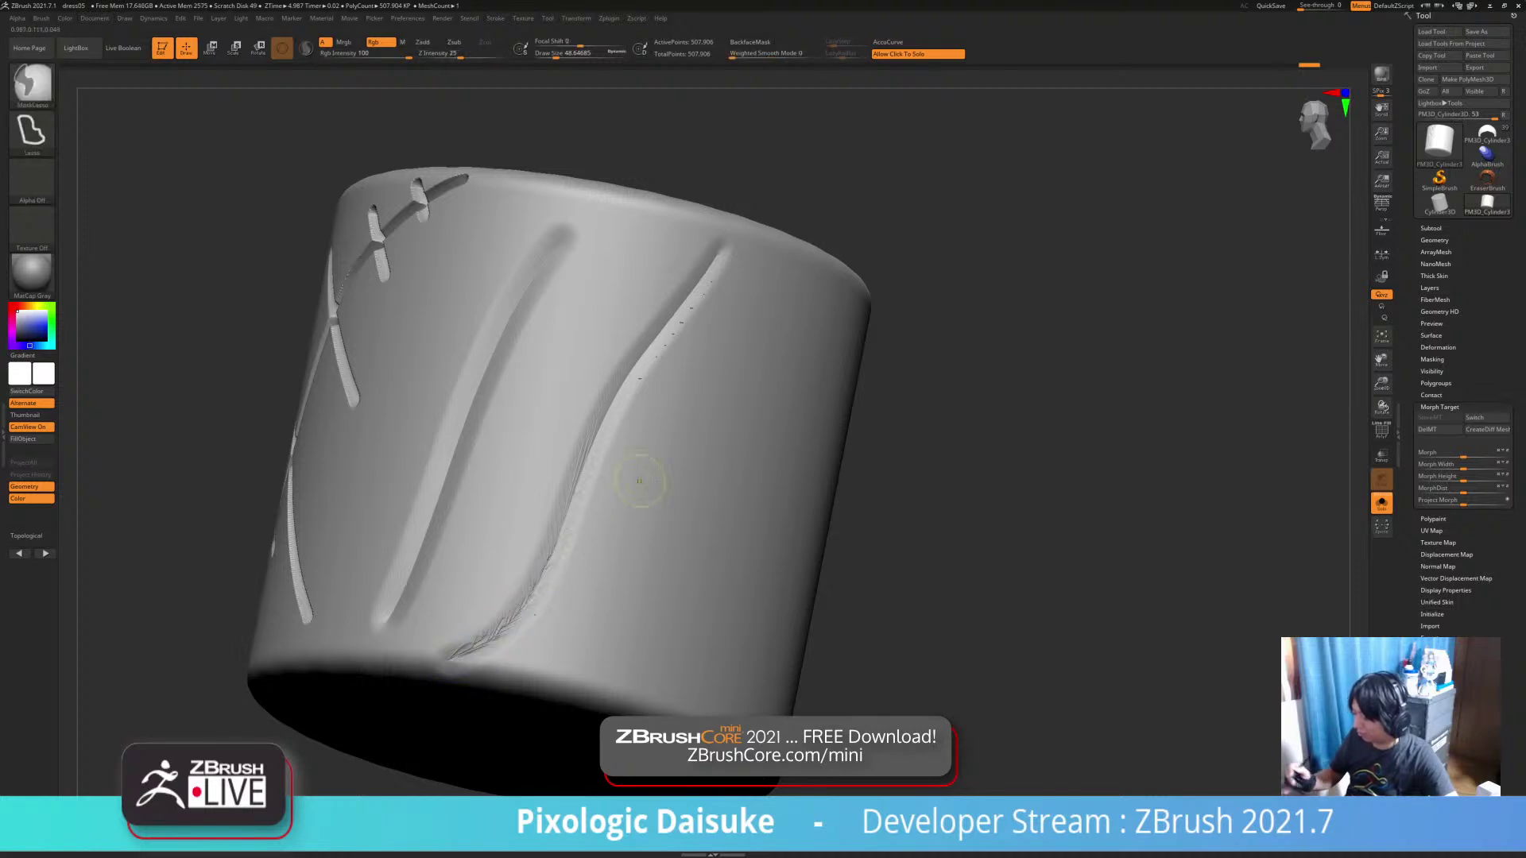
pyautogui.hotkey('ctrl', 'z')
# Lower the MAHcut Mech A brush's Z Intensity and carve a shallow curved groove beside the wide one
pyautogui.click(32, 82)
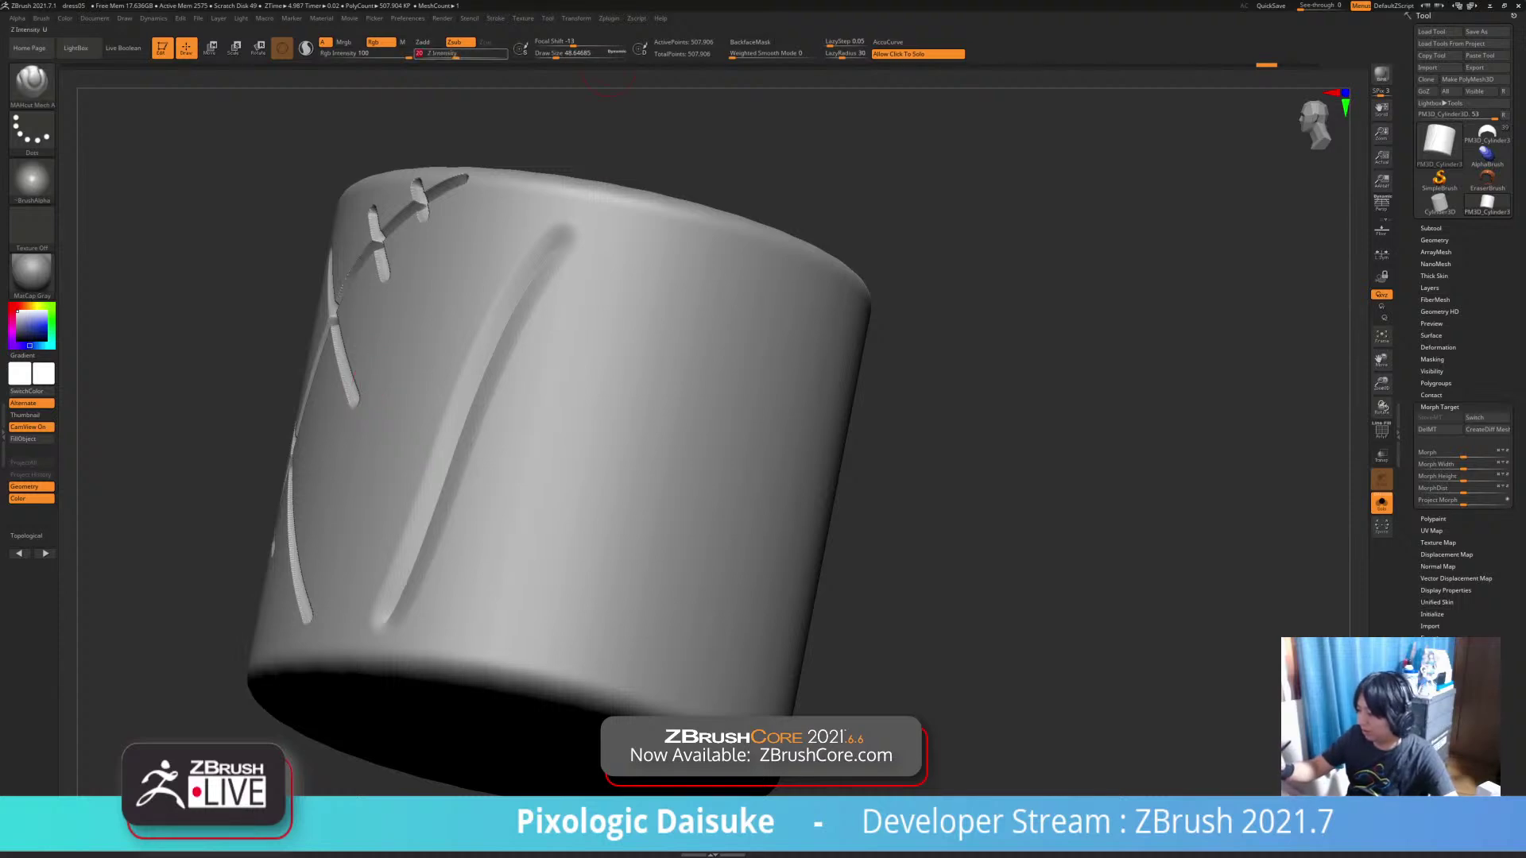
pyautogui.moveTo(692, 225); pyautogui.dragTo(644, 289)
pyautogui.moveTo(602, 369); pyautogui.dragTo(537, 521)
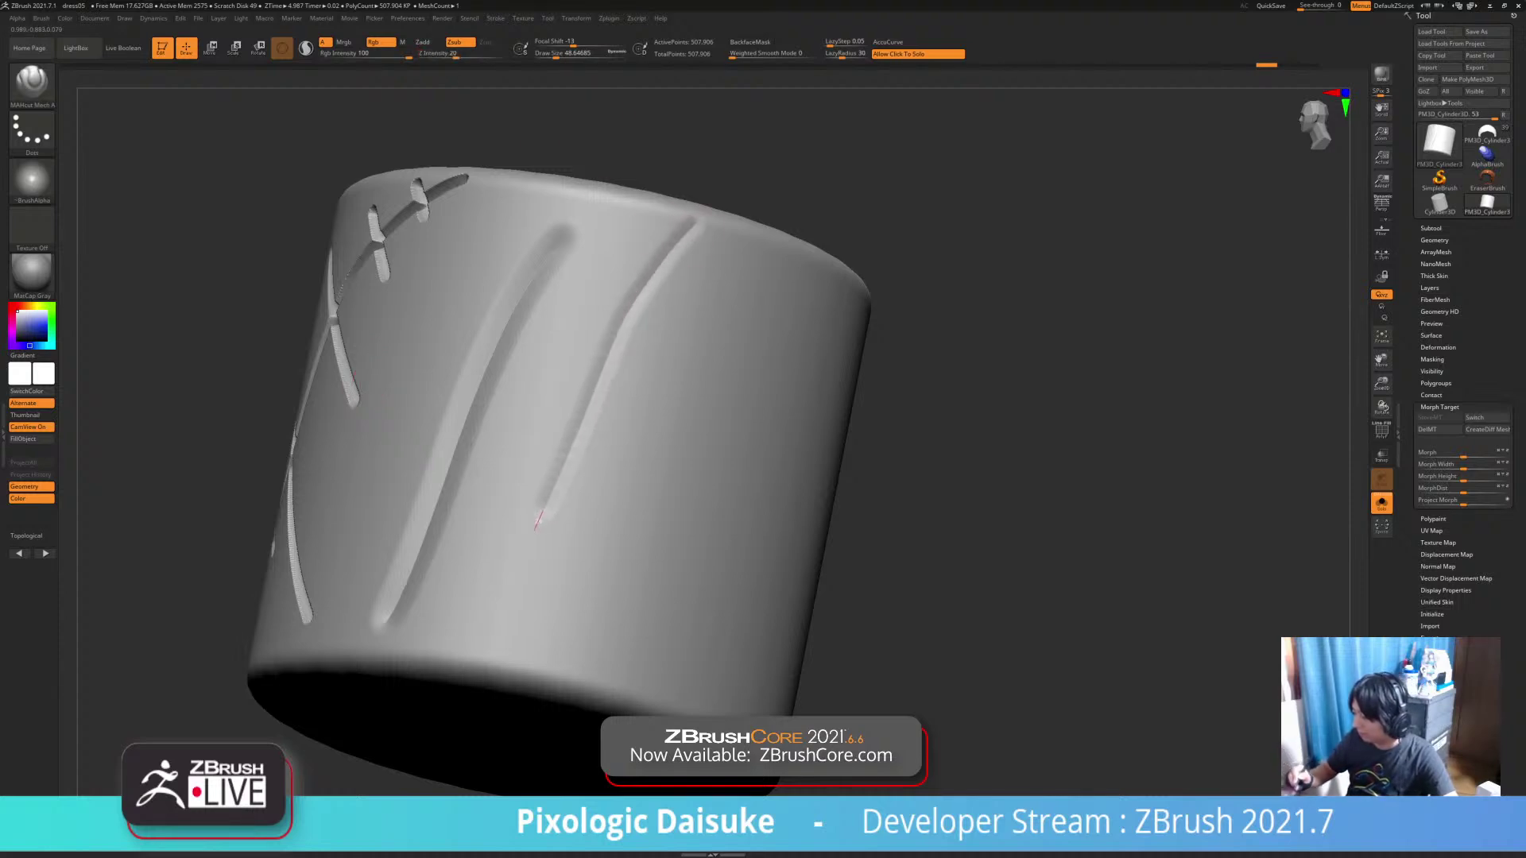
# Raise the Z Intensity, carve a deeper curved groove beside the shallow one, and smooth its edges
pyautogui.moveTo(477, 119); pyautogui.dragTo(529, 121)
pyautogui.moveTo(456, 54); pyautogui.dragTo(468, 54)
pyautogui.moveTo(799, 253); pyautogui.dragTo(723, 247)
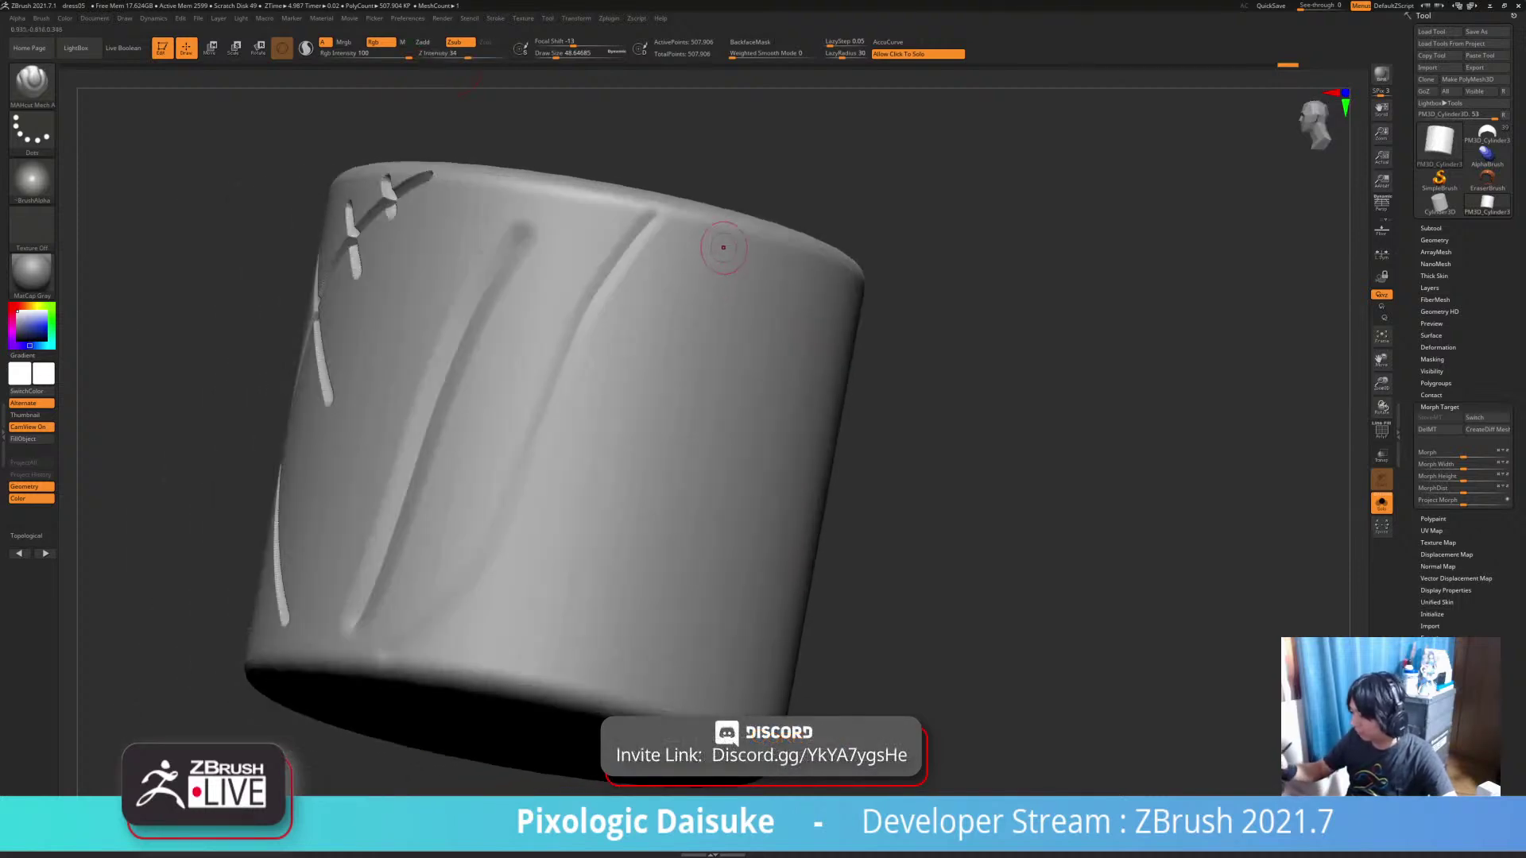
pyautogui.moveTo(685, 322); pyautogui.dragTo(566, 627)
pyautogui.moveTo(538, 651); pyautogui.dragTo(548, 627, button='right')
pyautogui.press('shift')
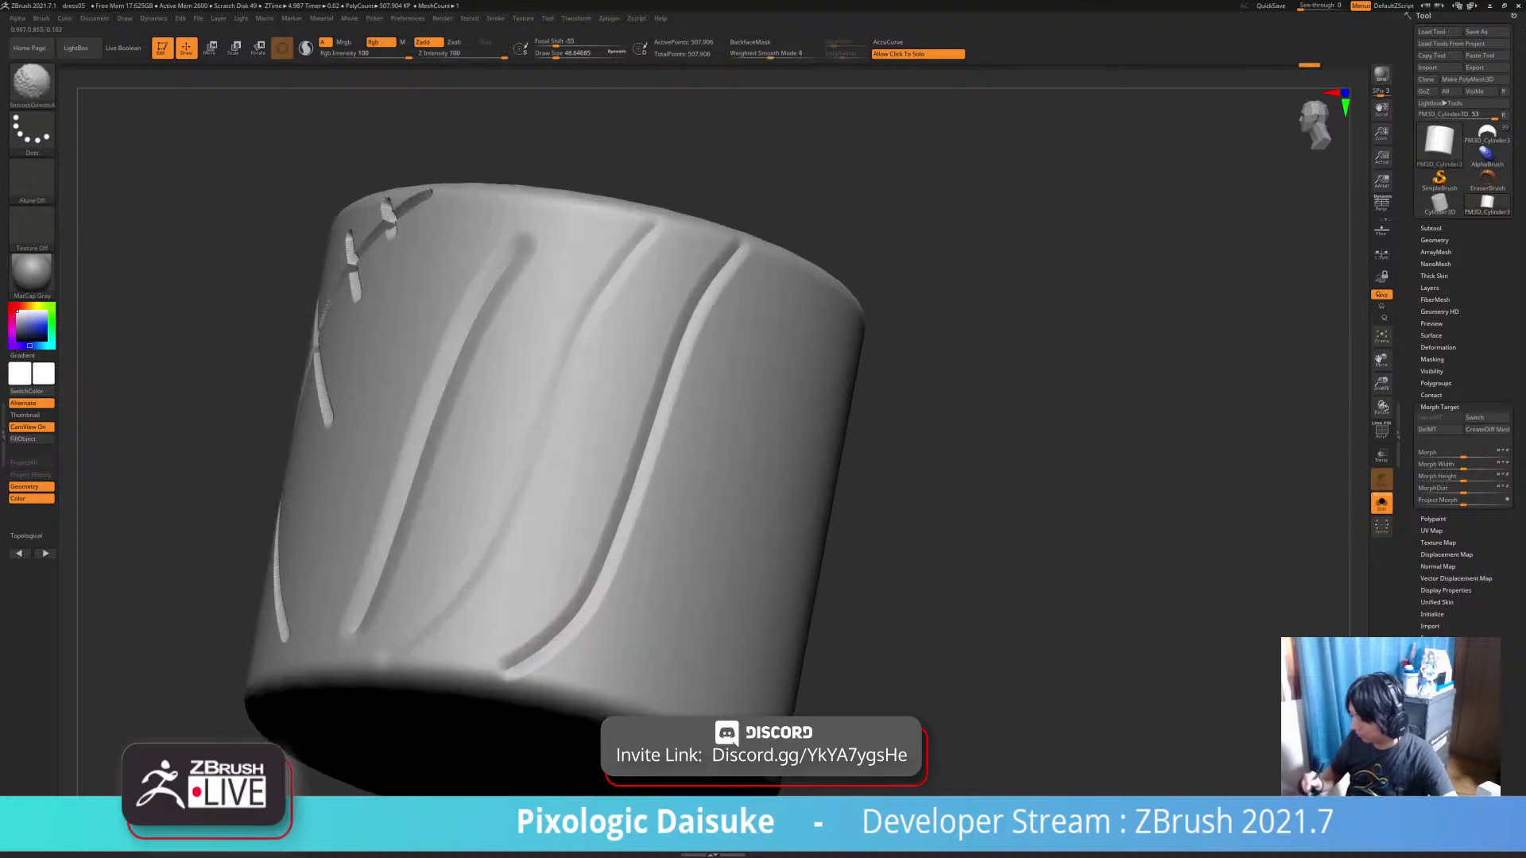
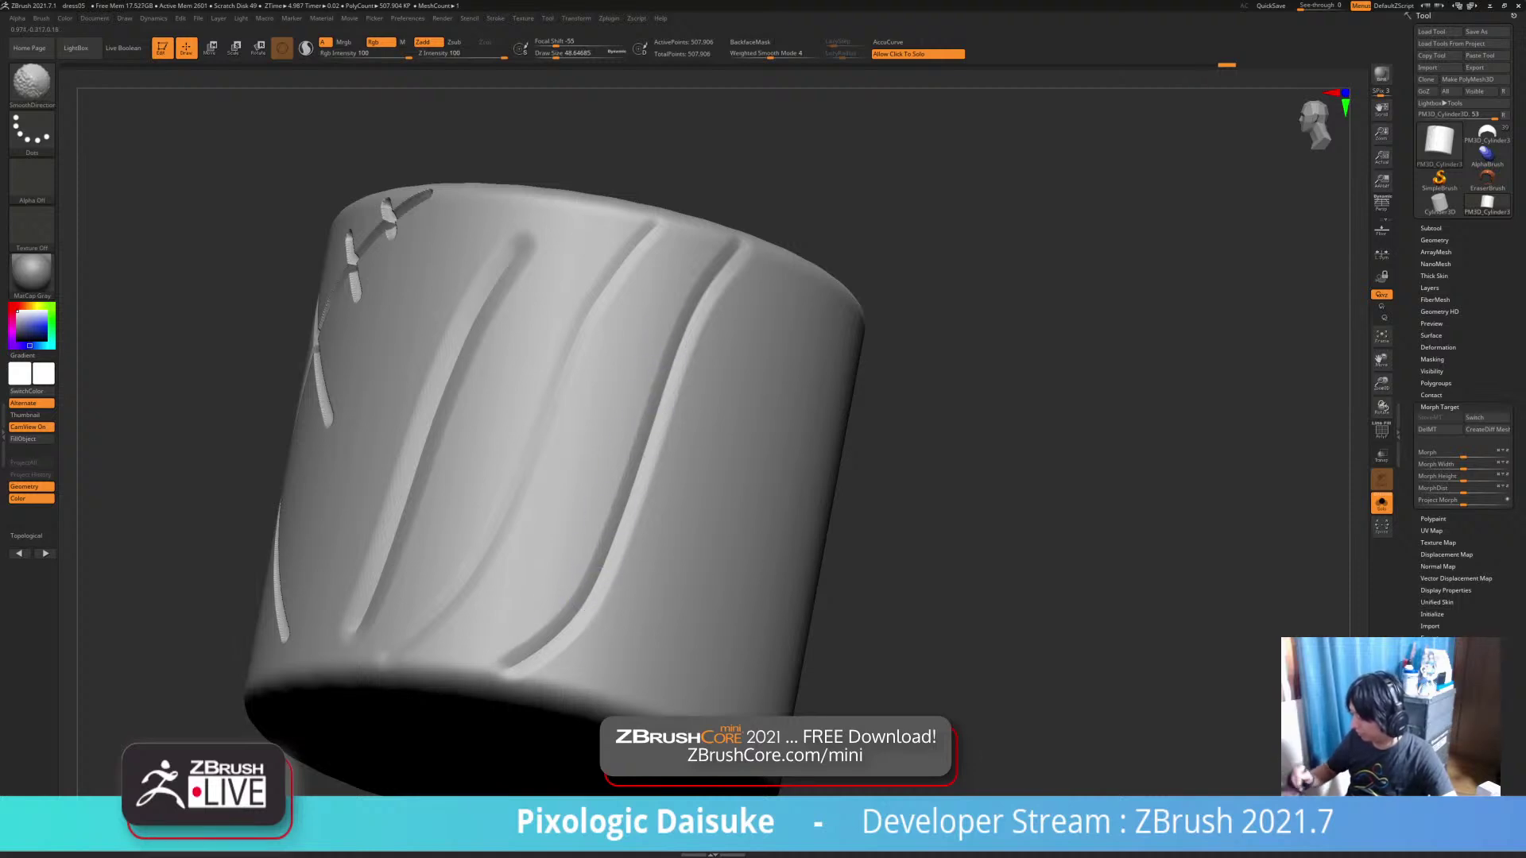
# Delete the cylinder's stored morph target
pyautogui.moveTo(599, 568)
pyautogui.keyDown('ctrl'); pyautogui.mouseDown(button='right')
pyautogui.moveTo(633, 602)
pyautogui.moveTo(660, 715)
pyautogui.moveTo(703, 700)
pyautogui.moveTo(721, 656)
pyautogui.moveTo(745, 663)
pyautogui.moveTo(721, 672)
pyautogui.mouseUp(button='right'); pyautogui.keyUp('ctrl')
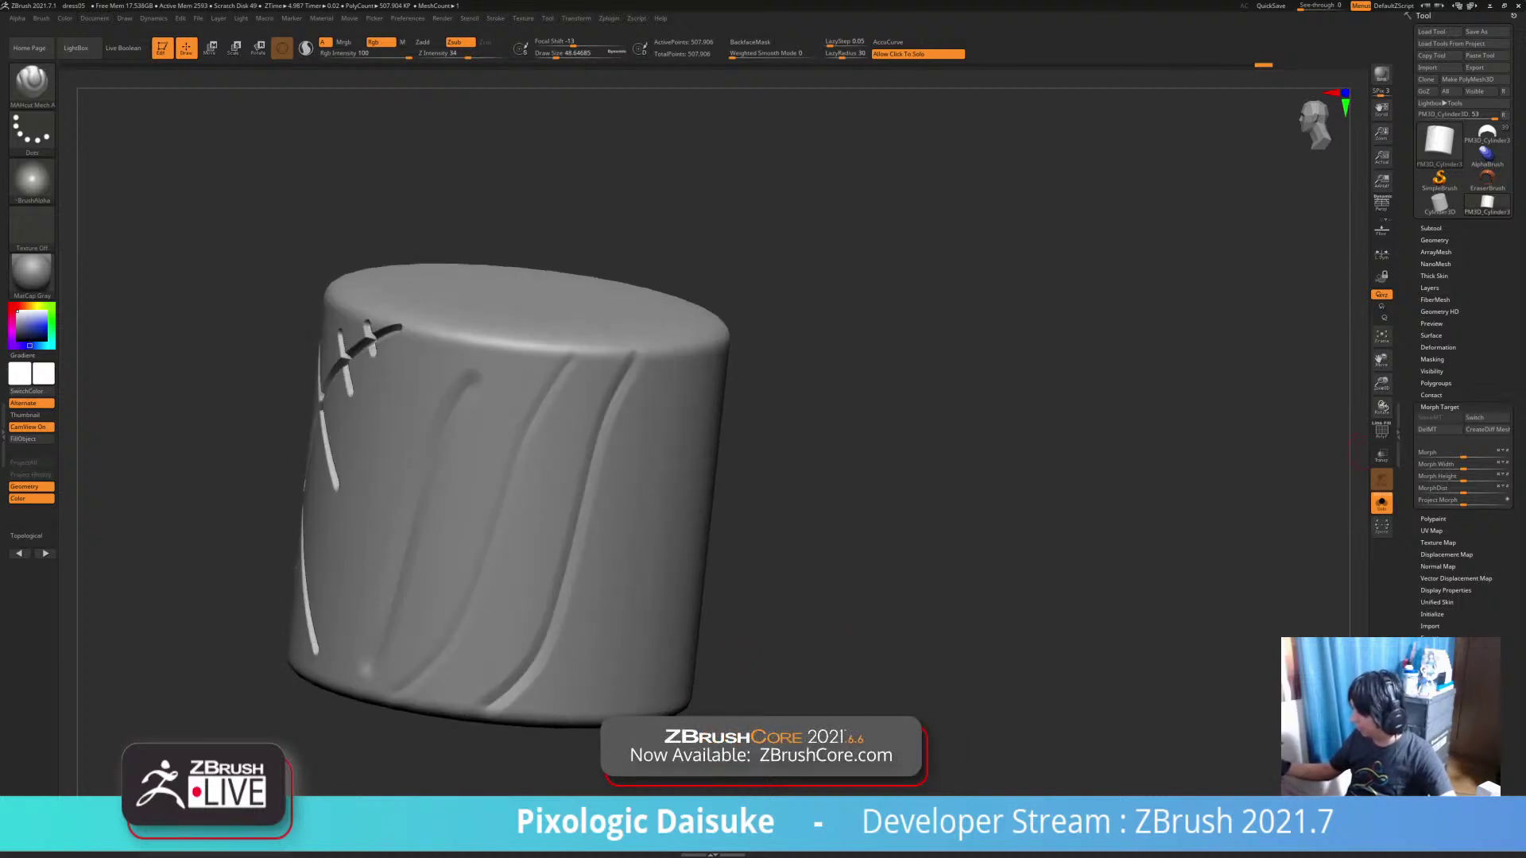
pyautogui.click(1436, 430)
pyautogui.moveTo(747, 616); pyautogui.dragTo(569, 439, button='right')
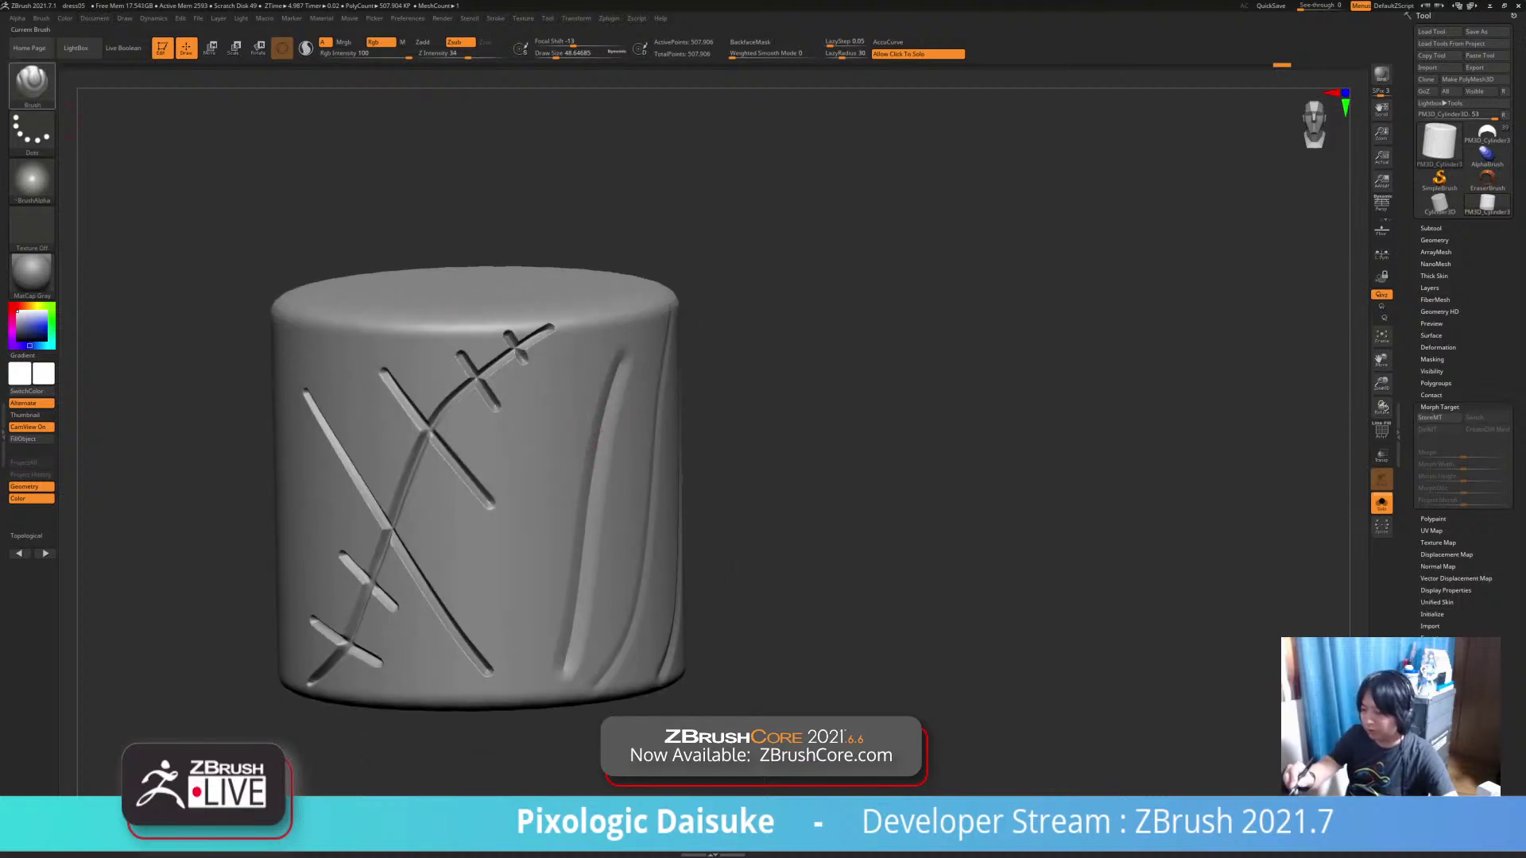
# Switch to the Layer brush and try a shallow self-crossing stroke between the crossed grooves and the wide groove
pyautogui.press('b')
pyautogui.press('l')
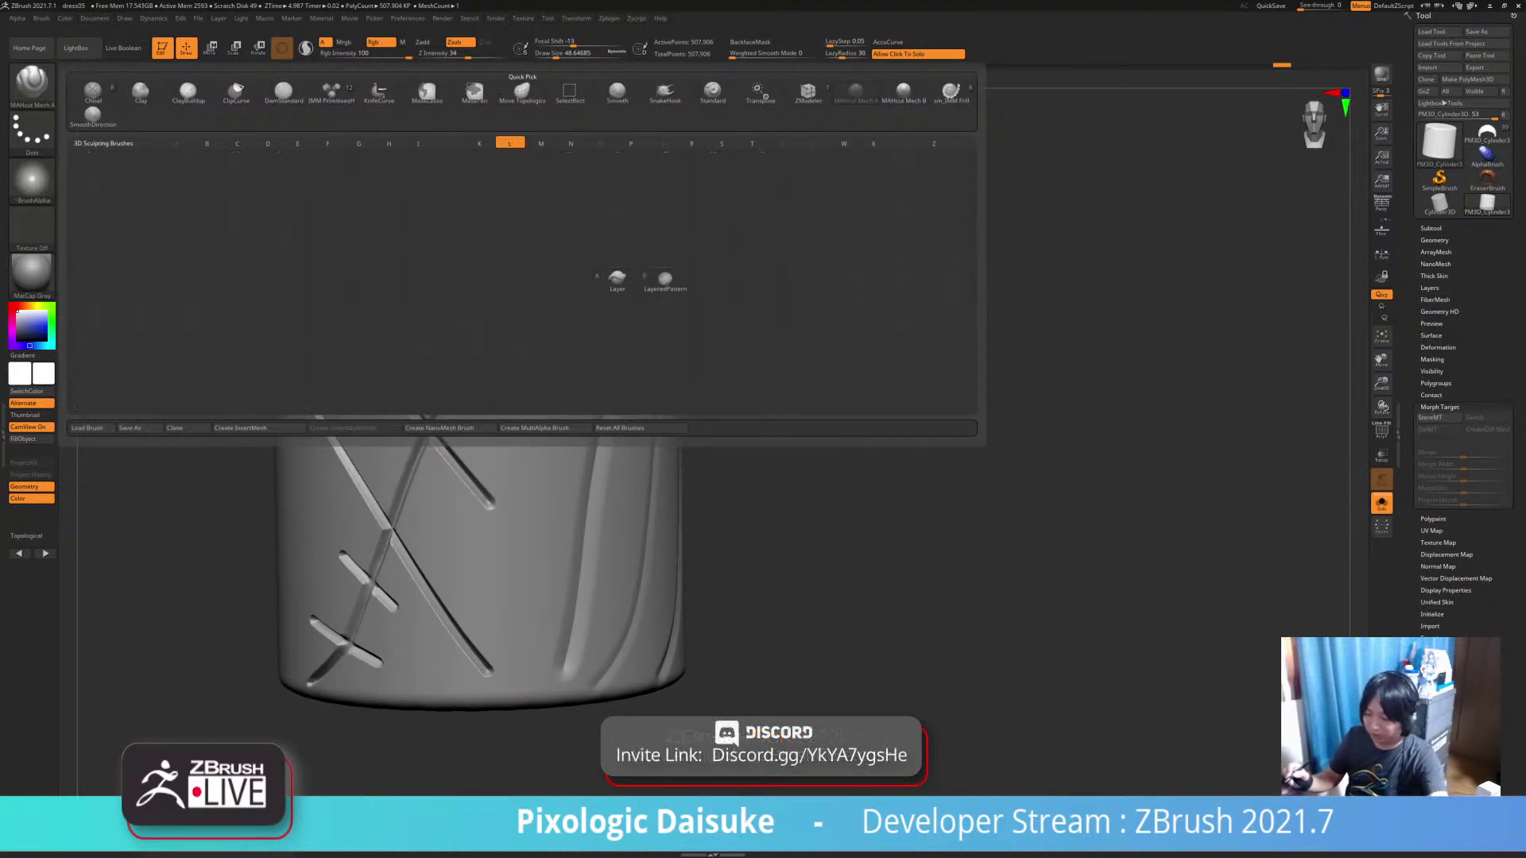
pyautogui.click(618, 278)
pyautogui.keyDown('ctrl'); pyautogui.moveTo(569, 447); pyautogui.dragTo(595, 307, button='right'); pyautogui.keyUp('ctrl')
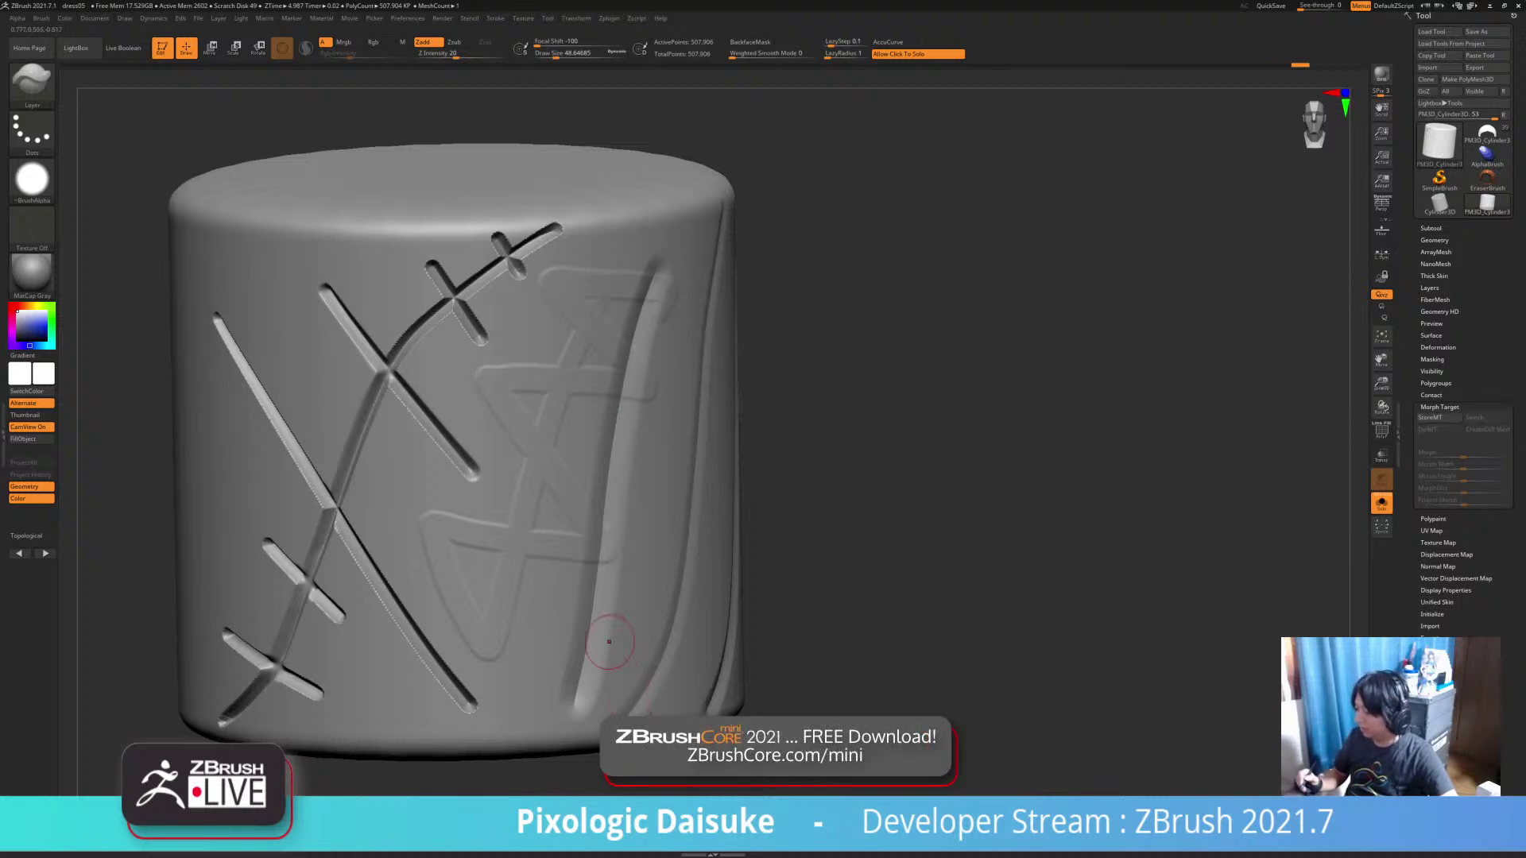
pyautogui.moveTo(582, 588)
pyautogui.keyDown('ctrl'); pyautogui.mouseDown(button='right')
pyautogui.moveTo(589, 618)
pyautogui.moveTo(567, 532)
pyautogui.mouseUp(button='right'); pyautogui.keyUp('ctrl')
pyautogui.moveTo(555, 423); pyautogui.dragTo(535, 400, button='right')
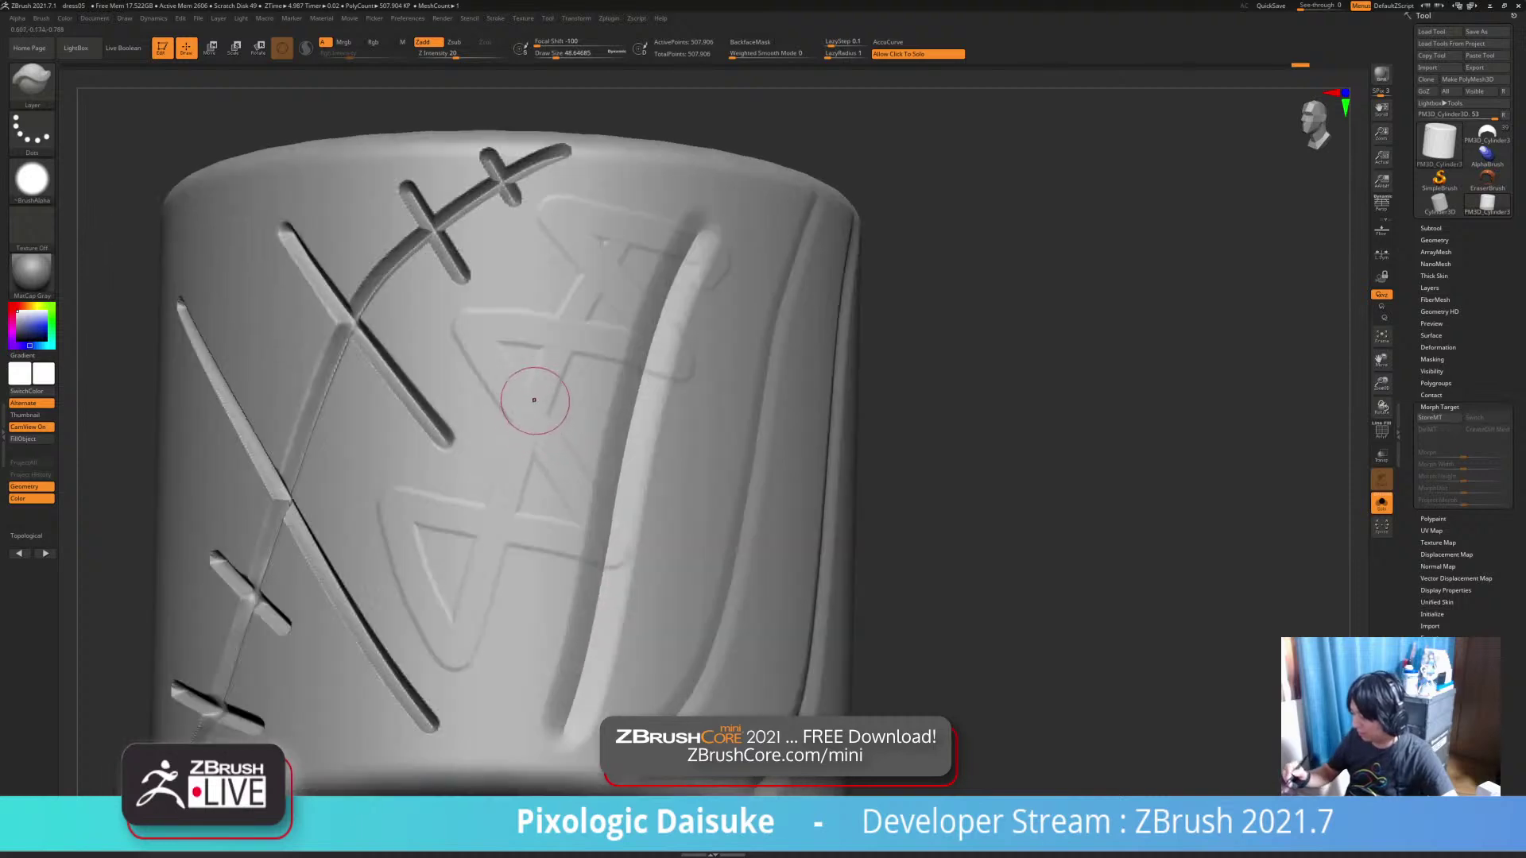
pyautogui.hotkey('ctrl', 'z')
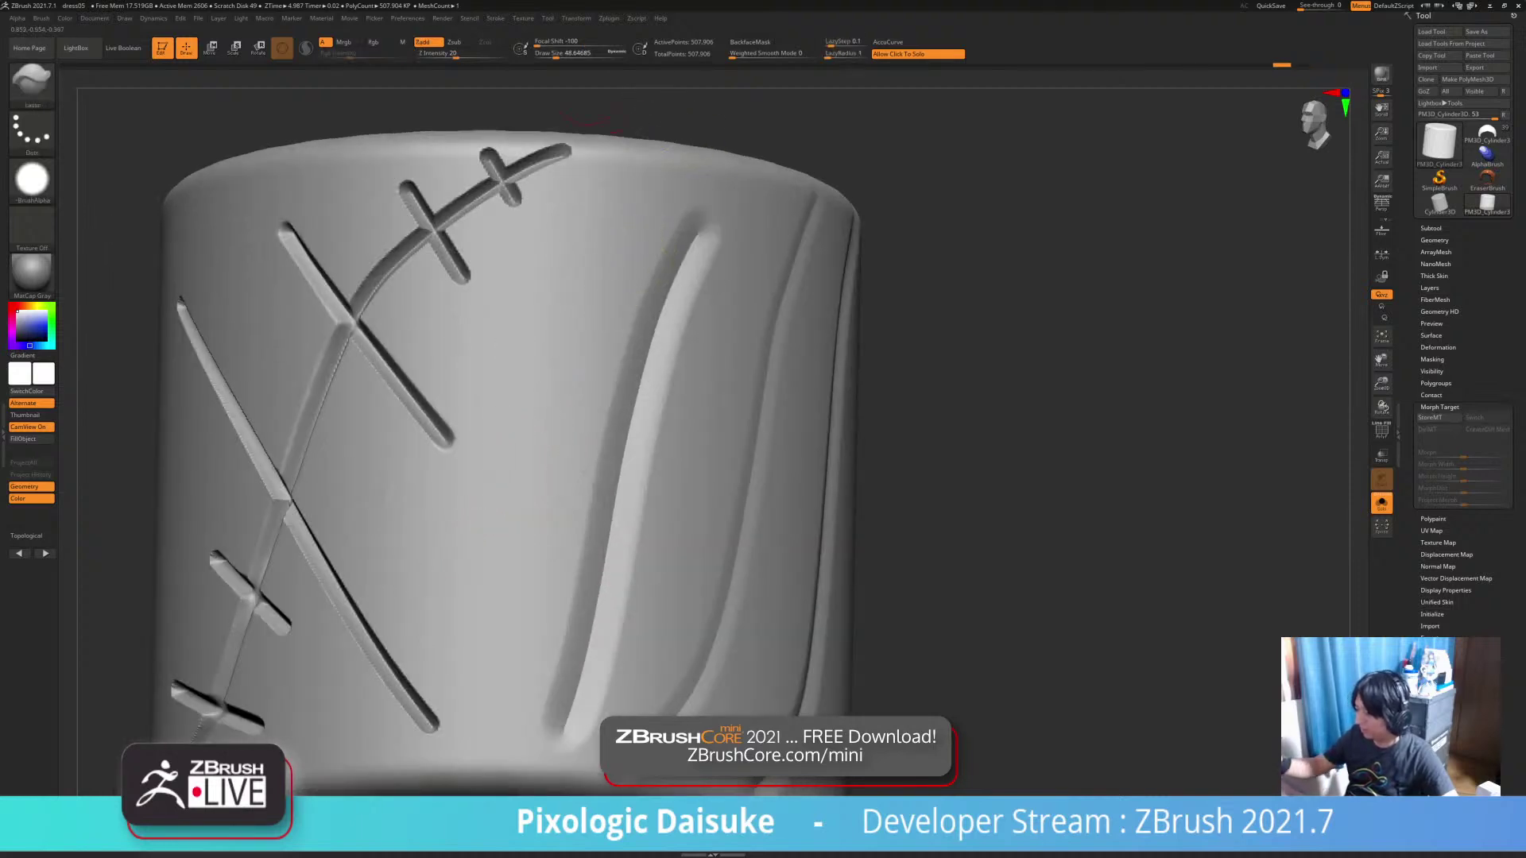
# Raise the Layer brush's Z Intensity and try a looping stroke that crosses itself and the wide groove
pyautogui.moveTo(456, 54); pyautogui.dragTo(494, 54)
pyautogui.moveTo(554, 271)
pyautogui.mouseDown()
pyautogui.moveTo(562, 461)
pyautogui.moveTo(530, 522)
pyautogui.moveTo(509, 409)
pyautogui.moveTo(672, 324)
pyautogui.mouseUp()
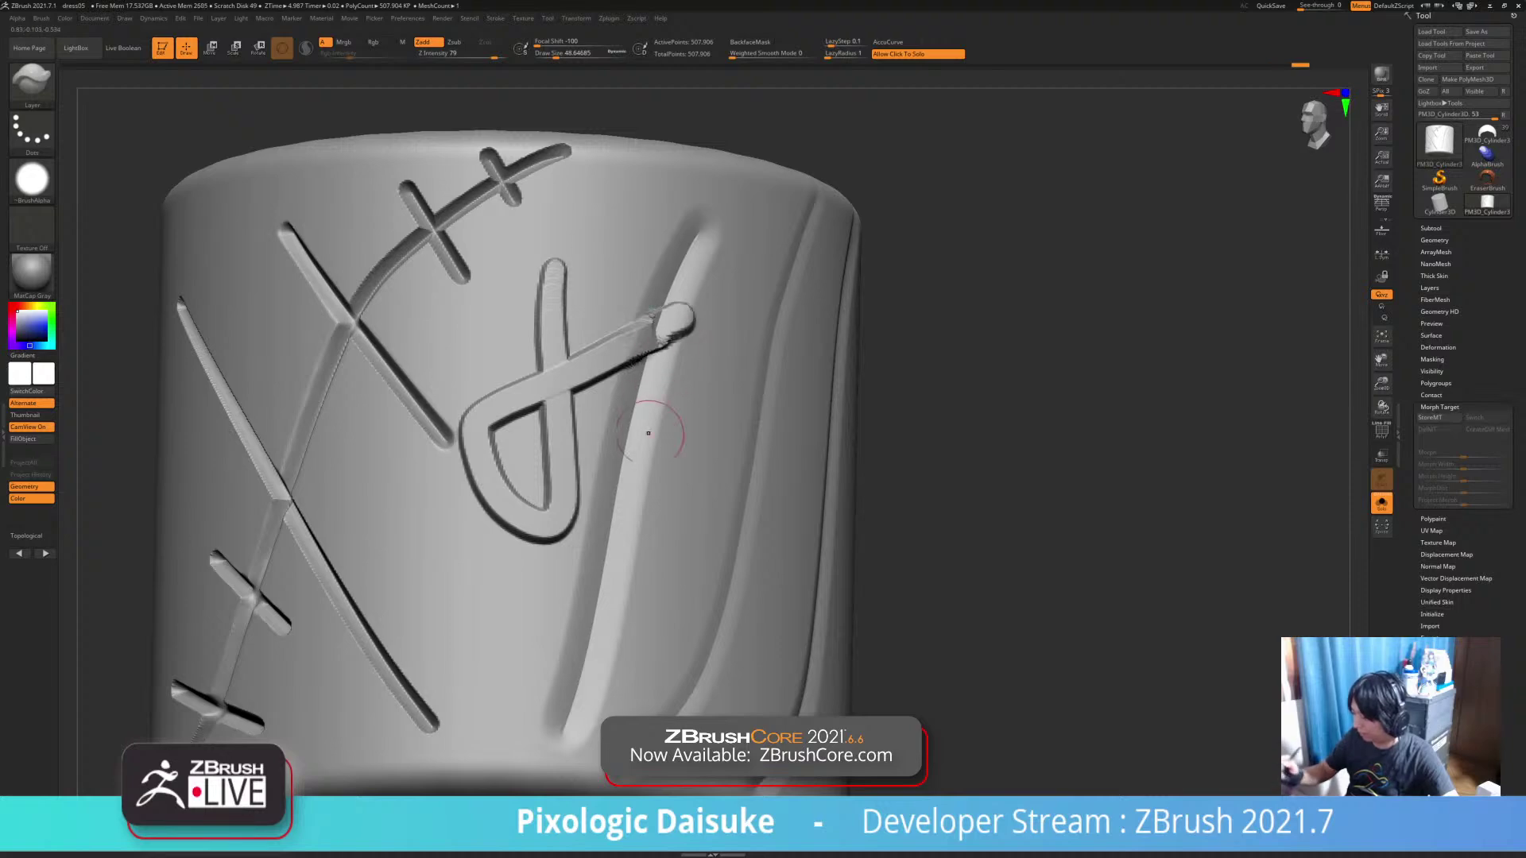
pyautogui.moveTo(648, 433)
pyautogui.mouseDown(button='right')
pyautogui.moveTo(610, 445)
pyautogui.moveTo(623, 445)
pyautogui.mouseUp(button='right')
pyautogui.hotkey('ctrl', 'z')
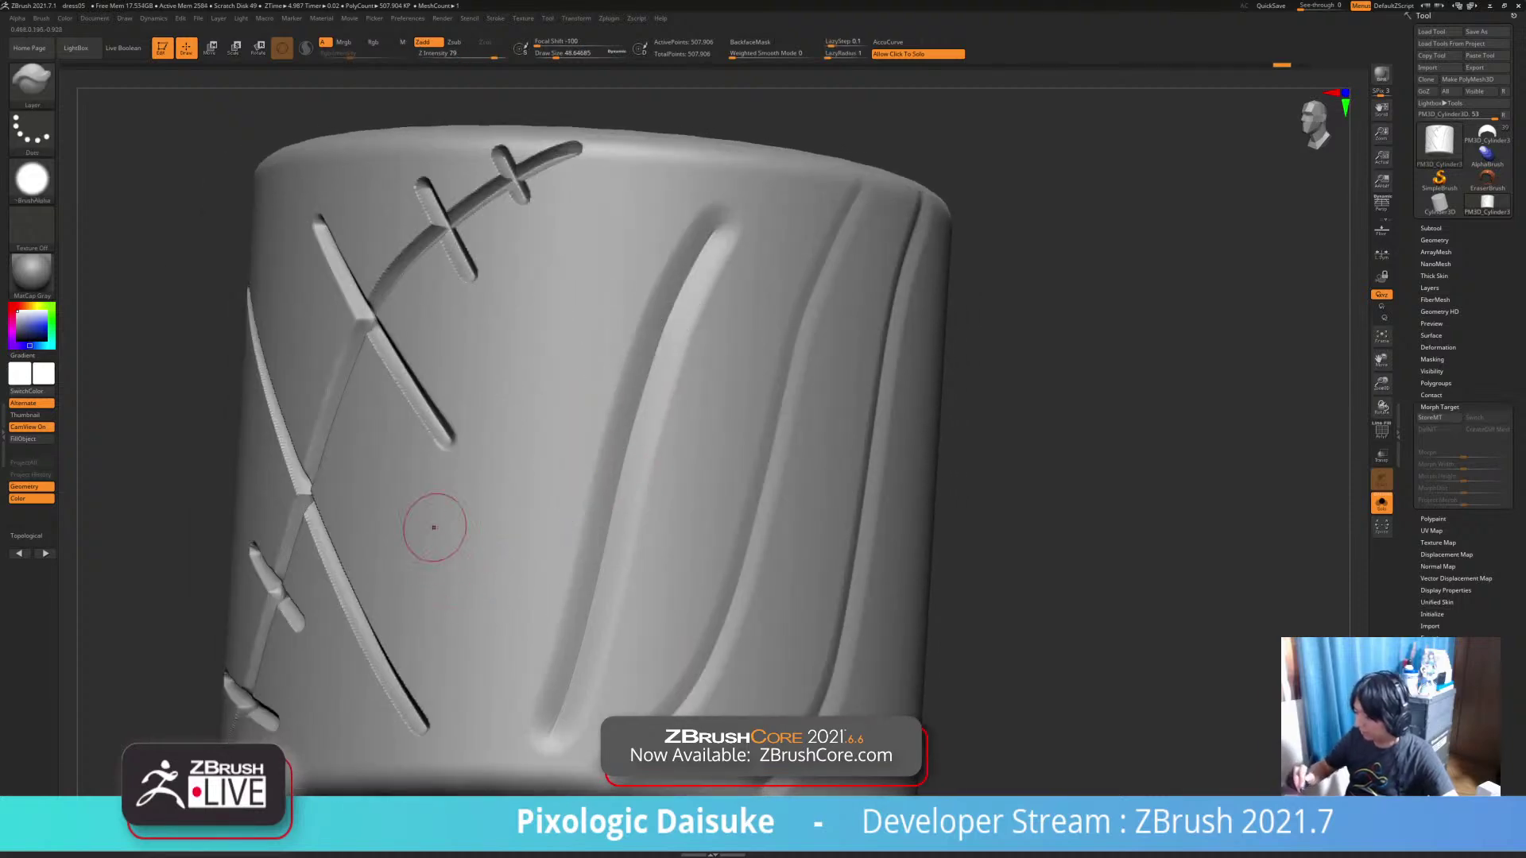
# Try self-crossing and overlapping Layer strokes in the smooth area beside the crossed grooves, and undo them
pyautogui.moveTo(390, 460)
pyautogui.mouseDown()
pyautogui.moveTo(433, 592)
pyautogui.moveTo(409, 660)
pyautogui.moveTo(477, 497)
pyautogui.moveTo(514, 455)
pyautogui.mouseUp()
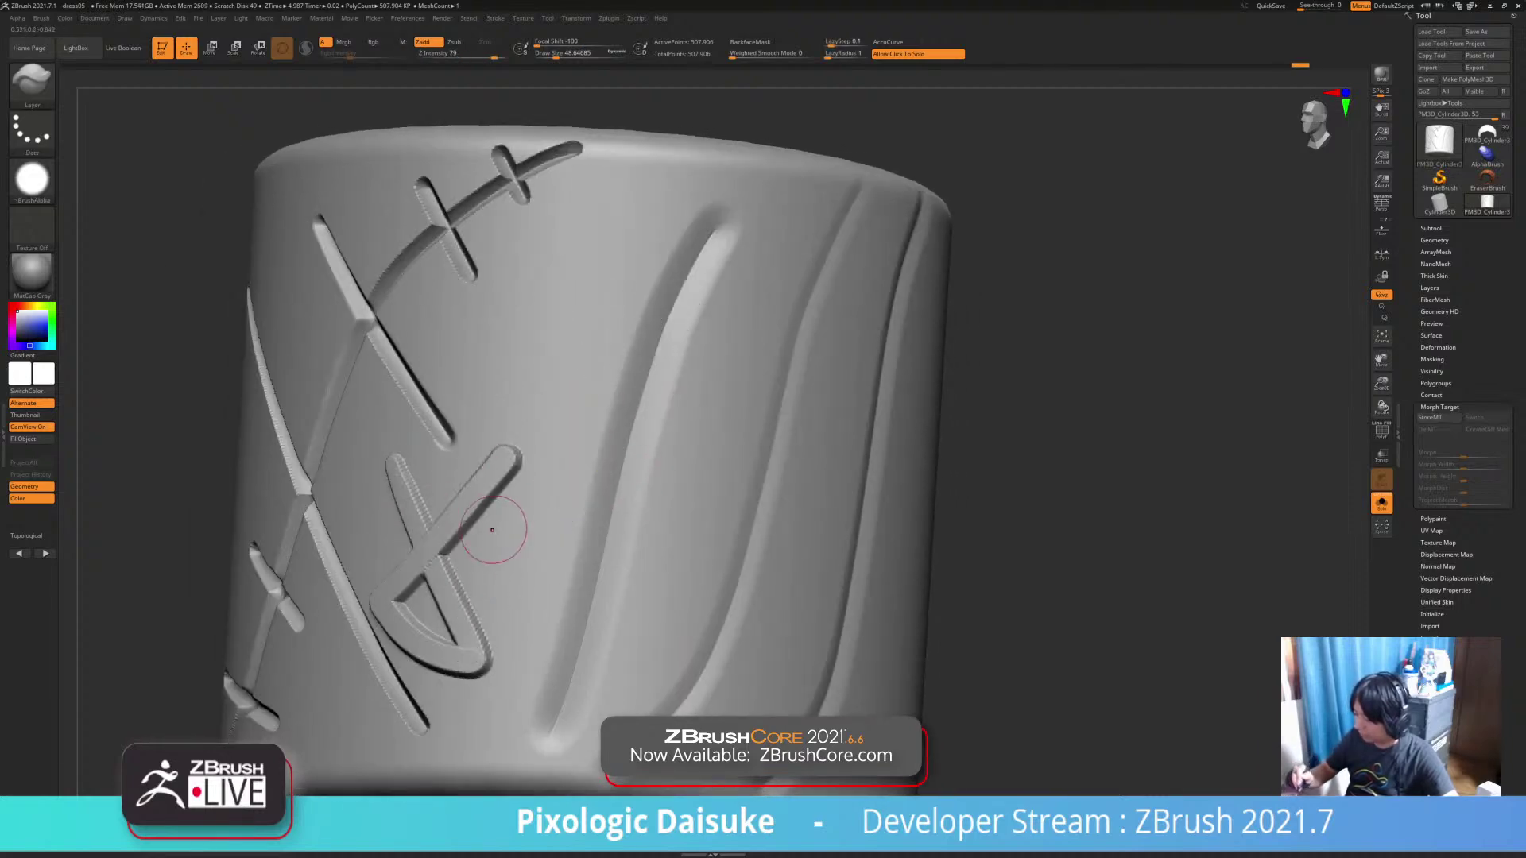
pyautogui.moveTo(492, 530); pyautogui.dragTo(481, 470, button='right')
pyautogui.hotkey('ctrl', 'z')
pyautogui.moveTo(425, 485)
pyautogui.mouseDown()
pyautogui.moveTo(469, 487)
pyautogui.moveTo(467, 445)
pyautogui.moveTo(486, 417)
pyautogui.moveTo(549, 526)
pyautogui.mouseUp()
pyautogui.hotkey('ctrl', 'z')
pyautogui.hotkey('ctrl', 'z')
pyautogui.hotkey('ctrl', 'z')
pyautogui.hotkey('ctrl', 'z')
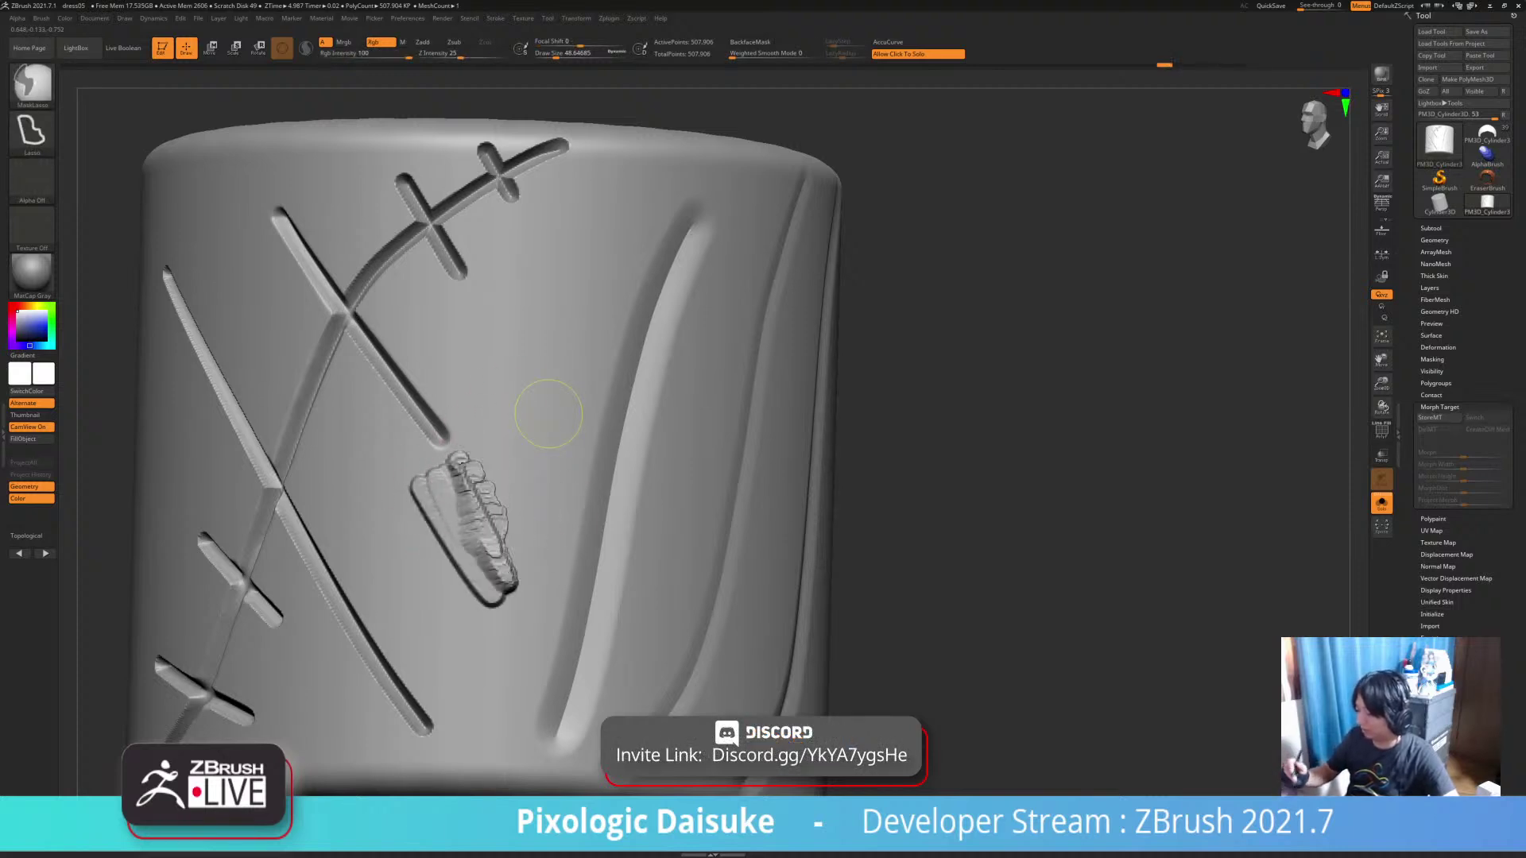
# Try building a raised patch from closely overlapping Layer strokes beside the wide groove, and undo it
pyautogui.moveTo(414, 492); pyautogui.dragTo(481, 610)
pyautogui.moveTo(430, 482); pyautogui.dragTo(495, 601)
pyautogui.moveTo(444, 475); pyautogui.dragTo(509, 594)
pyautogui.hotkey('ctrl', 'z')
pyautogui.hotkey('ctrl', 'z')
pyautogui.hotkey('ctrl', 'z')
pyautogui.moveTo(401, 486)
pyautogui.mouseDown()
pyautogui.moveTo(424, 480)
pyautogui.moveTo(481, 524)
pyautogui.moveTo(552, 338)
pyautogui.moveTo(588, 373)
pyautogui.moveTo(628, 228)
pyautogui.mouseUp()
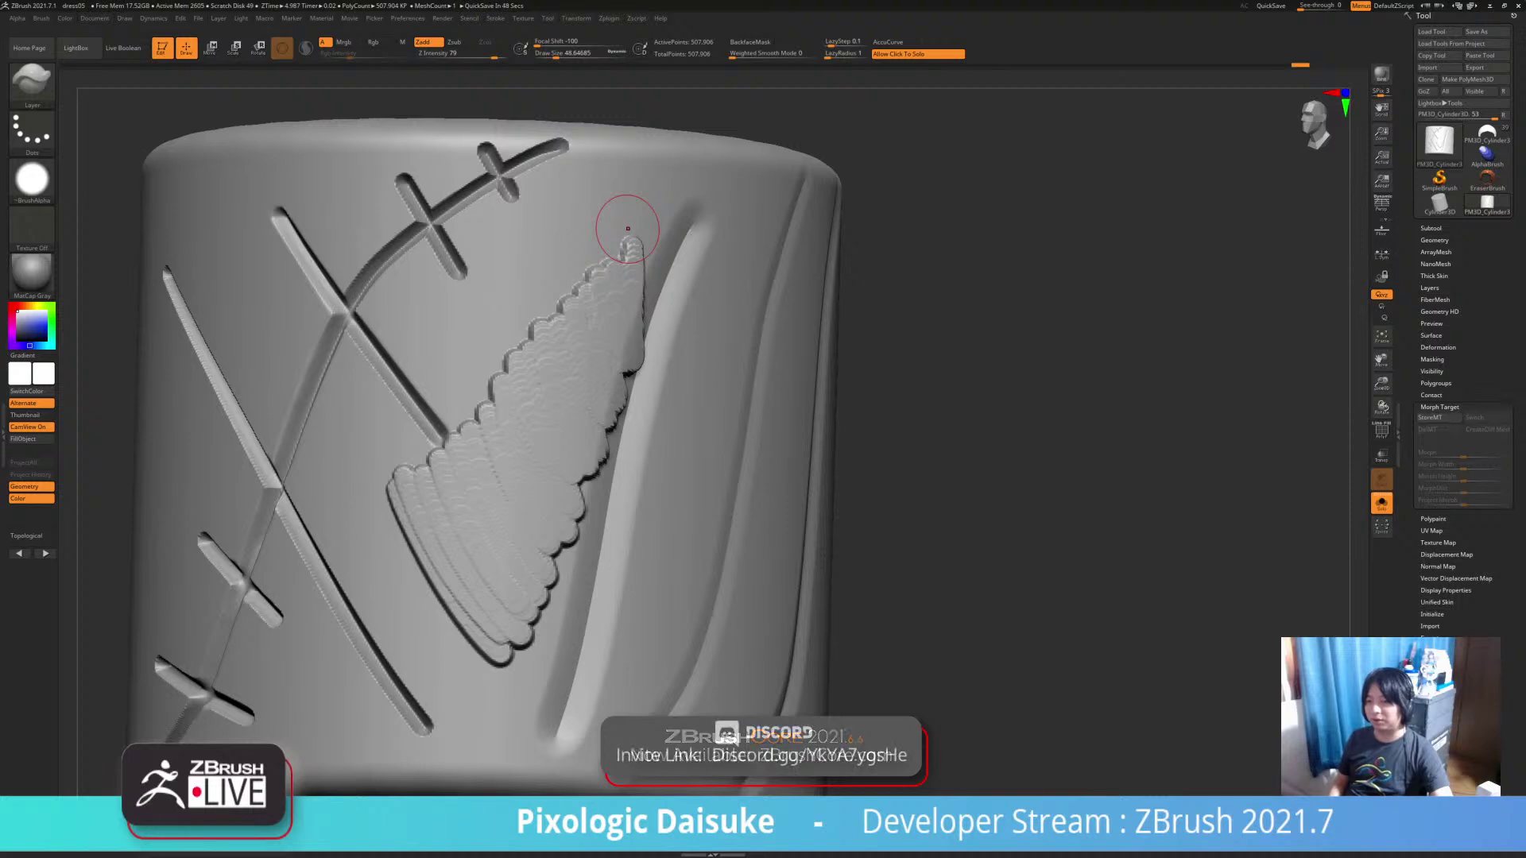
pyautogui.hotkey('ctrl', 'z')
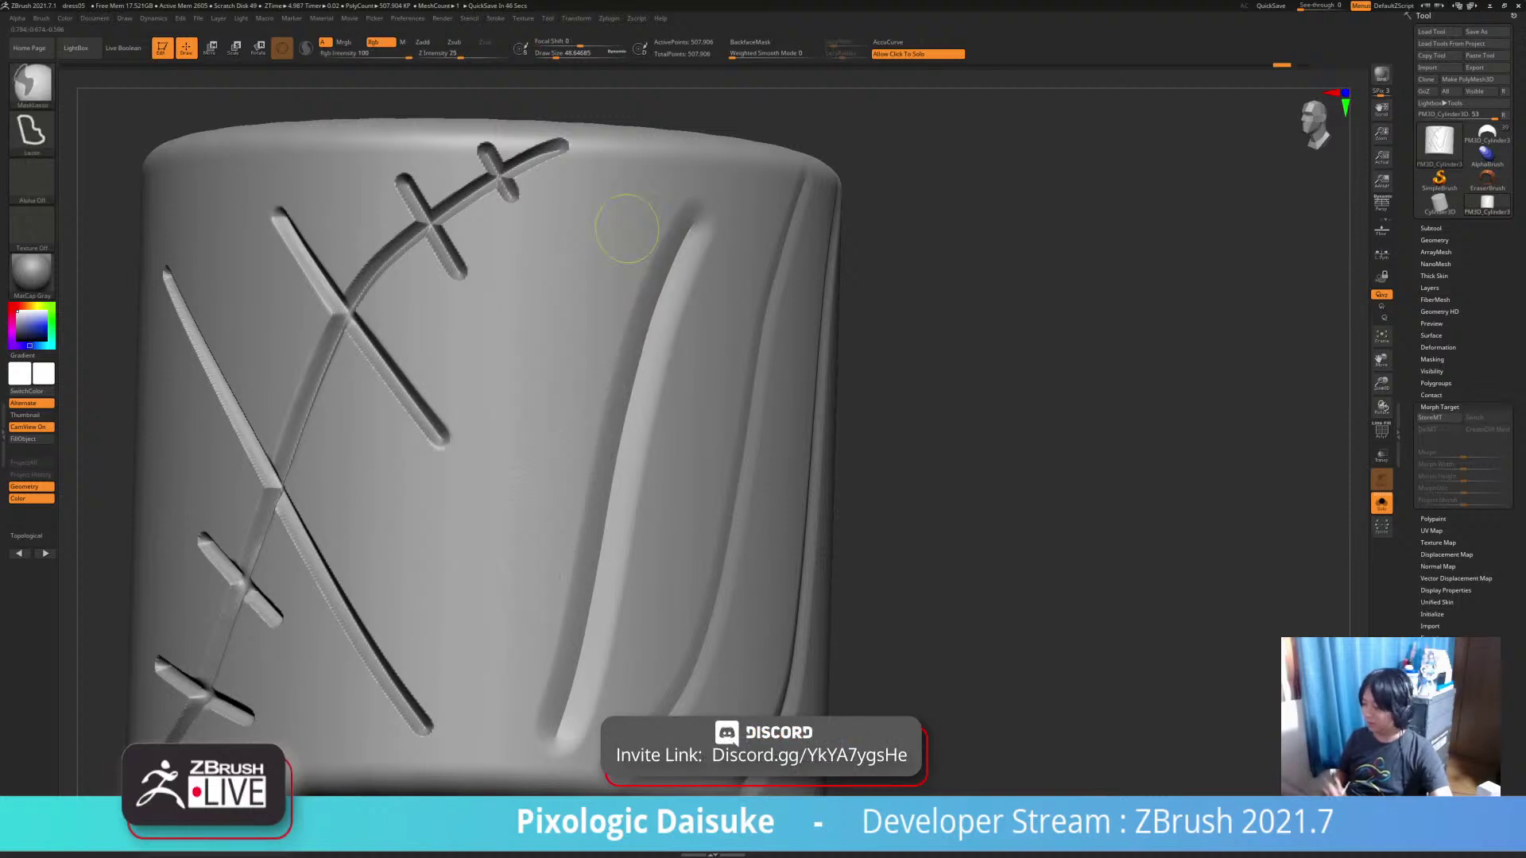
# Smooth the upper end of the curved, crossed groove near the cylinder's top edge
pyautogui.moveTo(604, 623)
pyautogui.keyDown('ctrl'); pyautogui.mouseDown(button='right')
pyautogui.moveTo(613, 578)
pyautogui.moveTo(689, 576)
pyautogui.mouseUp(button='right'); pyautogui.keyUp('ctrl')
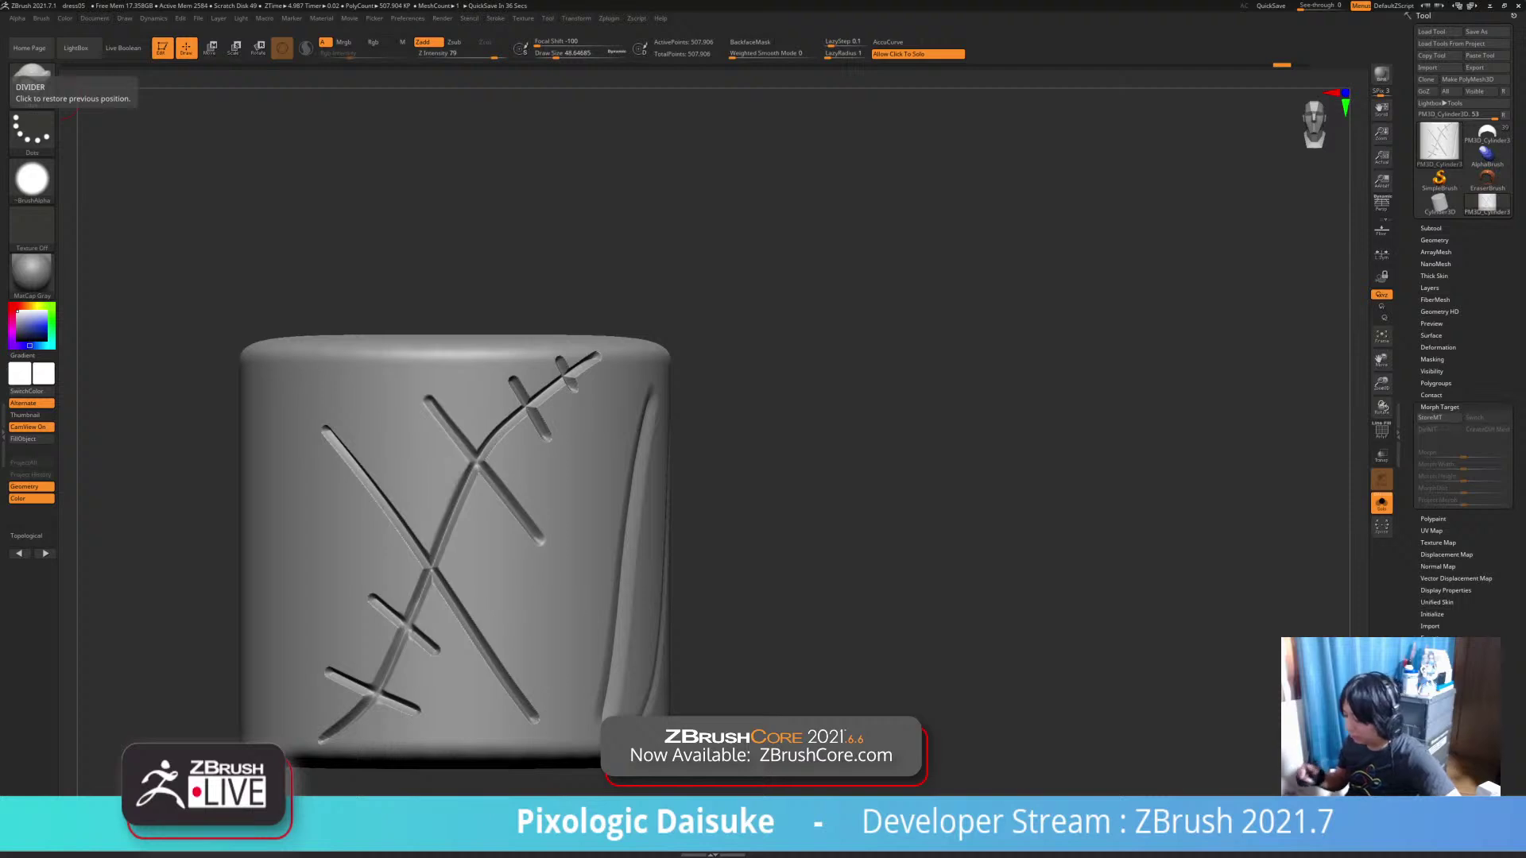
pyautogui.moveTo(191, 222); pyautogui.dragTo(112, 318)
pyautogui.keyDown('shift'); pyautogui.moveTo(502, 375); pyautogui.dragTo(465, 401); pyautogui.keyUp('shift')
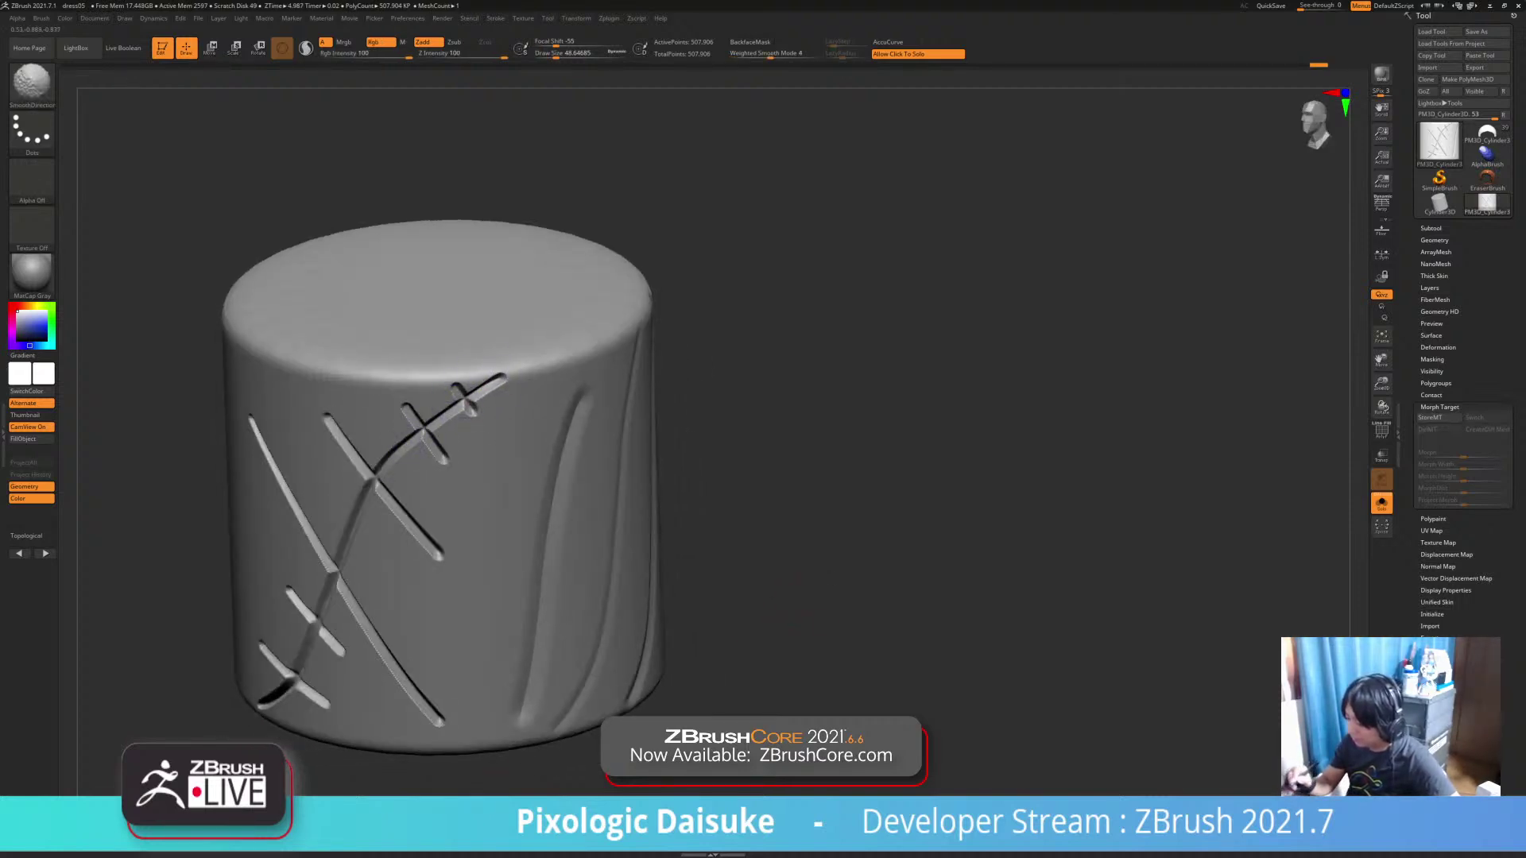
pyautogui.moveTo(460, 499)
pyautogui.keyDown('ctrl'); pyautogui.mouseDown(button='right')
pyautogui.moveTo(573, 546)
pyautogui.moveTo(524, 528)
pyautogui.moveTo(483, 367)
pyautogui.mouseUp(button='right'); pyautogui.keyUp('ctrl')
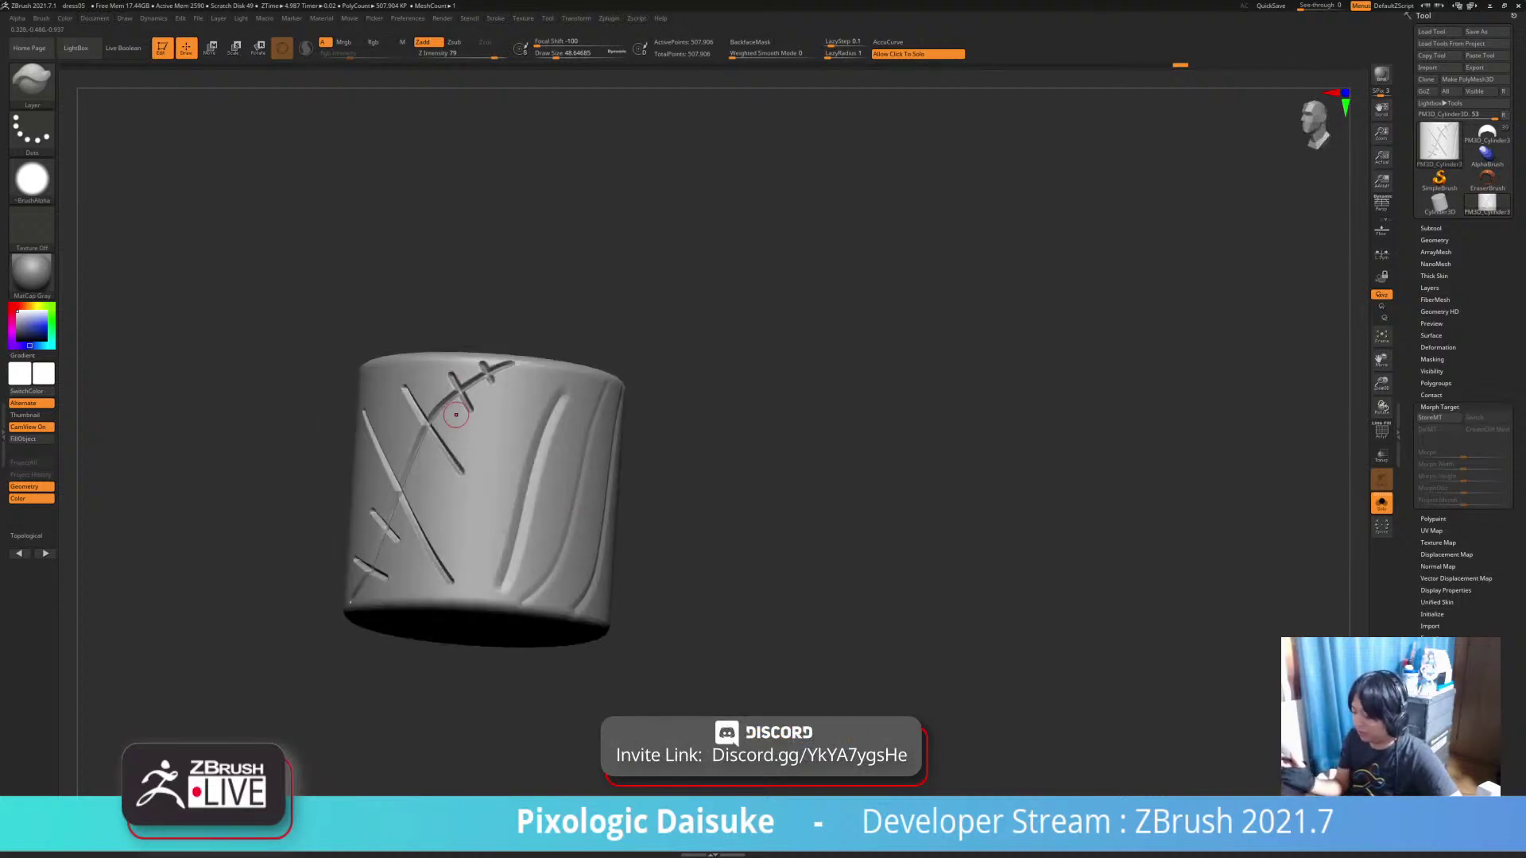
# Select the IMM Primitives brush and insert a Single Poly on the cylinder just above the wide groove's upper end
pyautogui.press('b')
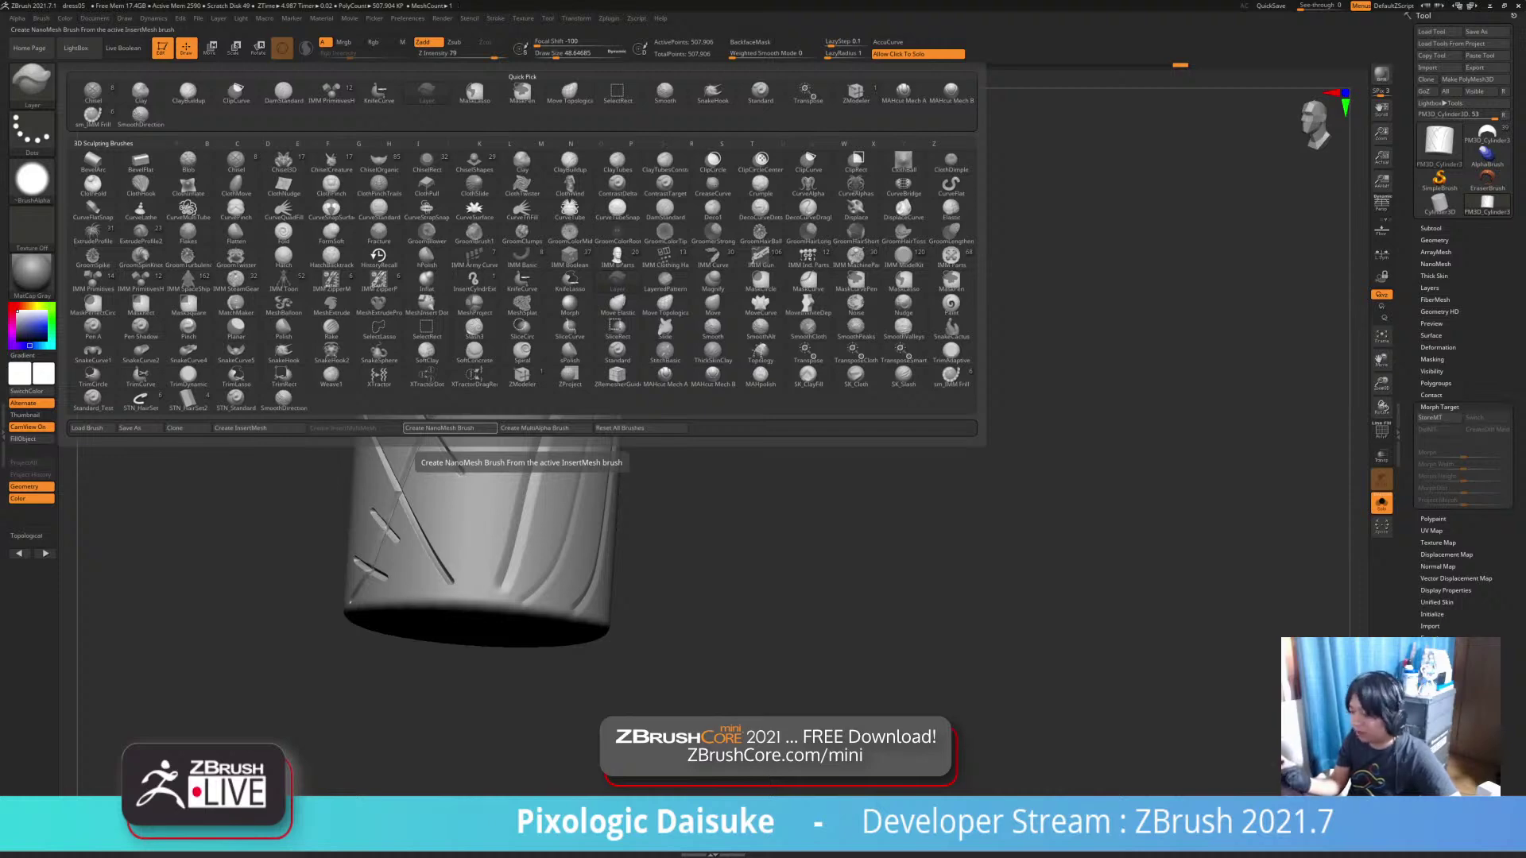
pyautogui.click(32, 80)
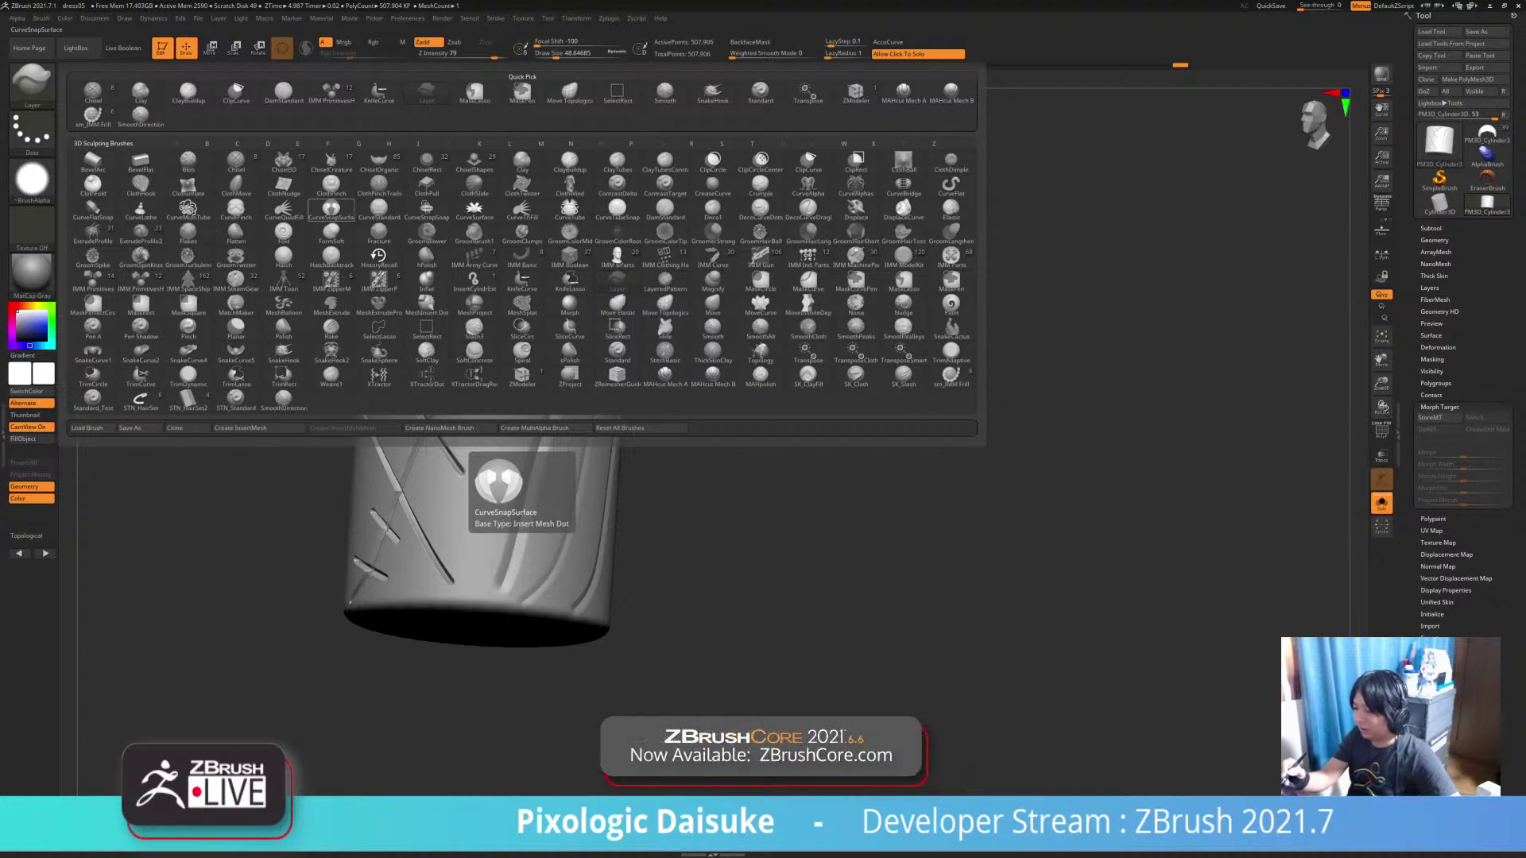
pyautogui.press('z')
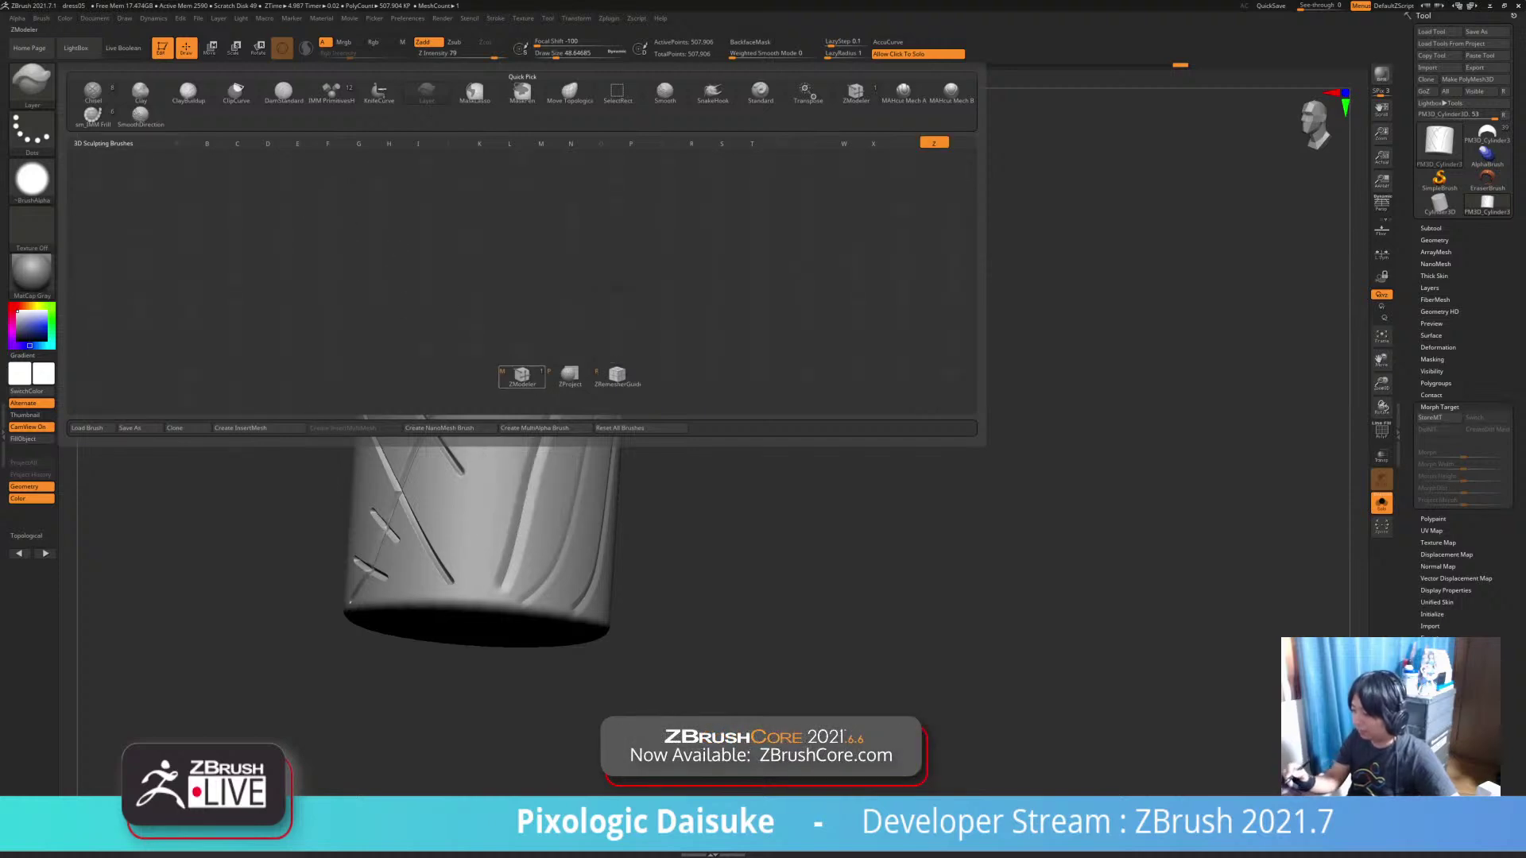
pyautogui.click(32, 83)
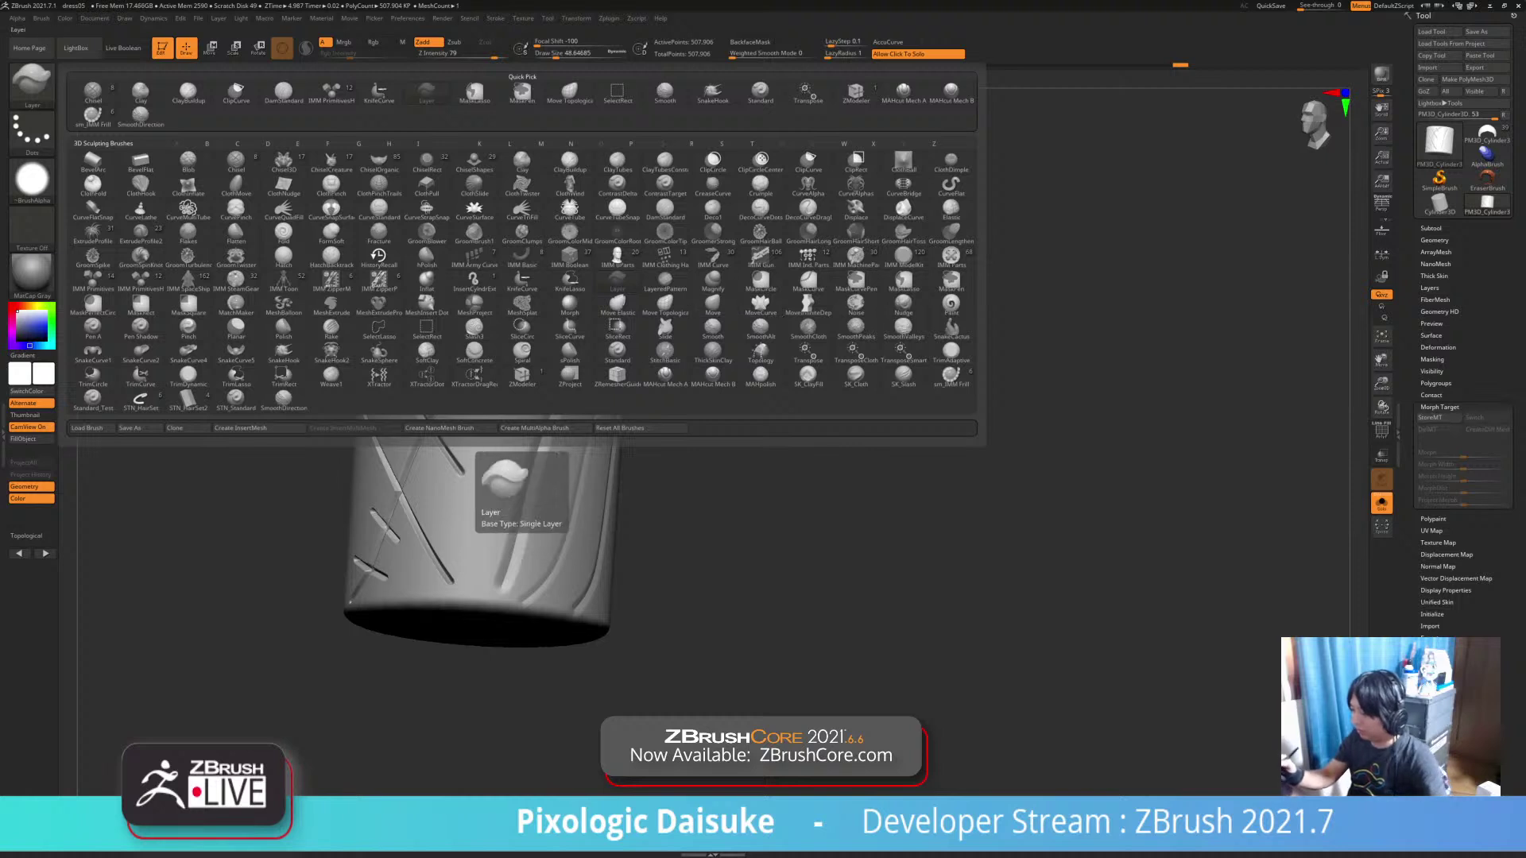
pyautogui.click(330, 93)
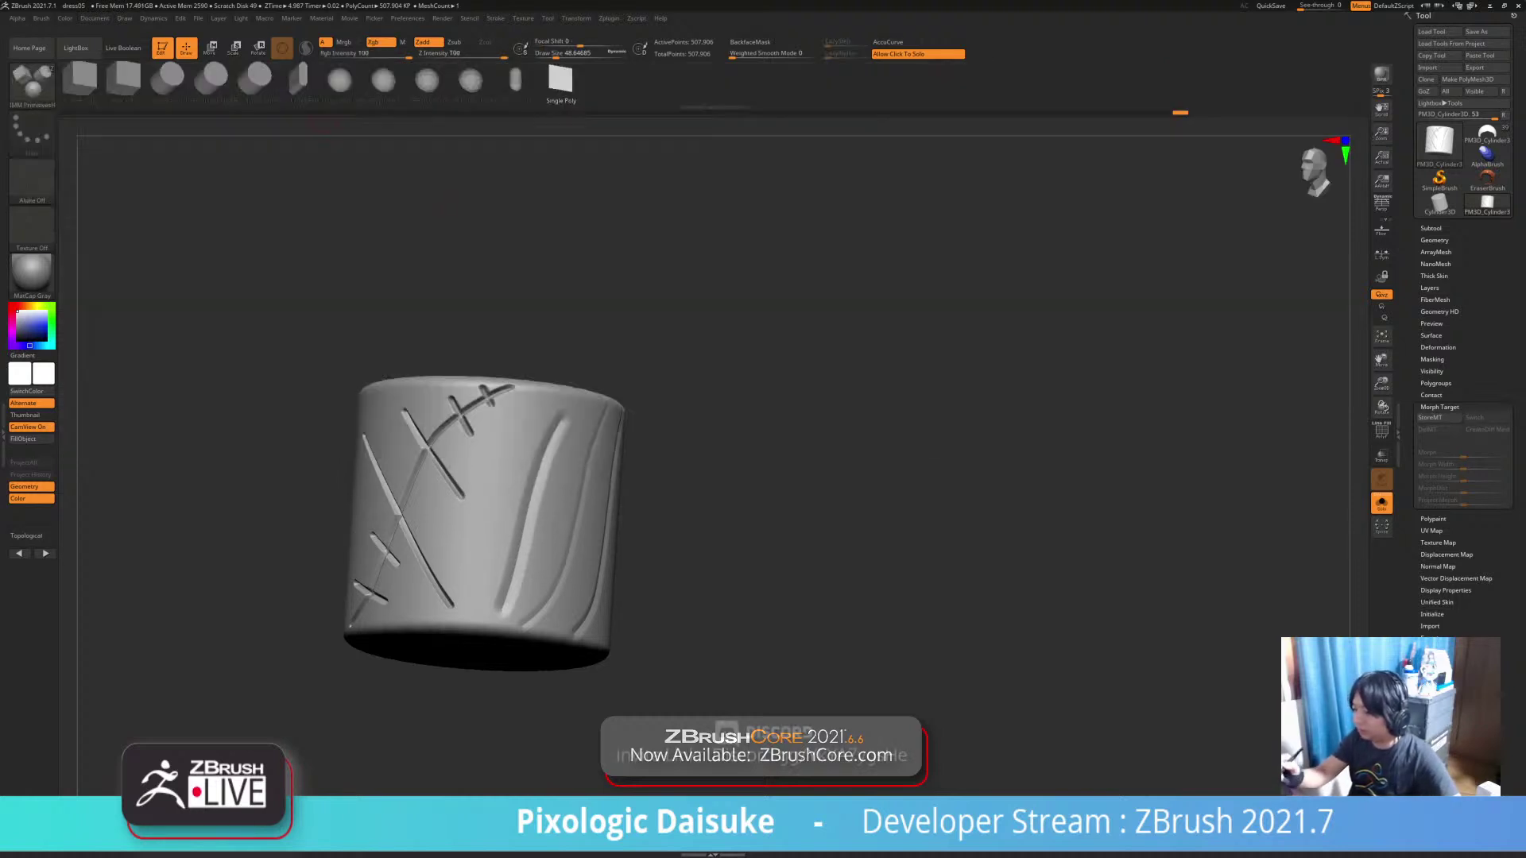
pyautogui.moveTo(551, 433)
pyautogui.keyDown('ctrl'); pyautogui.mouseDown(button='right')
pyautogui.moveTo(562, 493)
pyautogui.moveTo(584, 387)
pyautogui.mouseUp(button='right'); pyautogui.keyUp('ctrl')
pyautogui.click(584, 387)
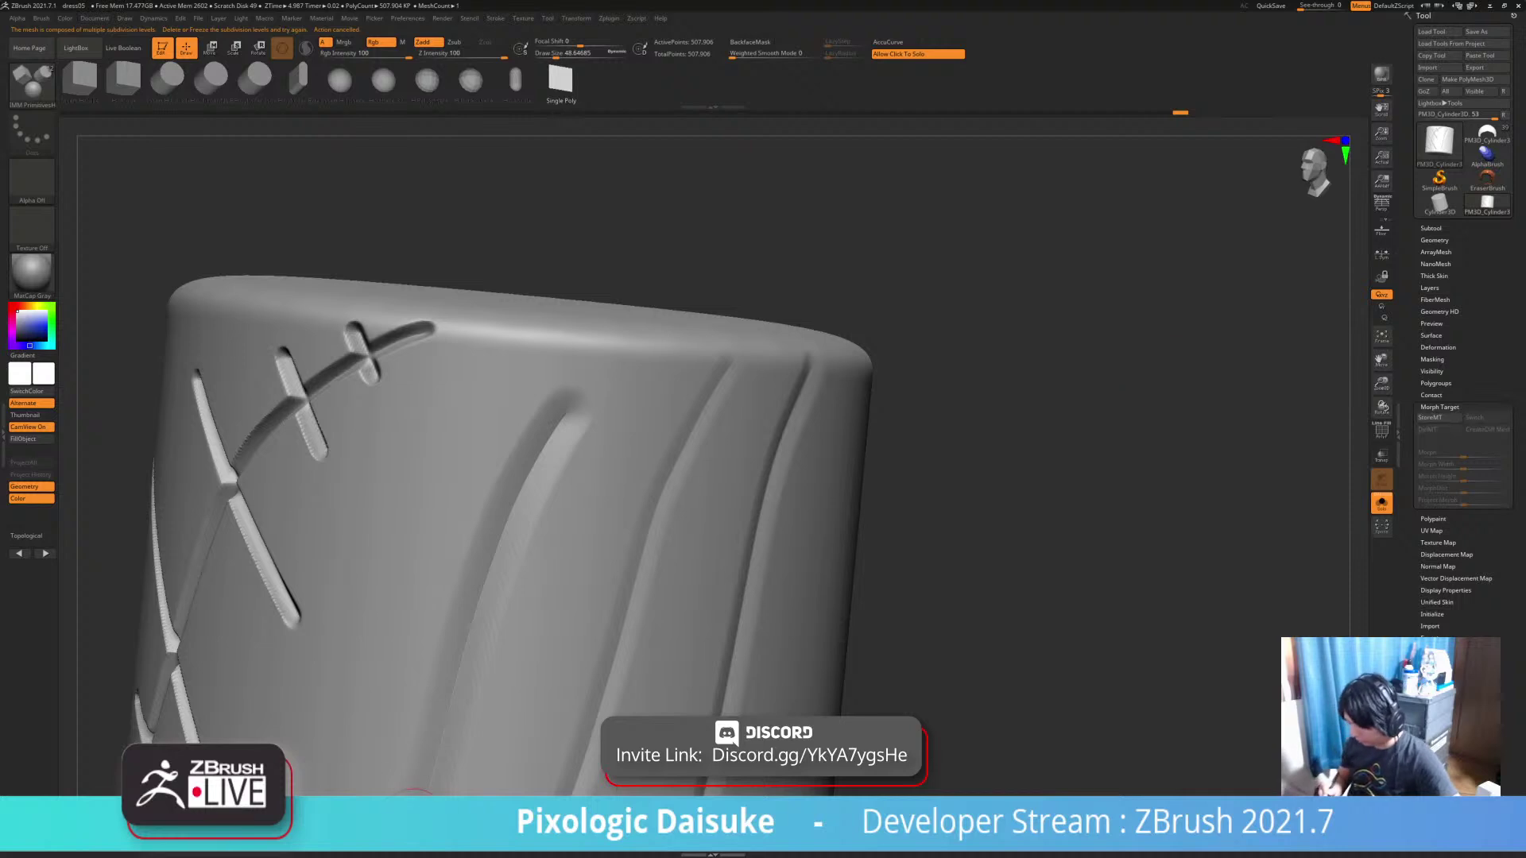
pyautogui.moveTo(518, 387); pyautogui.dragTo(539, 406)
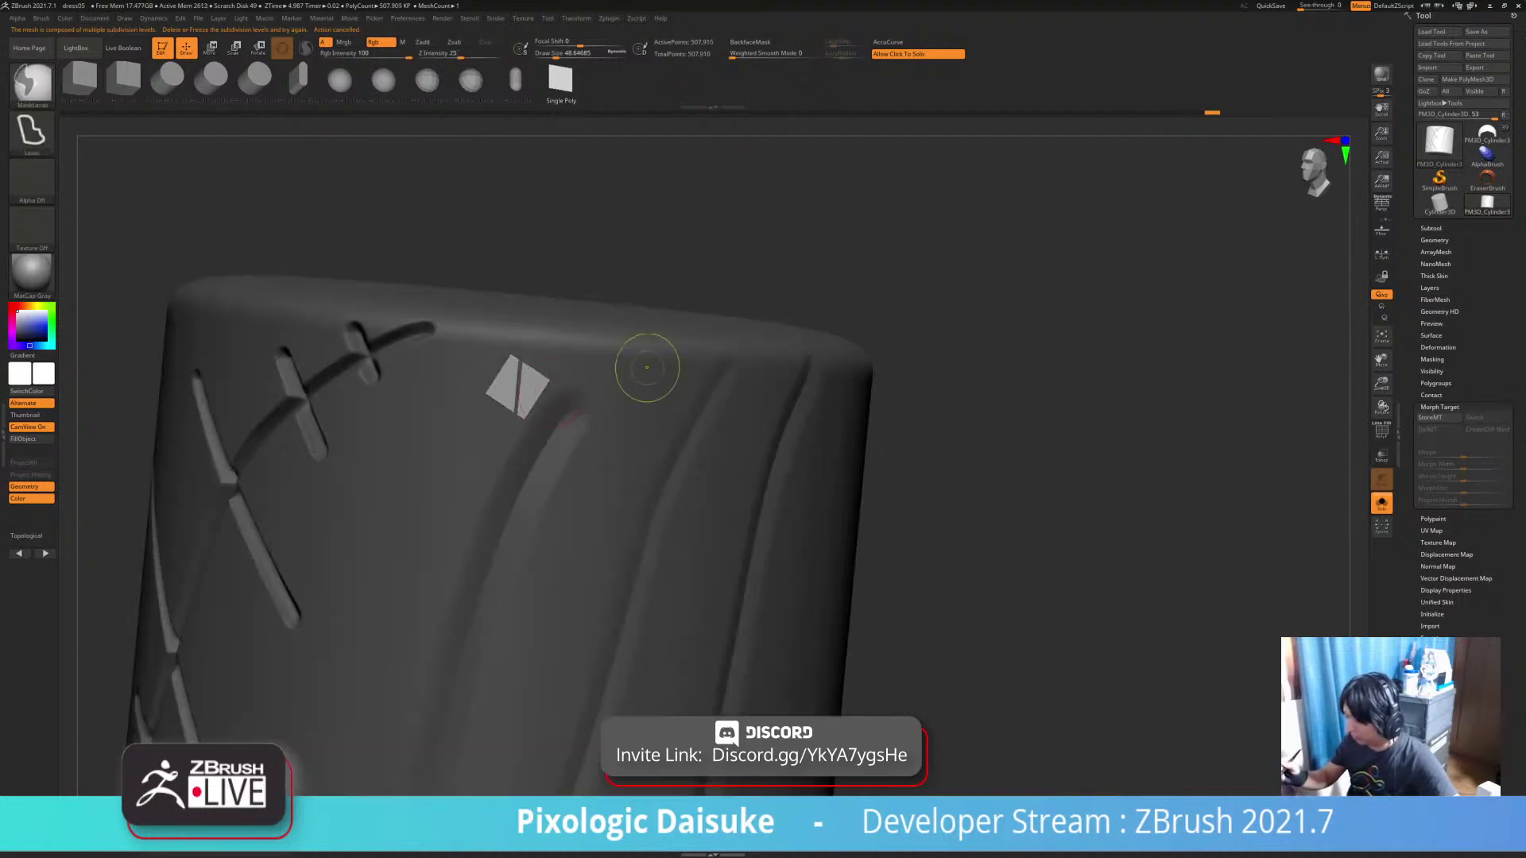
# Split the unmasked polygon into its own subtool, select that subtool and show the cylinder again beside it
pyautogui.keyDown('ctrl'); pyautogui.moveTo(647, 365); pyautogui.dragTo(635, 348, button='right'); pyautogui.keyUp('ctrl')
pyautogui.click(1430, 228)
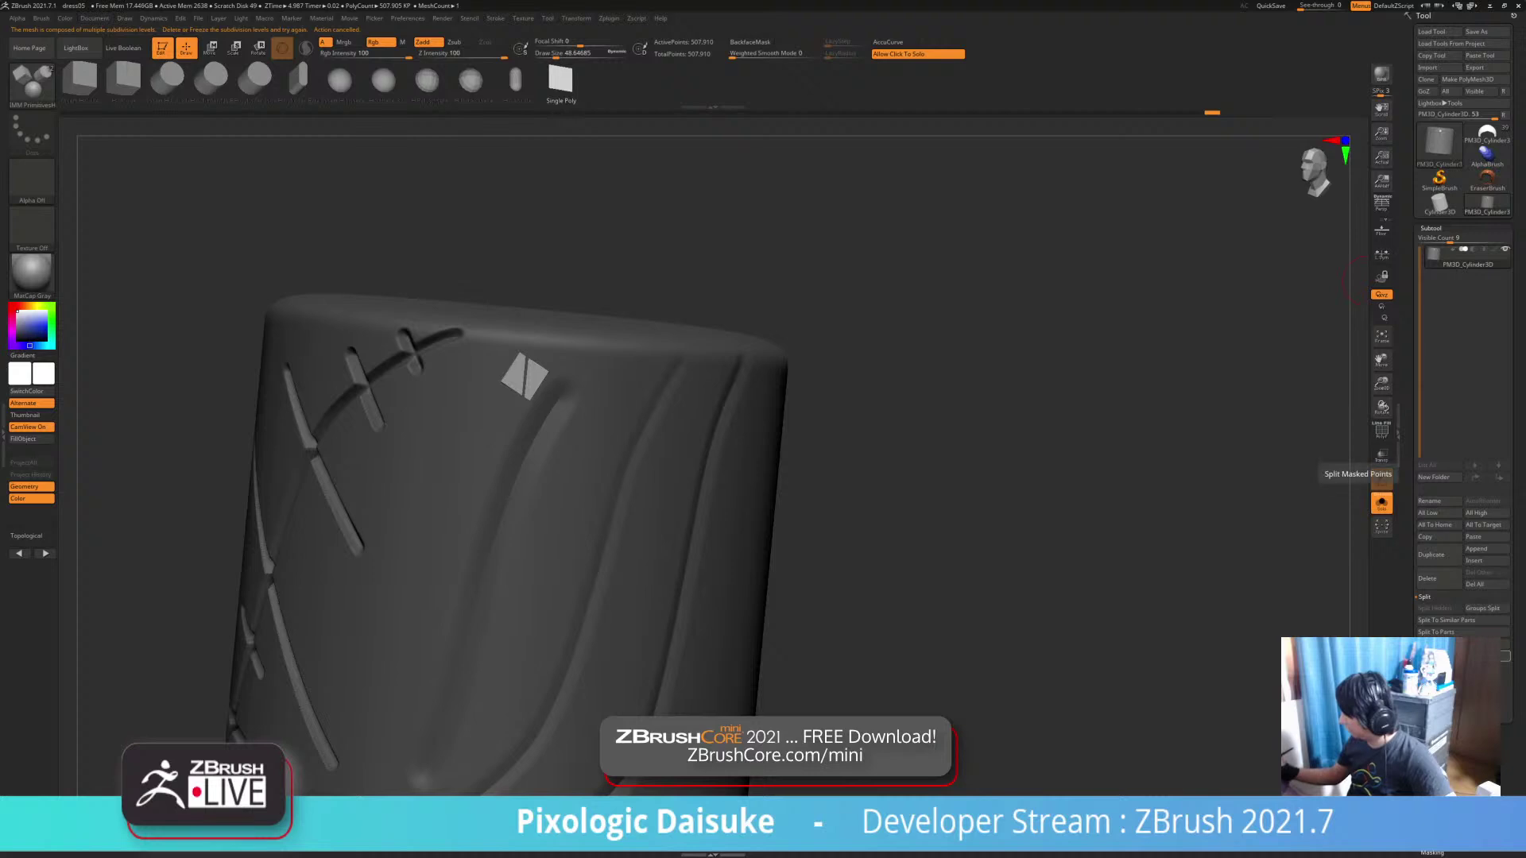
pyautogui.click(1381, 479)
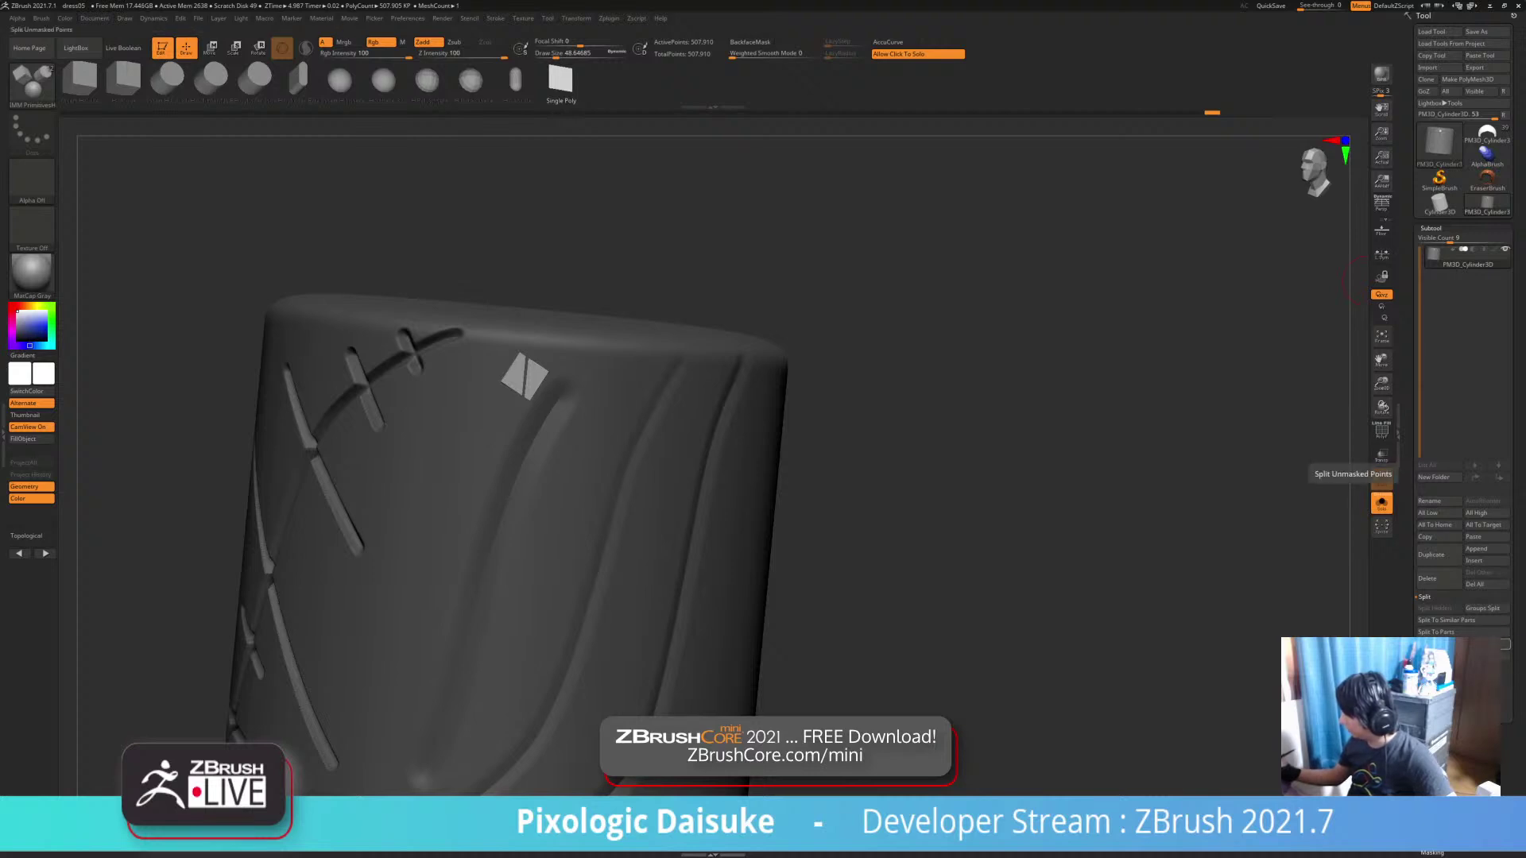
pyautogui.click(1452, 645)
pyautogui.keyDown('alt'); pyautogui.moveTo(1001, 557); pyautogui.dragTo(990, 440); pyautogui.keyUp('alt')
pyautogui.click(1466, 285)
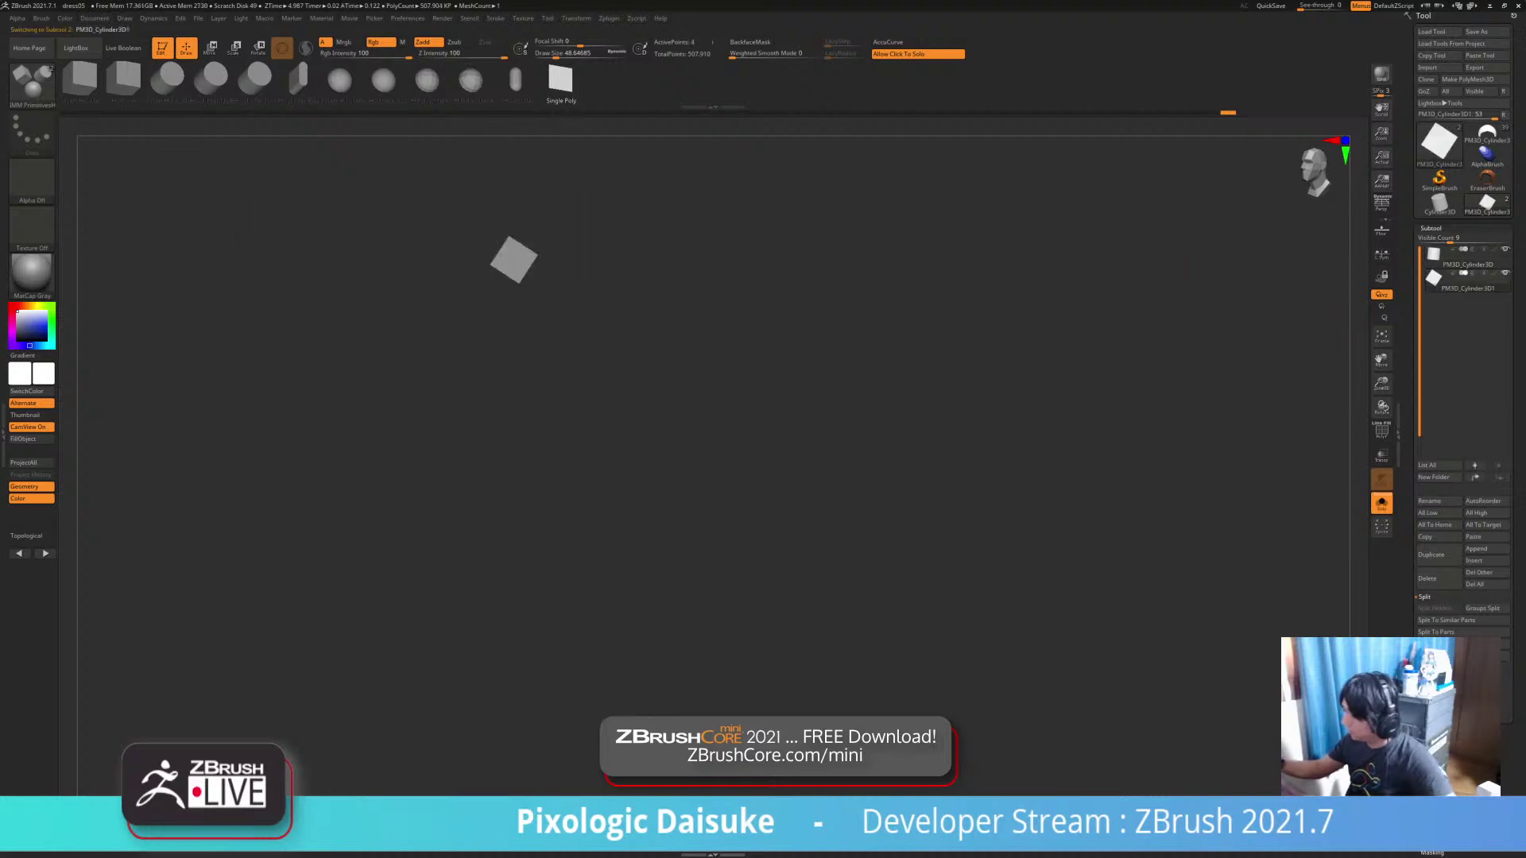
pyautogui.click(1381, 503)
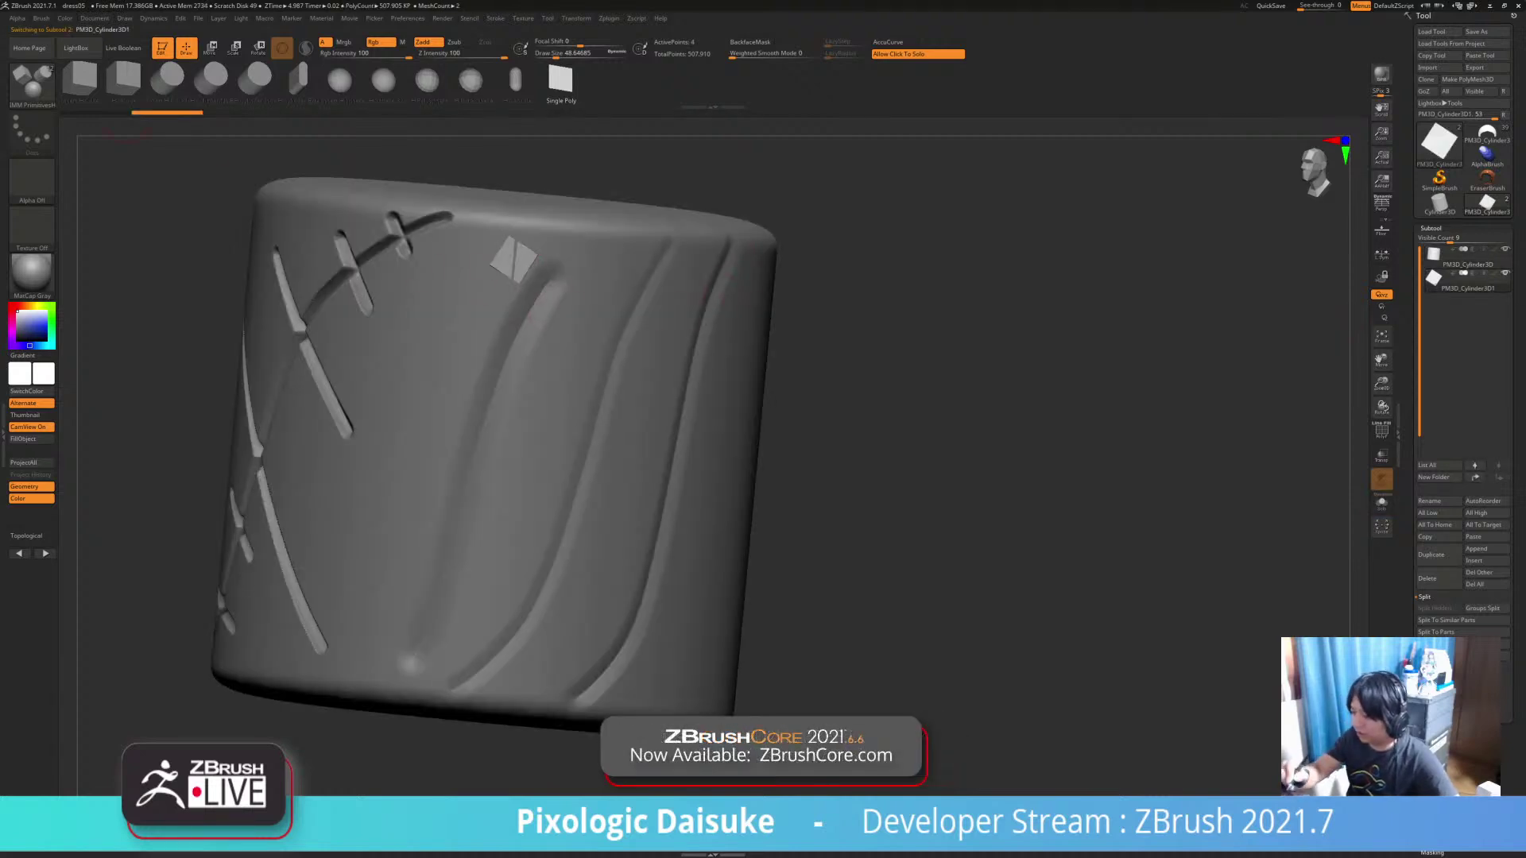
# Narrow the inserted polygon into a slim strip piece using the ZModeler brush's Move edge action
pyautogui.press('b')
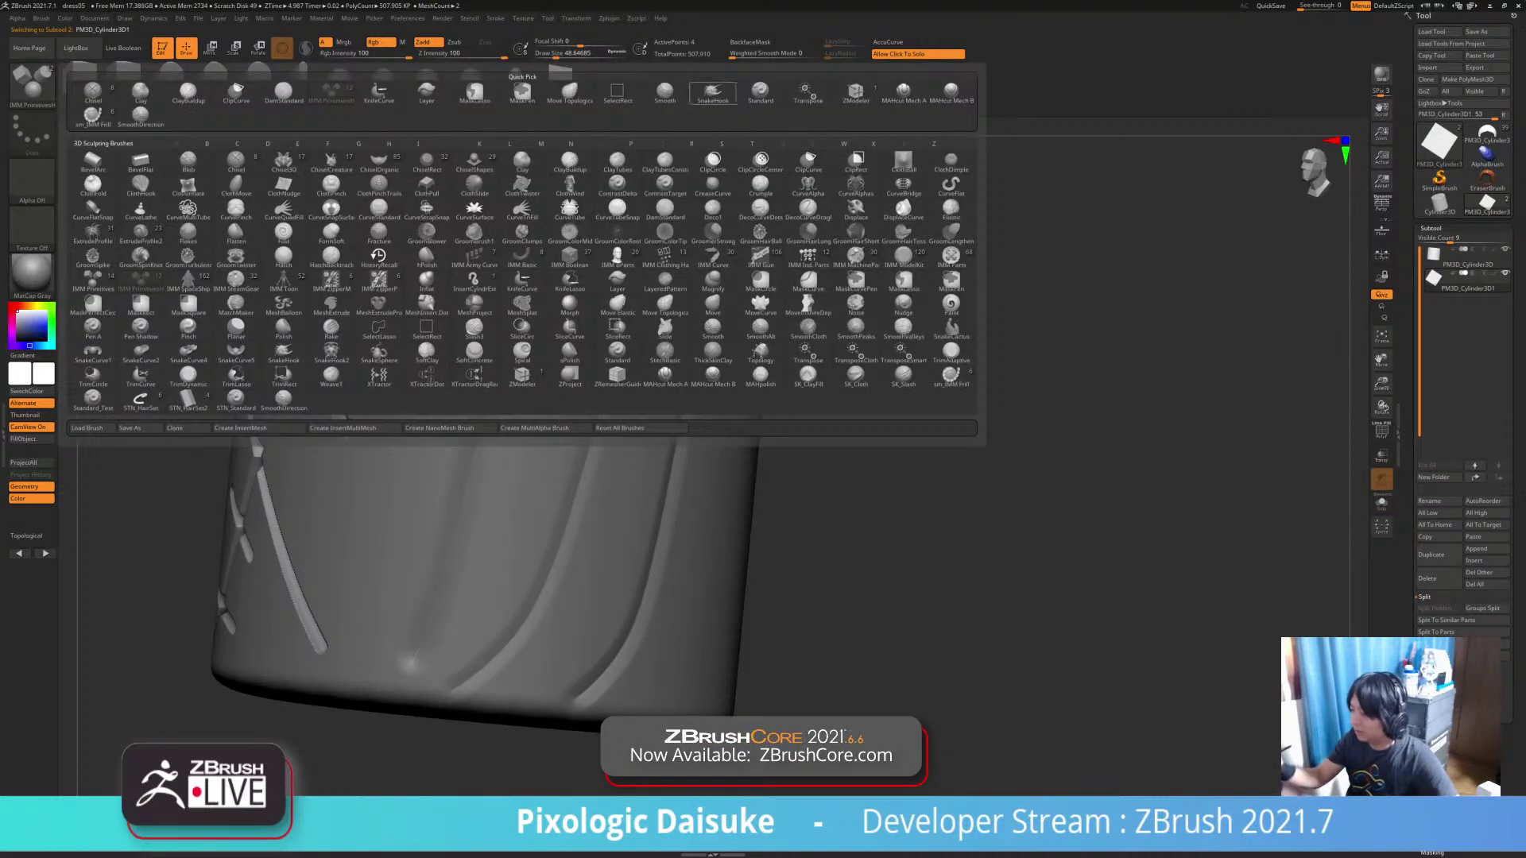
pyautogui.press('z')
pyautogui.press('m')
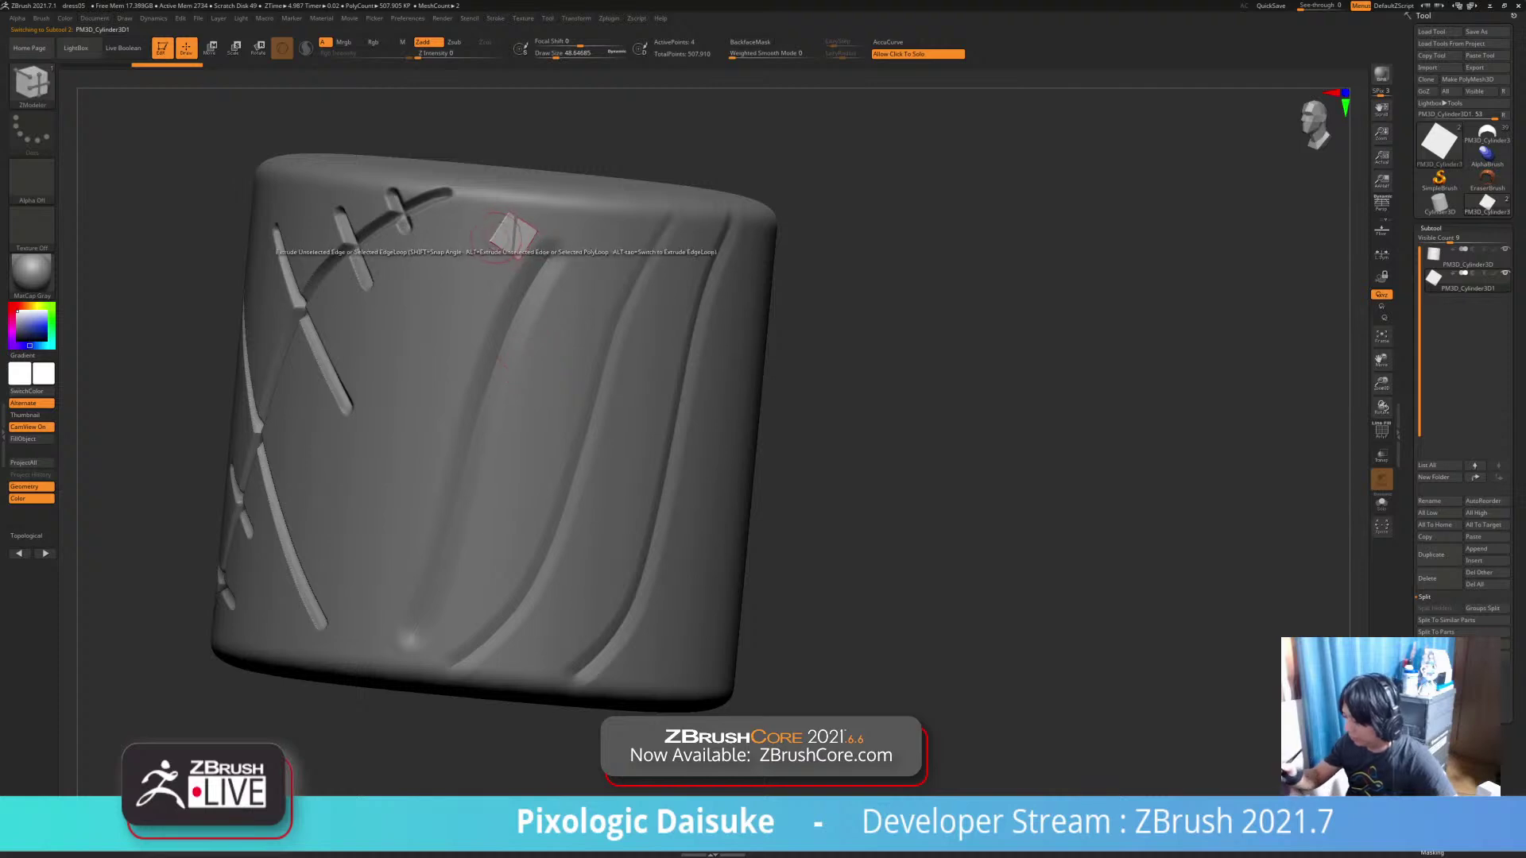
pyautogui.press('space')
pyautogui.click(498, 287)
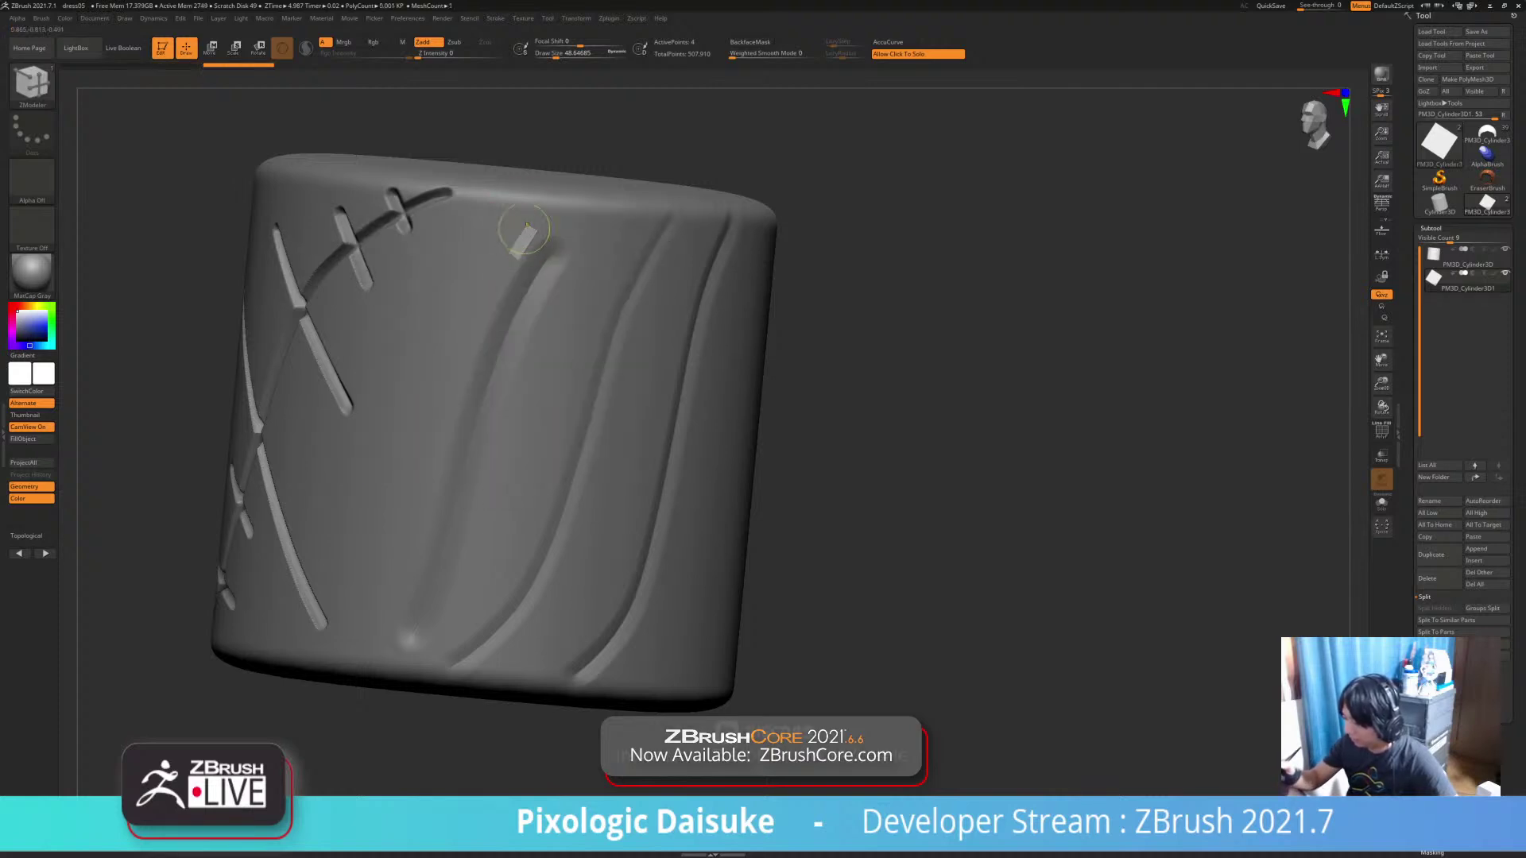
# Set the ZModeler edge action to Extrude with Snap To Surface and extrude the strip's upper edge toward the cylinder's top
pyautogui.keyDown('ctrl'); pyautogui.moveTo(524, 248); pyautogui.dragTo(542, 270, button='right'); pyautogui.keyUp('ctrl')
pyautogui.press('space')
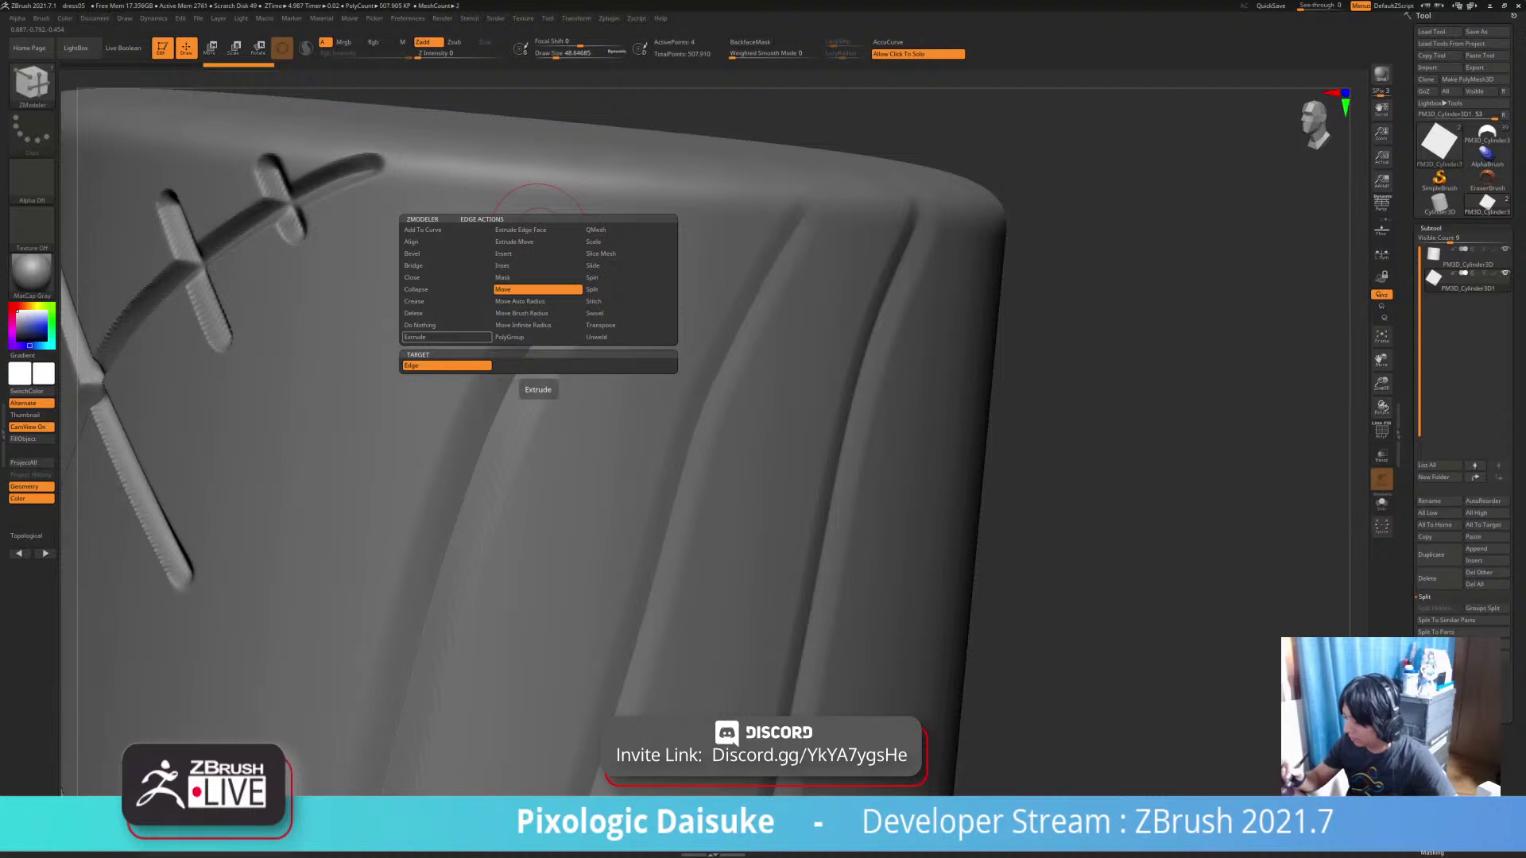
pyautogui.click(413, 337)
pyautogui.press('space')
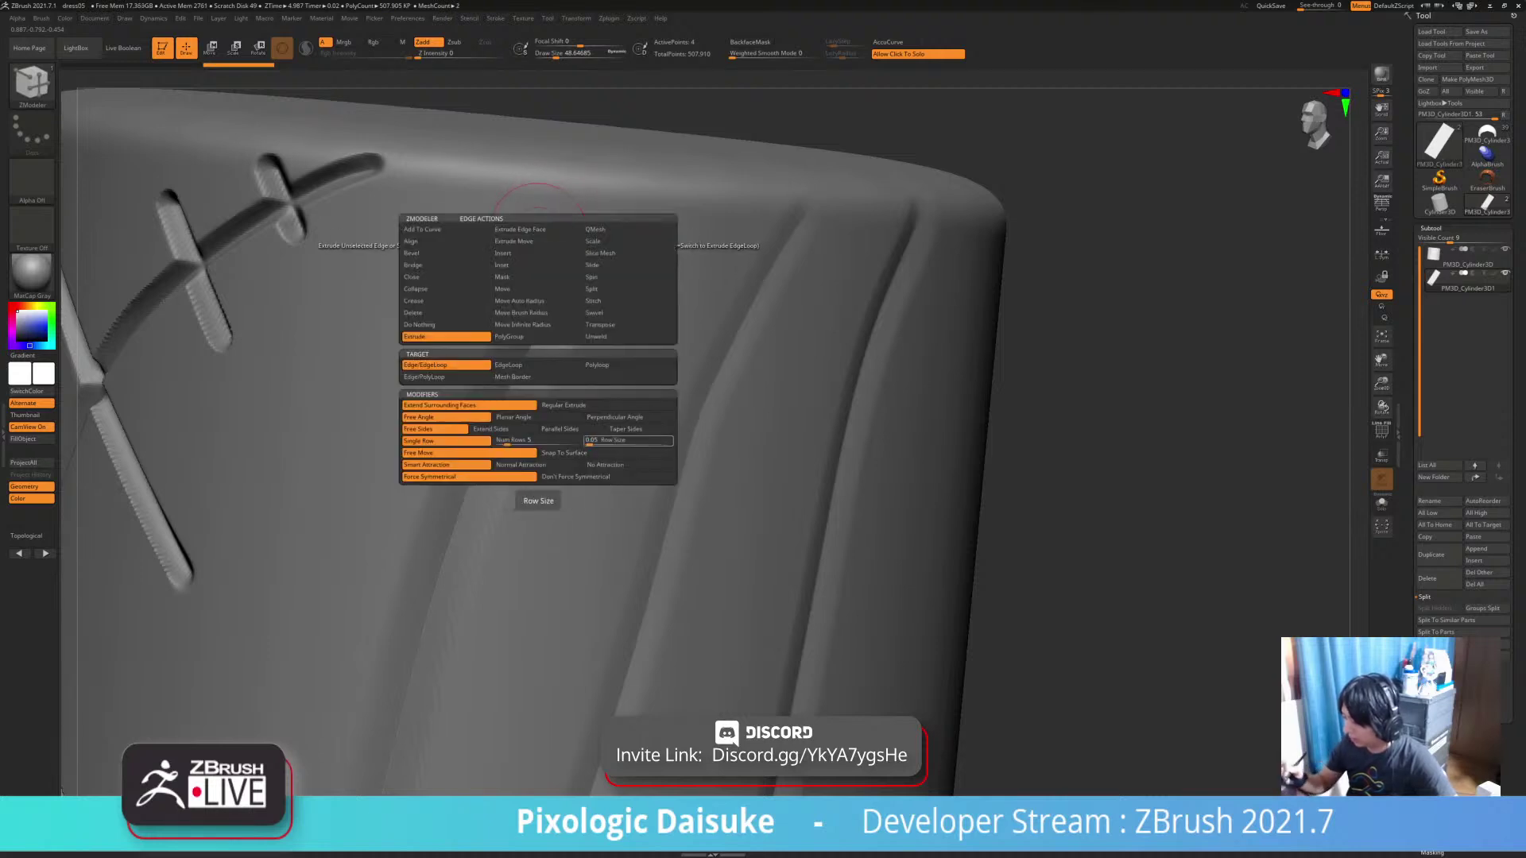
pyautogui.click(585, 453)
pyautogui.moveTo(541, 223); pyautogui.dragTo(560, 208)
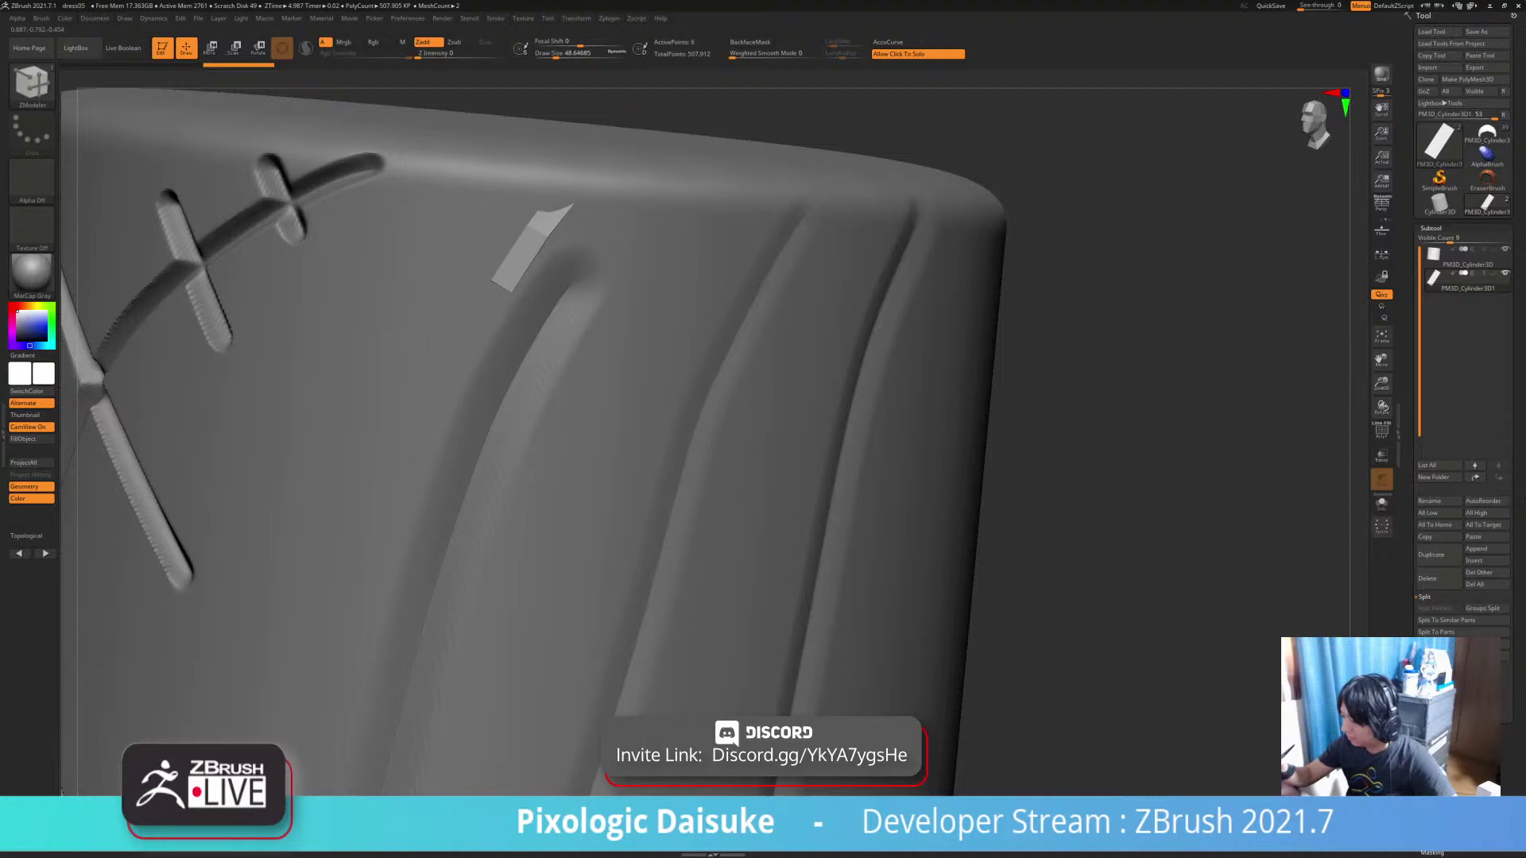
# Extend the strip down the cylinder beside the wide groove with successive snapped edge extrusions
pyautogui.keyDown('ctrl'); pyautogui.moveTo(556, 310); pyautogui.dragTo(568, 221, button='right'); pyautogui.keyUp('ctrl')
pyautogui.moveTo(511, 265); pyautogui.dragTo(499, 291)
pyautogui.keyDown('alt'); pyautogui.moveTo(531, 306); pyautogui.dragTo(556, 241, button='right'); pyautogui.keyUp('alt')
pyautogui.keyDown('alt'); pyautogui.moveTo(472, 380); pyautogui.dragTo(492, 326, button='right'); pyautogui.keyUp('alt')
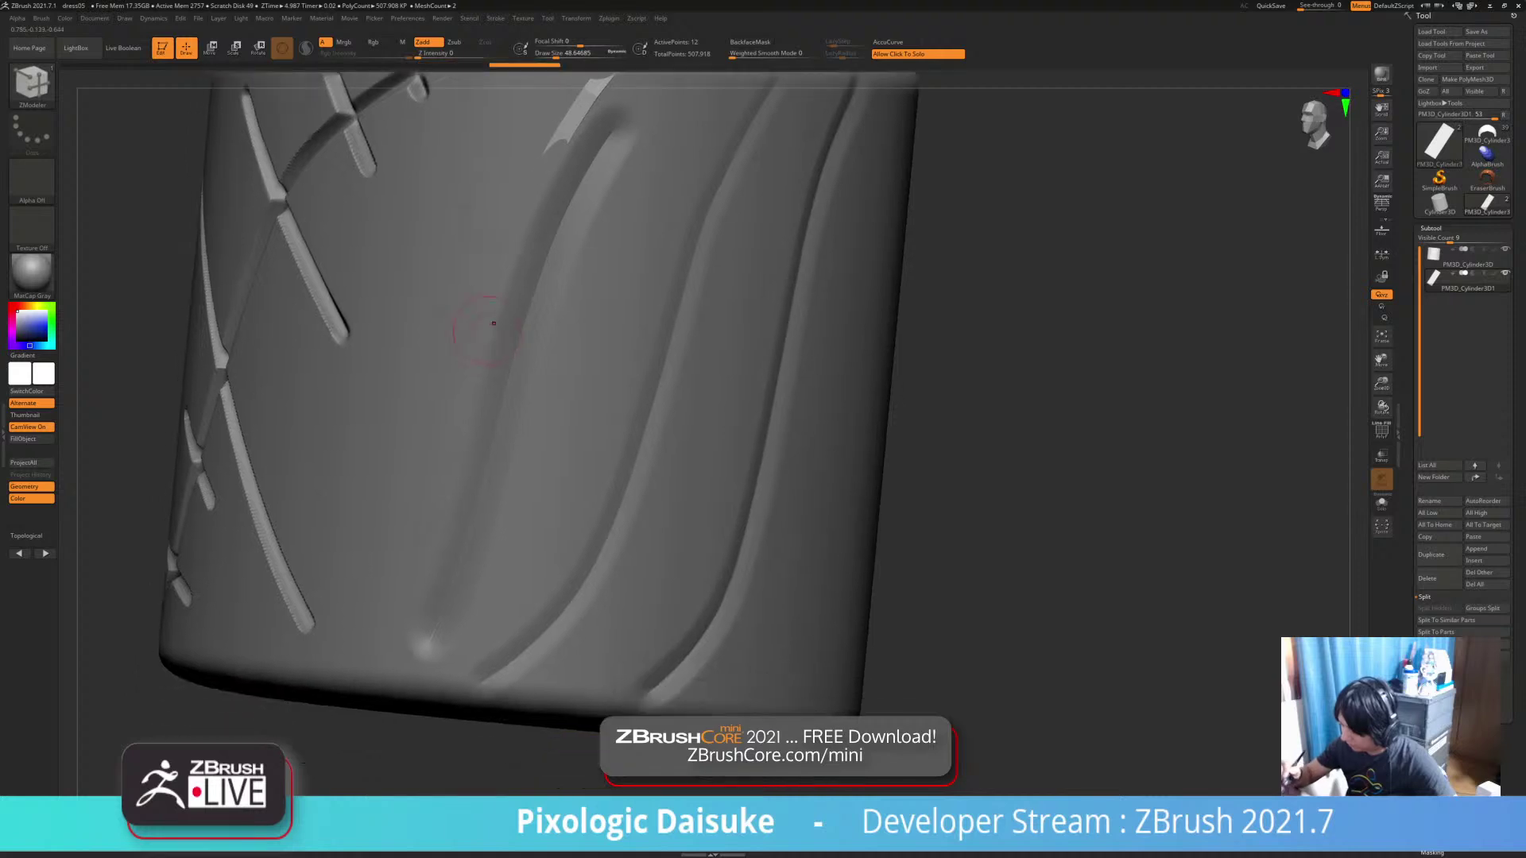
pyautogui.moveTo(472, 395); pyautogui.dragTo(467, 411)
pyautogui.keyDown('alt'); pyautogui.moveTo(466, 412); pyautogui.dragTo(487, 340, button='right'); pyautogui.keyUp('alt')
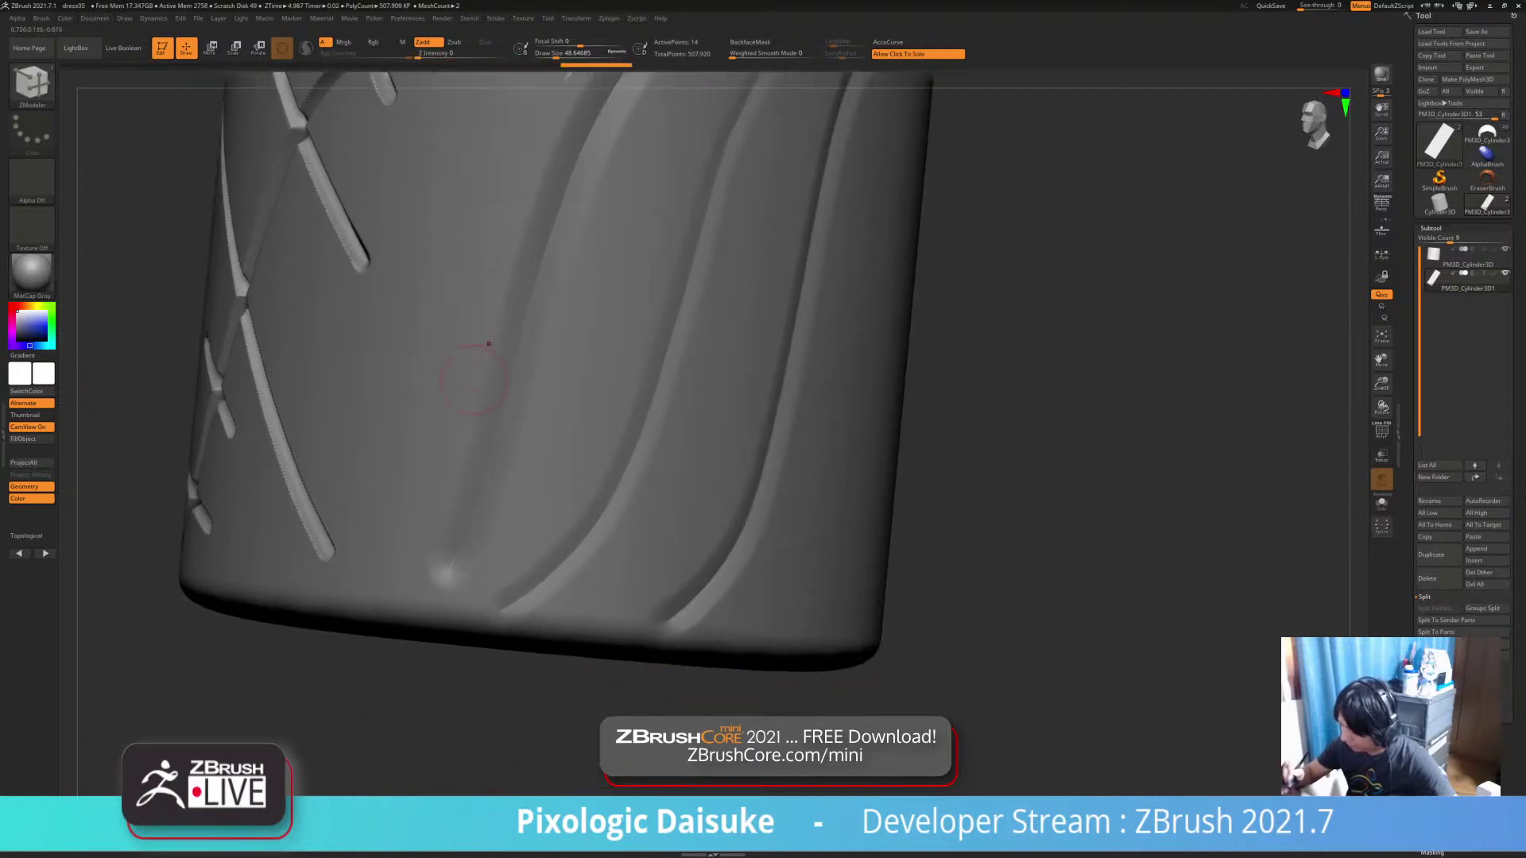
pyautogui.moveTo(487, 341); pyautogui.dragTo(469, 415)
pyautogui.keyDown('alt'); pyautogui.moveTo(454, 444); pyautogui.dragTo(469, 407, button='right'); pyautogui.keyUp('alt')
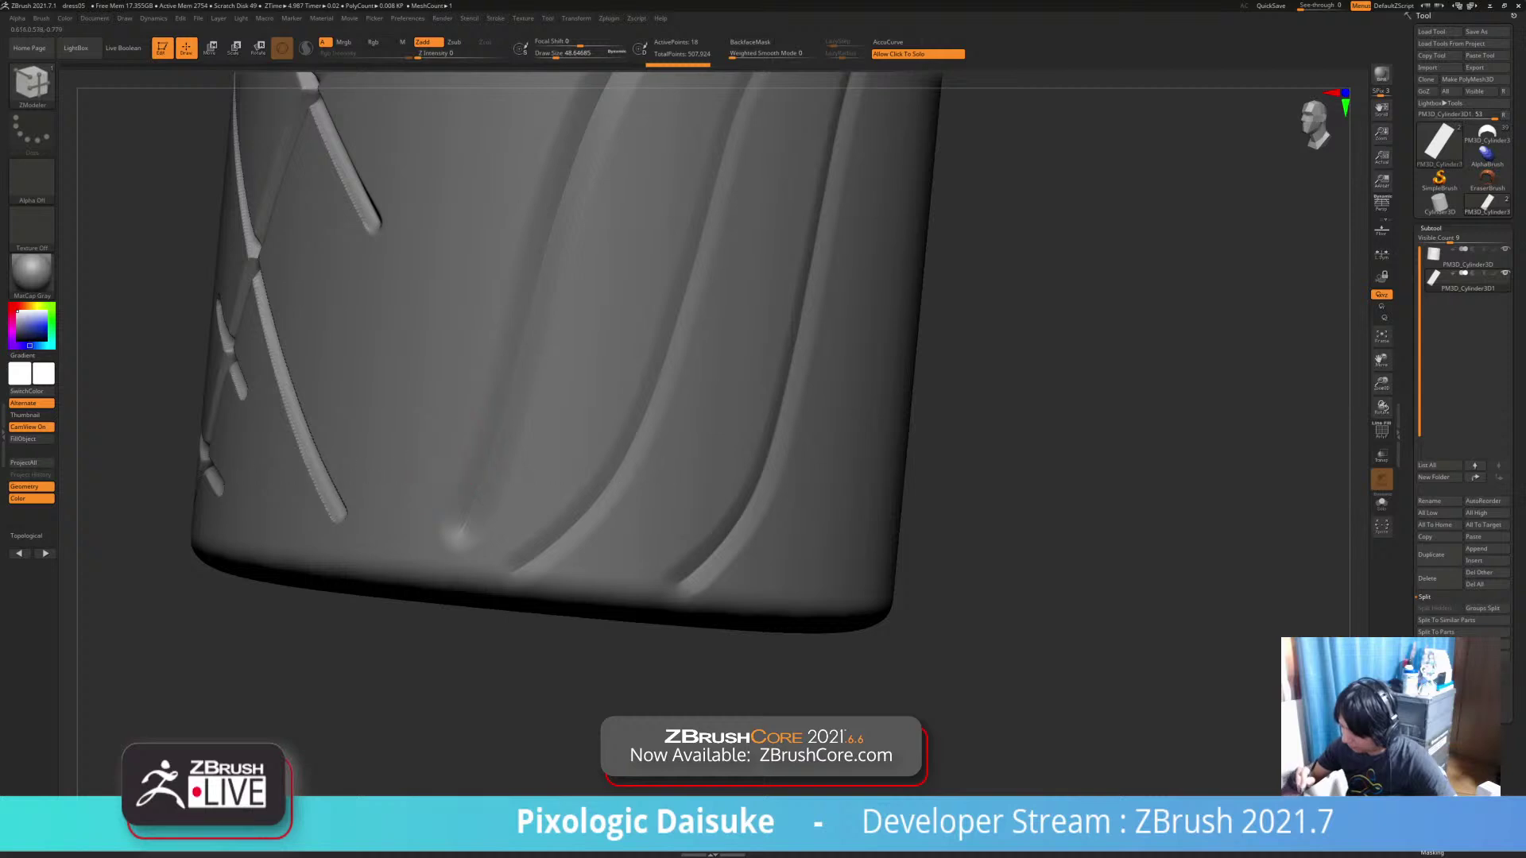
pyautogui.moveTo(418, 522); pyautogui.dragTo(415, 525)
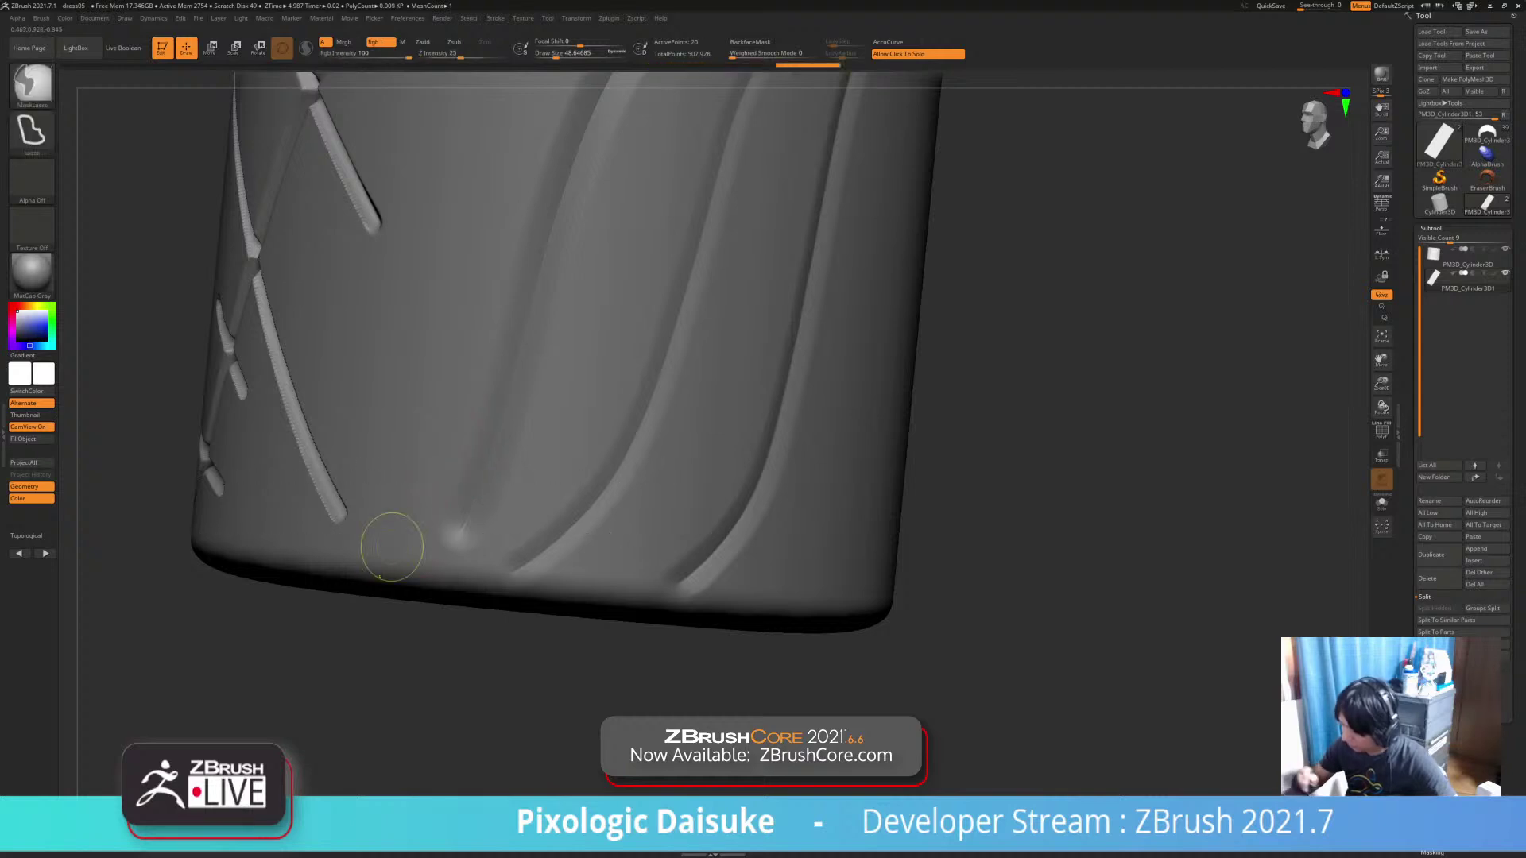
# Extrude the strip's last segment at the cylinder's bottom edge and check the whole strip in isolation
pyautogui.keyDown('ctrl'); pyautogui.moveTo(392, 545); pyautogui.dragTo(398, 484, button='right'); pyautogui.keyUp('ctrl')
pyautogui.click(622, 692)
pyautogui.keyDown('ctrl'); pyautogui.moveTo(621, 692); pyautogui.dragTo(663, 701, button='right'); pyautogui.keyUp('ctrl')
pyautogui.click(621, 683)
pyautogui.click(662, 701)
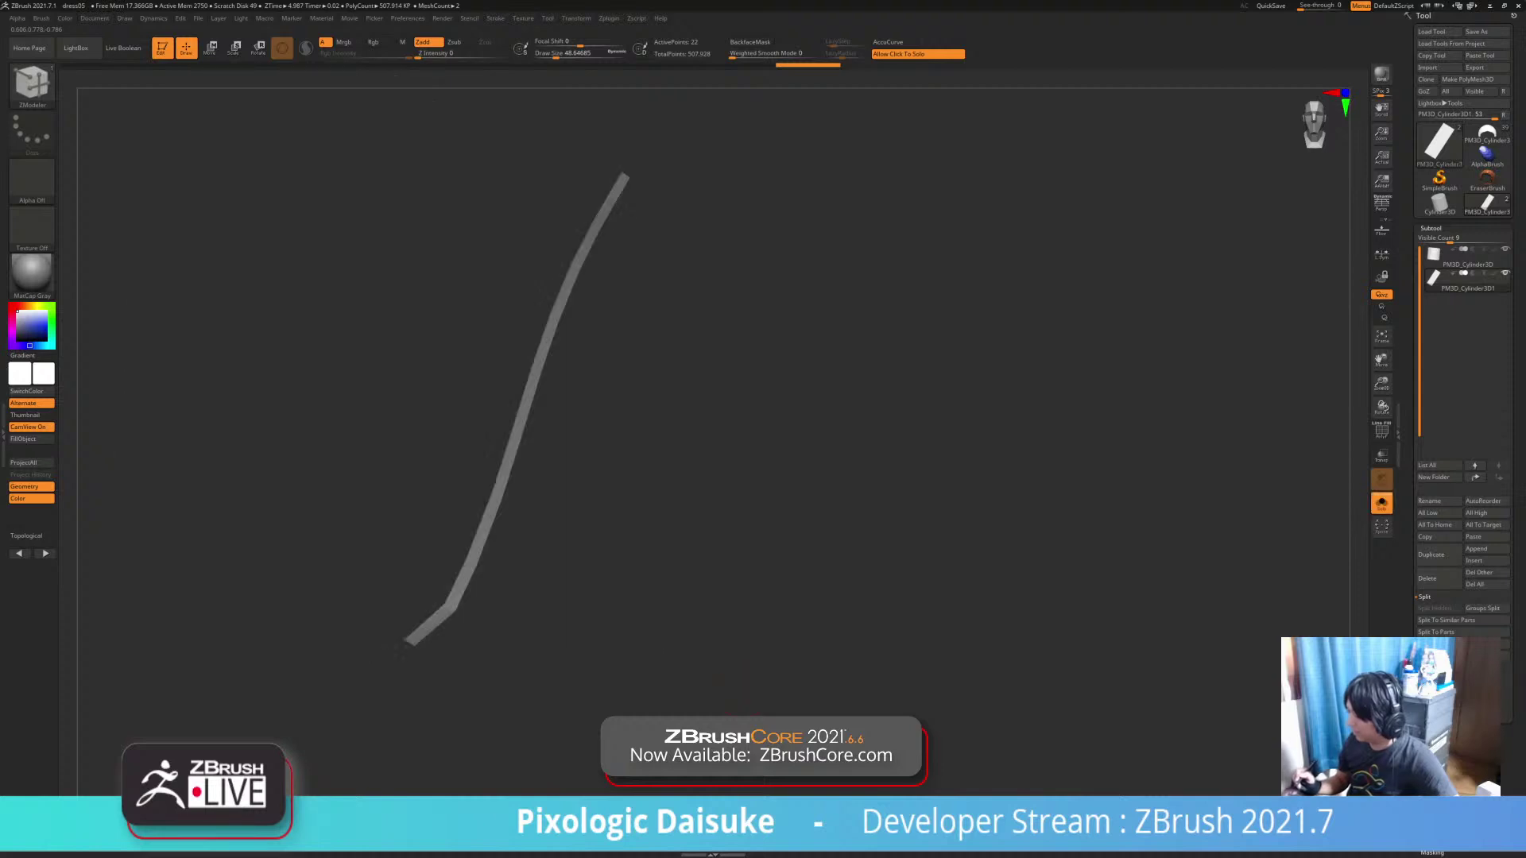
pyautogui.click(662, 701)
# Enable Dynamic Subdiv on the strip, give it a thickness of about 0.038 and adjust the thickness offset
pyautogui.click(1432, 229)
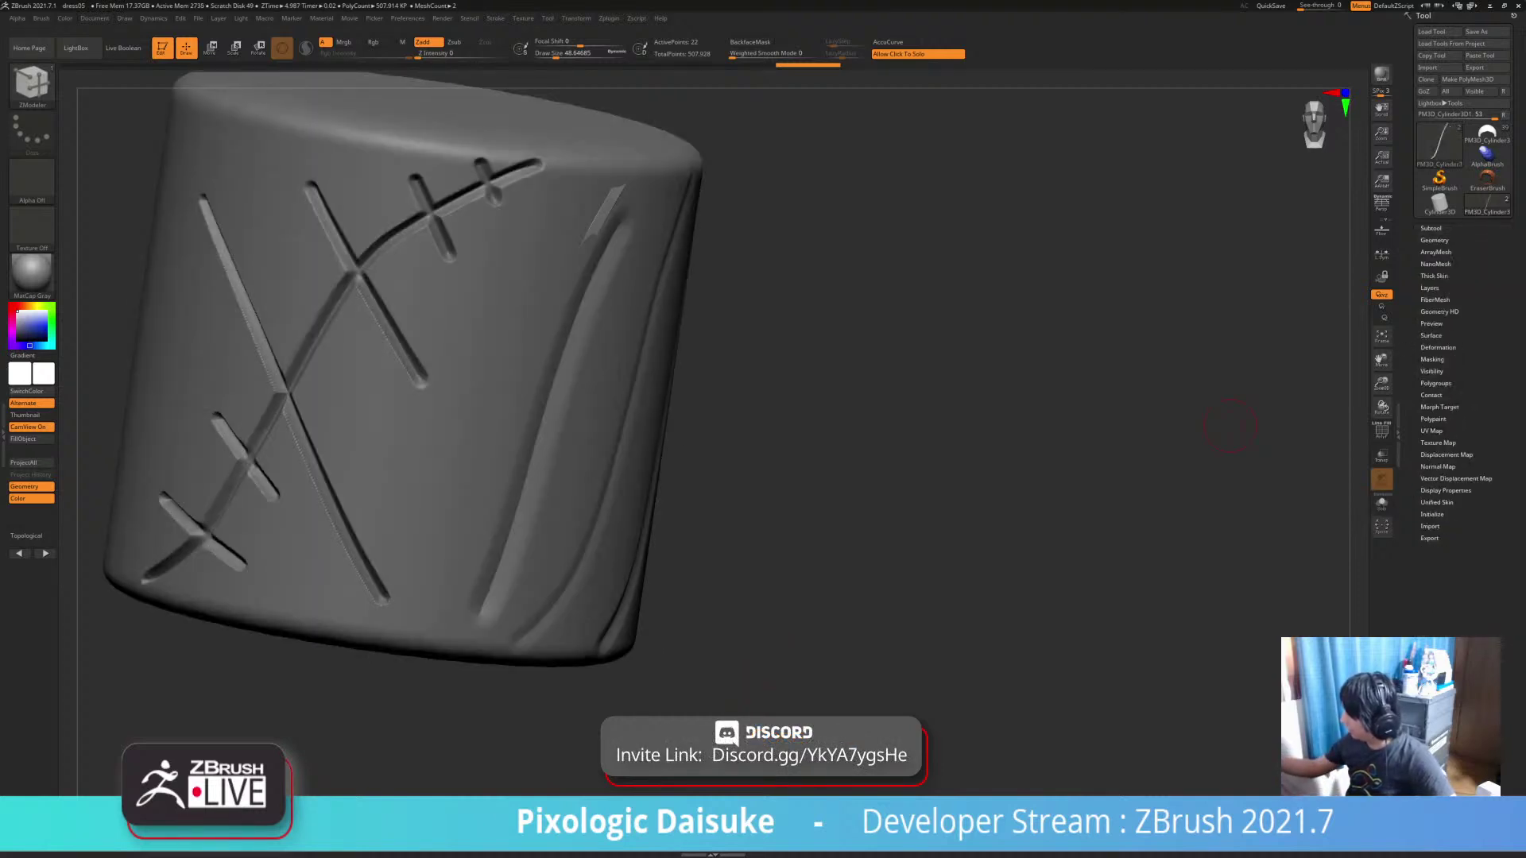
pyautogui.click(1434, 240)
pyautogui.keyDown('alt'); pyautogui.moveTo(1315, 330); pyautogui.dragTo(1338, 427, button='right'); pyautogui.keyUp('alt')
pyautogui.click(1430, 357)
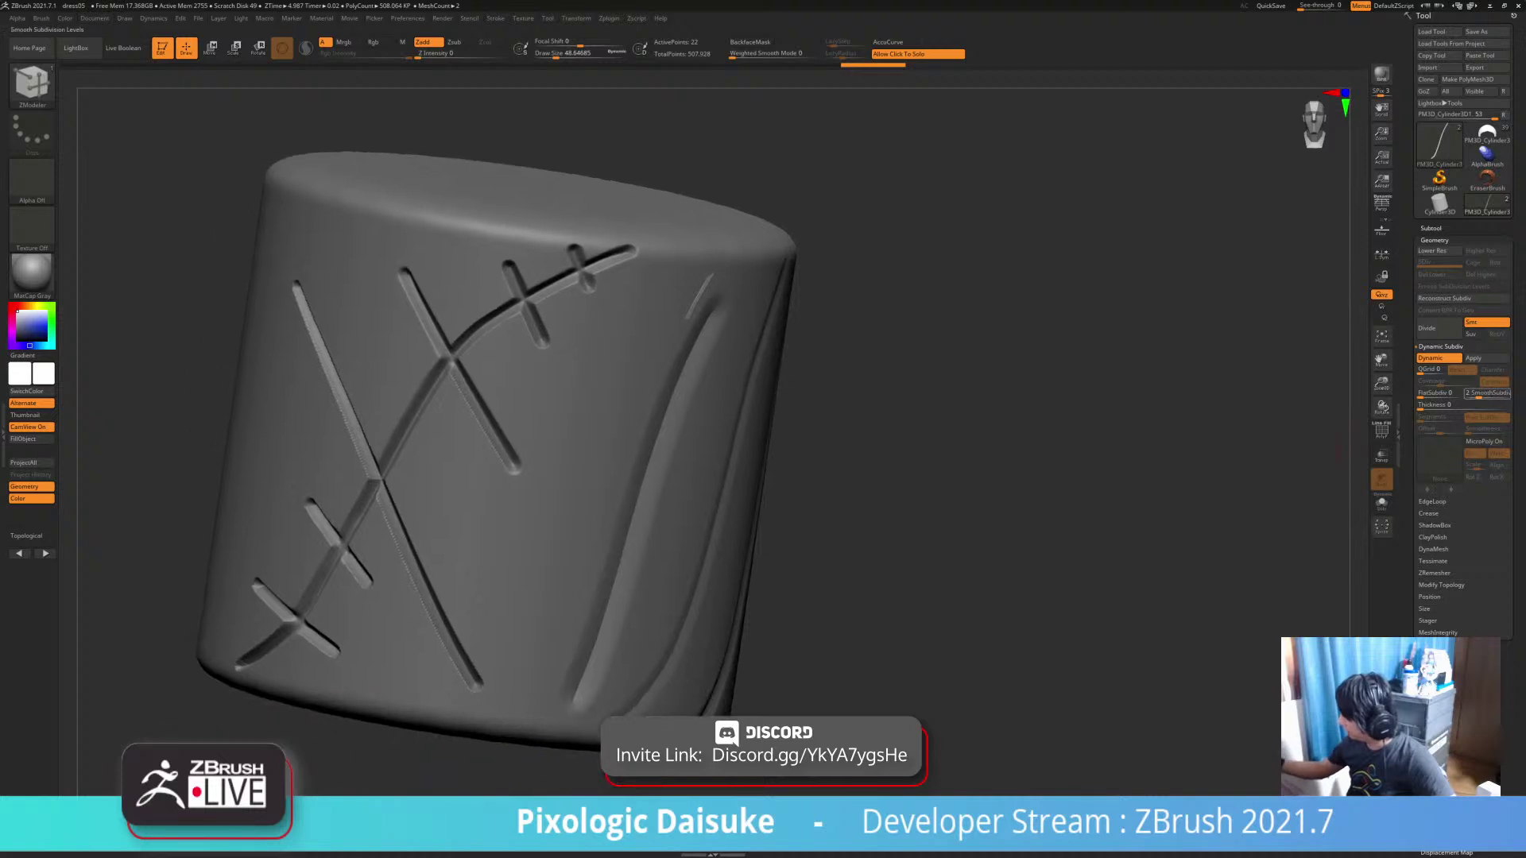
pyautogui.moveTo(1432, 406)
pyautogui.mouseDown()
pyautogui.moveTo(1458, 404)
pyautogui.moveTo(1452, 429)
pyautogui.mouseUp()
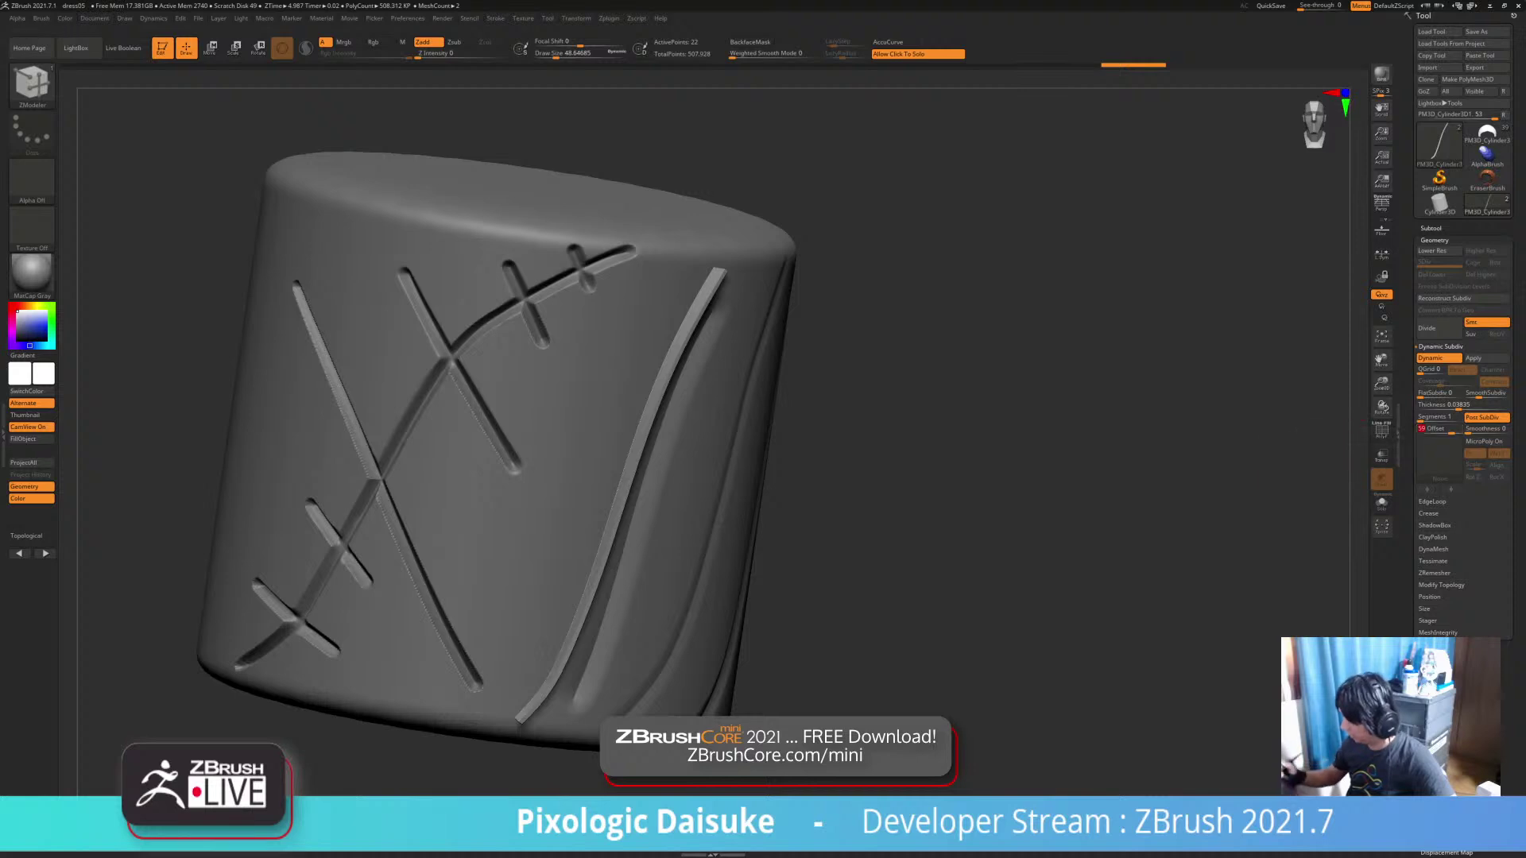
pyautogui.moveTo(1192, 477); pyautogui.dragTo(1092, 449)
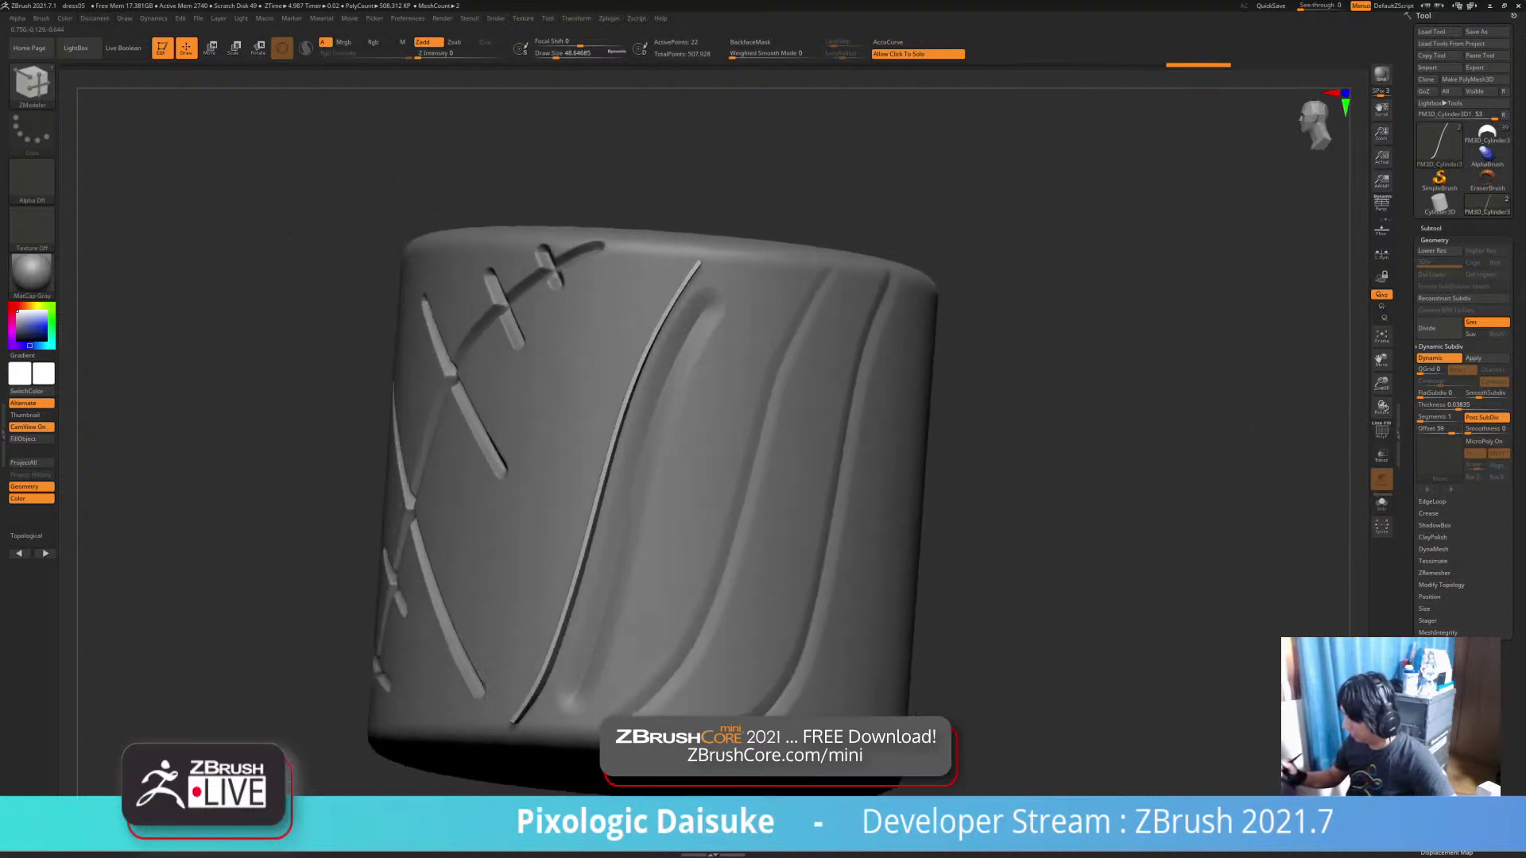
pyautogui.moveTo(995, 555); pyautogui.dragTo(1025, 558)
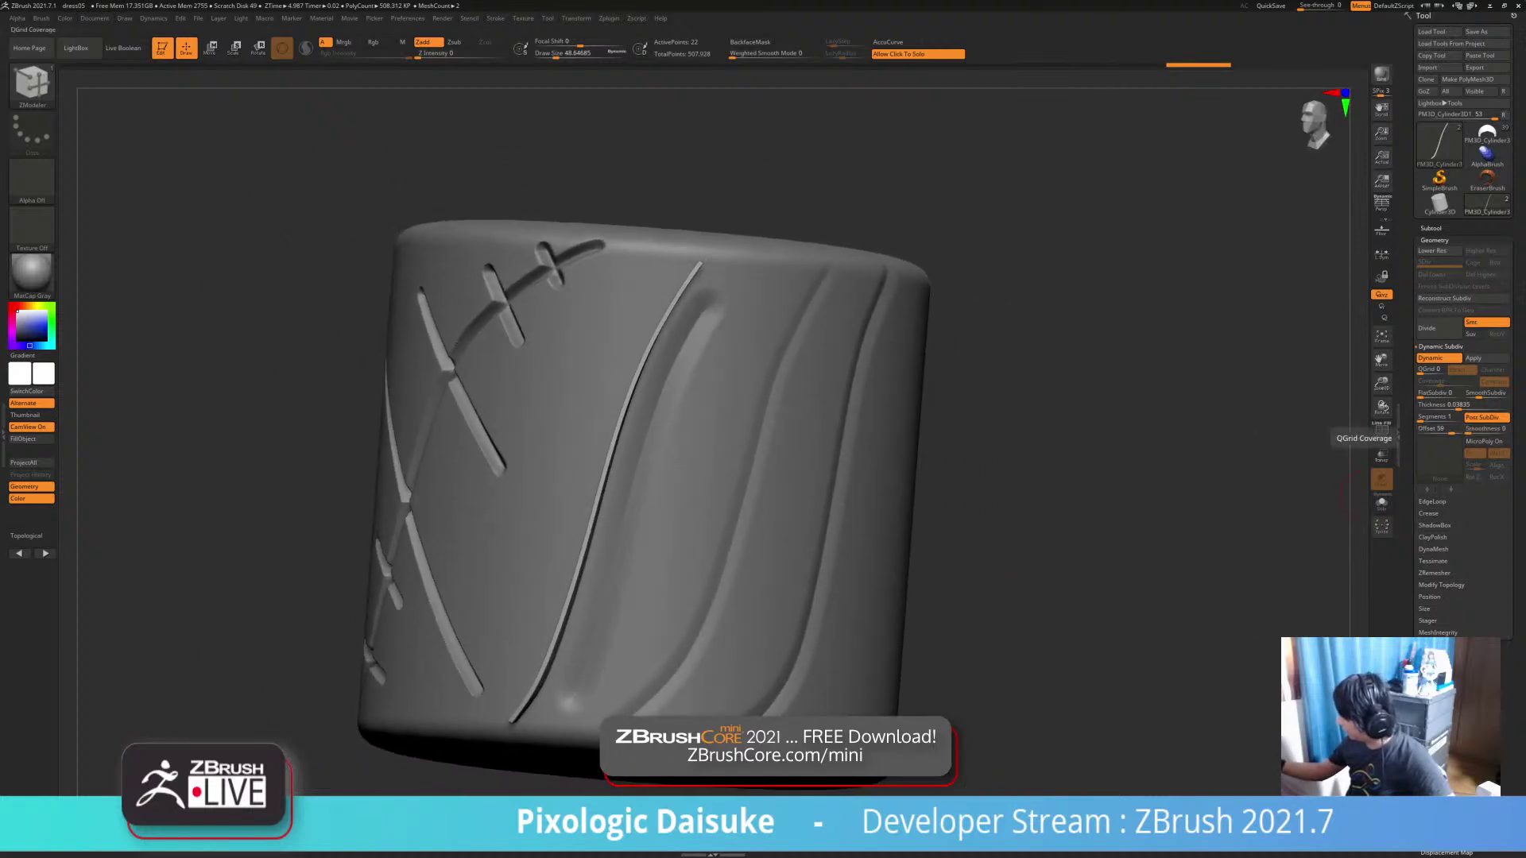
# Remove the strip's Dynamic Subdiv smoothing, display its polyframe and insert edge loops along its length with ZModeler
pyautogui.click(1466, 404)
pyautogui.click(1488, 393)
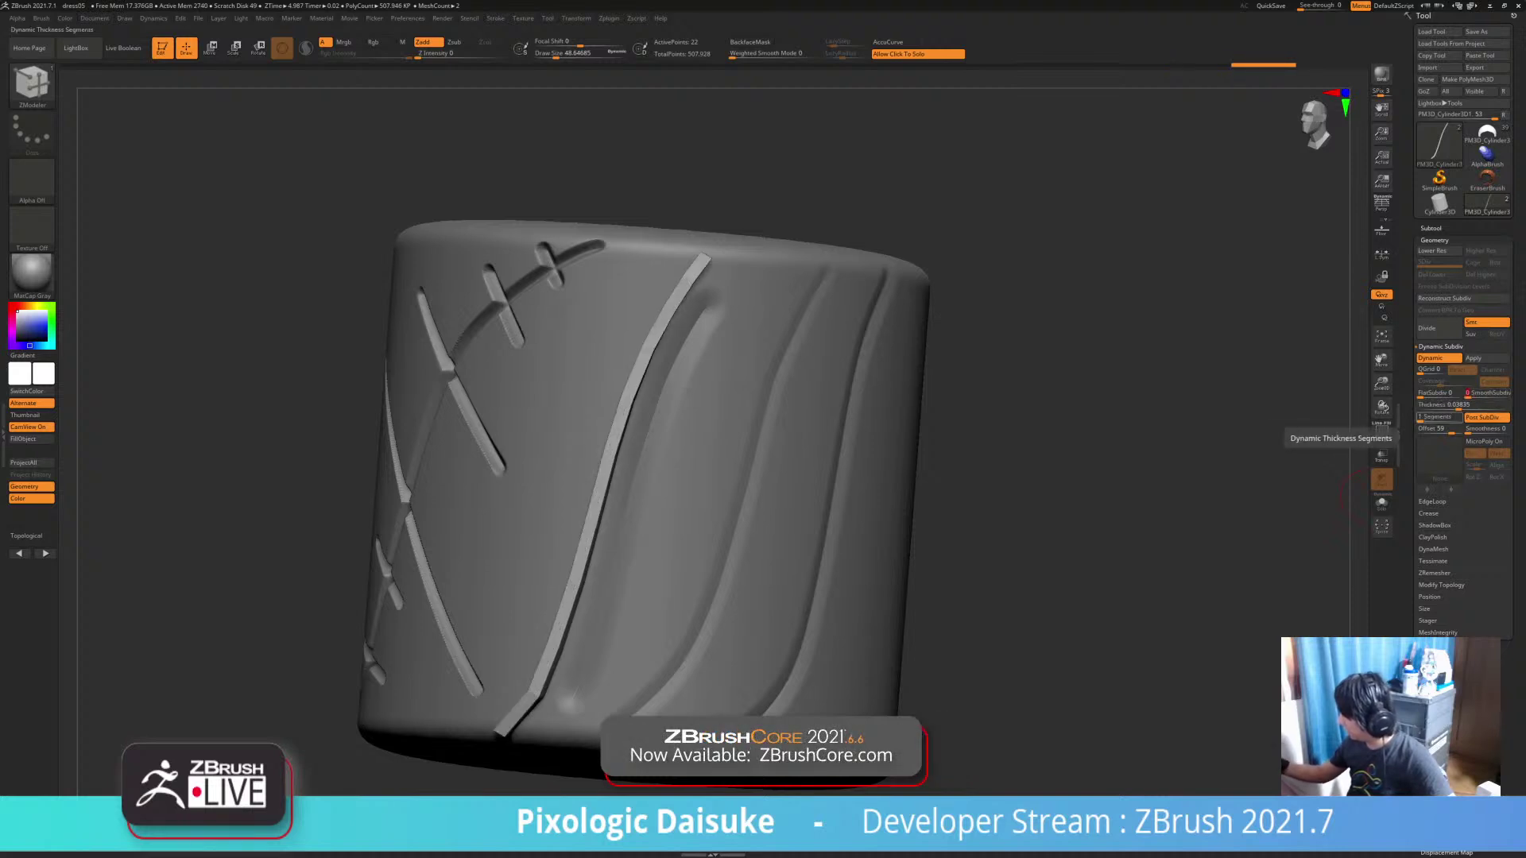
pyautogui.click(1428, 369)
pyautogui.press('Return')
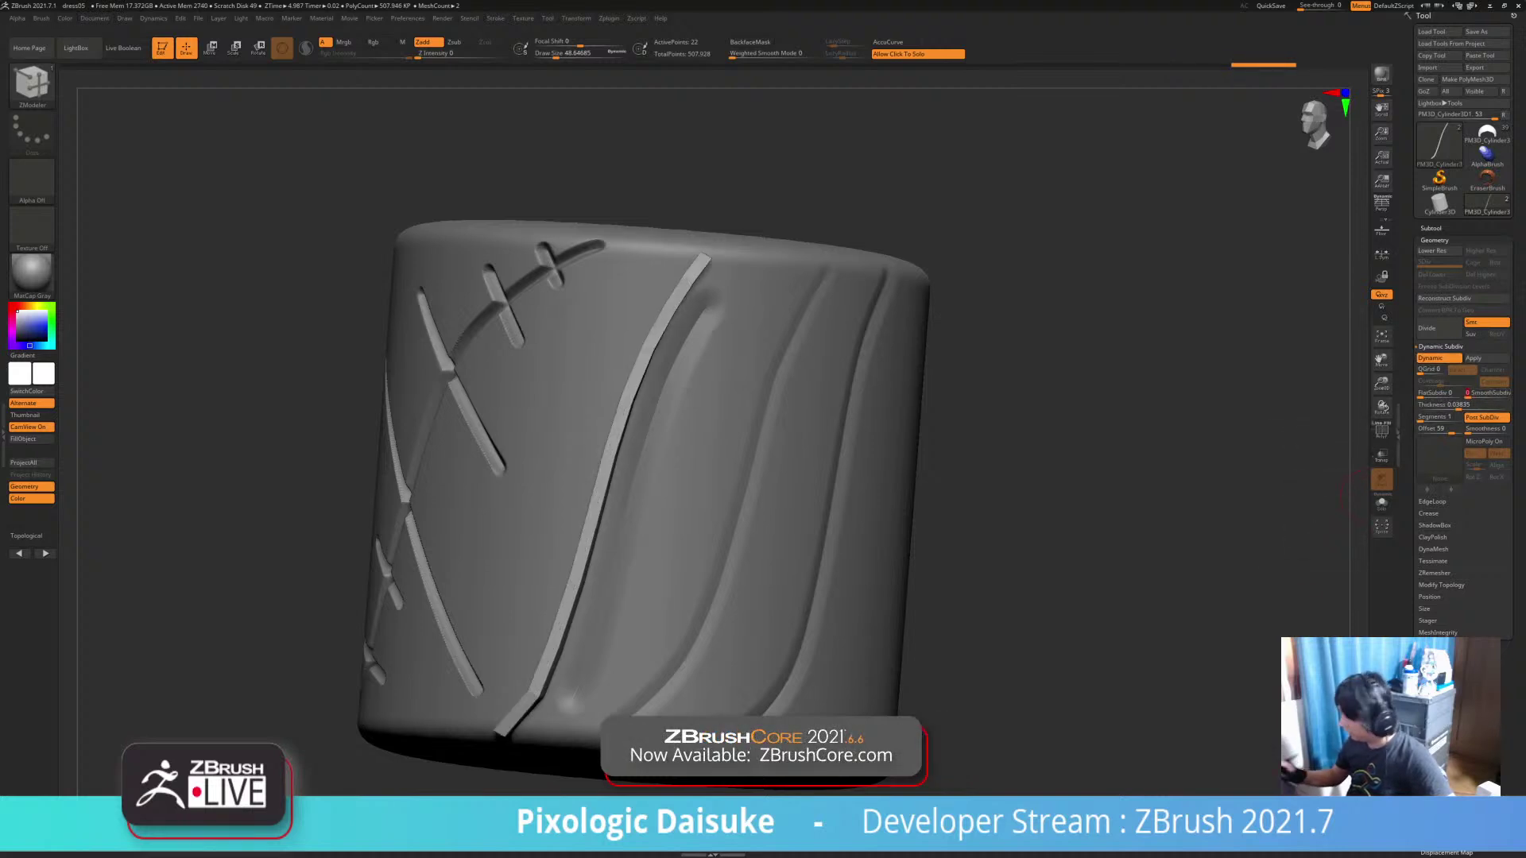
pyautogui.click(1381, 431)
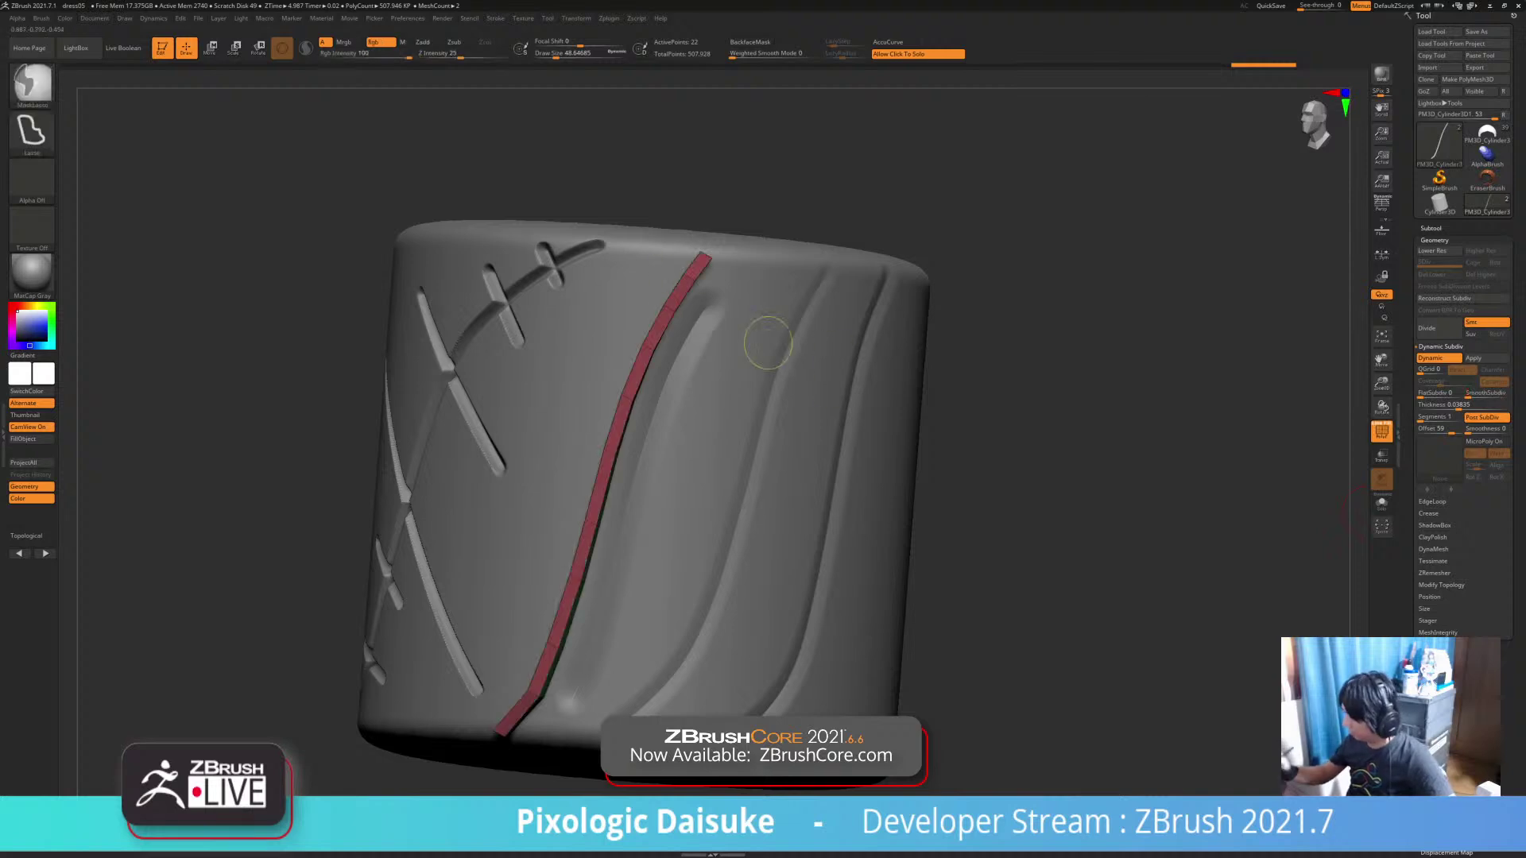
pyautogui.keyDown('ctrl'); pyautogui.moveTo(766, 341); pyautogui.dragTo(709, 278, button='right'); pyautogui.keyUp('ctrl')
pyautogui.press('space')
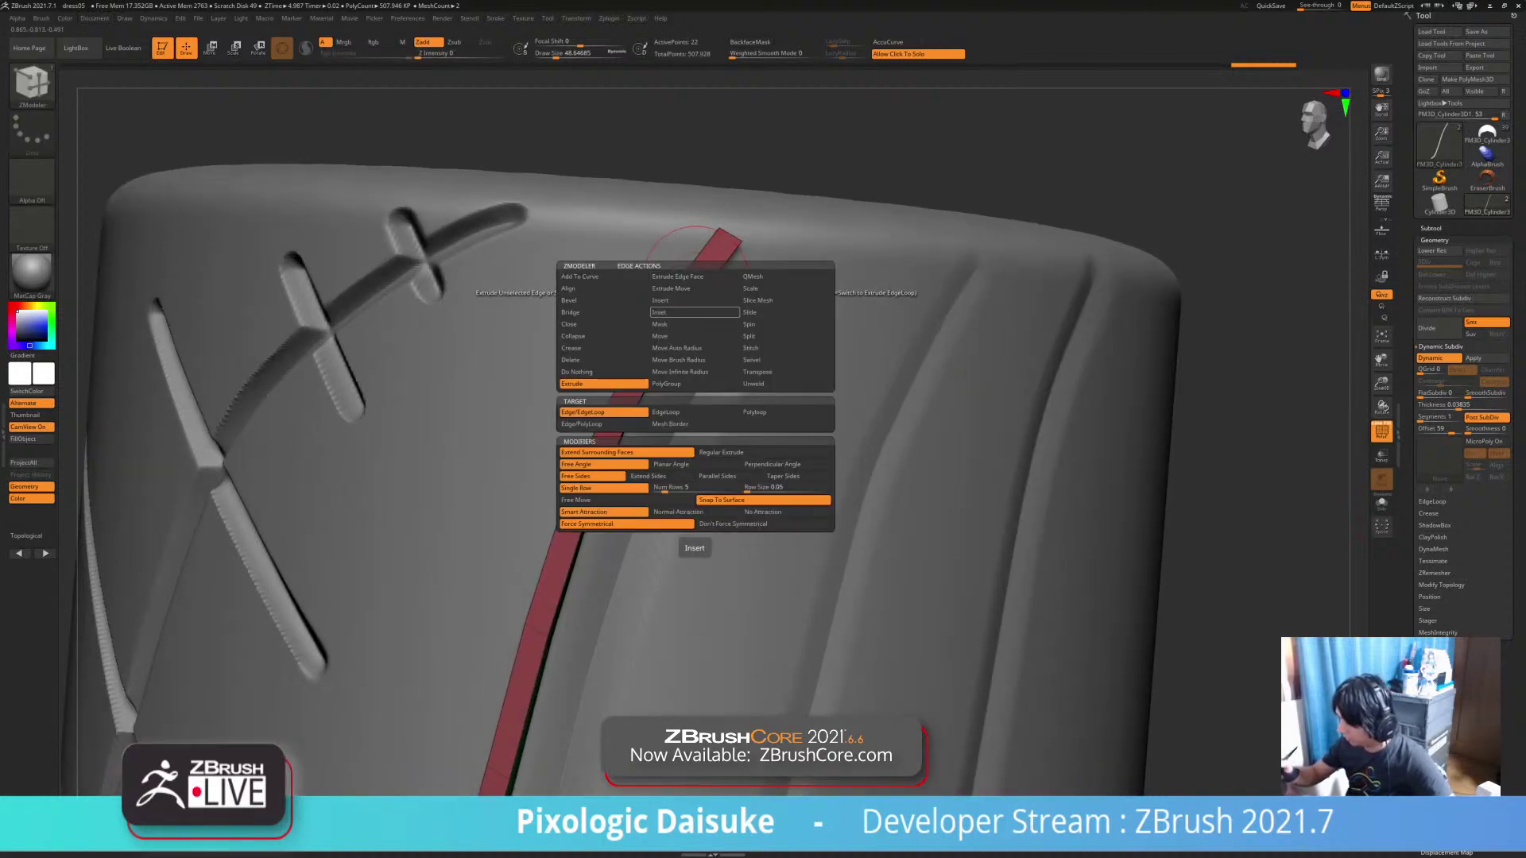
pyautogui.click(694, 302)
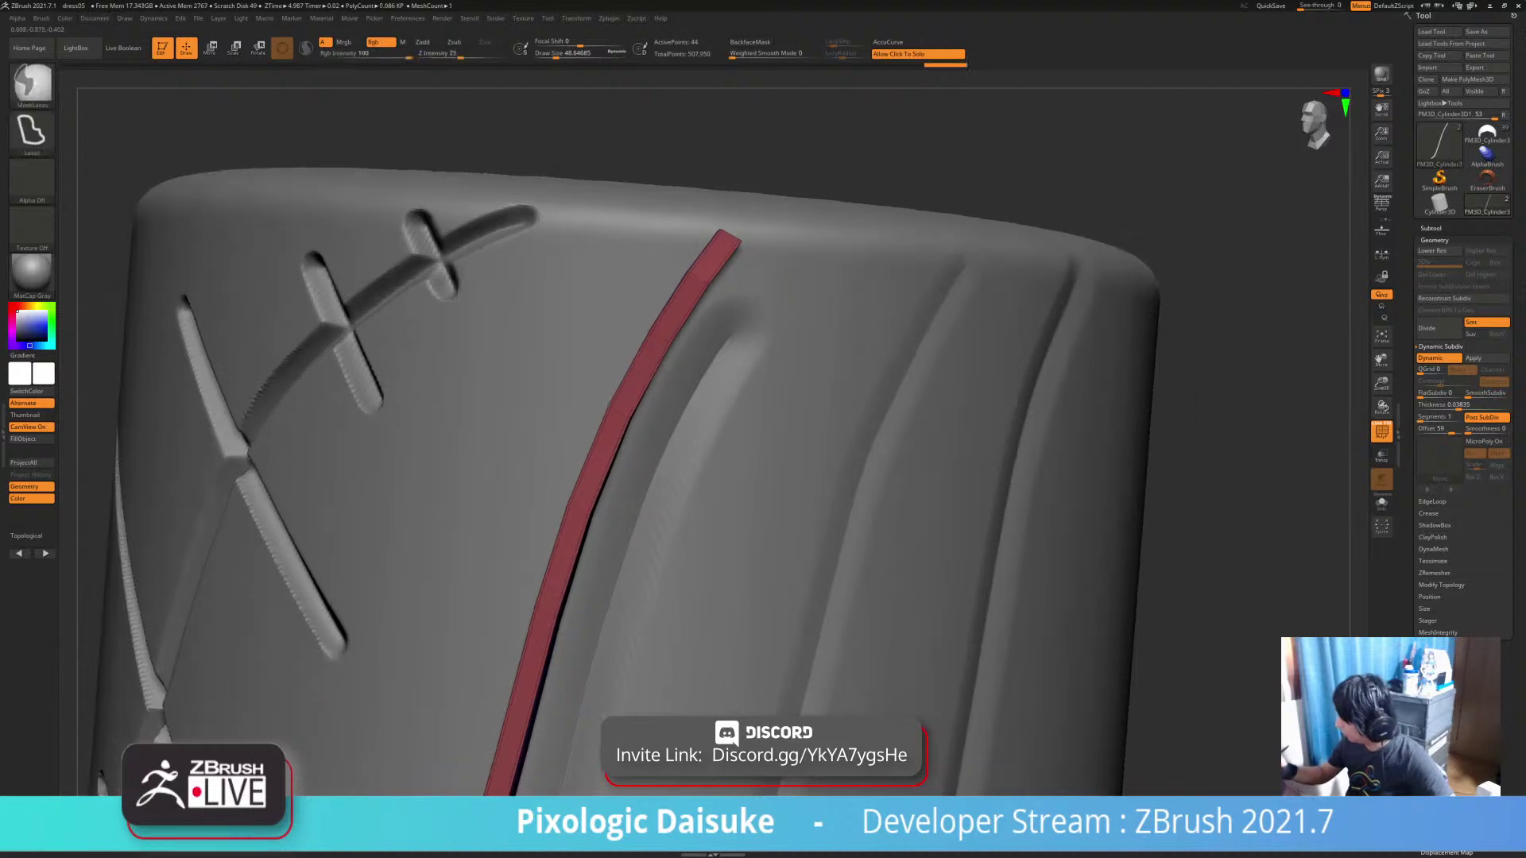
# Raise the strip's SmoothSubdiv level again and hide the polyframe
pyautogui.moveTo(1468, 395); pyautogui.dragTo(1475, 395)
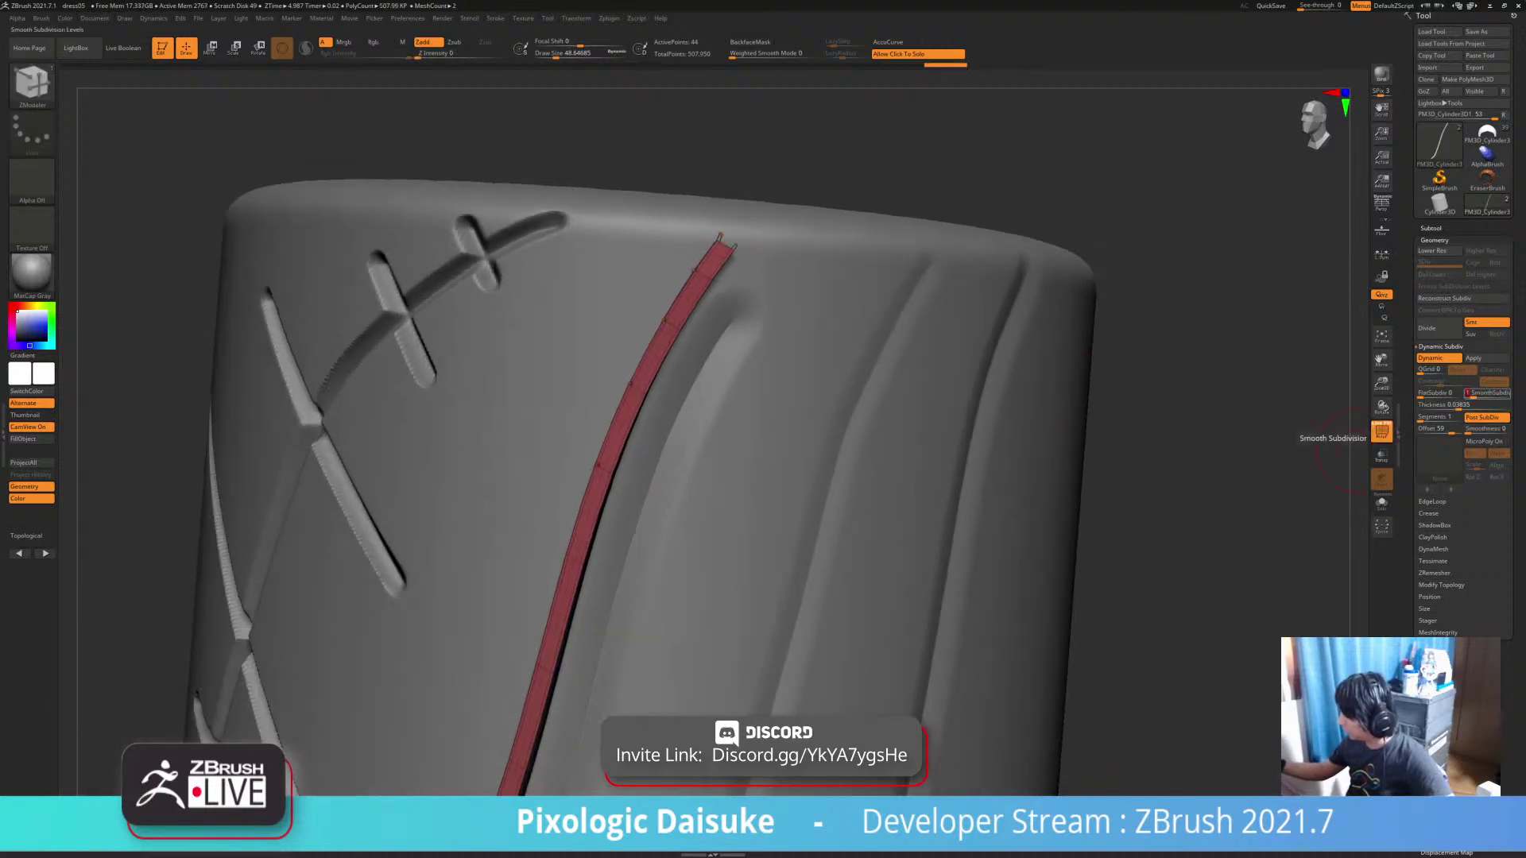
pyautogui.keyDown('ctrl'); pyautogui.moveTo(1350, 464); pyautogui.dragTo(1311, 389, button='right'); pyautogui.keyUp('ctrl')
pyautogui.click(1381, 431)
# Set the strip subtool to subtract and enable Live Boolean so it cuts a groove into the cylinder
pyautogui.click(1430, 228)
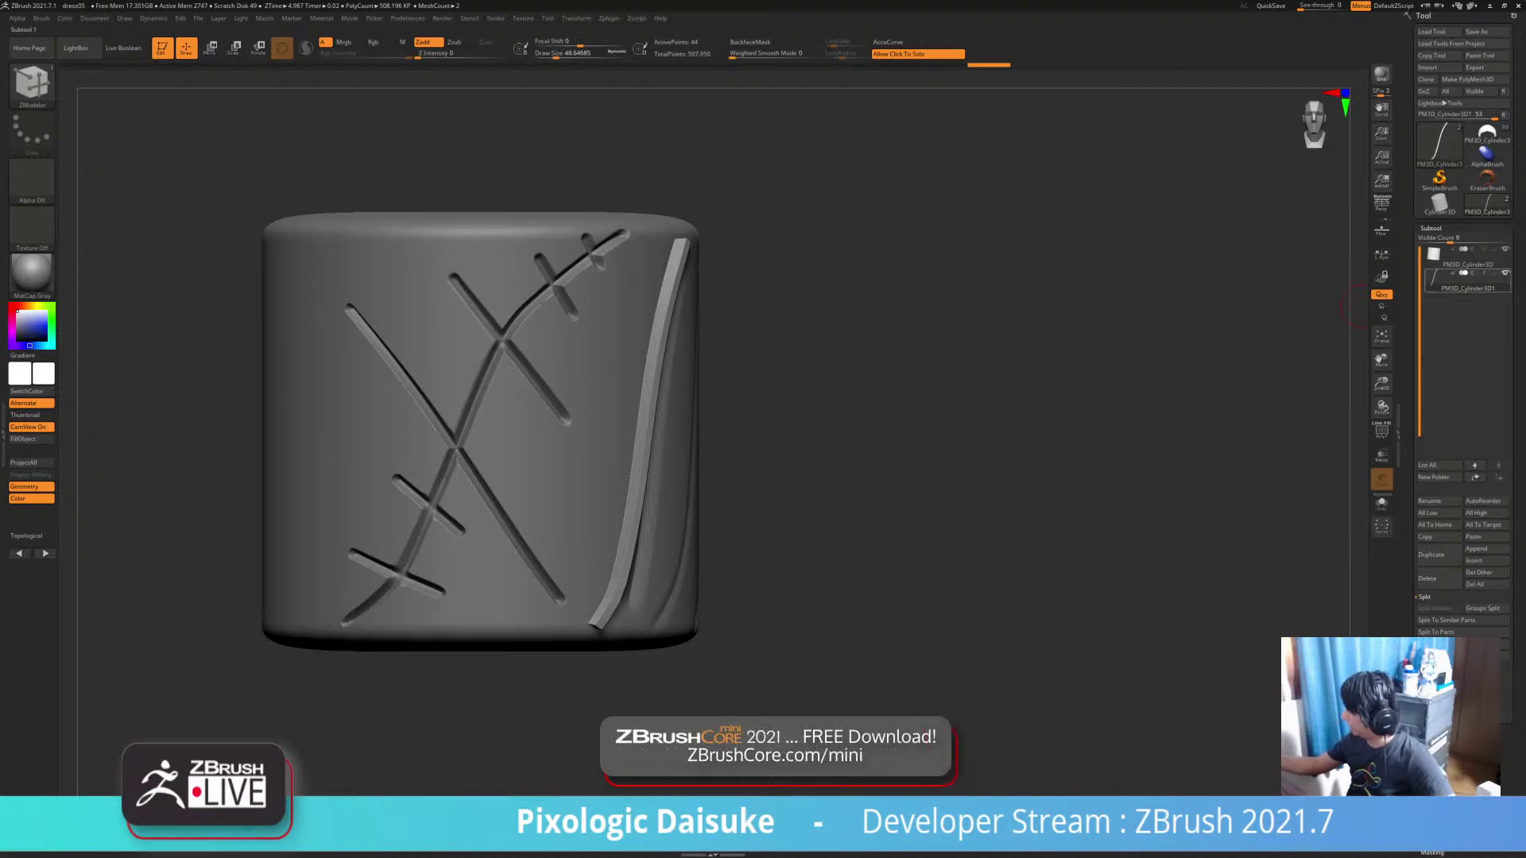
pyautogui.click(1472, 273)
pyautogui.moveTo(1002, 381); pyautogui.dragTo(687, 469, button='right')
pyautogui.click(127, 49)
pyautogui.moveTo(686, 469); pyautogui.dragTo(683, 389, button='right')
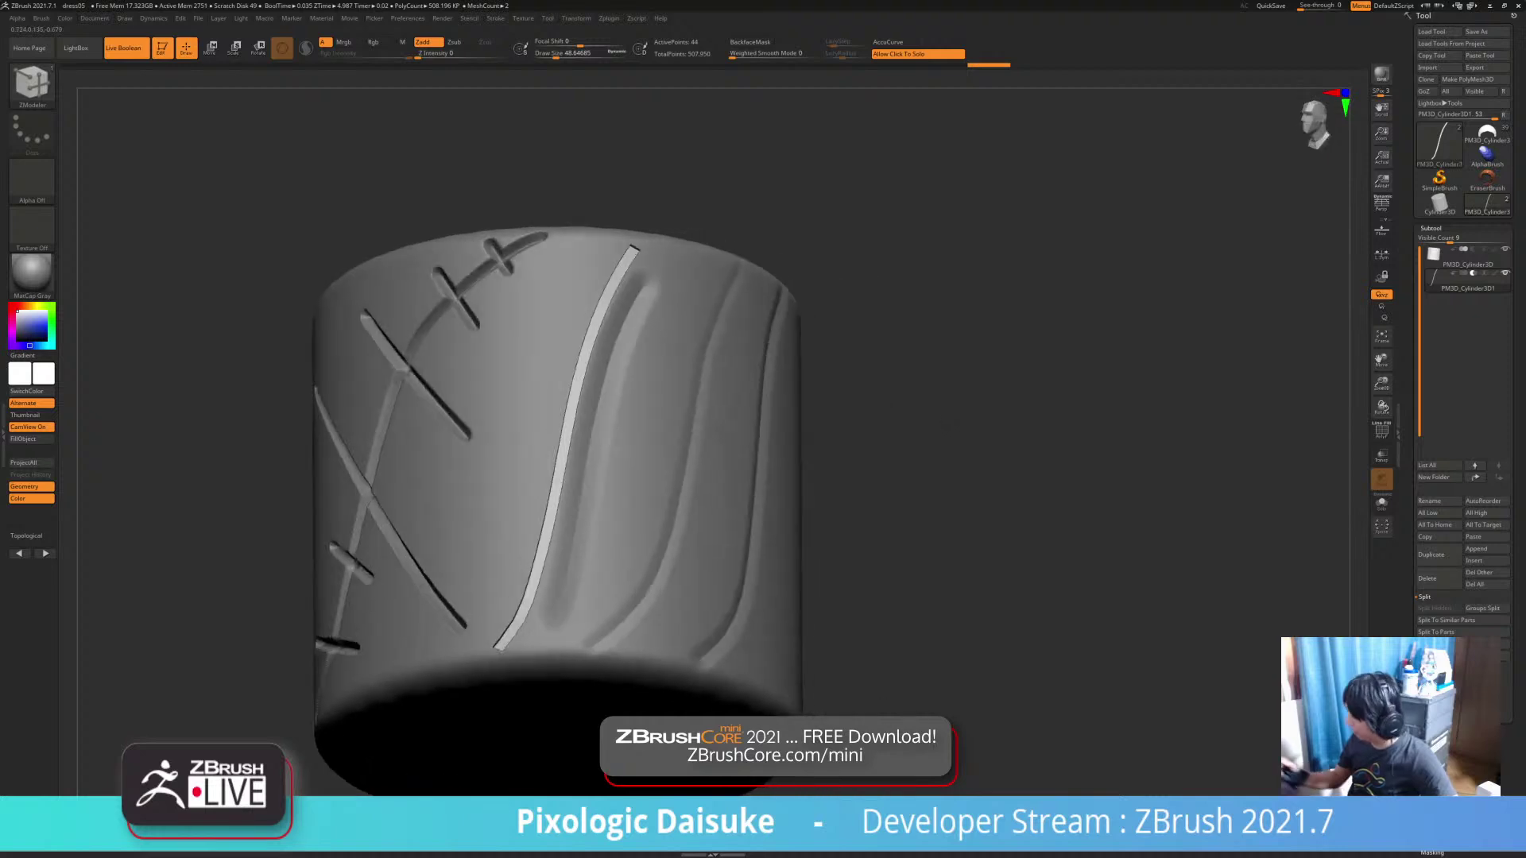
# Hide the strip subtool to inspect the cylinder without the Live Boolean groove and show it again
pyautogui.click(1504, 272)
pyautogui.moveTo(1002, 477)
pyautogui.mouseDown(button='right')
pyautogui.moveTo(903, 432)
pyautogui.moveTo(993, 493)
pyautogui.mouseUp(button='right')
pyautogui.click(1037, 645)
pyautogui.click(1137, 599)
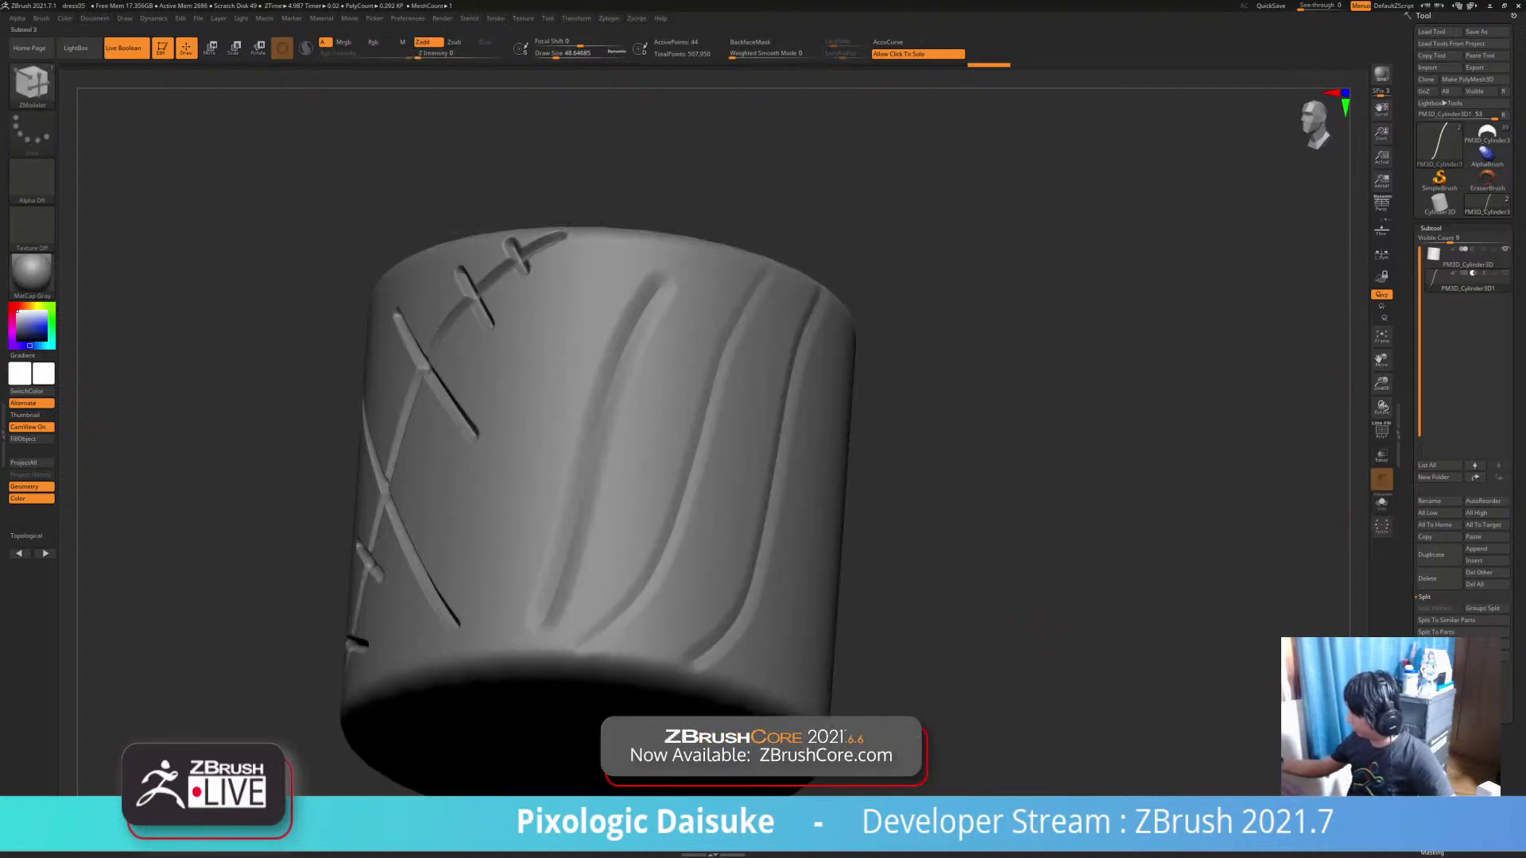
pyautogui.click(1504, 272)
pyautogui.moveTo(1025, 620)
pyautogui.mouseDown(button='right')
pyautogui.moveTo(1021, 600)
pyautogui.moveTo(946, 580)
pyautogui.moveTo(1027, 614)
pyautogui.mouseUp(button='right')
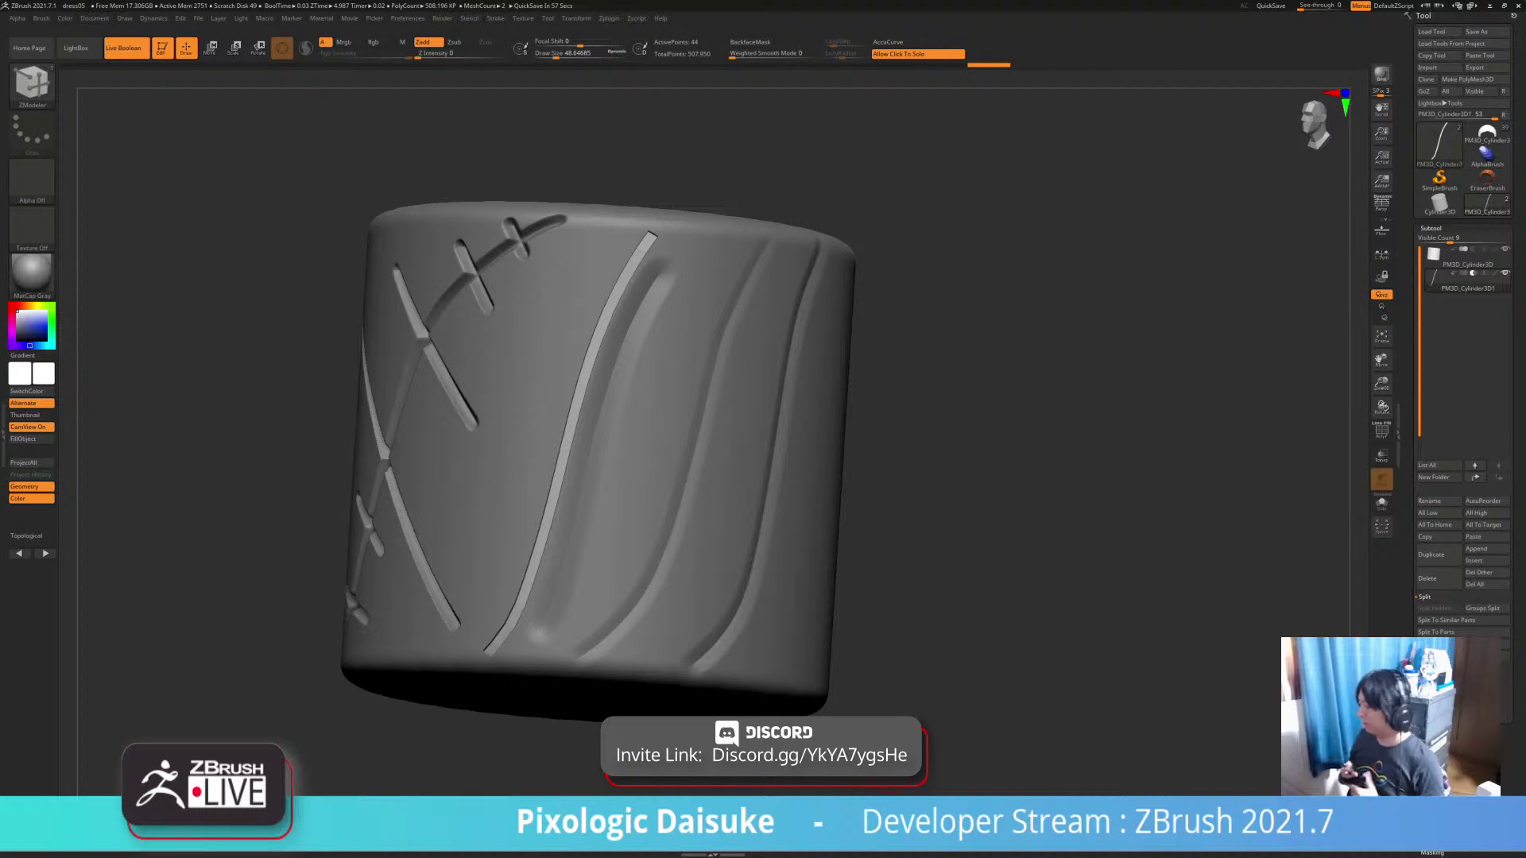
pyautogui.click(1467, 258)
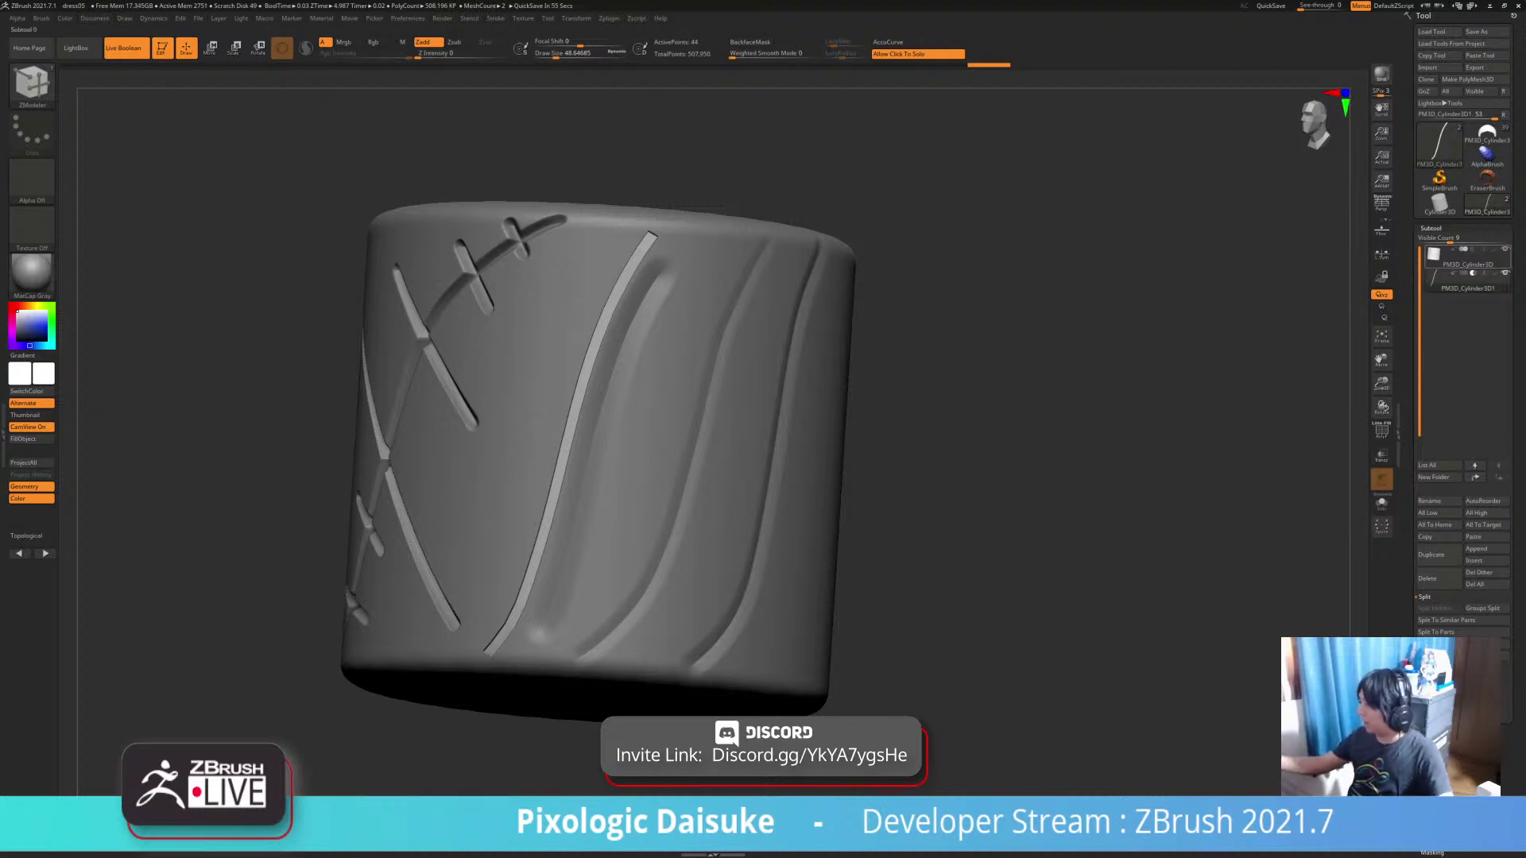
pyautogui.click(32, 85)
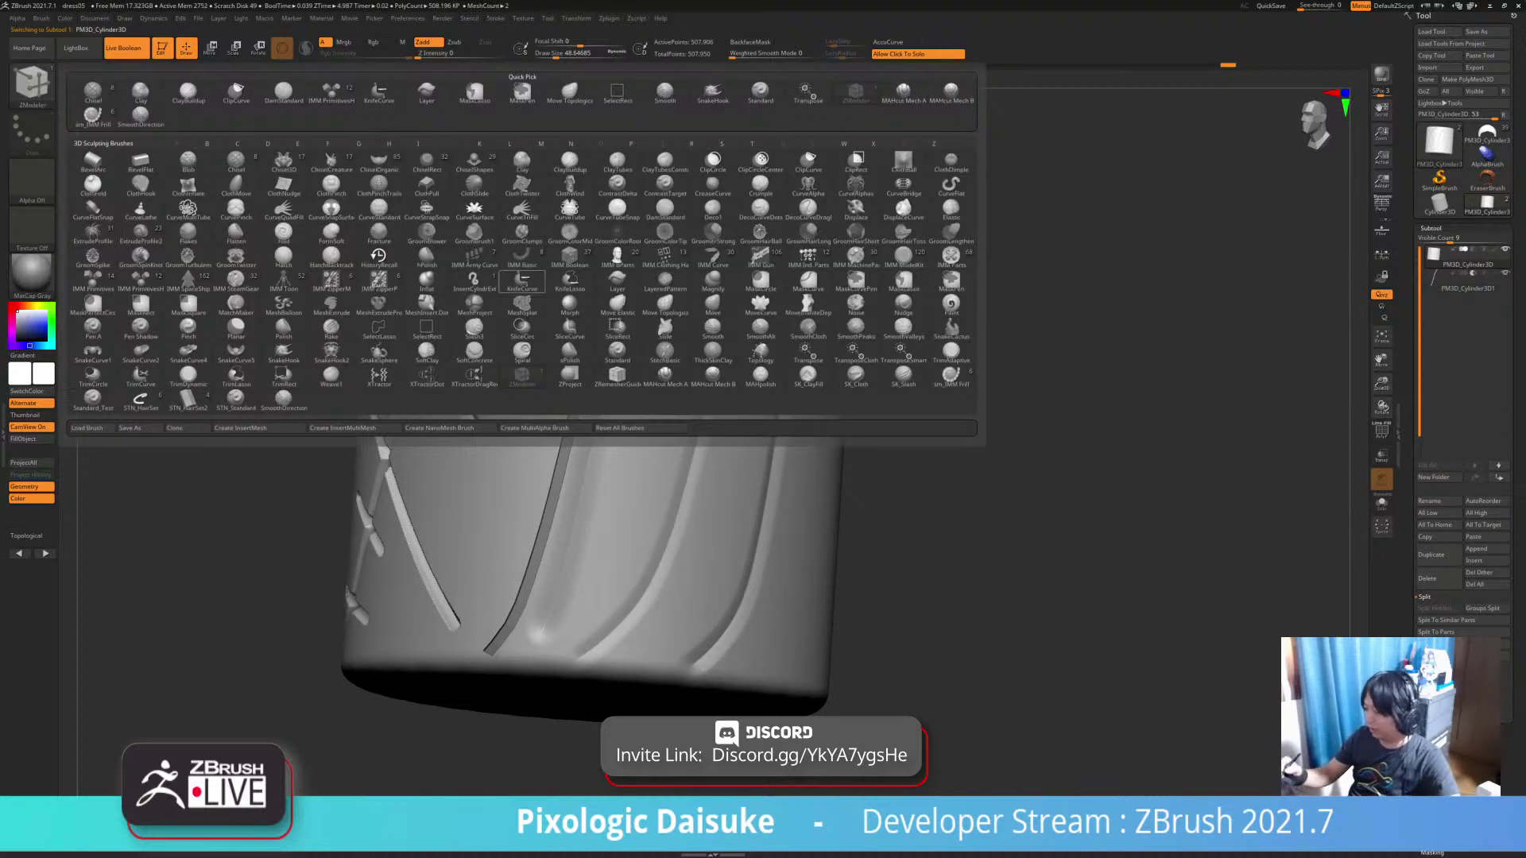
pyautogui.moveTo(569, 210)
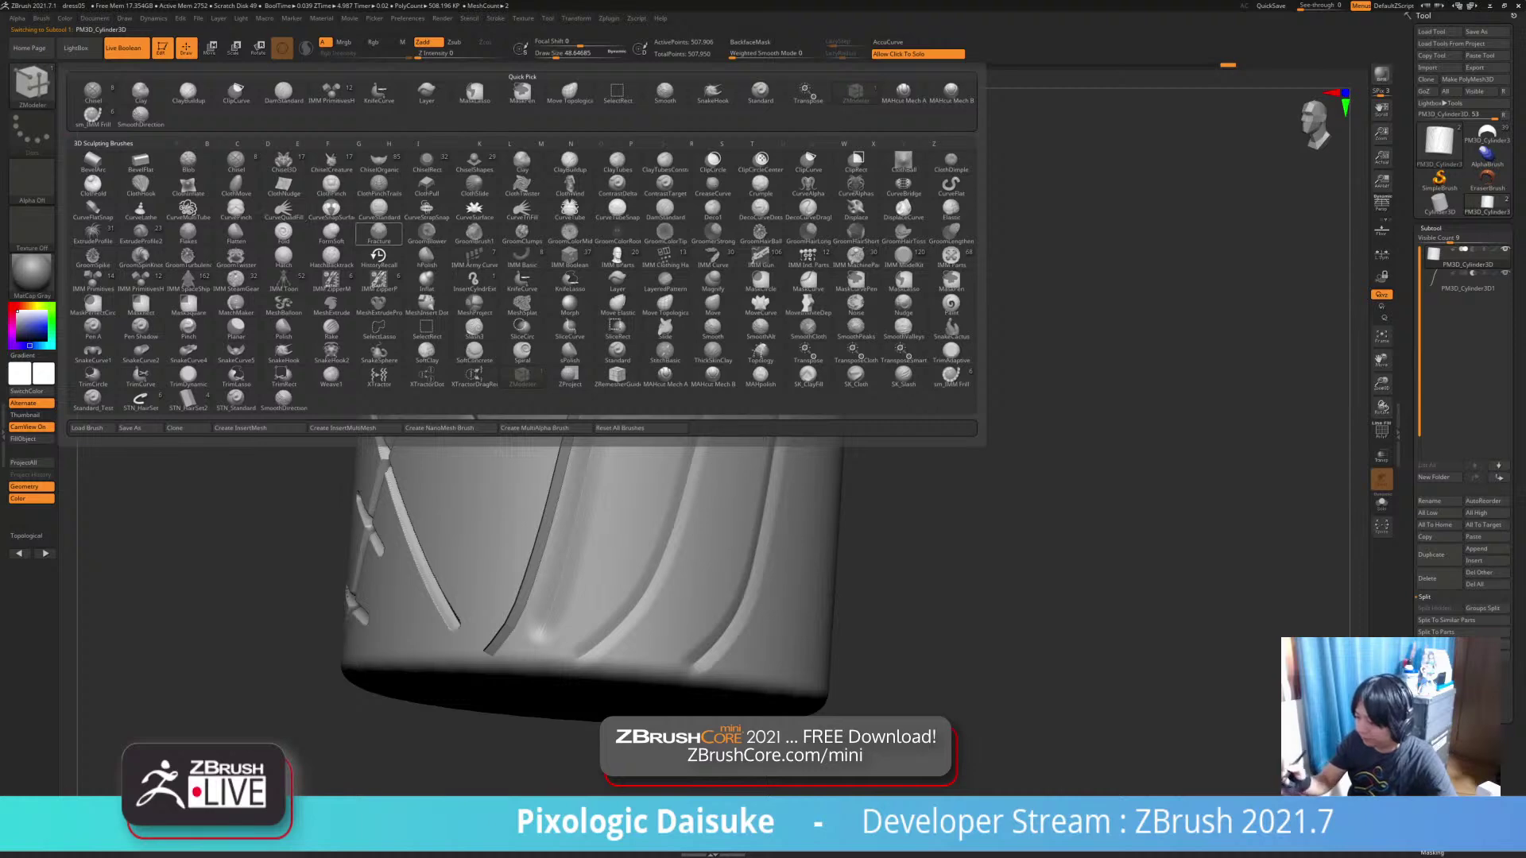
pyautogui.moveTo(379, 259)
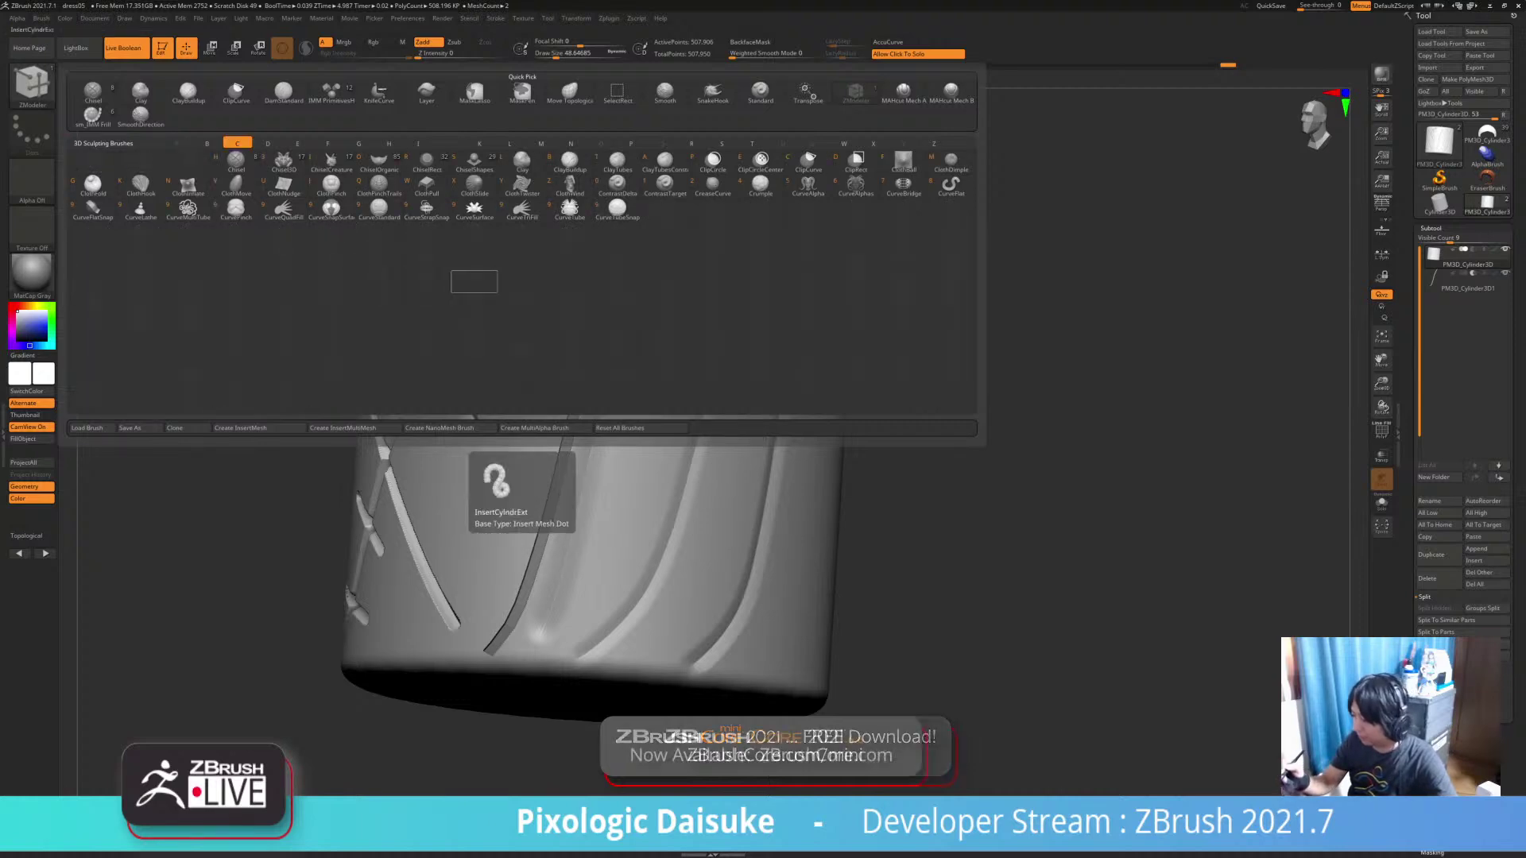
pyautogui.press('c')
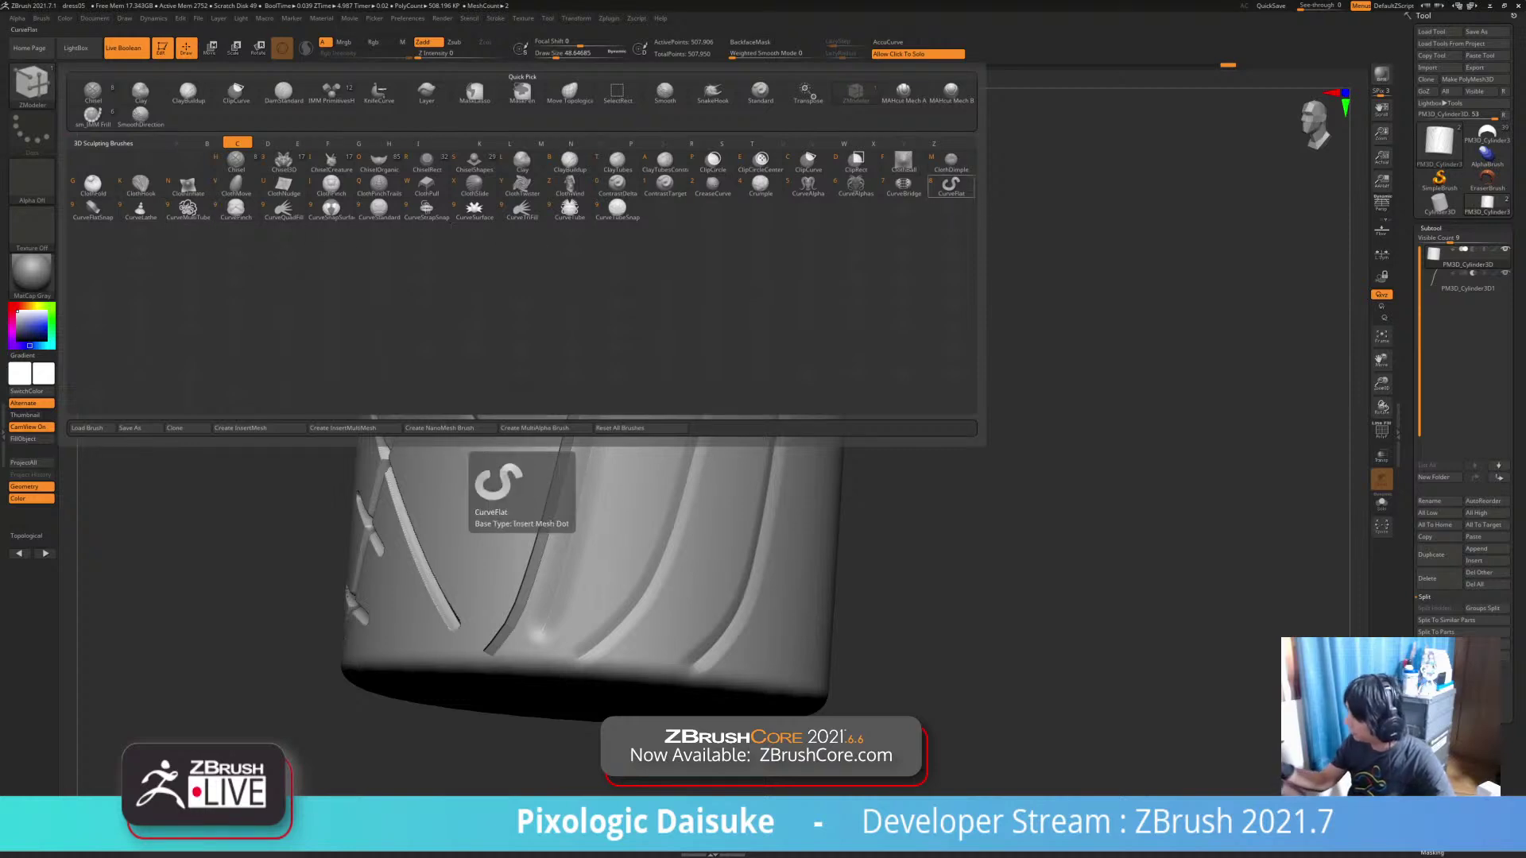
pyautogui.click(807, 211)
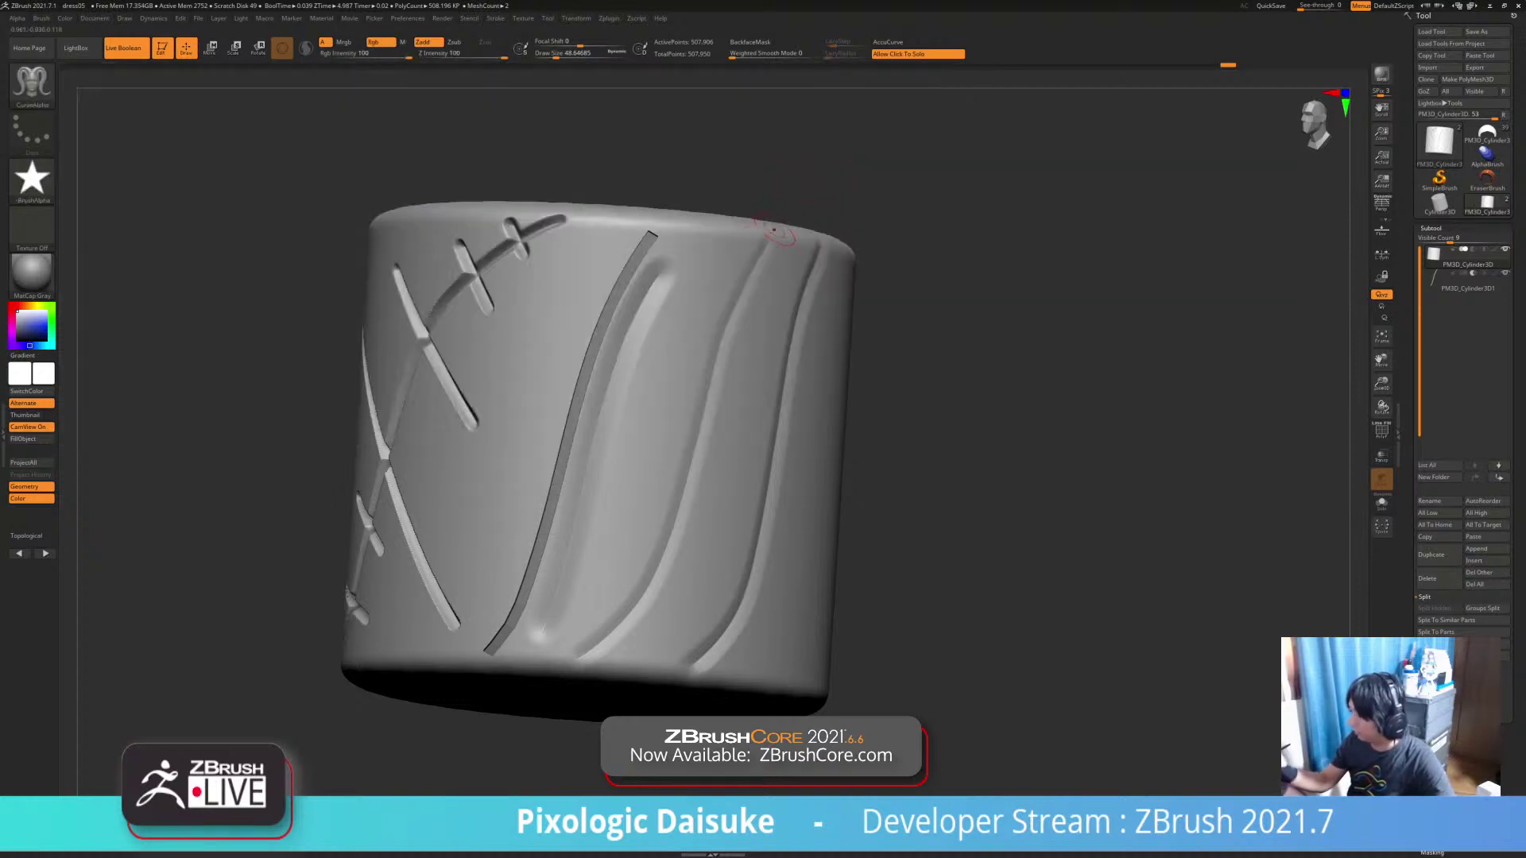
pyautogui.click(31, 179)
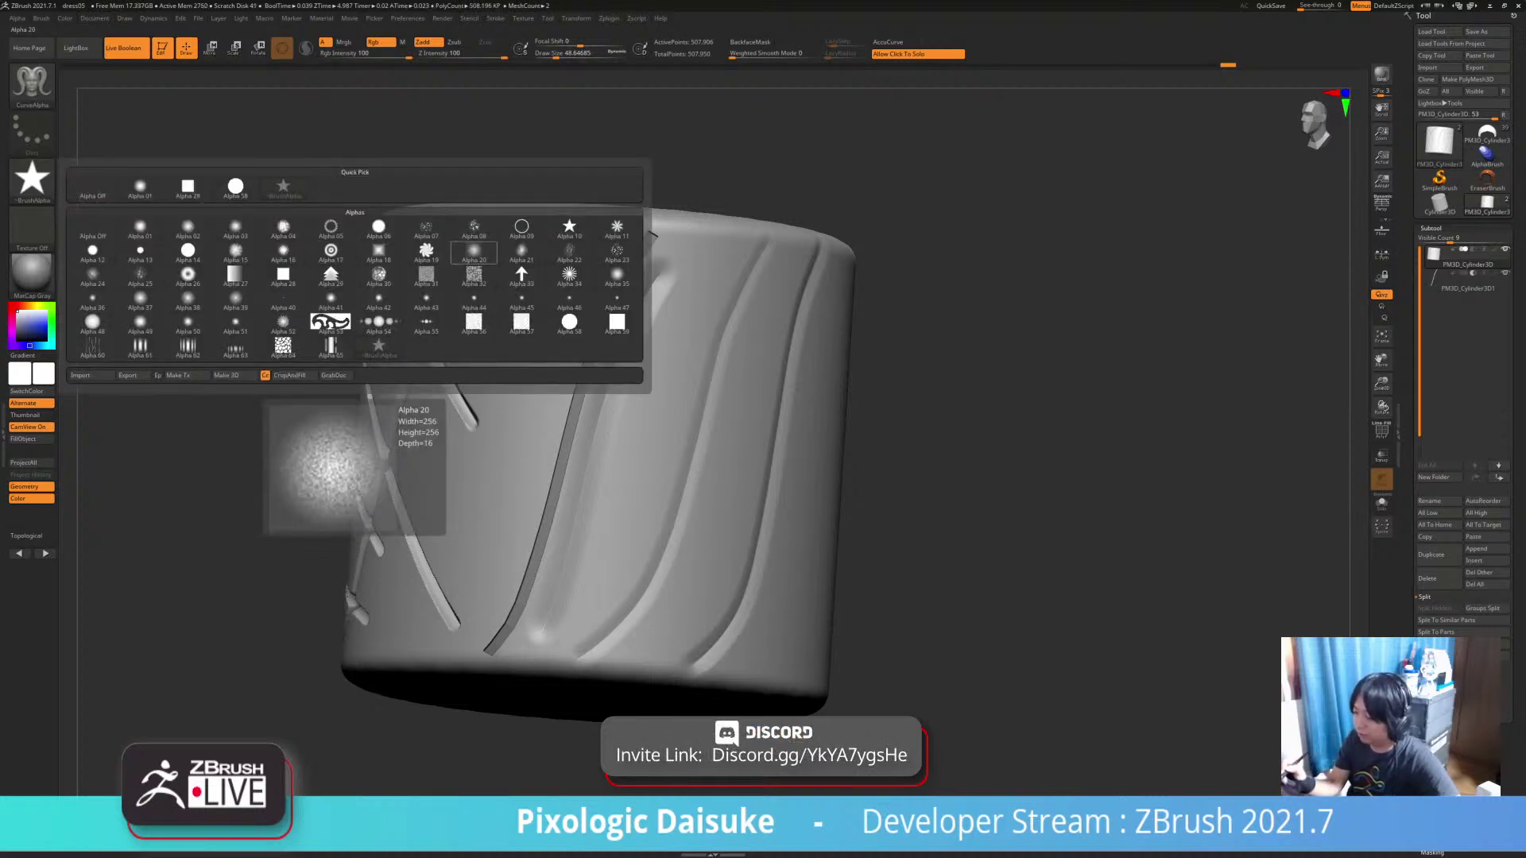
pyautogui.click(569, 321)
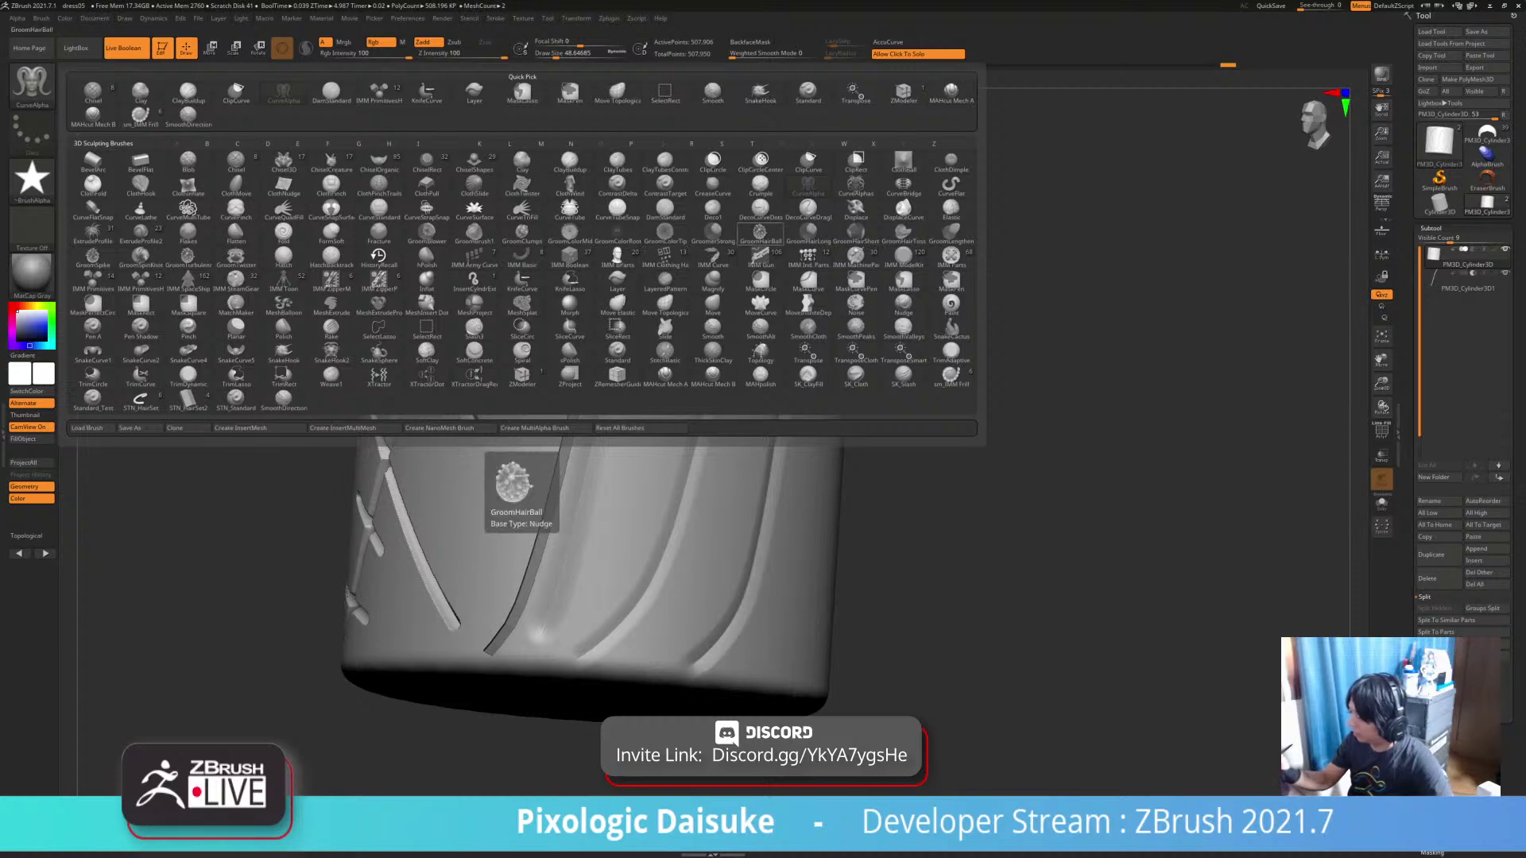
# Choose the ExtrudeProfile brush and bring the grooved side of the cylinder into view
pyautogui.press('e')
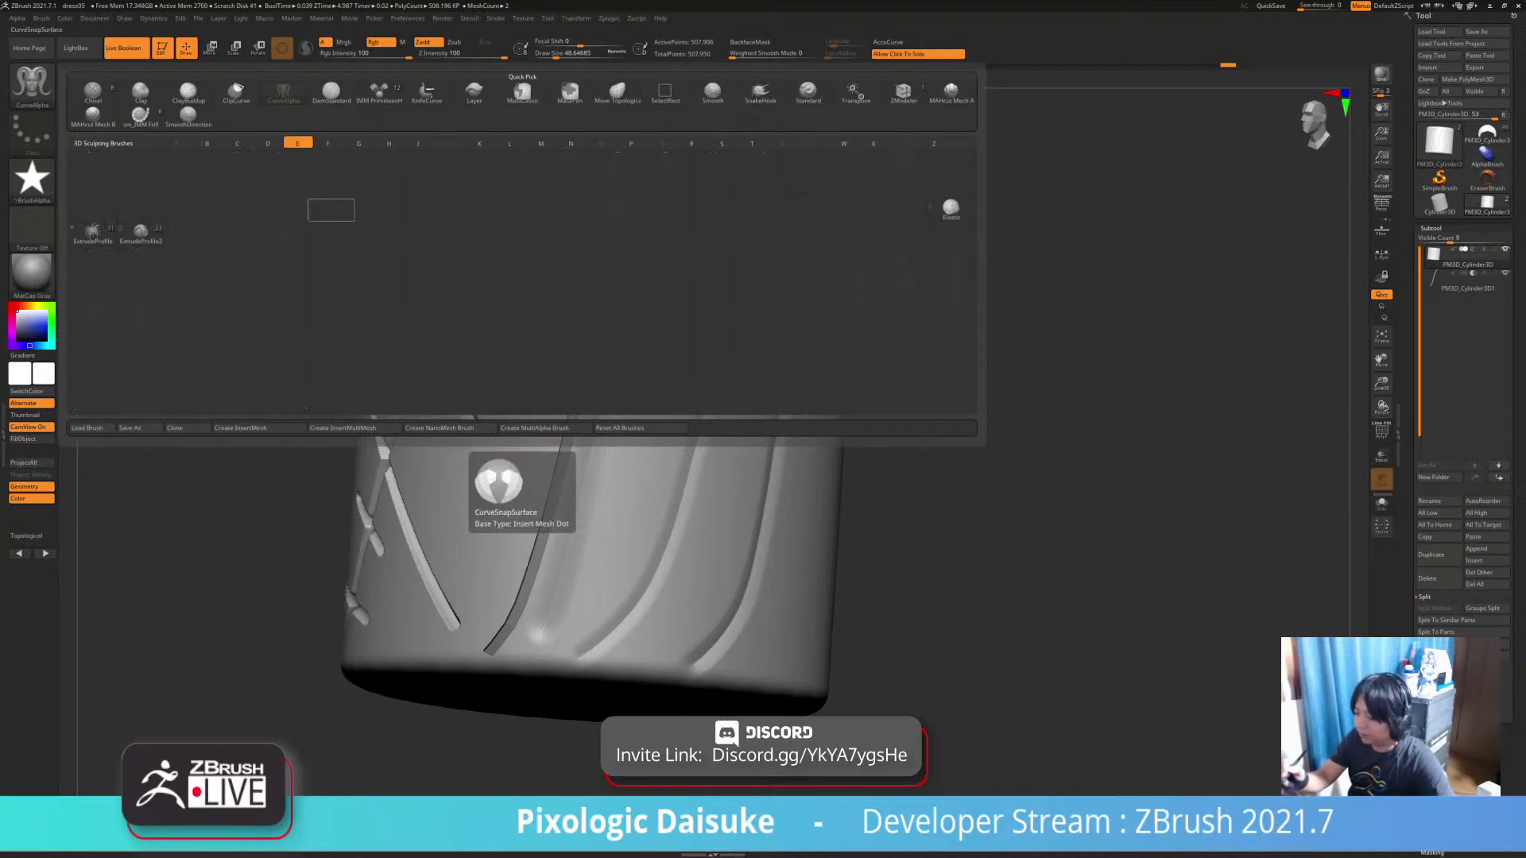
pyautogui.click(93, 232)
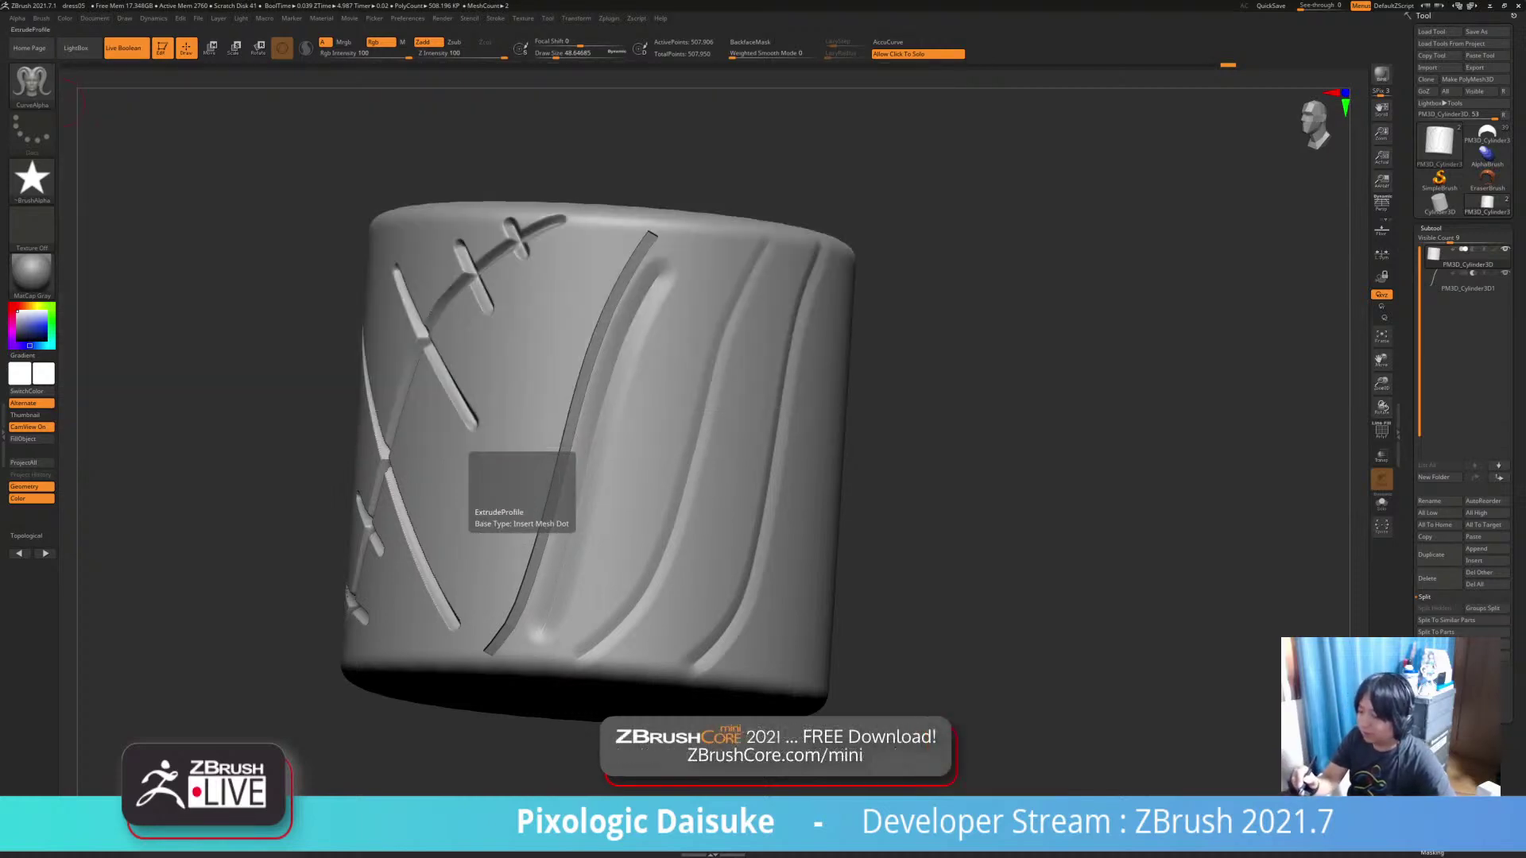
pyautogui.press('m')
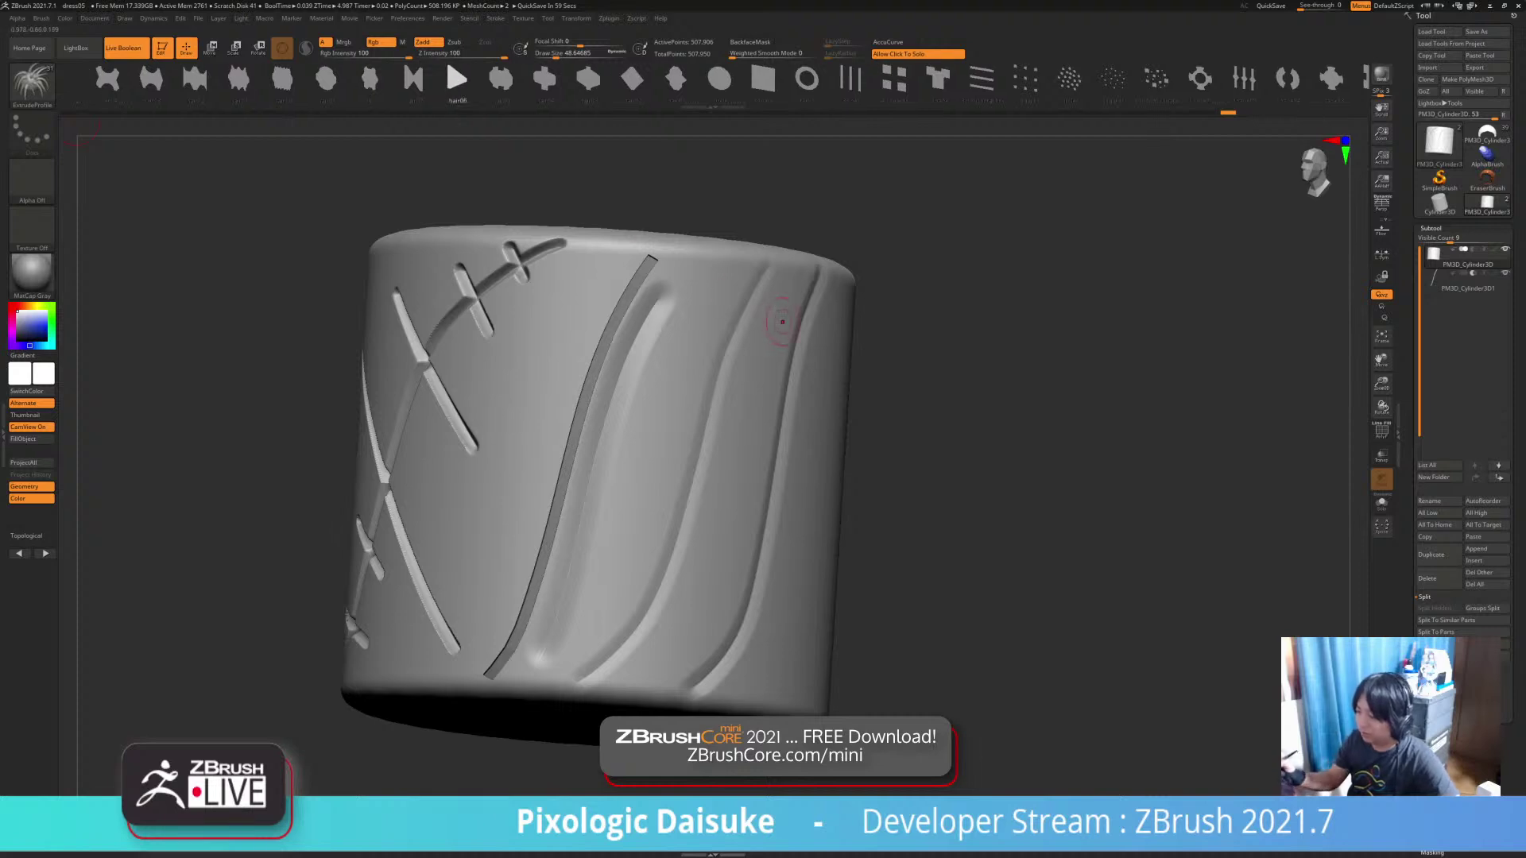
pyautogui.keyDown('alt'); pyautogui.moveTo(930, 382); pyautogui.dragTo(828, 392); pyautogui.keyUp('alt')
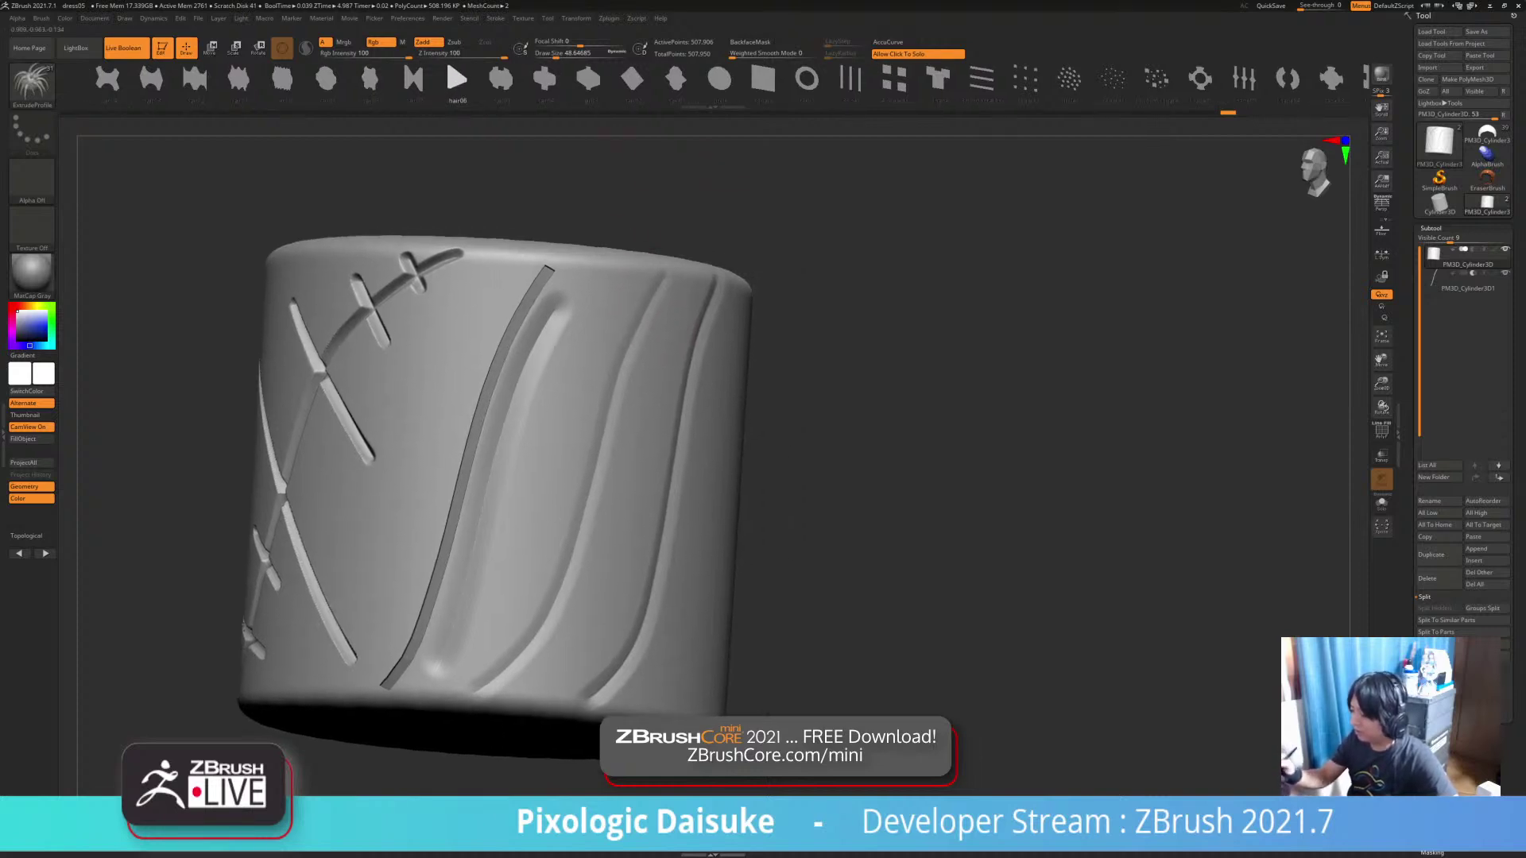
pyautogui.moveTo(930, 390)
pyautogui.mouseDown()
pyautogui.moveTo(879, 382)
pyautogui.moveTo(930, 397)
pyautogui.mouseUp()
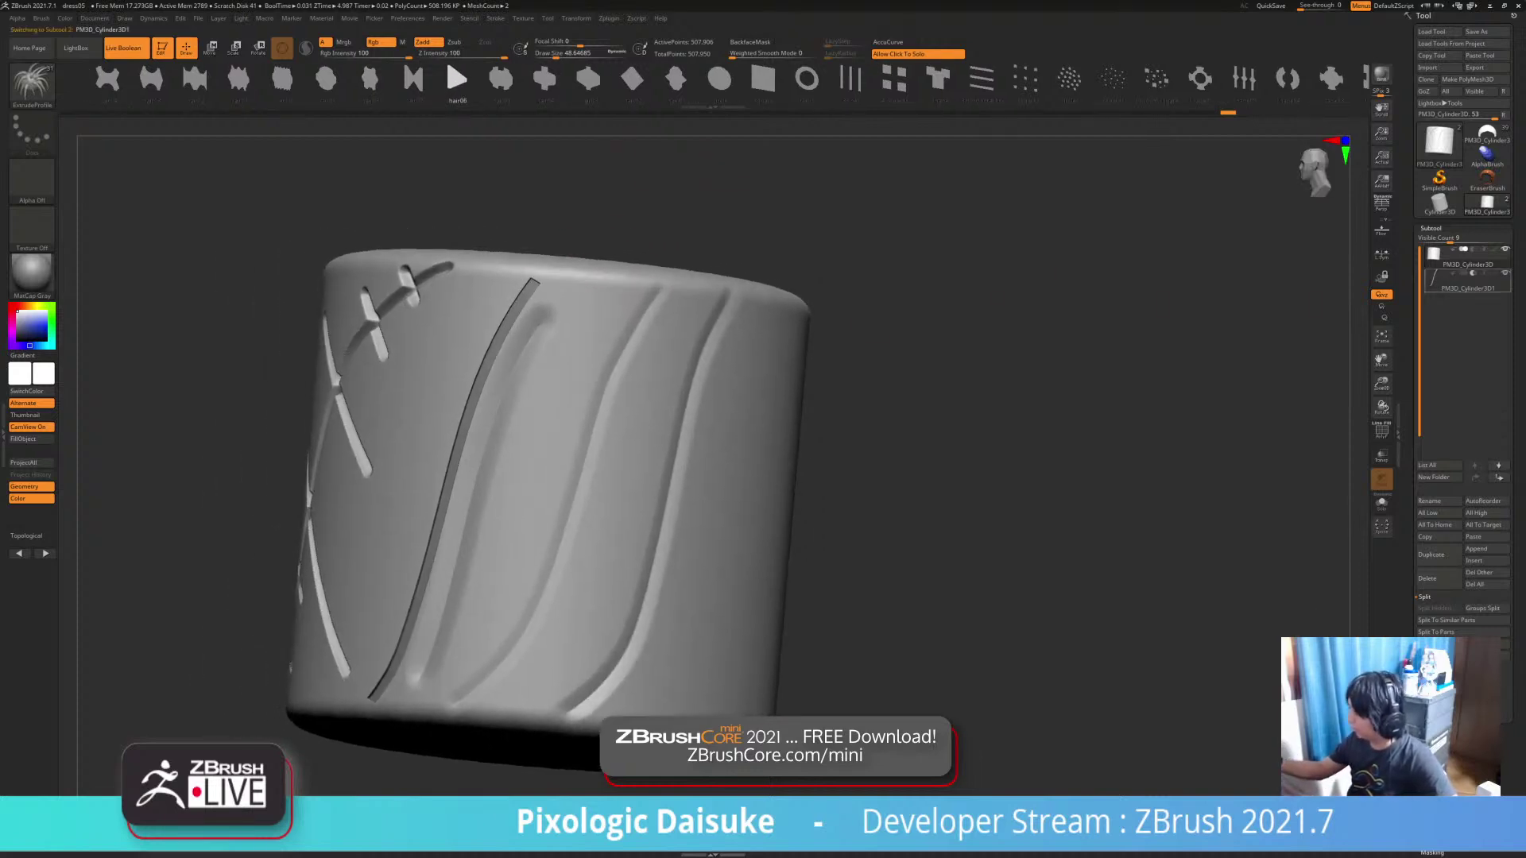
# Select the strip subtool and apply its Dynamic Subdiv to convert it into real geometry
pyautogui.click(1466, 282)
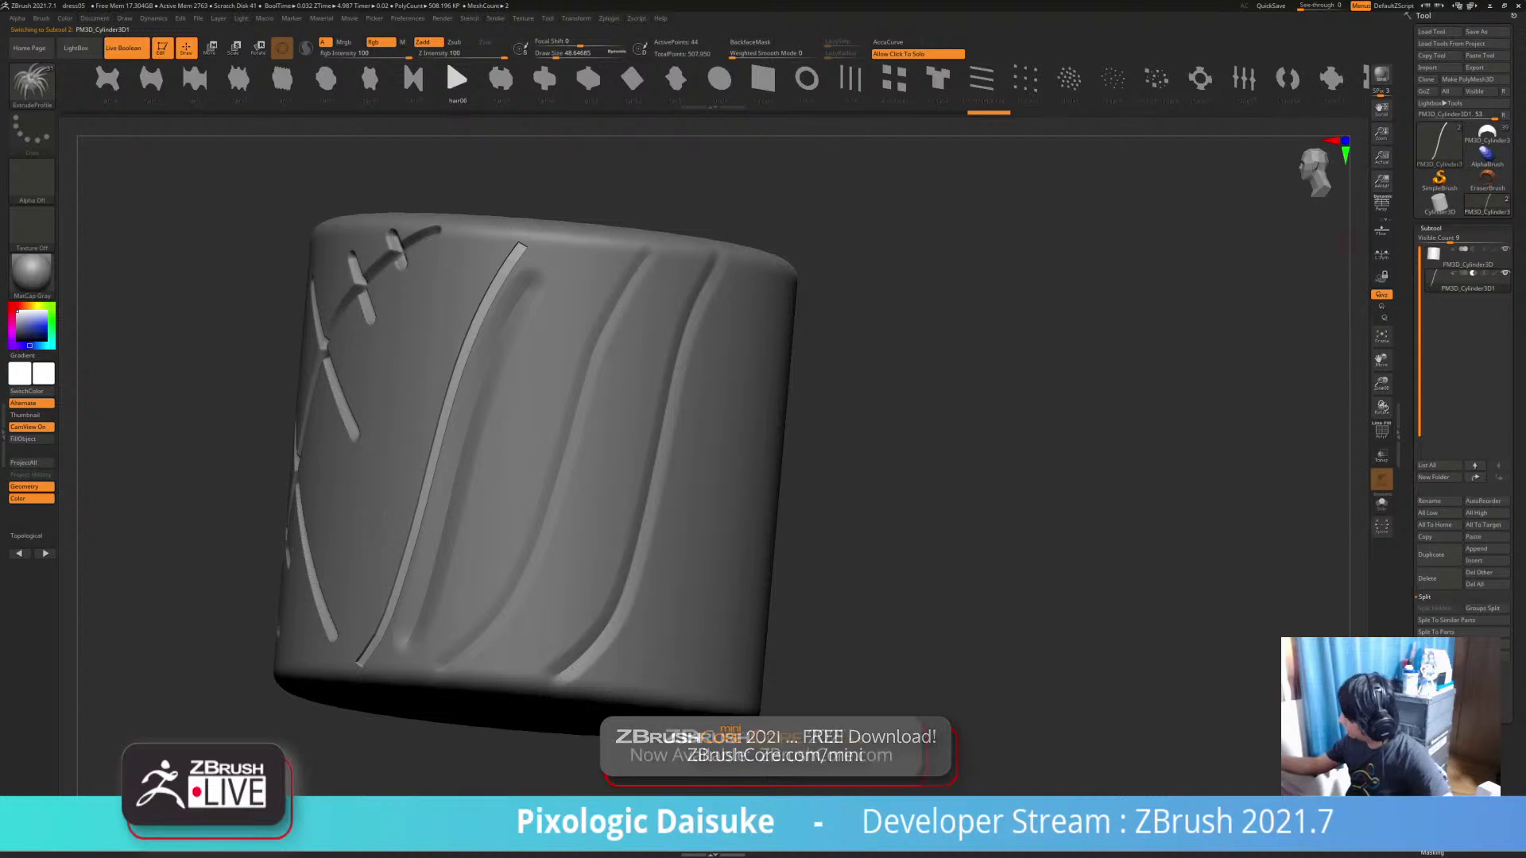
pyautogui.click(1431, 229)
pyautogui.click(1435, 240)
pyautogui.click(1486, 359)
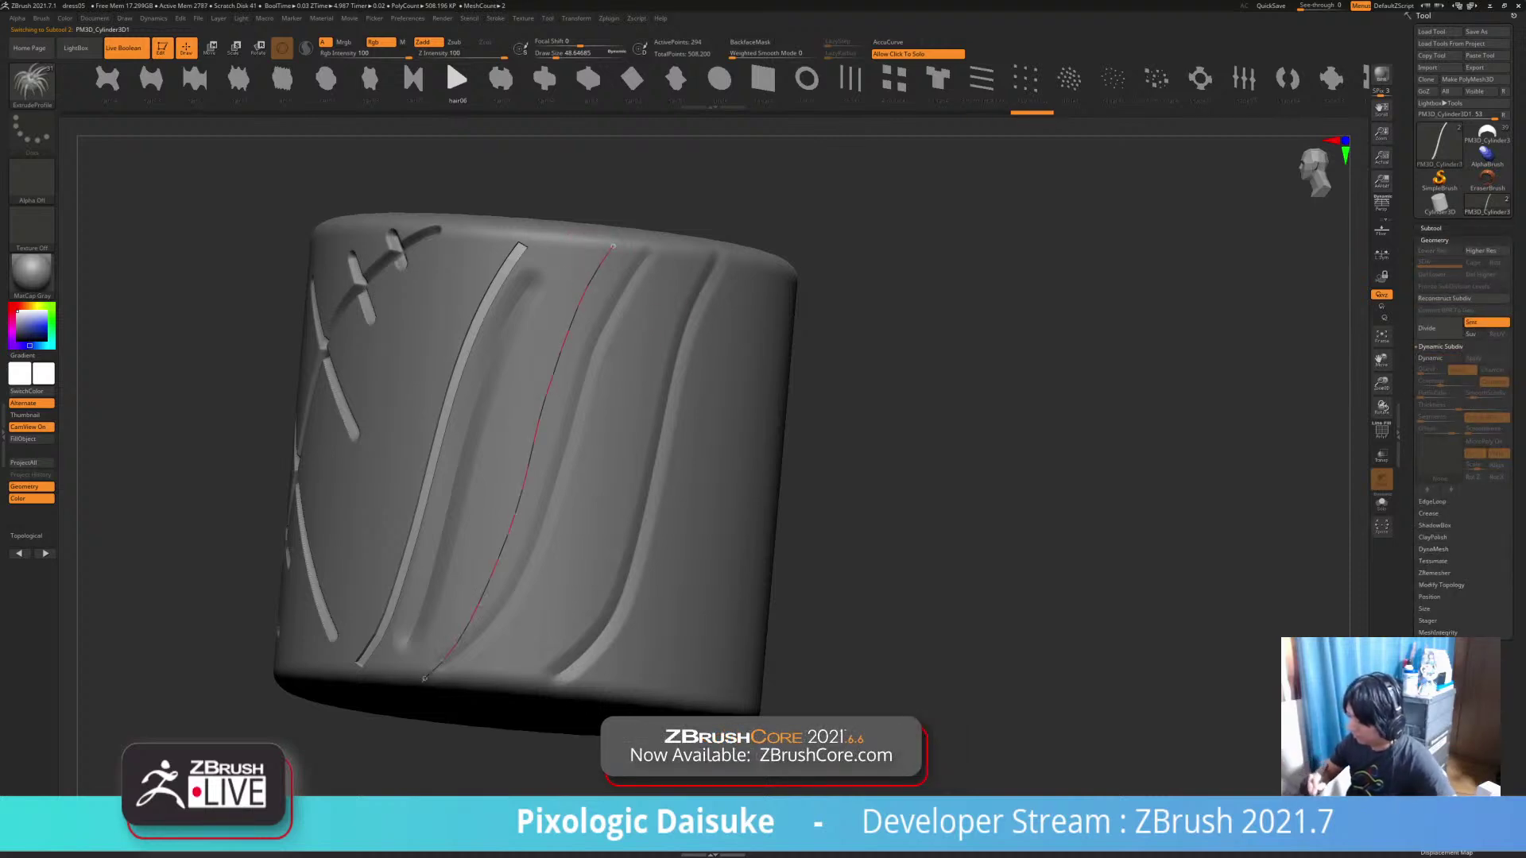
# Try drawing ExtrudeProfile curves down the cylinder beside the sculpted grooves, undoing each attempt
pyautogui.click(500, 585)
pyautogui.hotkey('ctrl', 'z')
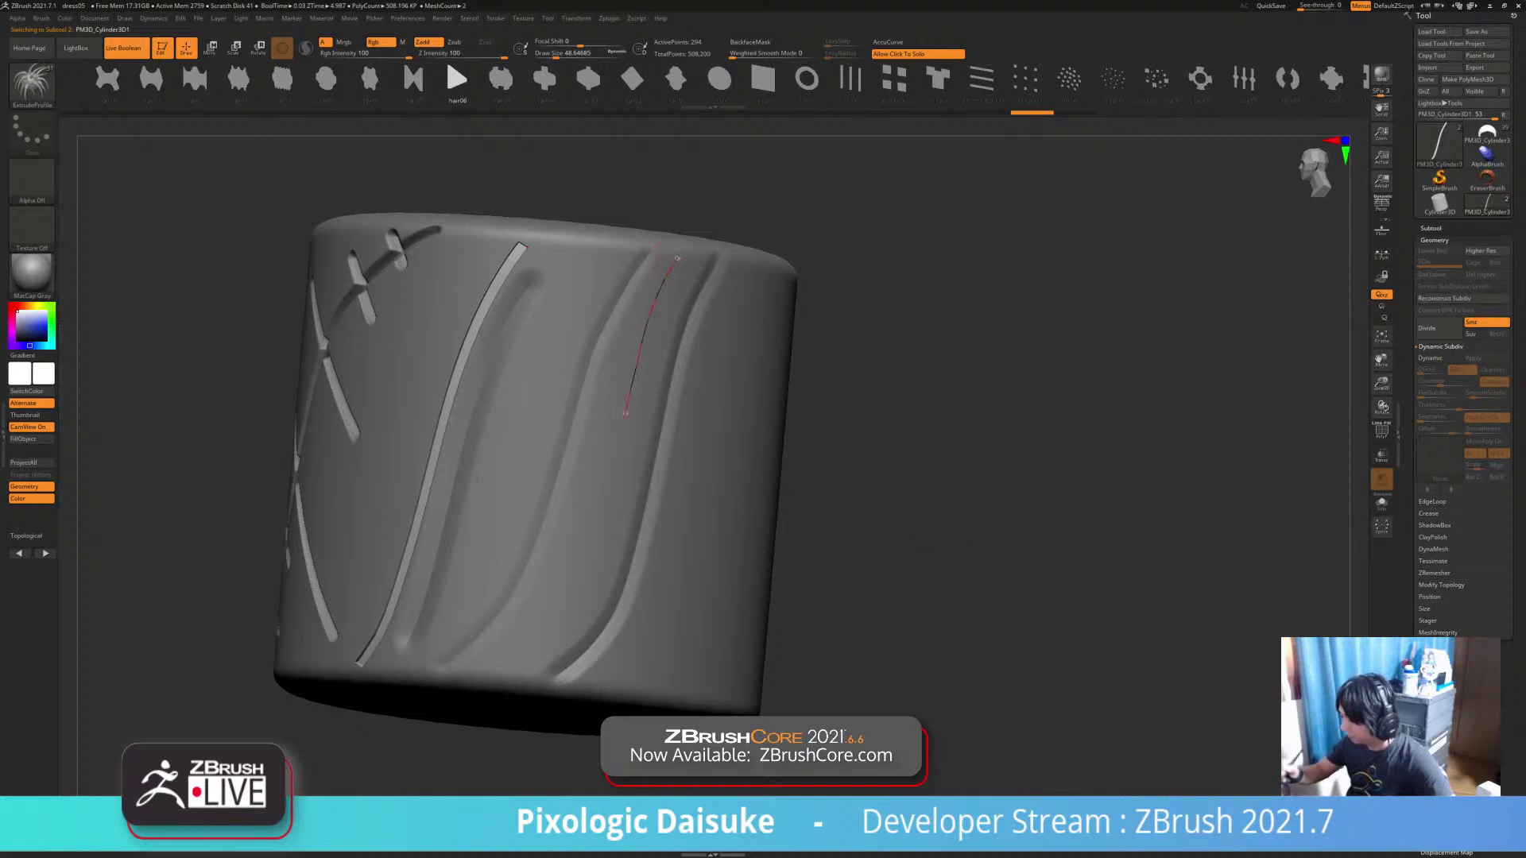
pyautogui.moveTo(626, 413); pyautogui.dragTo(537, 658)
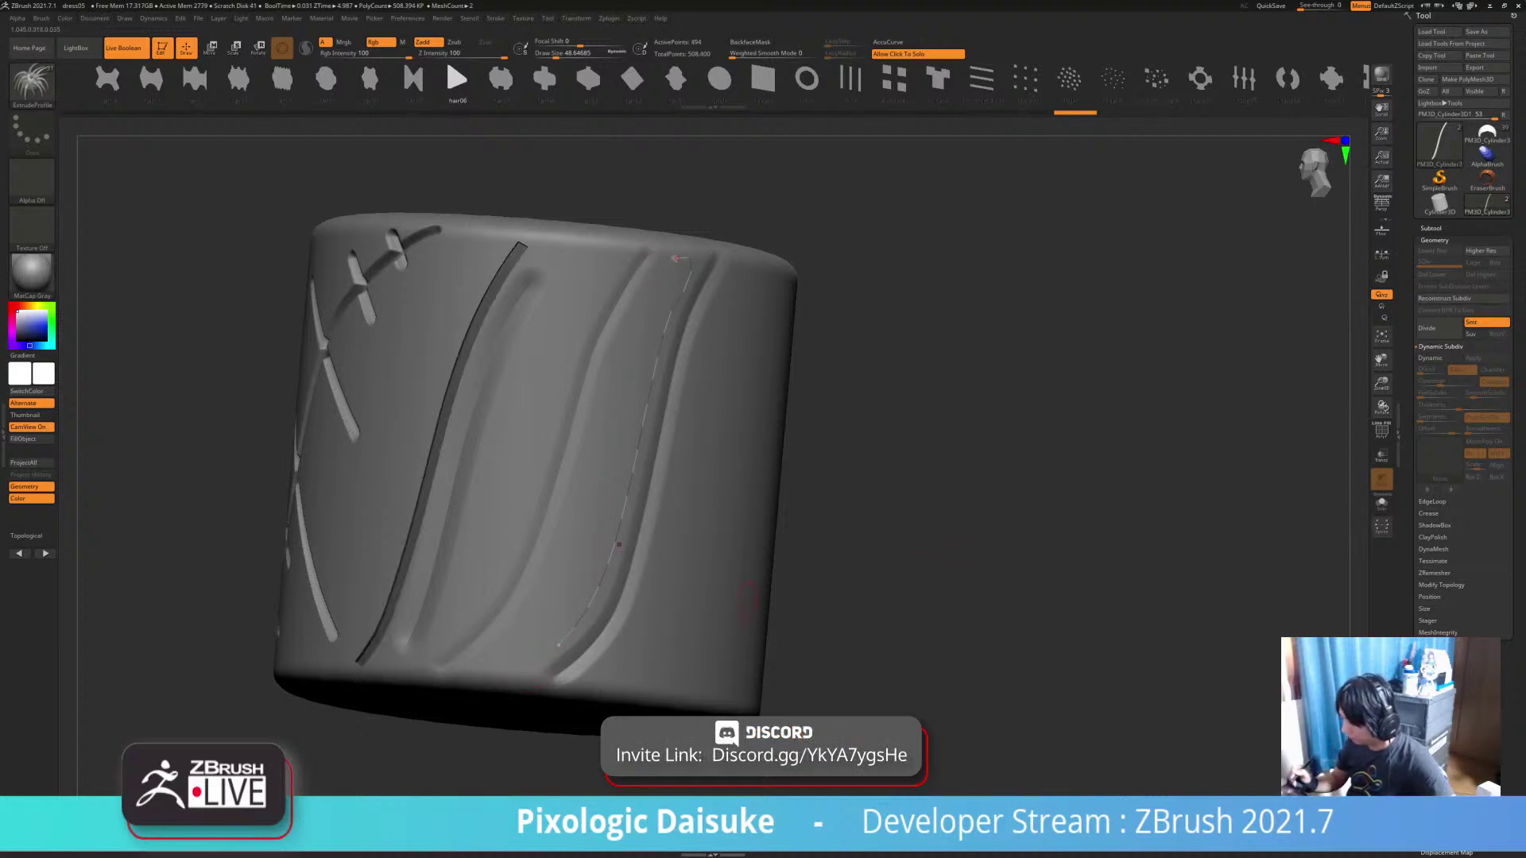
pyautogui.hotkey('ctrl', 'z')
# Draw an ExtrudeProfile curve down the cylinder beside the last sculpted groove and switch its profile to hair12
pyautogui.moveTo(495, 18)
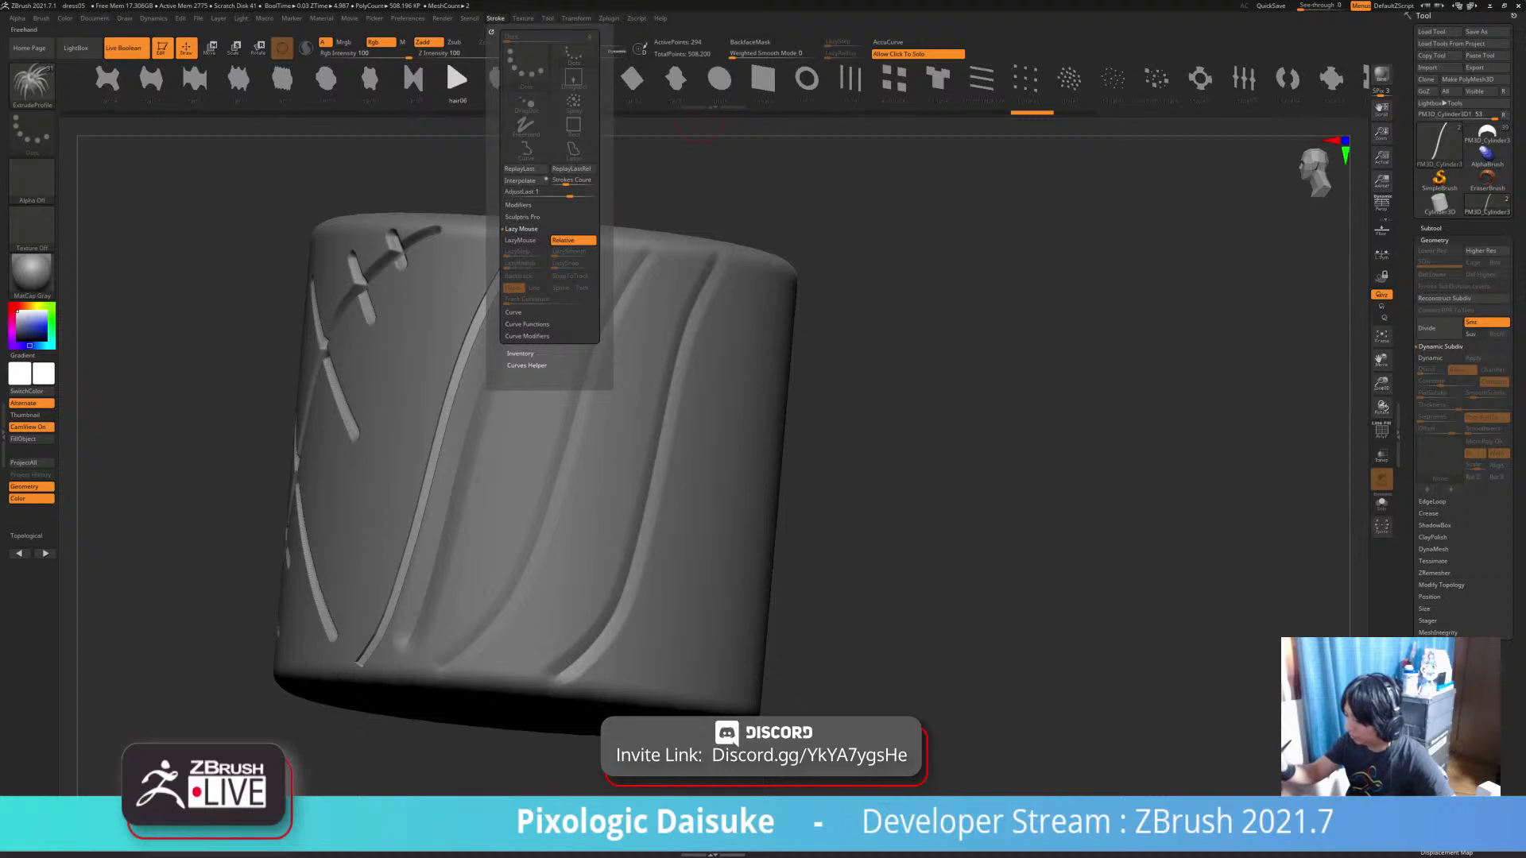
pyautogui.click(526, 312)
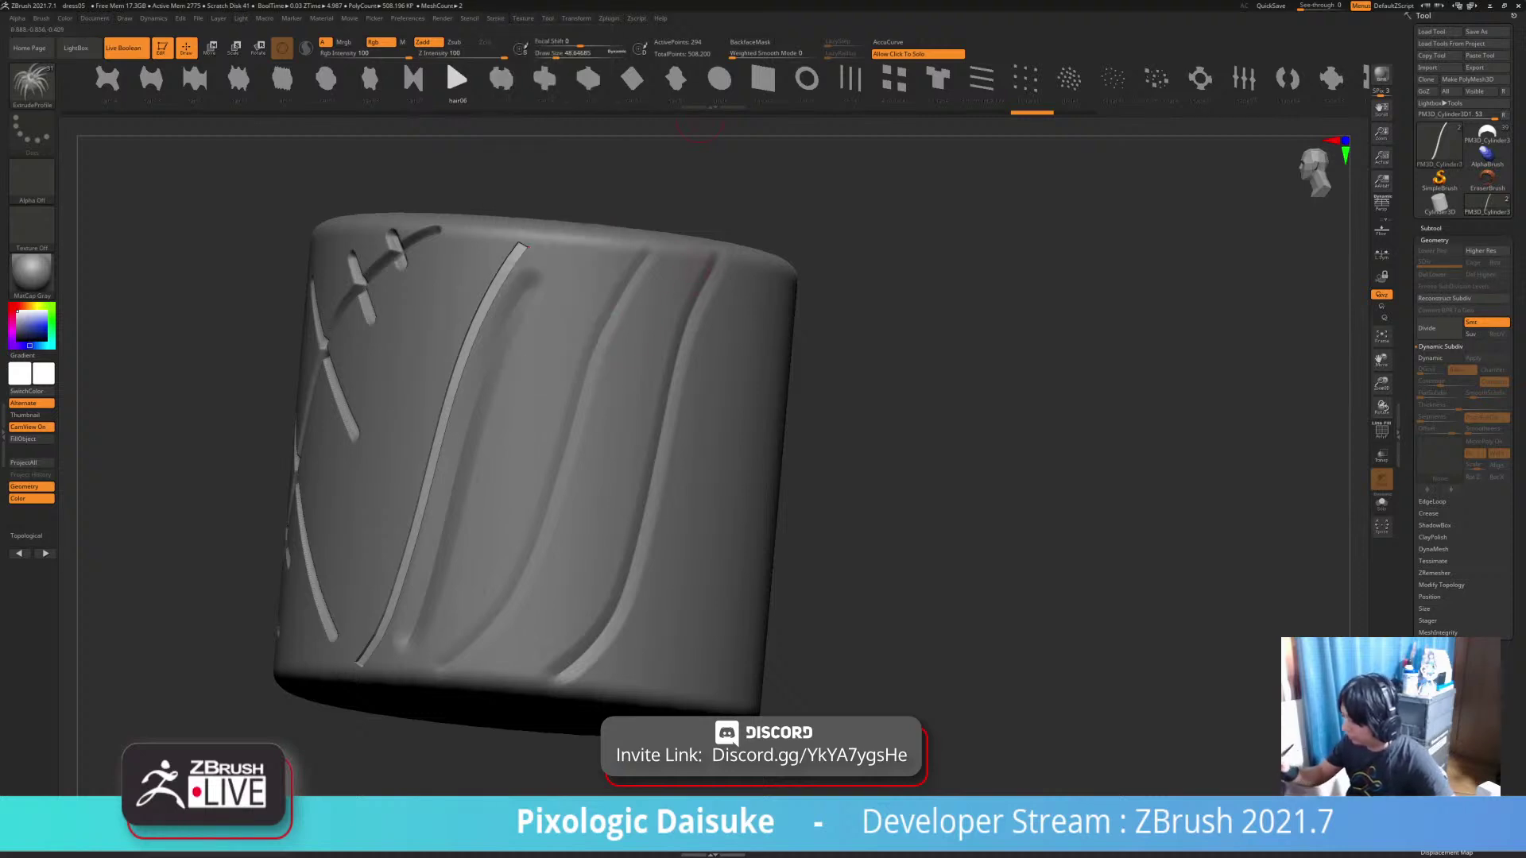
pyautogui.click(699, 266)
pyautogui.moveTo(266, 643); pyautogui.dragTo(237, 603)
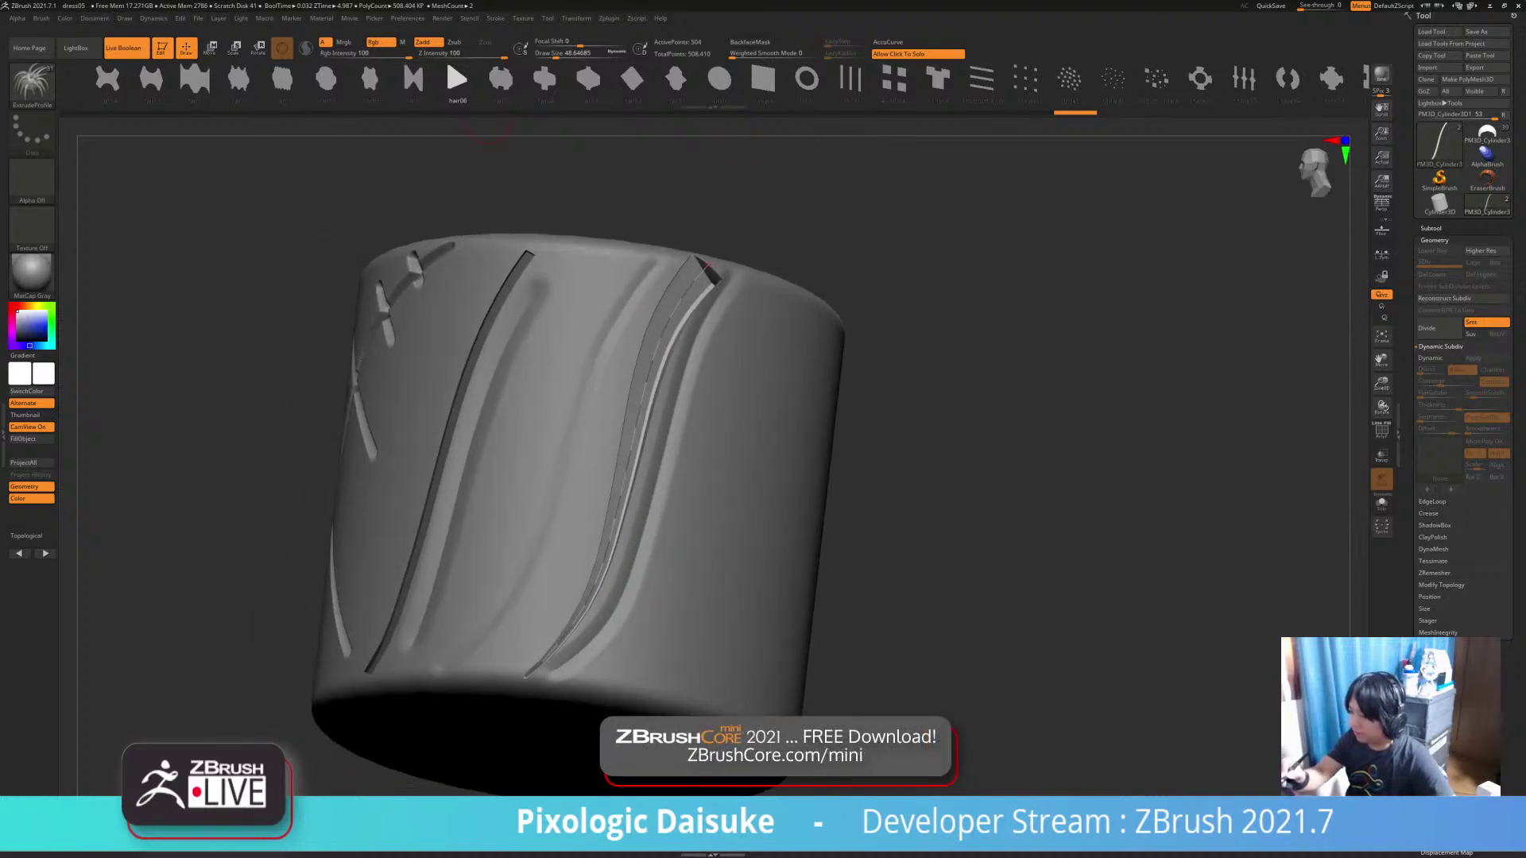
pyautogui.click(642, 408)
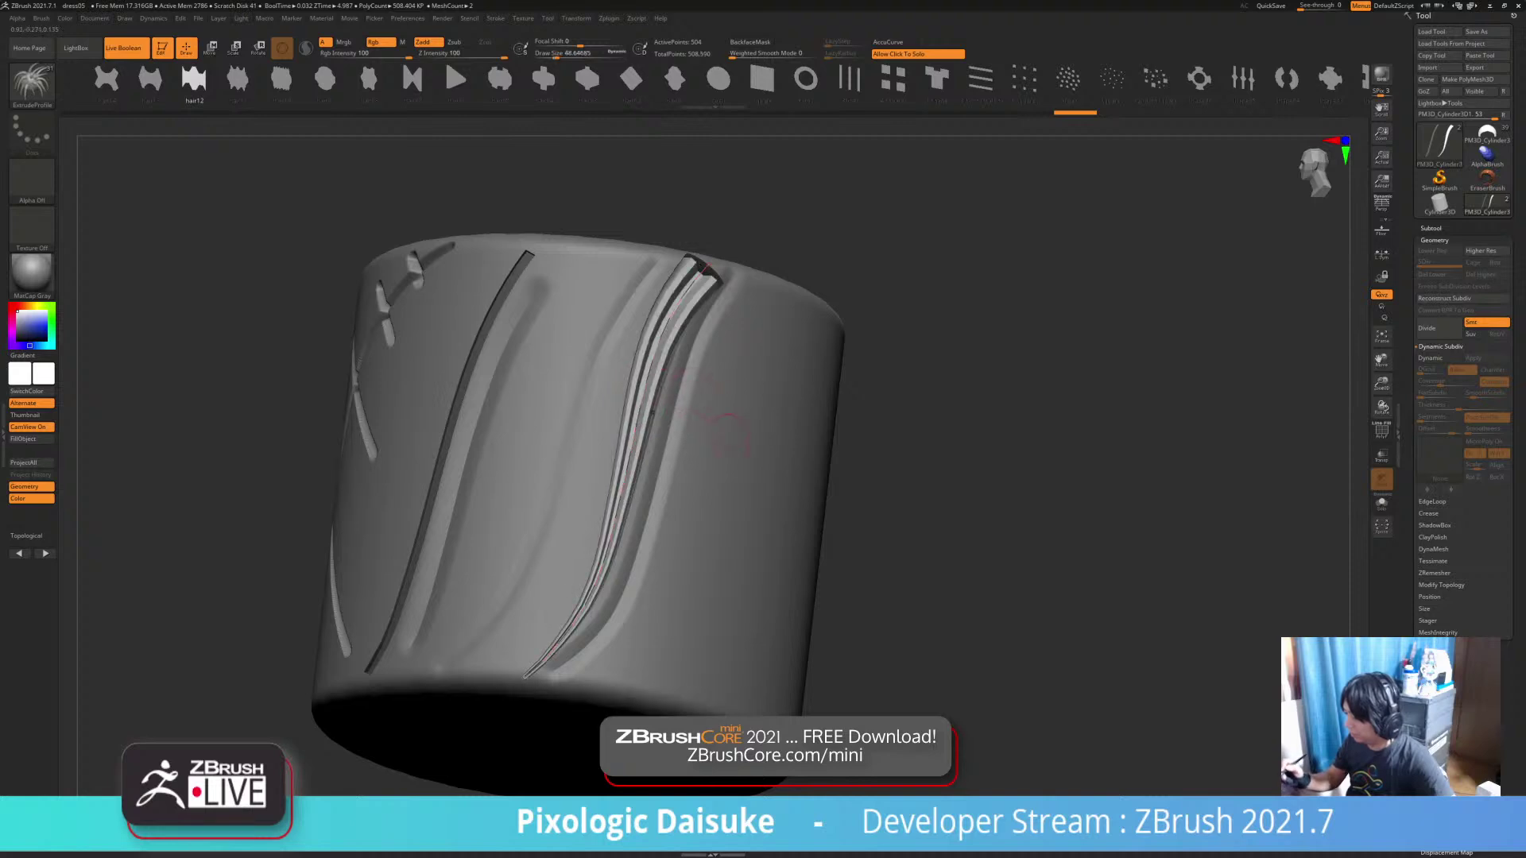
pyautogui.moveTo(286, 492)
pyautogui.mouseDown()
pyautogui.moveTo(167, 501)
pyautogui.moveTo(318, 485)
pyautogui.moveTo(306, 481)
pyautogui.mouseUp()
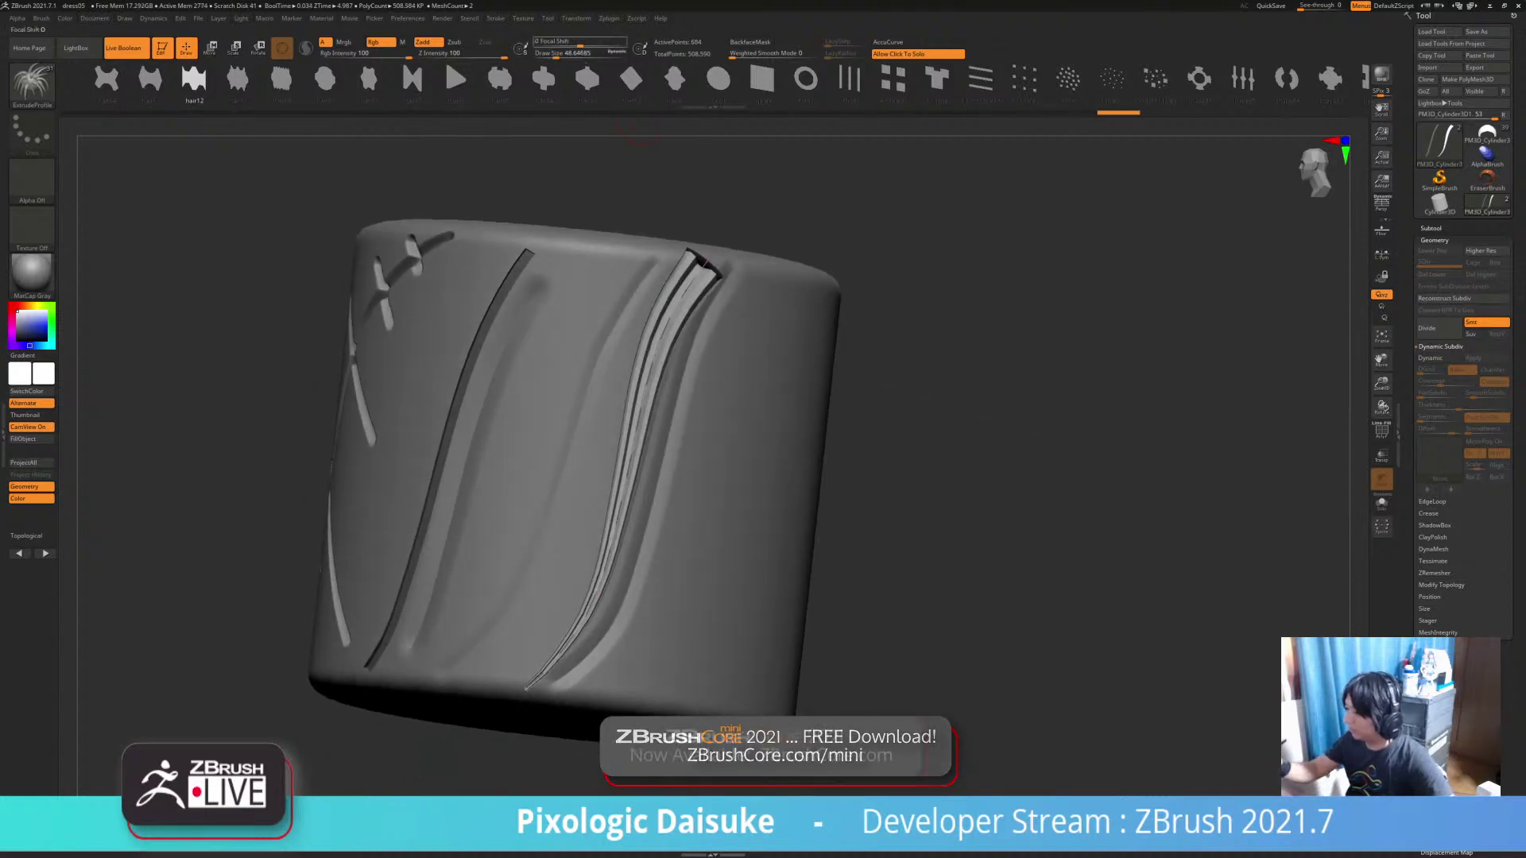
# Turn off the Size curve modifier and update the curve so the profile strip has a uniform width
pyautogui.click(495, 17)
pyautogui.click(520, 354)
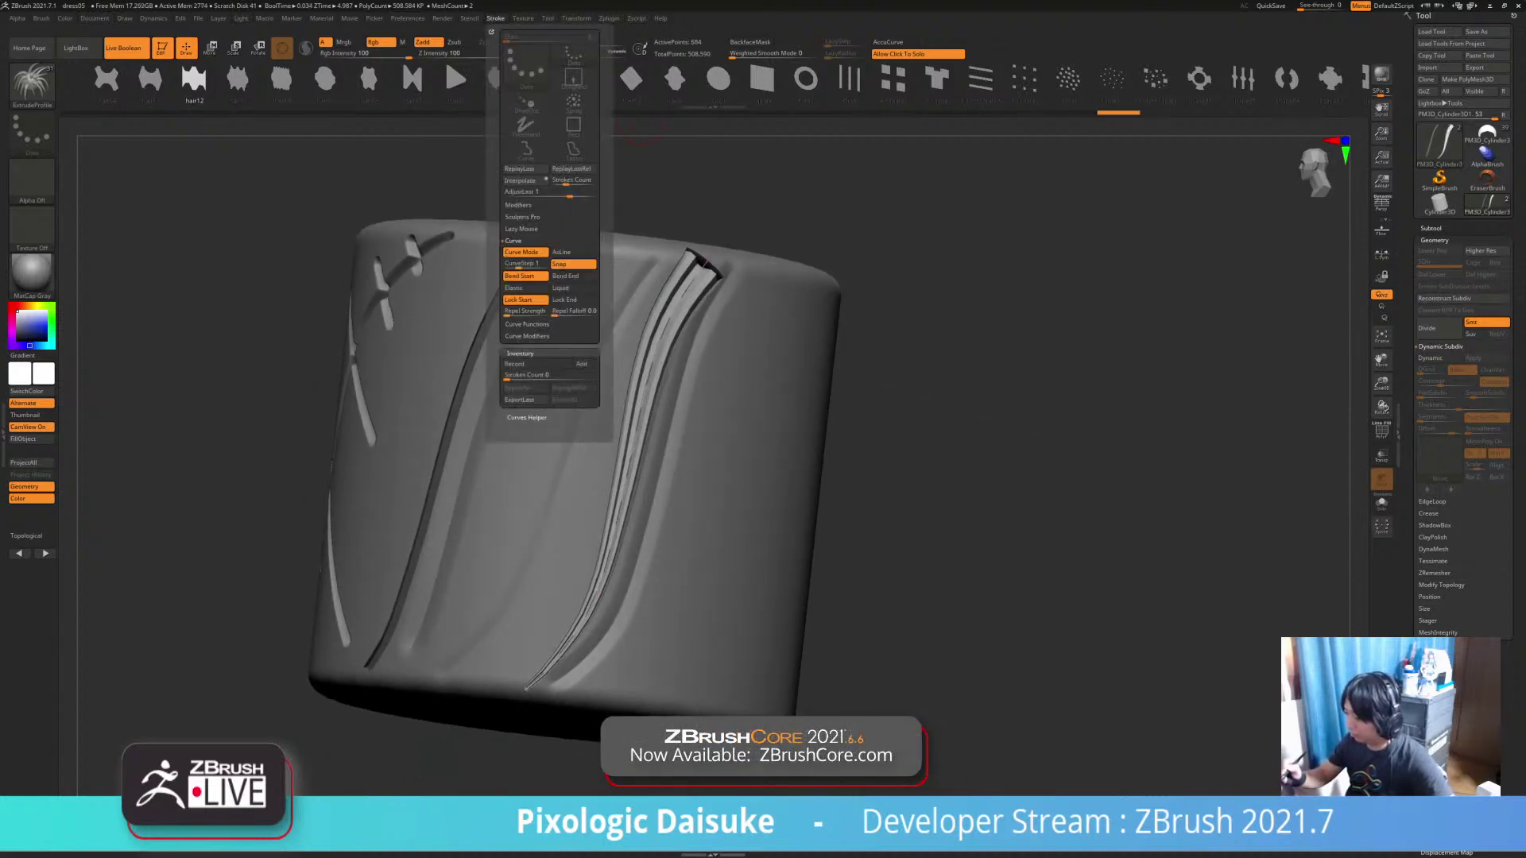
pyautogui.click(527, 336)
pyautogui.click(527, 288)
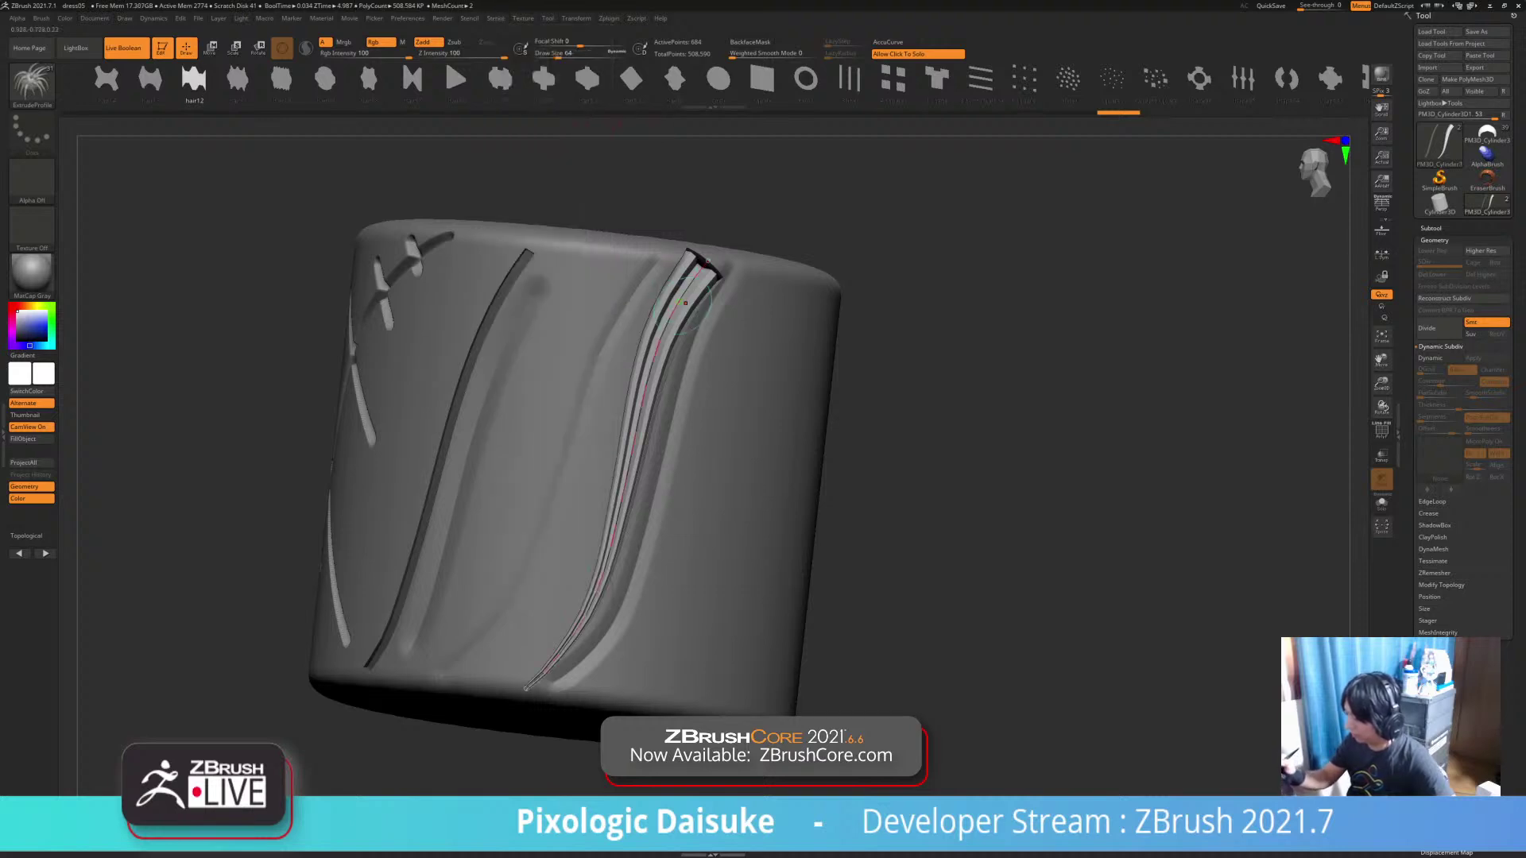
pyautogui.moveTo(495, 19)
pyautogui.click(572, 276)
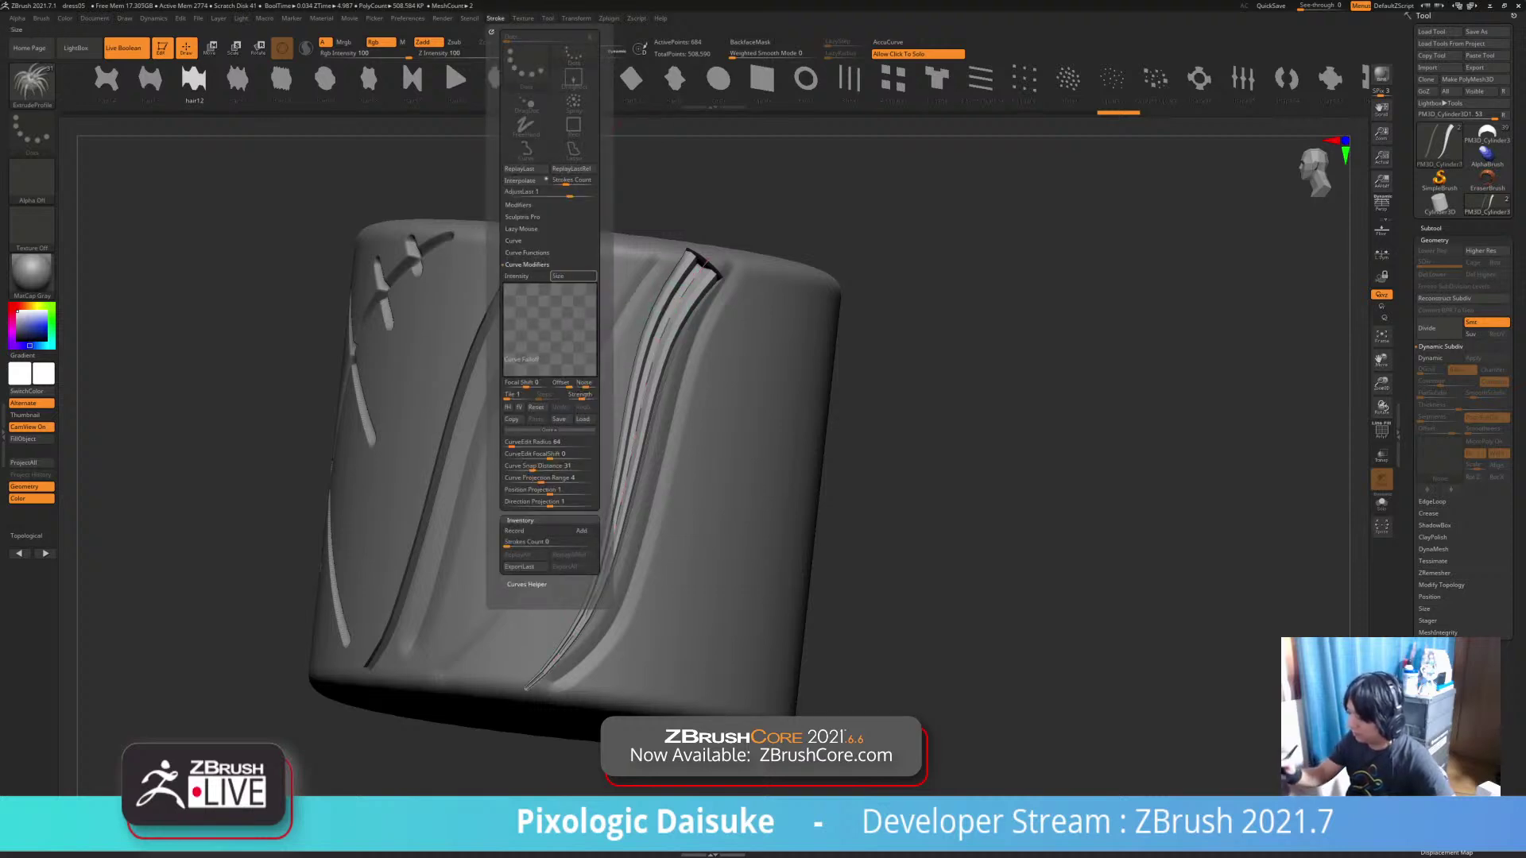
pyautogui.click(670, 316)
pyautogui.moveTo(658, 436)
pyautogui.mouseDown(button='right')
pyautogui.moveTo(688, 545)
pyautogui.moveTo(681, 509)
pyautogui.moveTo(775, 524)
pyautogui.moveTo(677, 538)
pyautogui.mouseUp(button='right')
# Set the Draw Size to about 46 and update the profile strip along its curve
pyautogui.click(555, 53)
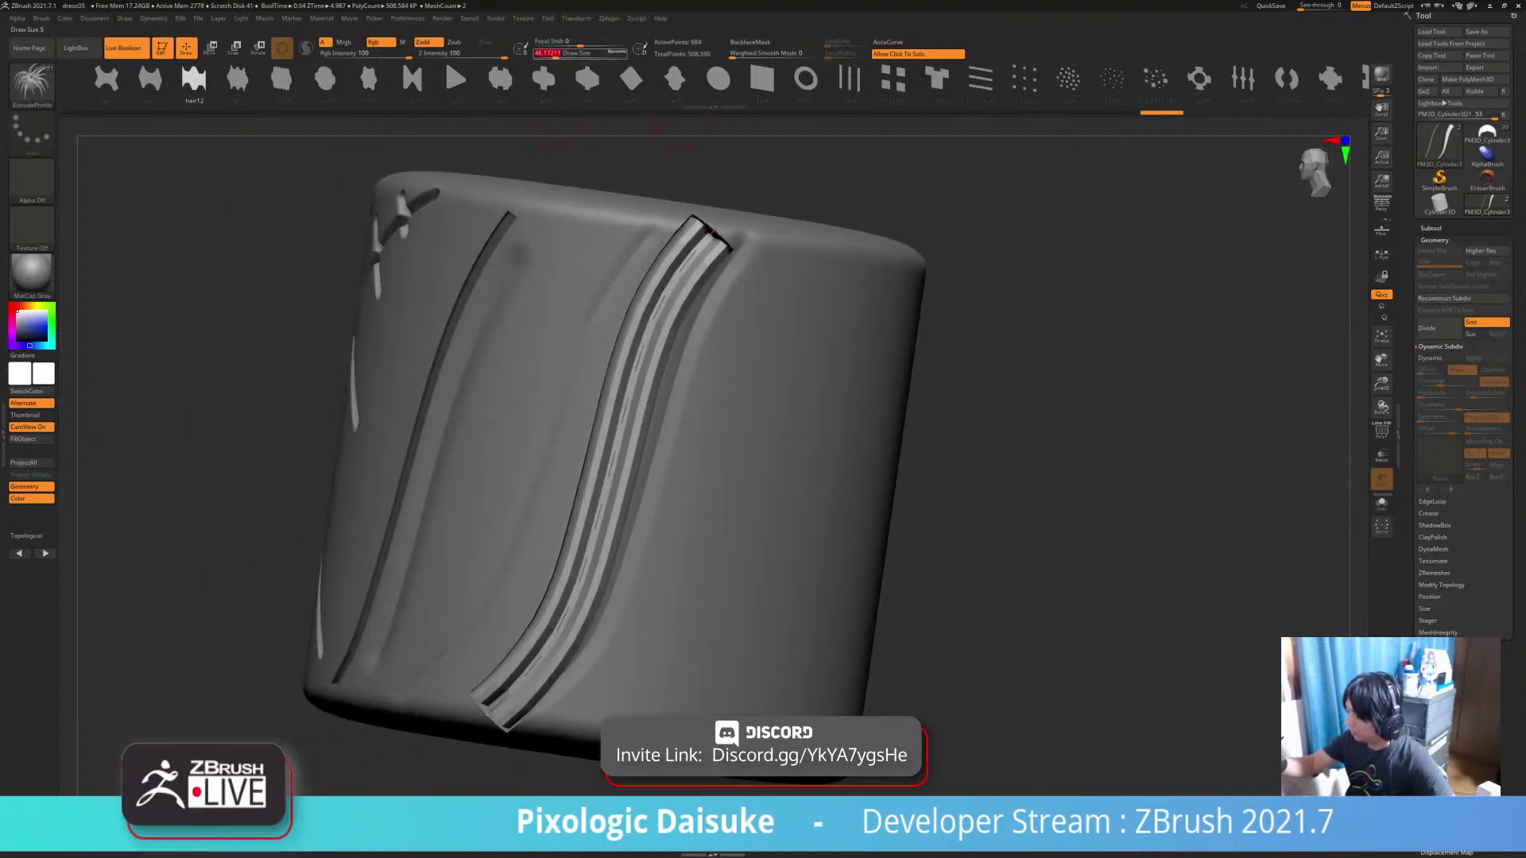
pyautogui.click(672, 335)
pyautogui.moveTo(667, 383); pyautogui.dragTo(699, 355, button='right')
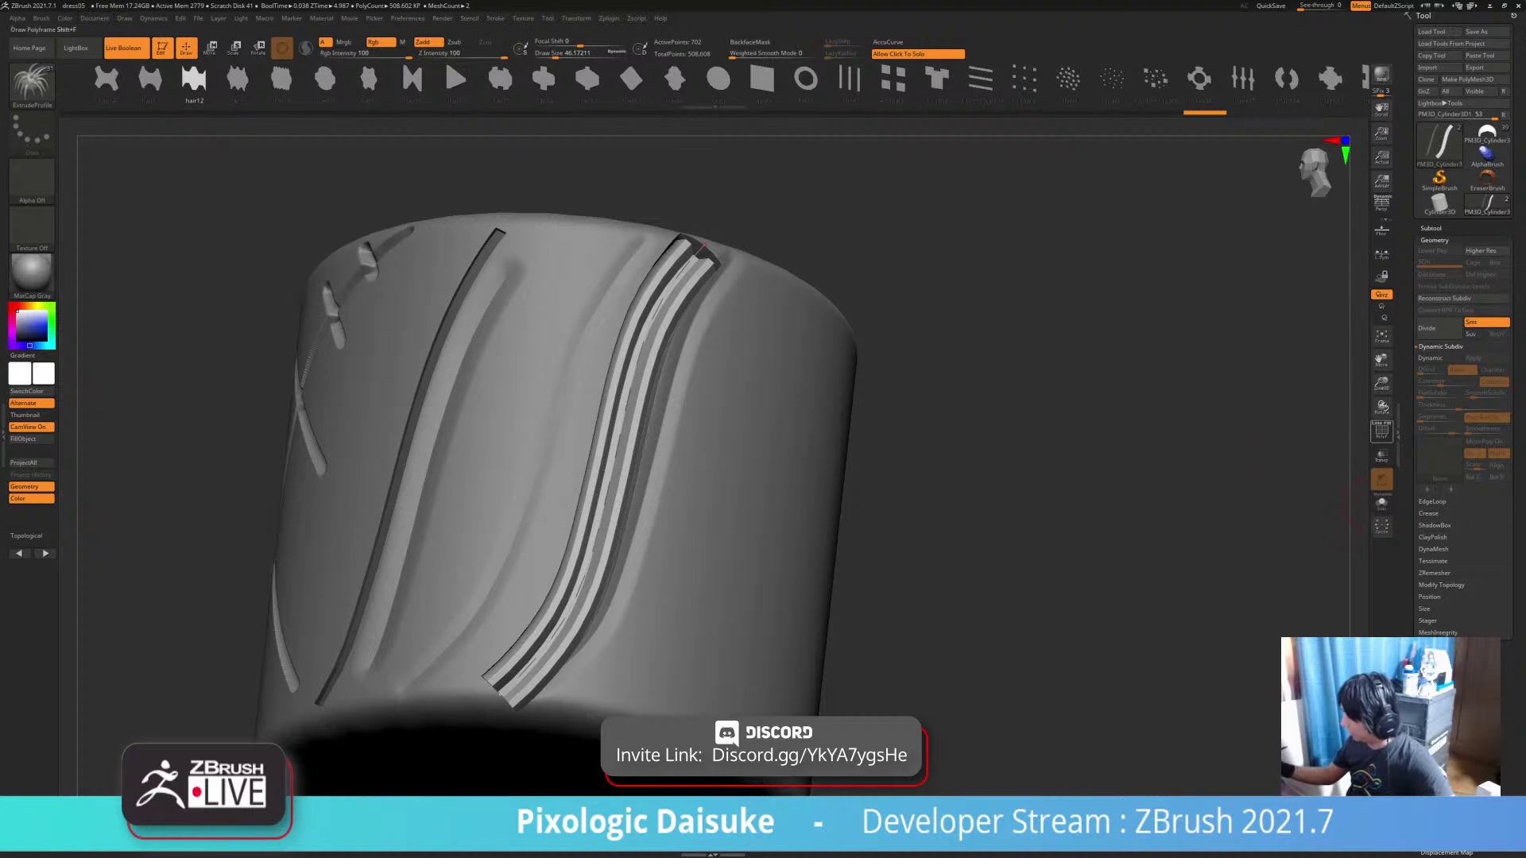
# Display the polyframe, swap the strip to the triangular profile and hide the polyframe again
pyautogui.click(1381, 432)
pyautogui.moveTo(1192, 477); pyautogui.dragTo(1208, 391, button='right')
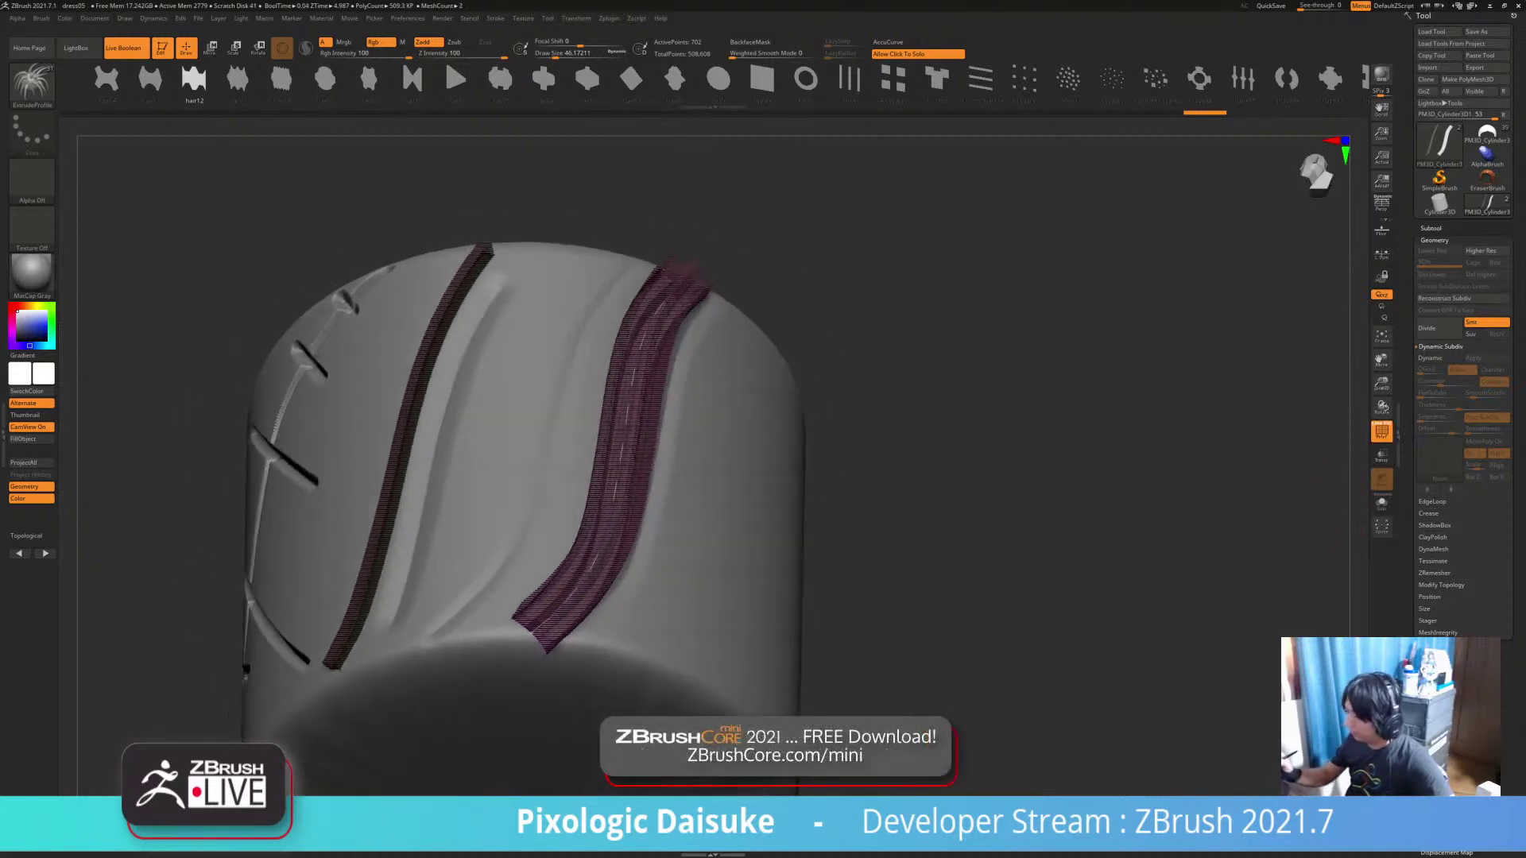
pyautogui.click(457, 78)
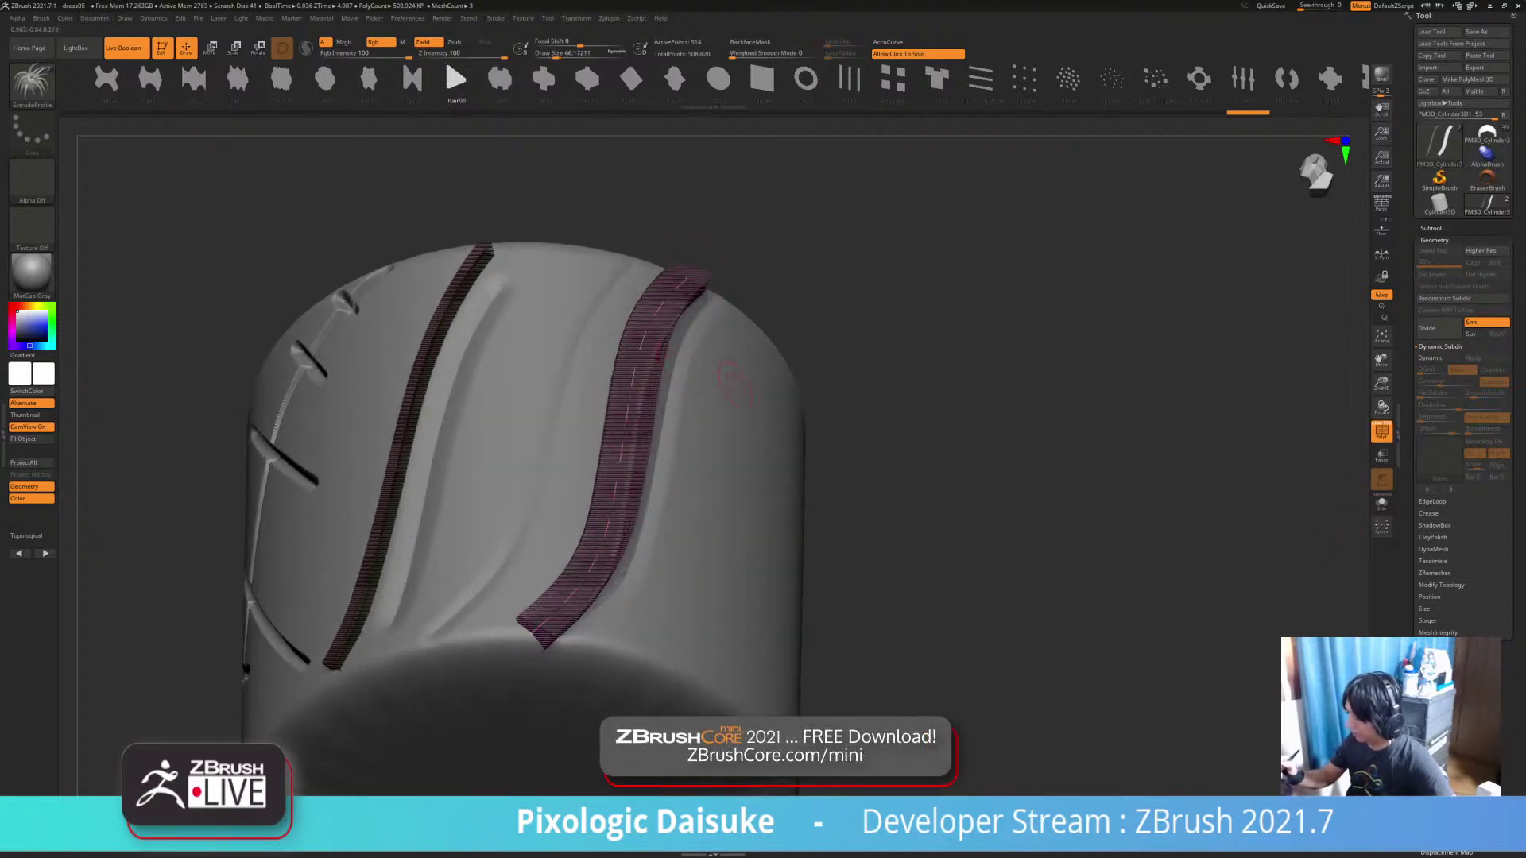
pyautogui.click(1381, 431)
pyautogui.moveTo(1192, 429); pyautogui.dragTo(1227, 492, button='right')
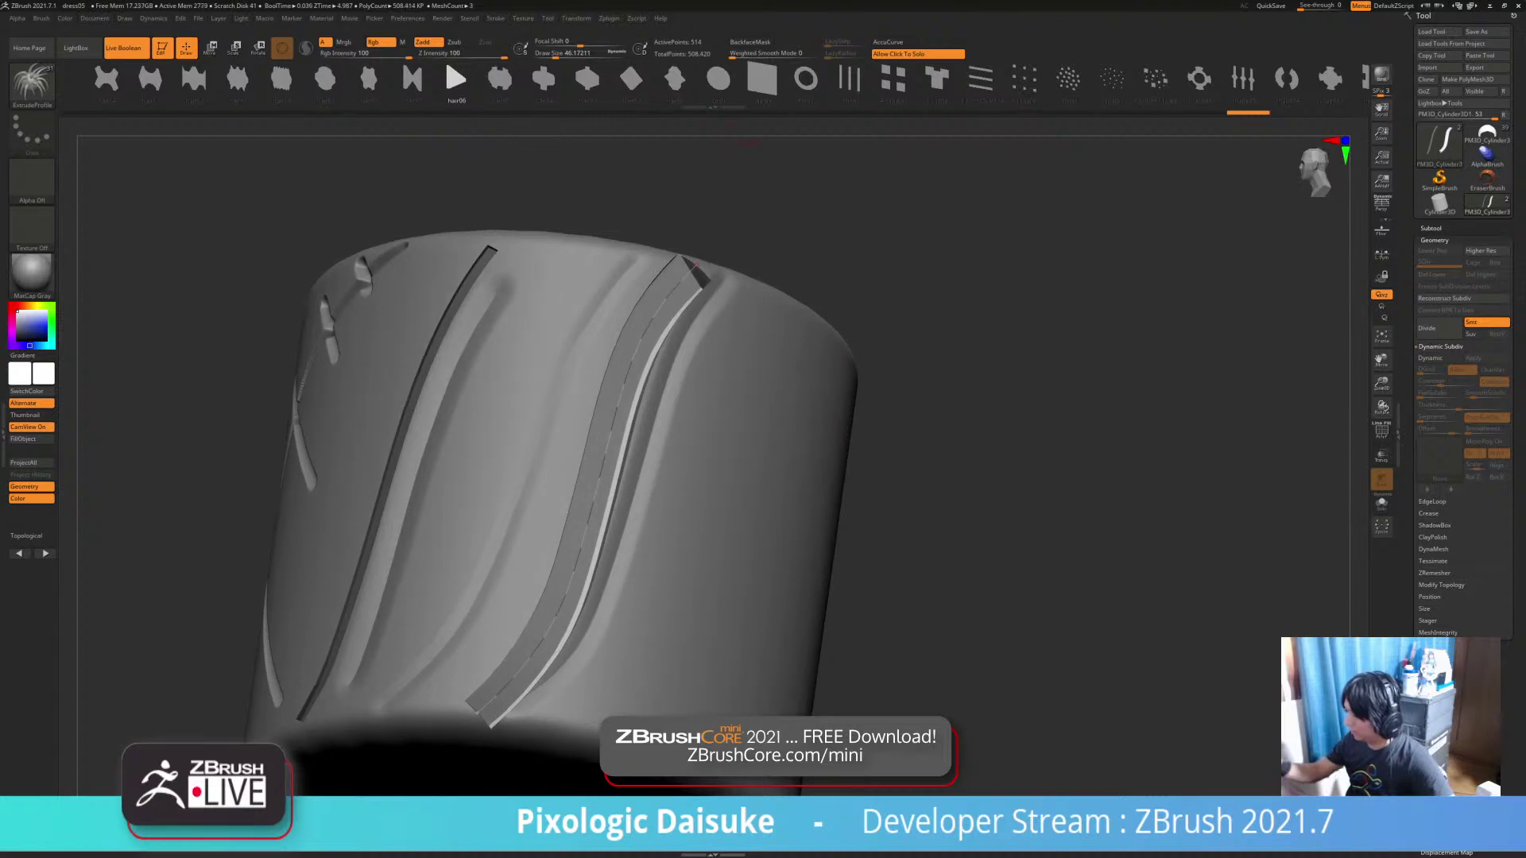
# Apply the diamond-shaped profile to the strip curve and replace it with one of the multi-part shape profiles
pyautogui.click(631, 78)
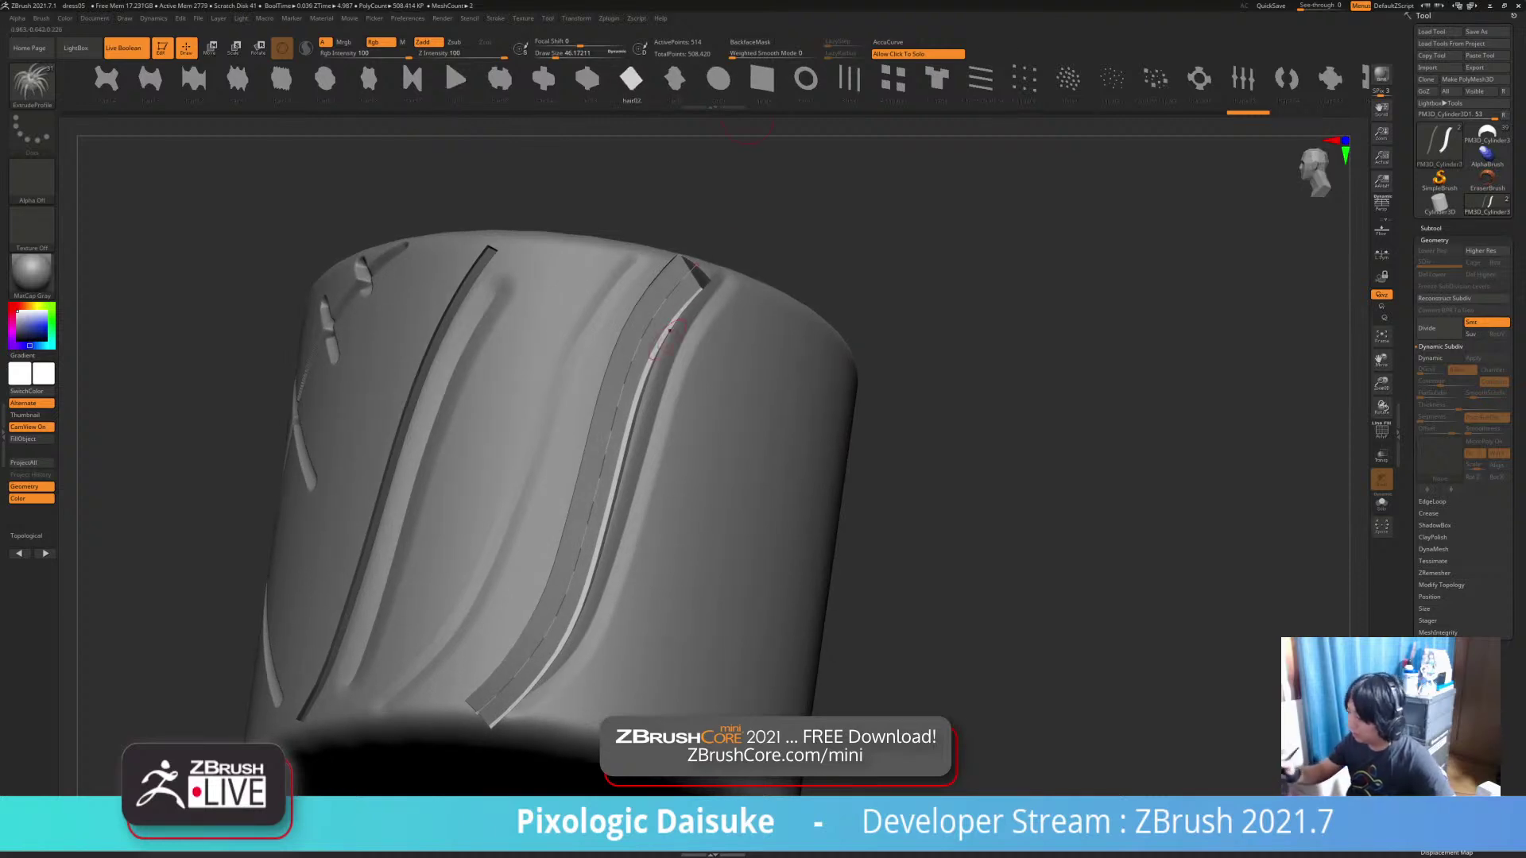
pyautogui.click(507, 682)
pyautogui.moveTo(993, 476); pyautogui.dragTo(971, 578, button='right')
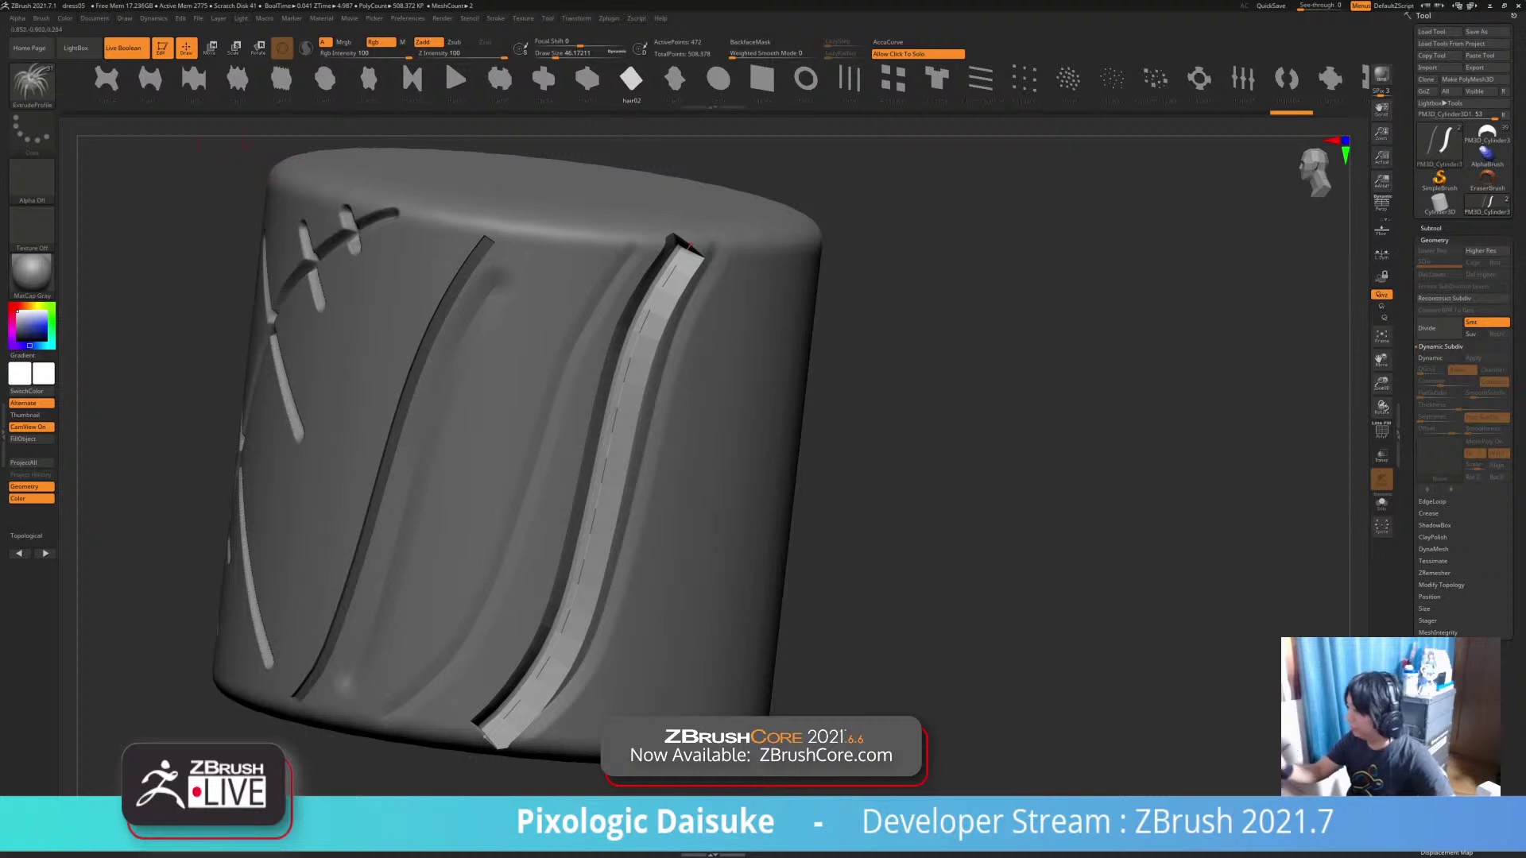
pyautogui.click(1199, 78)
pyautogui.moveTo(608, 465); pyautogui.dragTo(634, 415, button='right')
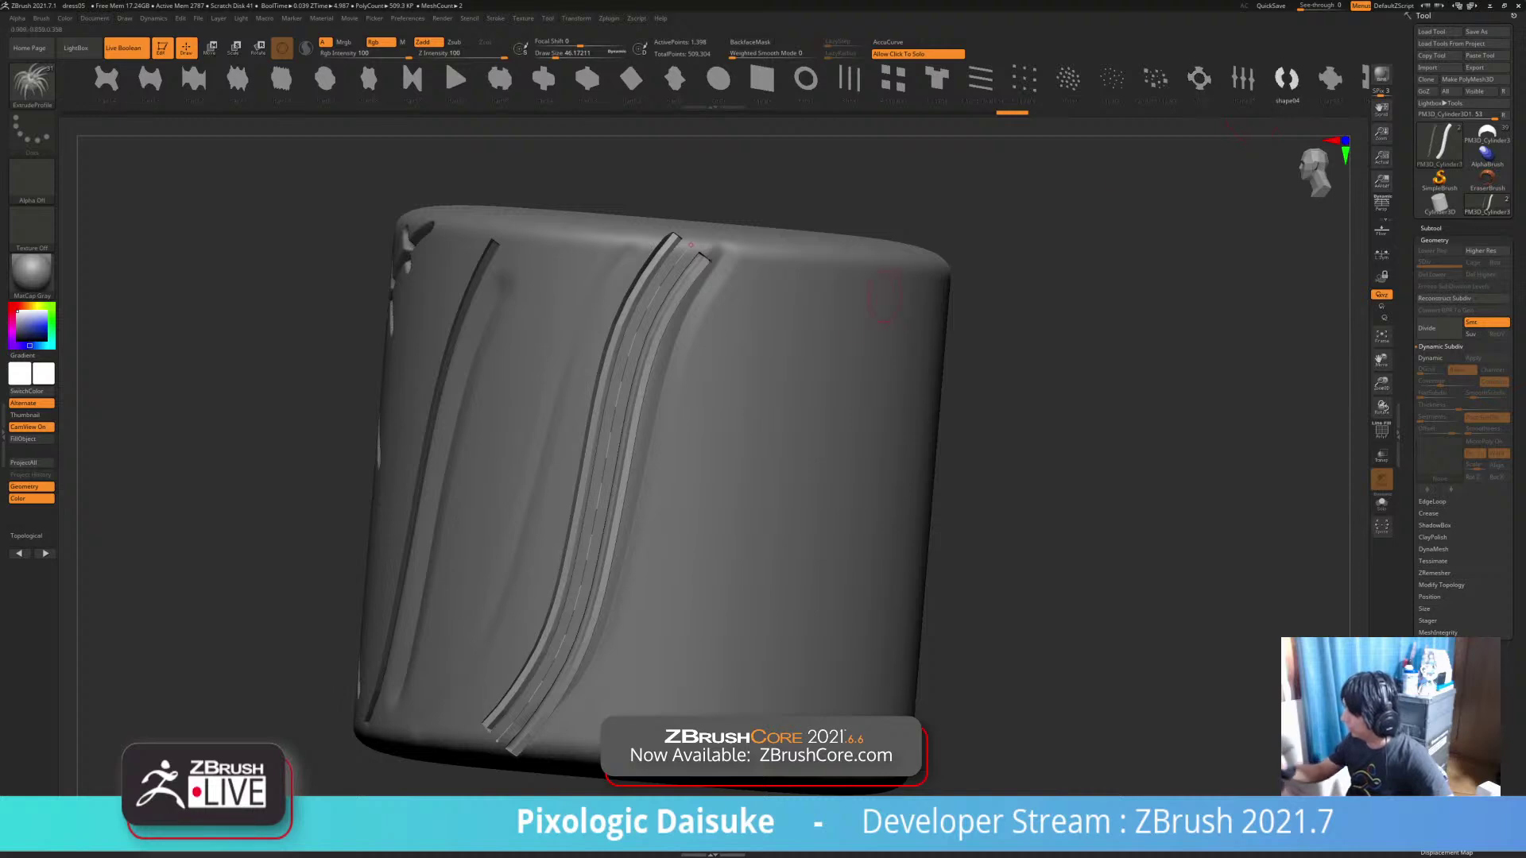
# Replace the curve strip's shape with the cross-like profile from the ExtrudeProfile brush set
pyautogui.moveTo(1346, 91); pyautogui.dragTo(1027, 91)
pyautogui.click(1010, 80)
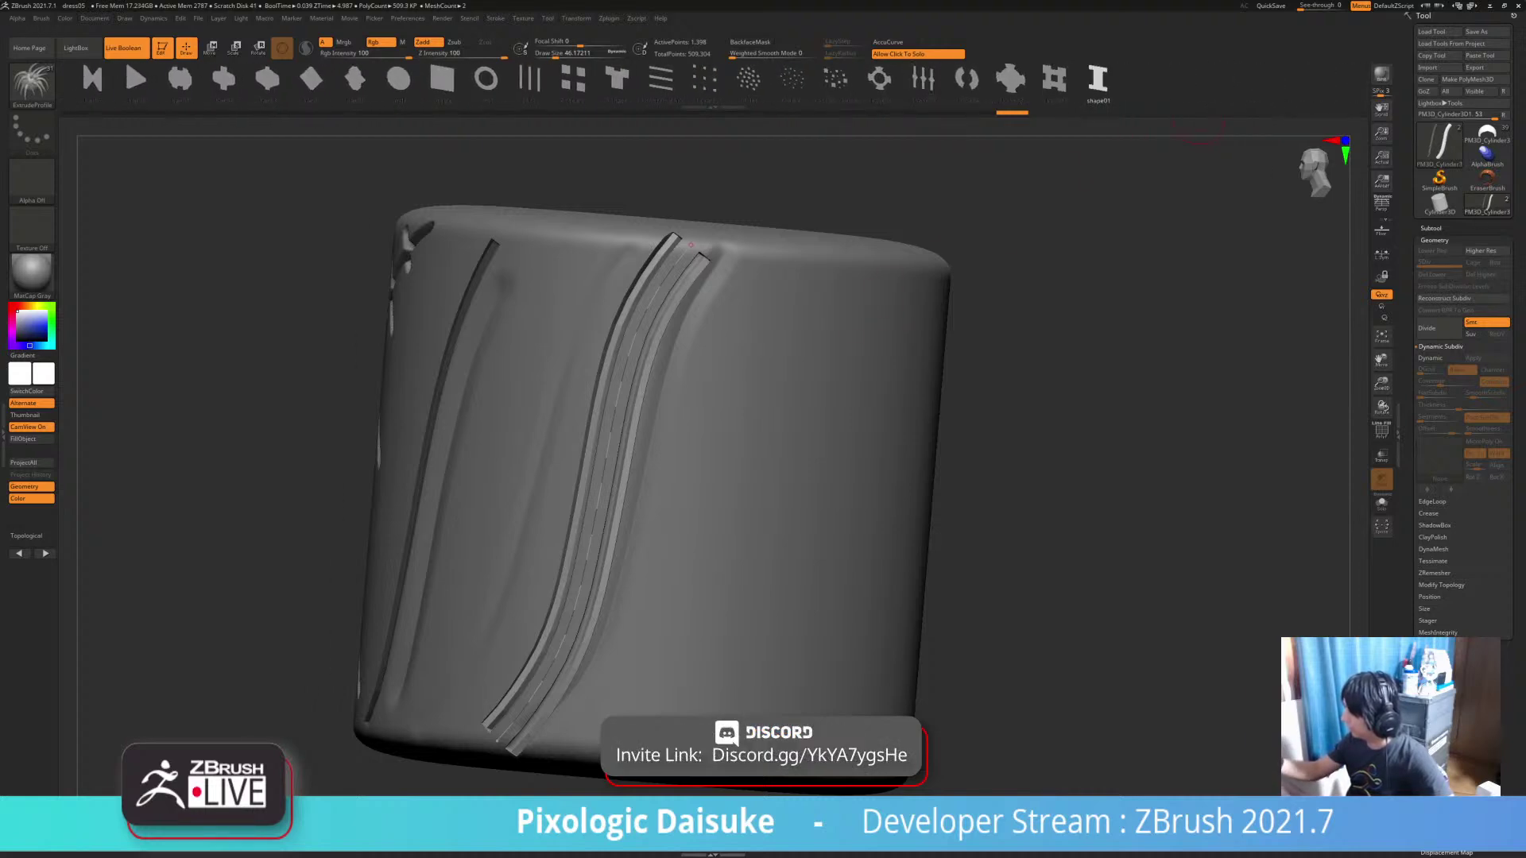
pyautogui.moveTo(584, 481); pyautogui.dragTo(641, 446, button='right')
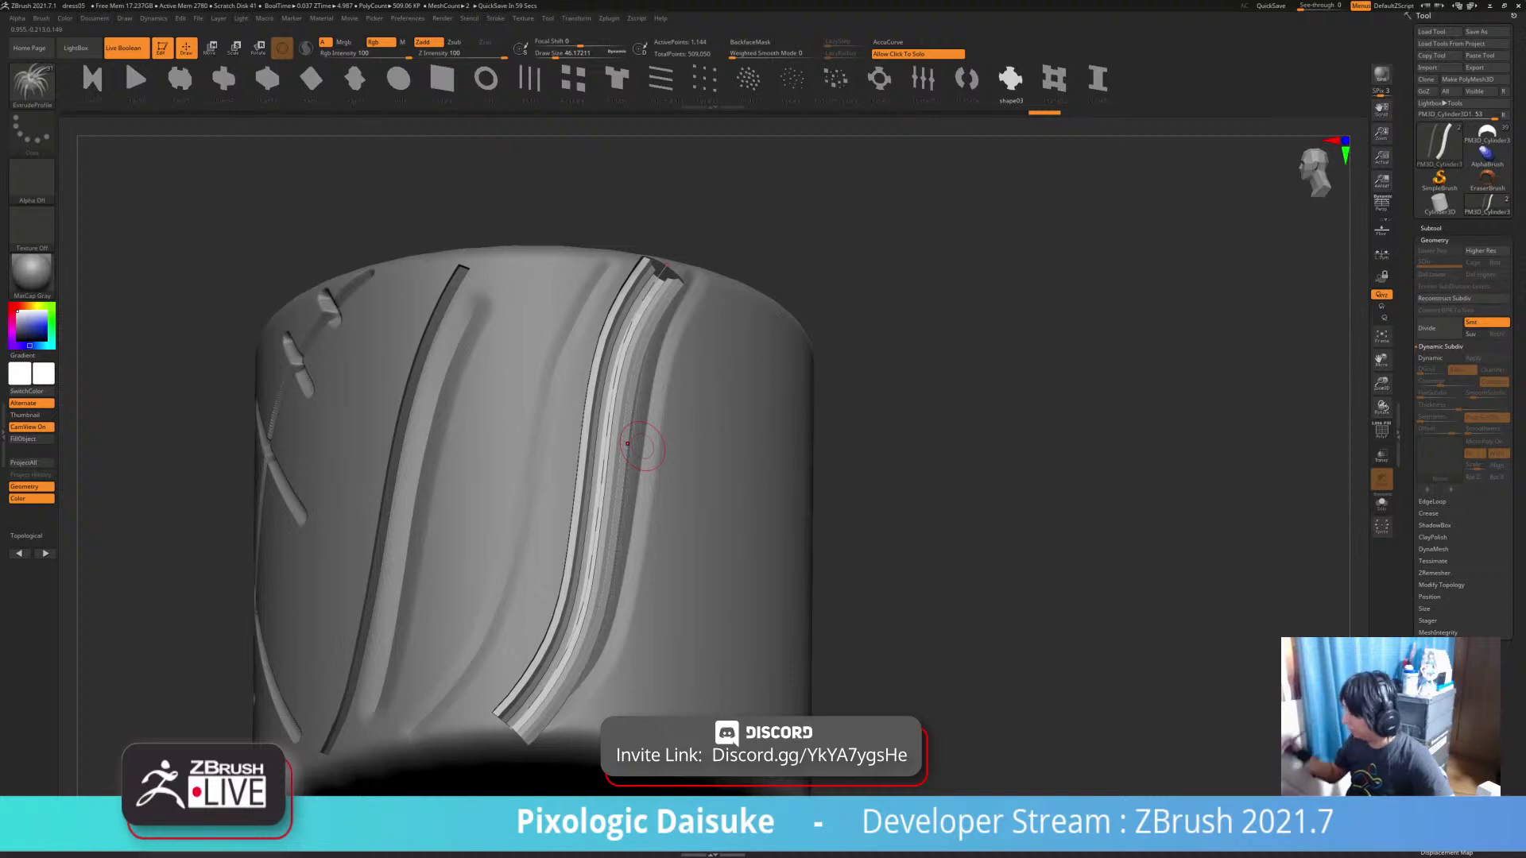
# Split the S-curved strip off from the older strip into its own subtool and isolate it
pyautogui.click(1431, 228)
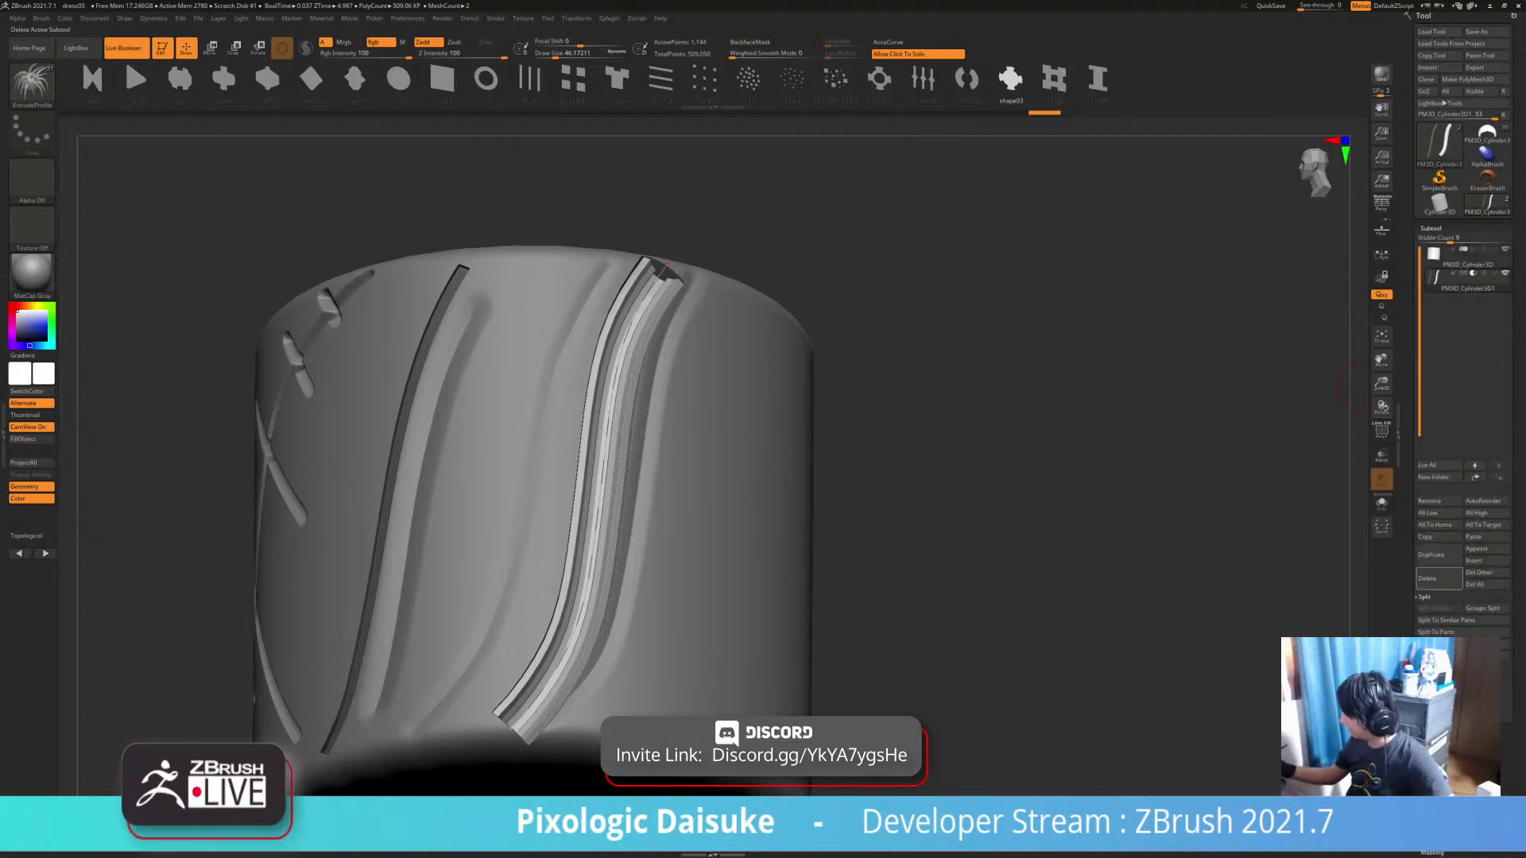
pyautogui.click(1452, 645)
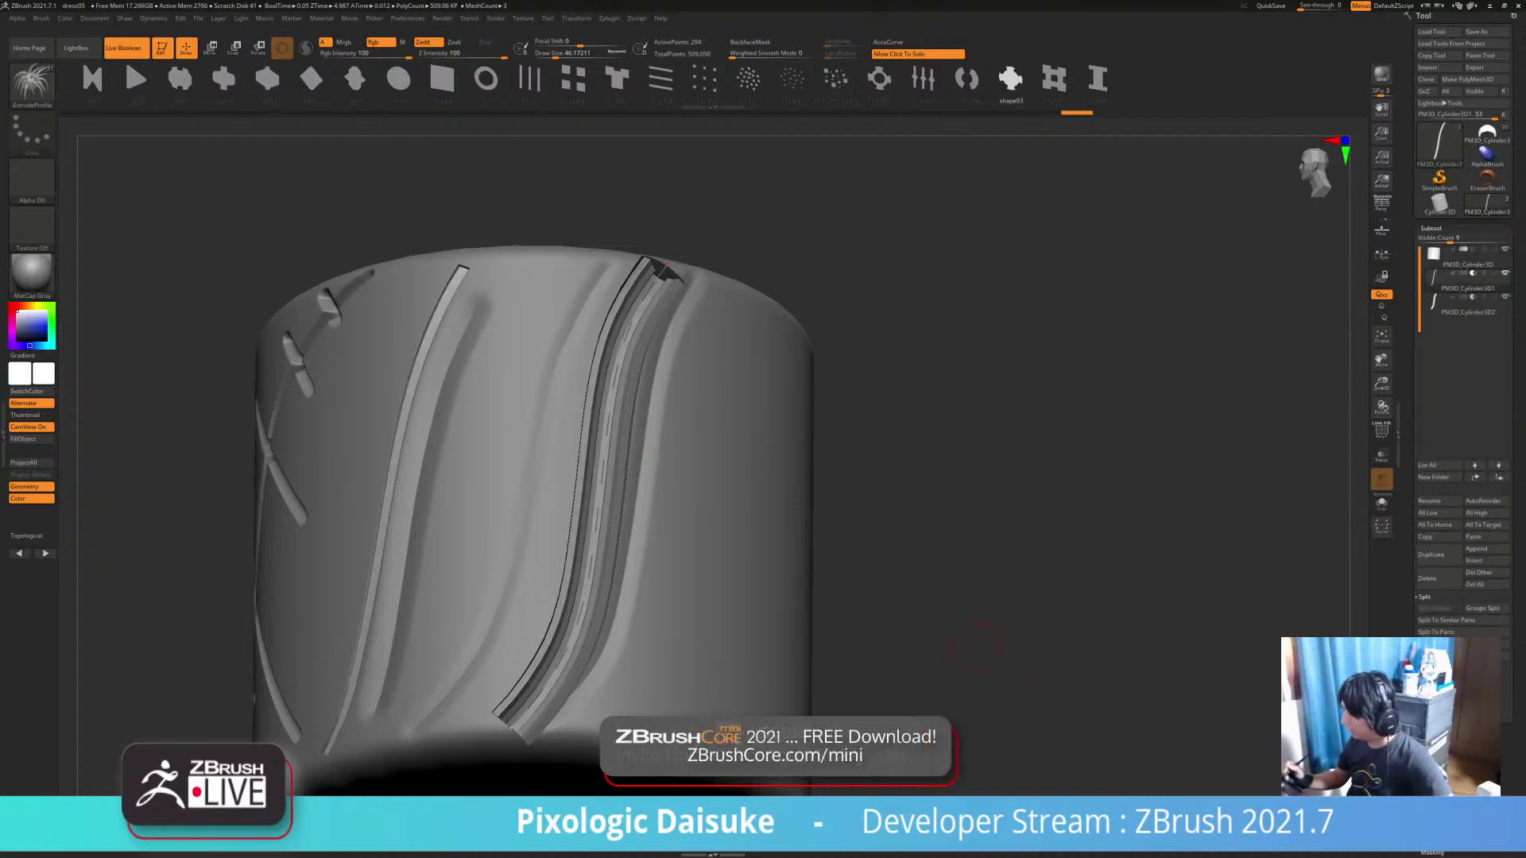
pyautogui.click(1467, 304)
pyautogui.click(854, 570)
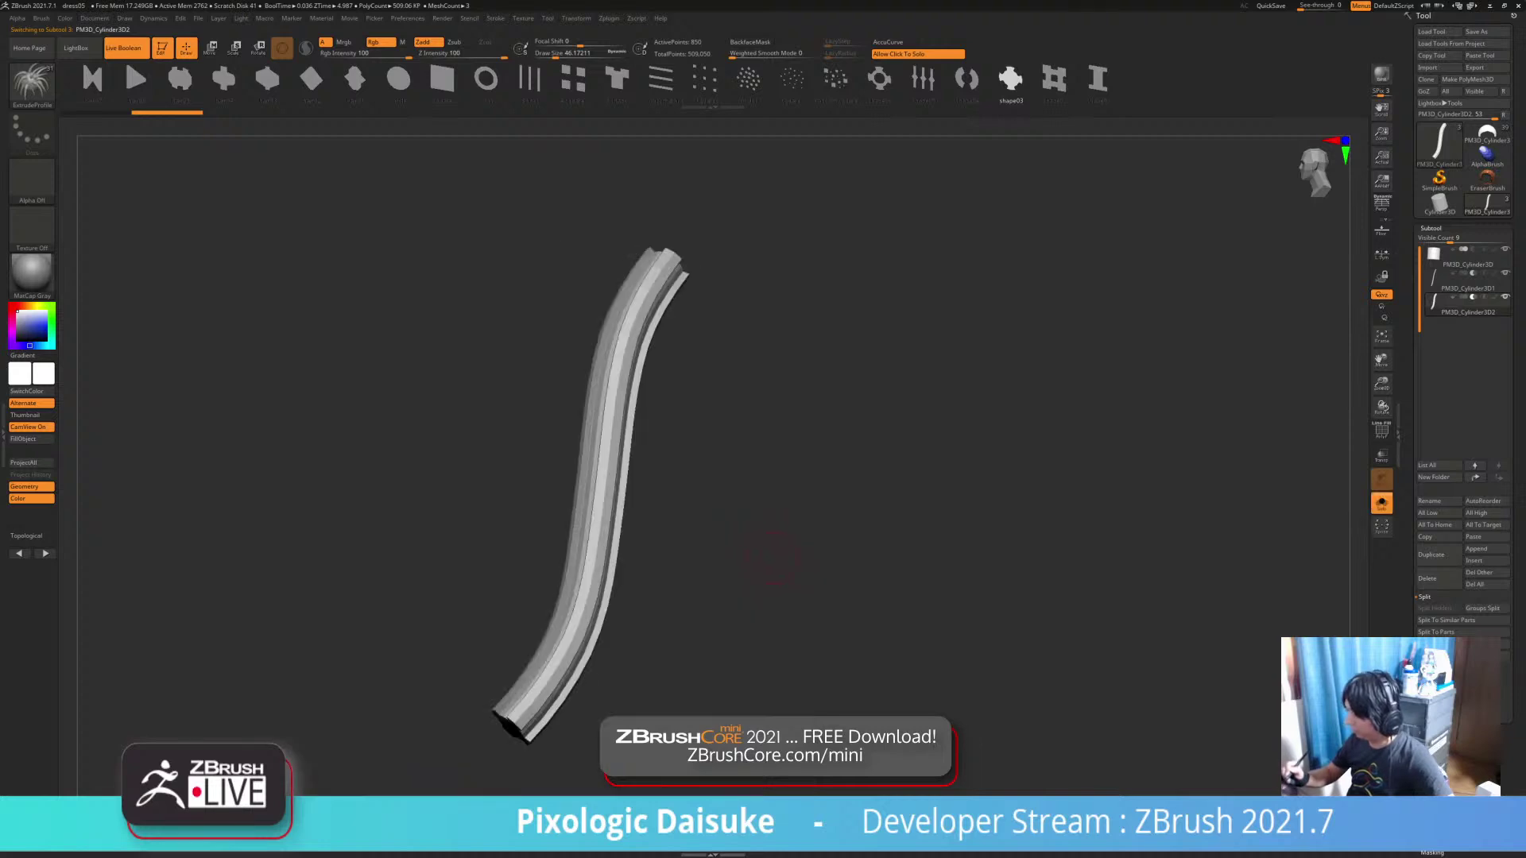
# Subdivide the S-curved strip three times and show its Live Boolean groove together with the whole cylinder
pyautogui.click(794, 566)
pyautogui.hotkey('ctrl', 'd')
pyautogui.hotkey('ctrl', 'd')
pyautogui.hotkey('ctrl', 'd')
pyautogui.moveTo(933, 622); pyautogui.dragTo(966, 608)
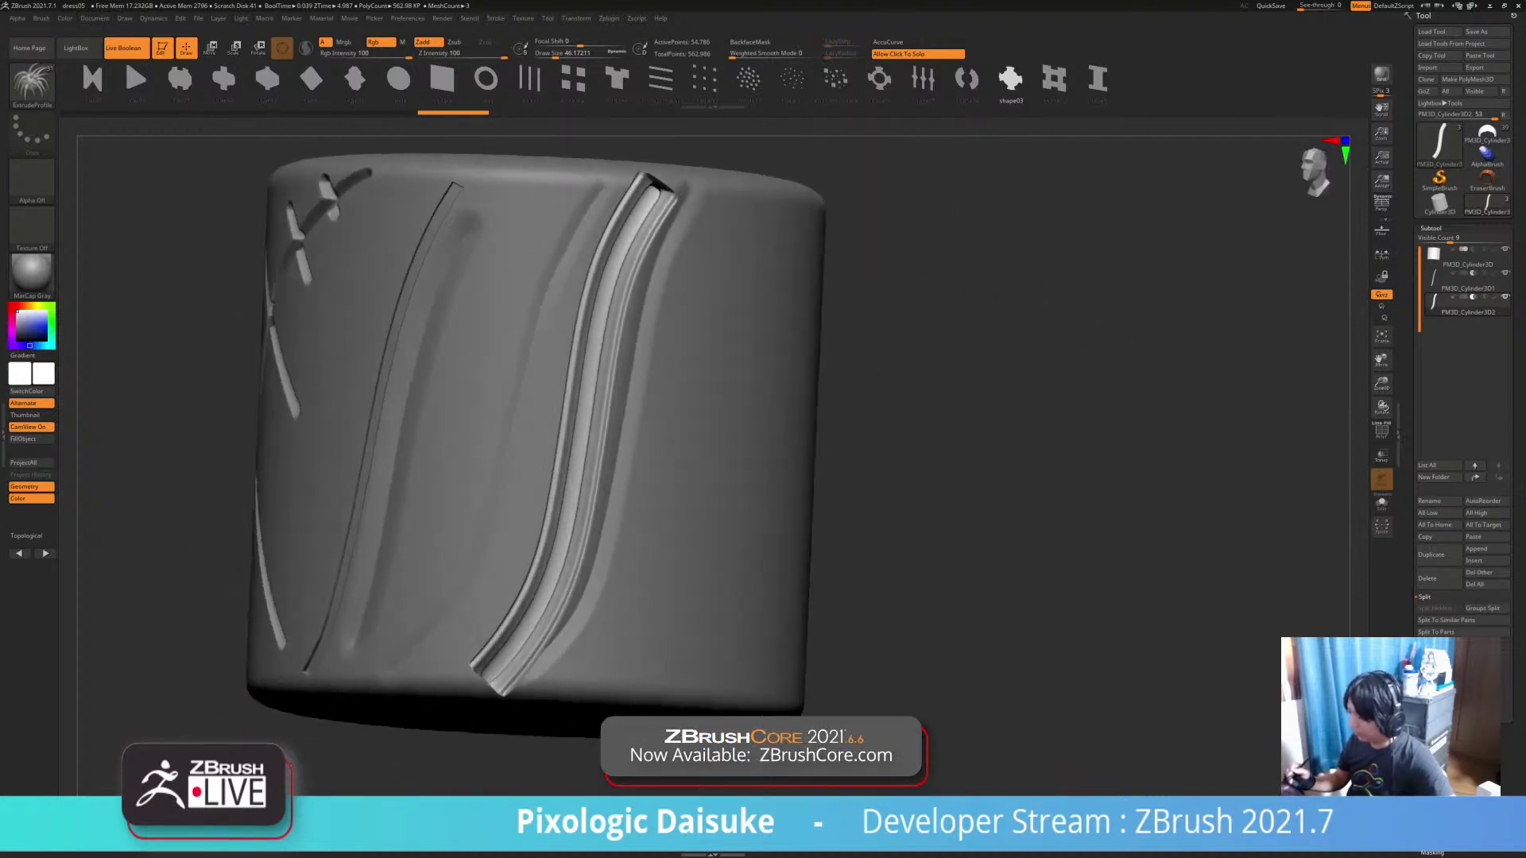
pyautogui.moveTo(874, 624)
pyautogui.mouseDown(button='right')
pyautogui.moveTo(827, 619)
pyautogui.moveTo(776, 556)
pyautogui.moveTo(676, 615)
pyautogui.moveTo(723, 667)
pyautogui.moveTo(795, 608)
pyautogui.moveTo(739, 544)
pyautogui.mouseUp(button='right')
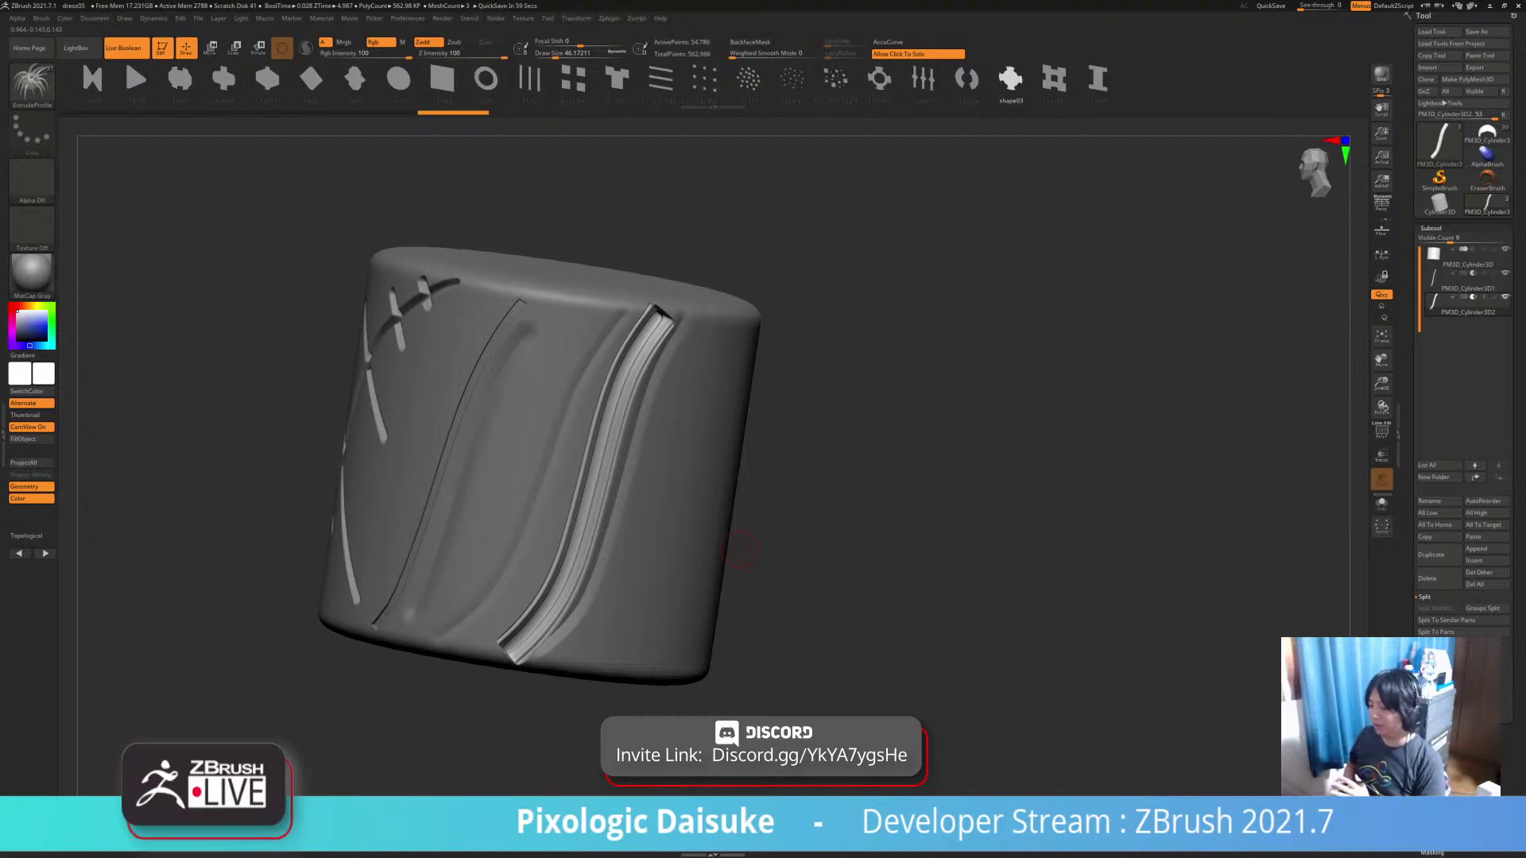
pyautogui.moveTo(739, 550); pyautogui.dragTo(751, 671, button='right')
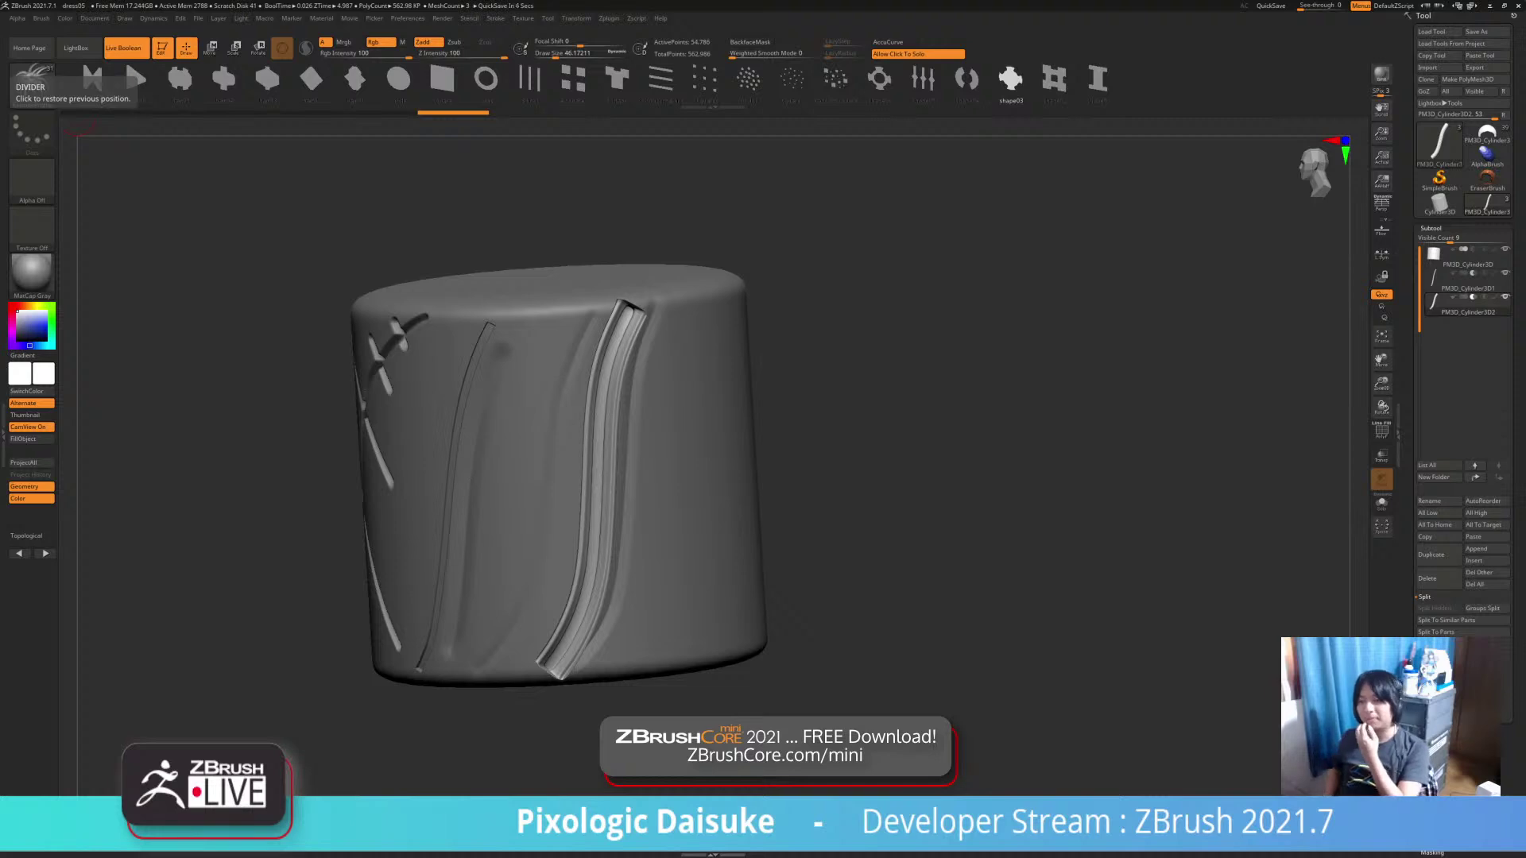
# Make the cylinder the active subtool and display it alone without the strips
pyautogui.click(706, 632)
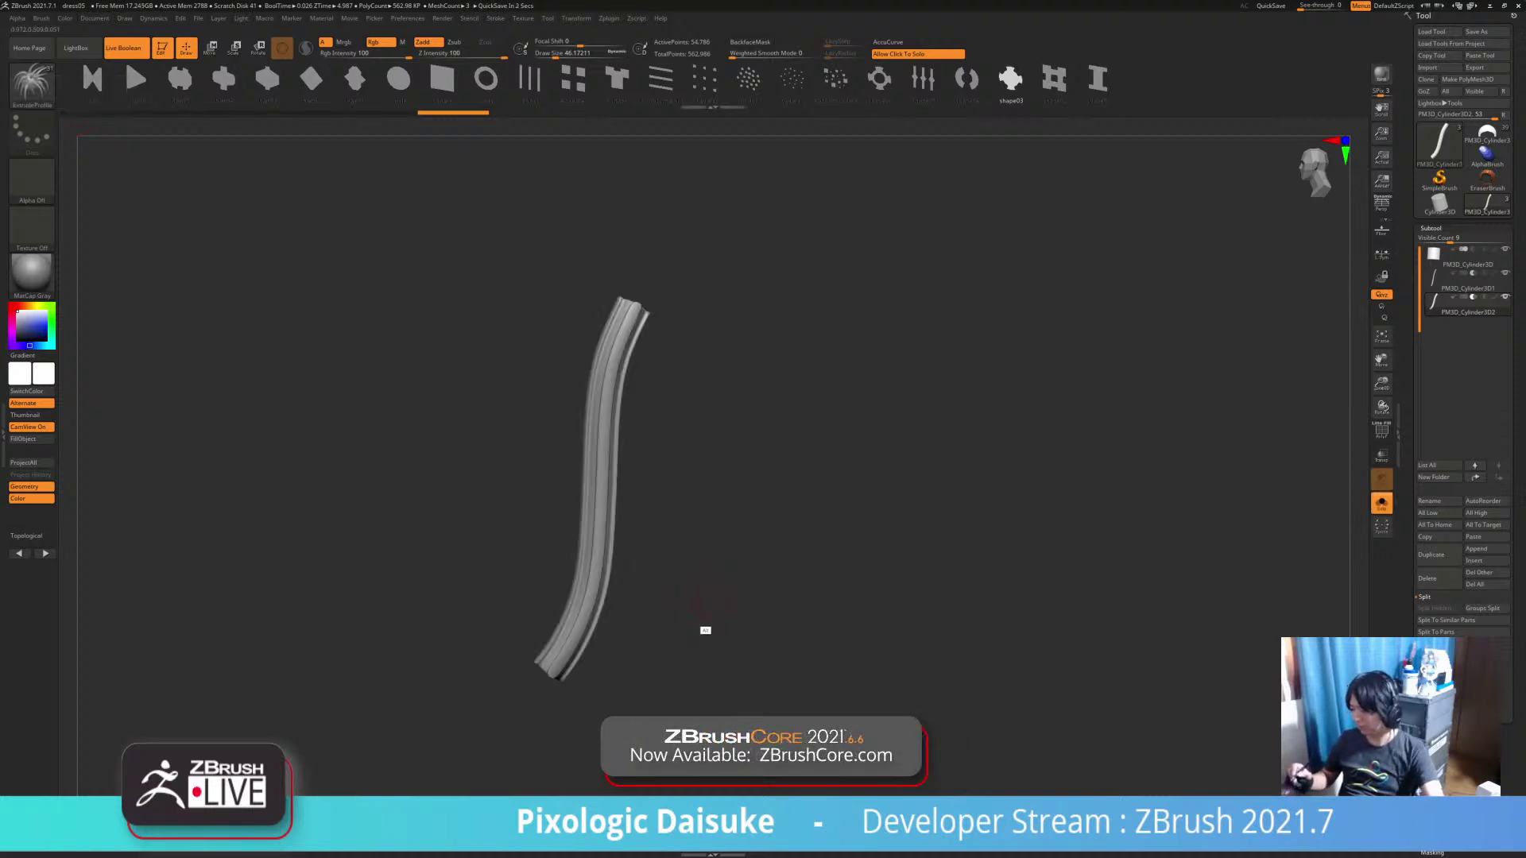
pyautogui.moveTo(706, 632); pyautogui.dragTo(818, 636)
pyautogui.press('Up')
pyautogui.press('Up')
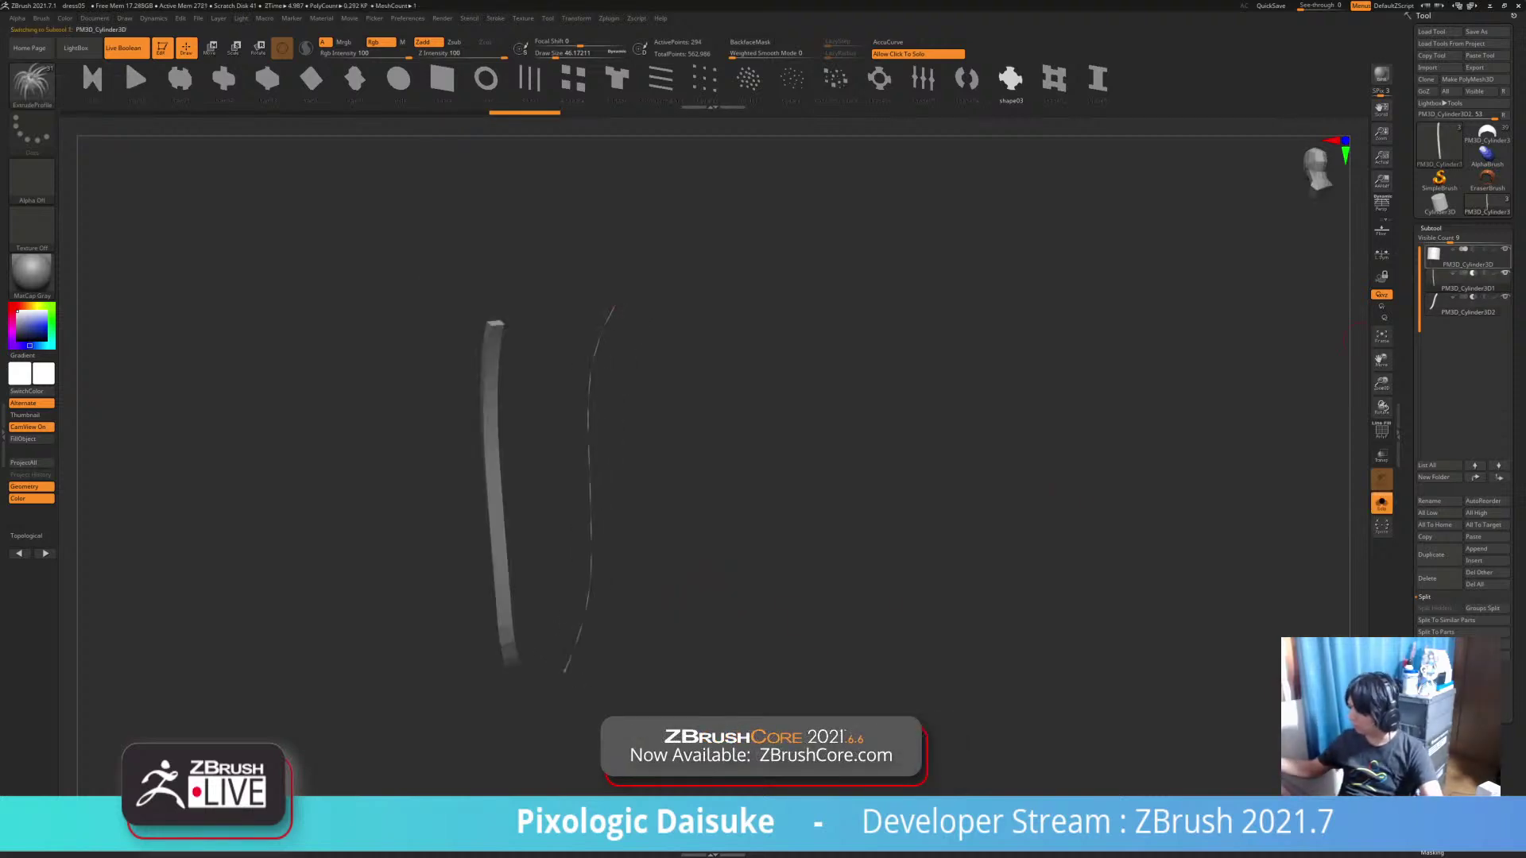
pyautogui.moveTo(1361, 342); pyautogui.dragTo(1192, 359)
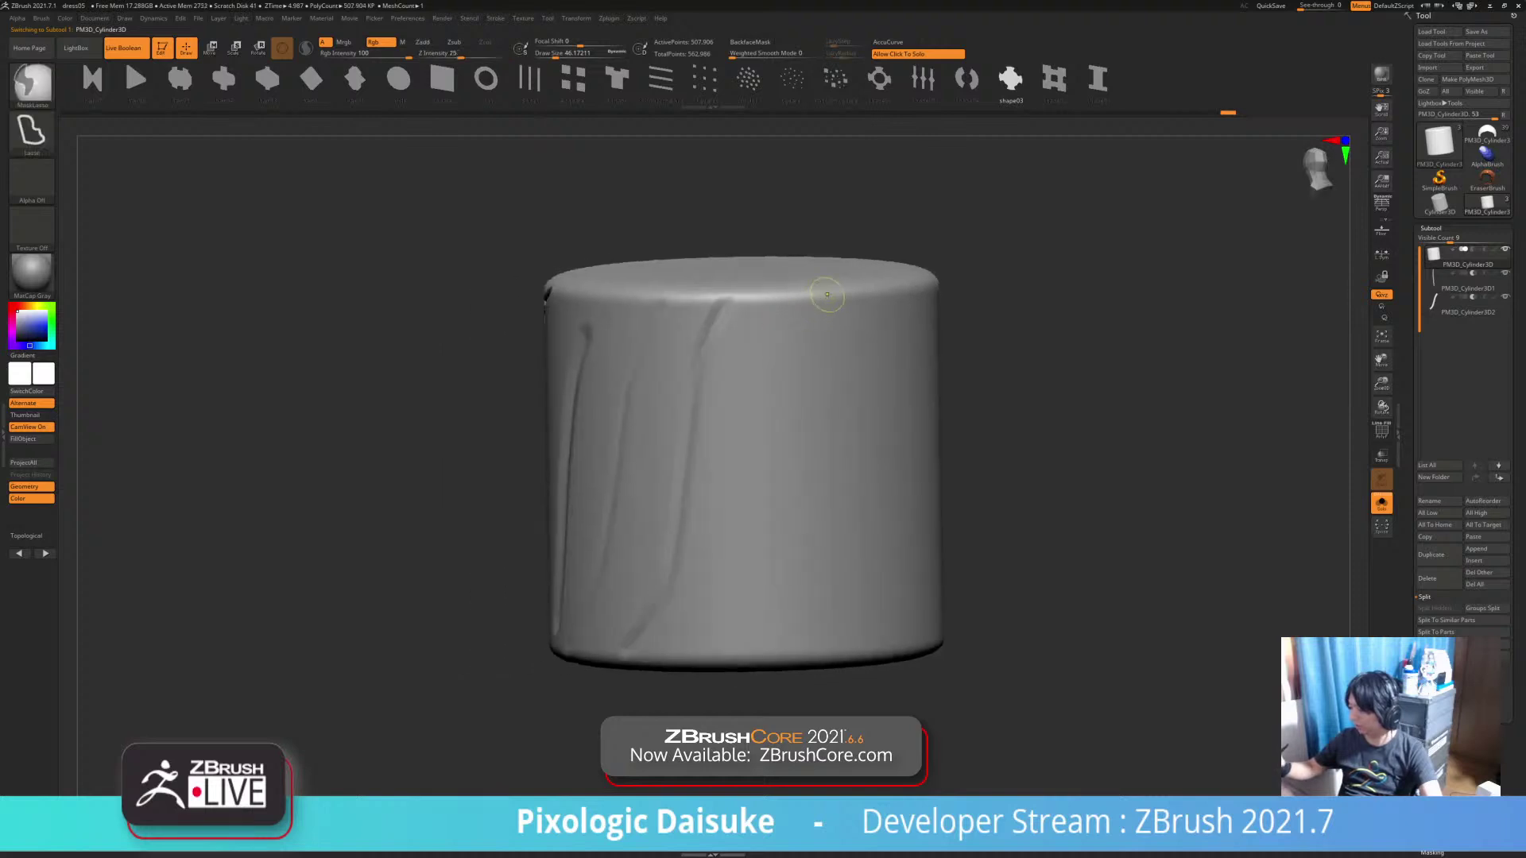
# Switch the masking brush to MaskPen and paint an S-curved mask stripe down the cylinder's side
pyautogui.keyDown('ctrl'); pyautogui.moveTo(827, 296); pyautogui.dragTo(781, 440); pyautogui.keyUp('ctrl')
pyautogui.hotkey('ctrl', 'z')
pyautogui.keyDown('ctrl'); pyautogui.click(33, 85); pyautogui.keyUp('ctrl')
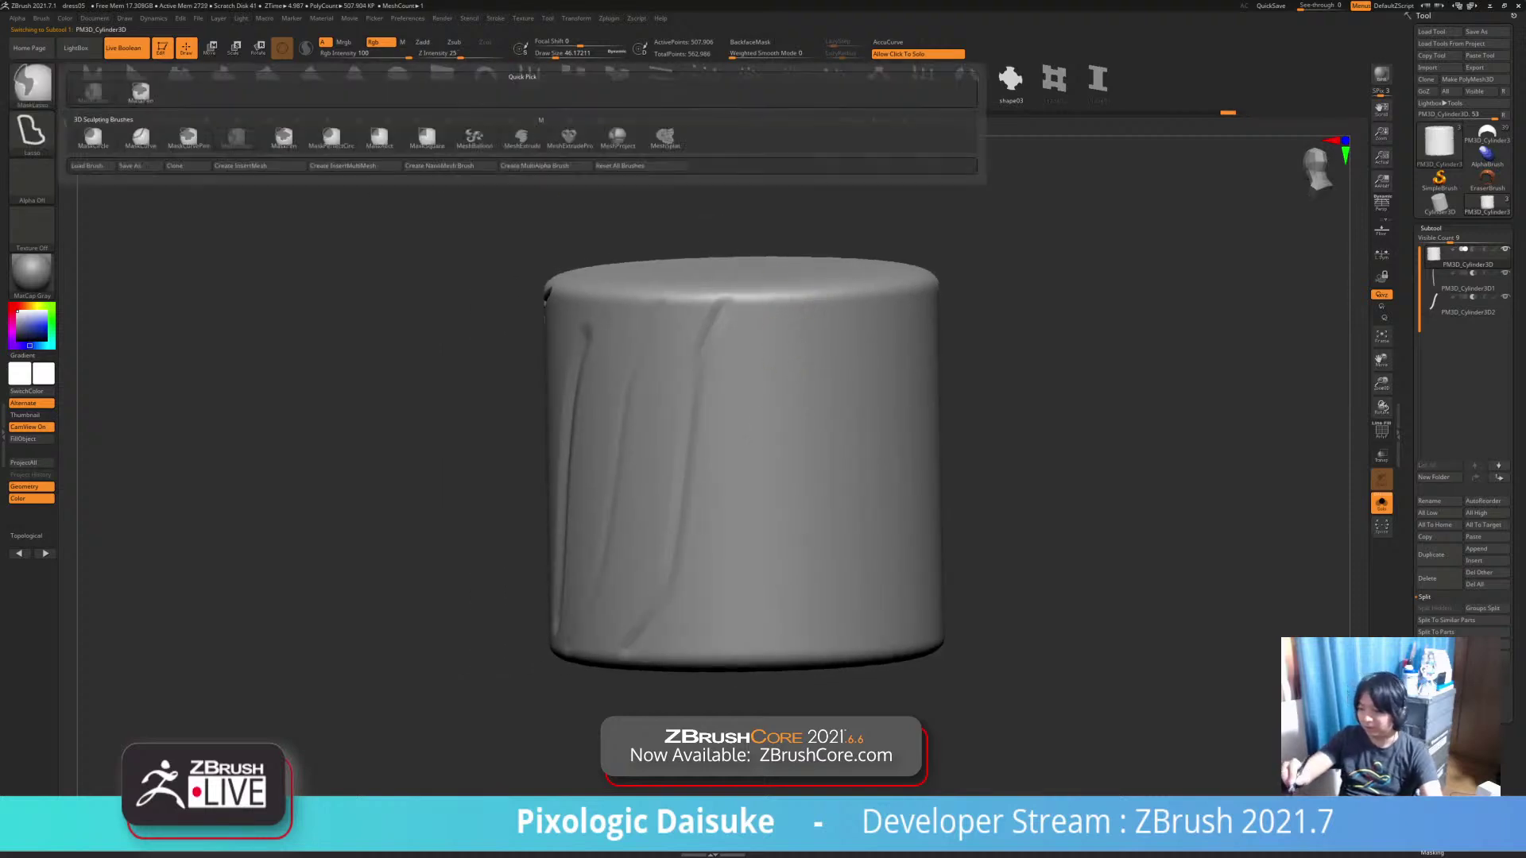
pyautogui.click(140, 92)
pyautogui.moveTo(823, 300)
pyautogui.keyDown('ctrl'); pyautogui.mouseDown()
pyautogui.moveTo(759, 611)
pyautogui.moveTo(705, 667)
pyautogui.mouseUp(); pyautogui.keyUp('ctrl')
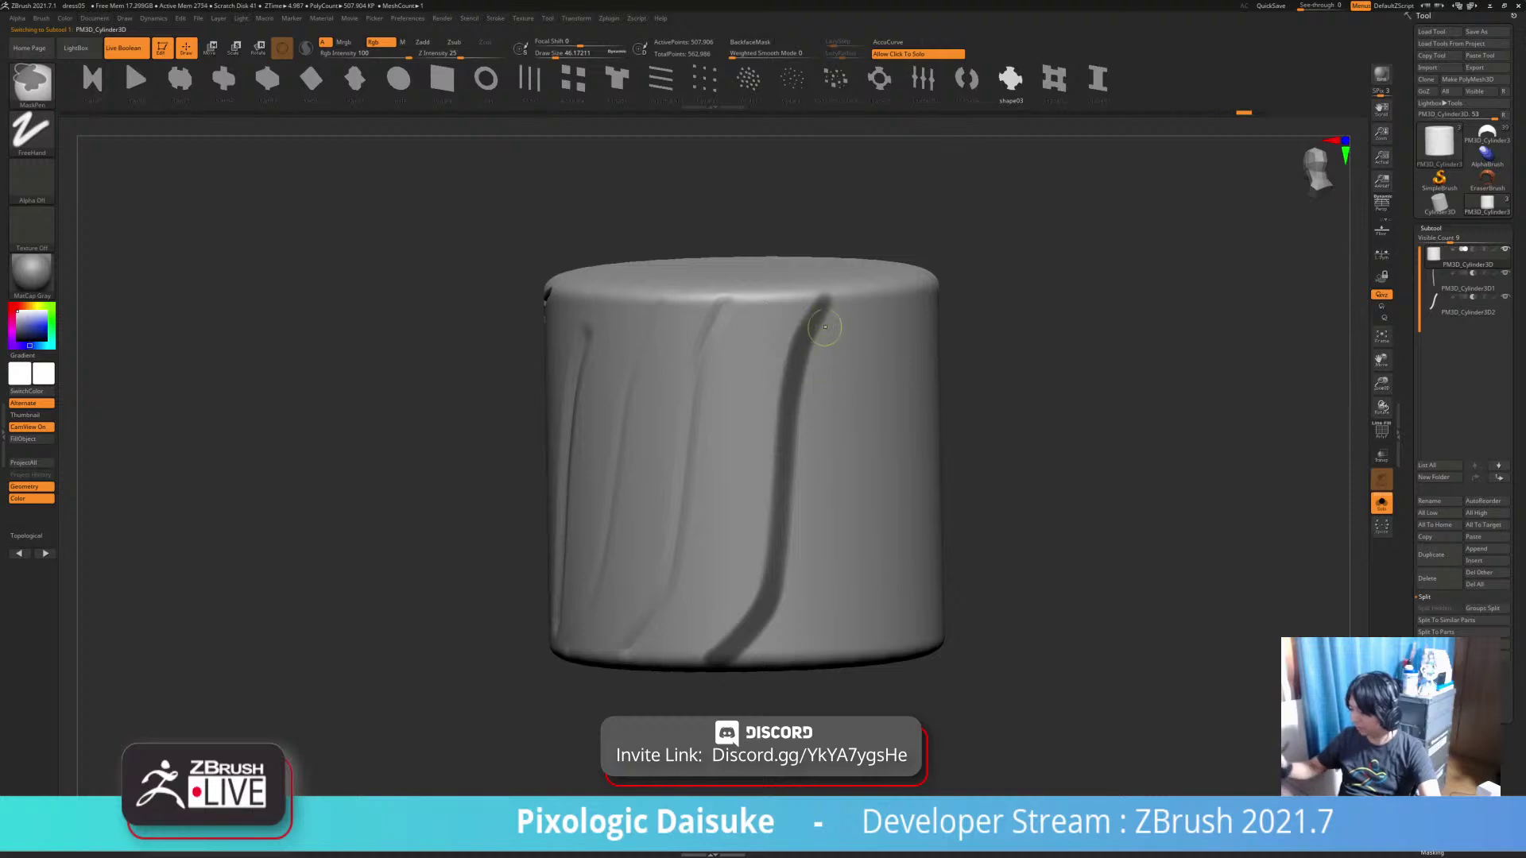
# Extract the masked curved stroke on the cylinder's side, accept it as a new subtool, and clear its mask
pyautogui.moveTo(1140, 541)
pyautogui.keyDown('alt'); pyautogui.mouseDown()
pyautogui.moveTo(1130, 617)
pyautogui.moveTo(1125, 587)
pyautogui.mouseUp(); pyautogui.keyUp('alt')
pyautogui.click(1430, 715)
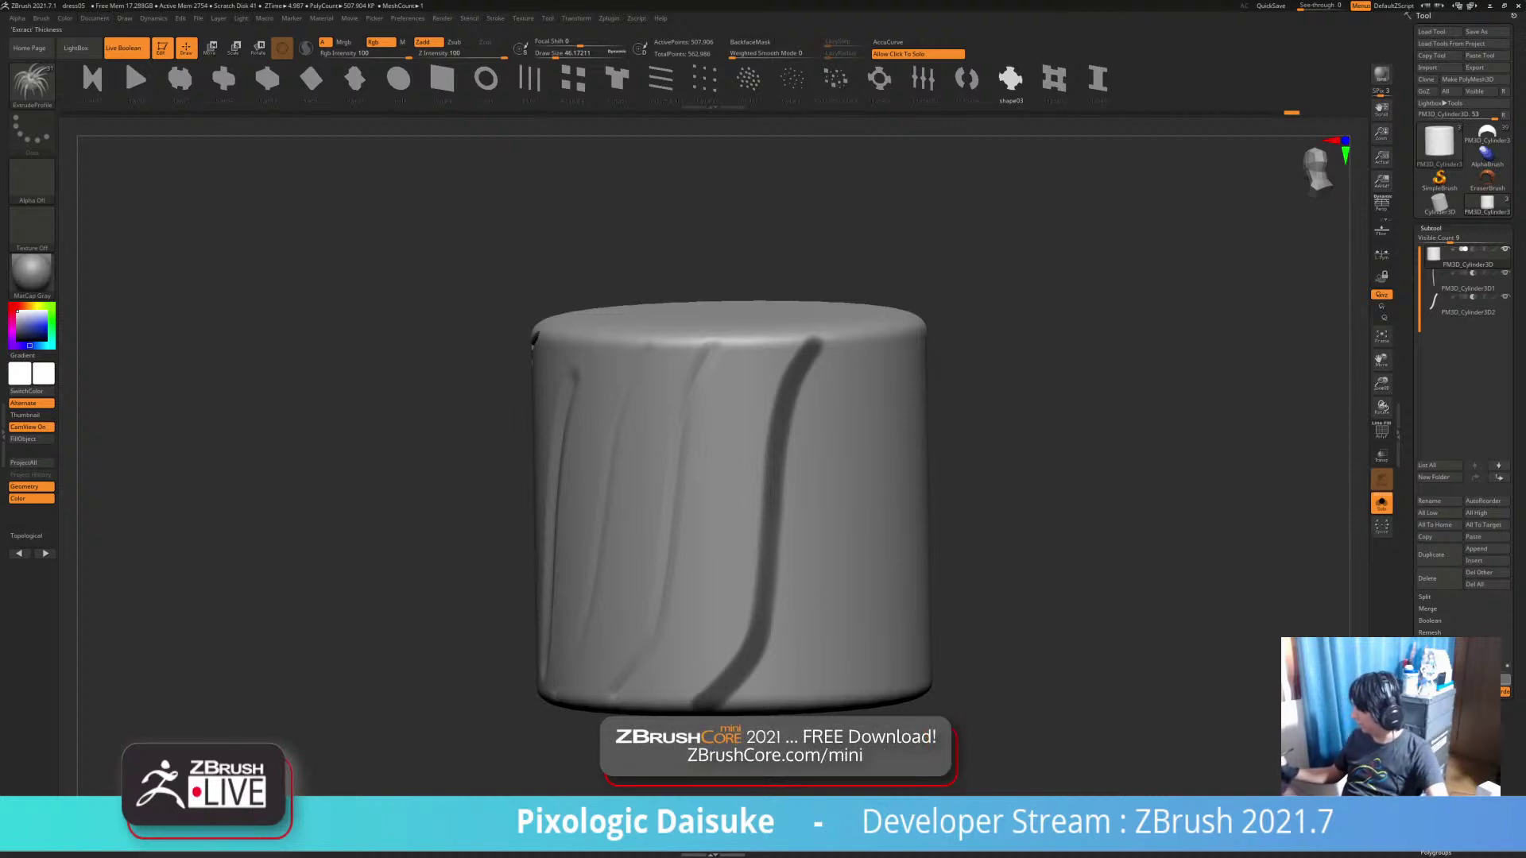
pyautogui.click(1435, 668)
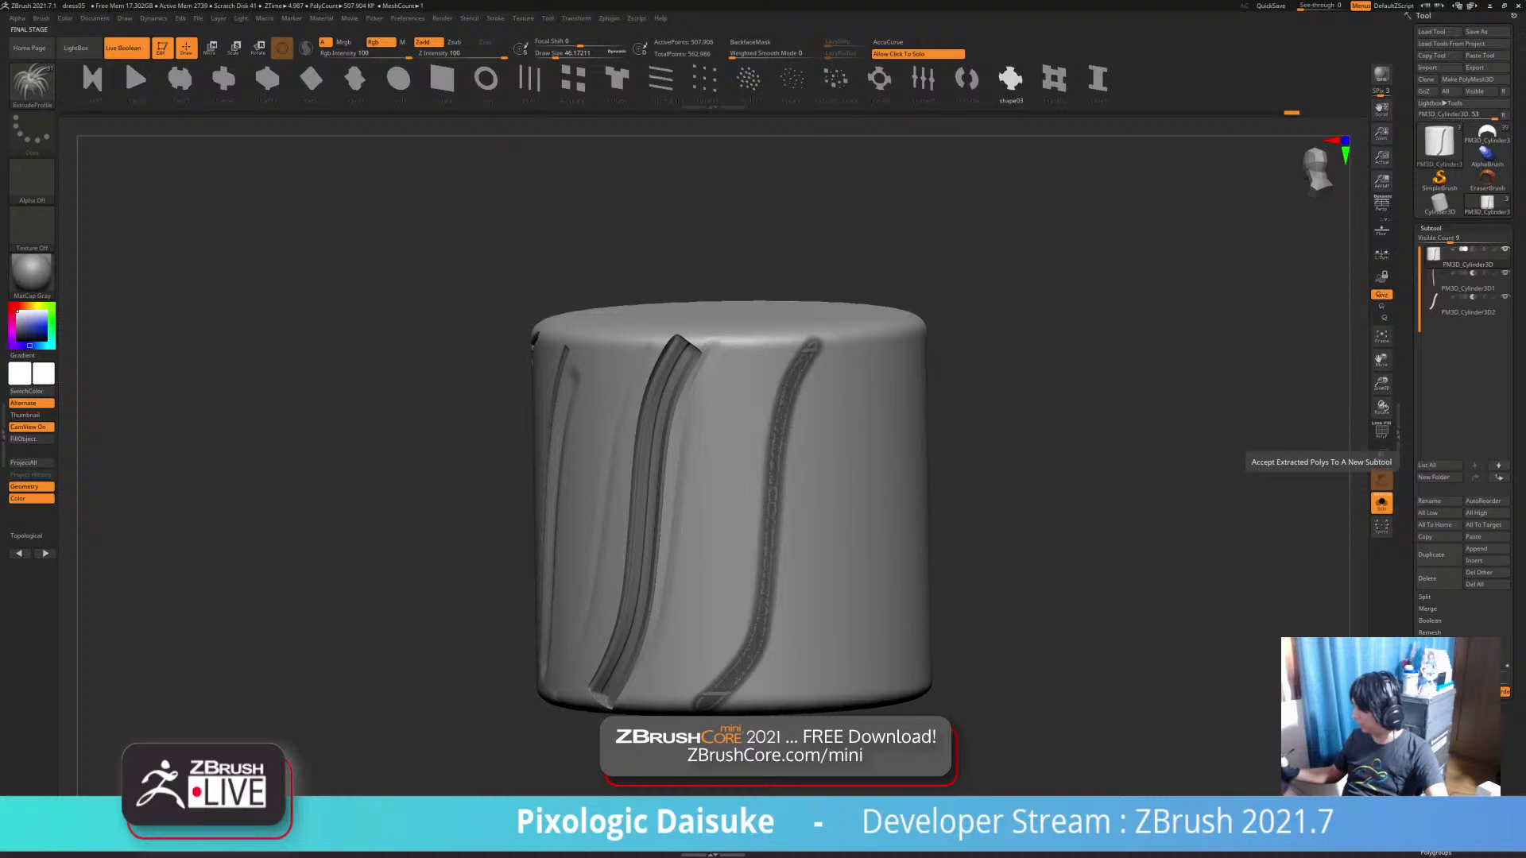
pyautogui.click(1481, 669)
pyautogui.keyDown('ctrl'); pyautogui.moveTo(1140, 659); pyautogui.dragTo(1092, 715); pyautogui.keyUp('ctrl')
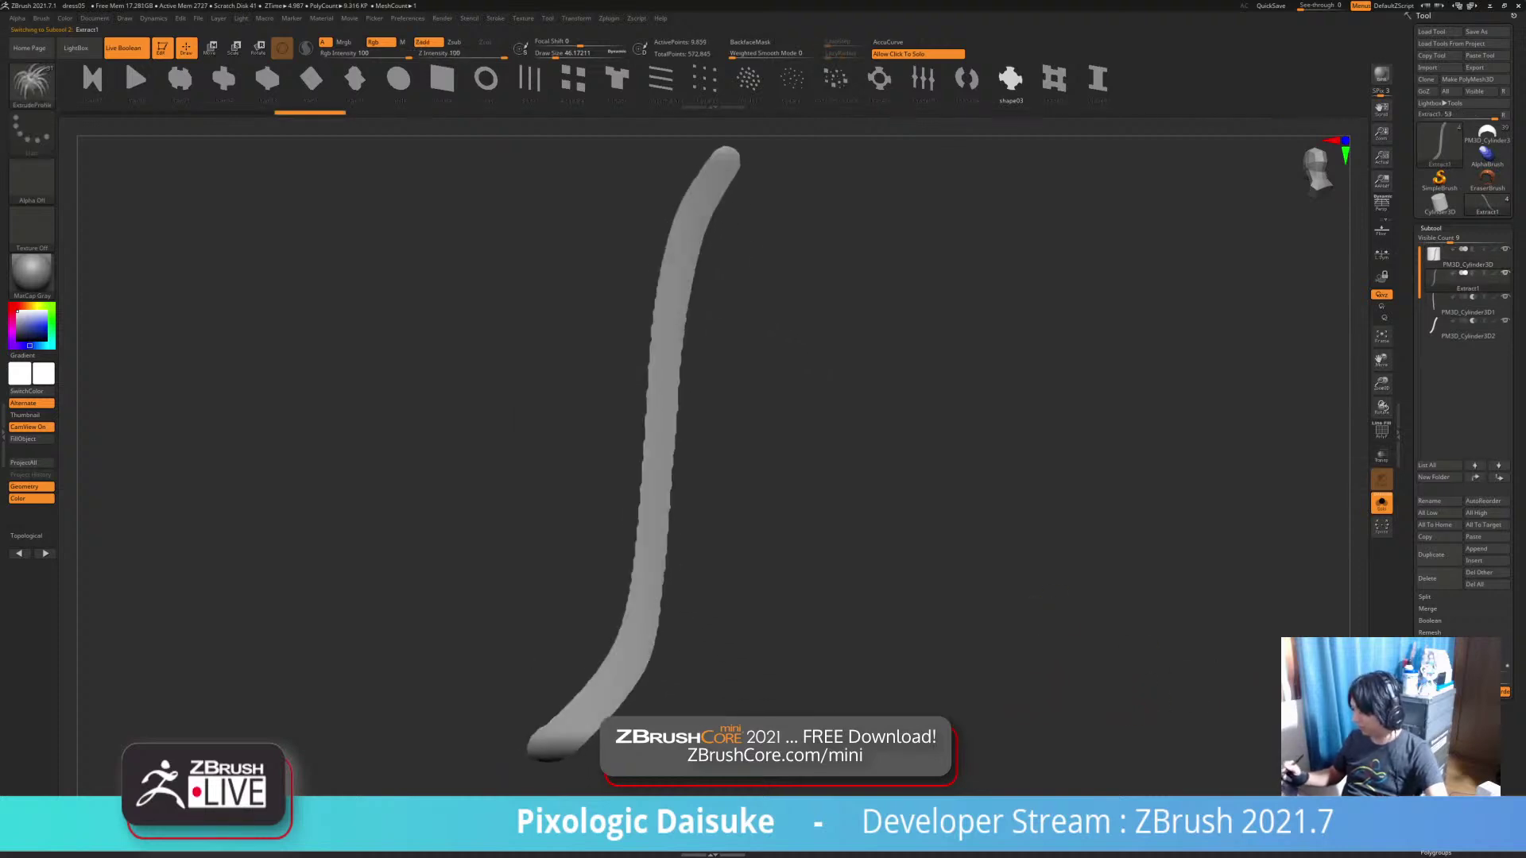
# Isolate the extracted curved strip and inspect its edges from several angles, alone and against the cylinder
pyautogui.moveTo(1091, 557)
pyautogui.mouseDown()
pyautogui.moveTo(1192, 552)
pyautogui.moveTo(1089, 537)
pyautogui.moveTo(1184, 540)
pyautogui.moveTo(1096, 556)
pyautogui.mouseUp()
pyautogui.click(1192, 552)
pyautogui.click(1089, 536)
pyautogui.click(1042, 681)
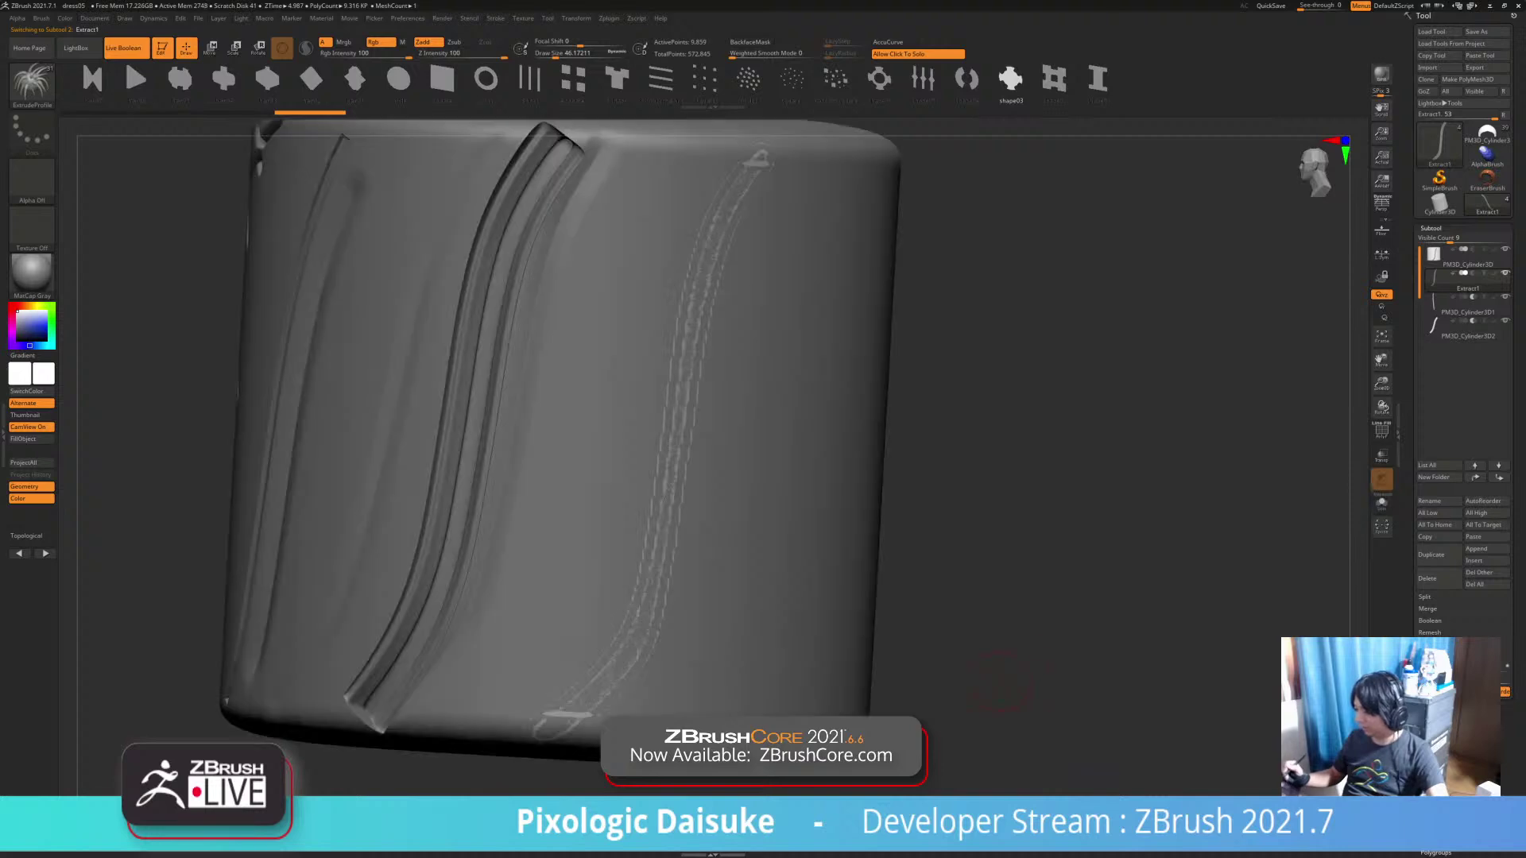
pyautogui.moveTo(1042, 681)
pyautogui.keyDown('ctrl'); pyautogui.mouseDown(button='right')
pyautogui.moveTo(1026, 632)
pyautogui.moveTo(1032, 685)
pyautogui.mouseUp(button='right'); pyautogui.keyUp('ctrl')
pyautogui.click(1027, 631)
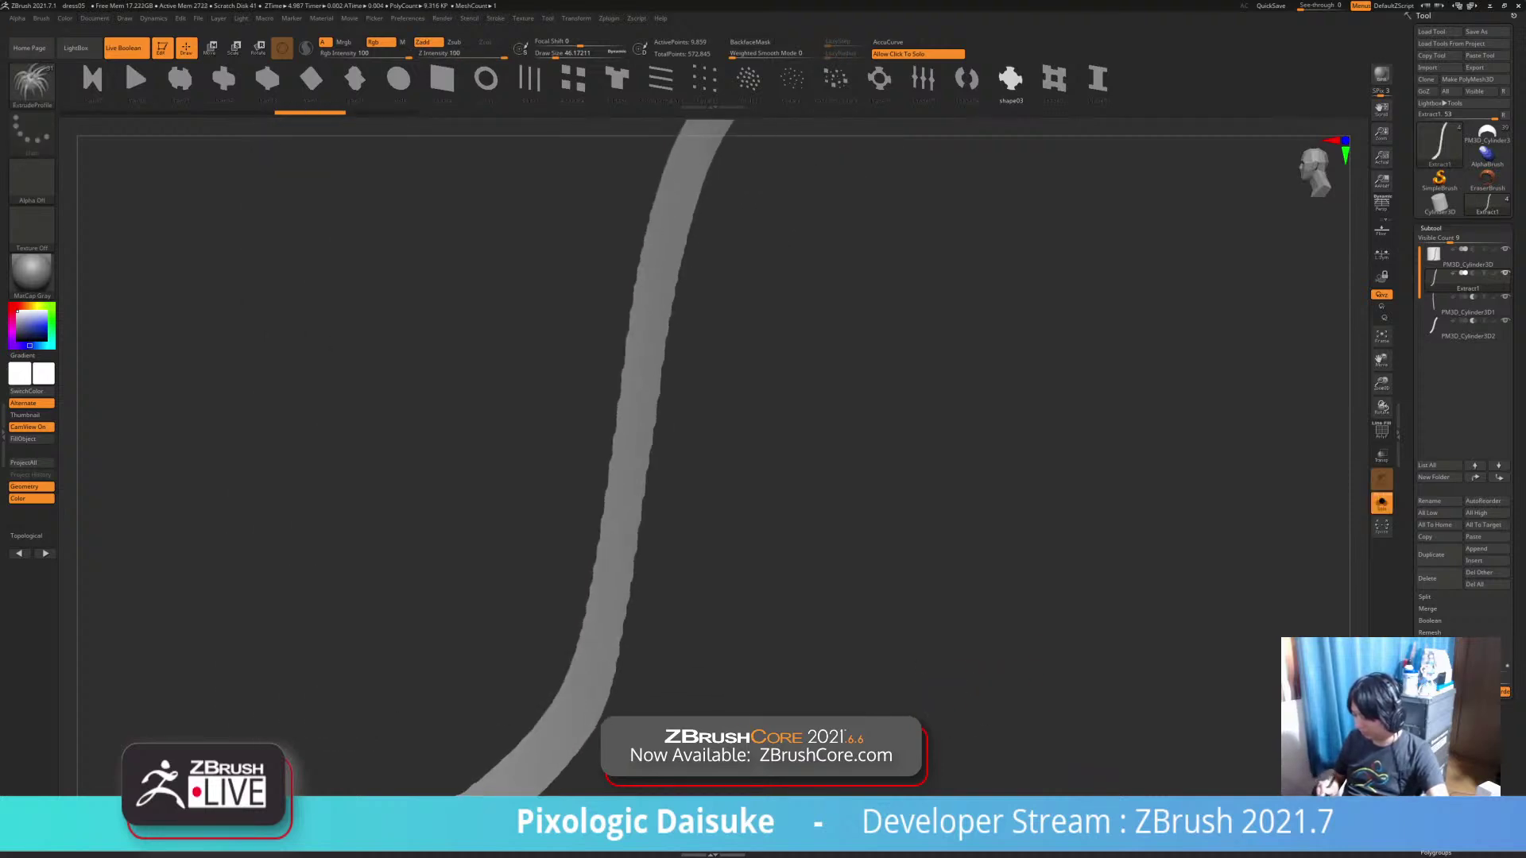
pyautogui.keyDown('ctrl'); pyautogui.moveTo(700, 747); pyautogui.dragTo(698, 684, button='right'); pyautogui.keyUp('ctrl')
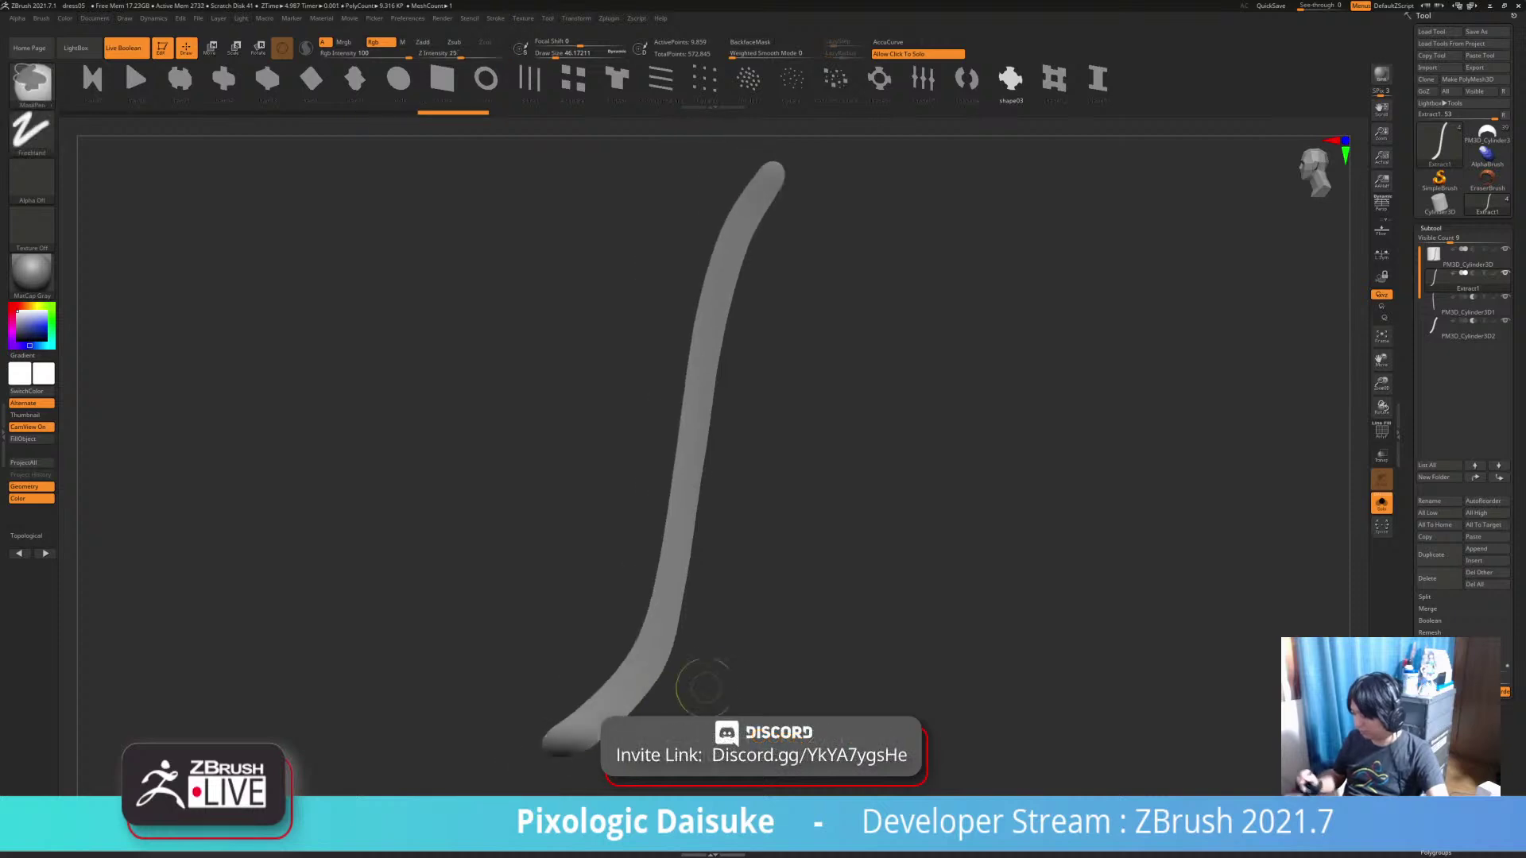
# Show the cylinder again and set the extracted strip to subtract from it in Live Boolean
pyautogui.click(954, 667)
pyautogui.keyDown('alt'); pyautogui.moveTo(953, 664); pyautogui.dragTo(936, 600, button='right'); pyautogui.keyUp('alt')
pyautogui.click(890, 652)
pyautogui.click(934, 638)
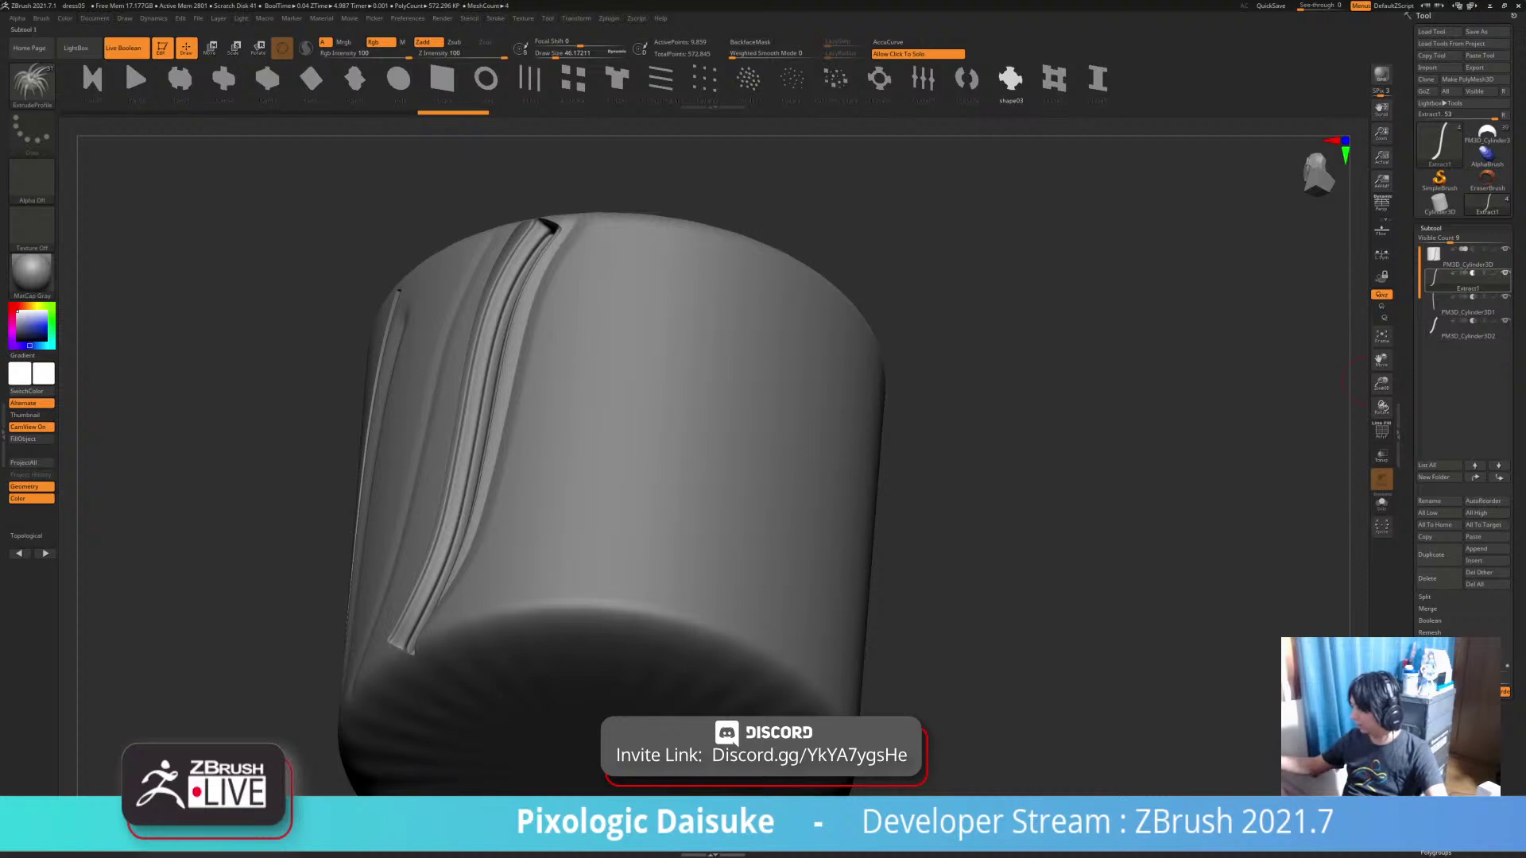
# Enable Dynamic Subdiv on the extracted strip and set its thickness to about 0.04 to cut the groove
pyautogui.click(1431, 228)
pyautogui.click(1435, 240)
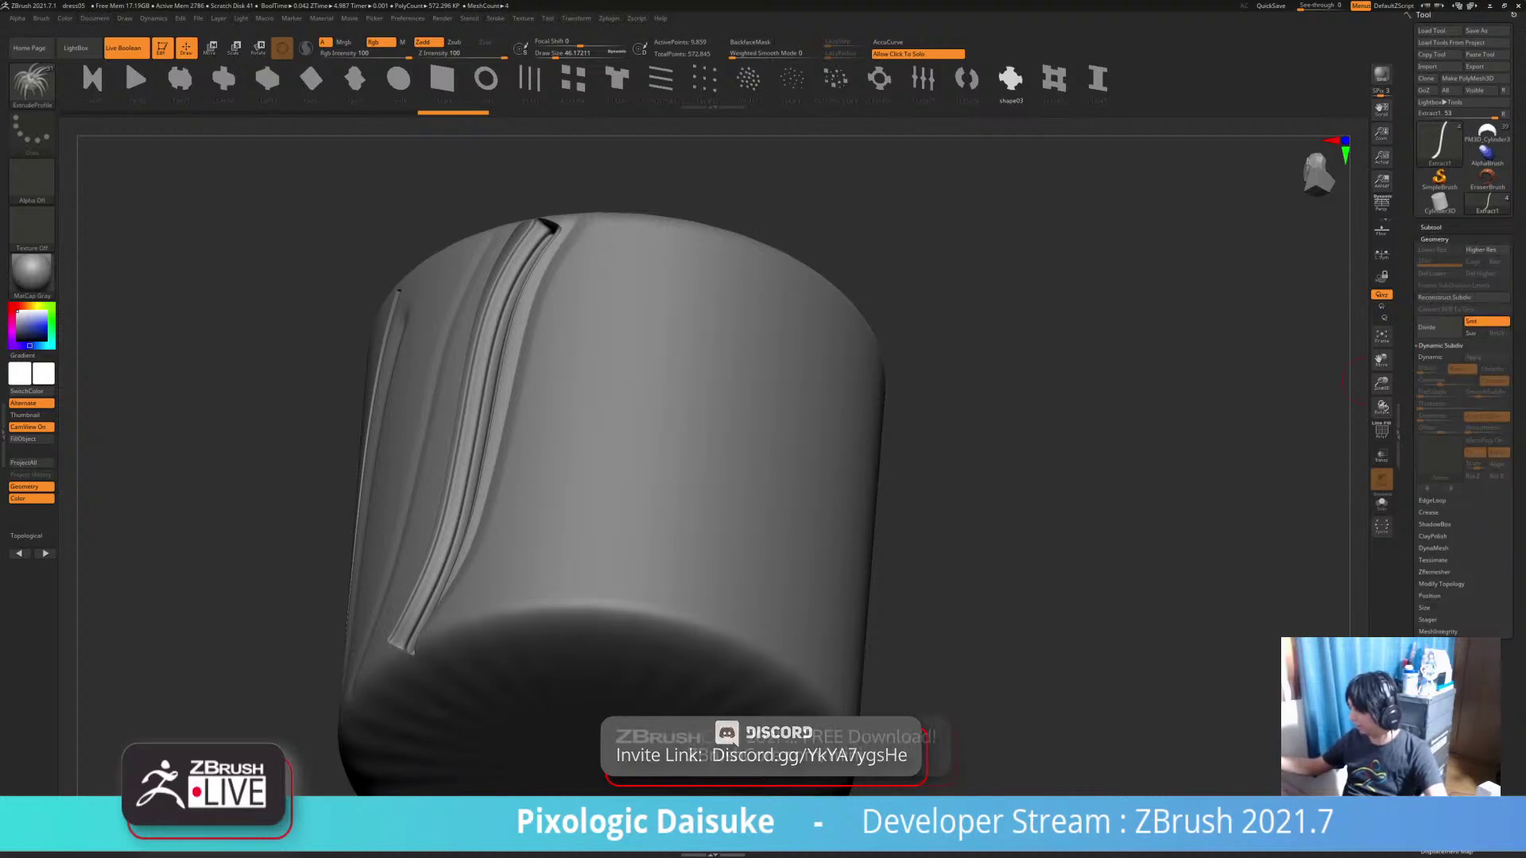
pyautogui.click(1440, 346)
pyautogui.click(1434, 357)
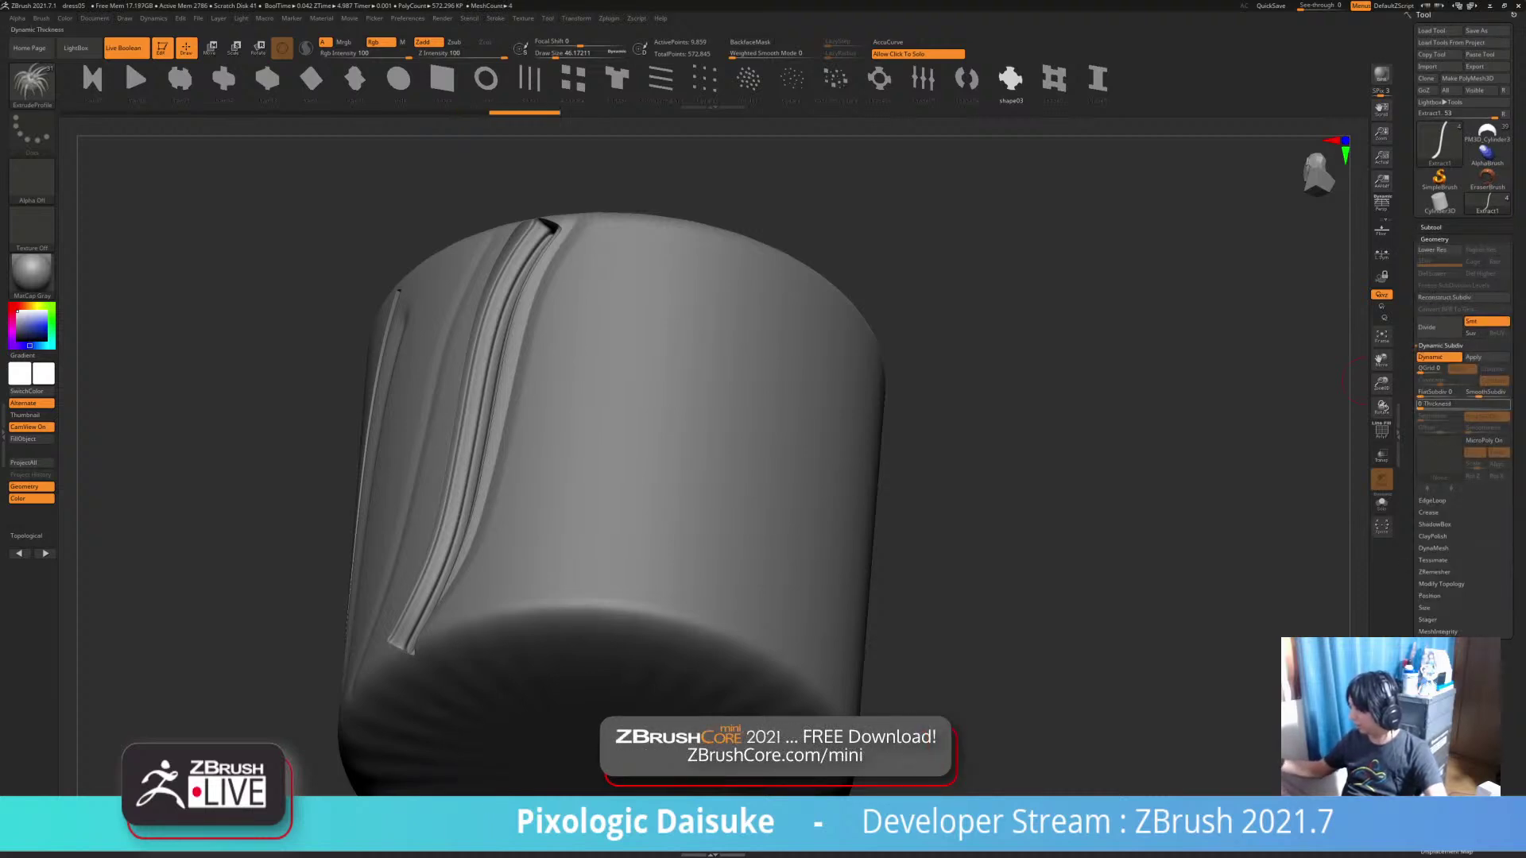
pyautogui.moveTo(1442, 404); pyautogui.dragTo(1458, 404)
pyautogui.moveTo(1073, 445); pyautogui.dragTo(1068, 508)
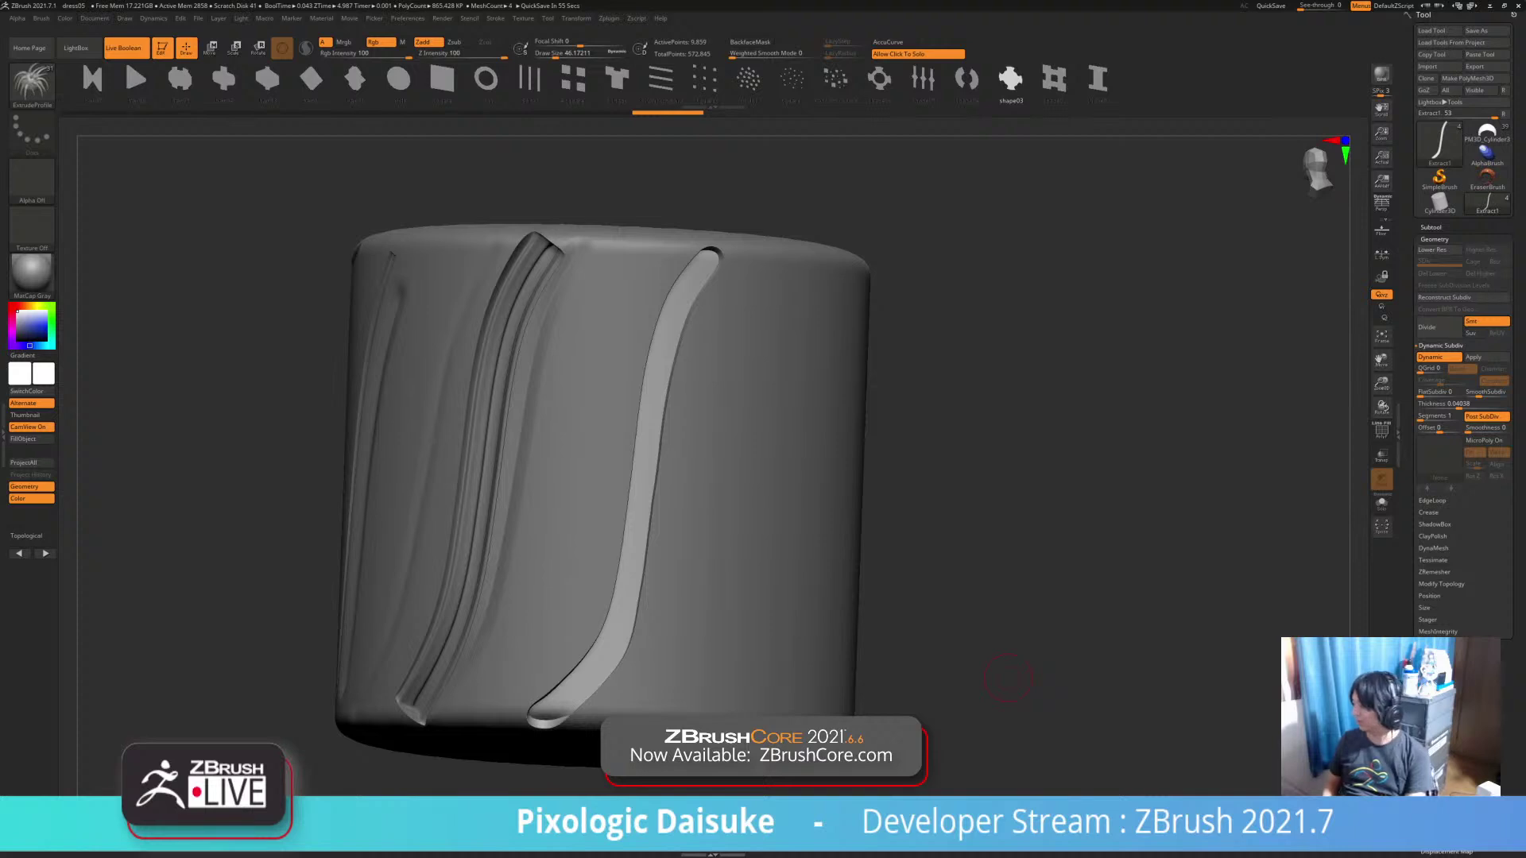
# Set the strip's Boolean operation to intersection and compare the strip alone with the cylinder
pyautogui.click(1431, 227)
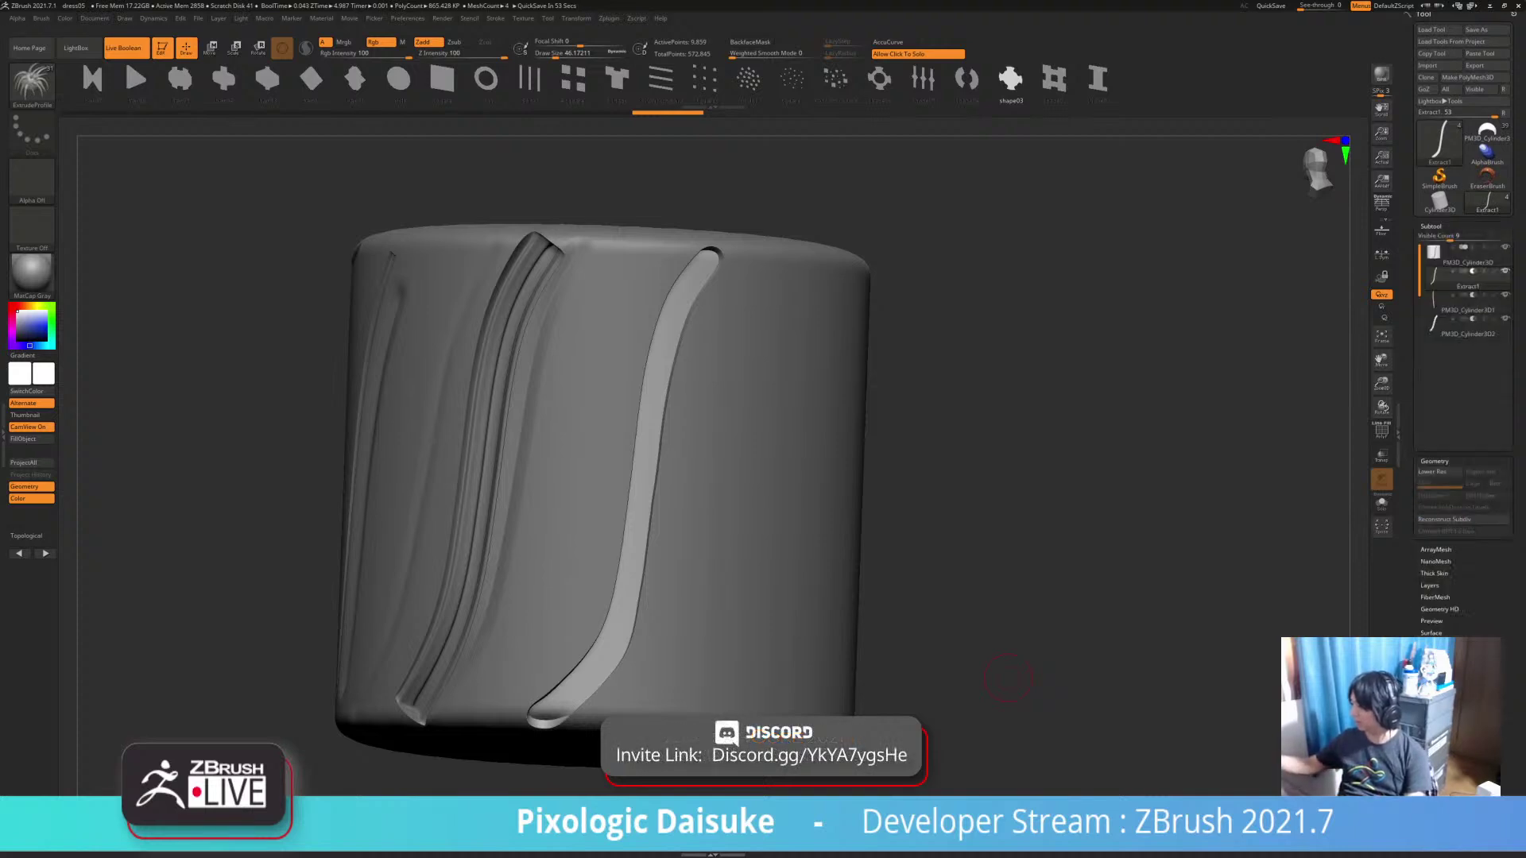
pyautogui.click(1484, 271)
pyautogui.moveTo(1096, 477)
pyautogui.mouseDown()
pyautogui.moveTo(1176, 477)
pyautogui.moveTo(1085, 480)
pyautogui.mouseUp()
pyautogui.moveTo(1021, 653); pyautogui.dragTo(995, 656)
pyautogui.click(995, 656)
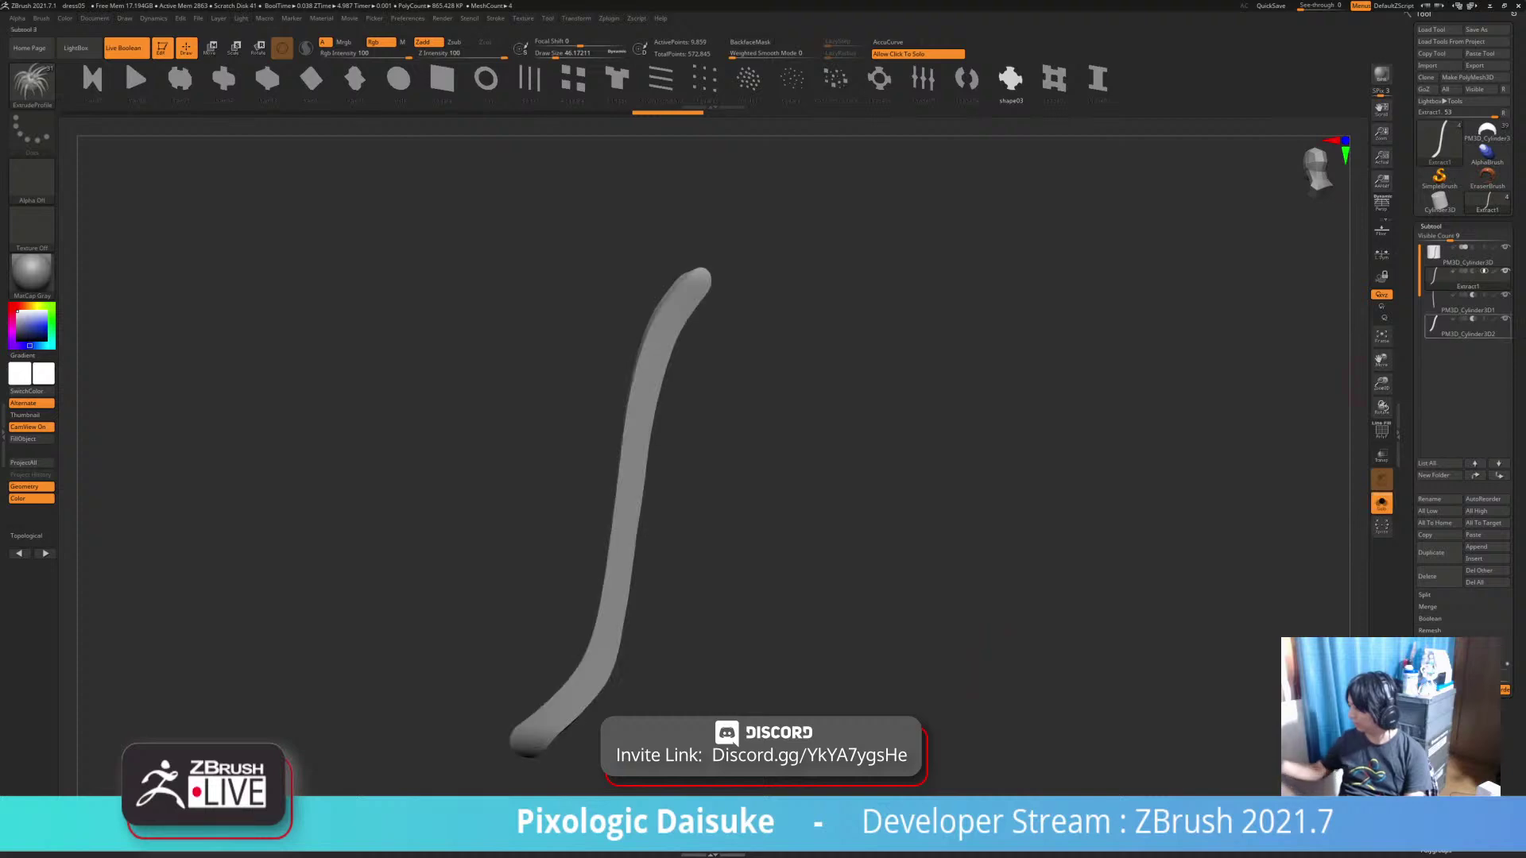
pyautogui.click(1176, 508)
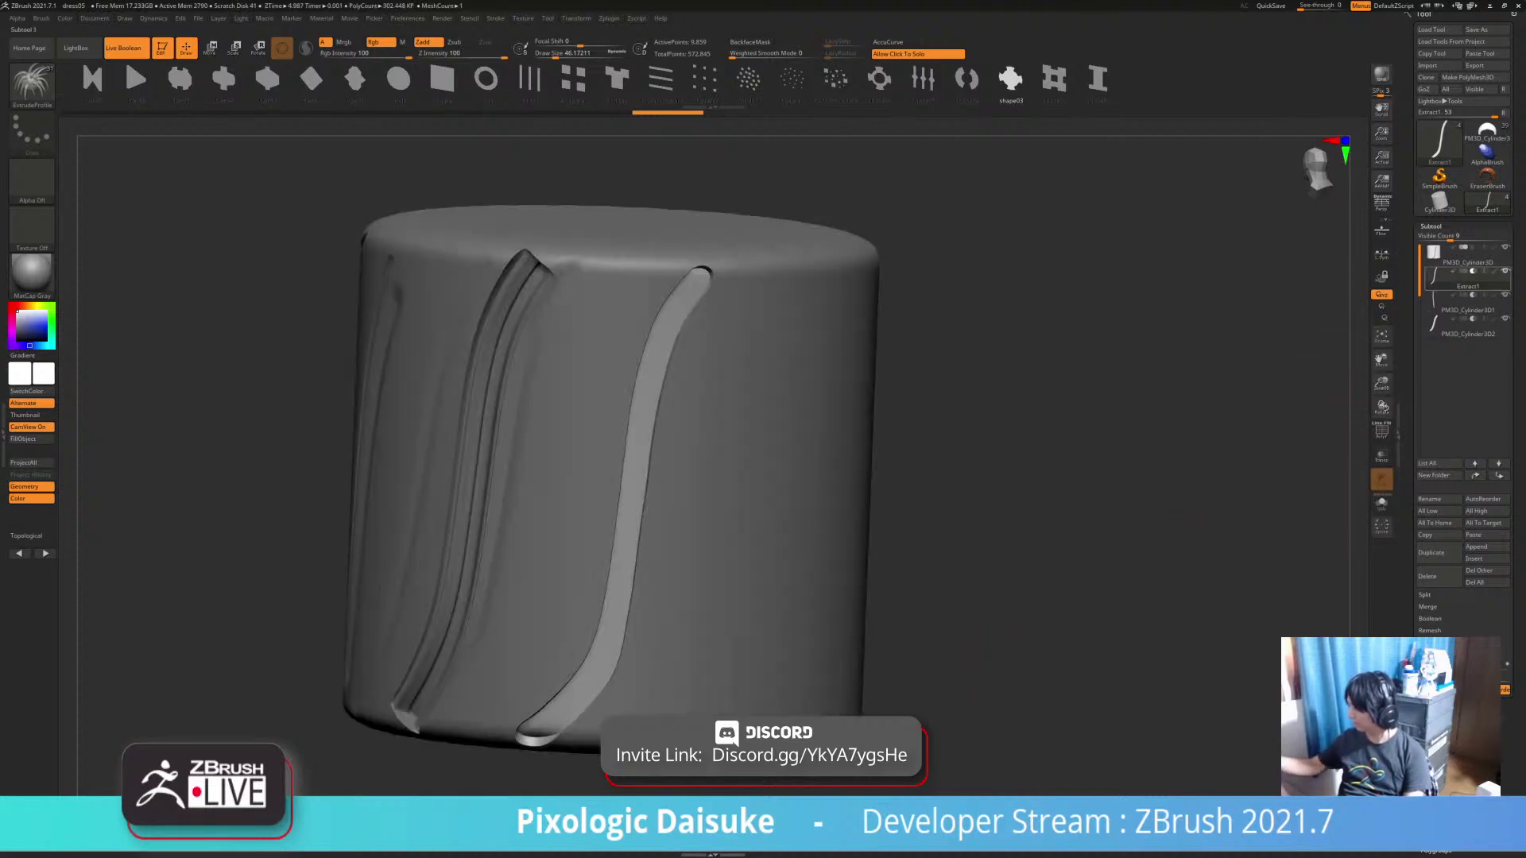
# Switch the strip to intersection once more, inspect it from several angles, and return it to subtraction
pyautogui.click(1484, 271)
pyautogui.moveTo(1133, 550); pyautogui.dragTo(1141, 606)
pyautogui.click(1141, 605)
pyautogui.click(1141, 605)
pyautogui.moveTo(1141, 606)
pyautogui.keyDown('ctrl'); pyautogui.mouseDown(button='right')
pyautogui.moveTo(1107, 642)
pyautogui.moveTo(1100, 583)
pyautogui.moveTo(1115, 613)
pyautogui.mouseUp(button='right'); pyautogui.keyUp('ctrl')
pyautogui.moveTo(1115, 614); pyautogui.dragTo(1058, 633)
pyautogui.click(1472, 271)
pyautogui.keyDown('ctrl'); pyautogui.moveTo(1112, 627); pyautogui.dragTo(1097, 580, button='right'); pyautogui.keyUp('ctrl')
pyautogui.moveTo(1096, 580); pyautogui.dragTo(1041, 576)
# Pull the strip's upper end past the cylinder's top edge with the SnakeHook brush at draw size about 212
pyautogui.click(31, 84)
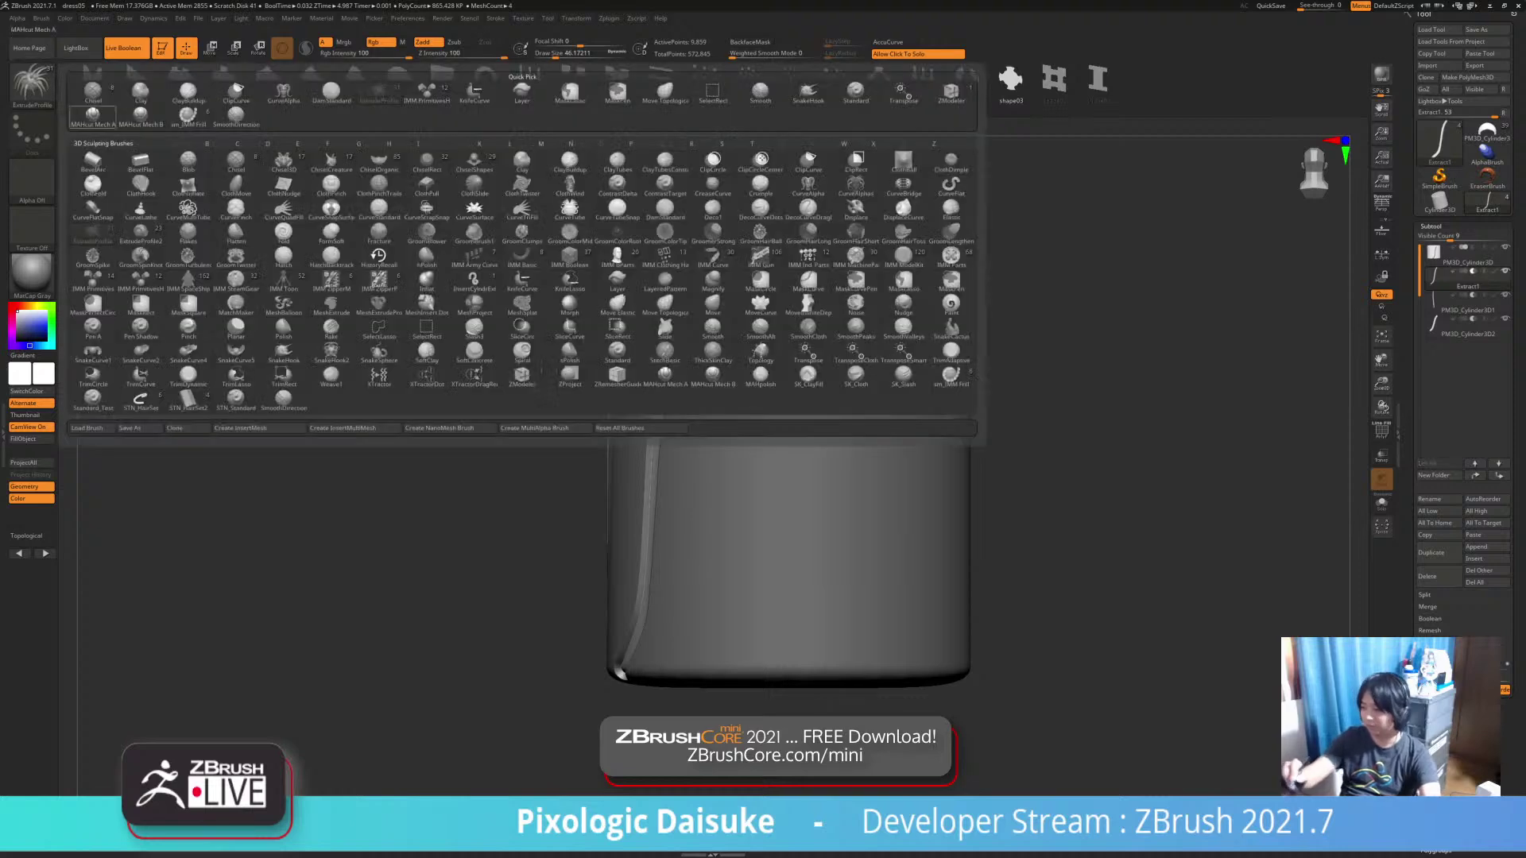
pyautogui.click(808, 92)
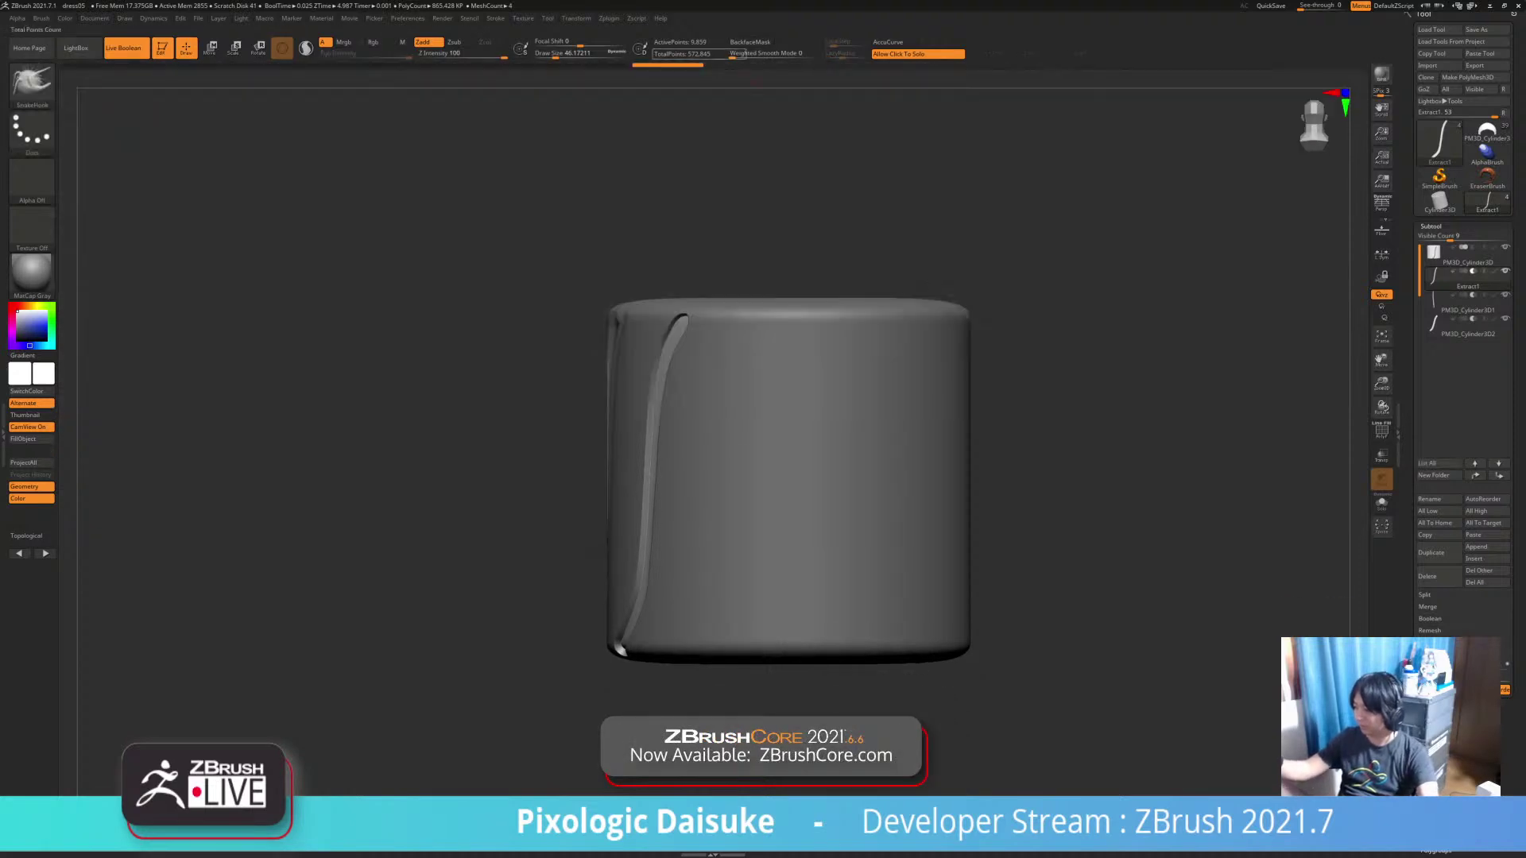
pyautogui.moveTo(689, 275)
pyautogui.mouseDown()
pyautogui.moveTo(763, 278)
pyautogui.moveTo(743, 306)
pyautogui.mouseUp()
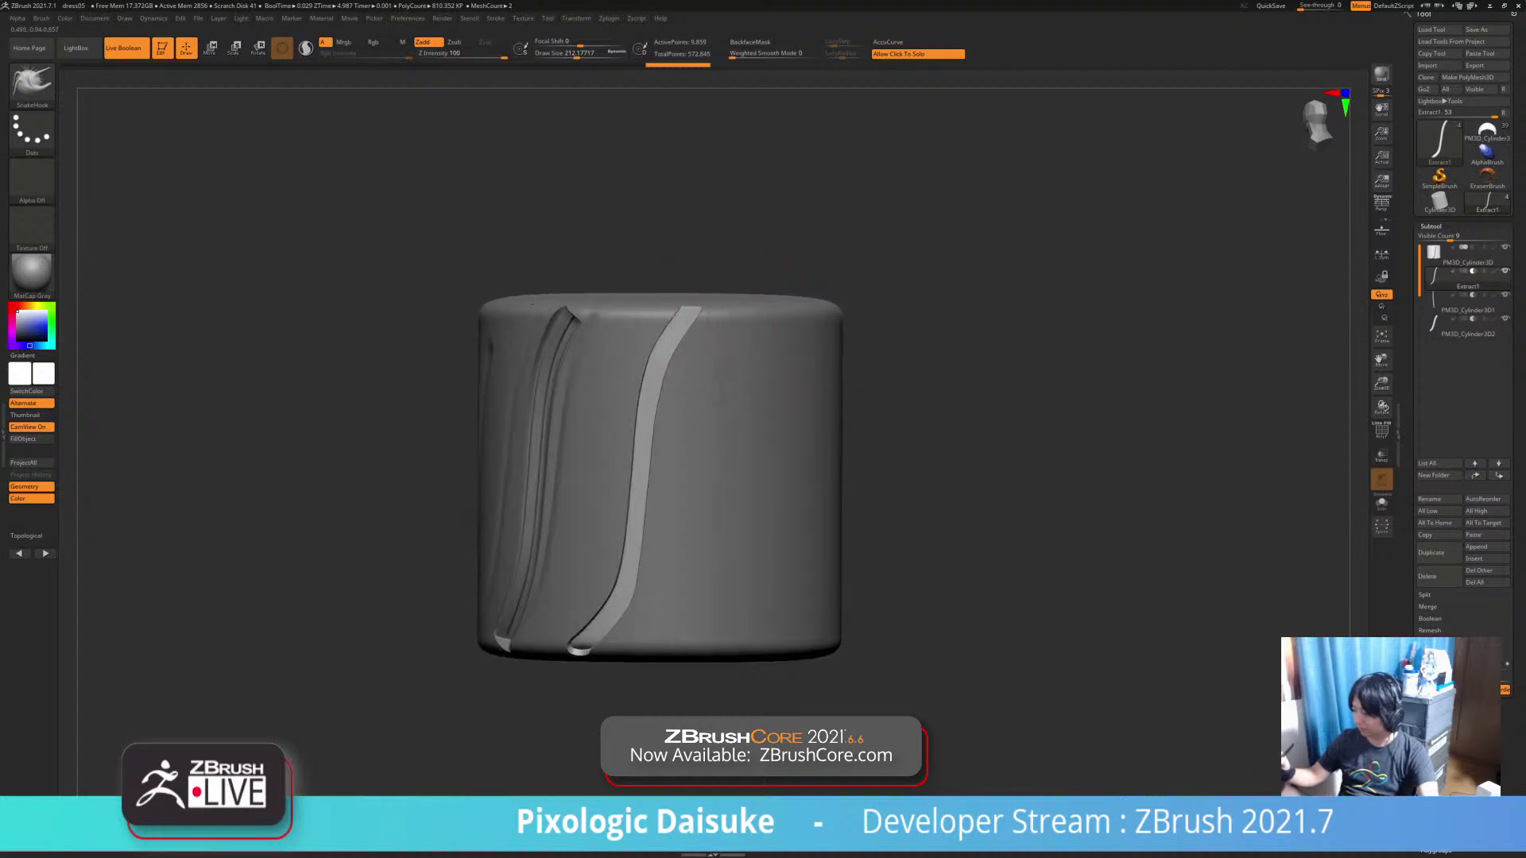
# Stretch the strip's lower end beyond the cylinder's bottom edge with SnakeHook so the groove runs out there
pyautogui.moveTo(644, 517); pyautogui.dragTo(584, 657)
pyautogui.moveTo(592, 652); pyautogui.dragTo(513, 658, button='right')
pyautogui.moveTo(574, 645); pyautogui.dragTo(560, 658)
pyautogui.moveTo(529, 667); pyautogui.dragTo(569, 677, button='right')
pyautogui.moveTo(582, 647); pyautogui.dragTo(591, 652)
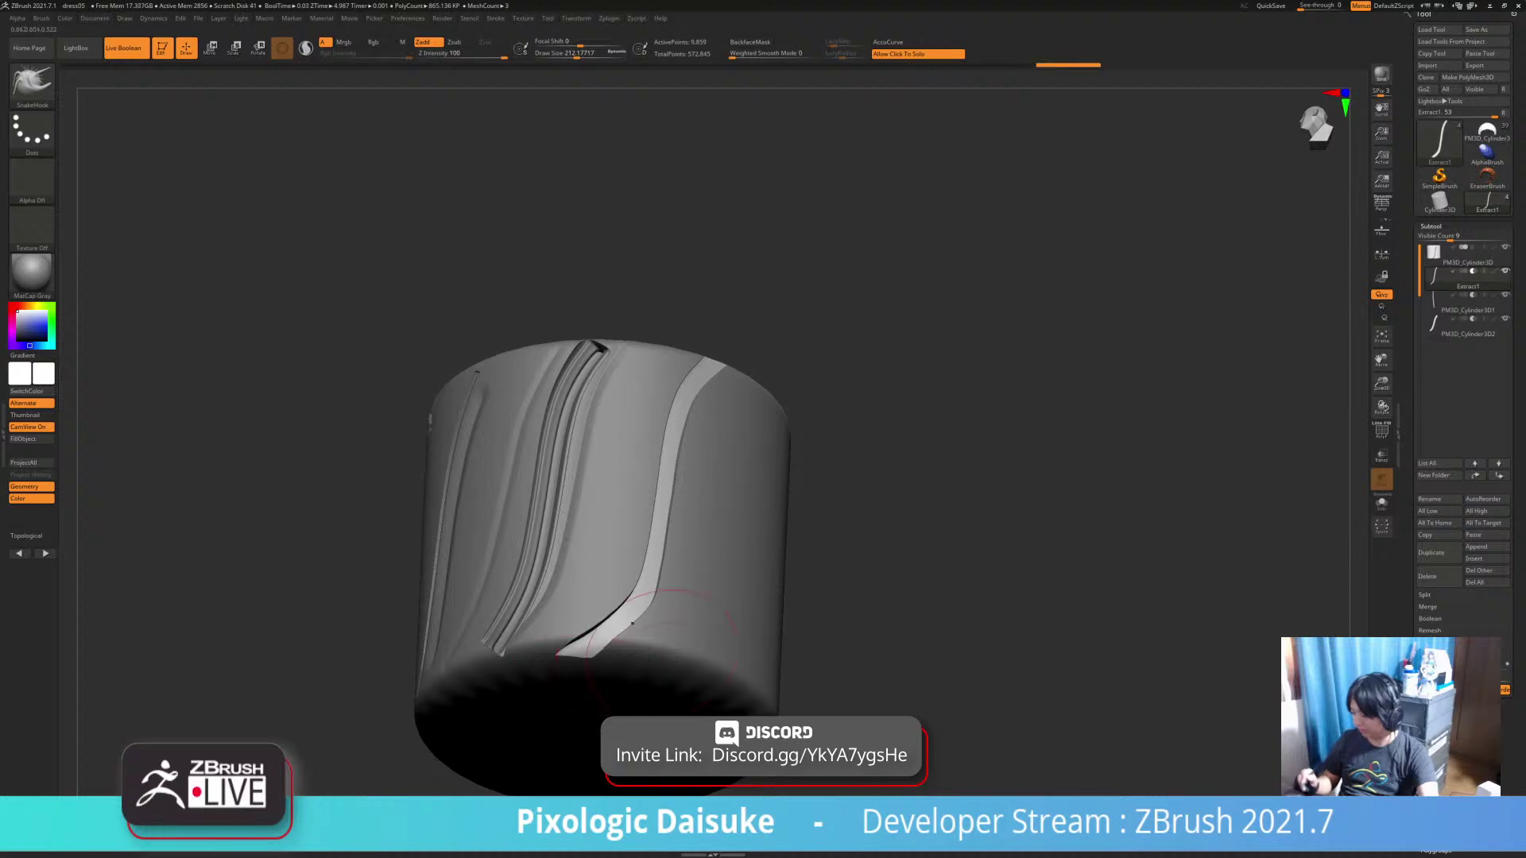
pyautogui.moveTo(666, 636)
pyautogui.keyDown('ctrl'); pyautogui.mouseDown(button='right')
pyautogui.moveTo(706, 679)
pyautogui.moveTo(612, 709)
pyautogui.moveTo(603, 663)
pyautogui.moveTo(600, 700)
pyautogui.moveTo(603, 680)
pyautogui.mouseUp(button='right'); pyautogui.keyUp('ctrl')
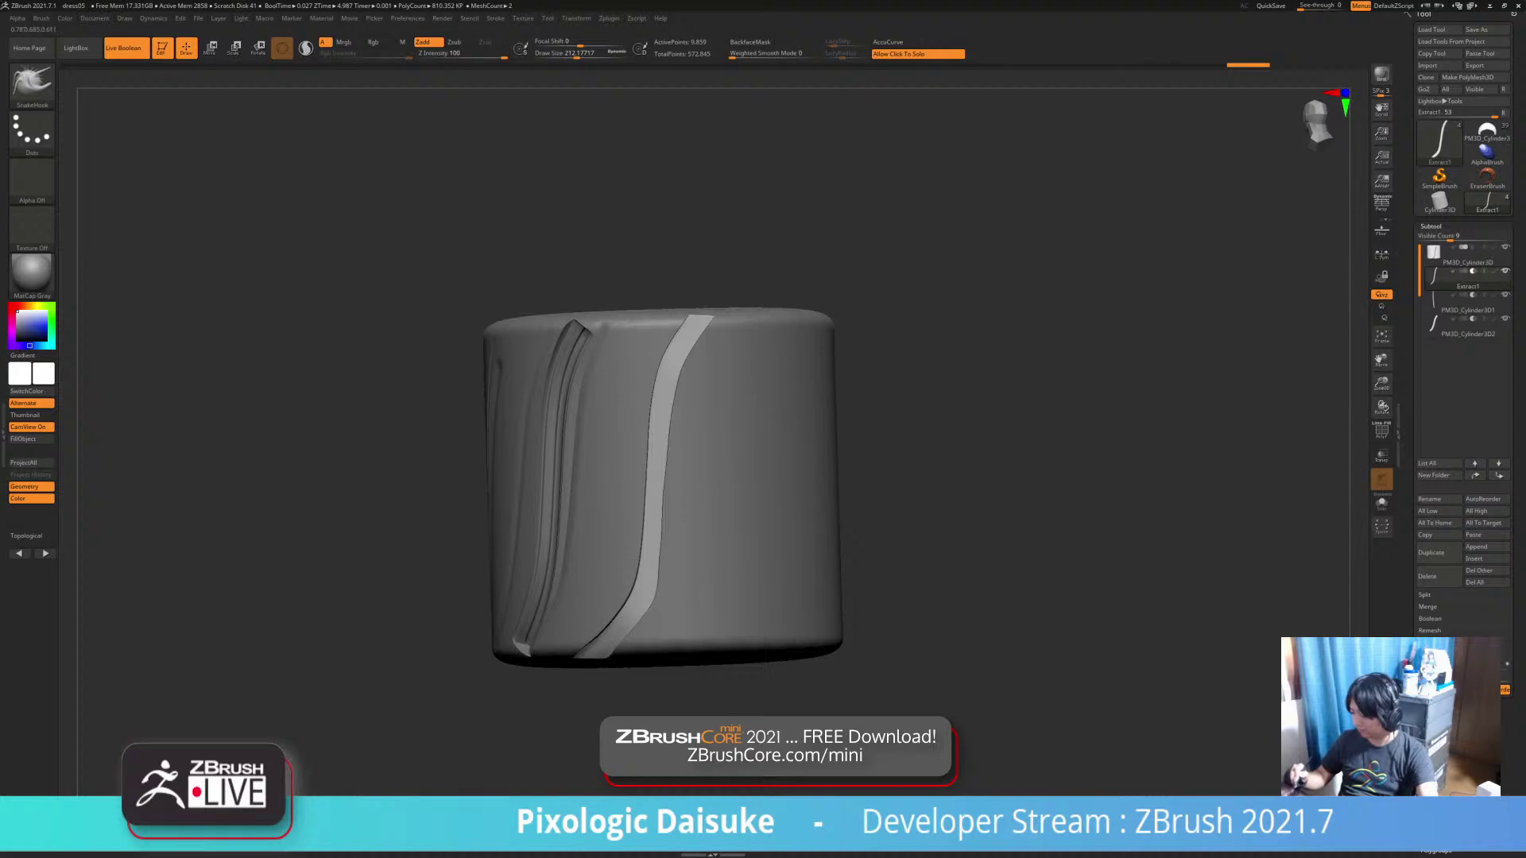
pyautogui.keyDown('alt'); pyautogui.moveTo(926, 682); pyautogui.dragTo(914, 729, button='right'); pyautogui.keyUp('alt')
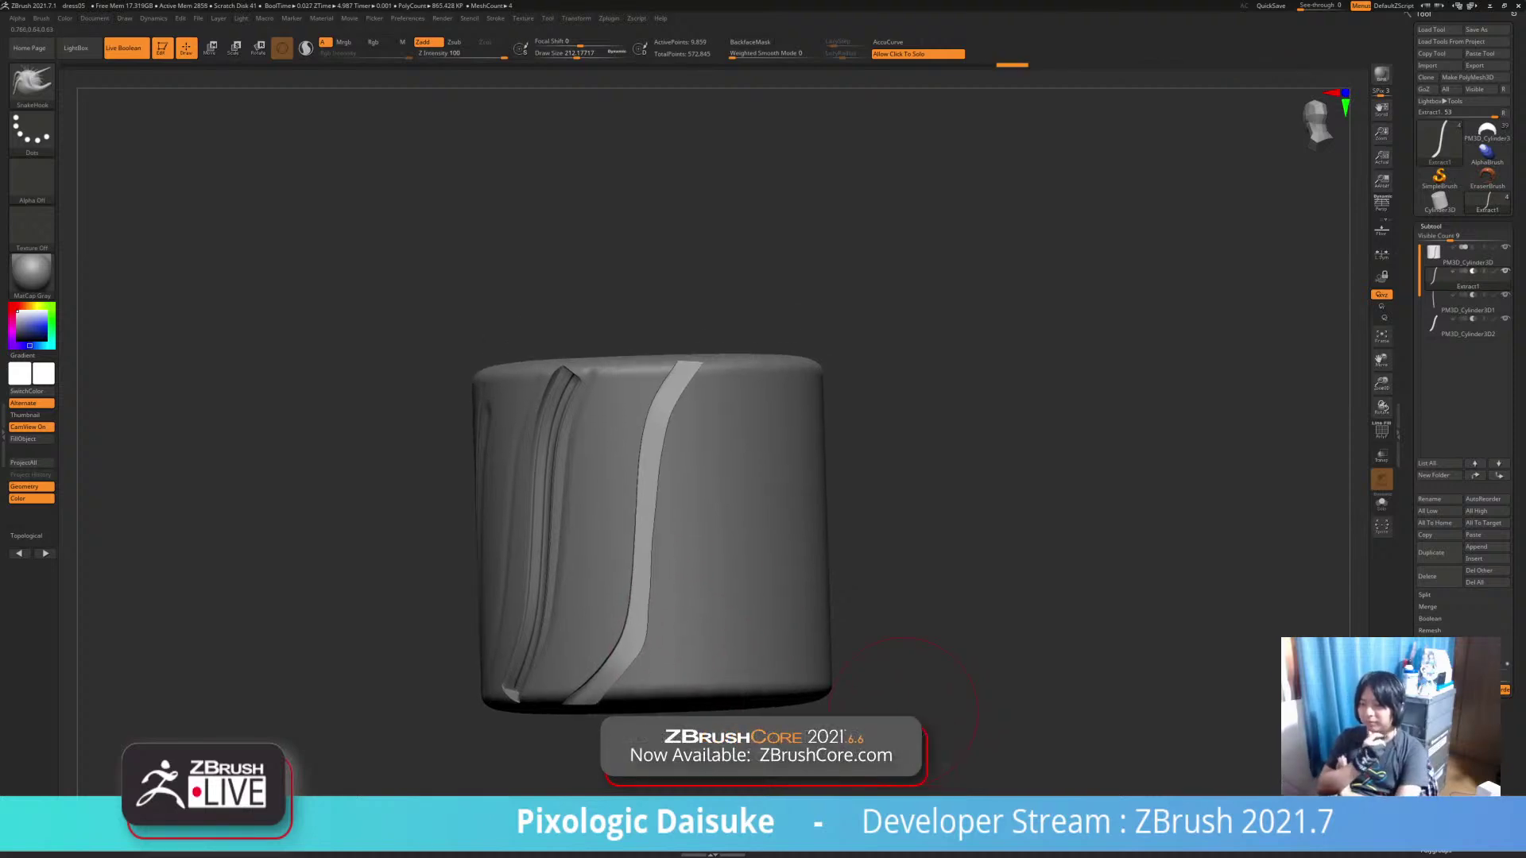
pyautogui.moveTo(905, 556)
pyautogui.mouseDown()
pyautogui.moveTo(986, 660)
pyautogui.moveTo(1057, 548)
pyautogui.moveTo(874, 568)
pyautogui.moveTo(902, 568)
pyautogui.mouseUp()
# Switch to the maid character tool and view its frilled headdress from the front and side
pyautogui.press(',')
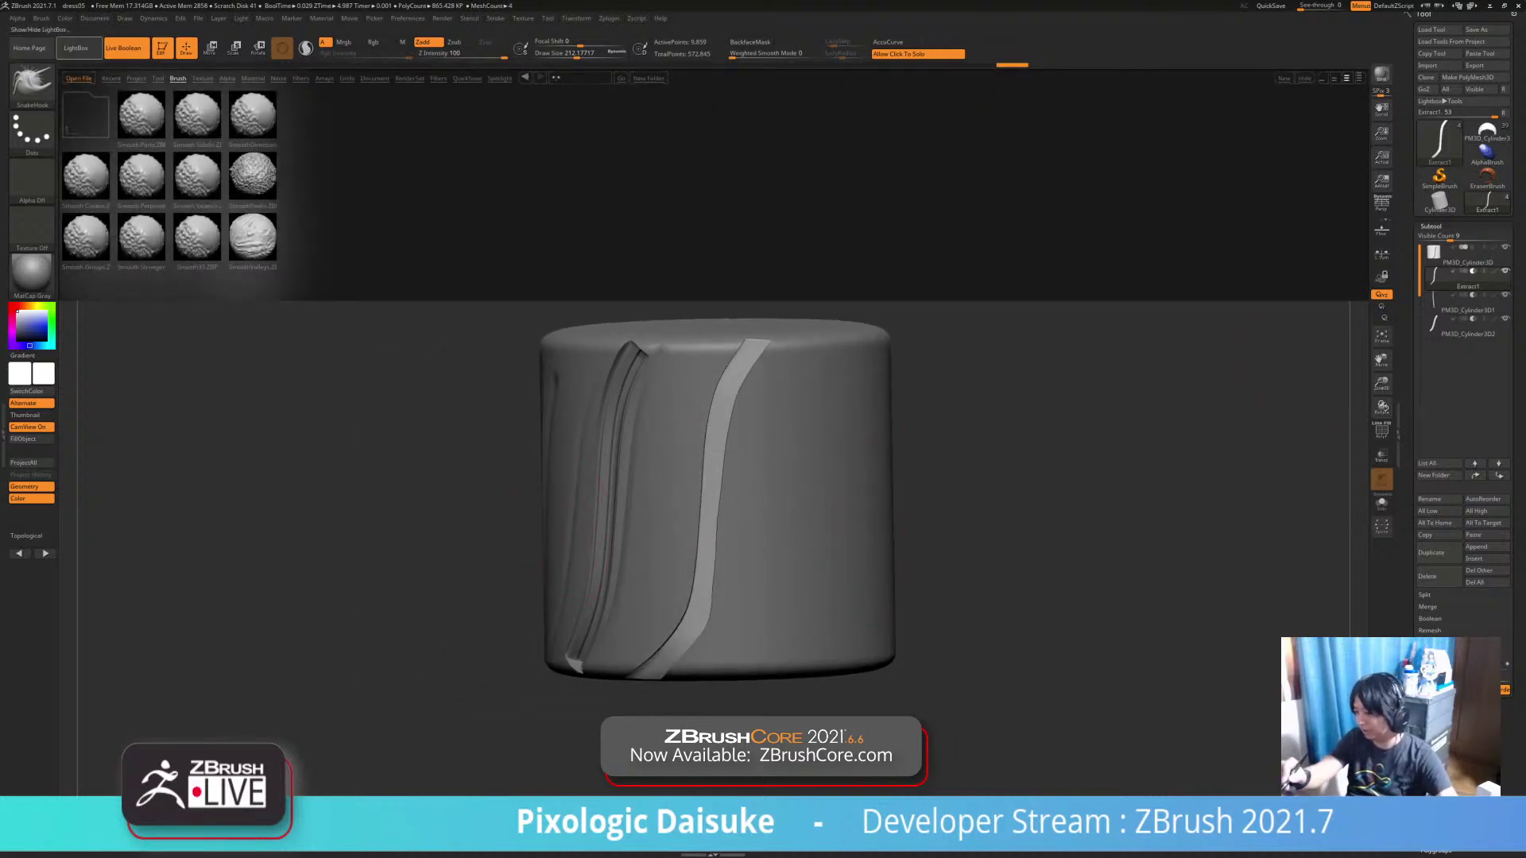
pyautogui.press(',')
pyautogui.click(1487, 132)
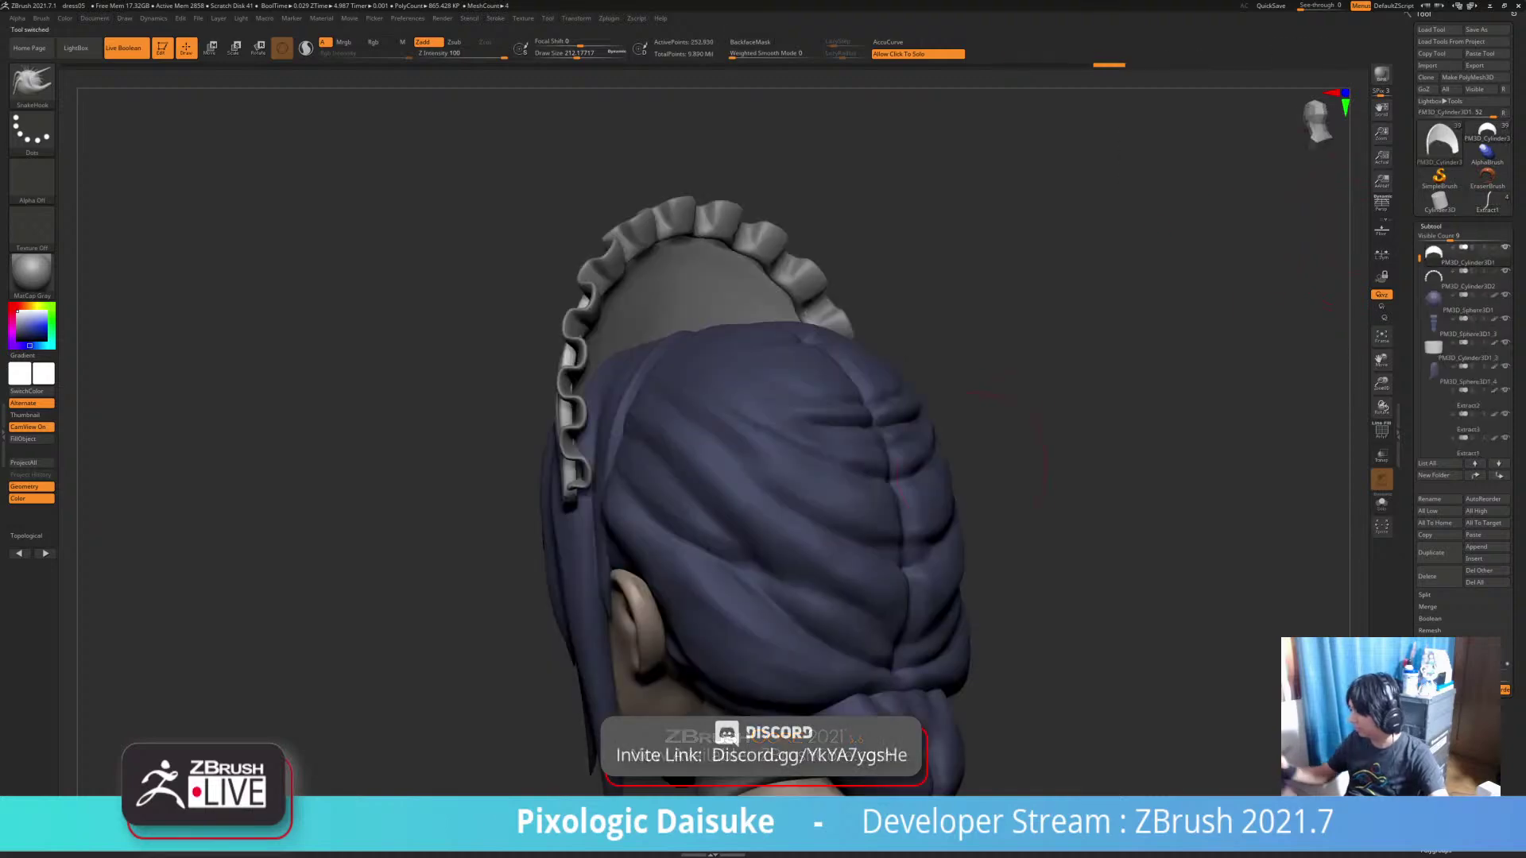
pyautogui.moveTo(1089, 493)
pyautogui.mouseDown()
pyautogui.moveTo(1247, 464)
pyautogui.moveTo(1013, 425)
pyautogui.moveTo(786, 453)
pyautogui.mouseUp()
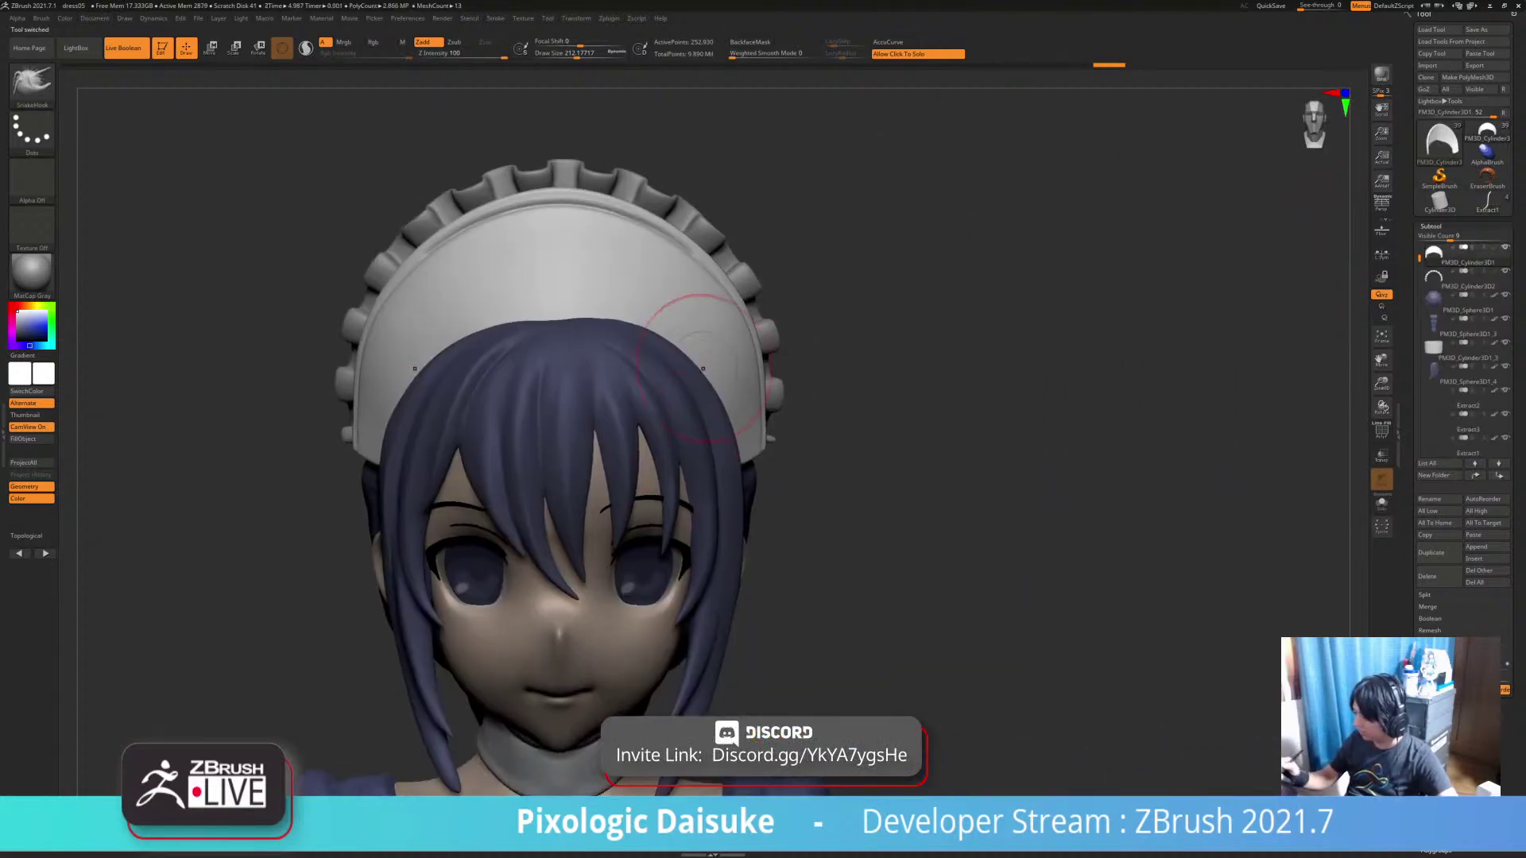
pyautogui.moveTo(775, 388); pyautogui.dragTo(410, 350)
# Choose the DamStandard brush and set its draw size to about 108
pyautogui.click(36, 86)
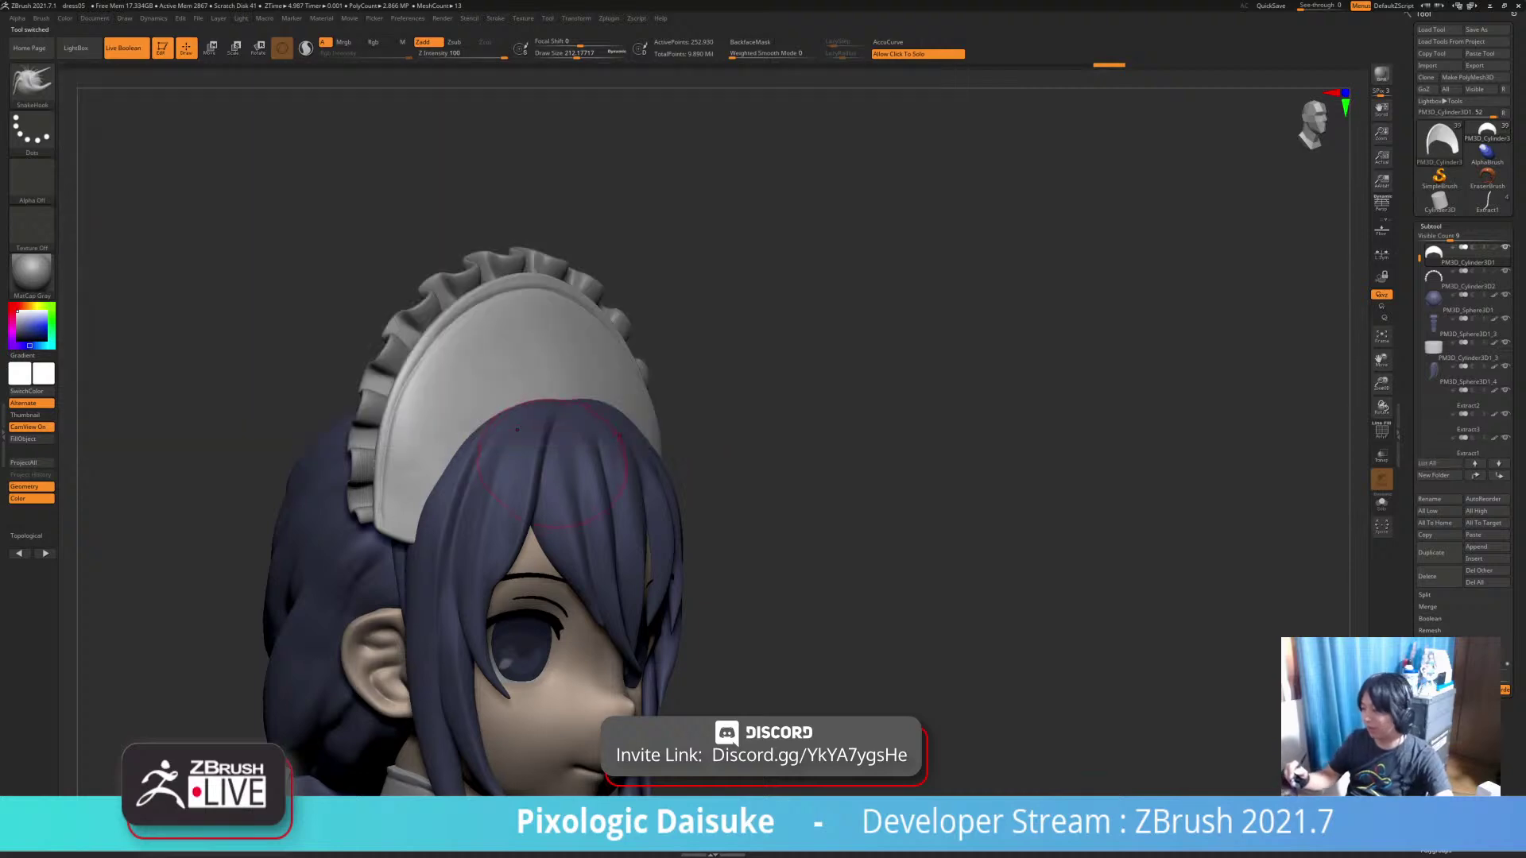
pyautogui.press('b')
pyautogui.press('d')
pyautogui.press('s')
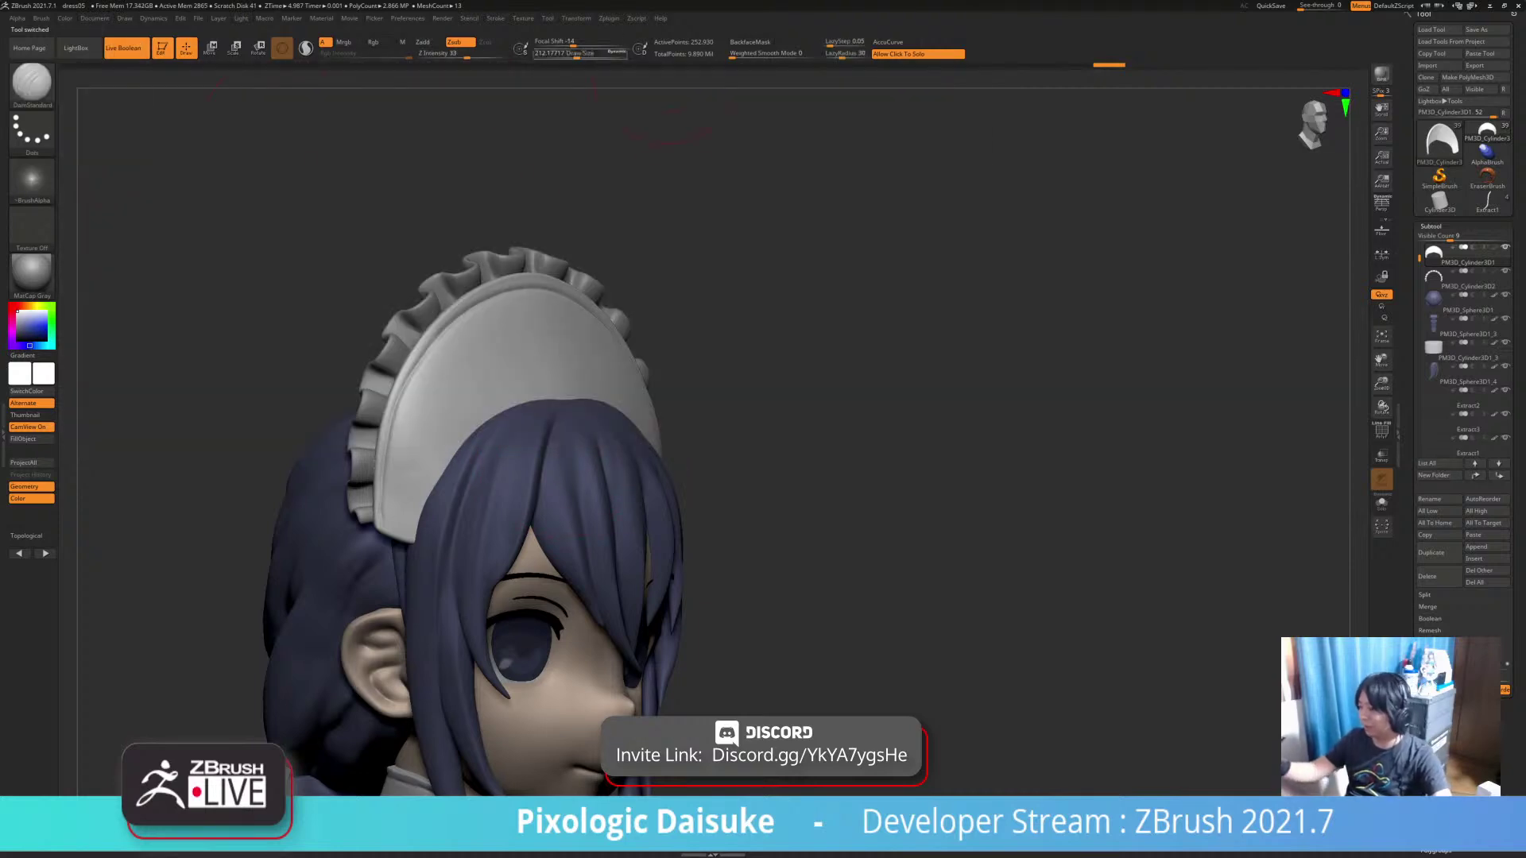
pyautogui.click(565, 54)
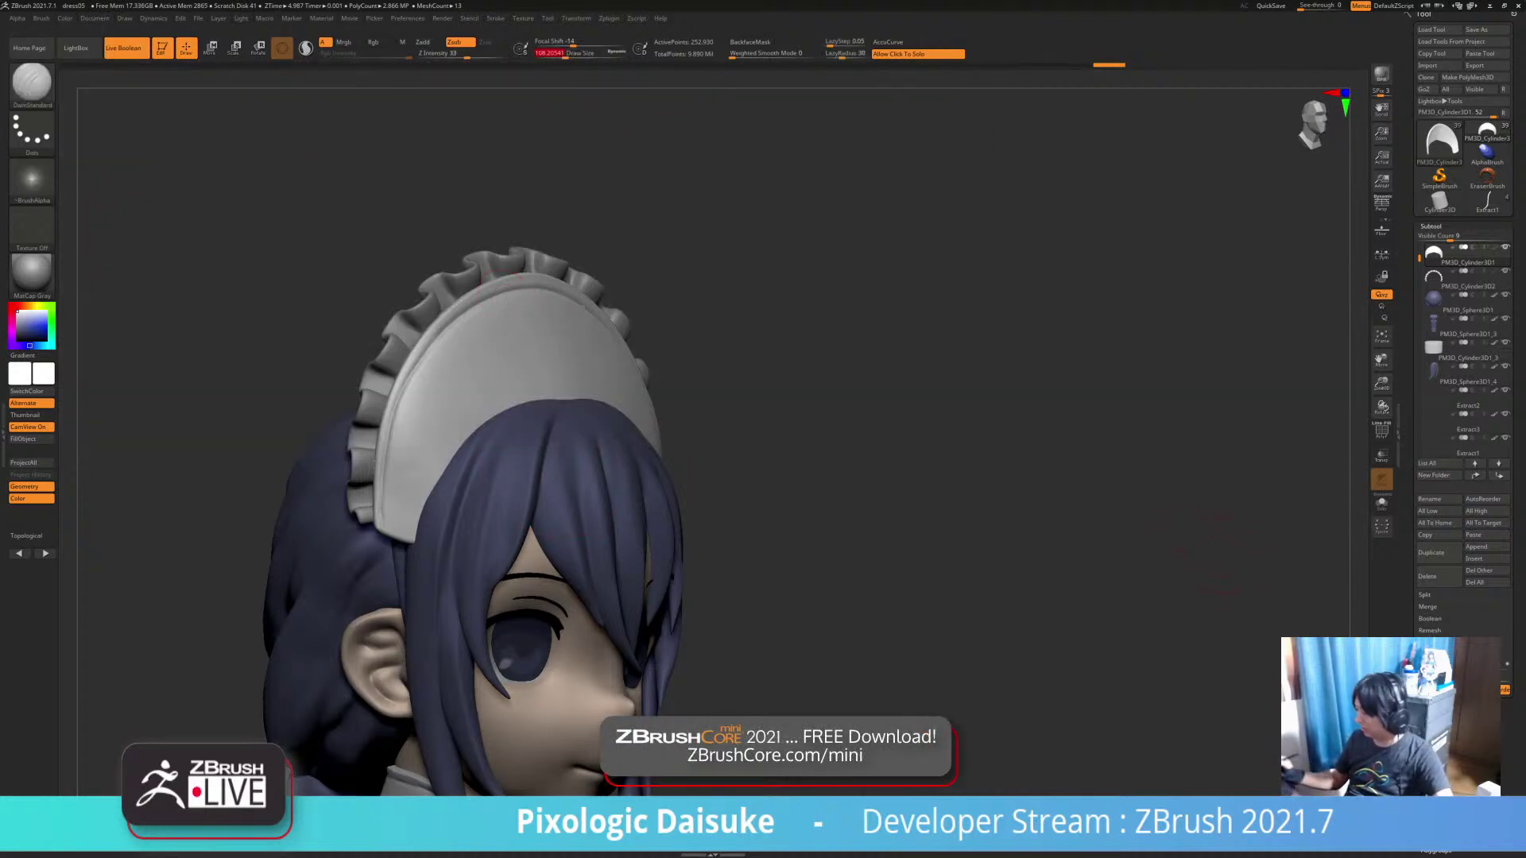
# Fill the headdress ruffle with the dress blue and the headdress band with white
pyautogui.moveTo(1192, 509)
pyautogui.mouseDown(button='right')
pyautogui.moveTo(1093, 505)
pyautogui.moveTo(1136, 580)
pyautogui.moveTo(1136, 561)
pyautogui.moveTo(1331, 584)
pyautogui.moveTo(1100, 582)
pyautogui.moveTo(1101, 616)
pyautogui.moveTo(1083, 606)
pyautogui.moveTo(1088, 647)
pyautogui.moveTo(1090, 537)
pyautogui.moveTo(957, 544)
pyautogui.moveTo(1260, 543)
pyautogui.moveTo(1053, 548)
pyautogui.moveTo(1048, 585)
pyautogui.moveTo(987, 590)
pyautogui.mouseUp(button='right')
pyautogui.keyDown('alt'); pyautogui.click(586, 222); pyautogui.keyUp('alt')
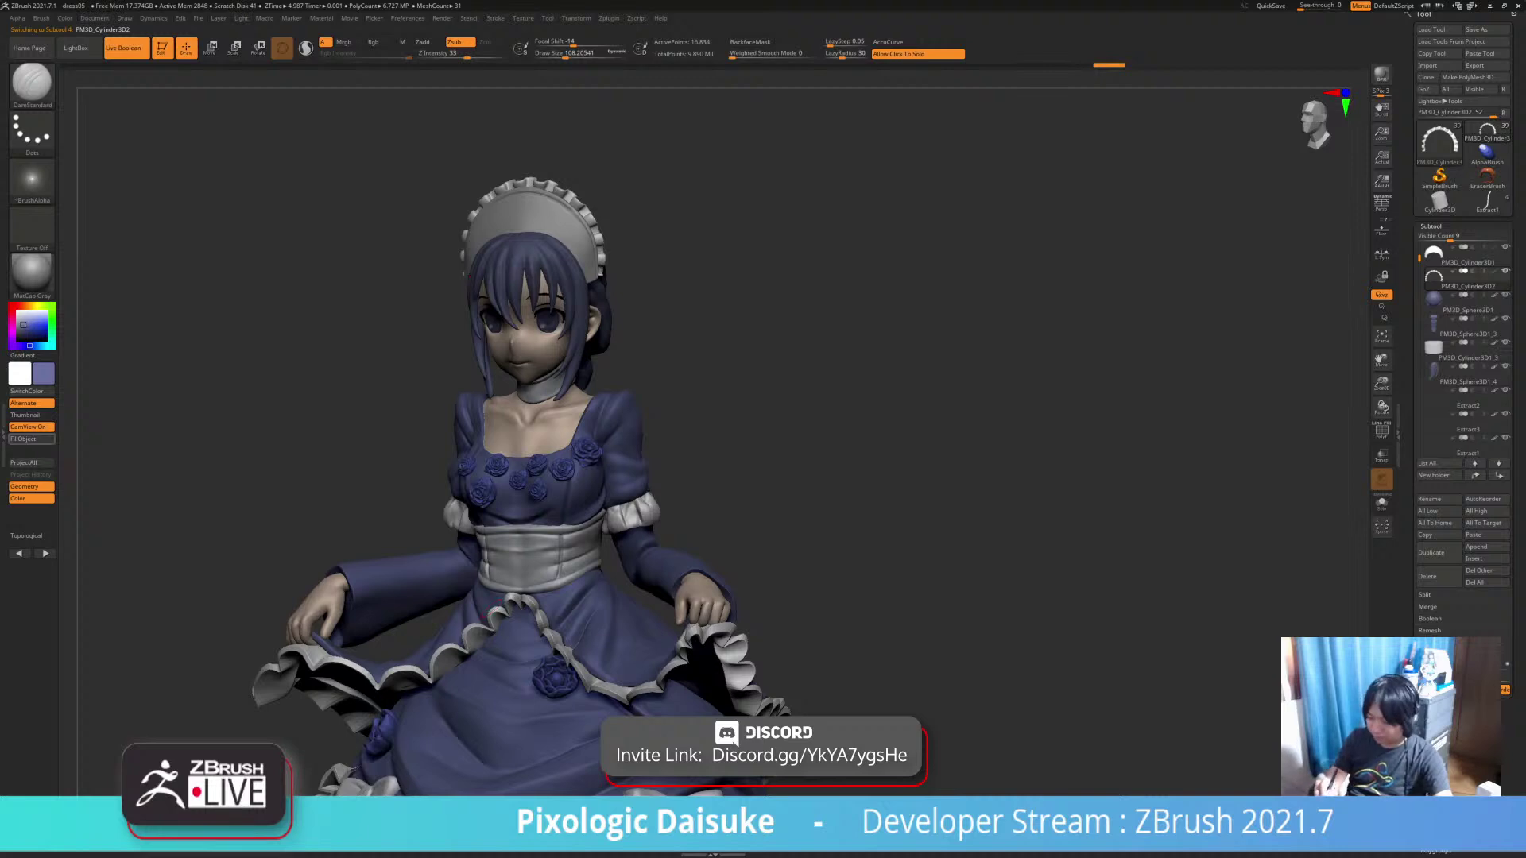
pyautogui.click(32, 439)
pyautogui.keyDown('alt'); pyautogui.click(564, 238); pyautogui.keyUp('alt')
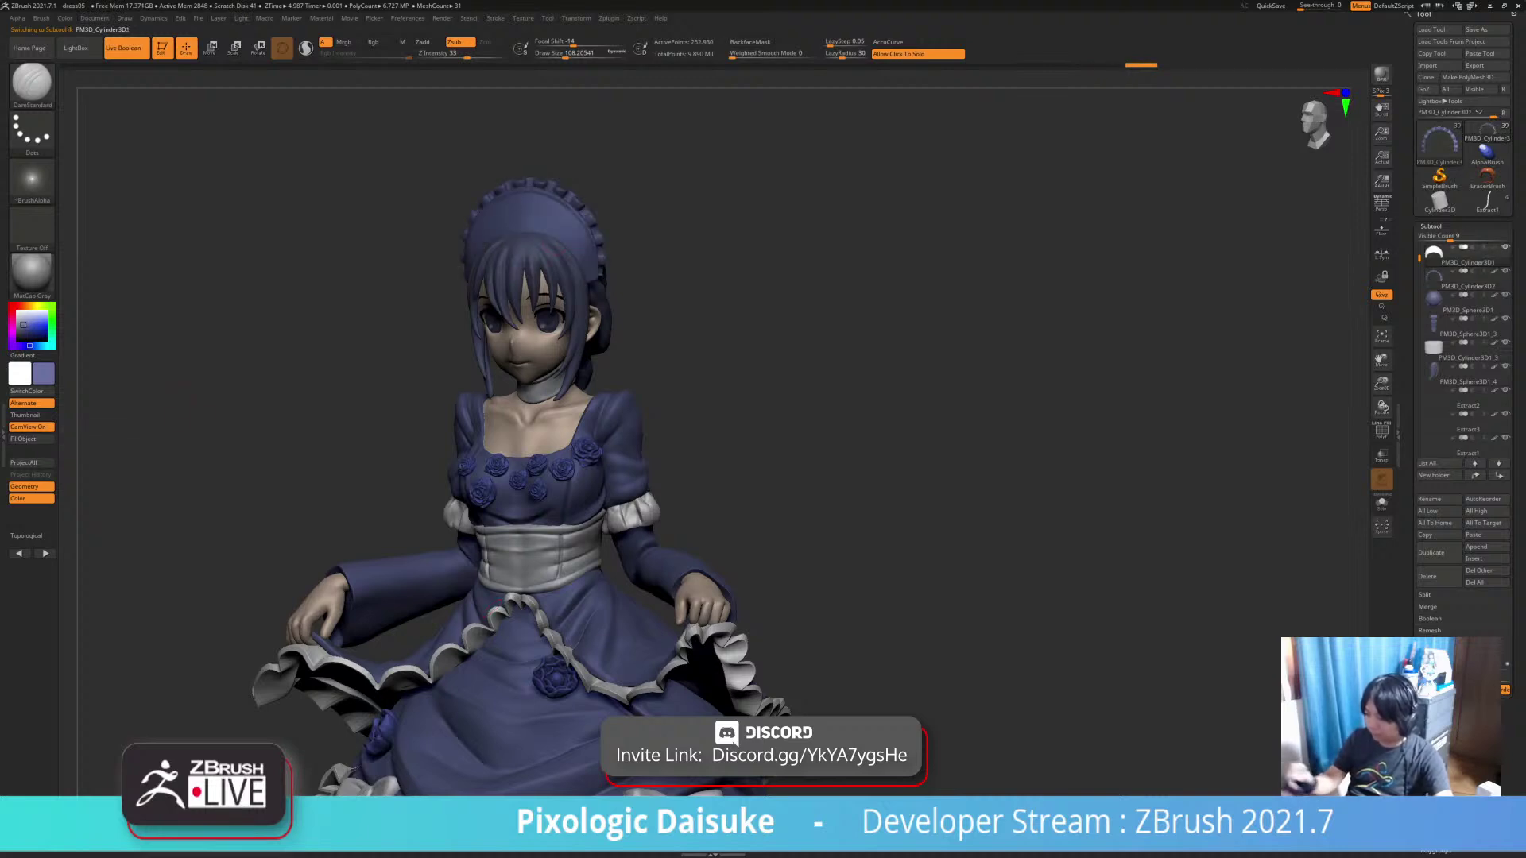
pyautogui.moveTo(19, 312); pyautogui.dragTo(17, 311)
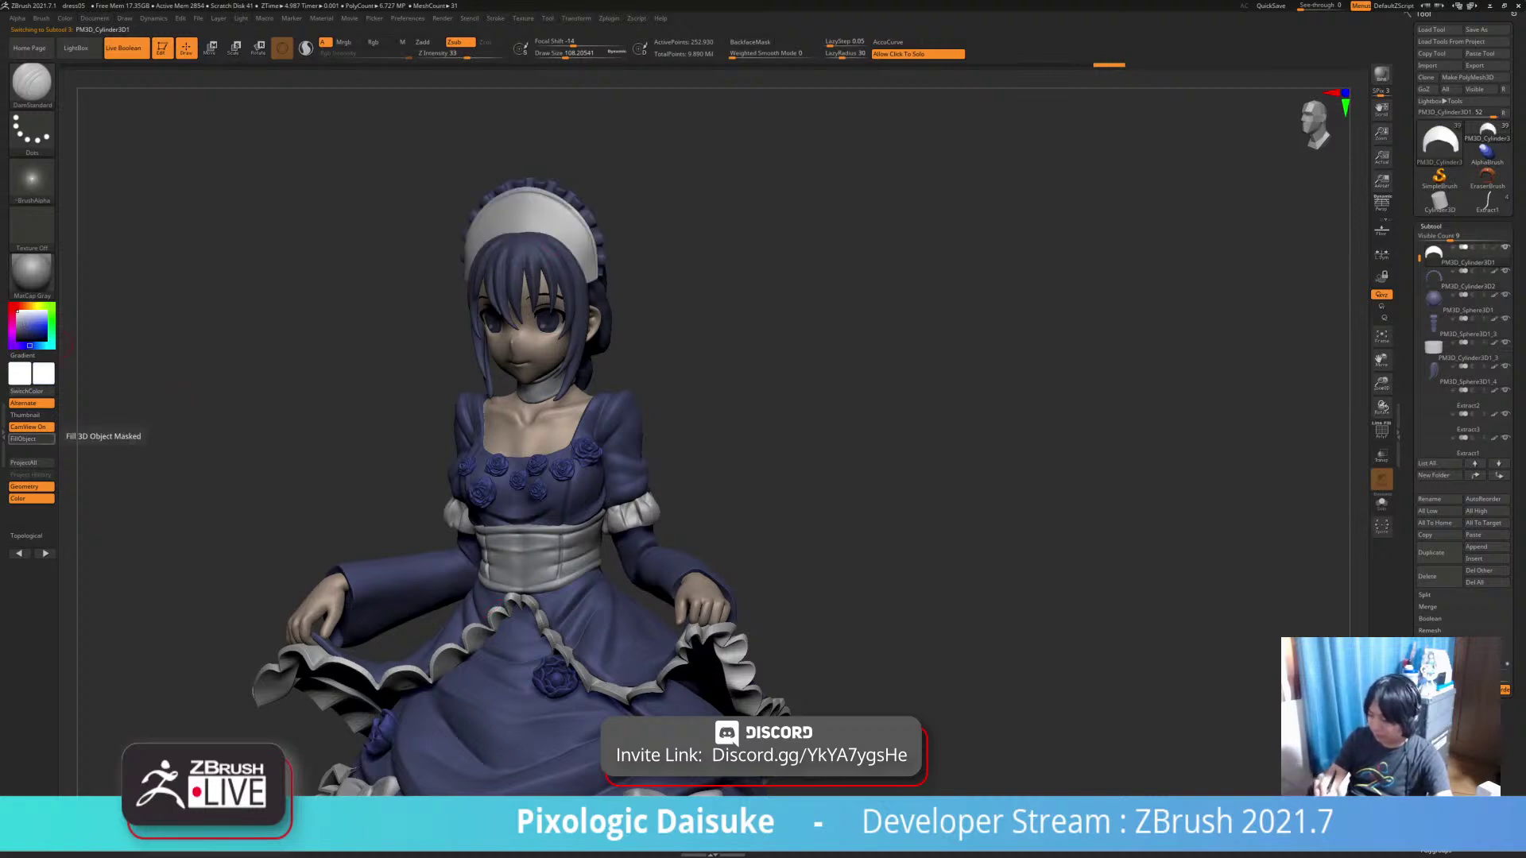
# Apply the SkinShade4 material and frame the whole figure from the front
pyautogui.click(32, 272)
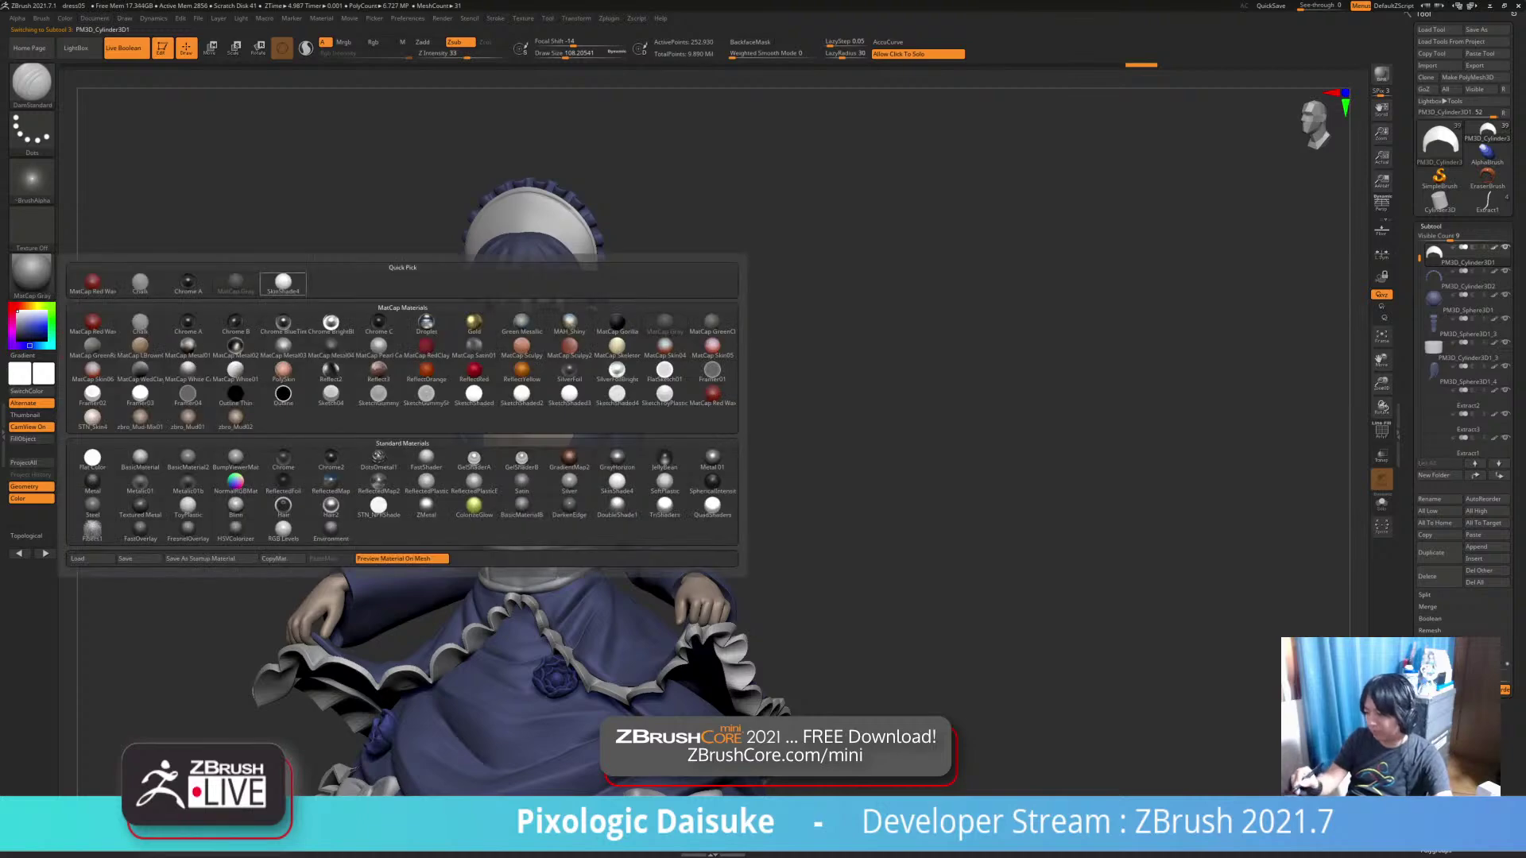
pyautogui.click(283, 283)
pyautogui.keyDown('alt'); pyautogui.moveTo(803, 596); pyautogui.dragTo(890, 377); pyautogui.keyUp('alt')
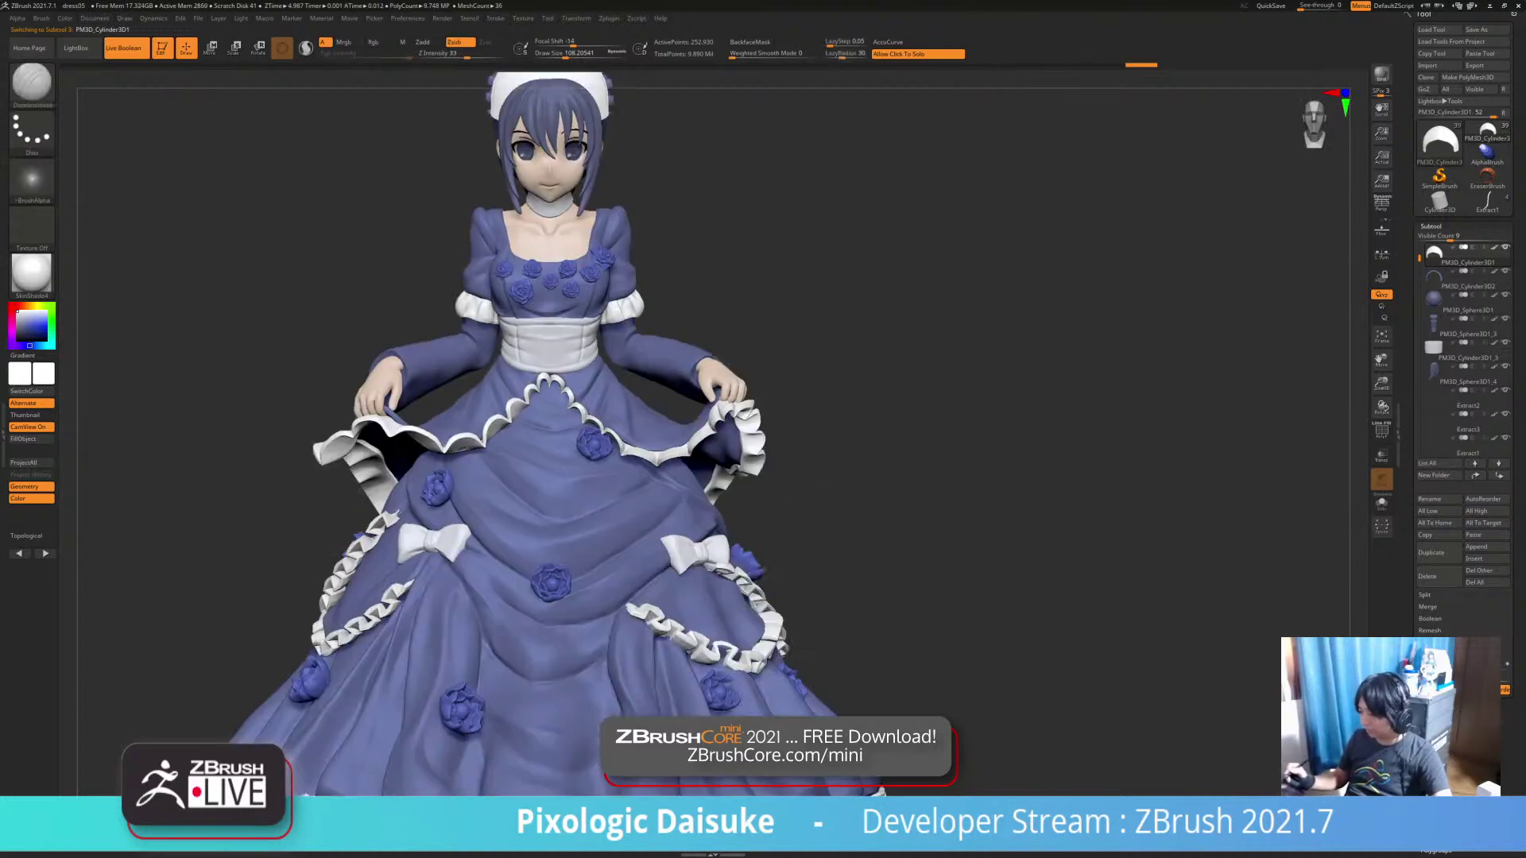
pyautogui.keyDown('ctrl'); pyautogui.moveTo(843, 497); pyautogui.dragTo(808, 485, button='right'); pyautogui.keyUp('ctrl')
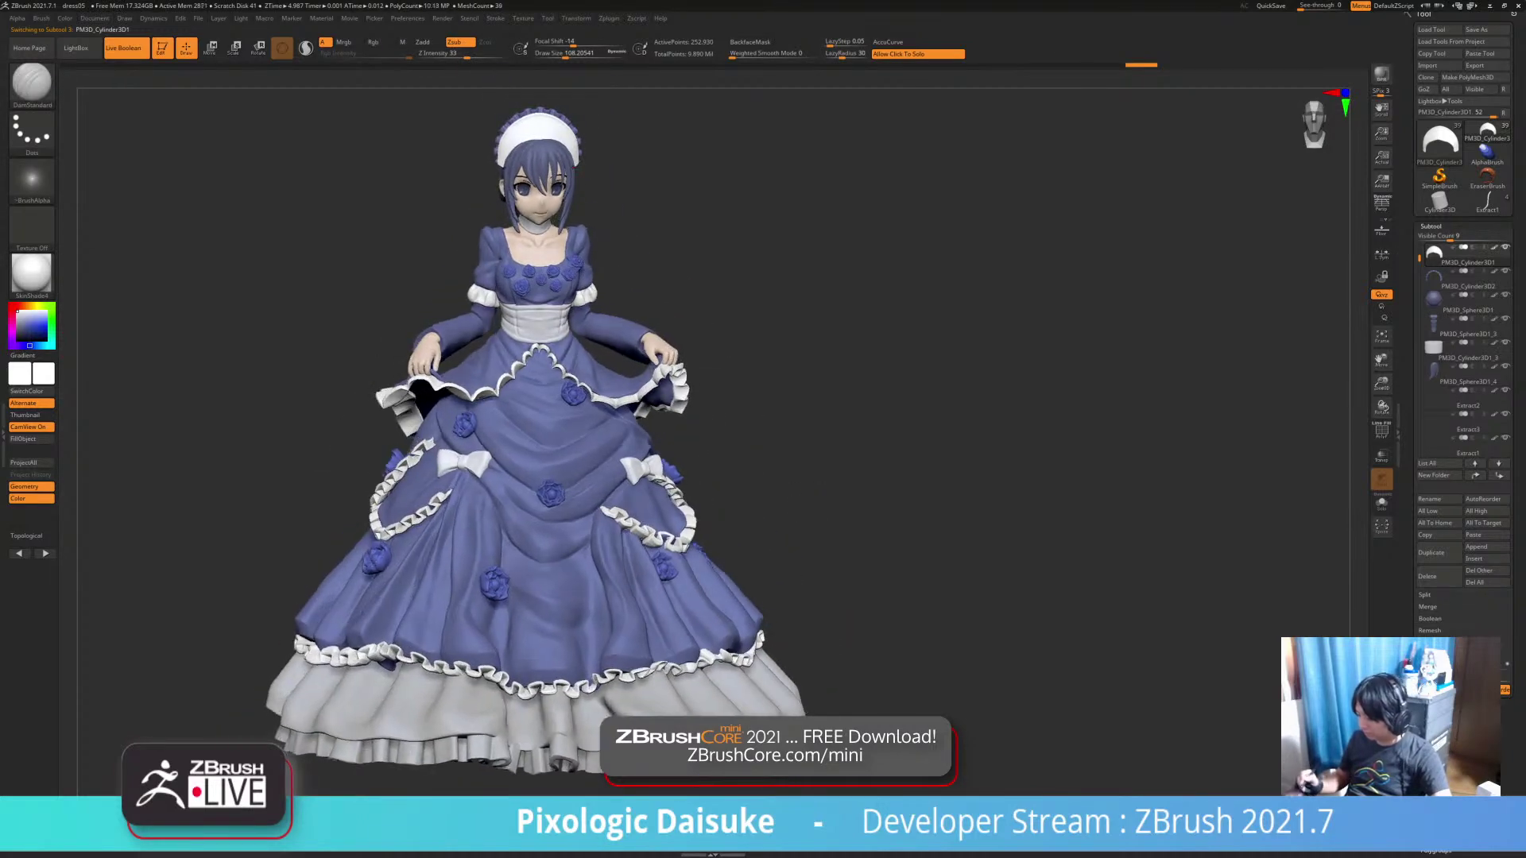
# Fill the lowest hem ruffle with blue and the underskirt tier above it with white
pyautogui.keyDown('alt'); pyautogui.click(474, 698); pyautogui.keyUp('alt')
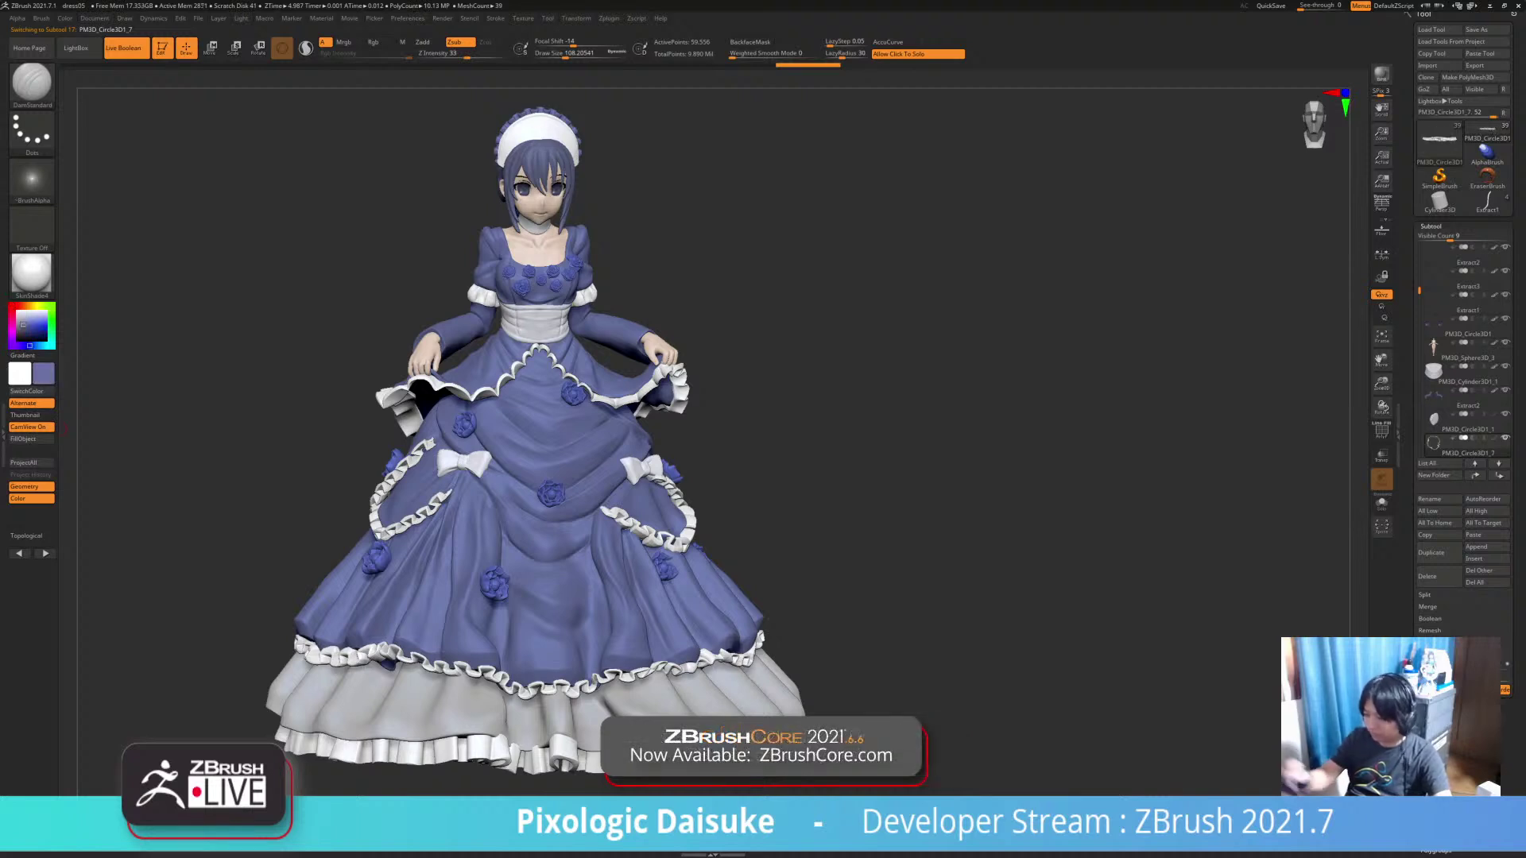
pyautogui.click(24, 439)
pyautogui.moveTo(818, 476); pyautogui.dragTo(818, 517, button='right')
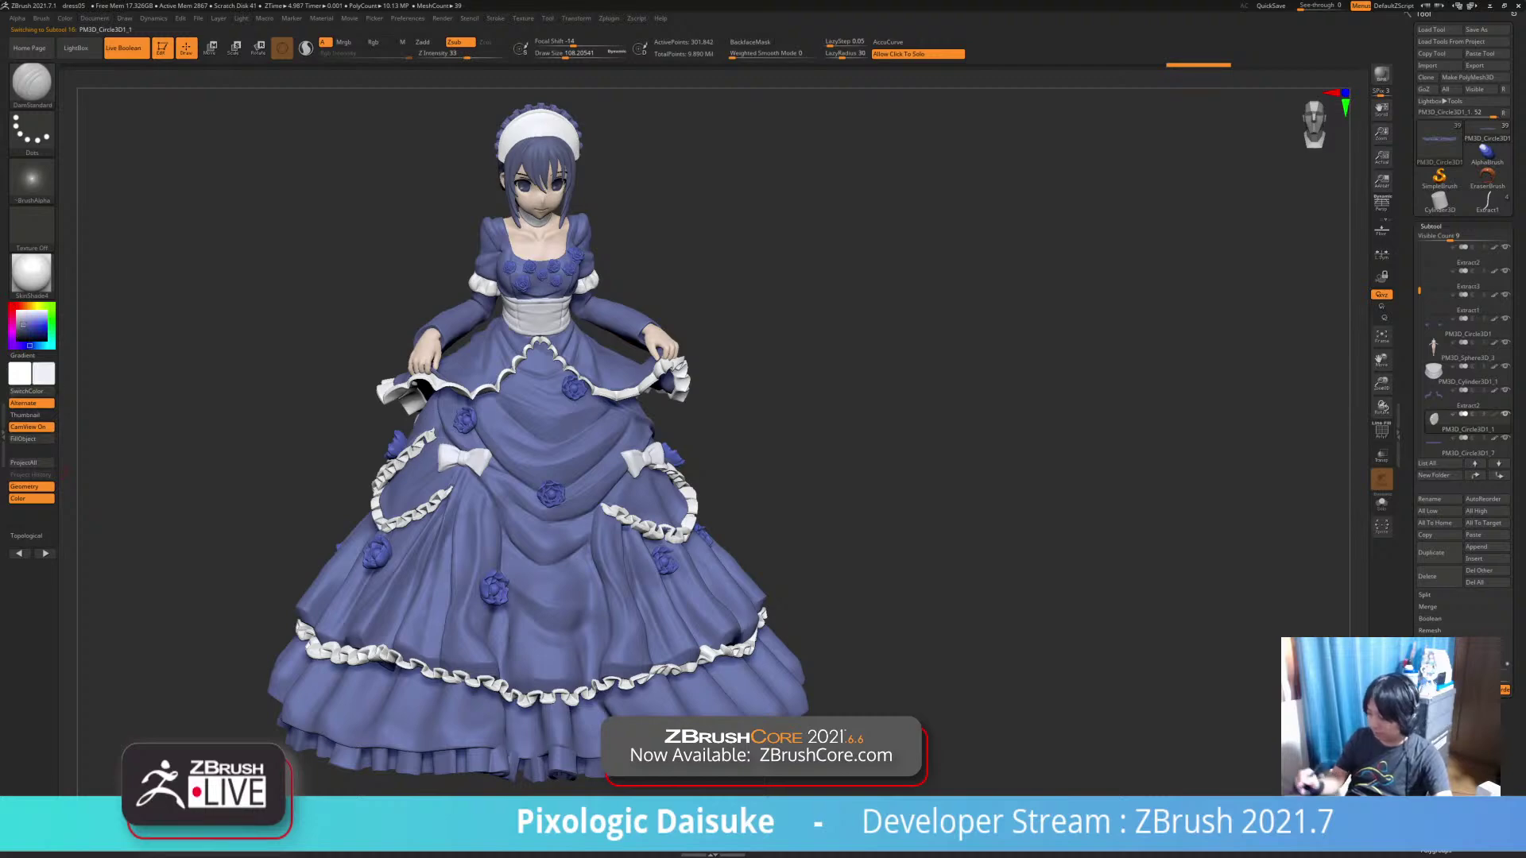
pyautogui.click(30, 439)
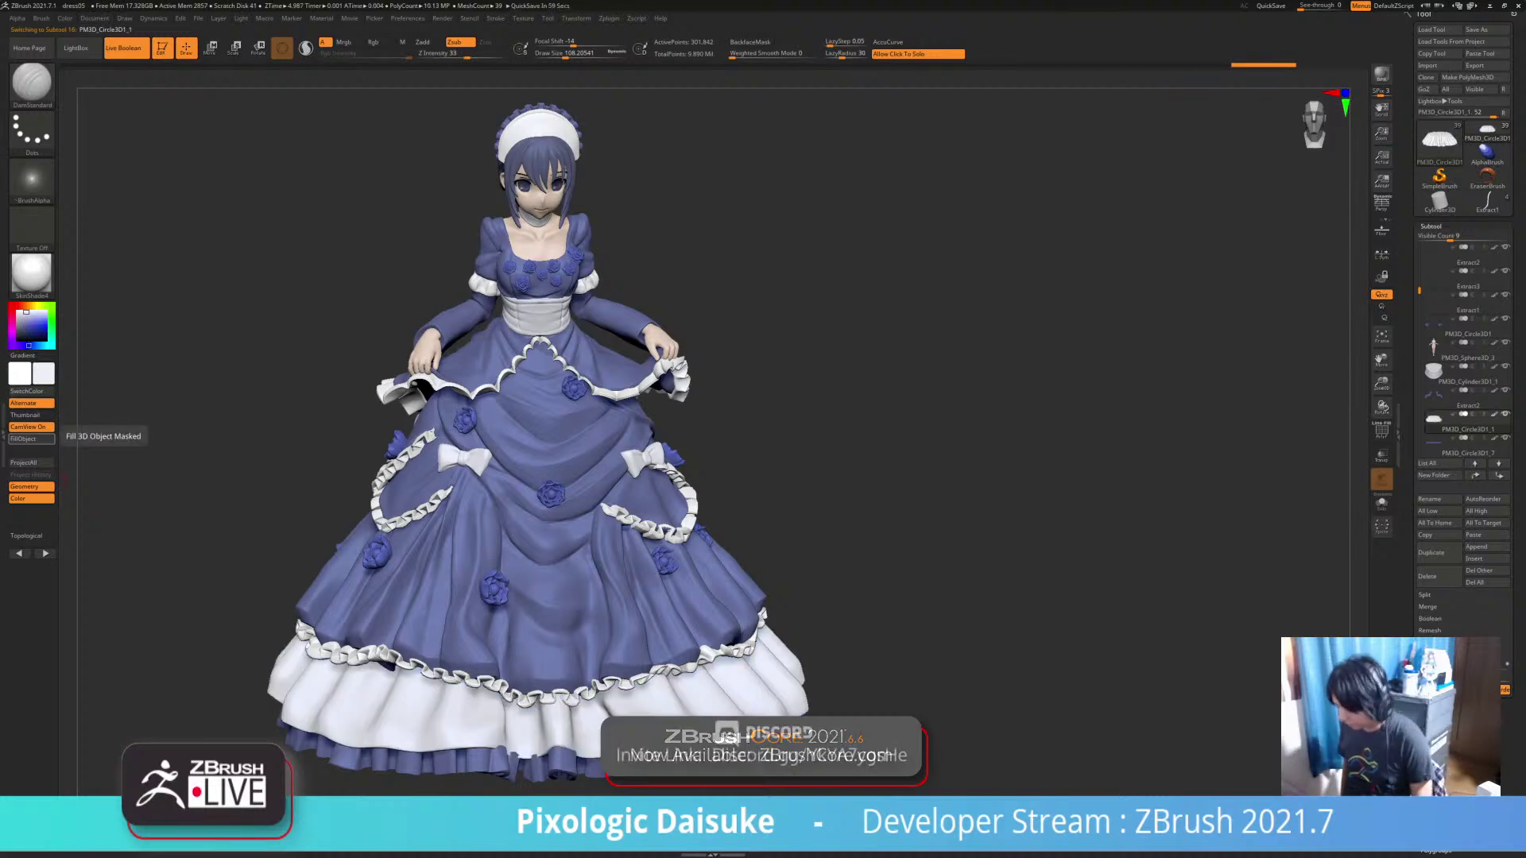
# Choose the SnakeHook brush and raise its draw size to about 500
pyautogui.click(31, 82)
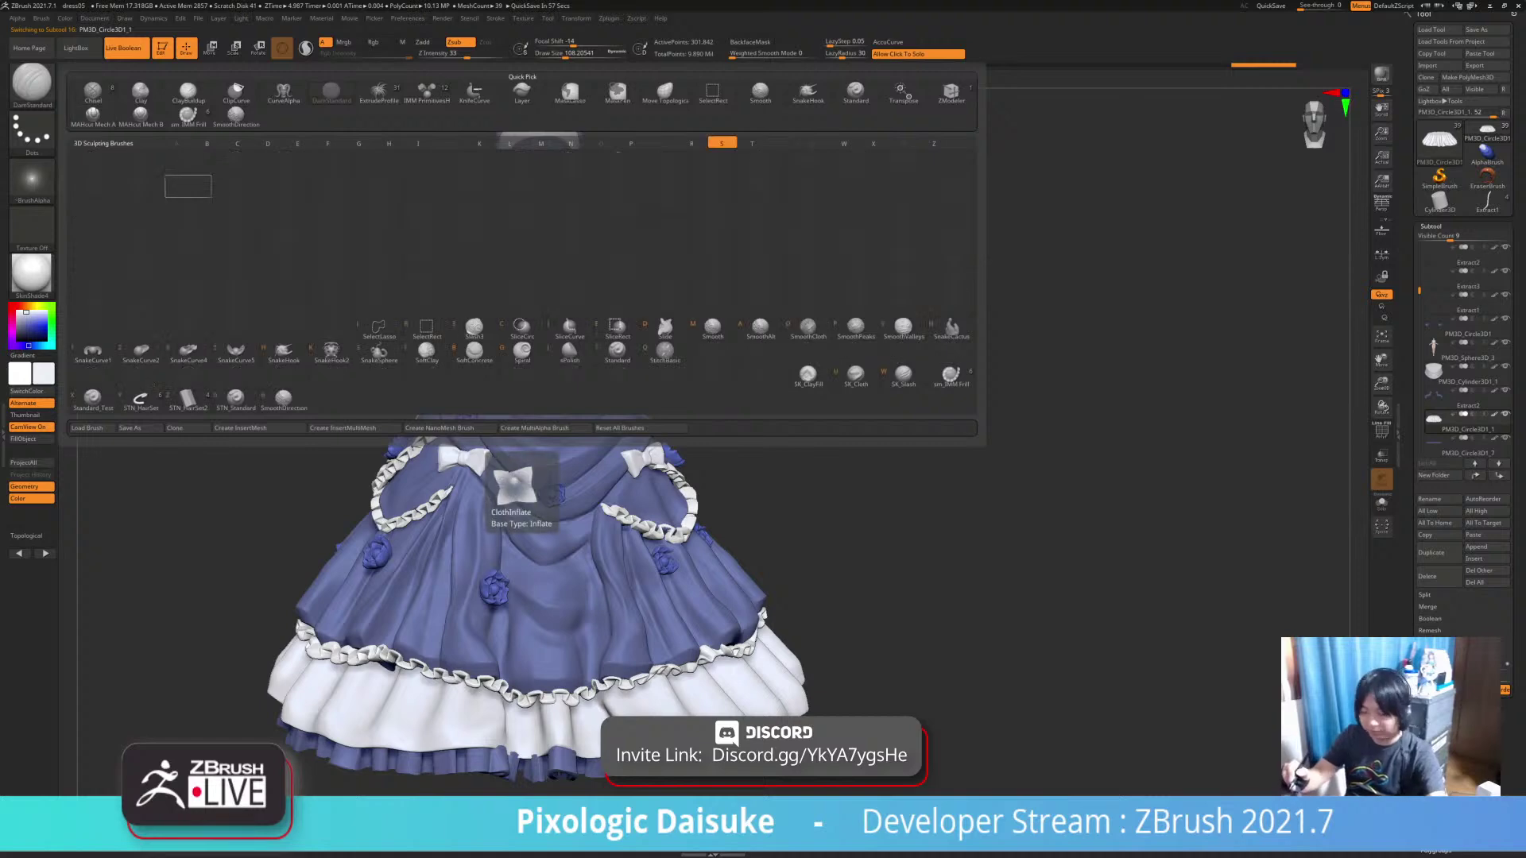
pyautogui.press('h')
pyautogui.moveTo(510, 746)
pyautogui.mouseDown(button='right')
pyautogui.moveTo(530, 733)
pyautogui.moveTo(512, 640)
pyautogui.mouseUp(button='right')
pyautogui.press(']')
pyautogui.press(']')
pyautogui.press(']')
pyautogui.moveTo(512, 640); pyautogui.dragTo(506, 659, button='right')
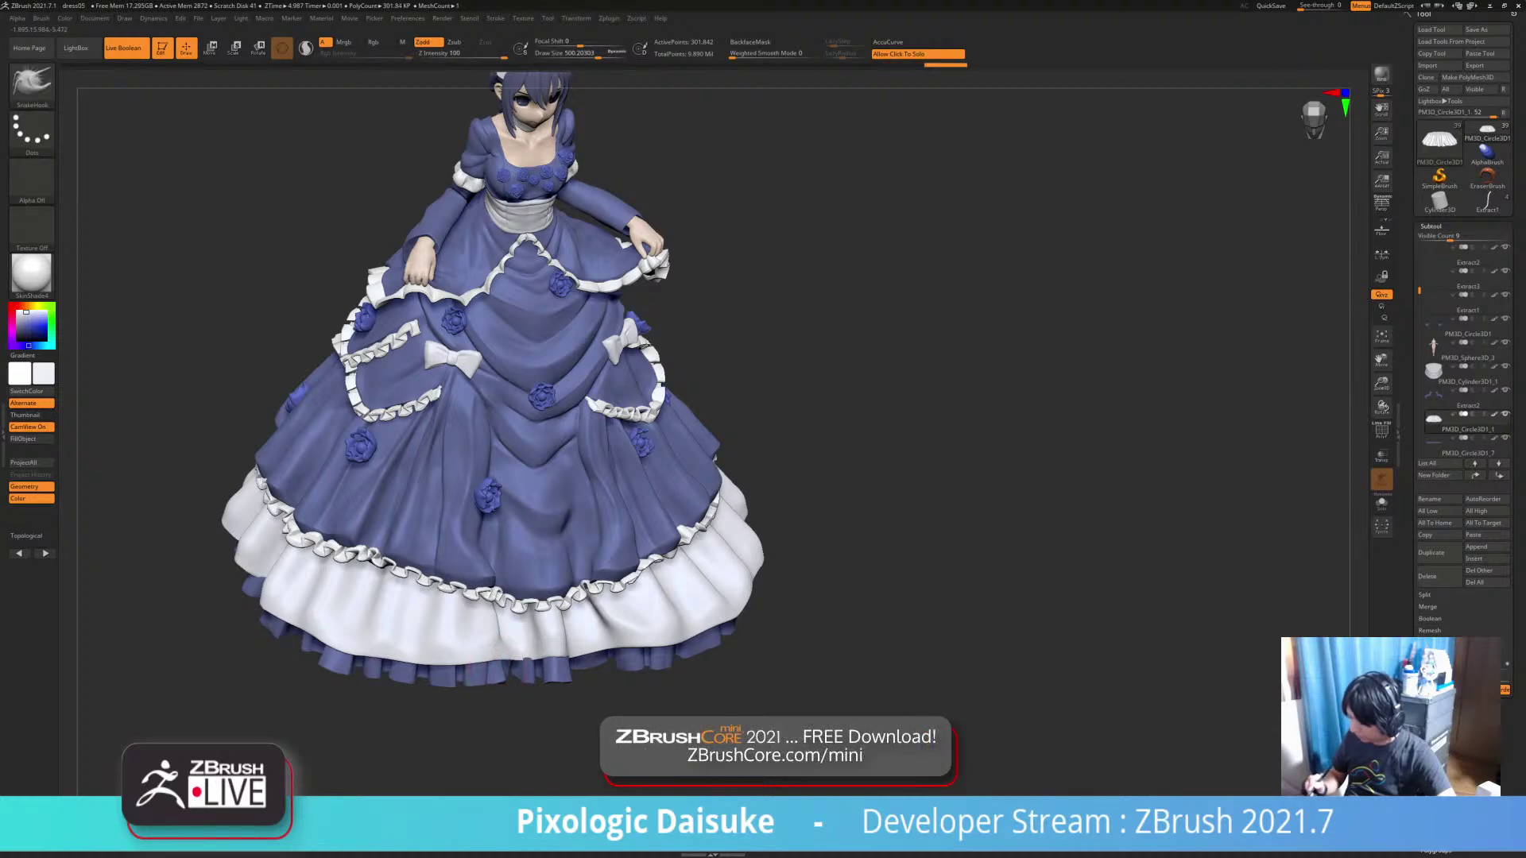
# Isolate the white underskirt tier and, from below, pull its hem folds deeper with SnakeHook and smooth the creases
pyautogui.moveTo(527, 659)
pyautogui.mouseDown(button='right')
pyautogui.moveTo(648, 596)
pyautogui.moveTo(699, 600)
pyautogui.moveTo(554, 599)
pyautogui.moveTo(612, 601)
pyautogui.moveTo(647, 647)
pyautogui.moveTo(656, 699)
pyautogui.moveTo(700, 588)
pyautogui.moveTo(628, 580)
pyautogui.moveTo(608, 498)
pyautogui.moveTo(604, 519)
pyautogui.mouseUp(button='right')
pyautogui.hotkey('ctrl', 'z')
pyautogui.click(648, 623)
pyautogui.keyDown('ctrl'); pyautogui.keyDown('shift'); pyautogui.click(617, 547); pyautogui.keyUp('shift'); pyautogui.keyUp('ctrl')
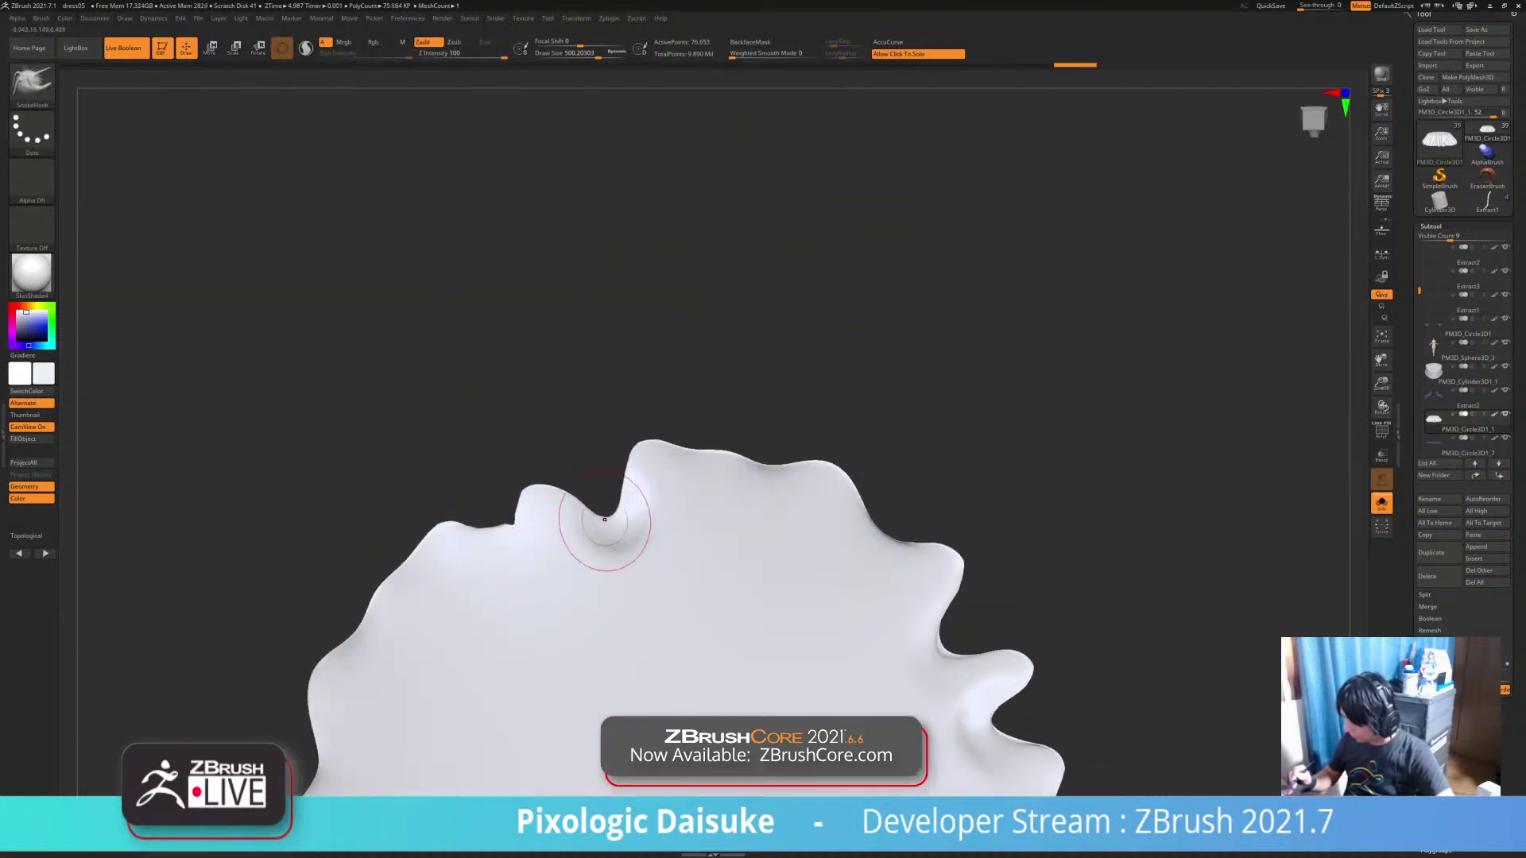
pyautogui.keyDown('ctrl'); pyautogui.keyDown('shift'); pyautogui.click(586, 412); pyautogui.keyUp('shift'); pyautogui.keyUp('ctrl')
pyautogui.moveTo(610, 568); pyautogui.dragTo(619, 515, button='right')
pyautogui.keyDown('shift'); pyautogui.moveTo(623, 520); pyautogui.dragTo(630, 532); pyautogui.keyUp('shift')
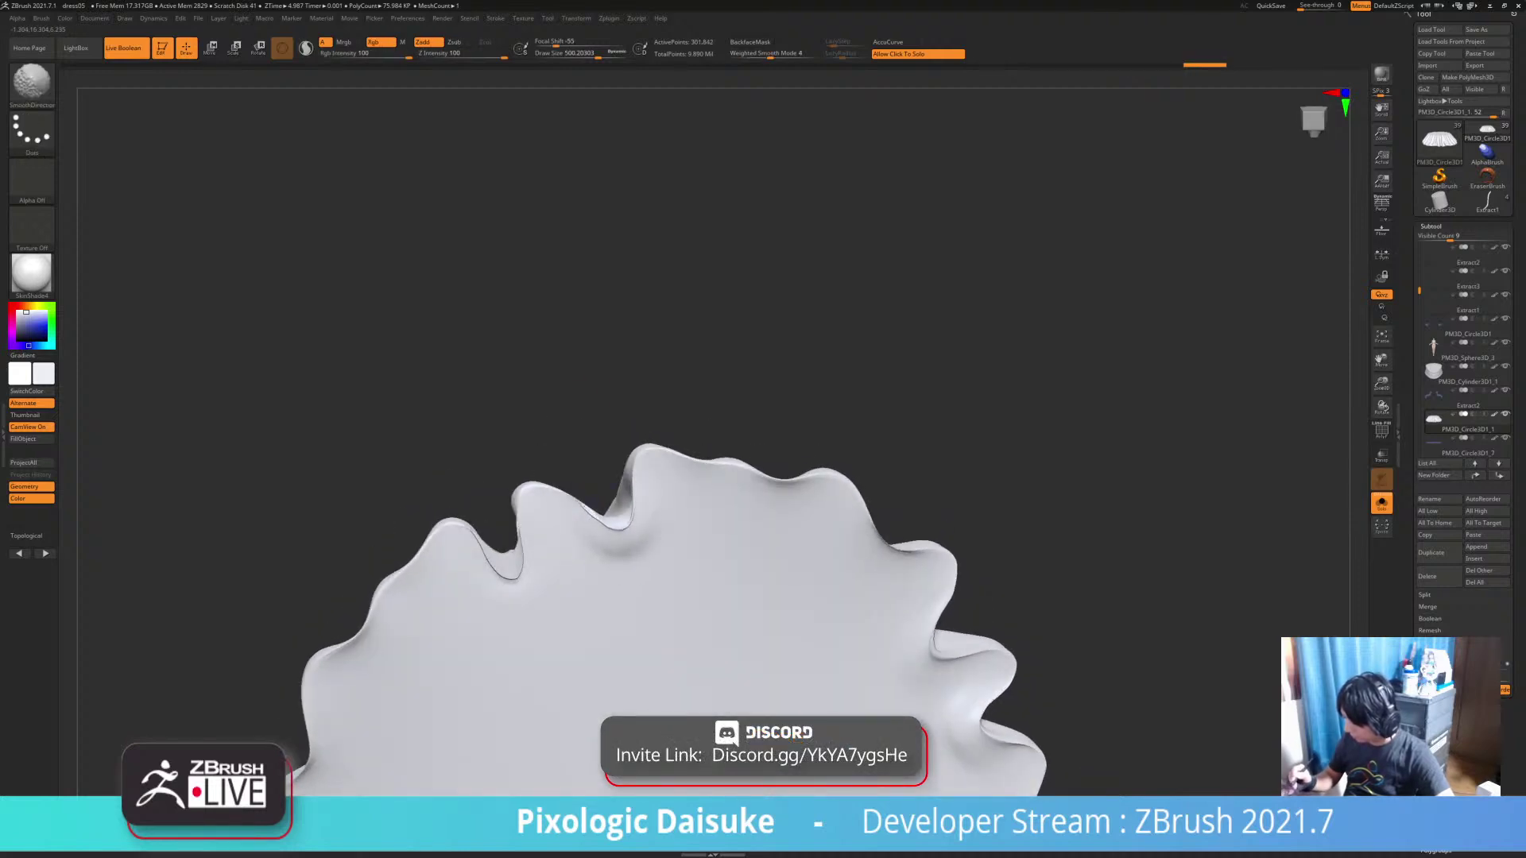
pyautogui.keyDown('shift'); pyautogui.moveTo(625, 525); pyautogui.dragTo(623, 534); pyautogui.keyUp('shift')
pyautogui.keyDown('shift'); pyautogui.moveTo(521, 578); pyautogui.dragTo(501, 543); pyautogui.keyUp('shift')
# Smooth more folds along the isolated tier's edge from an oblique underside view and show the whole figure again
pyautogui.moveTo(529, 560); pyautogui.dragTo(508, 670, button='right')
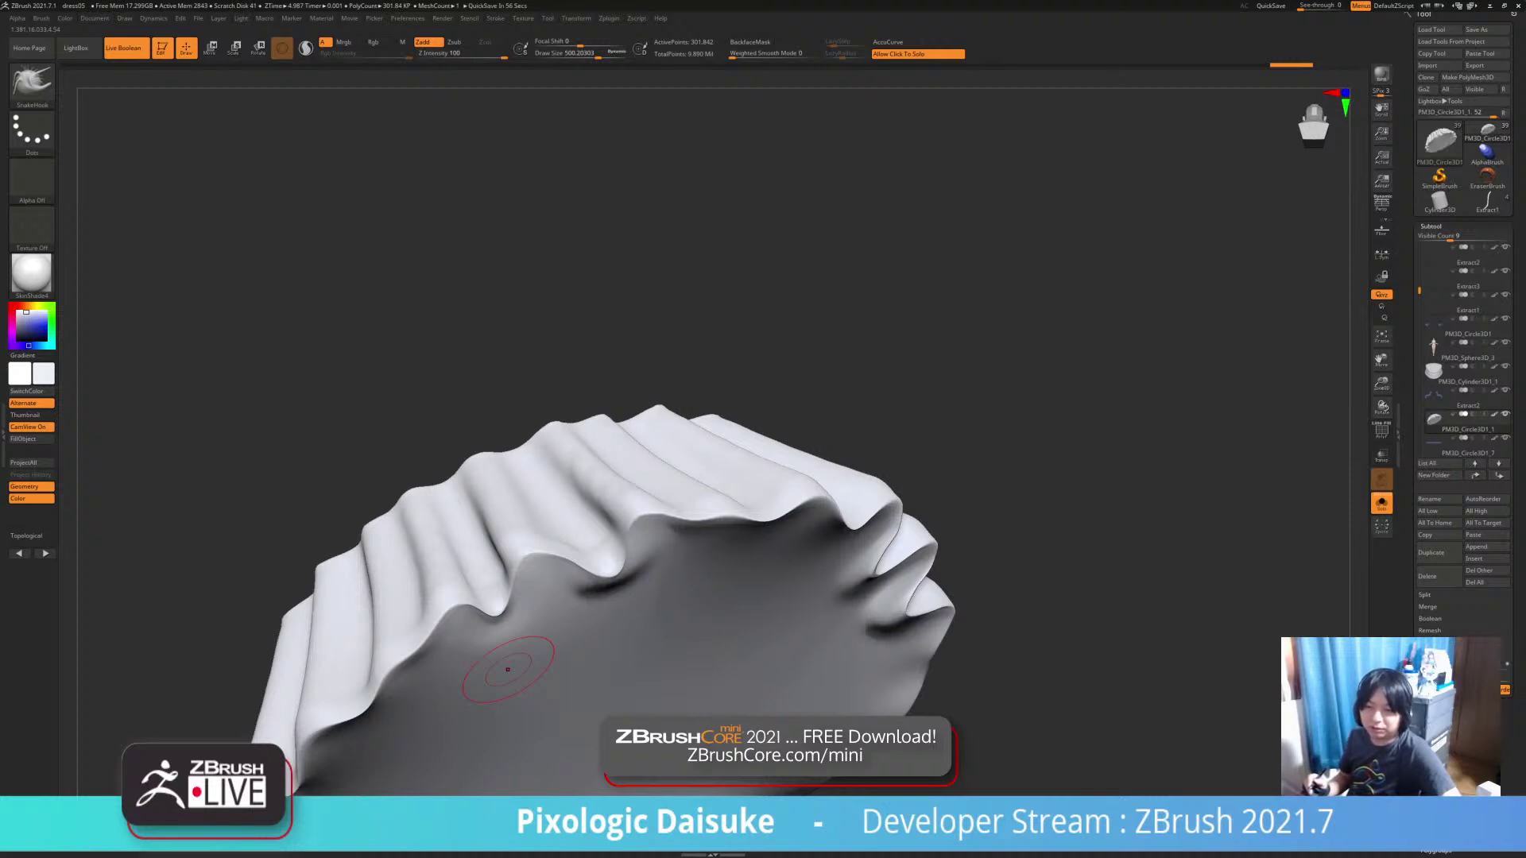
pyautogui.moveTo(508, 670)
pyautogui.keyDown('ctrl'); pyautogui.mouseDown(button='right')
pyautogui.moveTo(612, 627)
pyautogui.moveTo(592, 743)
pyautogui.mouseUp(button='right'); pyautogui.keyUp('ctrl')
pyautogui.keyDown('shift'); pyautogui.moveTo(548, 574); pyautogui.dragTo(530, 590); pyautogui.keyUp('shift')
pyautogui.moveTo(592, 666)
pyautogui.mouseDown(button='right')
pyautogui.moveTo(550, 664)
pyautogui.moveTo(524, 690)
pyautogui.moveTo(586, 675)
pyautogui.mouseUp(button='right')
pyautogui.moveTo(546, 588); pyautogui.dragTo(559, 551, button='right')
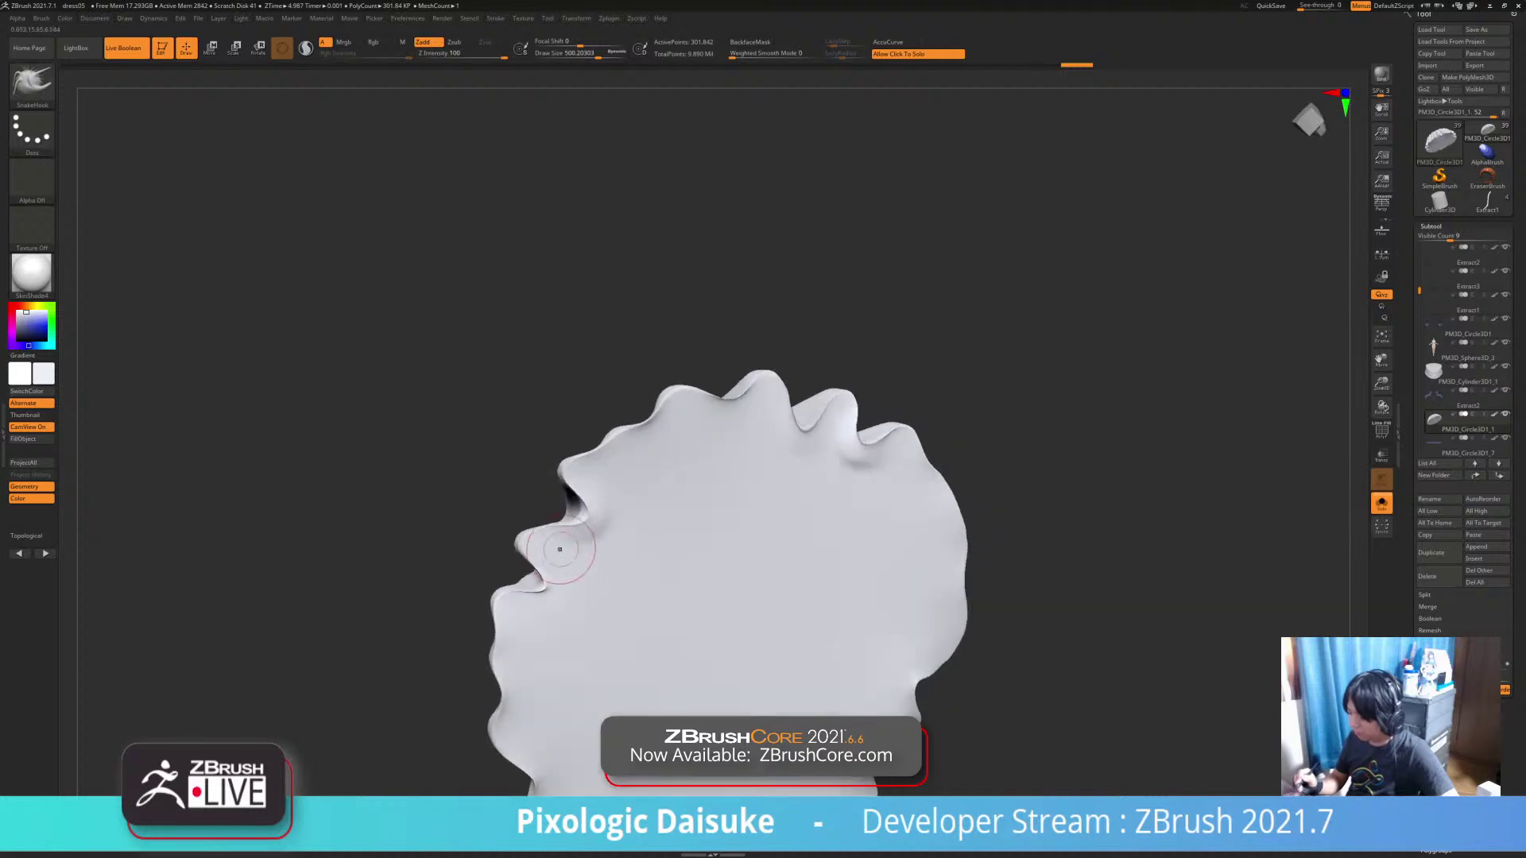
pyautogui.keyDown('shift'); pyautogui.moveTo(556, 566); pyautogui.dragTo(549, 578); pyautogui.keyUp('shift')
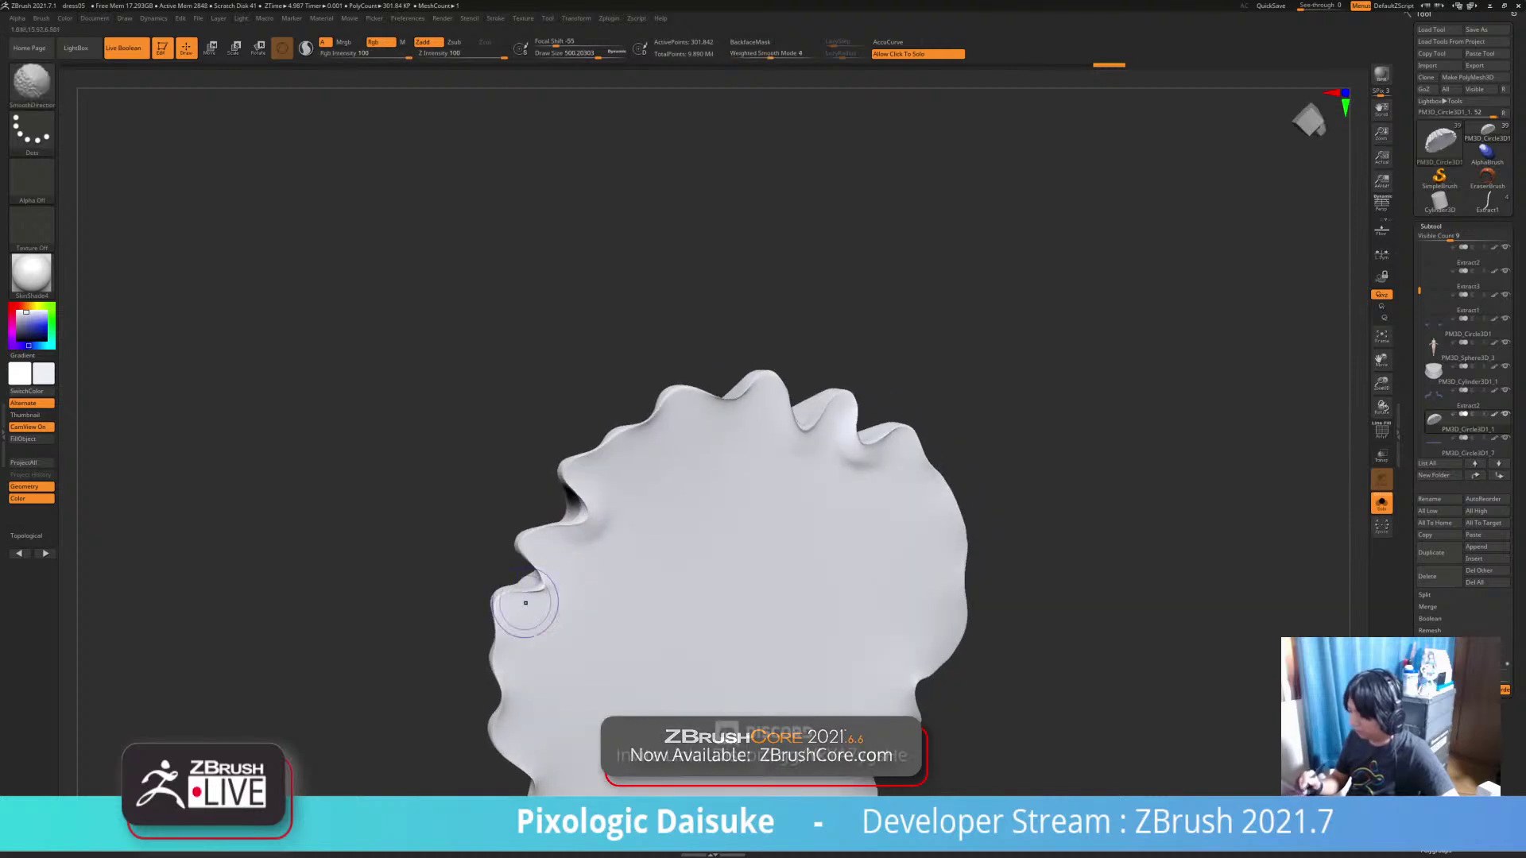
pyautogui.moveTo(553, 592)
pyautogui.mouseDown(button='right')
pyautogui.moveTo(674, 568)
pyautogui.moveTo(623, 409)
pyautogui.moveTo(644, 400)
pyautogui.moveTo(652, 474)
pyautogui.mouseUp(button='right')
pyautogui.click(652, 474)
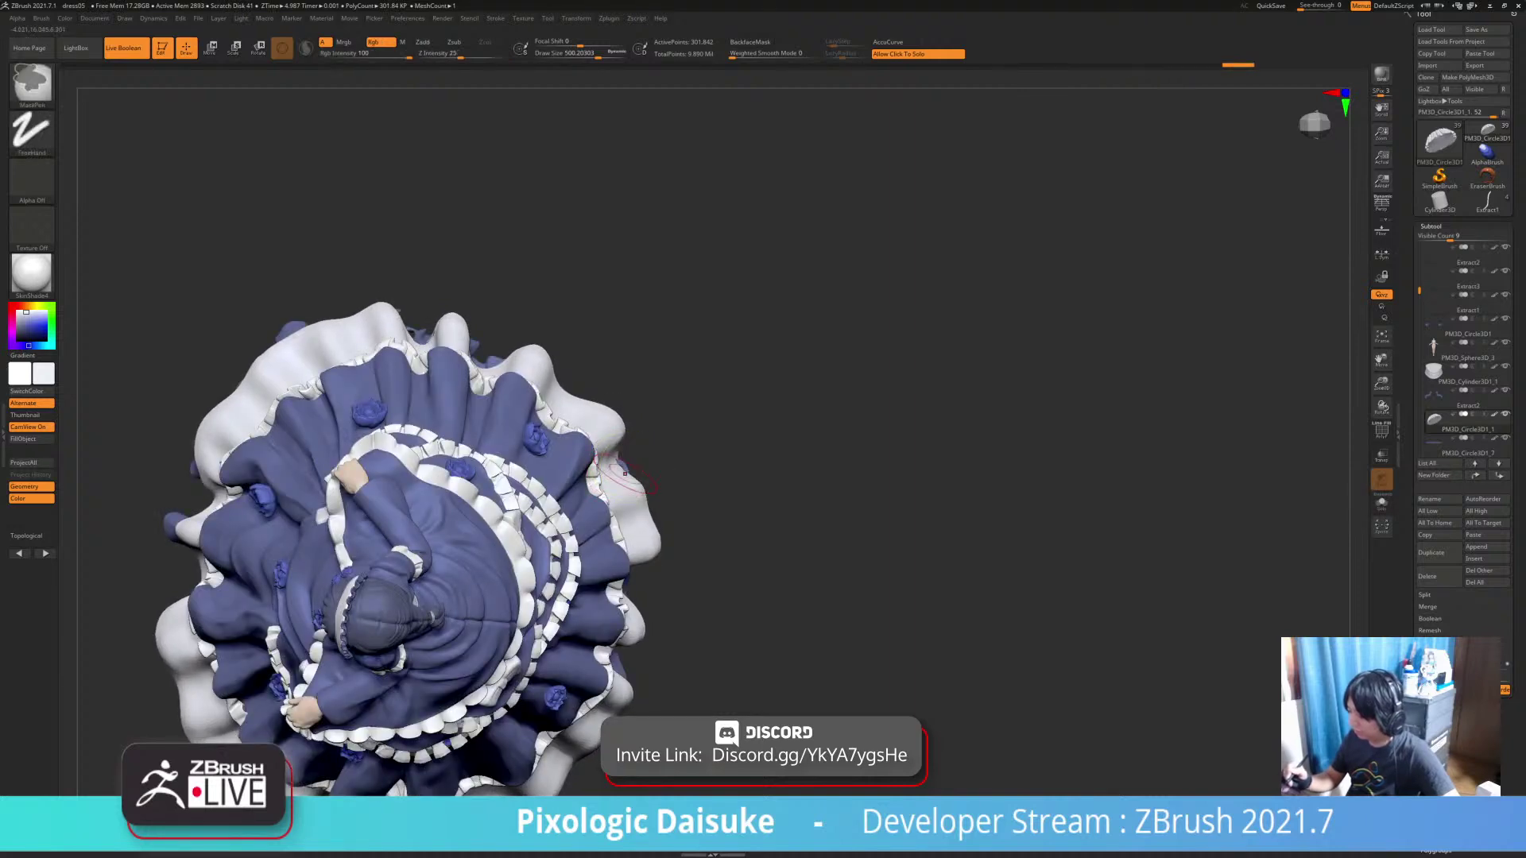
# Reshape and smooth the white underskirt tier's folds around the back and side of the full figure
pyautogui.moveTo(619, 467); pyautogui.dragTo(616, 604, button='right')
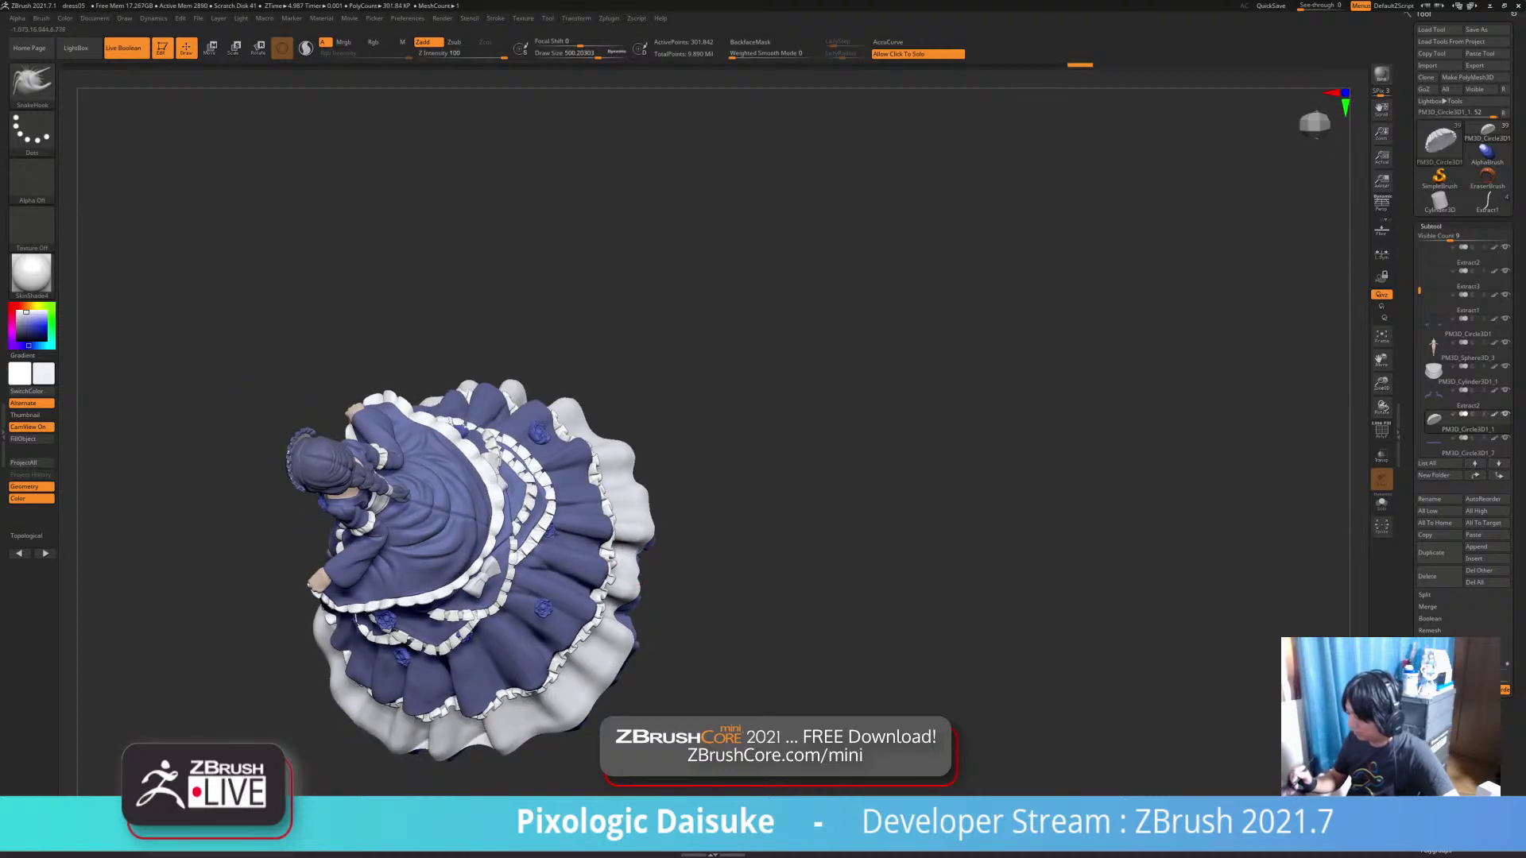
pyautogui.moveTo(953, 413); pyautogui.dragTo(790, 413)
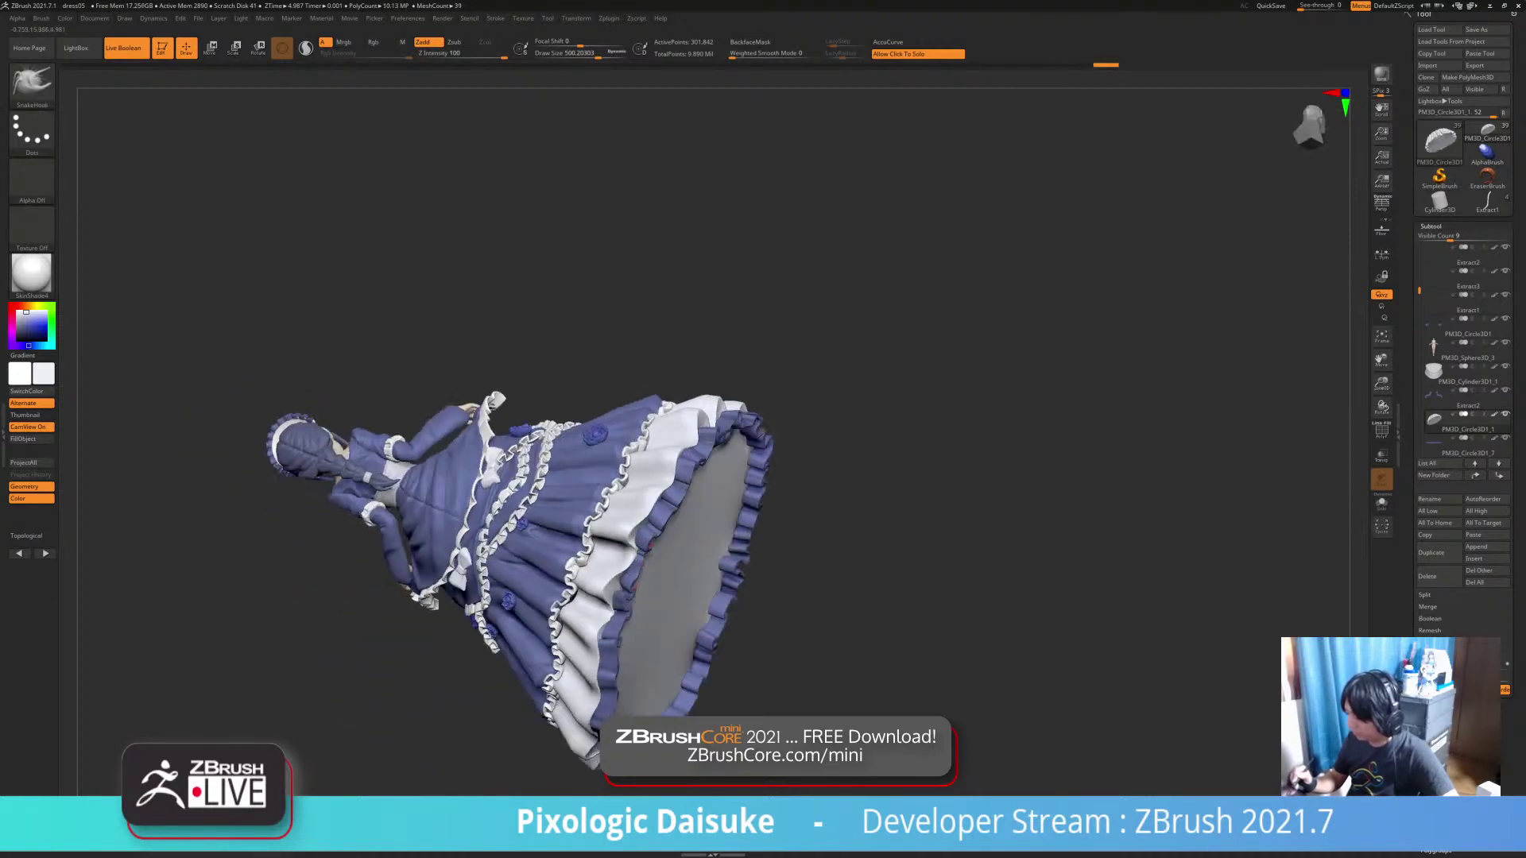
pyautogui.moveTo(633, 561); pyautogui.dragTo(628, 558)
pyautogui.moveTo(842, 517)
pyautogui.mouseDown()
pyautogui.moveTo(778, 520)
pyautogui.moveTo(770, 536)
pyautogui.mouseUp()
pyautogui.keyDown('shift'); pyautogui.moveTo(626, 570); pyautogui.dragTo(622, 579); pyautogui.keyUp('shift')
pyautogui.moveTo(731, 556); pyautogui.dragTo(783, 560)
pyautogui.moveTo(614, 620); pyautogui.dragTo(795, 505)
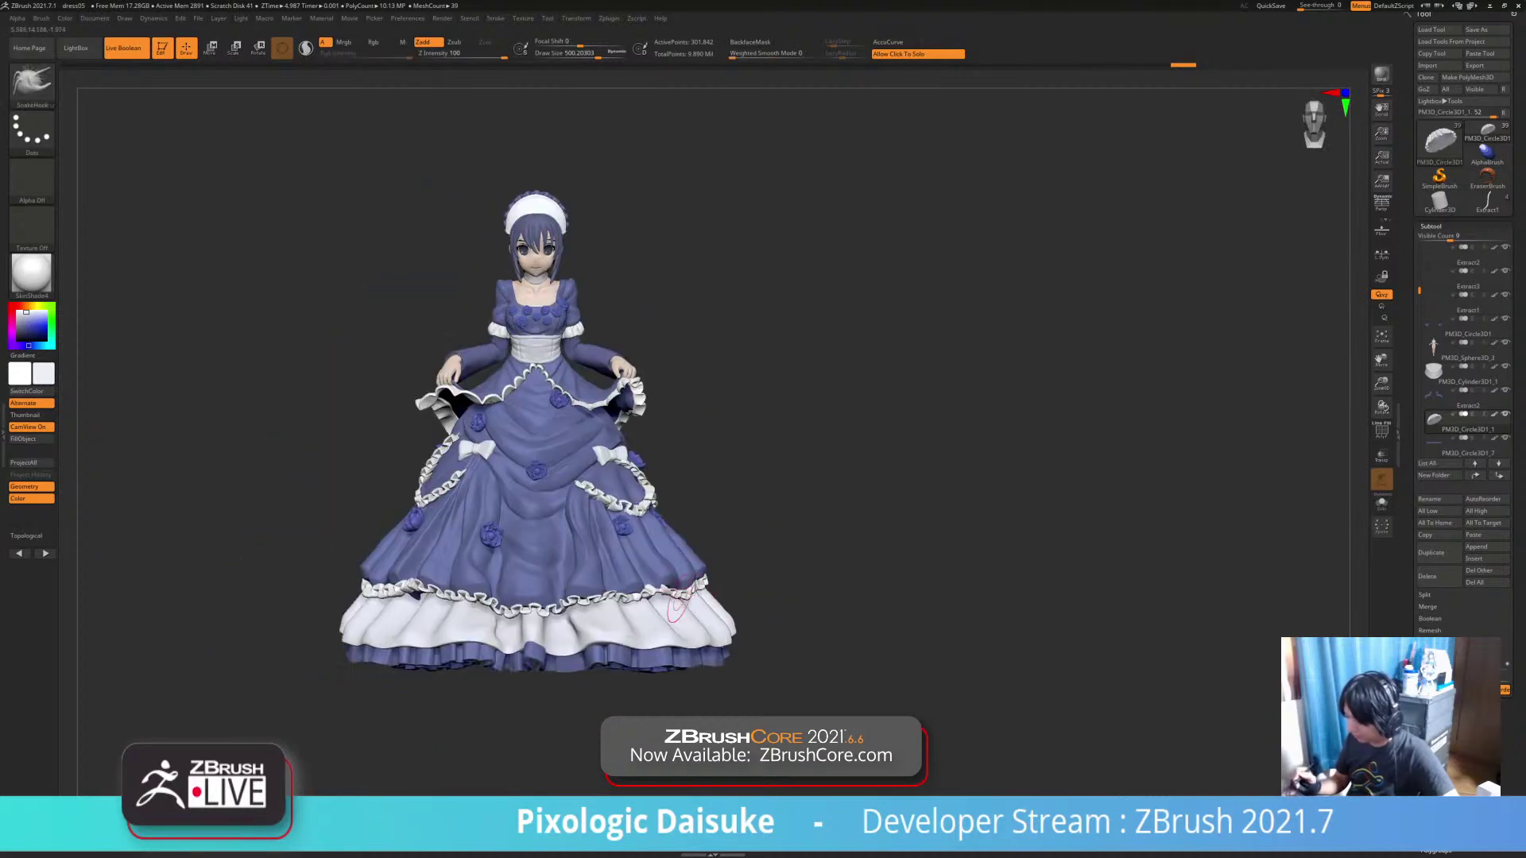
# Examine the whole dress and headdress from the front and side, picking individual parts to compare
pyautogui.keyDown('ctrl'); pyautogui.moveTo(634, 623); pyautogui.dragTo(637, 675, button='right'); pyautogui.keyUp('ctrl')
pyautogui.keyDown('alt'); pyautogui.click(635, 655); pyautogui.keyUp('alt')
pyautogui.keyDown('alt'); pyautogui.click(451, 521); pyautogui.keyUp('alt')
pyautogui.moveTo(452, 521); pyautogui.dragTo(445, 584, button='right')
pyautogui.moveTo(445, 584)
pyautogui.keyDown('ctrl'); pyautogui.mouseDown(button='right')
pyautogui.moveTo(444, 544)
pyautogui.moveTo(560, 546)
pyautogui.moveTo(453, 548)
pyautogui.mouseUp(button='right'); pyautogui.keyUp('ctrl')
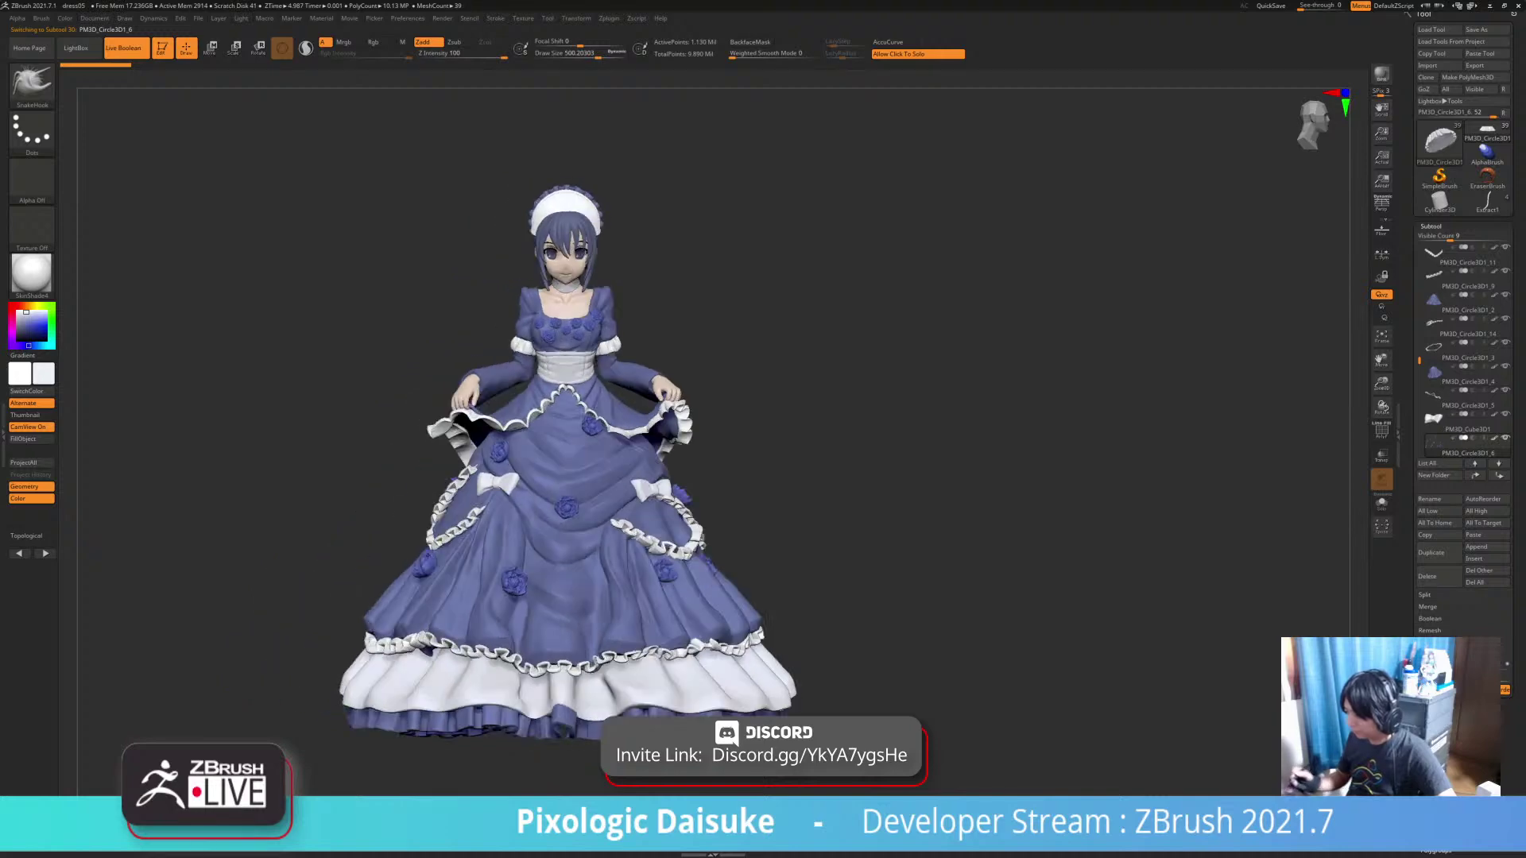
pyautogui.keyDown('alt'); pyautogui.click(566, 209); pyautogui.keyUp('alt')
pyautogui.moveTo(566, 238); pyautogui.dragTo(143, 266, button='right')
pyautogui.keyDown('shift'); pyautogui.moveTo(934, 661); pyautogui.dragTo(838, 615, button='right'); pyautogui.keyUp('shift')
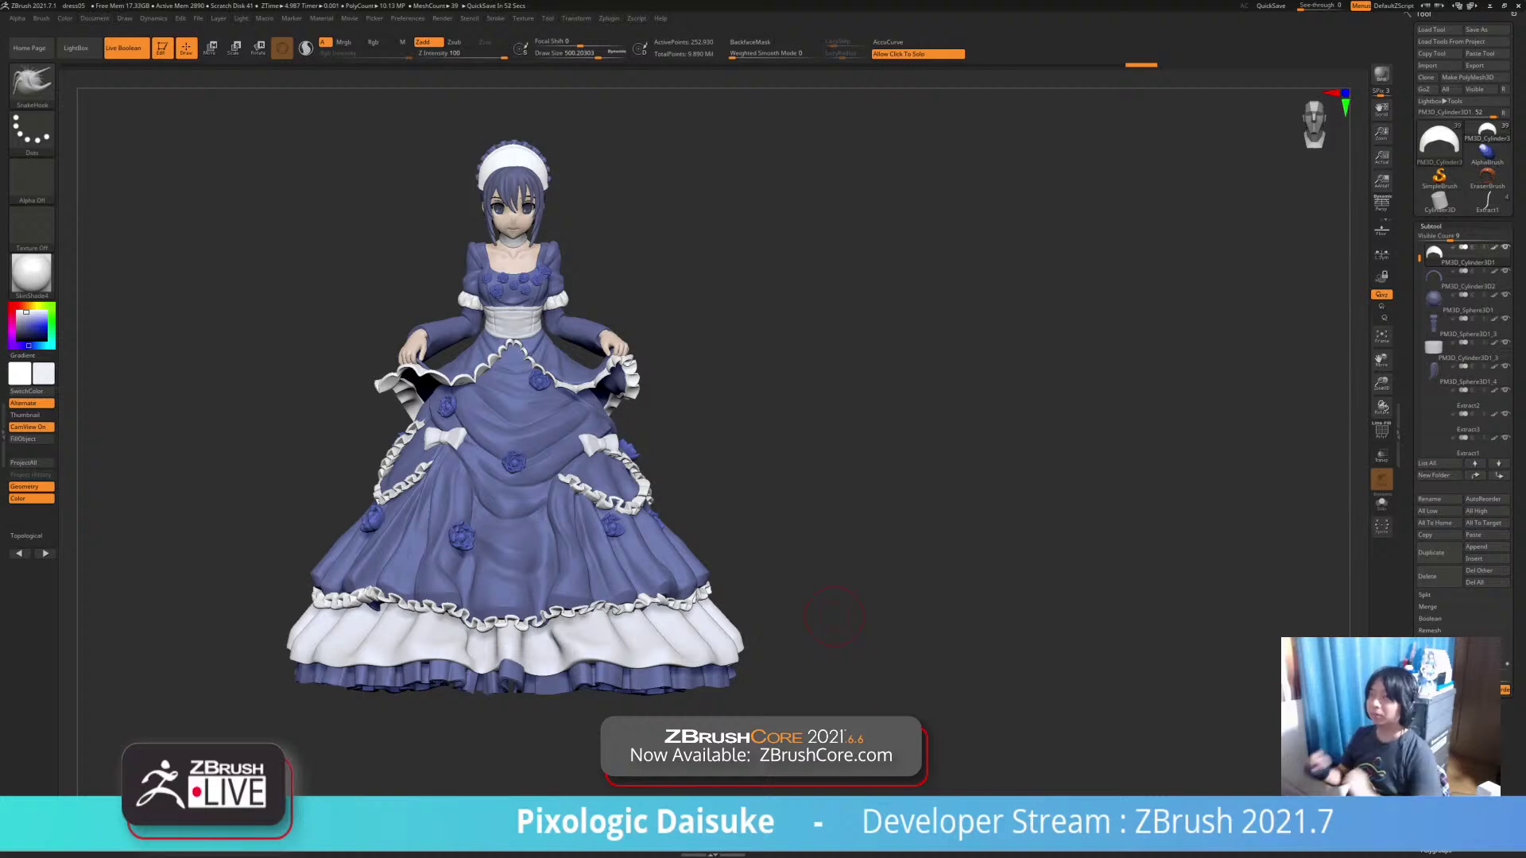
pyautogui.moveTo(953, 477); pyautogui.dragTo(818, 477)
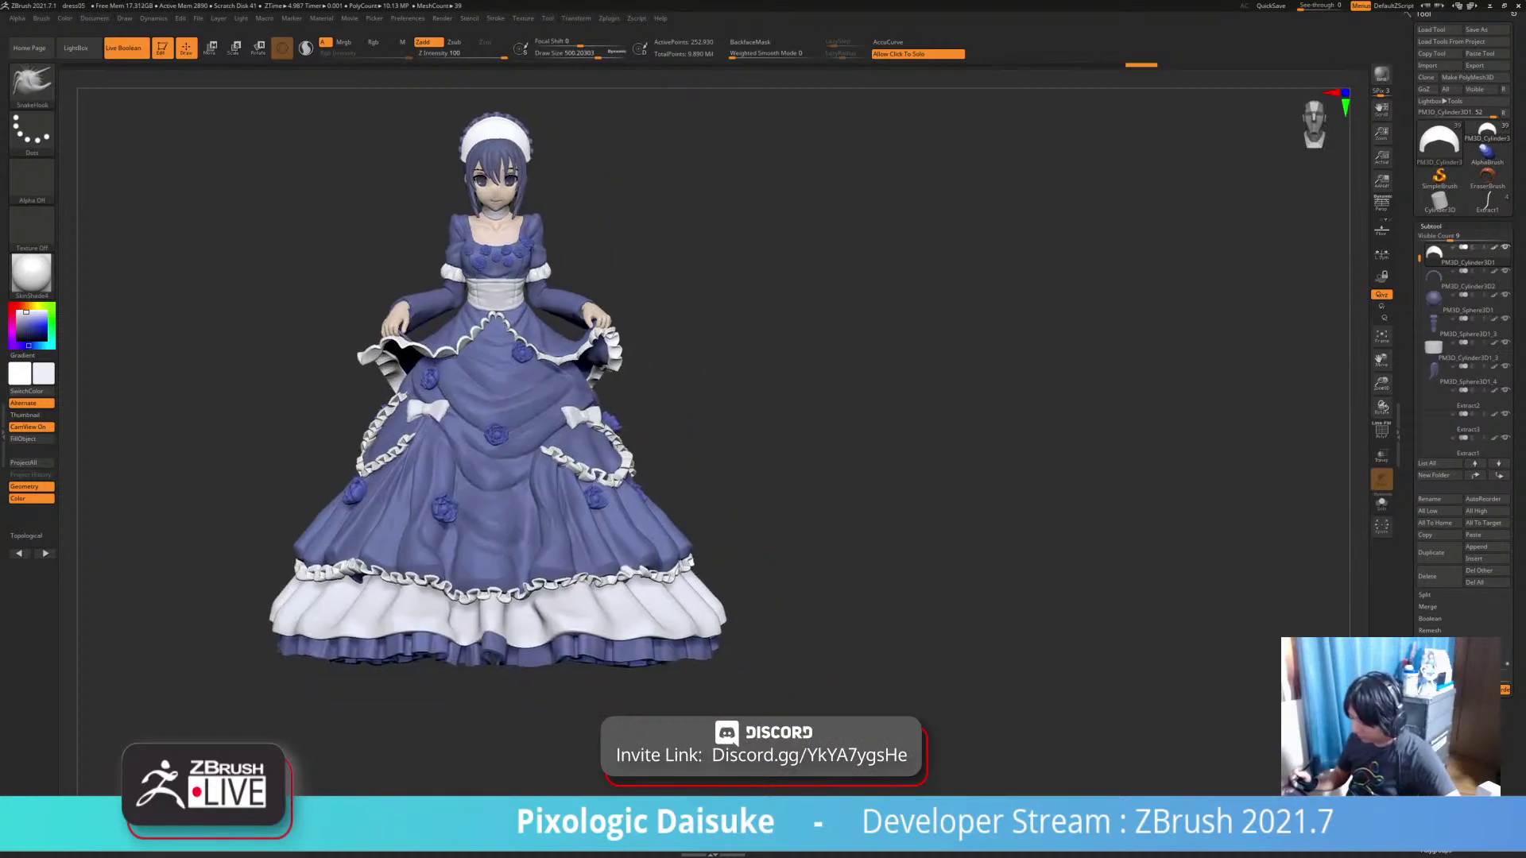
pyautogui.keyDown('alt'); pyautogui.moveTo(733, 711); pyautogui.dragTo(475, 578); pyautogui.keyUp('alt')
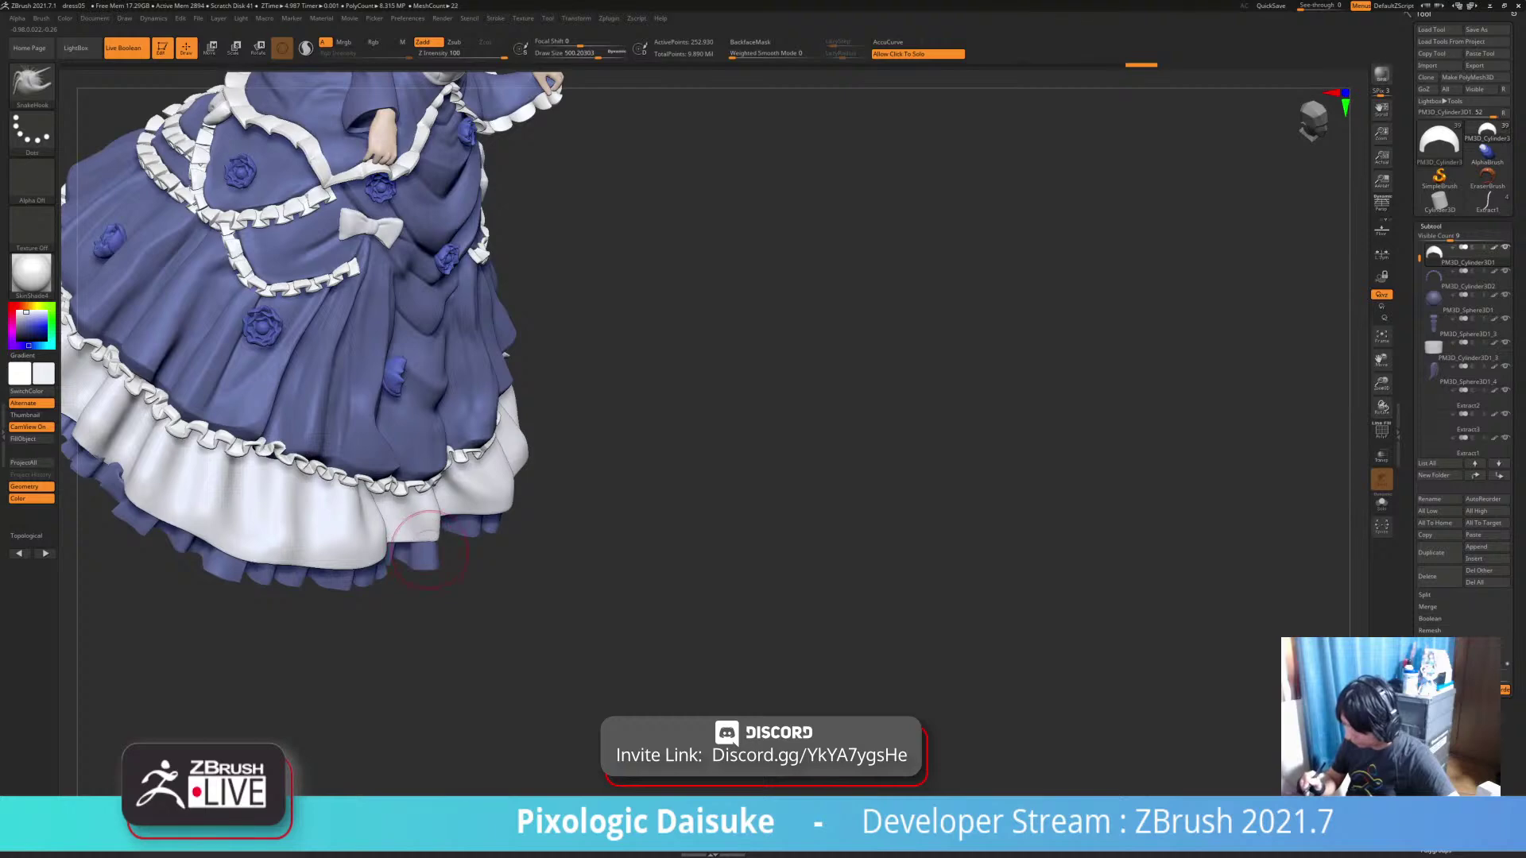
# Select the white underskirt tier and pull its hem with SnakeHook to refine its outline at the side and front
pyautogui.keyDown('alt'); pyautogui.click(404, 518); pyautogui.keyUp('alt')
pyautogui.moveTo(404, 518); pyautogui.dragTo(405, 544, button='right')
pyautogui.moveTo(427, 530); pyautogui.dragTo(431, 544)
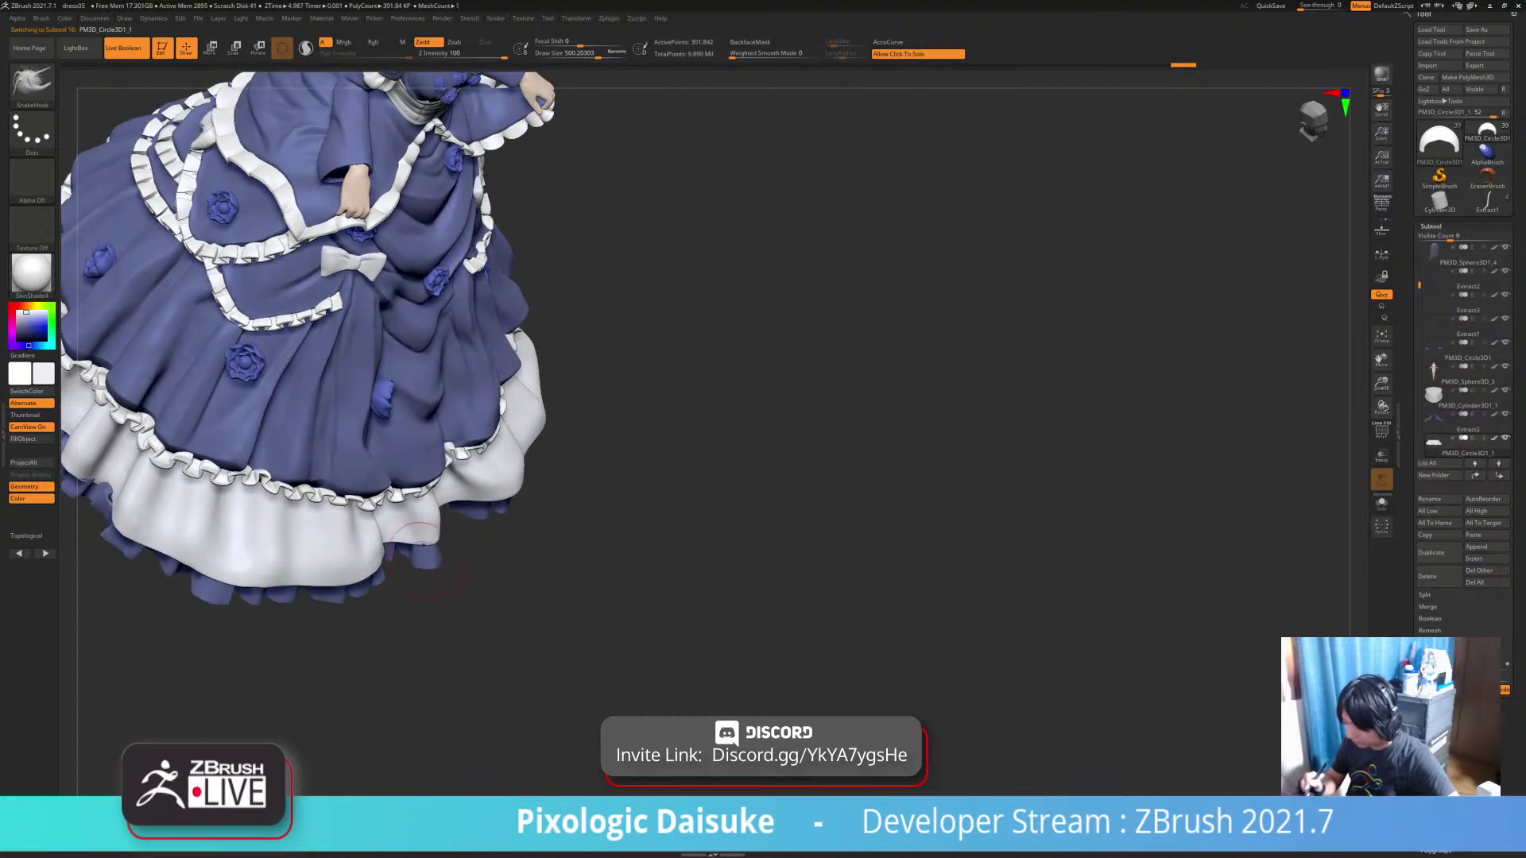
pyautogui.moveTo(564, 573); pyautogui.dragTo(455, 575)
pyautogui.keyDown('ctrl'); pyautogui.moveTo(508, 596); pyautogui.dragTo(738, 699, button='right'); pyautogui.keyUp('ctrl')
pyautogui.click(550, 624)
pyautogui.click(601, 632)
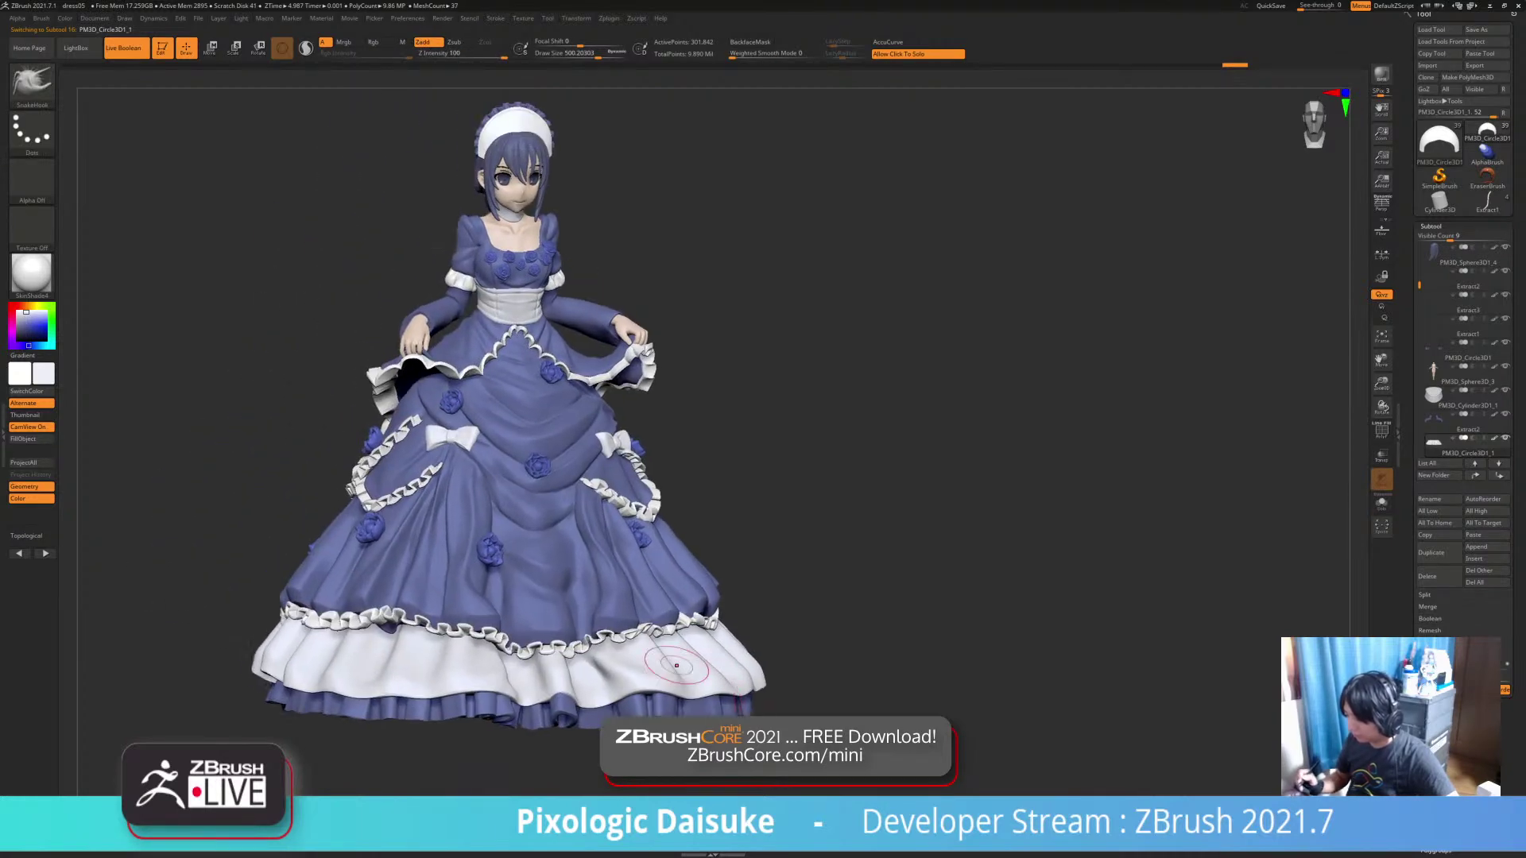
pyautogui.moveTo(642, 641); pyautogui.dragTo(611, 636, button='right')
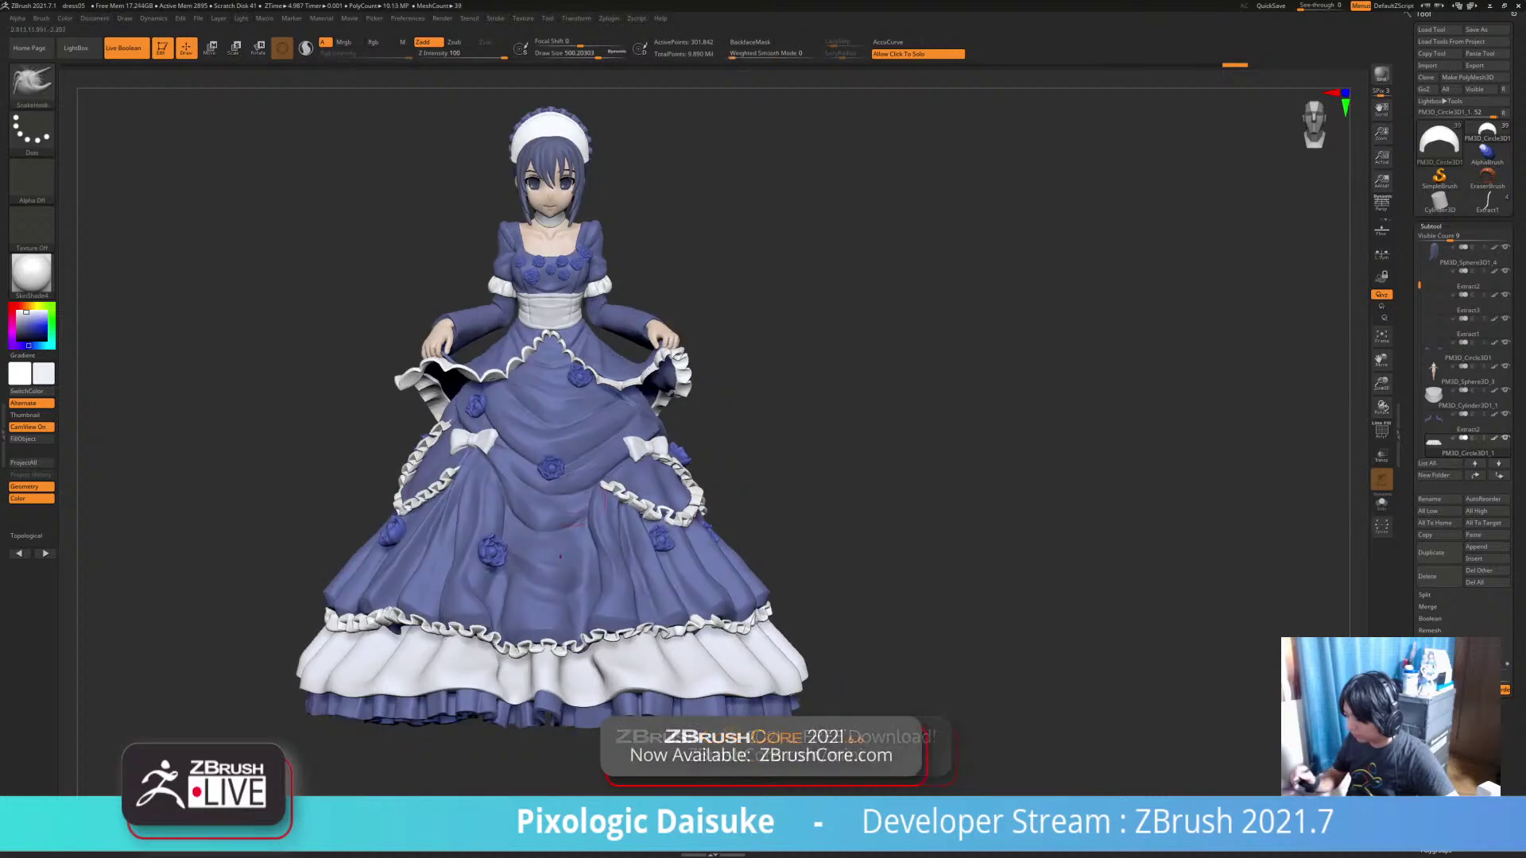
# Try backface masking on the ruffle trim of the lifted overskirt
pyautogui.keyDown('alt'); pyautogui.click(492, 380); pyautogui.keyUp('alt')
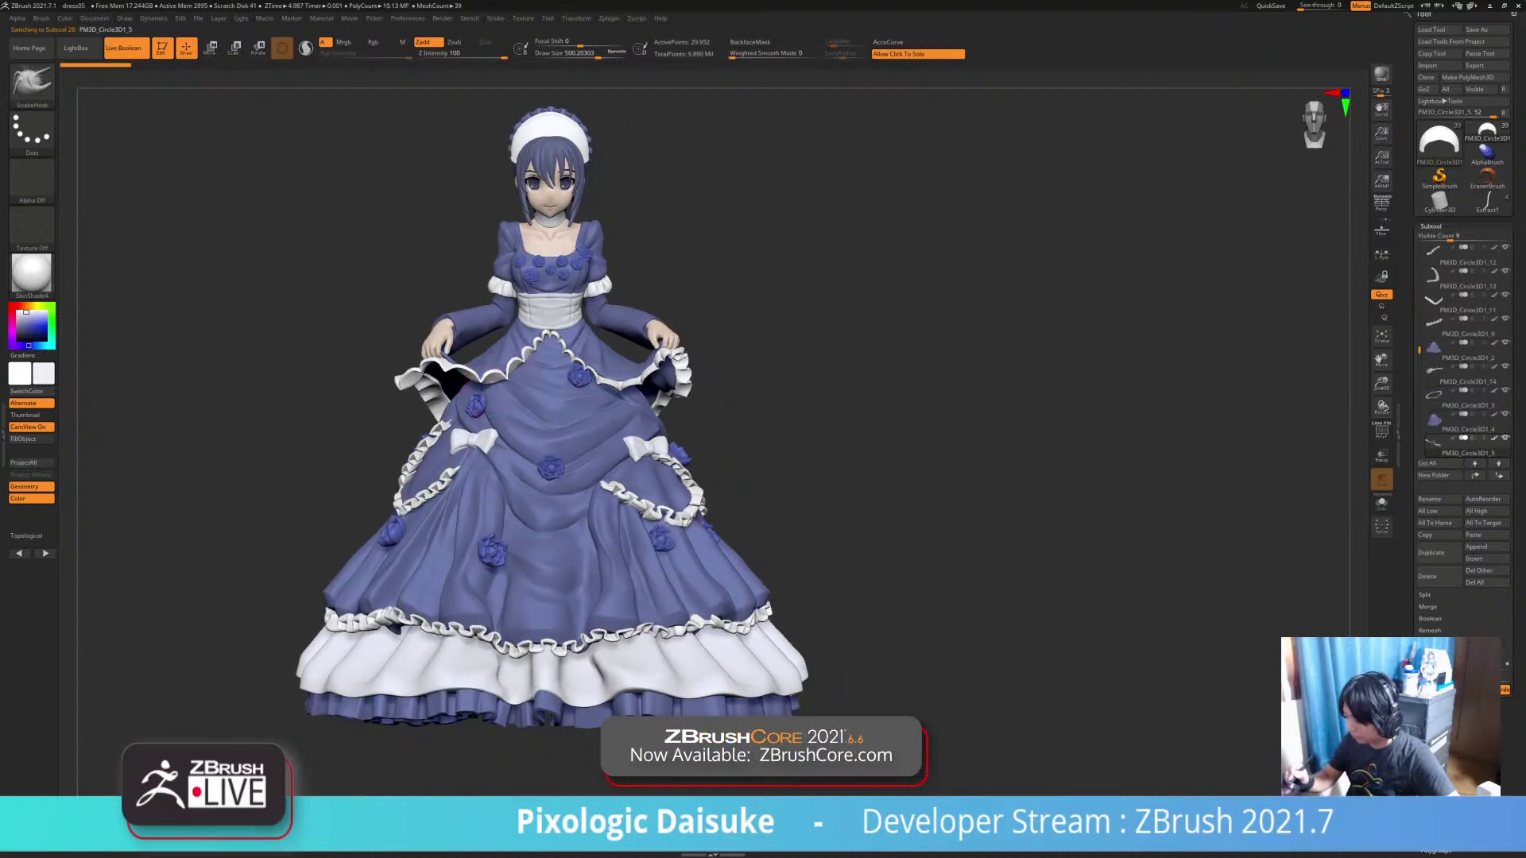
pyautogui.click(751, 43)
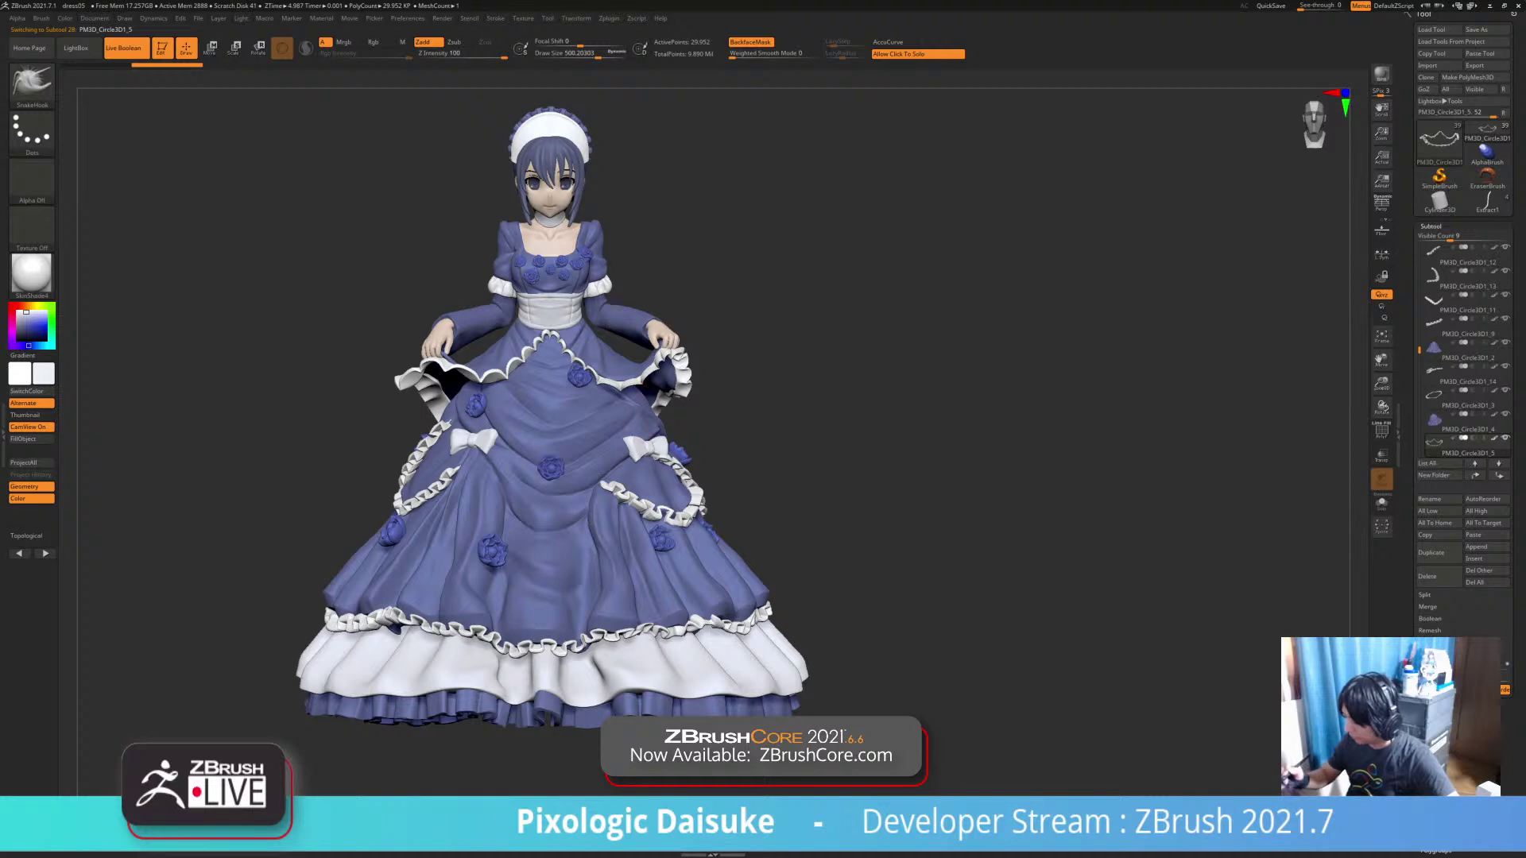
pyautogui.moveTo(652, 400); pyautogui.dragTo(663, 367, button='right')
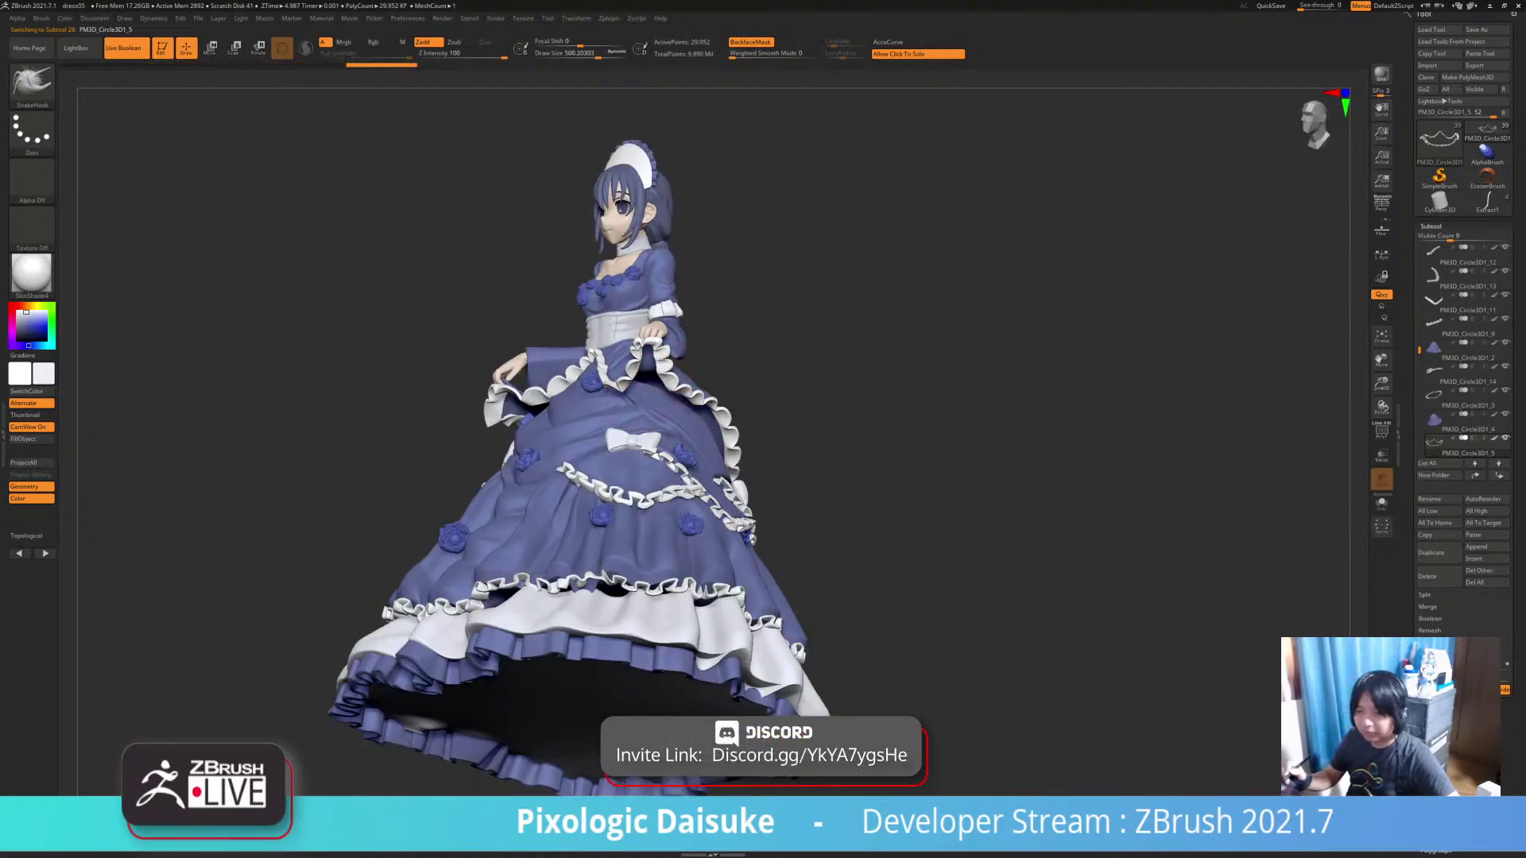
pyautogui.moveTo(677, 463)
pyautogui.mouseDown(button='right')
pyautogui.moveTo(572, 401)
pyautogui.moveTo(588, 401)
pyautogui.mouseUp(button='right')
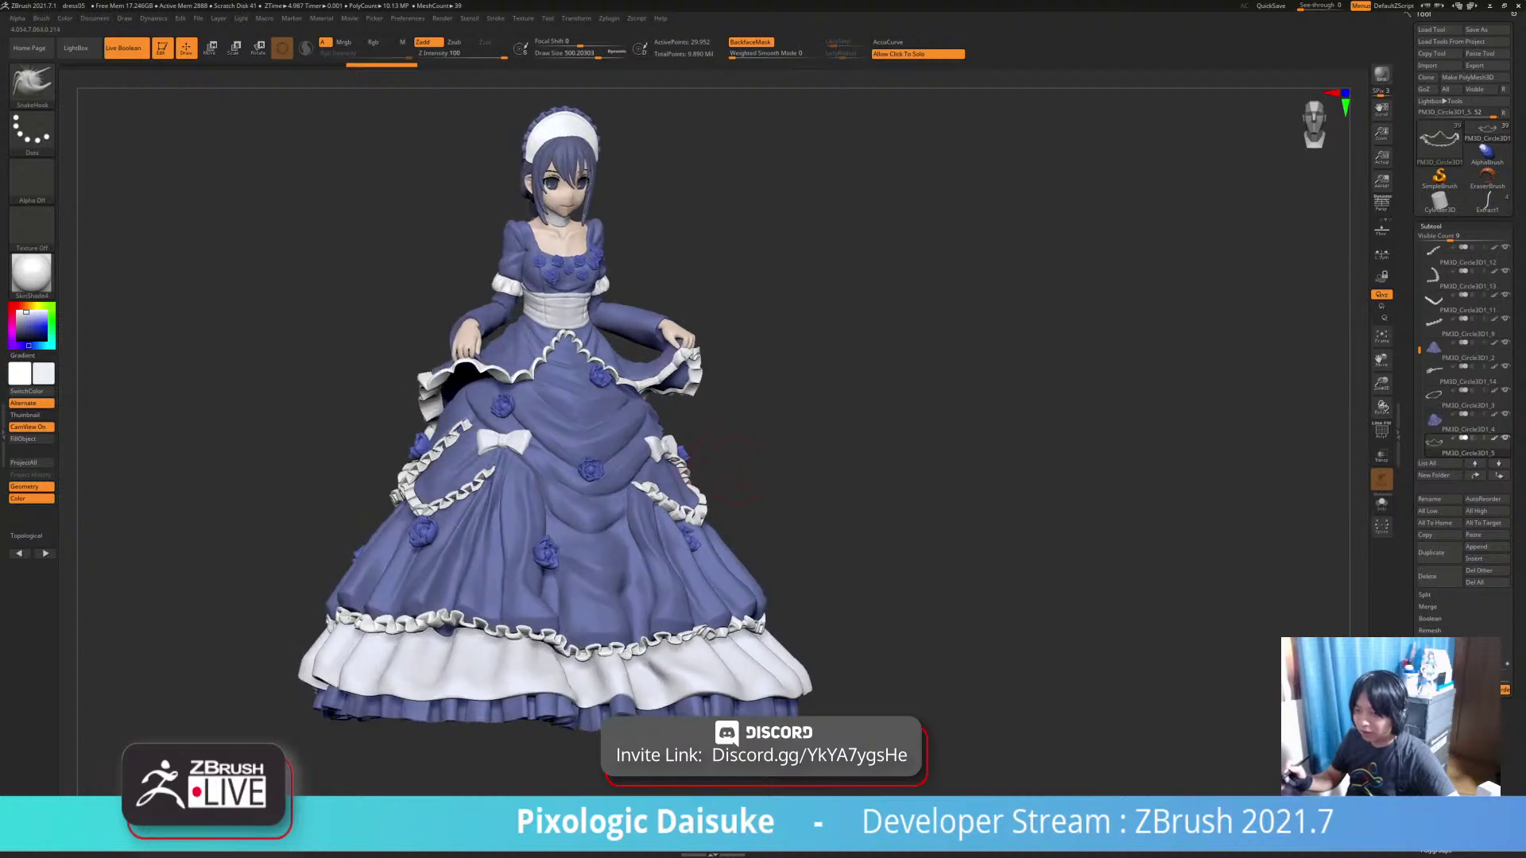
pyautogui.moveTo(834, 511)
pyautogui.keyDown('alt'); pyautogui.mouseDown(button='right')
pyautogui.moveTo(823, 526)
pyautogui.moveTo(818, 492)
pyautogui.moveTo(792, 493)
pyautogui.moveTo(775, 525)
pyautogui.moveTo(809, 592)
pyautogui.mouseUp(button='right'); pyautogui.keyUp('alt')
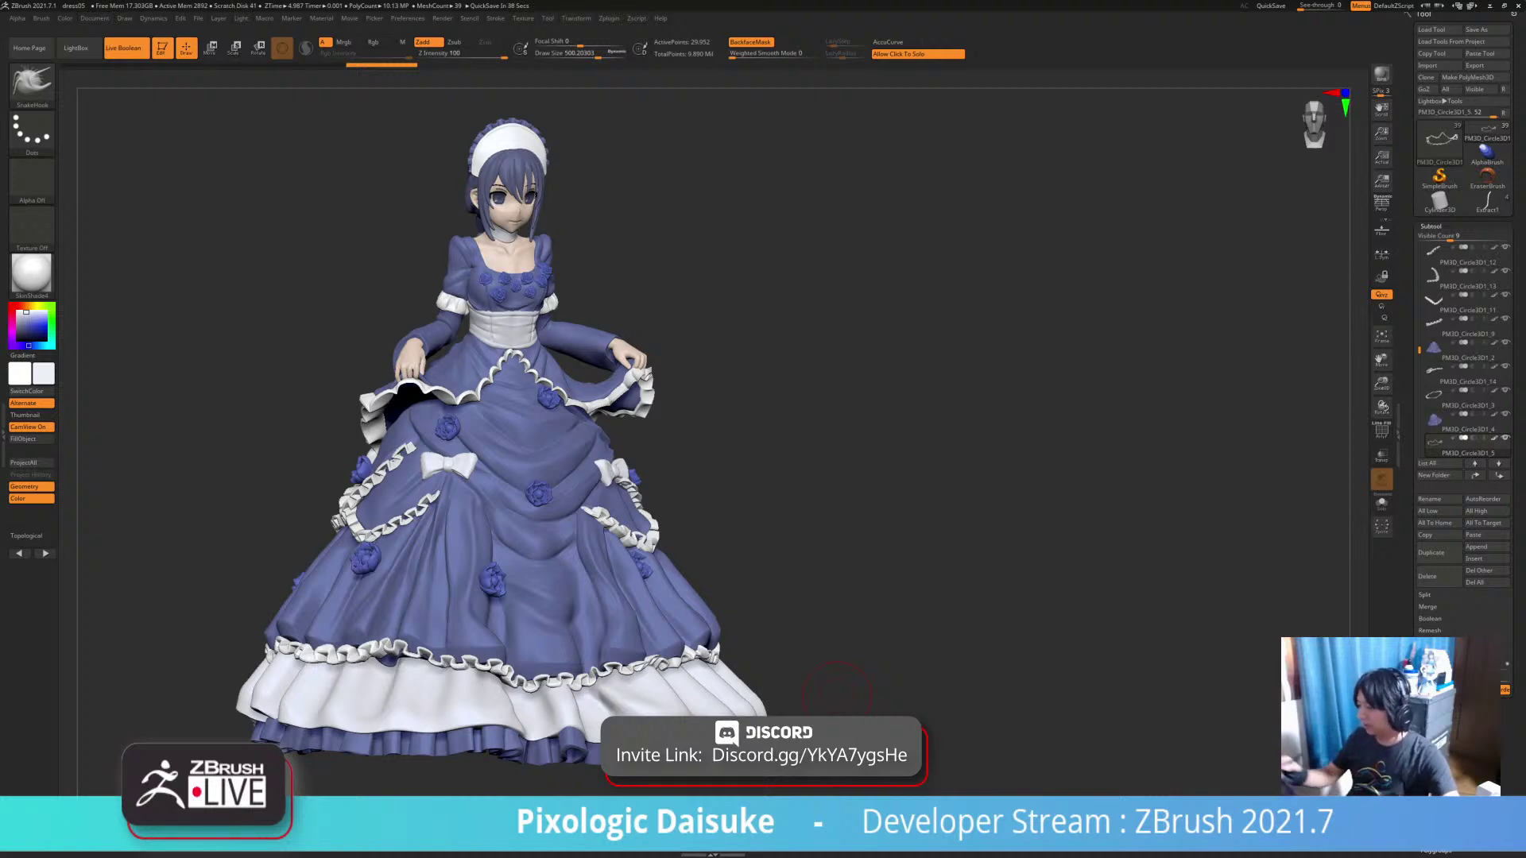
pyautogui.click(751, 42)
# Adjust the SnakeHook draw size and select the main blue skirt
pyautogui.keyDown('alt'); pyautogui.click(411, 450); pyautogui.keyUp('alt')
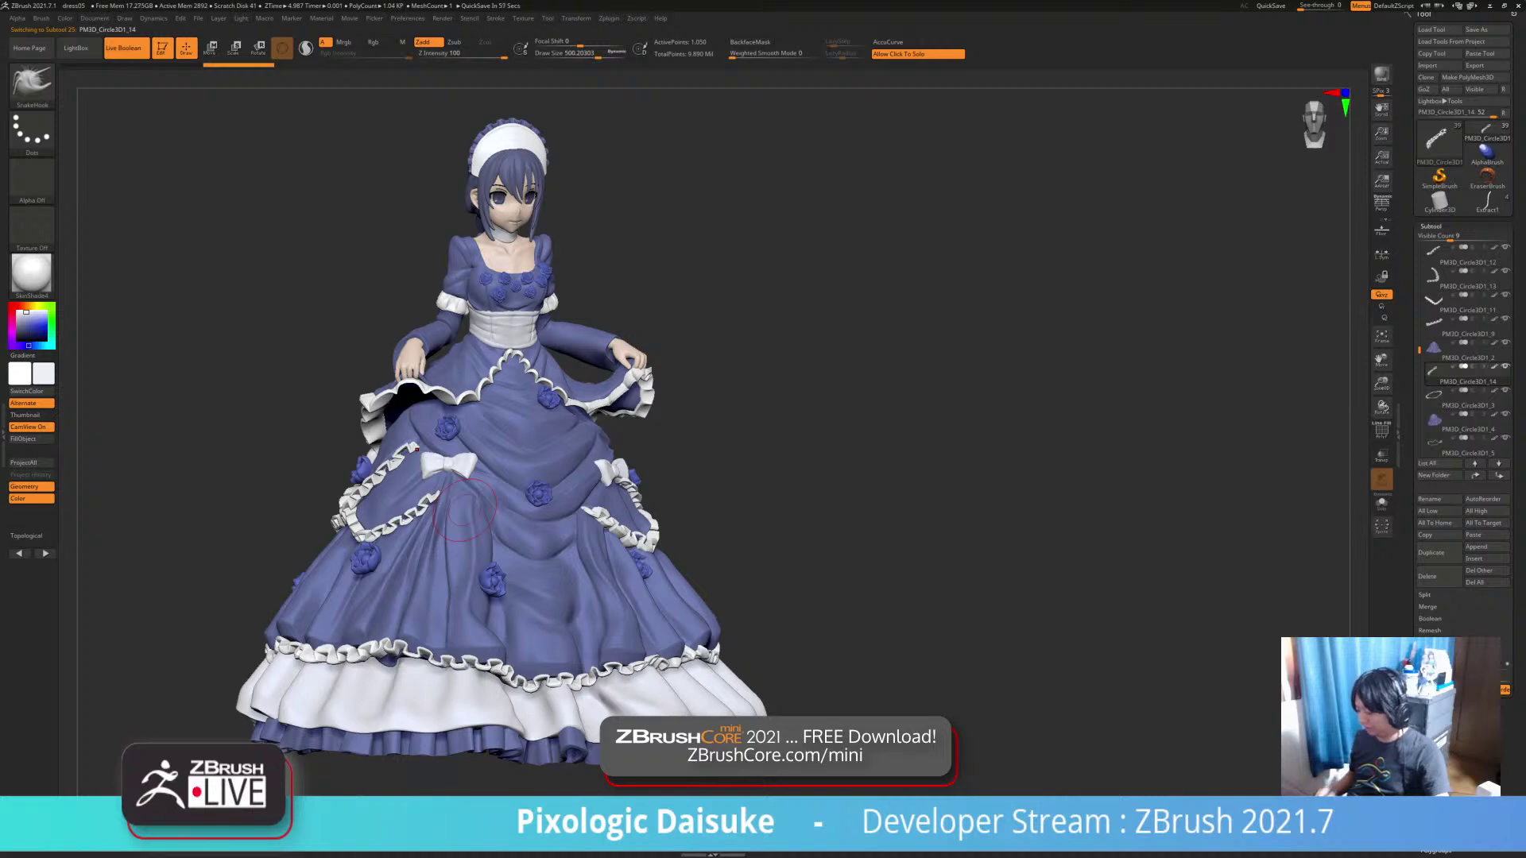
pyautogui.keyDown('alt'); pyautogui.click(409, 689); pyautogui.keyUp('alt')
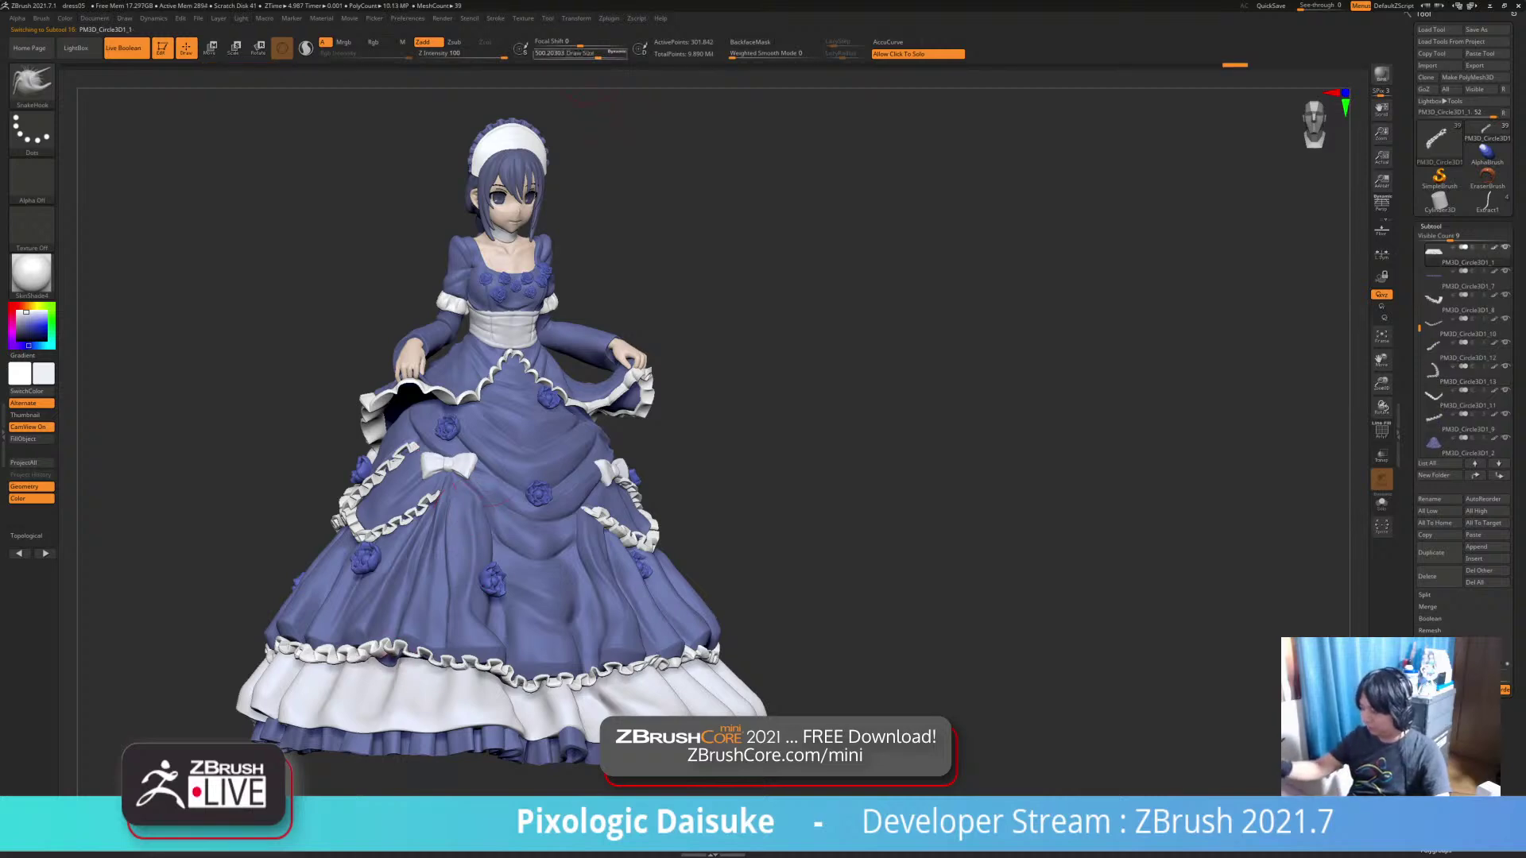
pyautogui.click(596, 54)
pyautogui.moveTo(612, 95); pyautogui.dragTo(691, 116)
pyautogui.keyDown('alt'); pyautogui.click(400, 661); pyautogui.keyUp('alt')
# Check the dress's overall silhouette from the front and three-quarter angles
pyautogui.moveTo(794, 382); pyautogui.dragTo(834, 393)
pyautogui.keyDown('ctrl'); pyautogui.moveTo(795, 477); pyautogui.dragTo(795, 382, button='right'); pyautogui.keyUp('ctrl')
pyautogui.moveTo(794, 381); pyautogui.dragTo(643, 398, button='right')
pyautogui.keyDown('ctrl'); pyautogui.moveTo(644, 398); pyautogui.dragTo(644, 461, button='right'); pyautogui.keyUp('ctrl')
pyautogui.moveTo(735, 656)
pyautogui.keyDown('ctrl'); pyautogui.mouseDown(button='right')
pyautogui.moveTo(738, 681)
pyautogui.moveTo(1029, 685)
pyautogui.moveTo(838, 660)
pyautogui.moveTo(834, 737)
pyautogui.mouseUp(button='right'); pyautogui.keyUp('ctrl')
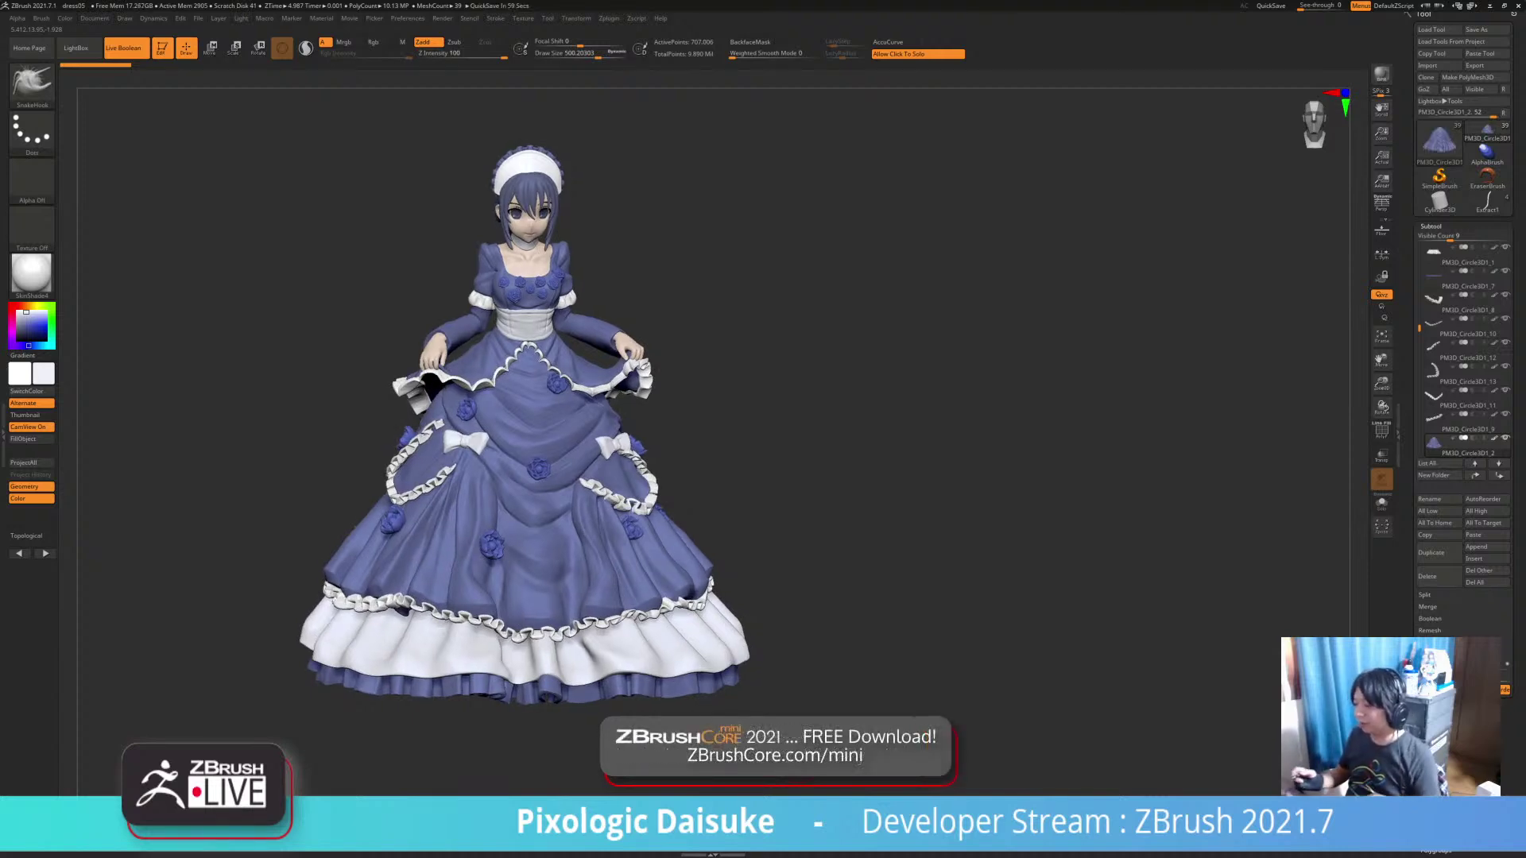
pyautogui.moveTo(794, 676); pyautogui.dragTo(778, 691, button='right')
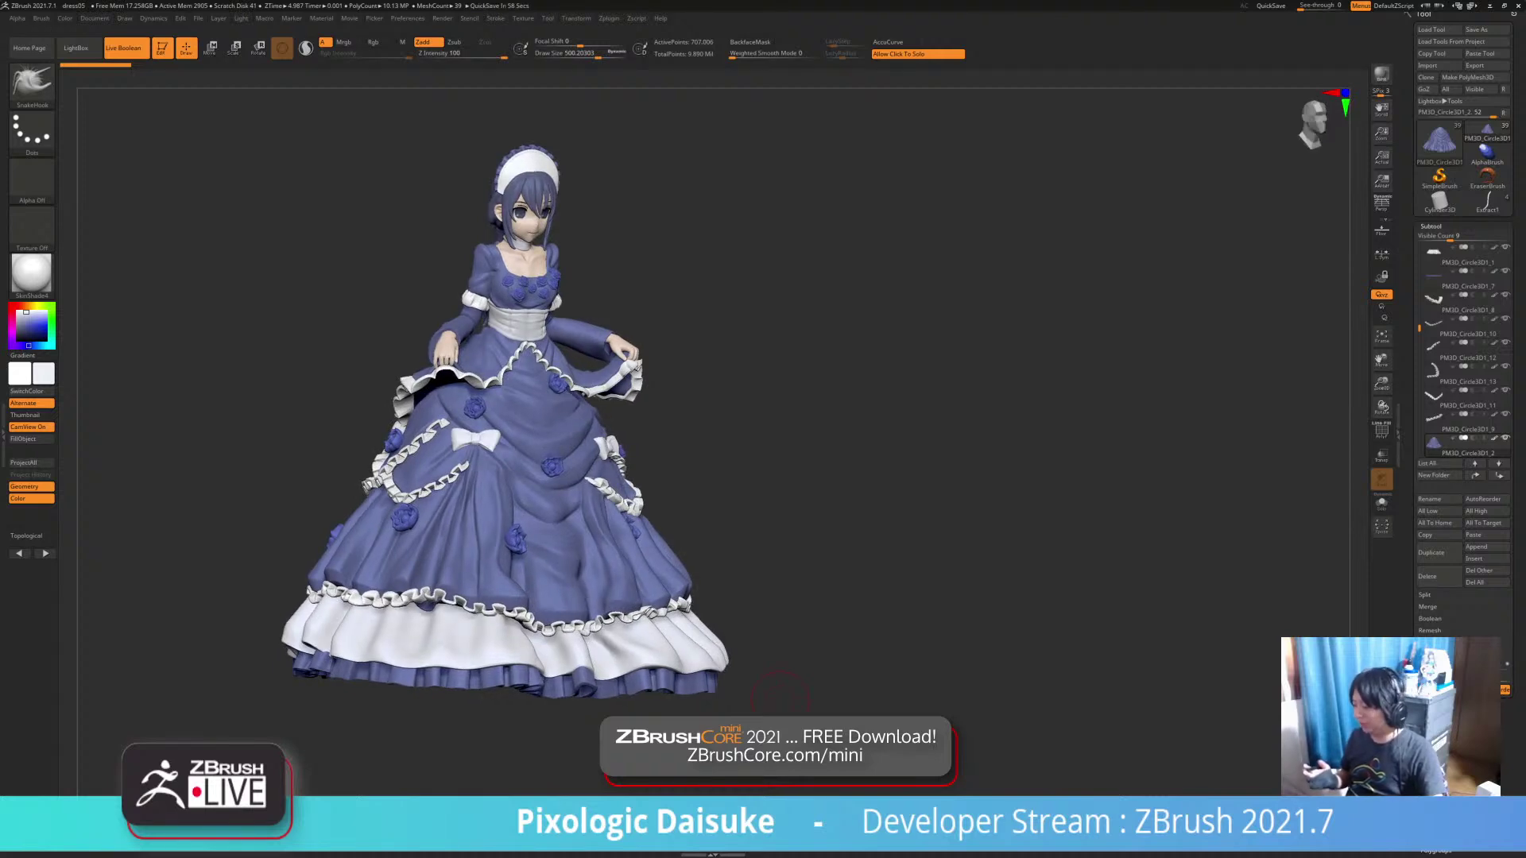
pyautogui.moveTo(780, 697); pyautogui.dragTo(722, 669)
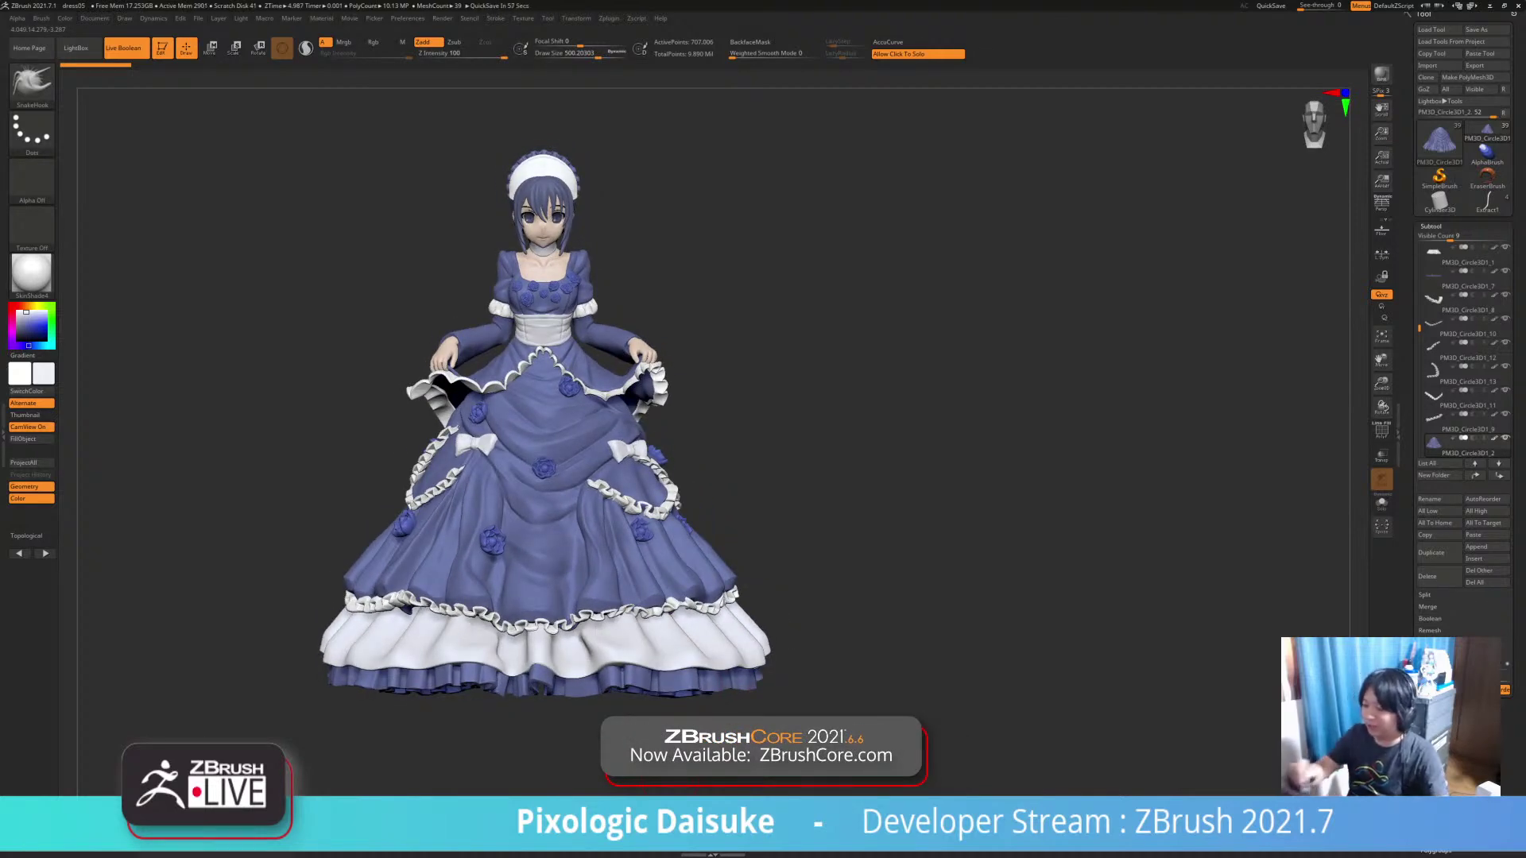
# Choose the ClayBuildup brush and set its draw size to about 202
pyautogui.press('b')
pyautogui.press('c')
pyautogui.press('b')
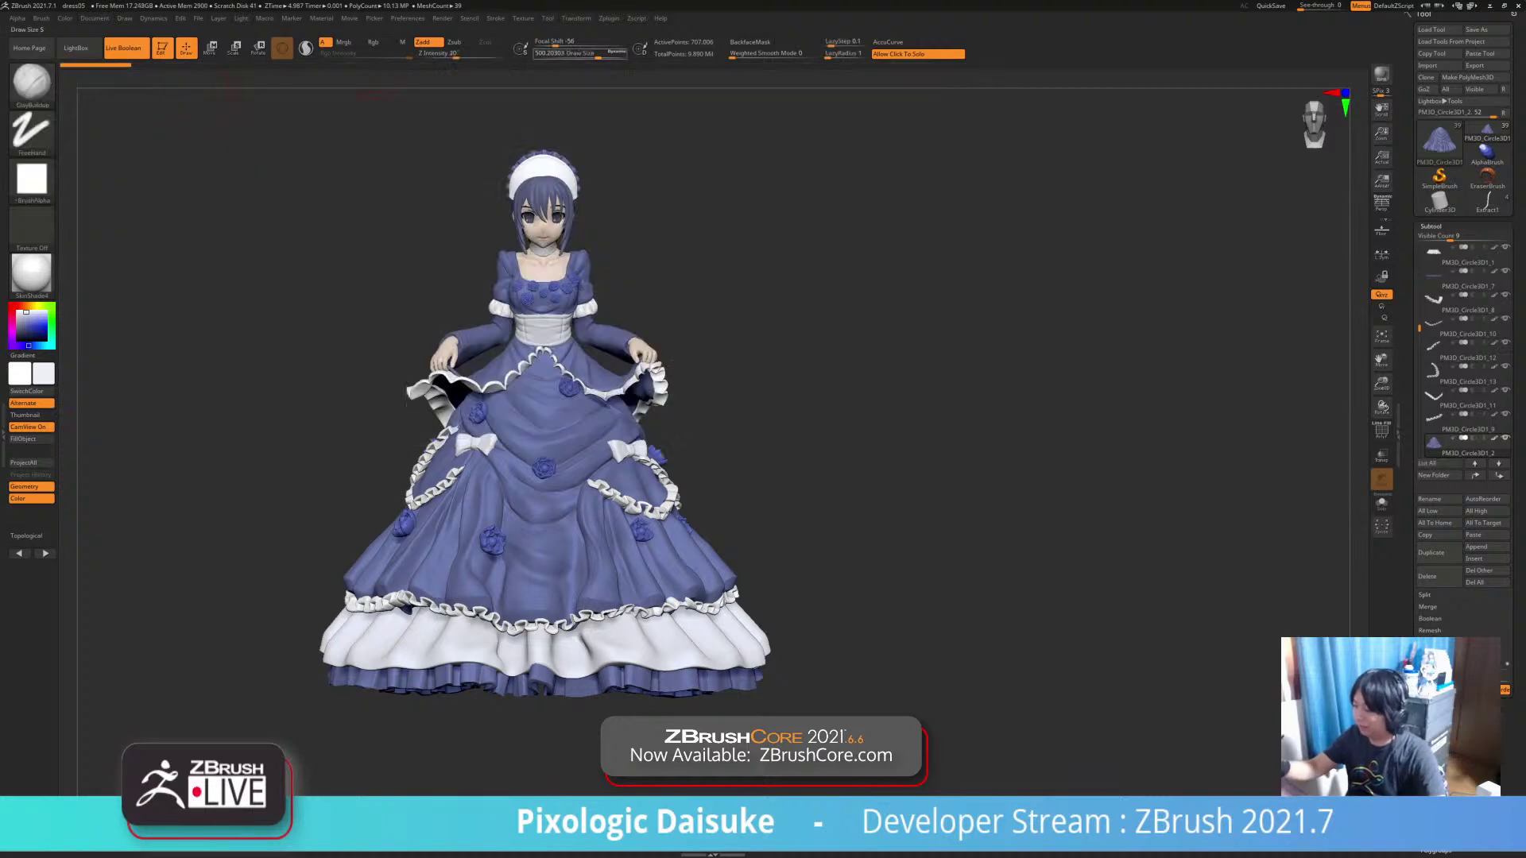
pyautogui.click(575, 54)
pyautogui.moveTo(763, 445); pyautogui.dragTo(751, 501, button='right')
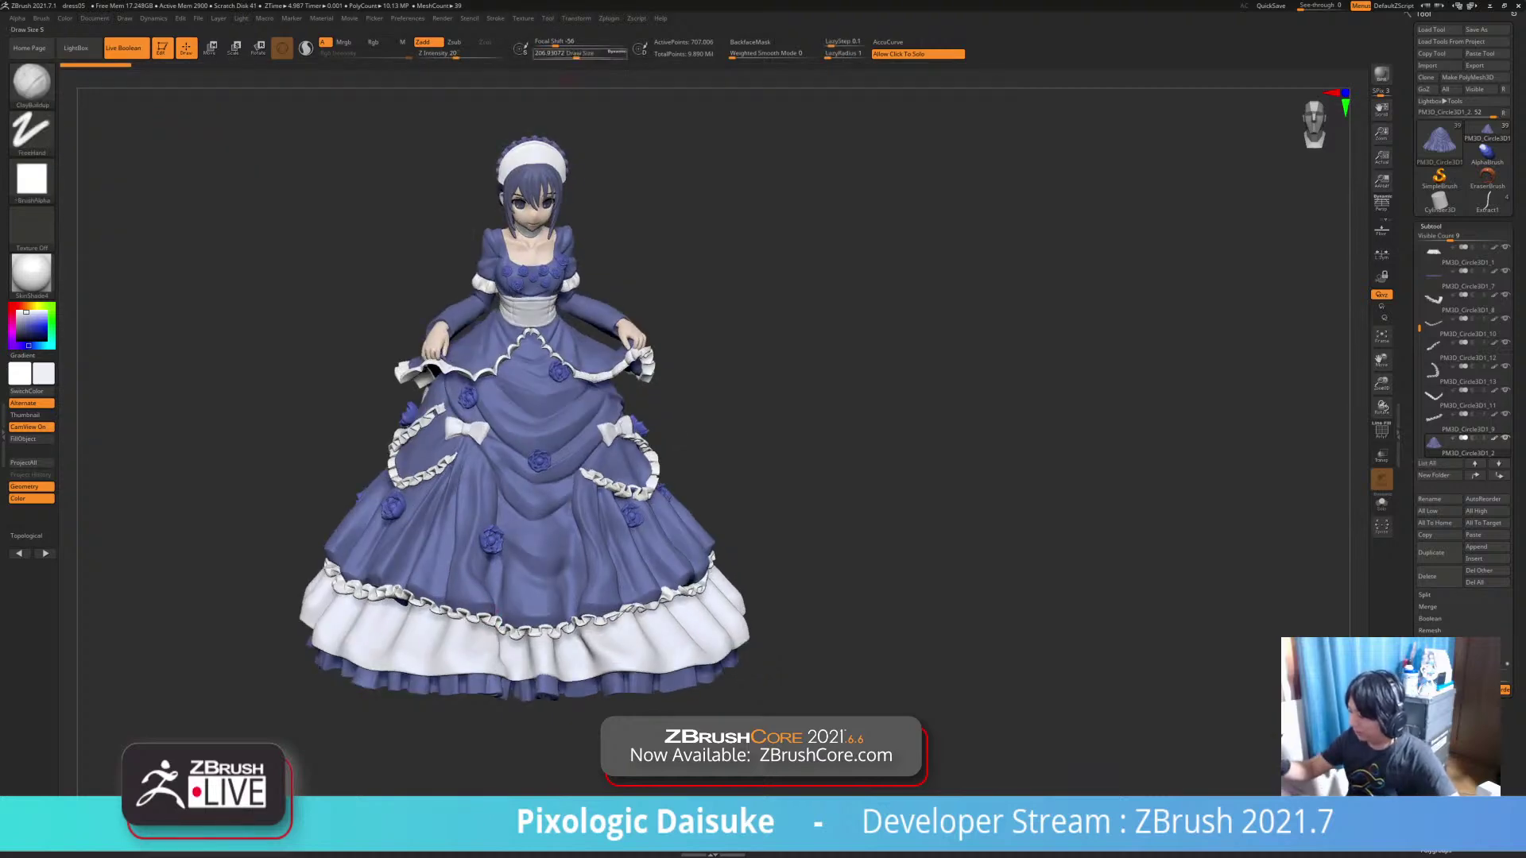
pyautogui.click(574, 55)
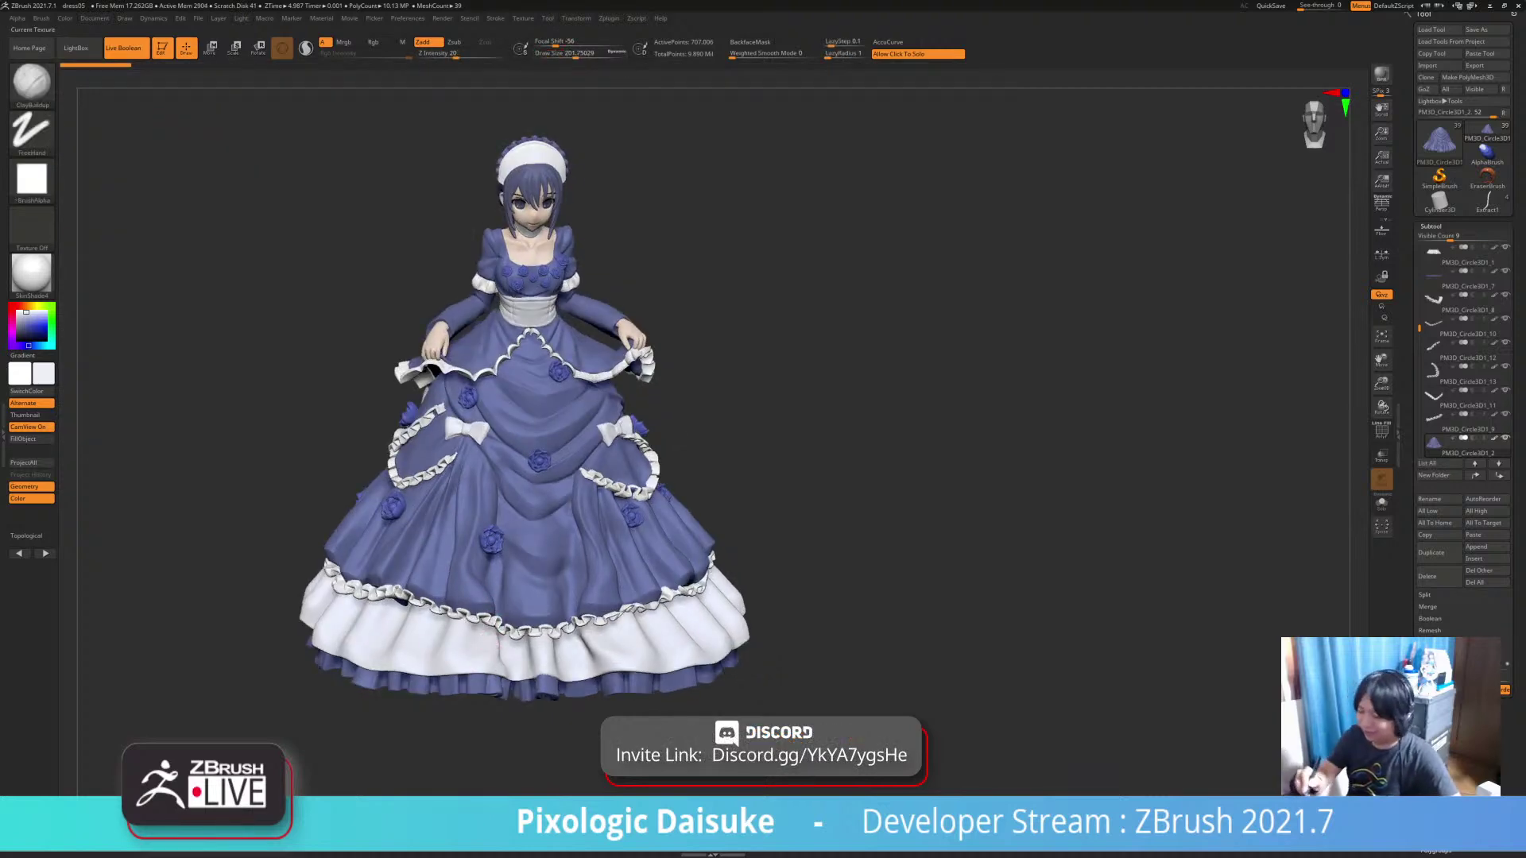
# Apply a brown mud MatCap material and select the pale underskirt tier in a closer view of the skirt
pyautogui.press('m')
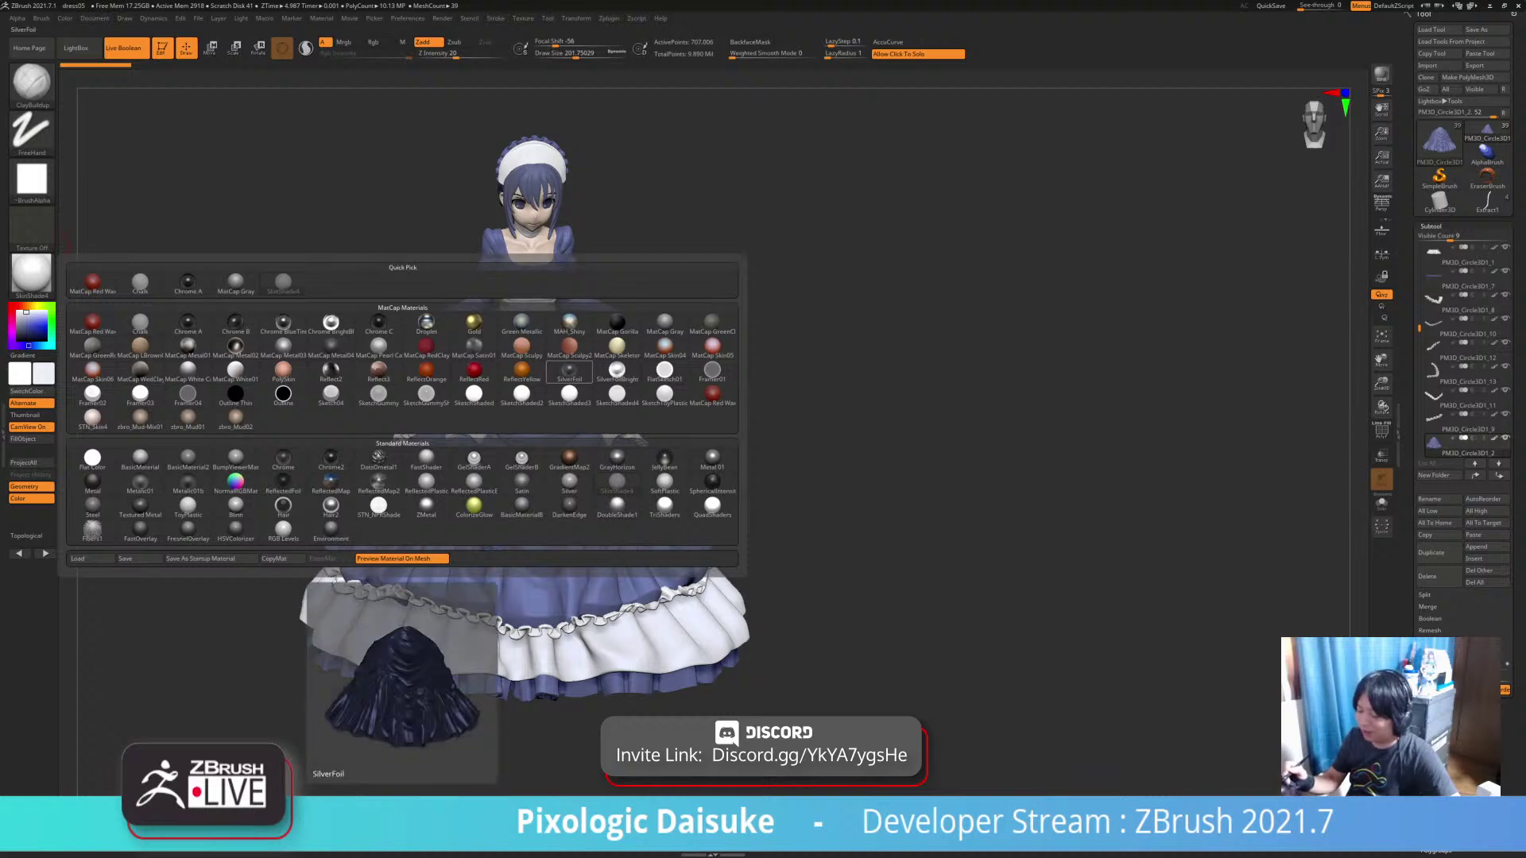
pyautogui.click(187, 418)
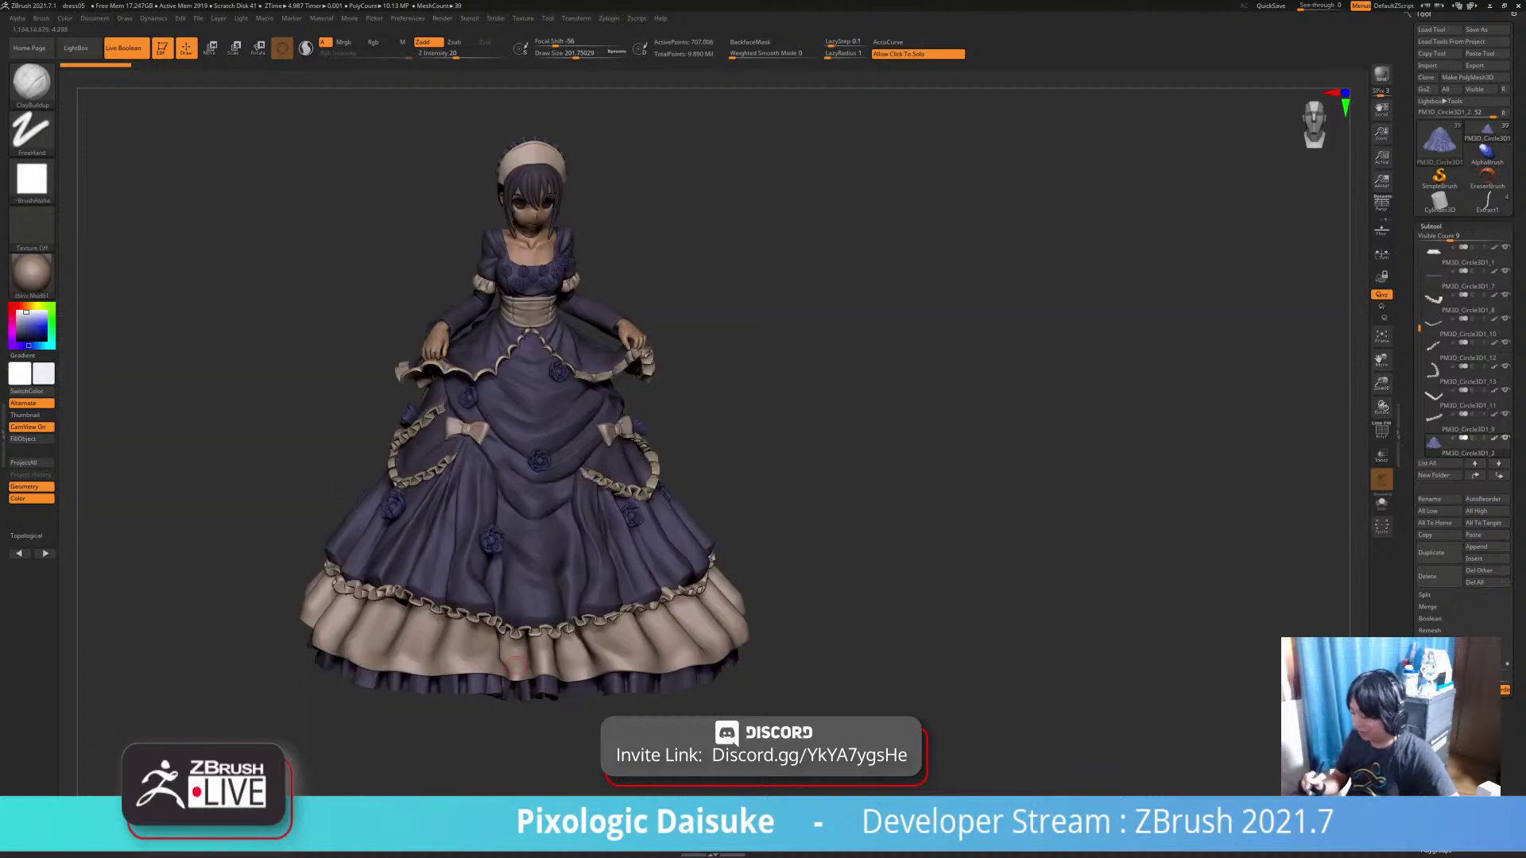
pyautogui.keyDown('ctrl'); pyautogui.moveTo(516, 668); pyautogui.dragTo(516, 716, button='right'); pyautogui.keyUp('ctrl')
pyautogui.keyDown('alt'); pyautogui.click(466, 649); pyautogui.keyUp('alt')
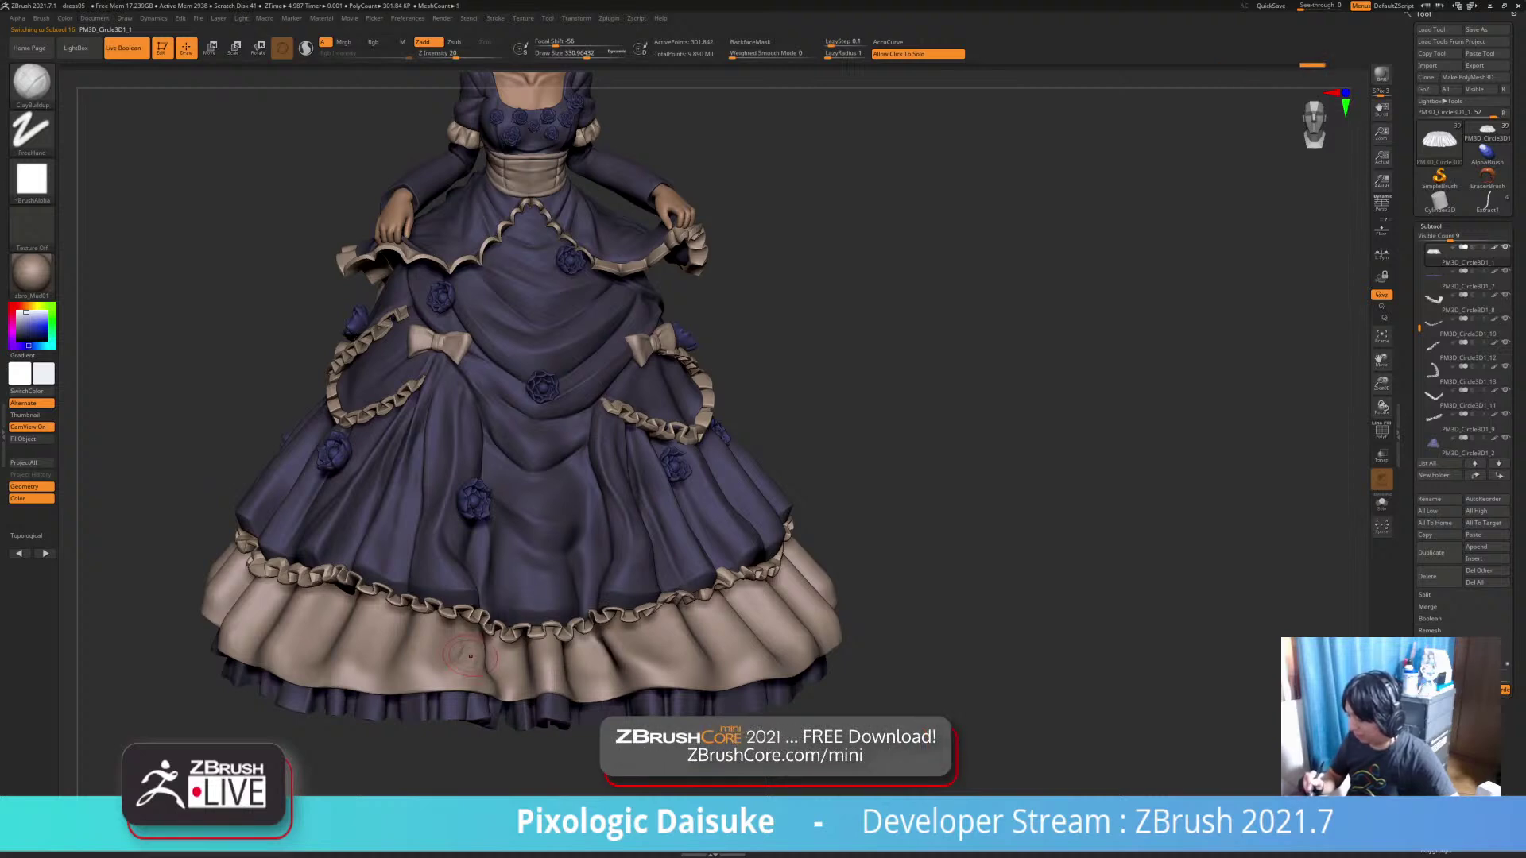
pyautogui.press('shift')
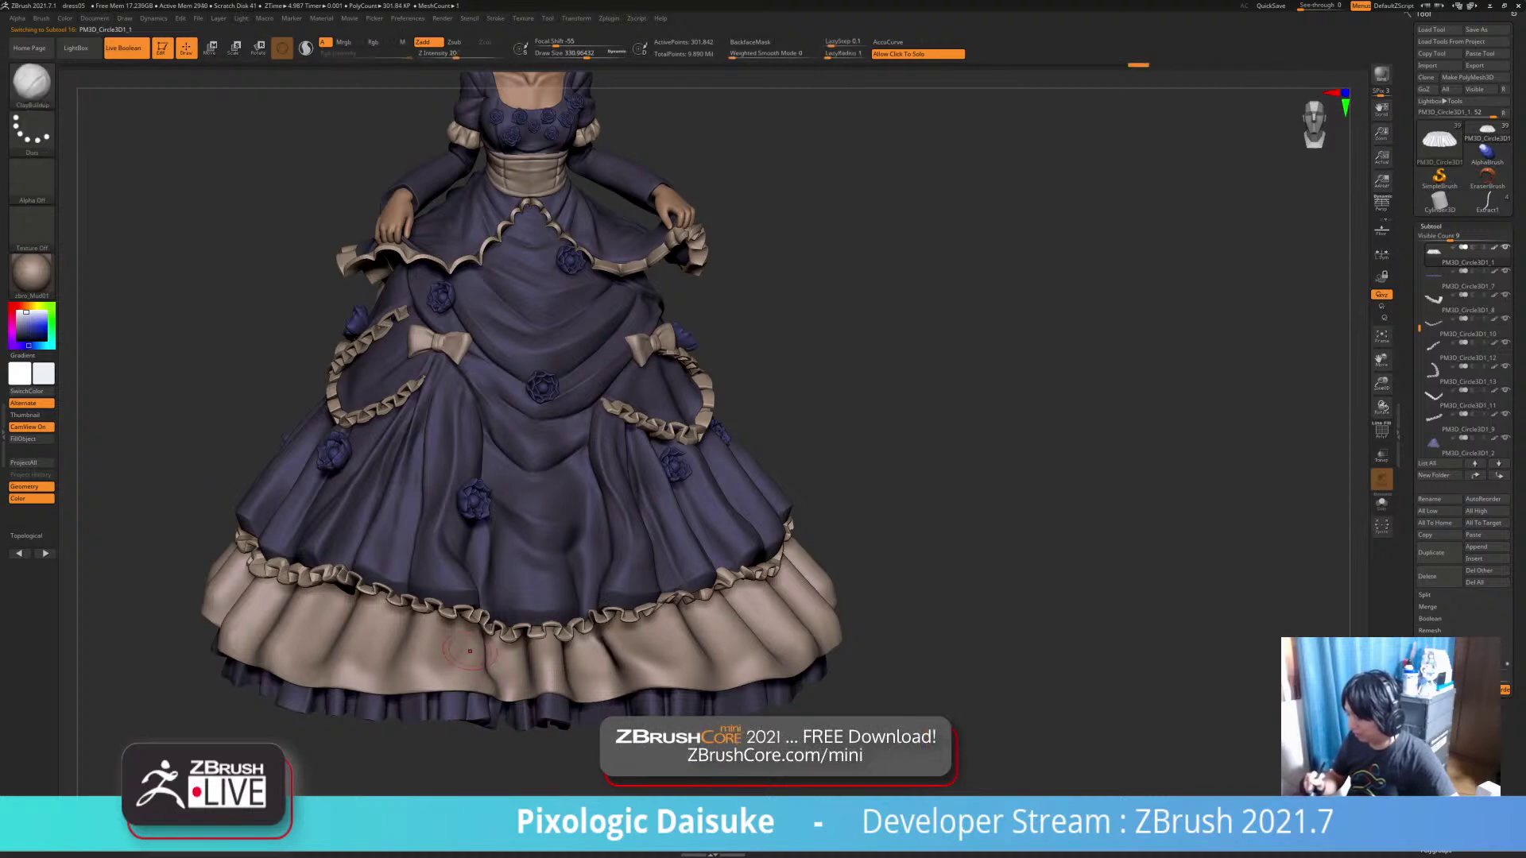
# Build up and smooth the folds at the front of the pale underskirt tier with ClayBuildup
pyautogui.press('shift')
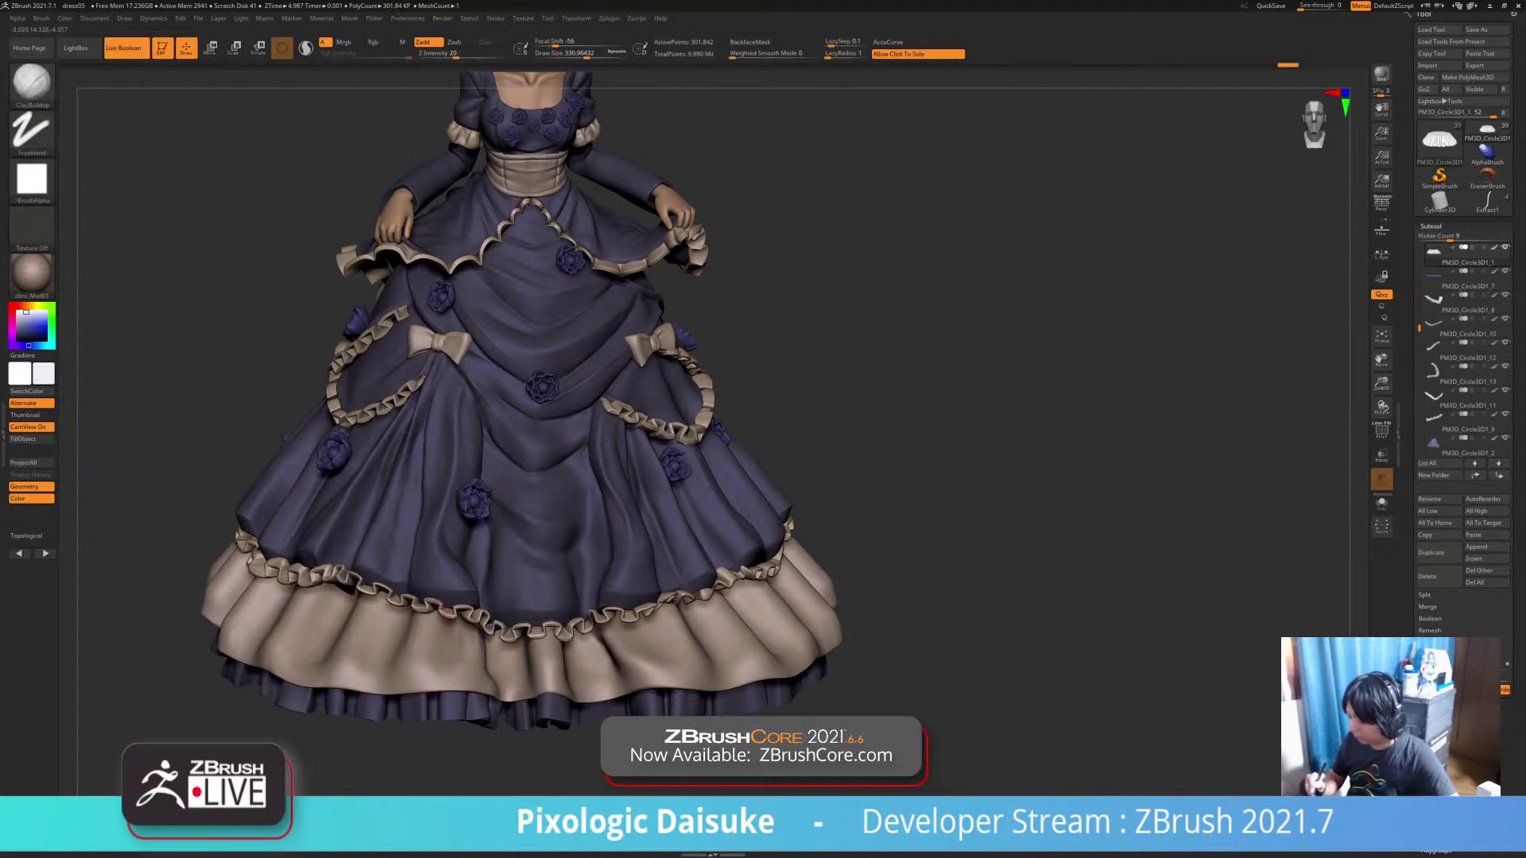
pyautogui.press('shift')
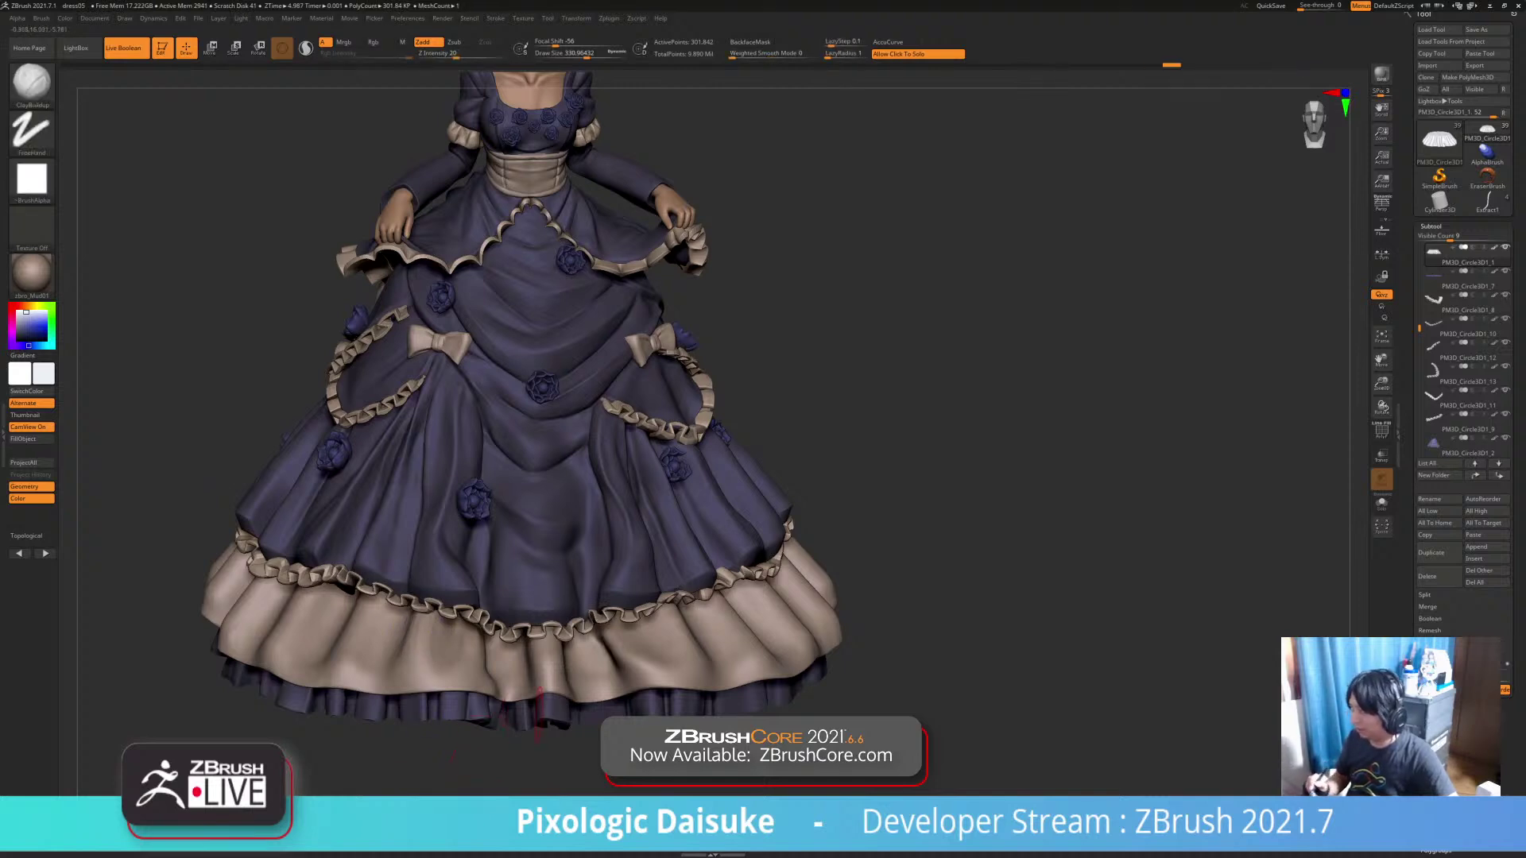
pyautogui.keyDown('alt'); pyautogui.moveTo(429, 757); pyautogui.dragTo(524, 760); pyautogui.keyUp('alt')
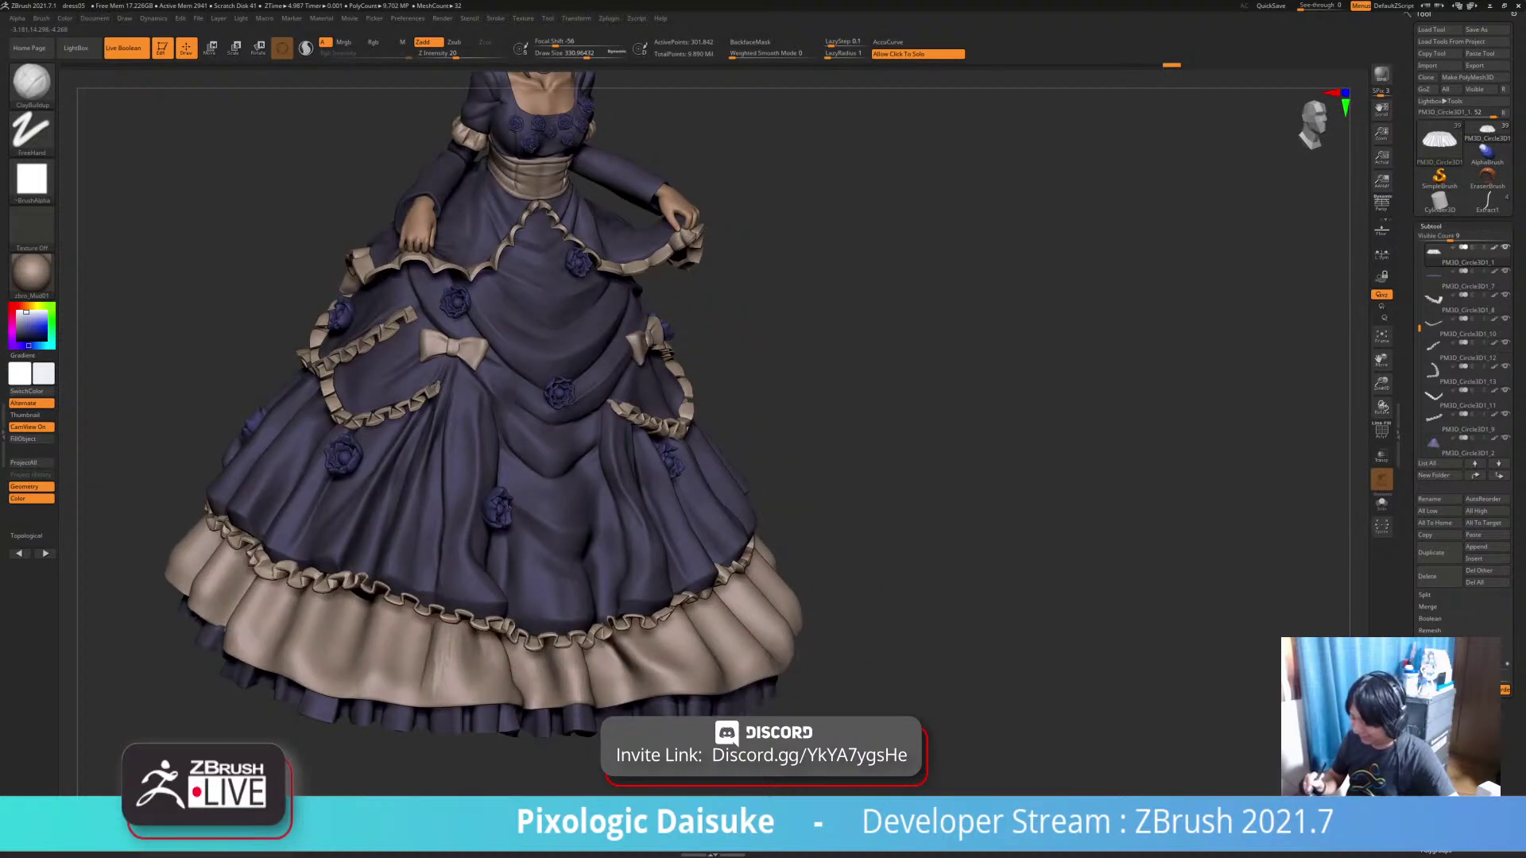
pyautogui.press('shift')
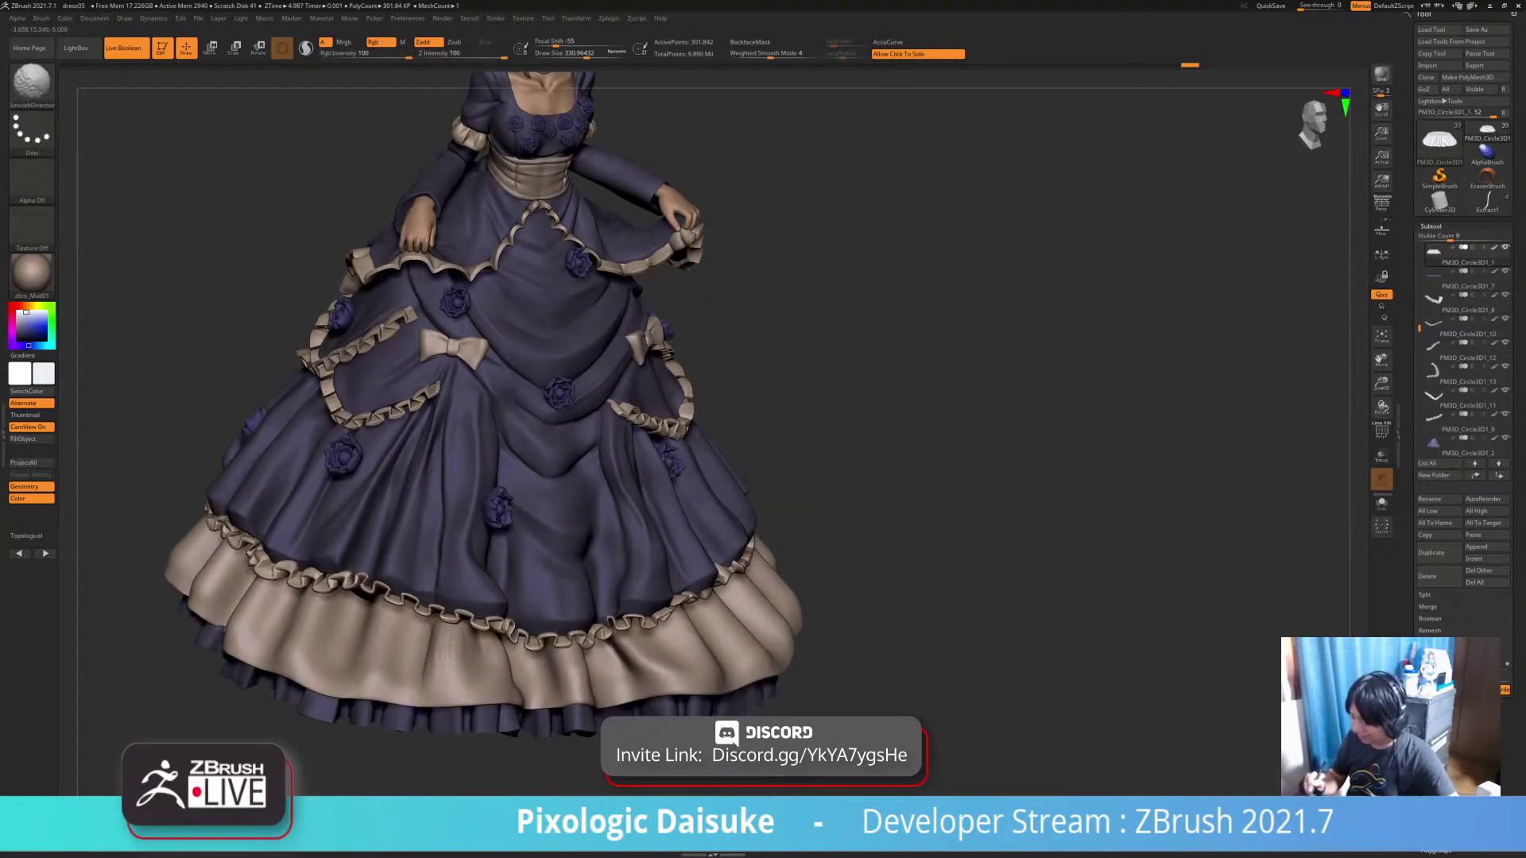
pyautogui.moveTo(468, 704)
pyautogui.keyDown('ctrl'); pyautogui.mouseDown(button='right')
pyautogui.moveTo(486, 707)
pyautogui.moveTo(479, 691)
pyautogui.mouseUp(button='right'); pyautogui.keyUp('ctrl')
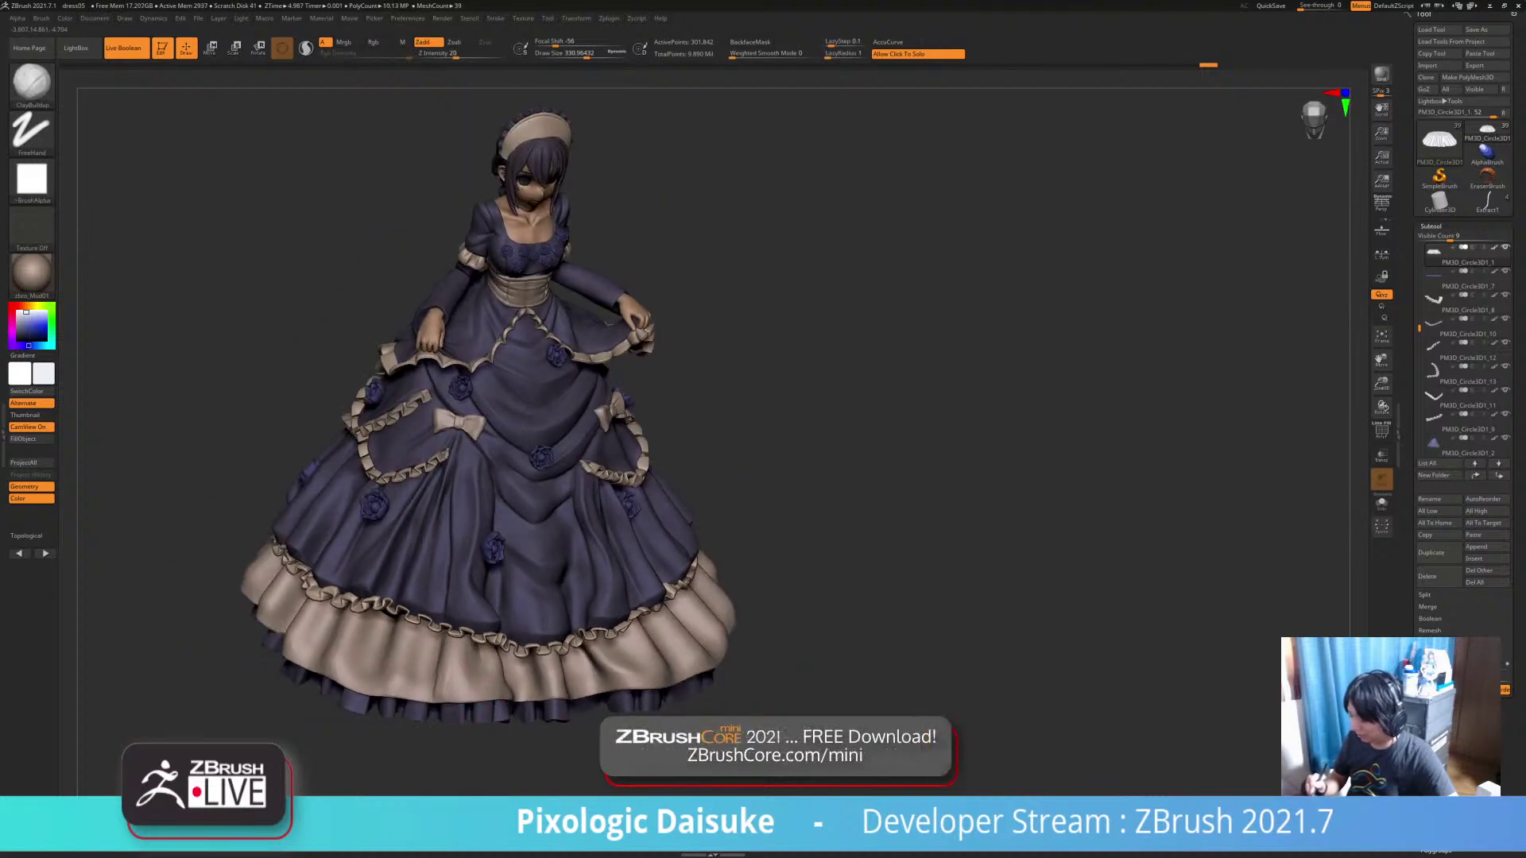
# Smooth the pale tier's front folds below the ruffle trim, working from three-quarter and front angles
pyautogui.press('shift')
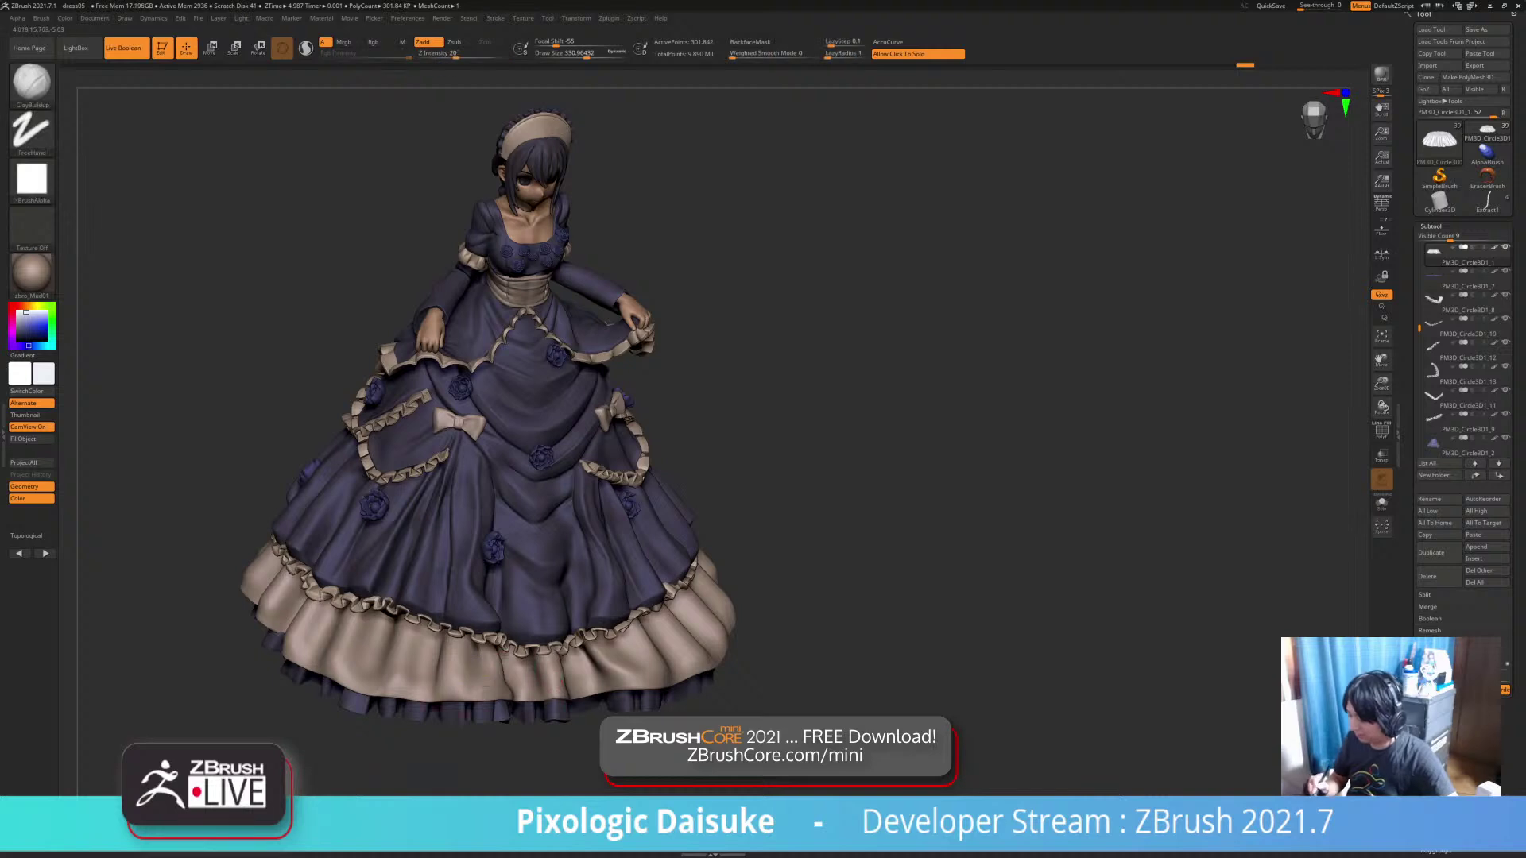
pyautogui.moveTo(364, 624)
pyautogui.mouseDown(button='right')
pyautogui.moveTo(419, 638)
pyautogui.moveTo(366, 652)
pyautogui.moveTo(501, 643)
pyautogui.mouseUp(button='right')
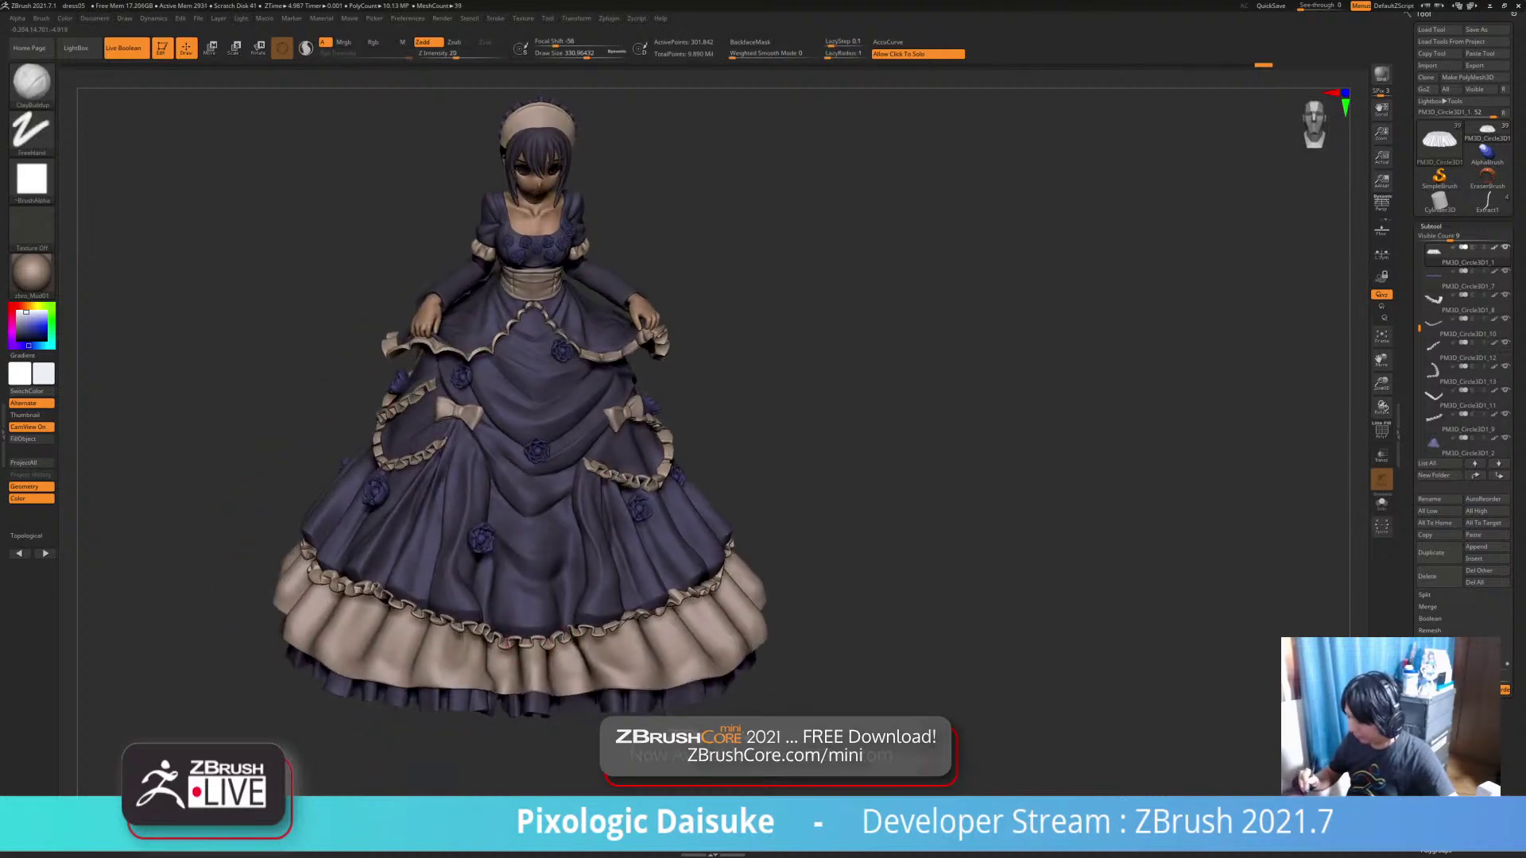
pyautogui.press('shift')
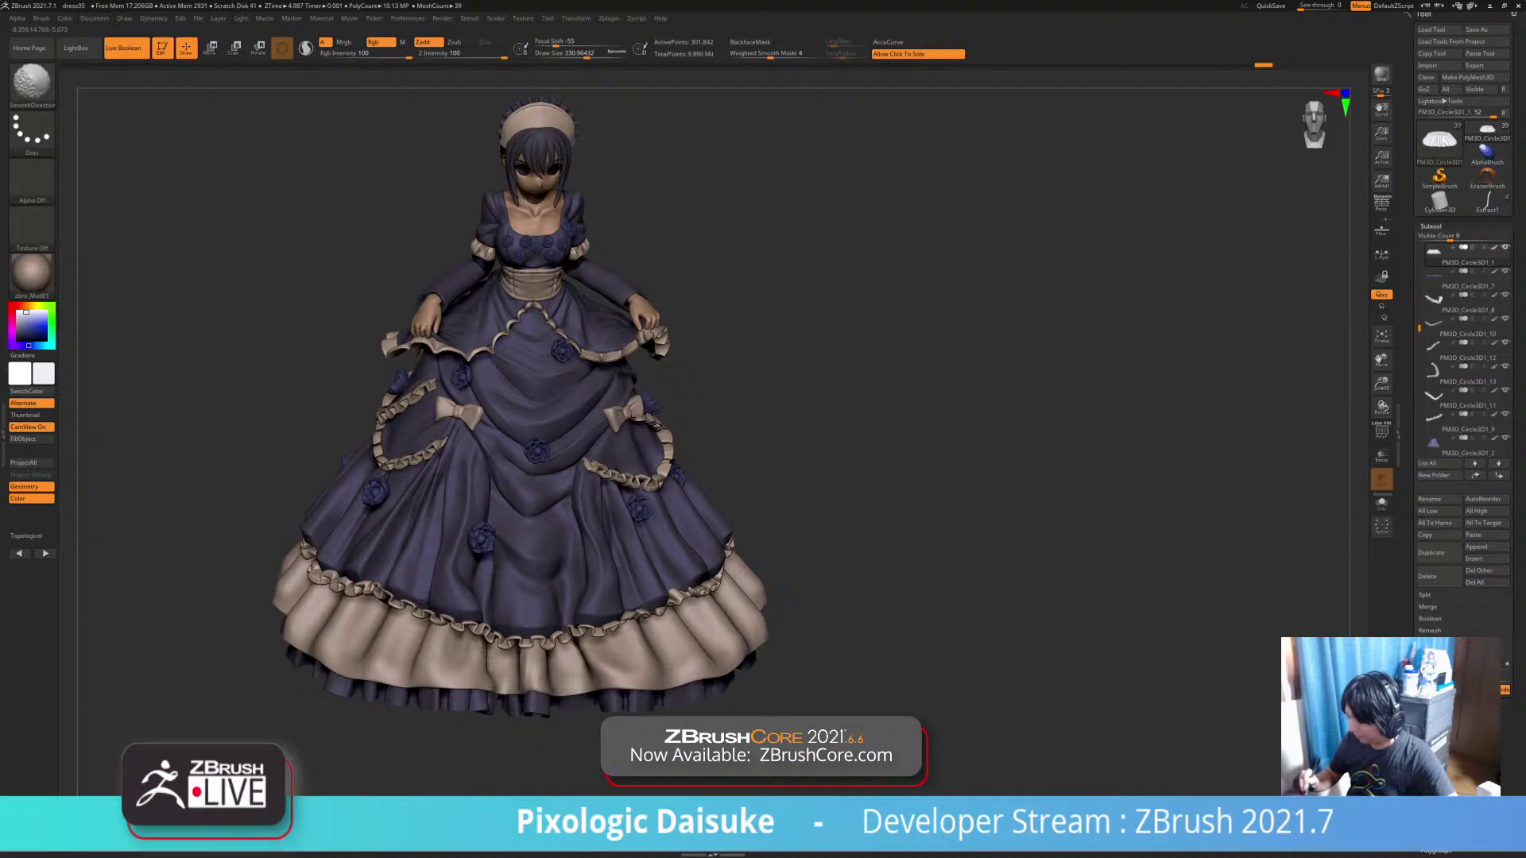
pyautogui.press('shift')
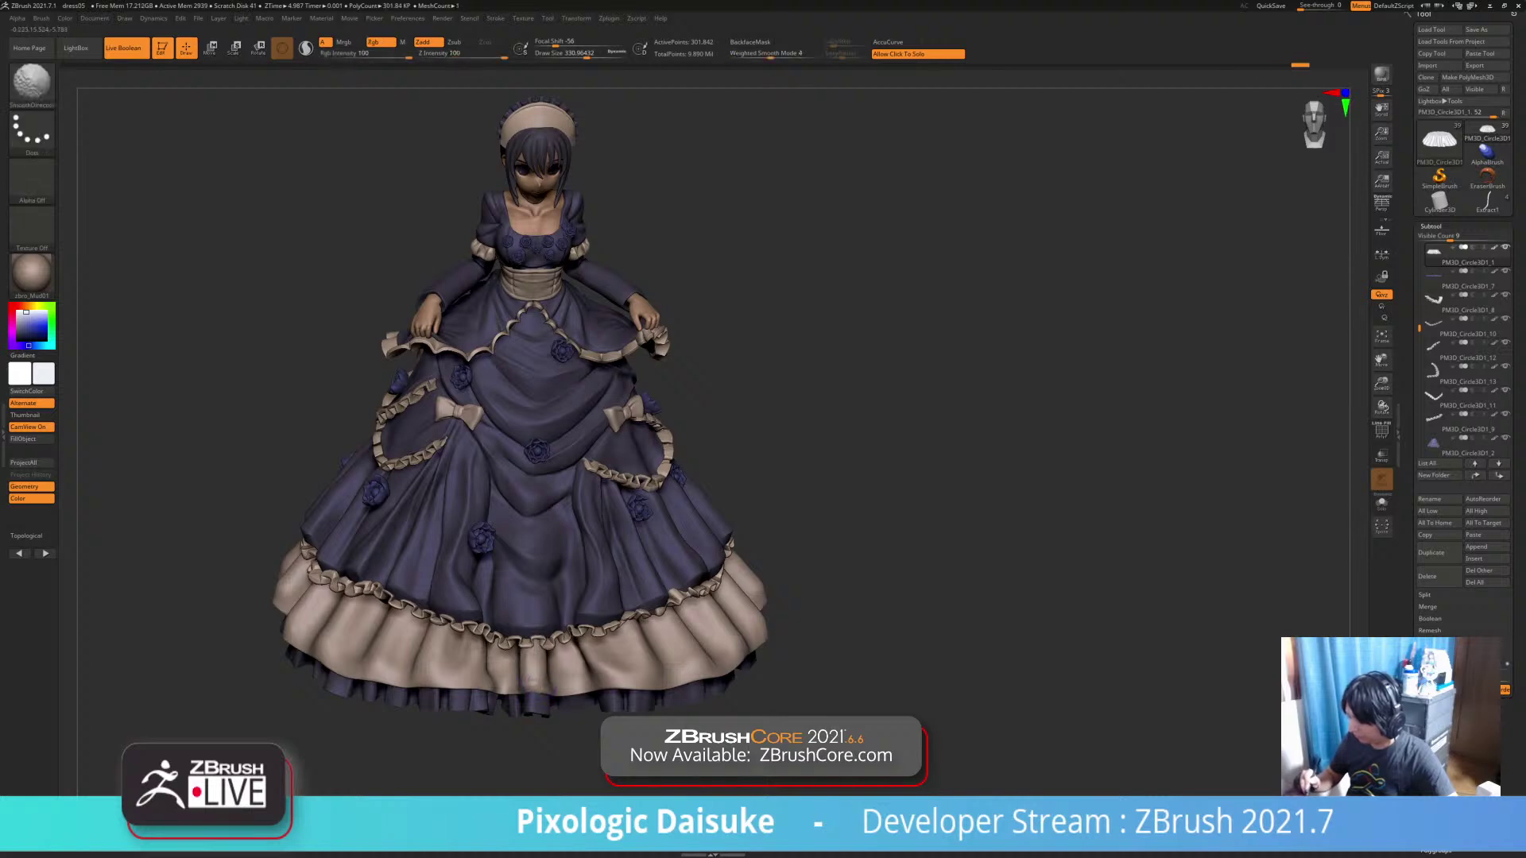
pyautogui.moveTo(653, 648)
pyautogui.mouseDown(button='right')
pyautogui.moveTo(630, 678)
pyautogui.moveTo(589, 680)
pyautogui.moveTo(587, 633)
pyautogui.moveTo(552, 636)
pyautogui.mouseUp(button='right')
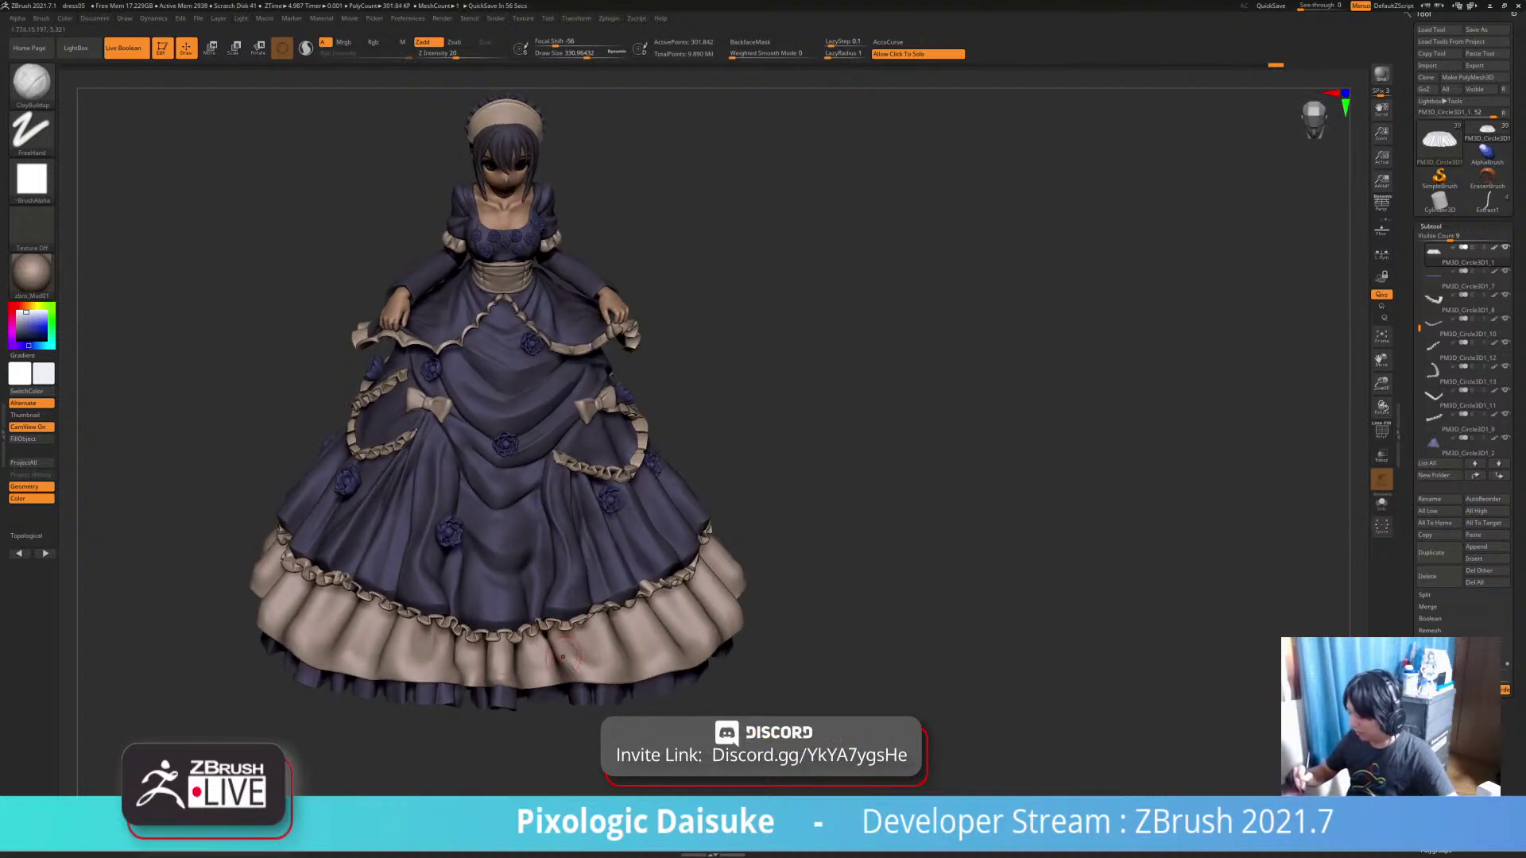
# Add a short ClayBuildup stroke to the pale tier's fold beside the front centre and smooth it
pyautogui.moveTo(575, 661); pyautogui.dragTo(568, 675)
pyautogui.moveTo(567, 676); pyautogui.dragTo(581, 649, button='right')
pyautogui.press('shift')
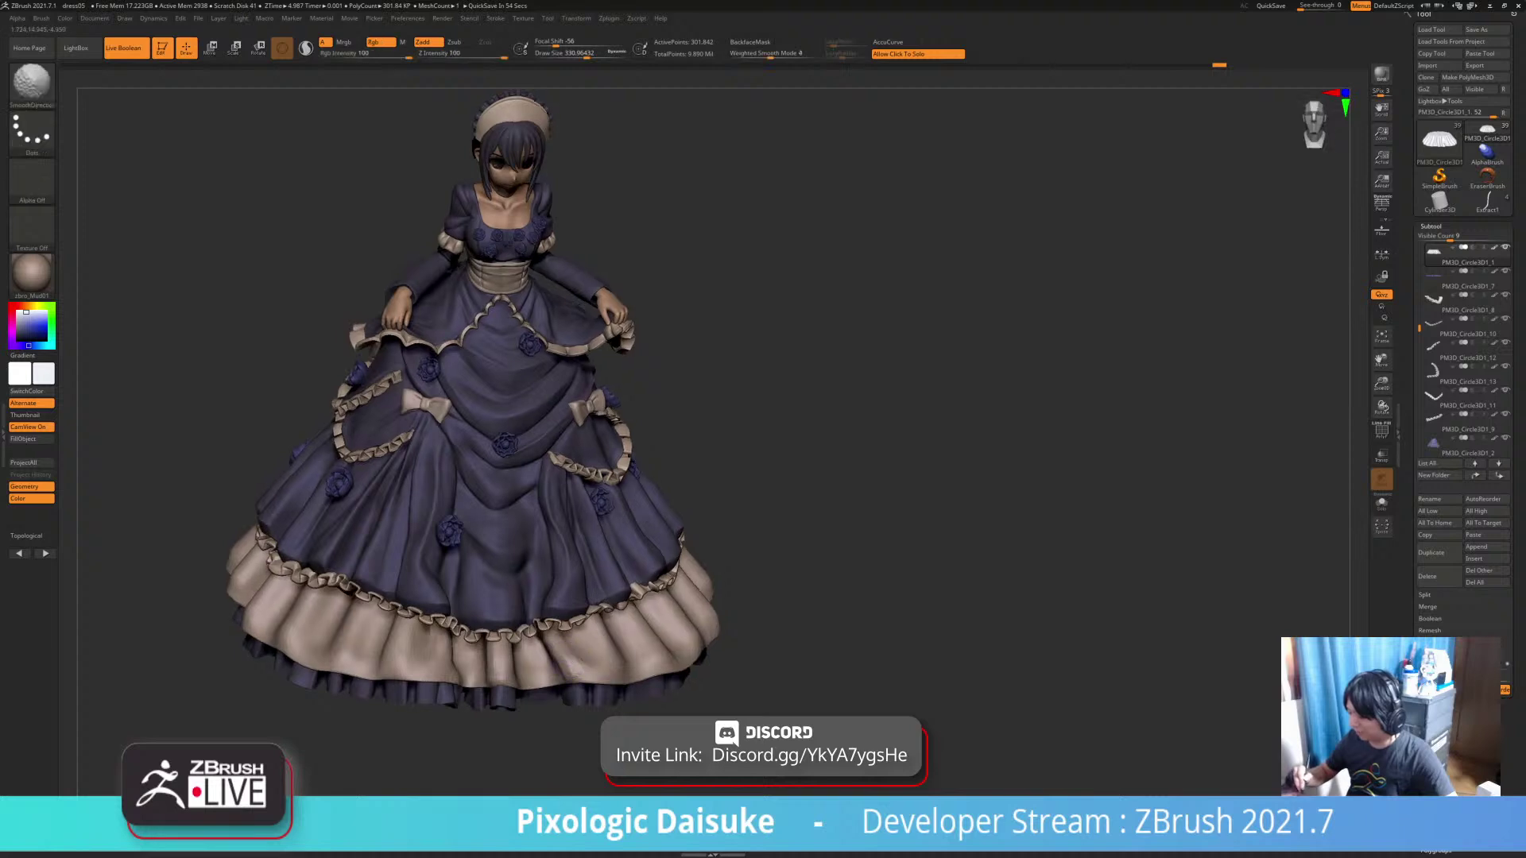
pyautogui.keyDown('shift'); pyautogui.moveTo(595, 672); pyautogui.dragTo(581, 645); pyautogui.keyUp('shift')
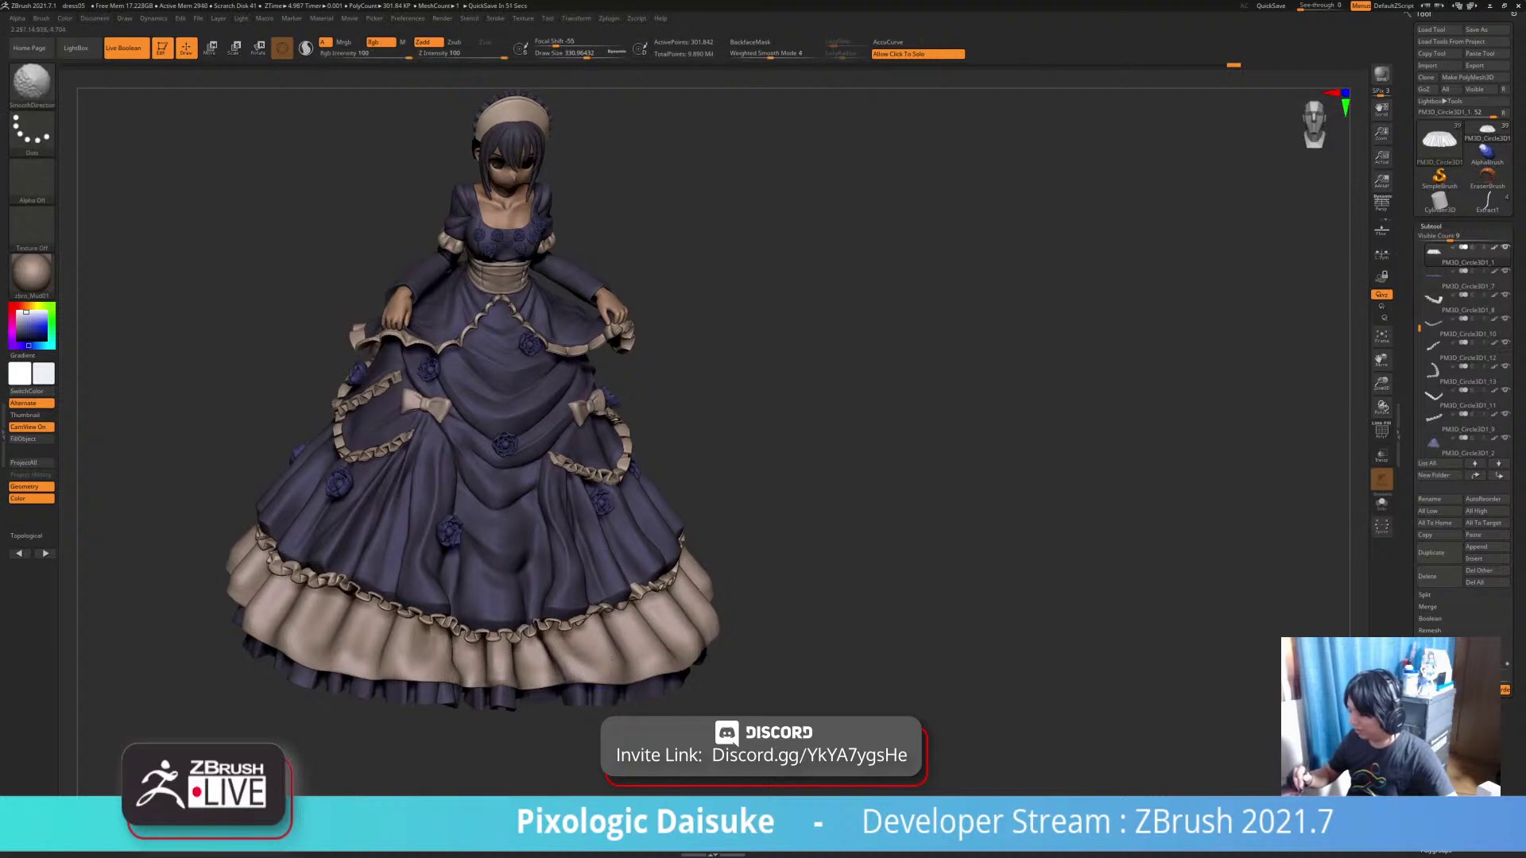
pyautogui.moveTo(584, 648); pyautogui.dragTo(531, 648, button='right')
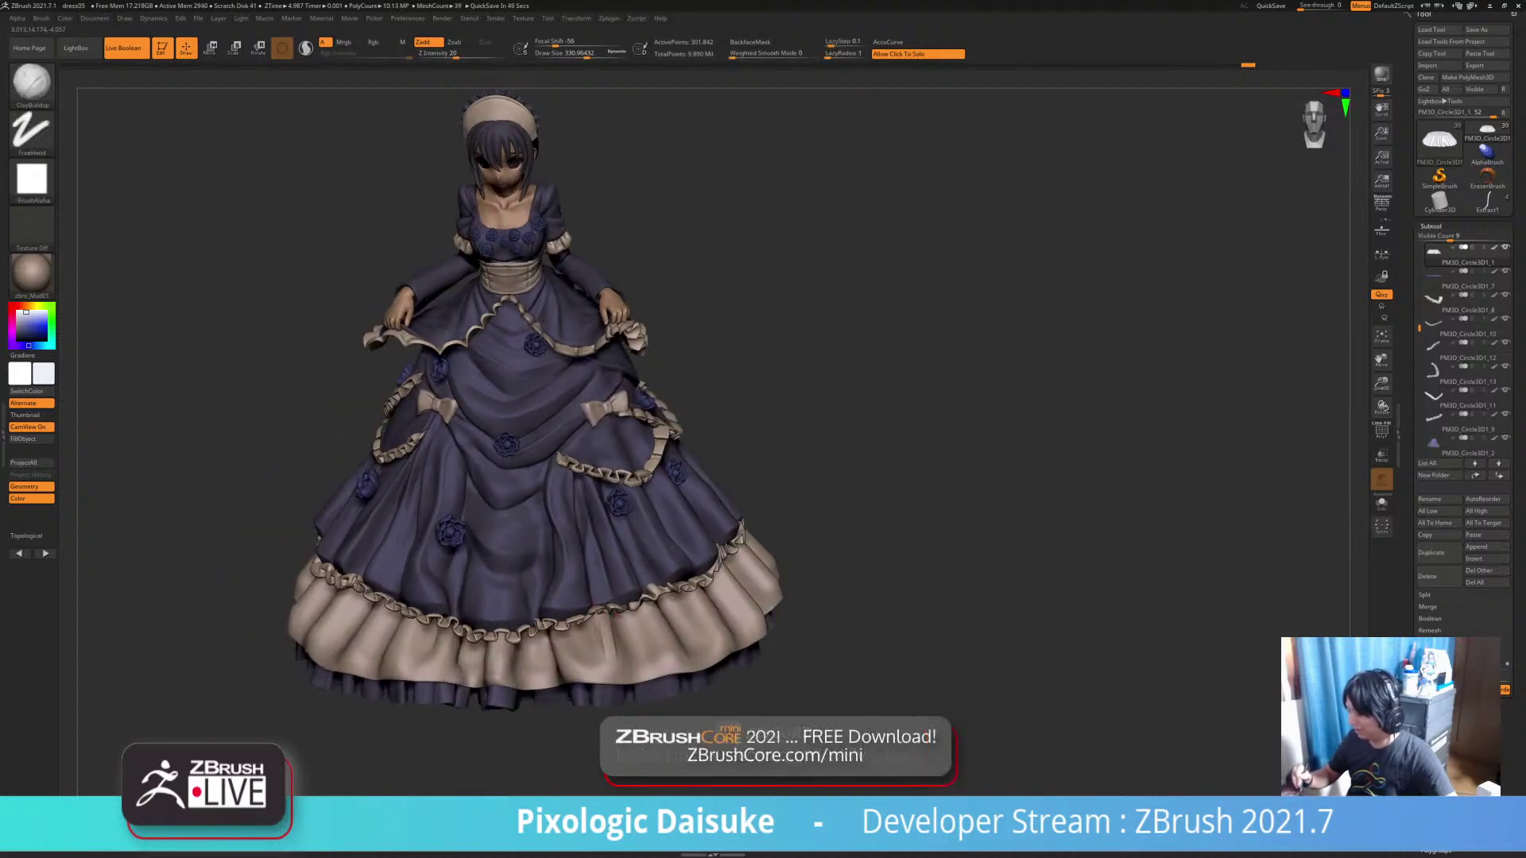
# Build up the fold directly under the ruffle trim on the figure's left front and blend it with smoothing strokes
pyautogui.moveTo(598, 626); pyautogui.dragTo(602, 646)
pyautogui.press('shift')
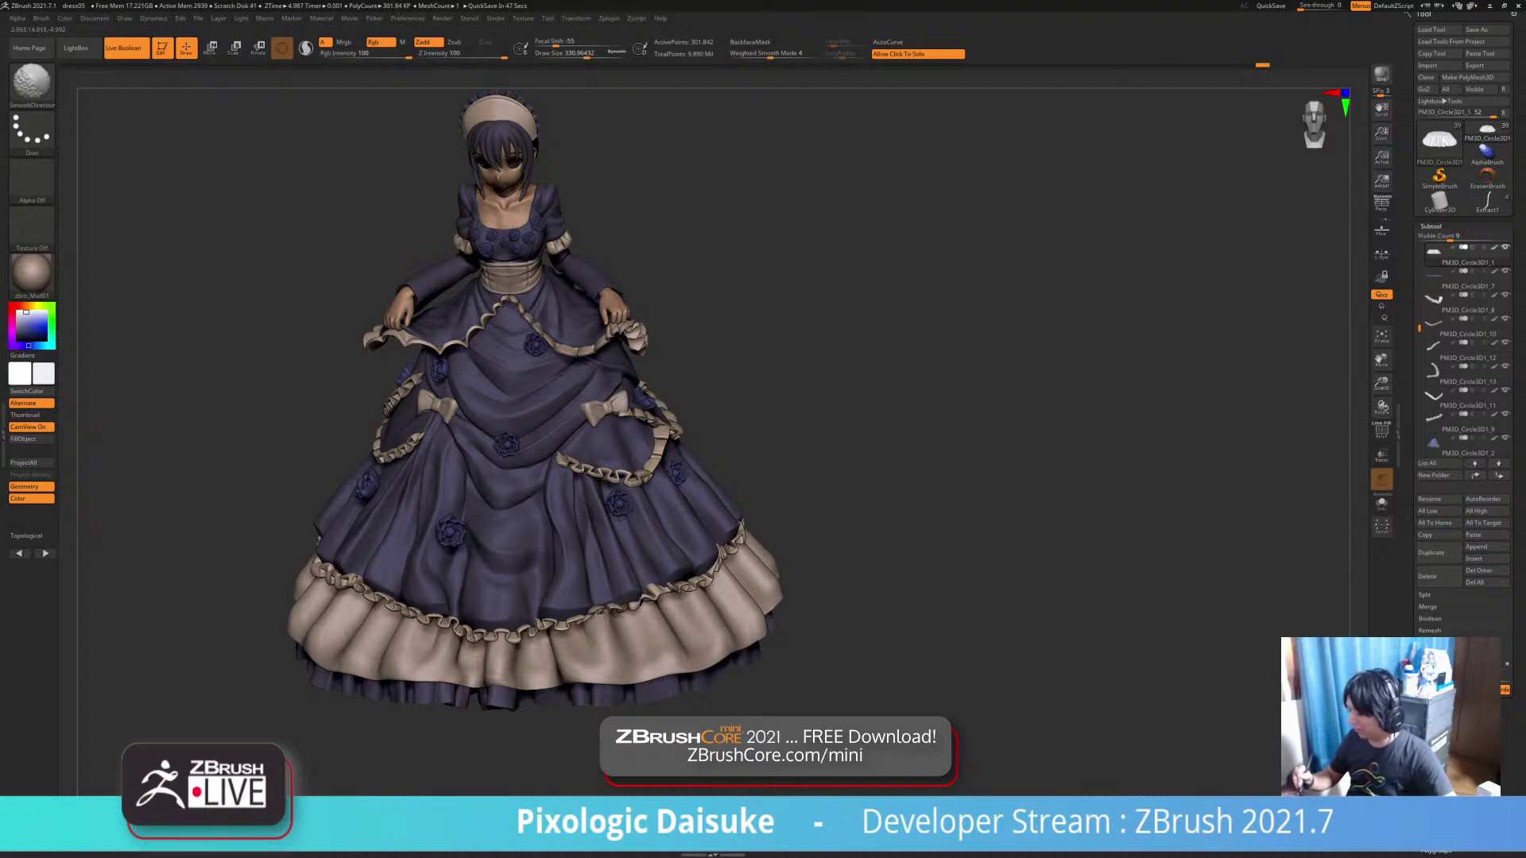
pyautogui.keyDown('shift'); pyautogui.moveTo(607, 643); pyautogui.dragTo(612, 632); pyautogui.keyUp('shift')
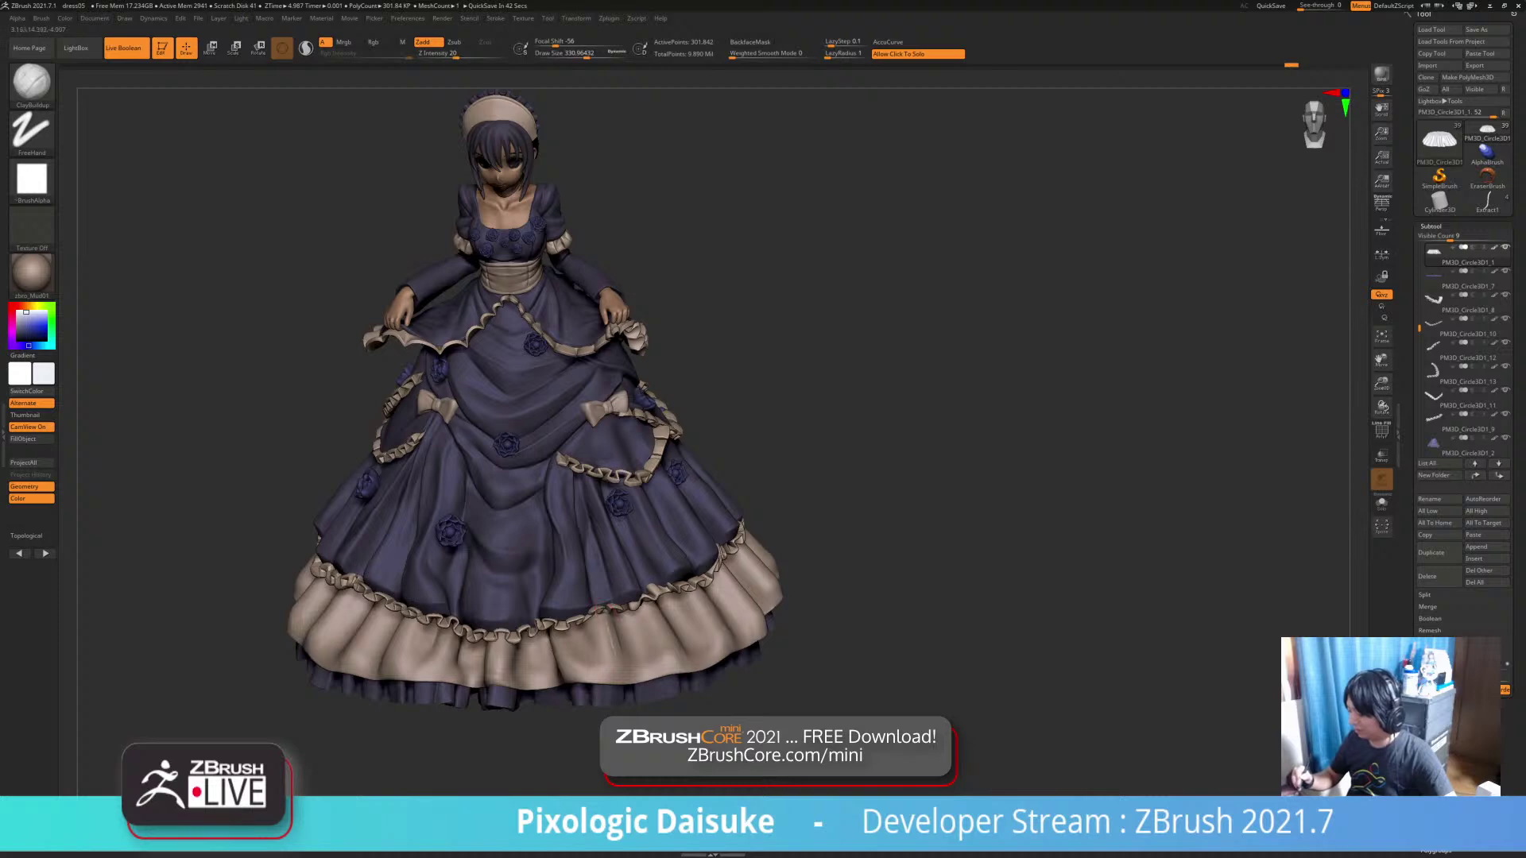
pyautogui.press('shift')
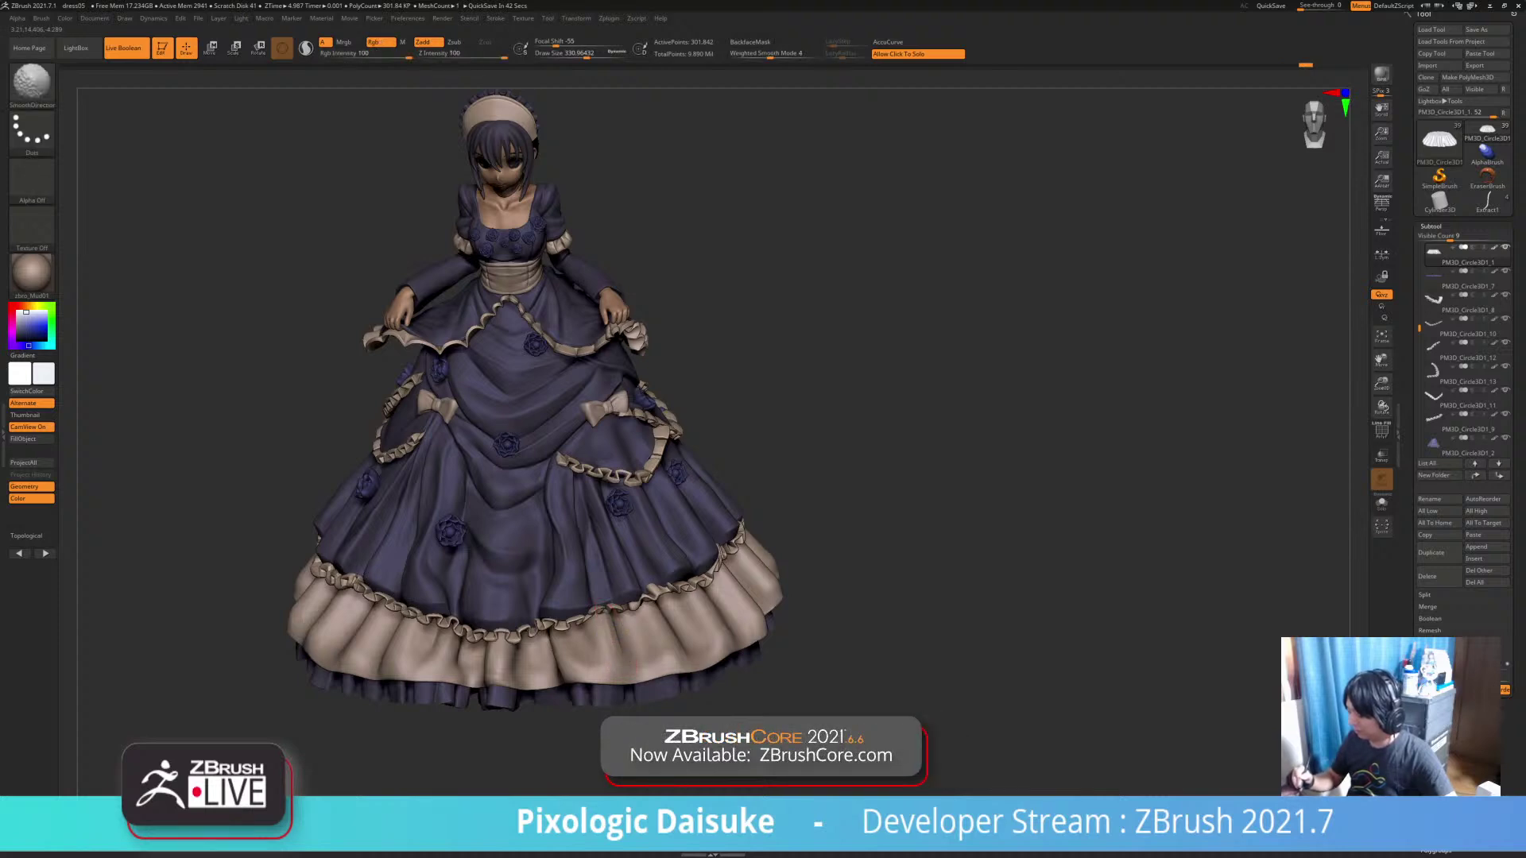
pyautogui.keyDown('shift'); pyautogui.moveTo(605, 620); pyautogui.dragTo(614, 644); pyautogui.keyUp('shift')
pyautogui.keyDown('alt'); pyautogui.moveTo(603, 643); pyautogui.dragTo(544, 646, button='right'); pyautogui.keyUp('alt')
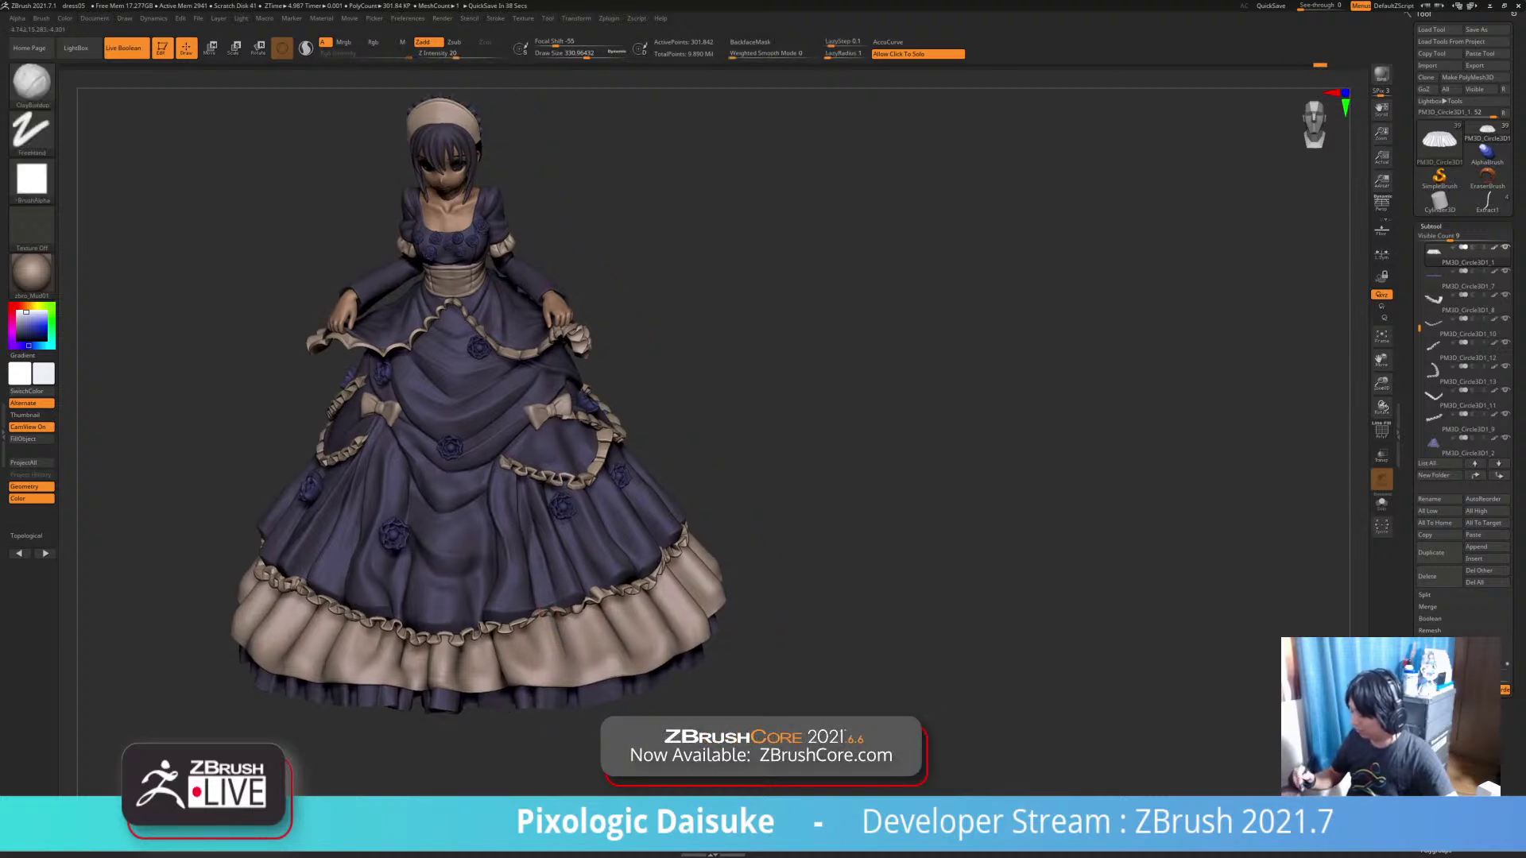
# Smooth the pale tier's folds further around the figure's left side down to its hem
pyautogui.keyDown('shift'); pyautogui.moveTo(546, 646); pyautogui.dragTo(561, 626); pyautogui.keyUp('shift')
pyautogui.moveTo(624, 634); pyautogui.dragTo(565, 639, button='right')
pyautogui.keyDown('shift'); pyautogui.moveTo(558, 656); pyautogui.dragTo(561, 640); pyautogui.keyUp('shift')
pyautogui.moveTo(561, 641); pyautogui.dragTo(624, 640, button='right')
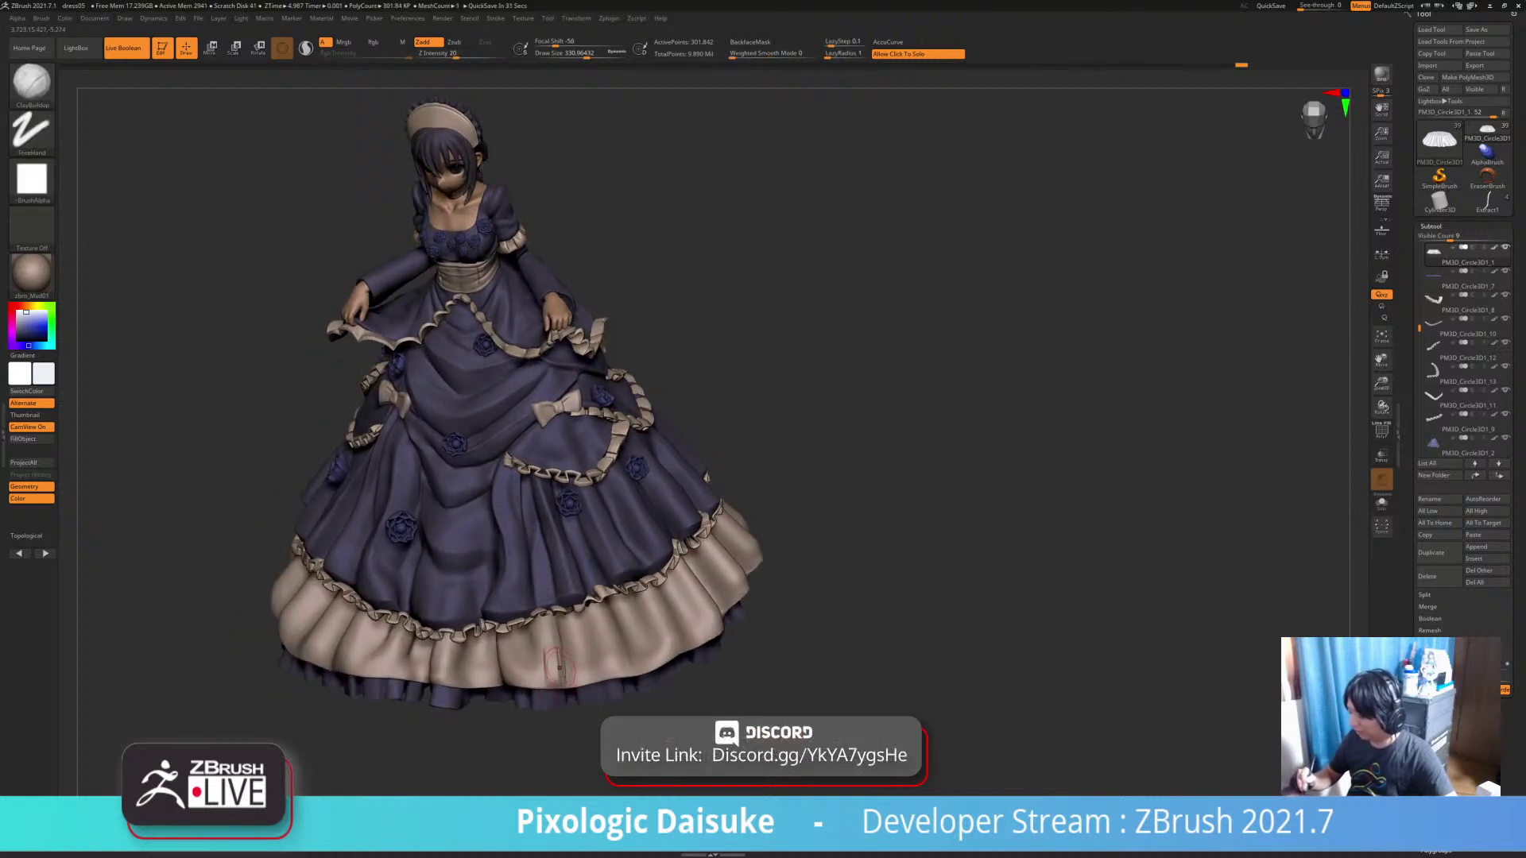
pyautogui.press('shift')
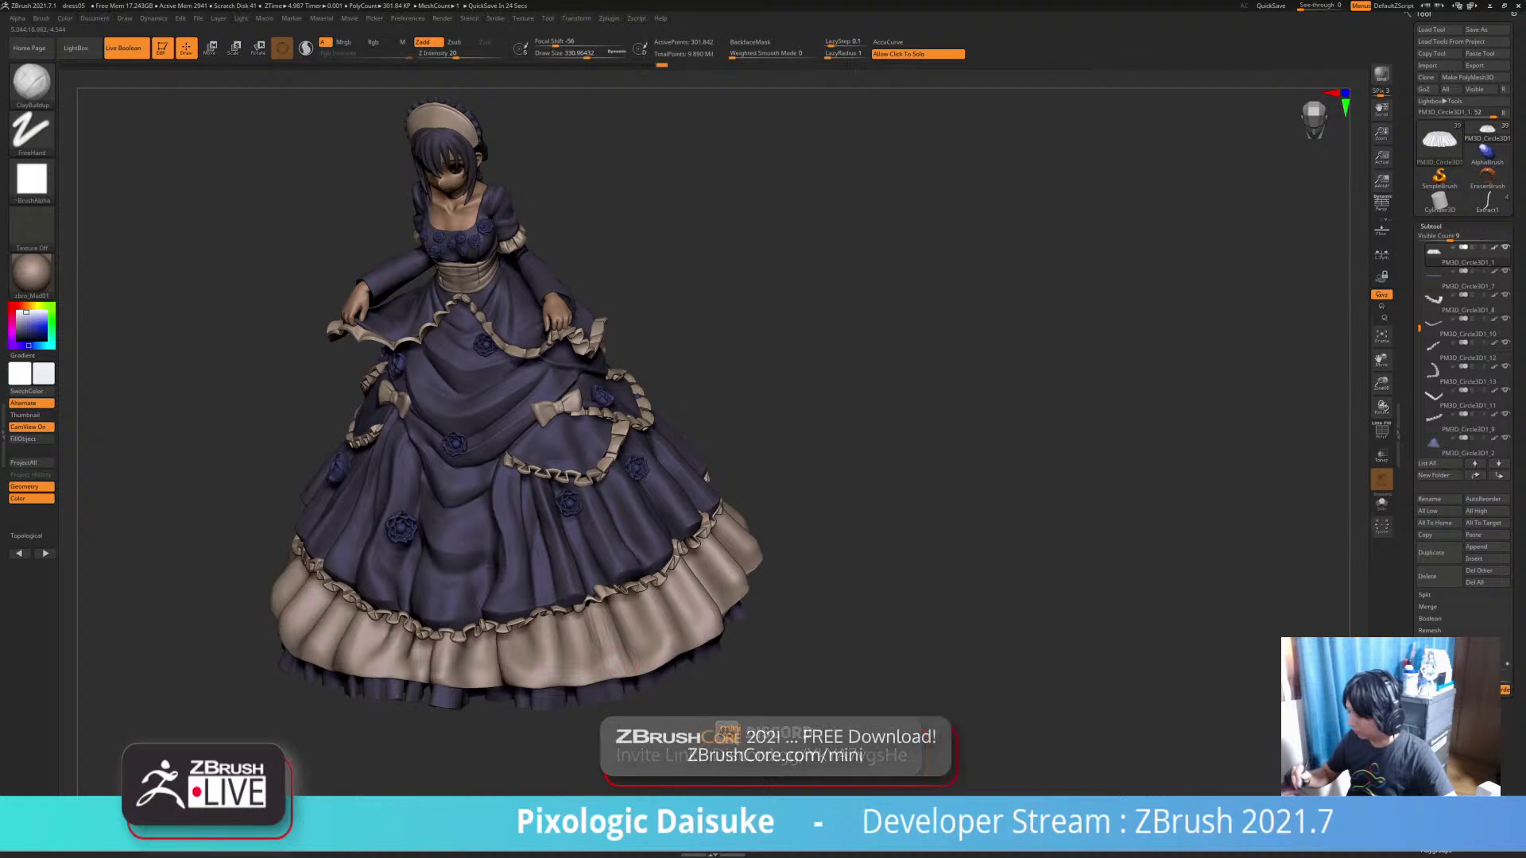
pyautogui.press('shift')
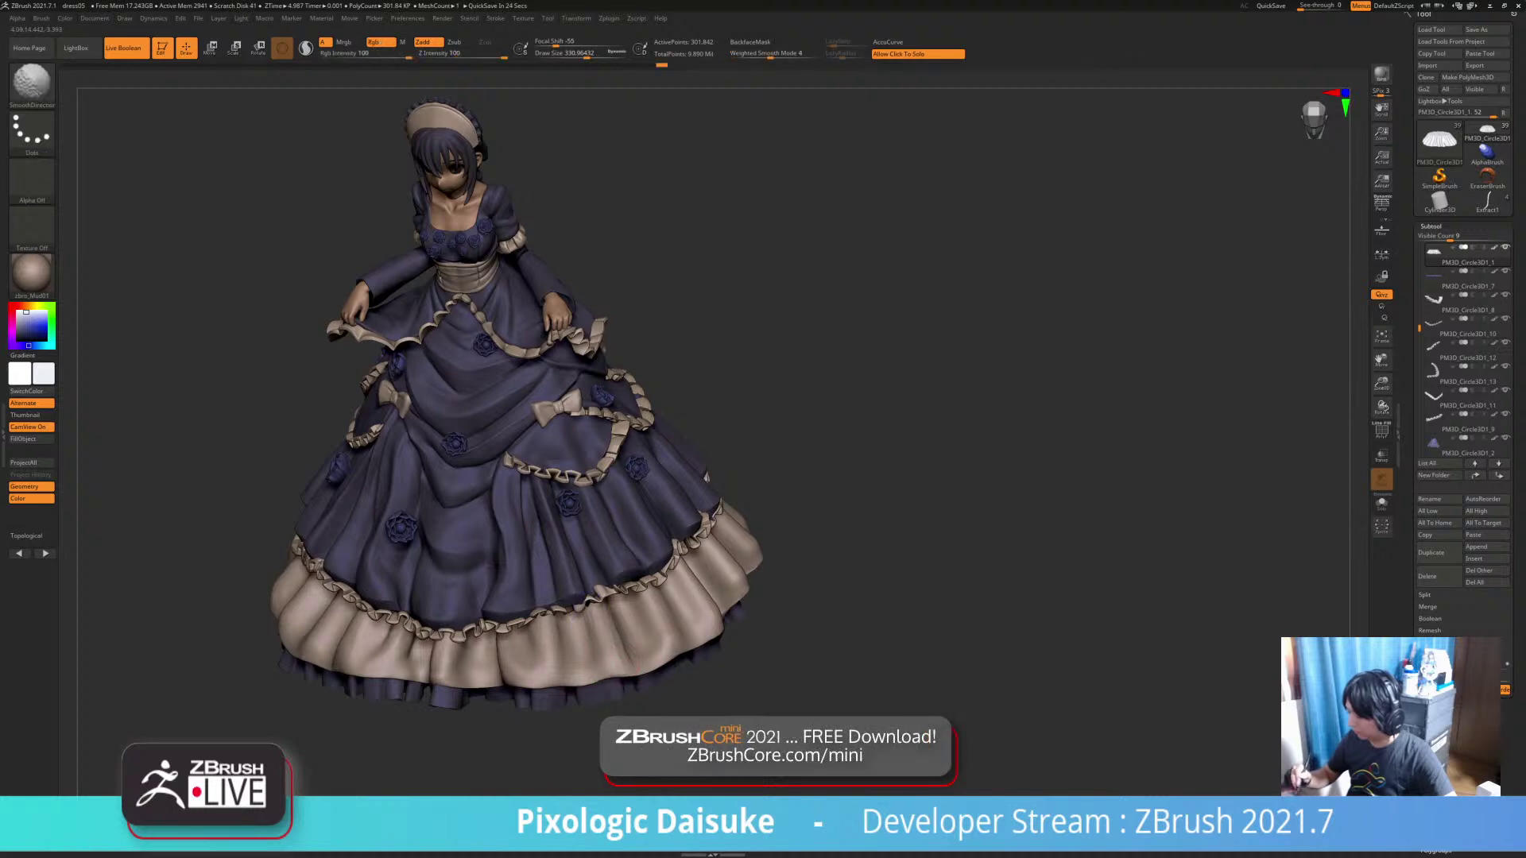
# Sculpt and smooth the pale tier's folds on the figure's right front with ClayBuildup
pyautogui.moveTo(640, 645)
pyautogui.keyDown('ctrl'); pyautogui.mouseDown(button='right')
pyautogui.moveTo(632, 596)
pyautogui.moveTo(642, 653)
pyautogui.moveTo(683, 662)
pyautogui.moveTo(652, 714)
pyautogui.mouseUp(button='right'); pyautogui.keyUp('ctrl')
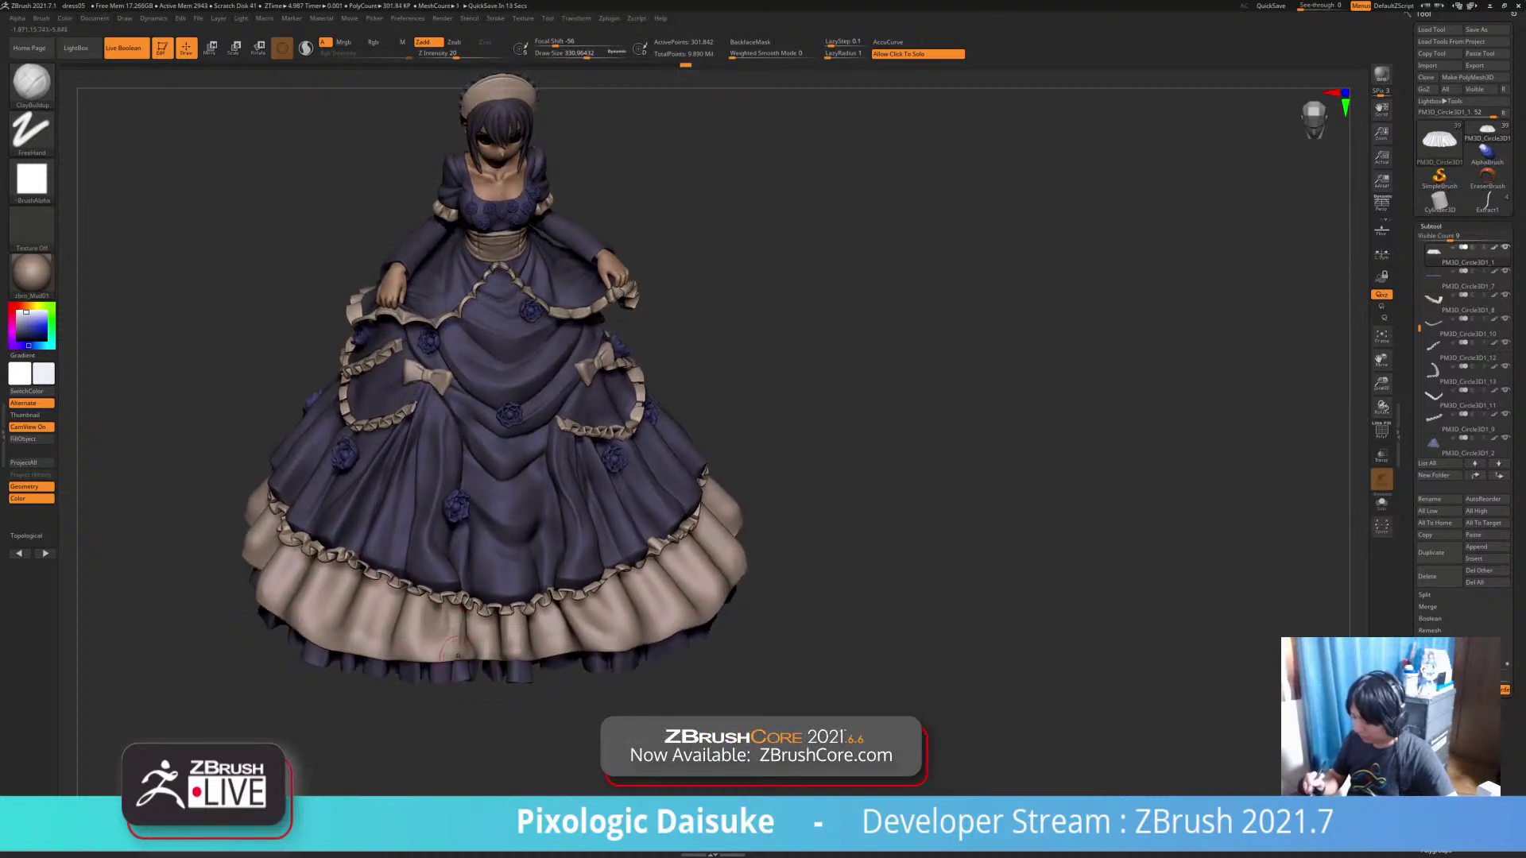
pyautogui.press('shift')
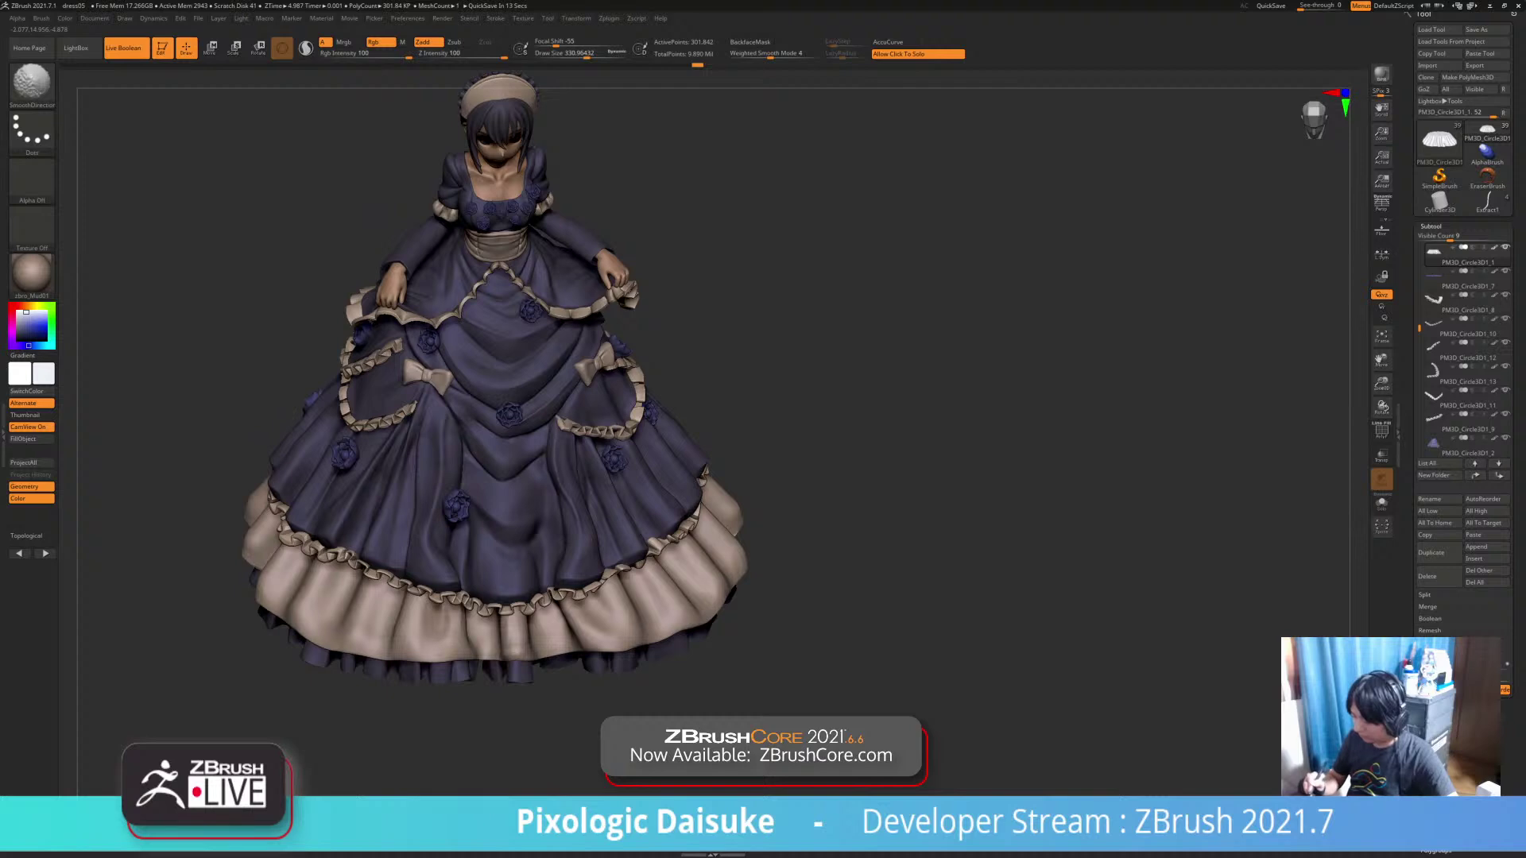
pyautogui.moveTo(471, 683)
pyautogui.mouseDown(button='right')
pyautogui.moveTo(465, 642)
pyautogui.moveTo(553, 675)
pyautogui.moveTo(515, 677)
pyautogui.moveTo(539, 707)
pyautogui.mouseUp(button='right')
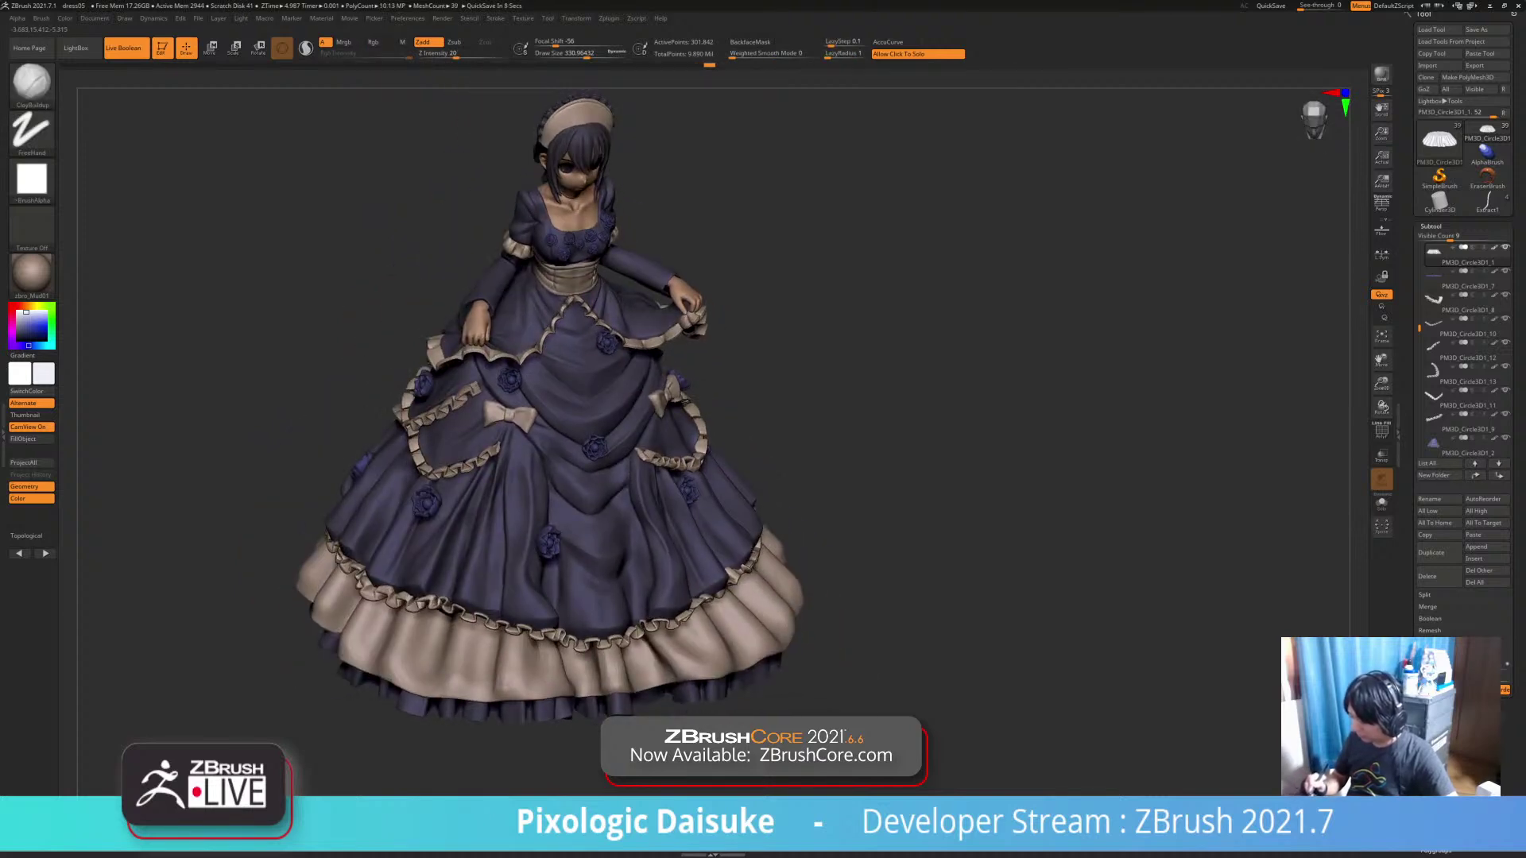
pyautogui.press('shift')
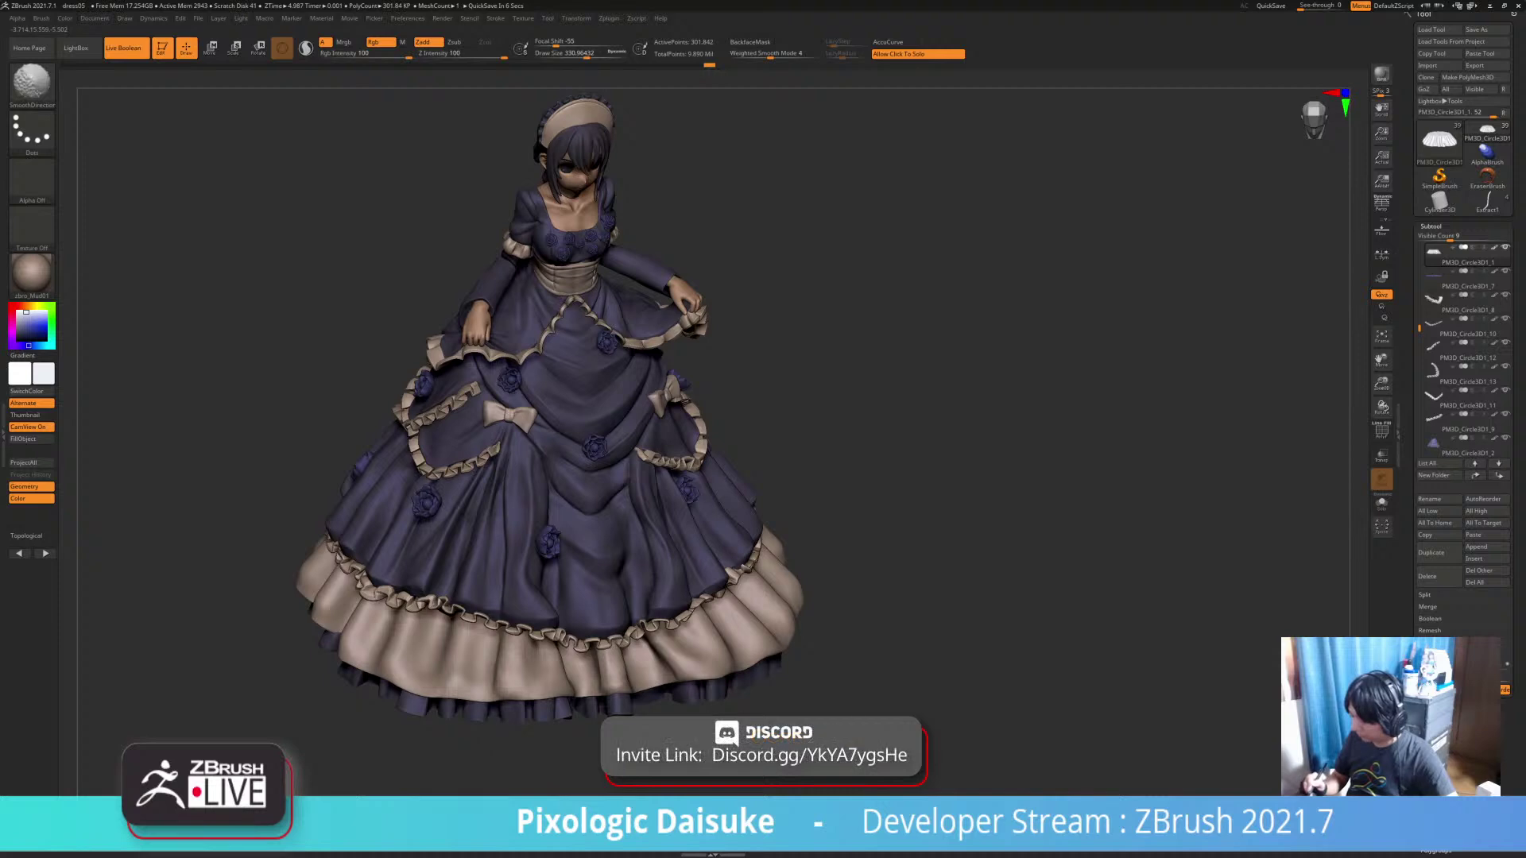
pyautogui.press('shift')
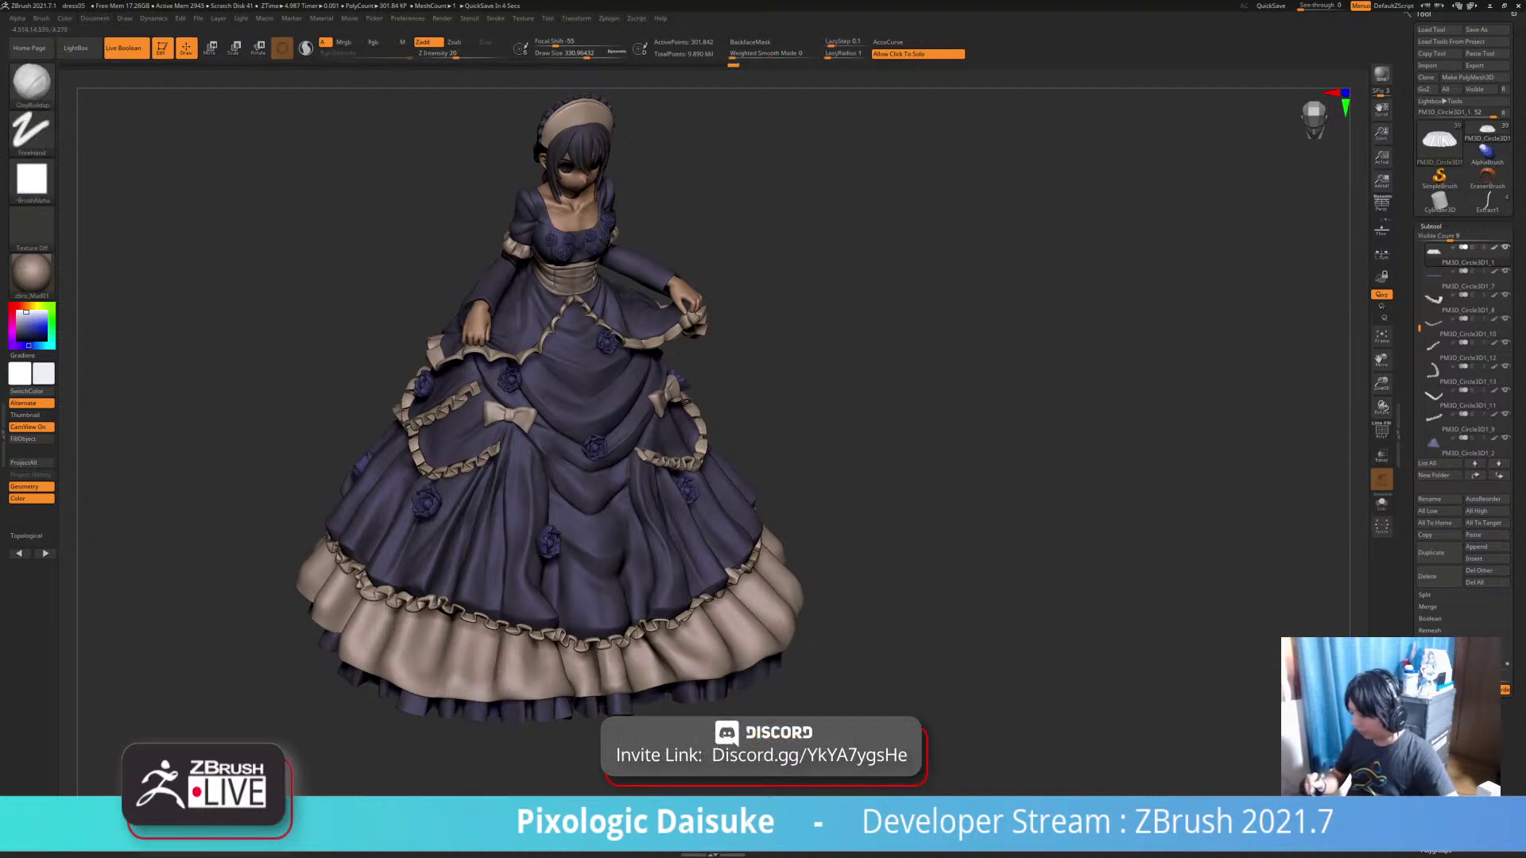
pyautogui.press('shift')
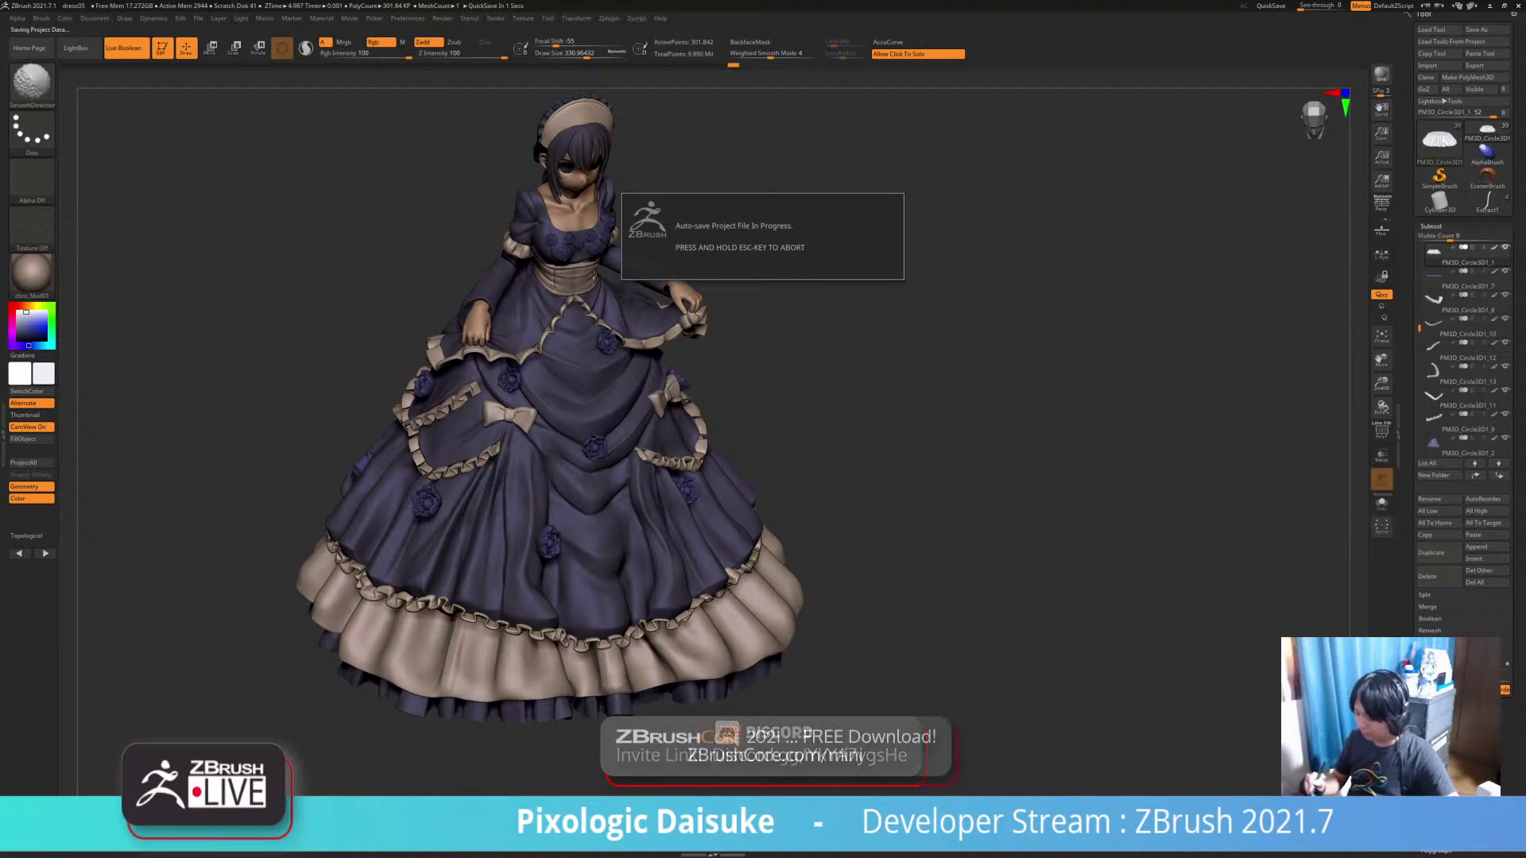
pyautogui.press('shift')
pyautogui.press('shift')
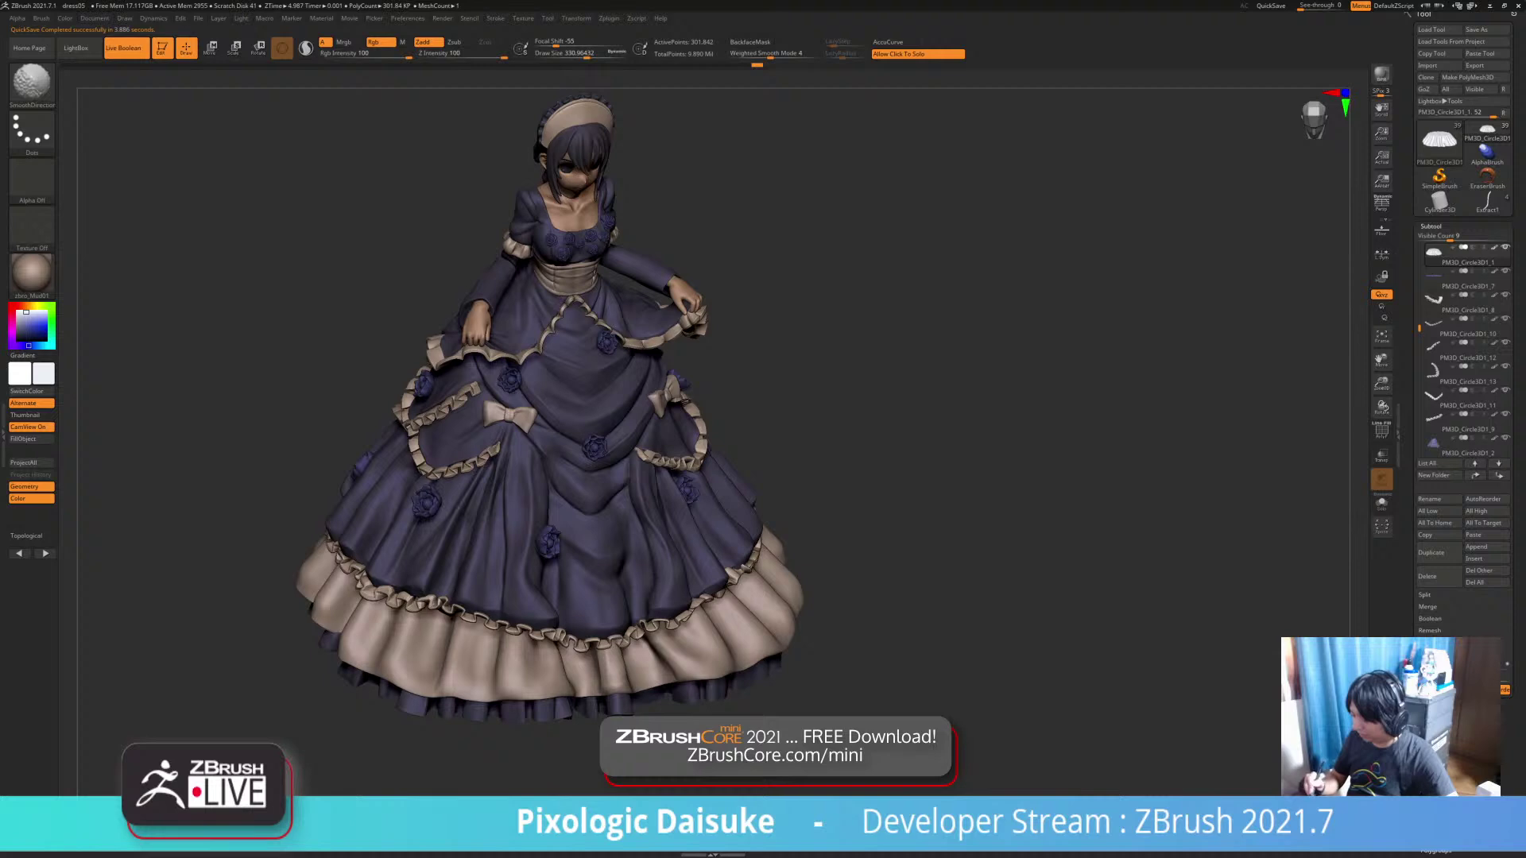
# Refine and smooth the pale tier's folds around the figure's right side, viewing the dress from a higher three-quarter angle
pyautogui.keyDown('ctrl'); pyautogui.moveTo(477, 684); pyautogui.dragTo(477, 604, button='right'); pyautogui.keyUp('ctrl')
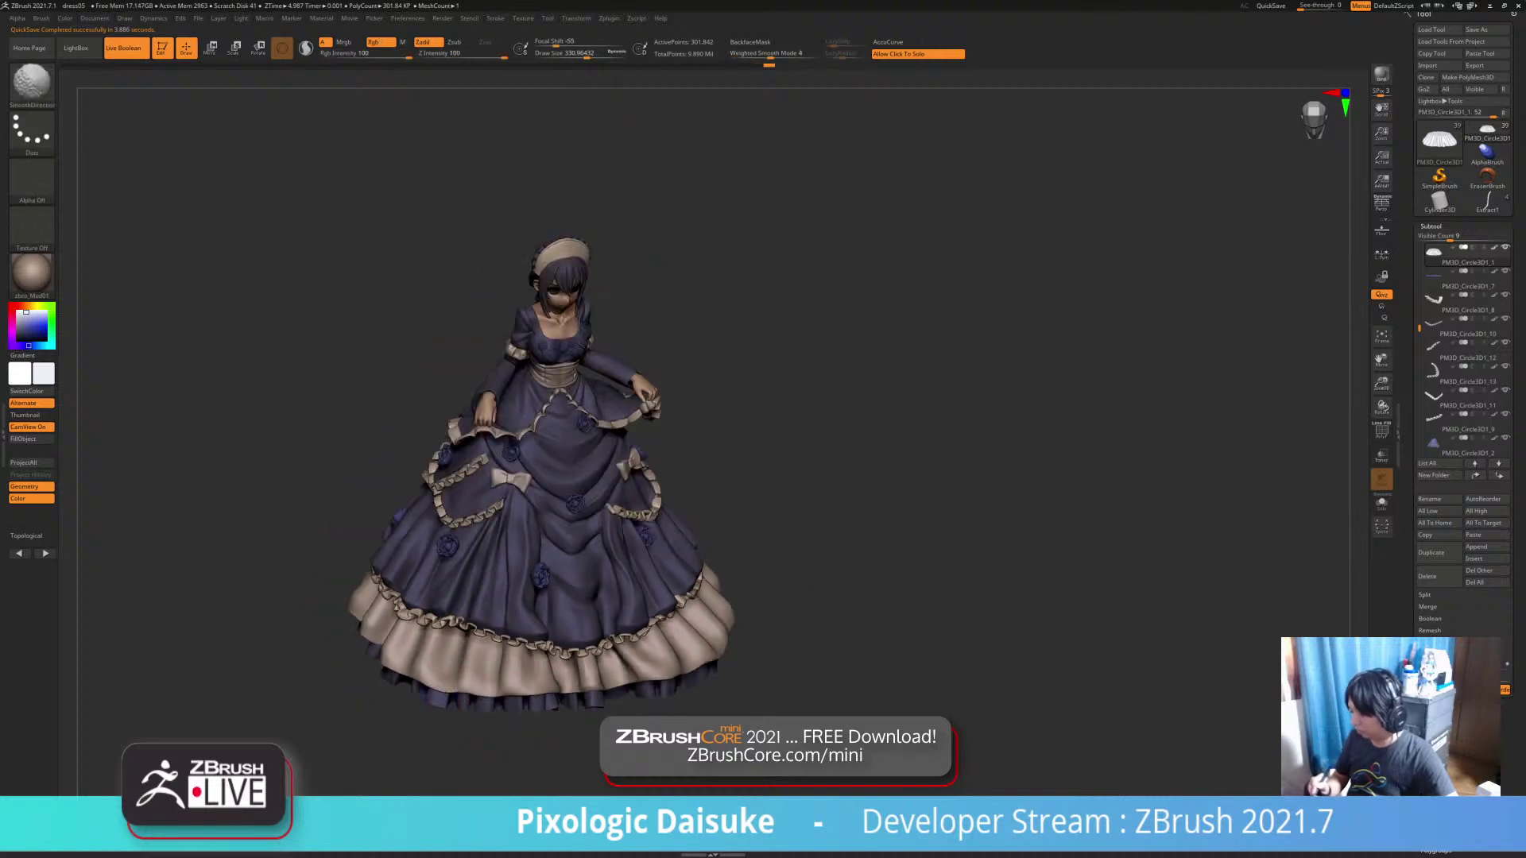
pyautogui.press('shift')
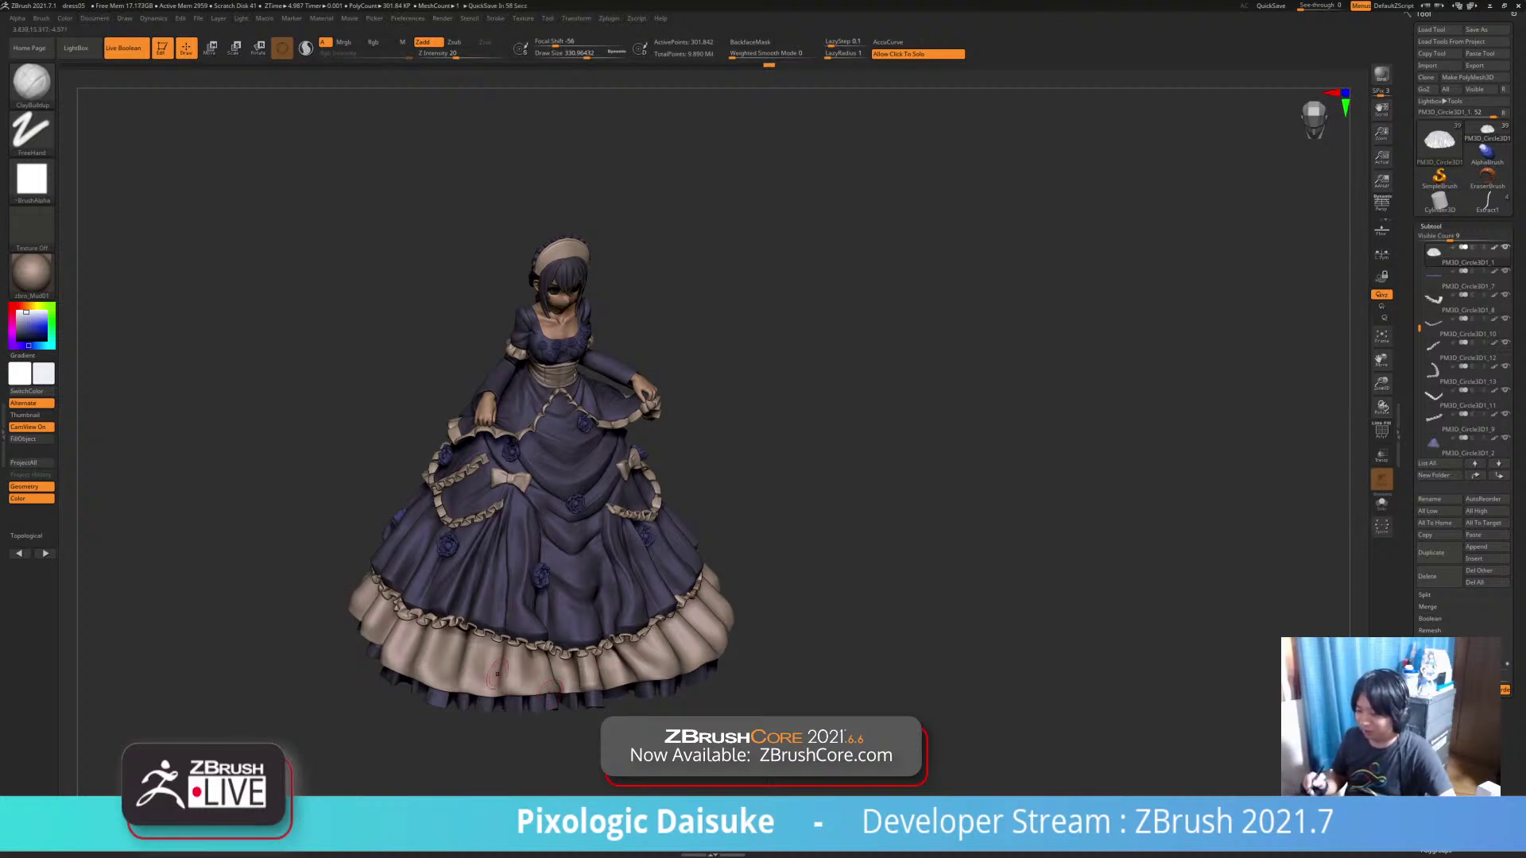
pyautogui.moveTo(461, 657)
pyautogui.keyDown('ctrl'); pyautogui.mouseDown(button='right')
pyautogui.moveTo(464, 690)
pyautogui.moveTo(429, 628)
pyautogui.mouseUp(button='right'); pyautogui.keyUp('ctrl')
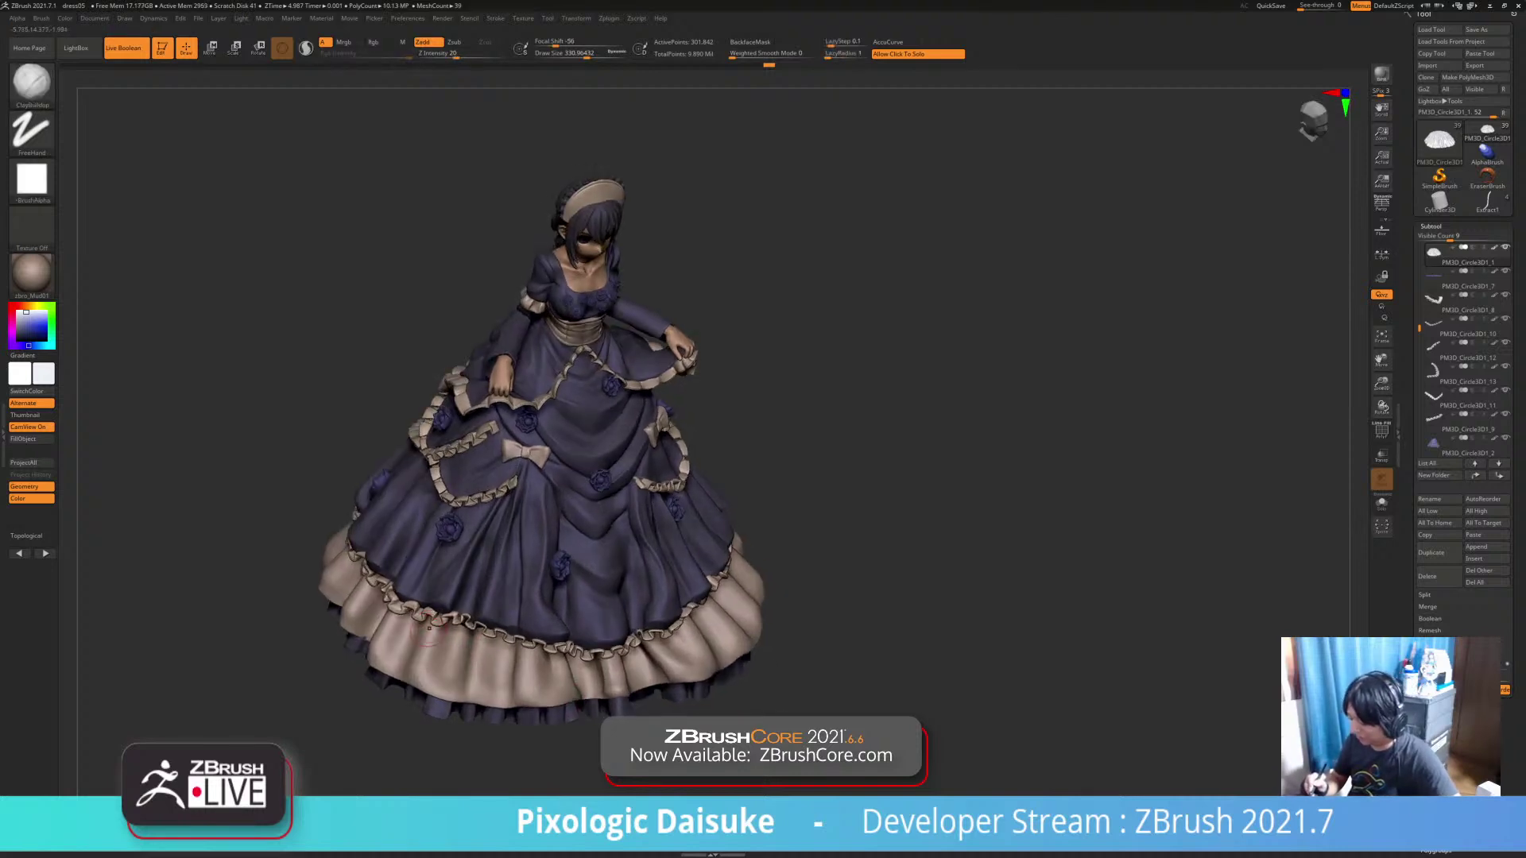
pyautogui.press('shift')
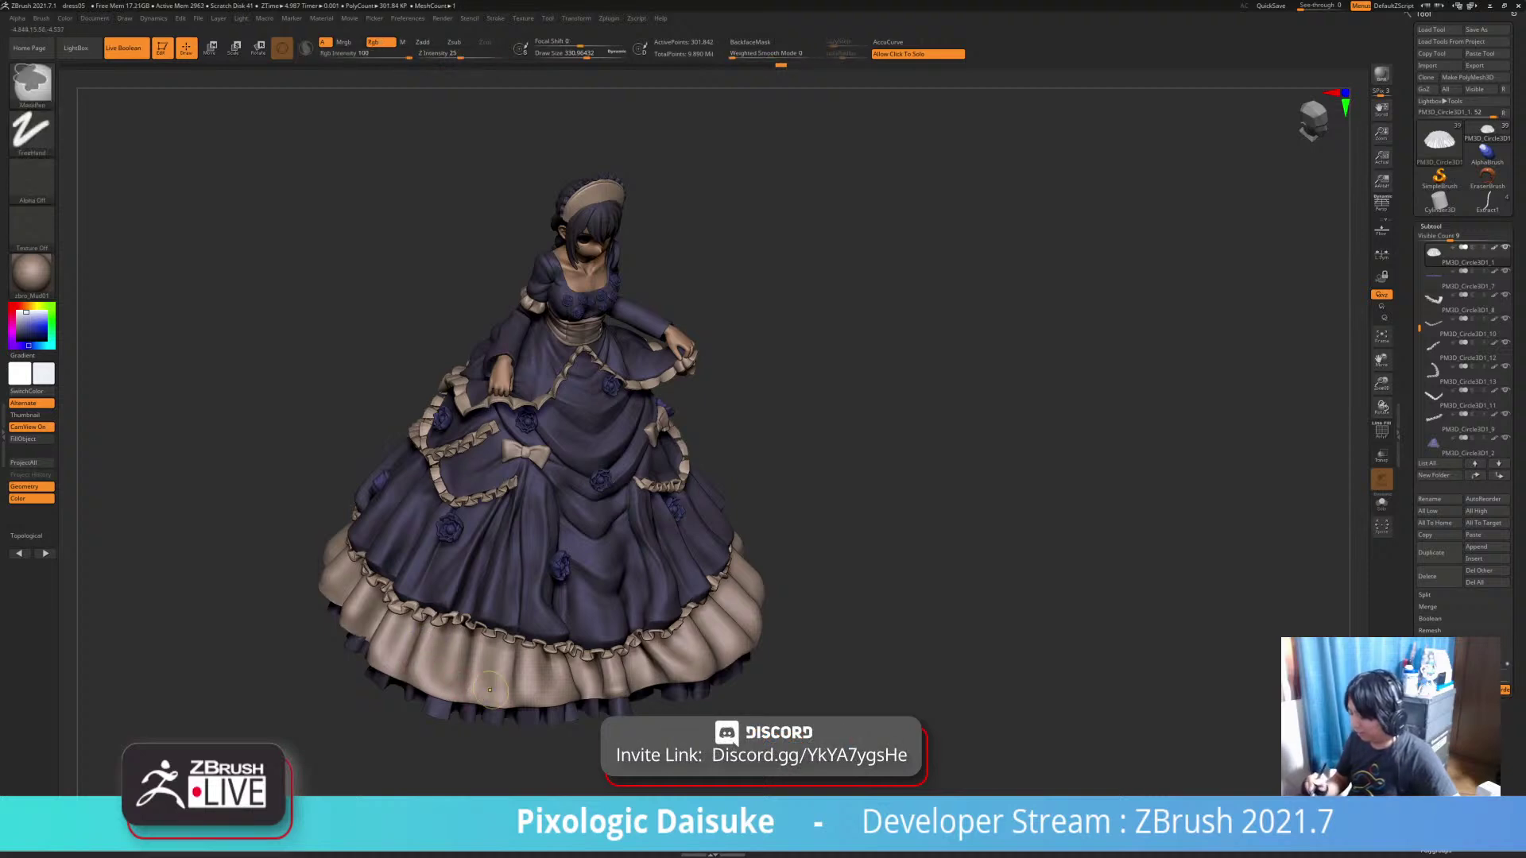
pyautogui.moveTo(447, 647)
pyautogui.keyDown('ctrl'); pyautogui.mouseDown(button='right')
pyautogui.moveTo(449, 577)
pyautogui.moveTo(453, 624)
pyautogui.moveTo(486, 648)
pyautogui.mouseUp(button='right'); pyautogui.keyUp('ctrl')
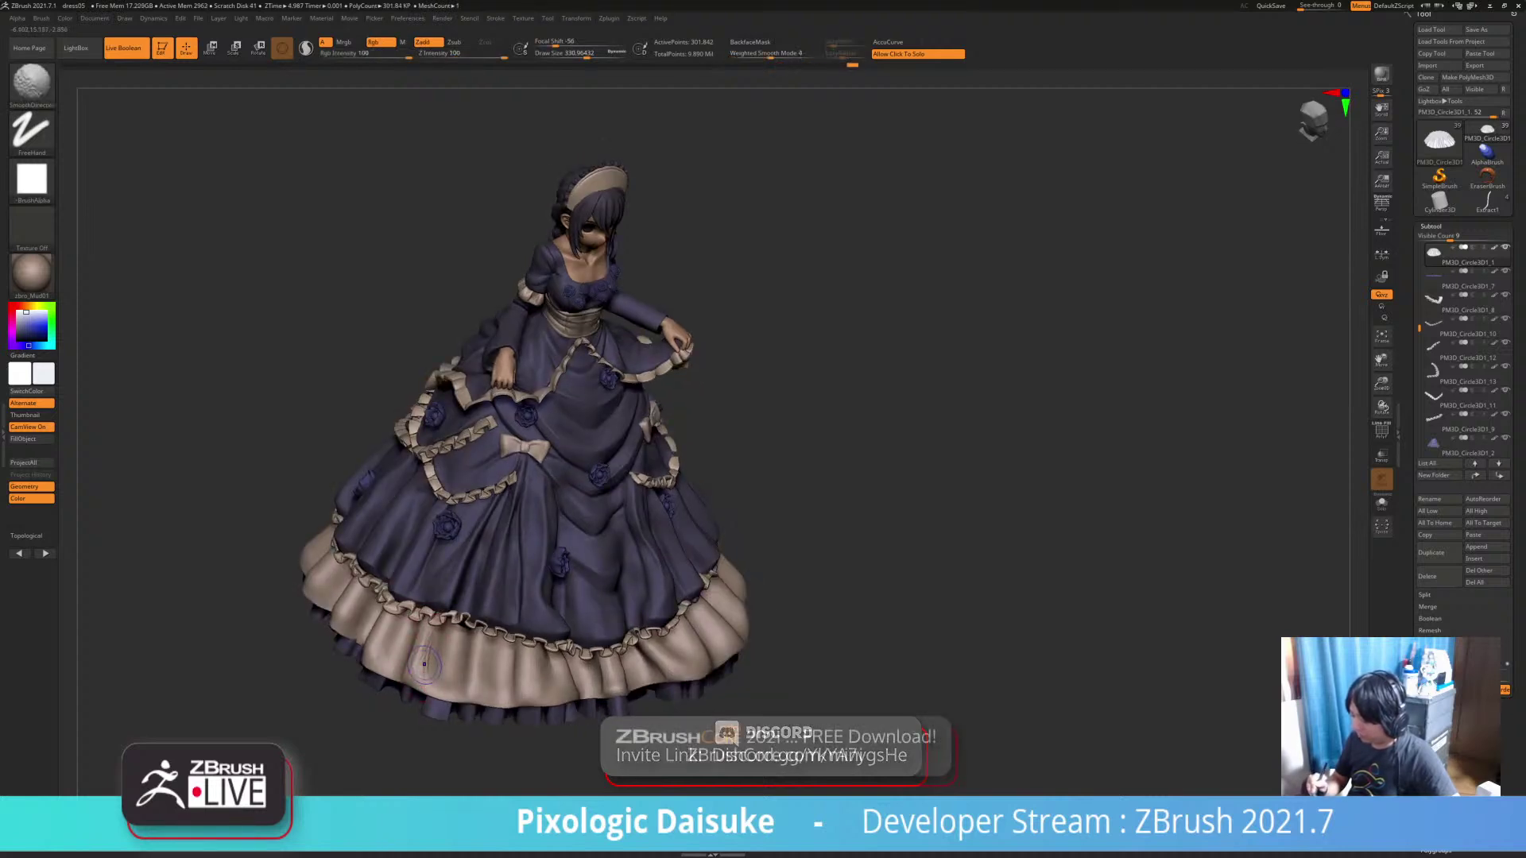
pyautogui.press('shift')
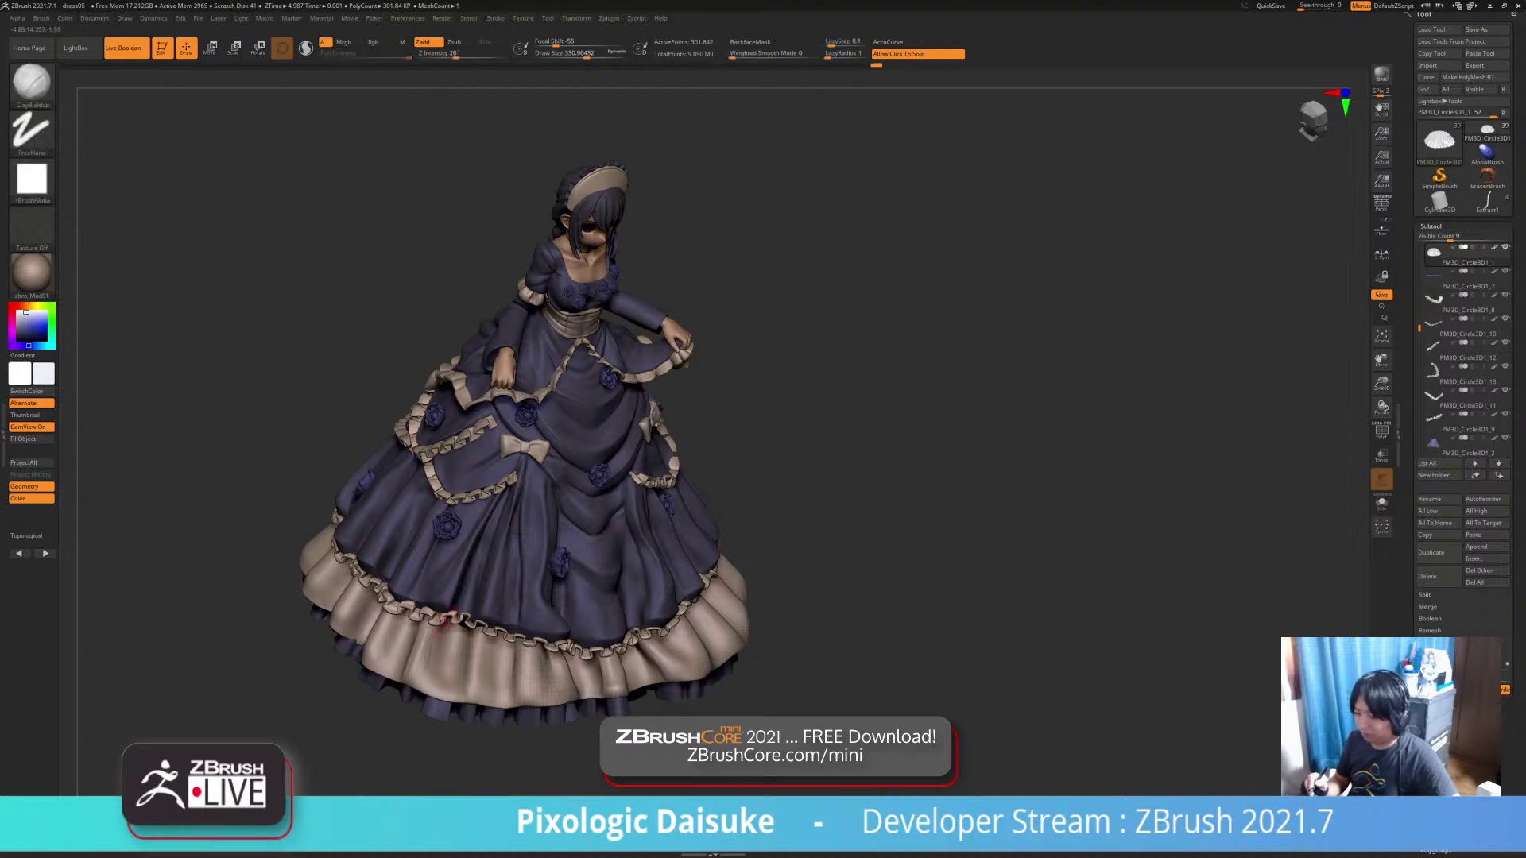
pyautogui.press('shift')
pyautogui.press('shift')
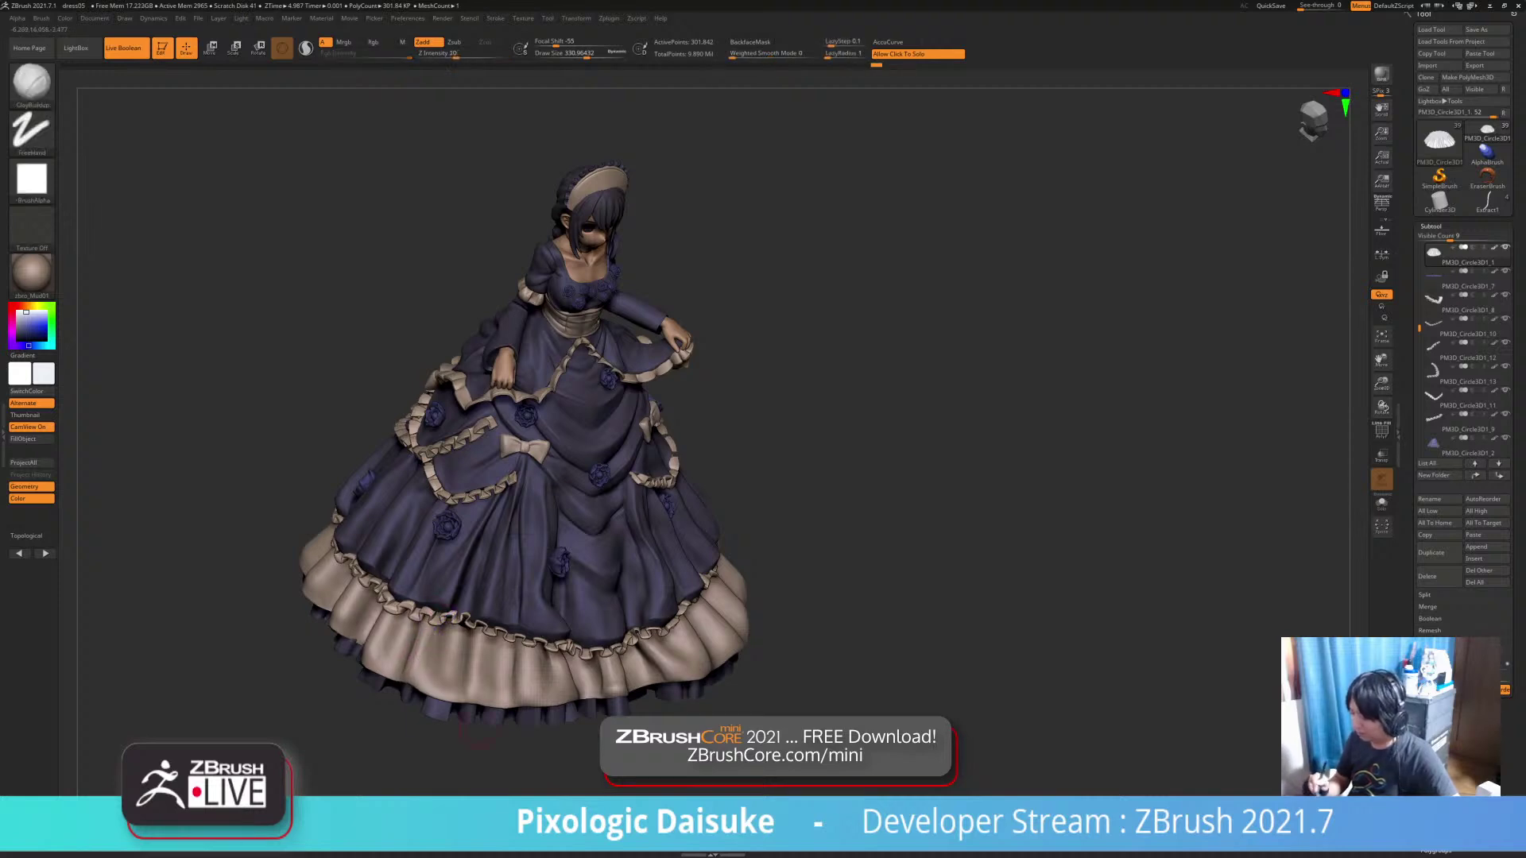
pyautogui.moveTo(914, 445)
pyautogui.mouseDown()
pyautogui.moveTo(884, 501)
pyautogui.moveTo(907, 469)
pyautogui.moveTo(888, 467)
pyautogui.mouseUp()
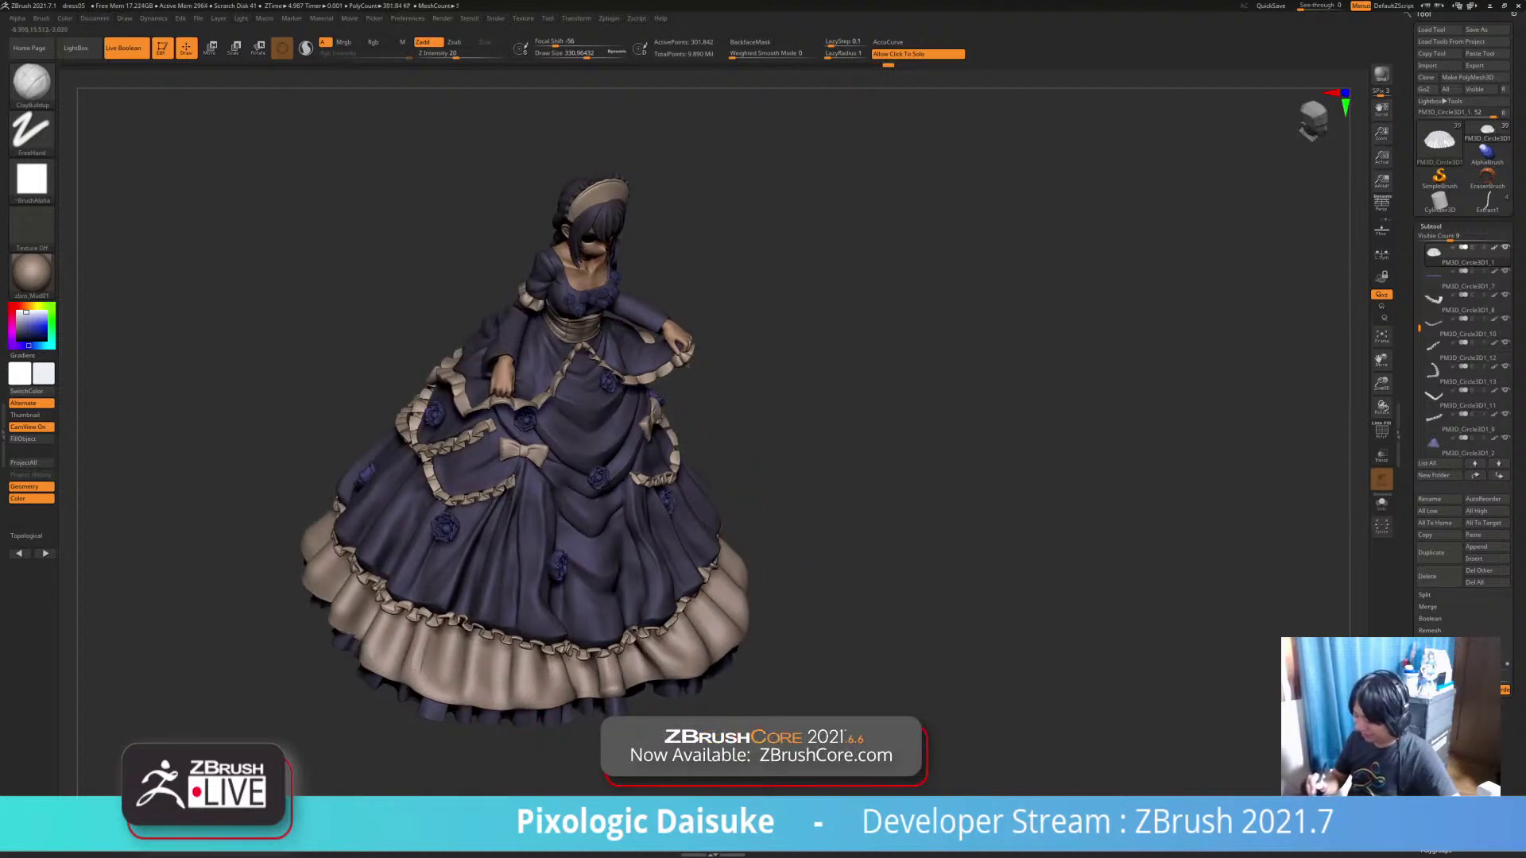
# Continue the ClayBuildup and smoothing strokes on the pale tier's front folds from a three-quarter view
pyautogui.press('shift')
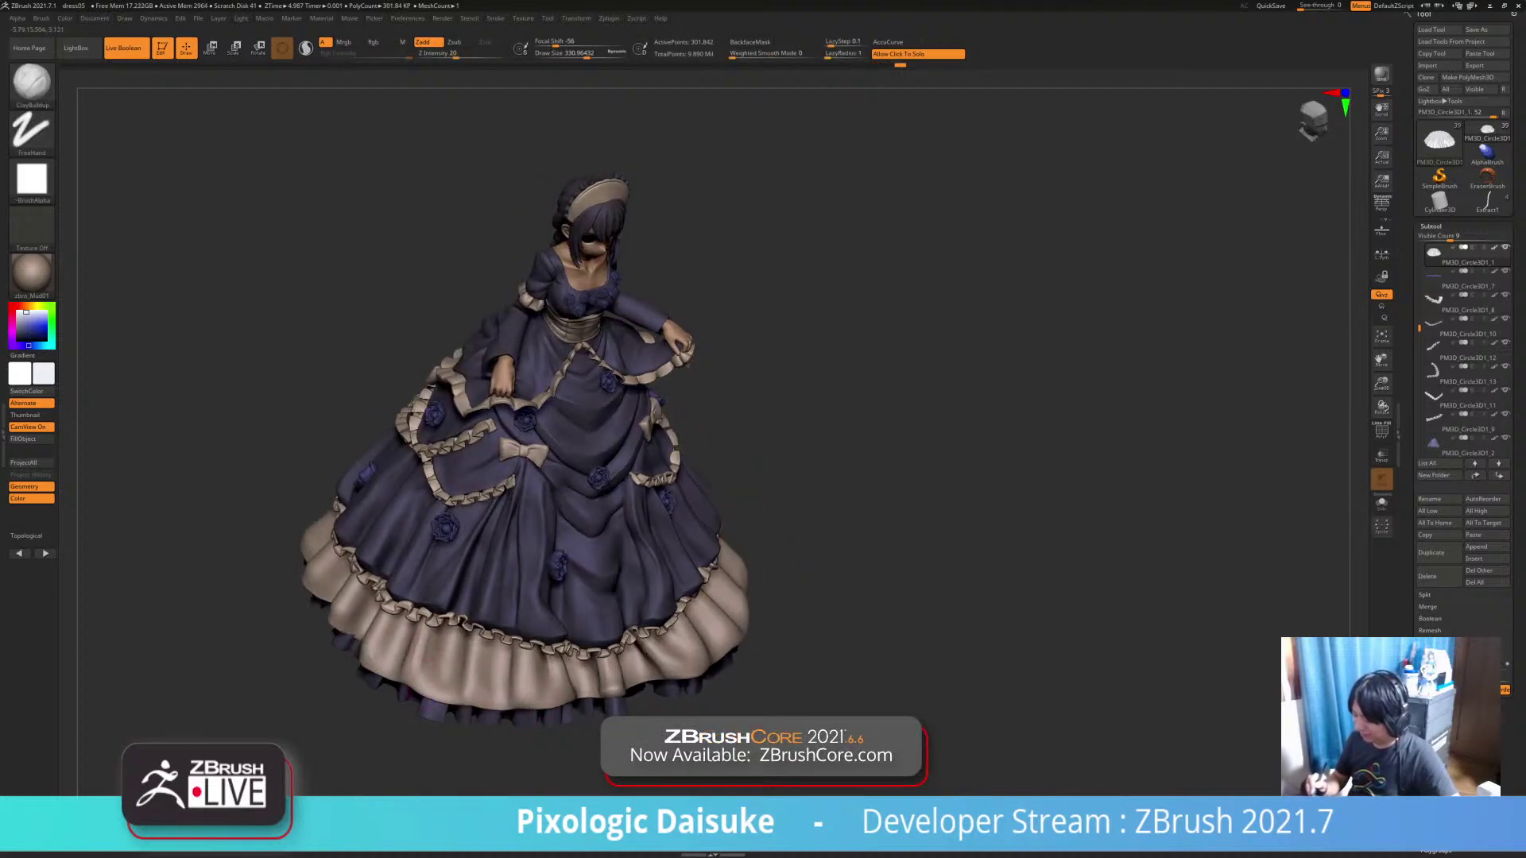
pyautogui.press('shift')
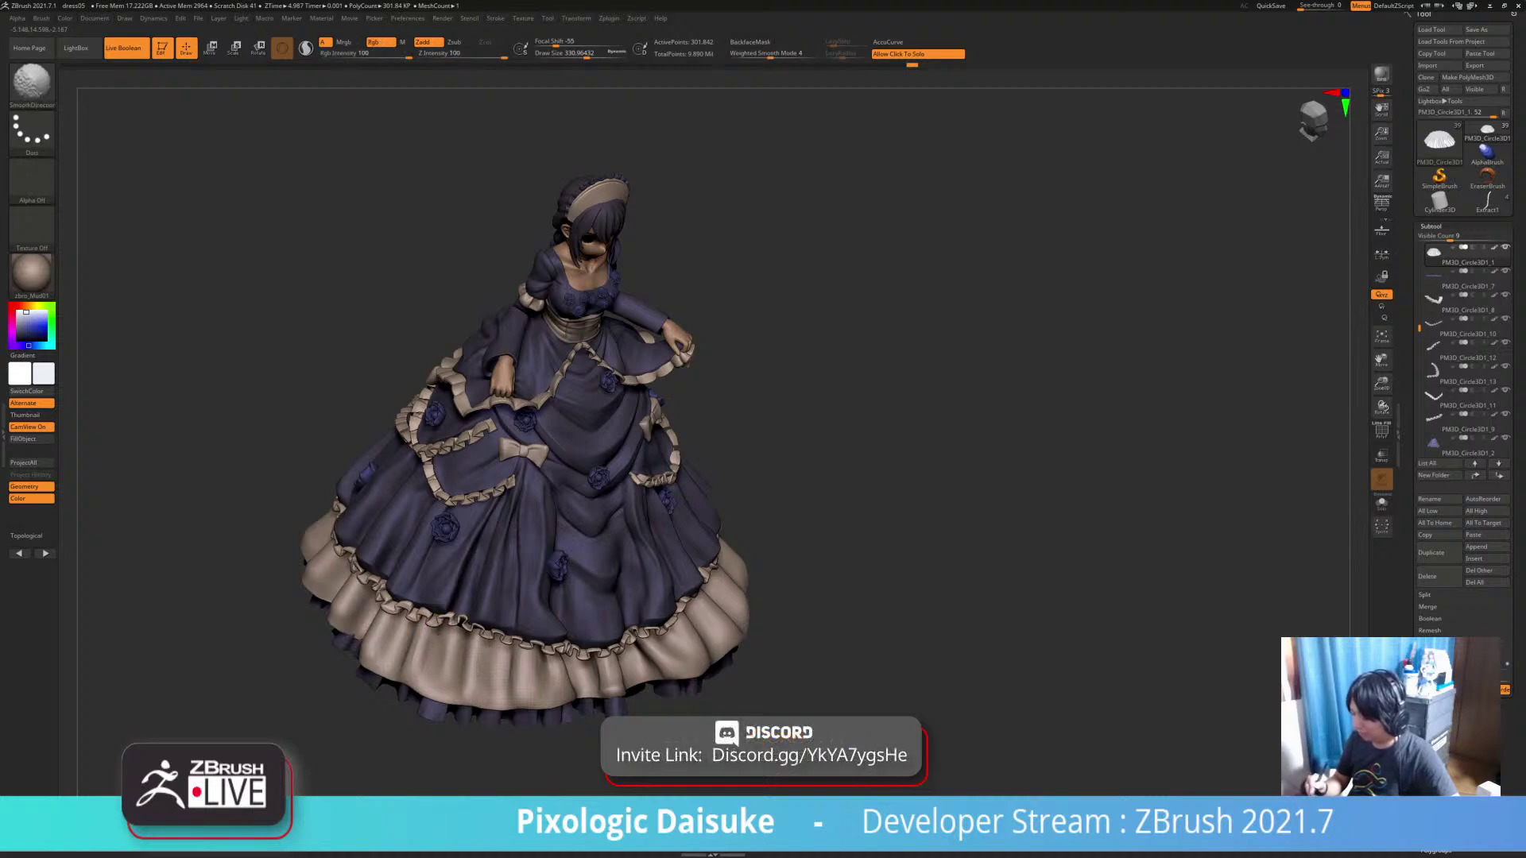
pyautogui.keyDown('alt'); pyautogui.moveTo(590, 704); pyautogui.dragTo(587, 684, button='right'); pyautogui.keyUp('alt')
pyautogui.moveTo(322, 628); pyautogui.dragTo(380, 630, button='right')
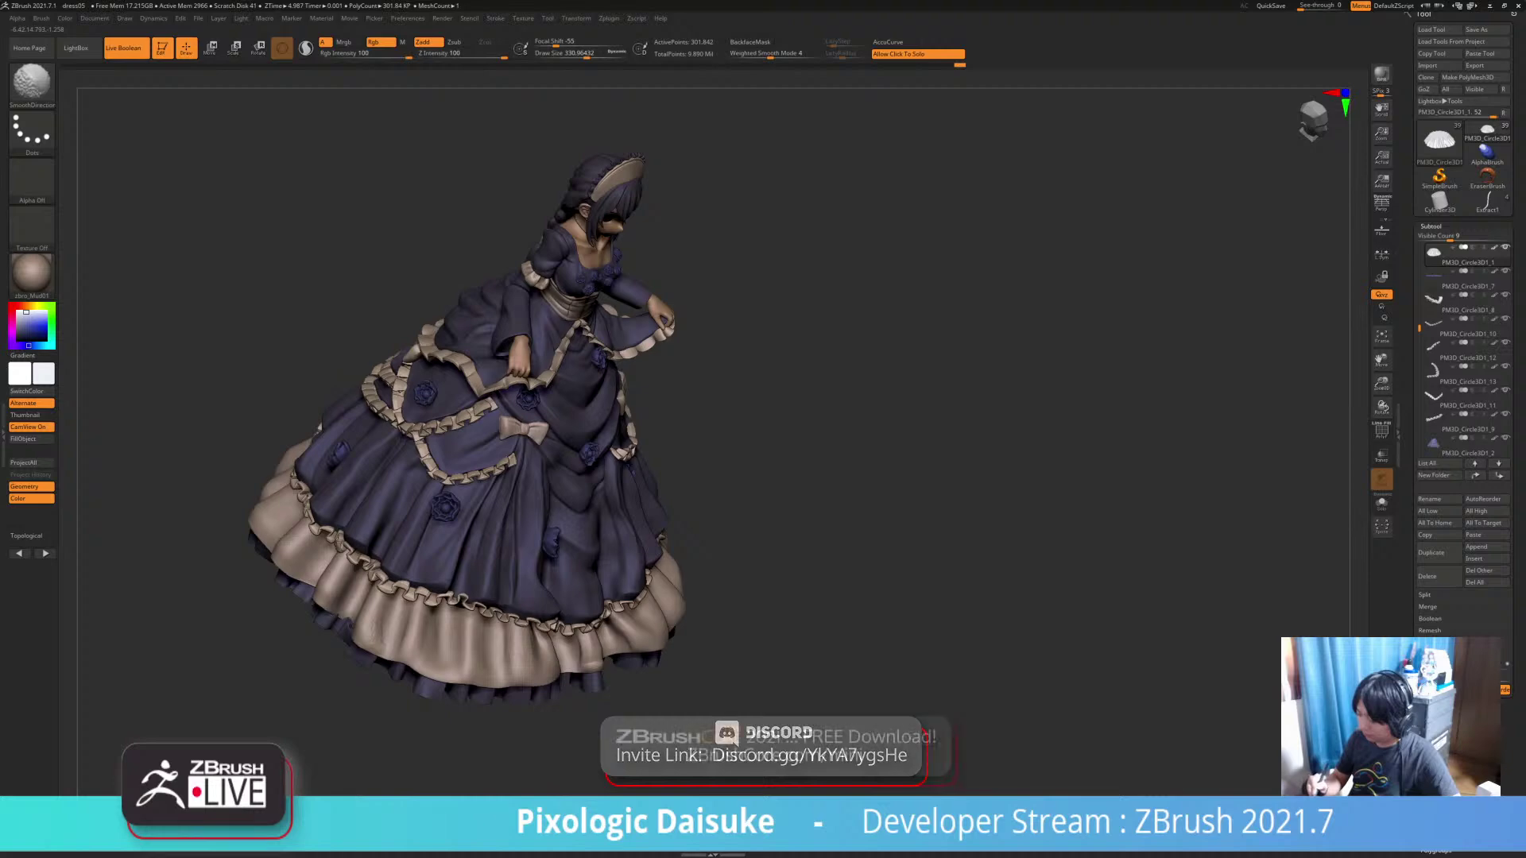
# Isolate the pale tier with Solo and close in on the pinched fold at its front hem
pyautogui.moveTo(567, 688); pyautogui.dragTo(373, 646, button='right')
pyautogui.moveTo(373, 645)
pyautogui.keyDown('ctrl'); pyautogui.mouseDown(button='right')
pyautogui.moveTo(374, 703)
pyautogui.moveTo(286, 668)
pyautogui.moveTo(295, 729)
pyautogui.mouseUp(button='right'); pyautogui.keyUp('ctrl')
pyautogui.moveTo(552, 658); pyautogui.dragTo(584, 658, button='right')
pyautogui.rightClick(581, 658)
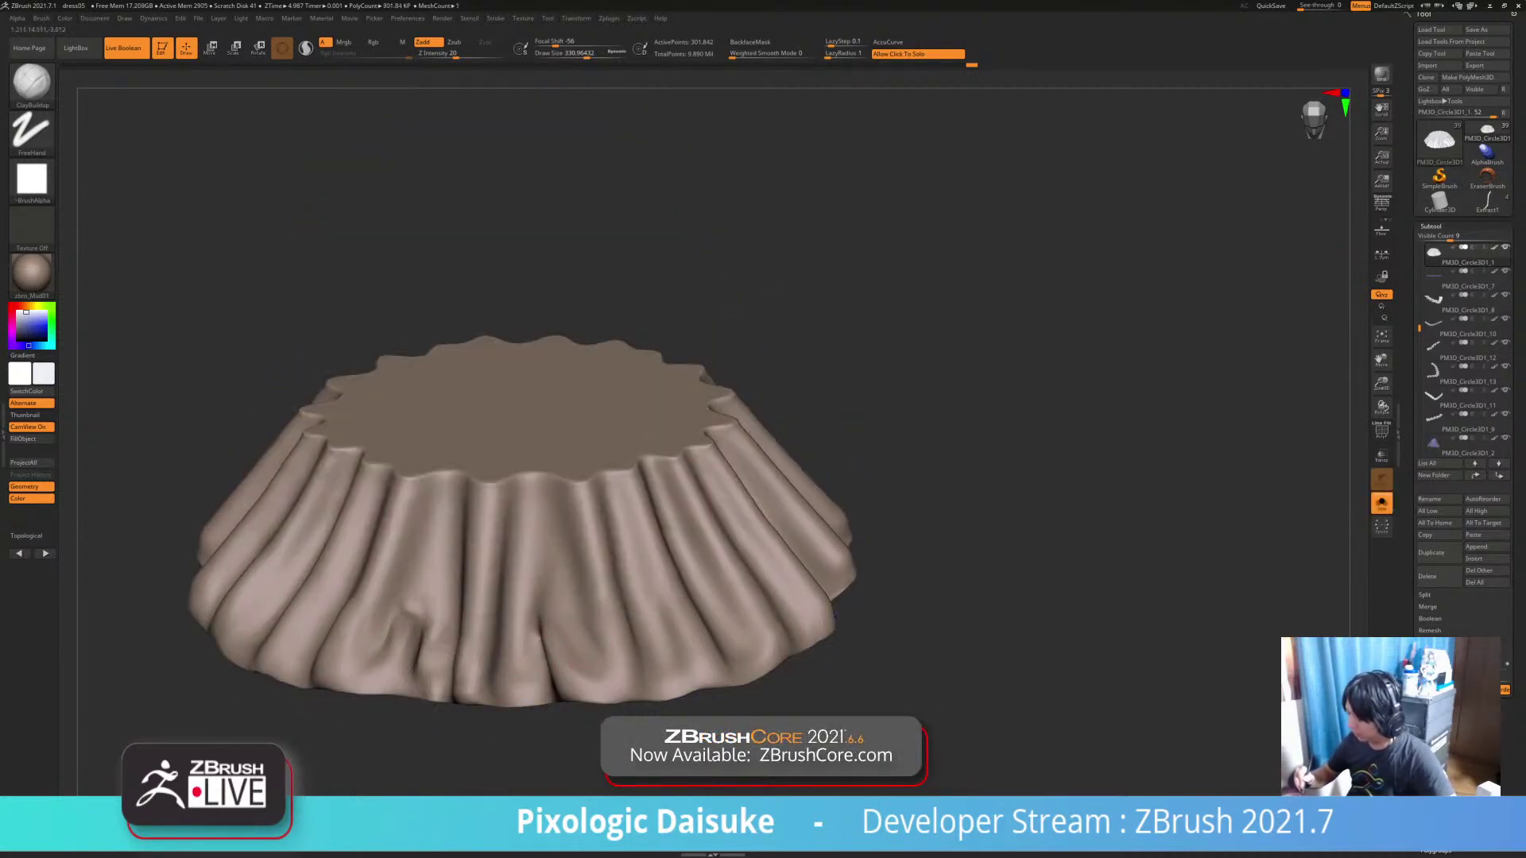
pyautogui.keyDown('ctrl'); pyautogui.moveTo(539, 637); pyautogui.dragTo(504, 548, button='right'); pyautogui.keyUp('ctrl')
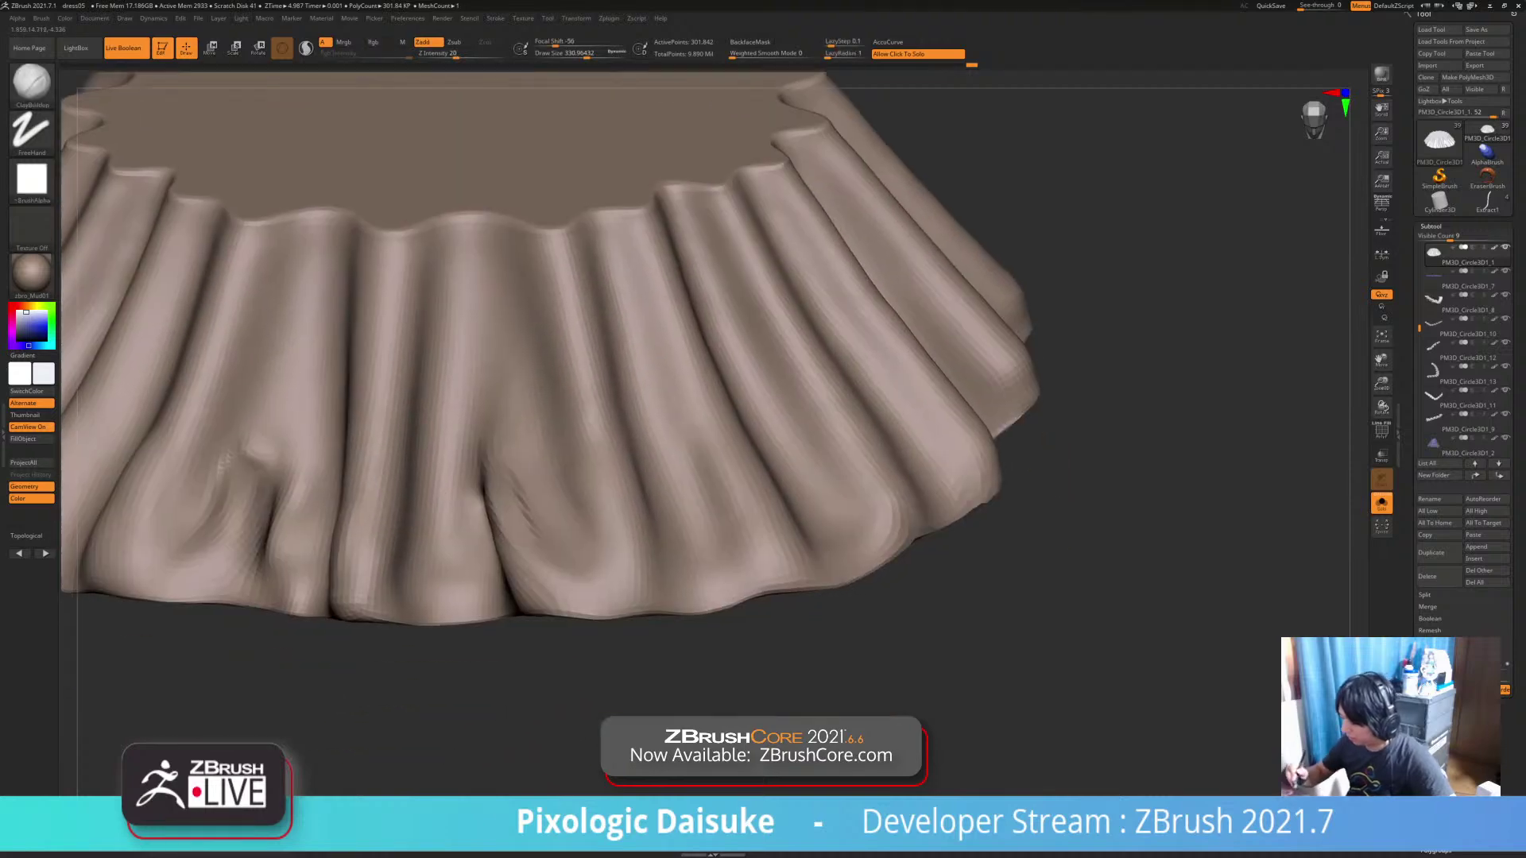
pyautogui.moveTo(504, 477)
pyautogui.keyDown('ctrl'); pyautogui.mouseDown(button='right')
pyautogui.moveTo(579, 550)
pyautogui.moveTo(592, 445)
pyautogui.moveTo(576, 502)
pyautogui.mouseUp(button='right'); pyautogui.keyUp('ctrl')
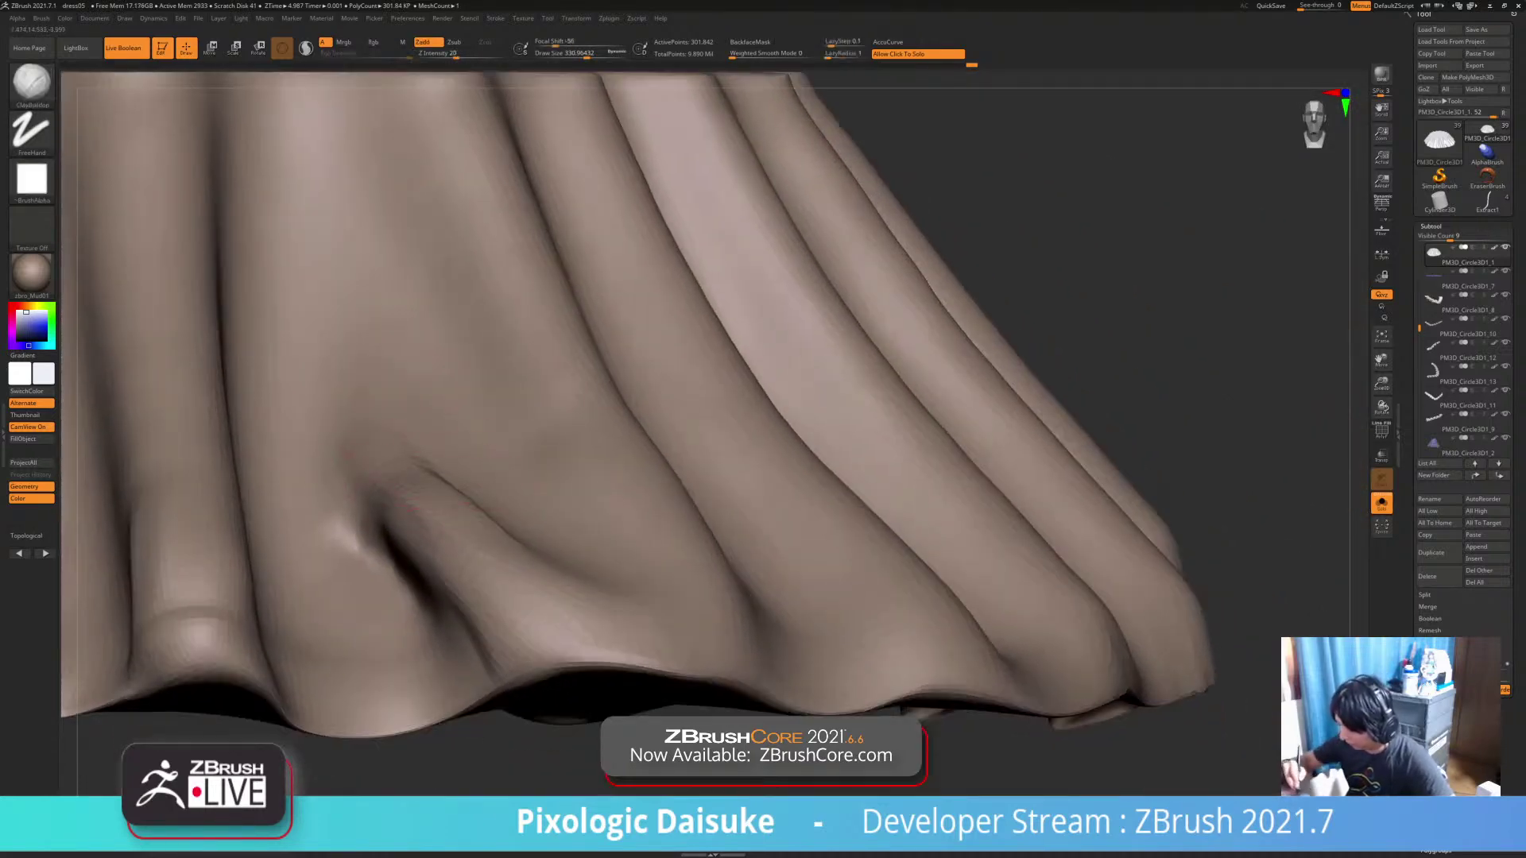
pyautogui.moveTo(410, 512)
pyautogui.mouseDown(button='right')
pyautogui.moveTo(464, 517)
pyautogui.moveTo(469, 572)
pyautogui.moveTo(540, 525)
pyautogui.moveTo(480, 504)
pyautogui.mouseUp(button='right')
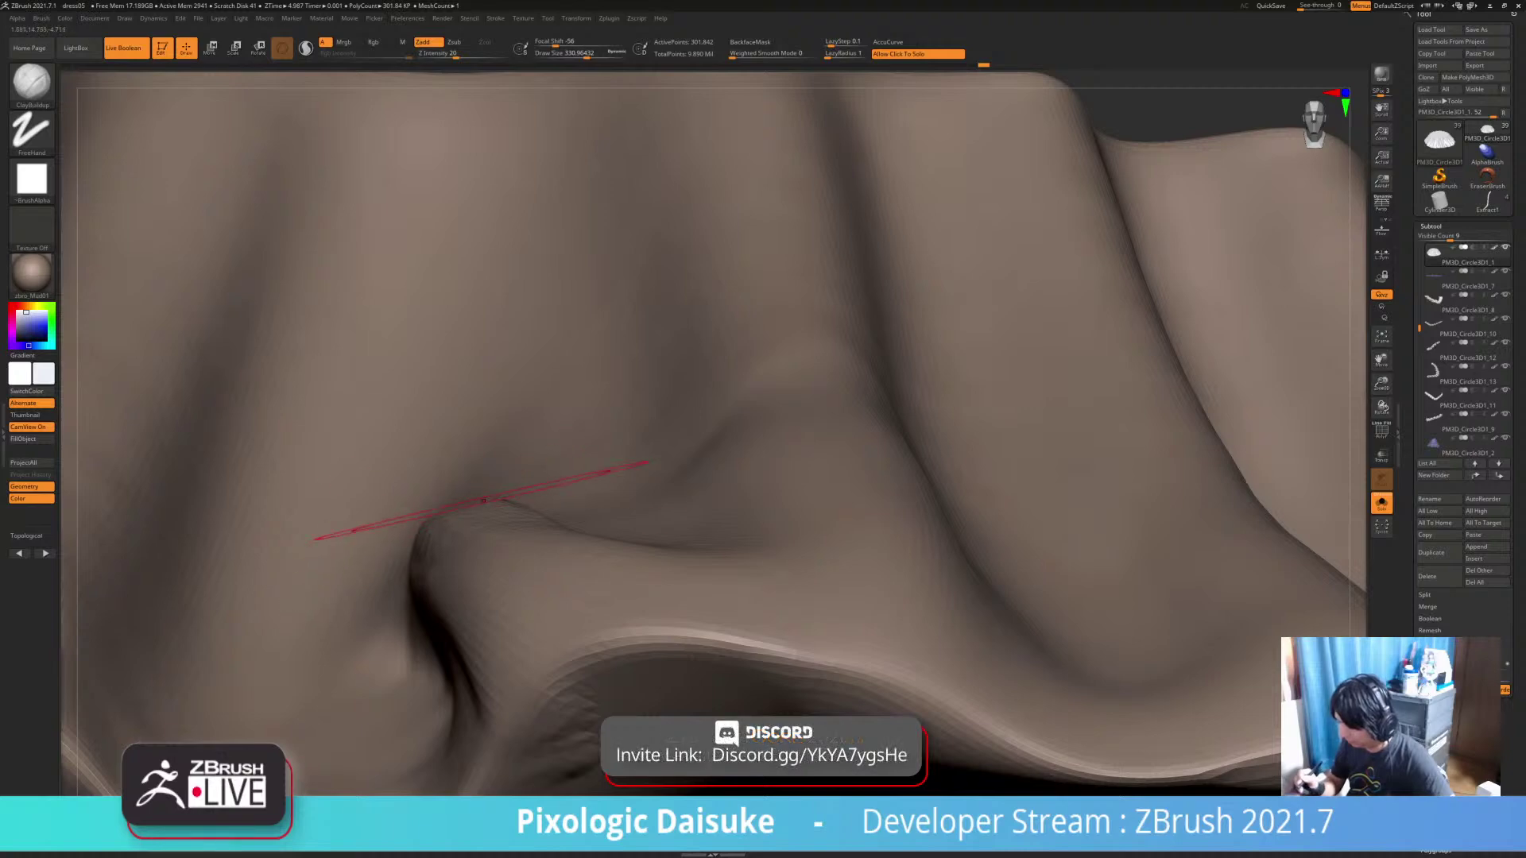
pyautogui.moveTo(472, 497); pyautogui.dragTo(469, 449, button='right')
# Switch to the Standard brush with a smaller draw size and smooth the rough ridge beside the pinched fold
pyautogui.press('b')
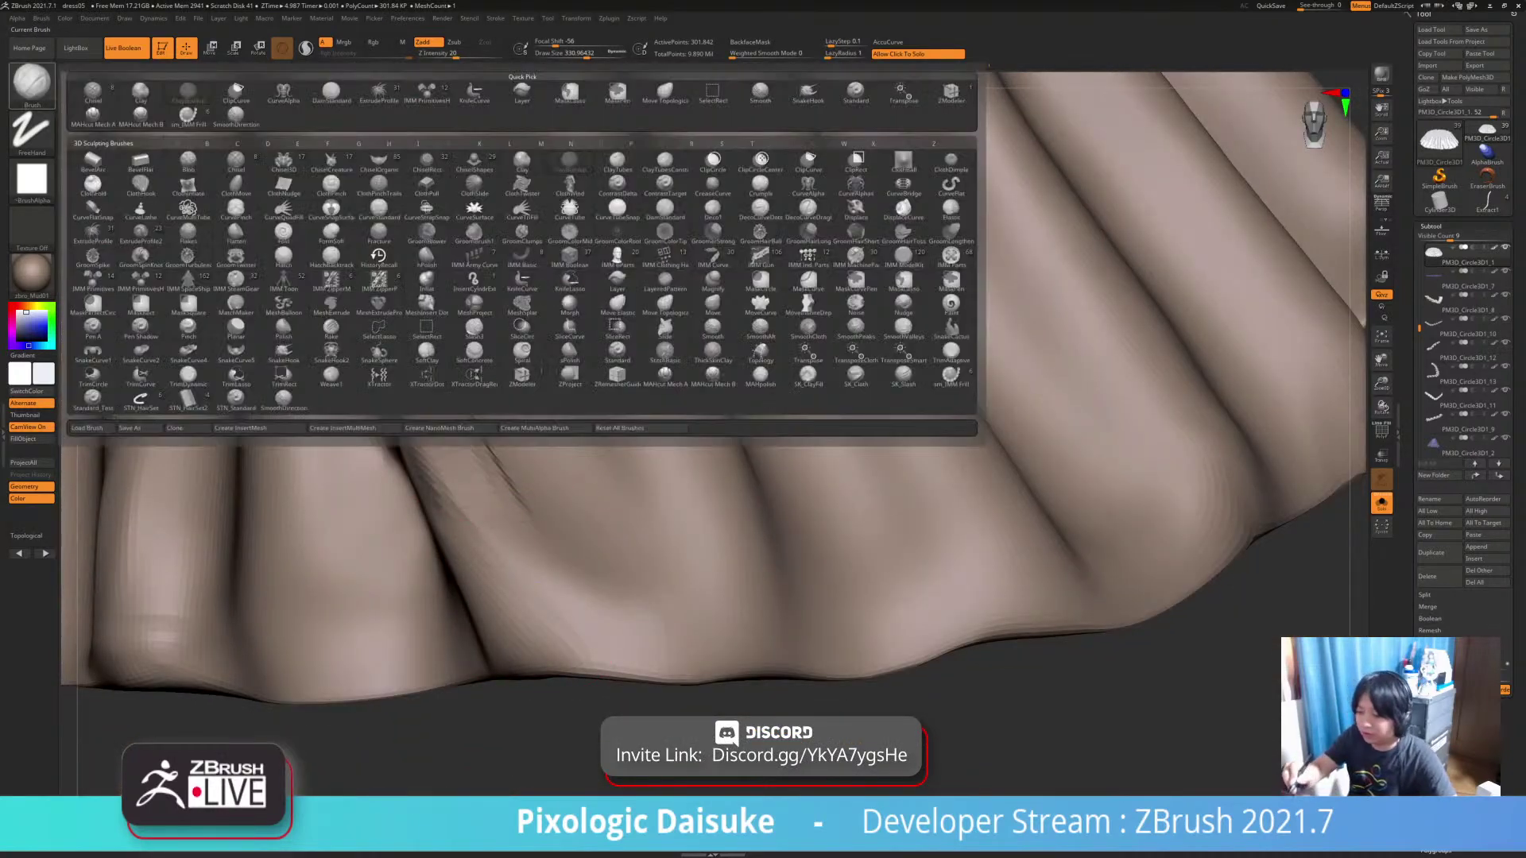
pyautogui.press('s')
pyautogui.press('t')
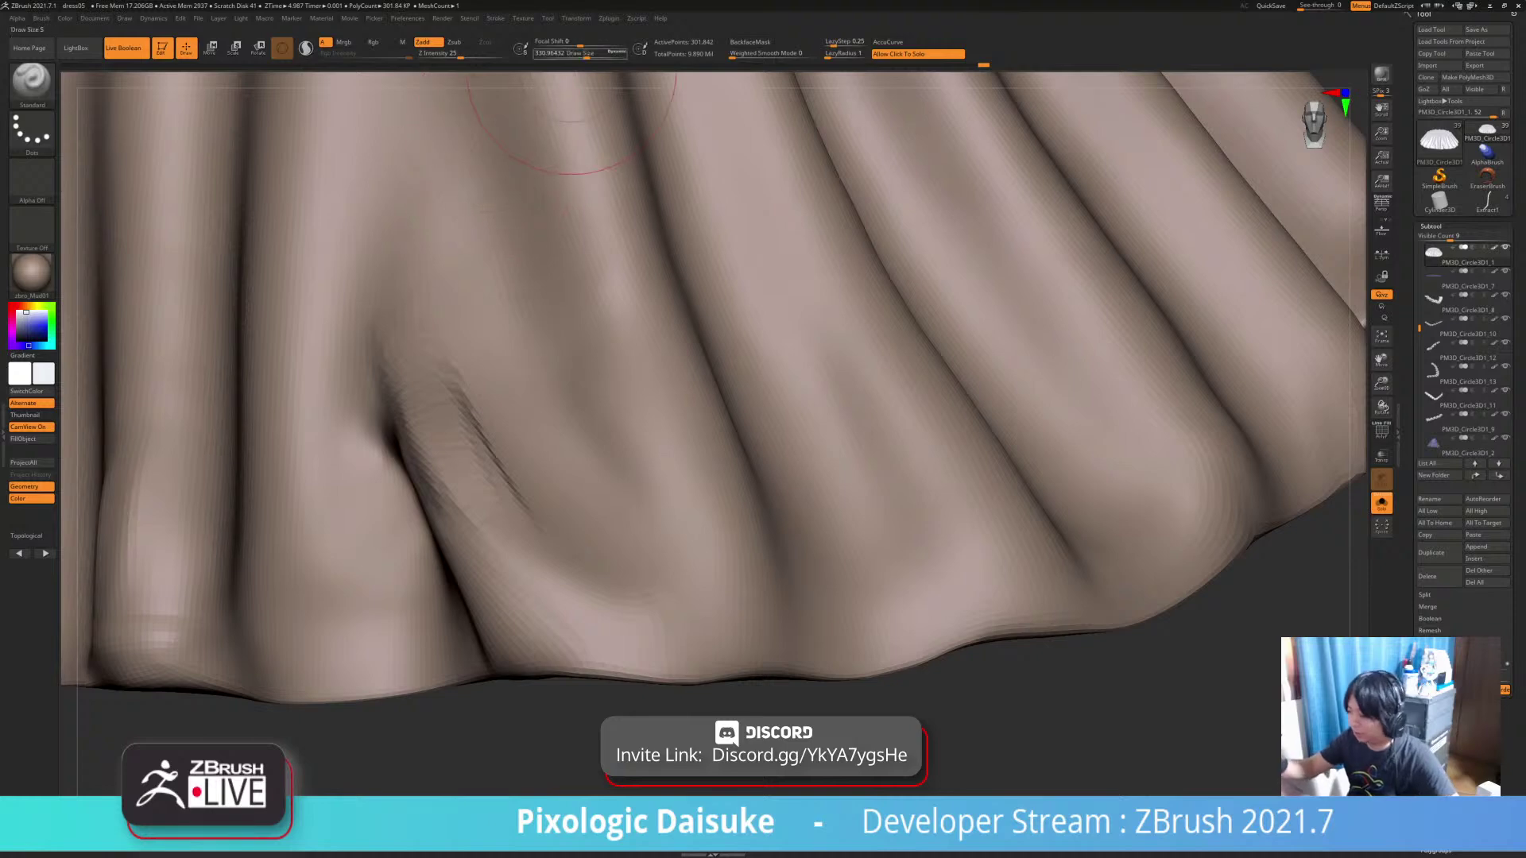
pyautogui.moveTo(586, 53); pyautogui.dragTo(574, 53)
pyautogui.moveTo(469, 382)
pyautogui.keyDown('ctrl'); pyautogui.mouseDown(button='right')
pyautogui.moveTo(446, 432)
pyautogui.moveTo(456, 399)
pyautogui.moveTo(469, 485)
pyautogui.moveTo(456, 388)
pyautogui.mouseUp(button='right'); pyautogui.keyUp('ctrl')
pyautogui.moveTo(456, 387)
pyautogui.keyDown('shift'); pyautogui.mouseDown()
pyautogui.moveTo(430, 487)
pyautogui.moveTo(408, 499)
pyautogui.mouseUp(); pyautogui.keyUp('shift')
pyautogui.moveTo(466, 429)
pyautogui.keyDown('shift'); pyautogui.mouseDown()
pyautogui.moveTo(467, 555)
pyautogui.moveTo(499, 606)
pyautogui.mouseUp(); pyautogui.keyUp('shift')
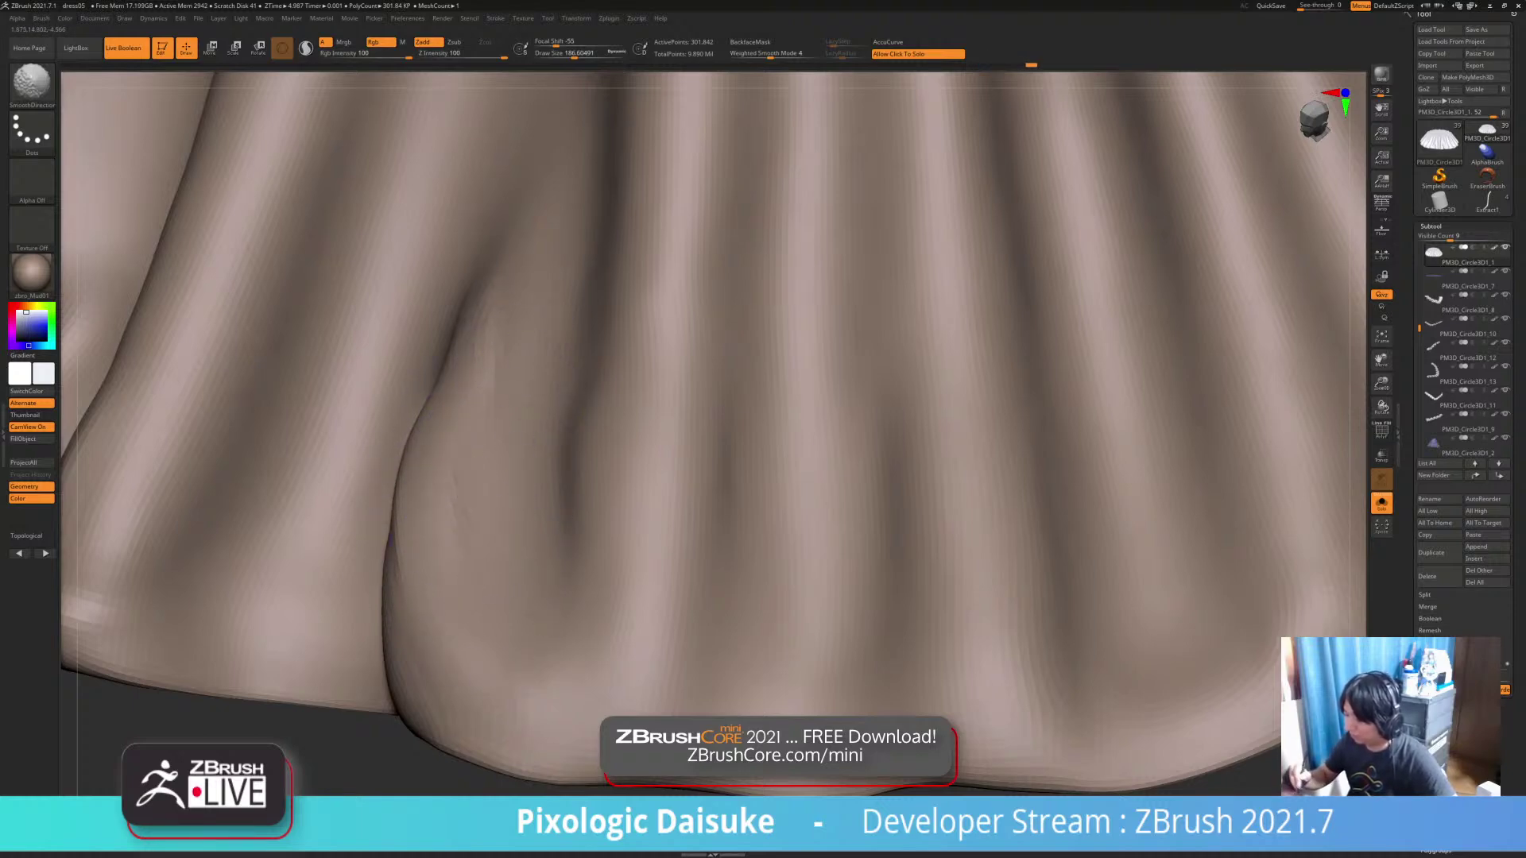
# Smooth the inner side of the pinched fold and check its shape from beneath the hem
pyautogui.moveTo(444, 374); pyautogui.dragTo(525, 349, button='right')
pyautogui.keyDown('shift'); pyautogui.moveTo(478, 317); pyautogui.dragTo(487, 413); pyautogui.keyUp('shift')
pyautogui.moveTo(500, 485)
pyautogui.mouseDown(button='right')
pyautogui.moveTo(445, 556)
pyautogui.moveTo(493, 492)
pyautogui.mouseUp(button='right')
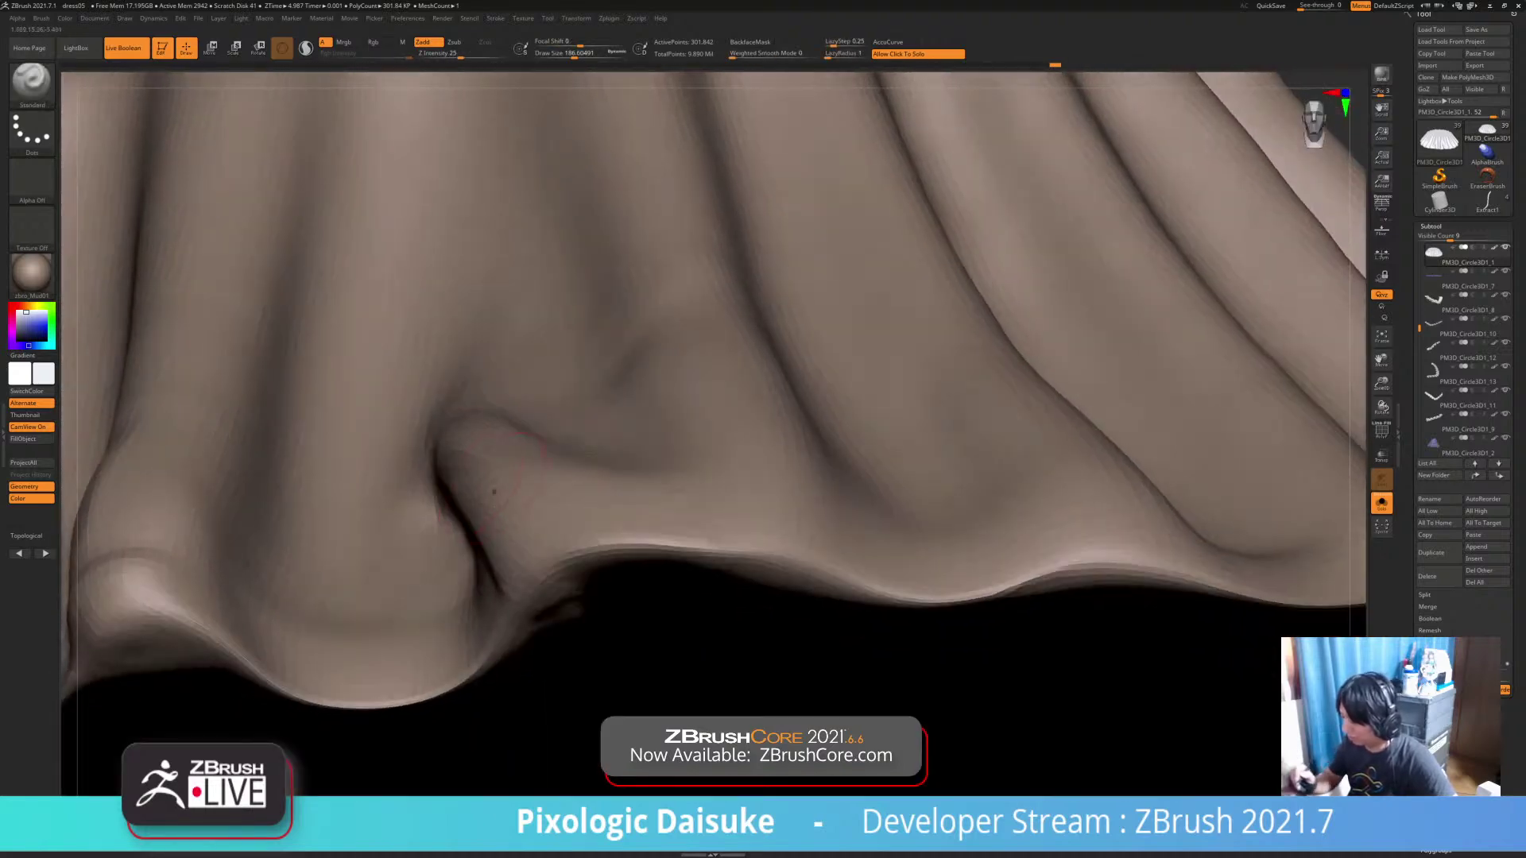
pyautogui.moveTo(489, 433); pyautogui.dragTo(433, 435, button='right')
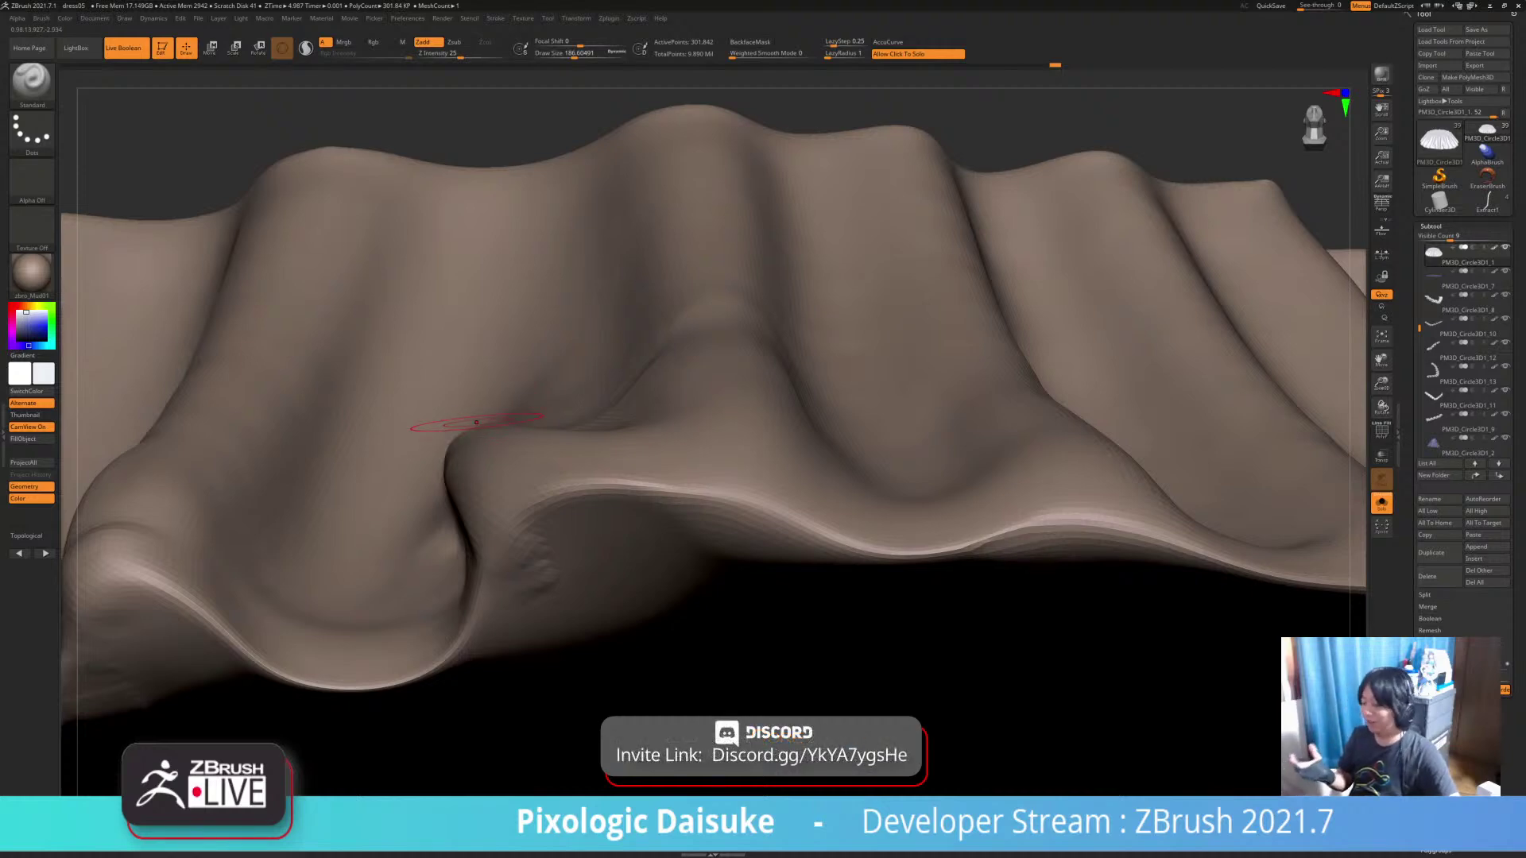
pyautogui.moveTo(477, 423); pyautogui.dragTo(476, 509, button='right')
pyautogui.moveTo(586, 524)
pyautogui.keyDown('ctrl'); pyautogui.mouseDown(button='right')
pyautogui.moveTo(589, 480)
pyautogui.moveTo(608, 648)
pyautogui.moveTo(563, 593)
pyautogui.mouseUp(button='right'); pyautogui.keyUp('ctrl')
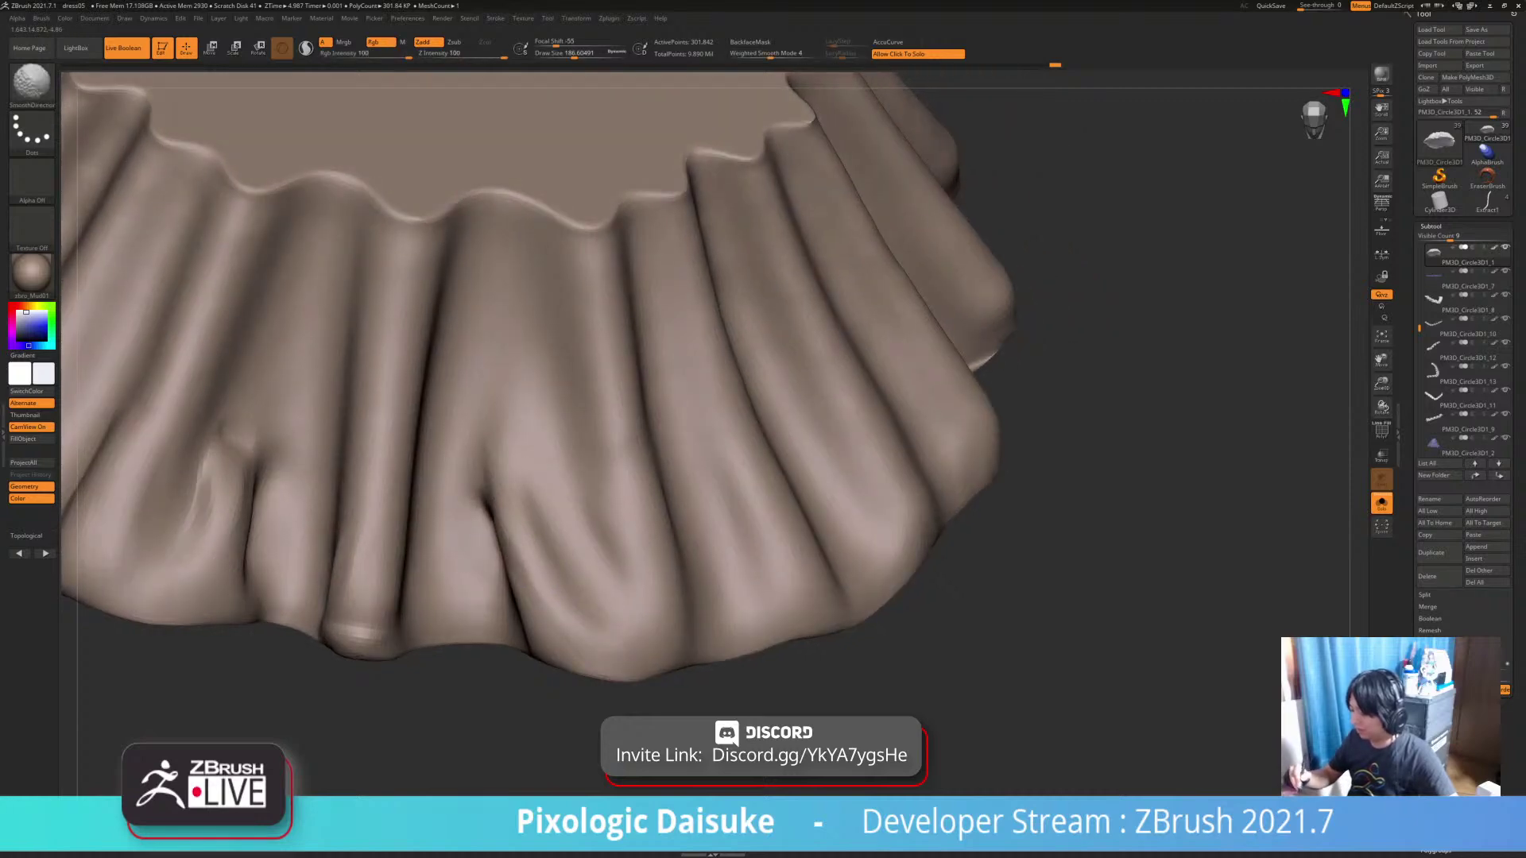
# Refine and smooth the crease above the pinched fold on the isolated tier at a draw size of about 172
pyautogui.keyDown('alt'); pyautogui.moveTo(681, 708); pyautogui.dragTo(669, 756, button='right'); pyautogui.keyUp('alt')
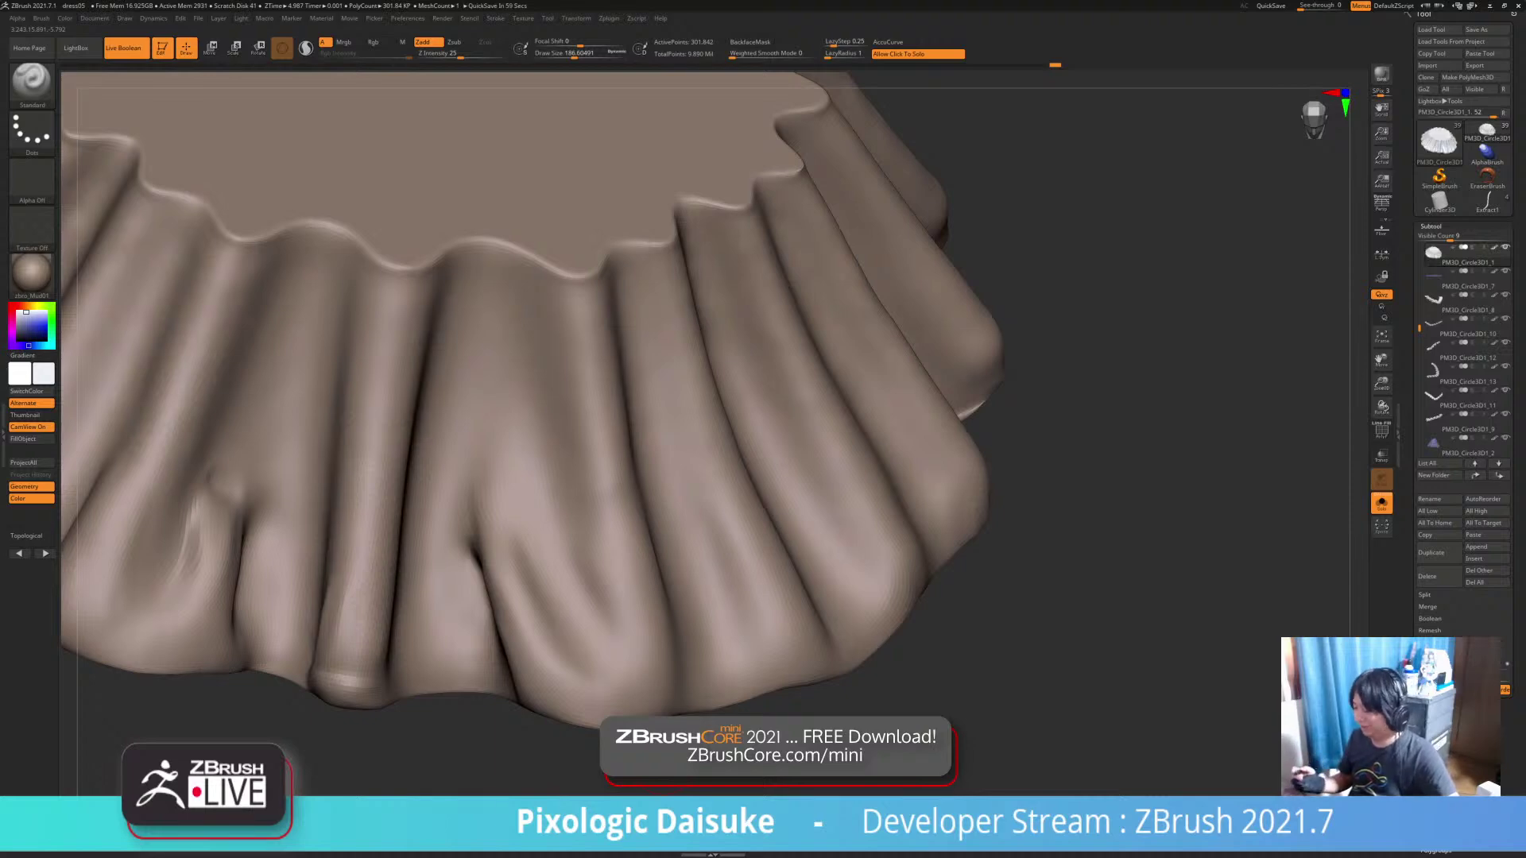
pyautogui.press('[')
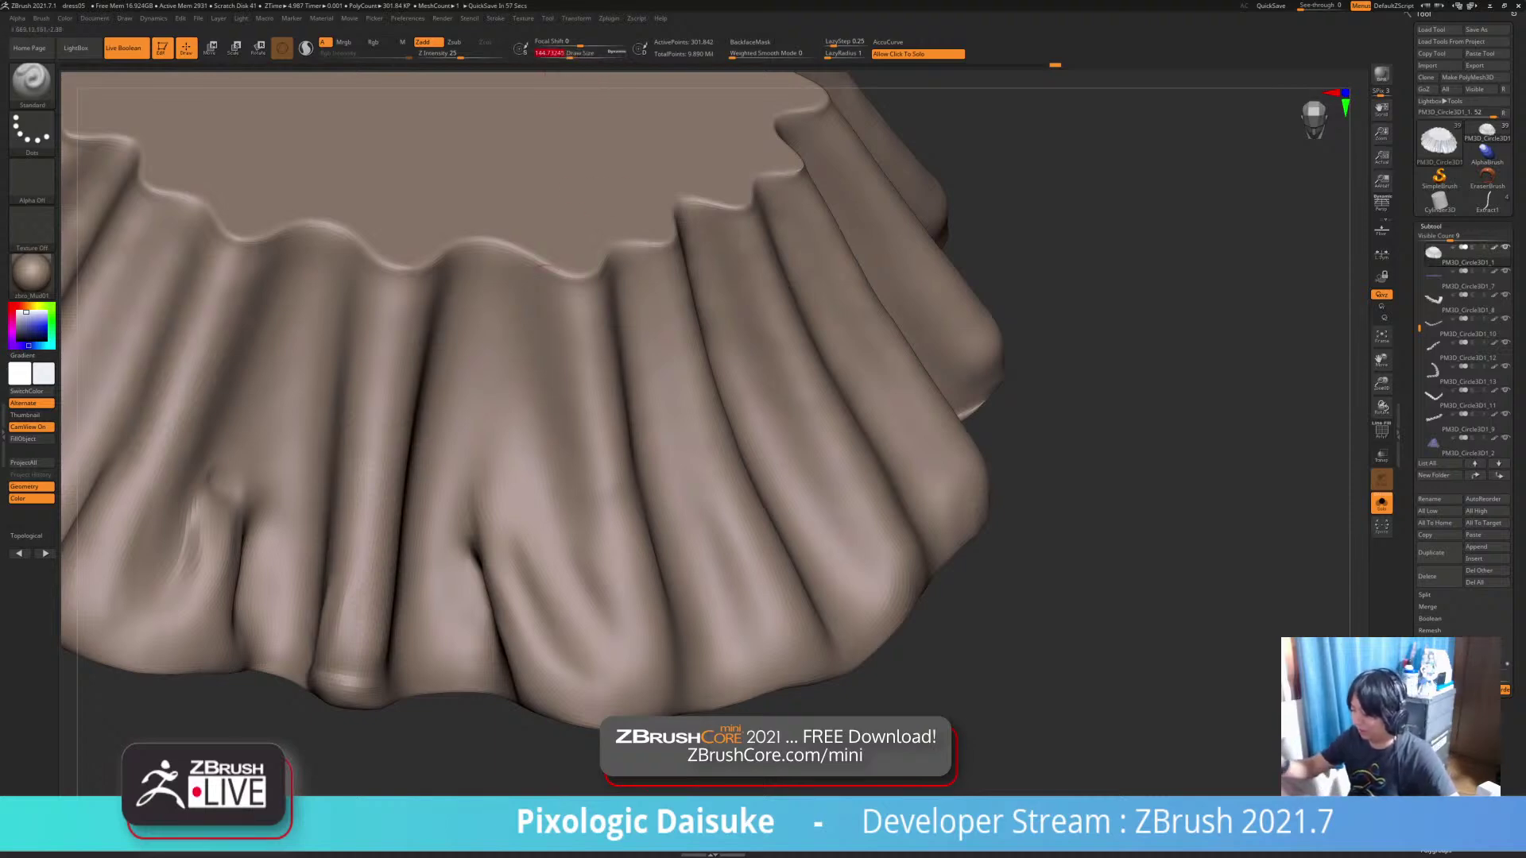
pyautogui.keyDown('alt'); pyautogui.moveTo(495, 508); pyautogui.dragTo(501, 474, button='right'); pyautogui.keyUp('alt')
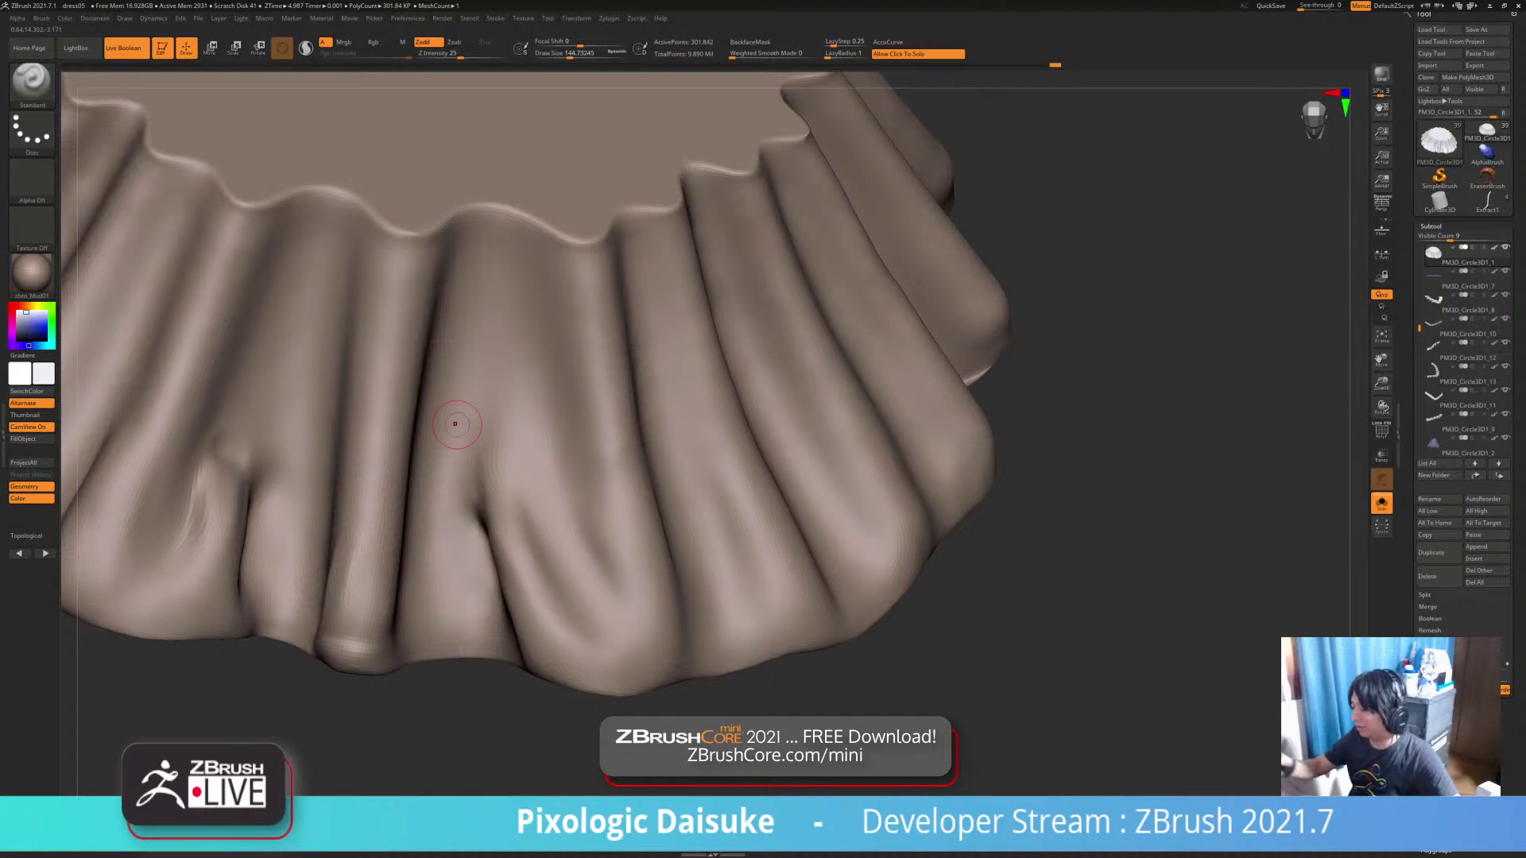
pyautogui.press(']')
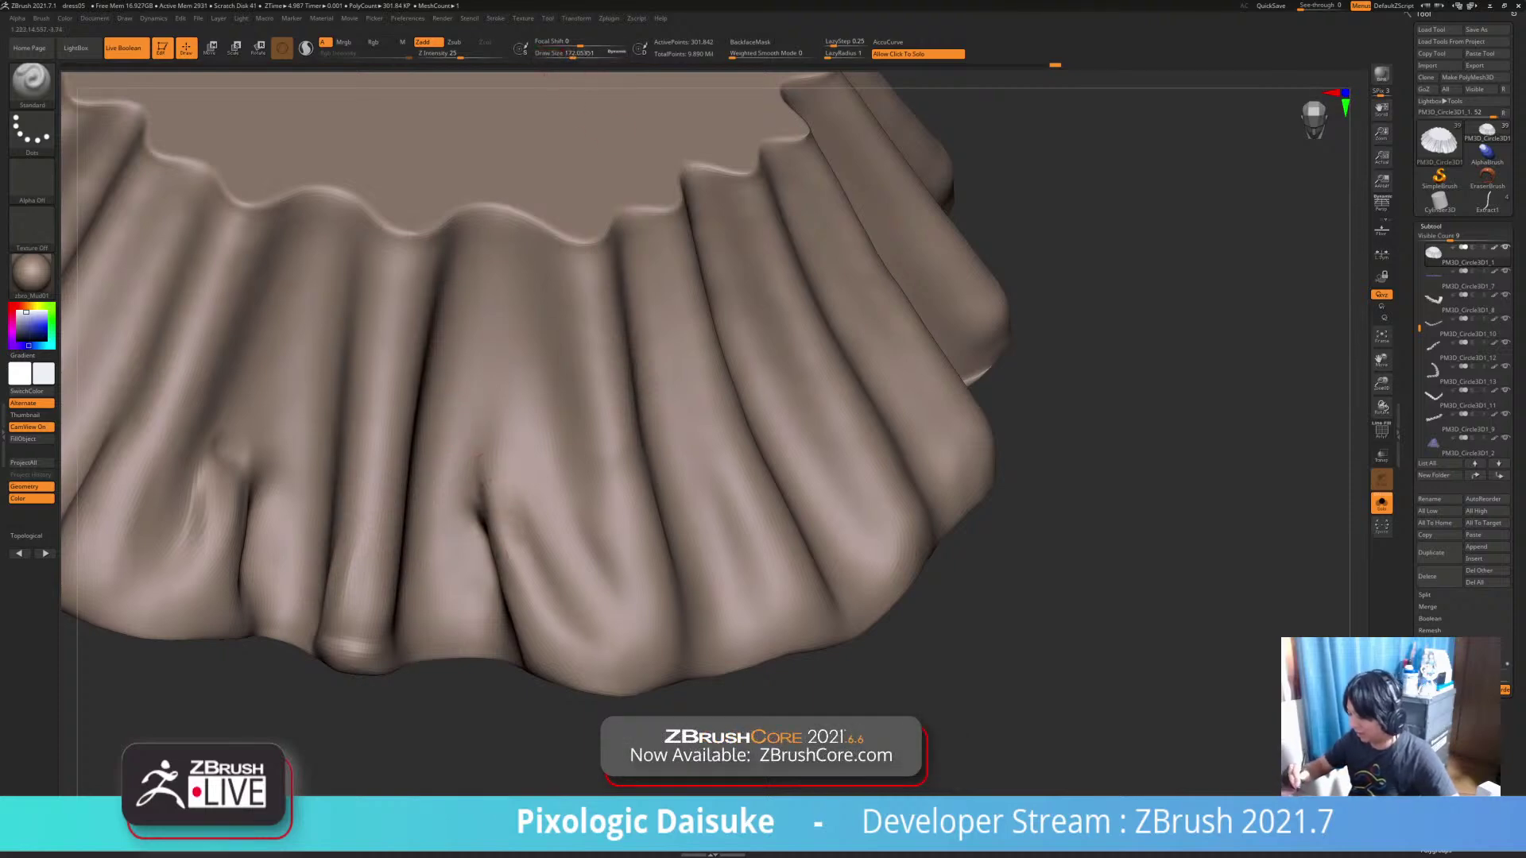
pyautogui.press('shift')
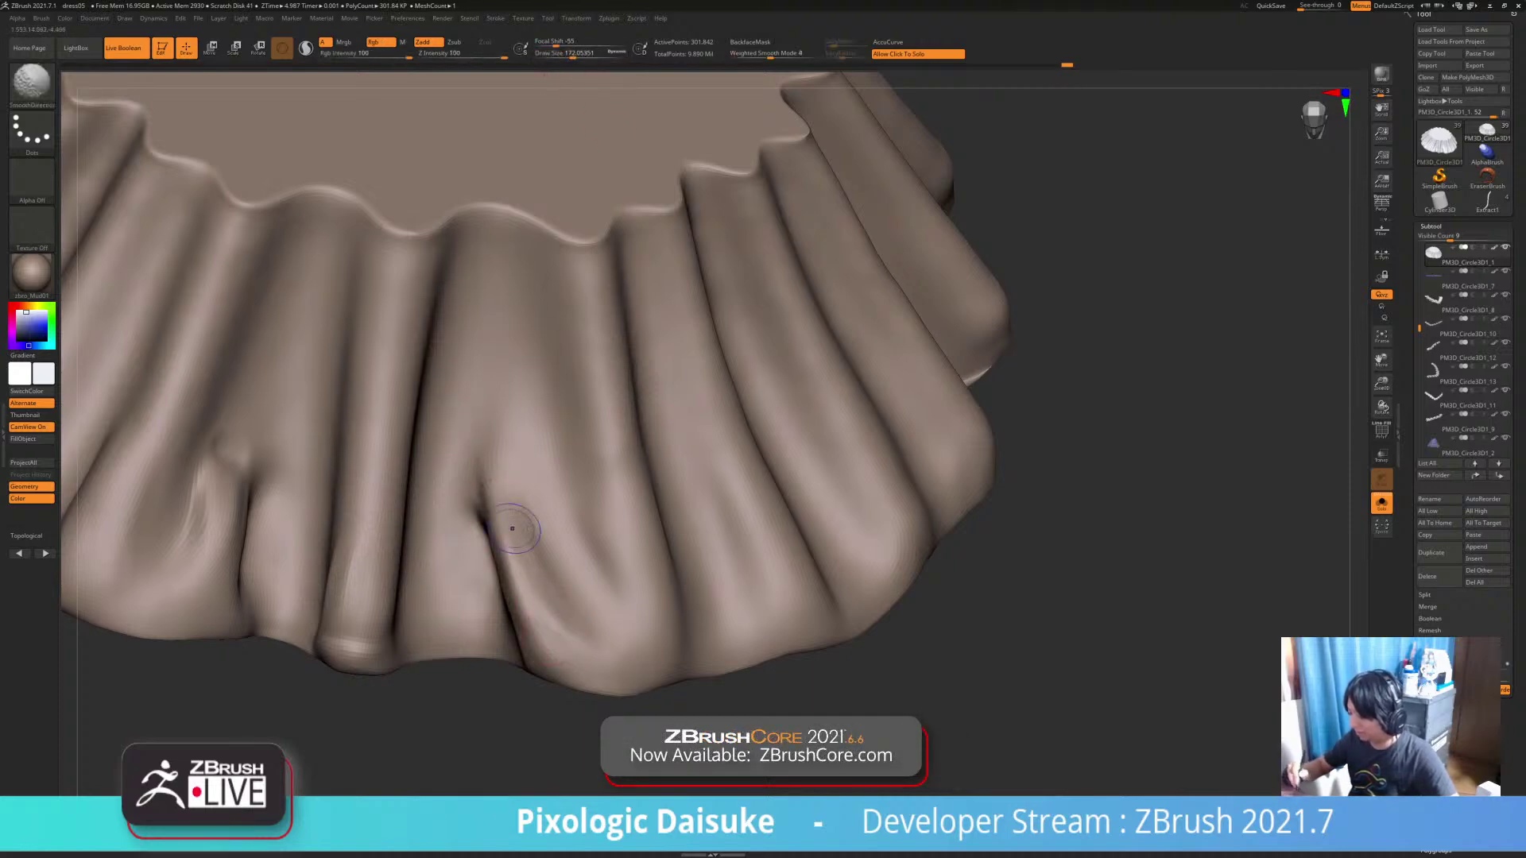
pyautogui.moveTo(509, 509); pyautogui.dragTo(549, 556, button='right')
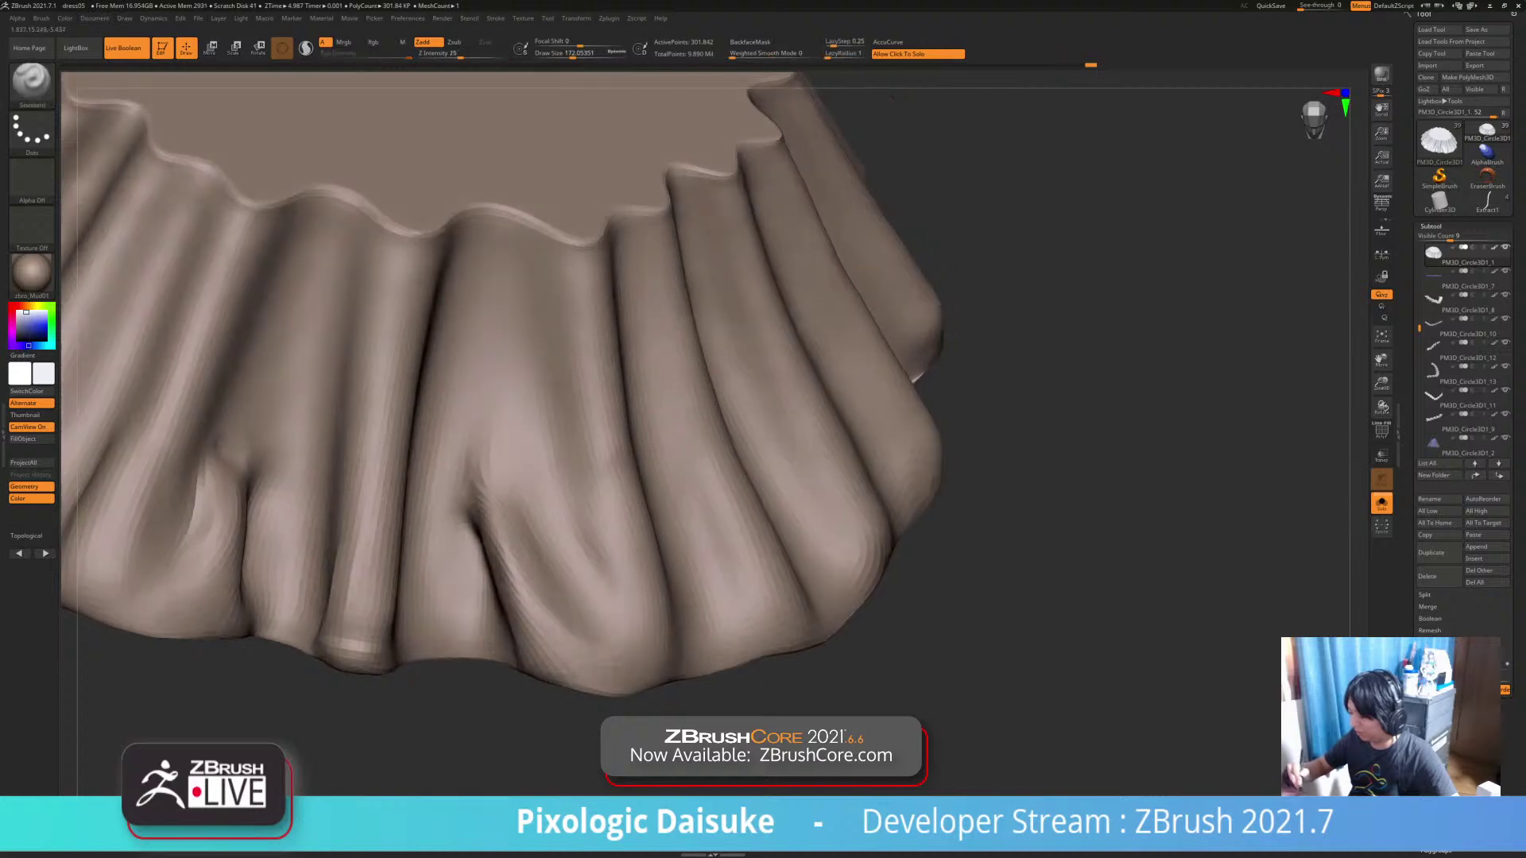
pyautogui.click(556, 716)
pyautogui.keyDown('ctrl'); pyautogui.moveTo(579, 647); pyautogui.dragTo(588, 636, button='right'); pyautogui.keyUp('ctrl')
pyautogui.moveTo(461, 445)
pyautogui.keyDown('ctrl'); pyautogui.mouseDown(button='right')
pyautogui.moveTo(615, 668)
pyautogui.moveTo(616, 627)
pyautogui.moveTo(610, 696)
pyautogui.moveTo(592, 685)
pyautogui.mouseUp(button='right'); pyautogui.keyUp('ctrl')
pyautogui.click(611, 704)
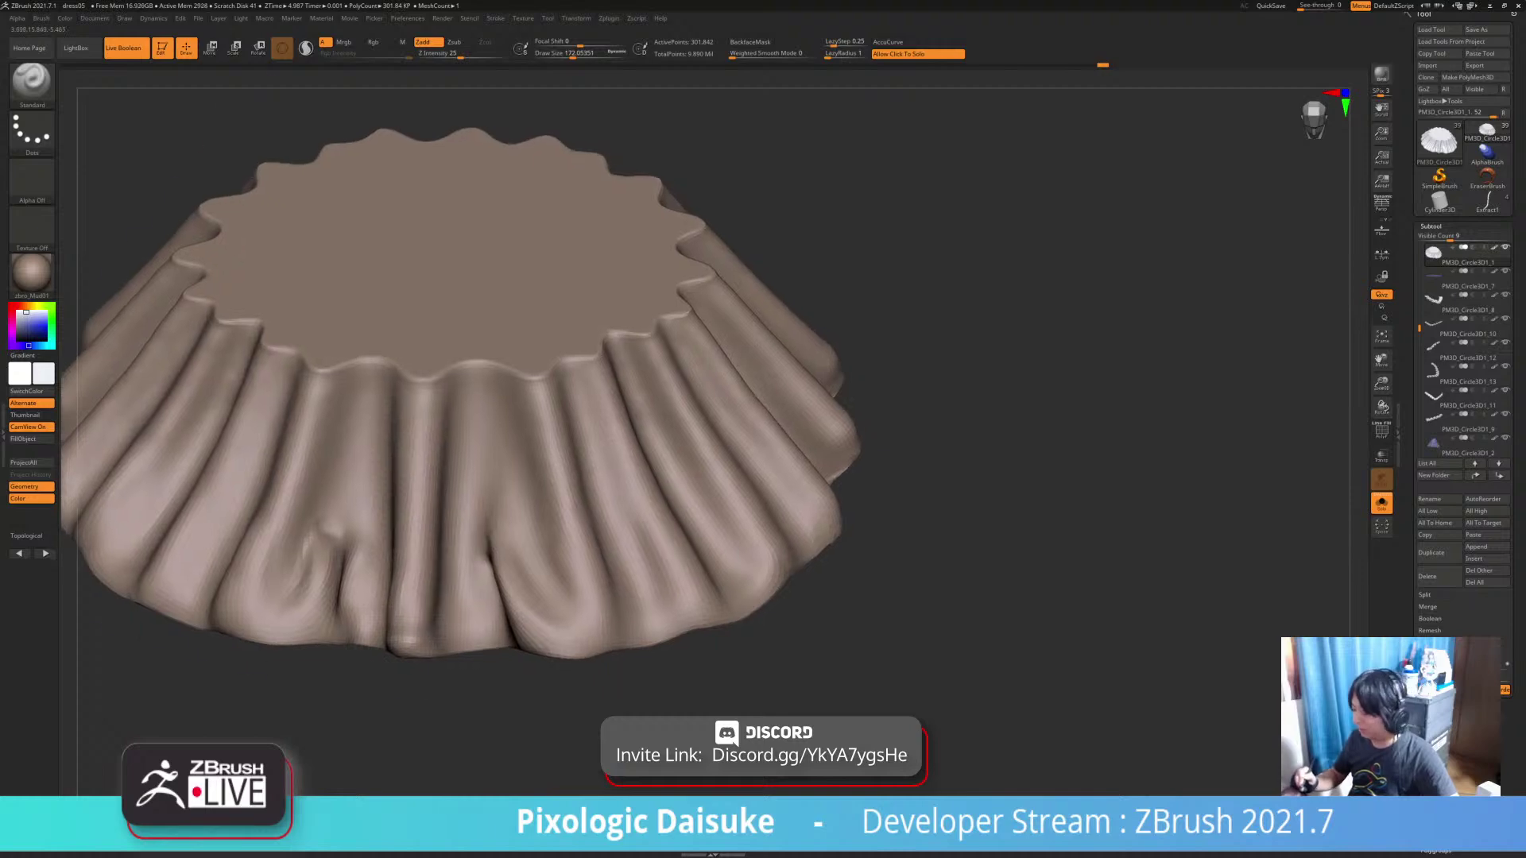
# Show the whole figure again and sculpt the pale tier's folds on the figure's left front with an enlarged Standard brush
pyautogui.hotkey('ctrl', 'shift', 's')
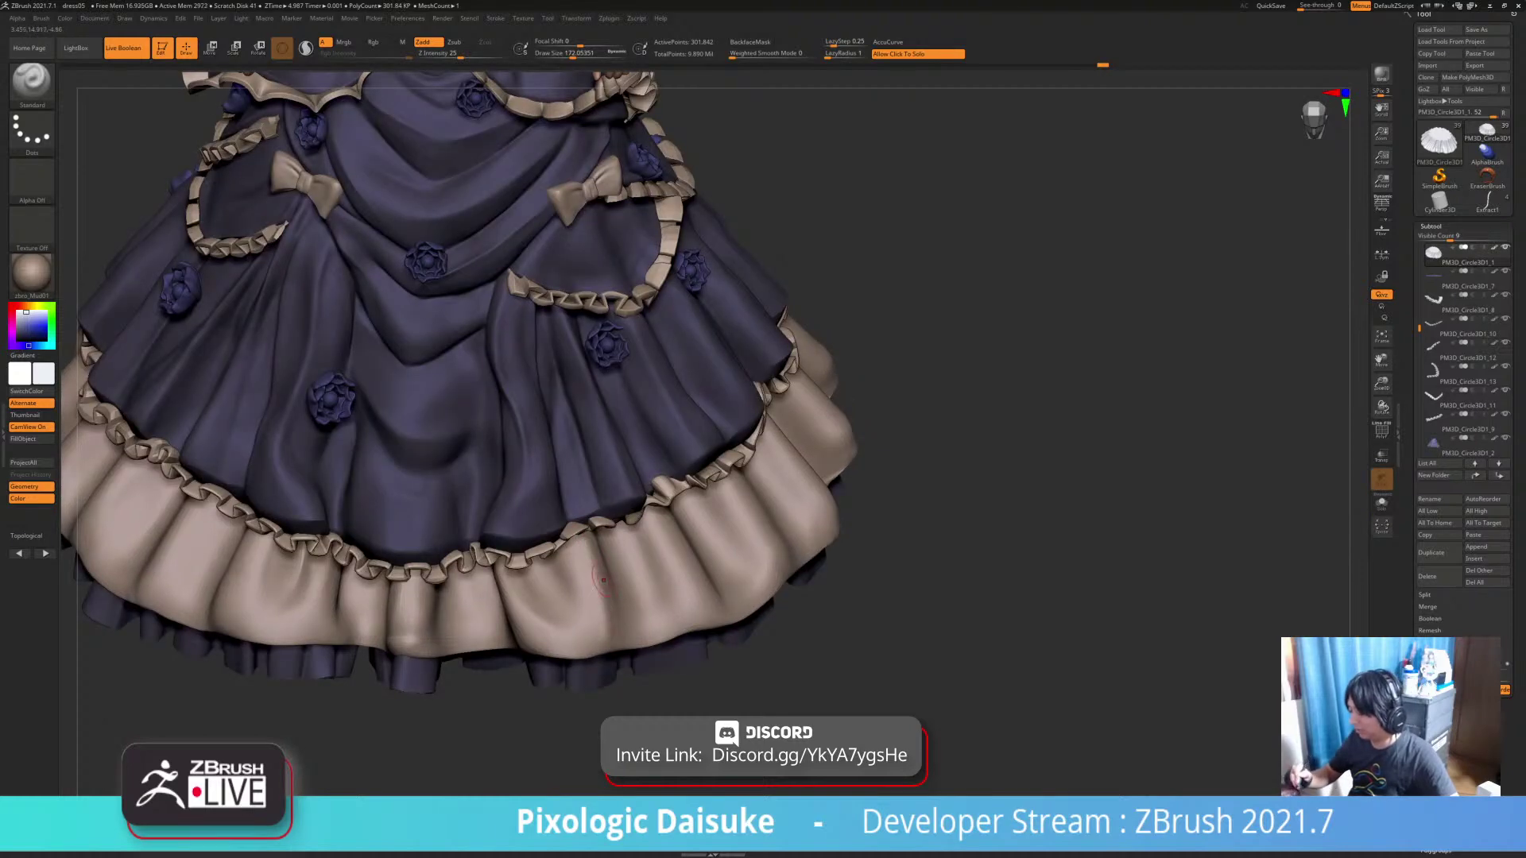
pyautogui.moveTo(588, 550)
pyautogui.mouseDown()
pyautogui.moveTo(612, 633)
pyautogui.moveTo(577, 537)
pyautogui.mouseUp()
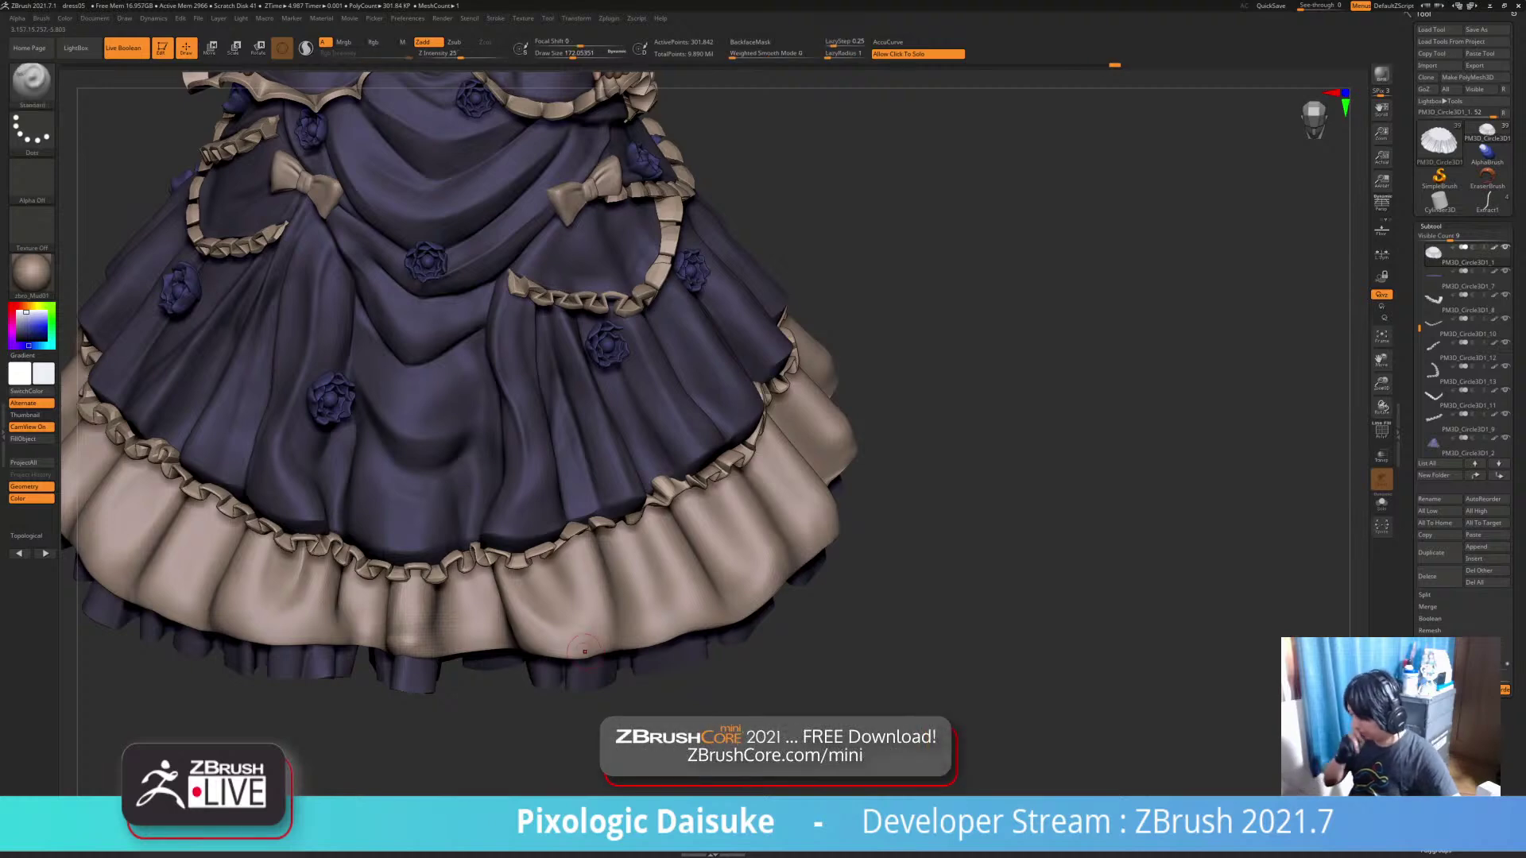
pyautogui.moveTo(598, 635)
pyautogui.keyDown('ctrl'); pyautogui.mouseDown(button='right')
pyautogui.moveTo(666, 471)
pyautogui.moveTo(677, 516)
pyautogui.mouseUp(button='right'); pyautogui.keyUp('ctrl')
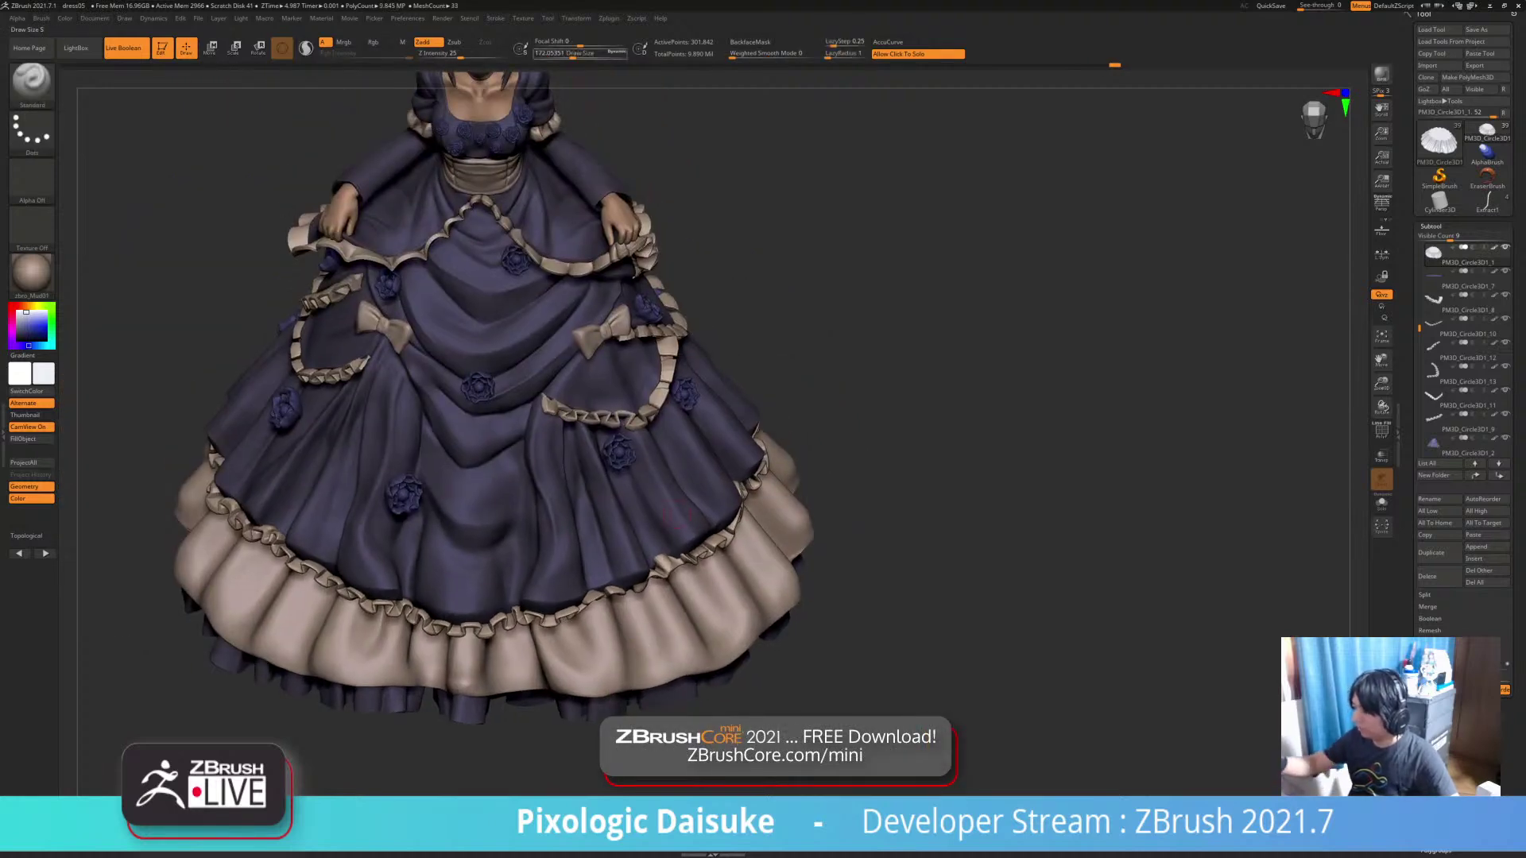
pyautogui.click(581, 54)
pyautogui.moveTo(614, 637)
pyautogui.mouseDown()
pyautogui.moveTo(627, 682)
pyautogui.moveTo(613, 651)
pyautogui.moveTo(610, 674)
pyautogui.moveTo(625, 645)
pyautogui.moveTo(631, 672)
pyautogui.mouseUp()
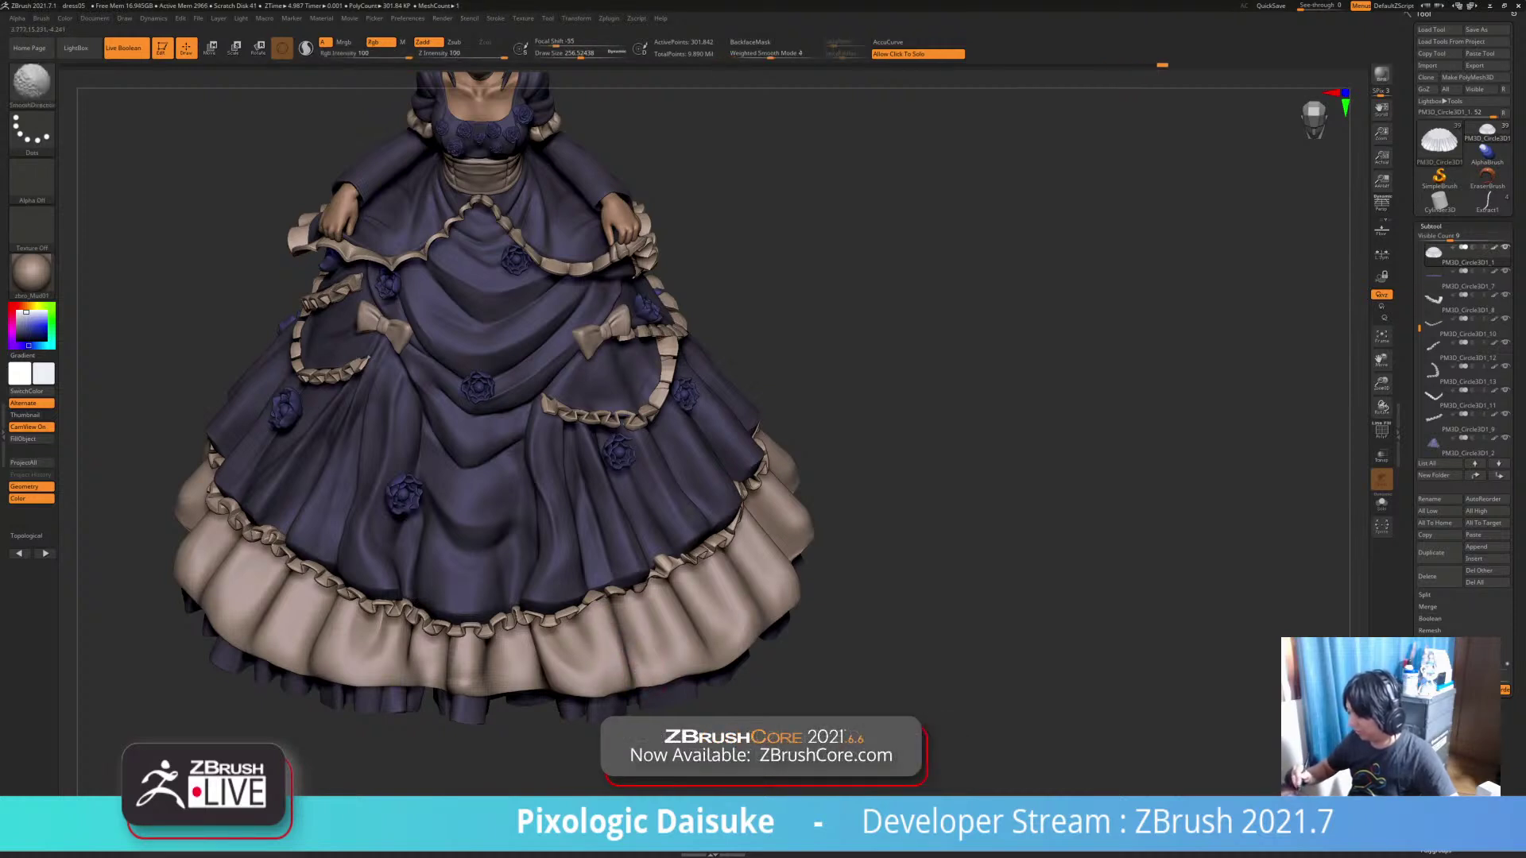
# Reshape and smooth the narrow folds at the pale tier's centre front below the ruffle trim
pyautogui.press('shift')
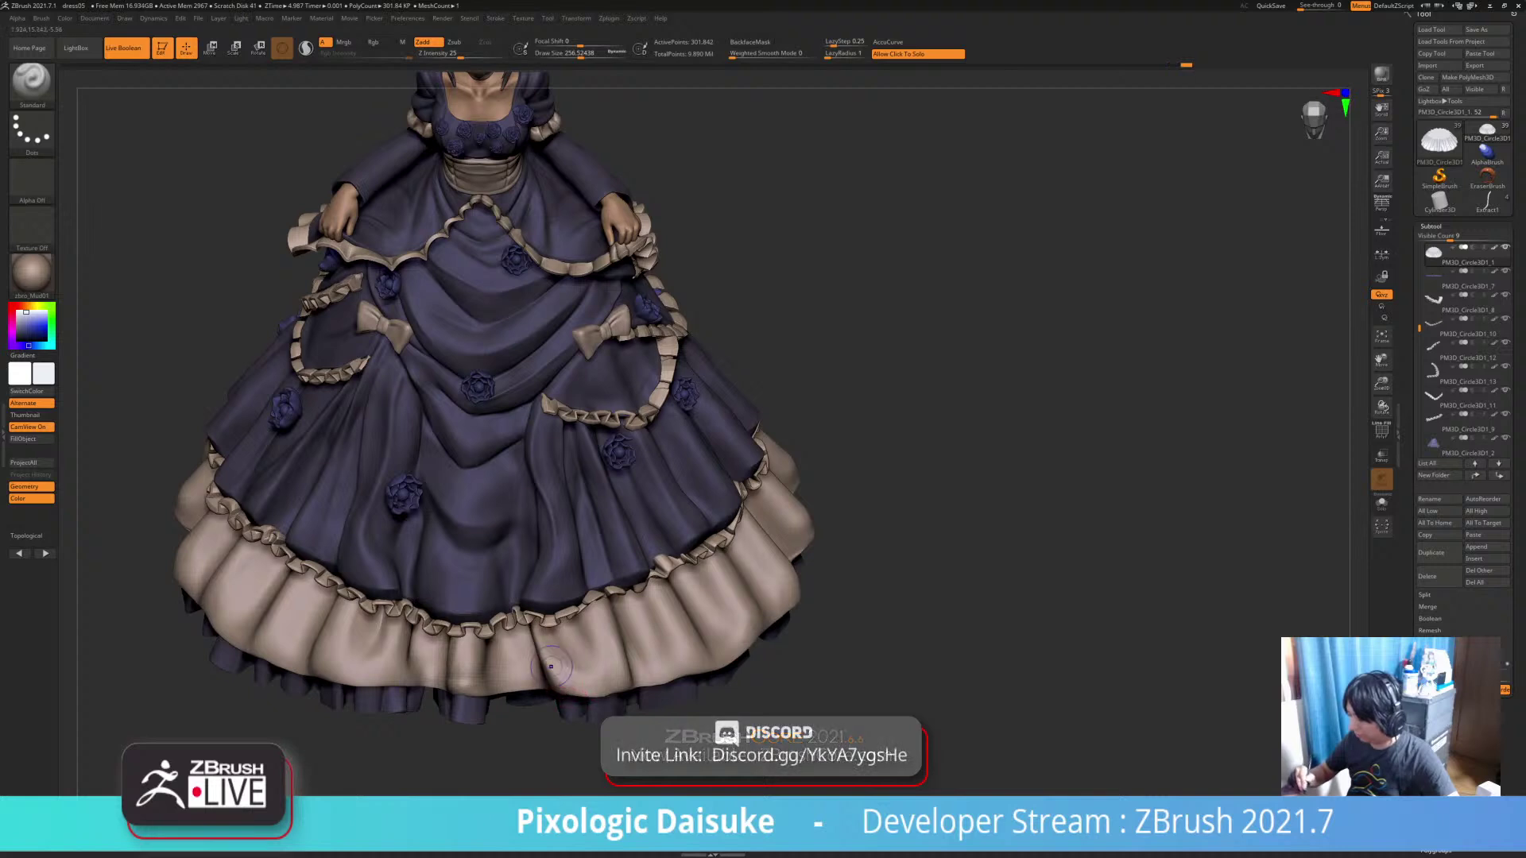
pyautogui.press('shift')
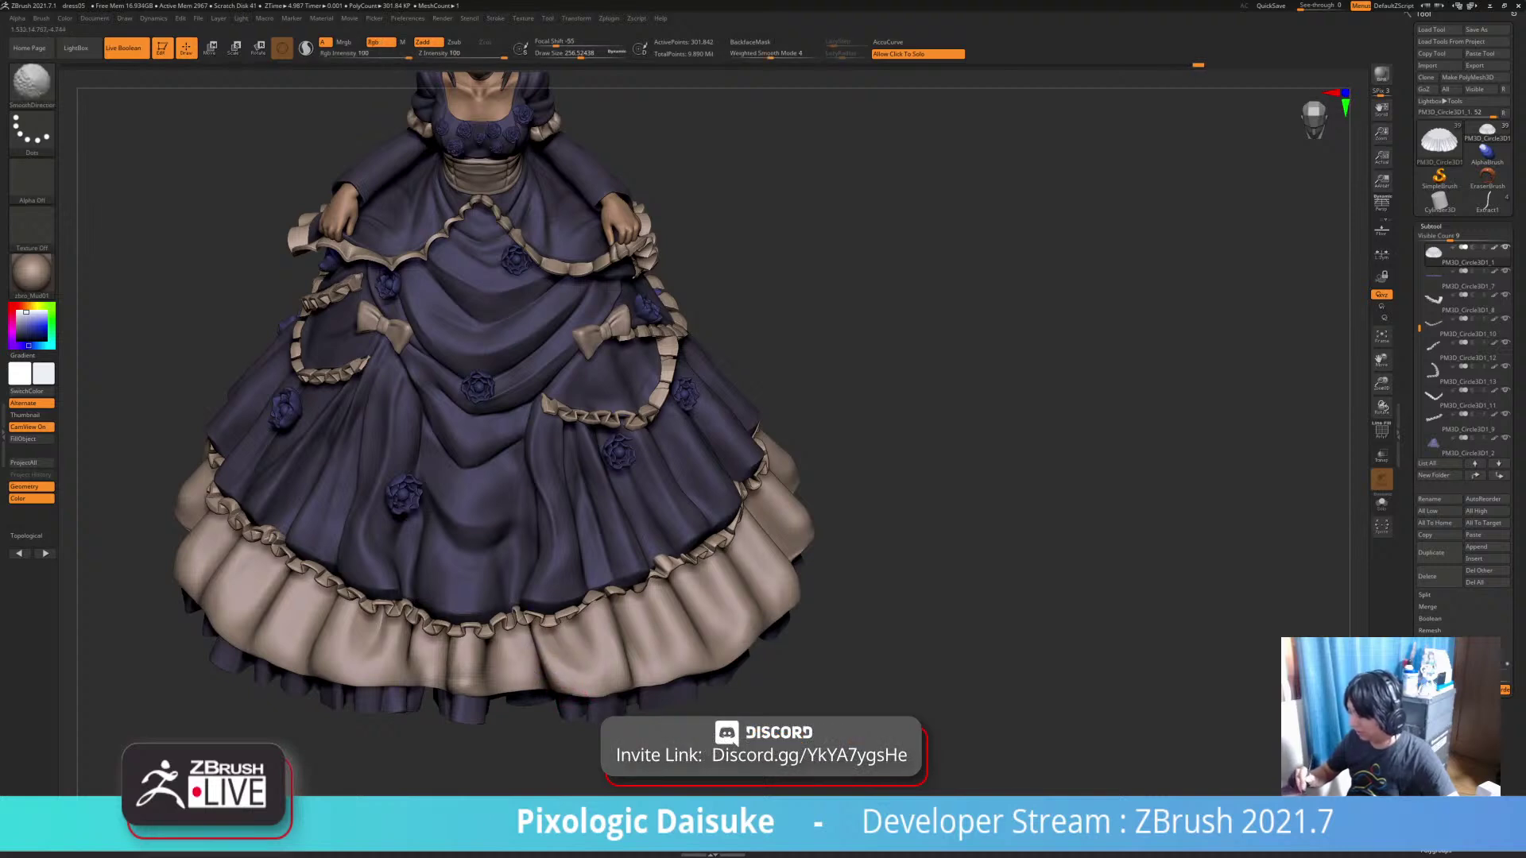
pyautogui.keyDown('shift'); pyautogui.moveTo(425, 631); pyautogui.dragTo(457, 644); pyautogui.keyUp('shift')
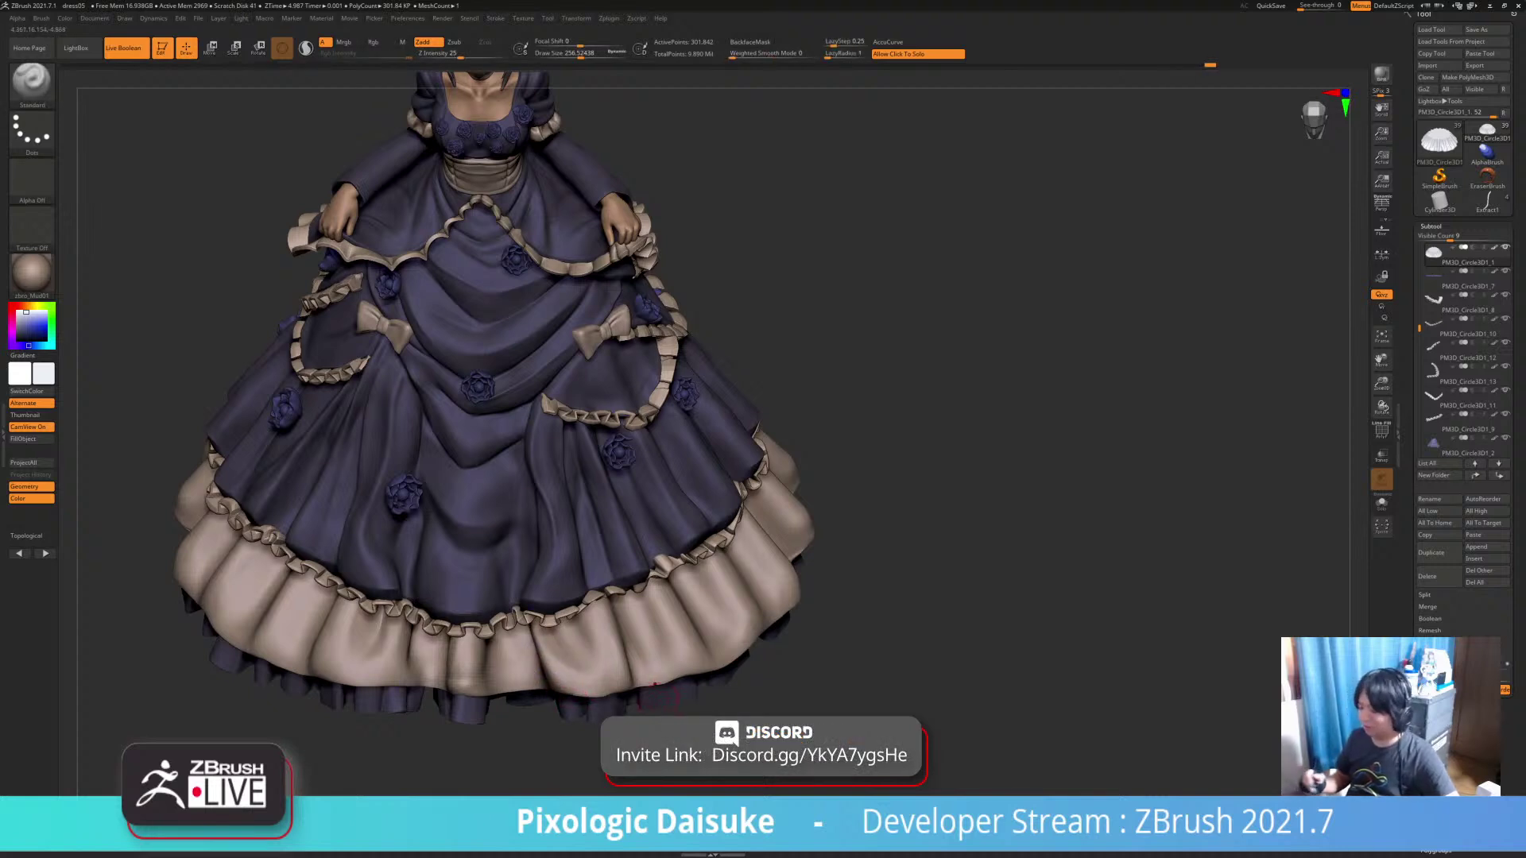
pyautogui.moveTo(478, 652)
pyautogui.mouseDown()
pyautogui.moveTo(472, 684)
pyautogui.moveTo(466, 650)
pyautogui.mouseUp()
pyautogui.moveTo(467, 672)
pyautogui.keyDown('shift'); pyautogui.mouseDown()
pyautogui.moveTo(467, 646)
pyautogui.moveTo(479, 677)
pyautogui.mouseUp(); pyautogui.keyUp('shift')
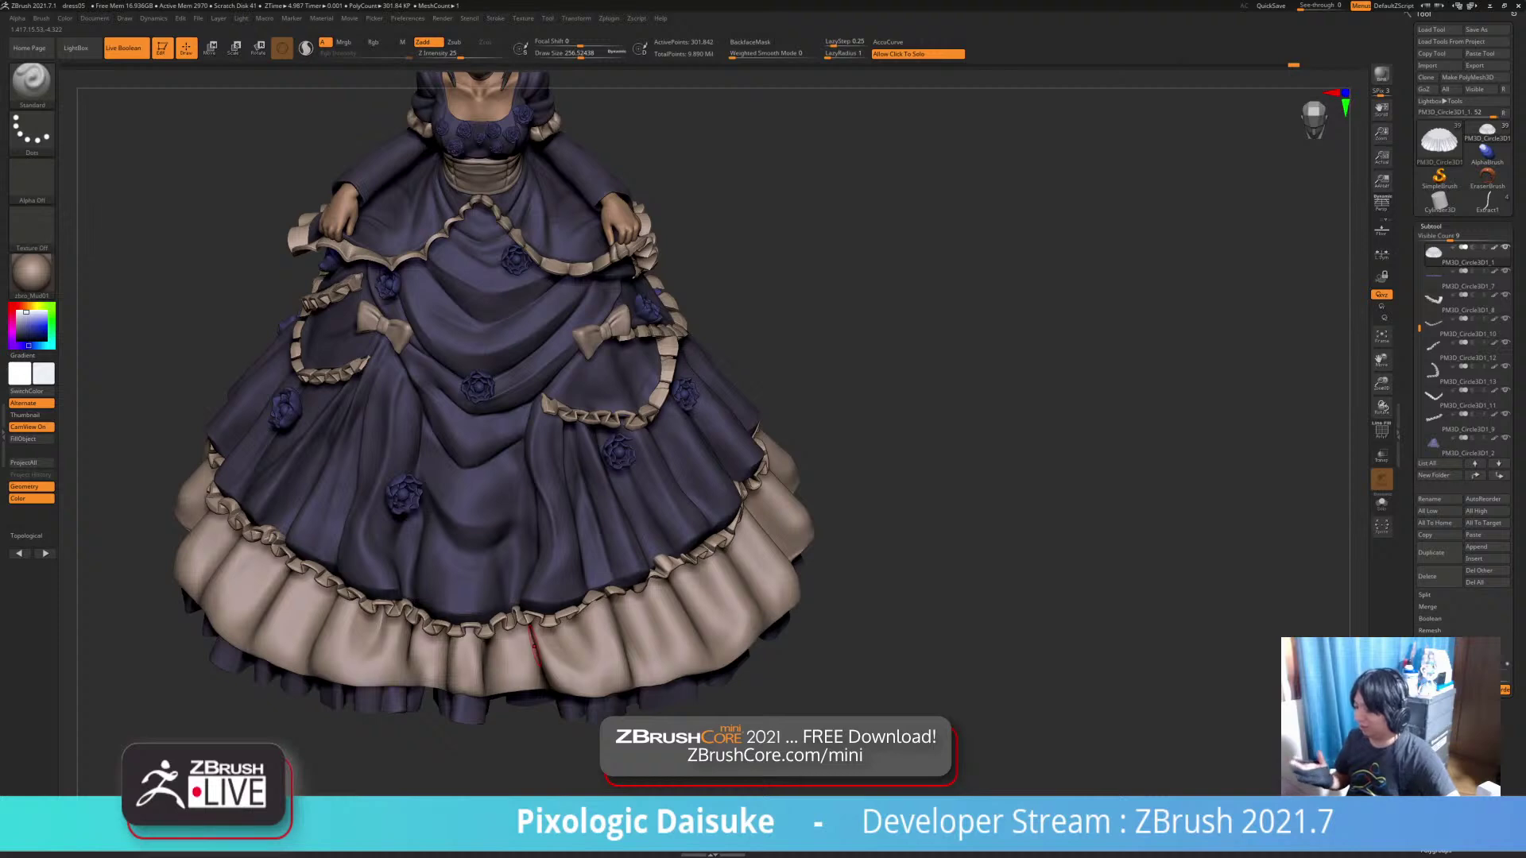
# Select the dark overskirt's subtool and smooth the draped fold across its upper front
pyautogui.keyDown('alt'); pyautogui.click(501, 464); pyautogui.keyUp('alt')
pyautogui.keyDown('alt'); pyautogui.moveTo(502, 464); pyautogui.dragTo(523, 534, button='right'); pyautogui.keyUp('alt')
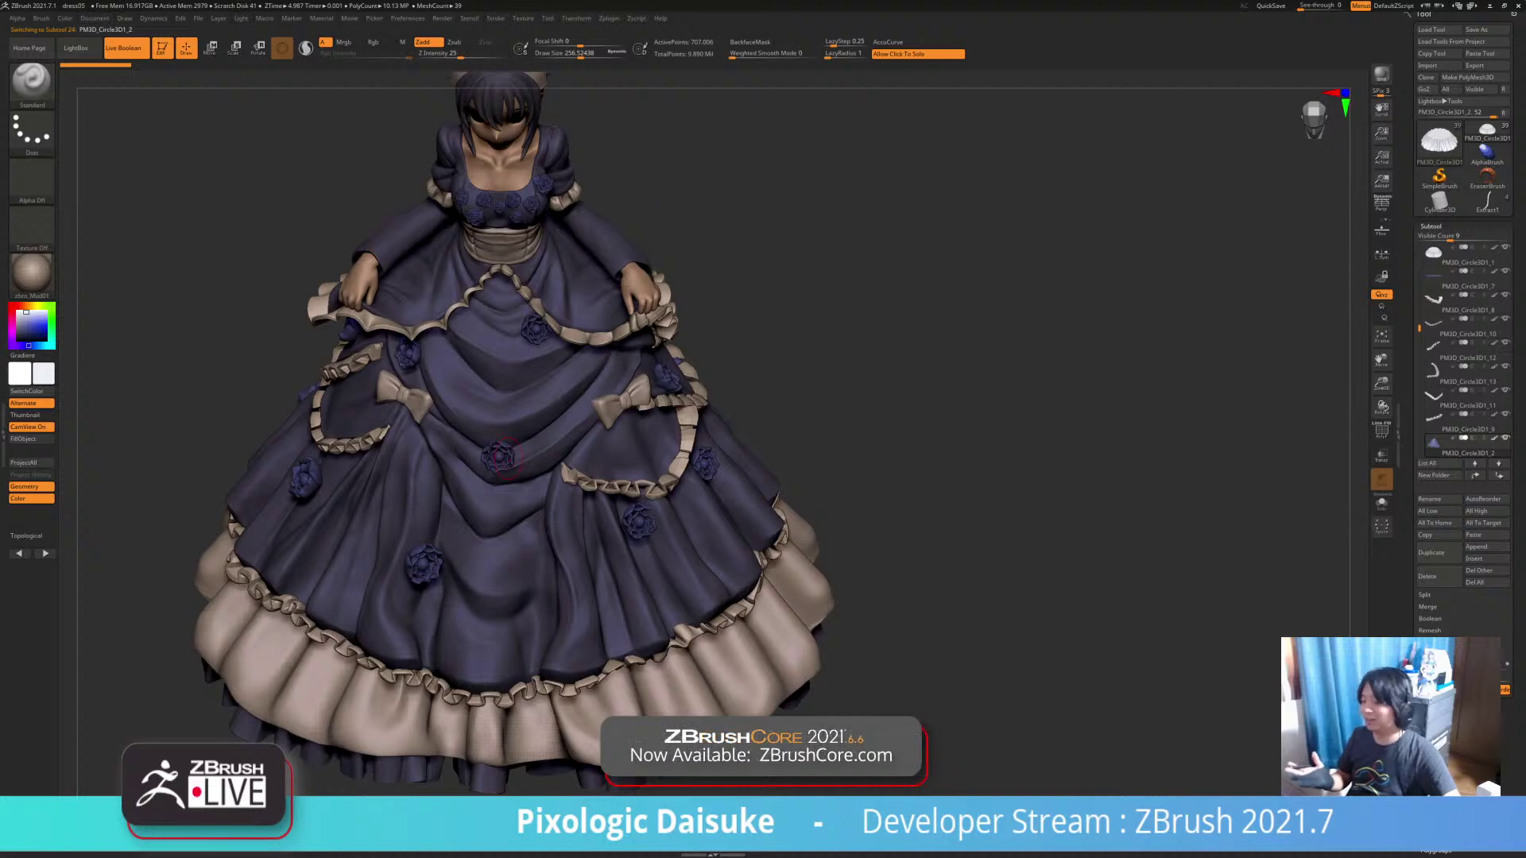
pyautogui.press('shift')
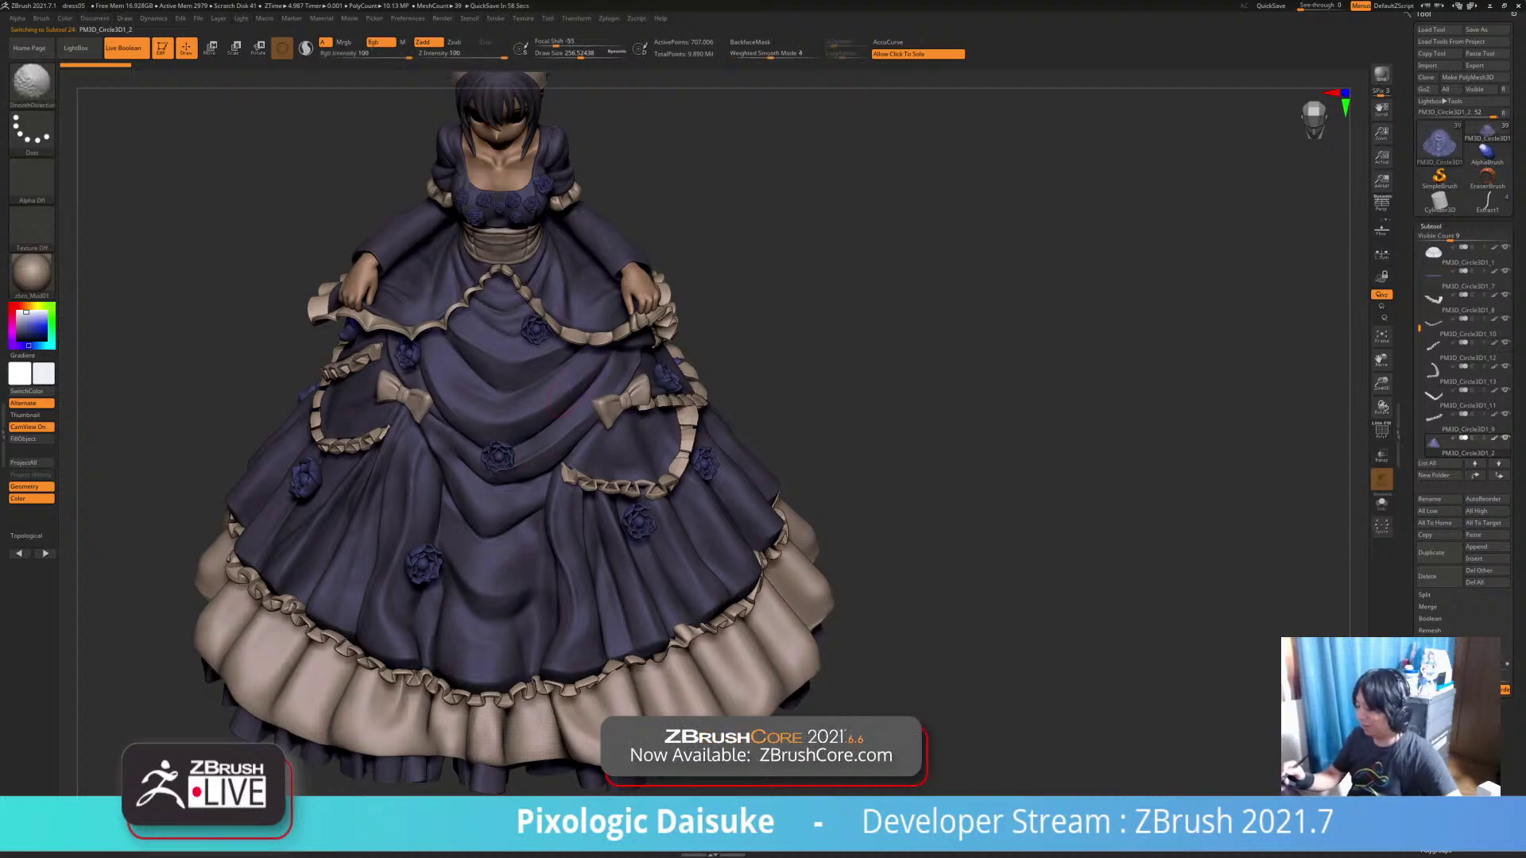
pyautogui.keyDown('shift'); pyautogui.moveTo(561, 404); pyautogui.dragTo(578, 391); pyautogui.keyUp('shift')
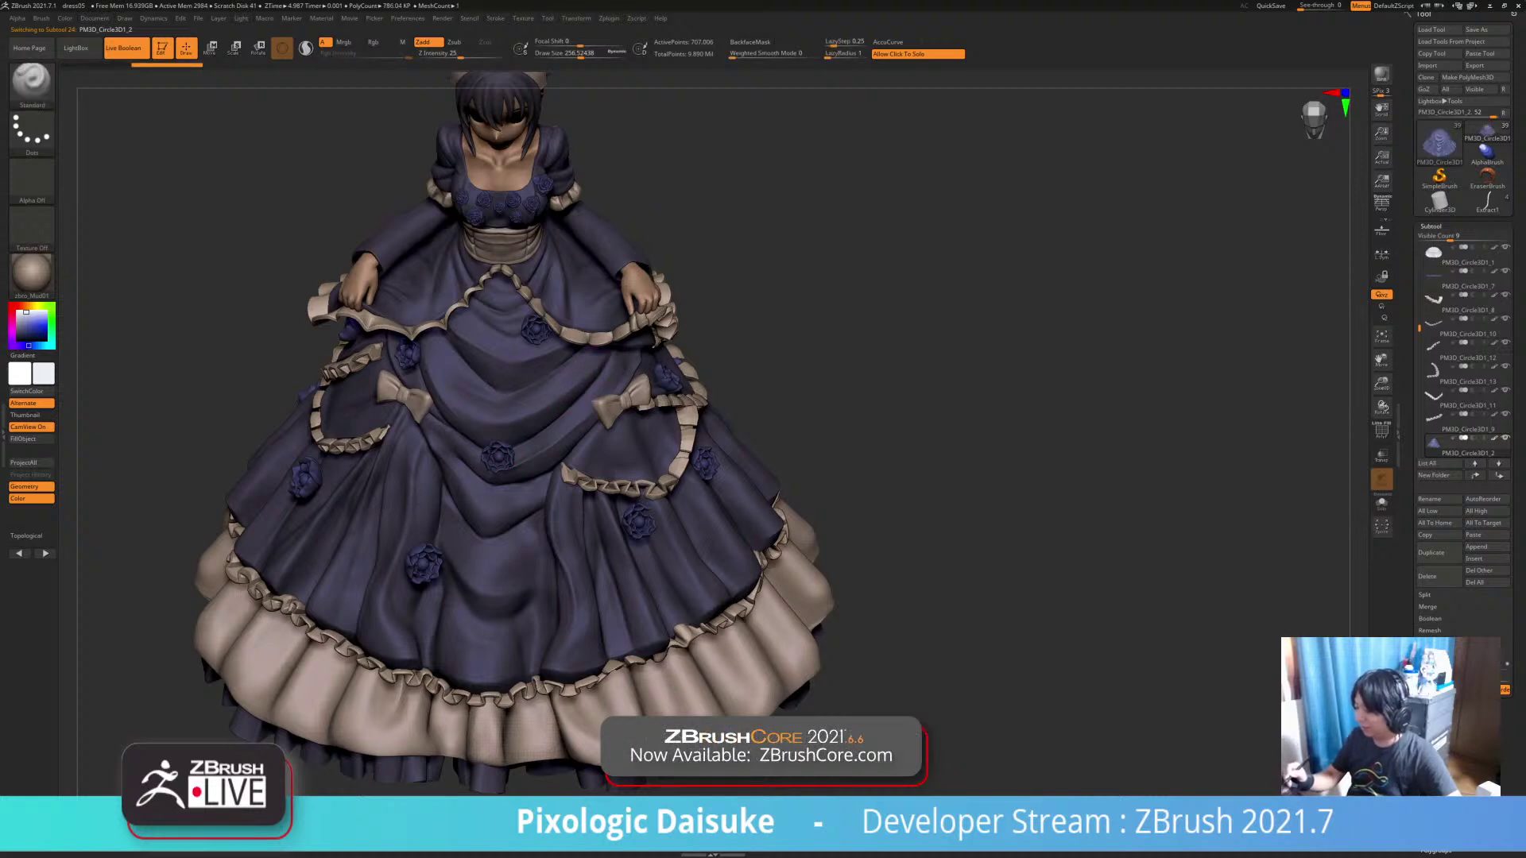
# Refine the dark overskirt's front drape folds further with Standard and smoothing strokes, enlarging the brush
pyautogui.hotkey('ctrl', 'shift', 'z')
pyautogui.hotkey('ctrl', 'shift', 'z')
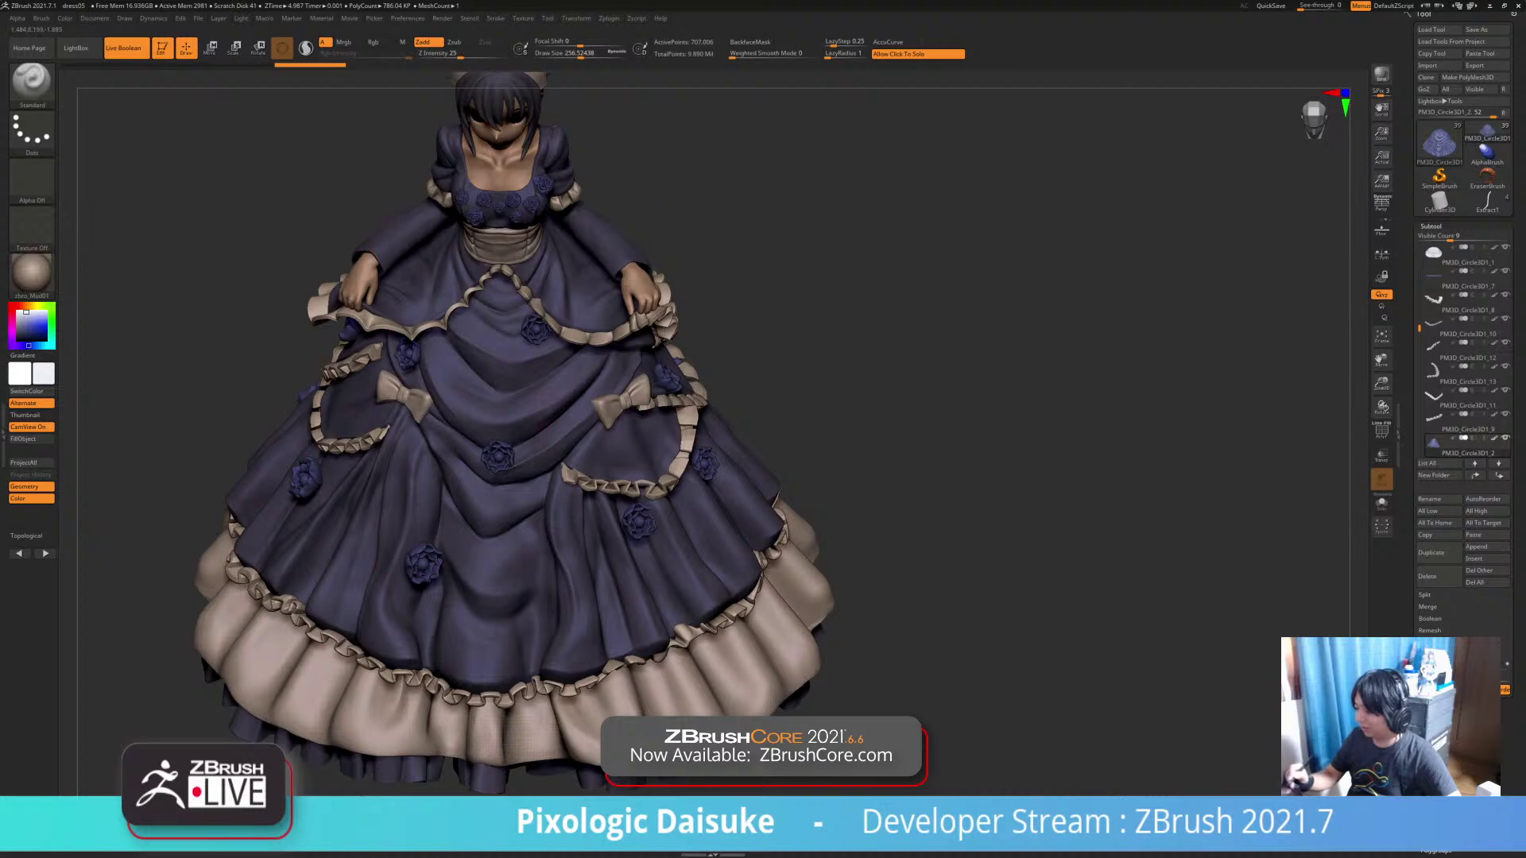
pyautogui.hotkey('ctrl', 'shift', 'z')
pyautogui.hotkey('ctrl', 'shift', 'z')
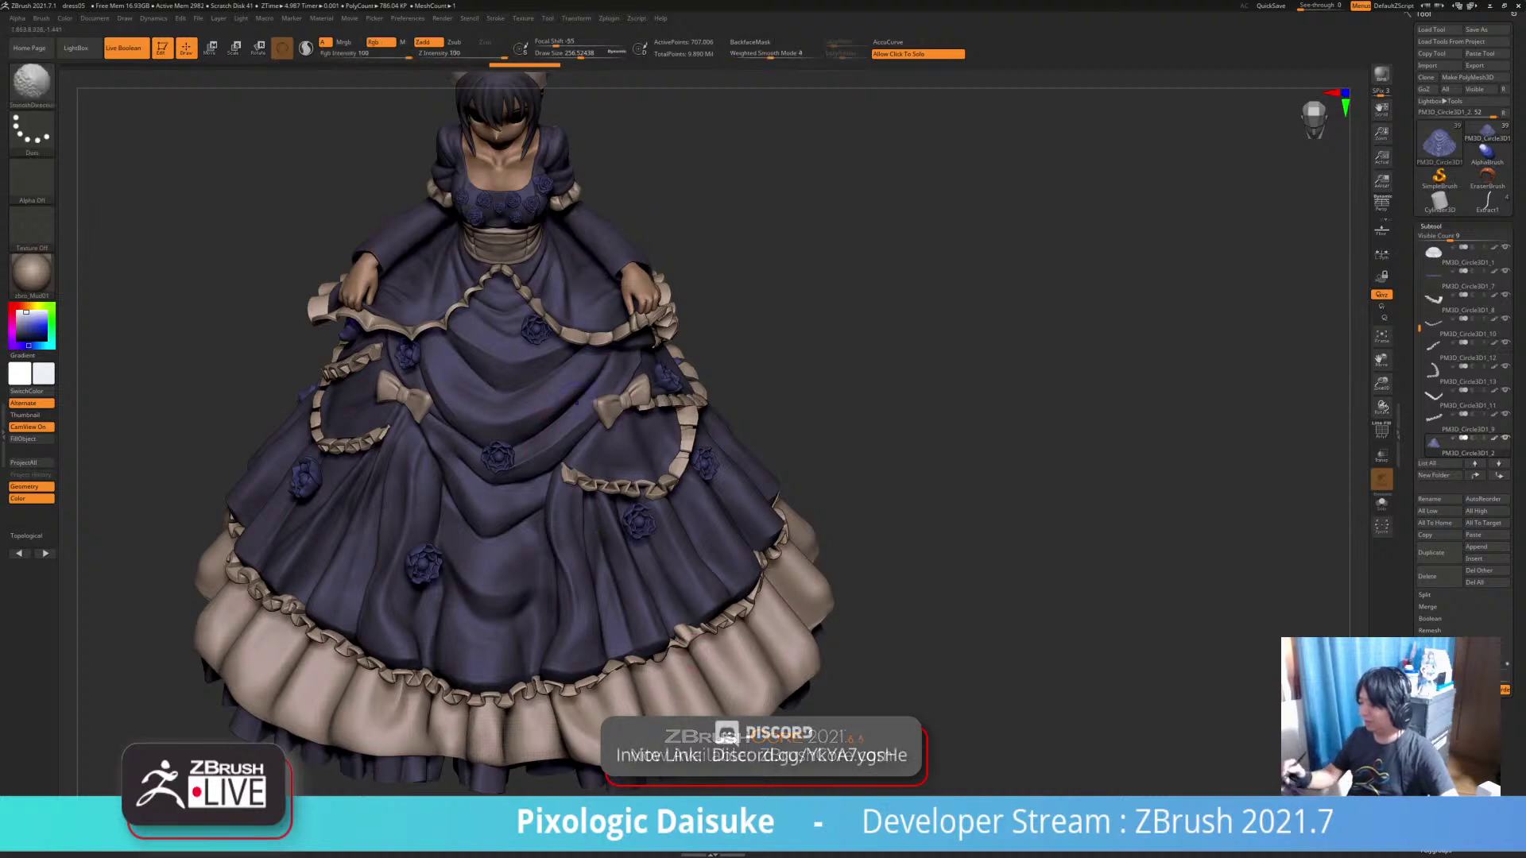
pyautogui.hotkey('ctrl', 'z')
pyautogui.hotkey('ctrl', 'shift', 'z')
pyautogui.press(']')
pyautogui.press(']')
pyautogui.press(']')
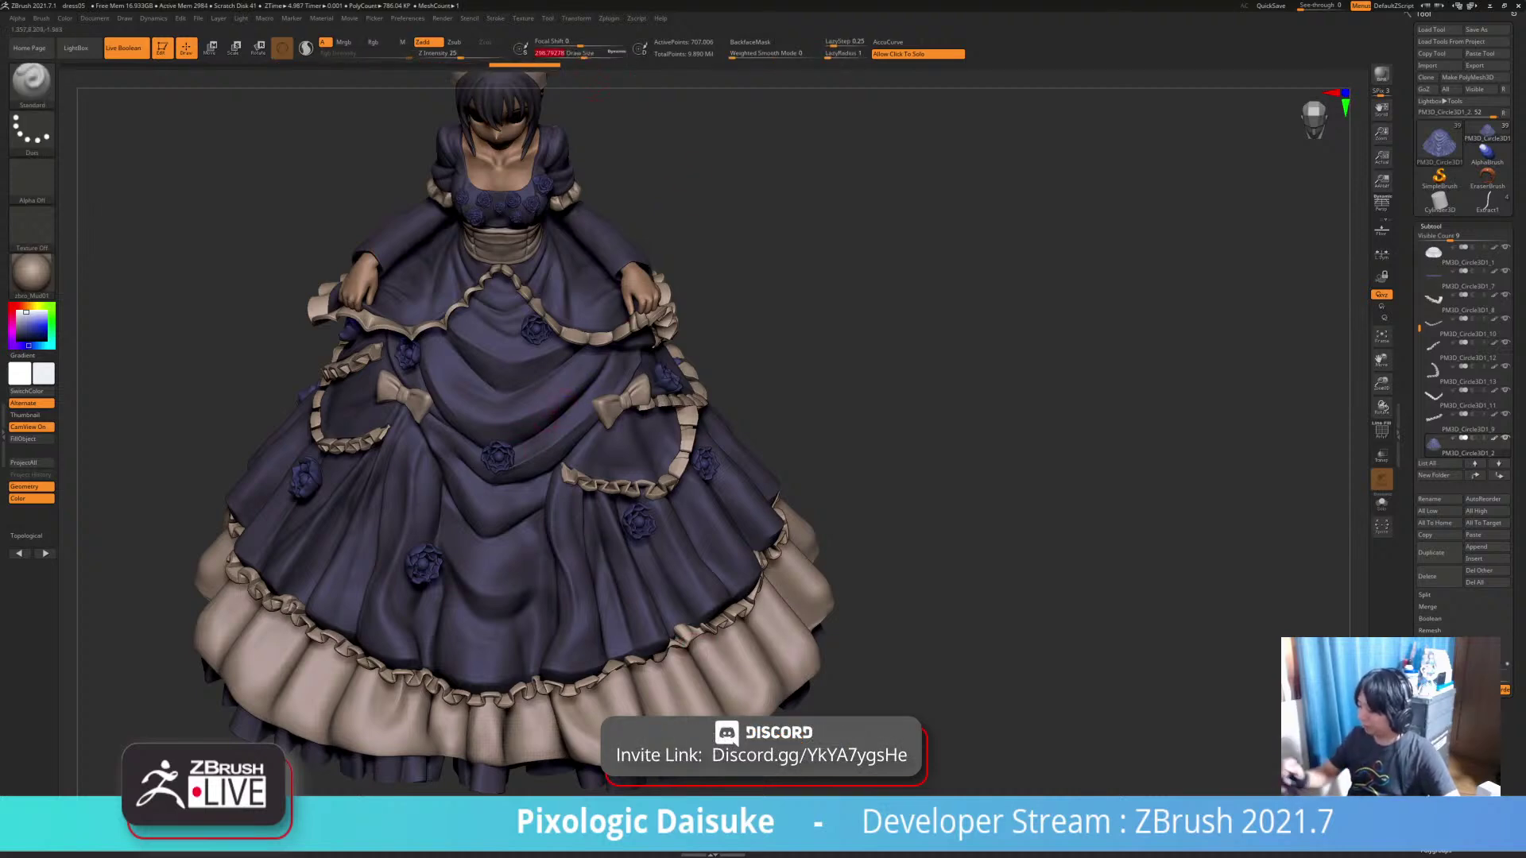
pyautogui.hotkey('ctrl', 'shift', 'z')
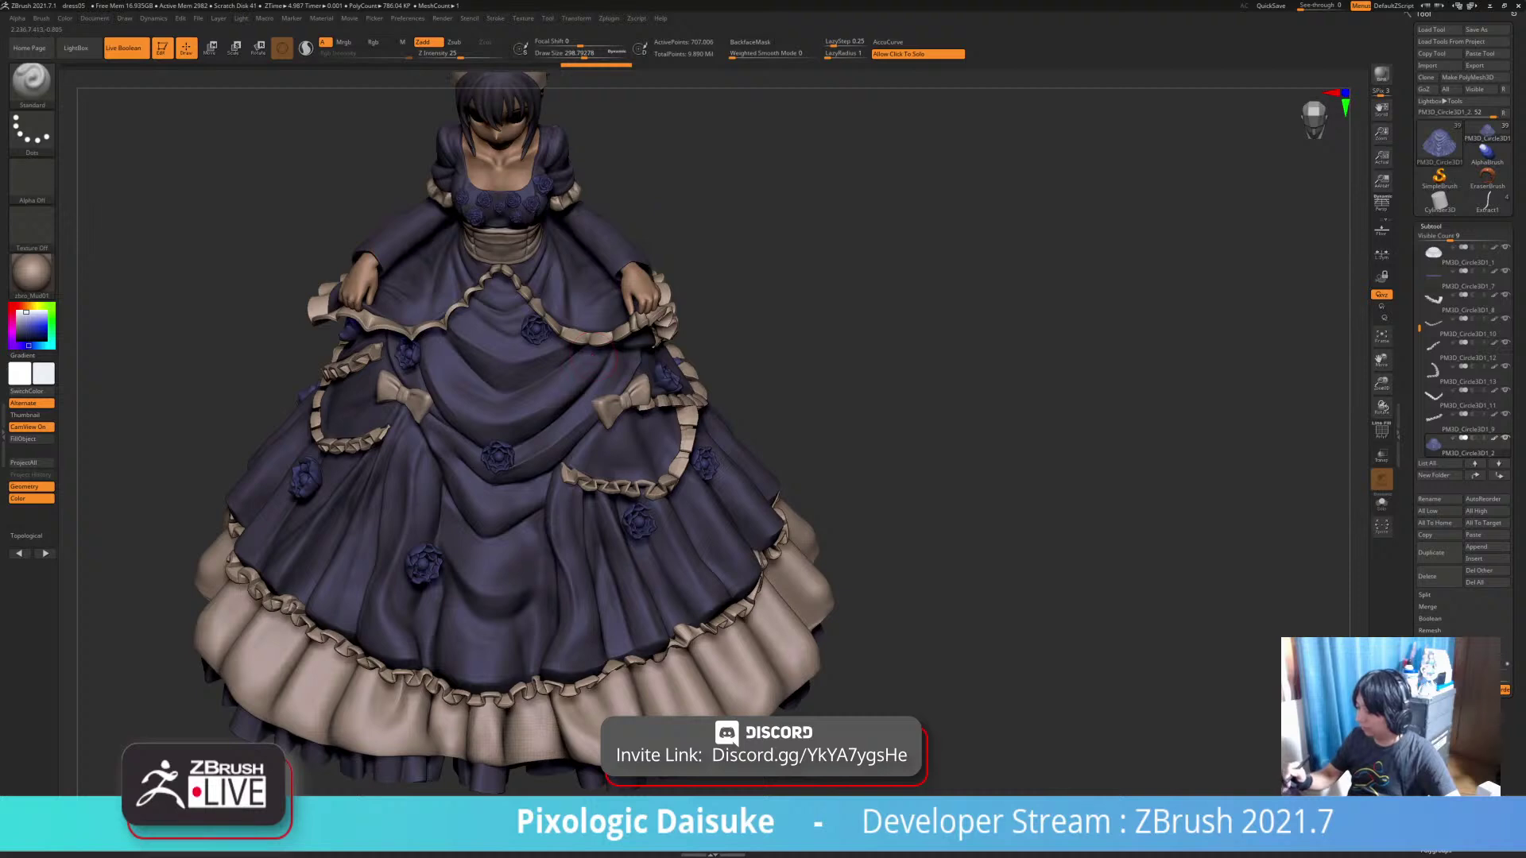
# Deepen and smooth the dark overskirt's swagged drapes between the scalloped trim and the front bows with alternating Standard and smoothing strokes
pyautogui.hotkey('ctrl', 'shift', 'z')
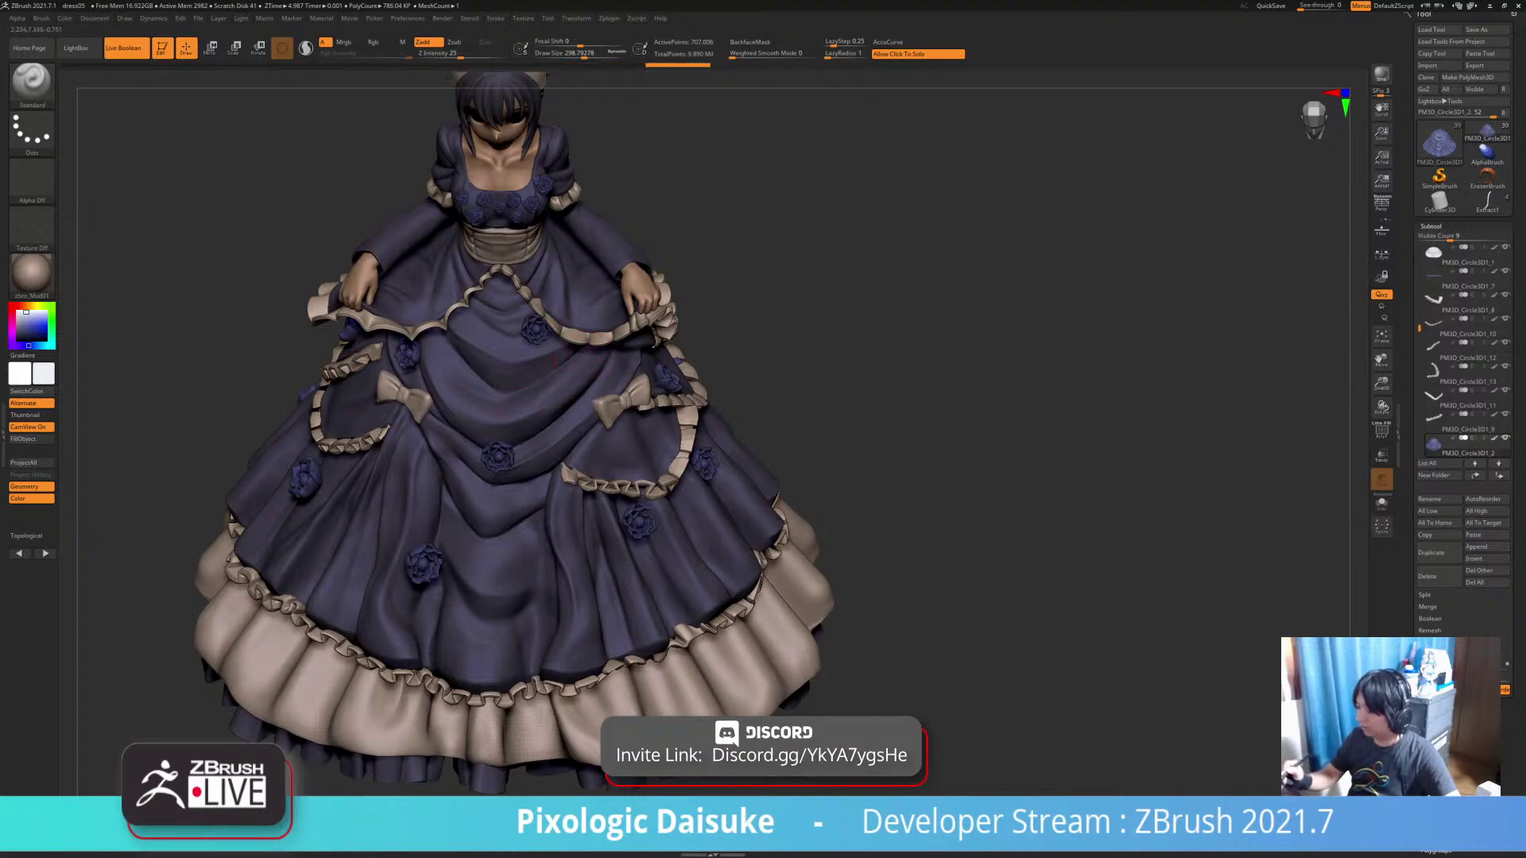
pyautogui.hotkey('ctrl', 'shift', 'z')
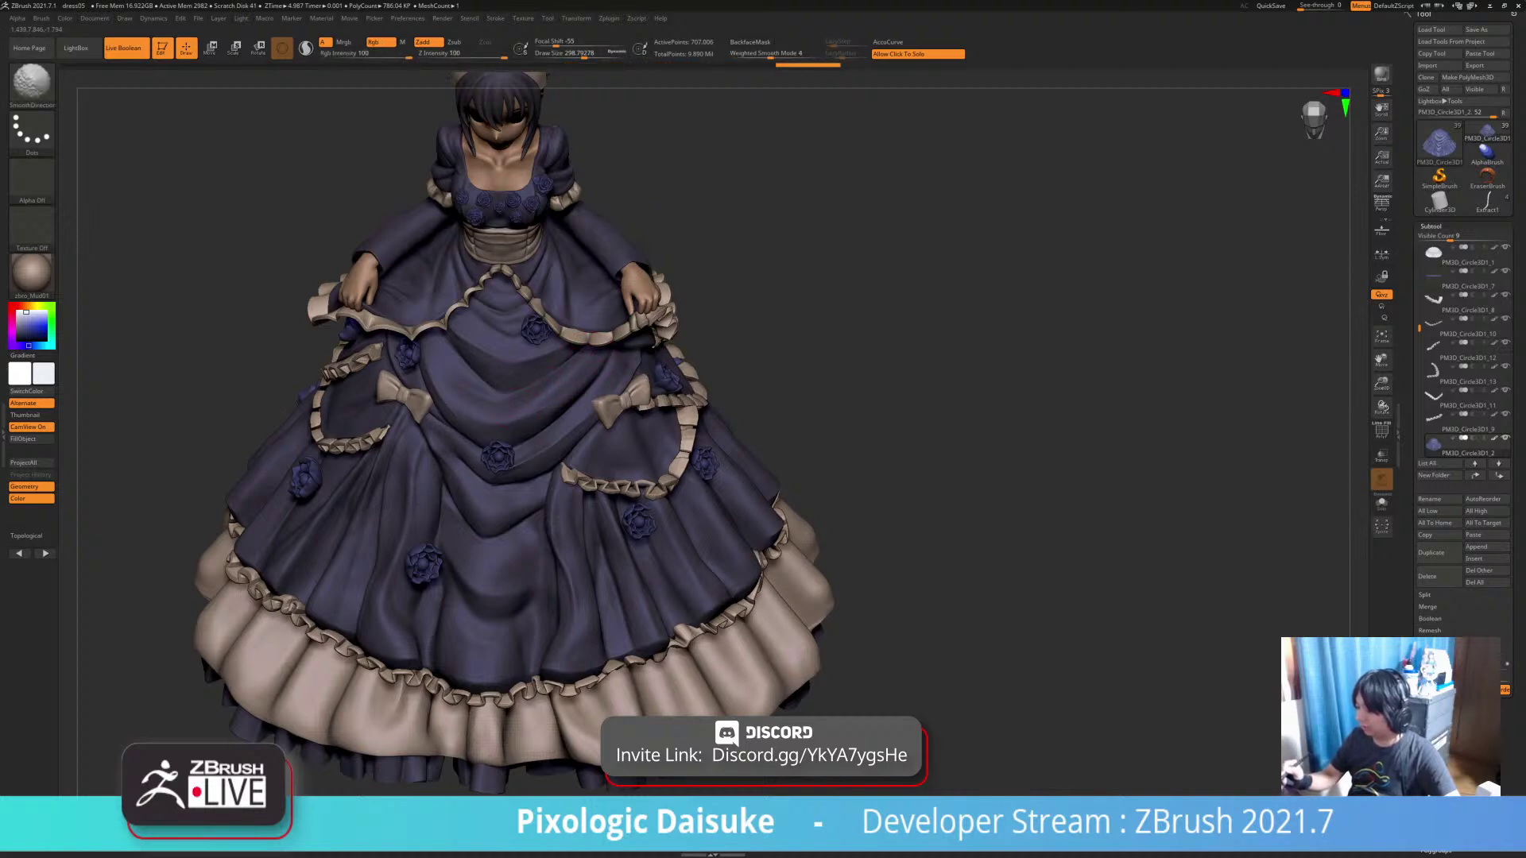
pyautogui.hotkey('ctrl', 'shift', 'z')
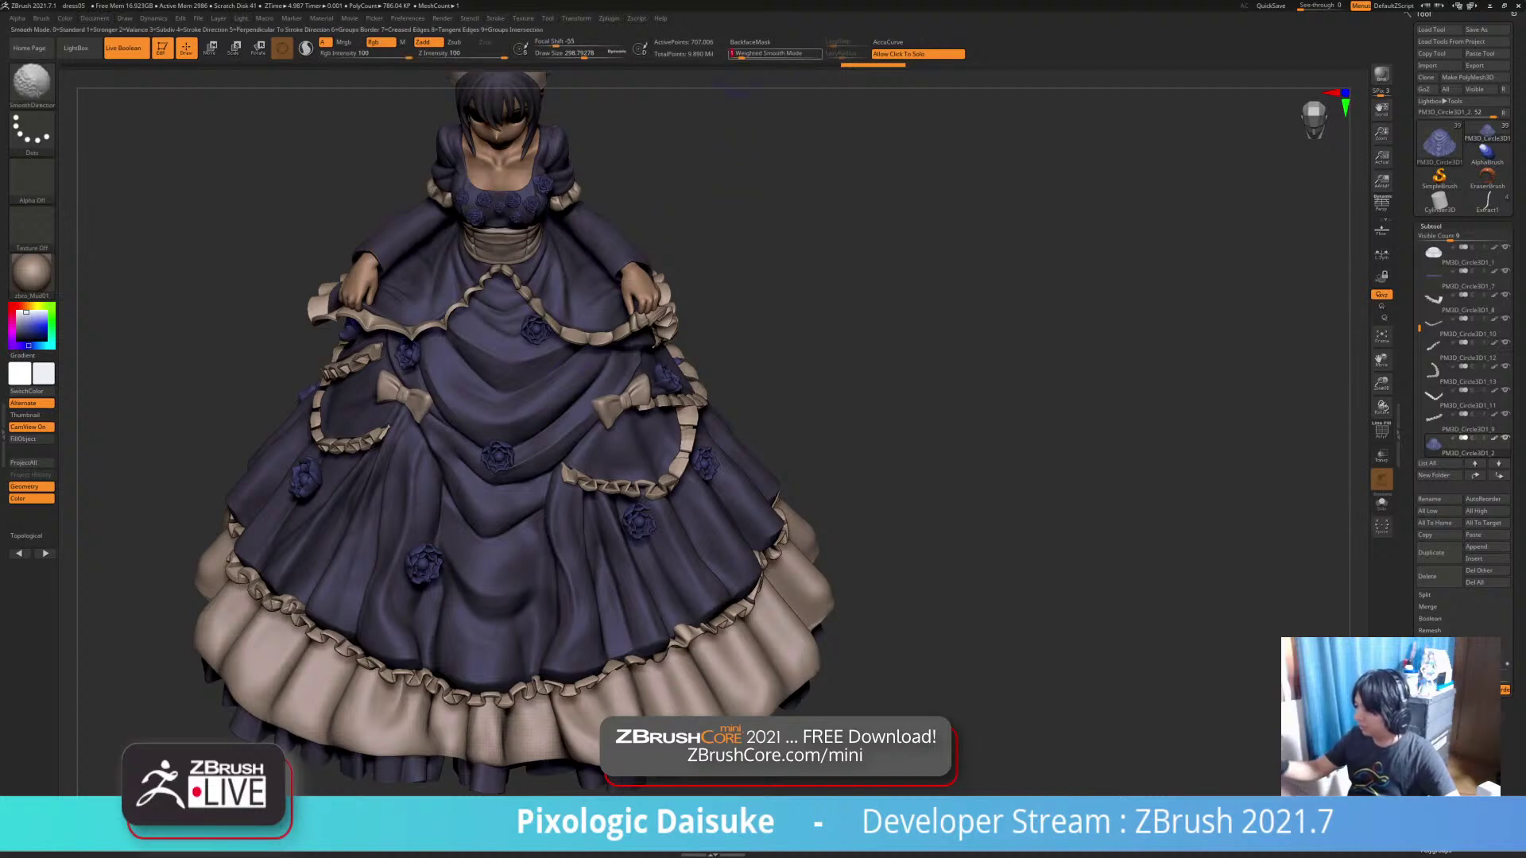
pyautogui.hotkey('ctrl', 'shift', 'z')
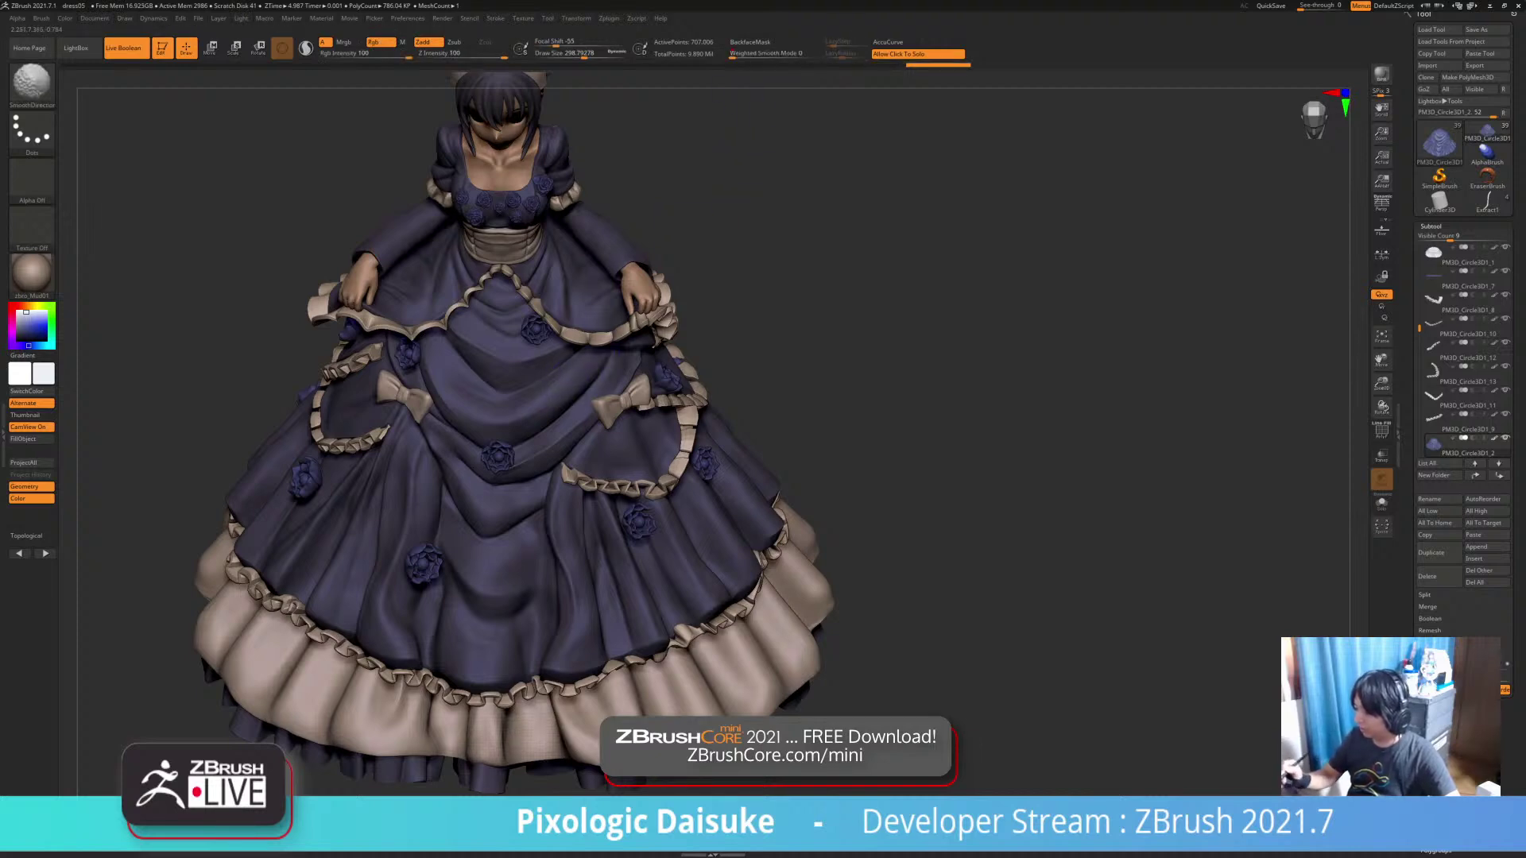
pyautogui.hotkey('ctrl', 'shift', 'z')
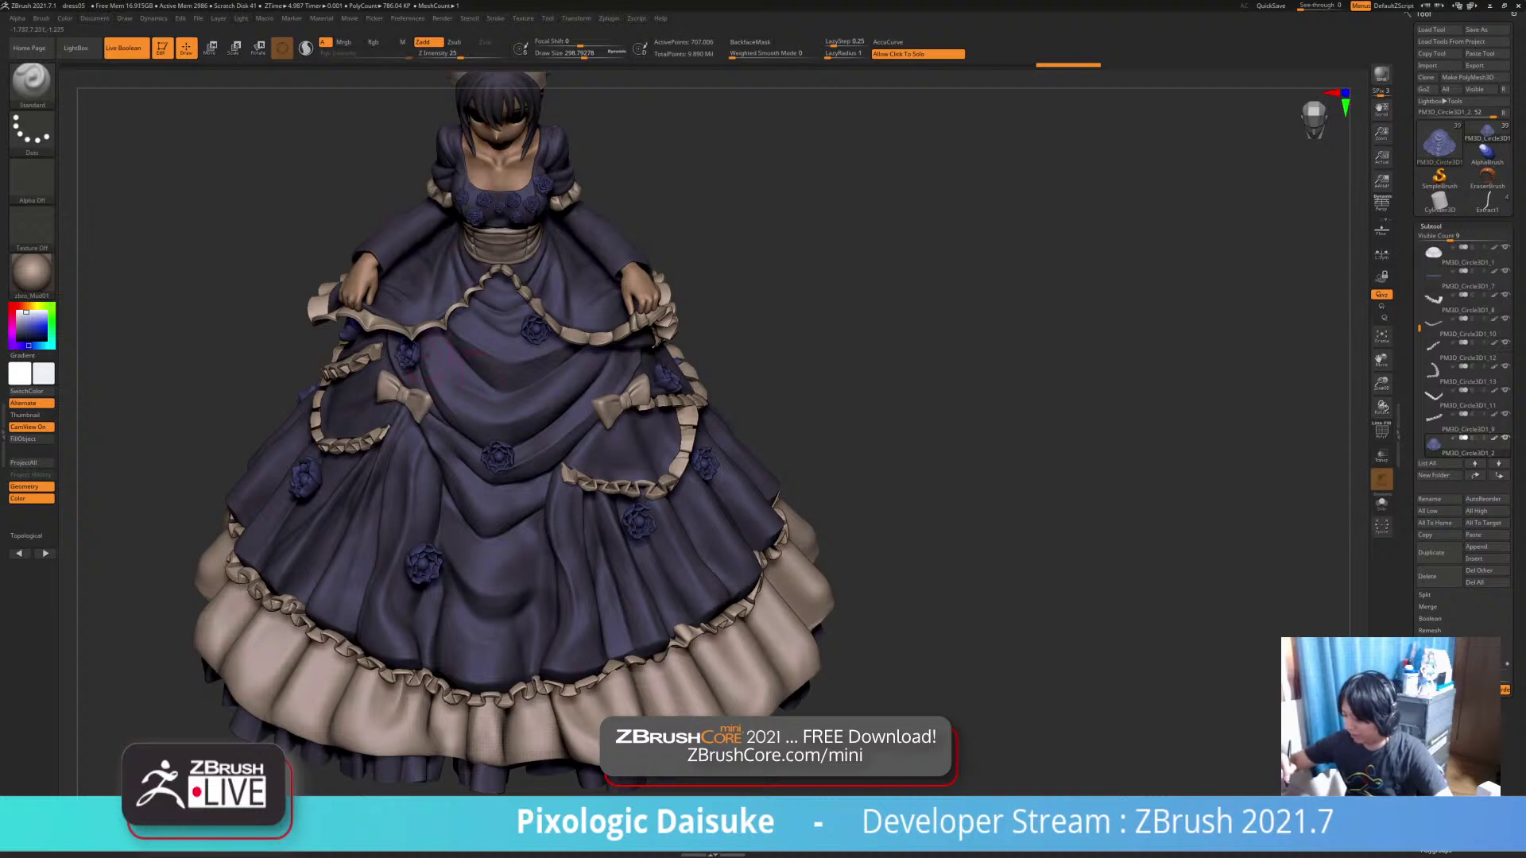
pyautogui.moveTo(470, 374); pyautogui.dragTo(475, 410)
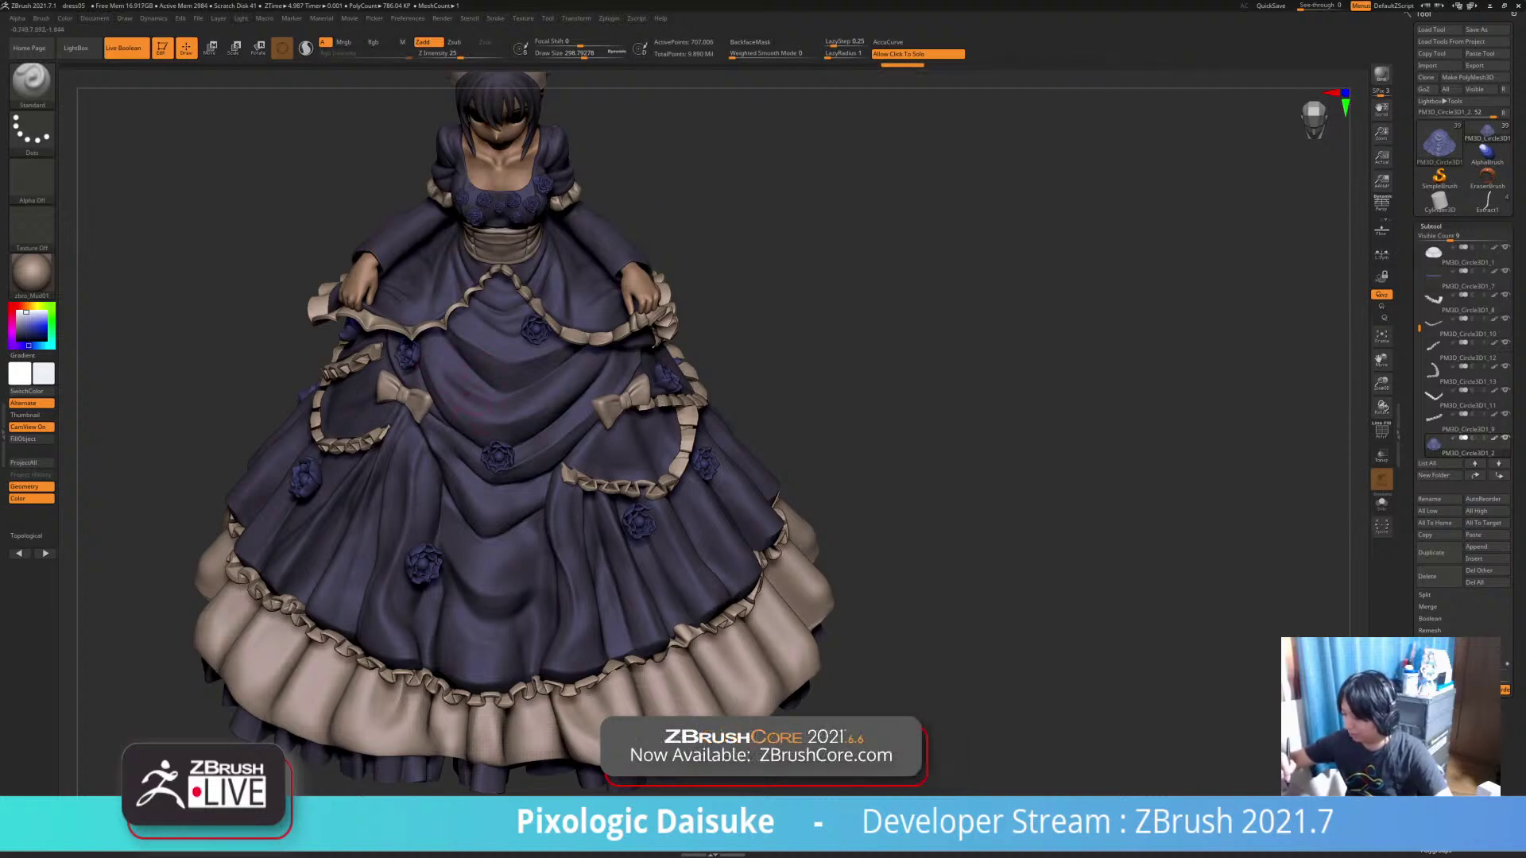
pyautogui.hotkey('ctrl', 'shift', 'z')
pyautogui.hotkey('ctrl', 'shift', 'z')
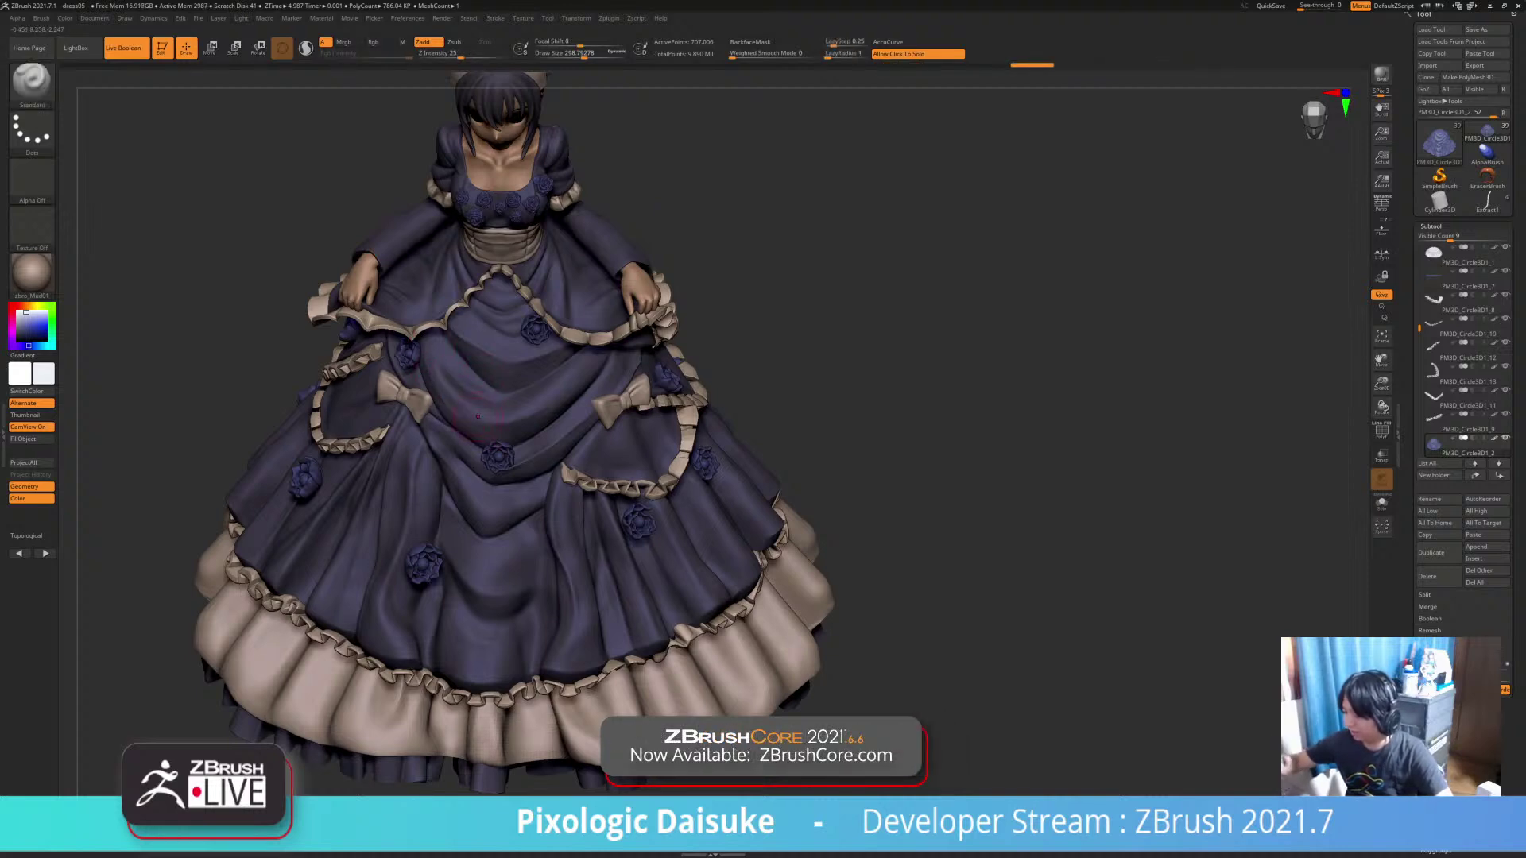
# Set the Standard brush's Z Intensity to 14 and soften the overskirt's swagged folds above the centre rose
pyautogui.click(450, 55)
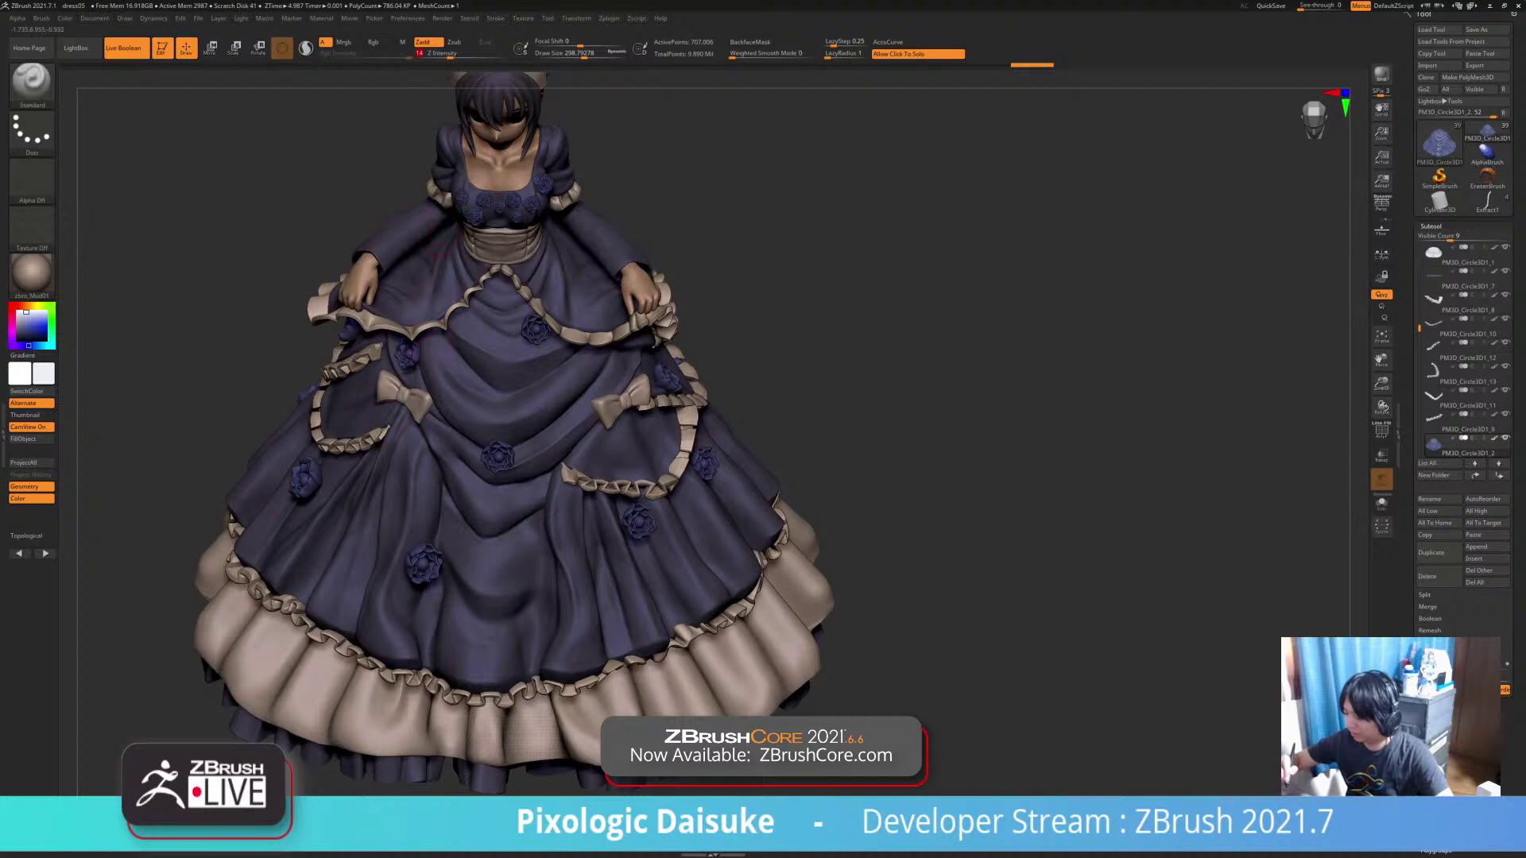
pyautogui.hotkey('ctrl', 'shift', 'z')
pyautogui.hotkey('ctrl', 'shift', 'z')
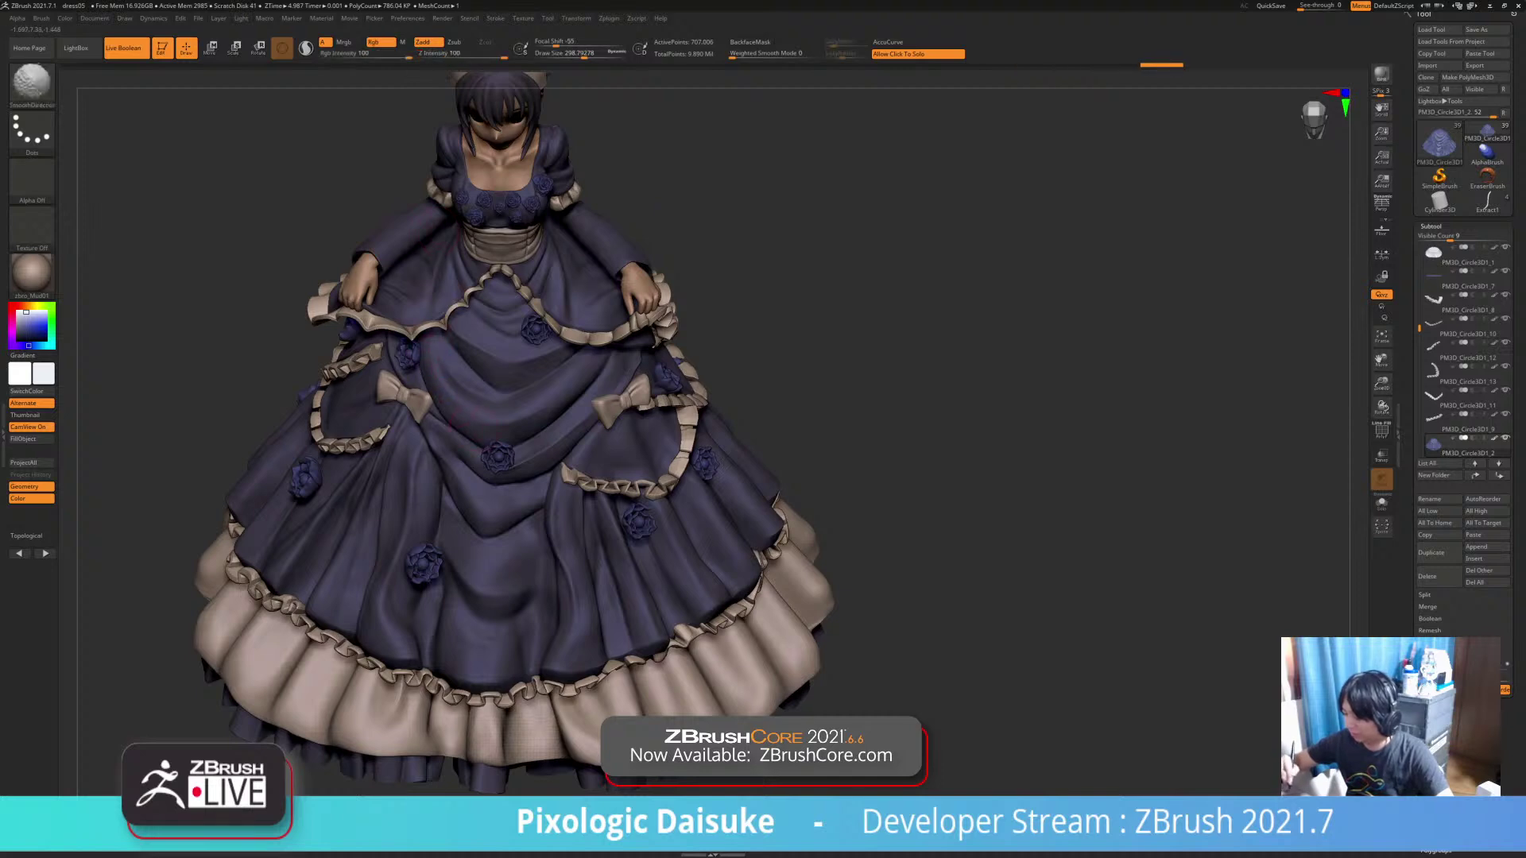
pyautogui.hotkey('ctrl', 'shift', 'z')
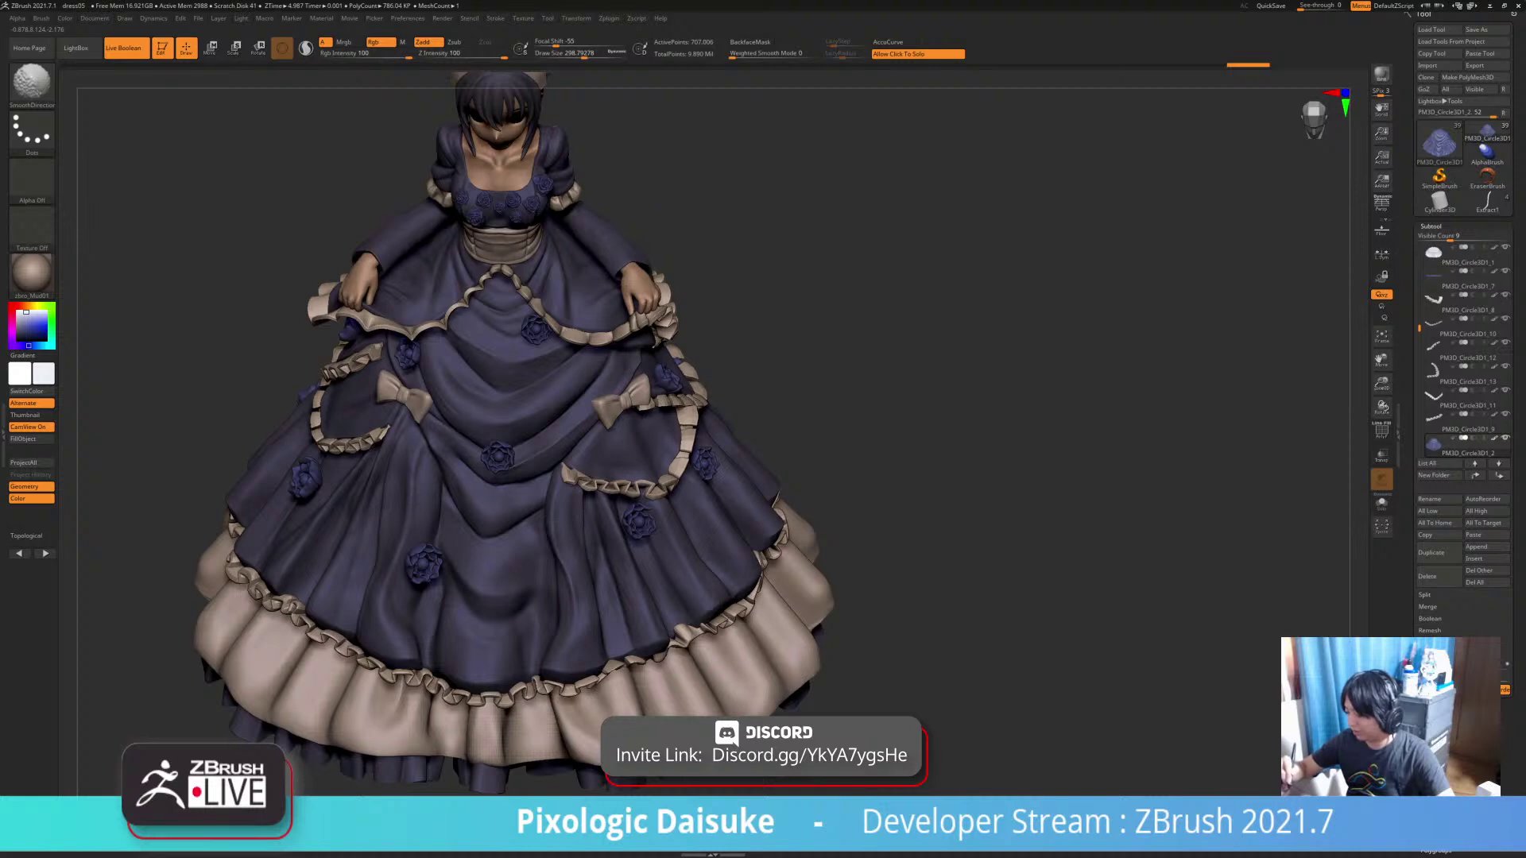
pyautogui.hotkey('ctrl', 'shift', 'z')
pyautogui.hotkey('ctrl', 'z')
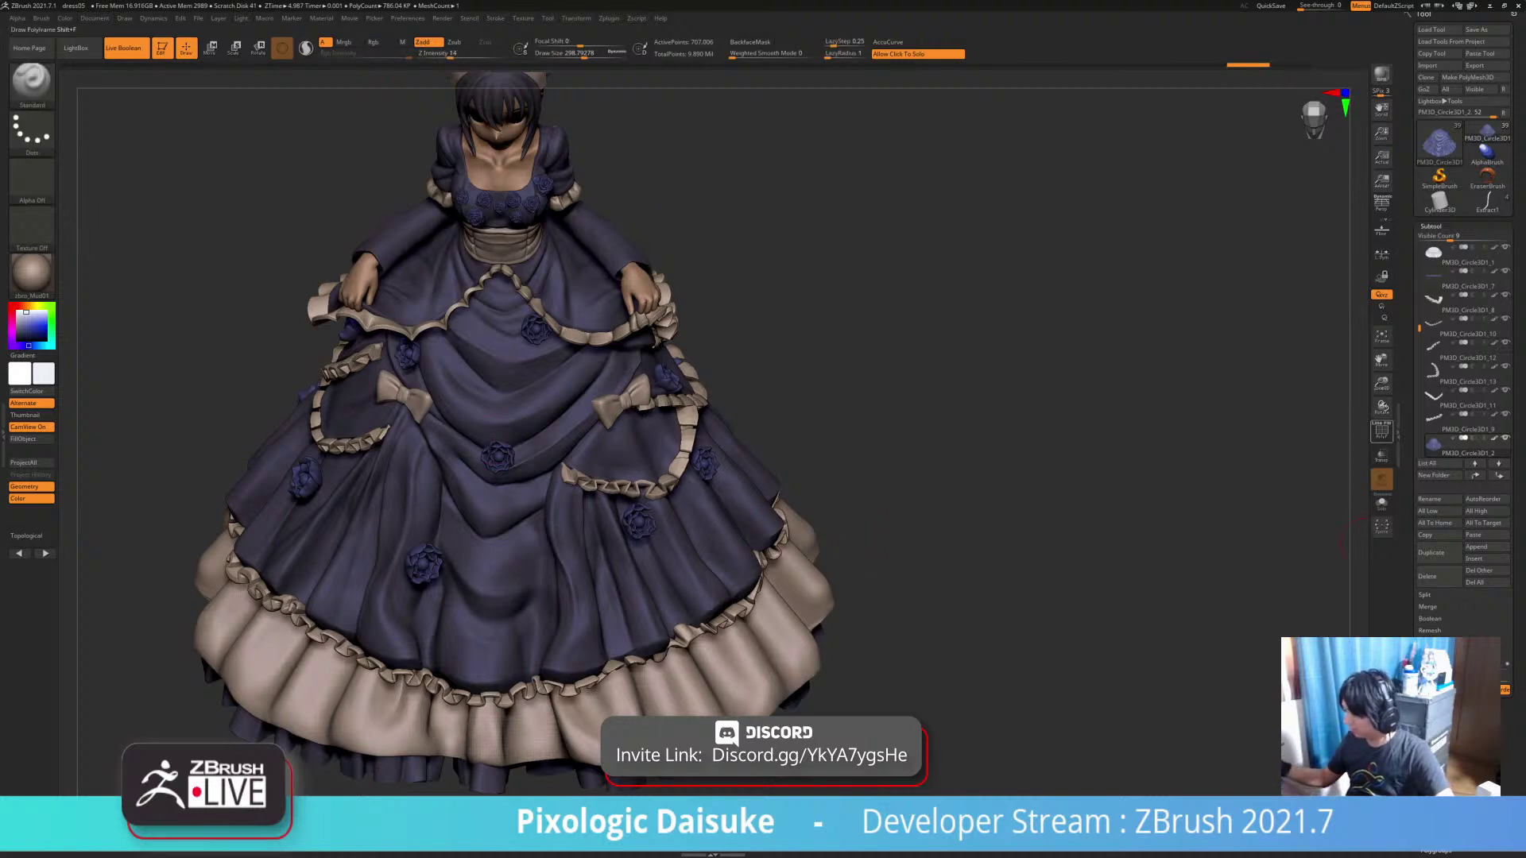
# Display the polygroup colours and delete the duplicate skirt subtool that pokes through the dark overskirt's upper front
pyautogui.click(1381, 432)
pyautogui.click(1381, 432)
pyautogui.click(1381, 431)
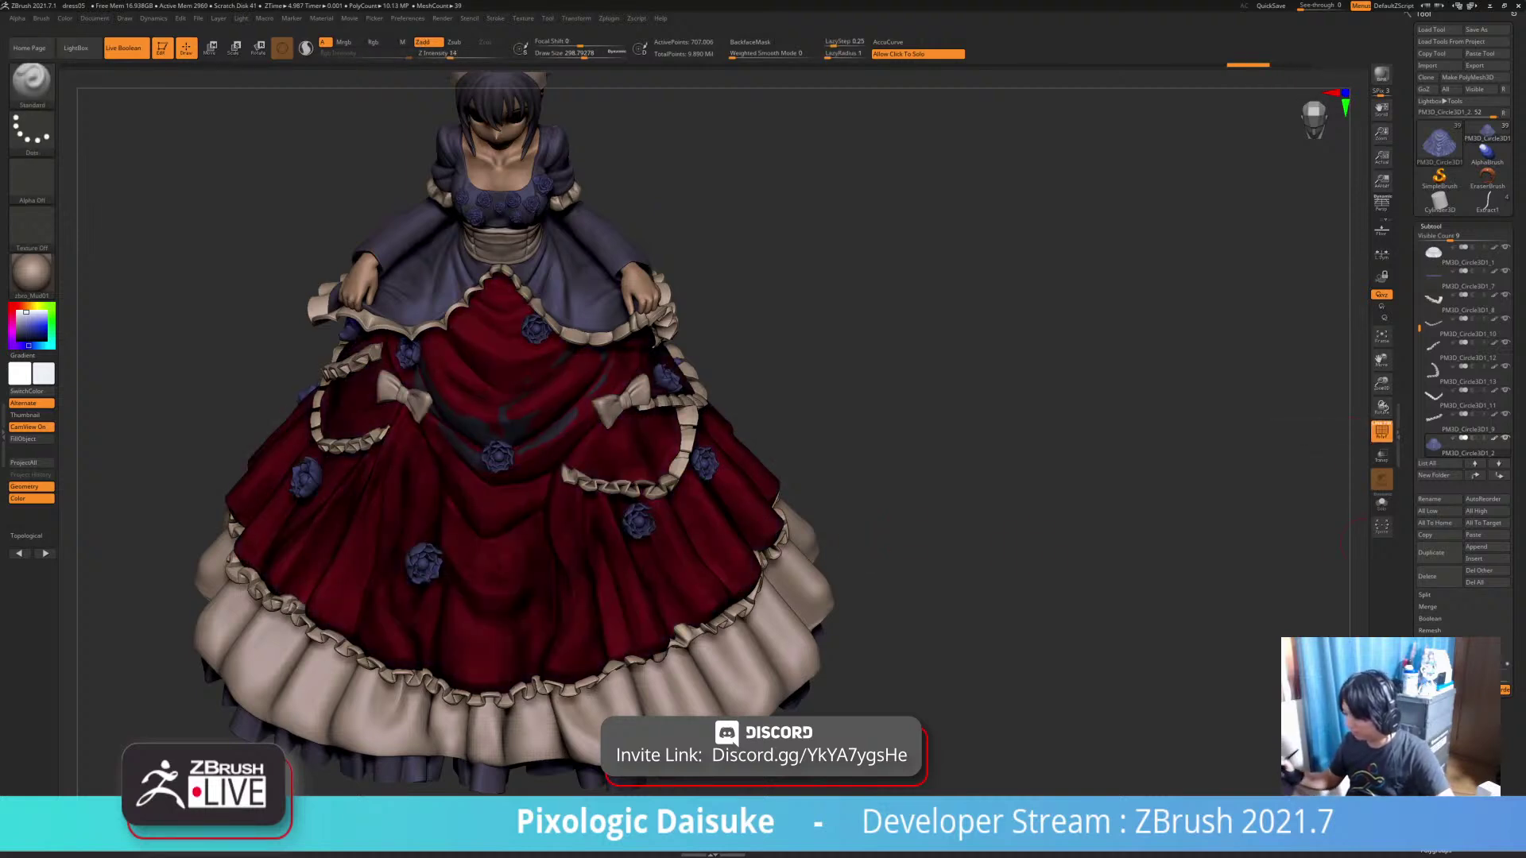
pyautogui.moveTo(1033, 445)
pyautogui.mouseDown()
pyautogui.moveTo(1041, 493)
pyautogui.moveTo(1021, 433)
pyautogui.mouseUp()
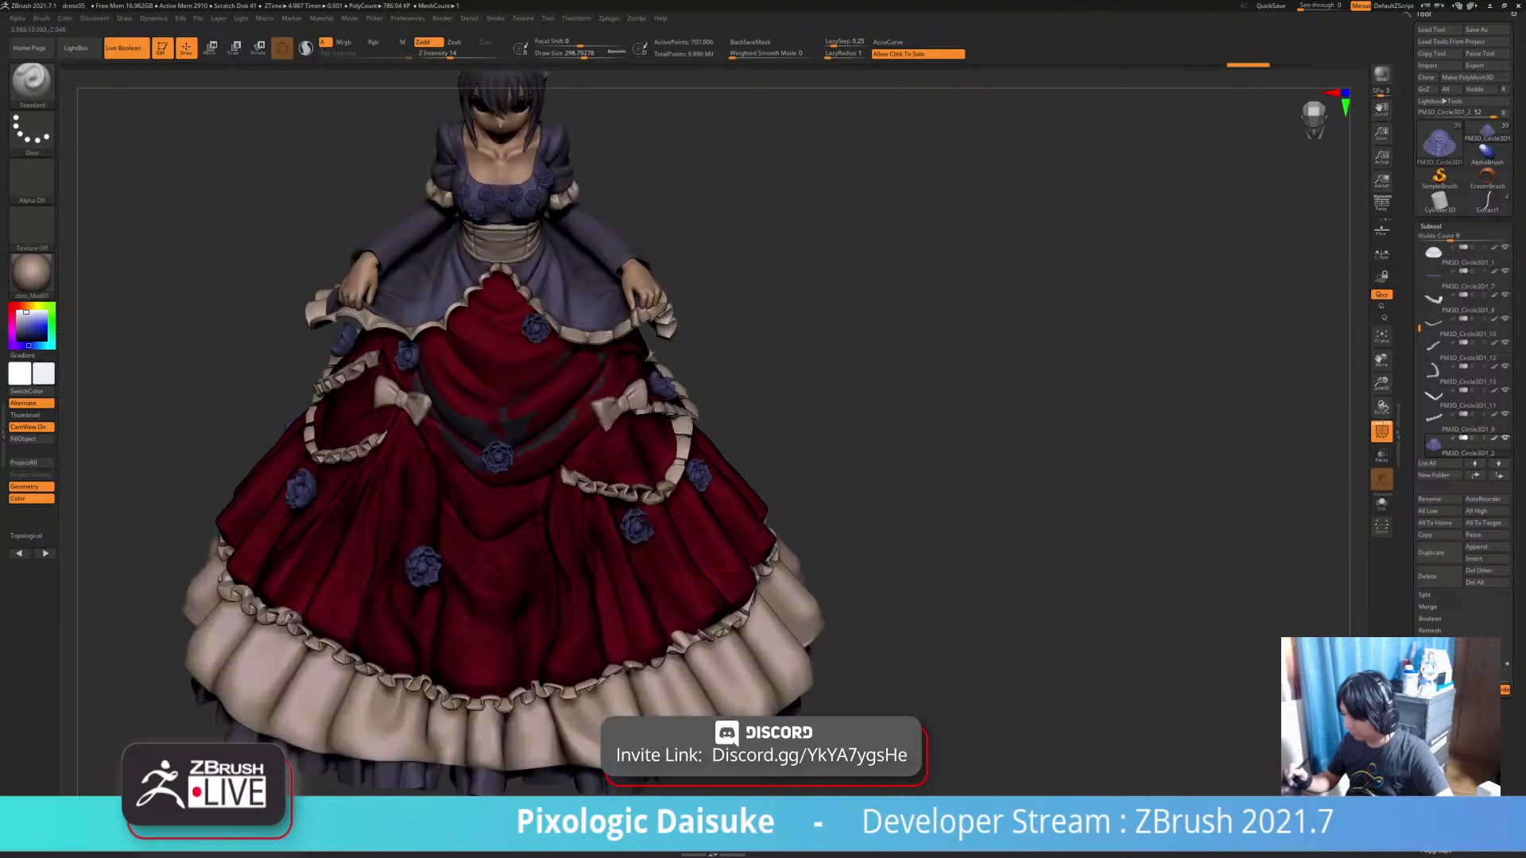
pyautogui.keyDown('alt'); pyautogui.click(505, 389); pyautogui.keyUp('alt')
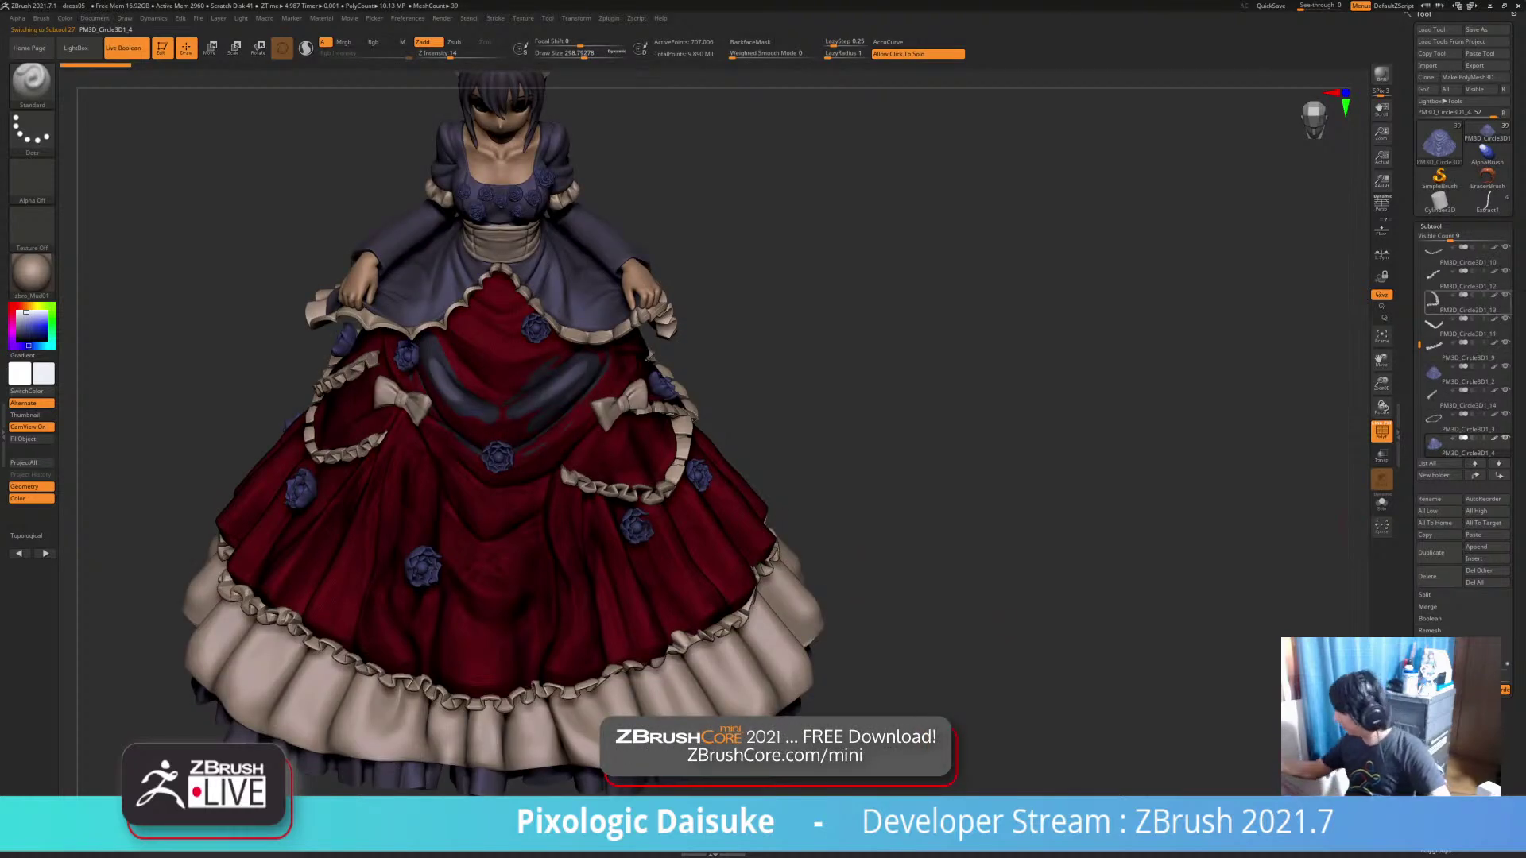
pyautogui.click(1428, 576)
pyautogui.click(1347, 596)
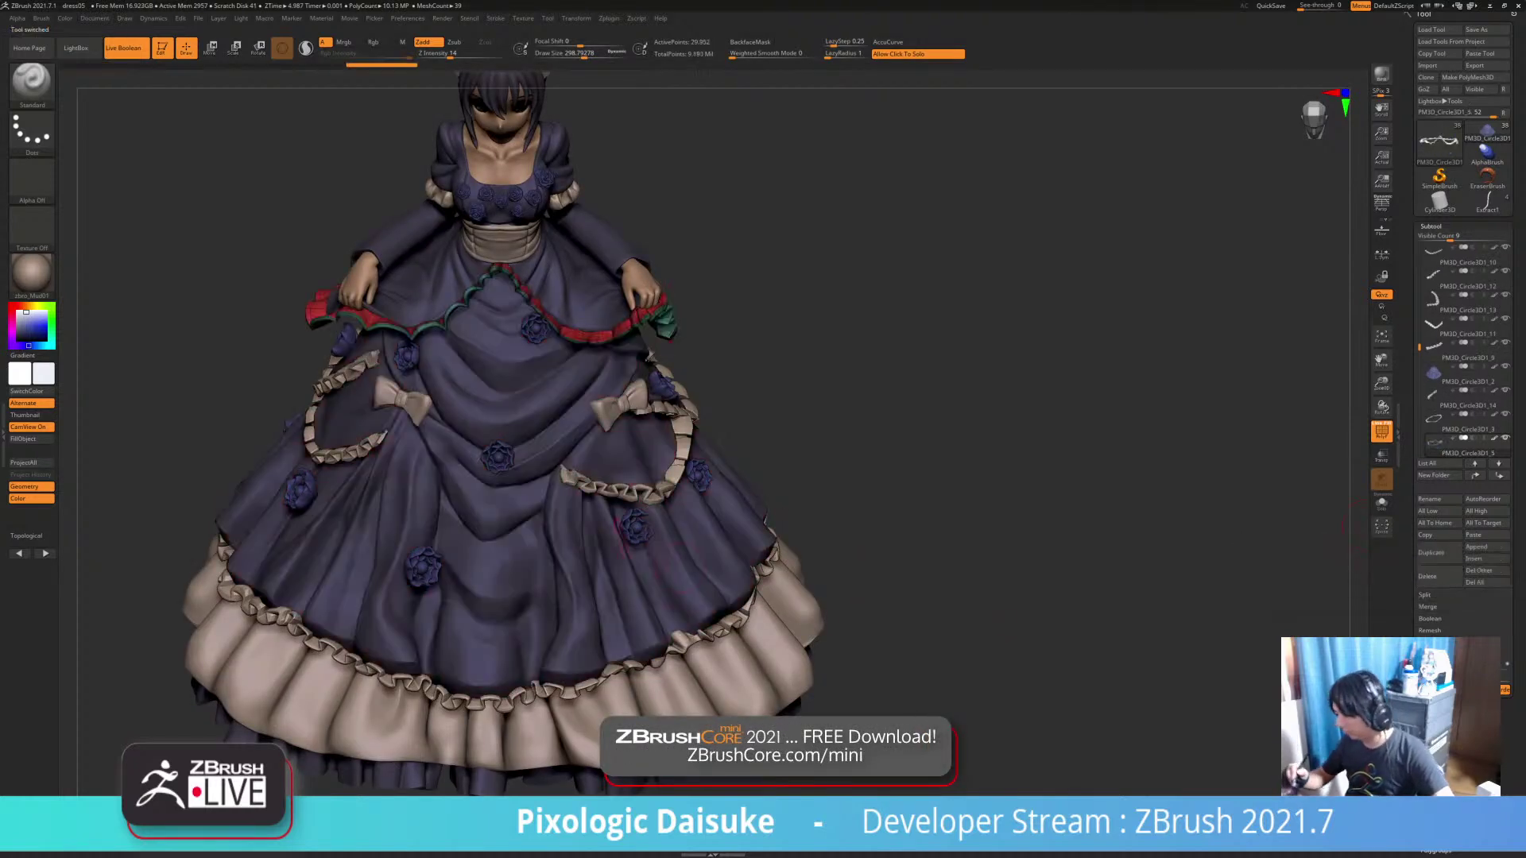
# Reselect the dark overskirt, turn off the polygroup display, and sculpt and smooth its upper front drapes
pyautogui.hotkey('ctrl', 'z')
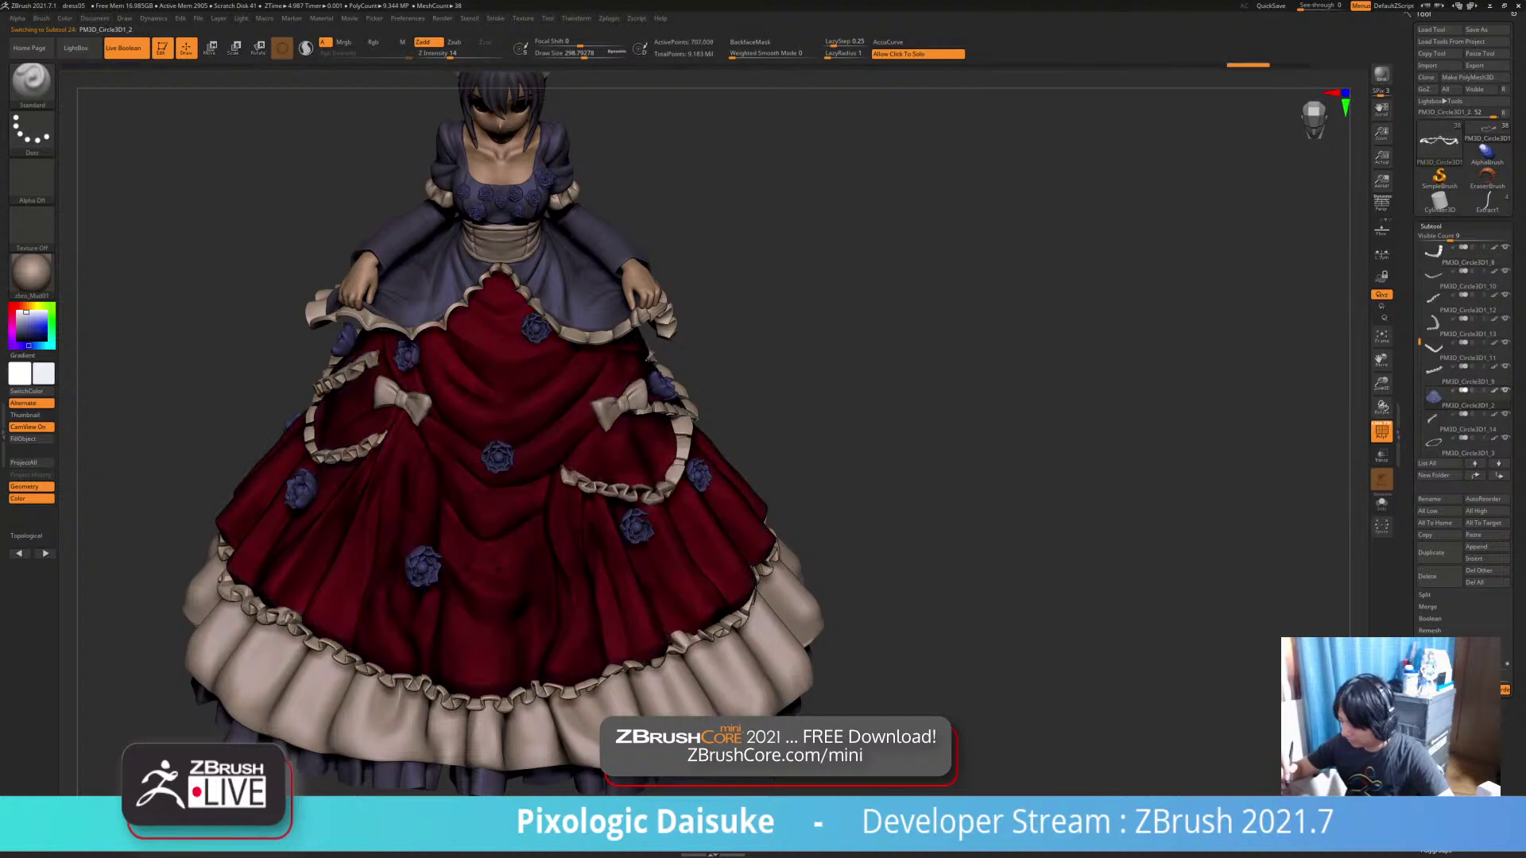
pyautogui.hotkey('ctrl', 'shift', 'z')
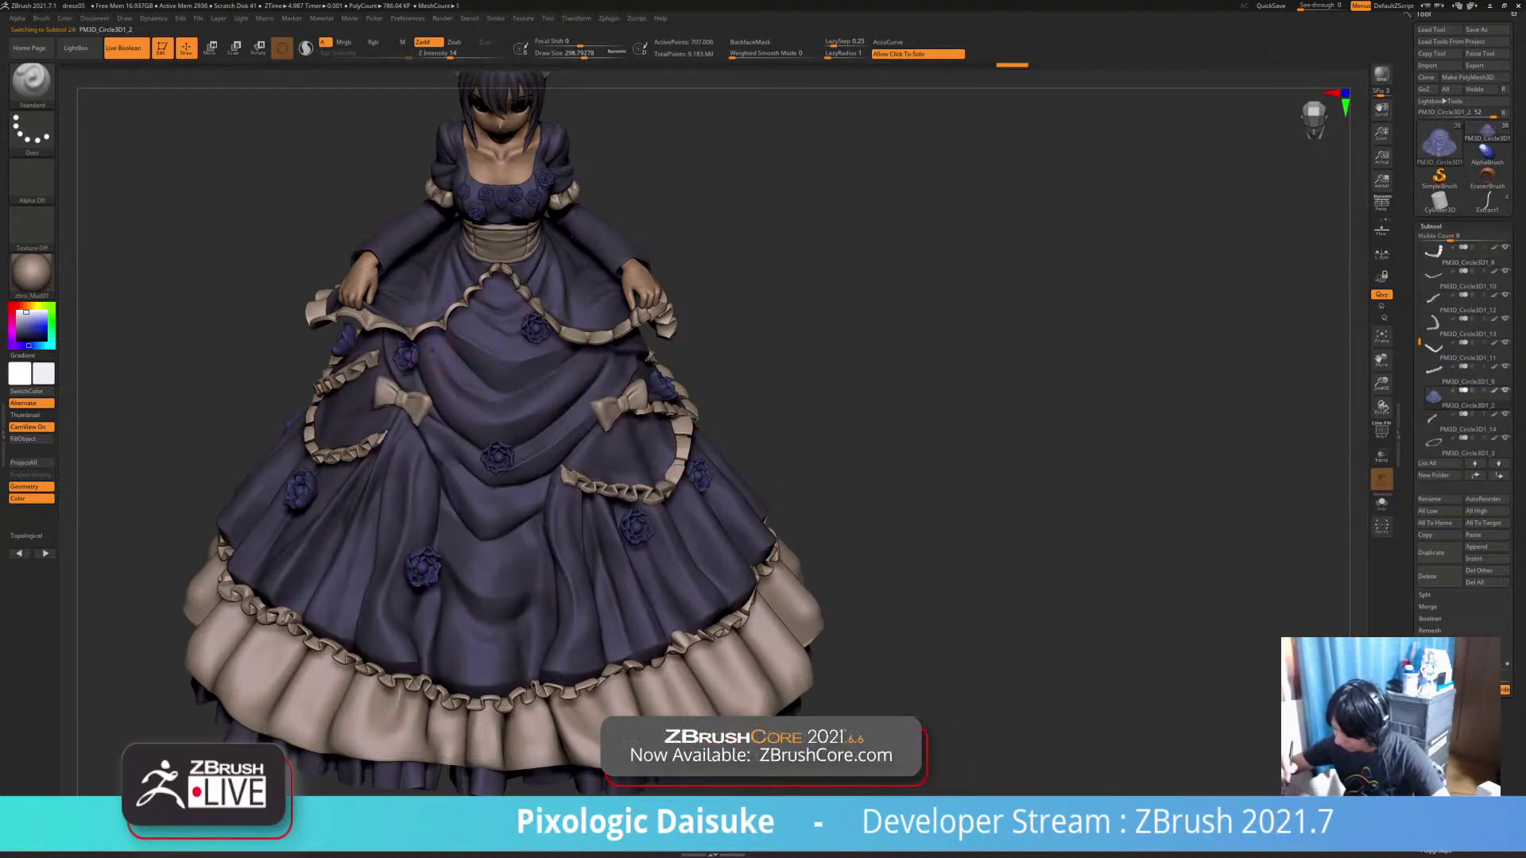
pyautogui.press('shift')
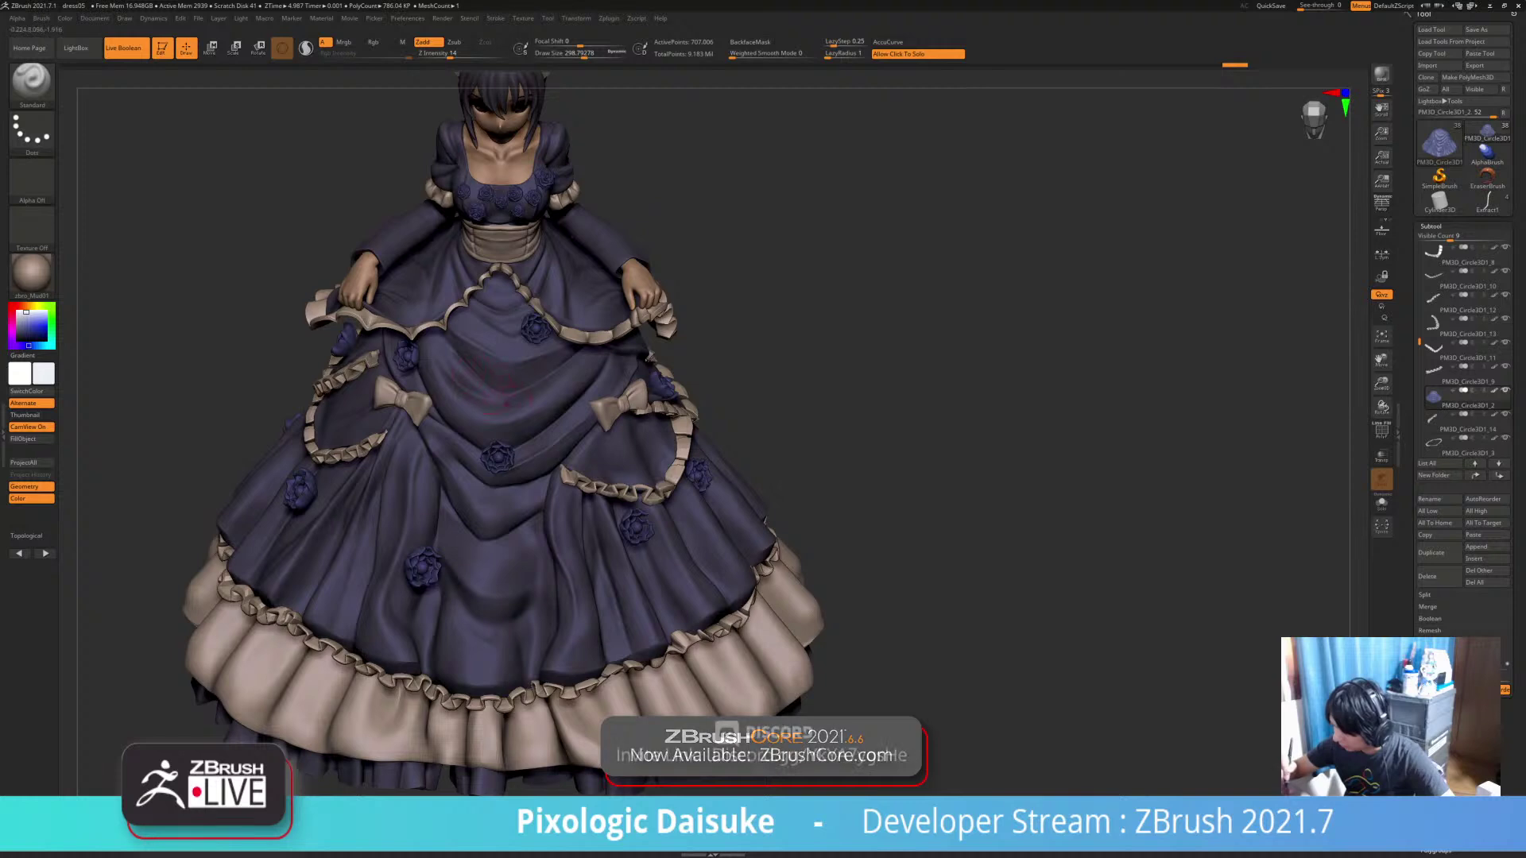
pyautogui.press('shift')
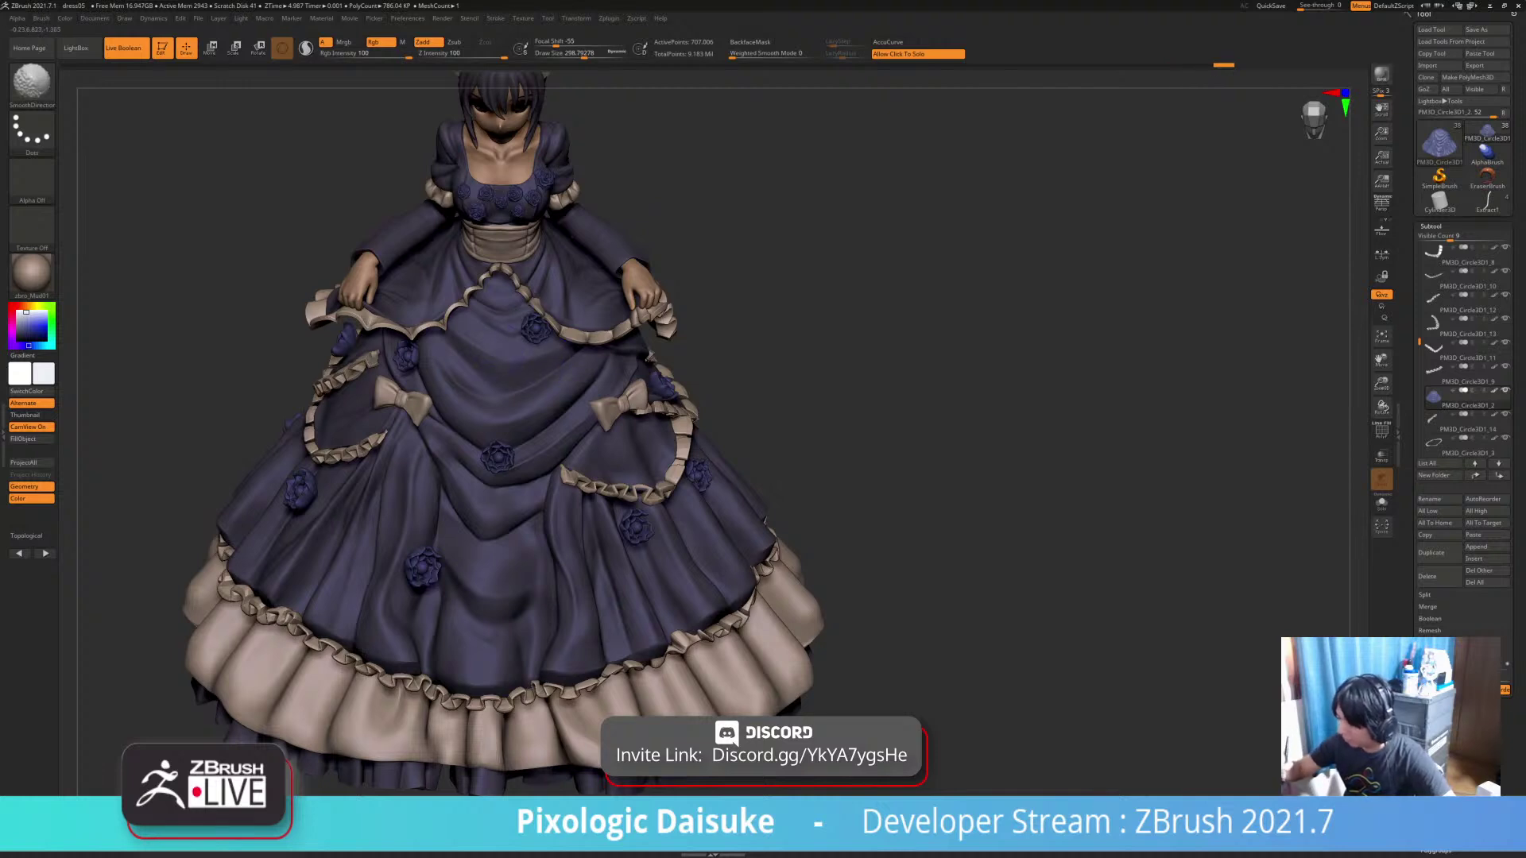
pyautogui.keyDown('shift'); pyautogui.moveTo(488, 351); pyautogui.dragTo(476, 350); pyautogui.keyUp('shift')
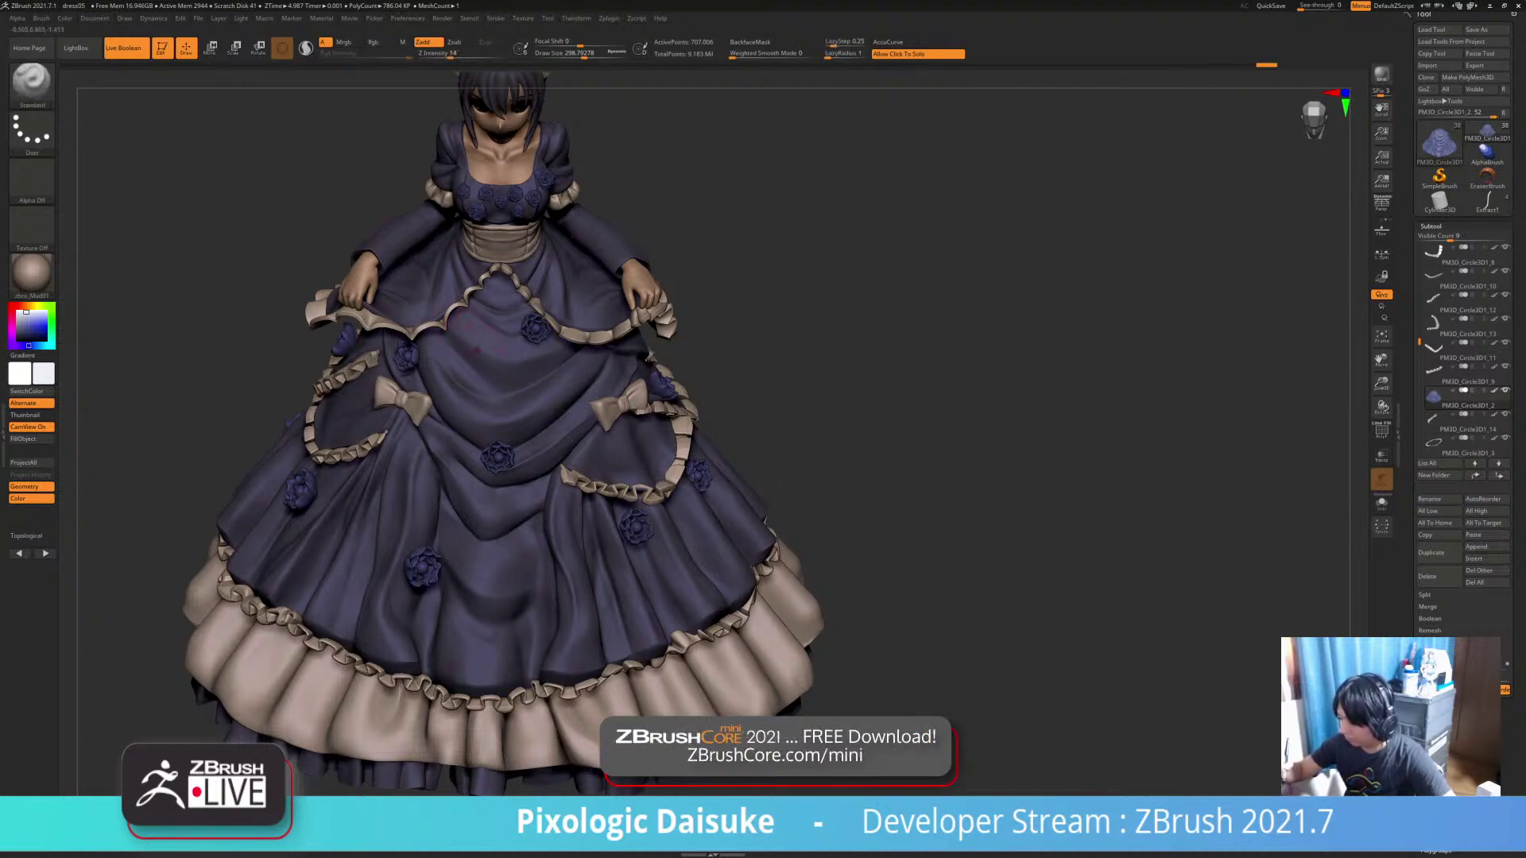
# Reduce the brush size to about 167, try smoothing the fold just below the scalloped trim, and undo the latest strokes
pyautogui.click(572, 54)
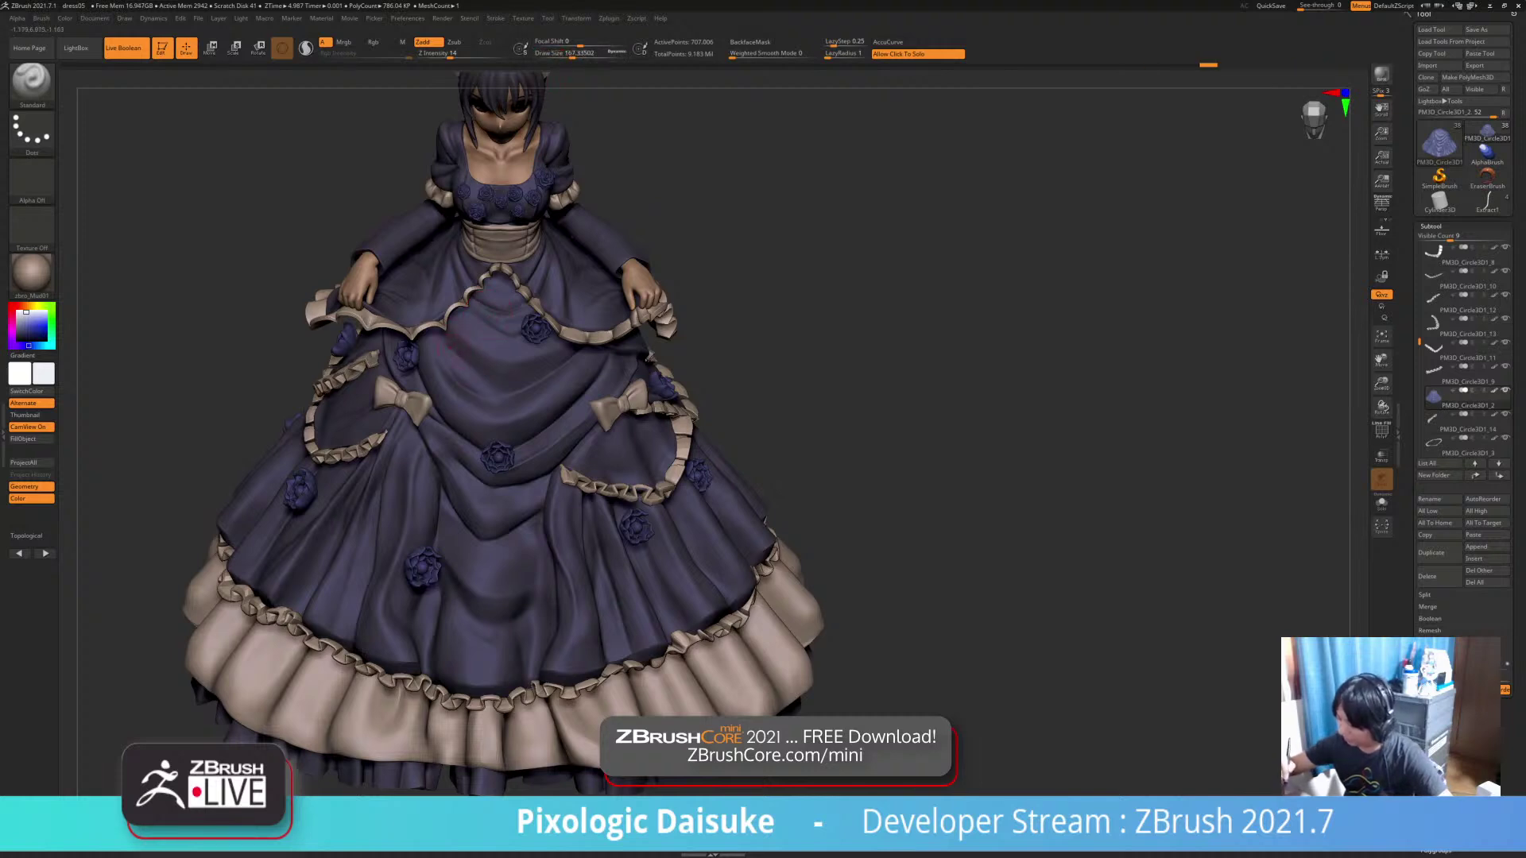
pyautogui.press('shift')
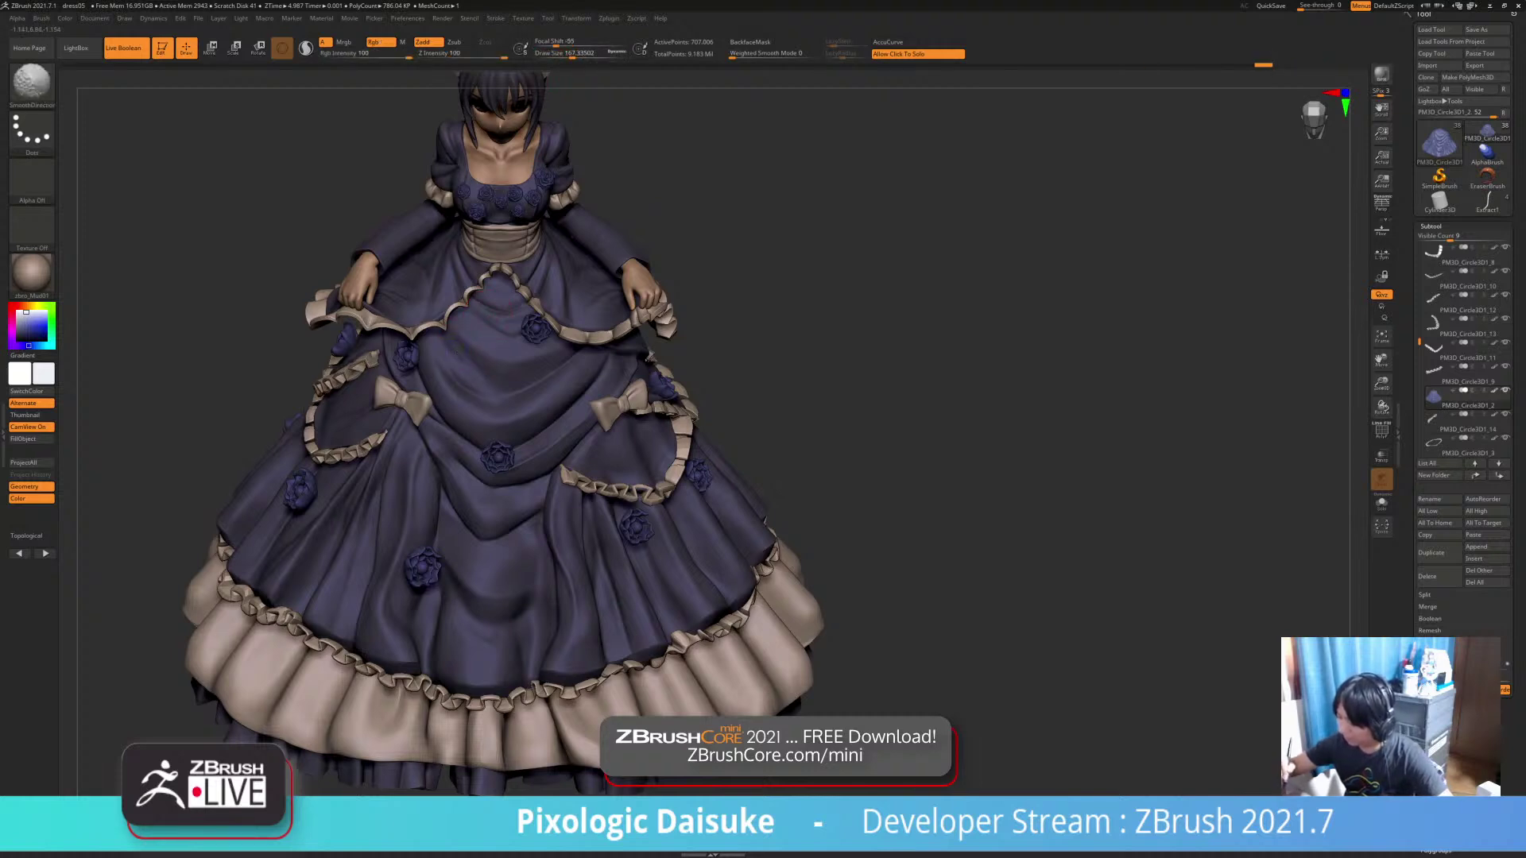
pyautogui.keyDown('shift'); pyautogui.moveTo(458, 347); pyautogui.dragTo(477, 367); pyautogui.keyUp('shift')
pyautogui.hotkey('ctrl', 'z')
pyautogui.hotkey('ctrl', 'z')
pyautogui.hotkey('ctrl', 'z')
pyautogui.hotkey('ctrl', 'z')
pyautogui.hotkey('ctrl', 'z')
pyautogui.hotkey('ctrl', 'z')
pyautogui.hotkey('ctrl', 'z')
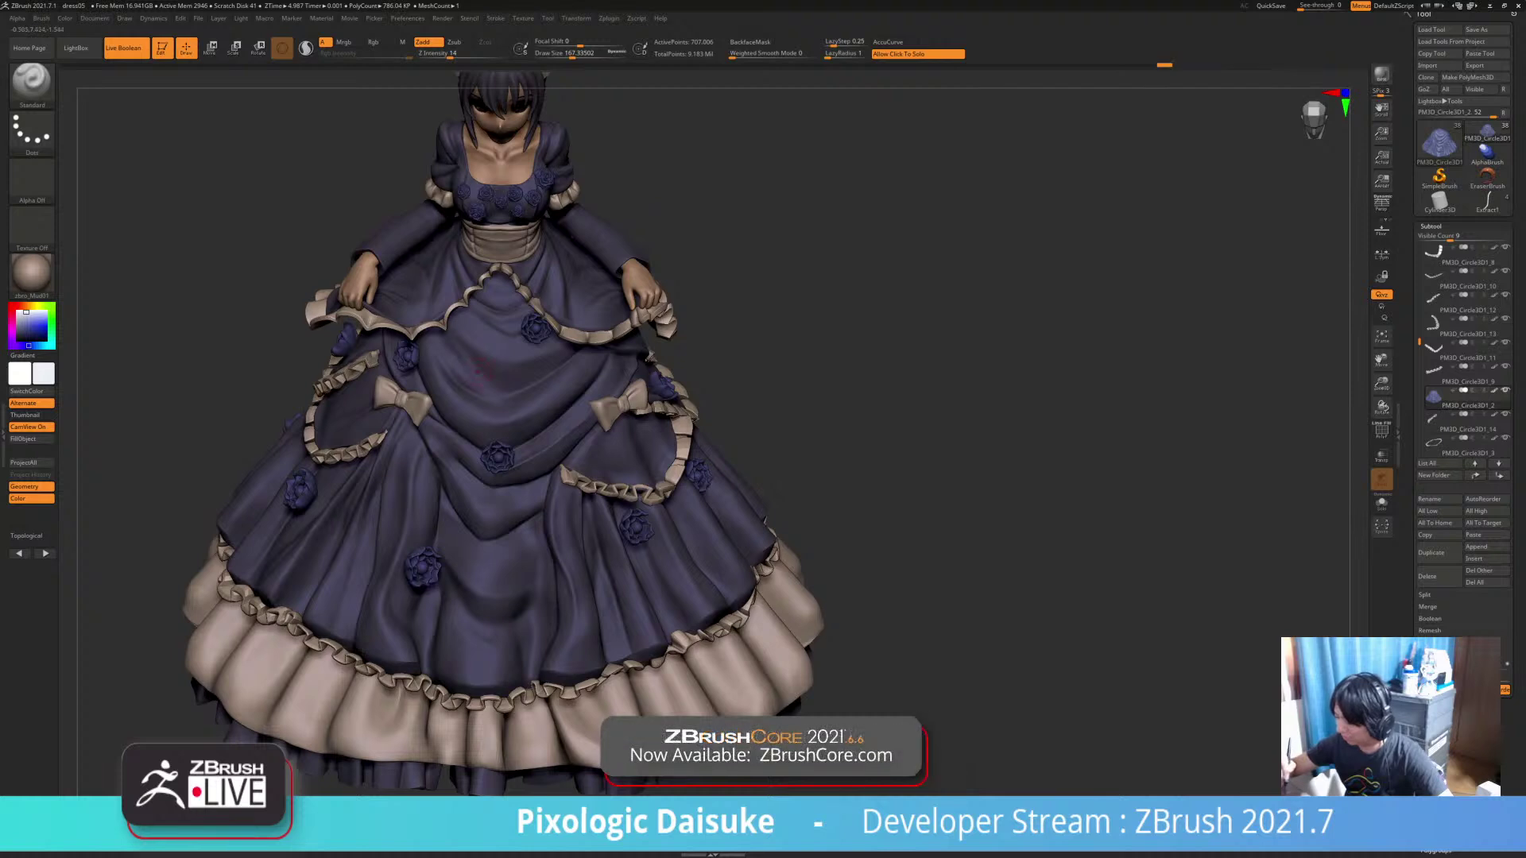
# Resculpt the narrow folds of the overskirt's upper front drape with the smaller Standard brush and smooth them towards the centre
pyautogui.press('shift')
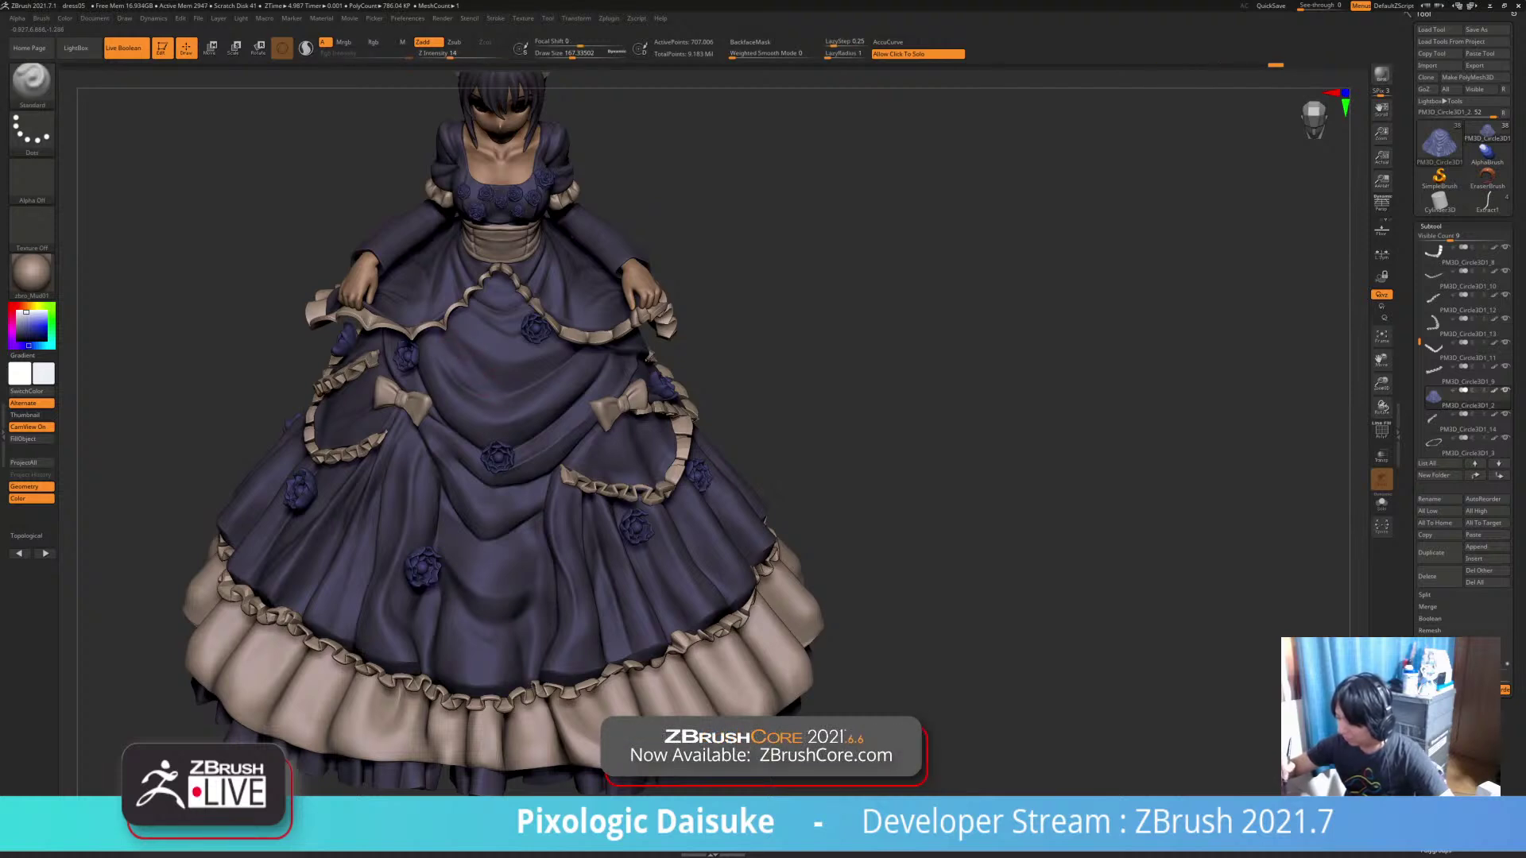
pyautogui.press('shift')
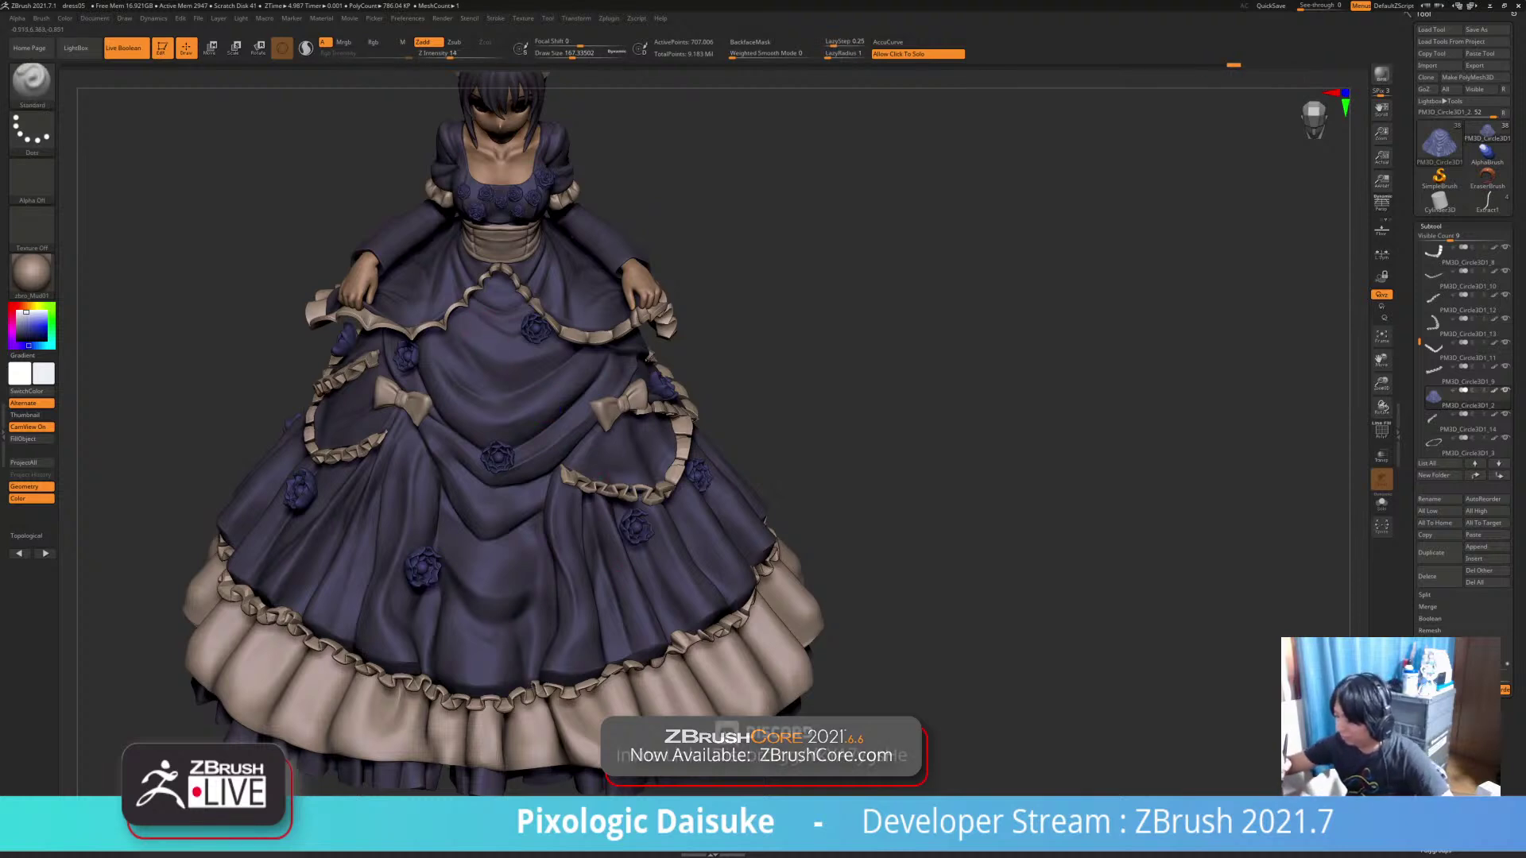
pyautogui.press('shift')
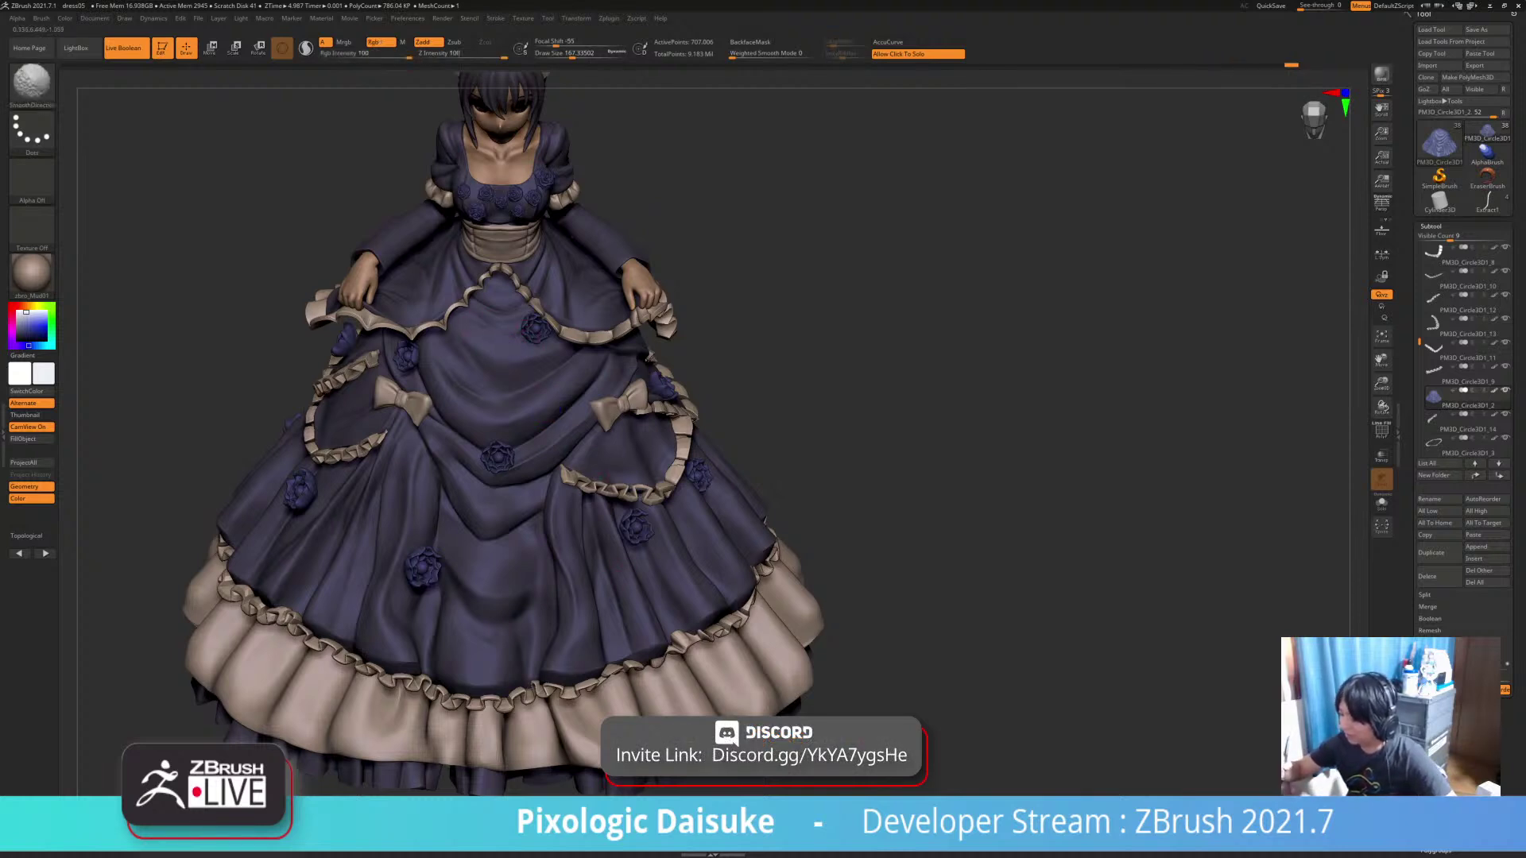
pyautogui.keyDown('shift'); pyautogui.moveTo(516, 349); pyautogui.dragTo(559, 407); pyautogui.keyUp('shift')
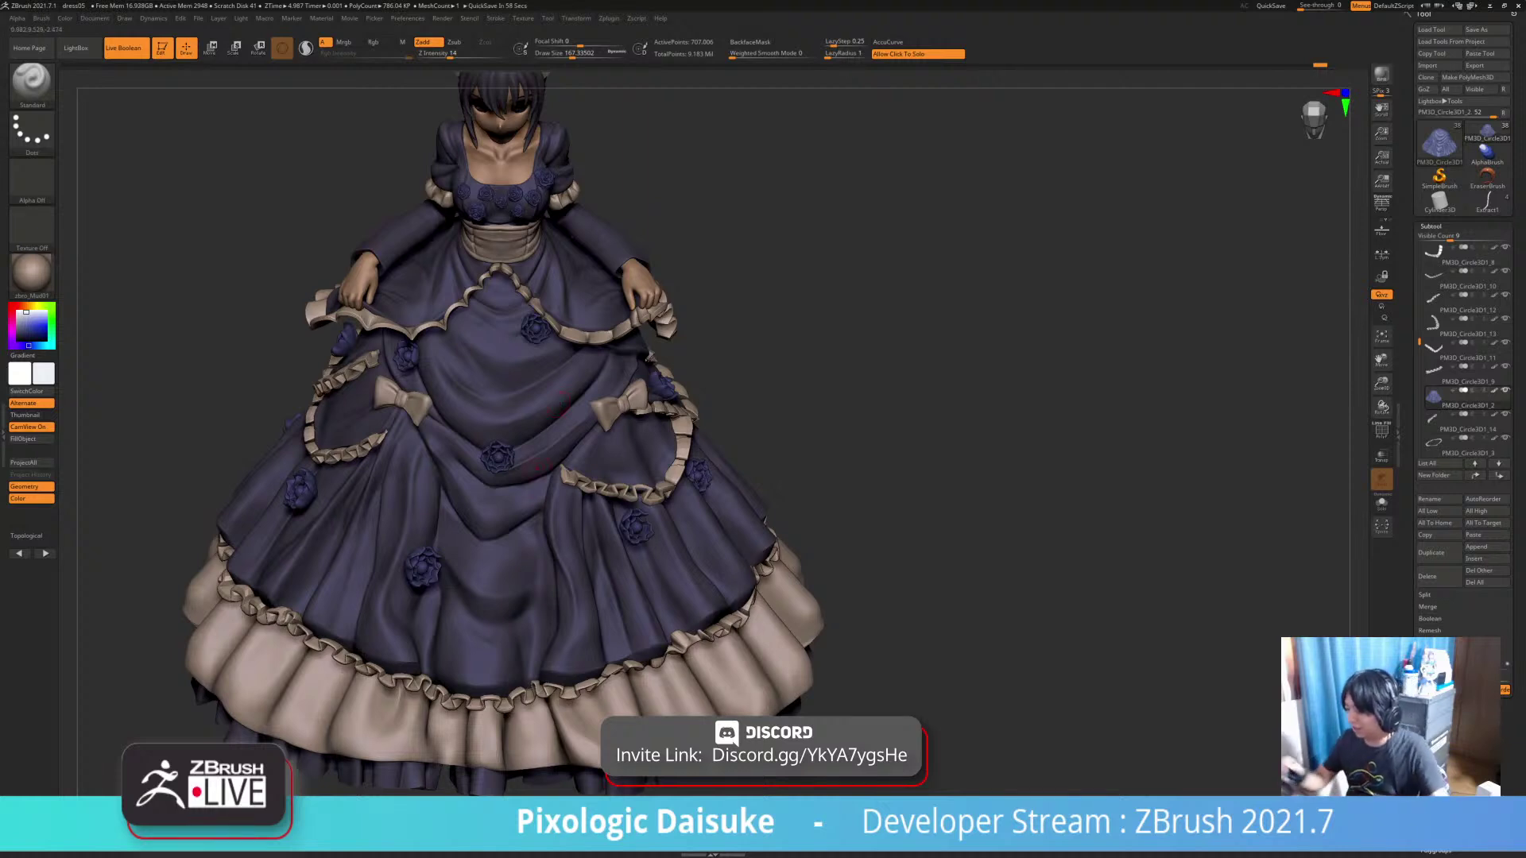
# Enlarge the brush to about 274 to sculpt and smooth the overskirt's folds below the centre rose, and finally shrink the brush
pyautogui.moveTo(572, 54); pyautogui.dragTo(581, 54)
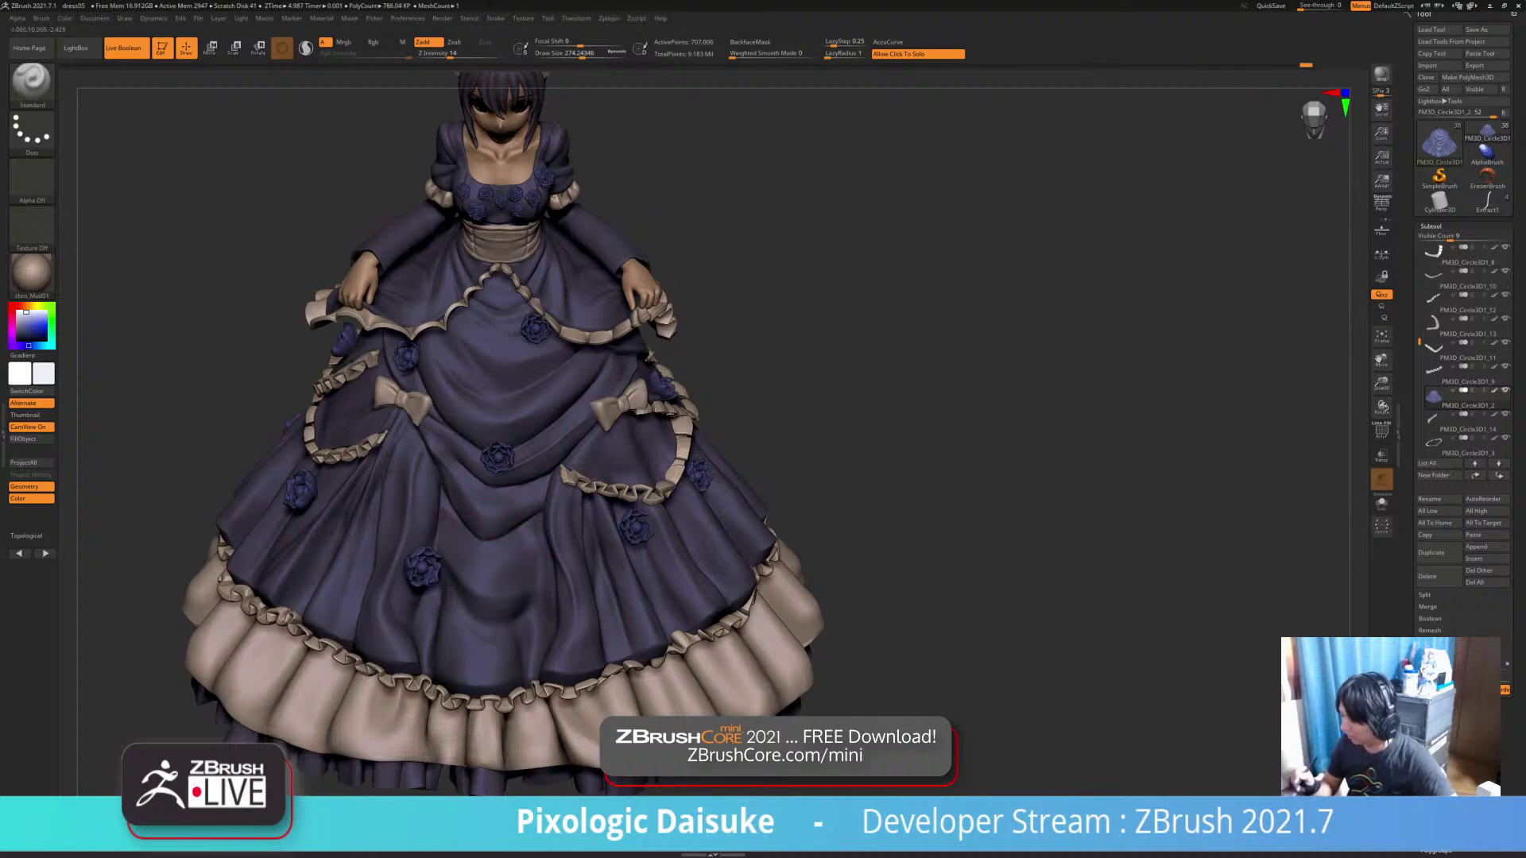
pyautogui.press('shift')
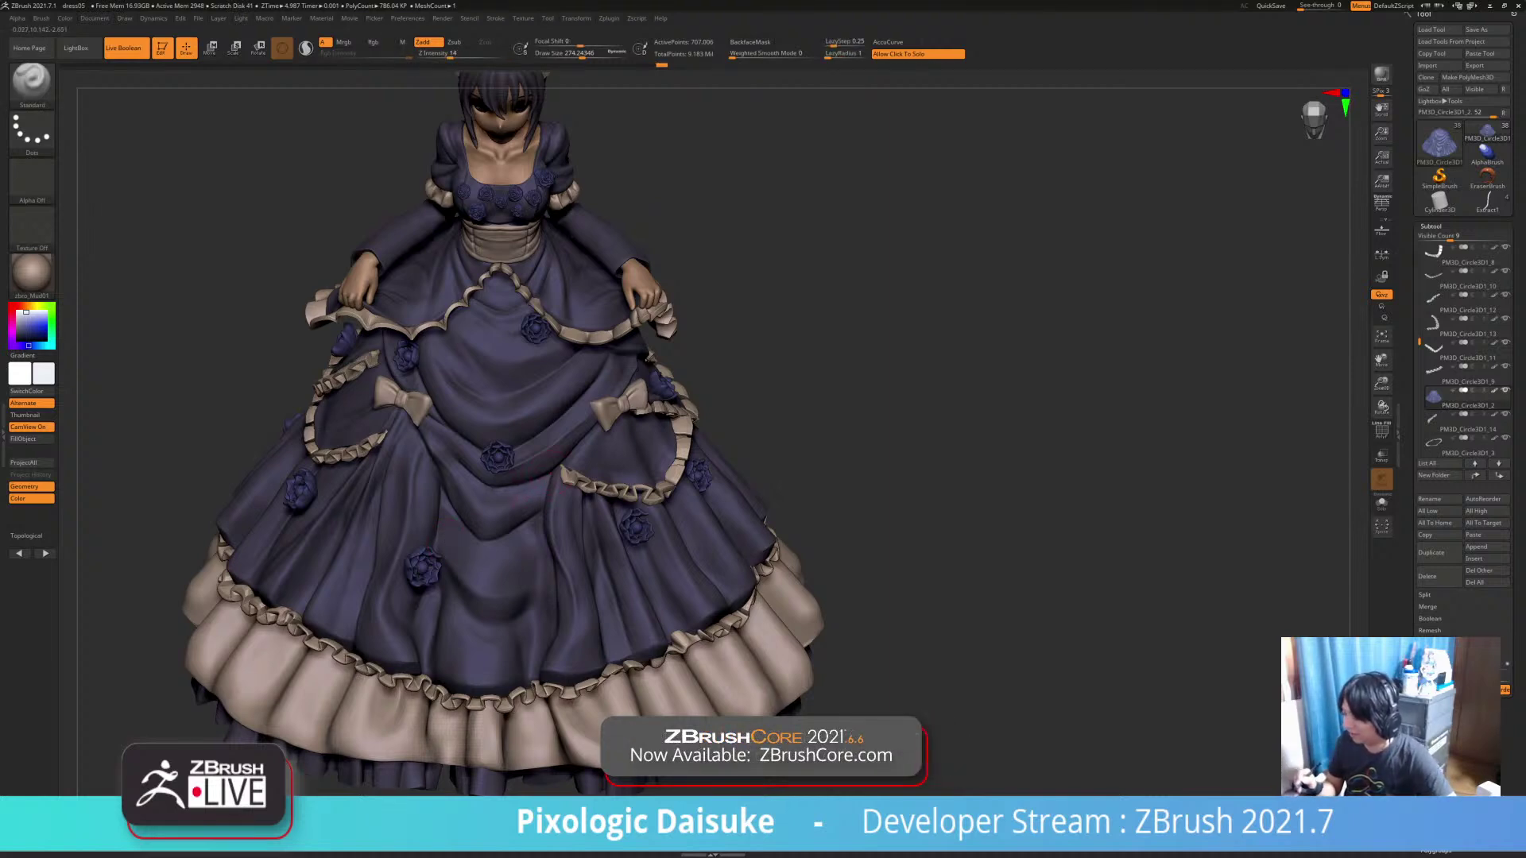
pyautogui.press('shift')
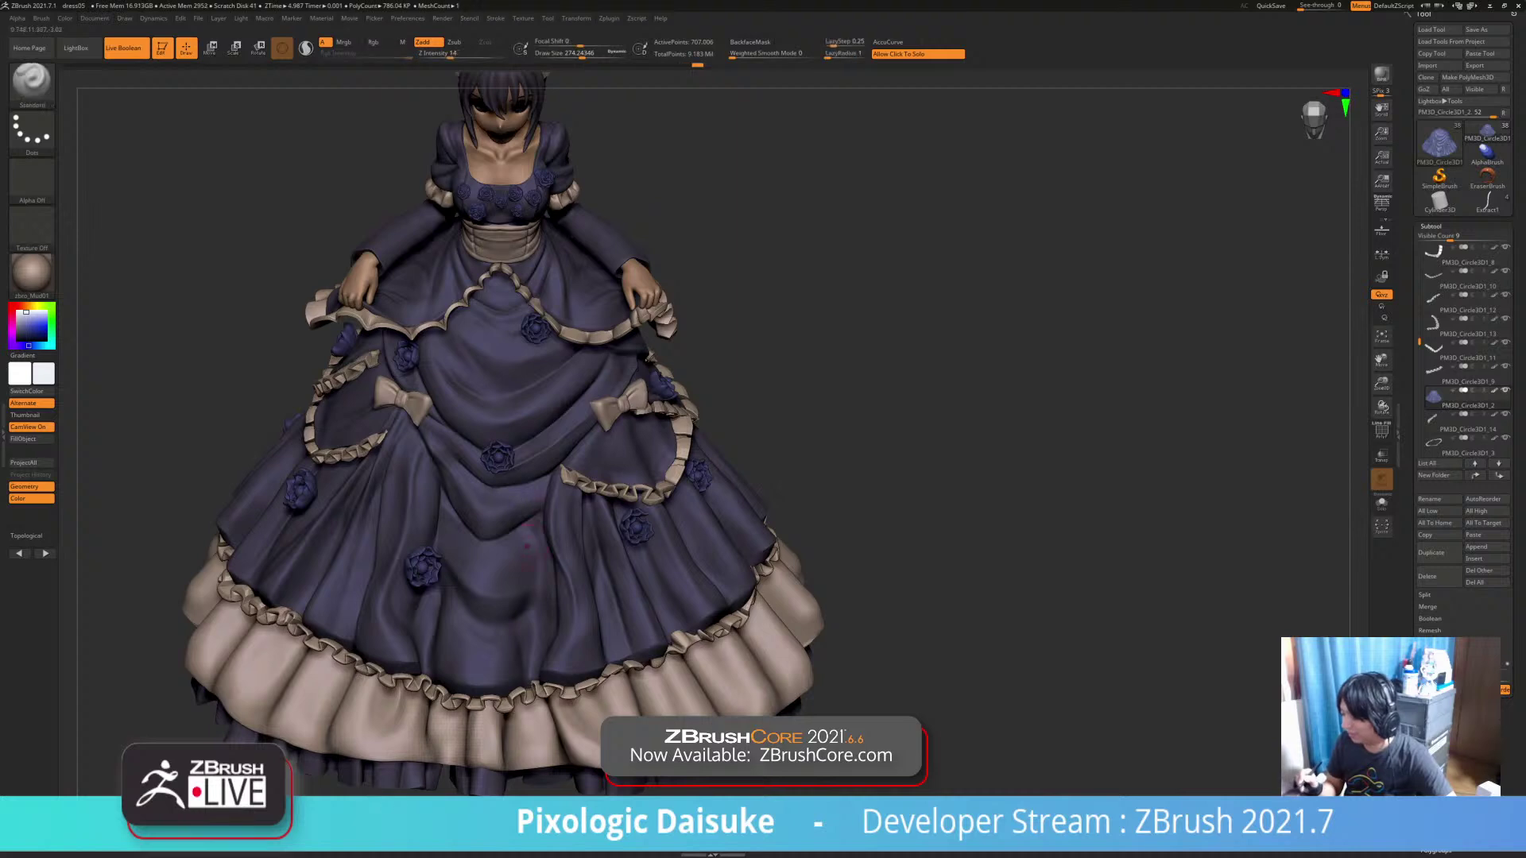
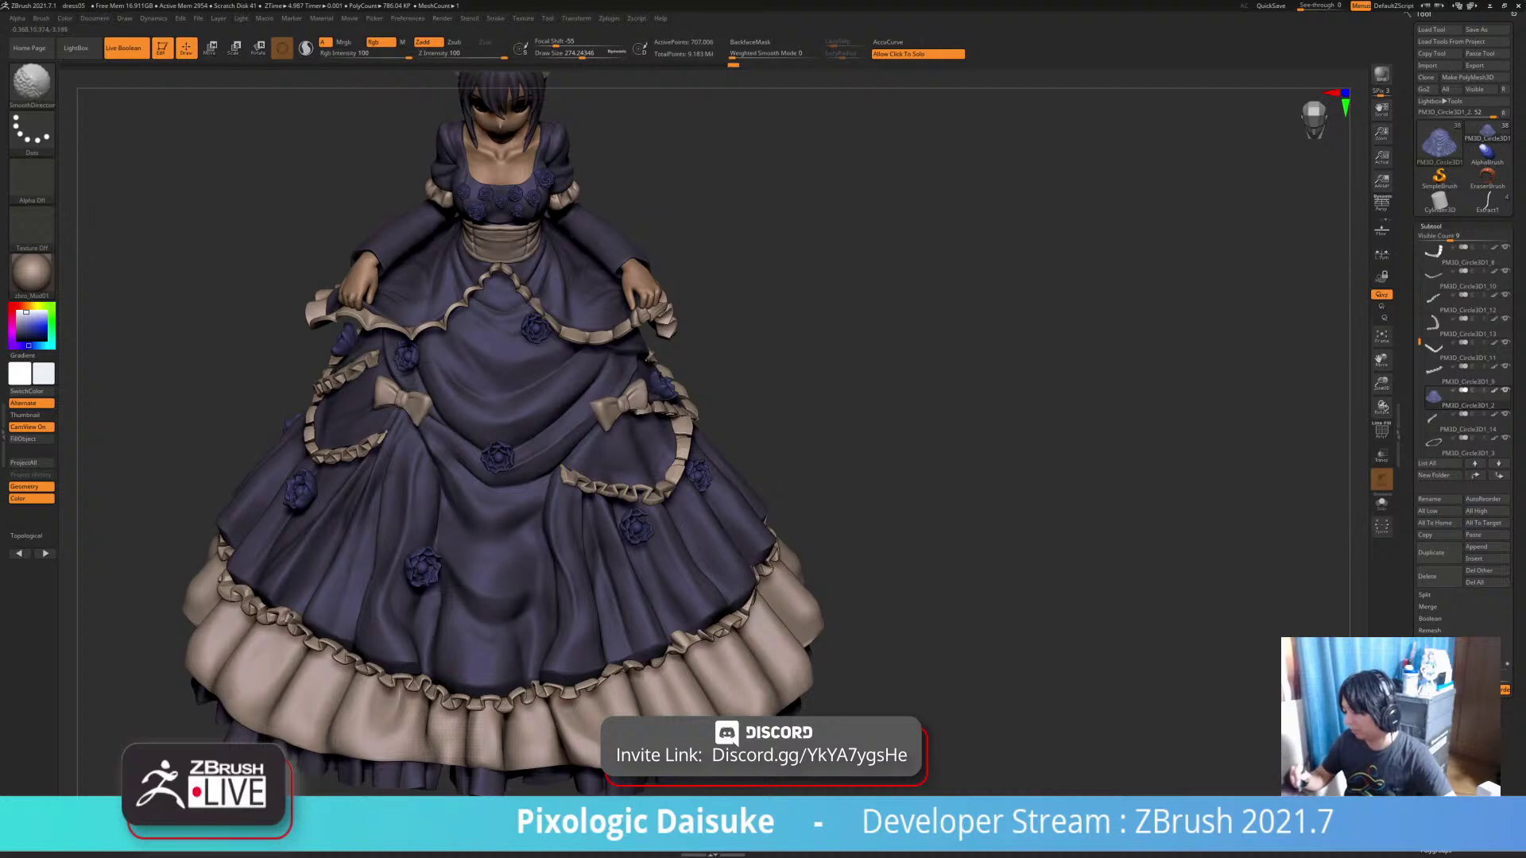
pyautogui.press('shift')
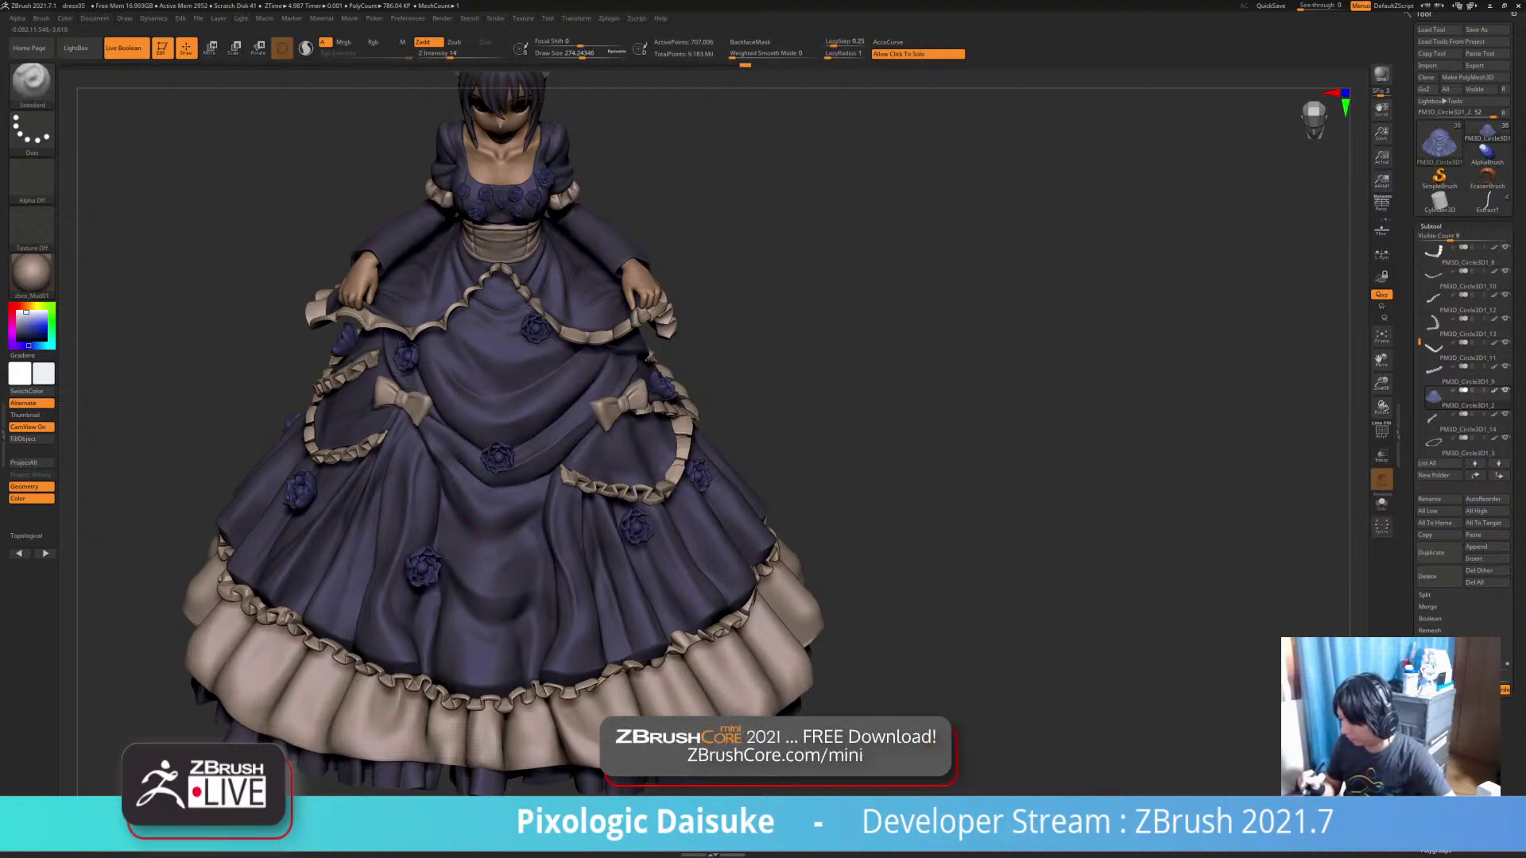
pyautogui.press('shift')
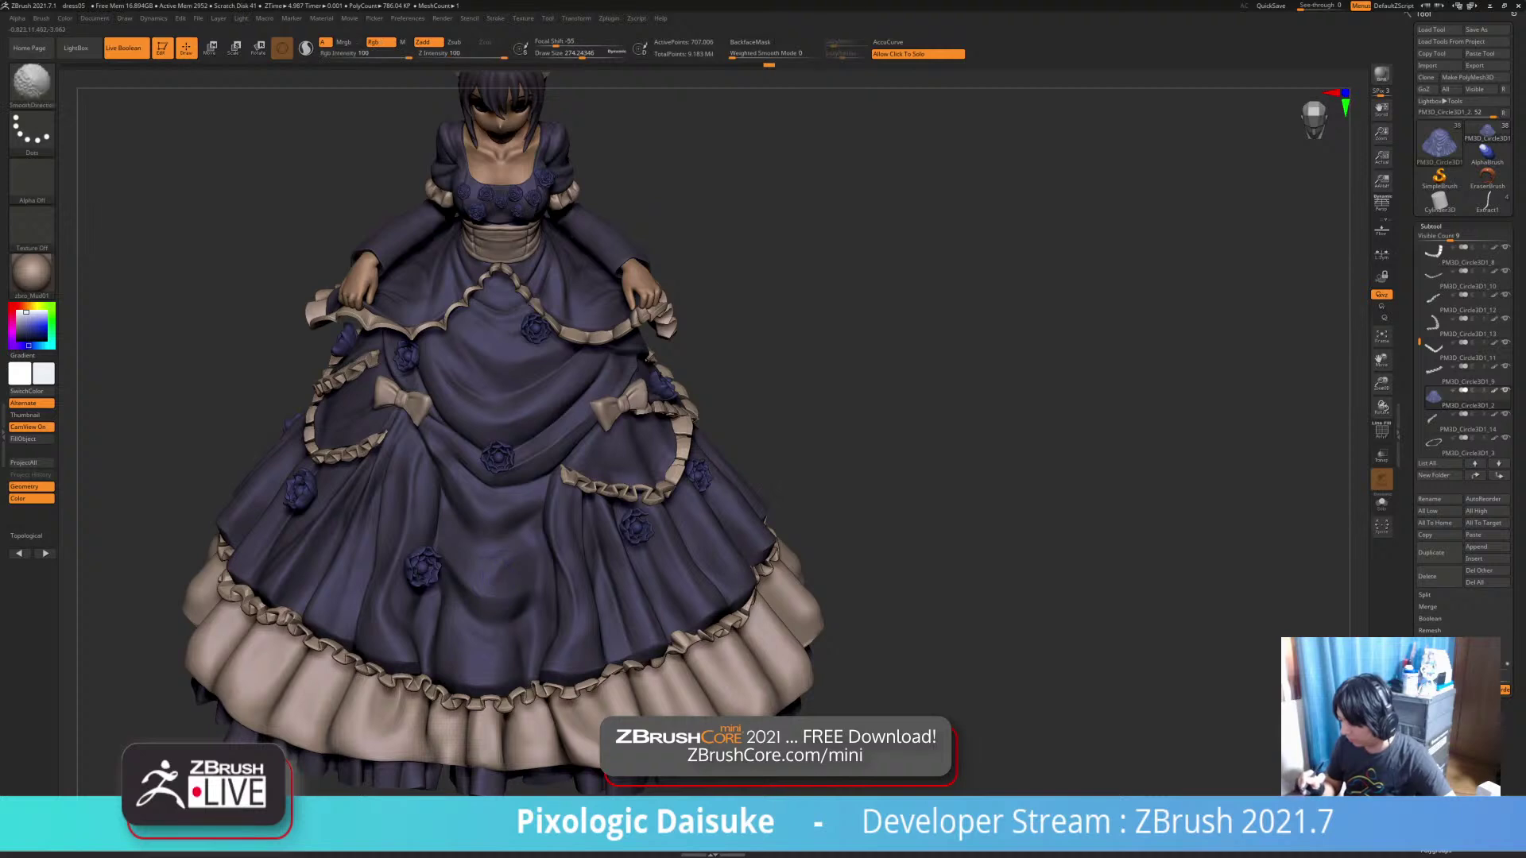
pyautogui.press('shift')
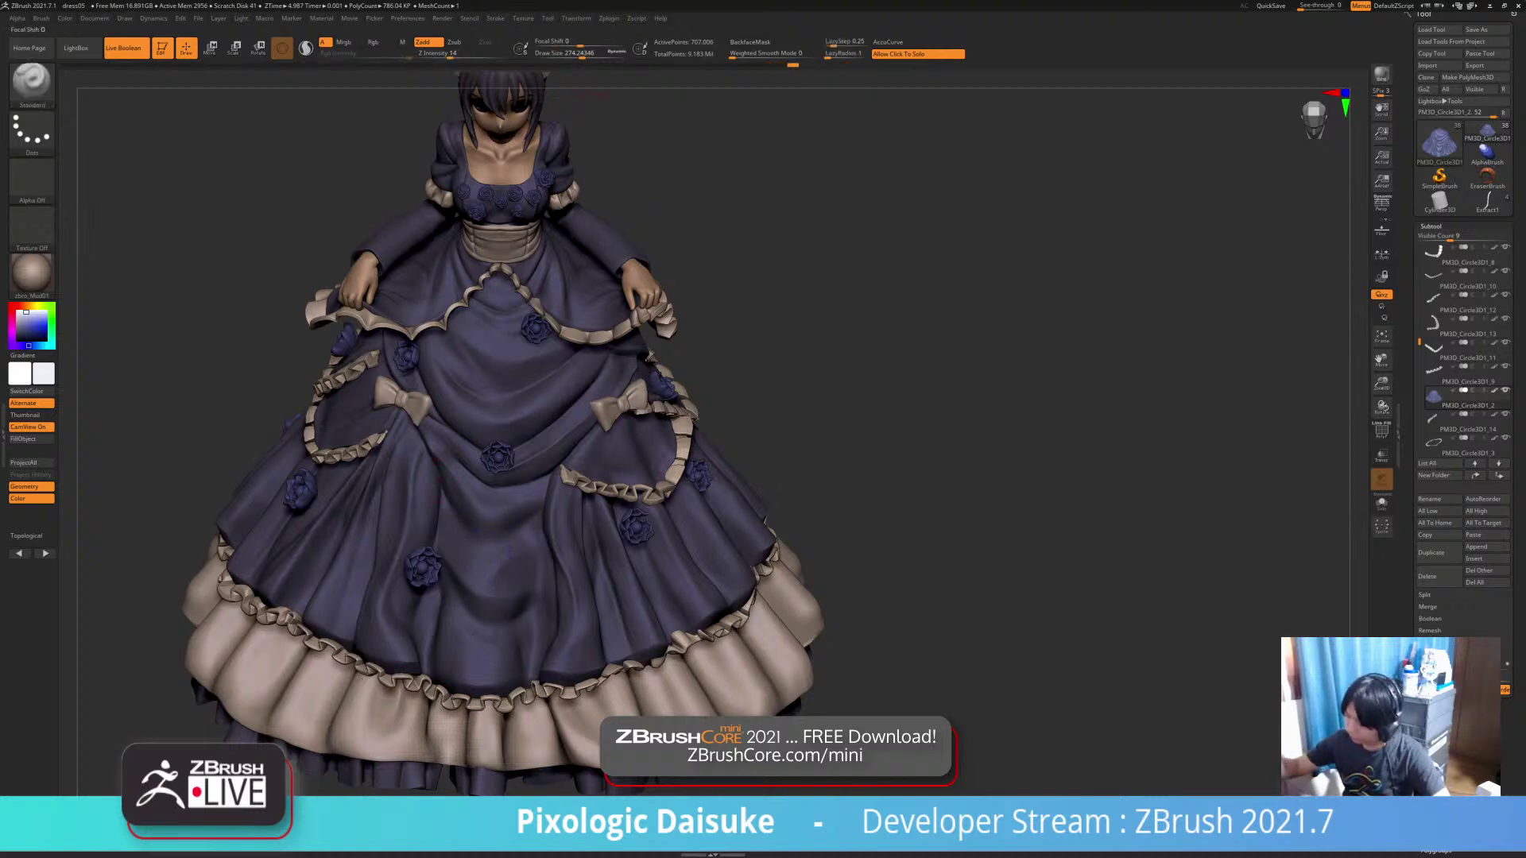
pyautogui.click(571, 54)
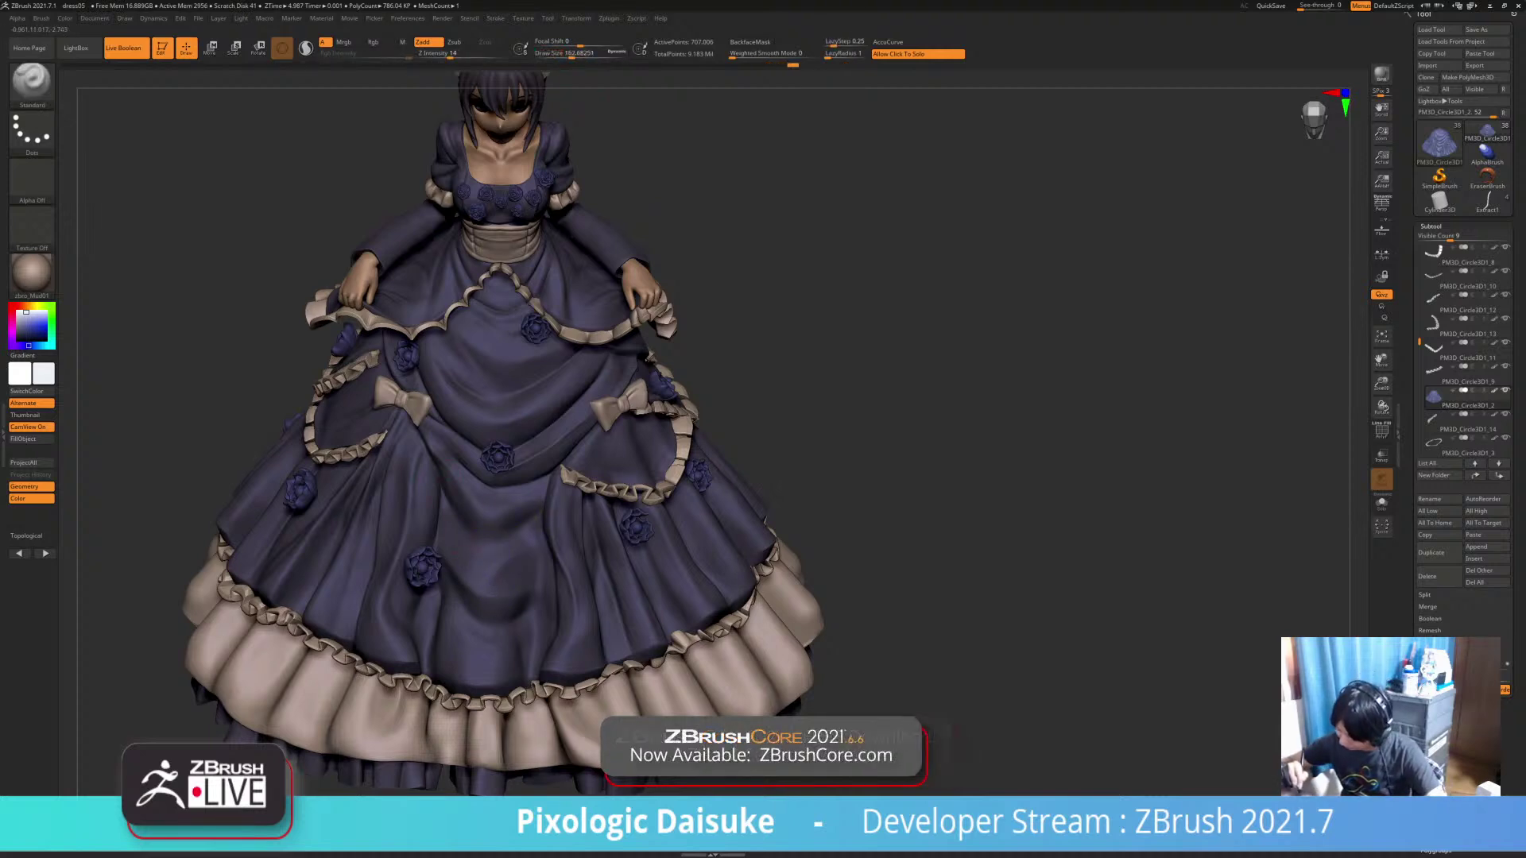
# Sculpt and smooth the overskirt's central front folds below the centre rose with the Standard brush
pyautogui.moveTo(509, 568); pyautogui.dragTo(531, 537)
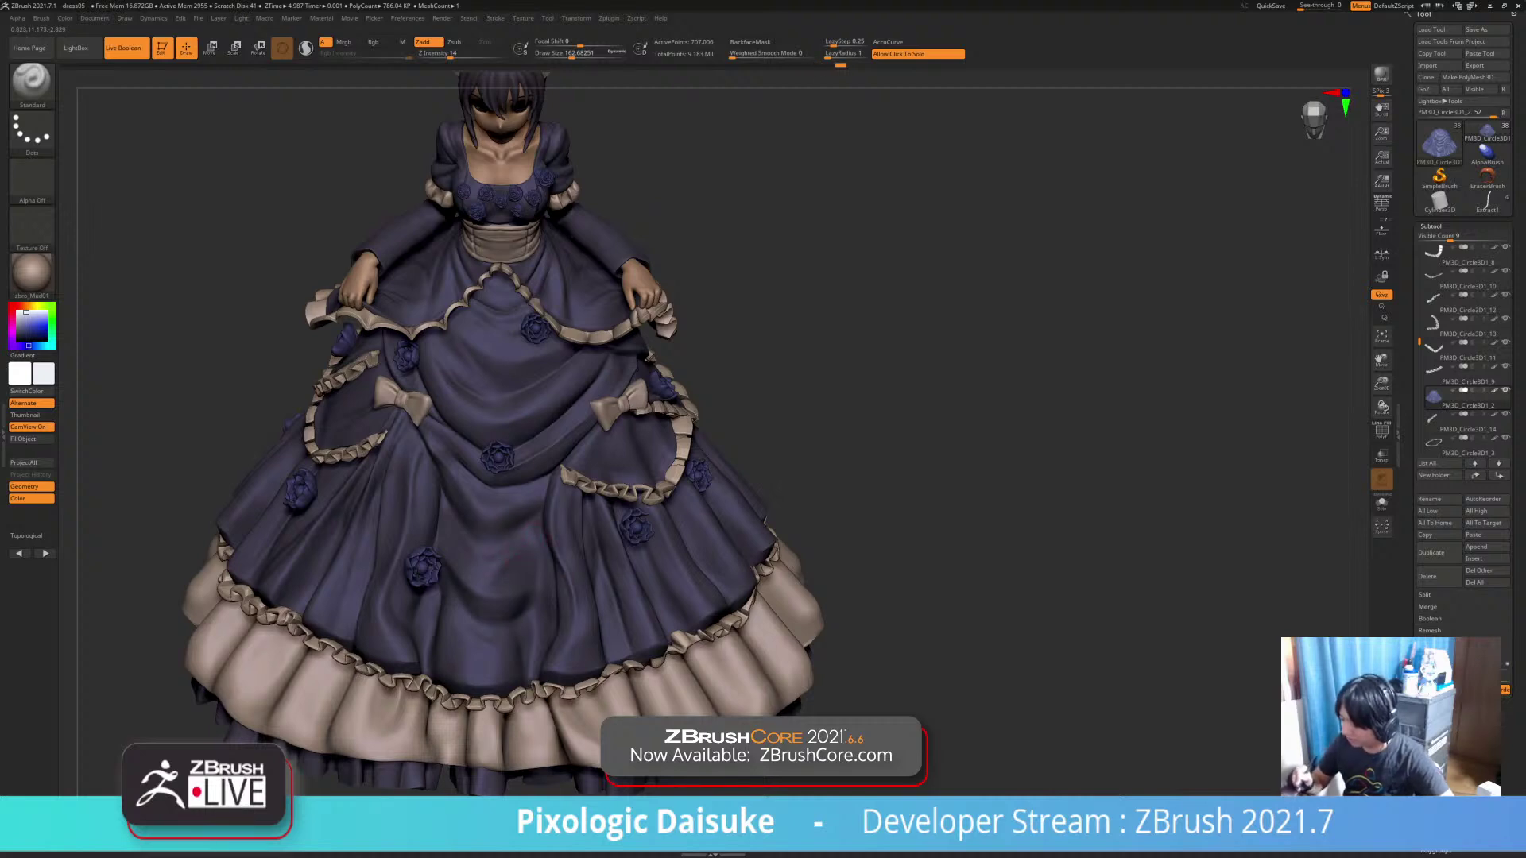
pyautogui.press('shift')
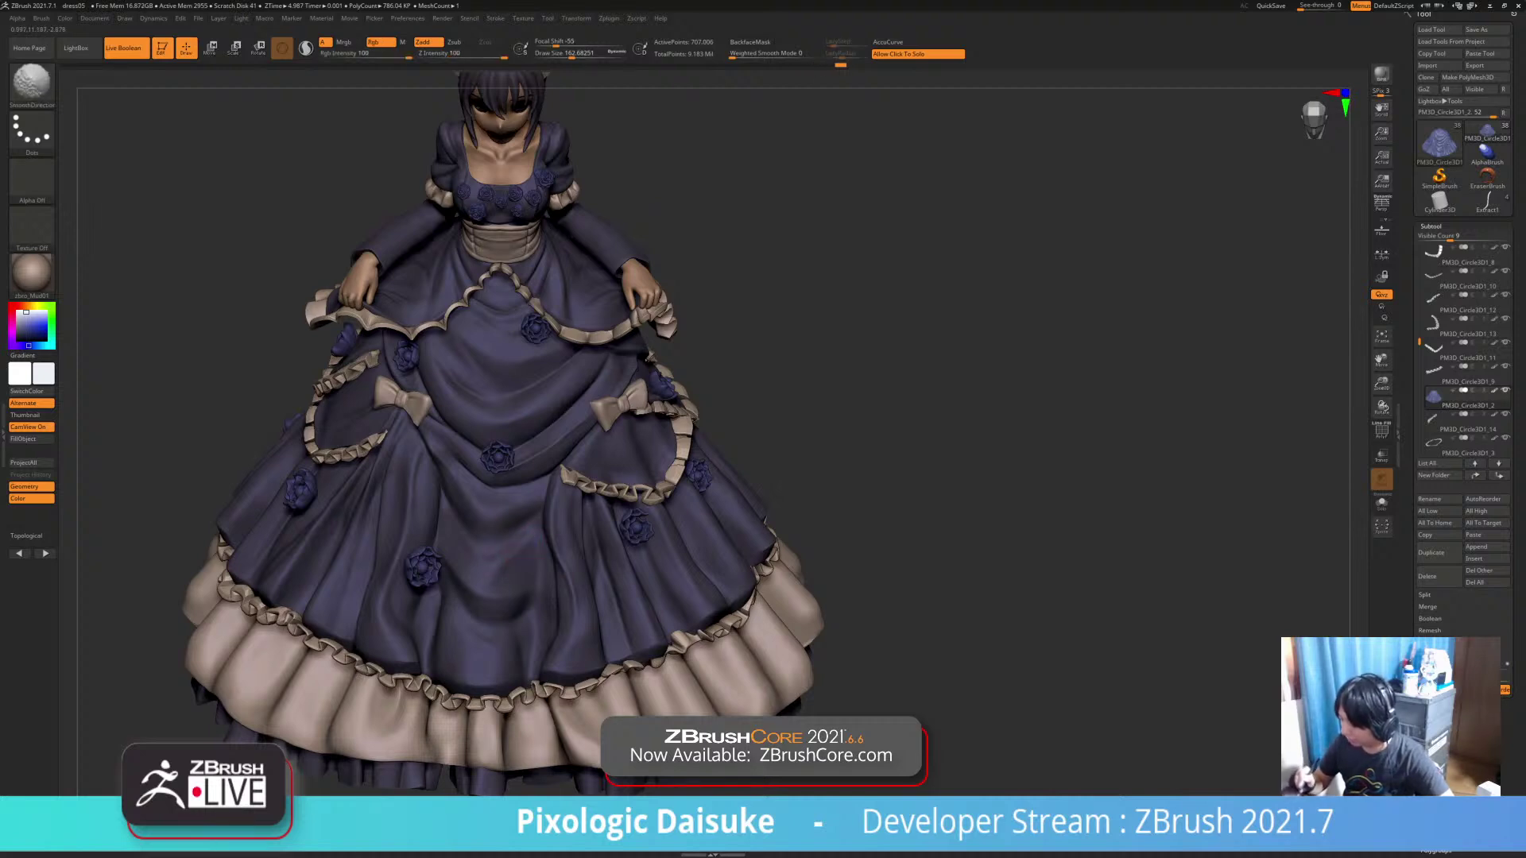
pyautogui.keyDown('shift'); pyautogui.moveTo(539, 548); pyautogui.dragTo(530, 568); pyautogui.keyUp('shift')
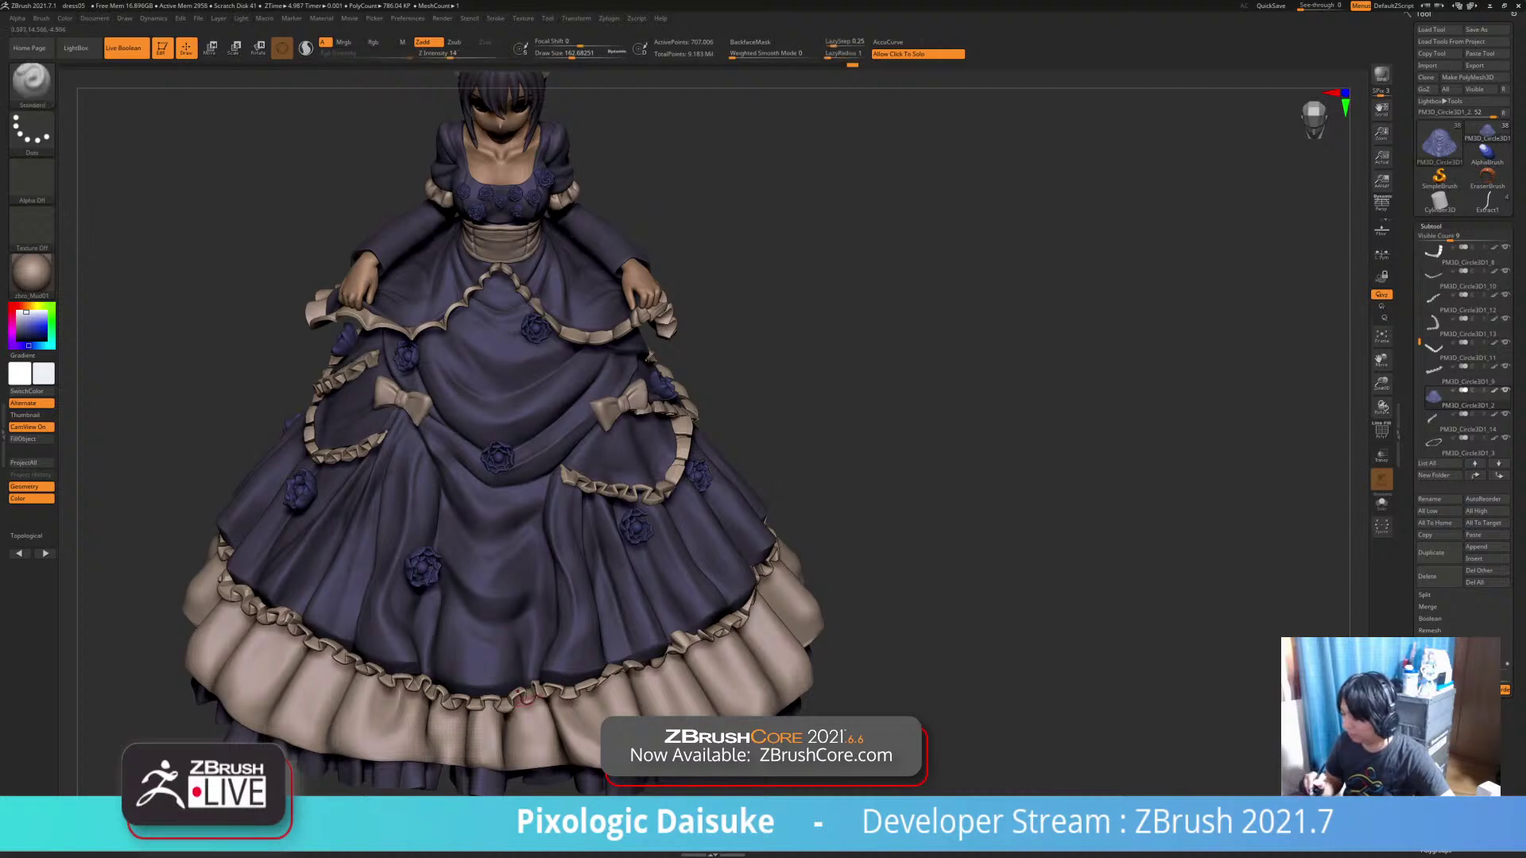
# Enlarge the brush to about 228 and keep sculpting and smoothing the folds down the overskirt's lower central panel
pyautogui.click(579, 54)
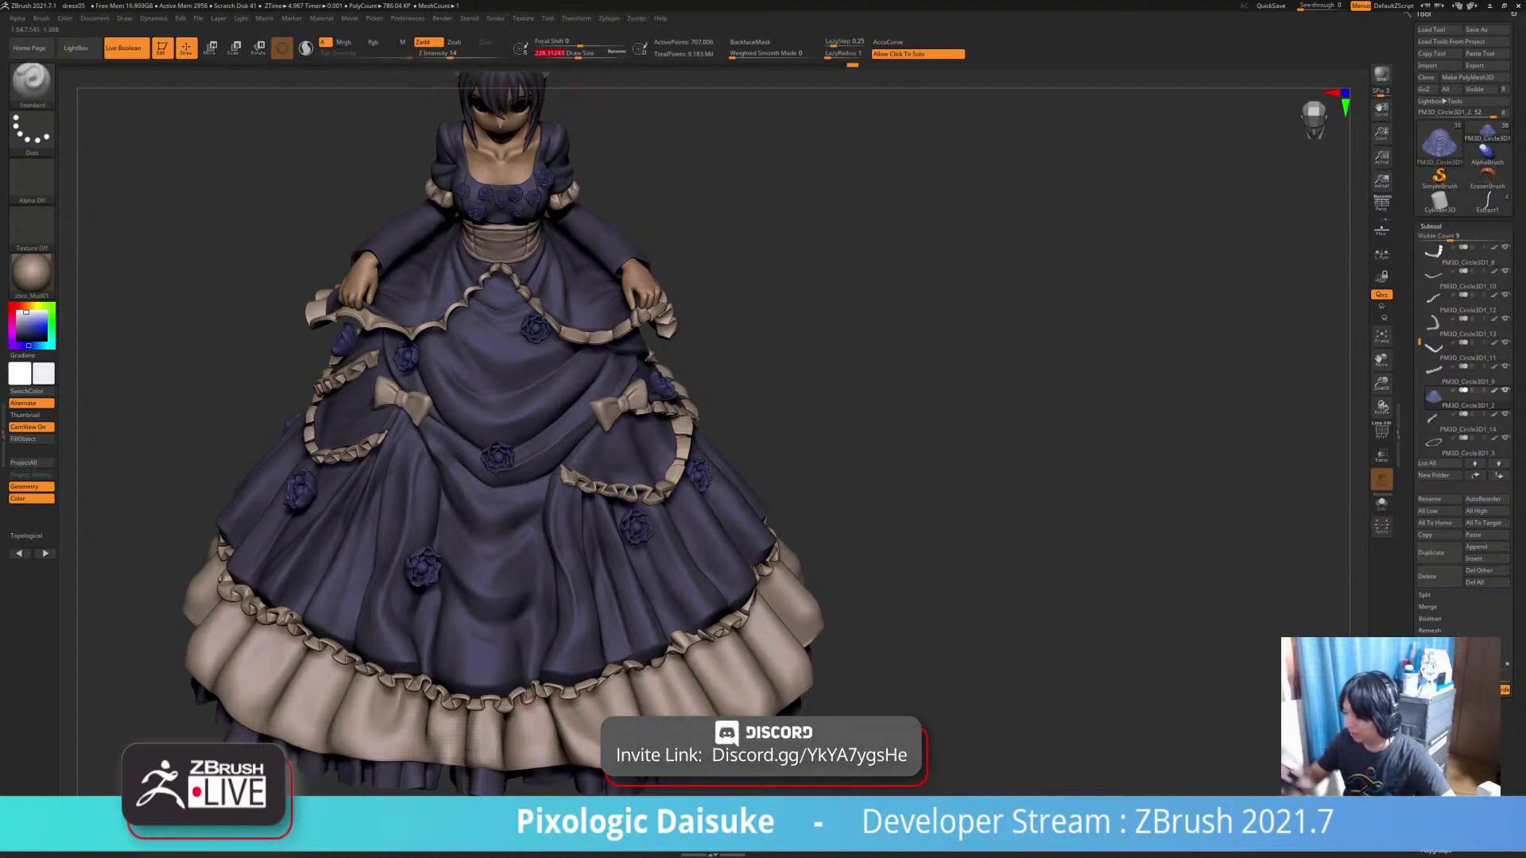
pyautogui.press('shift')
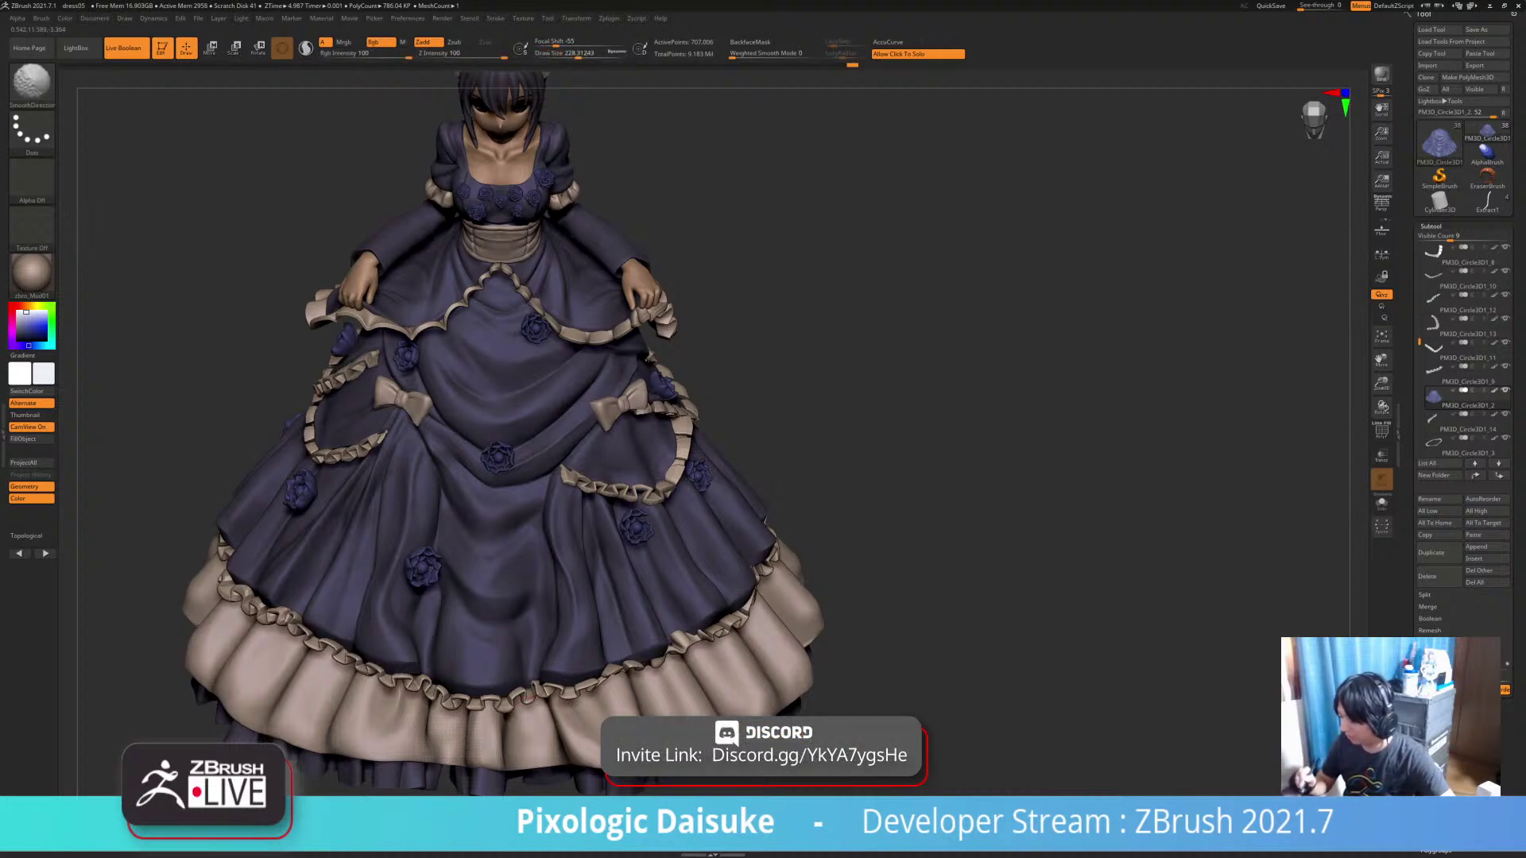
pyautogui.keyDown('shift'); pyautogui.moveTo(516, 548); pyautogui.dragTo(540, 512); pyautogui.keyUp('shift')
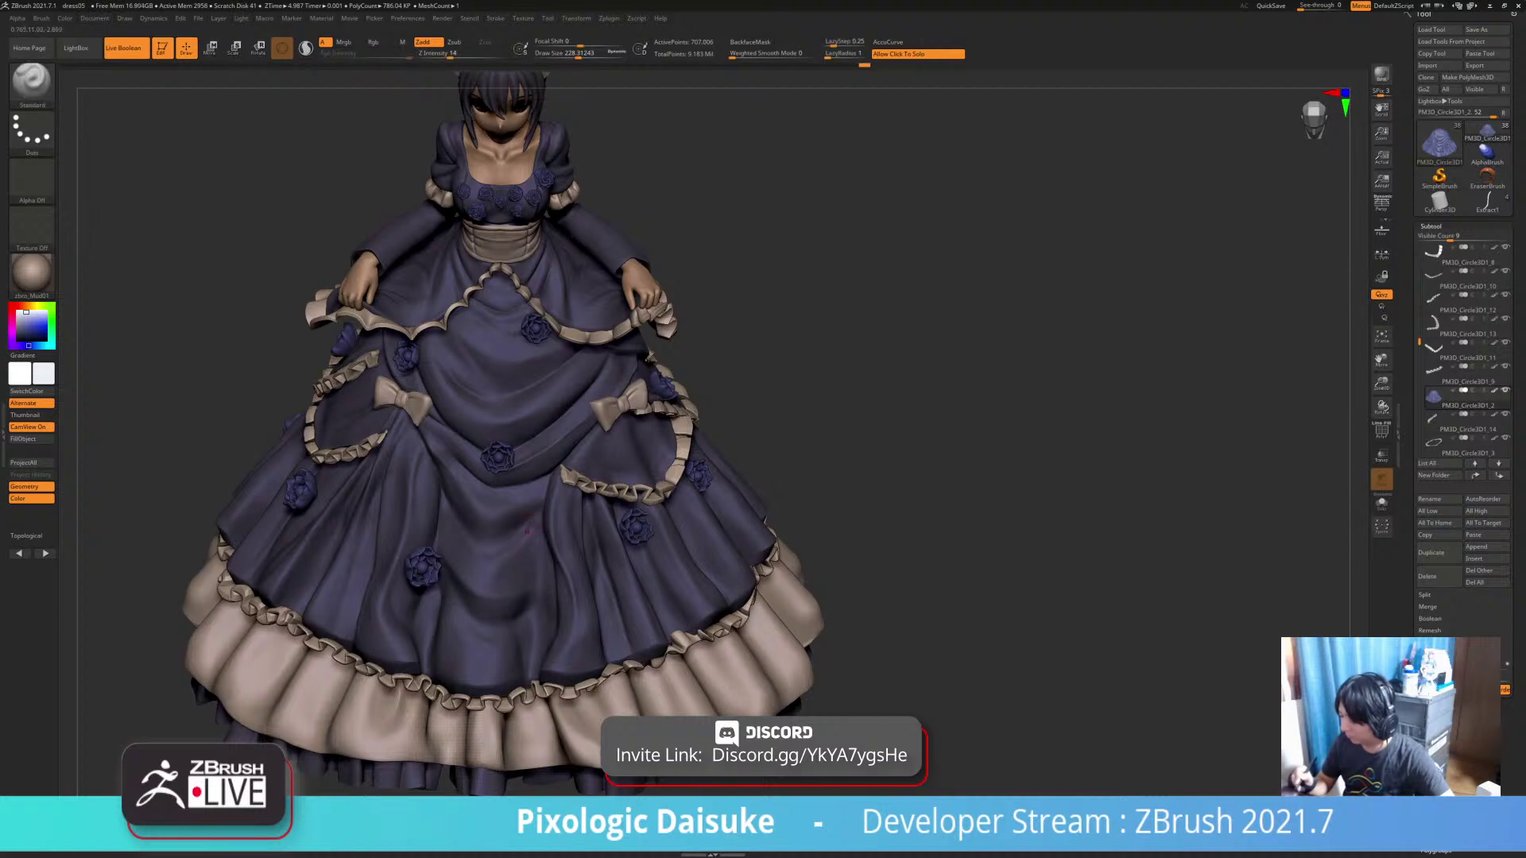
pyautogui.press('shift')
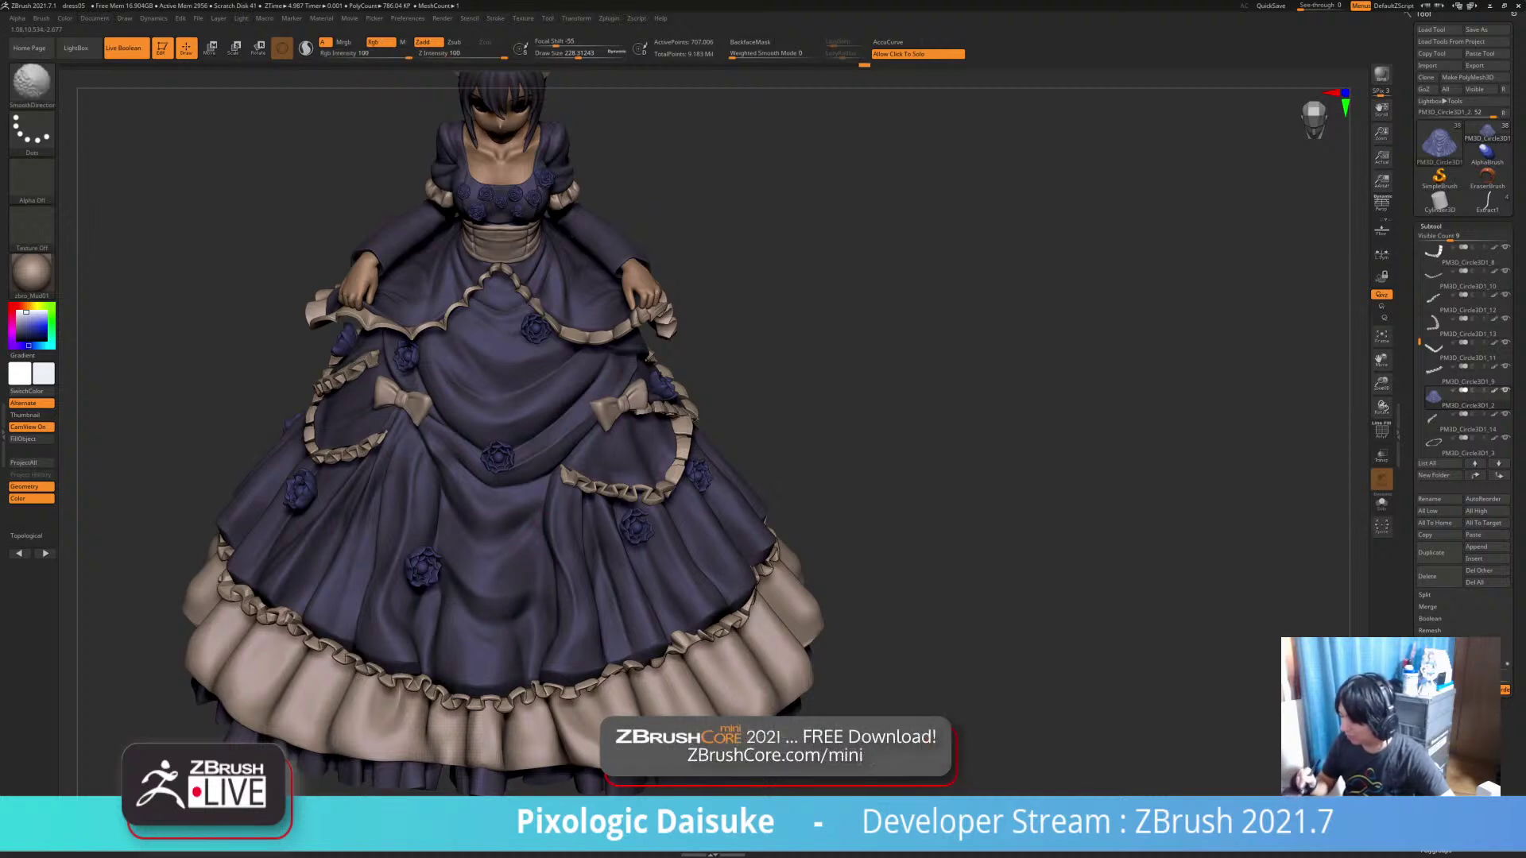
pyautogui.moveTo(530, 531)
pyautogui.keyDown('shift'); pyautogui.mouseDown()
pyautogui.moveTo(542, 513)
pyautogui.moveTo(500, 580)
pyautogui.moveTo(486, 573)
pyautogui.mouseUp(); pyautogui.keyUp('shift')
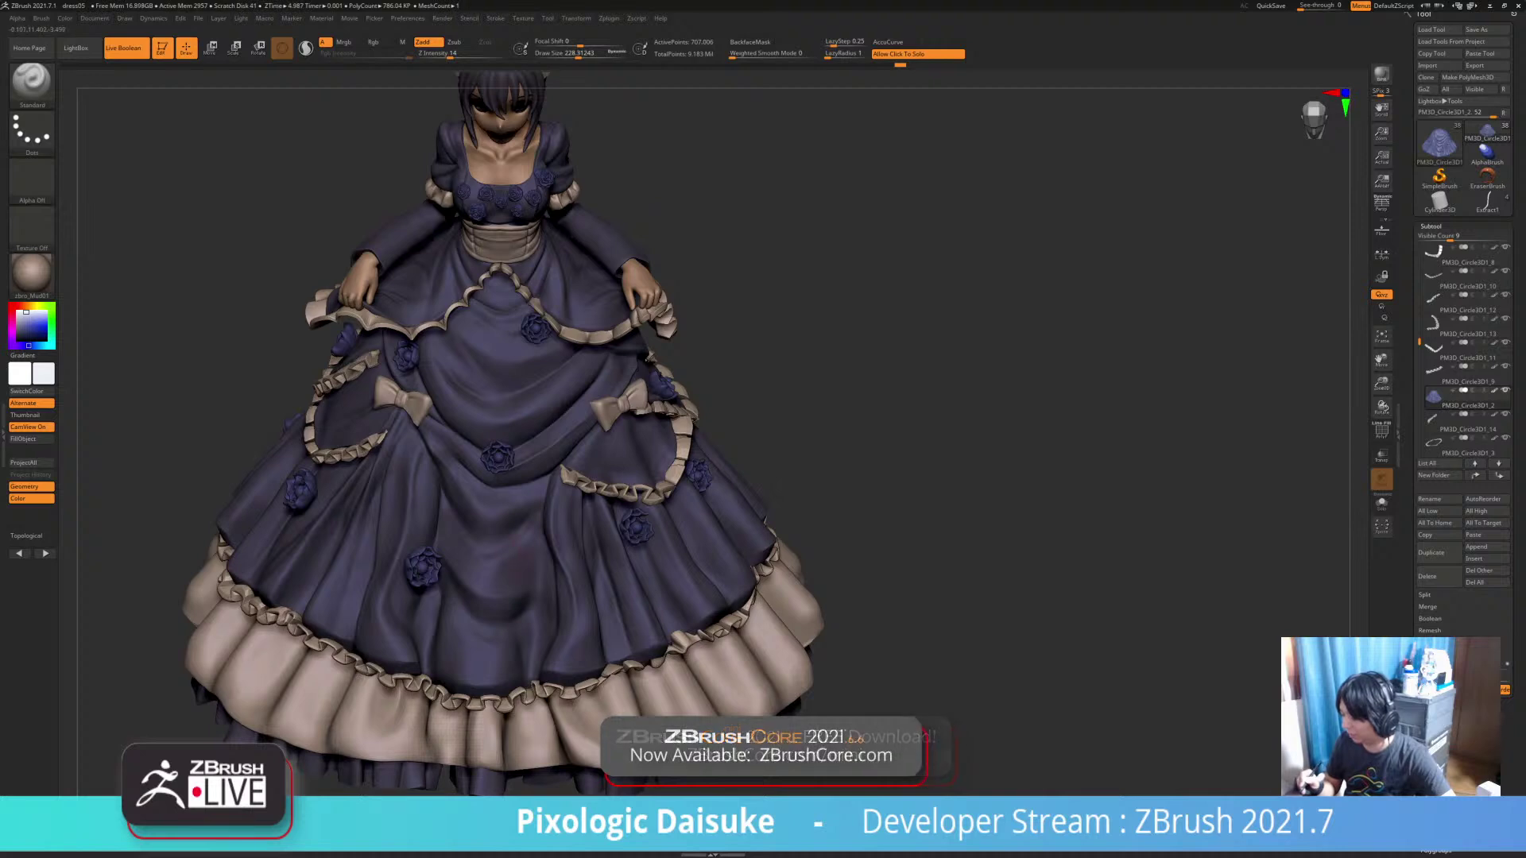
pyautogui.press('shift')
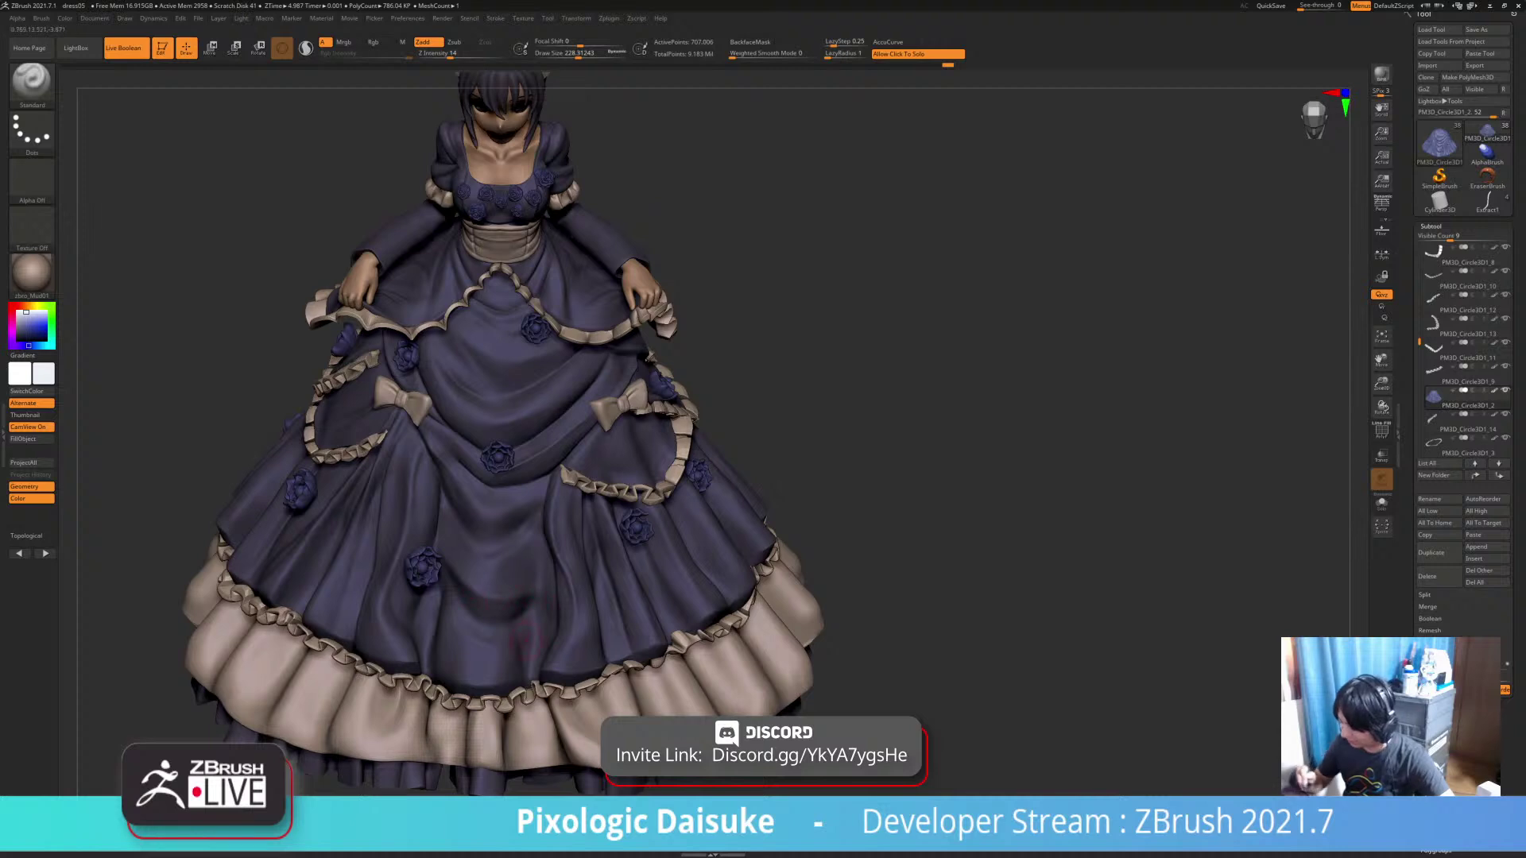
pyautogui.press('shift')
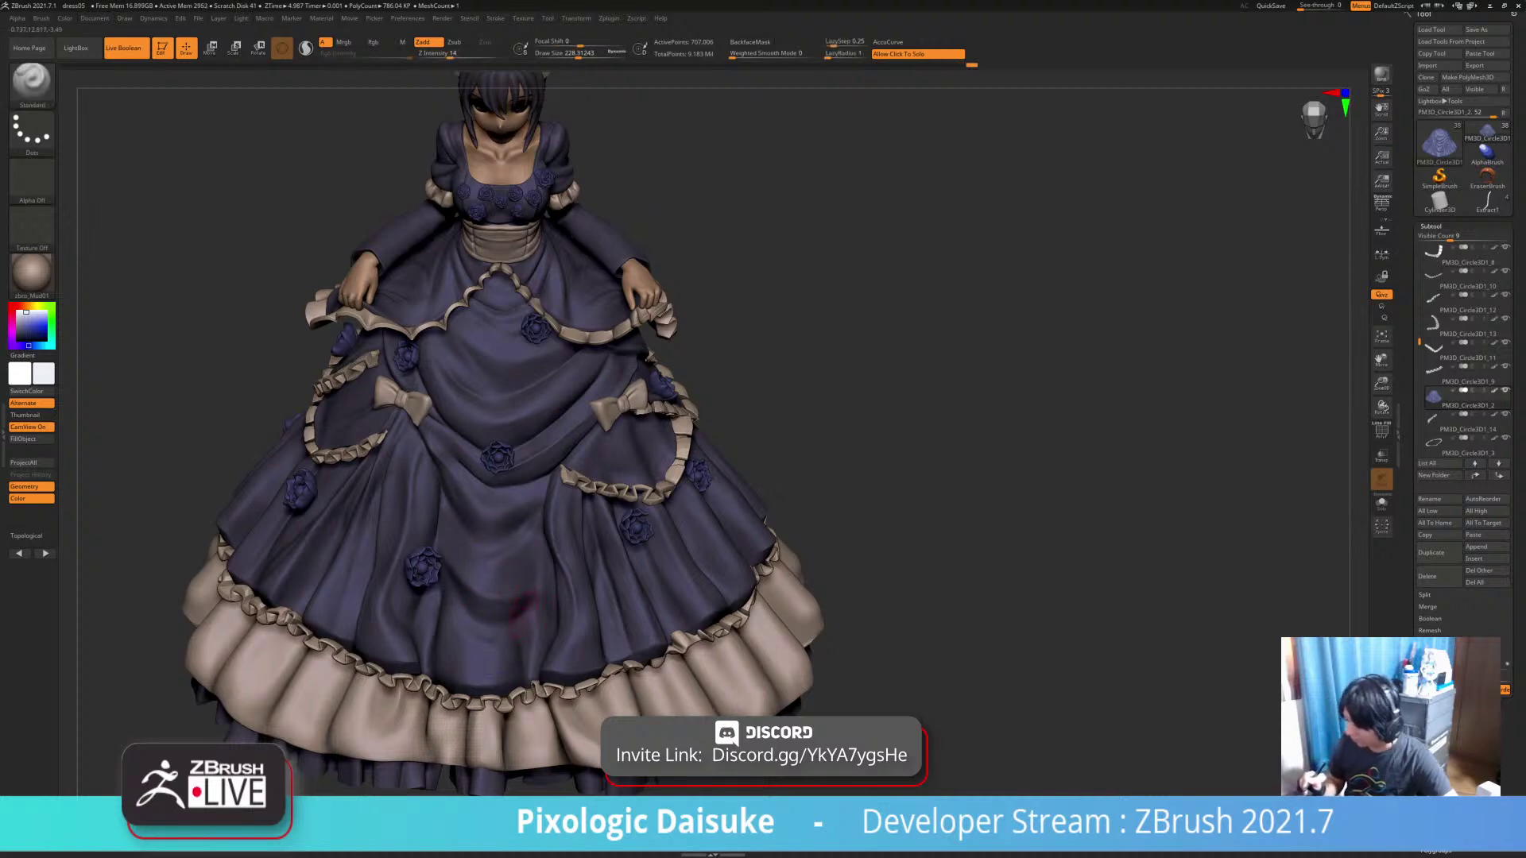
# Soften the folds of the upper front drape beneath the scalloped trim, working from a frontal view of the whole figure
pyautogui.moveTo(509, 509)
pyautogui.keyDown('ctrl'); pyautogui.mouseDown(button='right')
pyautogui.moveTo(505, 334)
pyautogui.moveTo(505, 381)
pyautogui.mouseUp(button='right'); pyautogui.keyUp('ctrl')
pyautogui.moveTo(953, 477)
pyautogui.mouseDown()
pyautogui.moveTo(842, 477)
pyautogui.moveTo(1041, 477)
pyautogui.moveTo(870, 477)
pyautogui.mouseUp()
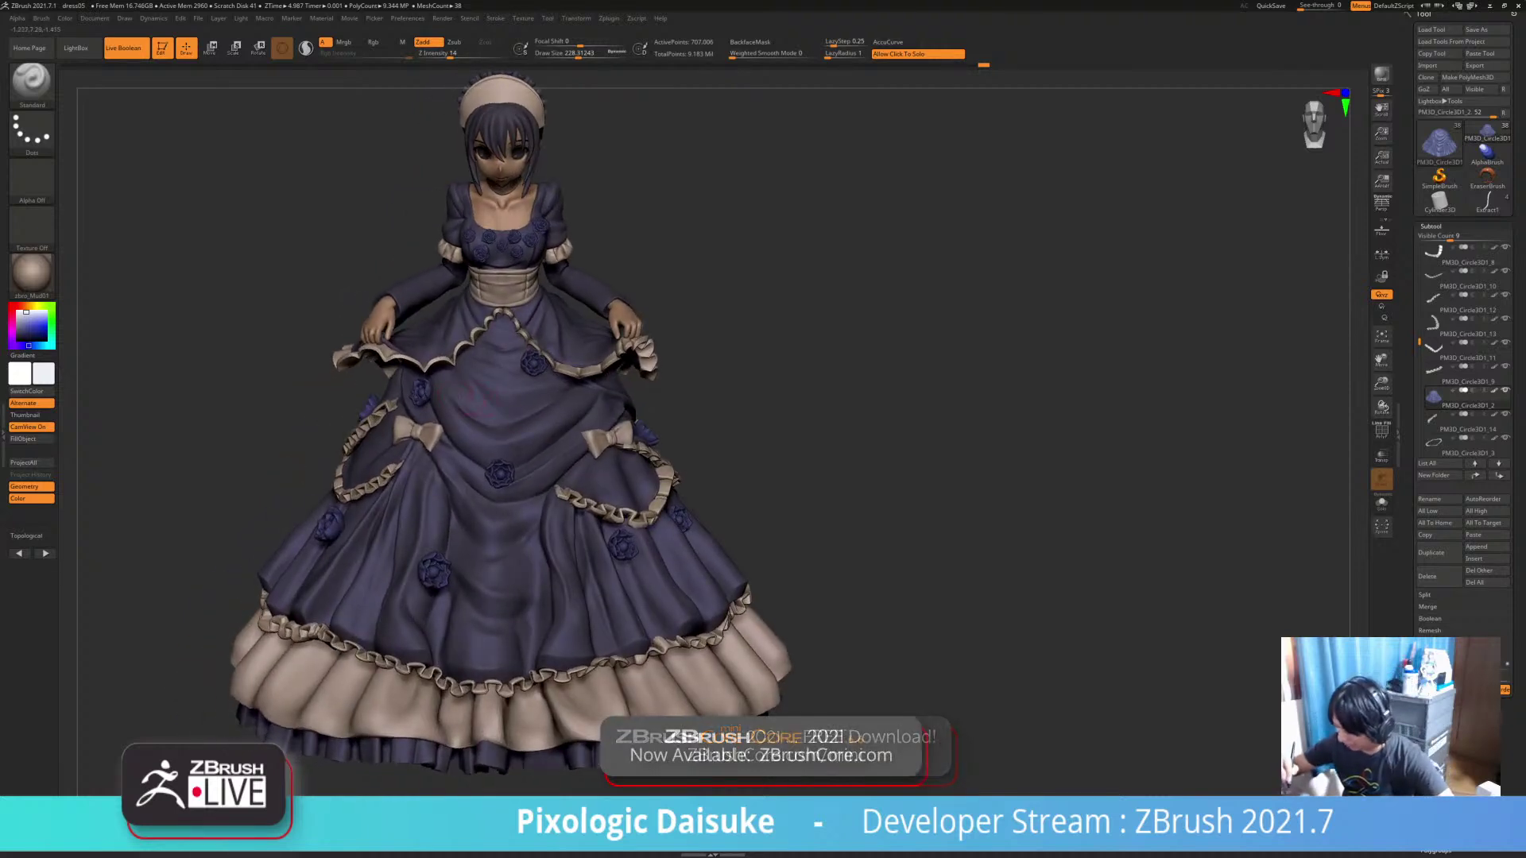
pyautogui.keyDown('shift'); pyautogui.moveTo(473, 398); pyautogui.dragTo(461, 402); pyautogui.keyUp('shift')
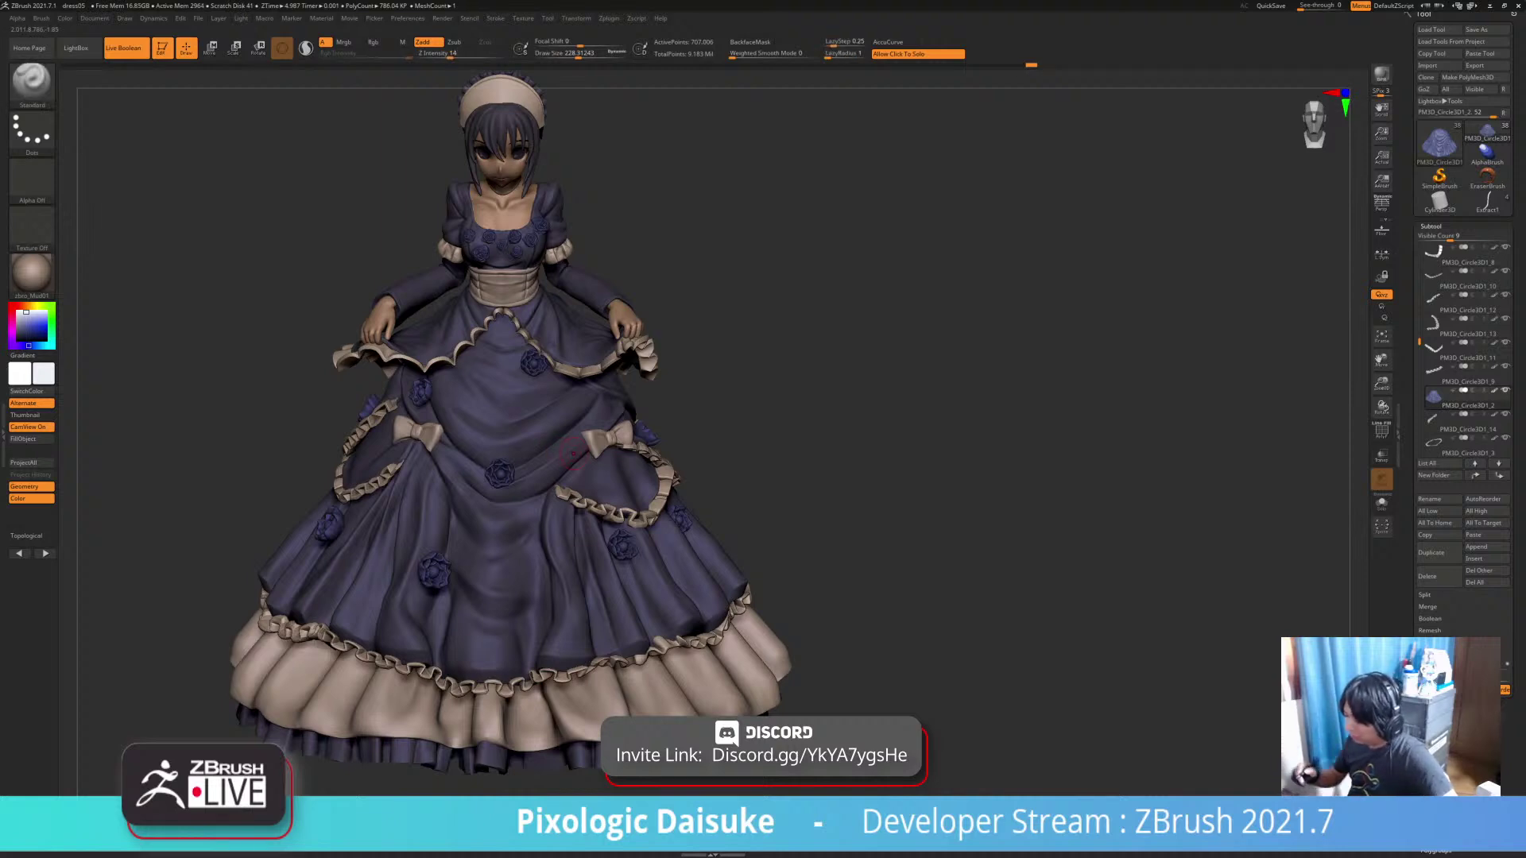
# Switch to the Clay brush with colour painting off and a size of about 239, and build up and smooth the upper front drape
pyautogui.click(31, 79)
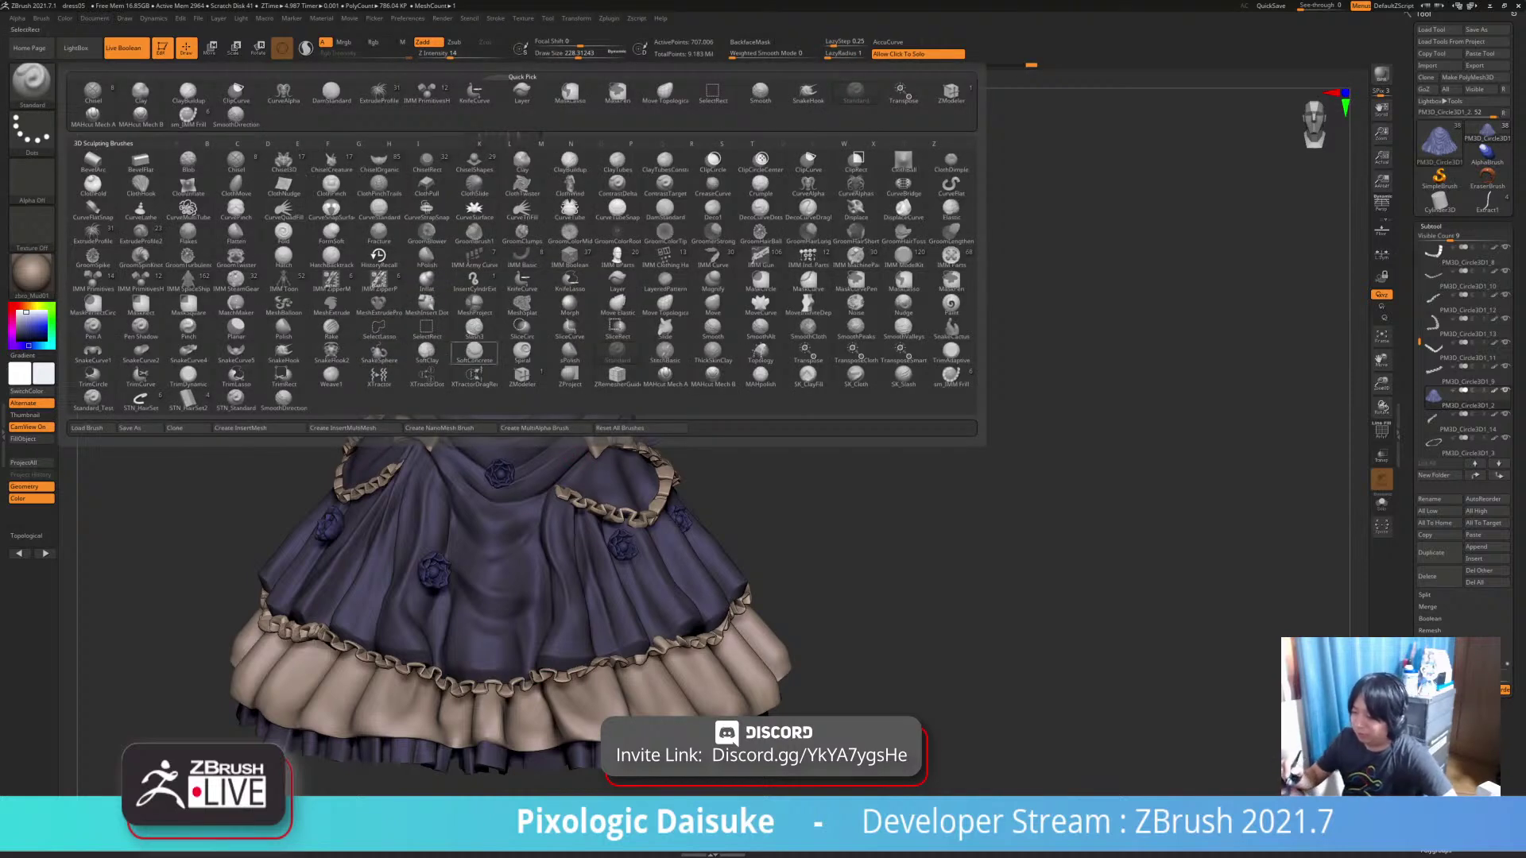
pyautogui.click(141, 91)
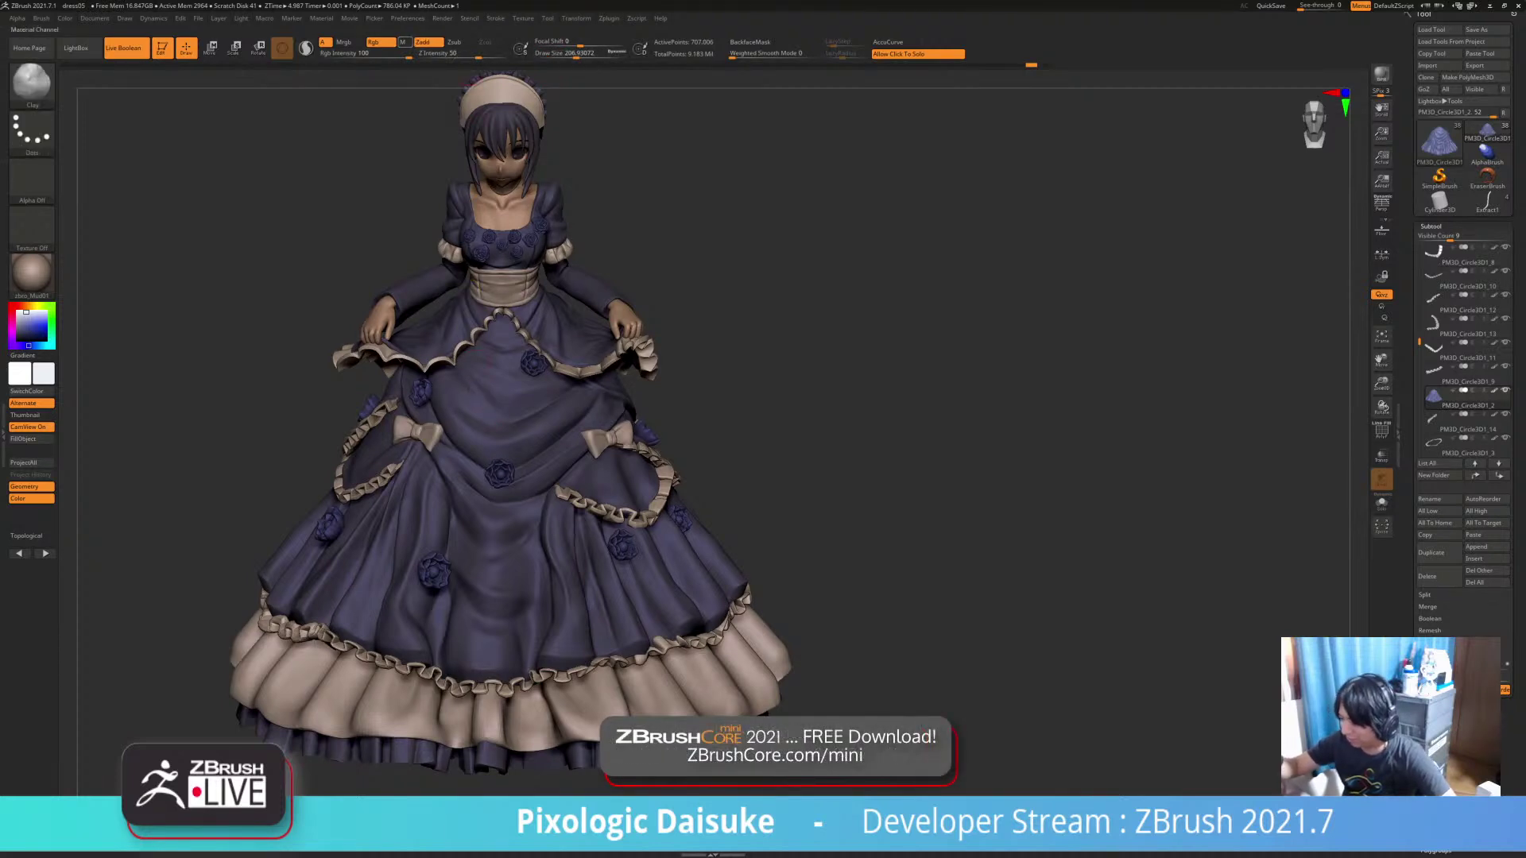
pyautogui.click(379, 42)
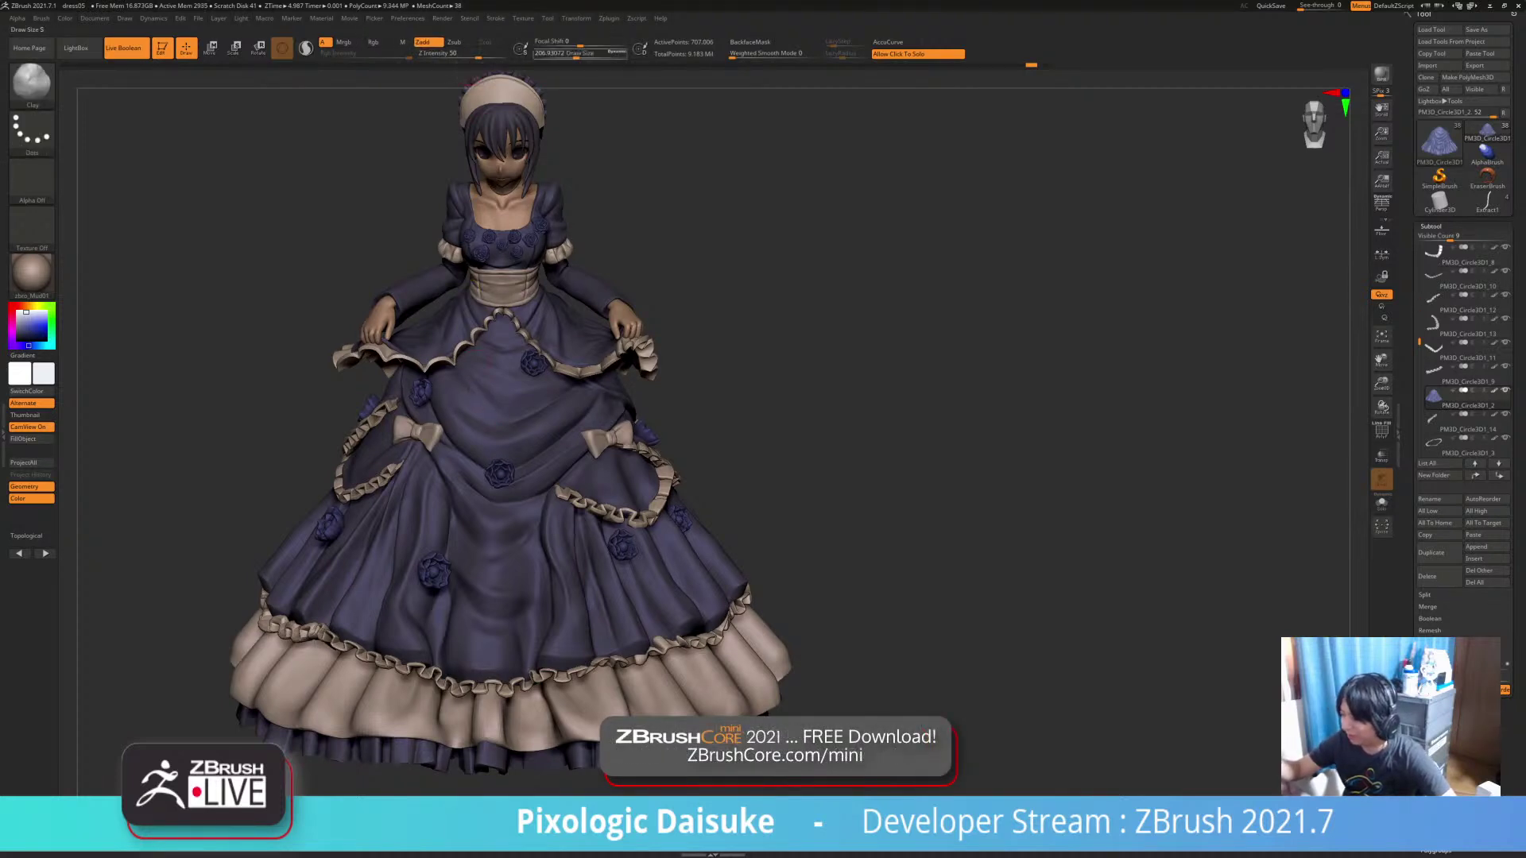
pyautogui.click(578, 54)
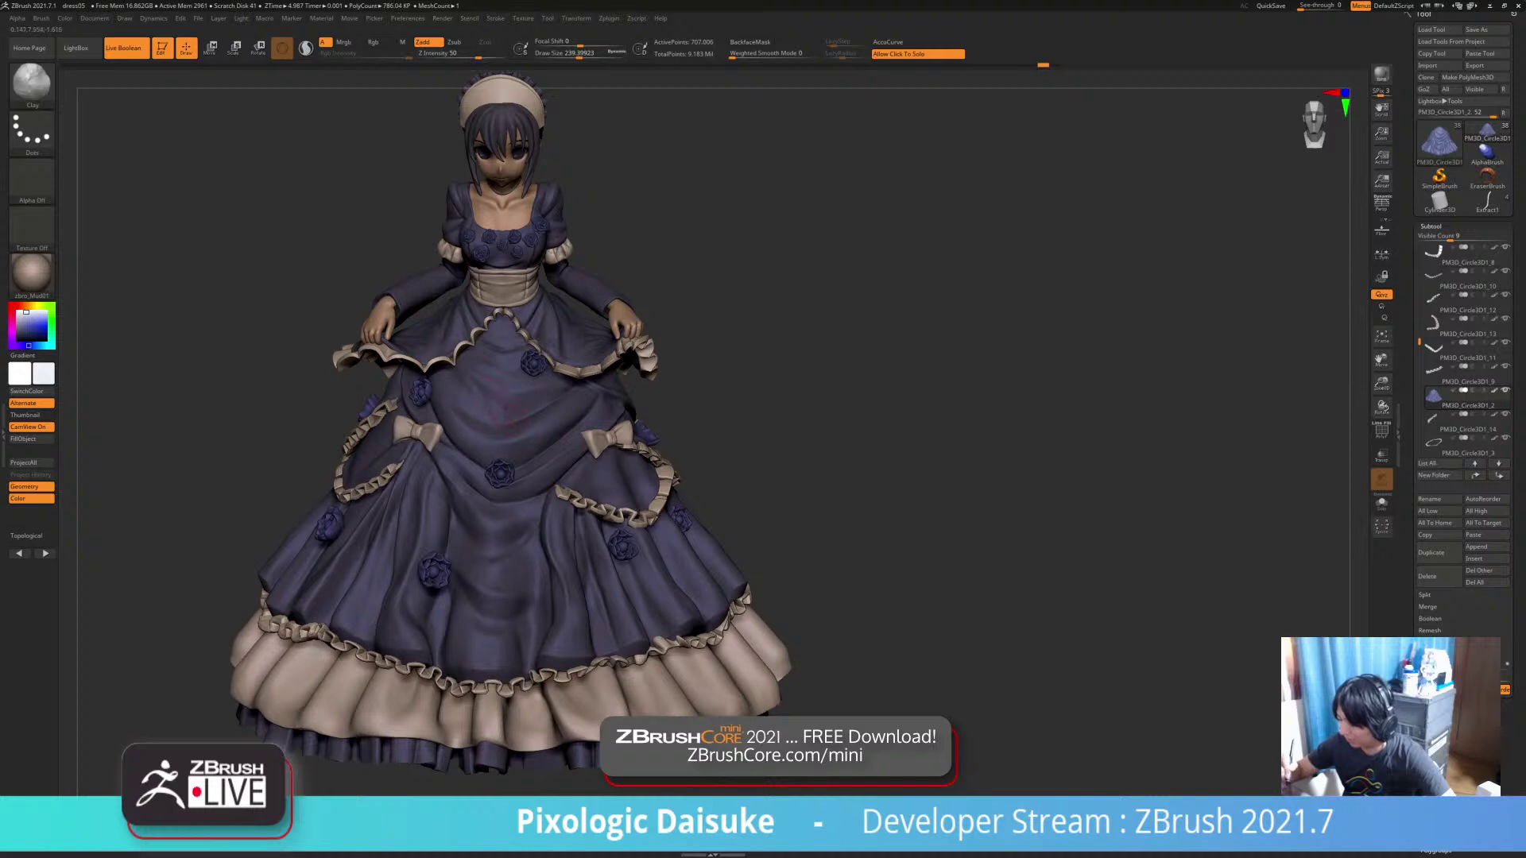
pyautogui.press('shift')
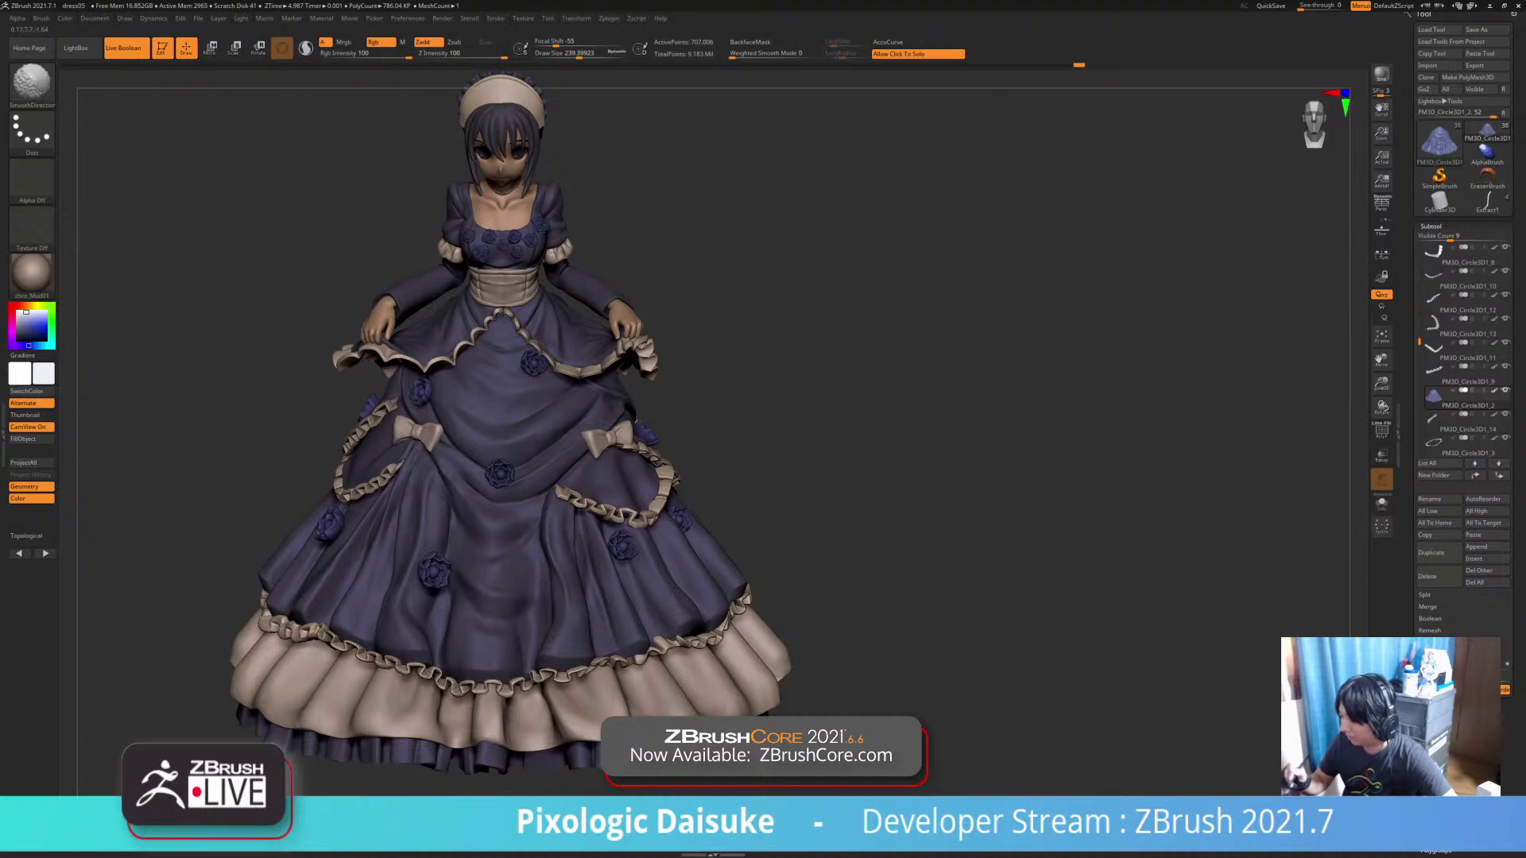
pyautogui.moveTo(590, 396); pyautogui.dragTo(466, 381)
pyautogui.press('shift')
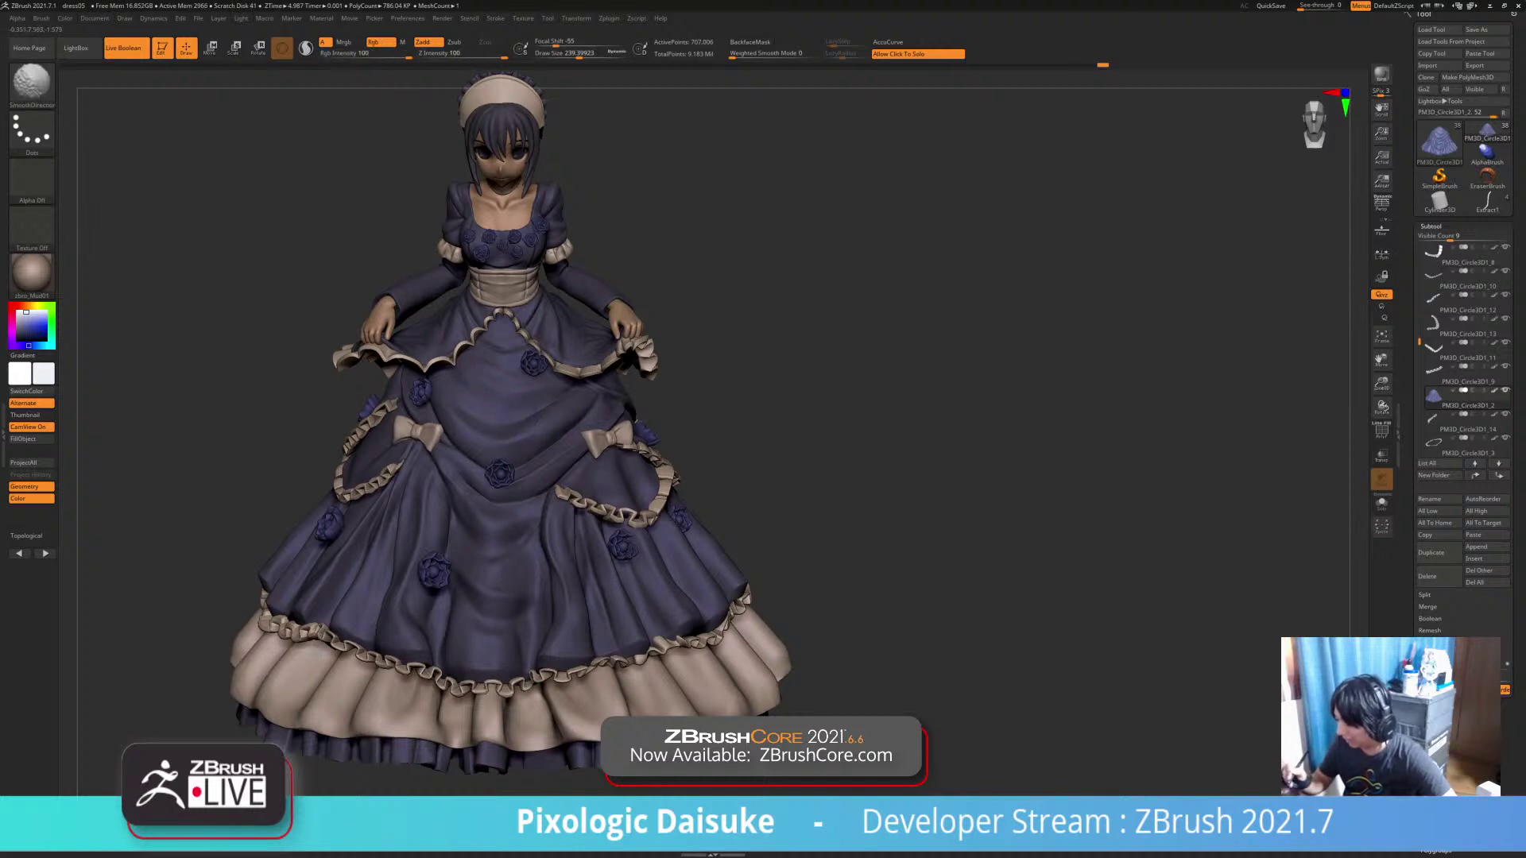
# Fill and smooth the curved folds above and around the centre rose, out towards the bow on the figure's left side
pyautogui.press('shift')
pyautogui.press('shift')
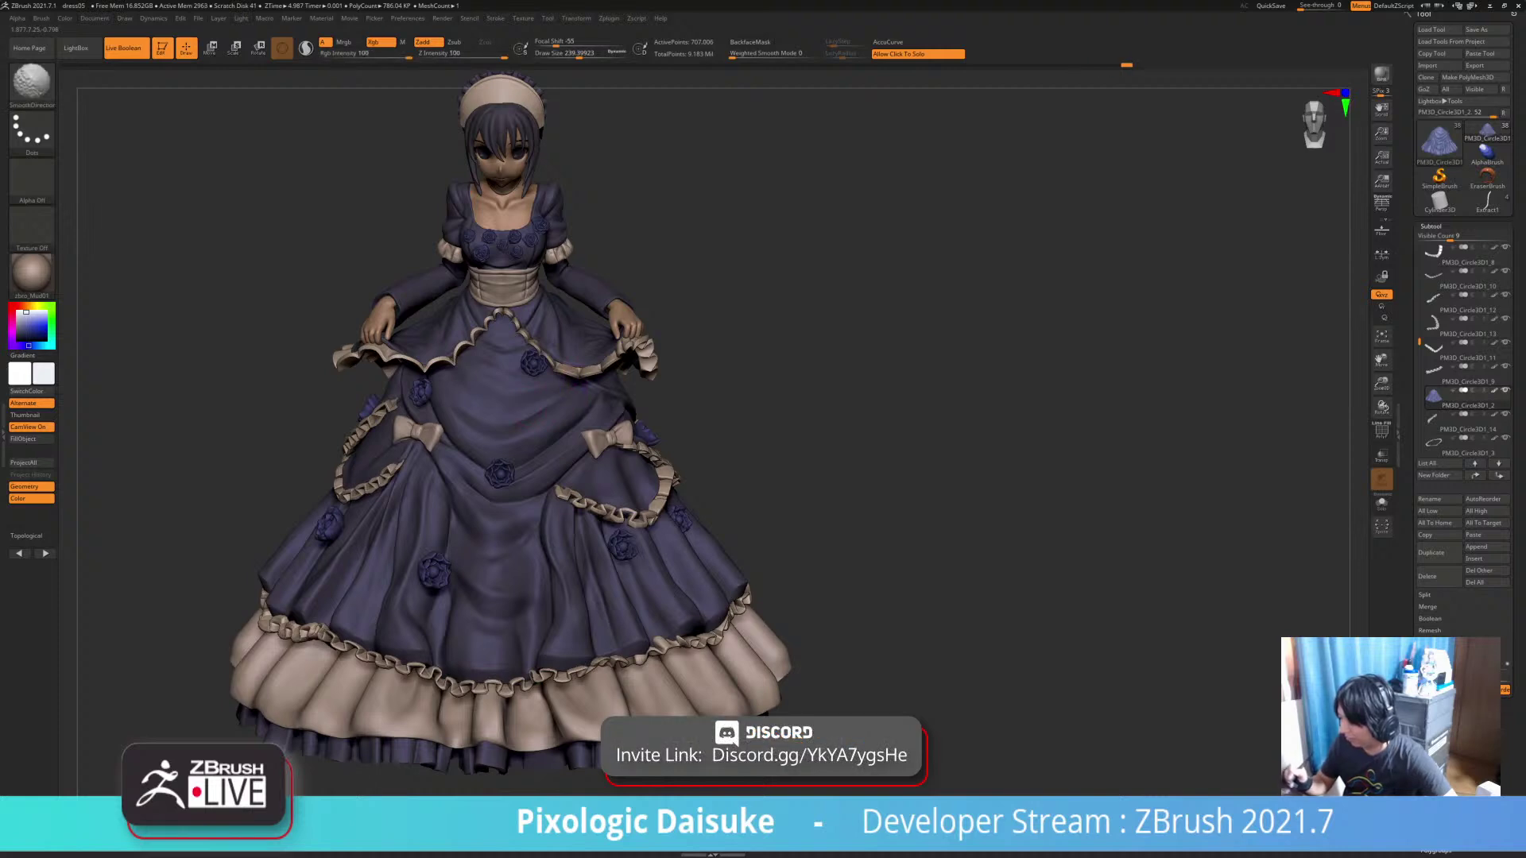
pyautogui.press('shift')
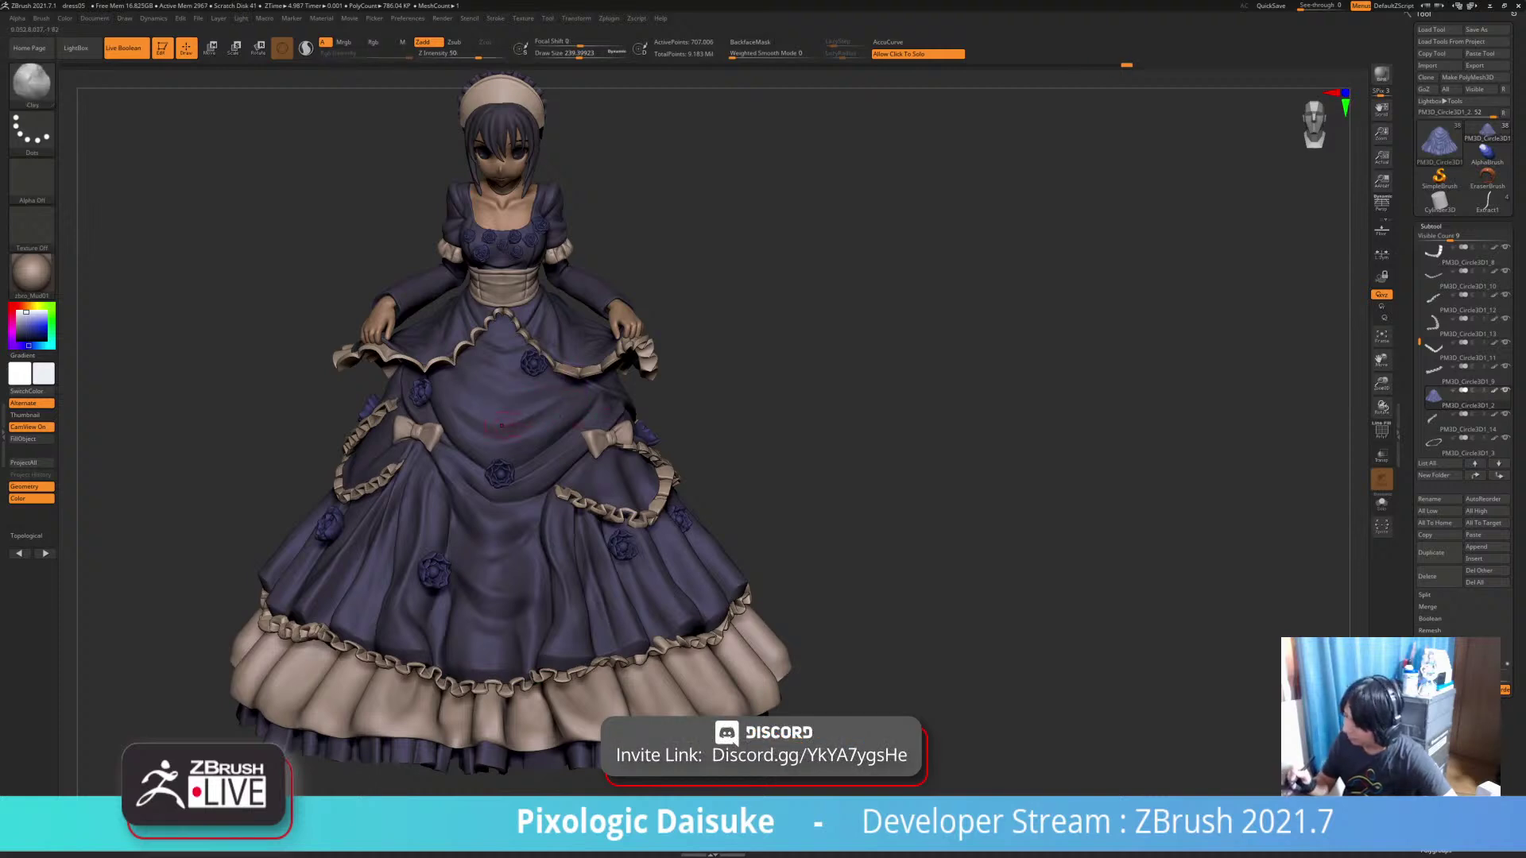
pyautogui.press('shift')
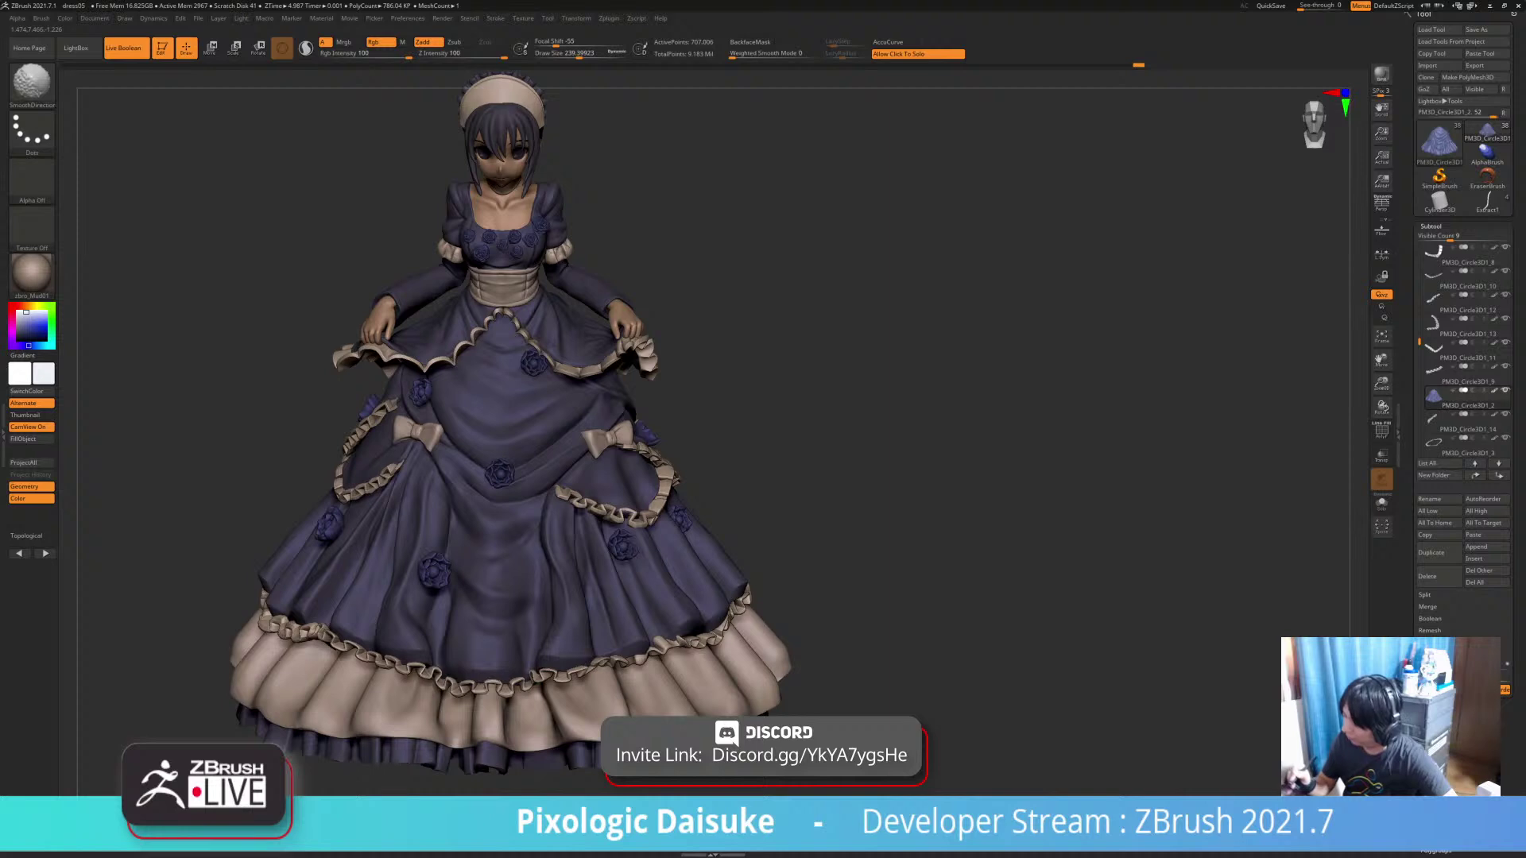
pyautogui.press('shift')
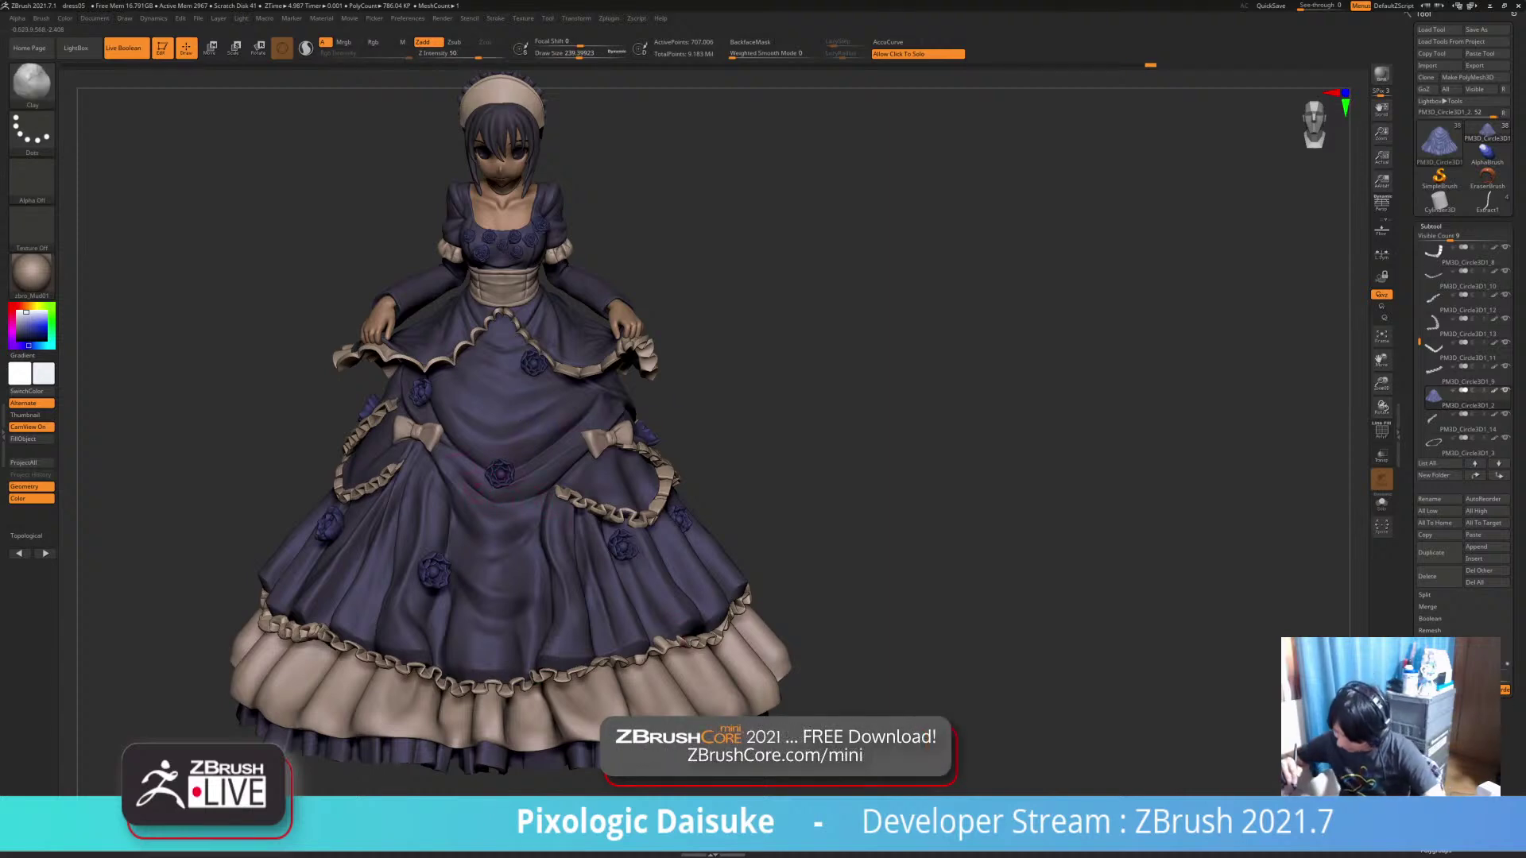
pyautogui.press('shift')
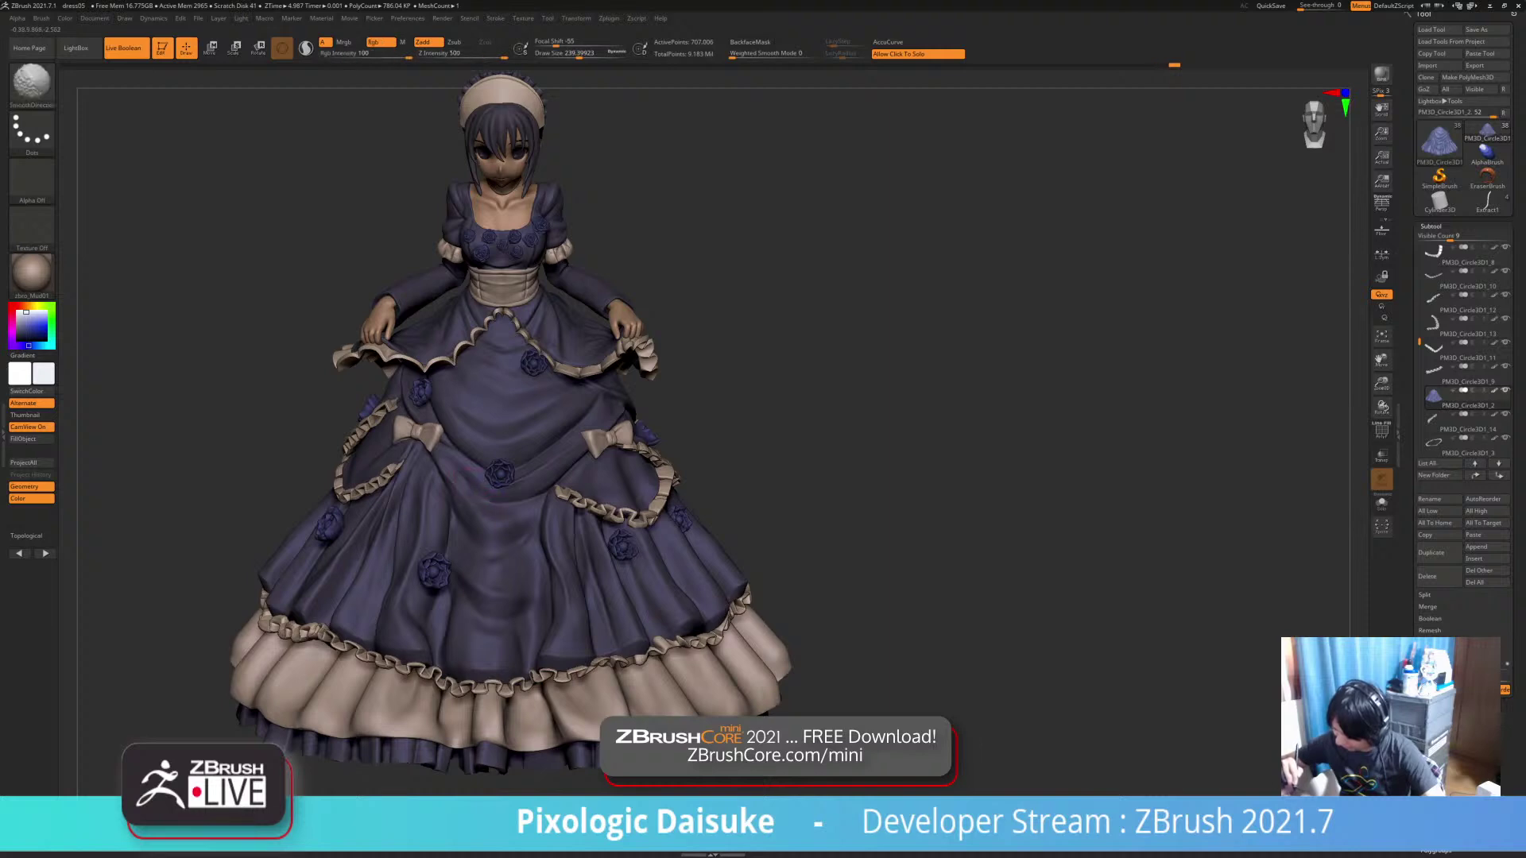
pyautogui.press('shift')
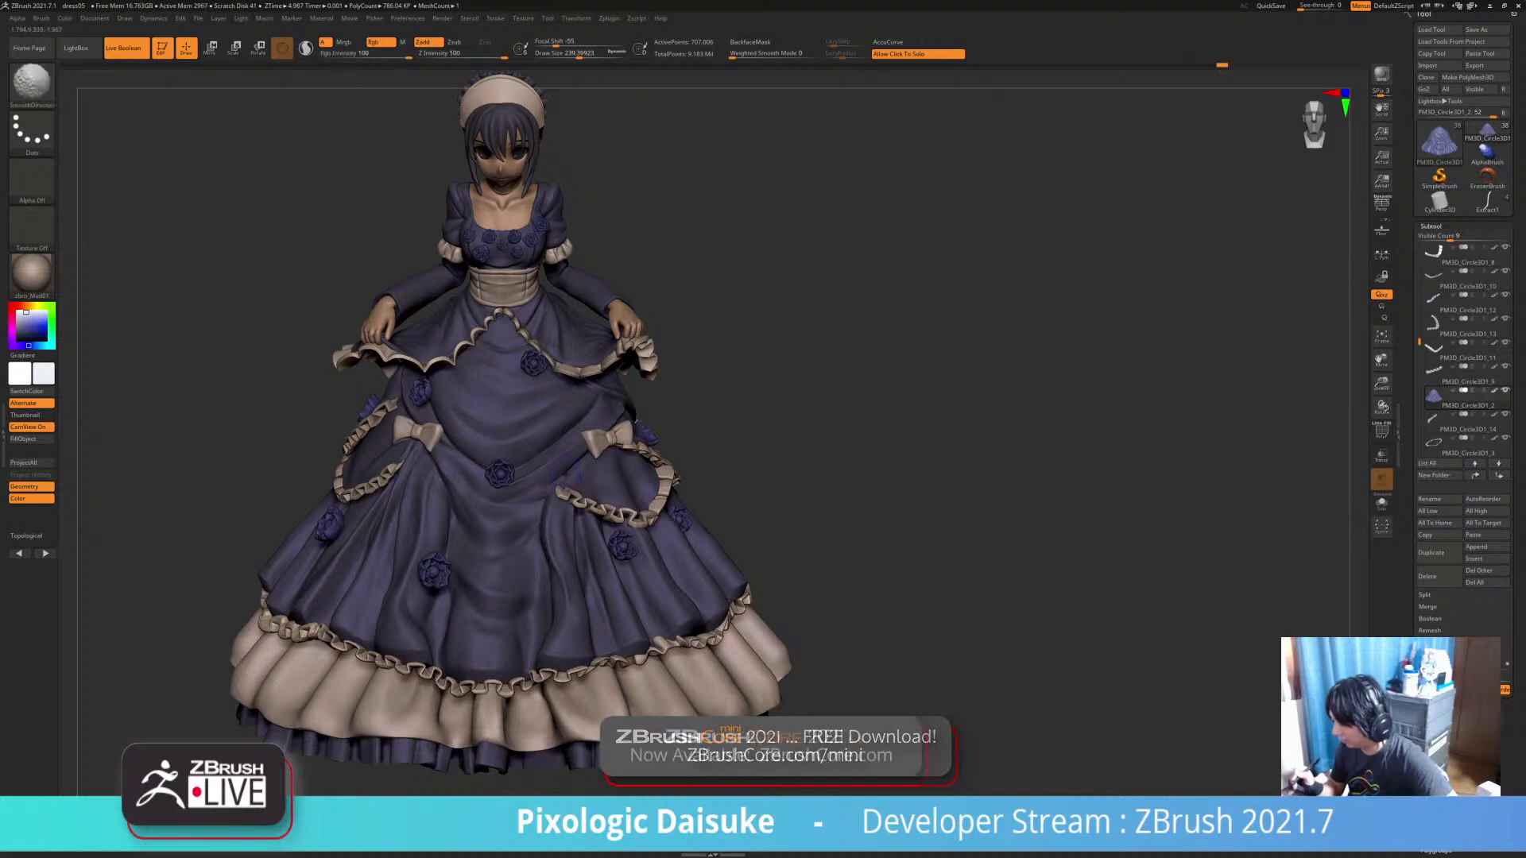
pyautogui.press('shift')
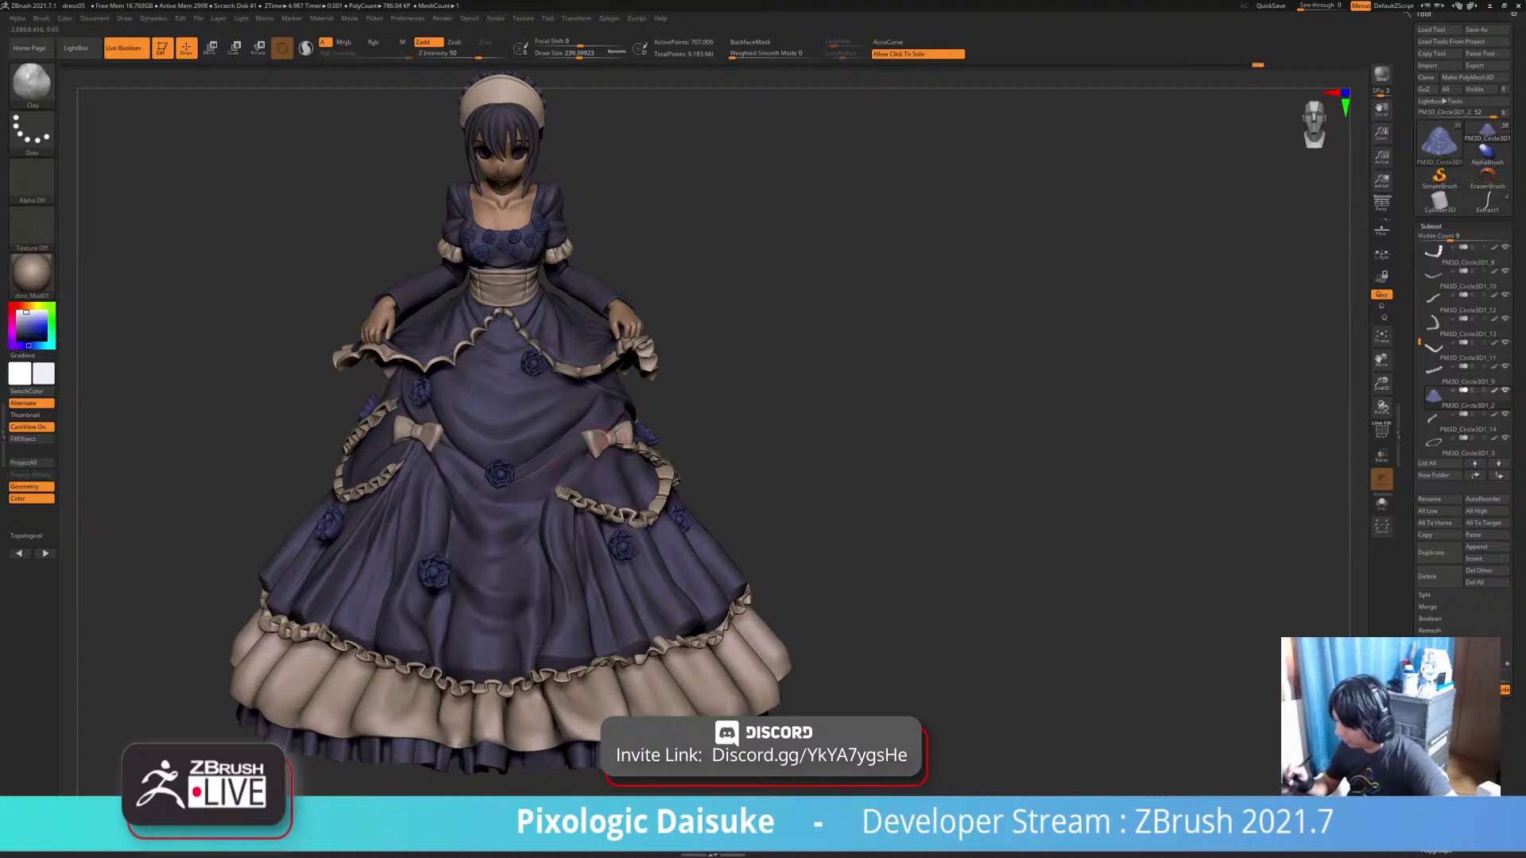
# Isolate the overskirt and rework the diagonal drape folds hidden beneath the bow on the figure's left side with the Clay brush
pyautogui.click(731, 437)
pyautogui.moveTo(597, 451)
pyautogui.mouseDown(button='right')
pyautogui.moveTo(605, 439)
pyautogui.moveTo(548, 421)
pyautogui.mouseUp(button='right')
pyautogui.moveTo(557, 413); pyautogui.dragTo(577, 425)
pyautogui.moveTo(548, 421); pyautogui.dragTo(592, 413, button='right')
pyautogui.moveTo(588, 405); pyautogui.dragTo(572, 425)
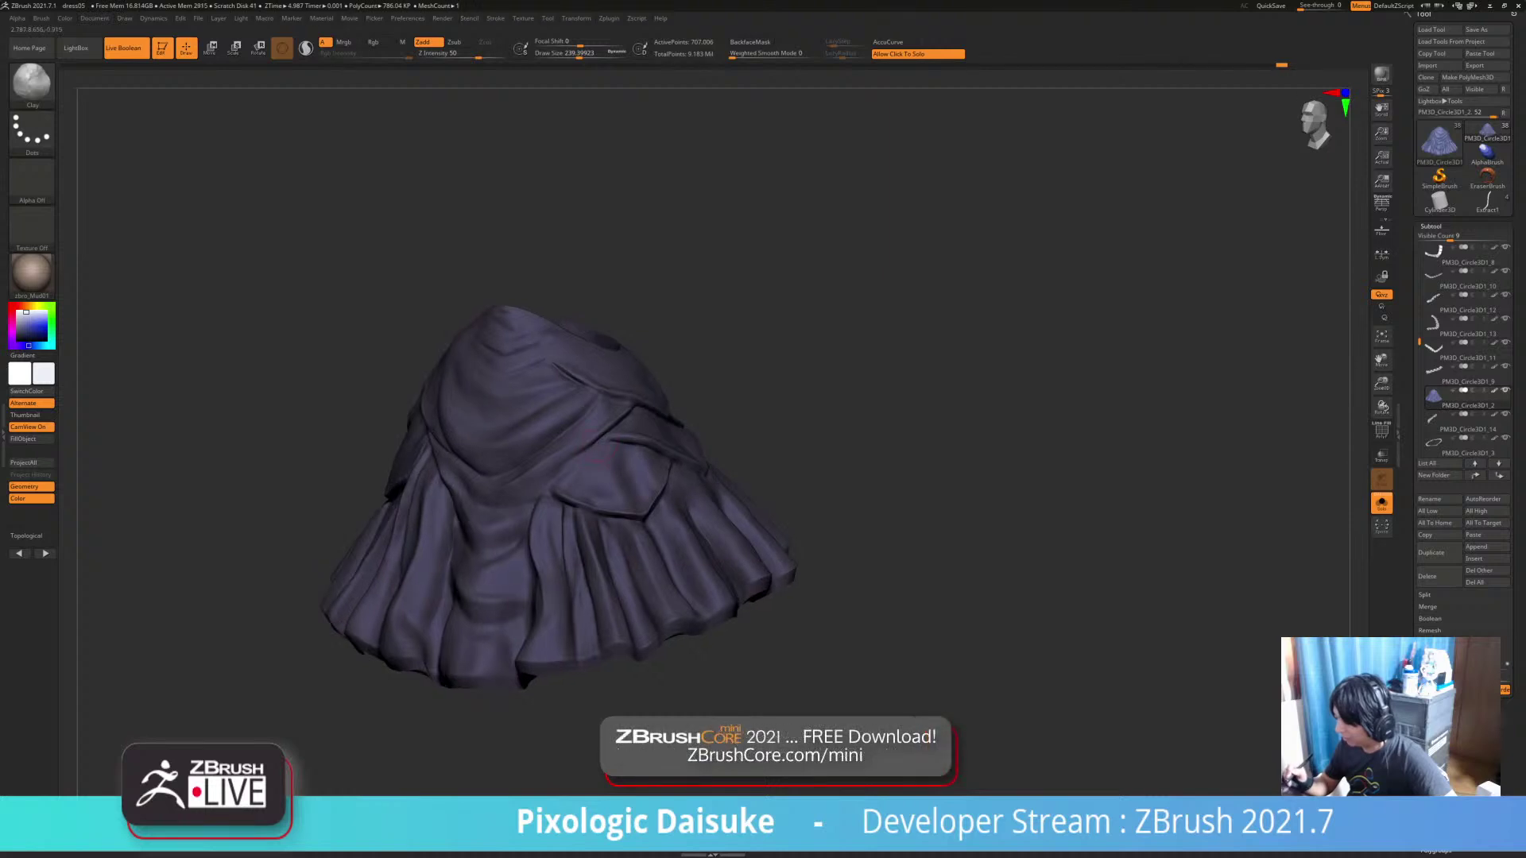
pyautogui.moveTo(573, 445); pyautogui.dragTo(592, 447, button='right')
pyautogui.moveTo(563, 468); pyautogui.dragTo(590, 448)
pyautogui.press('shift')
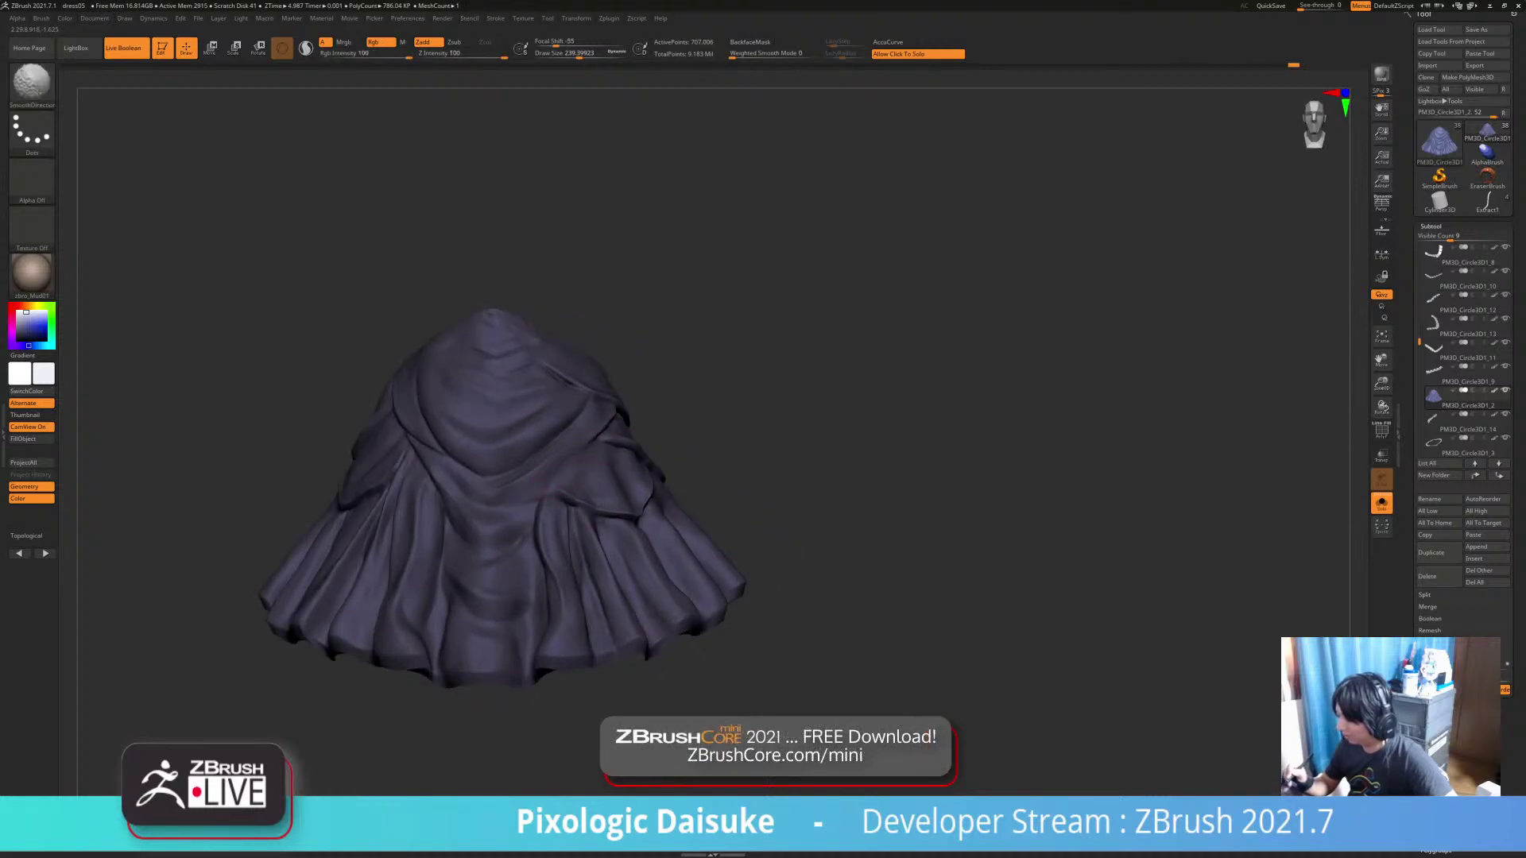
# Build up and smooth the isolated overskirt's surface where the diagonal drape meets the lower central panel
pyautogui.moveTo(537, 469); pyautogui.dragTo(572, 483, button='right')
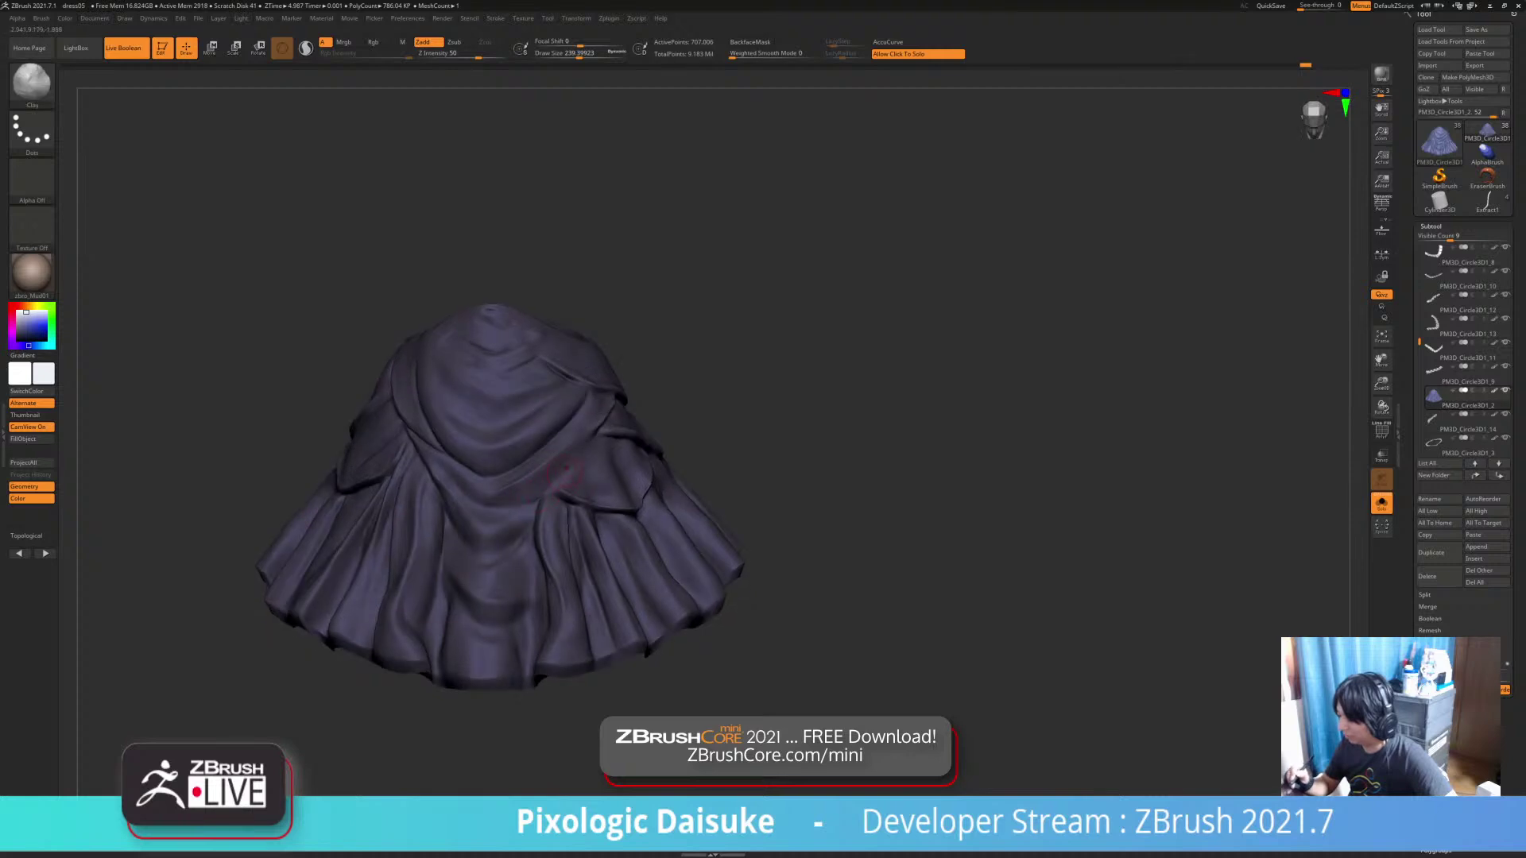
pyautogui.moveTo(572, 483); pyautogui.dragTo(522, 547)
pyautogui.press('shift')
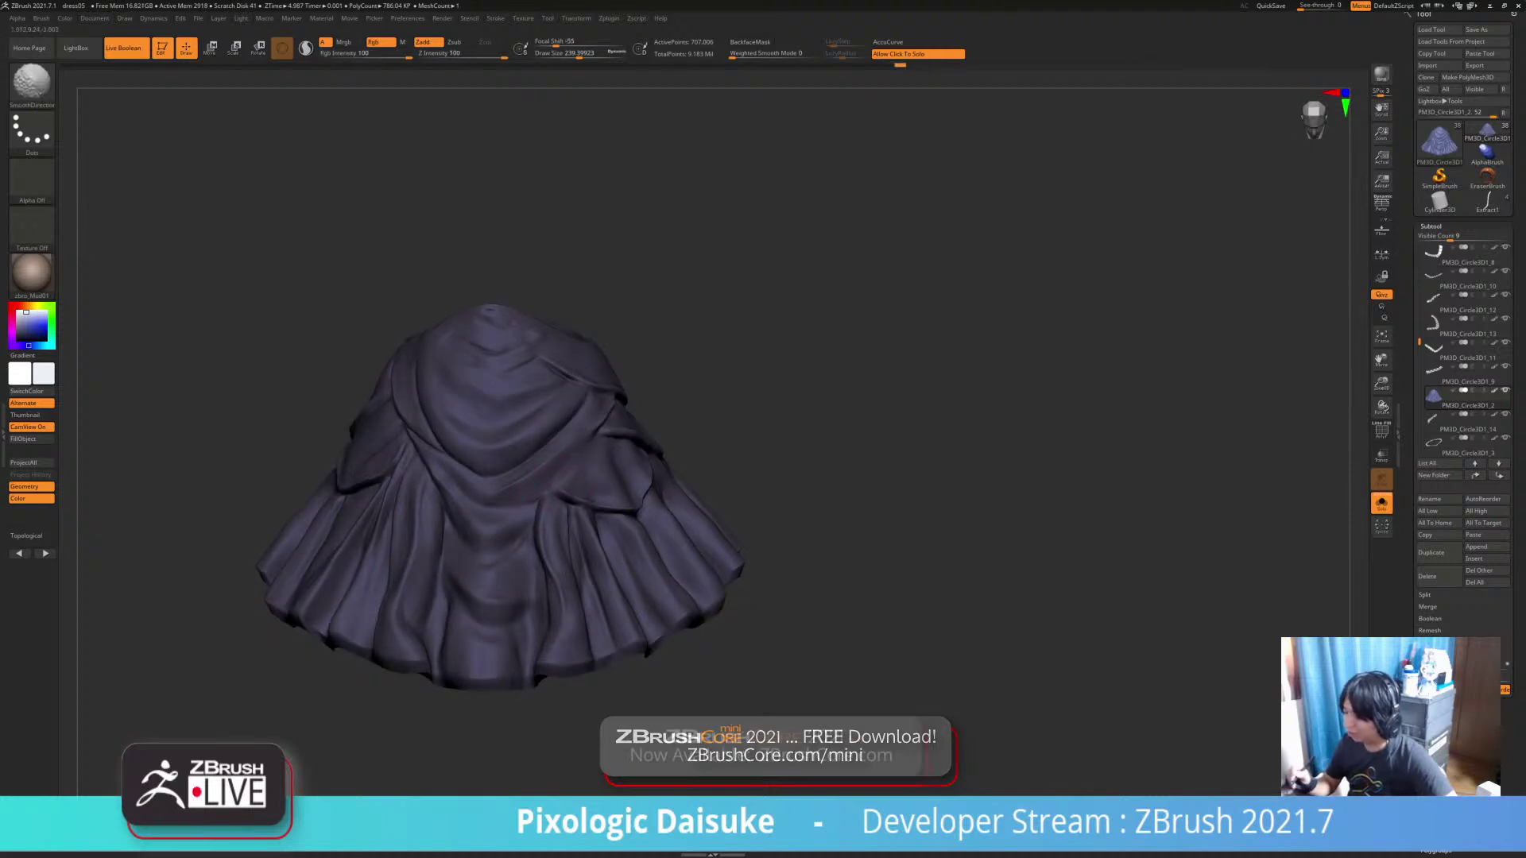
pyautogui.moveTo(506, 538); pyautogui.dragTo(512, 538, button='right')
# Show the whole figure again, then sculpt and smooth the fold running down from the bow on the figure's right side
pyautogui.click(858, 445)
pyautogui.moveTo(859, 445)
pyautogui.mouseDown()
pyautogui.moveTo(906, 394)
pyautogui.moveTo(908, 407)
pyautogui.mouseUp()
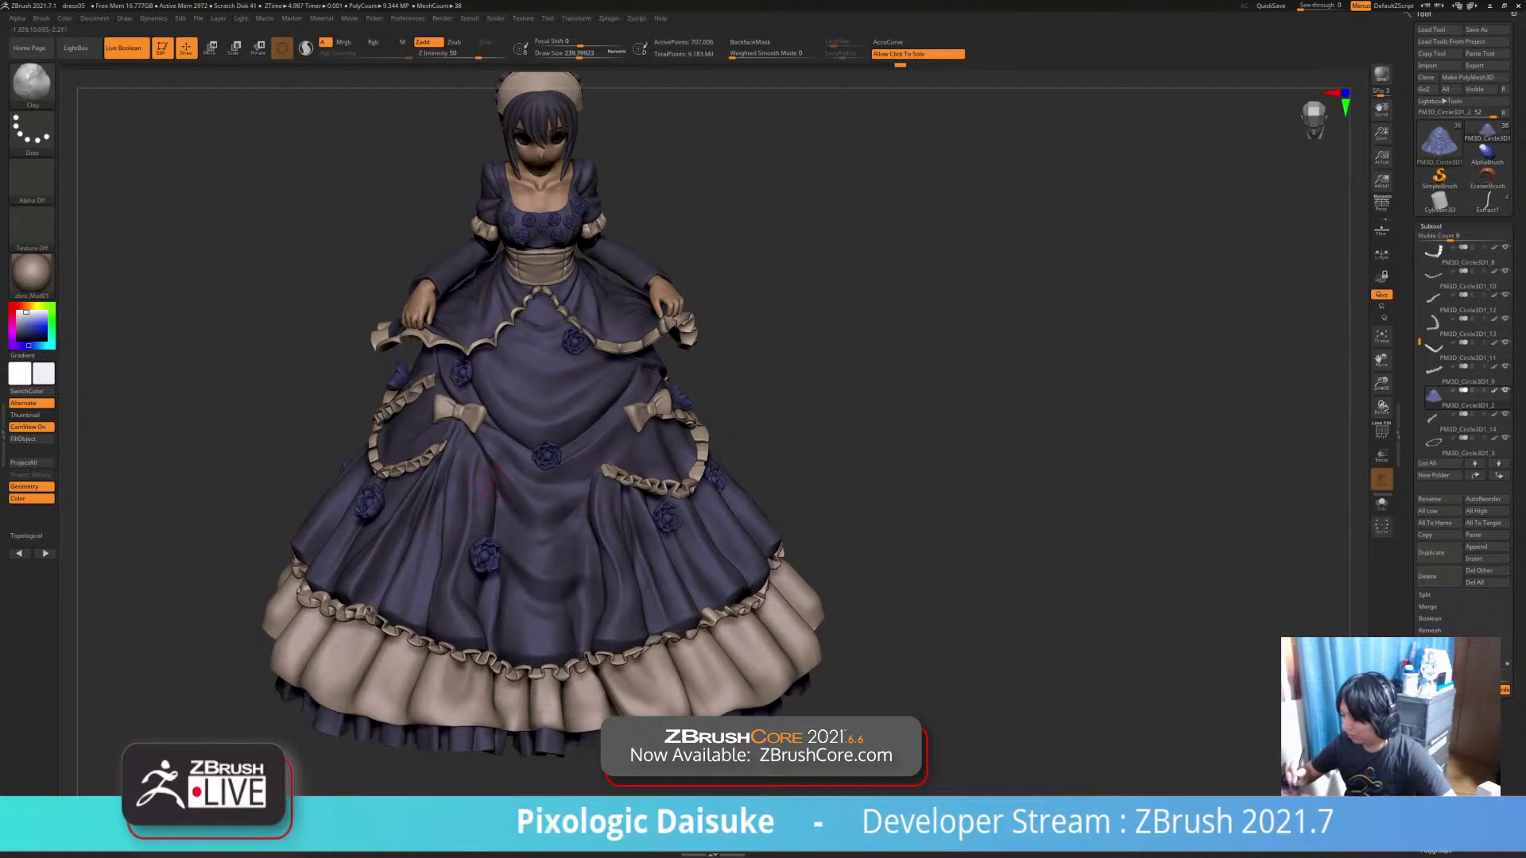
pyautogui.moveTo(495, 461)
pyautogui.mouseDown()
pyautogui.moveTo(491, 491)
pyautogui.moveTo(526, 531)
pyautogui.mouseUp()
pyautogui.press('shift')
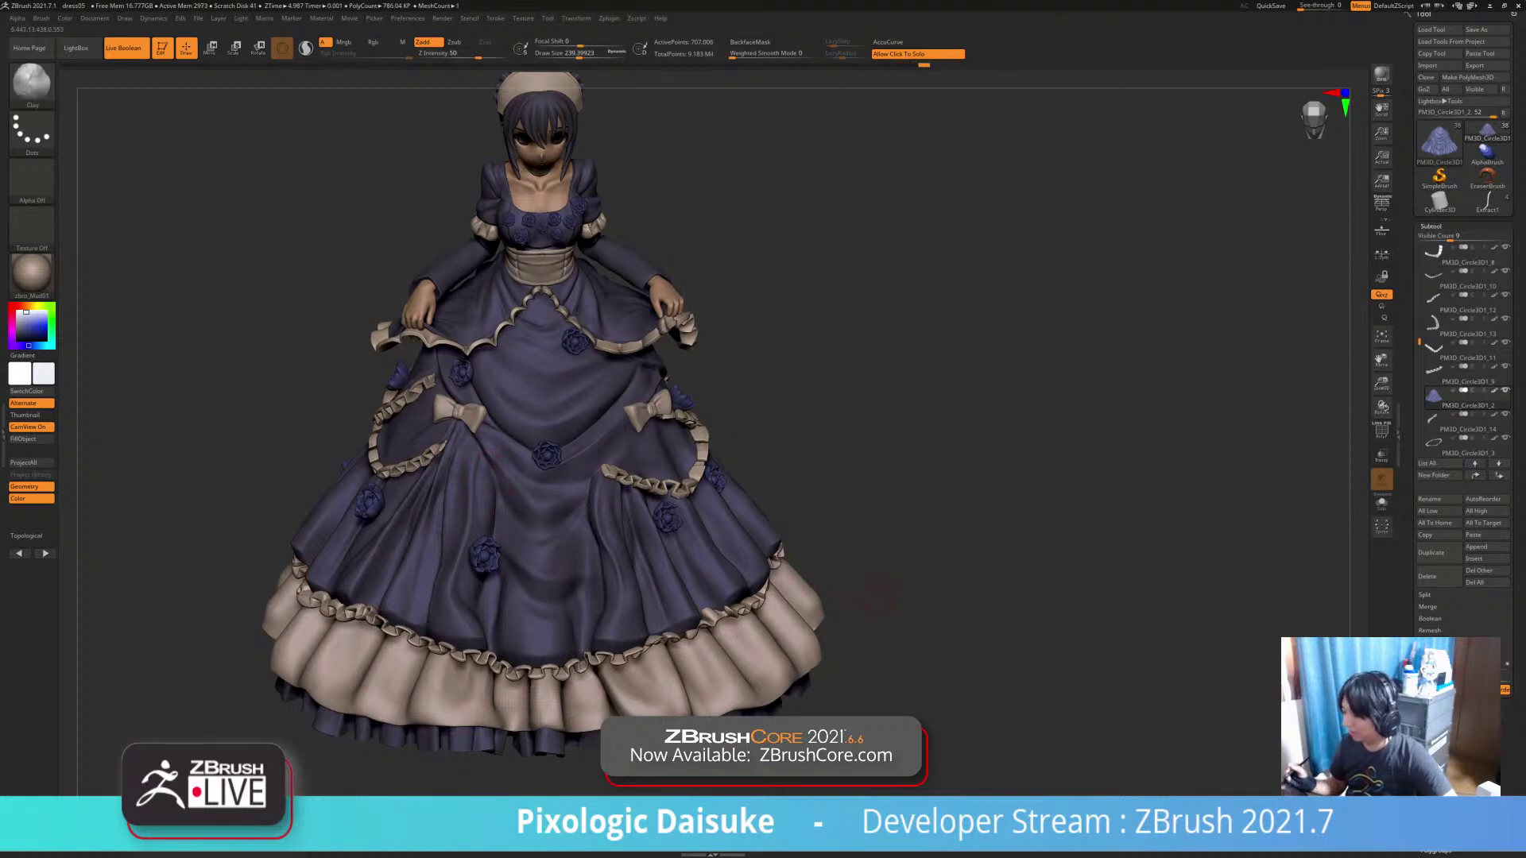
# From a level front view, refine and smooth the drape folds between the centre rose and the bow on the figure's left side
pyautogui.moveTo(895, 571); pyautogui.dragTo(864, 531)
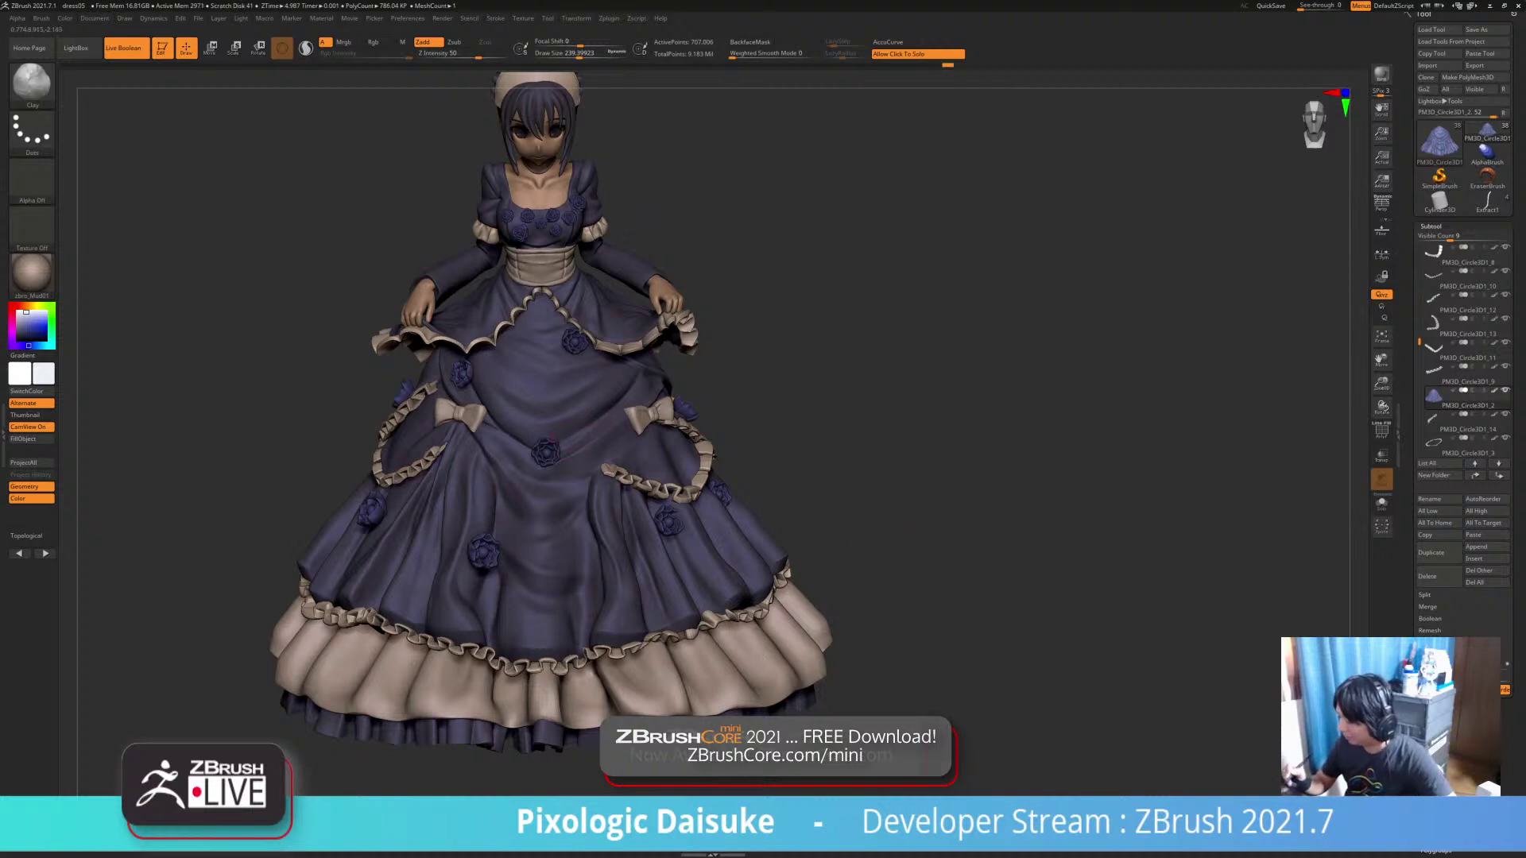
pyautogui.press('shift')
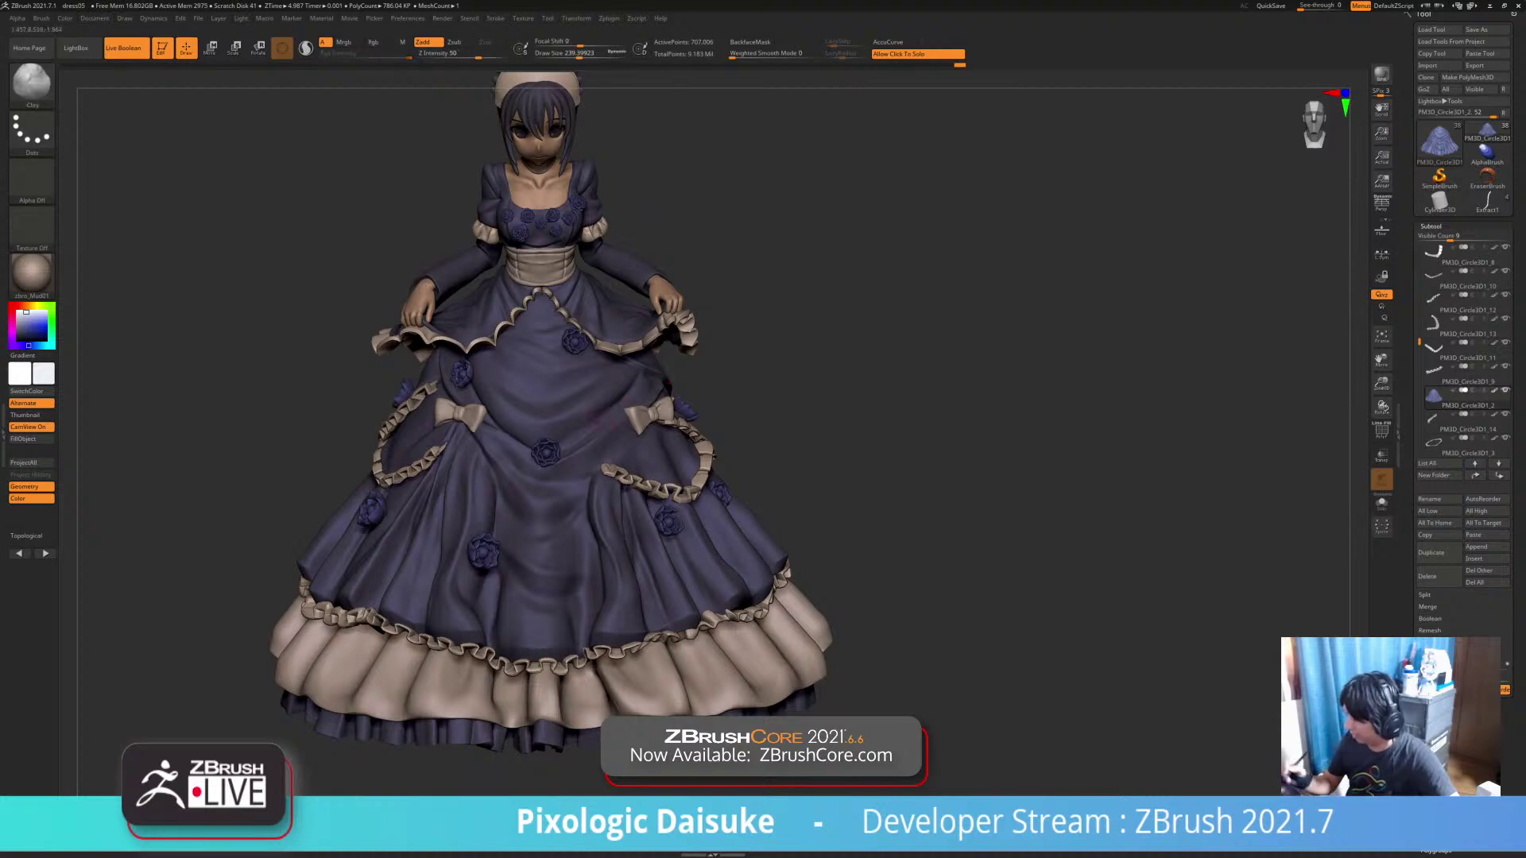
pyautogui.press('shift')
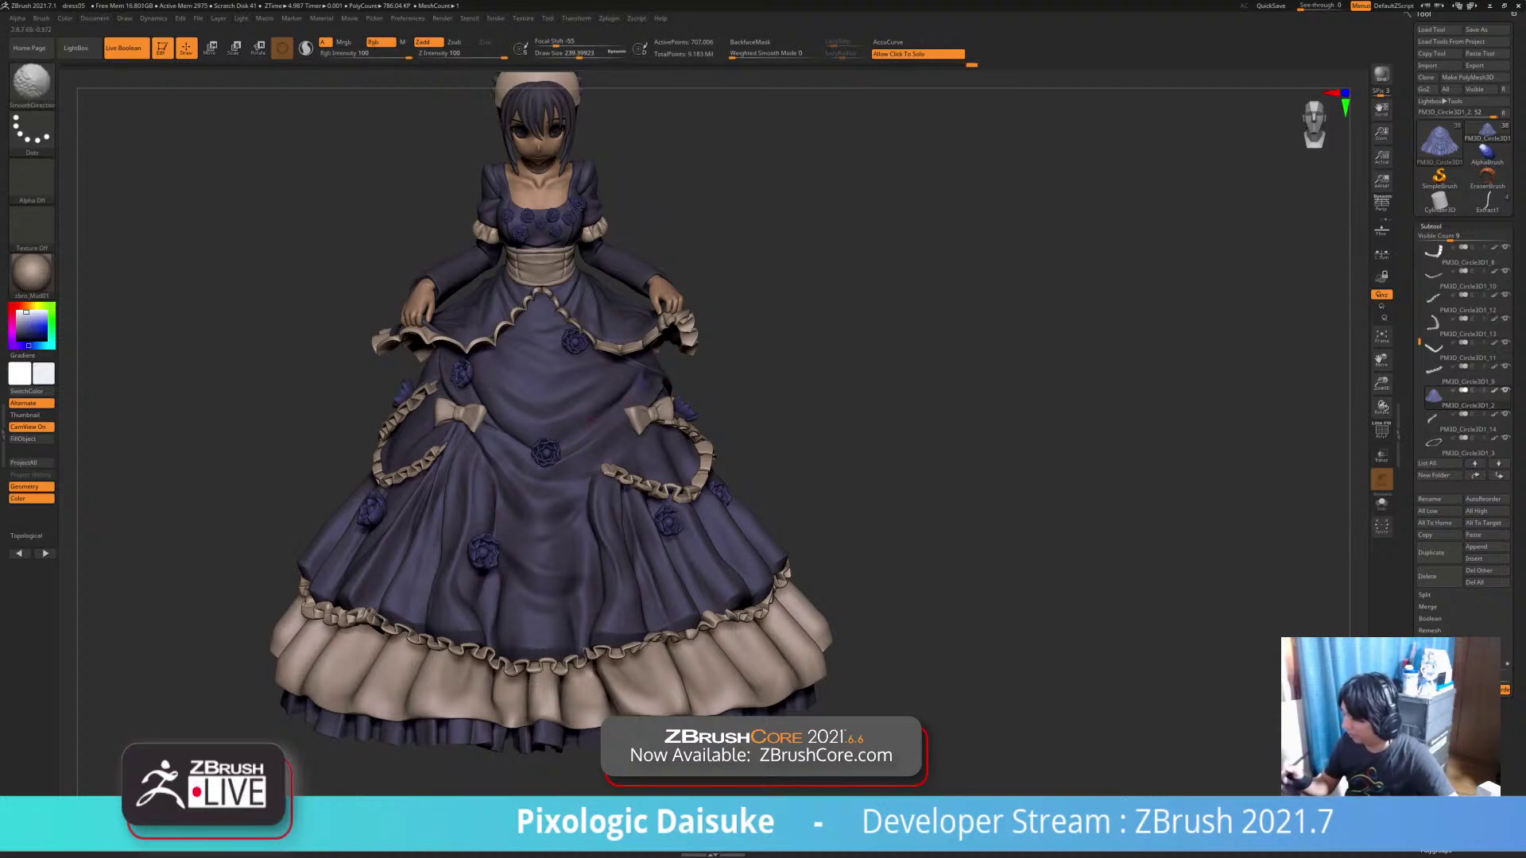
pyautogui.press('shift')
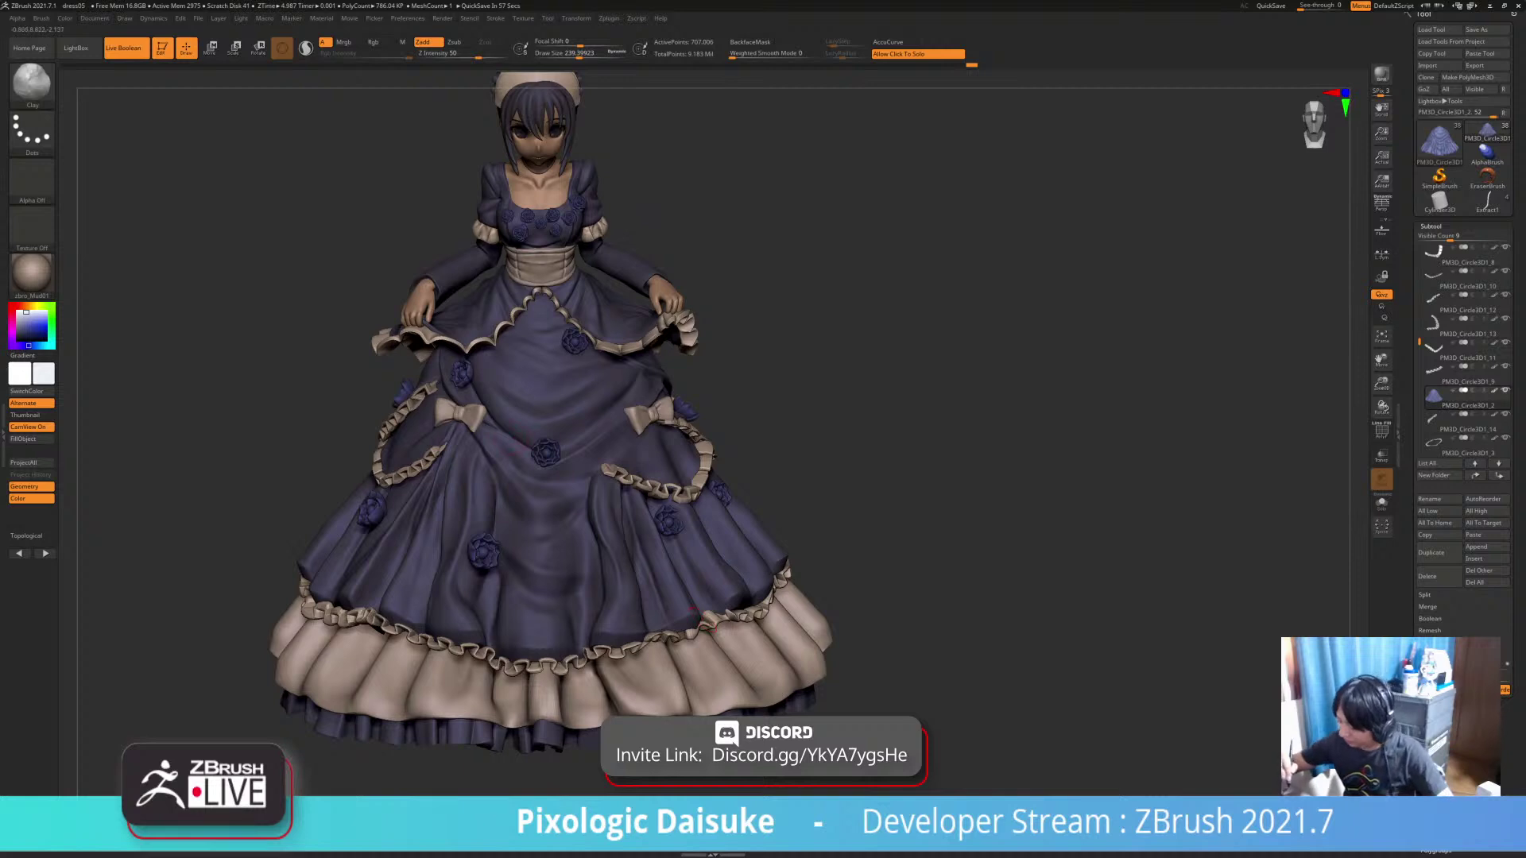
# Isolate the overskirt, sculpt and smooth the folds across its front centre, and show the whole figure again
pyautogui.click(518, 433)
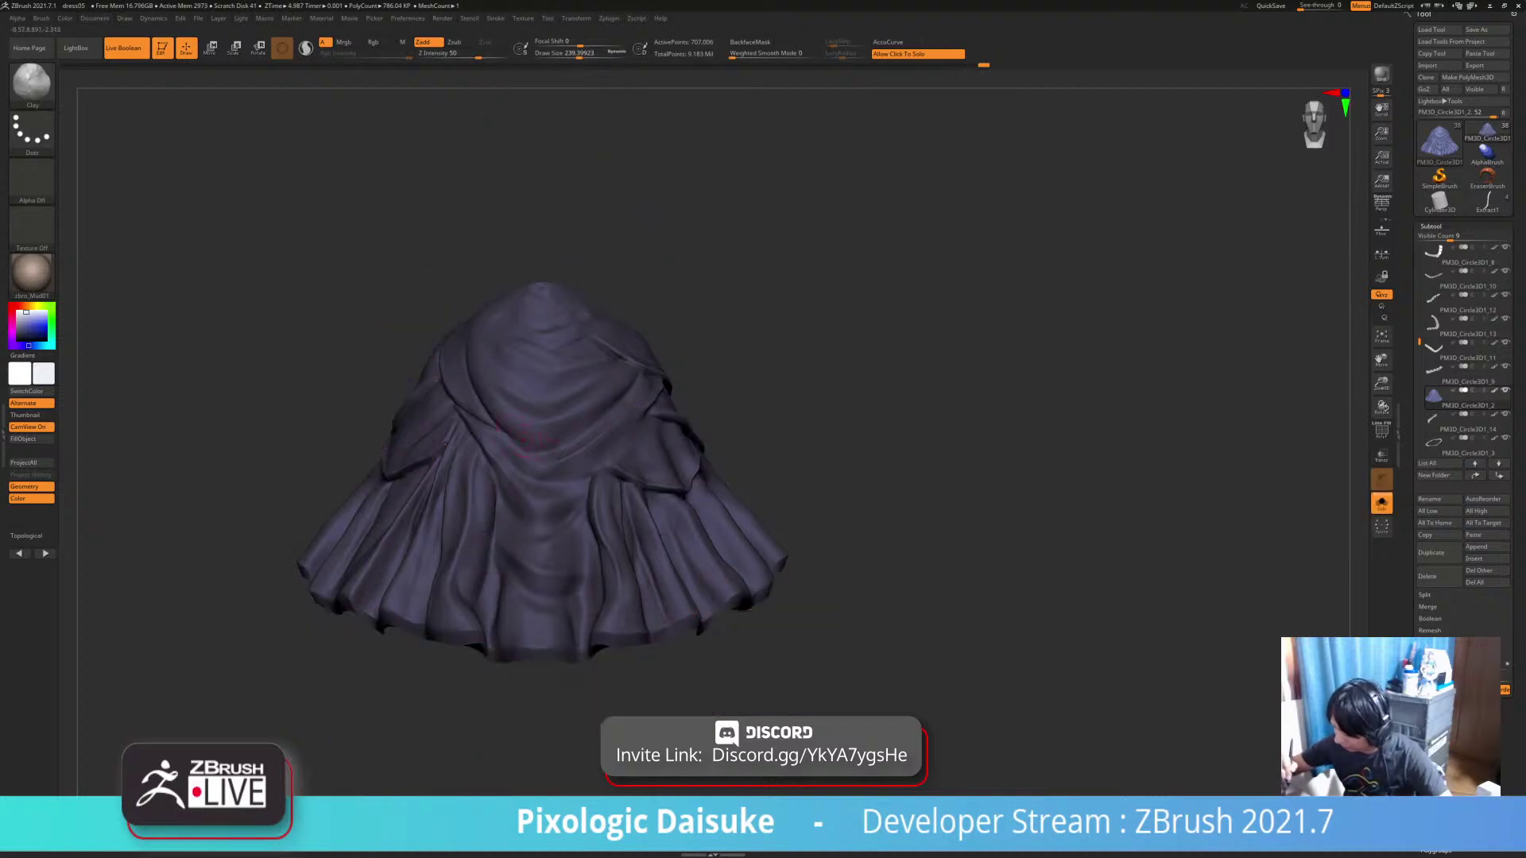
pyautogui.press('shift')
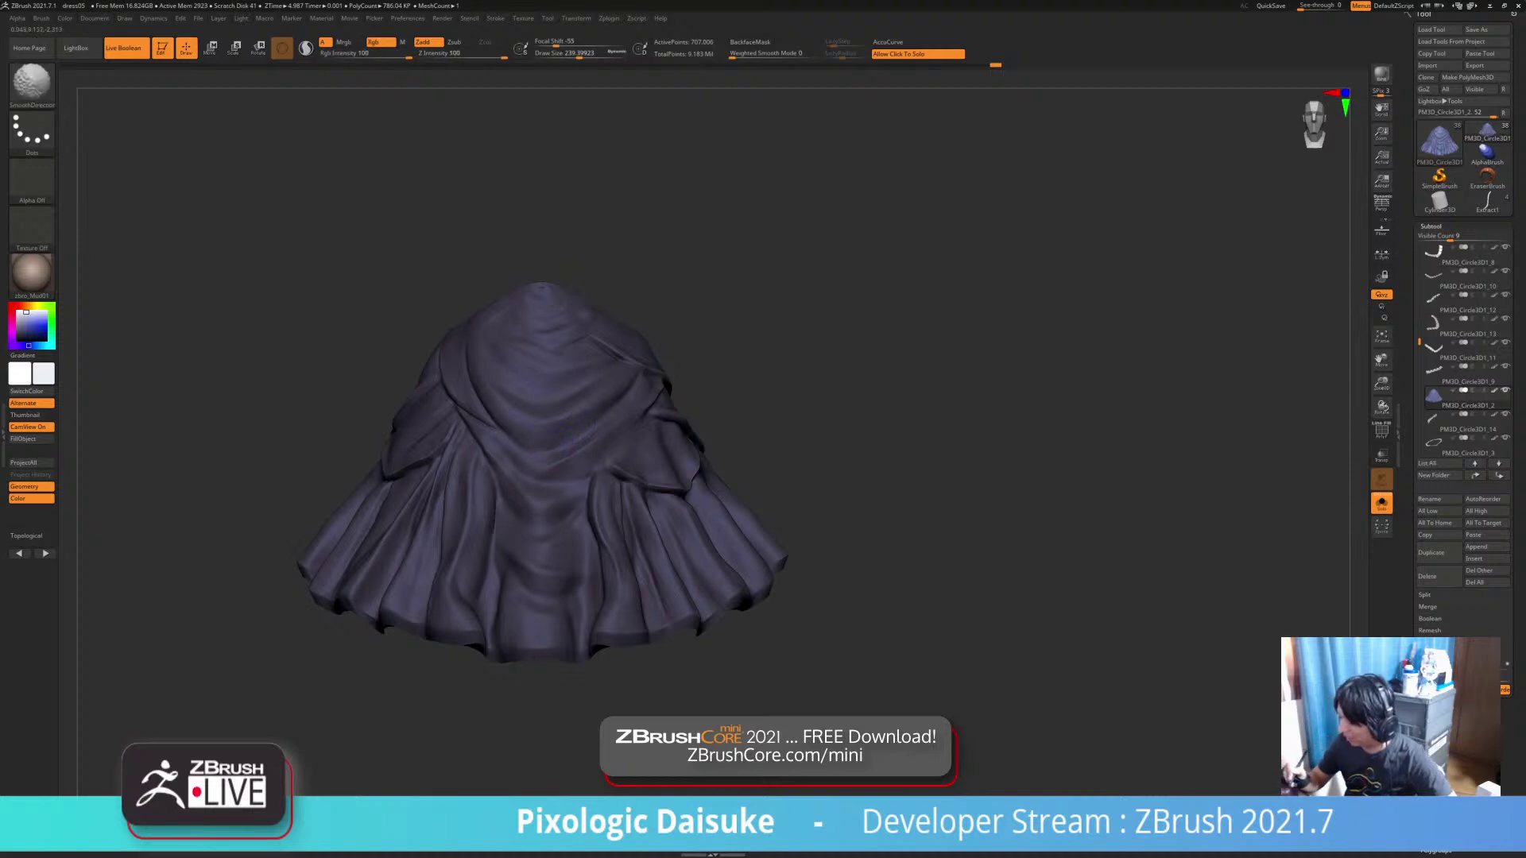
pyautogui.click(853, 684)
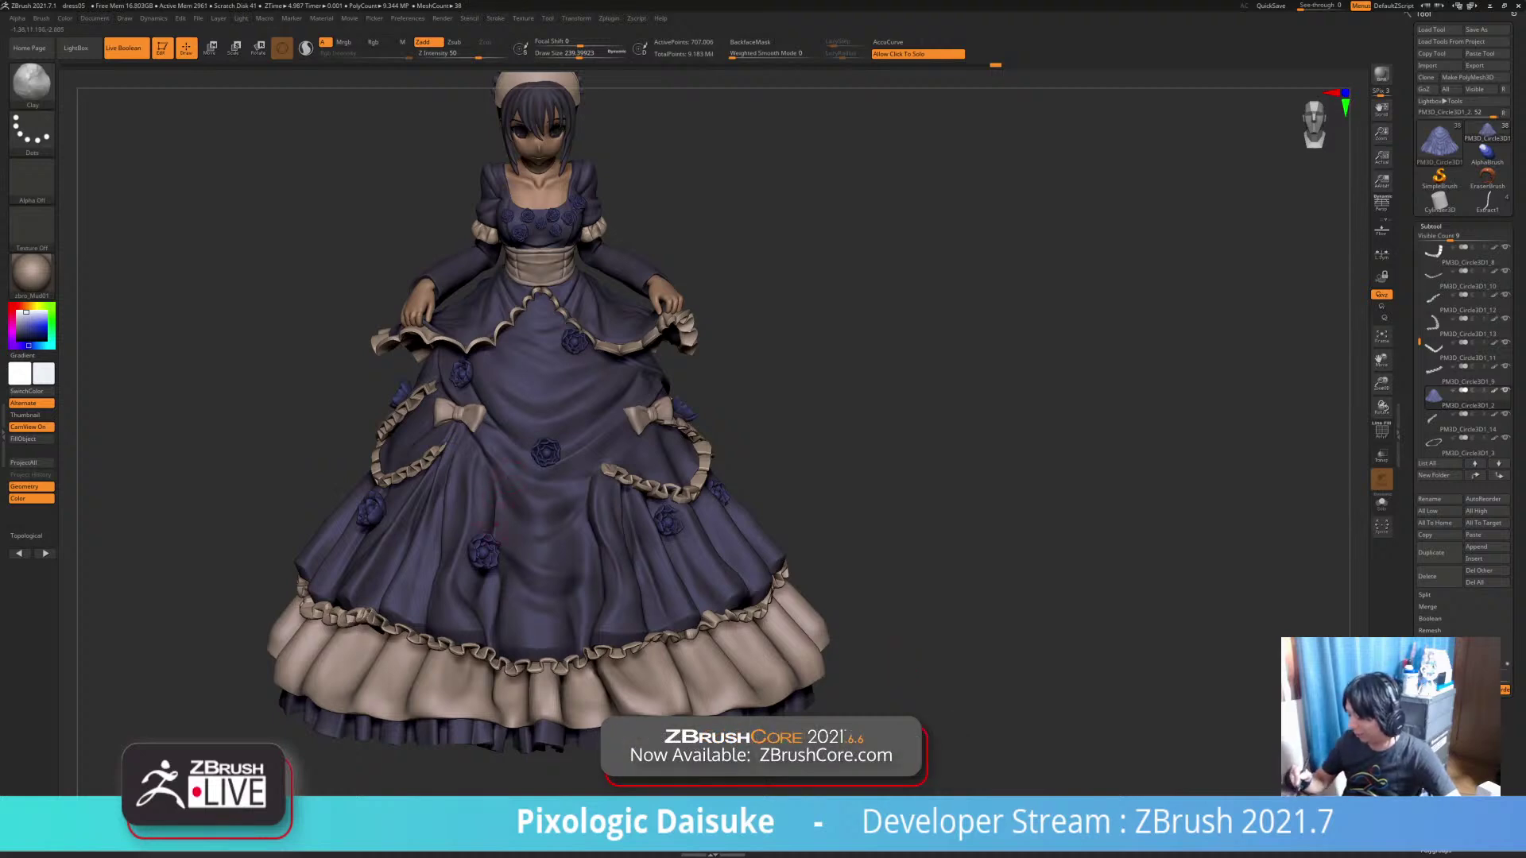
# Refine and smooth the long front folds running down beside the lower rose on the figure's right side towards the hem
pyautogui.press('shift')
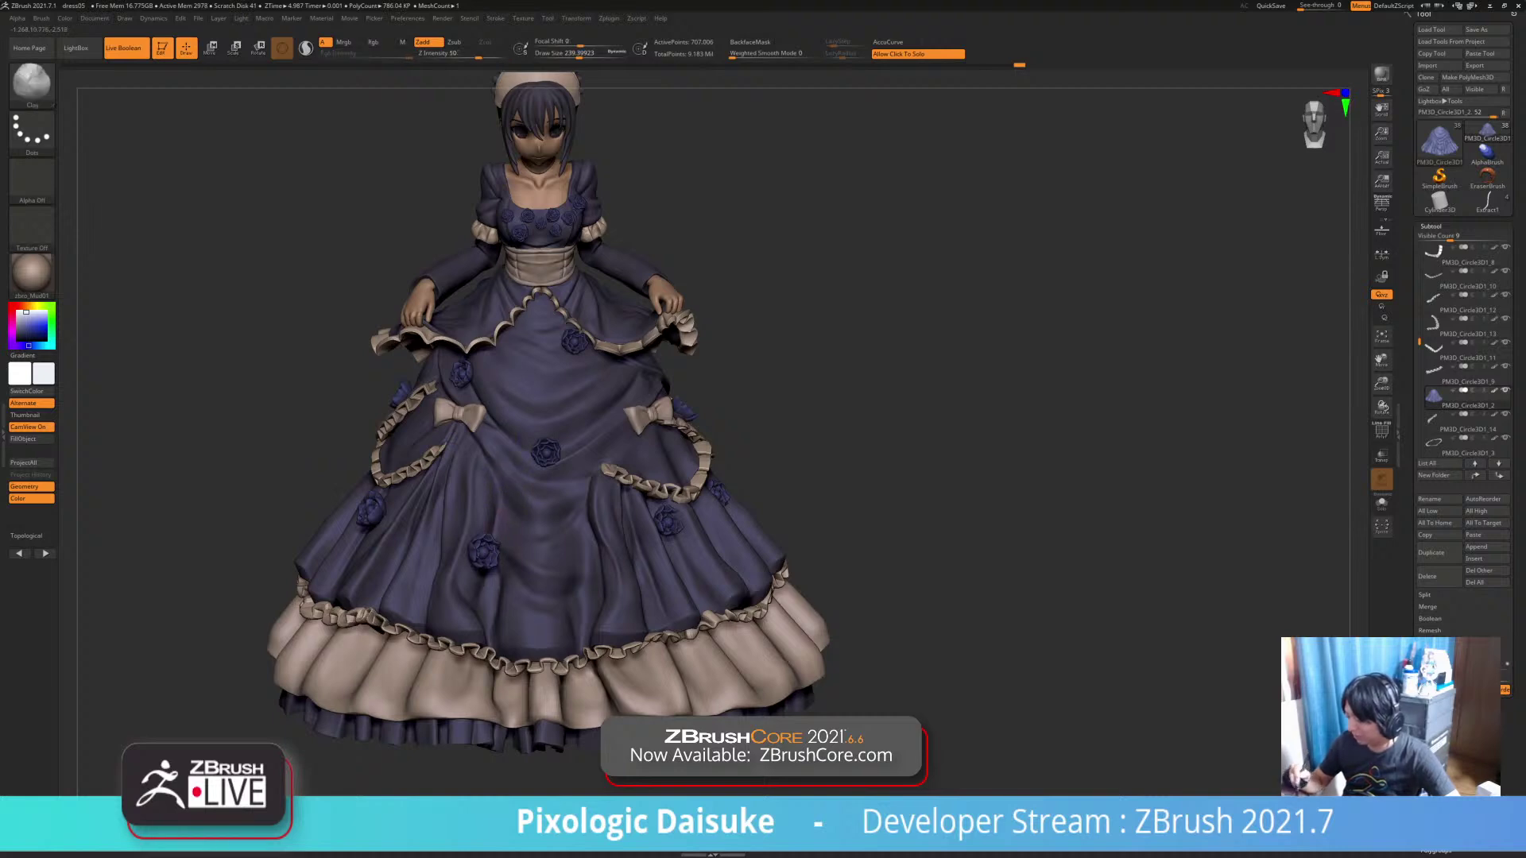
pyautogui.press('shift')
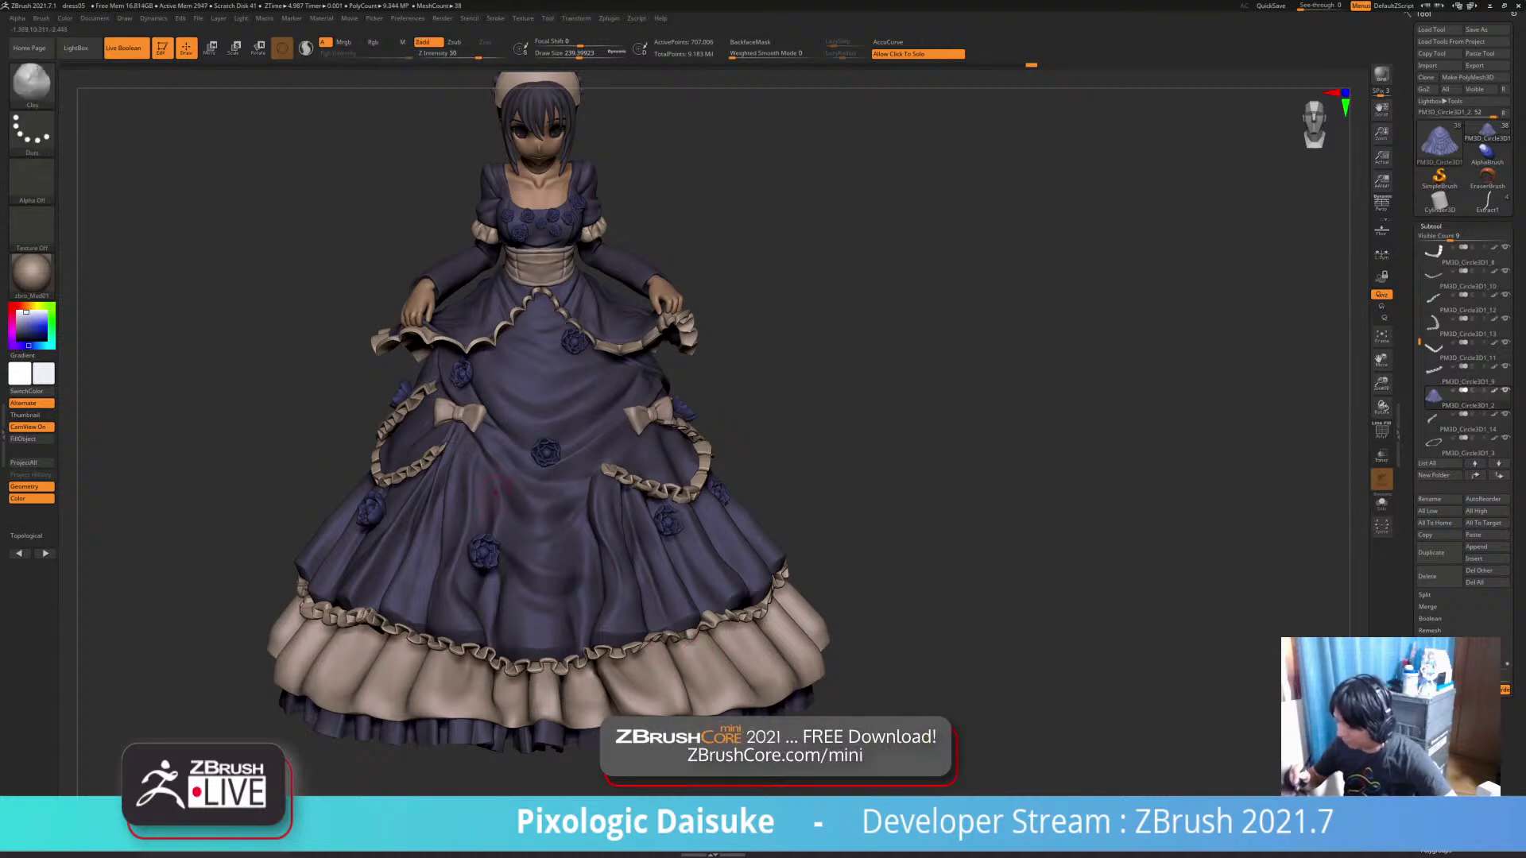
pyautogui.press('shift')
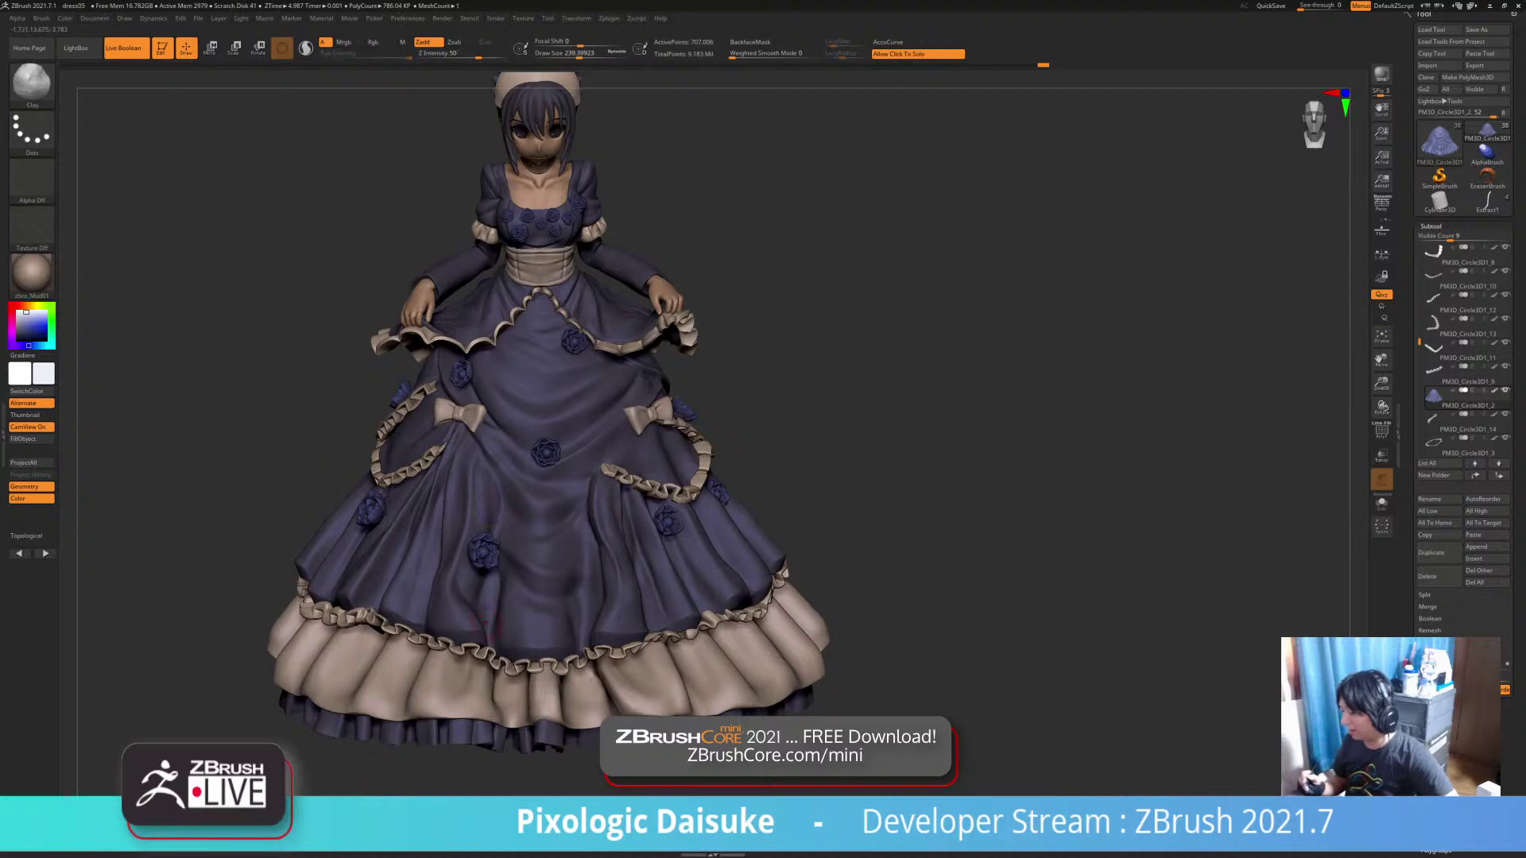
# Sculpt and smooth the overskirt fold at the inner end of the ruffle trim on the figure's left side
pyautogui.moveTo(874, 477)
pyautogui.mouseDown()
pyautogui.moveTo(938, 477)
pyautogui.moveTo(894, 556)
pyautogui.mouseUp()
pyautogui.moveTo(661, 731); pyautogui.dragTo(579, 556, button='right')
pyautogui.moveTo(584, 487); pyautogui.dragTo(563, 521)
pyautogui.moveTo(905, 477); pyautogui.dragTo(857, 472)
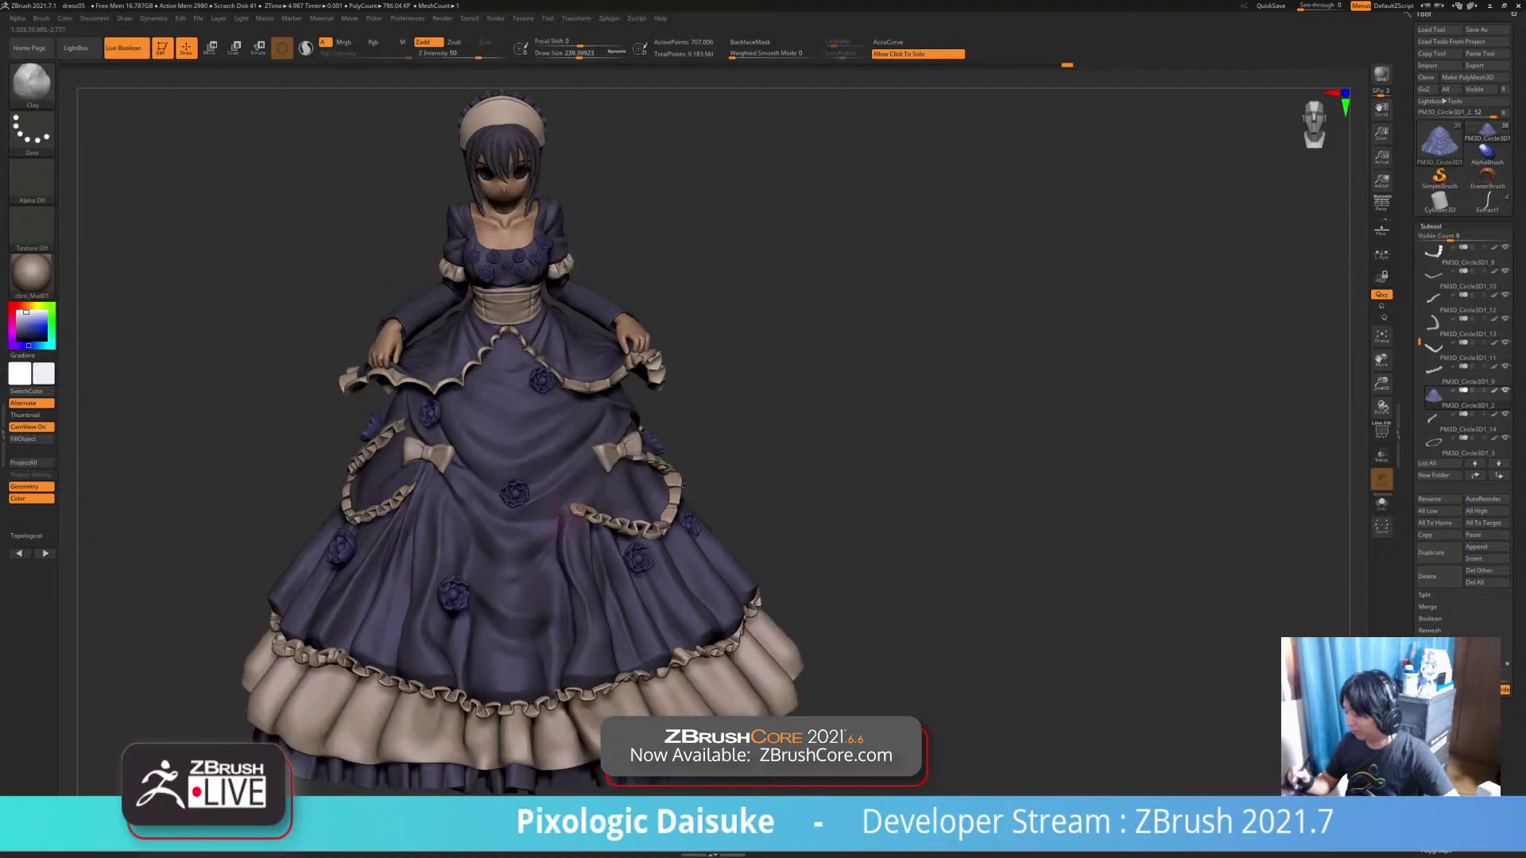
pyautogui.press('shift')
pyautogui.keyDown('shift'); pyautogui.moveTo(584, 513); pyautogui.dragTo(574, 533); pyautogui.keyUp('shift')
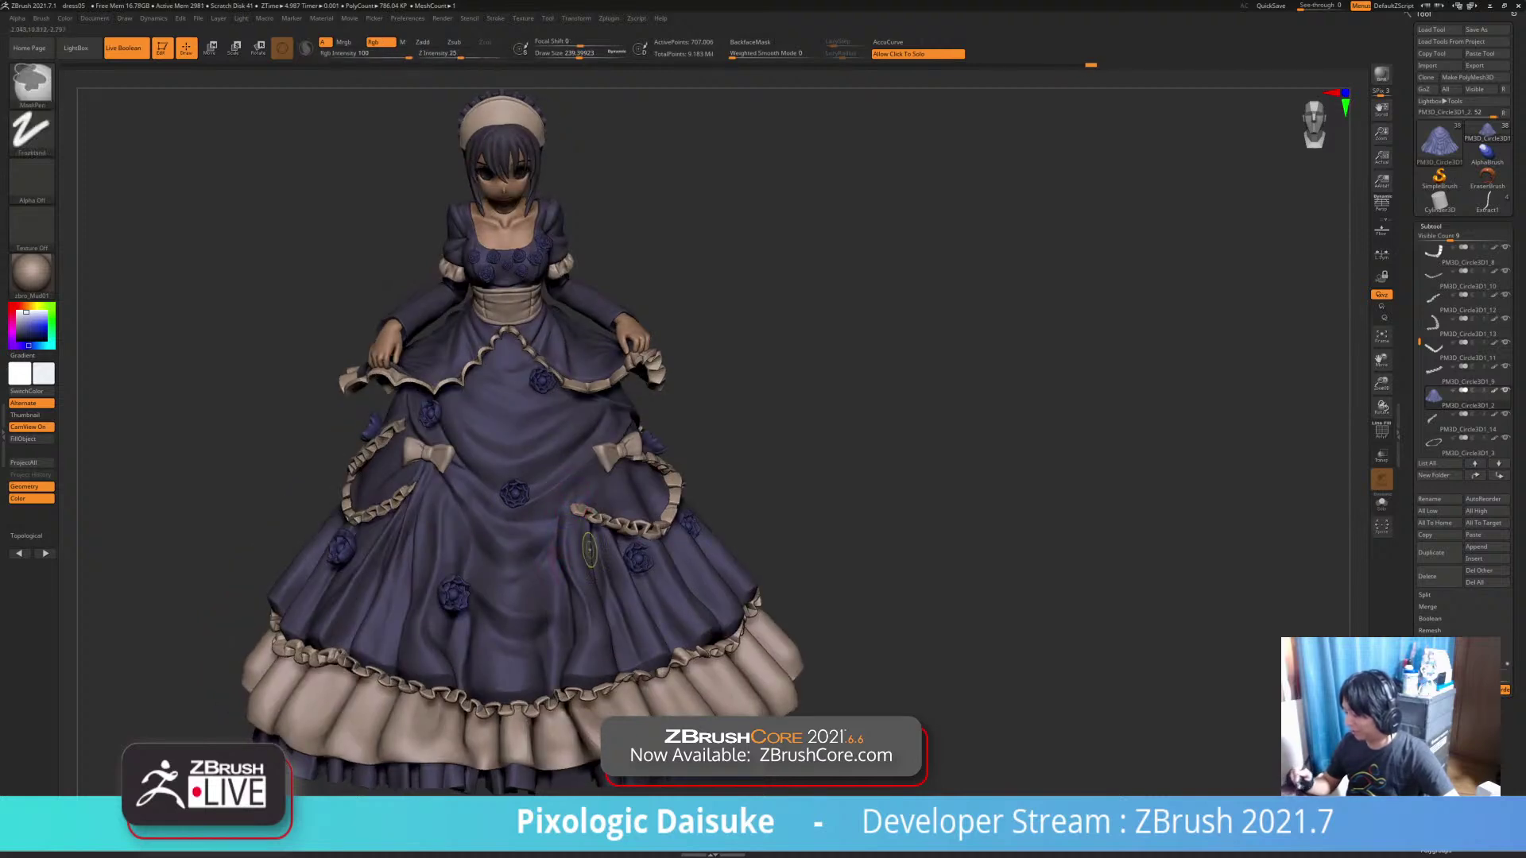
# Reduce the draw size to about 124, then refine and smooth the lower folds beneath the ruffle on the figure's left side
pyautogui.moveTo(574, 532)
pyautogui.keyDown('ctrl'); pyautogui.mouseDown(button='right')
pyautogui.moveTo(572, 485)
pyautogui.moveTo(509, 483)
pyautogui.moveTo(565, 485)
pyautogui.mouseUp(button='right'); pyautogui.keyUp('ctrl')
pyautogui.moveTo(710, 582); pyautogui.dragTo(626, 569, button='right')
pyautogui.moveTo(524, 548); pyautogui.dragTo(546, 584, button='right')
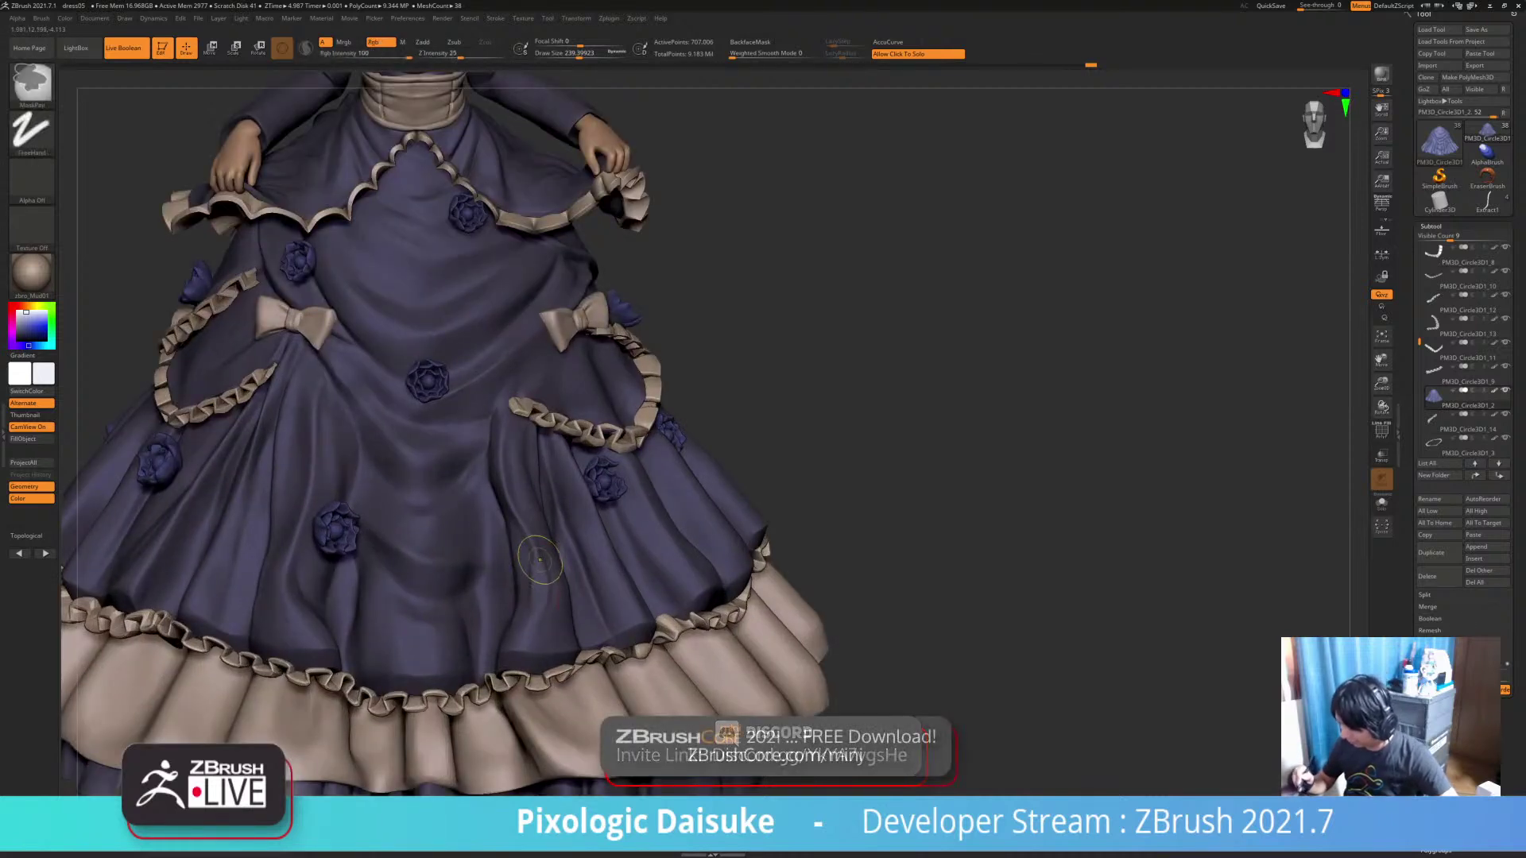
pyautogui.click(567, 54)
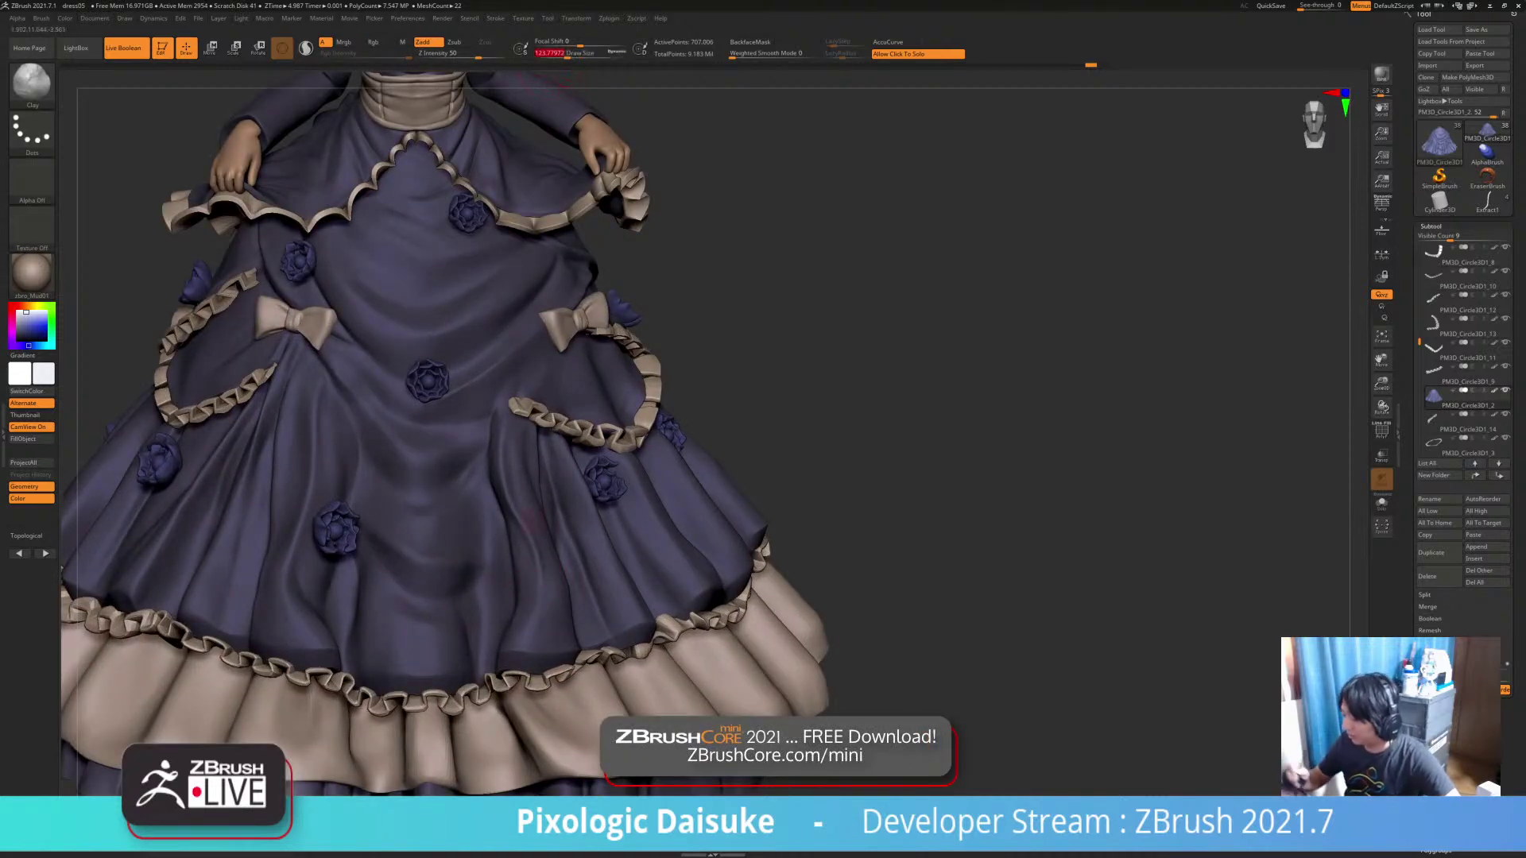
pyautogui.keyDown('alt'); pyautogui.moveTo(424, 626); pyautogui.dragTo(429, 580, button='right'); pyautogui.keyUp('alt')
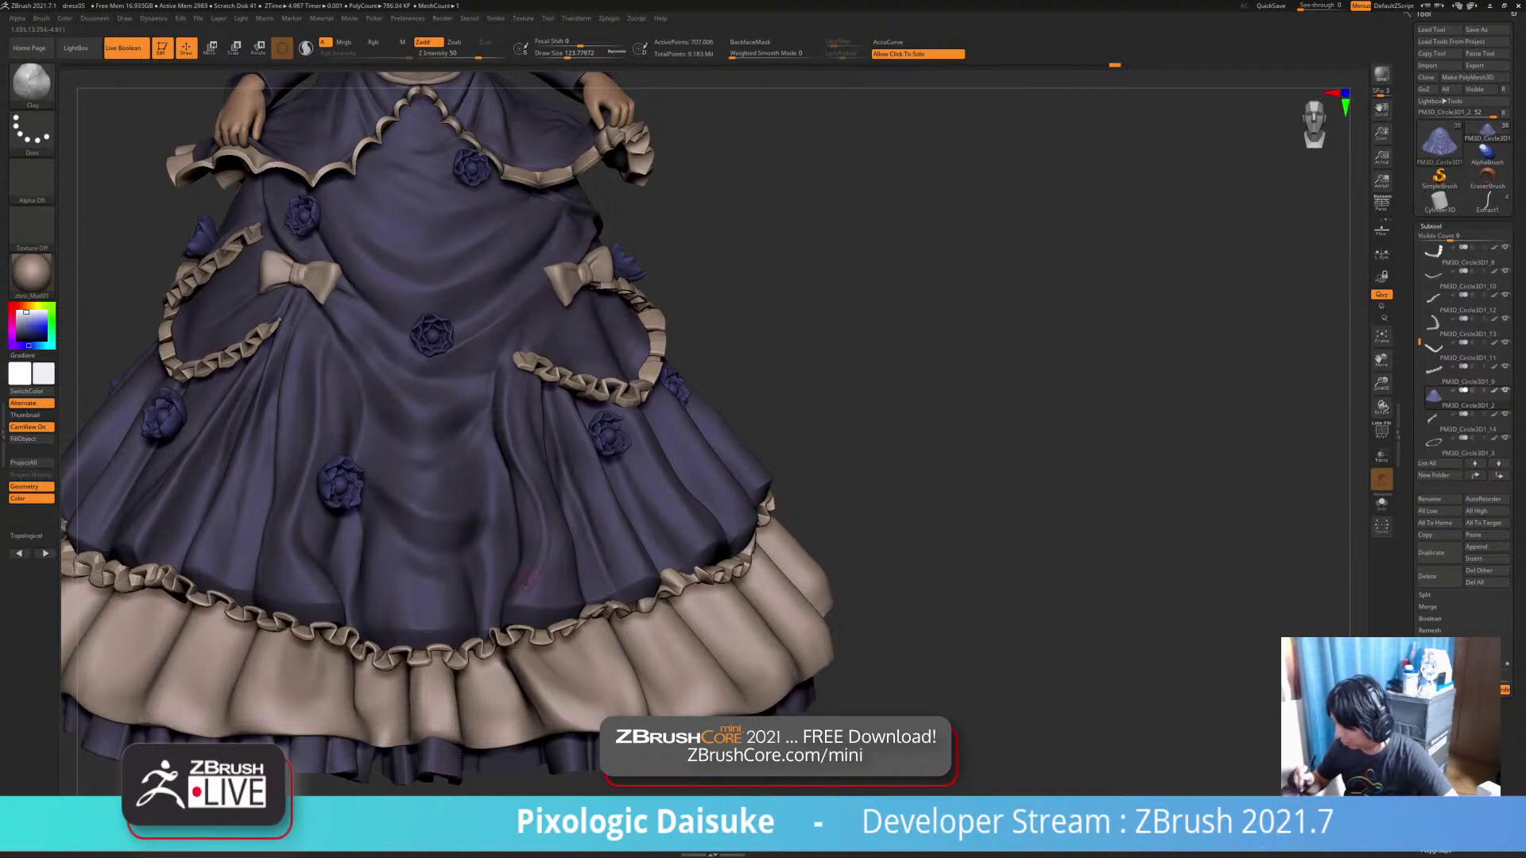
pyautogui.press('shift')
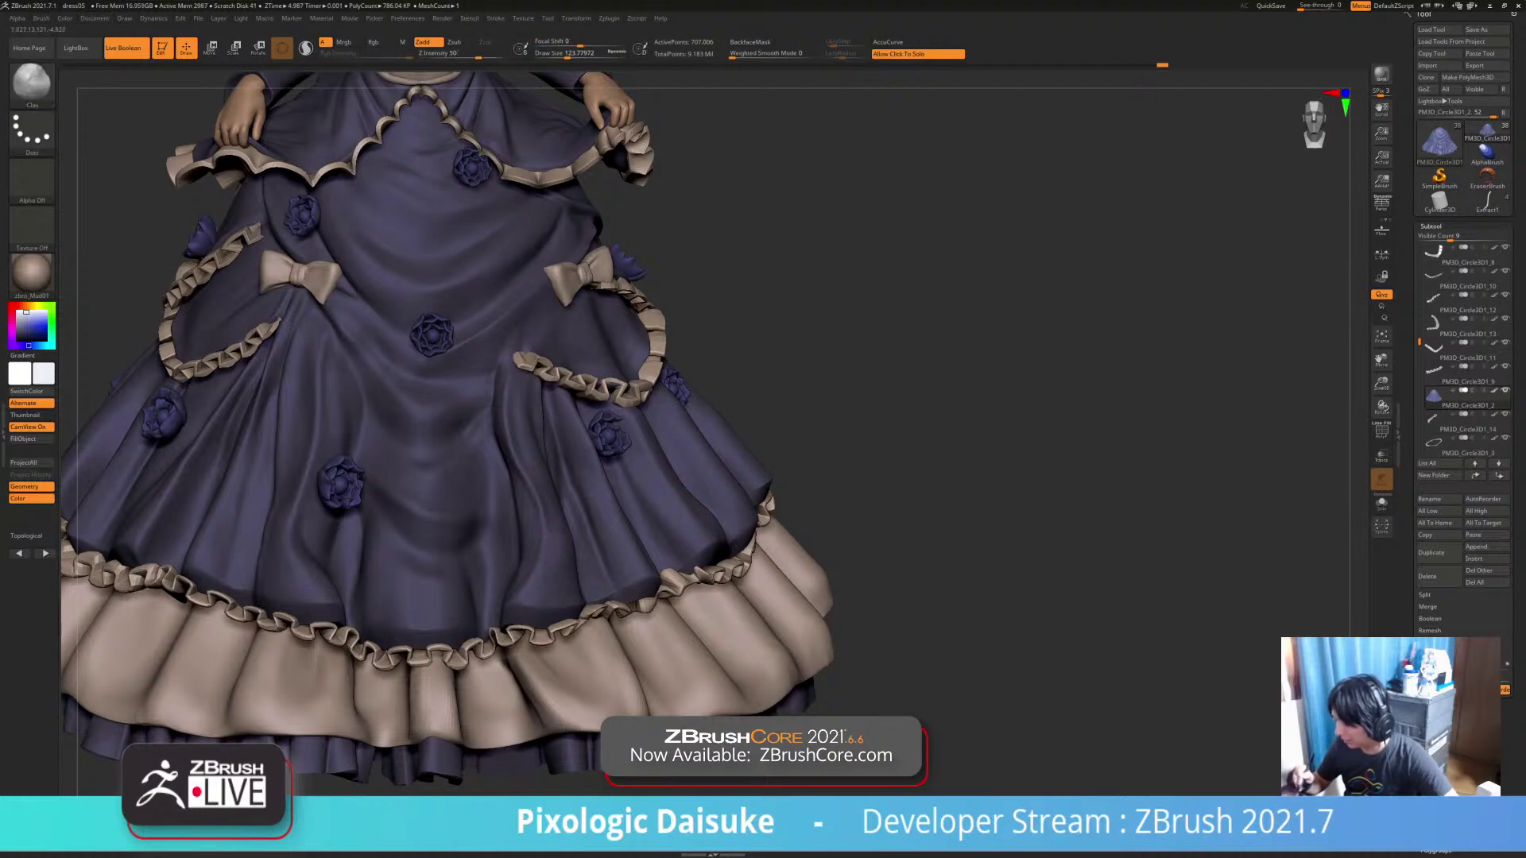
pyautogui.moveTo(551, 565); pyautogui.dragTo(536, 543, button='right')
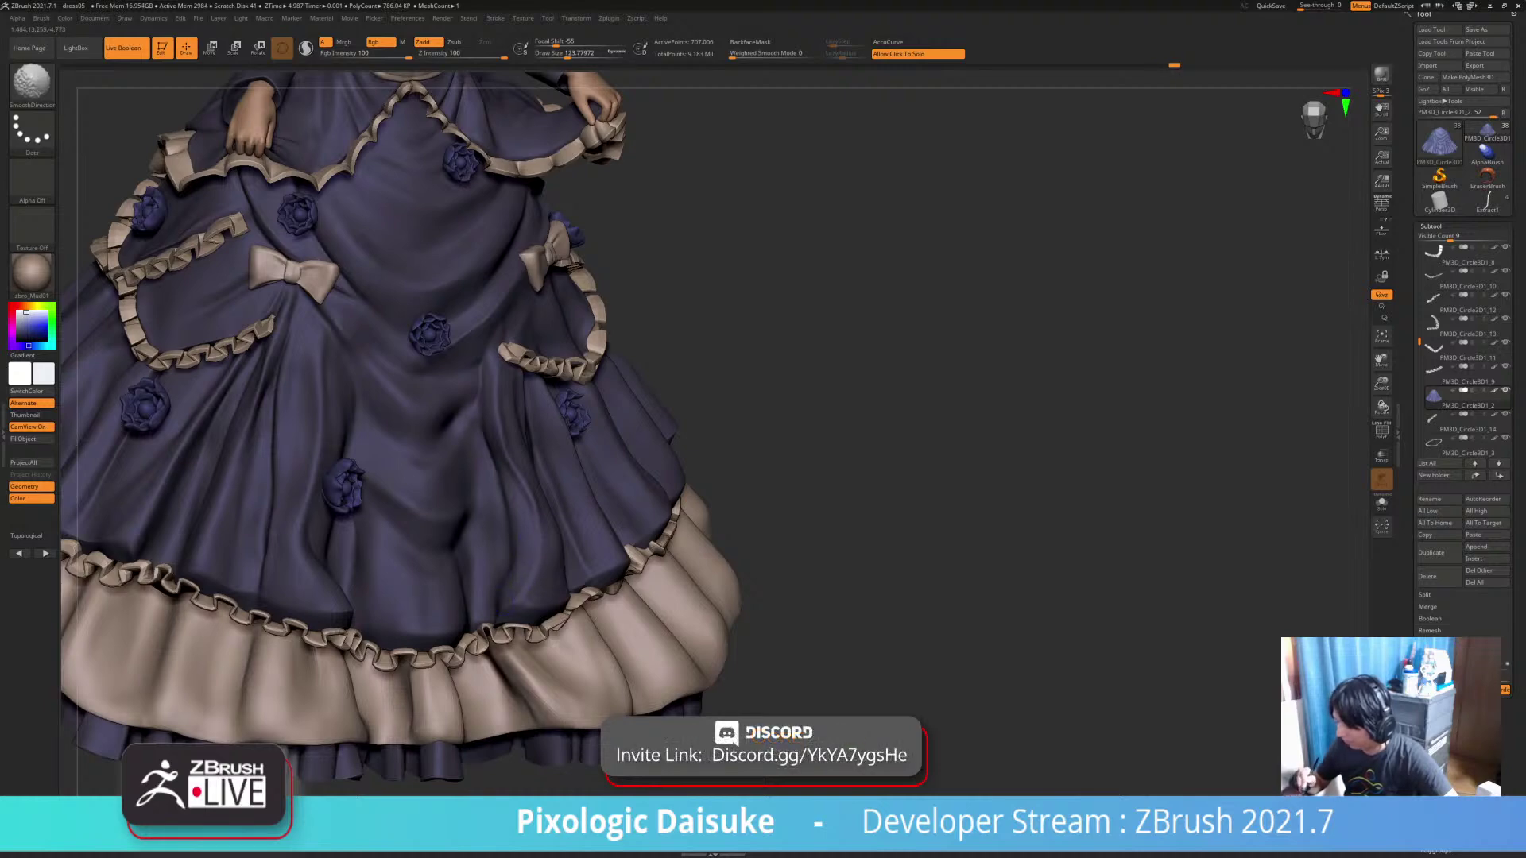
# Refine and smooth the overskirt's central drape just below the centre rose
pyautogui.keyDown('ctrl'); pyautogui.moveTo(520, 569); pyautogui.dragTo(525, 574, button='right'); pyautogui.keyUp('ctrl')
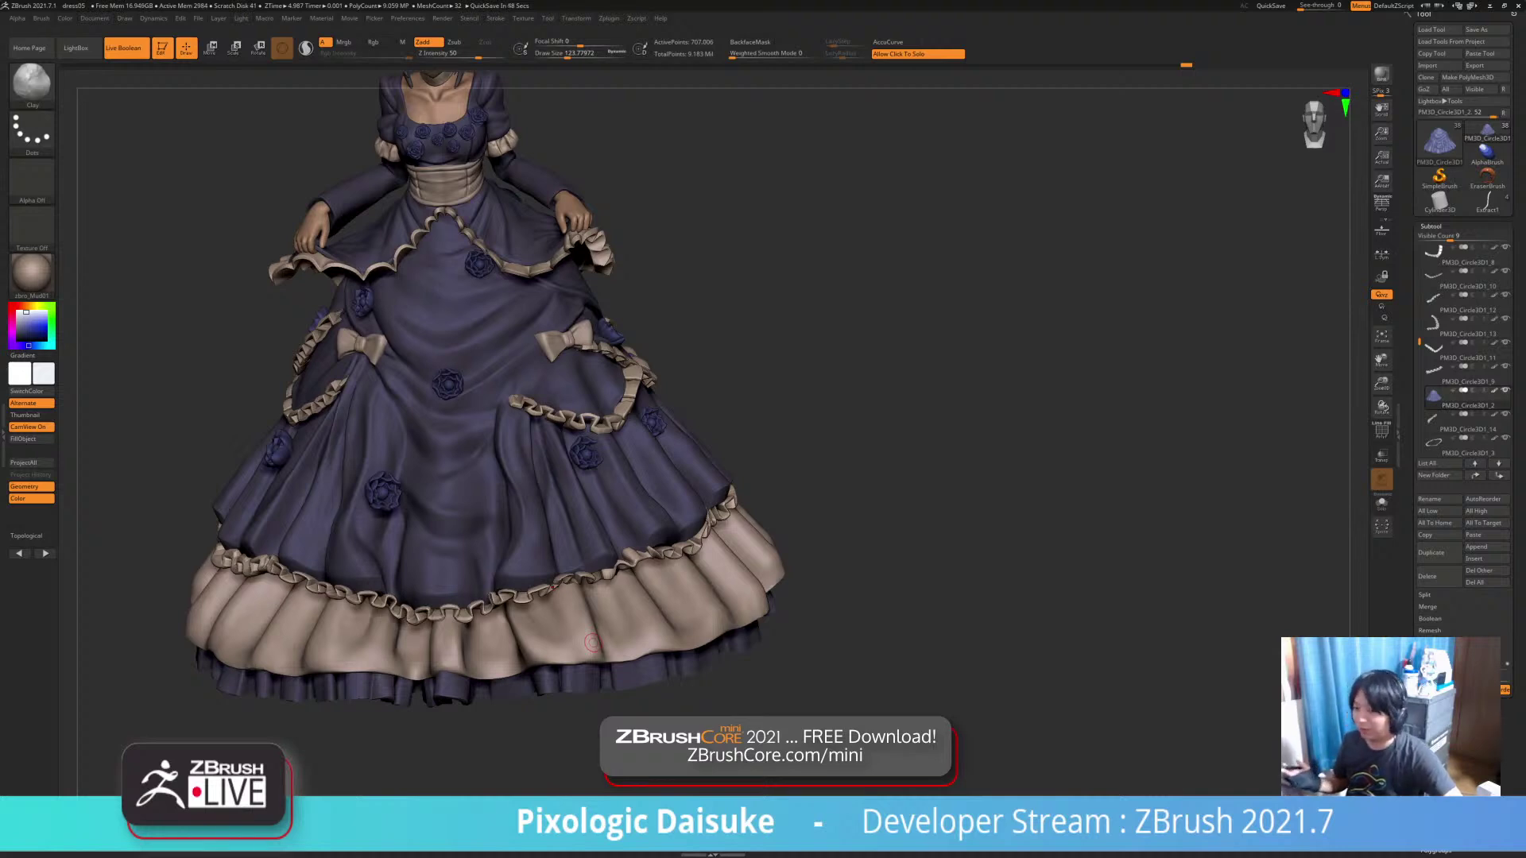
pyautogui.moveTo(350, 390); pyautogui.dragTo(394, 391, button='right')
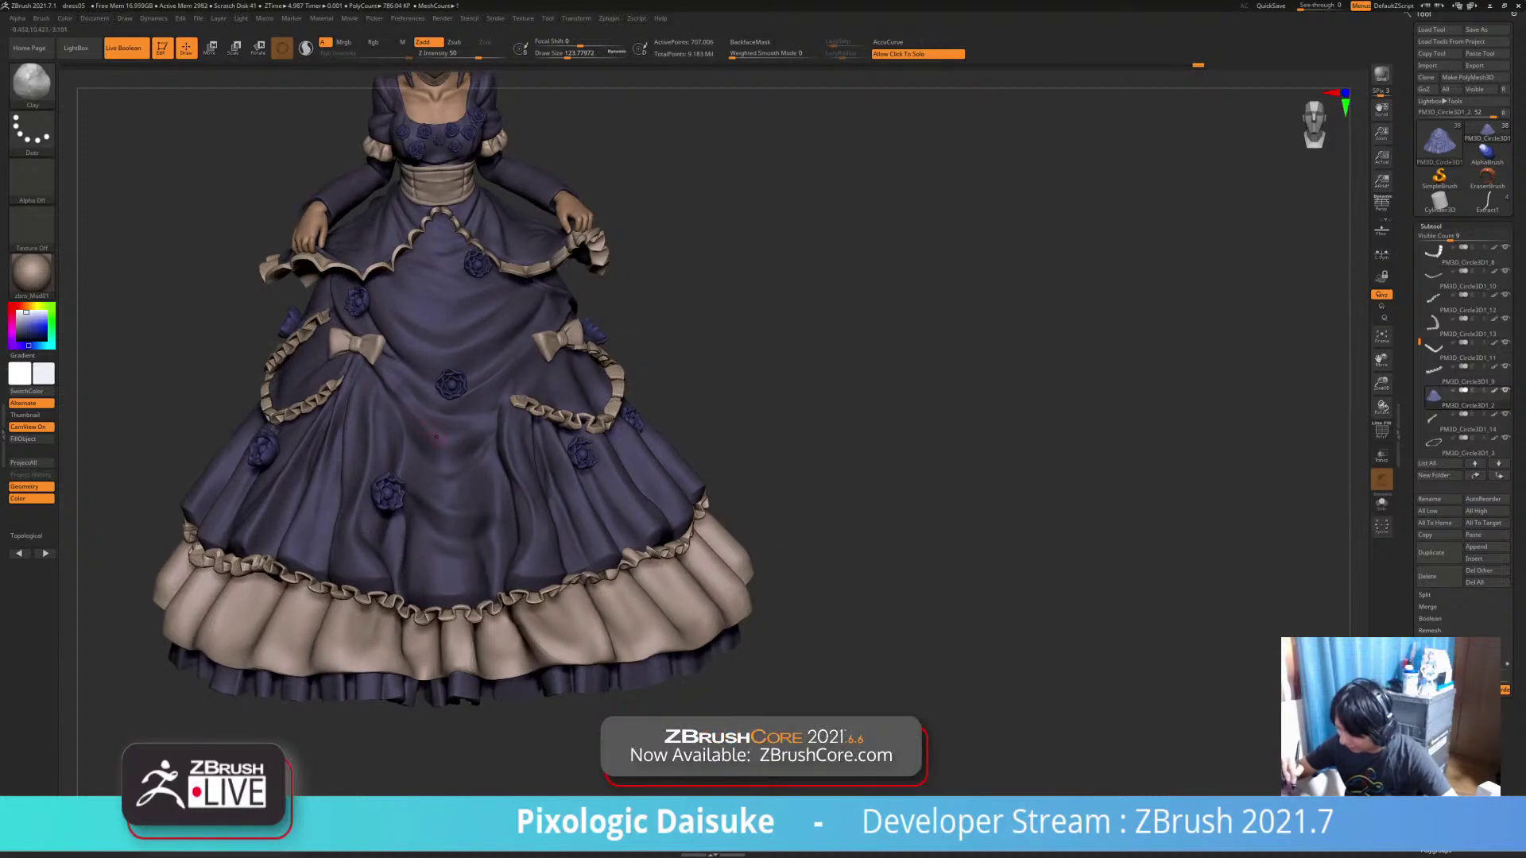
pyautogui.press('shift')
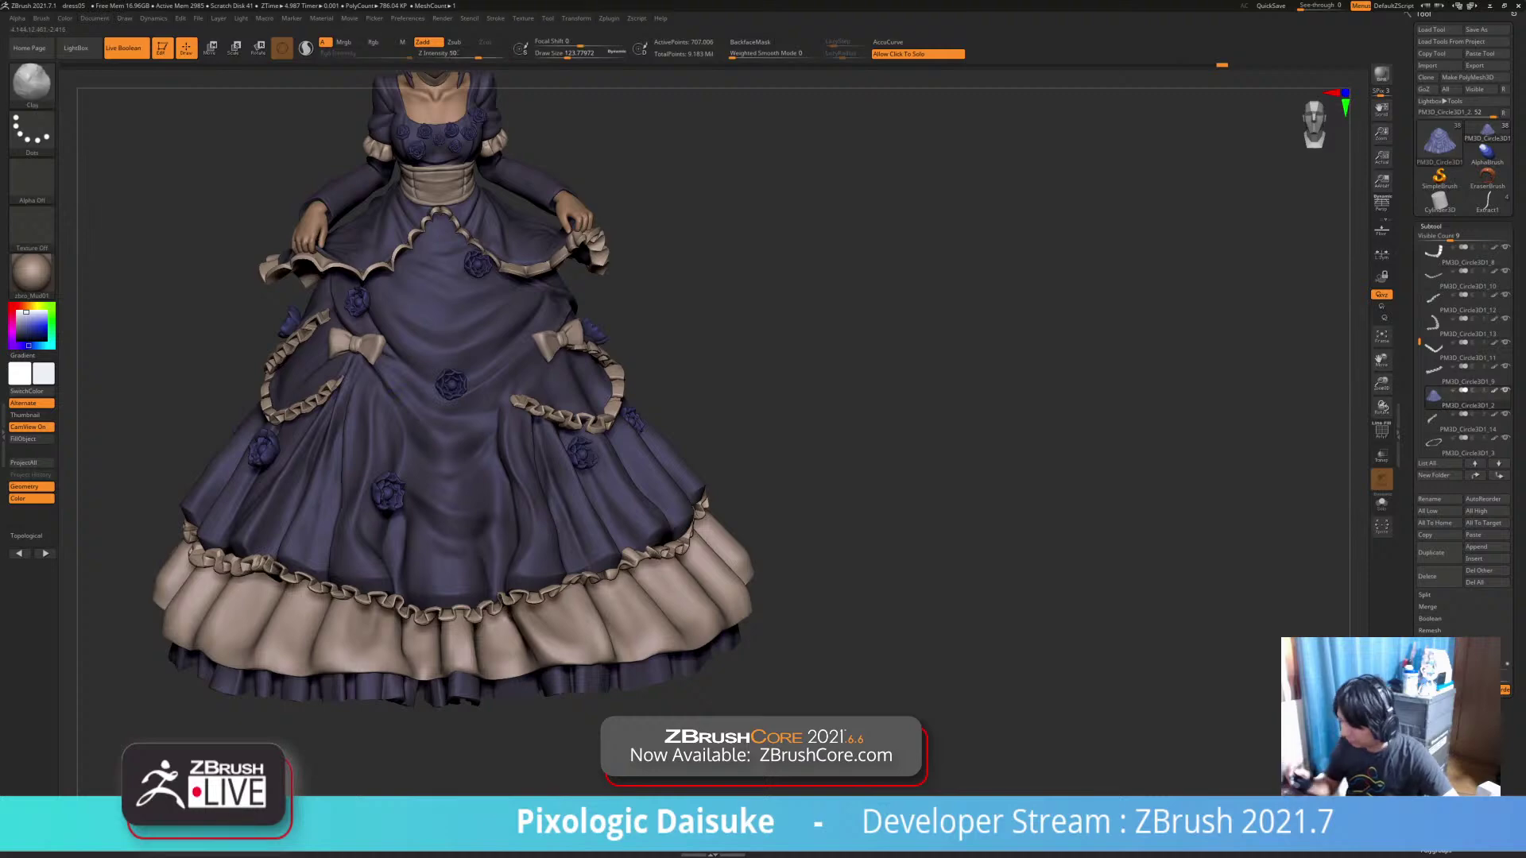
pyautogui.keyDown('alt'); pyautogui.moveTo(183, 318); pyautogui.dragTo(191, 417); pyautogui.keyUp('alt')
pyautogui.moveTo(691, 613); pyautogui.dragTo(610, 628)
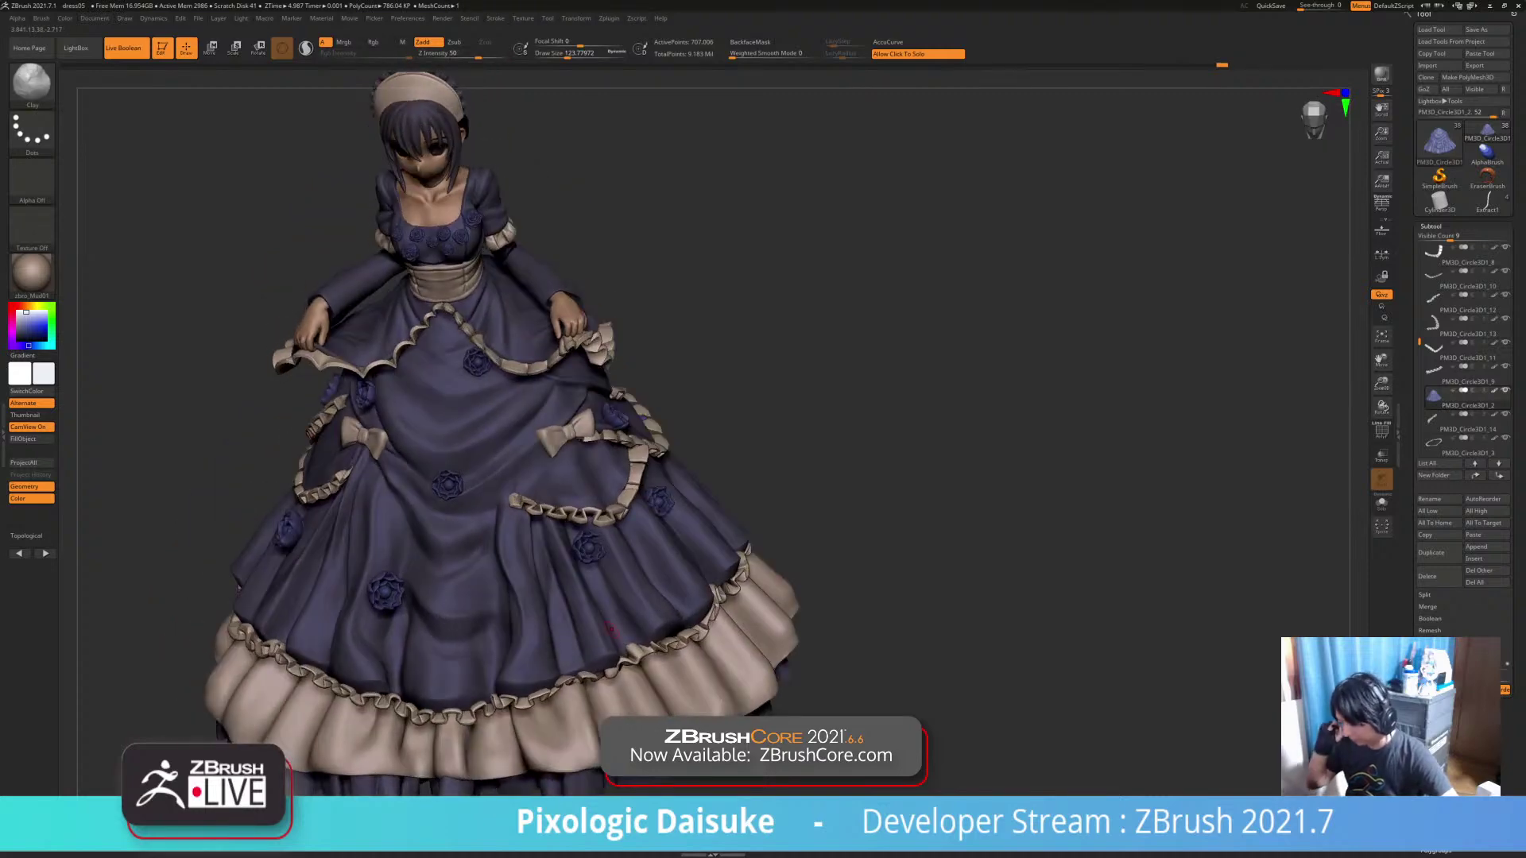
# Sculpt and smooth the overskirt surface just above the bow on the figure's left side
pyautogui.moveTo(610, 627); pyautogui.dragTo(549, 596, button='right')
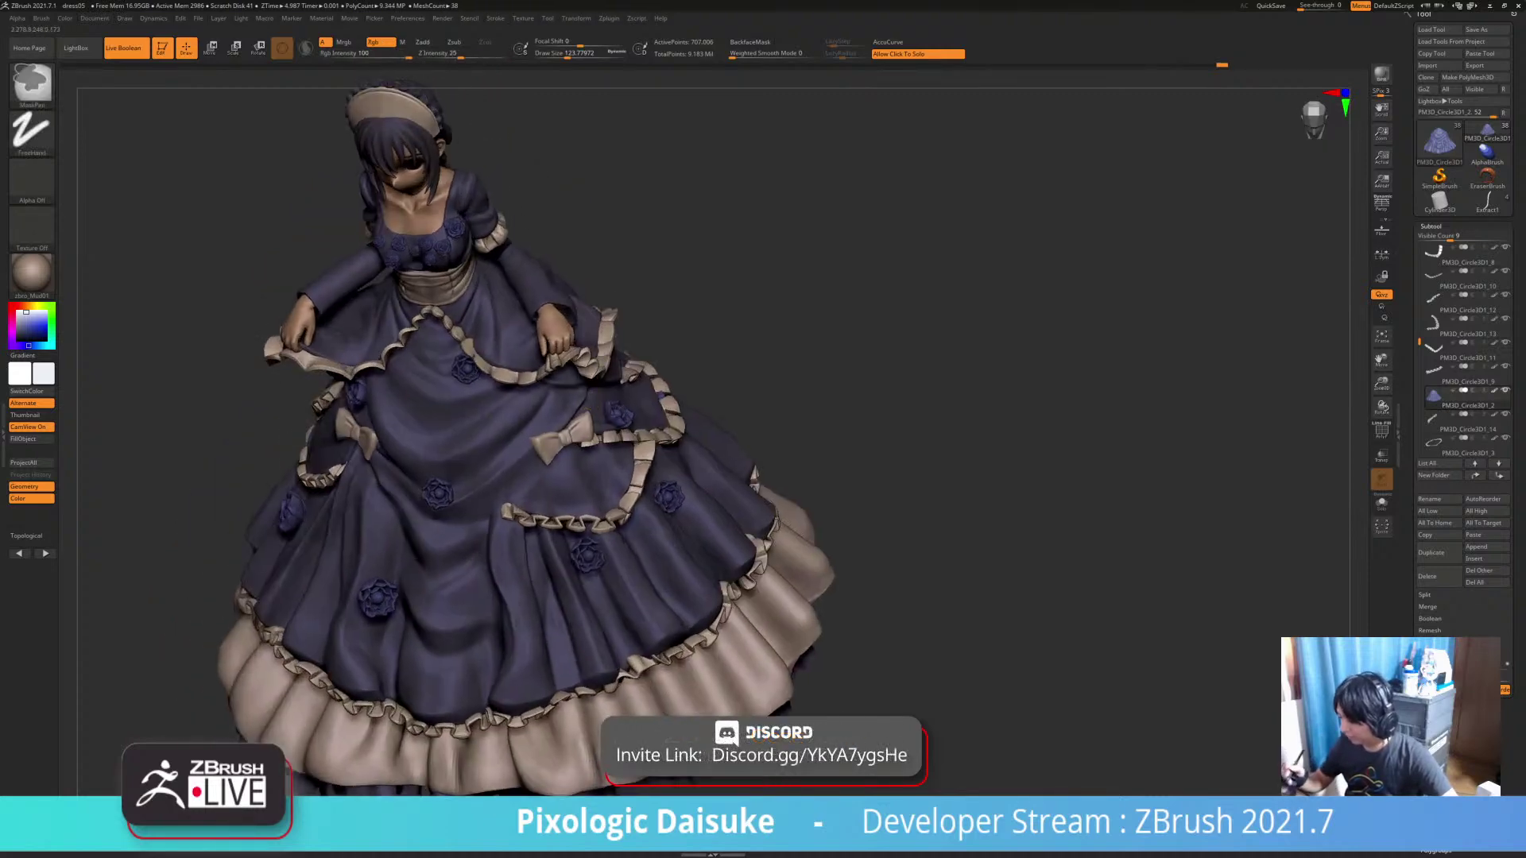
pyautogui.keyDown('ctrl'); pyautogui.moveTo(684, 374); pyautogui.dragTo(688, 453, button='right'); pyautogui.keyUp('ctrl')
pyautogui.moveTo(715, 397); pyautogui.dragTo(586, 387, button='right')
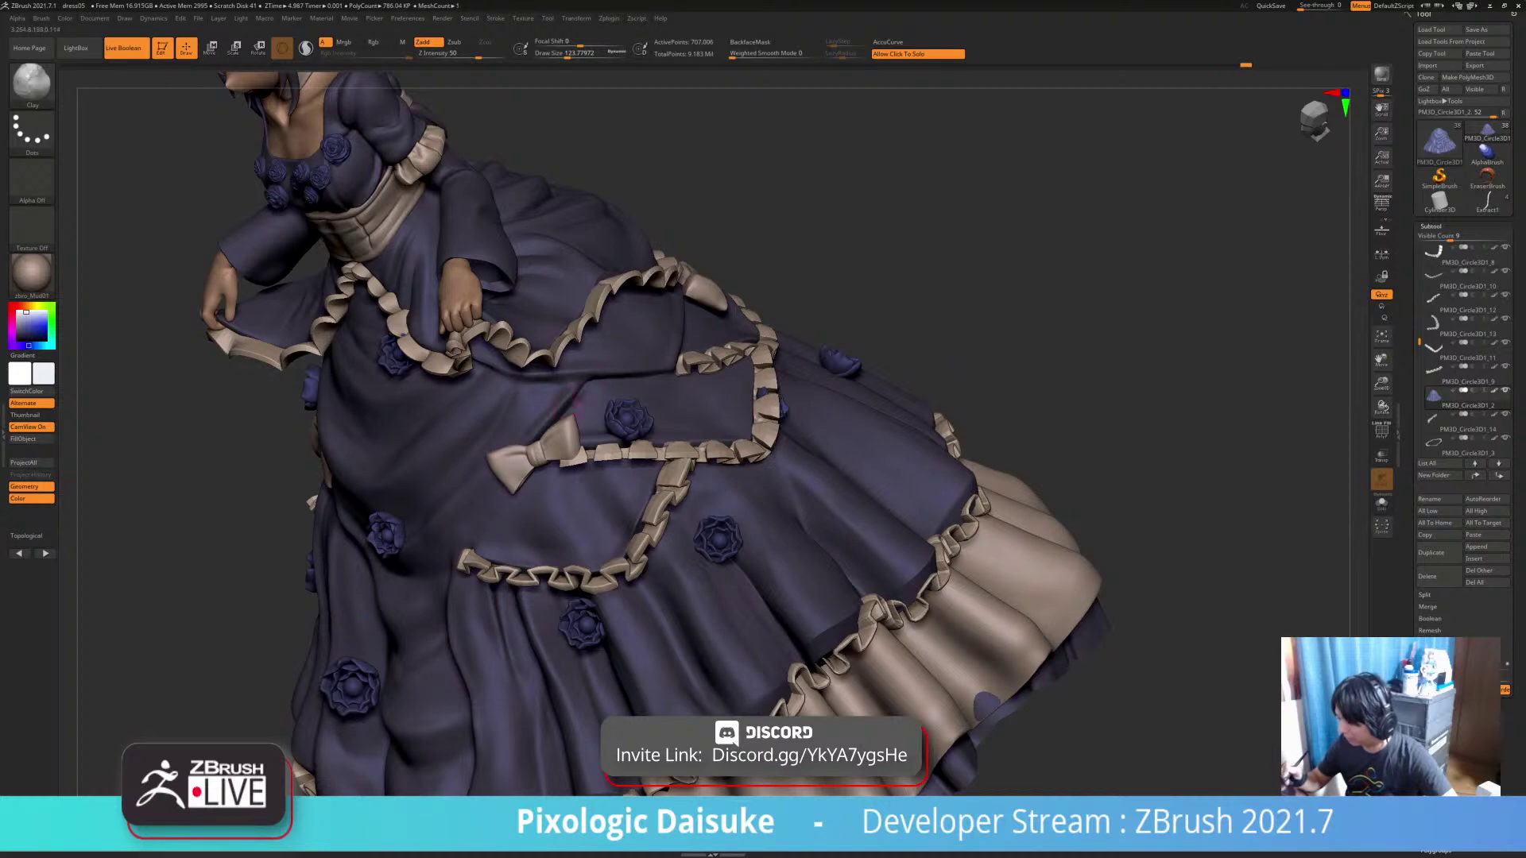
pyautogui.press('shift')
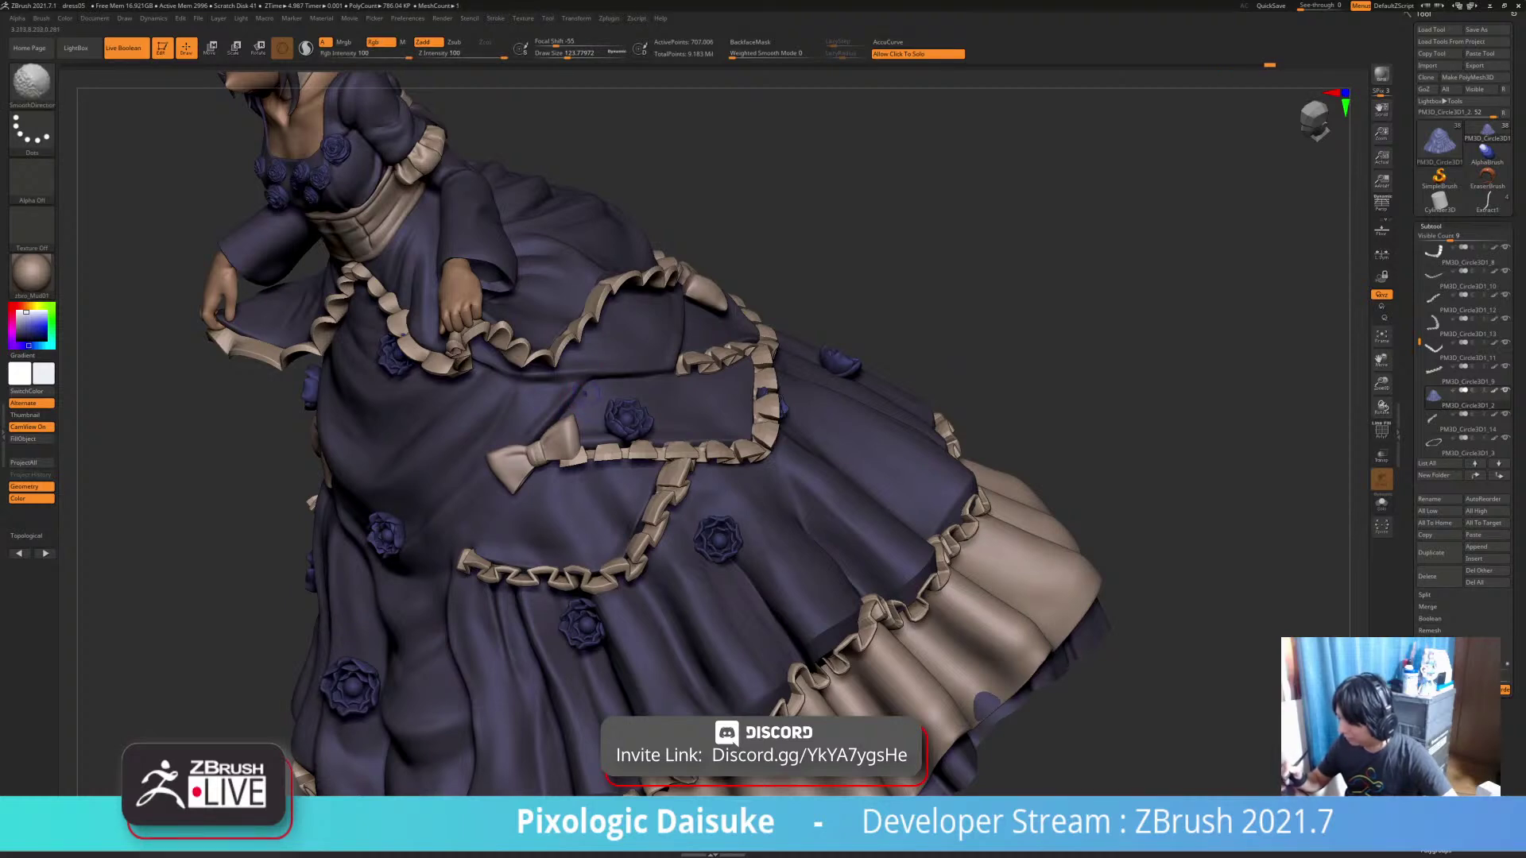
pyautogui.moveTo(558, 425)
pyautogui.keyDown('ctrl'); pyautogui.mouseDown(button='right')
pyautogui.moveTo(584, 389)
pyautogui.moveTo(849, 268)
pyautogui.mouseUp(button='right'); pyautogui.keyUp('ctrl')
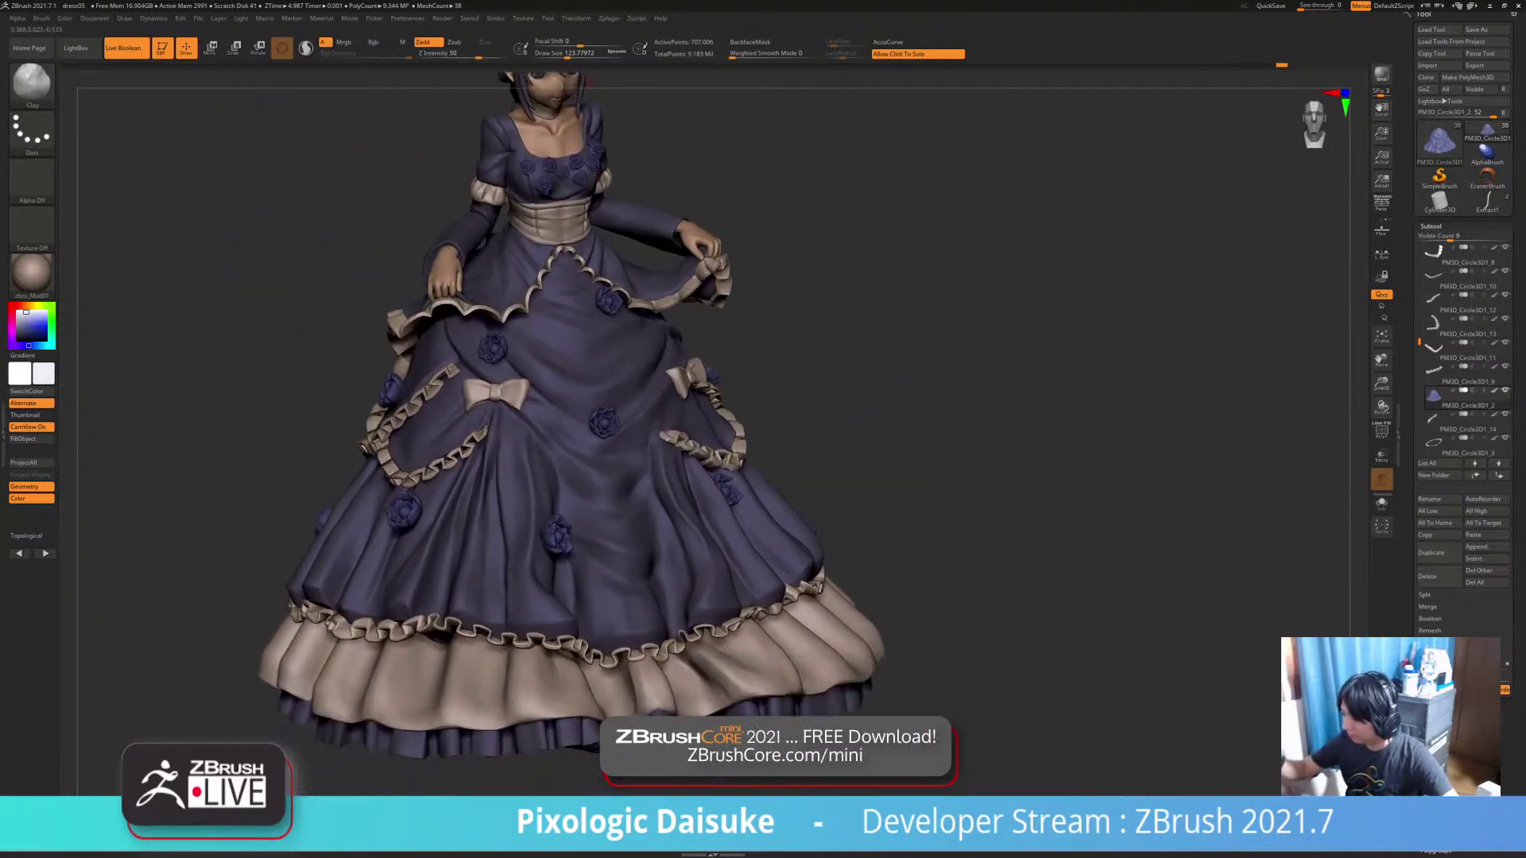
# Enlarge the draw size to about 217, then sculpt and smooth the folds beneath the bow on the figure's right side
pyautogui.moveTo(567, 54); pyautogui.dragTo(577, 54)
pyautogui.moveTo(684, 294)
pyautogui.mouseDown(button='right')
pyautogui.moveTo(798, 302)
pyautogui.moveTo(760, 275)
pyautogui.moveTo(827, 282)
pyautogui.mouseUp(button='right')
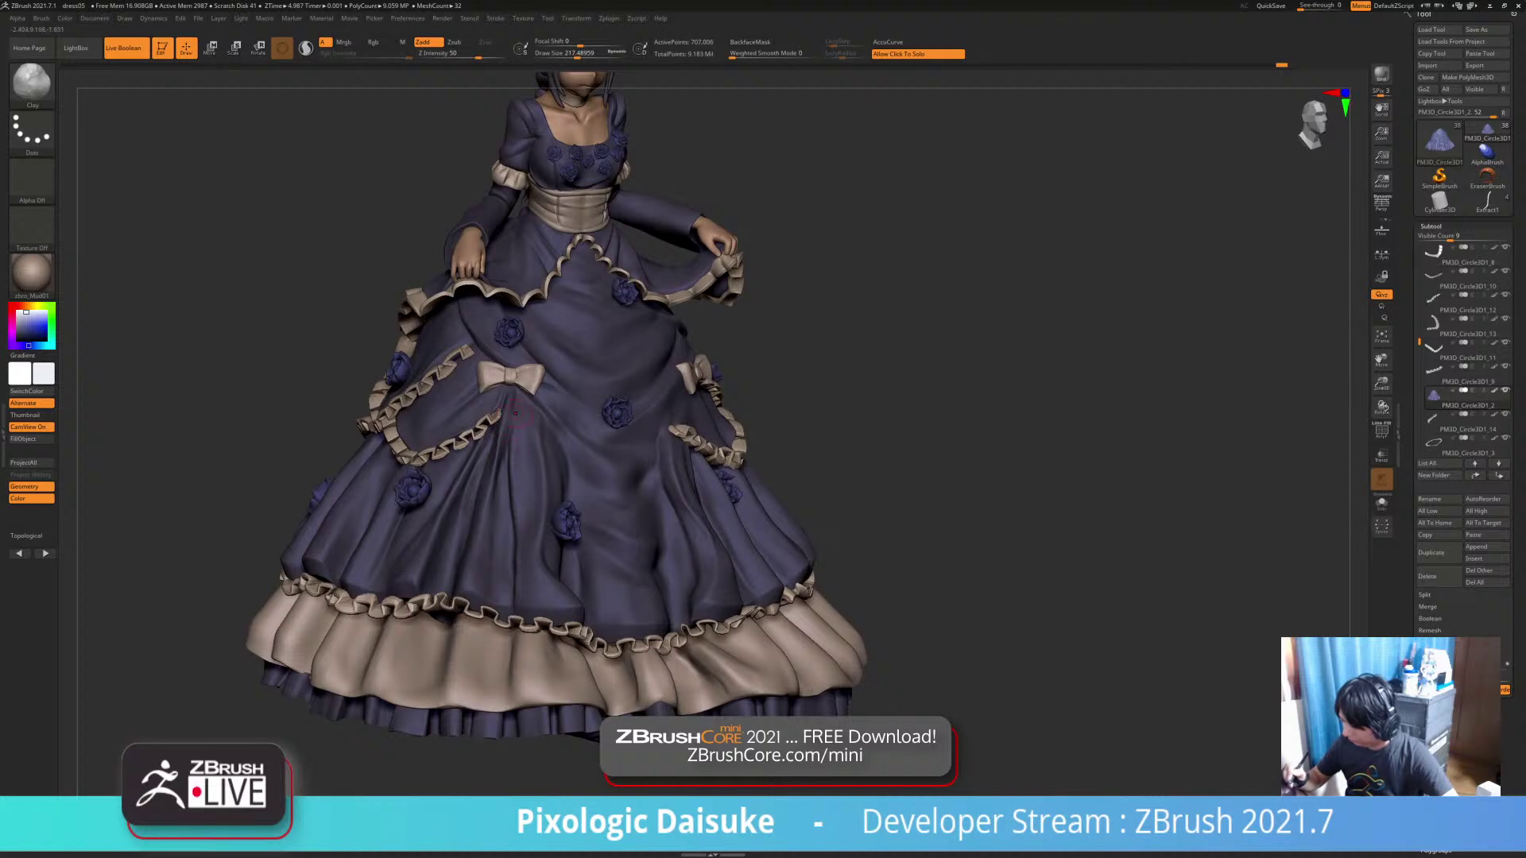
pyautogui.press('shift')
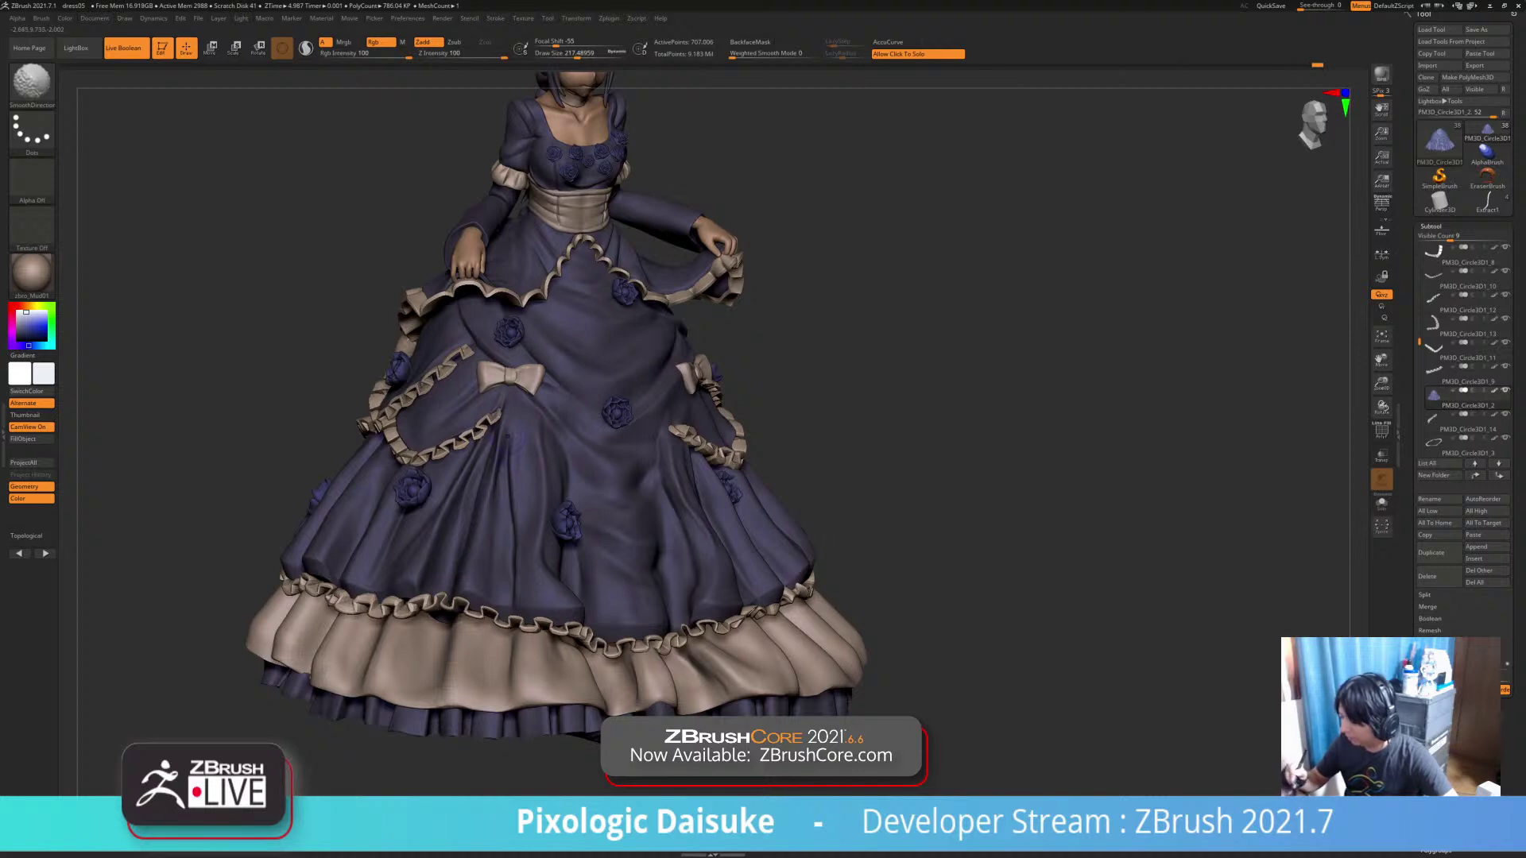
pyautogui.keyDown('shift'); pyautogui.moveTo(502, 458); pyautogui.dragTo(503, 462); pyautogui.keyUp('shift')
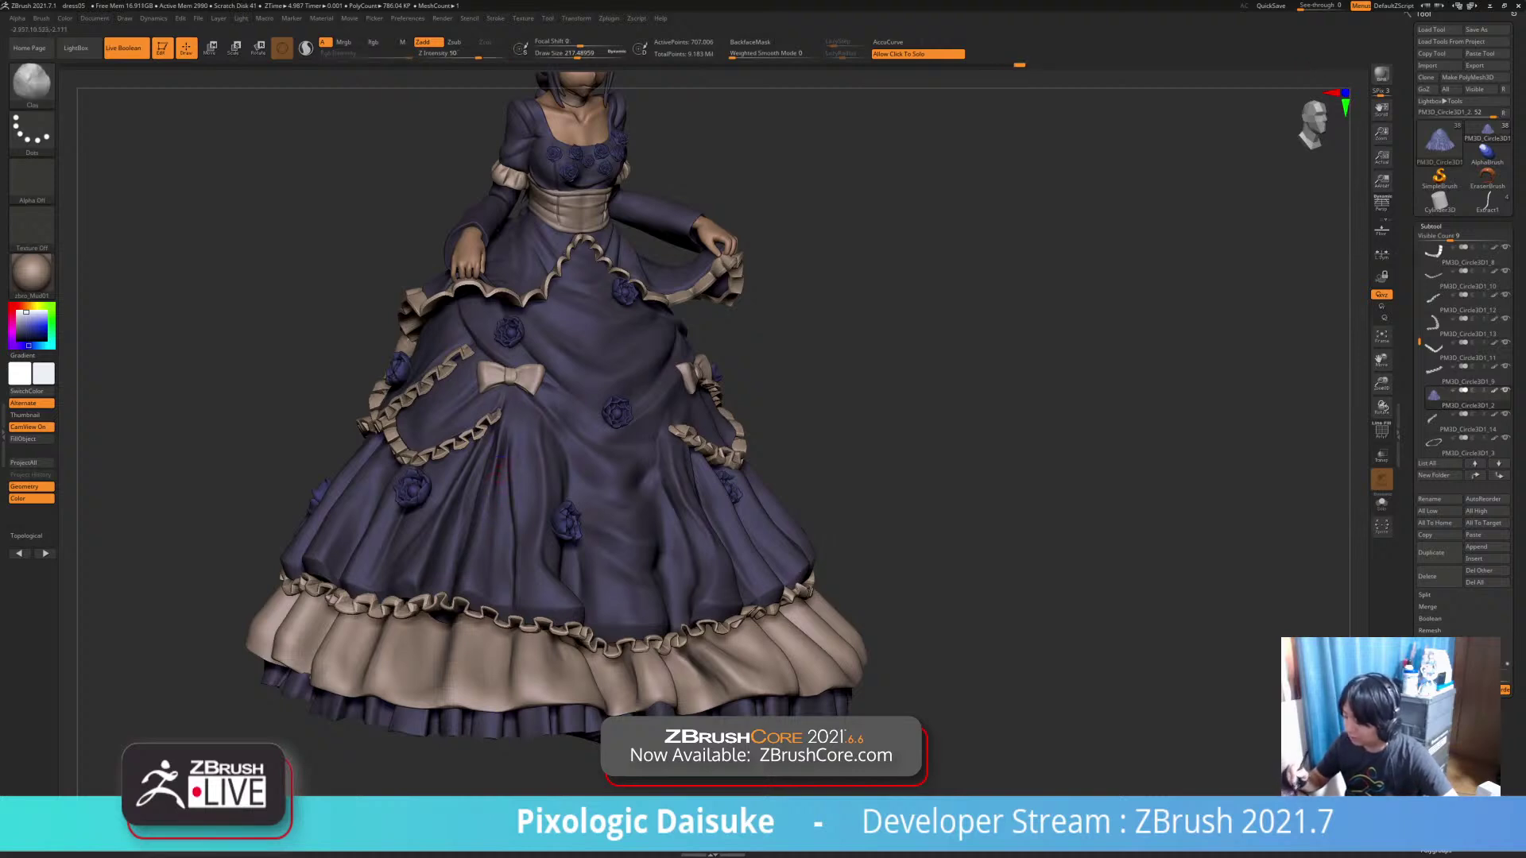
pyautogui.press('shift')
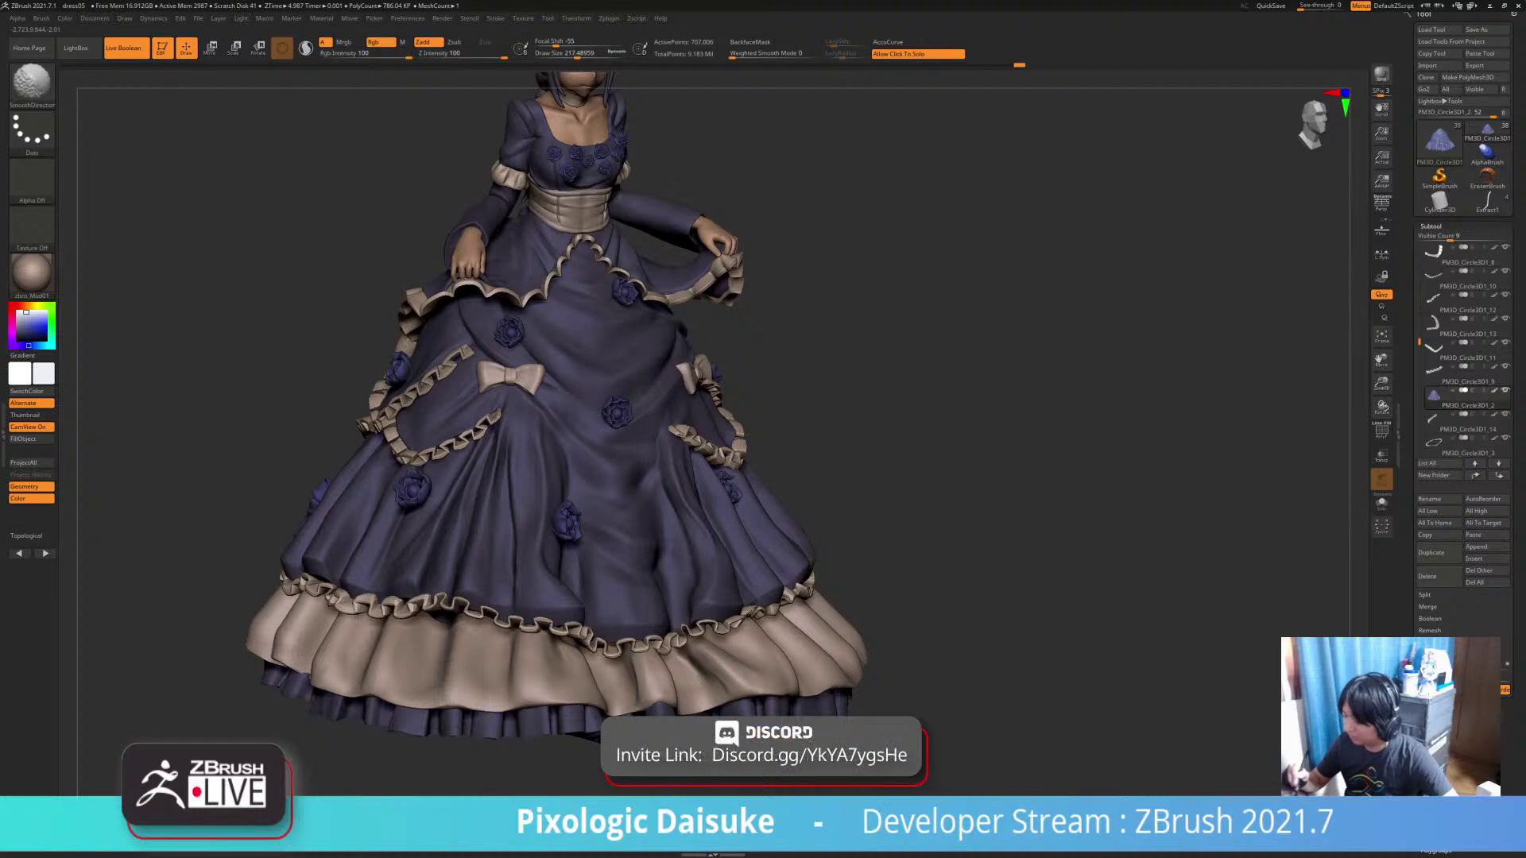
pyautogui.keyDown('shift'); pyautogui.moveTo(507, 463); pyautogui.dragTo(490, 500); pyautogui.keyUp('shift')
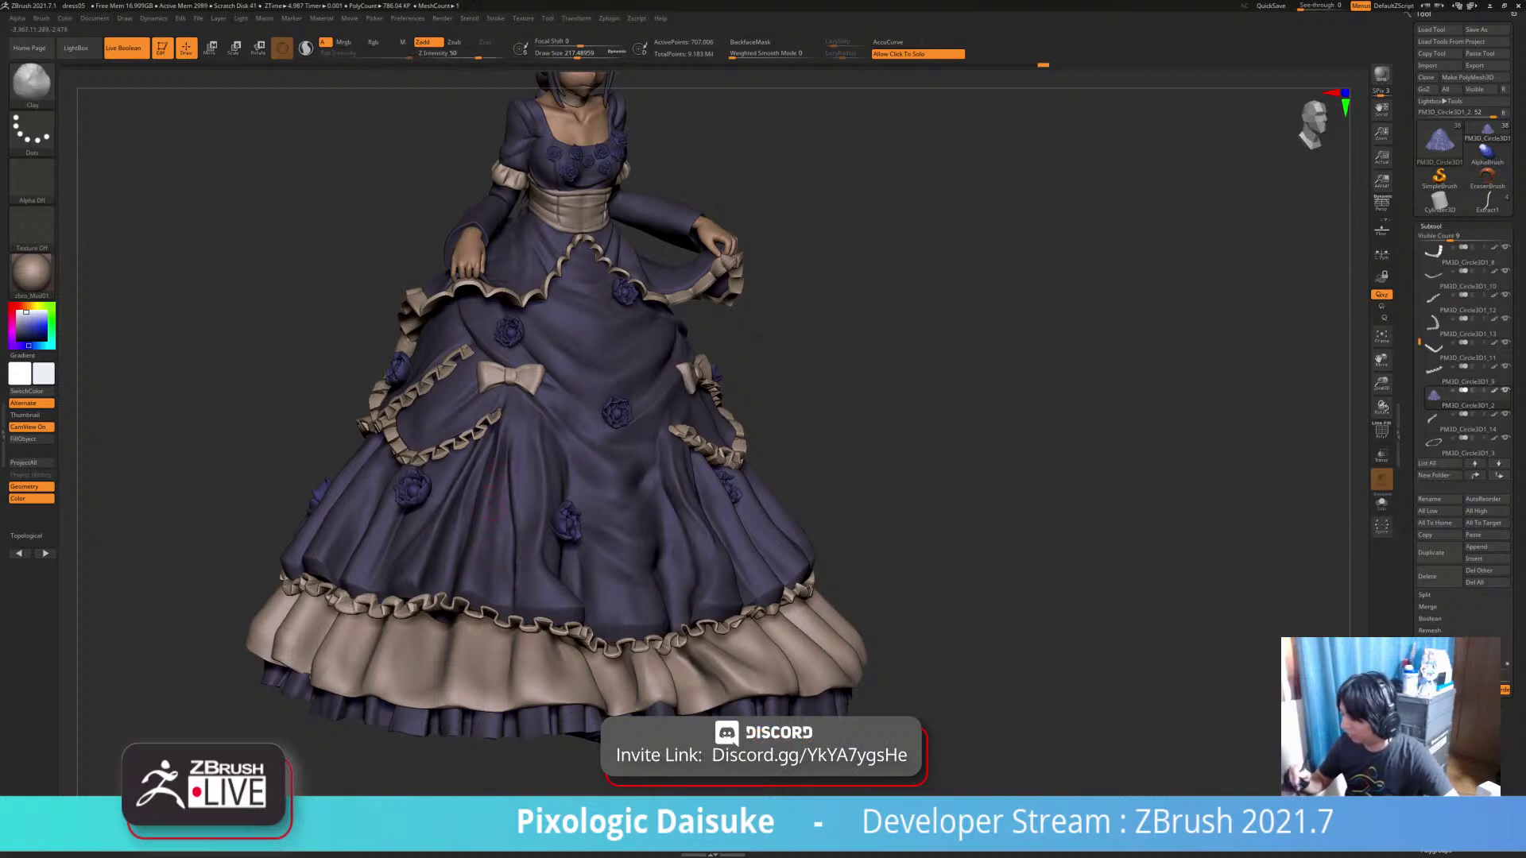
# From the figure's right side, deepen and smooth the vertical folds hanging below the inner end of the ruffle trim
pyautogui.moveTo(500, 452); pyautogui.dragTo(530, 458, button='right')
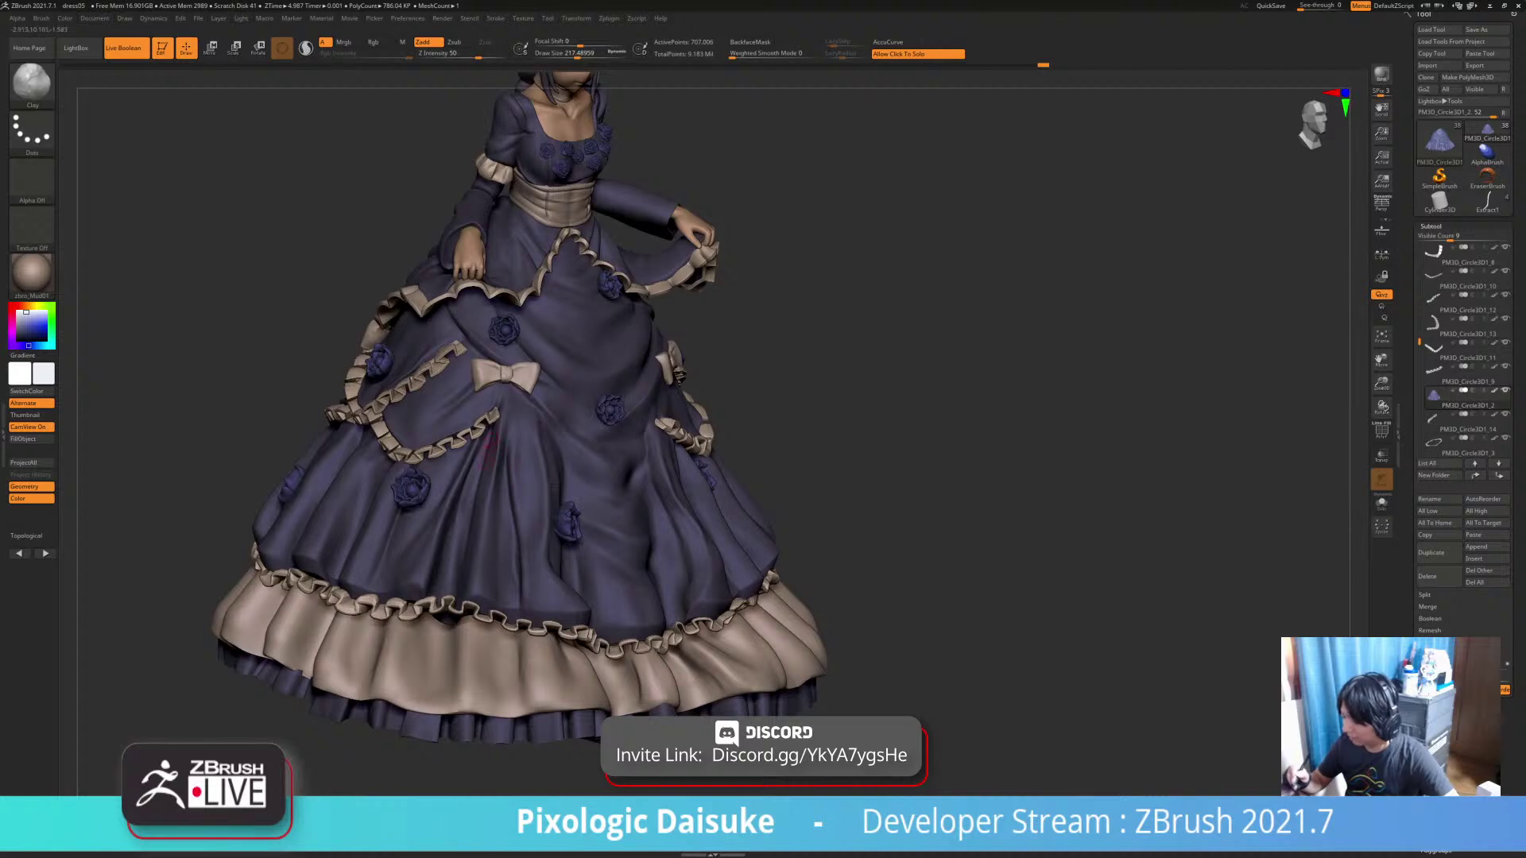
pyautogui.moveTo(491, 451); pyautogui.dragTo(481, 520)
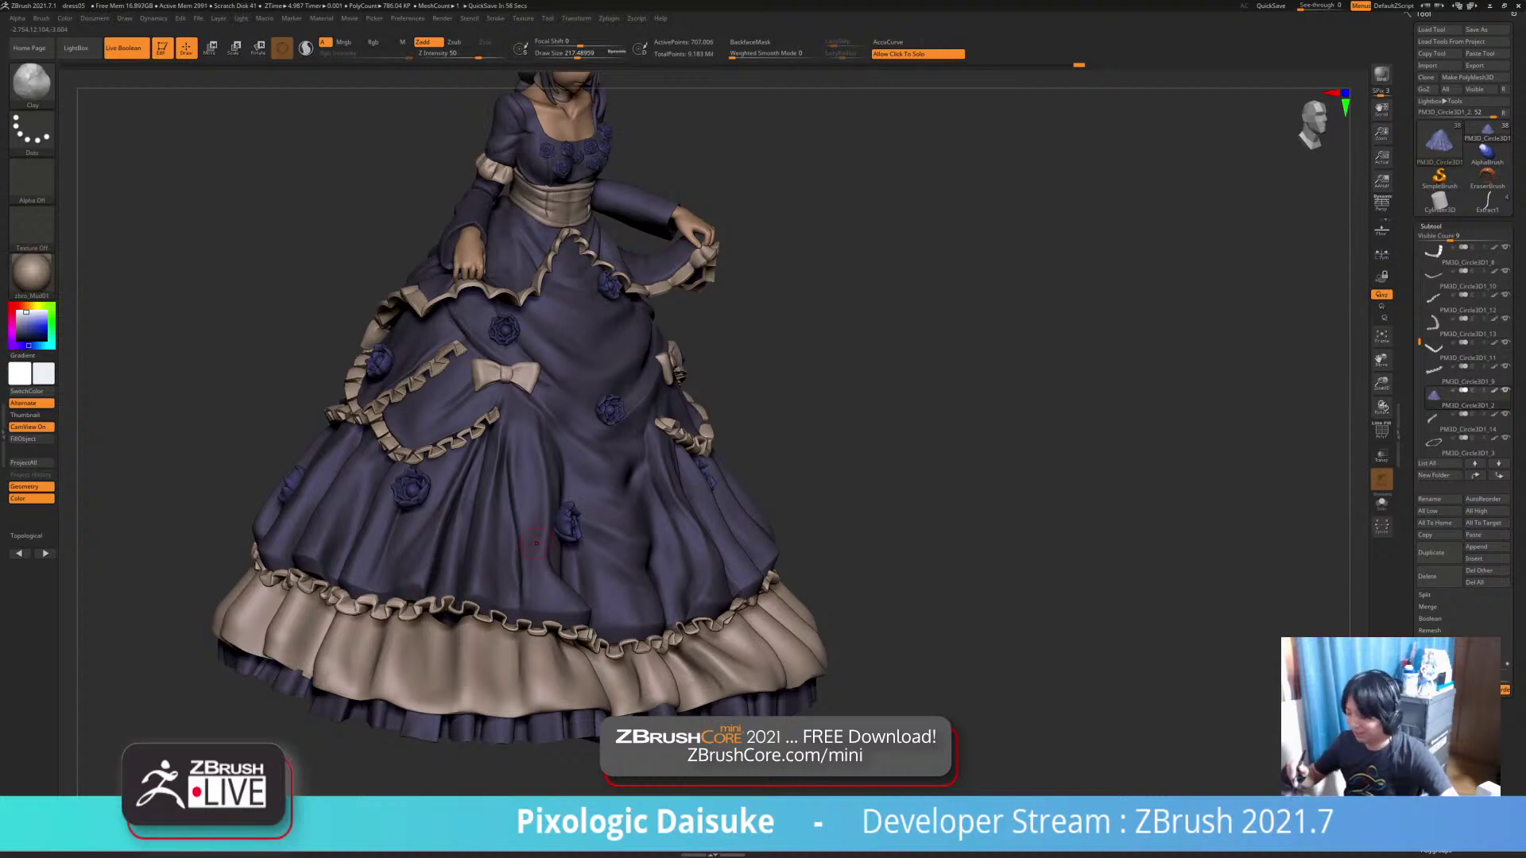
pyautogui.moveTo(547, 552); pyautogui.dragTo(588, 548, button='right')
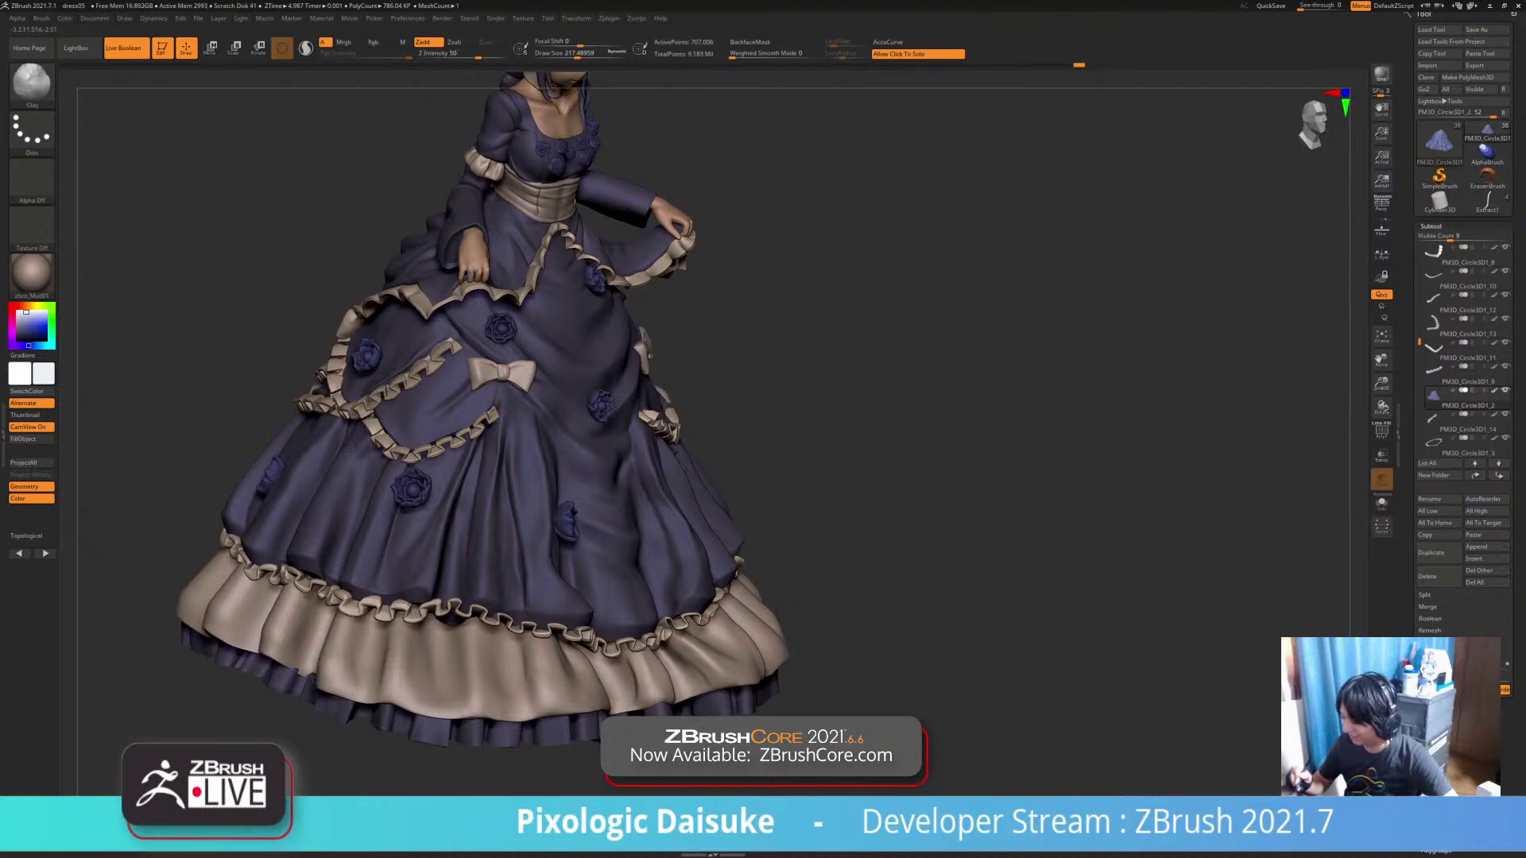
pyautogui.moveTo(433, 477); pyautogui.dragTo(494, 474, button='right')
pyautogui.moveTo(476, 459); pyautogui.dragTo(475, 520)
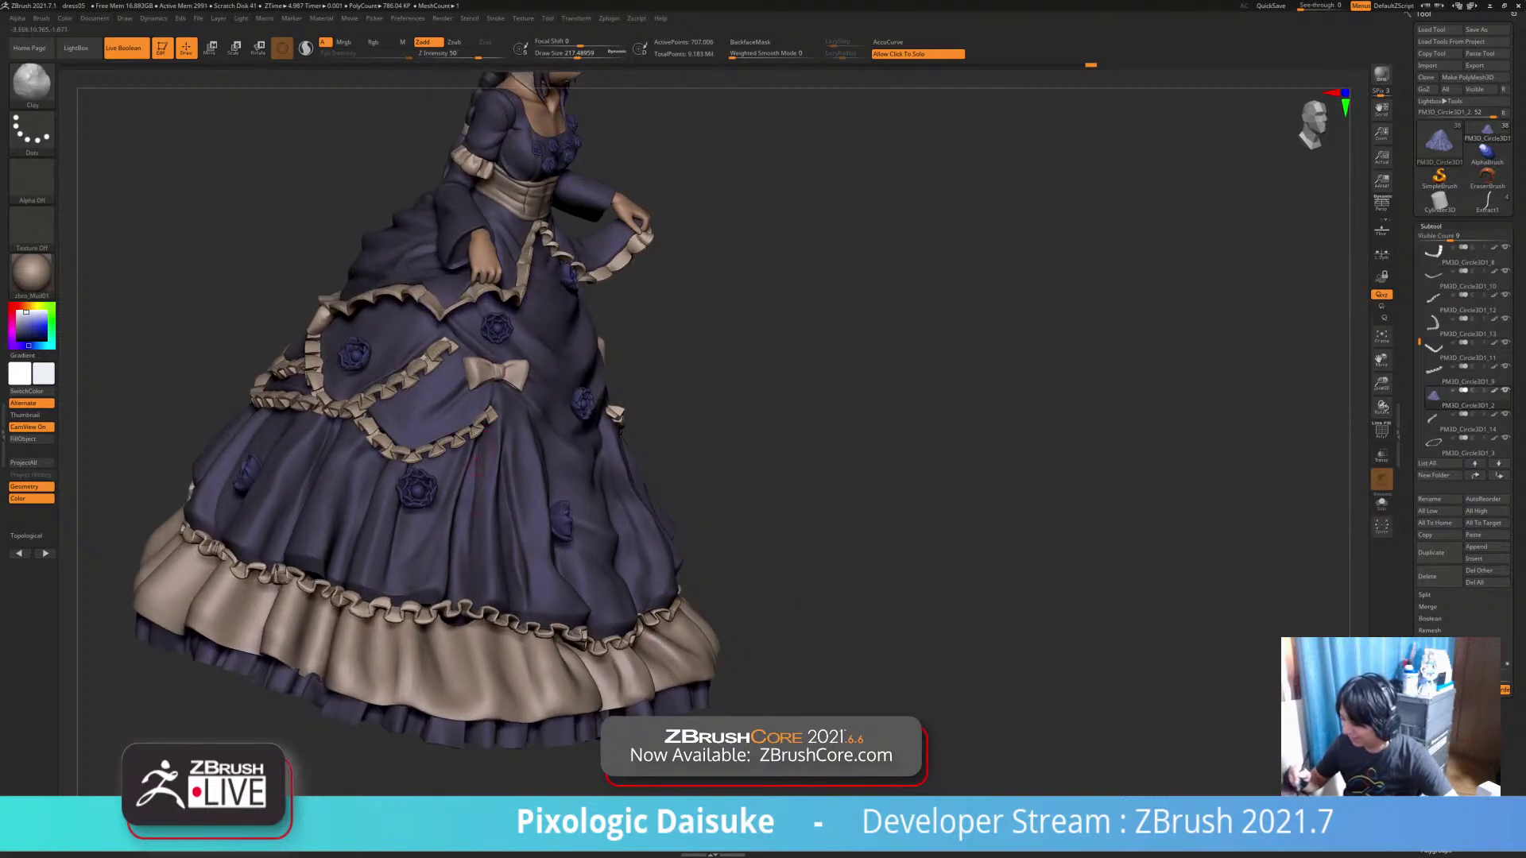
pyautogui.press('shift')
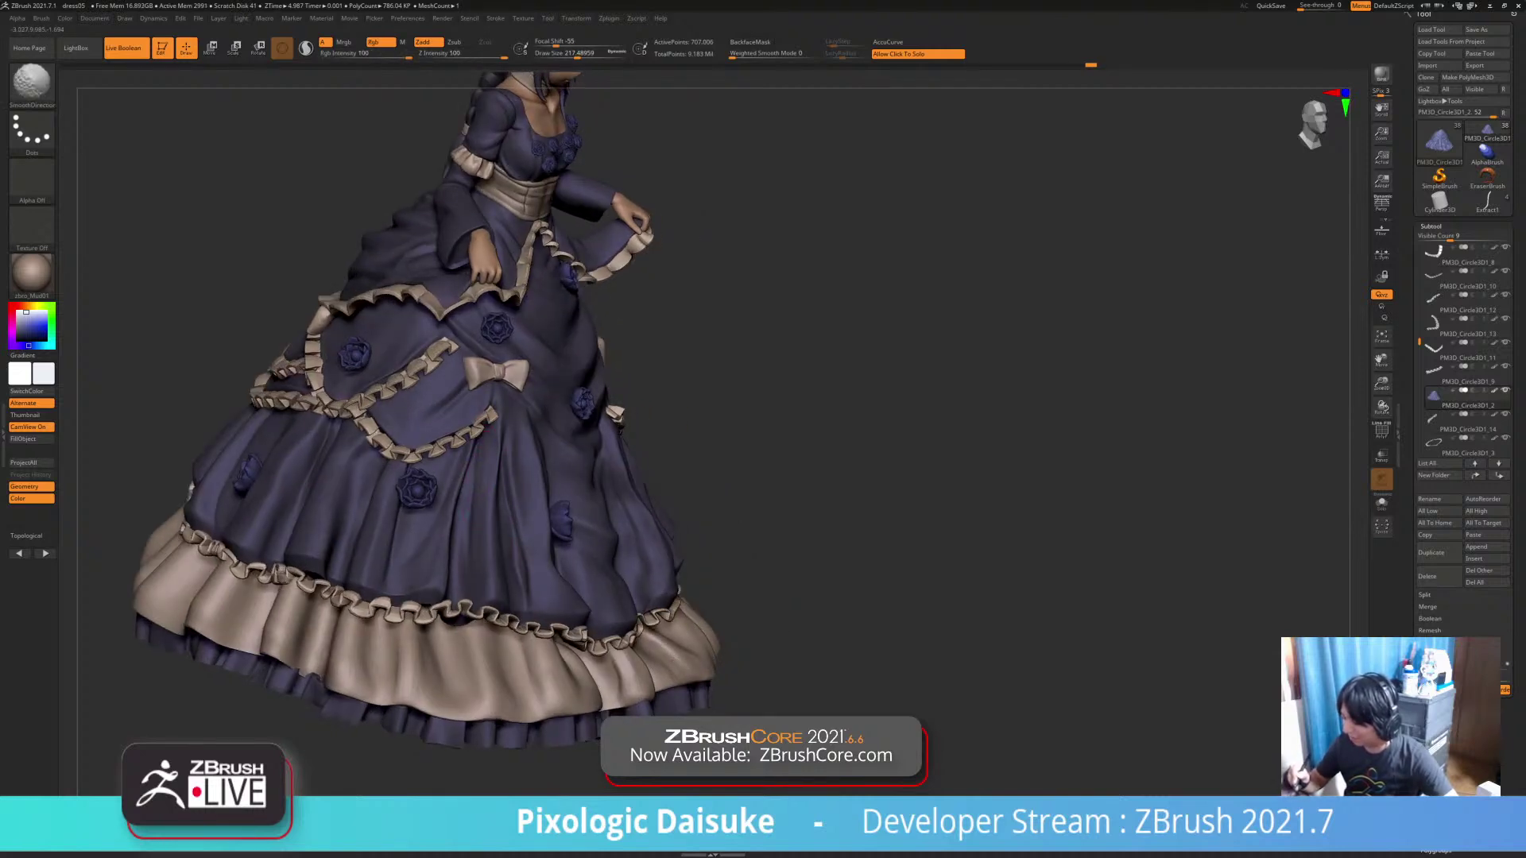
pyautogui.moveTo(475, 509)
pyautogui.keyDown('shift'); pyautogui.mouseDown()
pyautogui.moveTo(479, 470)
pyautogui.moveTo(470, 520)
pyautogui.mouseUp(); pyautogui.keyUp('shift')
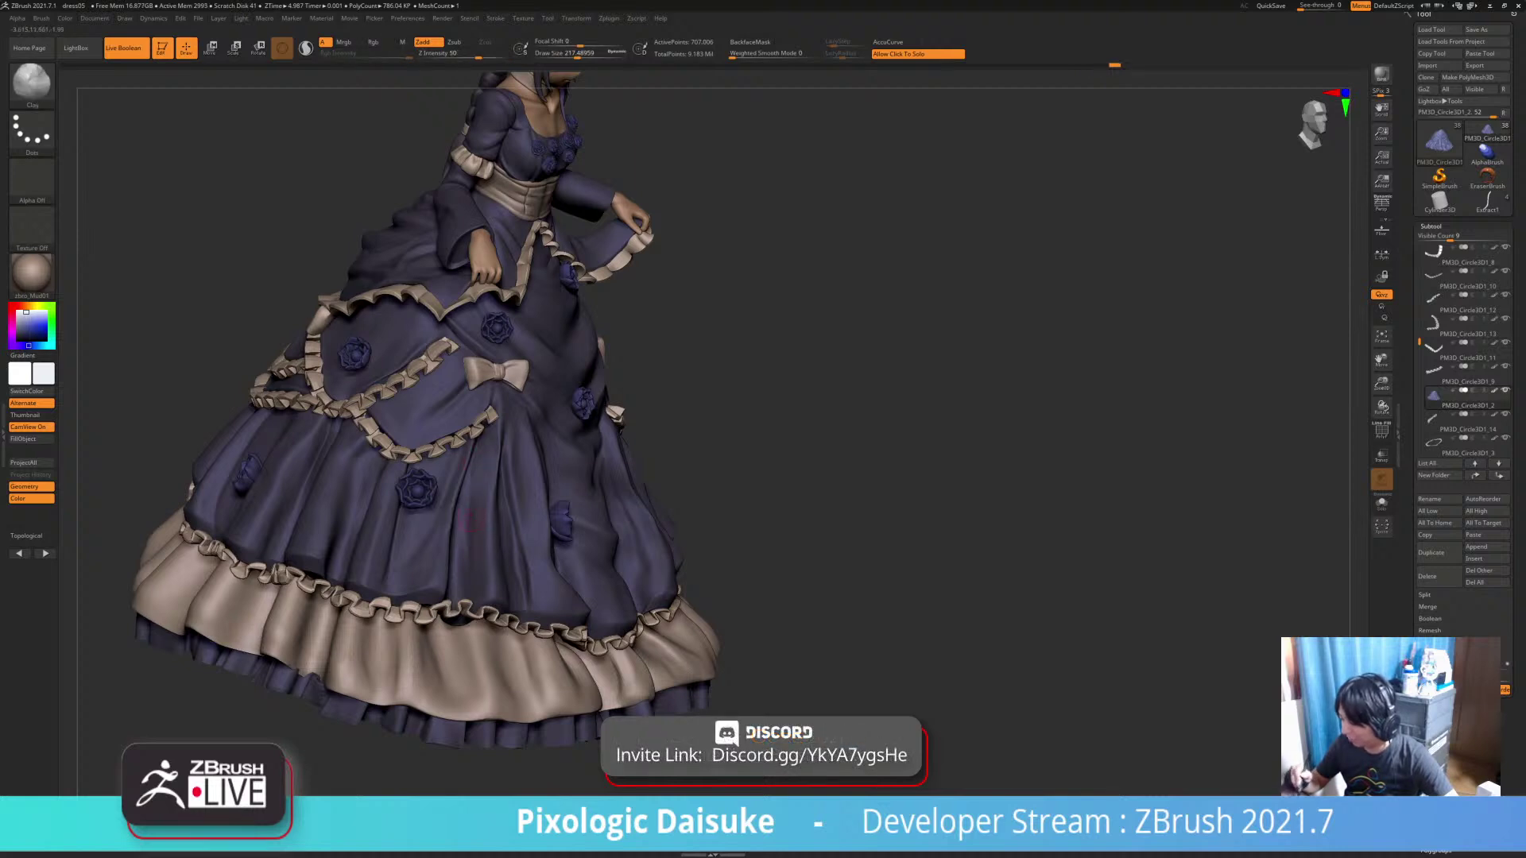
pyautogui.press('shift')
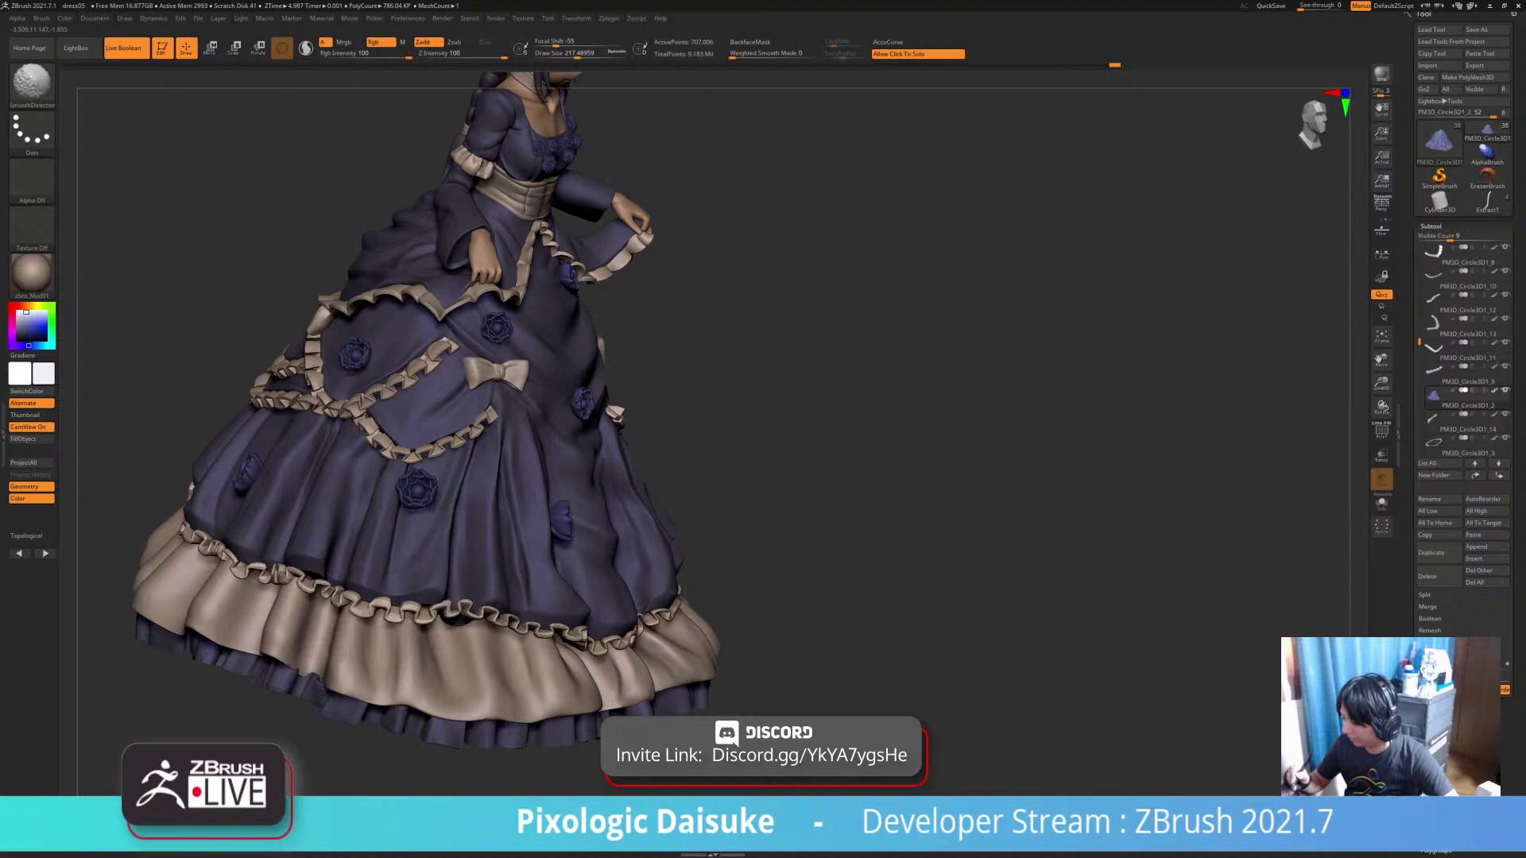
# Sculpt and smooth the overskirt folds hanging from the inner end of the ruffle trim on the figure's right side
pyautogui.moveTo(696, 531); pyautogui.dragTo(548, 588)
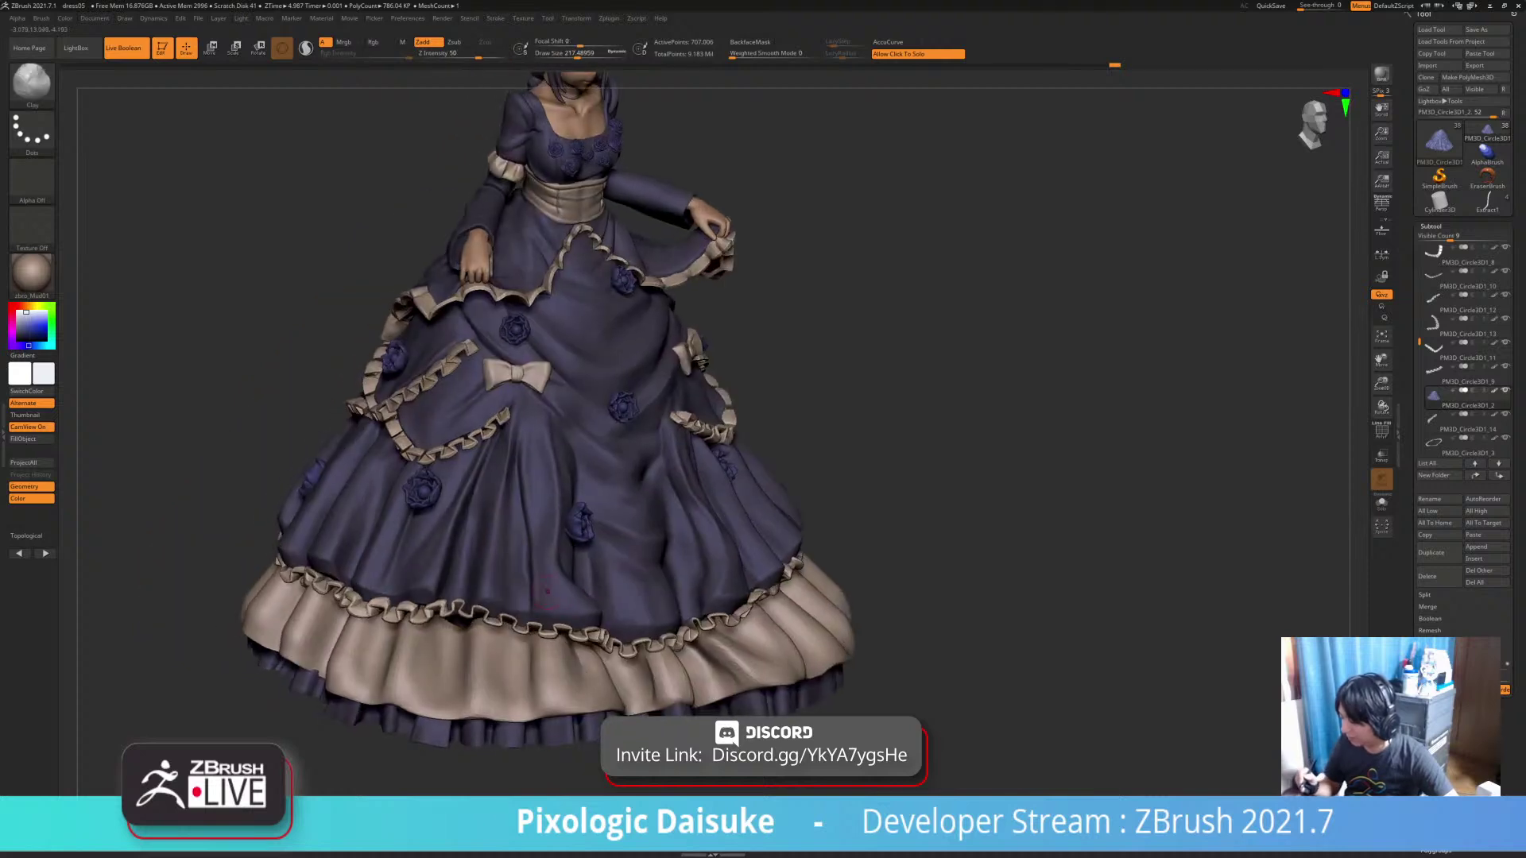
pyautogui.moveTo(502, 447); pyautogui.dragTo(513, 477)
pyautogui.moveTo(515, 477); pyautogui.dragTo(548, 466, button='right')
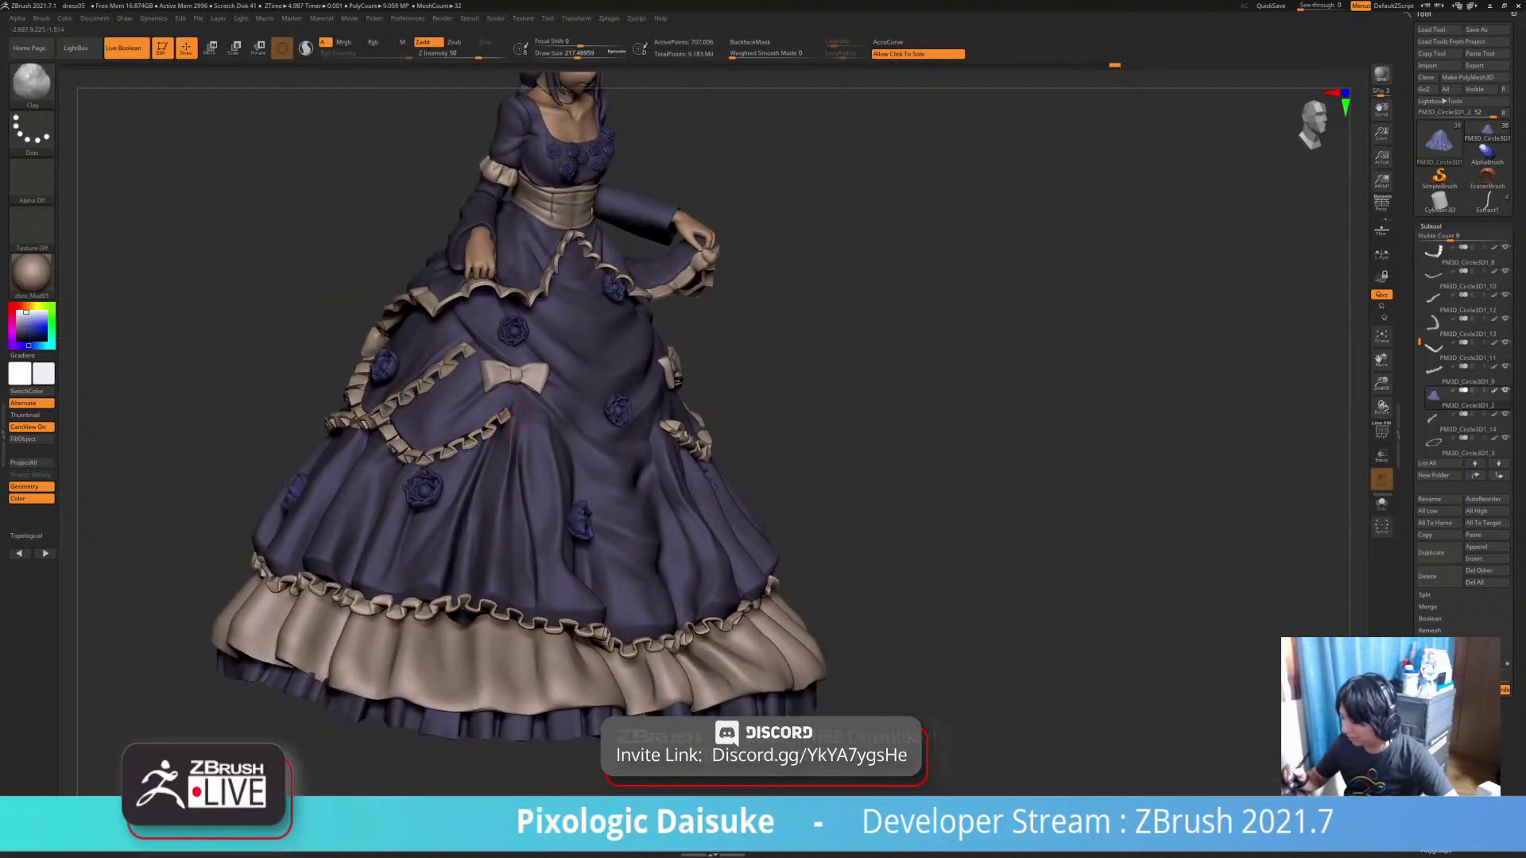
pyautogui.press('shift')
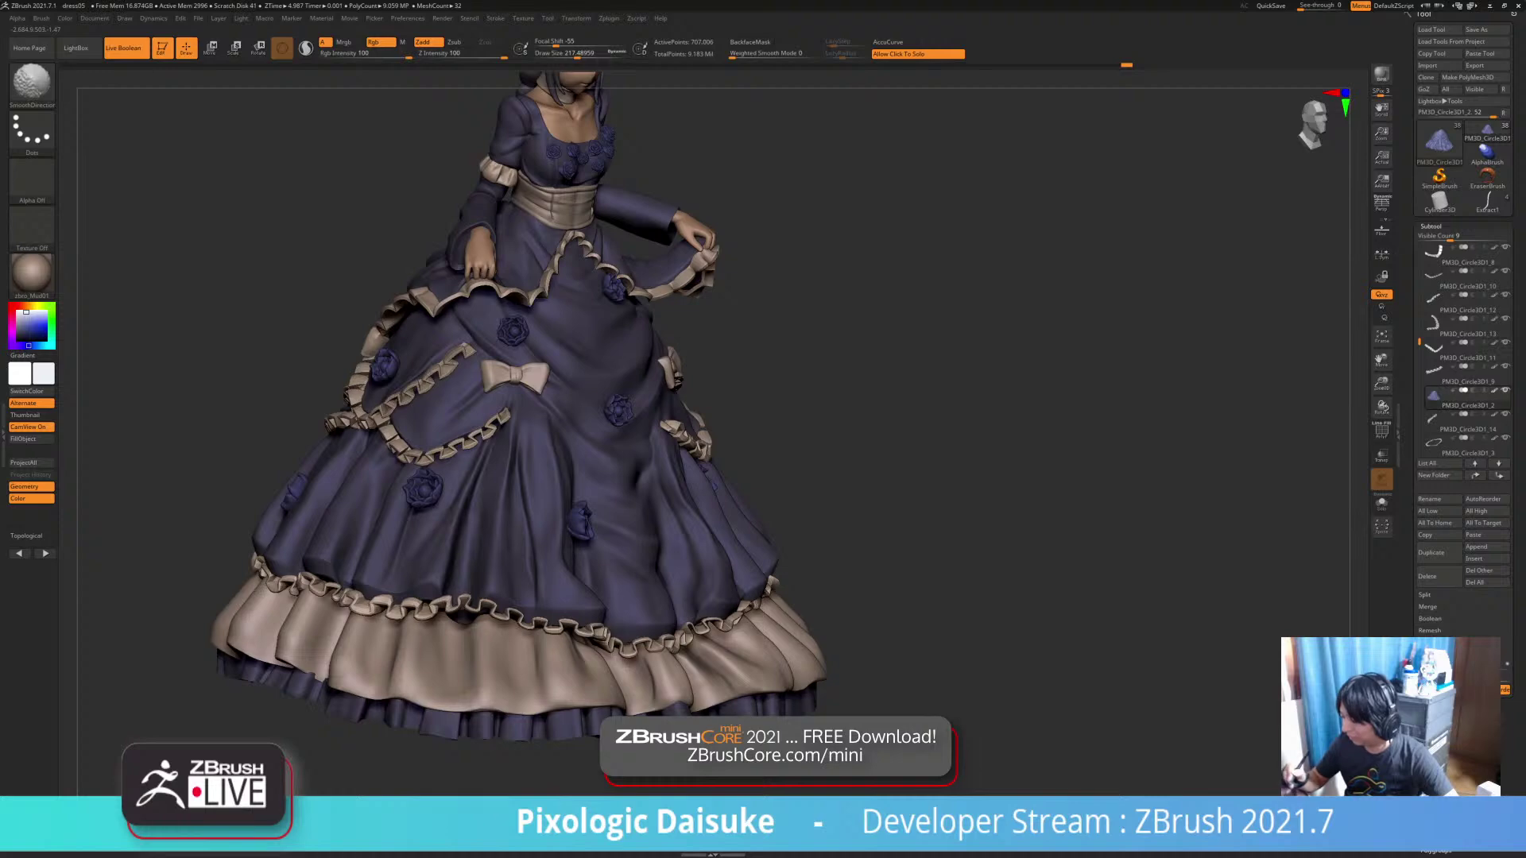
pyautogui.moveTo(580, 474)
pyautogui.keyDown('ctrl'); pyautogui.mouseDown(button='right')
pyautogui.moveTo(580, 413)
pyautogui.moveTo(513, 425)
pyautogui.moveTo(513, 477)
pyautogui.mouseUp(button='right'); pyautogui.keyUp('ctrl')
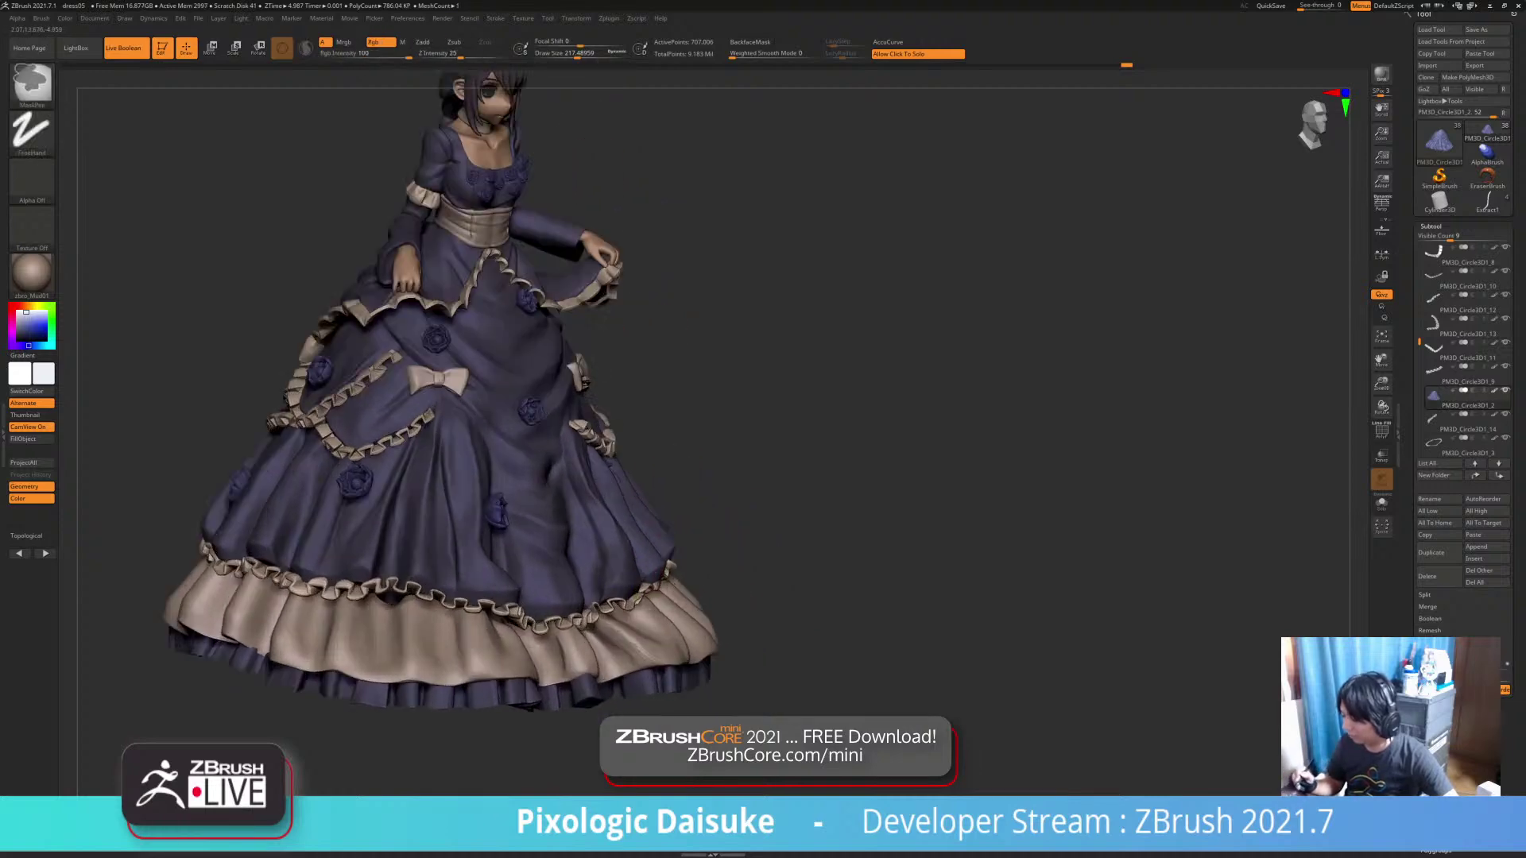
# Enlarge the draw size to about 239, then sculpt and smooth the folds around the lower rose on the figure's right side
pyautogui.moveTo(645, 556)
pyautogui.mouseDown(button='right')
pyautogui.moveTo(640, 615)
pyautogui.moveTo(345, 513)
pyautogui.mouseUp(button='right')
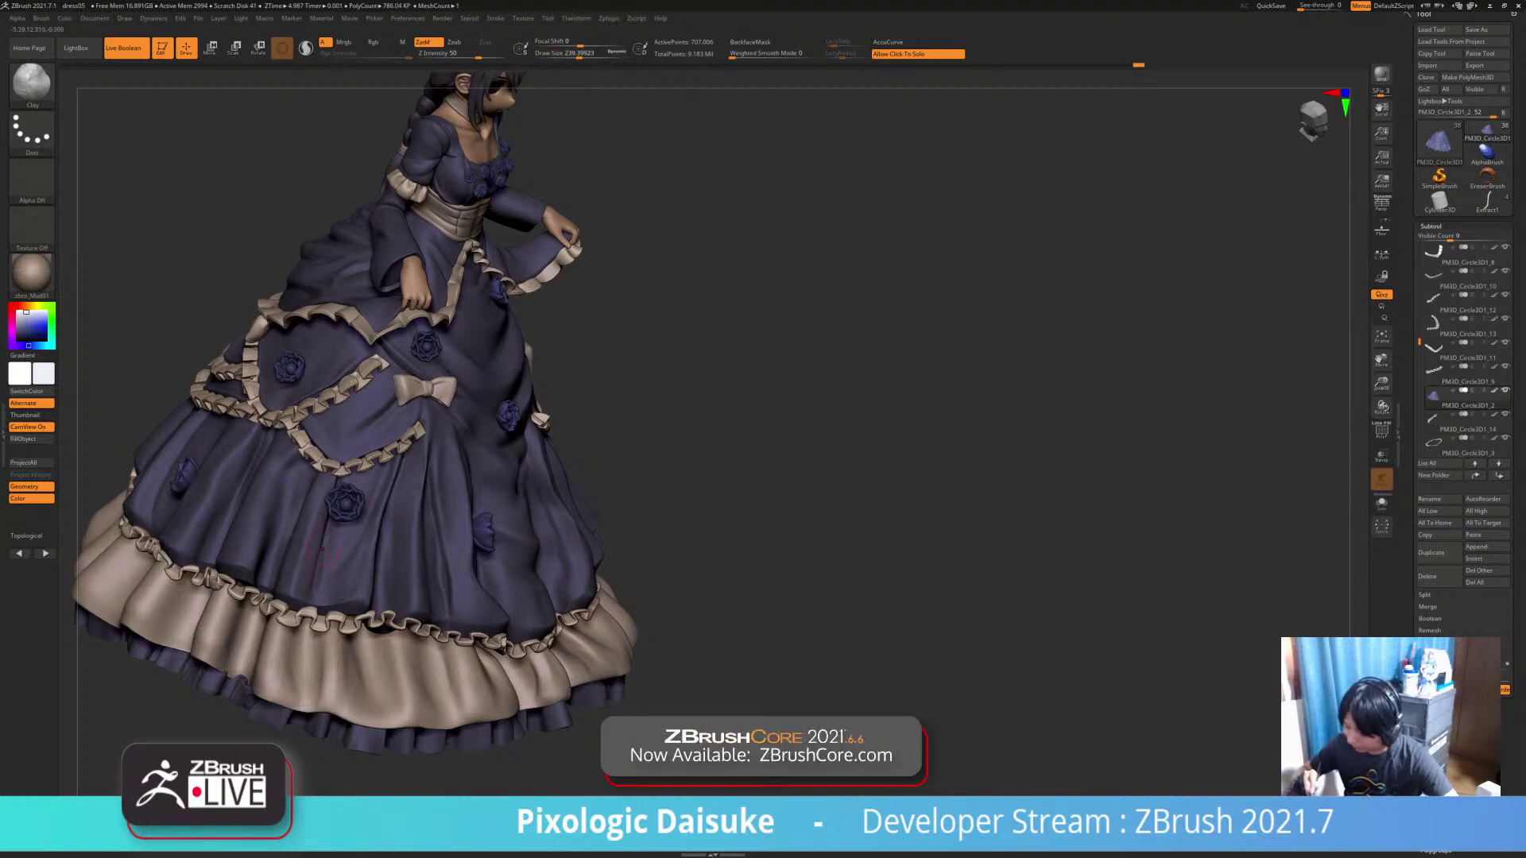
pyautogui.press('shift')
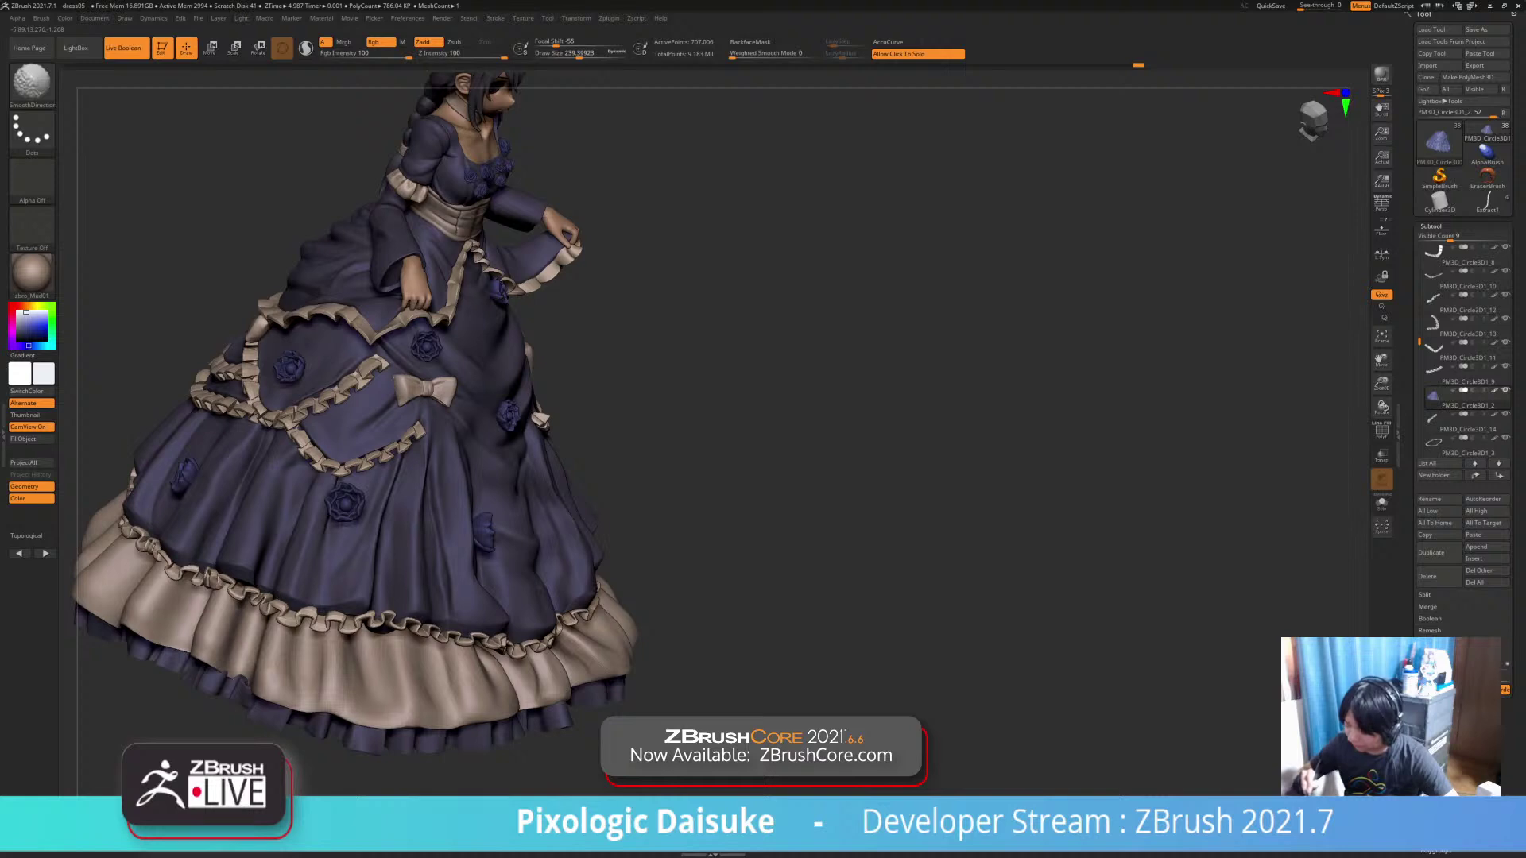
pyautogui.moveTo(440, 564)
pyautogui.keyDown('alt'); pyautogui.mouseDown(button='right')
pyautogui.moveTo(534, 602)
pyautogui.moveTo(368, 550)
pyautogui.mouseUp(button='right'); pyautogui.keyUp('alt')
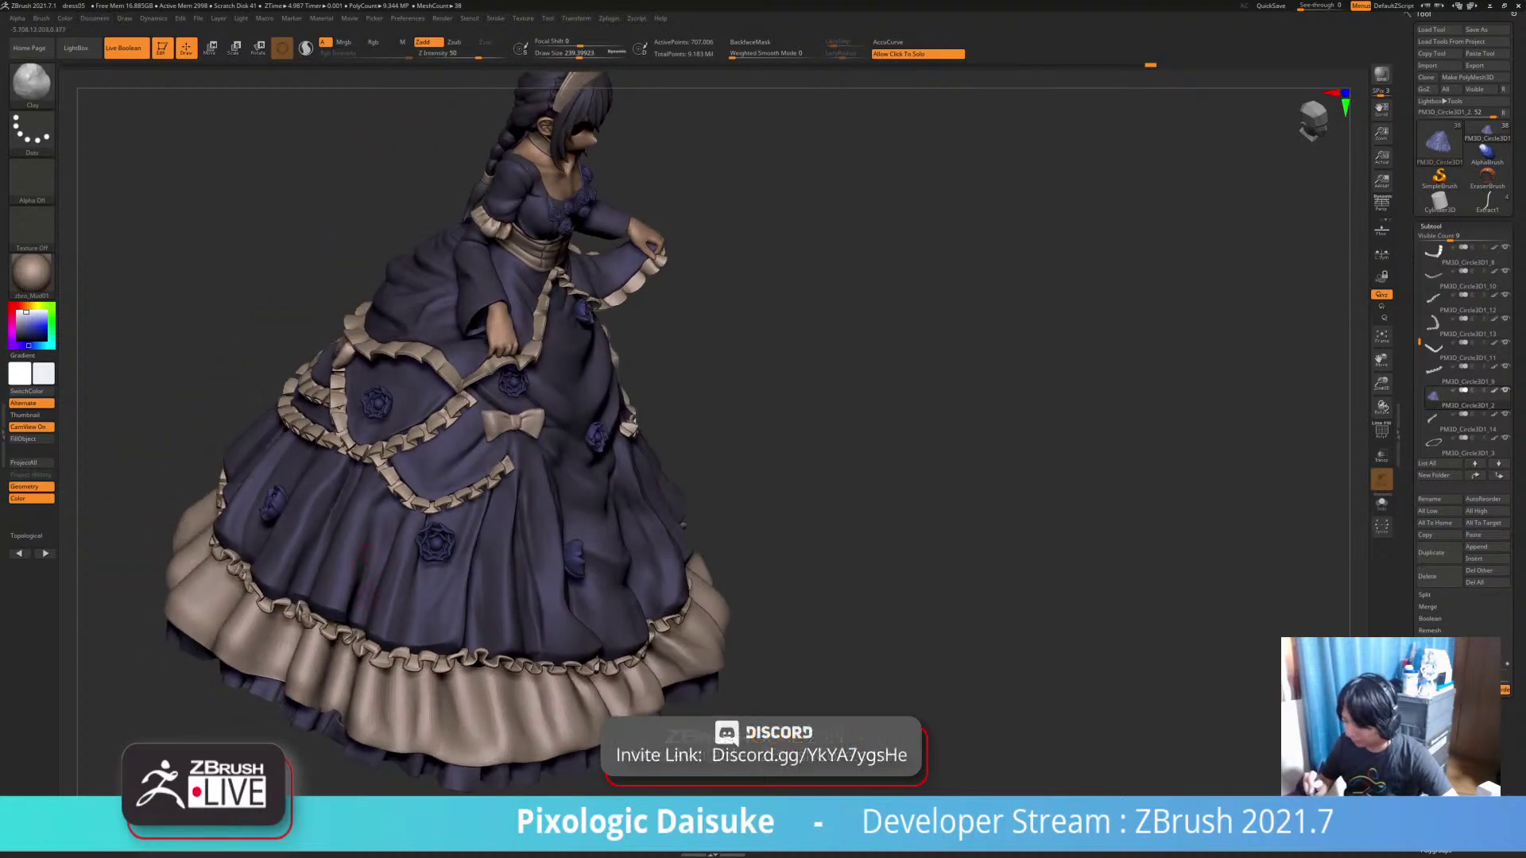
pyautogui.press('shift')
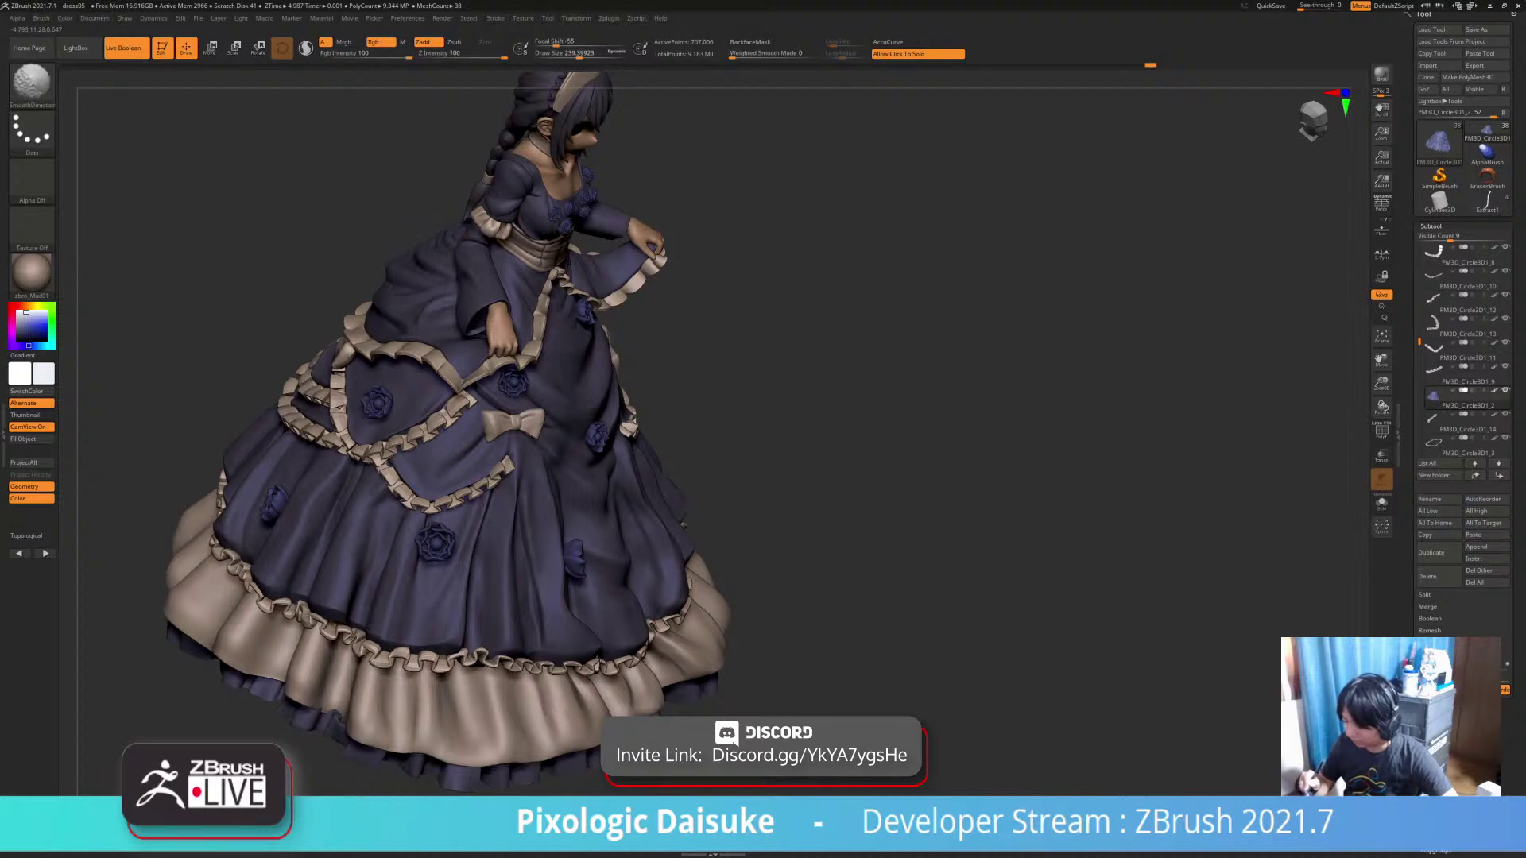
pyautogui.keyDown('ctrl'); pyautogui.moveTo(477, 509); pyautogui.dragTo(461, 433, button='right'); pyautogui.keyUp('ctrl')
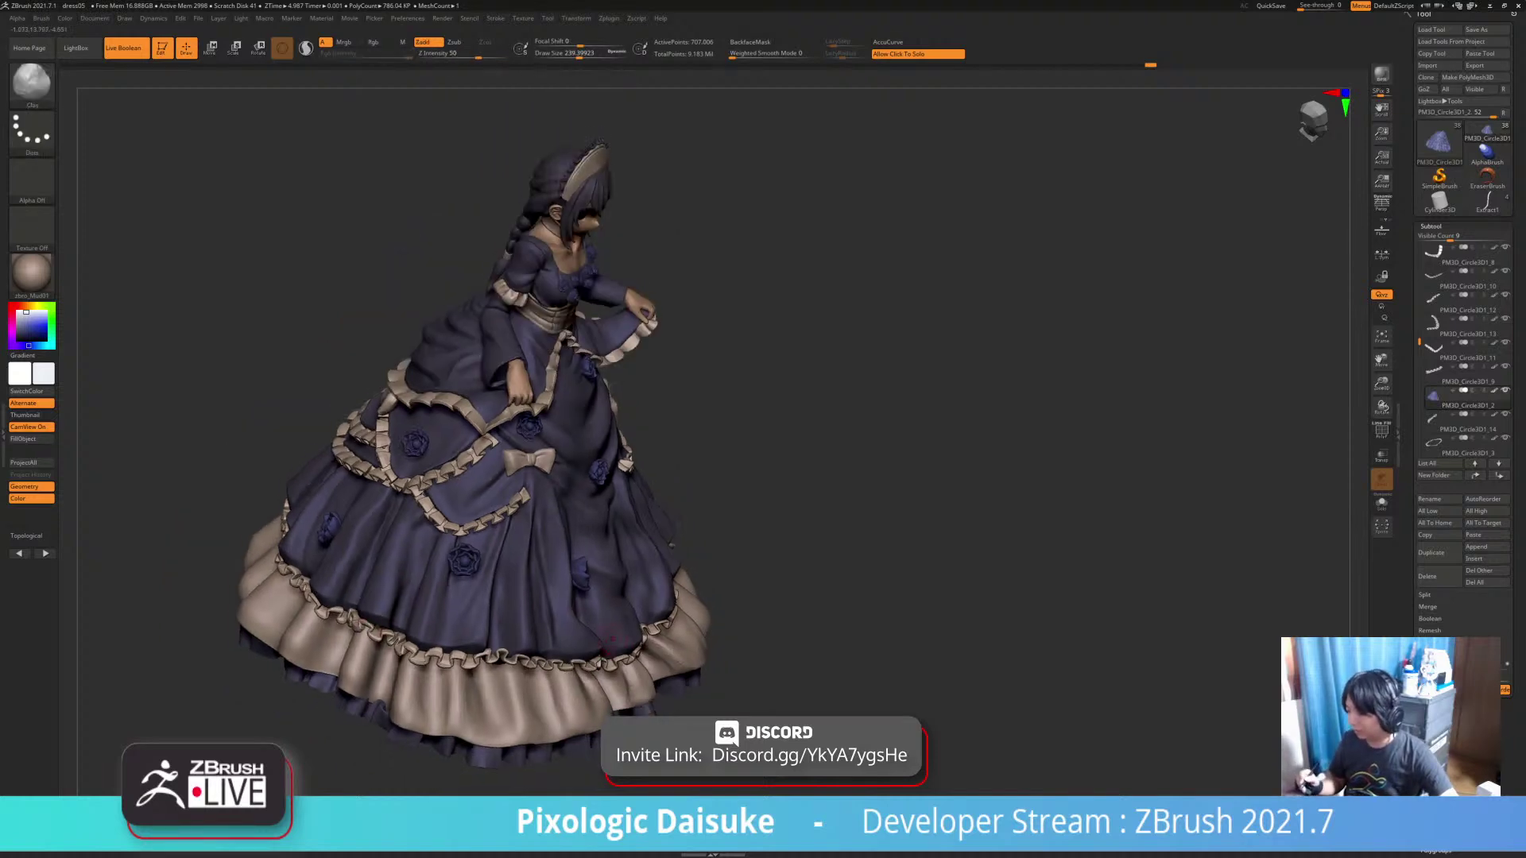
pyautogui.moveTo(540, 517); pyautogui.dragTo(358, 489, button='right')
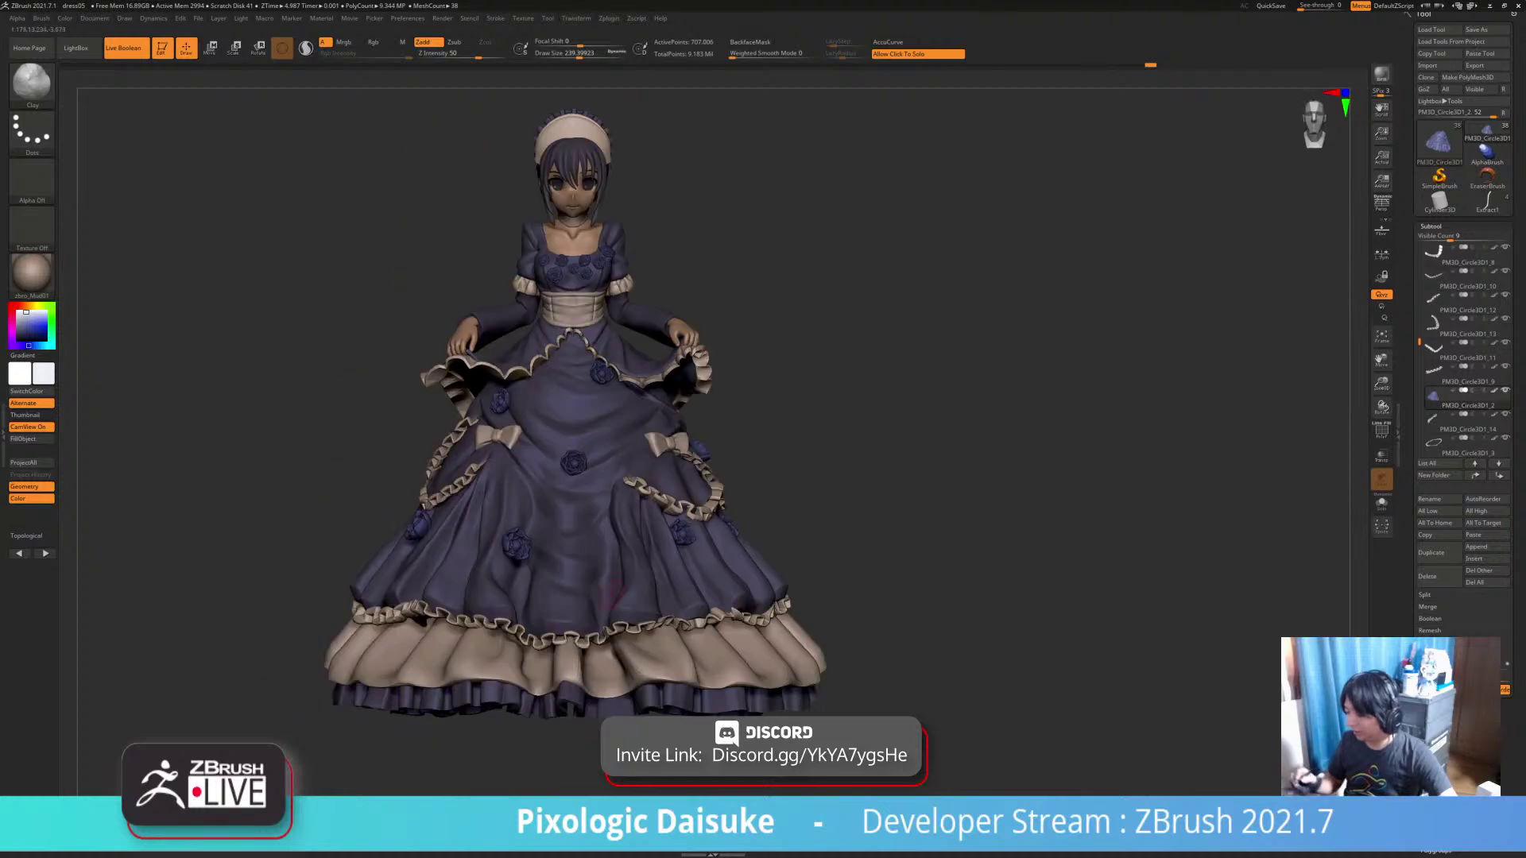
# Switch to the Standard brush and assign it a soft round alpha
pyautogui.click(32, 86)
pyautogui.press('d')
pyautogui.press('s')
pyautogui.click(32, 86)
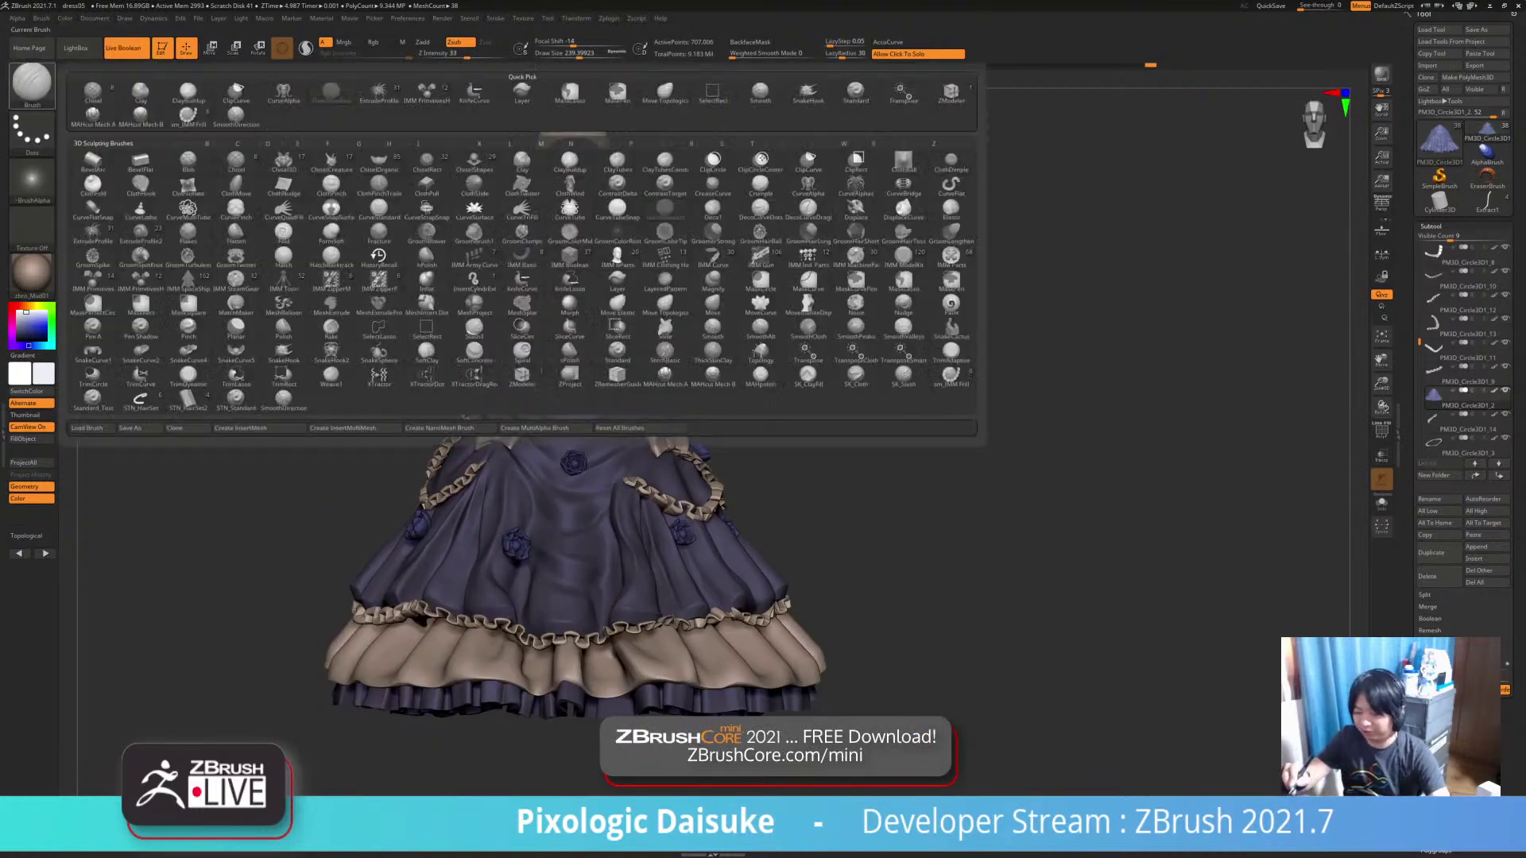
pyautogui.press('s')
pyautogui.press('t')
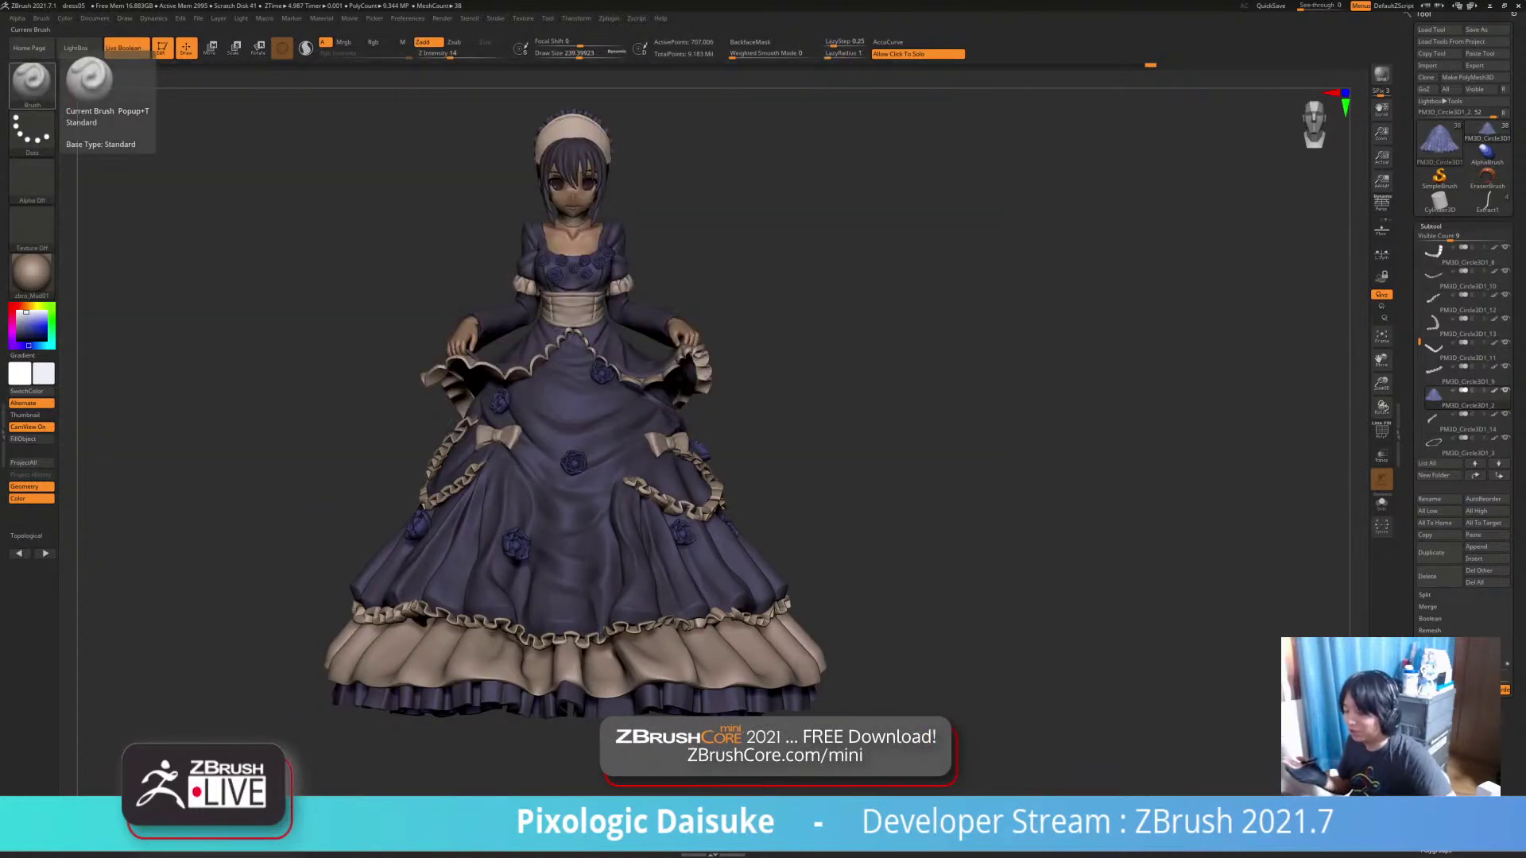
pyautogui.click(32, 179)
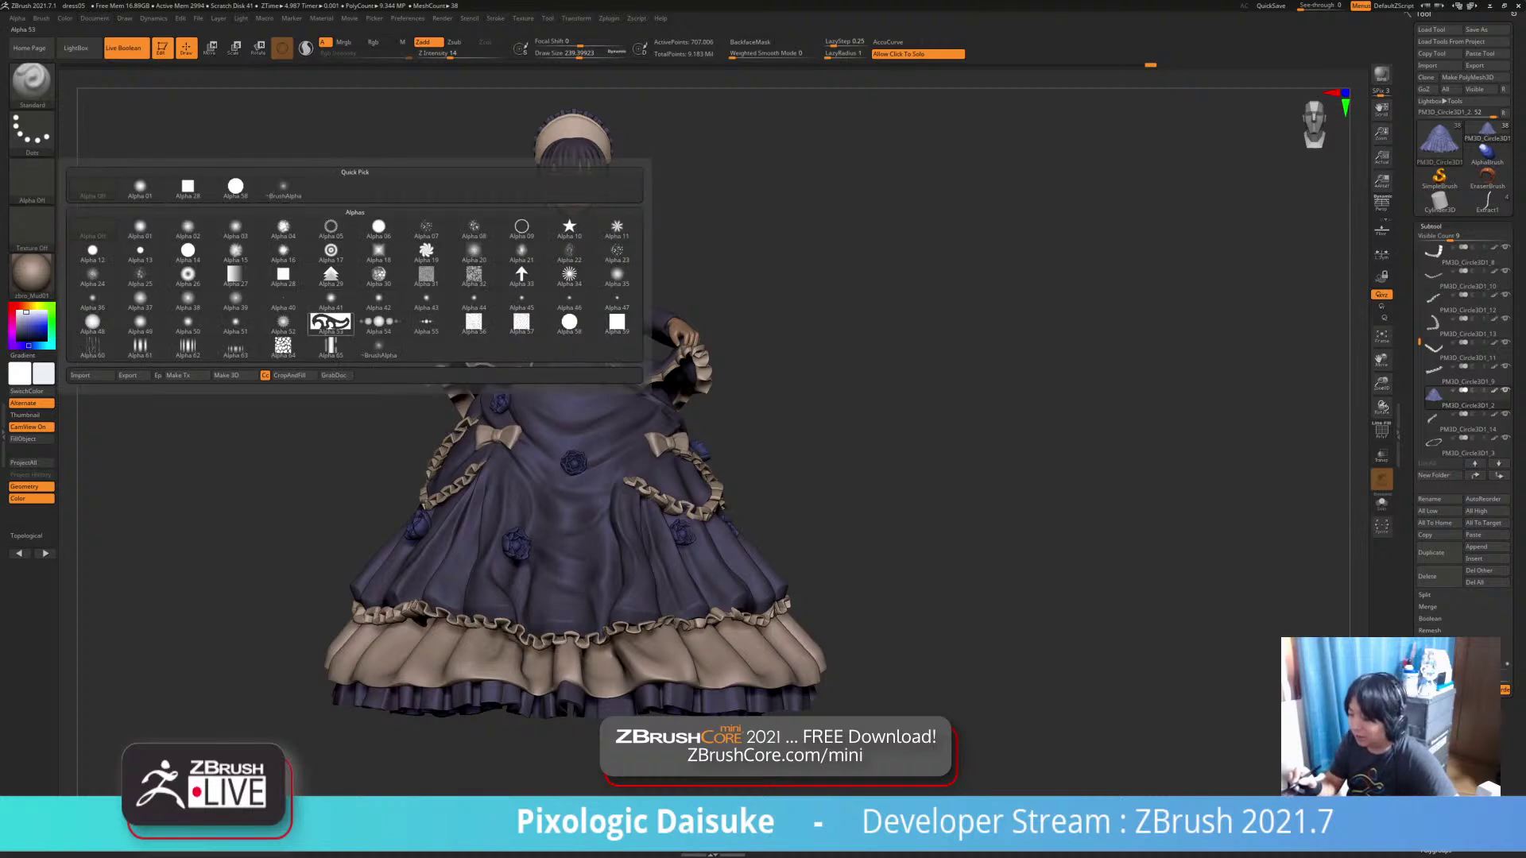
pyautogui.click(235, 301)
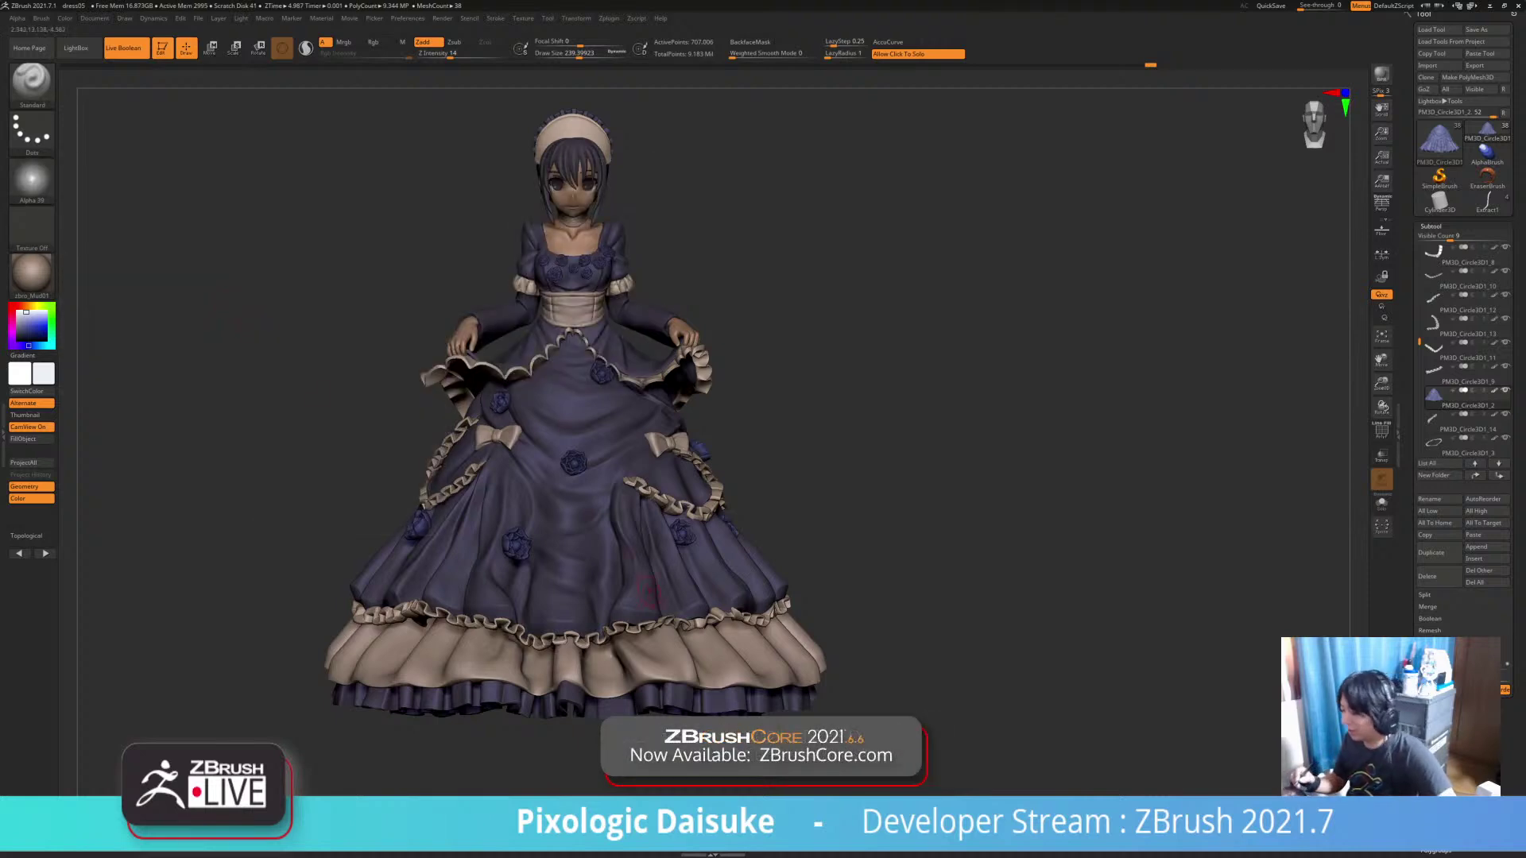
# Set the Standard brush's LazyStep to about 0.04
pyautogui.moveTo(570, 310)
pyautogui.keyDown('ctrl'); pyautogui.mouseDown(button='right')
pyautogui.moveTo(570, 377)
pyautogui.moveTo(518, 452)
pyautogui.mouseUp(button='right'); pyautogui.keyUp('ctrl')
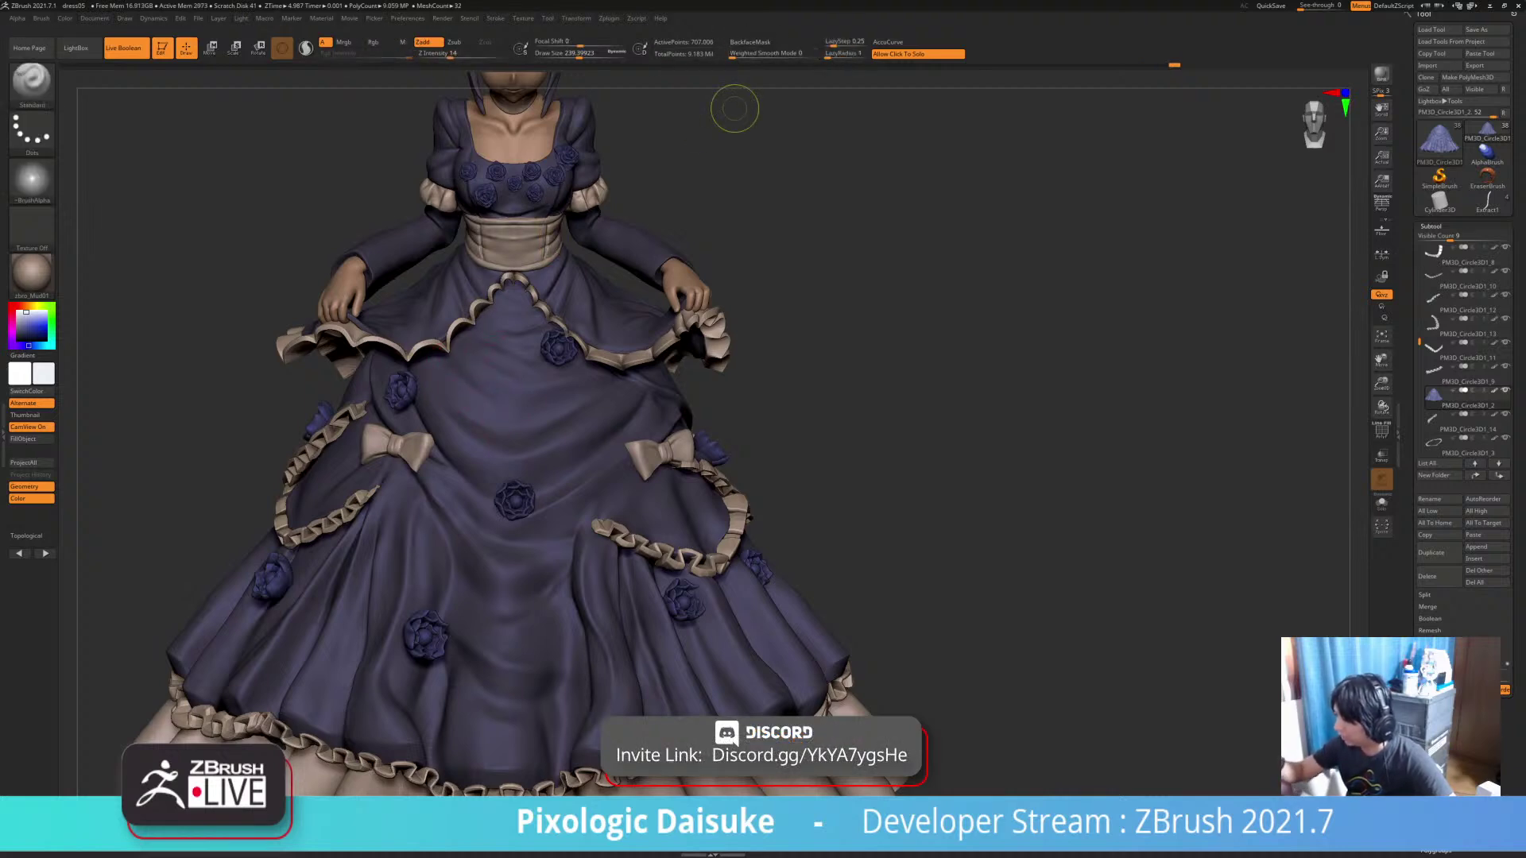
pyautogui.click(495, 17)
pyautogui.moveTo(468, 17)
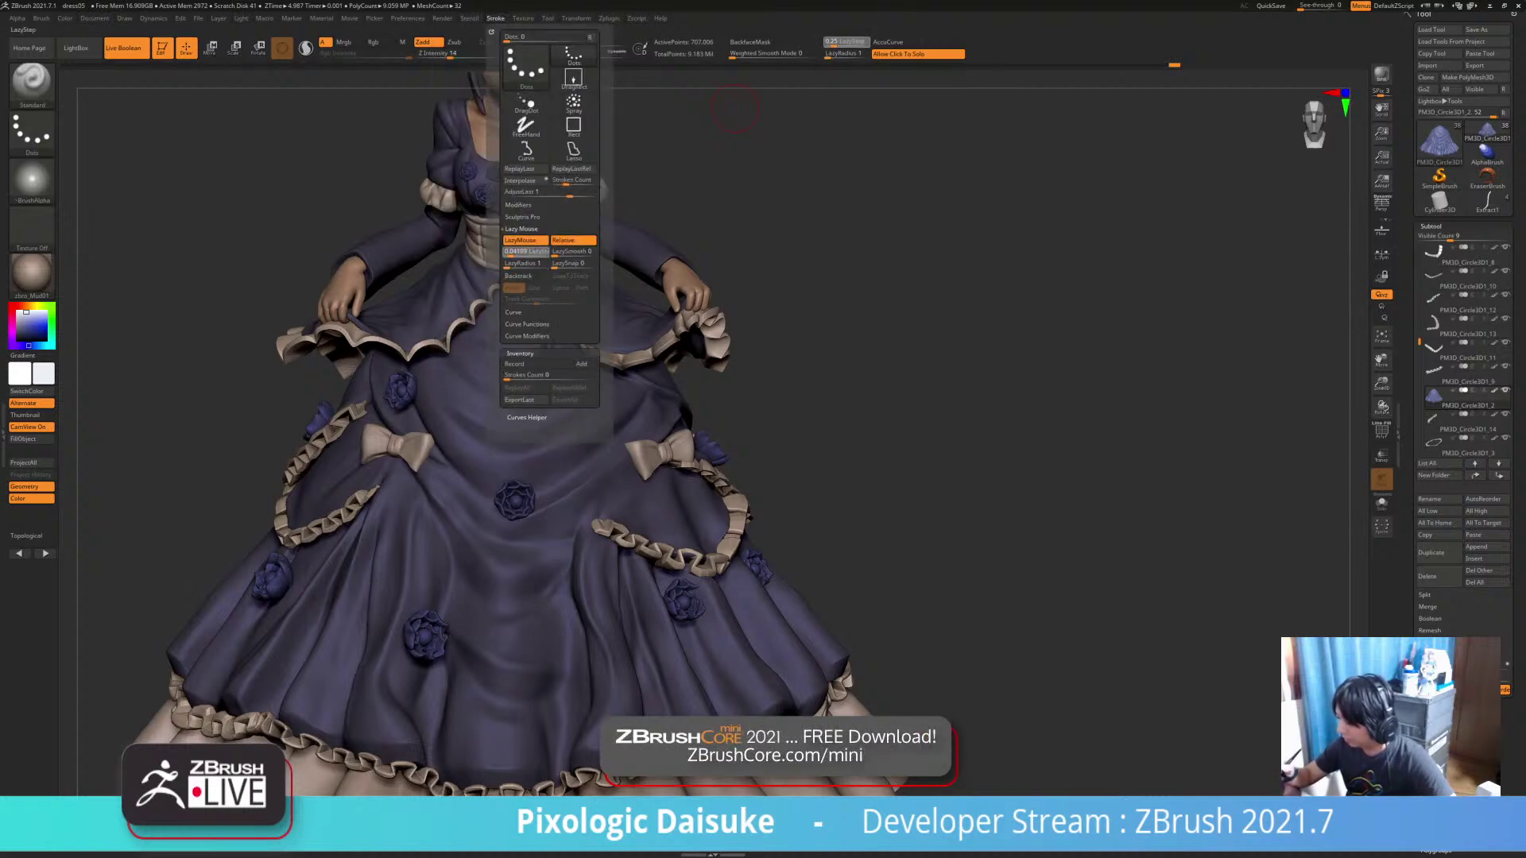
pyautogui.moveTo(511, 252); pyautogui.dragTo(509, 252)
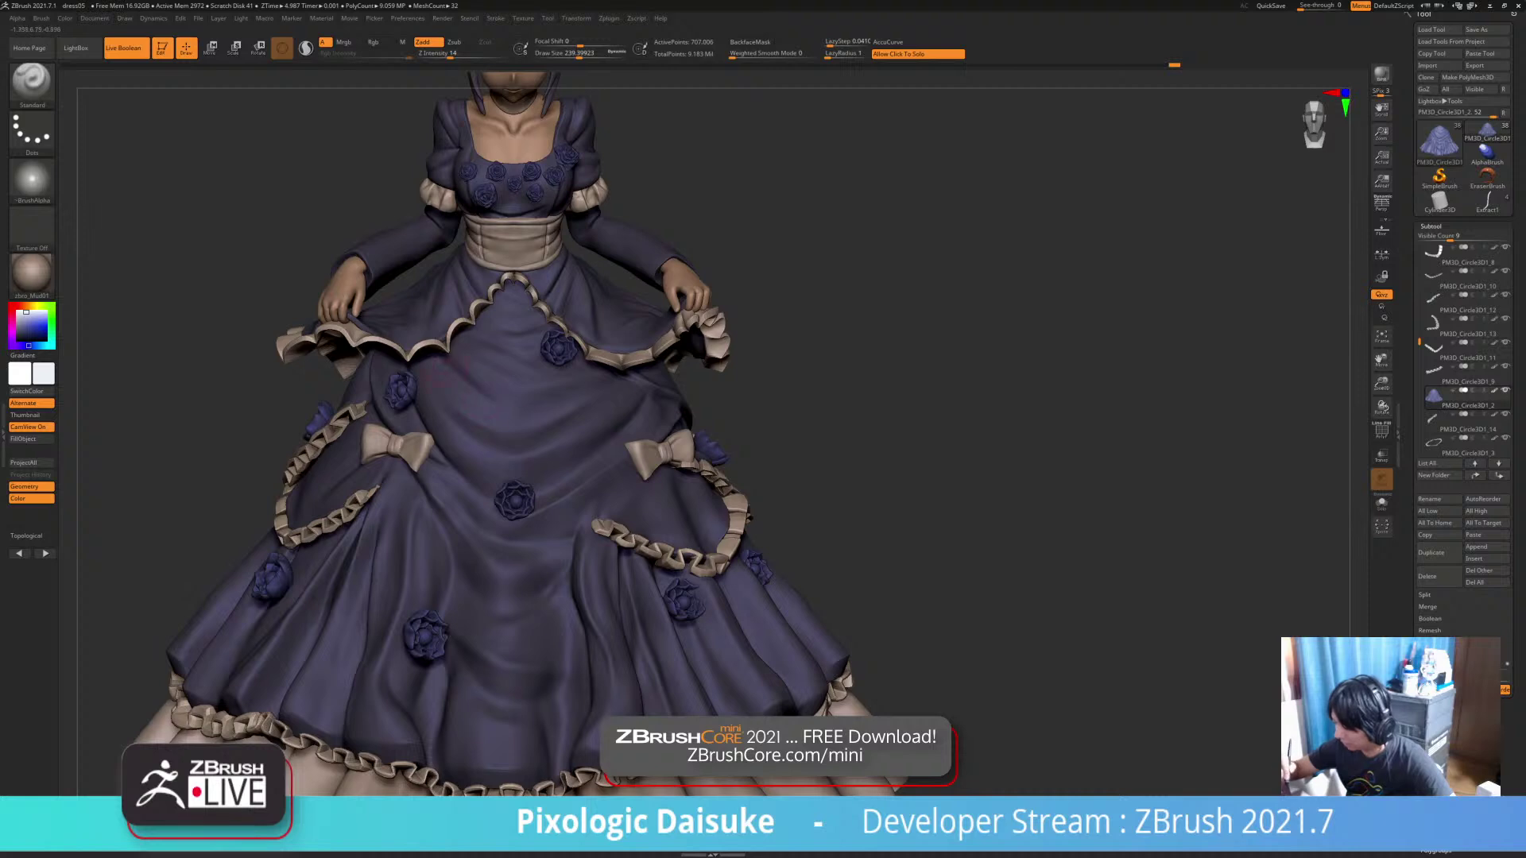
# Lower the Z Intensity to 5, then refine the overskirt's upper front below the waist ruffle, reducing the draw size for the area near the rose
pyautogui.press('shift')
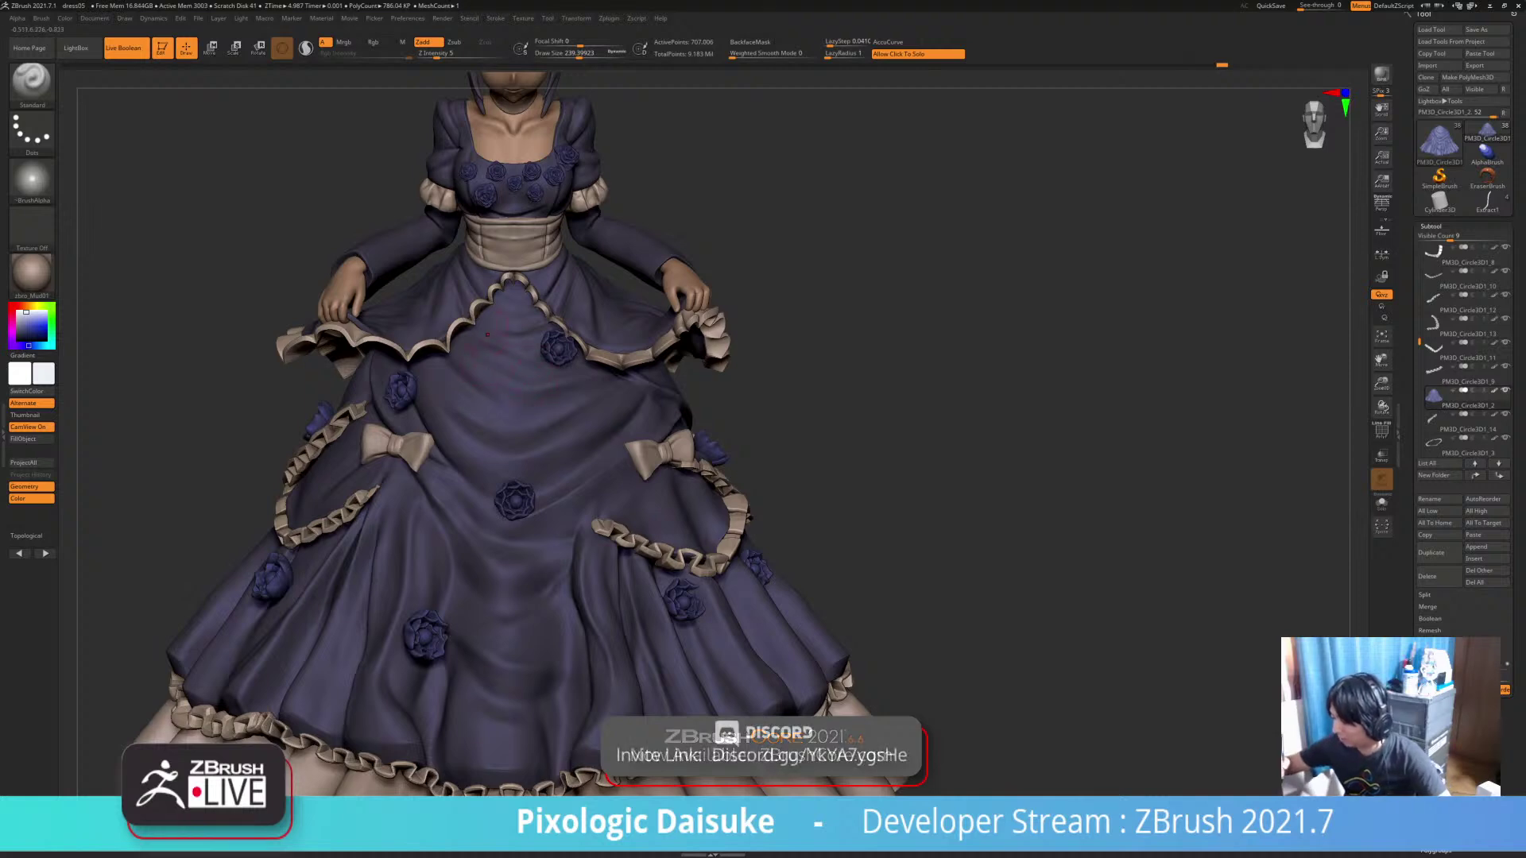
pyautogui.press('shift')
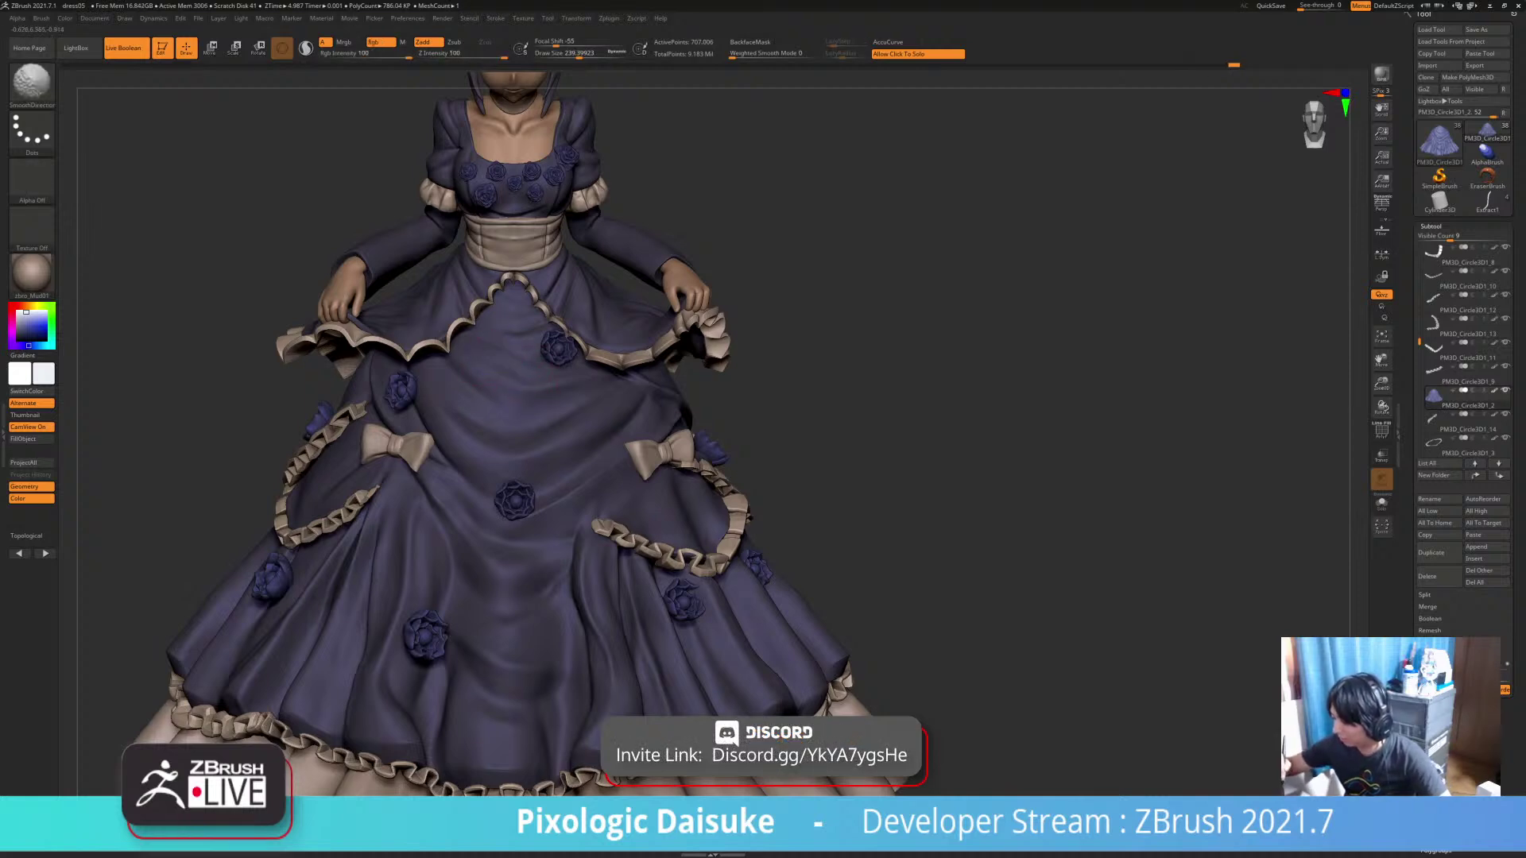
pyautogui.keyDown('alt'); pyautogui.moveTo(993, 382); pyautogui.dragTo(987, 478); pyautogui.keyUp('alt')
pyautogui.moveTo(578, 54); pyautogui.dragTo(556, 54)
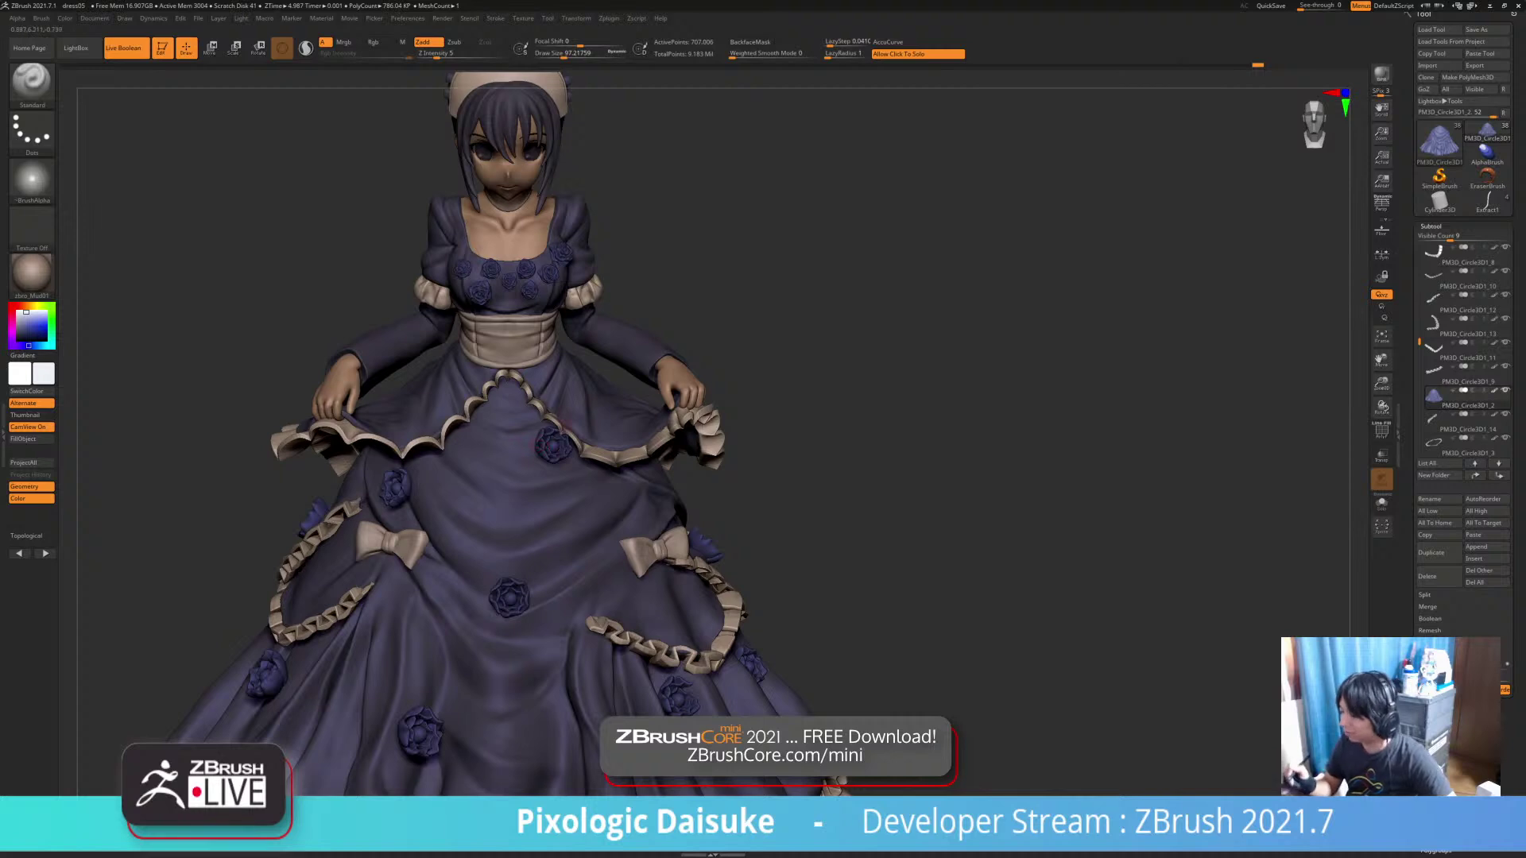
pyautogui.keyDown('ctrl'); pyautogui.moveTo(601, 452); pyautogui.dragTo(522, 333, button='right'); pyautogui.keyUp('ctrl')
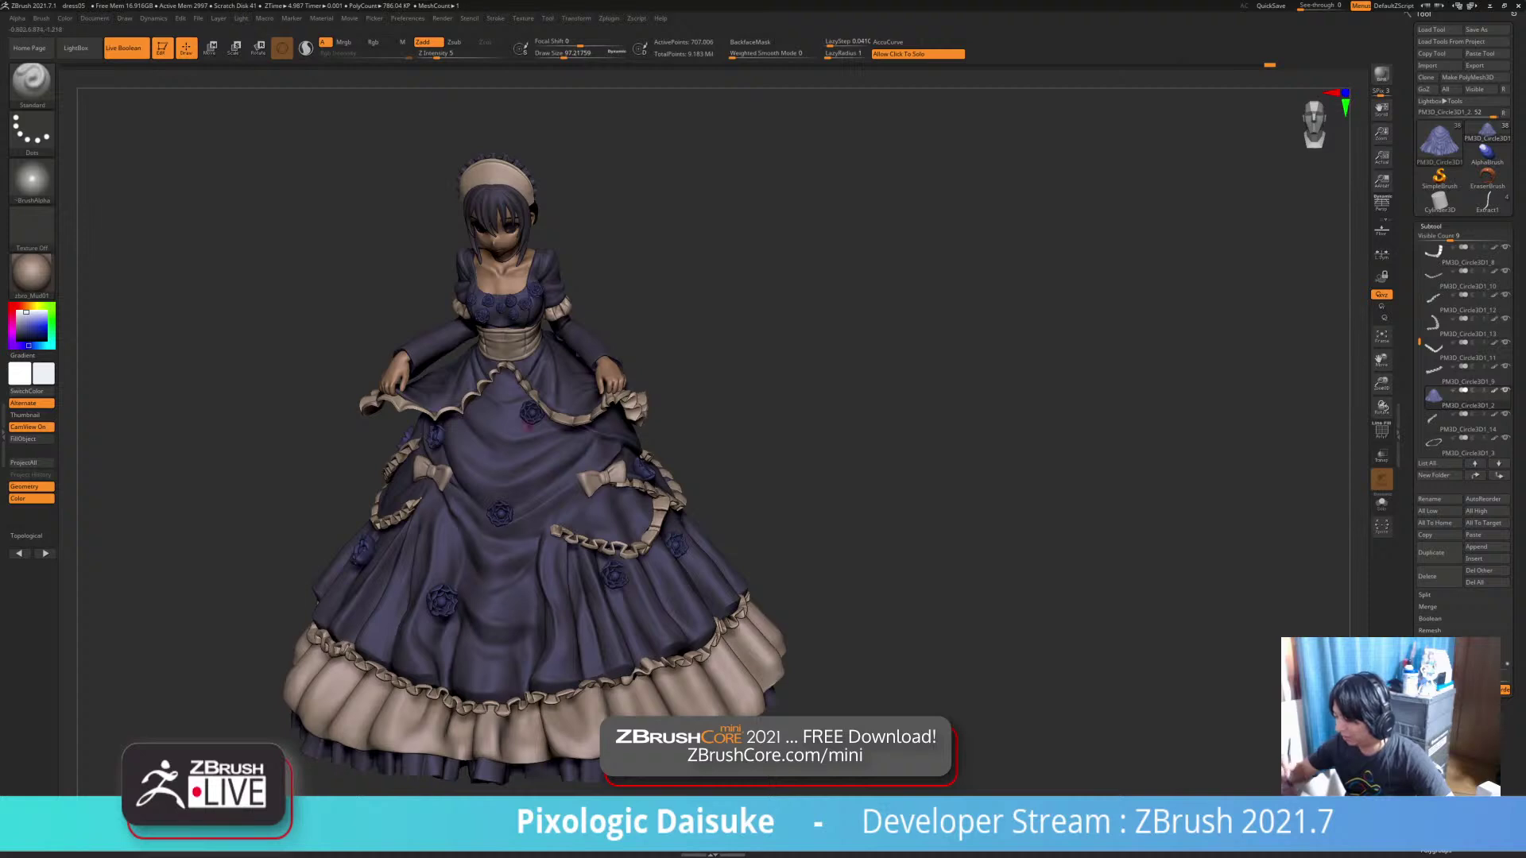
pyautogui.moveTo(556, 508)
pyautogui.keyDown('ctrl'); pyautogui.mouseDown(button='right')
pyautogui.moveTo(549, 366)
pyautogui.moveTo(534, 445)
pyautogui.moveTo(608, 481)
pyautogui.mouseUp(button='right'); pyautogui.keyUp('ctrl')
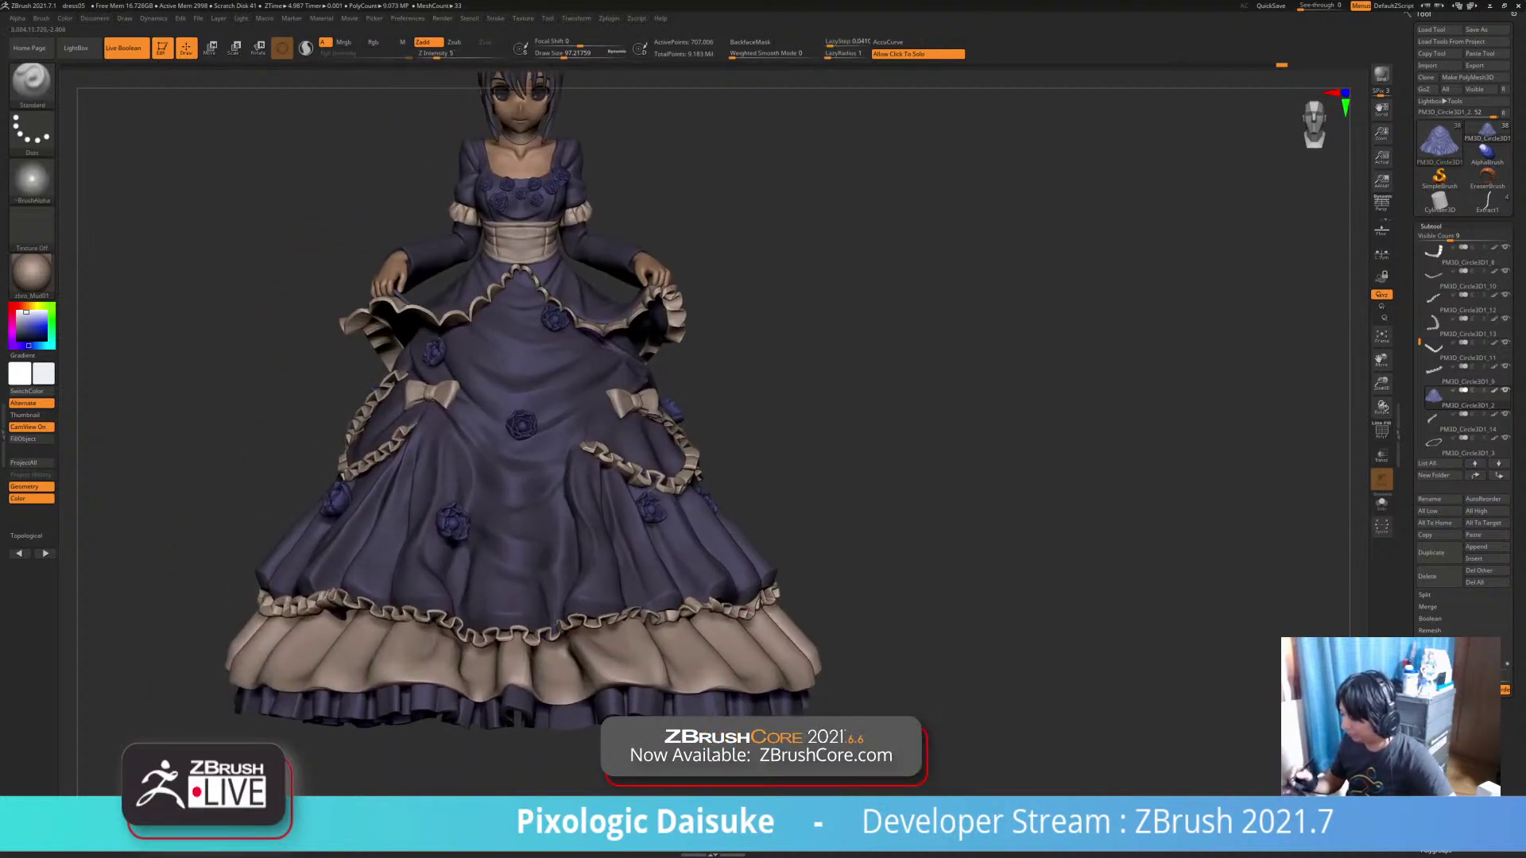
# Set the draw size to about 163, then refine and smooth the shallow folds across the overskirt's front panel
pyautogui.moveTo(564, 54); pyautogui.dragTo(571, 54)
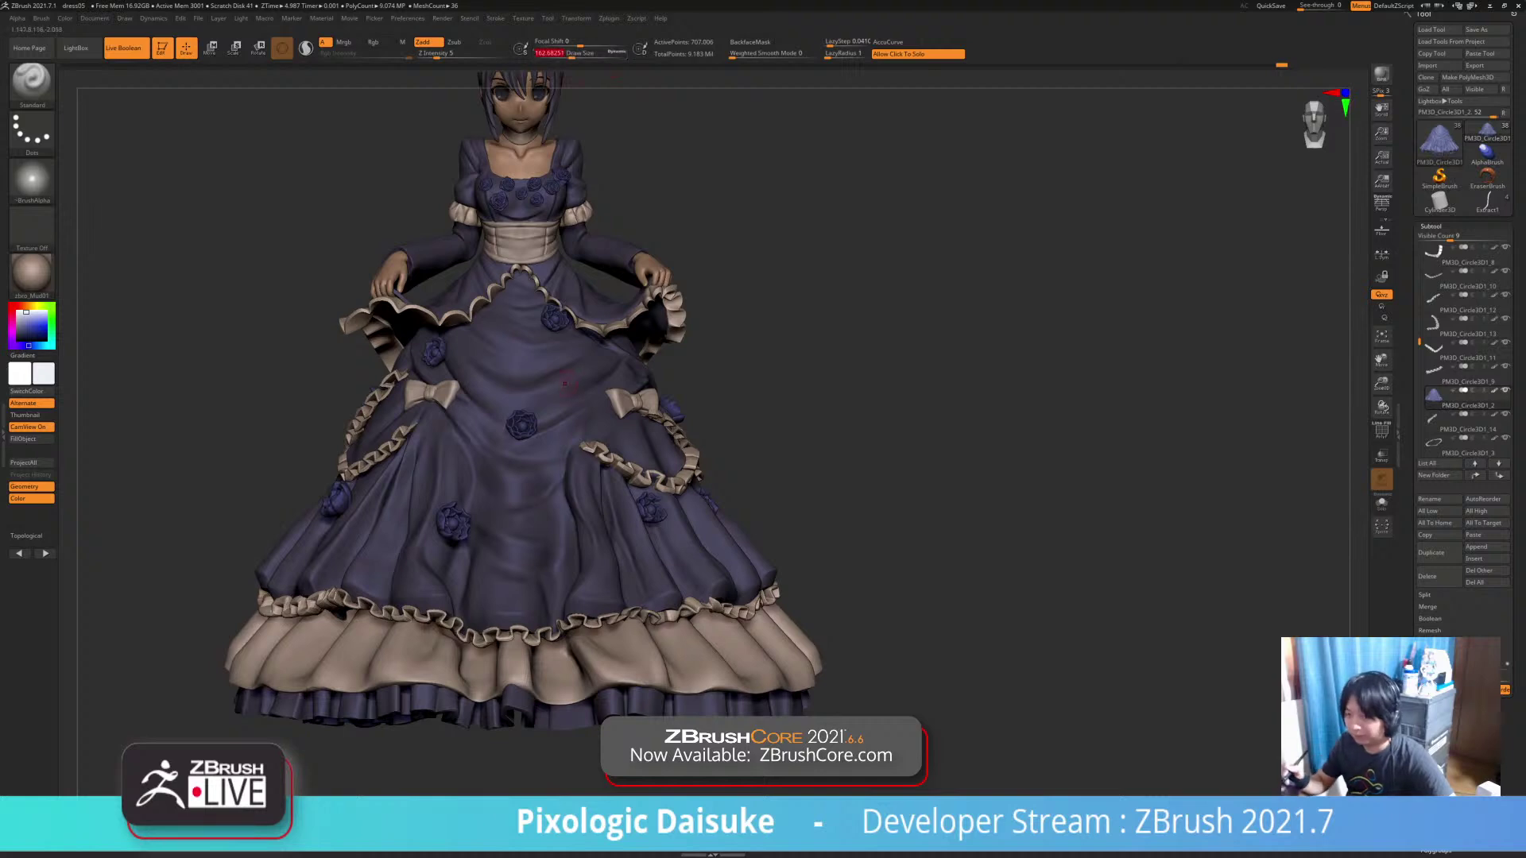
pyautogui.moveTo(581, 356); pyautogui.dragTo(586, 380, button='right')
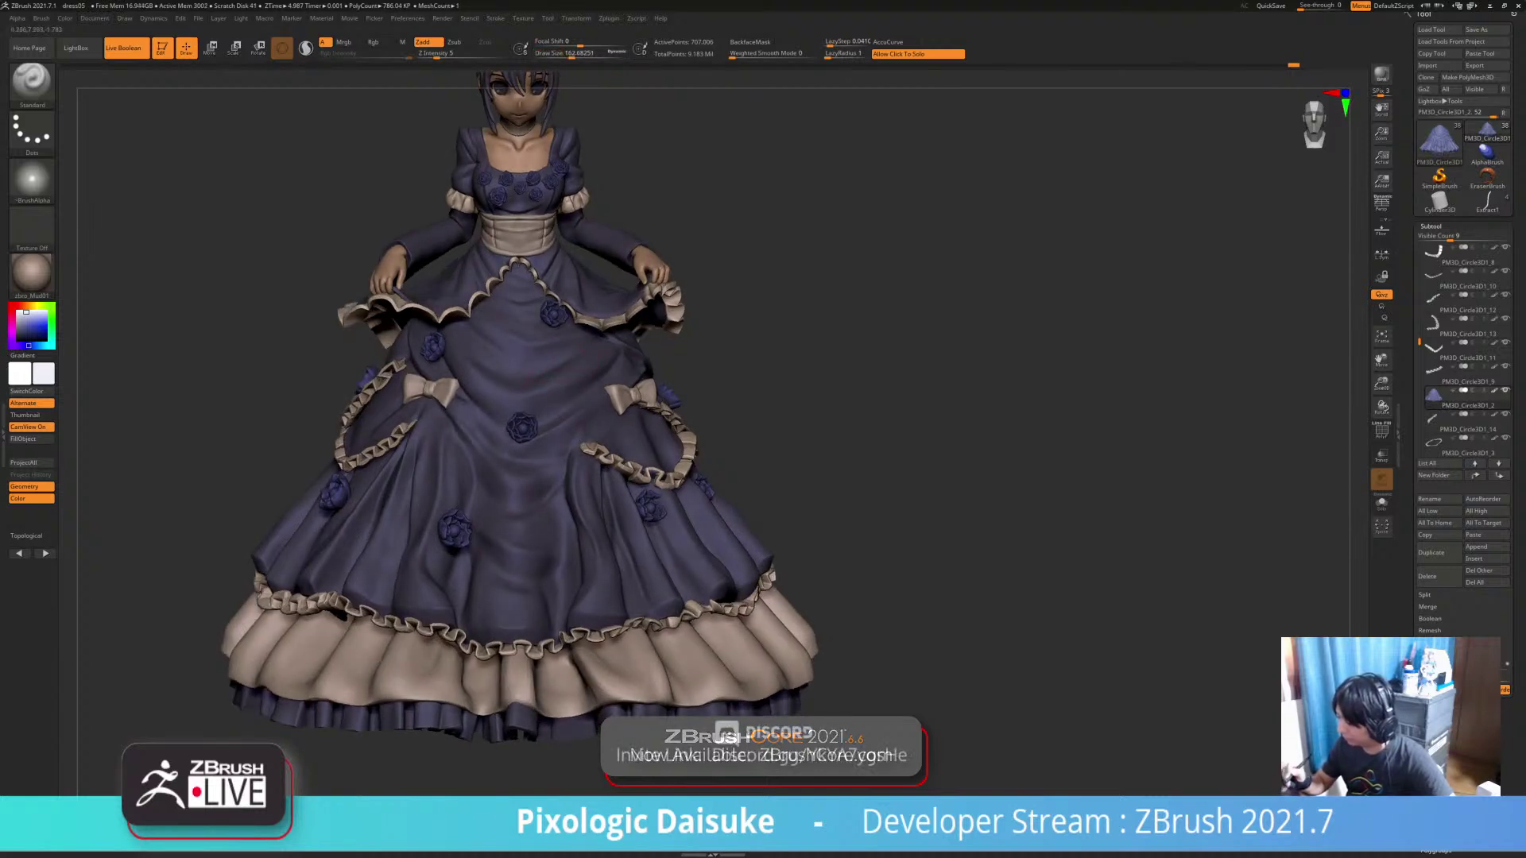
pyautogui.press('shift')
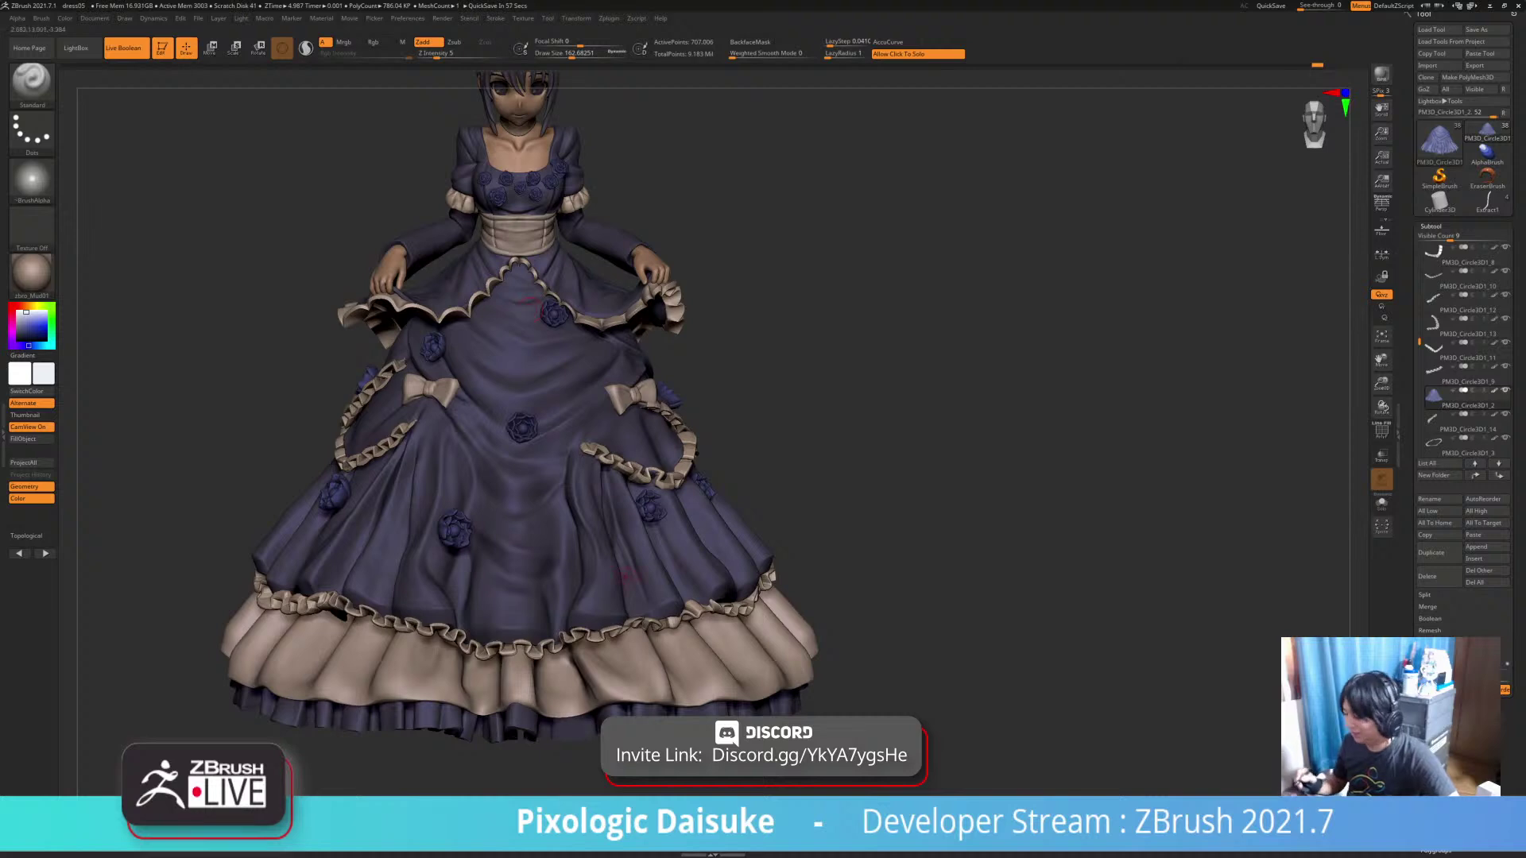
# Raise the draw size to about 239 and refine the overskirt's lower front folds above the hem on the figure's left side
pyautogui.click(579, 55)
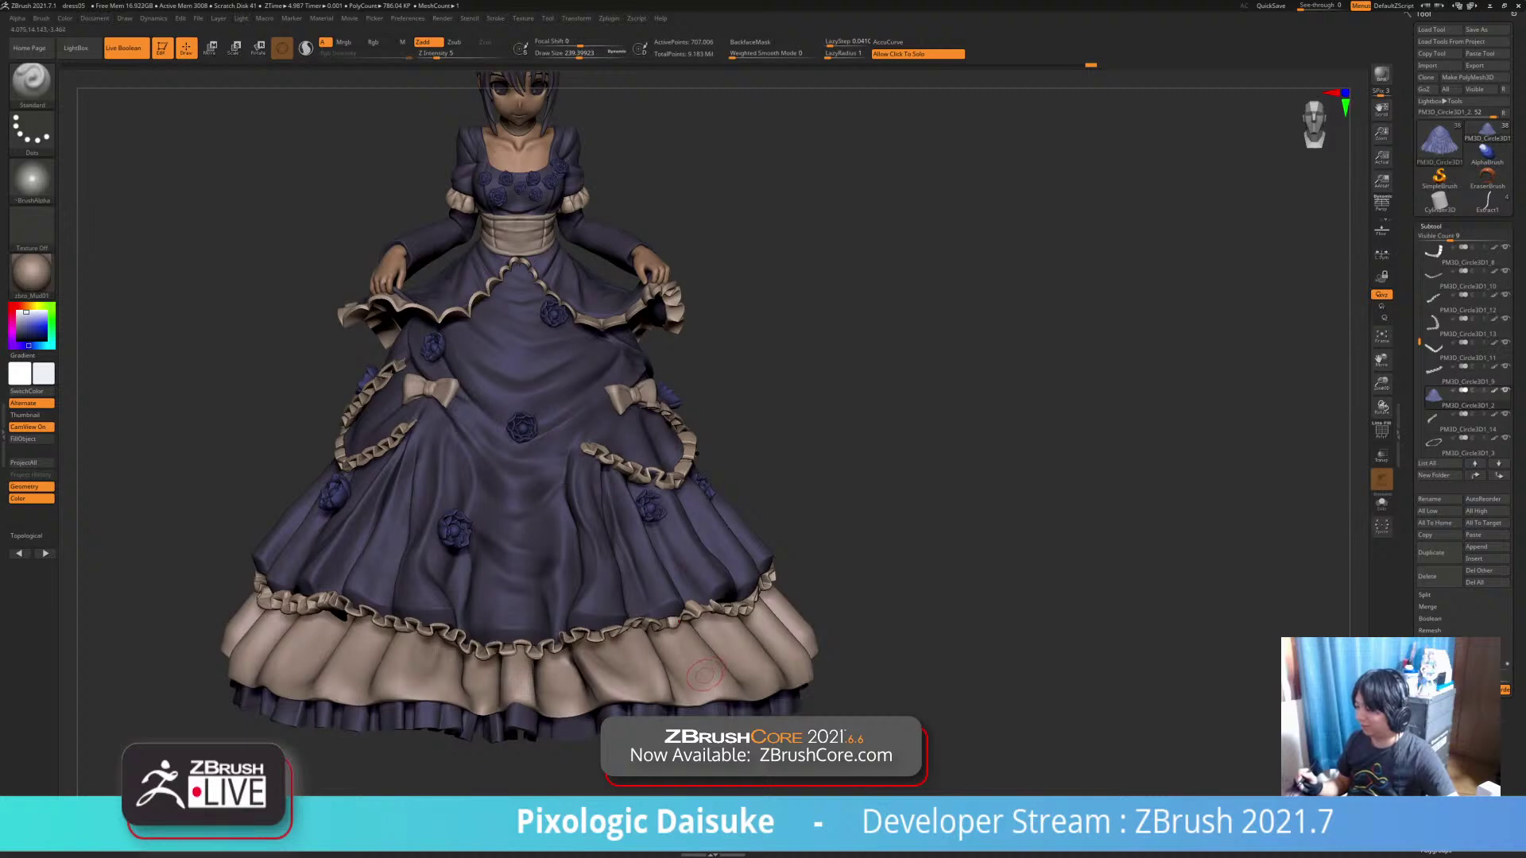
pyautogui.moveTo(674, 682)
pyautogui.mouseDown(button='right')
pyautogui.moveTo(675, 731)
pyautogui.moveTo(675, 711)
pyautogui.mouseUp(button='right')
pyautogui.moveTo(678, 616); pyautogui.dragTo(671, 636, button='right')
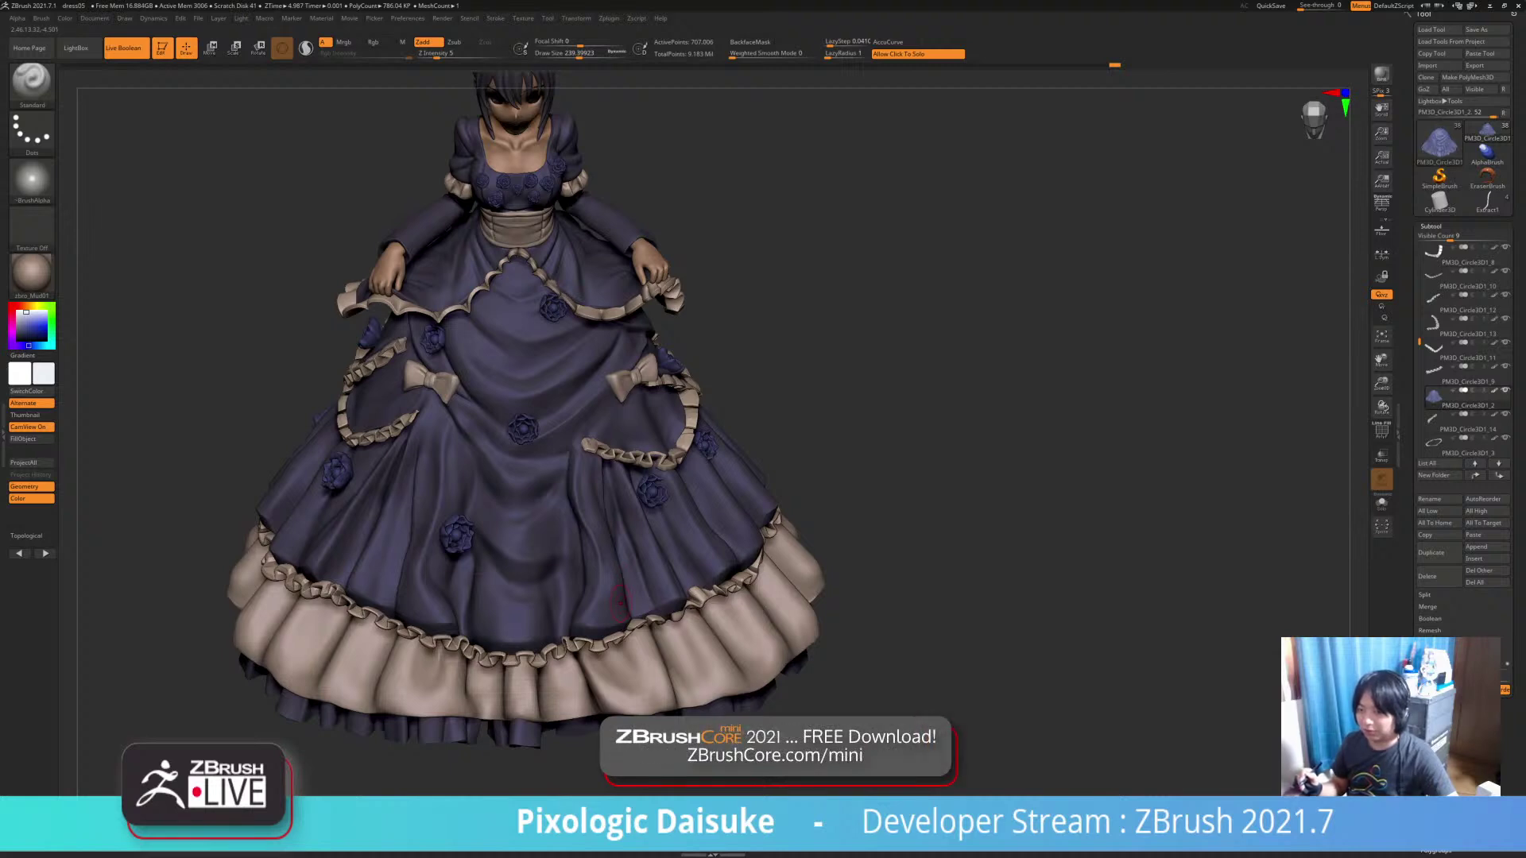
pyautogui.keyDown('alt'); pyautogui.moveTo(638, 575); pyautogui.dragTo(652, 613, button='right'); pyautogui.keyUp('alt')
# Collapse the subtool list and show the Deformation settings for the overskirt
pyautogui.click(1430, 226)
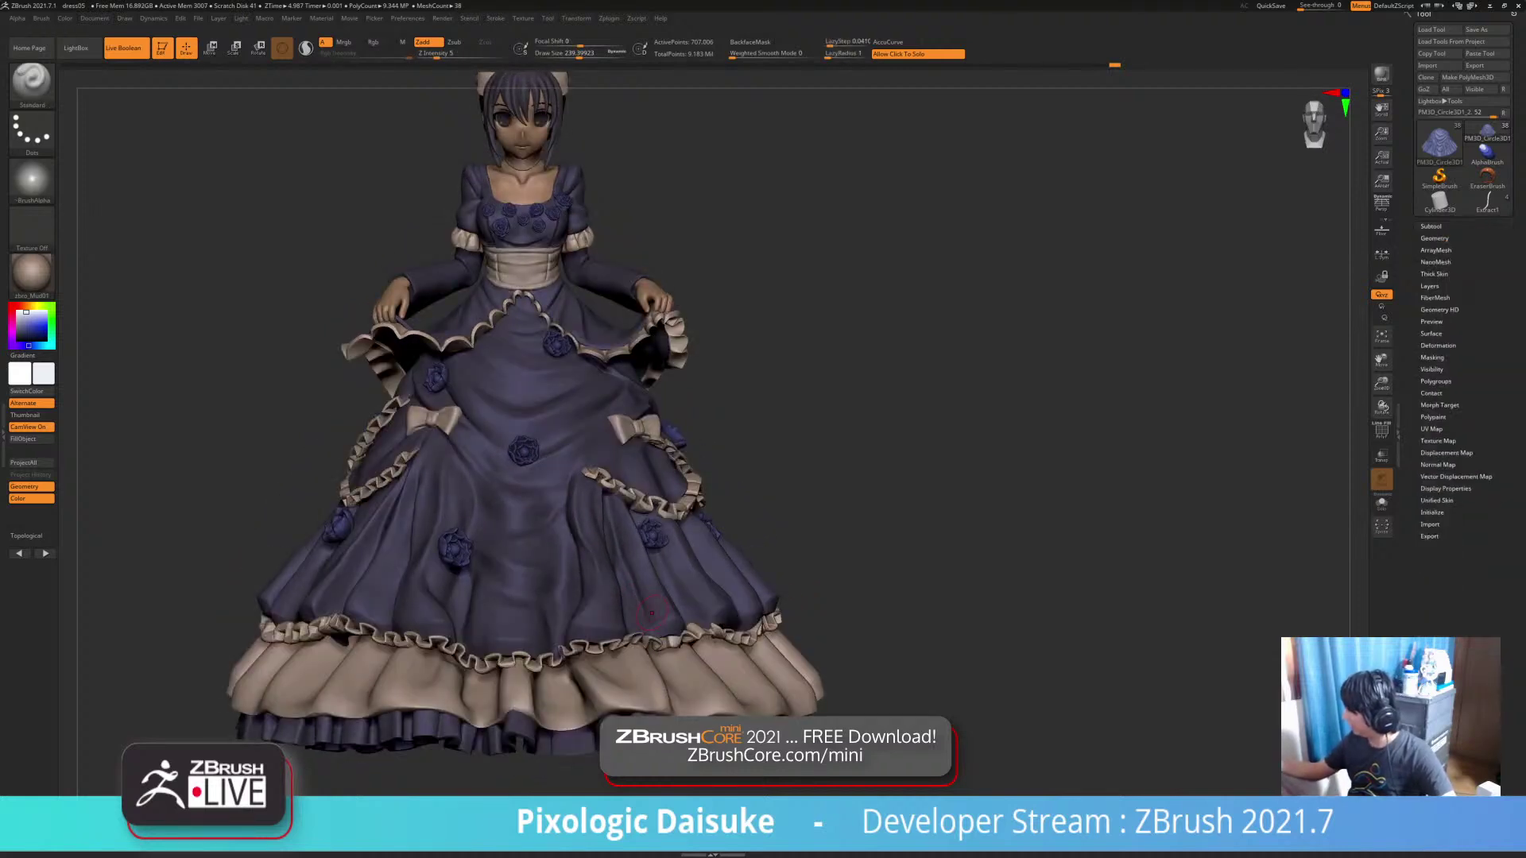
pyautogui.click(1437, 346)
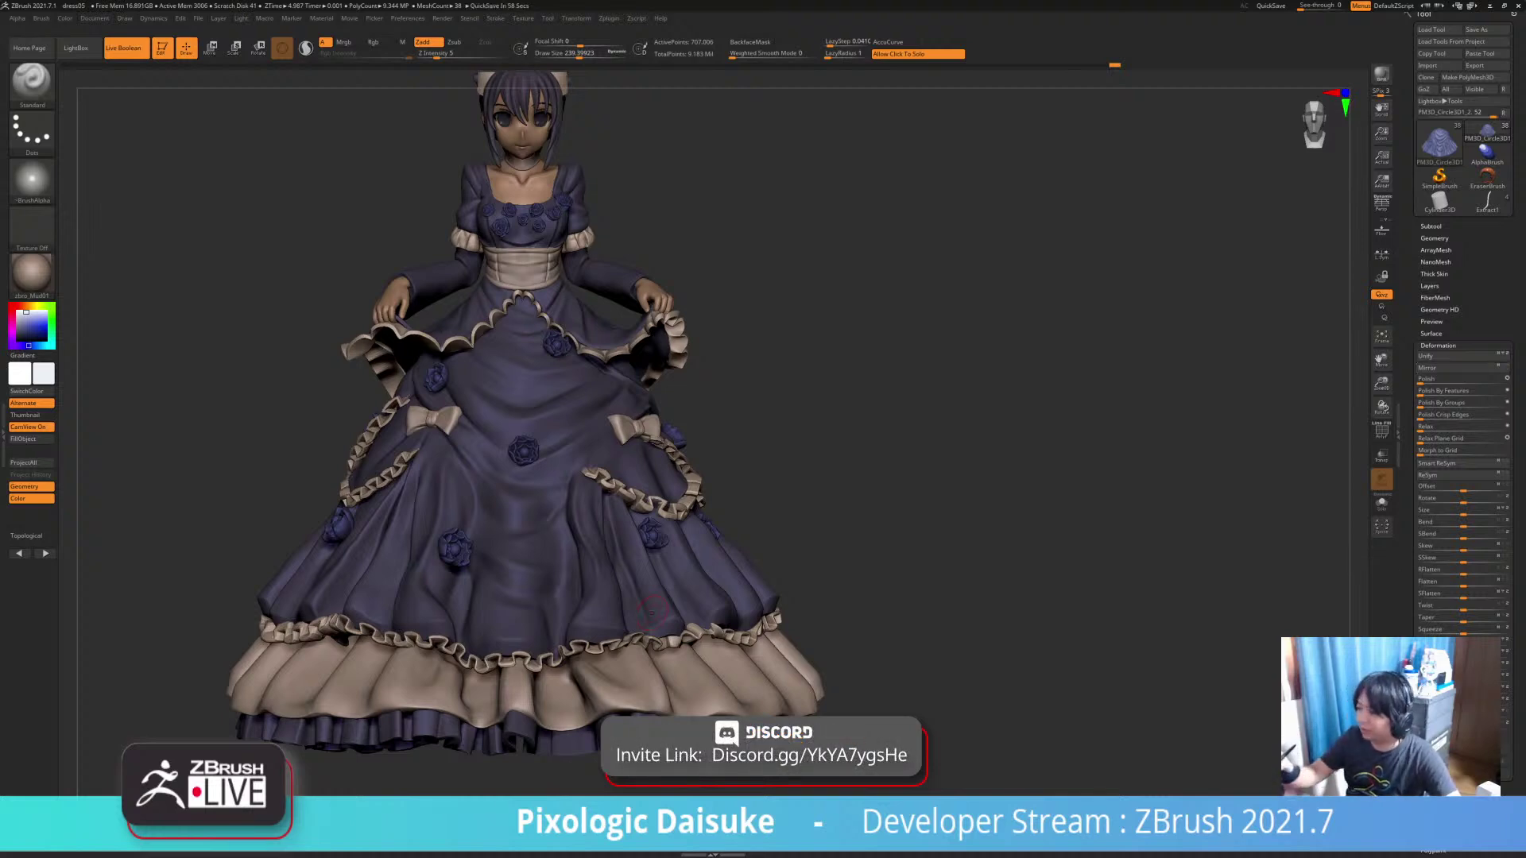
pyautogui.click(321, 18)
pyautogui.moveTo(264, 18)
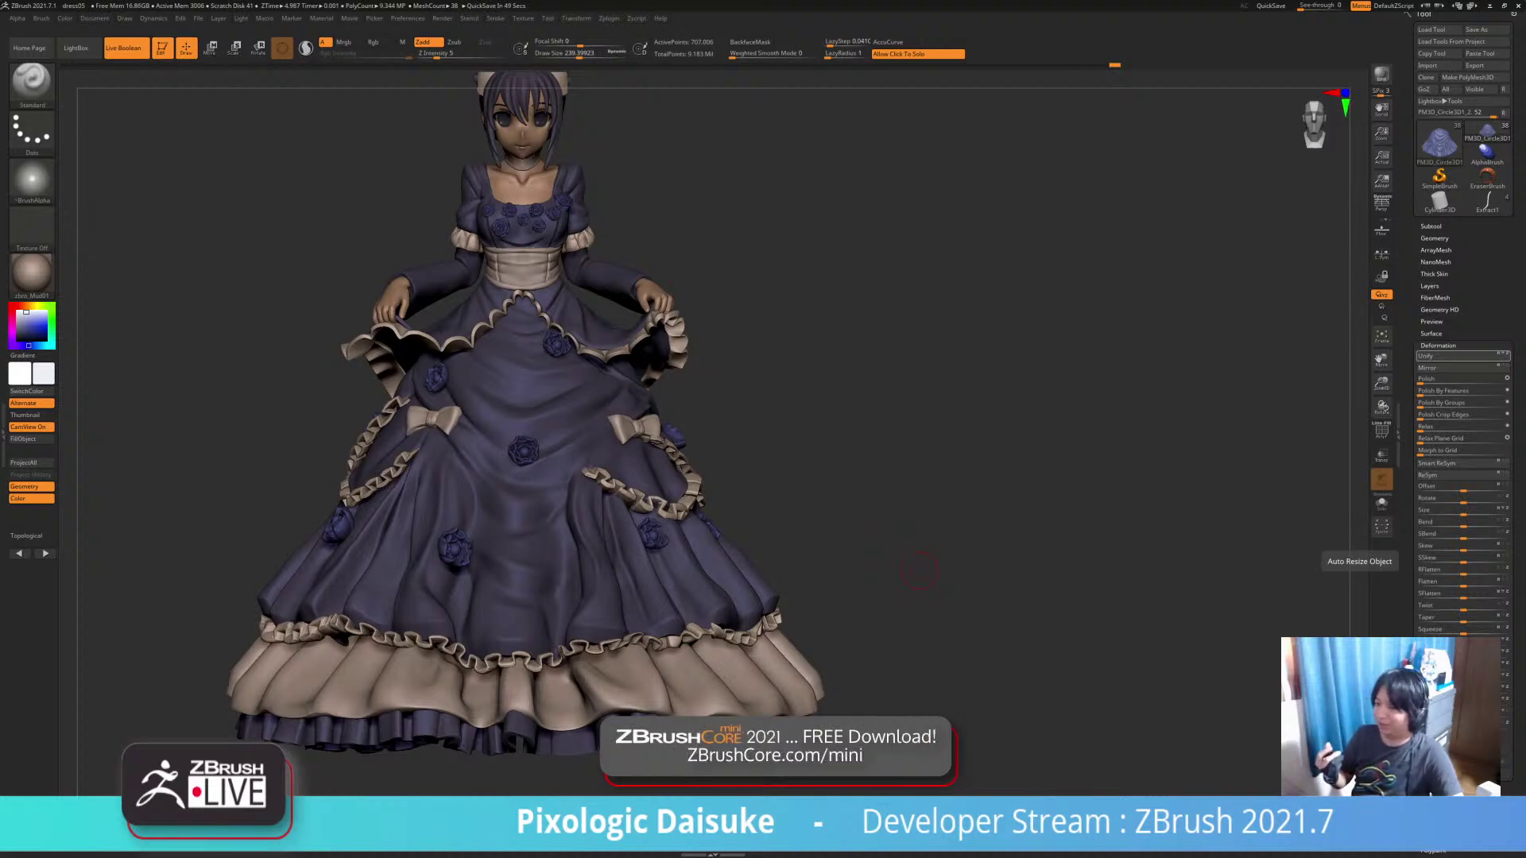
# Make the pale hem flounce PM3D_Circle3D1_1 the active subtool and set the draw size to about 292
pyautogui.moveTo(898, 556); pyautogui.dragTo(993, 600)
pyautogui.keyDown('alt'); pyautogui.moveTo(789, 640); pyautogui.dragTo(680, 698); pyautogui.keyUp('alt')
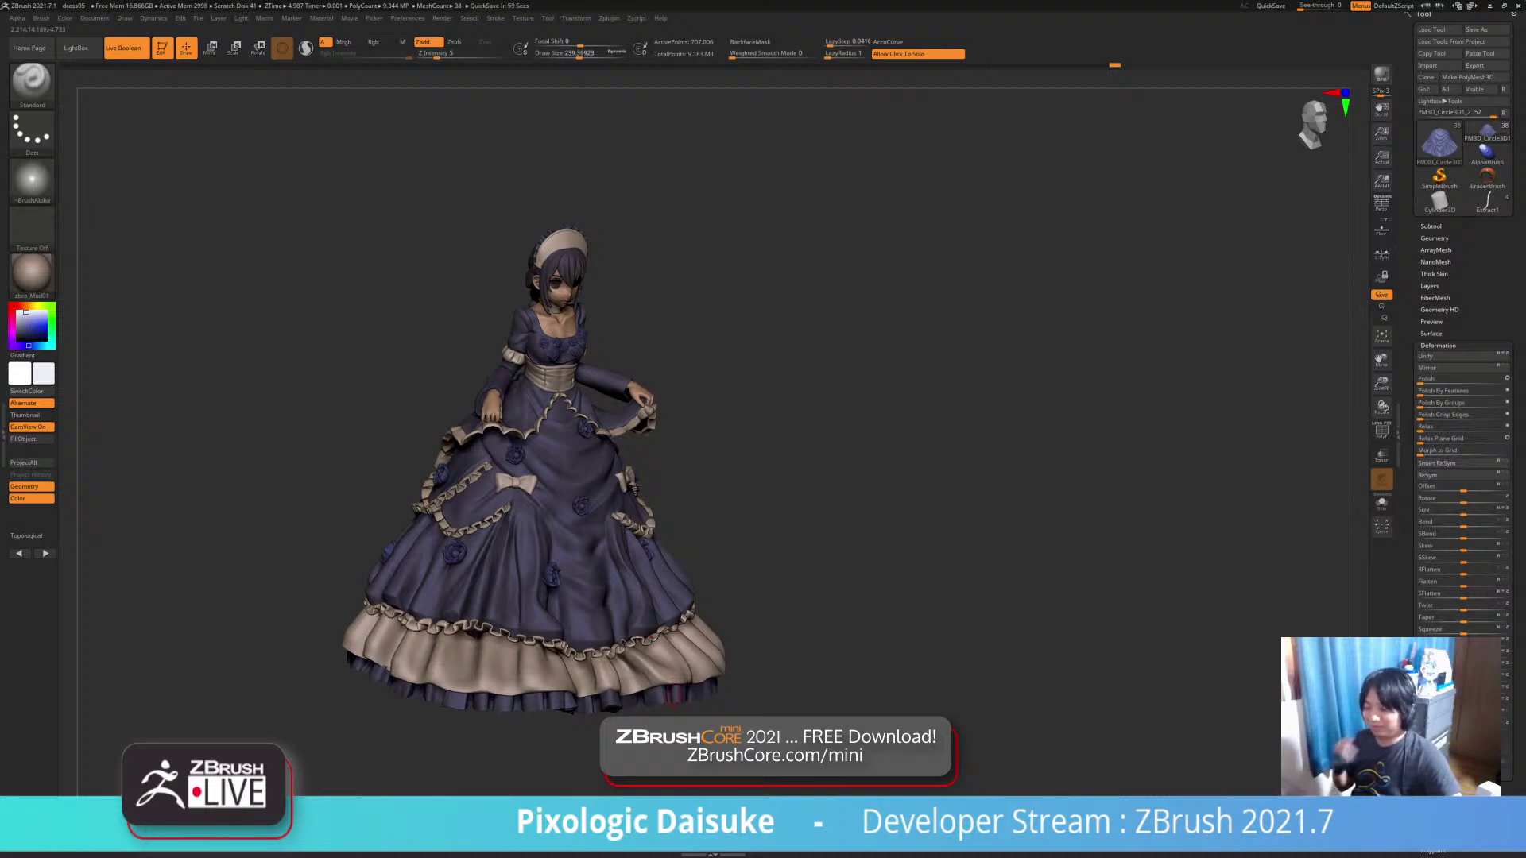
pyautogui.keyDown('ctrl'); pyautogui.moveTo(693, 619); pyautogui.dragTo(702, 637, button='right'); pyautogui.keyUp('ctrl')
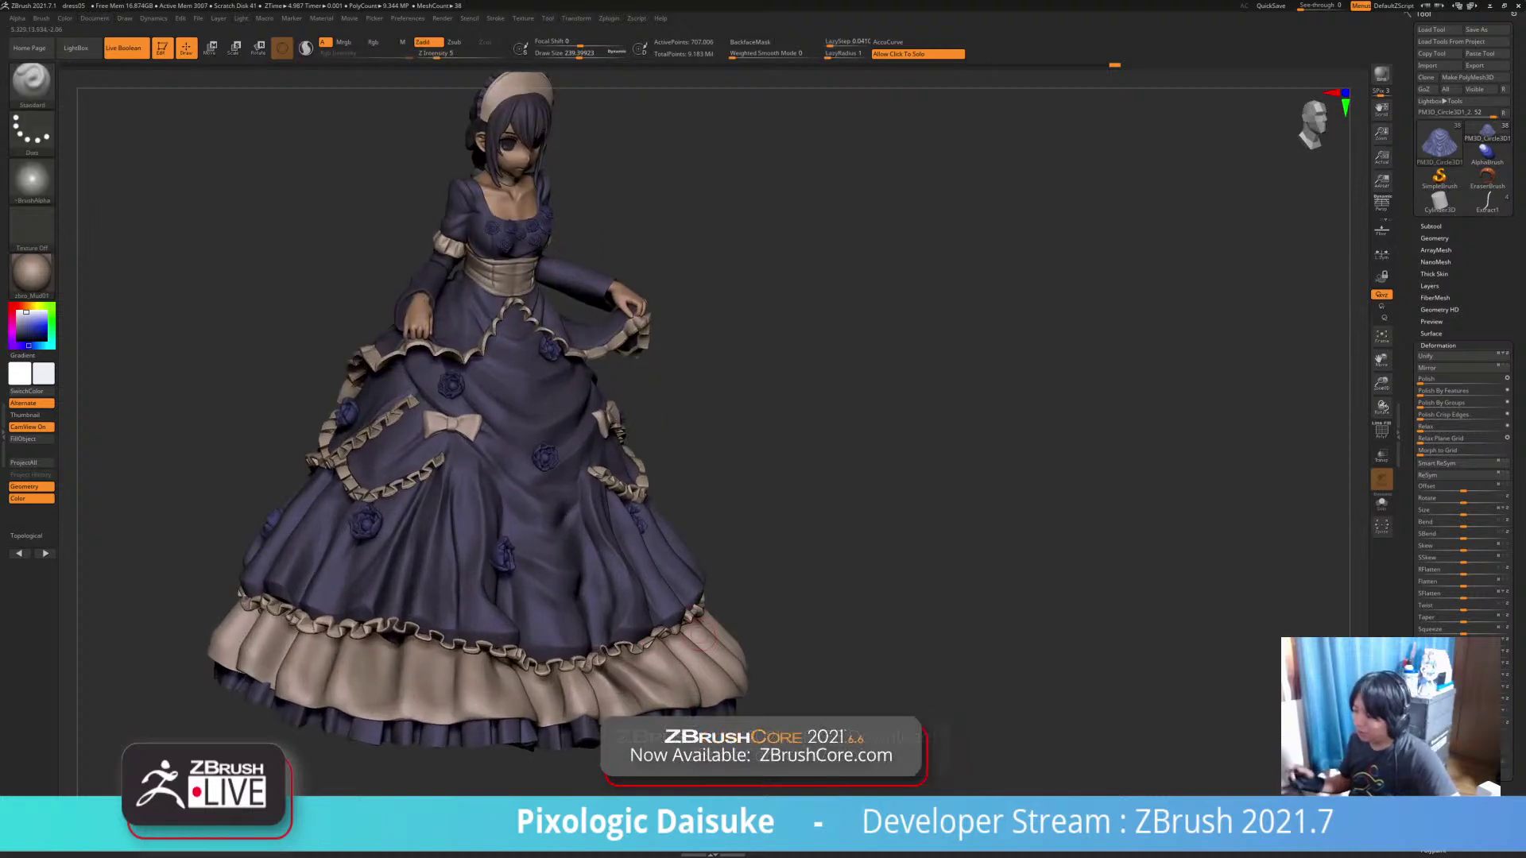
pyautogui.keyDown('alt'); pyautogui.moveTo(721, 632); pyautogui.dragTo(720, 663); pyautogui.keyUp('alt')
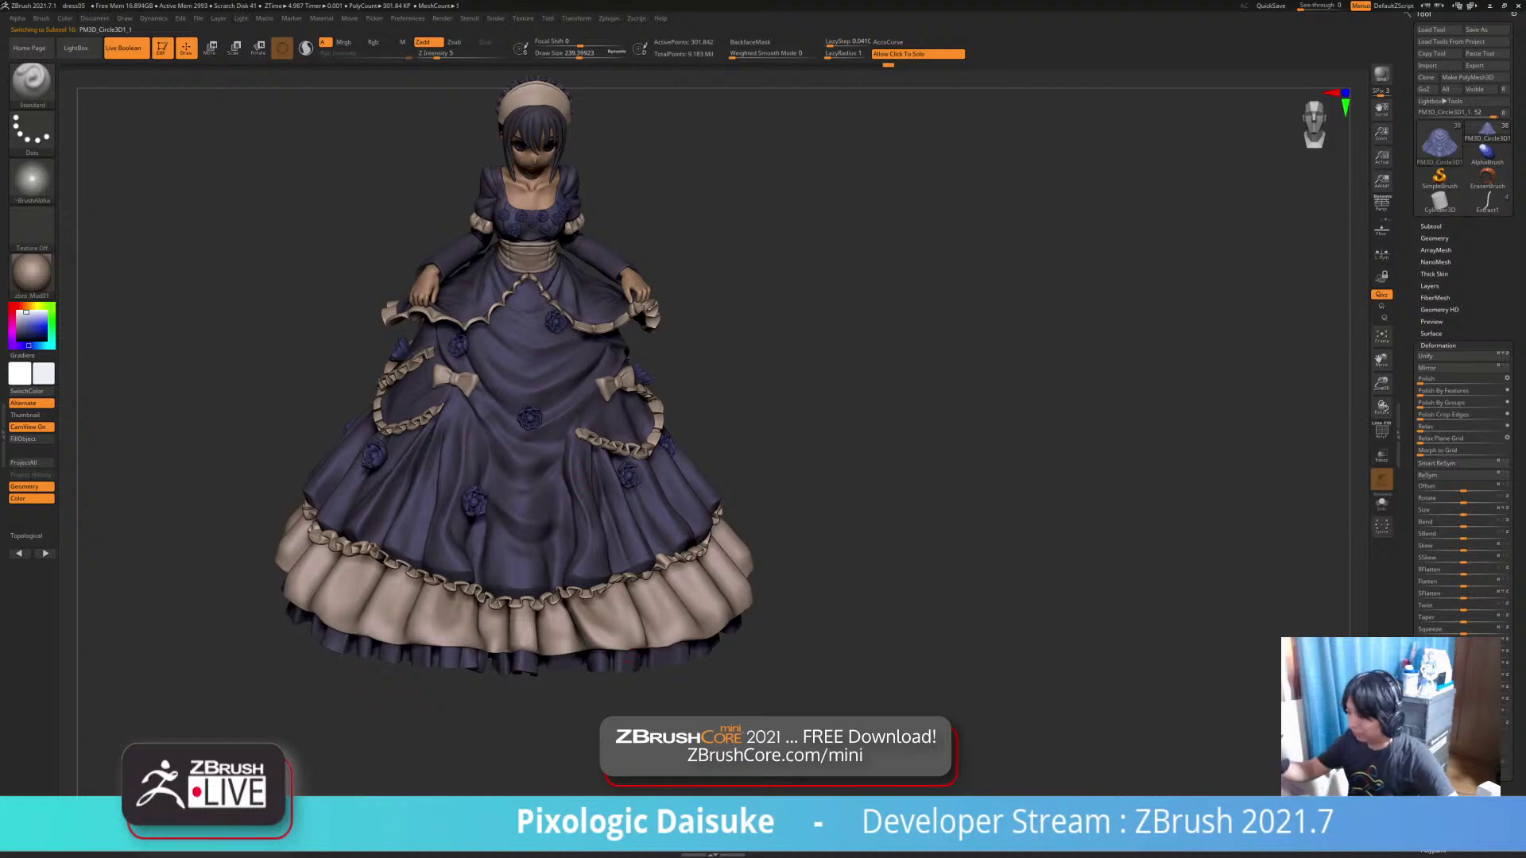
pyautogui.click(584, 54)
pyautogui.press('Return')
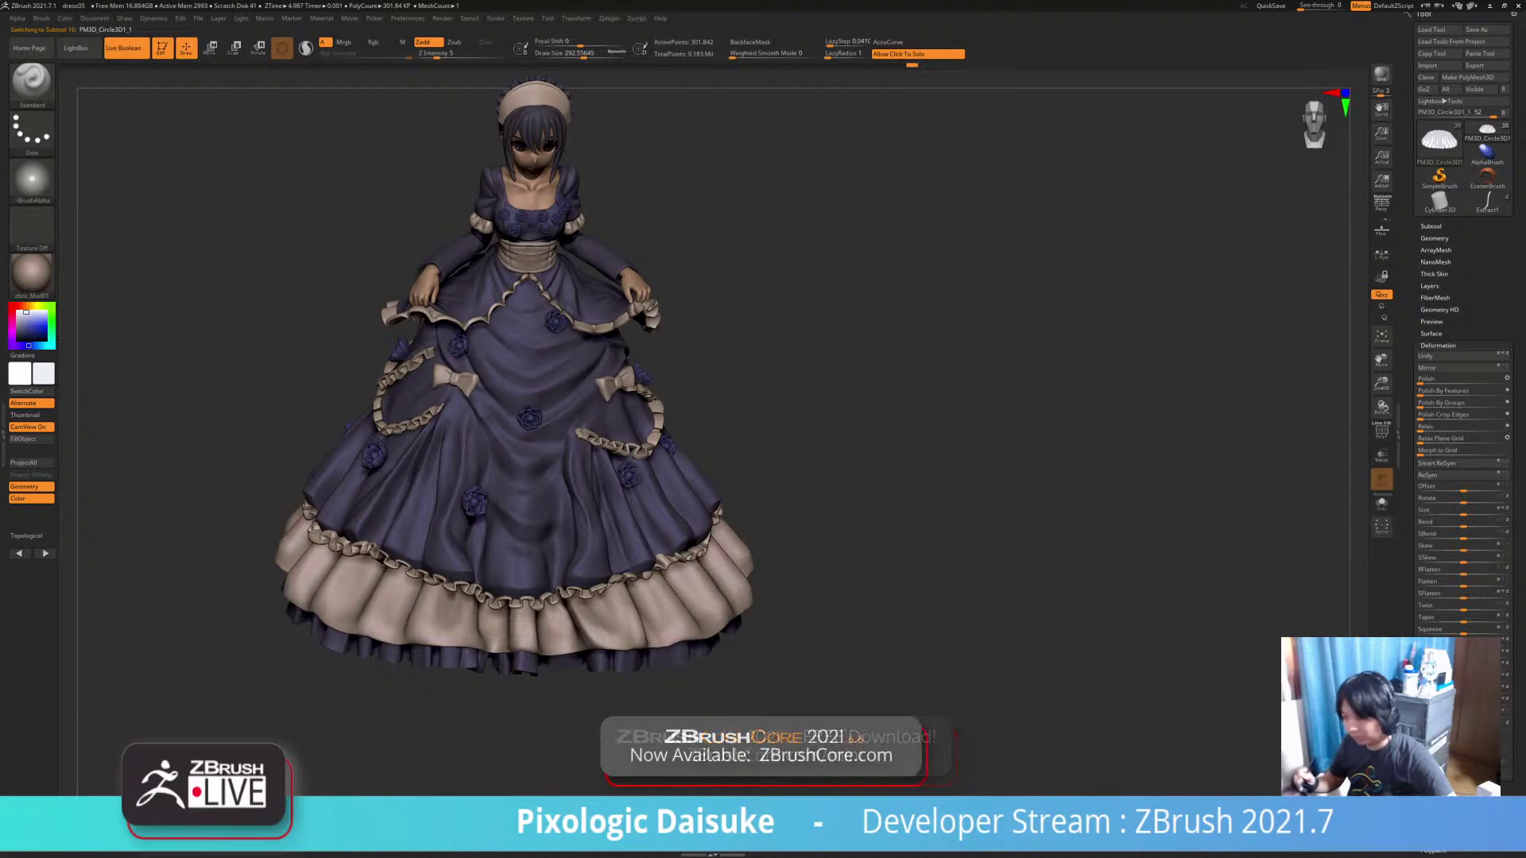
pyautogui.keyDown('alt'); pyautogui.moveTo(693, 631); pyautogui.dragTo(598, 666, button='right'); pyautogui.keyUp('alt')
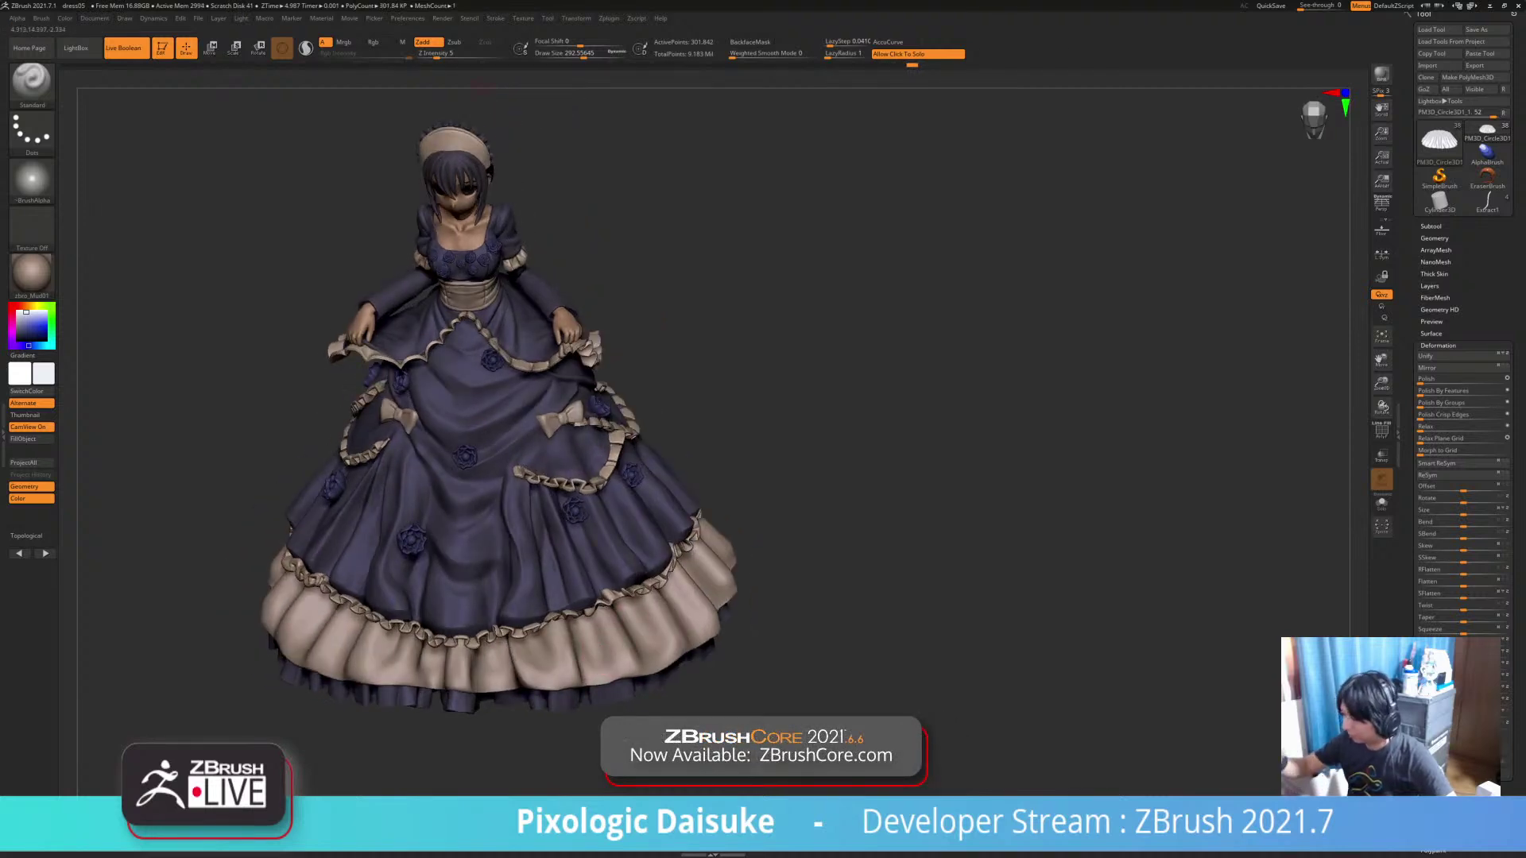
# Set the Z Intensity to 11, then sculpt and smooth the hem flounce's front folds on the figure's left side
pyautogui.click(445, 54)
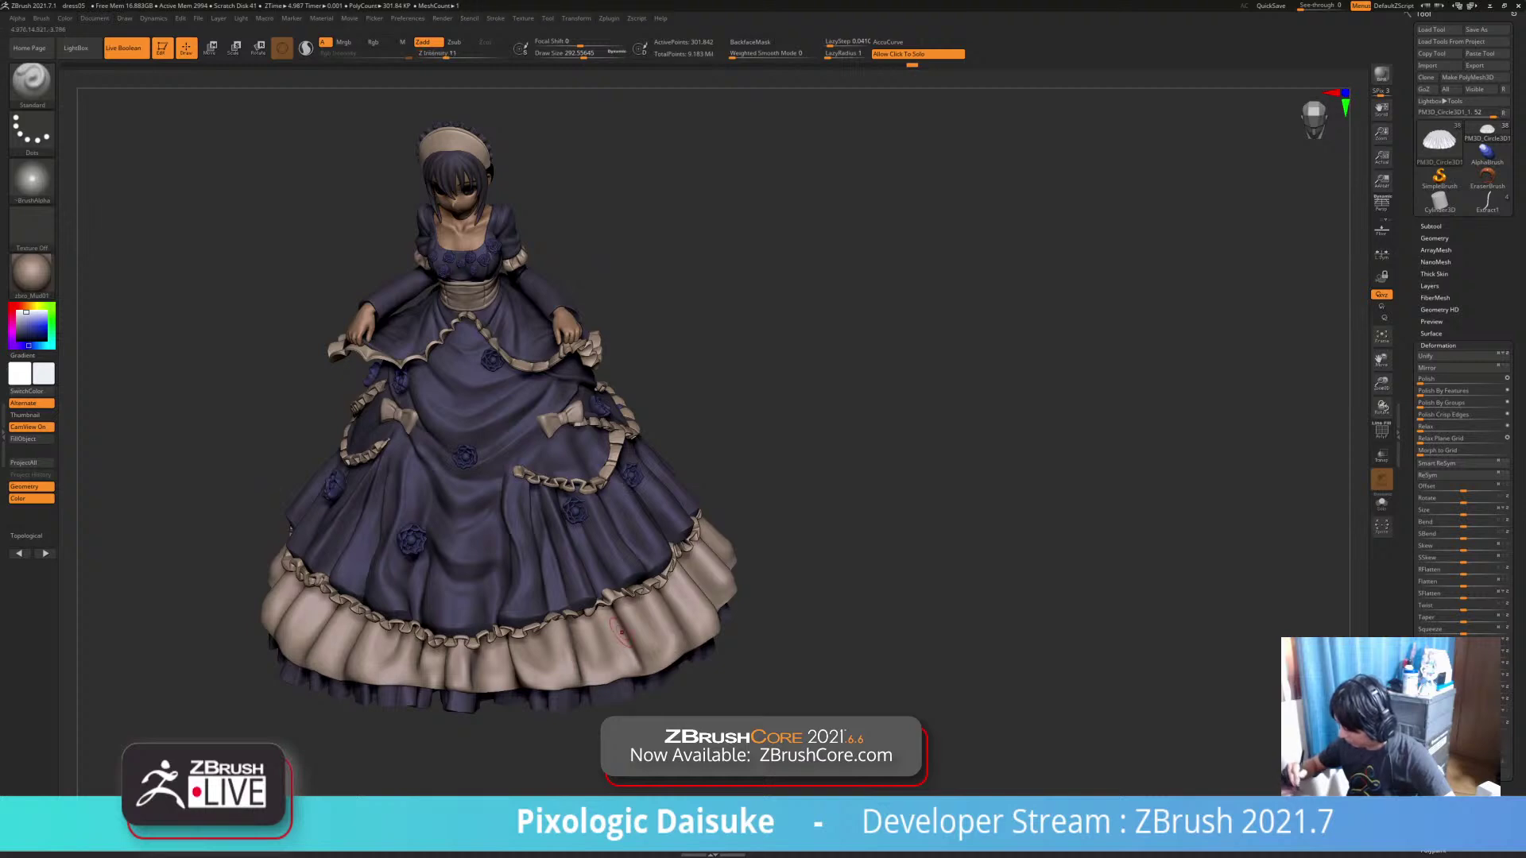
pyautogui.press('shift')
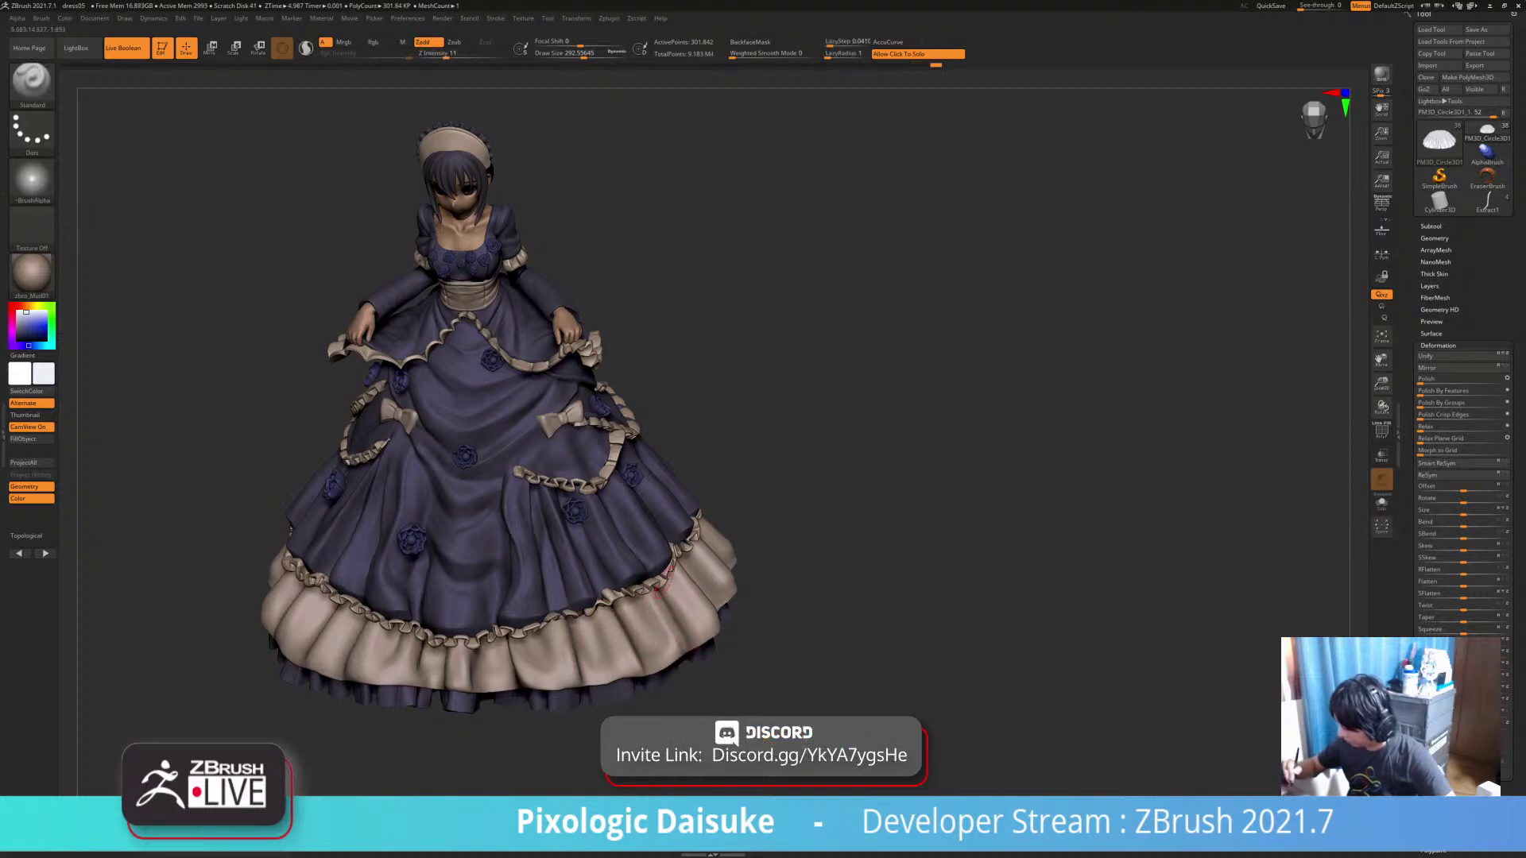
pyautogui.press('shift')
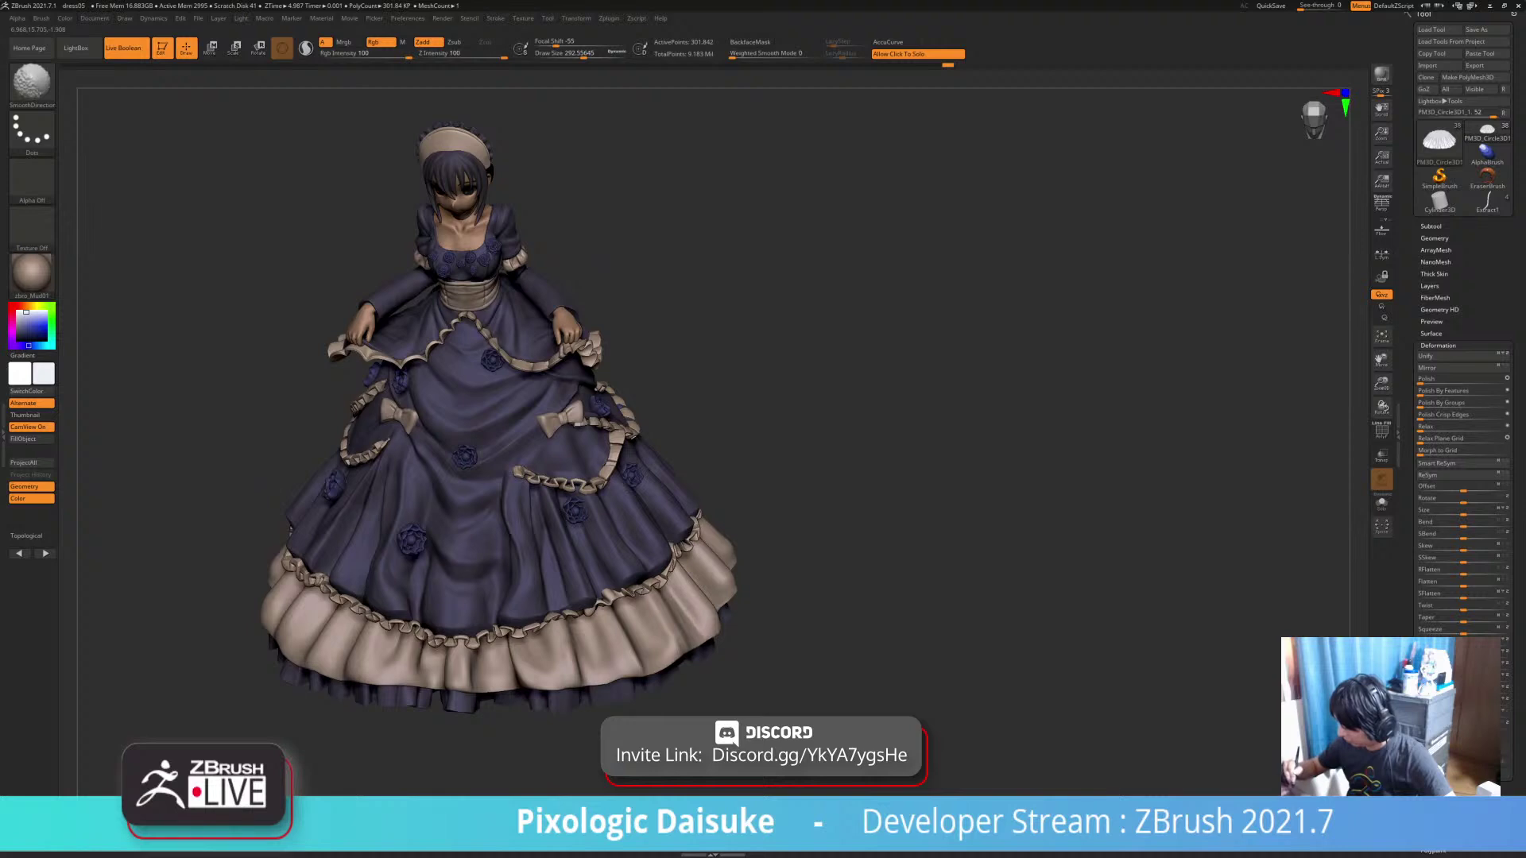
pyautogui.press('shift')
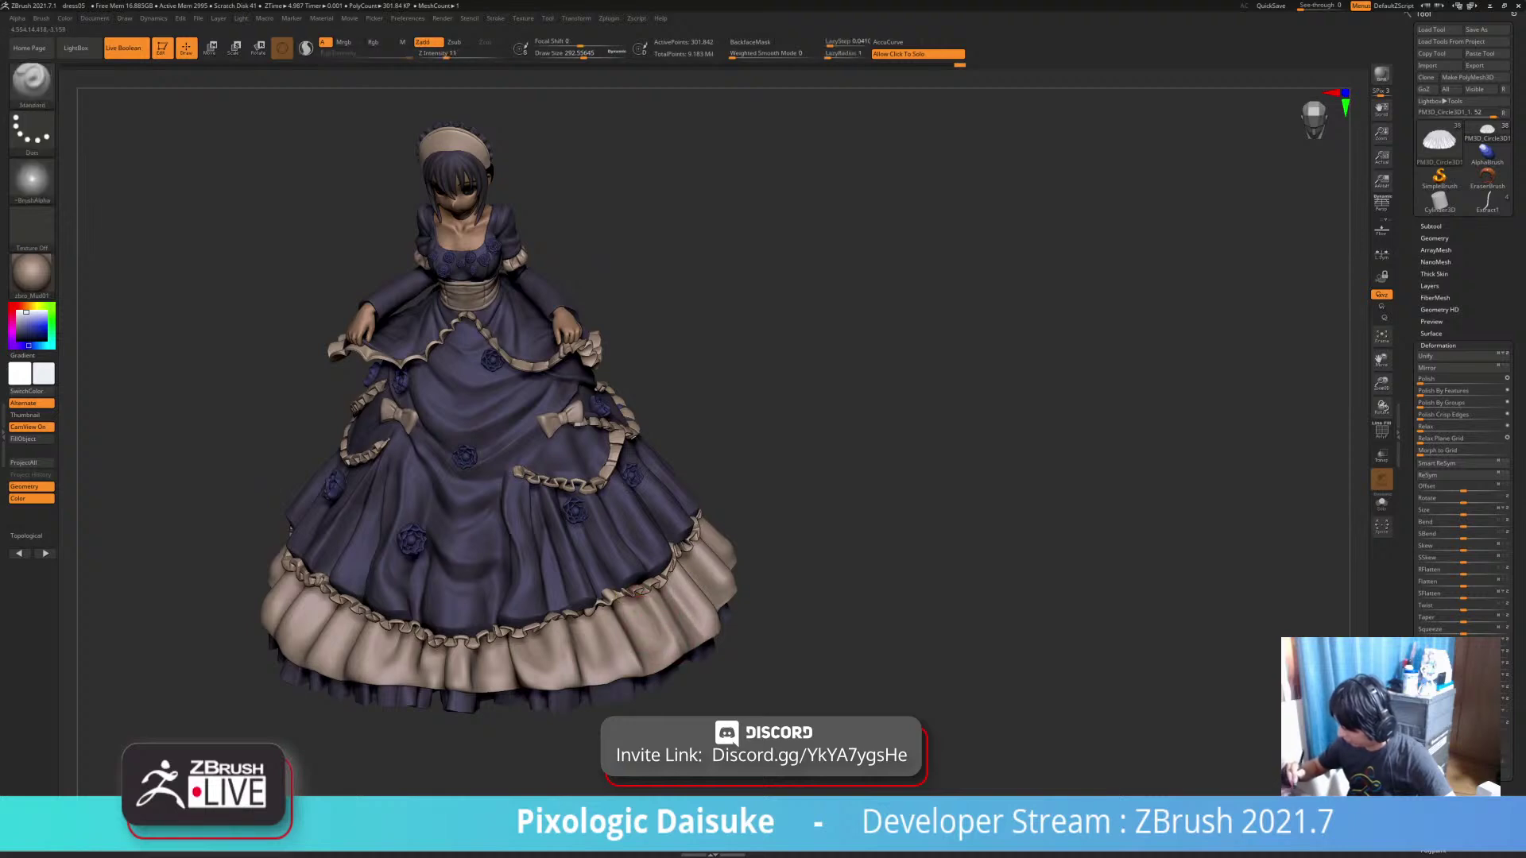
pyautogui.press('shift')
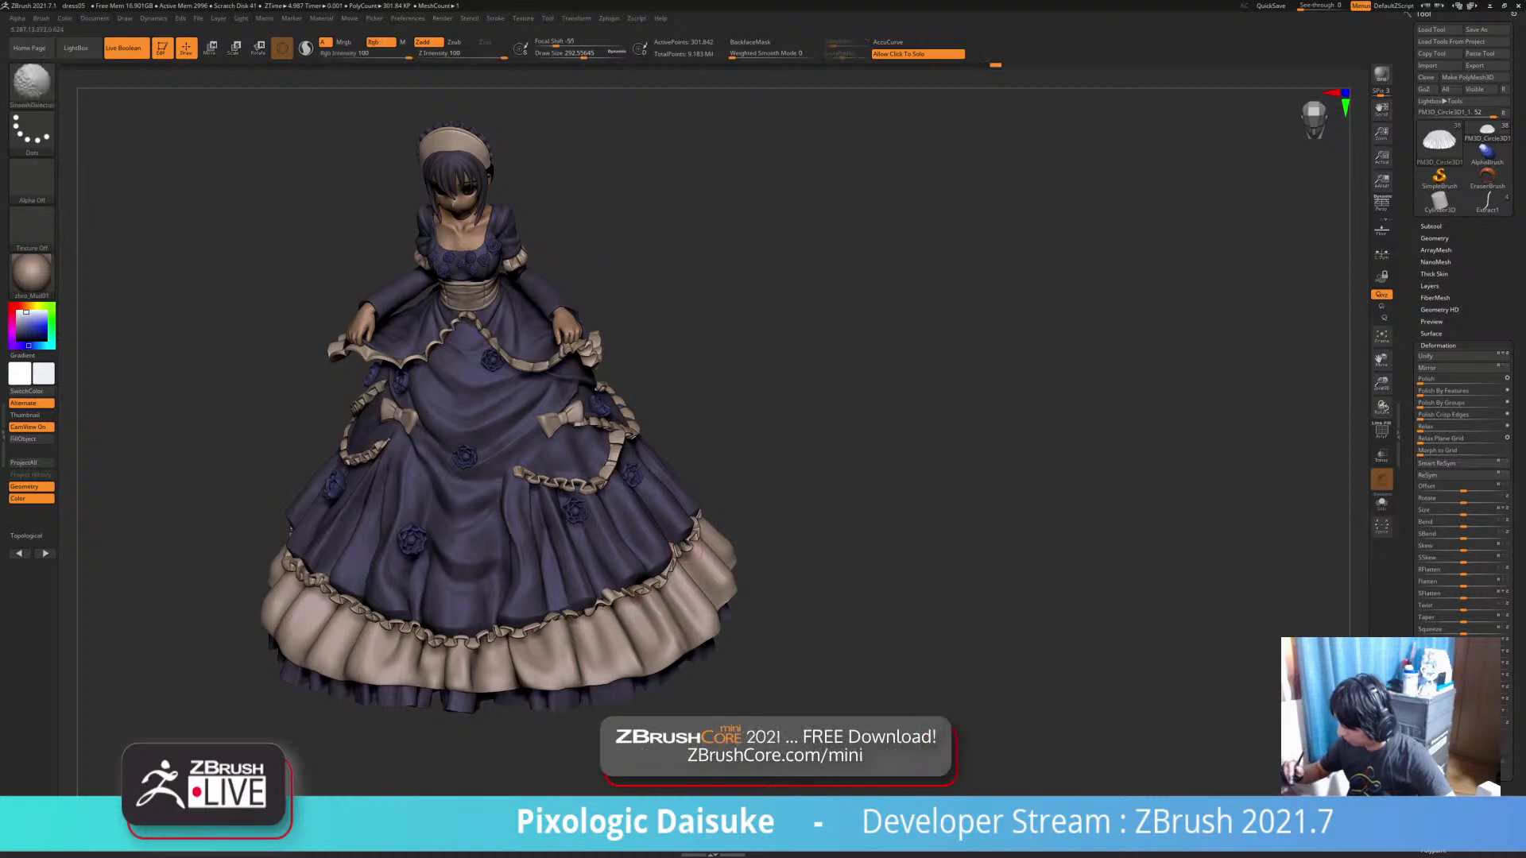
# Refine and smooth the flounce's folds around the figure's left side, just below the ruffled trim
pyautogui.moveTo(759, 556); pyautogui.dragTo(691, 572)
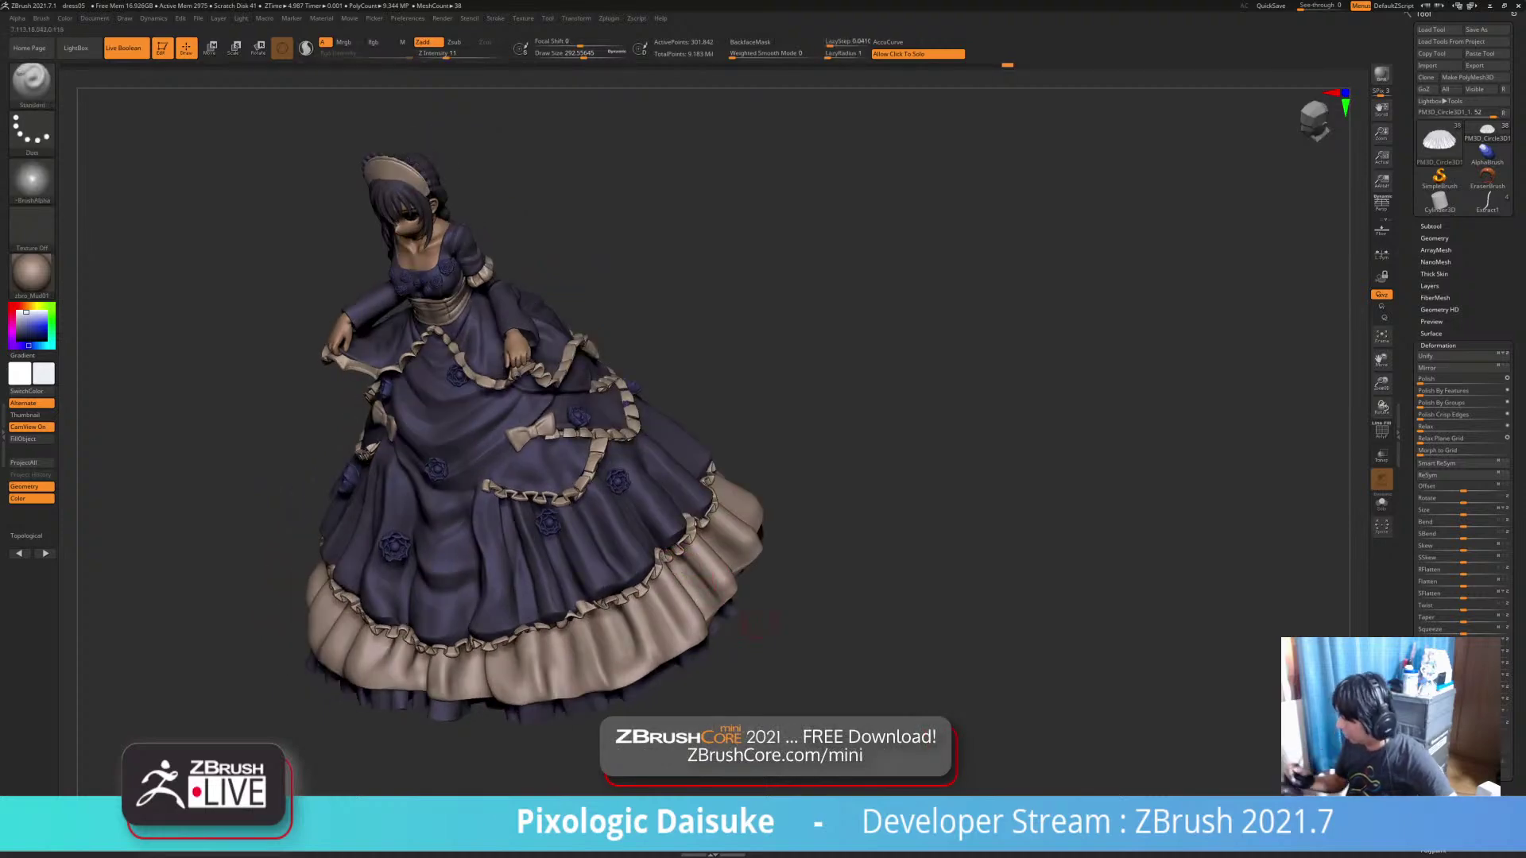
pyautogui.moveTo(759, 624)
pyautogui.mouseDown()
pyautogui.moveTo(843, 584)
pyautogui.moveTo(672, 580)
pyautogui.moveTo(692, 587)
pyautogui.moveTo(685, 566)
pyautogui.moveTo(673, 595)
pyautogui.mouseUp()
pyautogui.press('shift')
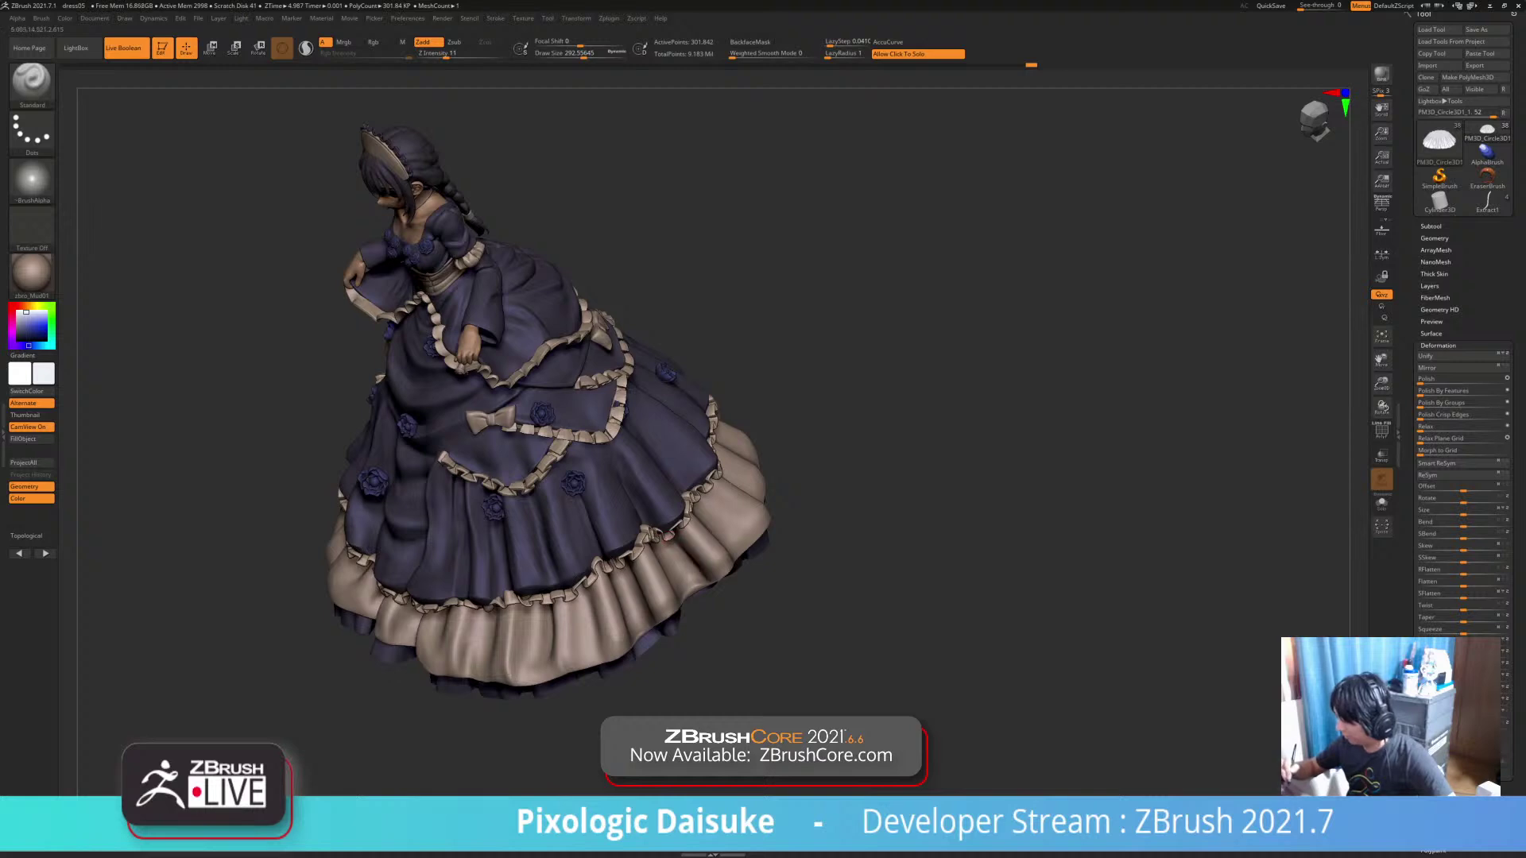
pyautogui.moveTo(601, 615); pyautogui.dragTo(638, 589, button='right')
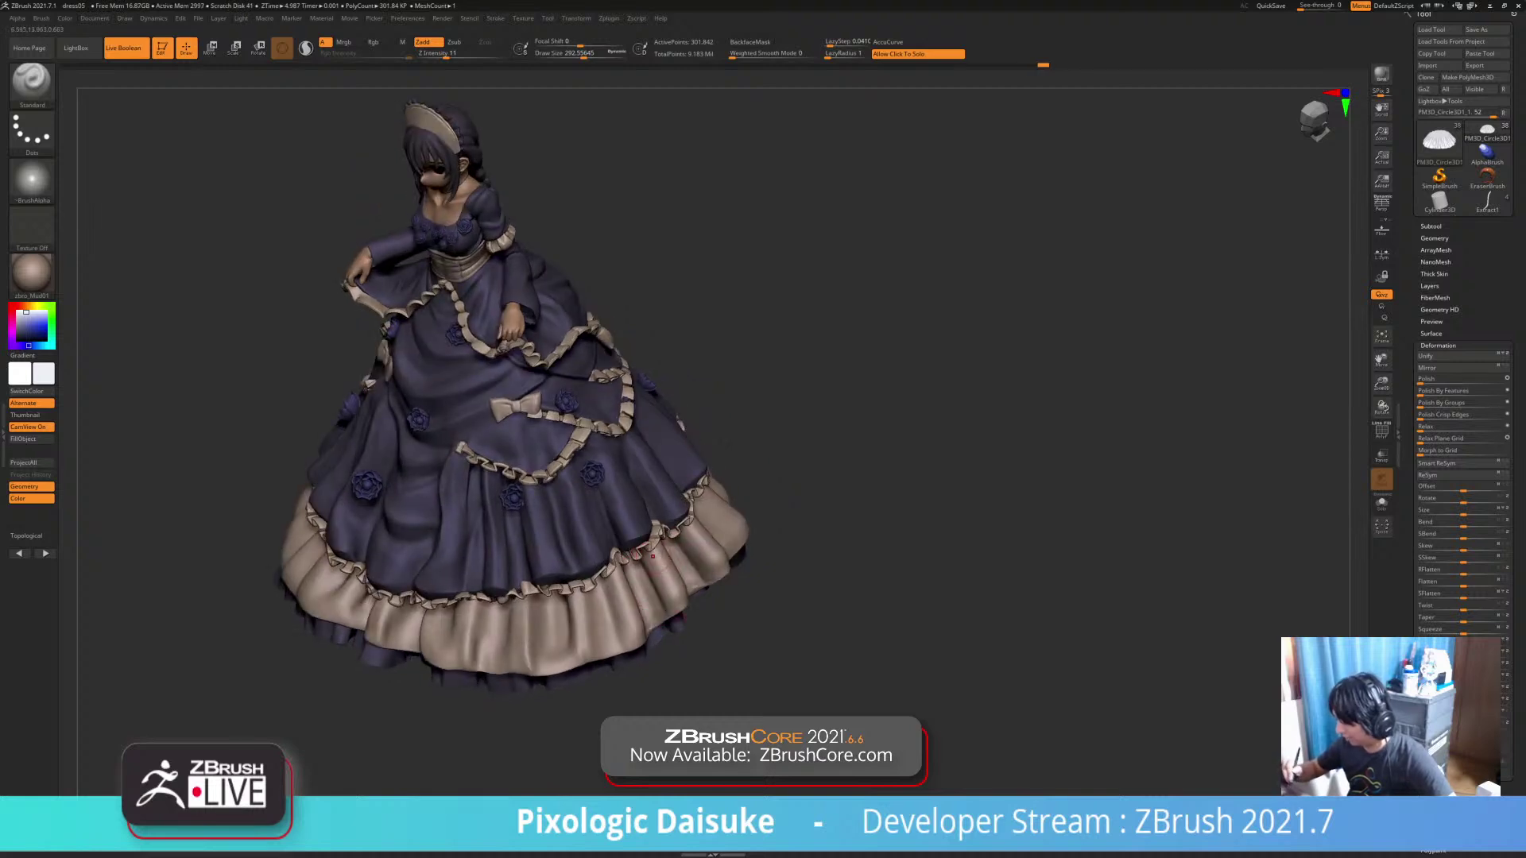
pyautogui.keyDown('shift'); pyautogui.moveTo(675, 608); pyautogui.dragTo(666, 590); pyautogui.keyUp('shift')
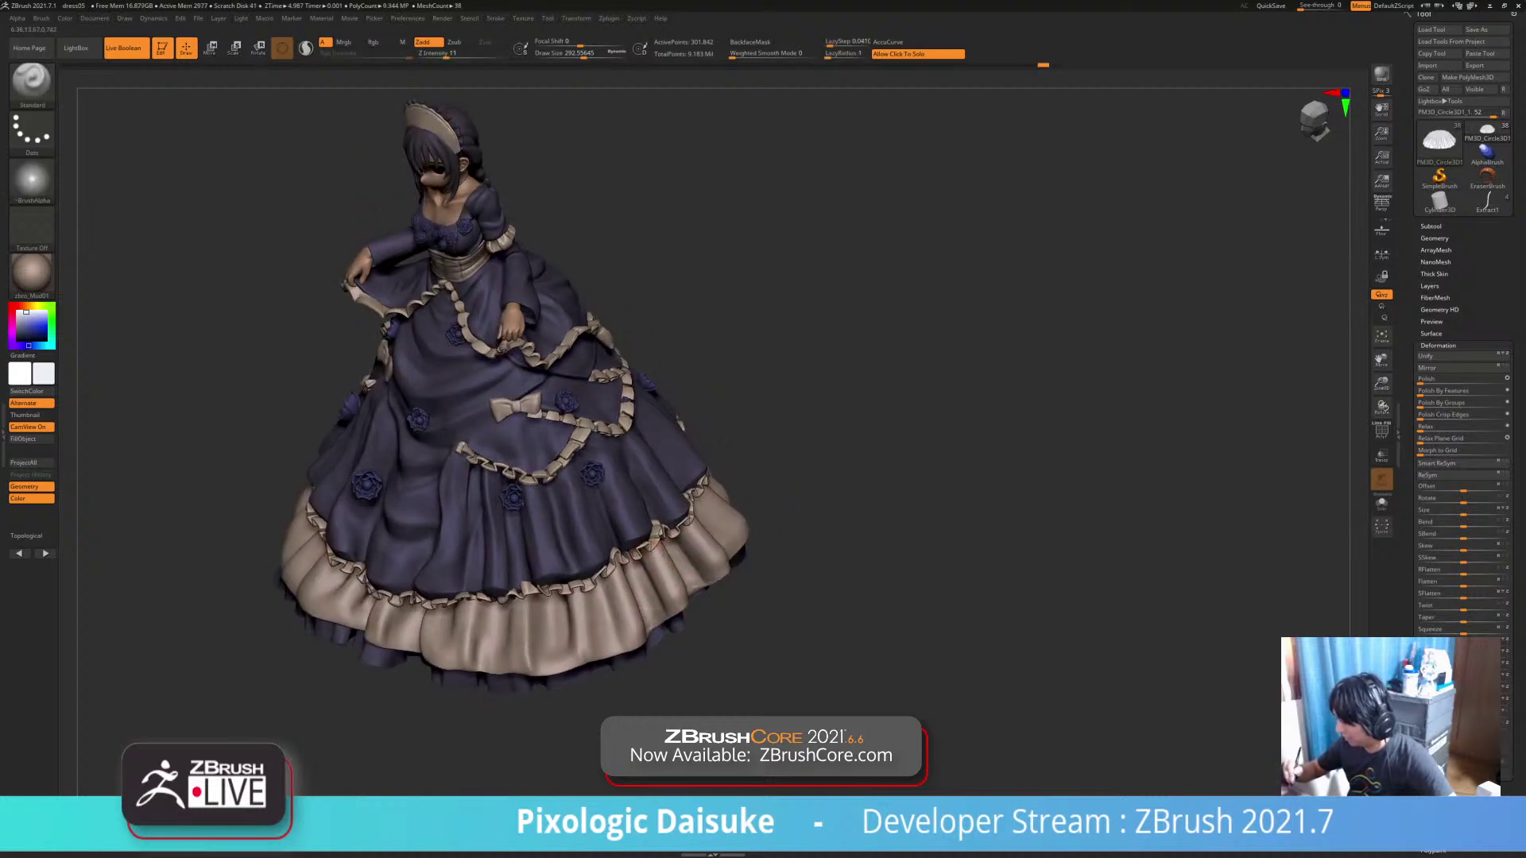
pyautogui.keyDown('alt'); pyautogui.moveTo(676, 592); pyautogui.dragTo(621, 584, button='right'); pyautogui.keyUp('alt')
# Switch the Standard brush to Alpha 01, set the draw size to about 305, and deepen the flounce folds on the figure's left side
pyautogui.click(32, 181)
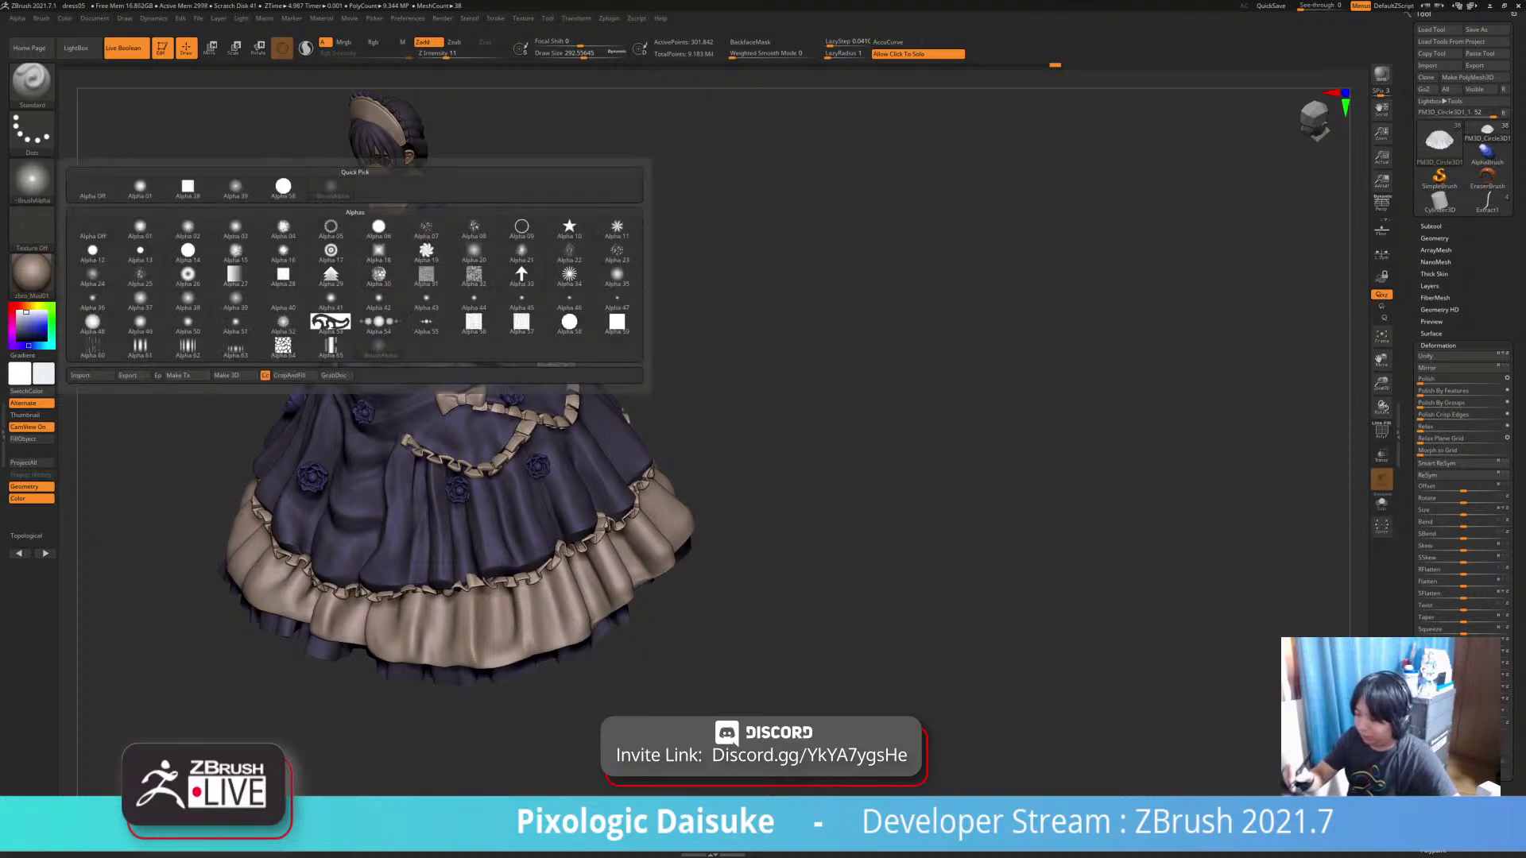
pyautogui.click(141, 189)
pyautogui.moveTo(509, 500)
pyautogui.mouseDown(button='right')
pyautogui.moveTo(429, 518)
pyautogui.moveTo(501, 517)
pyautogui.mouseUp(button='right')
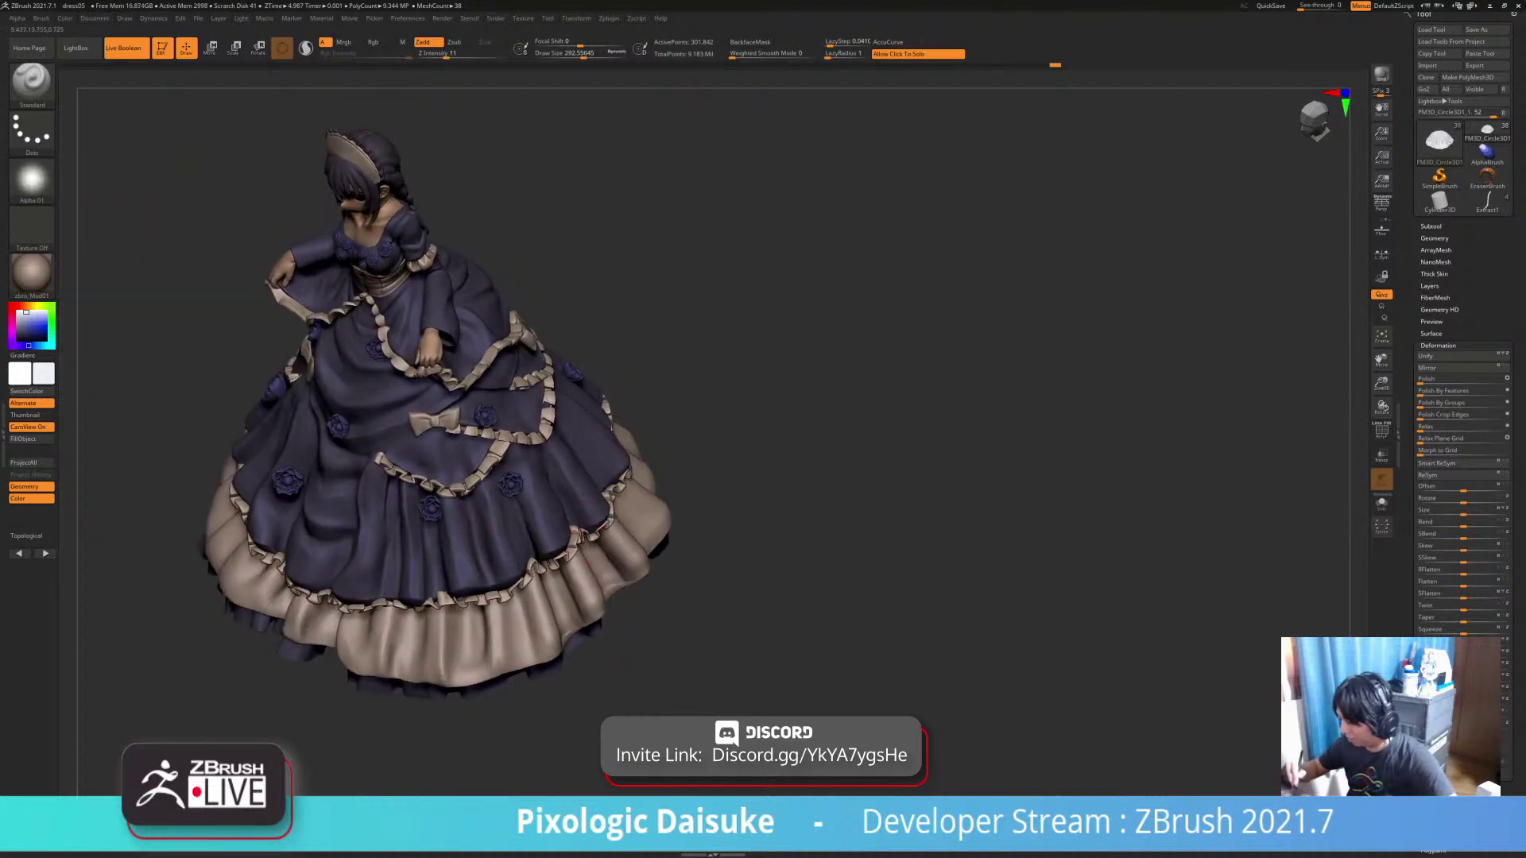
pyautogui.press('shift')
pyautogui.click(584, 55)
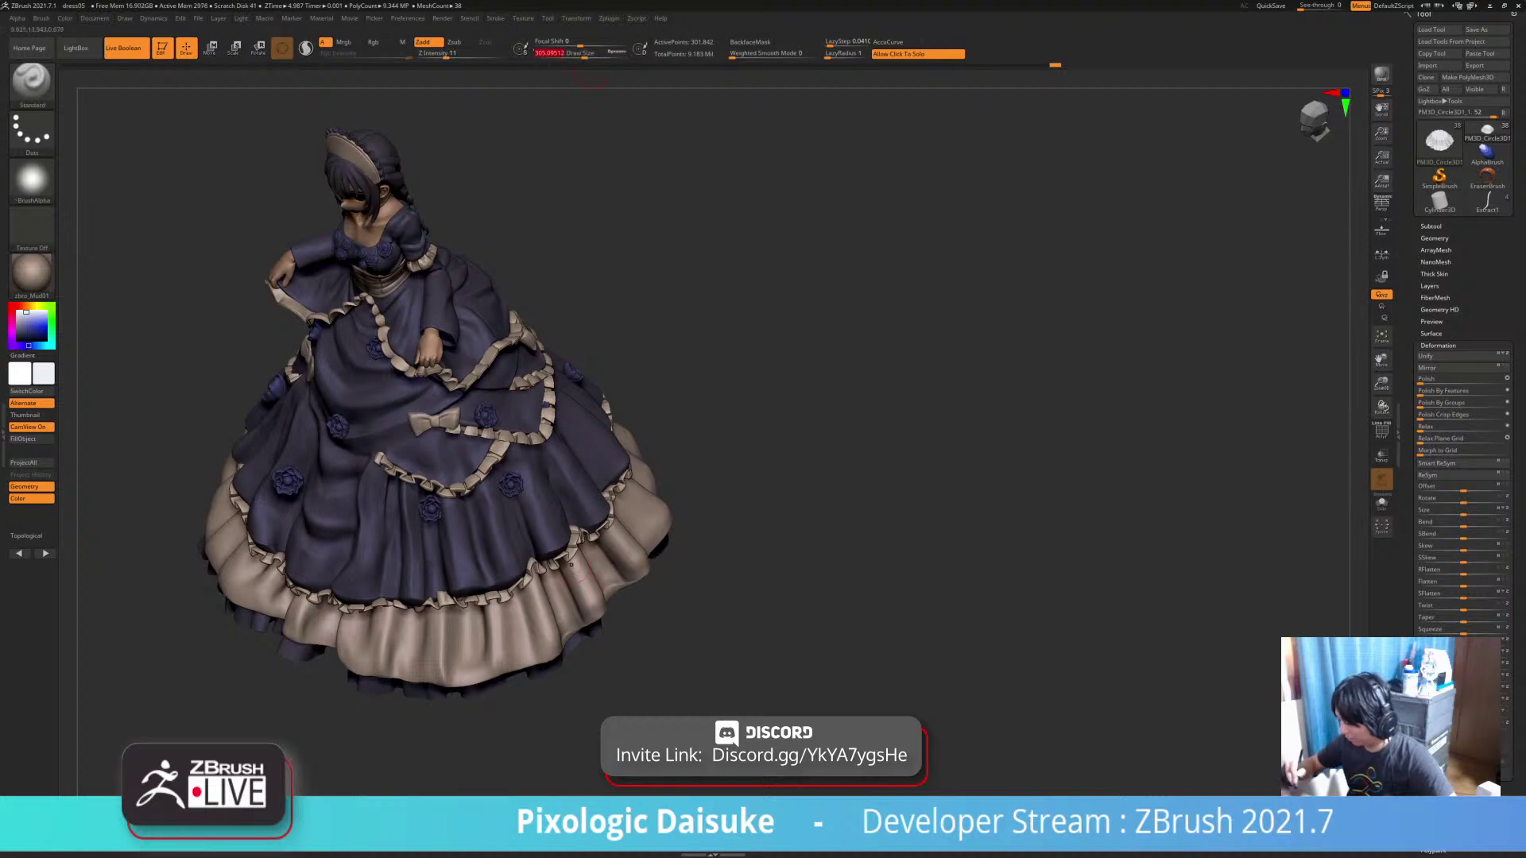
pyautogui.moveTo(589, 611); pyautogui.dragTo(586, 574)
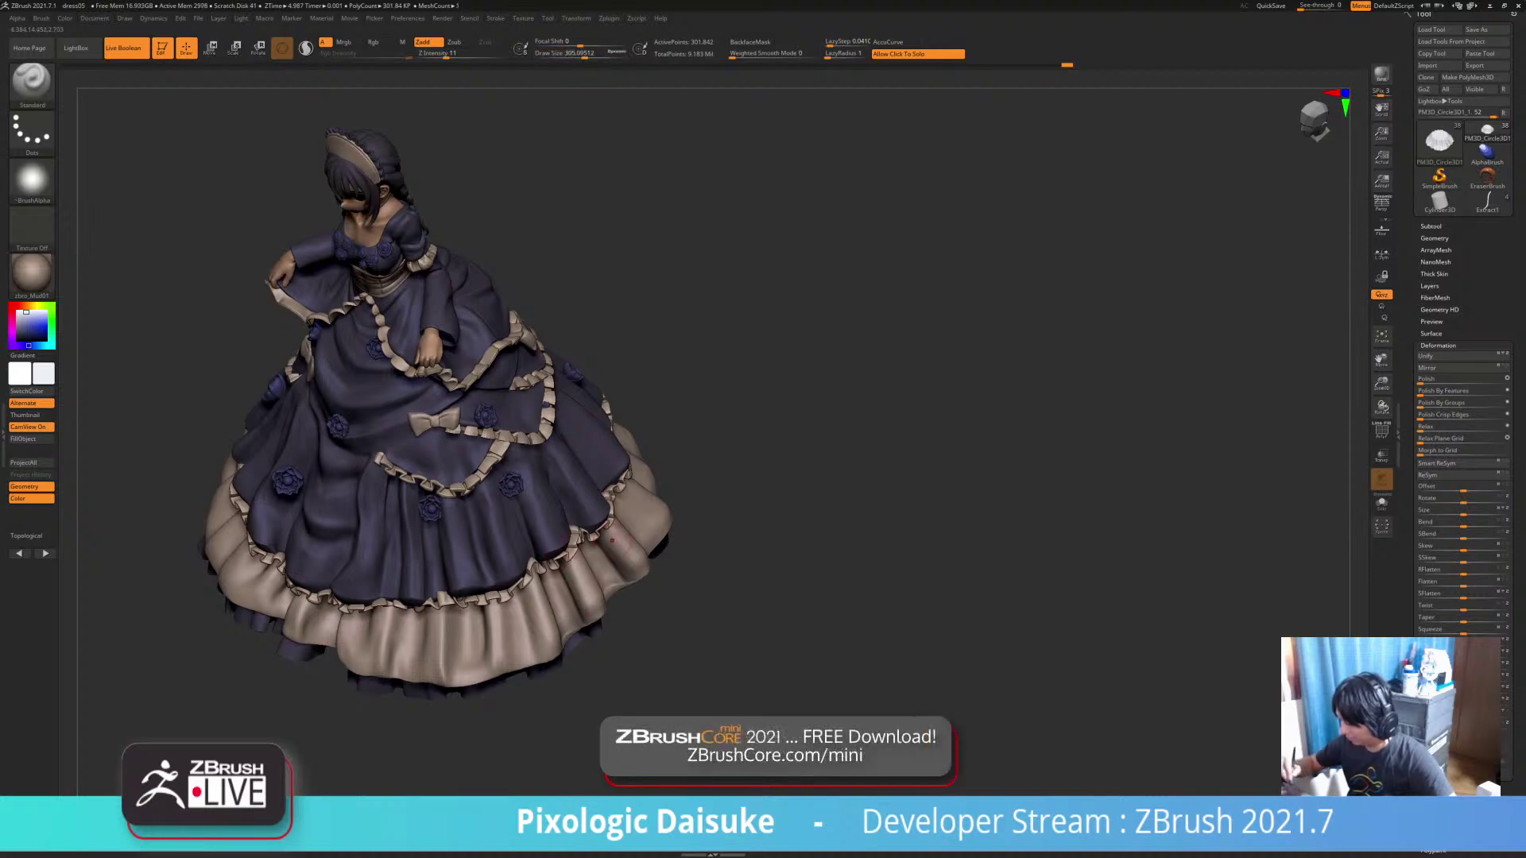
# Sculpt and smooth the wide flounce folds from the figure's left side towards the back
pyautogui.moveTo(629, 575); pyautogui.dragTo(629, 508, button='right')
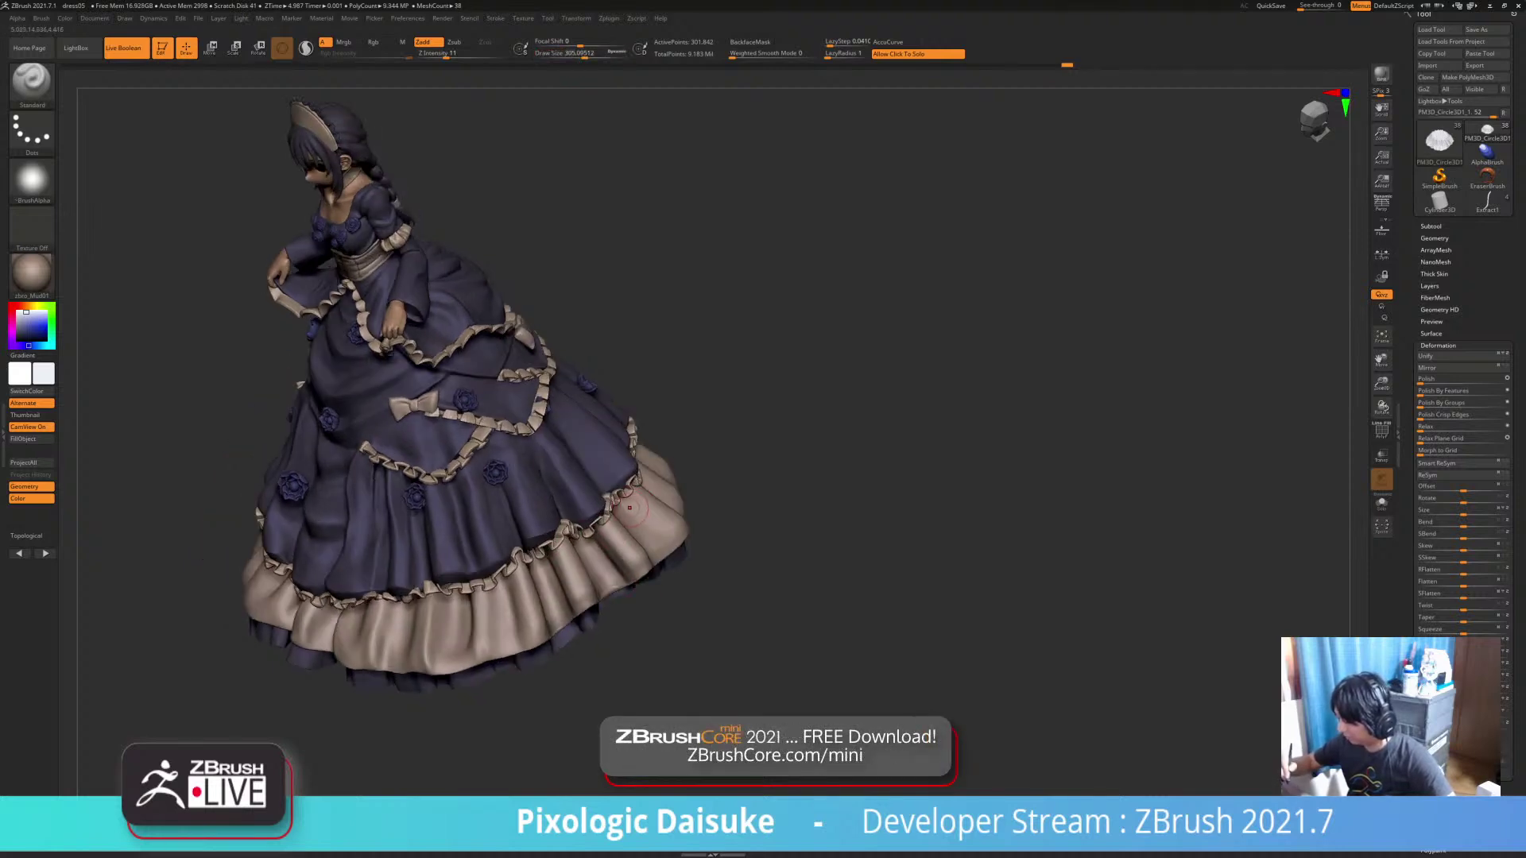
pyautogui.moveTo(588, 544); pyautogui.dragTo(607, 579)
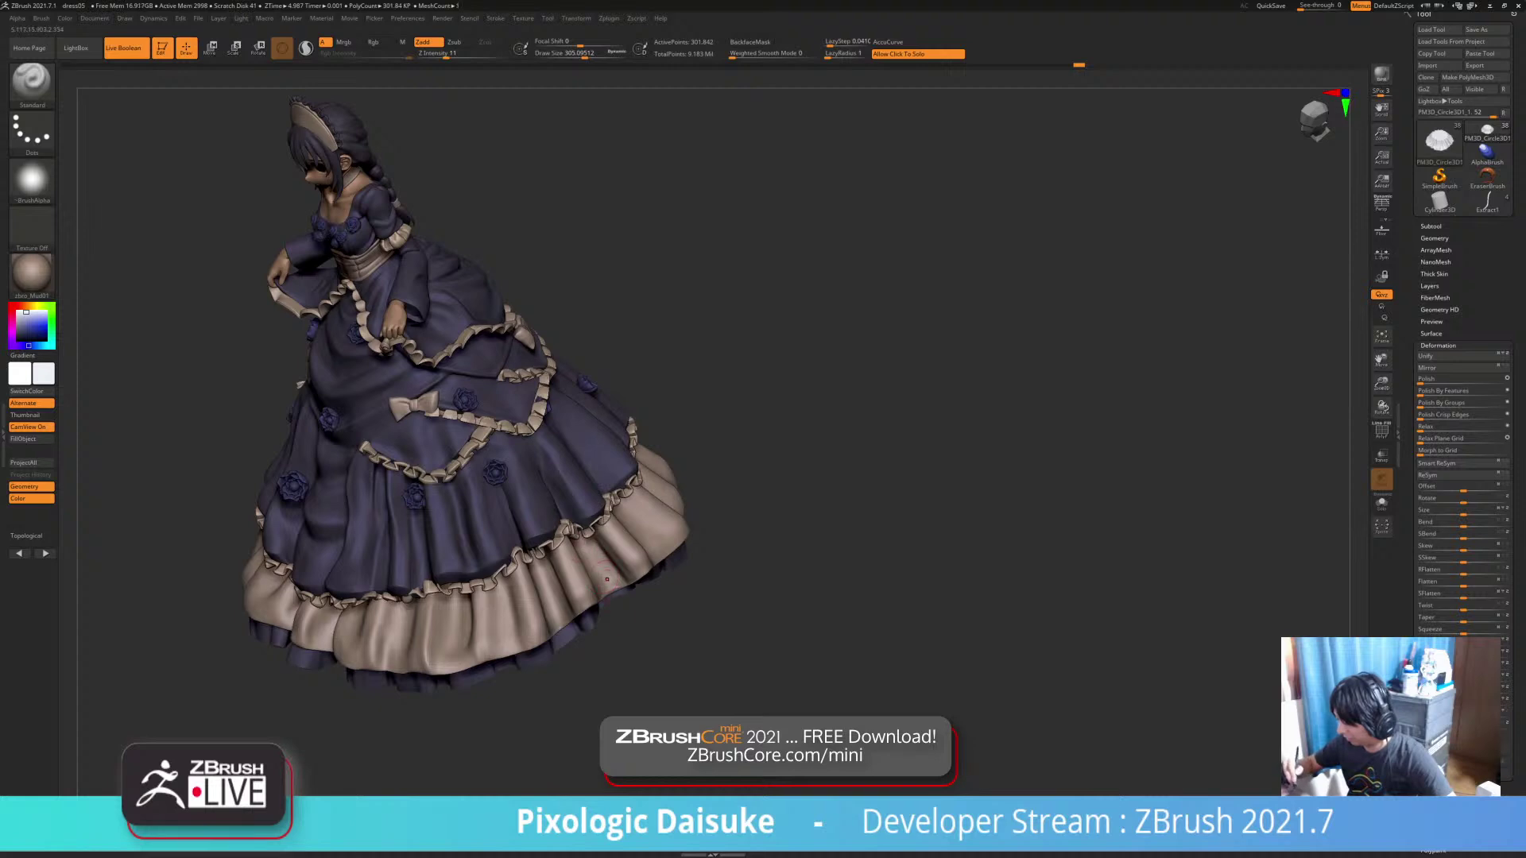
pyautogui.moveTo(658, 525); pyautogui.dragTo(608, 518, button='right')
pyautogui.moveTo(609, 518); pyautogui.dragTo(642, 494)
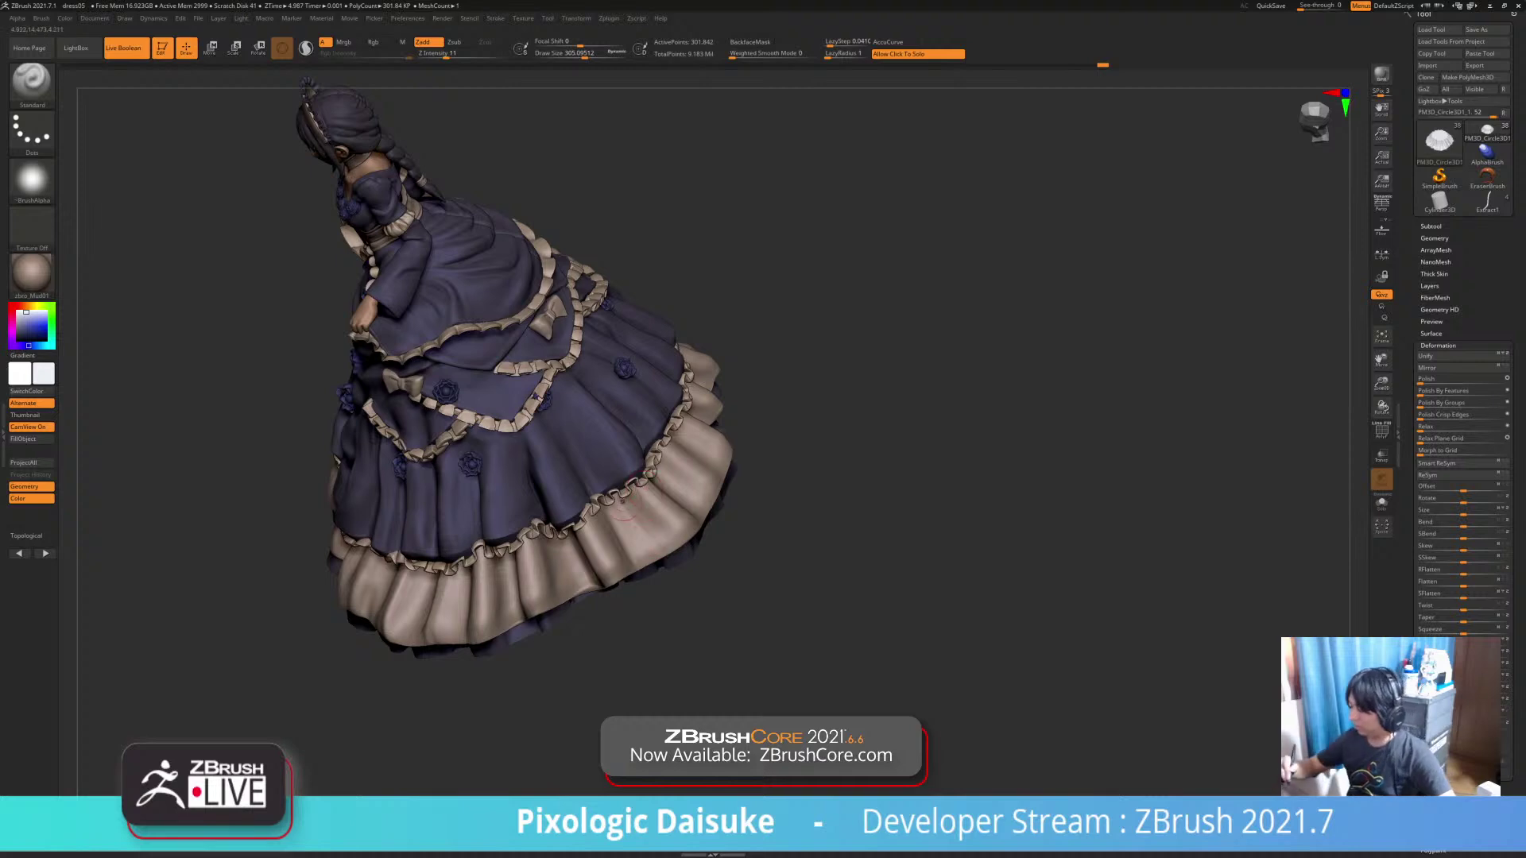
pyautogui.moveTo(632, 521); pyautogui.dragTo(638, 511)
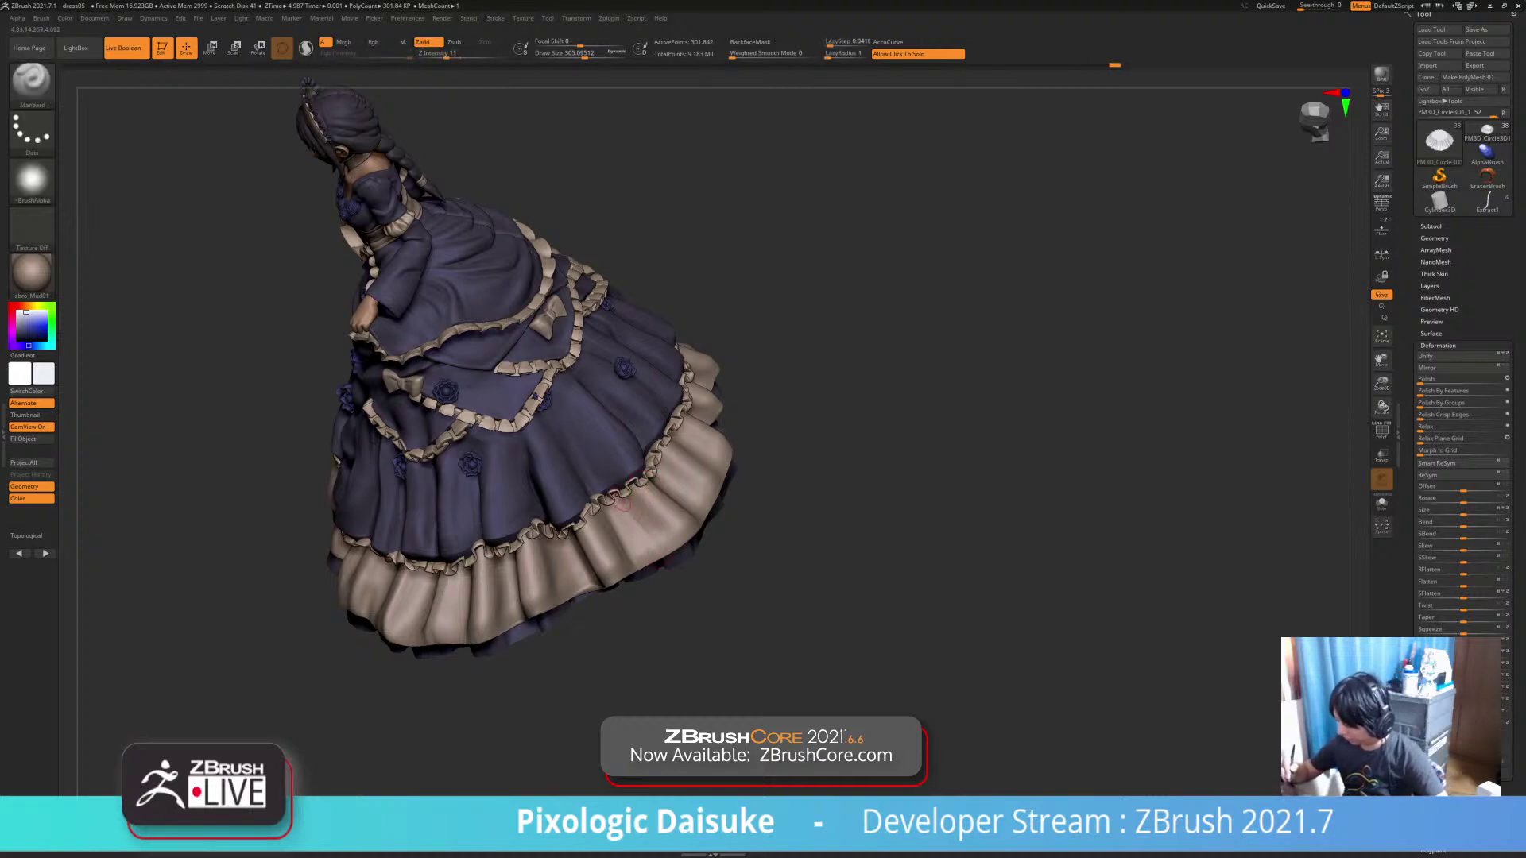
pyautogui.press('shift')
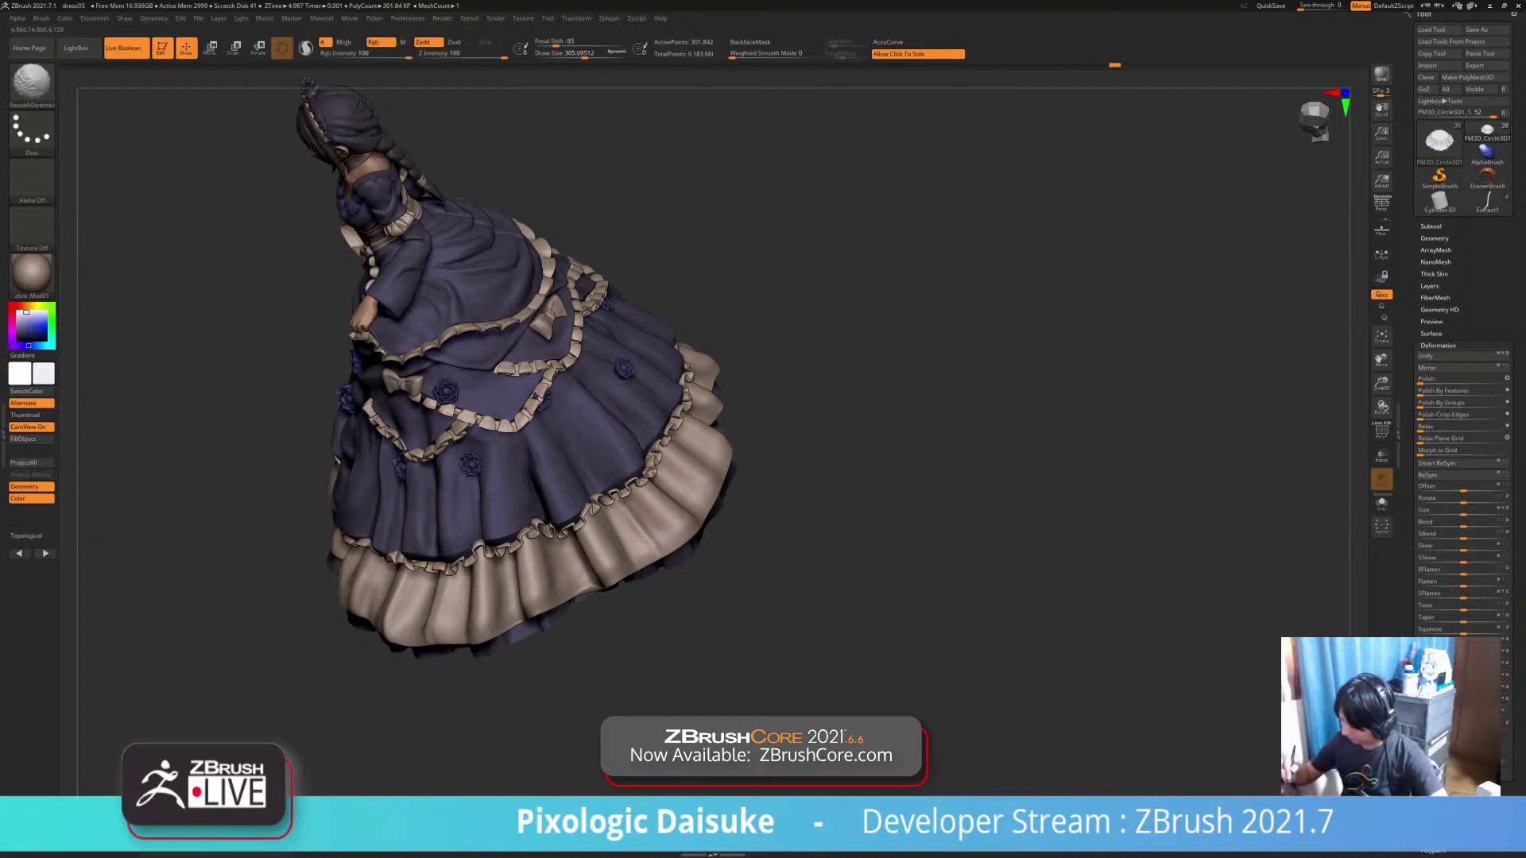
pyautogui.keyDown('shift'); pyautogui.moveTo(634, 521); pyautogui.dragTo(620, 541); pyautogui.keyUp('shift')
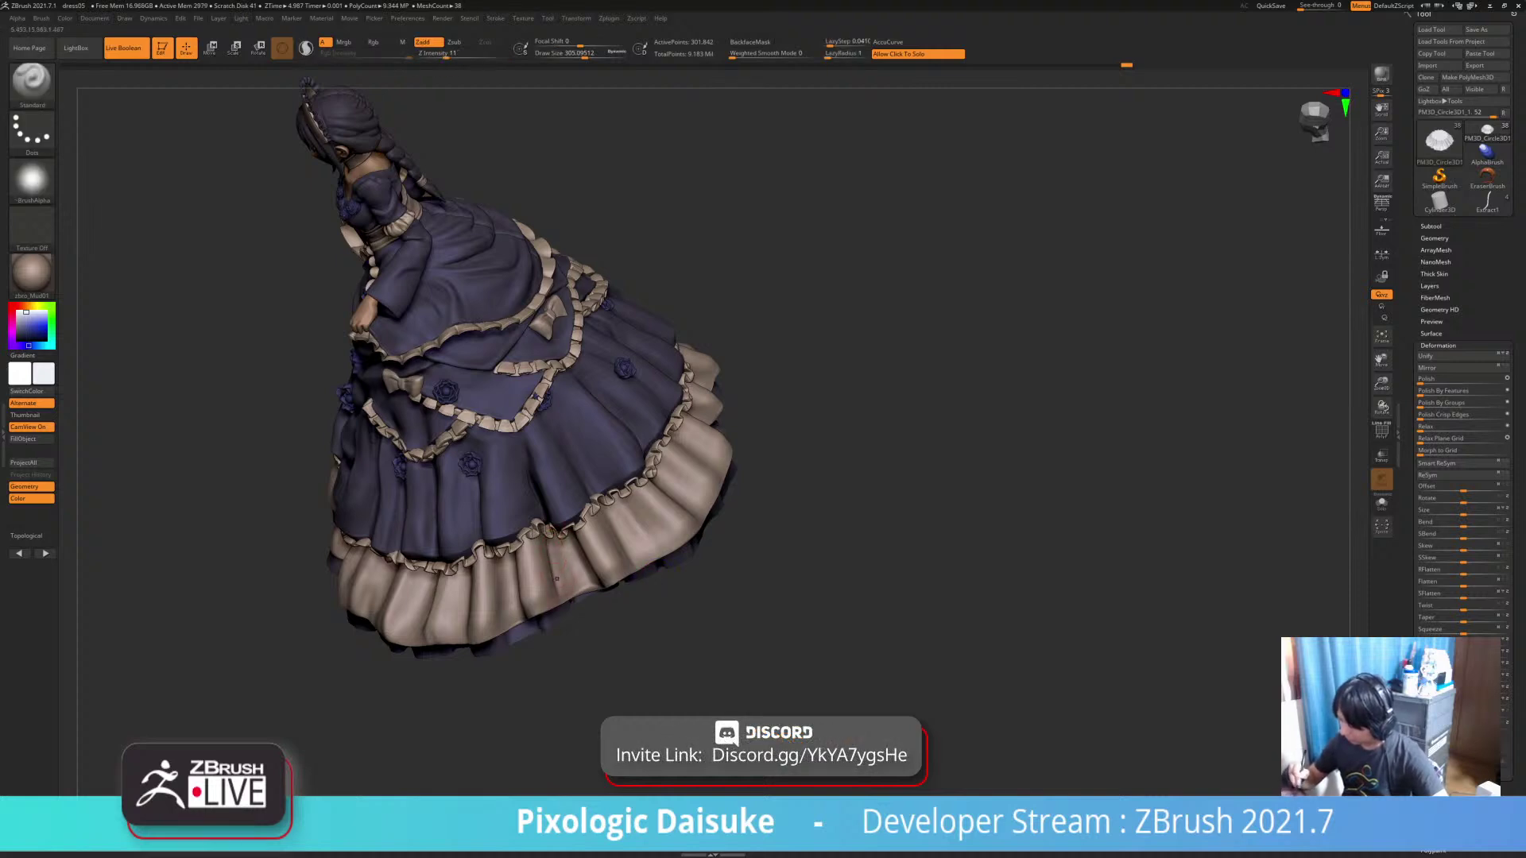
pyautogui.press('shift')
# Shape and soften the flounce folds at the figure's back left below the ruffled trim
pyautogui.moveTo(782, 457)
pyautogui.mouseDown()
pyautogui.moveTo(667, 489)
pyautogui.moveTo(680, 501)
pyautogui.mouseUp()
pyautogui.press('shift')
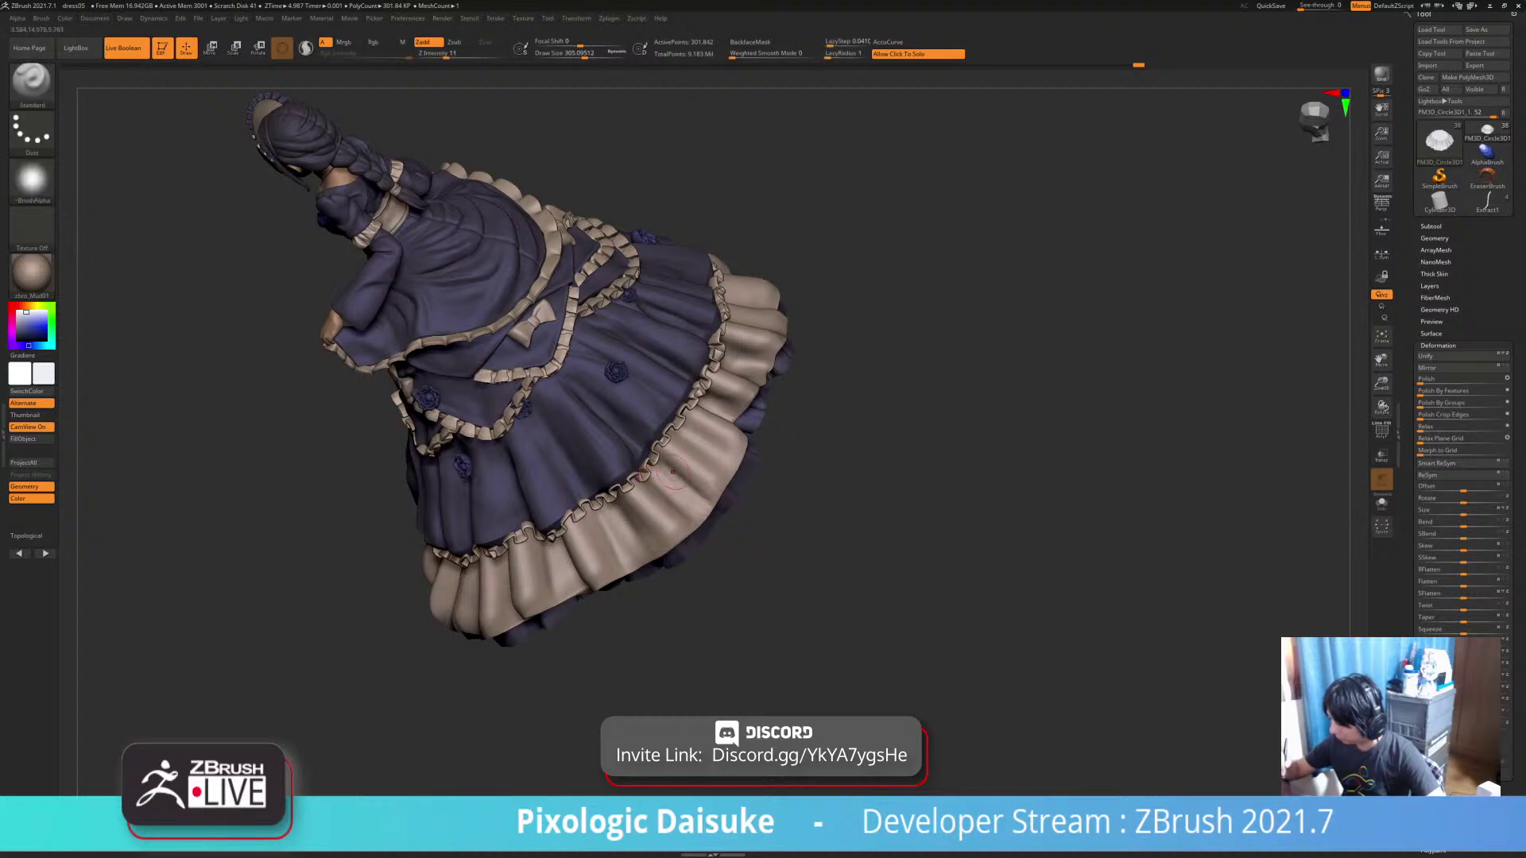
pyautogui.moveTo(678, 463); pyautogui.dragTo(697, 485)
pyautogui.press('ctrl')
pyautogui.keyDown('ctrl'); pyautogui.moveTo(685, 404); pyautogui.dragTo(682, 350, button='right'); pyautogui.keyUp('ctrl')
pyautogui.moveTo(818, 461); pyautogui.dragTo(890, 373)
pyautogui.moveTo(636, 302)
pyautogui.mouseDown(button='right')
pyautogui.moveTo(608, 389)
pyautogui.moveTo(608, 469)
pyautogui.moveTo(583, 469)
pyautogui.mouseUp(button='right')
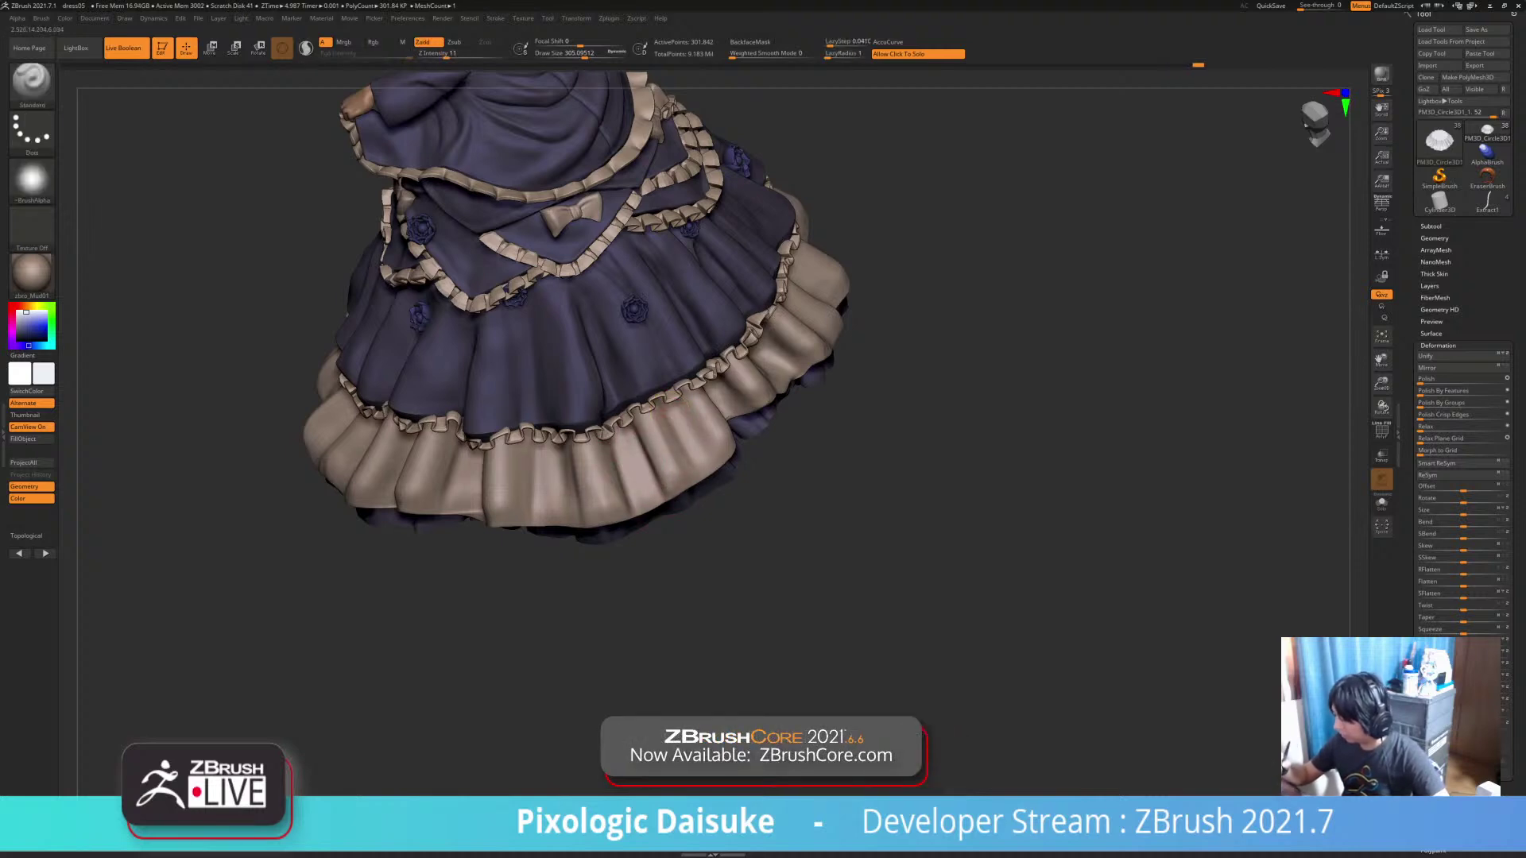
pyautogui.moveTo(698, 437)
pyautogui.keyDown('ctrl'); pyautogui.mouseDown(button='right')
pyautogui.moveTo(690, 373)
pyautogui.moveTo(715, 417)
pyautogui.moveTo(704, 487)
pyautogui.mouseUp(button='right'); pyautogui.keyUp('ctrl')
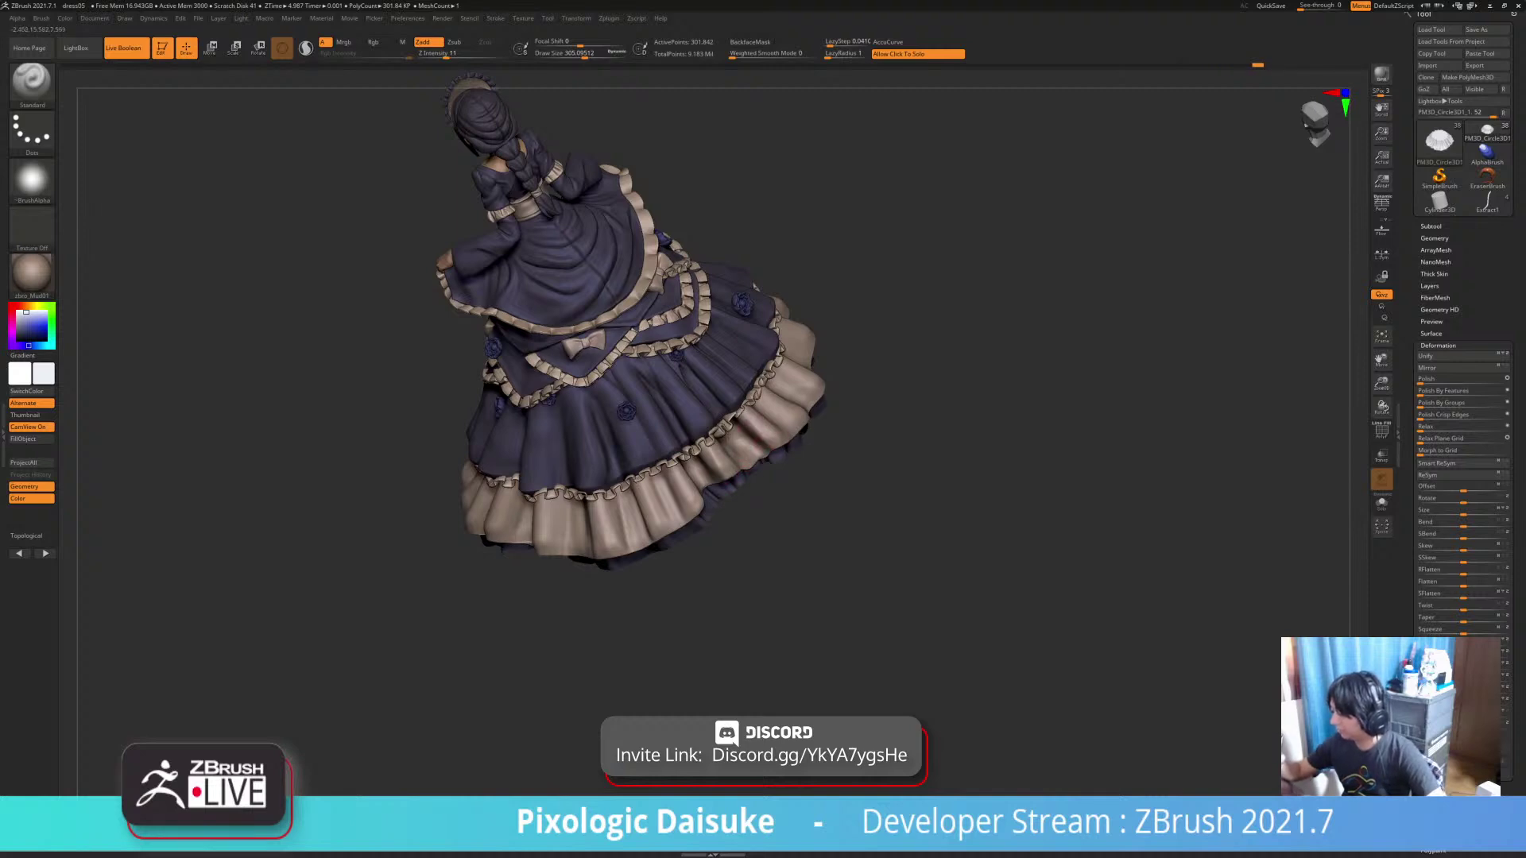
# Refine the broad flounce folds across the back of the skirt
pyautogui.moveTo(756, 440); pyautogui.dragTo(724, 443, button='right')
pyautogui.moveTo(769, 424); pyautogui.dragTo(782, 423)
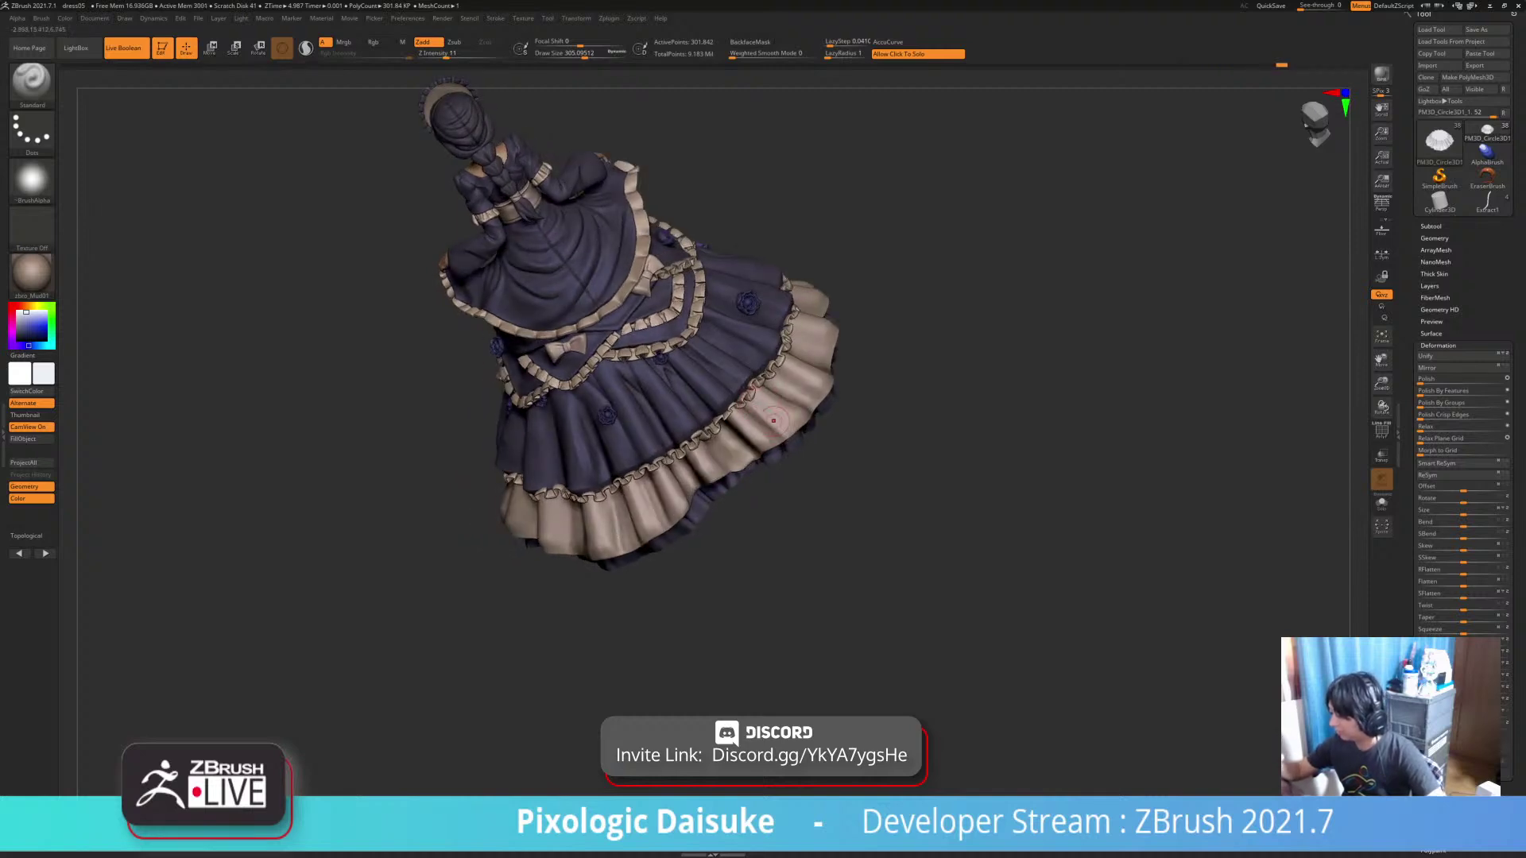
pyautogui.moveTo(751, 391); pyautogui.dragTo(715, 318, button='right')
pyautogui.keyDown('shift'); pyautogui.moveTo(921, 390); pyautogui.dragTo(946, 413, button='right'); pyautogui.keyUp('shift')
pyautogui.keyDown('alt'); pyautogui.moveTo(946, 413); pyautogui.dragTo(699, 521, button='right'); pyautogui.keyUp('alt')
pyautogui.moveTo(708, 497); pyautogui.dragTo(613, 539, button='right')
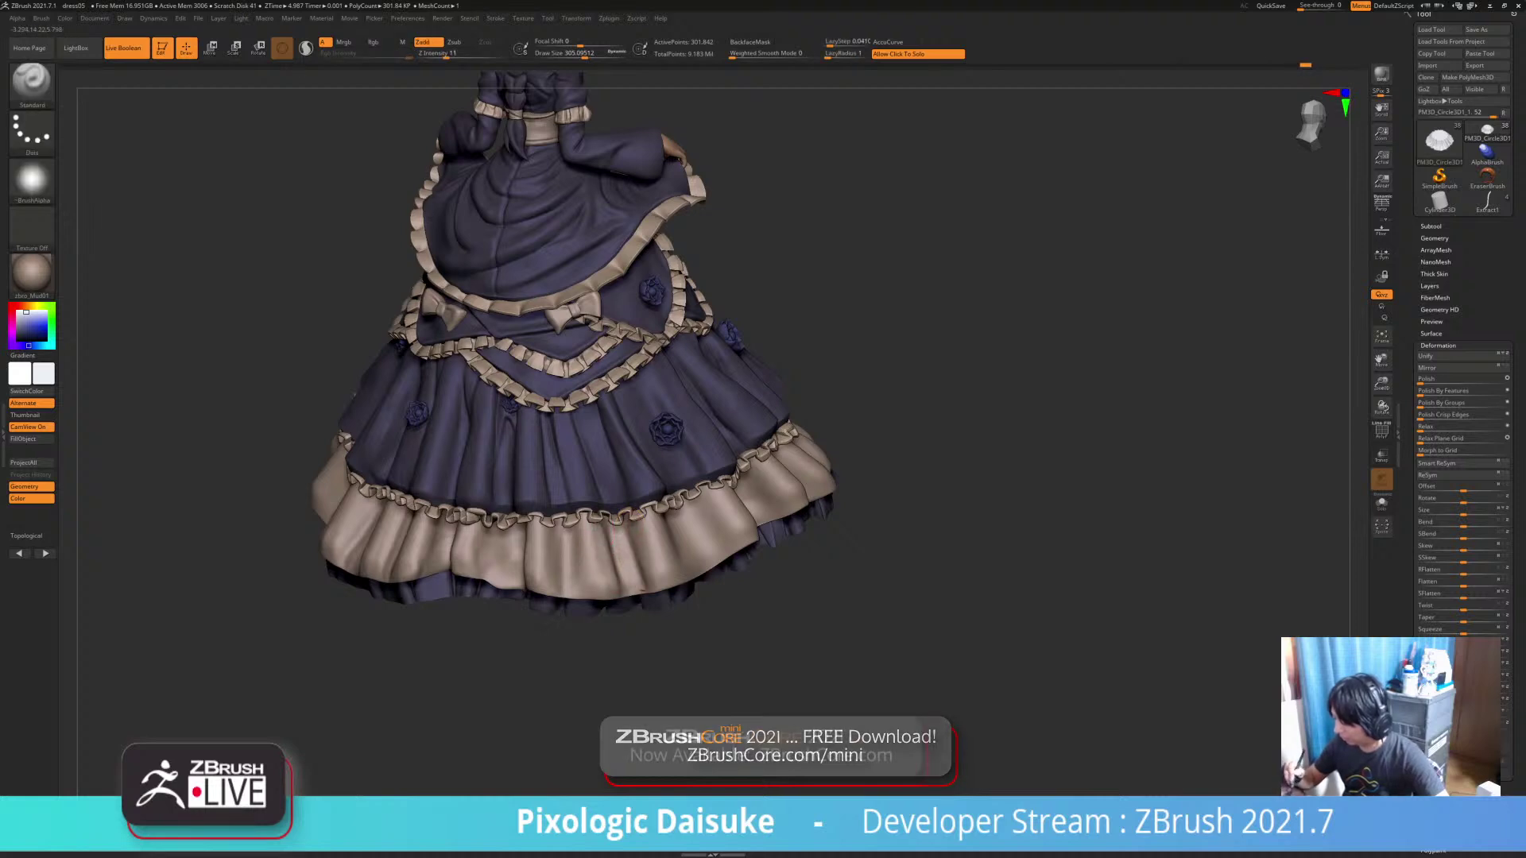
# Isolate the hem flounce, then sculpt and smooth the narrow pleats along its back
pyautogui.rightClick(600, 521)
pyautogui.moveTo(600, 521)
pyautogui.mouseDown(button='right')
pyautogui.moveTo(604, 501)
pyautogui.moveTo(596, 540)
pyautogui.mouseUp(button='right')
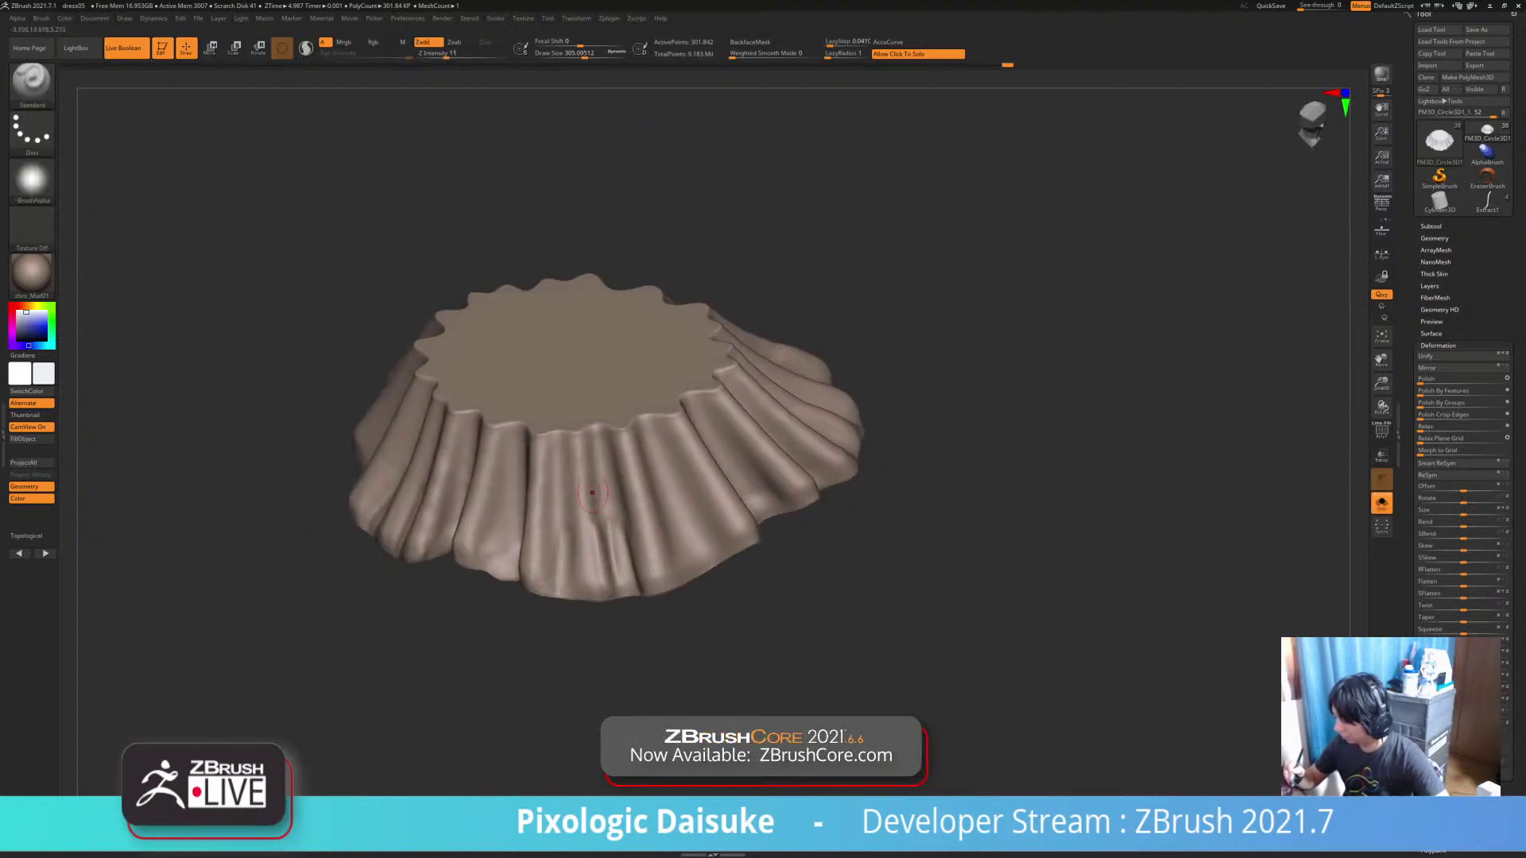
pyautogui.moveTo(596, 544); pyautogui.dragTo(595, 512)
pyautogui.press('shift')
pyautogui.moveTo(569, 512); pyautogui.dragTo(588, 535, button='right')
pyautogui.press('shift')
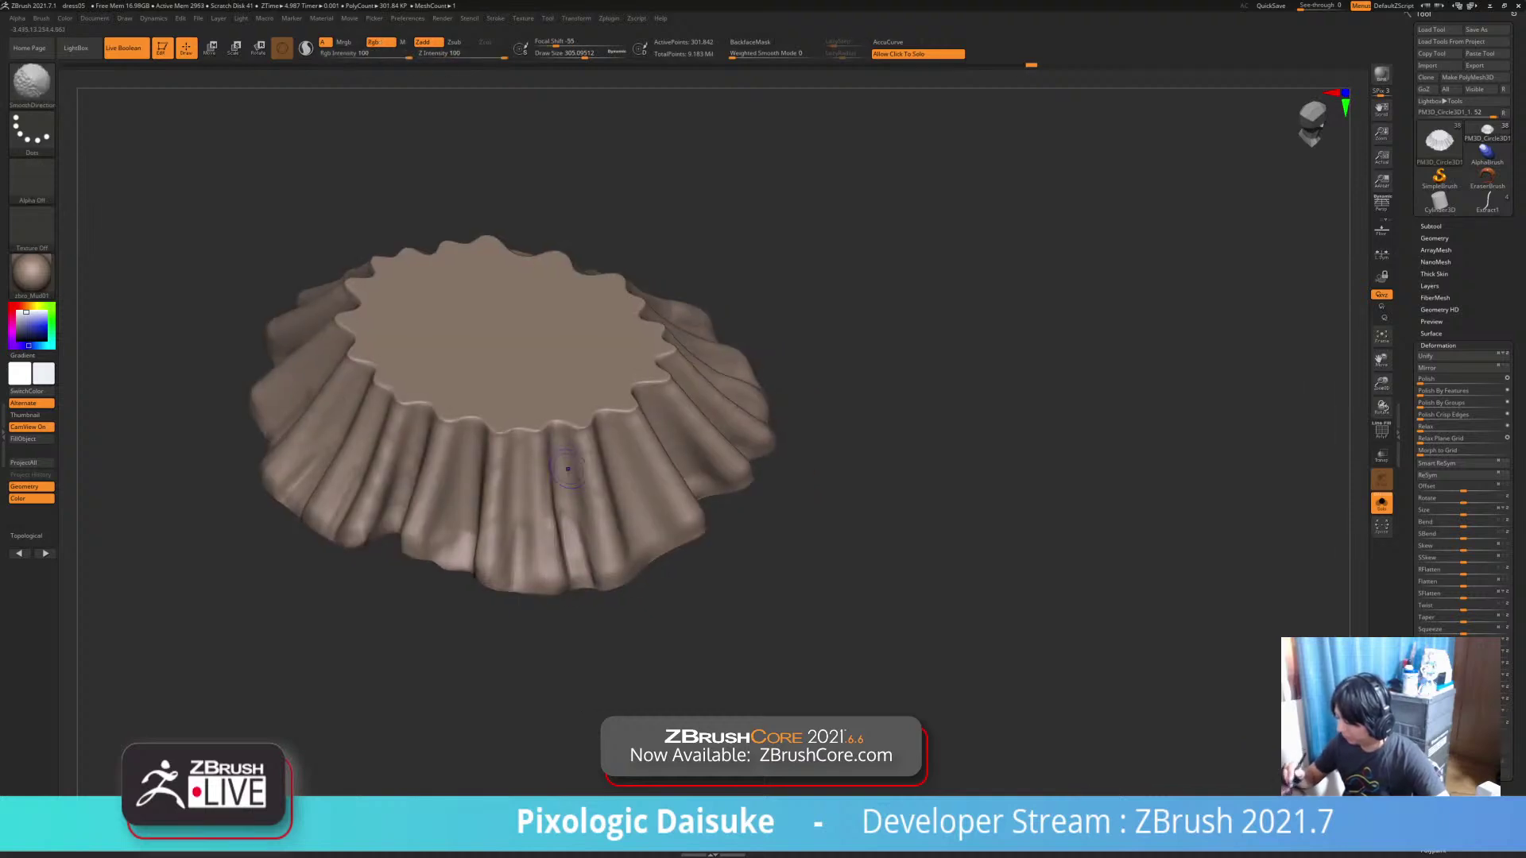
pyautogui.moveTo(568, 469)
pyautogui.mouseDown(button='right')
pyautogui.moveTo(553, 541)
pyautogui.moveTo(584, 485)
pyautogui.moveTo(572, 502)
pyautogui.mouseUp(button='right')
pyautogui.press('ctrl')
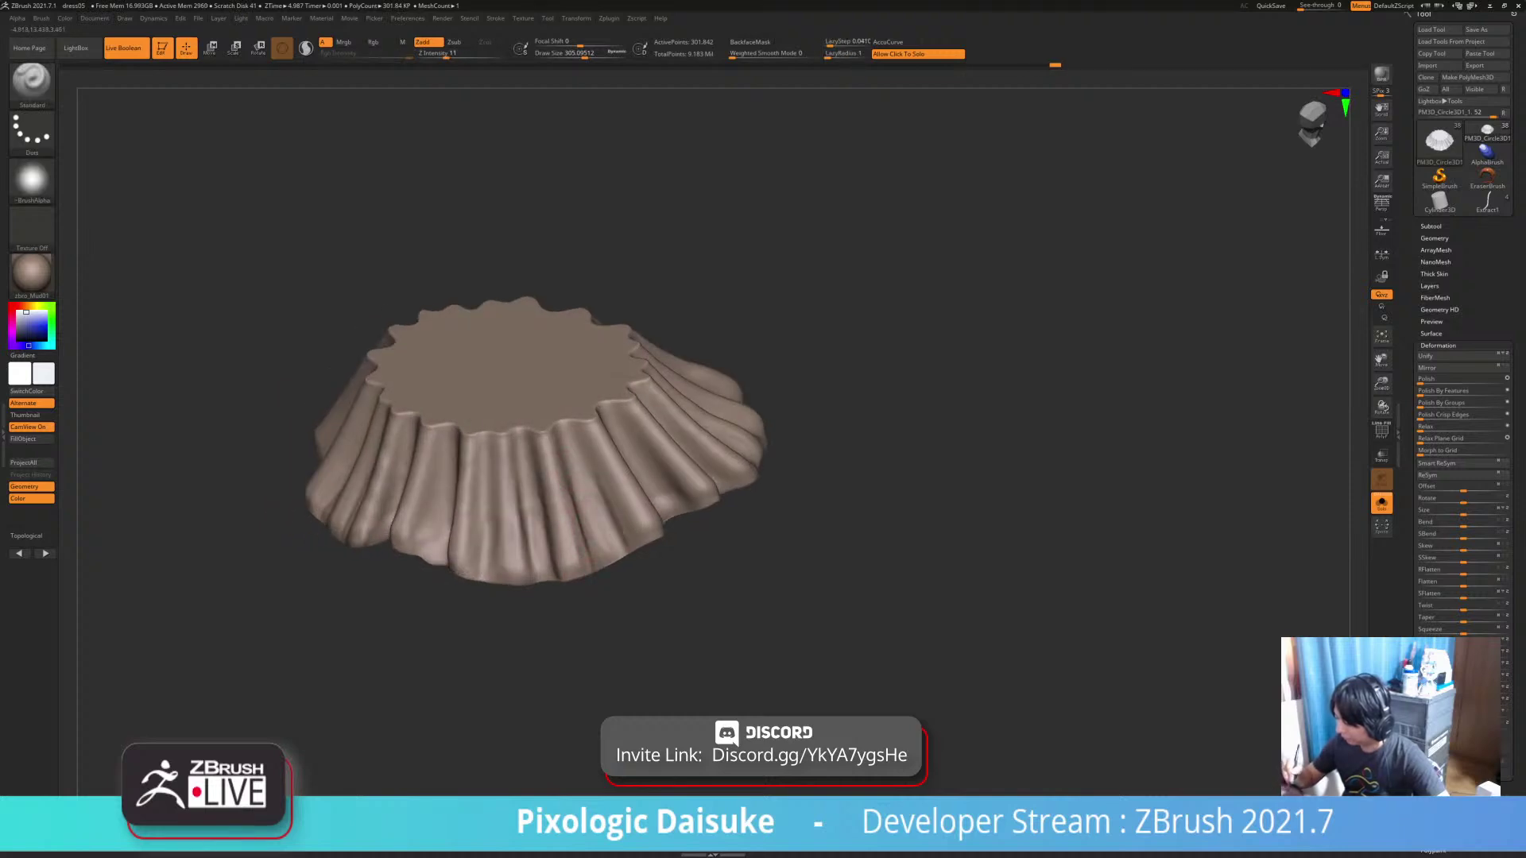
# Show the full figure again and refine a flounce fold at the back right beneath the trim
pyautogui.keyDown('alt'); pyautogui.moveTo(641, 456); pyautogui.dragTo(620, 476, button='right'); pyautogui.keyUp('alt')
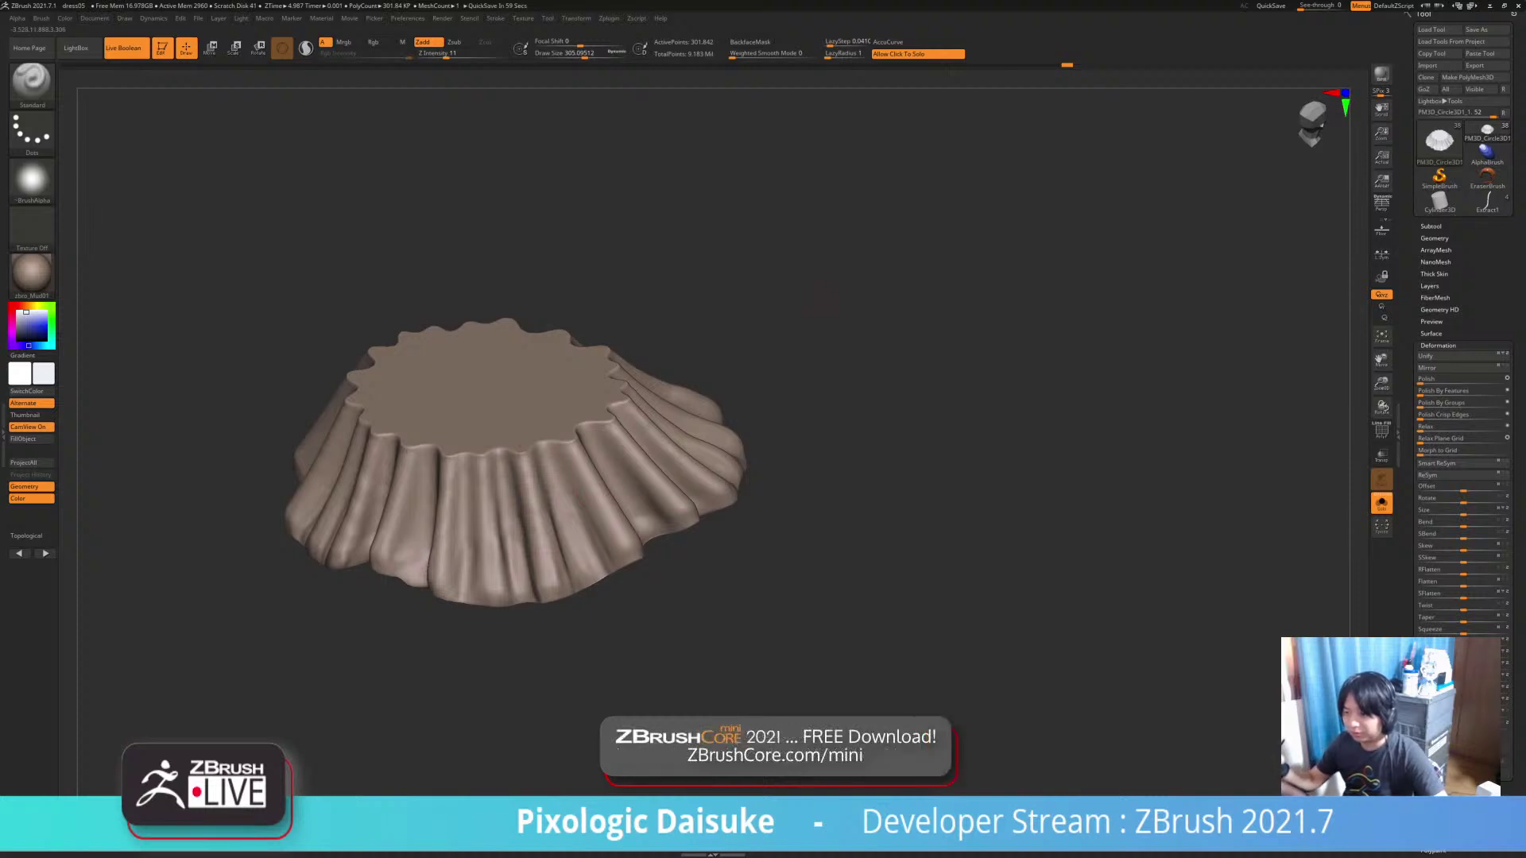
pyautogui.rightClick(598, 496)
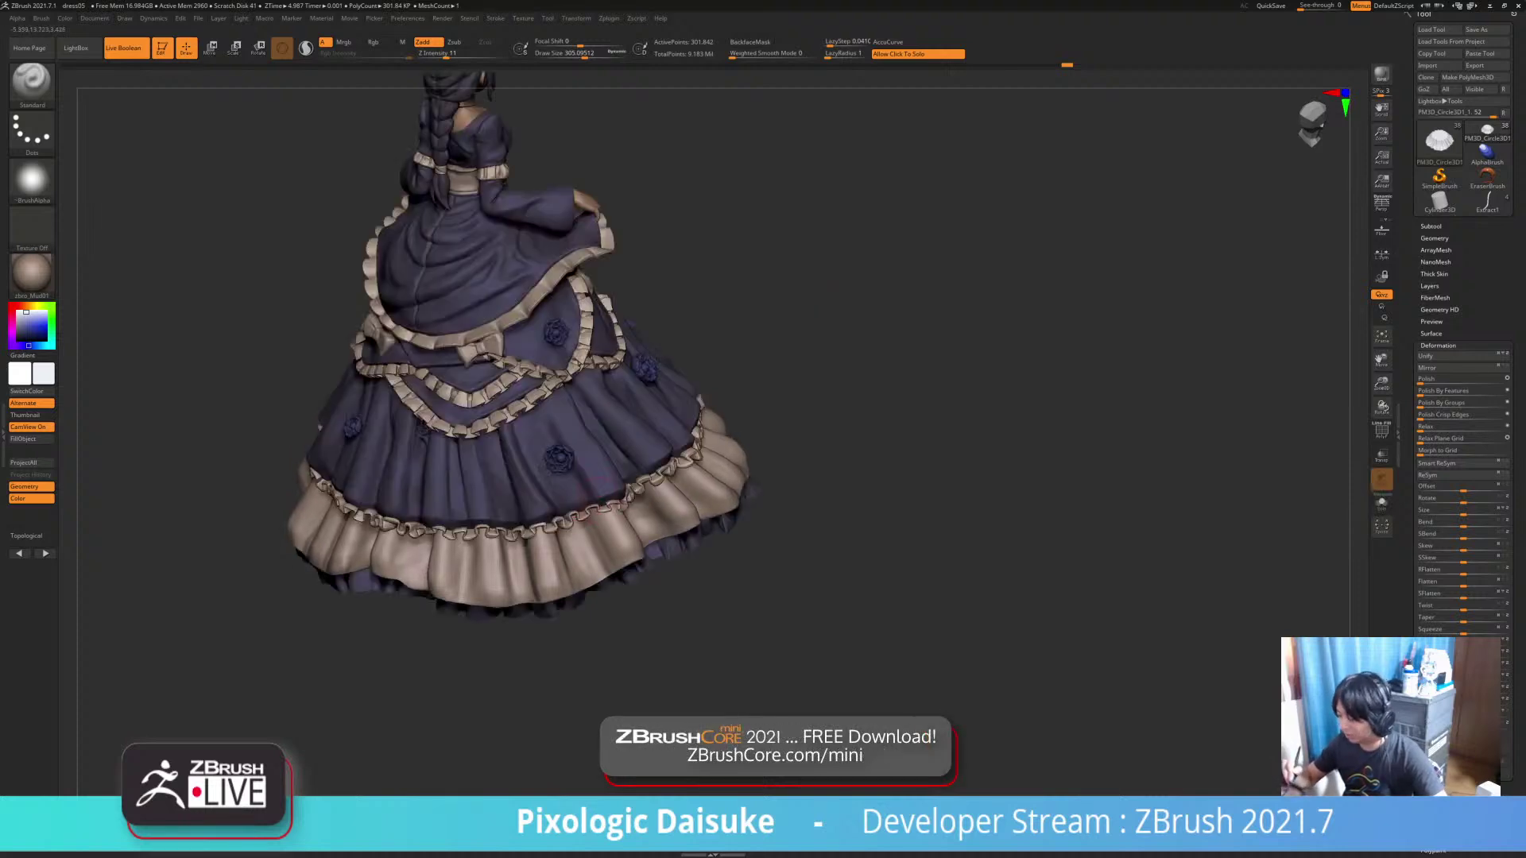
pyautogui.moveTo(600, 548); pyautogui.dragTo(608, 509)
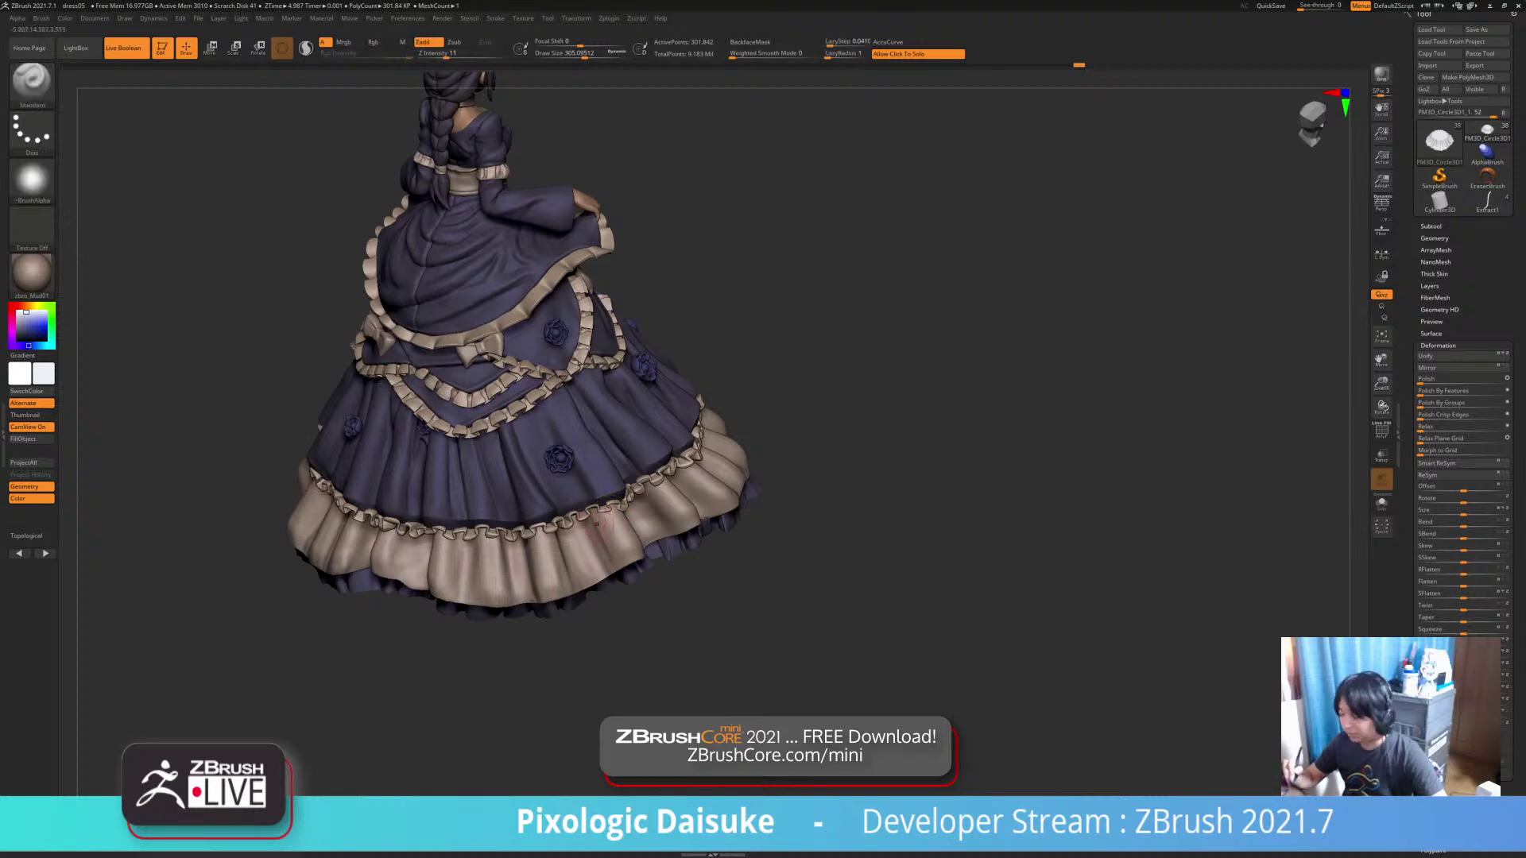
# Isolate the flounce once more and sculpt and smooth its pleats at the back right
pyautogui.click(1382, 502)
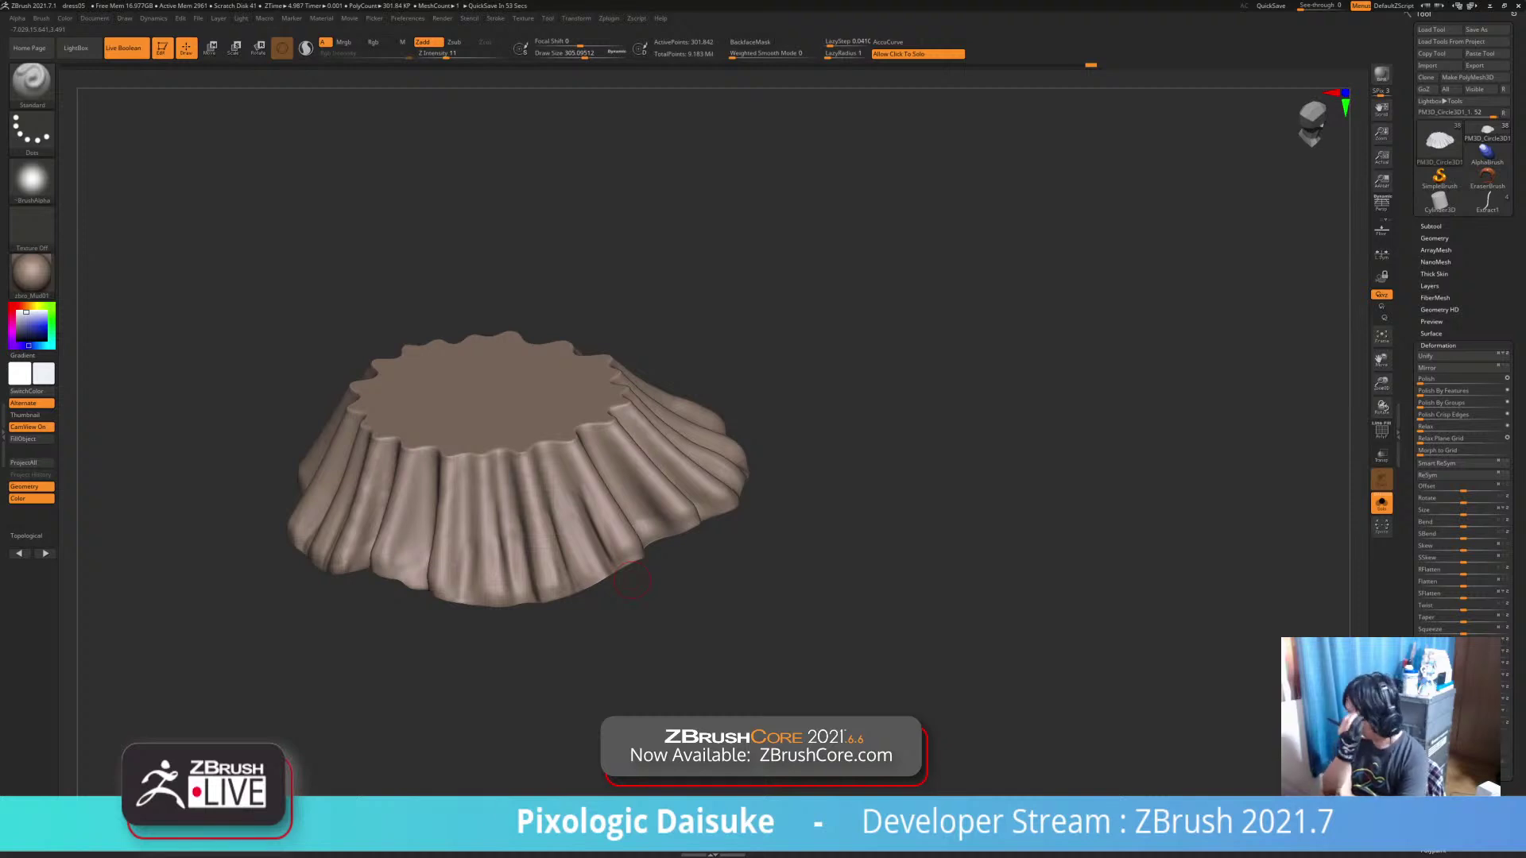
pyautogui.moveTo(707, 584); pyautogui.dragTo(727, 636)
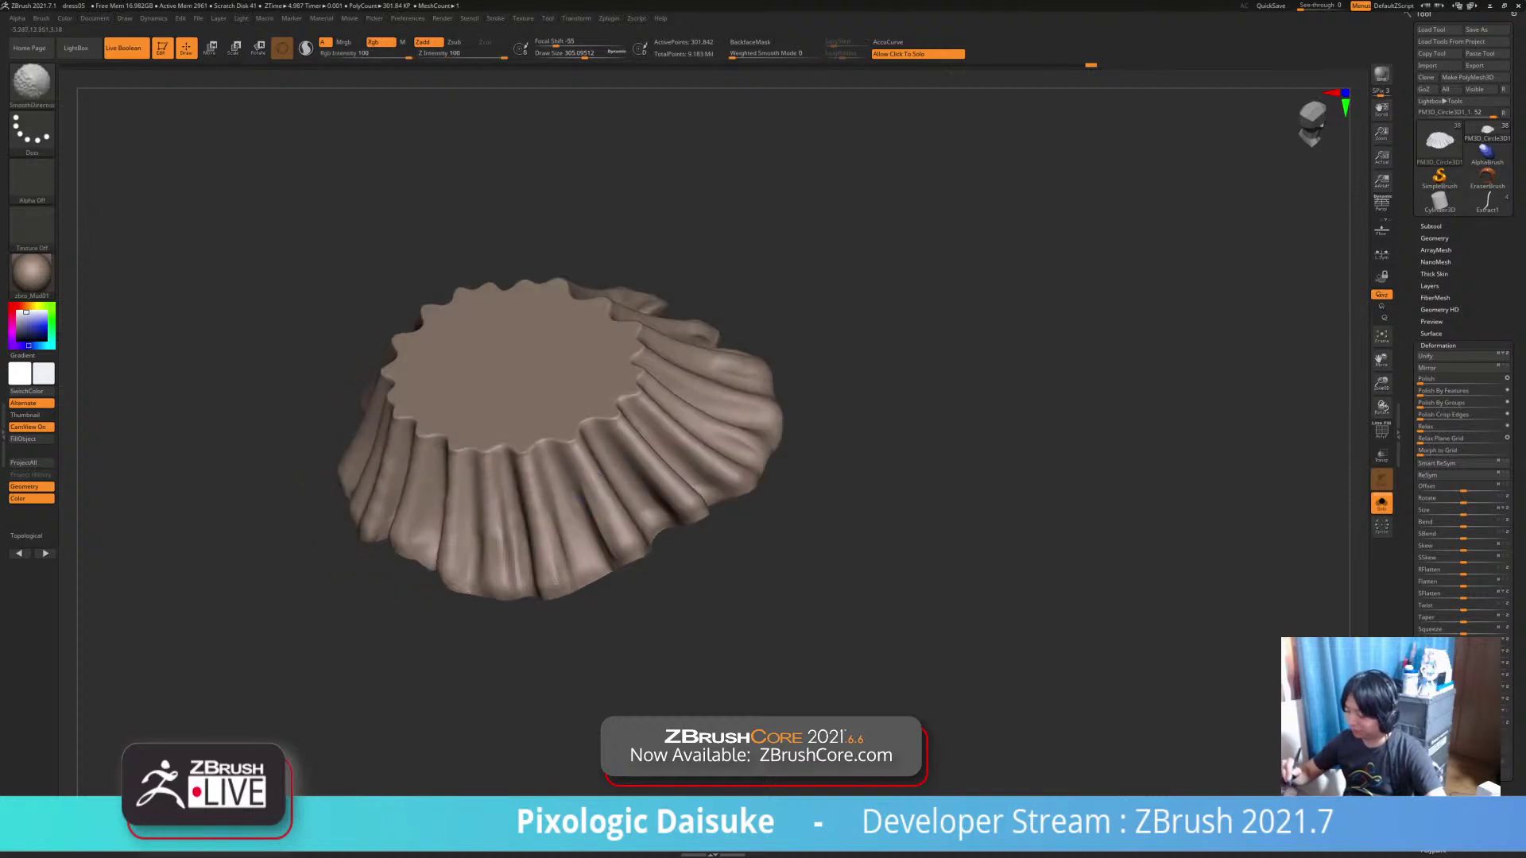
pyautogui.keyDown('alt'); pyautogui.moveTo(707, 584); pyautogui.dragTo(664, 562); pyautogui.keyUp('alt')
pyautogui.moveTo(573, 475); pyautogui.dragTo(563, 522)
pyautogui.moveTo(601, 569); pyautogui.dragTo(581, 617)
pyautogui.moveTo(604, 373); pyautogui.dragTo(600, 502)
# Bring back the full figure and inspect the flounce from the figure's right side
pyautogui.click(712, 530)
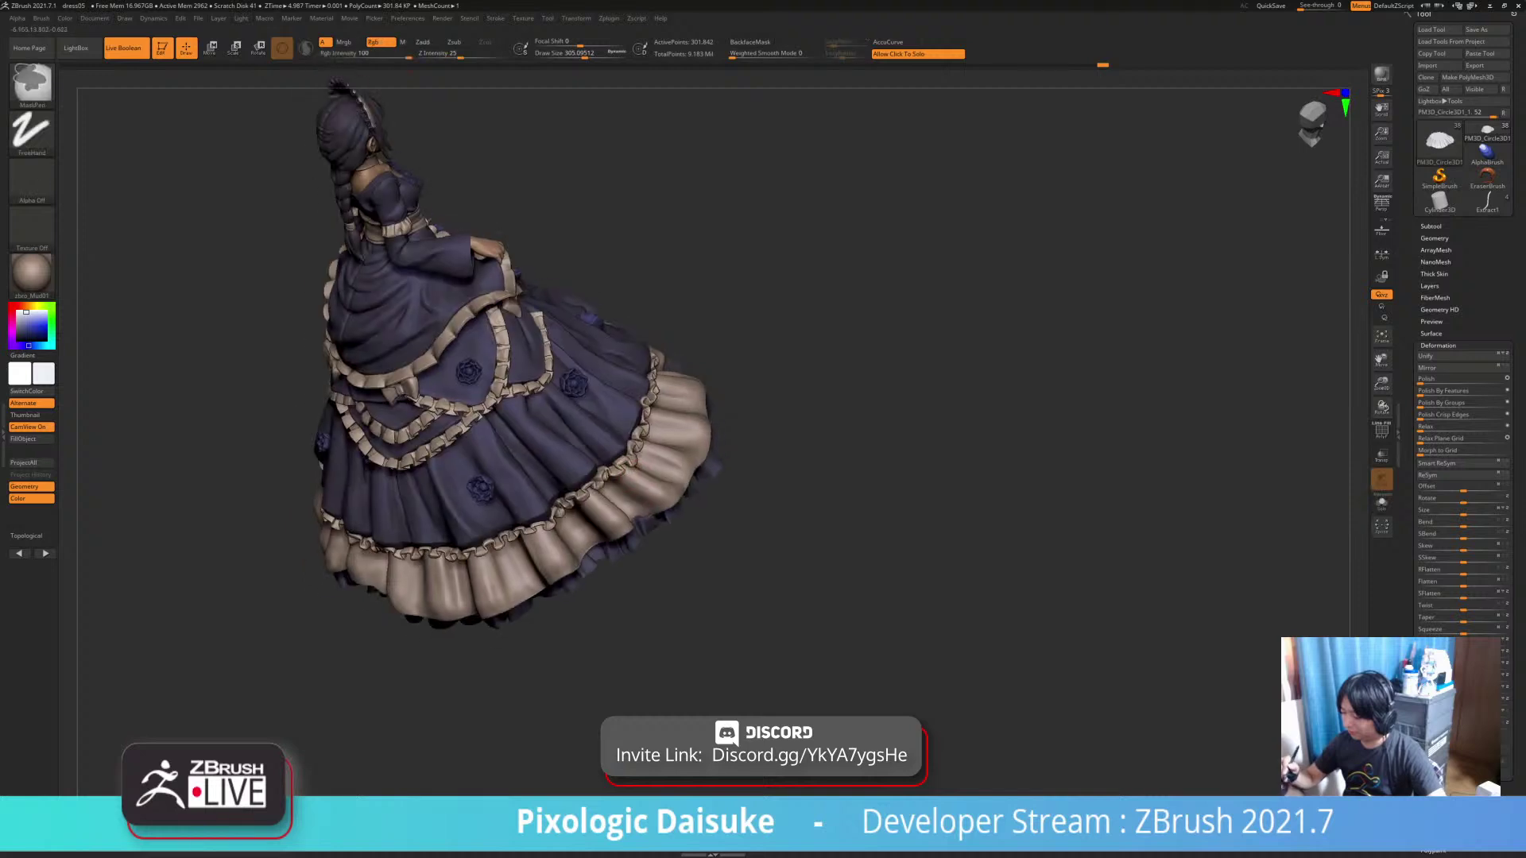
pyautogui.moveTo(712, 531); pyautogui.dragTo(746, 469)
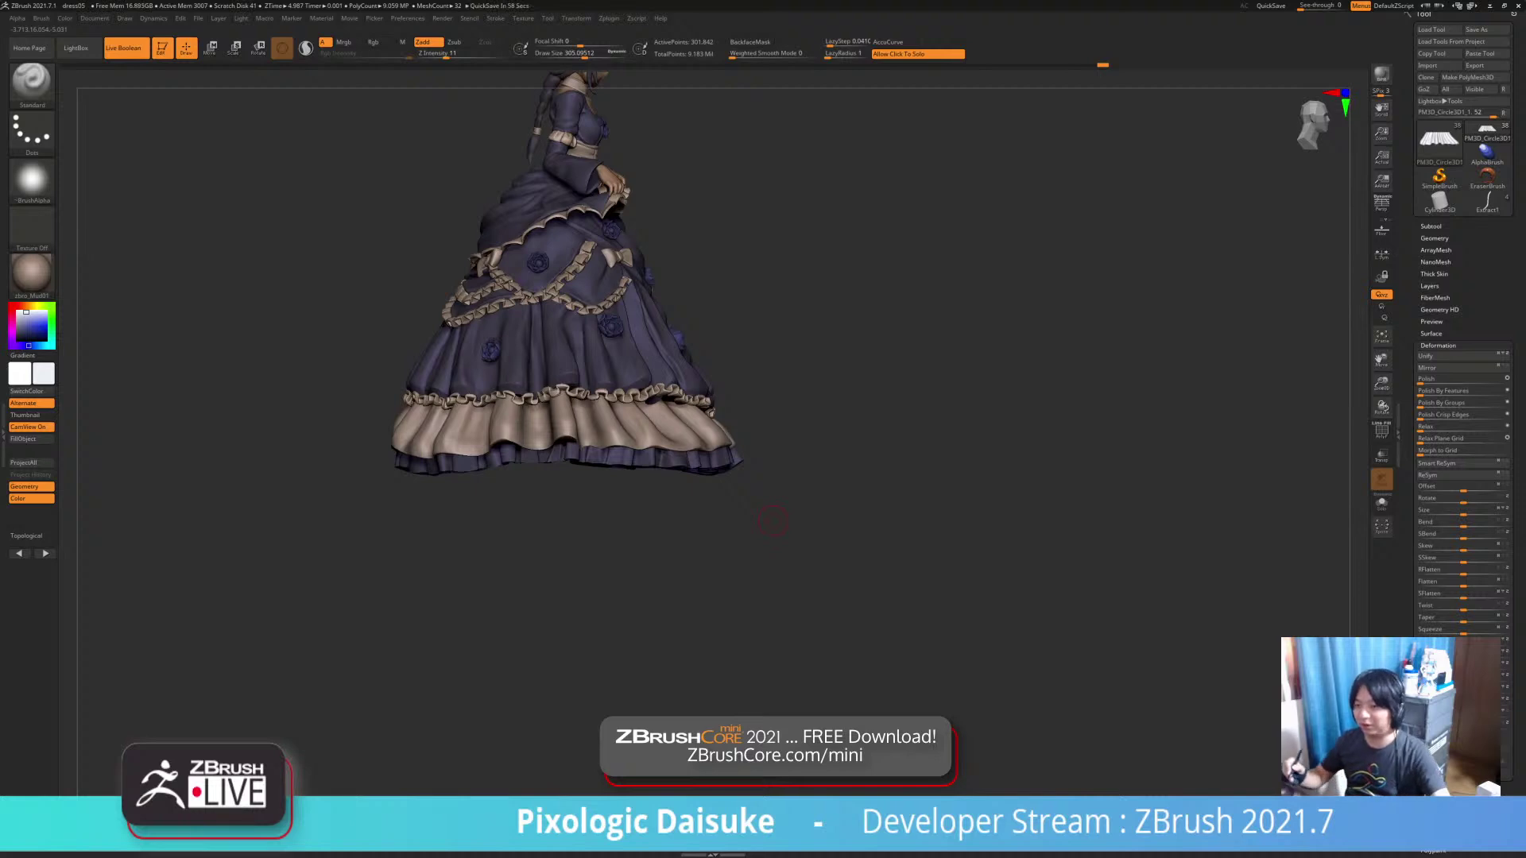
pyautogui.moveTo(771, 521); pyautogui.dragTo(727, 616, button='right')
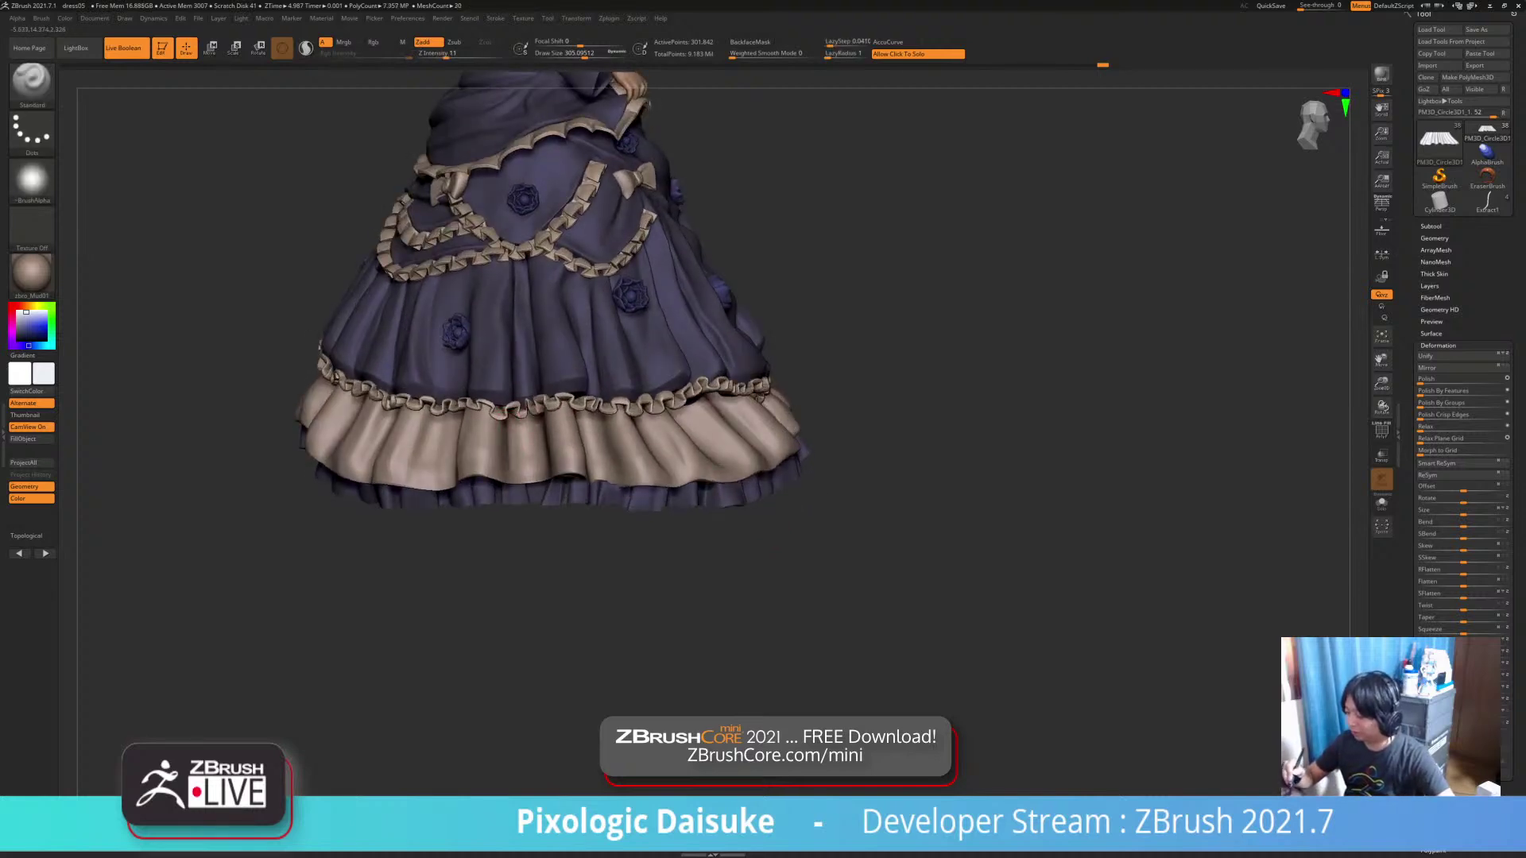
# Isolate the hem flounce, sculpt and smooth a pleat on the figure's right side, and expand the subtool list
pyautogui.moveTo(521, 412)
pyautogui.keyDown('ctrl'); pyautogui.mouseDown(button='right')
pyautogui.moveTo(517, 390)
pyautogui.moveTo(511, 433)
pyautogui.mouseUp(button='right'); pyautogui.keyUp('ctrl')
pyautogui.rightClick(510, 433)
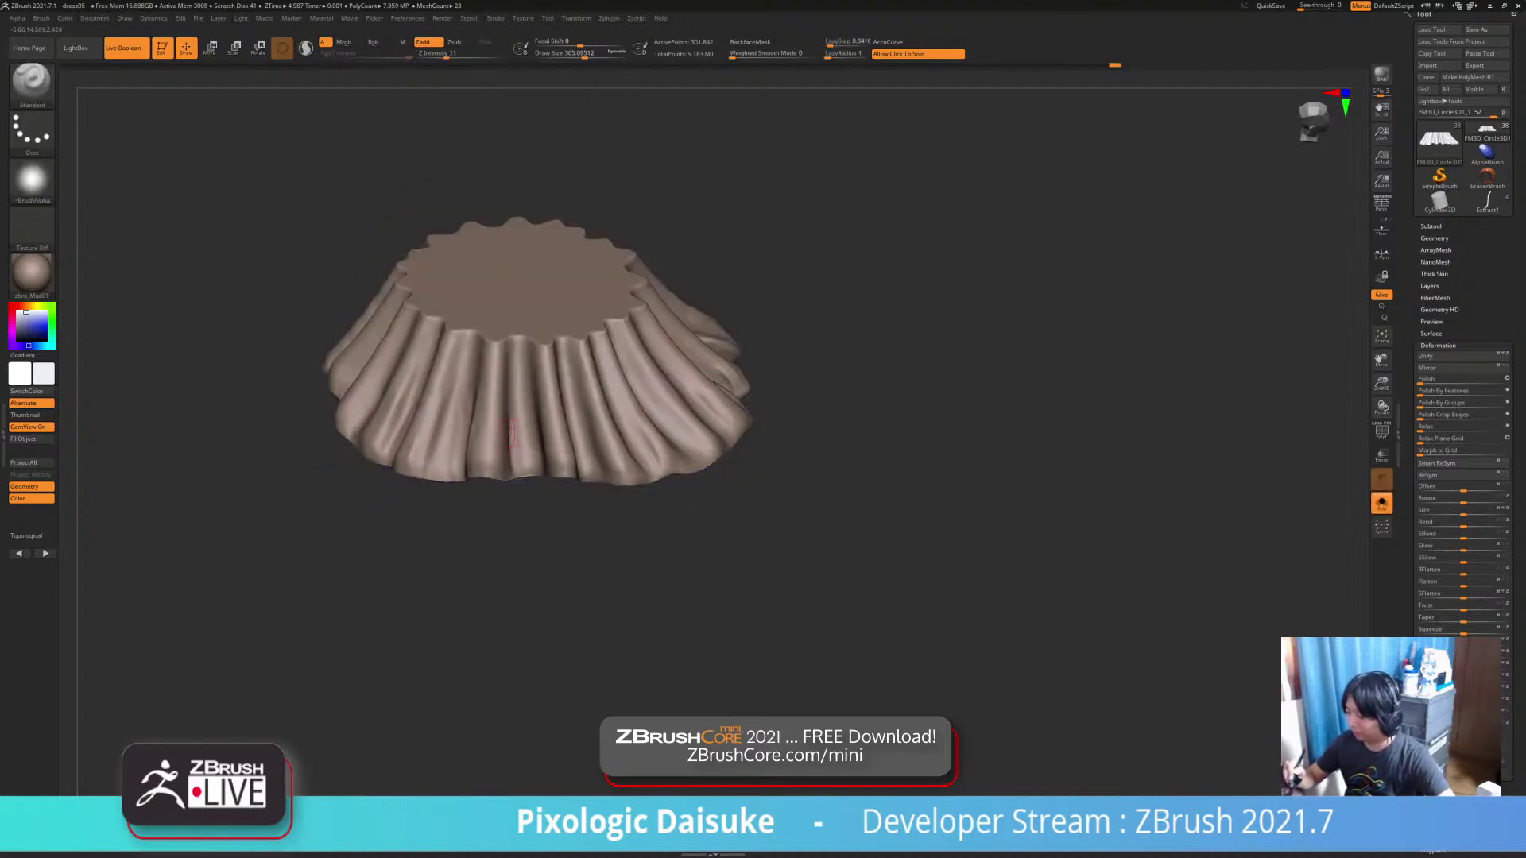
pyautogui.moveTo(511, 434)
pyautogui.mouseDown()
pyautogui.moveTo(509, 376)
pyautogui.moveTo(500, 431)
pyautogui.mouseUp()
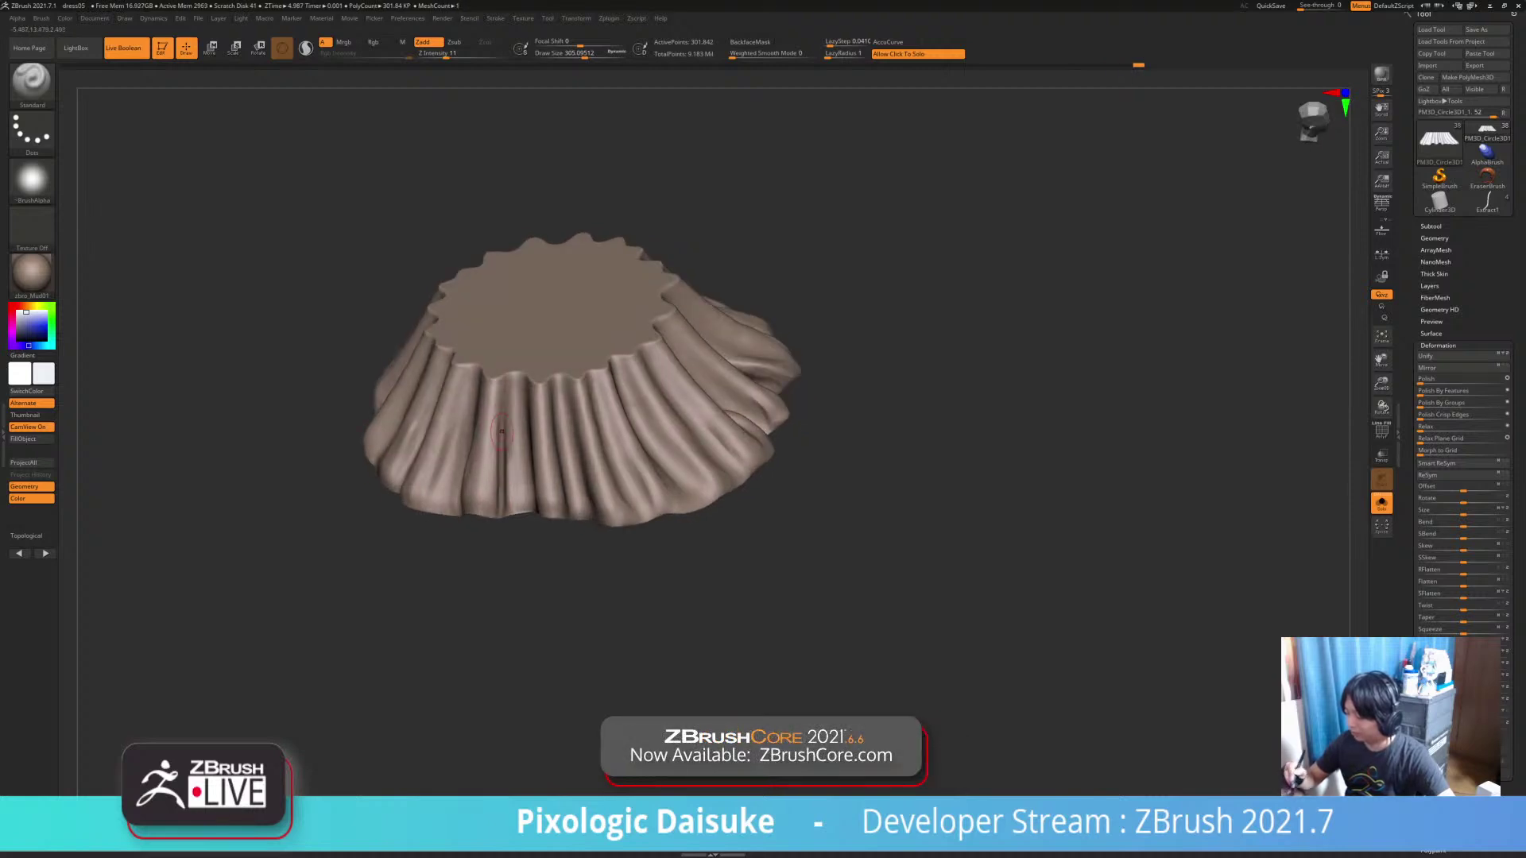
pyautogui.press('shift')
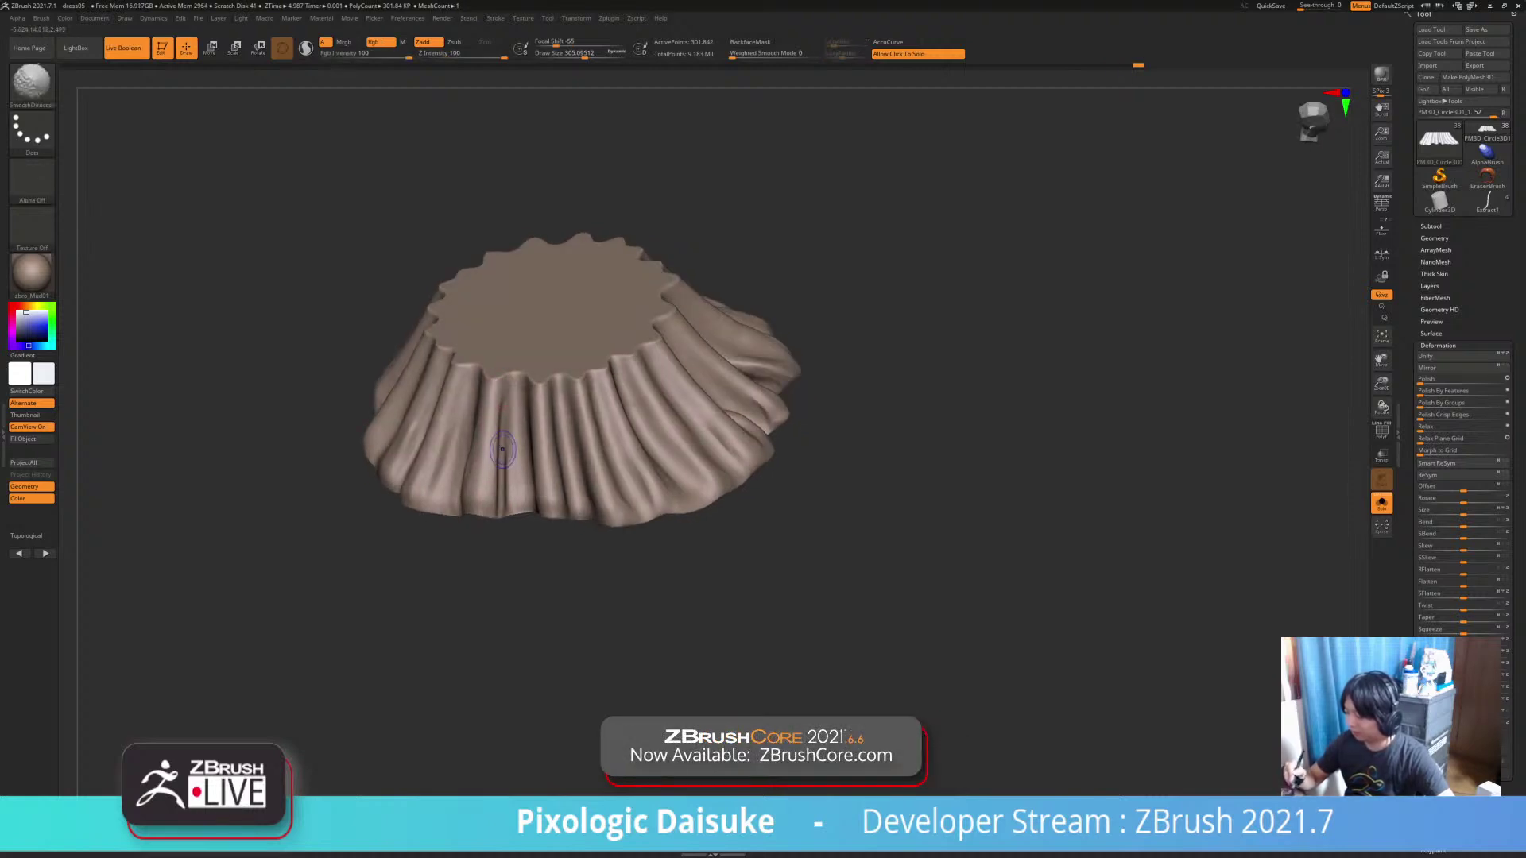
pyautogui.moveTo(509, 496)
pyautogui.mouseDown(button='right')
pyautogui.moveTo(501, 447)
pyautogui.moveTo(511, 600)
pyautogui.mouseUp(button='right')
pyautogui.press('shift')
pyautogui.click(1430, 226)
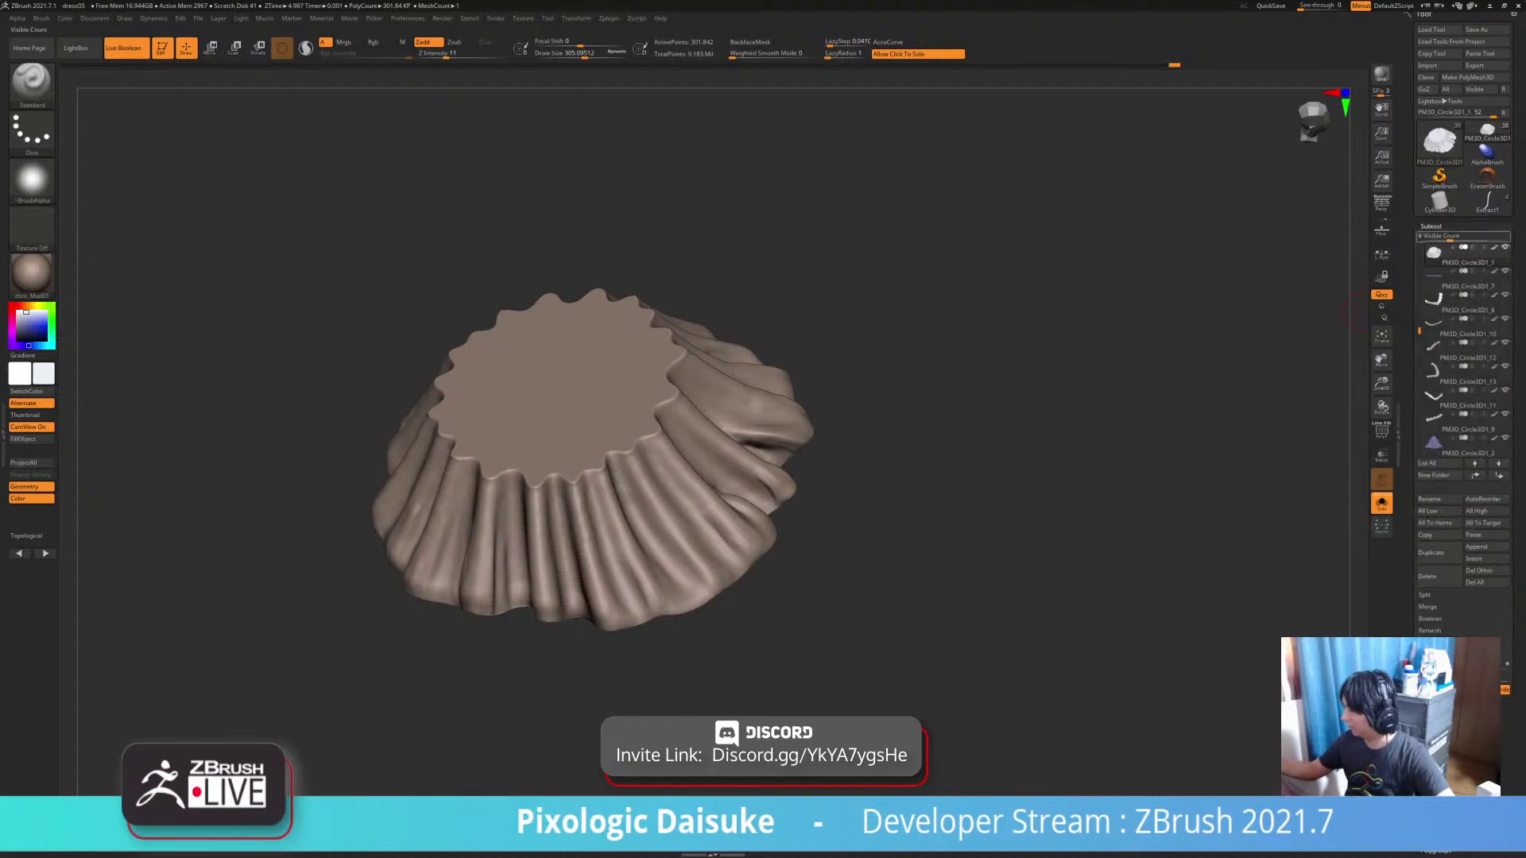
# Sculpt additional creases between the pleats along the isolated flounce's right side with the Standard brush
pyautogui.moveTo(515, 477); pyautogui.dragTo(529, 527, button='right')
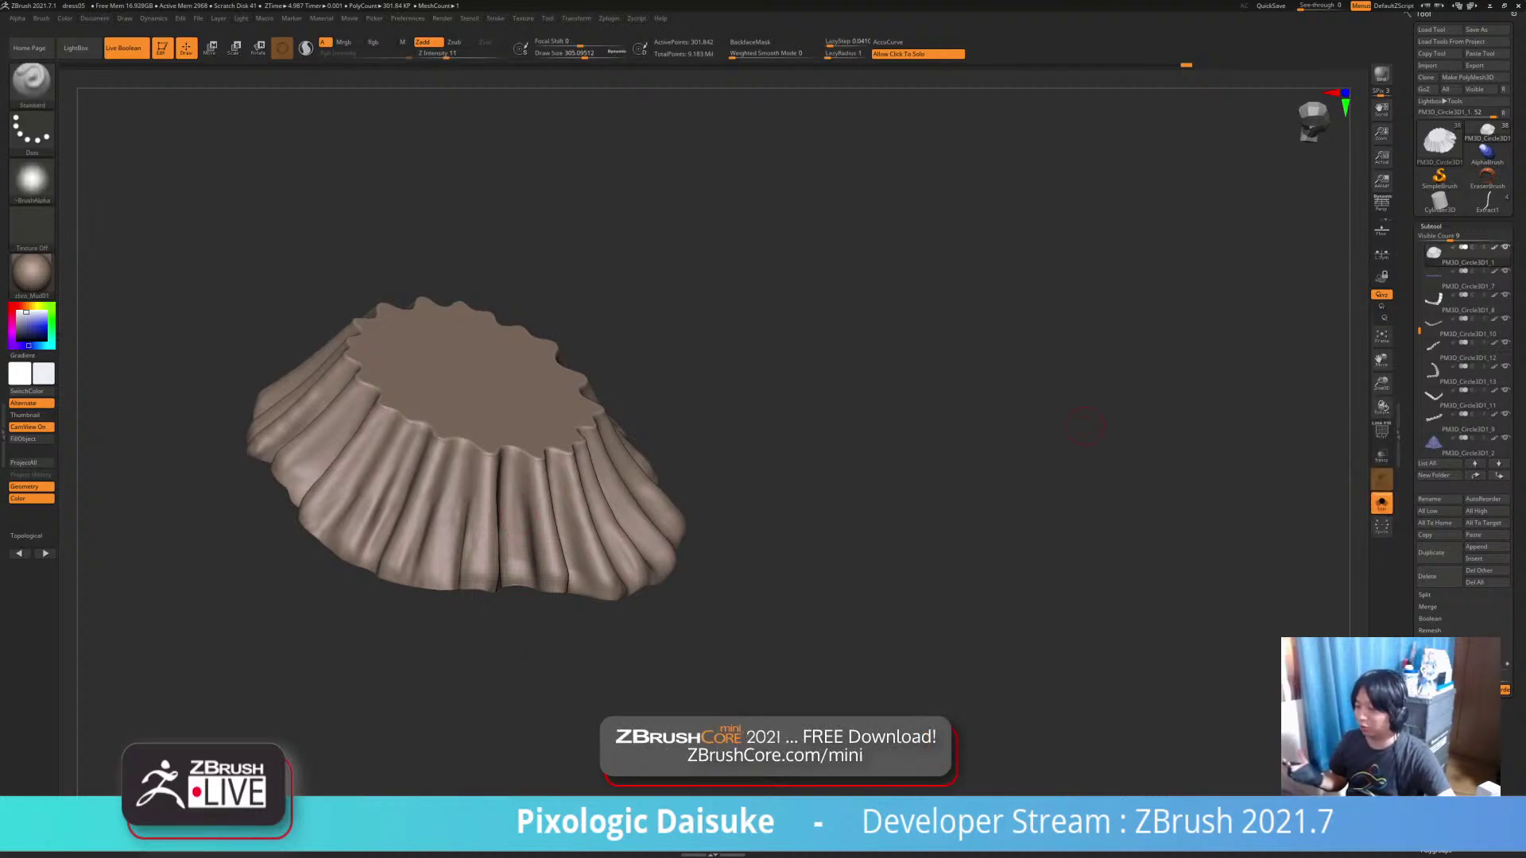
pyautogui.moveTo(1086, 427); pyautogui.dragTo(530, 488)
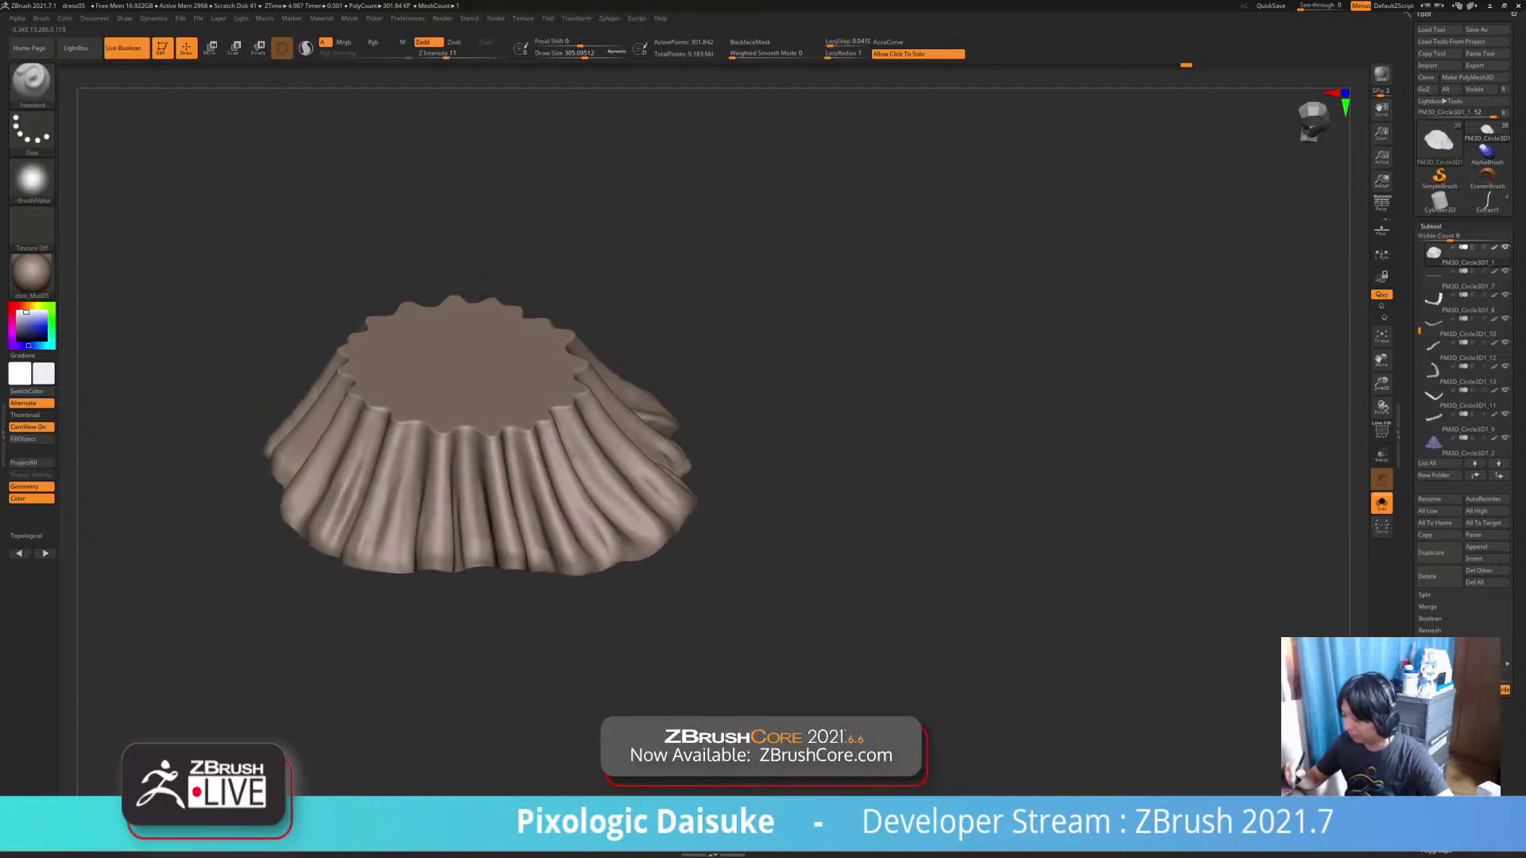
pyautogui.moveTo(591, 560); pyautogui.dragTo(573, 493)
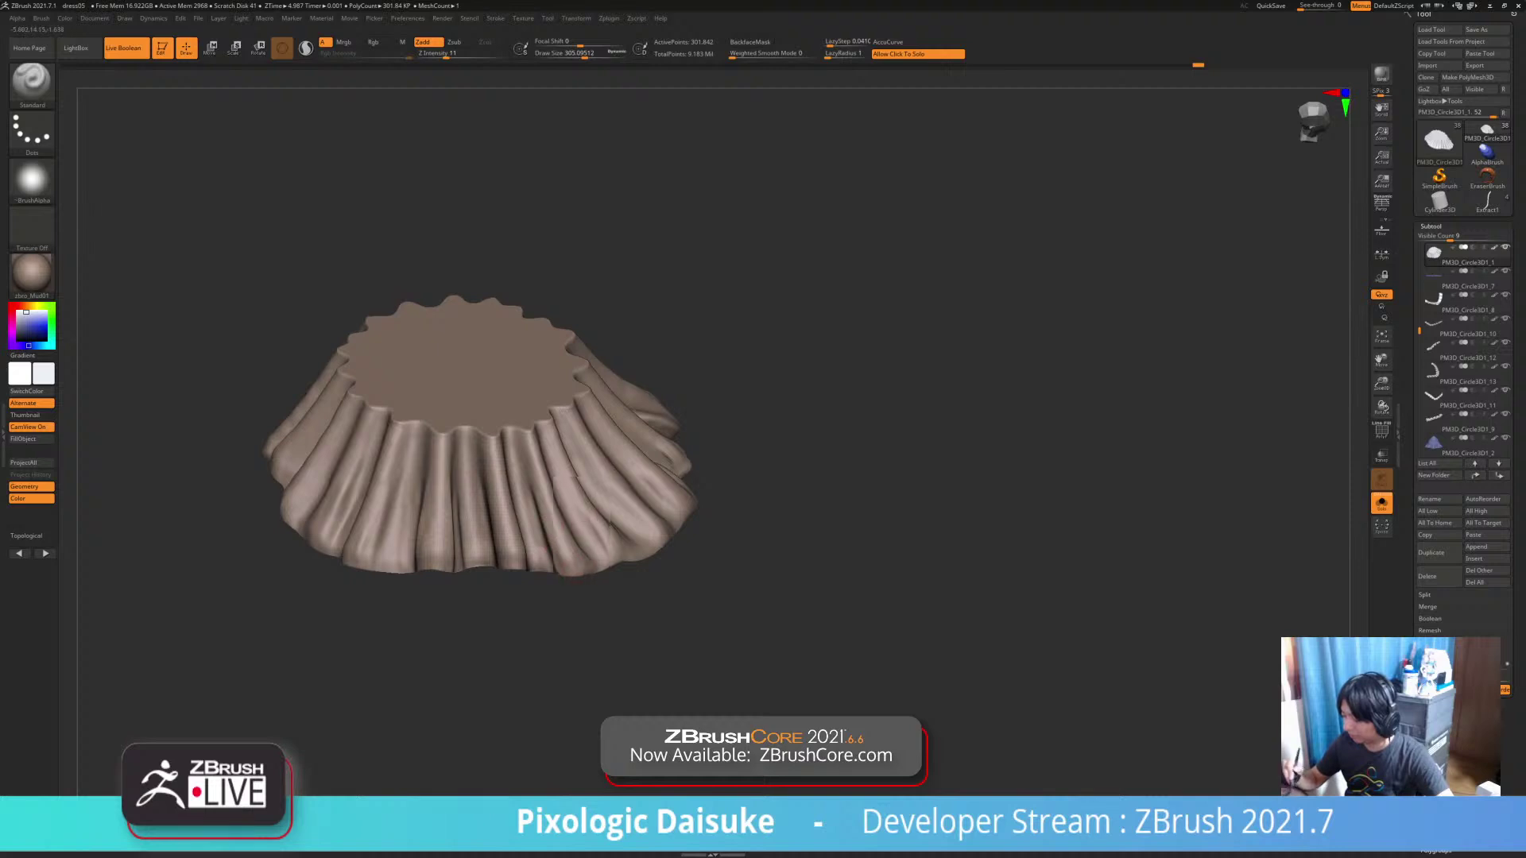
pyautogui.moveTo(578, 491); pyautogui.dragTo(534, 516, button='right')
pyautogui.moveTo(534, 517); pyautogui.dragTo(537, 534)
pyautogui.moveTo(549, 515); pyautogui.dragTo(537, 540, button='right')
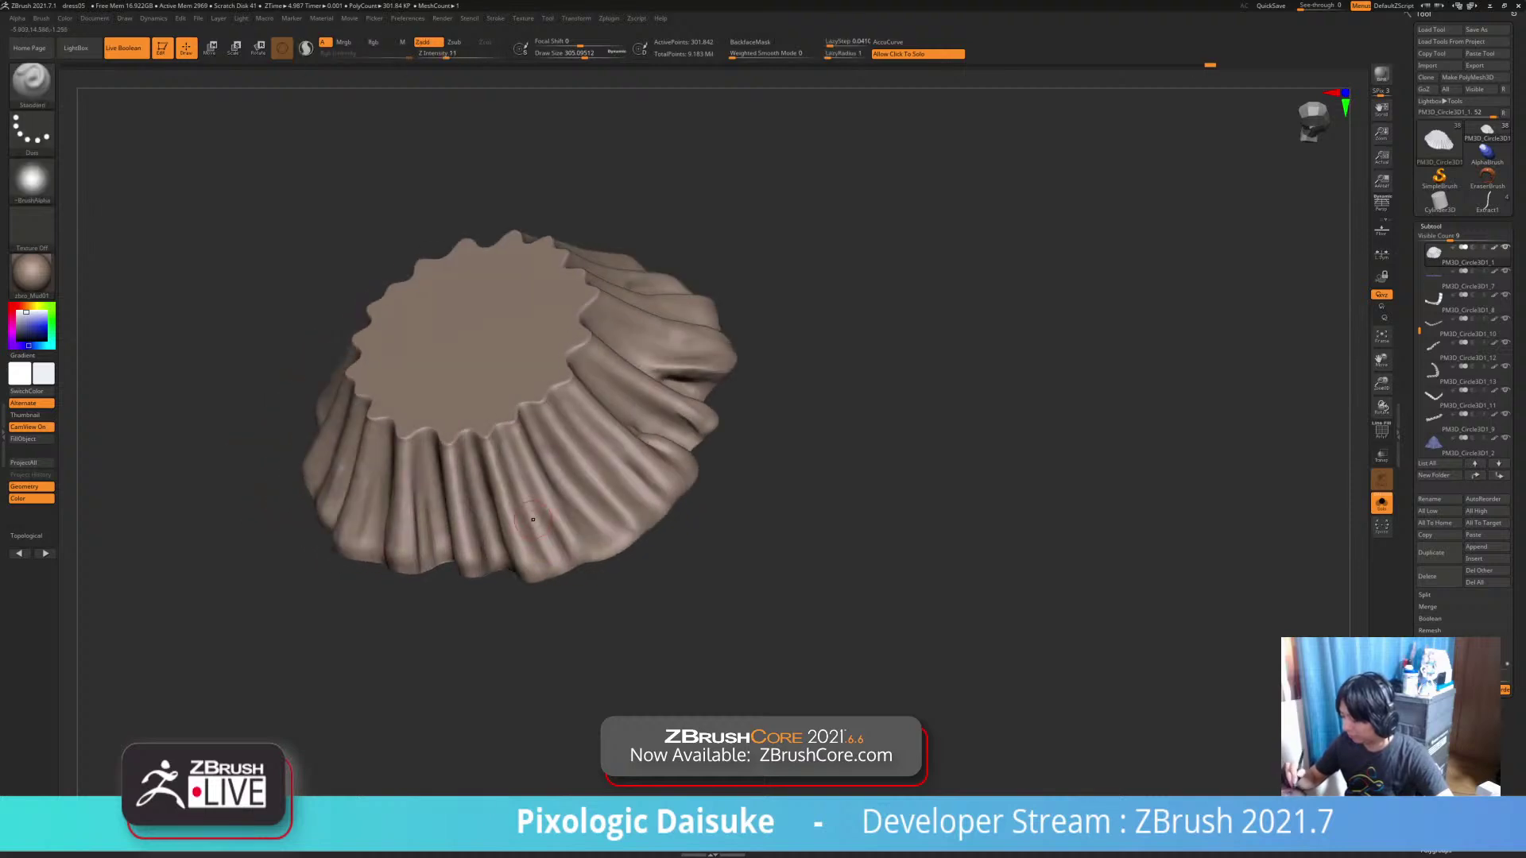
pyautogui.moveTo(531, 505); pyautogui.dragTo(555, 558)
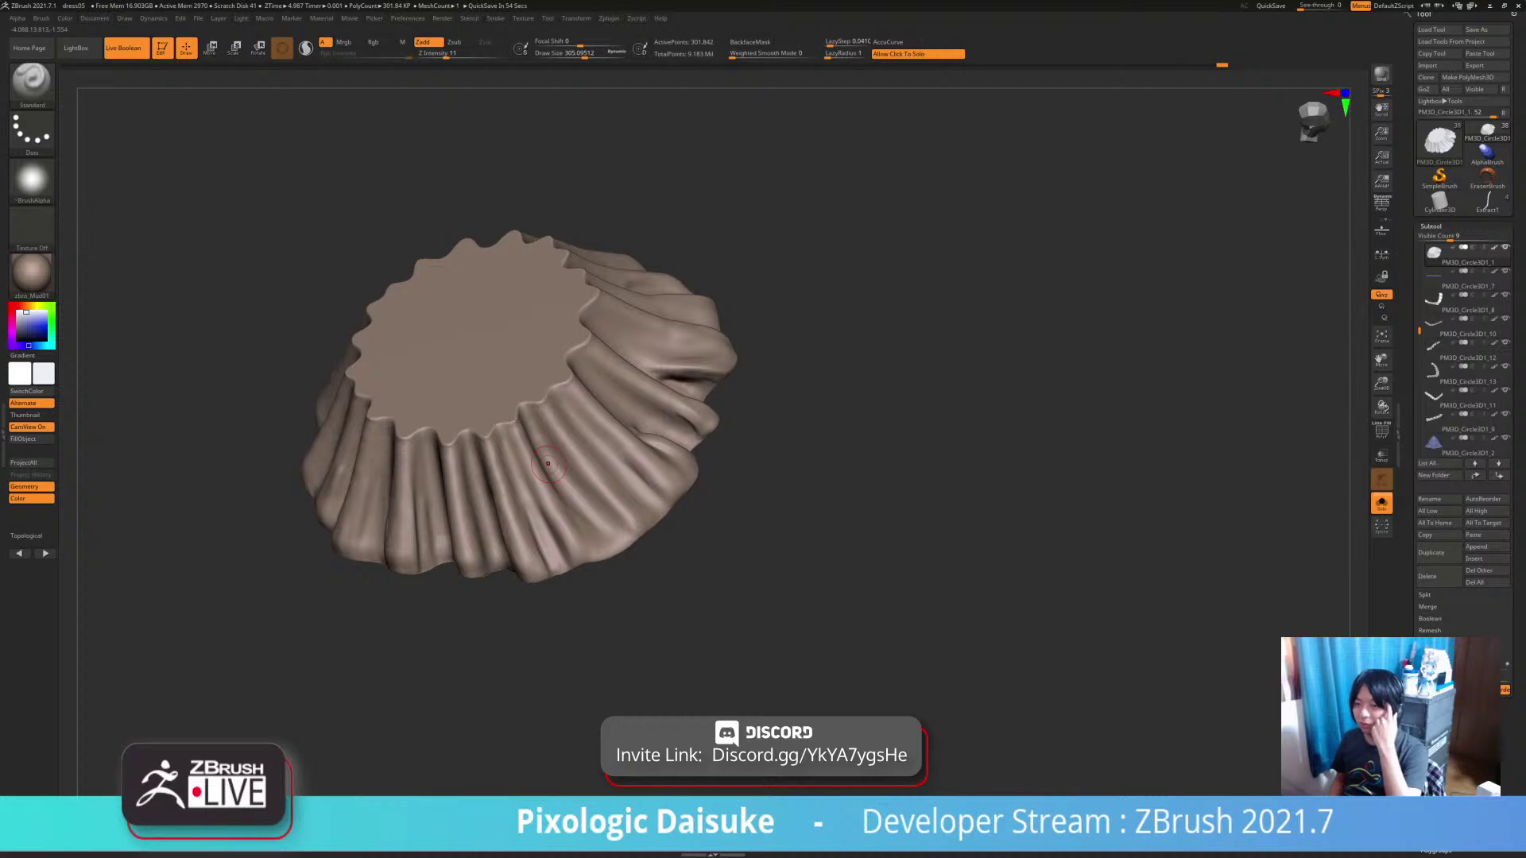
pyautogui.moveTo(548, 464); pyautogui.dragTo(548, 374, button='right')
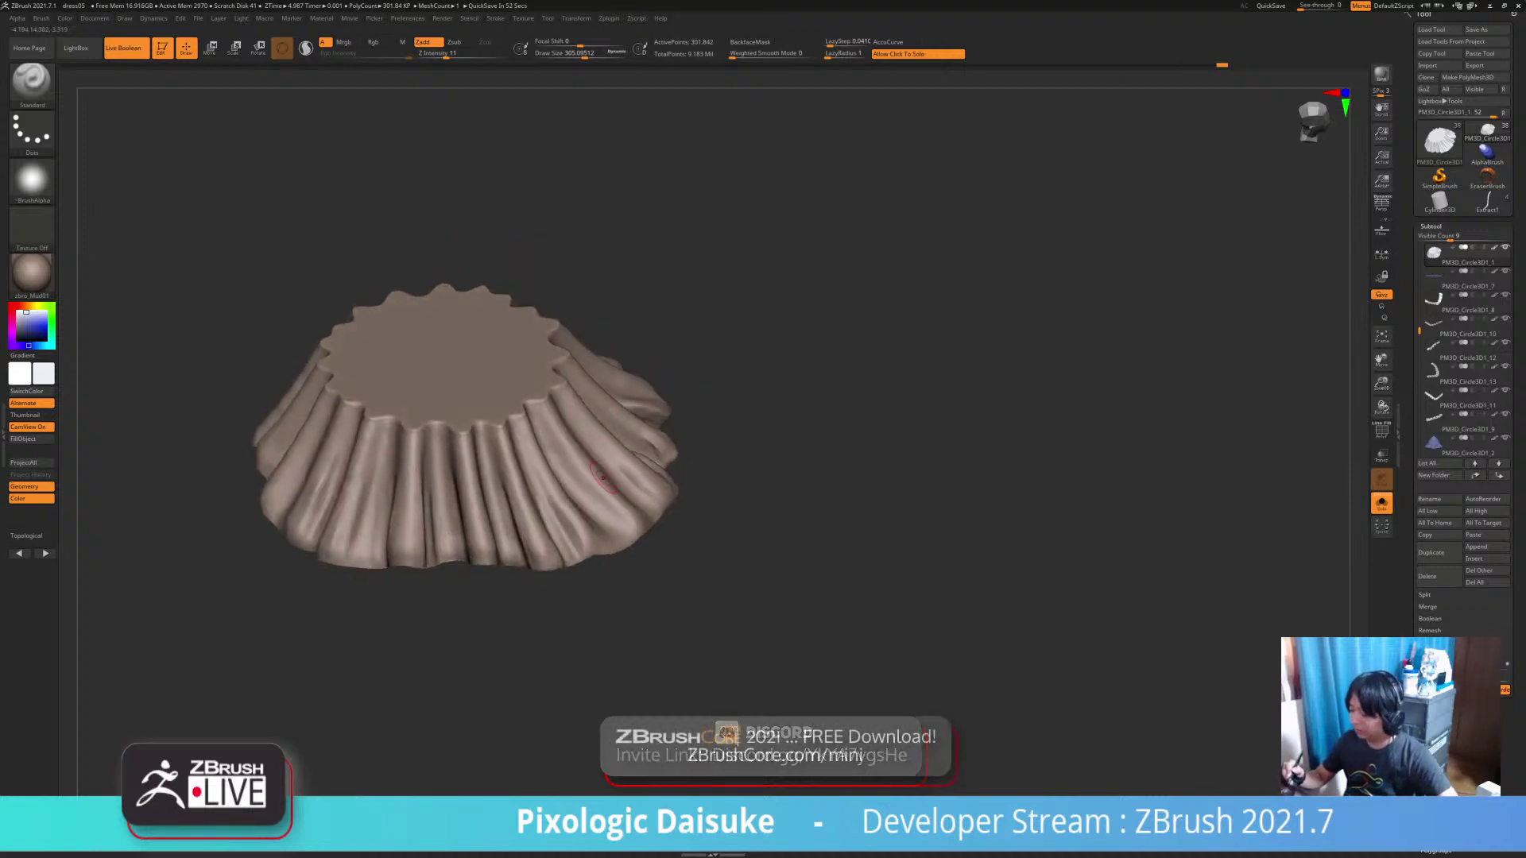
# Show the full figure again and inspect the flounce from the front and the figure's right side
pyautogui.click(722, 602)
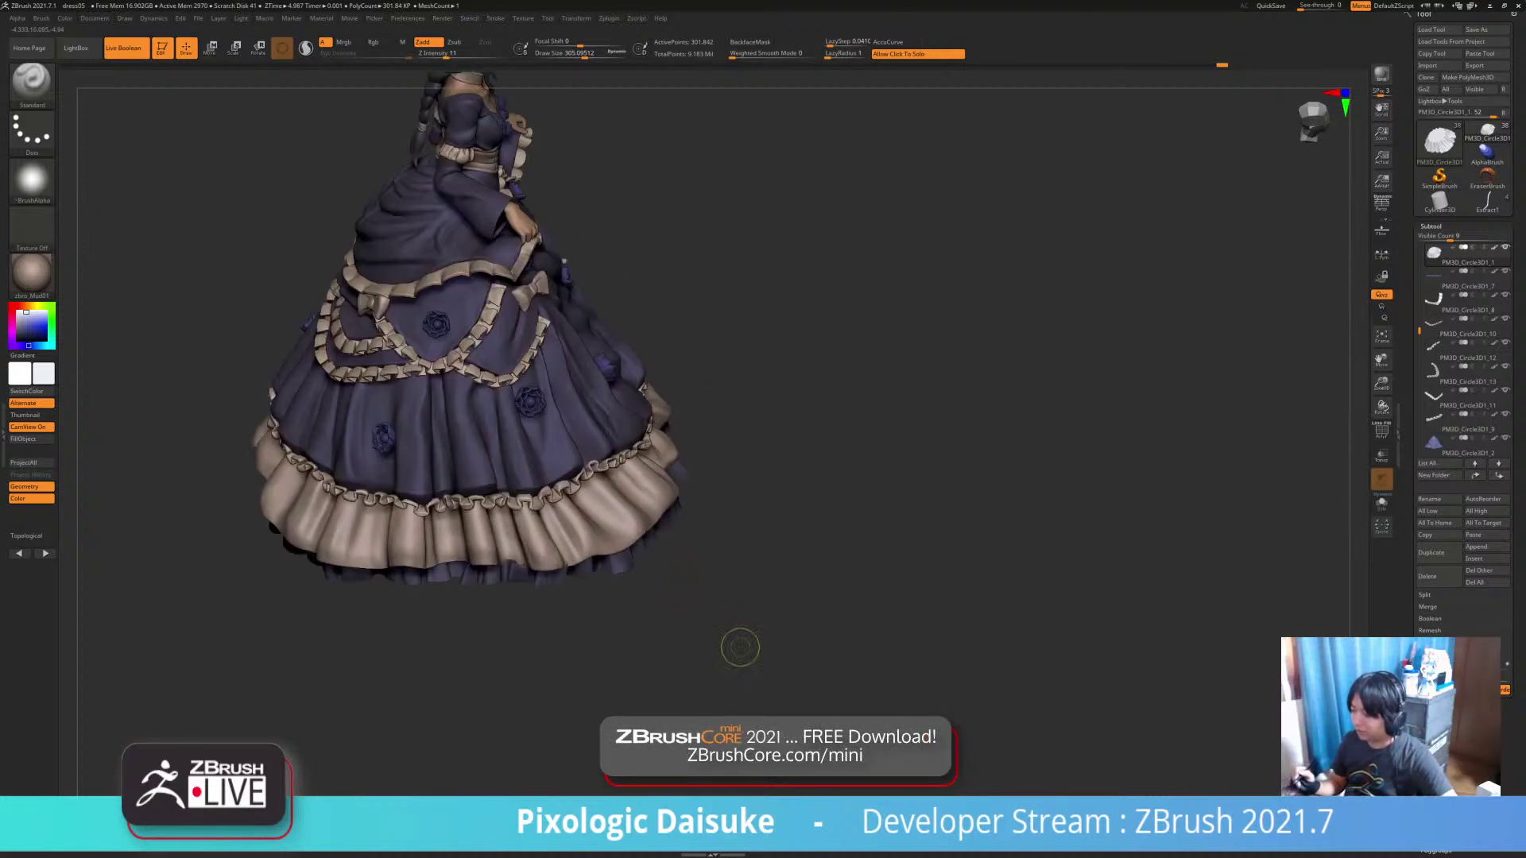
pyautogui.moveTo(740, 647)
pyautogui.mouseDown()
pyautogui.moveTo(524, 632)
pyautogui.moveTo(743, 628)
pyautogui.mouseUp()
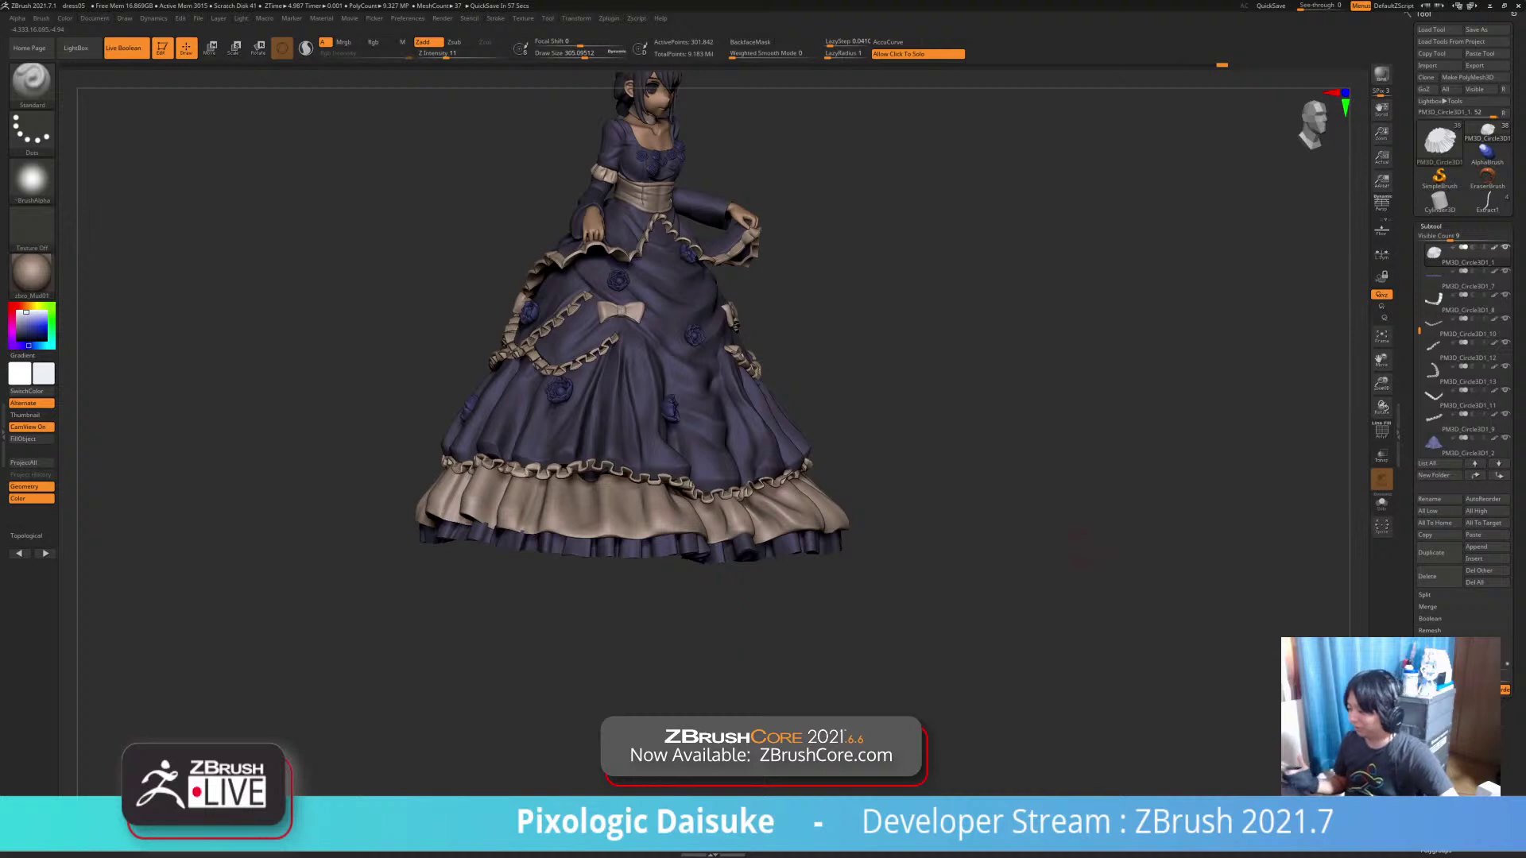
pyautogui.moveTo(898, 568); pyautogui.dragTo(1065, 589)
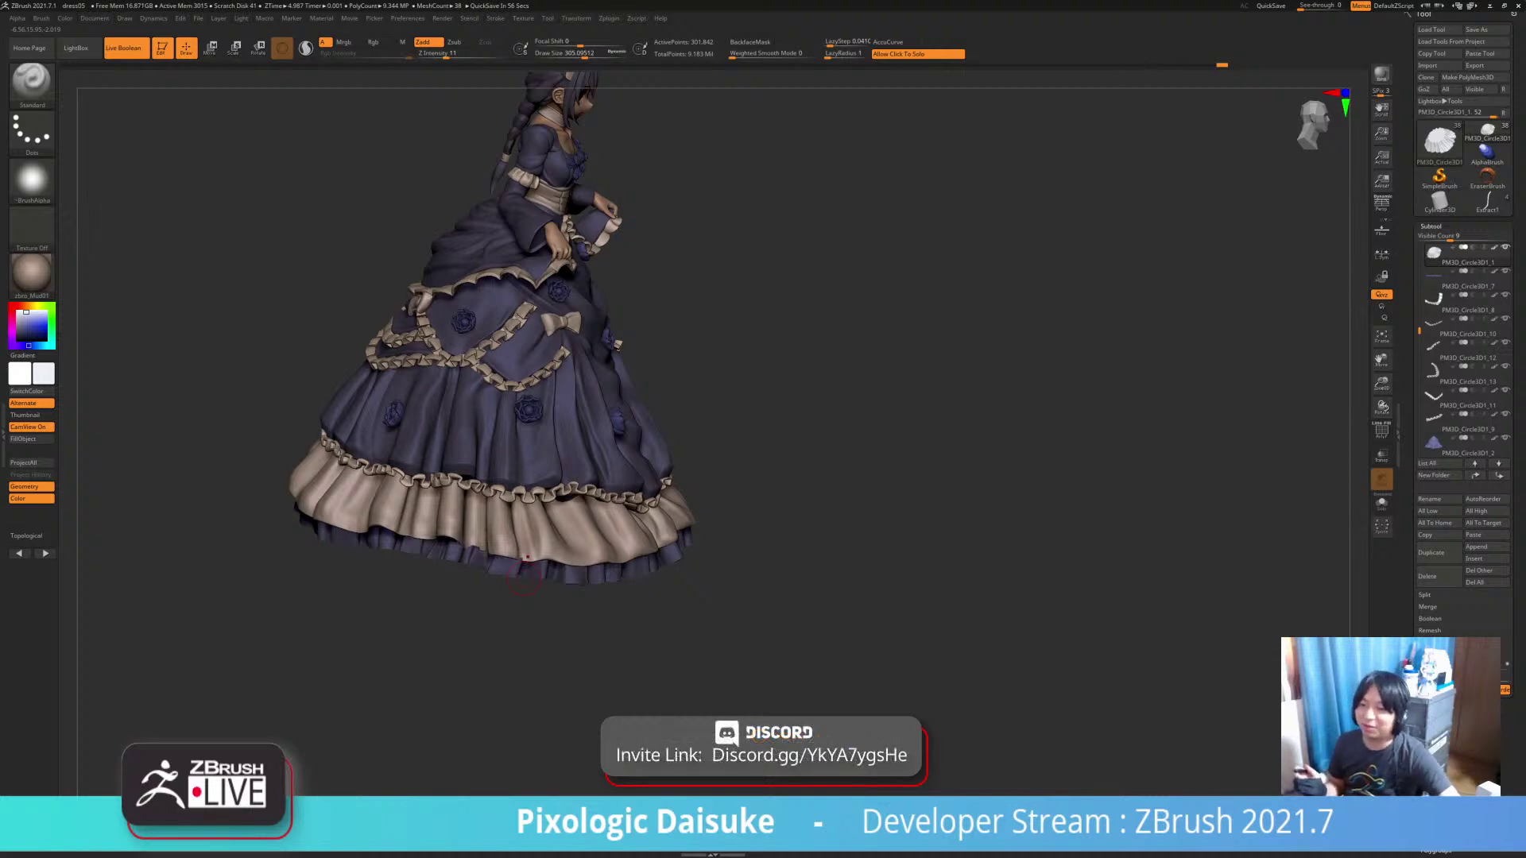
# Enlarge the draw size to about 407.5 and adjust the flounce's lower edge with the Move Topological brush
pyautogui.click(592, 54)
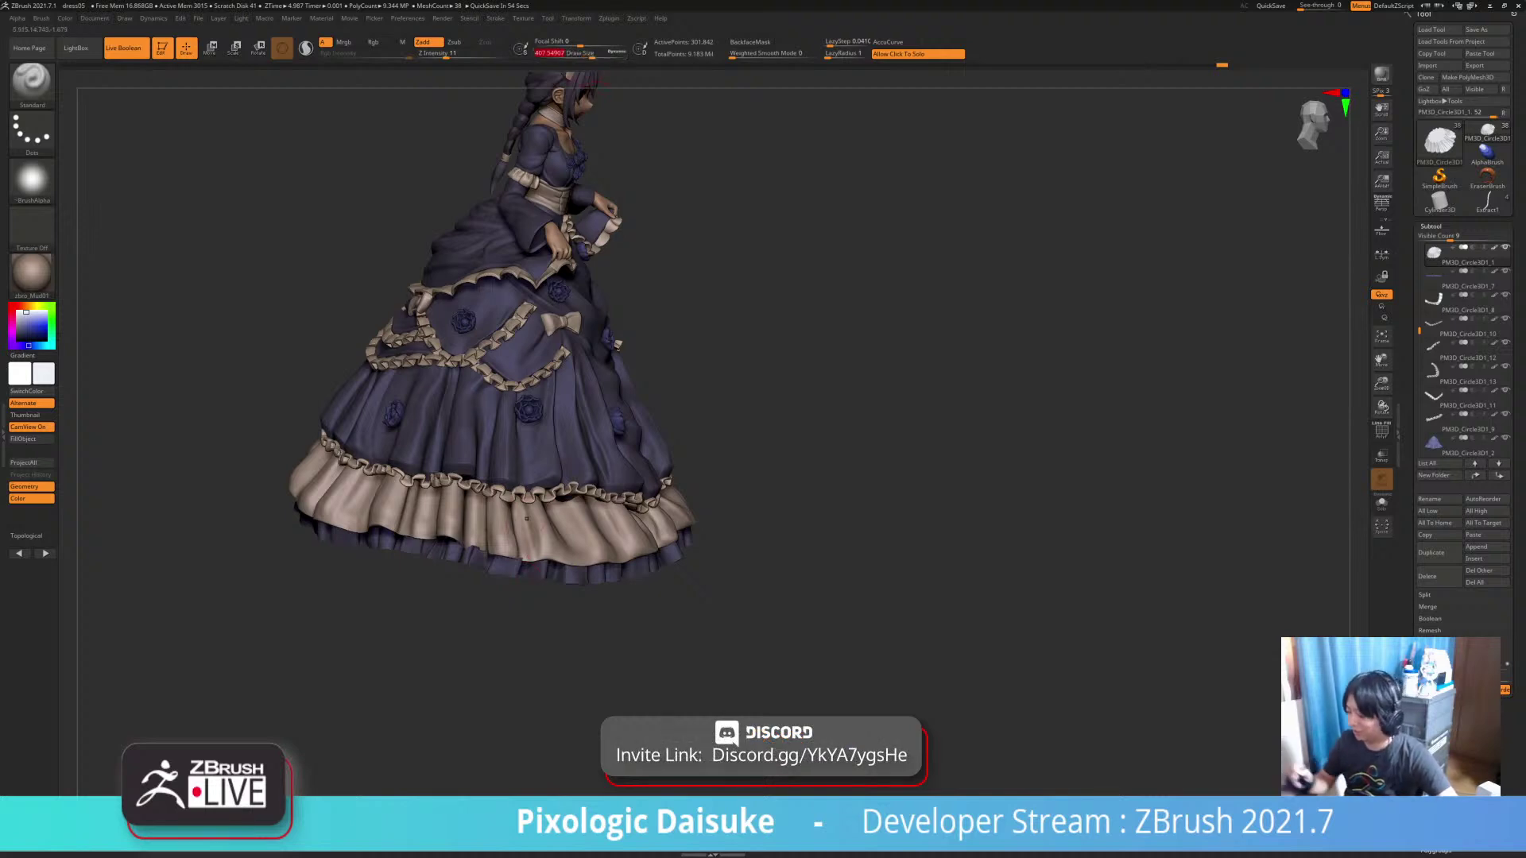
pyautogui.moveTo(611, 565)
pyautogui.mouseDown(button='right')
pyautogui.moveTo(518, 565)
pyautogui.moveTo(576, 556)
pyautogui.mouseUp(button='right')
pyautogui.click(517, 561)
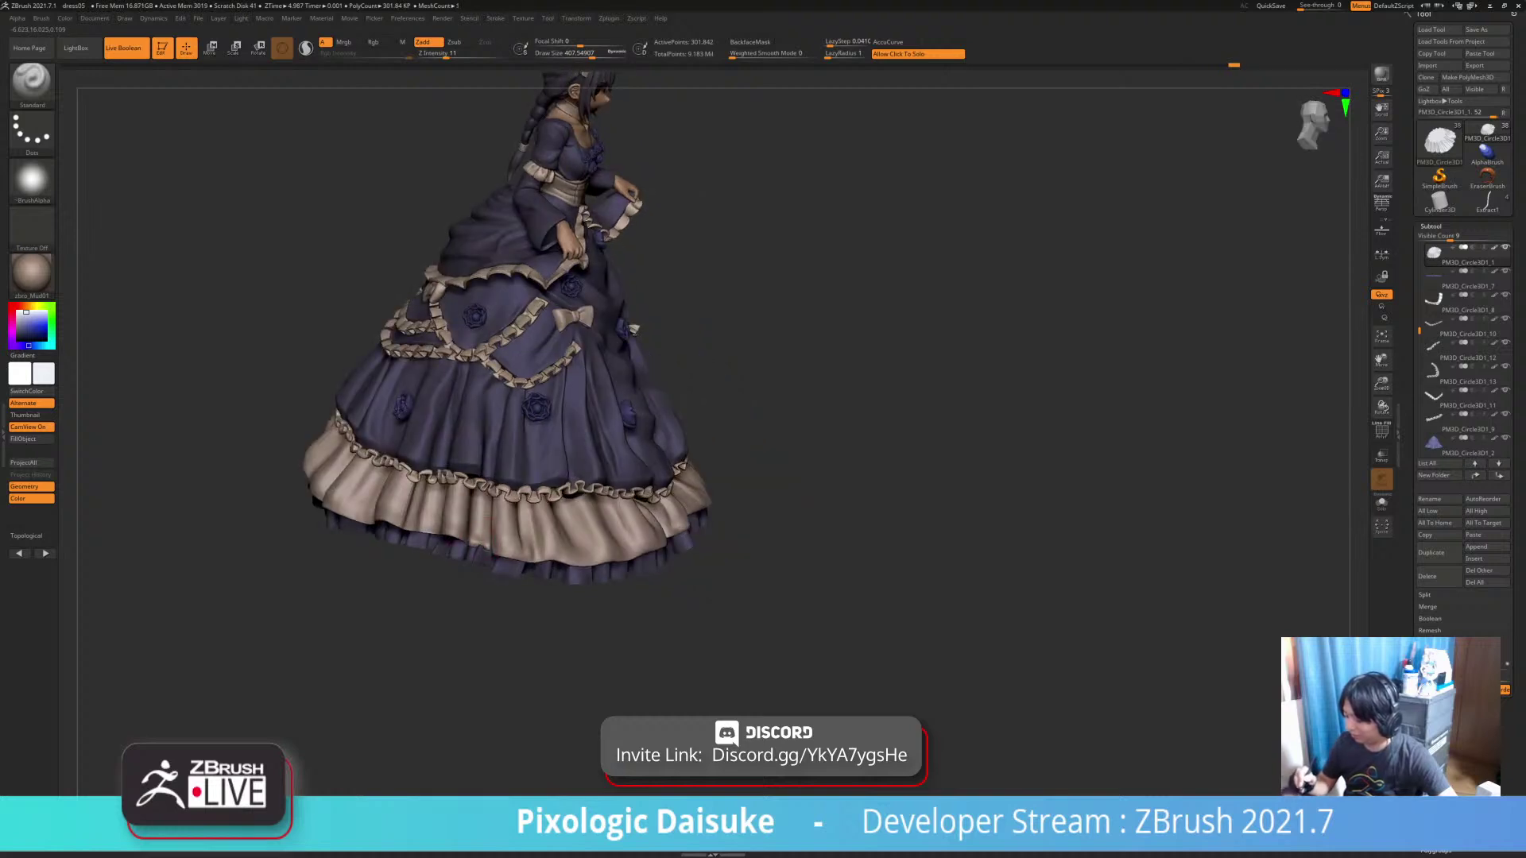
pyautogui.moveTo(492, 521); pyautogui.dragTo(485, 573, button='right')
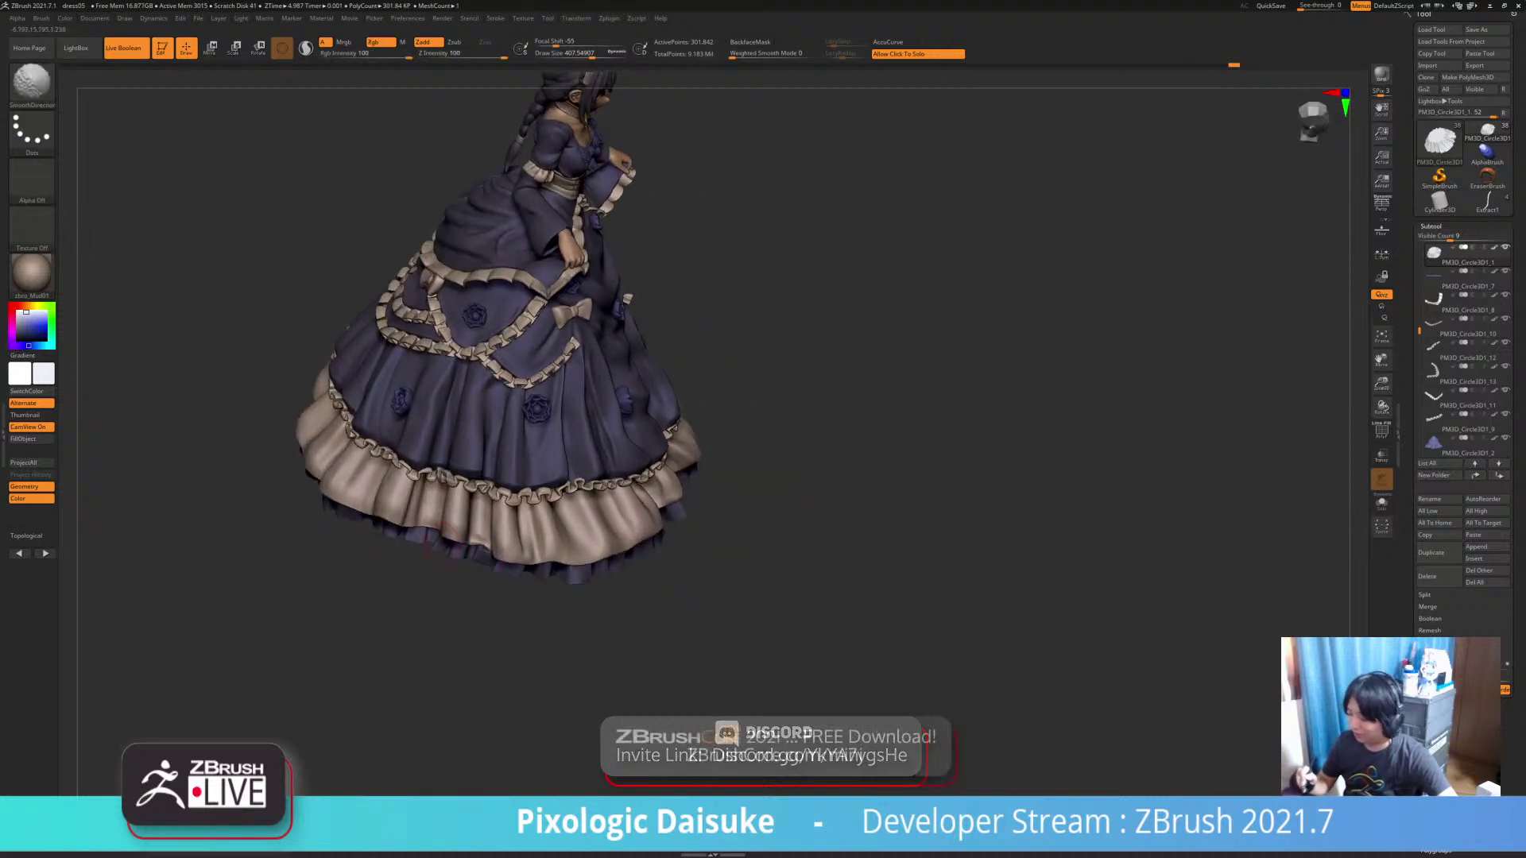
pyautogui.click(32, 83)
pyautogui.click(665, 94)
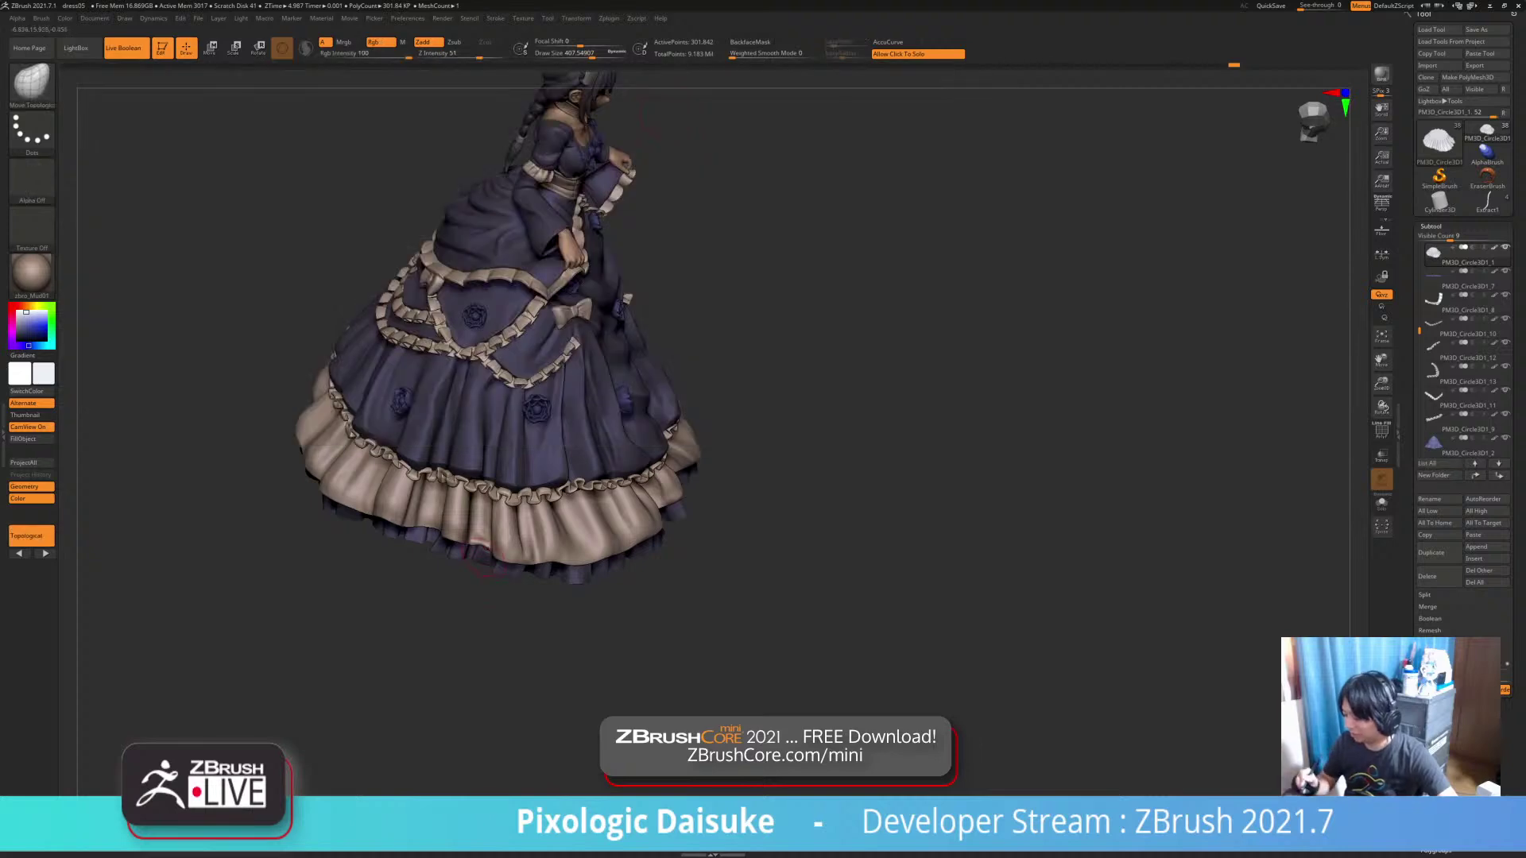
pyautogui.moveTo(476, 560)
pyautogui.mouseDown(button='right')
pyautogui.moveTo(453, 560)
pyautogui.moveTo(483, 550)
pyautogui.moveTo(471, 531)
pyautogui.mouseUp(button='right')
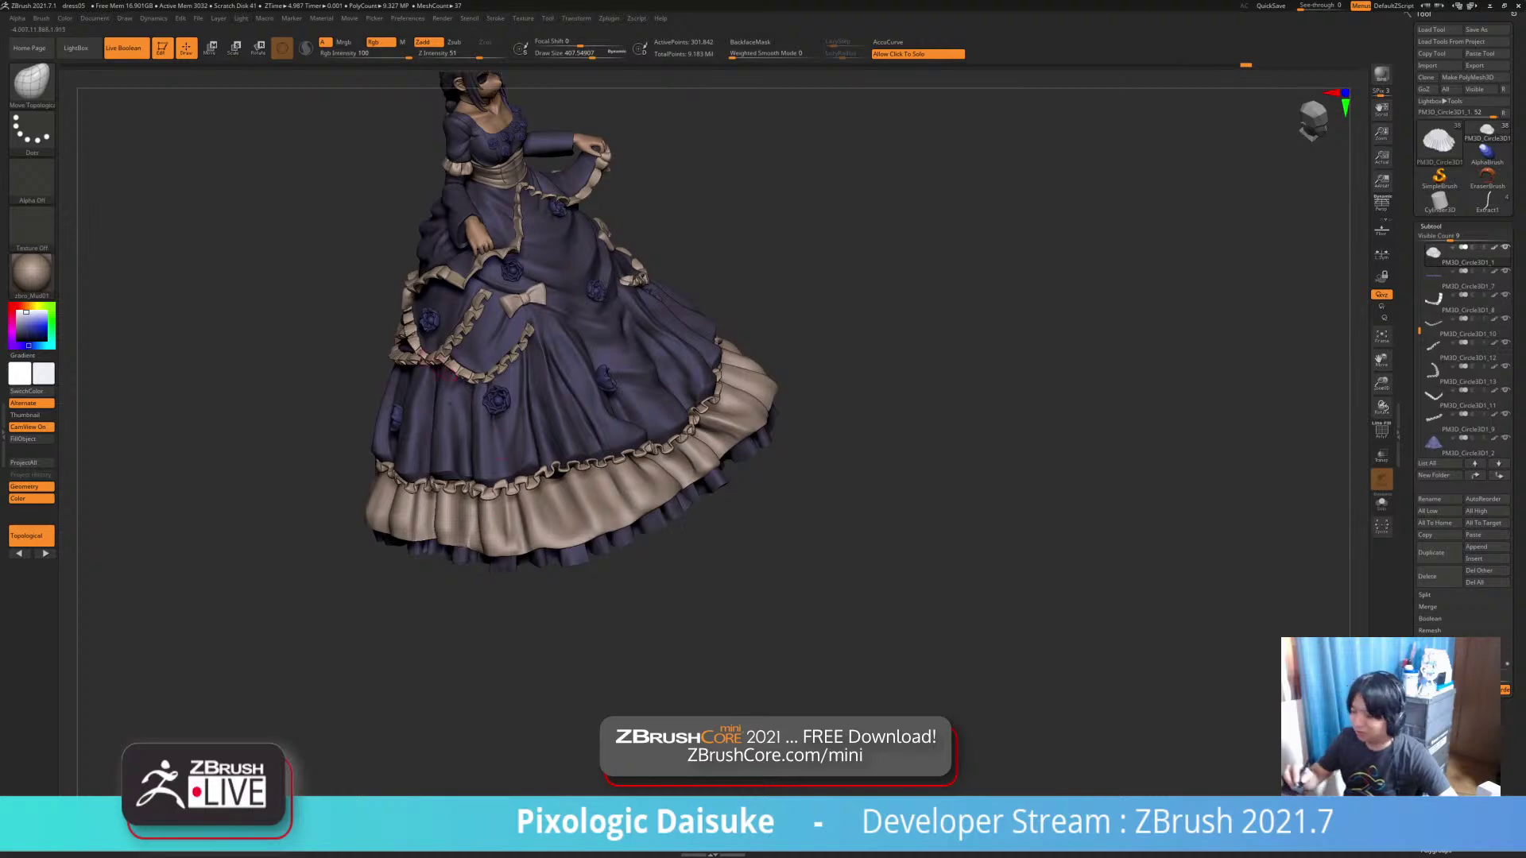
# Return to the Standard brush, reduce the draw size to about 191.6, and smooth a flounce fold at the front right
pyautogui.click(32, 84)
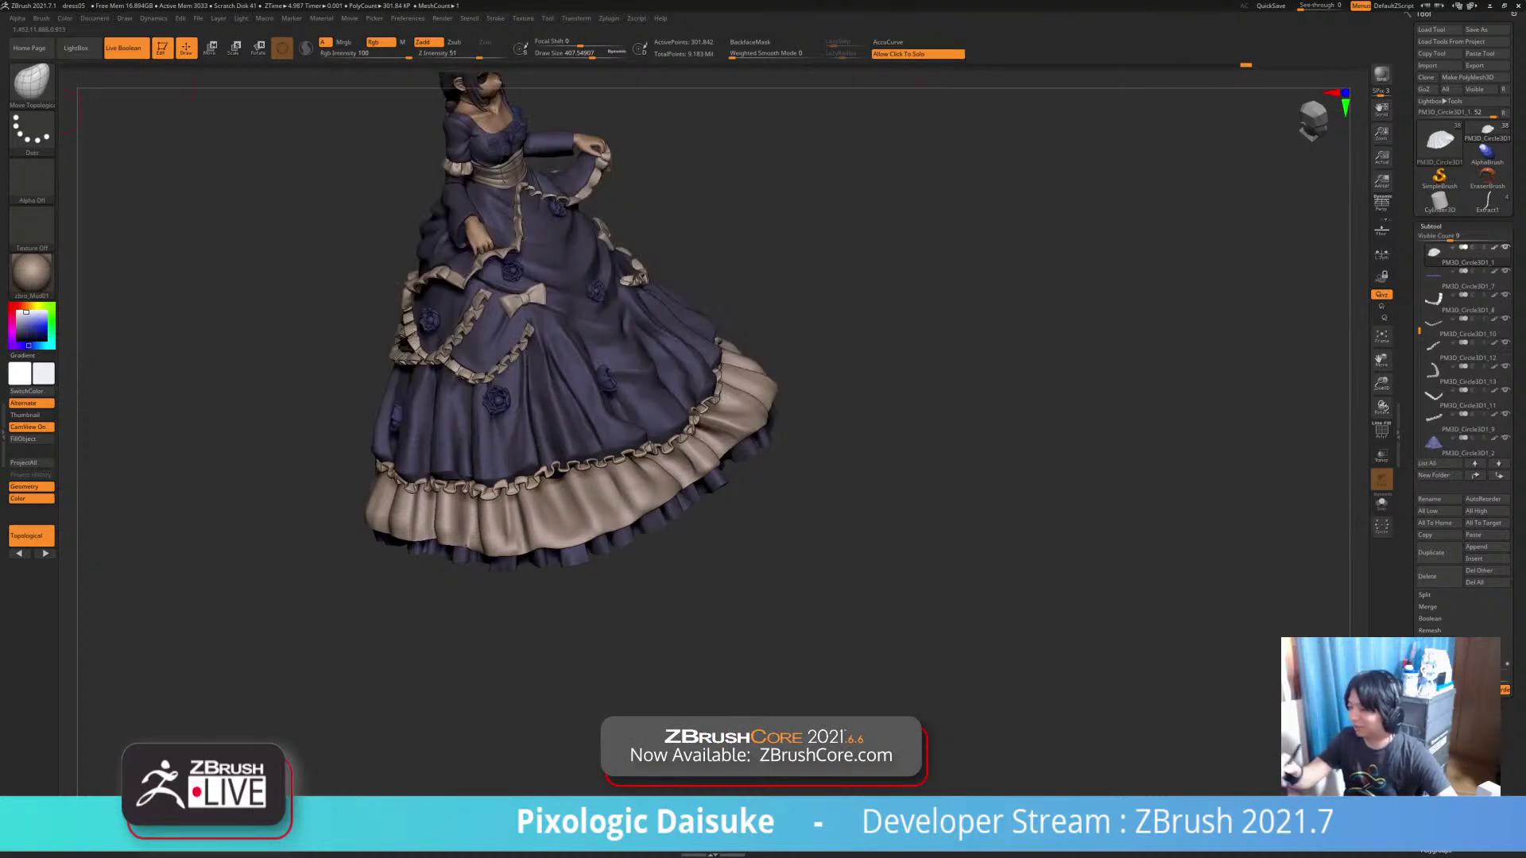
pyautogui.press('b')
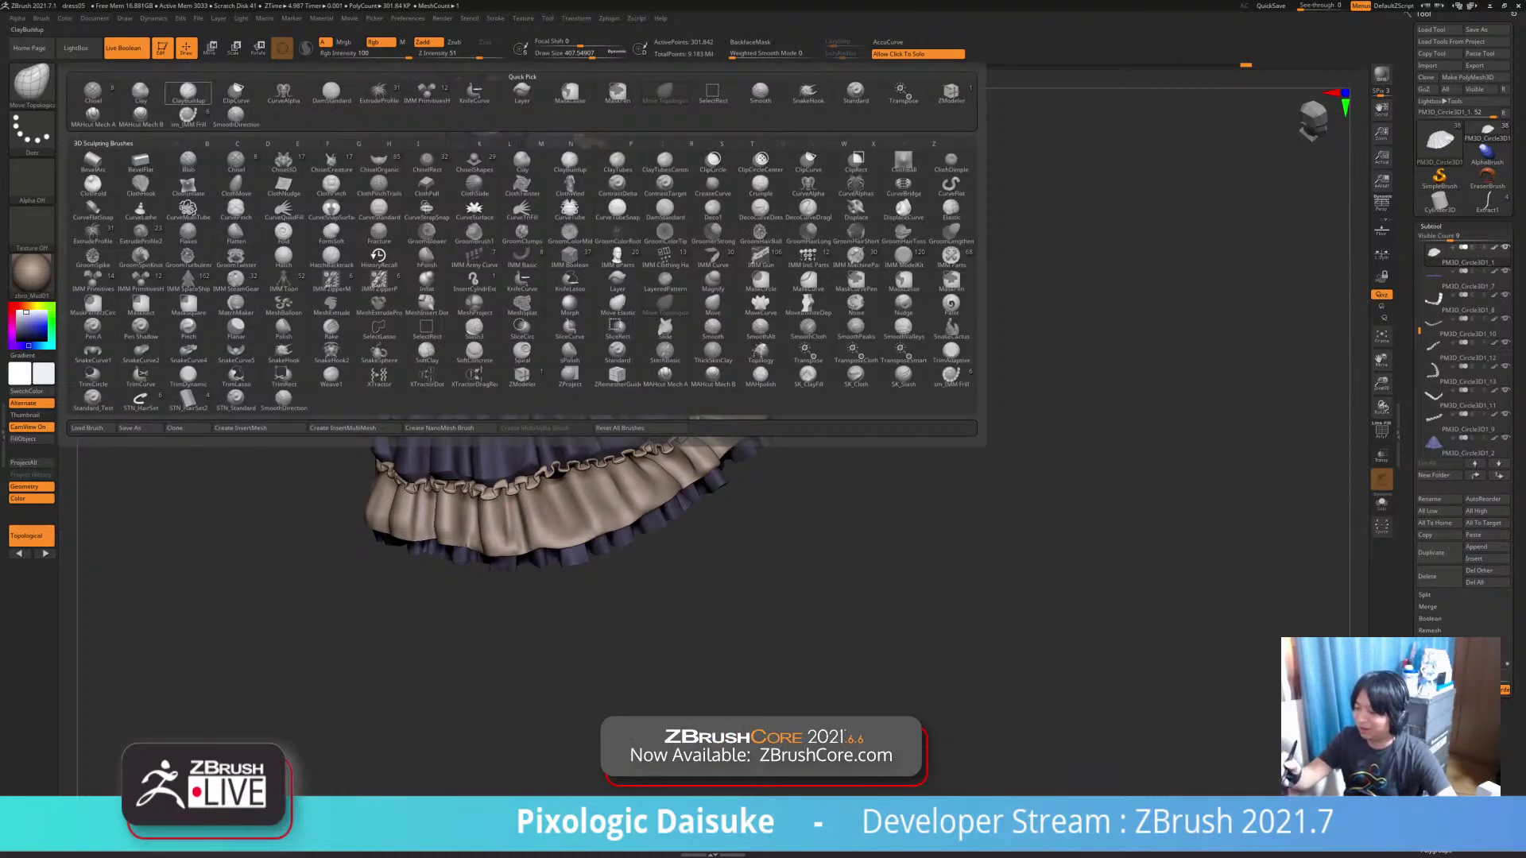
pyautogui.press('s')
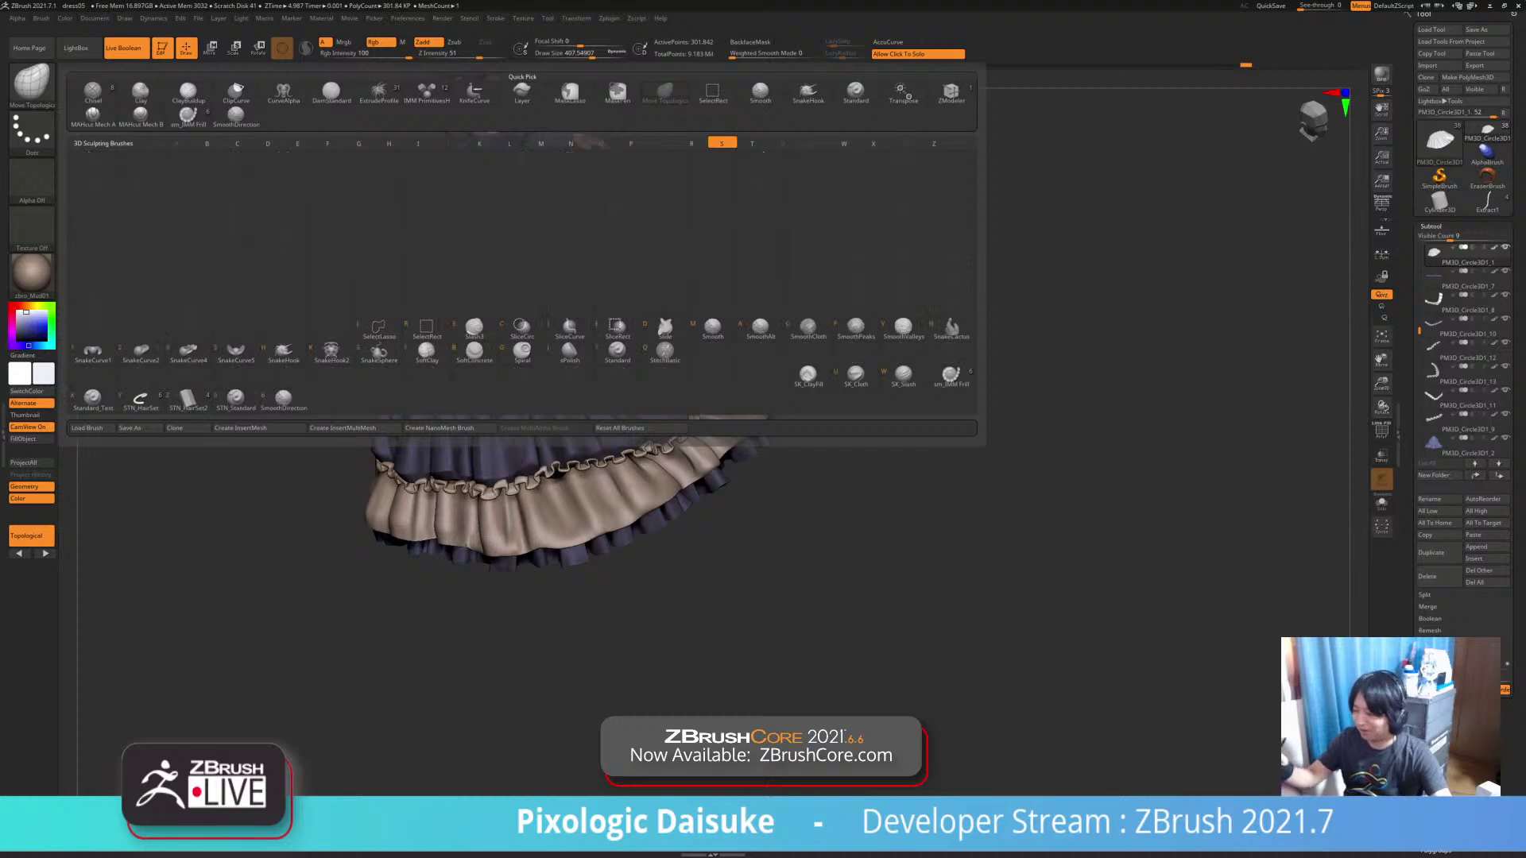
pyautogui.press('t')
pyautogui.click(563, 54)
pyautogui.keyDown('ctrl'); pyautogui.moveTo(465, 507); pyautogui.dragTo(466, 541, button='right'); pyautogui.keyUp('ctrl')
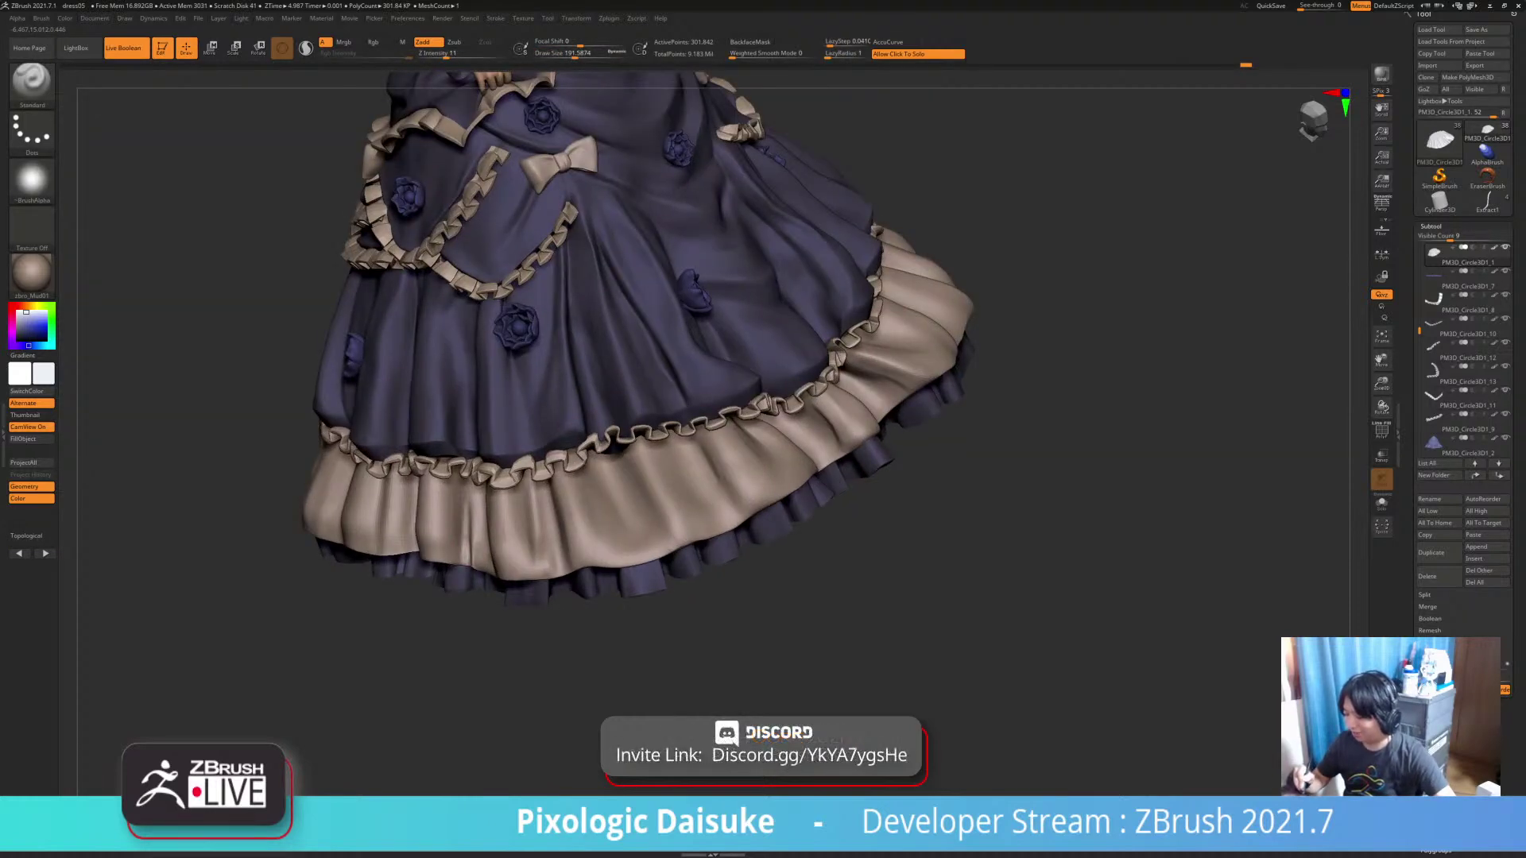
pyautogui.press('shift')
pyautogui.keyDown('shift'); pyautogui.moveTo(476, 552); pyautogui.dragTo(478, 572); pyautogui.keyUp('shift')
# Sculpt and smooth the neighbouring vertical folds of the flounce at the figure's front right
pyautogui.moveTo(572, 548)
pyautogui.keyDown('ctrl'); pyautogui.mouseDown(button='right')
pyautogui.moveTo(570, 509)
pyautogui.moveTo(604, 493)
pyautogui.moveTo(578, 507)
pyautogui.mouseUp(button='right'); pyautogui.keyUp('ctrl')
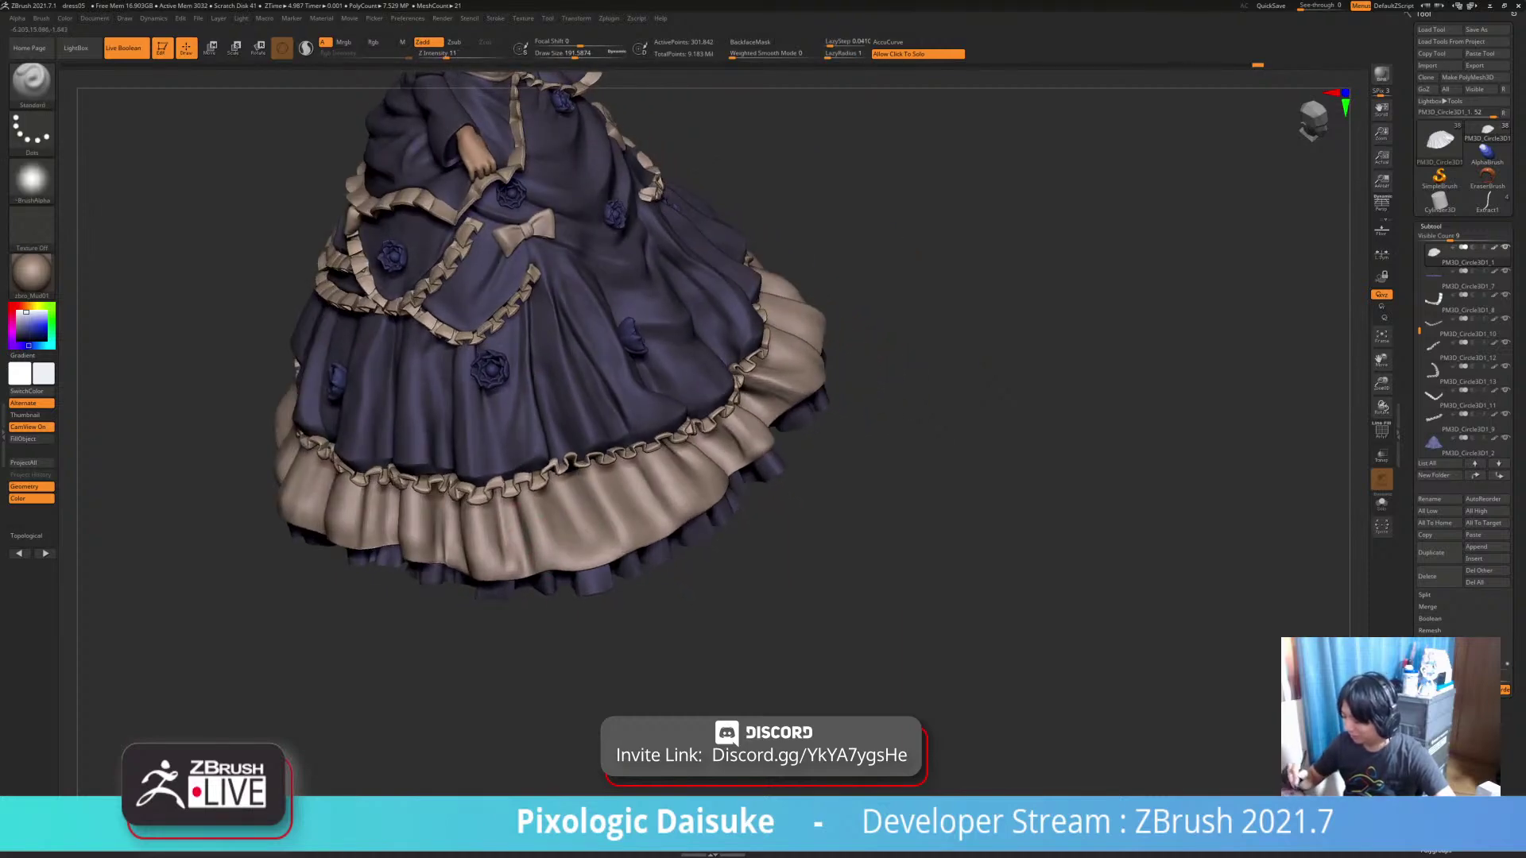
pyautogui.moveTo(525, 537)
pyautogui.keyDown('ctrl'); pyautogui.mouseDown(button='right')
pyautogui.moveTo(522, 500)
pyautogui.moveTo(516, 566)
pyautogui.mouseUp(button='right'); pyautogui.keyUp('ctrl')
pyautogui.press('shift')
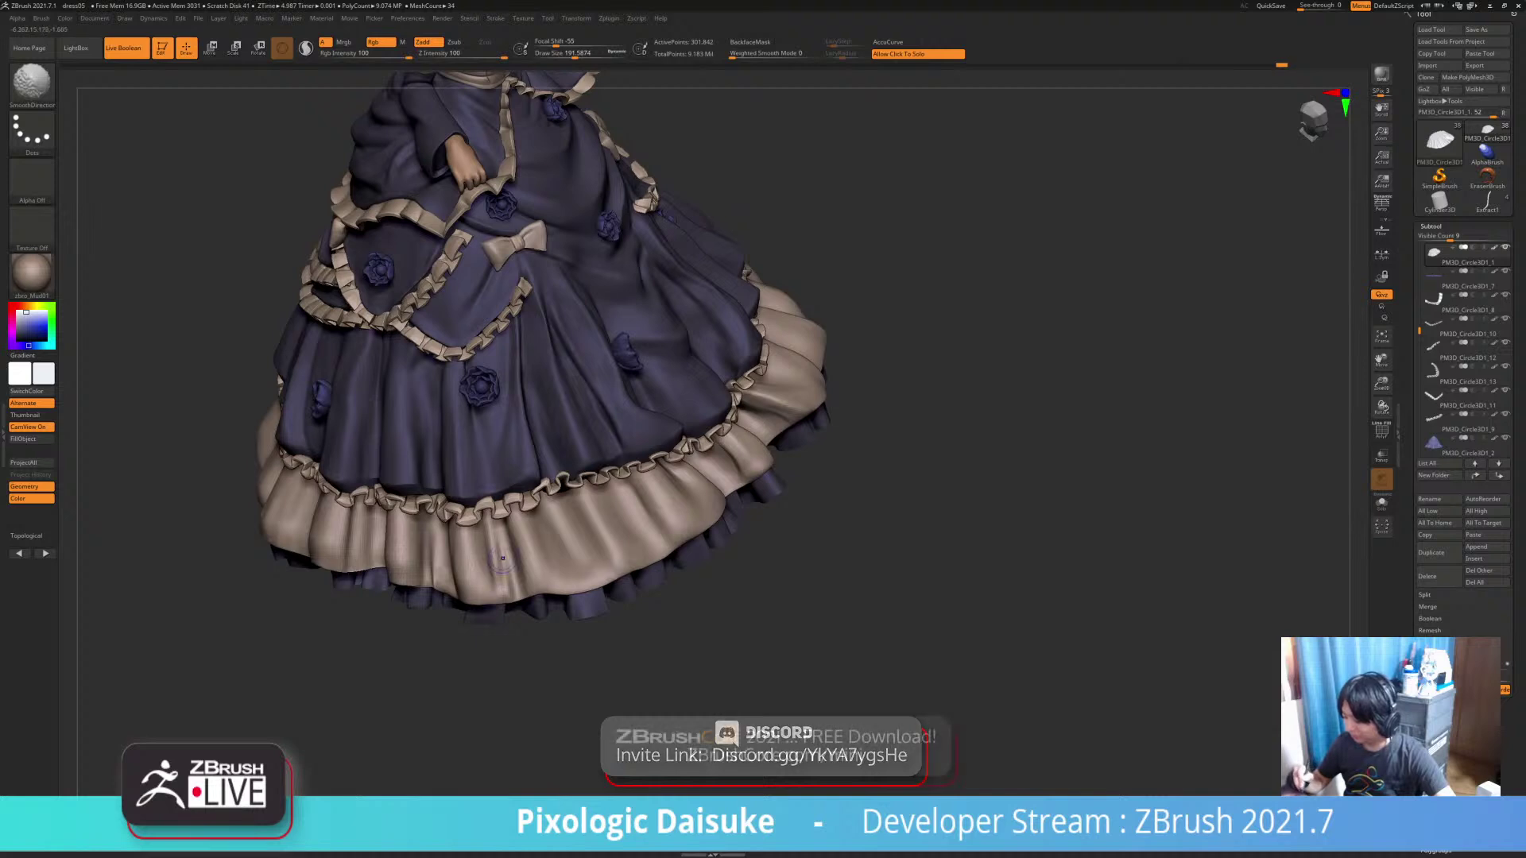
pyautogui.press('shift')
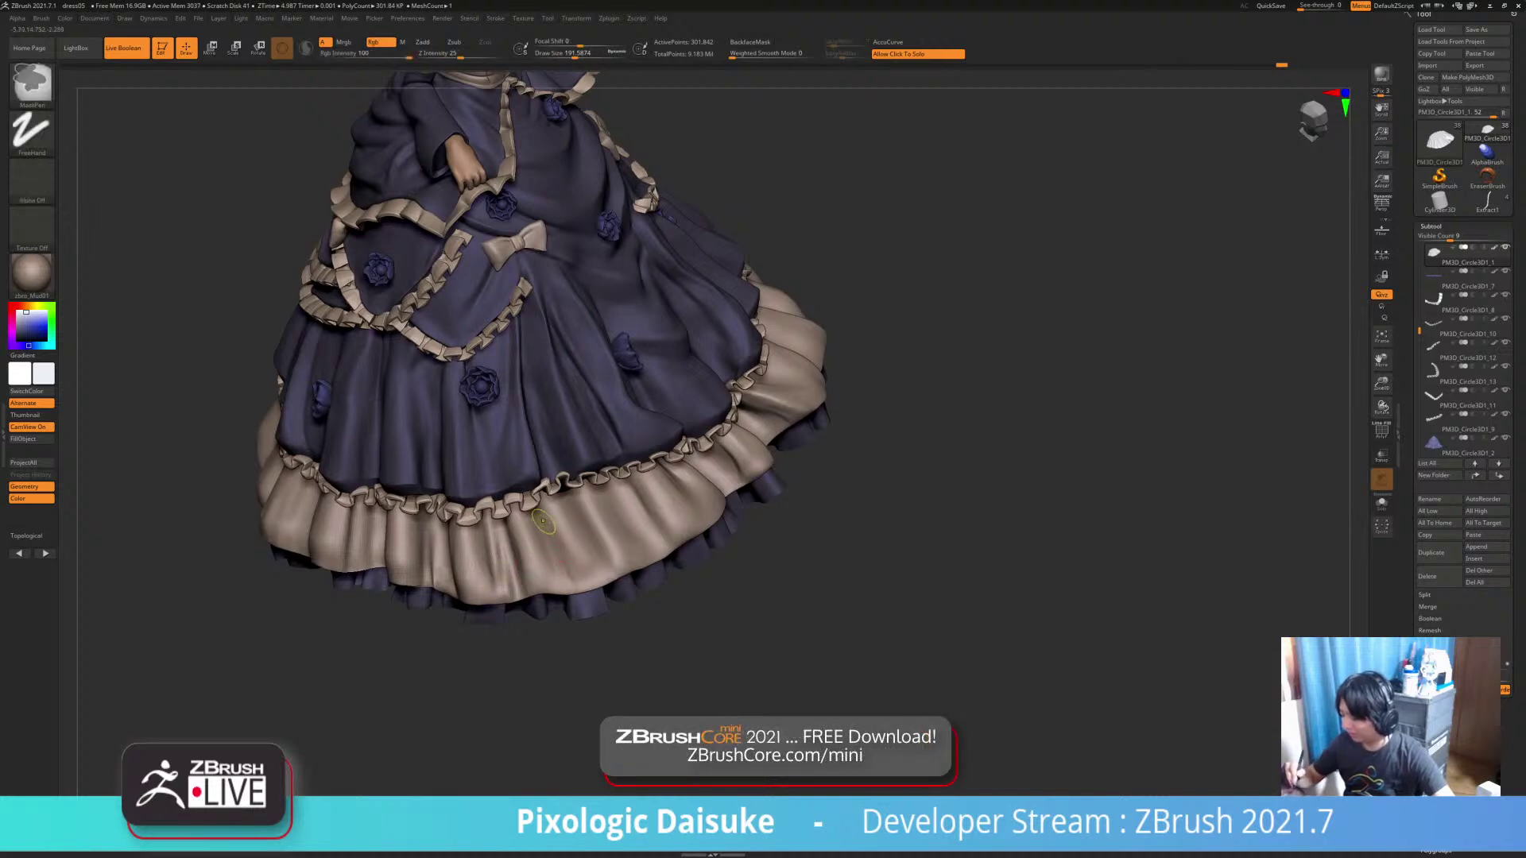
pyautogui.moveTo(553, 542); pyautogui.dragTo(566, 580)
pyautogui.press('shift')
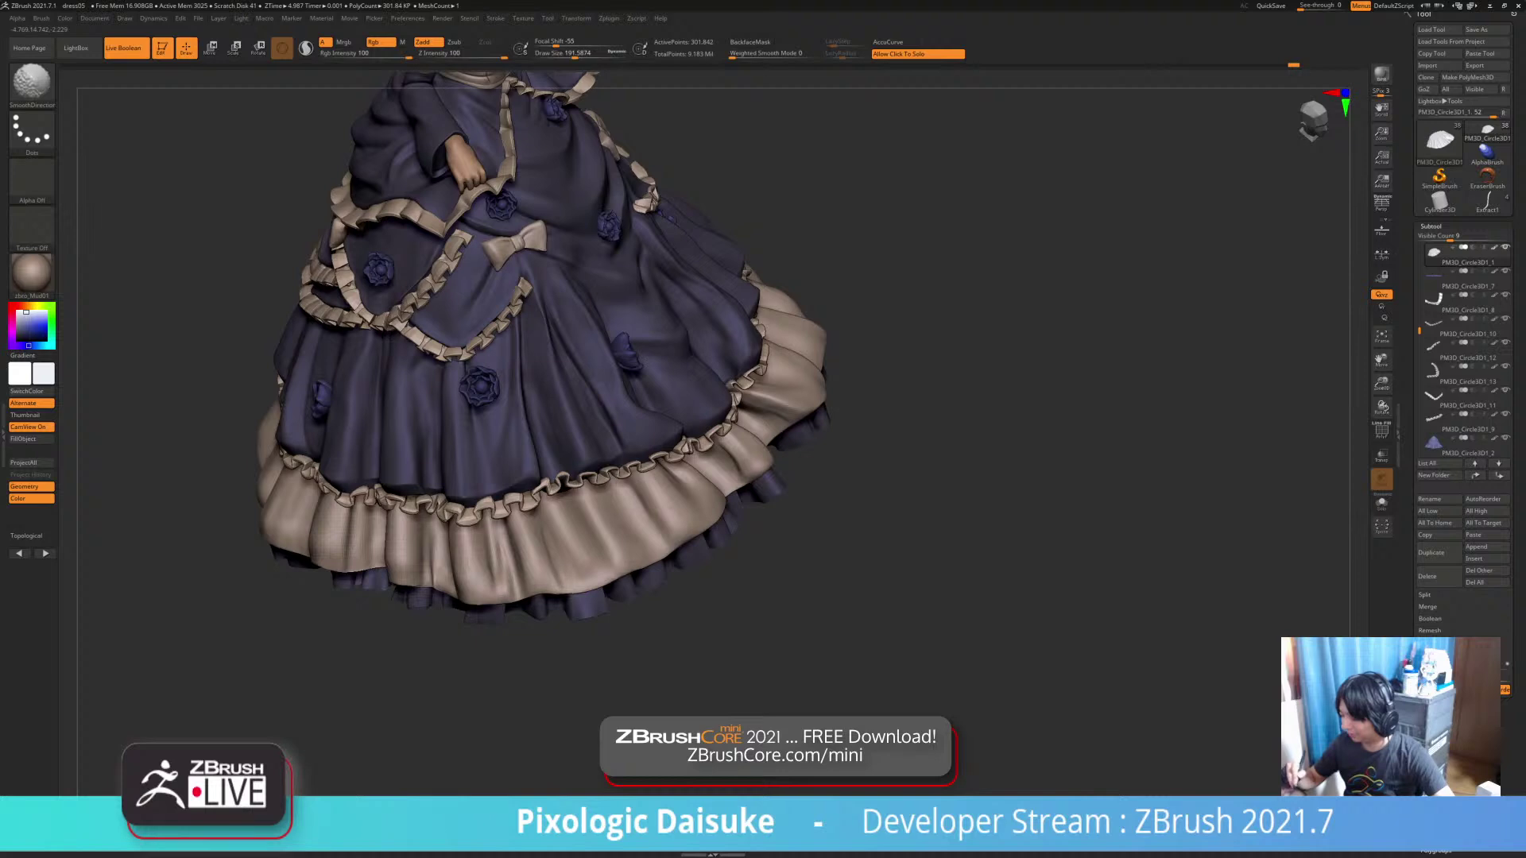
pyautogui.moveTo(588, 530)
pyautogui.mouseDown()
pyautogui.moveTo(609, 577)
pyautogui.moveTo(574, 536)
pyautogui.moveTo(591, 571)
pyautogui.mouseUp()
pyautogui.press('shift')
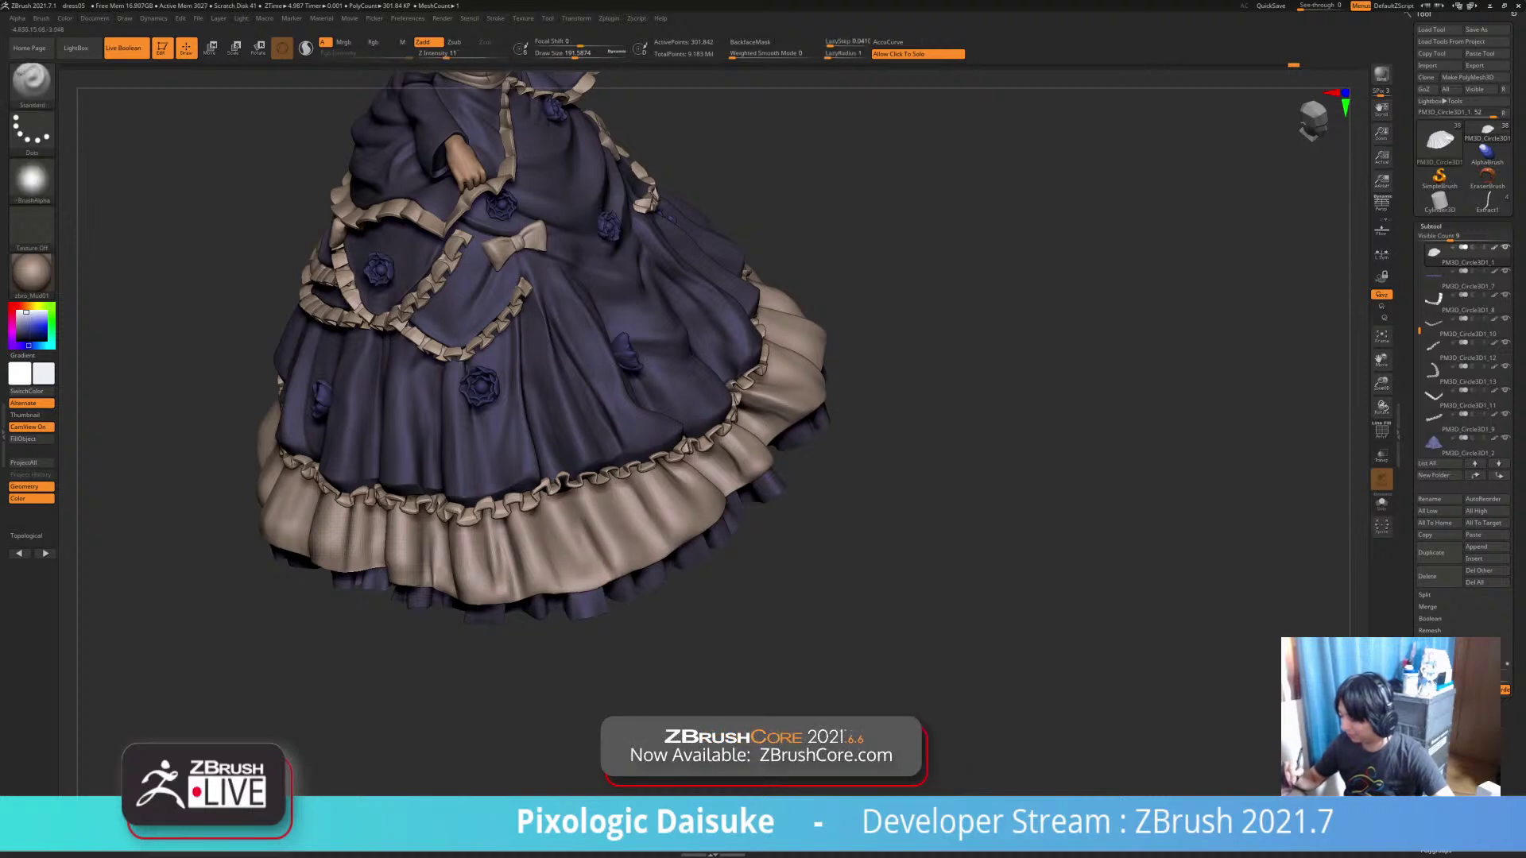
pyautogui.press('shift')
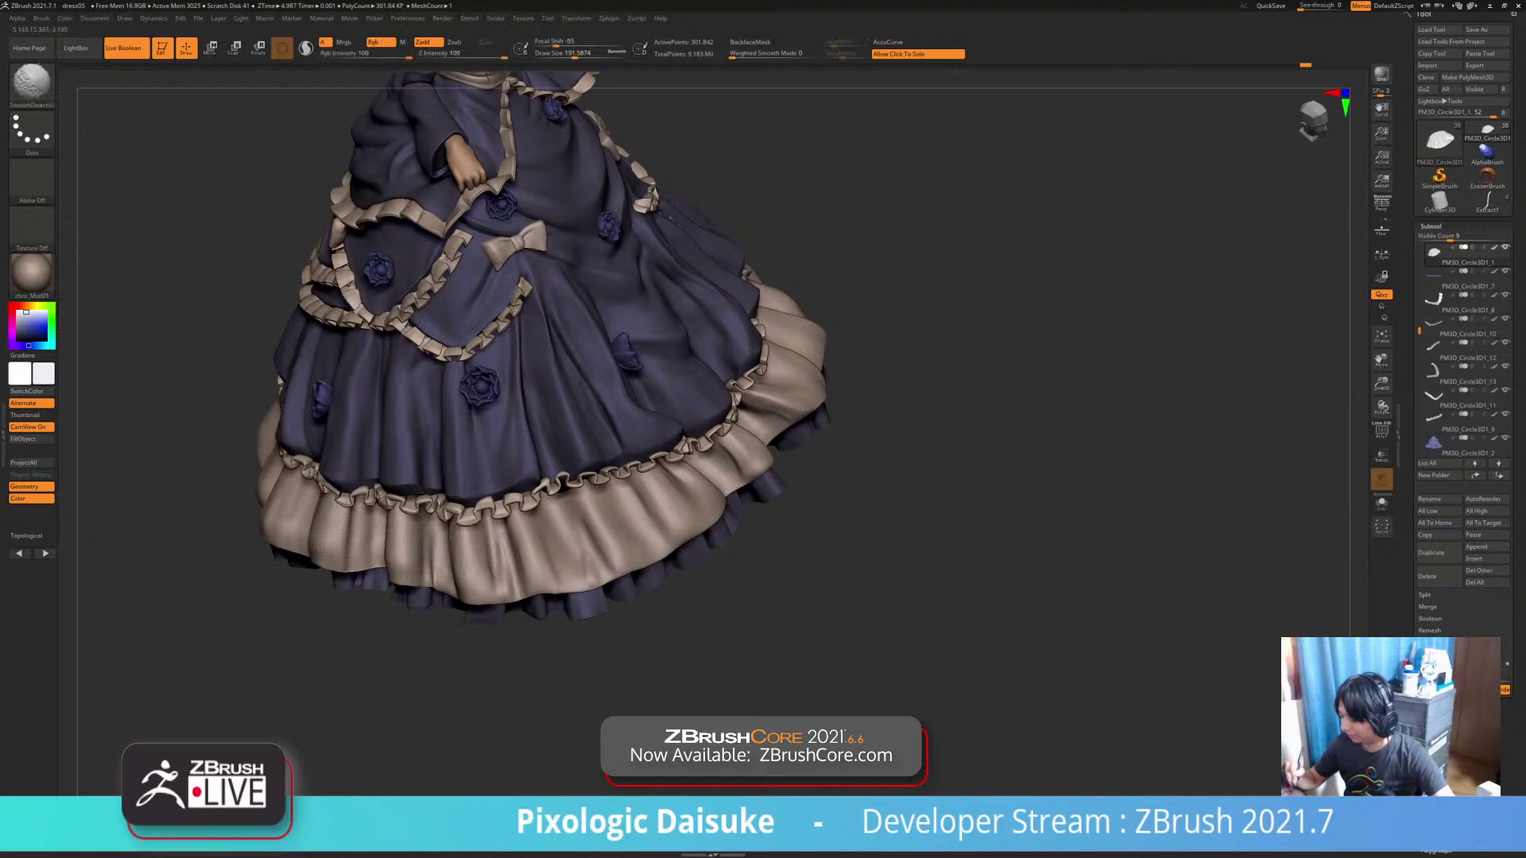
# With a draw size of about 292.6, refine and smooth the flounce's front folds beneath the ruffled trim, undoing one stroke
pyautogui.moveTo(569, 500)
pyautogui.keyDown('alt'); pyautogui.mouseDown(button='right')
pyautogui.moveTo(391, 433)
pyautogui.moveTo(306, 357)
pyautogui.moveTo(318, 421)
pyautogui.moveTo(429, 469)
pyautogui.moveTo(497, 465)
pyautogui.moveTo(558, 521)
pyautogui.mouseUp(button='right'); pyautogui.keyUp('alt')
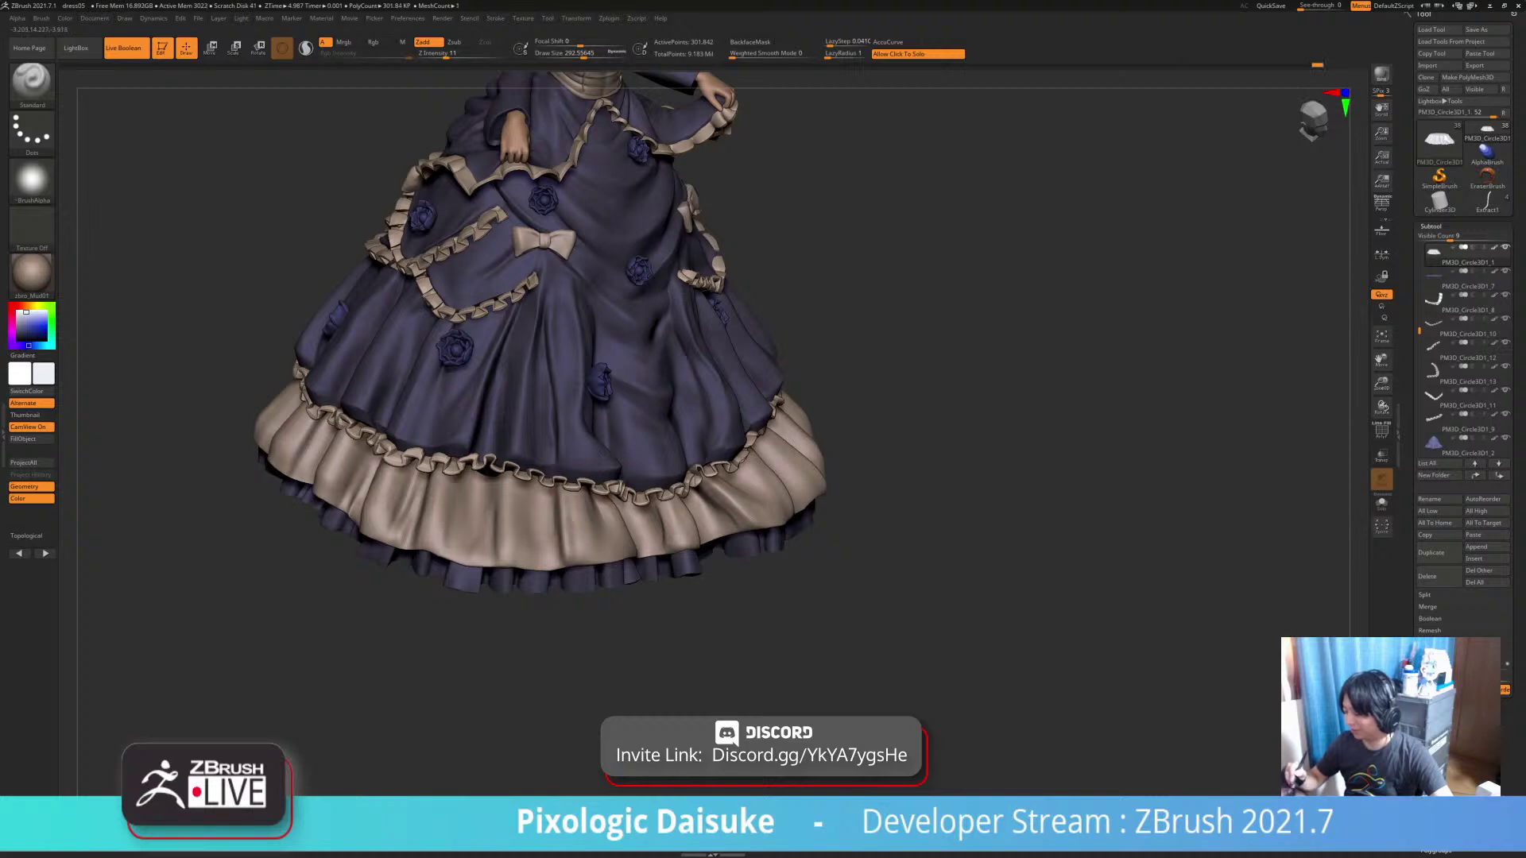
pyautogui.press('shift')
pyautogui.keyDown('shift'); pyautogui.moveTo(557, 509); pyautogui.dragTo(548, 494); pyautogui.keyUp('shift')
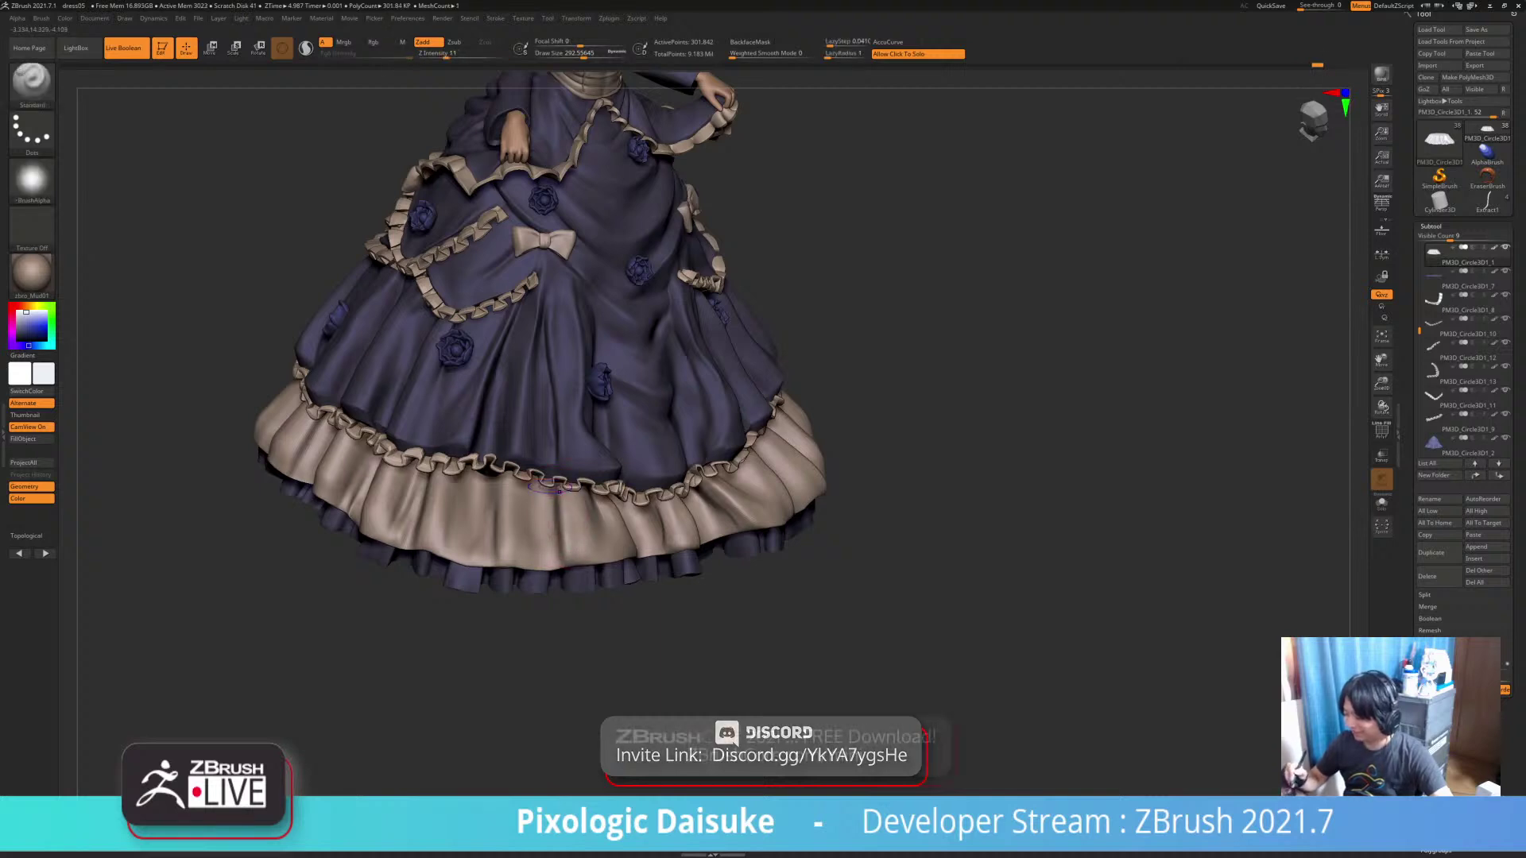
pyautogui.press('shift')
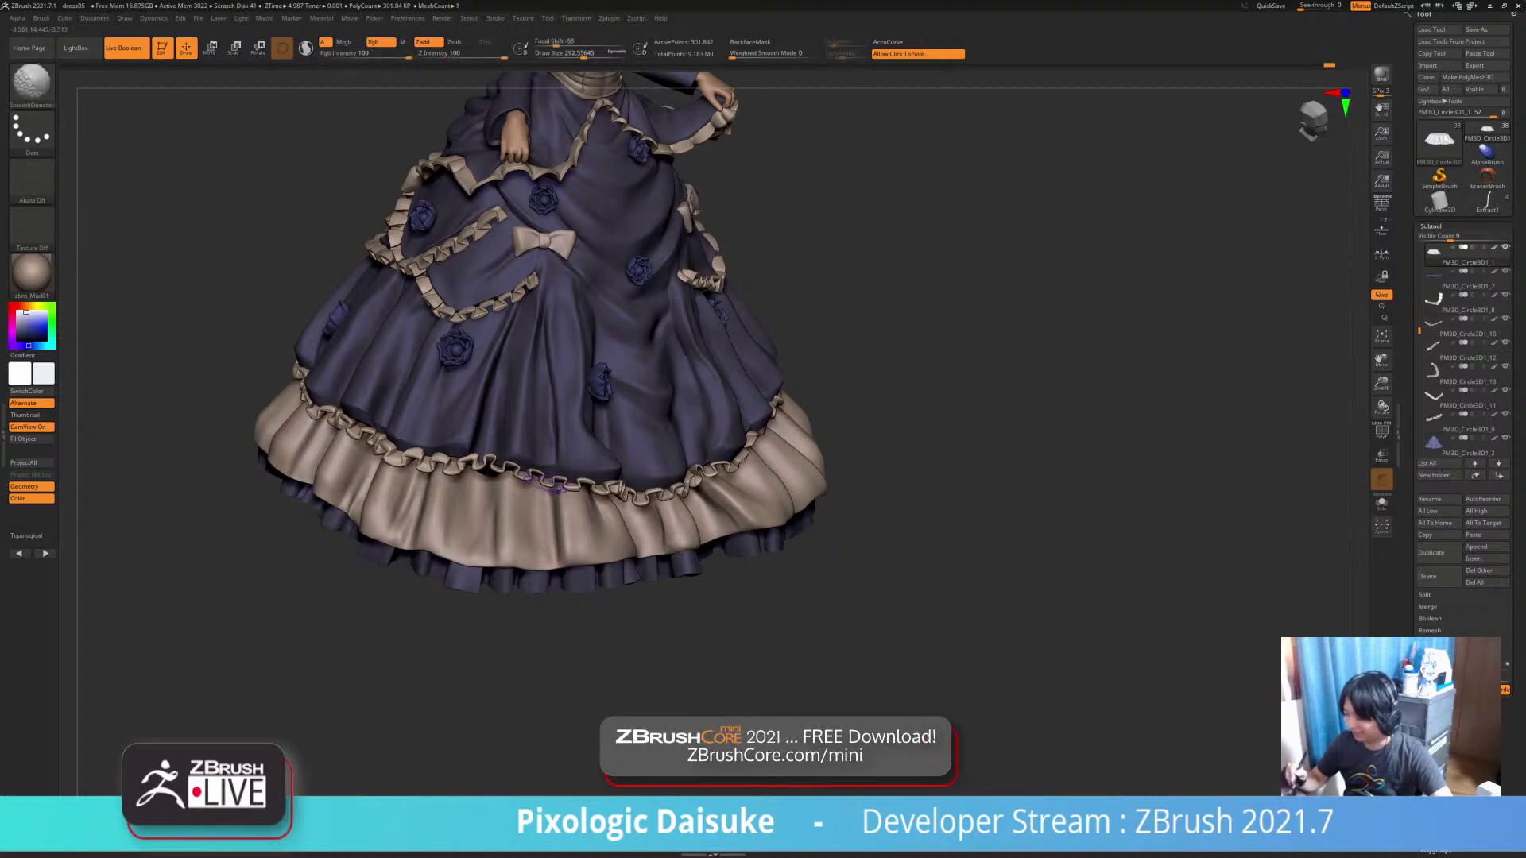
pyautogui.moveTo(528, 556); pyautogui.dragTo(530, 488)
pyautogui.hotkey('ctrl', 'z')
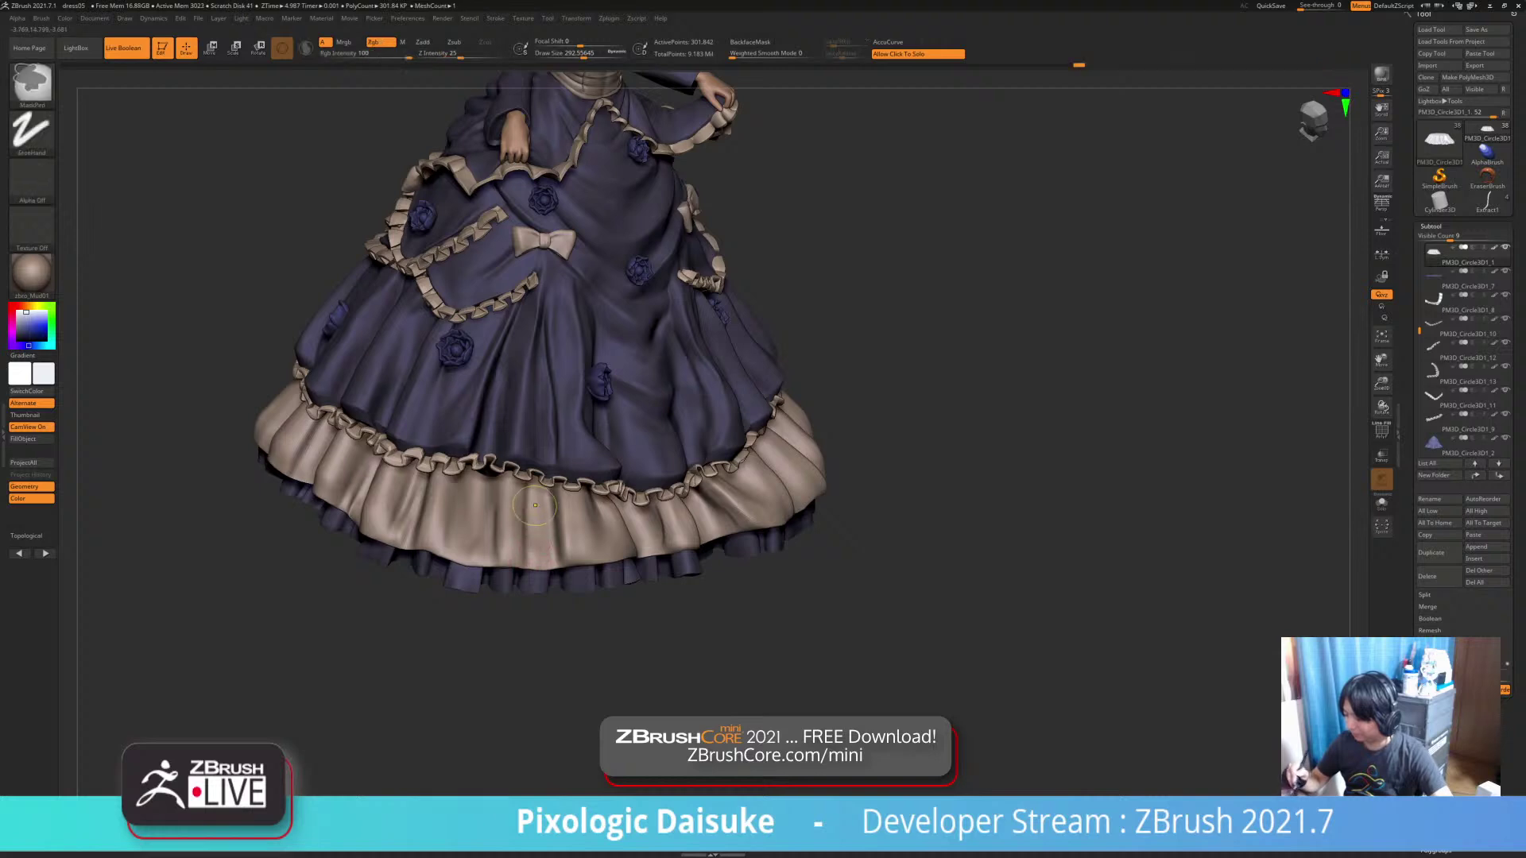
pyautogui.press('shift')
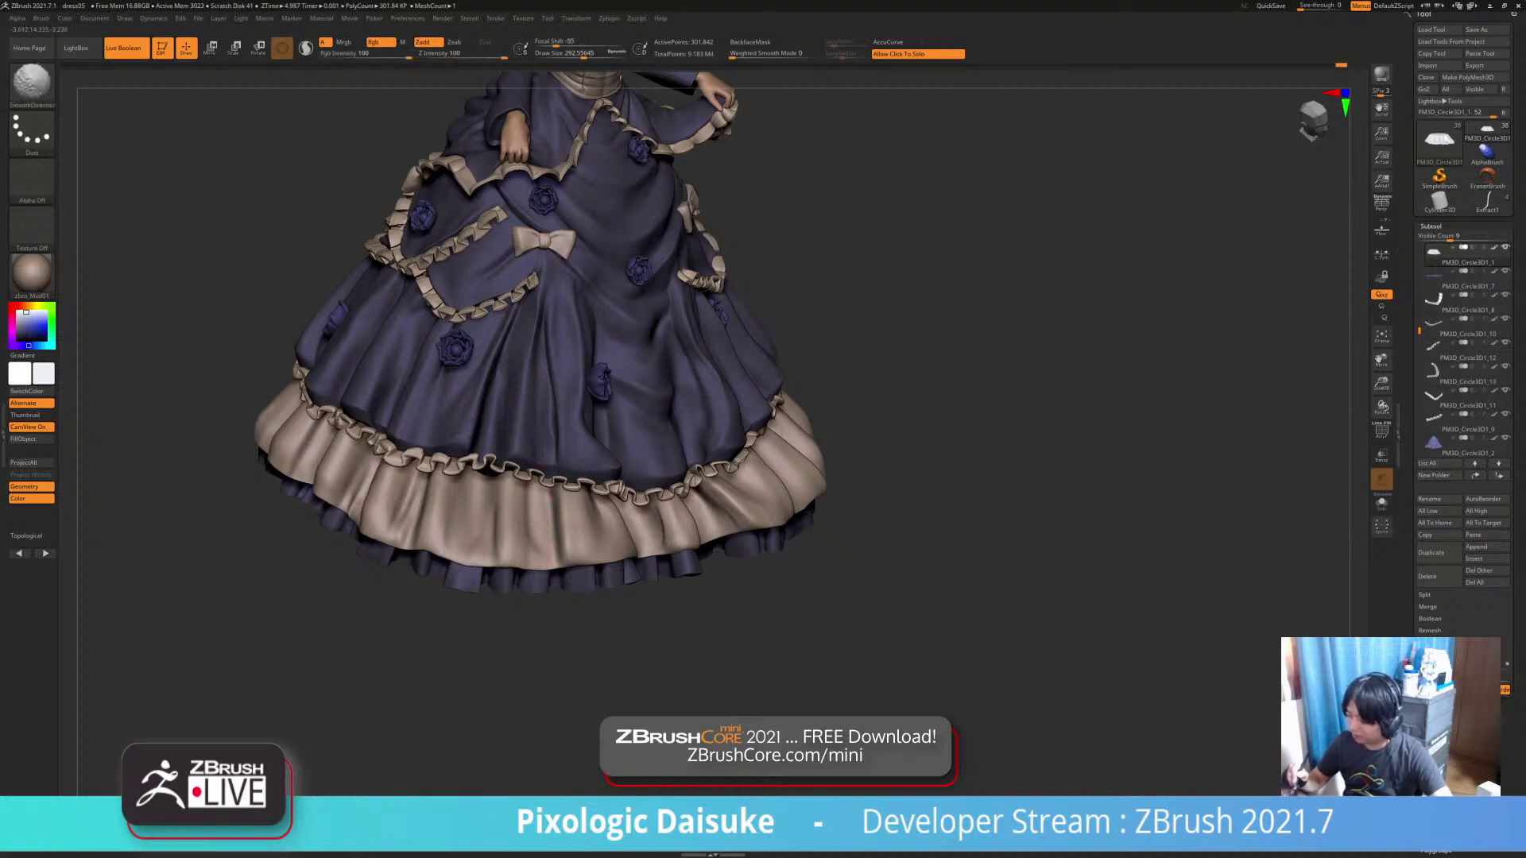
pyautogui.press('shift')
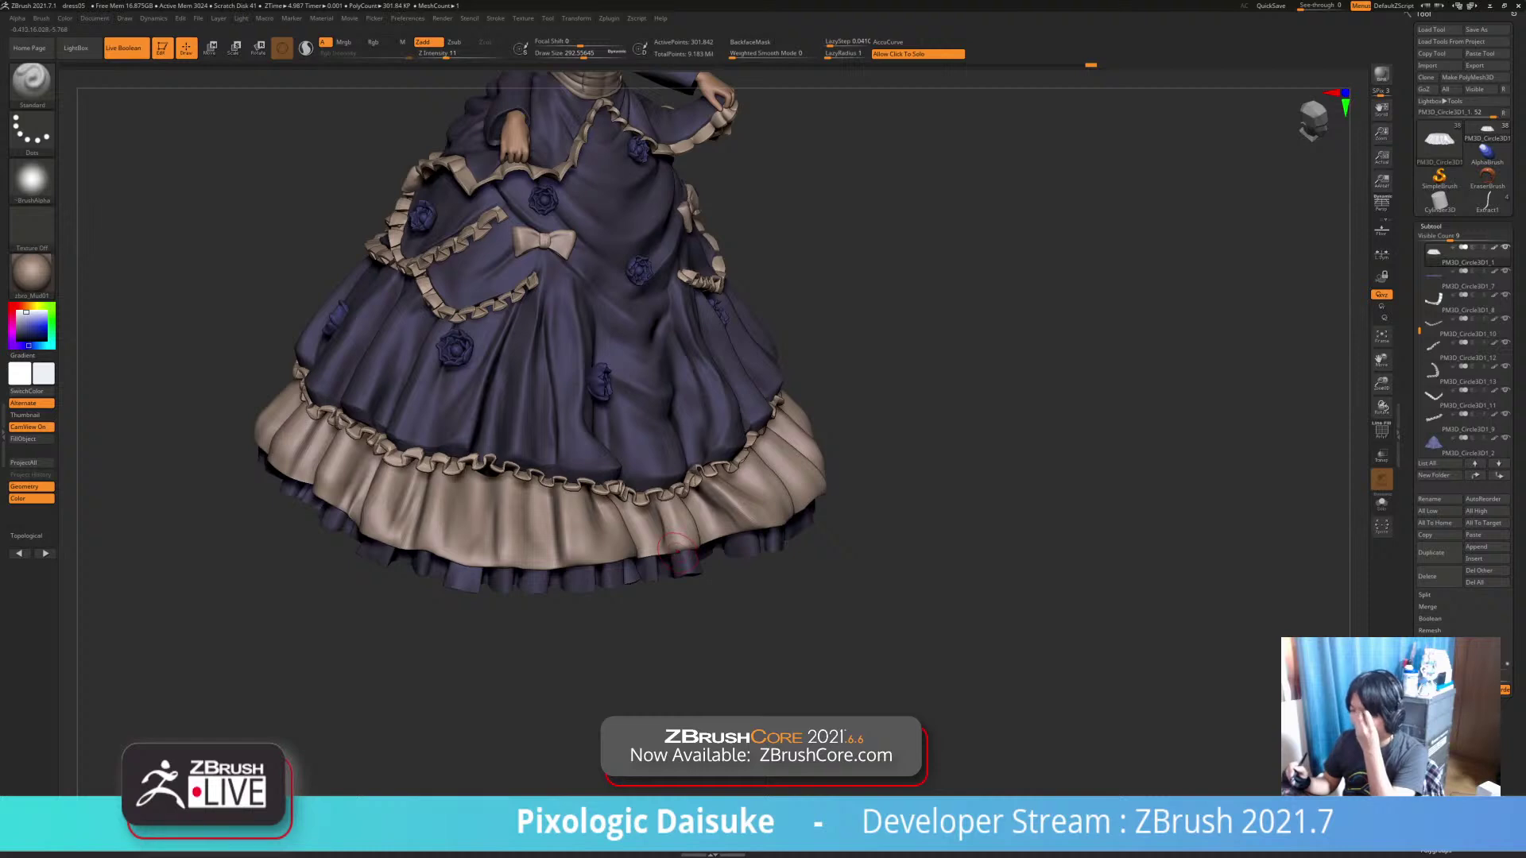
pyautogui.moveTo(611, 499); pyautogui.dragTo(592, 517, button='right')
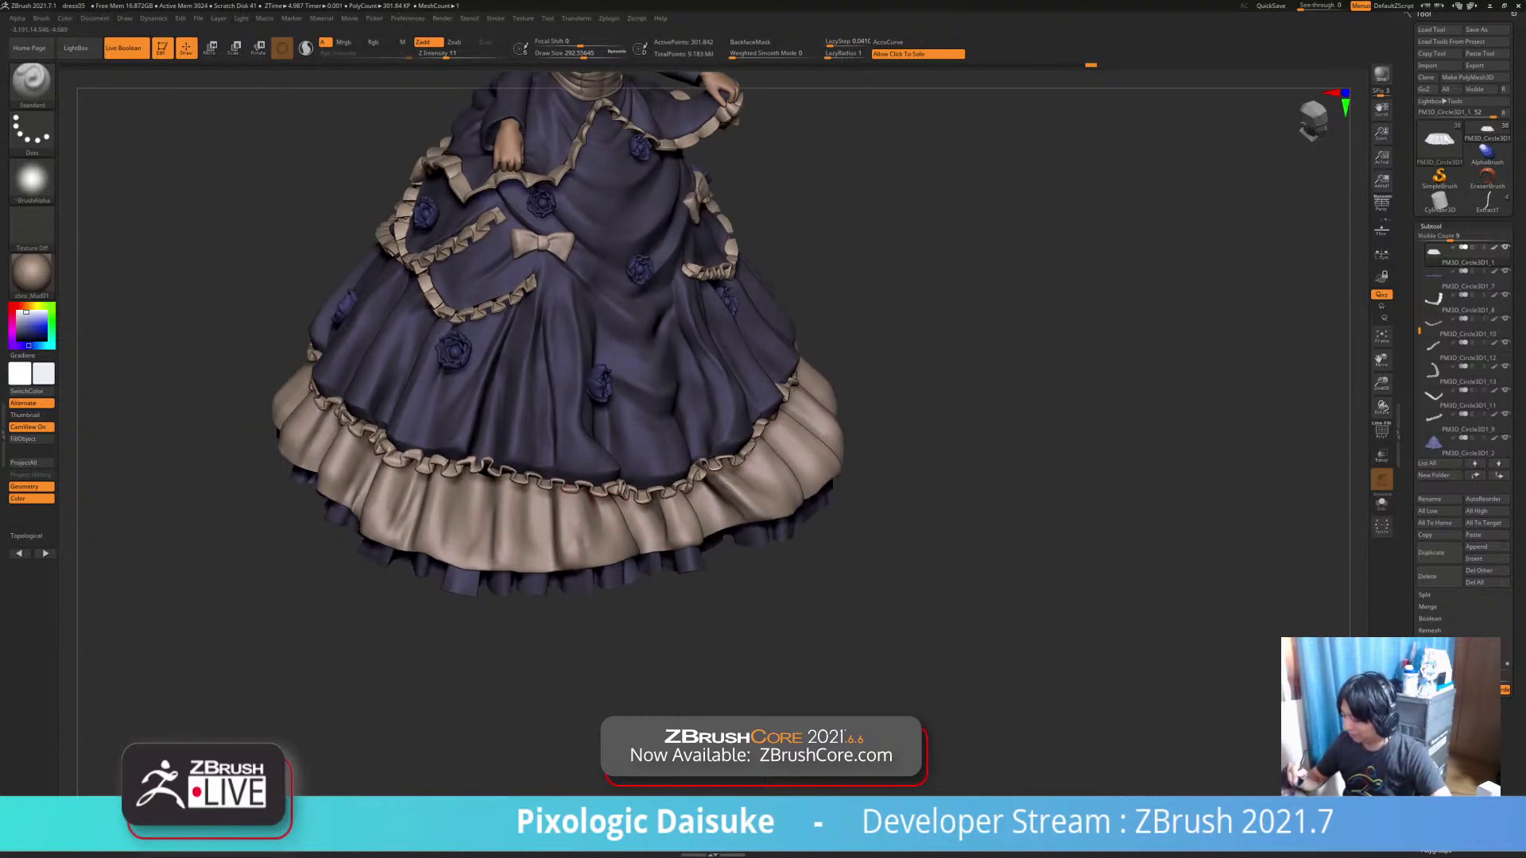
# Sculpt and smooth the flounce's front folds beneath the ruffled trim with the Standard brush
pyautogui.press('shift')
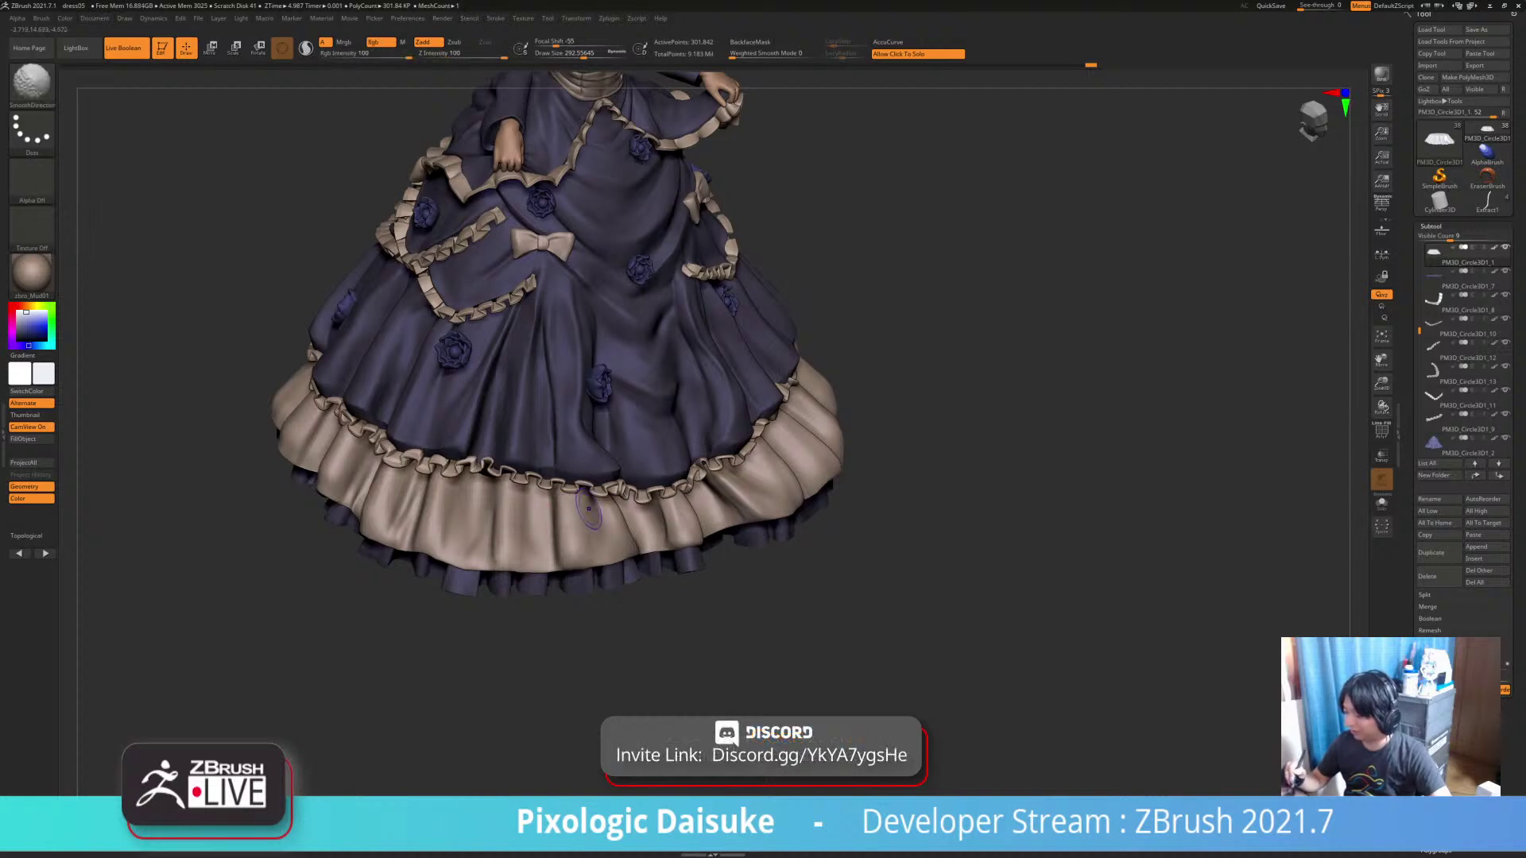
pyautogui.keyDown('alt'); pyautogui.moveTo(548, 397); pyautogui.dragTo(531, 455, button='right'); pyautogui.keyUp('alt')
pyautogui.moveTo(531, 455); pyautogui.dragTo(512, 458, button='right')
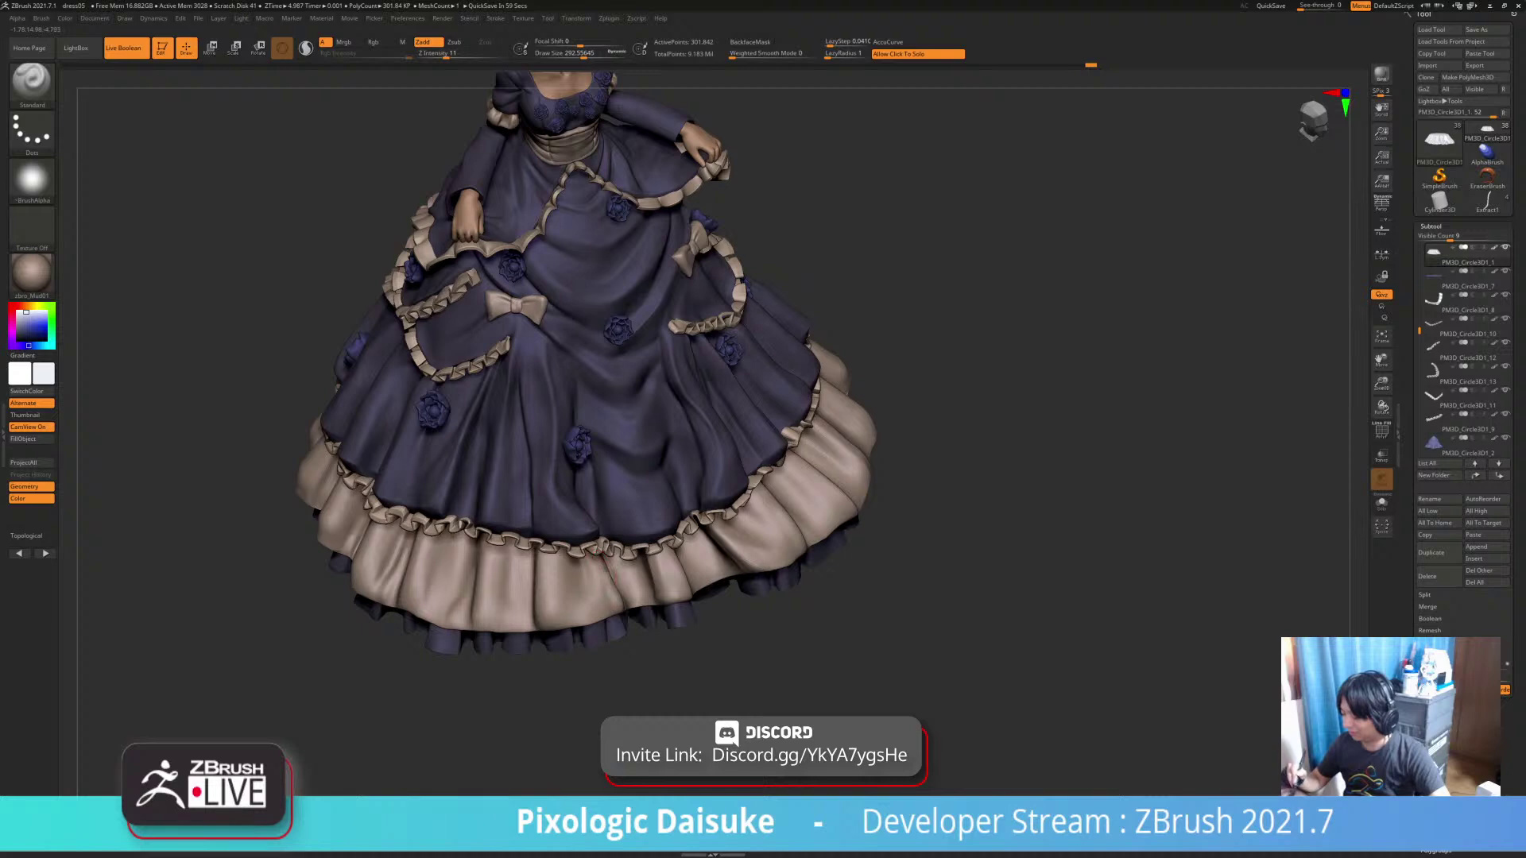
pyautogui.press('shift')
pyautogui.moveTo(795, 477)
pyautogui.keyDown('ctrl'); pyautogui.mouseDown(button='right')
pyautogui.moveTo(795, 397)
pyautogui.moveTo(755, 421)
pyautogui.moveTo(755, 497)
pyautogui.moveTo(787, 485)
pyautogui.mouseUp(button='right'); pyautogui.keyUp('ctrl')
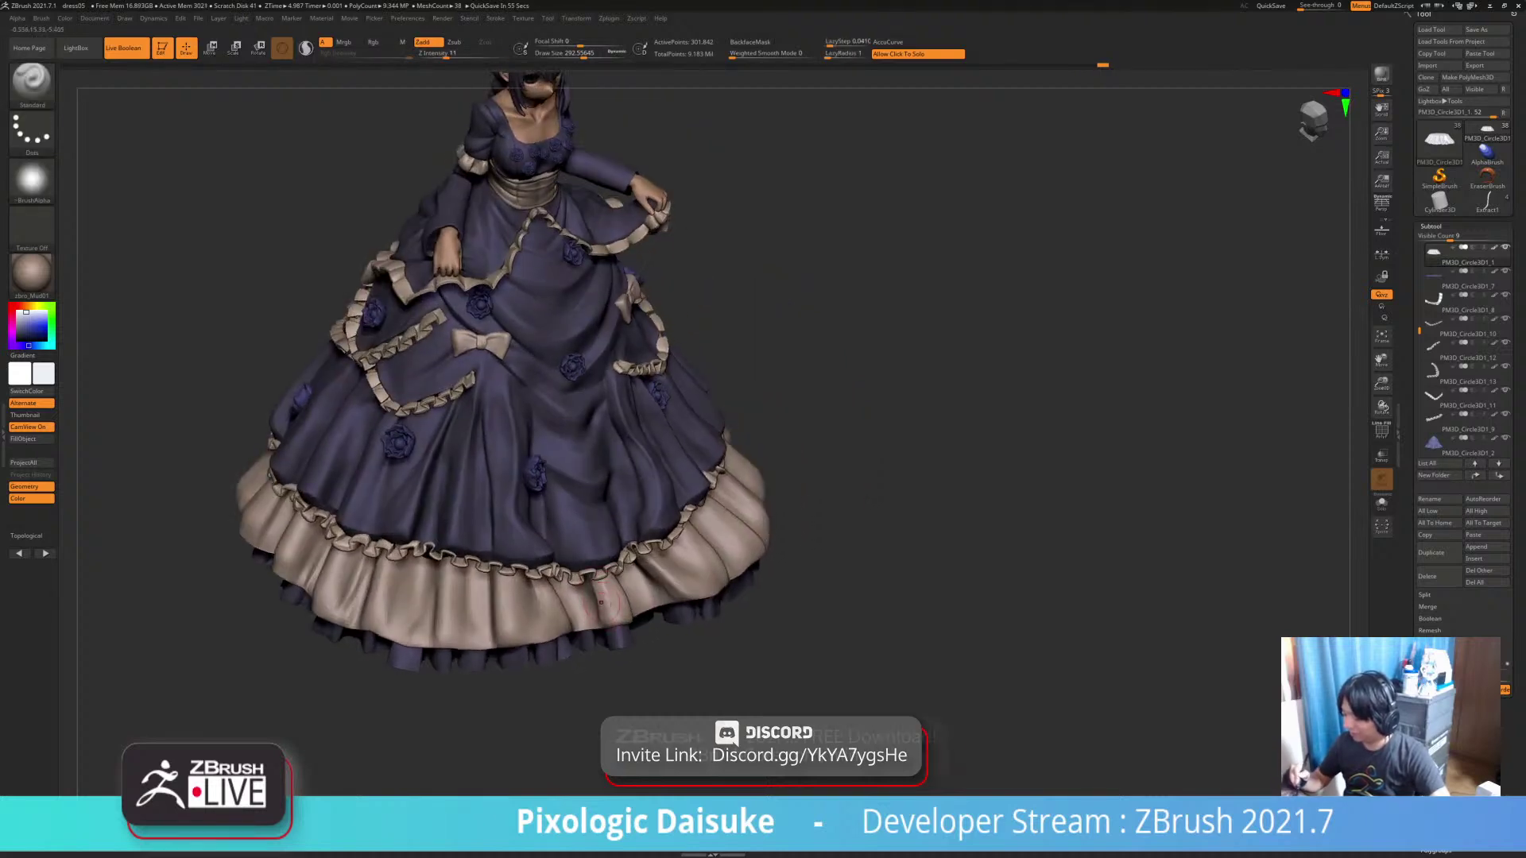
pyautogui.press('shift')
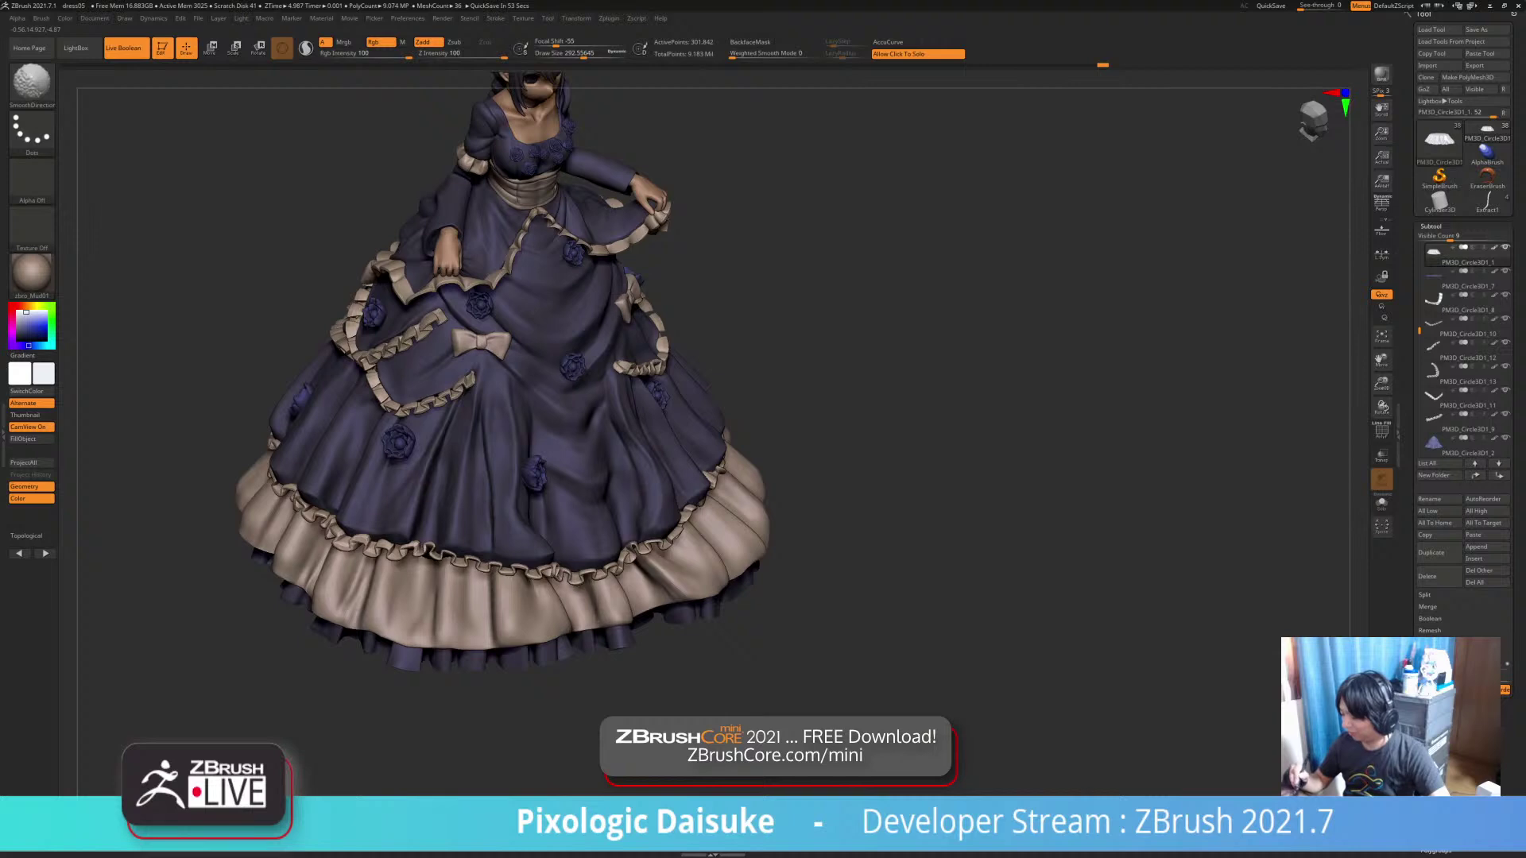
pyautogui.press('shift')
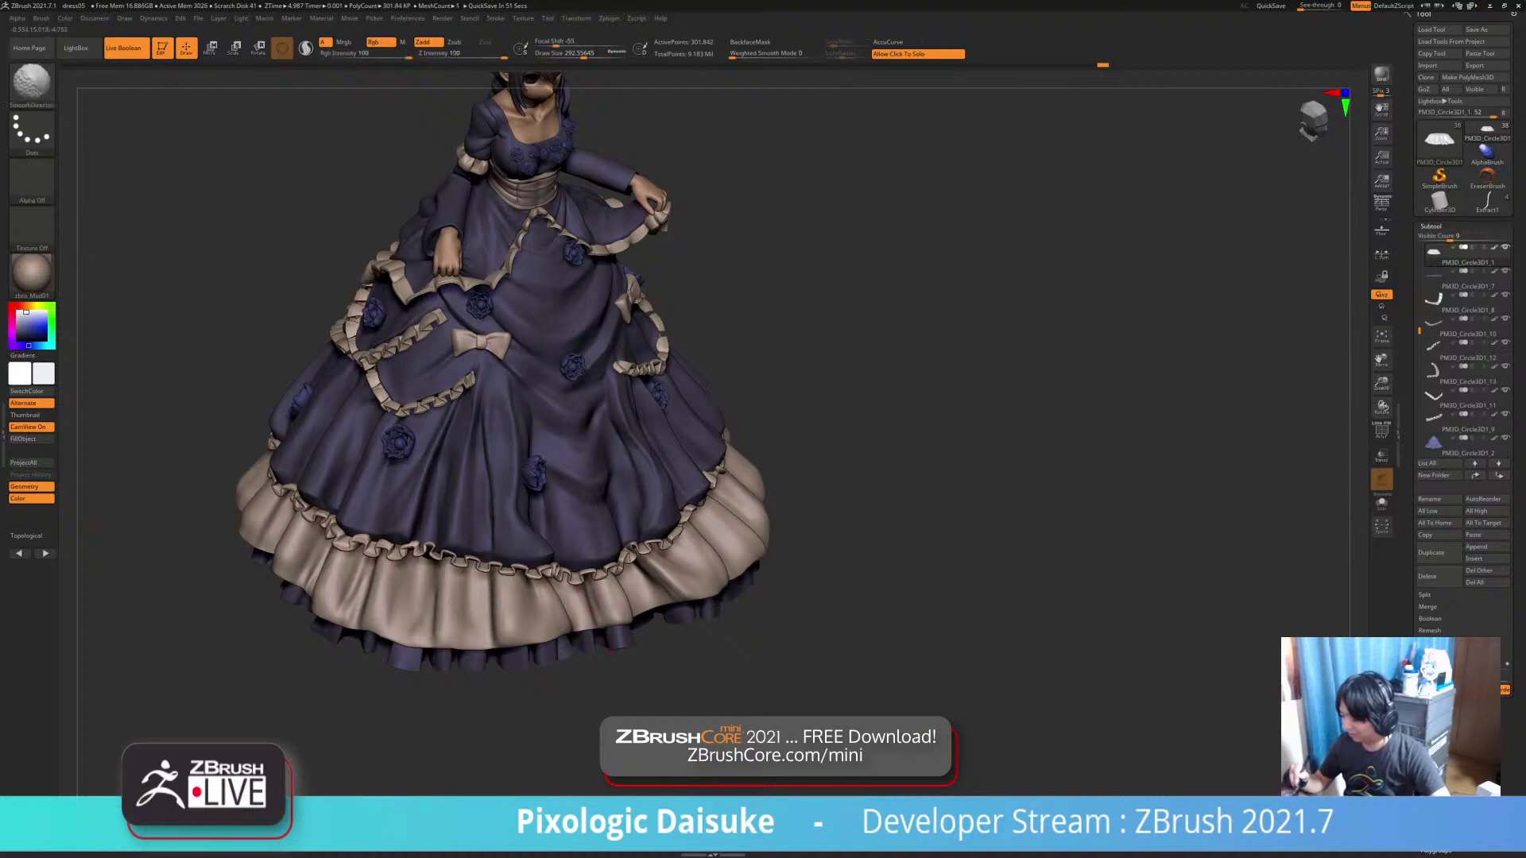
# Refine and smooth the flounce's folds towards the figure's left front
pyautogui.moveTo(604, 632); pyautogui.dragTo(521, 663, button='right')
pyautogui.press('shift')
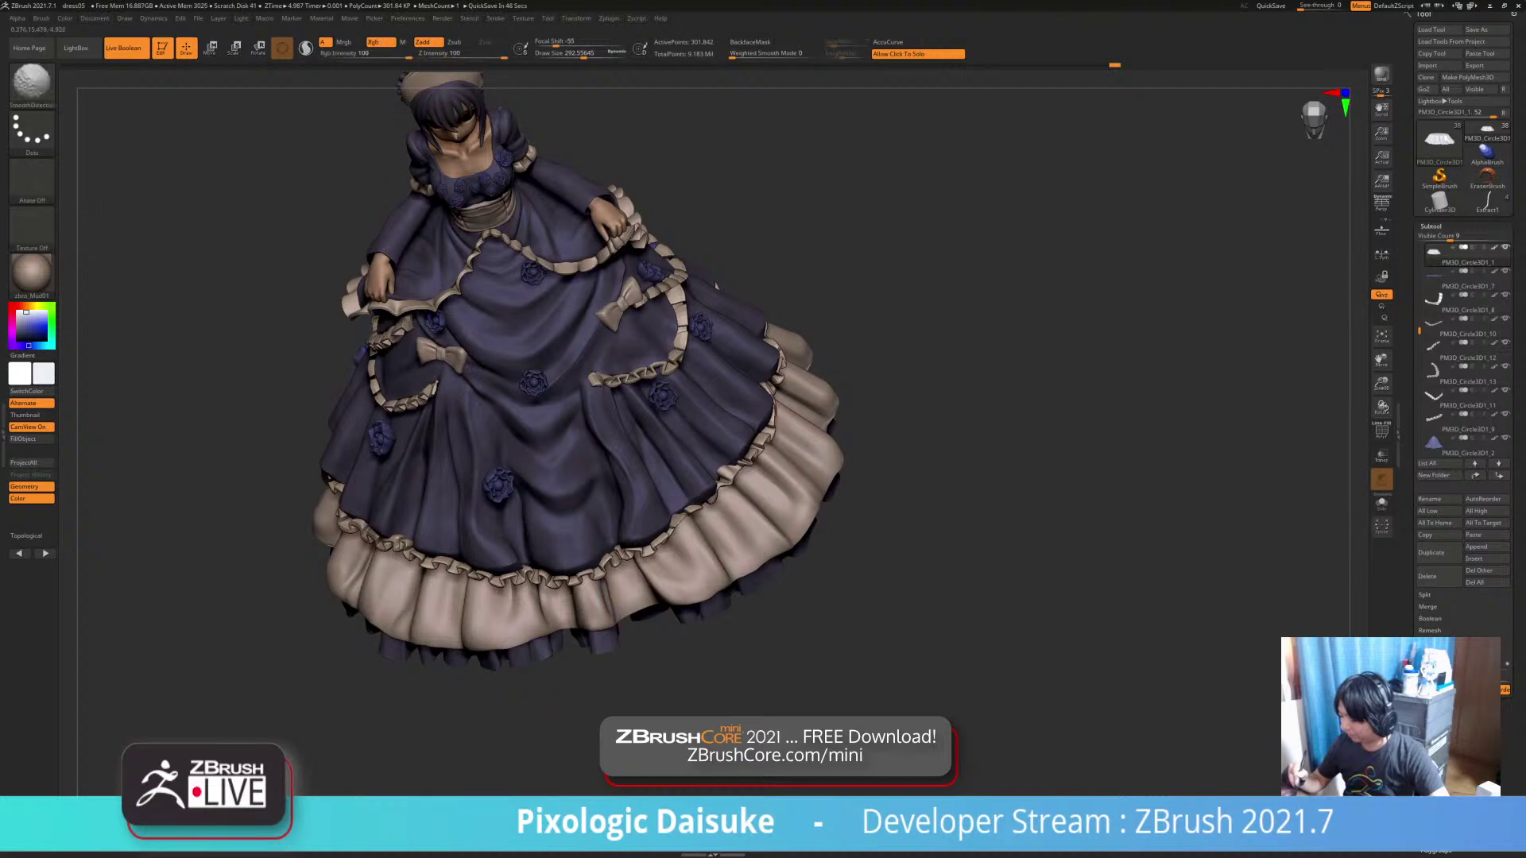
pyautogui.moveTo(683, 635); pyautogui.dragTo(608, 588, button='right')
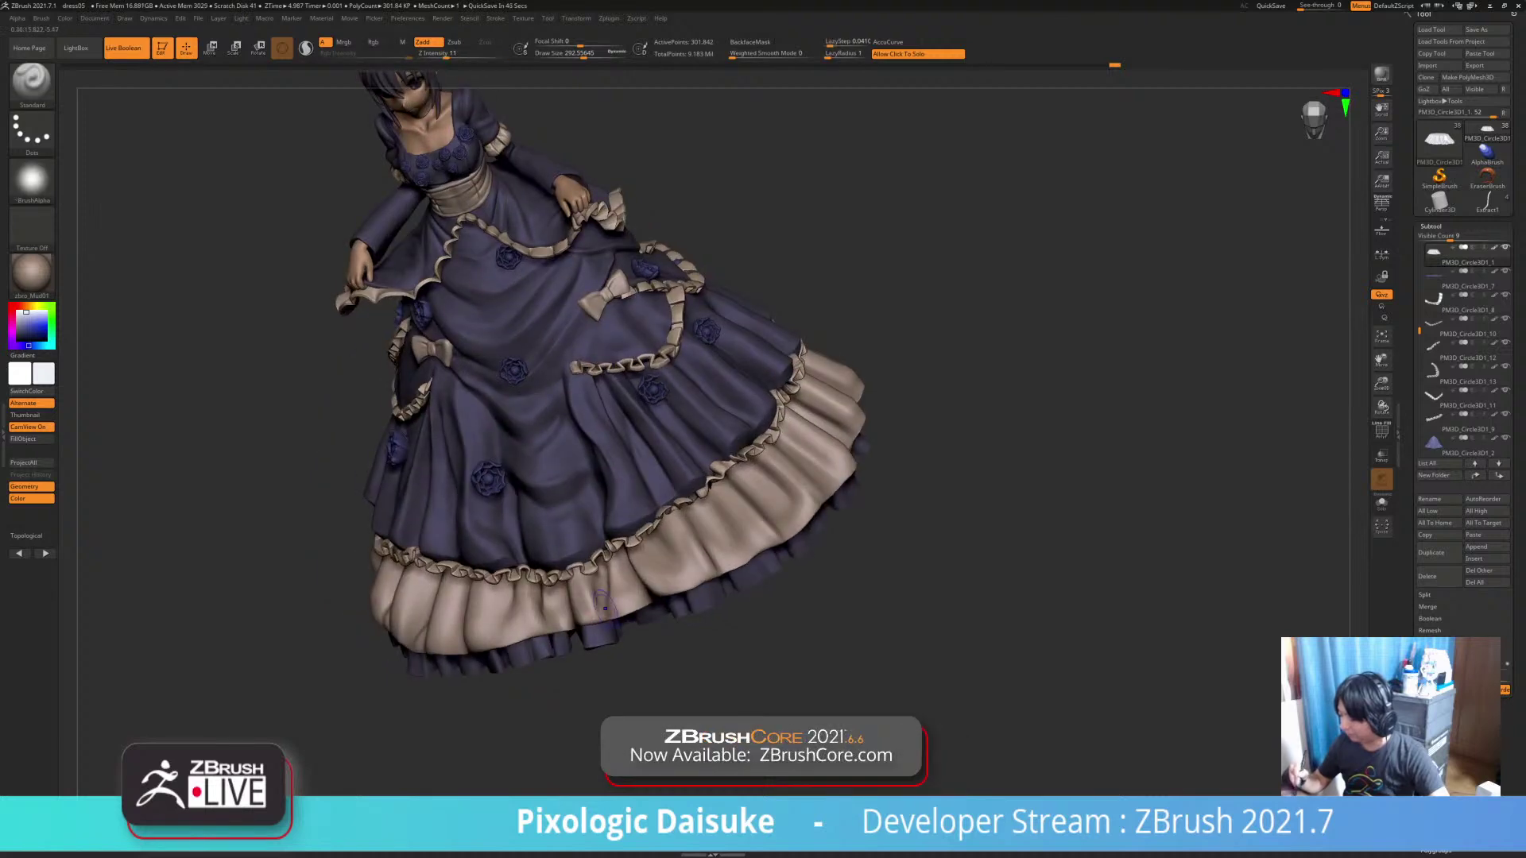
pyautogui.press('shift')
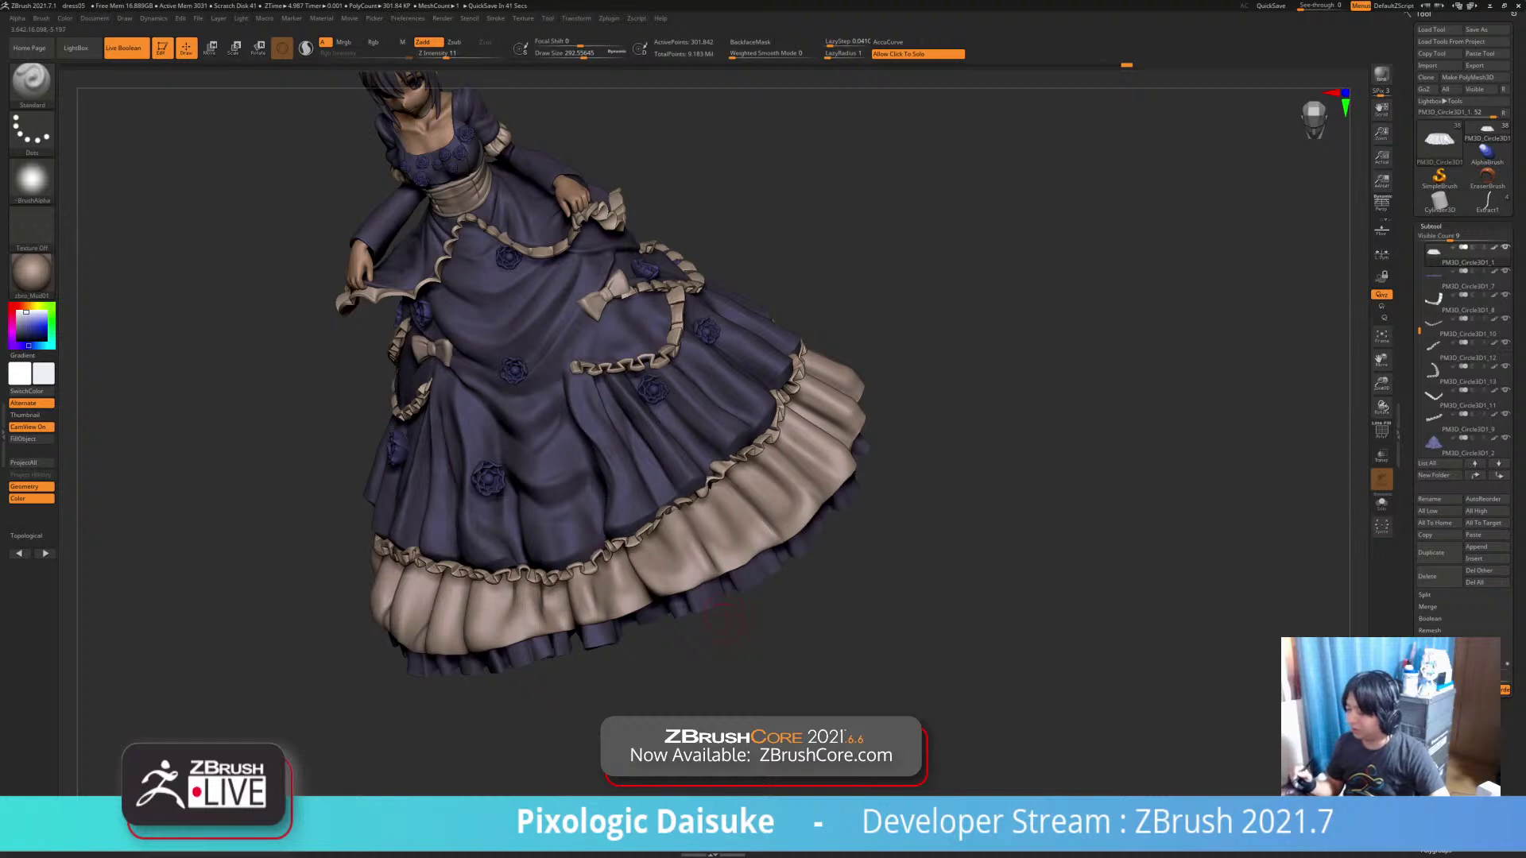
pyautogui.moveTo(691, 636); pyautogui.dragTo(632, 642, button='right')
# Soften the narrow folds at the flounce's front centre and the creases running up to the ruffled trim
pyautogui.moveTo(620, 564)
pyautogui.keyDown('alt'); pyautogui.mouseDown(button='right')
pyautogui.moveTo(580, 520)
pyautogui.moveTo(509, 606)
pyautogui.mouseUp(button='right'); pyautogui.keyUp('alt')
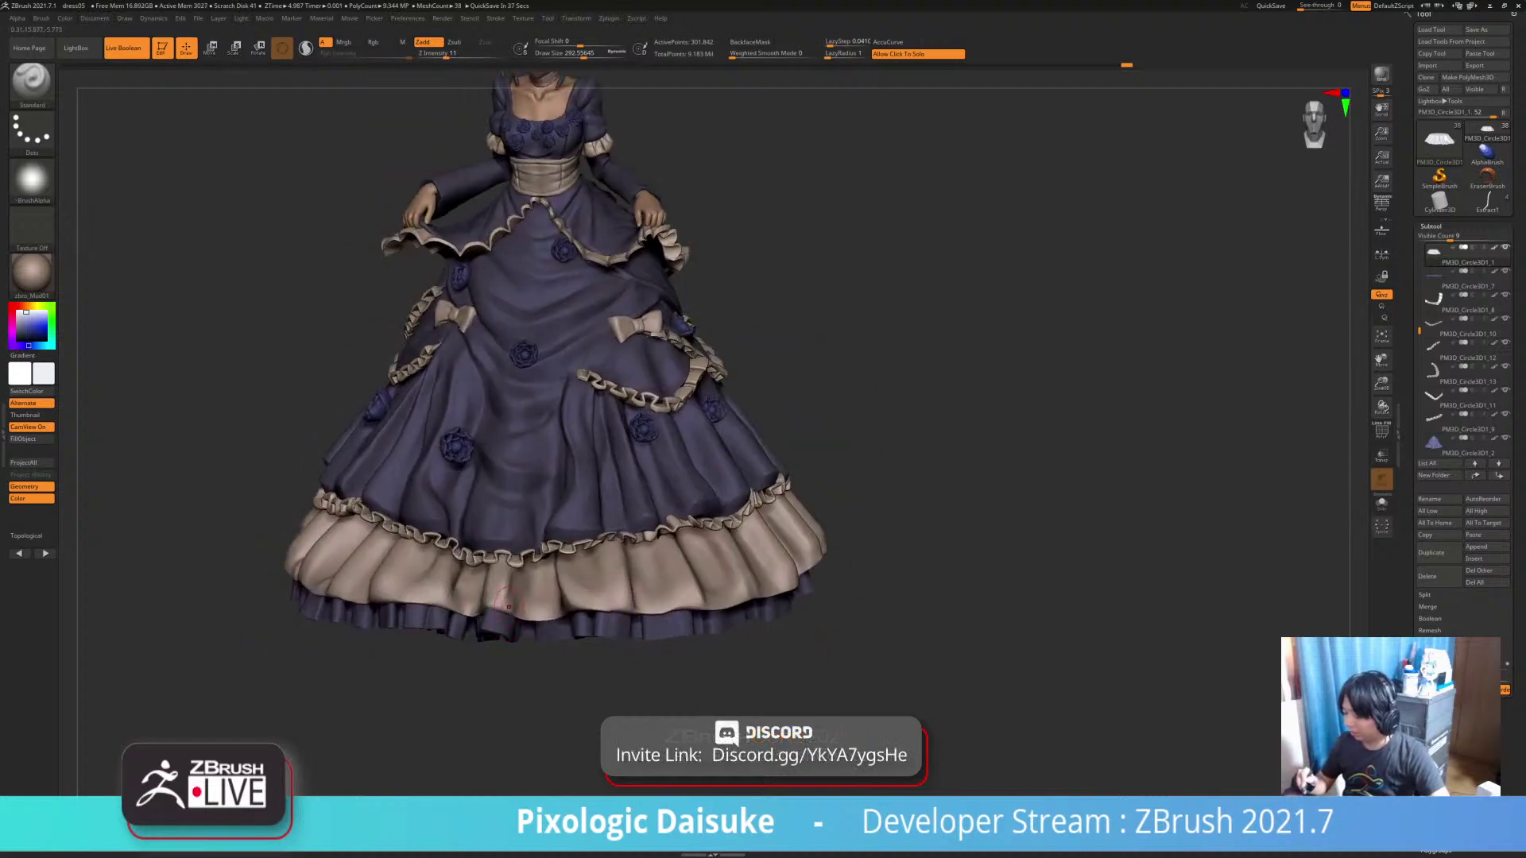
pyautogui.press('shift')
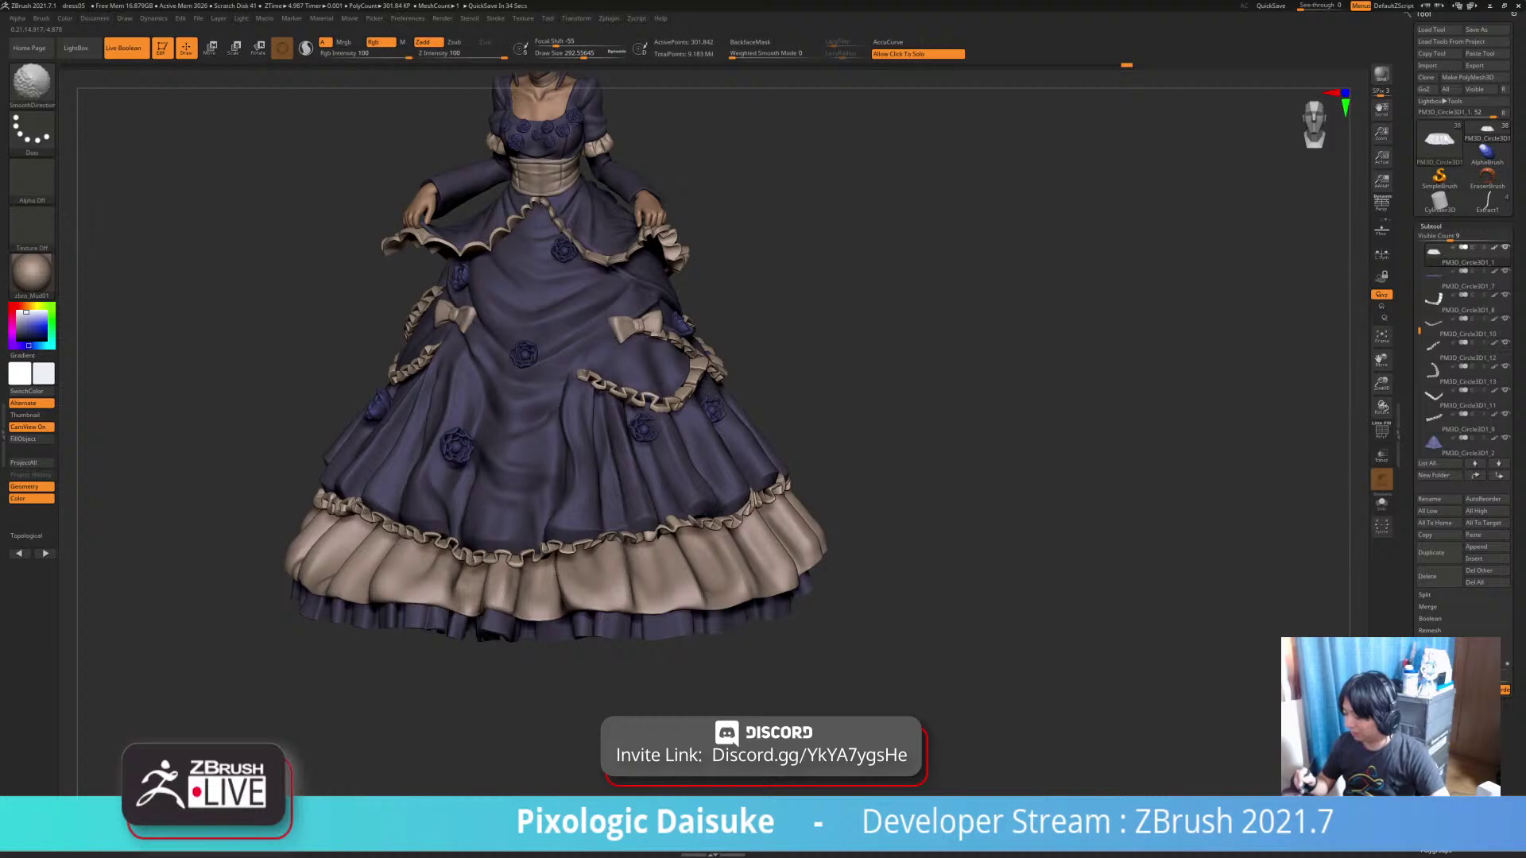
pyautogui.press('shift')
pyautogui.moveTo(589, 572); pyautogui.dragTo(519, 569, button='right')
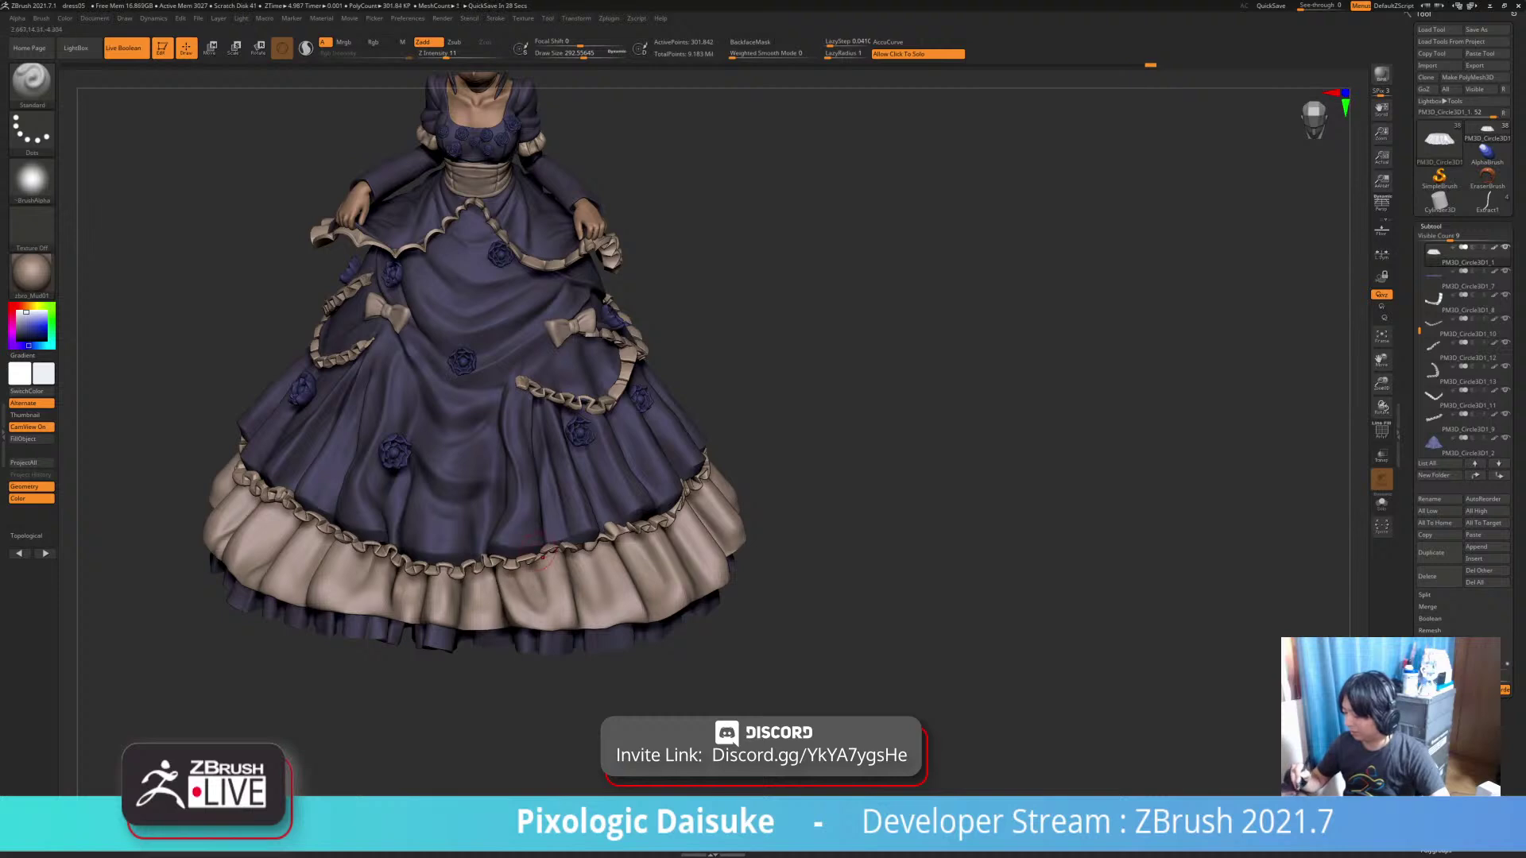
pyautogui.press('shift')
# Isolate the flounce to examine its pleats without the rest of the dress, and bring the full figure back
pyautogui.keyDown('ctrl'); pyautogui.moveTo(549, 551); pyautogui.dragTo(546, 493, button='right'); pyautogui.keyUp('ctrl')
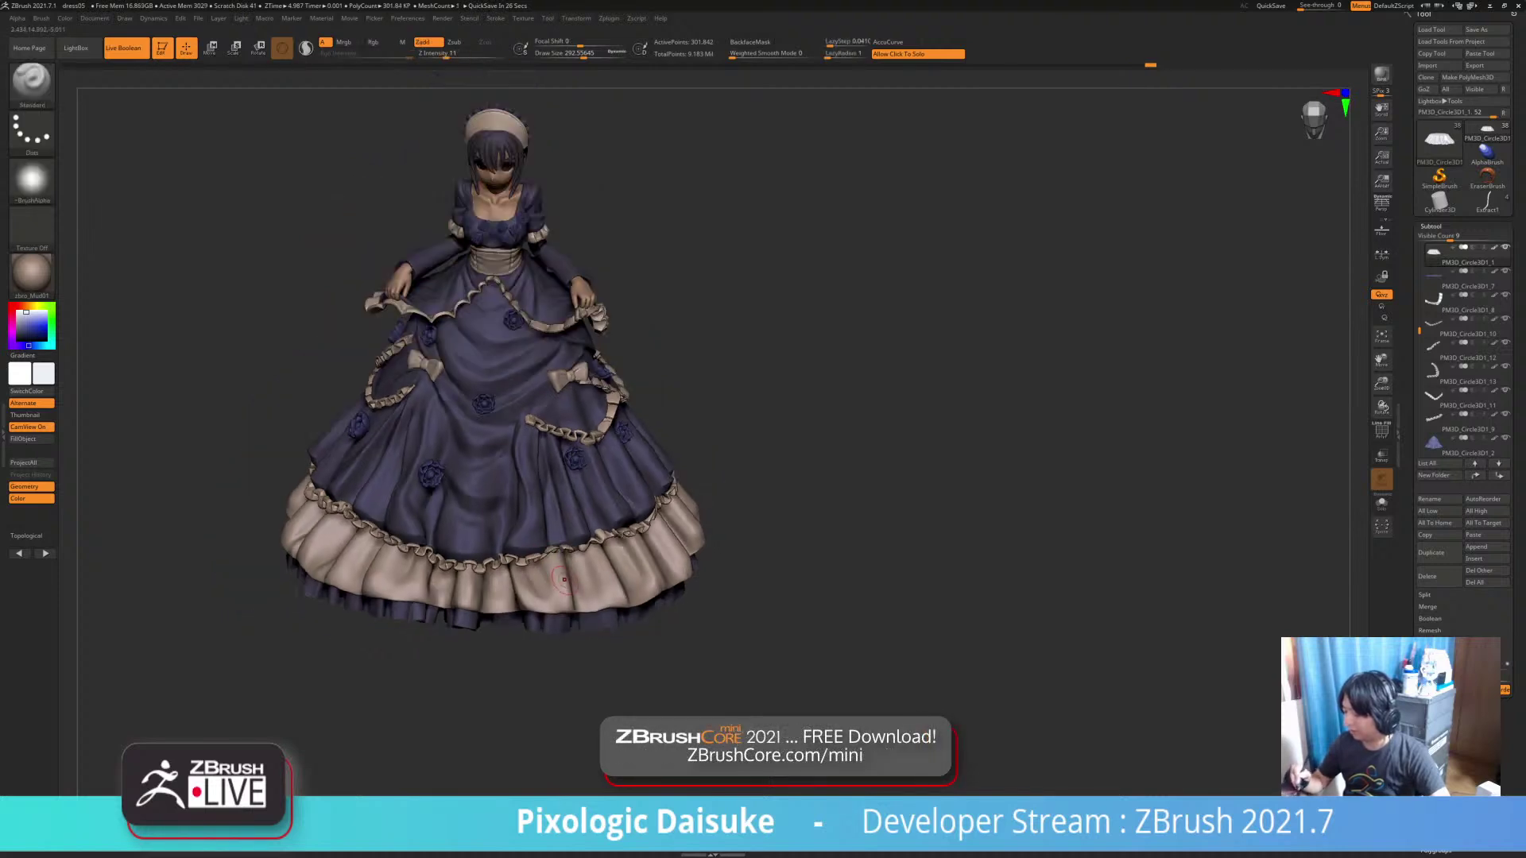
pyautogui.click(667, 592)
pyautogui.keyDown('ctrl'); pyautogui.moveTo(667, 572); pyautogui.dragTo(666, 644, button='right'); pyautogui.keyUp('ctrl')
pyautogui.press('shift')
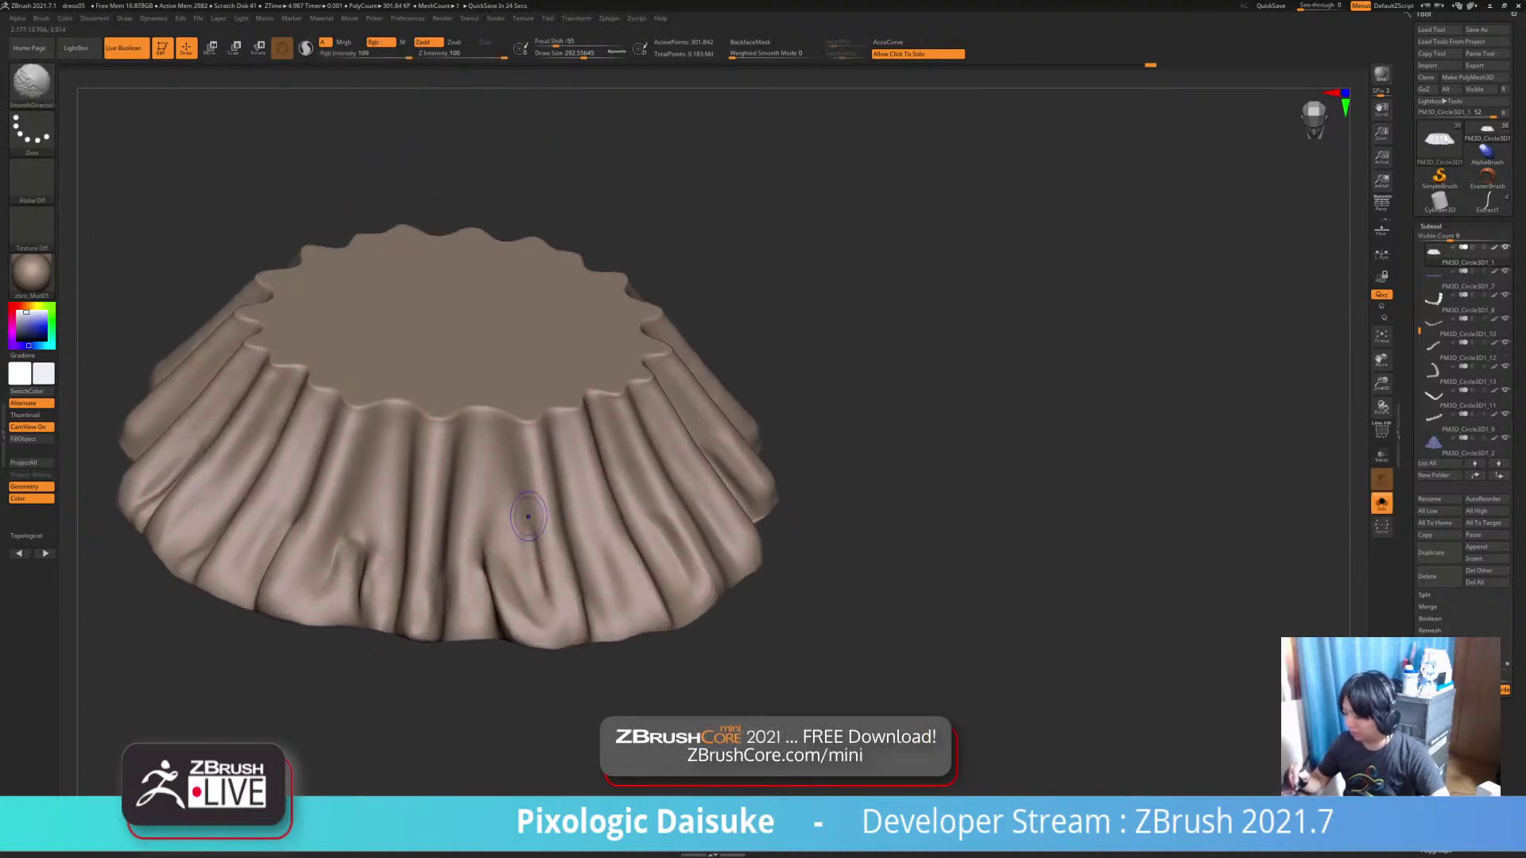
pyautogui.moveTo(914, 445)
pyautogui.keyDown('ctrl'); pyautogui.mouseDown(button='right')
pyautogui.moveTo(914, 366)
pyautogui.moveTo(890, 378)
pyautogui.moveTo(921, 377)
pyautogui.mouseUp(button='right'); pyautogui.keyUp('ctrl')
pyautogui.click(914, 365)
# Sculpt and smooth the flounce's upper folds just under the trim at the figure's left front
pyautogui.moveTo(568, 549)
pyautogui.mouseDown(button='right')
pyautogui.moveTo(574, 537)
pyautogui.moveTo(577, 566)
pyautogui.mouseUp(button='right')
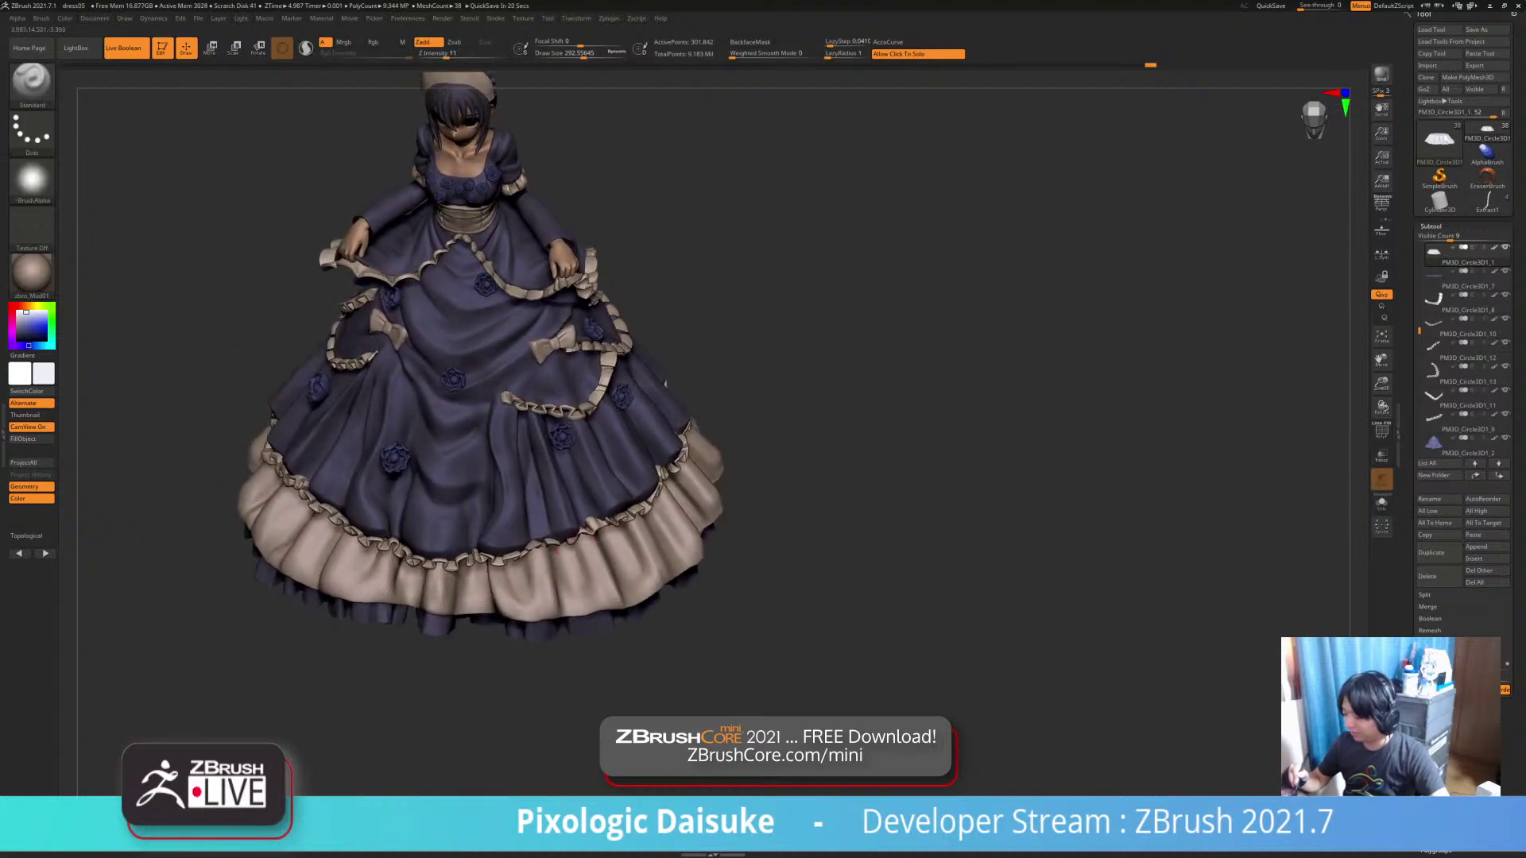
pyautogui.press('shift')
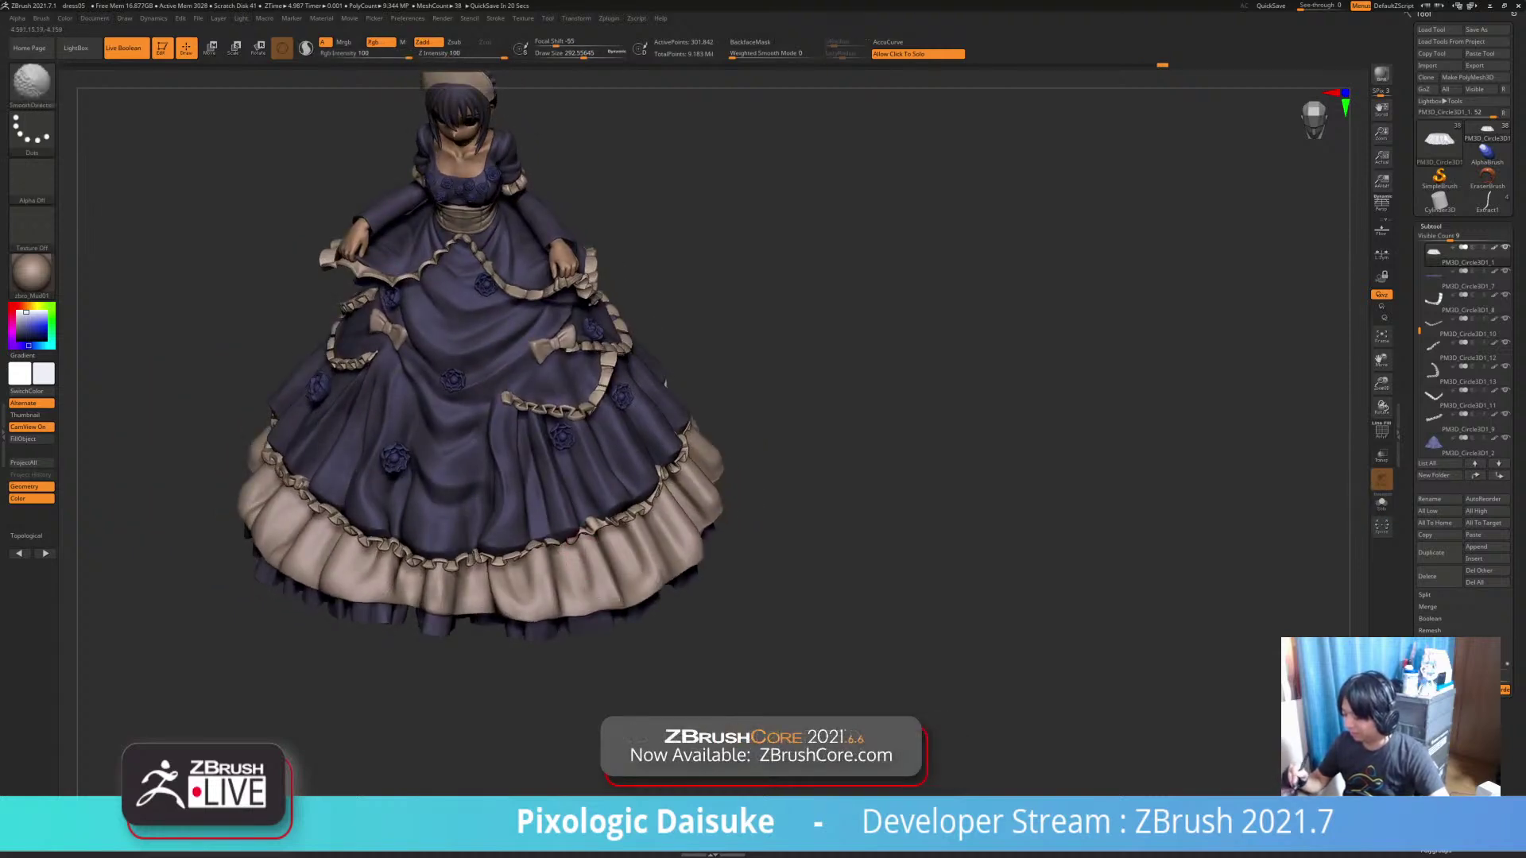
pyautogui.moveTo(574, 539); pyautogui.dragTo(628, 576, button='right')
# Examine the flounce's pleats and the dress's overall silhouette from the front, above and the figure's right side
pyautogui.moveTo(627, 576); pyautogui.dragTo(676, 594, button='right')
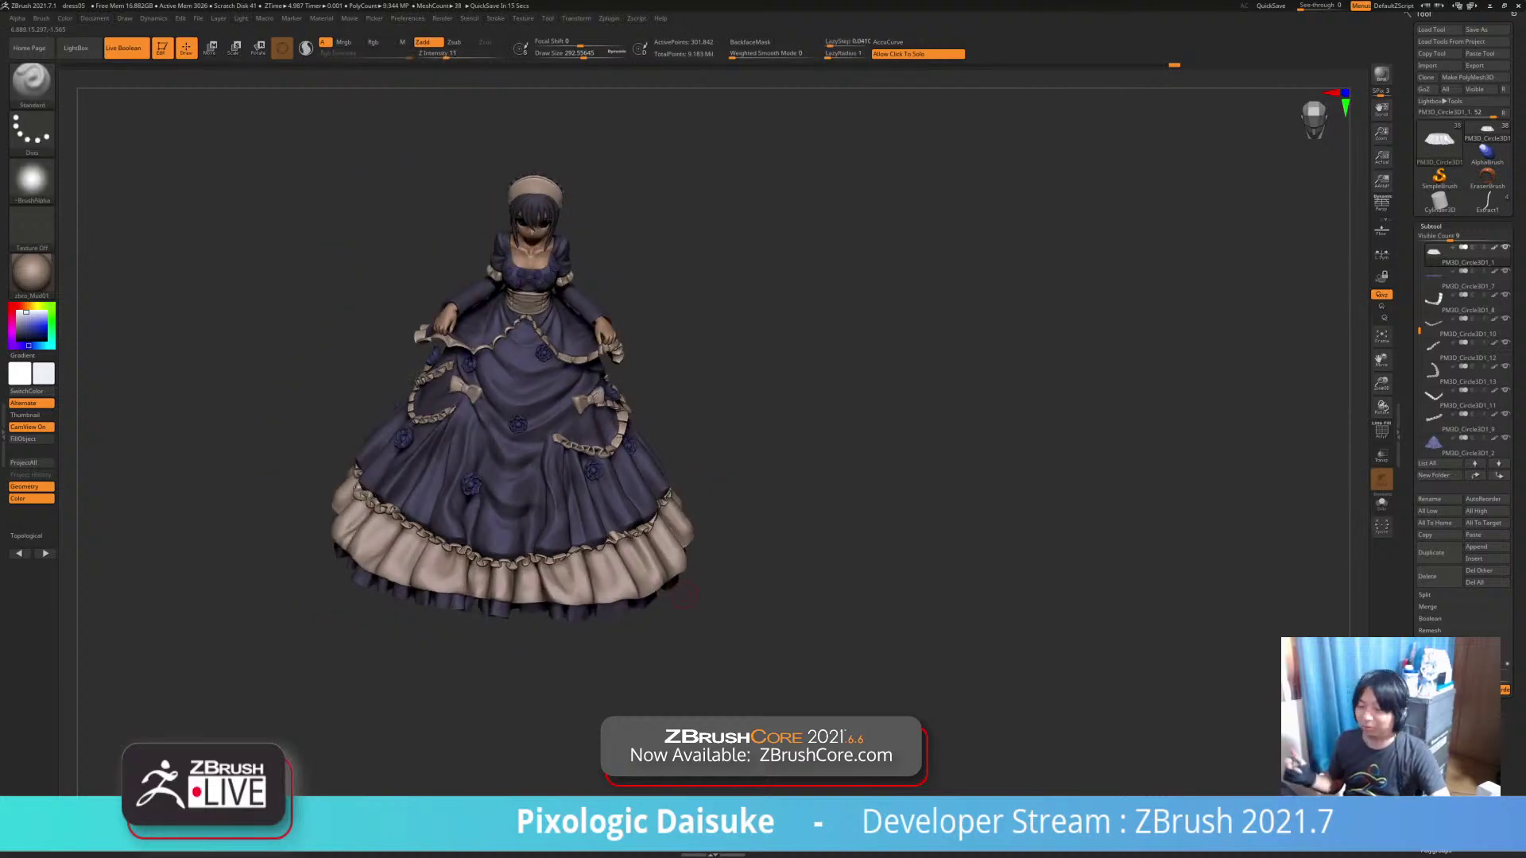
pyautogui.moveTo(683, 594); pyautogui.dragTo(746, 636, button='right')
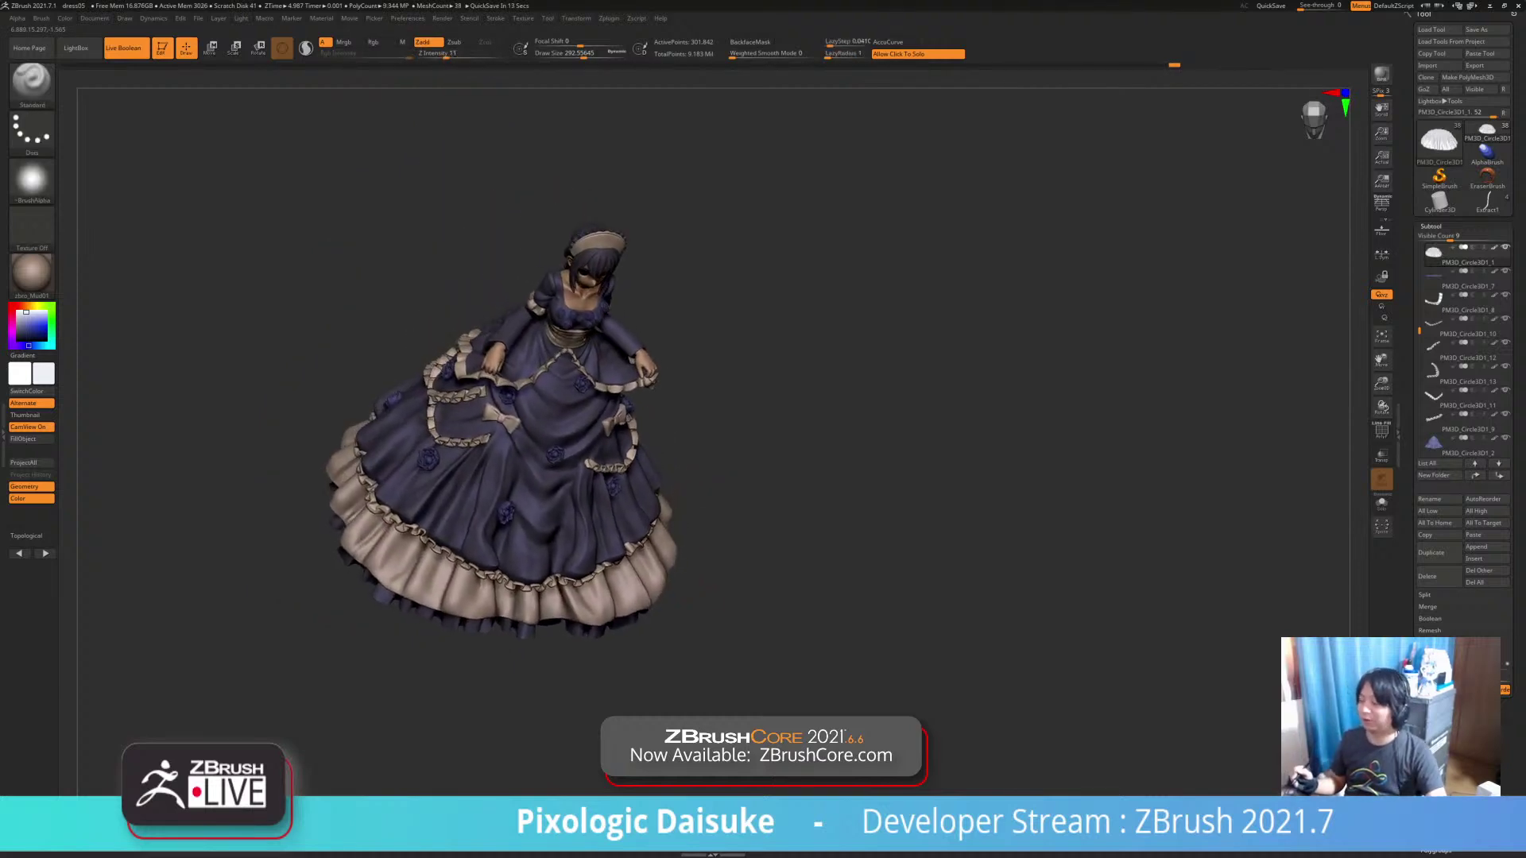
pyautogui.keyDown('alt'); pyautogui.moveTo(452, 586); pyautogui.dragTo(498, 612, button='right'); pyautogui.keyUp('alt')
pyautogui.moveTo(819, 597); pyautogui.dragTo(598, 601, button='right')
pyautogui.moveTo(371, 486)
pyautogui.mouseDown(button='right')
pyautogui.moveTo(371, 455)
pyautogui.moveTo(415, 487)
pyautogui.mouseUp(button='right')
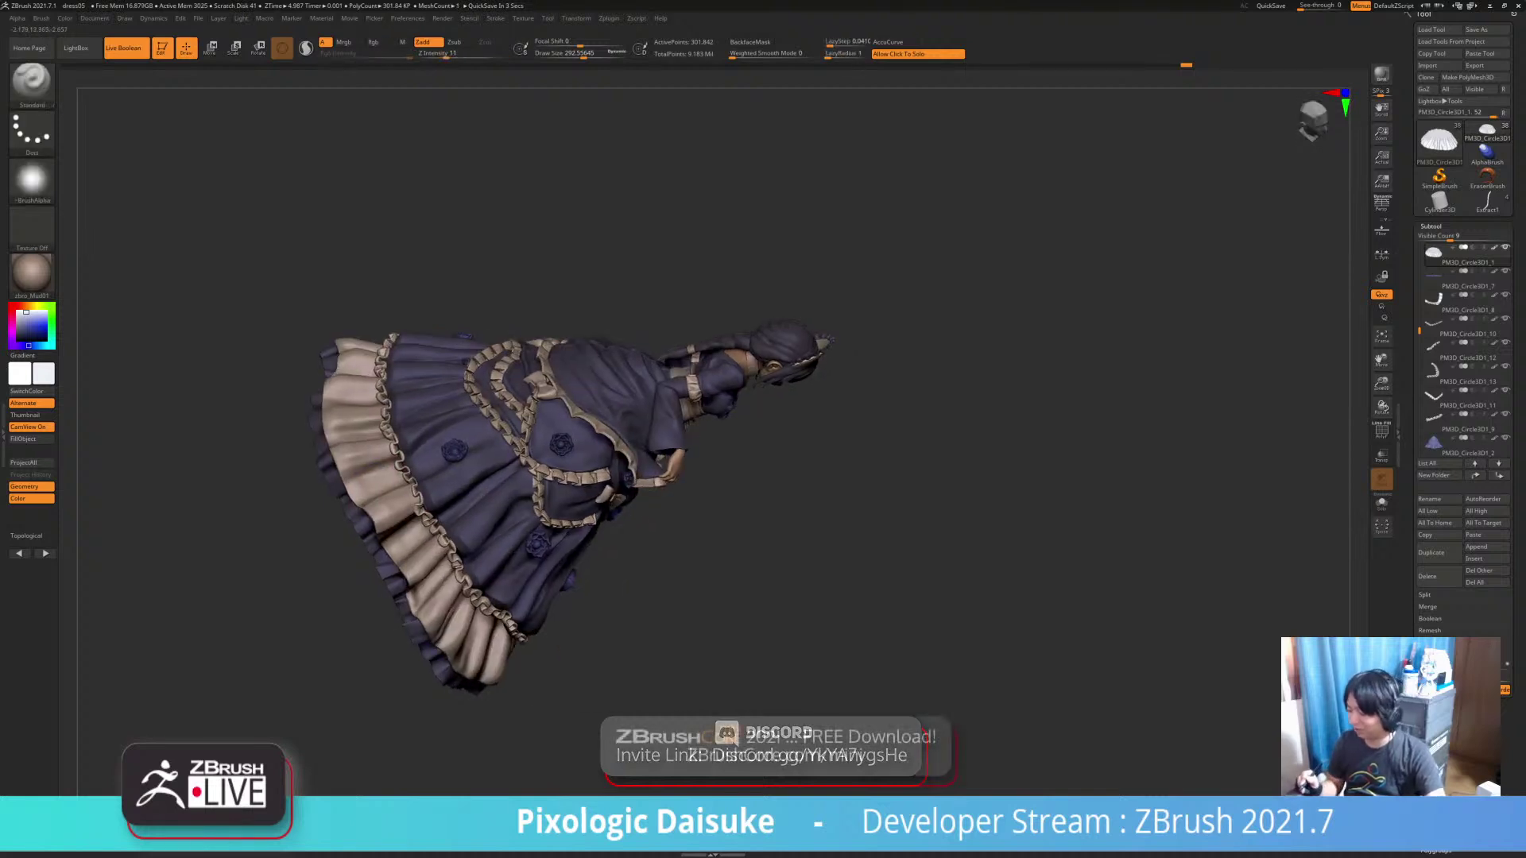
pyautogui.moveTo(675, 634); pyautogui.dragTo(586, 639, button='right')
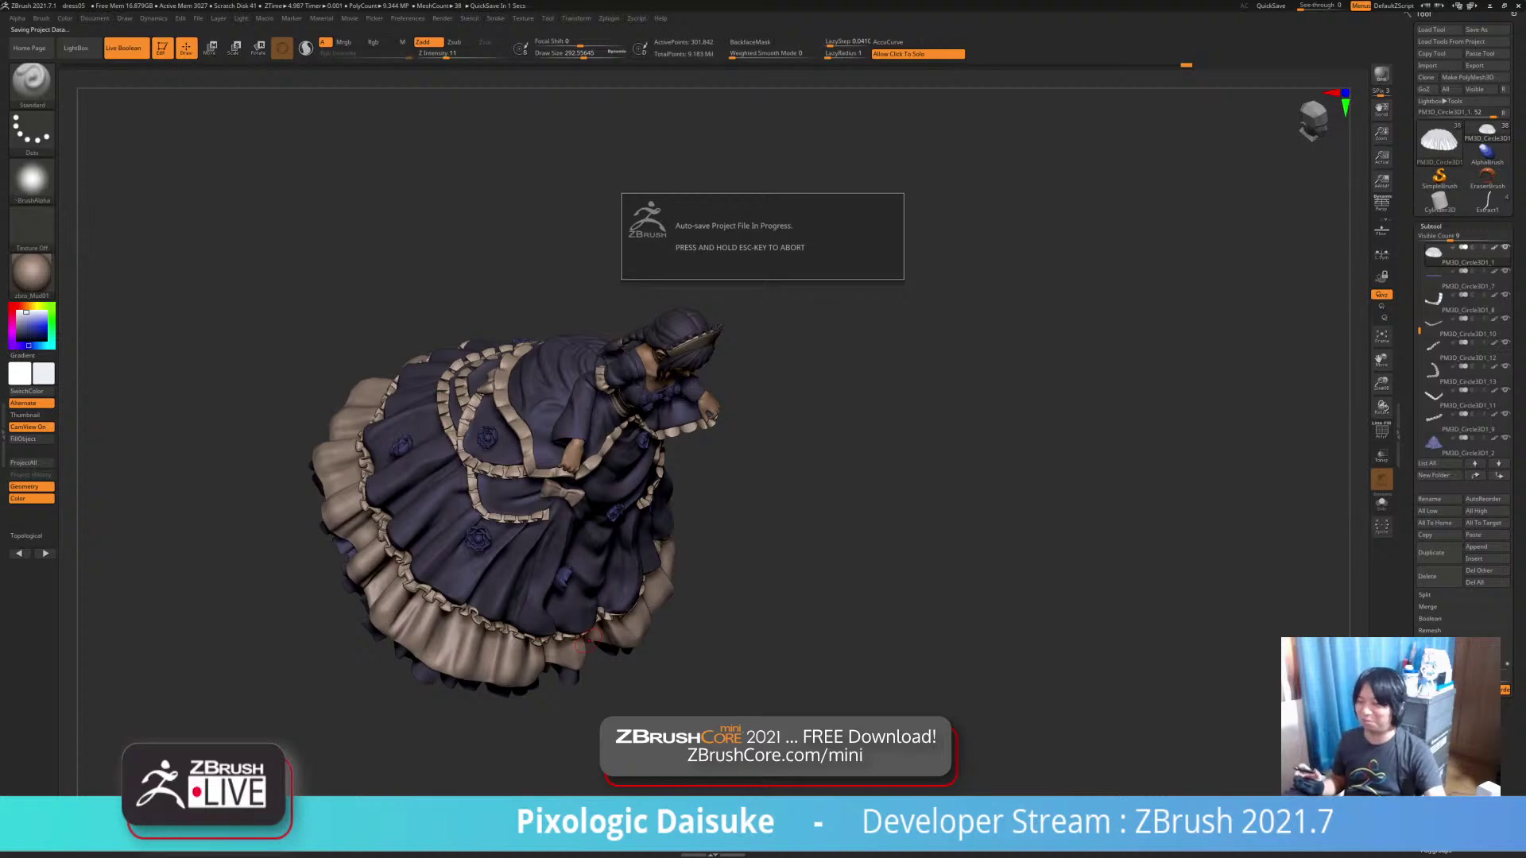
pyautogui.moveTo(589, 640); pyautogui.dragTo(505, 663, button='right')
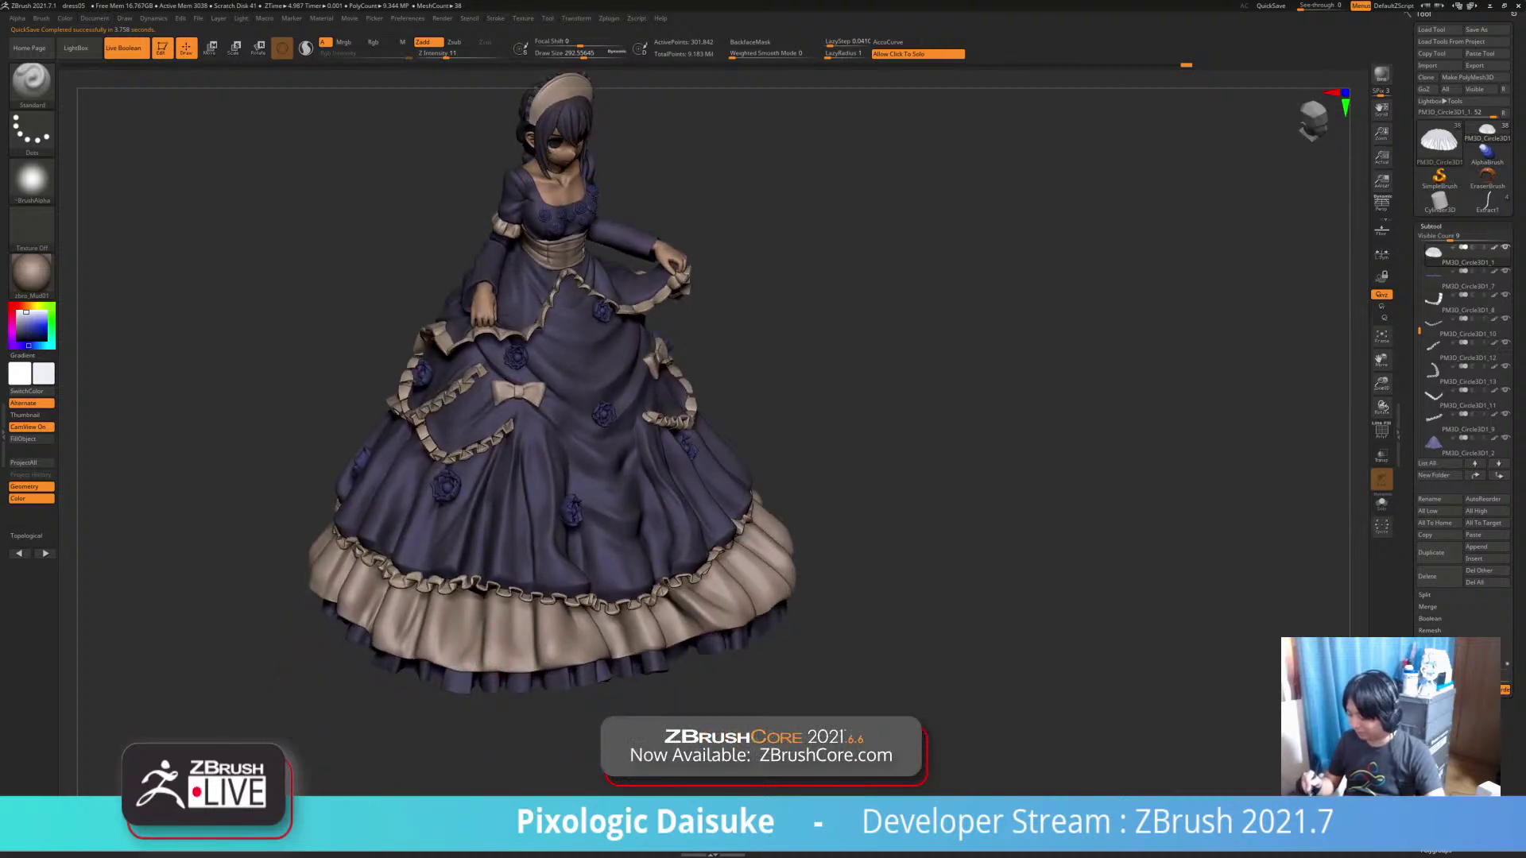
# Sculpt and smooth the flounce's vertical folds at the figure's right front
pyautogui.press('shift')
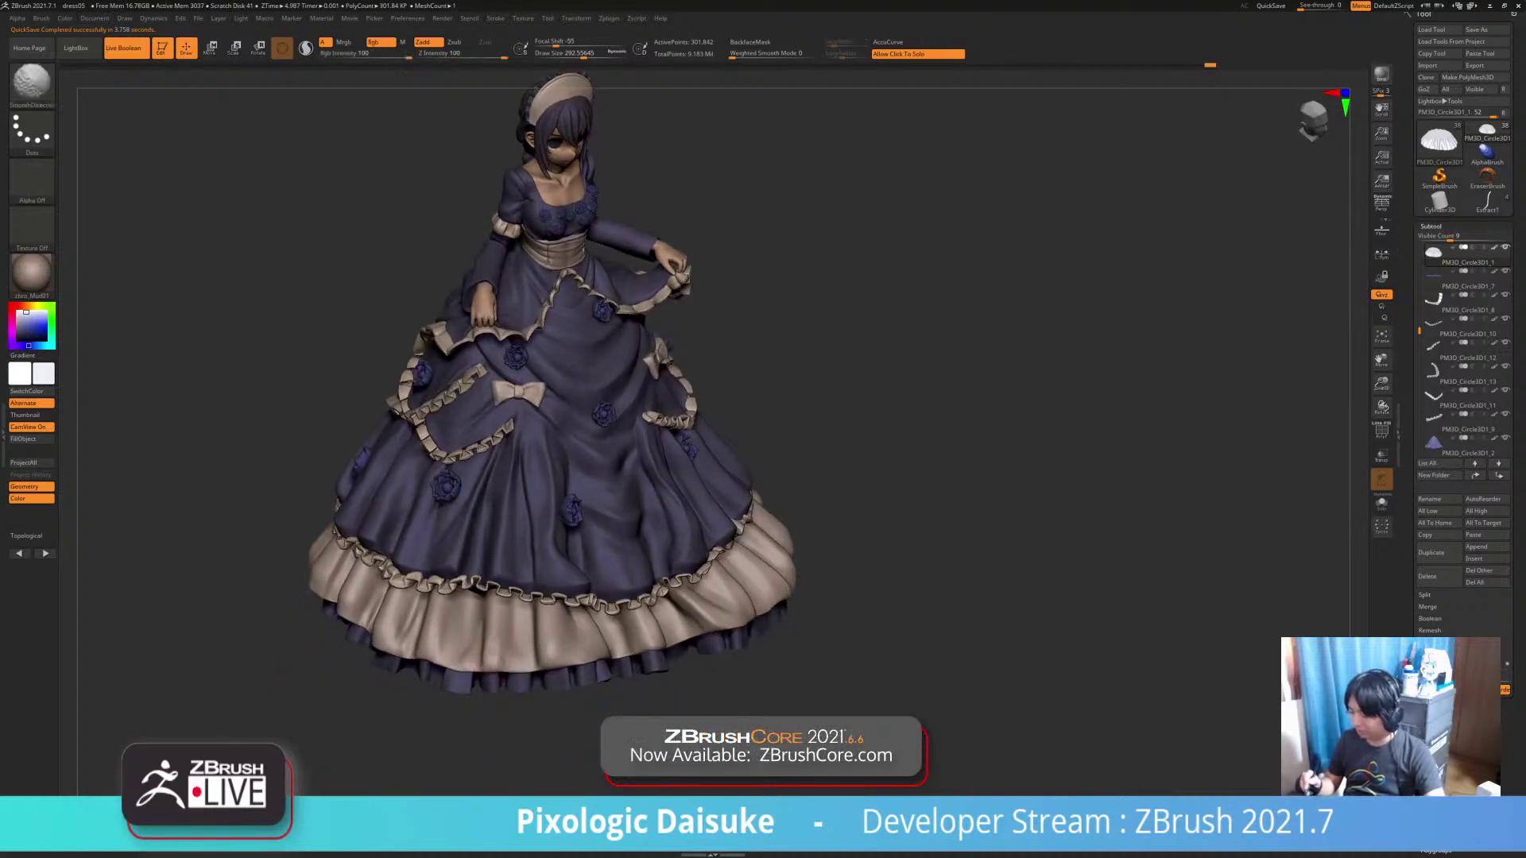
pyautogui.moveTo(492, 656)
pyautogui.mouseDown(button='right')
pyautogui.moveTo(425, 650)
pyautogui.moveTo(457, 654)
pyautogui.mouseUp(button='right')
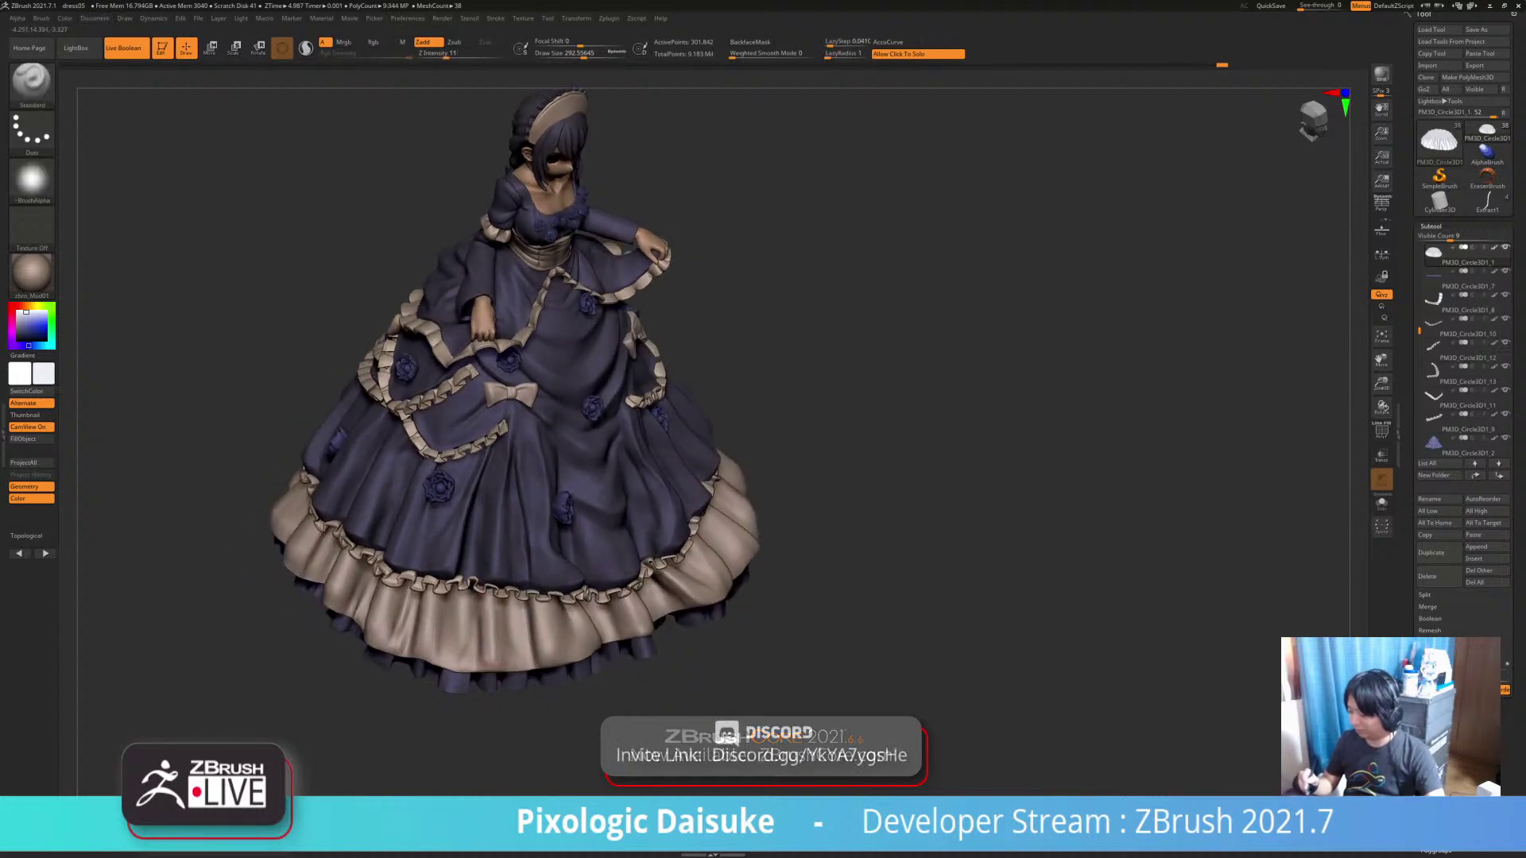
pyautogui.press('shift')
pyautogui.moveTo(555, 670)
pyautogui.keyDown('ctrl'); pyautogui.mouseDown(button='right')
pyautogui.moveTo(672, 607)
pyautogui.moveTo(608, 610)
pyautogui.mouseUp(button='right'); pyautogui.keyUp('ctrl')
# Reshape and smooth the flounce's folds along the figure's left side, up to the ruffled trim
pyautogui.keyDown('alt'); pyautogui.moveTo(708, 596); pyautogui.dragTo(715, 549, button='right'); pyautogui.keyUp('alt')
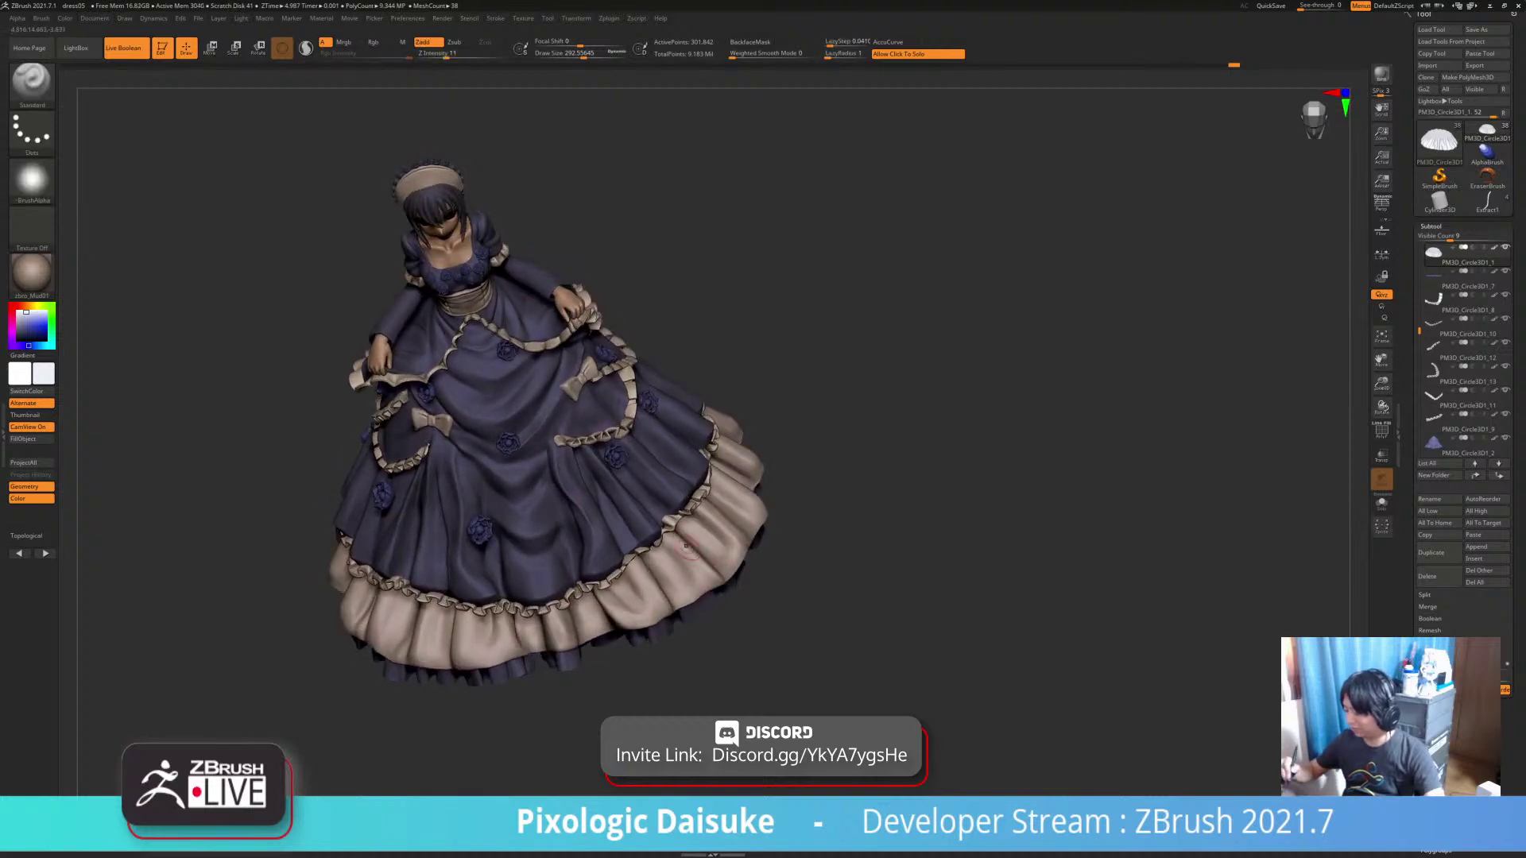
pyautogui.keyDown('alt'); pyautogui.moveTo(701, 571); pyautogui.dragTo(525, 710, button='right'); pyautogui.keyUp('alt')
pyautogui.press('shift')
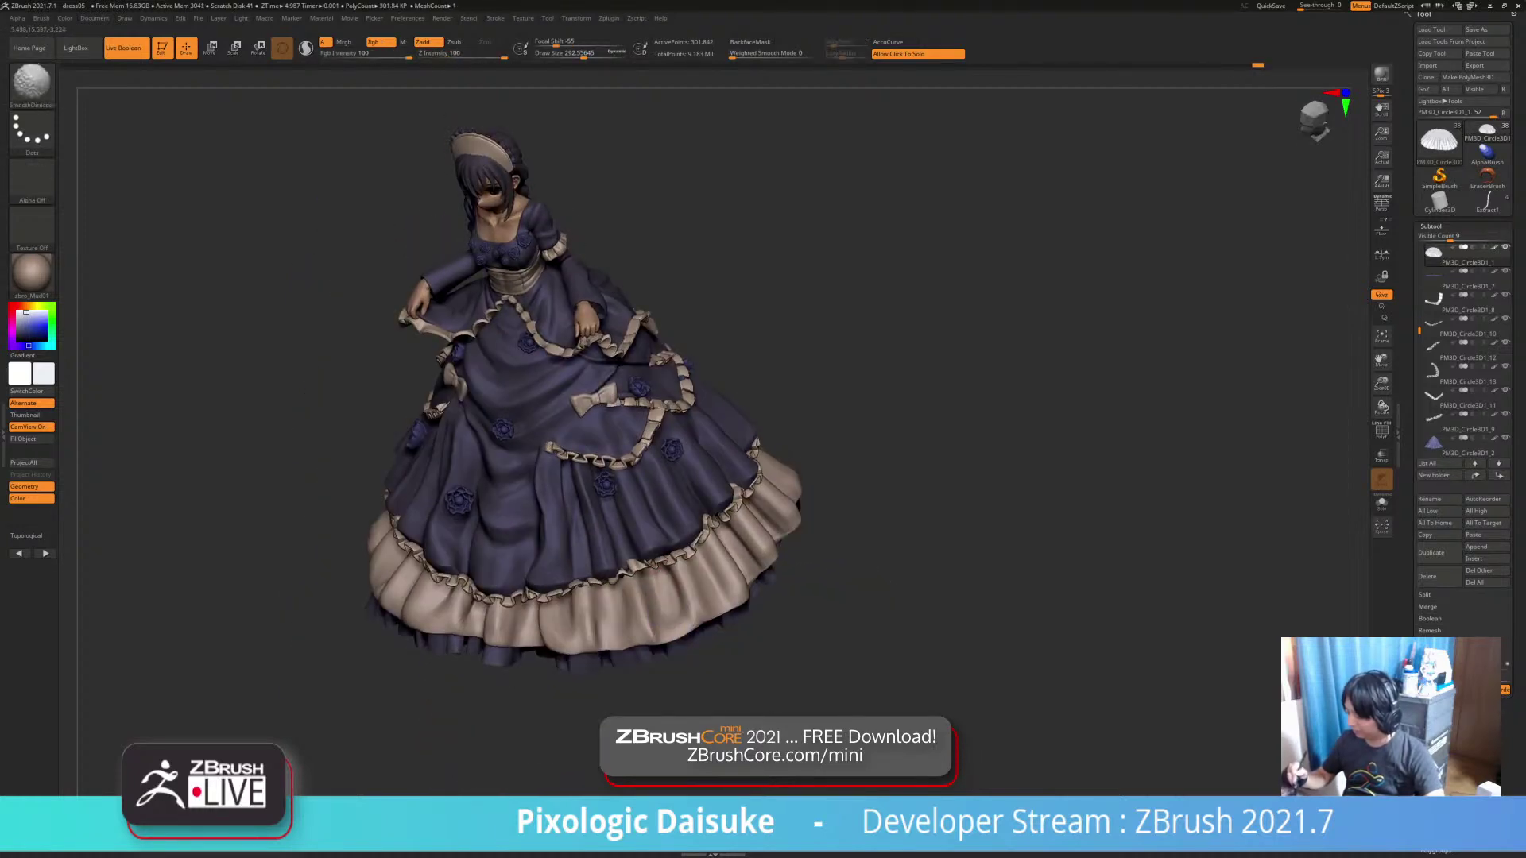
pyautogui.moveTo(687, 614); pyautogui.dragTo(619, 586, button='right')
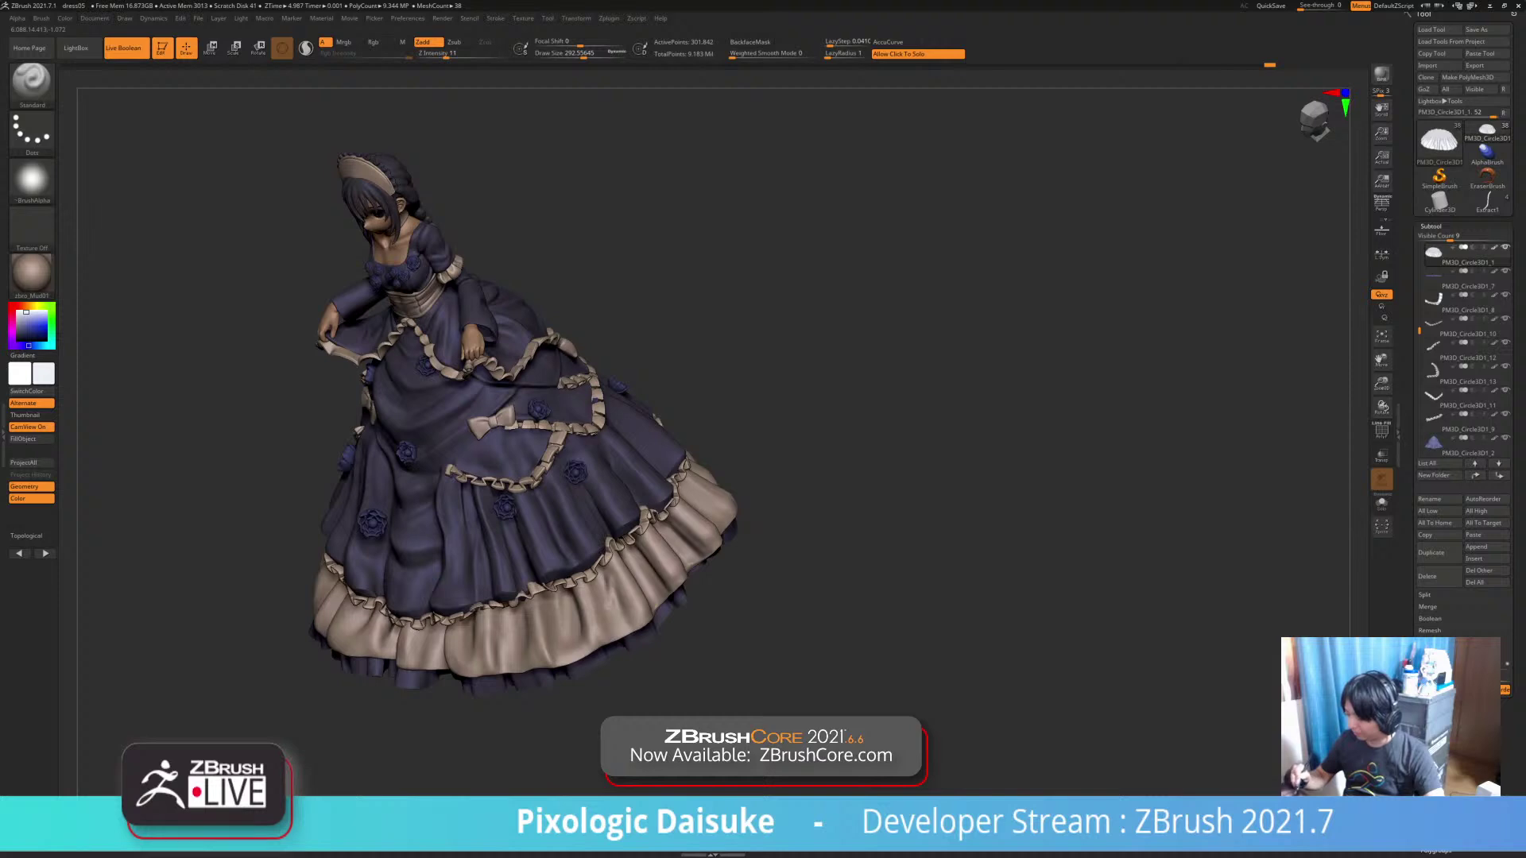
pyautogui.press('shift')
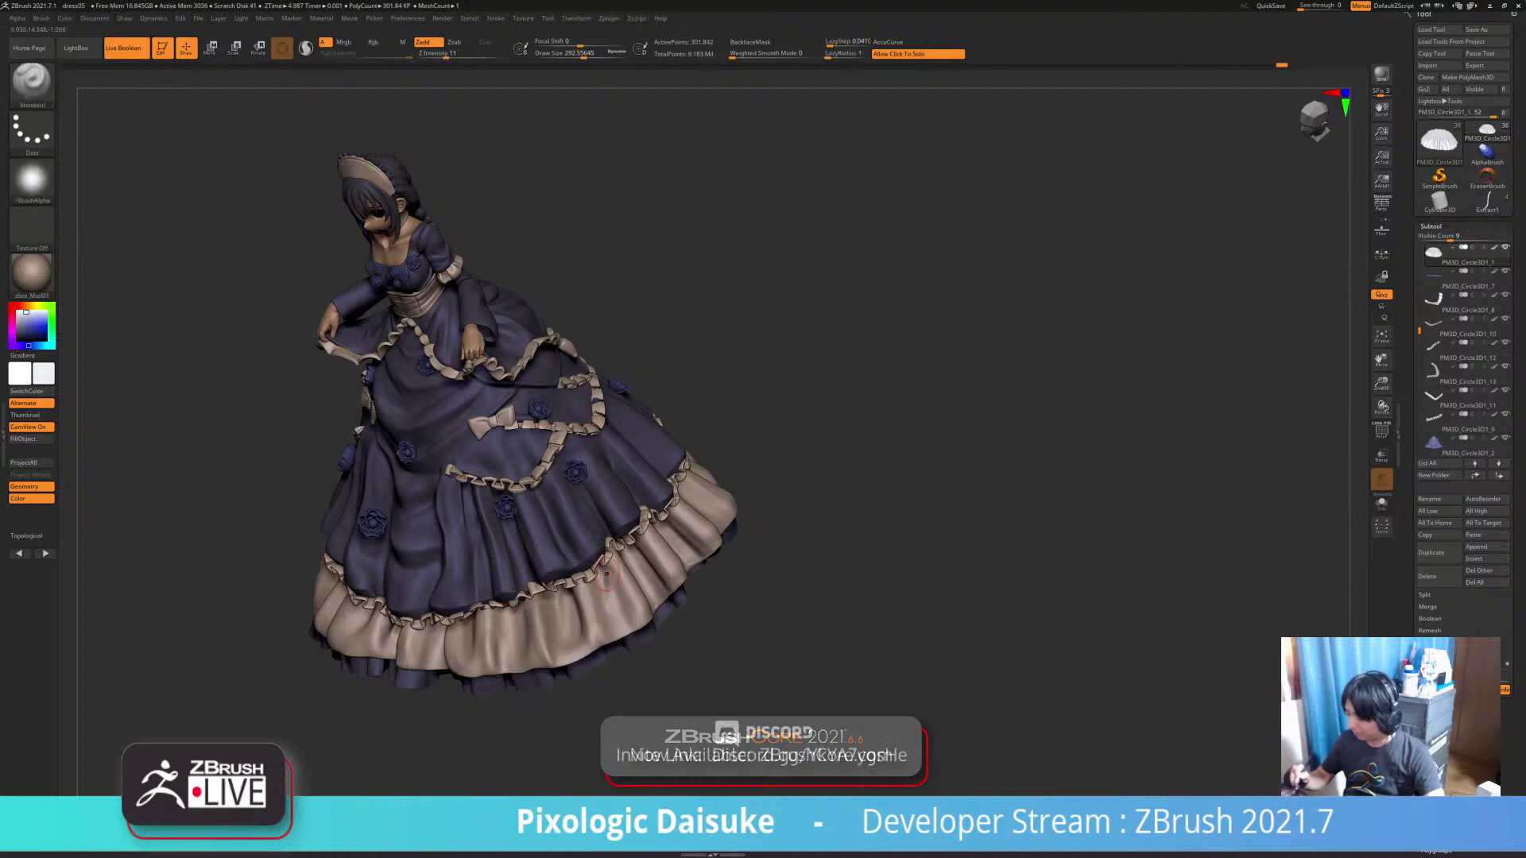
pyautogui.moveTo(782, 741)
pyautogui.keyDown('ctrl'); pyautogui.mouseDown(button='right')
pyautogui.moveTo(739, 688)
pyautogui.moveTo(767, 655)
pyautogui.moveTo(735, 703)
pyautogui.mouseUp(button='right'); pyautogui.keyUp('ctrl')
pyautogui.keyDown('alt'); pyautogui.moveTo(719, 620); pyautogui.dragTo(727, 672, button='right'); pyautogui.keyUp('alt')
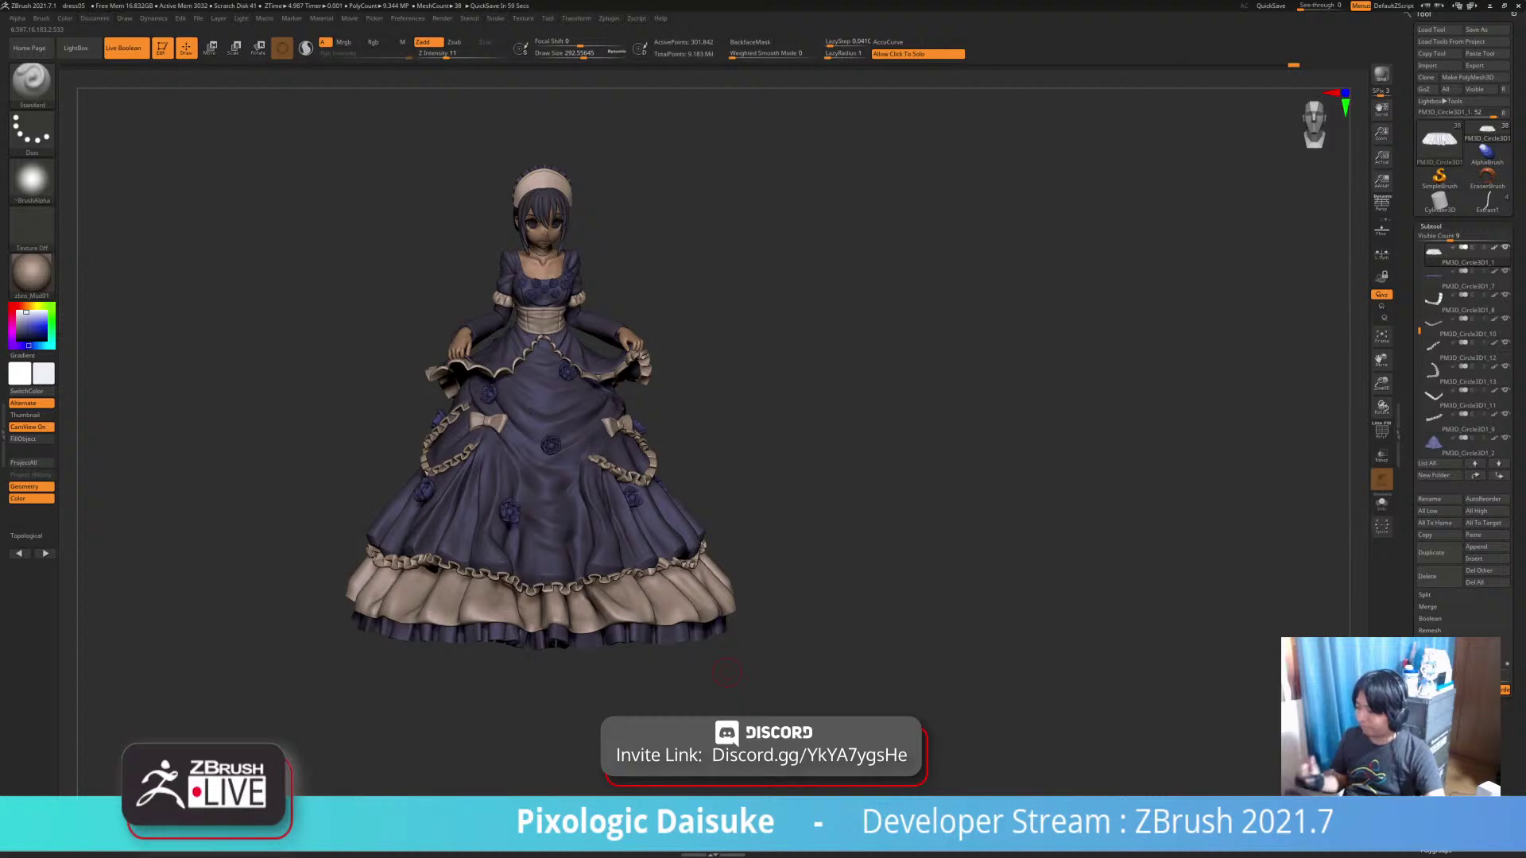
# Smooth the flounce's broad front fold and rework the neighbouring folds near its lower edge at the figure's right front
pyautogui.moveTo(508, 588)
pyautogui.mouseDown(button='right')
pyautogui.moveTo(483, 624)
pyautogui.moveTo(507, 673)
pyautogui.moveTo(525, 659)
pyautogui.moveTo(509, 676)
pyautogui.mouseUp(button='right')
pyautogui.press('shift')
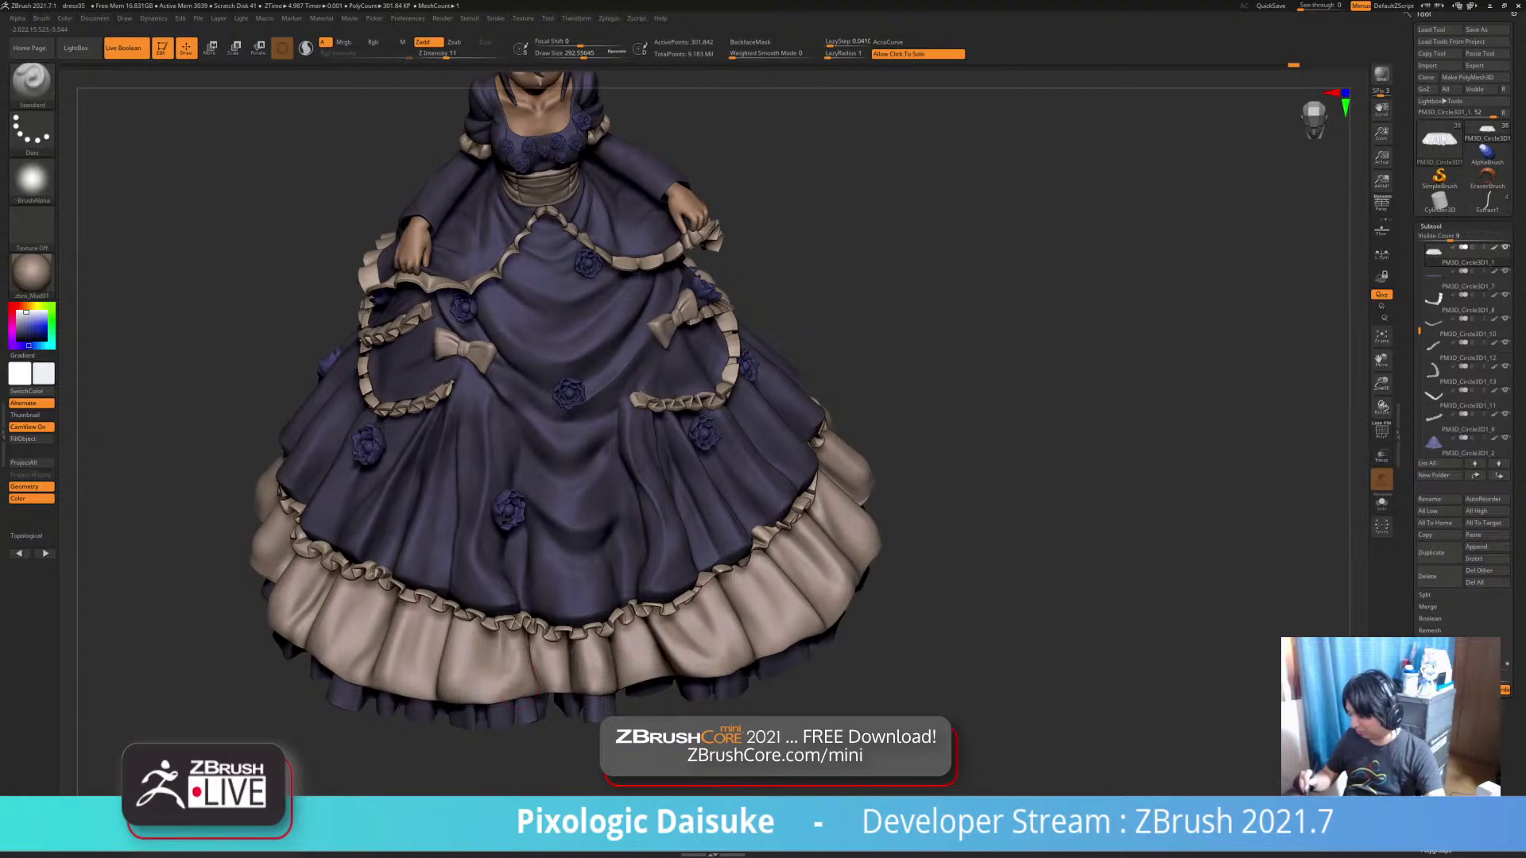
pyautogui.keyDown('shift'); pyautogui.moveTo(523, 667); pyautogui.dragTo(512, 645); pyautogui.keyUp('shift')
pyautogui.moveTo(512, 667)
pyautogui.mouseDown(button='right')
pyautogui.moveTo(516, 648)
pyautogui.moveTo(481, 660)
pyautogui.moveTo(461, 636)
pyautogui.mouseUp(button='right')
pyautogui.keyDown('alt'); pyautogui.moveTo(441, 652); pyautogui.dragTo(459, 700, button='right'); pyautogui.keyUp('alt')
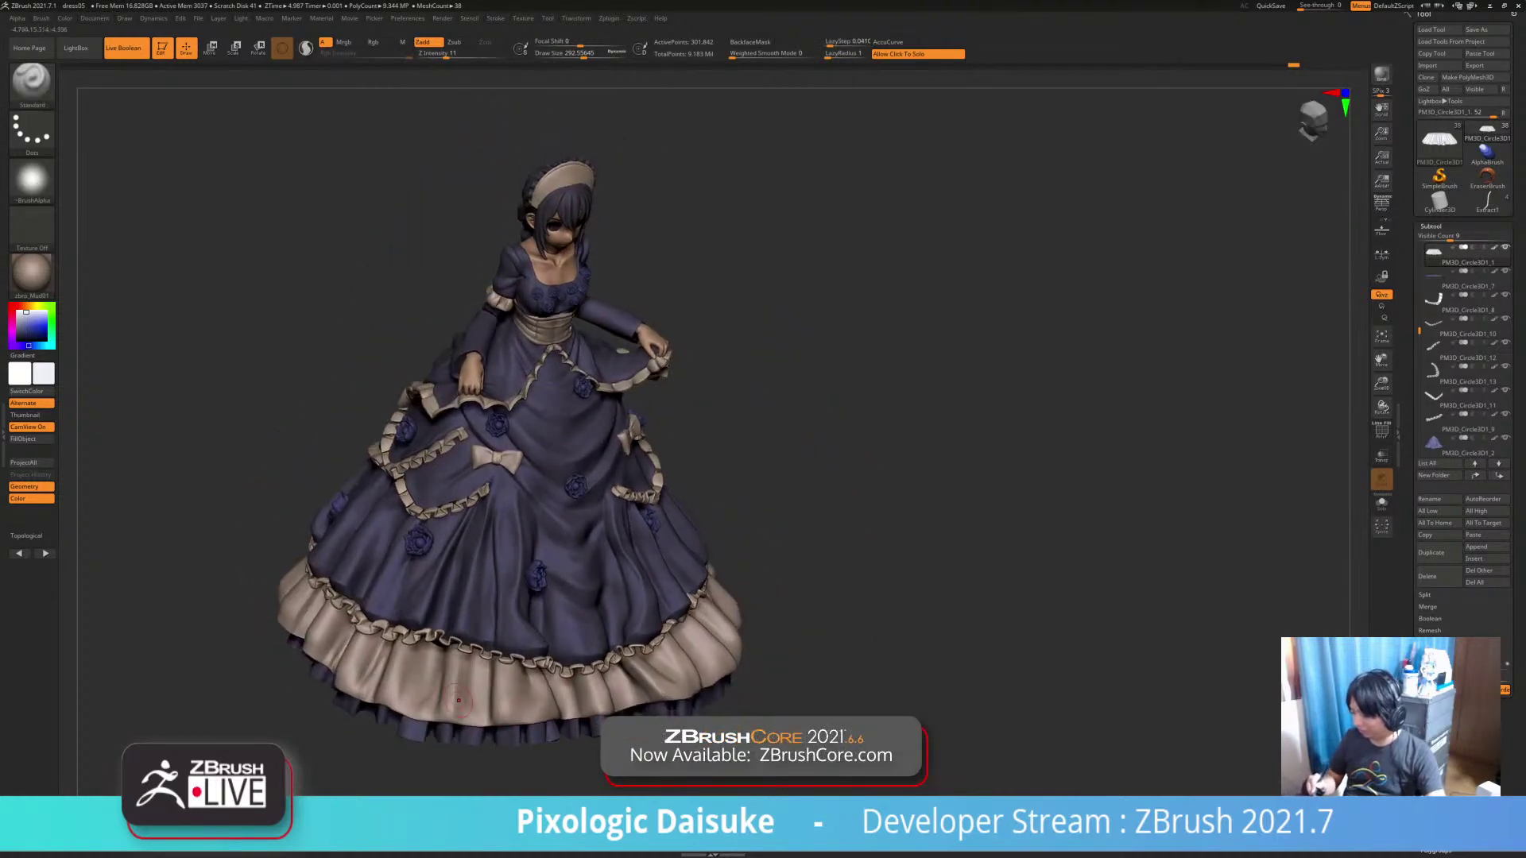
pyautogui.press('shift')
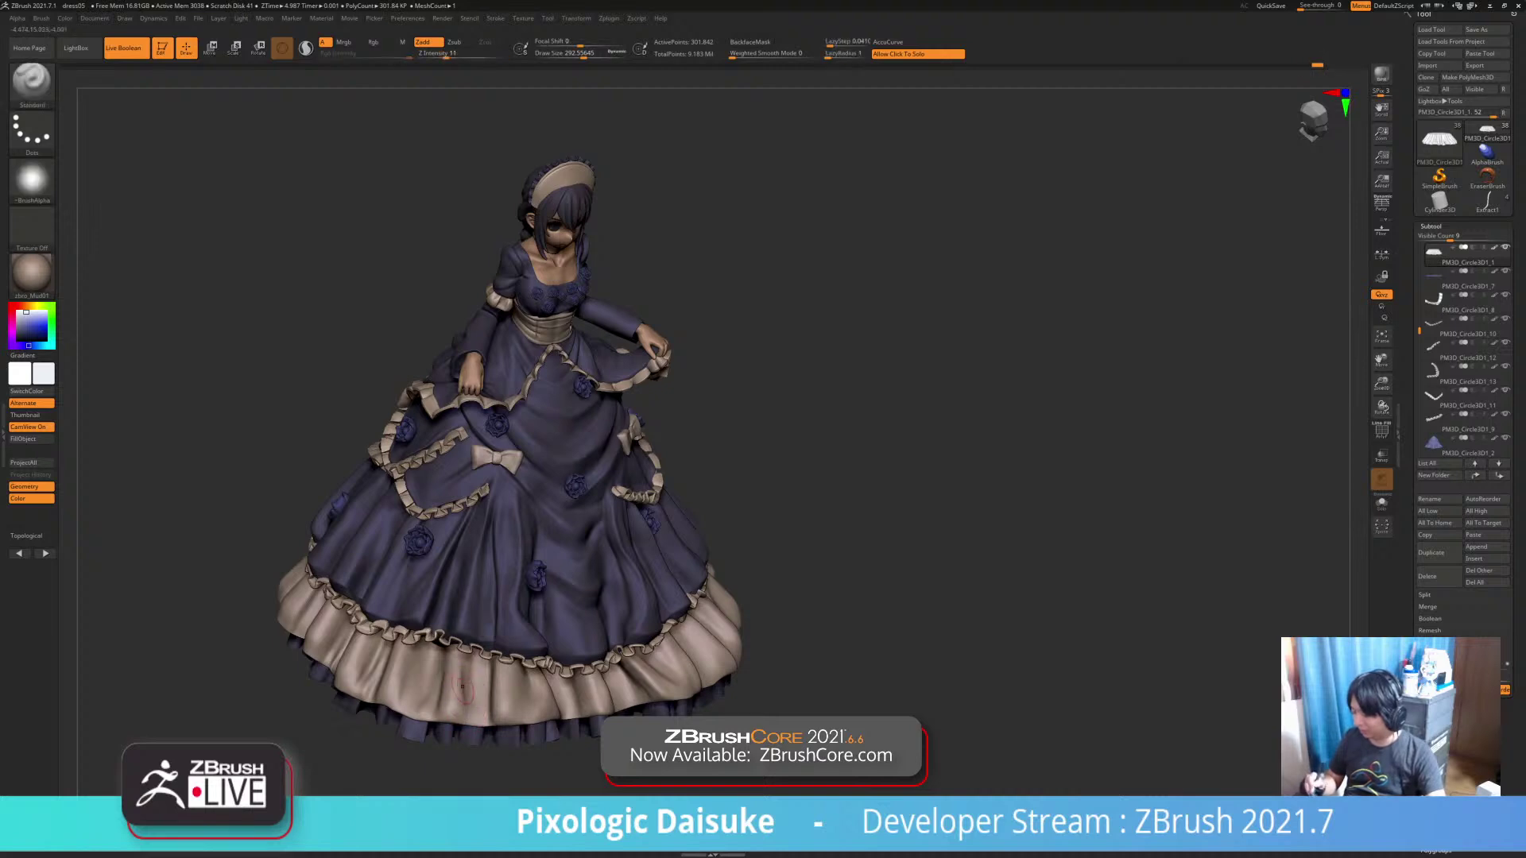
pyautogui.moveTo(469, 718); pyautogui.dragTo(464, 710)
pyautogui.press('shift')
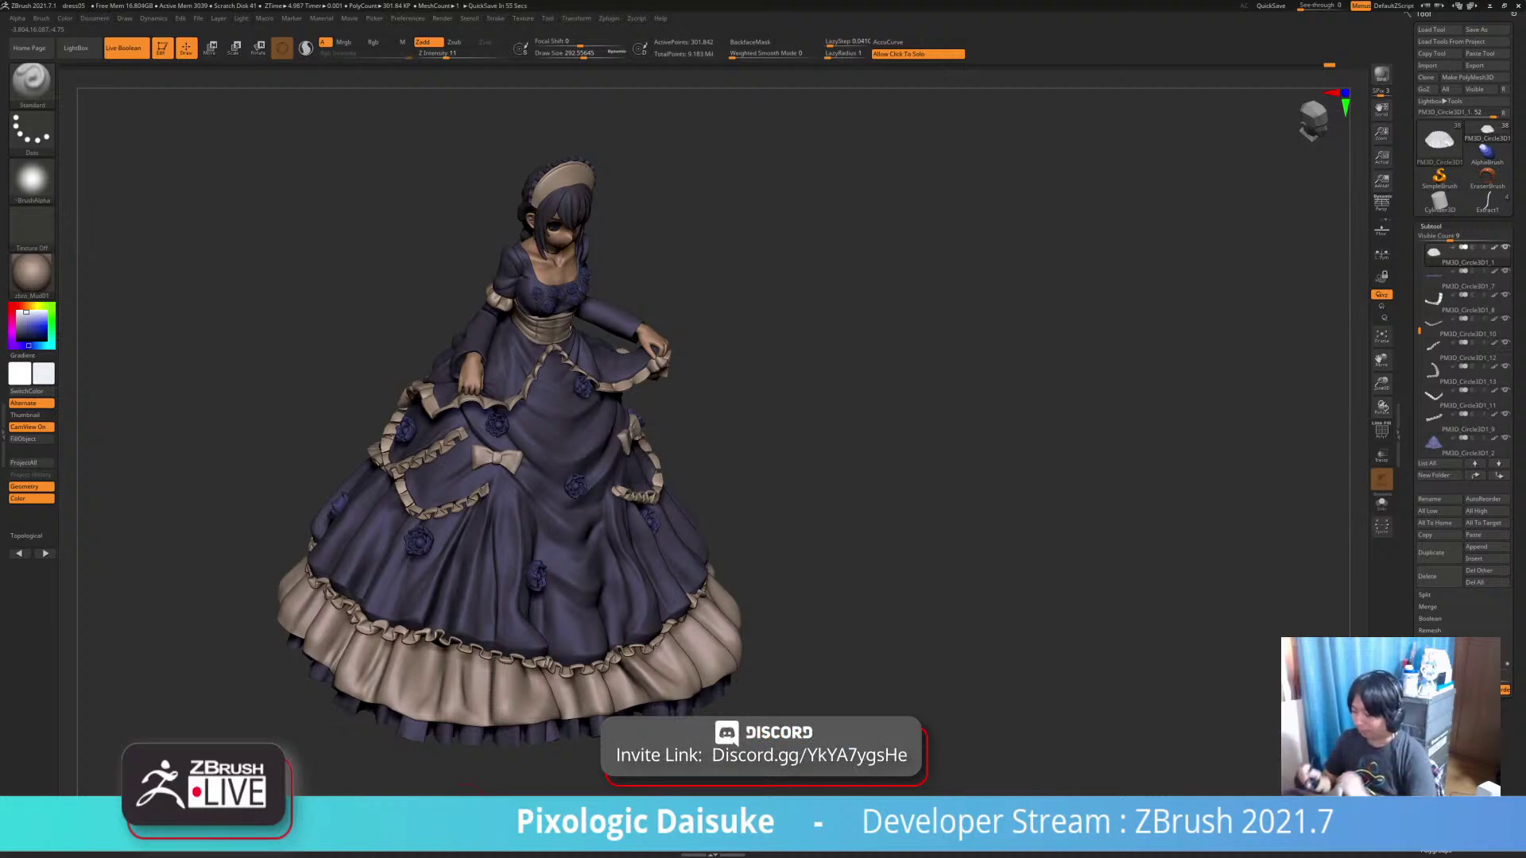
# Sculpt and smooth the flounce's pleats around the figure's right side
pyautogui.moveTo(467, 803); pyautogui.dragTo(544, 797)
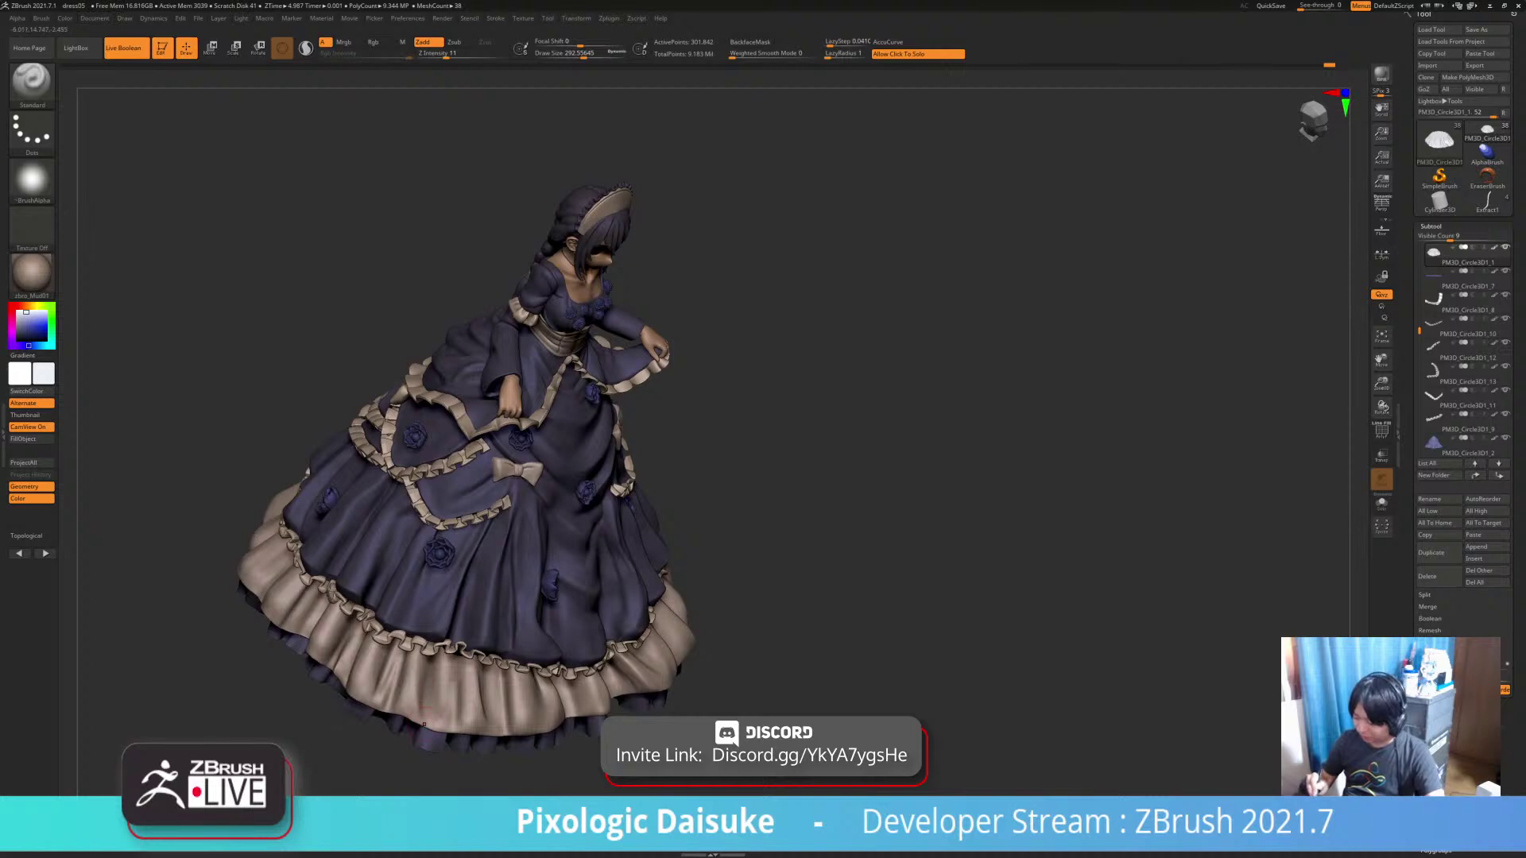
pyautogui.press('shift')
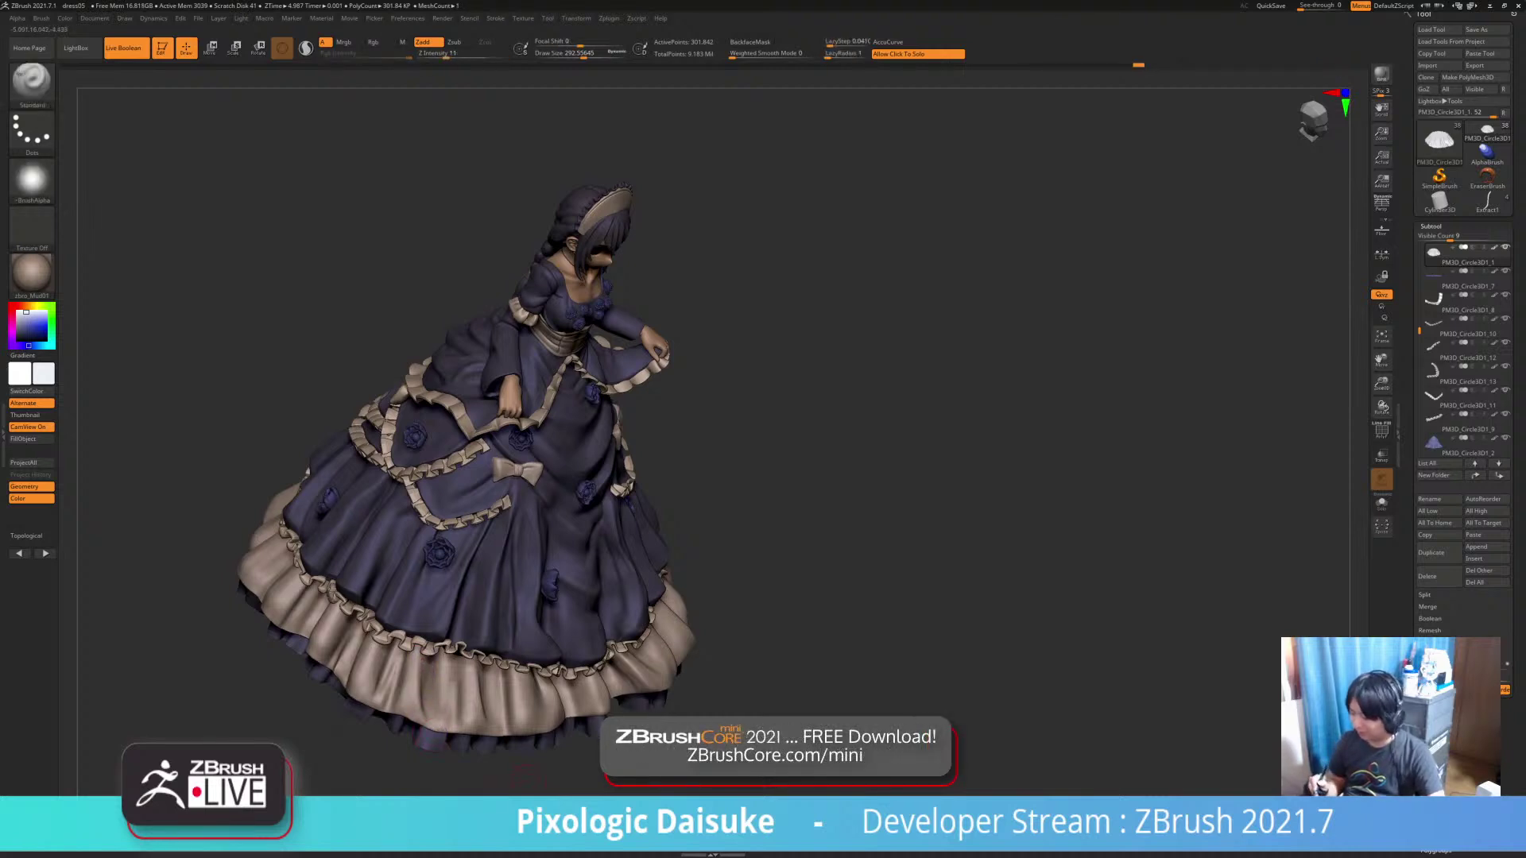
pyautogui.moveTo(358, 675); pyautogui.dragTo(352, 566, button='right')
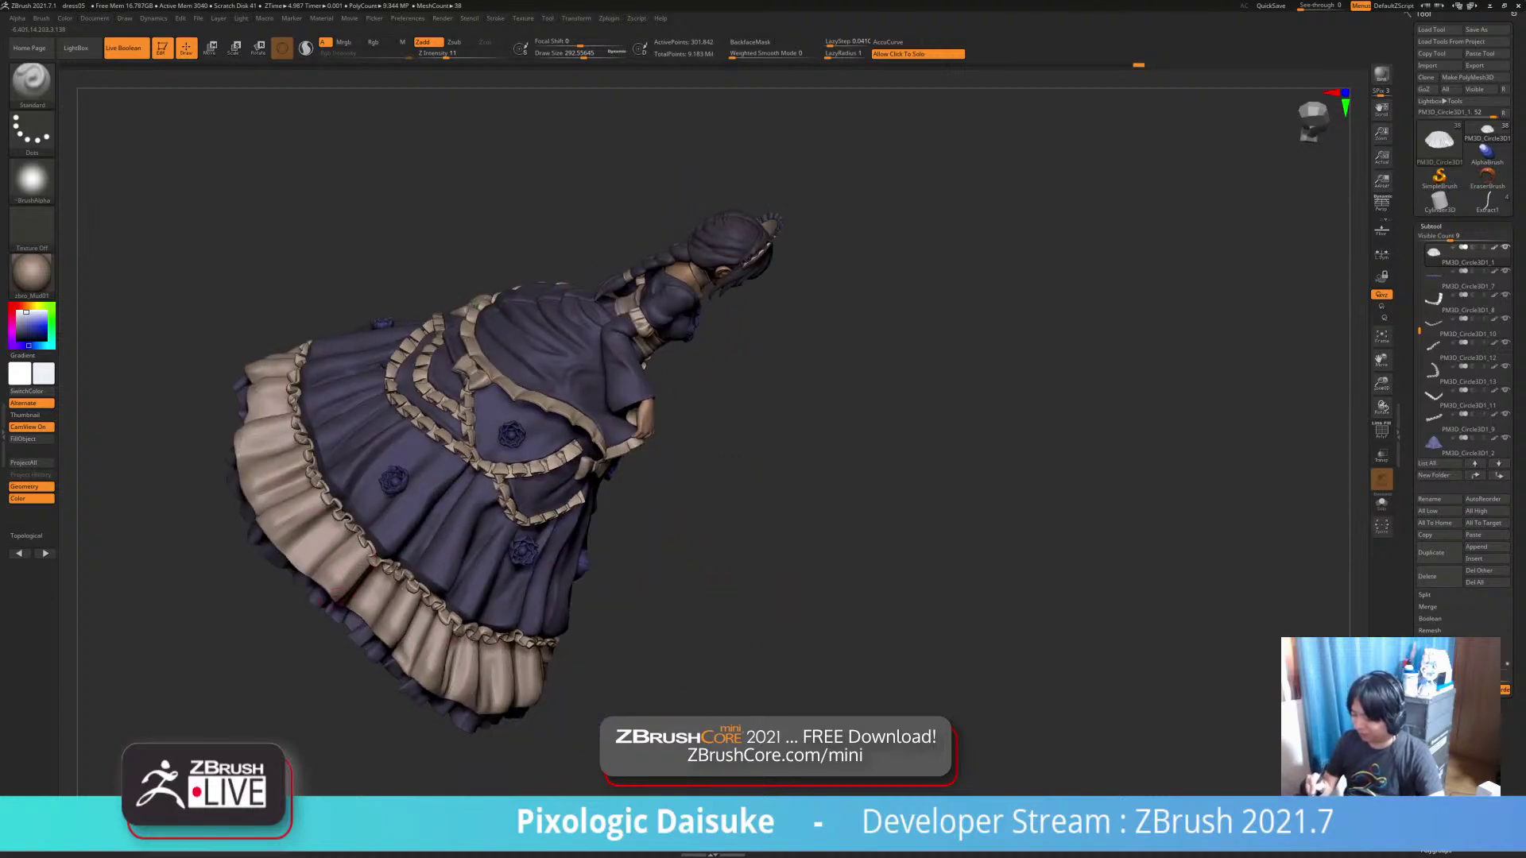
pyautogui.press('shift')
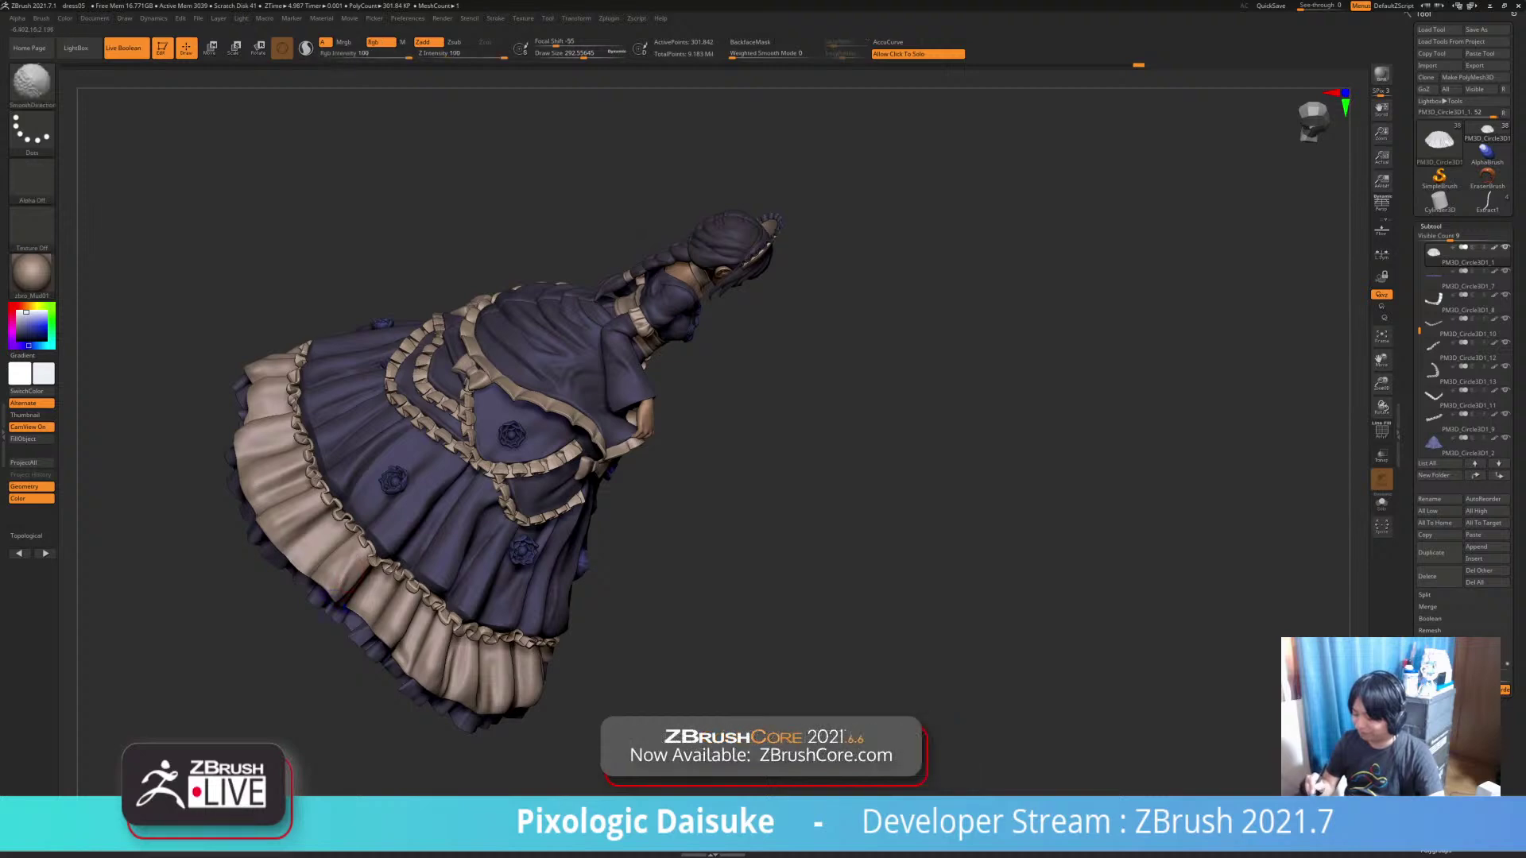
# Sculpt and smooth the flounce's pleats around the figure's right rear side, up to the ruffled trim
pyautogui.moveTo(363, 545); pyautogui.dragTo(380, 593, button='right')
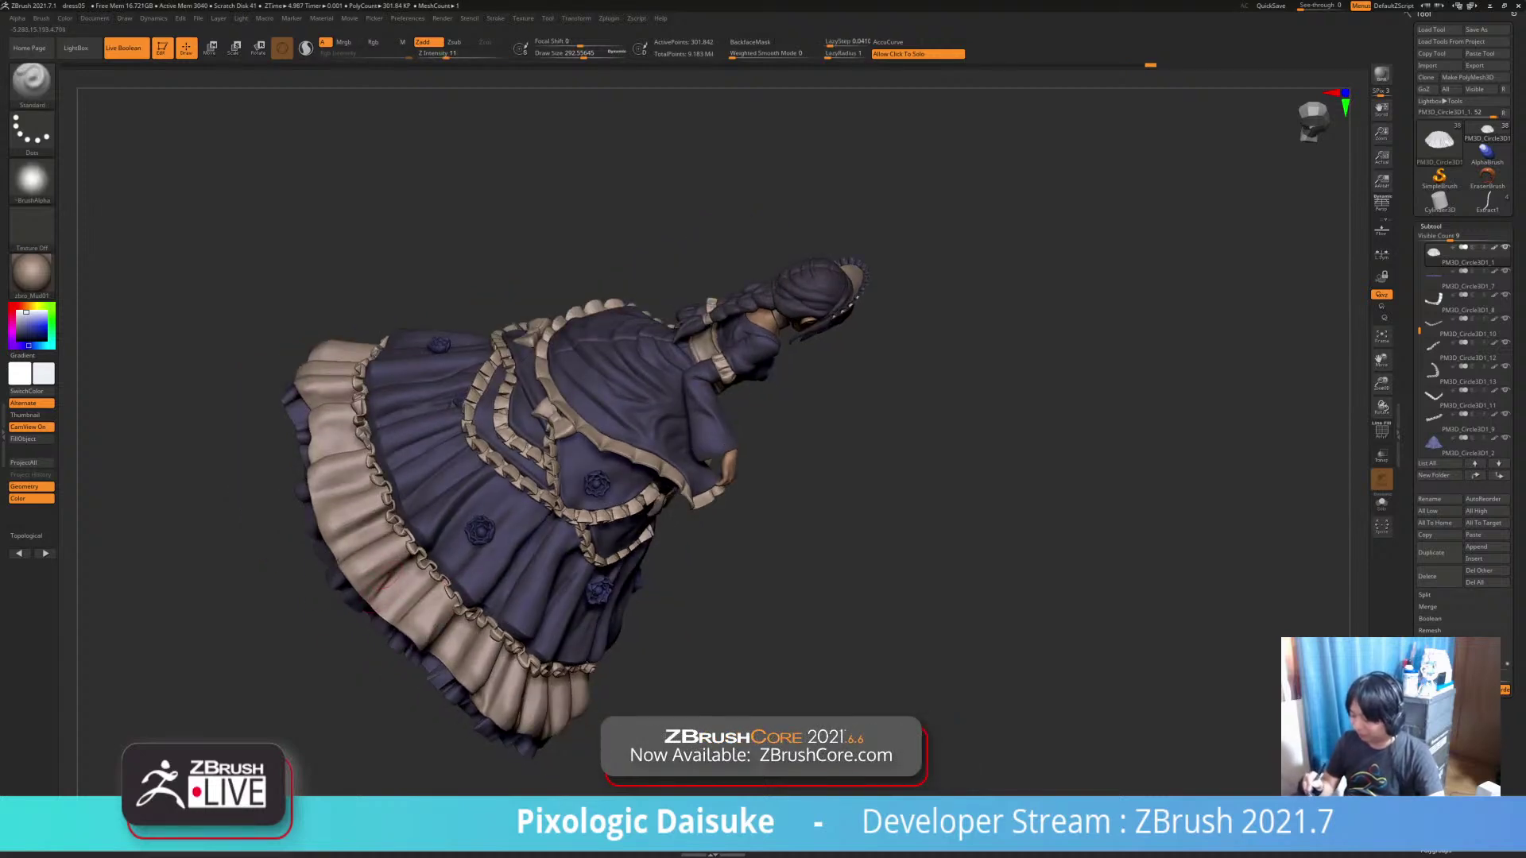
pyautogui.press('shift')
pyautogui.moveTo(368, 570); pyautogui.dragTo(346, 556, button='right')
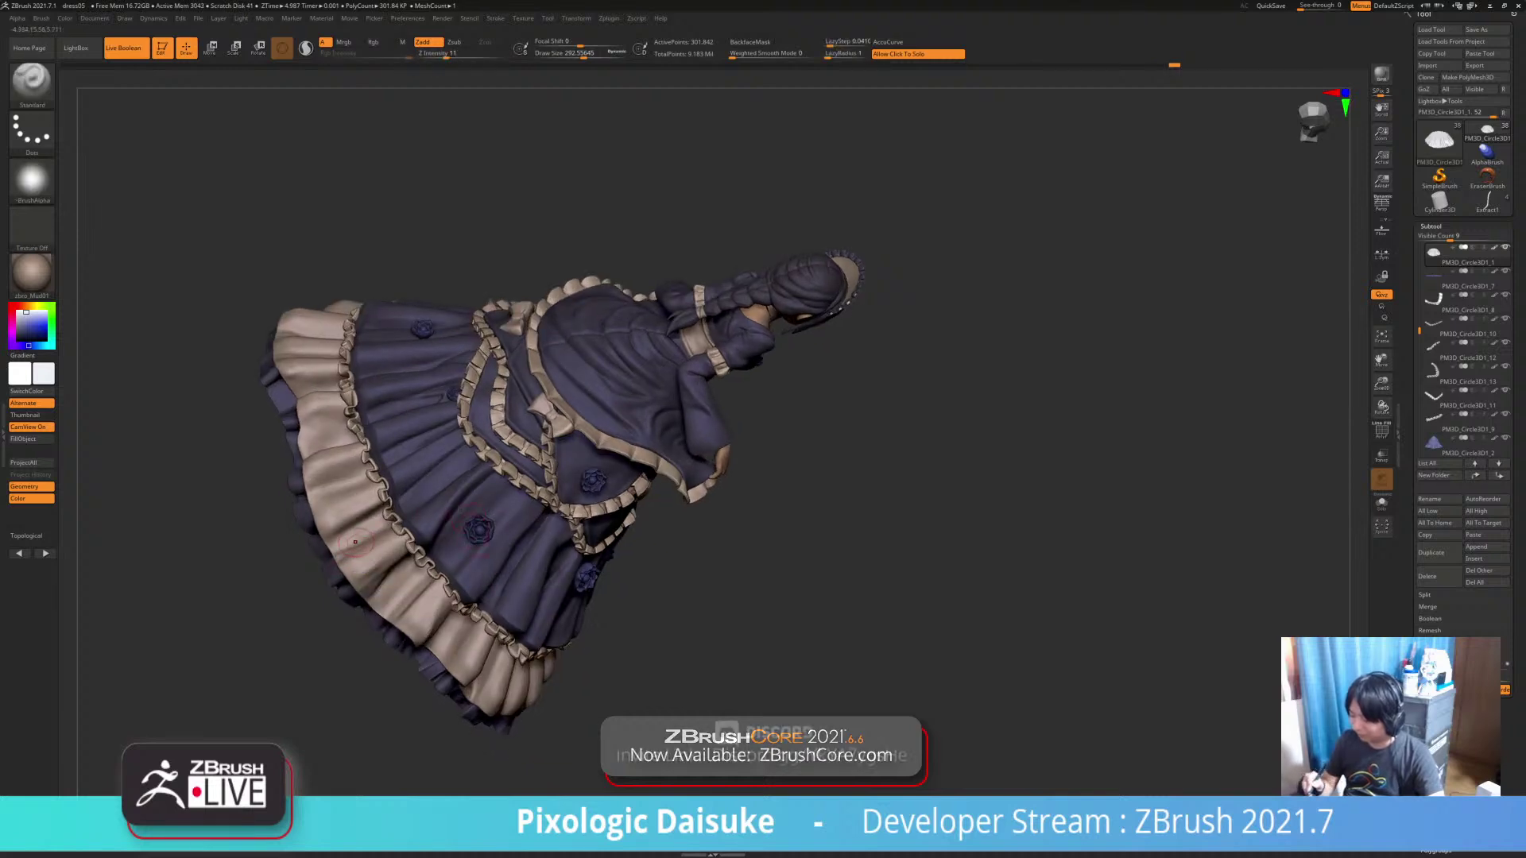
pyautogui.press('shift')
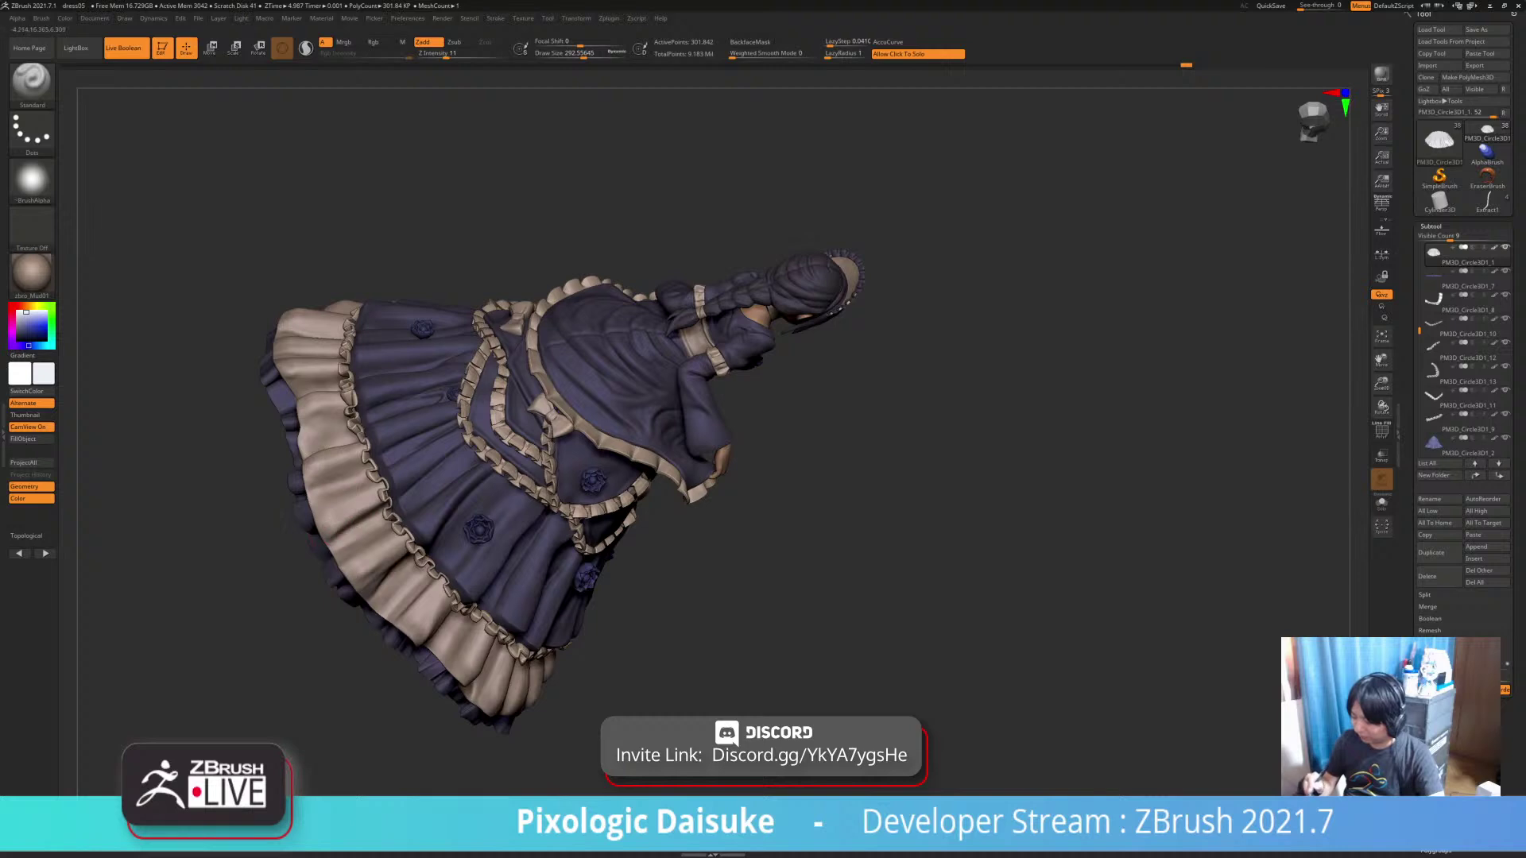
pyautogui.press('shift')
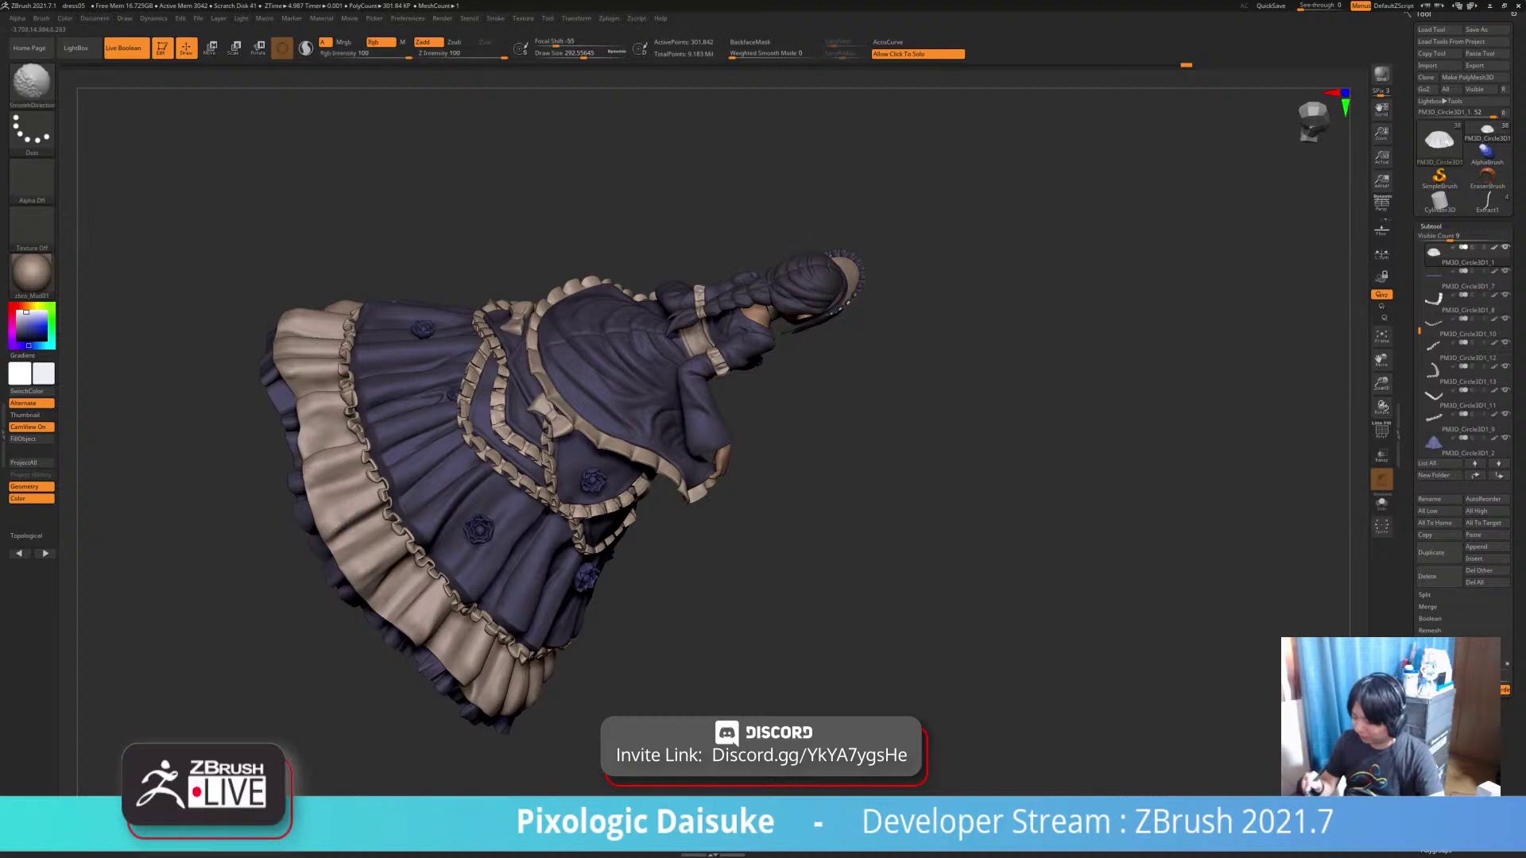
pyautogui.moveTo(350, 509); pyautogui.dragTo(367, 520, button='right')
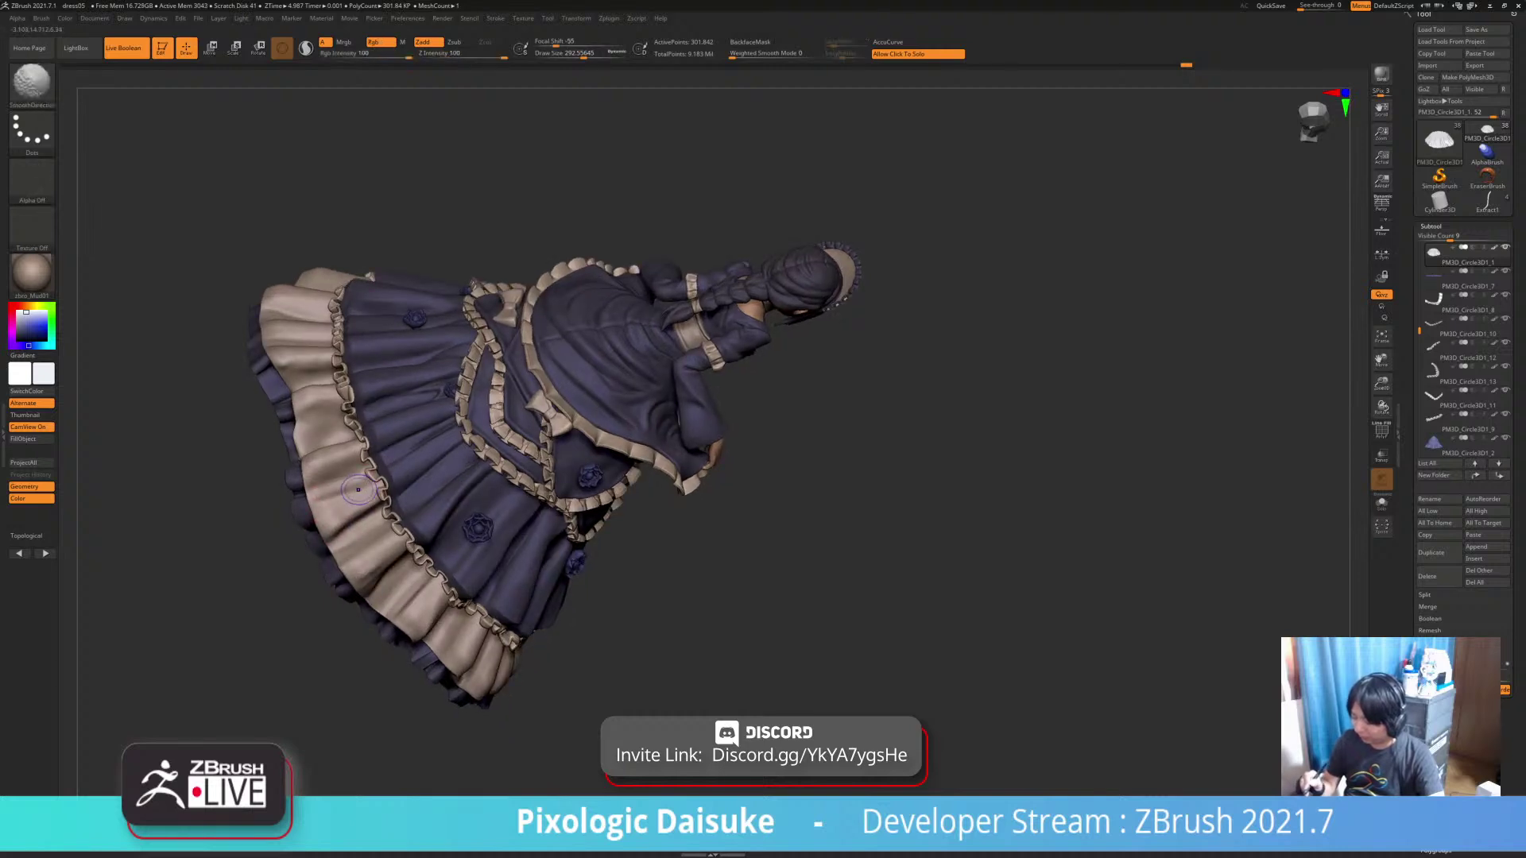
pyautogui.keyDown('shift'); pyautogui.moveTo(353, 488); pyautogui.dragTo(362, 491); pyautogui.keyUp('shift')
# Smooth the flounce's fold just below the ruffled trim at the figure's left front
pyautogui.moveTo(360, 489)
pyautogui.mouseDown(button='right')
pyautogui.moveTo(262, 453)
pyautogui.moveTo(238, 381)
pyautogui.mouseUp(button='right')
pyautogui.moveTo(556, 477); pyautogui.dragTo(654, 759, button='right')
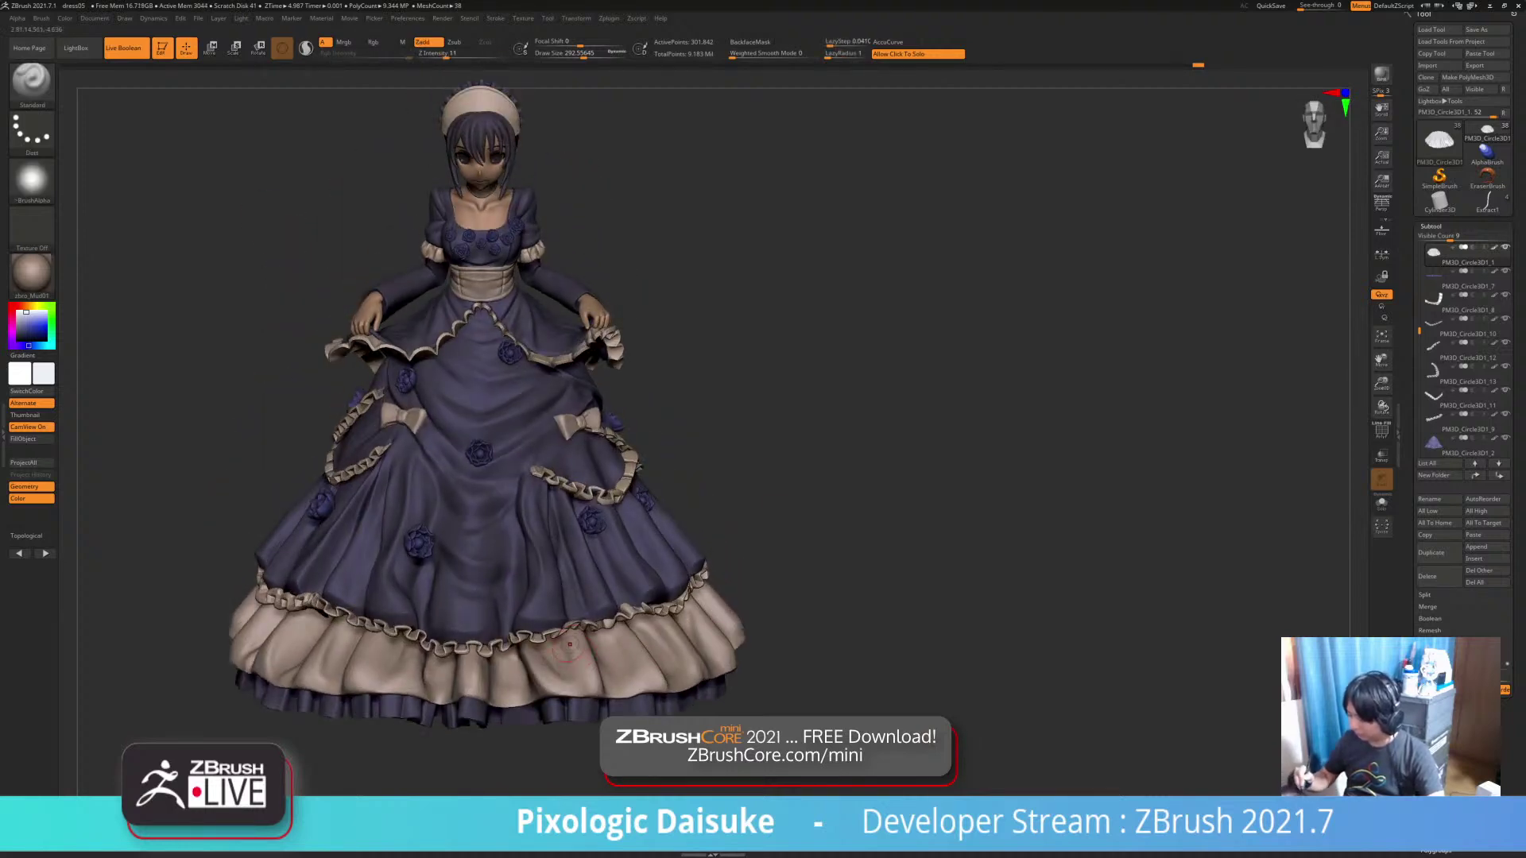
pyautogui.keyDown('shift'); pyautogui.moveTo(568, 636); pyautogui.dragTo(579, 651); pyautogui.keyUp('shift')
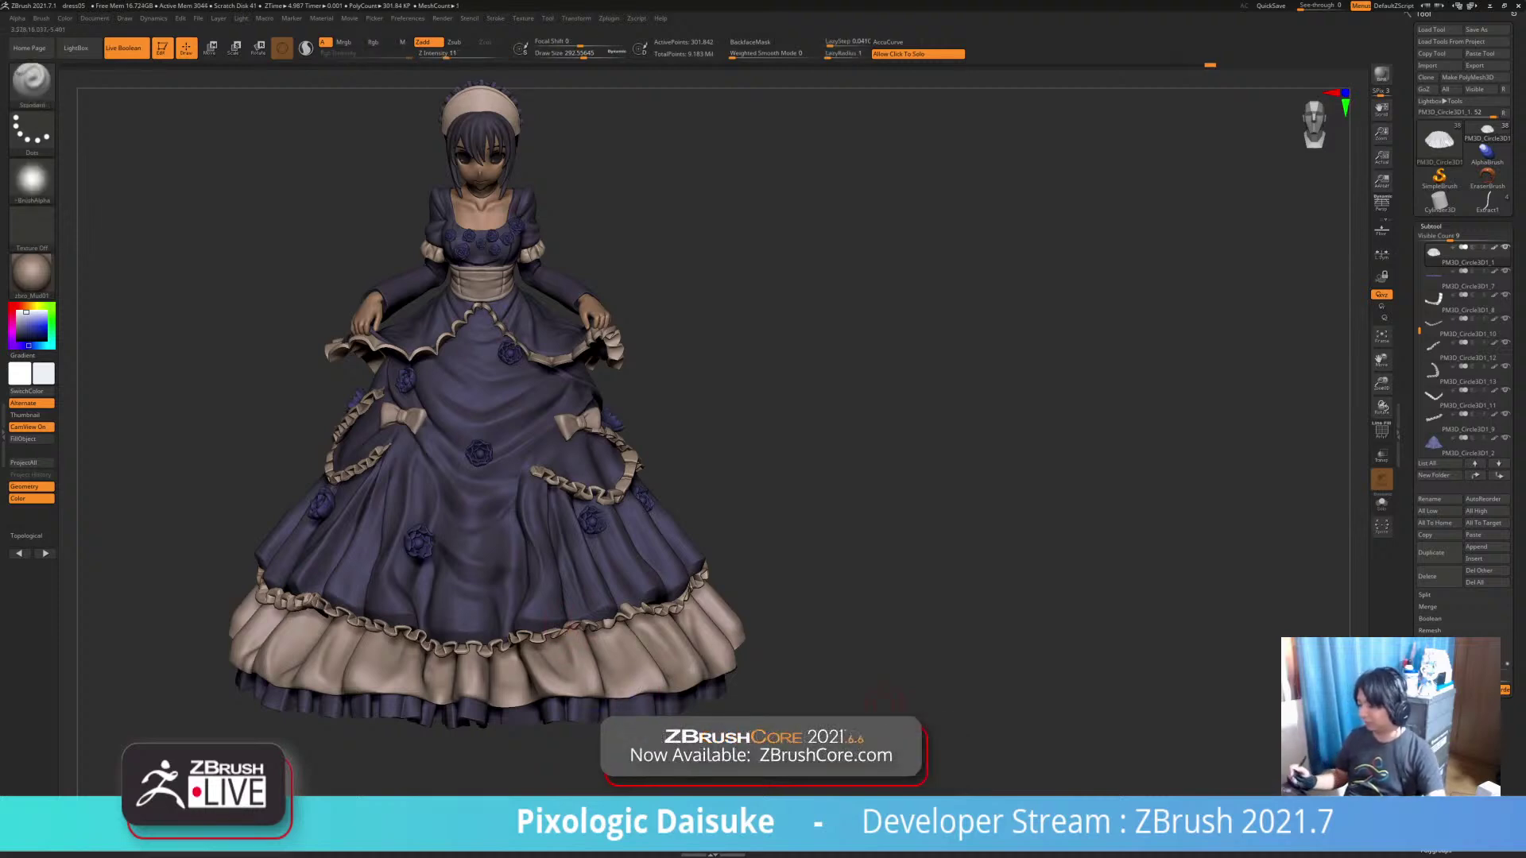
# Switch the figure's display material to SkinShade4
pyautogui.keyDown('ctrl'); pyautogui.moveTo(337, 469); pyautogui.dragTo(329, 423, button='right'); pyautogui.keyUp('ctrl')
pyautogui.click(920, 698)
pyautogui.moveTo(920, 698)
pyautogui.keyDown('shift'); pyautogui.mouseDown(button='right')
pyautogui.moveTo(954, 701)
pyautogui.moveTo(949, 671)
pyautogui.moveTo(864, 678)
pyautogui.moveTo(928, 684)
pyautogui.moveTo(998, 724)
pyautogui.moveTo(949, 721)
pyautogui.mouseUp(button='right'); pyautogui.keyUp('shift')
pyautogui.click(954, 702)
pyautogui.click(31, 274)
pyautogui.click(283, 282)
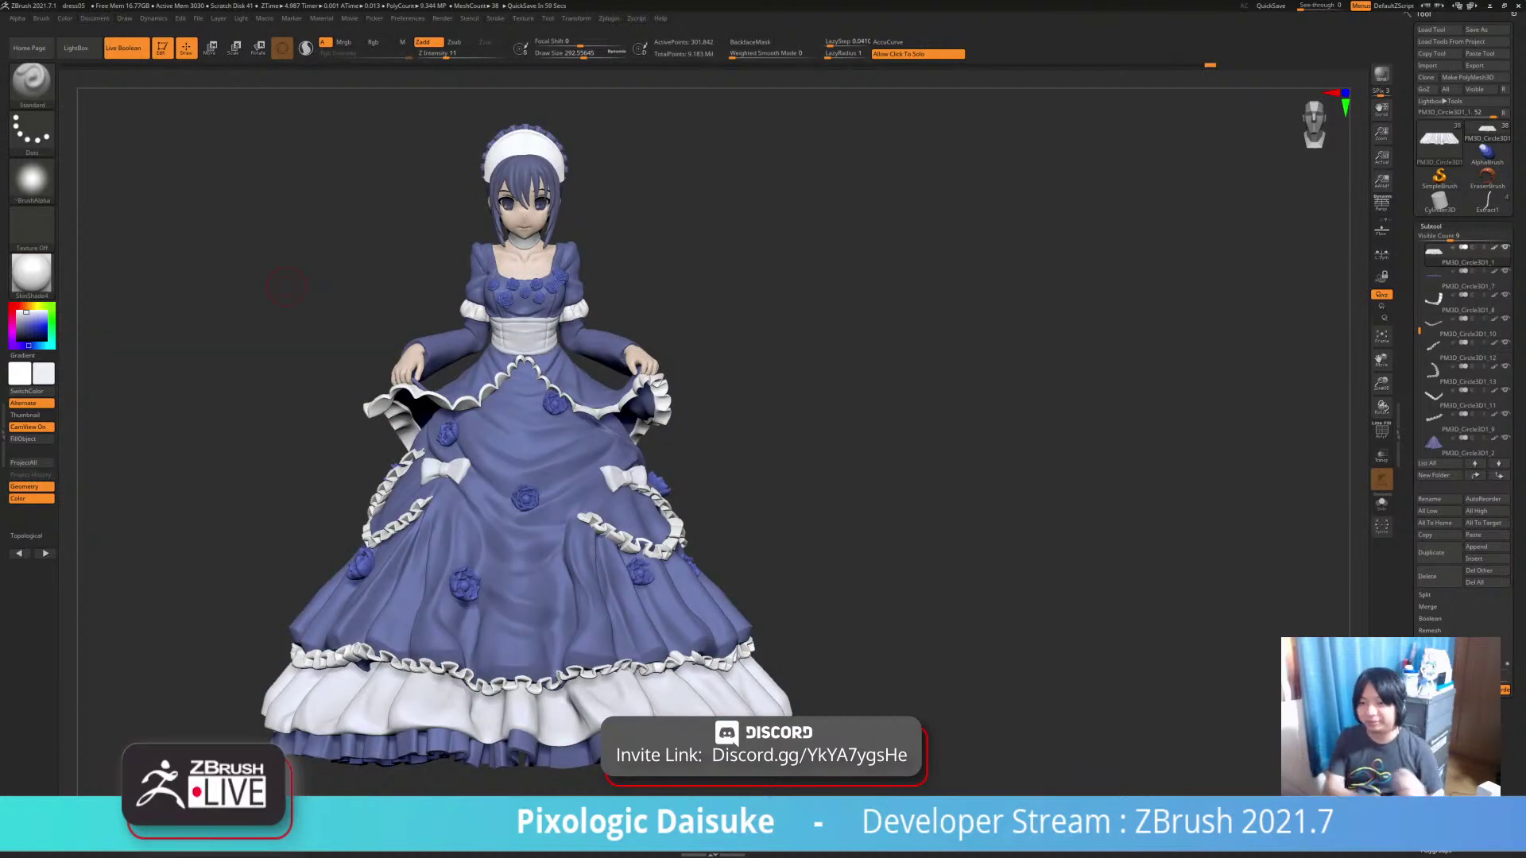
# Drop a front-view snapshot, move the figure to the right half of the canvas in back view, and clear the snapshot
pyautogui.moveTo(966, 556)
pyautogui.mouseDown()
pyautogui.moveTo(1033, 566)
pyautogui.moveTo(982, 568)
pyautogui.moveTo(1003, 557)
pyautogui.moveTo(981, 574)
pyautogui.mouseUp()
pyautogui.moveTo(1097, 738); pyautogui.dragTo(1109, 739, button='right')
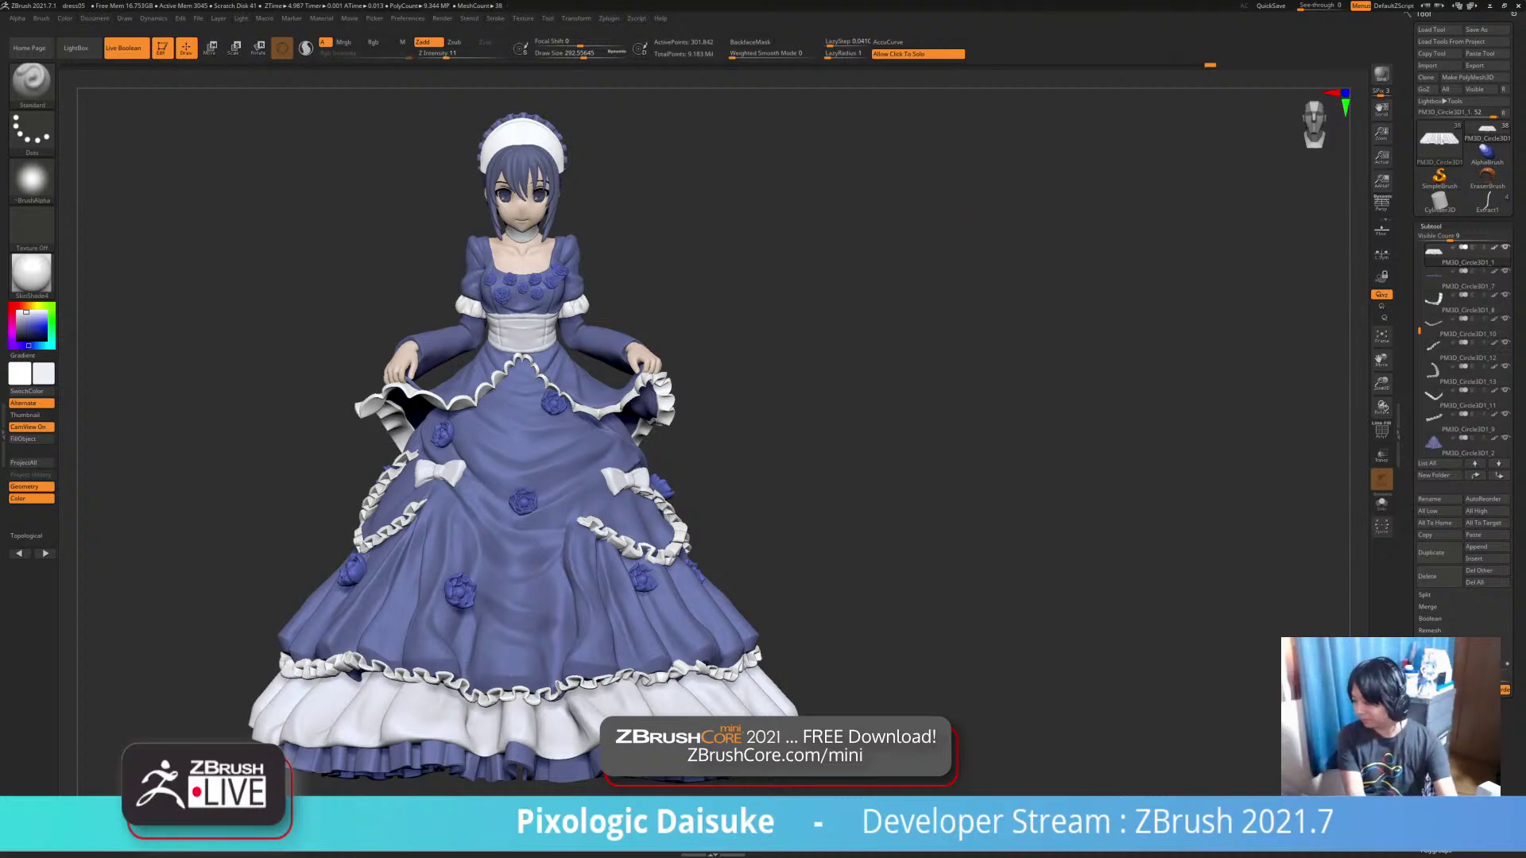
pyautogui.hotkey('shift', 's')
pyautogui.moveTo(938, 405); pyautogui.dragTo(1041, 407)
pyautogui.moveTo(811, 318); pyautogui.dragTo(1009, 318)
pyautogui.moveTo(1176, 318)
pyautogui.keyDown('alt'); pyautogui.mouseDown()
pyautogui.moveTo(1192, 272)
pyautogui.moveTo(1214, 293)
pyautogui.mouseUp(); pyautogui.keyUp('alt')
pyautogui.press('ctrl')
pyautogui.hotkey('ctrl', 'n')
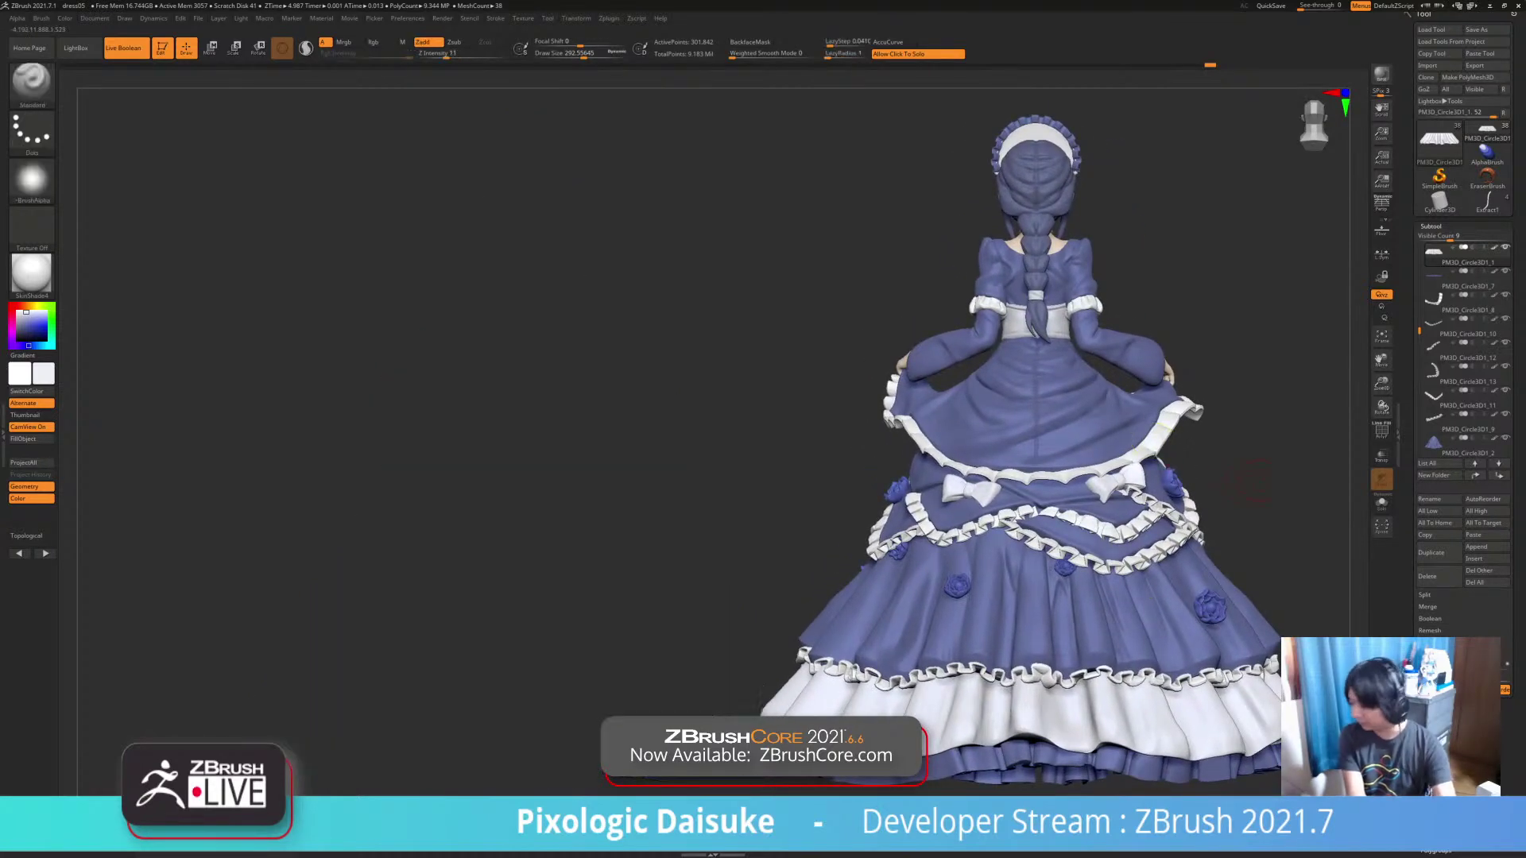
# Turn the figure to a three-quarter back view and drop a snapshot of it on the canvas
pyautogui.moveTo(1239, 358); pyautogui.dragTo(1212, 360)
pyautogui.moveTo(1290, 470); pyautogui.dragTo(377, 461)
pyautogui.press('shift')
pyautogui.hotkey('shift', 's')
# Position the live figure in front view beside the back-view snapshot, aligned at a matching height
pyautogui.moveTo(715, 469); pyautogui.dragTo(383, 484)
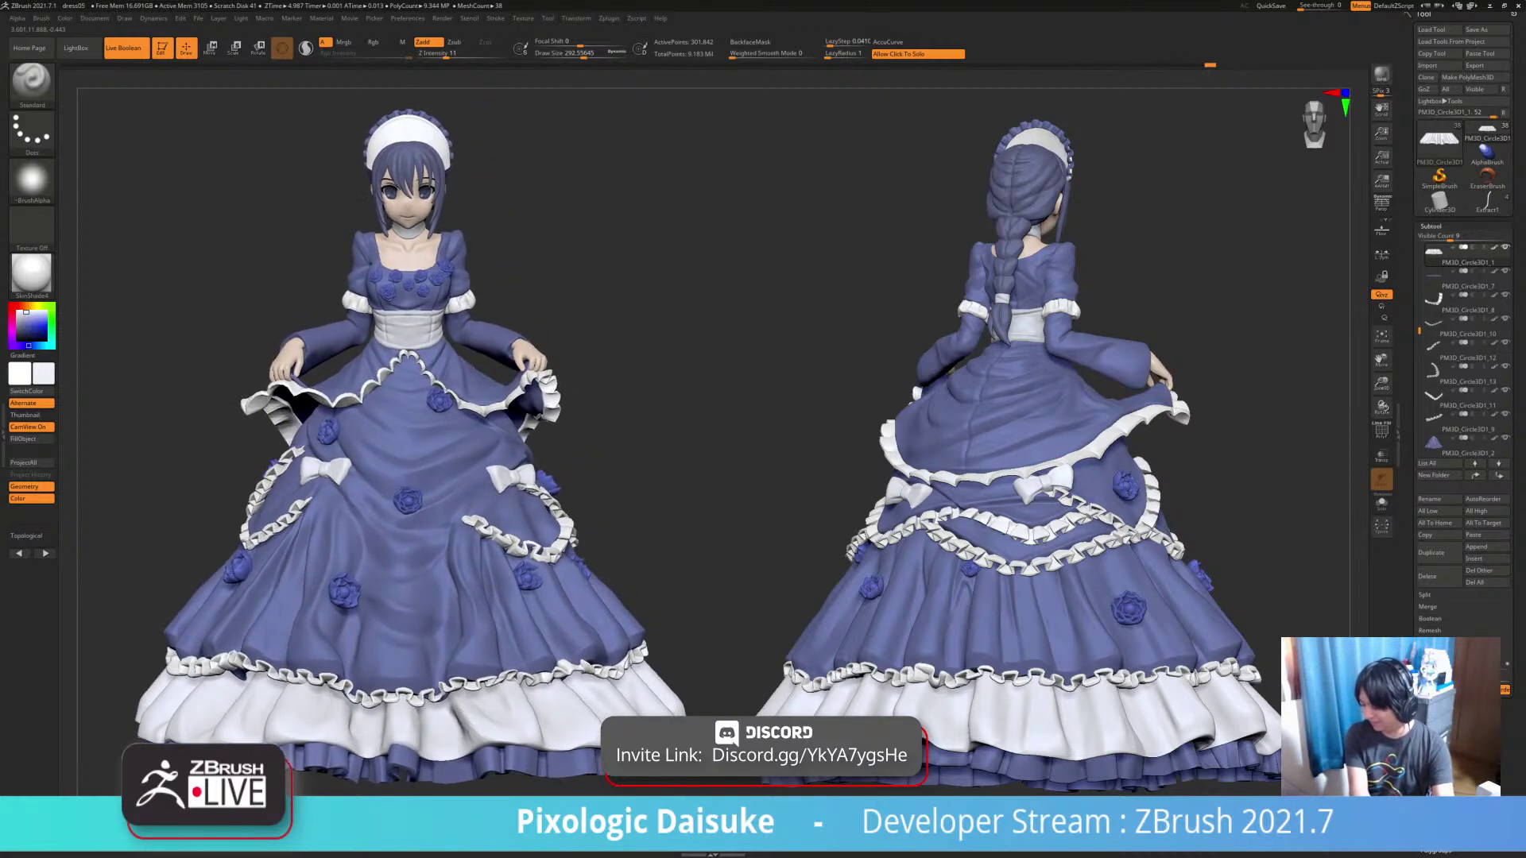
pyautogui.keyDown('shift'); pyautogui.click(578, 481); pyautogui.keyUp('shift')
pyautogui.hotkey('alt', 's')
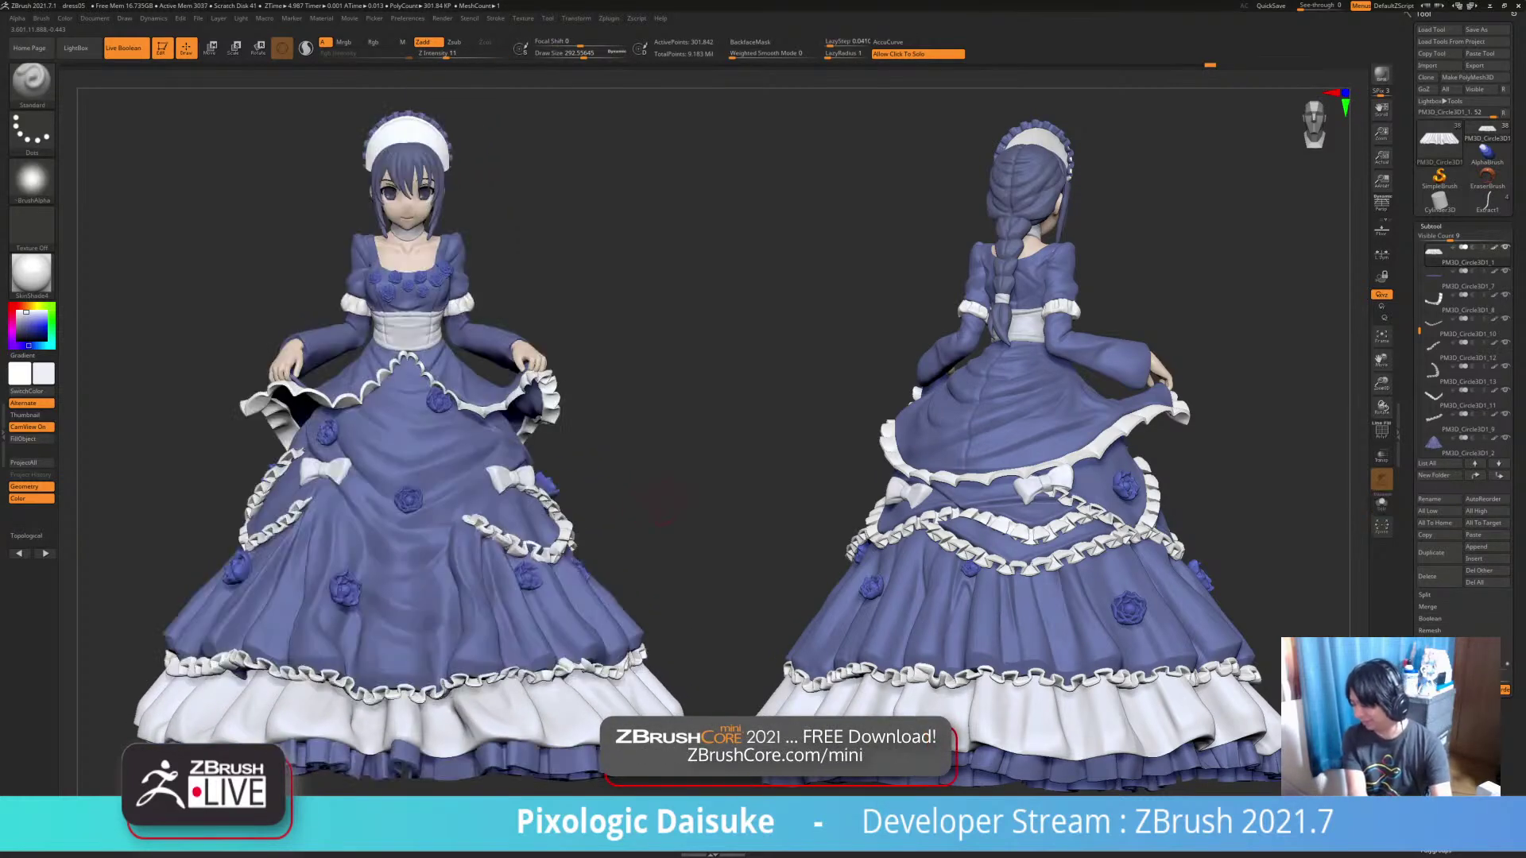
pyautogui.keyDown('alt'); pyautogui.moveTo(673, 502); pyautogui.dragTo(670, 507); pyautogui.keyUp('alt')
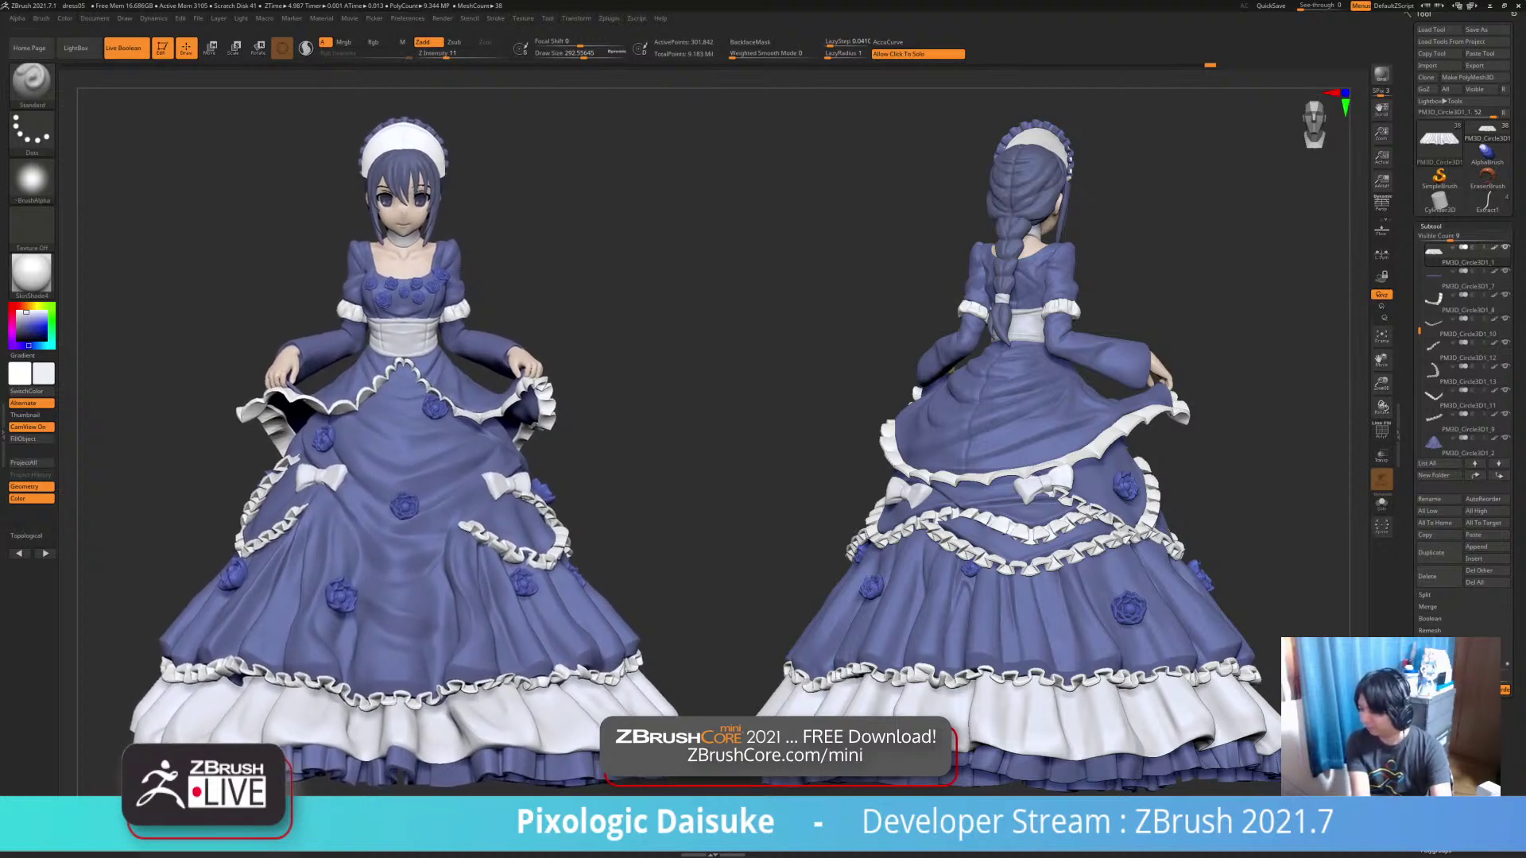